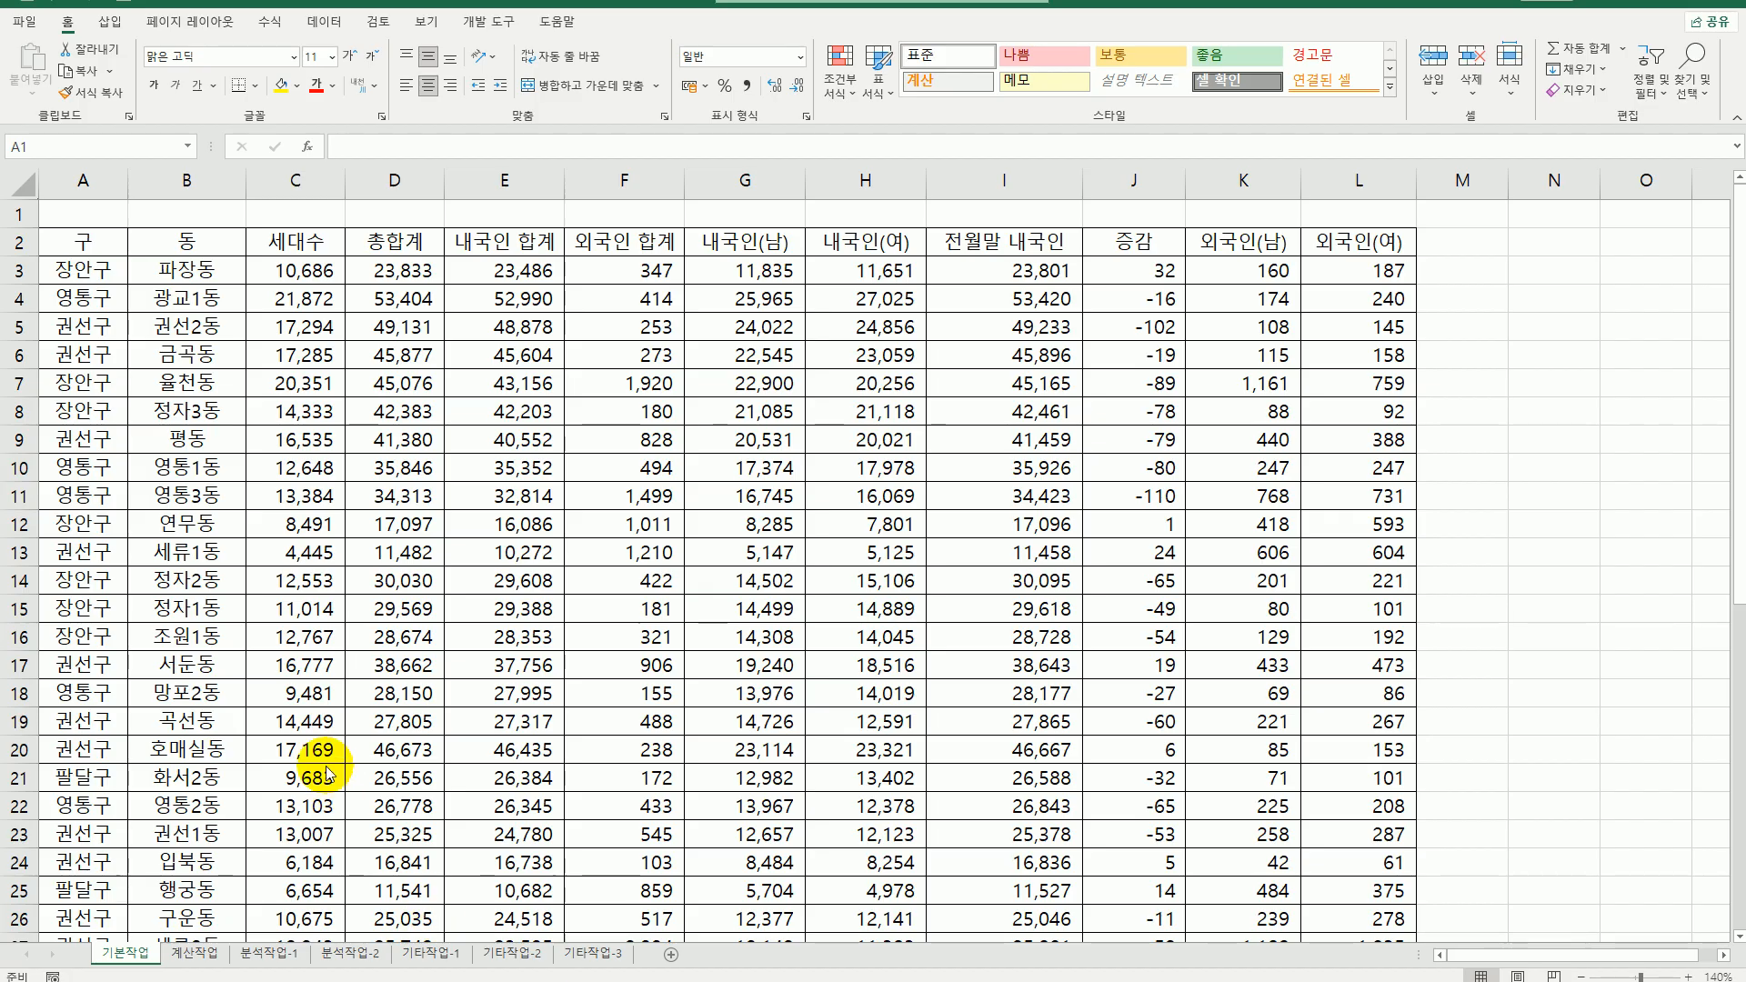
- Enter the criteria heading 조건 in cell N2
left_click(212, 524)
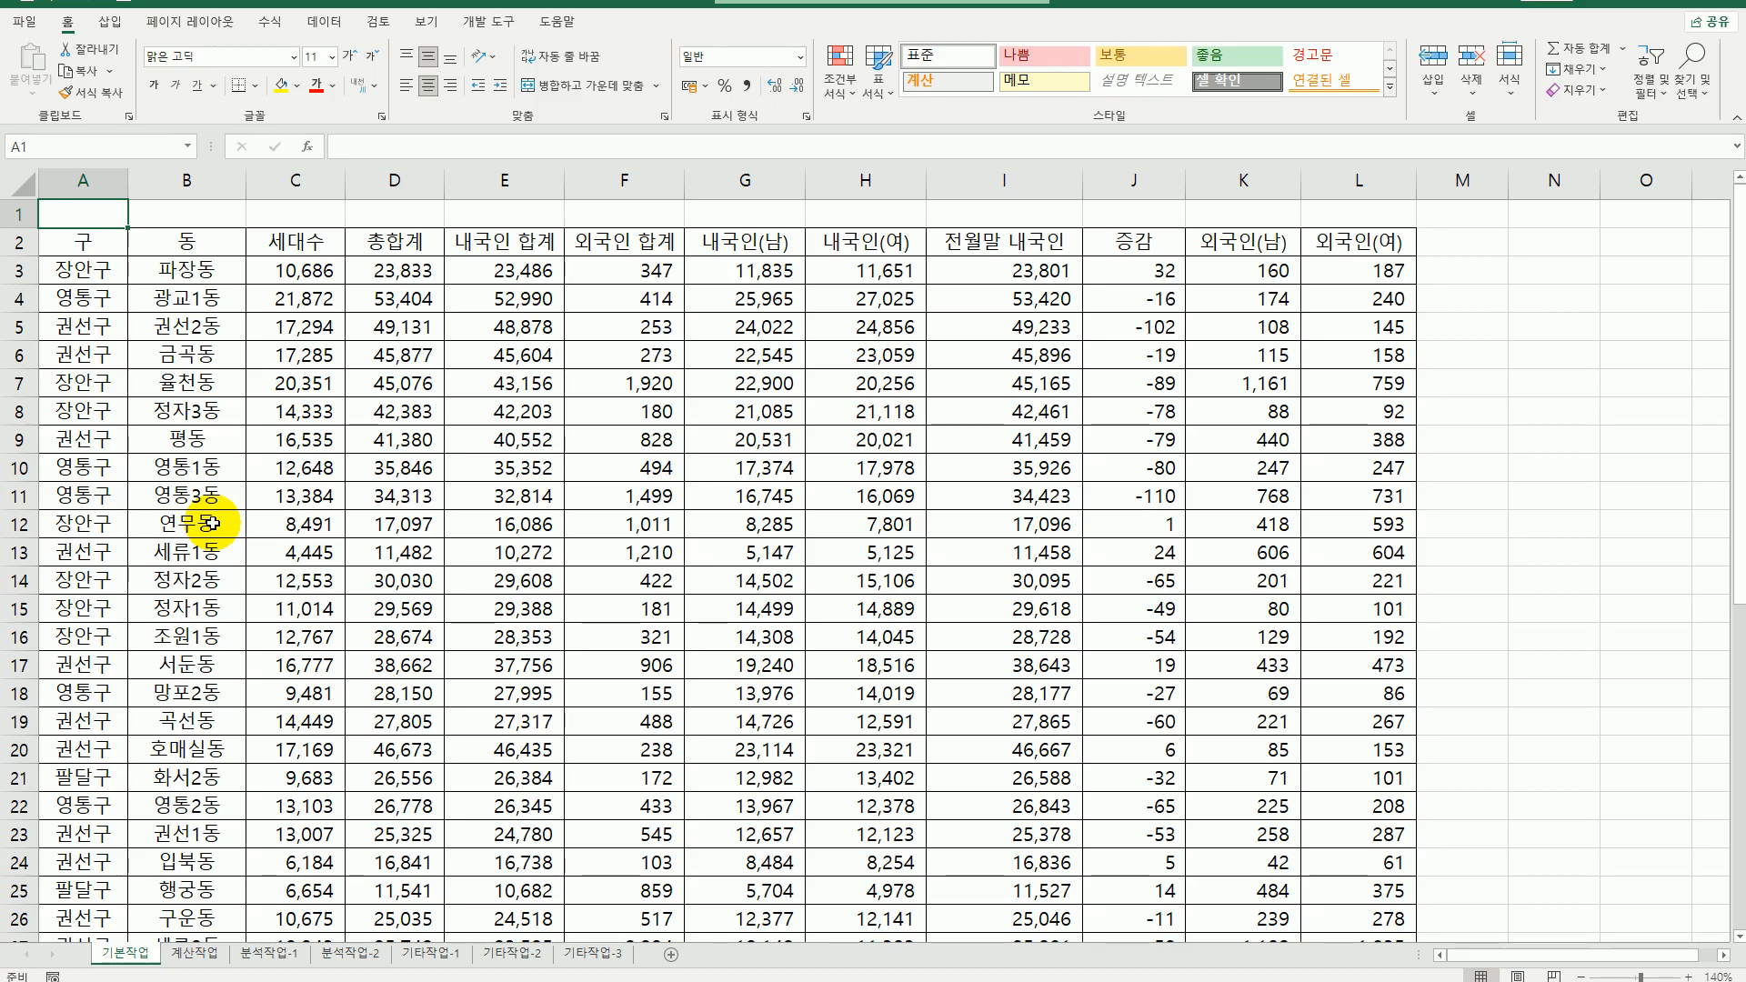
left_click(1559, 241)
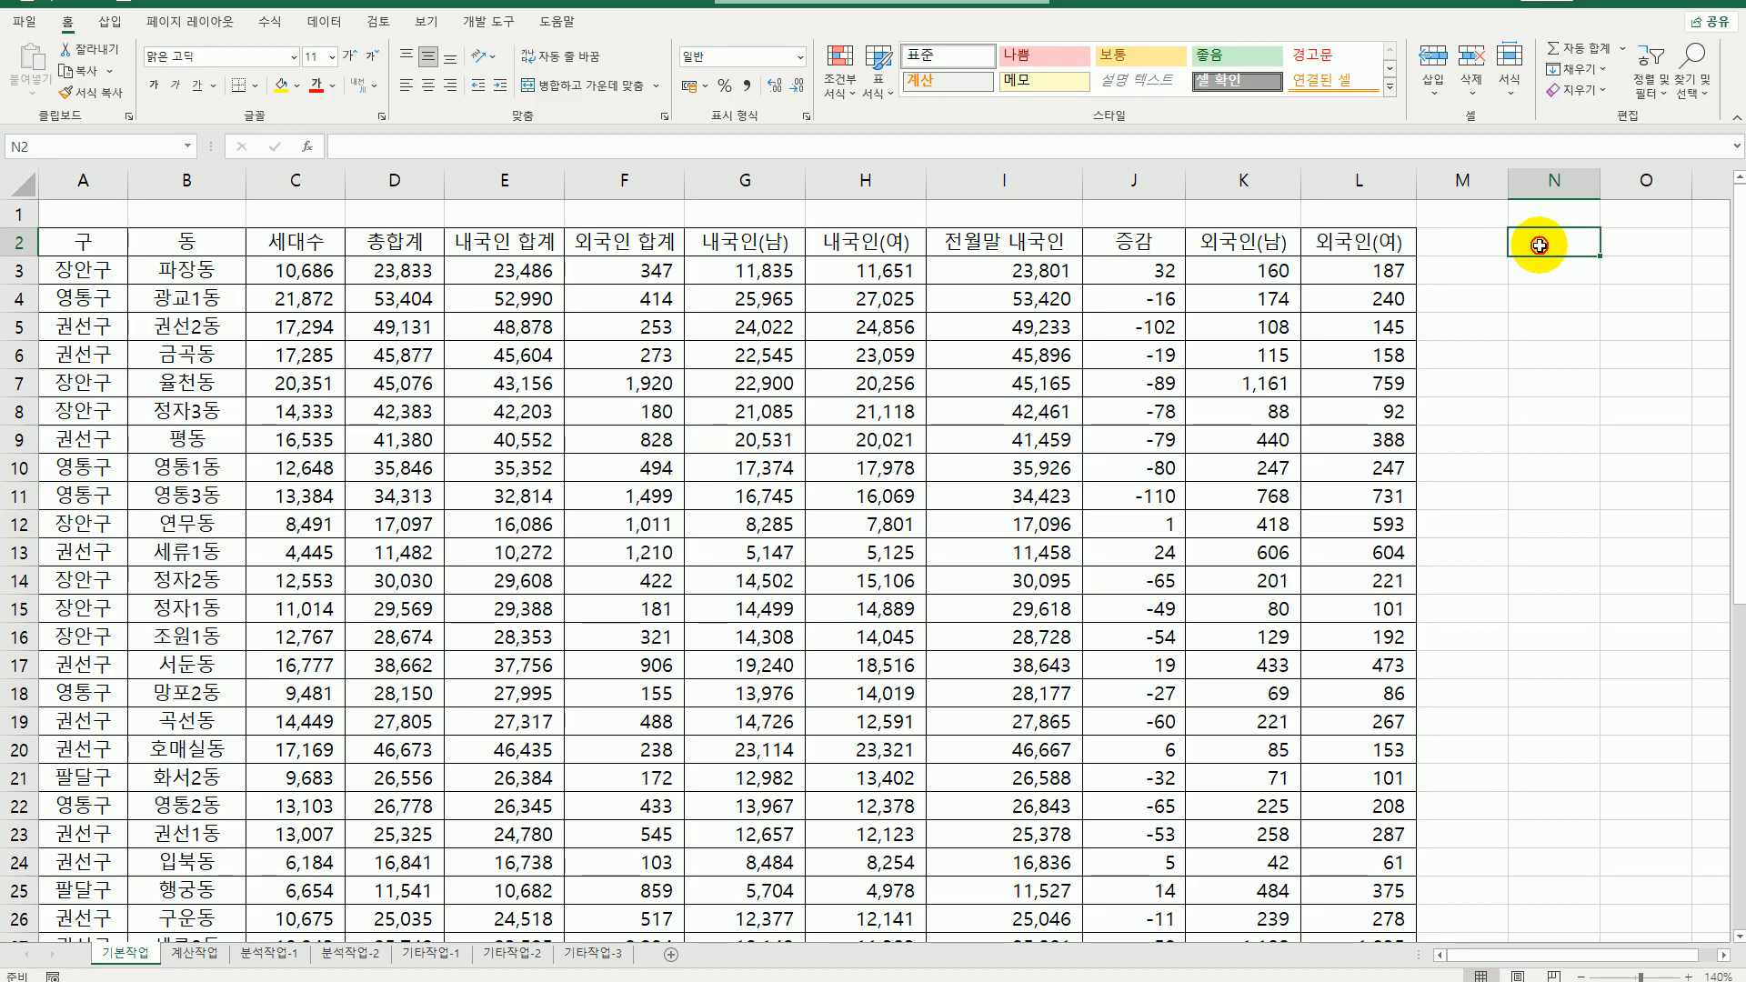
left_click_drag(1540, 244, 1536, 266)
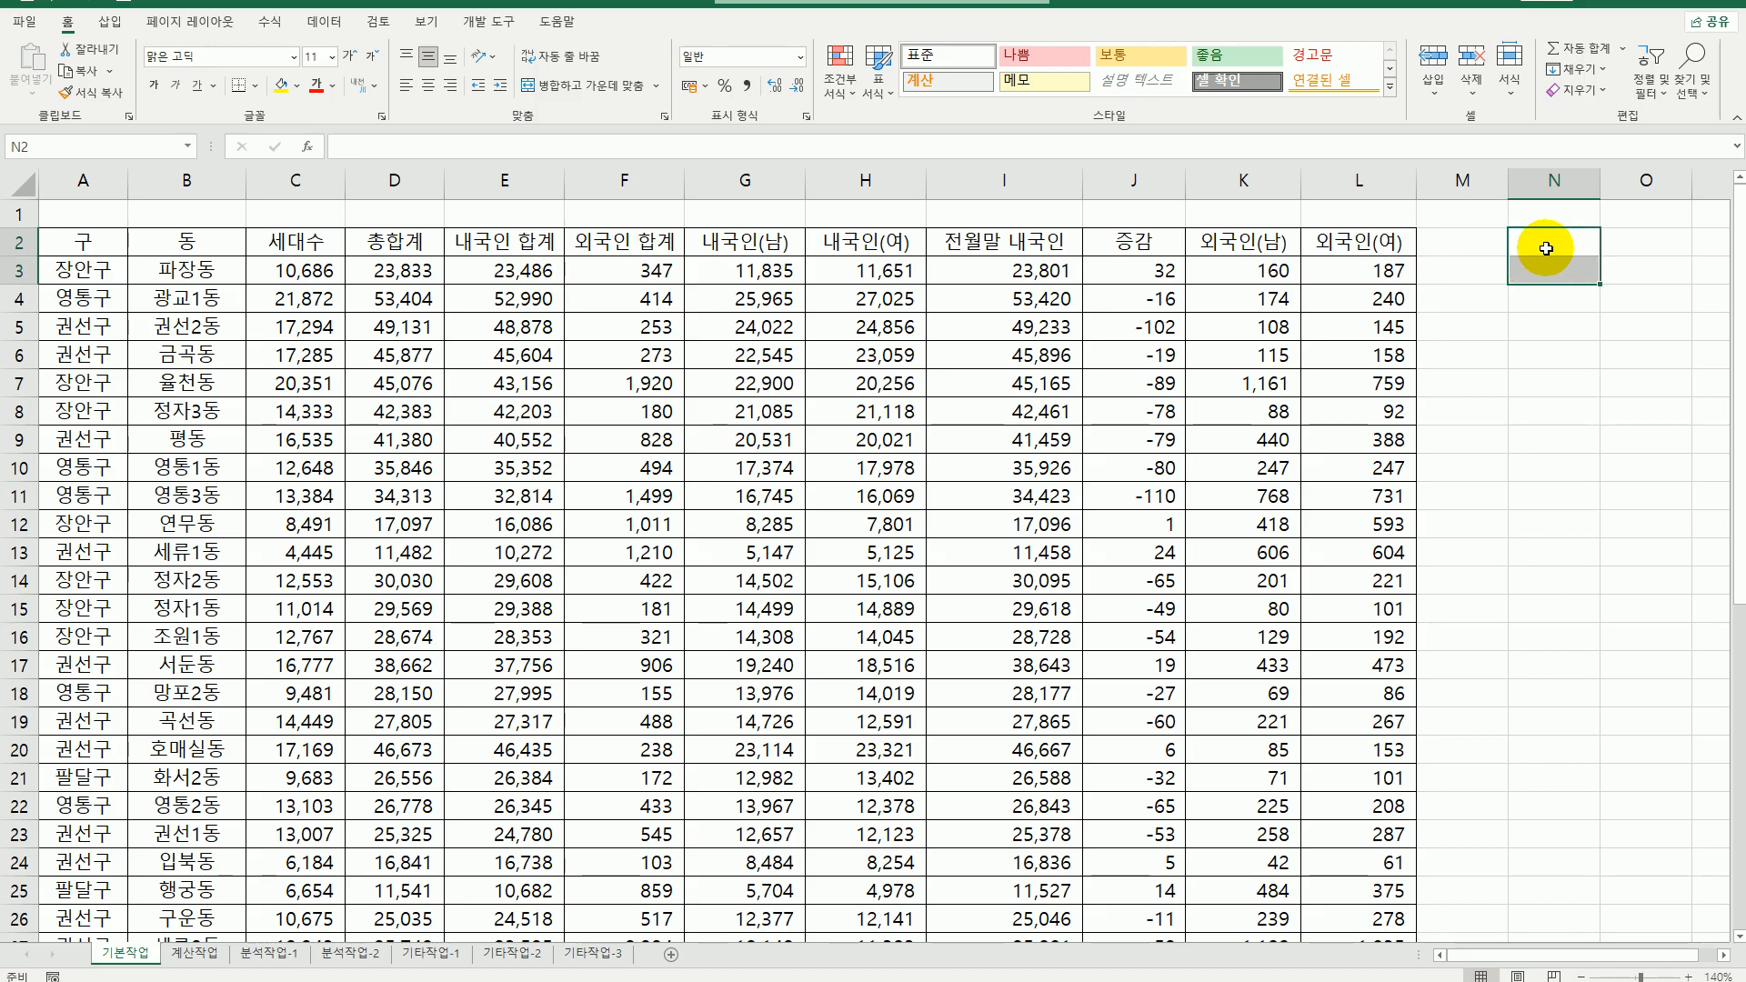
left_click(1546, 246)
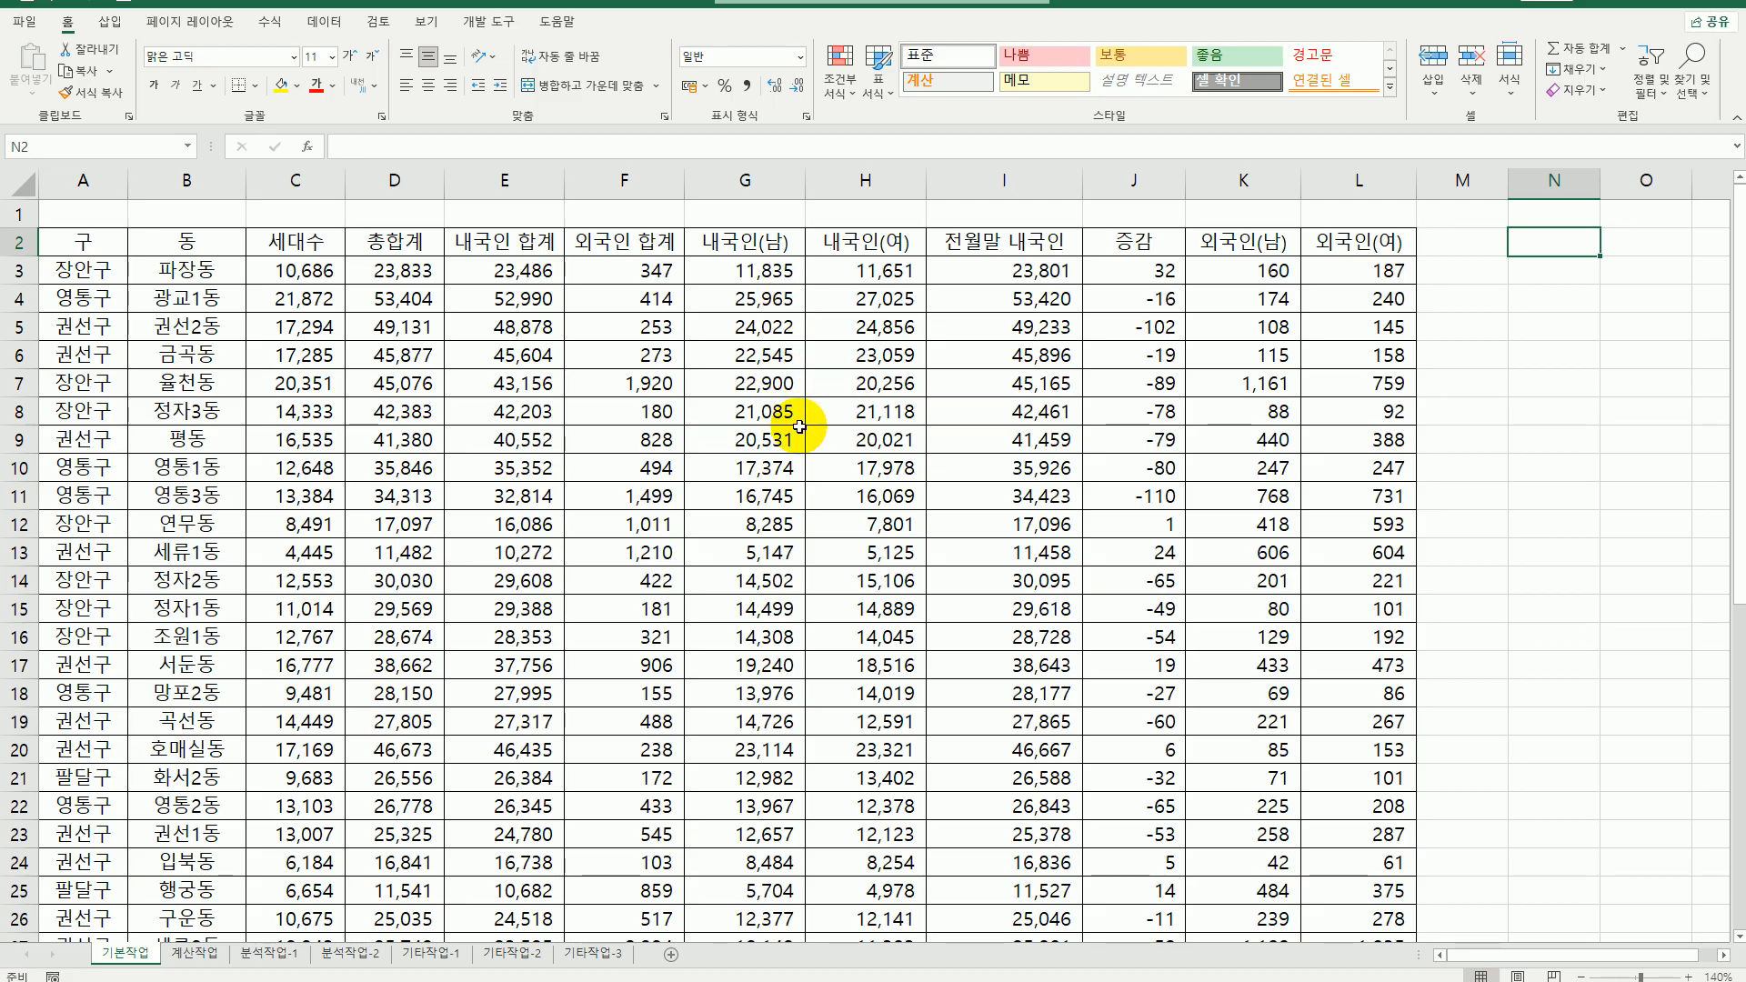
type("조건")
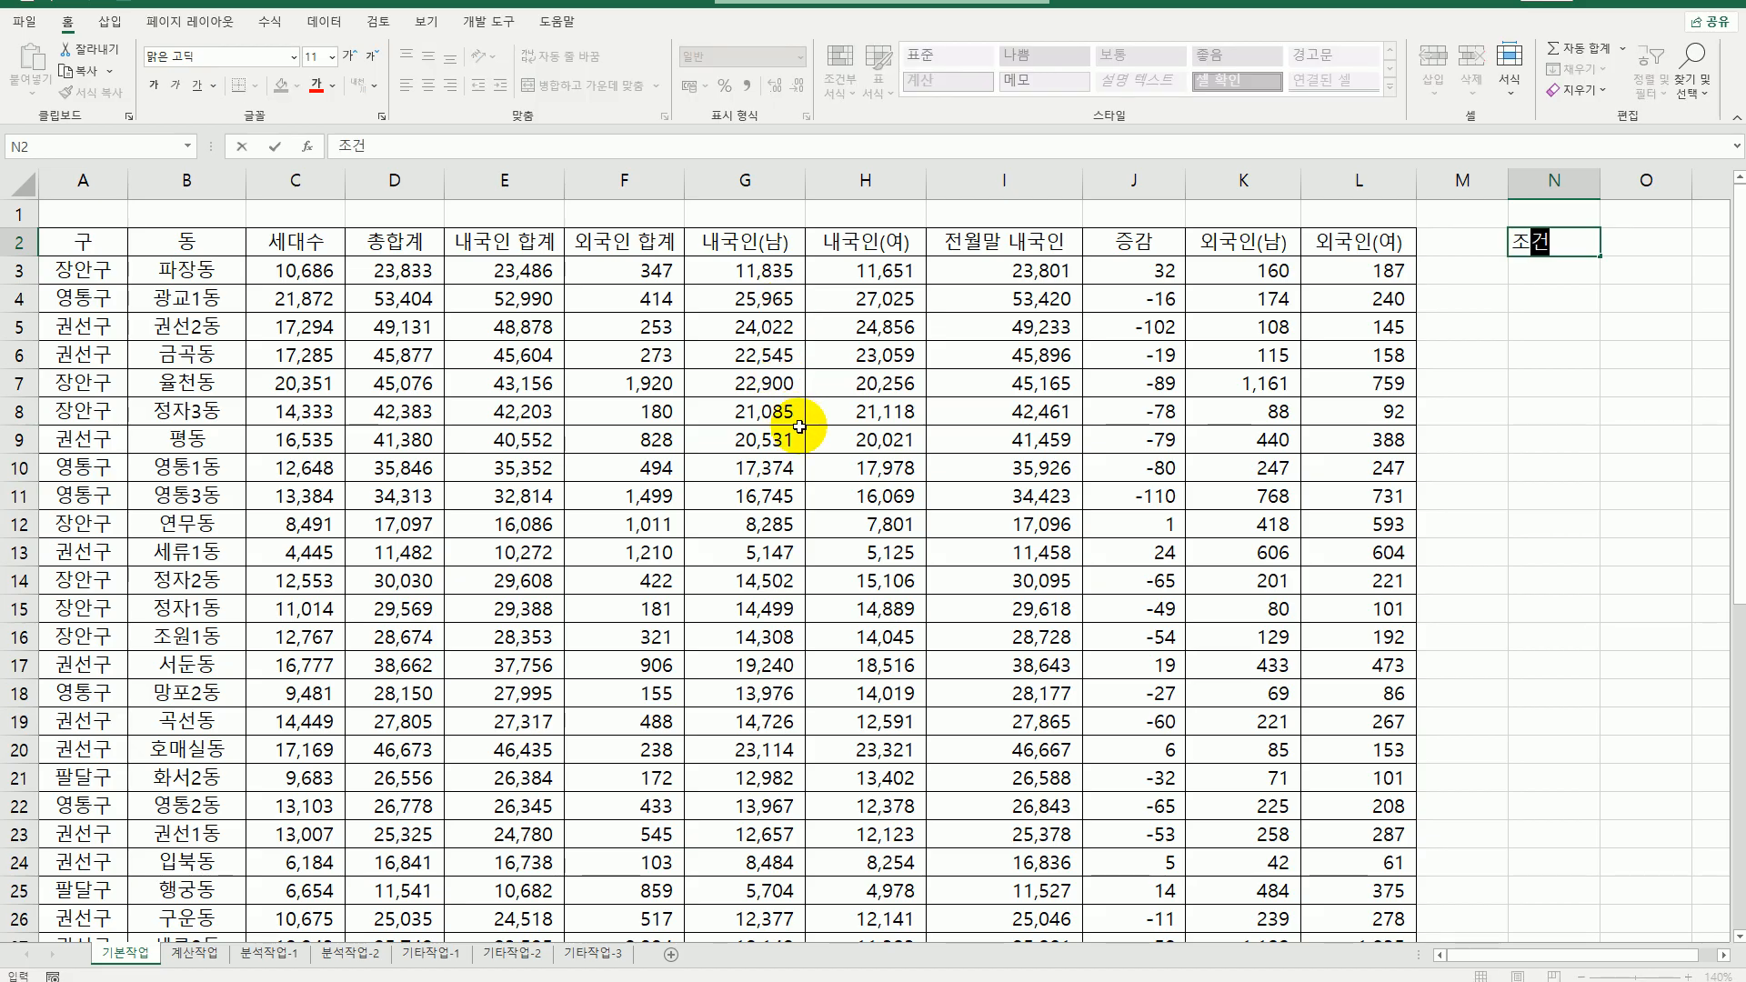
key("Return")
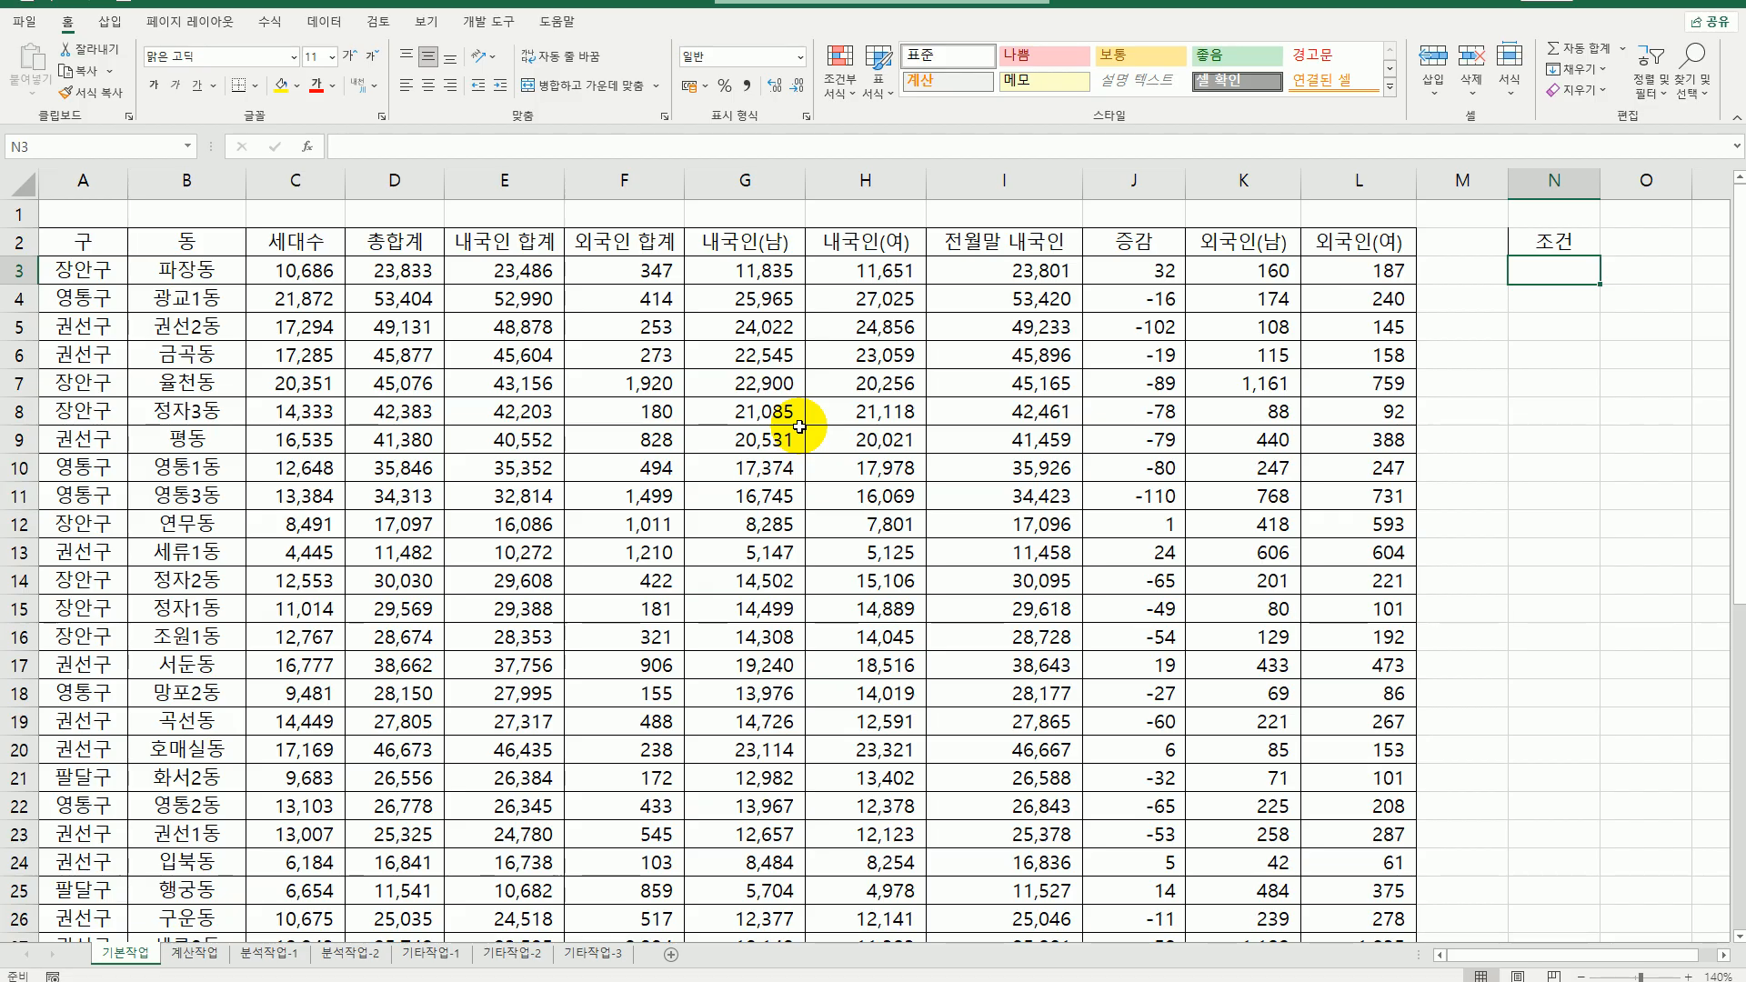
left_click(529, 270)
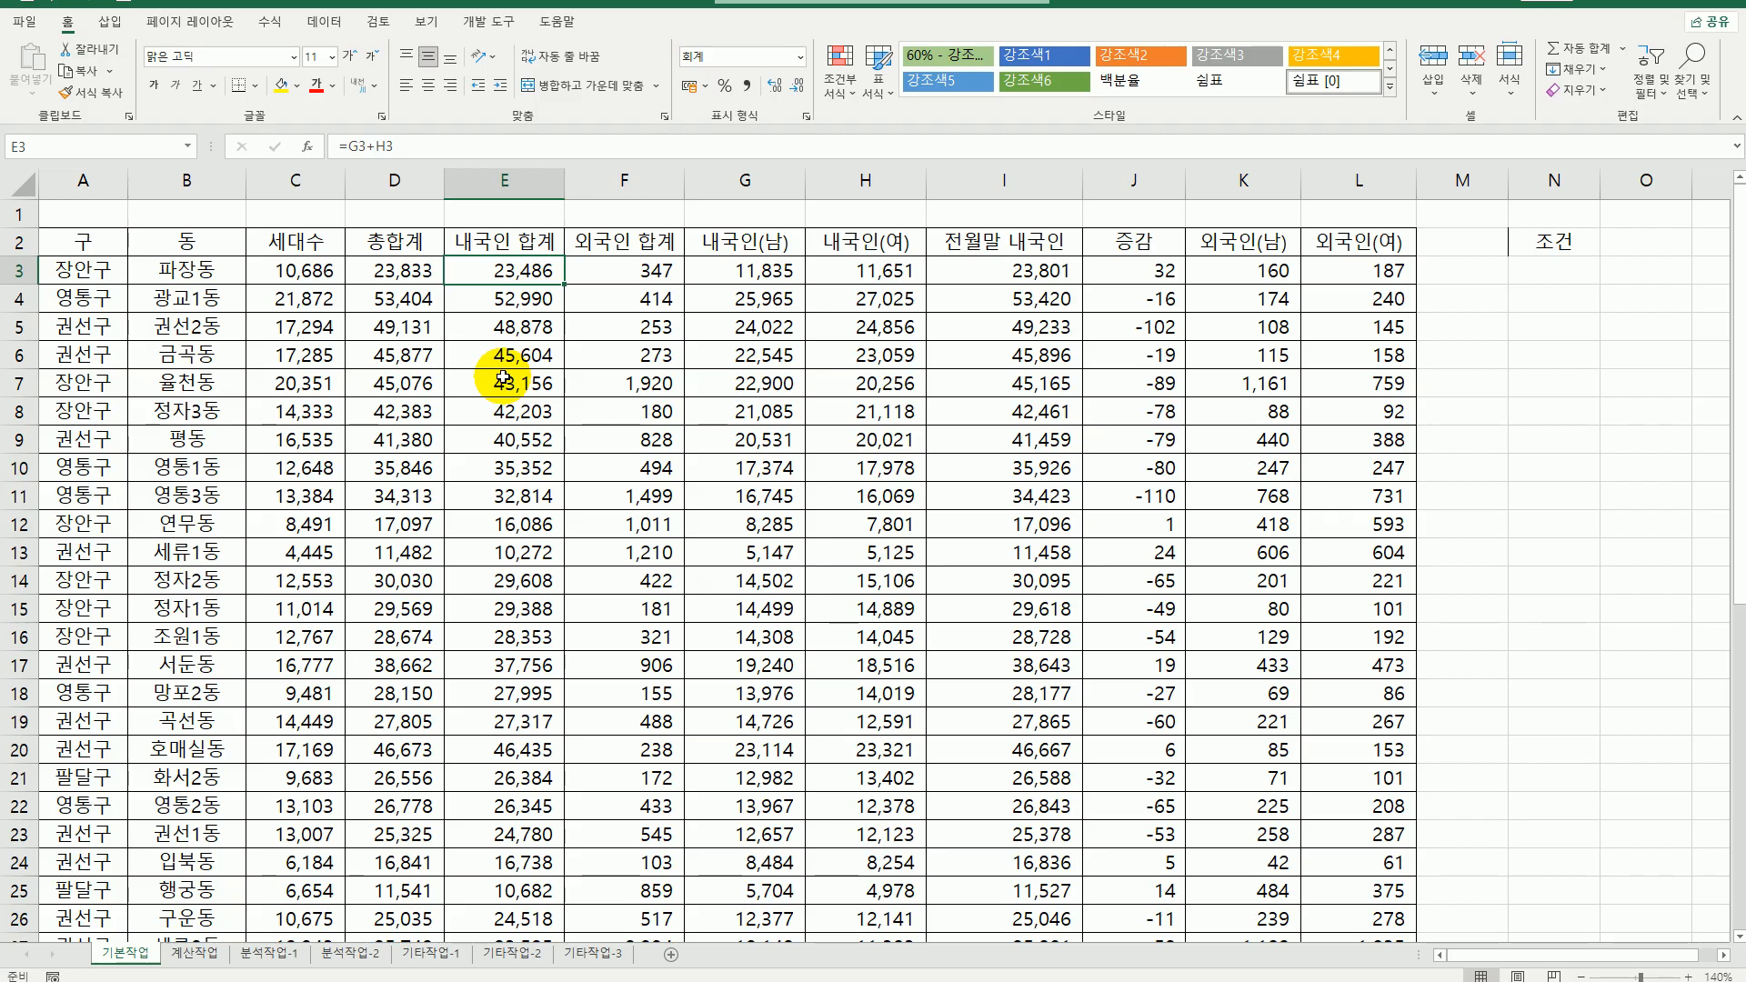
left_click(102, 273)
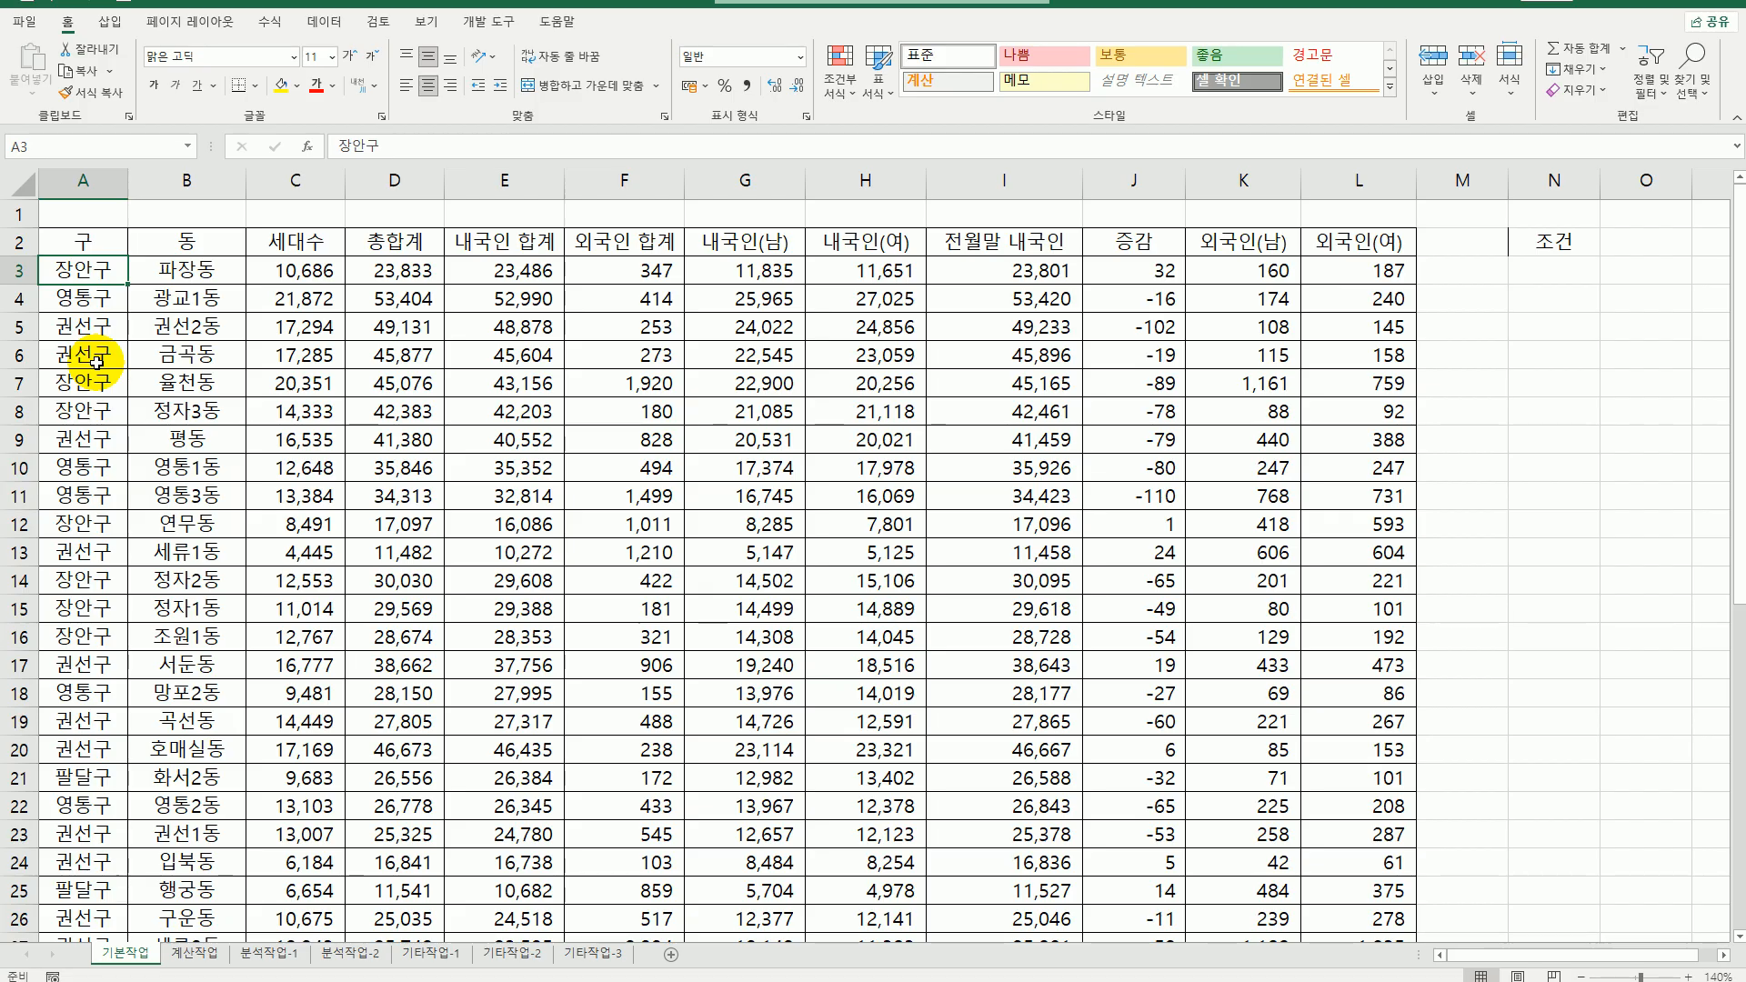
- Begin an AND formula in N3 whose first condition is E3>=AVERAGE($E$3:$E$46), using an absolute range
left_click(1555, 282)
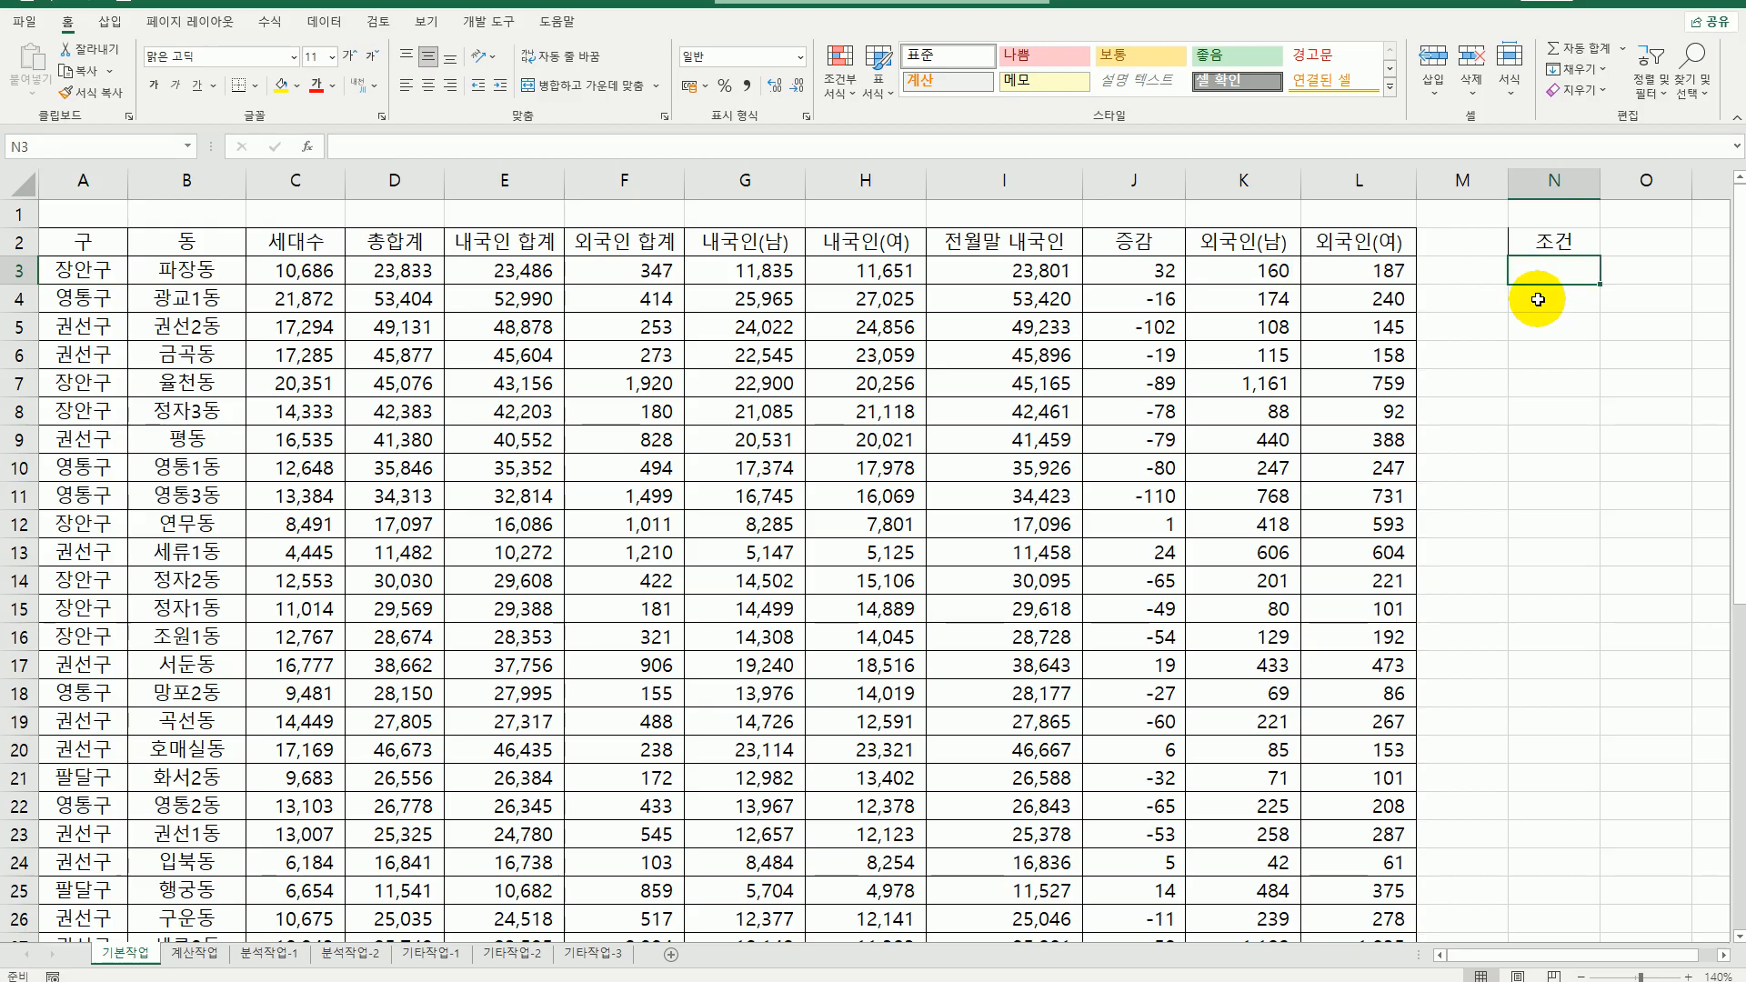
type("=")
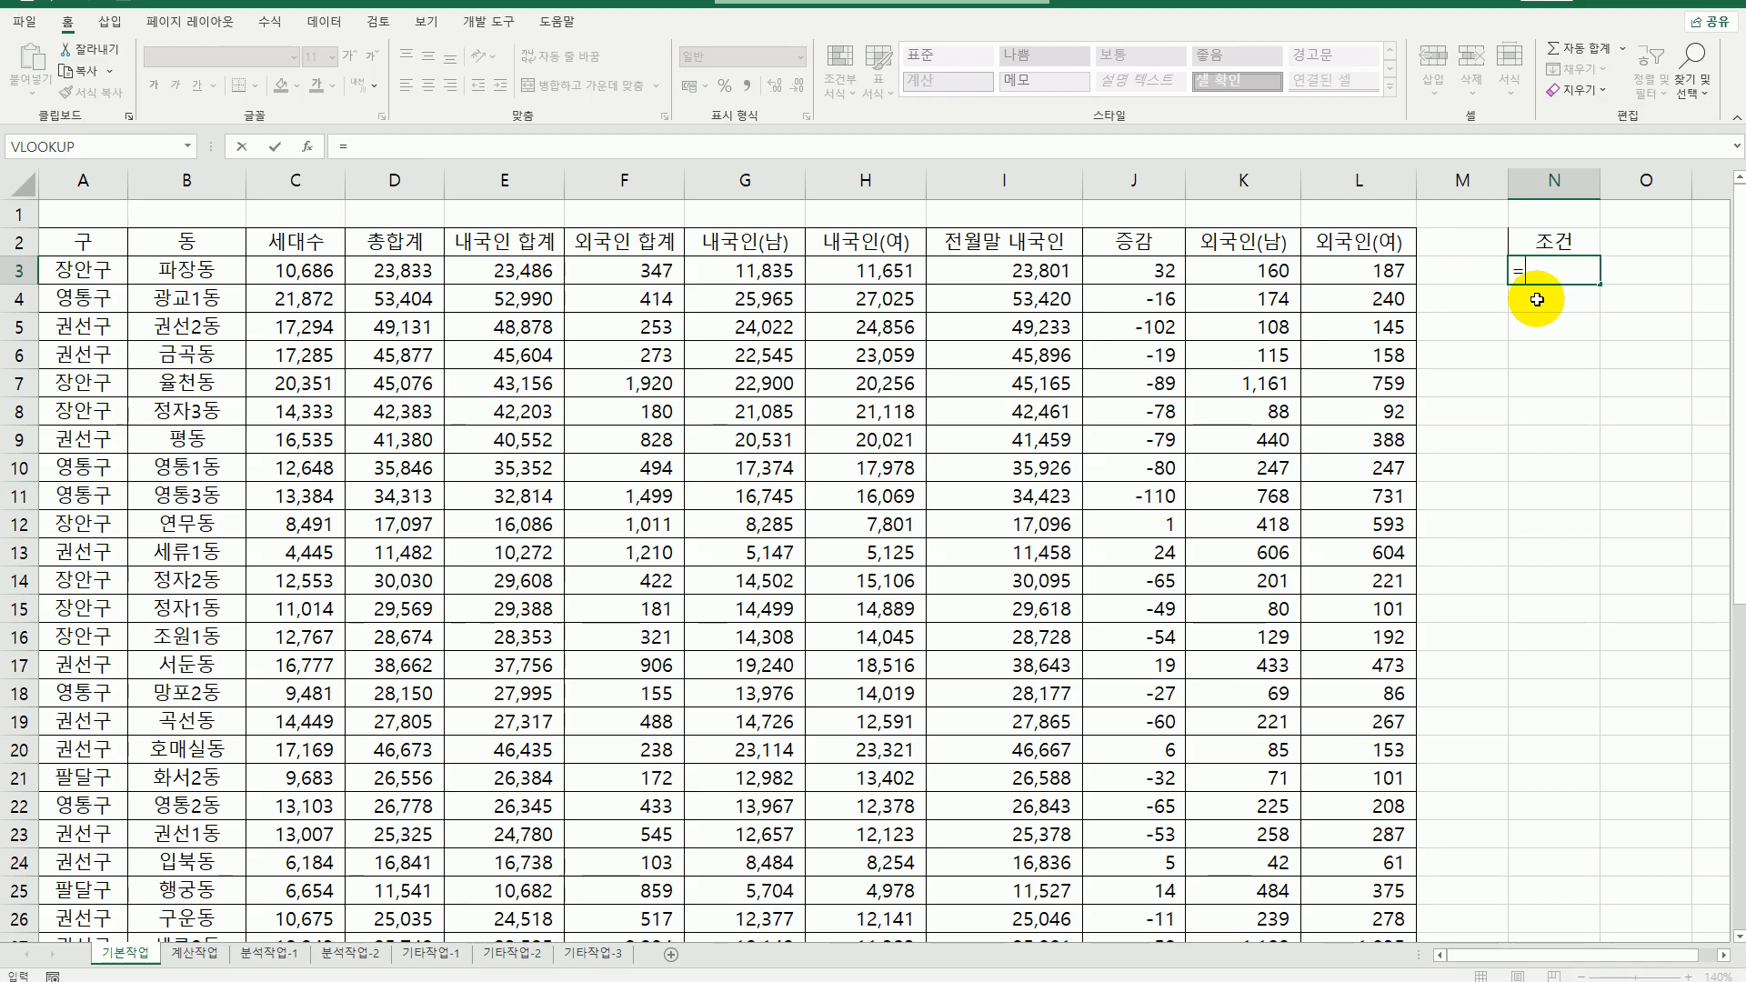
type("and(")
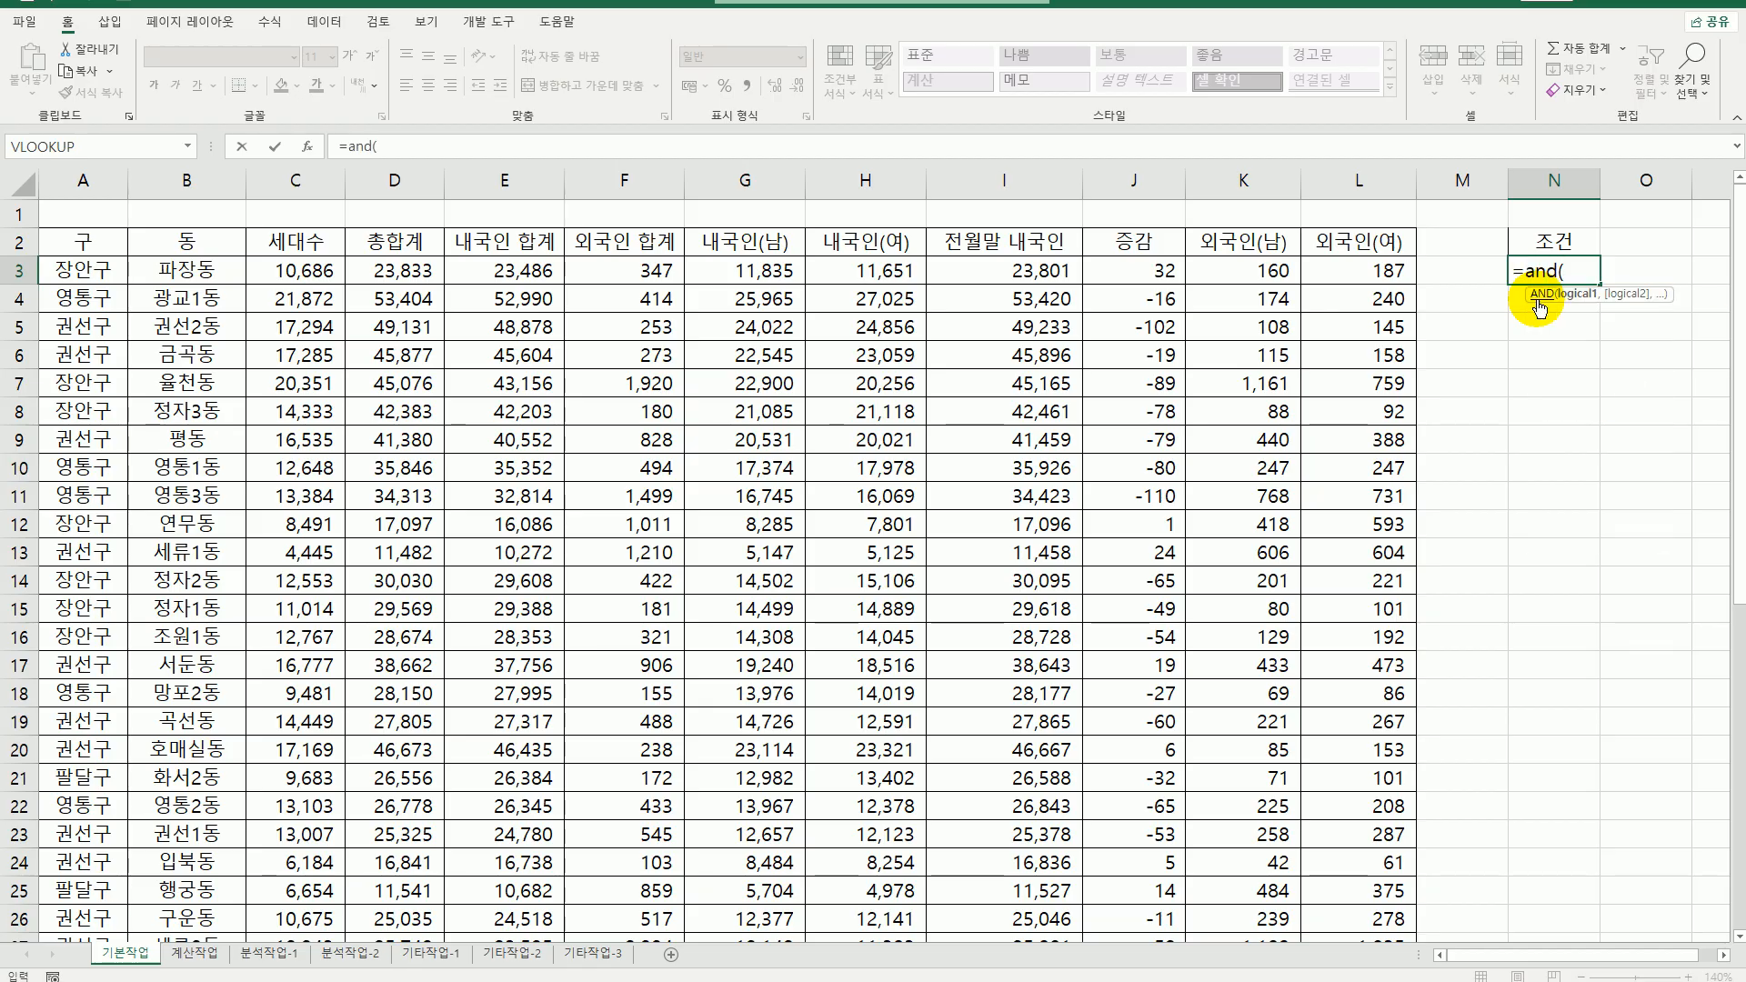
left_click(503, 270)
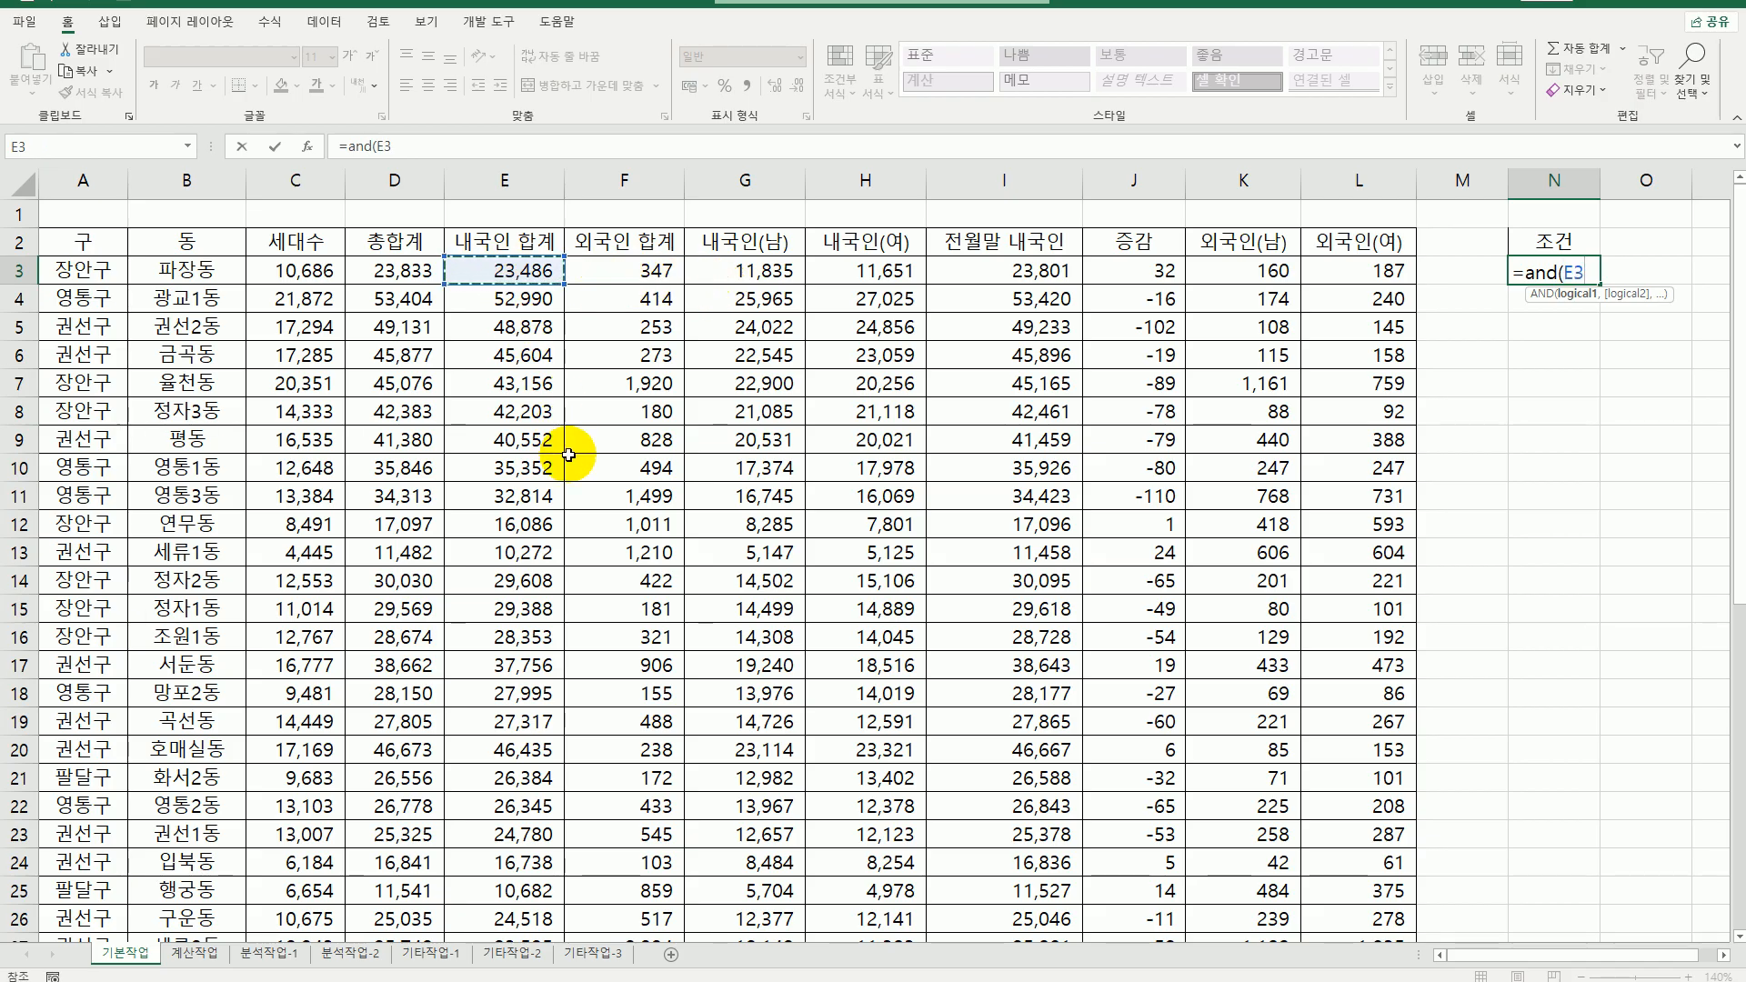
type(">=ave")
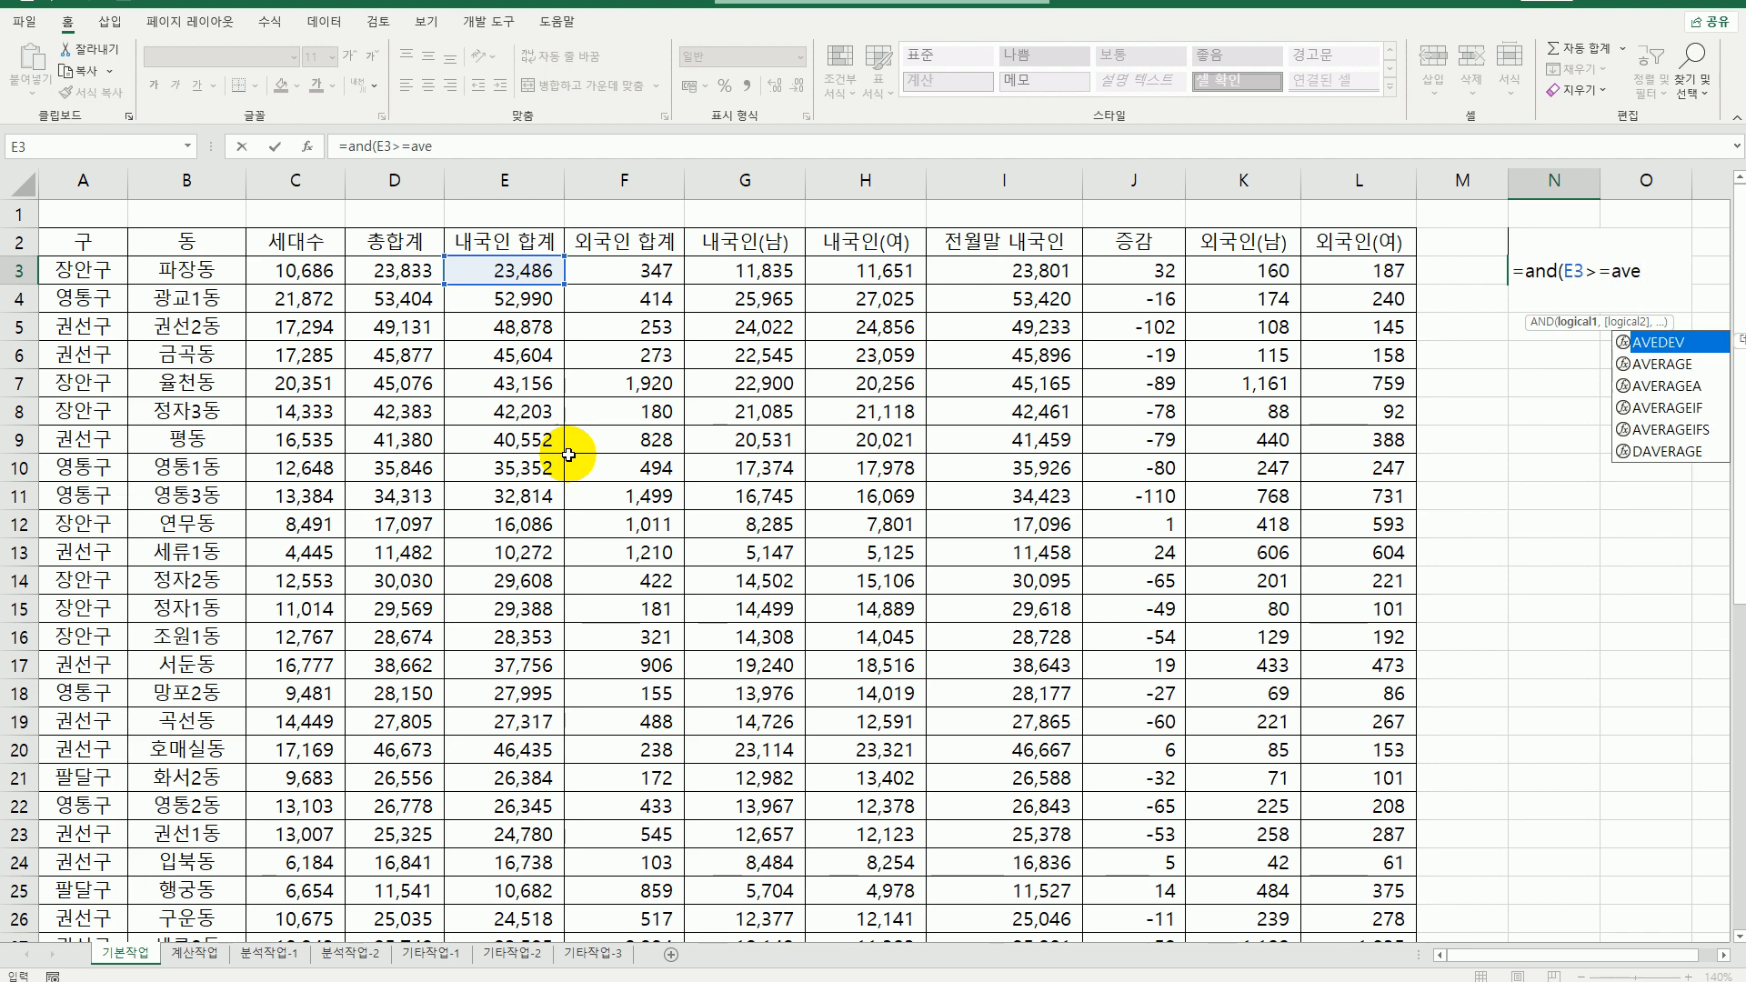
key("Tab")
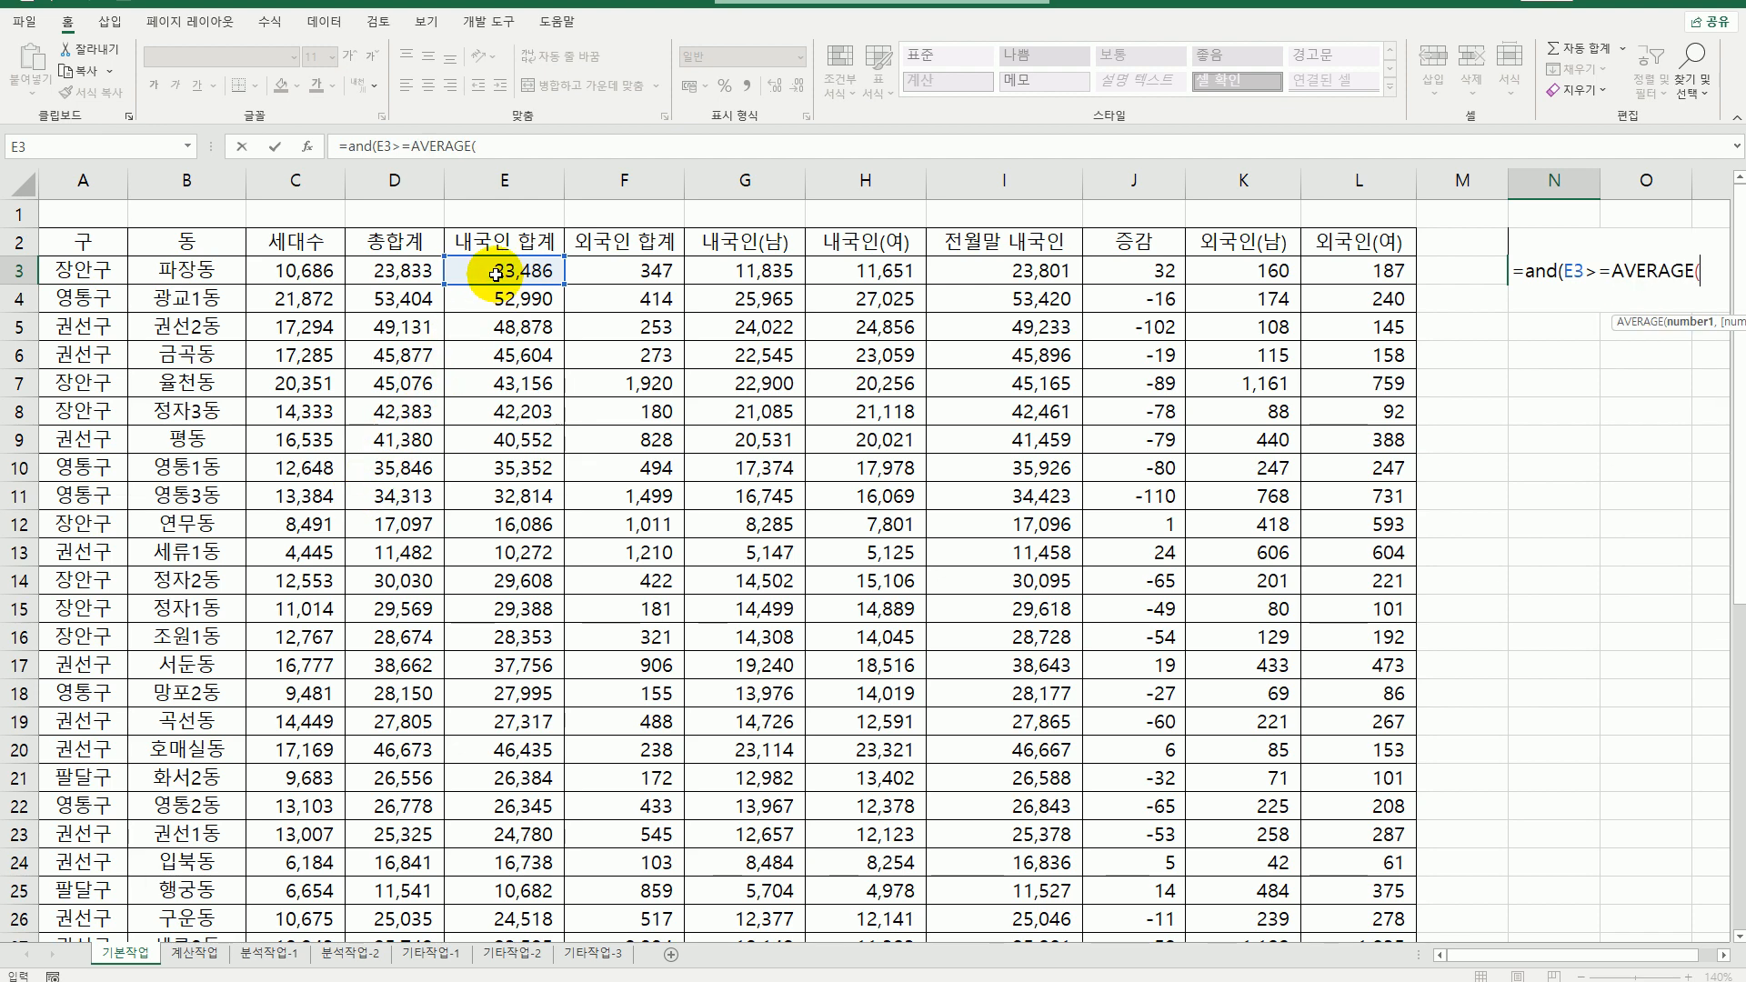
left_click_drag(492, 287, 499, 897)
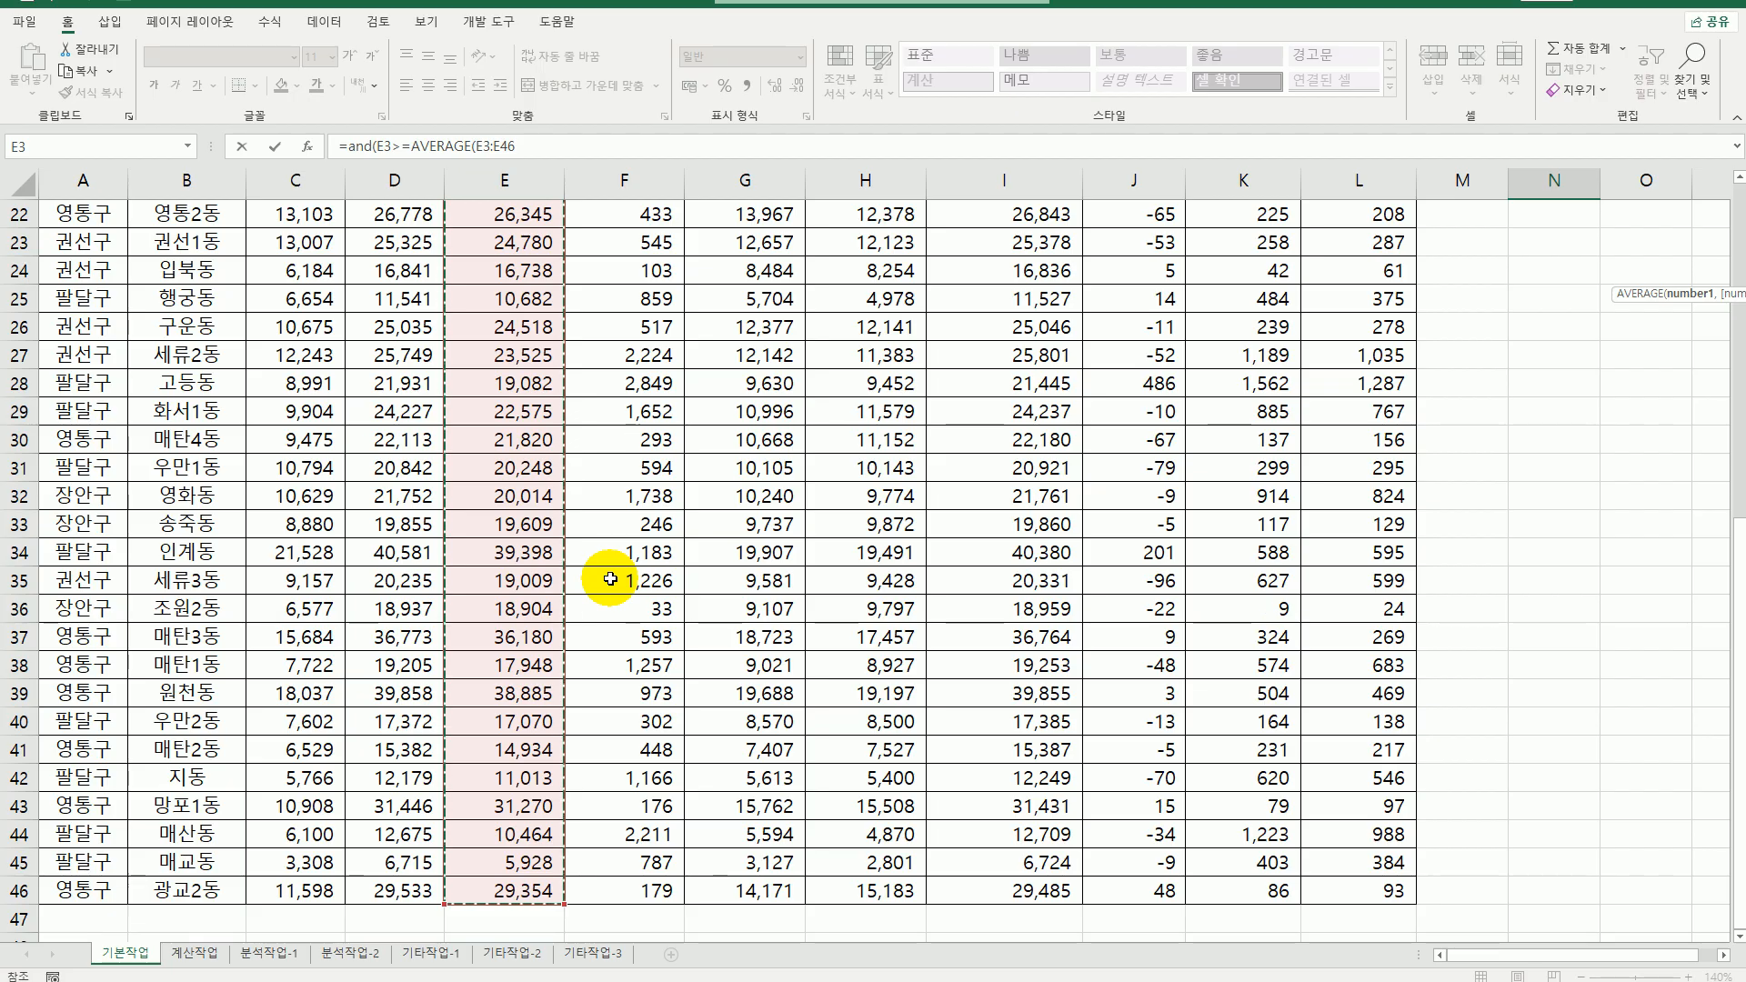
scroll(618, 636, "up", 6)
scroll(620, 645, "up", 1)
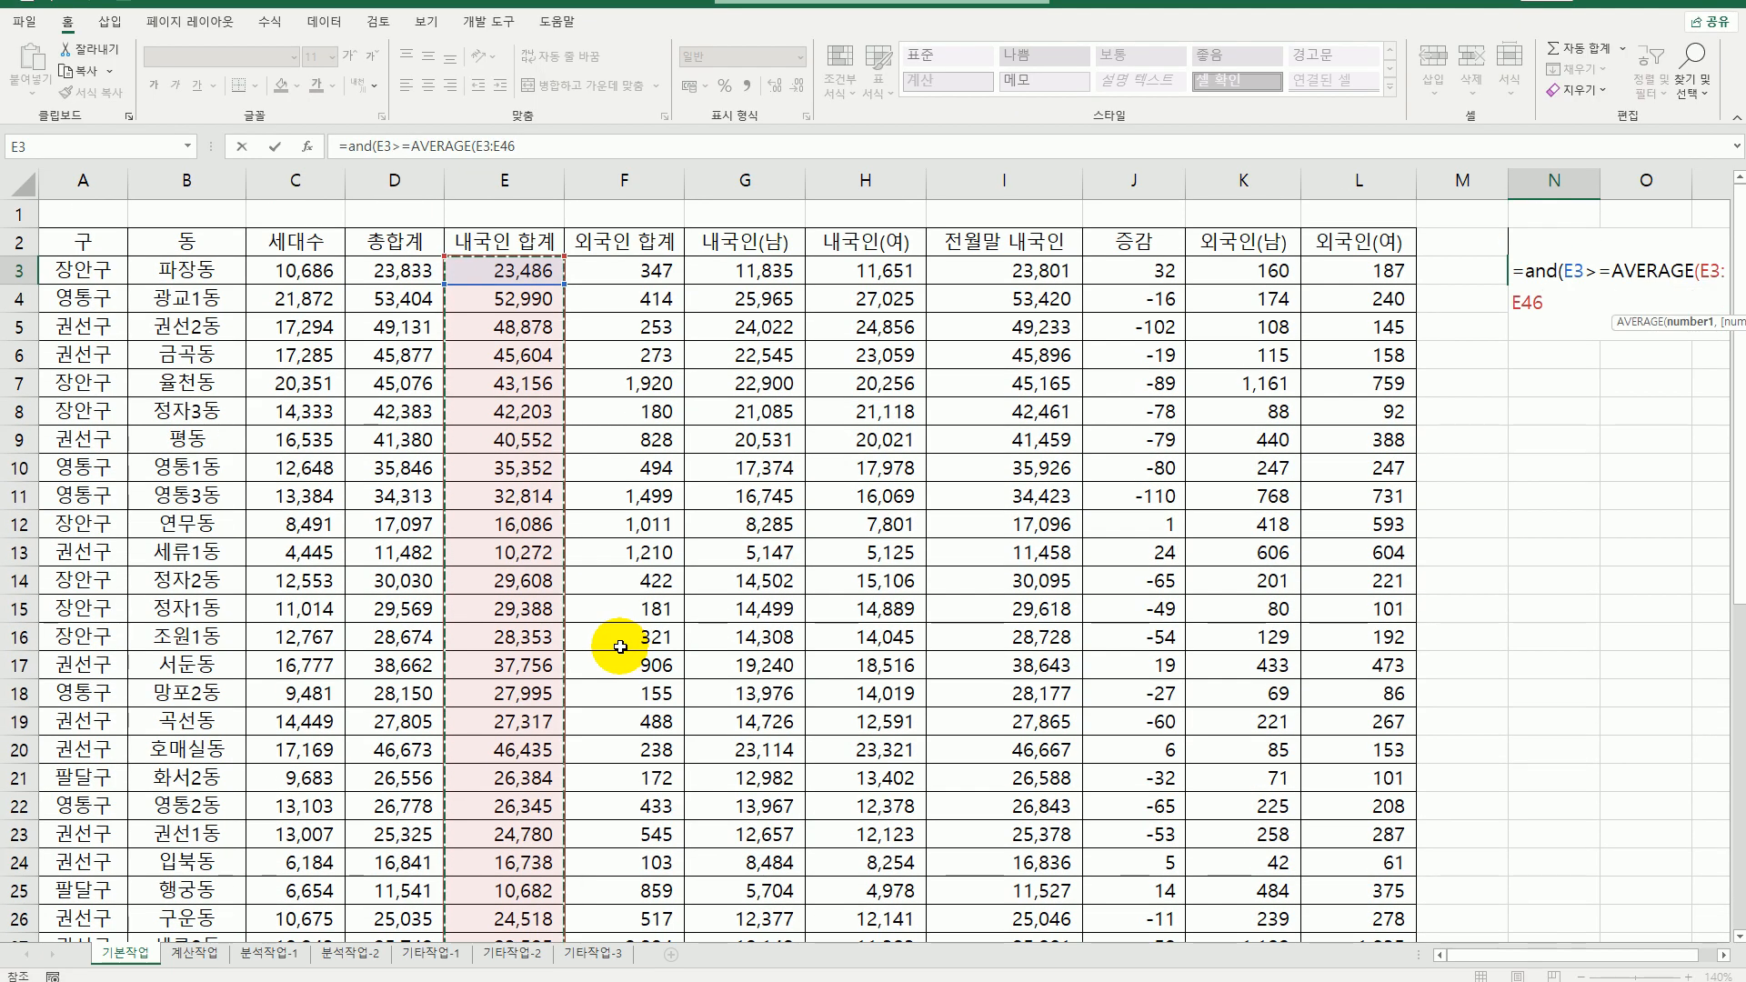
key("F4")
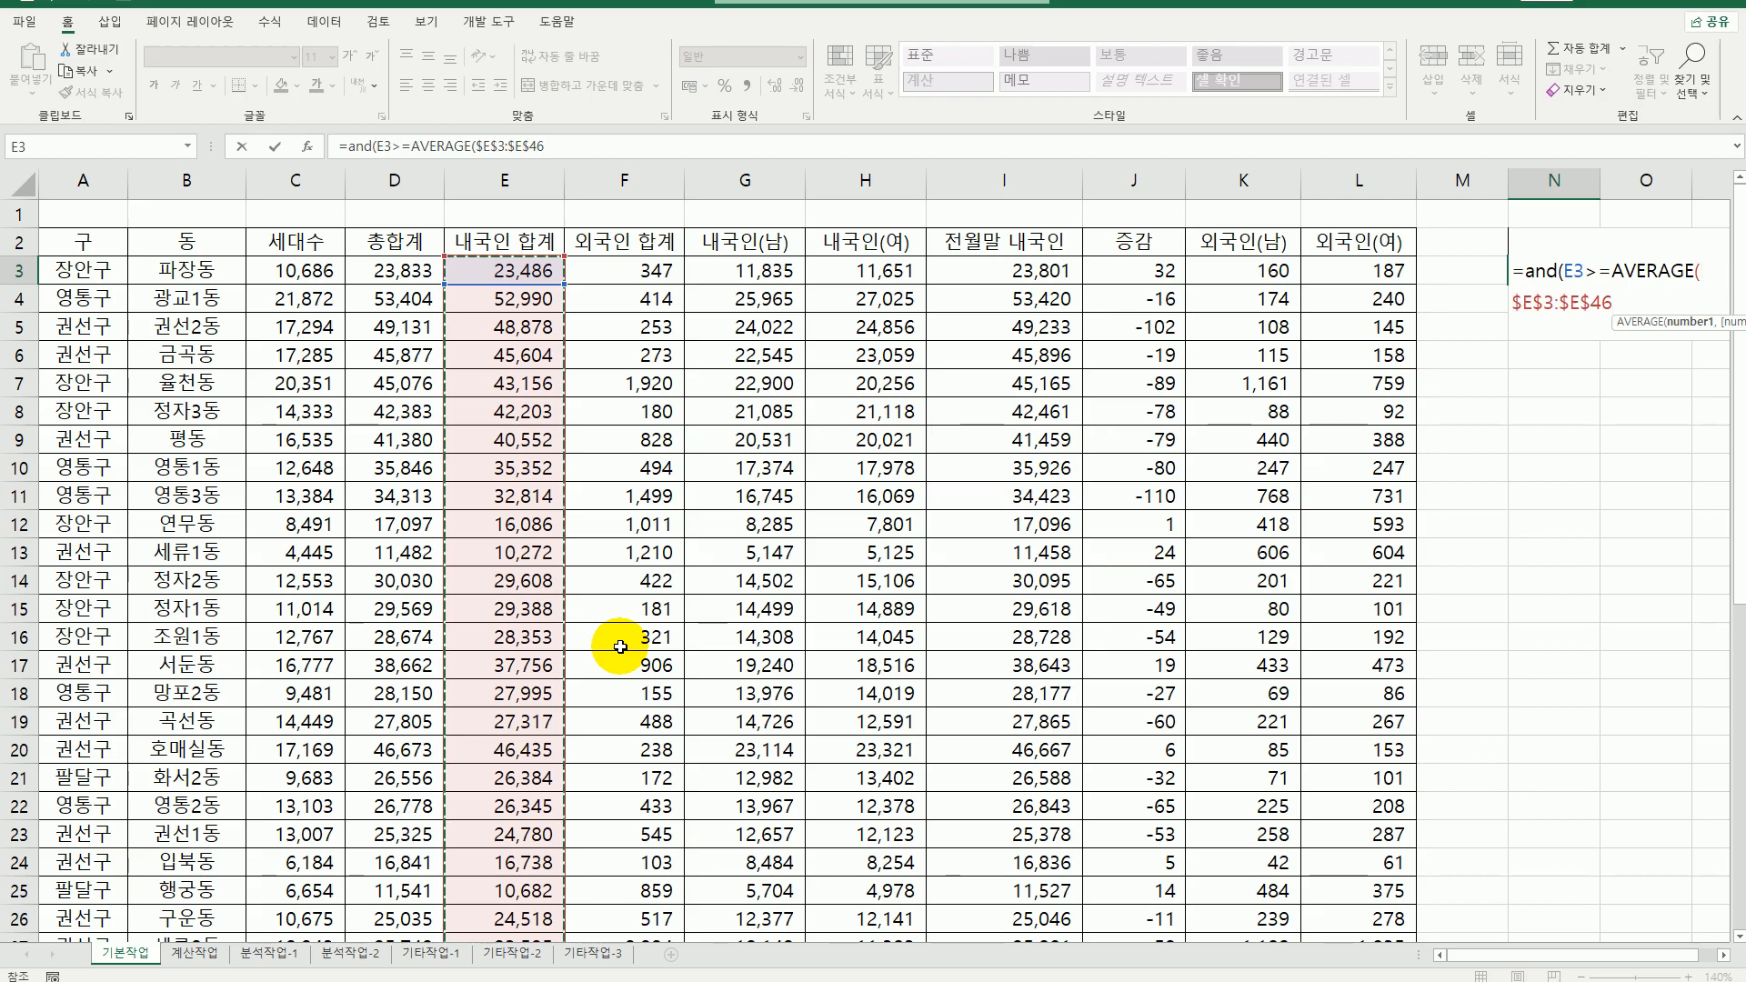
type(")")
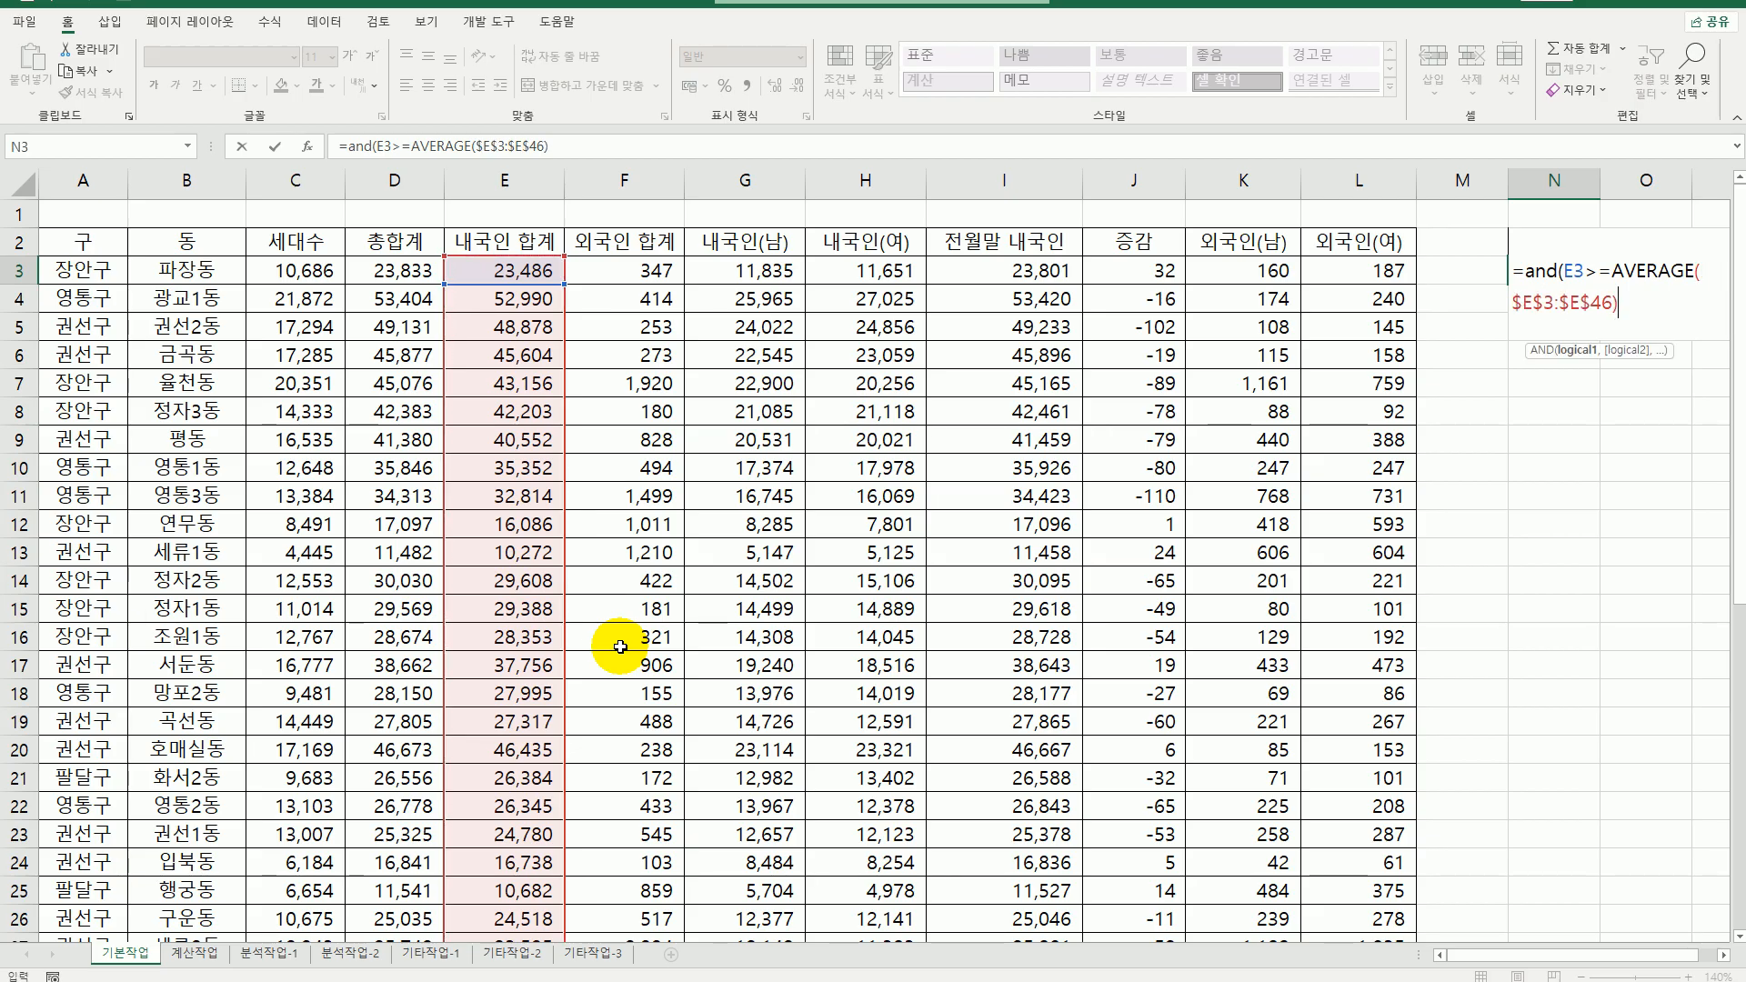
type(",")
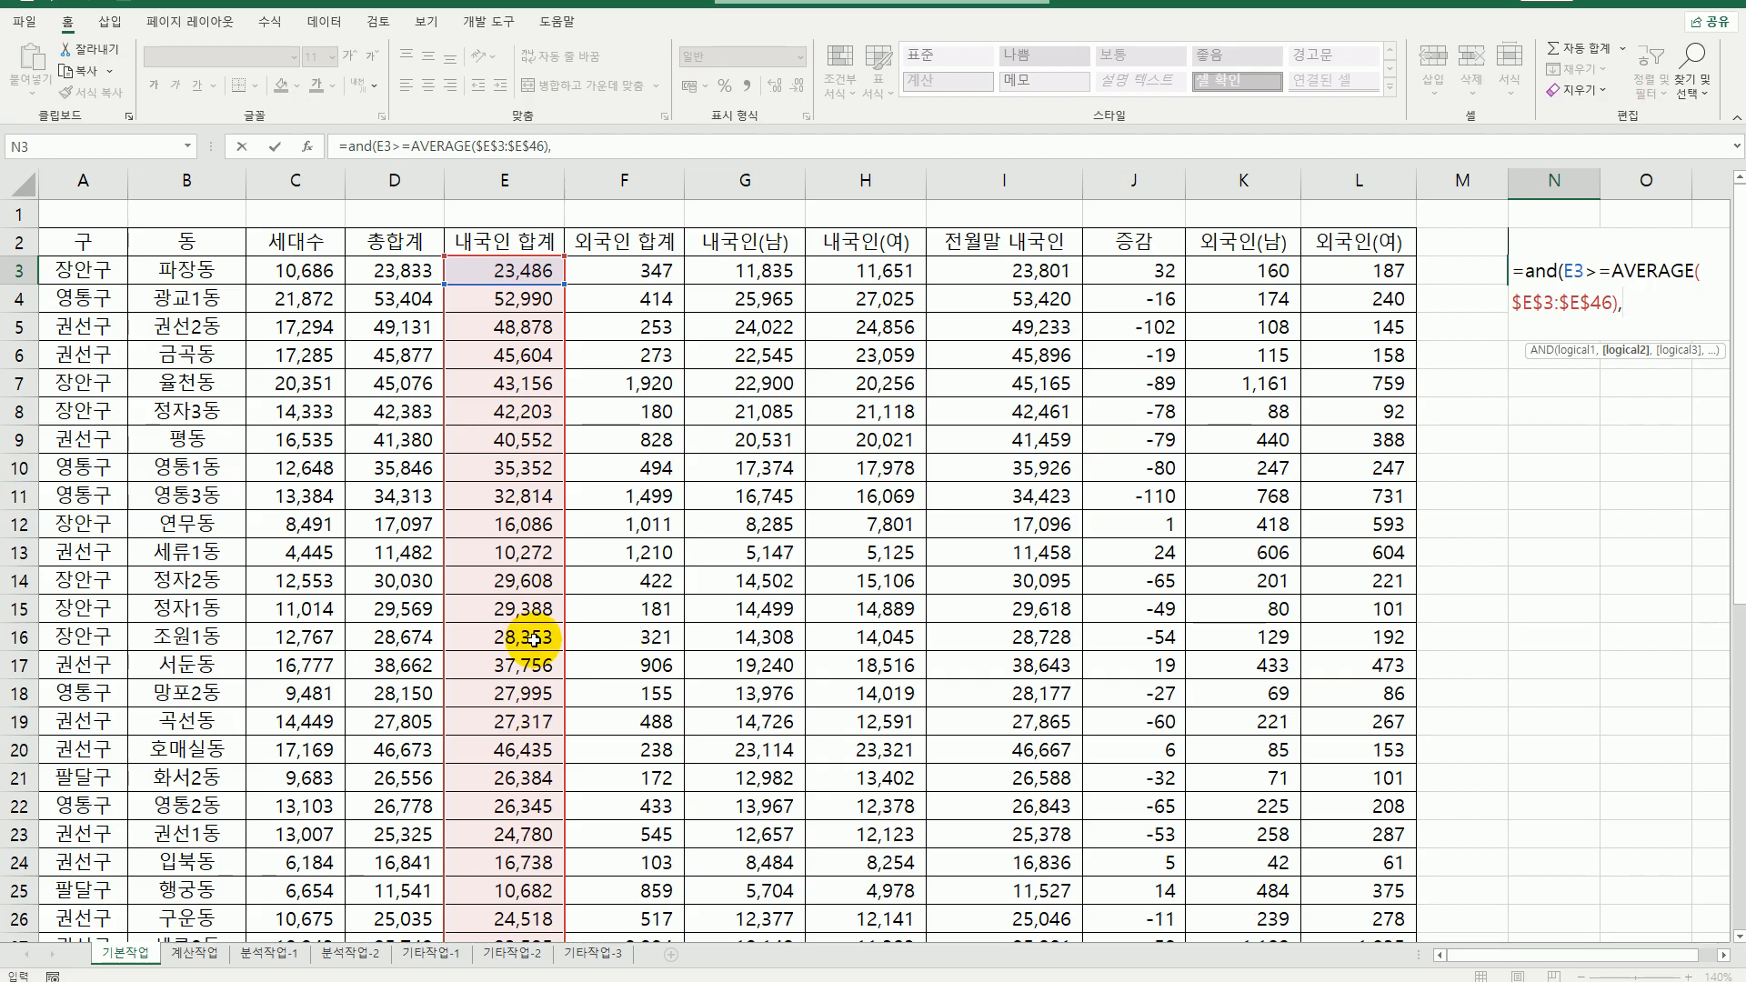
- Add LEFT(A3,2)="영통" as the second condition of the AND formula in N3 and complete the formula
left_click(95, 276)
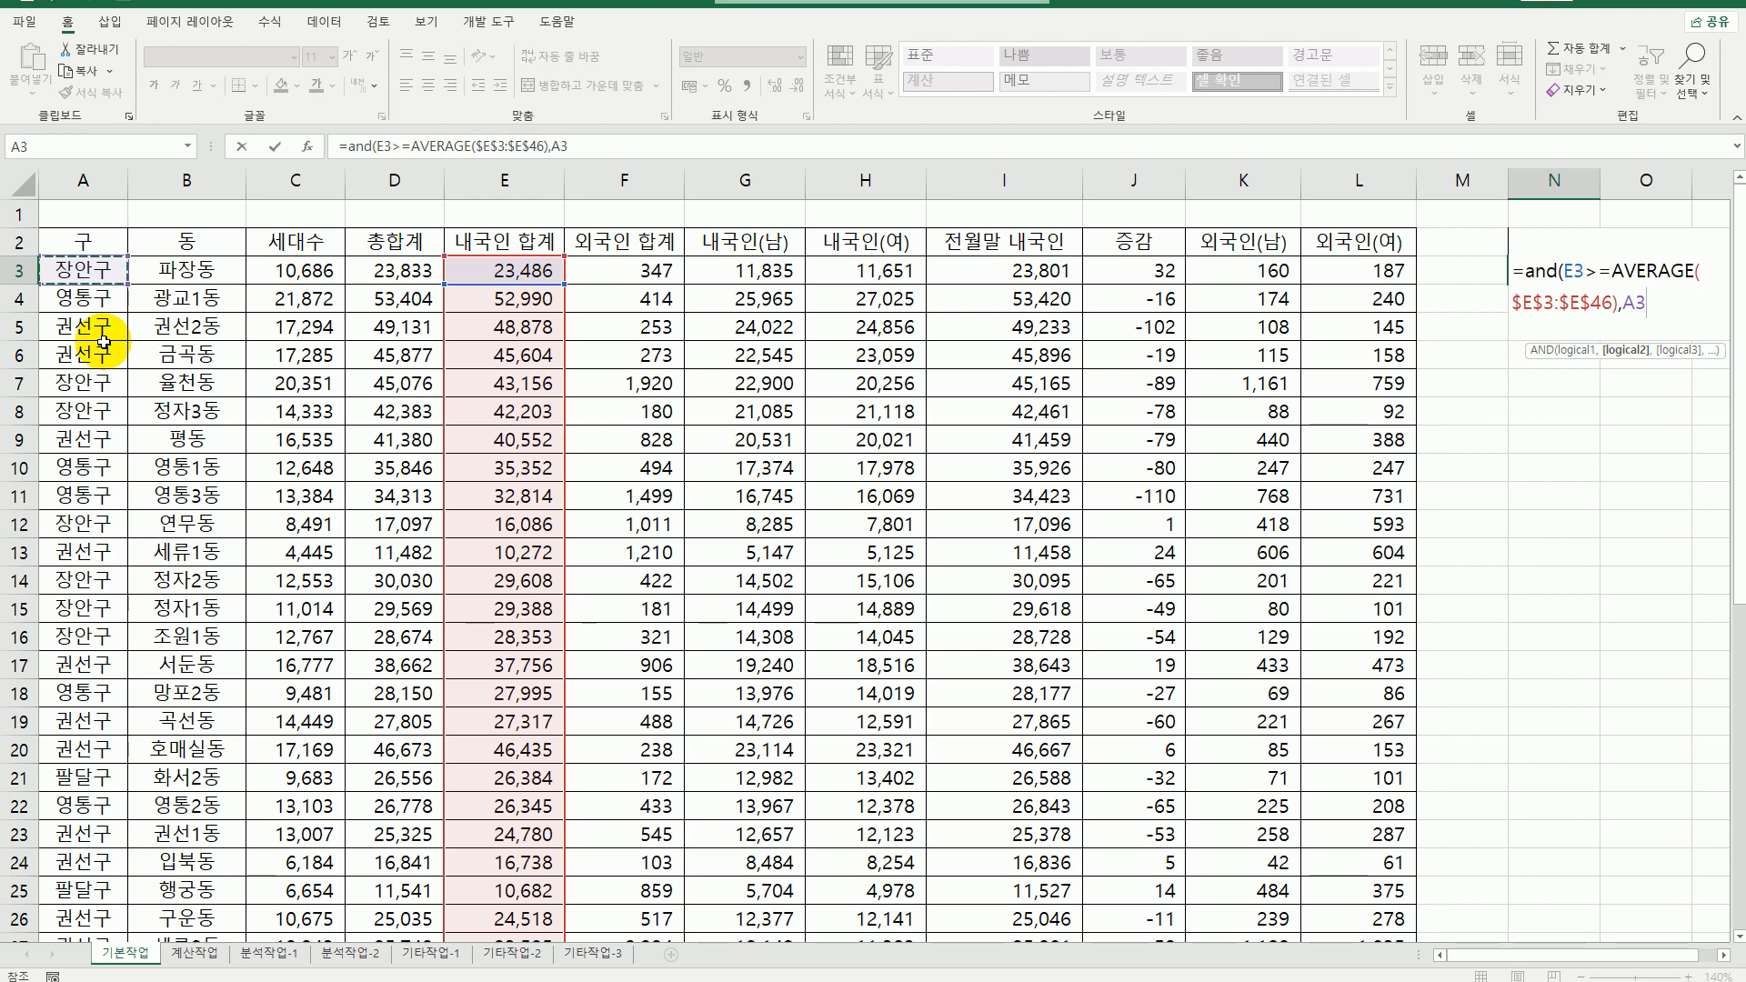
key("BackSpace")
key("BackSpace")
type("left")
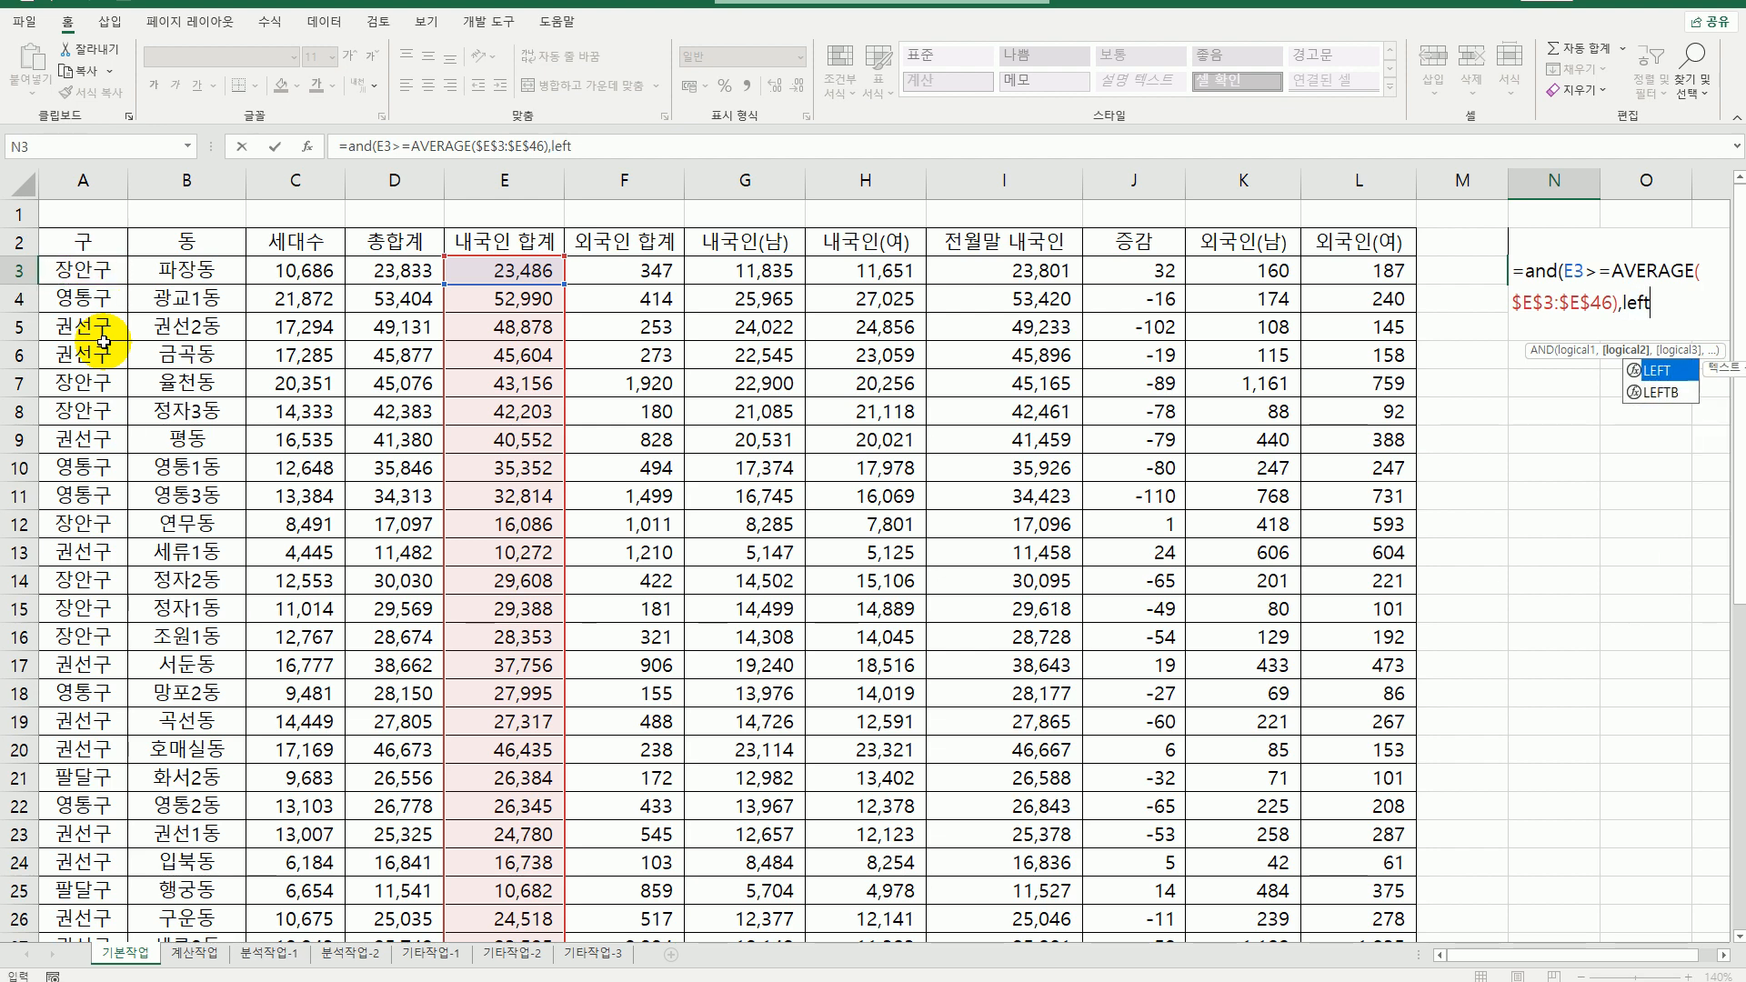
key("Tab")
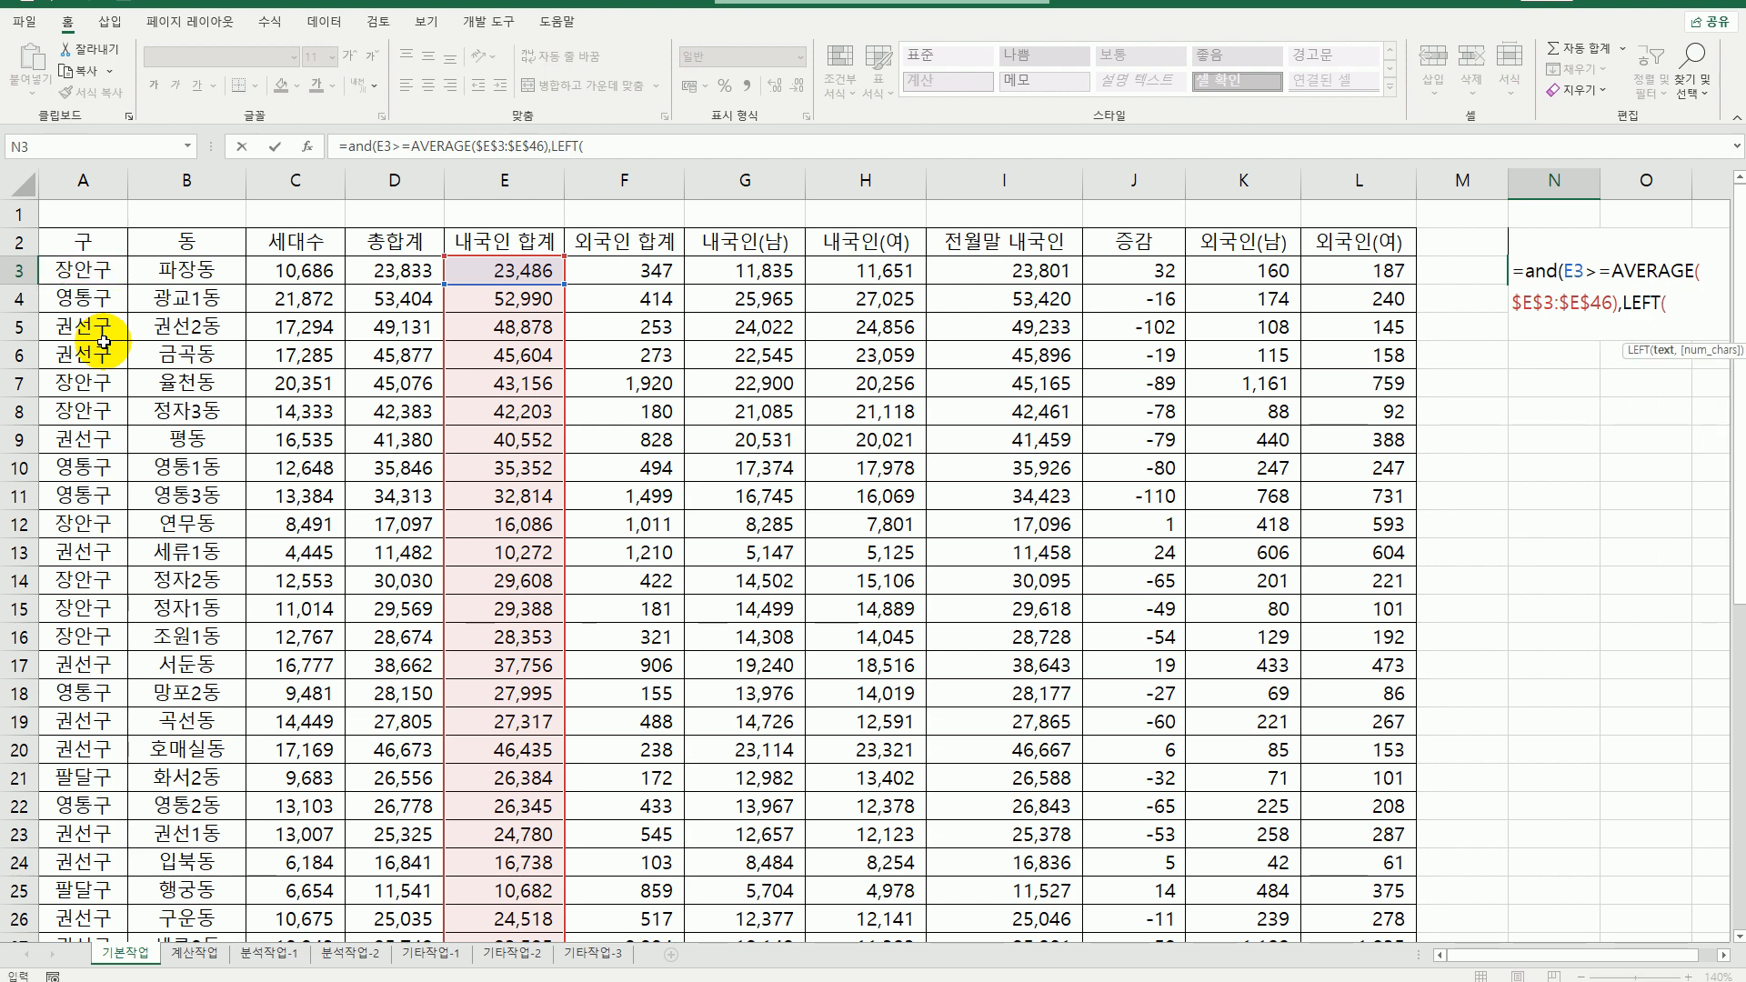
left_click(84, 269)
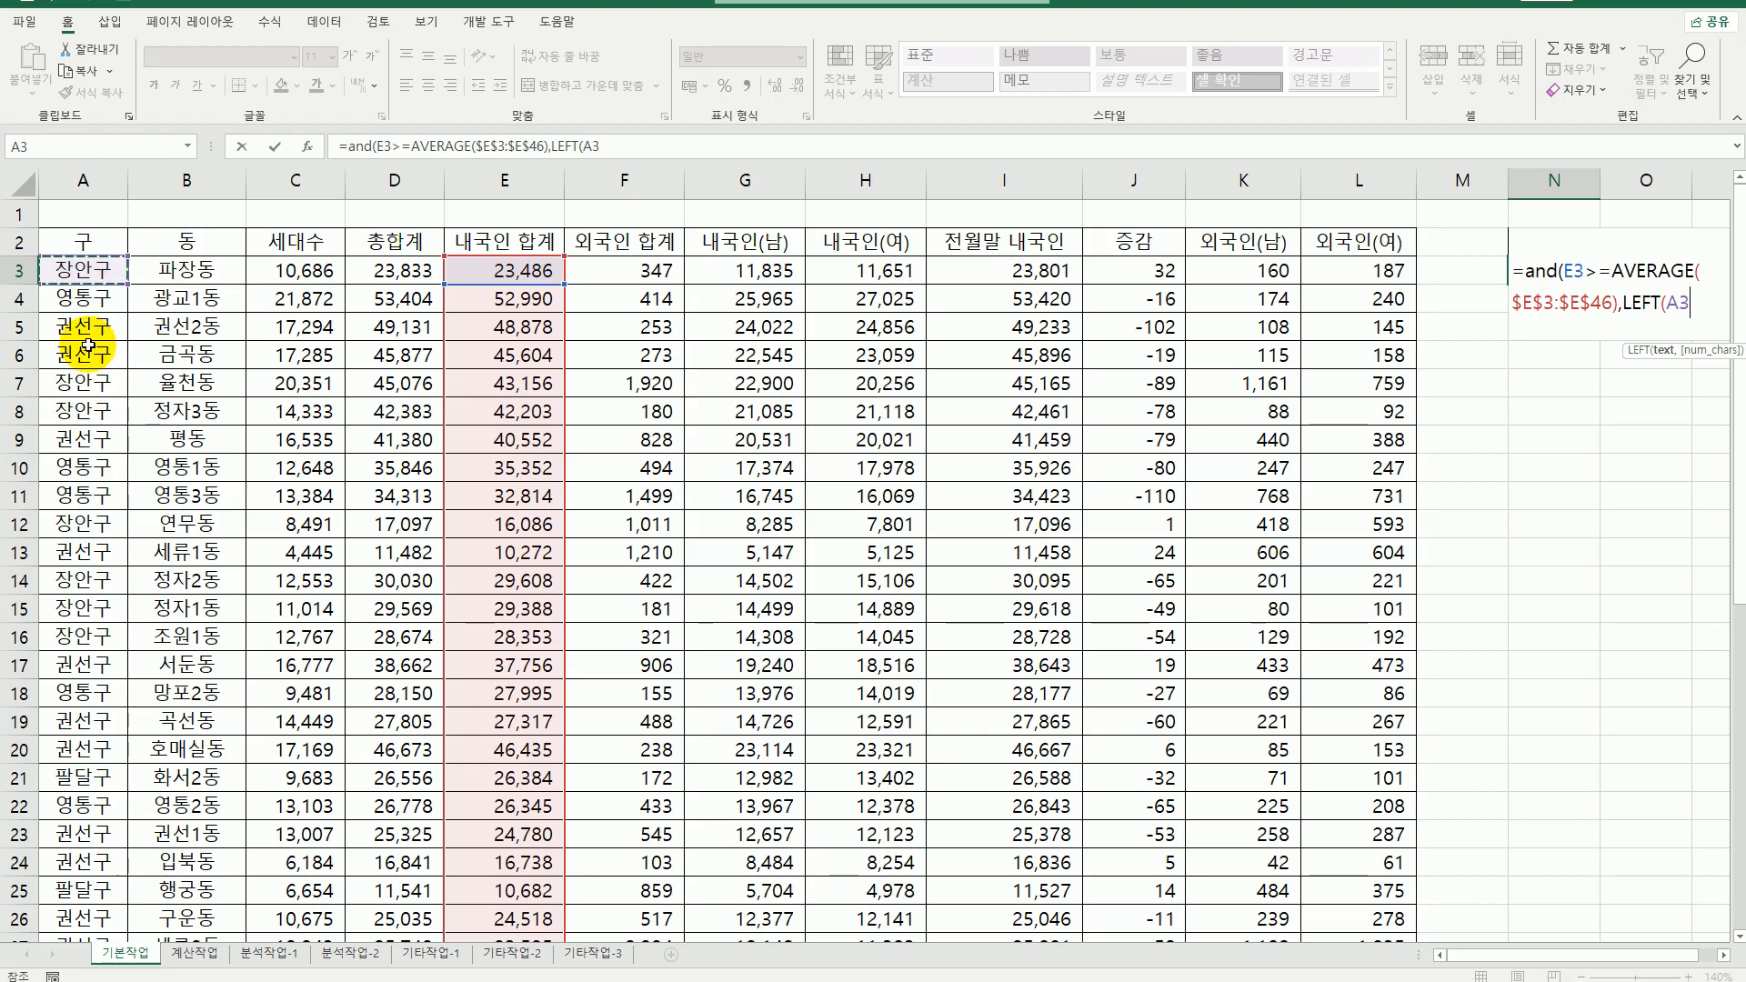
type(",2)=")
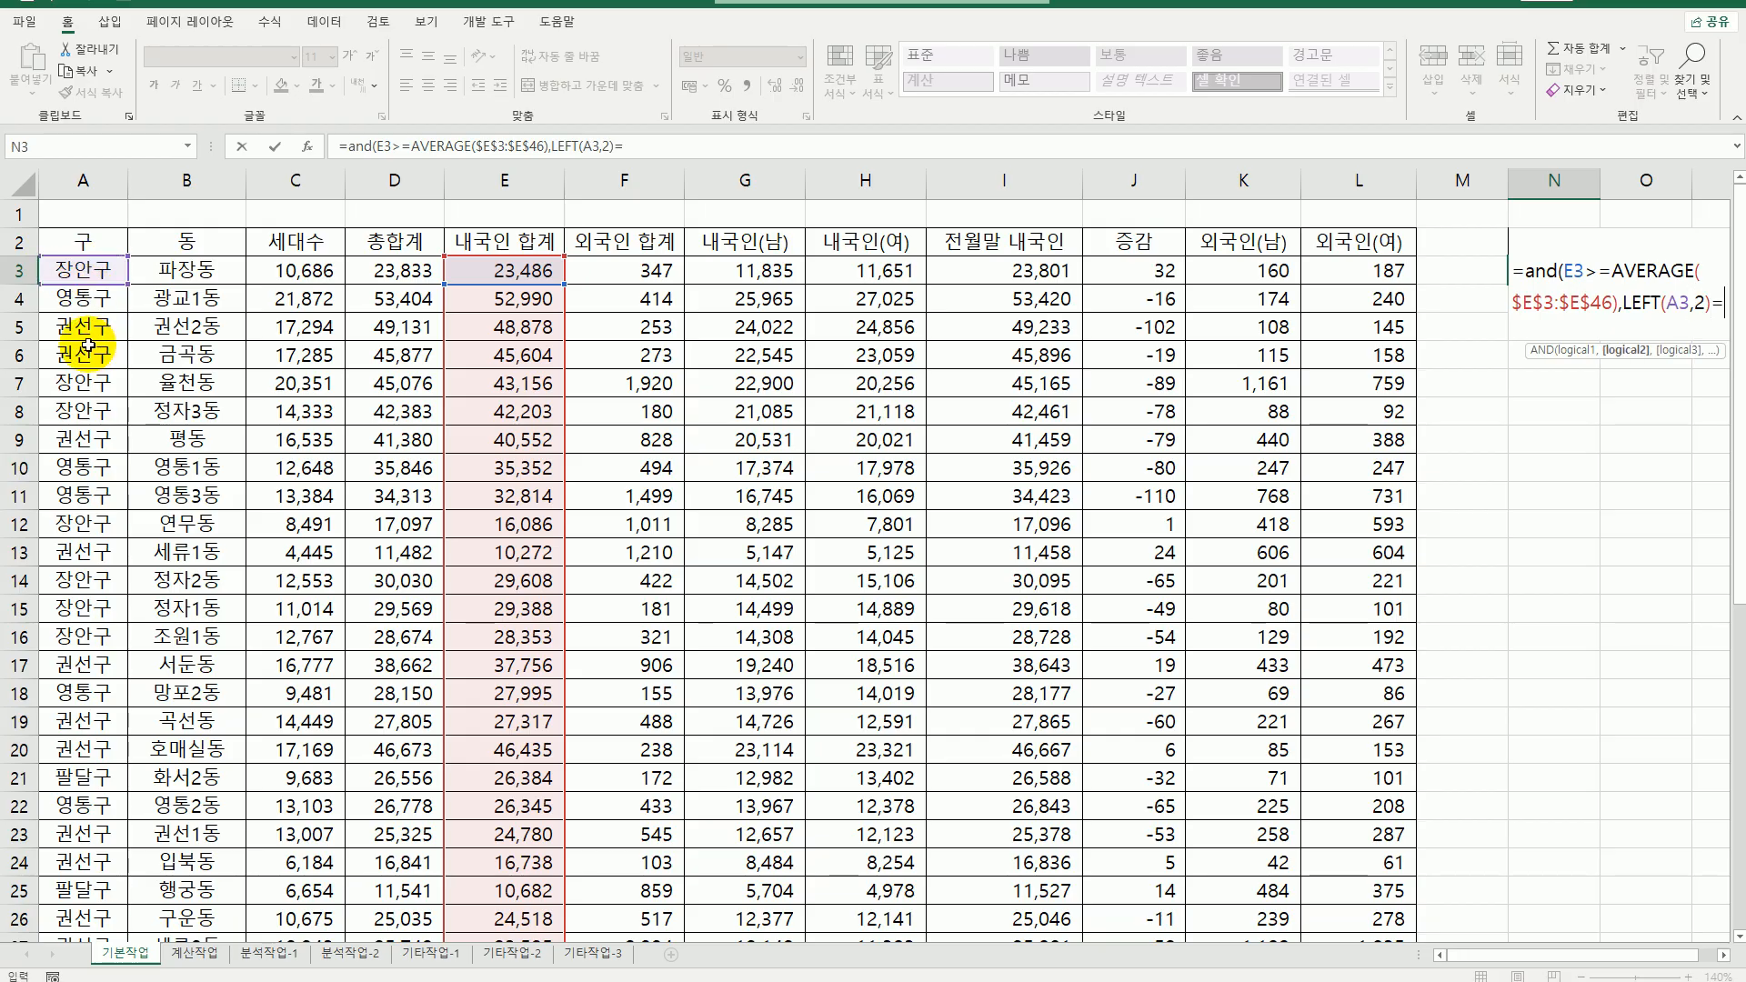
type("\"")
type("영통\"")
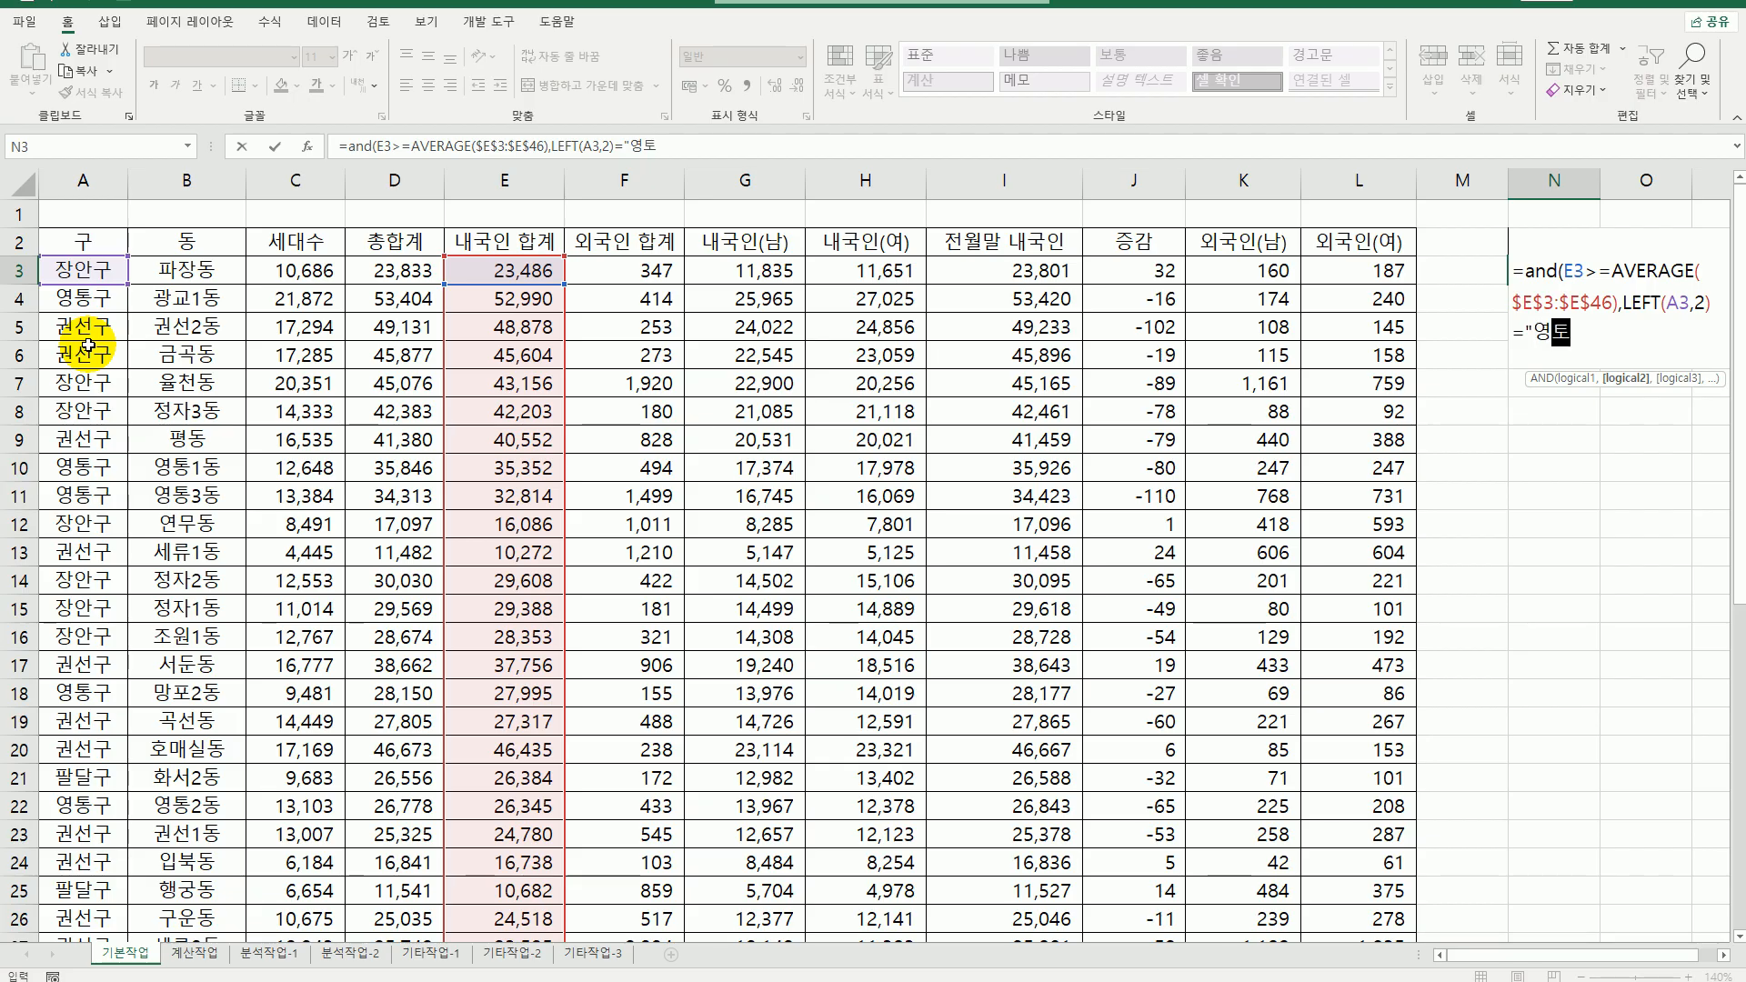
type(")")
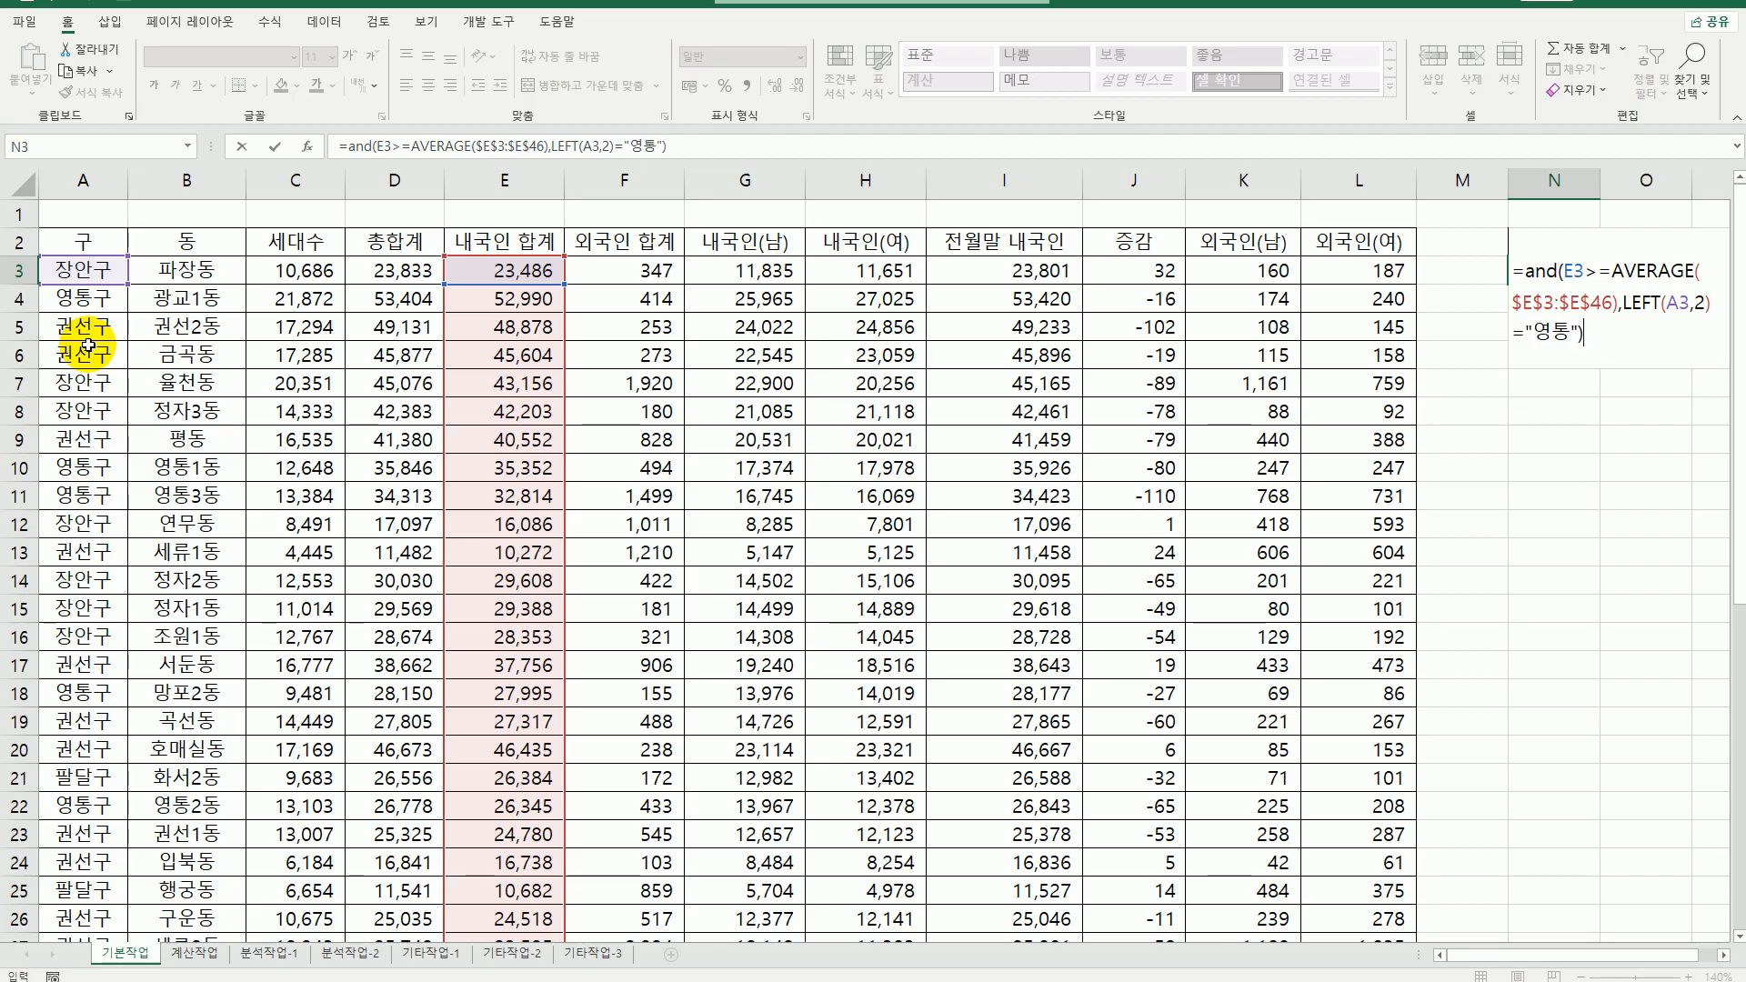
key("Return")
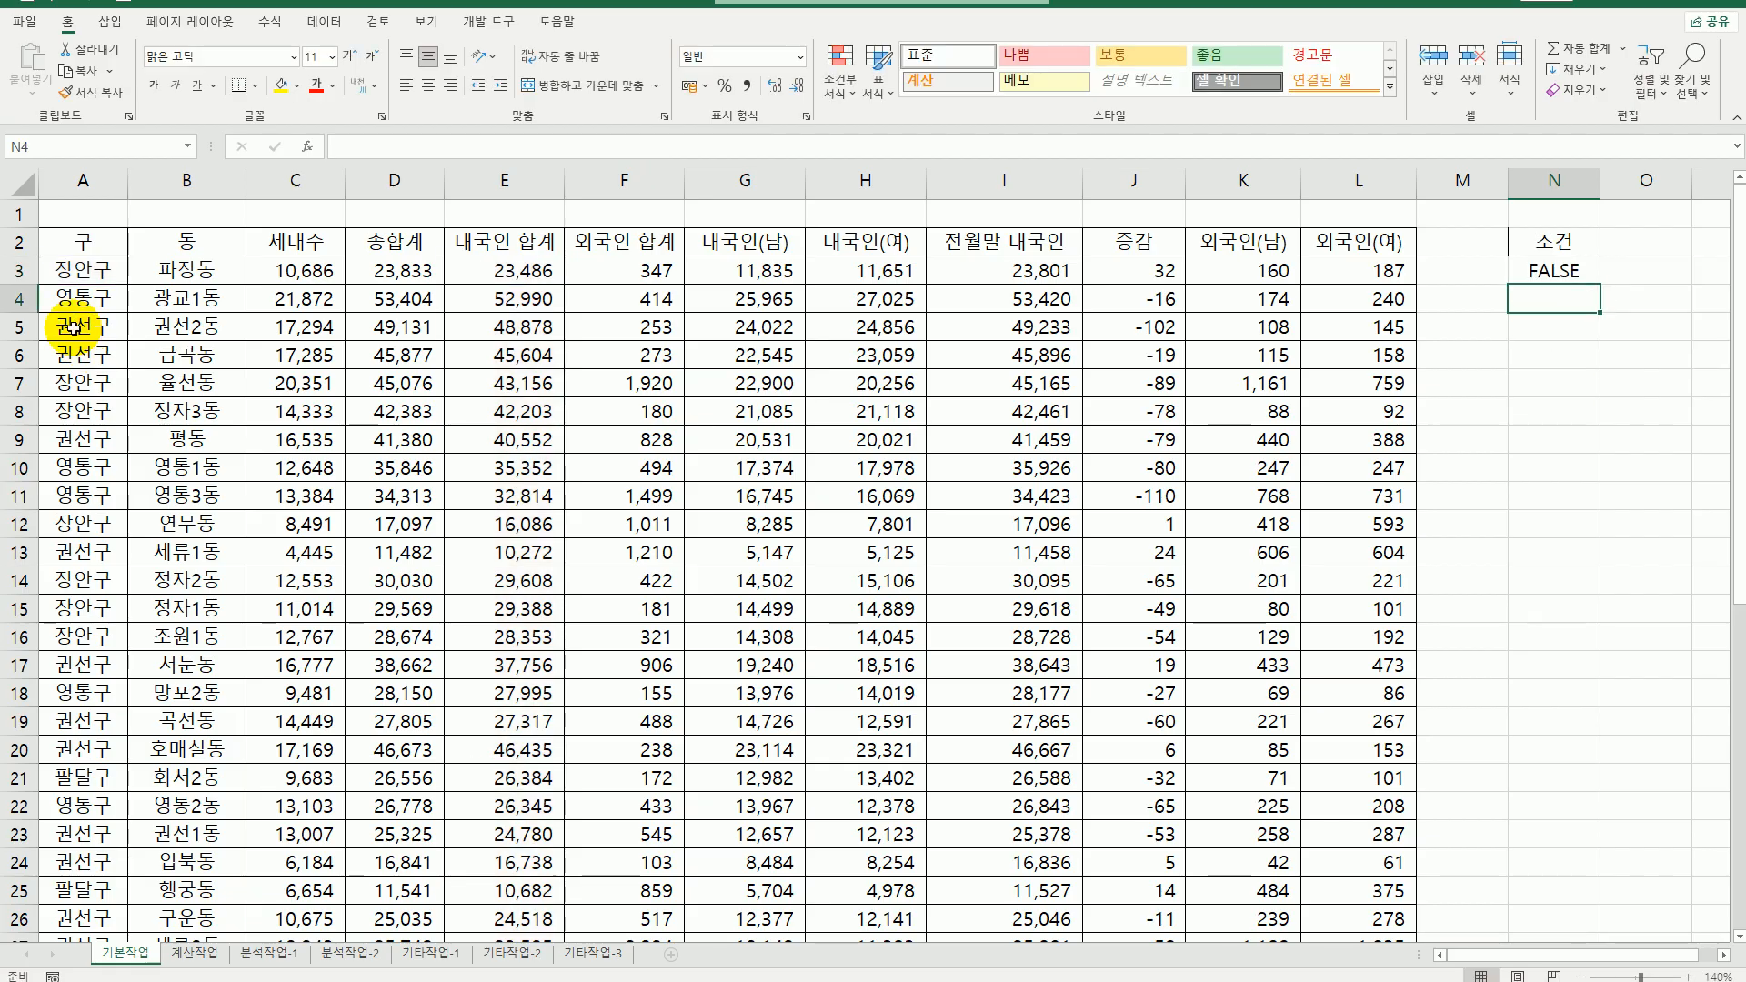
left_click(1550, 270)
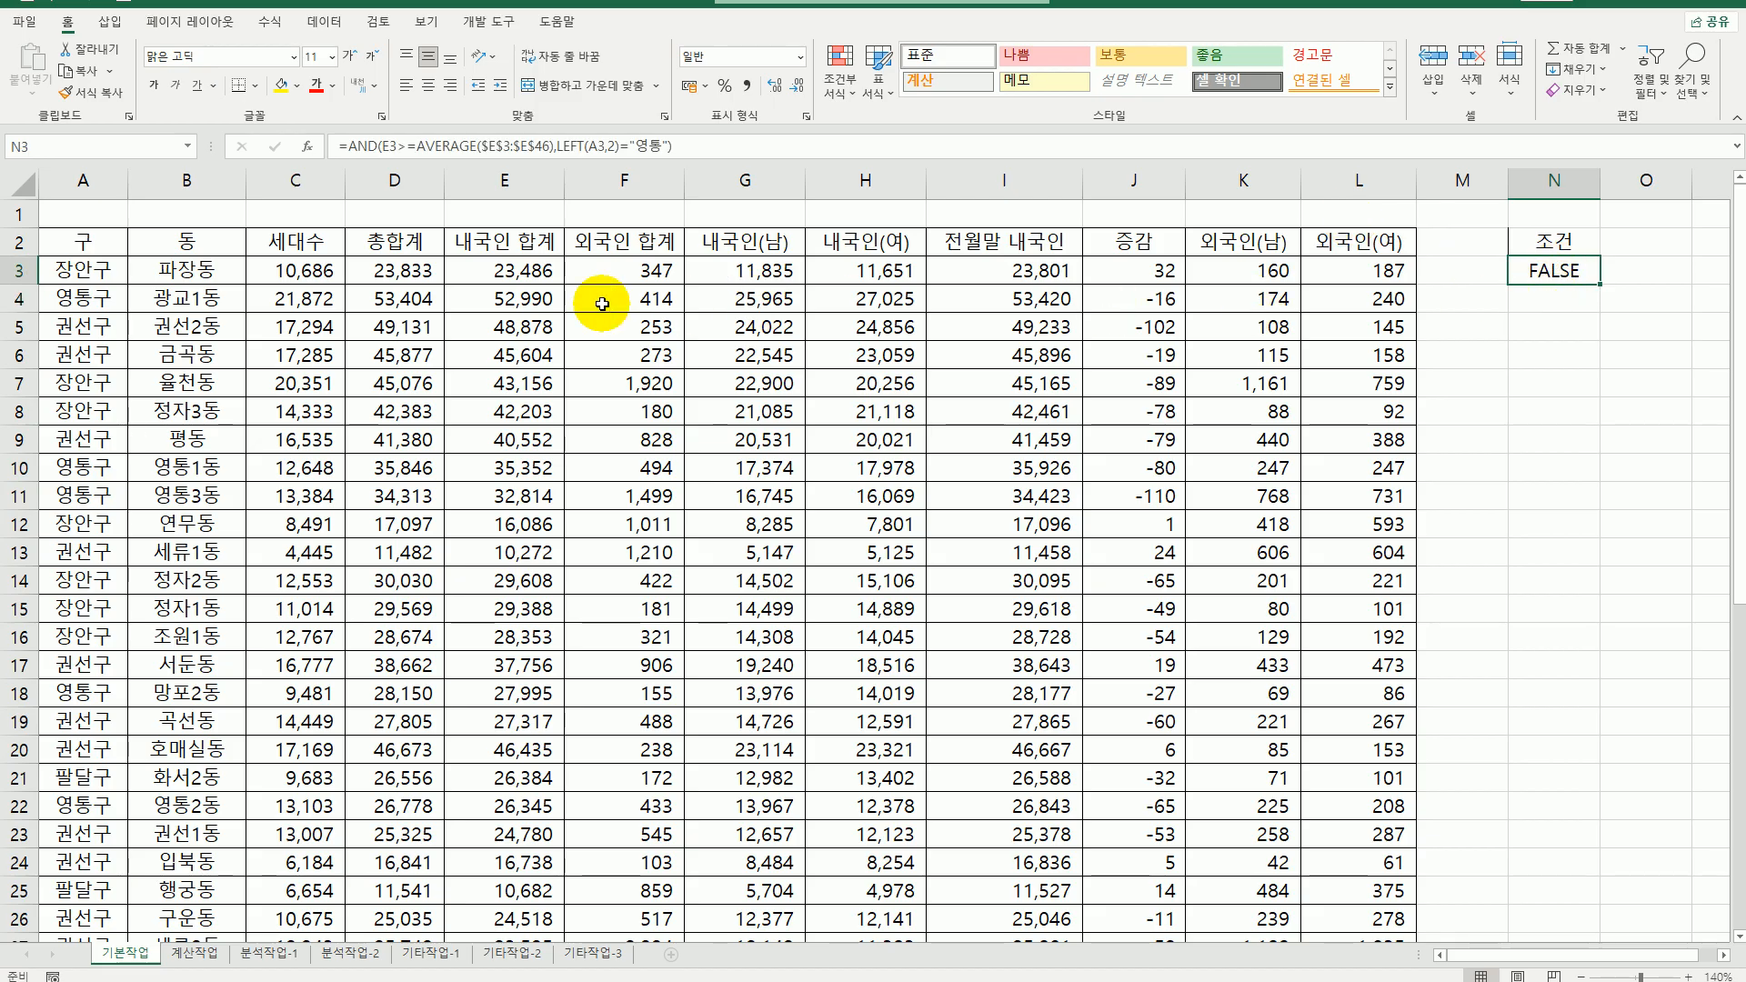
- Copy the headings 구, 동, 세대수 and 내국인 합계 from row 2 to the output area starting at N5
left_click_drag(67, 248, 318, 247)
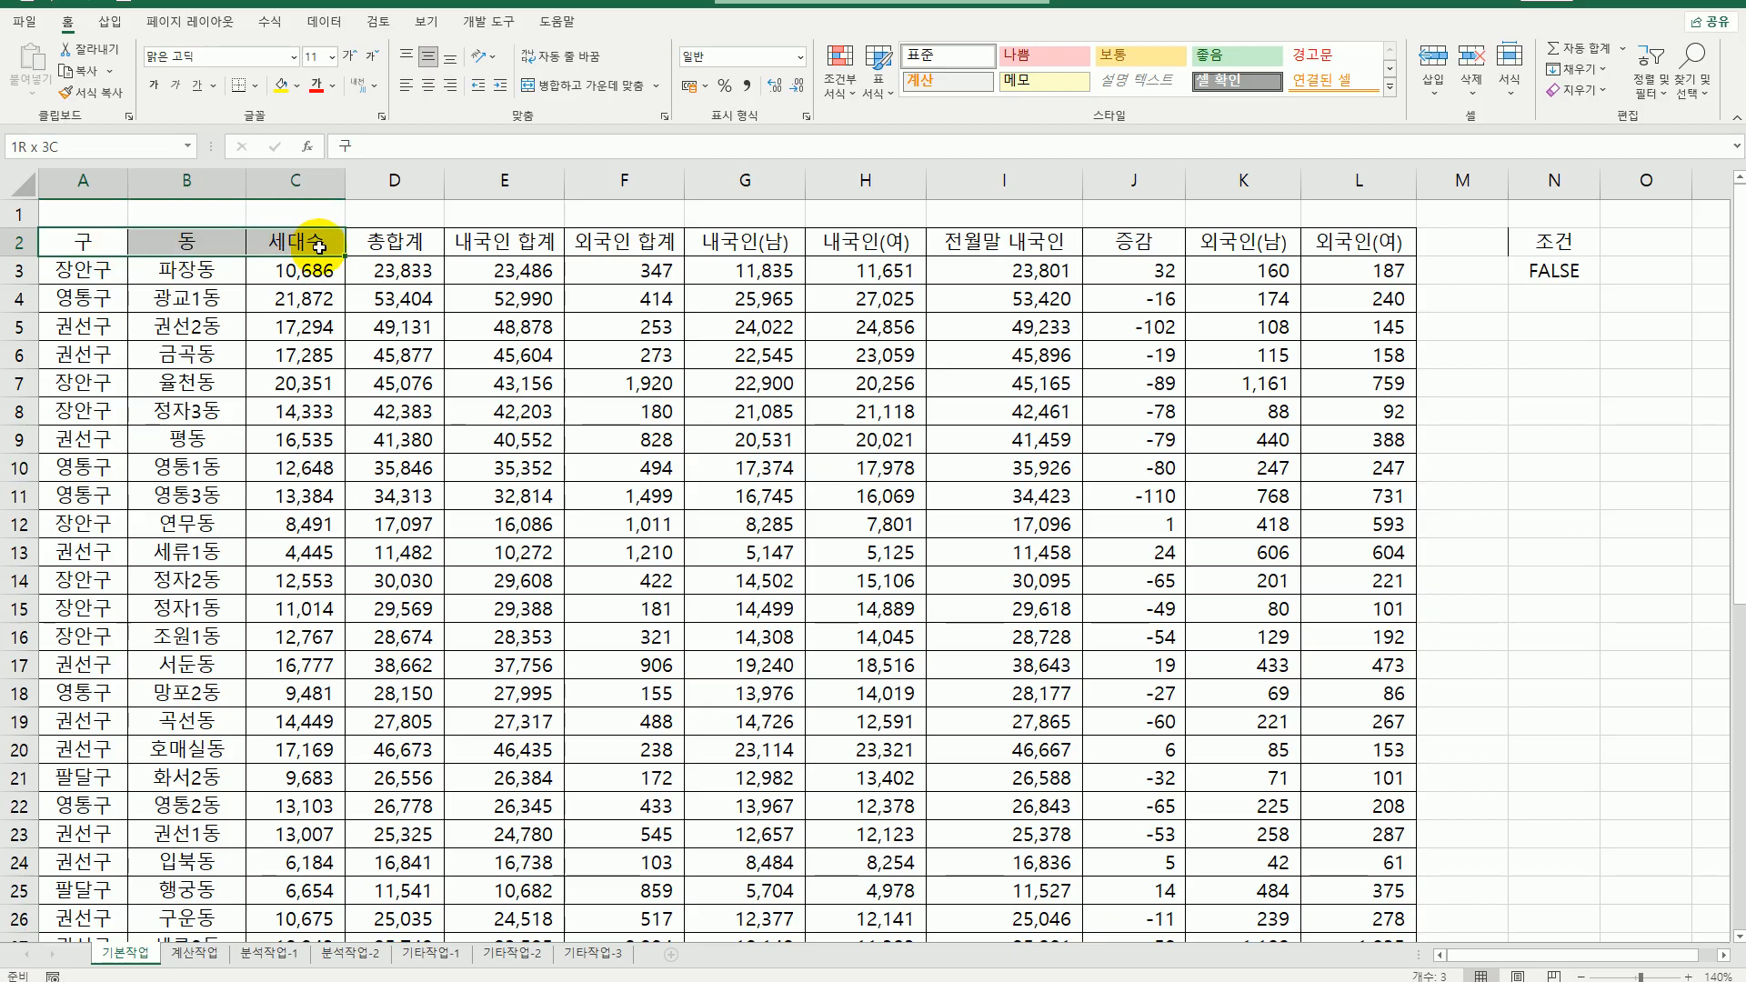
left_click(529, 242, "ctrl")
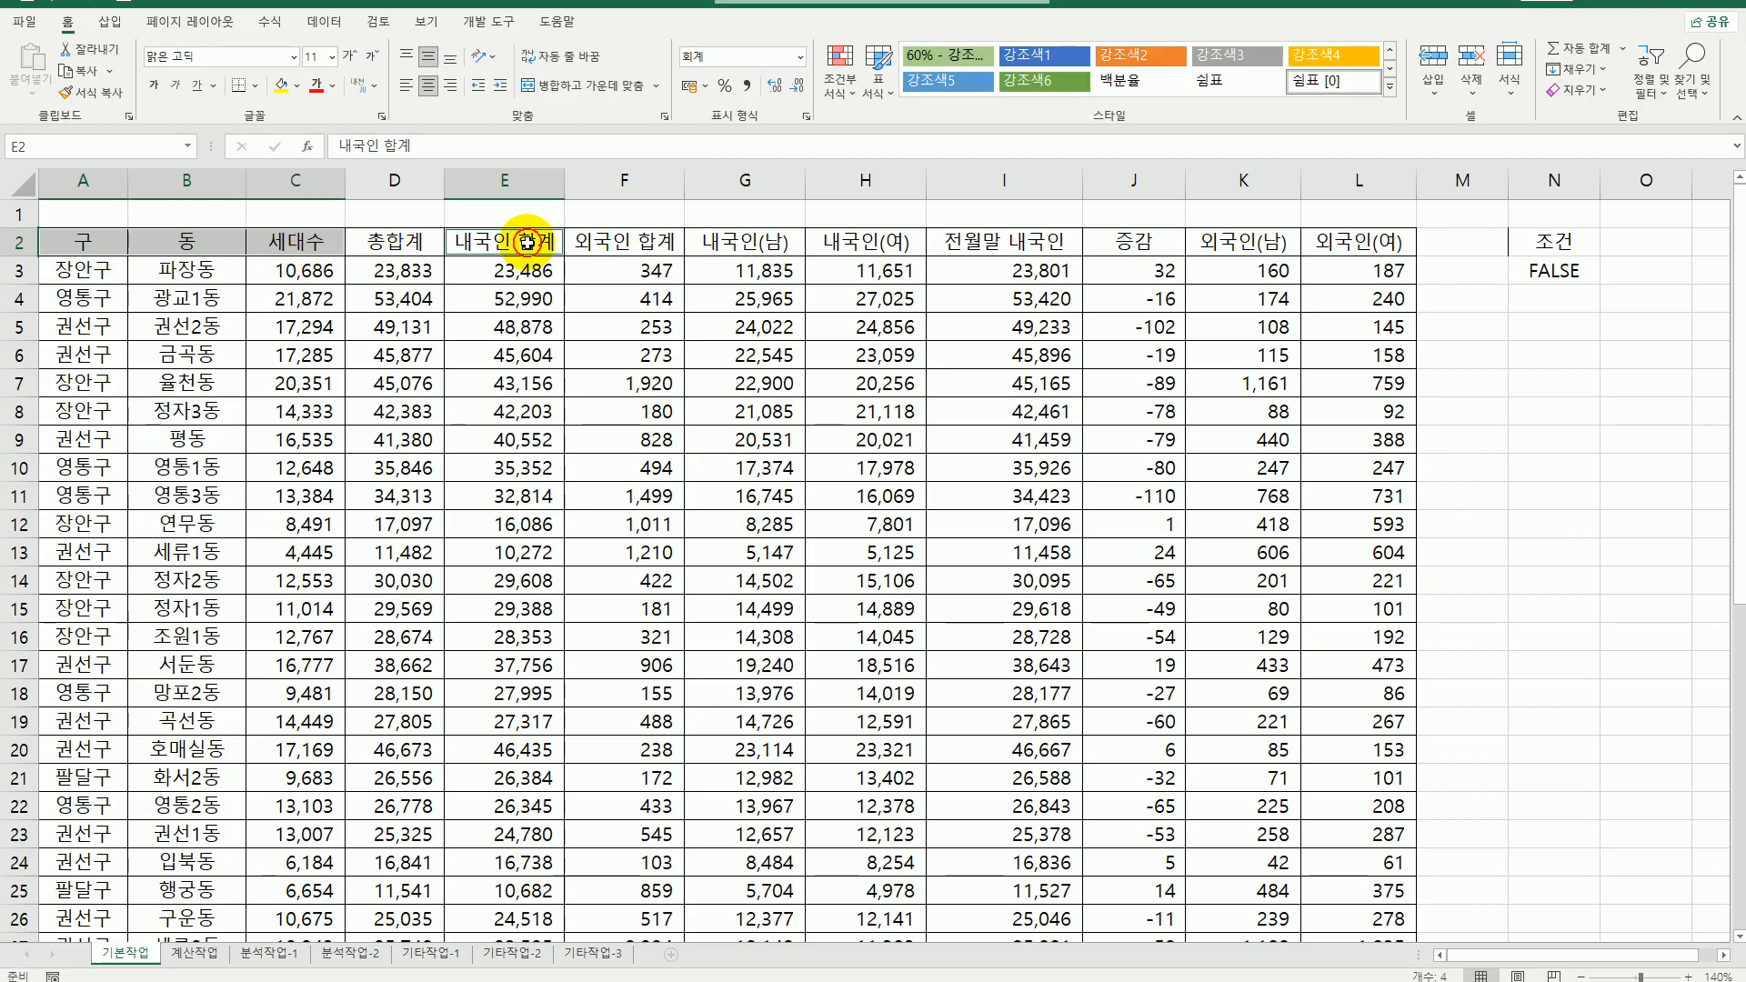
key("ctrl+c")
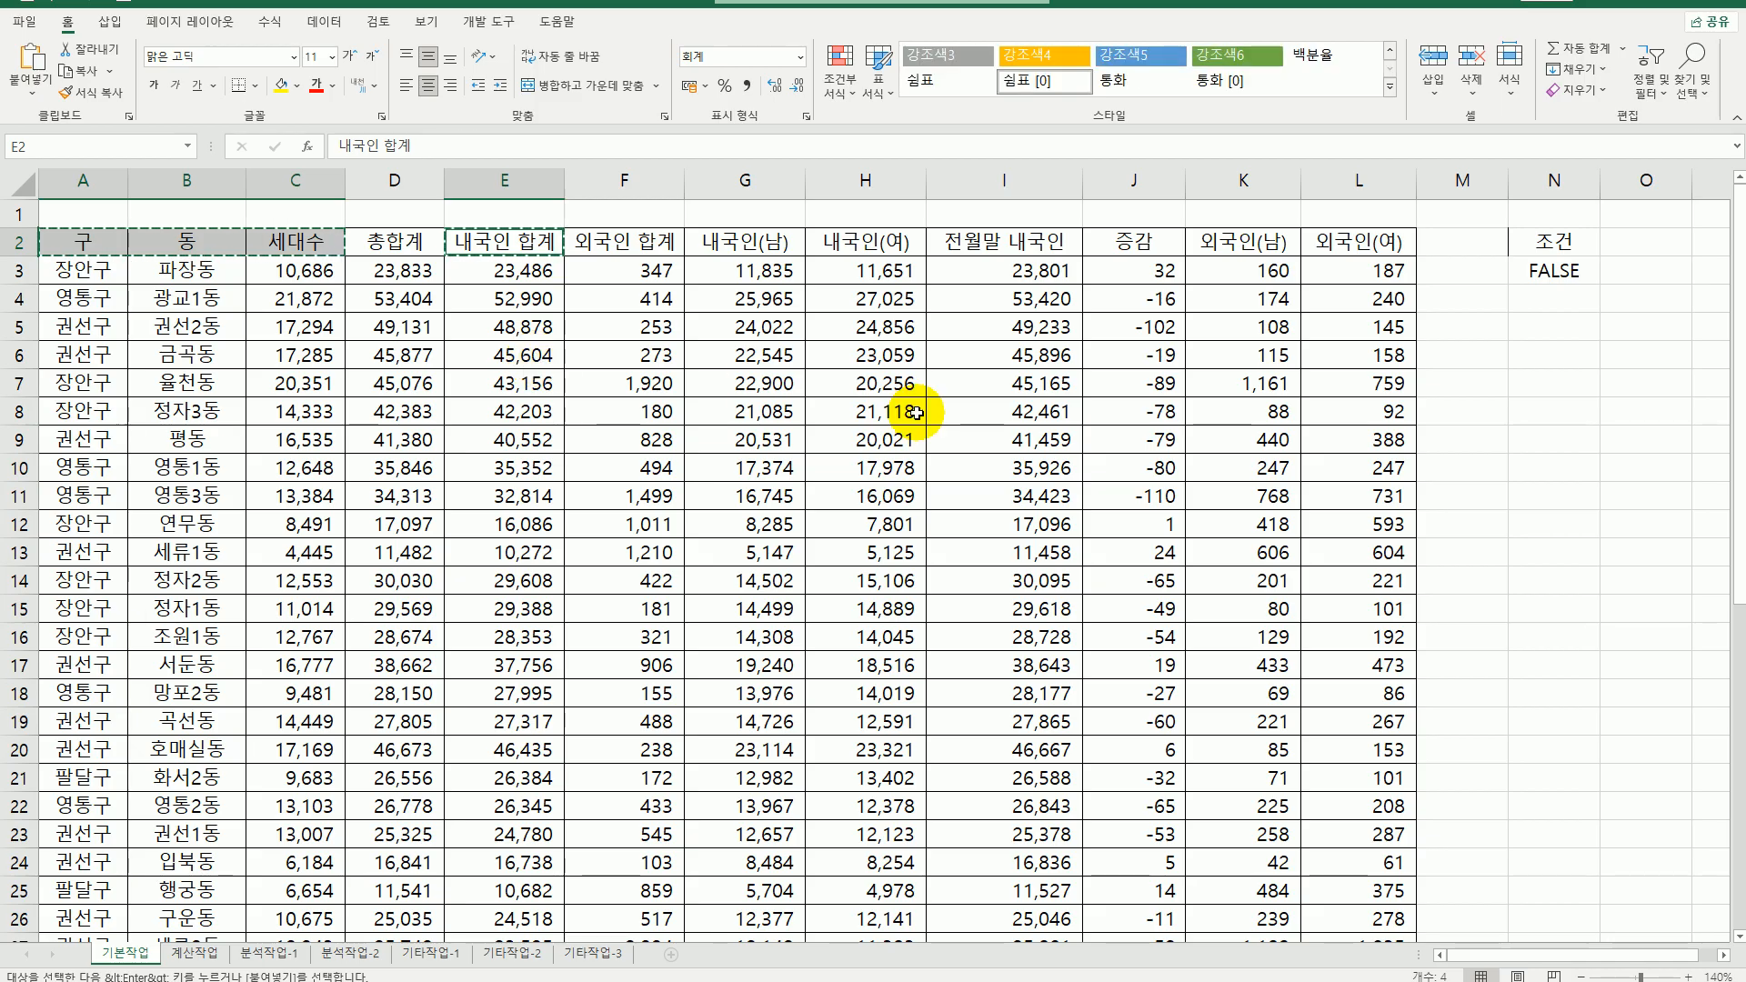
left_click(1561, 337)
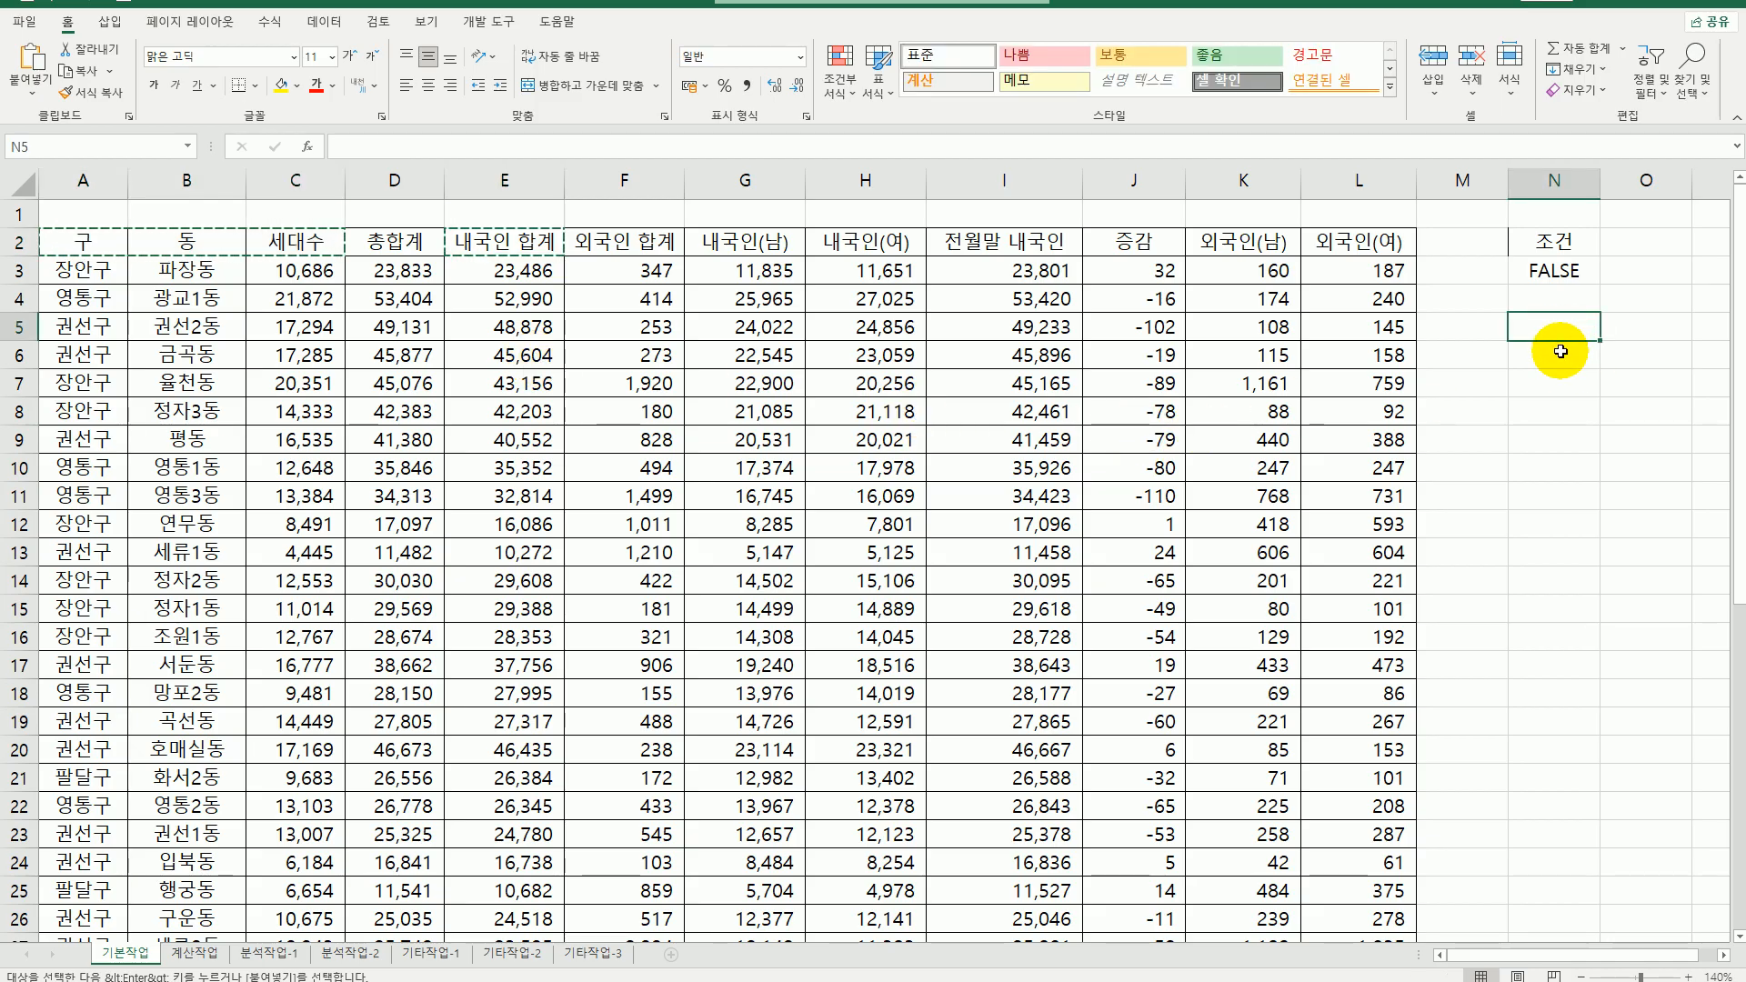
key("ctrl+v")
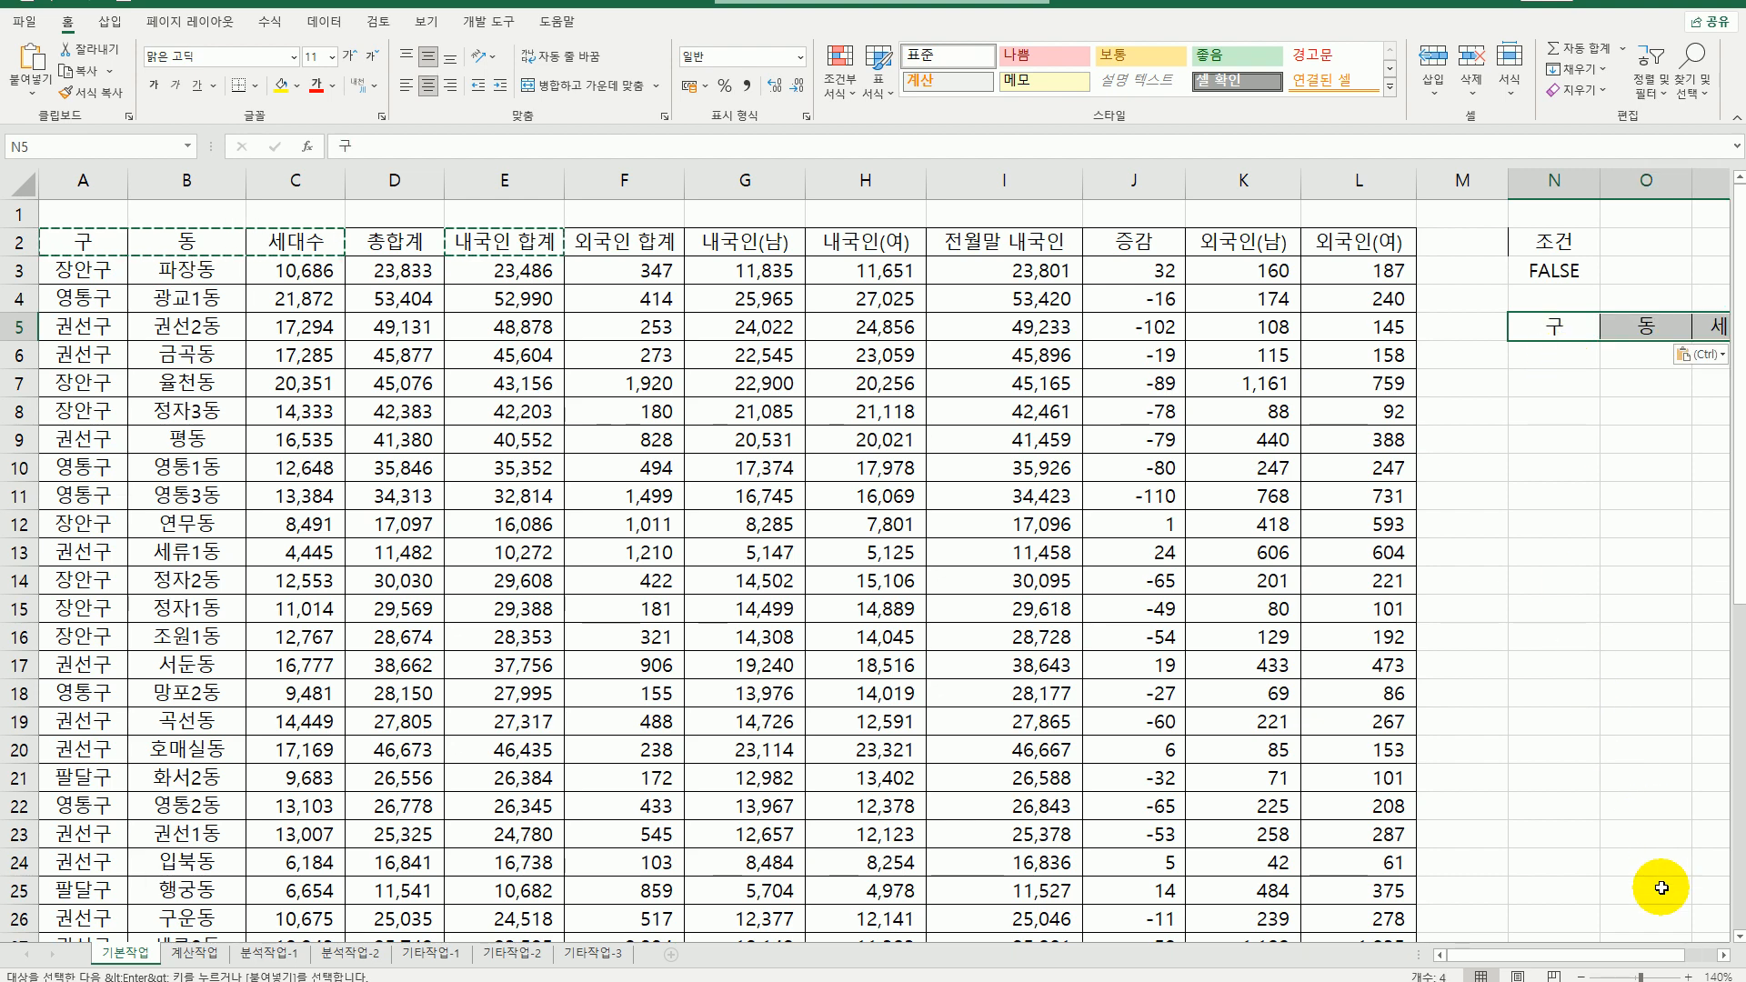
left_click_drag(1616, 951, 1690, 950)
- Start an advanced filter on the list range A2:L46 with N2:N3 as the criteria range
left_click(543, 363)
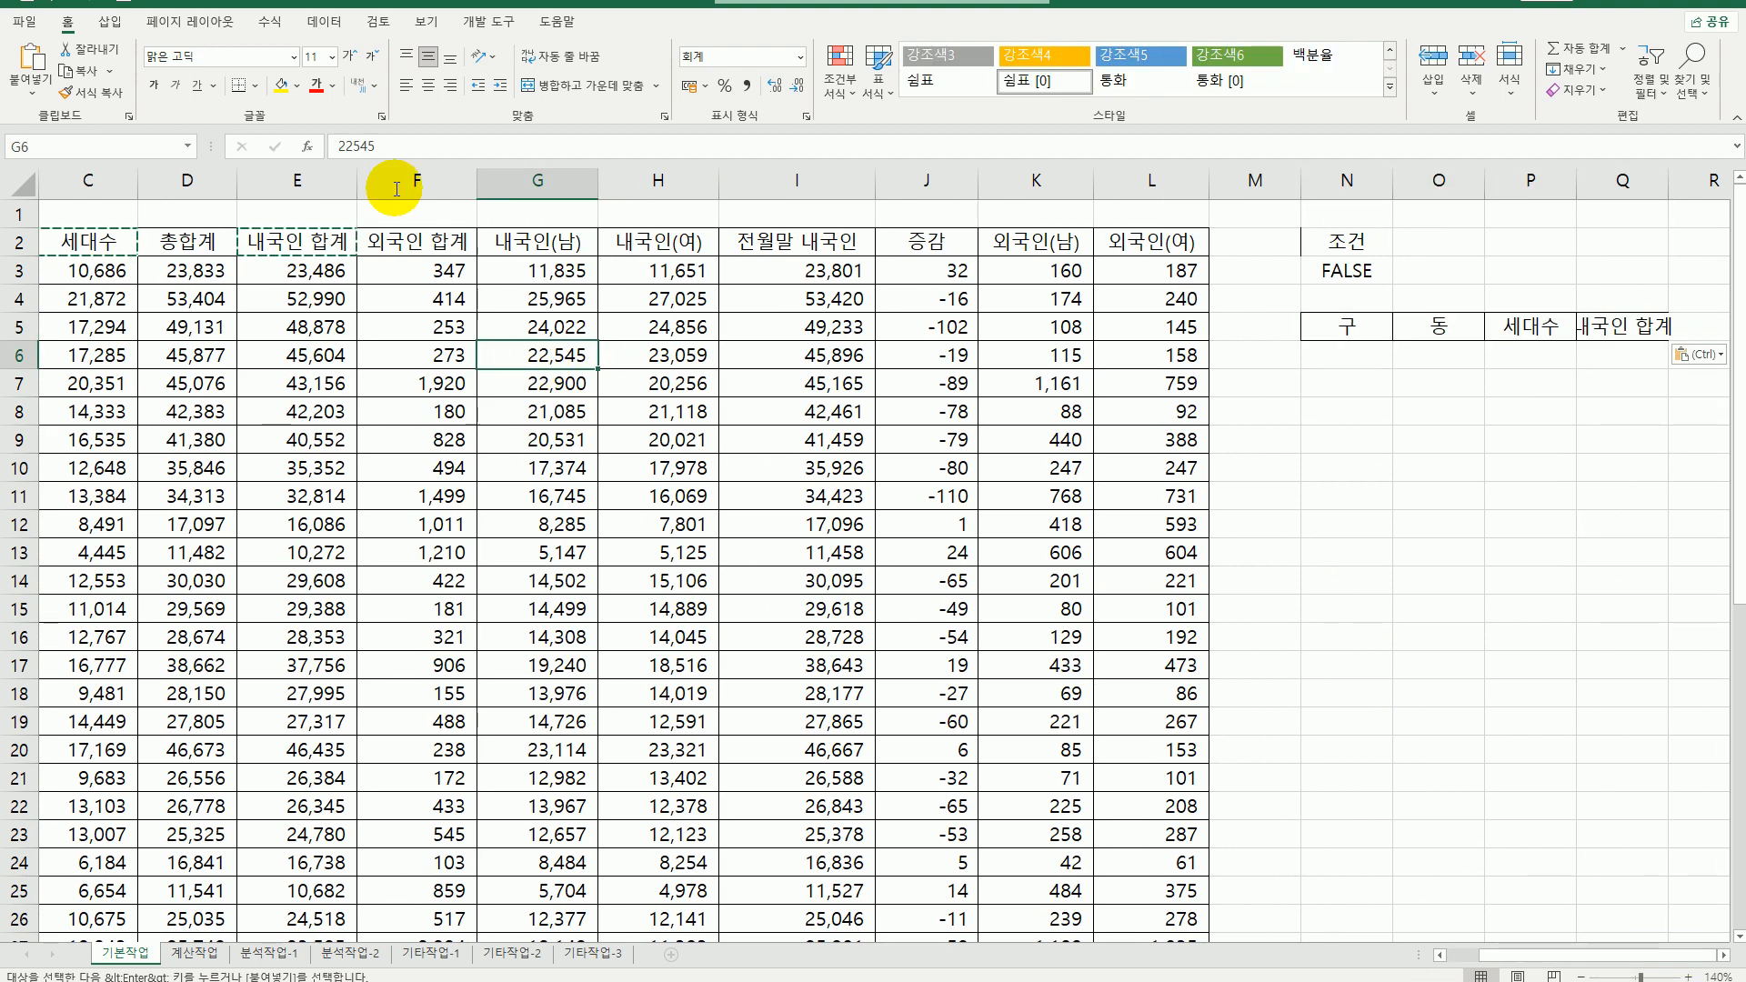
left_click(324, 27)
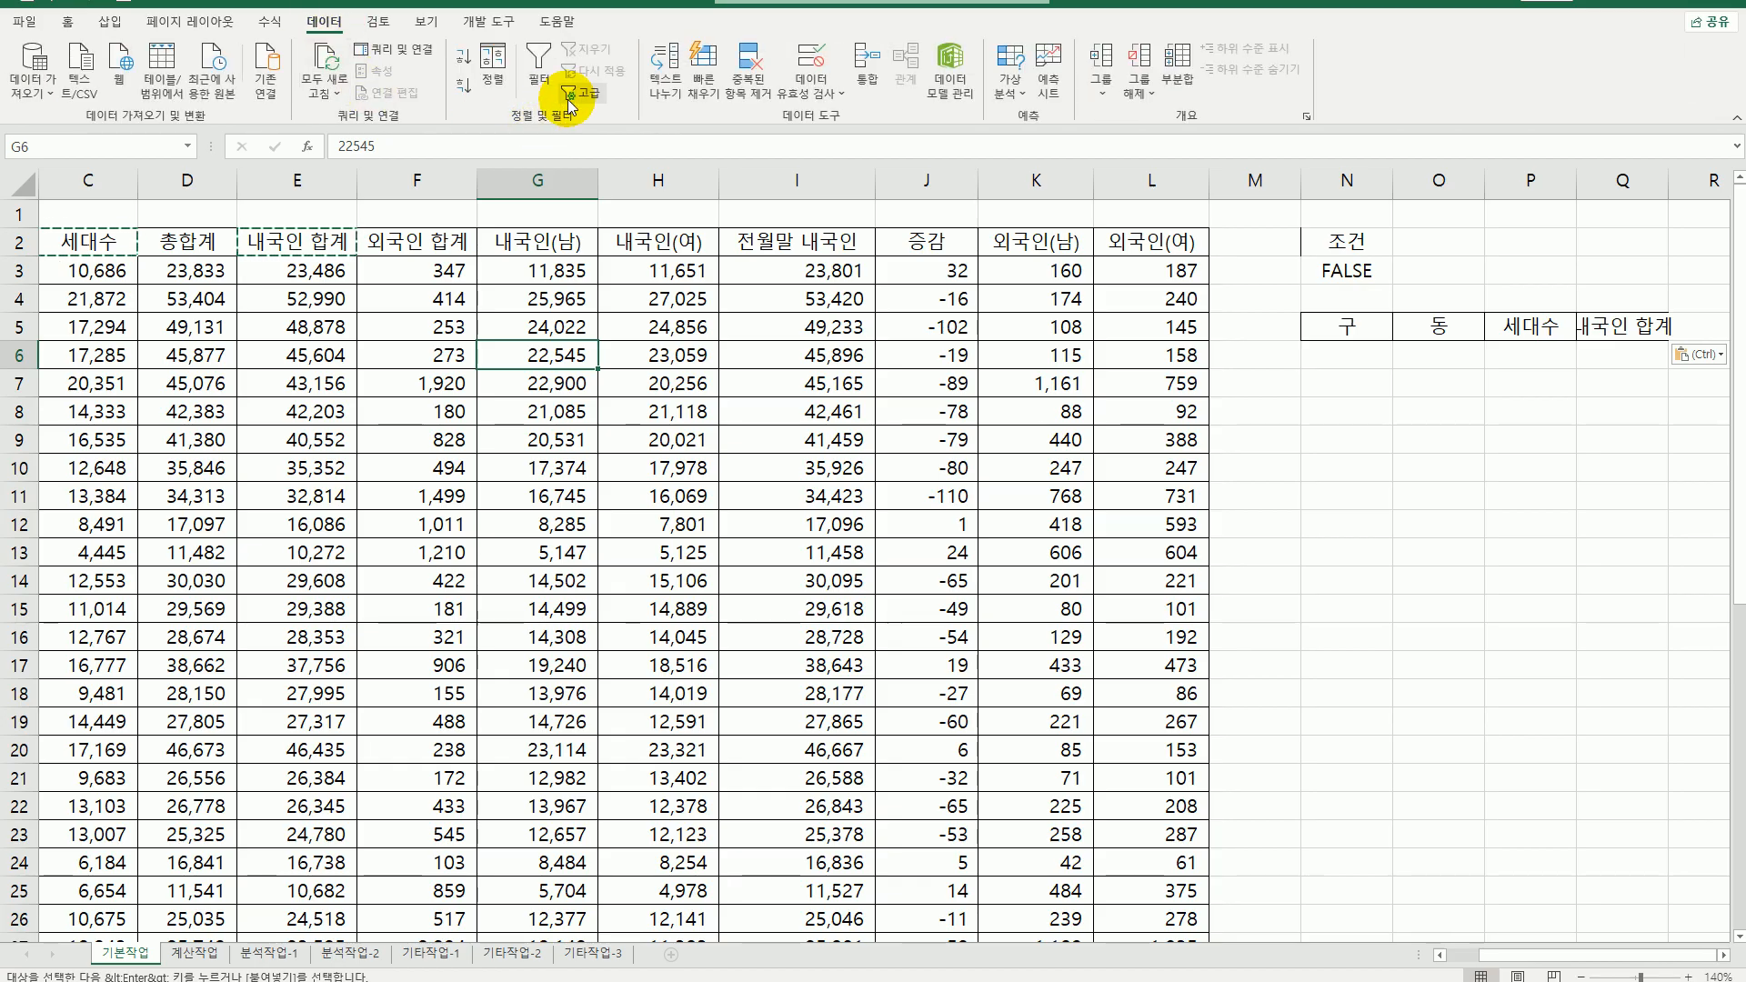
left_click(582, 92)
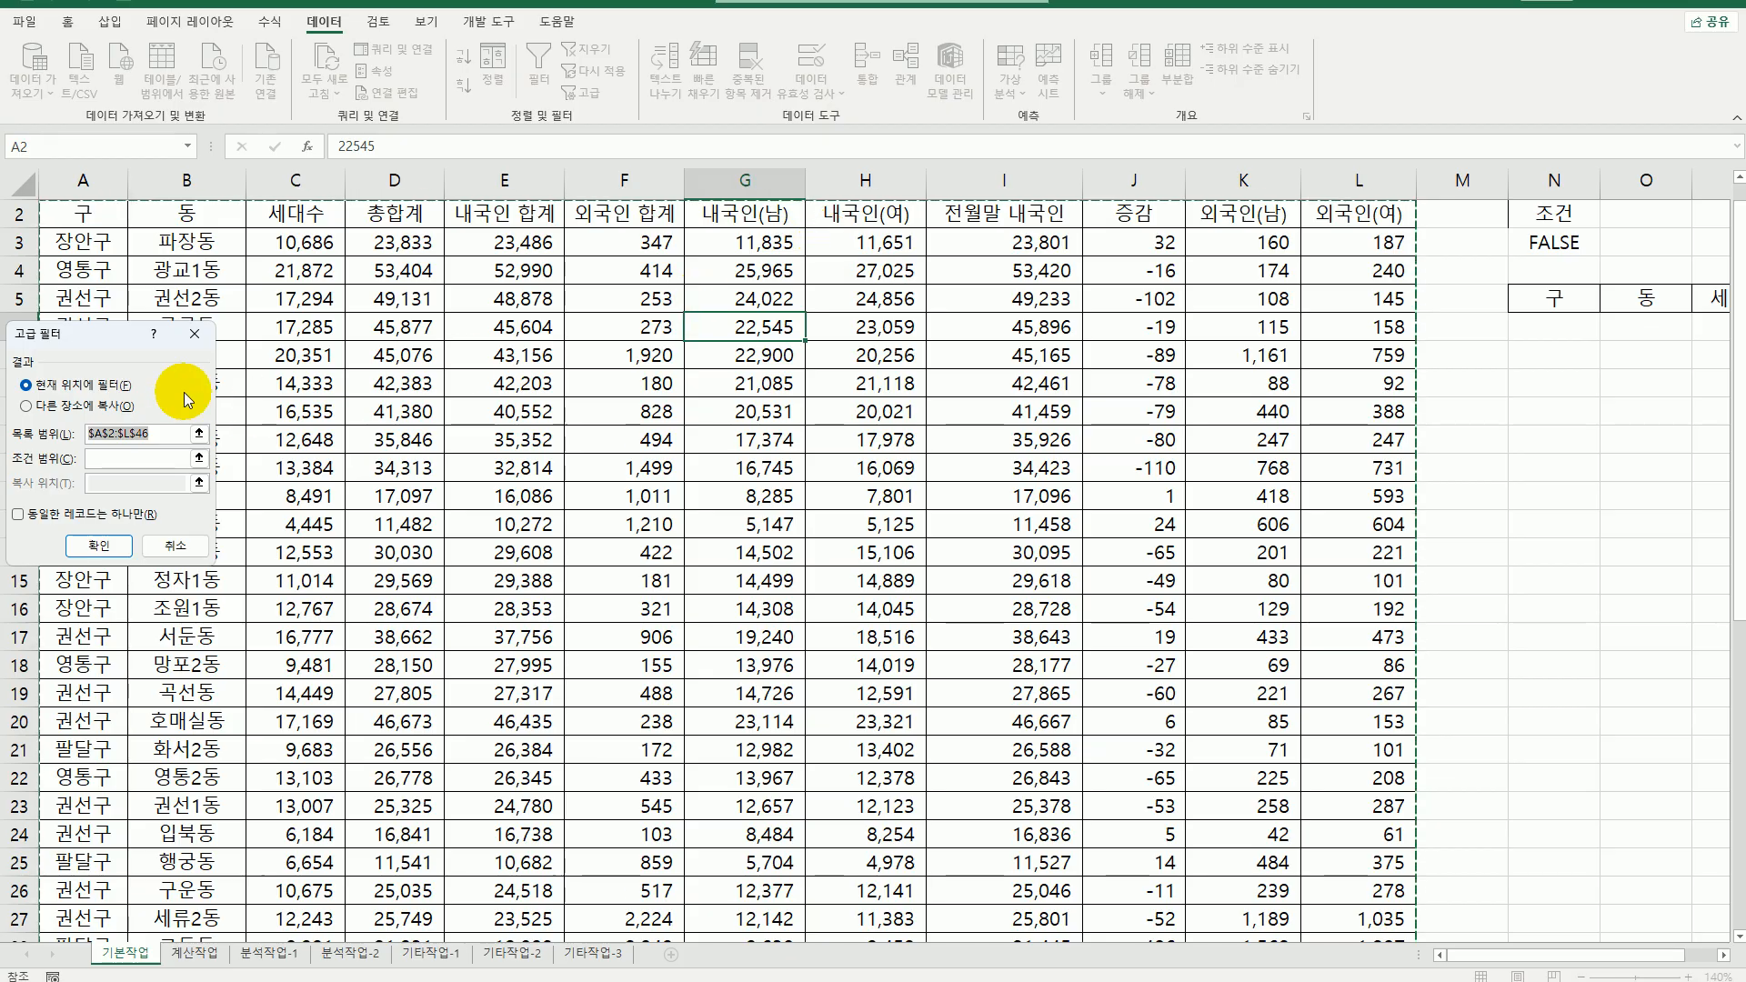
left_click_drag(106, 339, 831, 336)
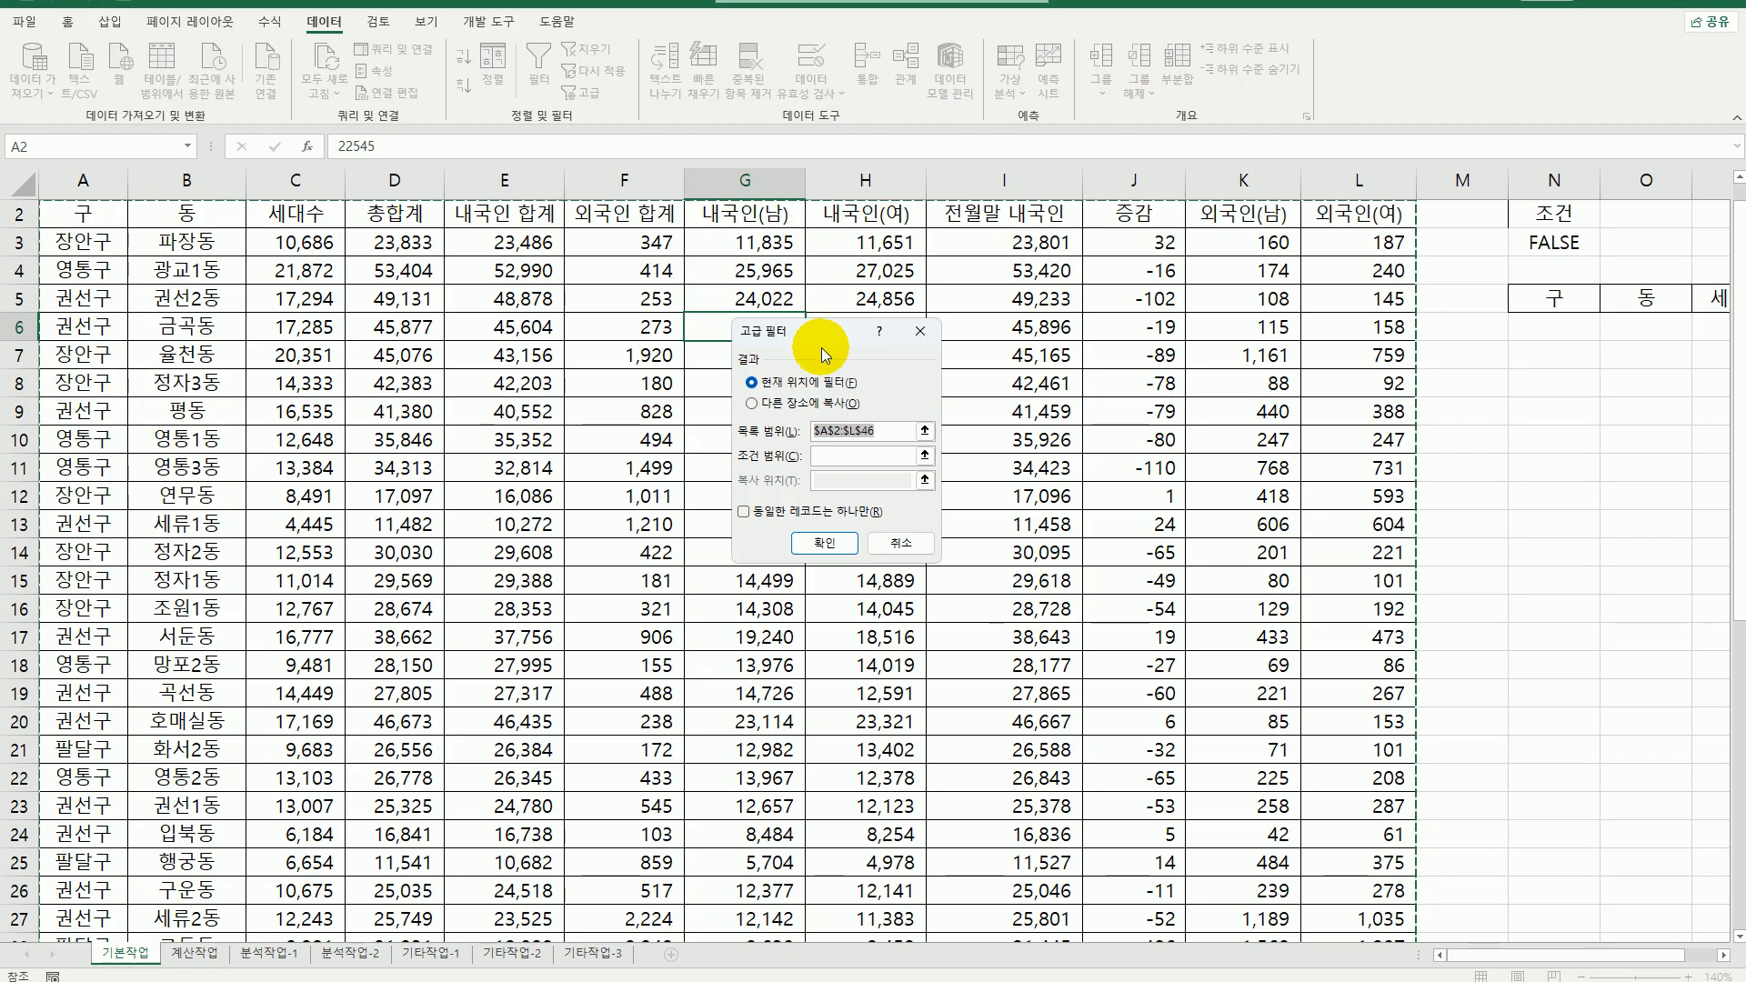
scroll(835, 408, "down", 6)
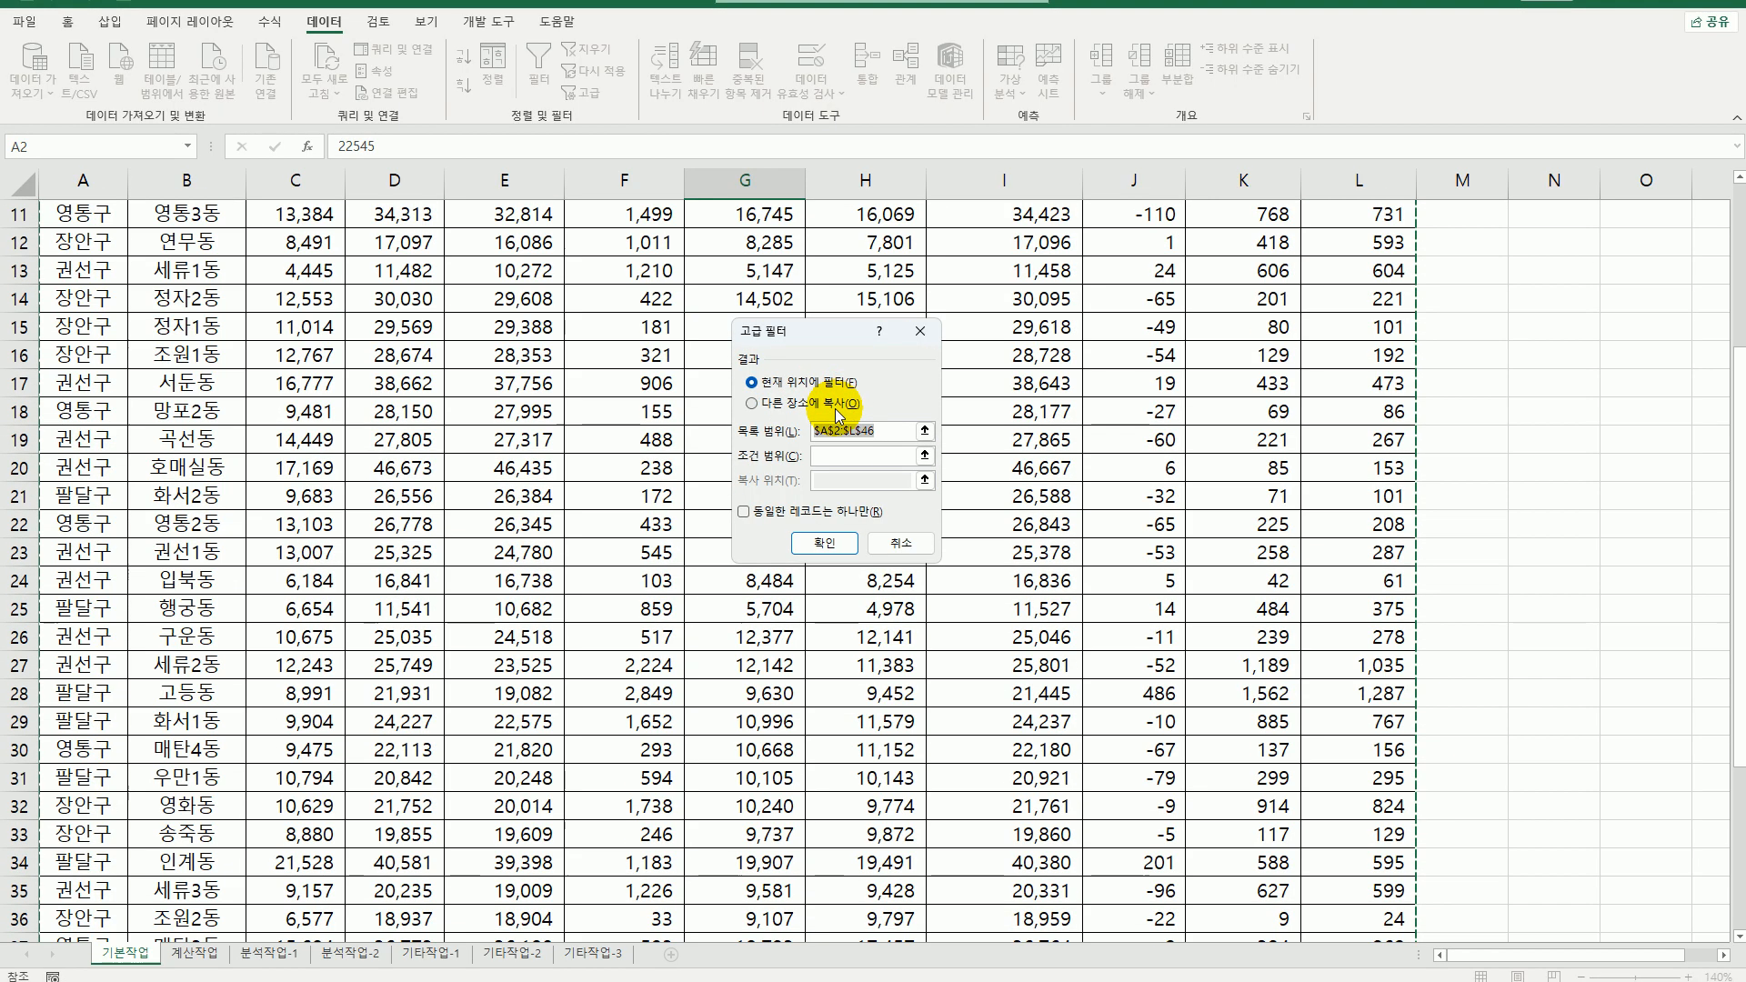
scroll(835, 409, "down", 3)
scroll(835, 411, "up", 9)
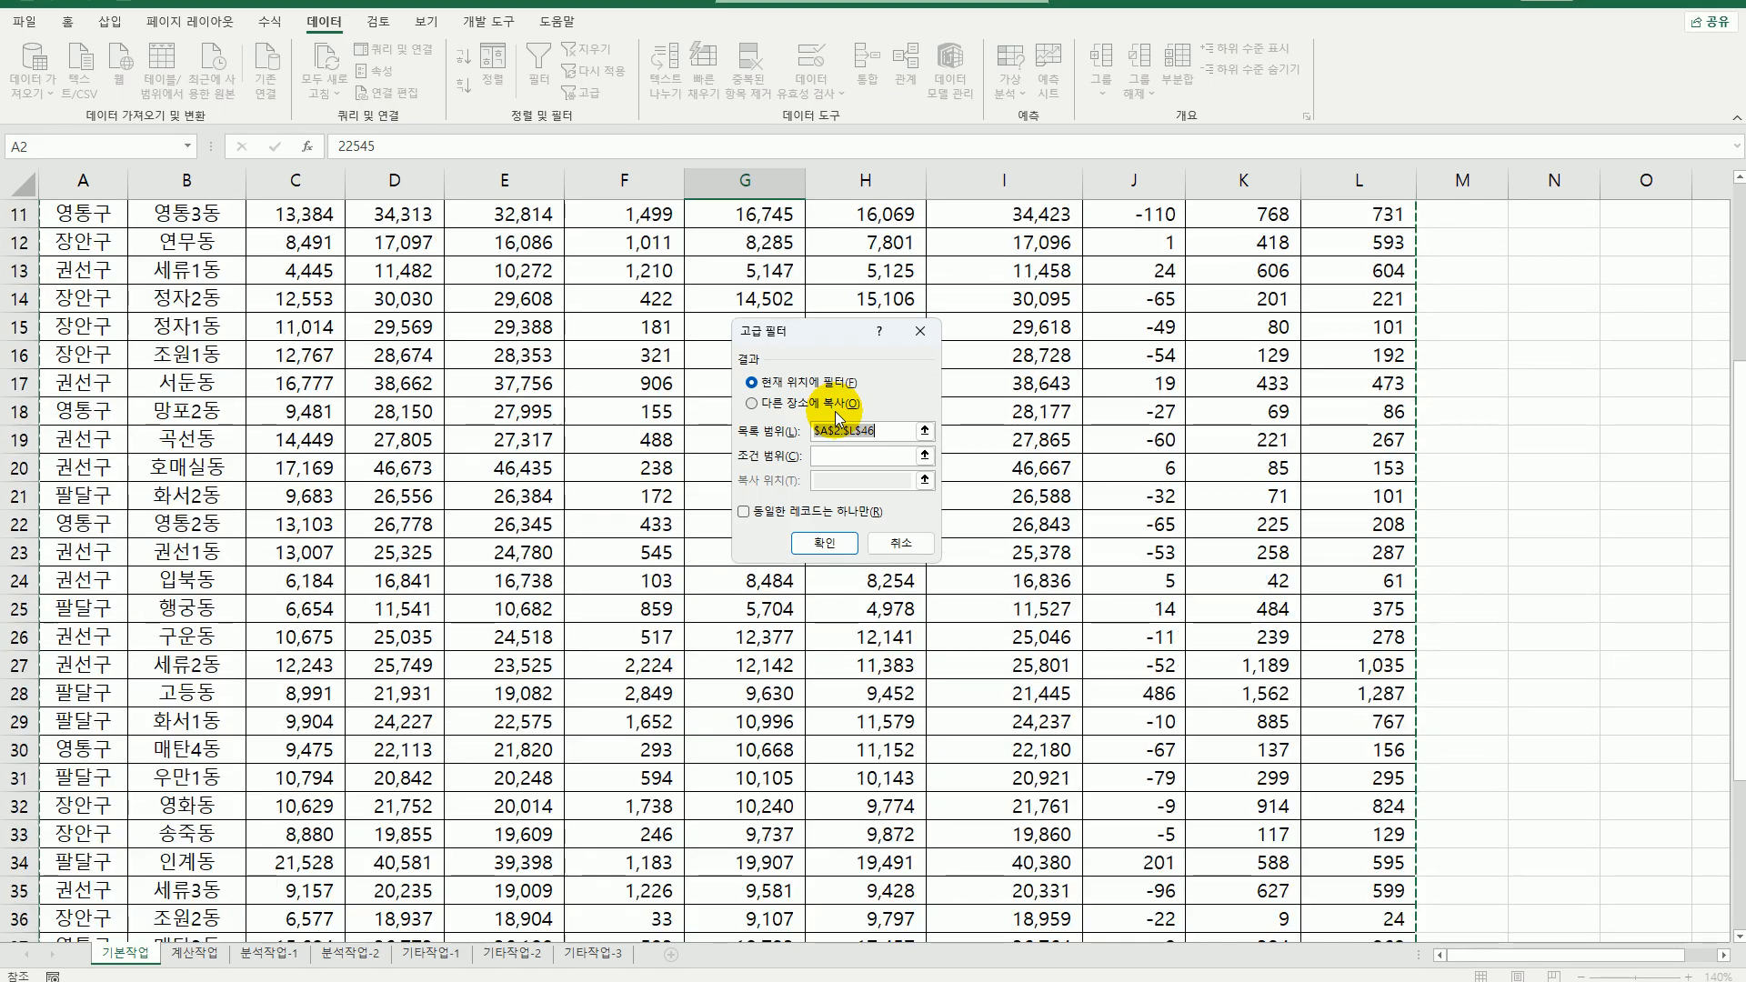
left_click(873, 455)
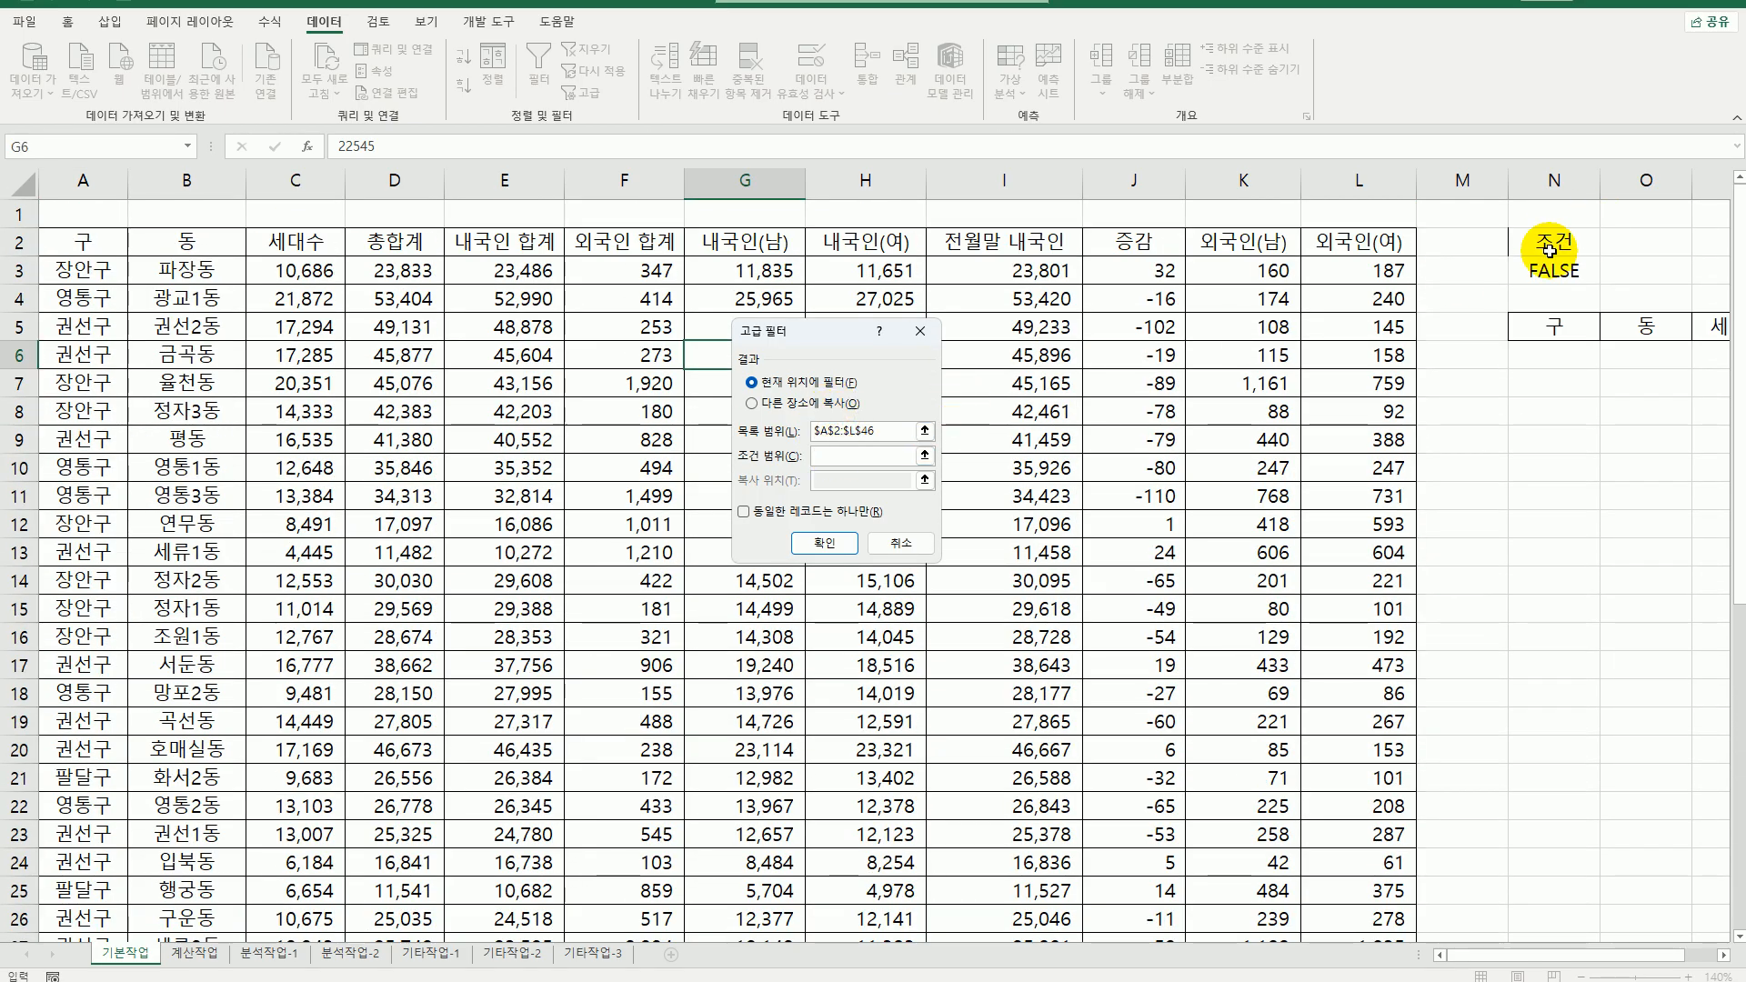
left_click_drag(1546, 242, 1547, 269)
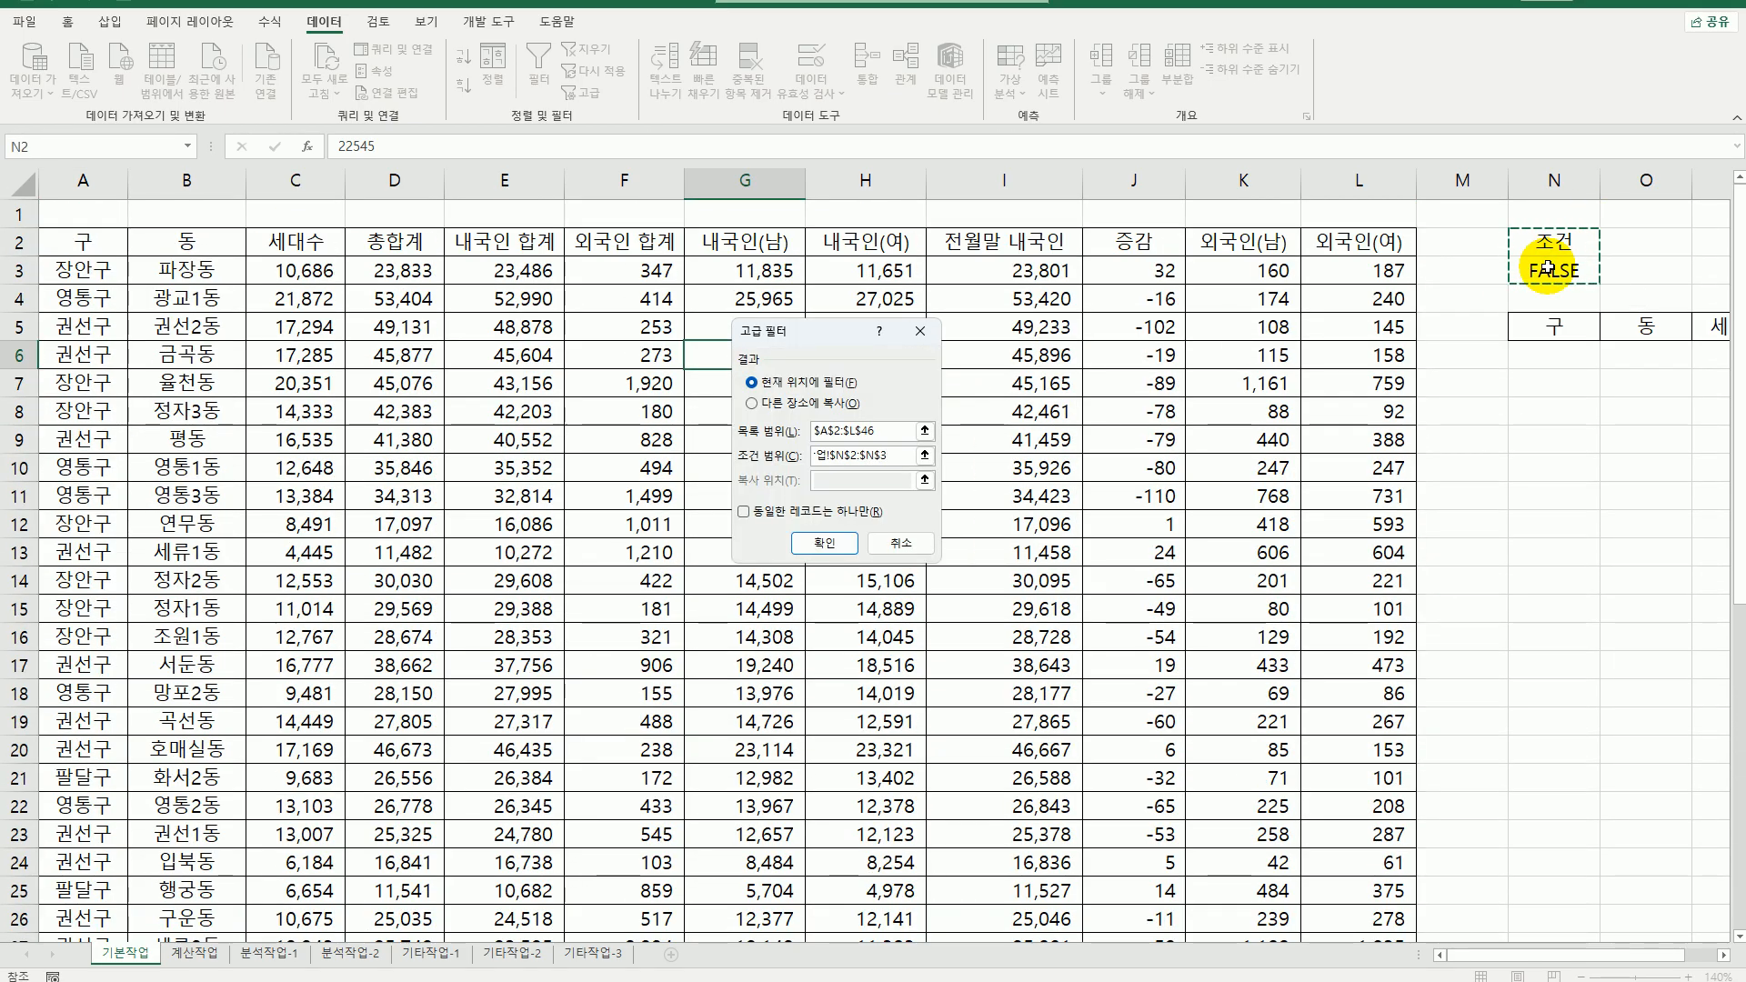
- Run the advanced filter with its results copied to N5:Q5, and widen column Q to fit the 내국인 합계 heading
left_click(800, 403)
left_click(846, 480)
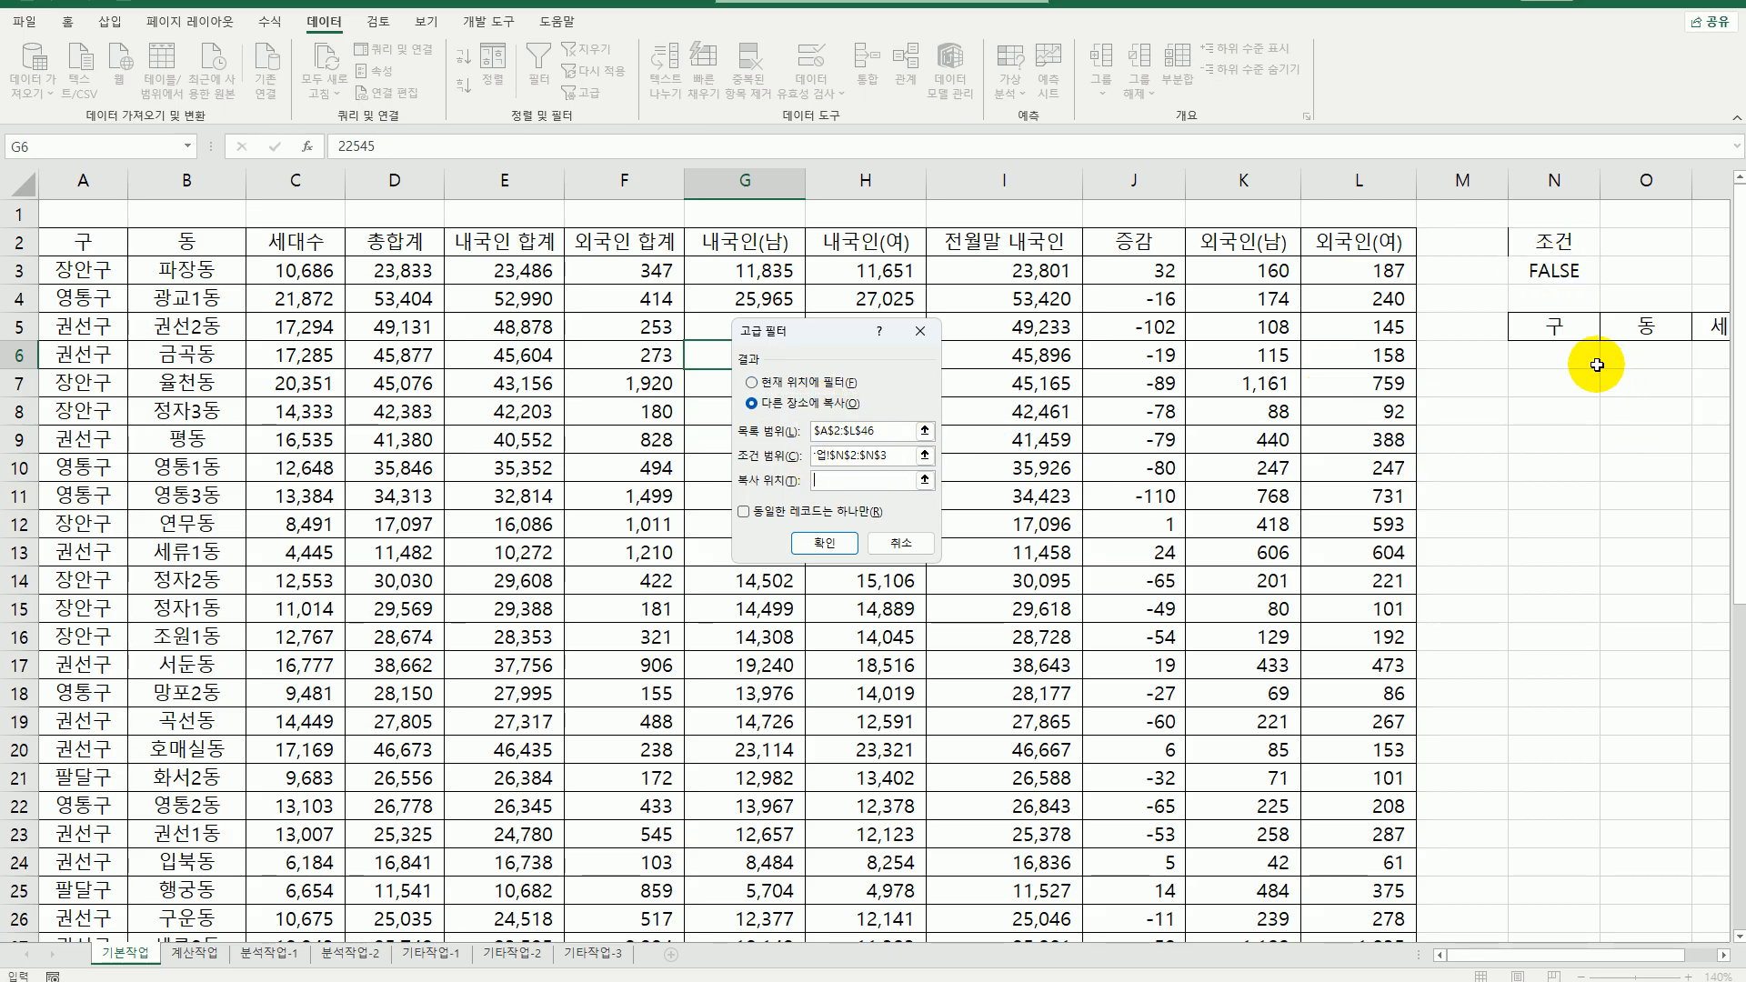
left_click_drag(1549, 327, 1646, 332)
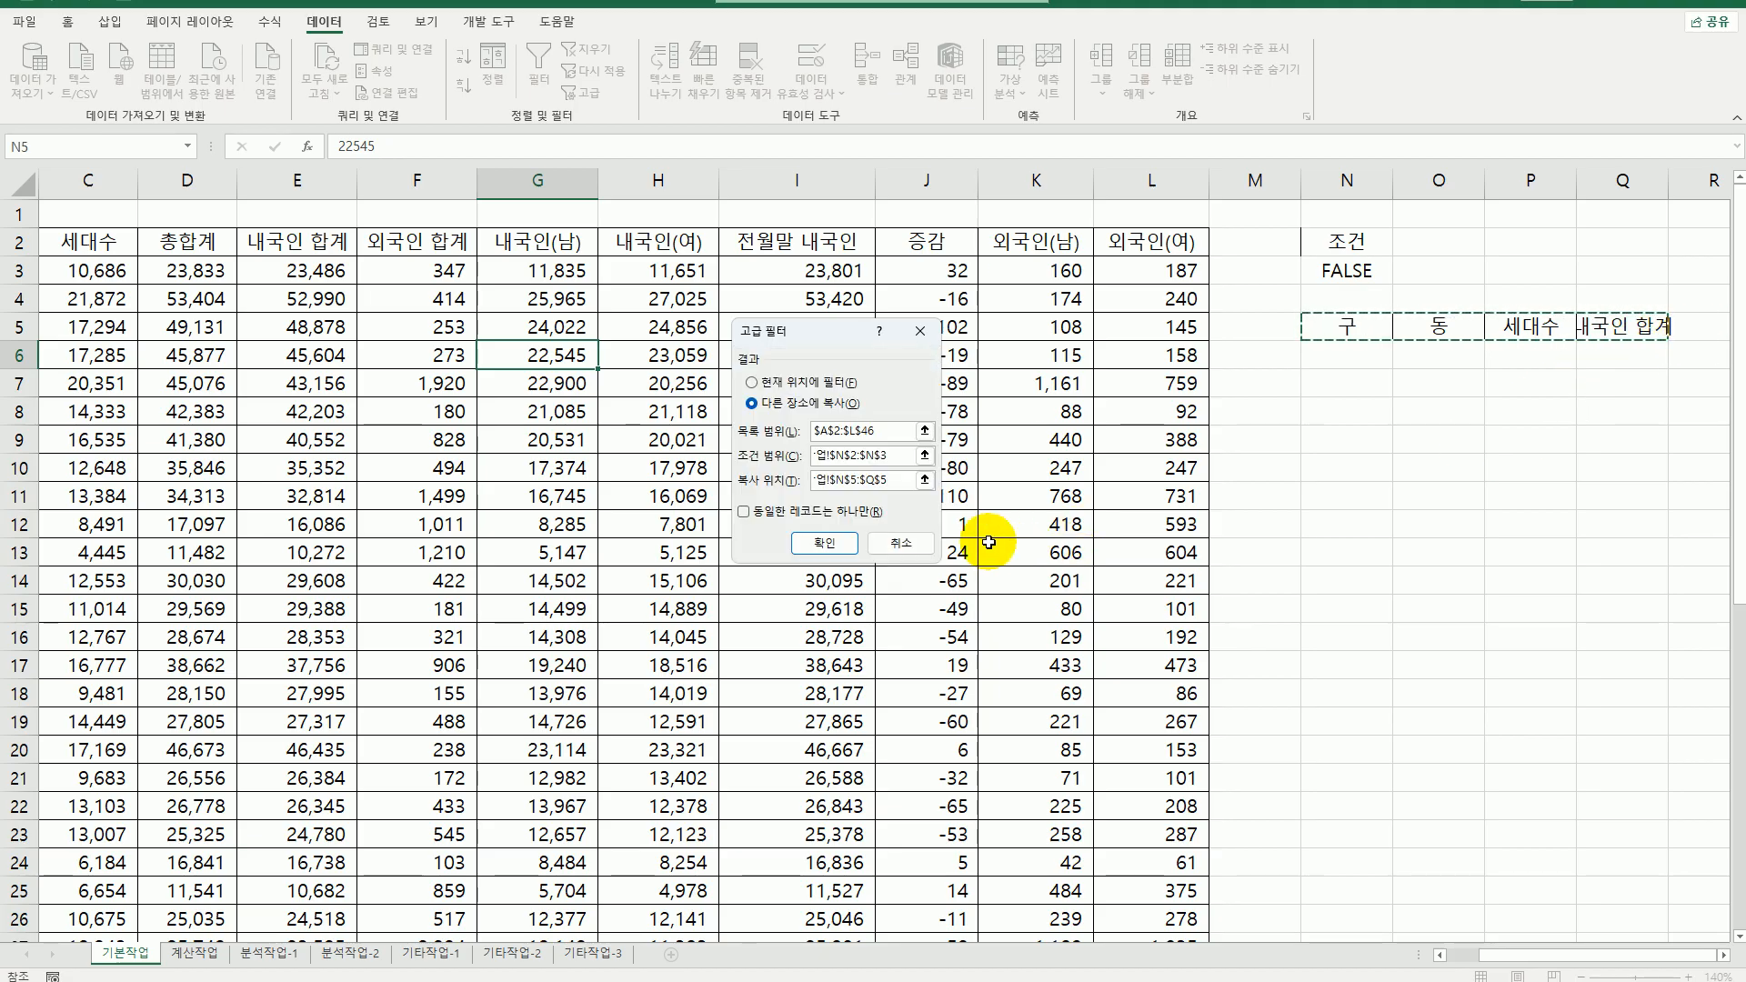
left_click(823, 542)
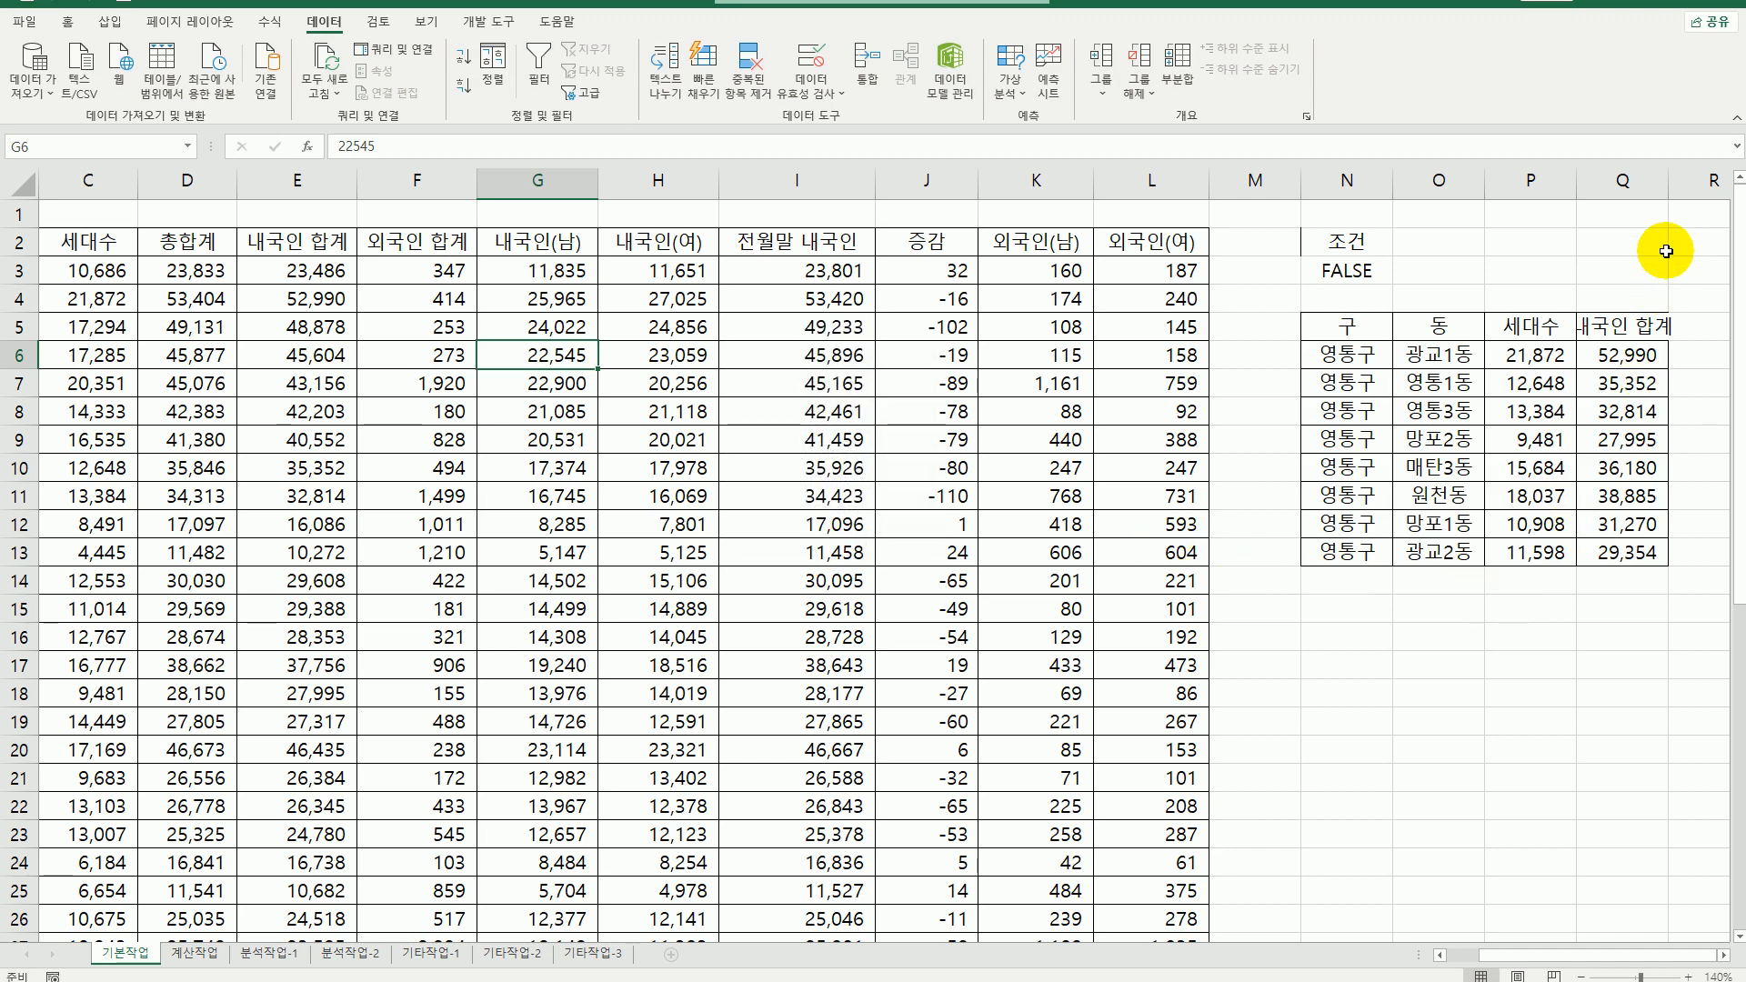
left_click_drag(1670, 181, 1713, 181)
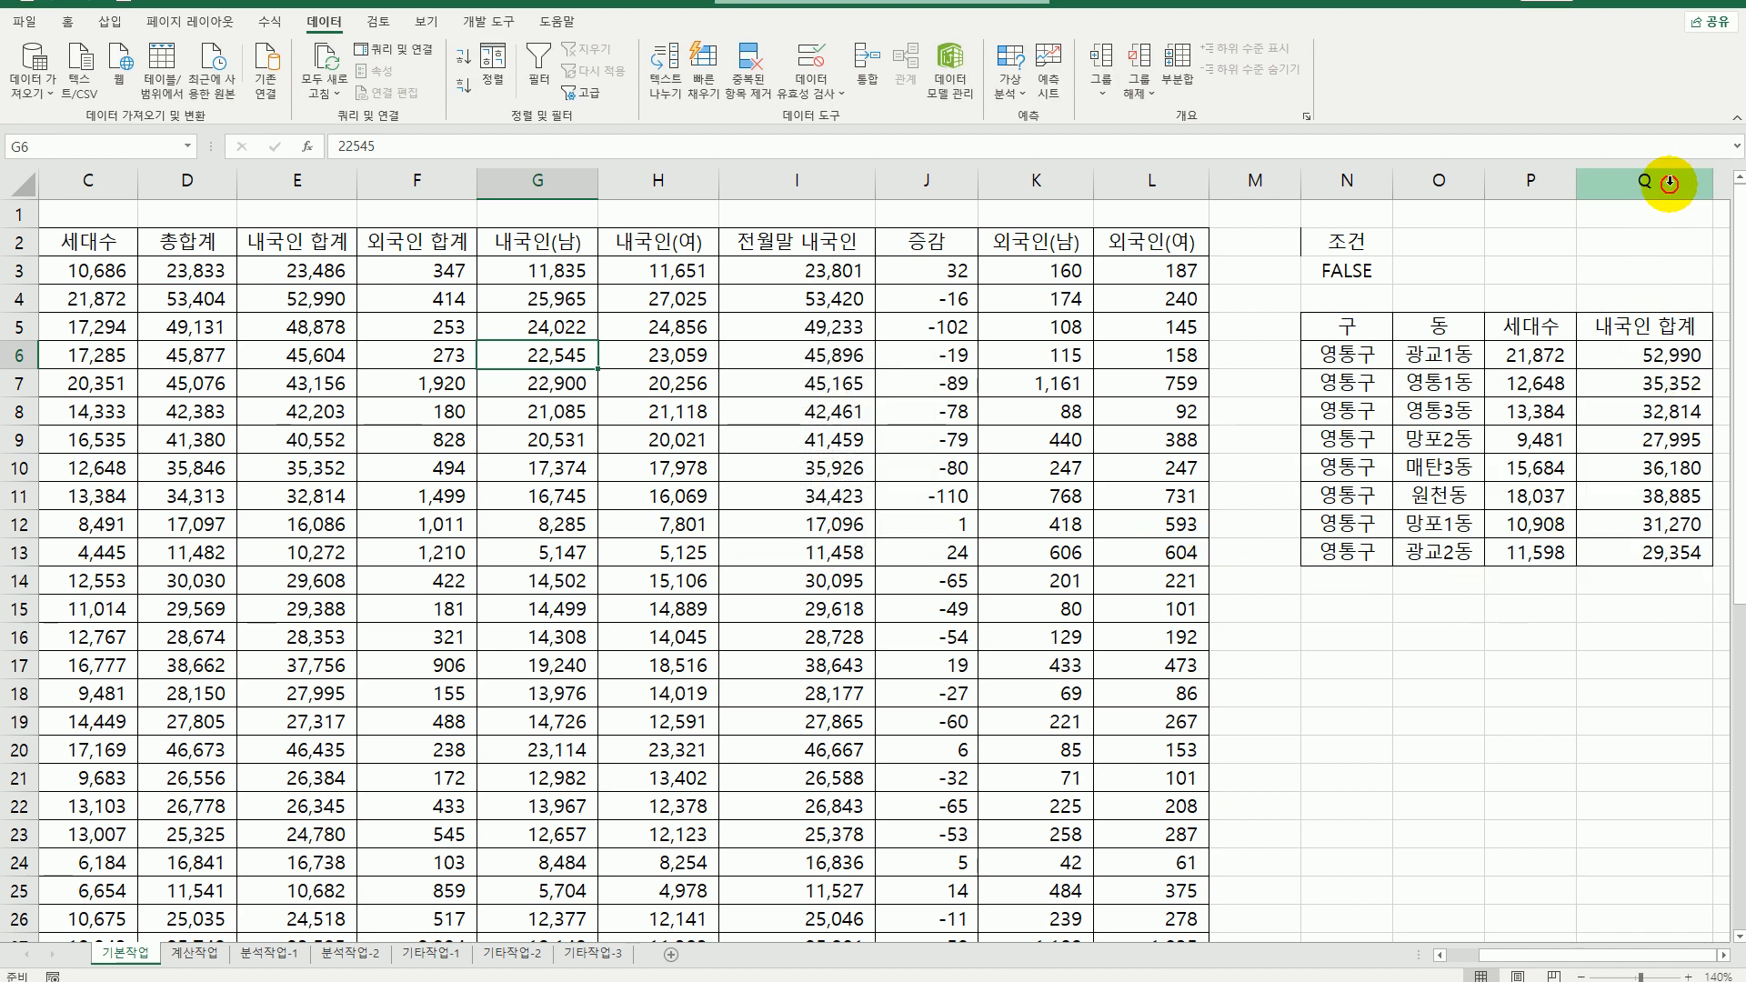
left_click(1382, 264)
left_click_drag(1369, 353, 1369, 552)
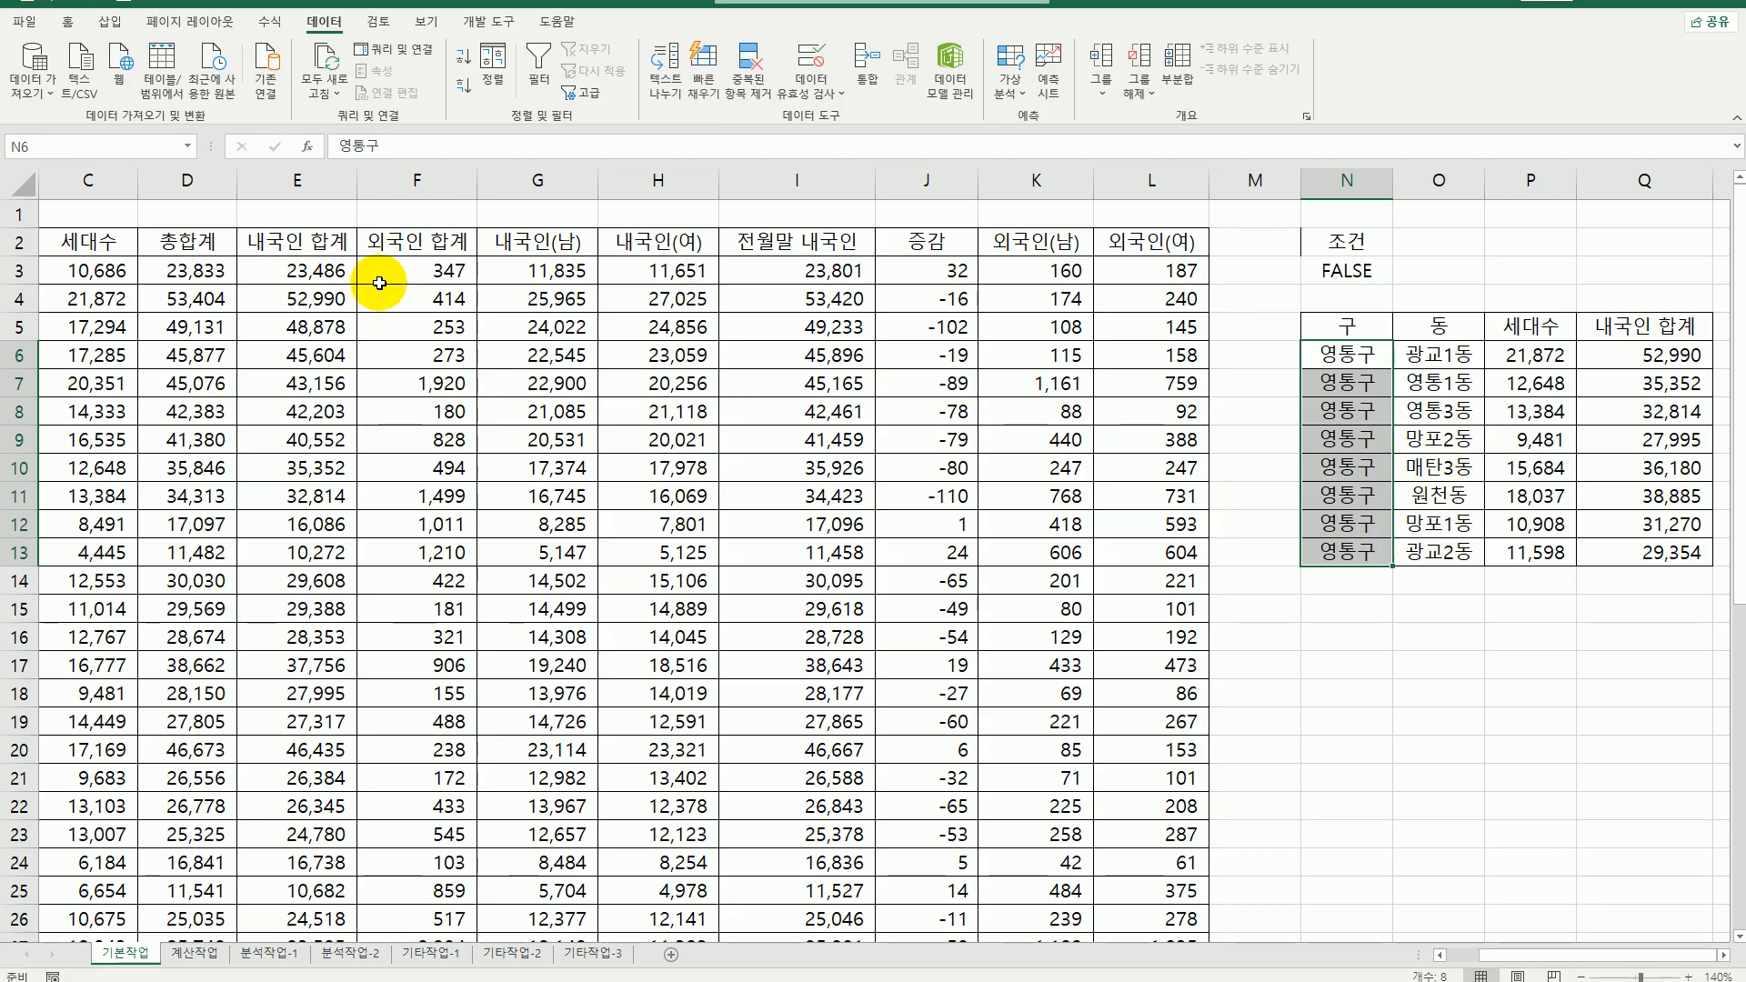
left_click_drag(1658, 355, 1682, 548)
left_click(1622, 607)
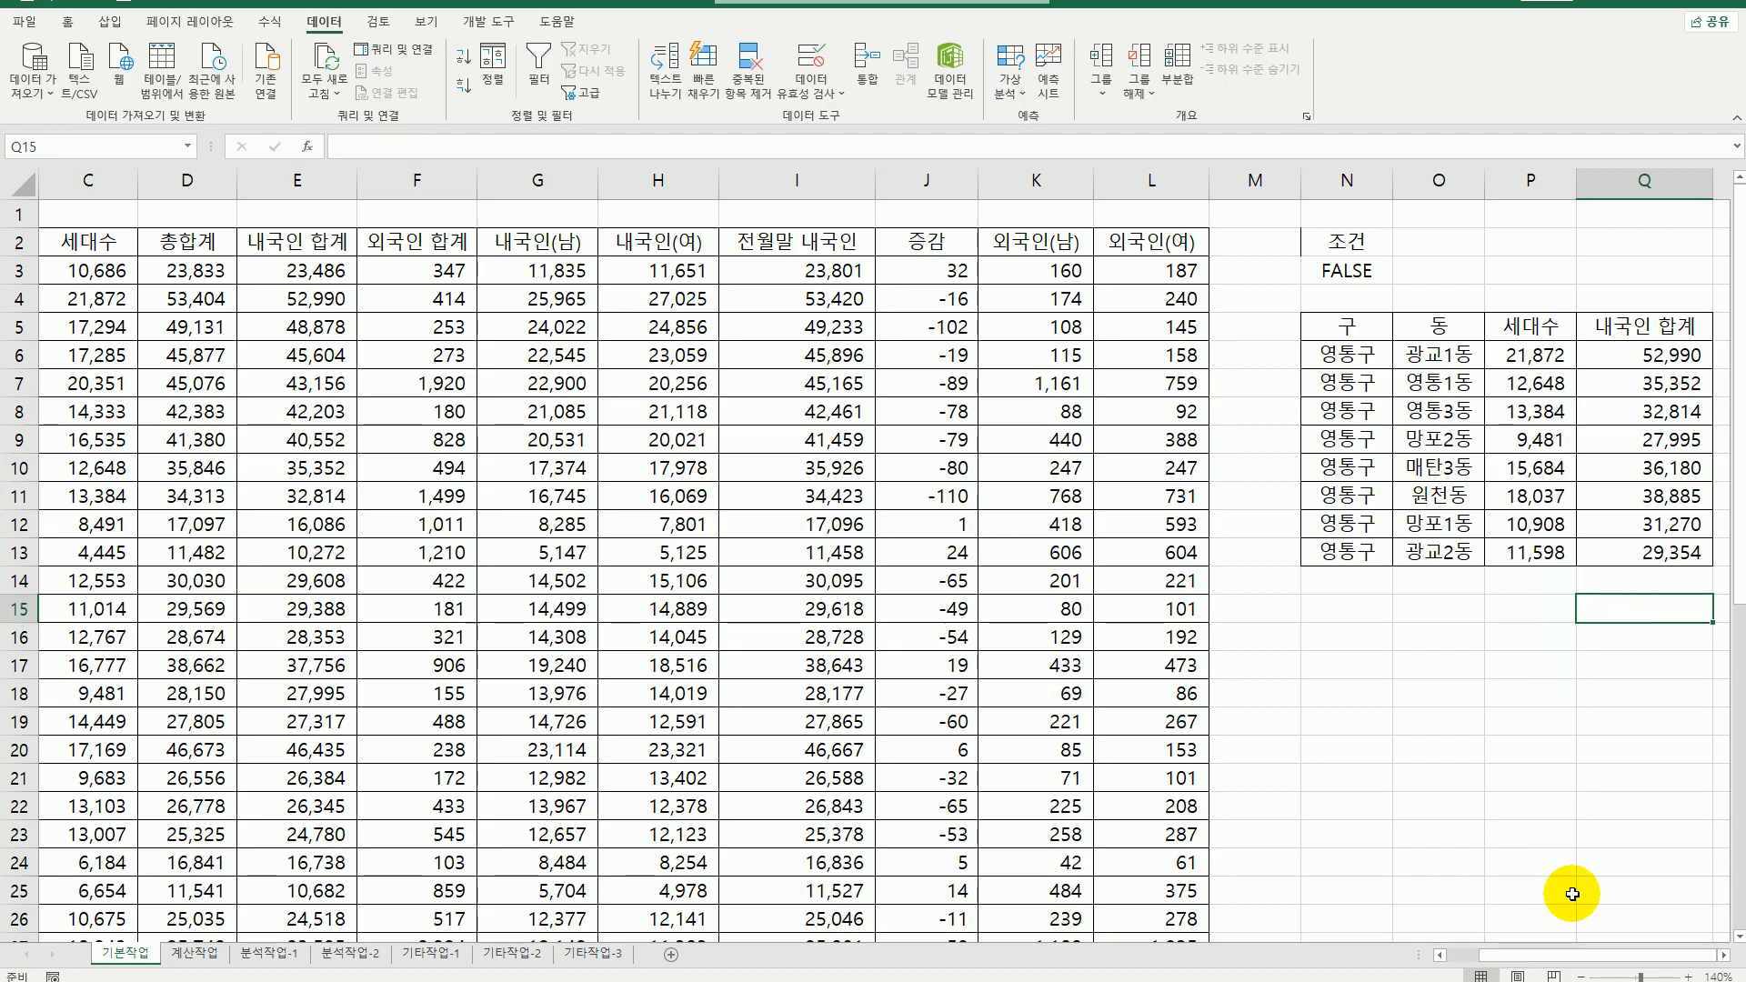
- Start a new formula-based conditional formatting rule for the data rows A3:L46, excluding the headings
left_click_drag(1574, 954, 1502, 967)
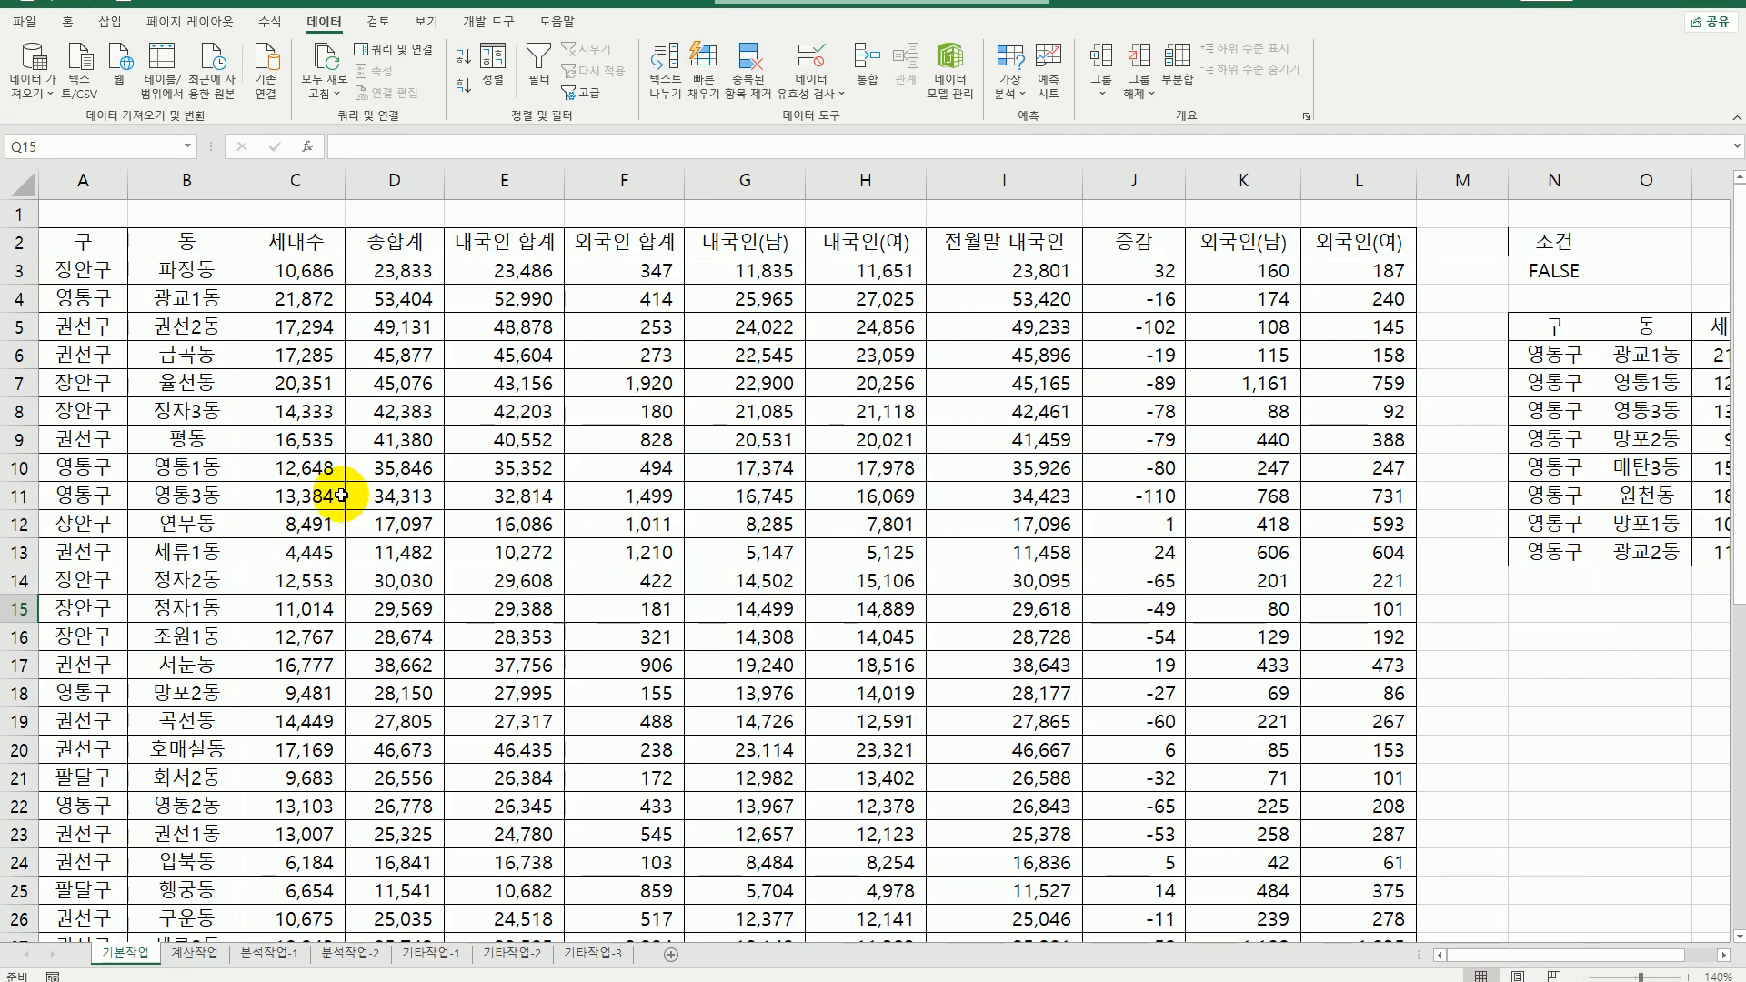
left_click_drag(105, 242, 1342, 246)
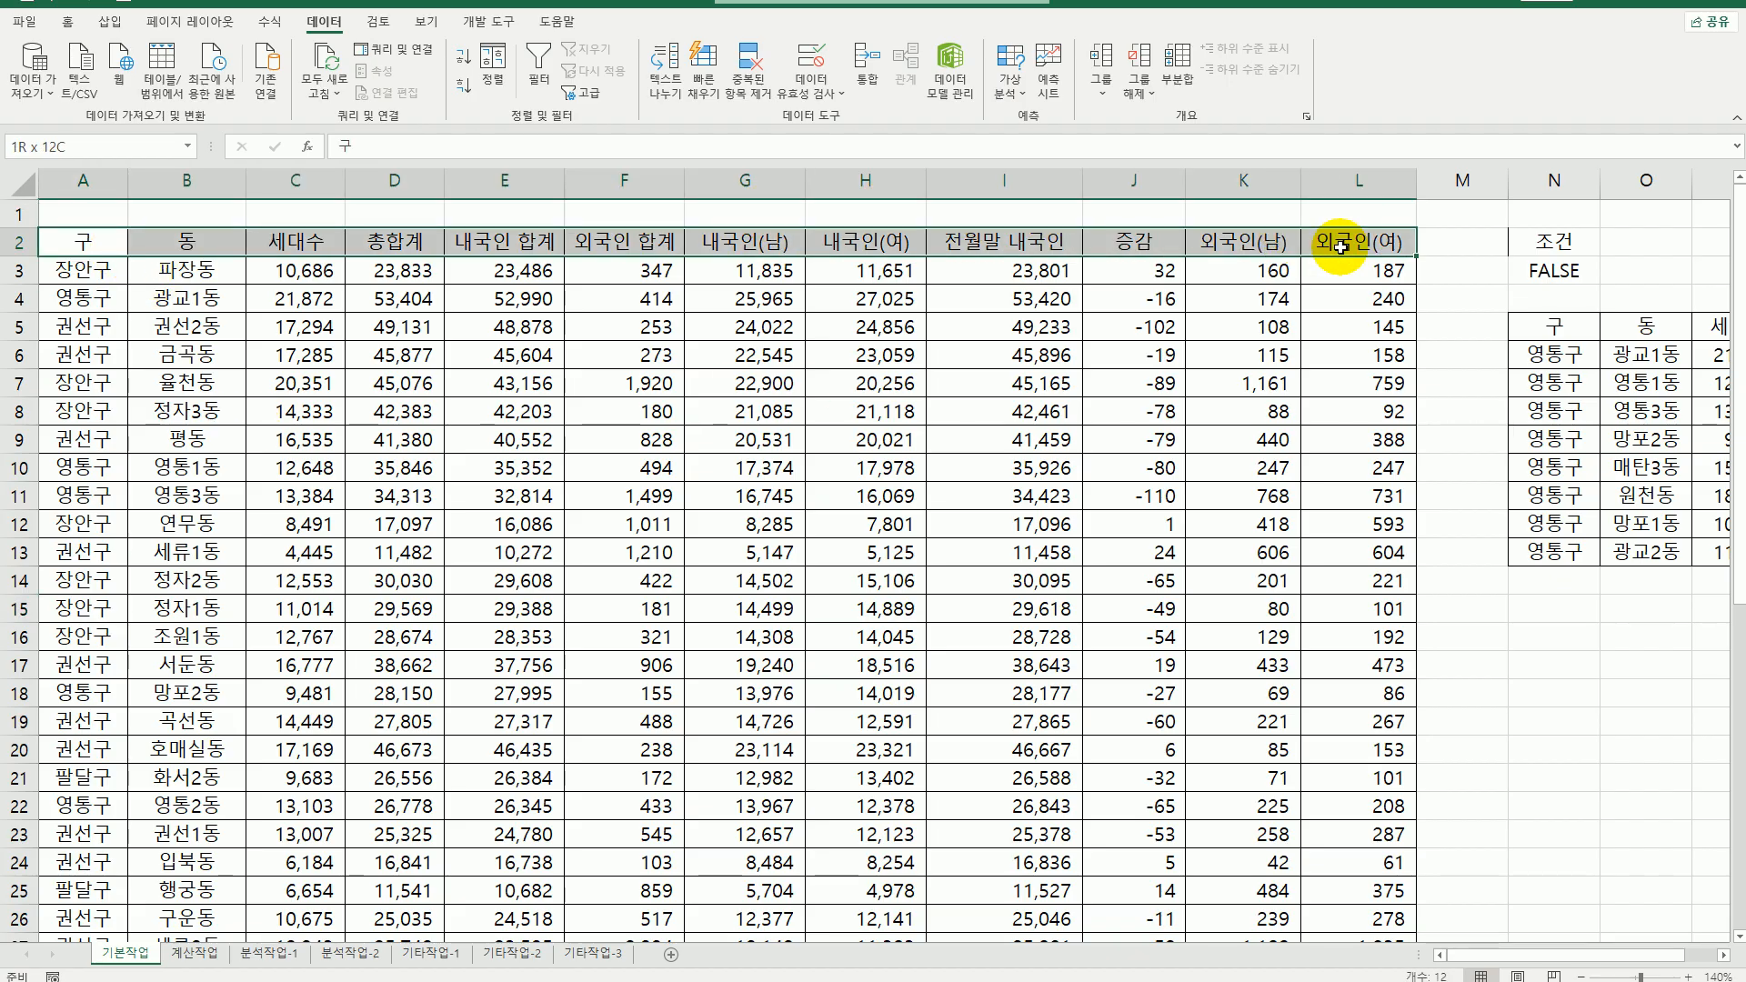
left_click_drag(100, 273, 1356, 876)
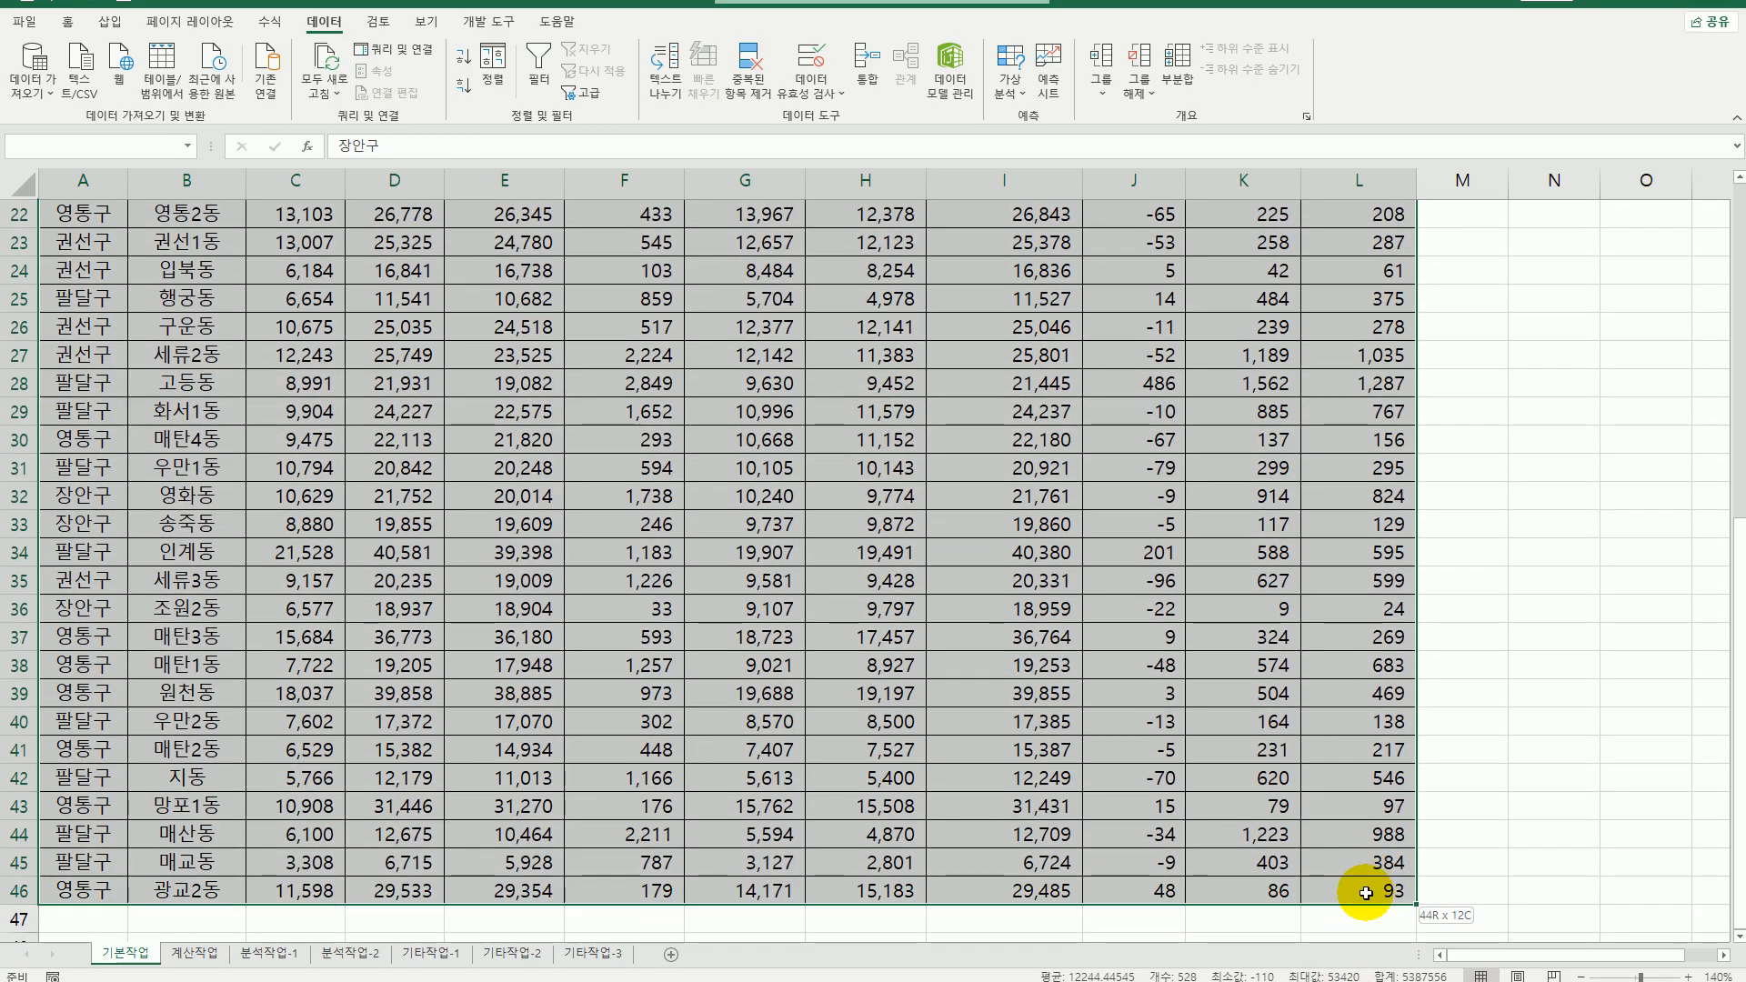
scroll(1284, 864, "up", 7)
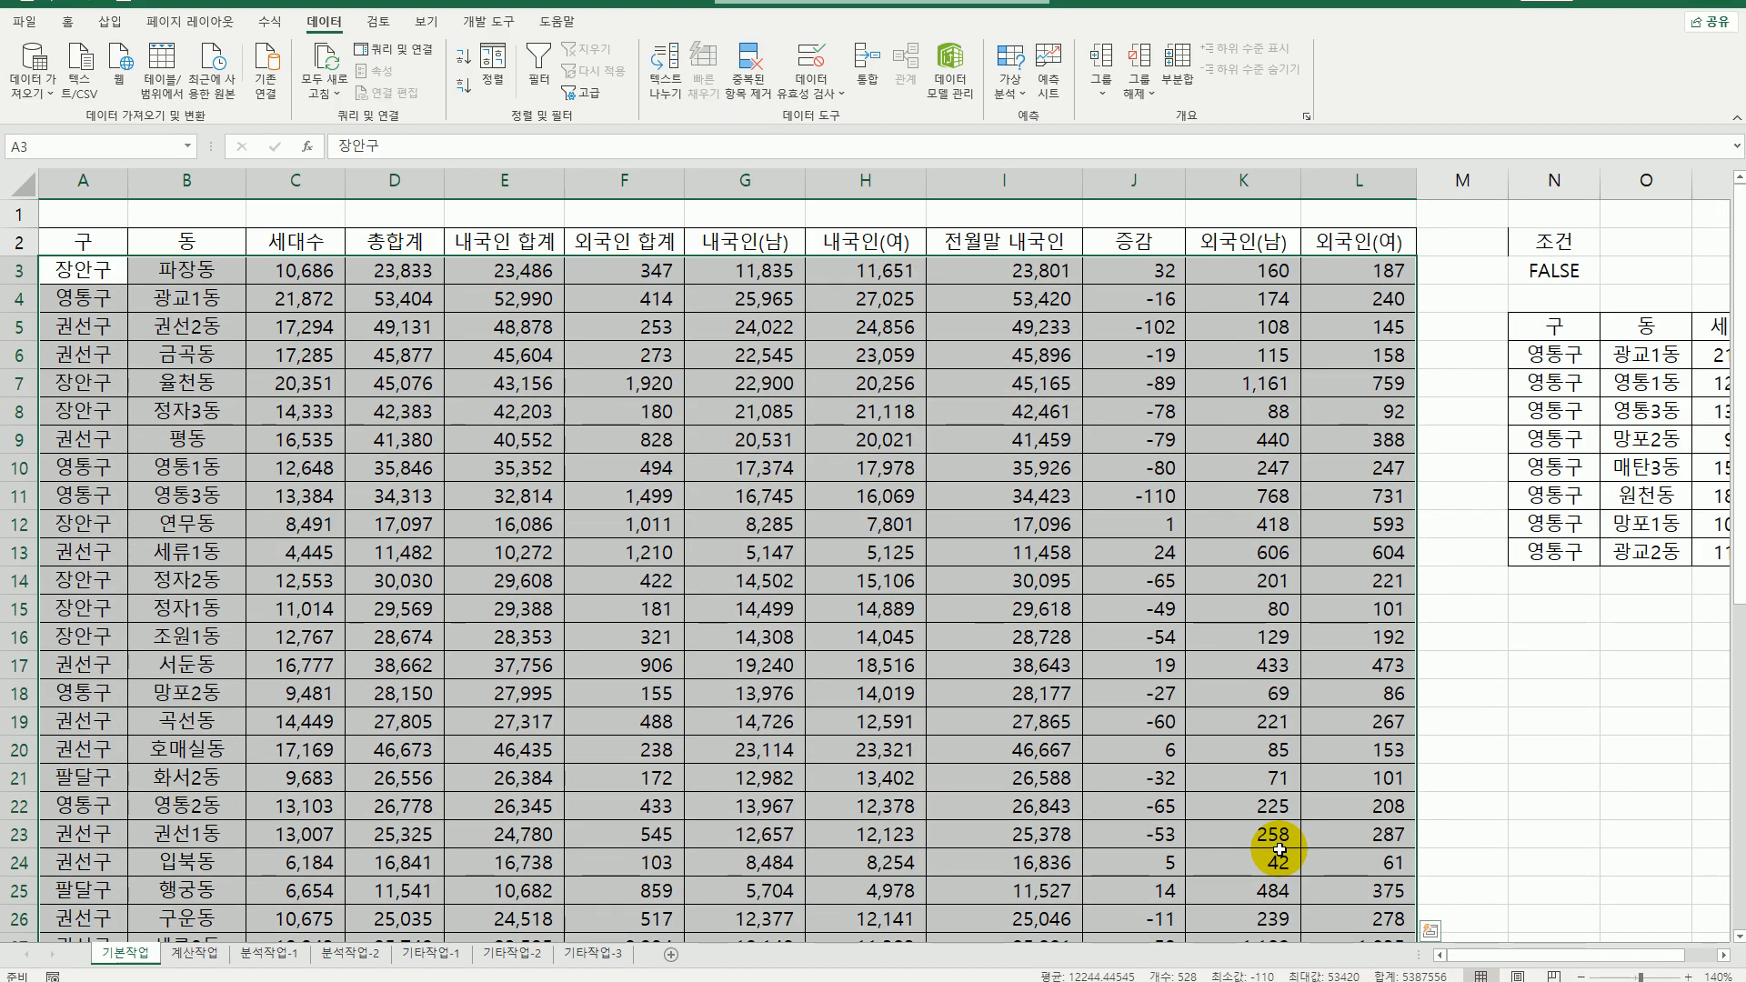
left_click(67, 22)
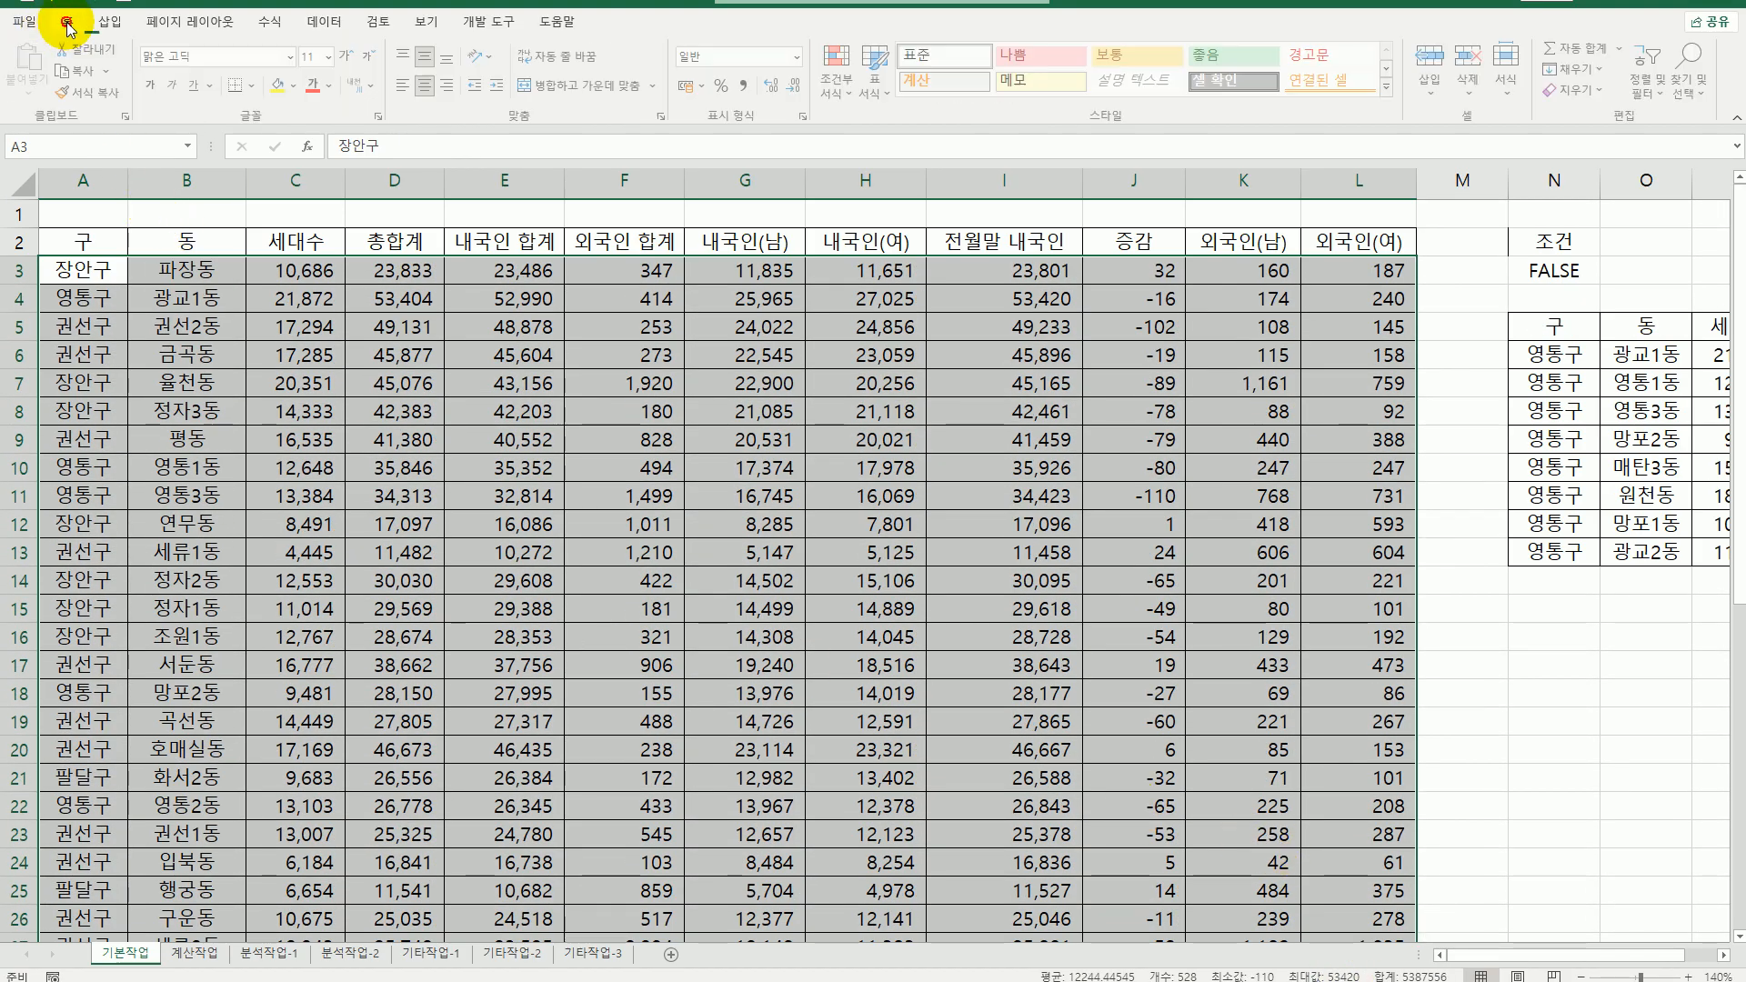
left_click(839, 83)
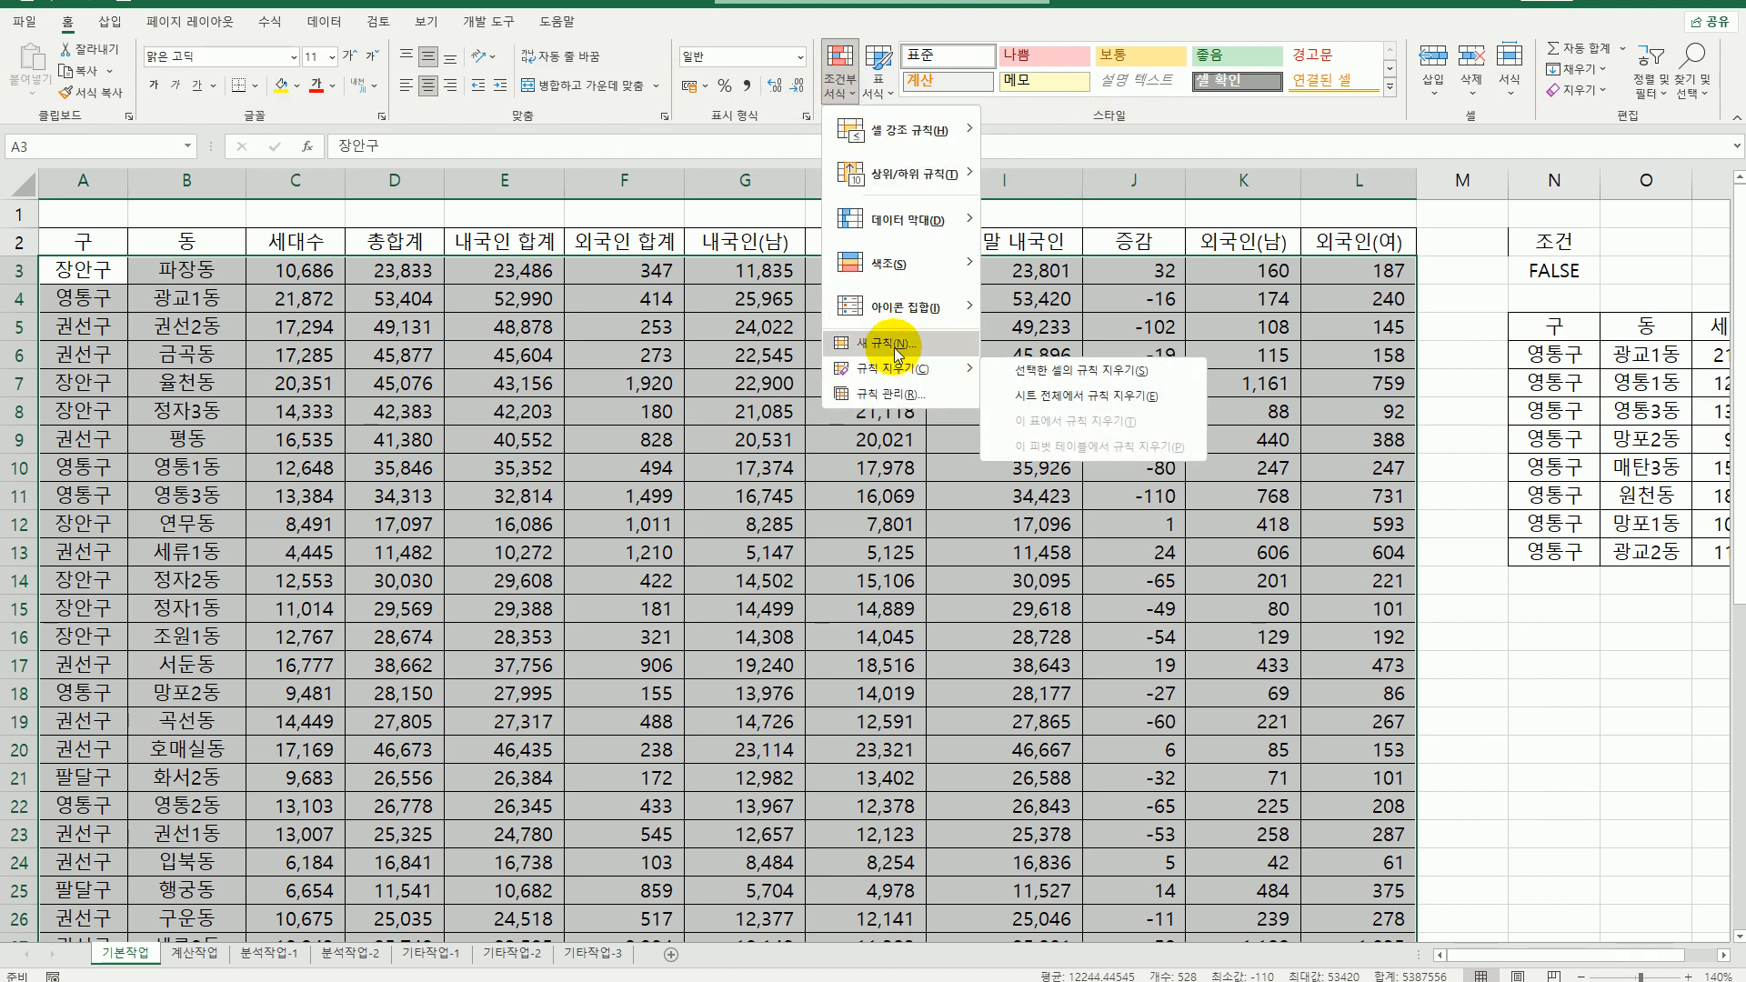
left_click(892, 345)
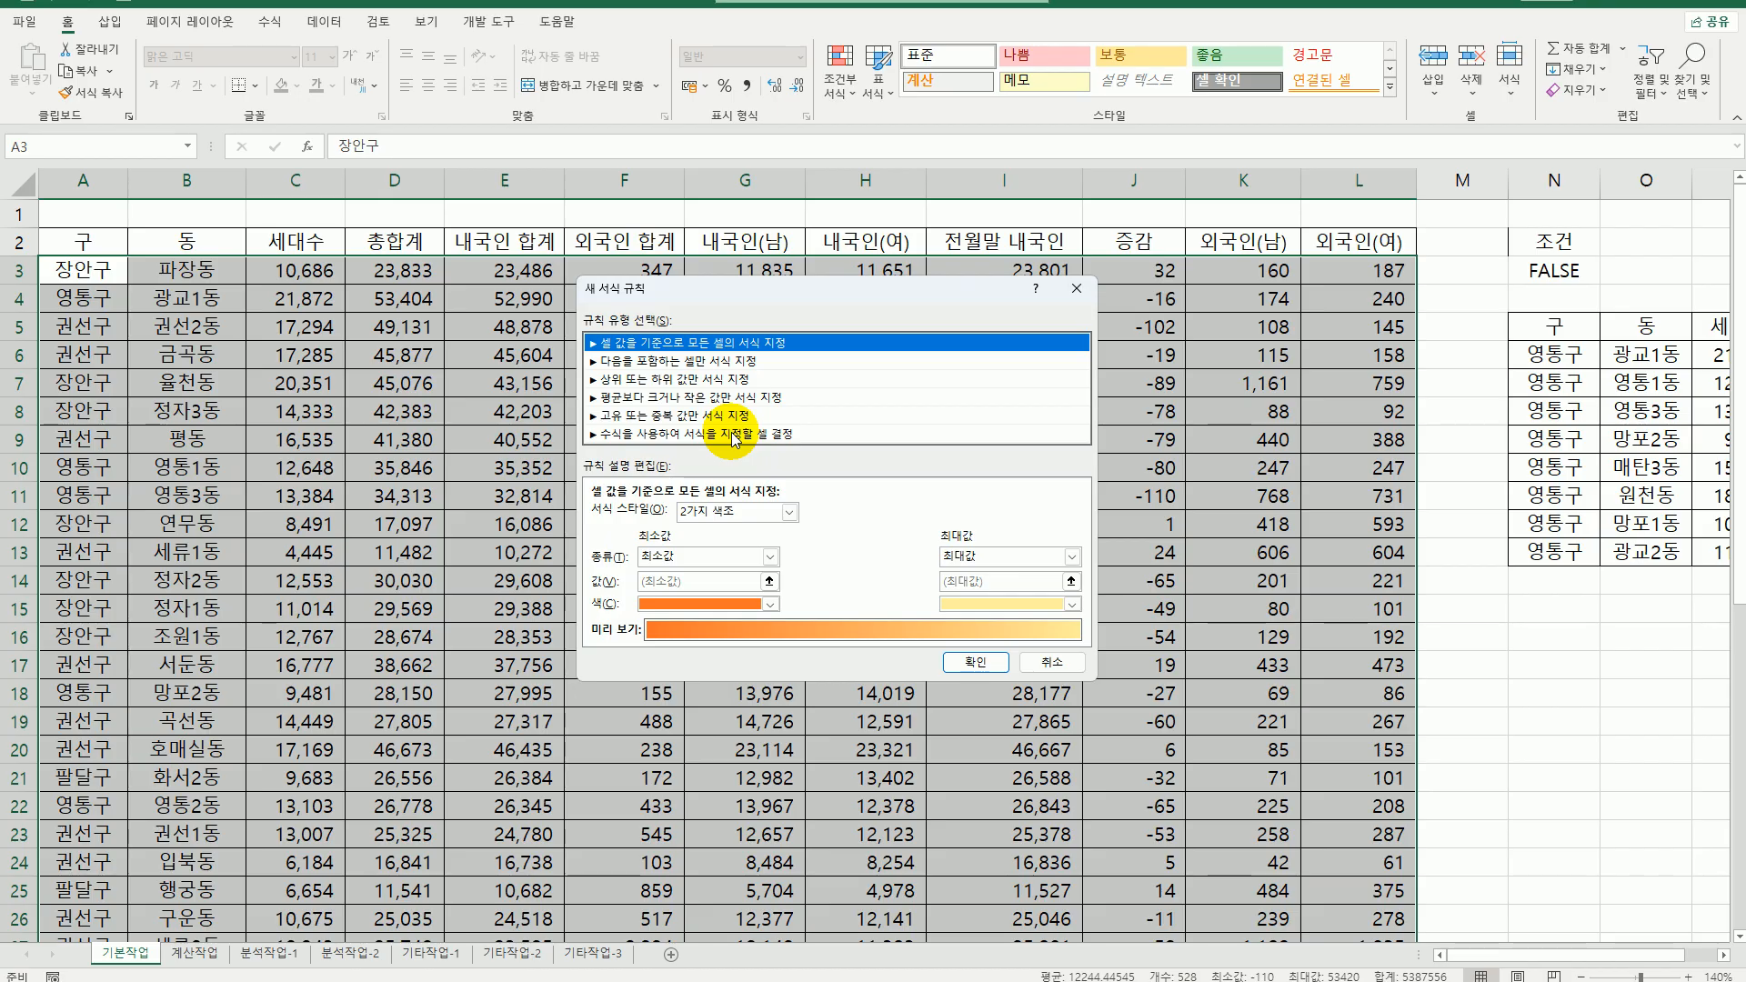
left_click(735, 436)
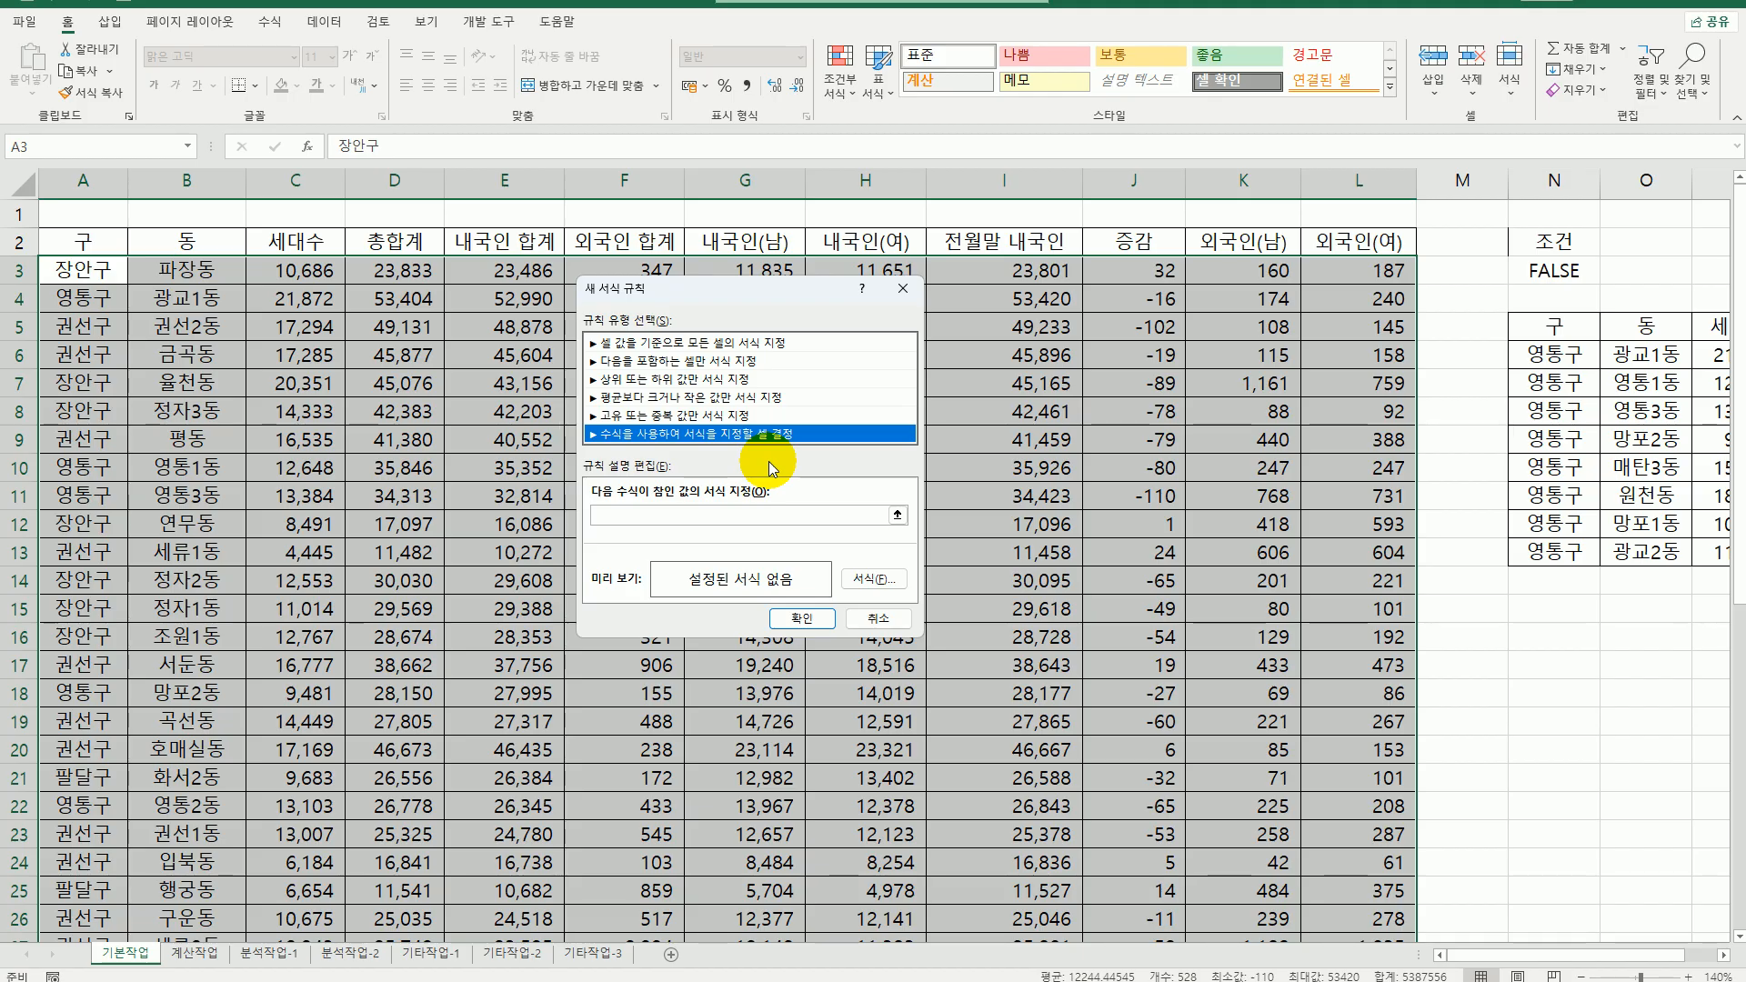
- Begin an AND formula for the rule whose first condition is FIND("매",$B3)>0, fixing only the column reference
left_click(622, 515)
left_click(622, 515)
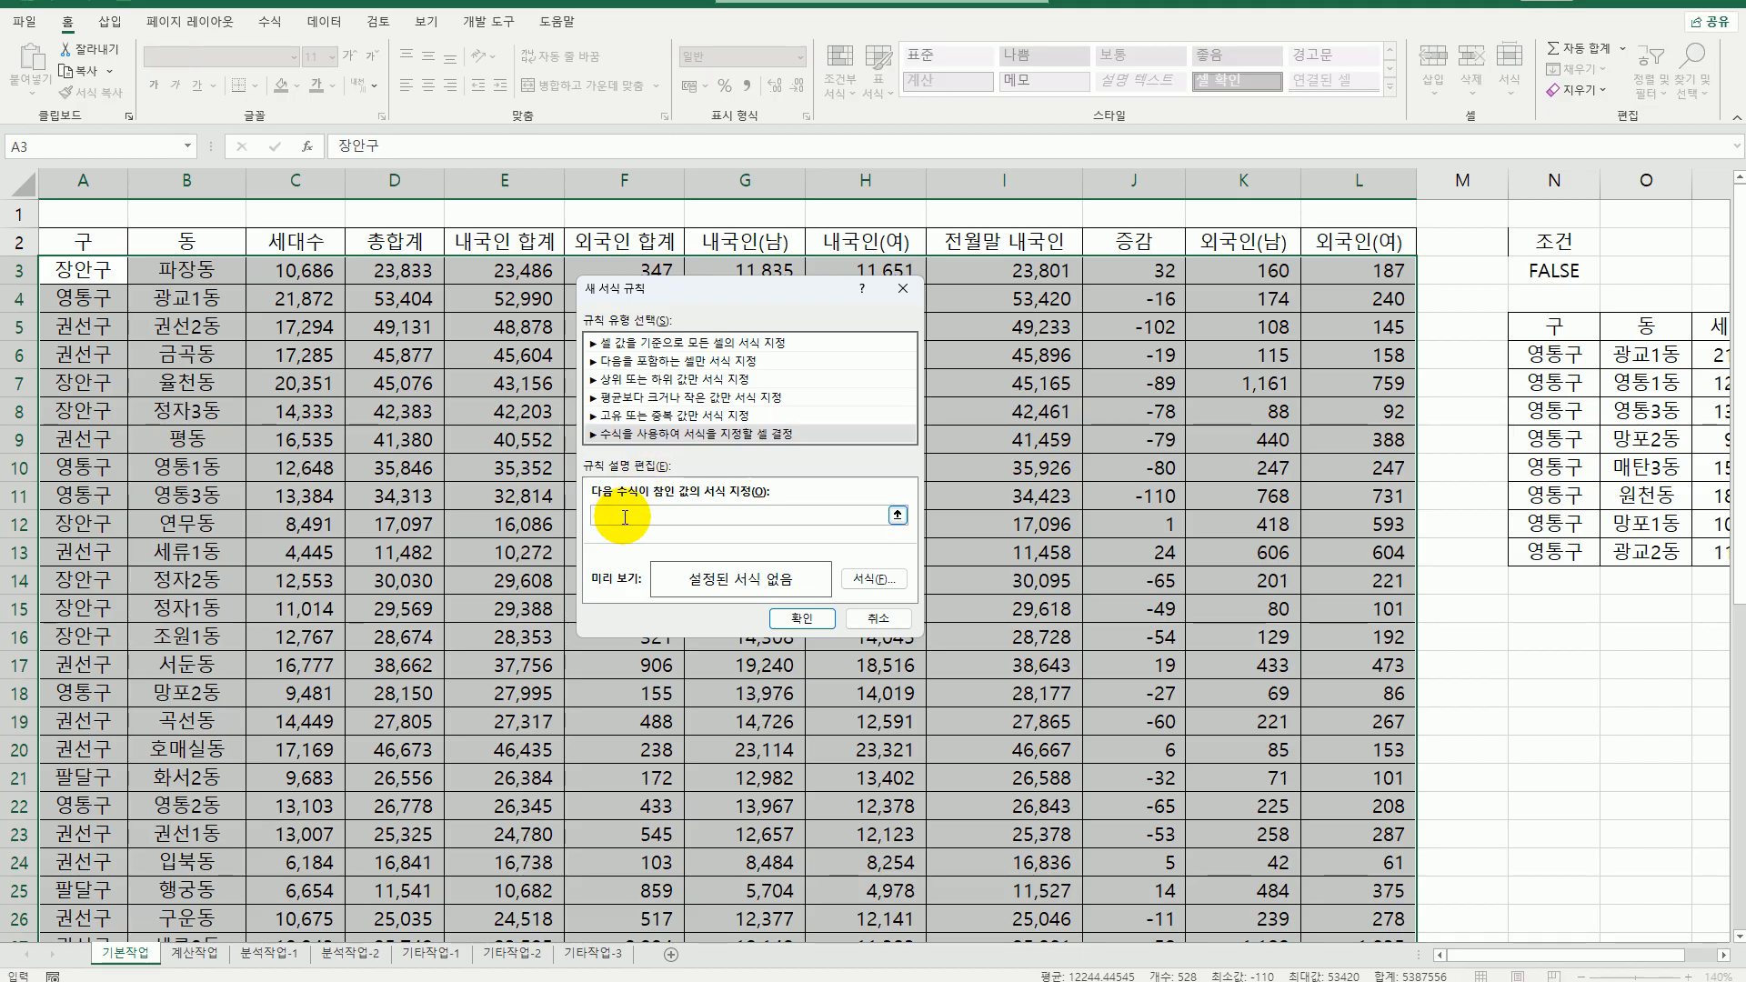
left_click_drag(679, 289, 1078, 364)
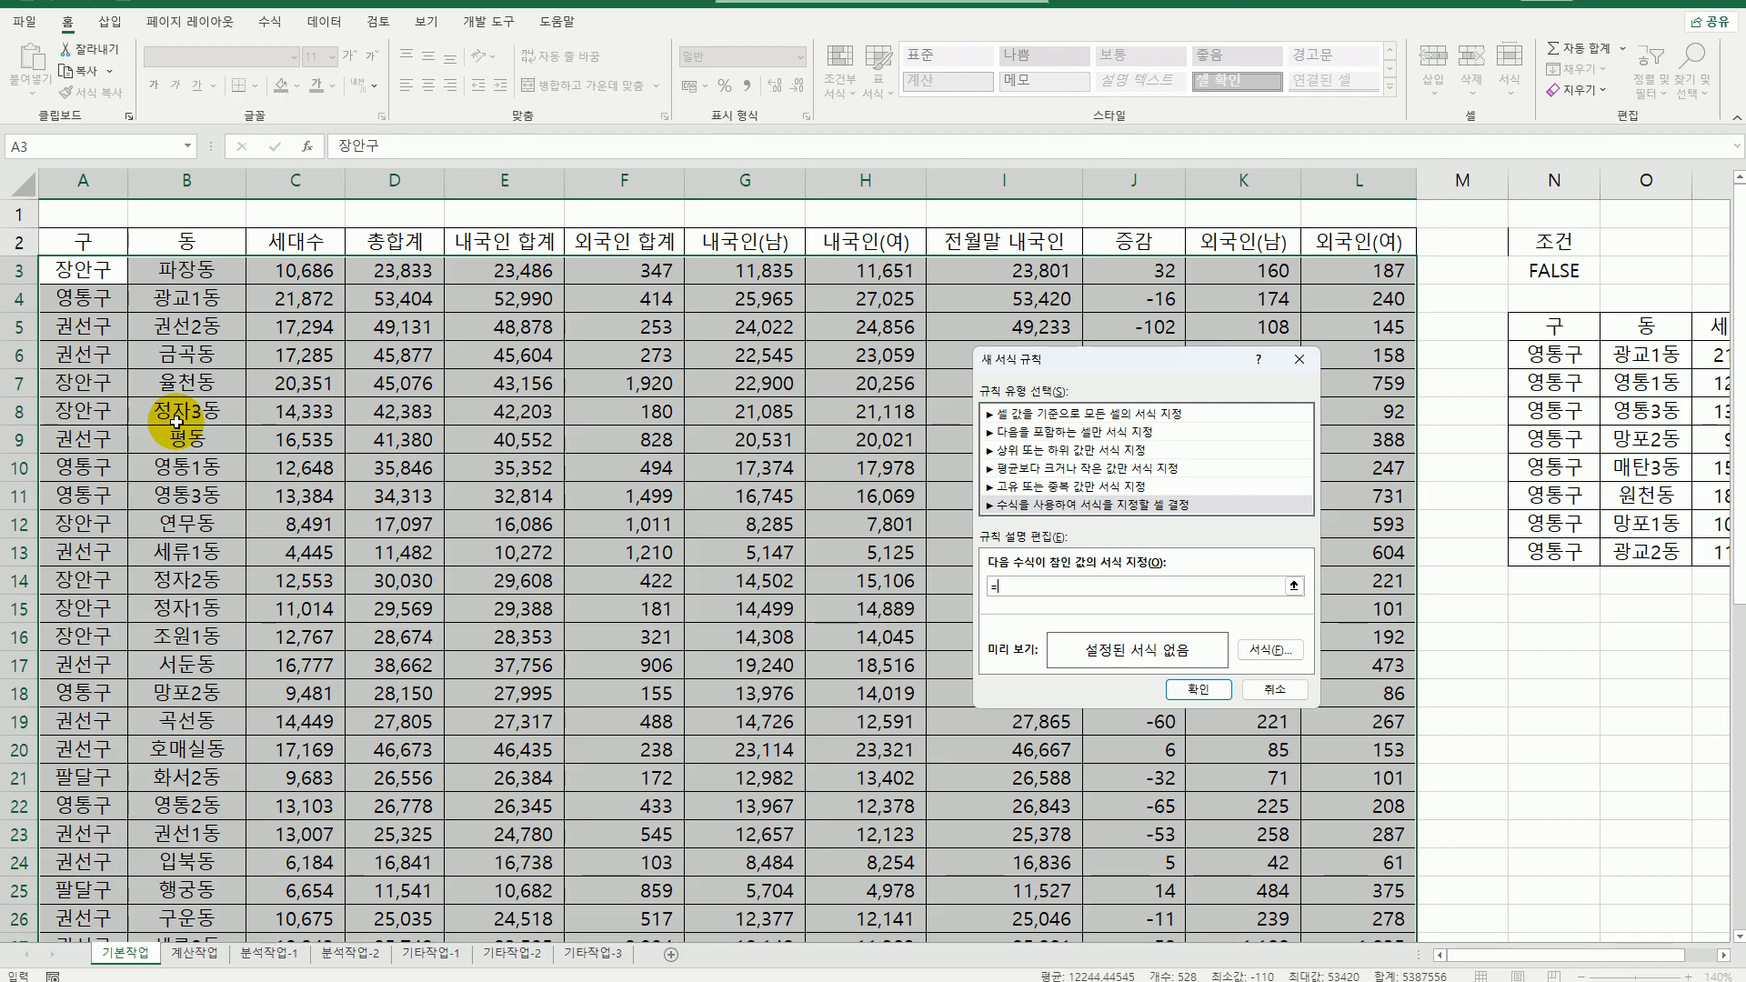
type("and(find(\"매\",")
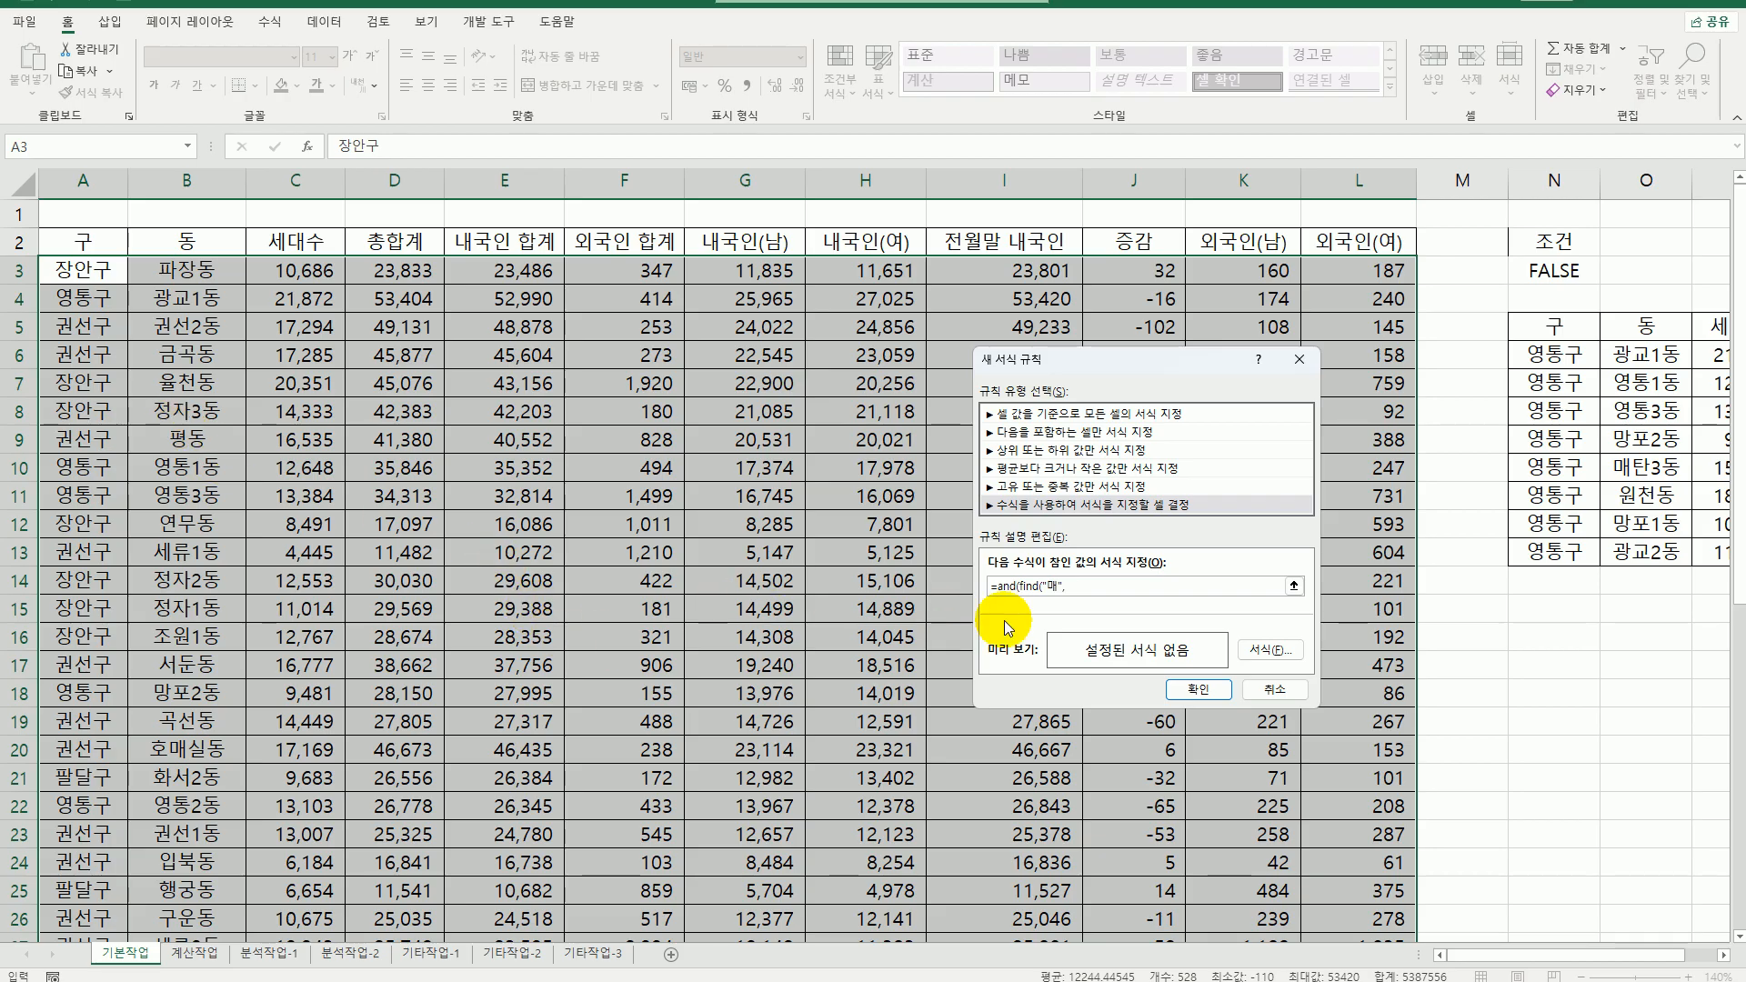
left_click(188, 275)
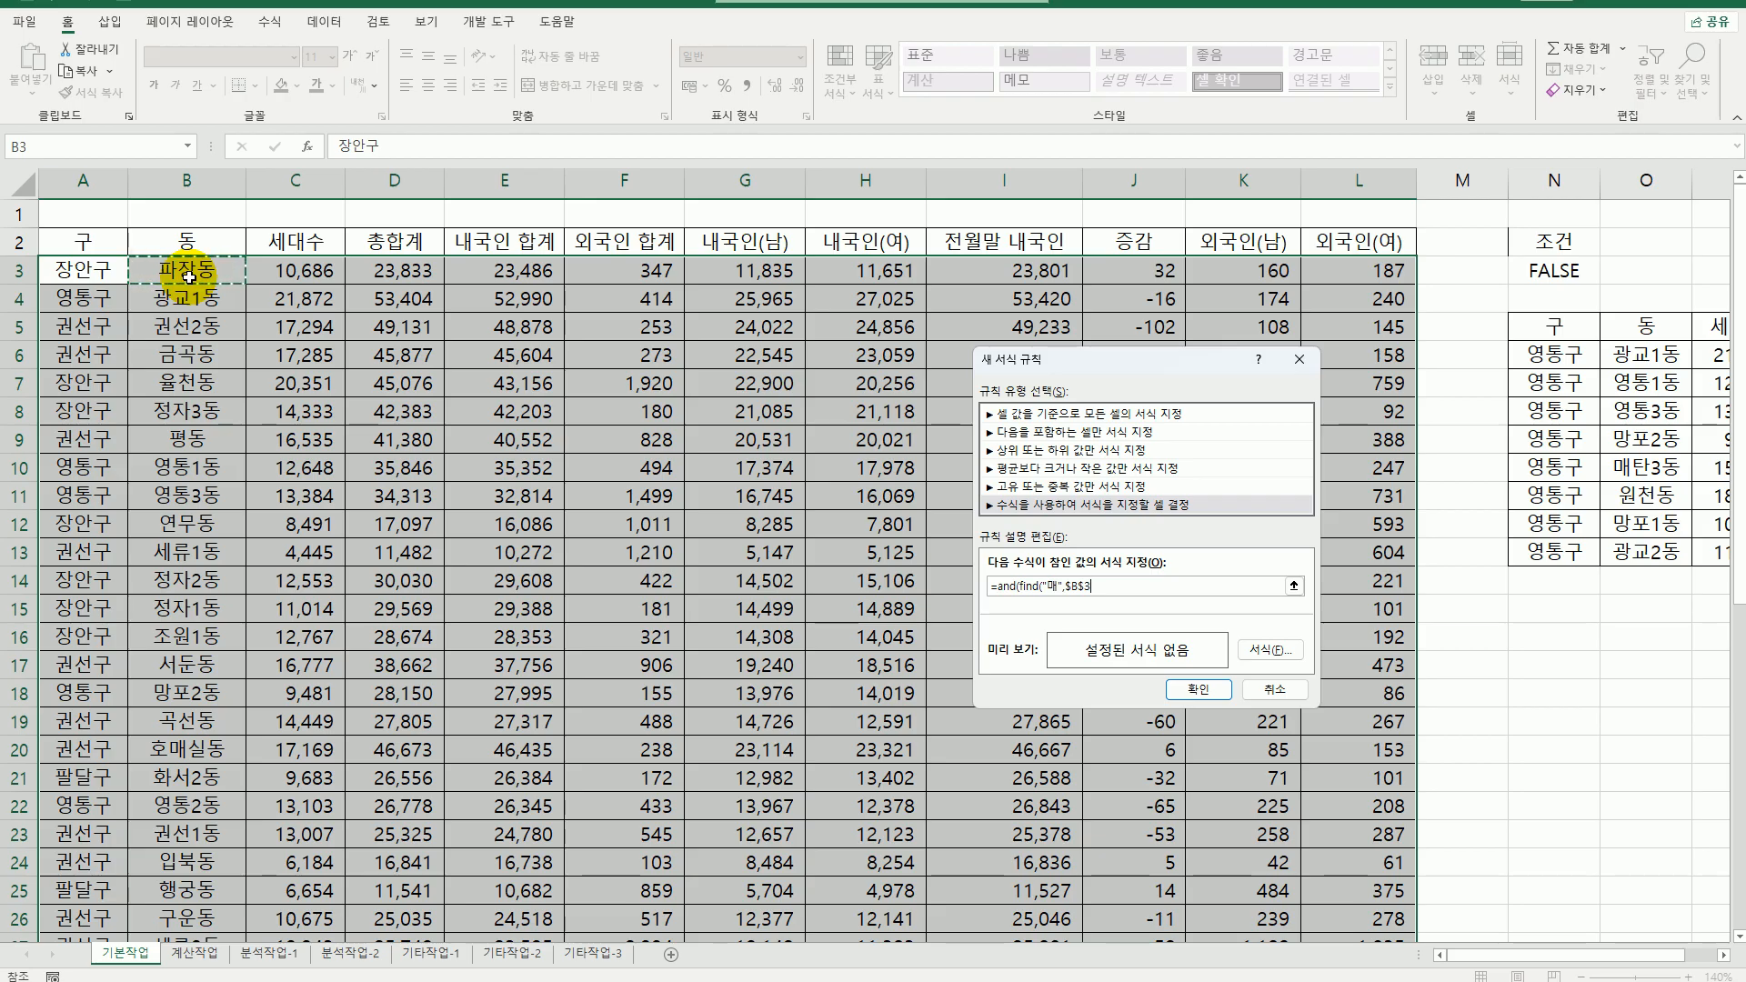
key("F4")
key("F4")
type(")>0")
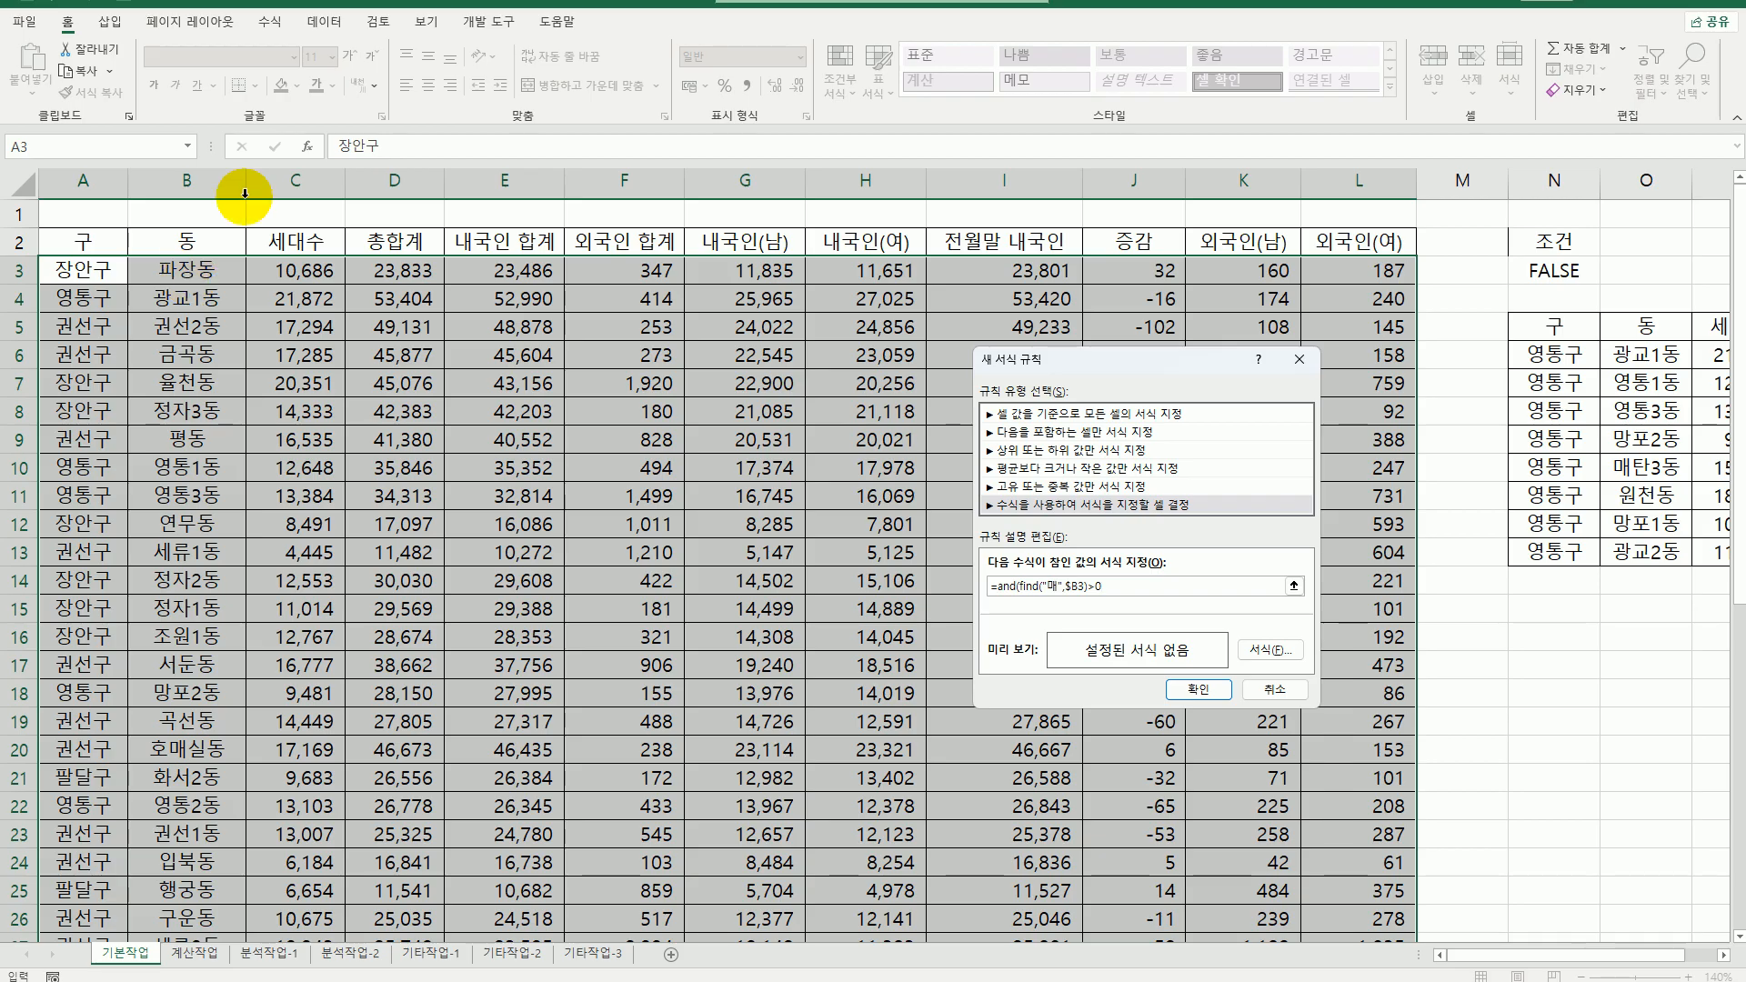
- Add $D3<=SMALL($D$3:$D$46,10) as the second condition of the rule's AND formula and close the formula
left_click_drag(1068, 365, 367, 241)
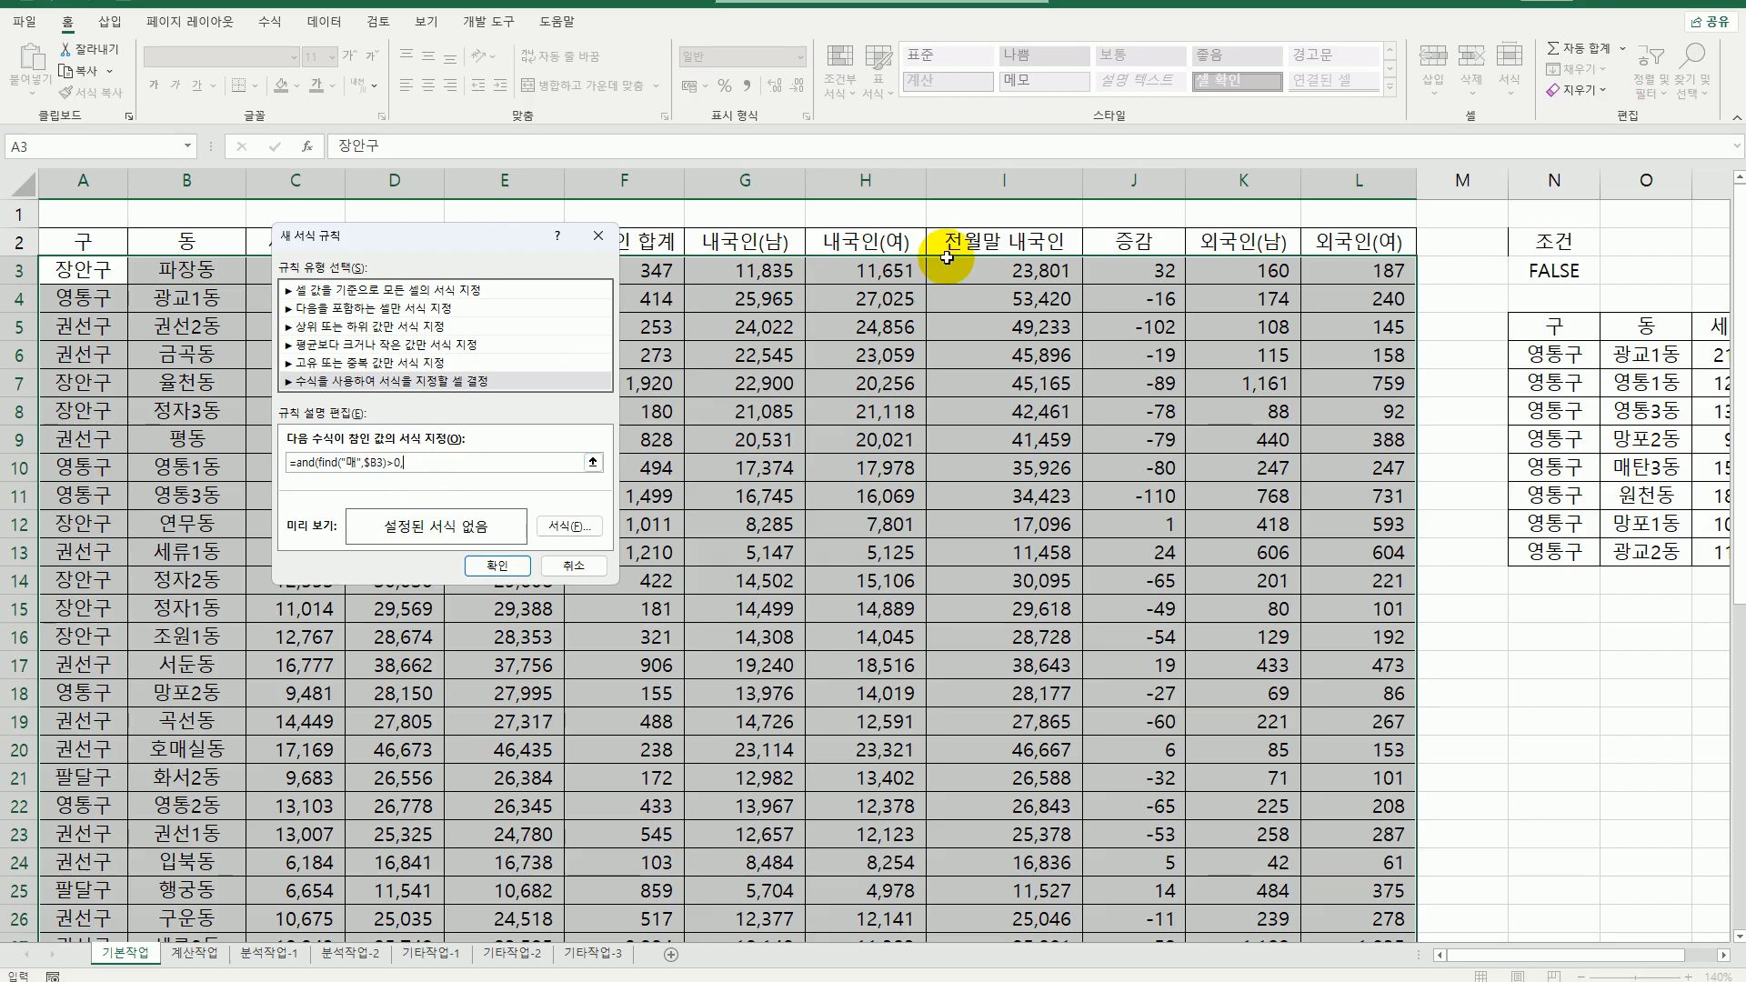
left_click_drag(543, 246, 943, 305)
left_click(415, 277)
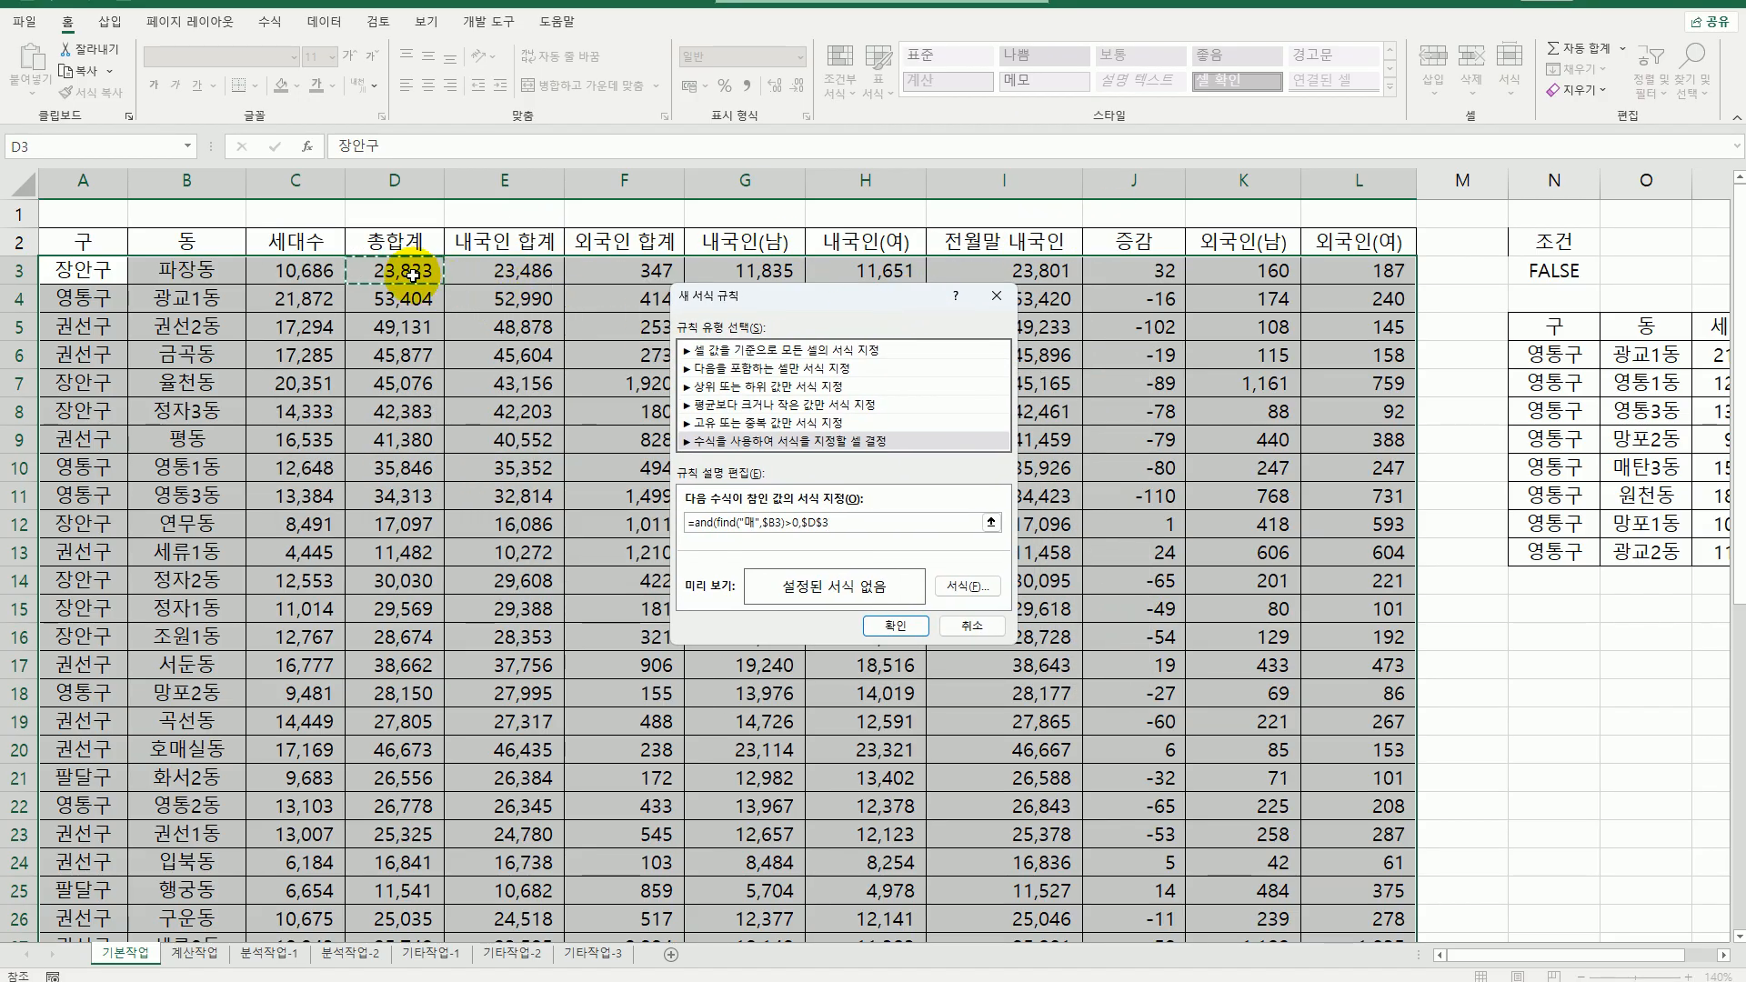
key("F4")
key("F4")
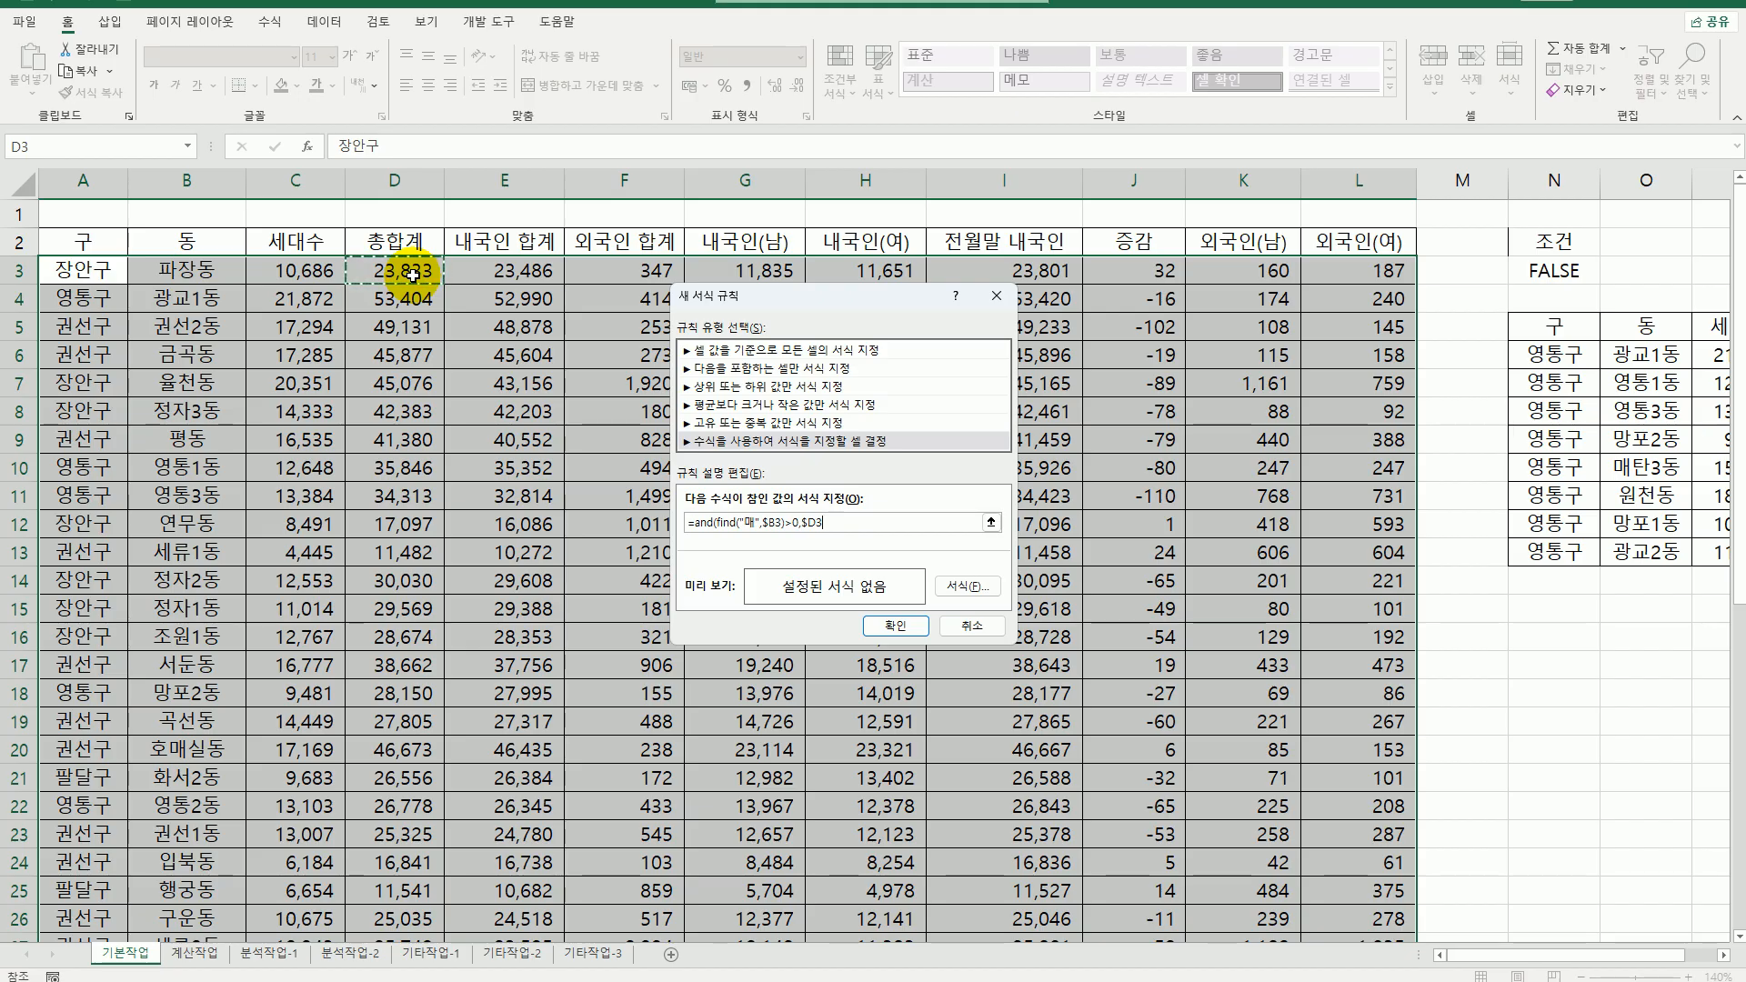
type("<=")
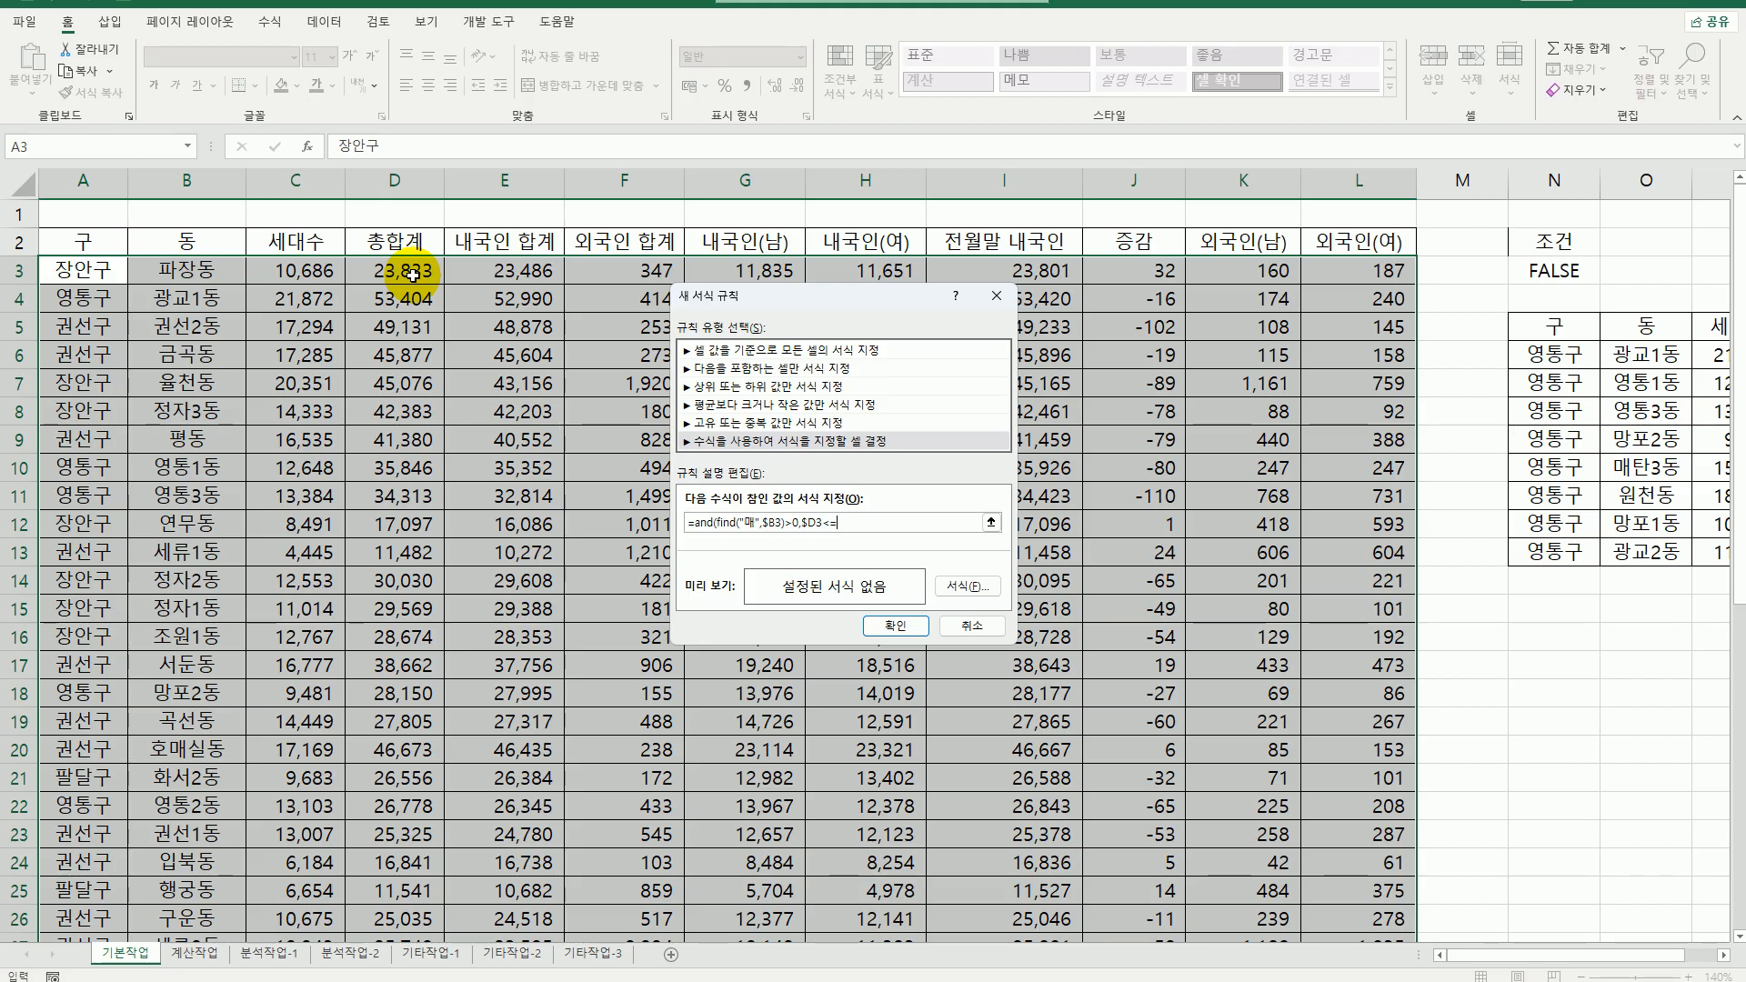
type("small(")
left_click_drag(412, 275, 410, 892)
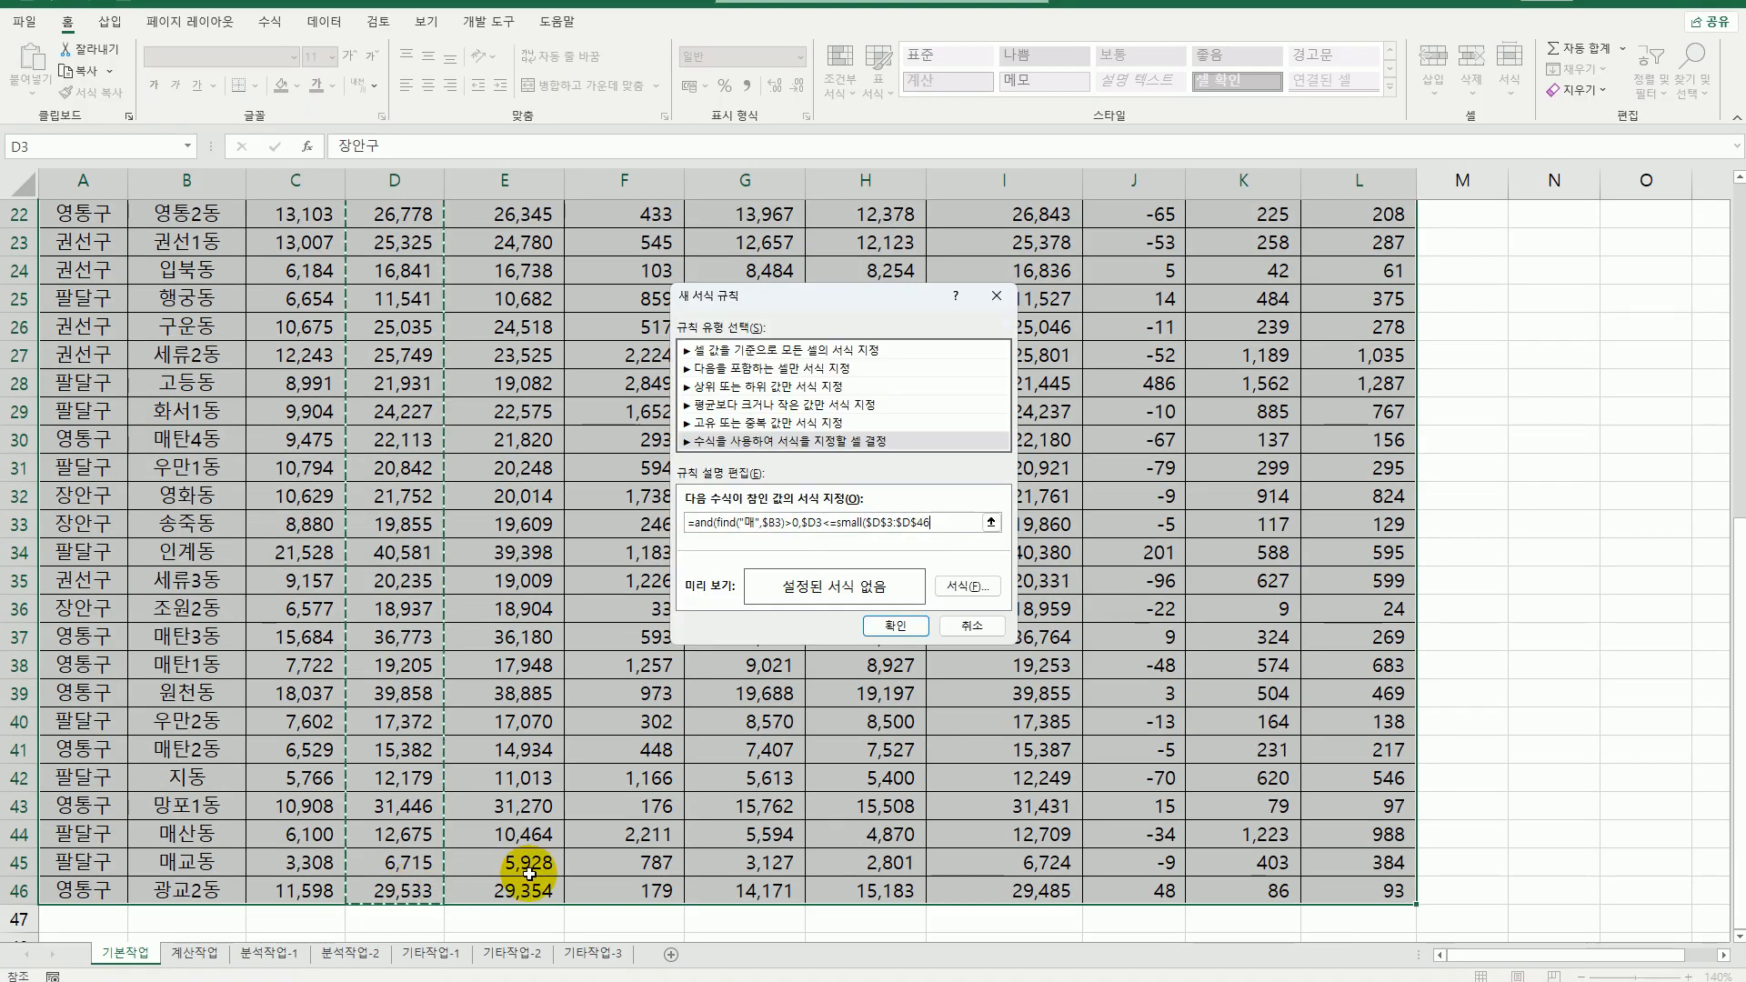
type(",10")
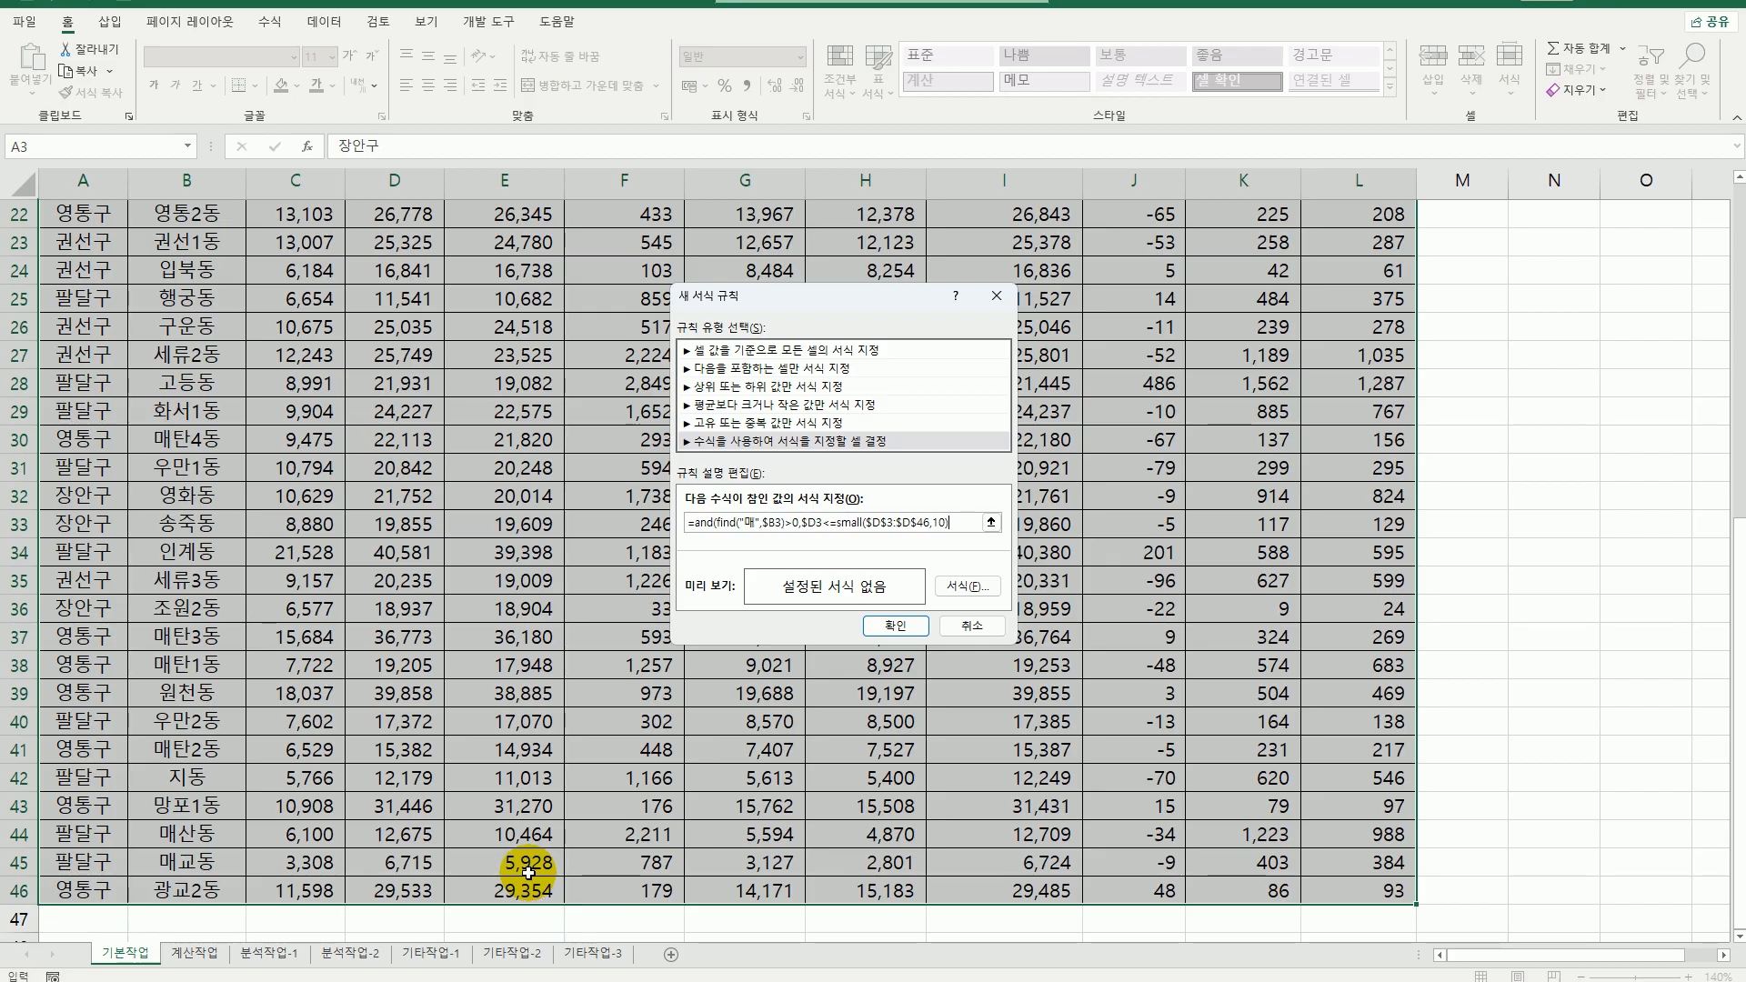
type(")")
- Give the rule a white font and a standard purple fill, apply it, and check the highlighted 동 rows
left_click(968, 589)
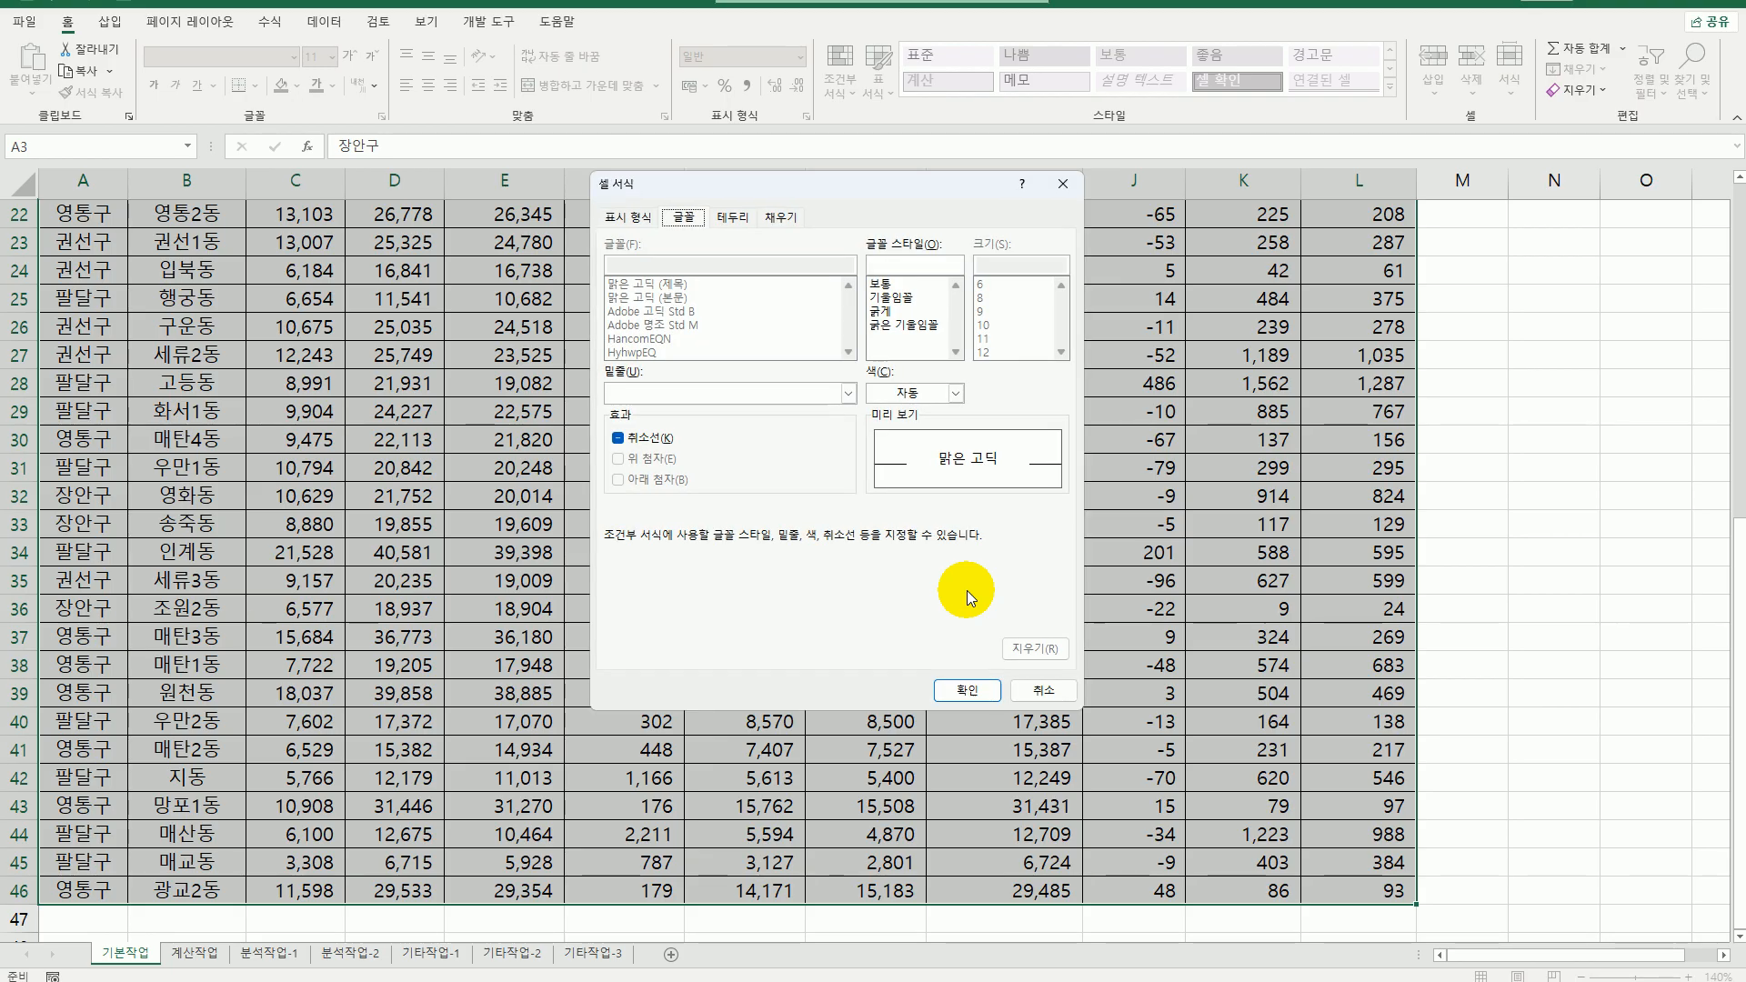
left_click(899, 395)
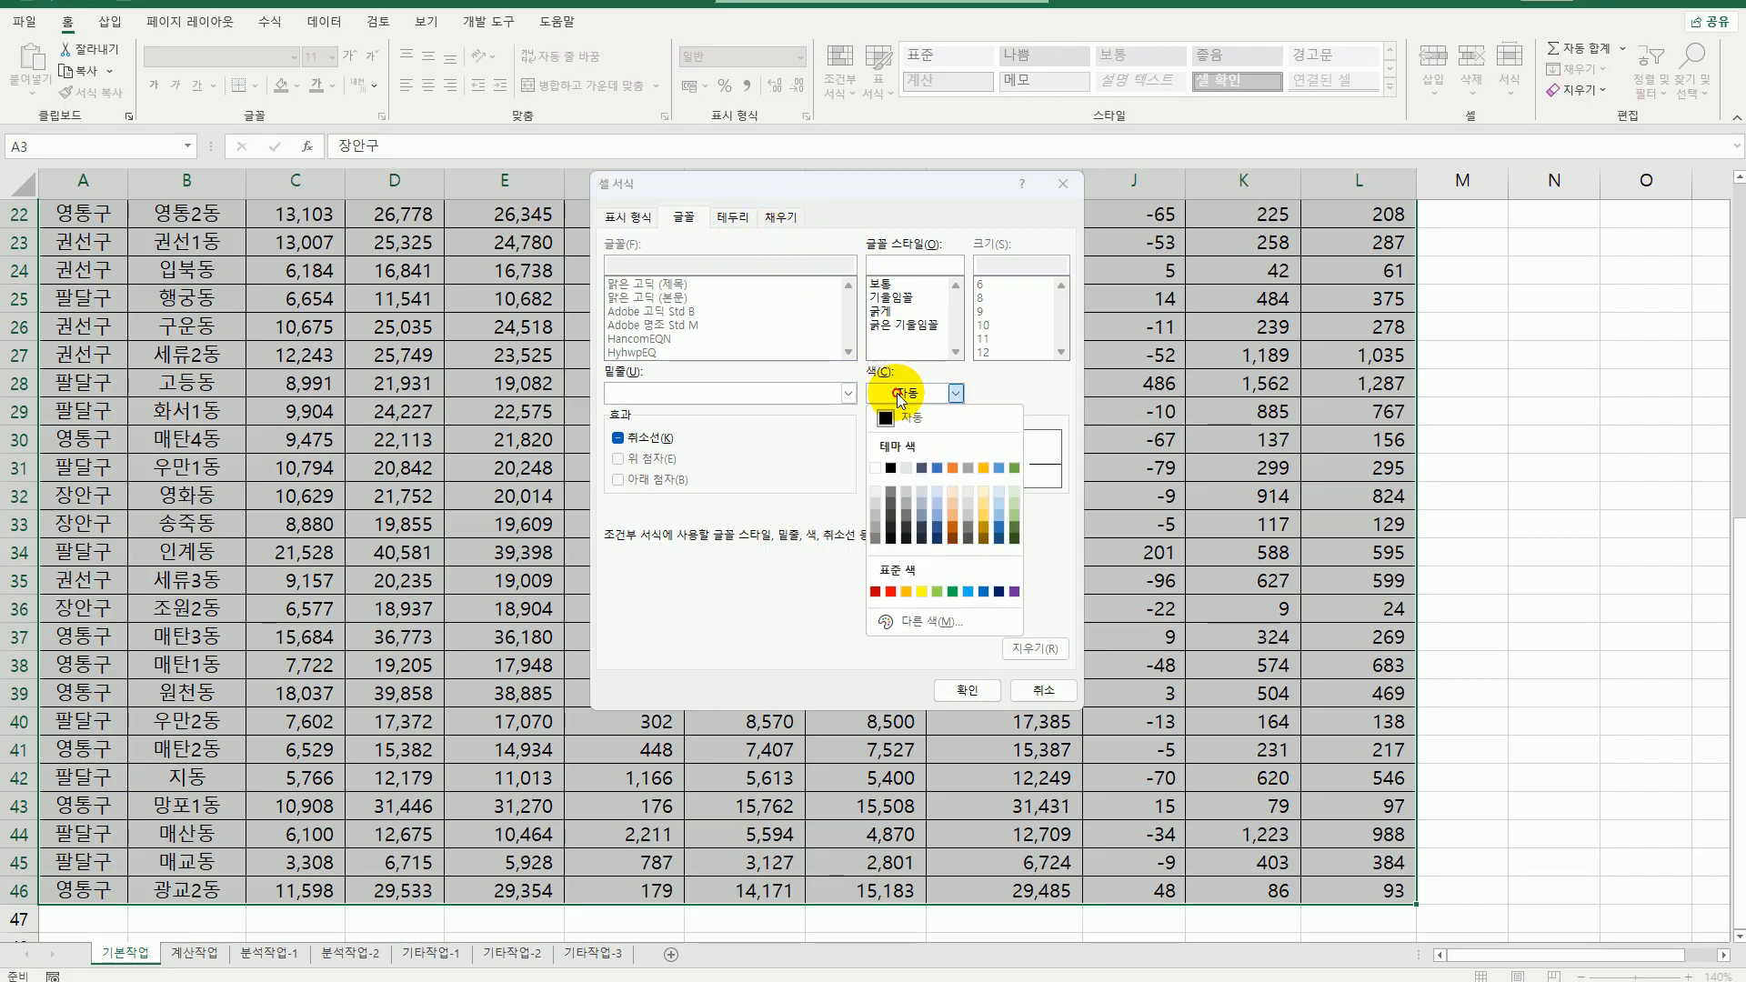
left_click(877, 469)
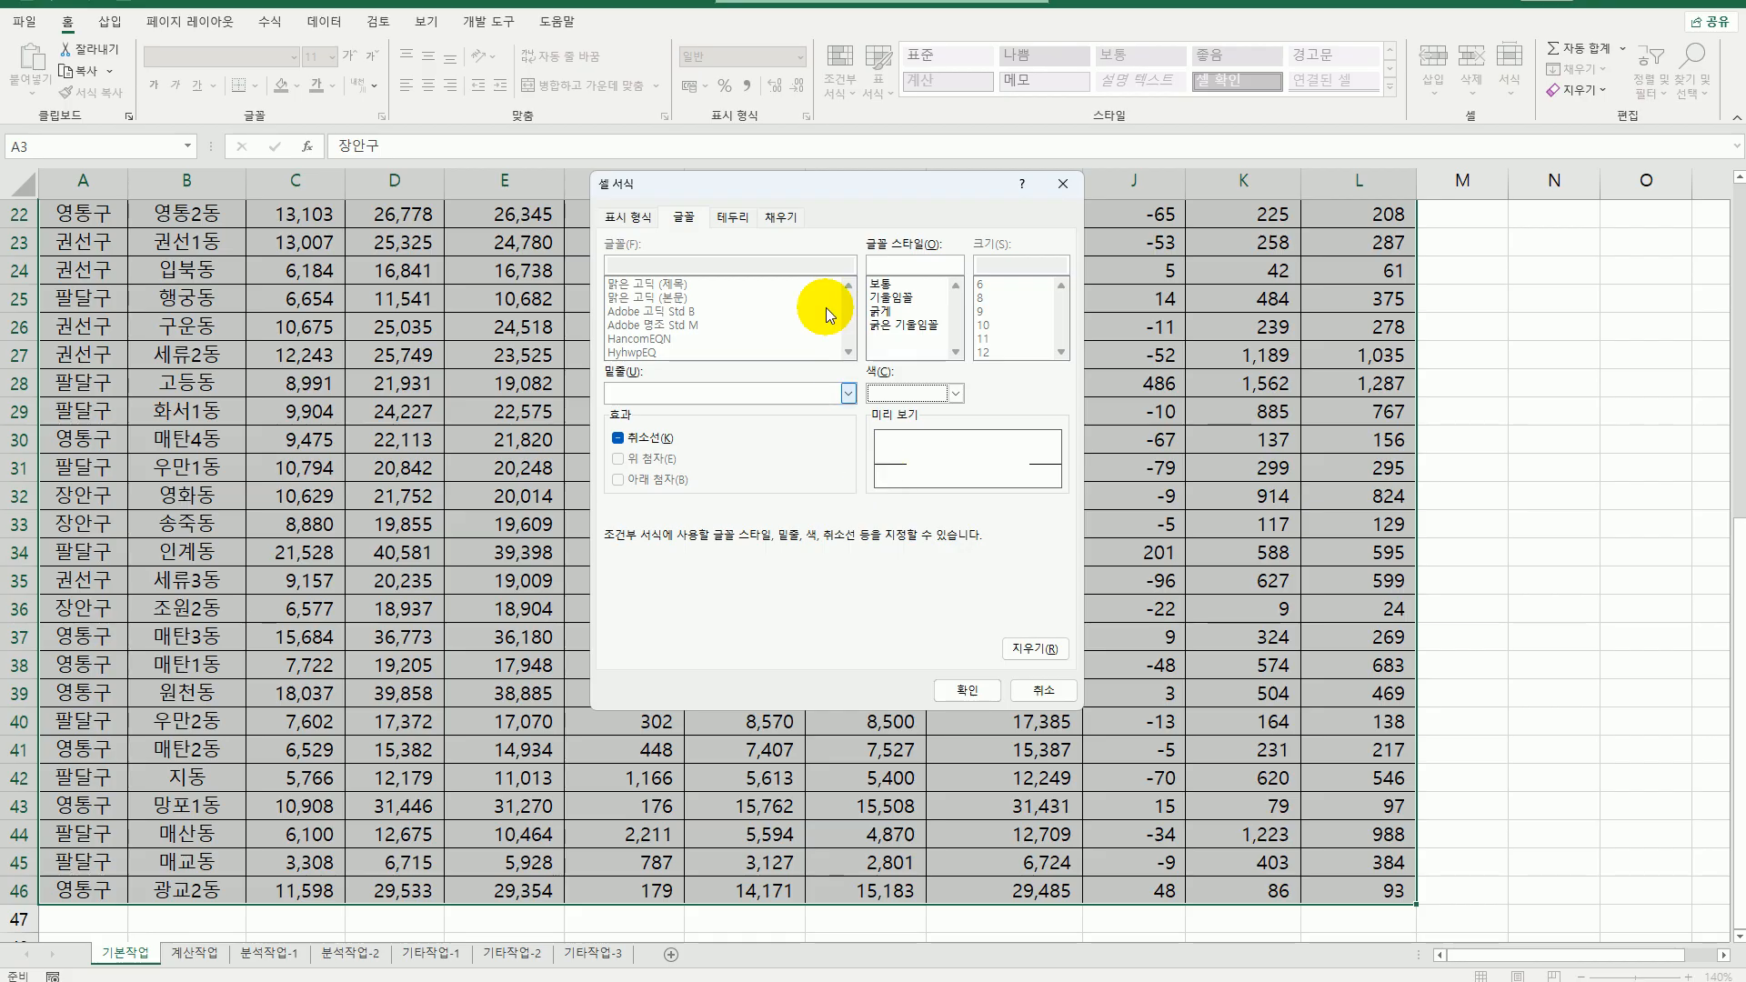
left_click(792, 220)
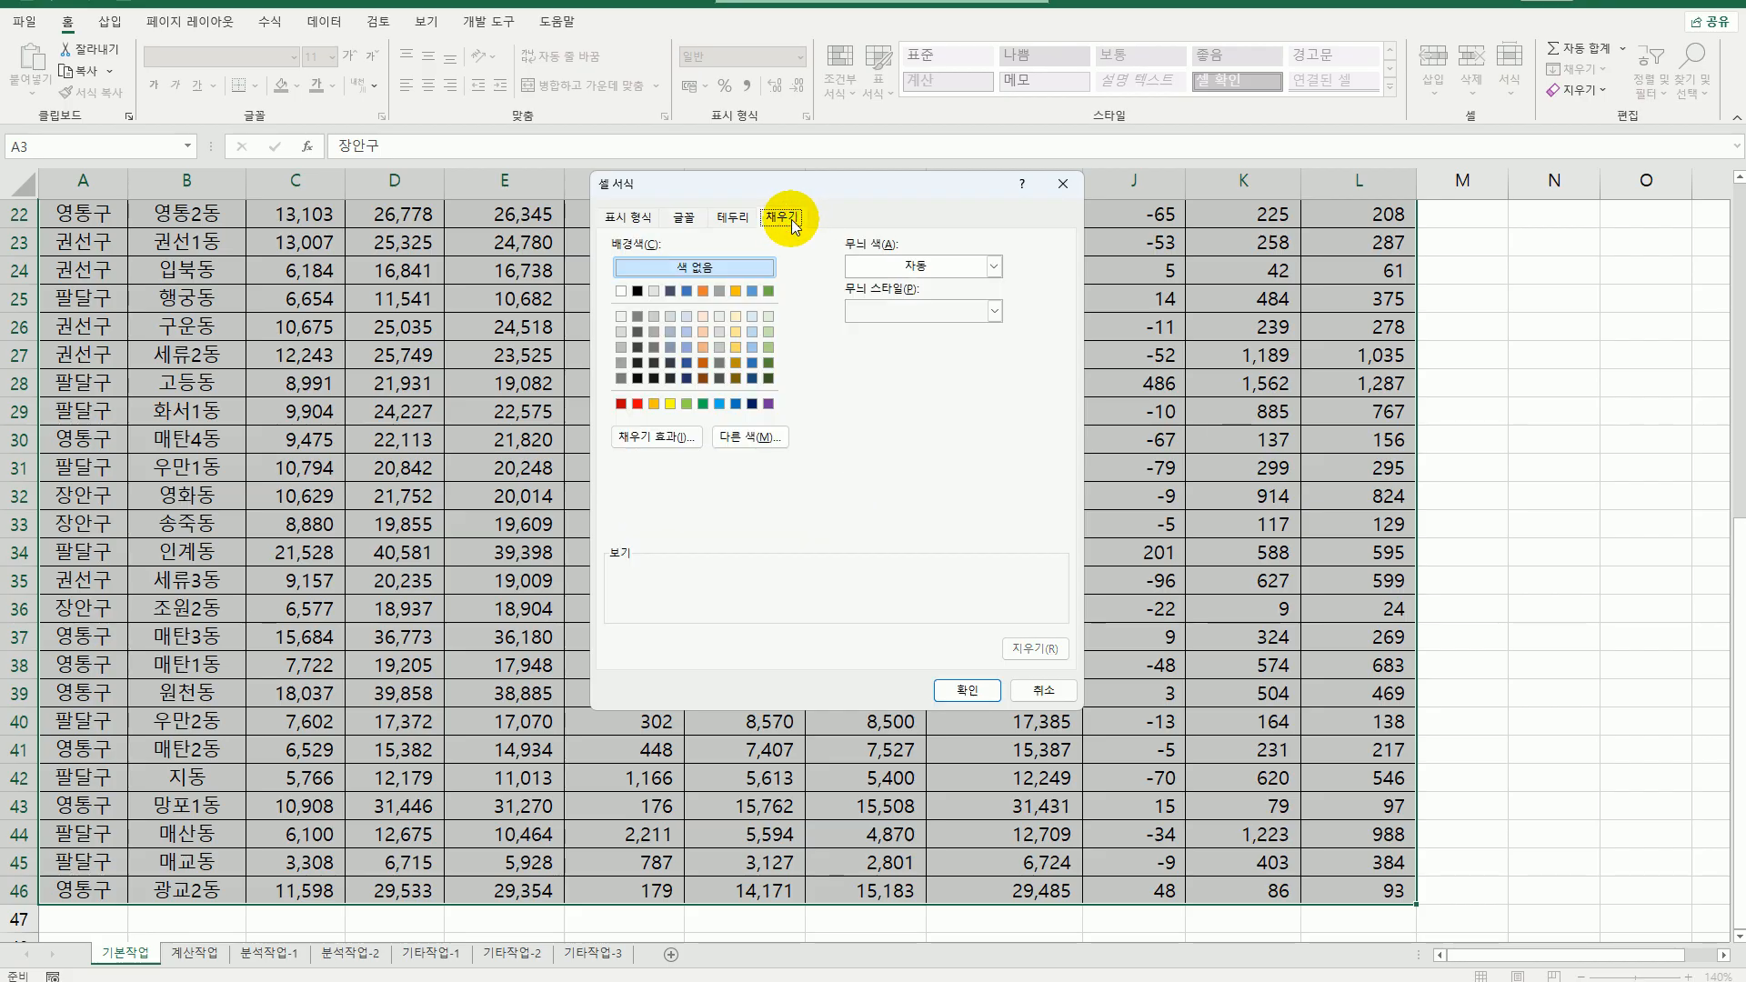
left_click(768, 404)
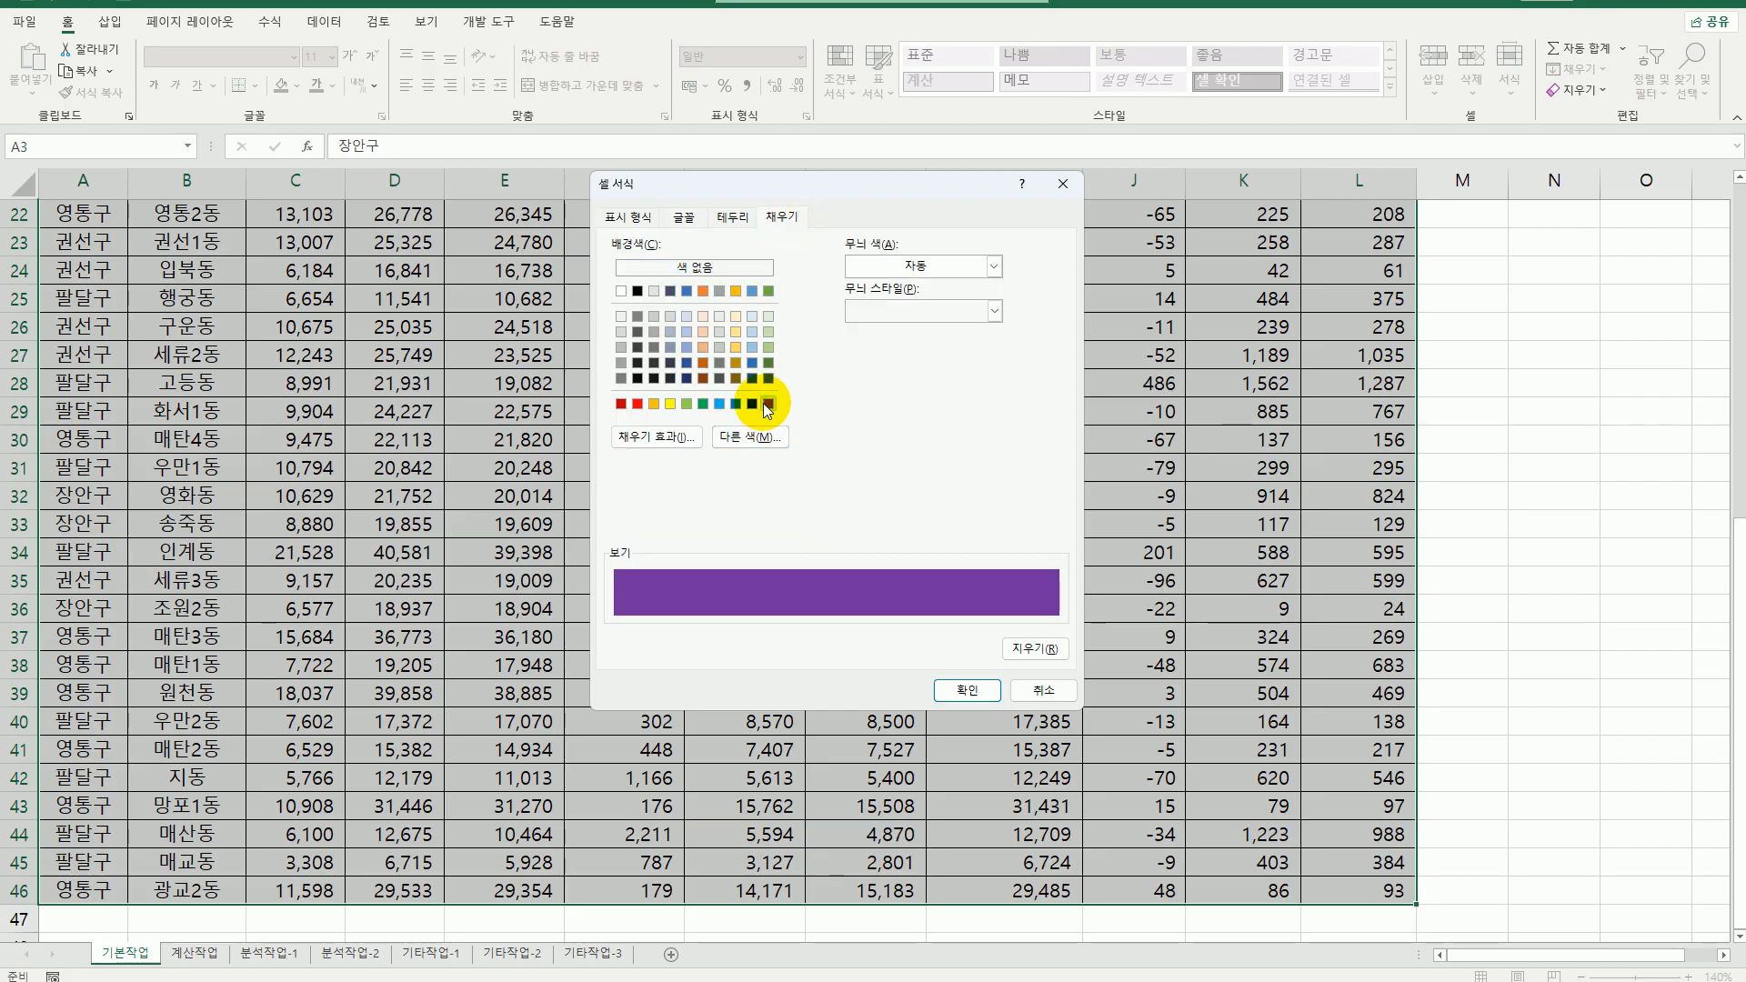
left_click(967, 689)
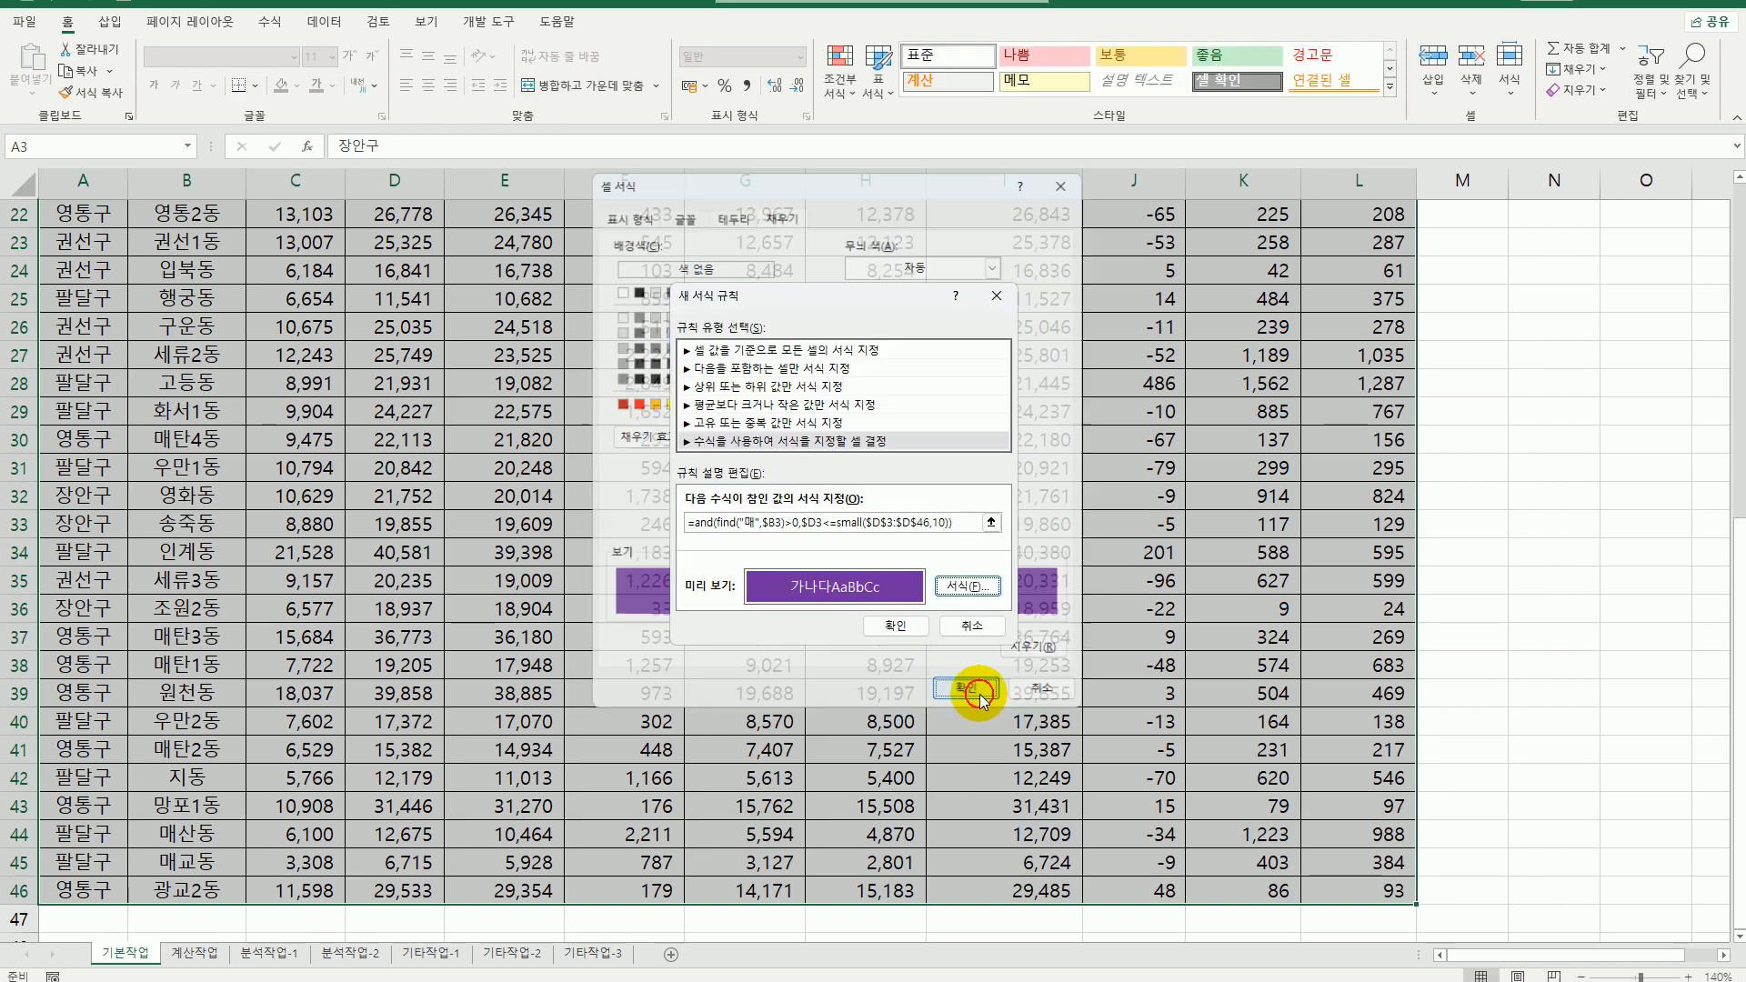
left_click(891, 626)
scroll(1125, 643, "up", 7)
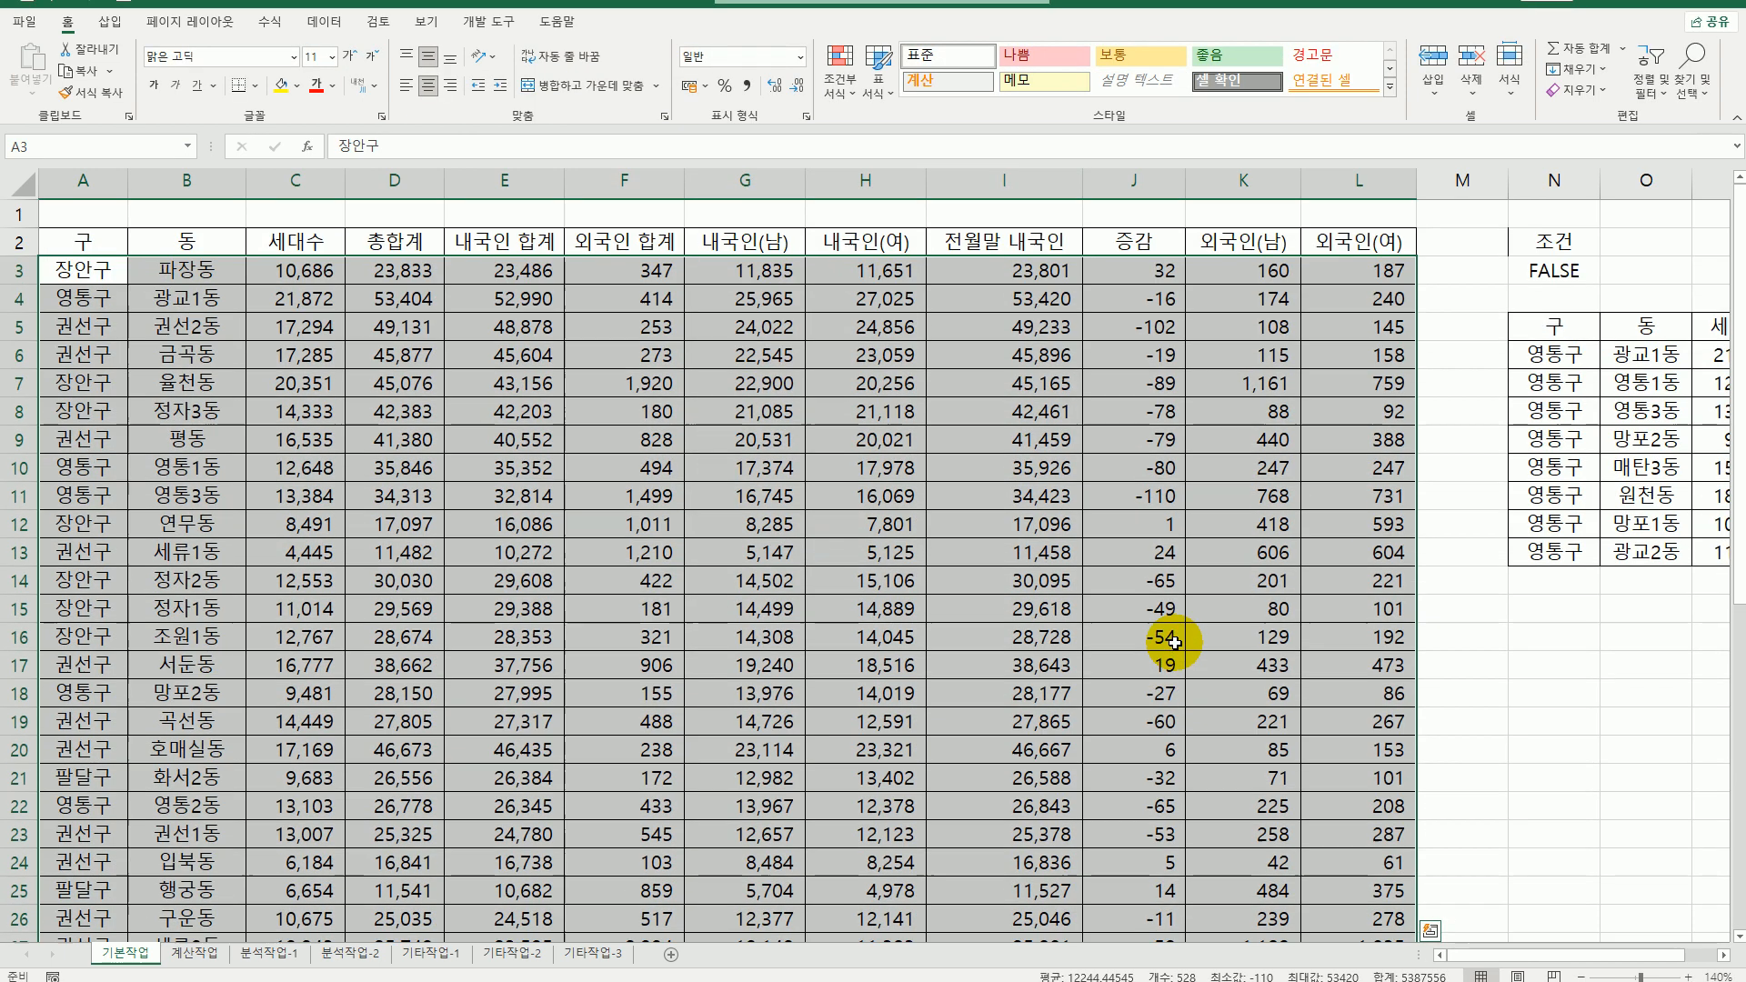
scroll(1173, 643, "down", 9)
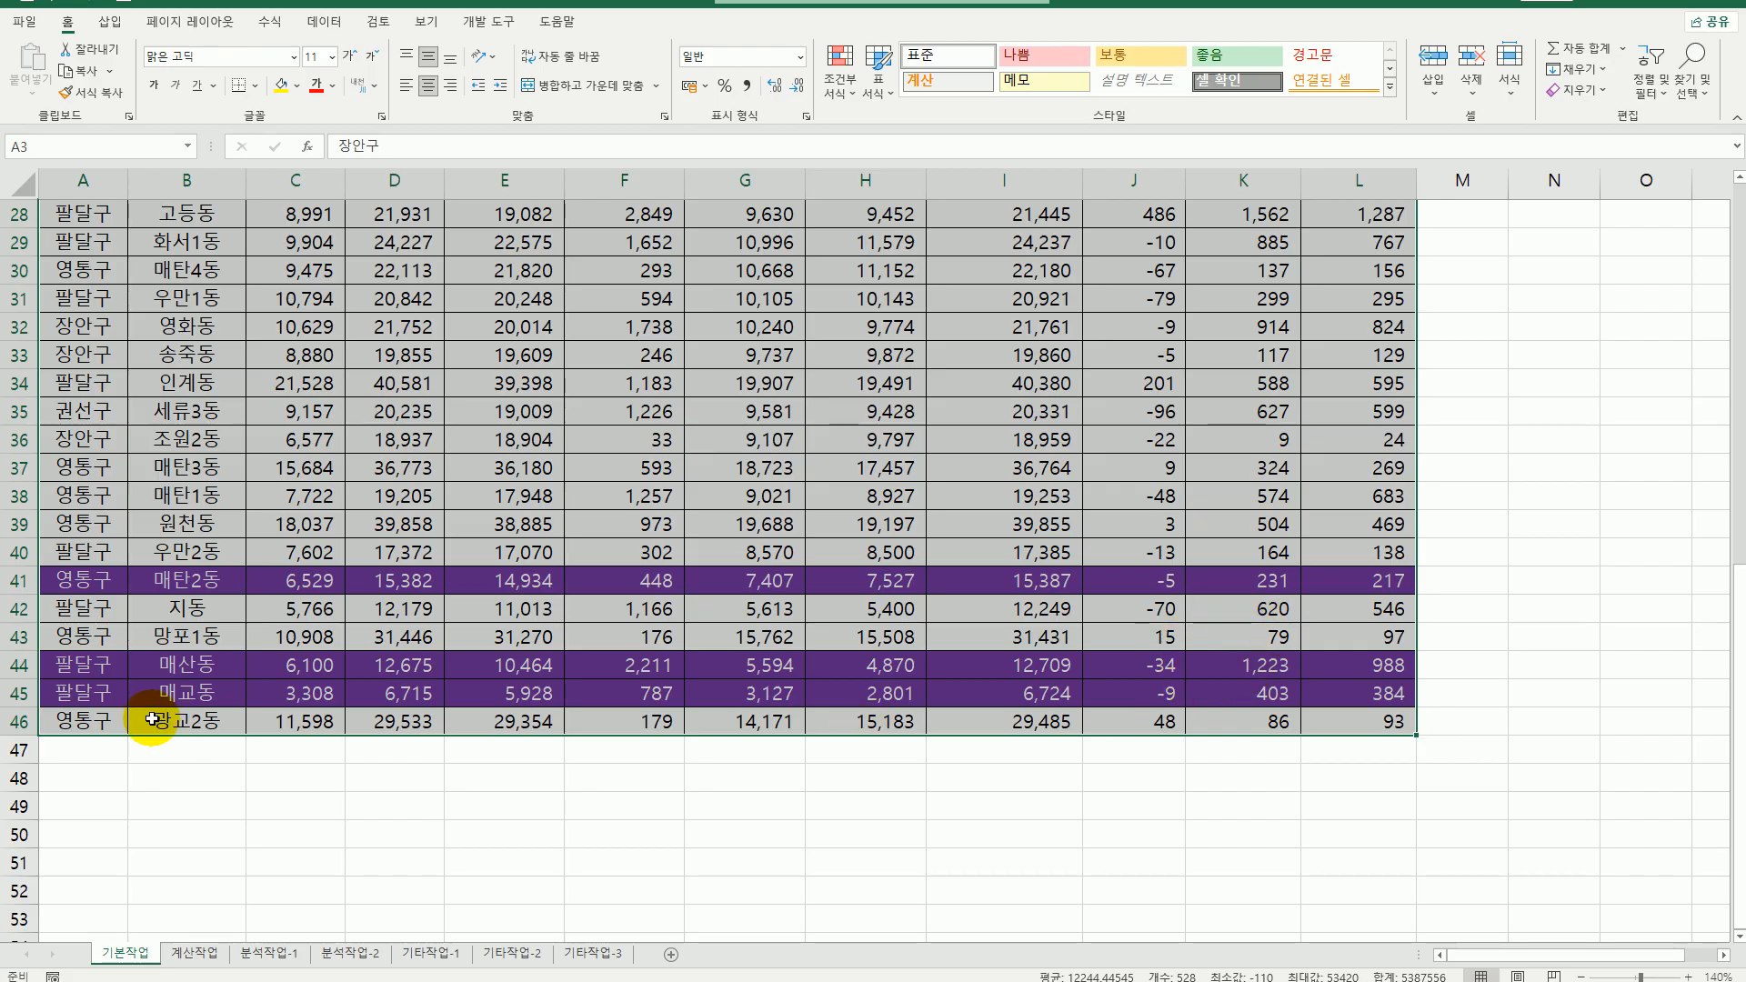
left_click(205, 585)
left_click(207, 674)
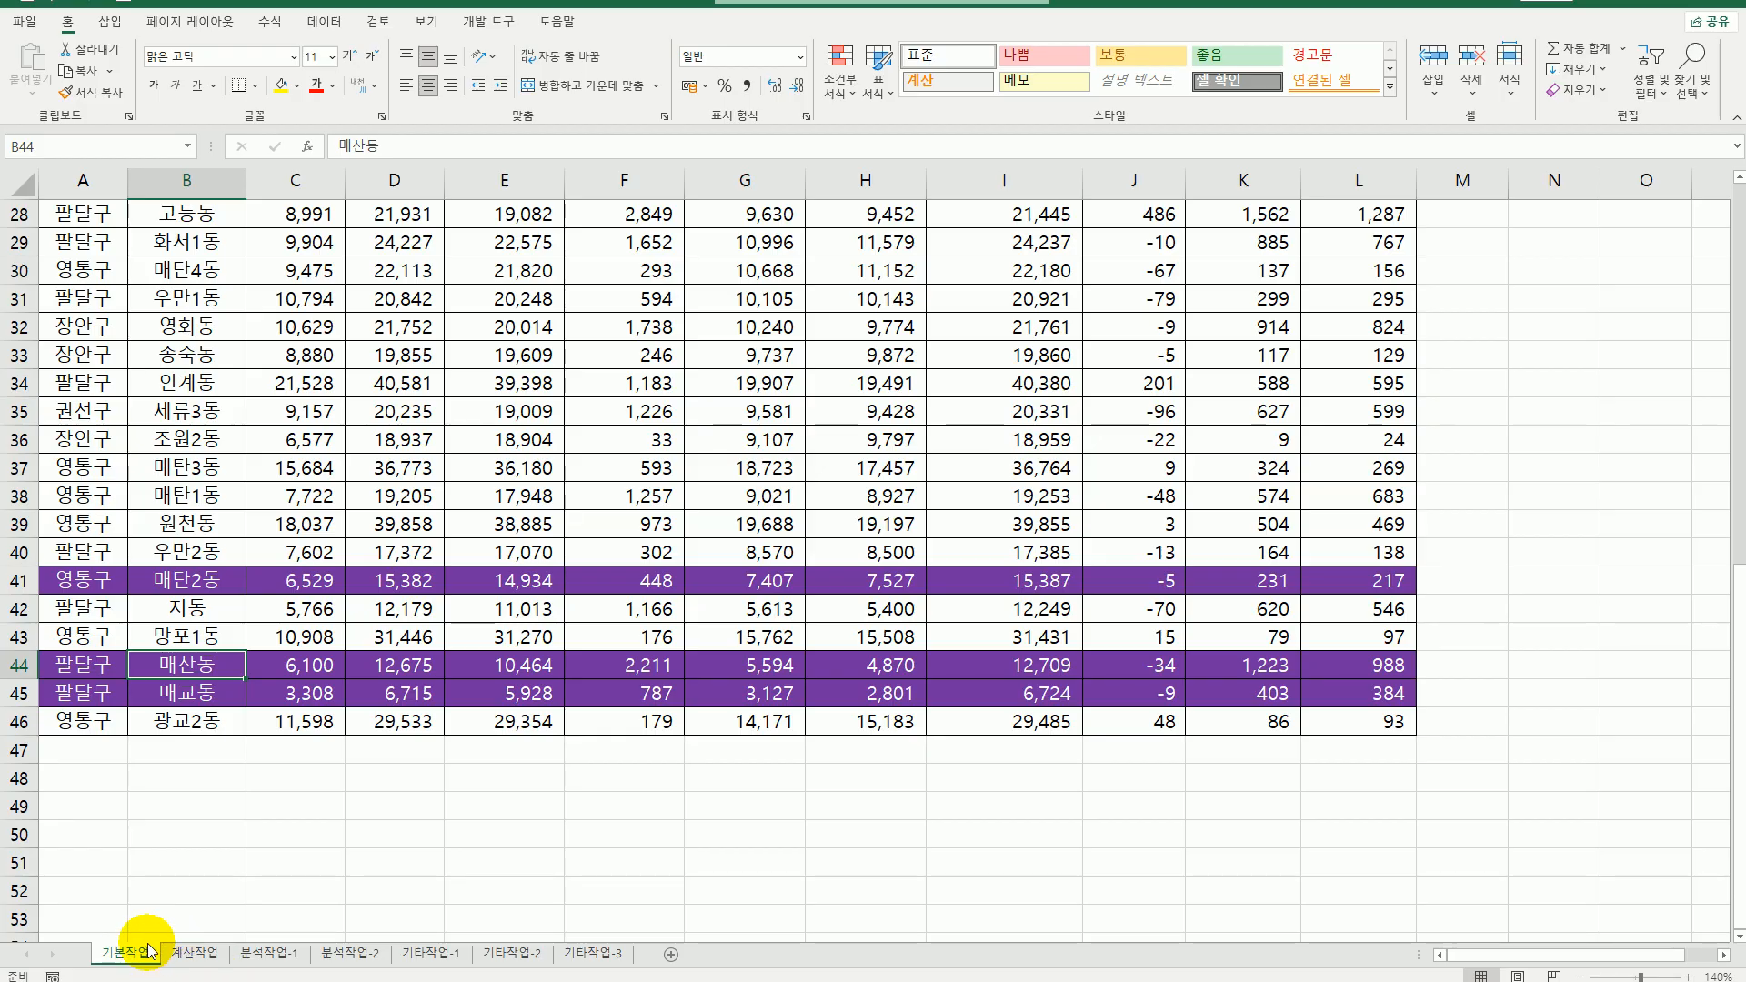
- Set the table including its headings, A2:L46, as the print area
scroll(292, 807, "up", 9)
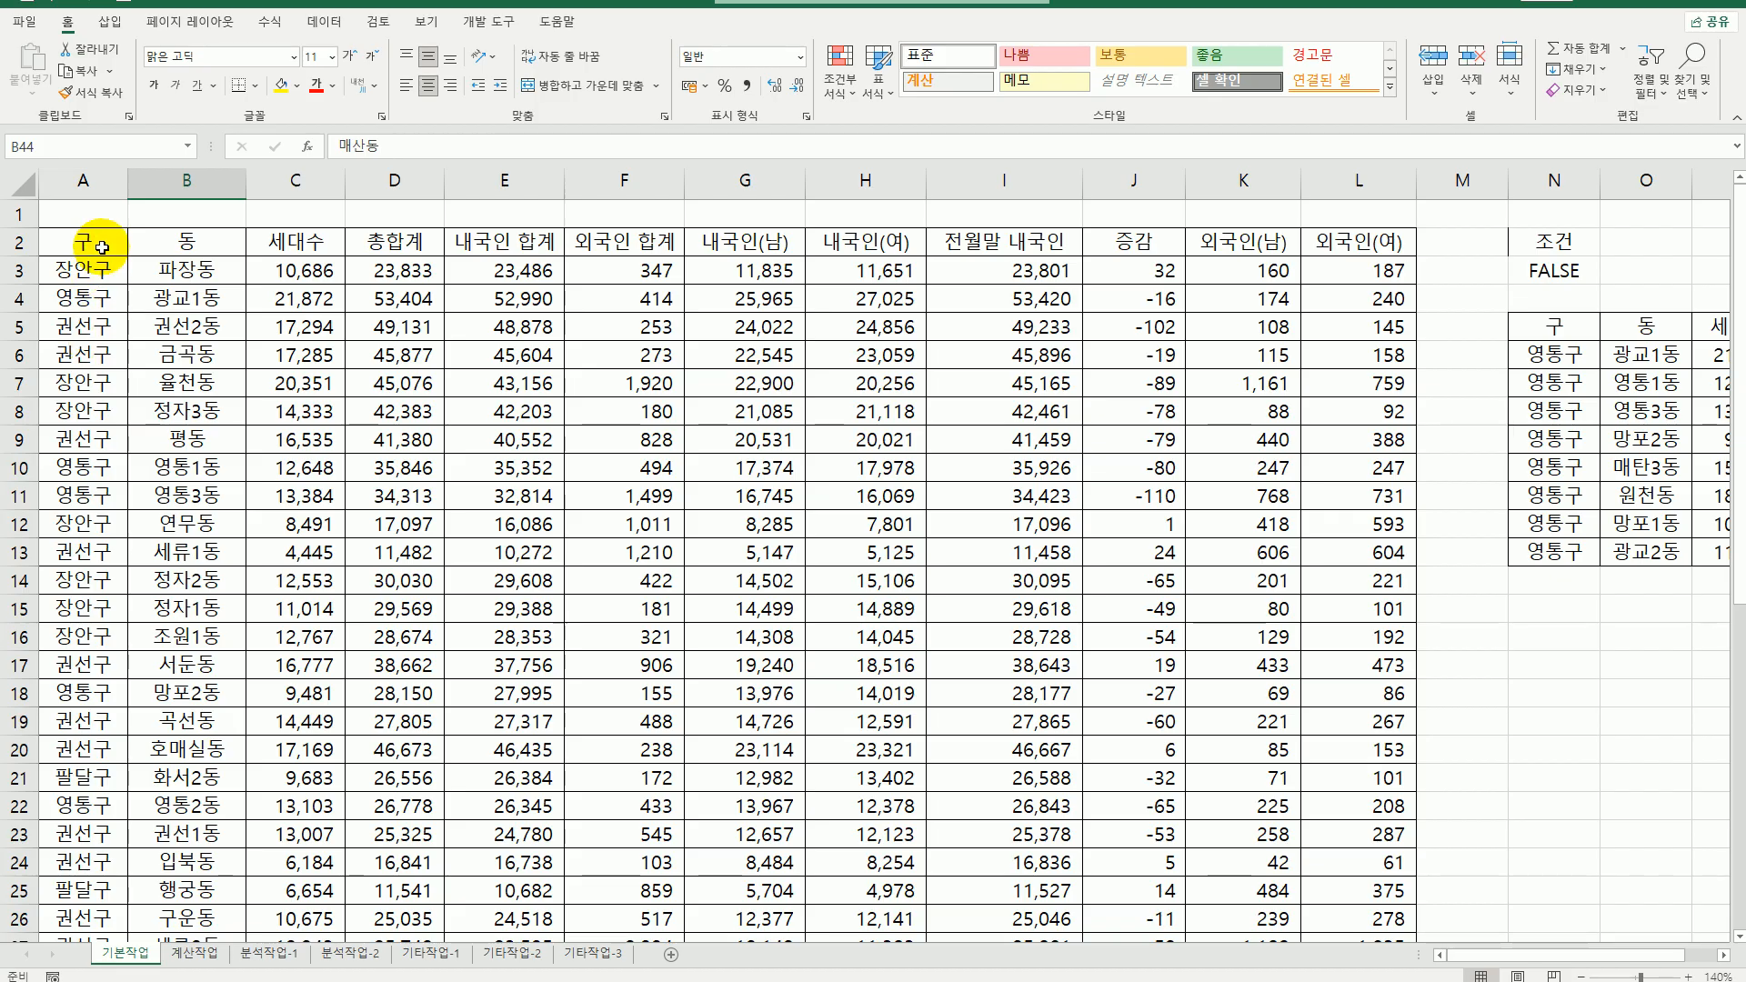
left_click_drag(102, 246, 1321, 891)
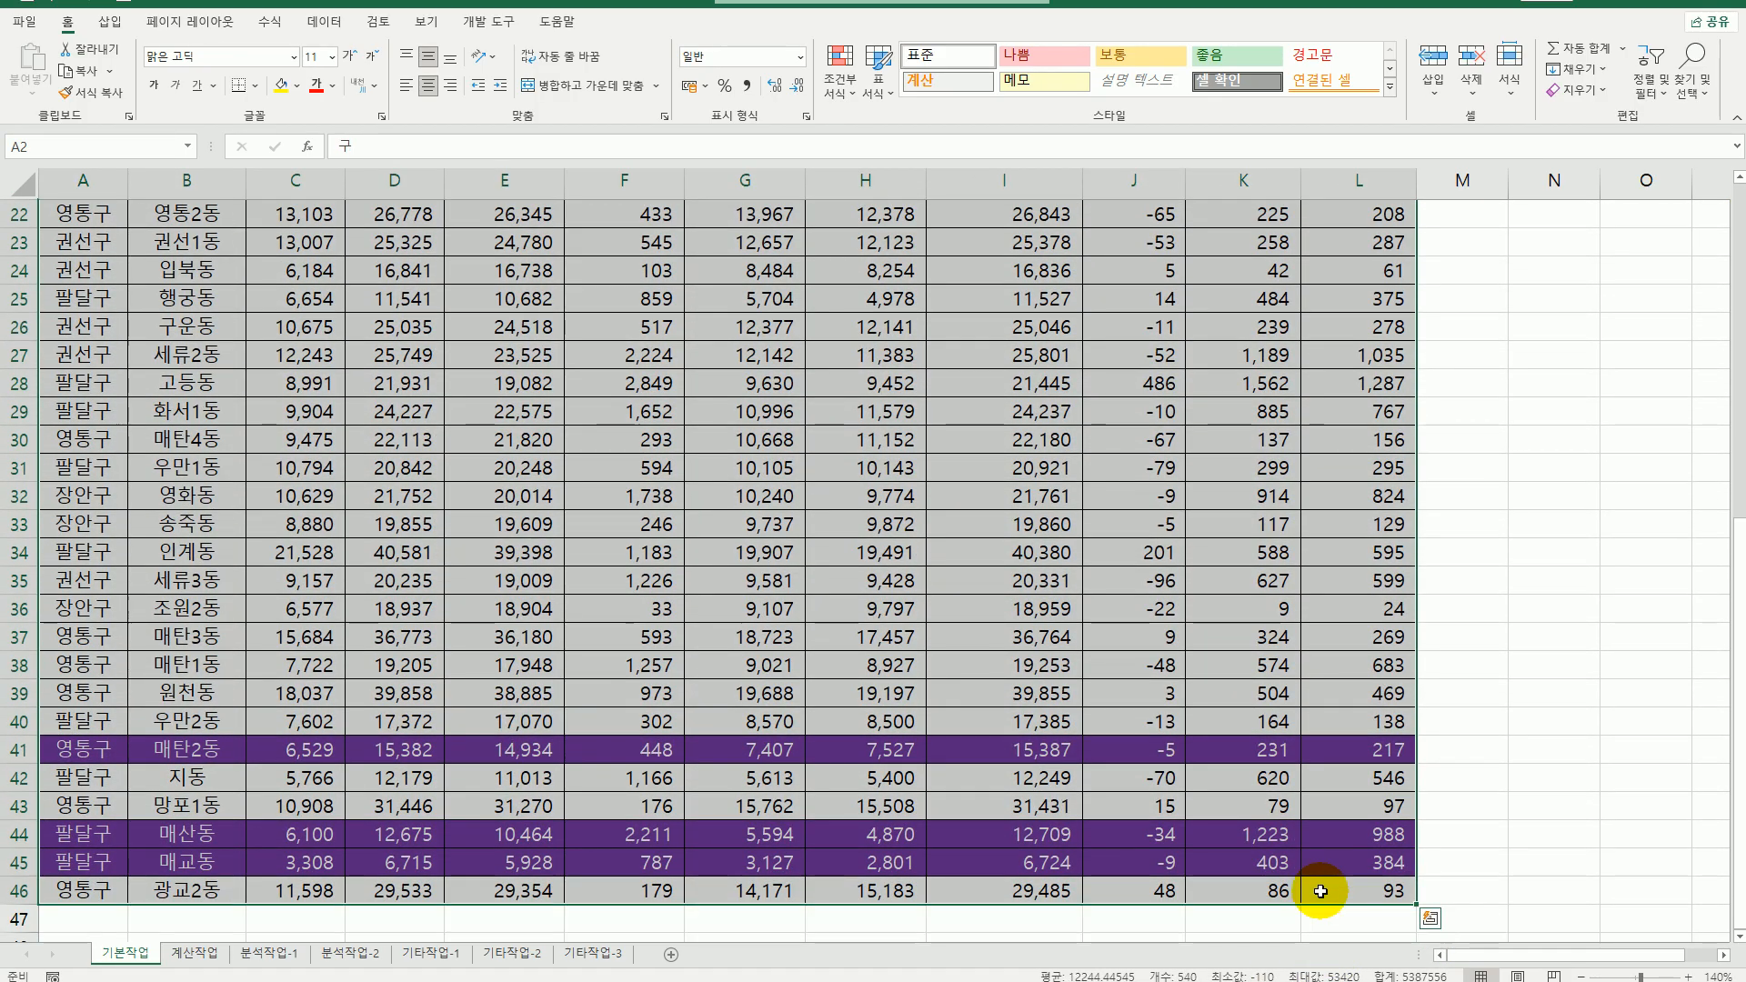
left_click(229, 28)
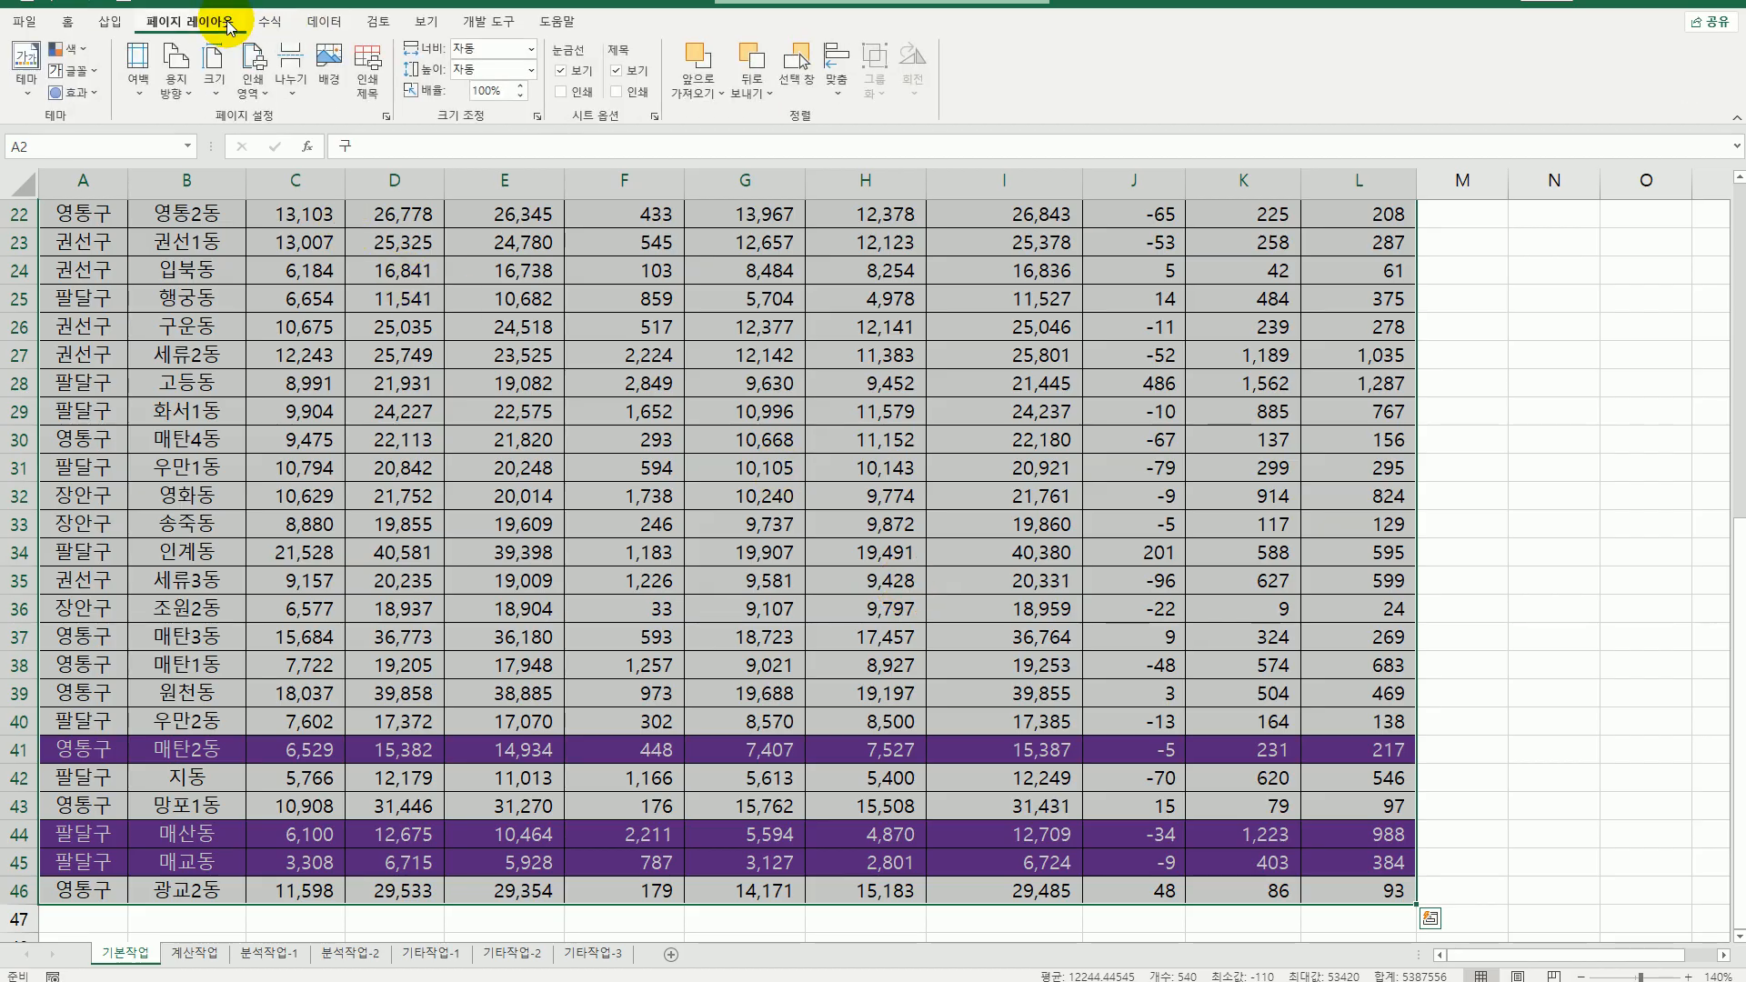
left_click(248, 94)
left_click(255, 118)
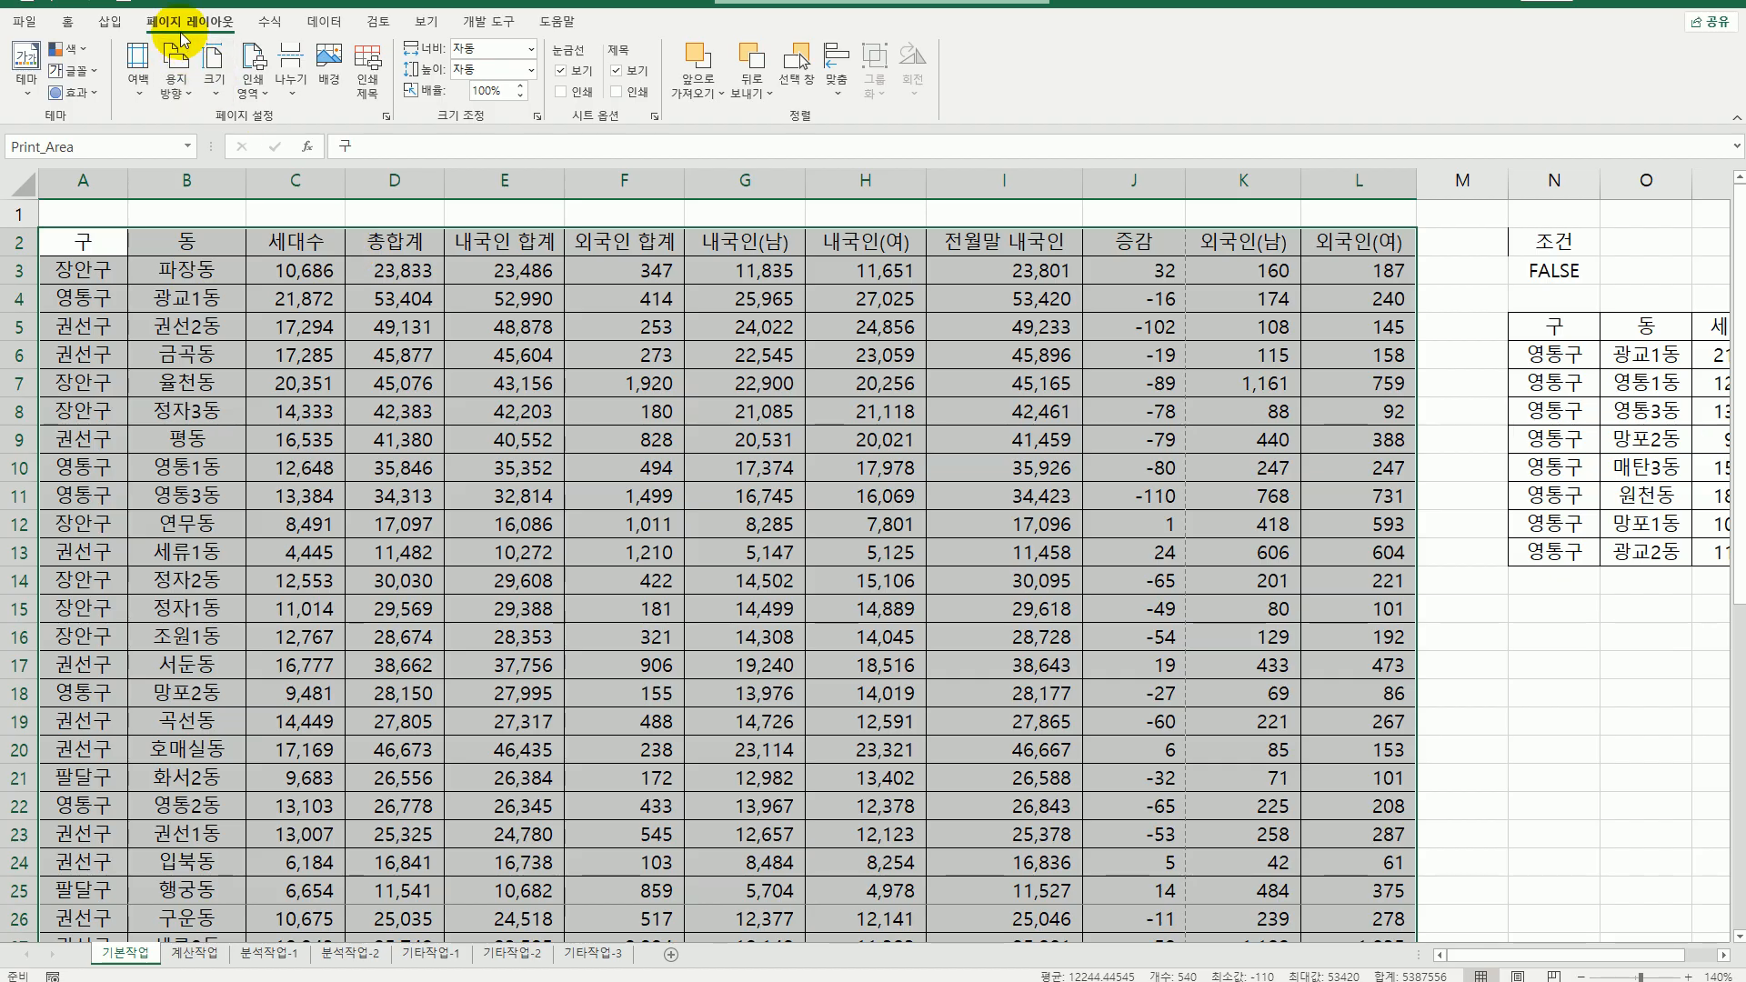
- Repeat row 2 ($2:$2) on every printed page and turn on printing of row and column headings
left_click(368, 68)
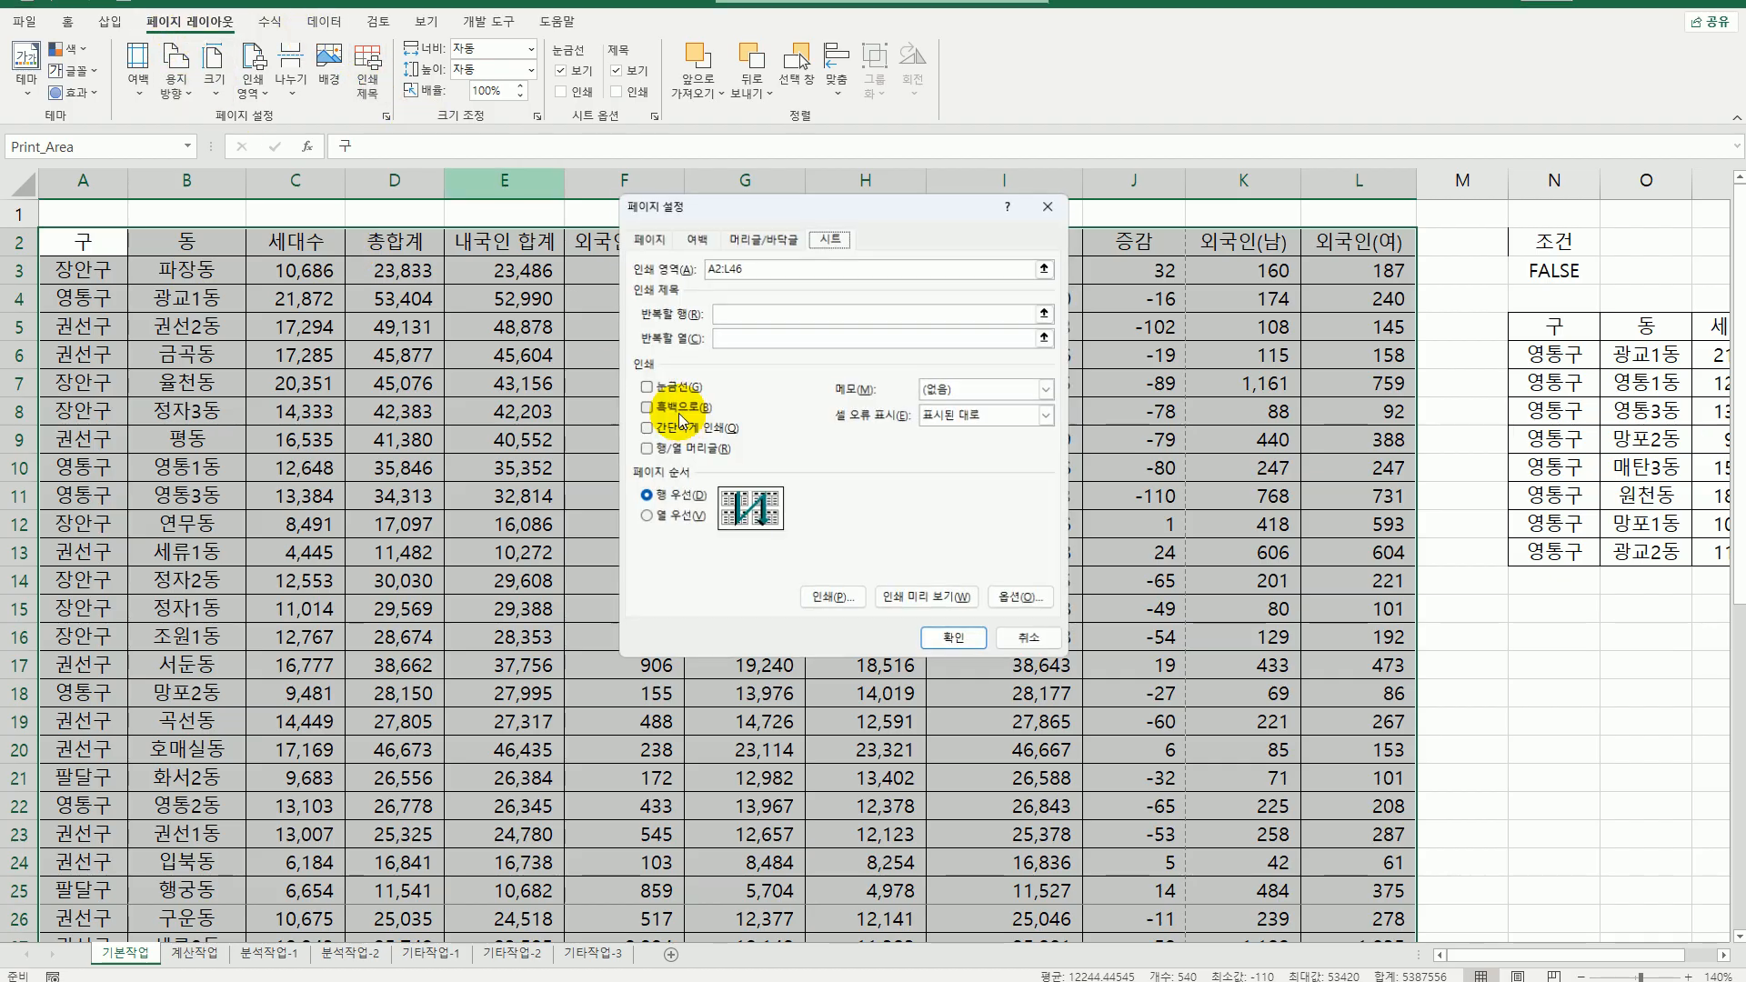
left_click(745, 331)
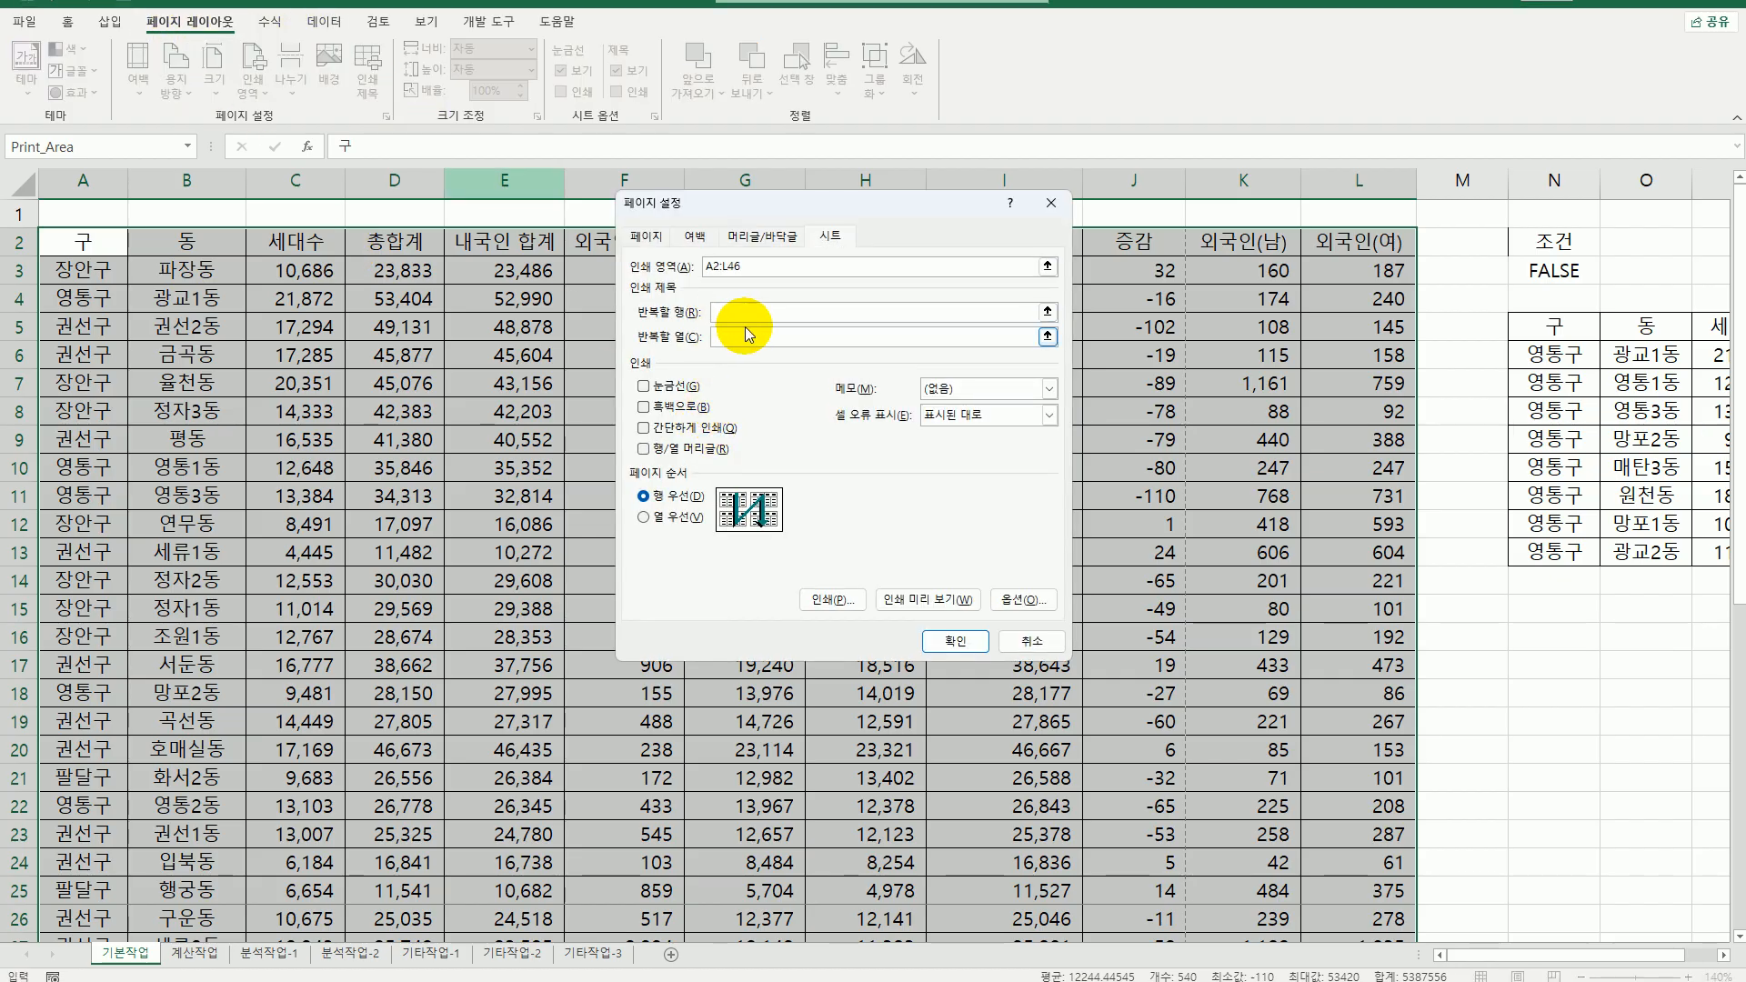
left_click(22, 241)
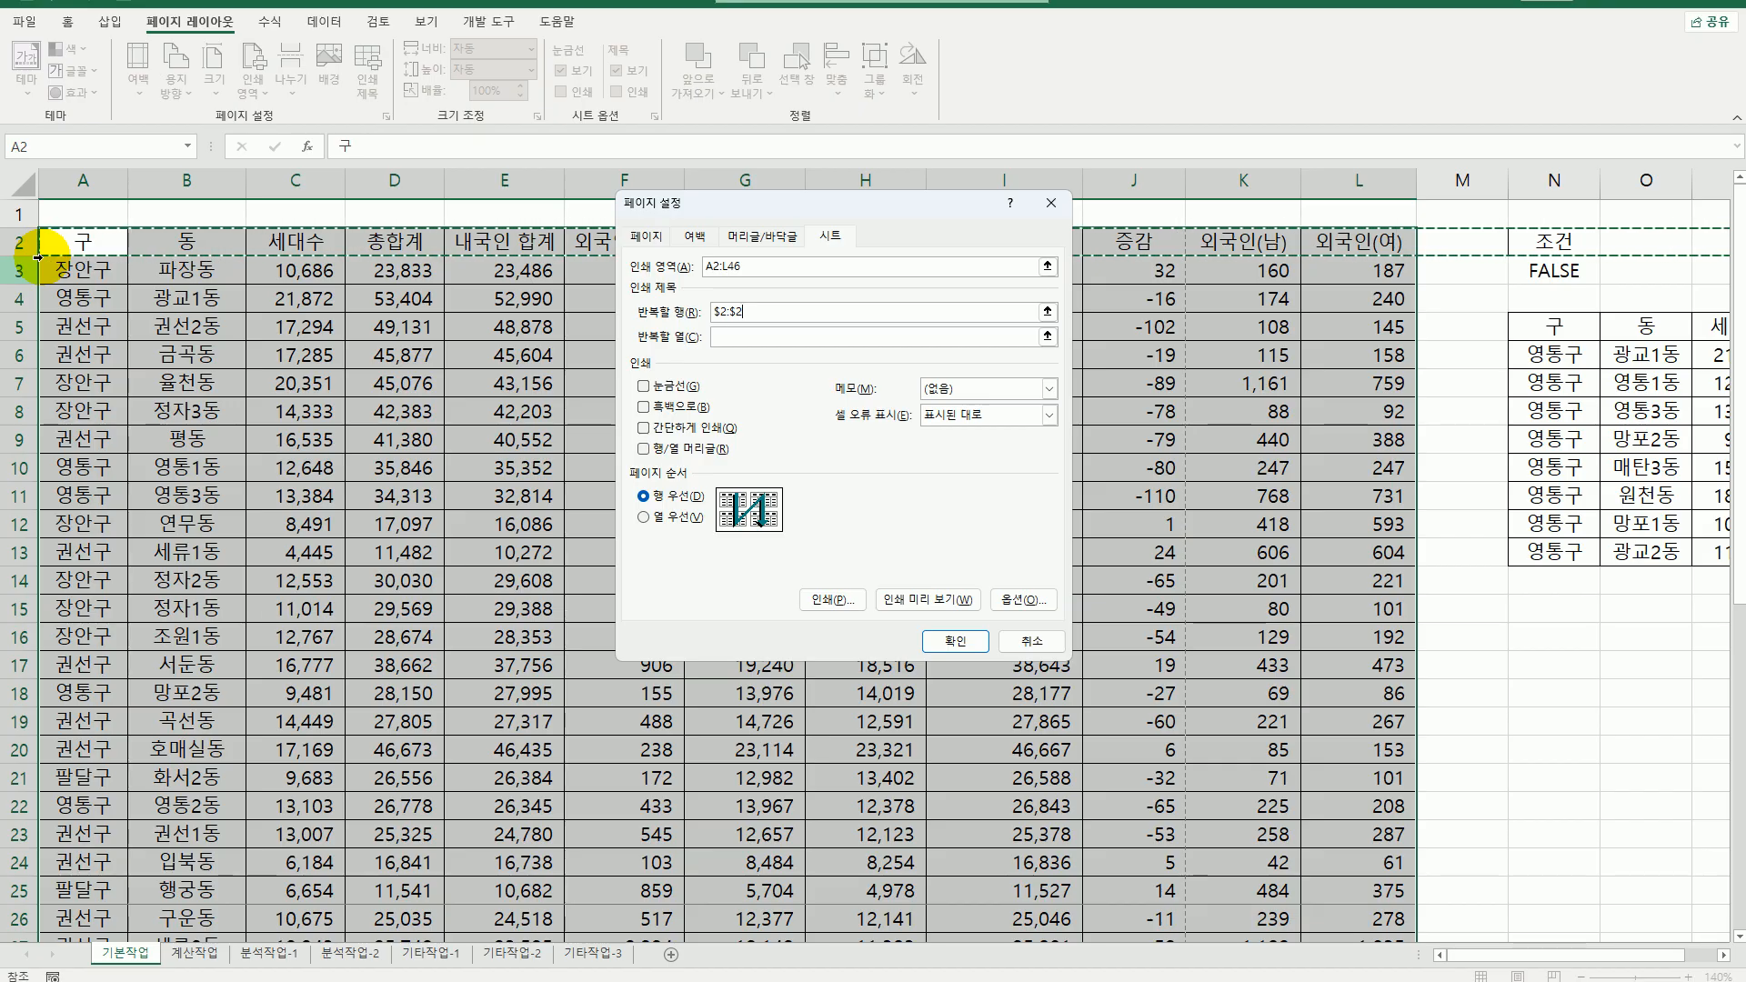
left_click(675, 455)
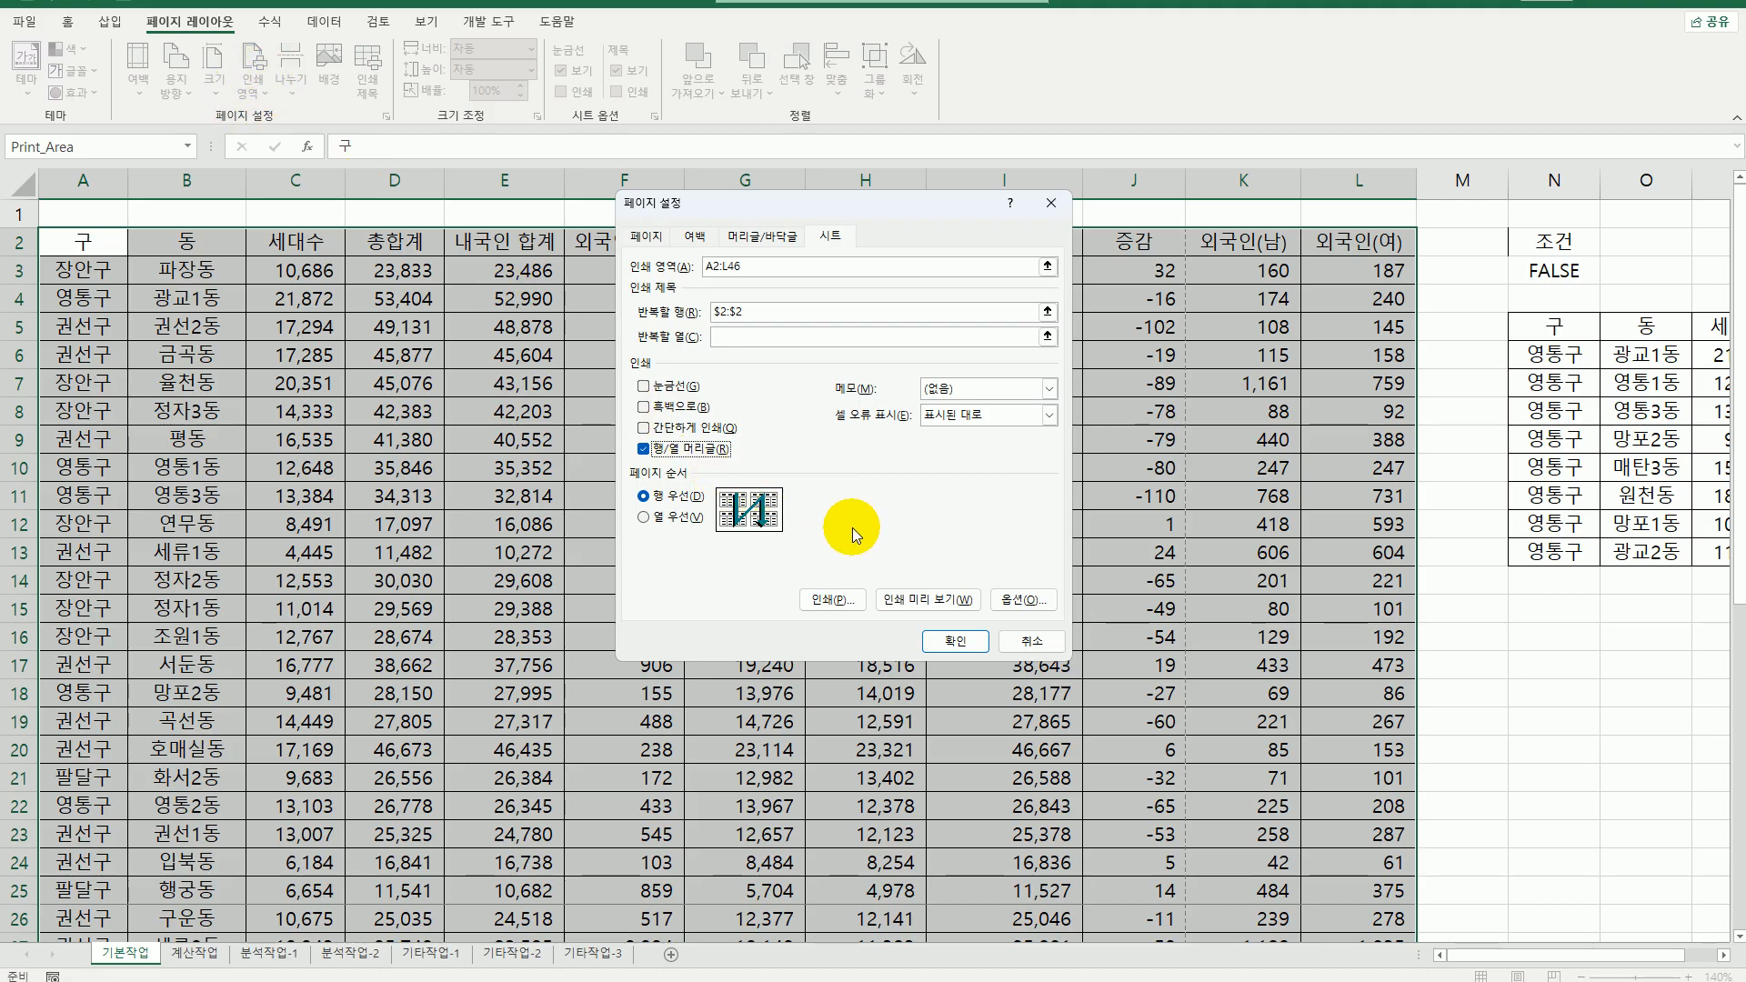
- Scale the printout to fit 1 page wide, leaving the number of pages tall blank
left_click(646, 237)
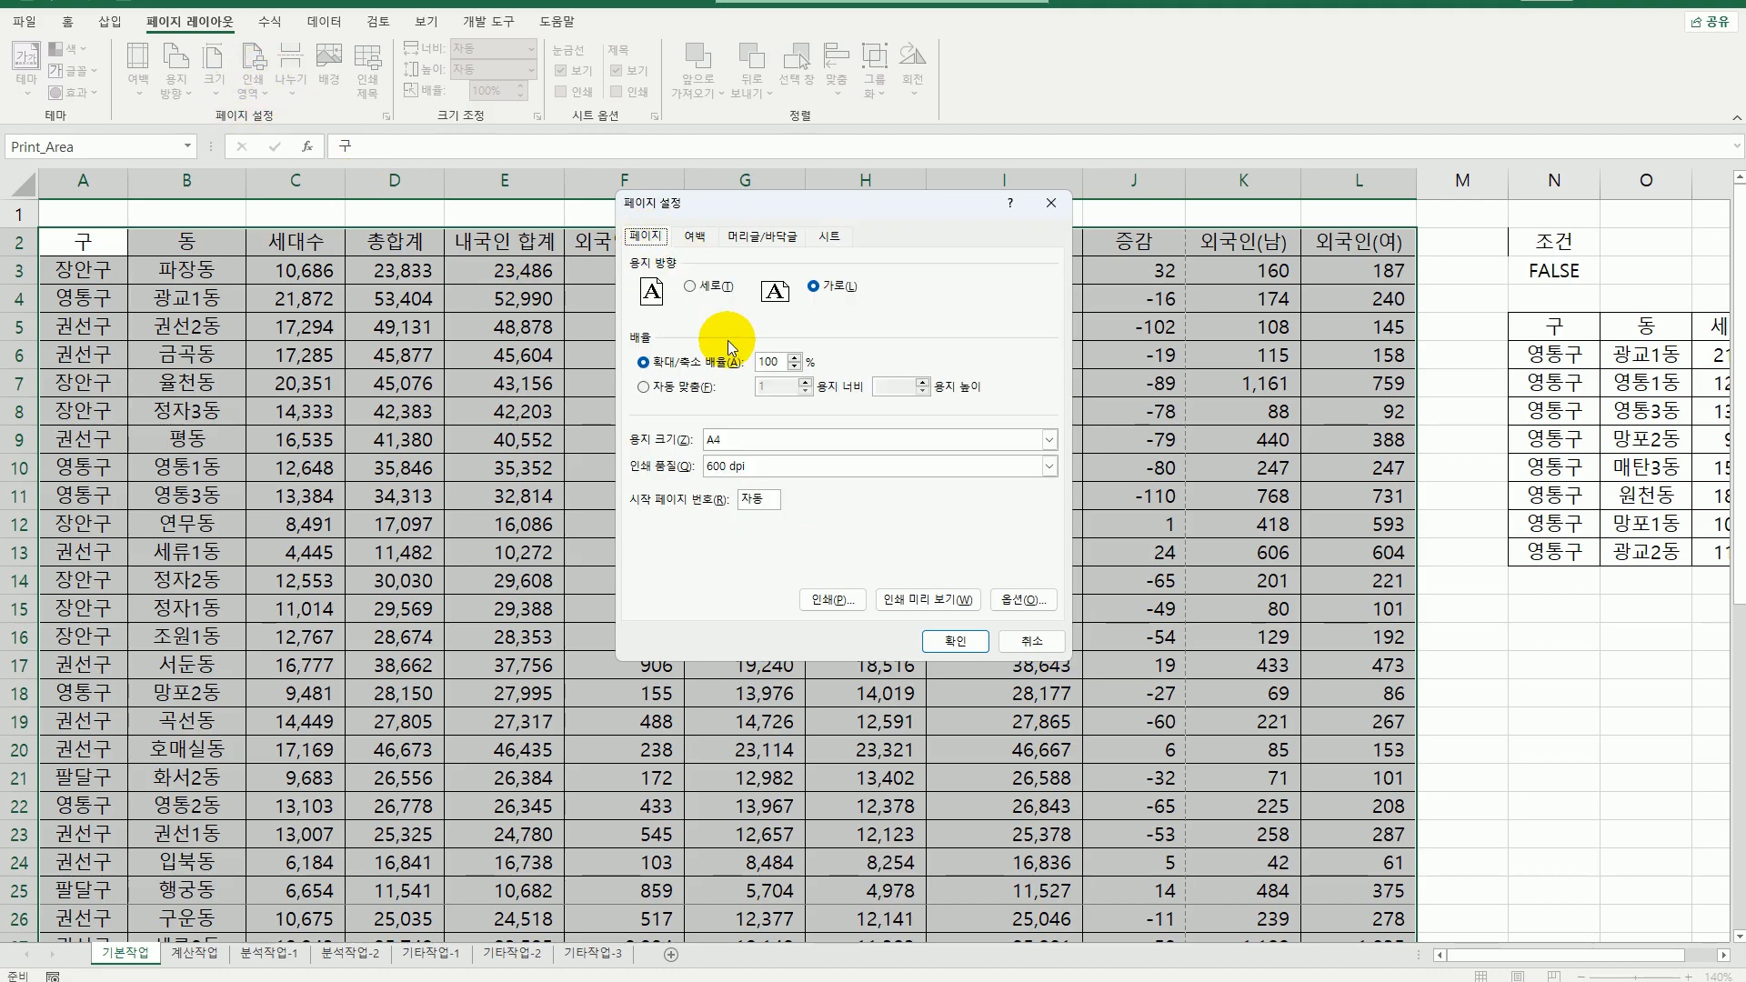
left_click(659, 388)
left_click(775, 390)
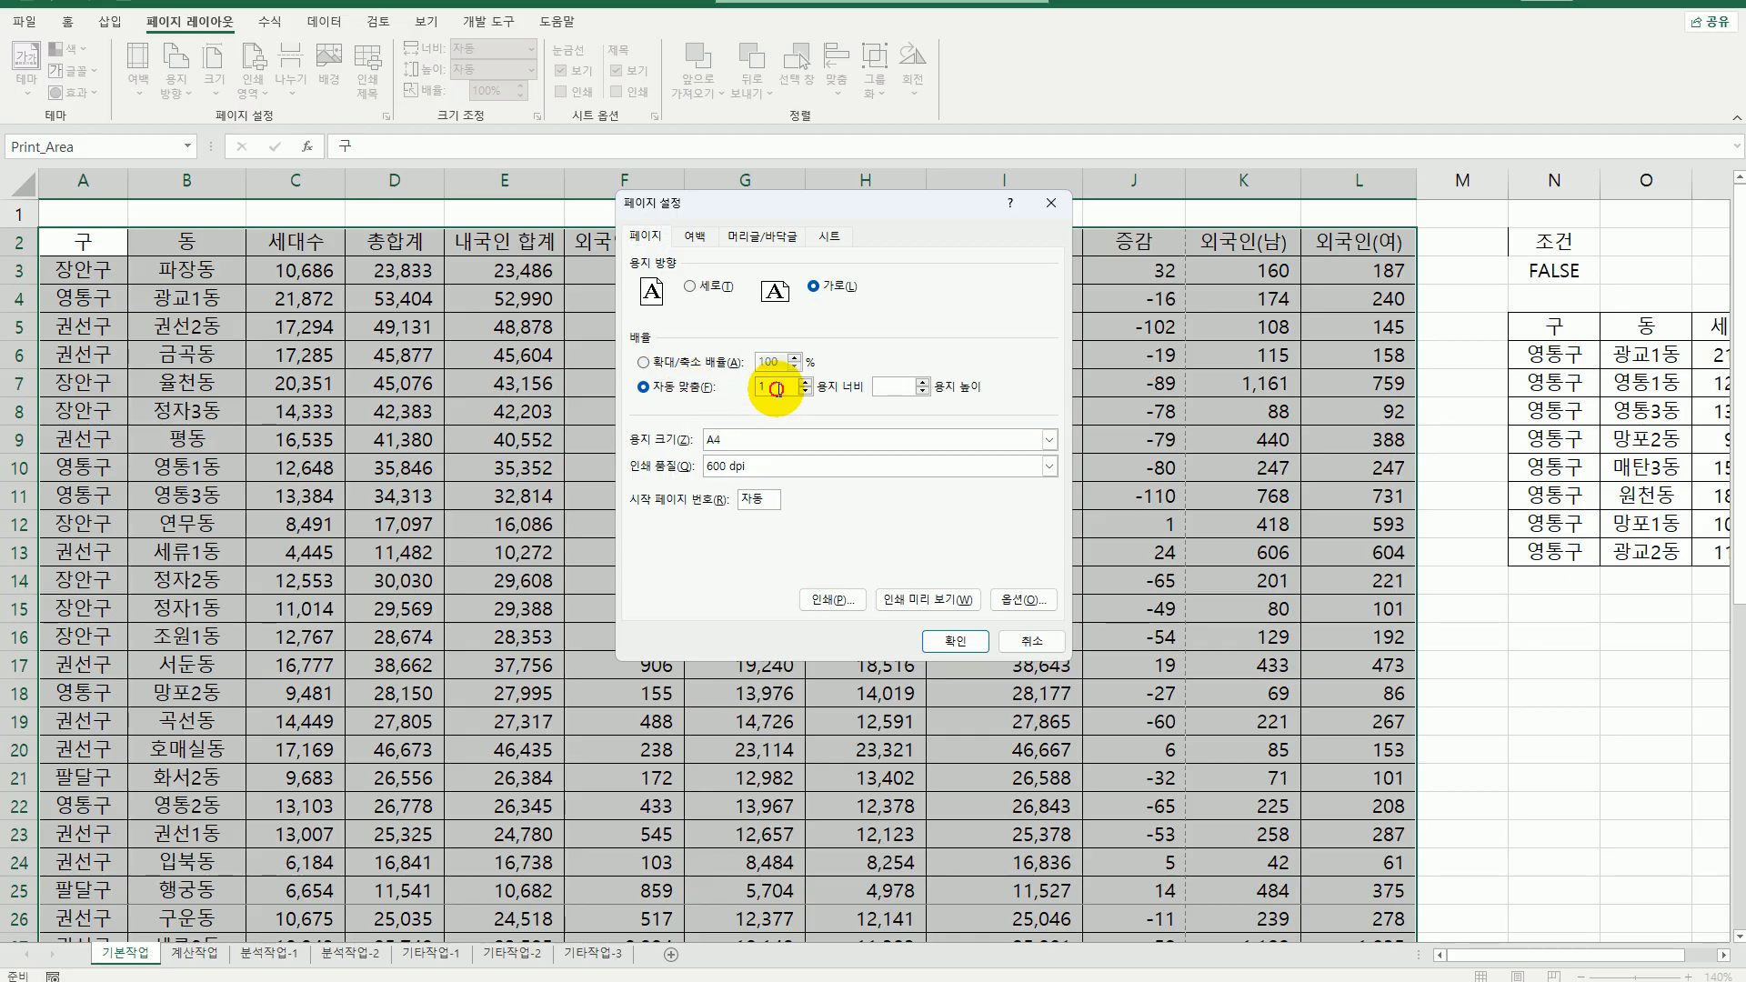
left_click_drag(775, 389, 743, 389)
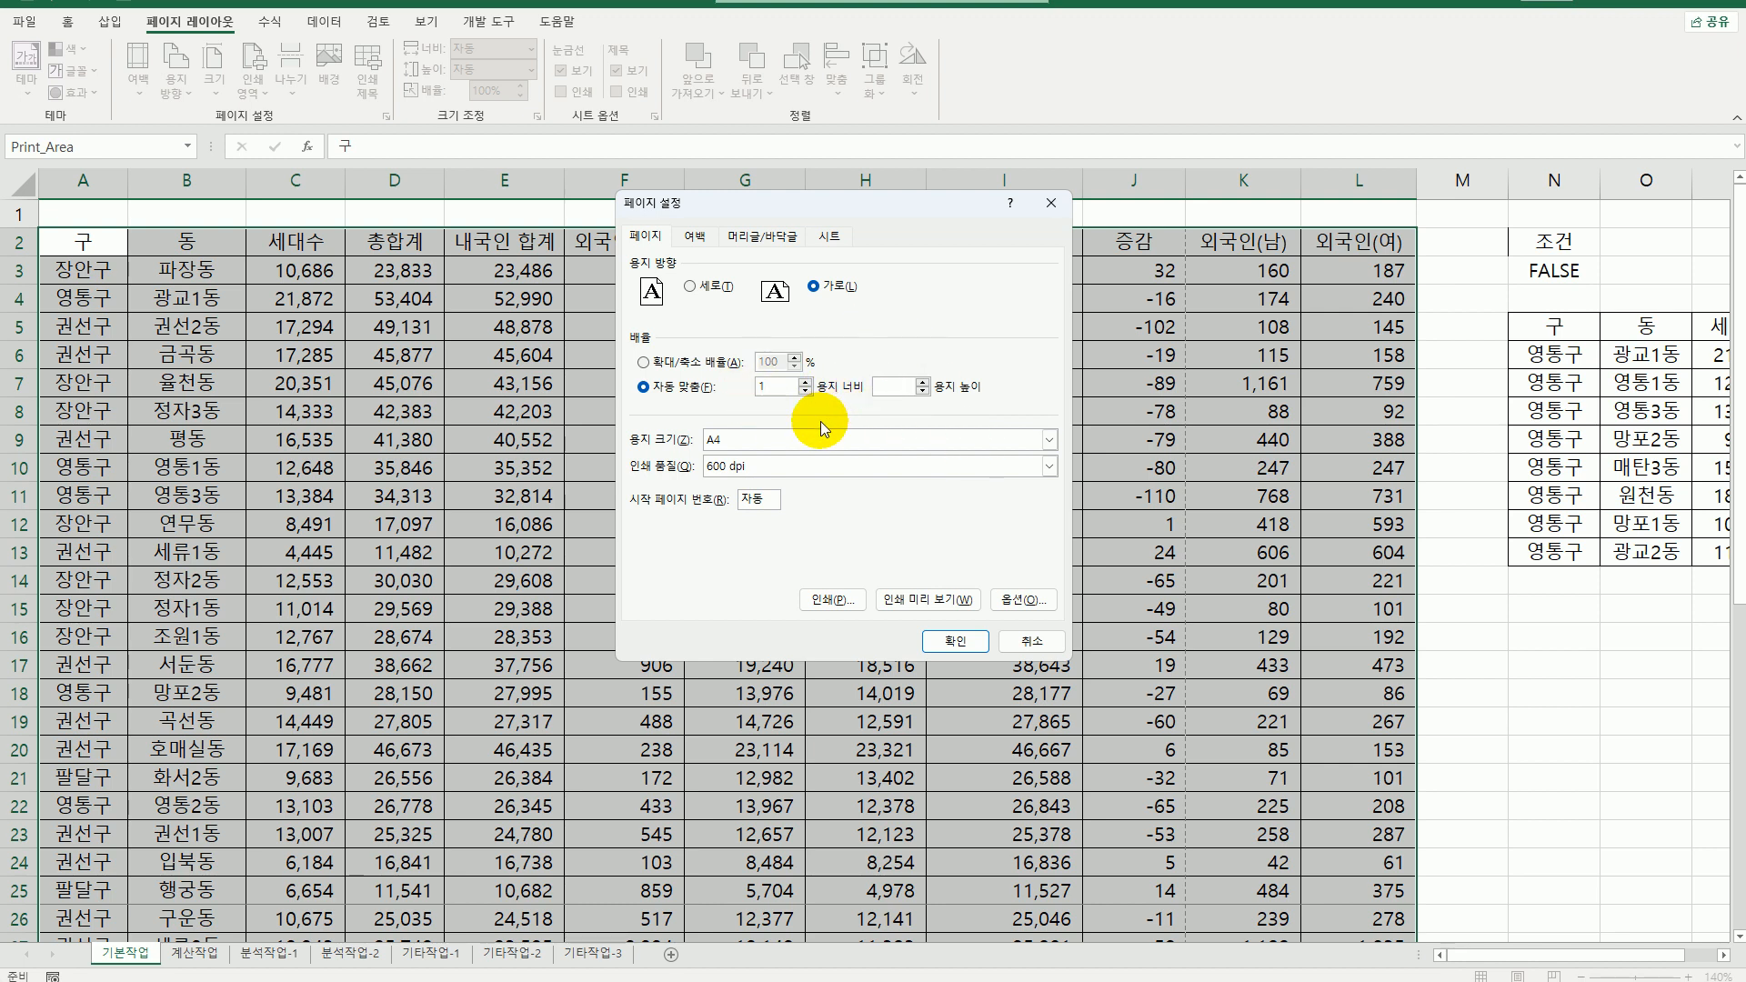
- Enable a different first page and enter 수원시 in the center section of the first-page header
left_click(765, 239)
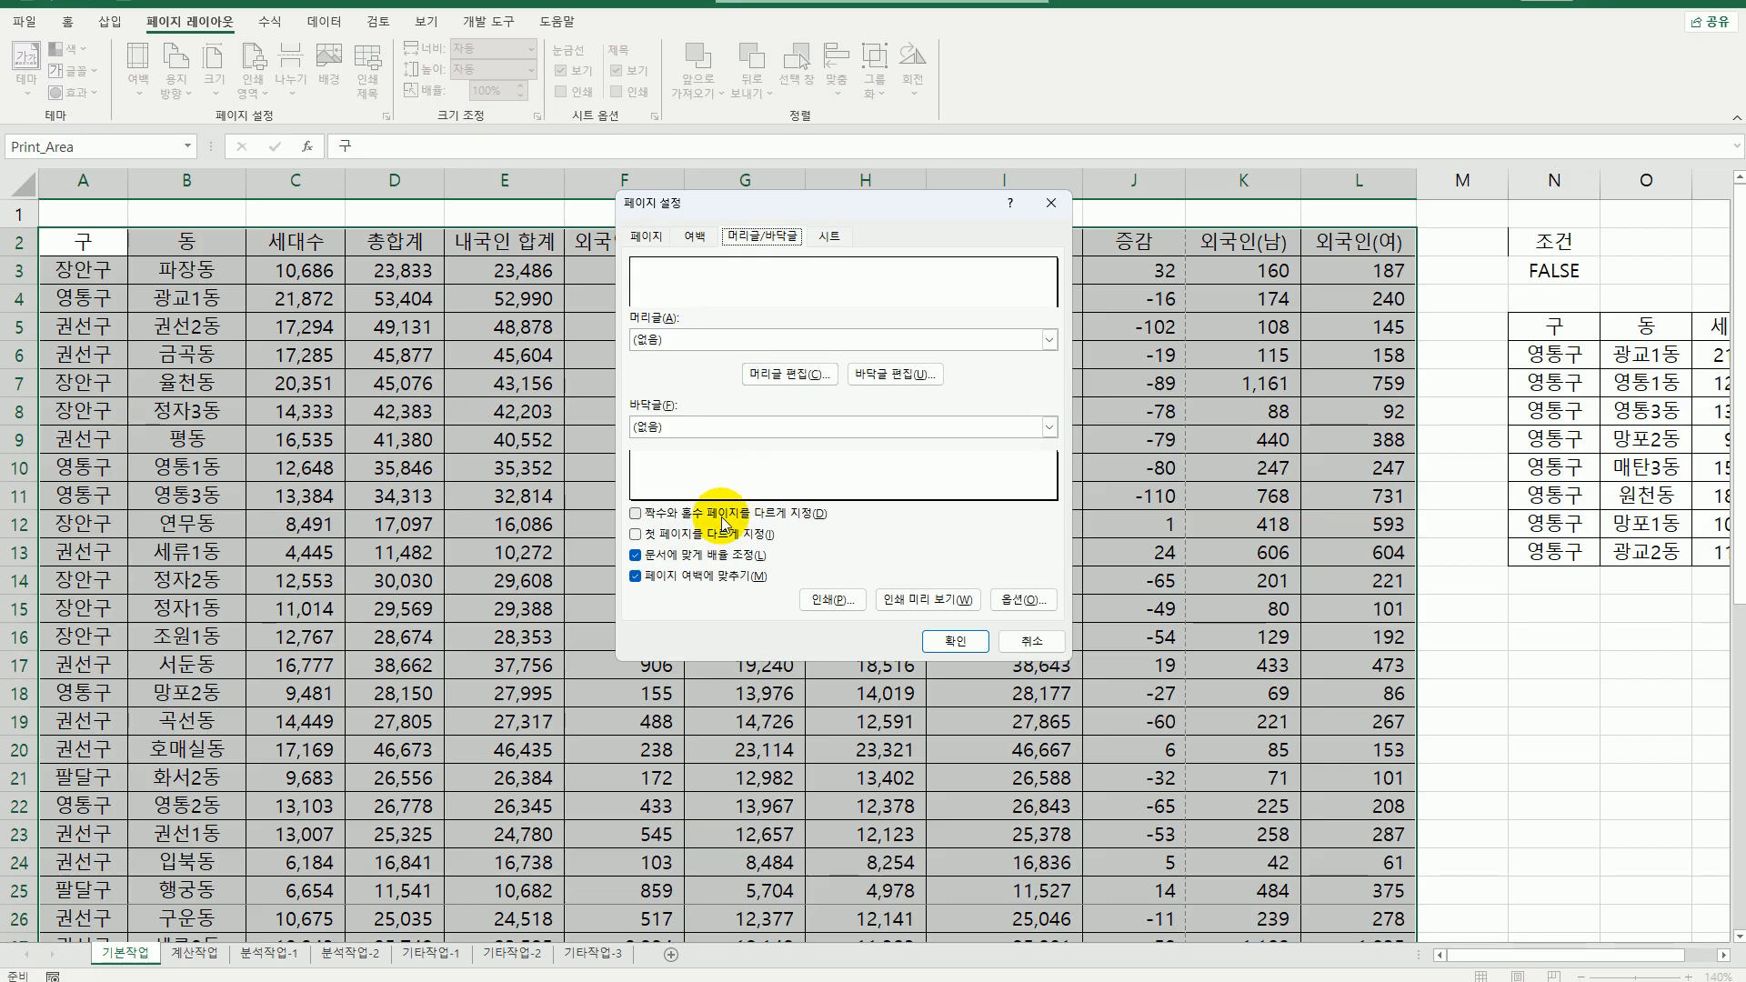
left_click(638, 536)
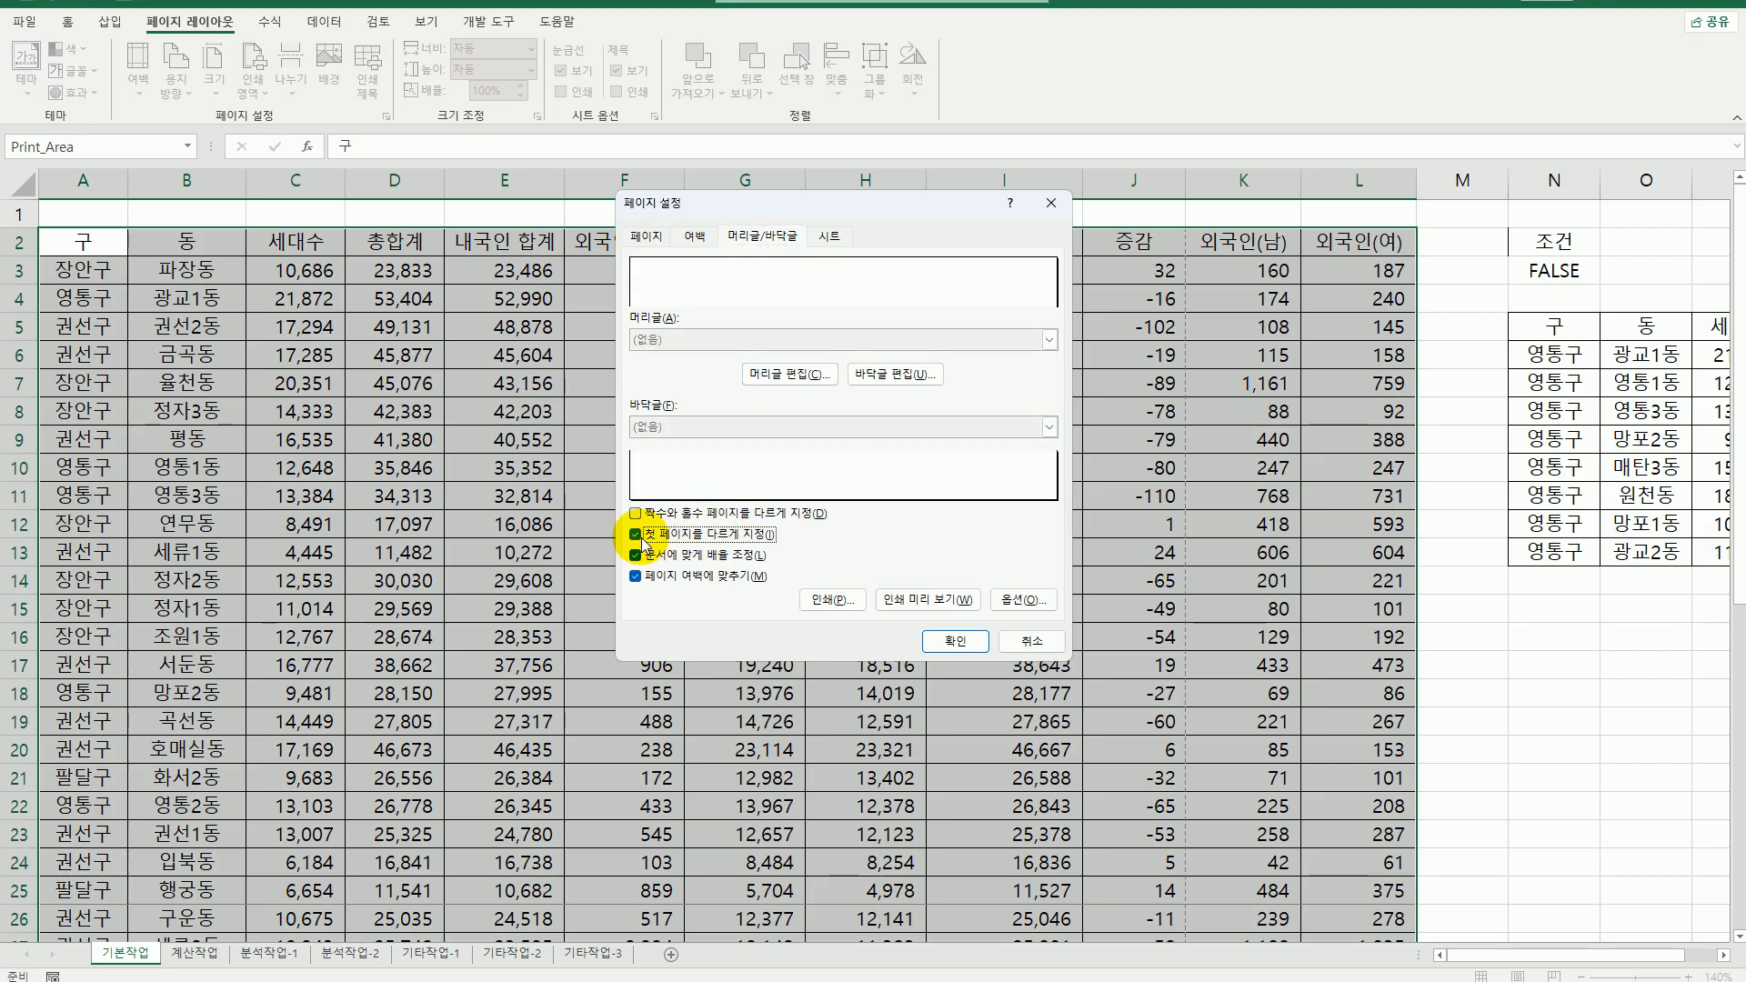
left_click(791, 374)
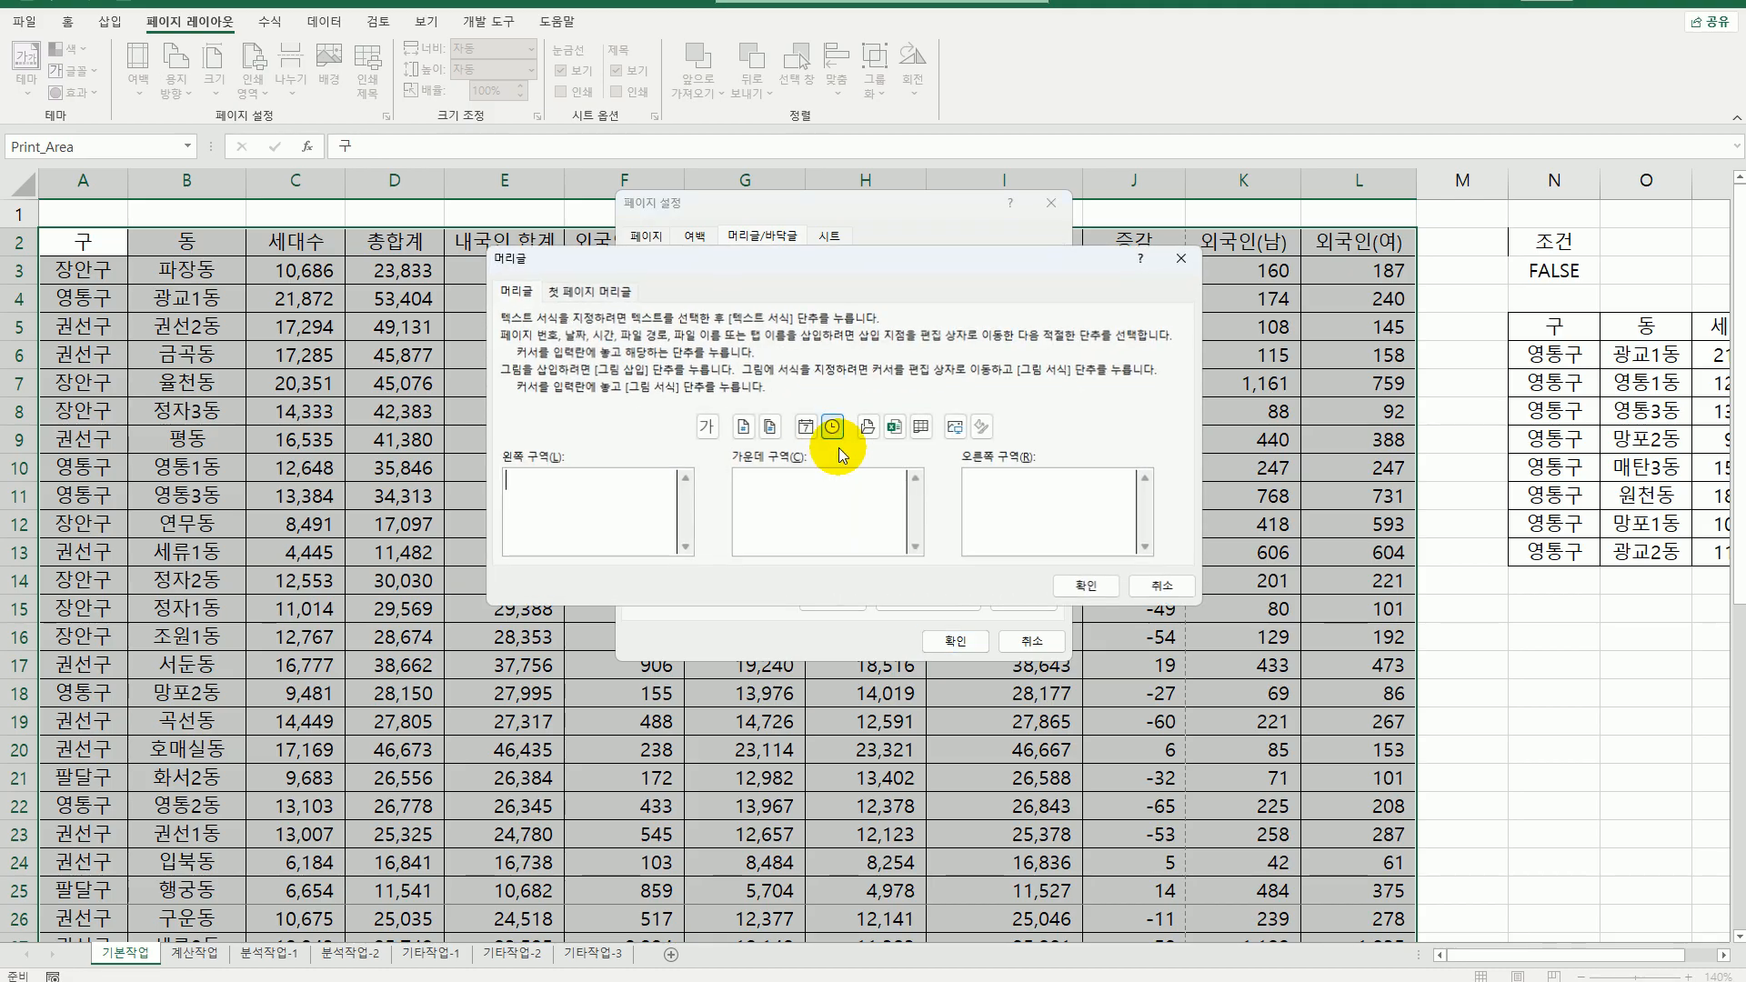
left_click(592, 292)
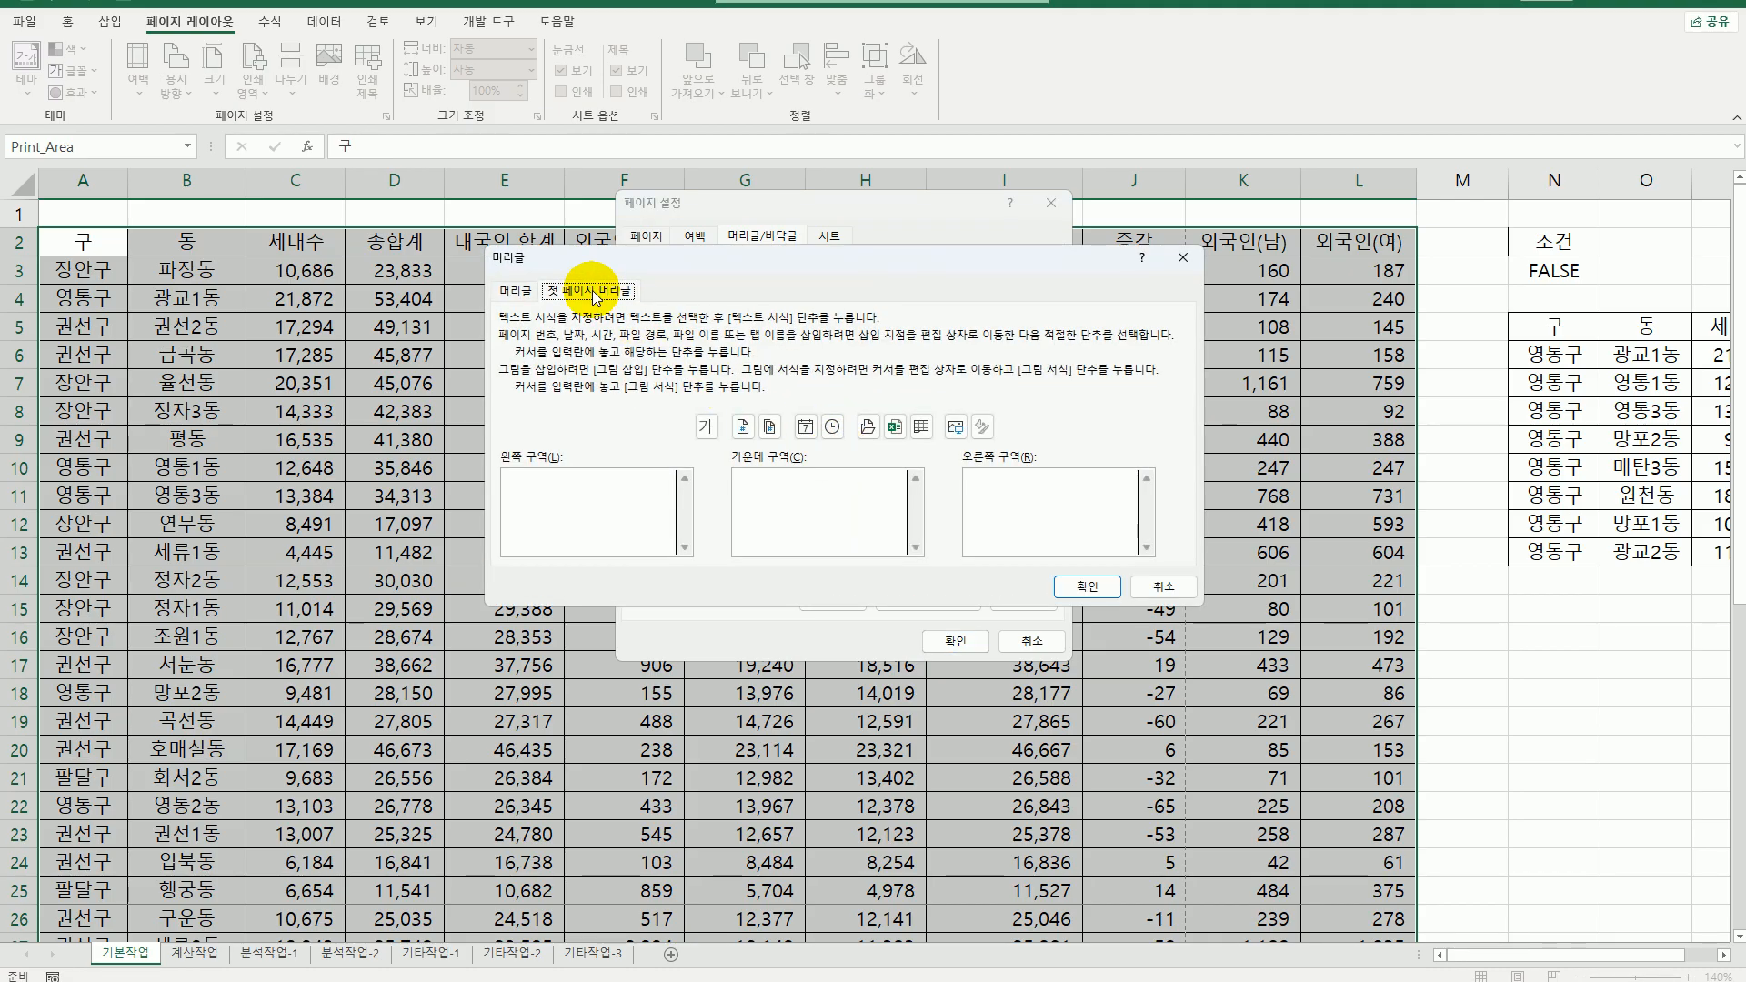
left_click(838, 542)
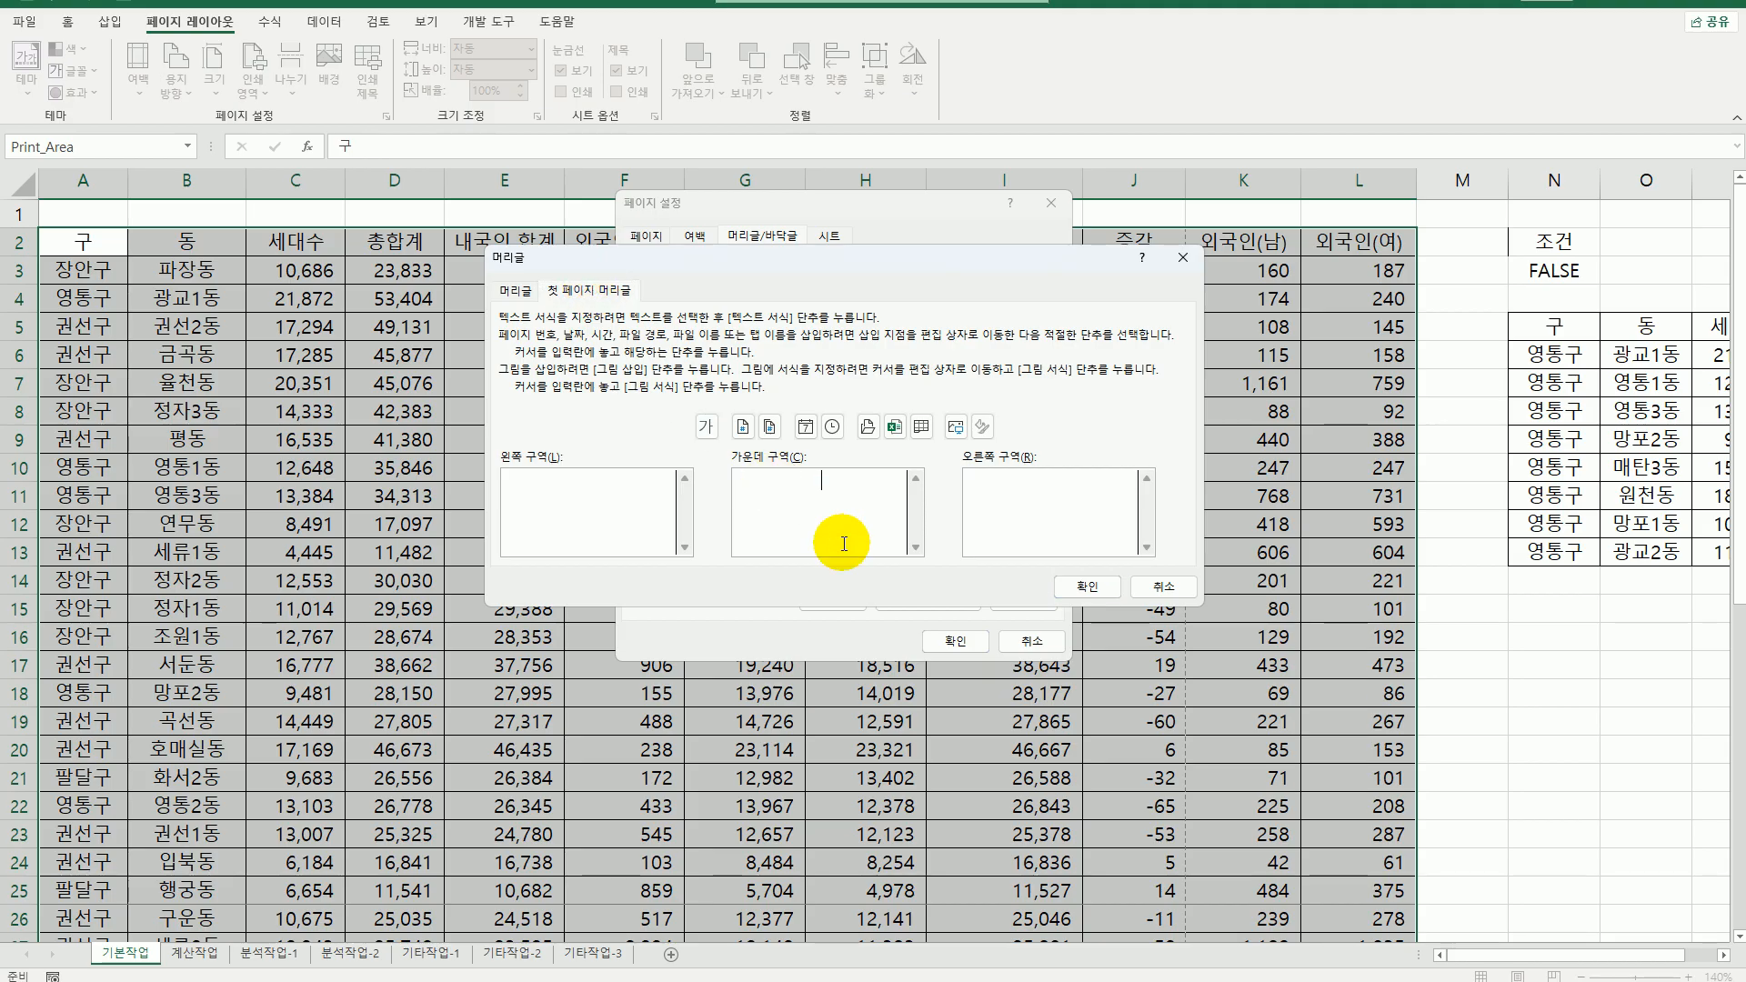
type("ㅅ")
key("BackSpace")
type("수원시")
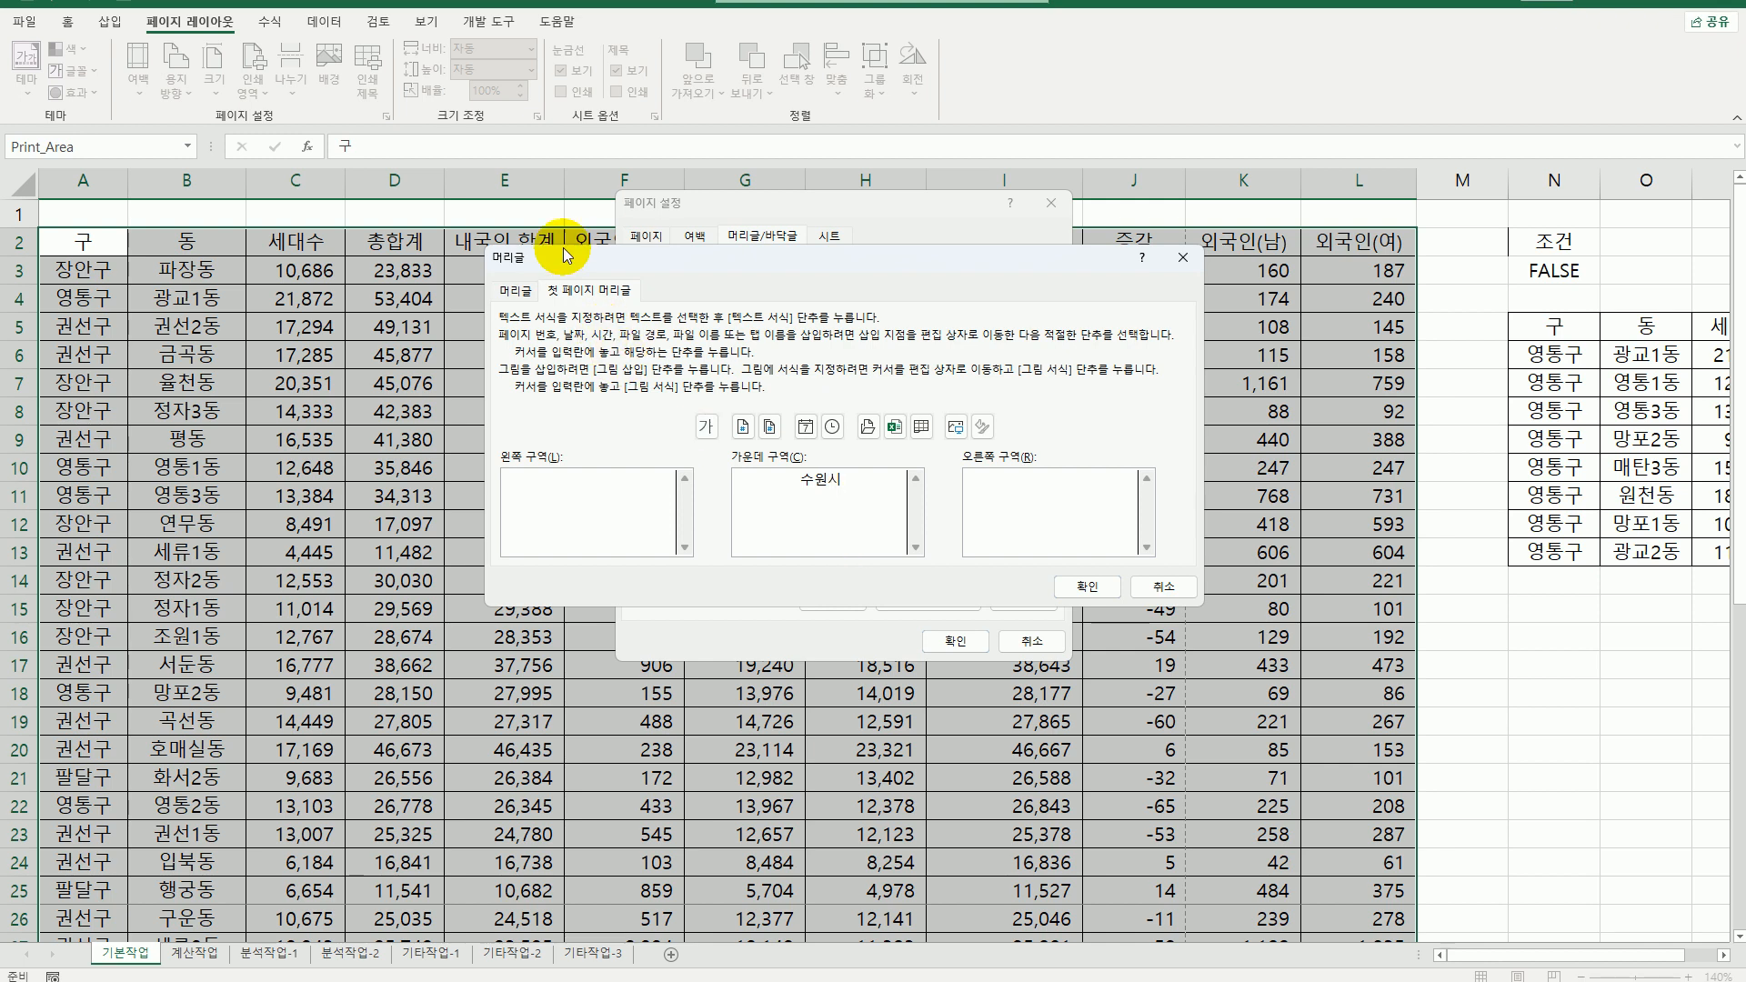
- Put &[전체 페이지 수] / &[페이지 번호] in the right section of the regular header and apply the page setup
left_click(525, 292)
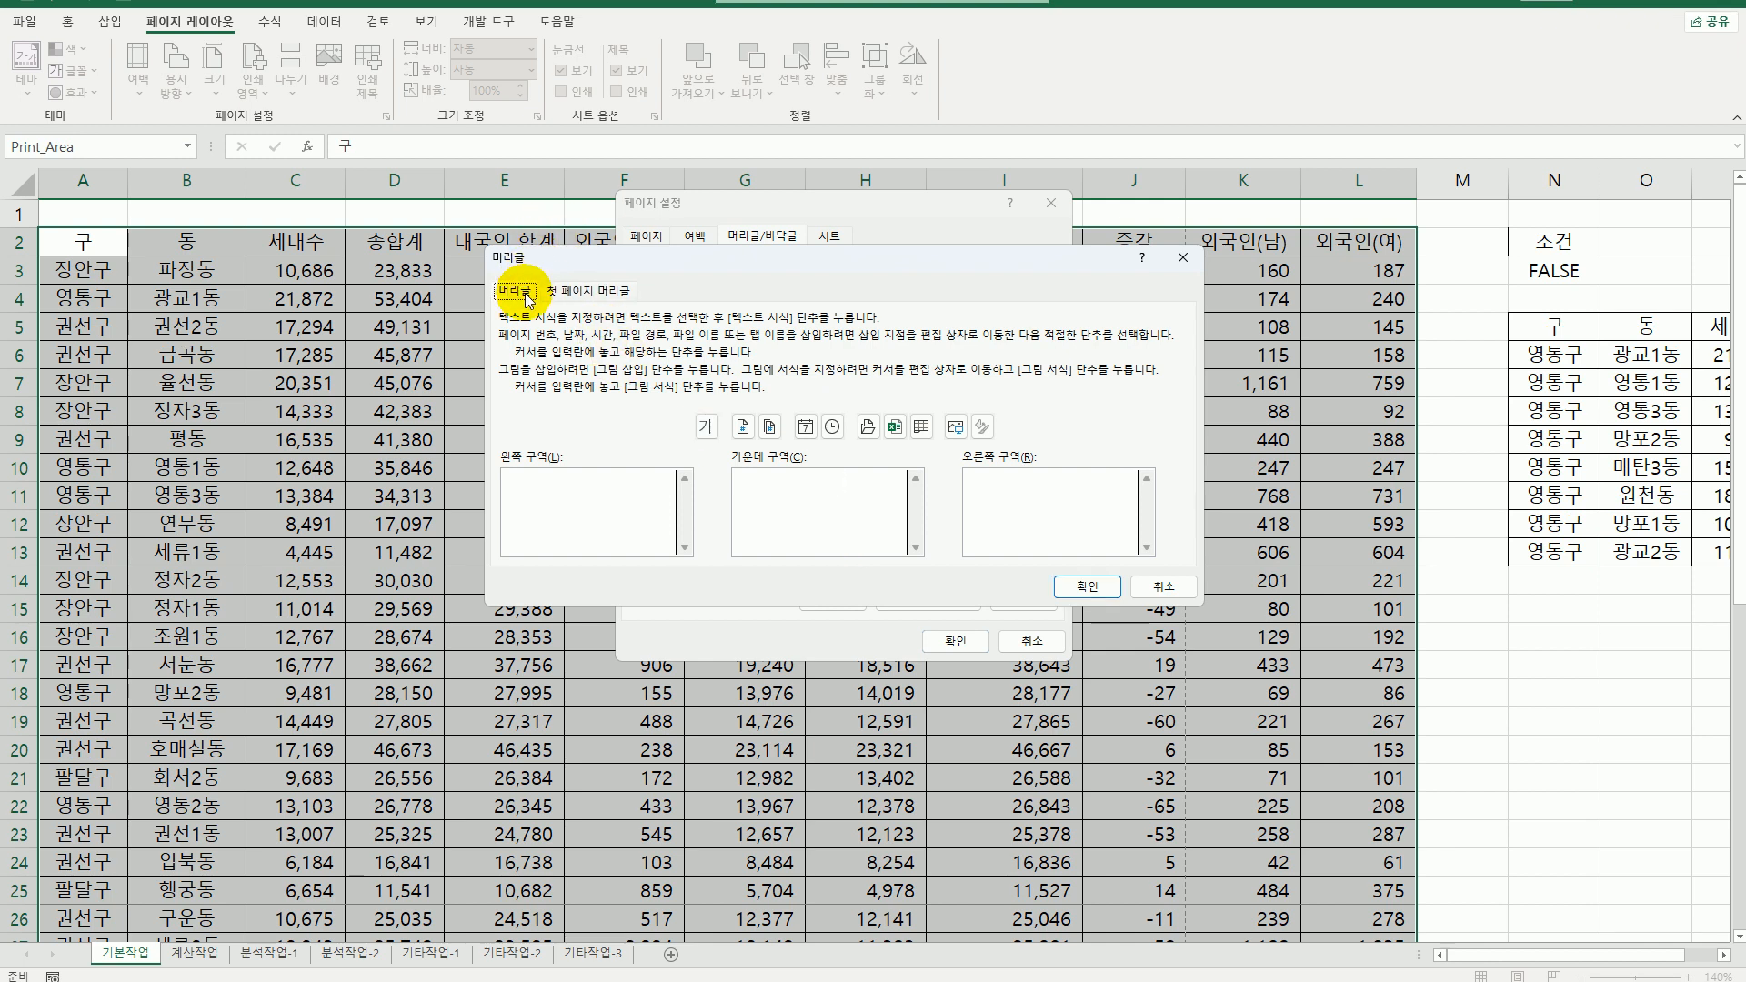
left_click(1032, 489)
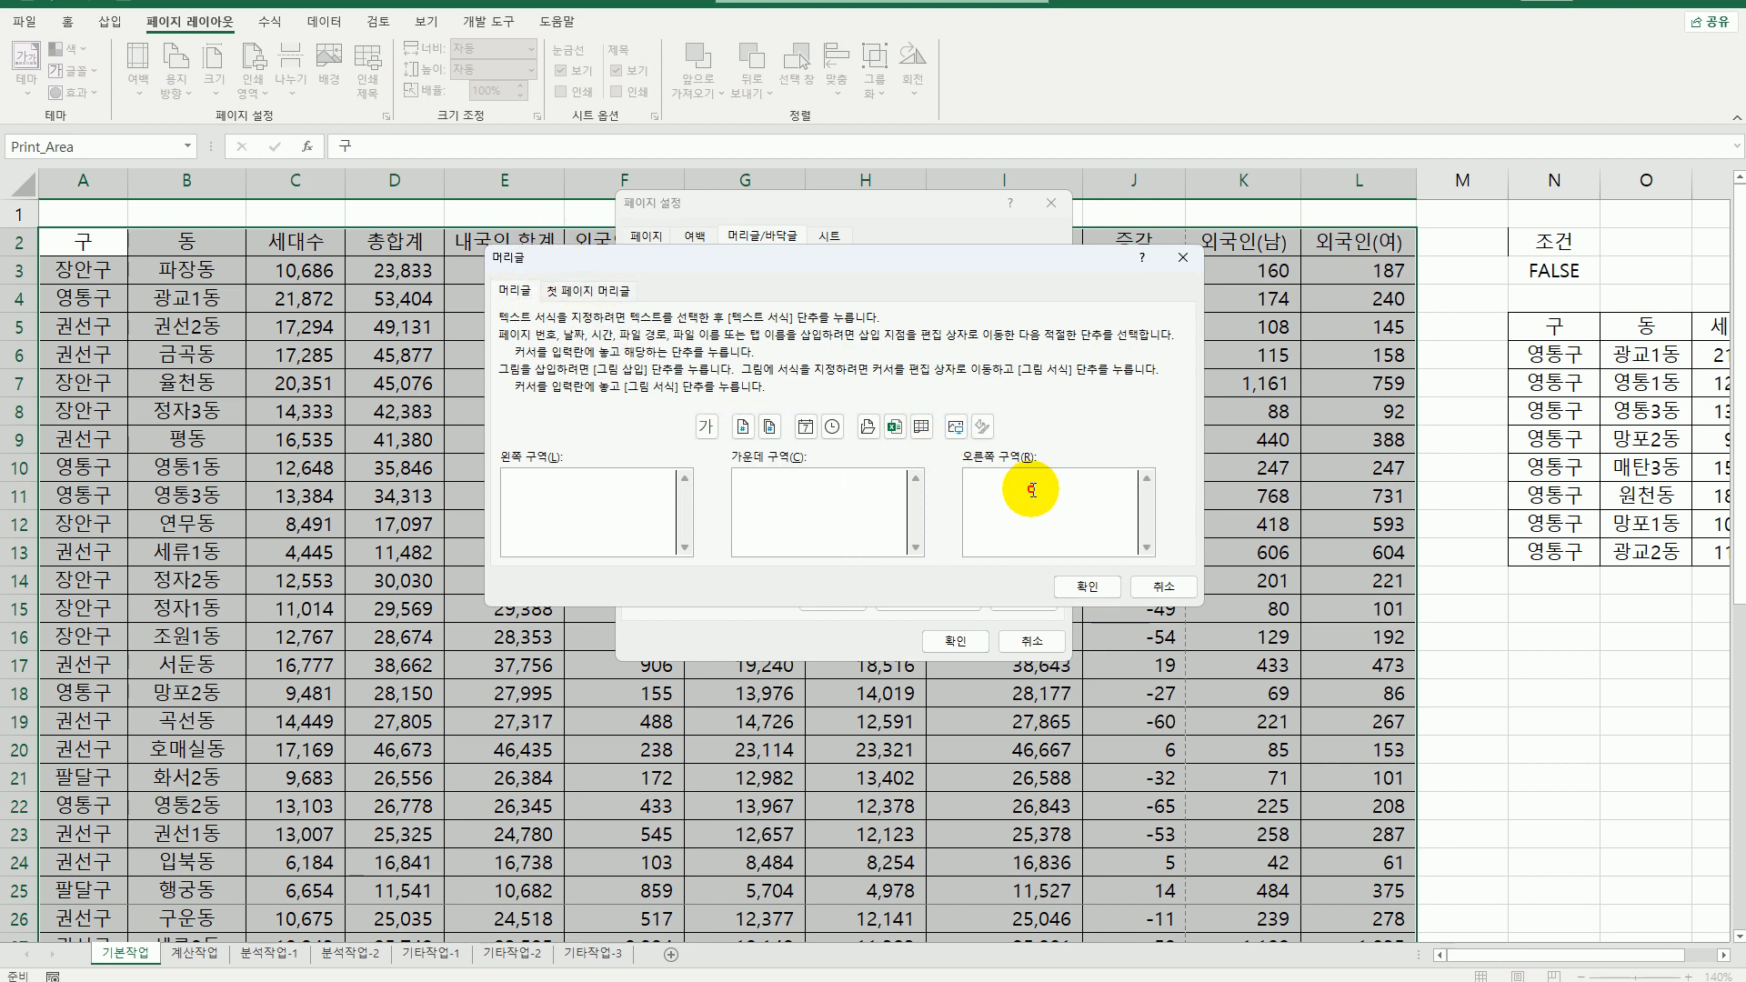
left_click(763, 428)
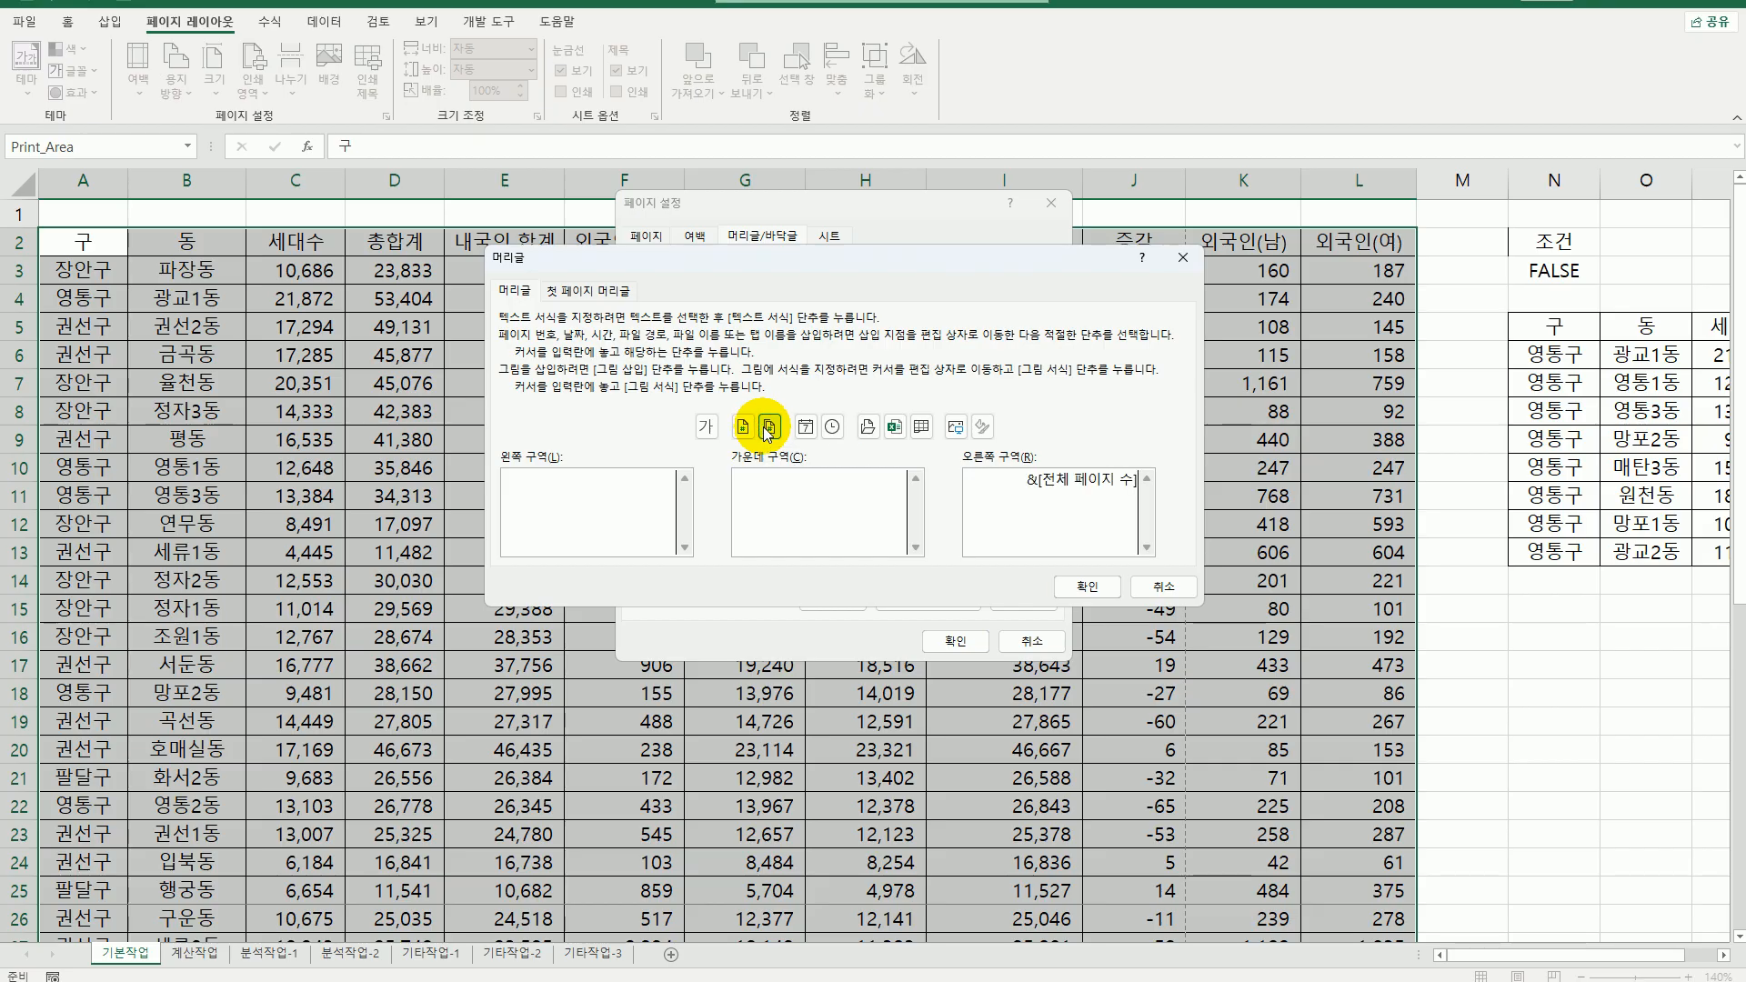
type("/")
left_click(749, 429)
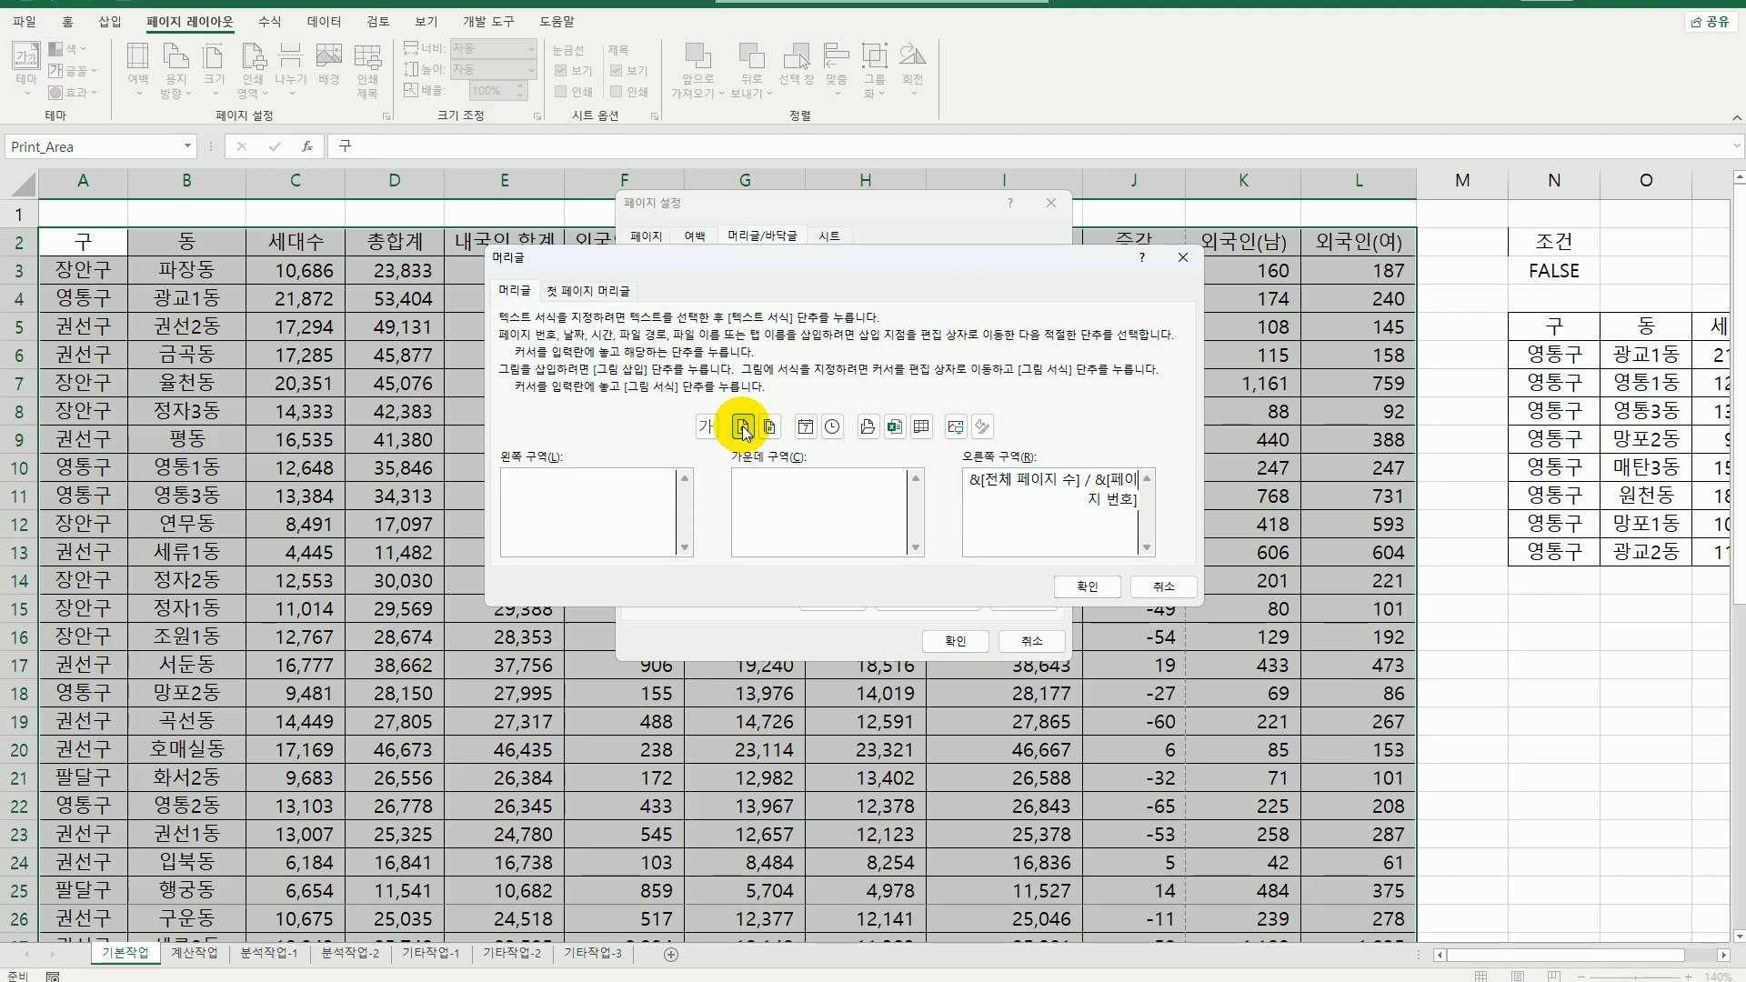
left_click(1102, 584)
left_click(950, 639)
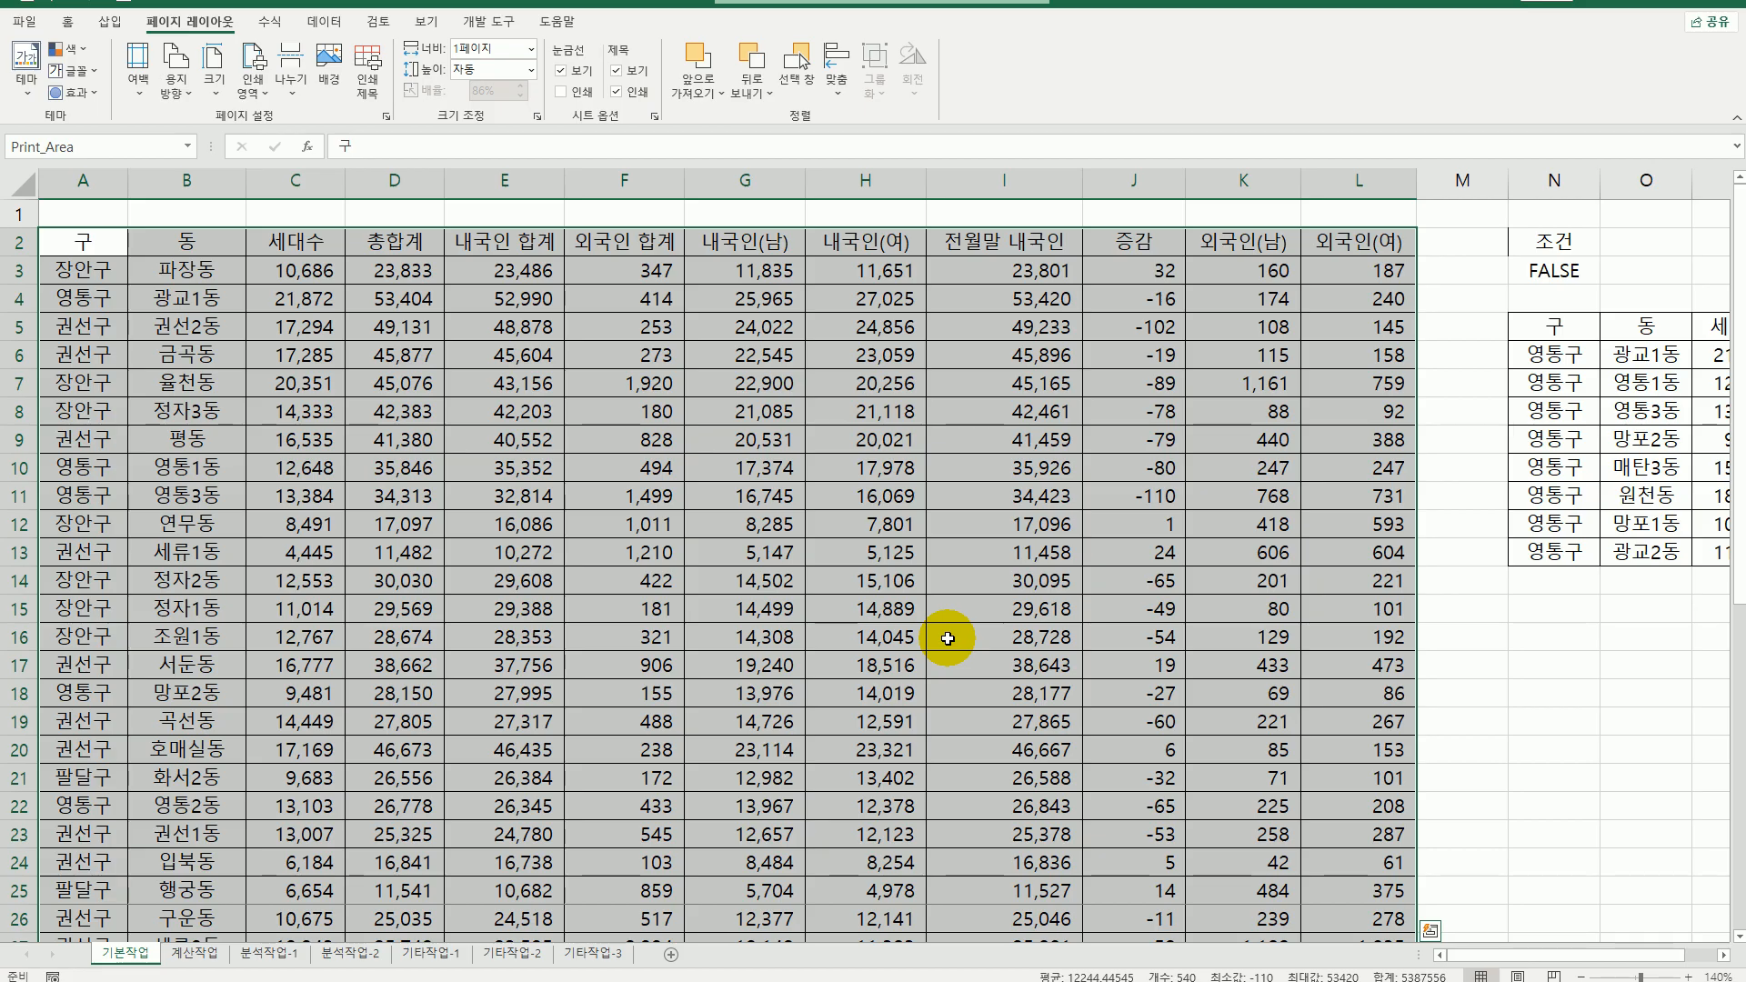
- Set the sheet's page margins to the 좁게 (Narrow) preset
left_click(154, 340)
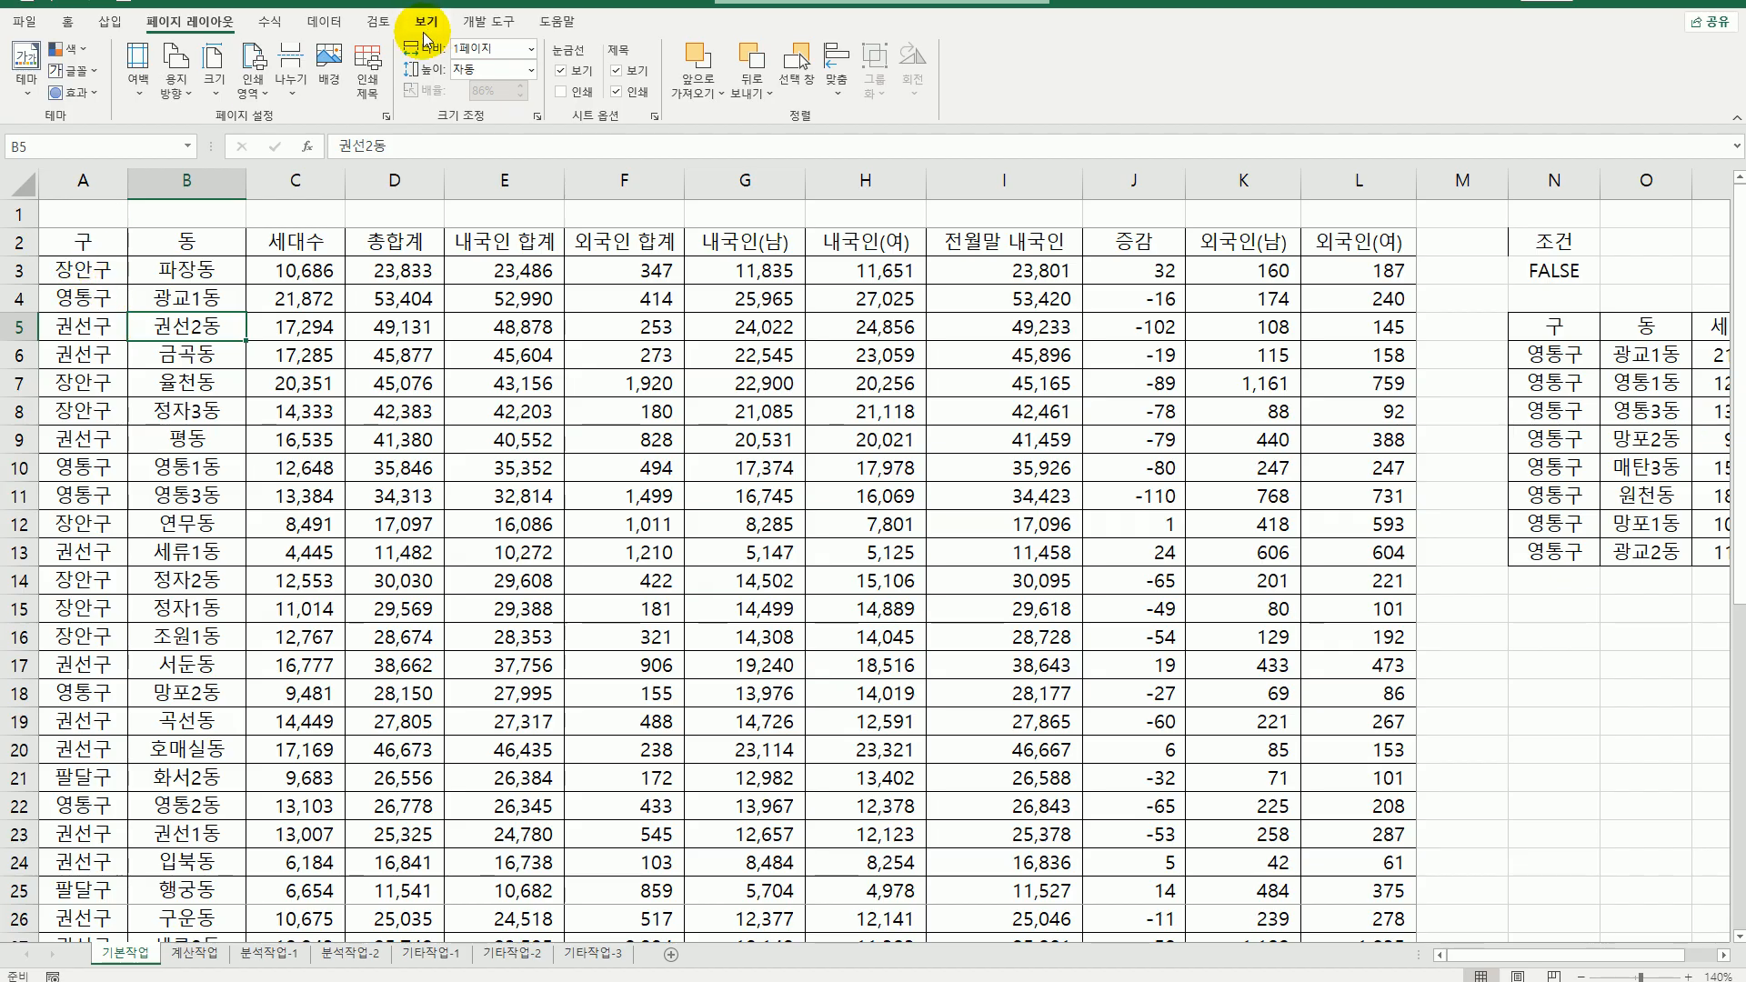
left_click(137, 77)
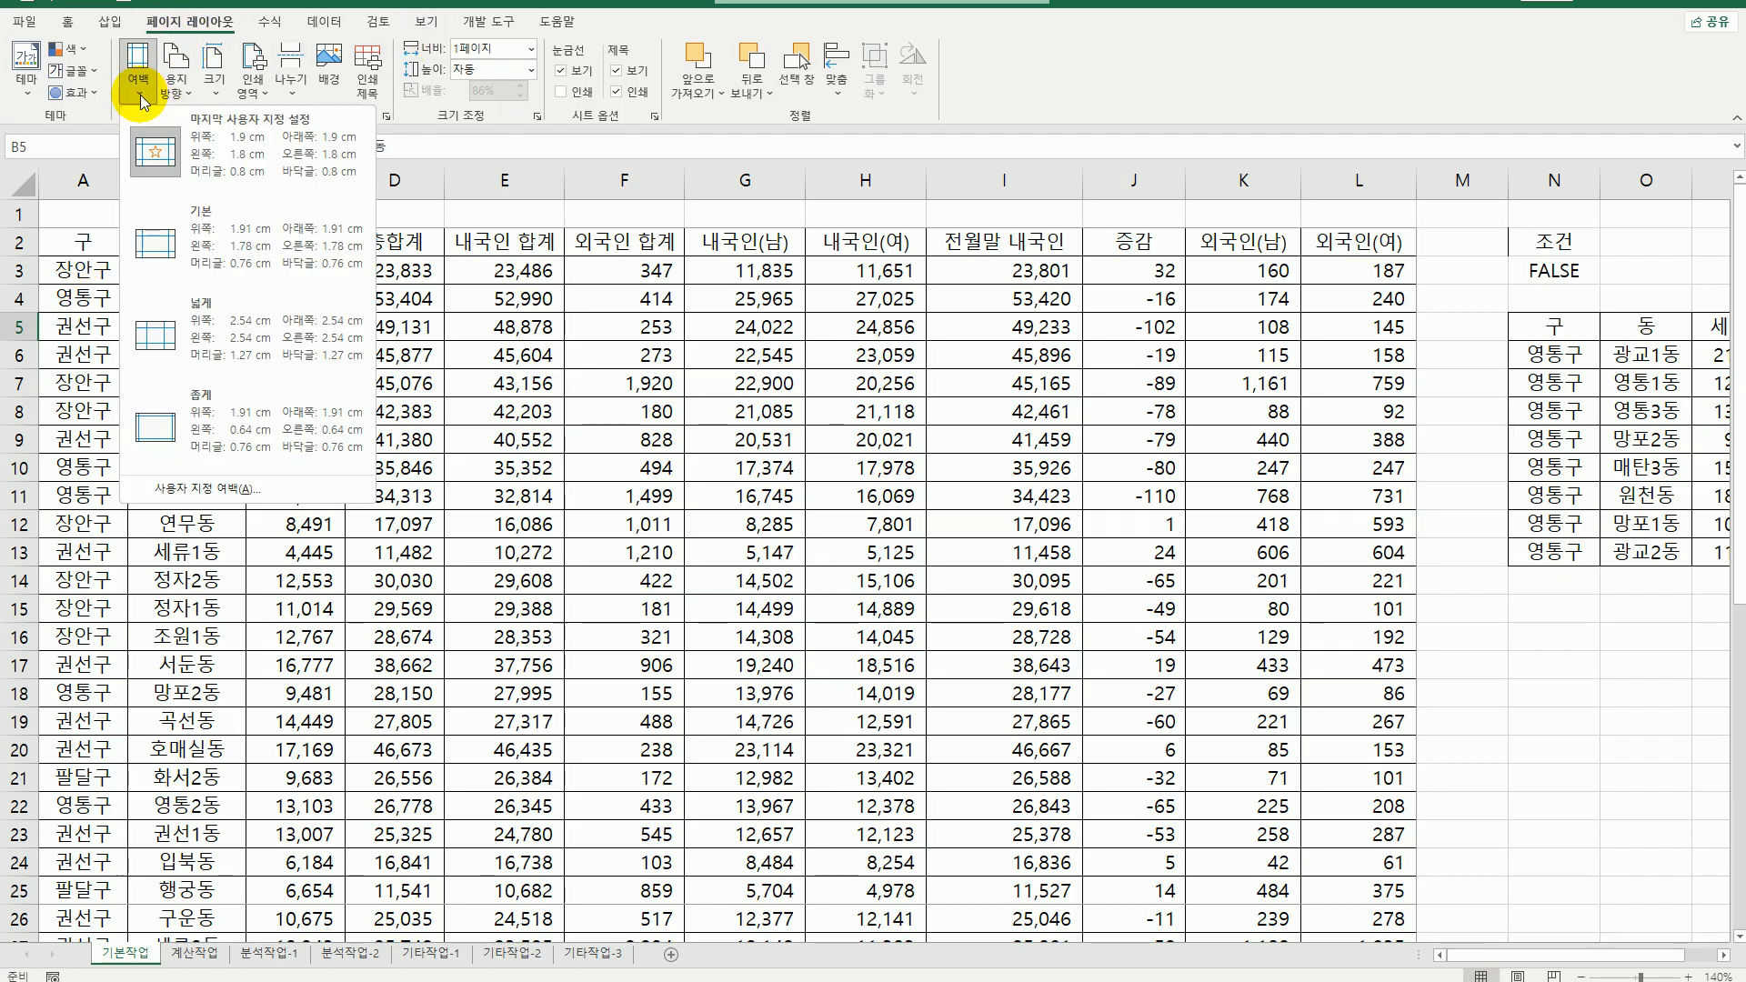
left_click(216, 416)
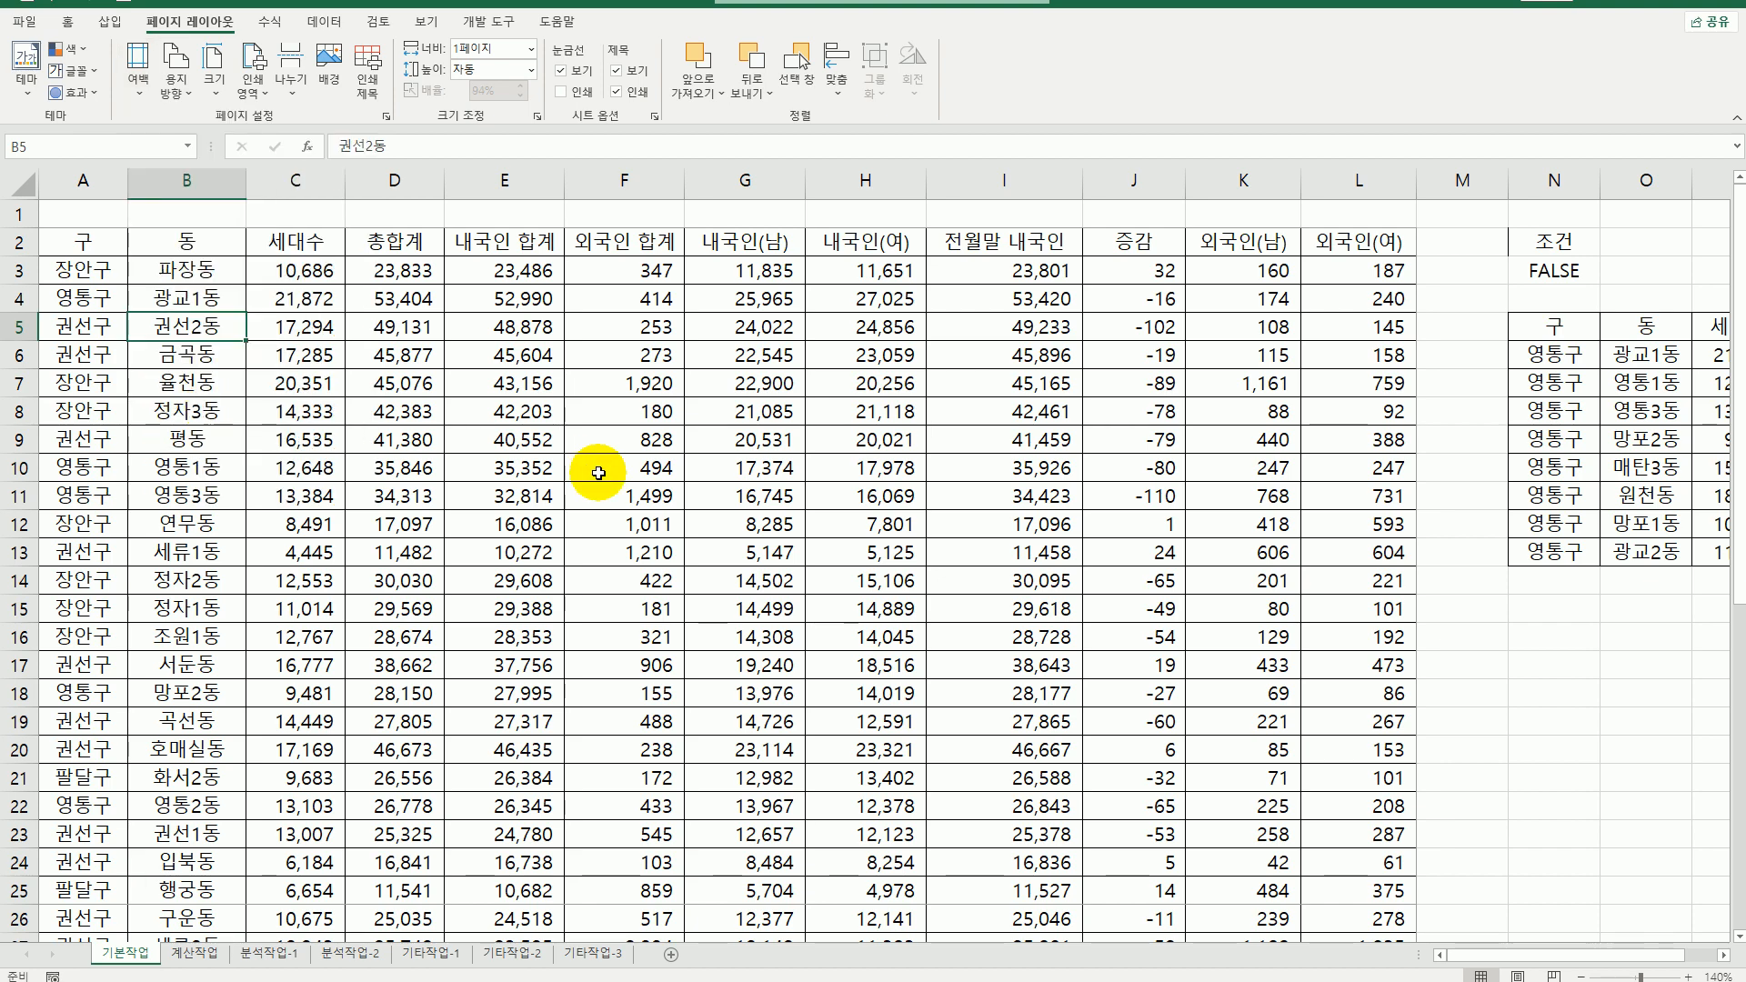
- Check both pages of the 기본작업 sheet in print preview and view the available scaling options
left_click(27, 22)
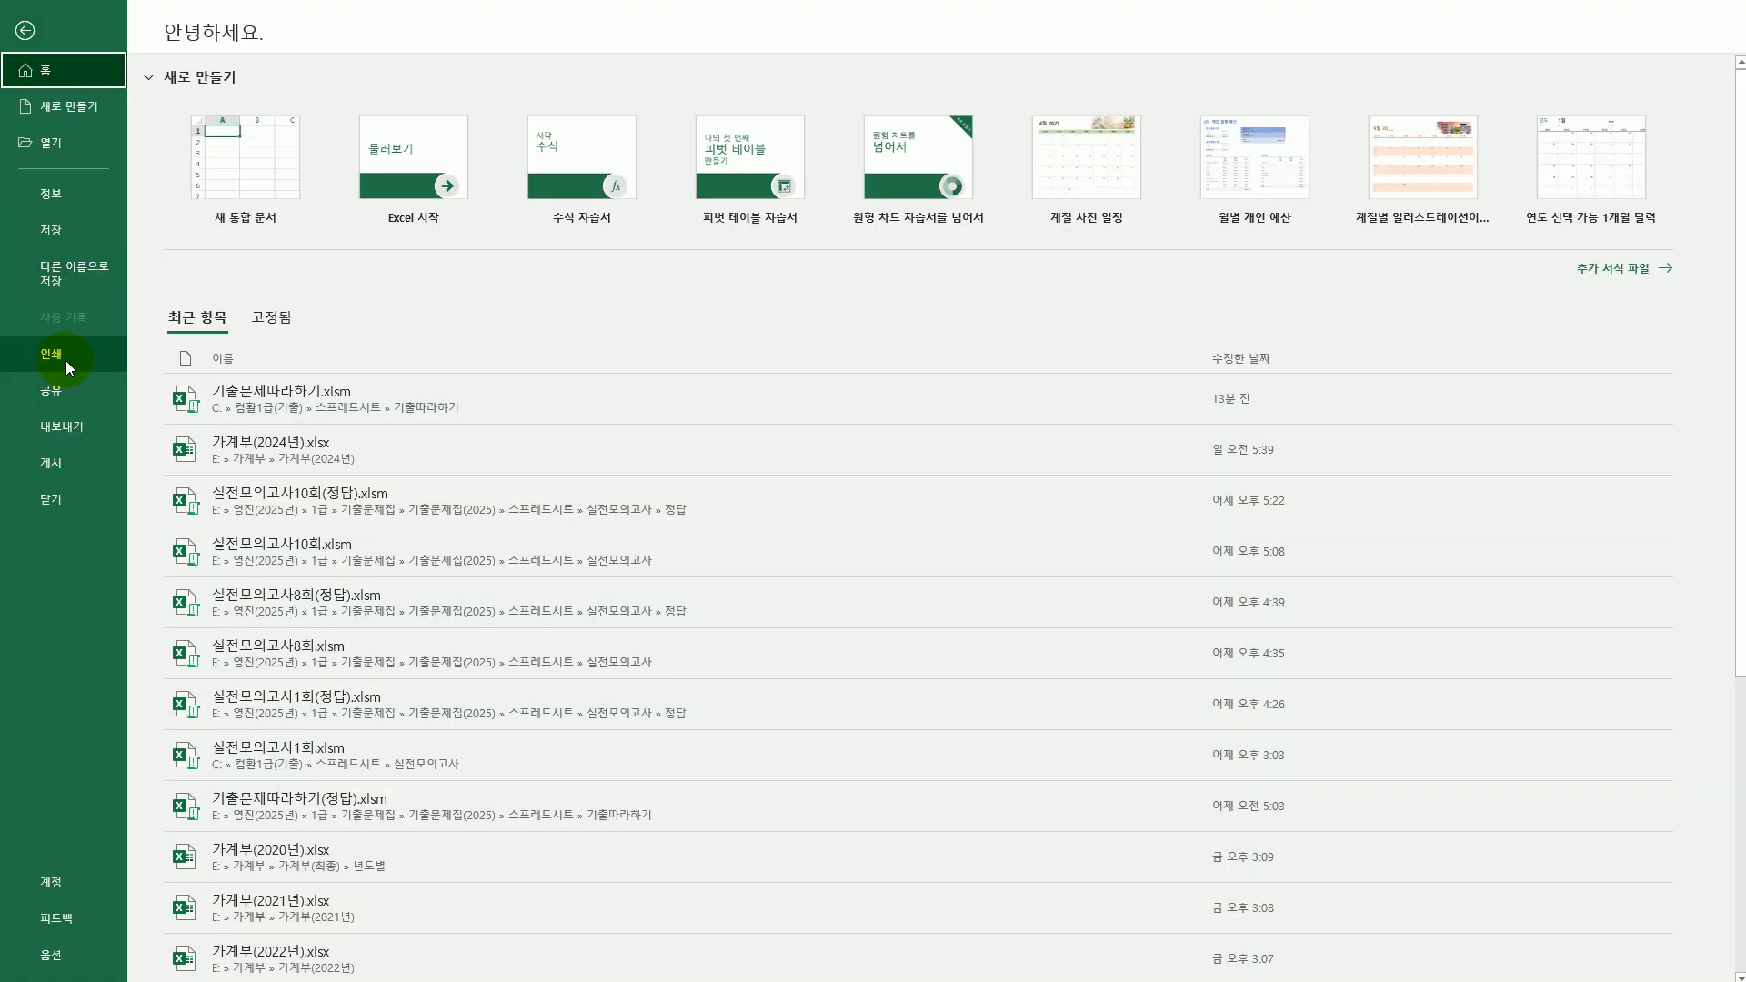
left_click(67, 358)
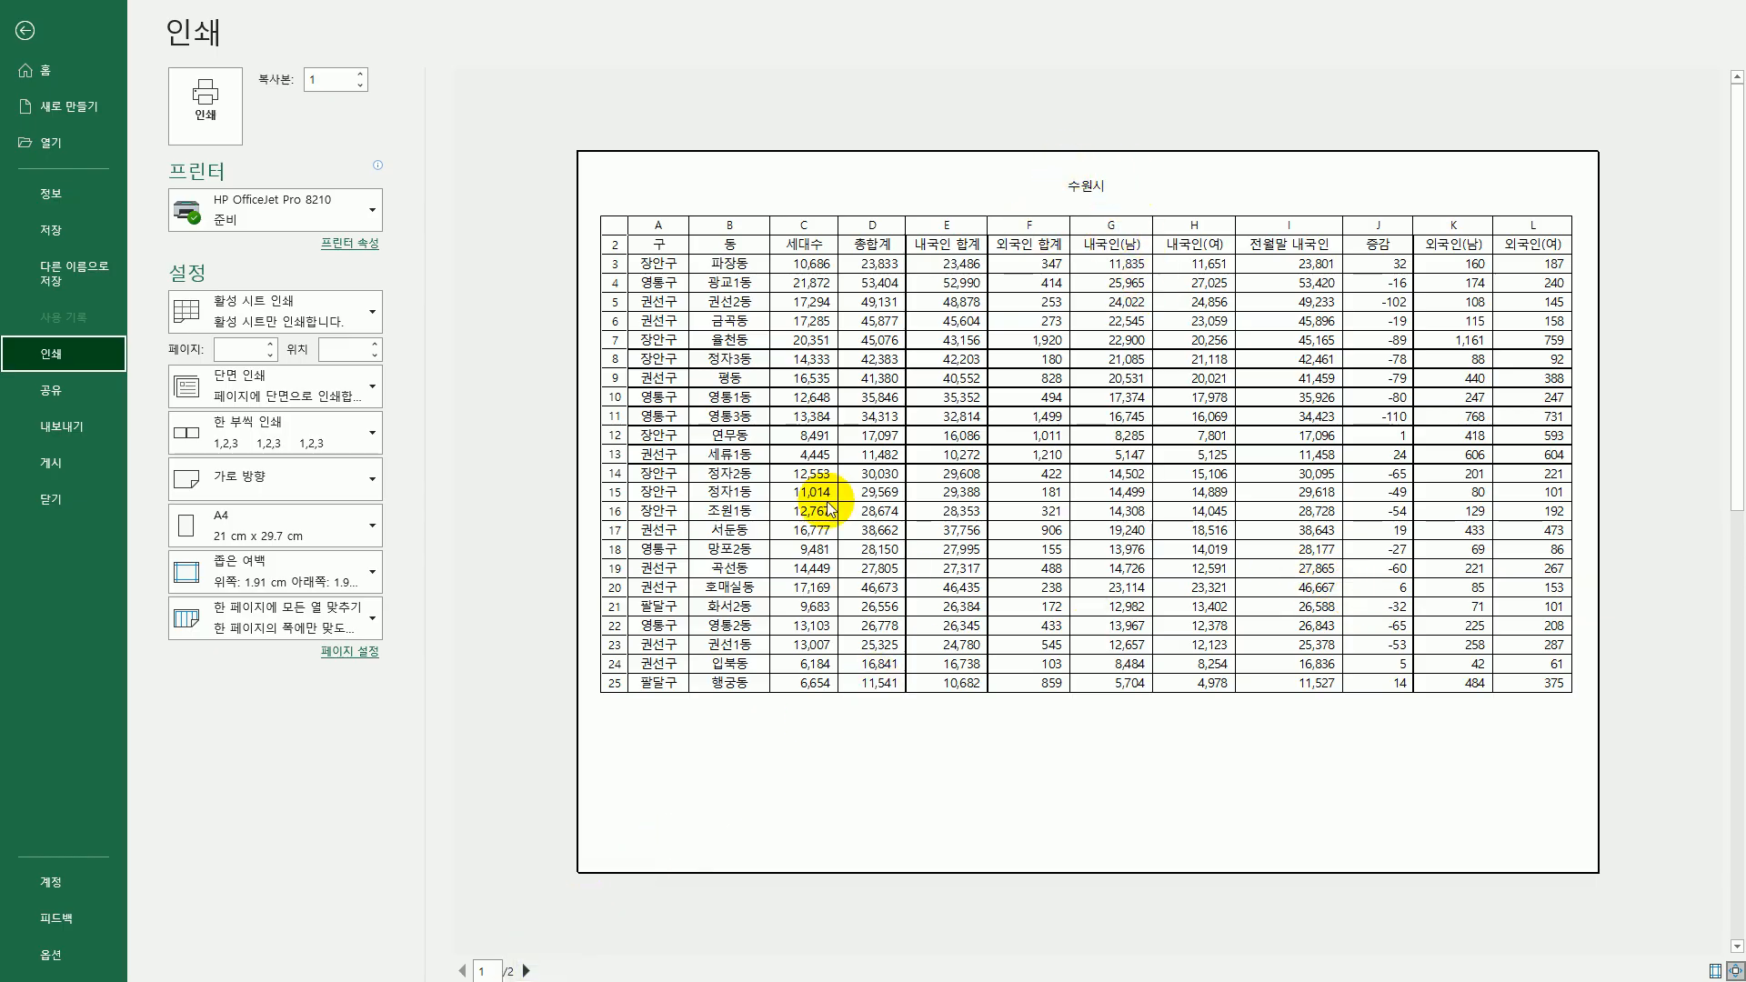
left_click(525, 970)
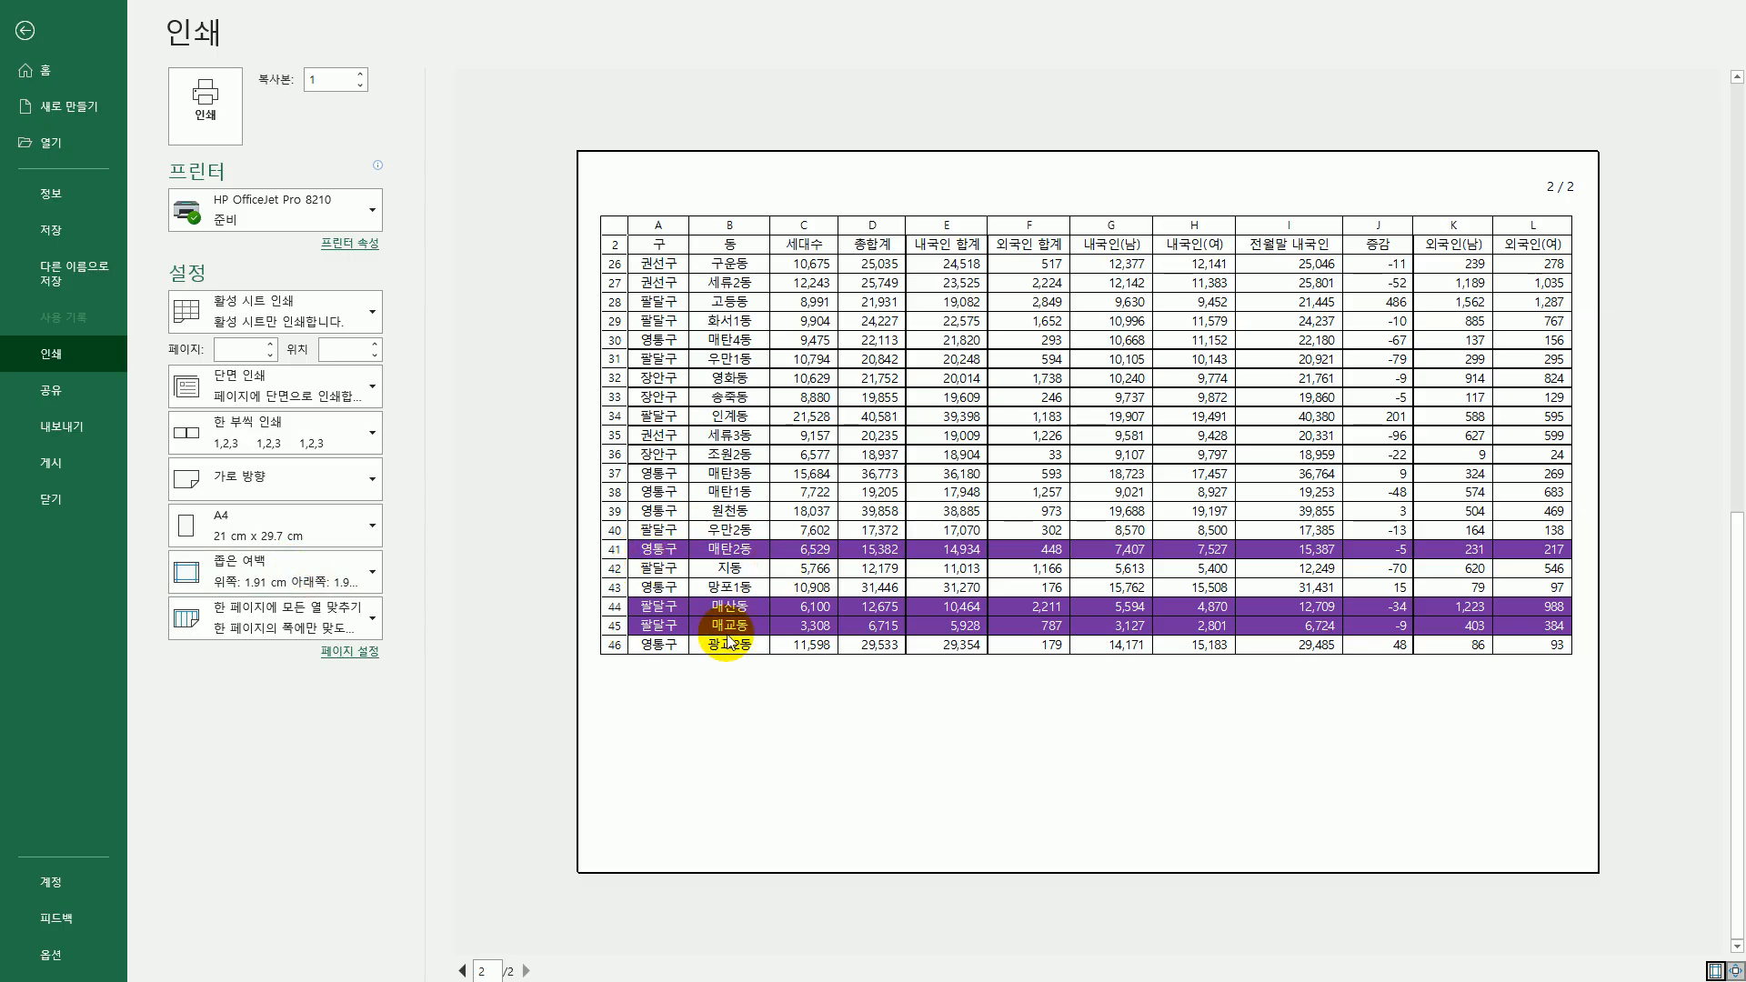
left_click(374, 623)
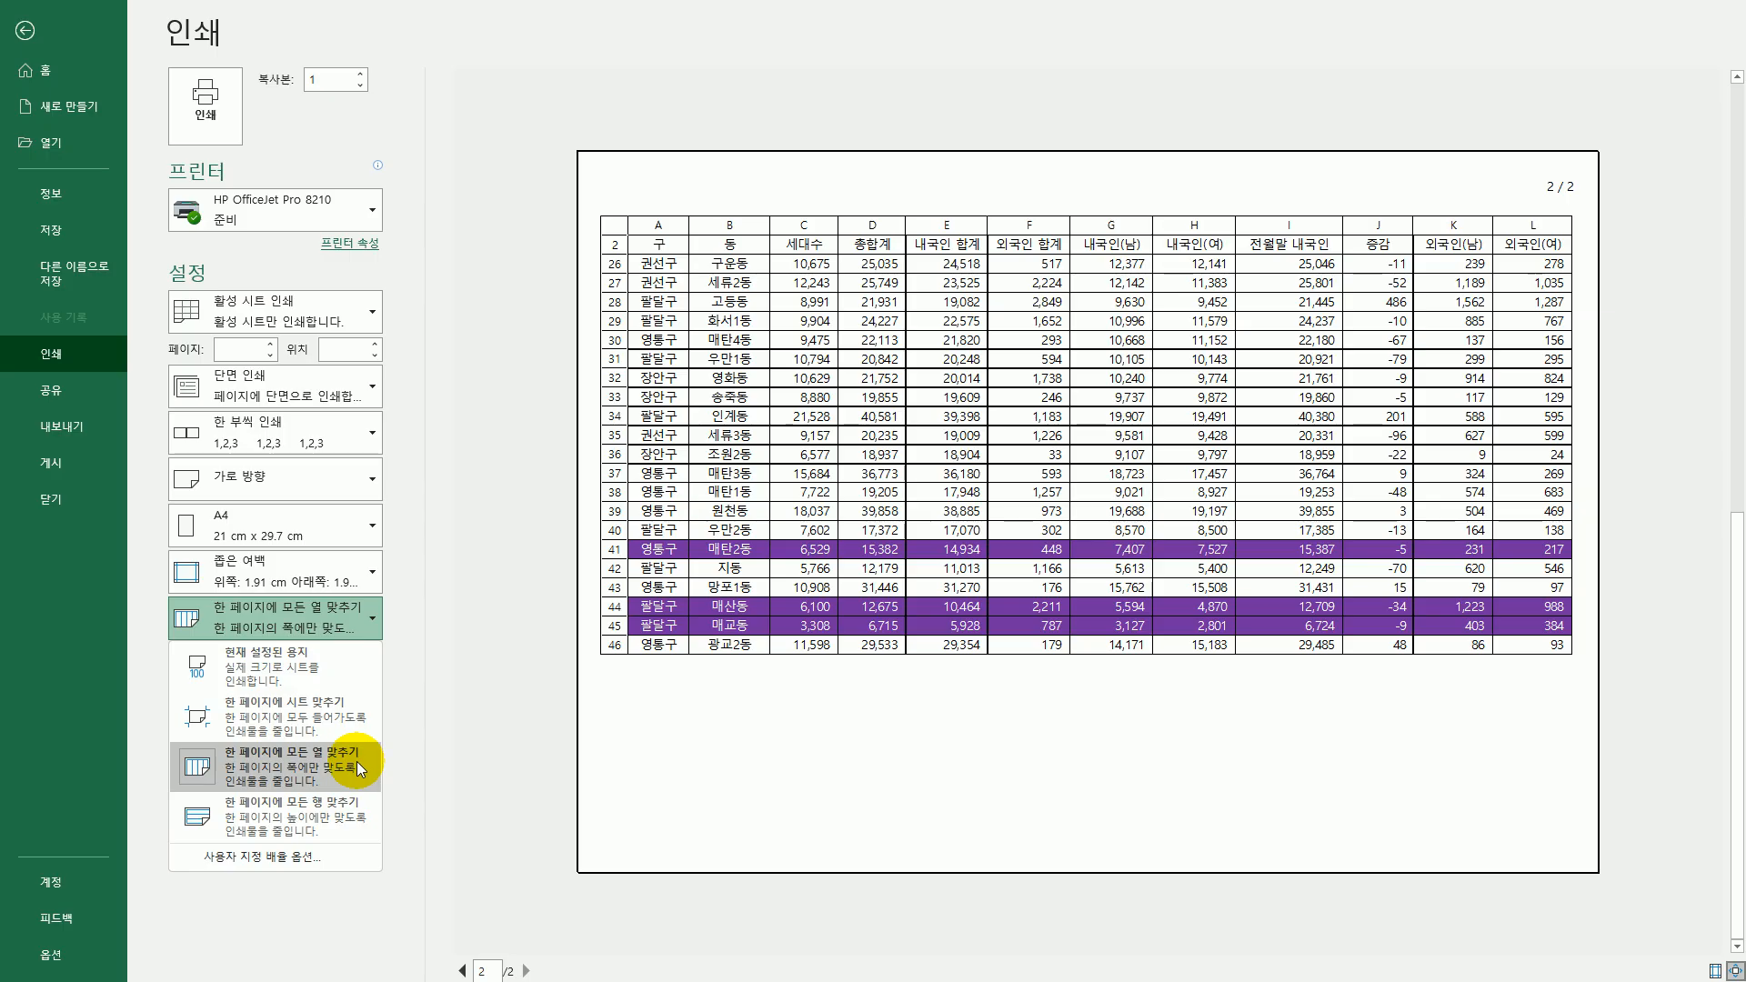
left_click(467, 768)
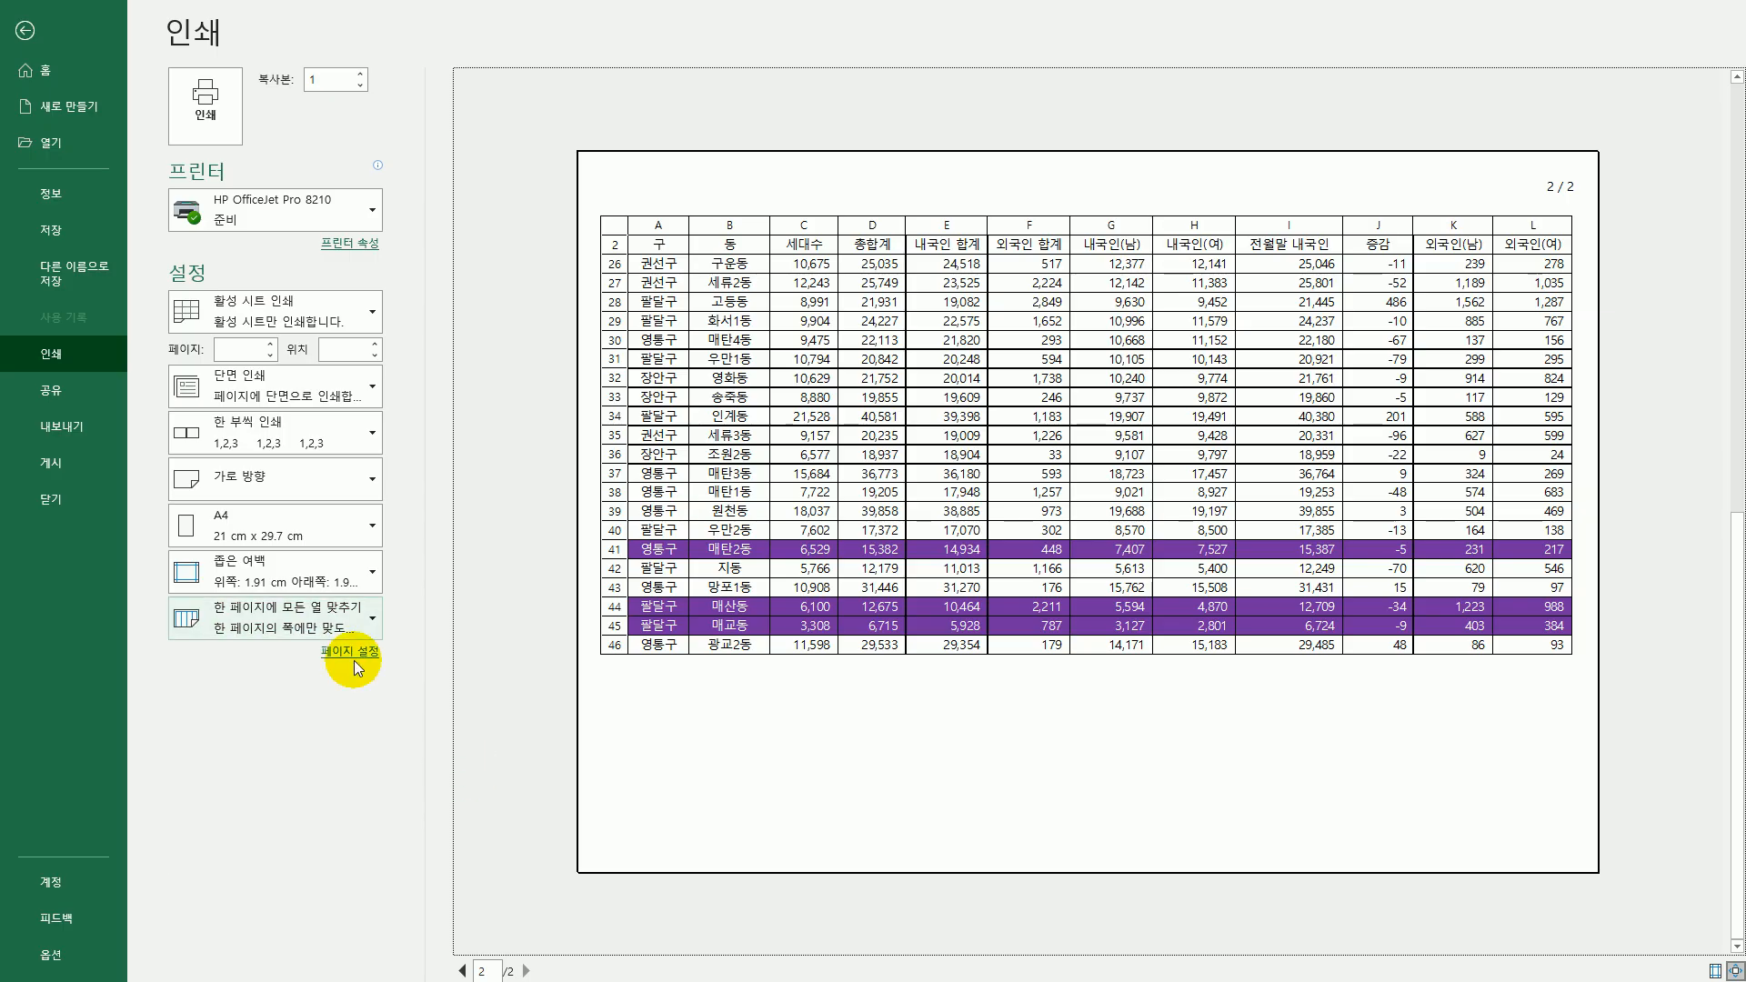
left_click(26, 32)
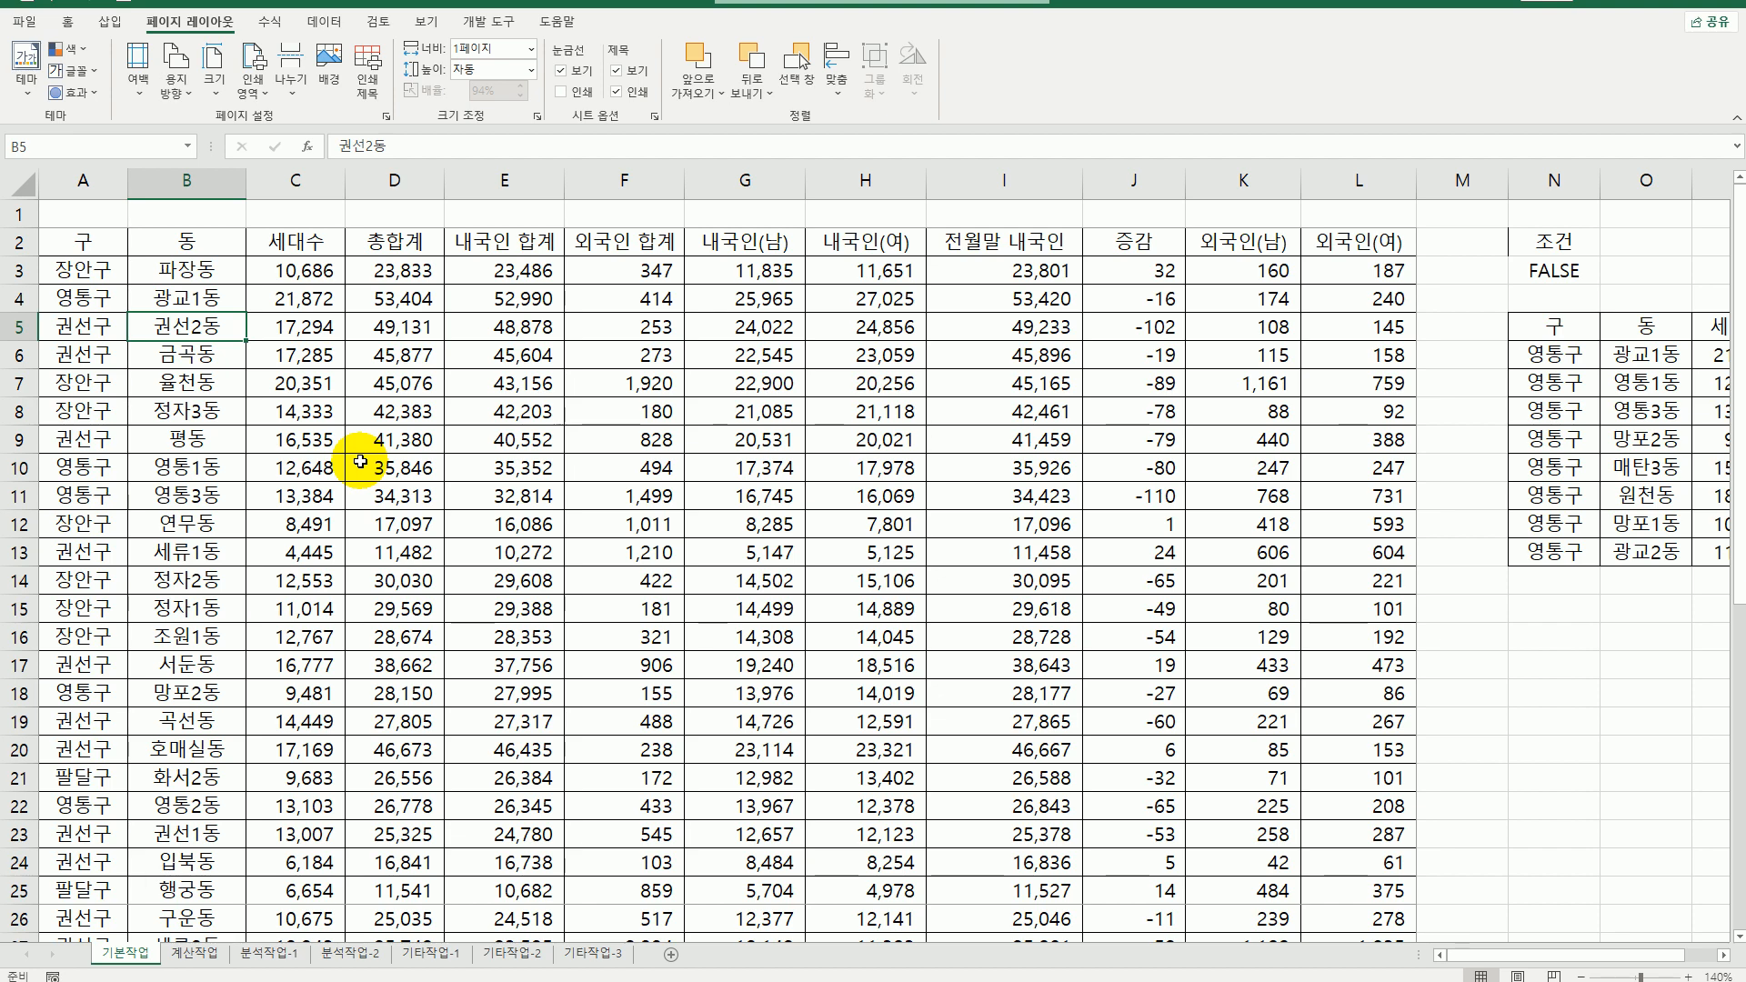
- On the 계산작업 sheet, start a CONCAT formula in F4, the first cell of the 스코어 column
left_click(195, 953)
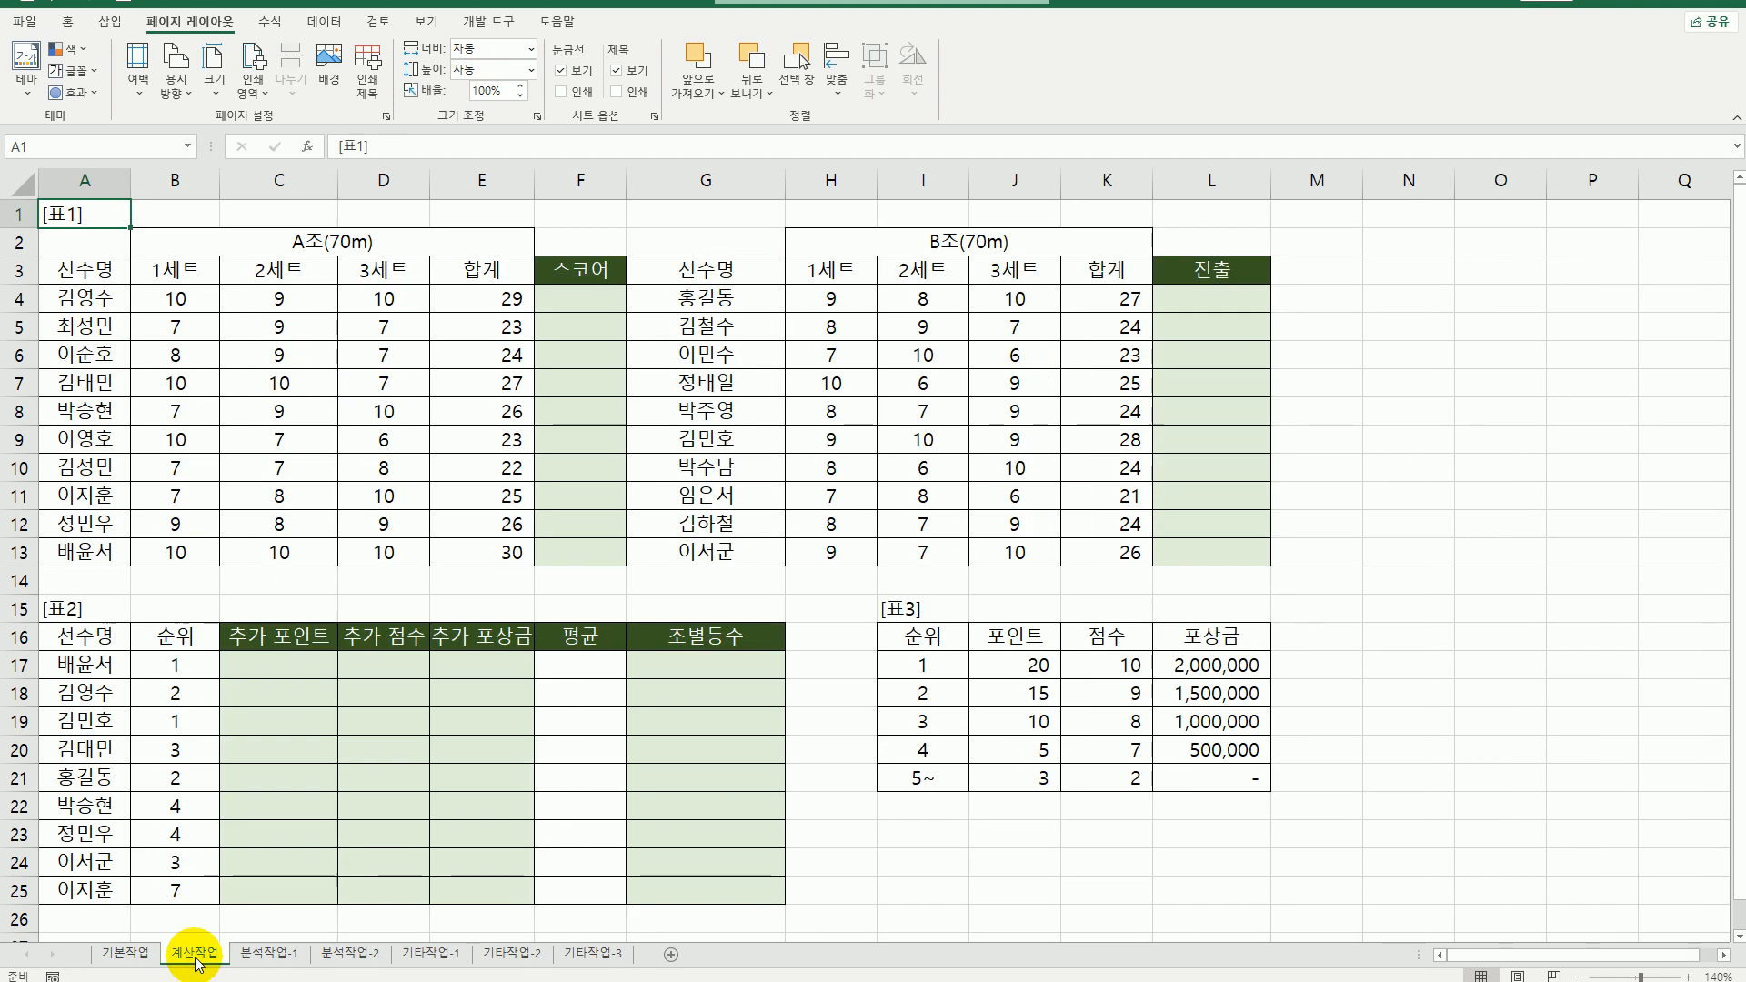
left_click(595, 301)
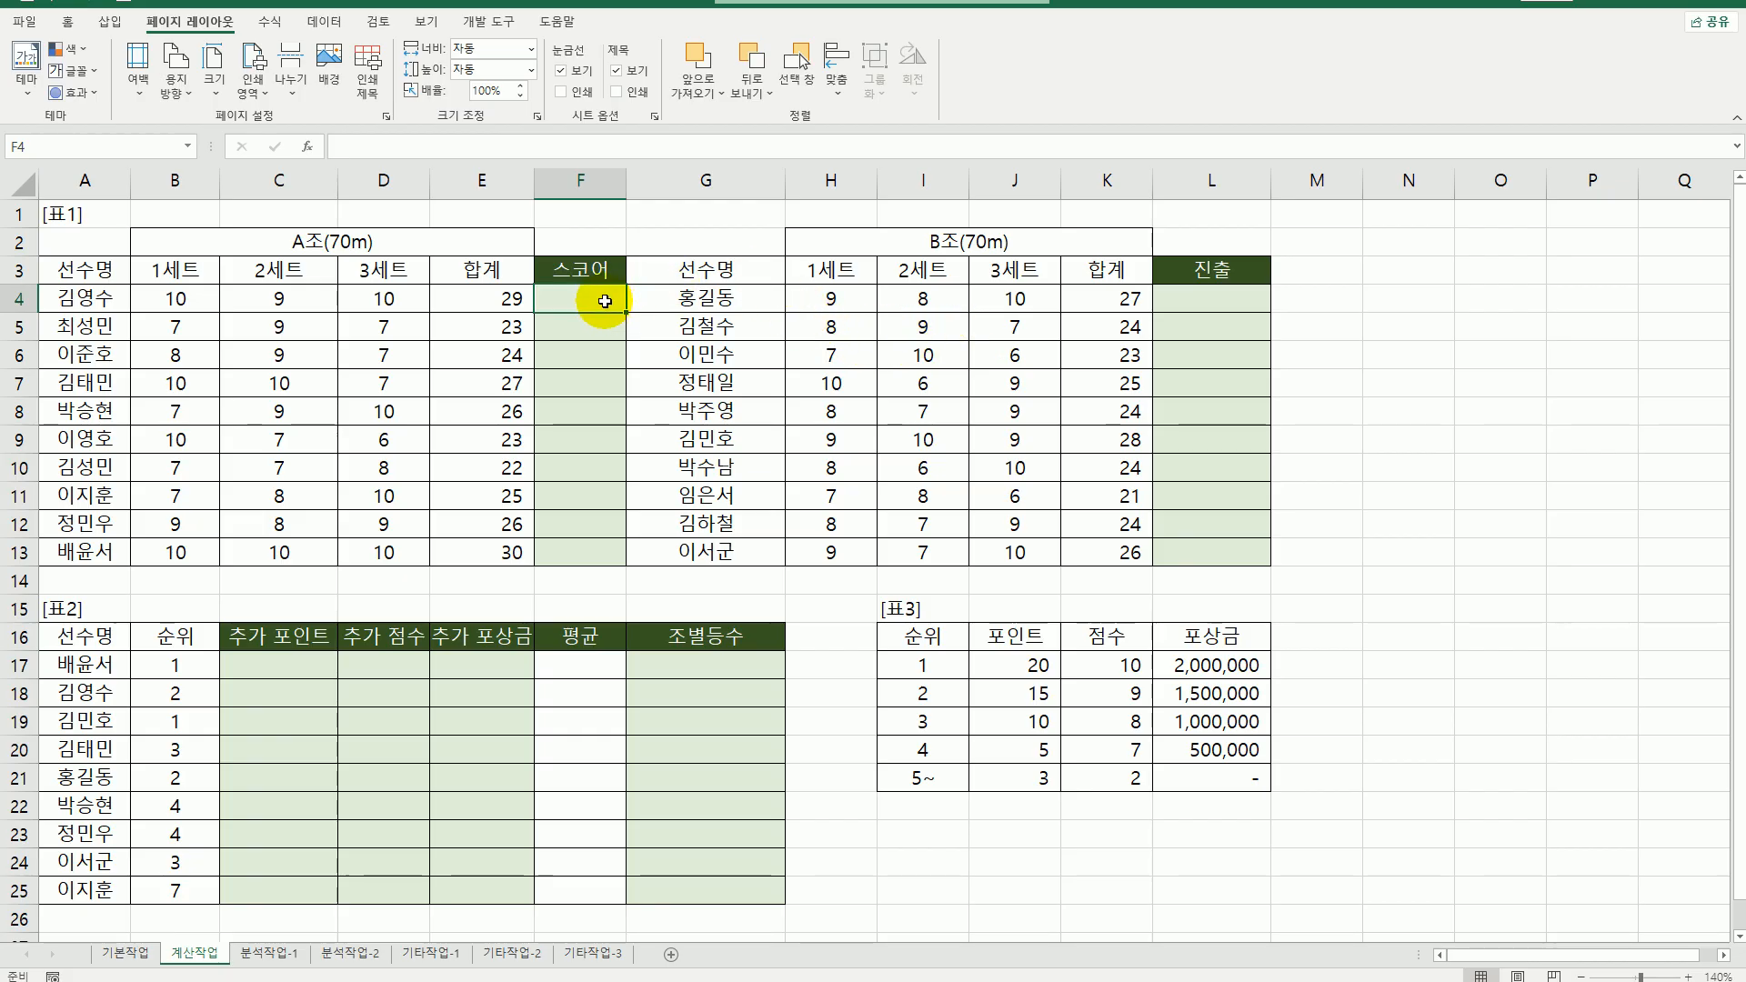
left_click_drag(602, 302, 568, 557)
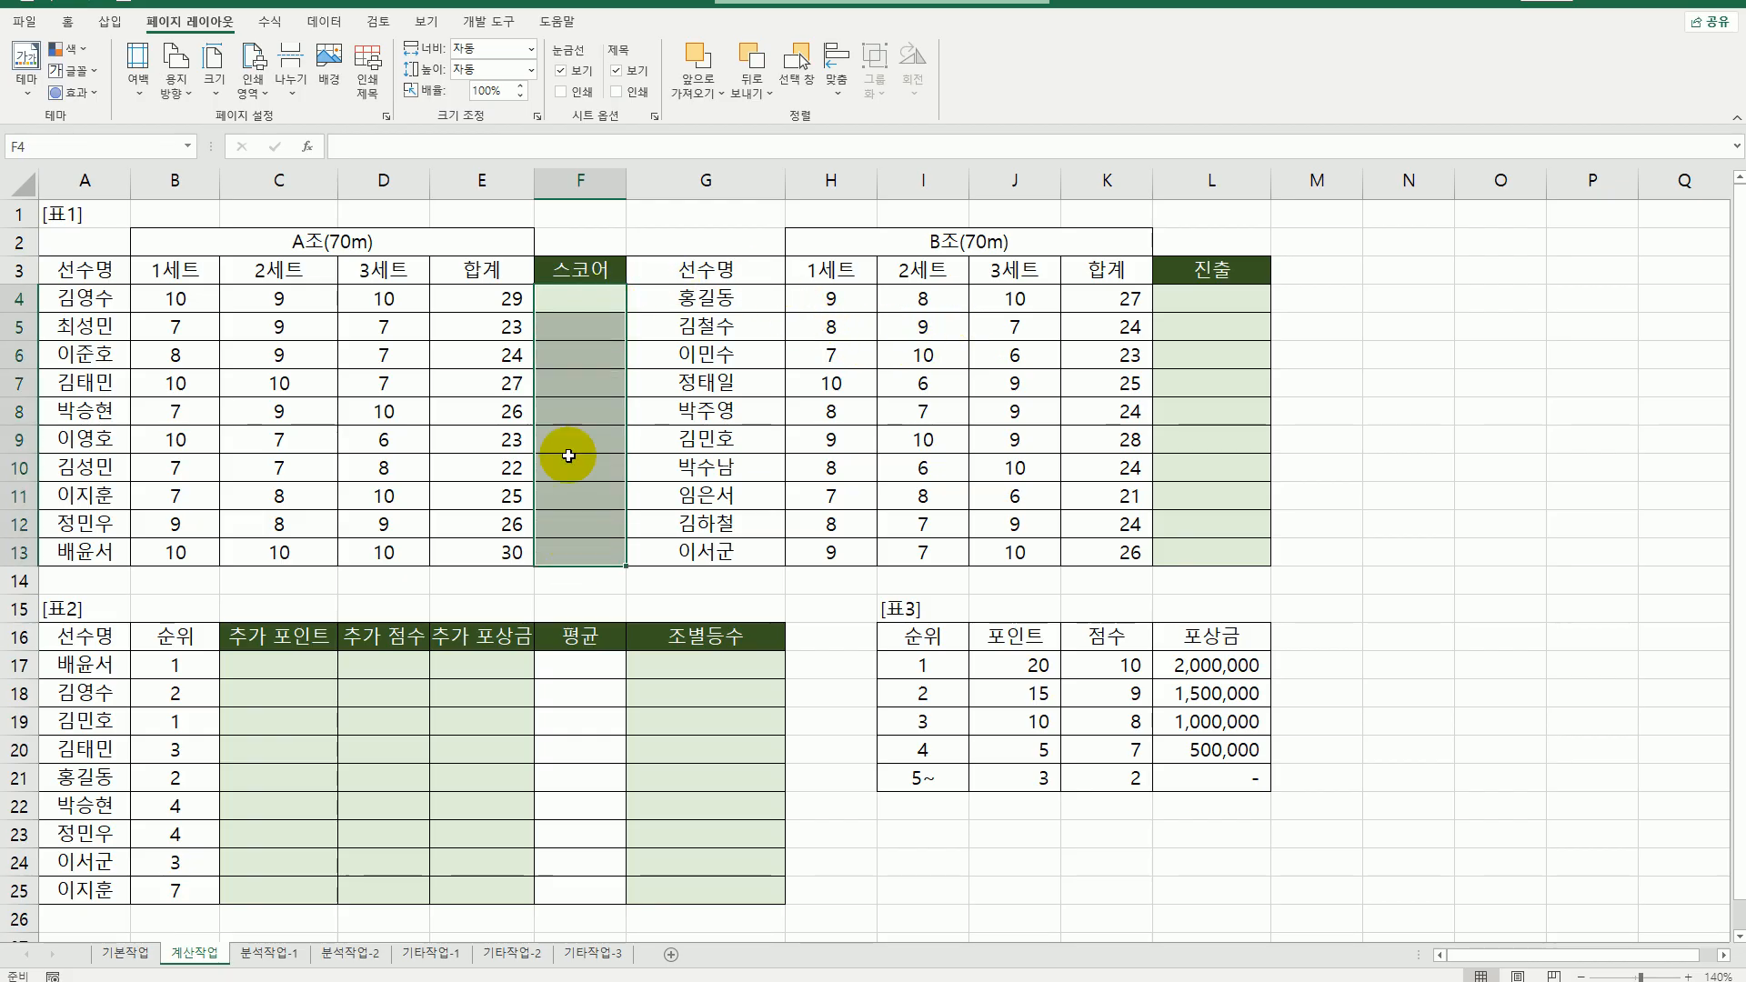
left_click(566, 293)
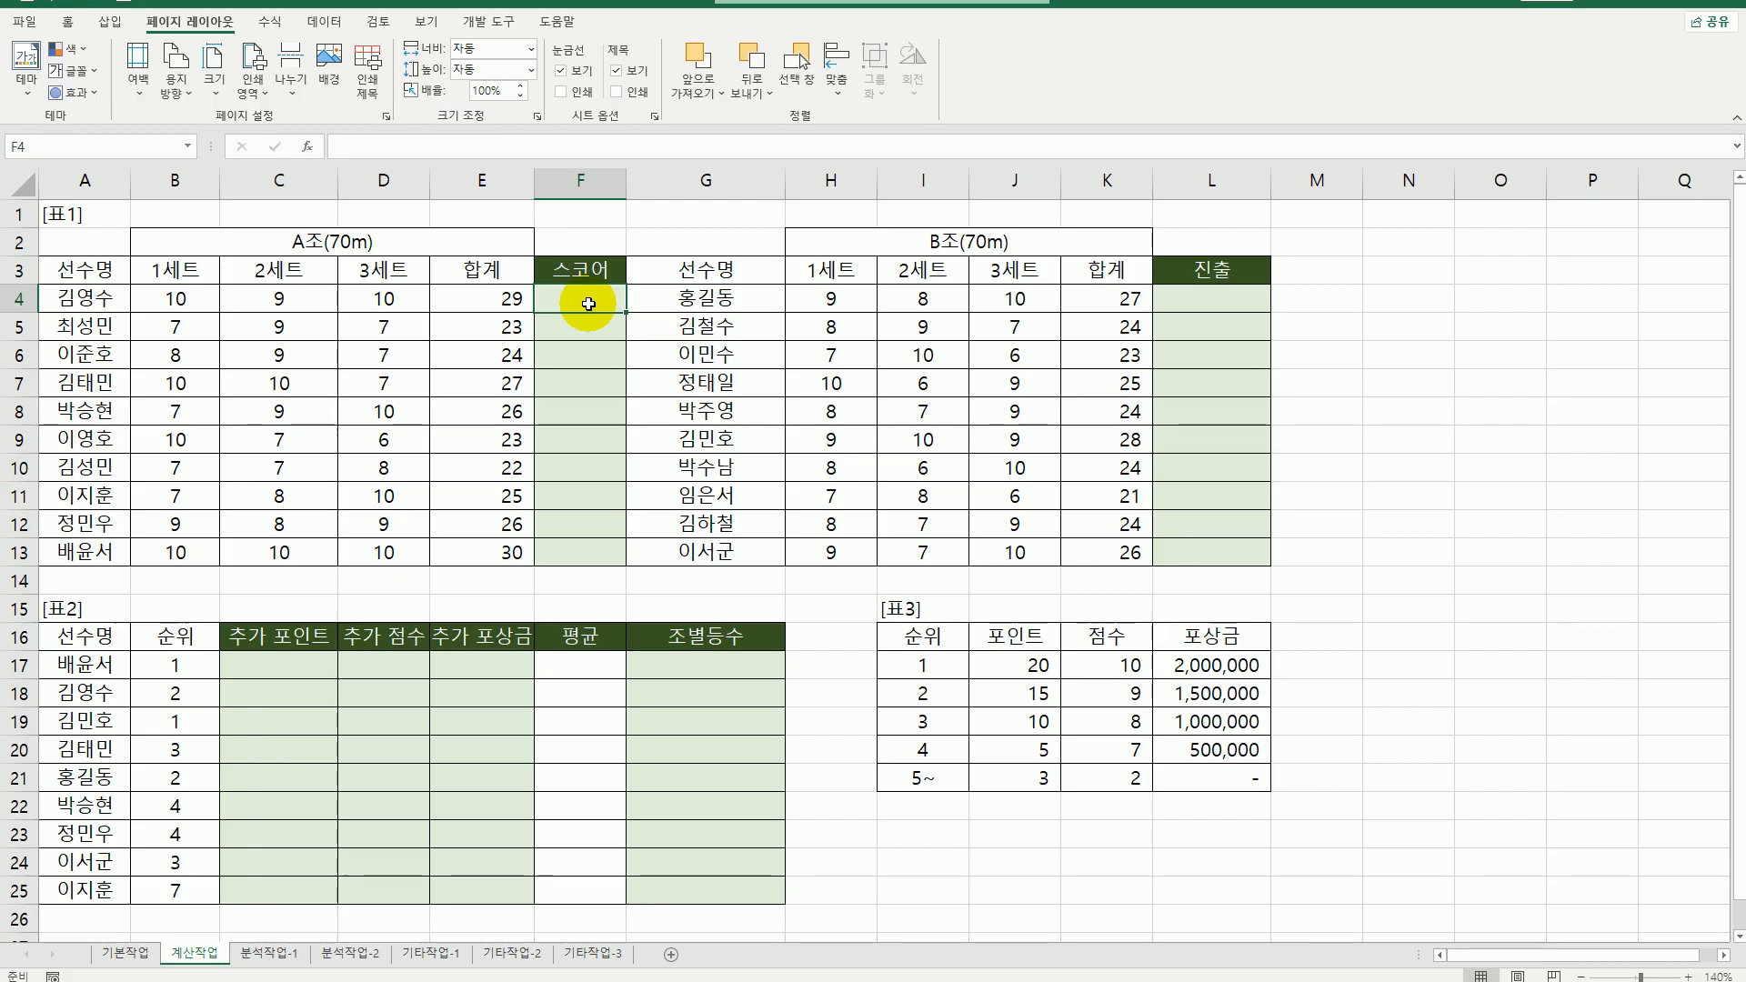
type("=")
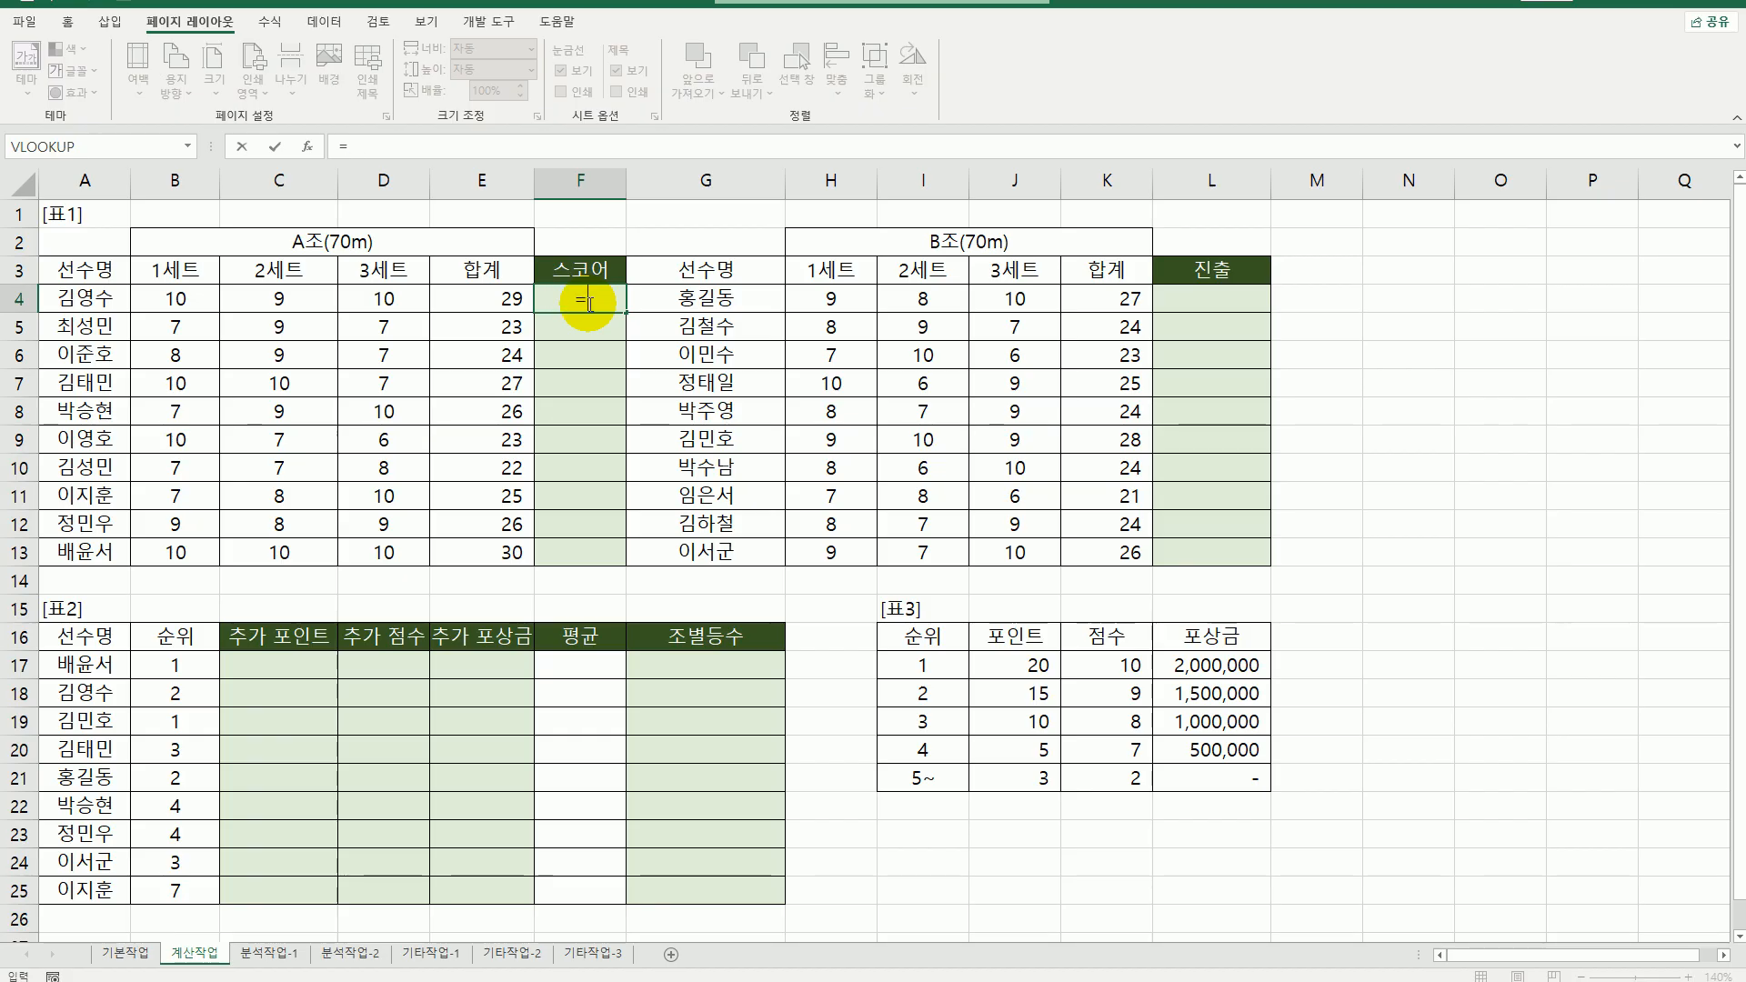
type("con")
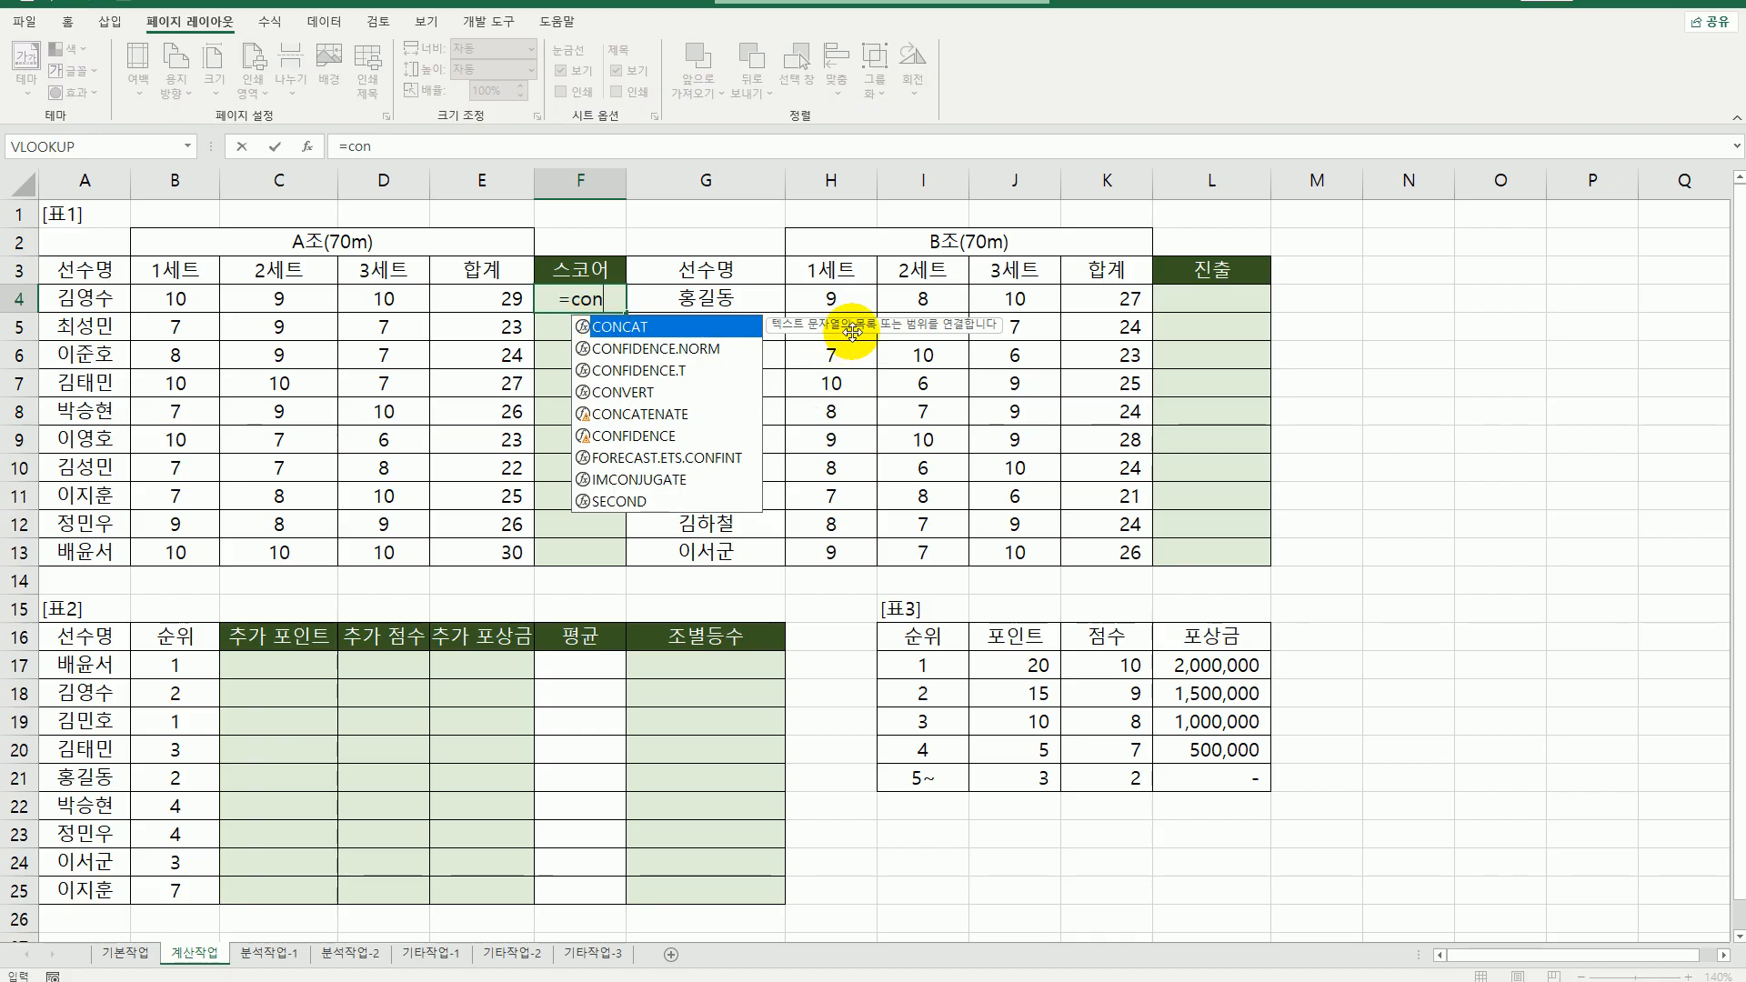
double_click(665, 330)
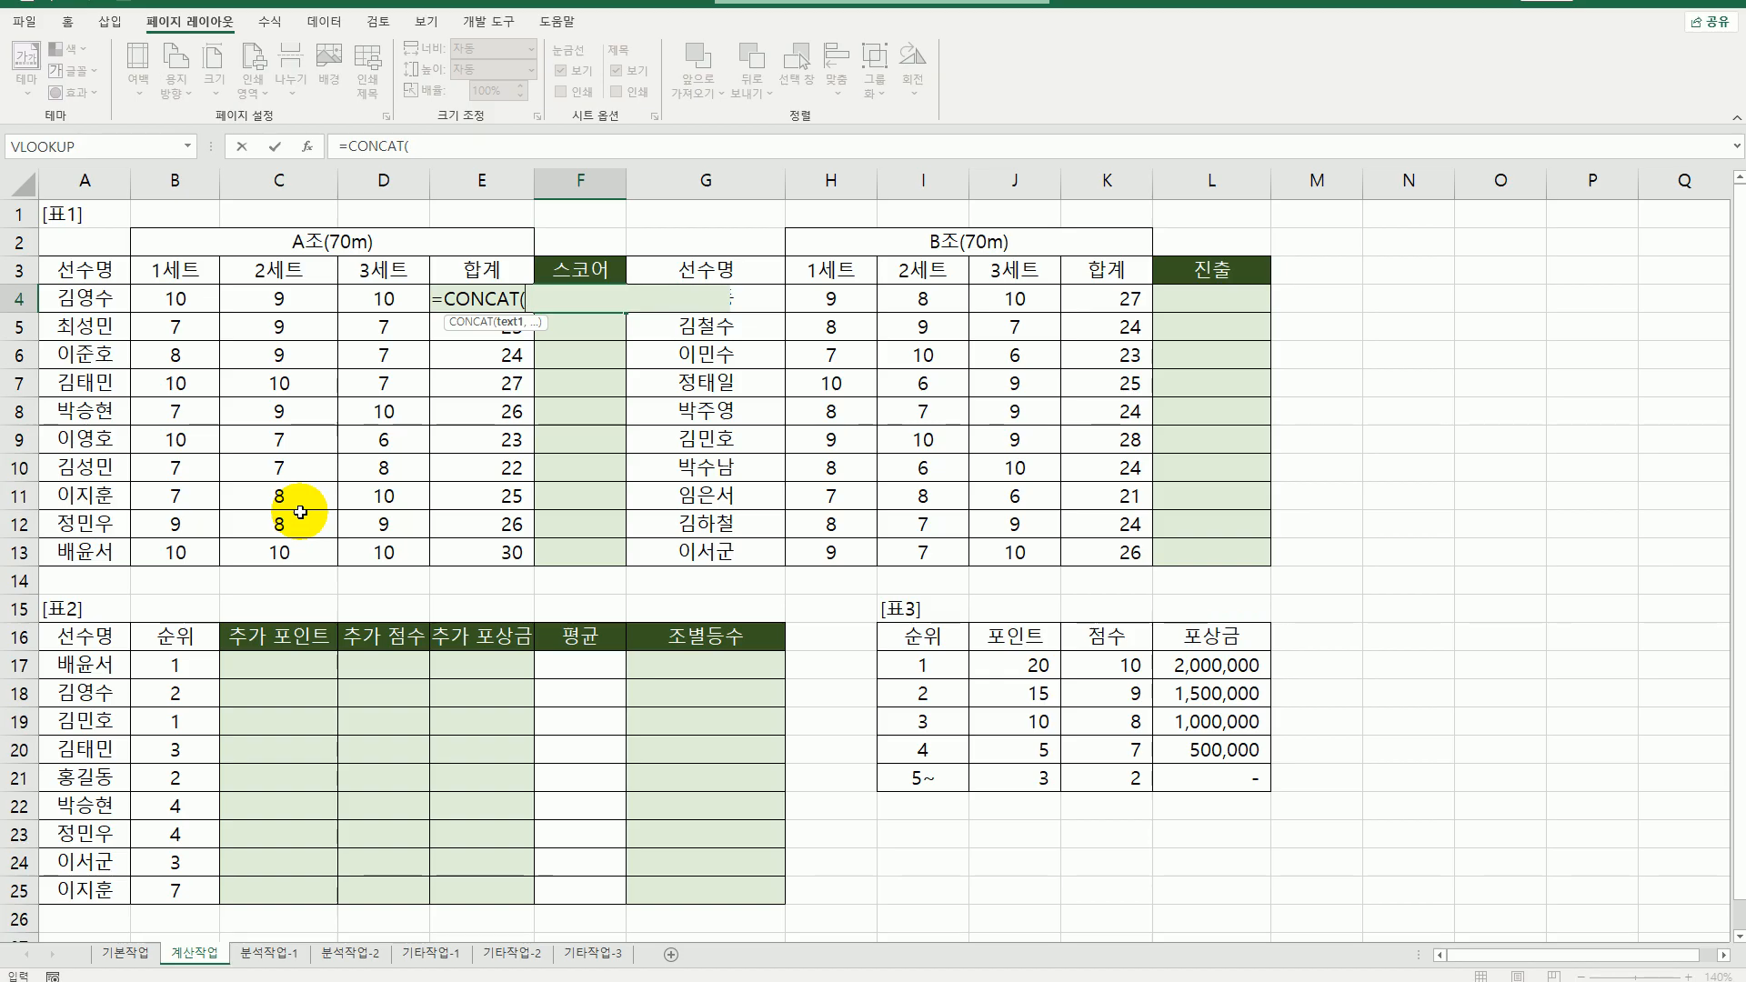
- Nest SUM(IF( inside the F4 CONCAT formula with the condition B4:D4>H4:J4
type("sum(")
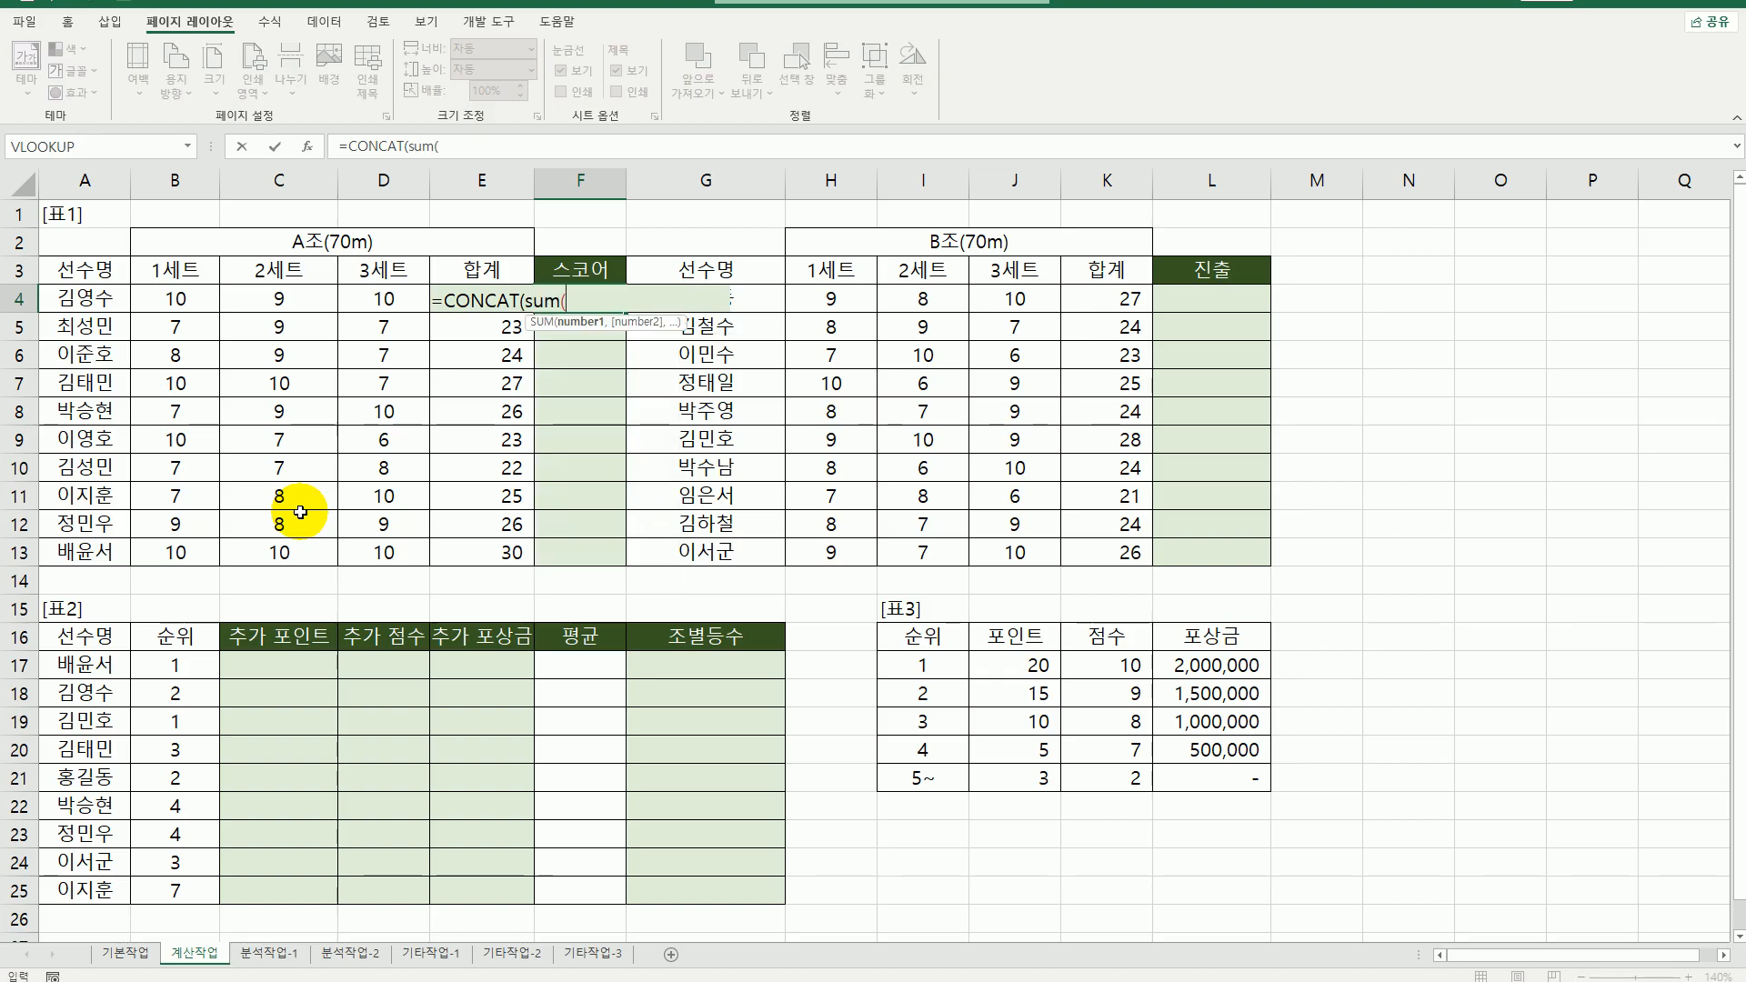
type("if(")
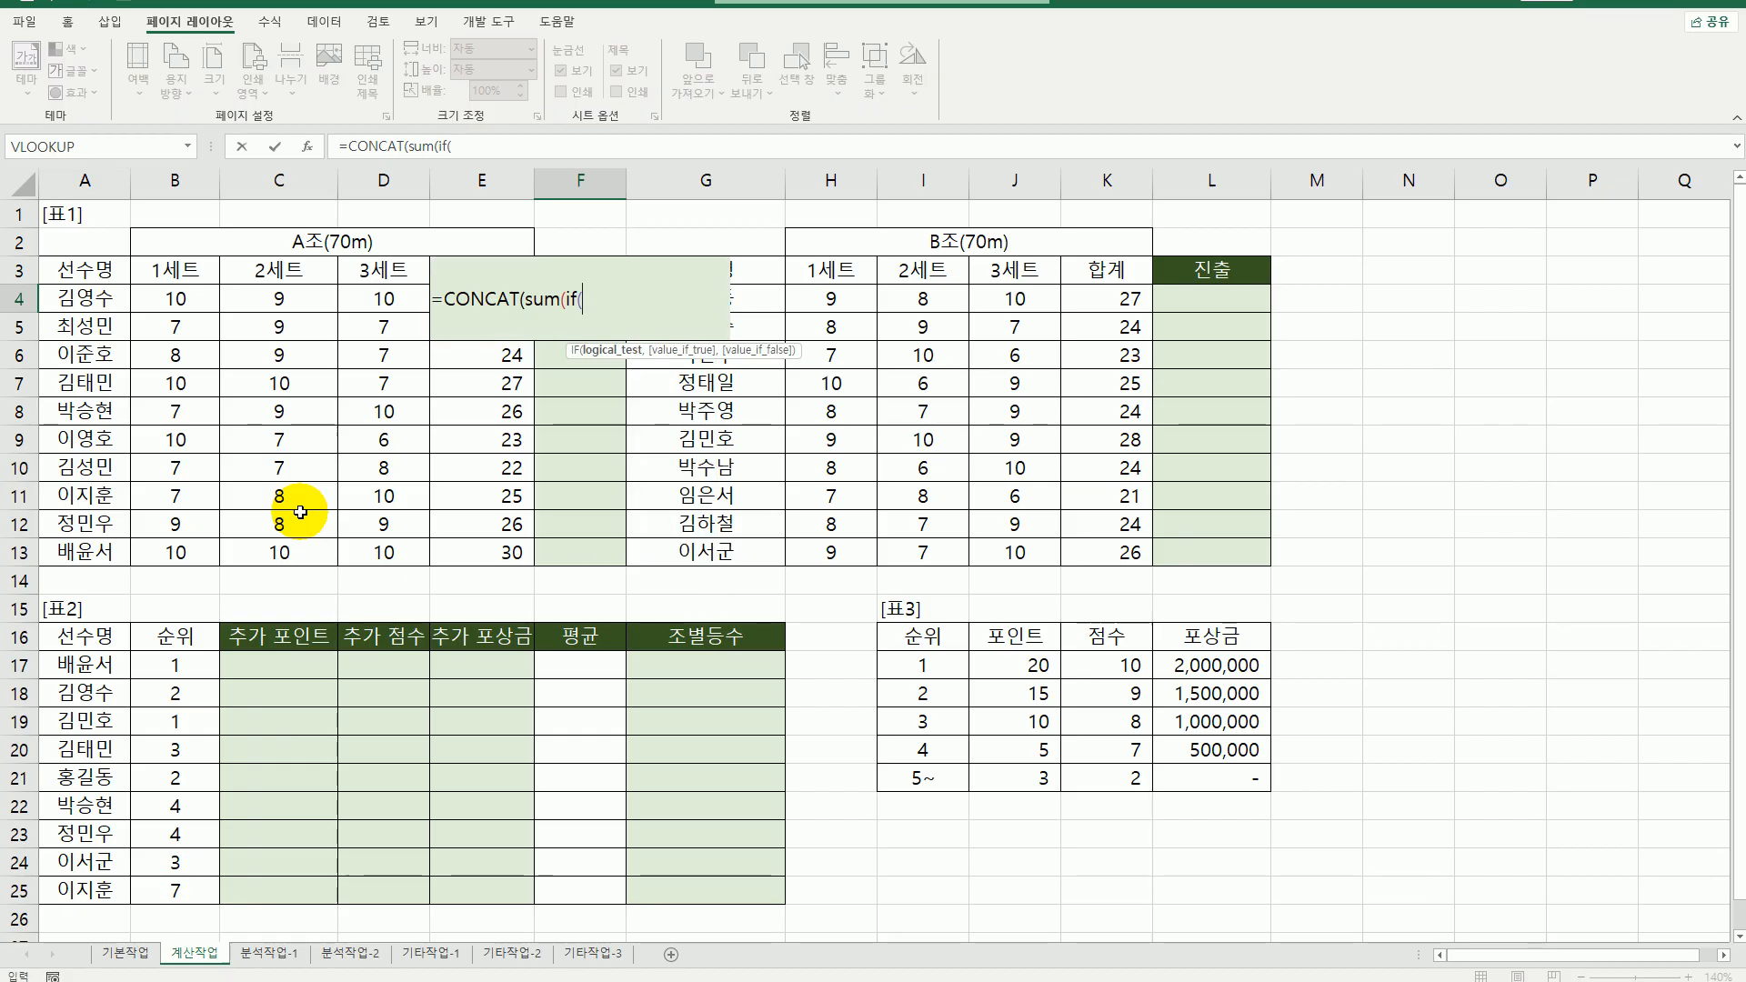
left_click_drag(176, 297, 393, 303)
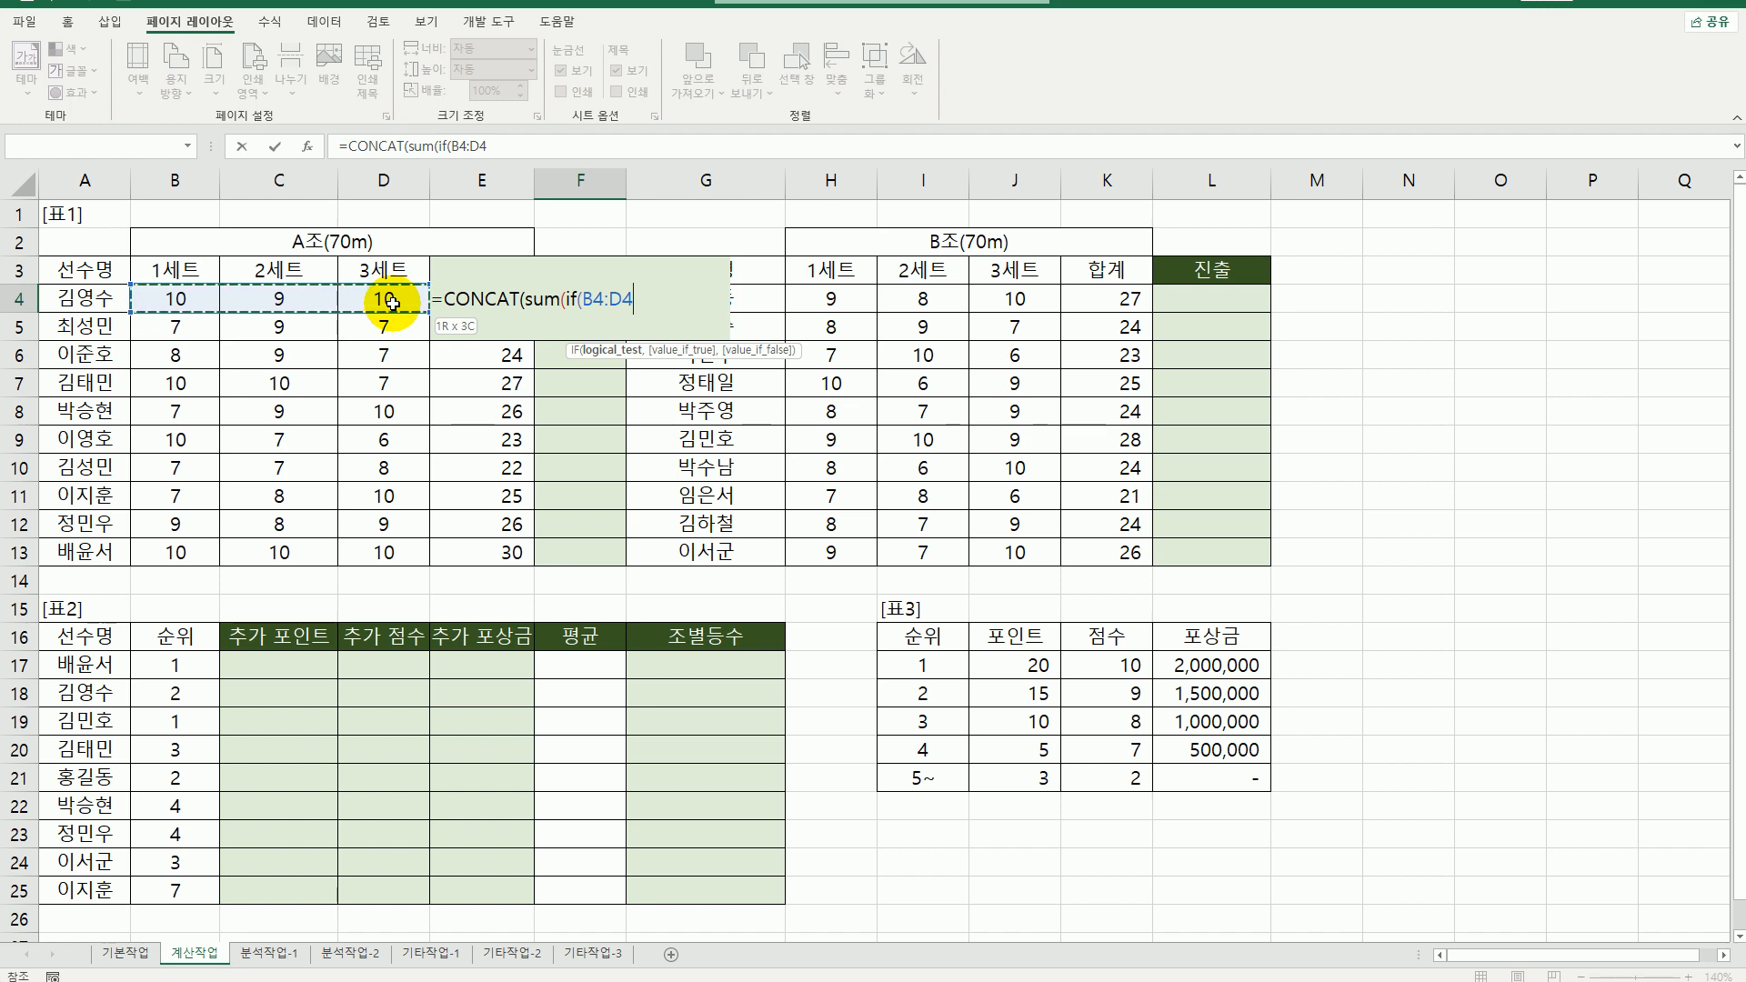
left_click_drag(393, 303, 391, 302)
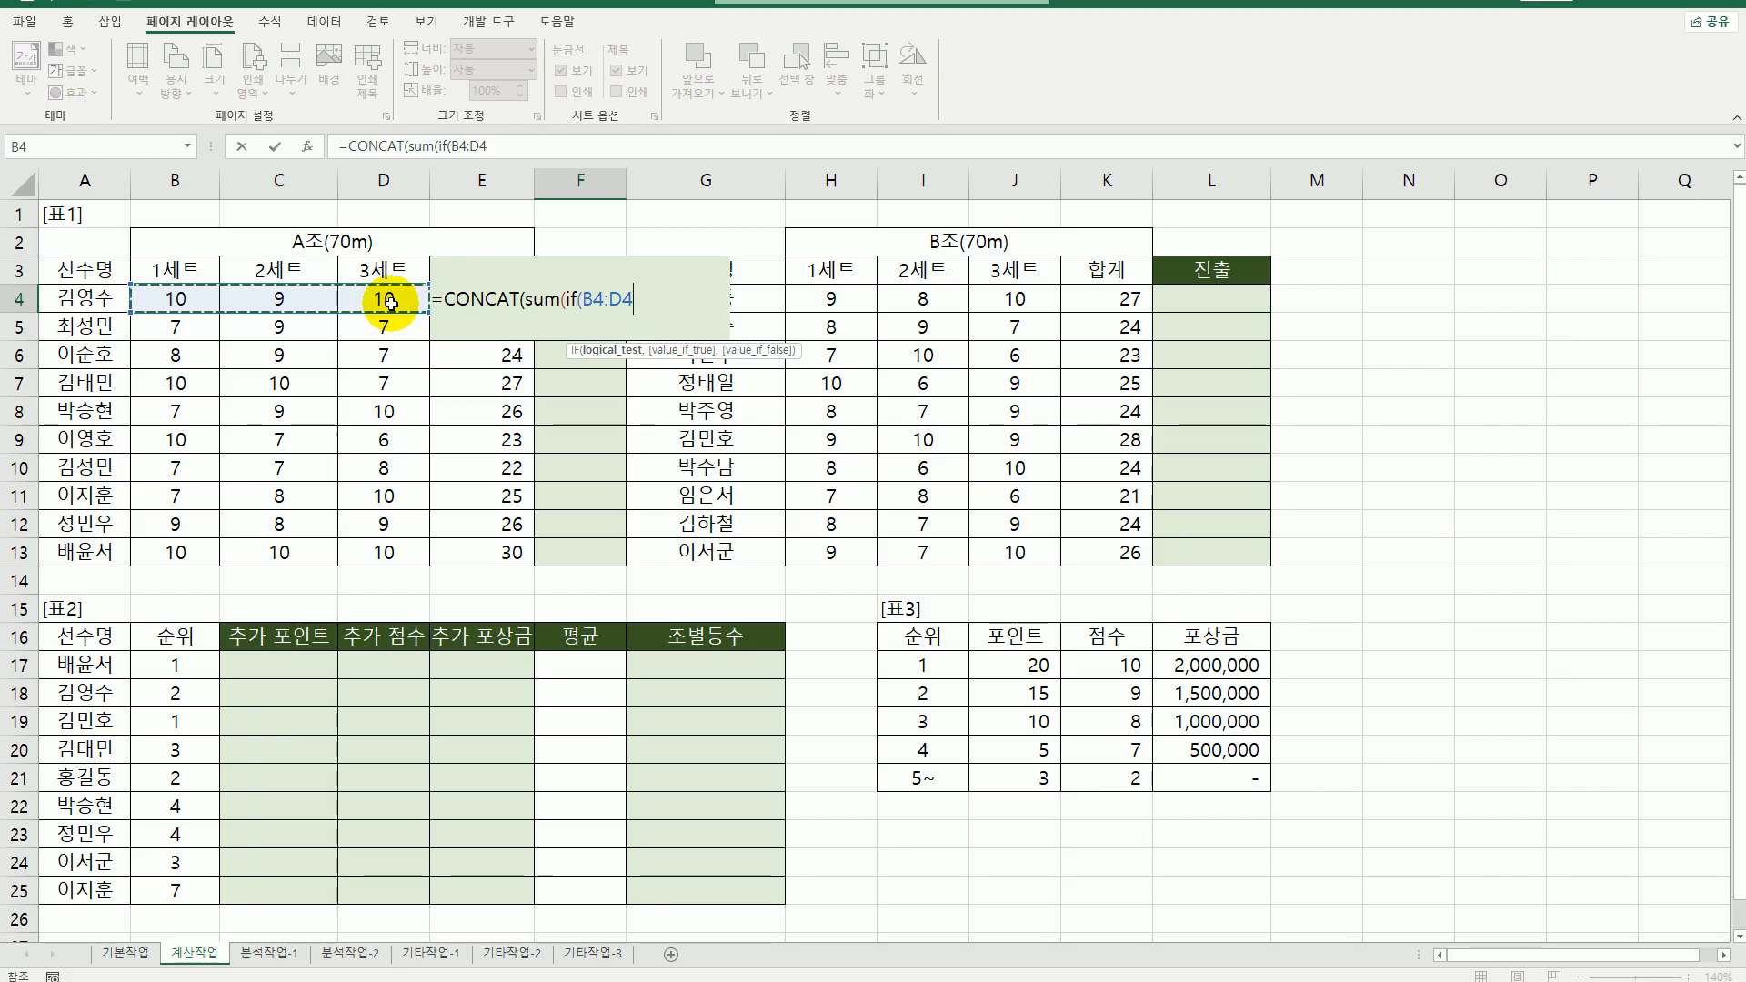
type(">")
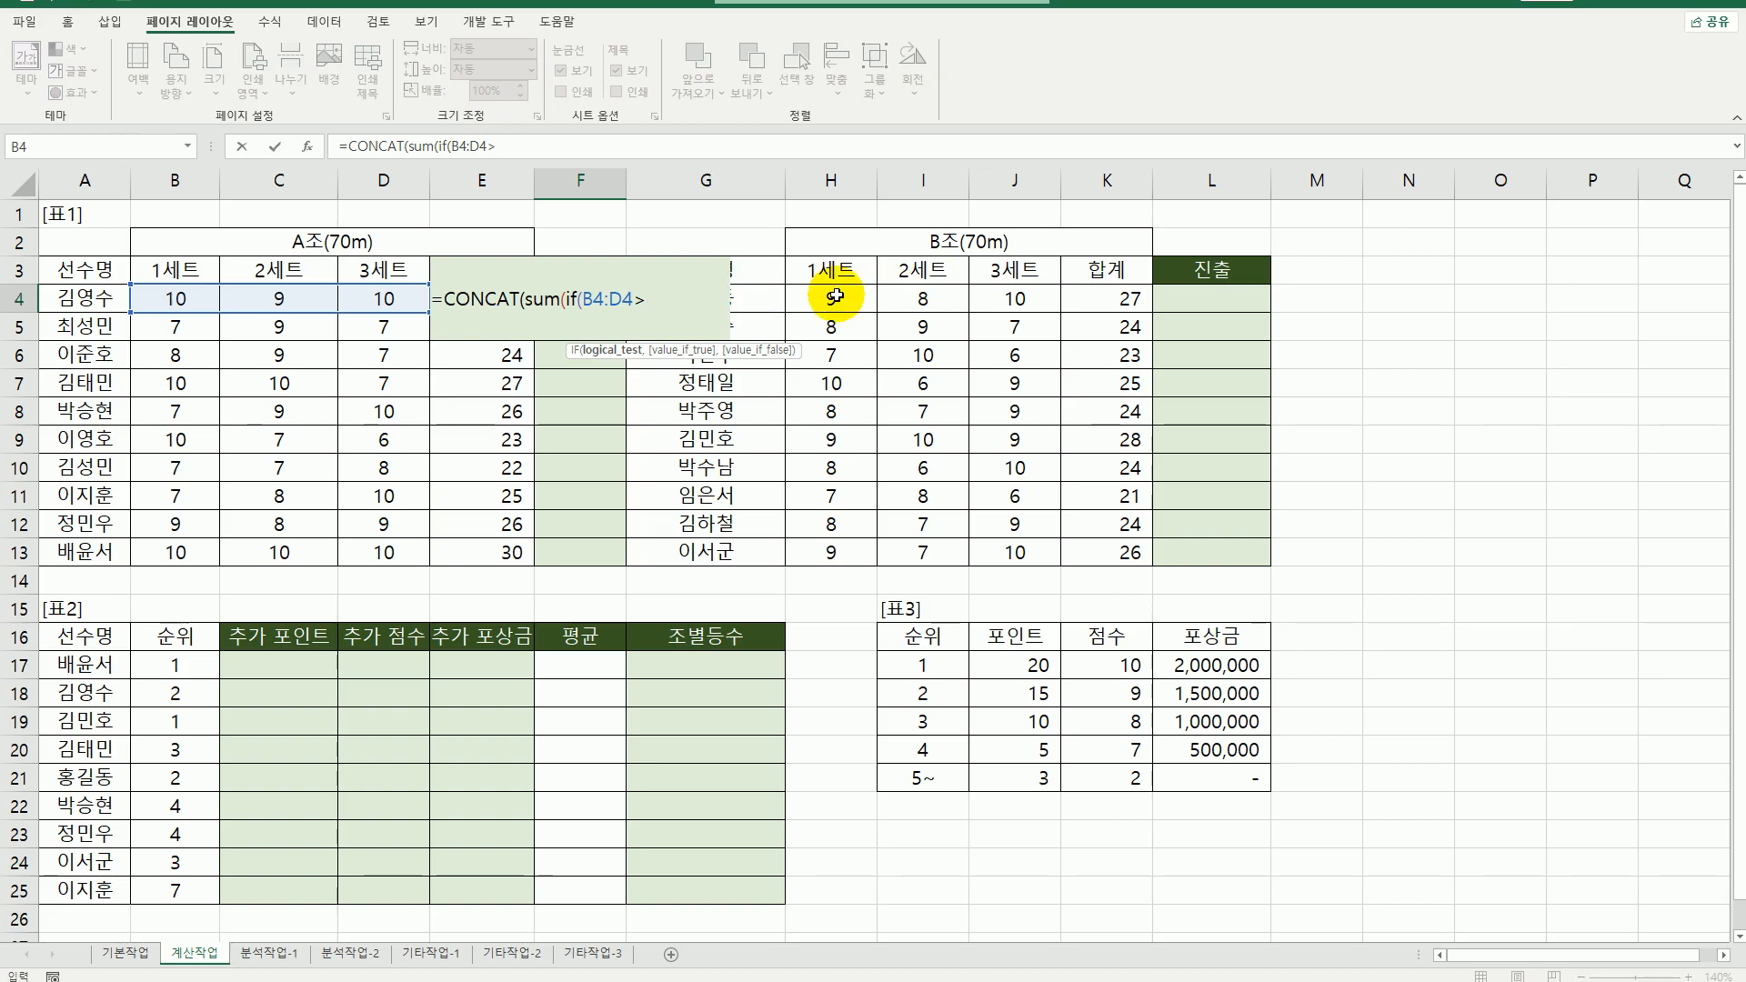
left_click_drag(830, 301, 979, 305)
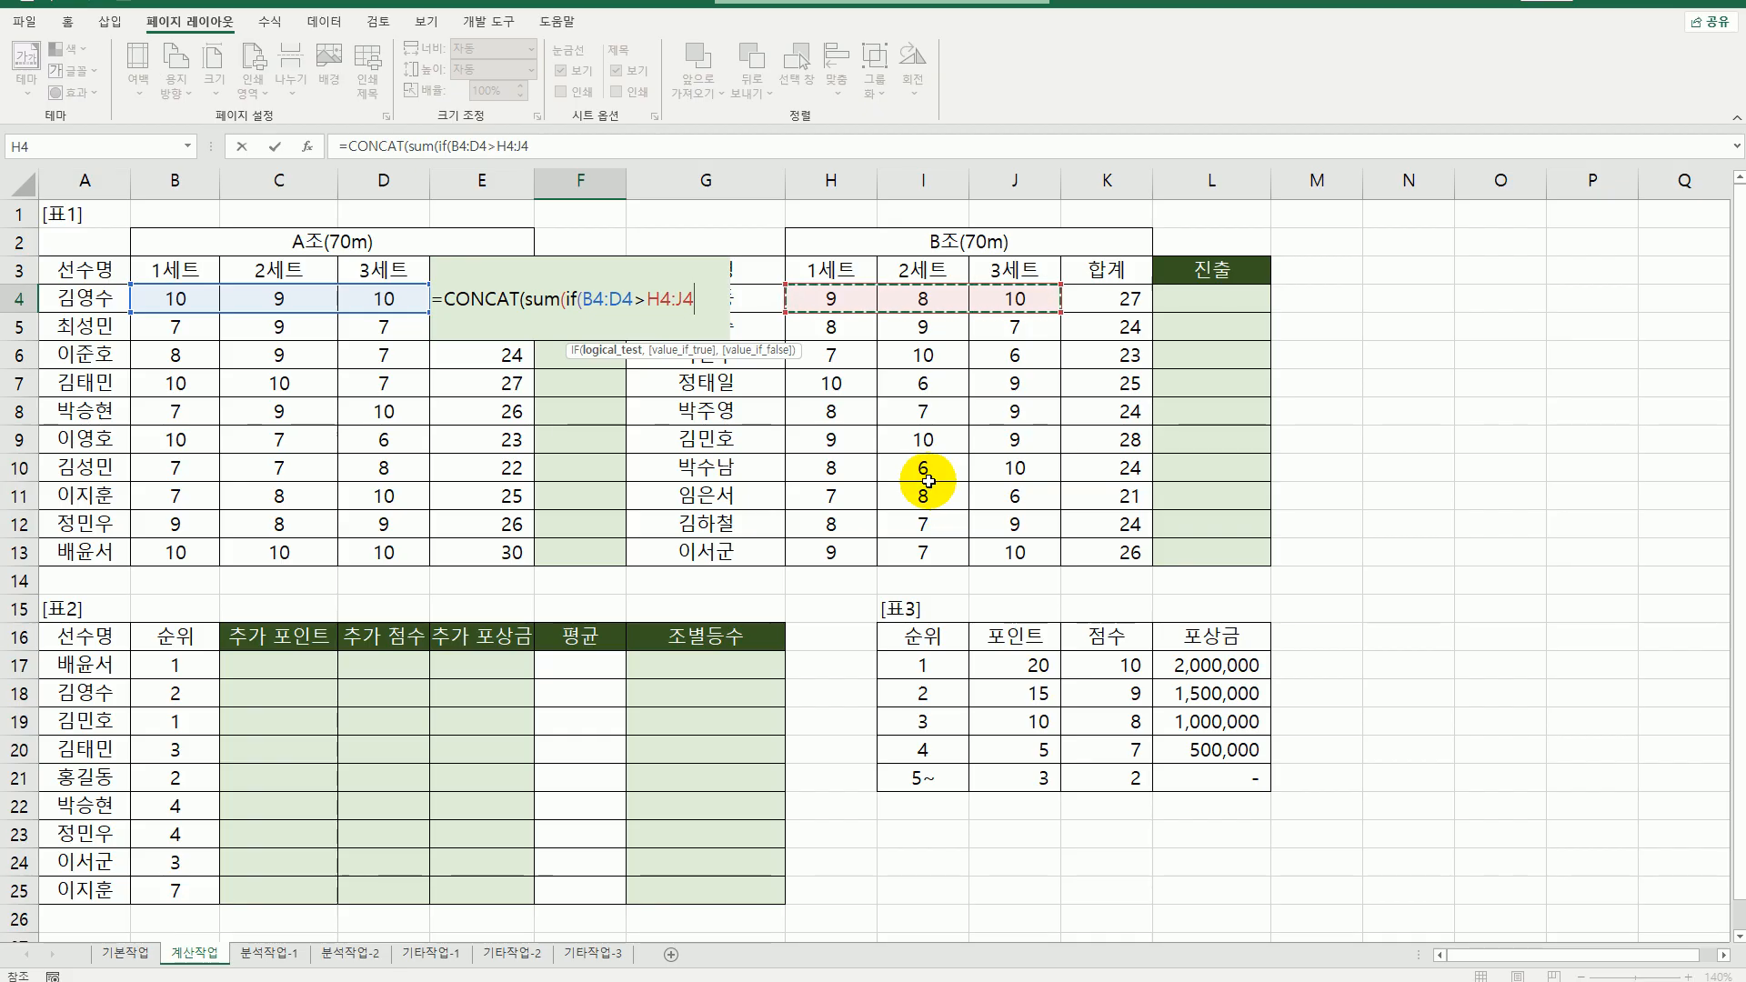
type(",")
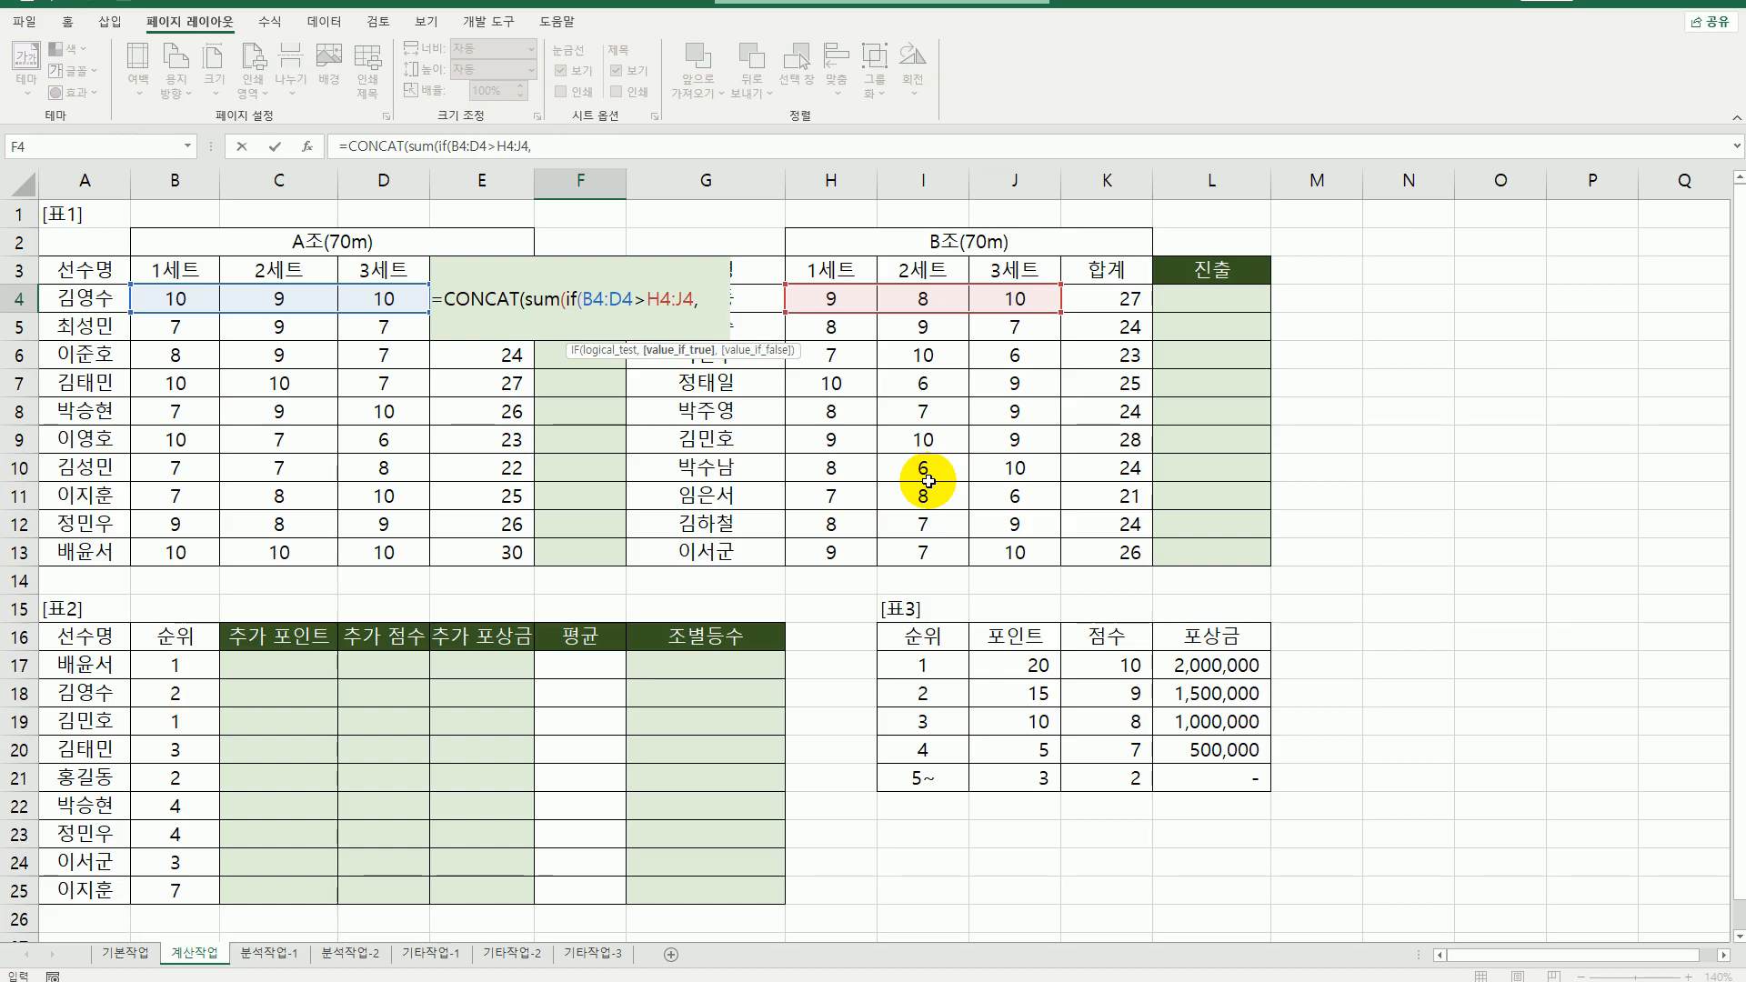
- Return 2 when the condition is true, otherwise nest IF(B4:D4=H4:J4,1,0), and enter the F4 formula with its closing parentheses
type("2,if(")
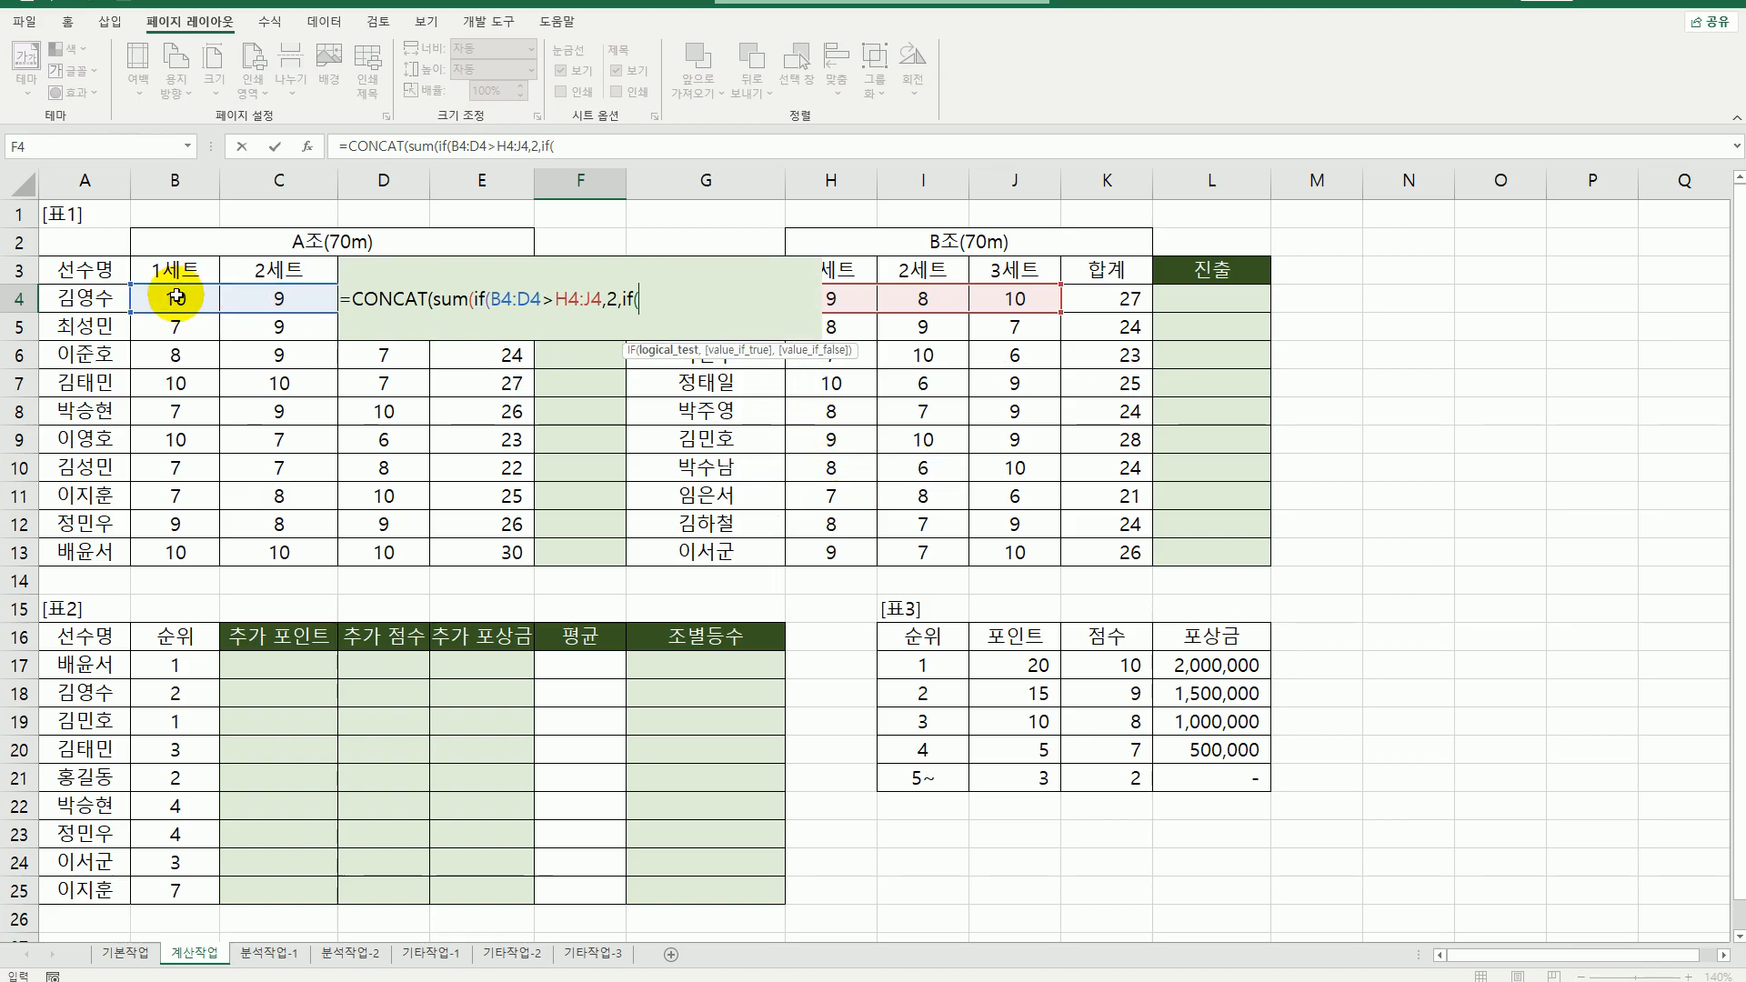
left_click_drag(168, 296, 369, 293)
type("=")
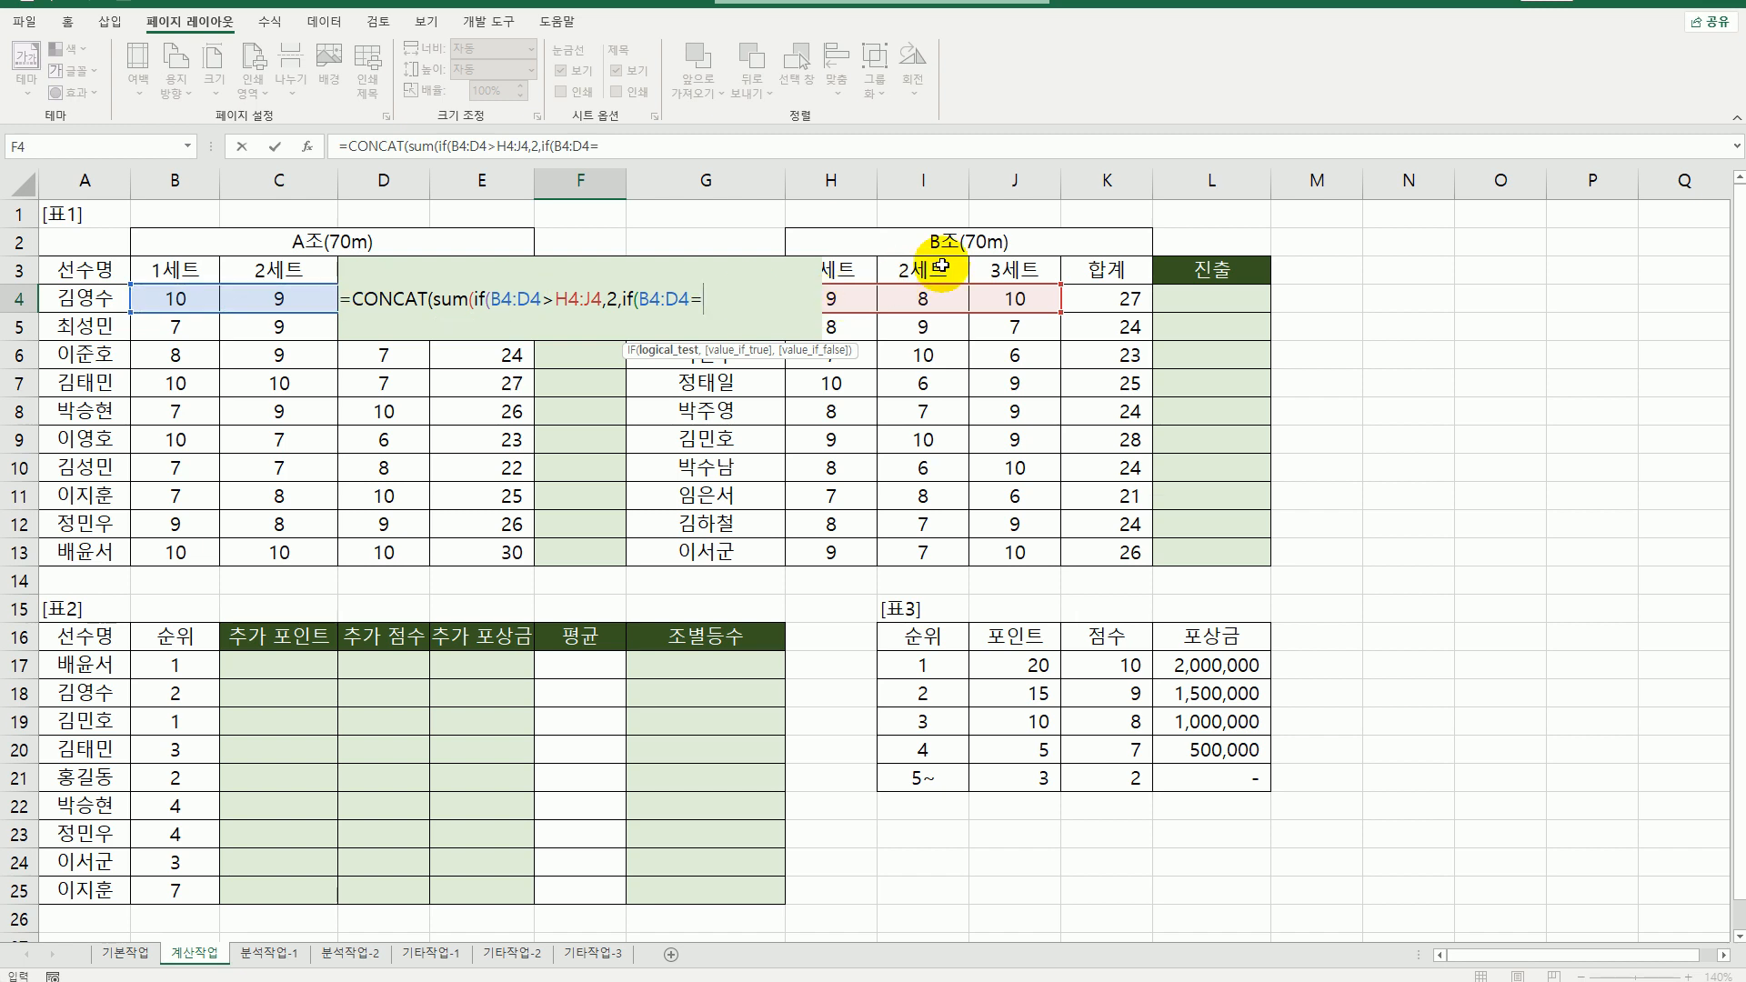
left_click_drag(854, 299, 1017, 297)
type(",")
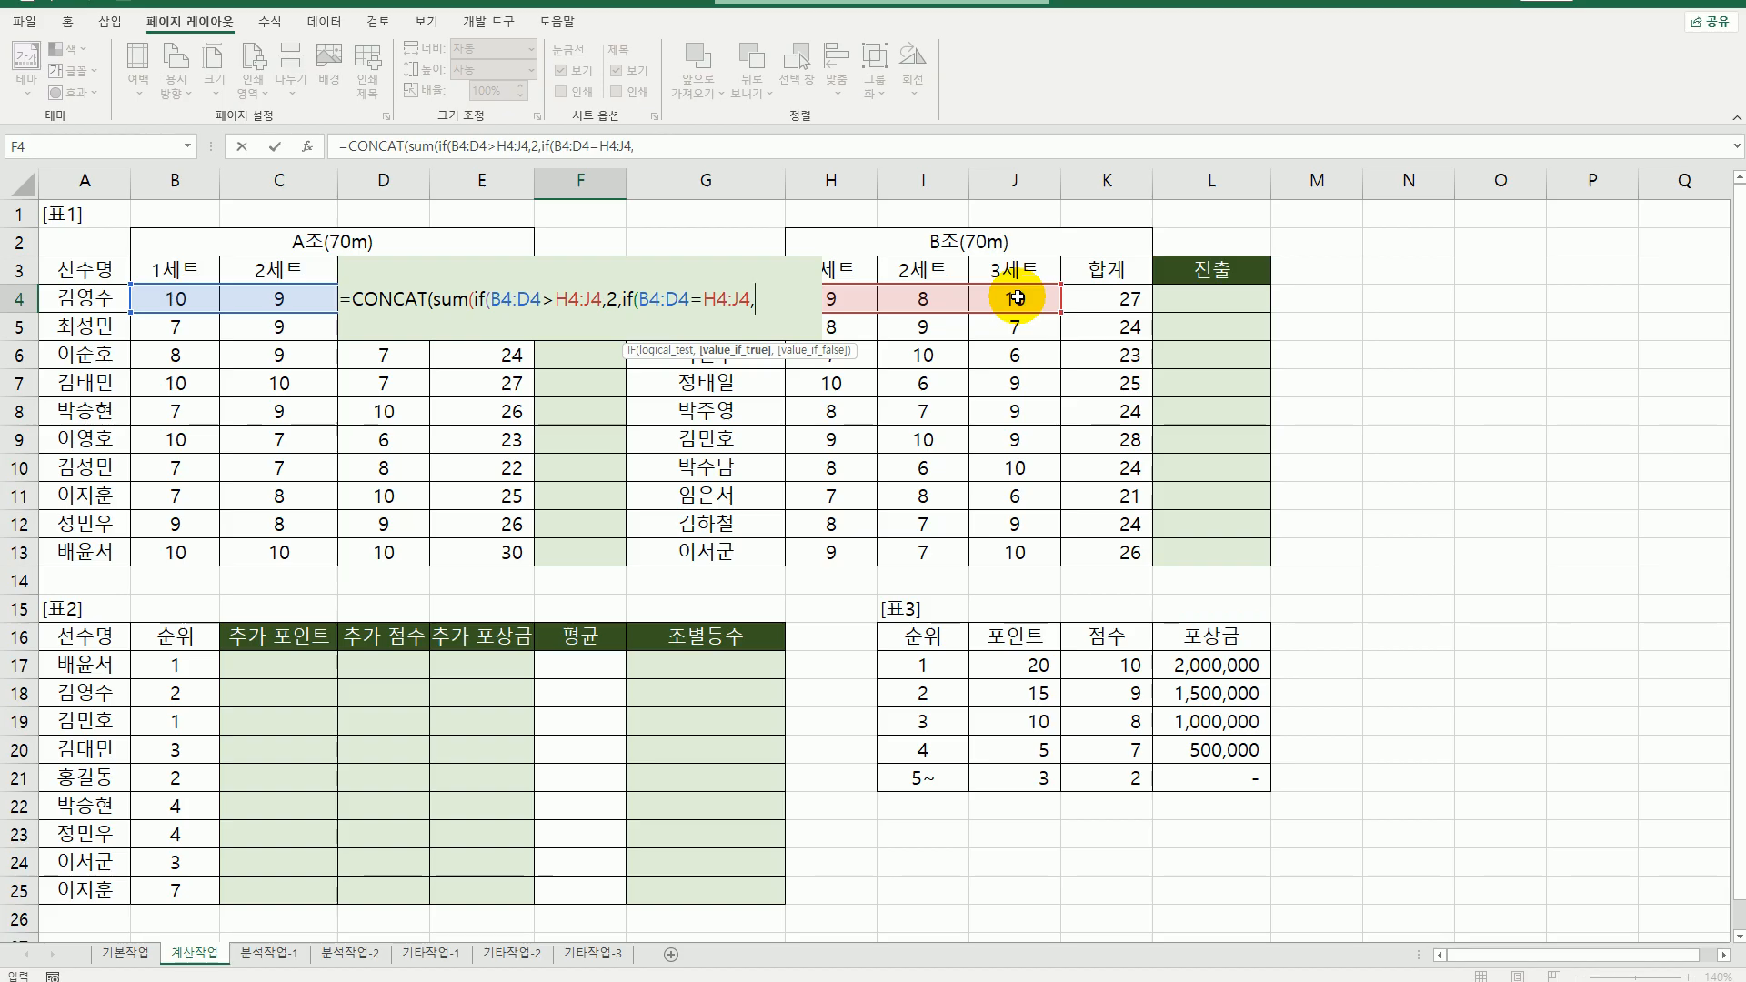
type("1,")
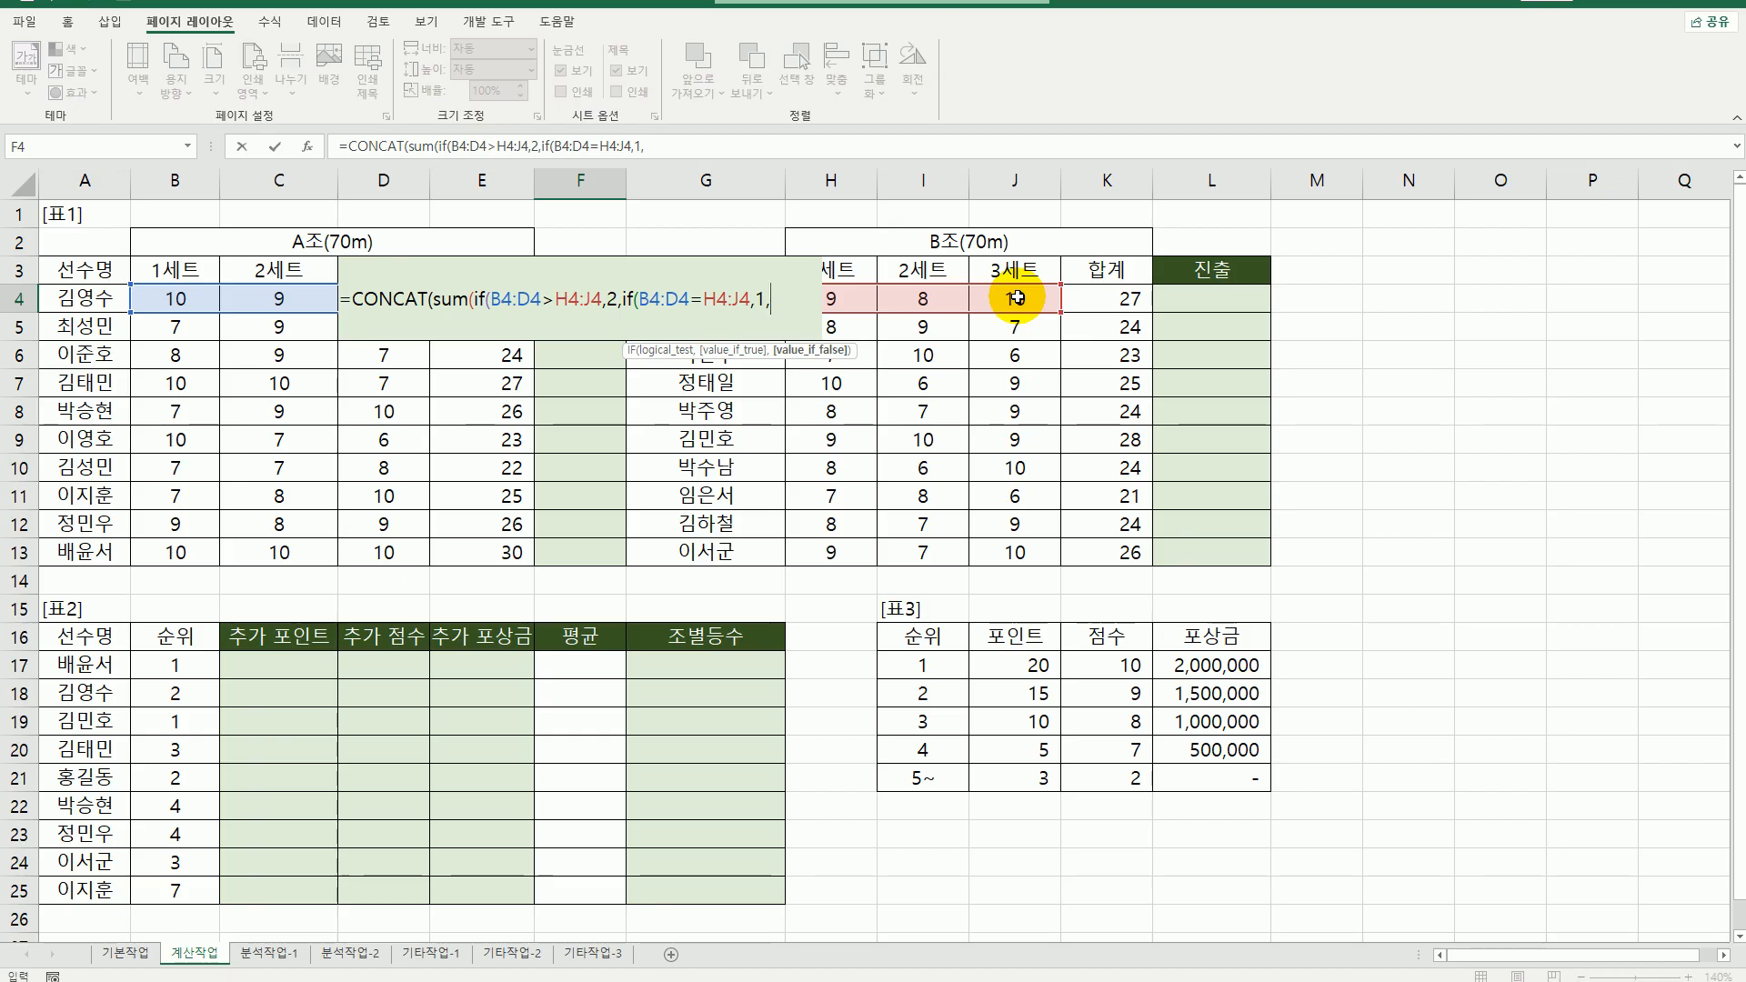
type("0))")
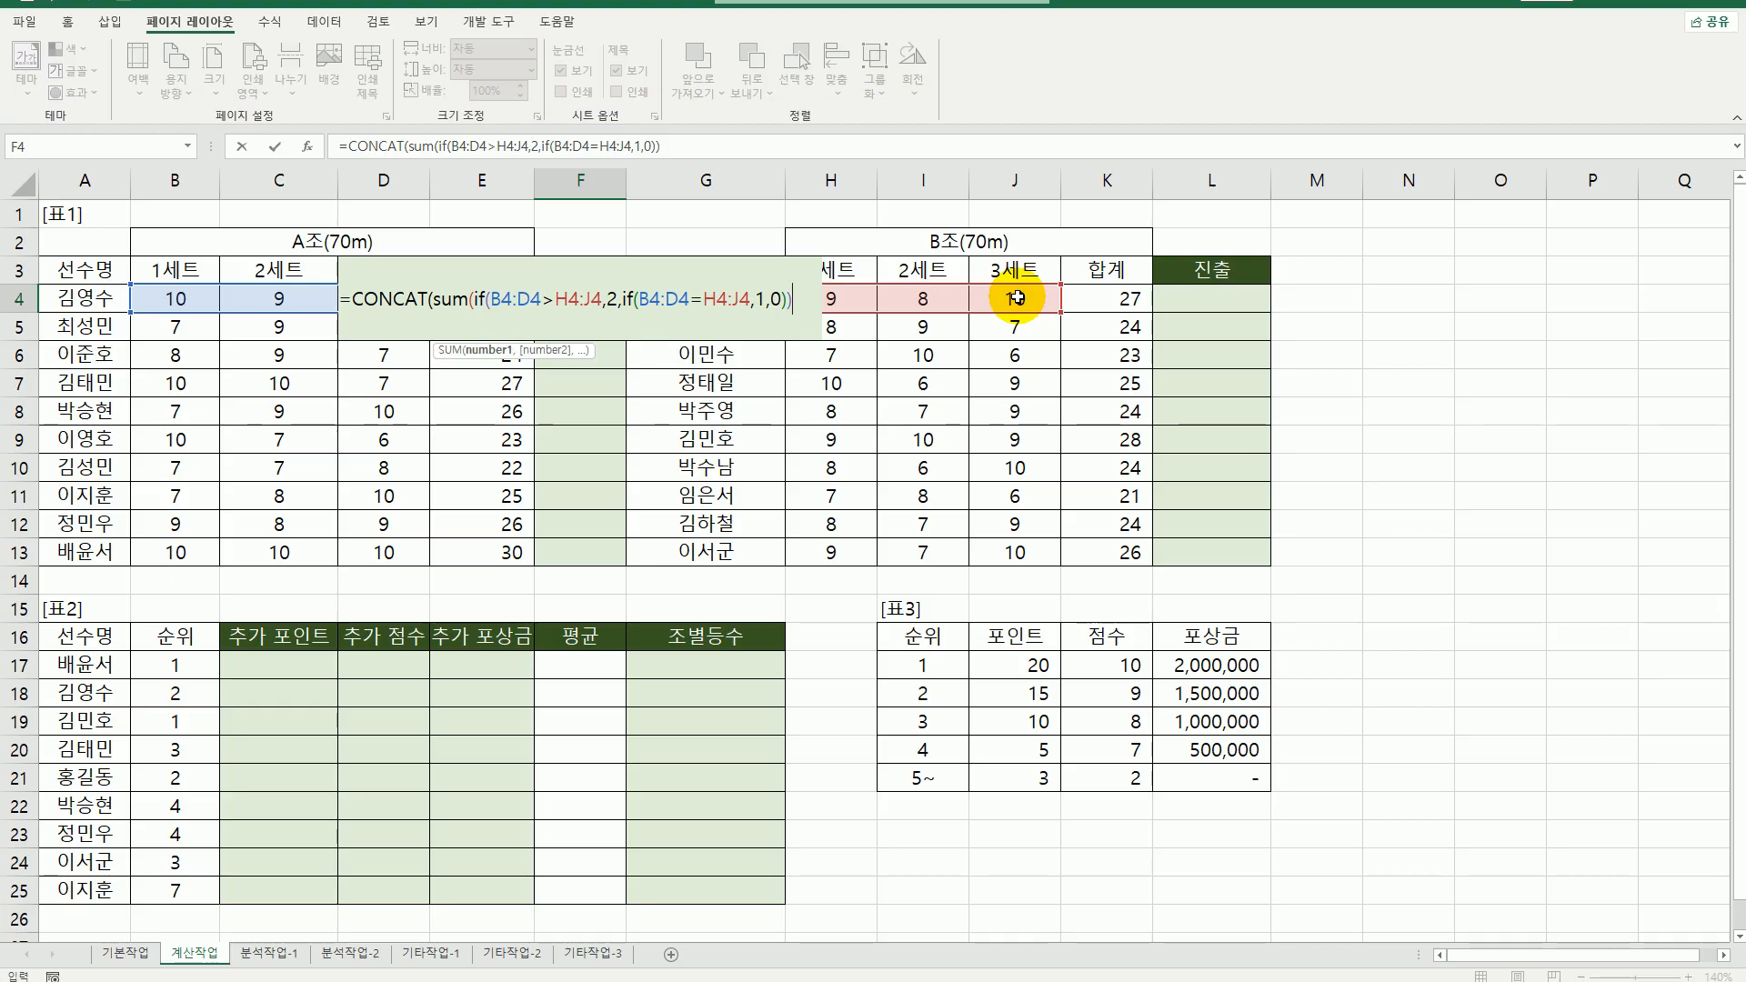
type("),")
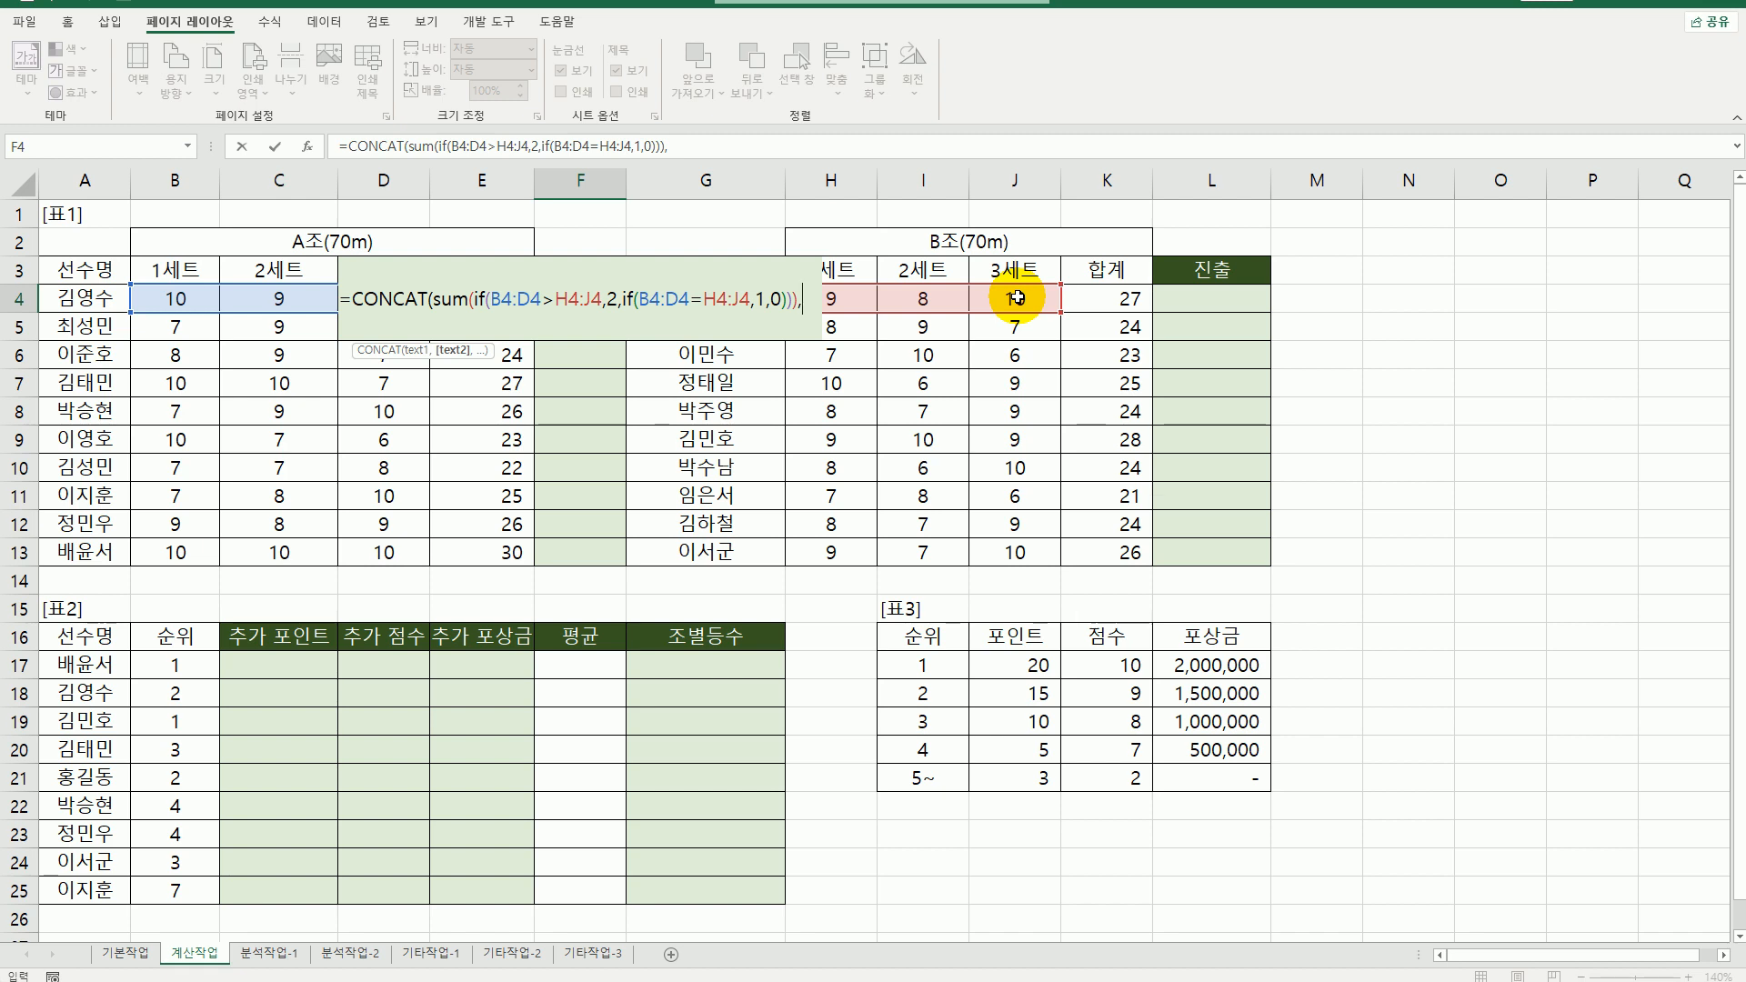
key("Return")
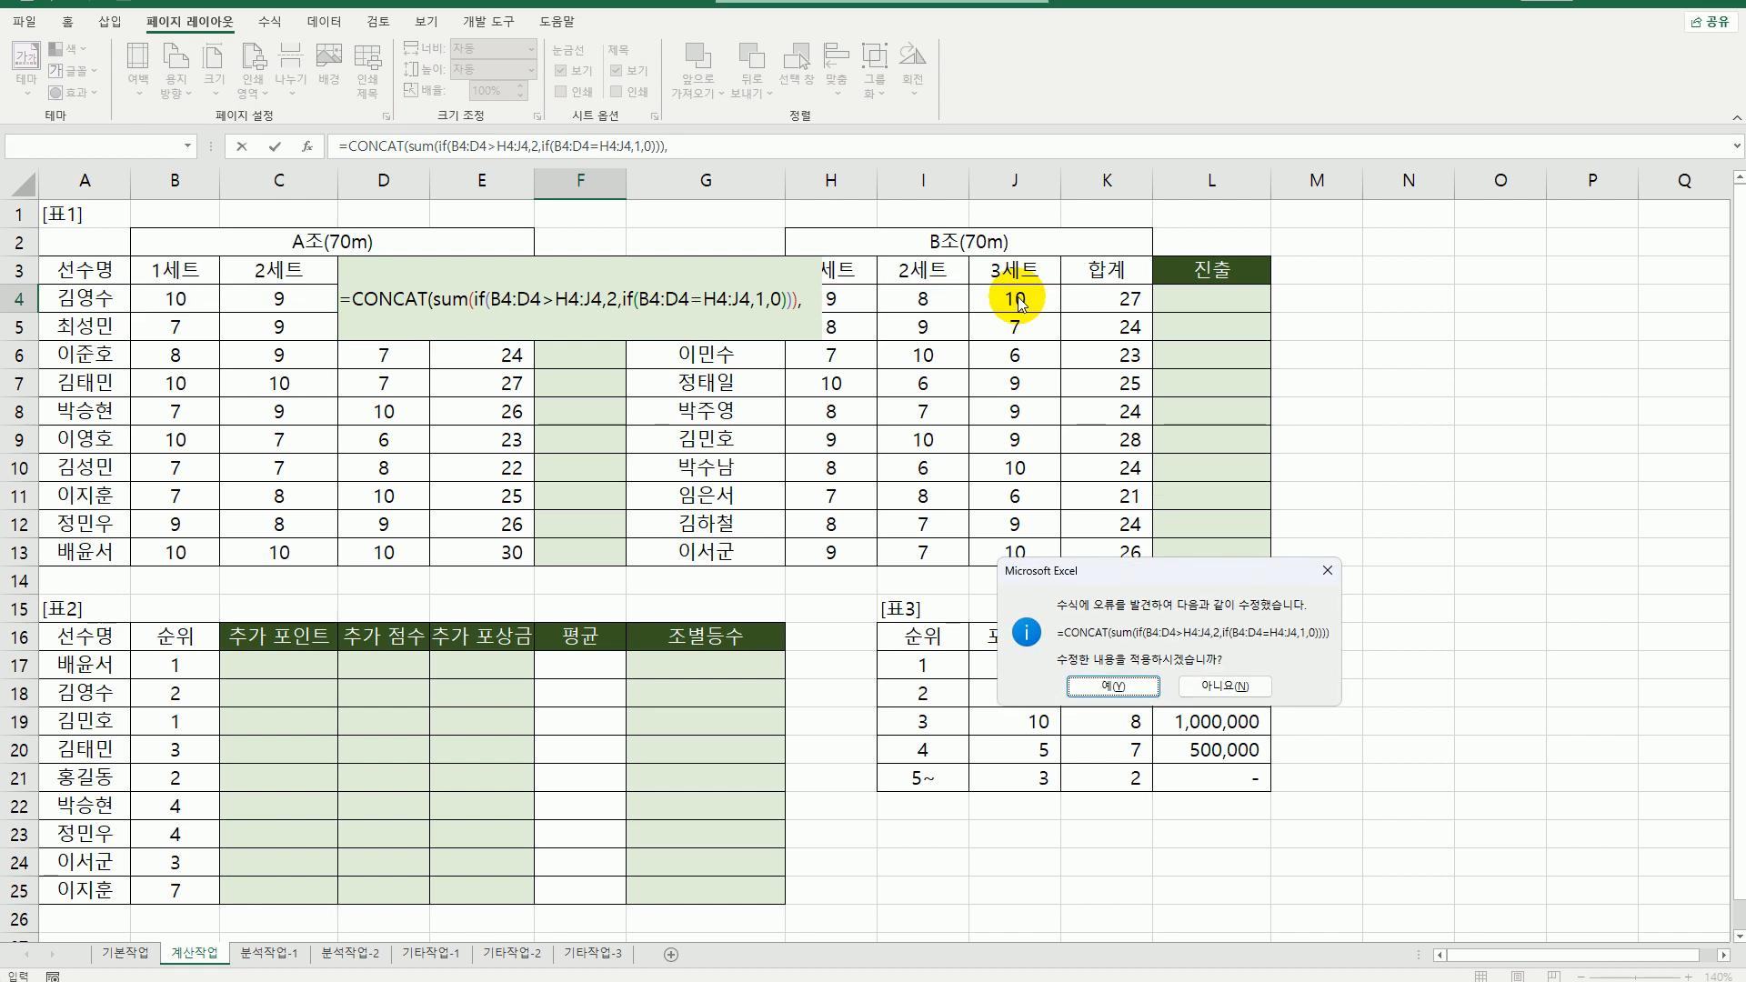
key("Return")
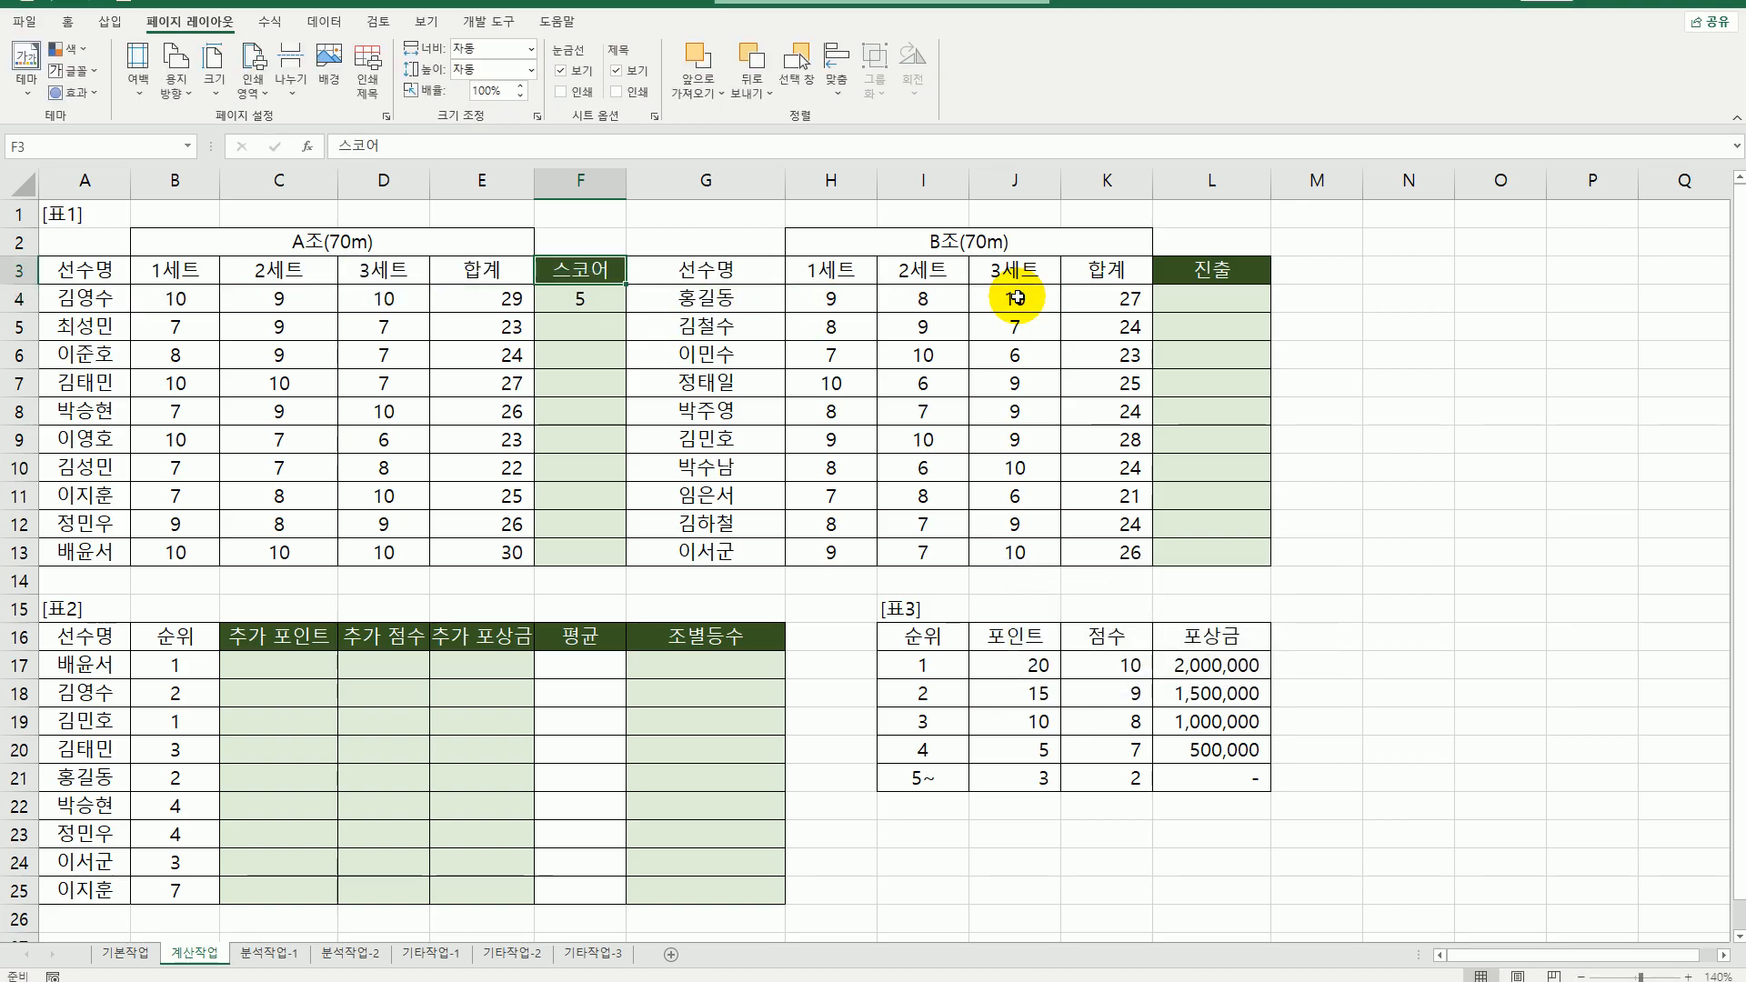
- Reopen the F4 formula and add ":" as the second CONCAT argument after the SUM part
double_click(557, 298)
left_click(809, 300)
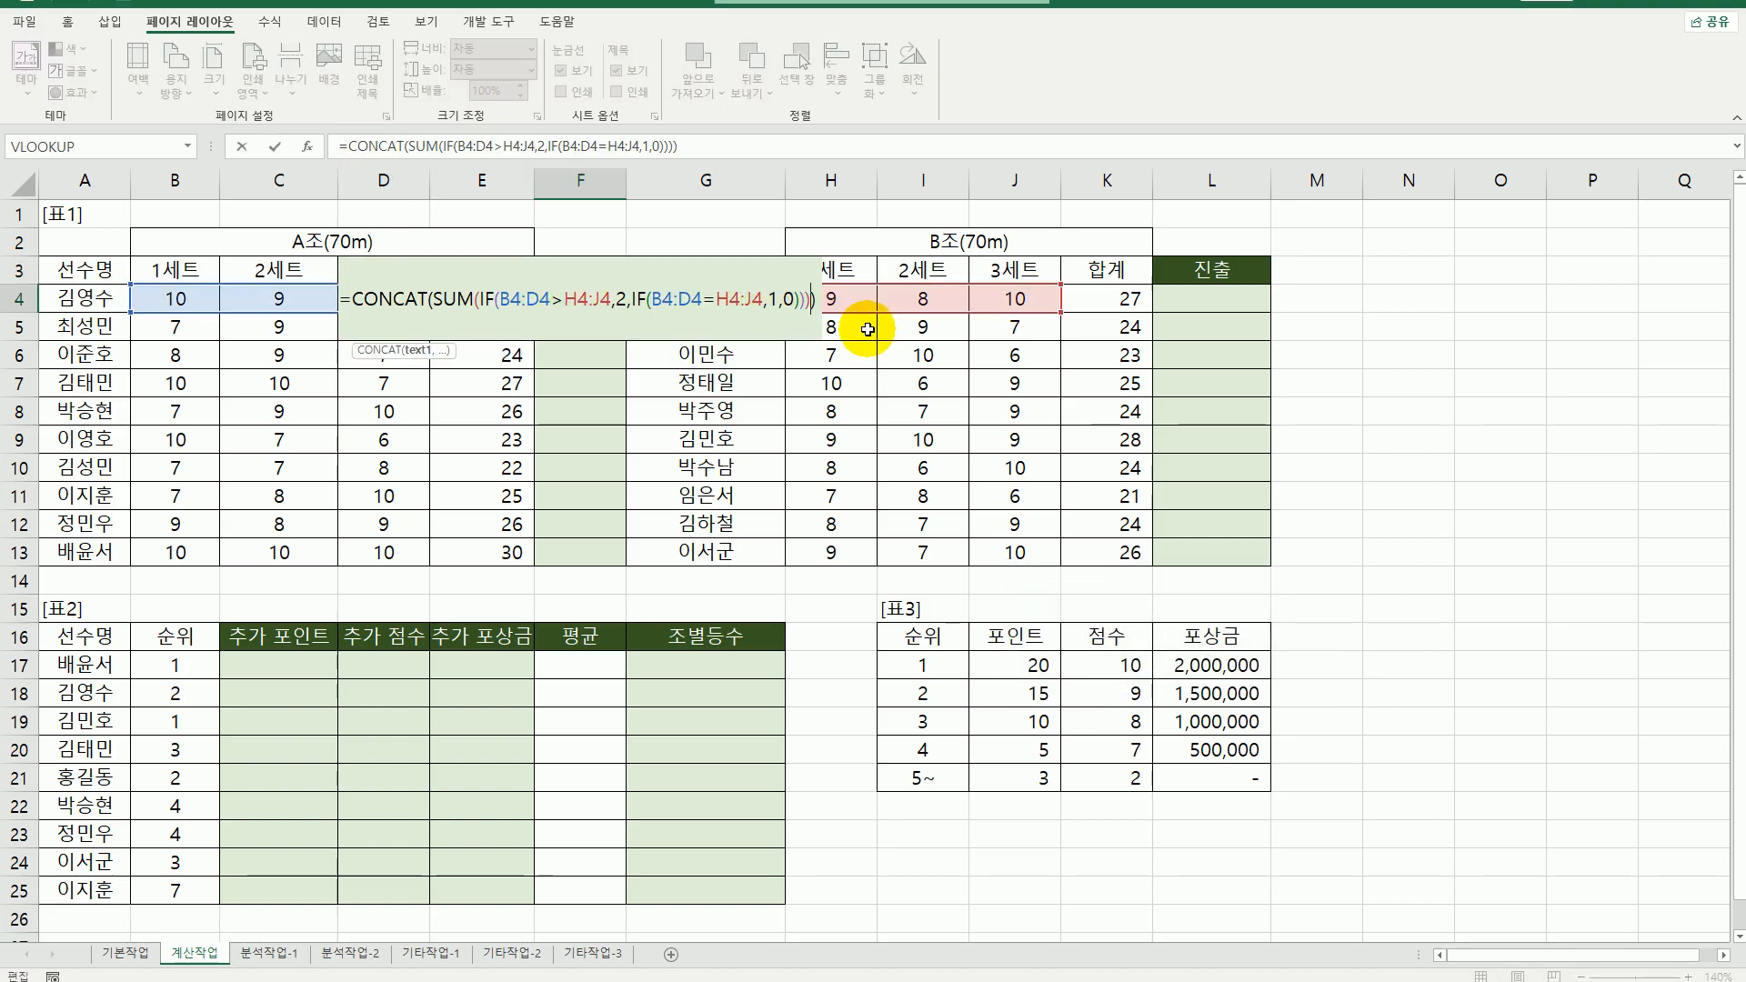
type(",")
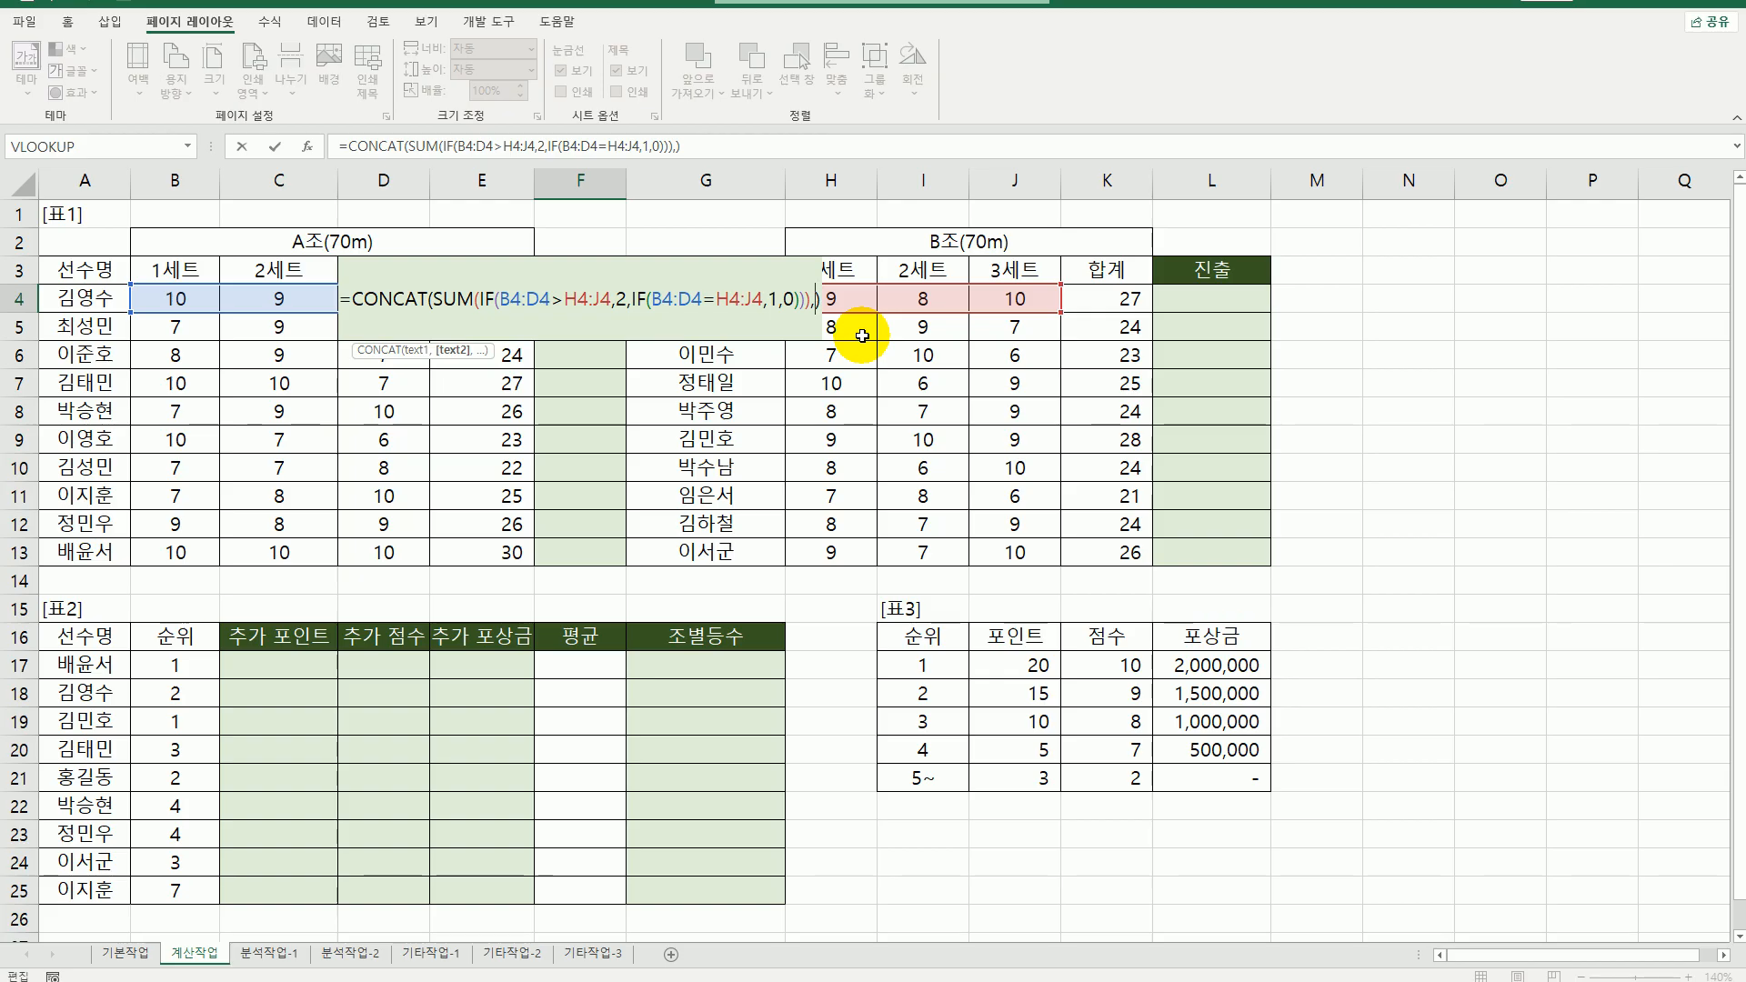
type("\":\"")
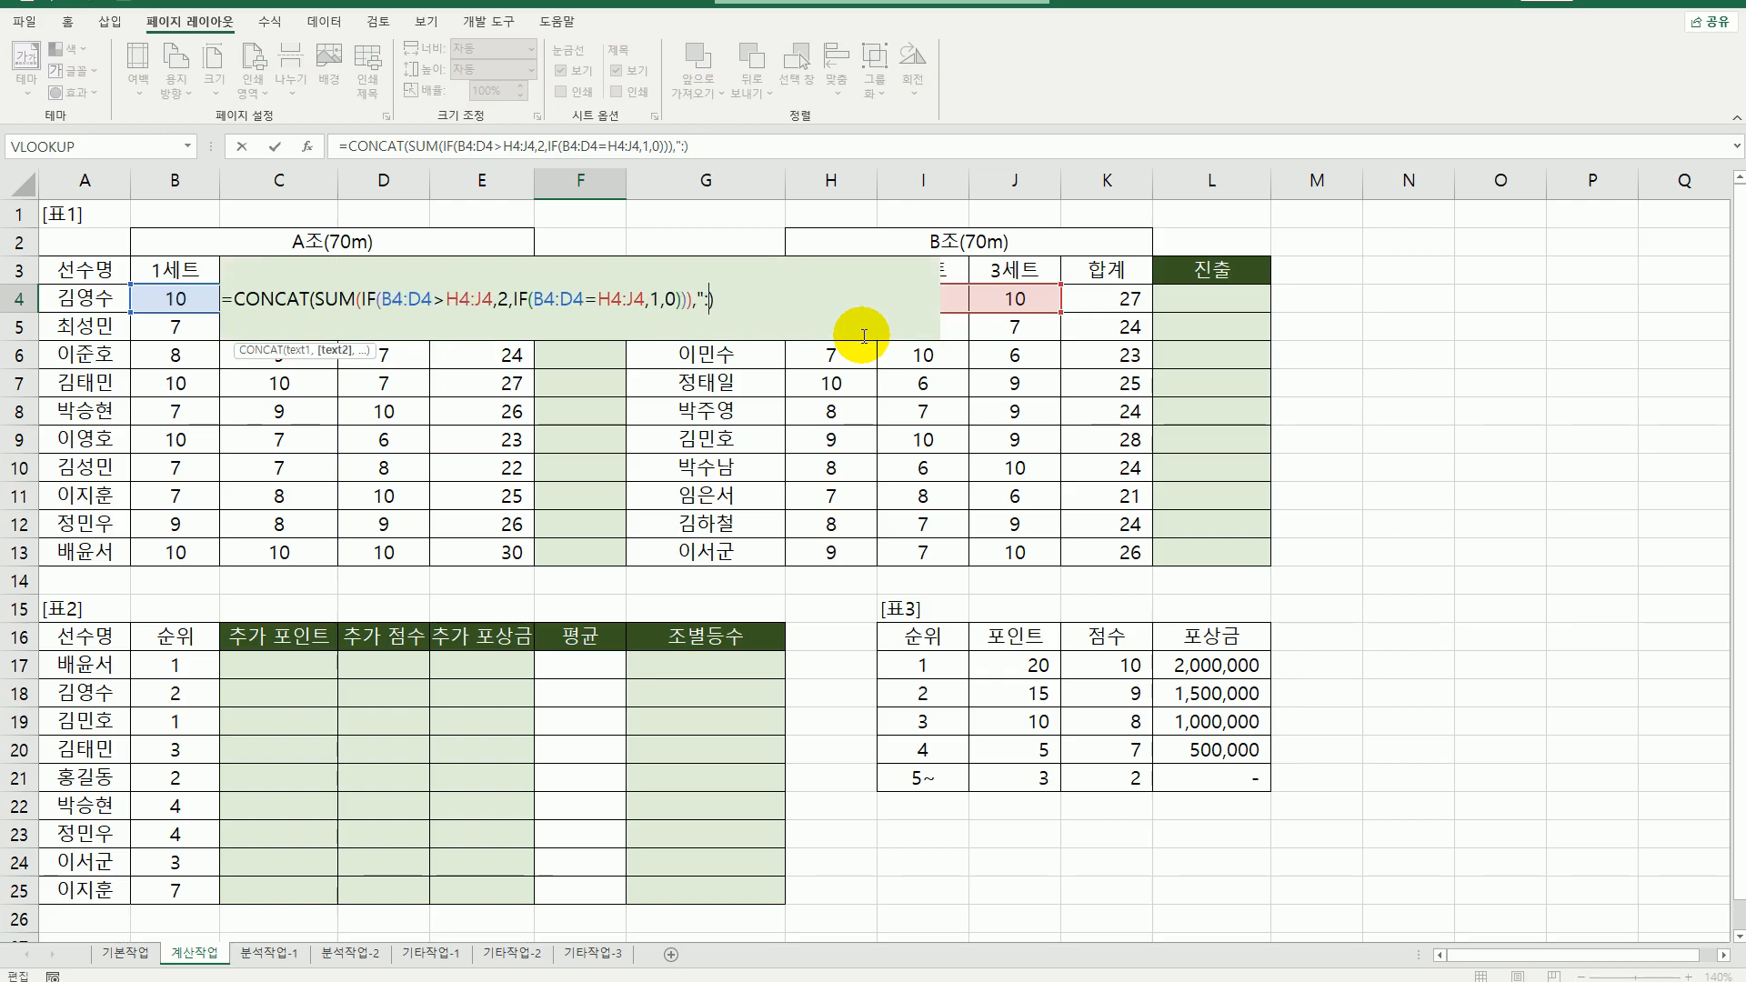
- Add a third CONCAT argument to the F4 formula, nesting SUM(IF( with the condition H4:J4>B4:D4
type(",sum(")
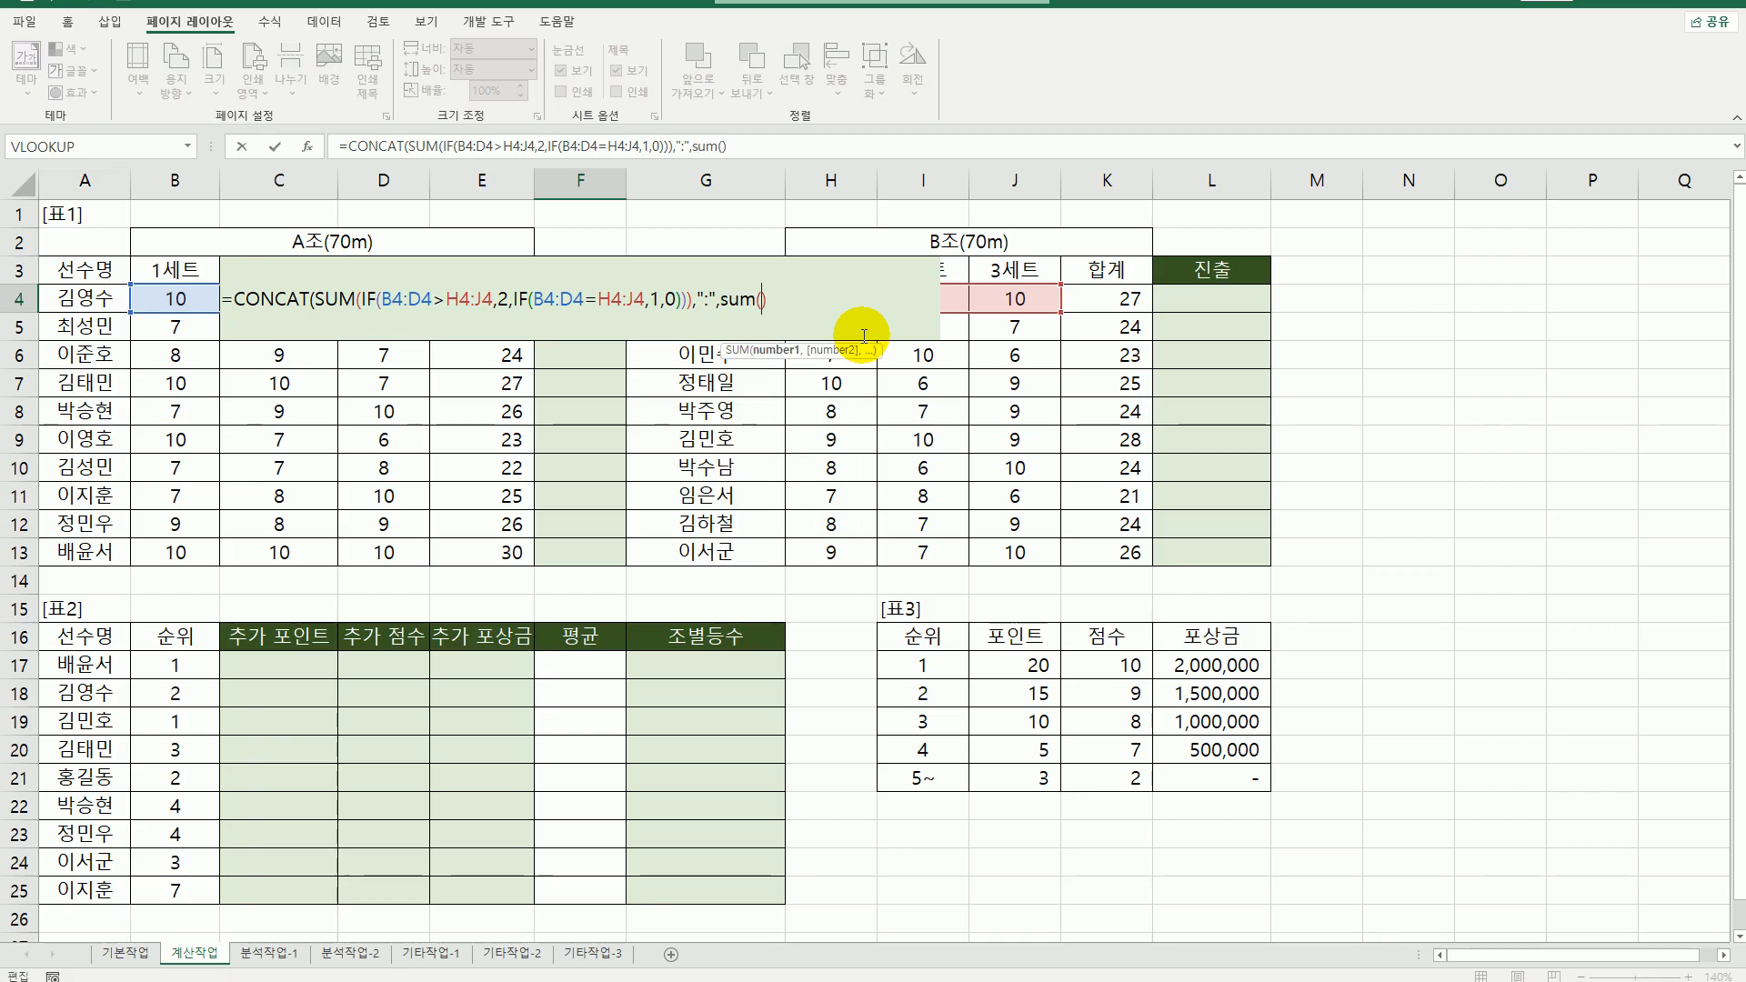
type("if(")
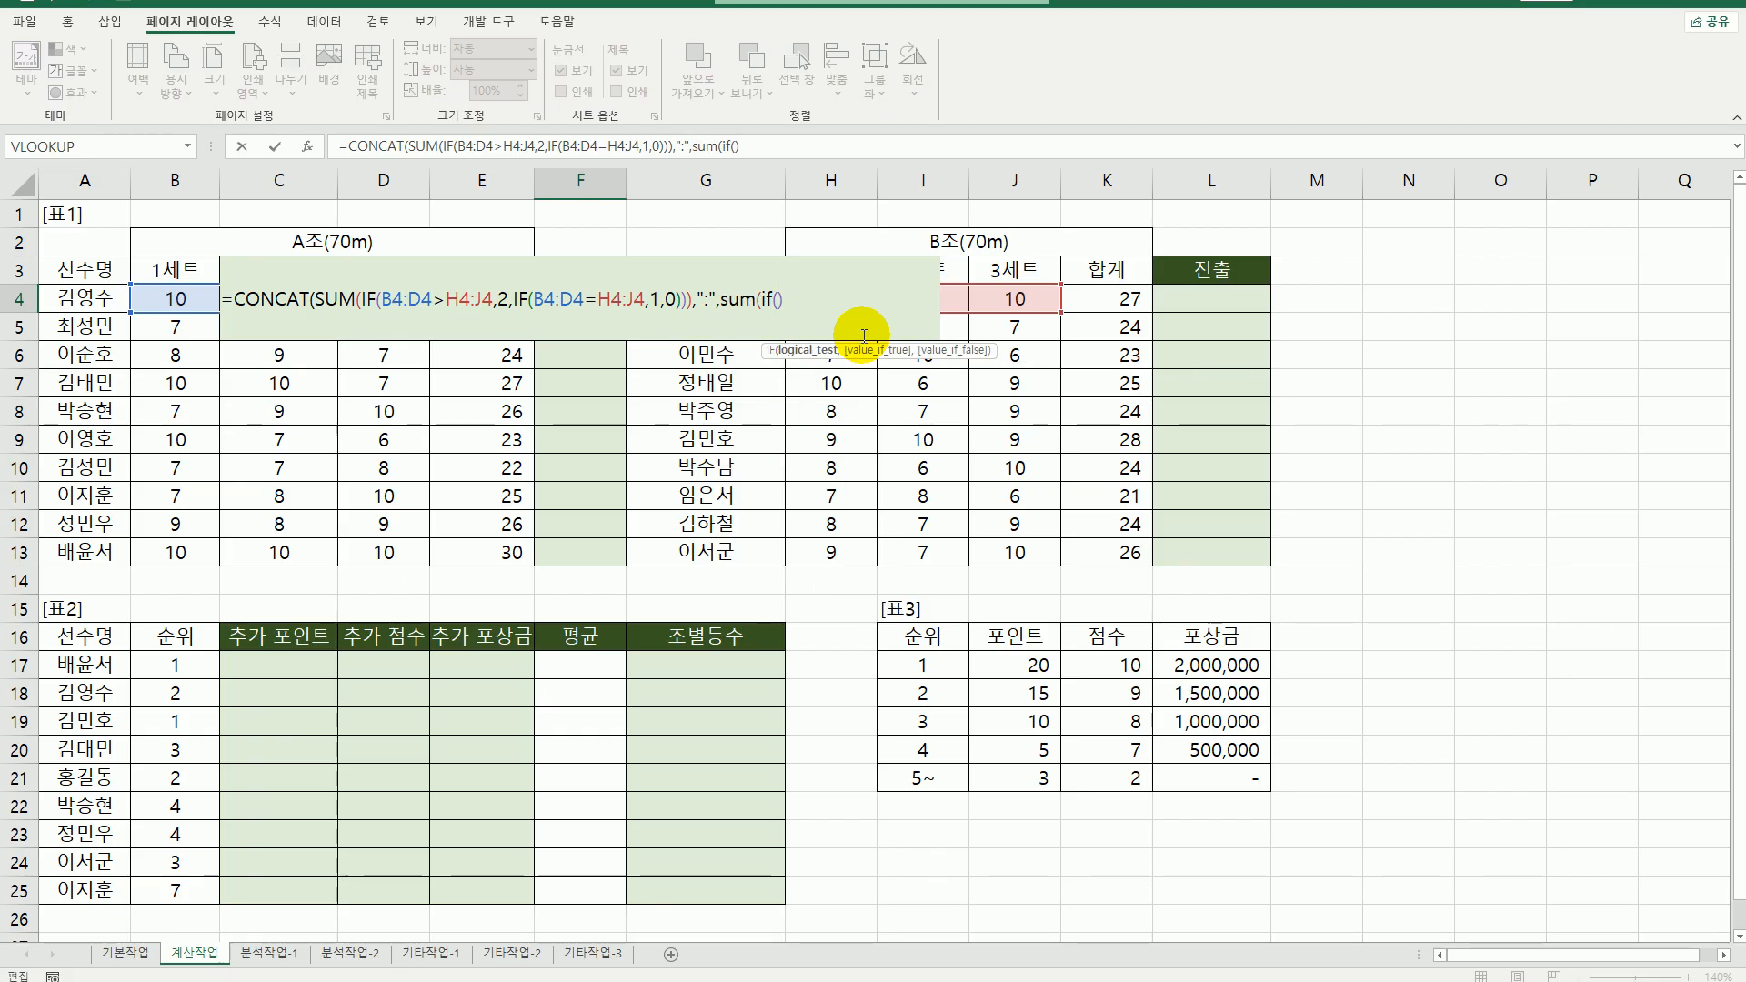
left_click_drag(1008, 300, 834, 303)
type(")")
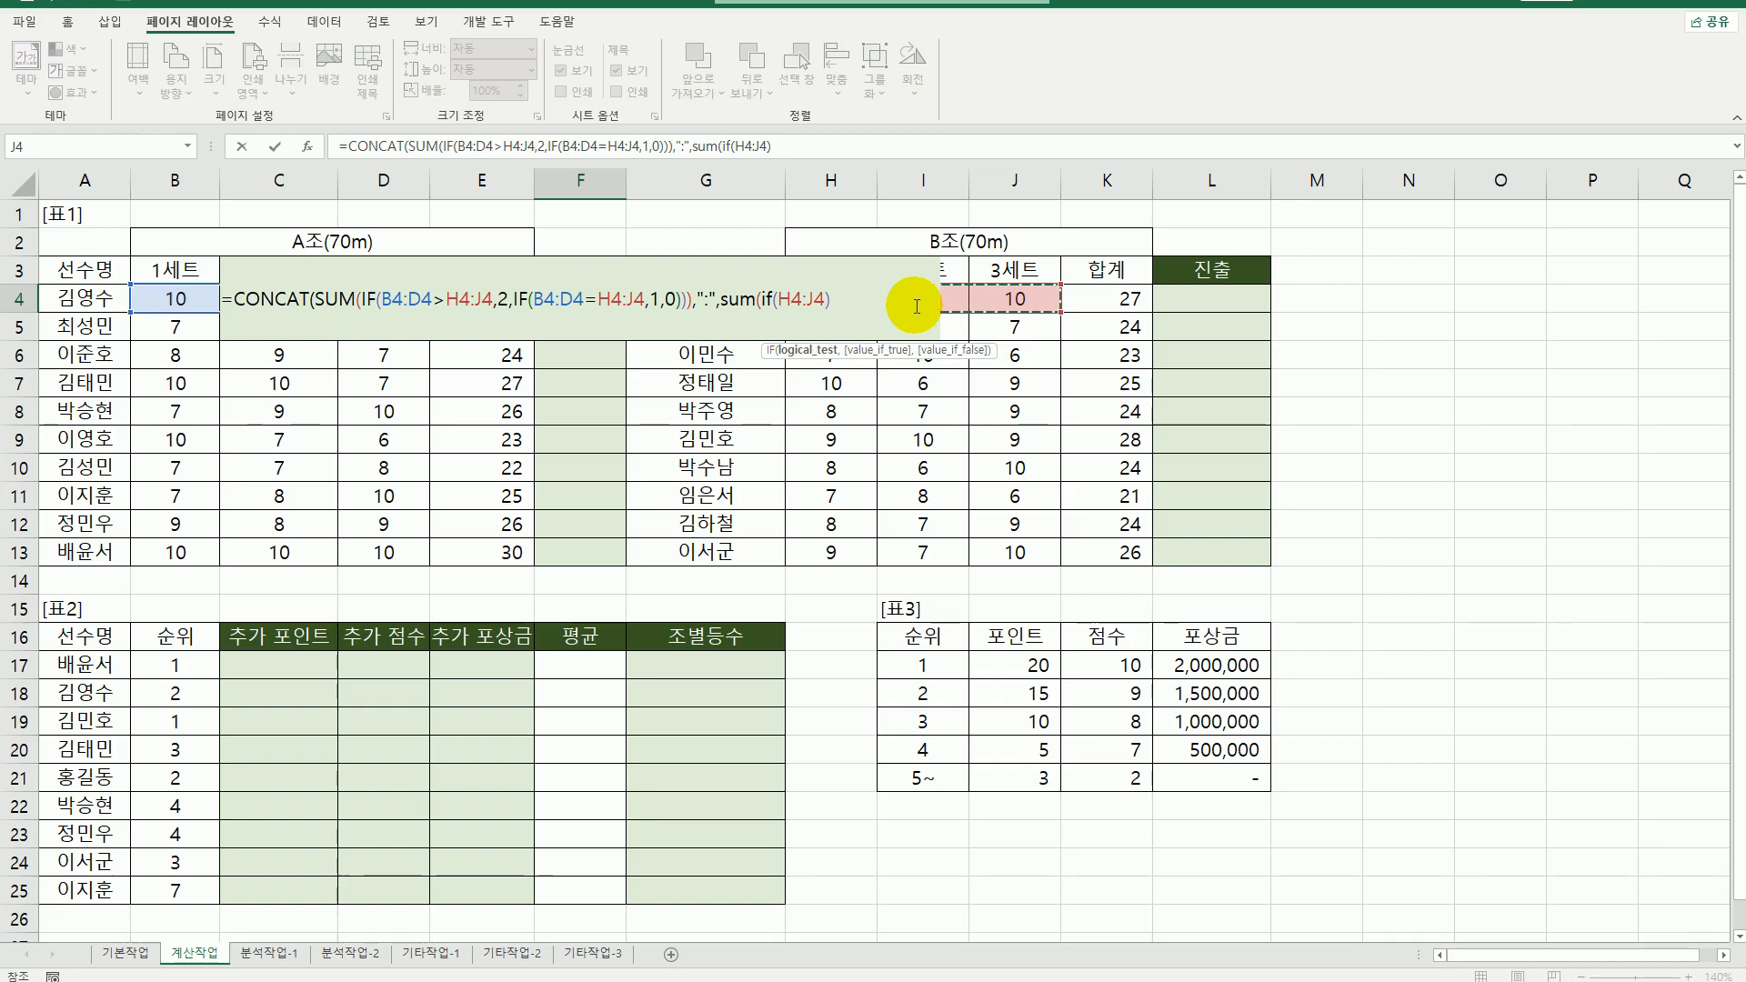
type(">")
left_click_drag(174, 303, 369, 302)
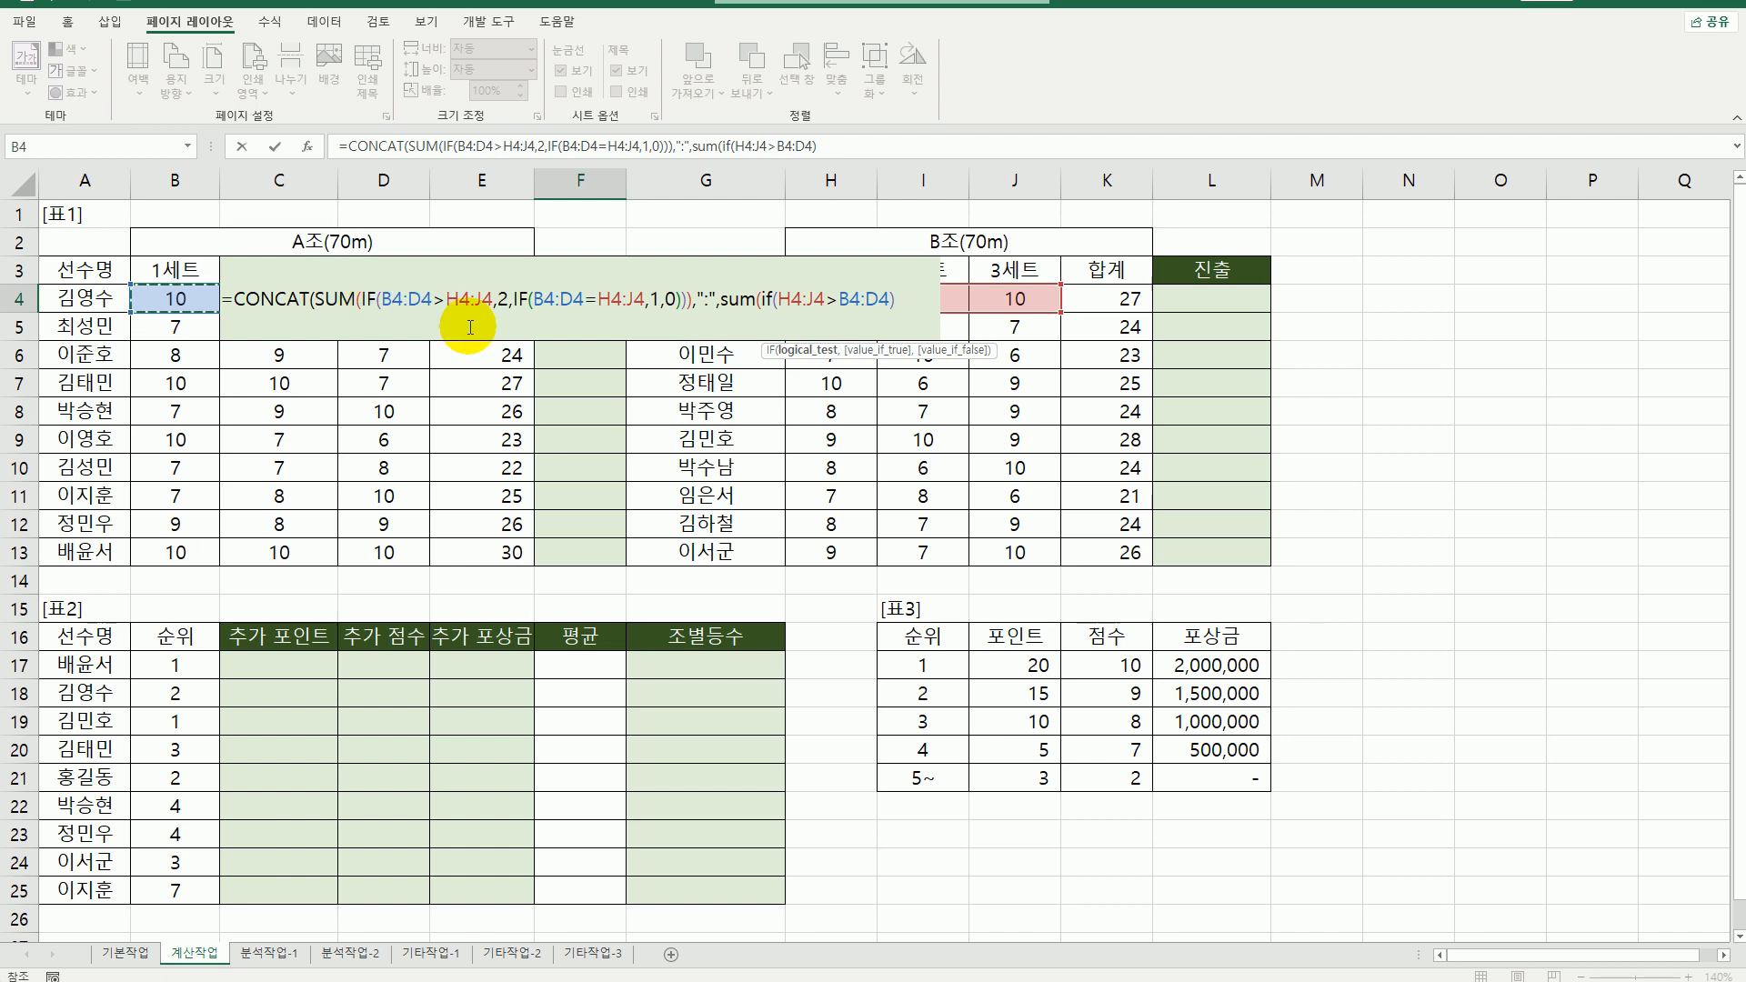
type(",")
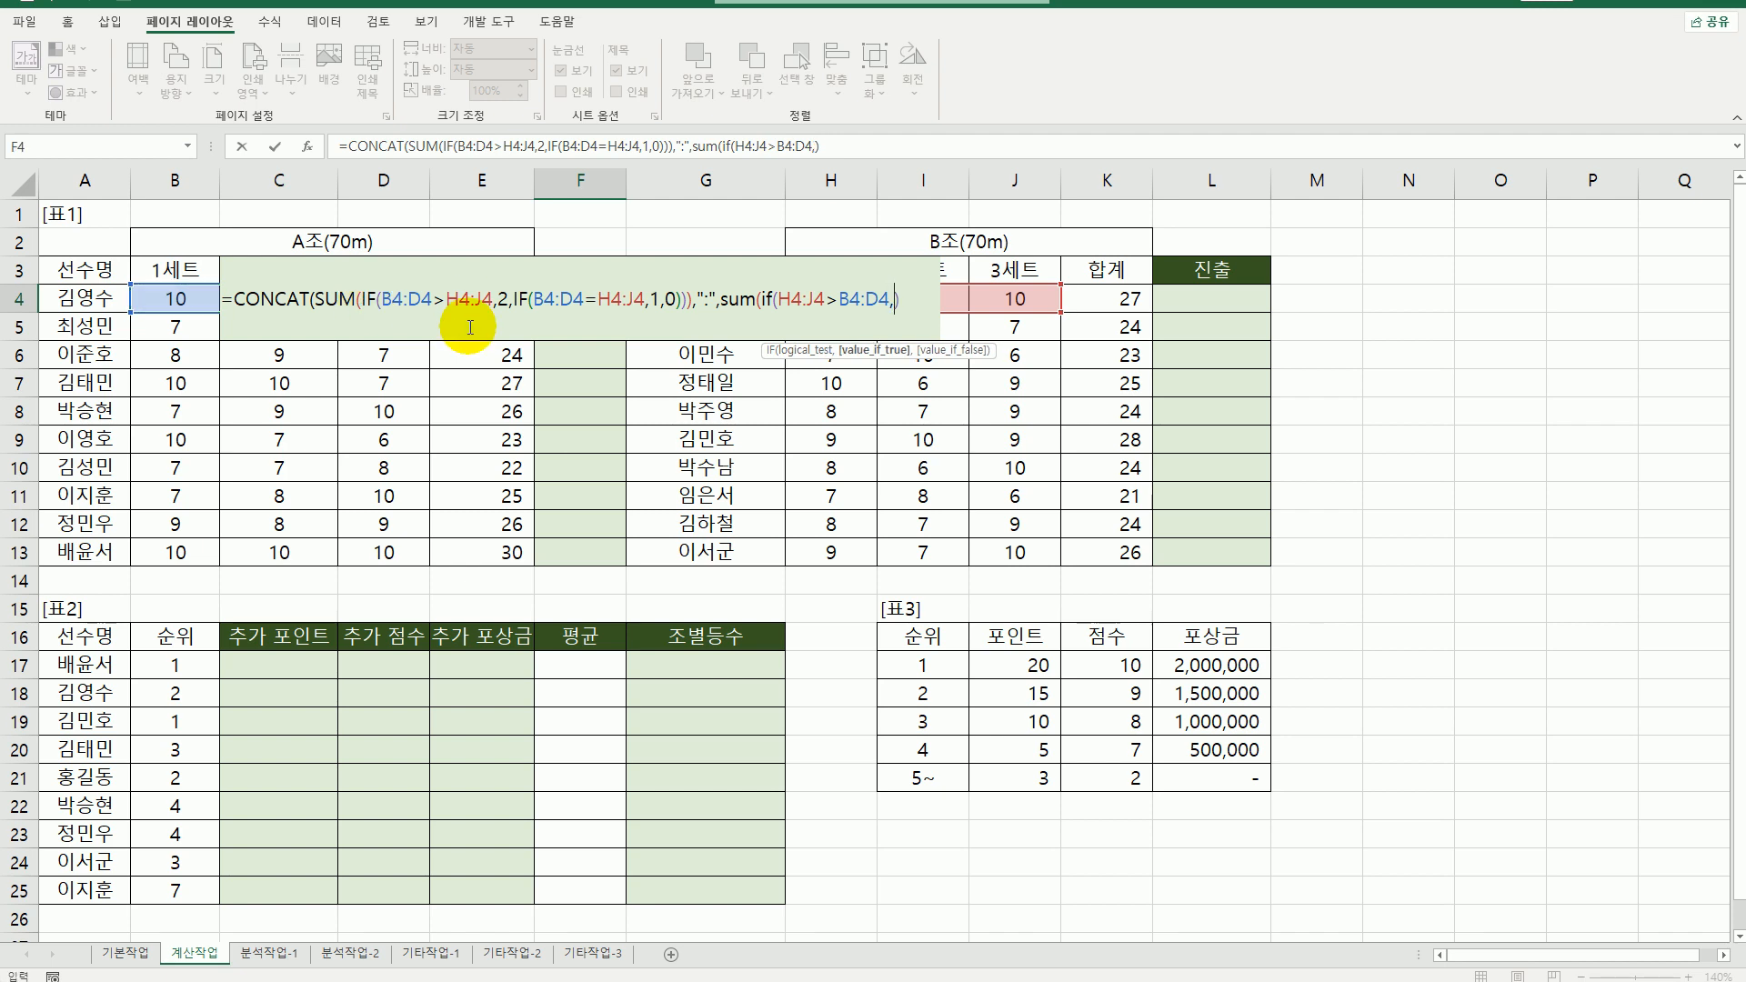
- Return 2 when that condition is true, otherwise nest an IF with the condition H4:J4=B4:D4
type("2,if(")
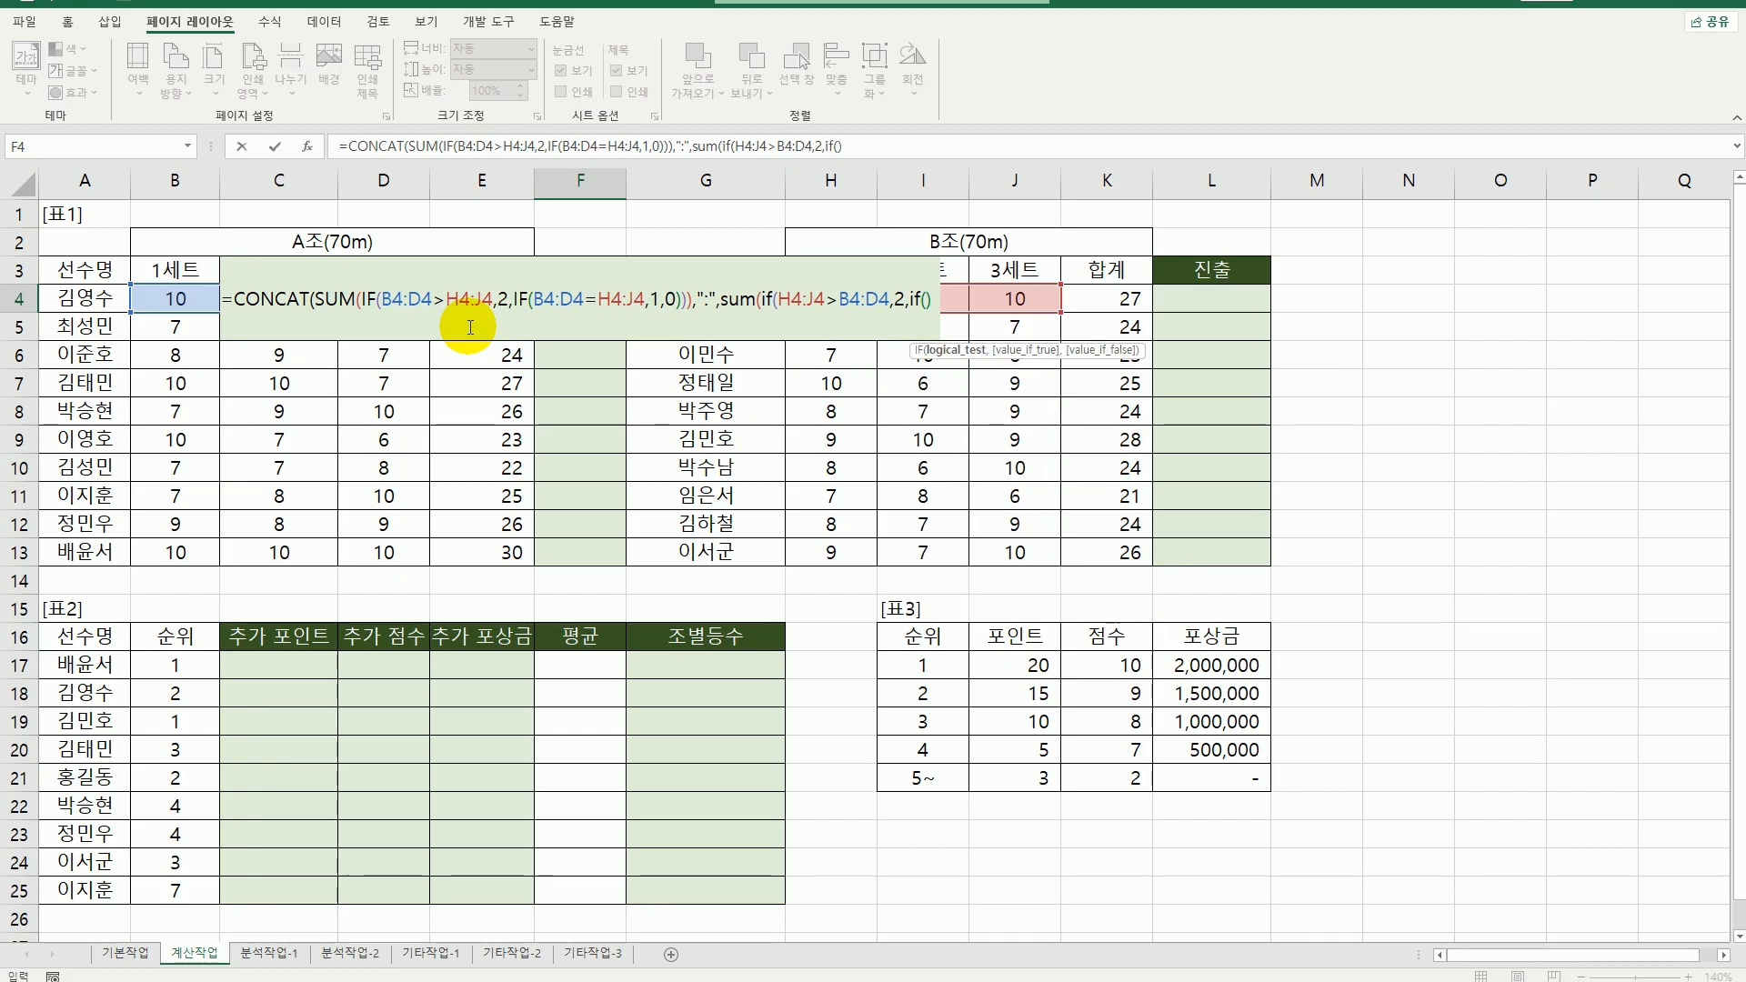
left_click_drag(1018, 298, 857, 293)
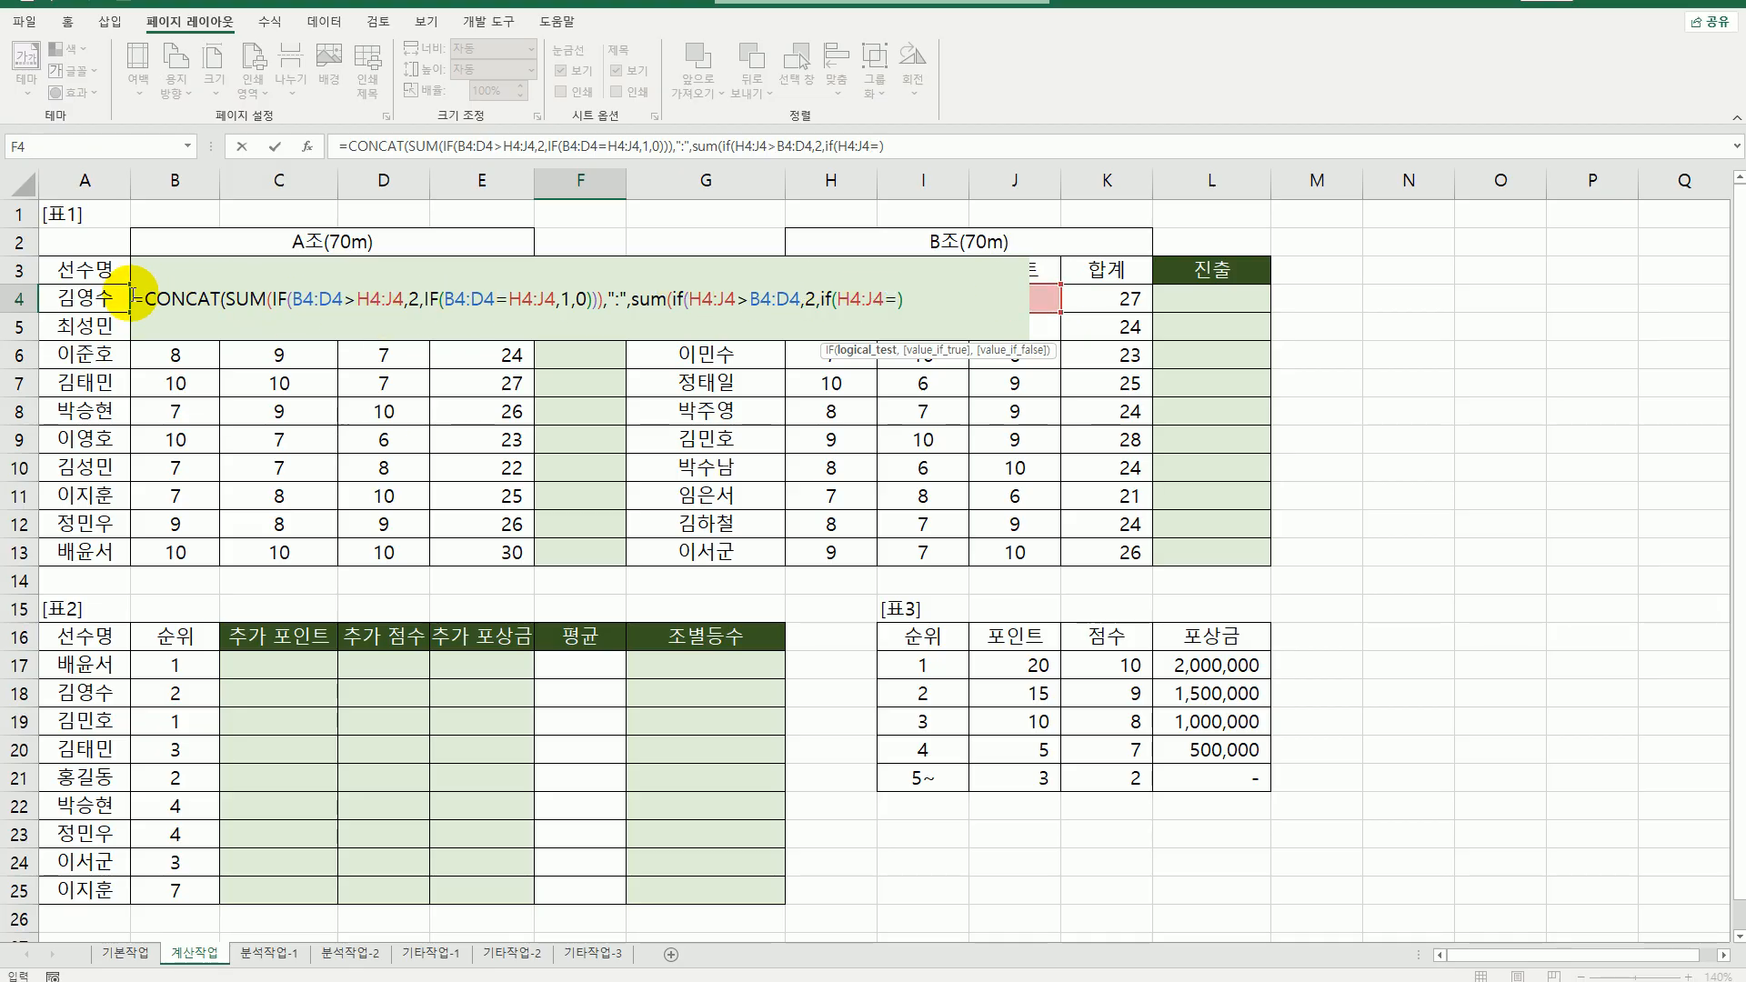
type("=")
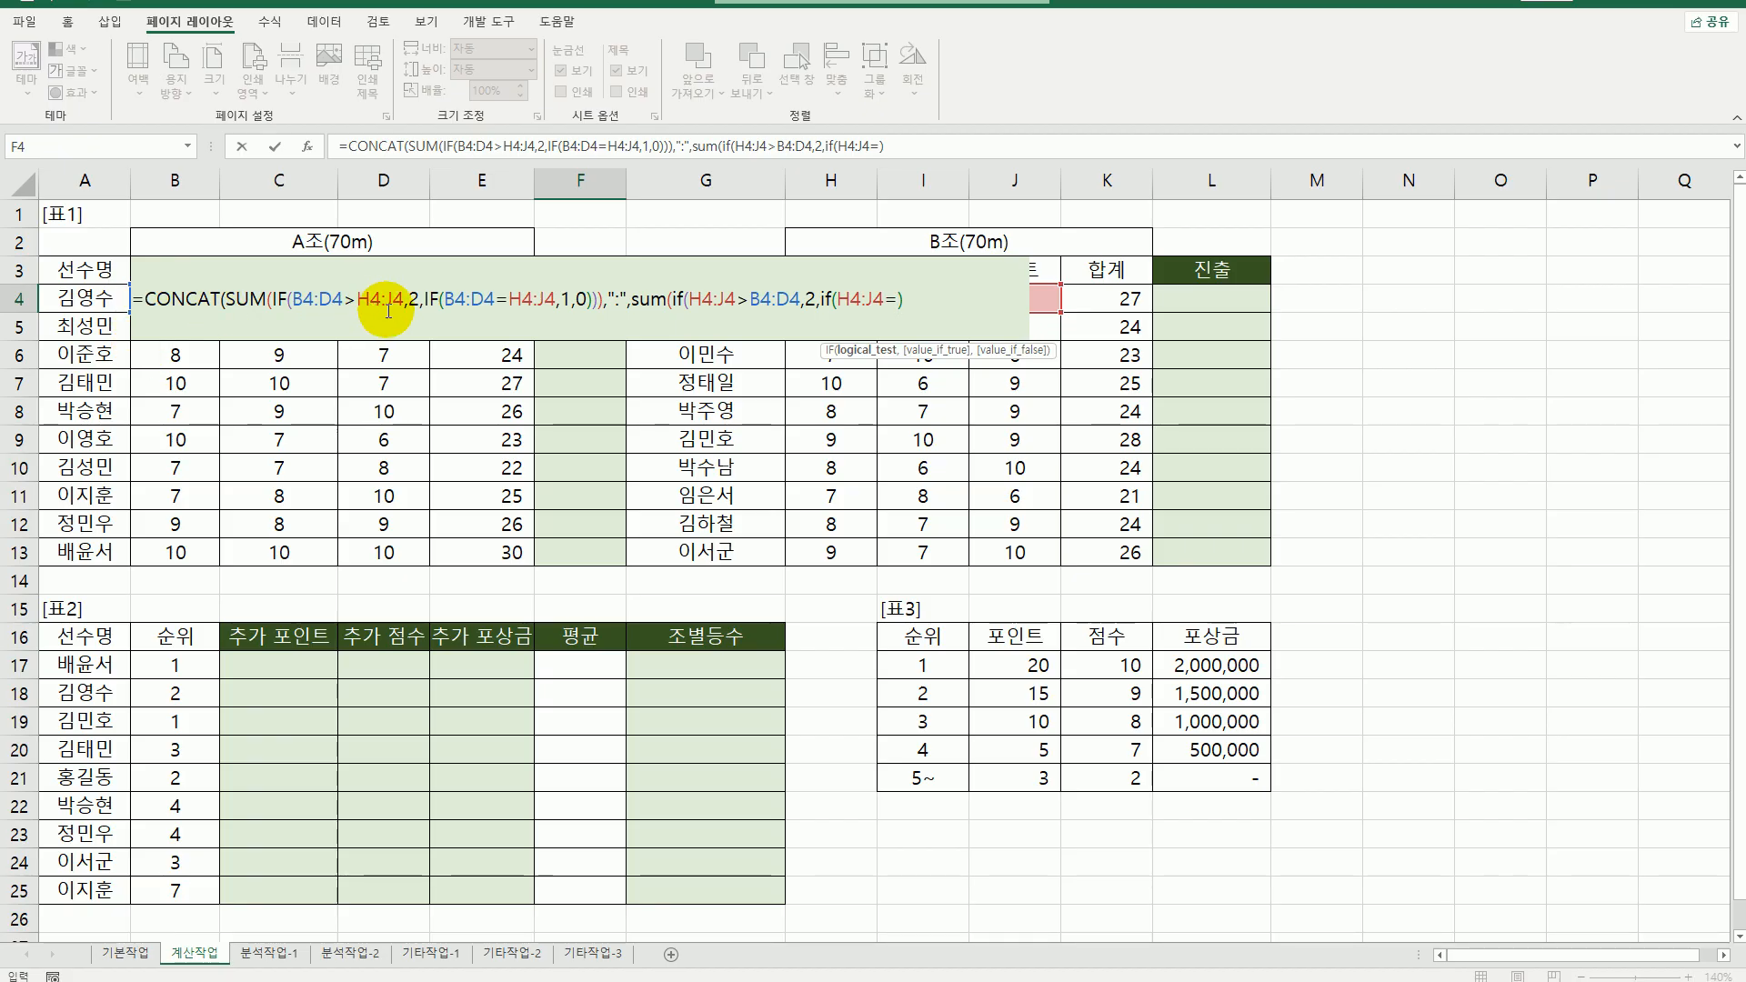
left_click(179, 353)
key("Up")
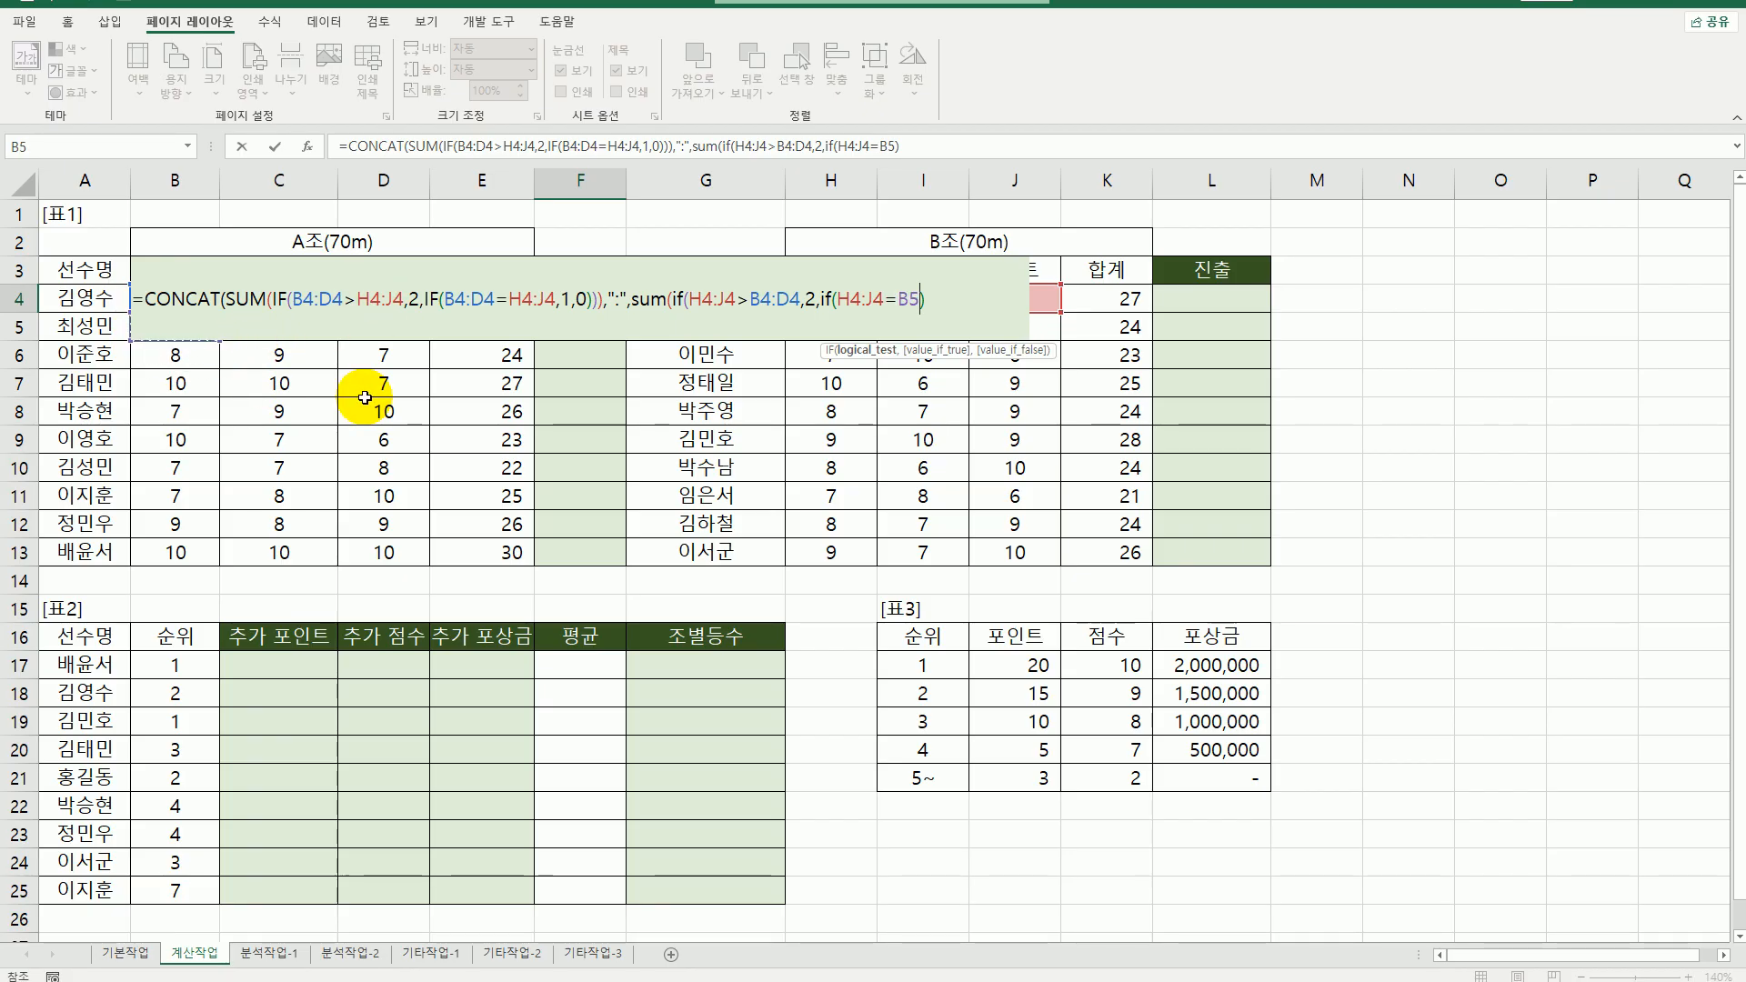
key("Up")
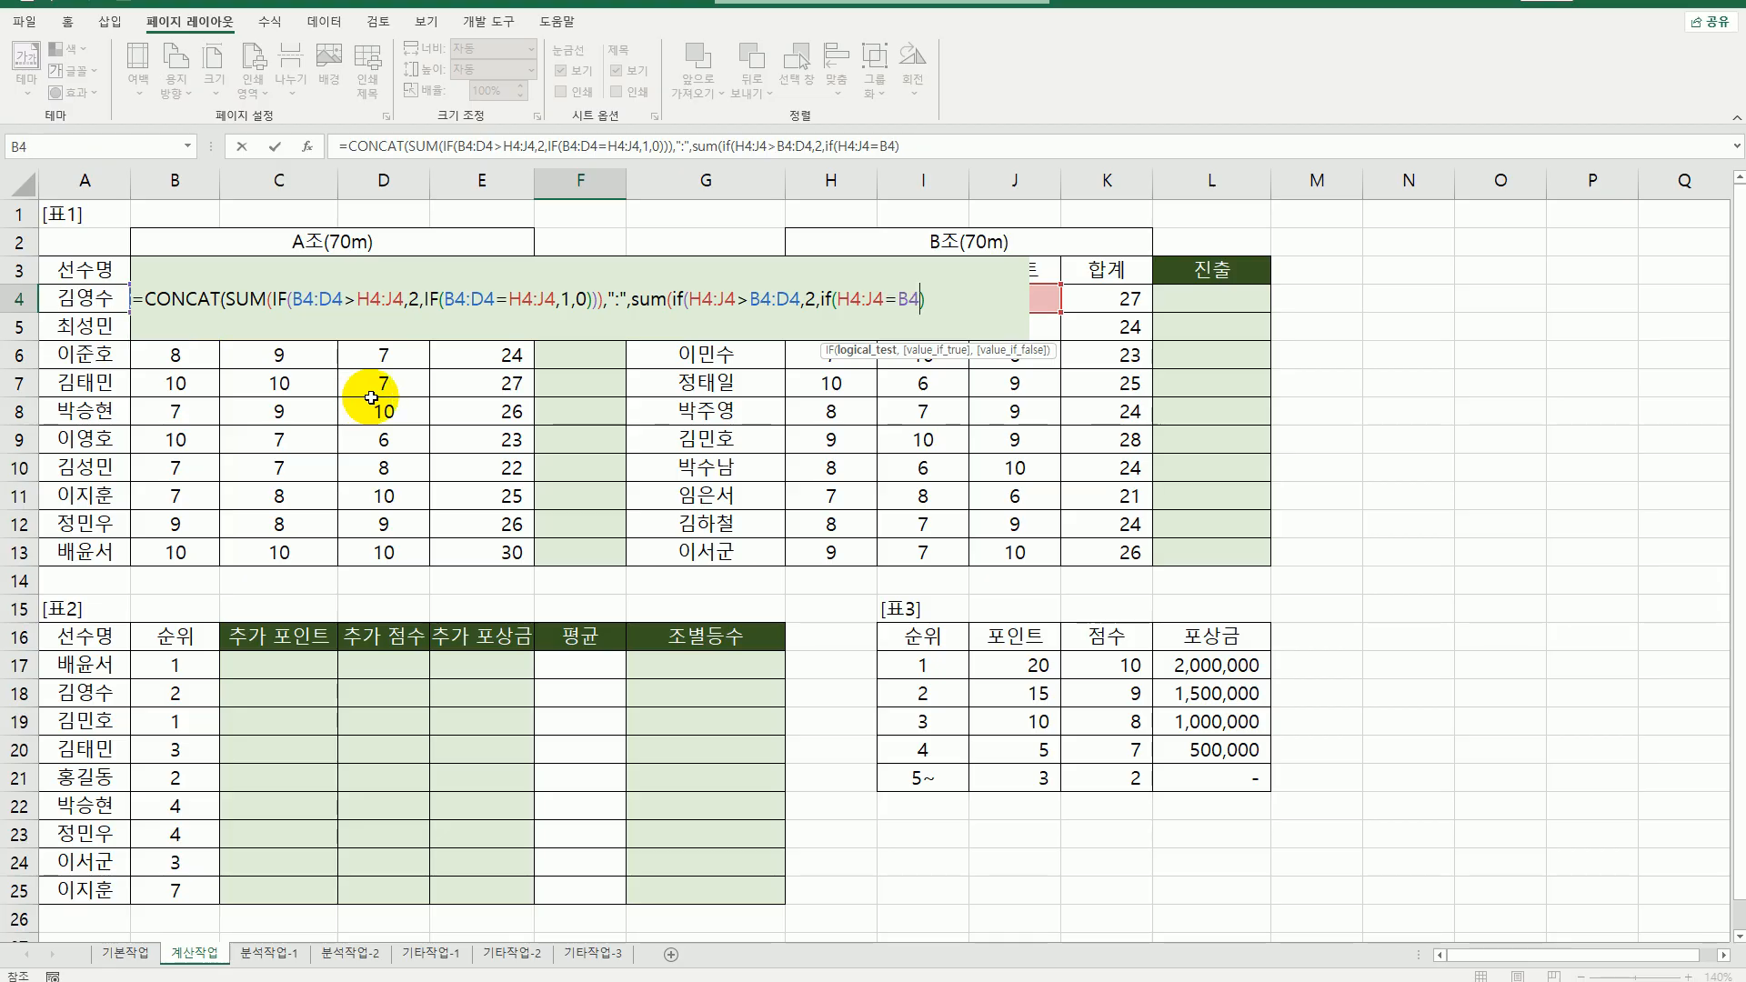
key("F8")
key("Right")
key("Right")
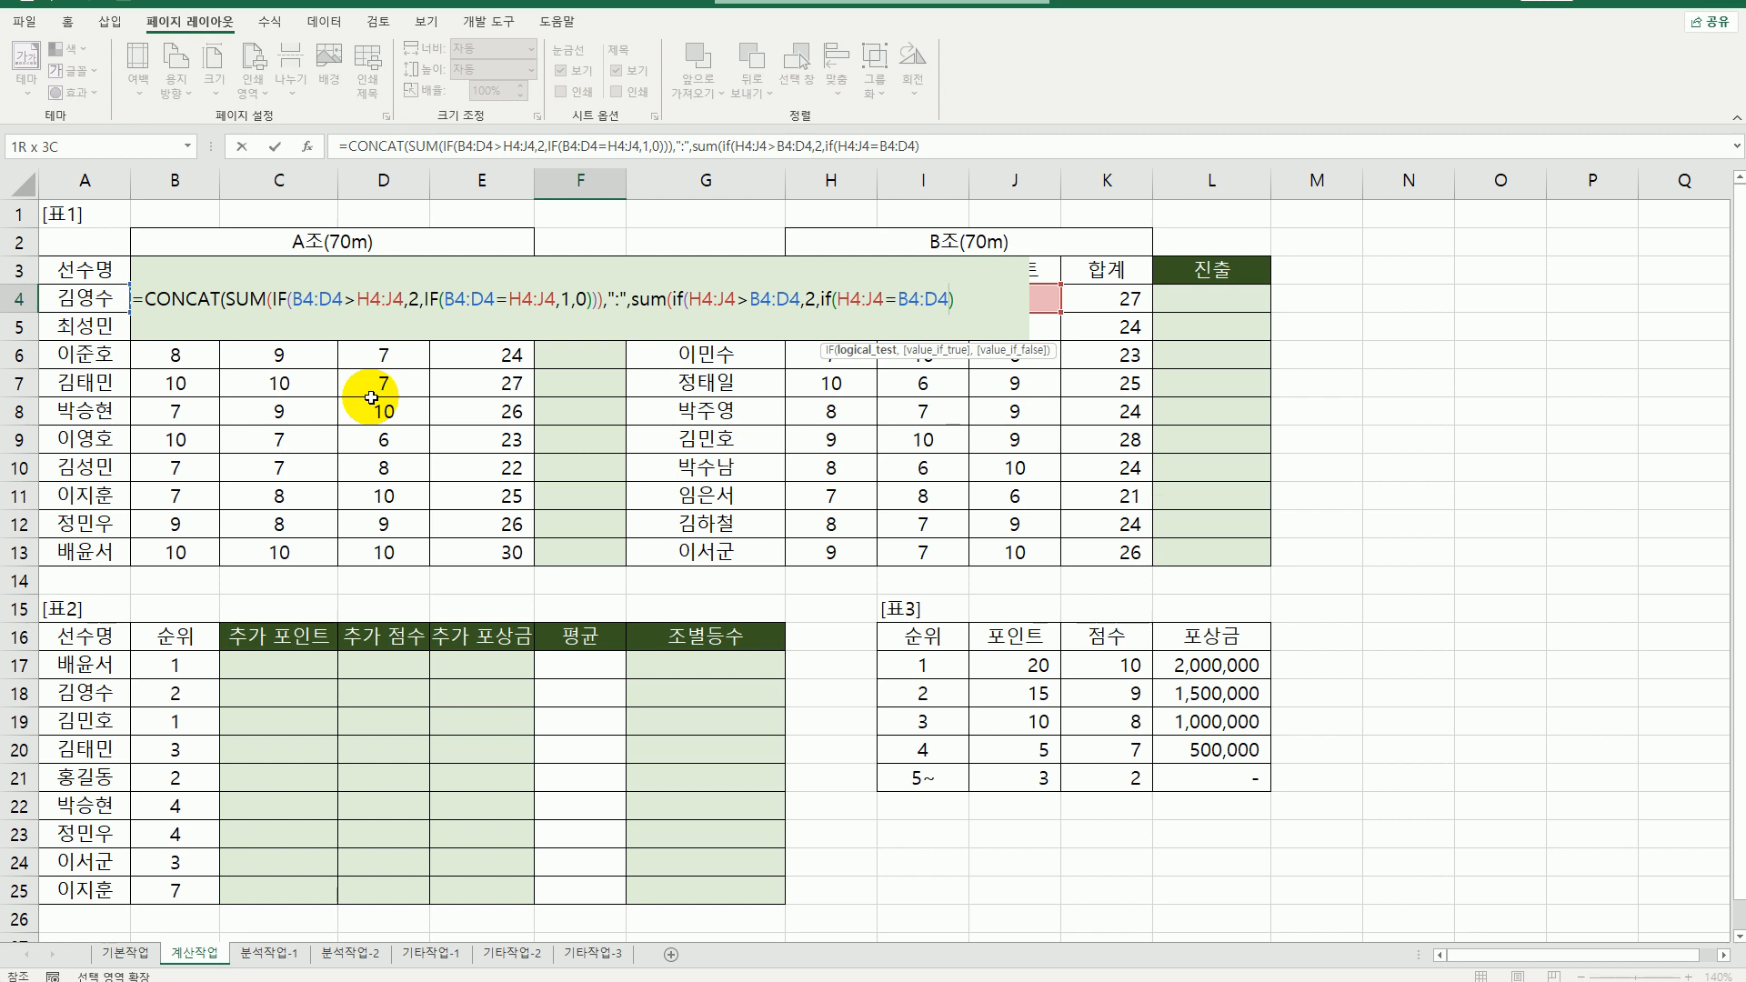
- Return 1 when the values are equal and 0 otherwise, closing the IF, SUM and CONCAT parentheses
type(",1")
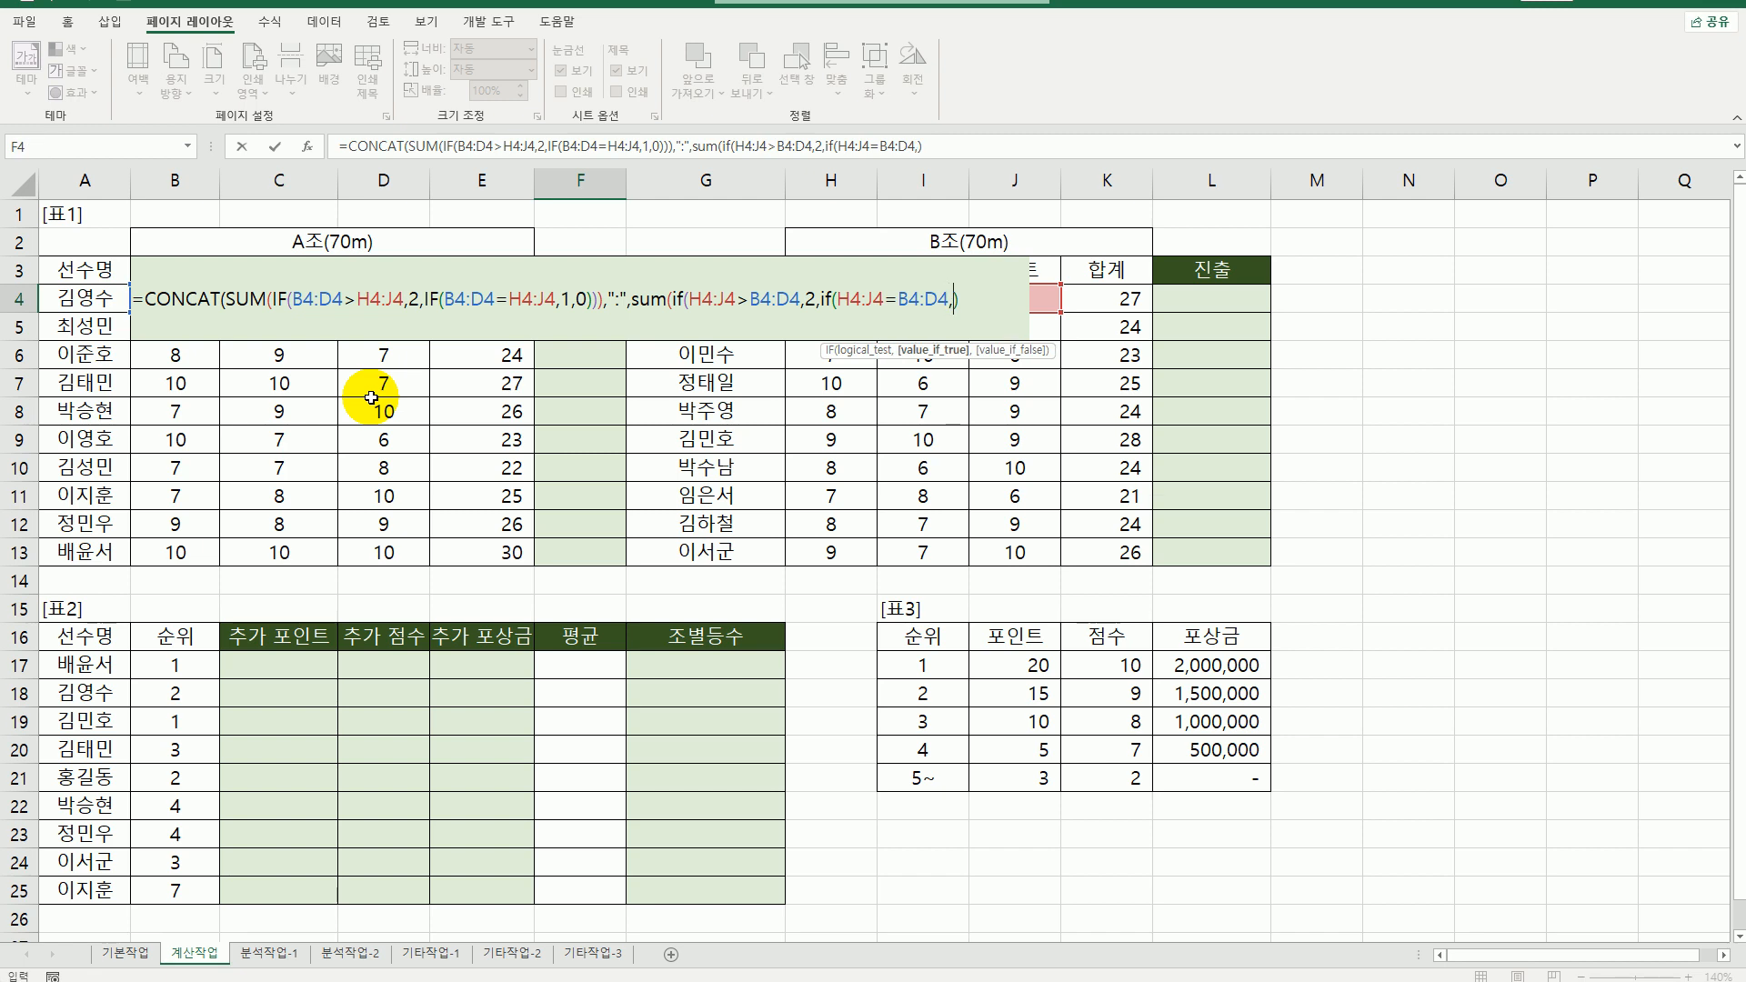
type(",")
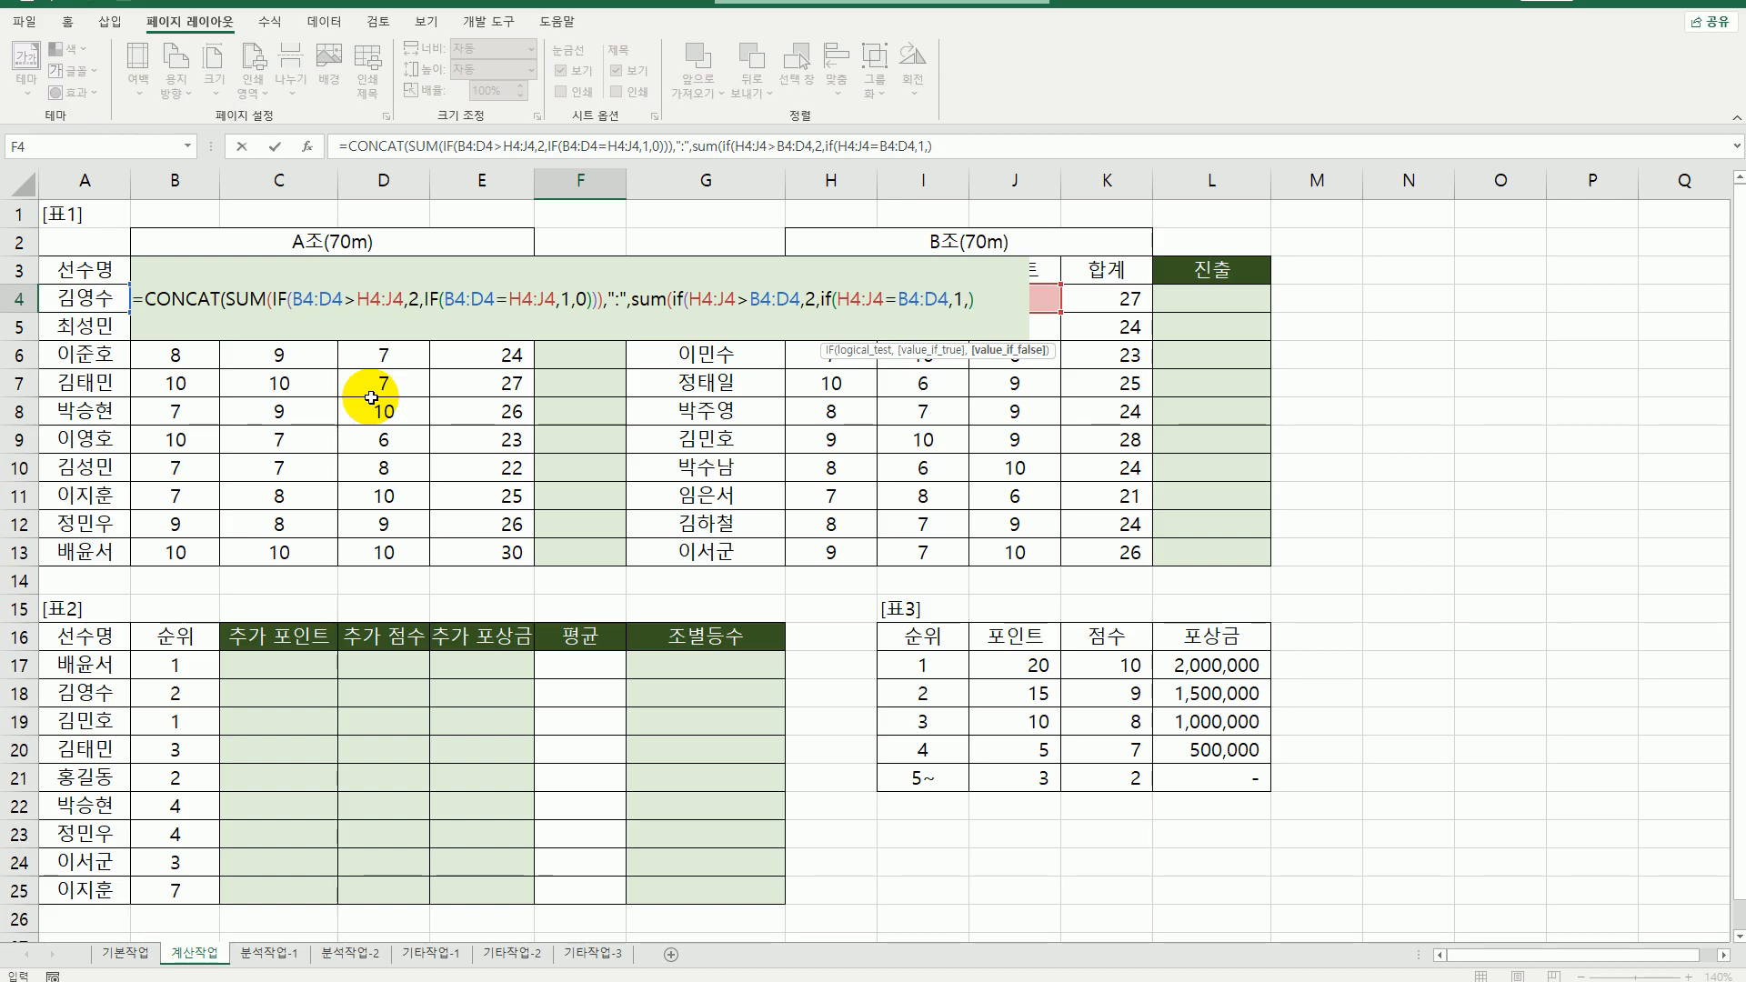
type("0")
type(")")
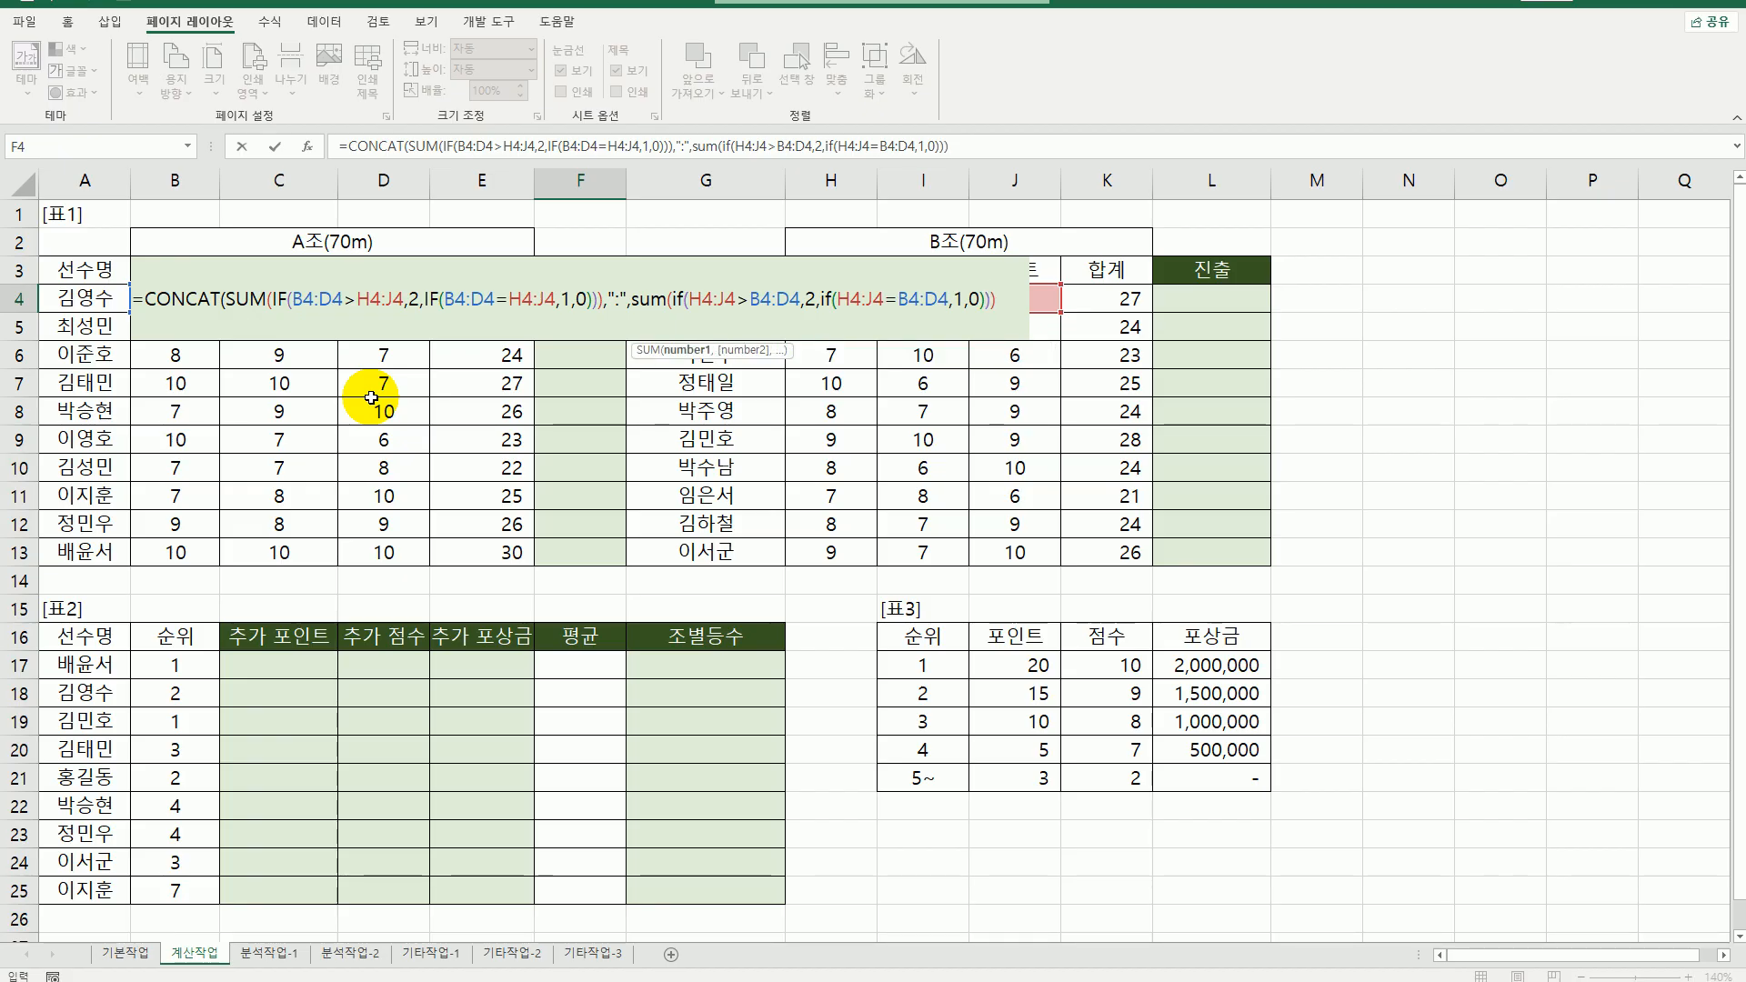
type(")")
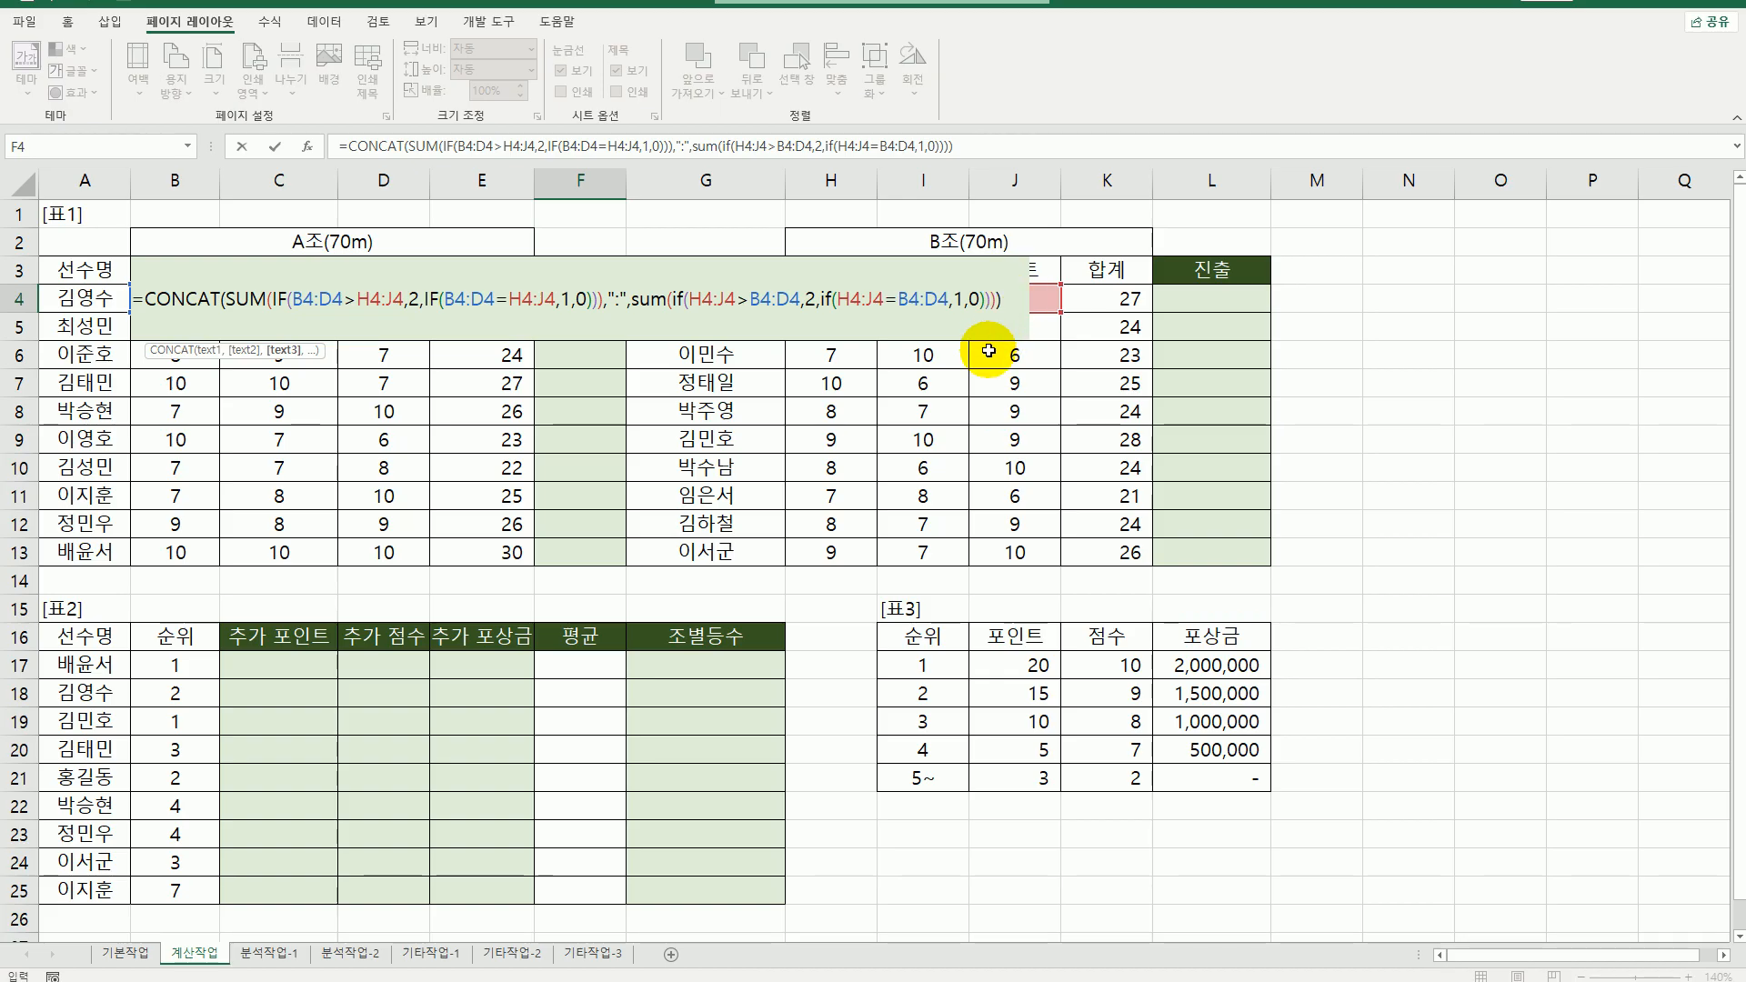
left_click(1009, 306)
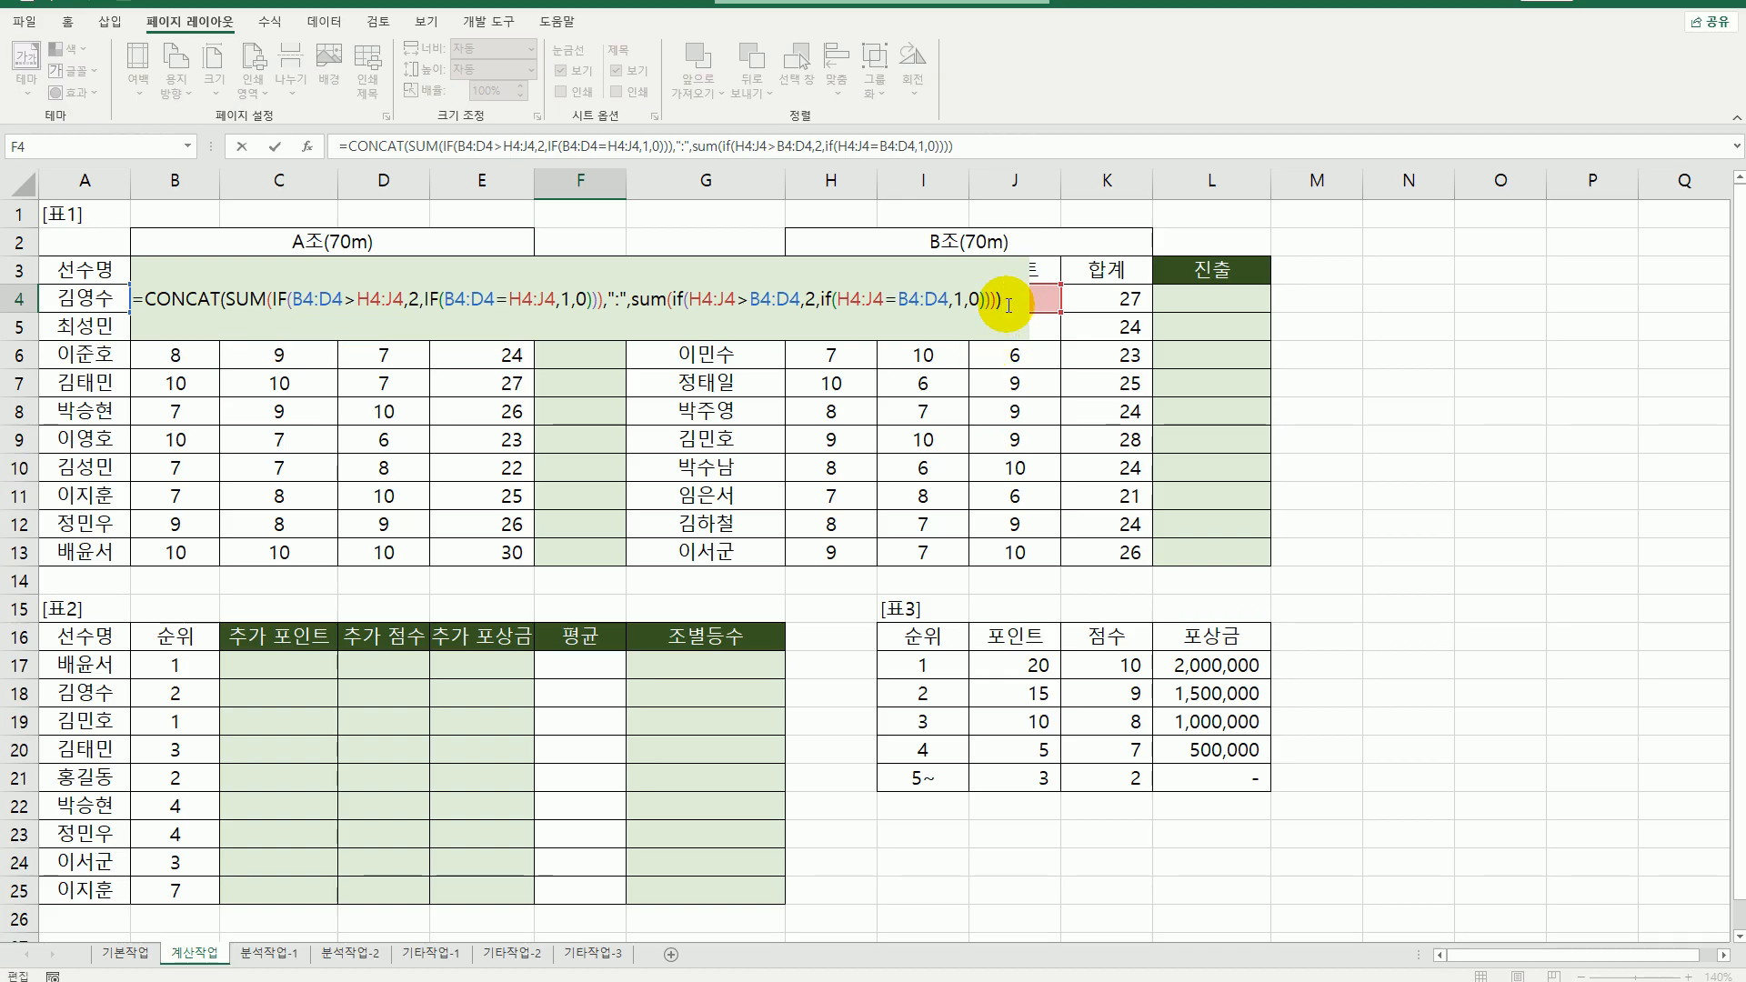
- Enter the F4 formula and fill it down the 스코어 column to F13
key("Return")
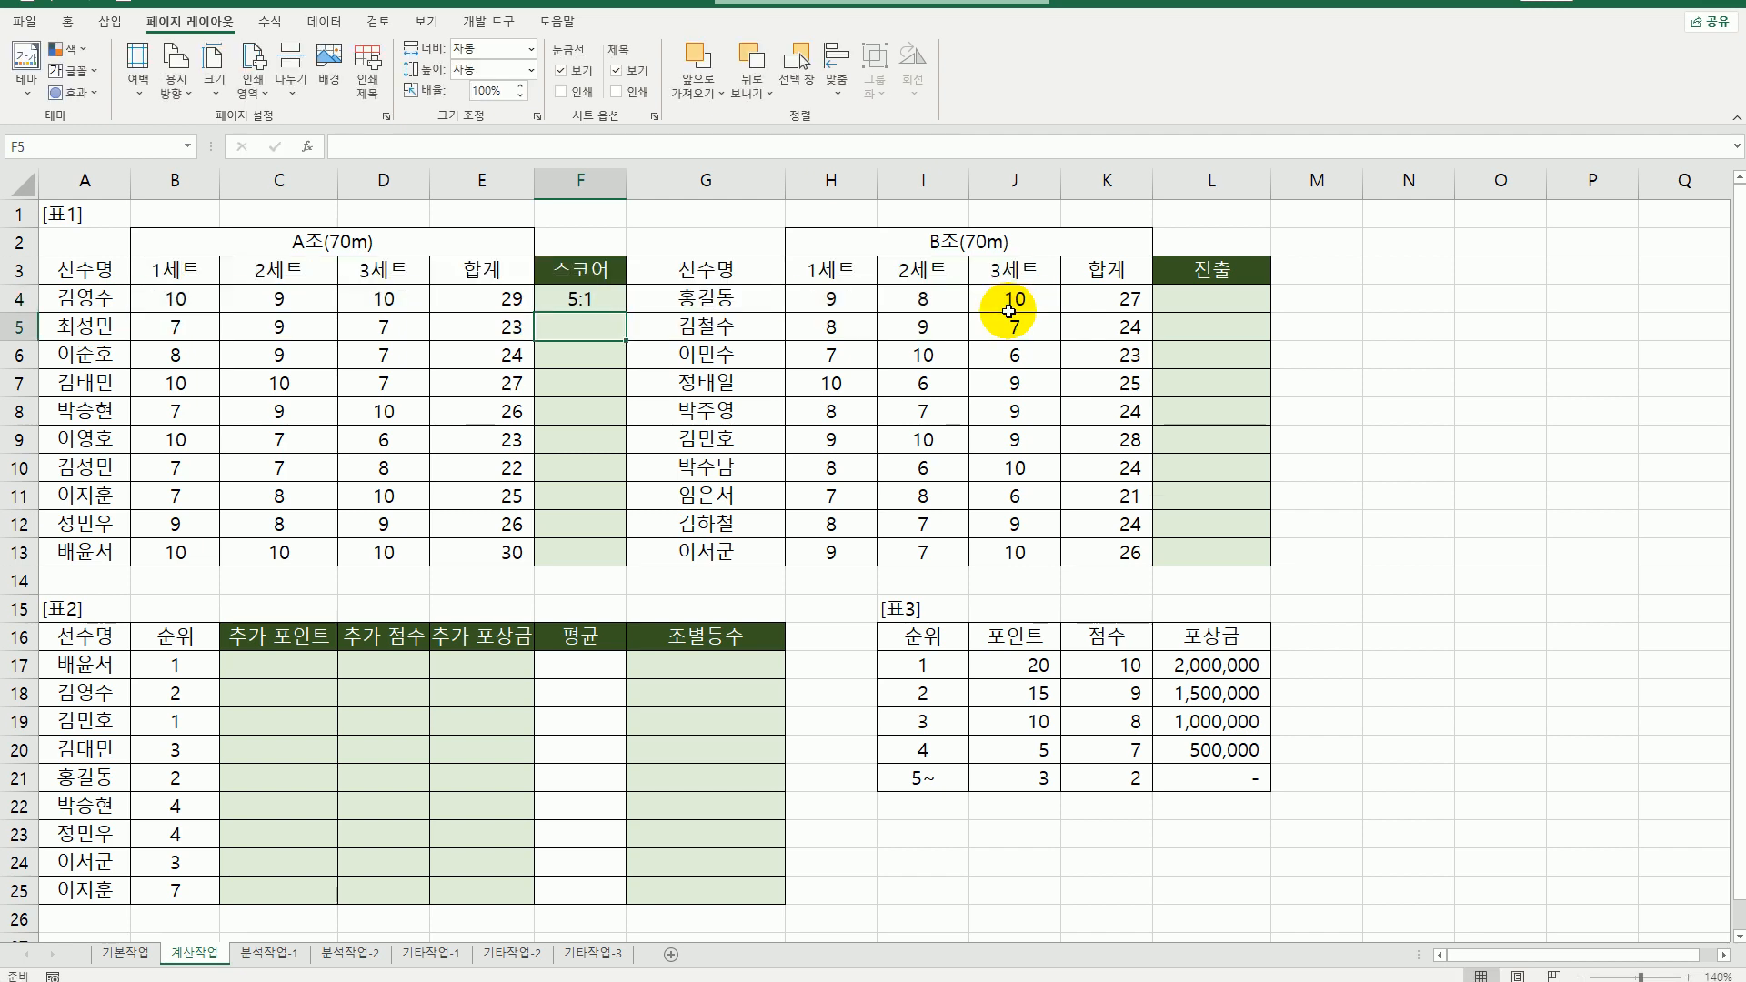
left_click(596, 303)
left_click_drag(618, 314, 618, 559)
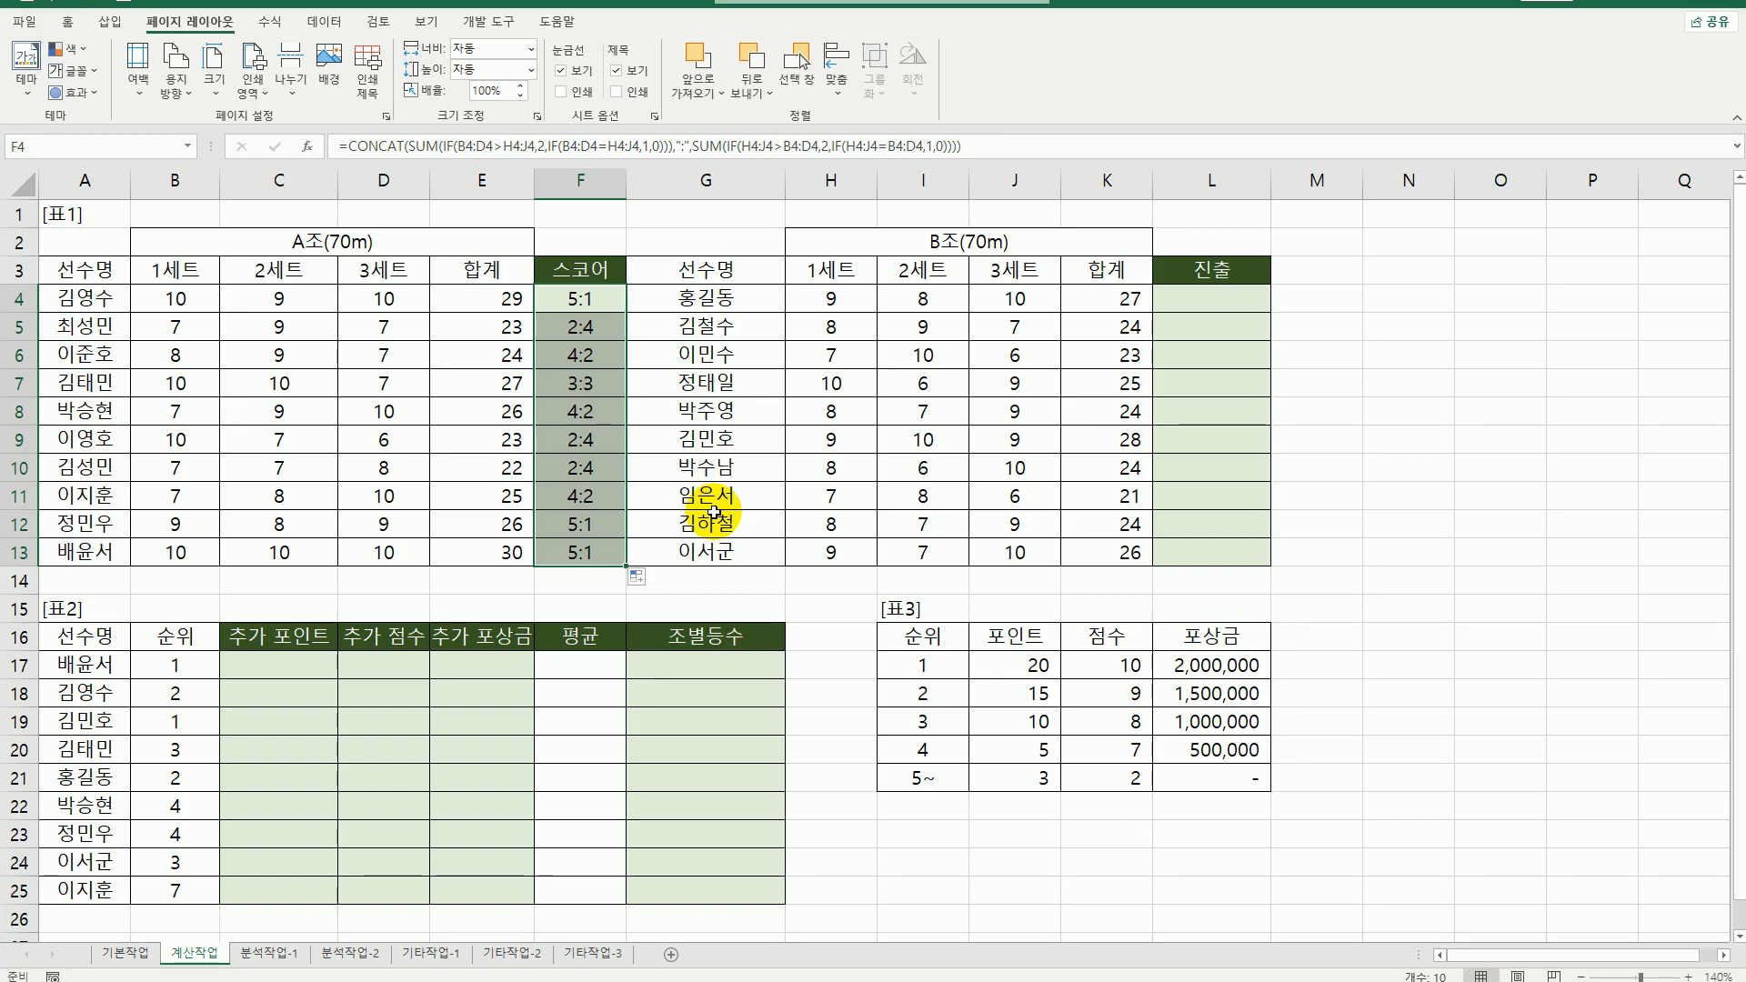
left_click(255, 671)
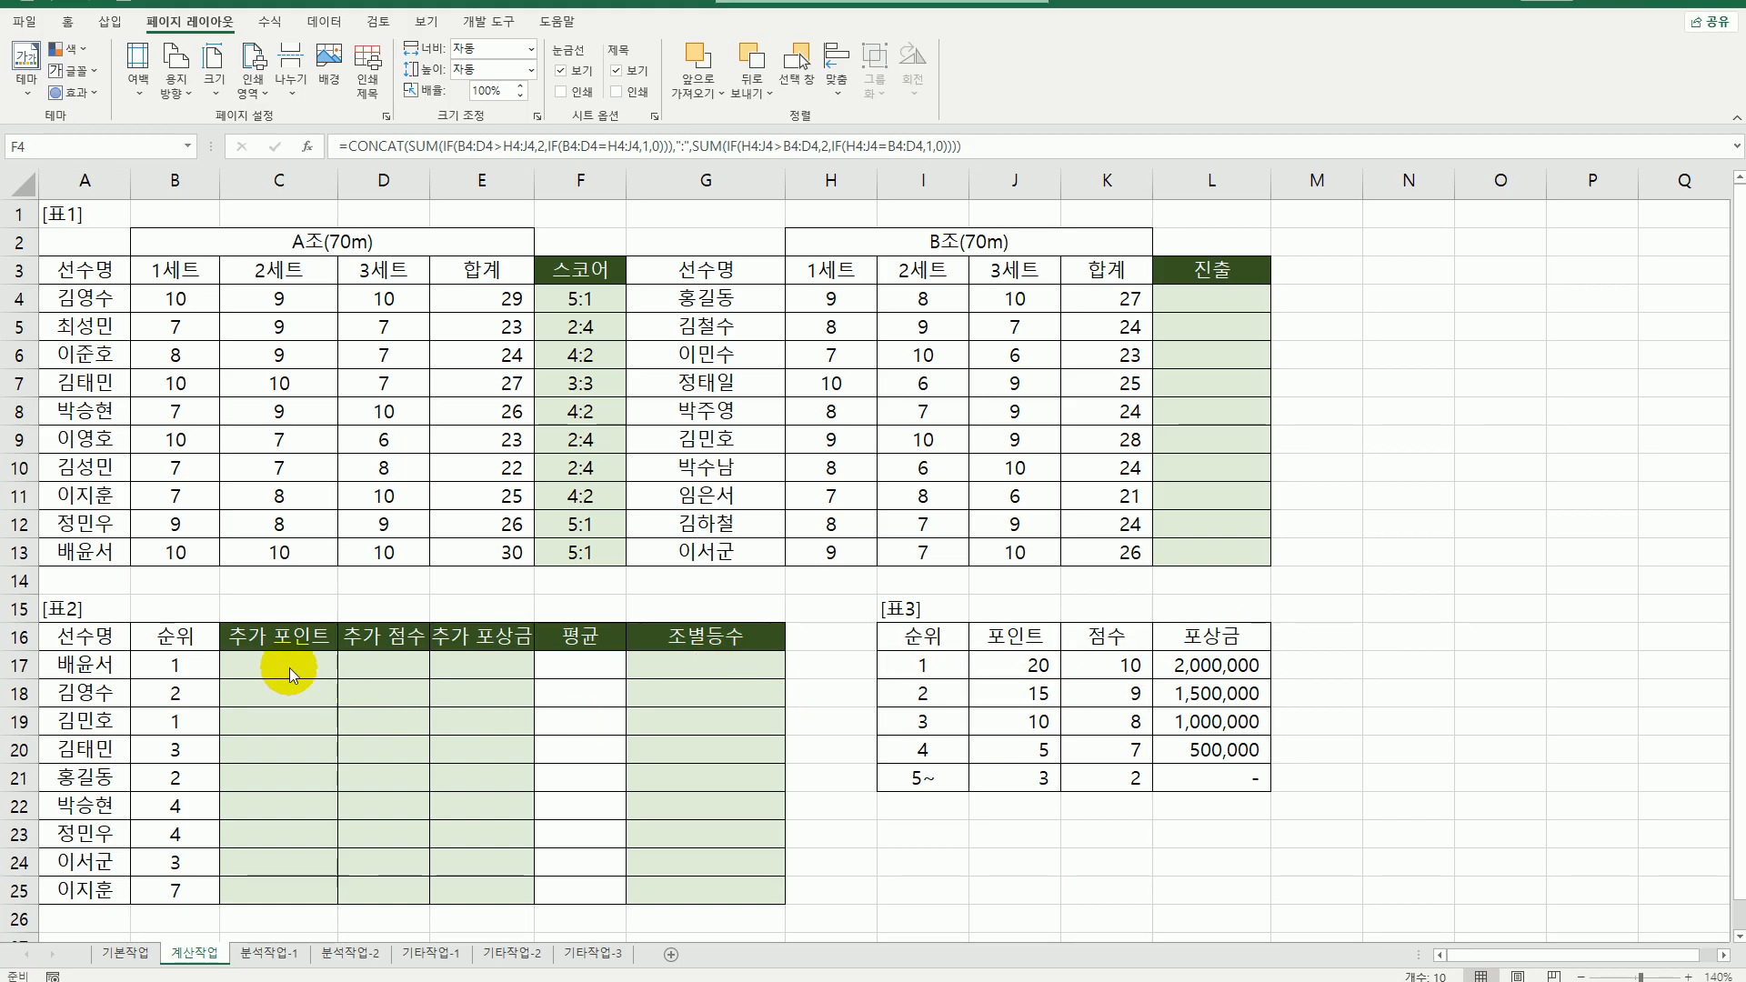
key("ctrl+shift+Down")
left_click_drag(276, 667, 492, 891)
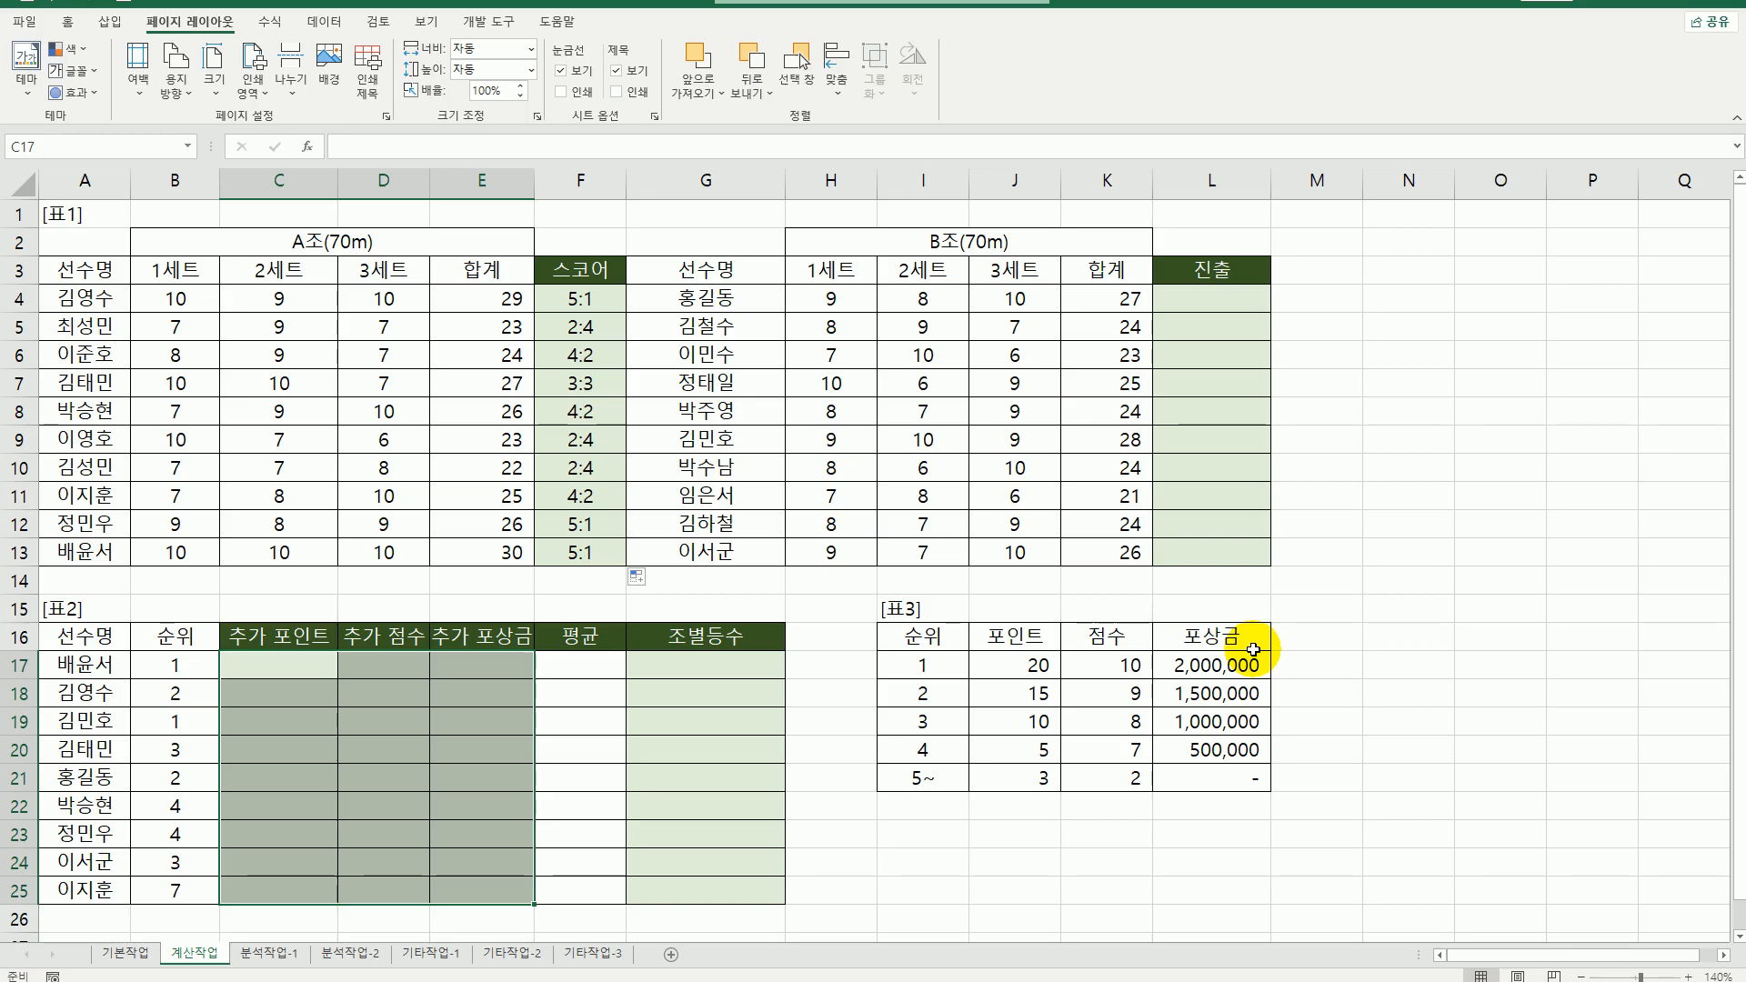
left_click_drag(915, 647, 1210, 777)
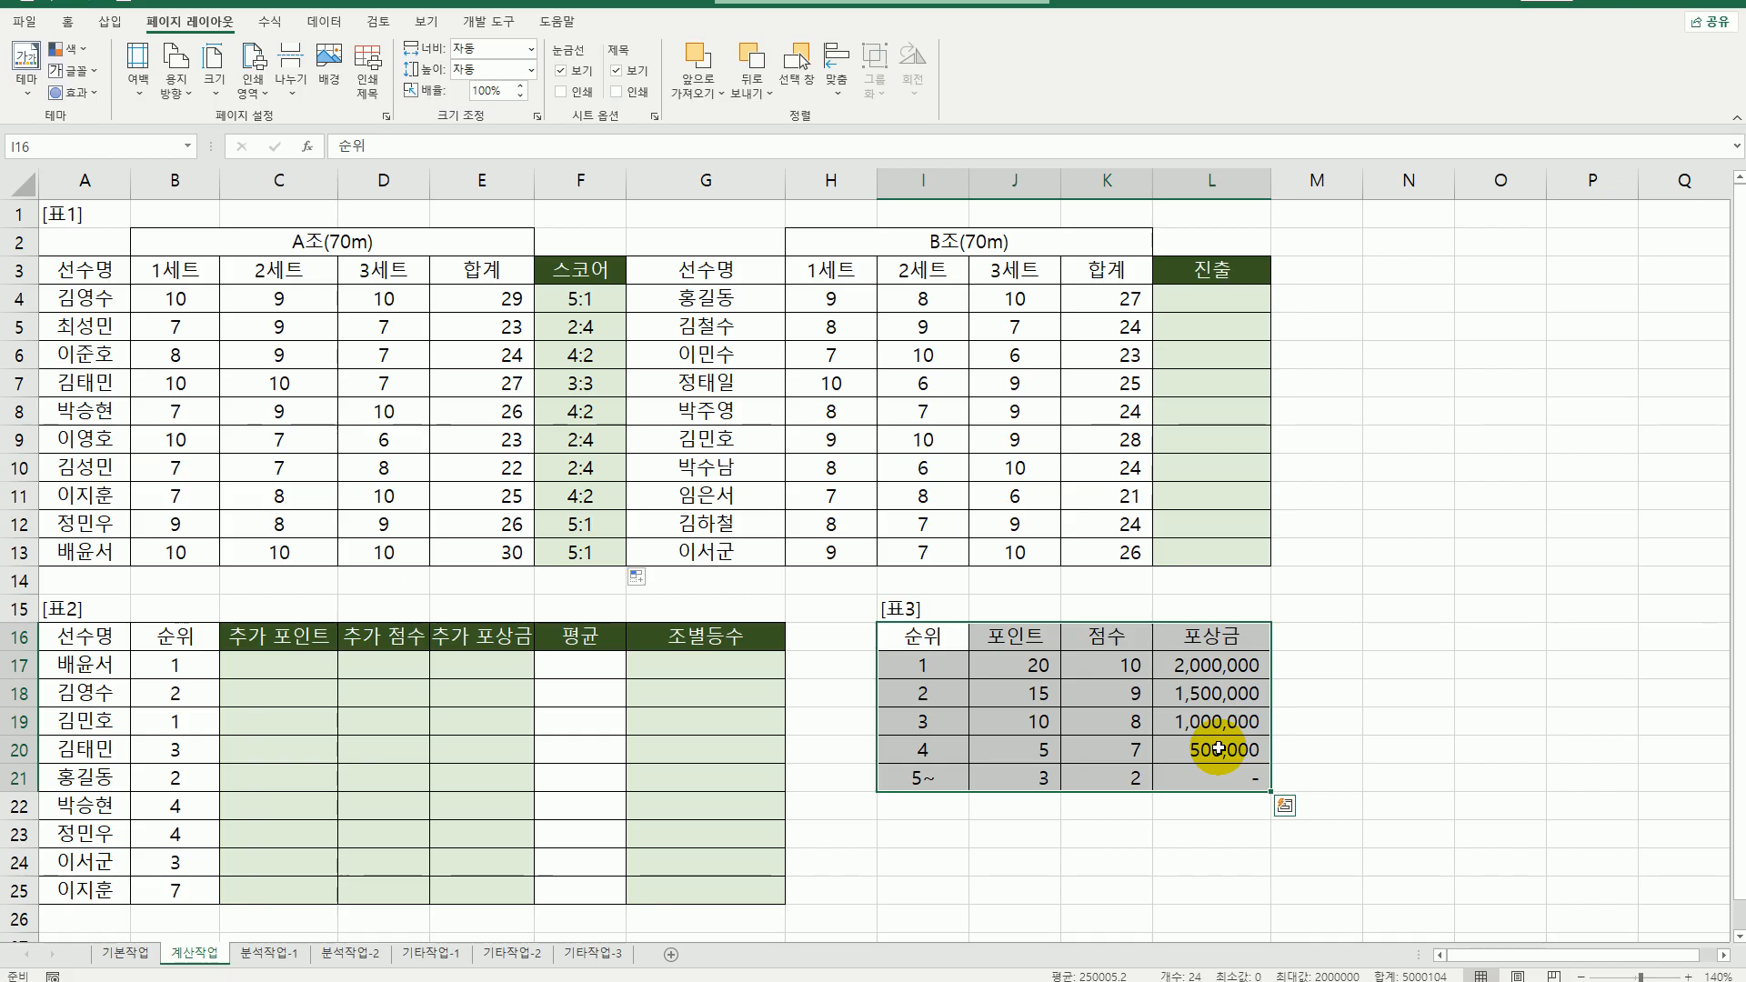
left_click_drag(266, 639, 510, 635)
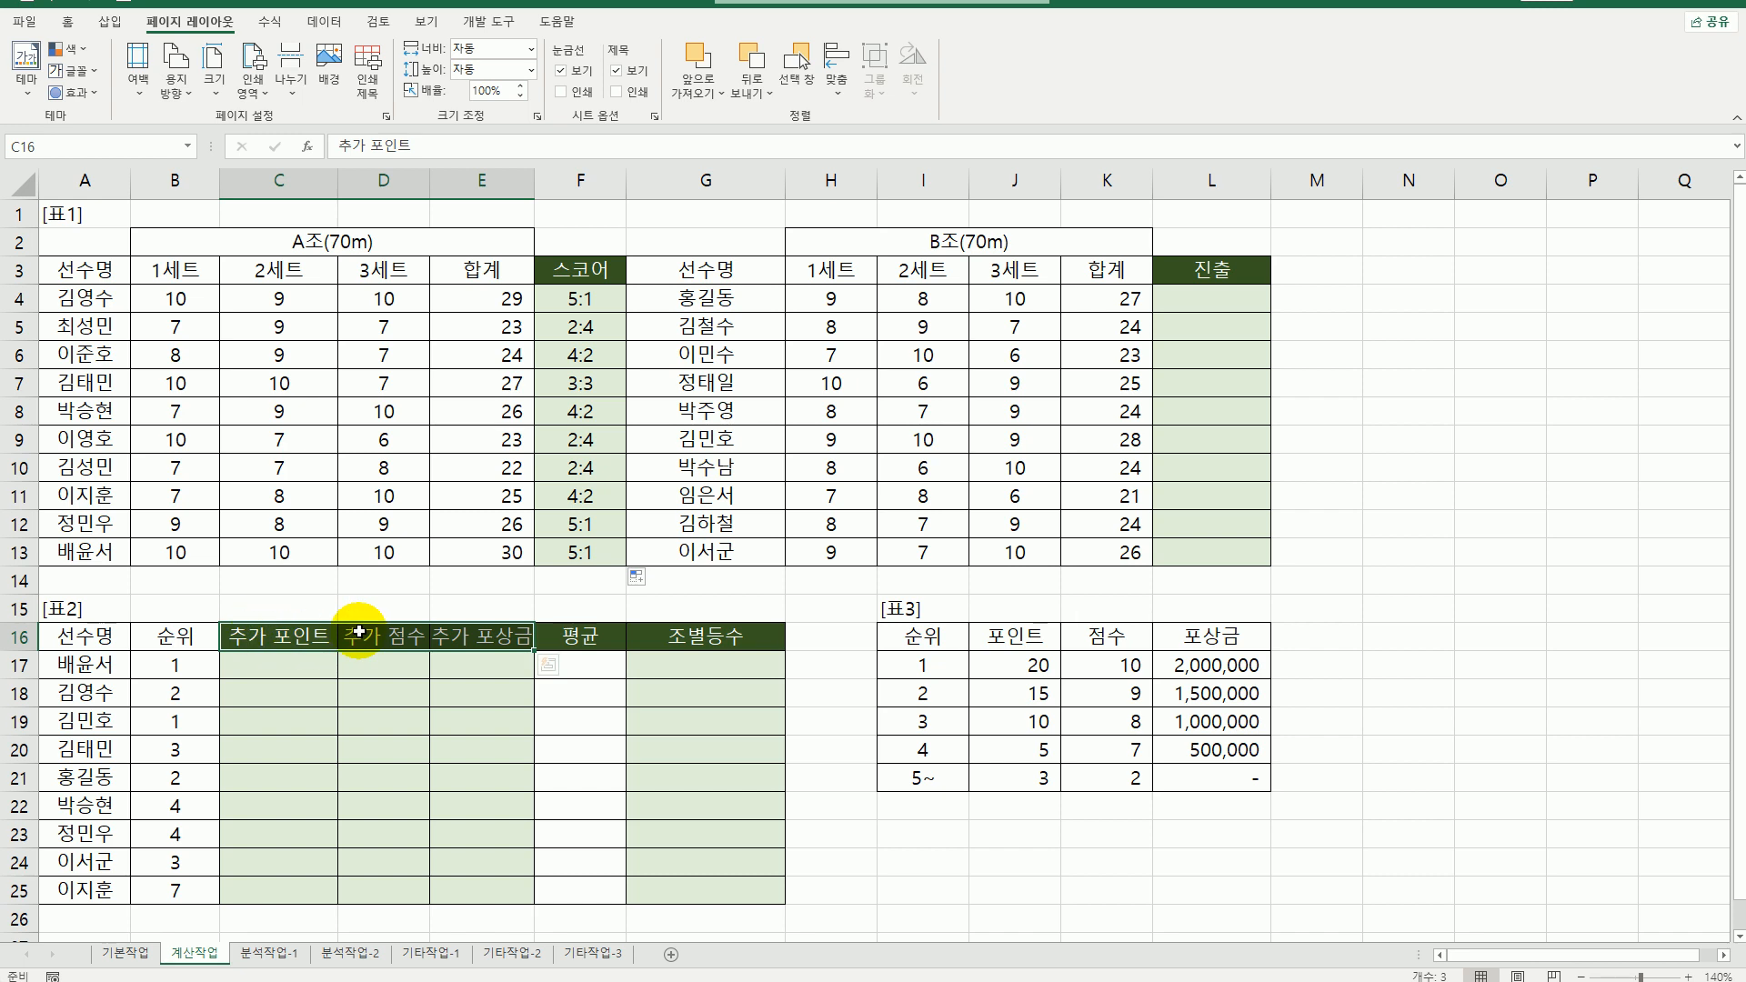
- Start a VLOOKUP formula in C17 with B17 as the lookup value and the absolute table range $I$17:$L$21
left_click(321, 679)
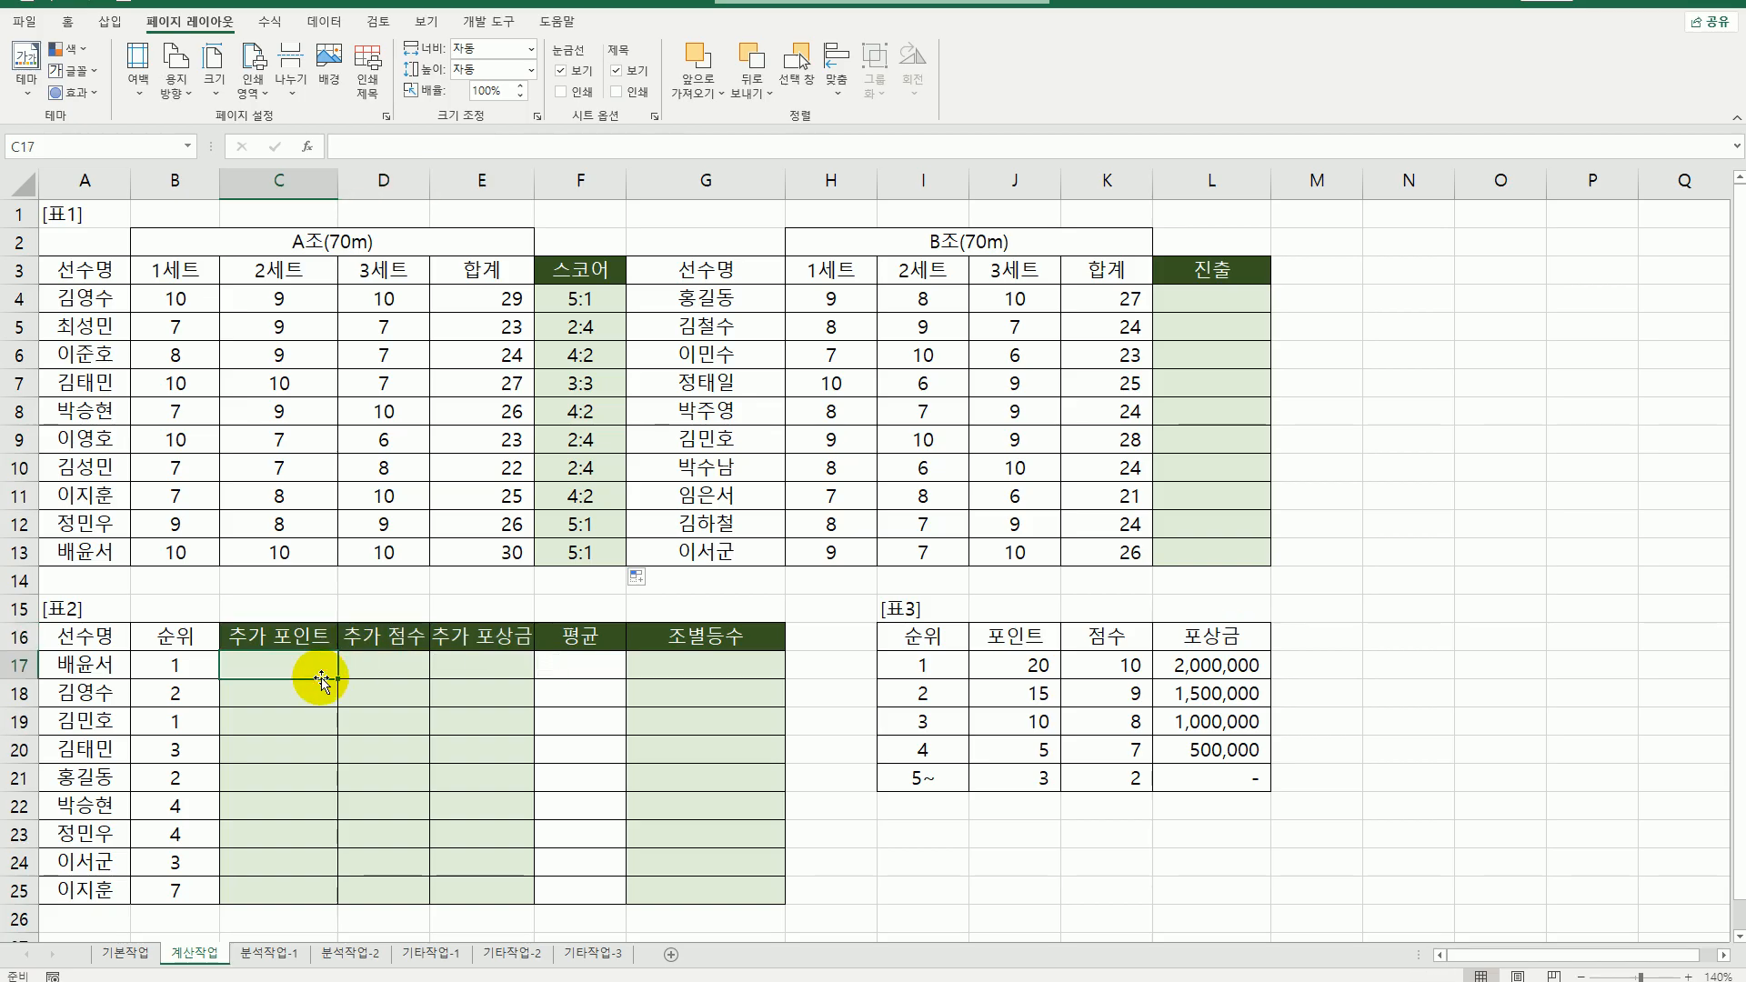
type("=vl")
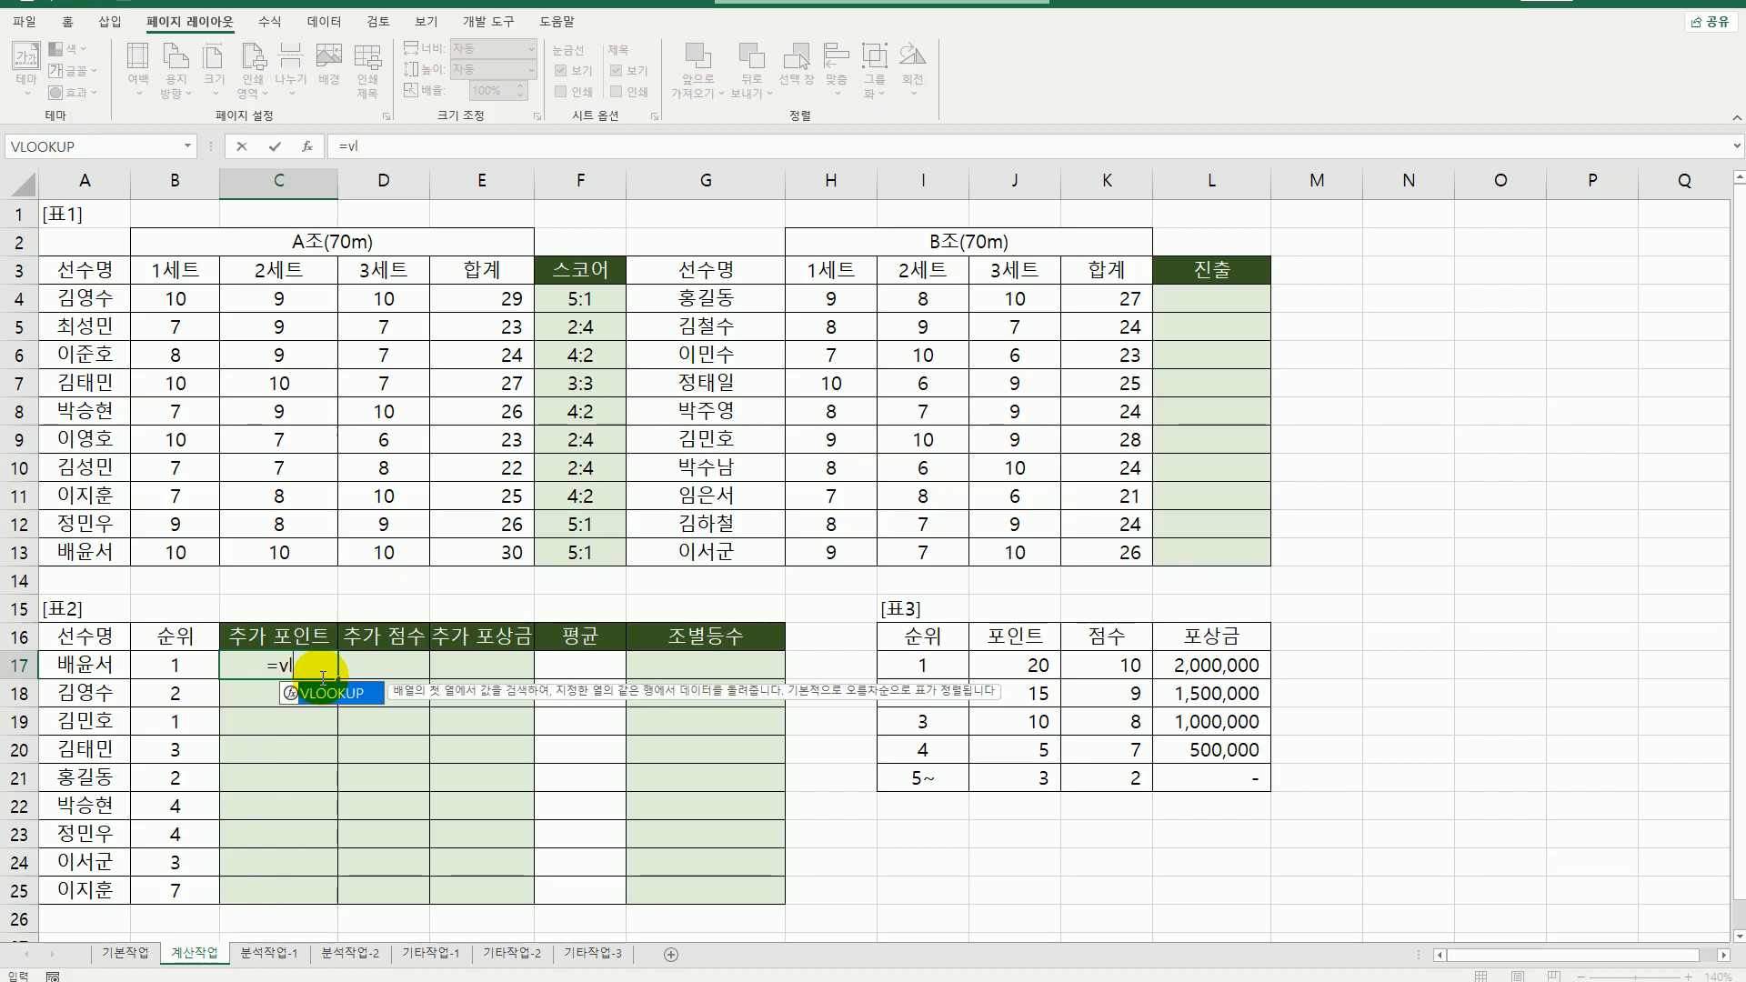
key("Tab")
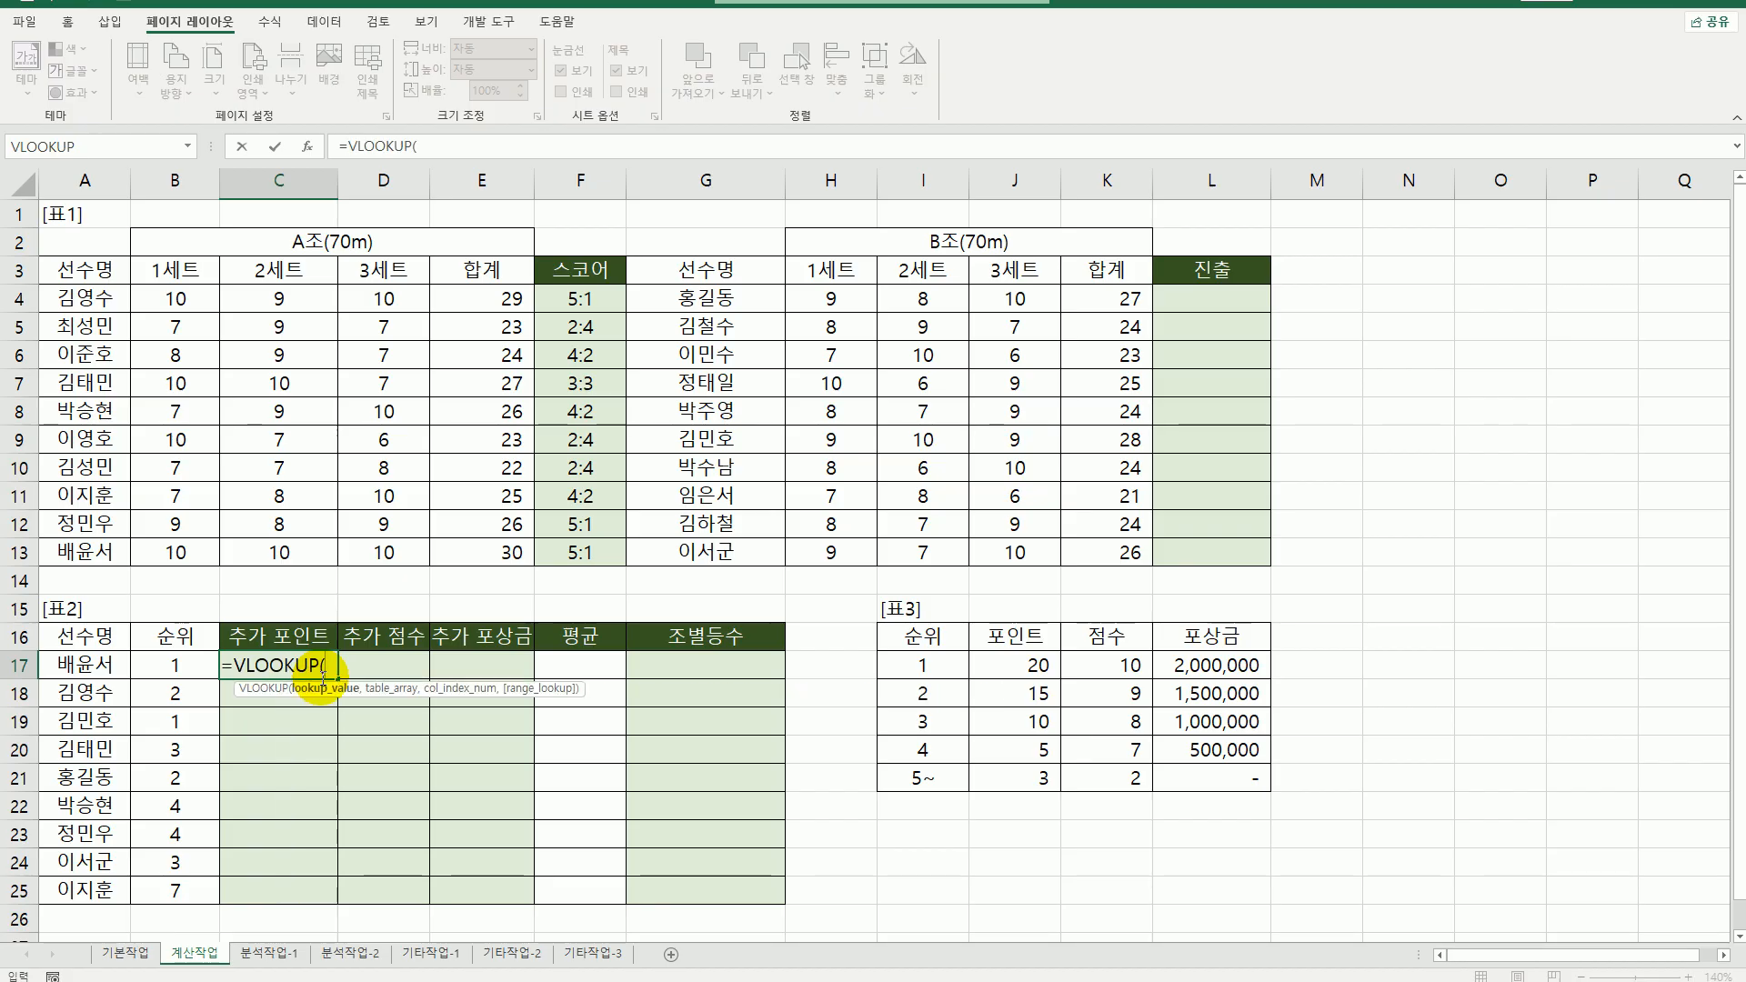
key("Left")
type(",")
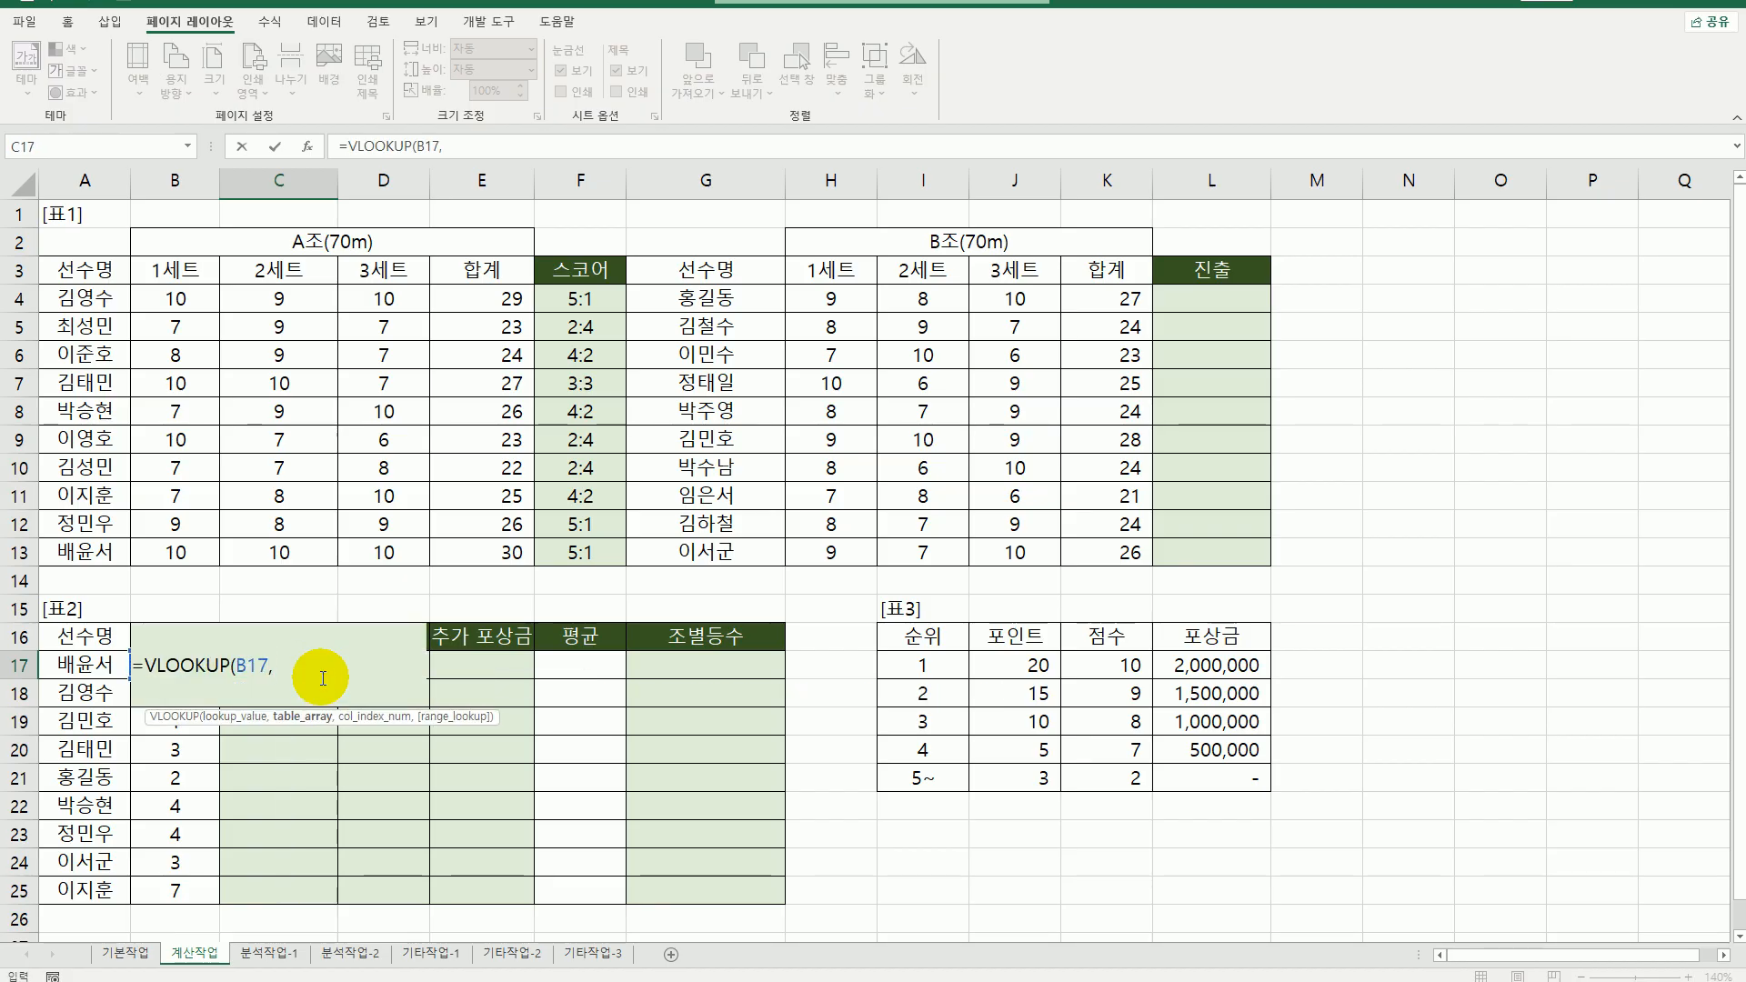
left_click_drag(920, 658, 1190, 777)
key("F4")
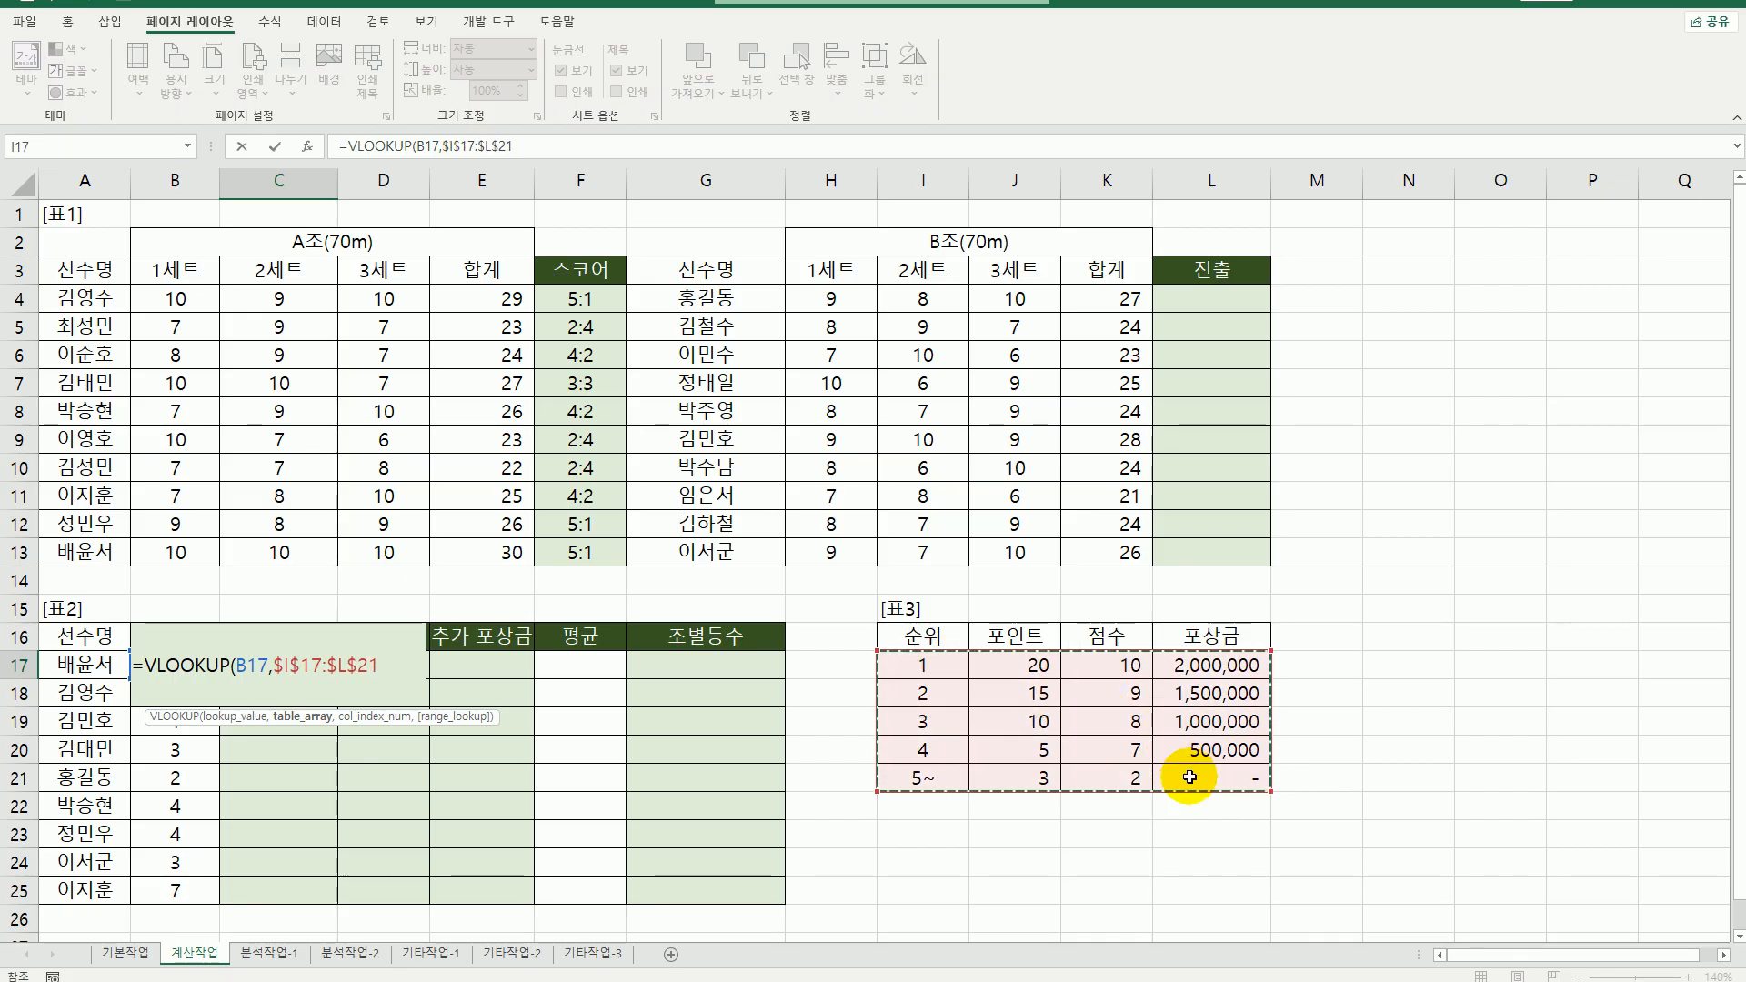
- Set the VLOOKUP column index to 2, enter the C17 formula and fill it down the 추가 포인트 column to C25
type(",")
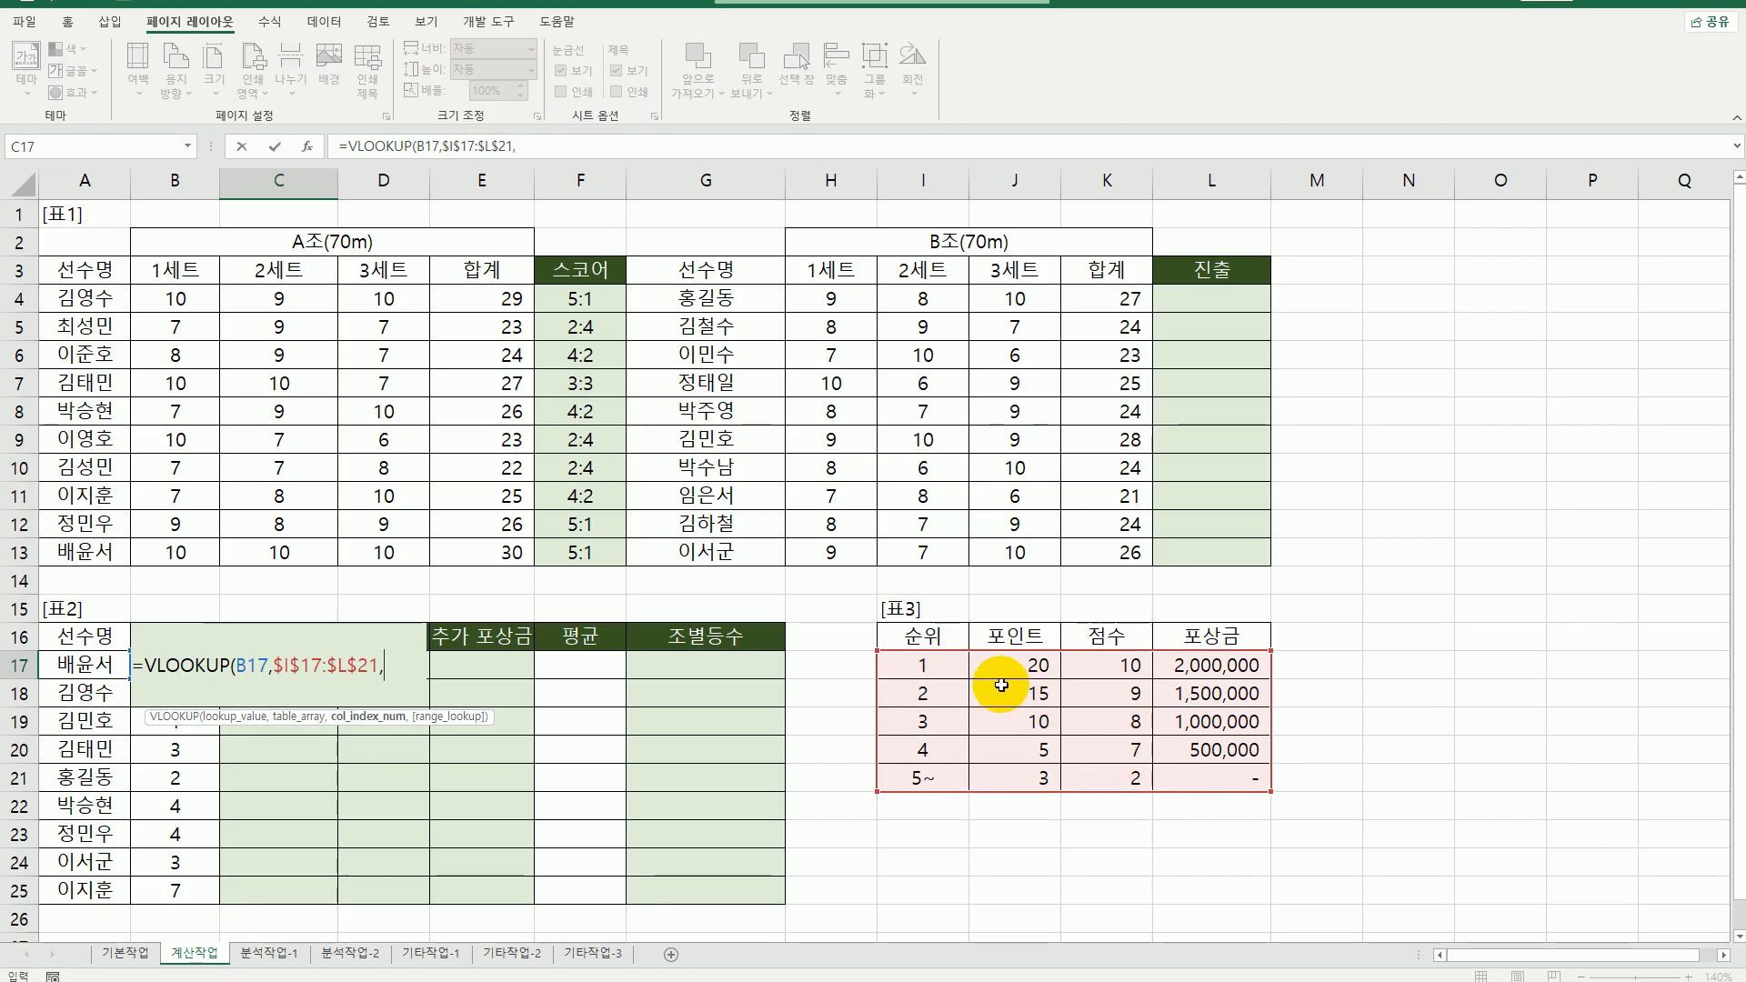
type("2")
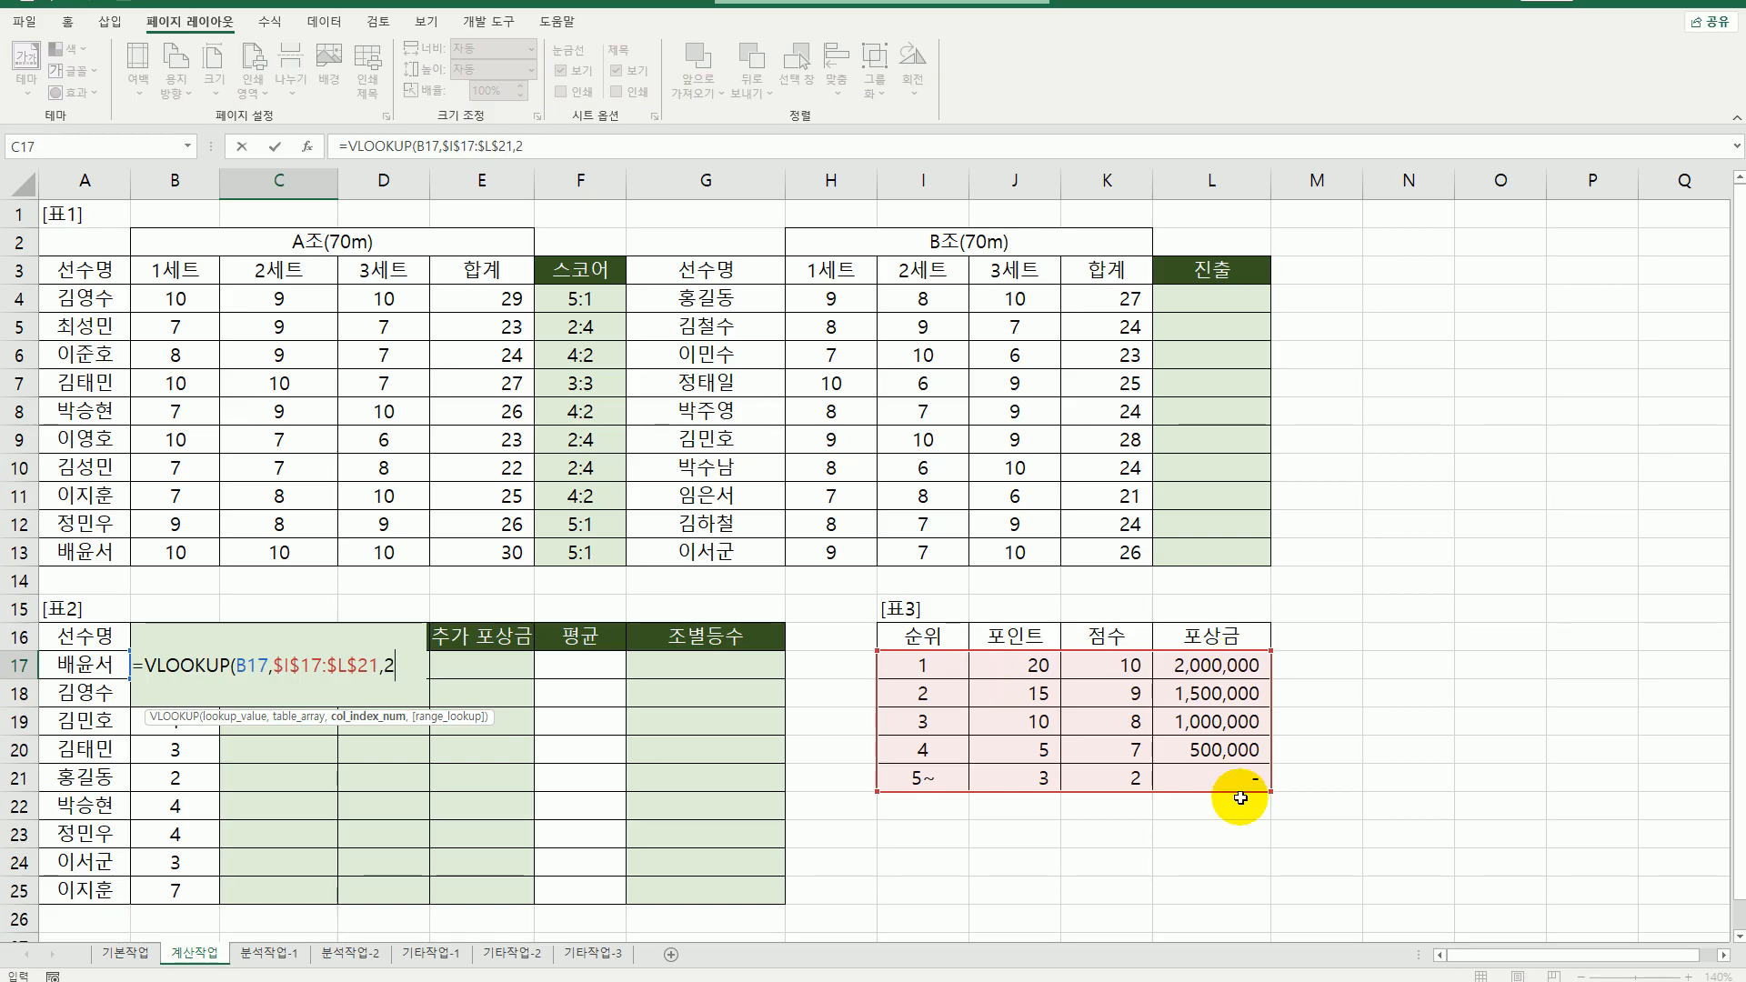
type(")")
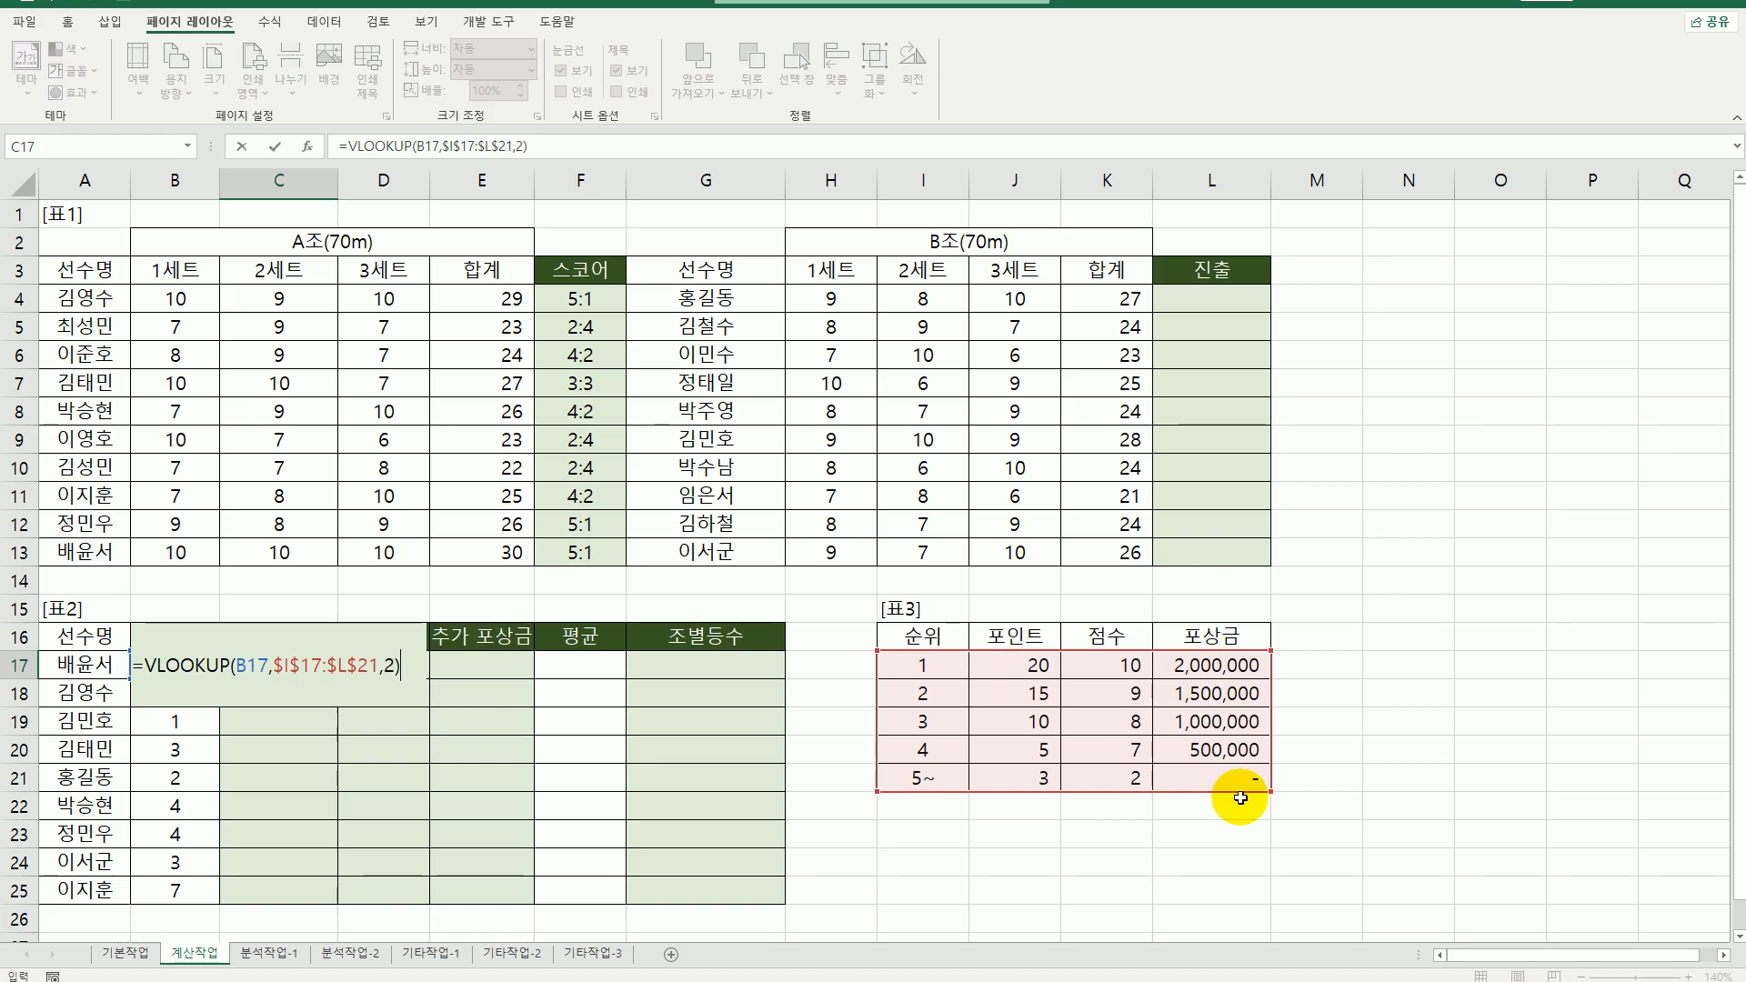
key("Return")
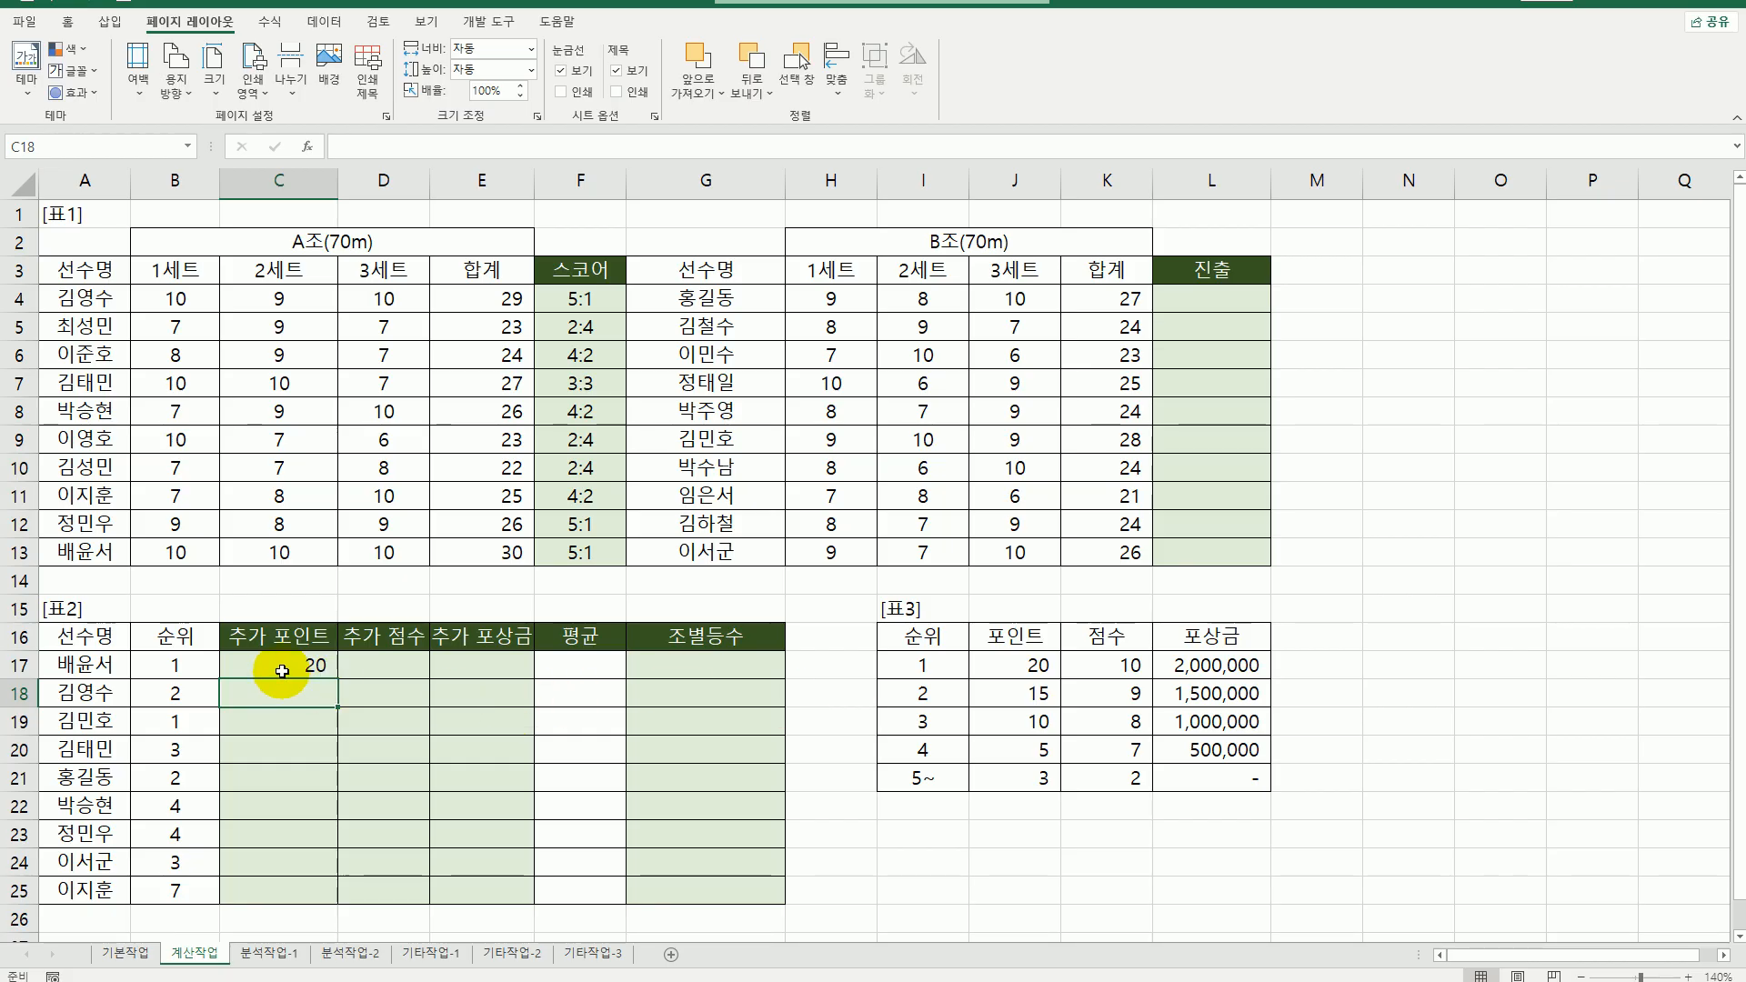
left_click(323, 669)
left_click_drag(338, 679, 343, 900)
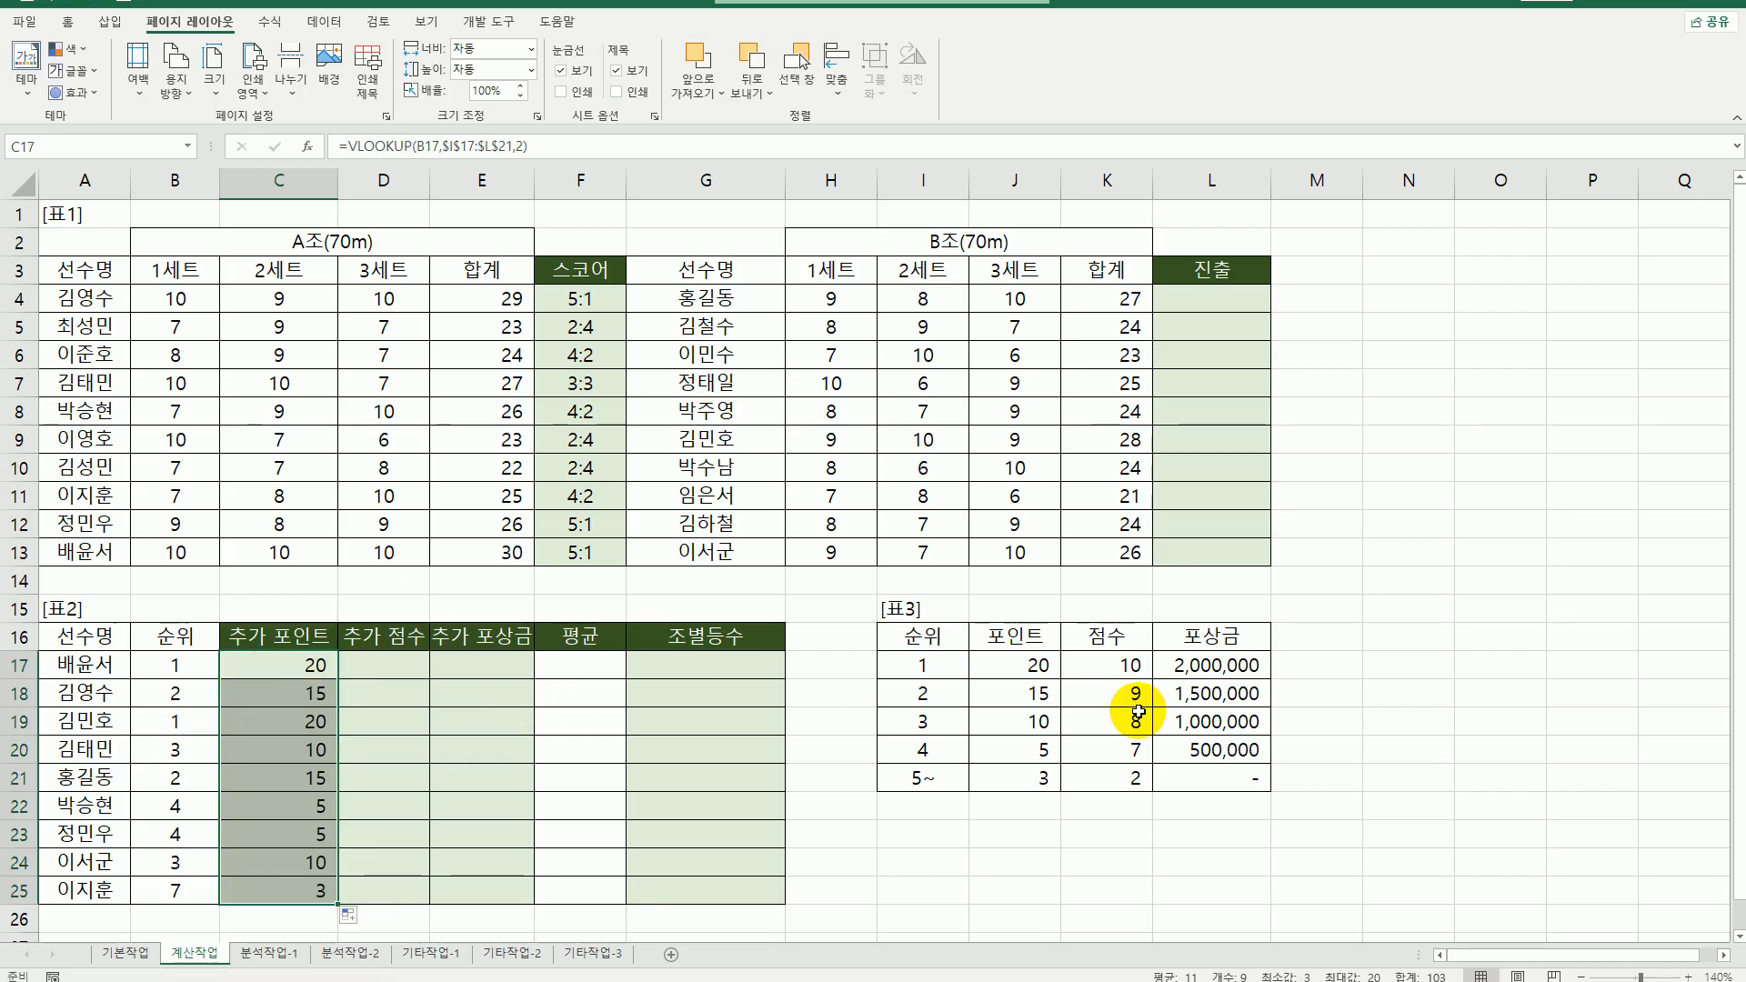
left_click(400, 670)
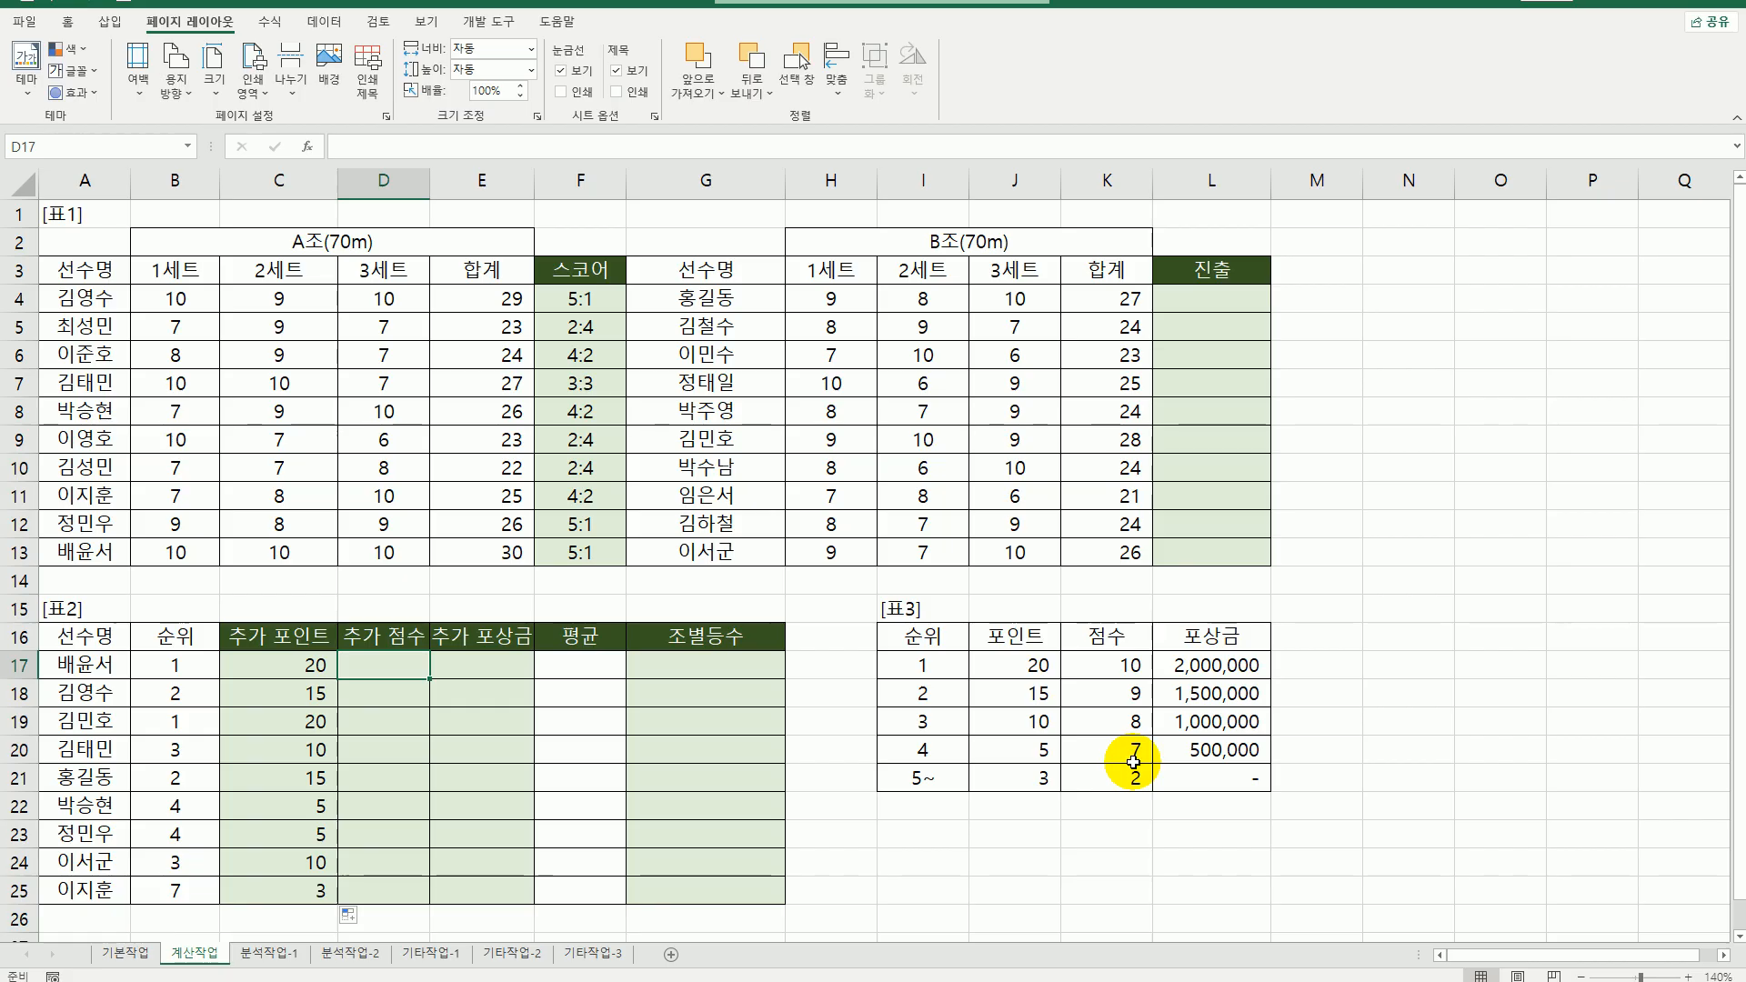
left_click(305, 637)
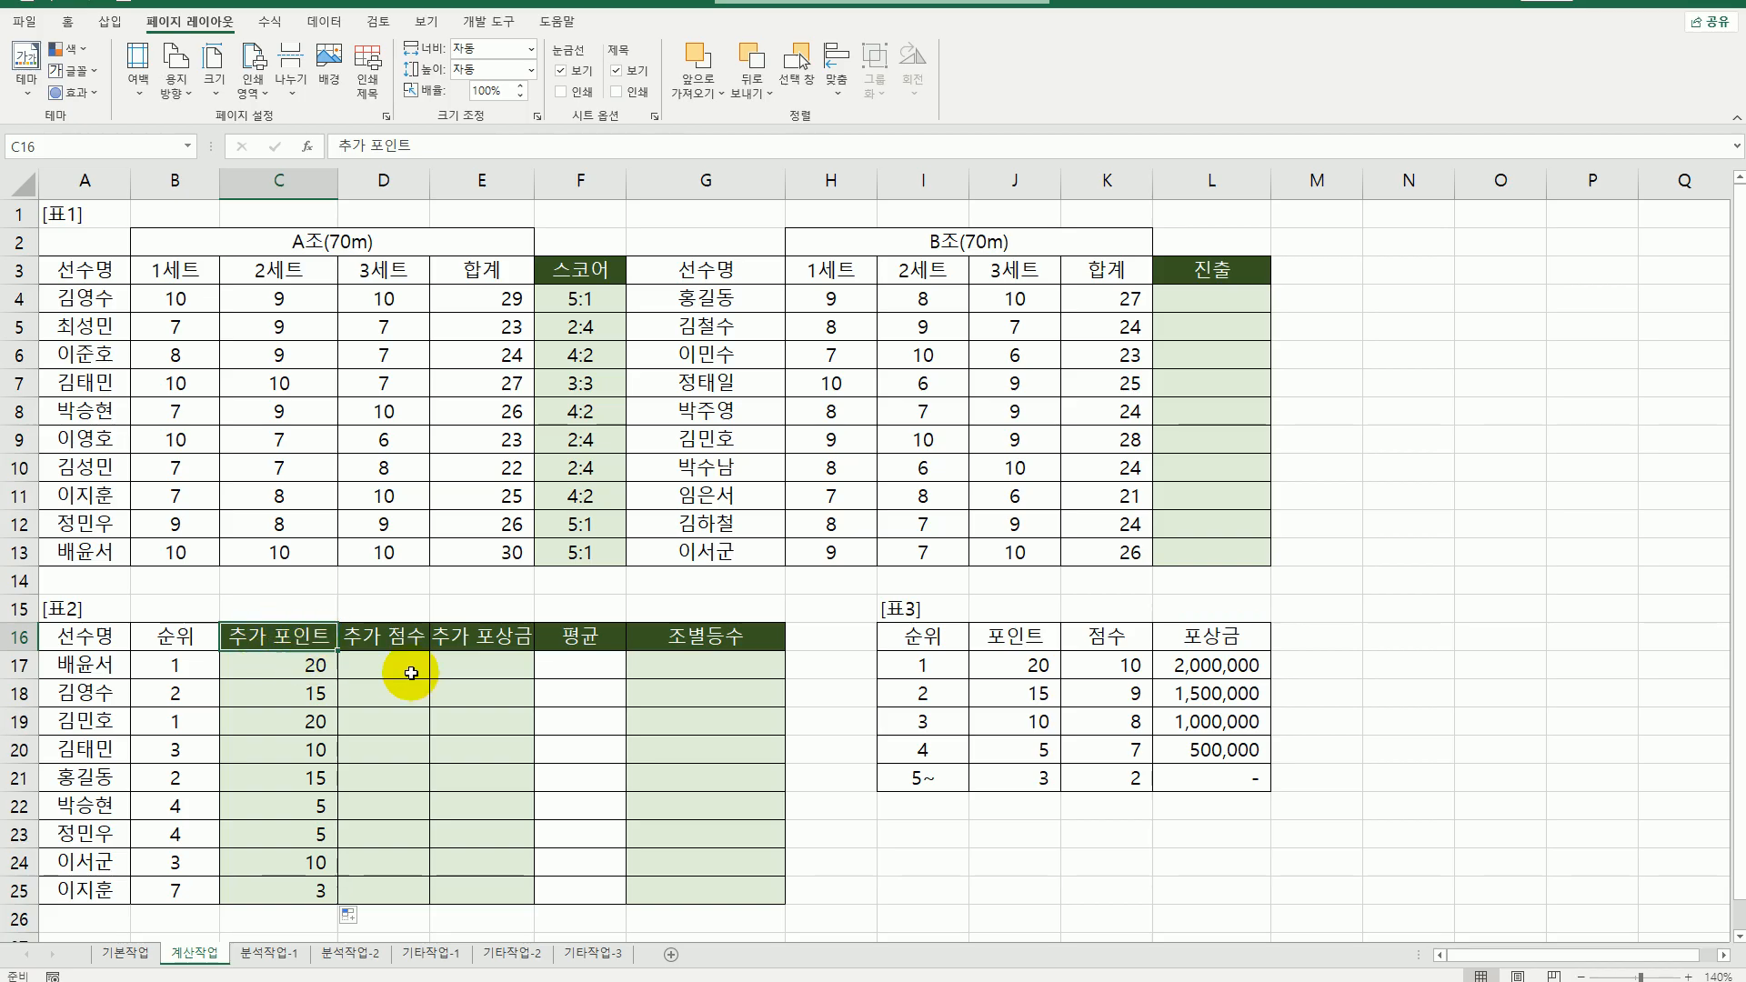
left_click_drag(1016, 635, 1231, 645)
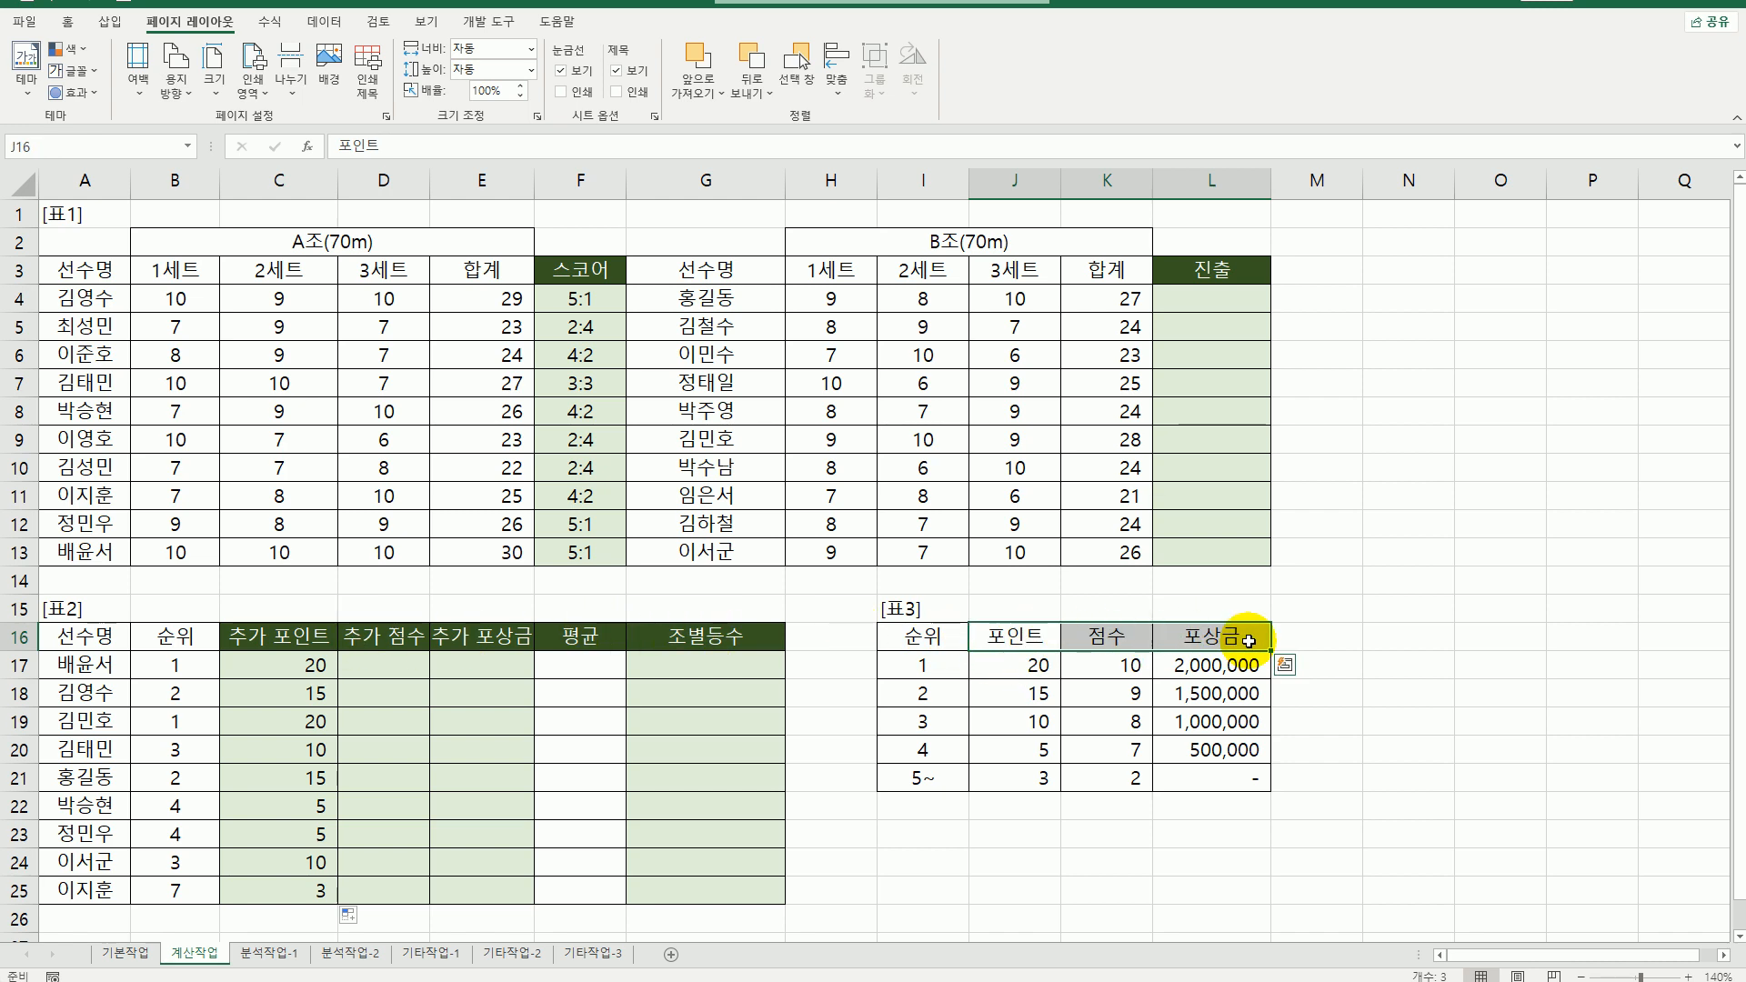
- Replace the column index 2 in C17's VLOOKUP formula with a nested MATCH function
left_click_drag(928, 644, 1195, 642)
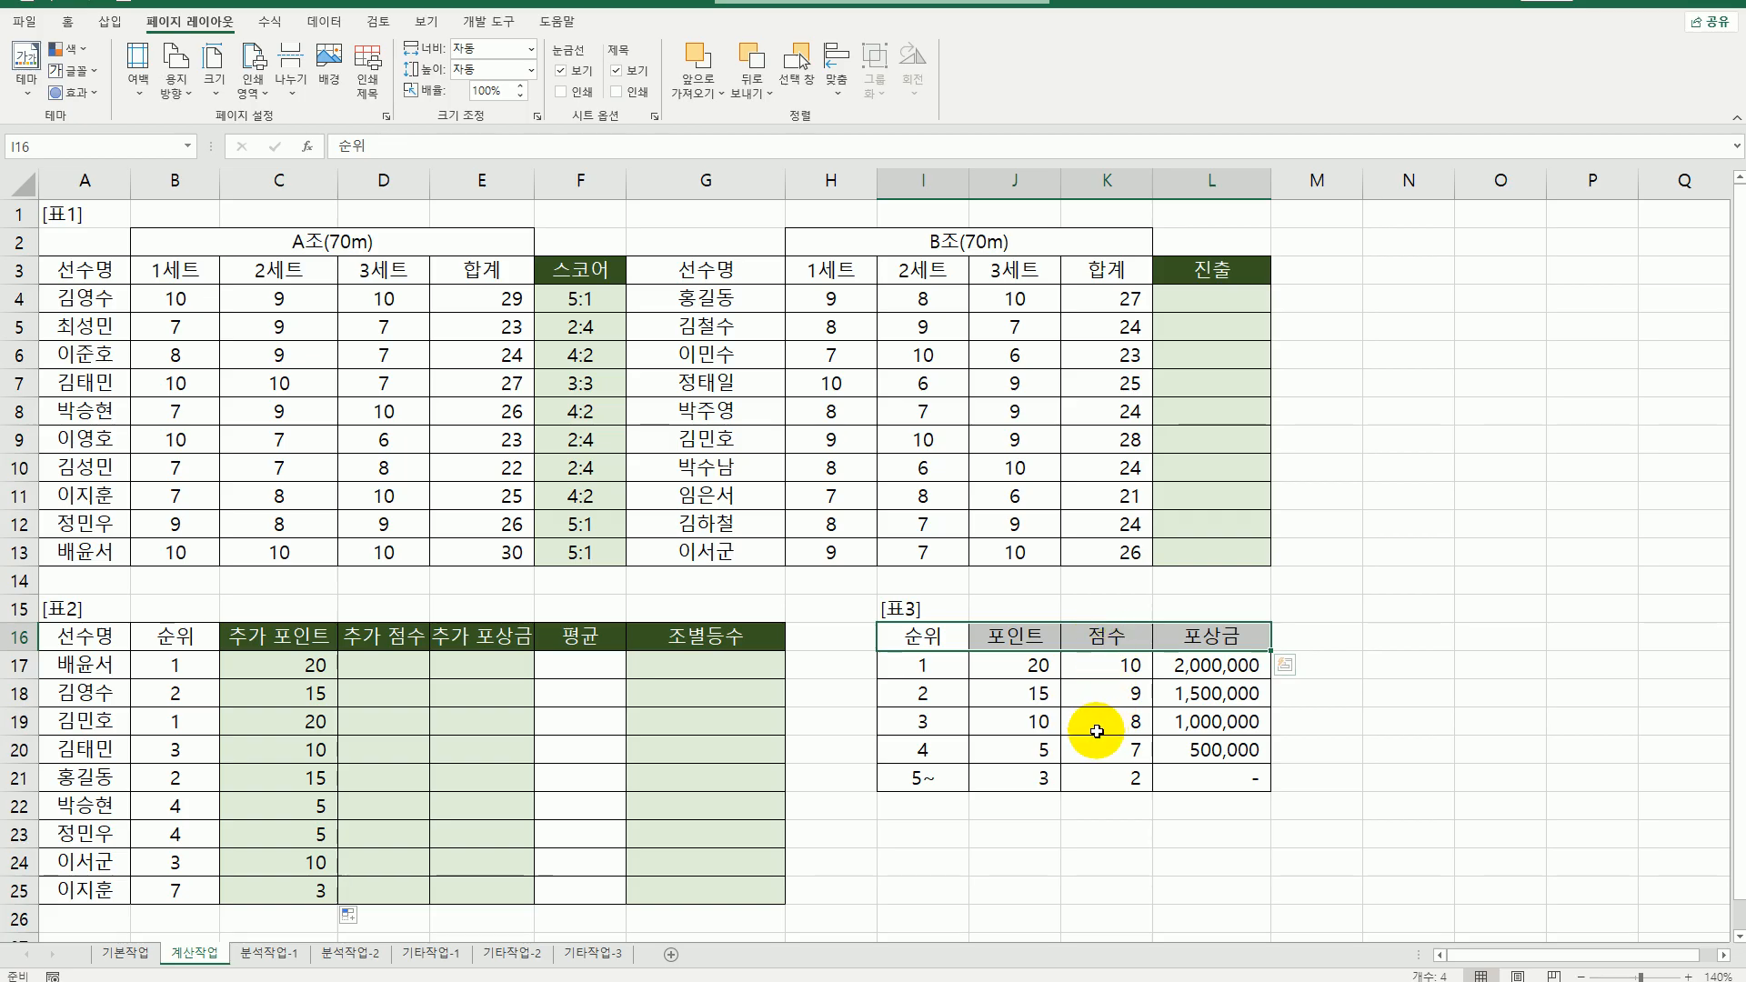
left_click(315, 667)
double_click(315, 669)
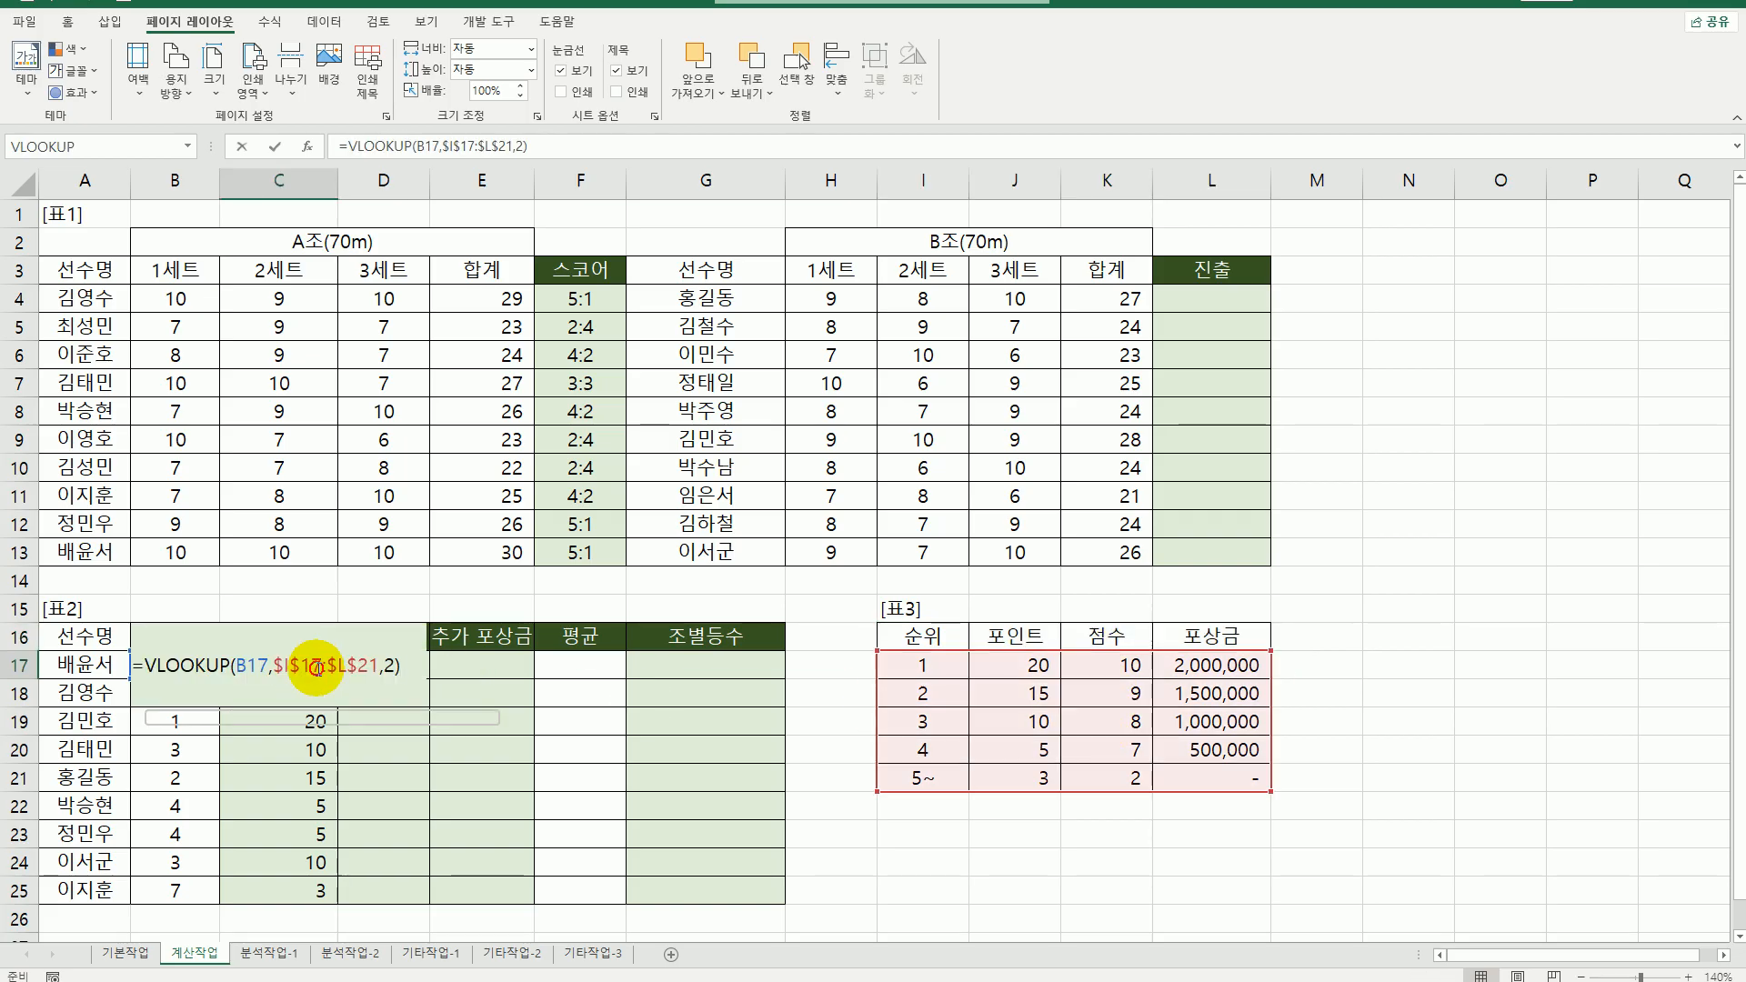
double_click(389, 666)
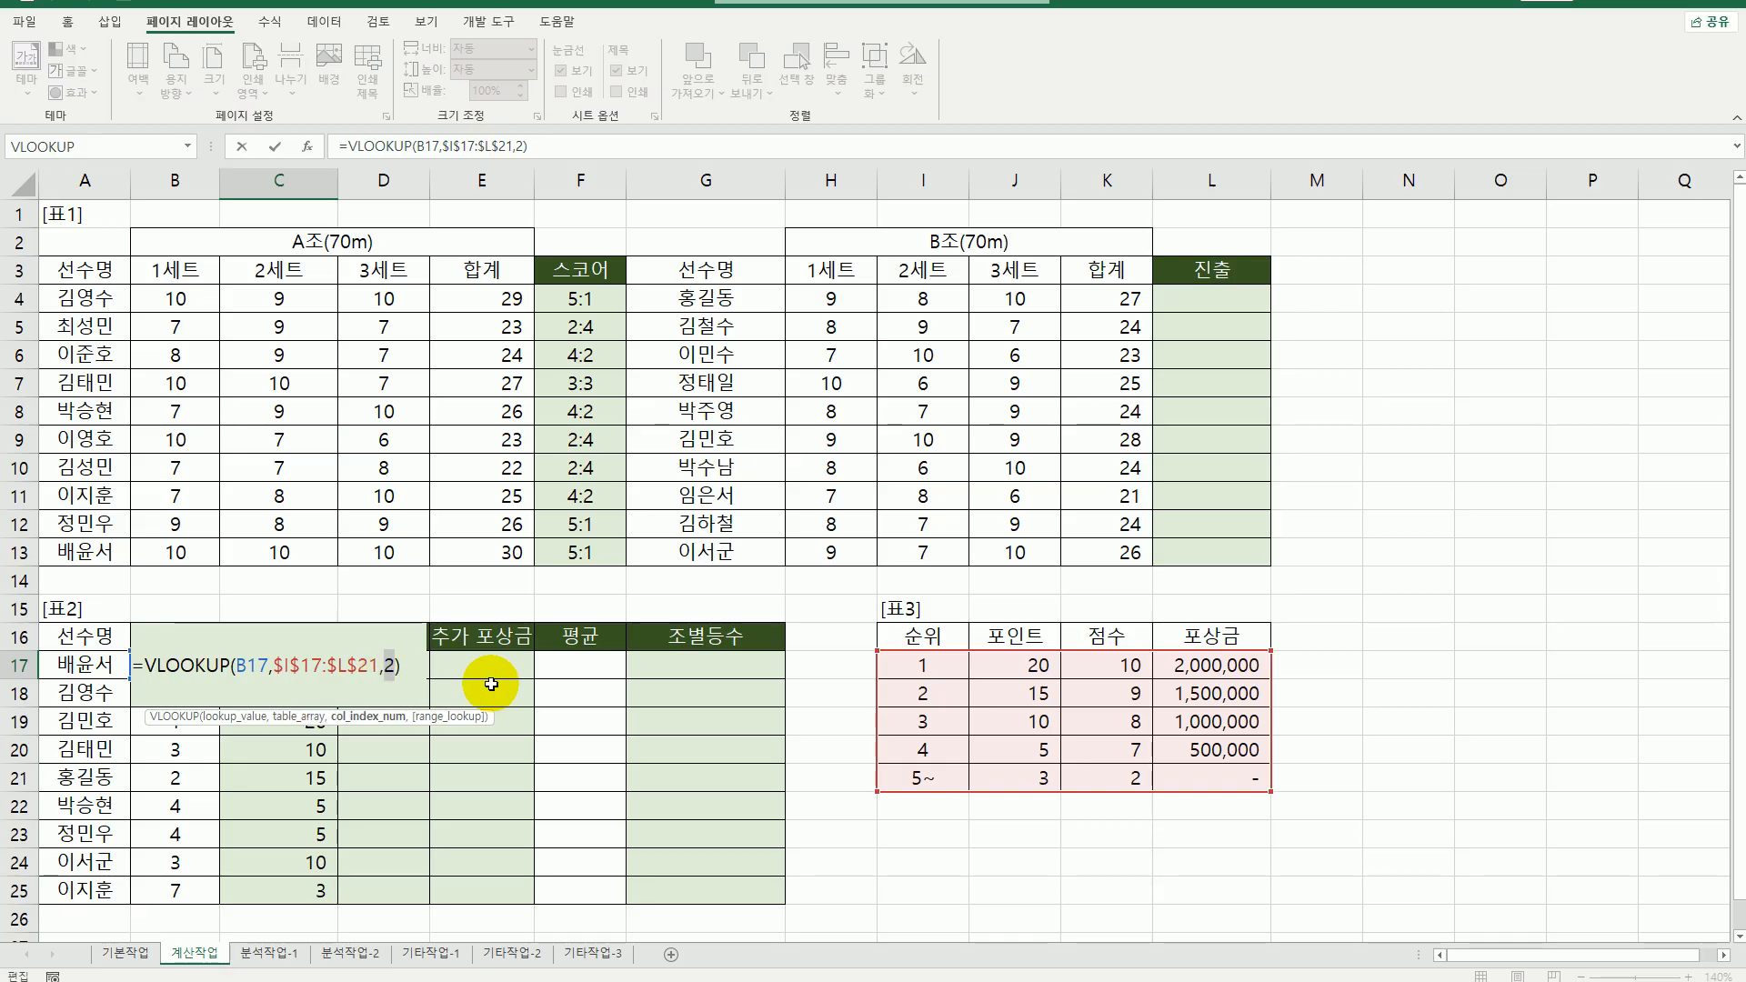
type("match")
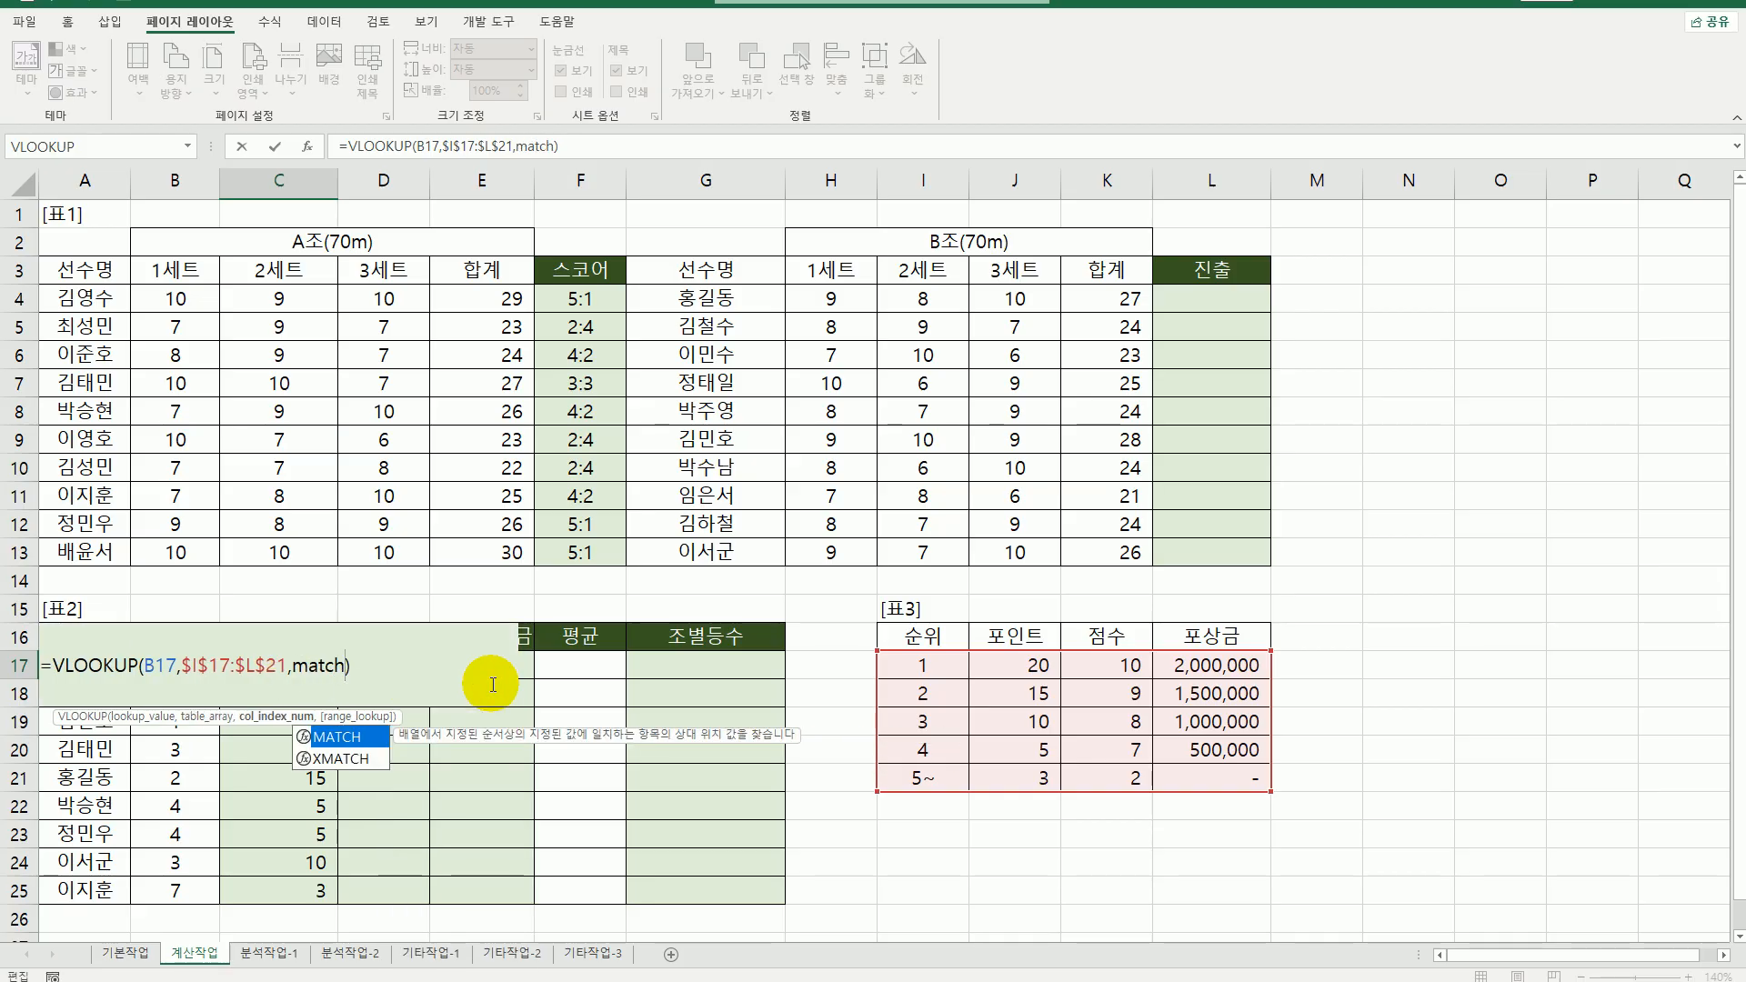
key("Tab")
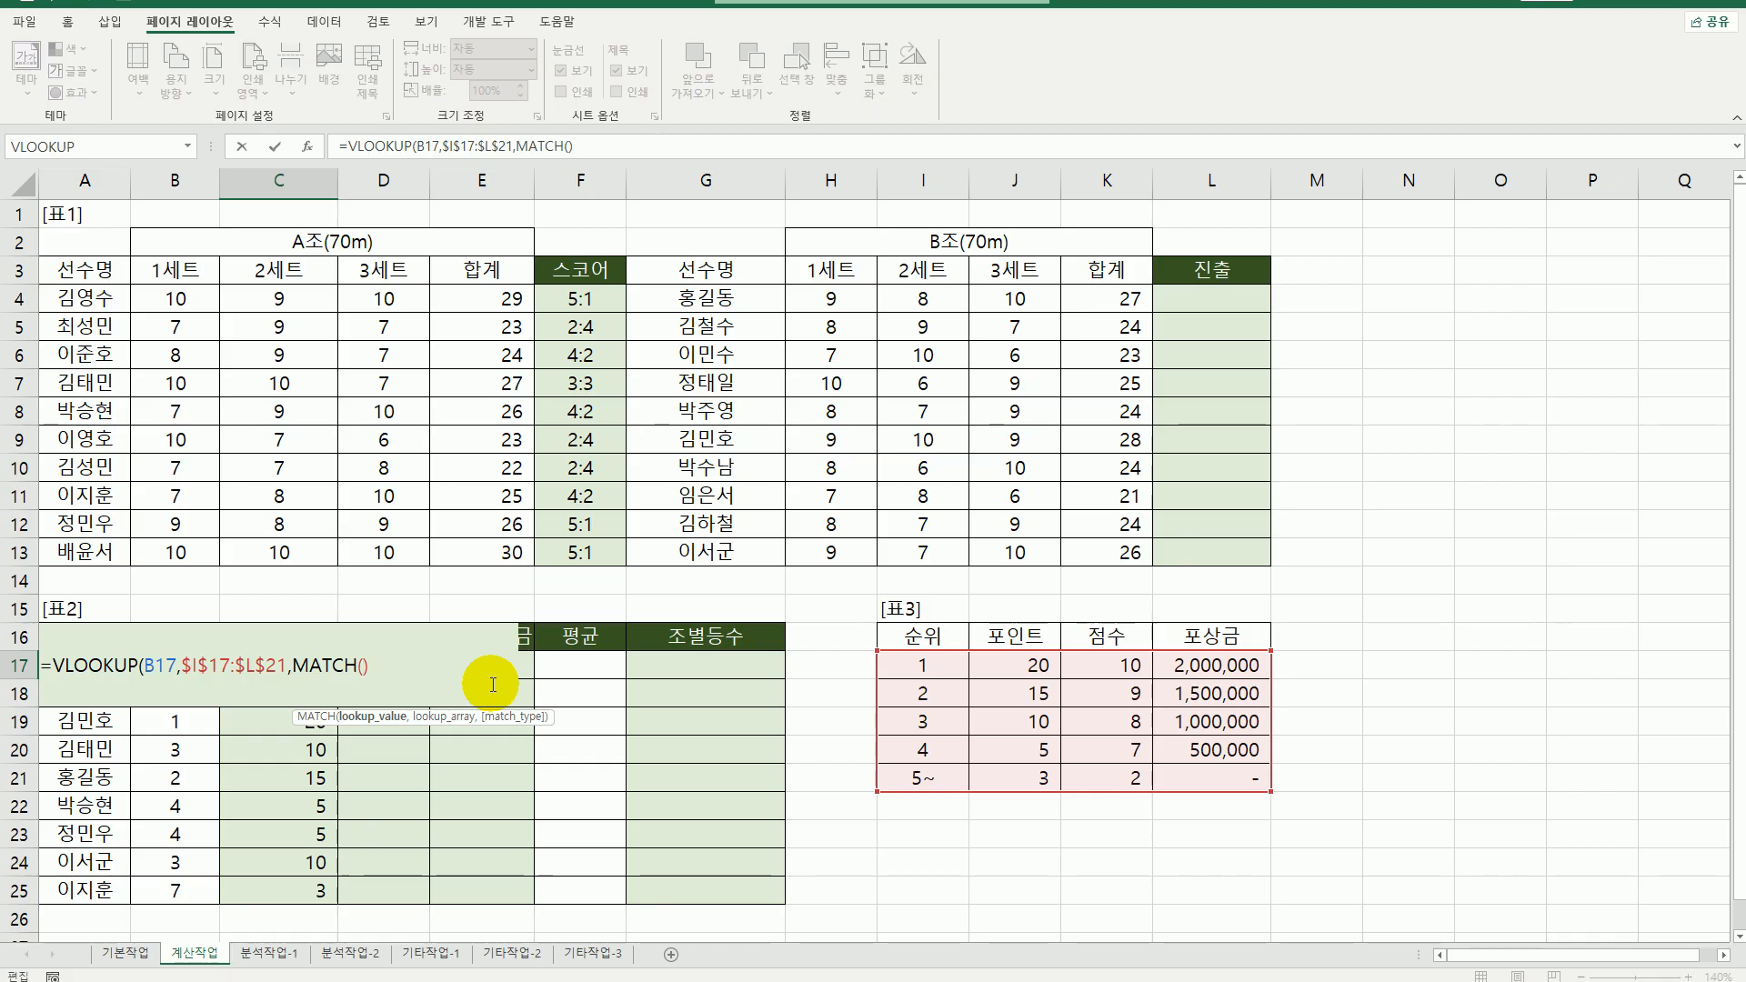
- Start a RIGHT function as MATCH's lookup value, using the row-locked header reference C$16 as its text
type("right(")
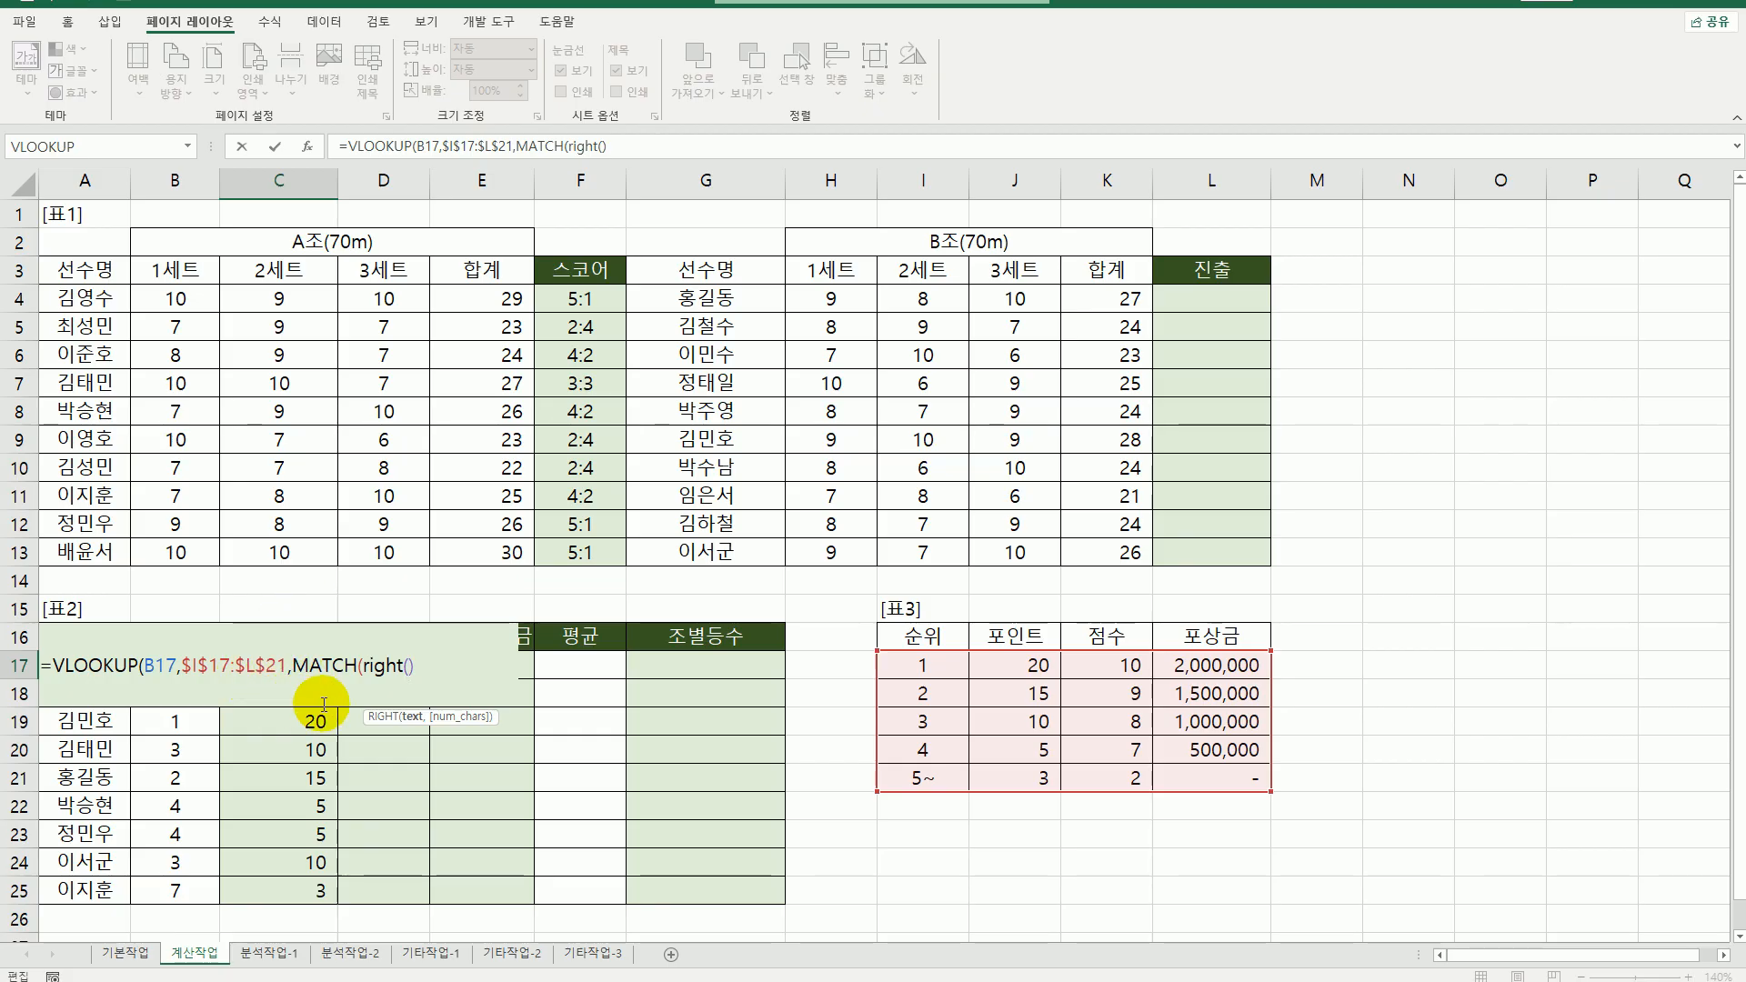
left_click(305, 615)
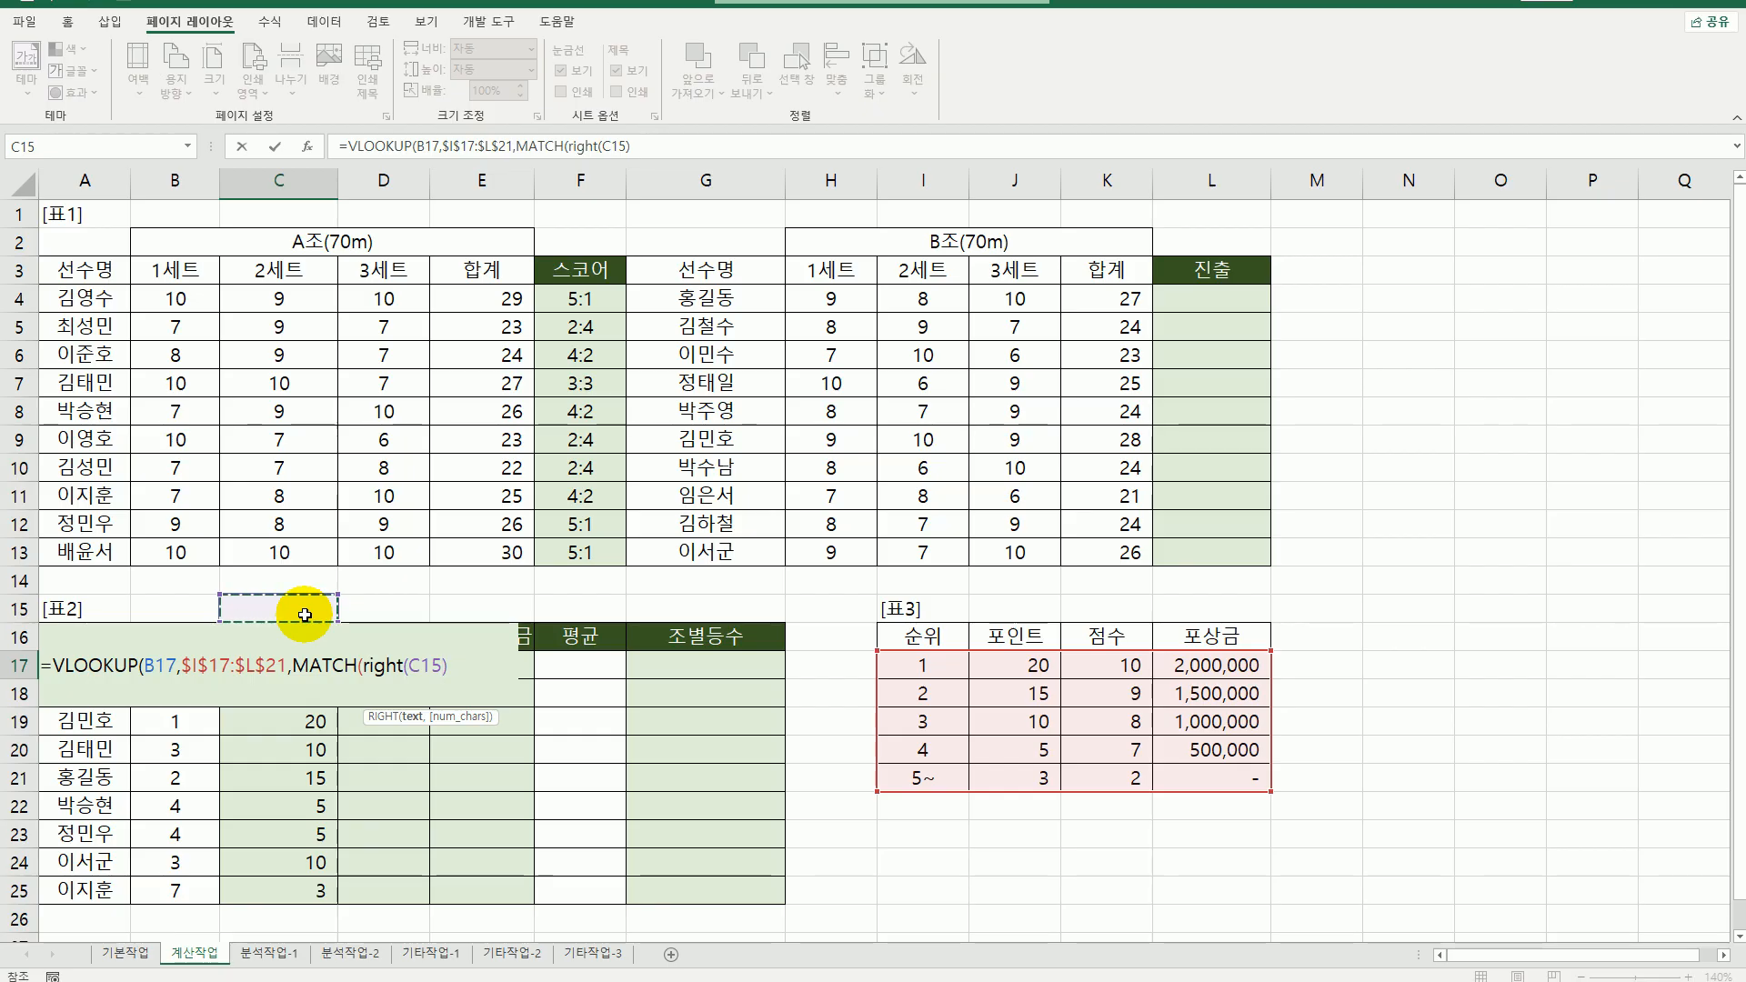
key("Down")
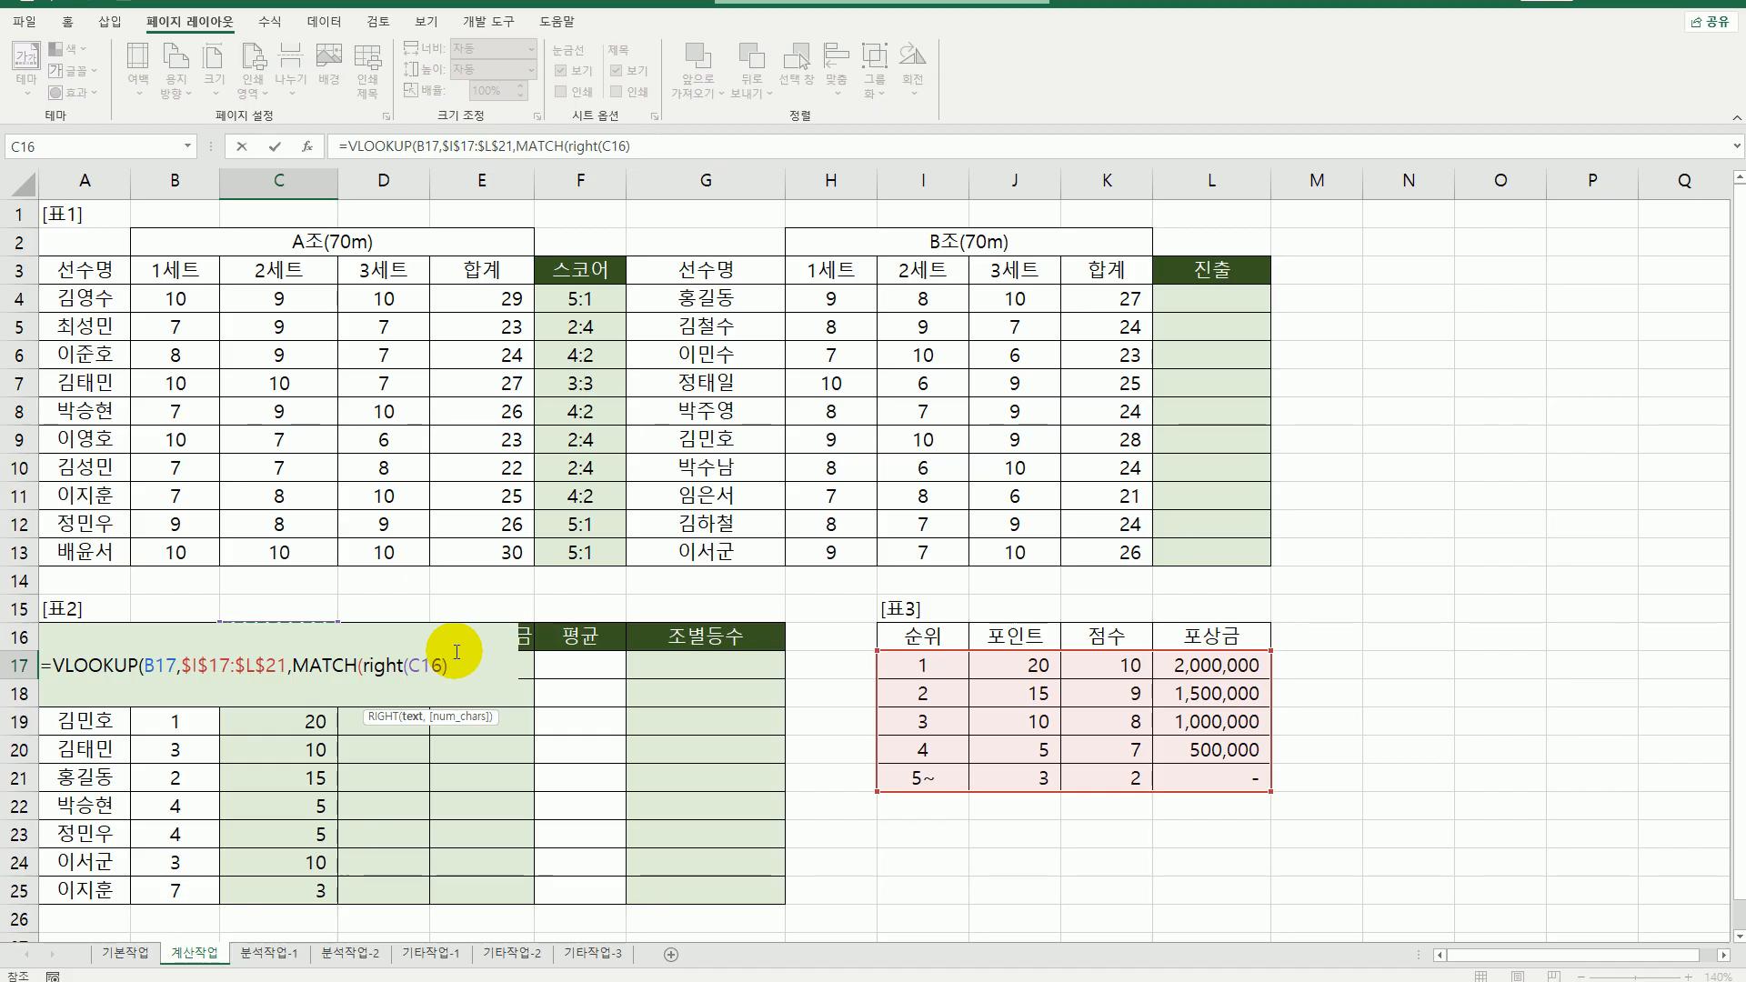
key("F4")
key("F4")
type(",")
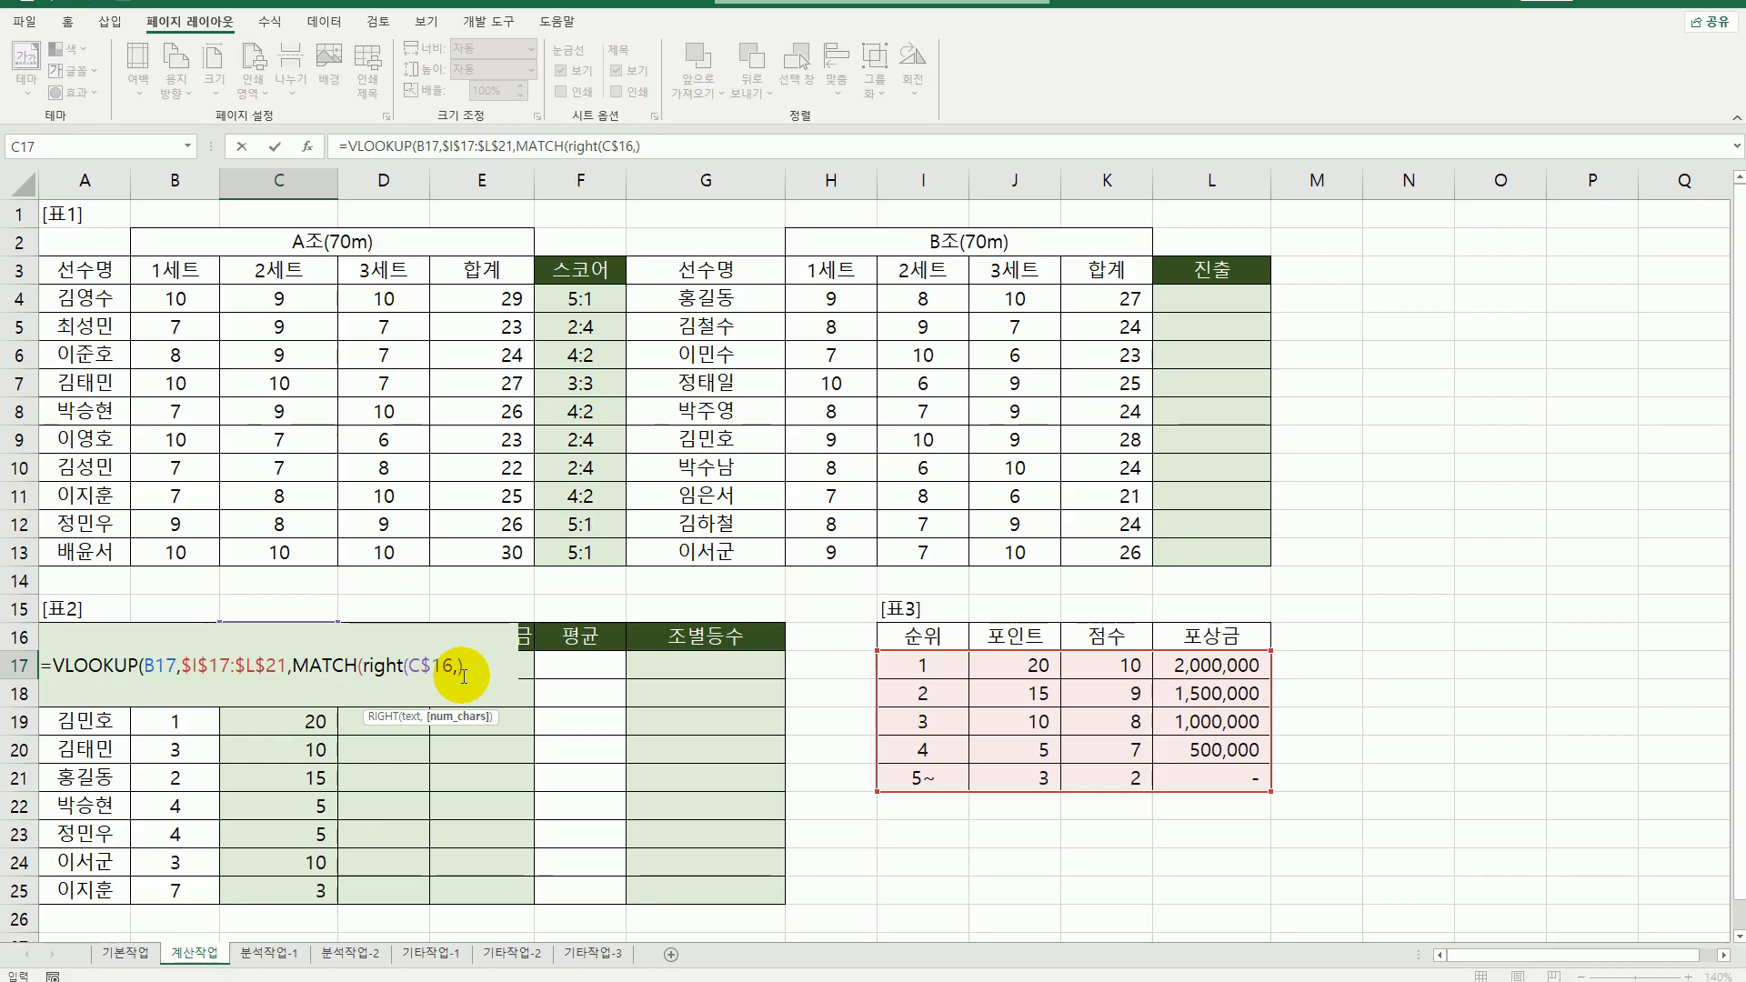
- Begin RIGHT's character count with LEN(C$16), keeping the header row locked
type("len(")
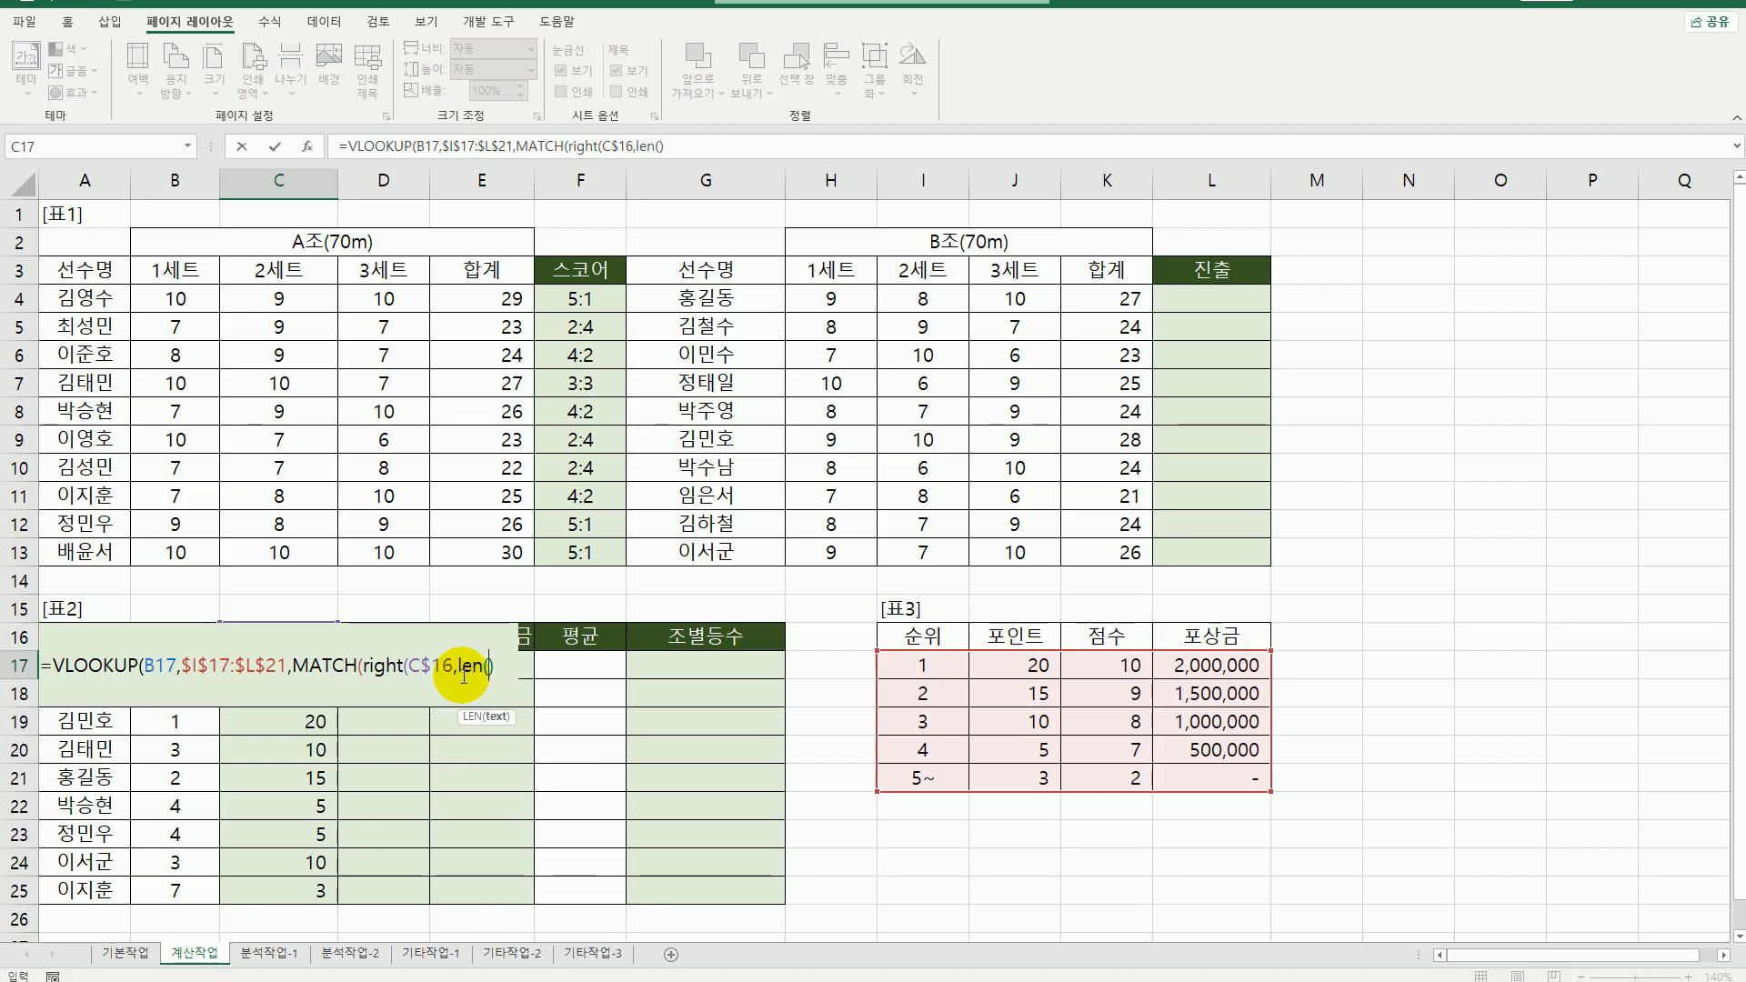
left_click(278, 610)
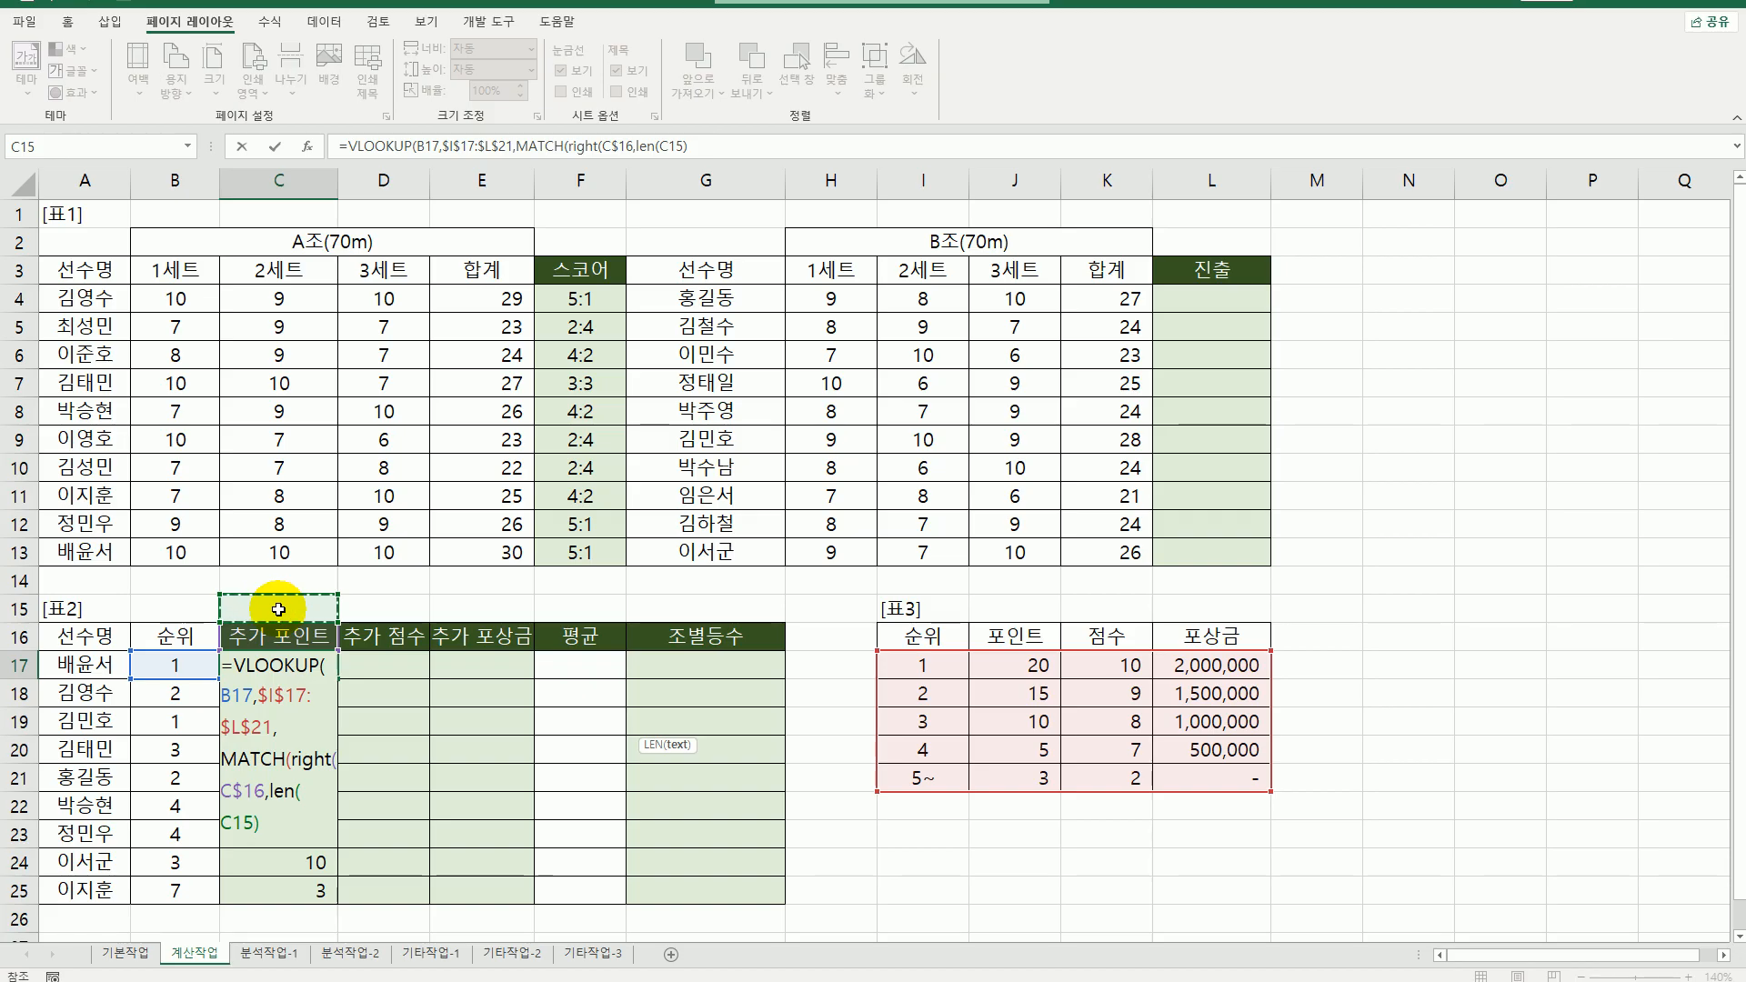
key("Down")
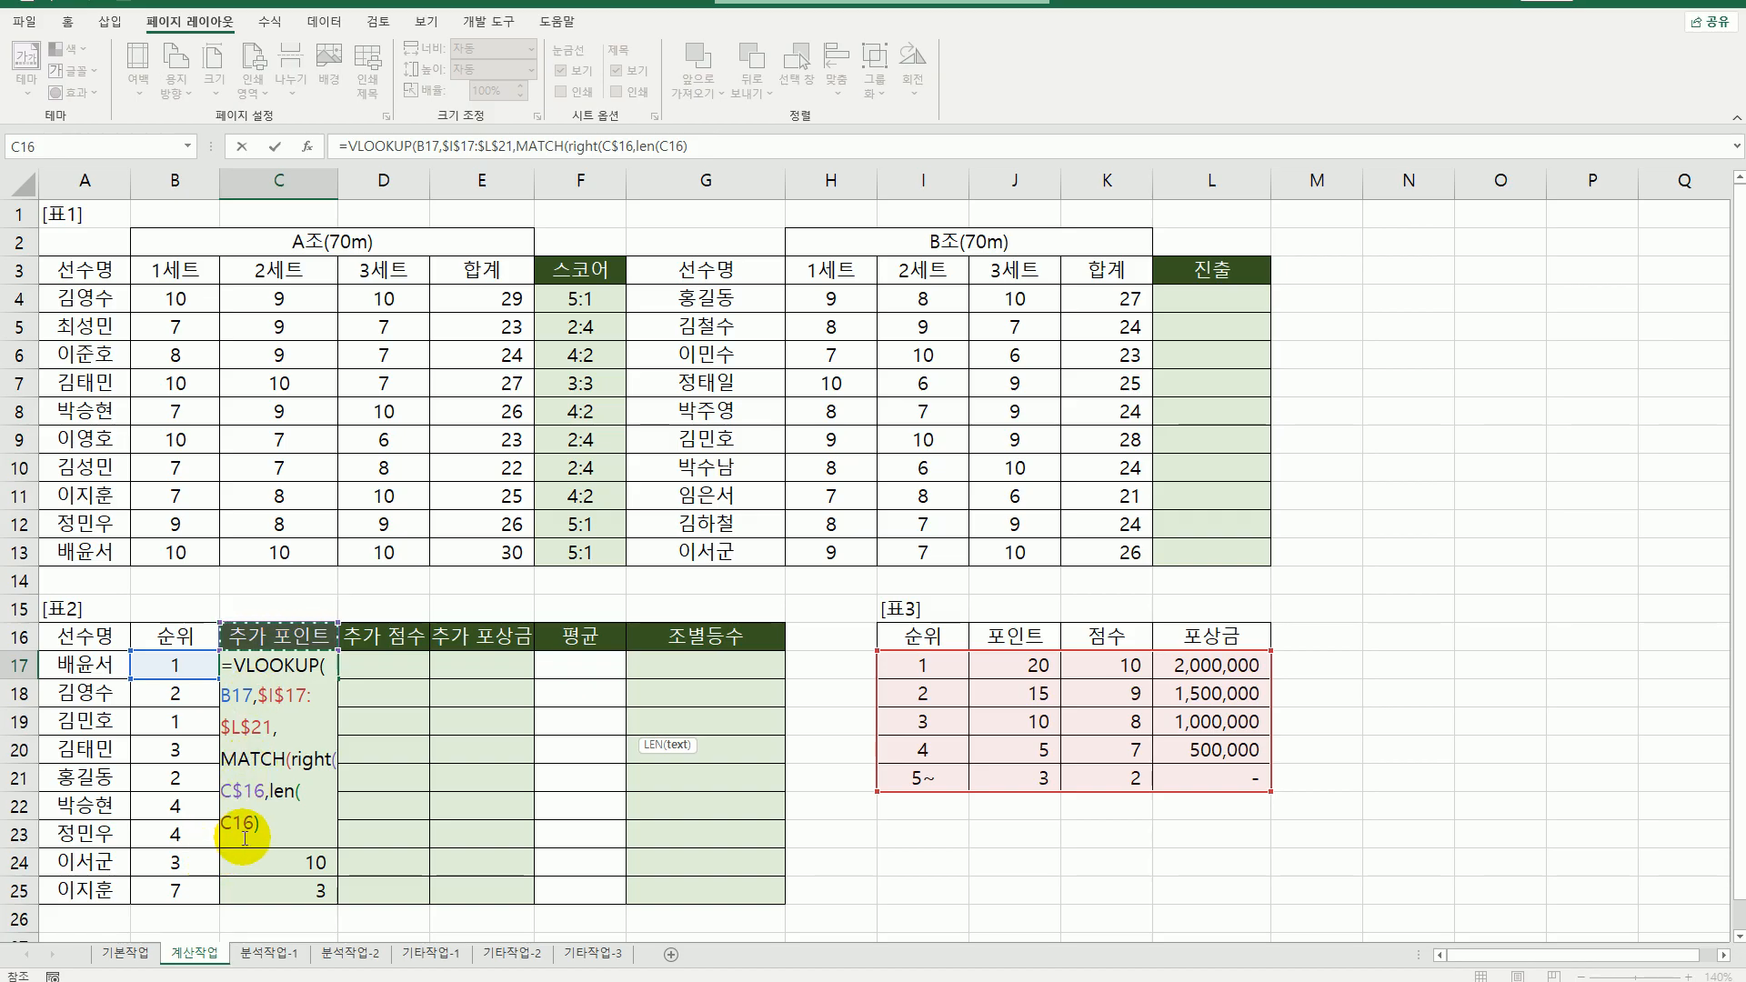
key("F4")
key("F4")
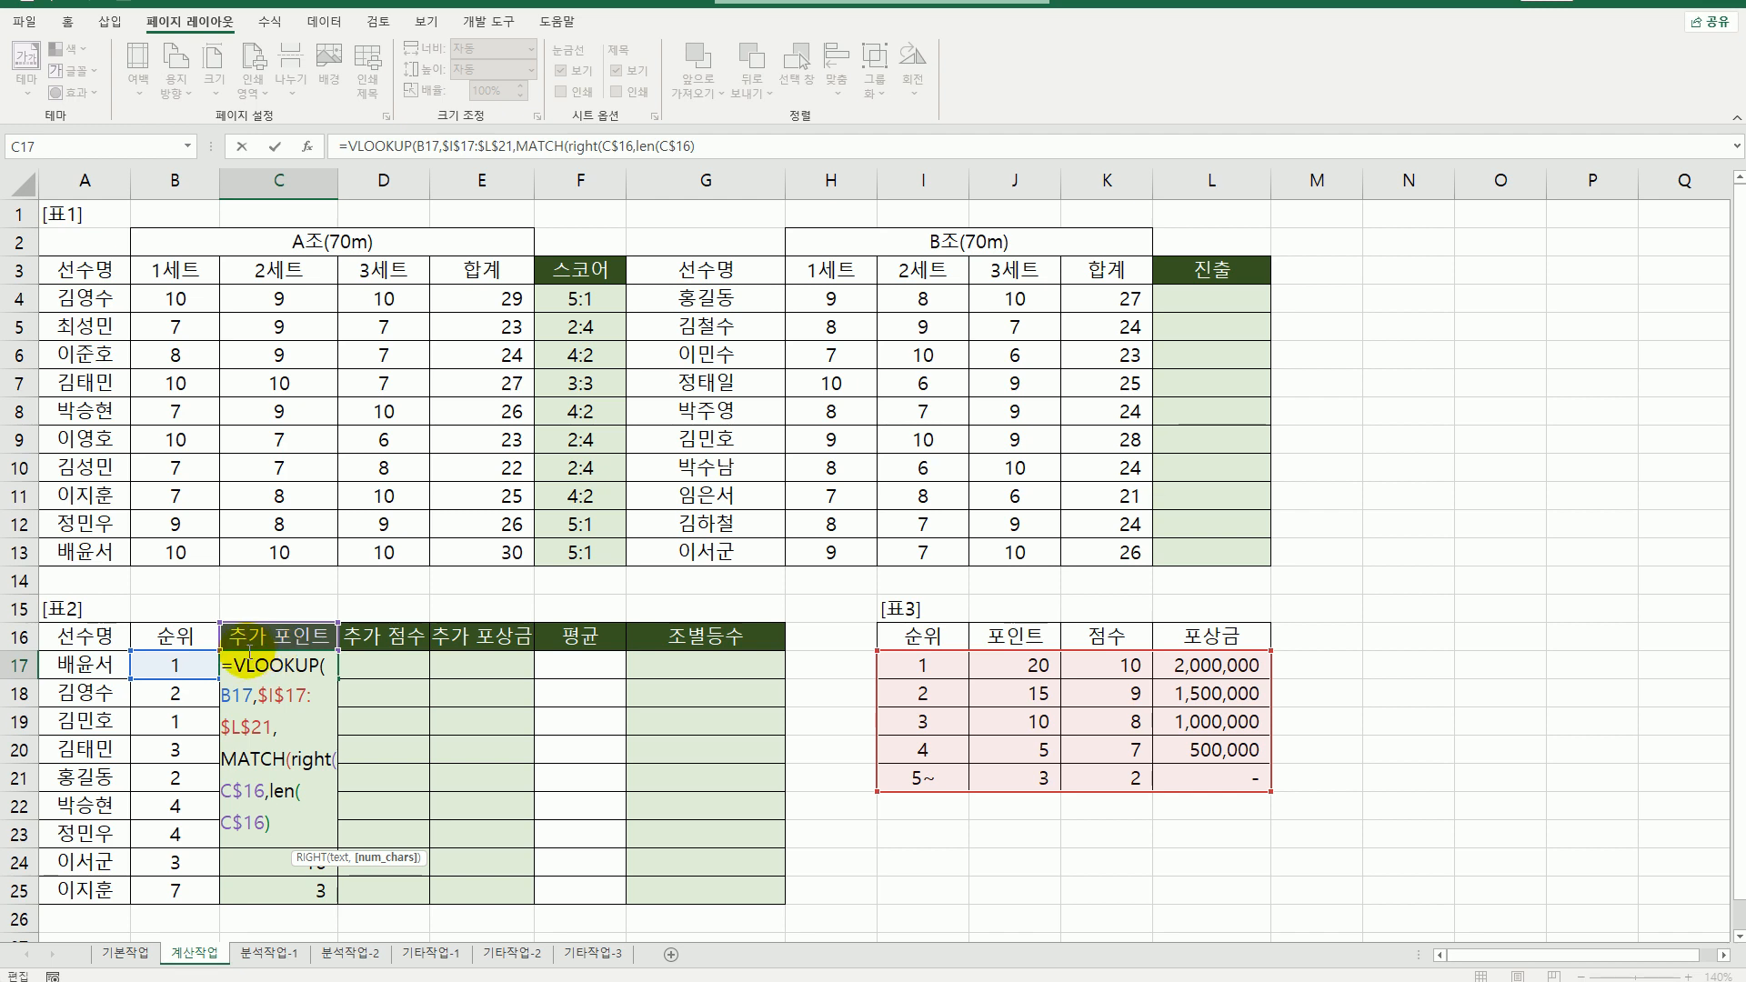
- Subtract FIND(" ",C$16) from the LEN result to exclude the header text up to the space
type("-find")
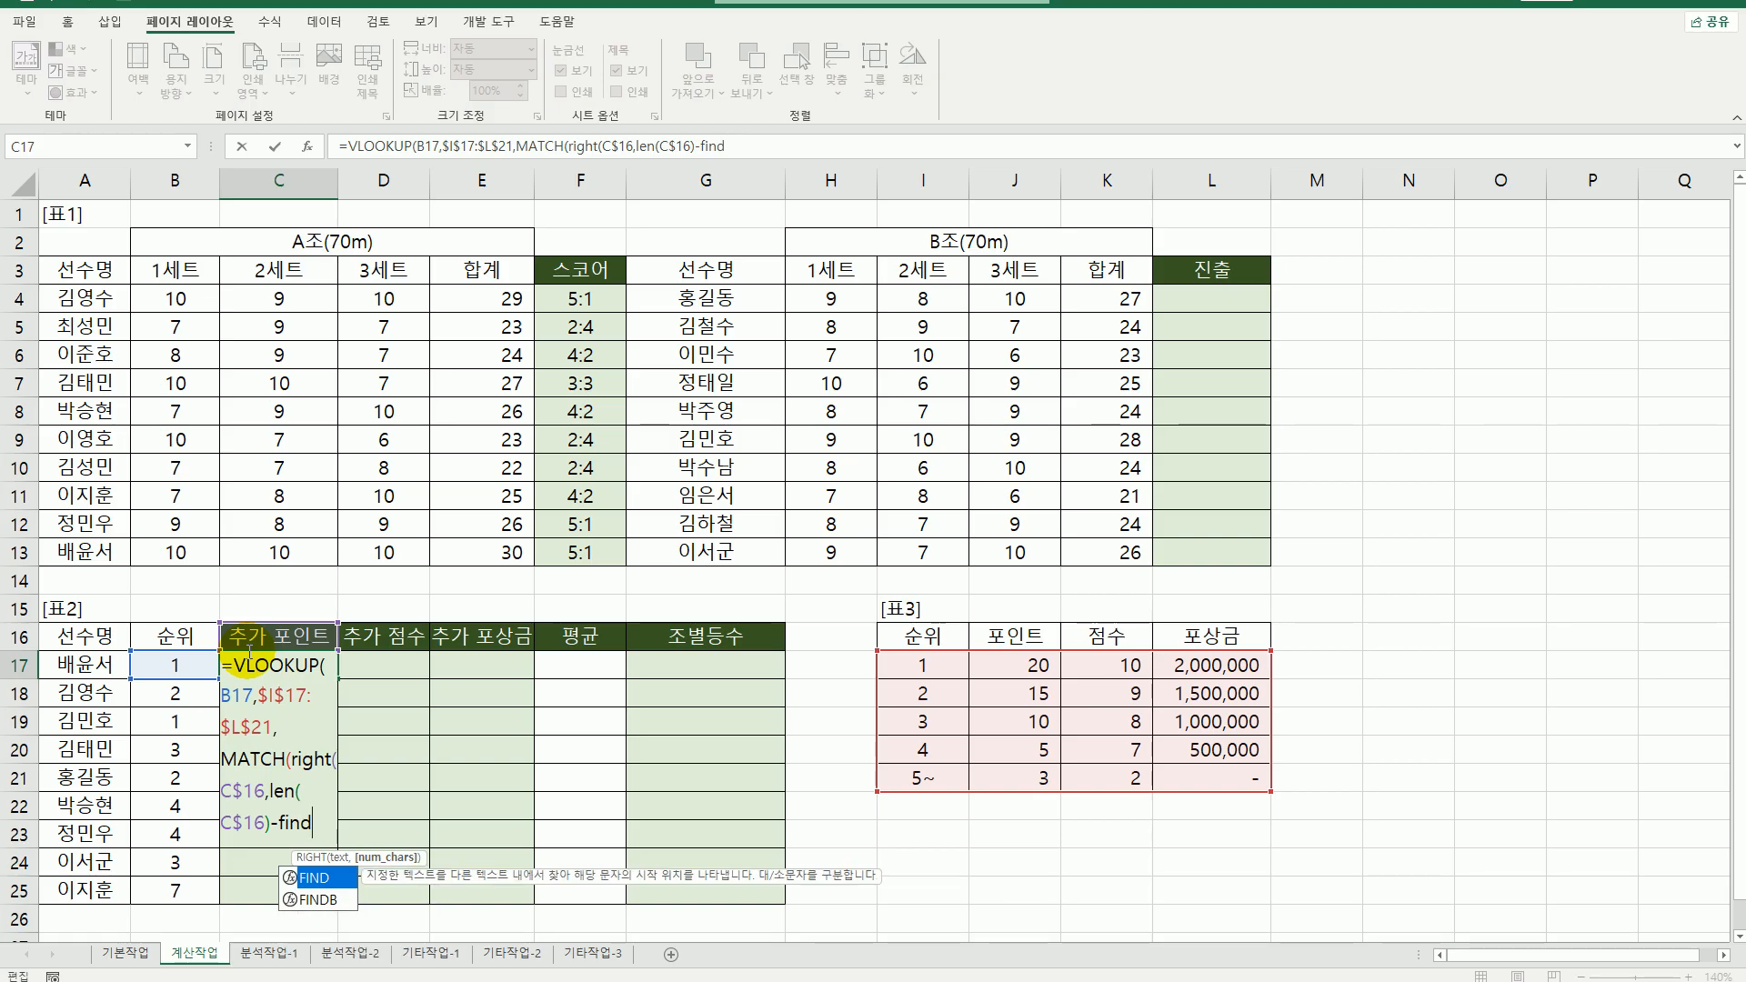
type("(")
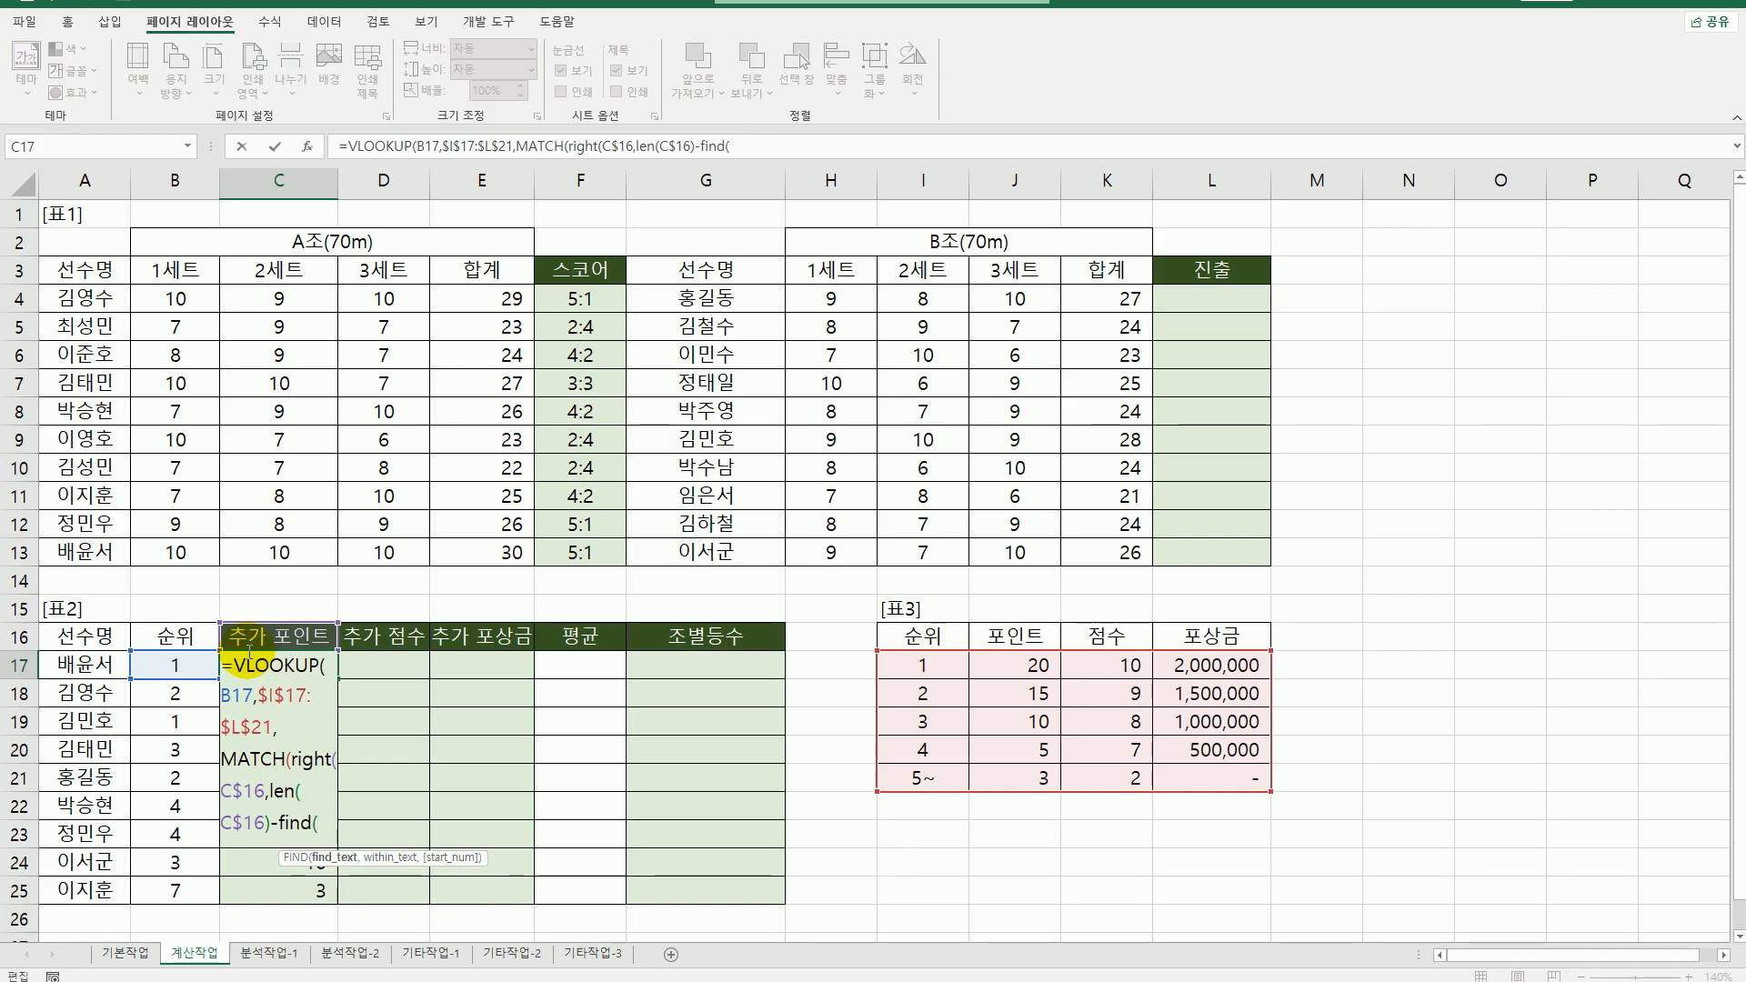
type("\" \",")
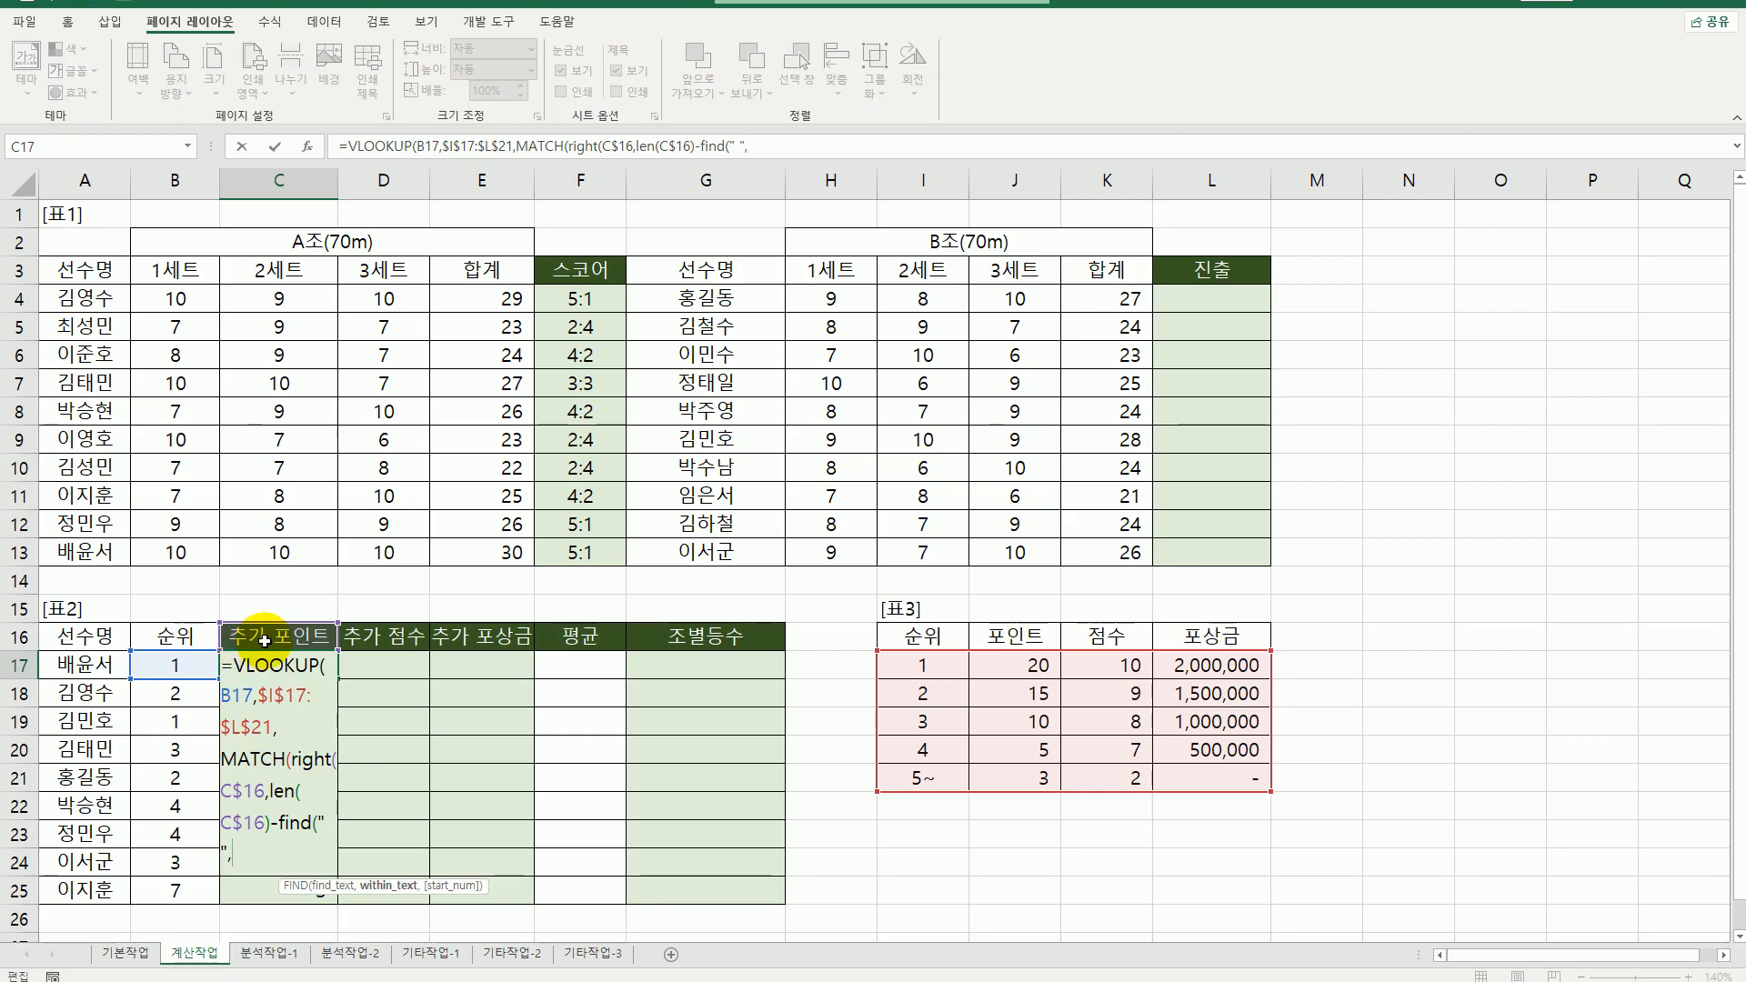
left_click(264, 641)
key("F4")
key("F4")
type(")")
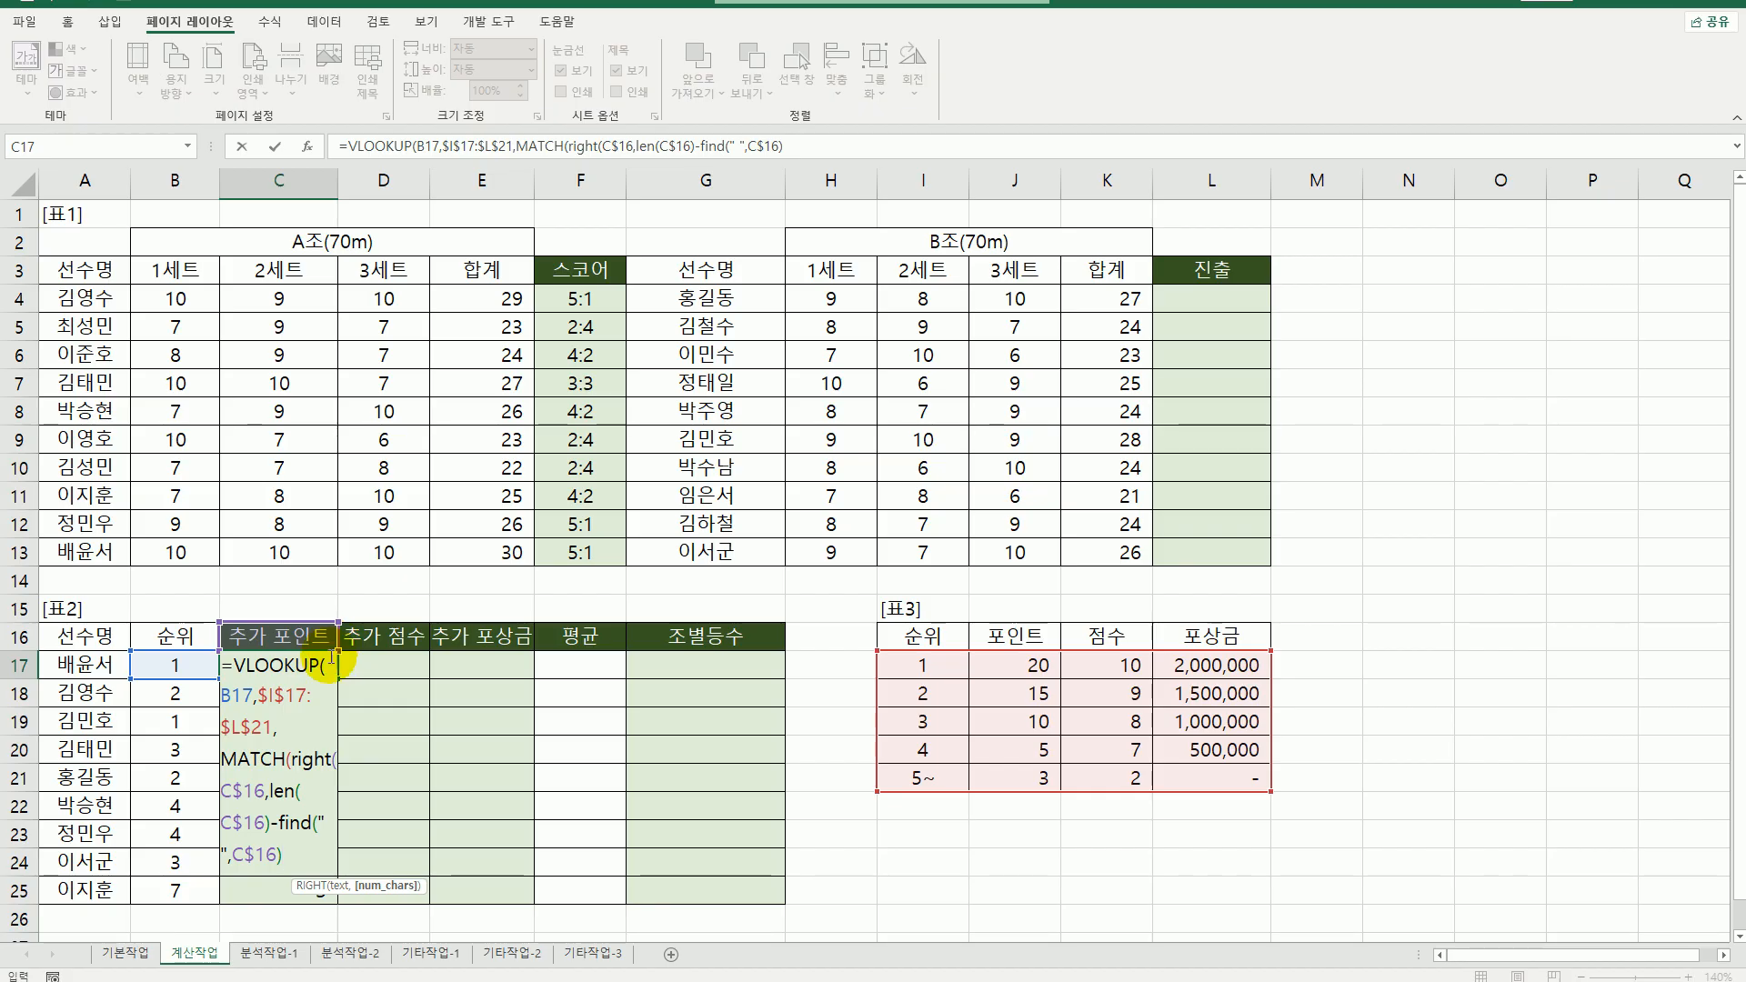
- Close the RIGHT function and finish MATCH with the absolute header range $J$16:$L$16 and match type 0
left_click(336, 850)
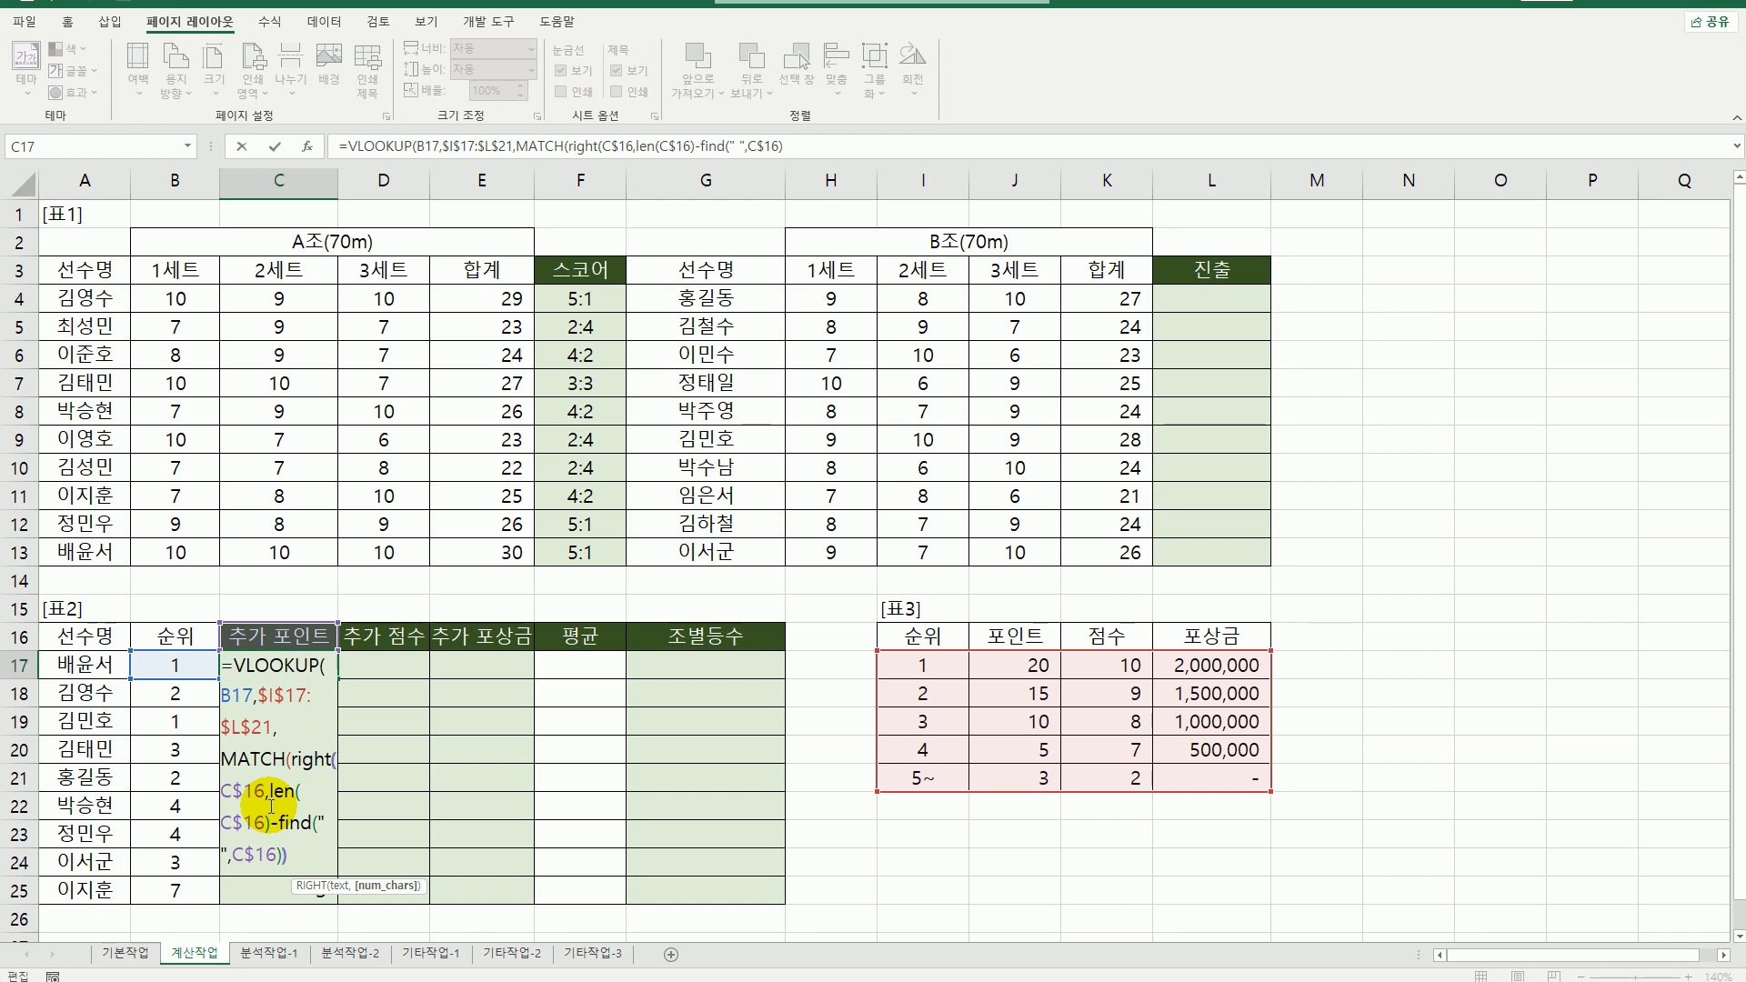
type(")")
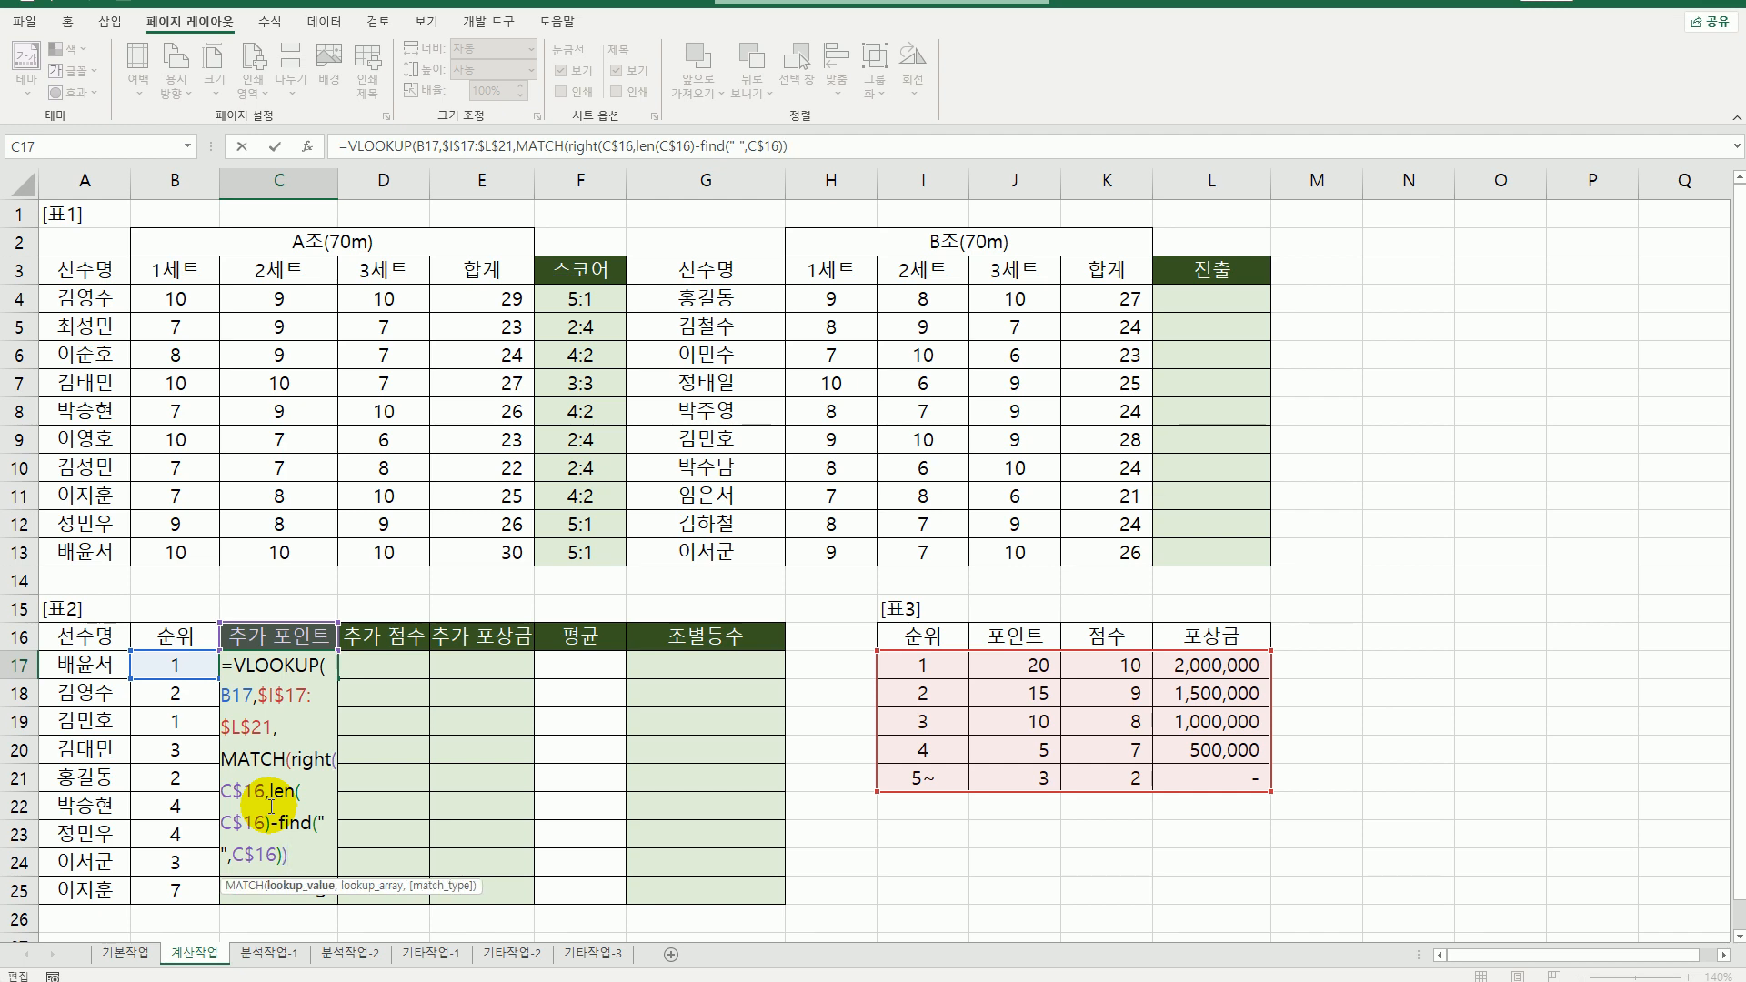
type(",")
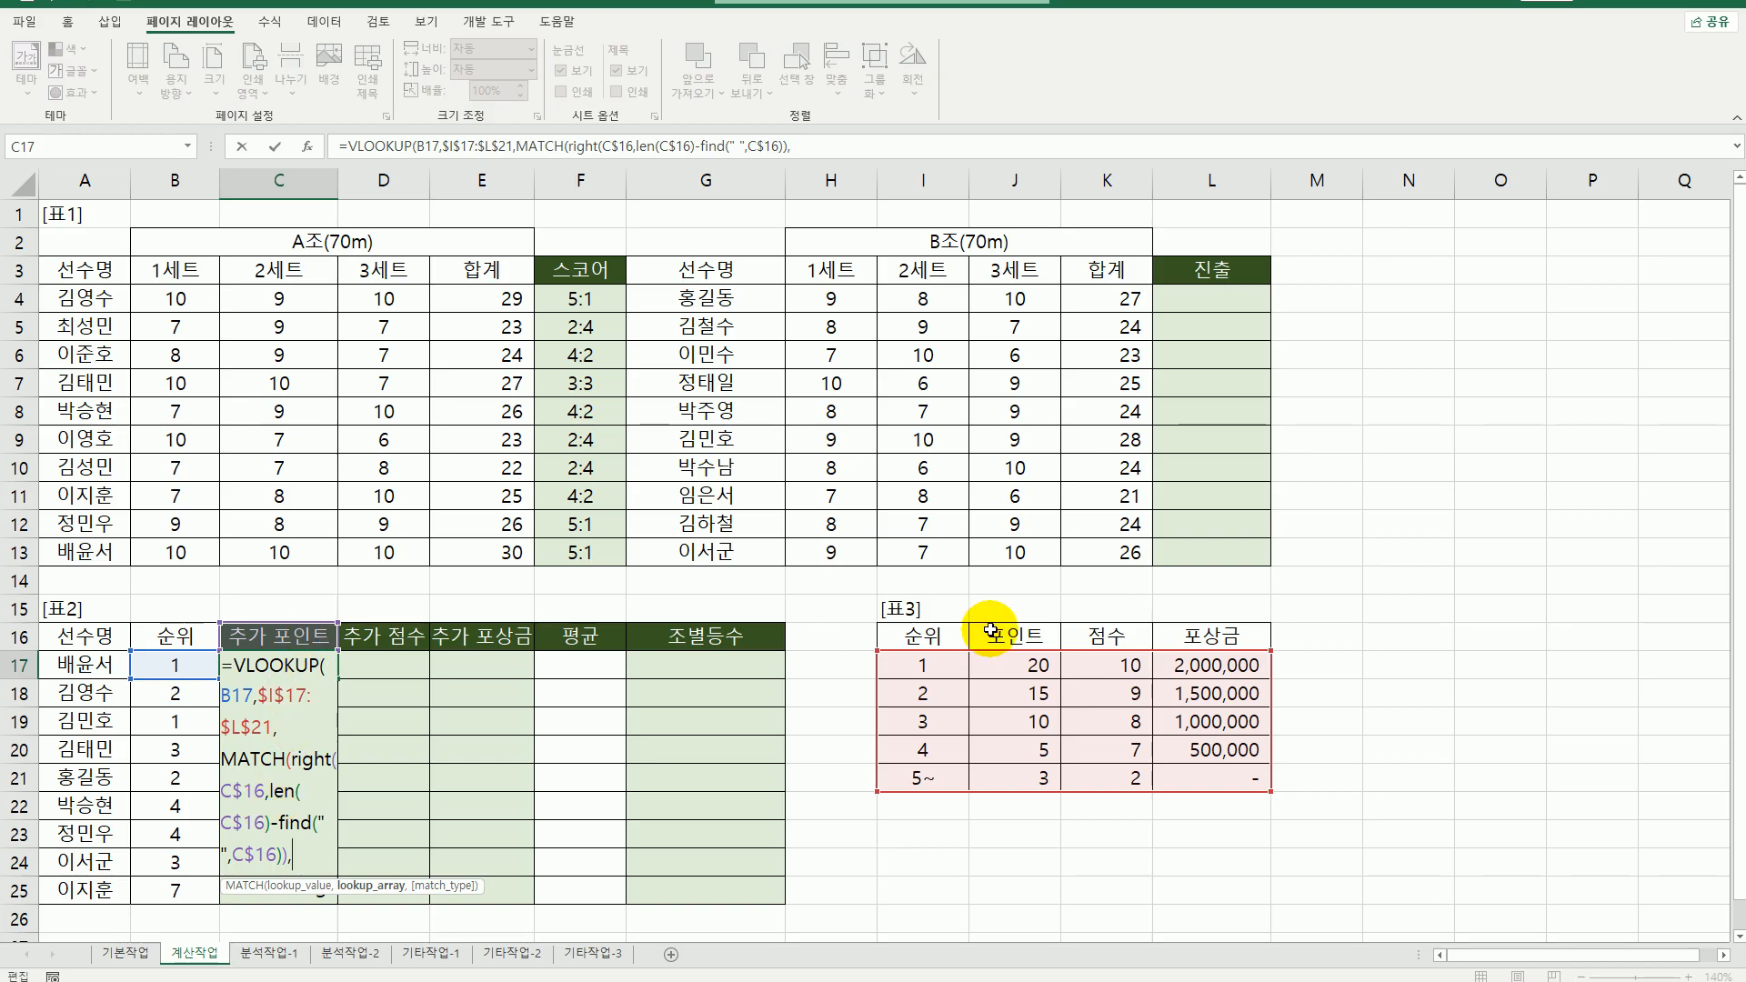
left_click_drag(946, 637, 1214, 636)
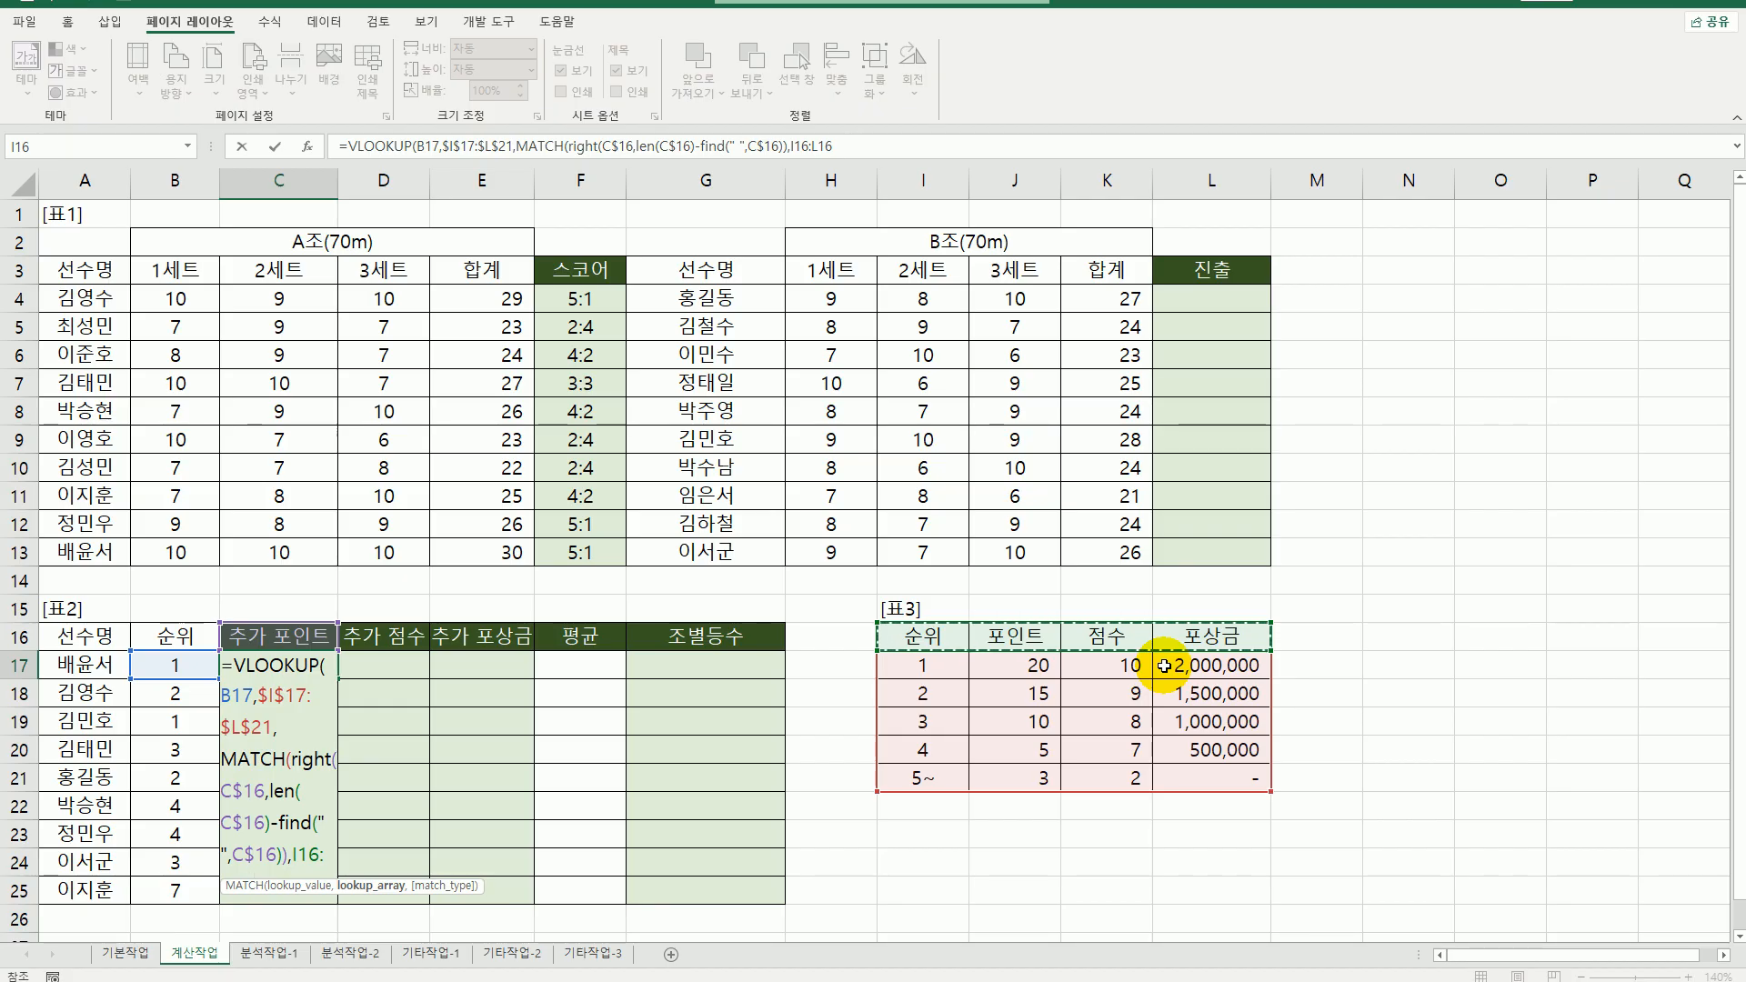
left_click(1015, 635)
left_click(1199, 630, "shift")
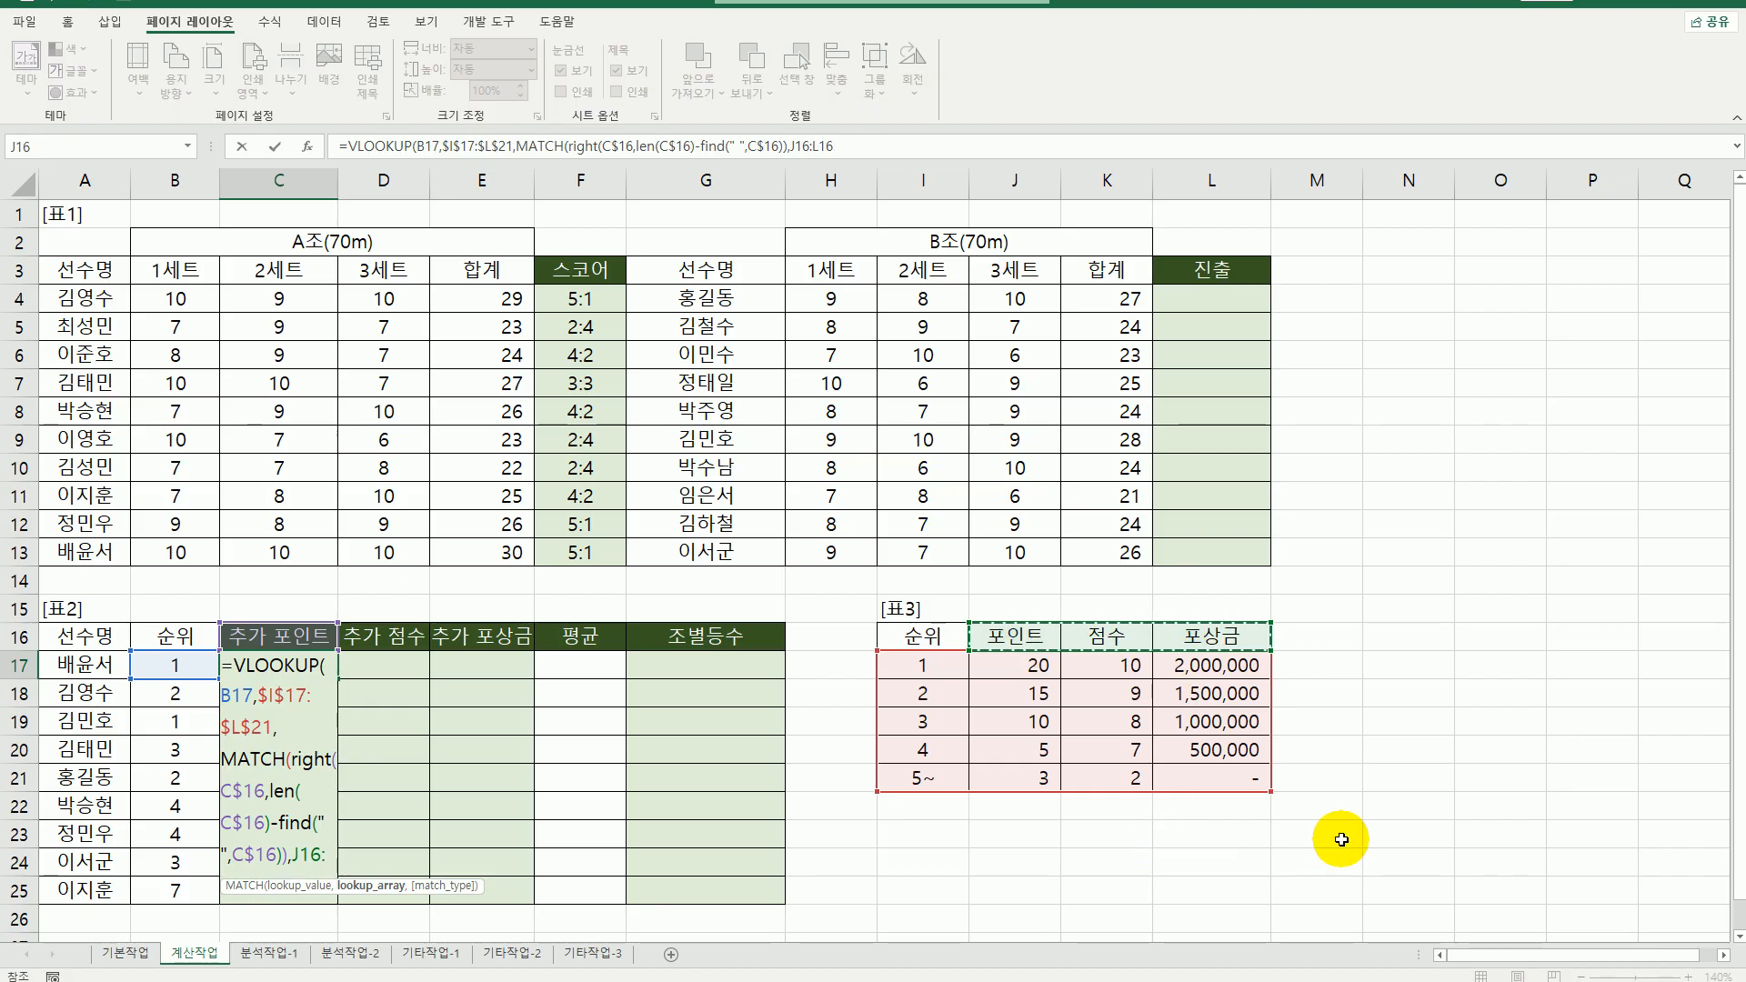
key("F4")
type(",0)")
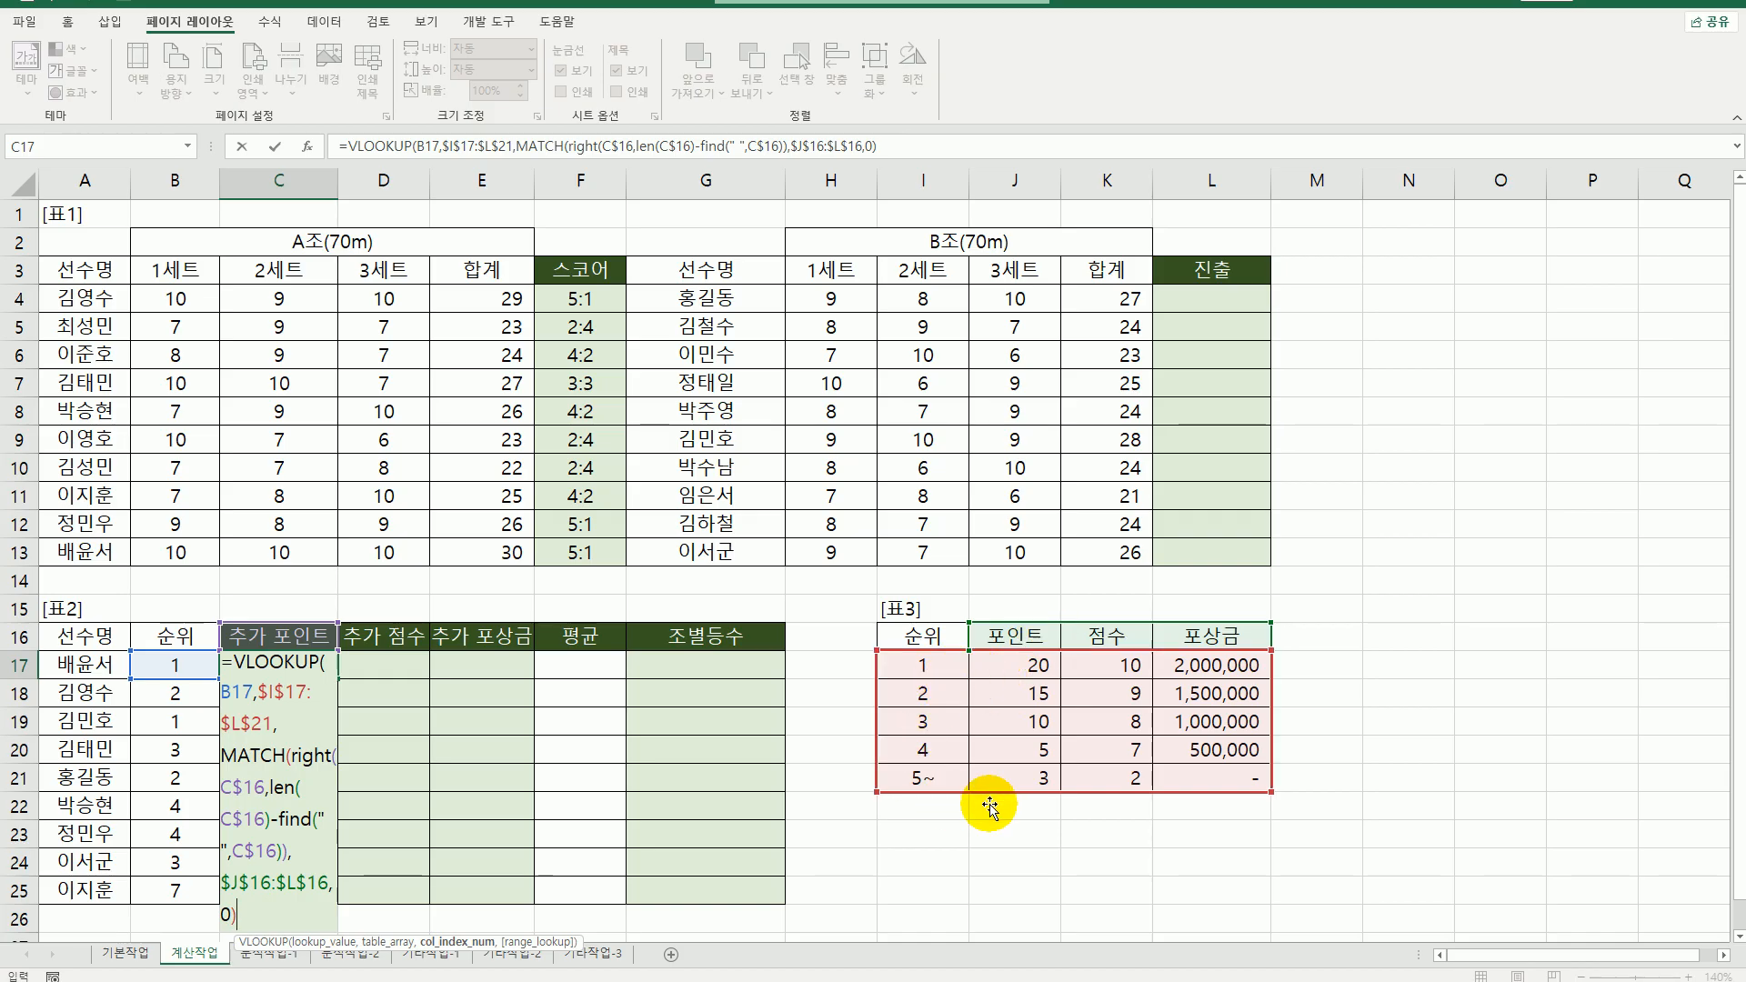
- Add 1 to the MATCH result, close the VLOOKUP and enter the C17 formula
type("+1")
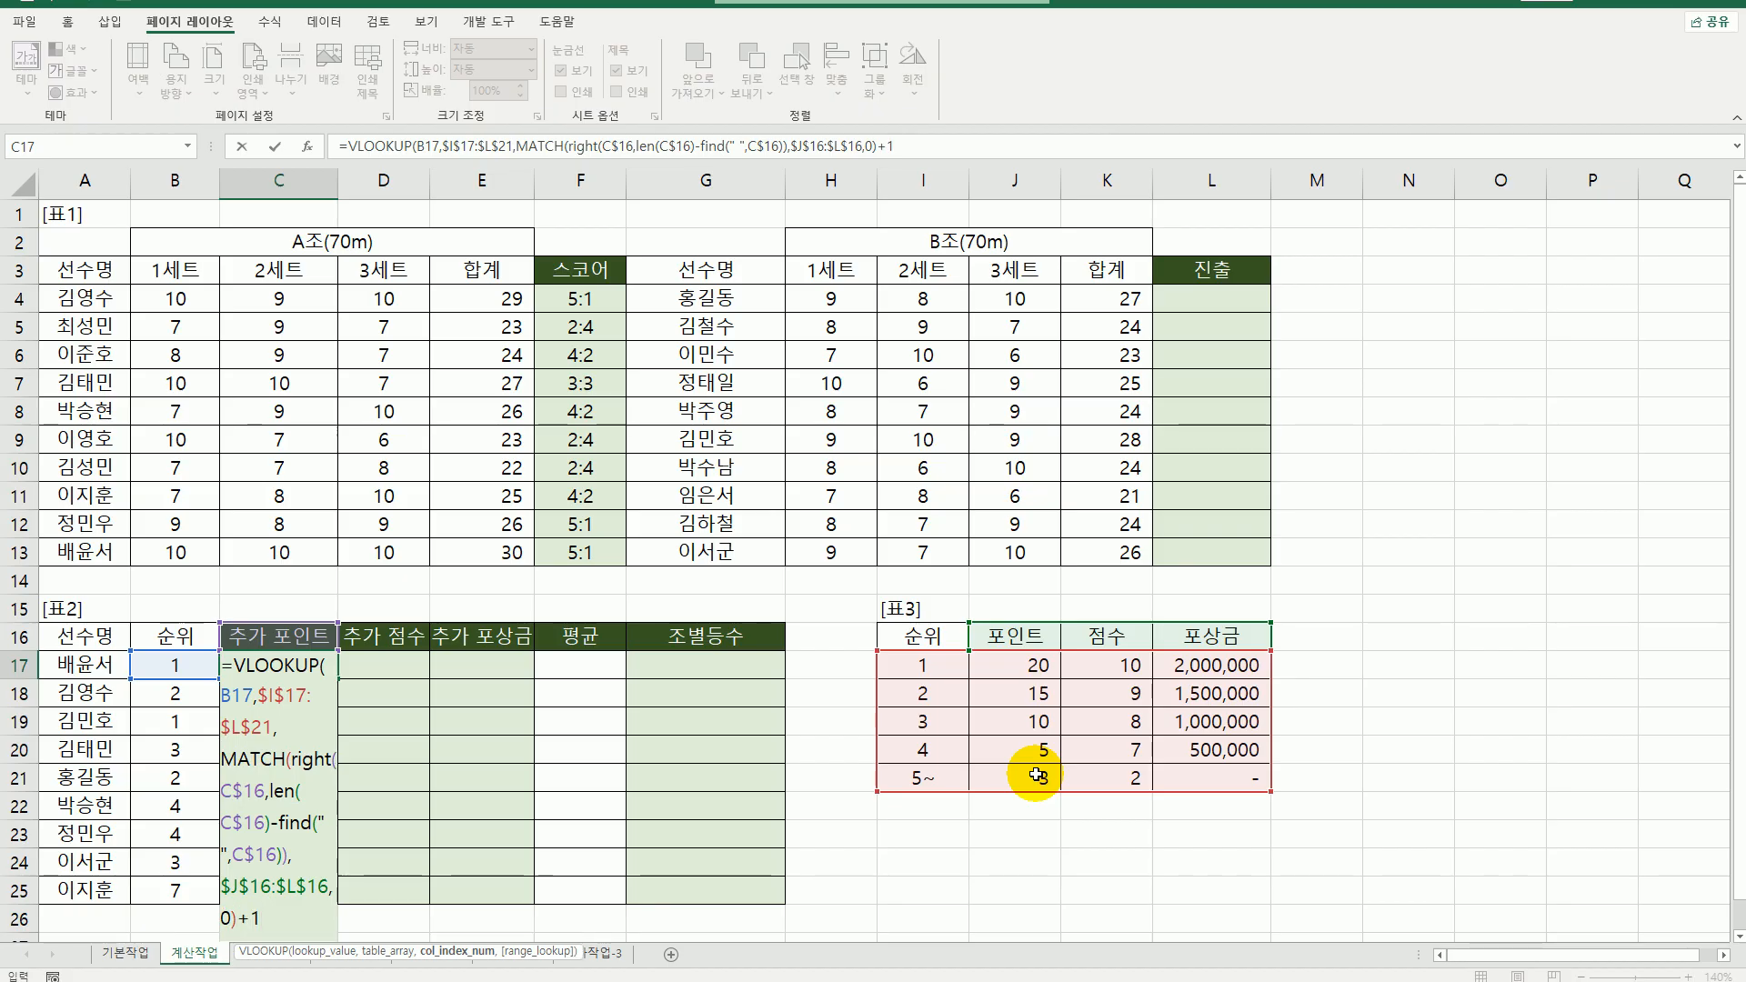
type(")")
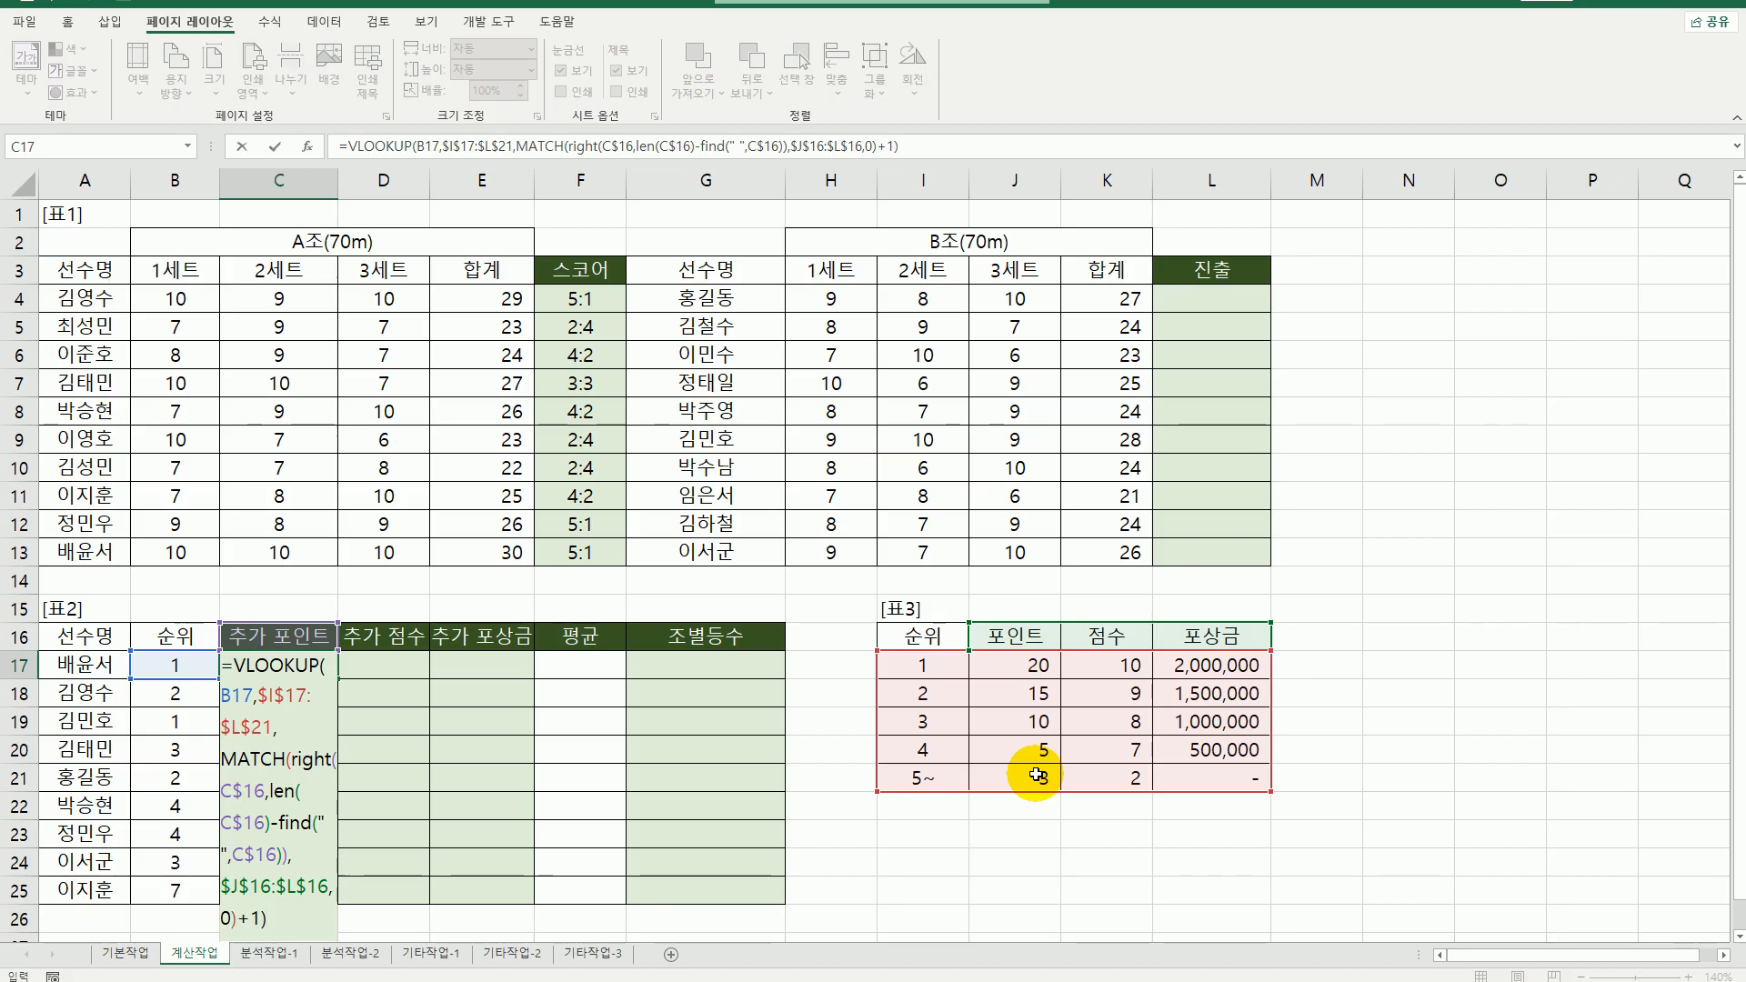
key("Return")
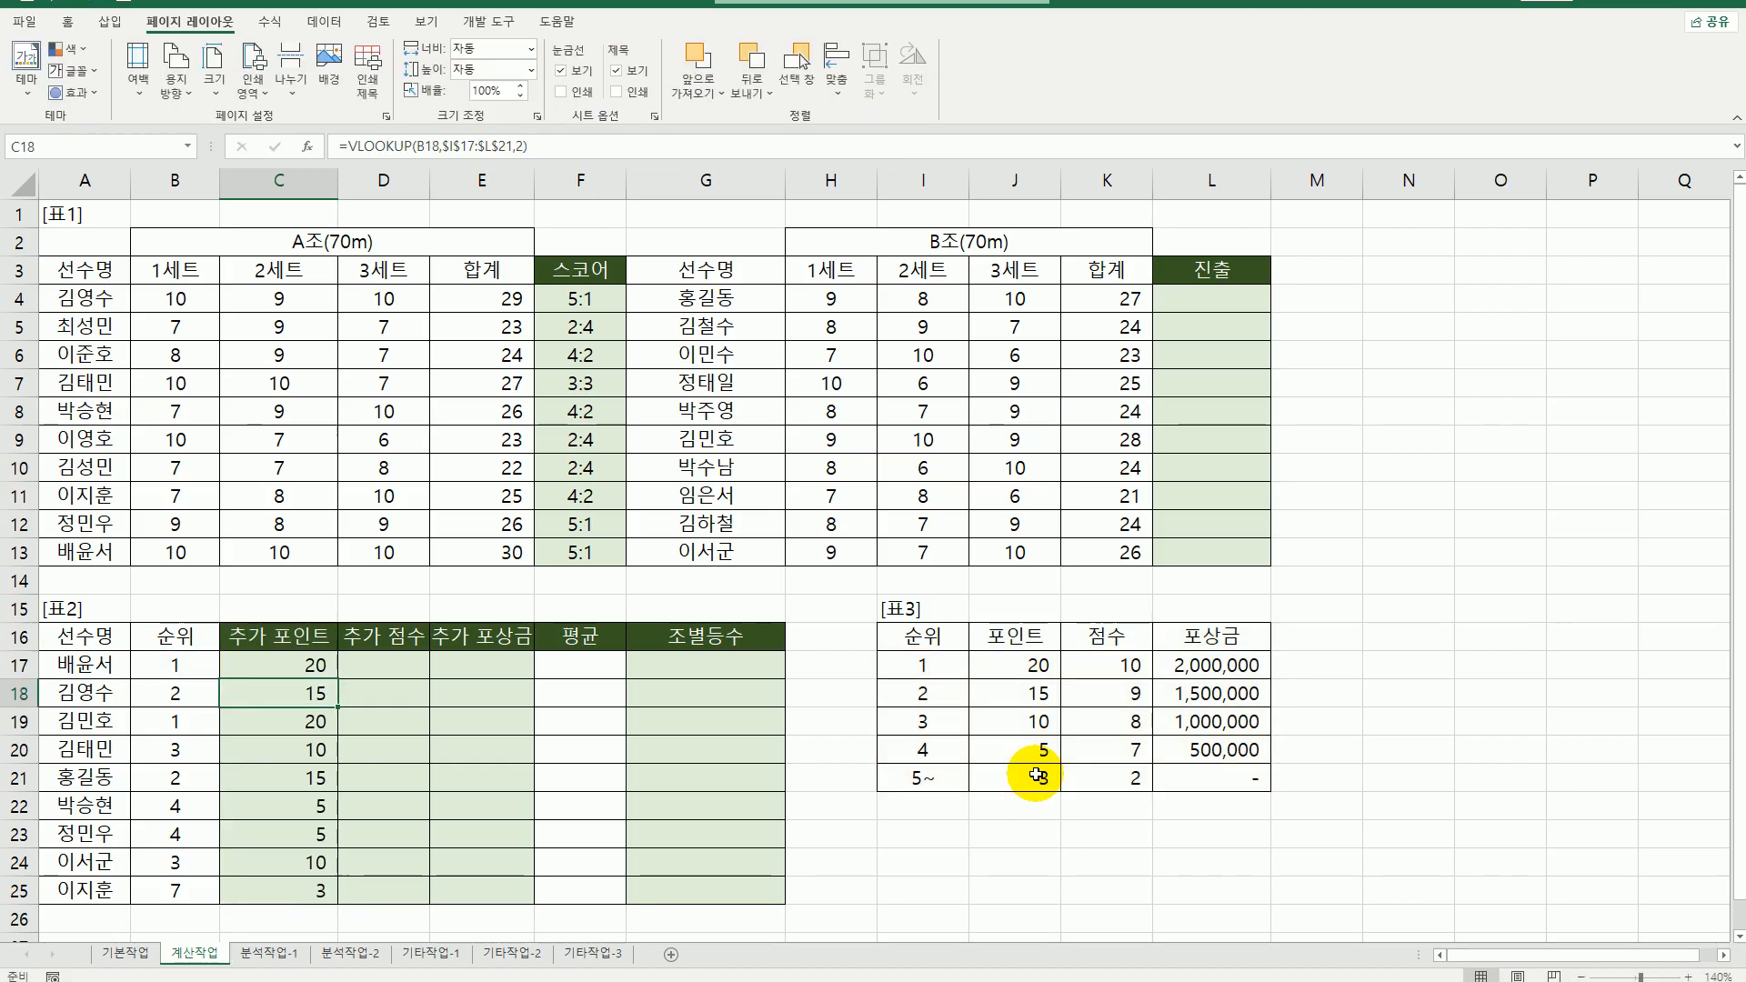
- Fill the C17 formula down to C25 and across to column E, and autofit column E's width
left_click(318, 671)
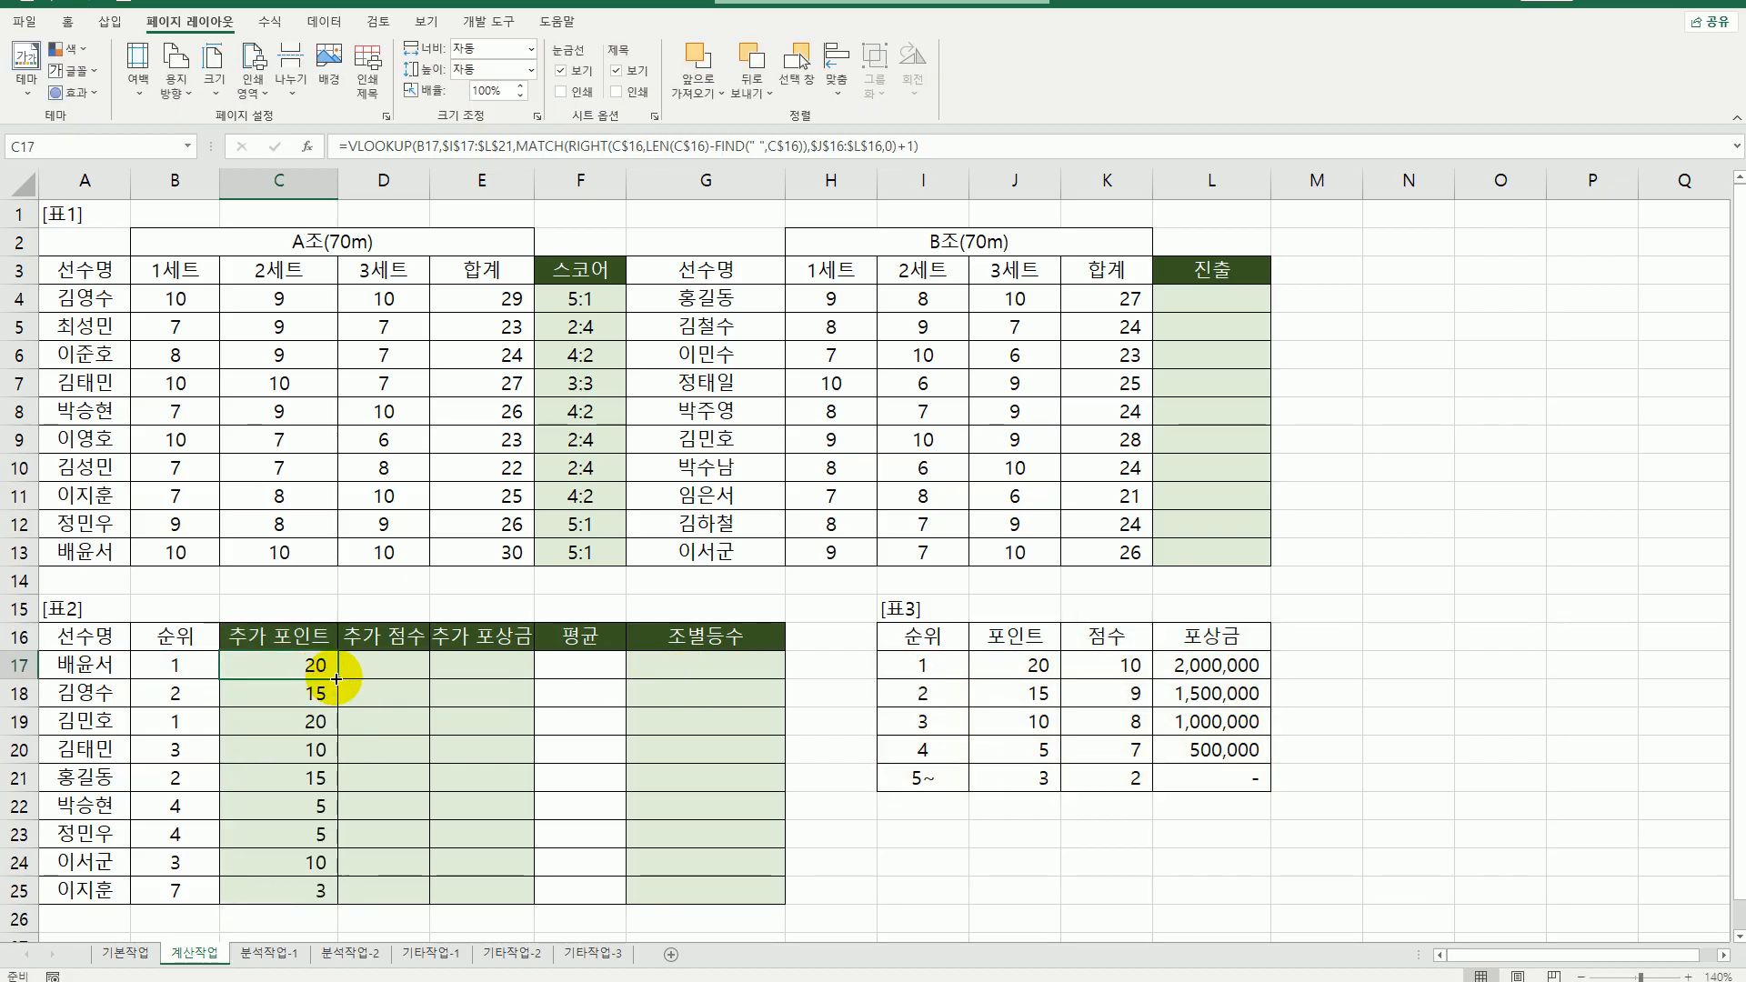
left_click_drag(337, 678, 338, 901)
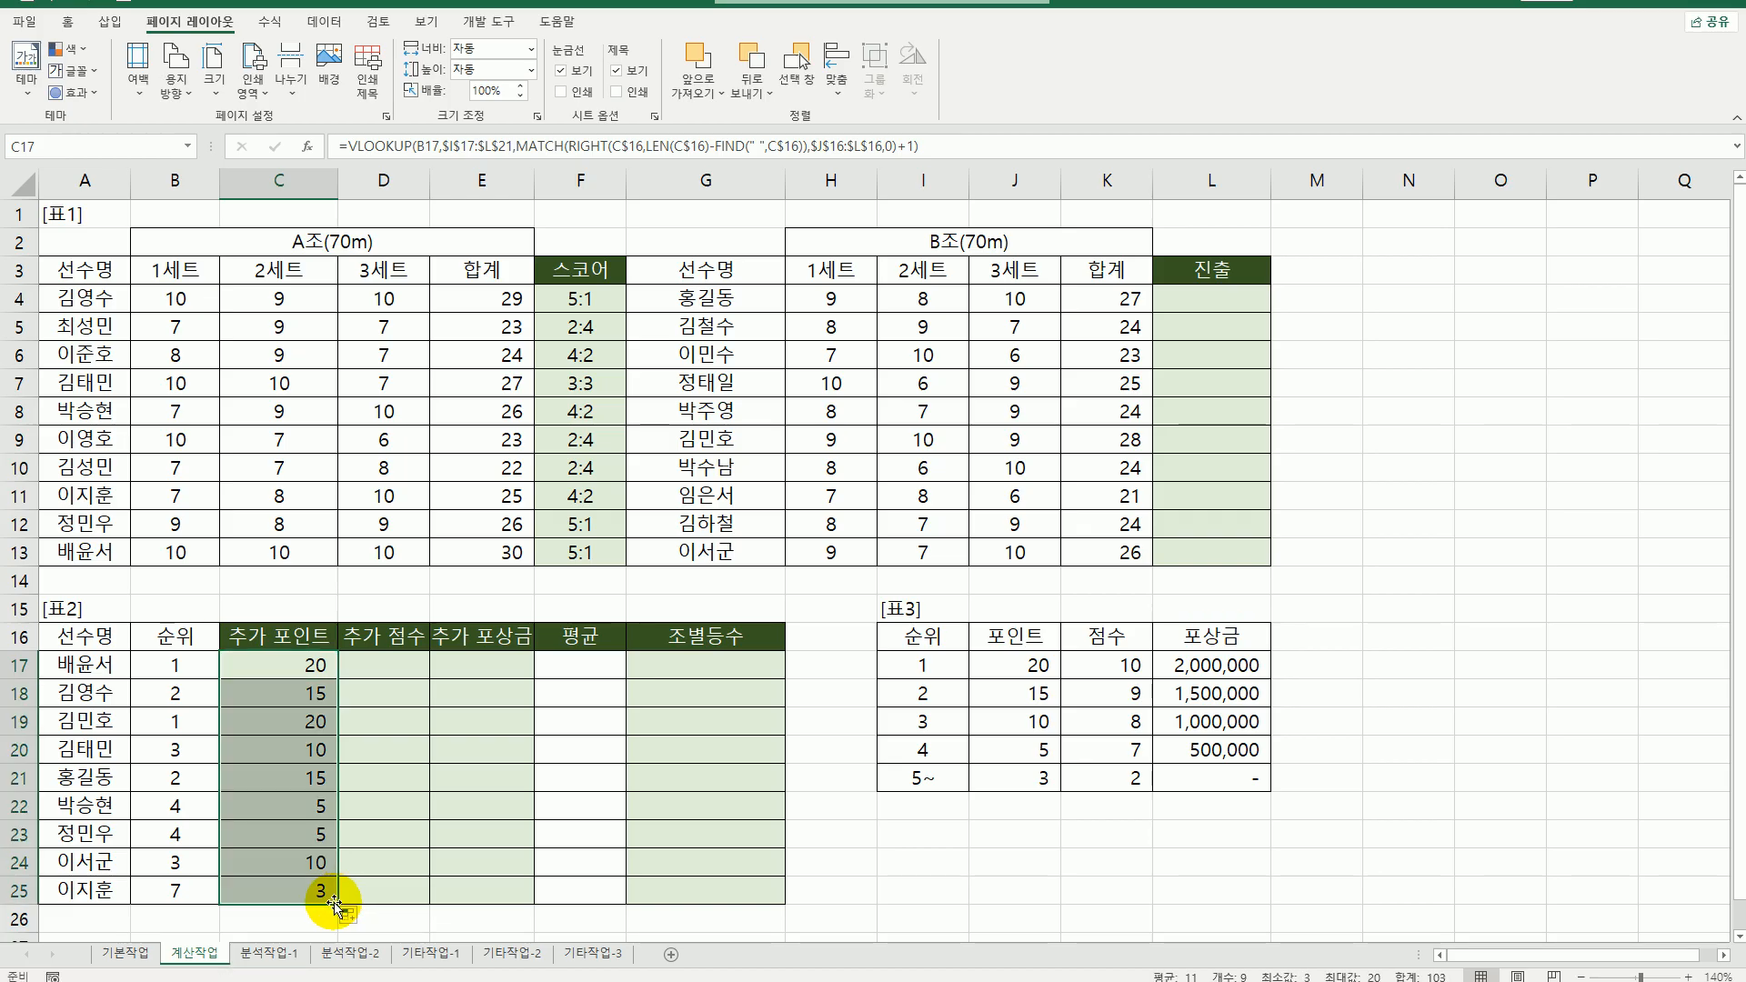
left_click_drag(337, 903, 487, 886)
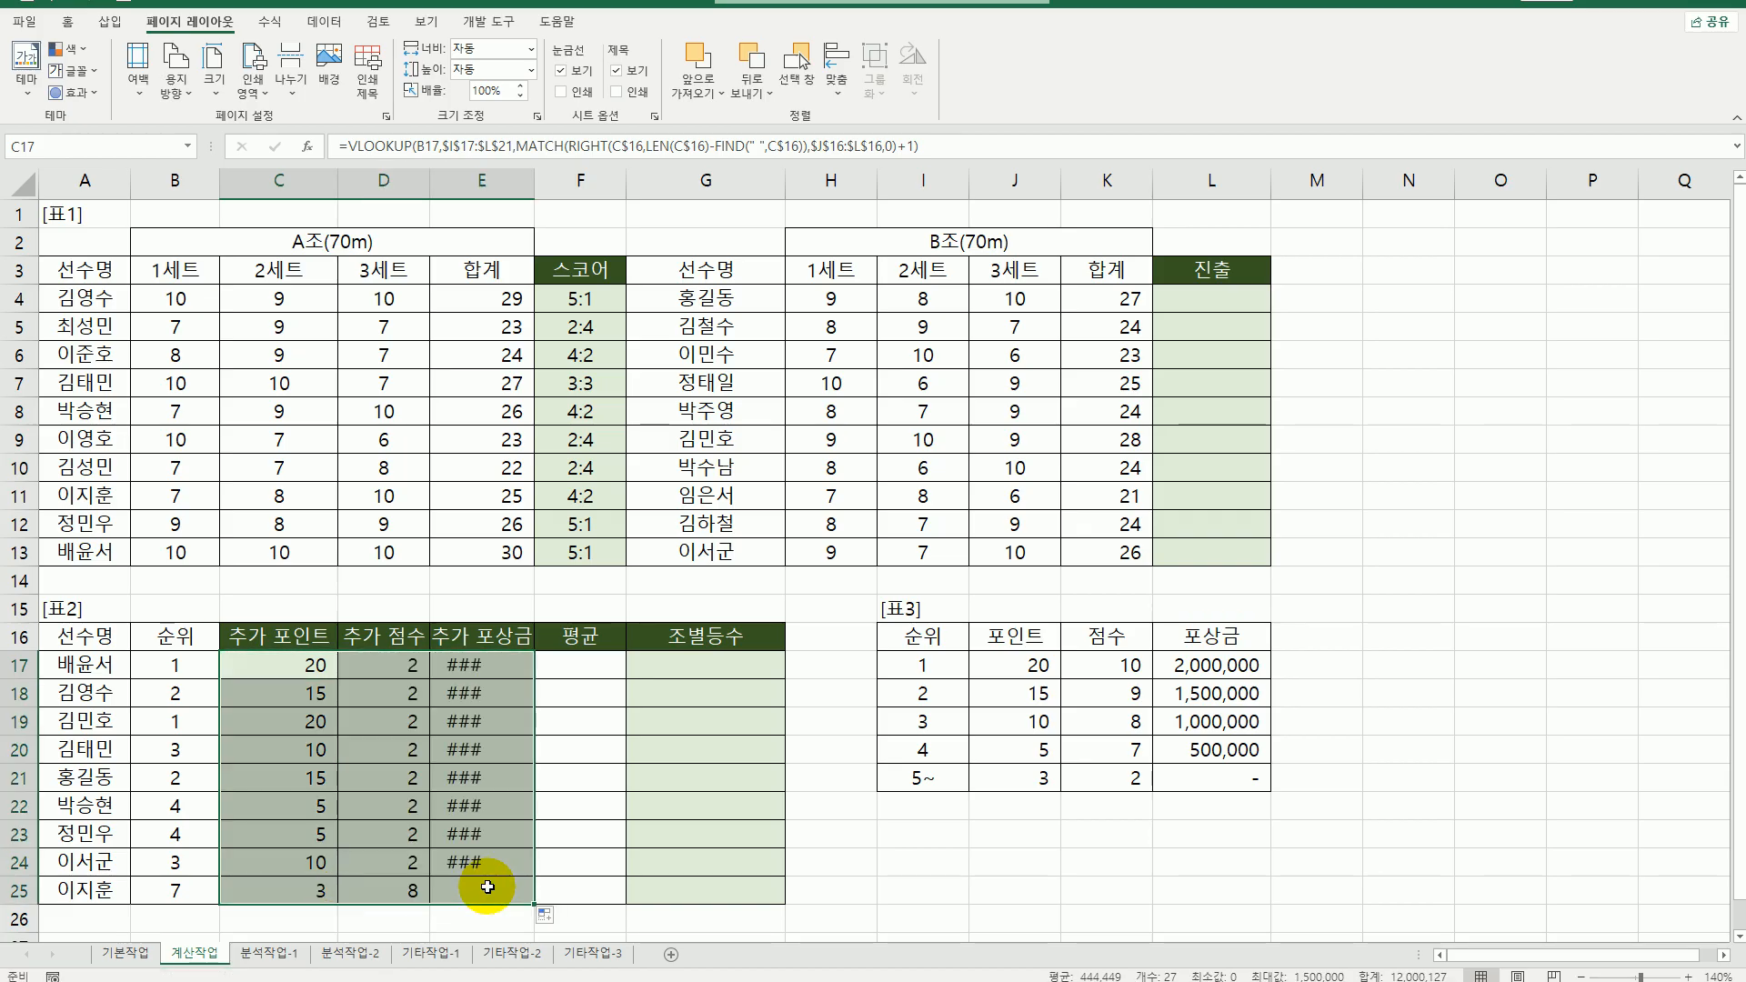
double_click(534, 185)
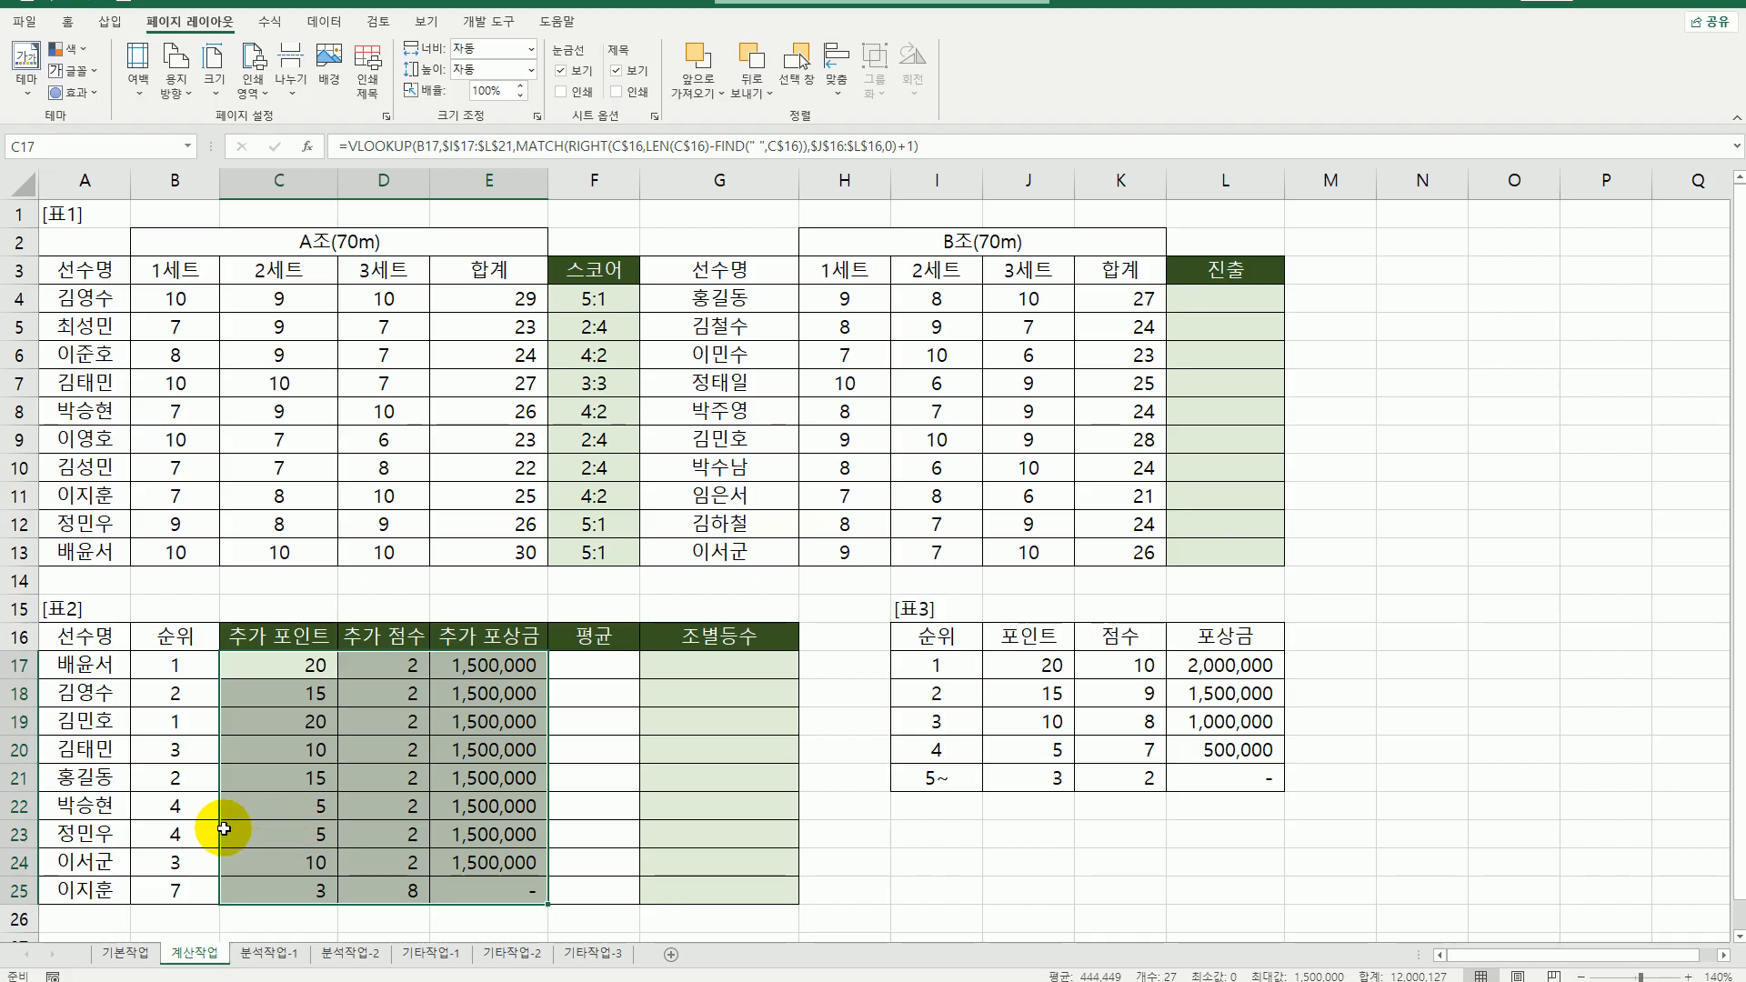
- Compare the 추가 포상금 results with [표3] and change the VLOOKUP lookup value in C17 to the mixed reference $B17
left_click(473, 787)
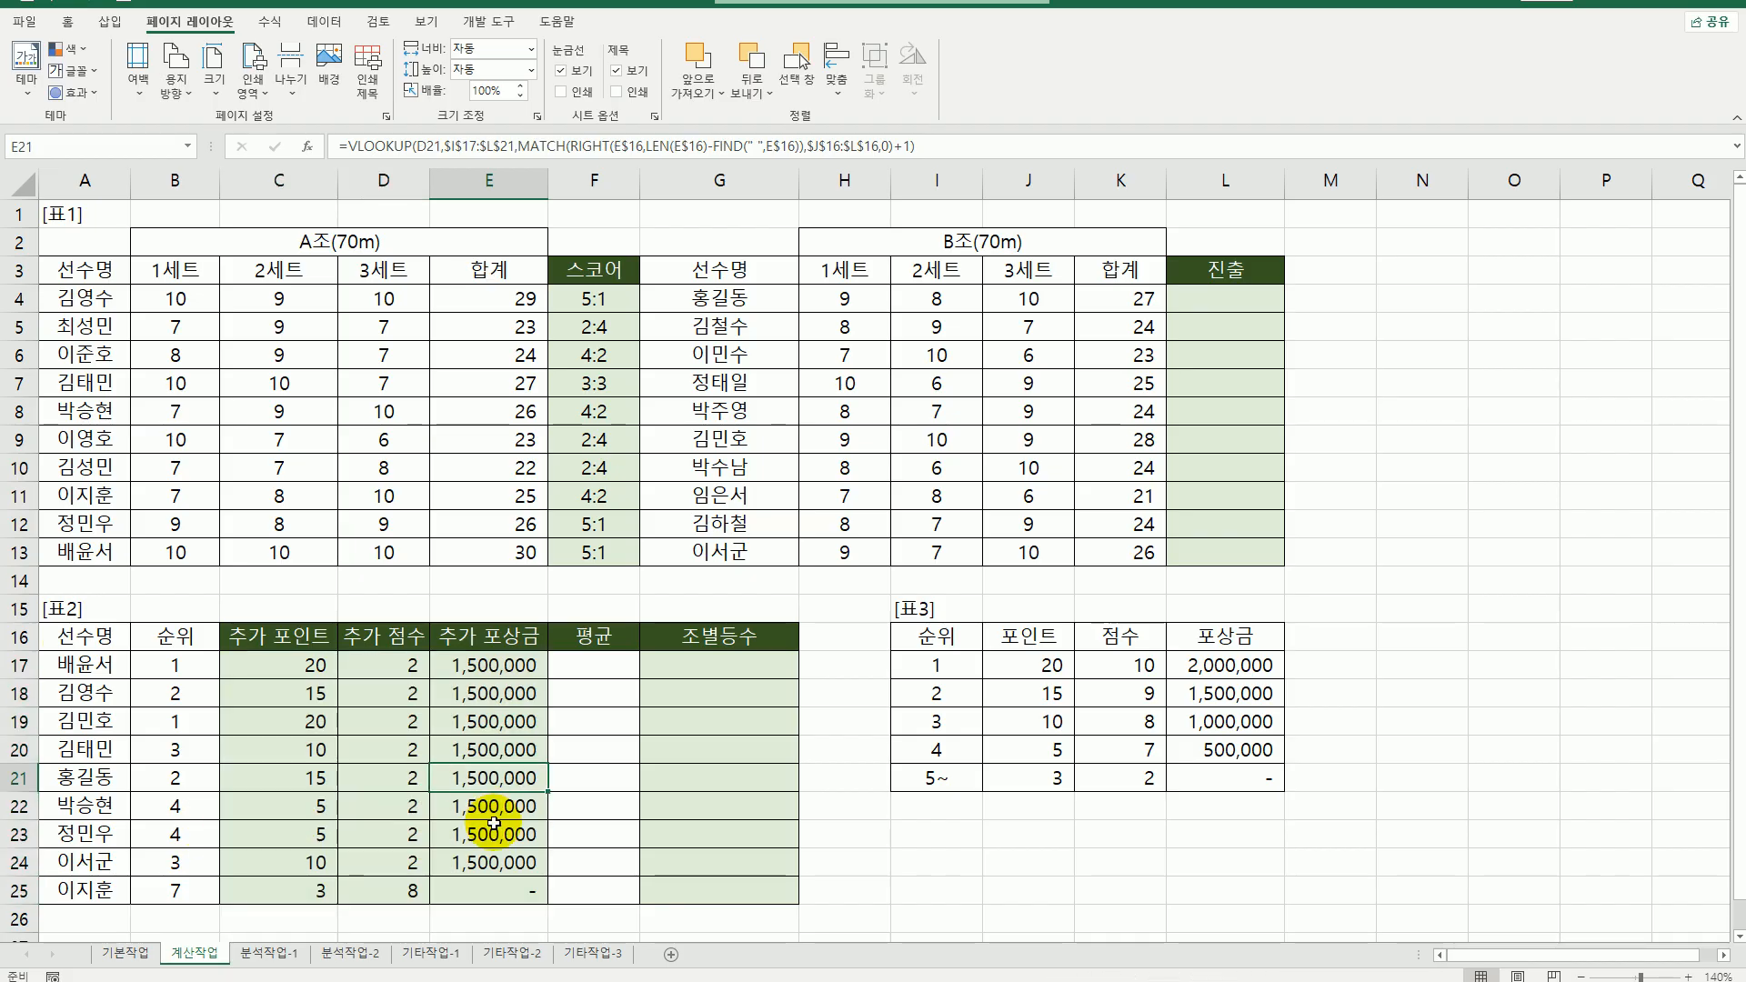
left_click(524, 670)
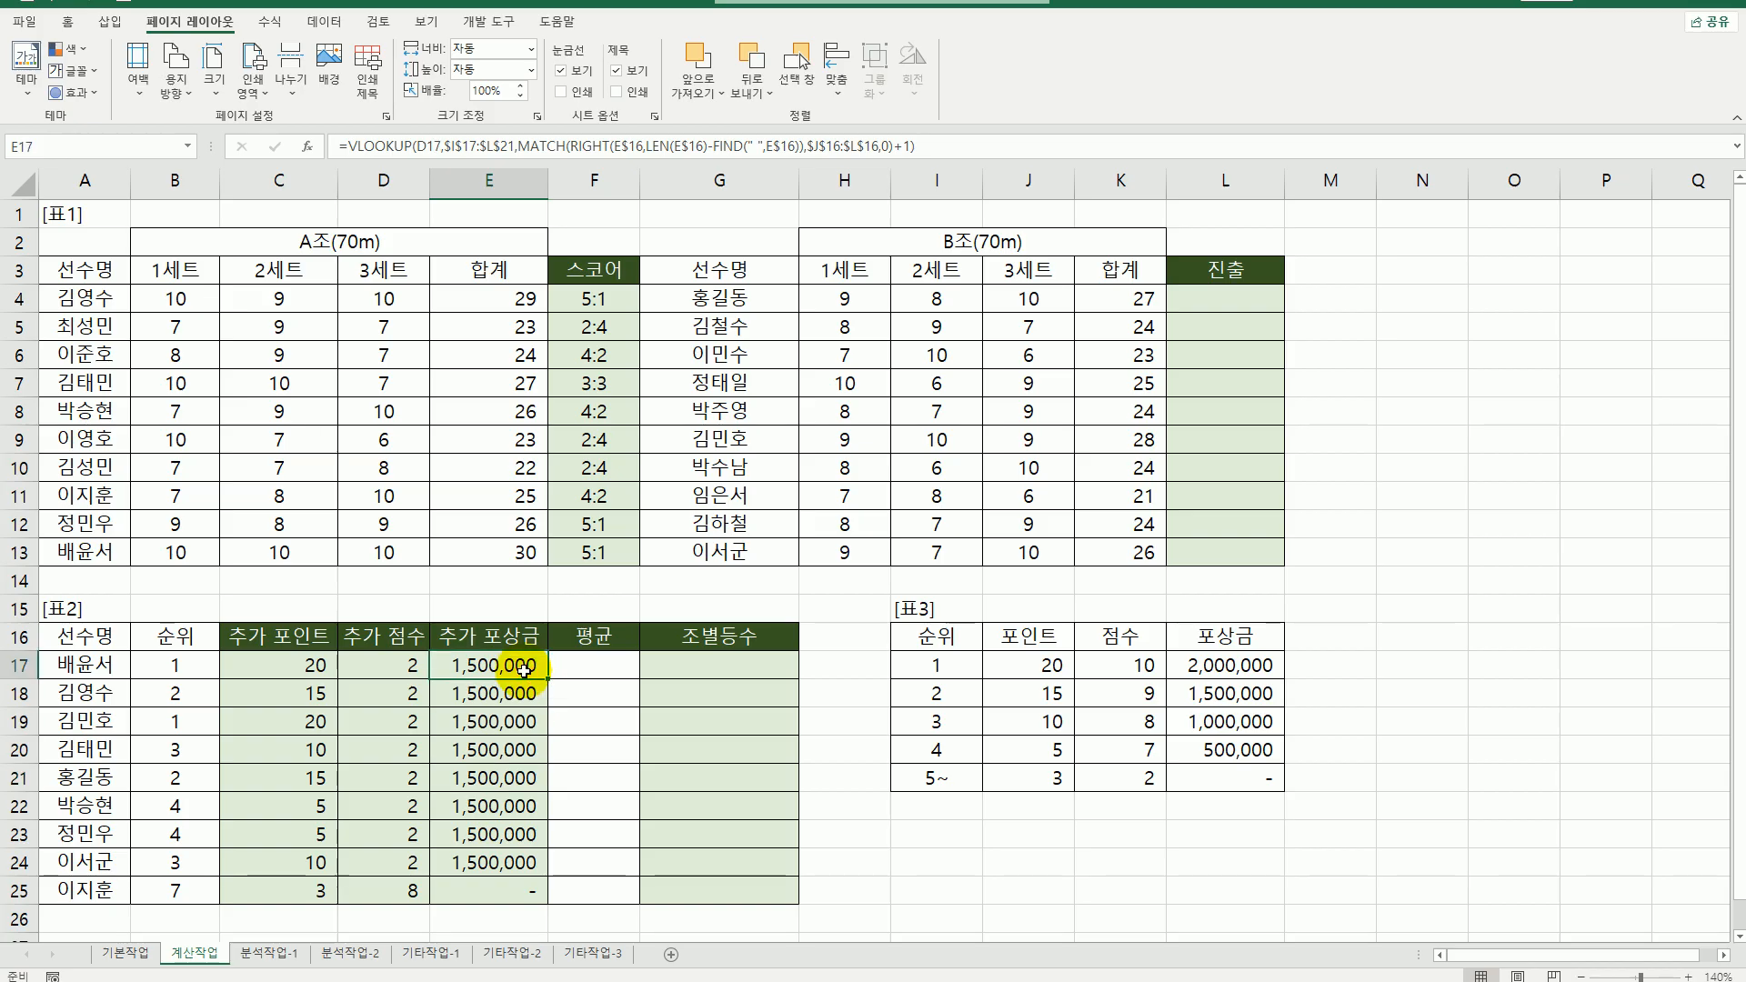
left_click(1228, 668)
left_click(1230, 723)
left_click(1229, 751)
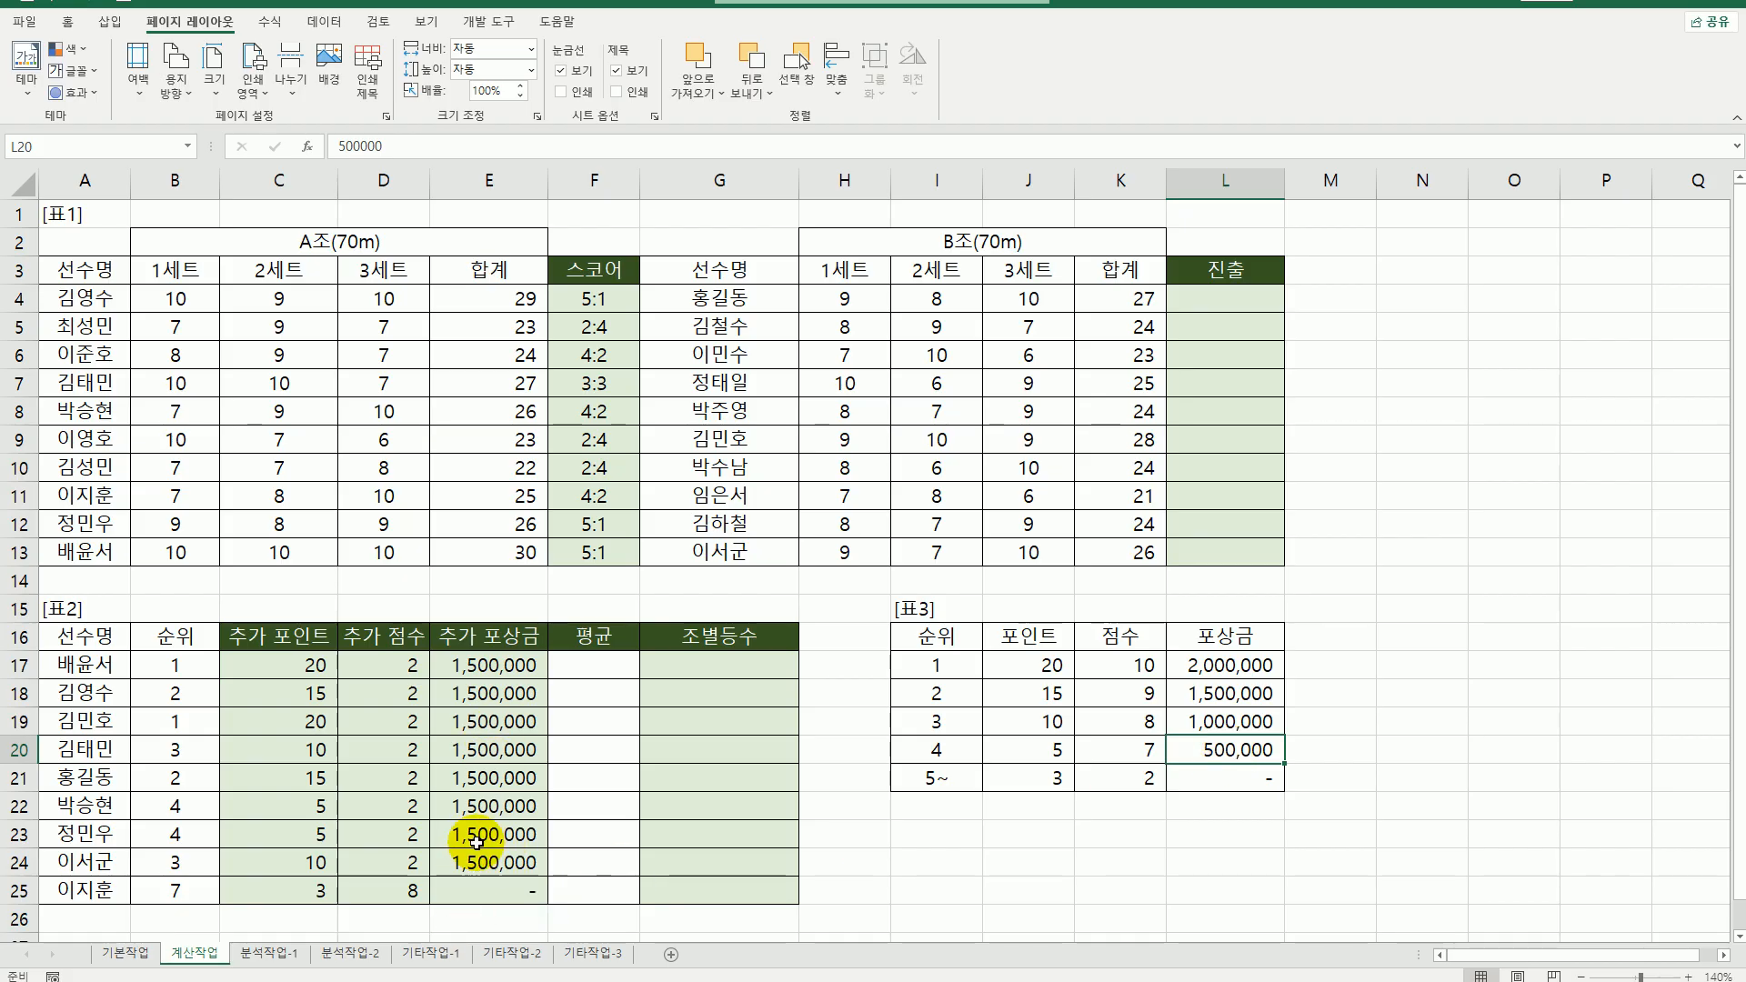
double_click(314, 667)
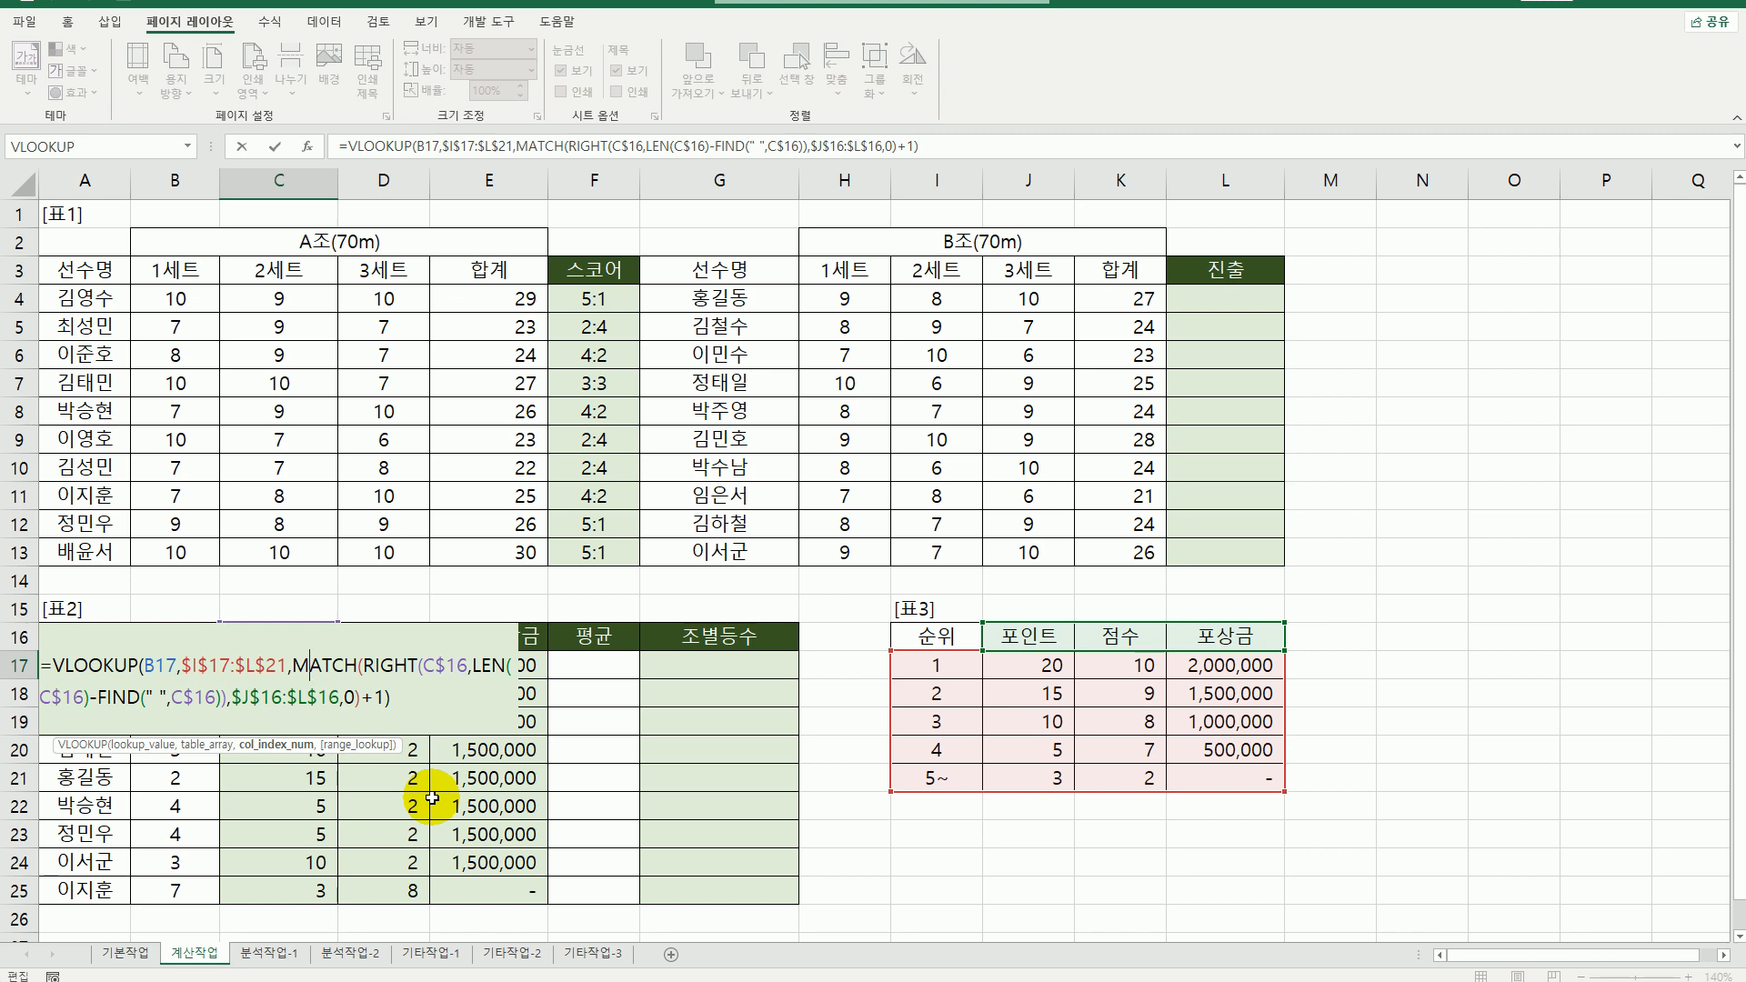
left_click(153, 666)
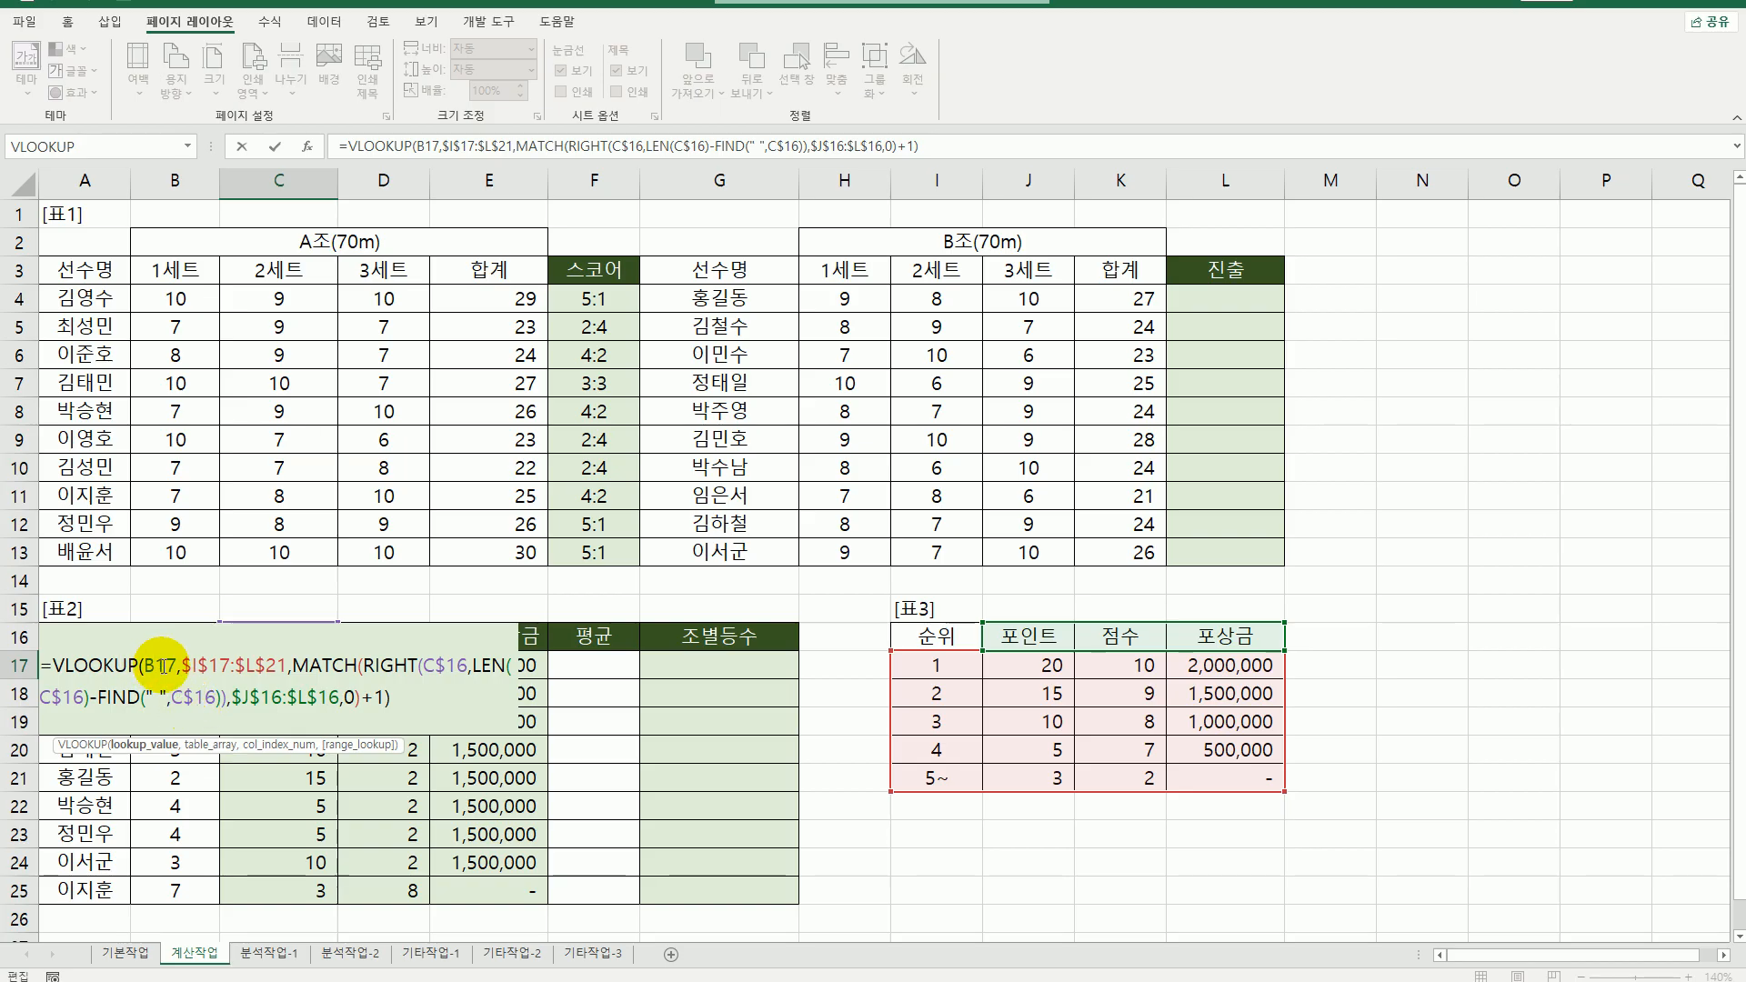
type("$")
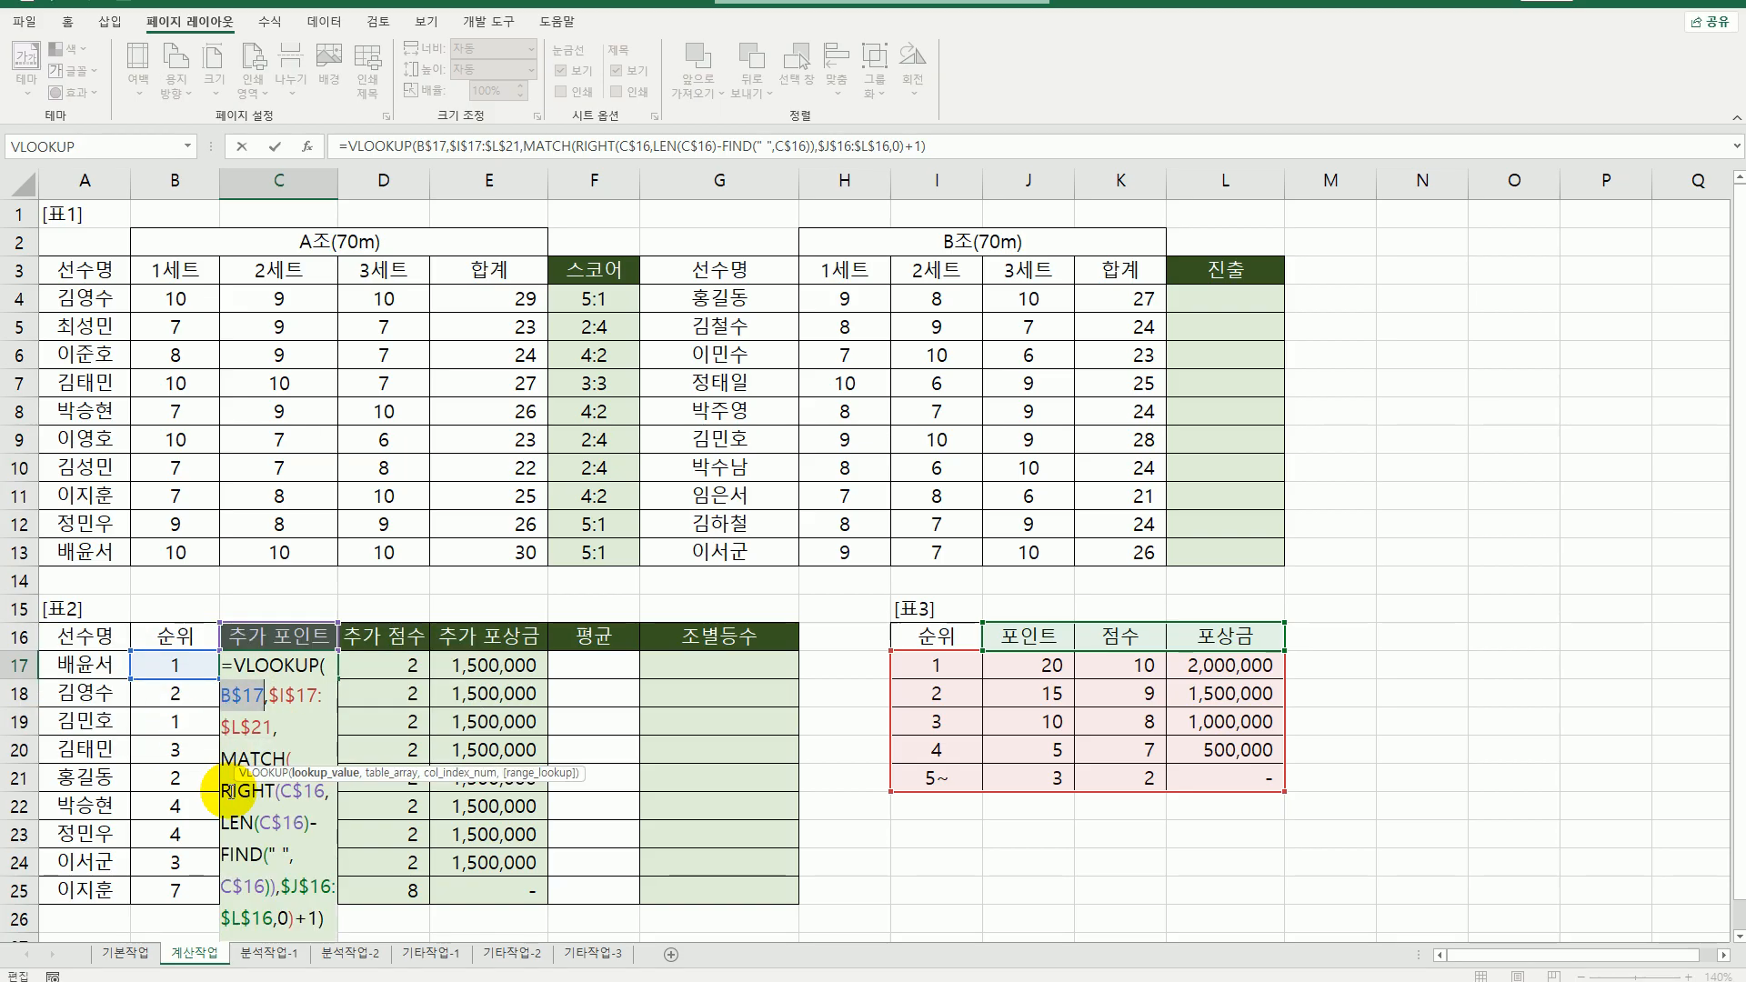
key("F4")
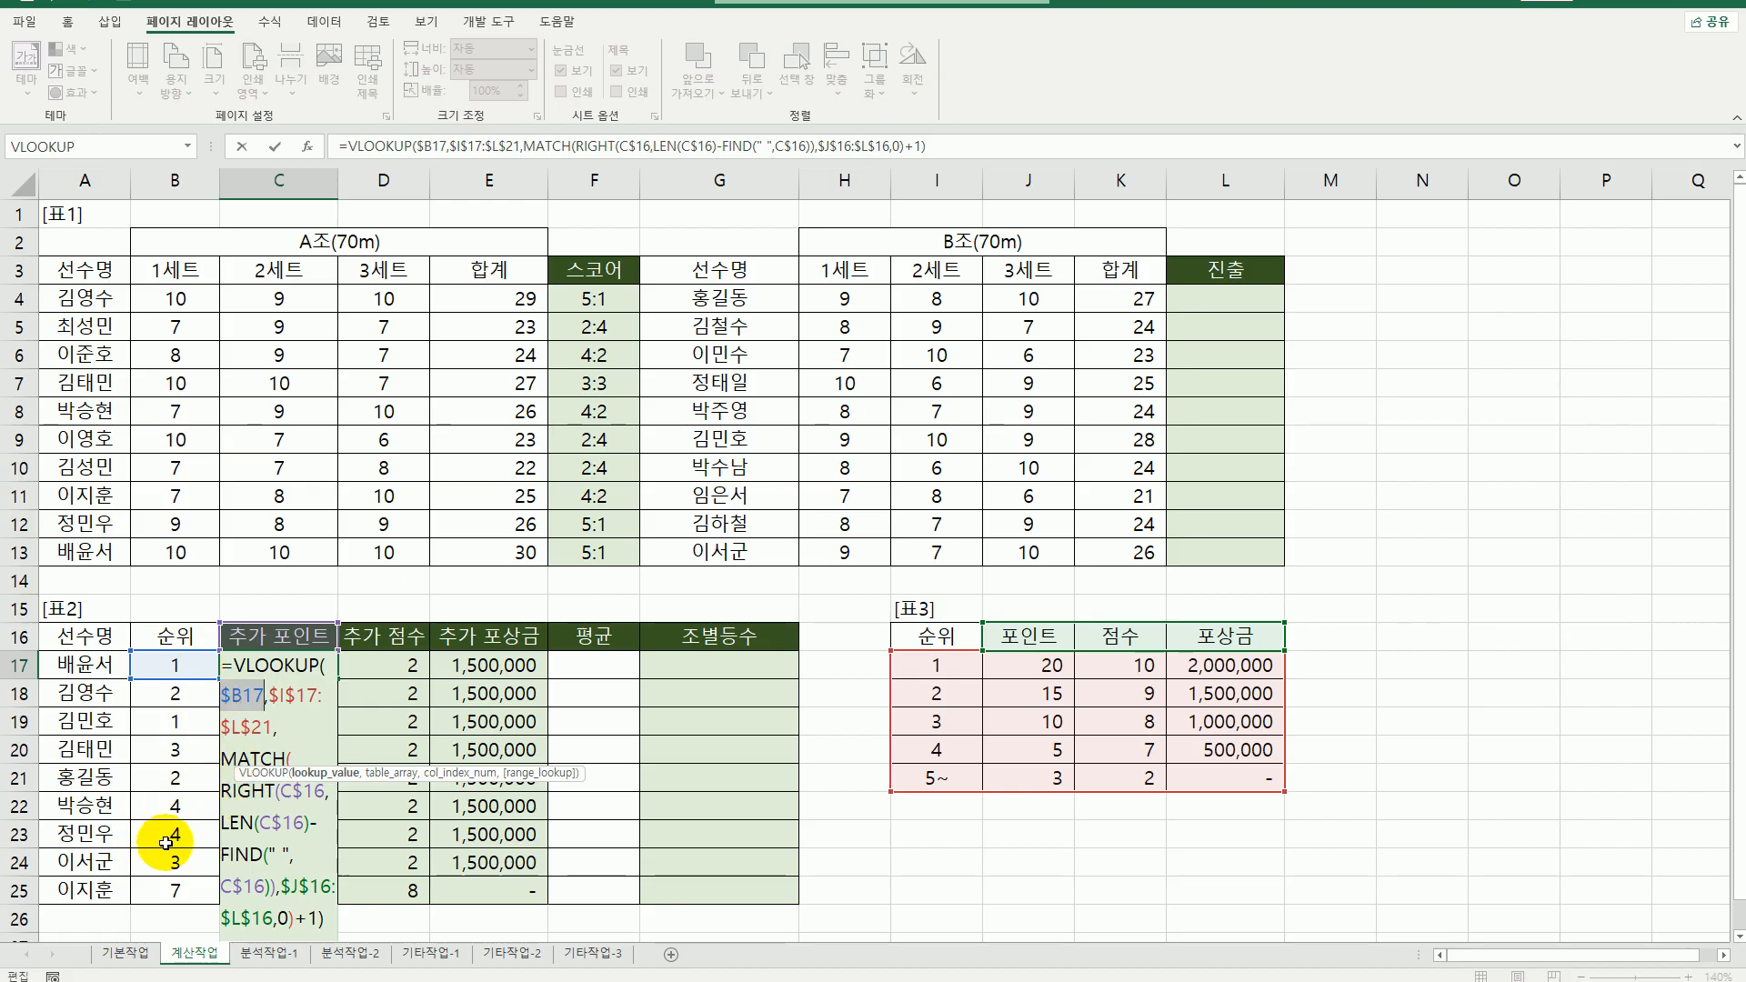
key("ctrl+Return")
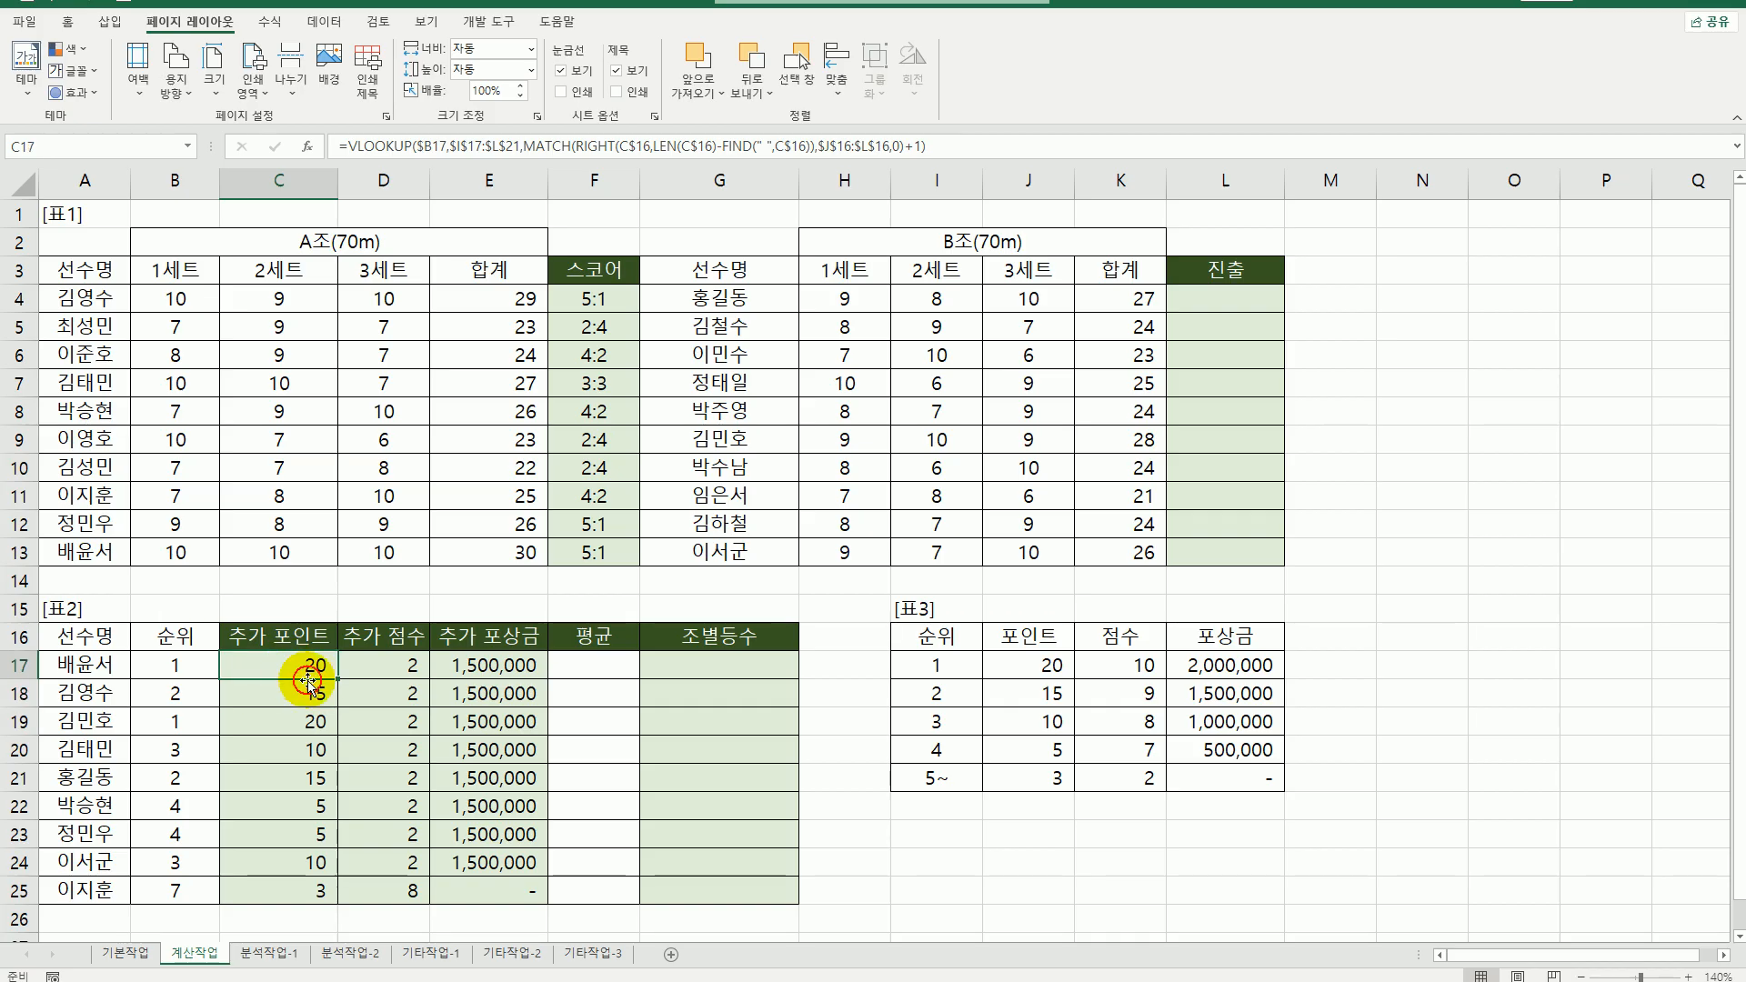
- Fill the corrected C17 formula down to C25 and across to column E, and review the formula in C17
left_click_drag(339, 680, 364, 891)
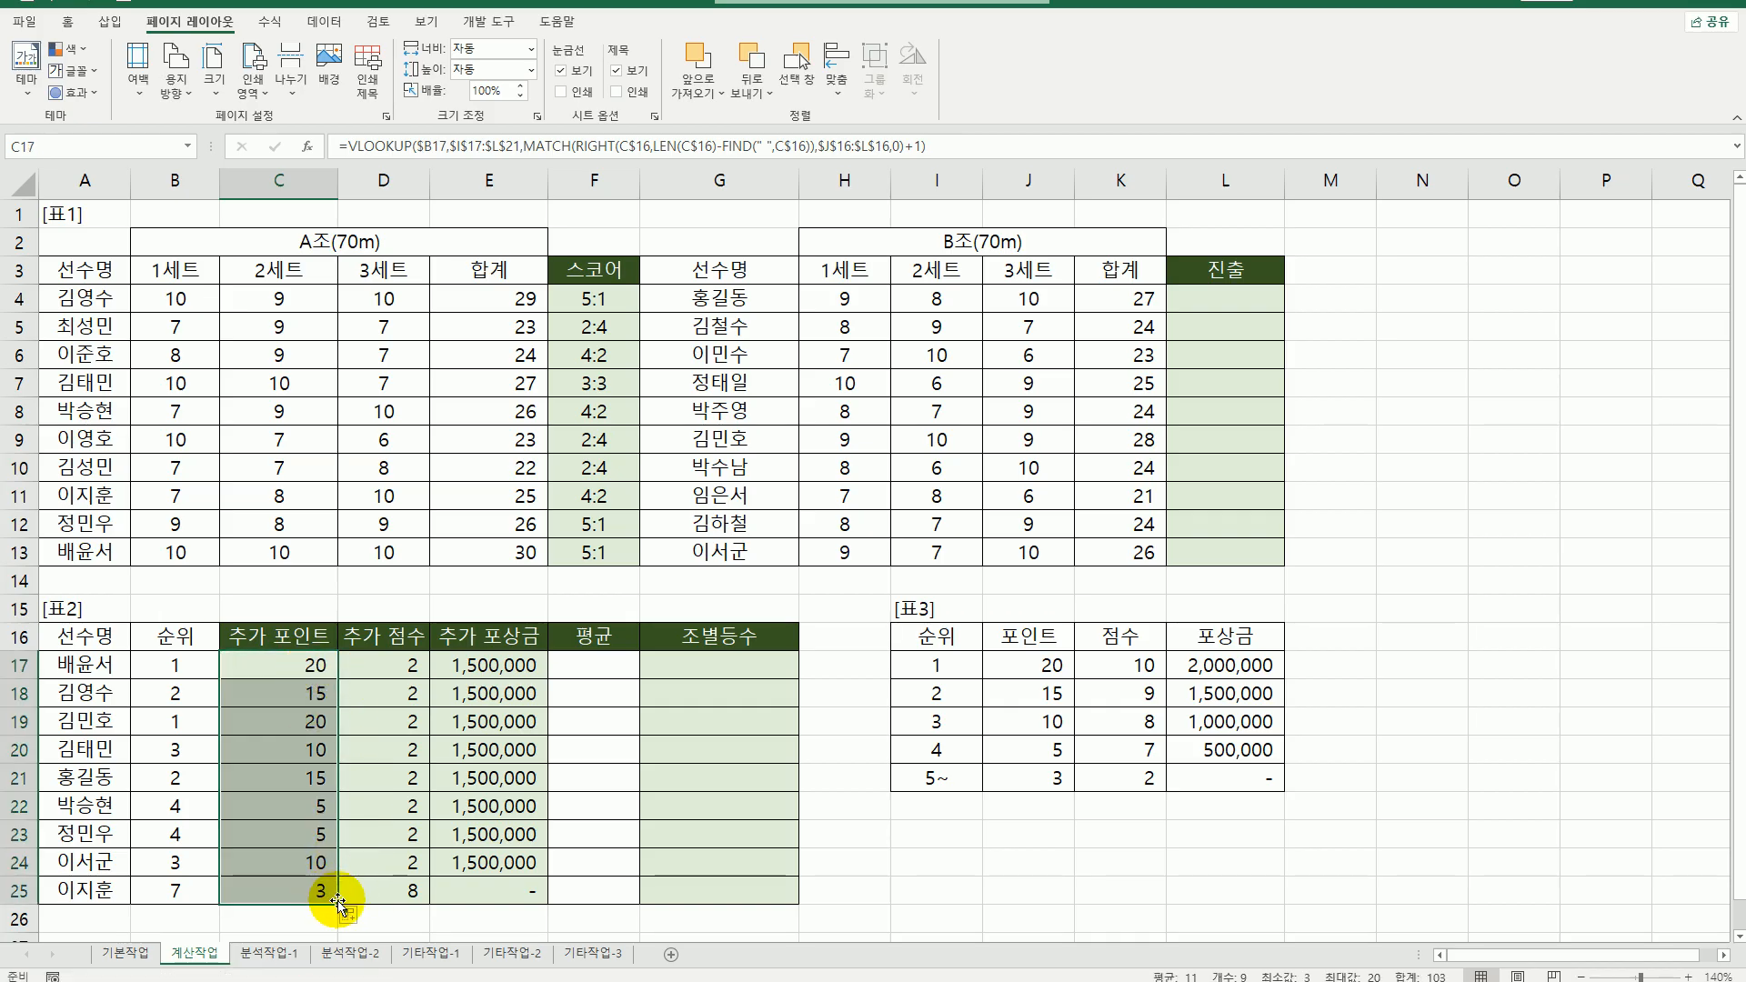
left_click_drag(337, 903, 518, 893)
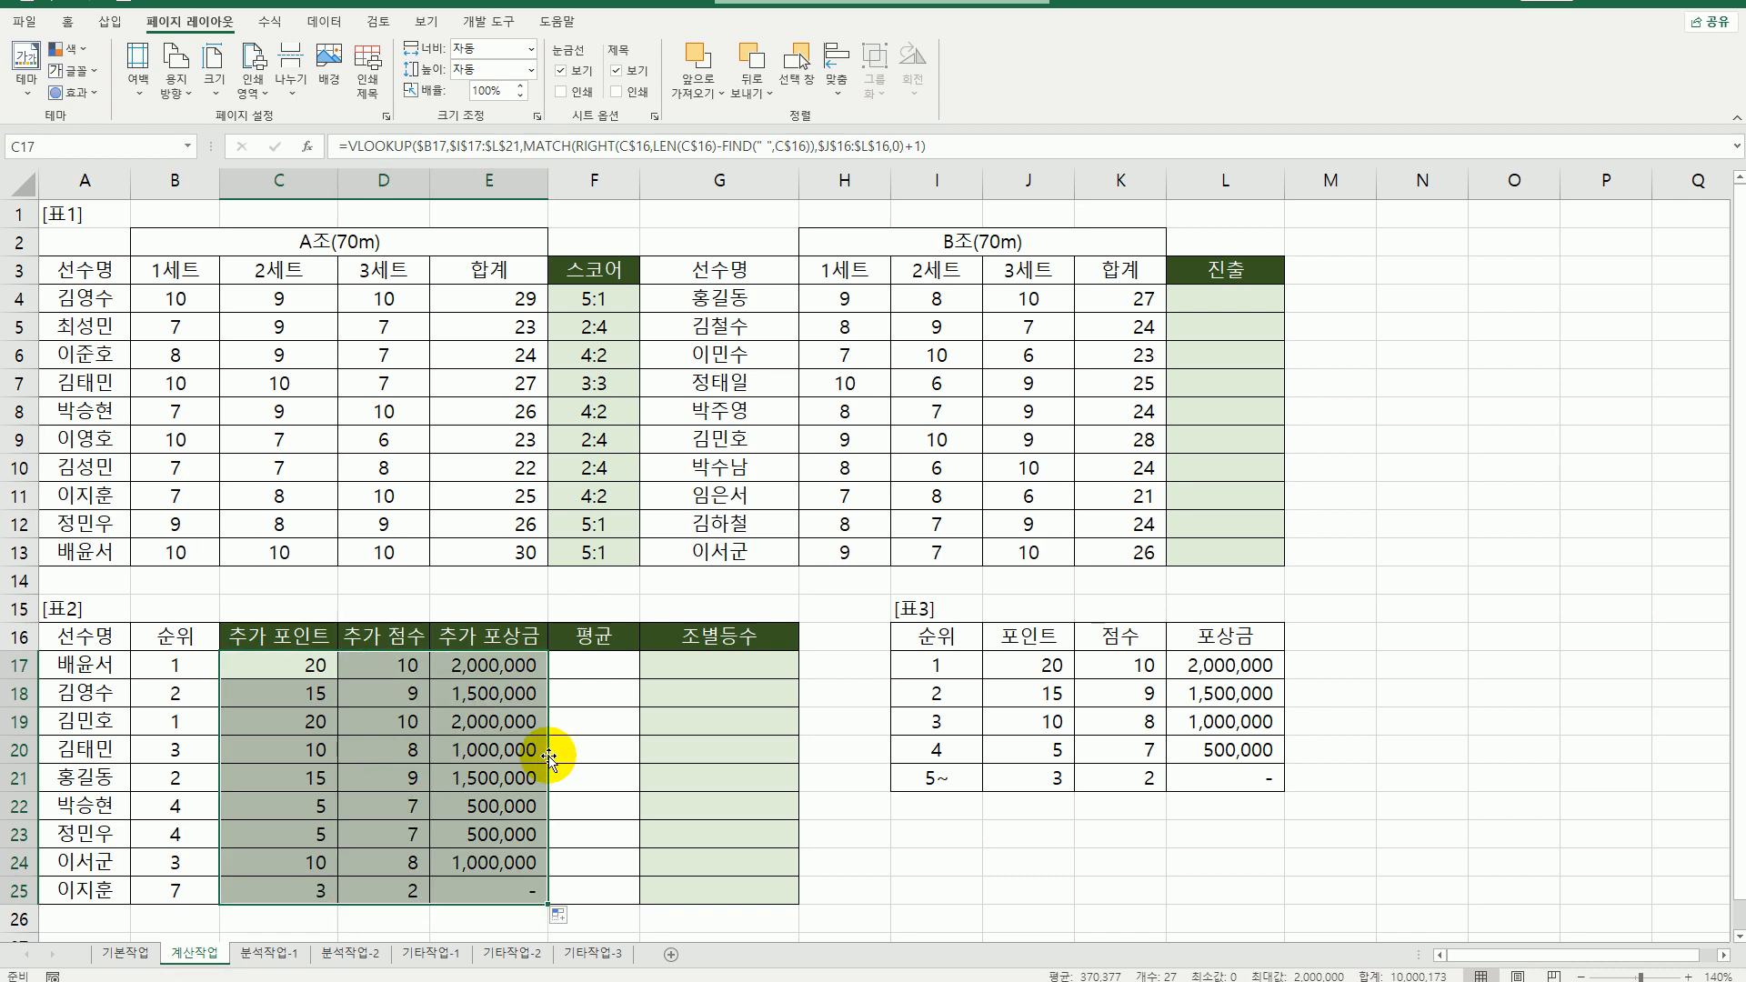
double_click(280, 665)
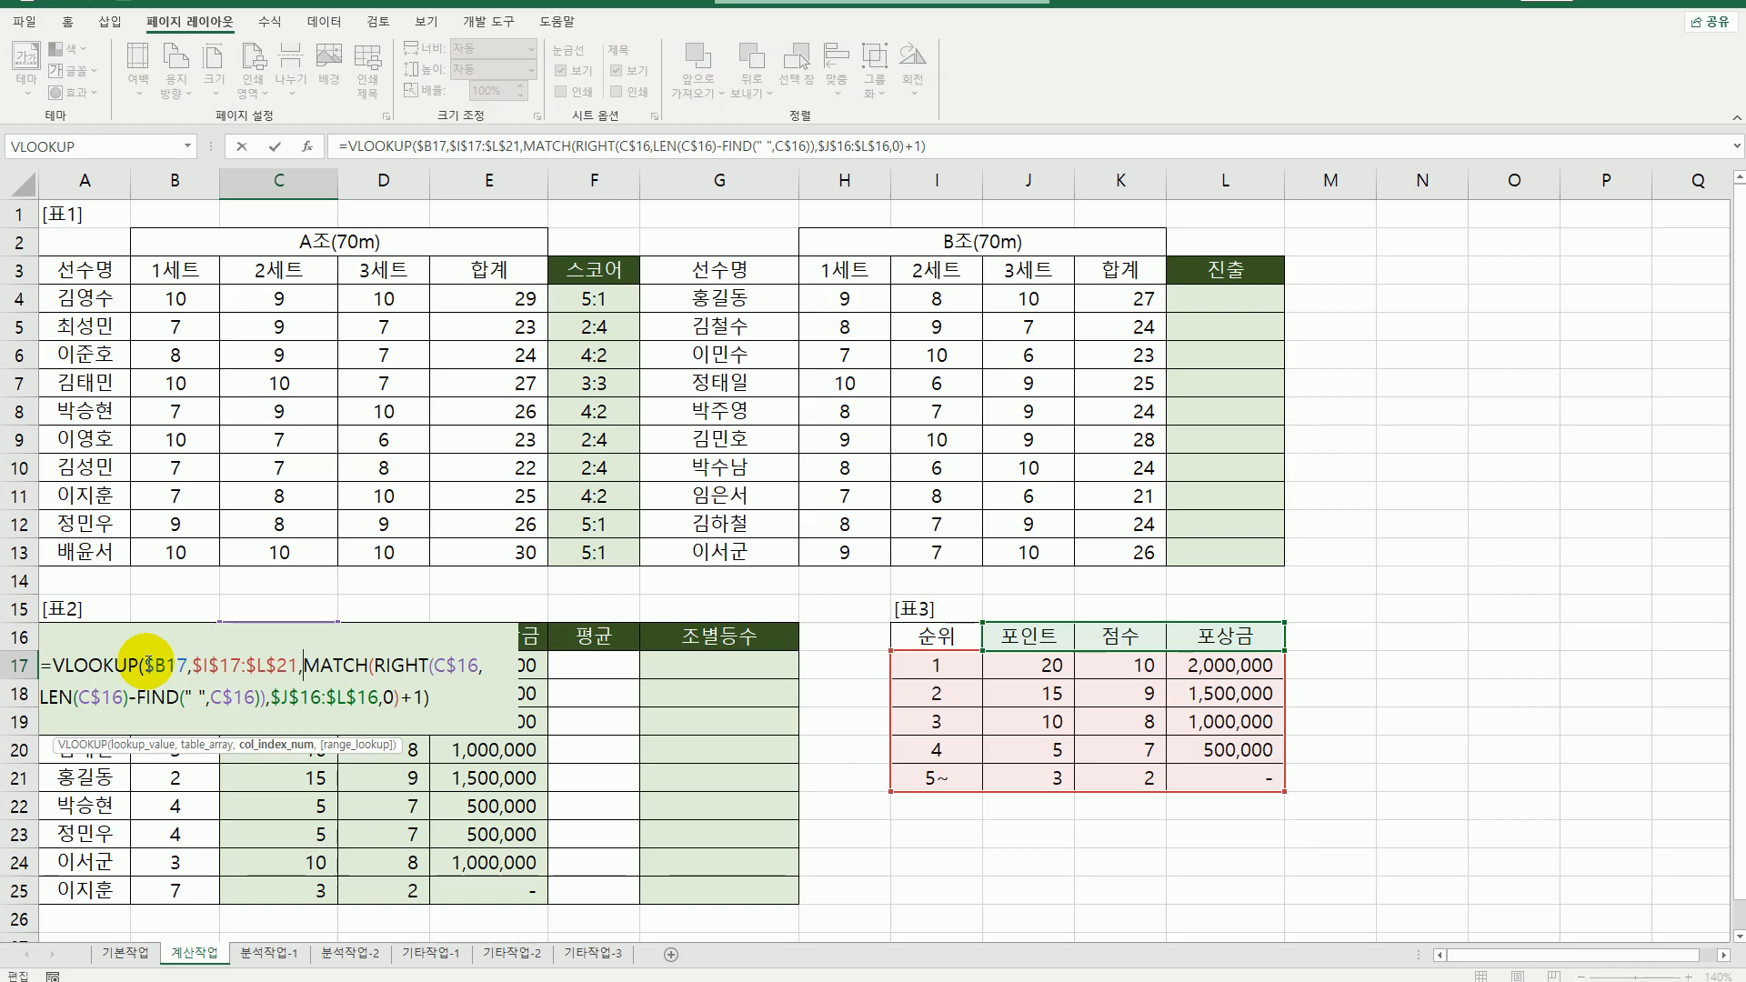
key("Escape")
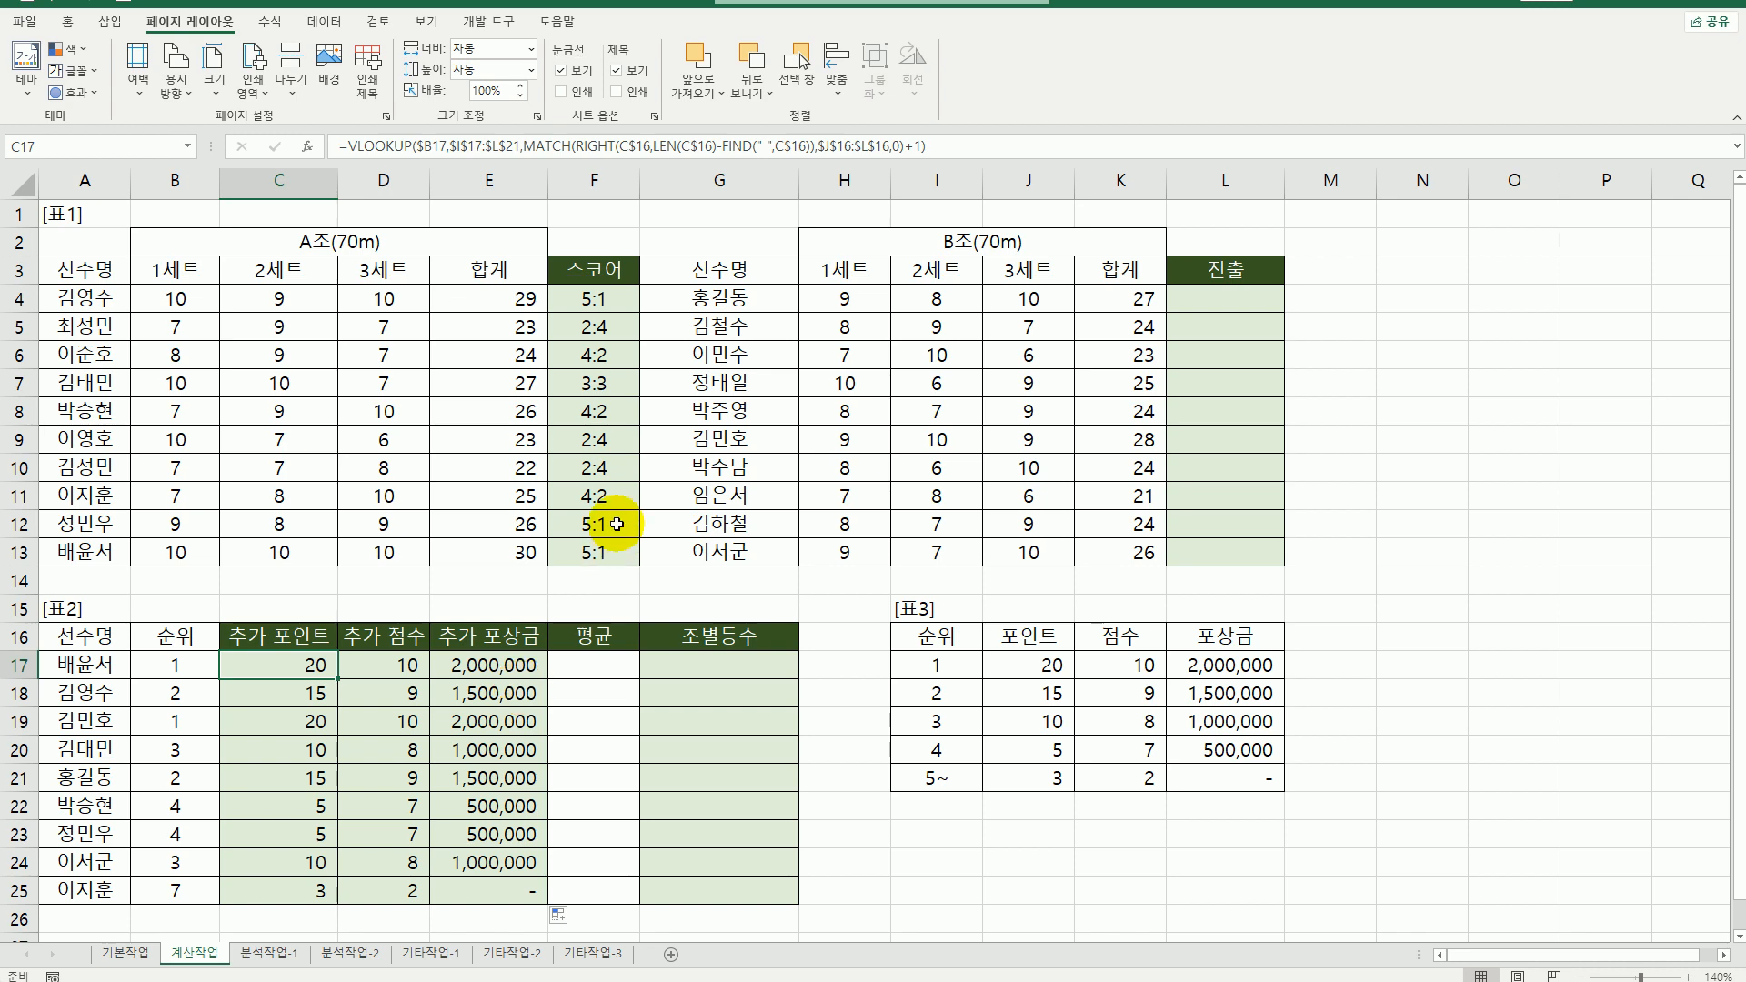
- Start the 평균 formula in F17 with an AVERAGE function containing a nested IFERROR function
left_click(610, 659)
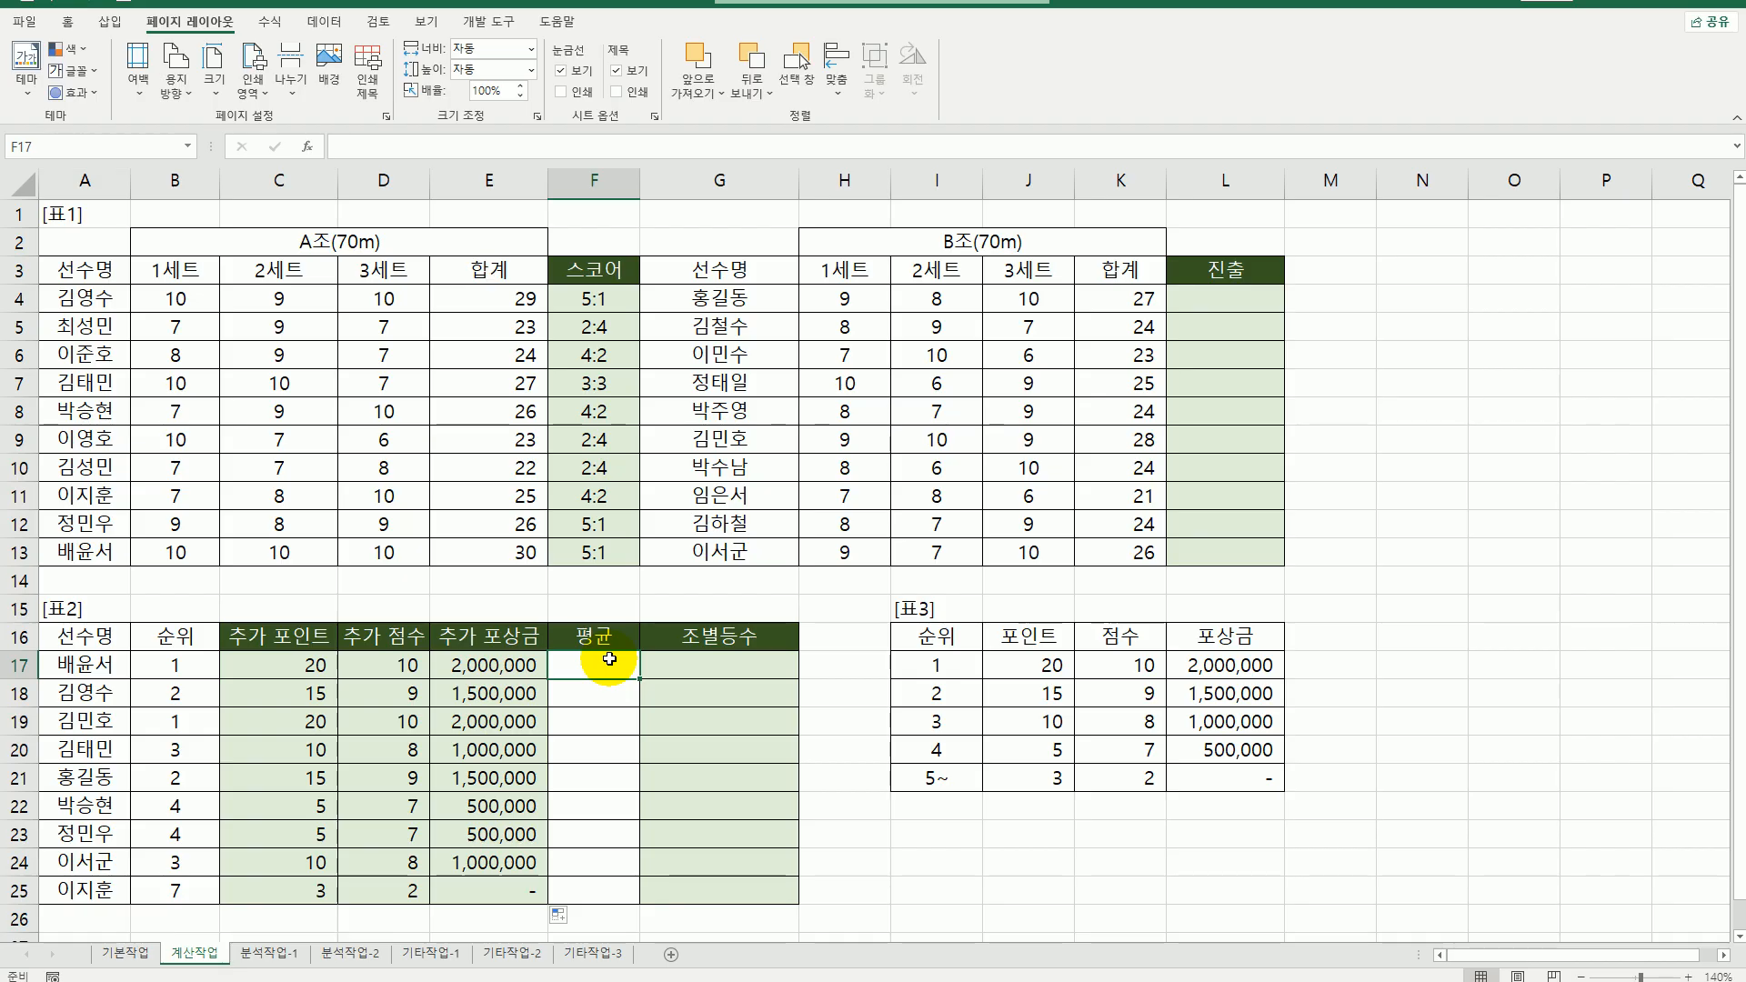
left_click_drag(104, 665, 103, 889)
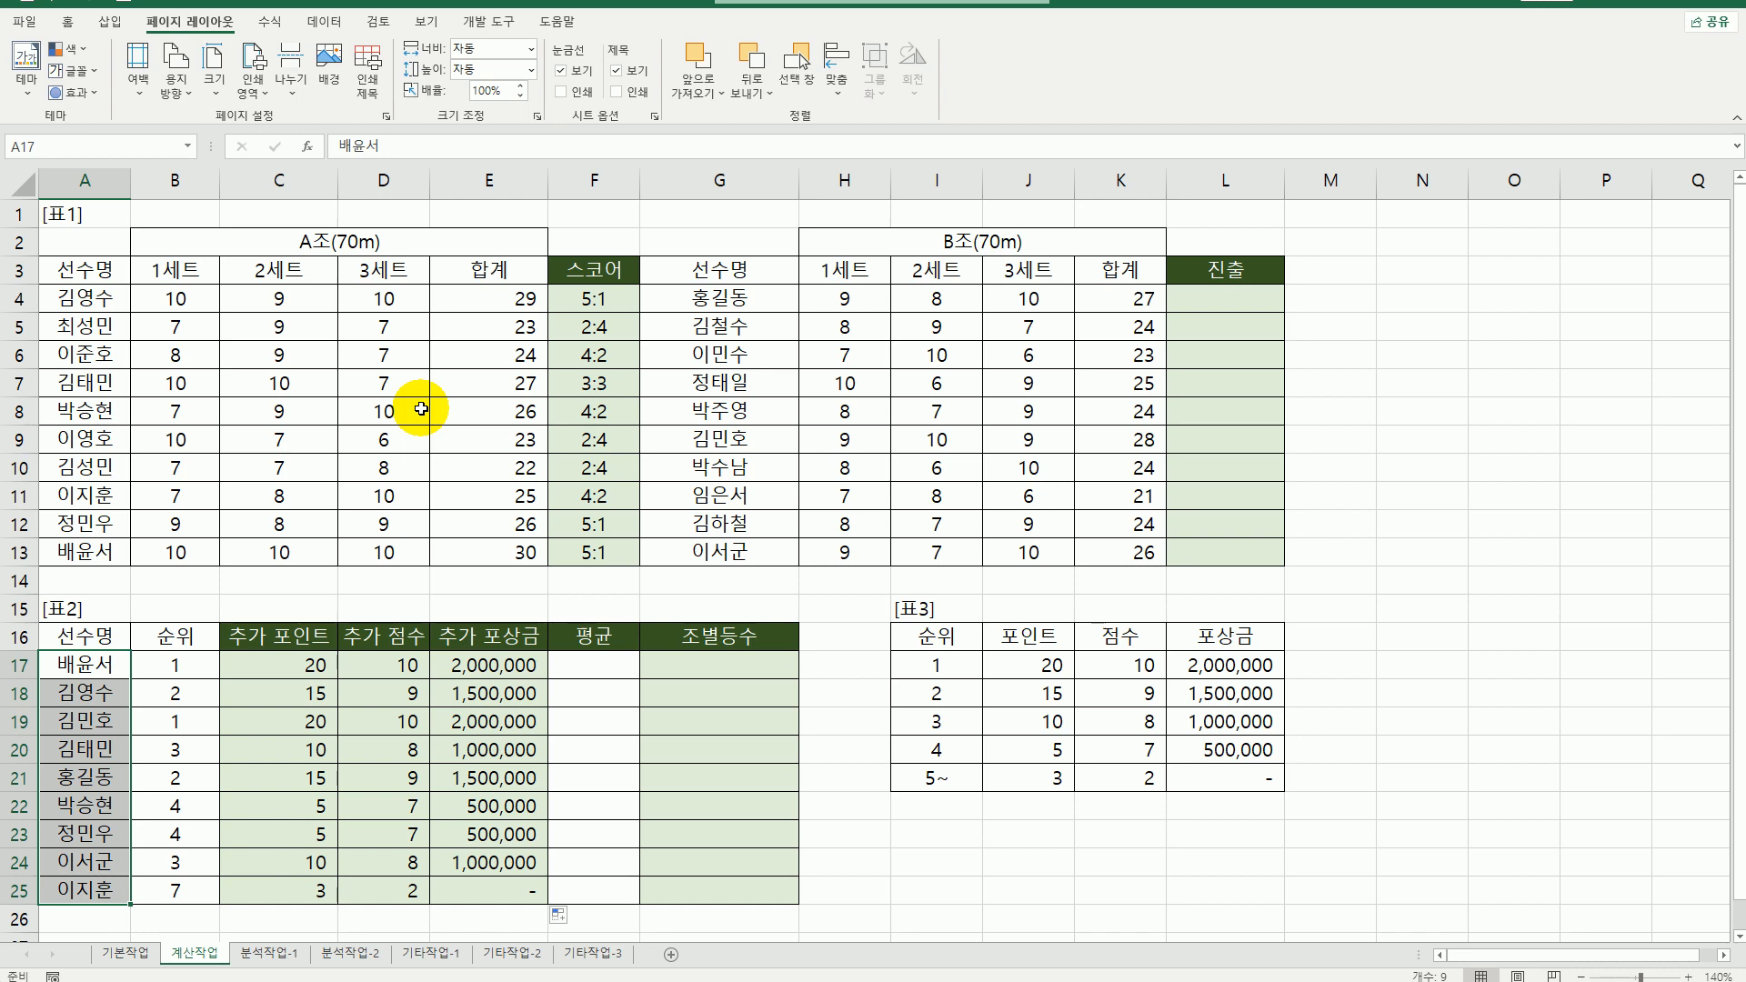
left_click(602, 662)
type("=av")
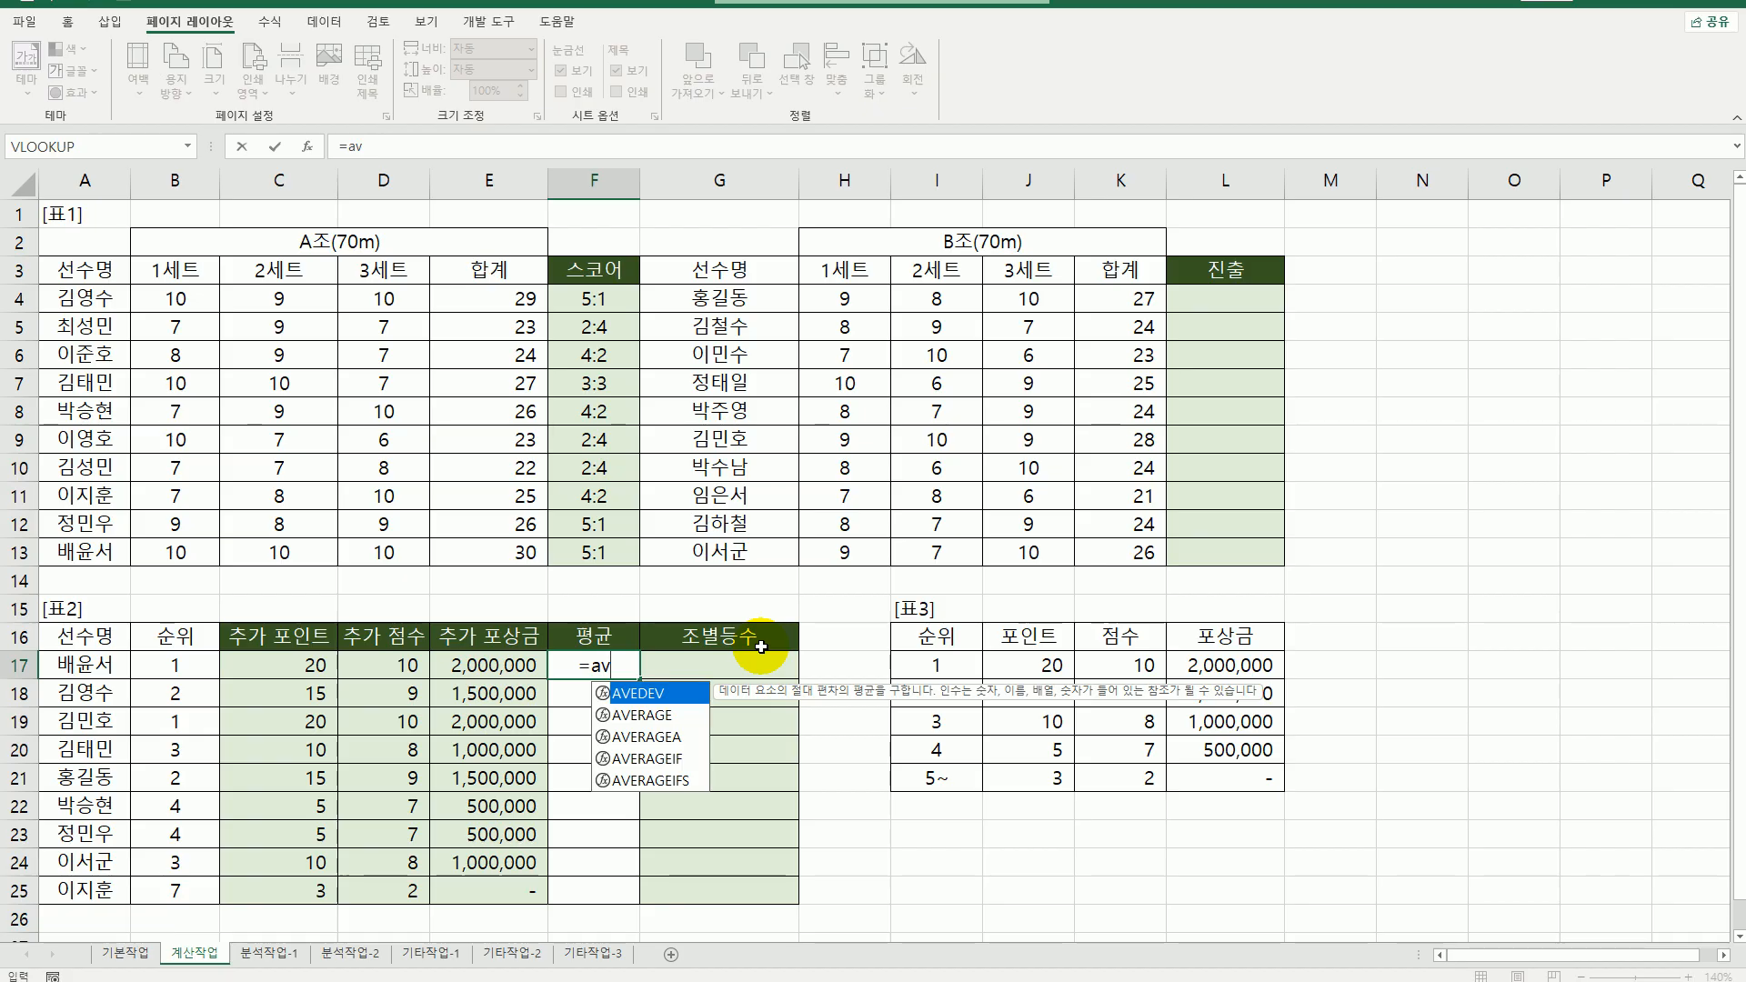
key("Down")
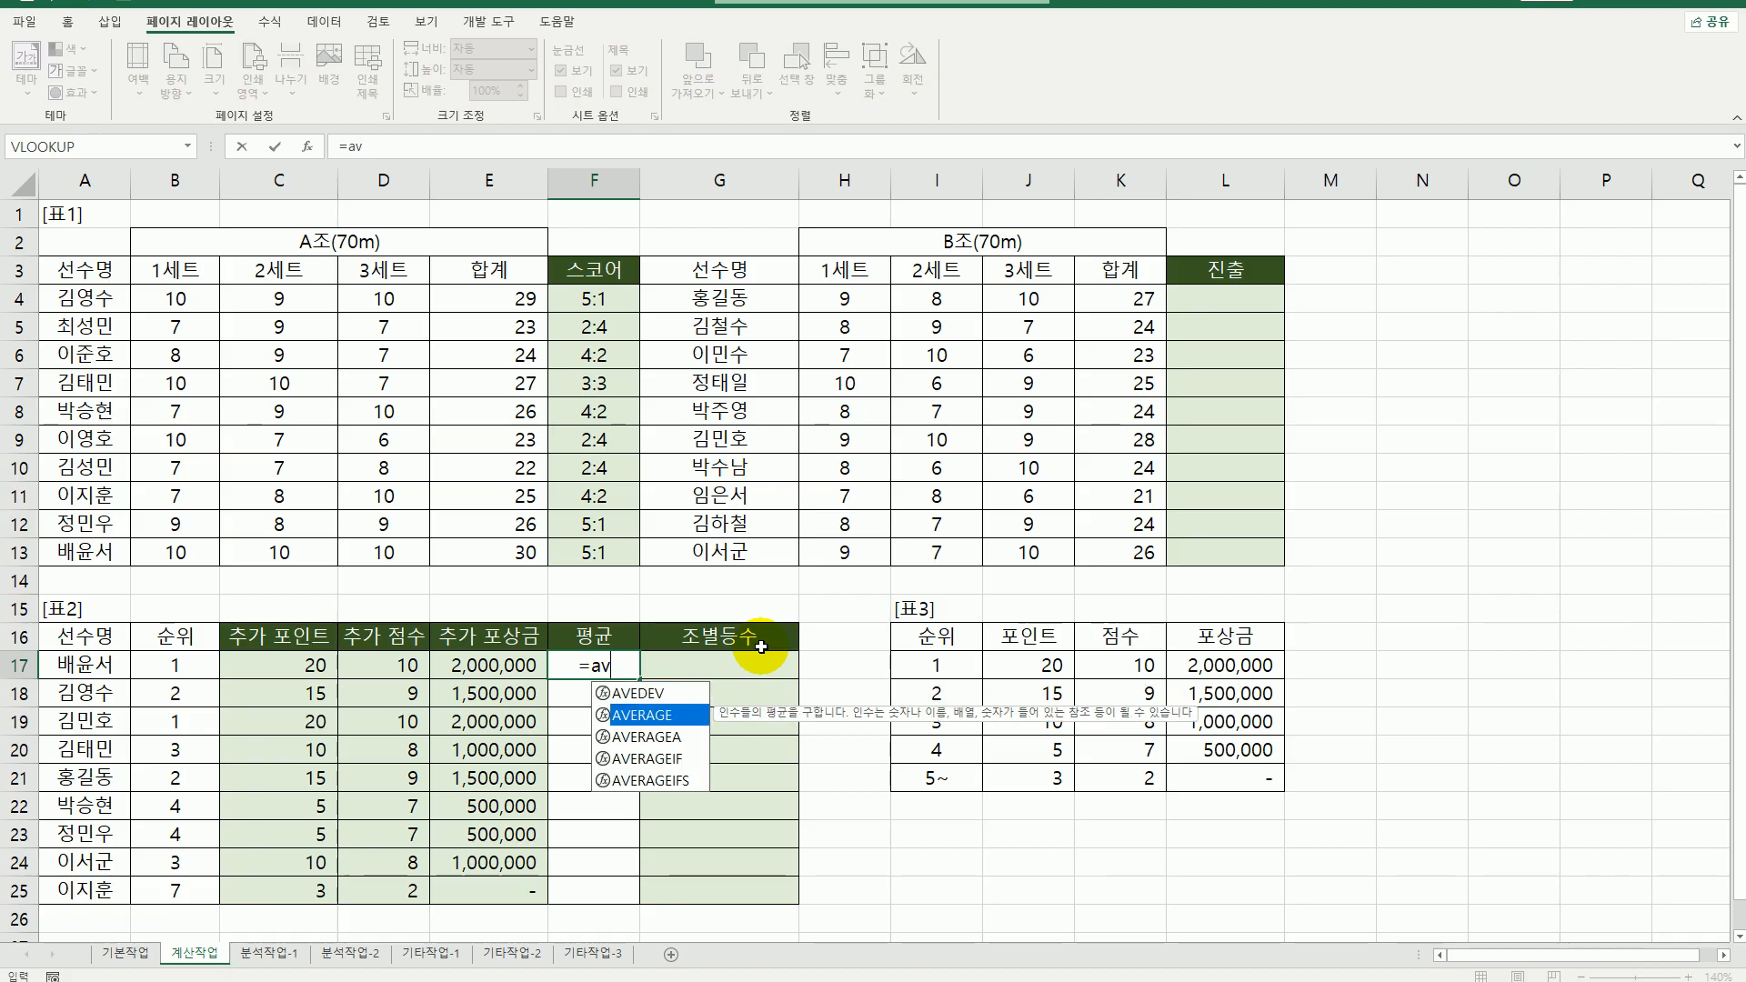
key("Tab")
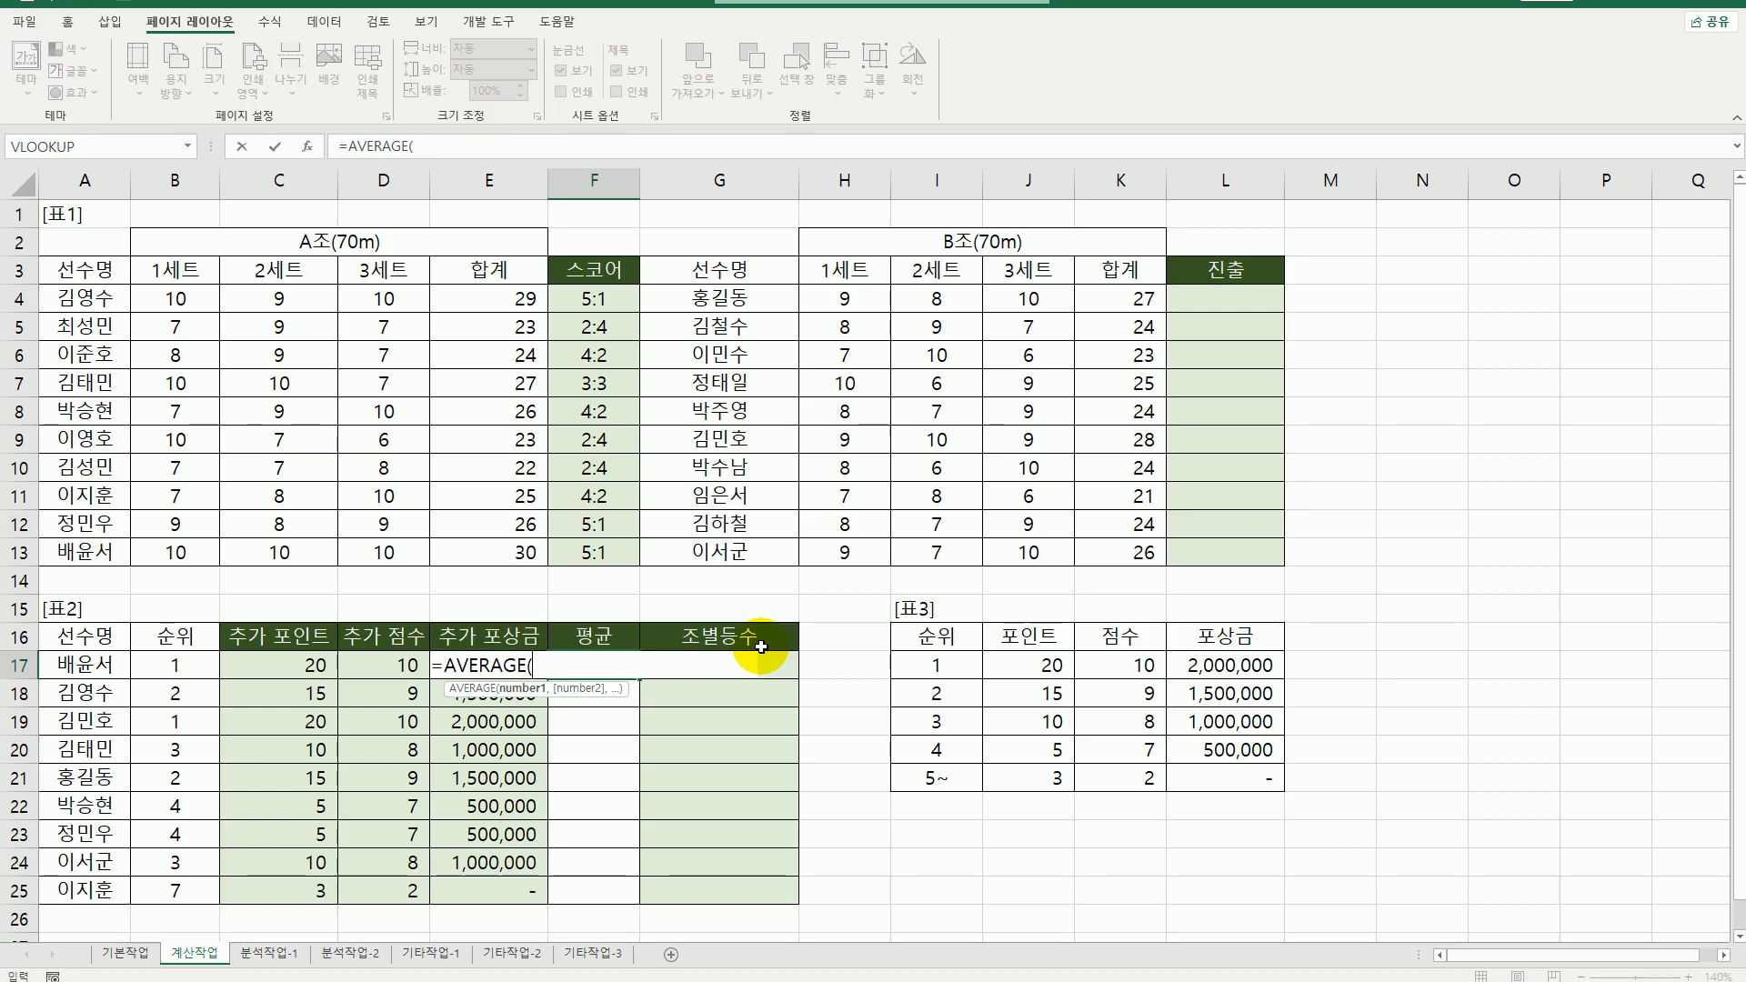
type("if")
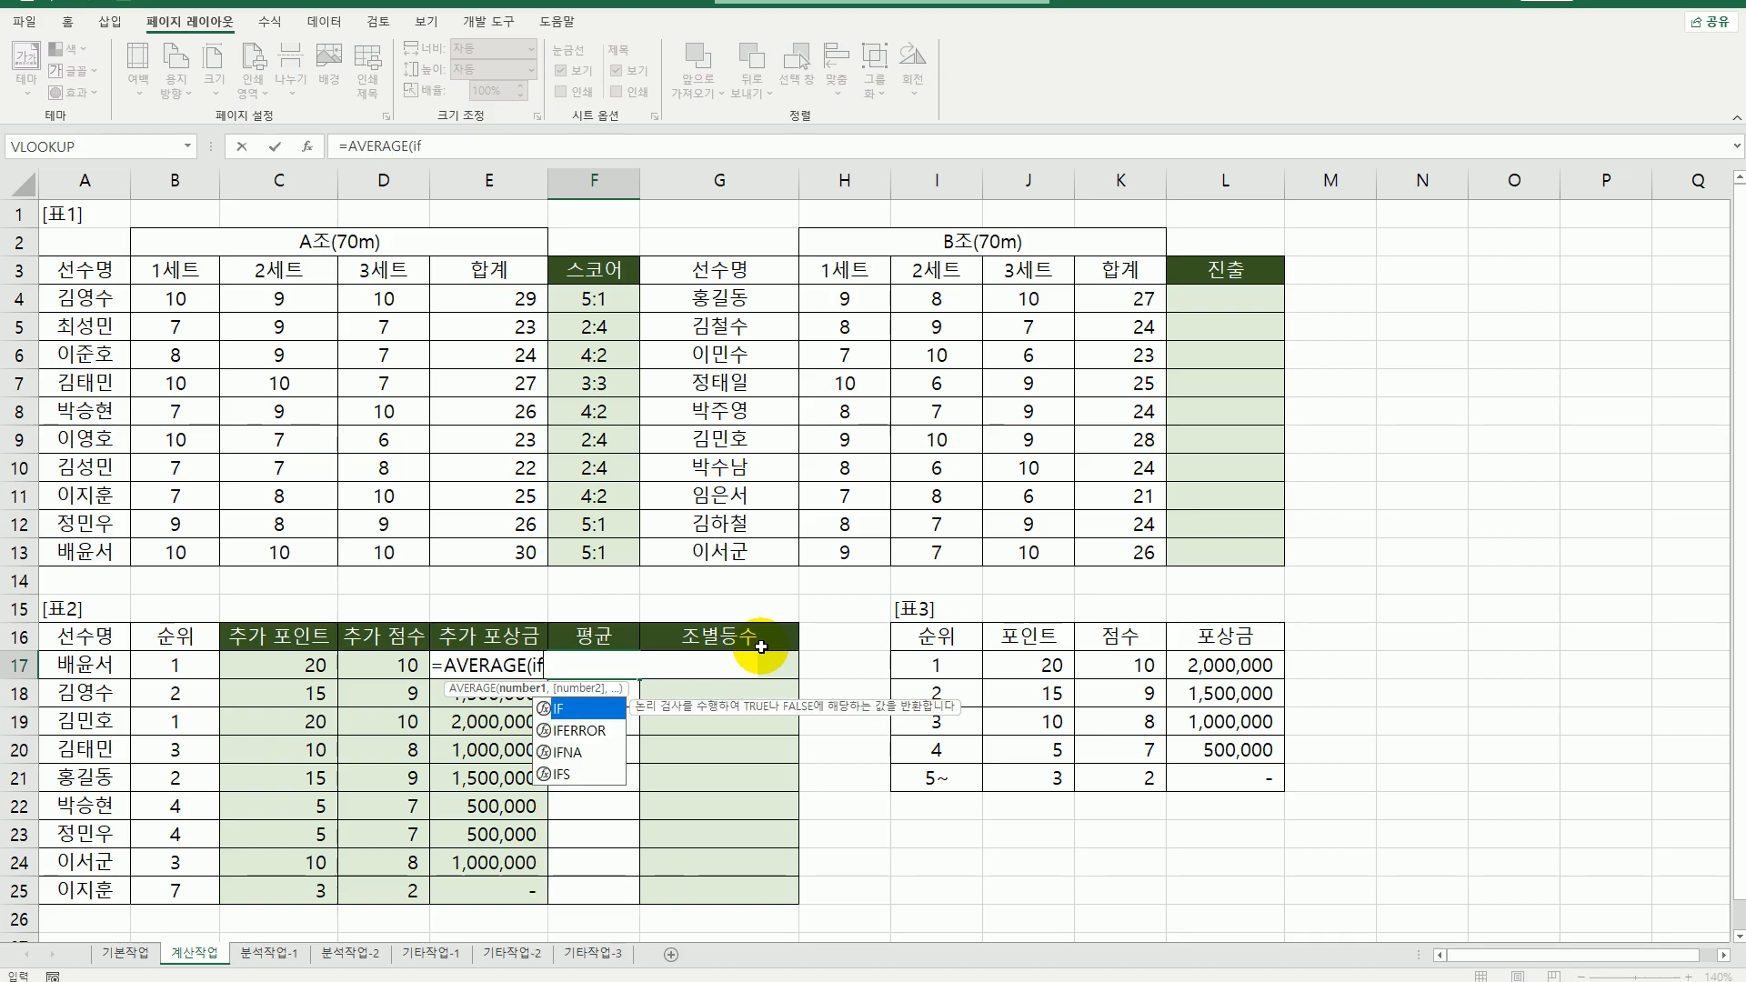
key("Down")
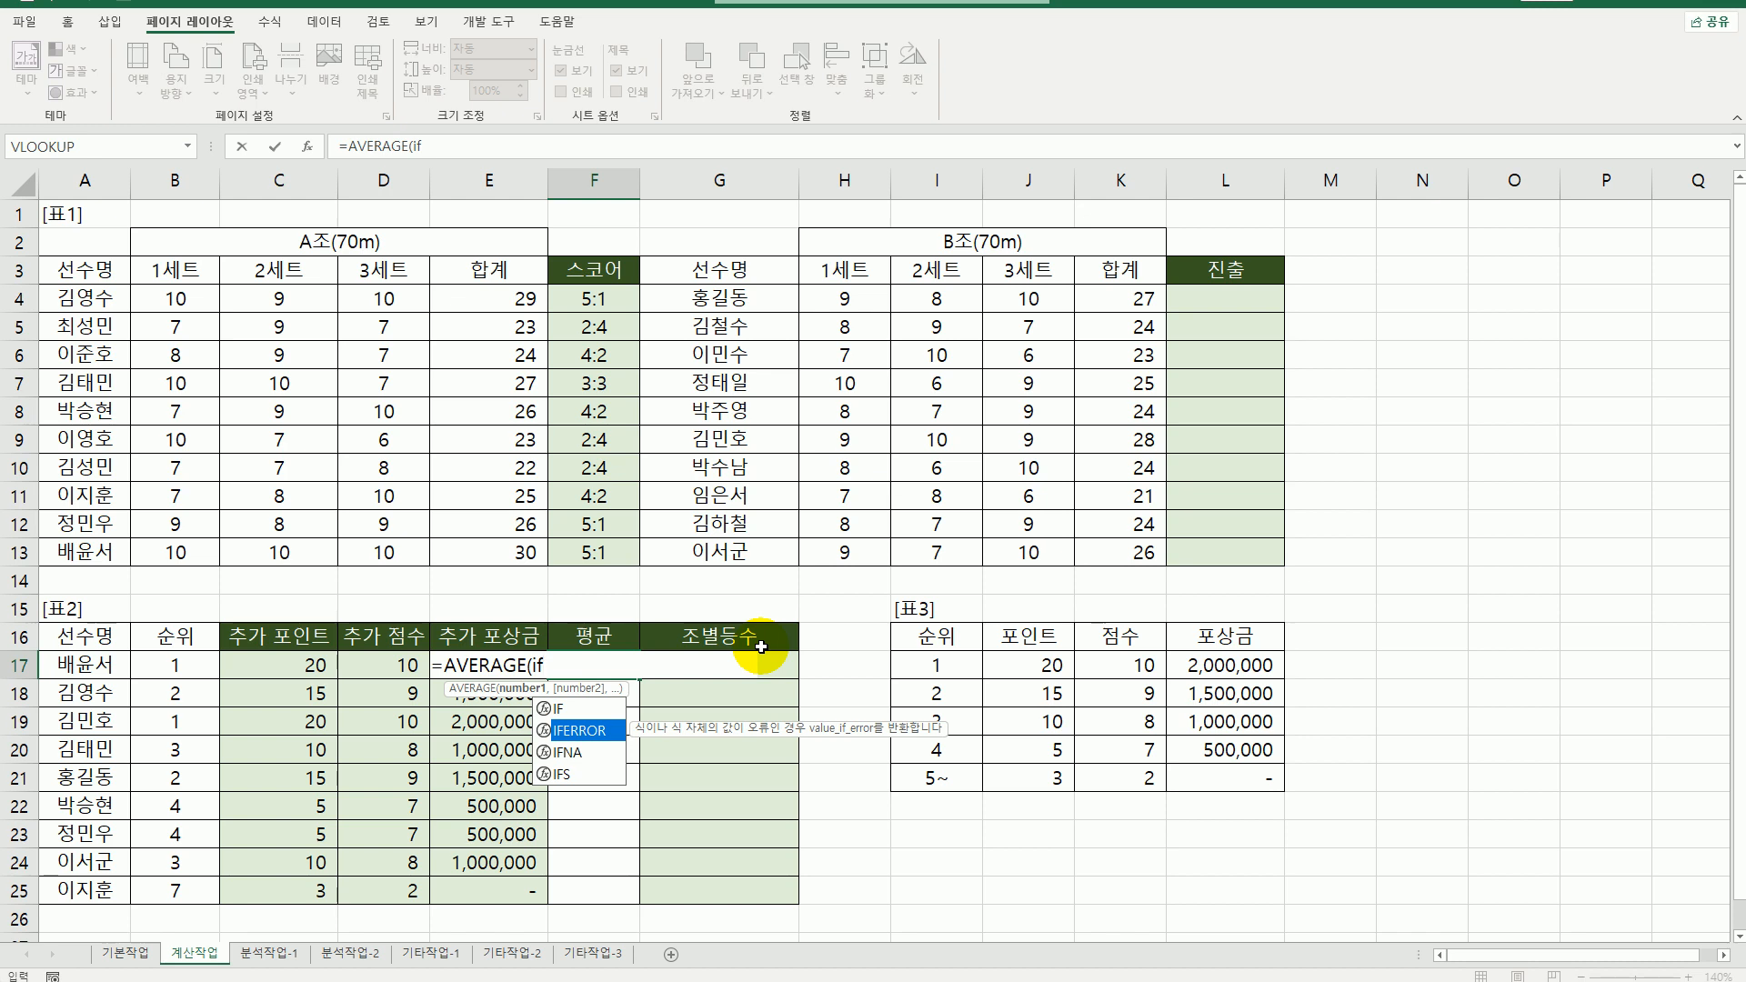
key("Tab")
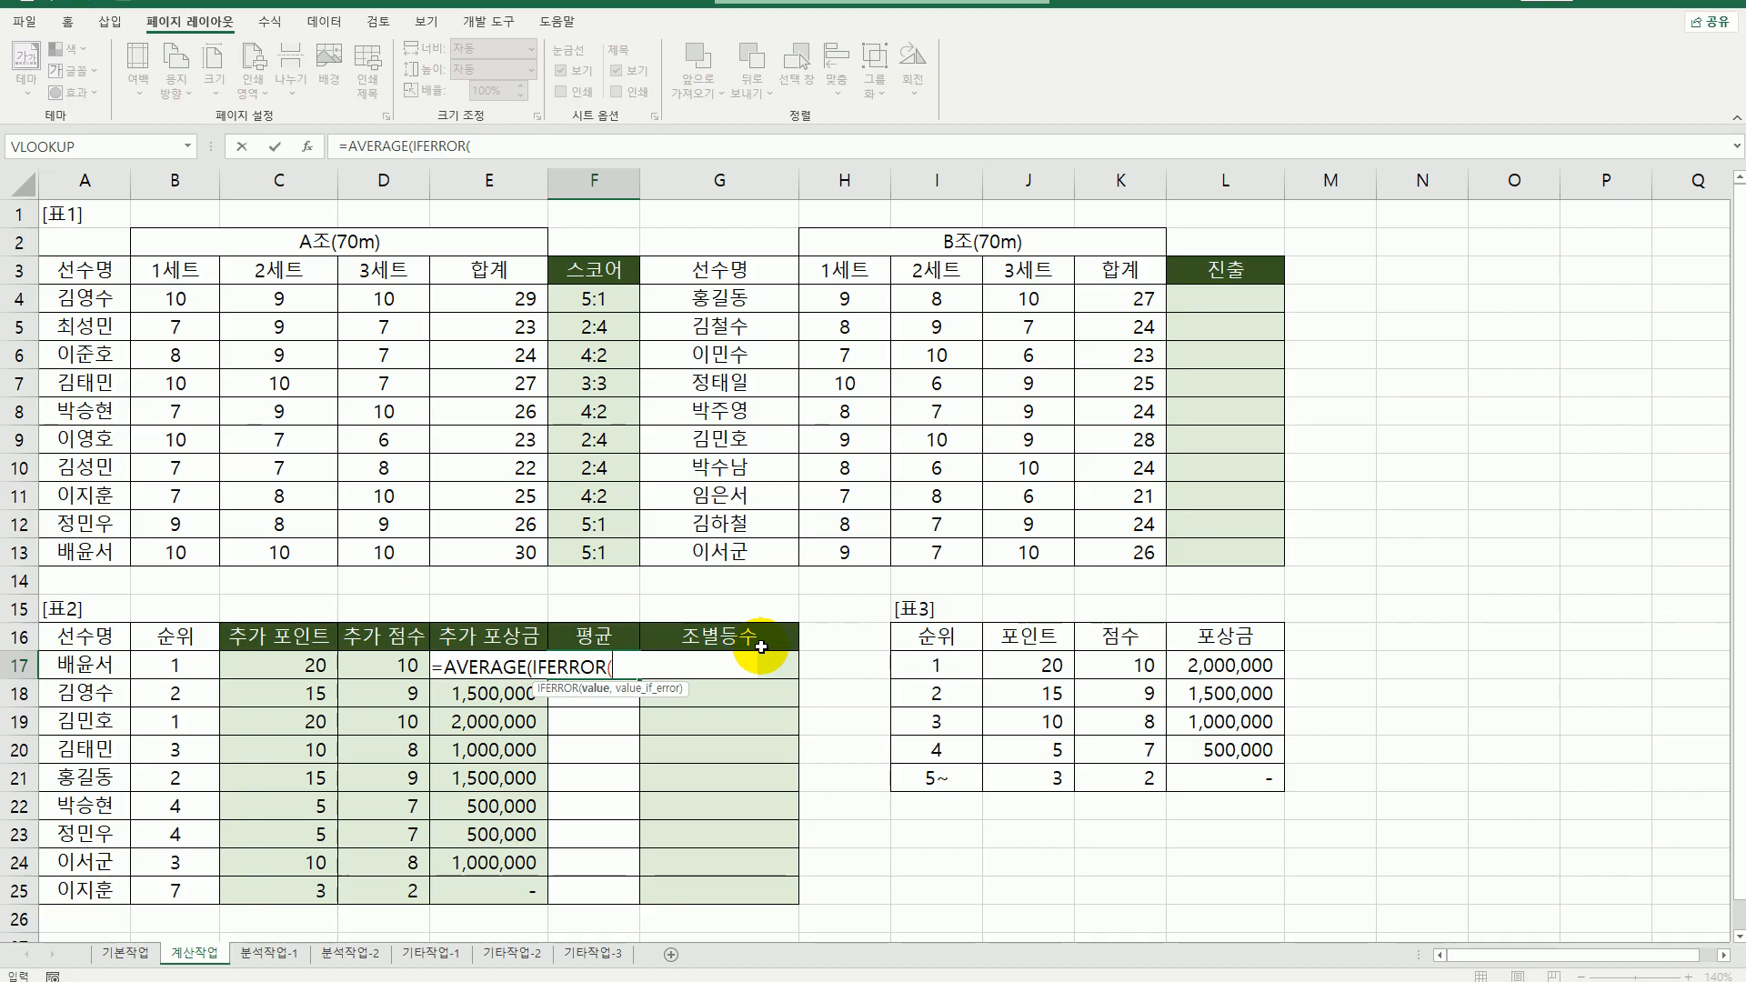
- Nest an XLOOKUP as the IFERROR value, with lookup value A17 and the absolute lookup array $A$4:$A$13
type("xl")
key("Tab")
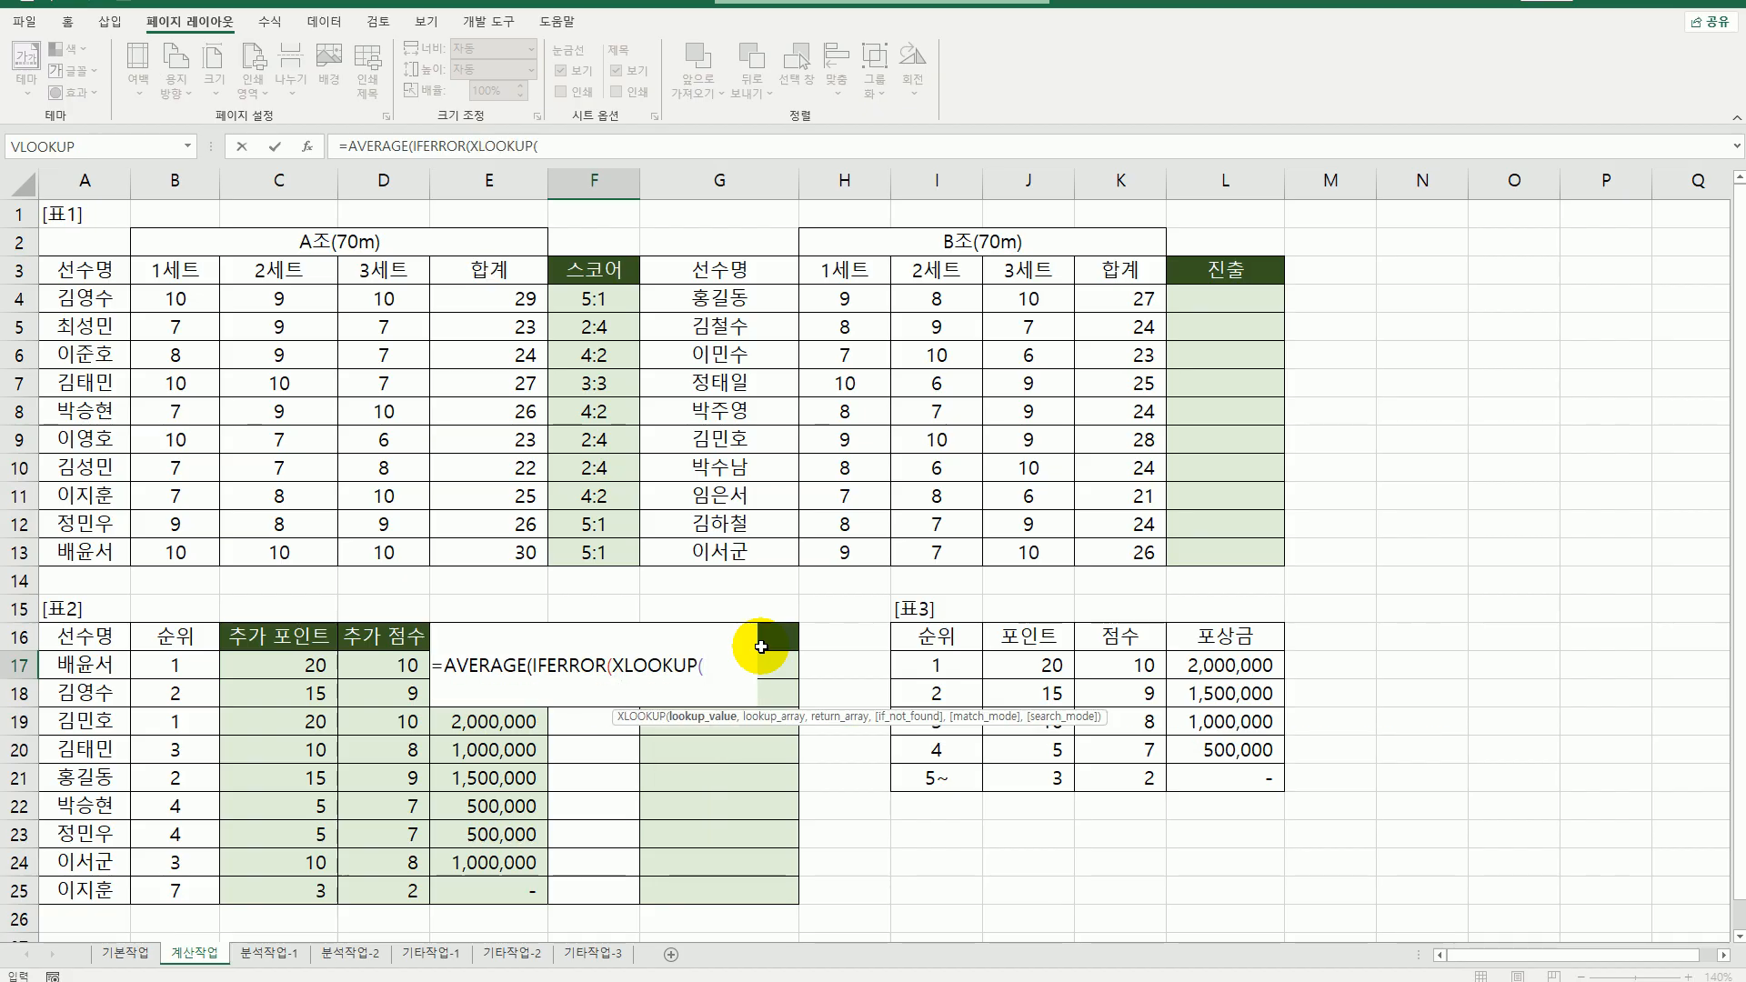
left_click(112, 672)
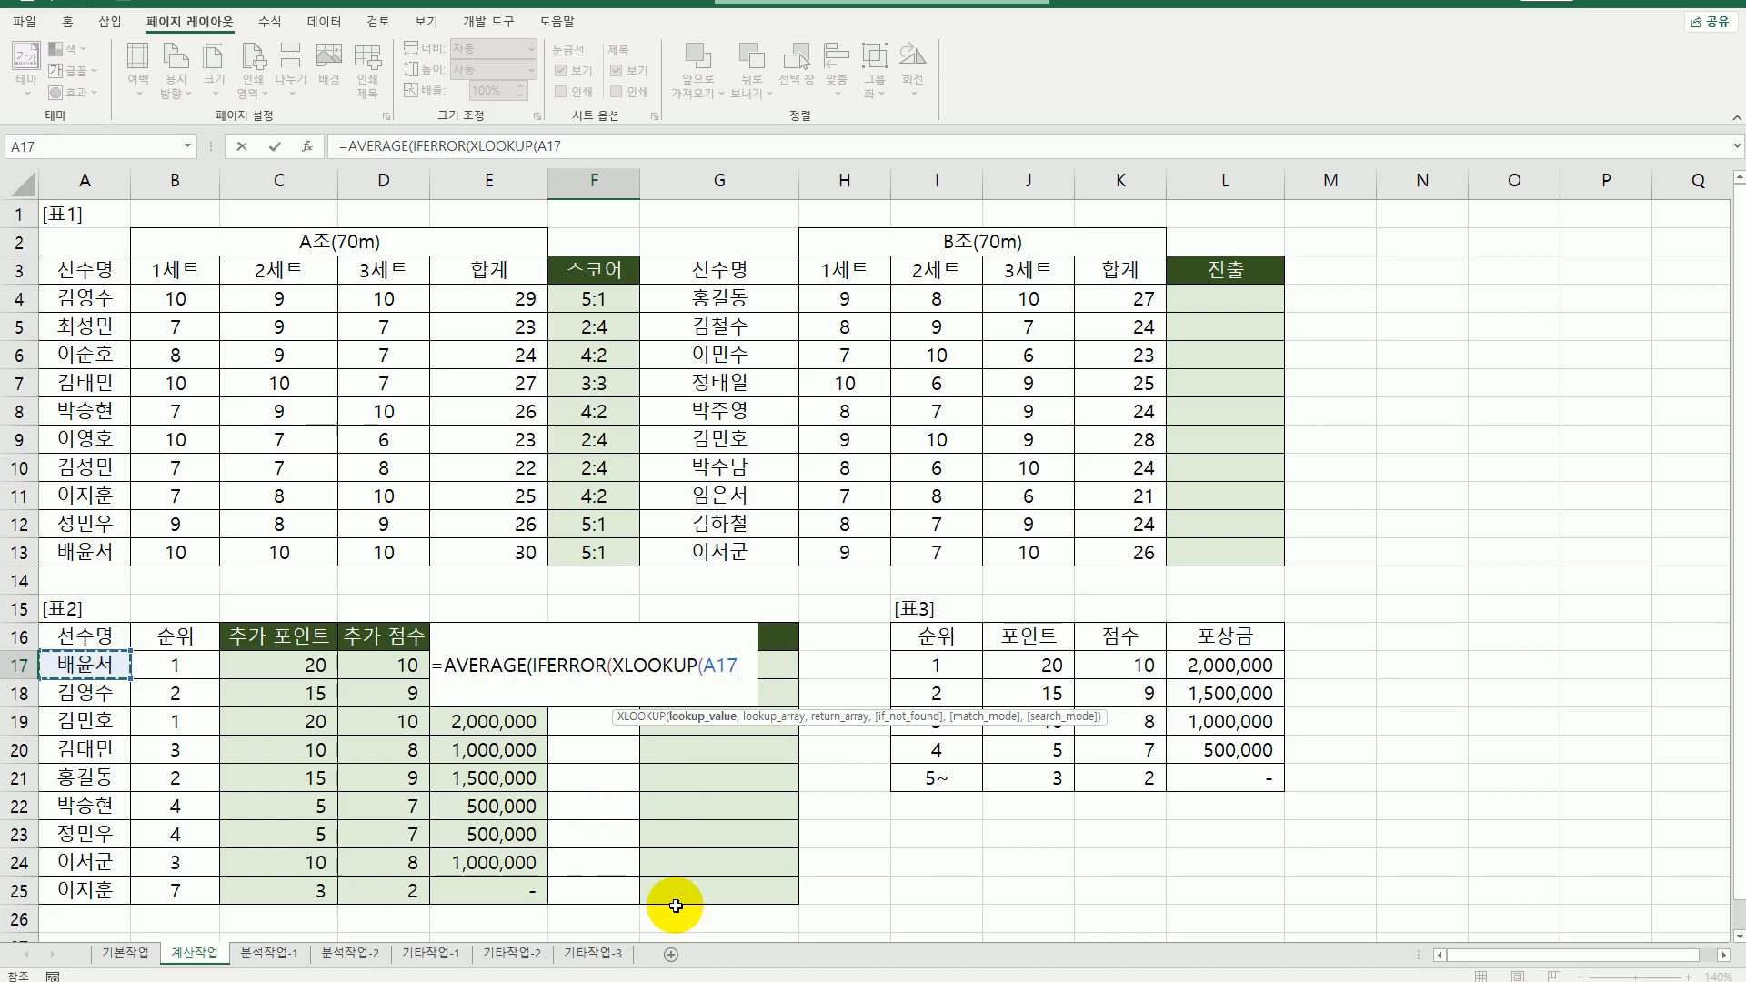
type(",")
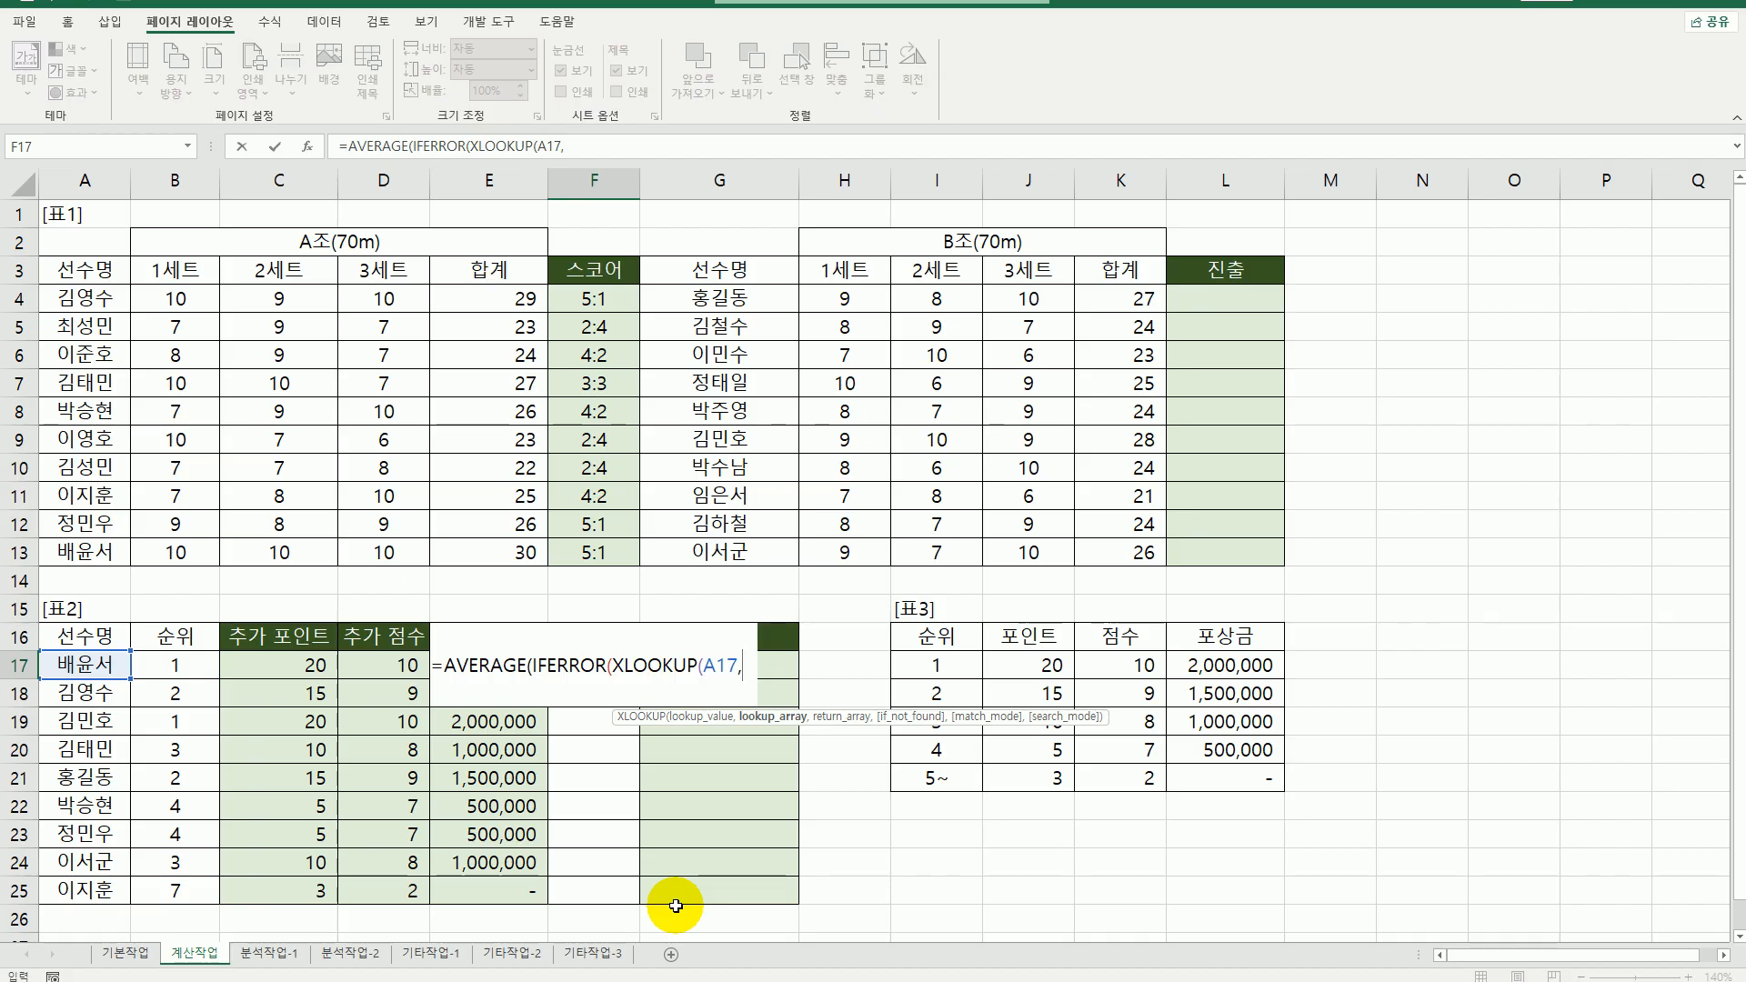
left_click_drag(85, 298, 103, 538)
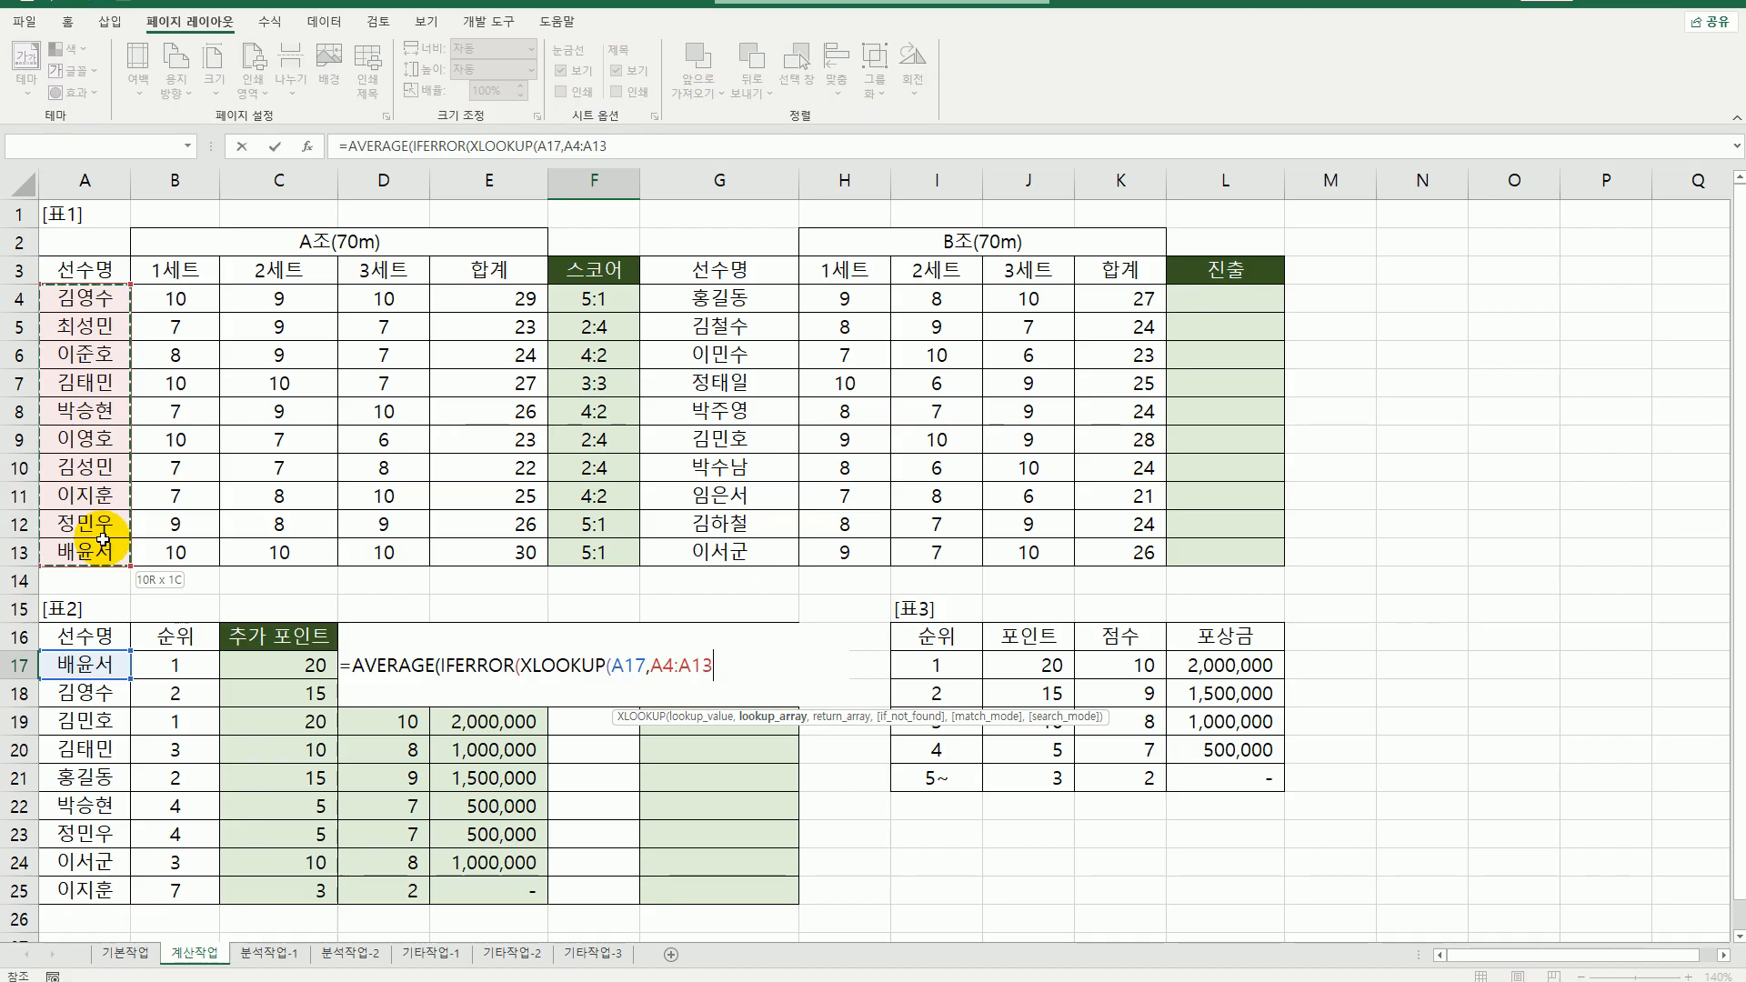
key("F4")
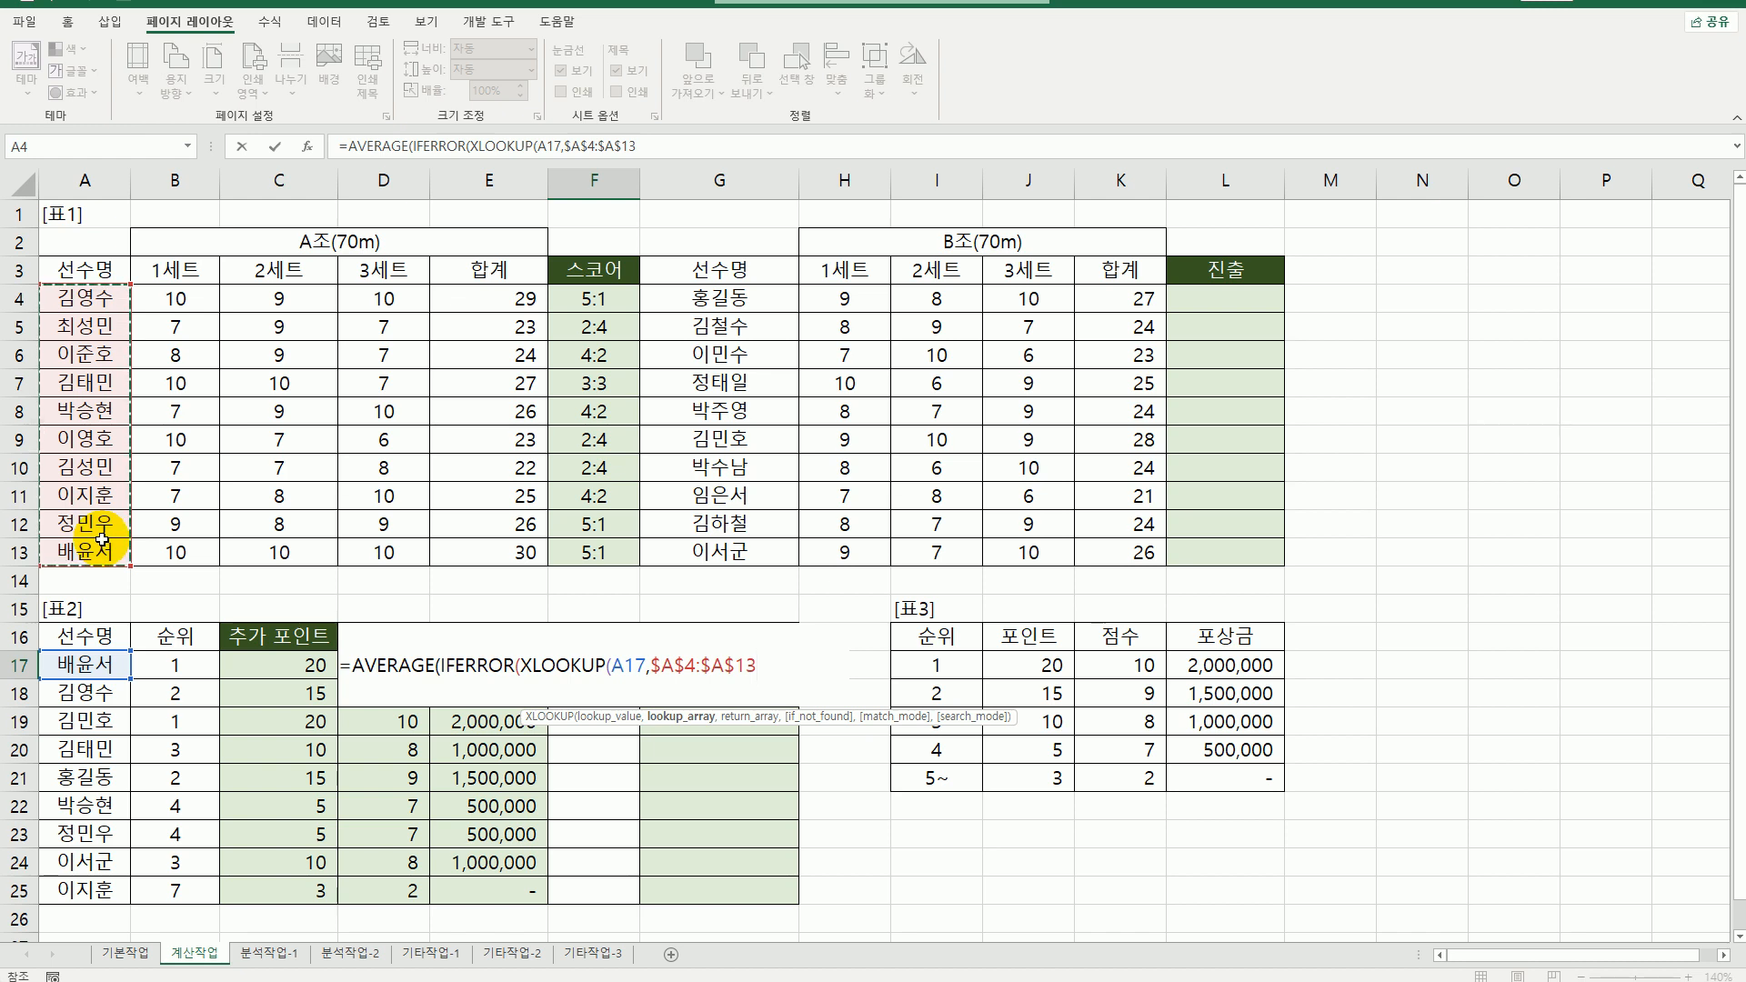
type(",")
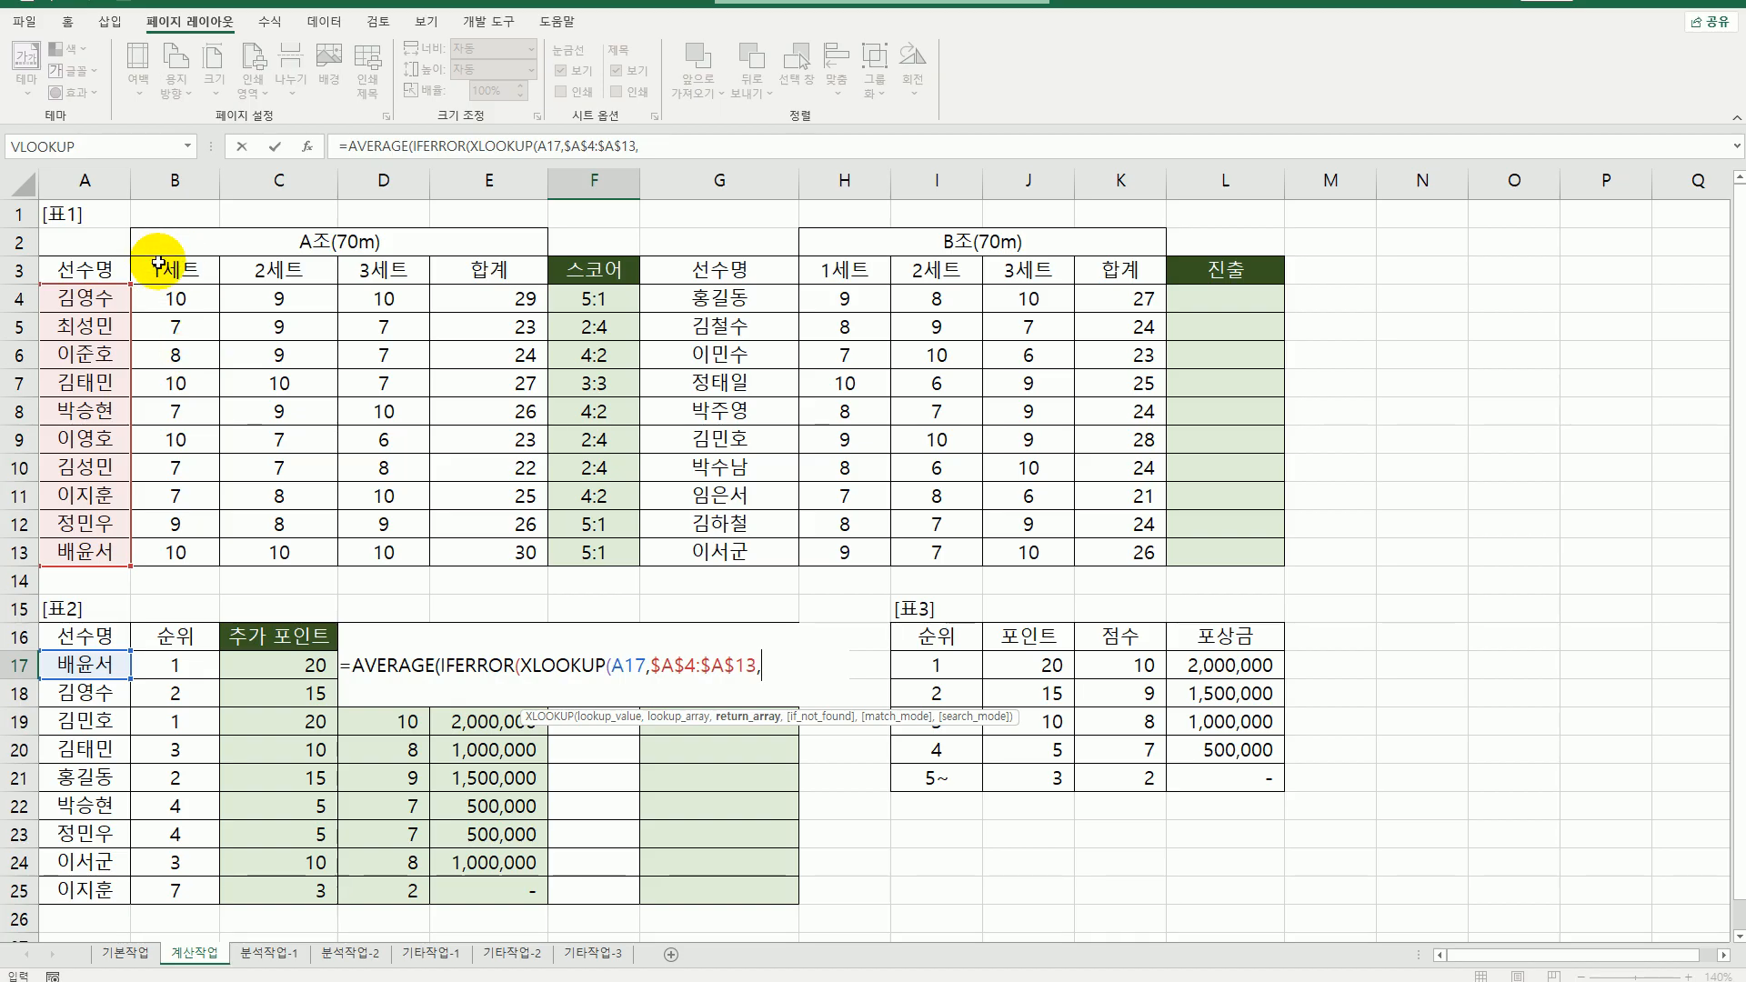
- Set the XLOOKUP return array to $B$4:$D$13, close the function and continue to the IFERROR error argument
left_click_drag(164, 291, 344, 553)
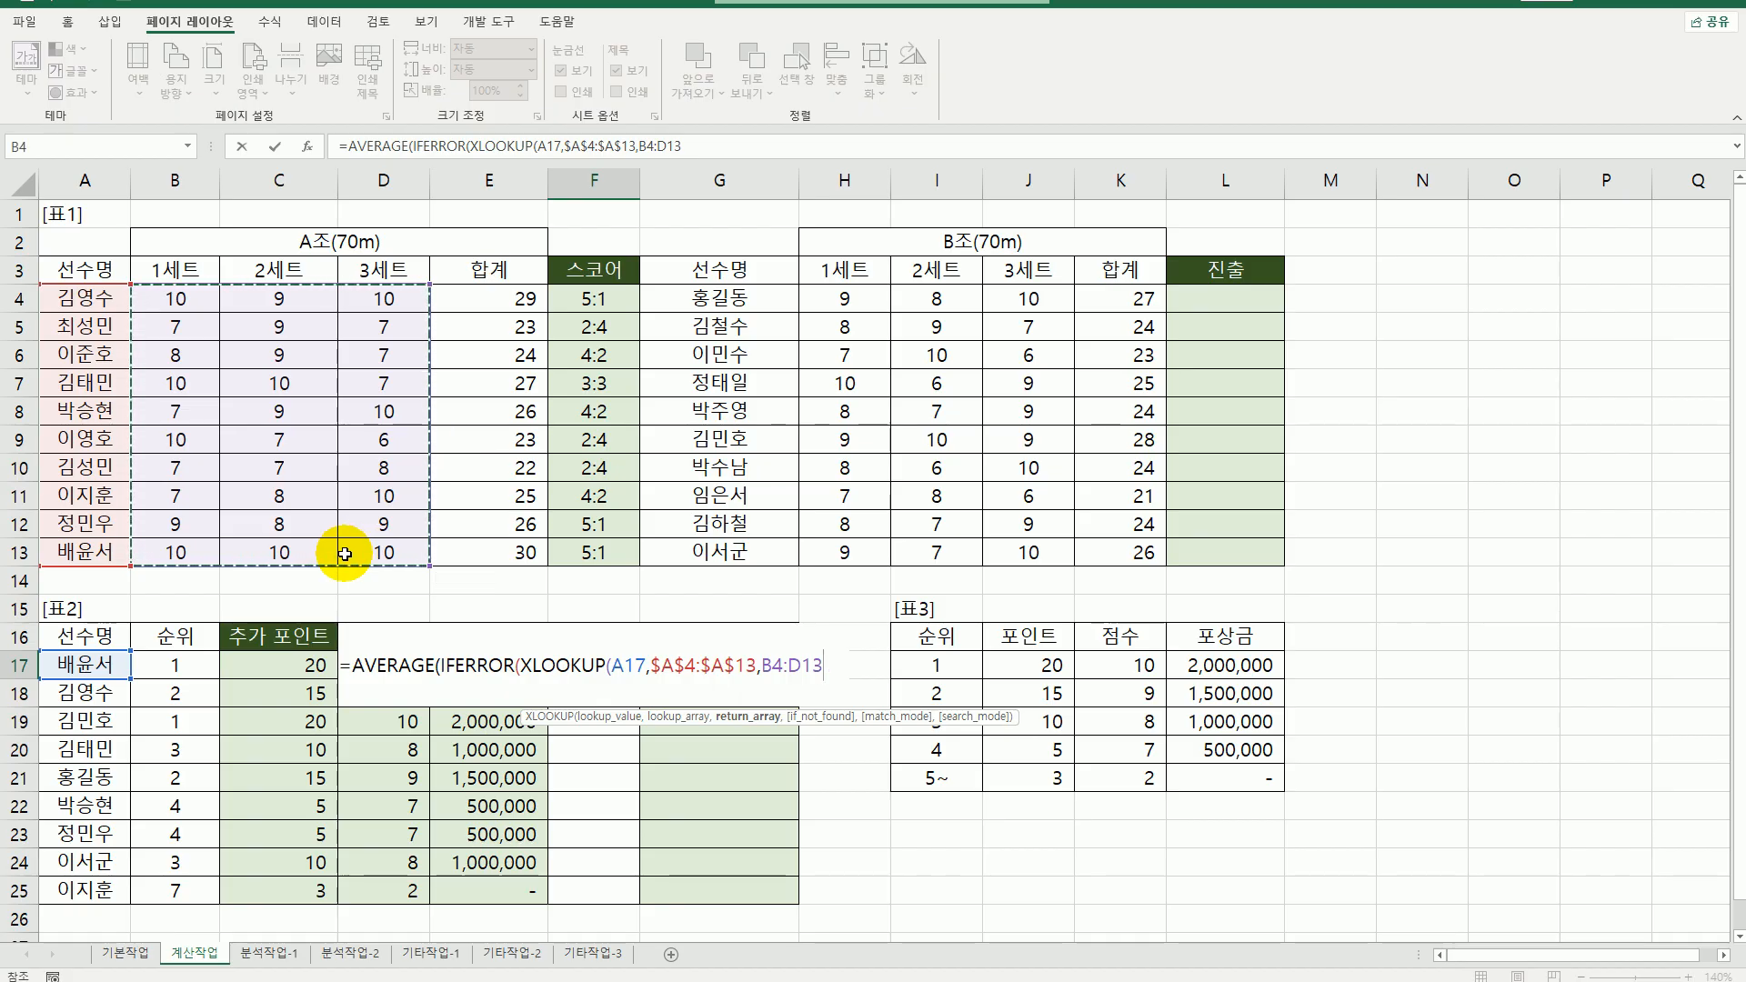
key("F4")
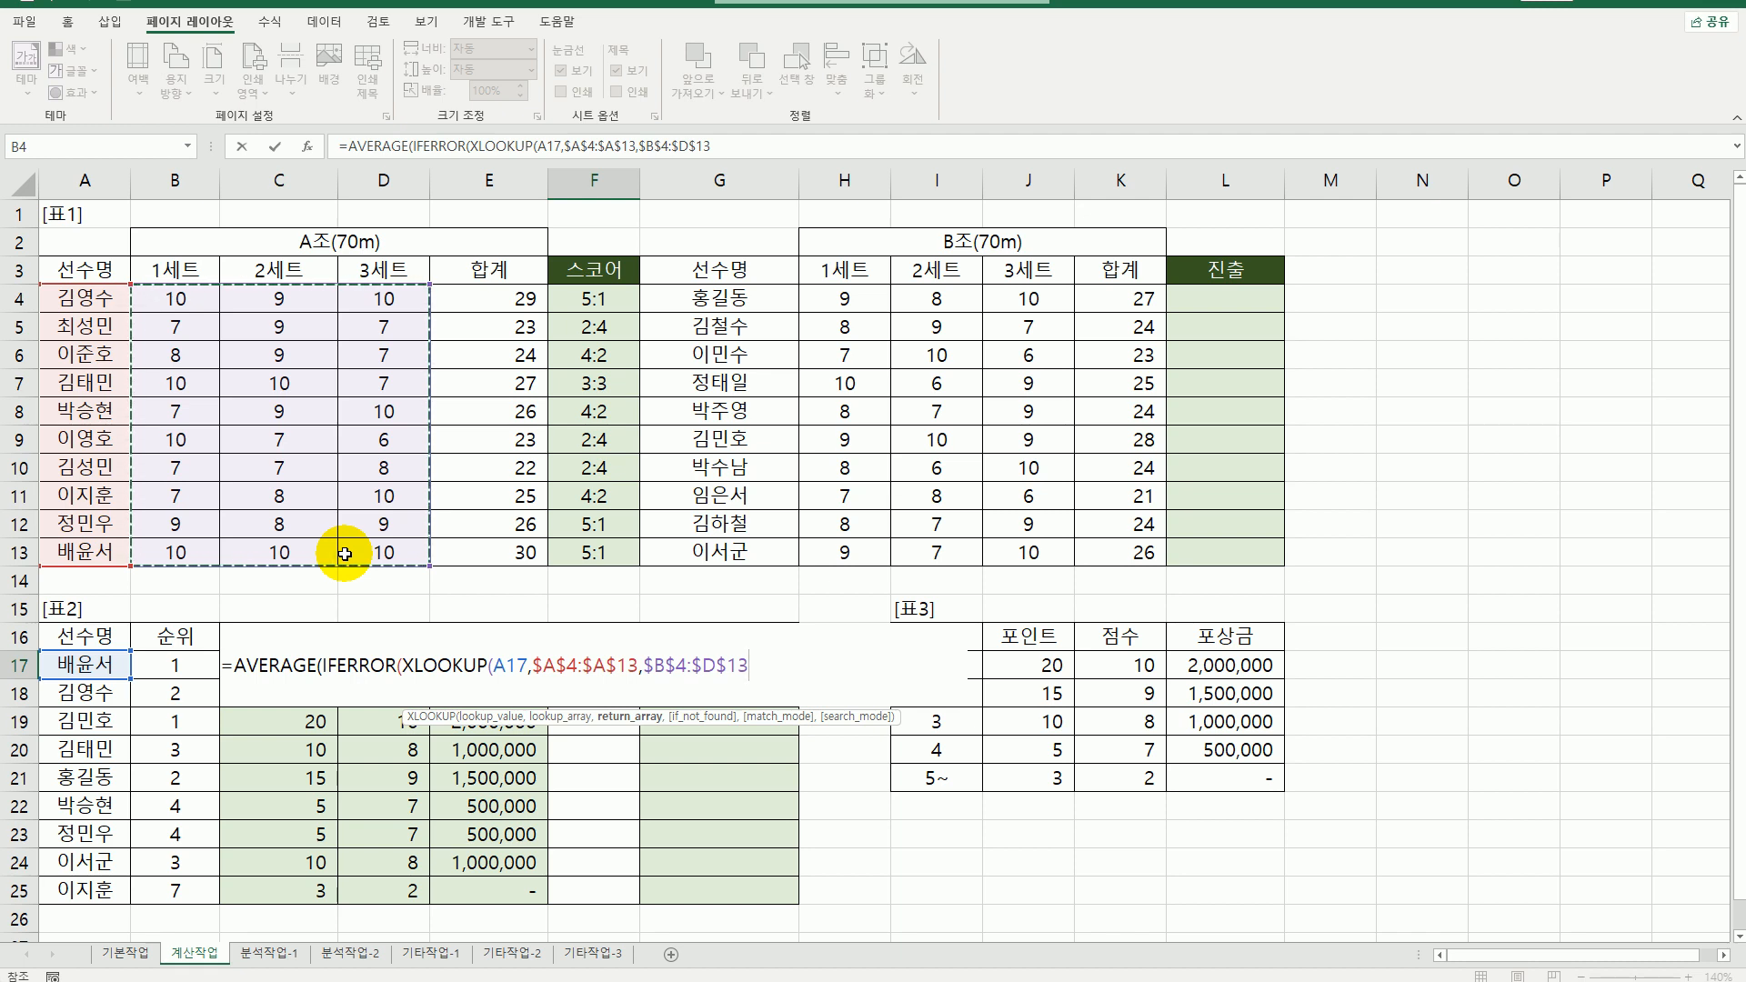
type(")")
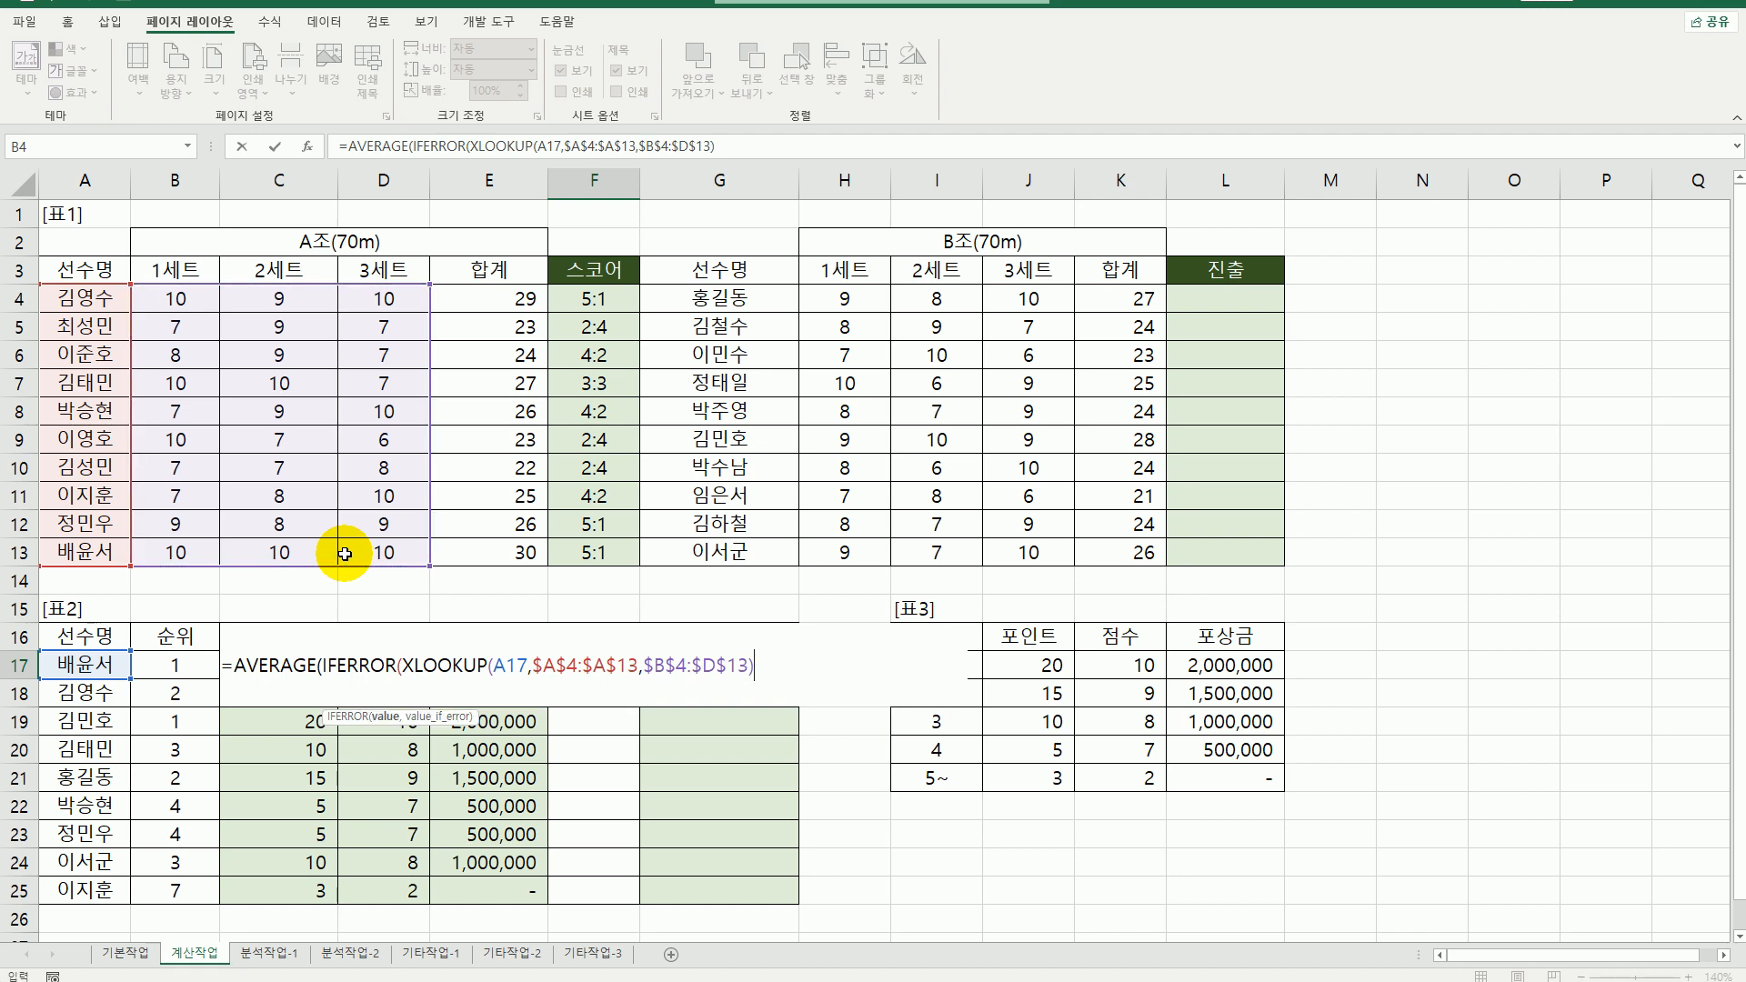
type(",")
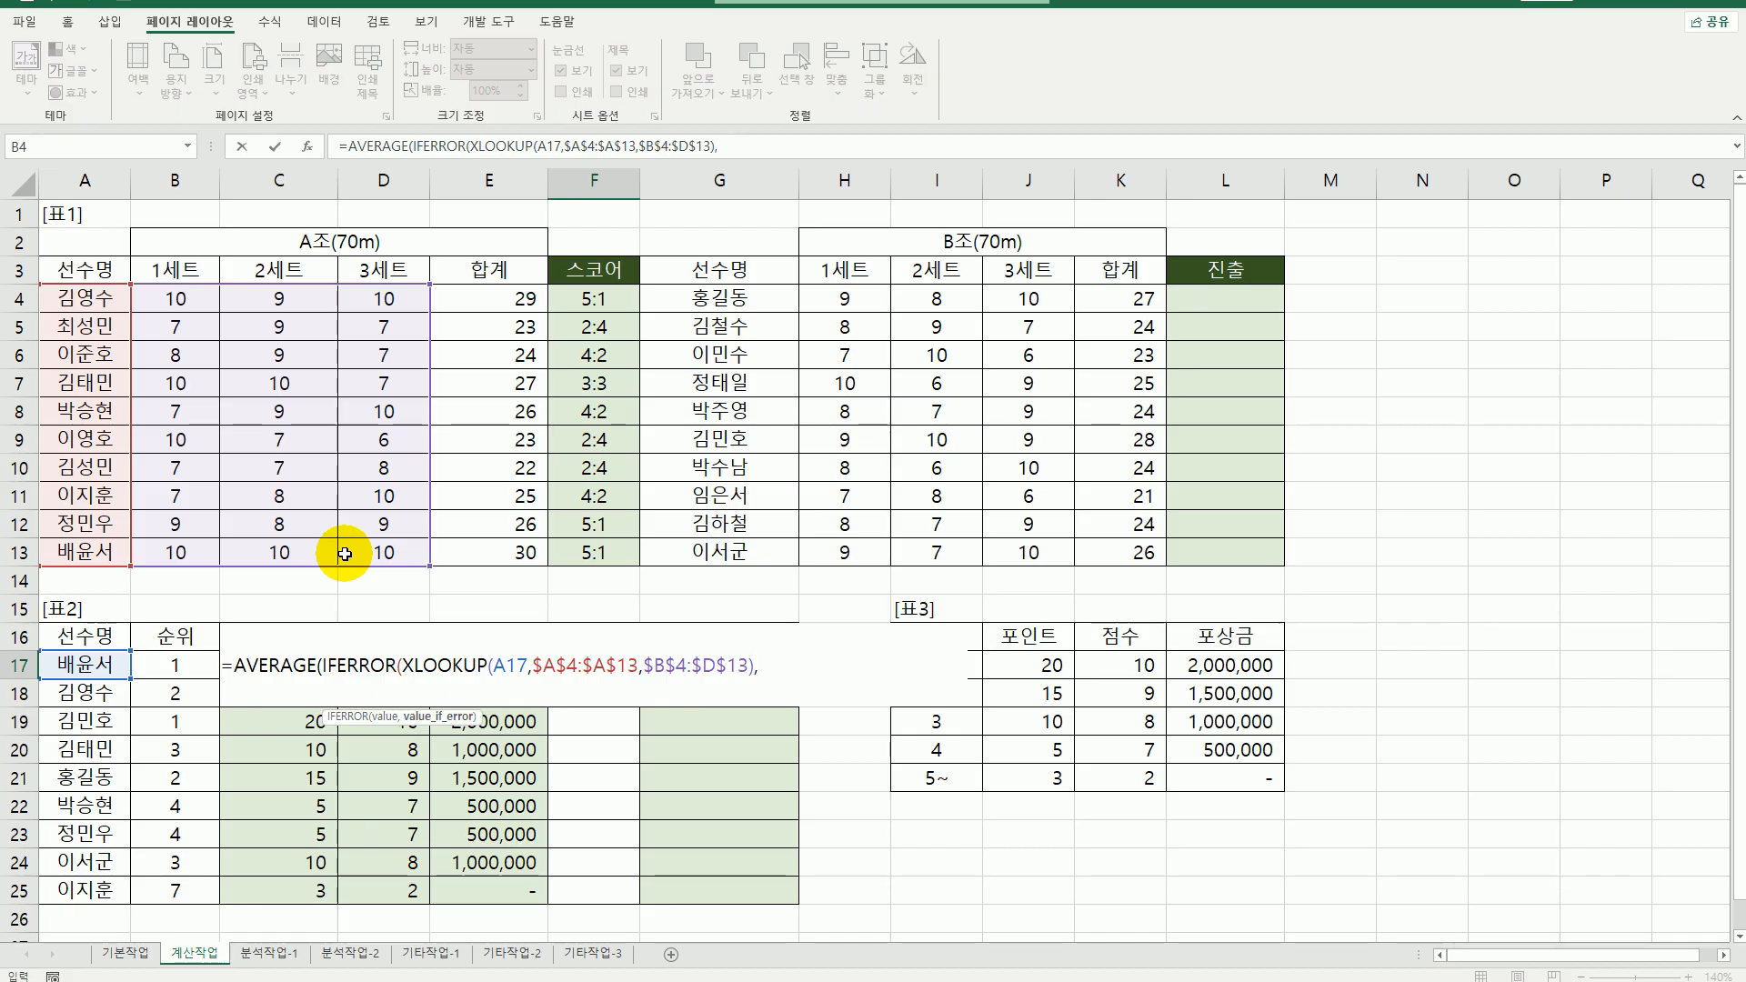
left_click_drag(402, 664, 765, 673)
left_click(765, 672)
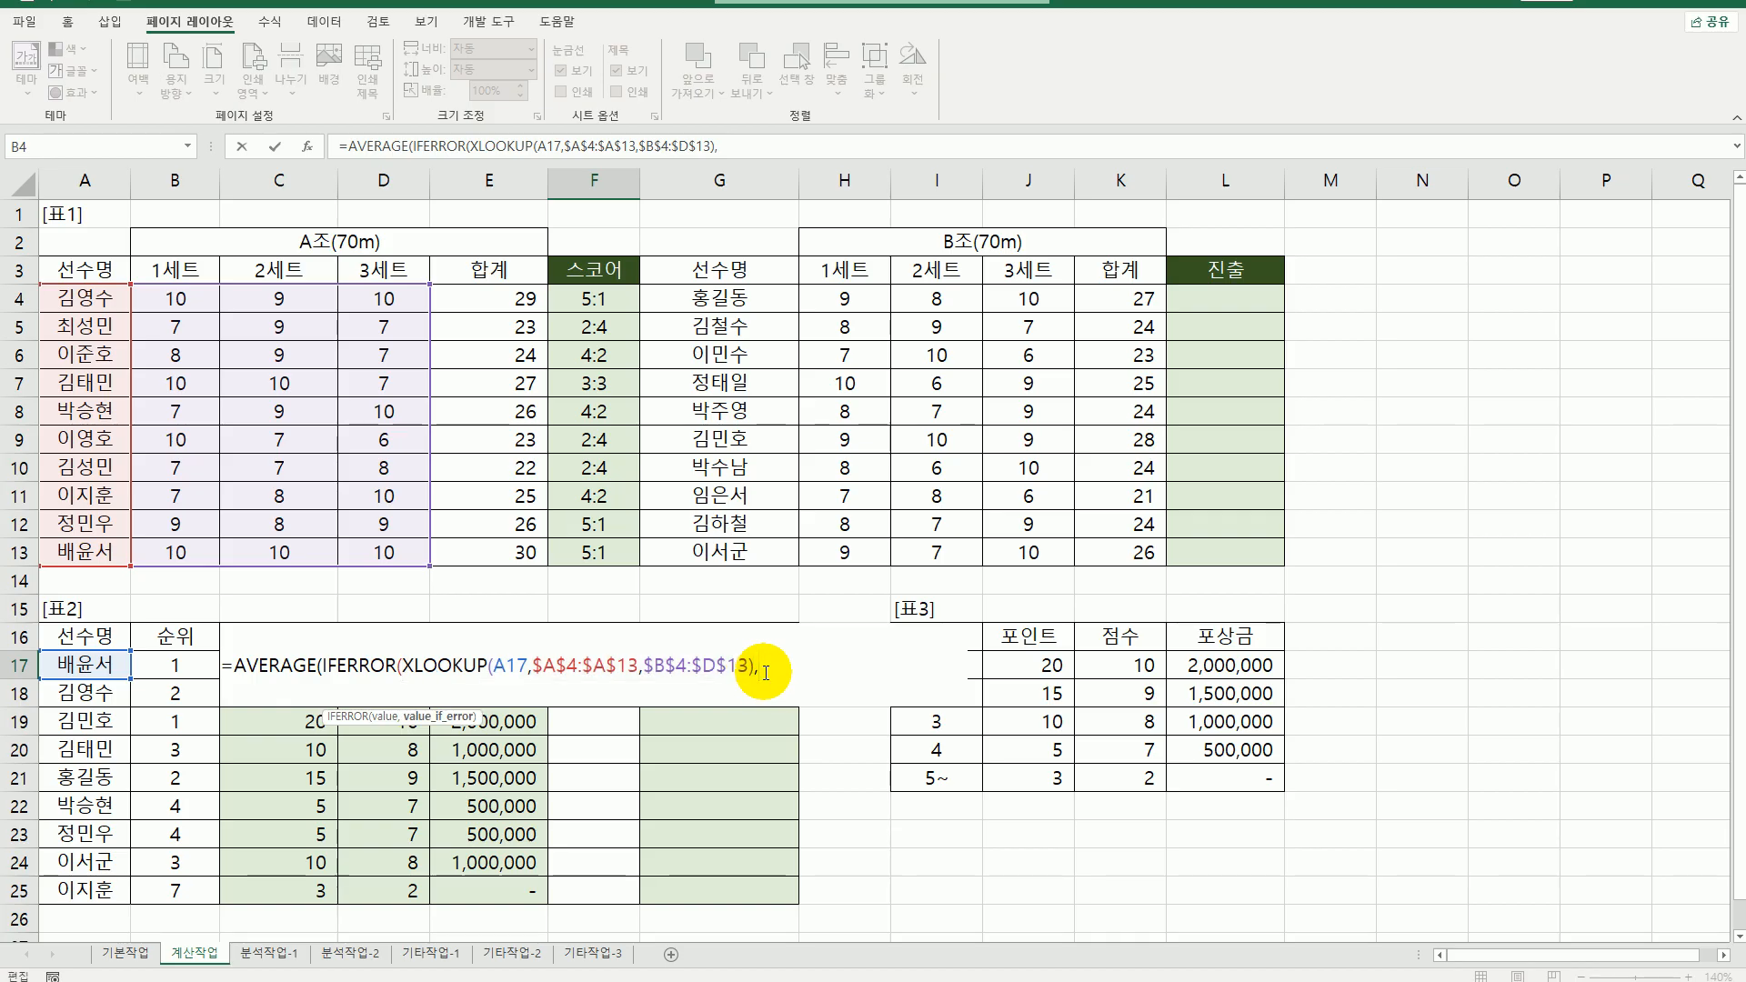
- Nest a second XLOOKUP as the IFERROR error value, with lookup value A17 and the absolute lookup array $G$4:$G$13
type("xl")
key("Tab")
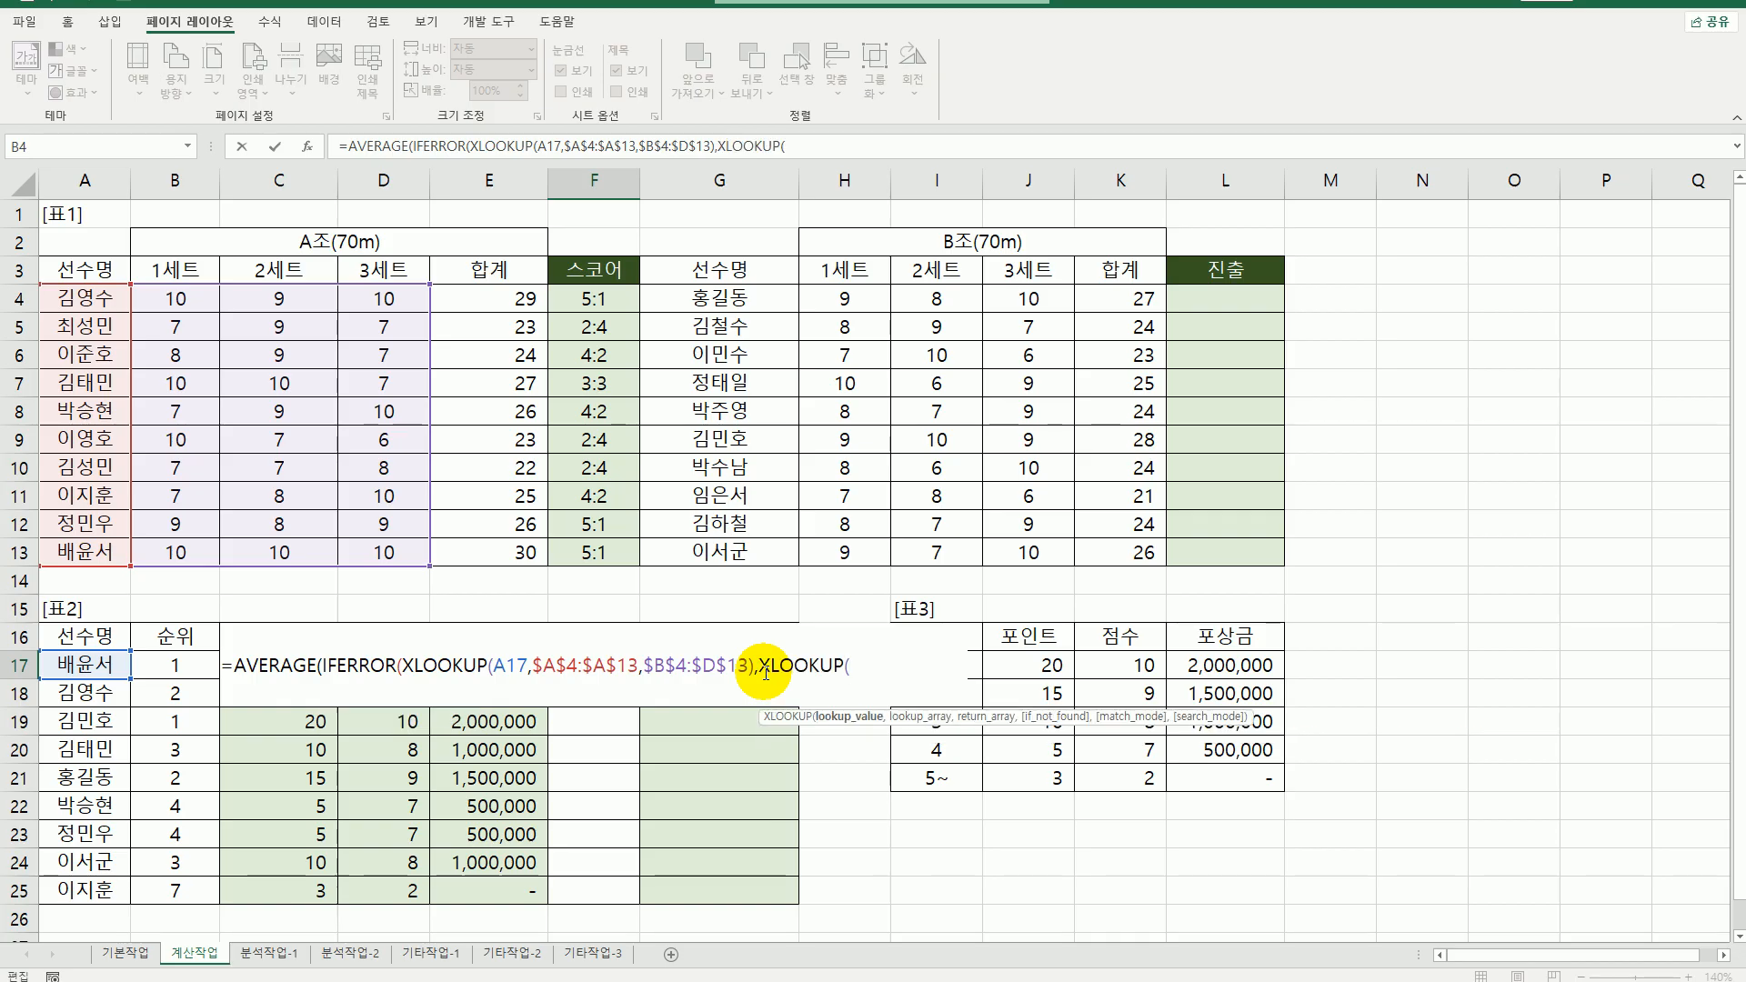
left_click(90, 665)
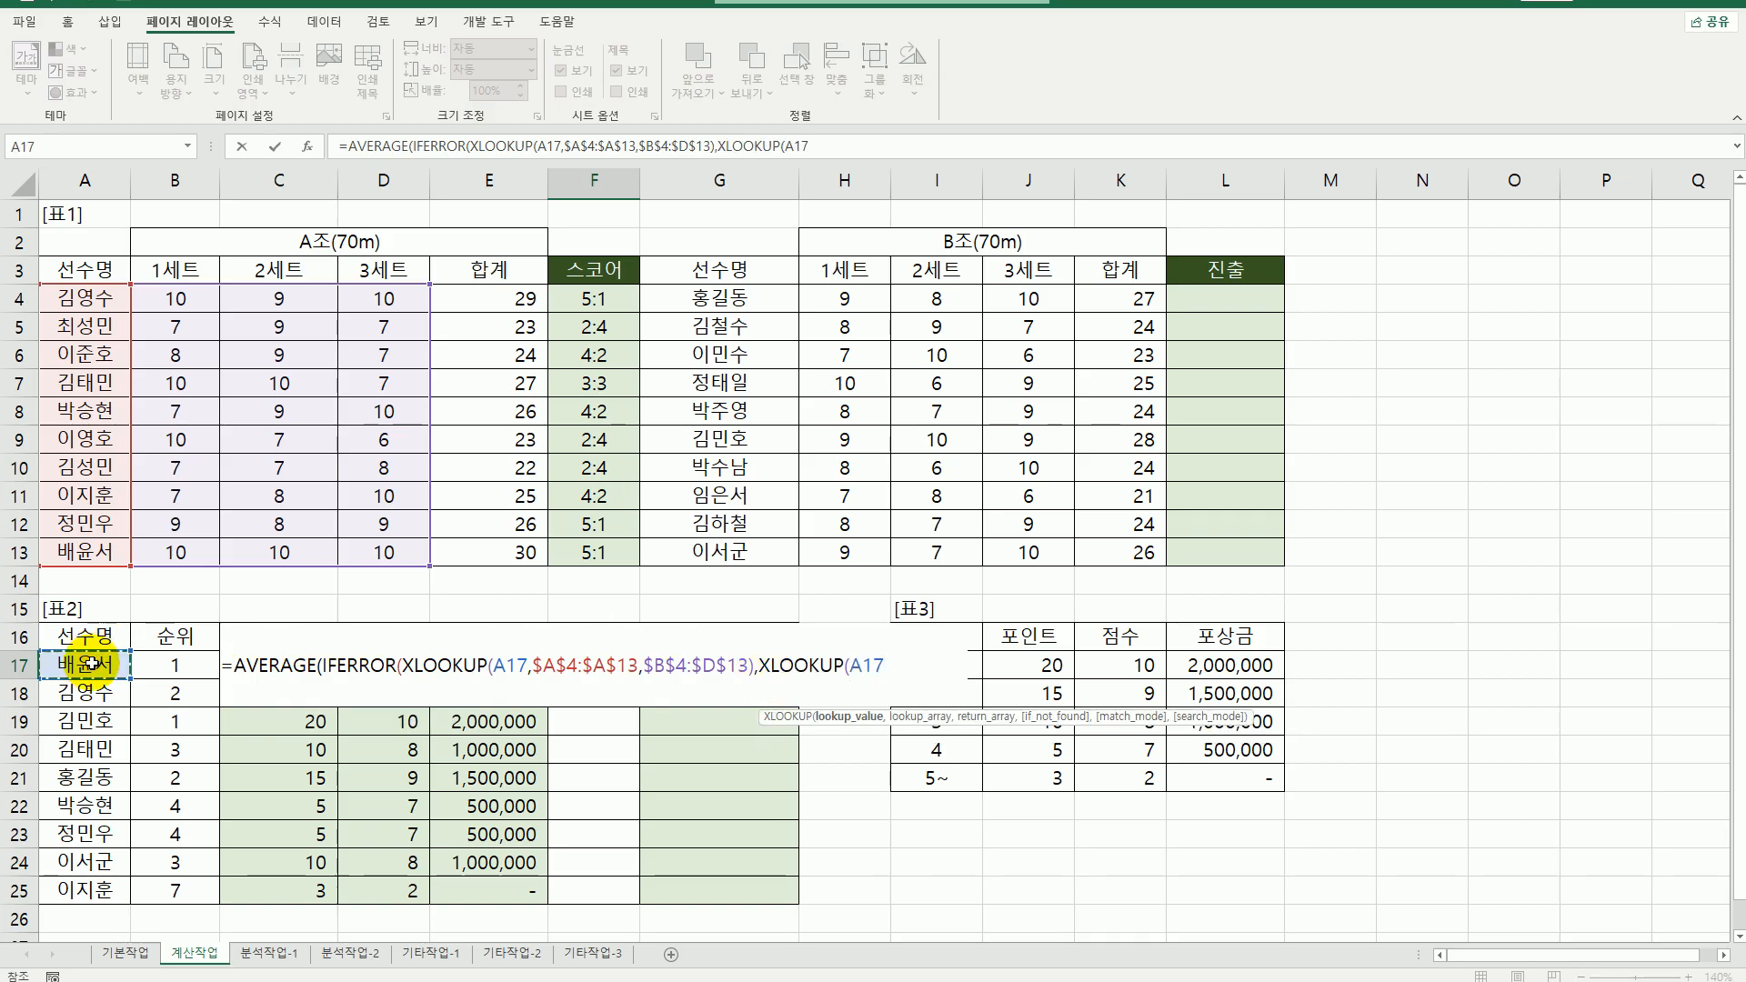
type(",")
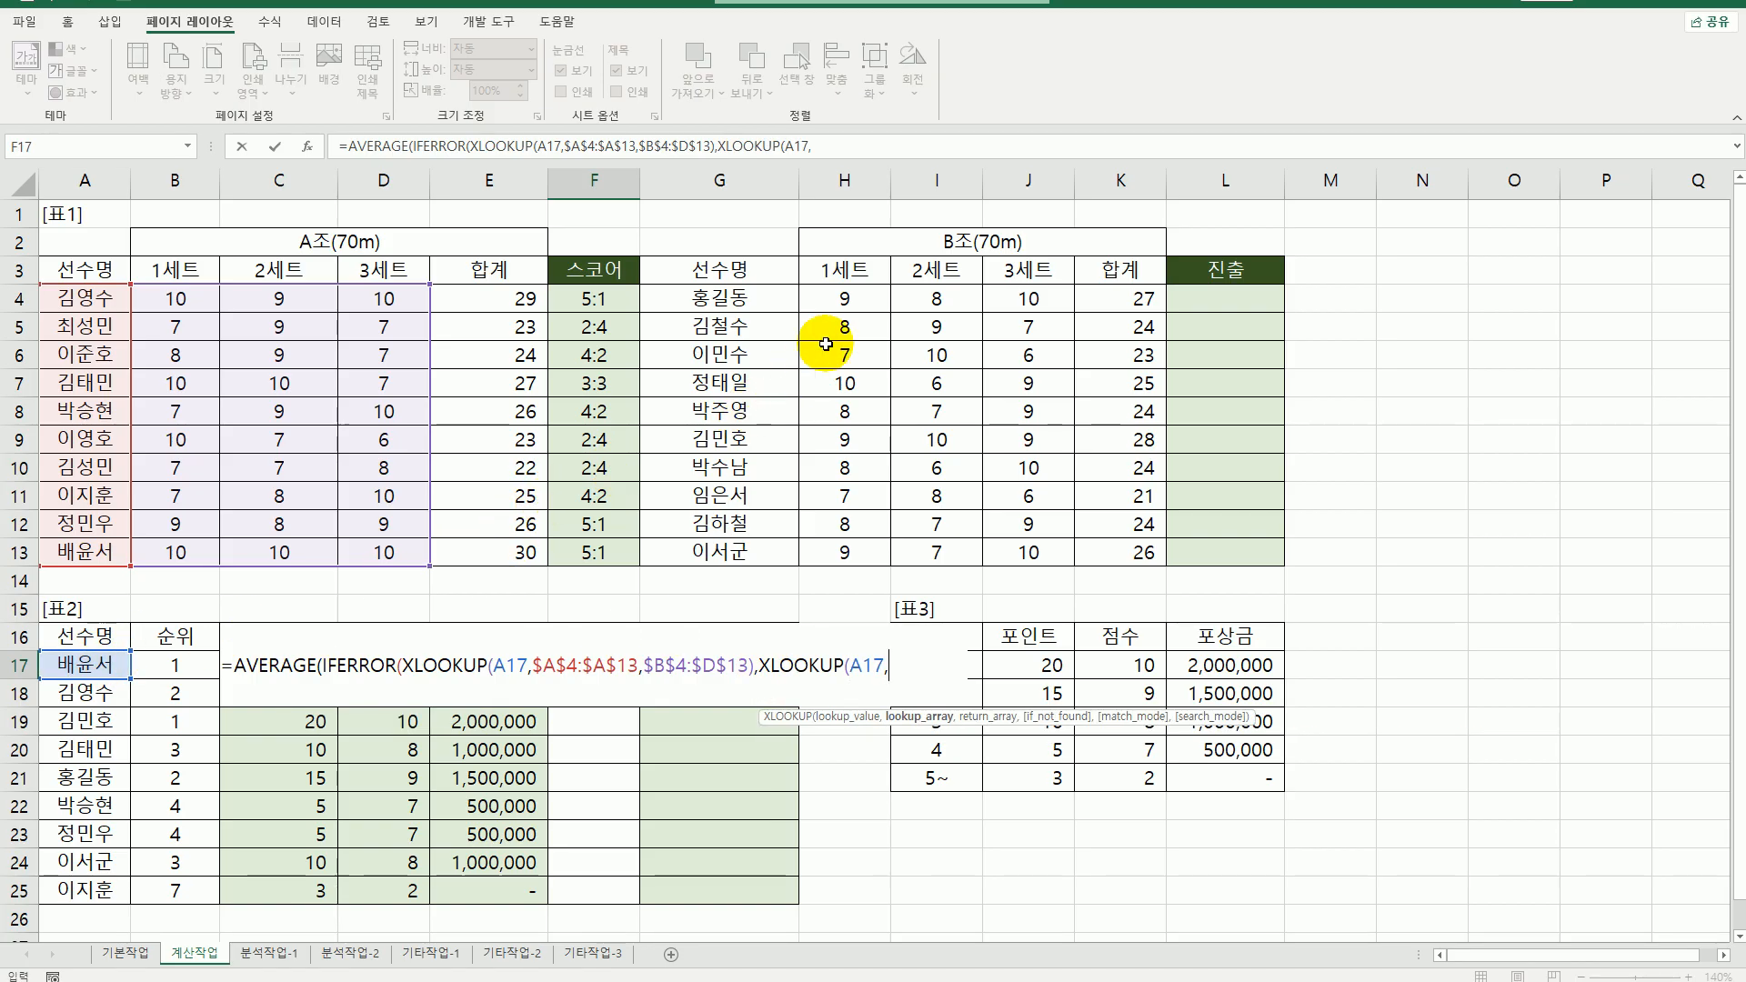
left_click_drag(744, 298, 719, 546)
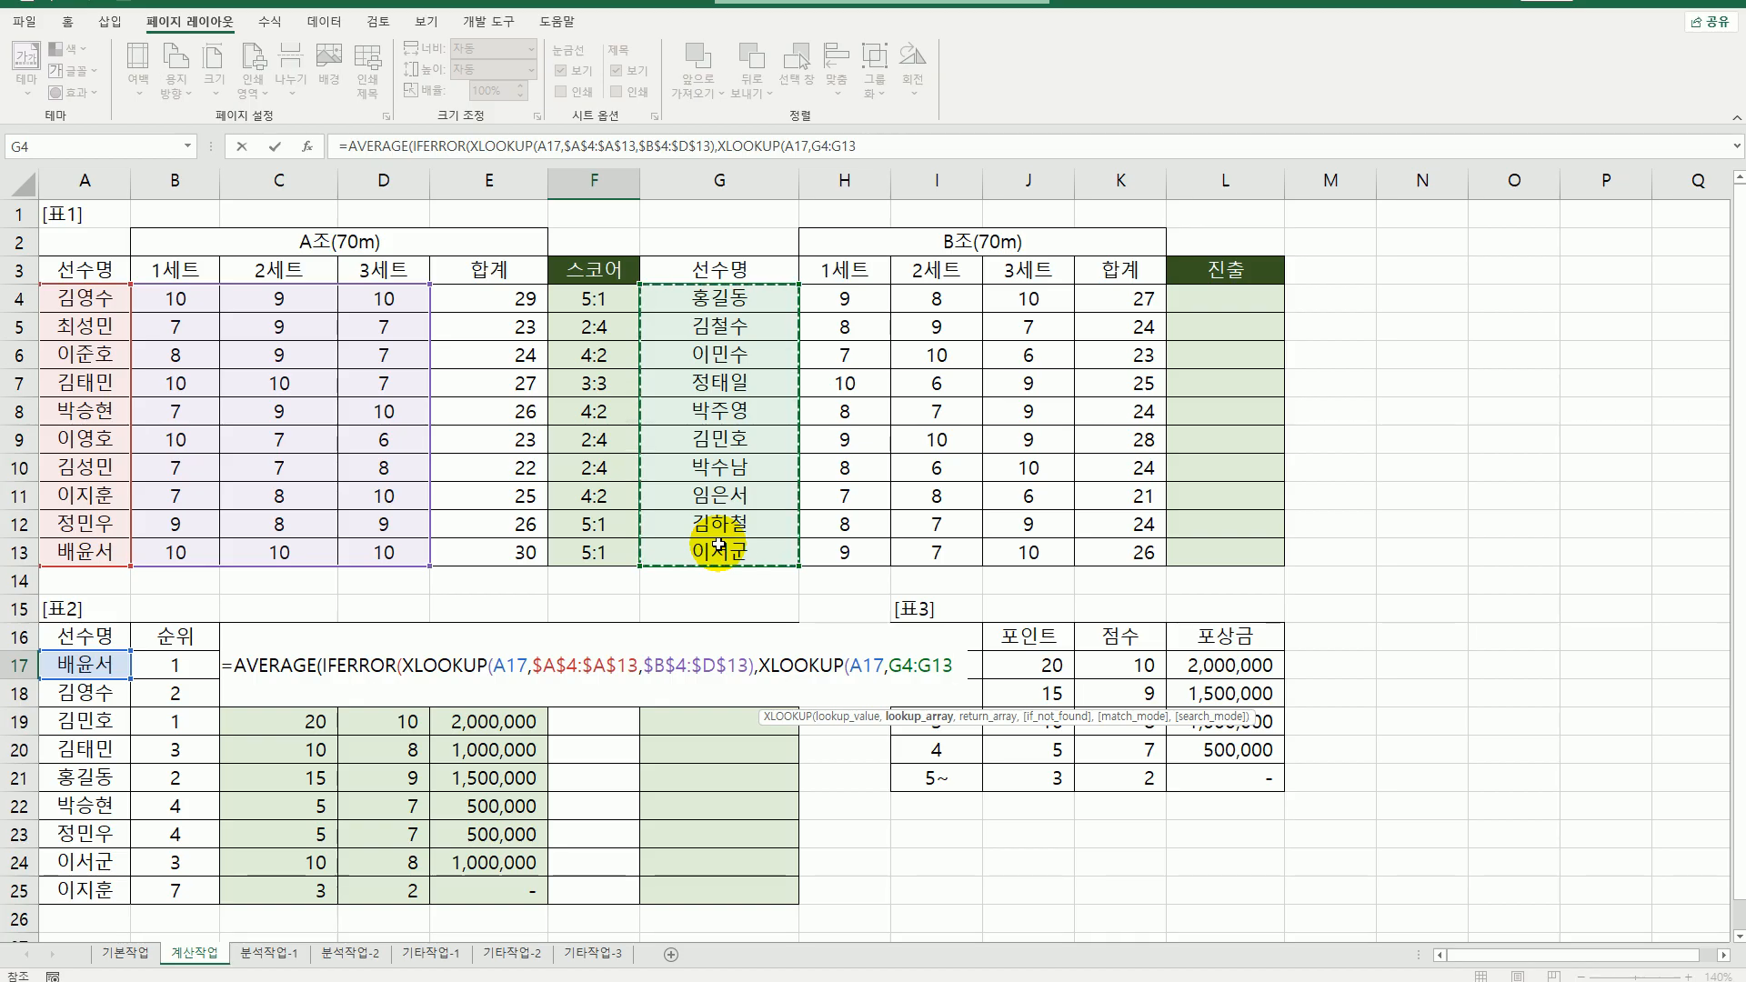
key("F4")
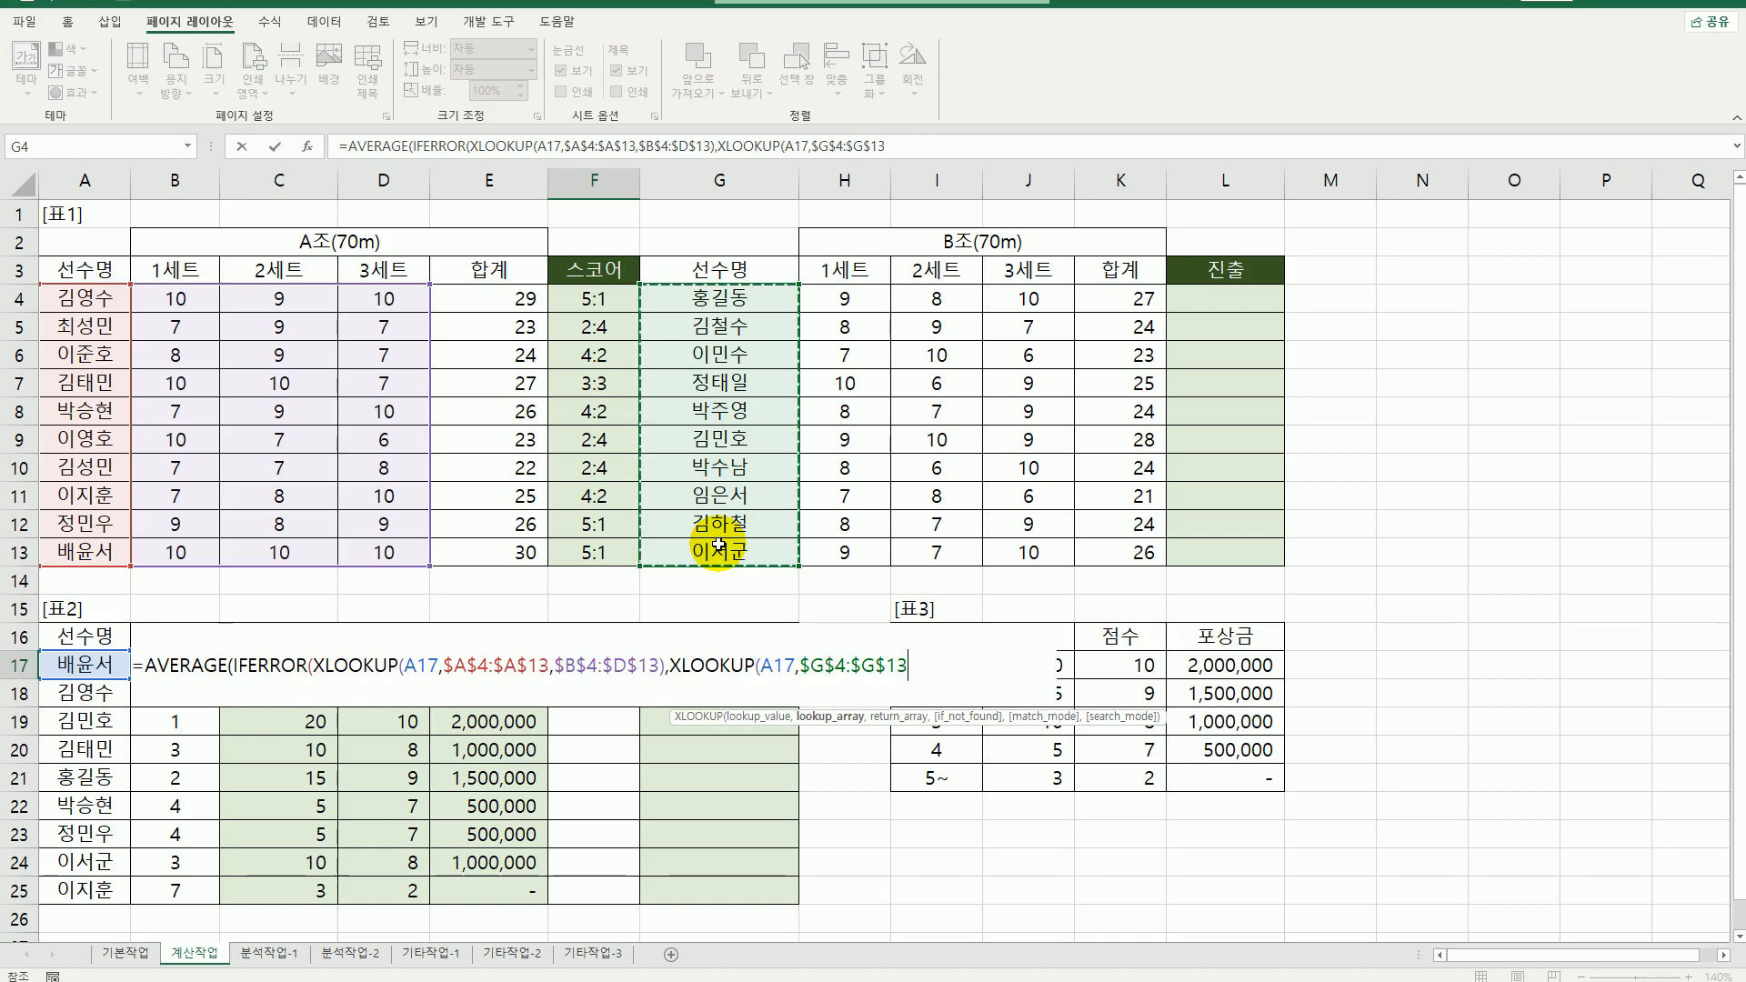
type(",")
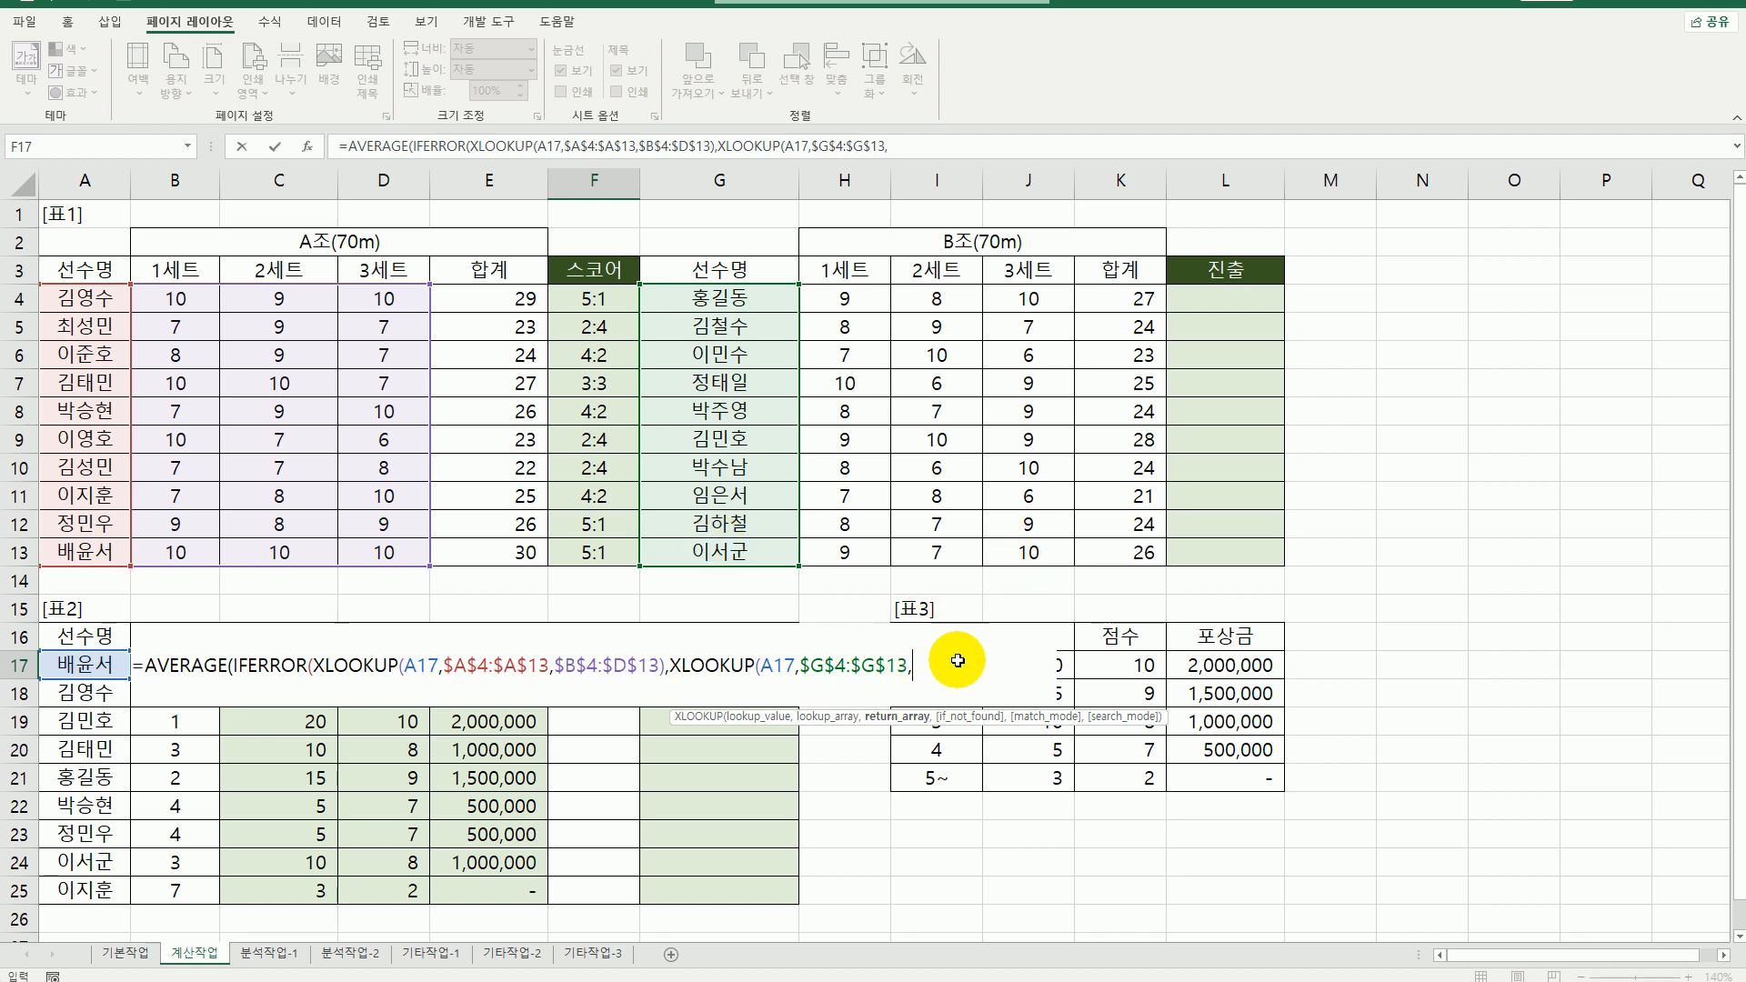
- Set the second XLOOKUP's return array to $H$4:$J$13 and close the XLOOKUP, IFERROR and AVERAGE functions
left_click_drag(845, 298, 1010, 554)
key("F4")
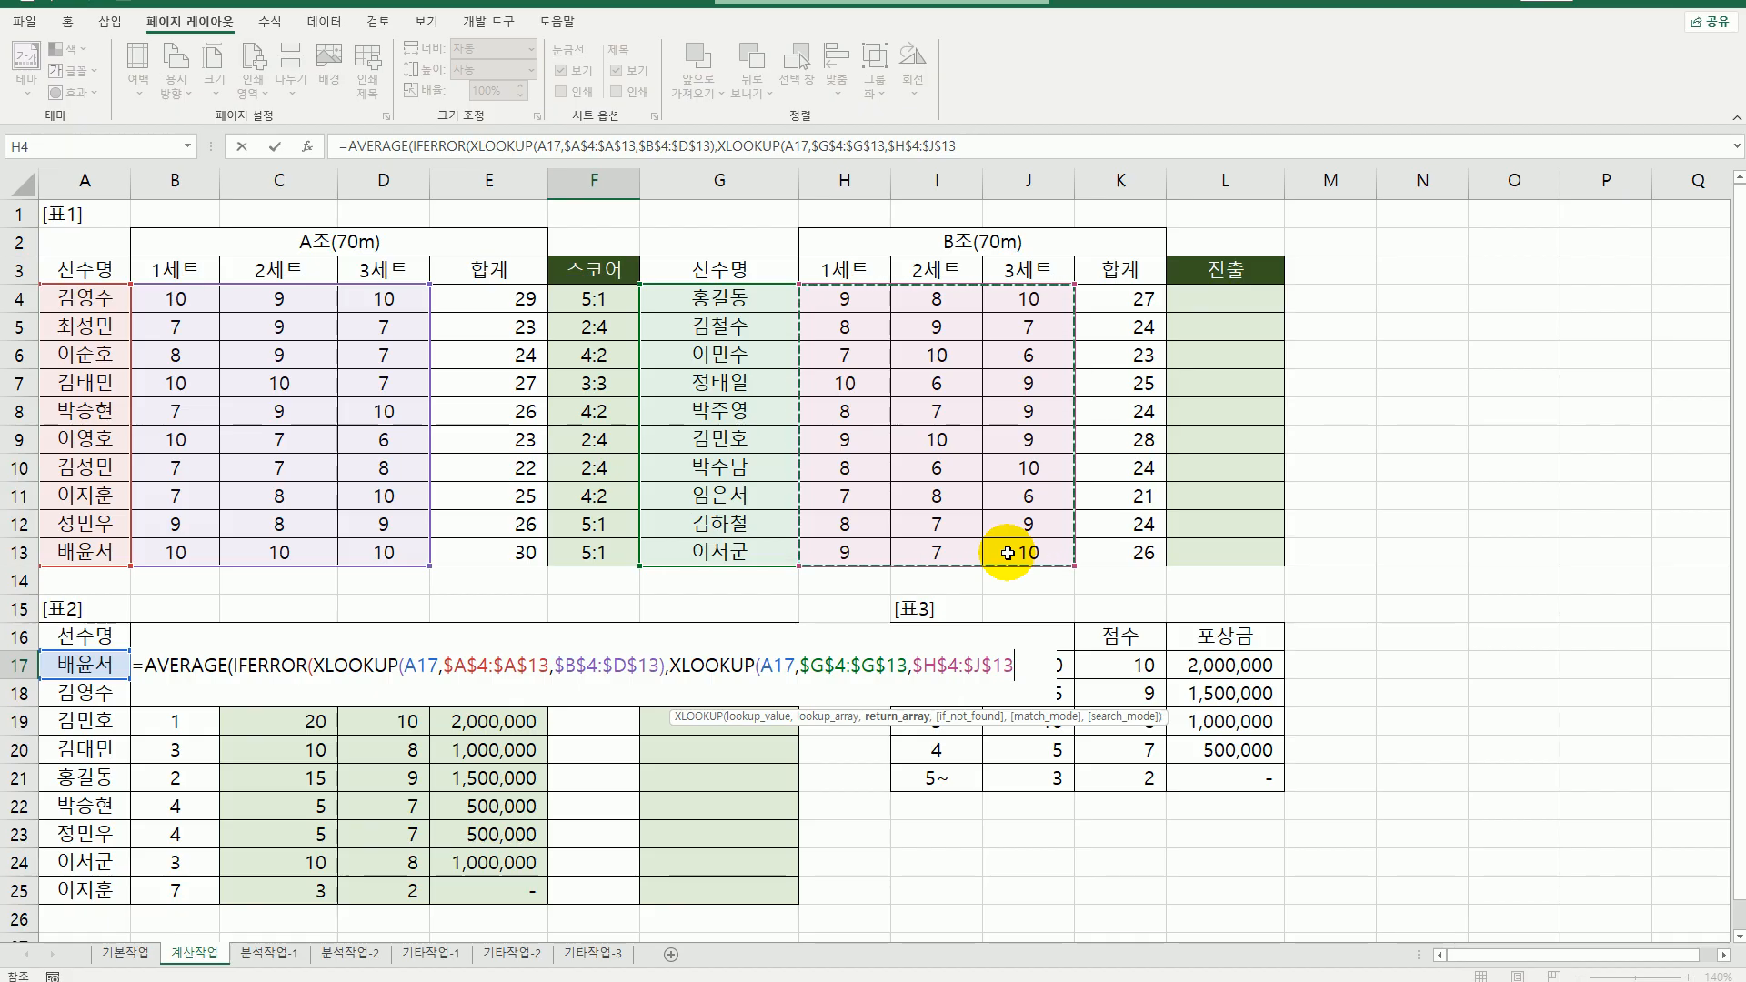
type(")")
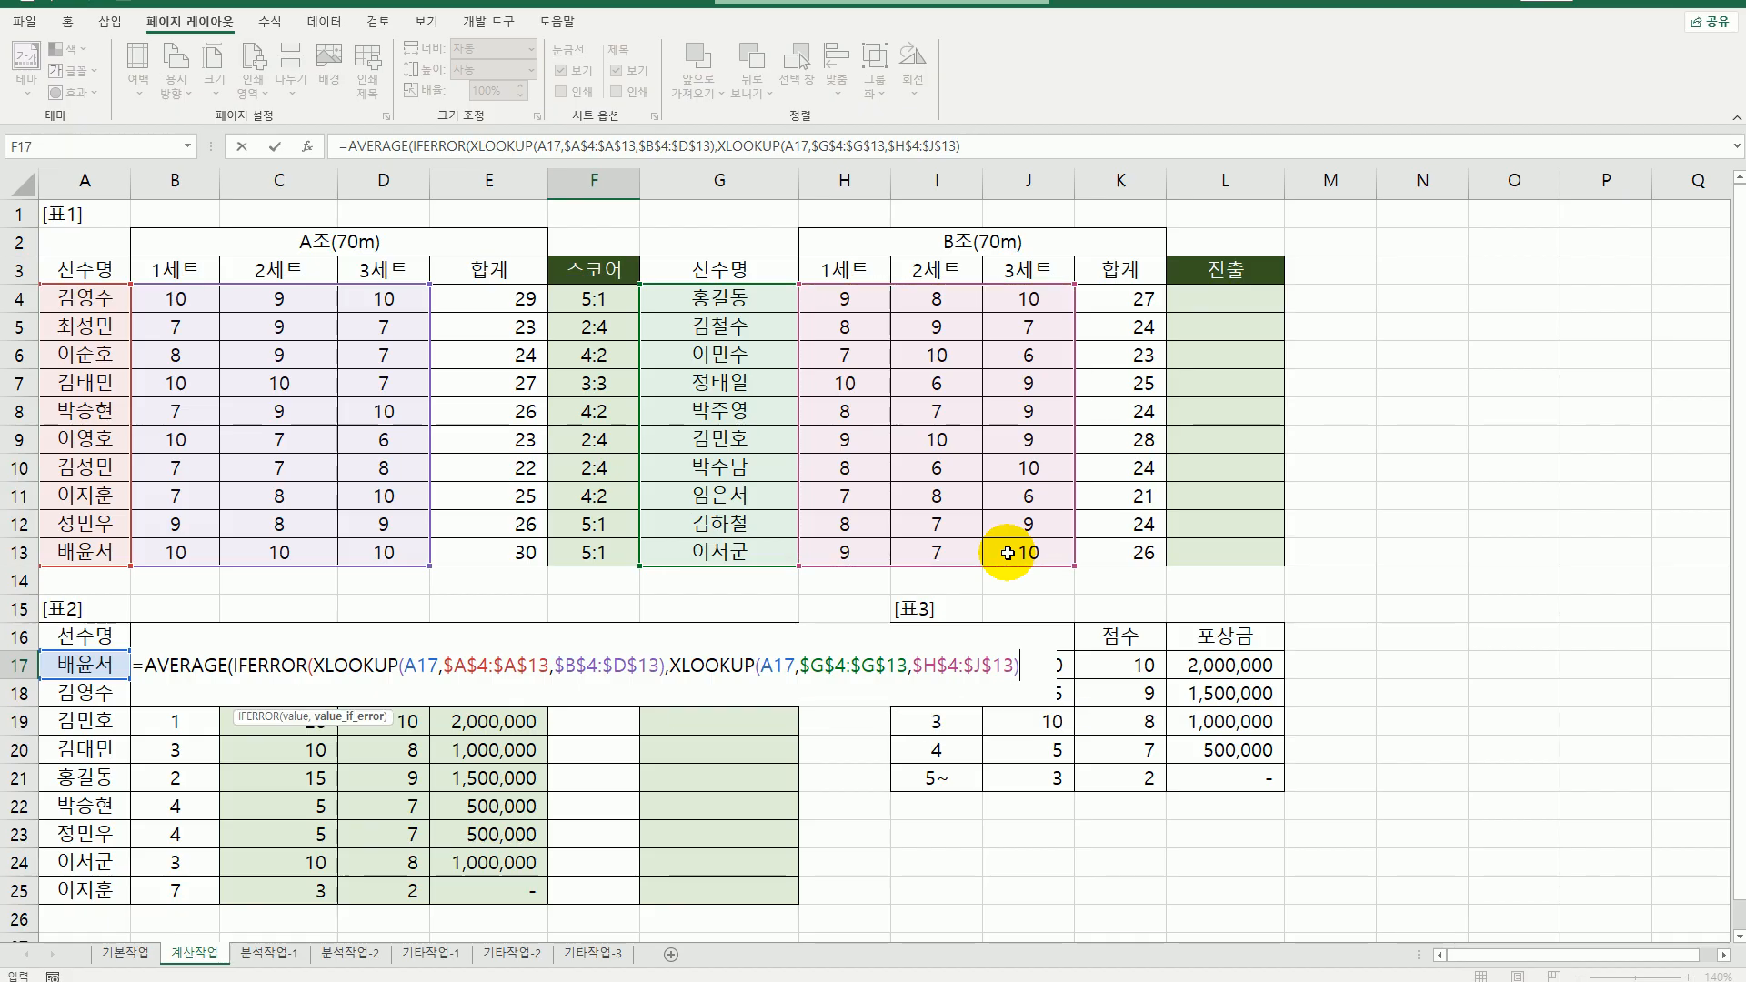
type(")")
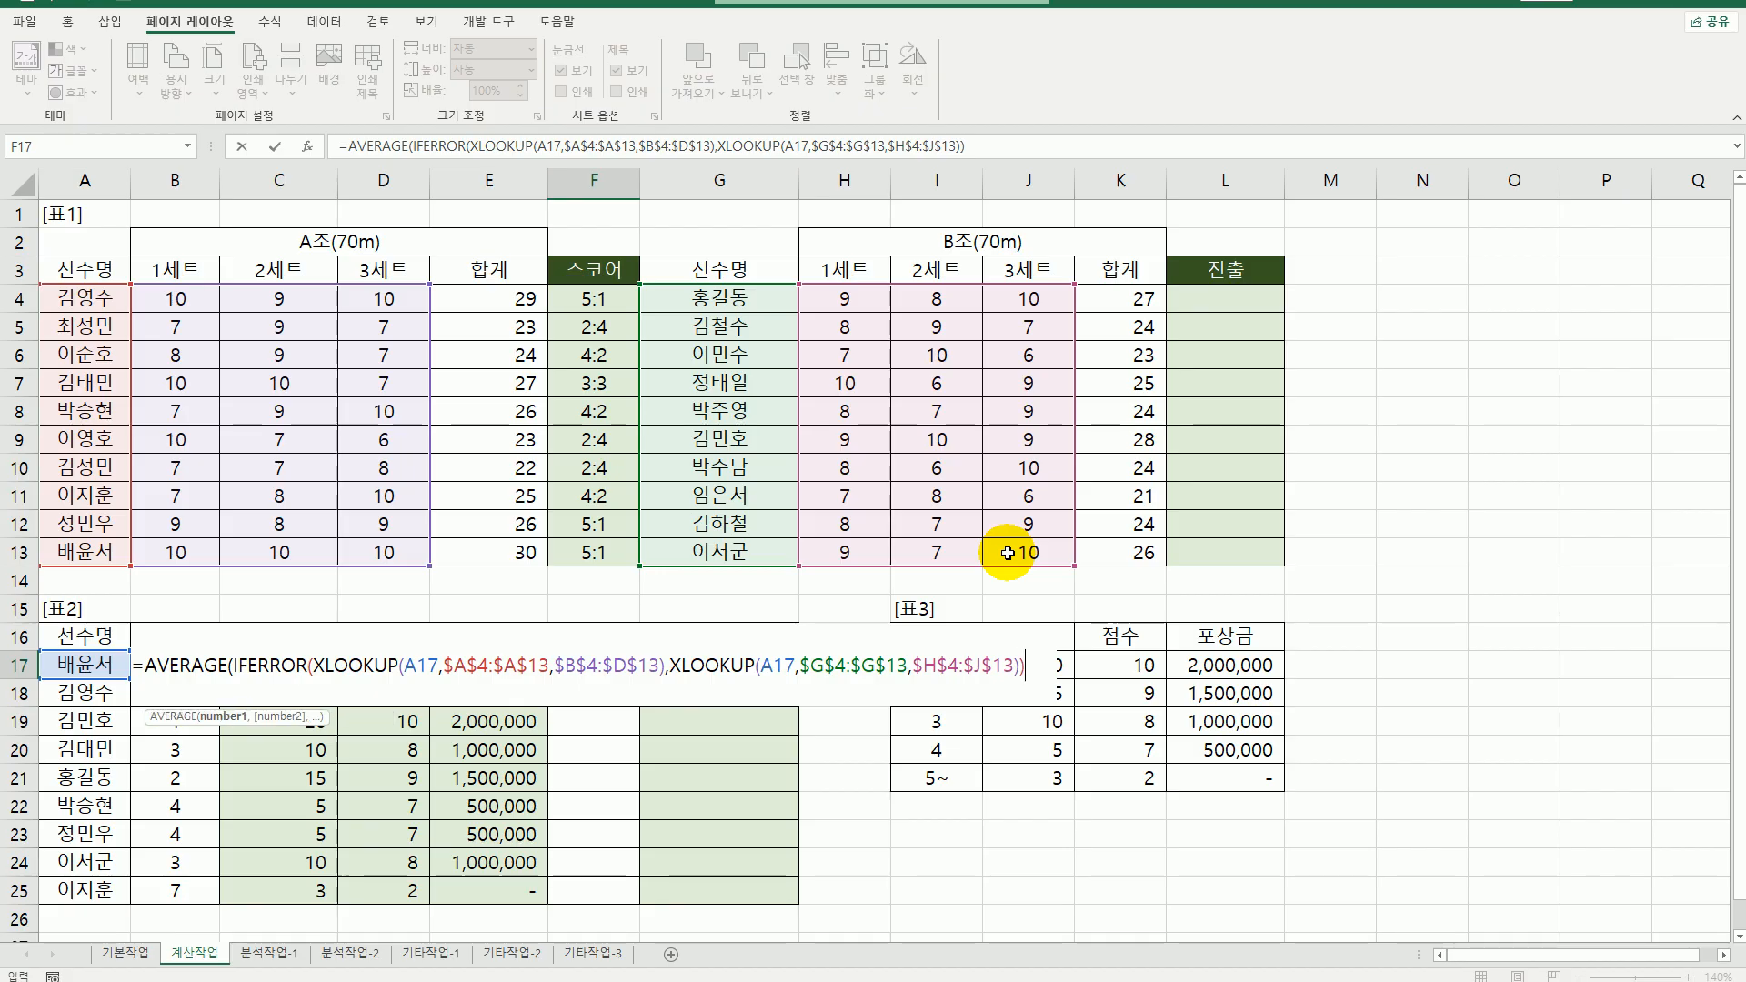
type(")")
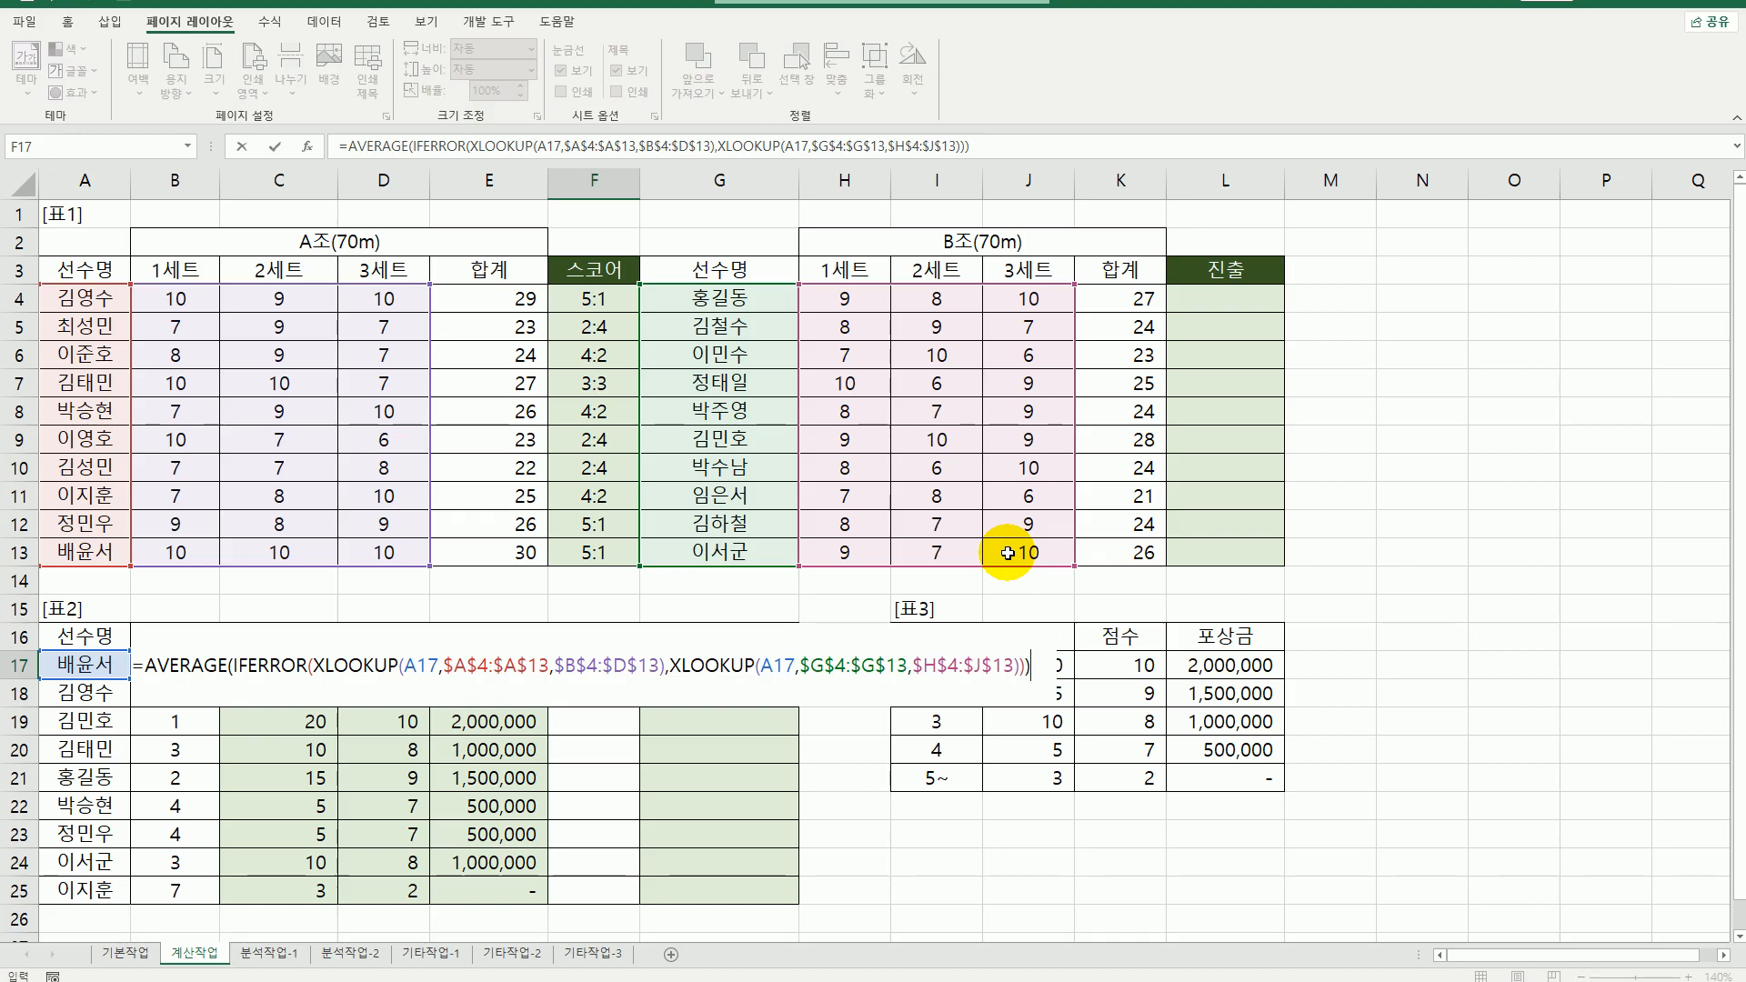
- Enter the 평균 formula in F17 as an array formula and fill it down to F25
key("ctrl+shift+Return")
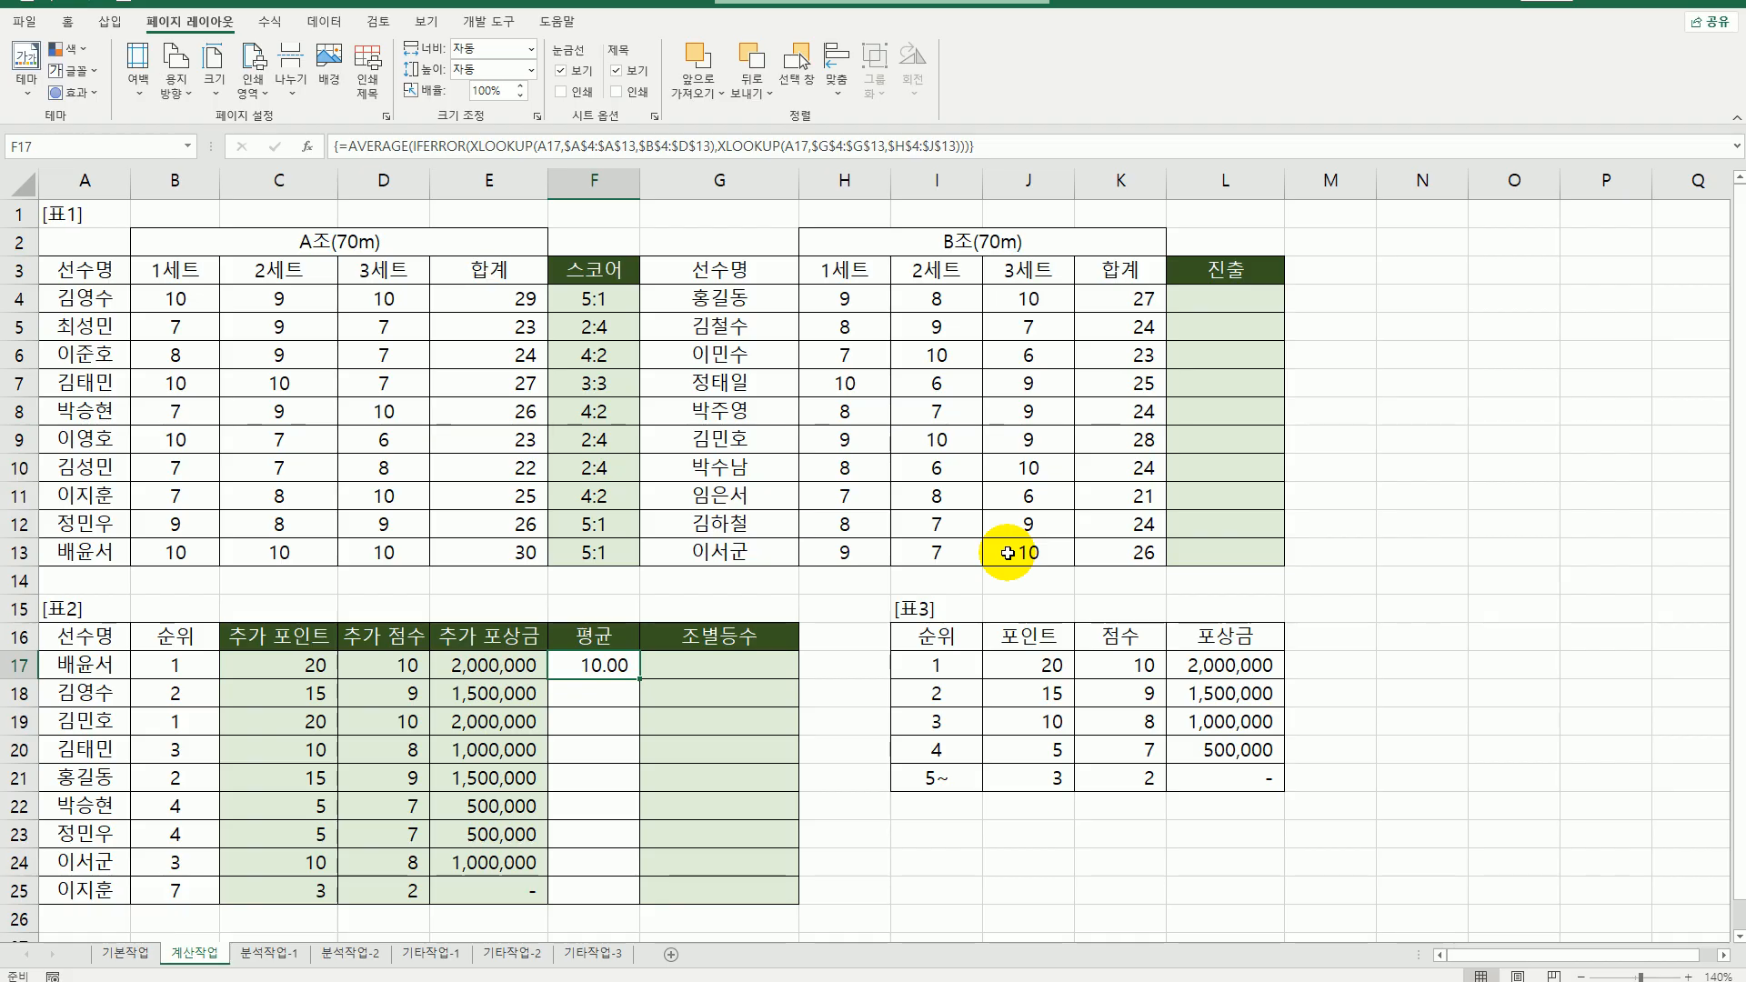
left_click_drag(640, 678, 596, 888)
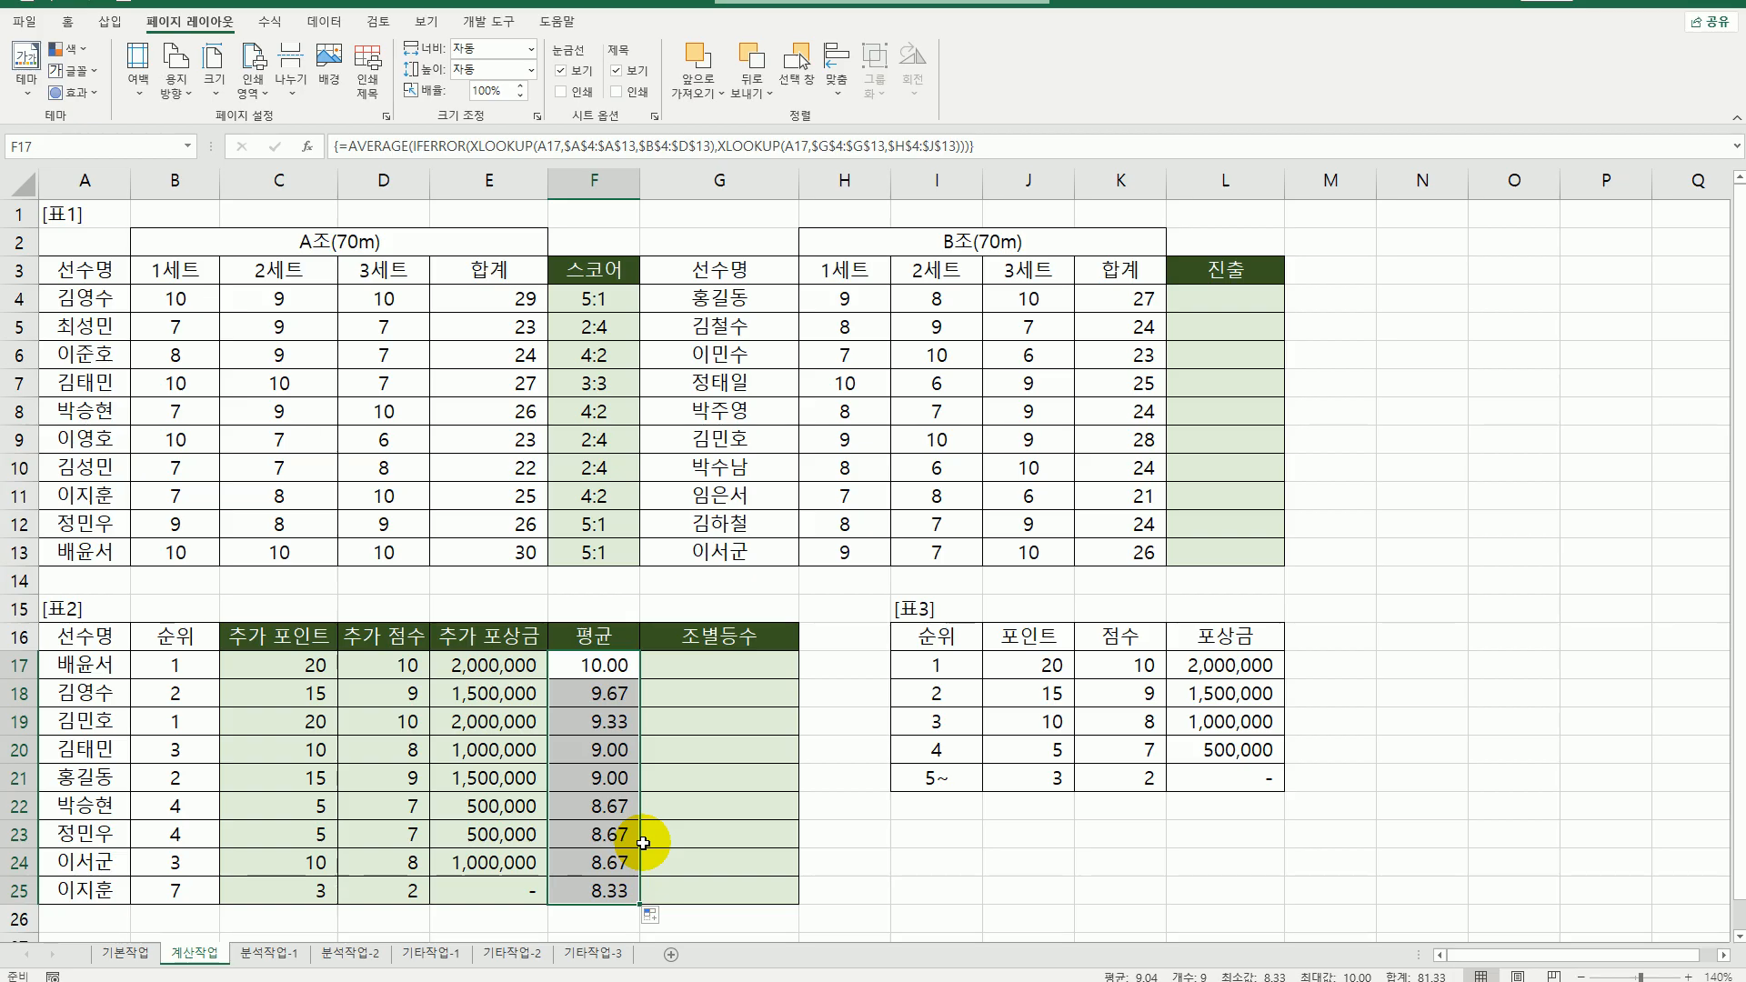
left_click(619, 664)
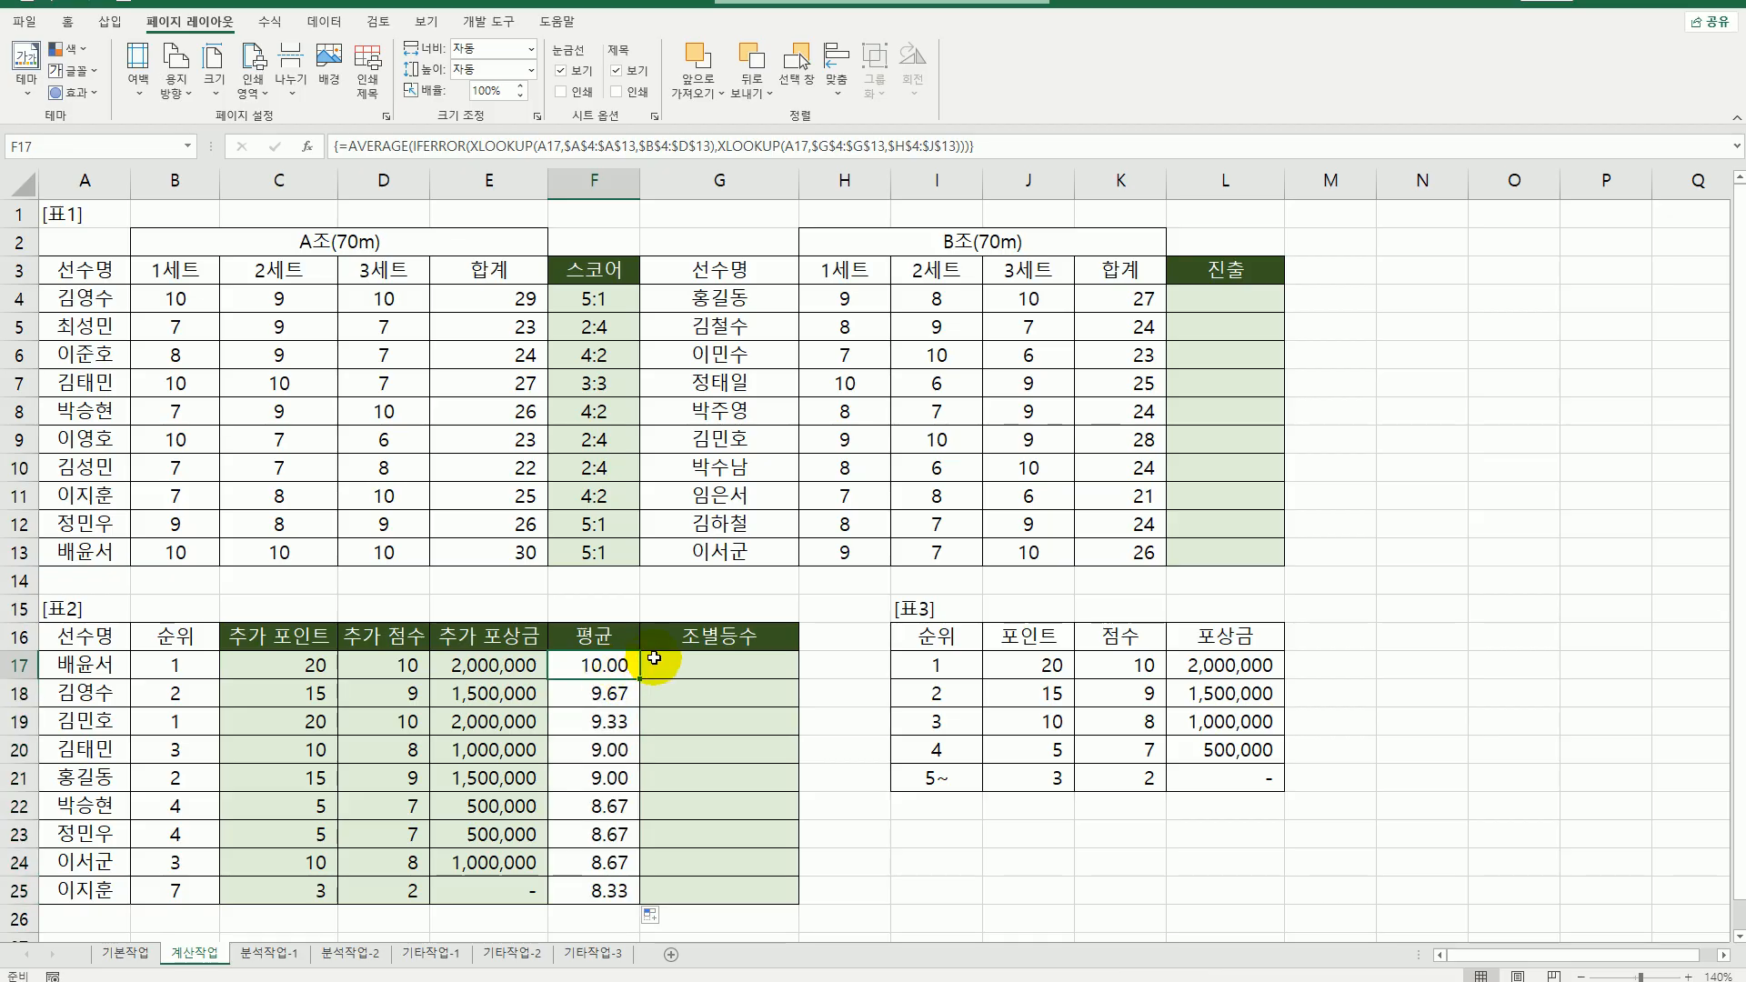
- Check the 평균 results in F17 and F18 against the matching players' three set scores in [표1]
left_click(100, 667)
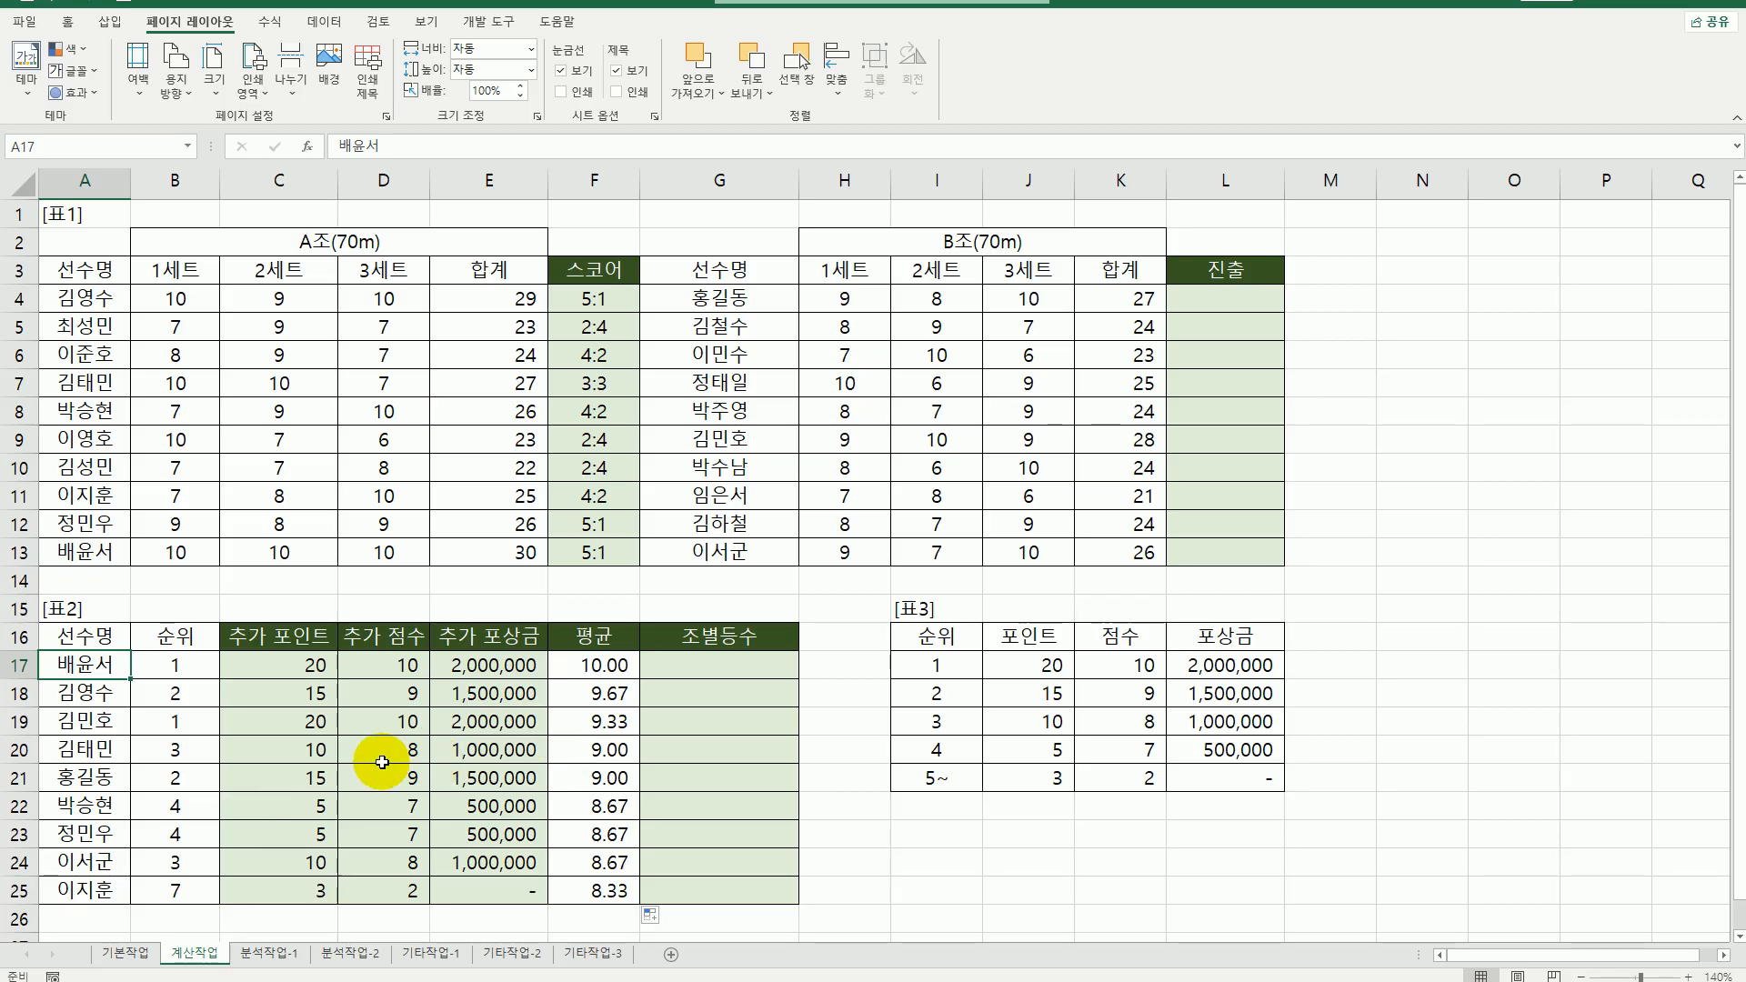
left_click(84, 552)
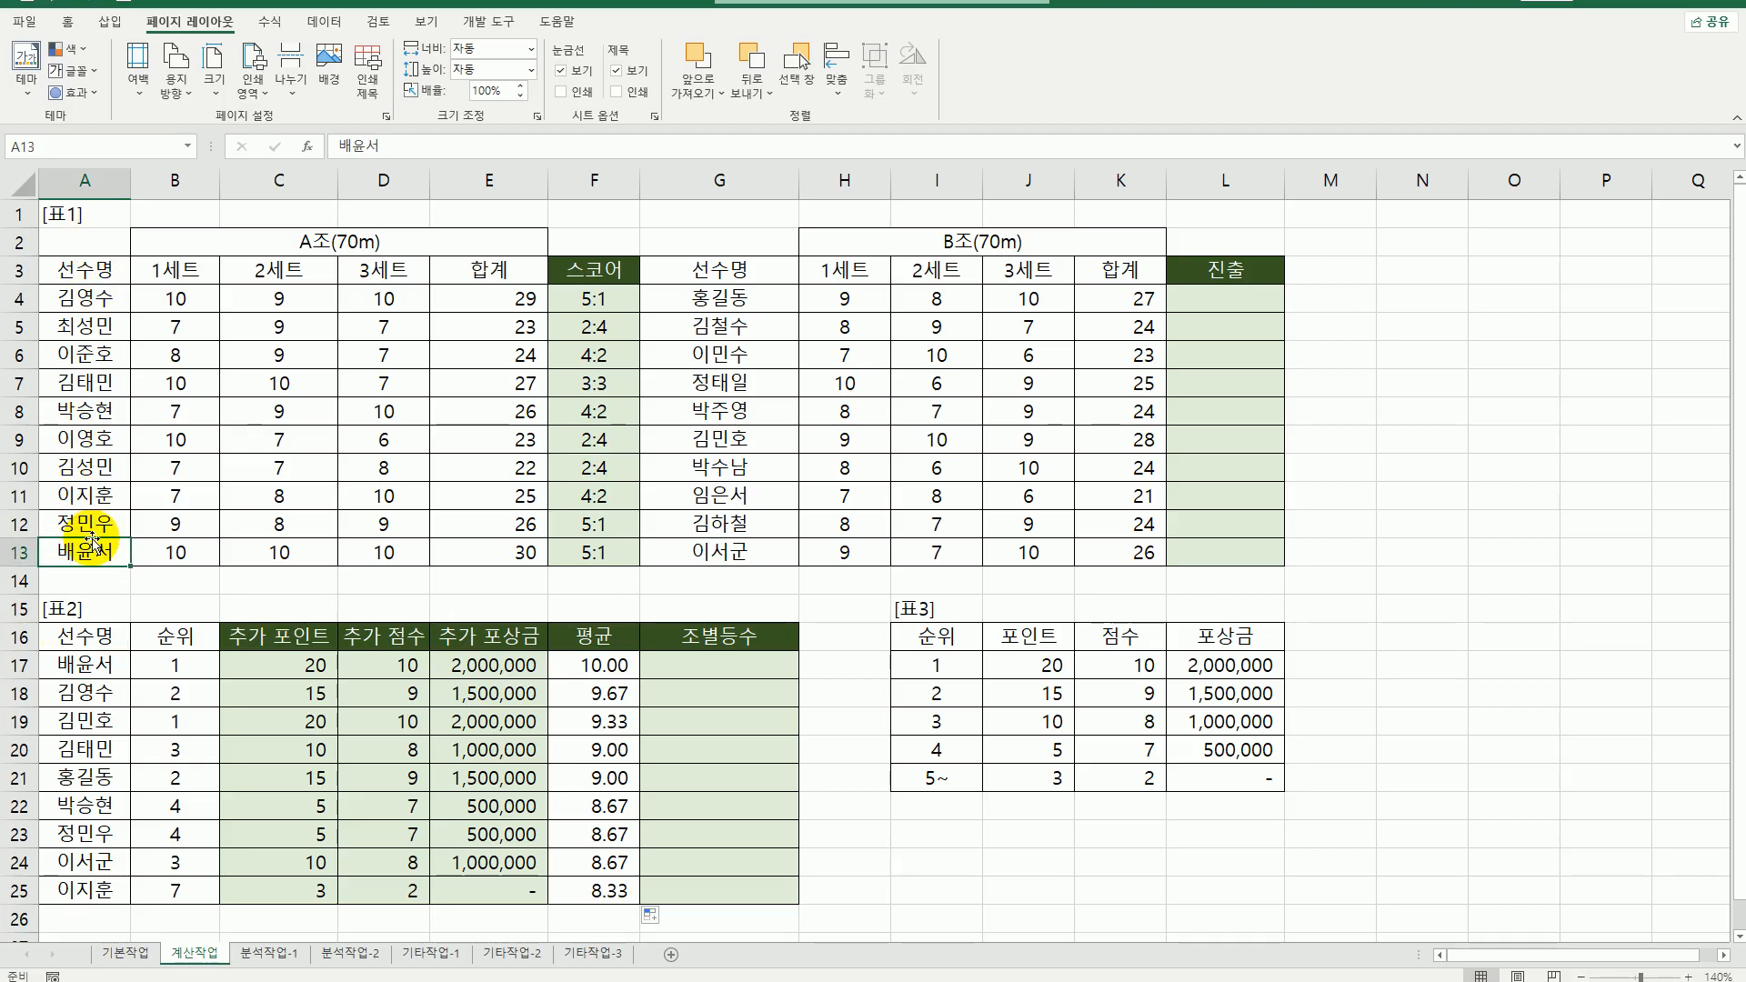
left_click_drag(172, 552, 356, 556)
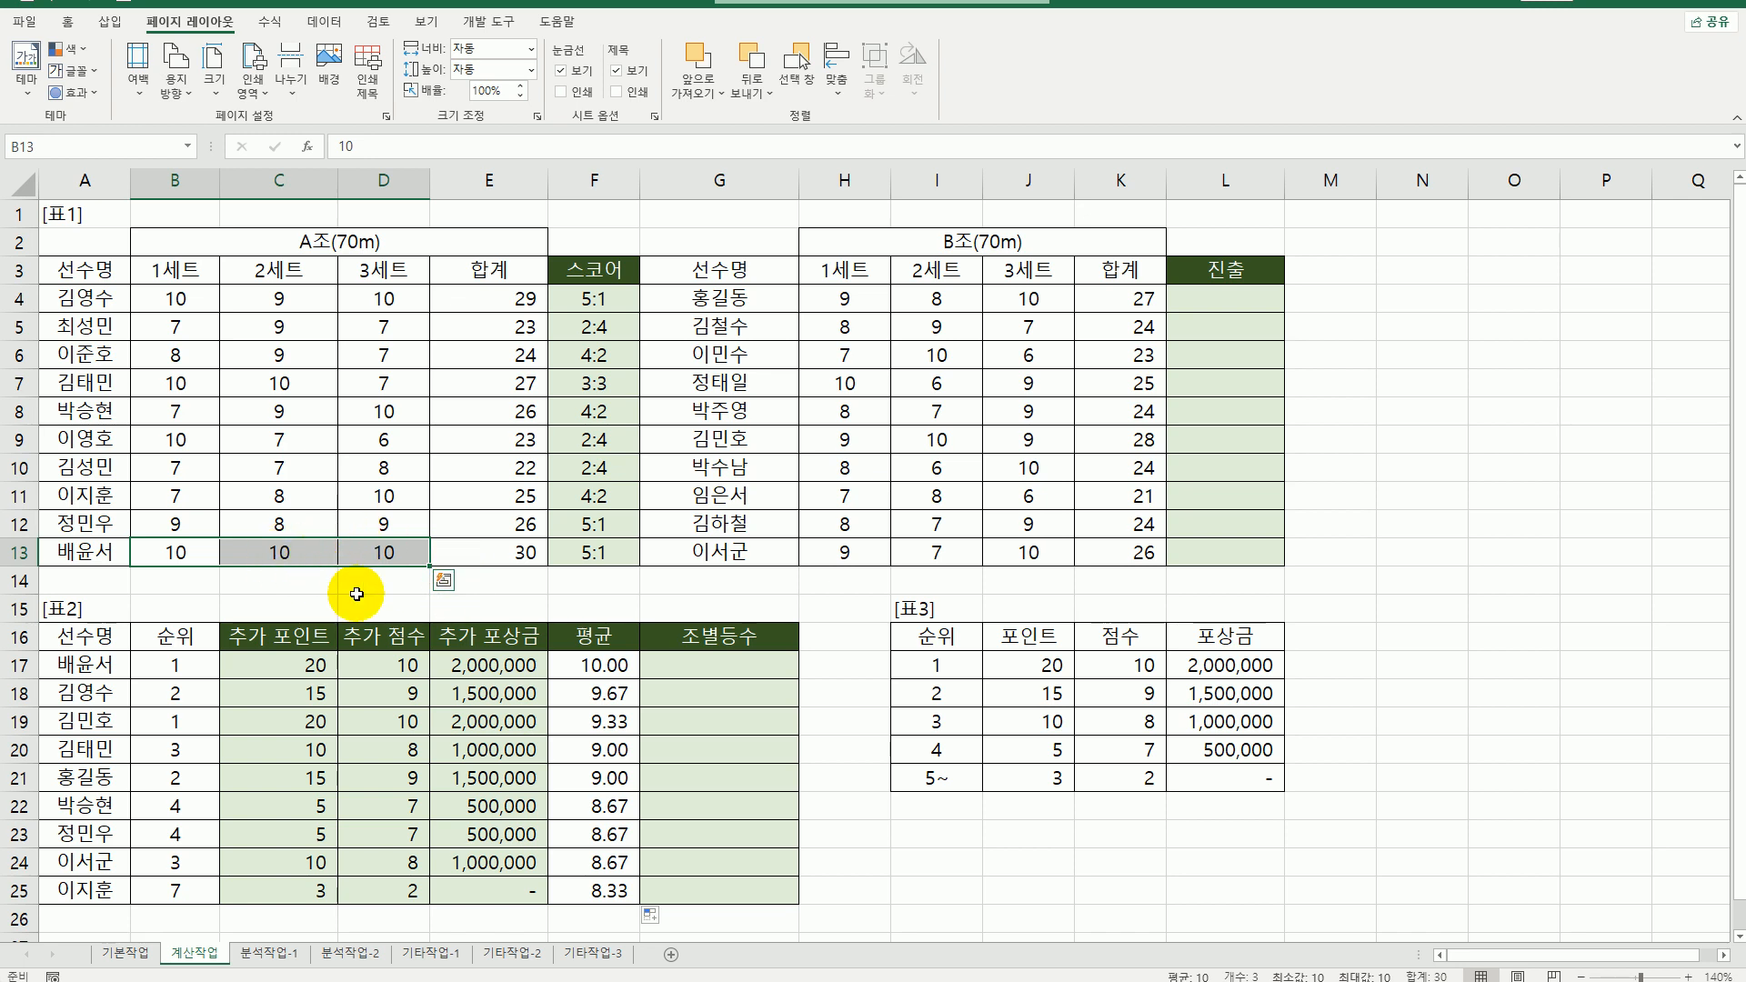
left_click(599, 671)
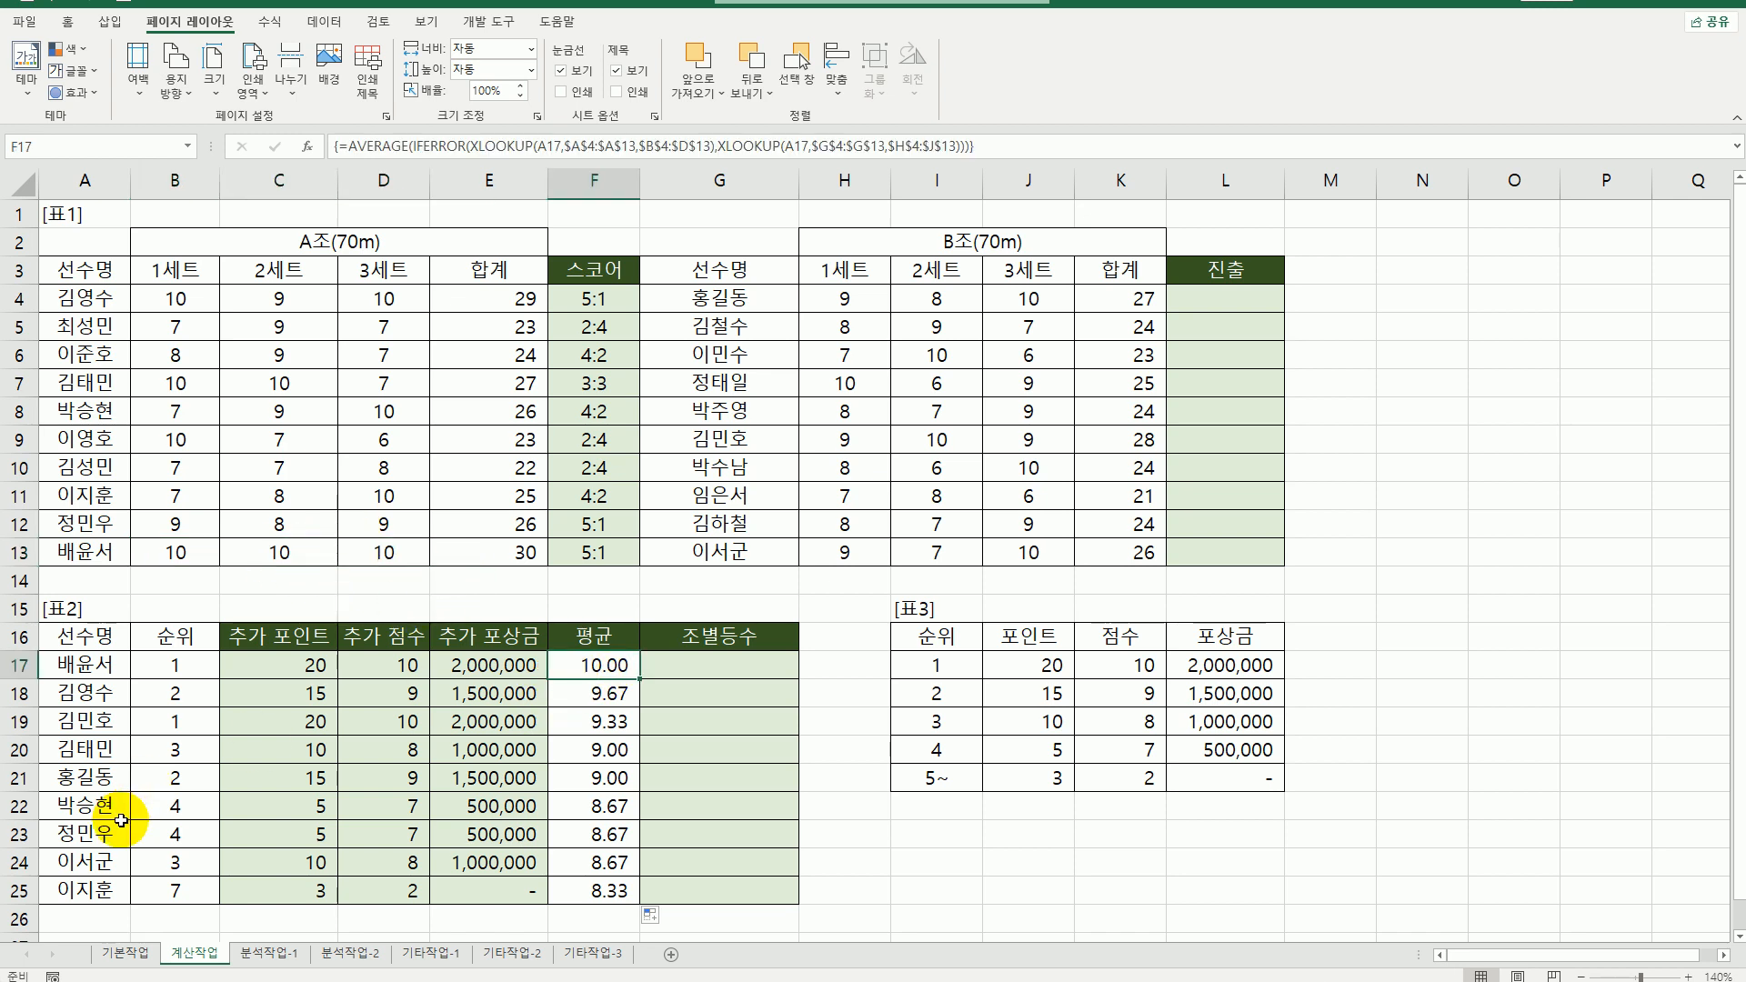
left_click(75, 701)
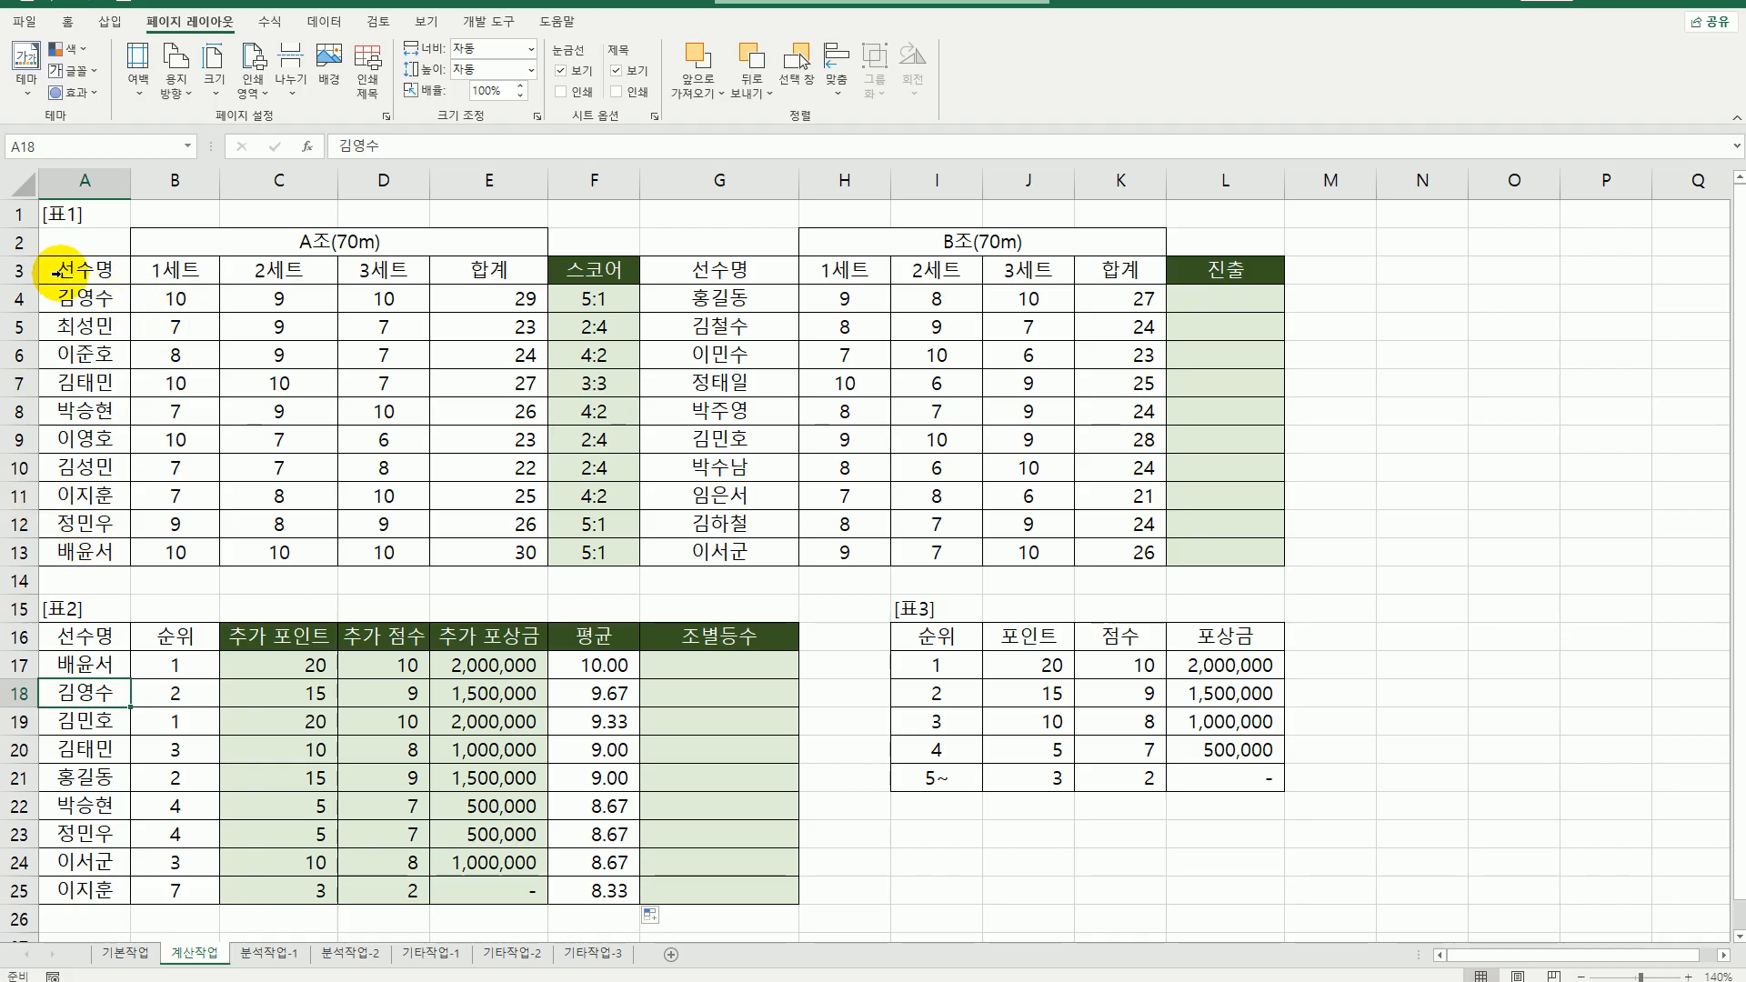
left_click_drag(155, 304, 400, 294)
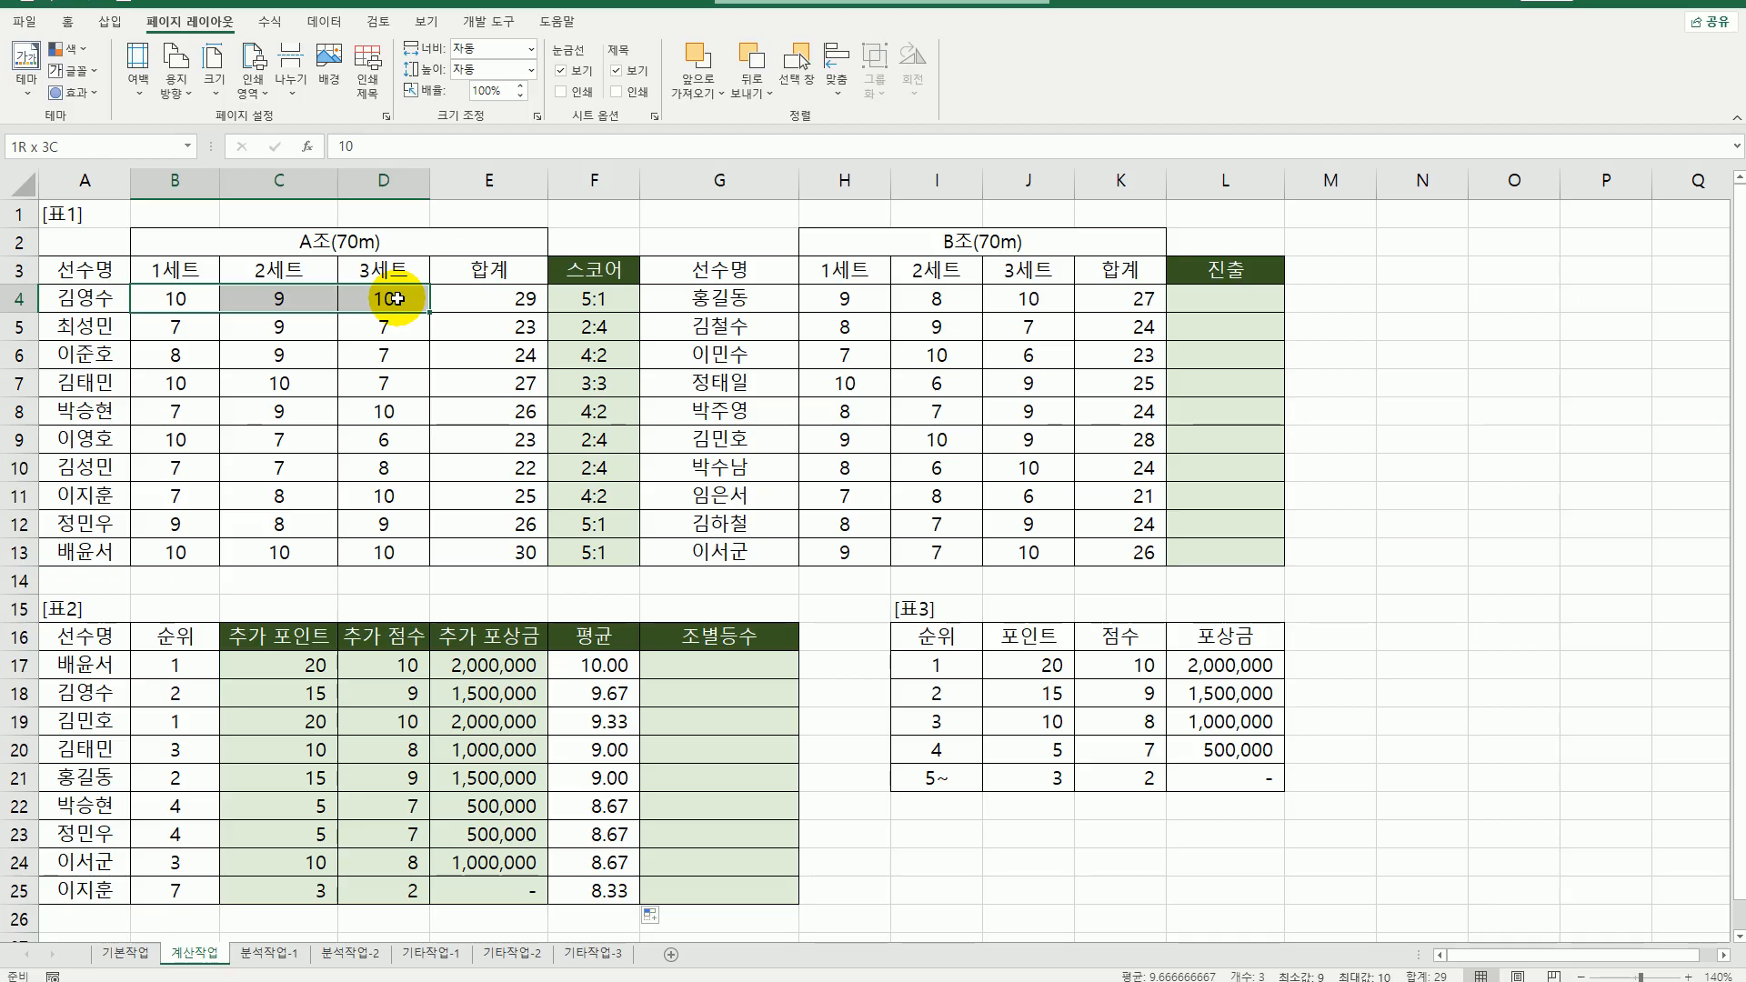
left_click(602, 702)
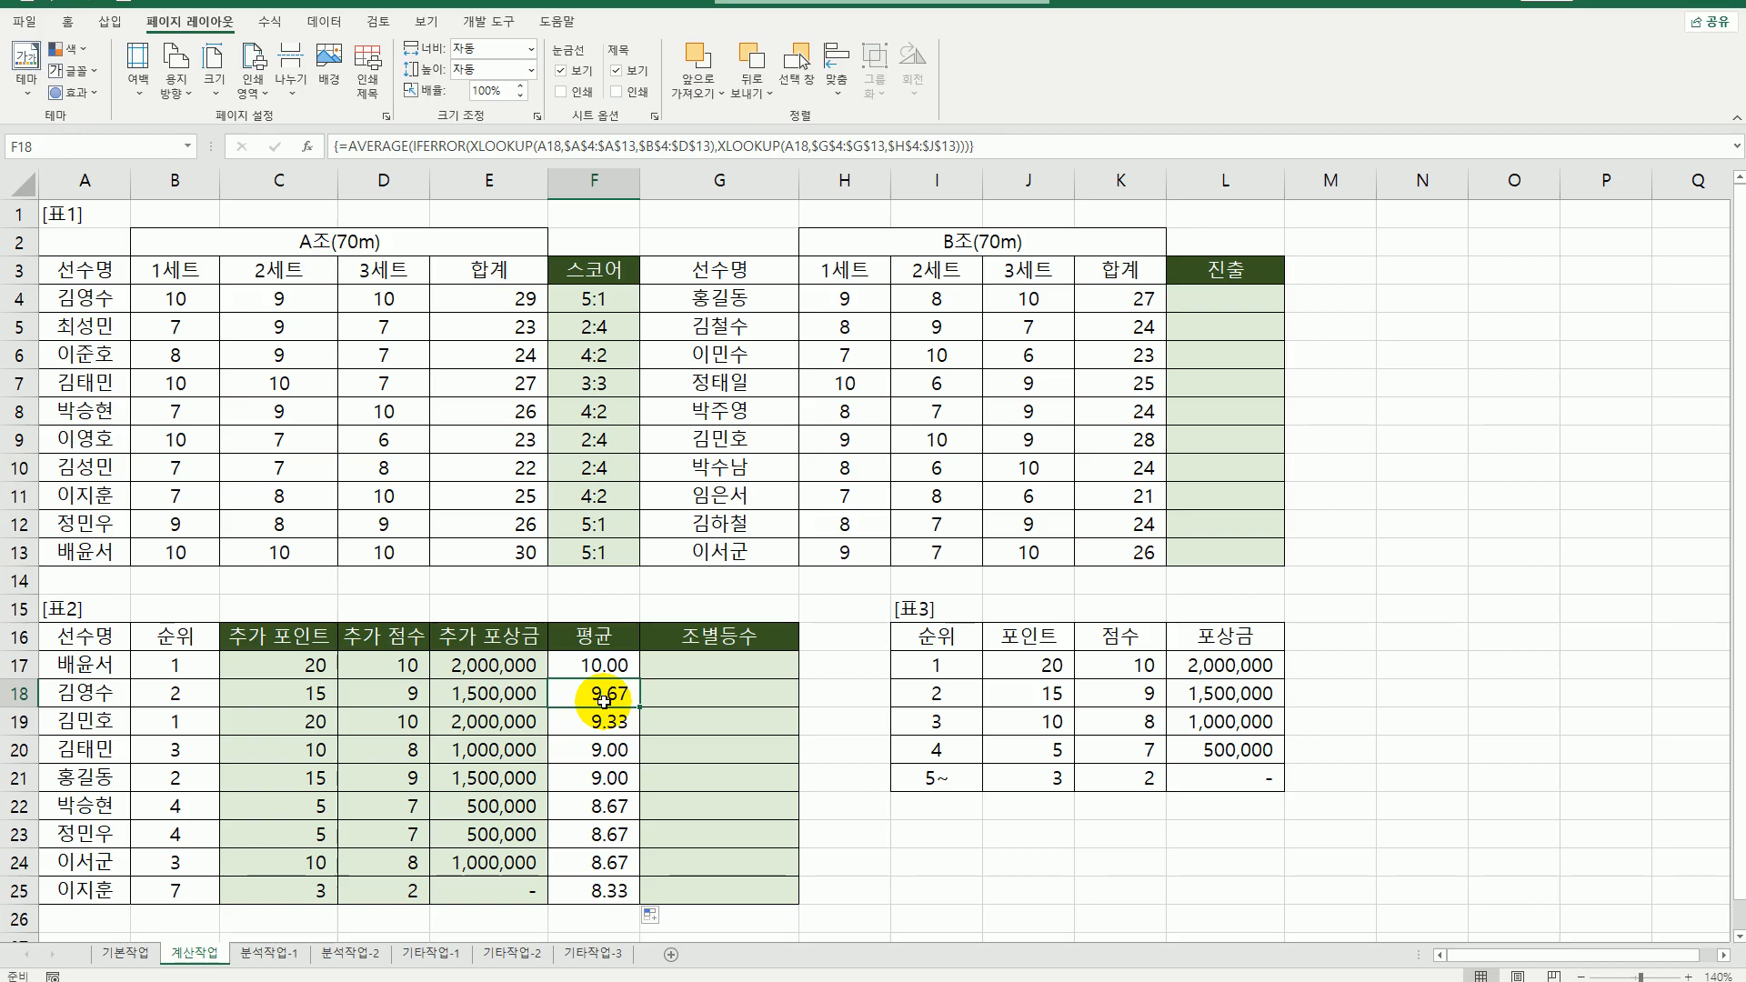
left_click(604, 665)
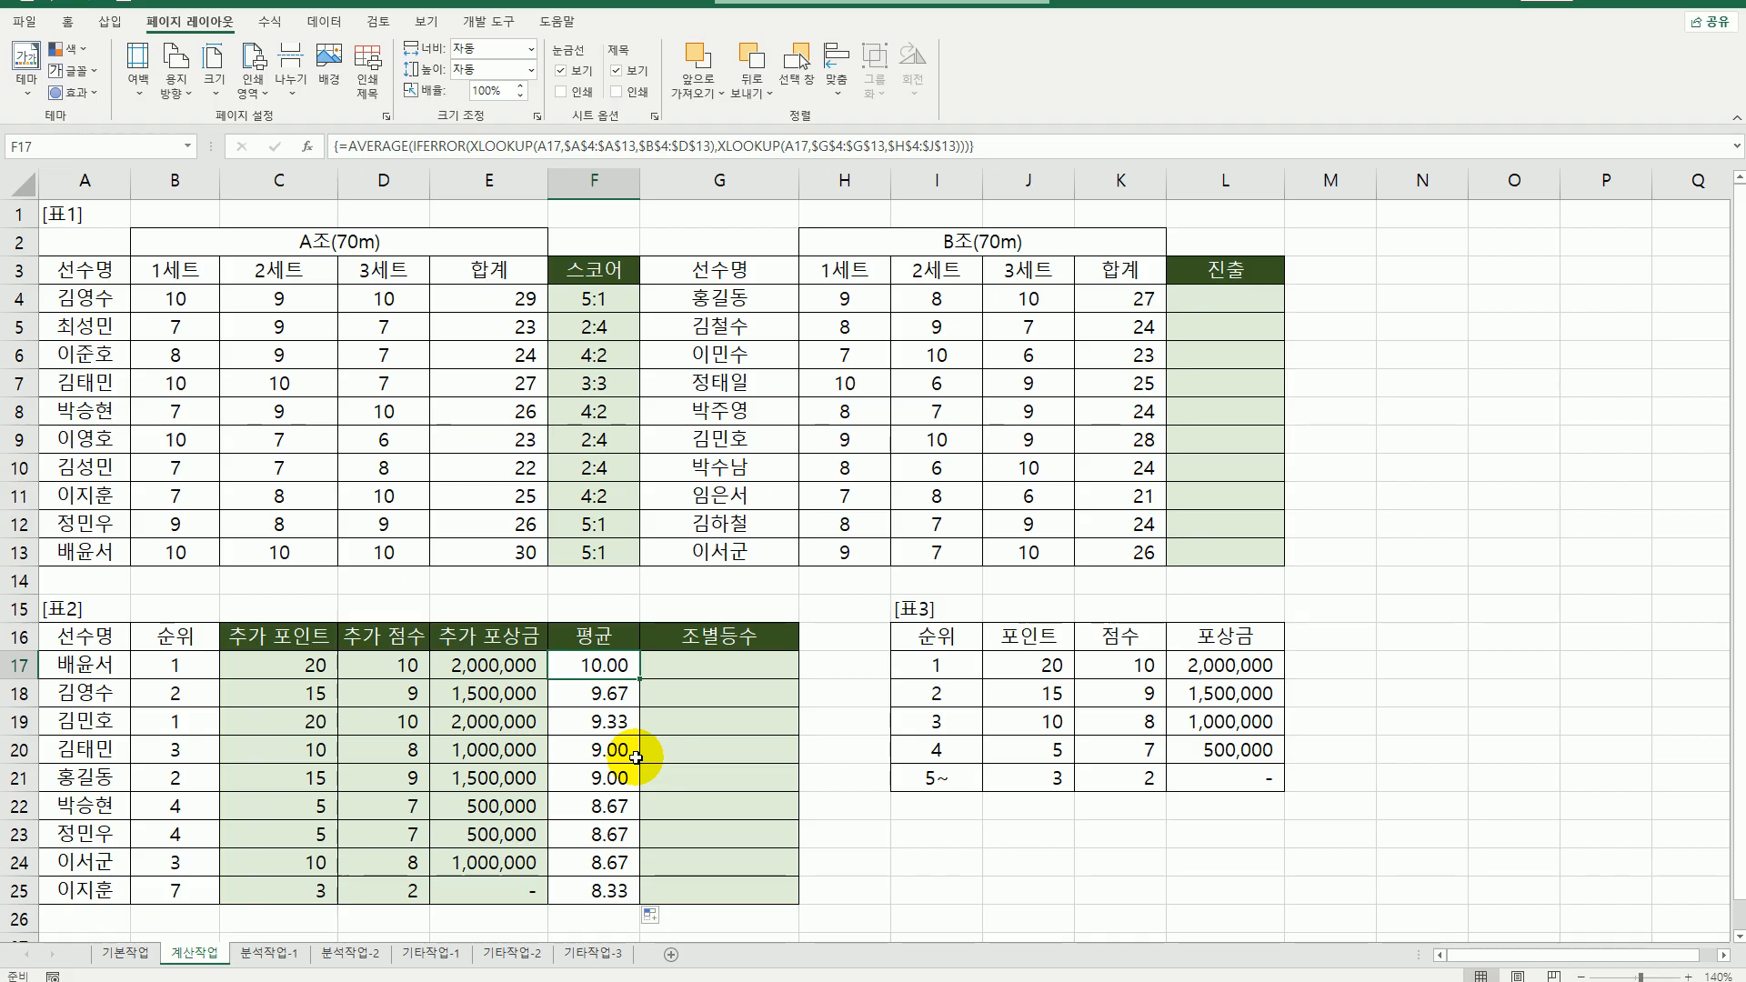
- Start the 조별등수 formula in G17 with a REPLACE function that uses A17 as the old text
left_click(751, 671)
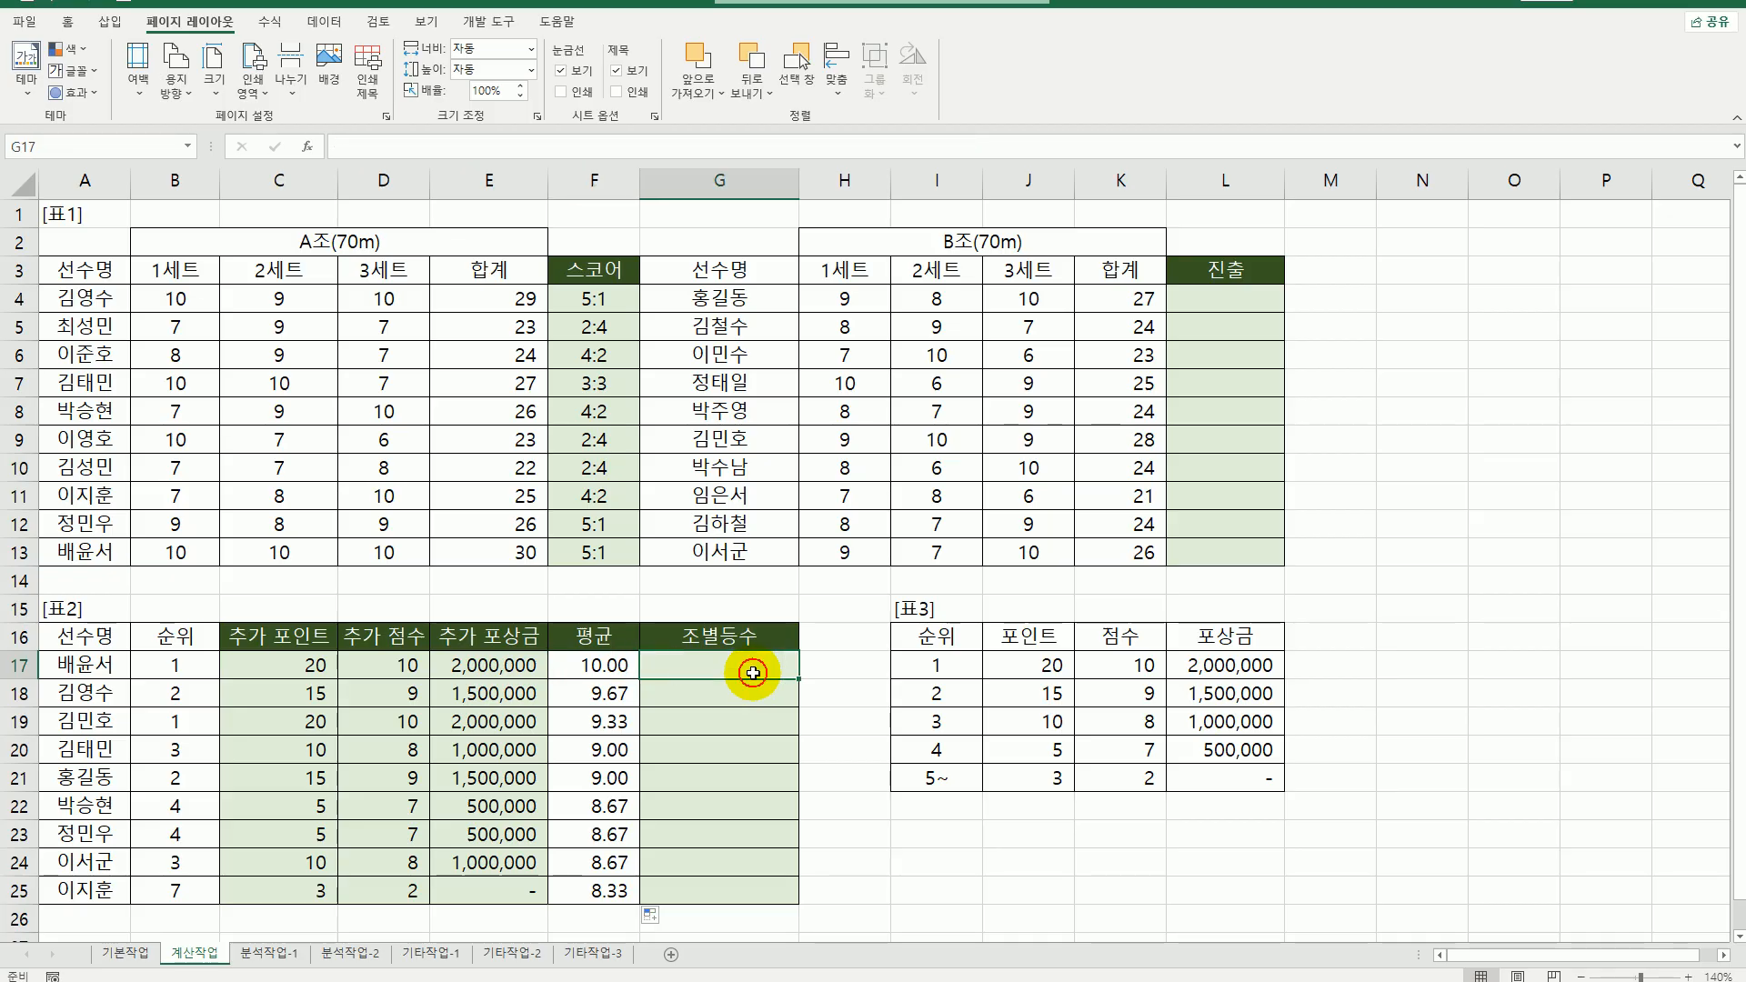
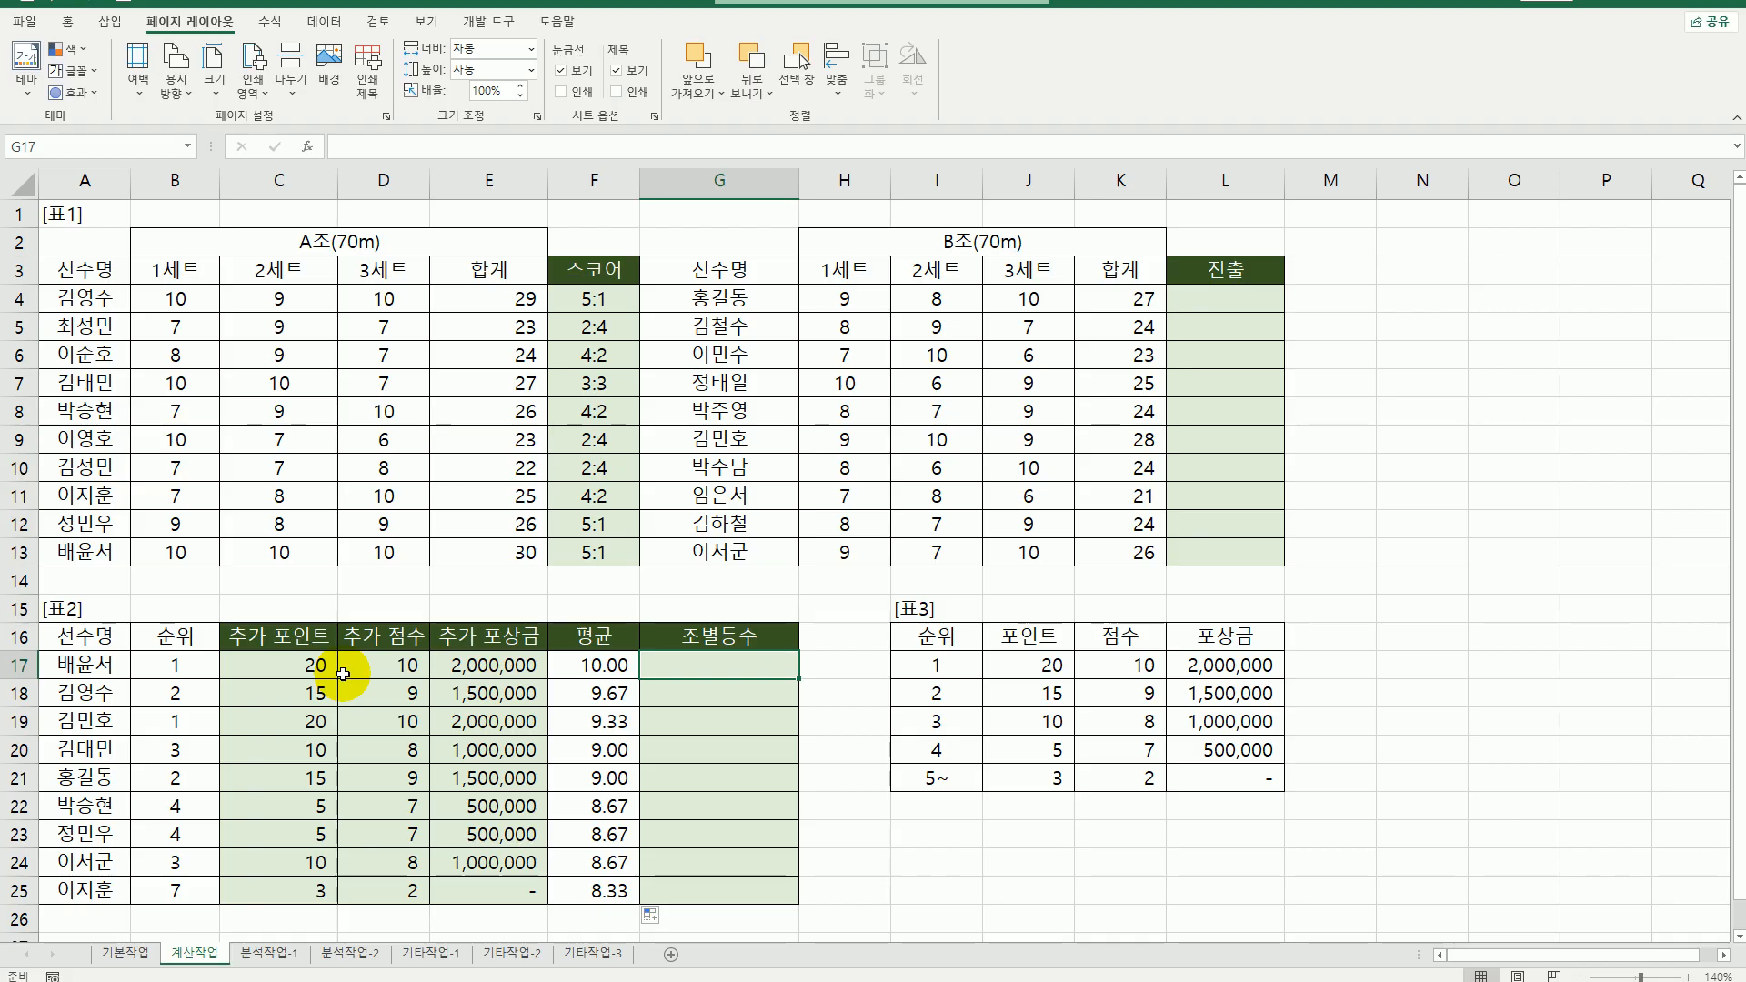
type("=")
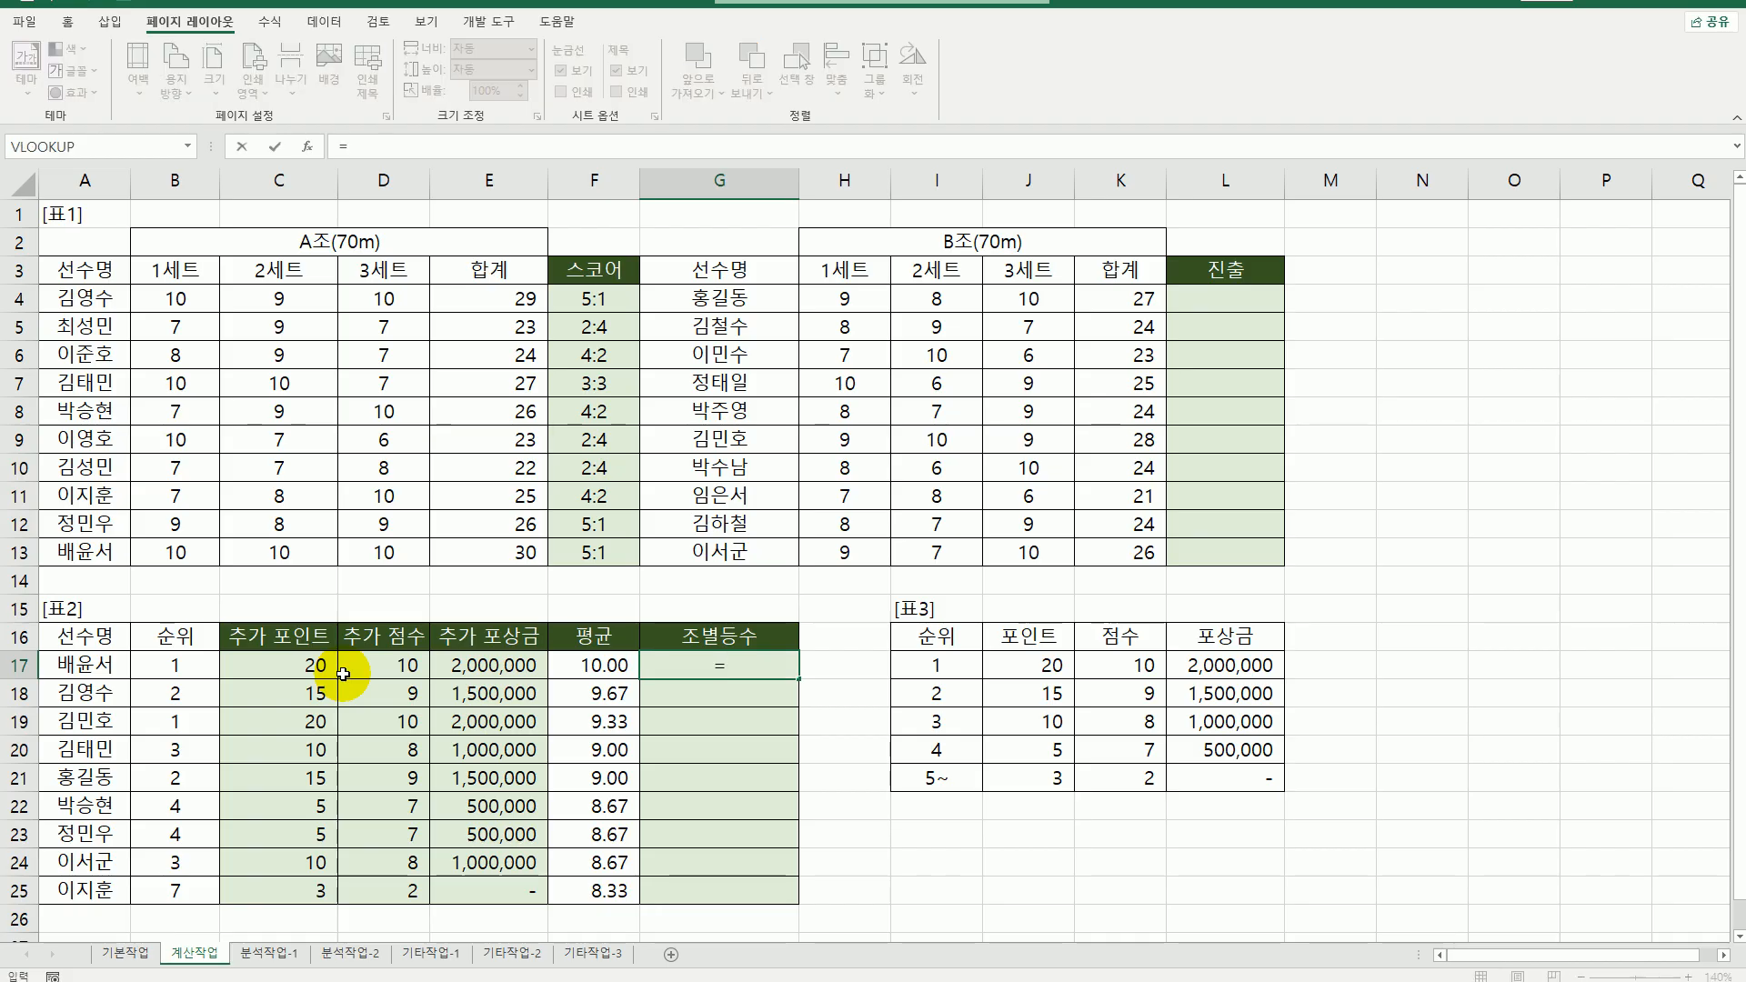
type("rep")
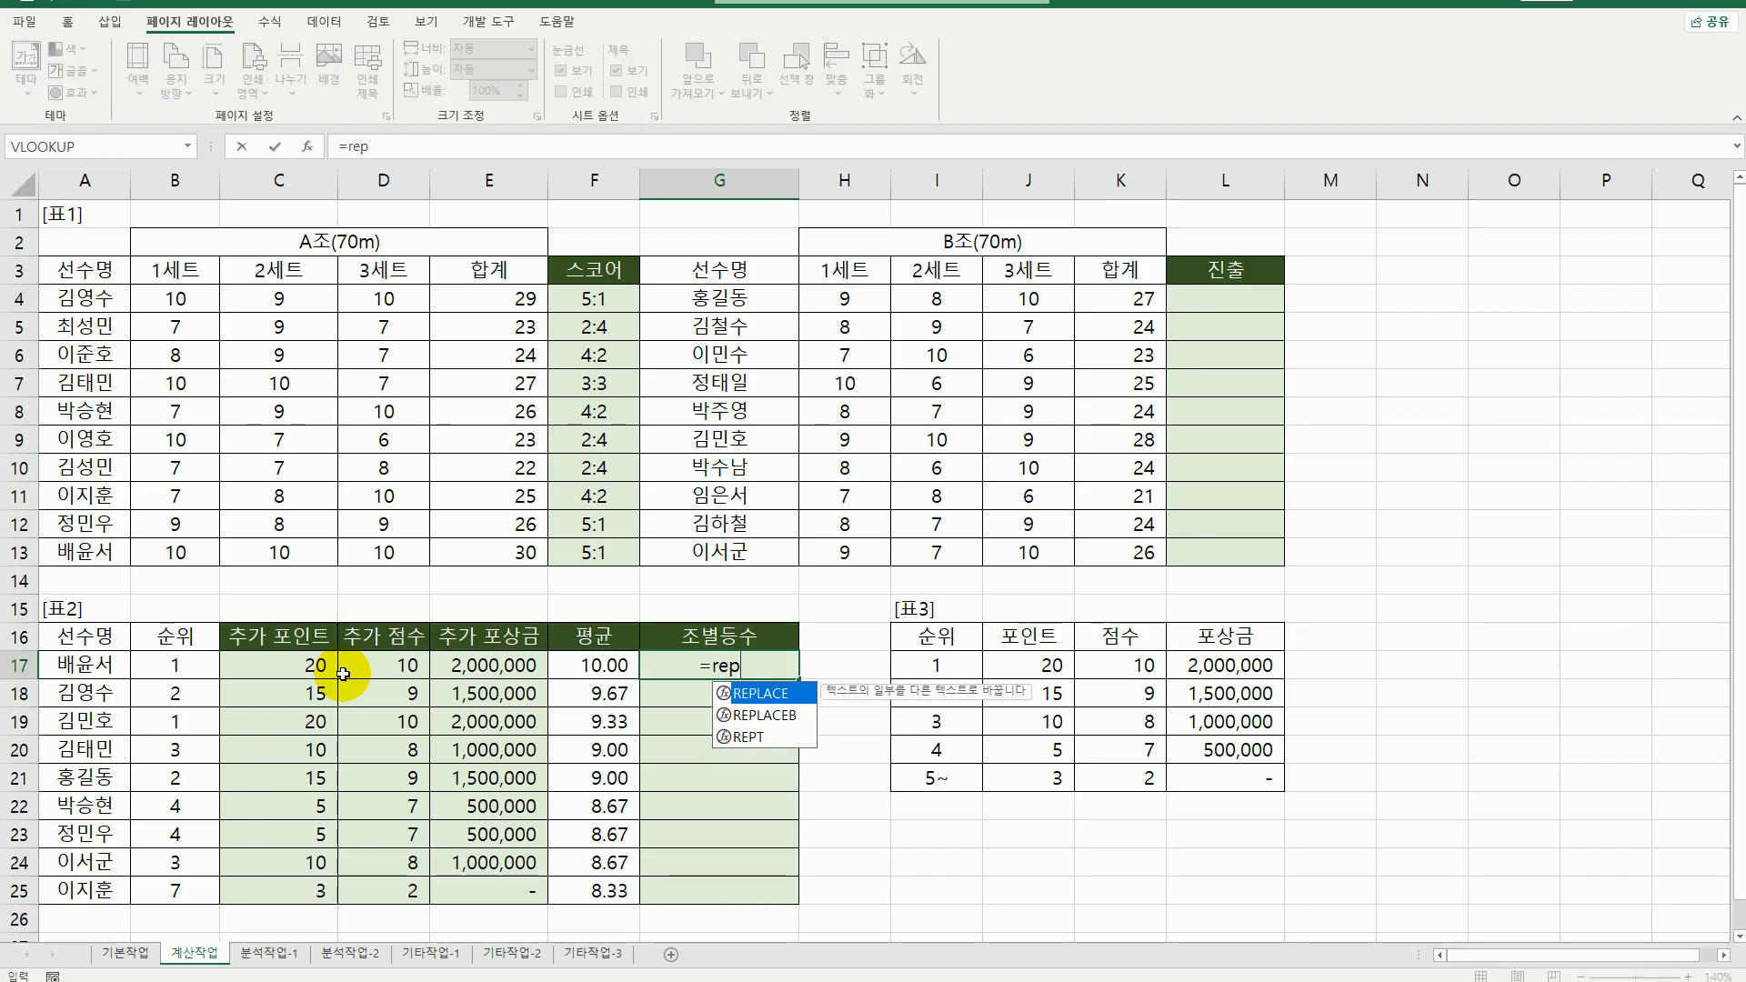
key("Tab")
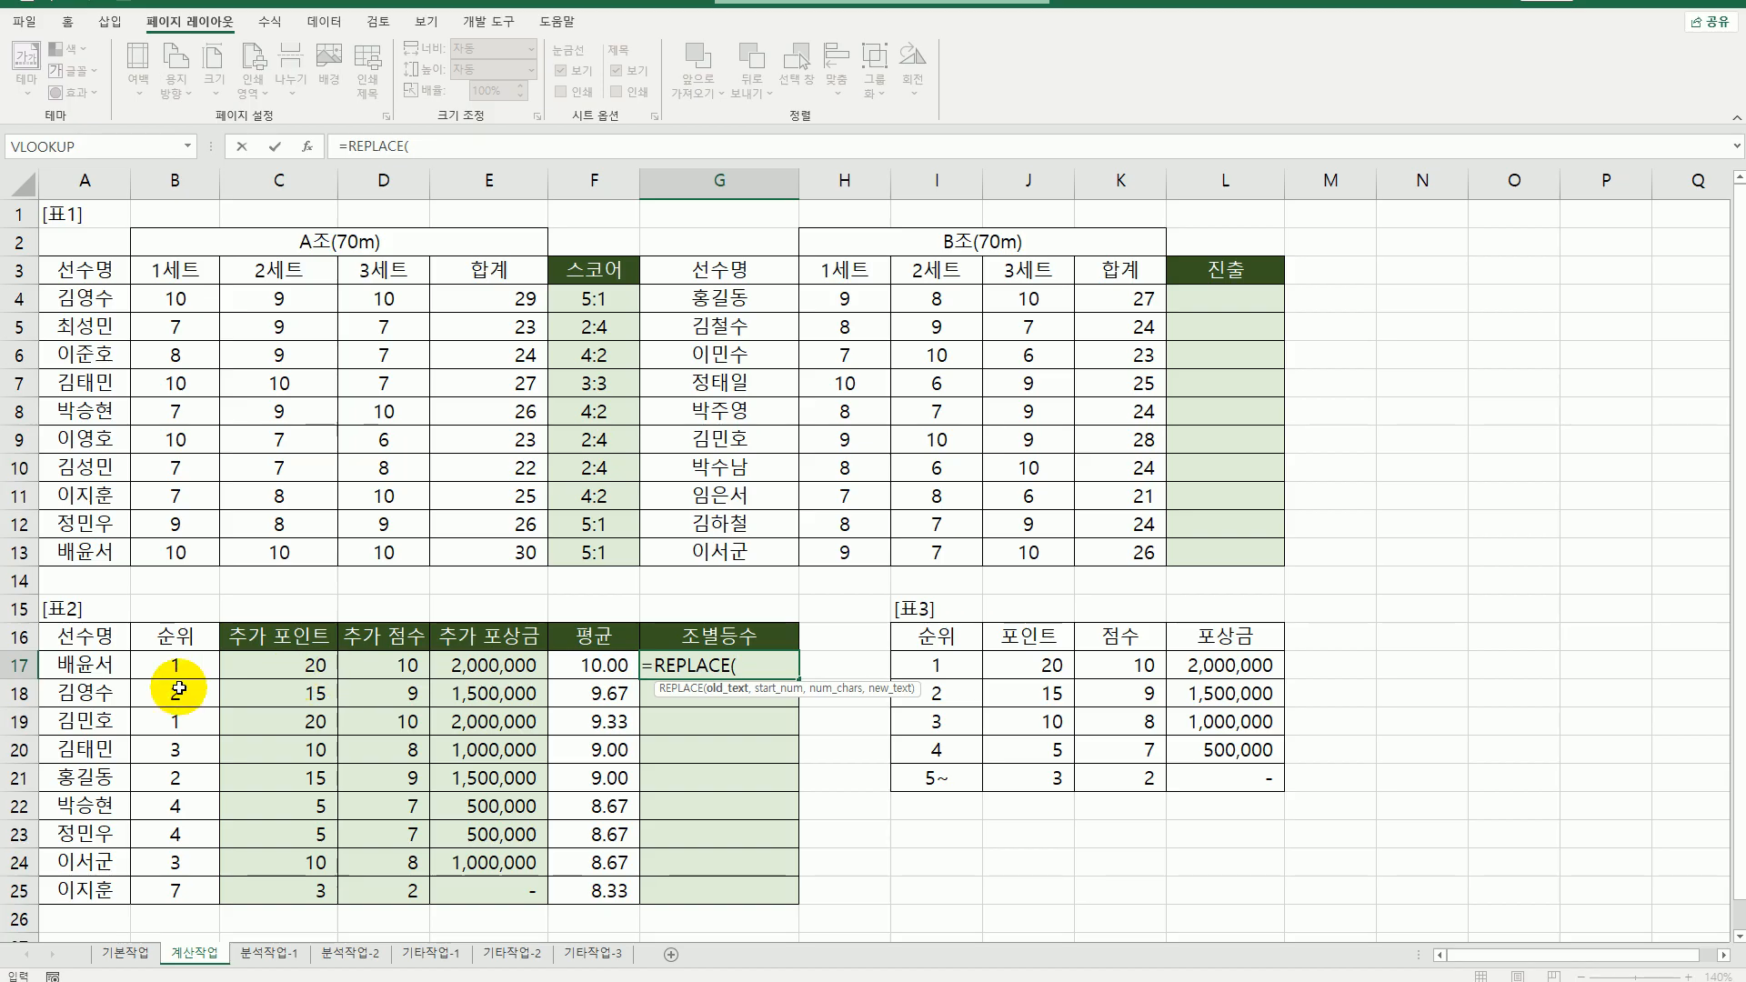
left_click(96, 666)
type(",")
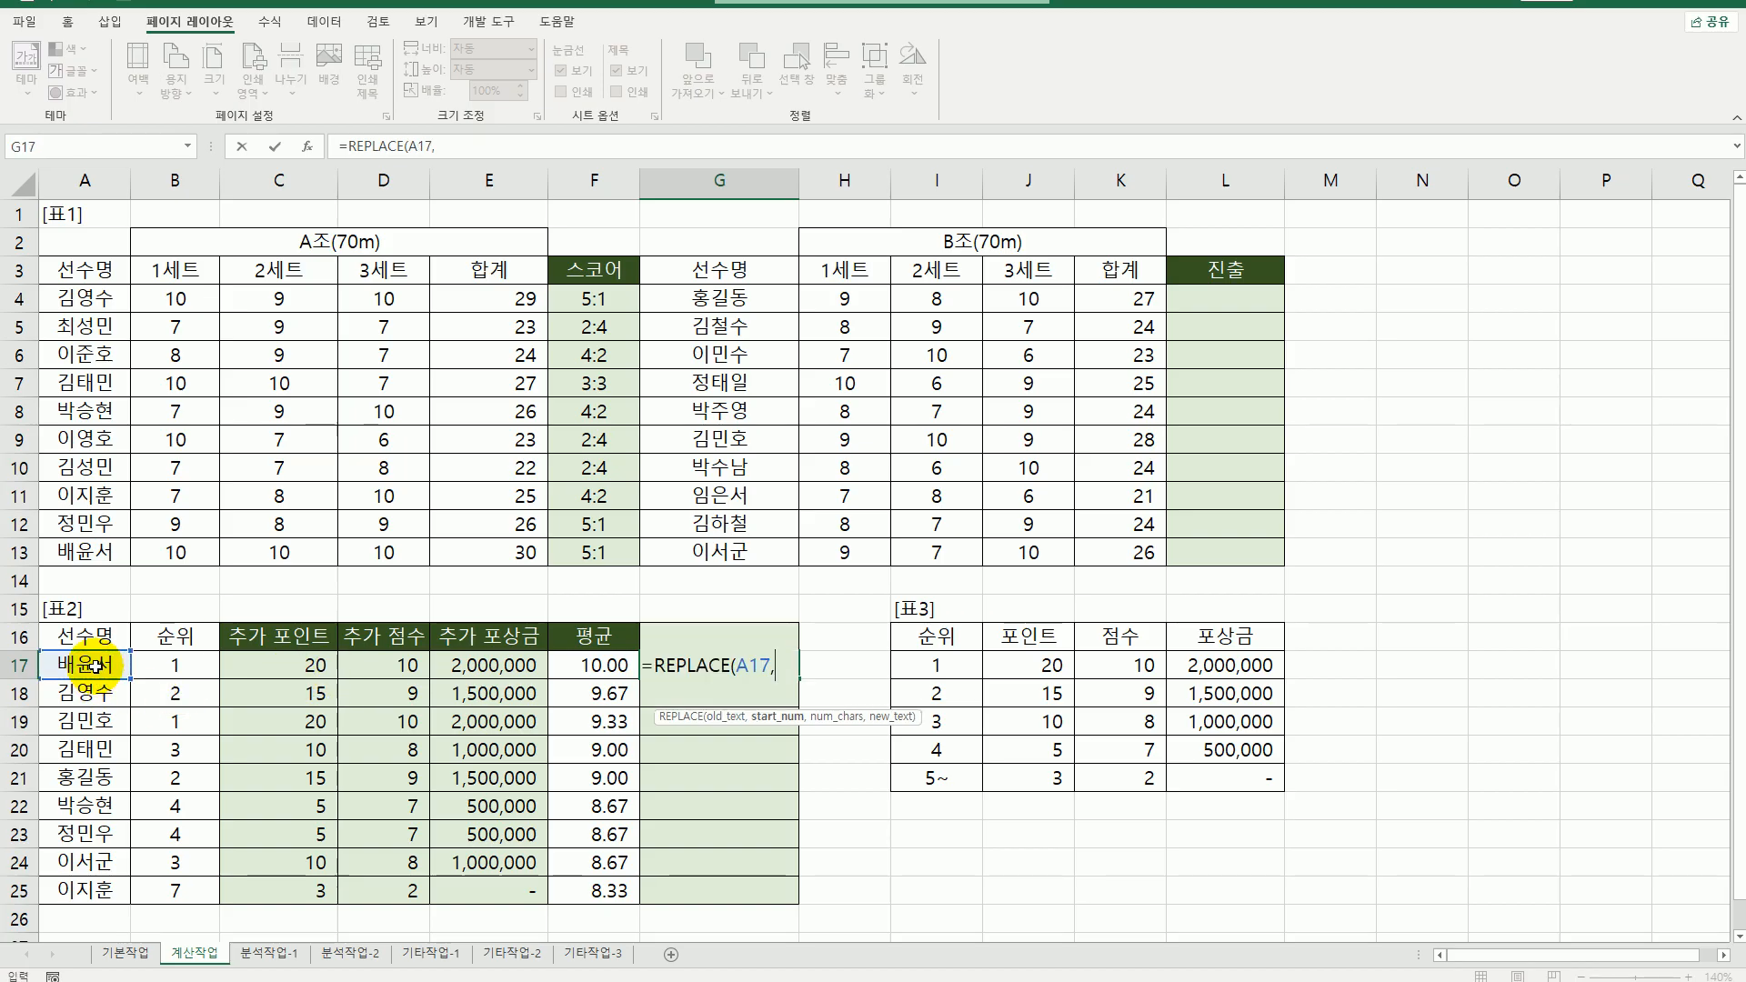
- Set the REPLACE start position to 2 and the number of characters to 1, continuing to the new text argument
type("3,1")
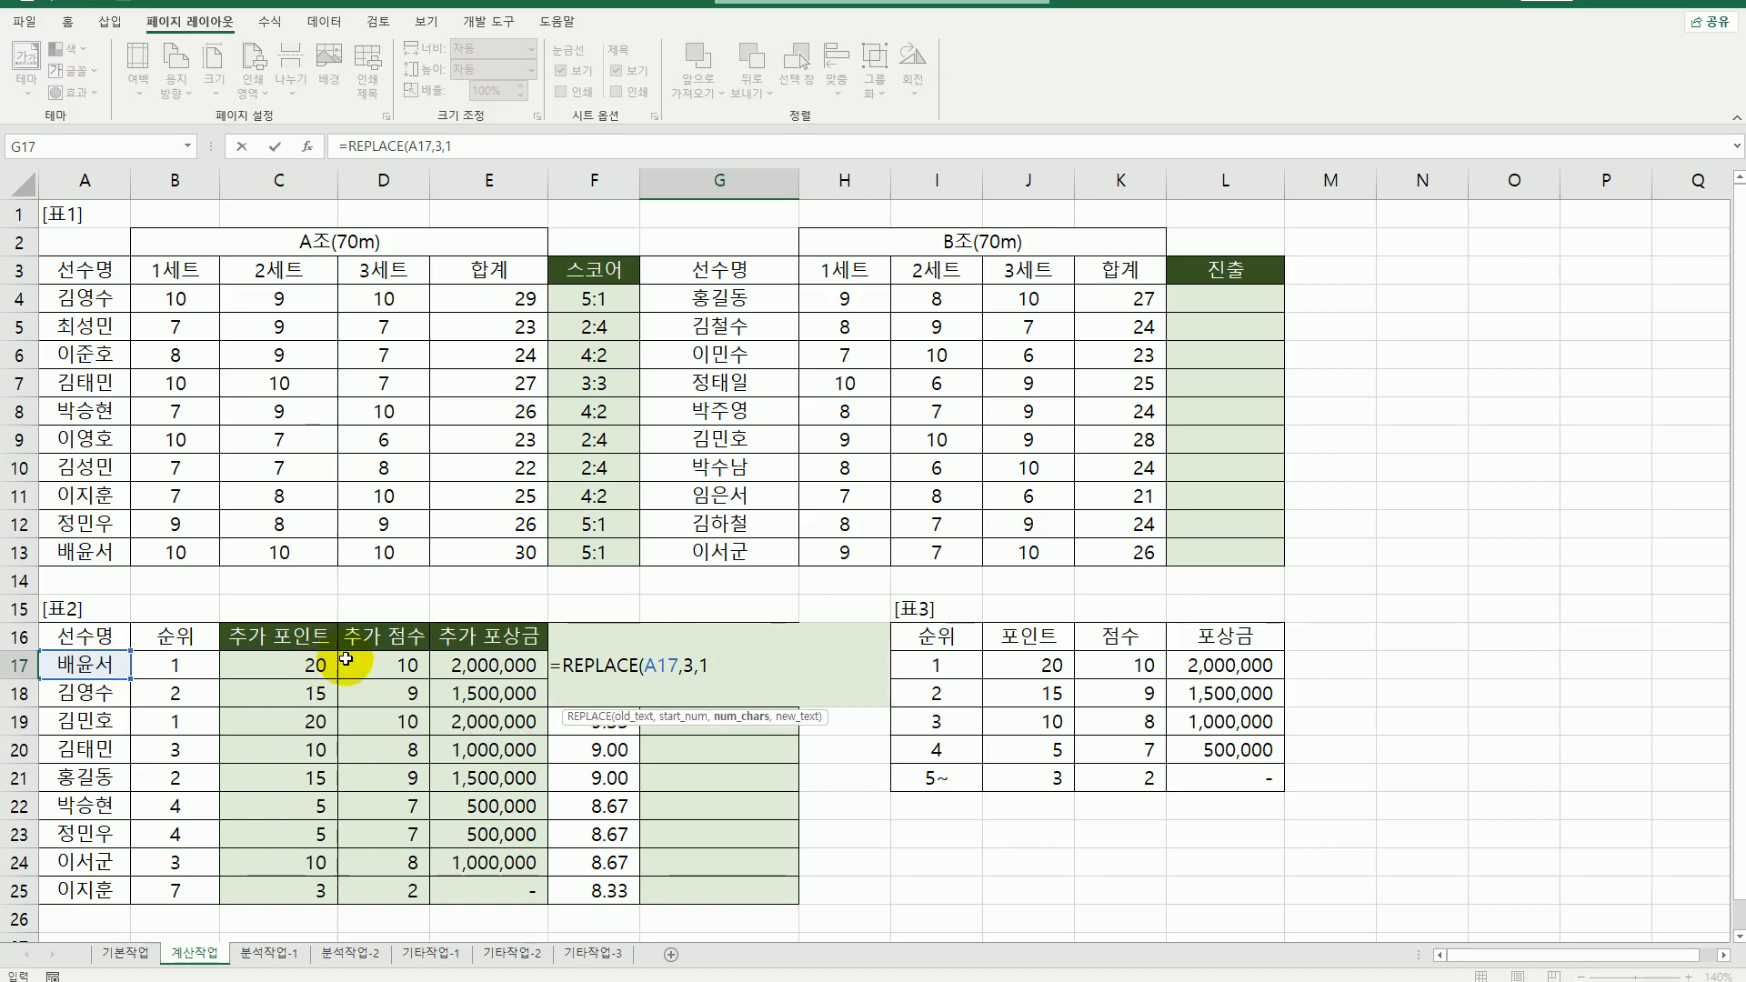
double_click(689, 668)
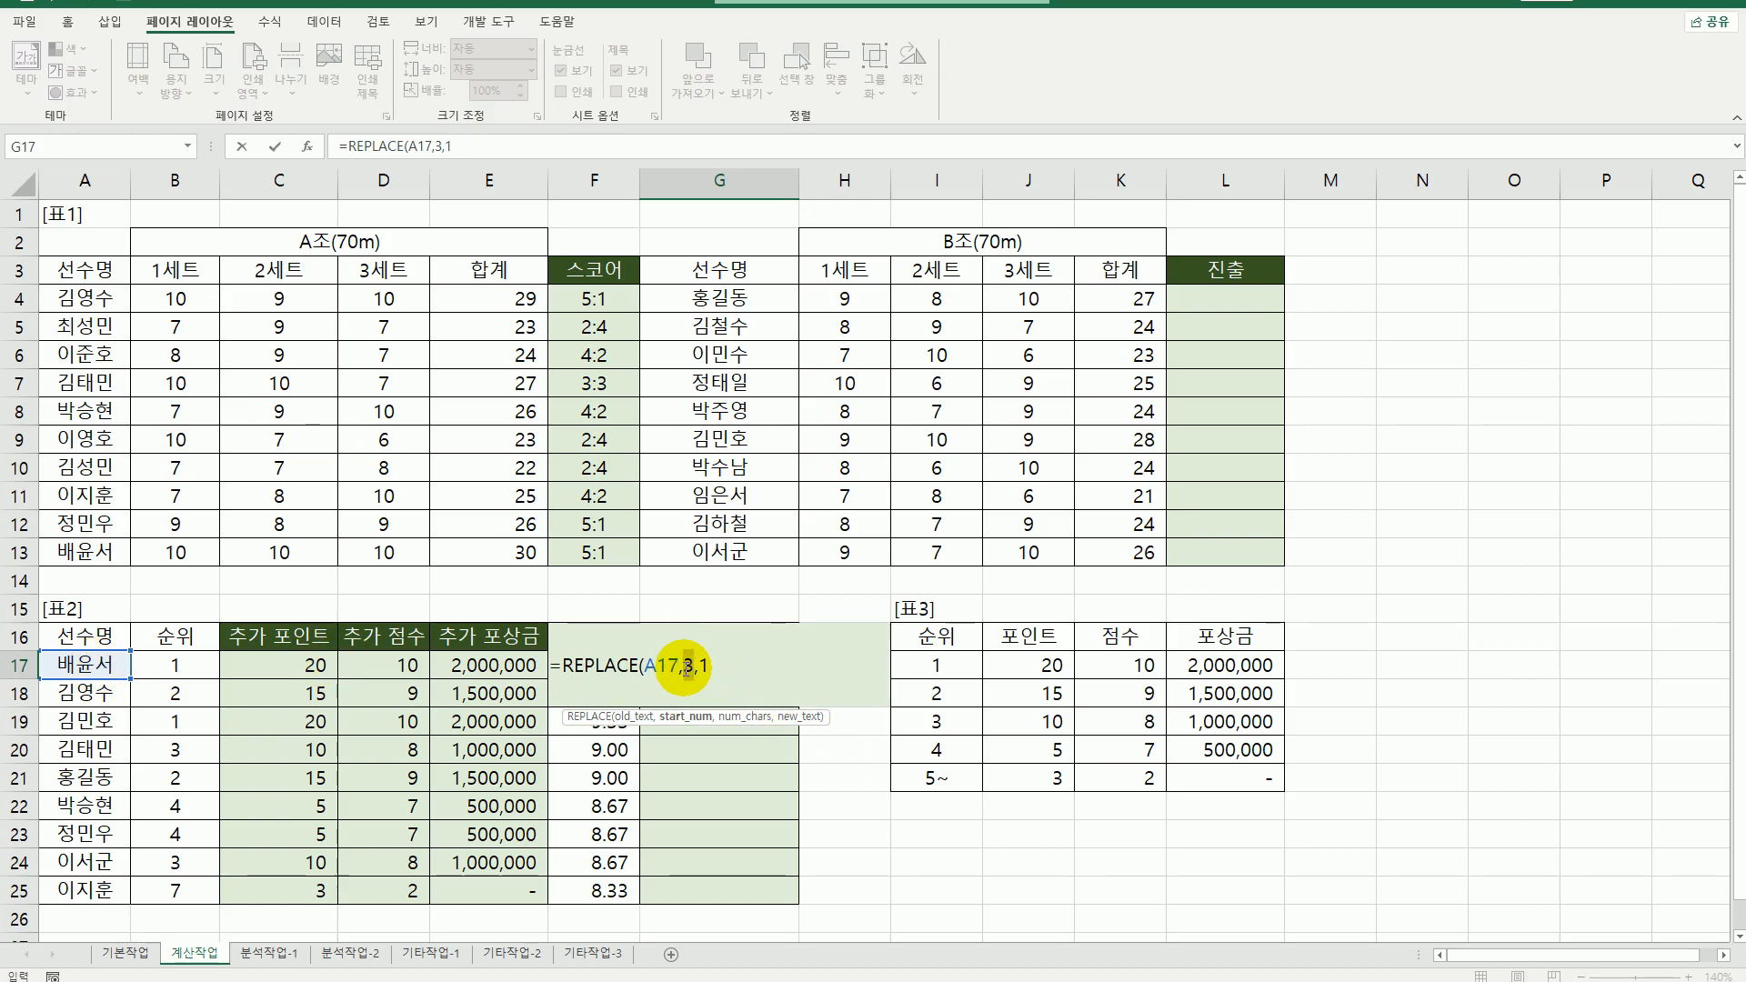
type("2")
left_click(718, 670)
type(",")
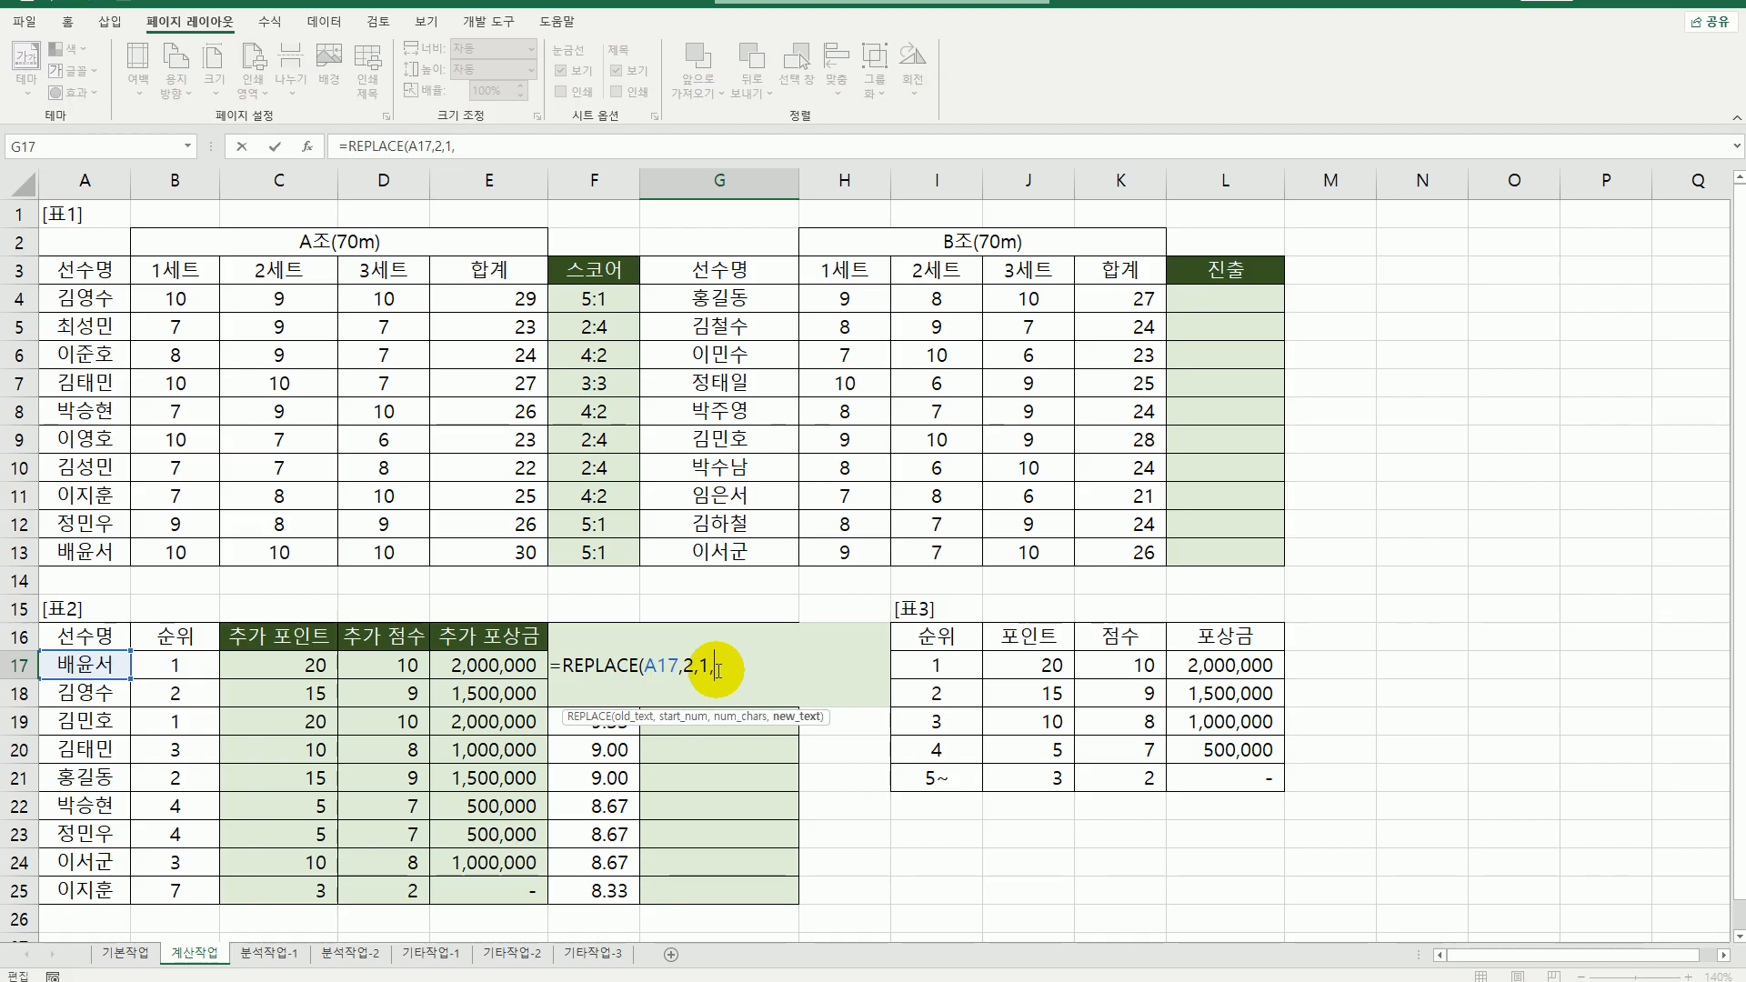
- Insert the special character "★" as the REPLACE new text, then close and enter the formula in G17
type("\"a")
key("BackSpace")
type("ㅁ")
key("Hangul_Hanja")
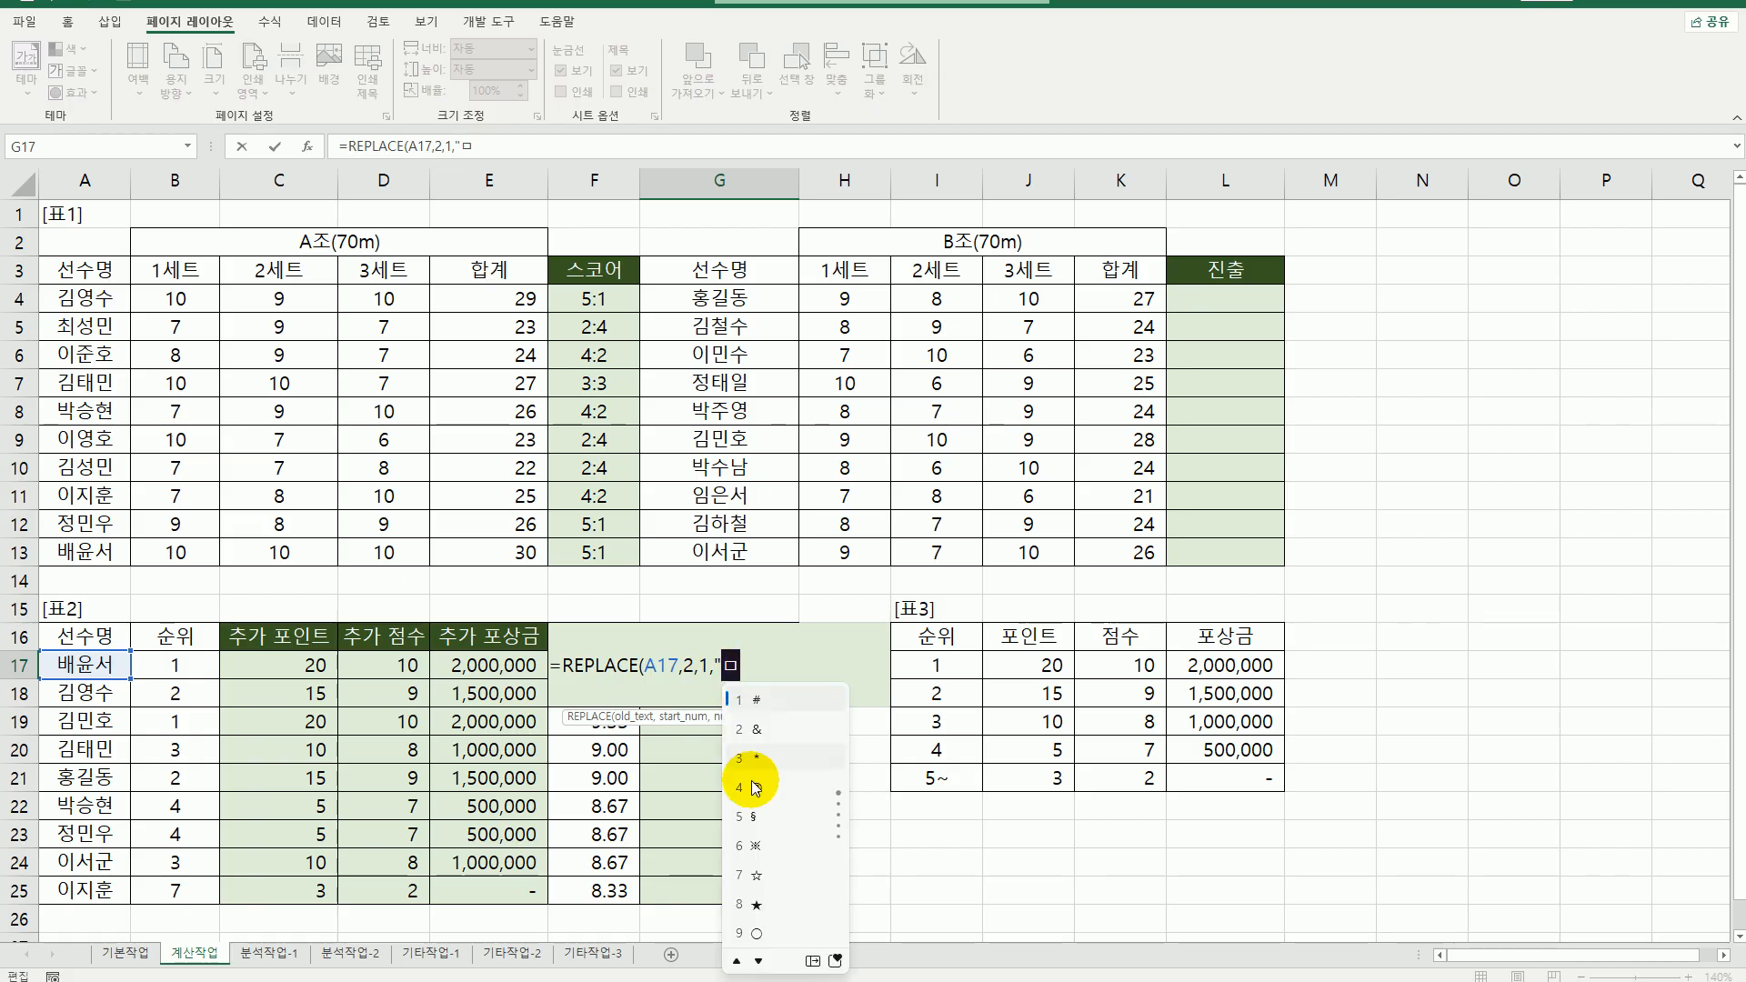
left_click(753, 904)
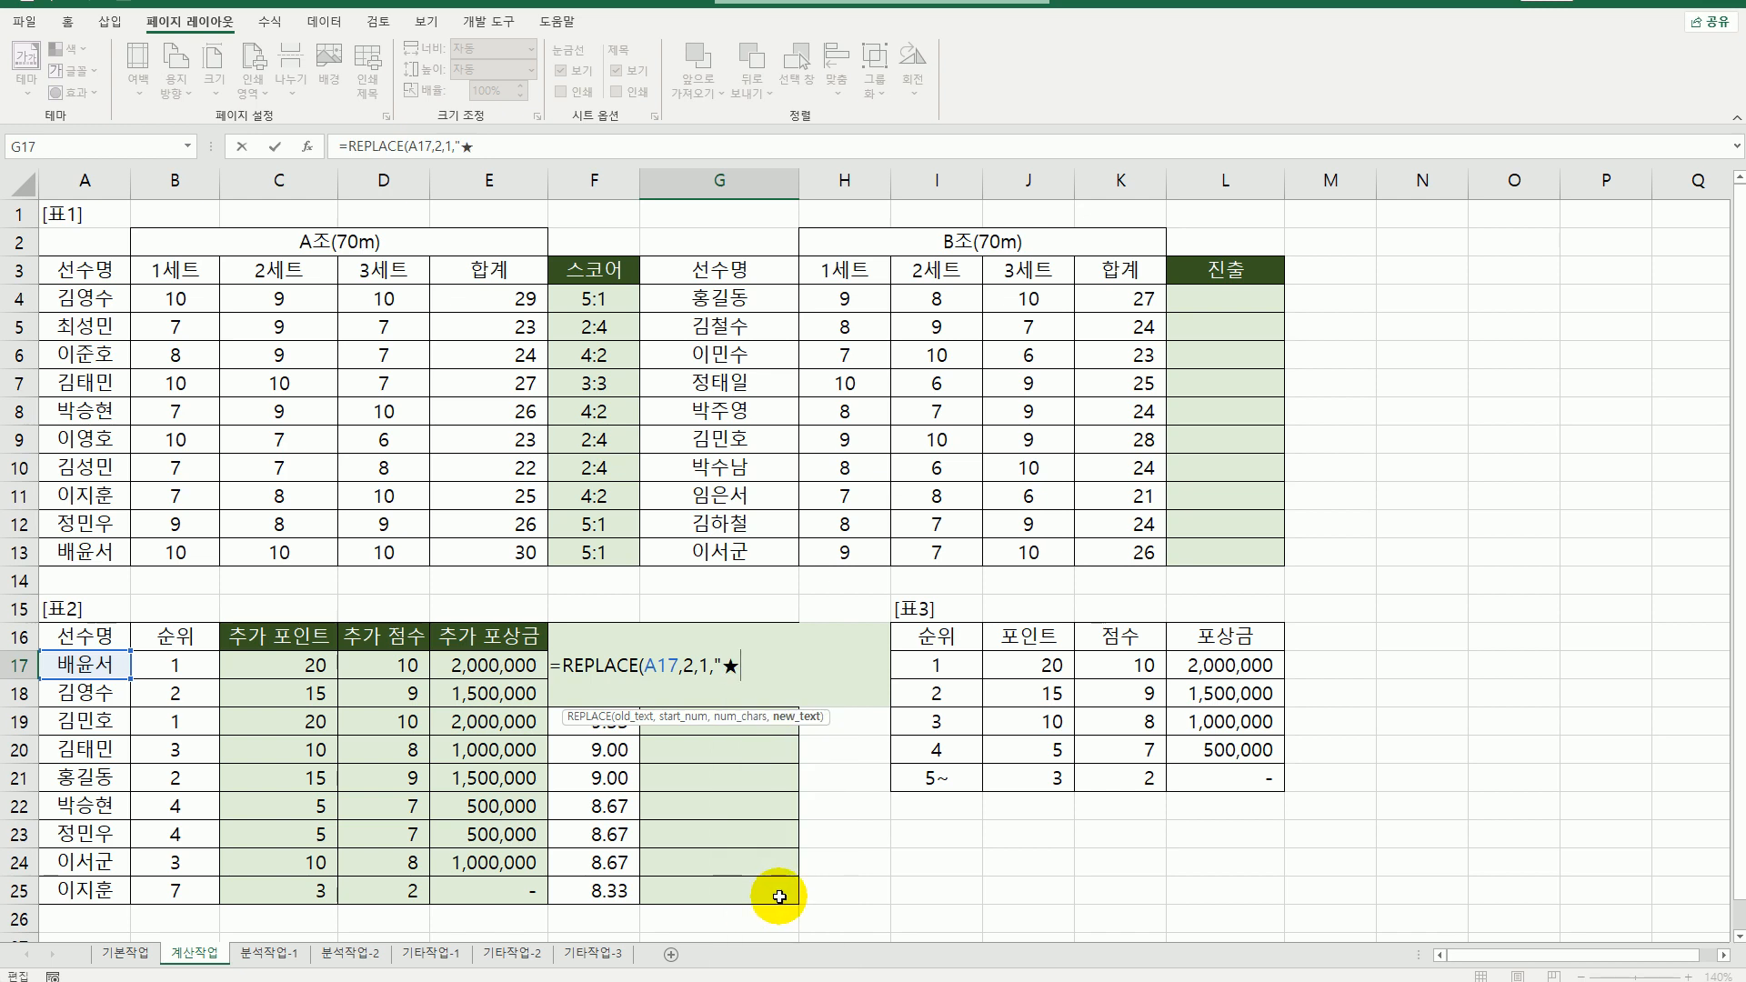
type("\"")
type(")")
key("Return")
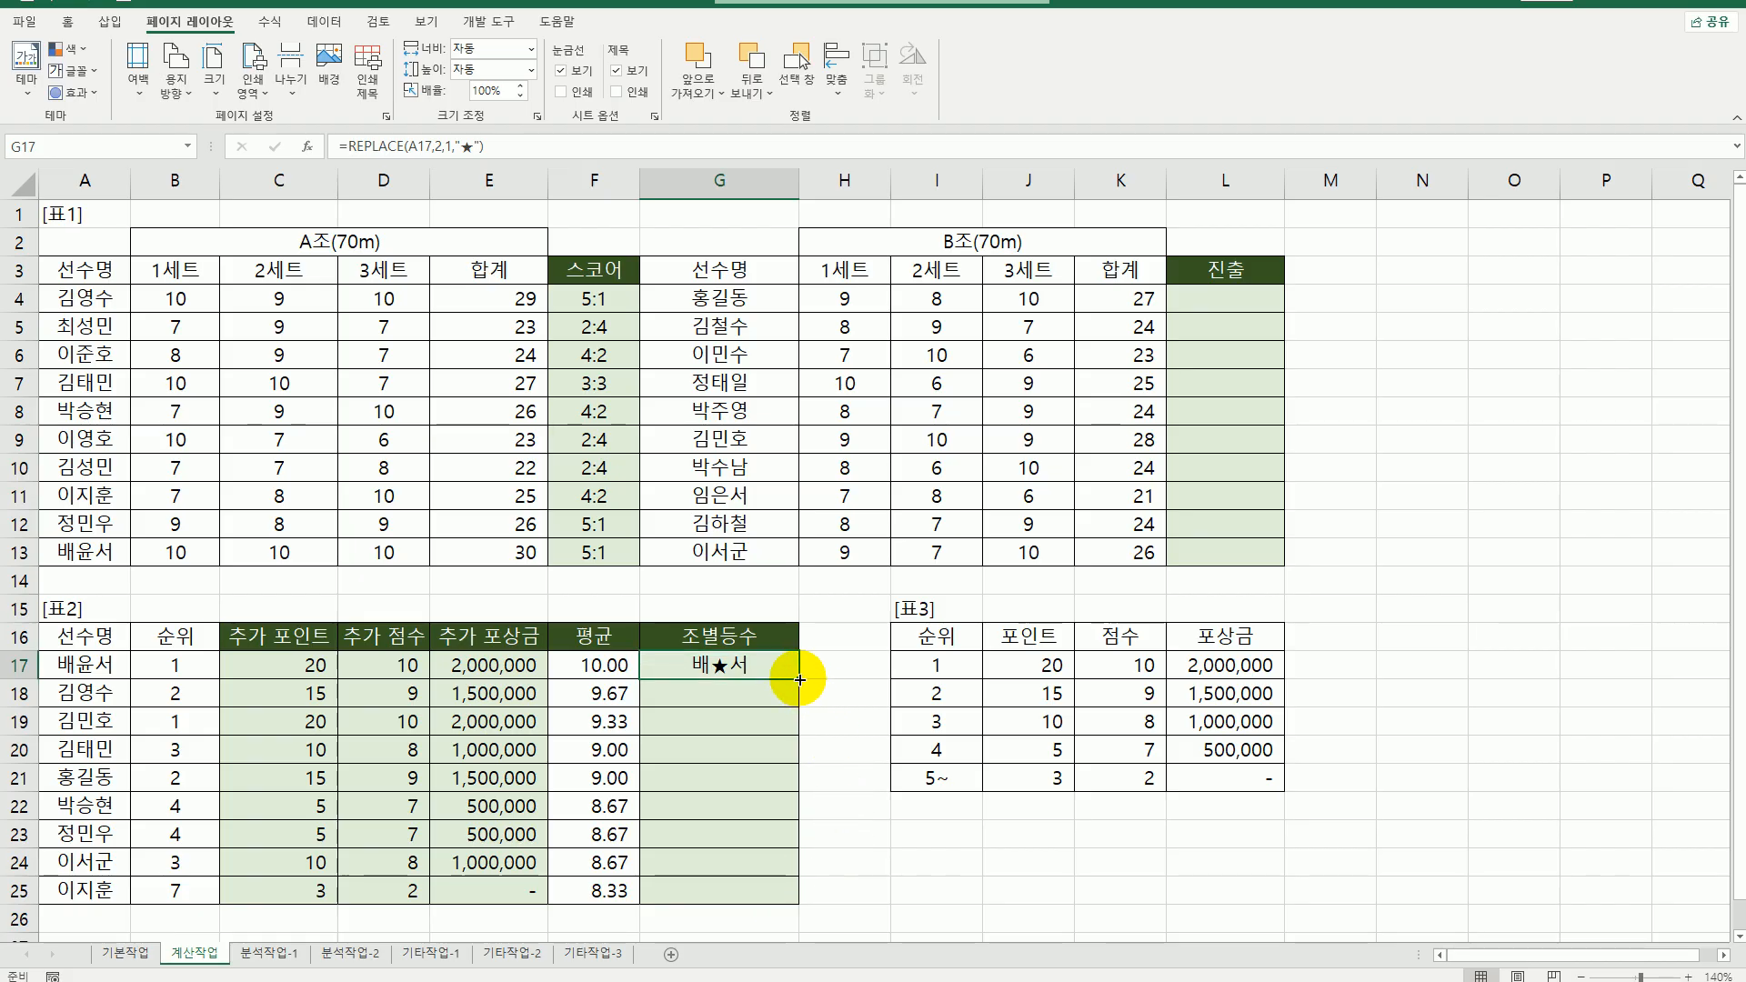
- Fill the REPLACE formula from G17 down to G25 and open the formula in G17 for editing
left_click_drag(799, 678, 801, 902)
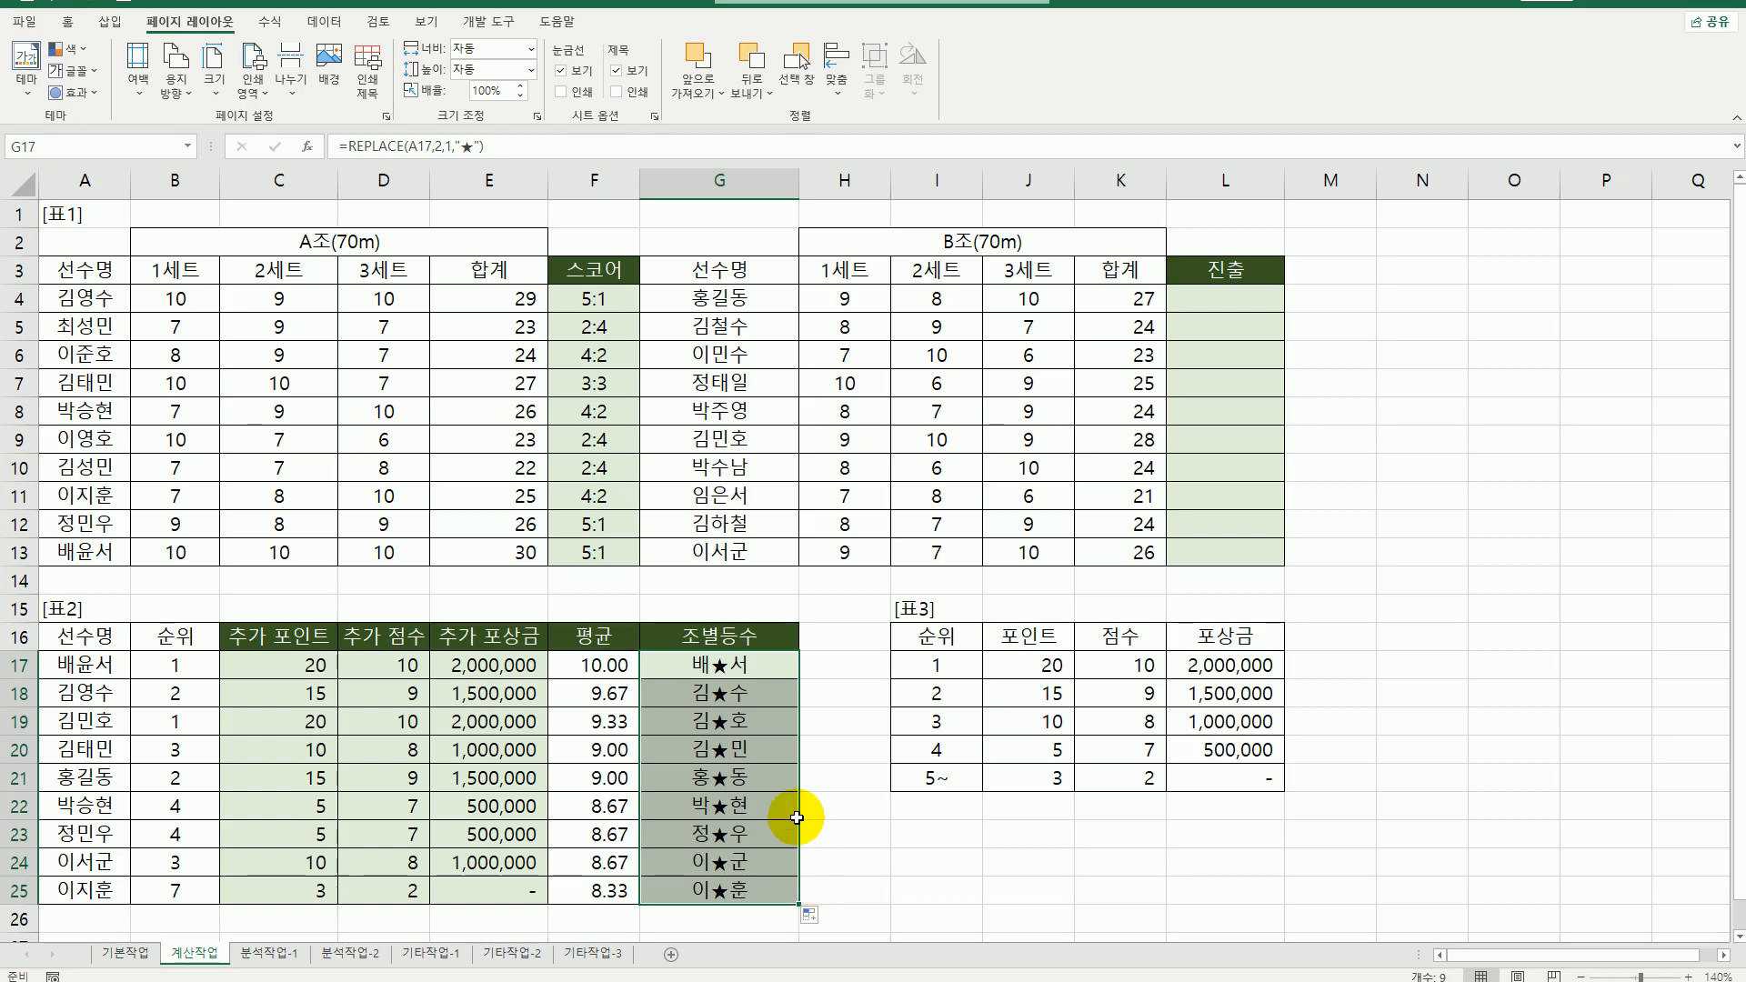
left_click(771, 663)
double_click(769, 662)
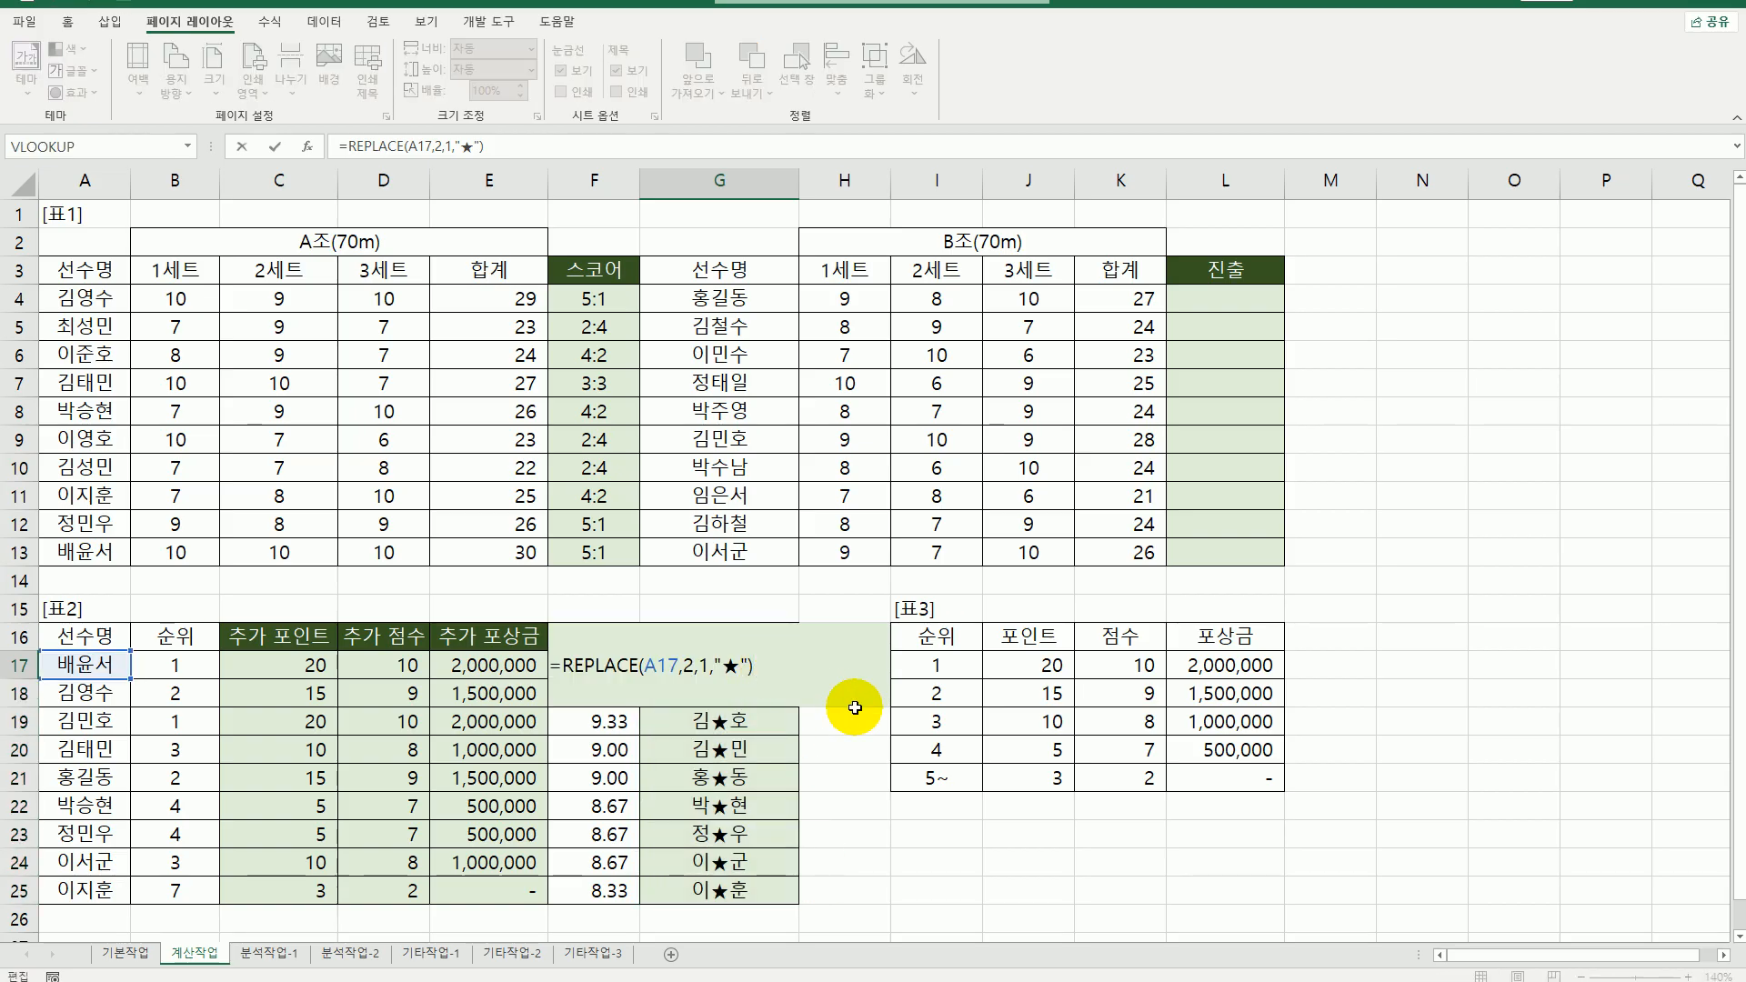
- Append an opening parenthesis with &"(" to the REPLACE formula in G17 and fill it down to G25
type("&\"(\"")
key("Return")
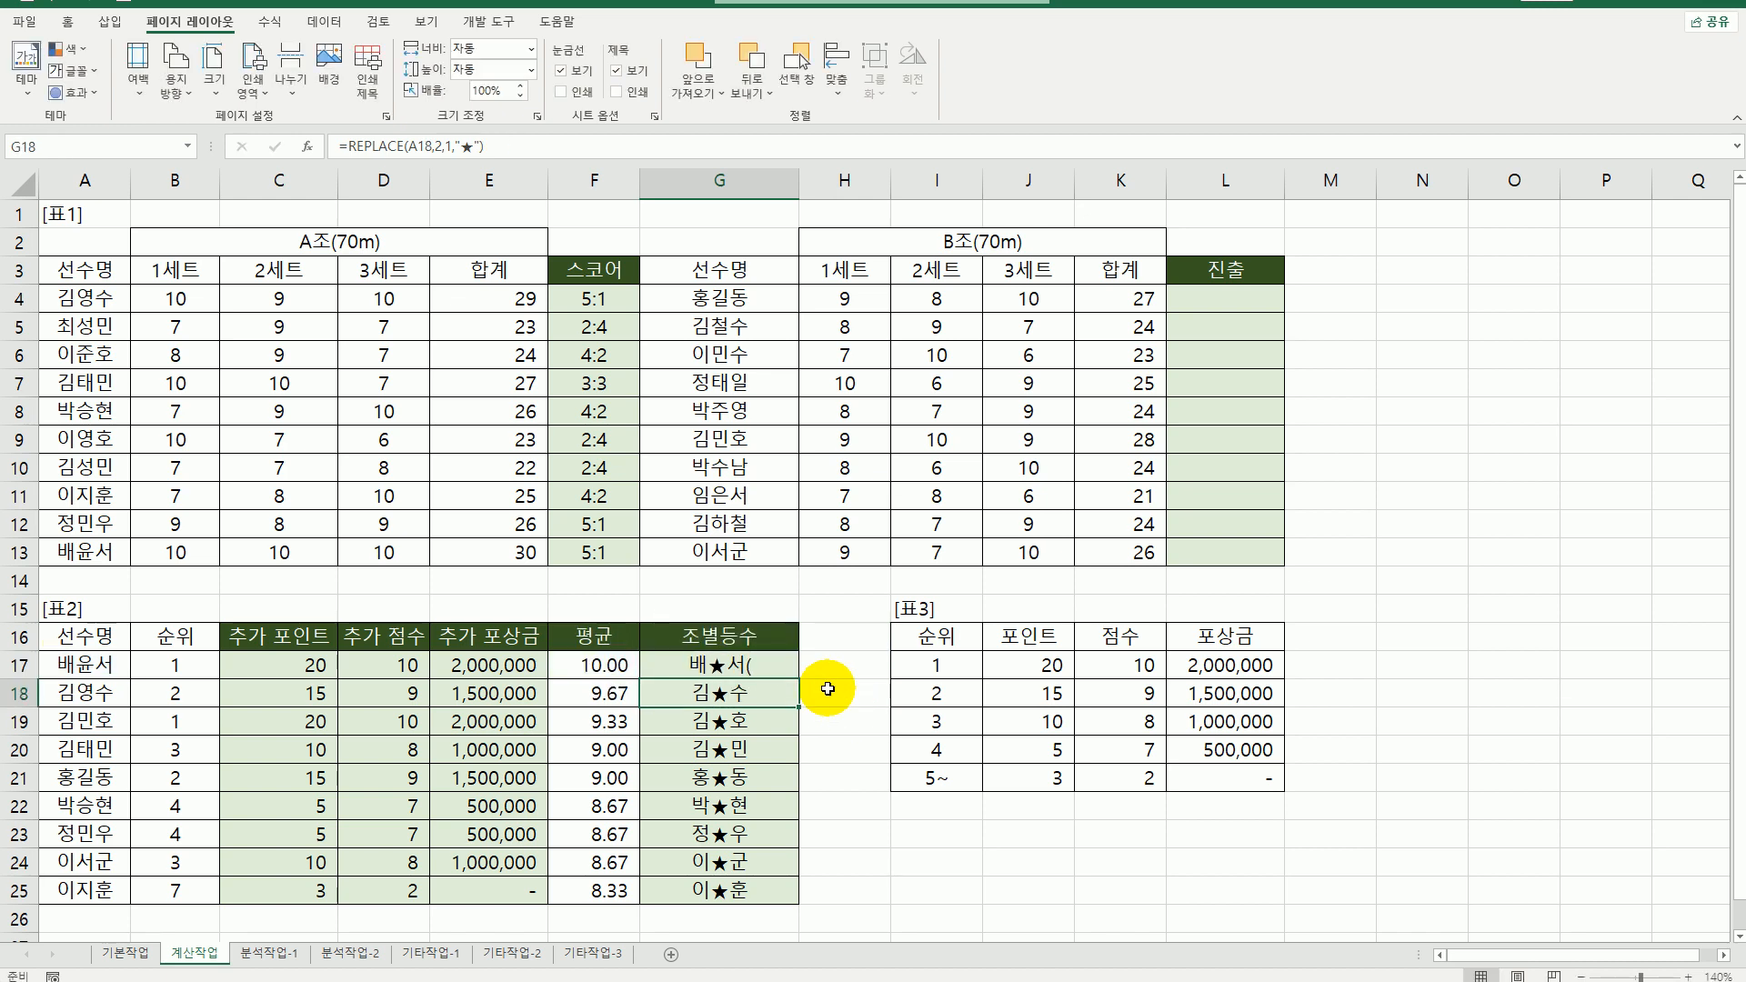
left_click(792, 666)
left_click_drag(800, 679, 775, 901)
- Extend the G17 formula after &"(" by joining an IF function whose logical test begins with COUNTIF
left_click(781, 665)
double_click(781, 665)
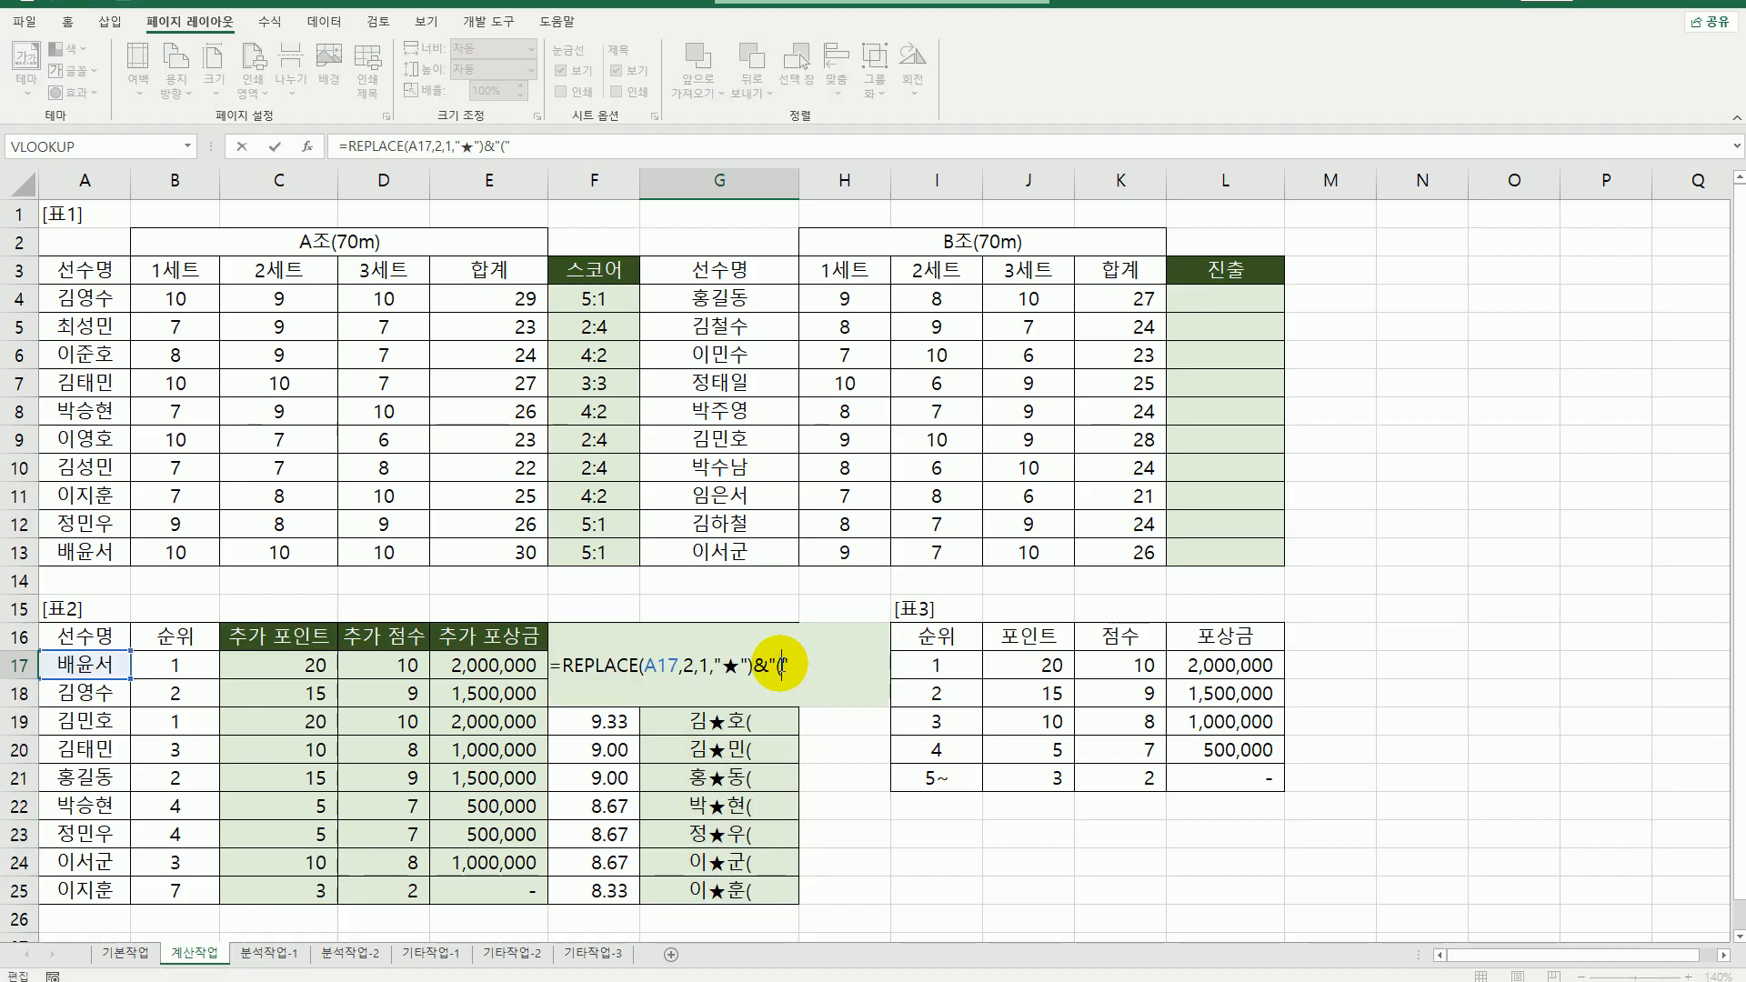
left_click(806, 663)
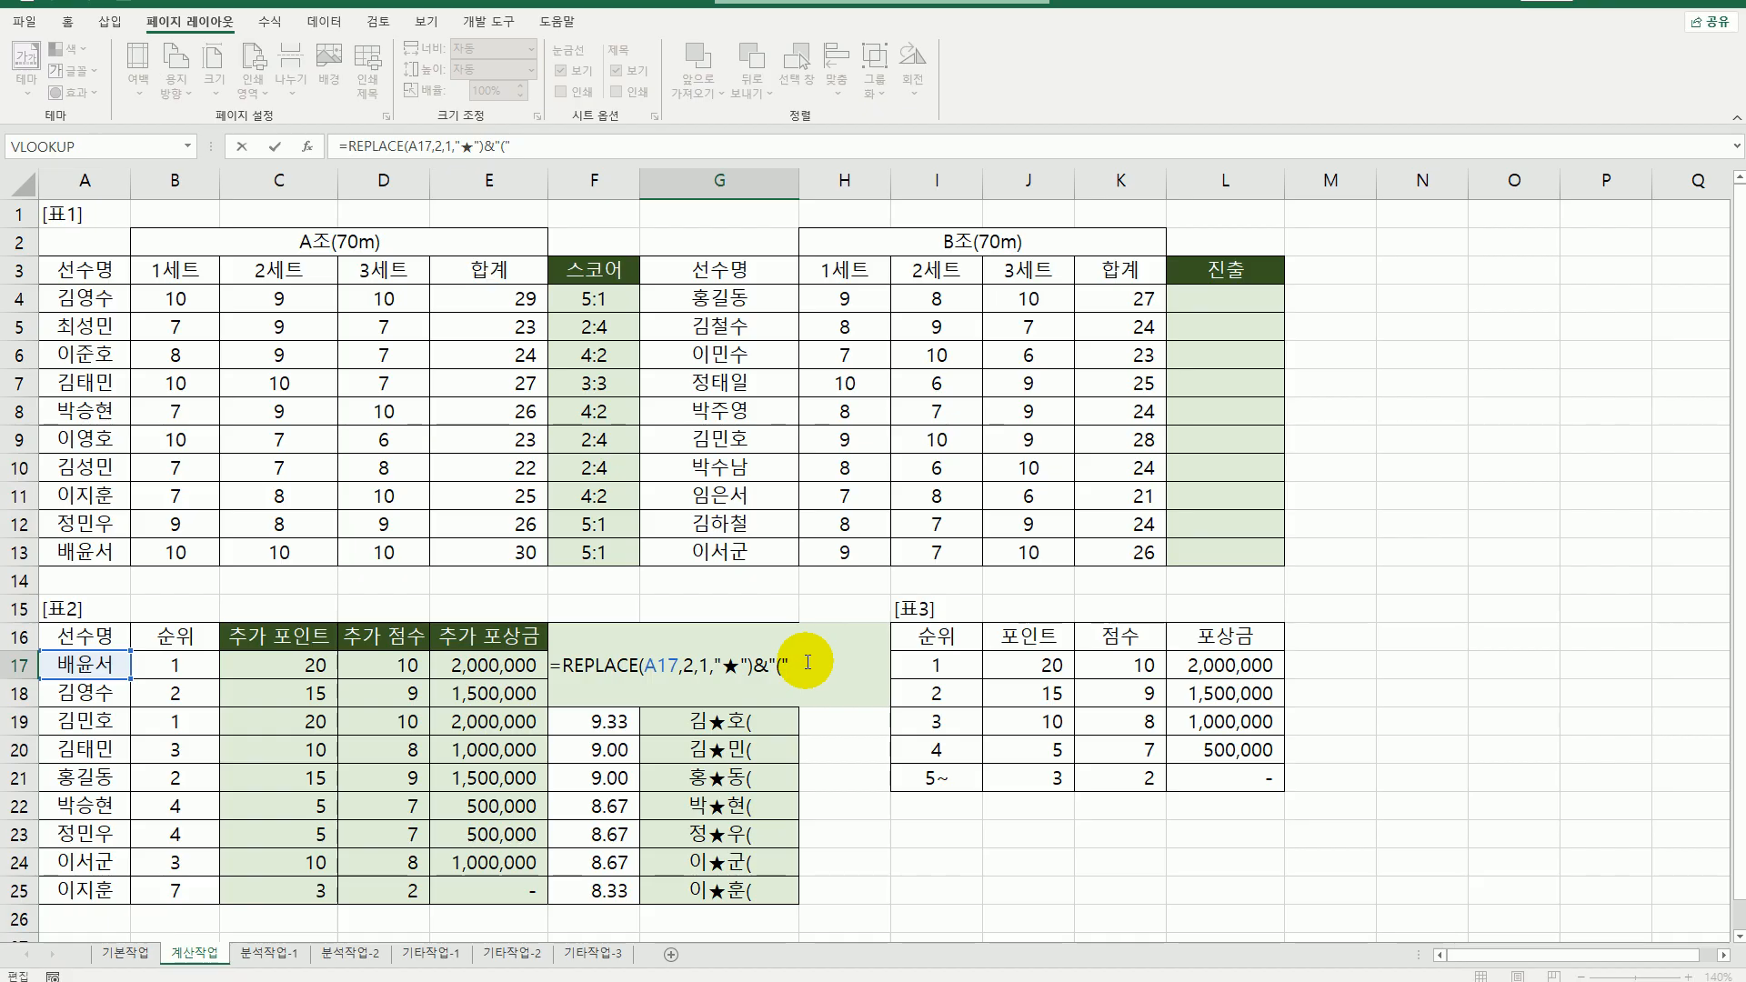
type("&")
type("i")
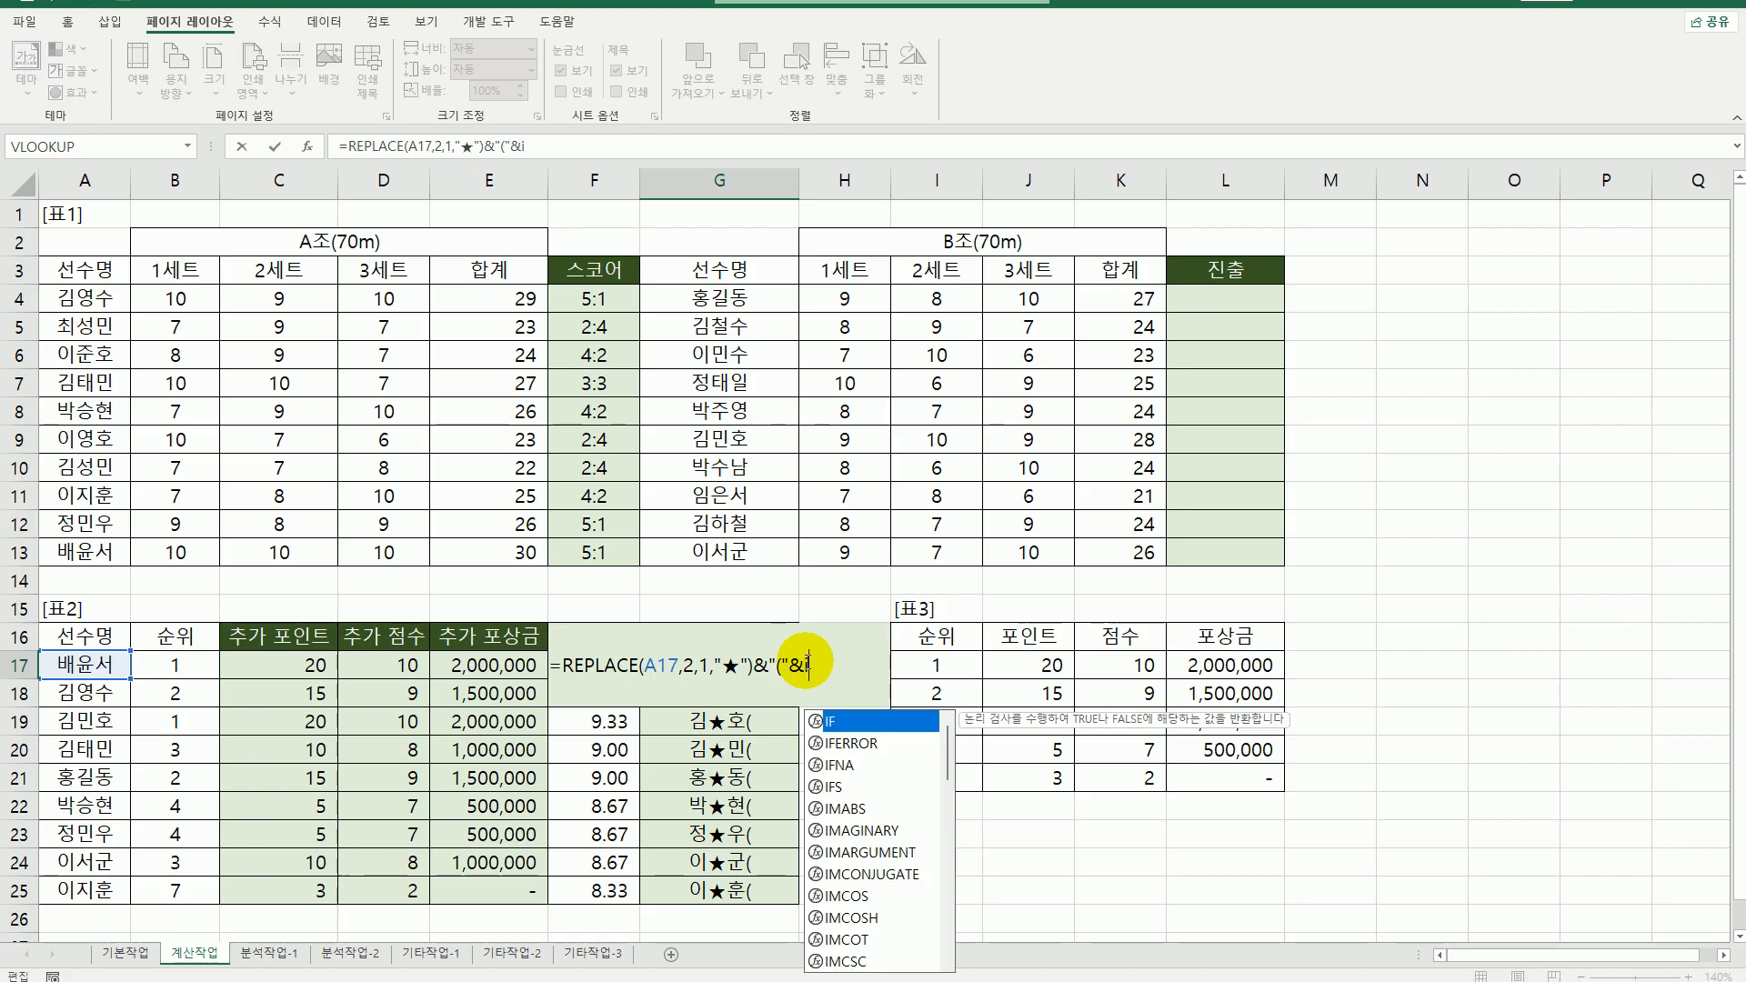
type("f(countif(")
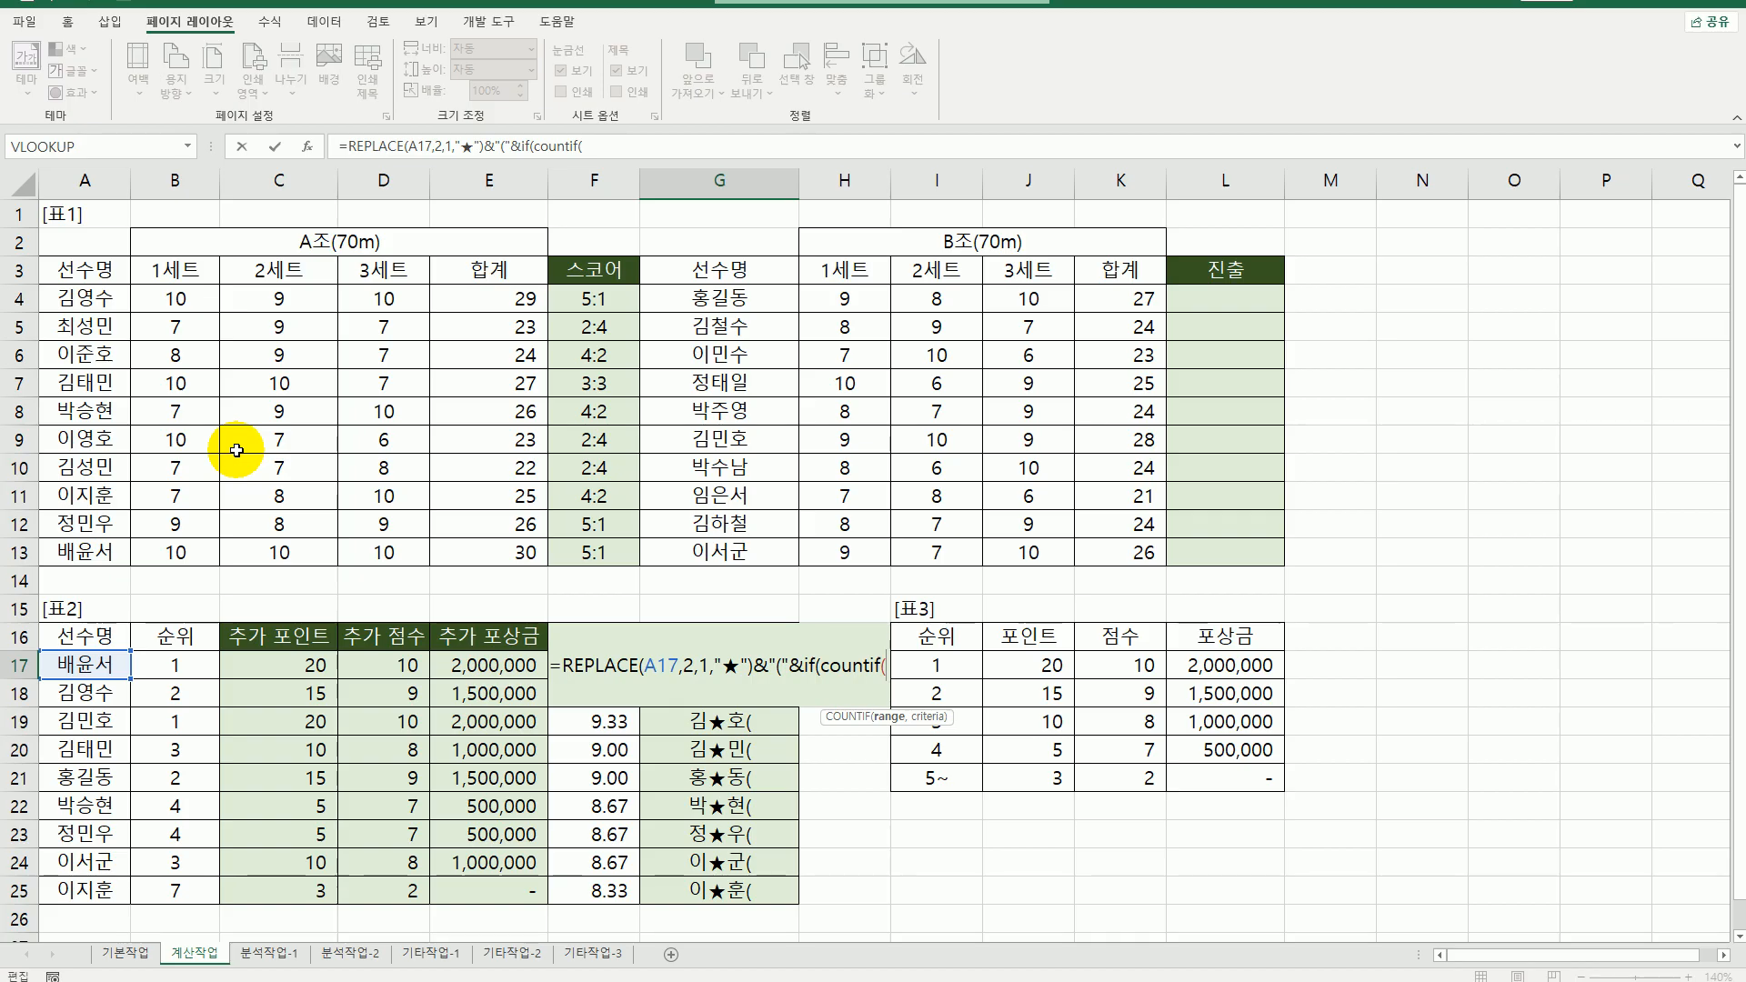
- Give COUNTIF the absolute range $A$4:$A$13 and criterion A17, and complete the IF logical test with >=1
left_click_drag(86, 299, 86, 540)
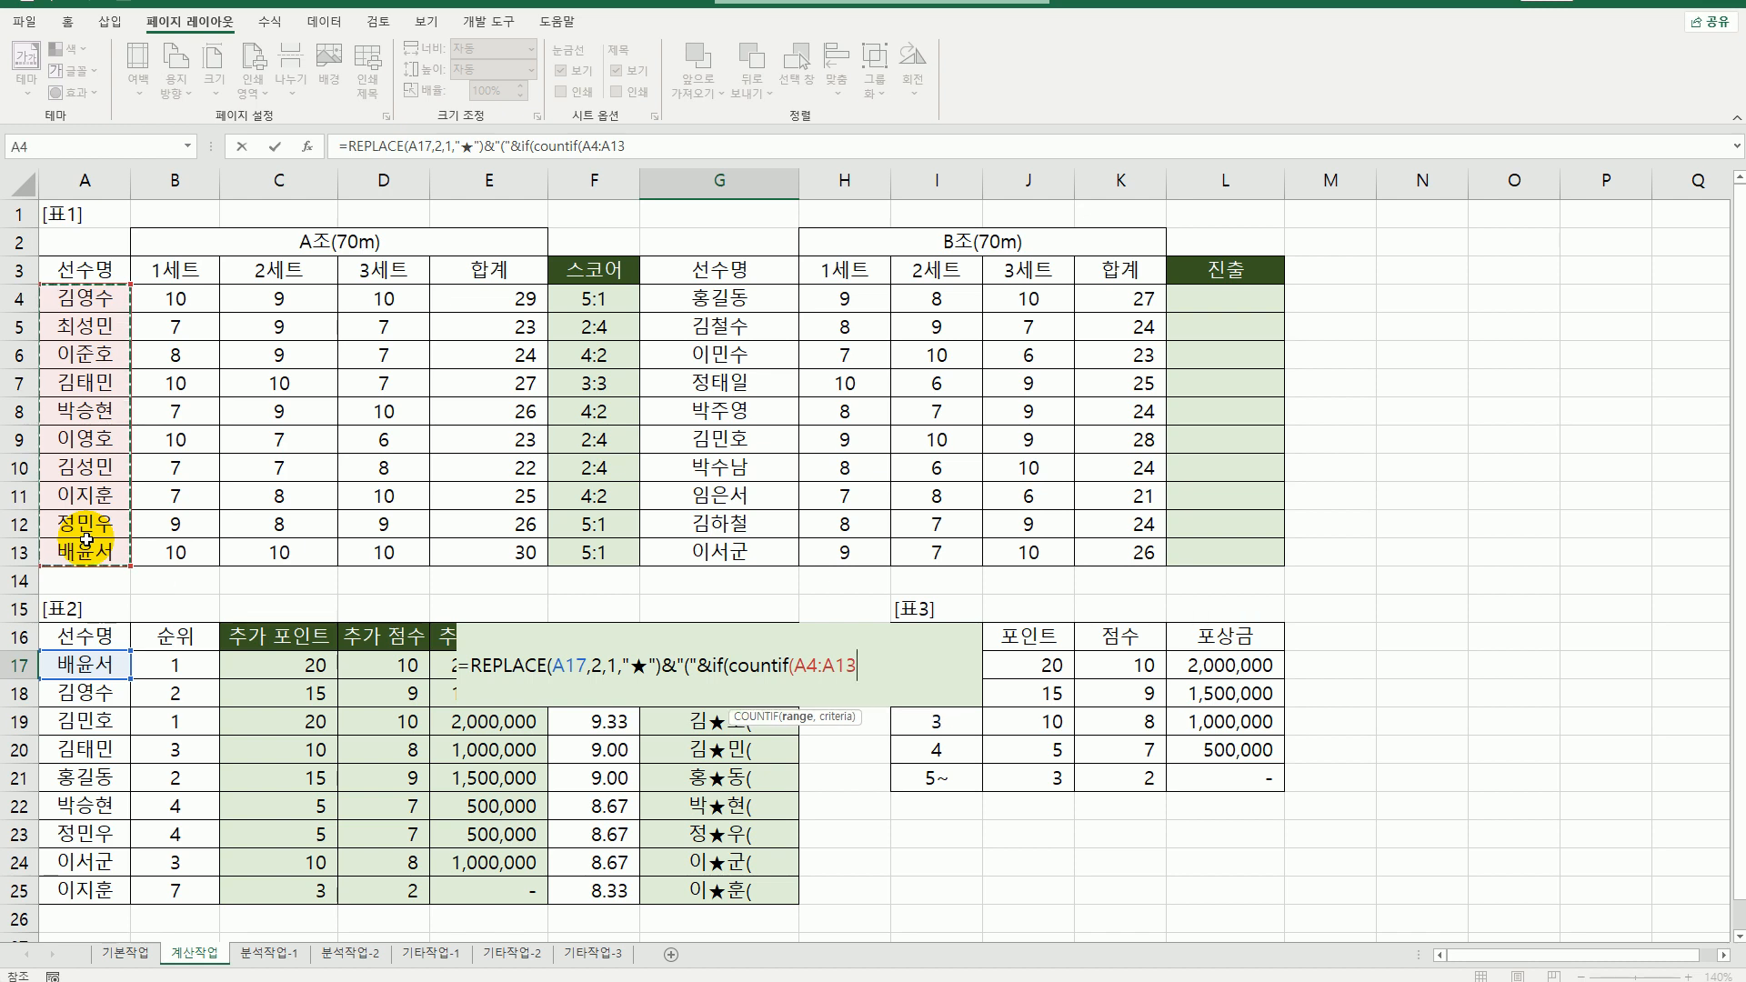
key("F4")
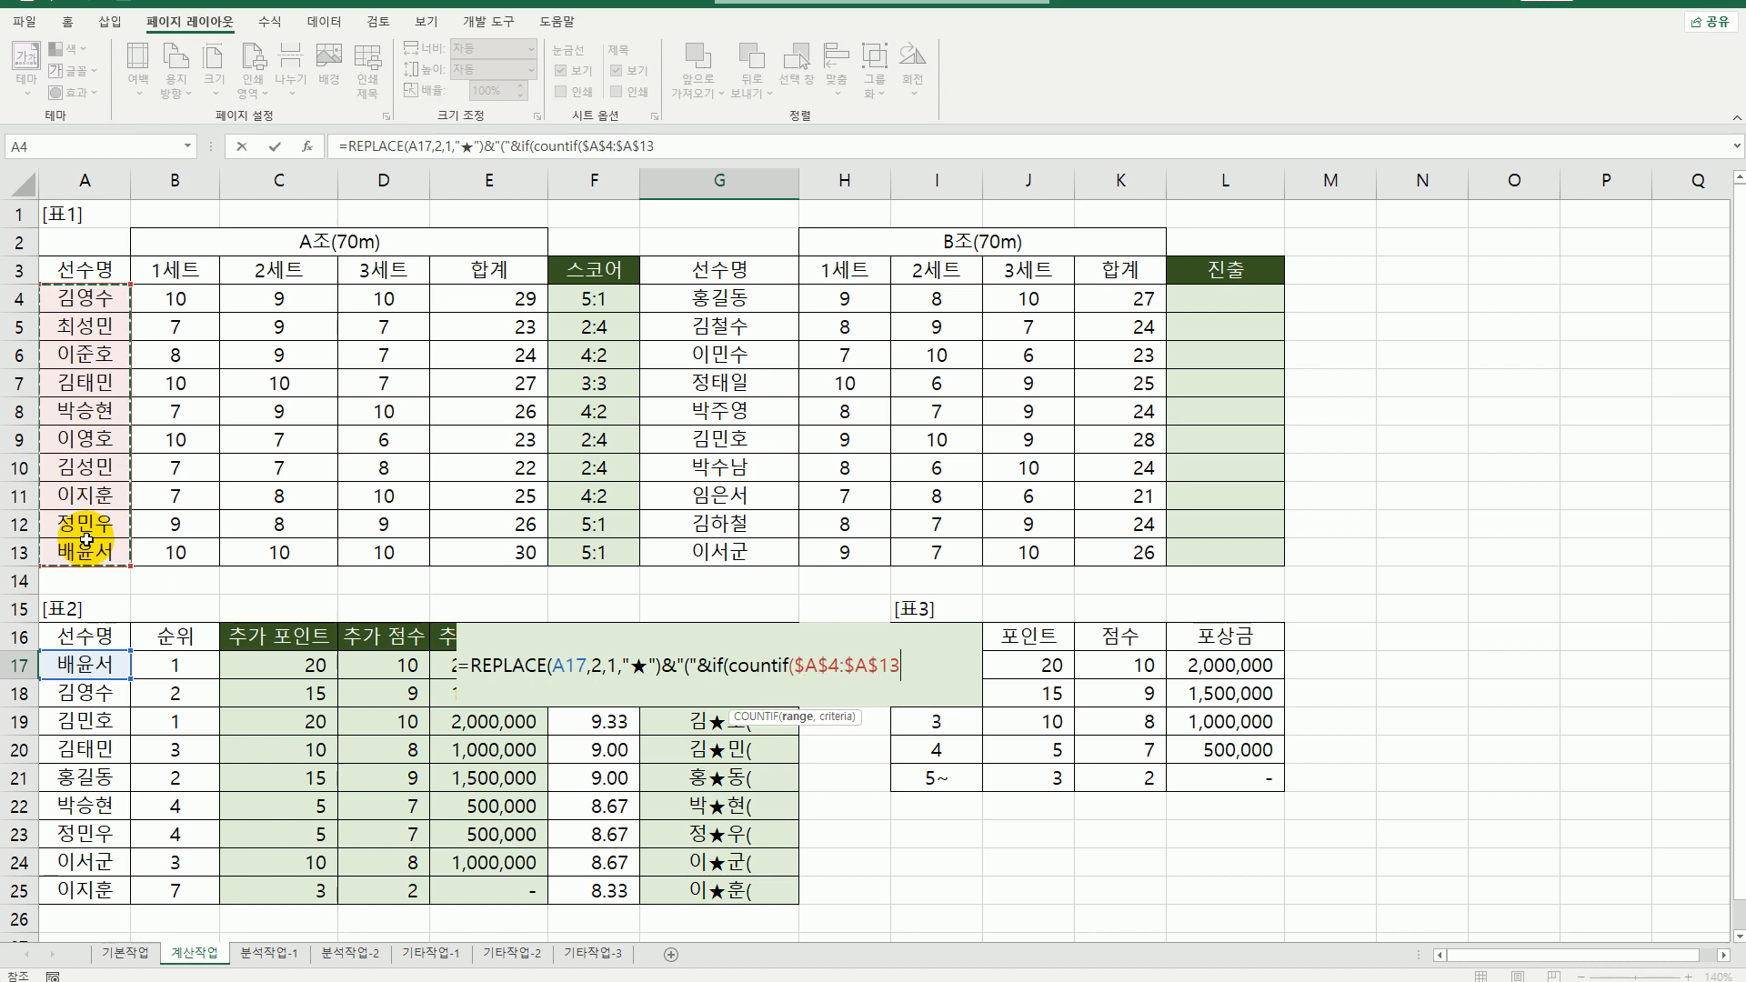
type(",")
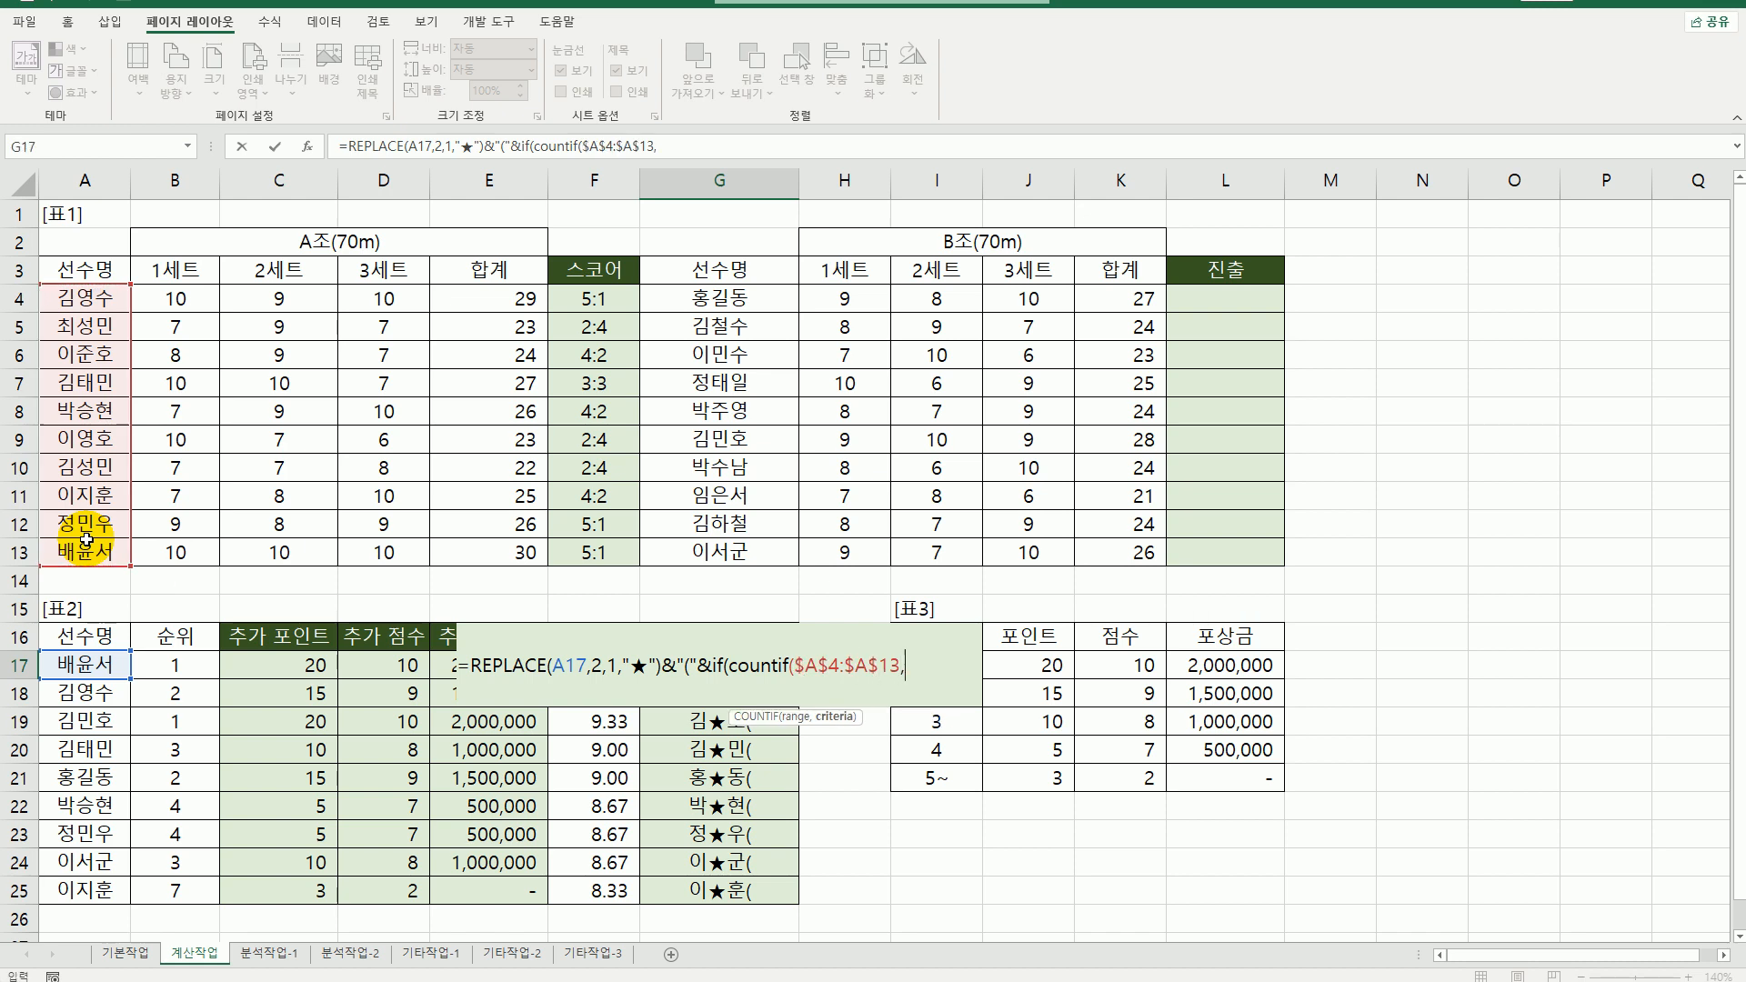
left_click(84, 665)
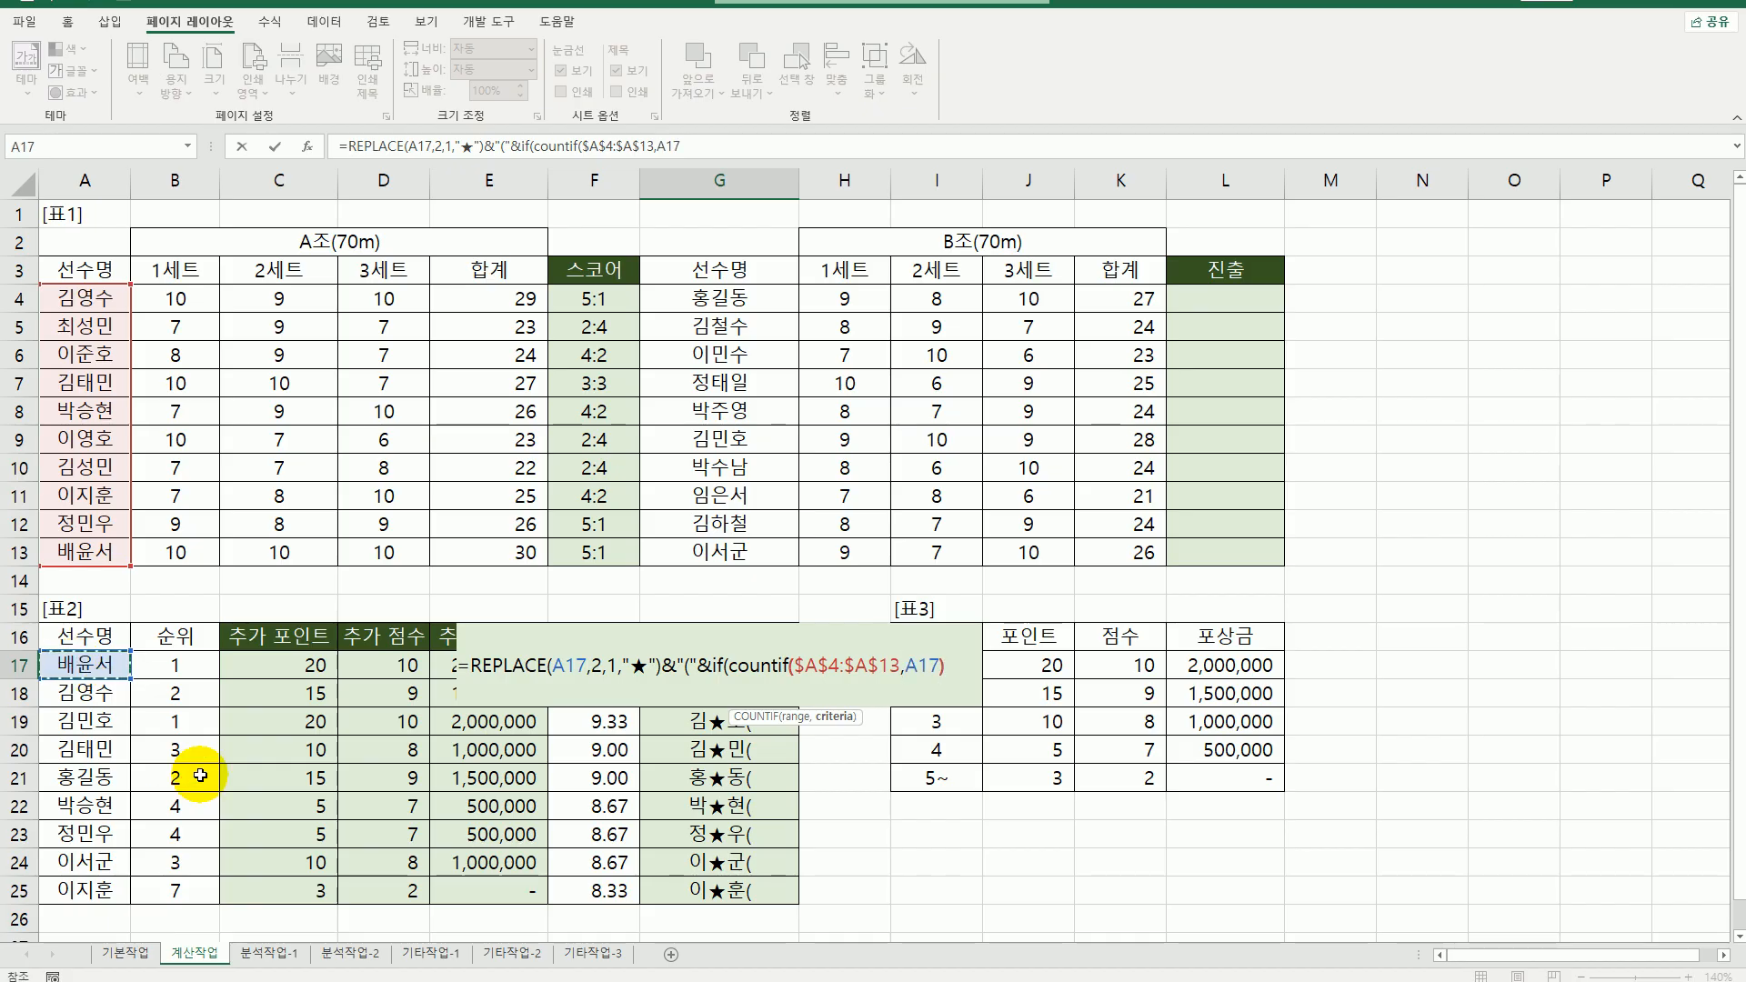
type(")")
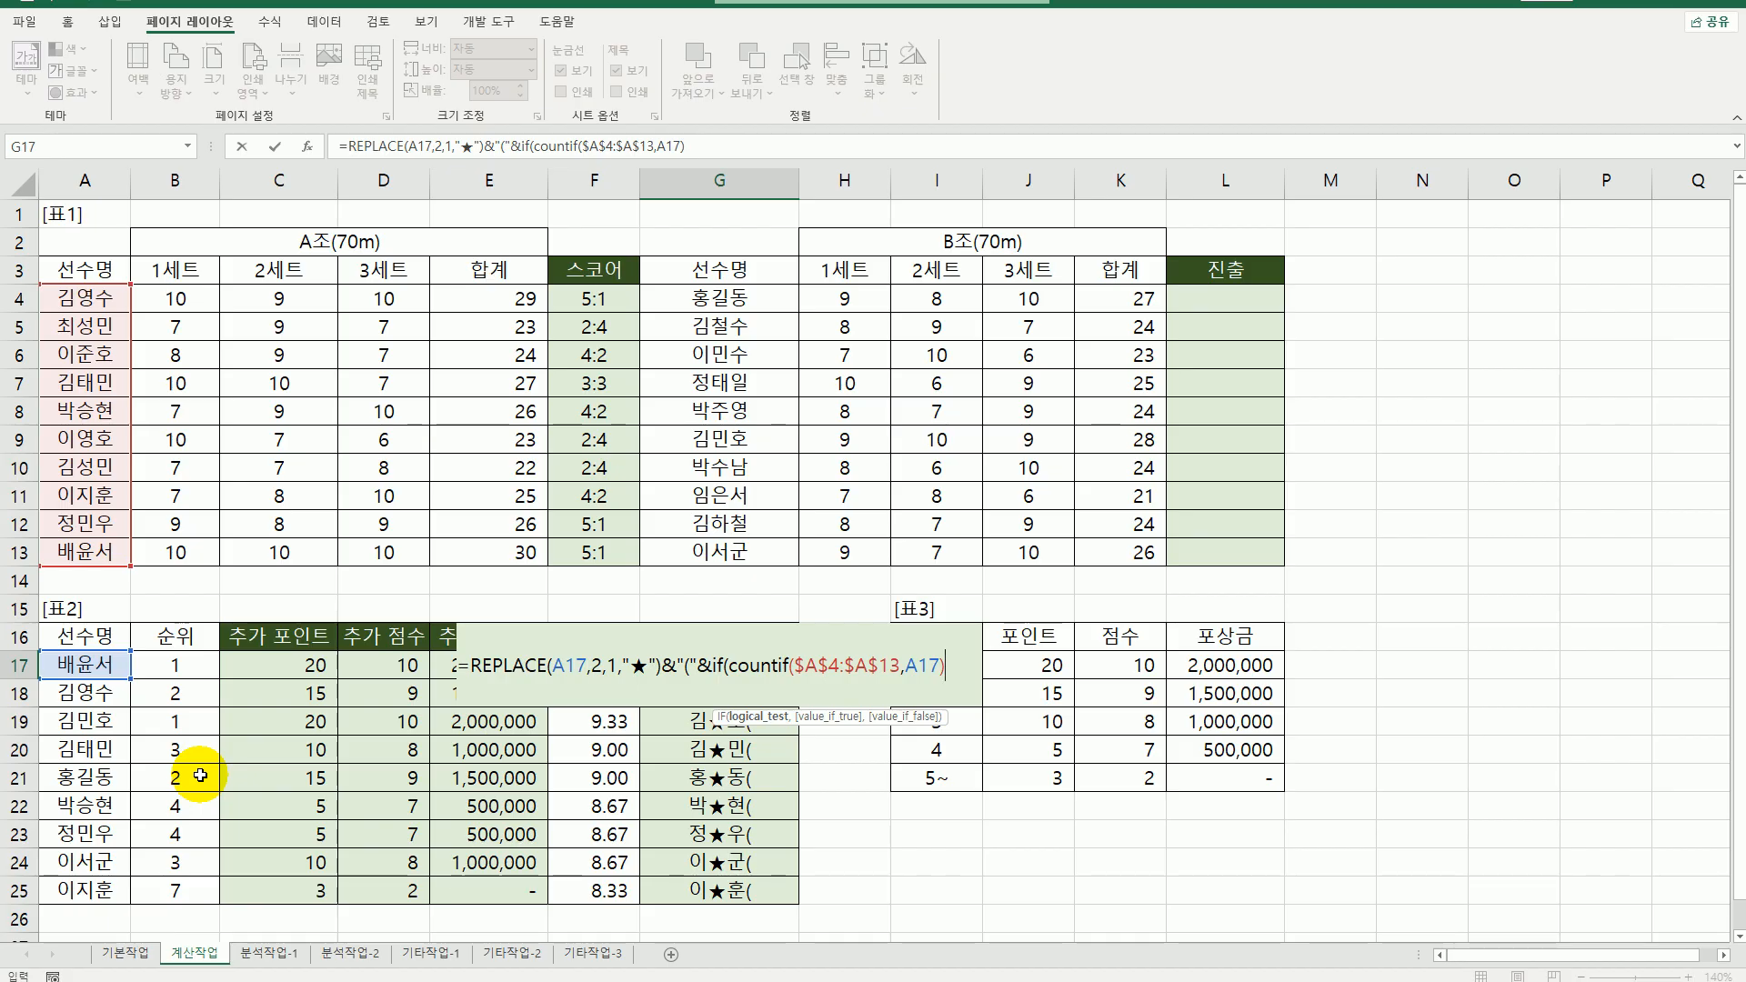
type(">=1")
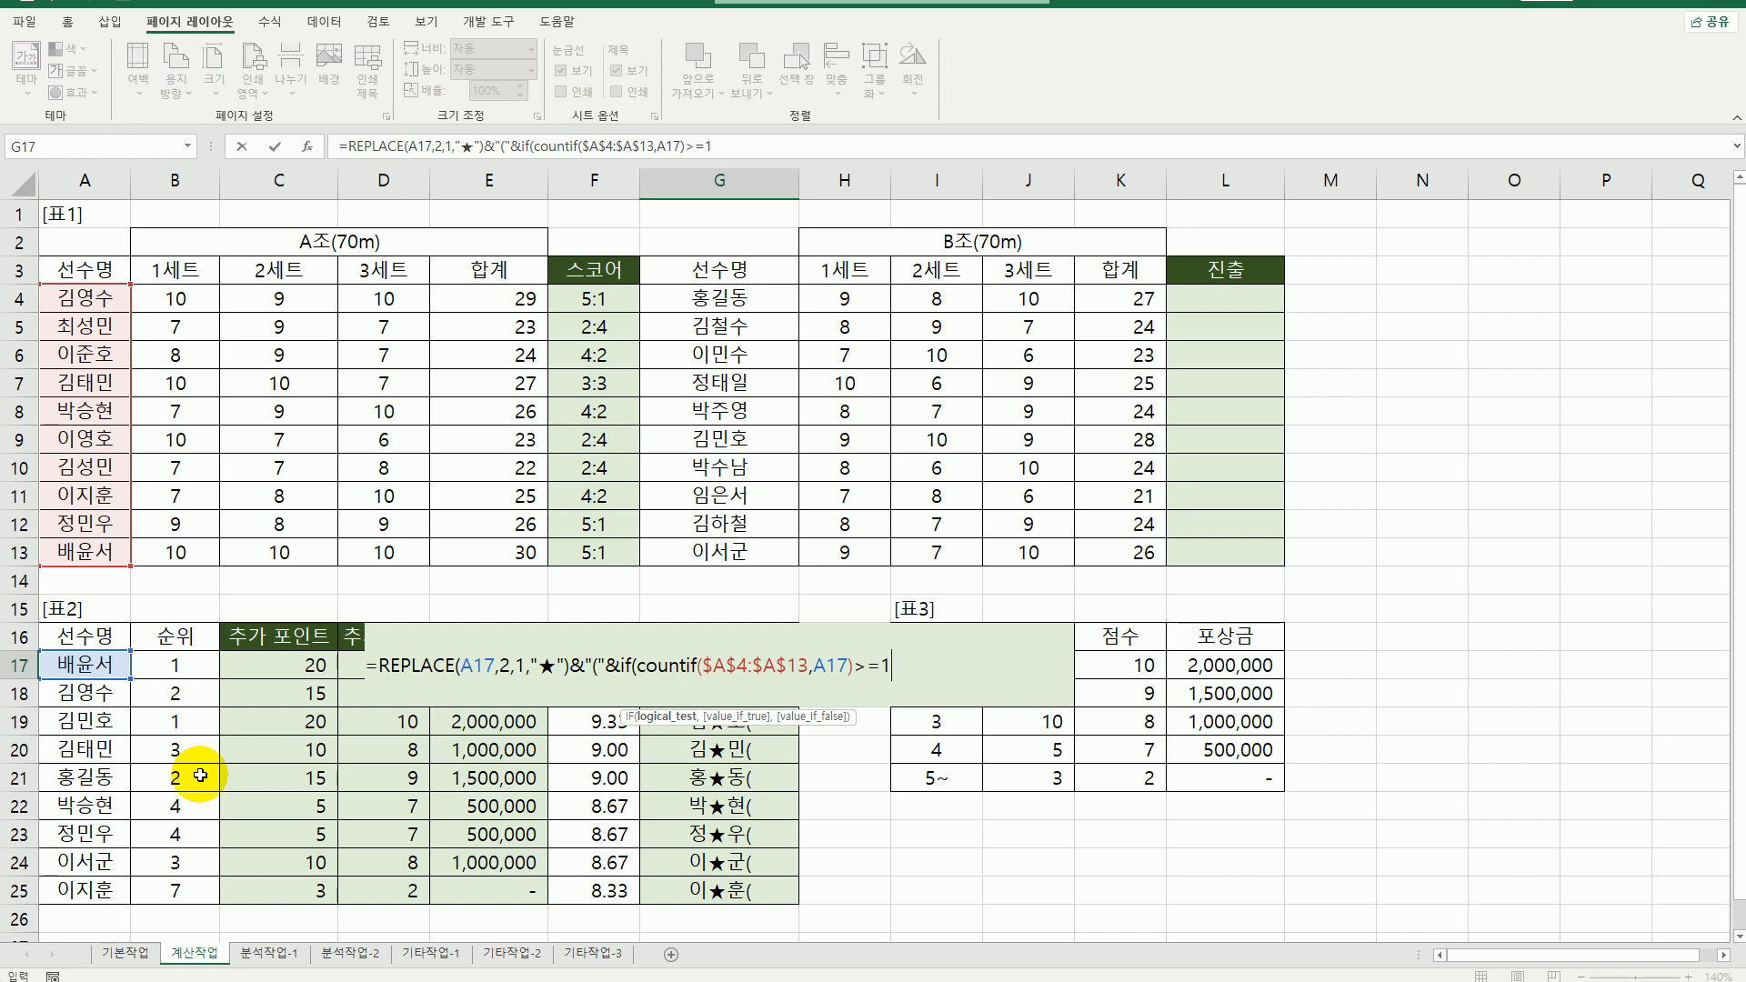
left_click(861, 665)
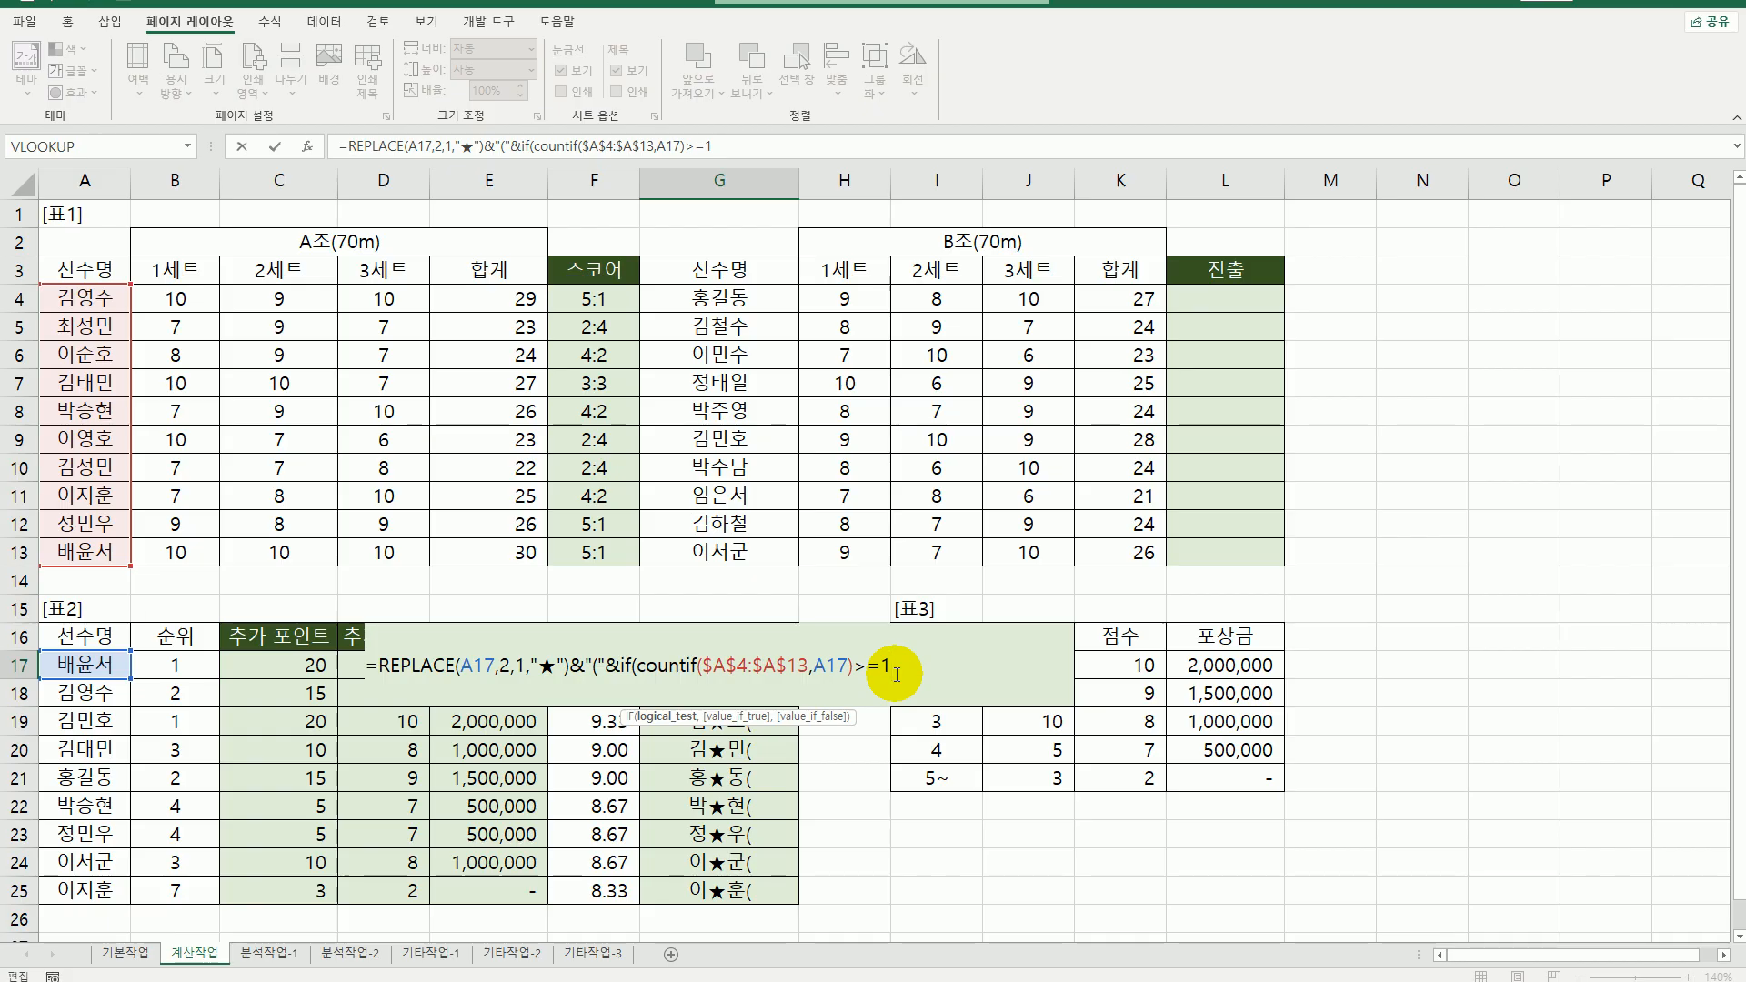
- In G17's formula, remove "("& before the IF function and begin IF's true value with "("
type(",")
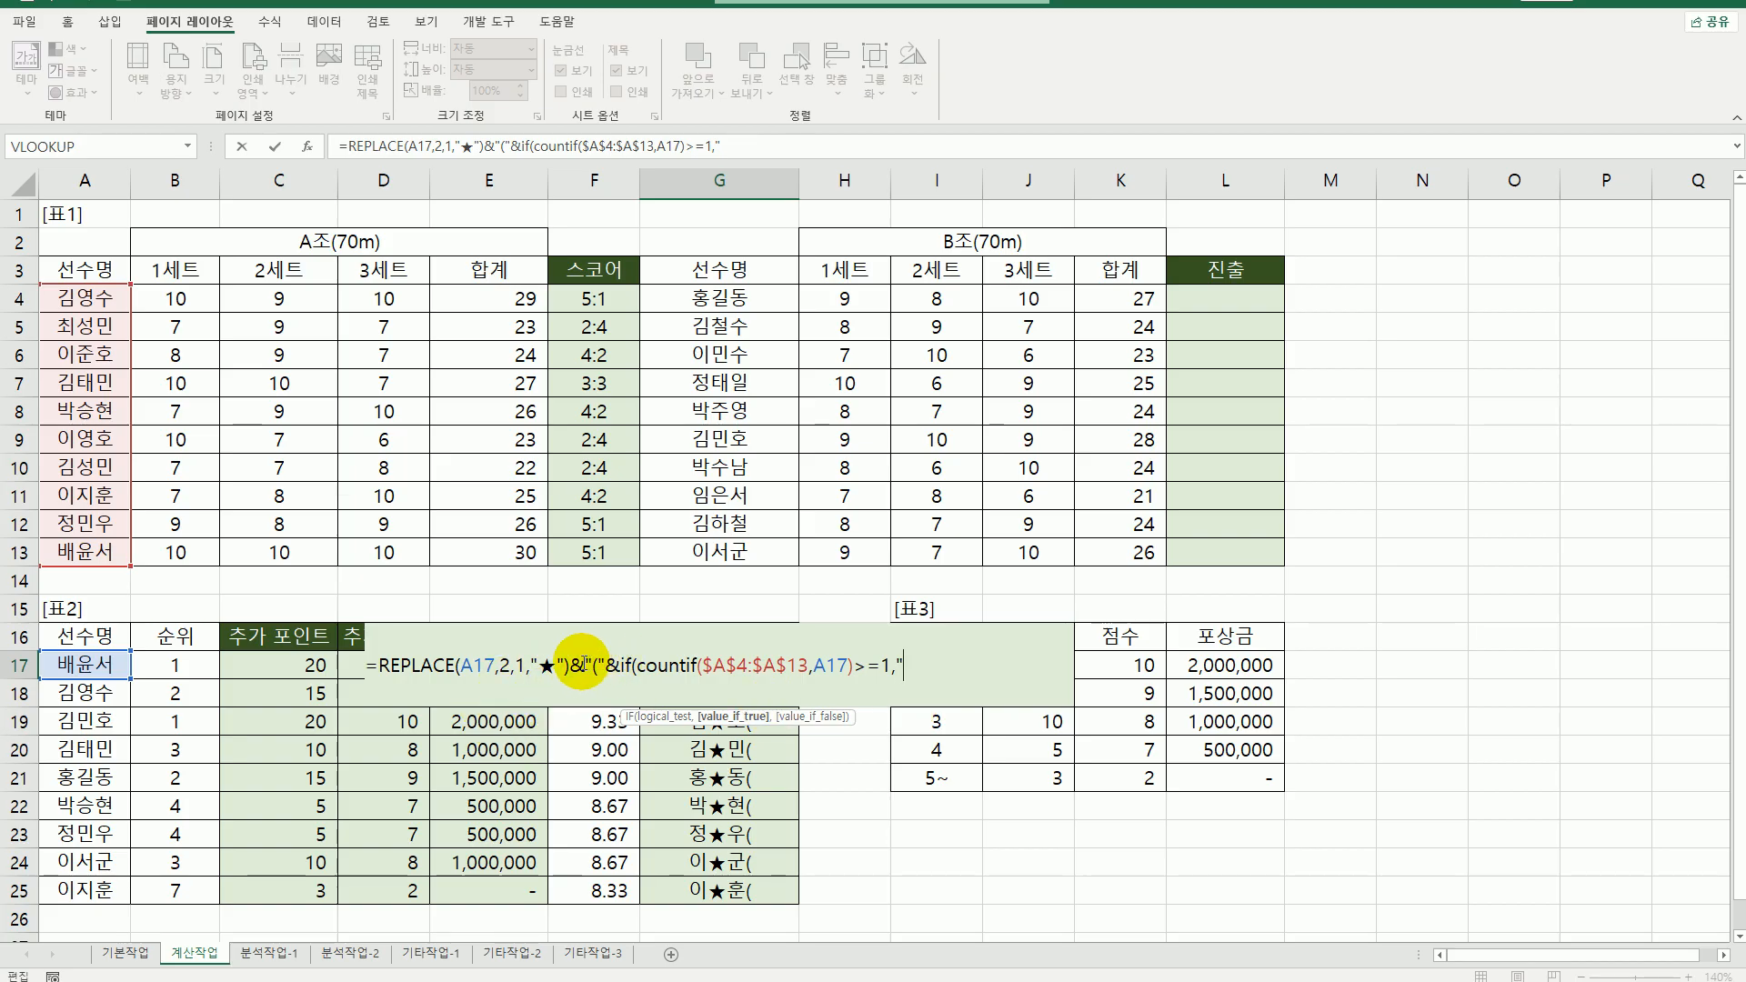
left_click_drag(584, 671, 622, 673)
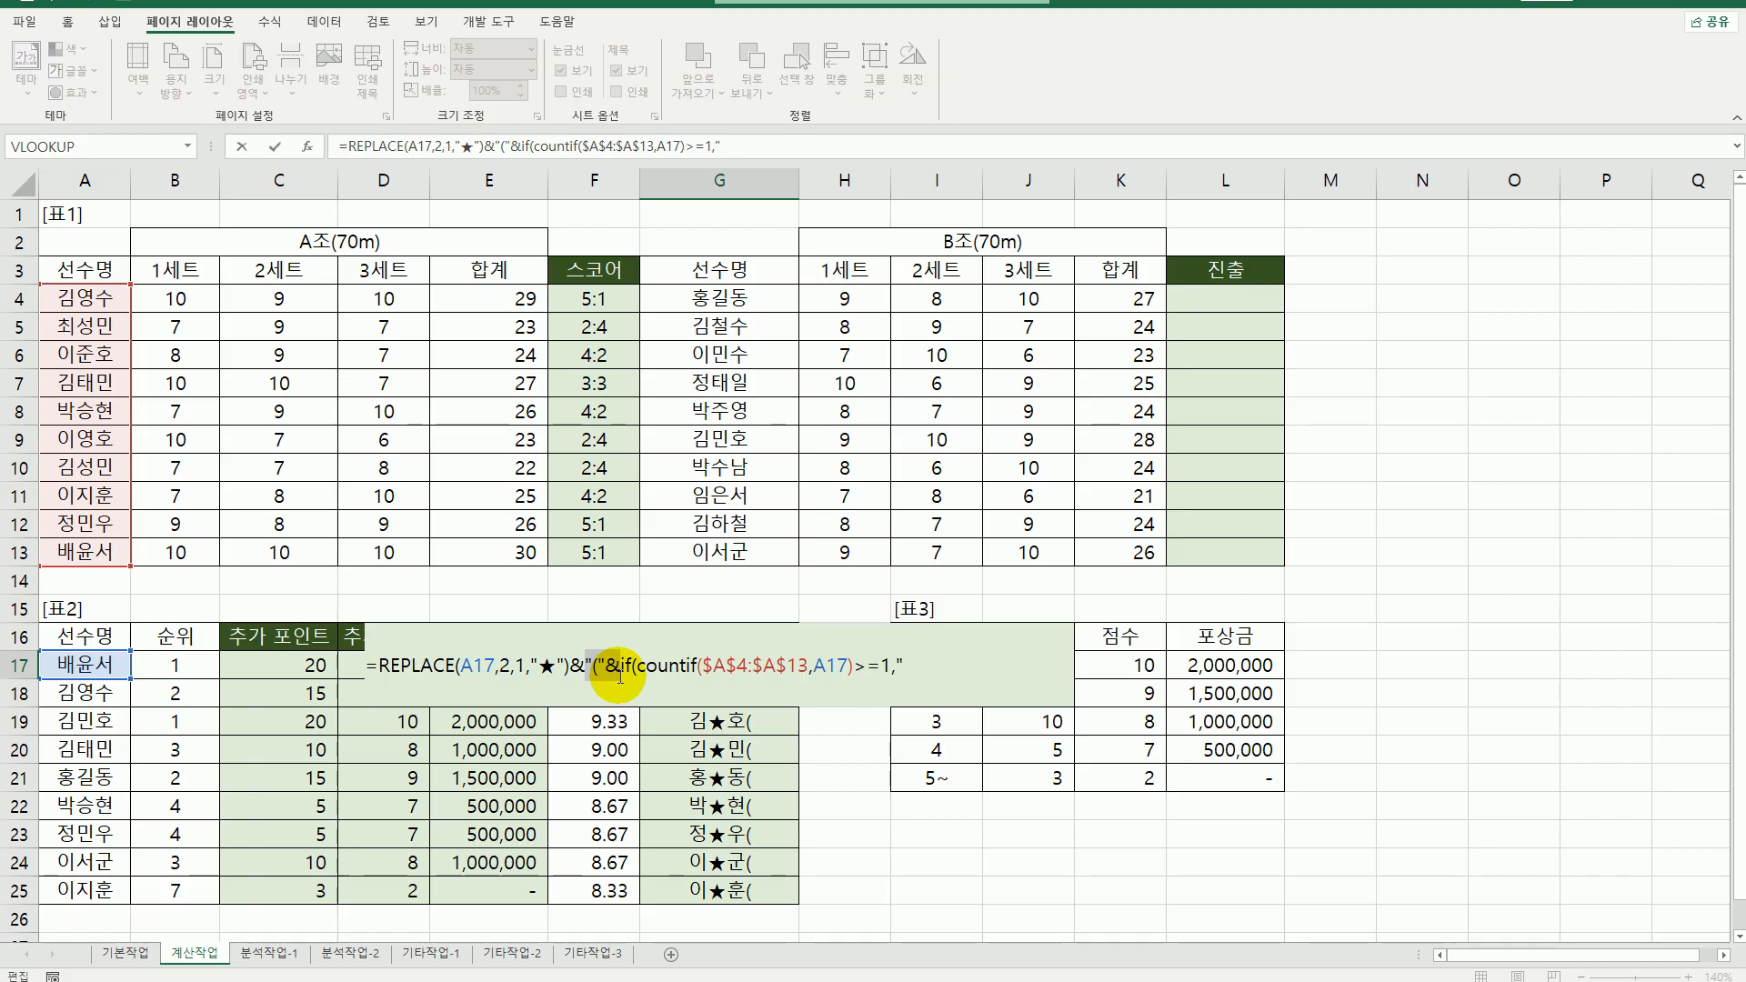
key("Delete")
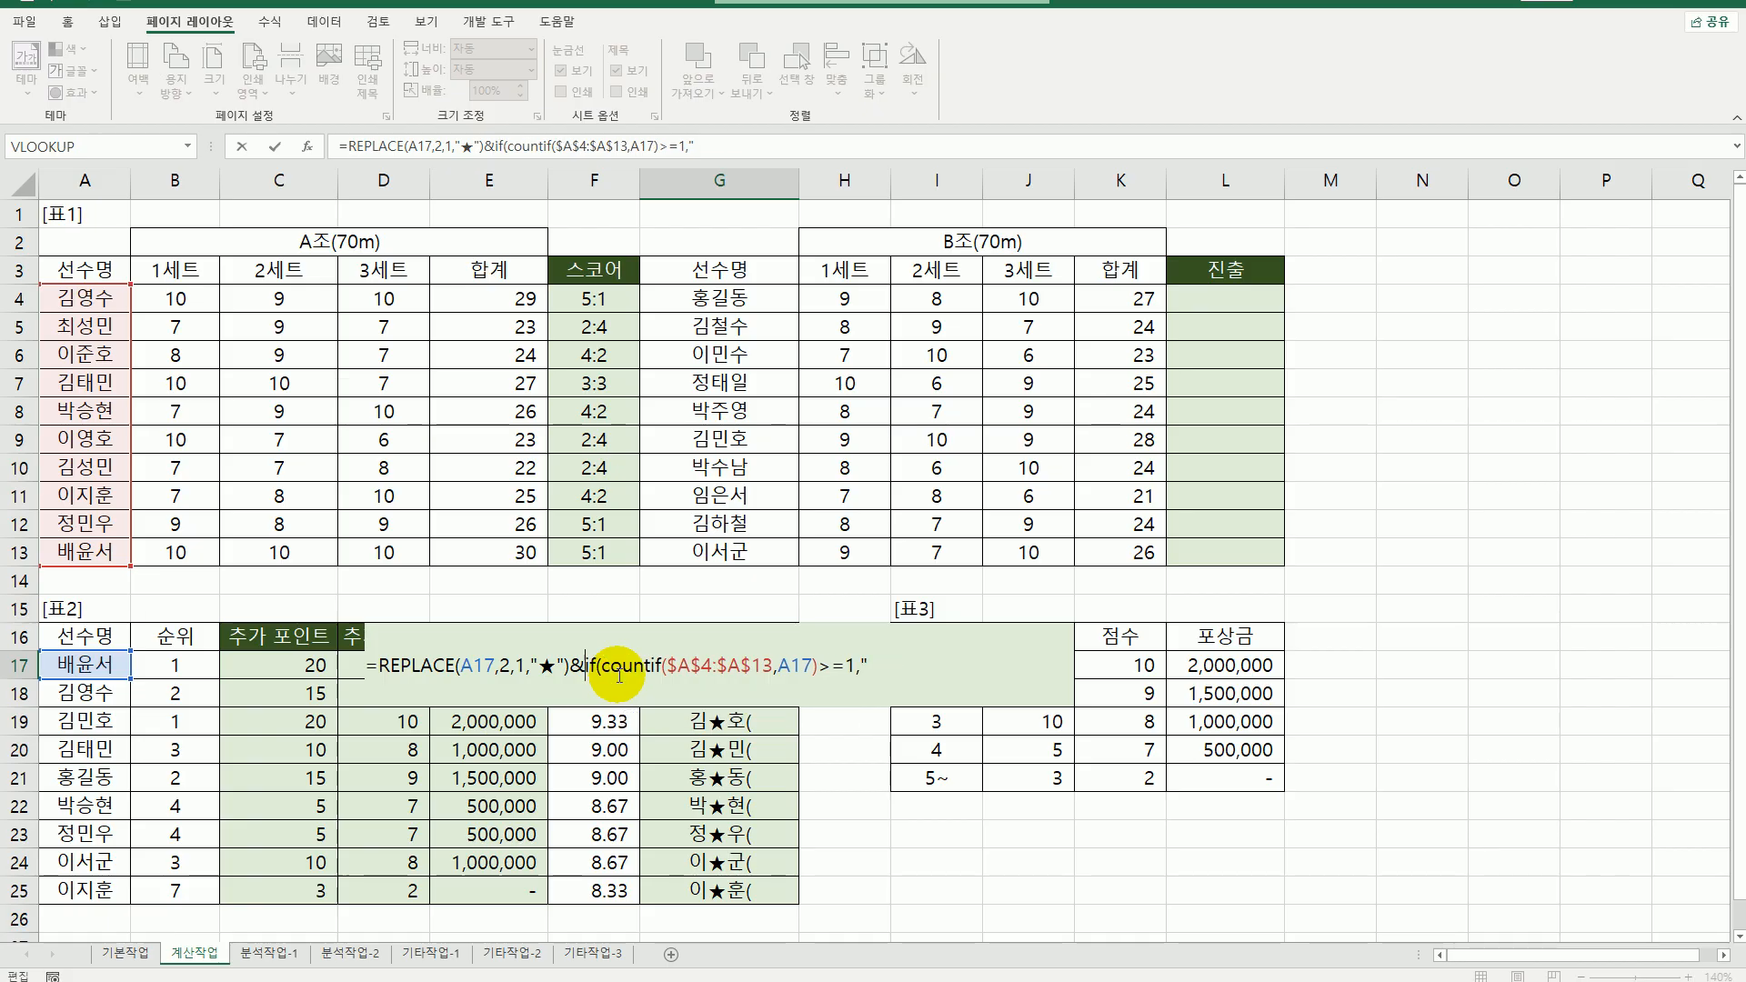
left_click(878, 668)
type("(\"&")
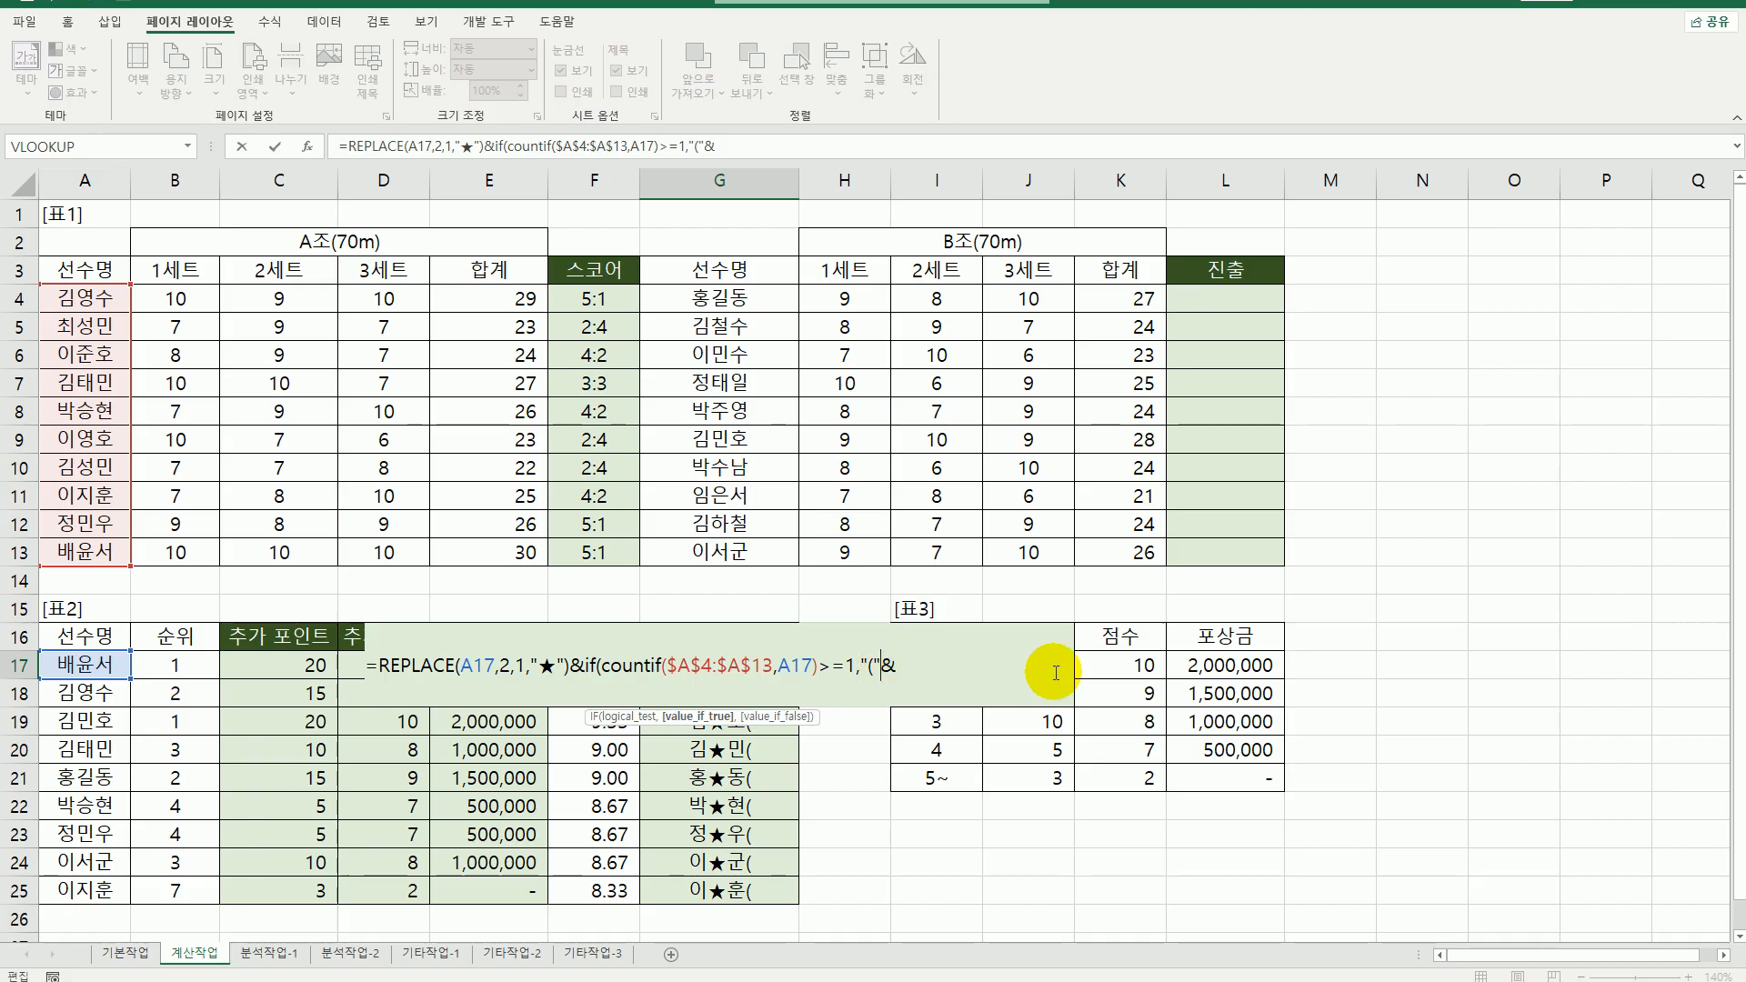
- Complete the IF function in G17 so it returns "(A조-" when true and "(B조-" when false
key("Left")
key("Delete")
key("Left")
type("A조-")
key("Right")
type(",\"(")
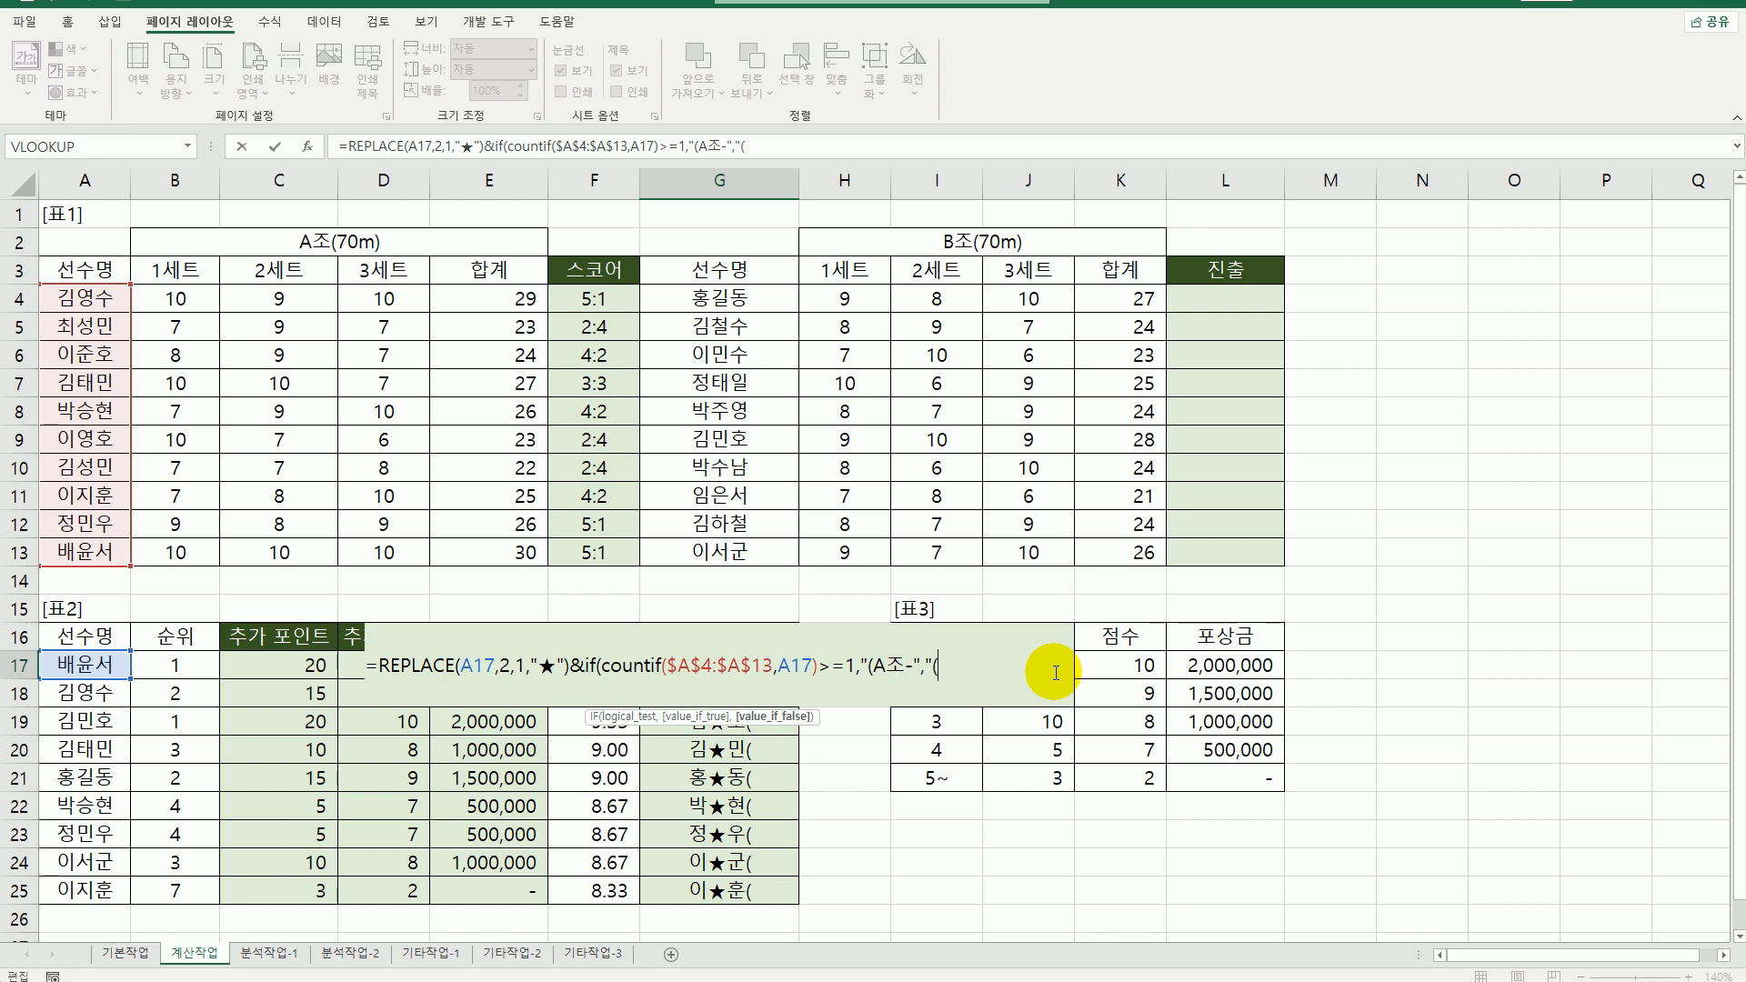
type("B조-\")")
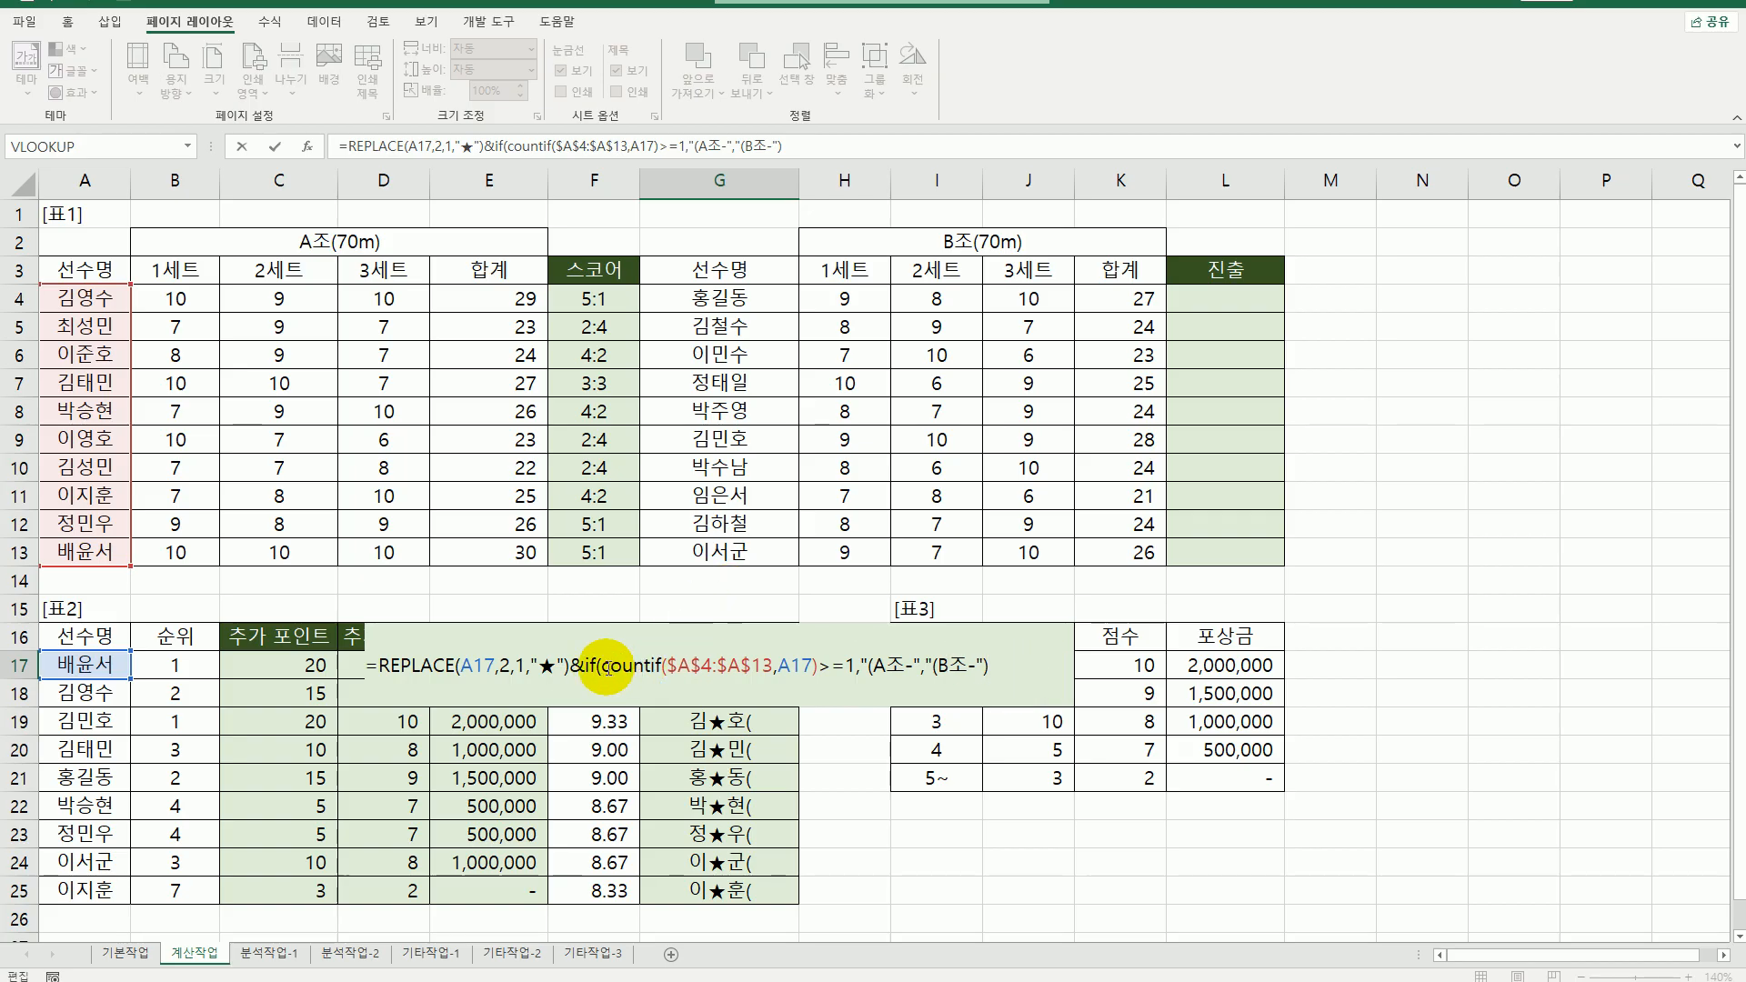
- Append &B17&"등)" after the IF function and enter the finished formula in G17
left_click_drag(602, 670, 978, 670)
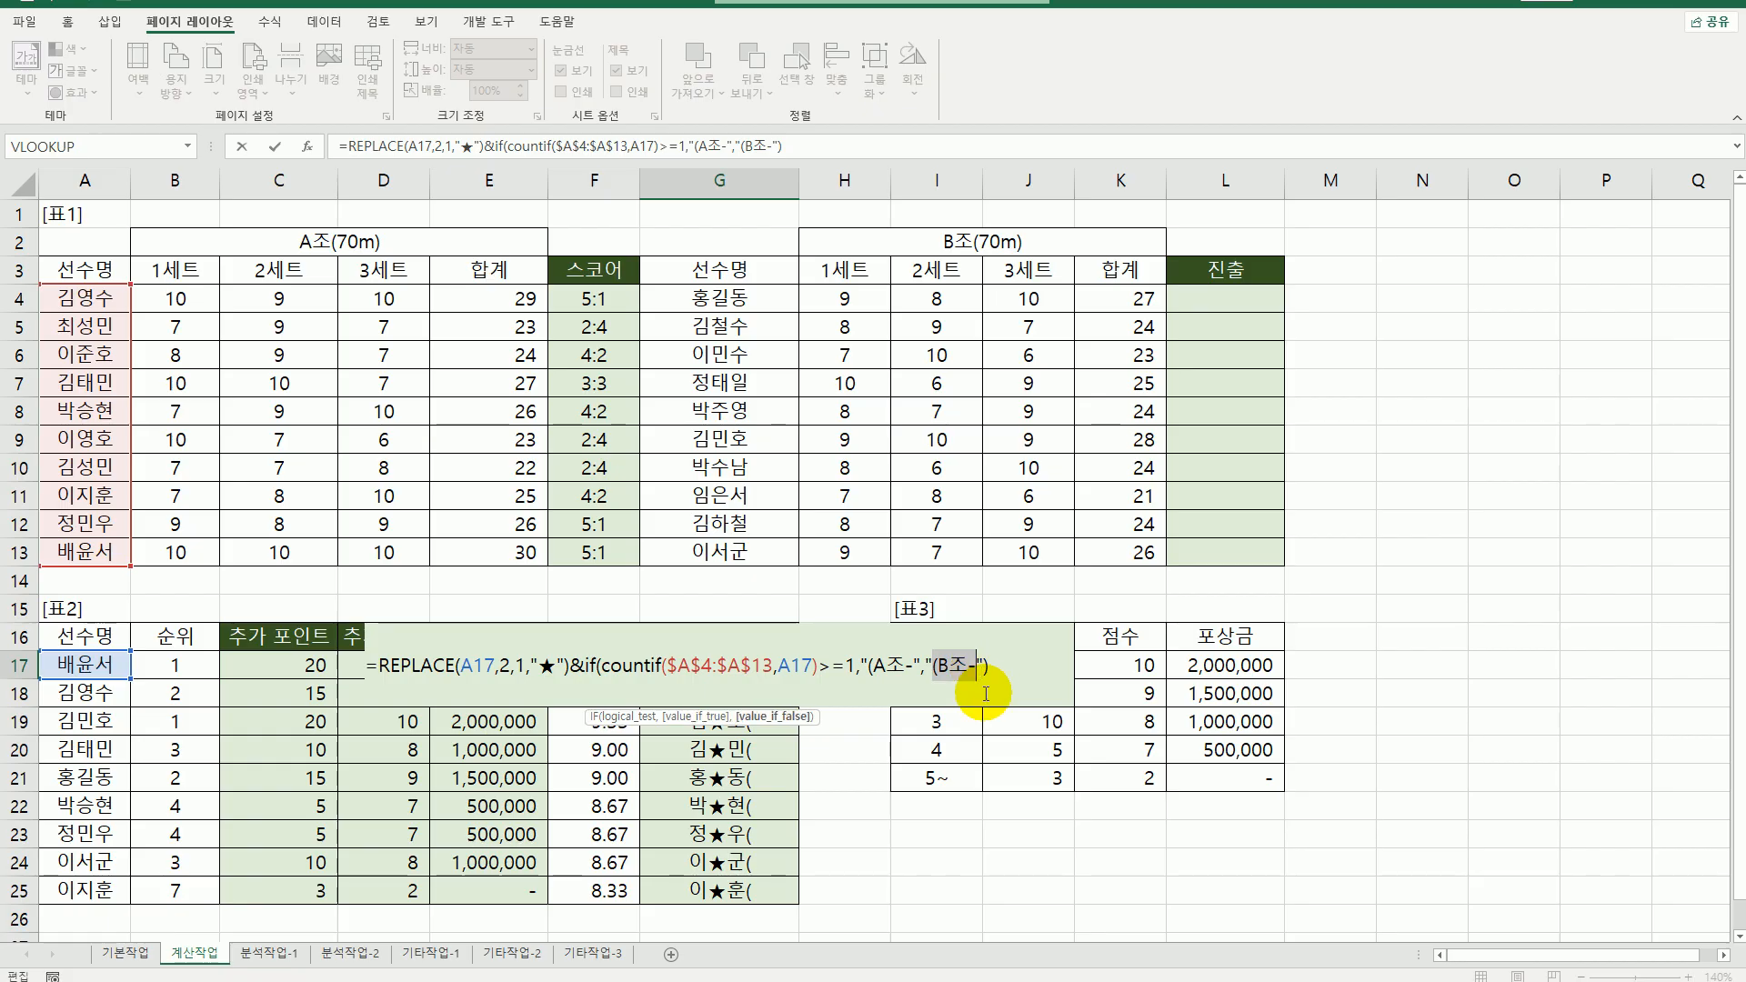
left_click(996, 668)
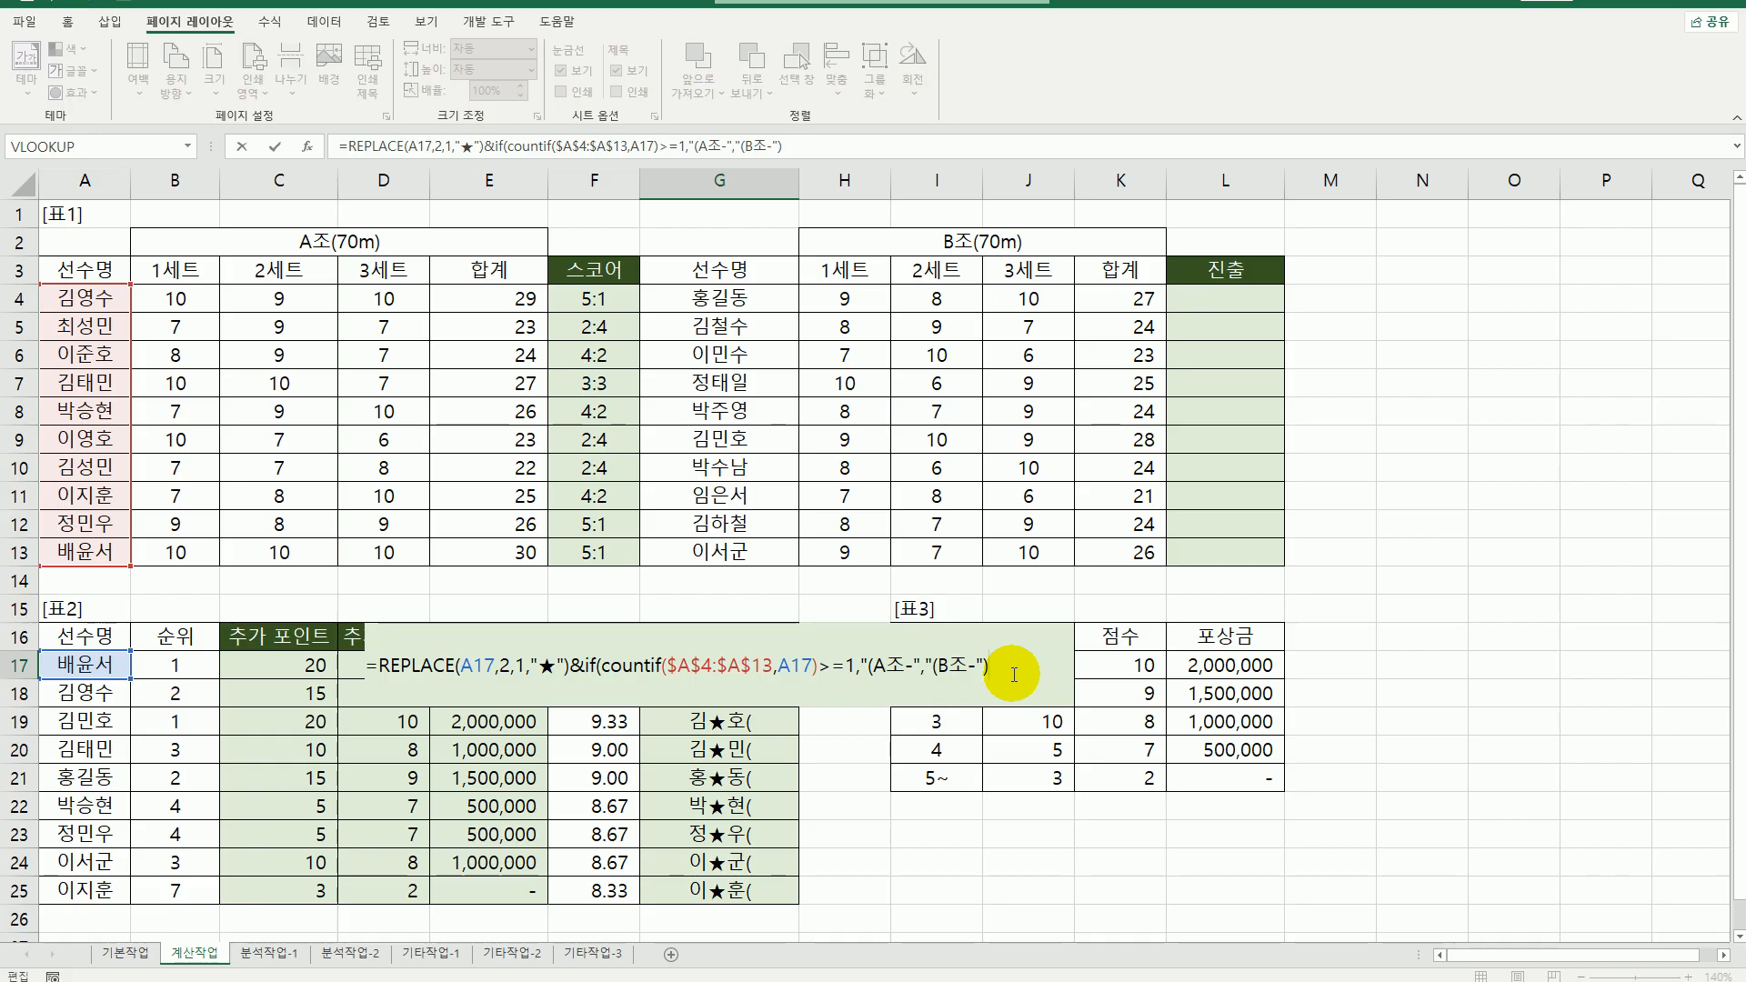
type("&")
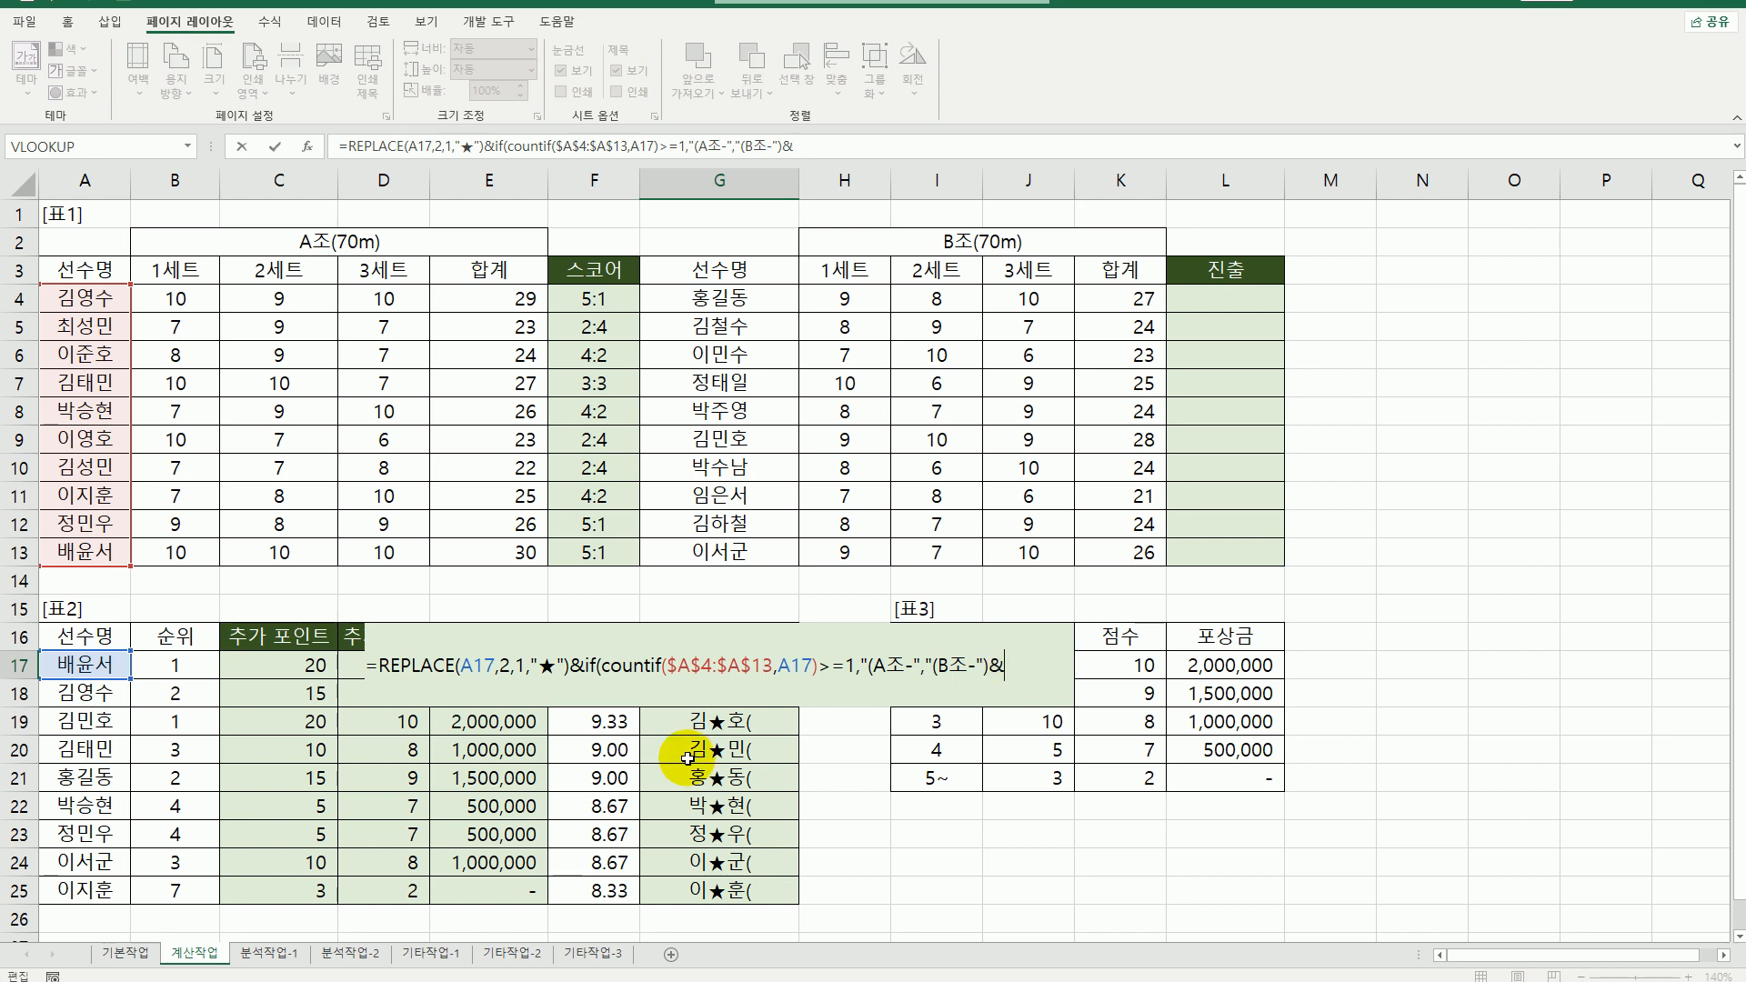
left_click(164, 663)
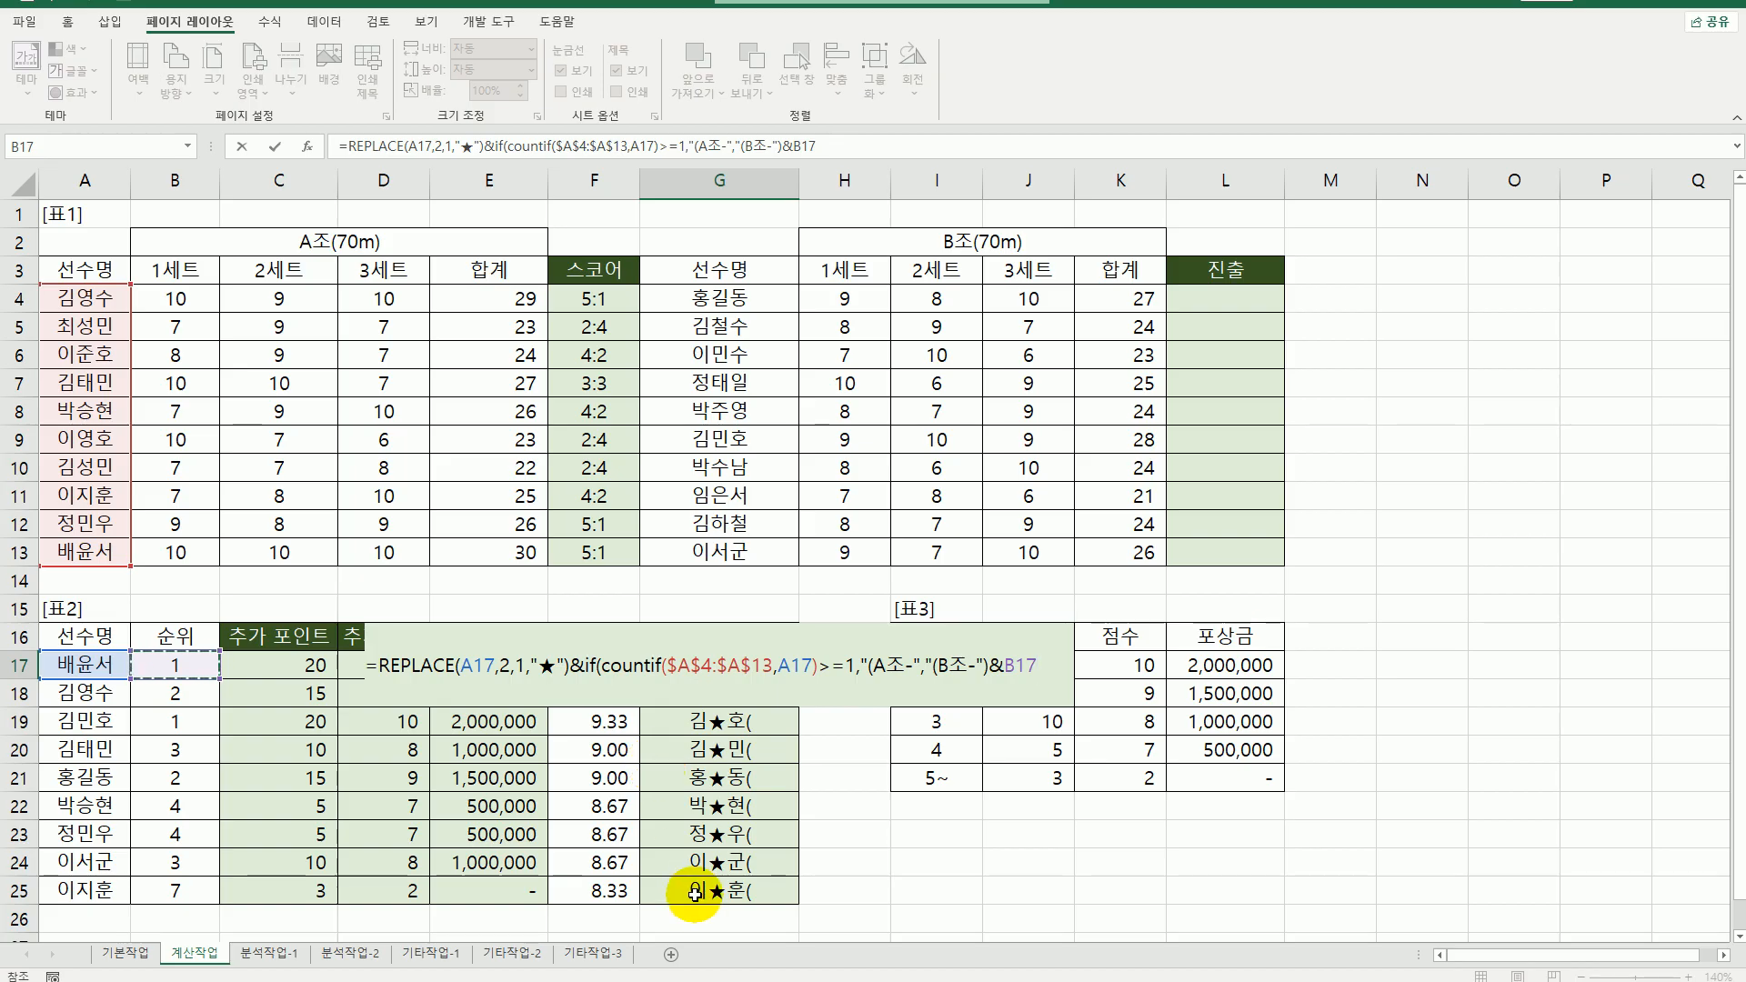
type("&")
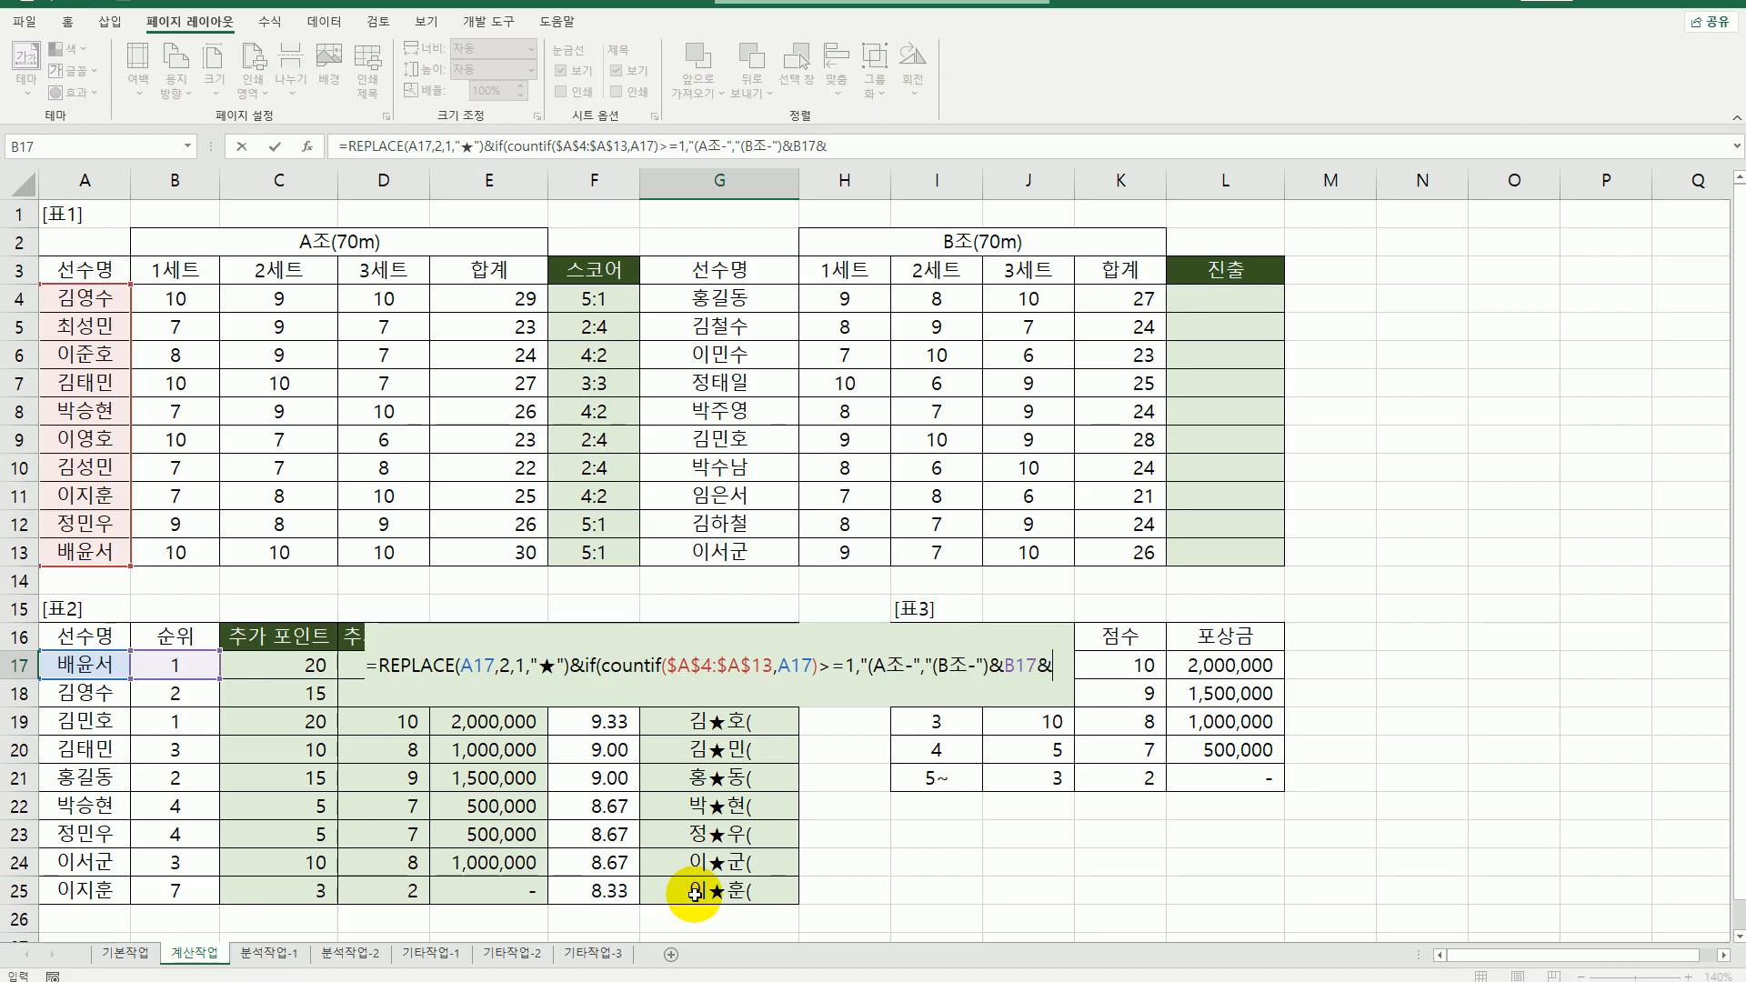
type("\"등\")")
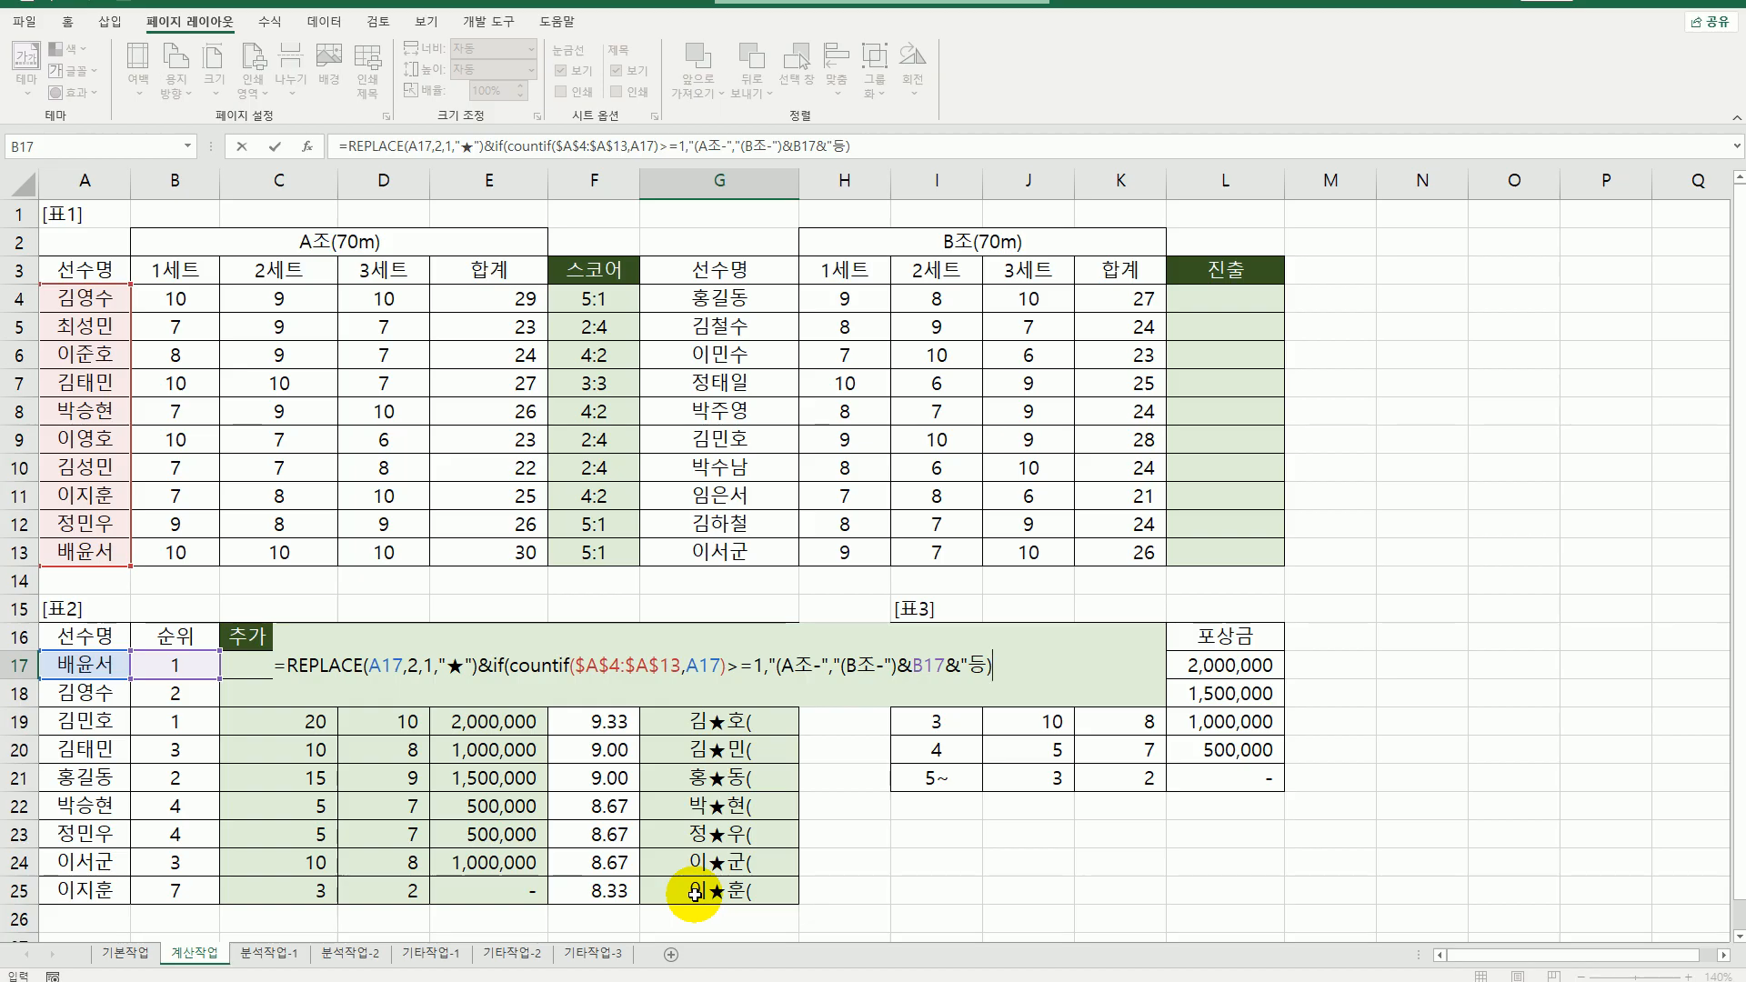
type("\"")
key("Return")
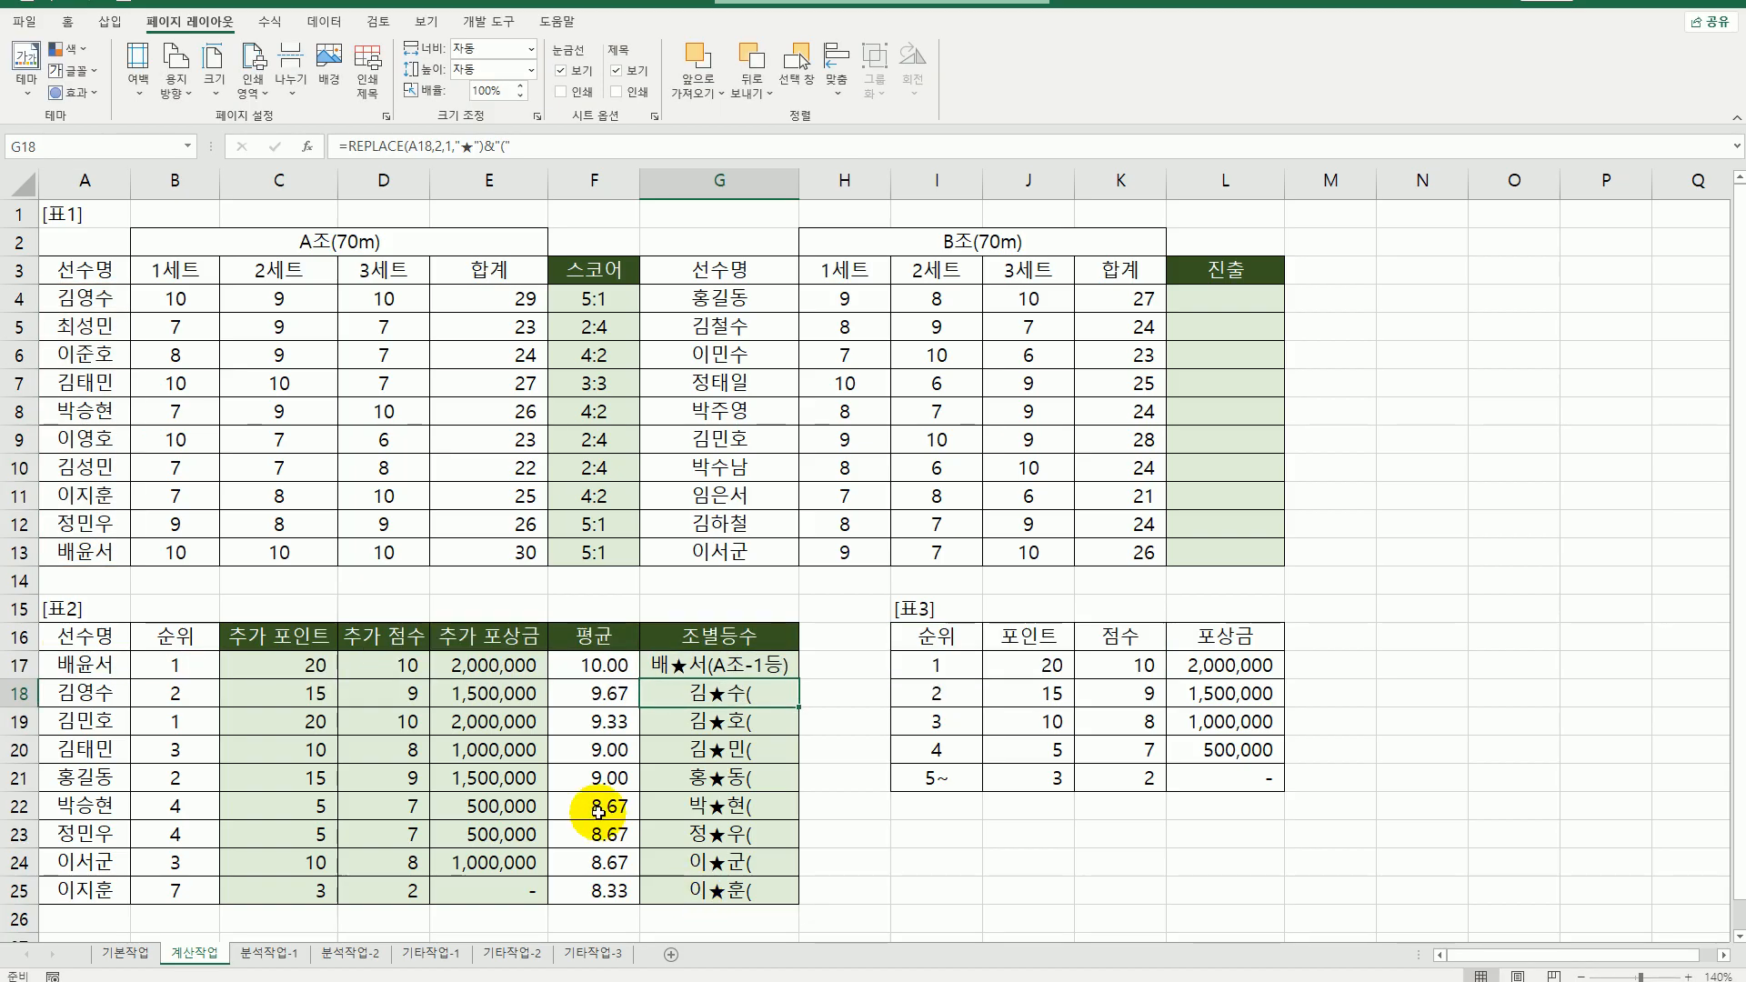
- Fill the G17 formula down the 조별등수 column through G25
left_click(732, 665)
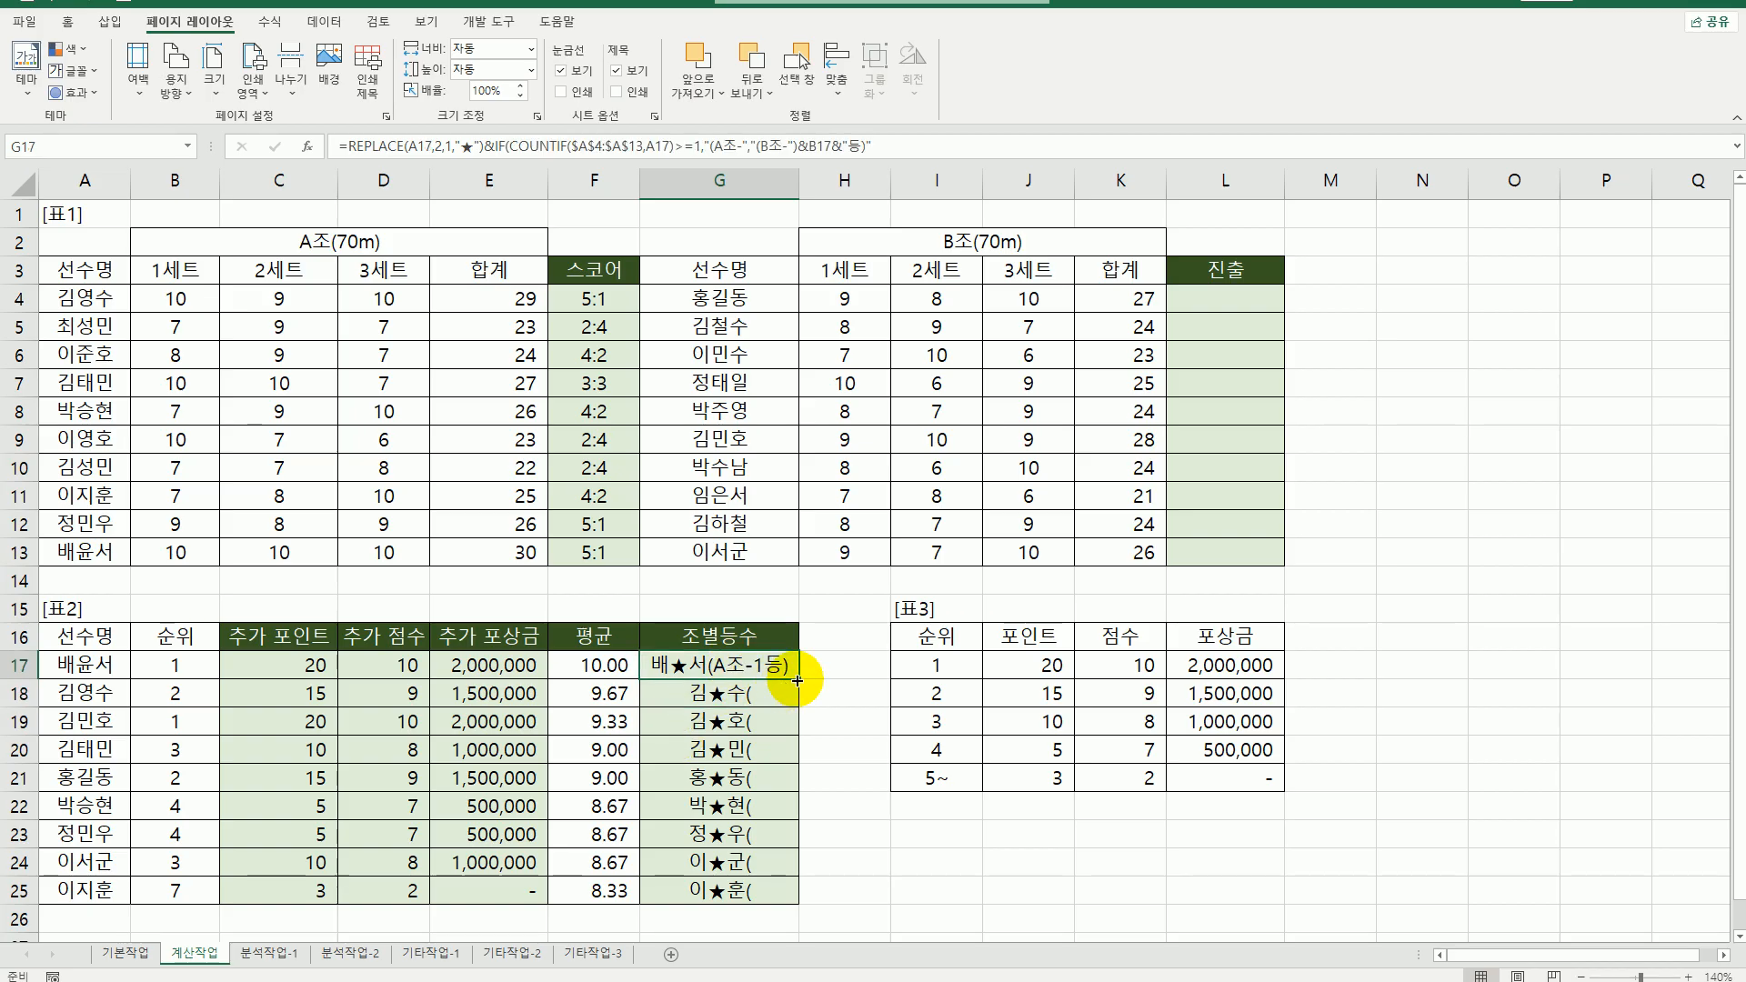
left_click_drag(798, 678, 752, 904)
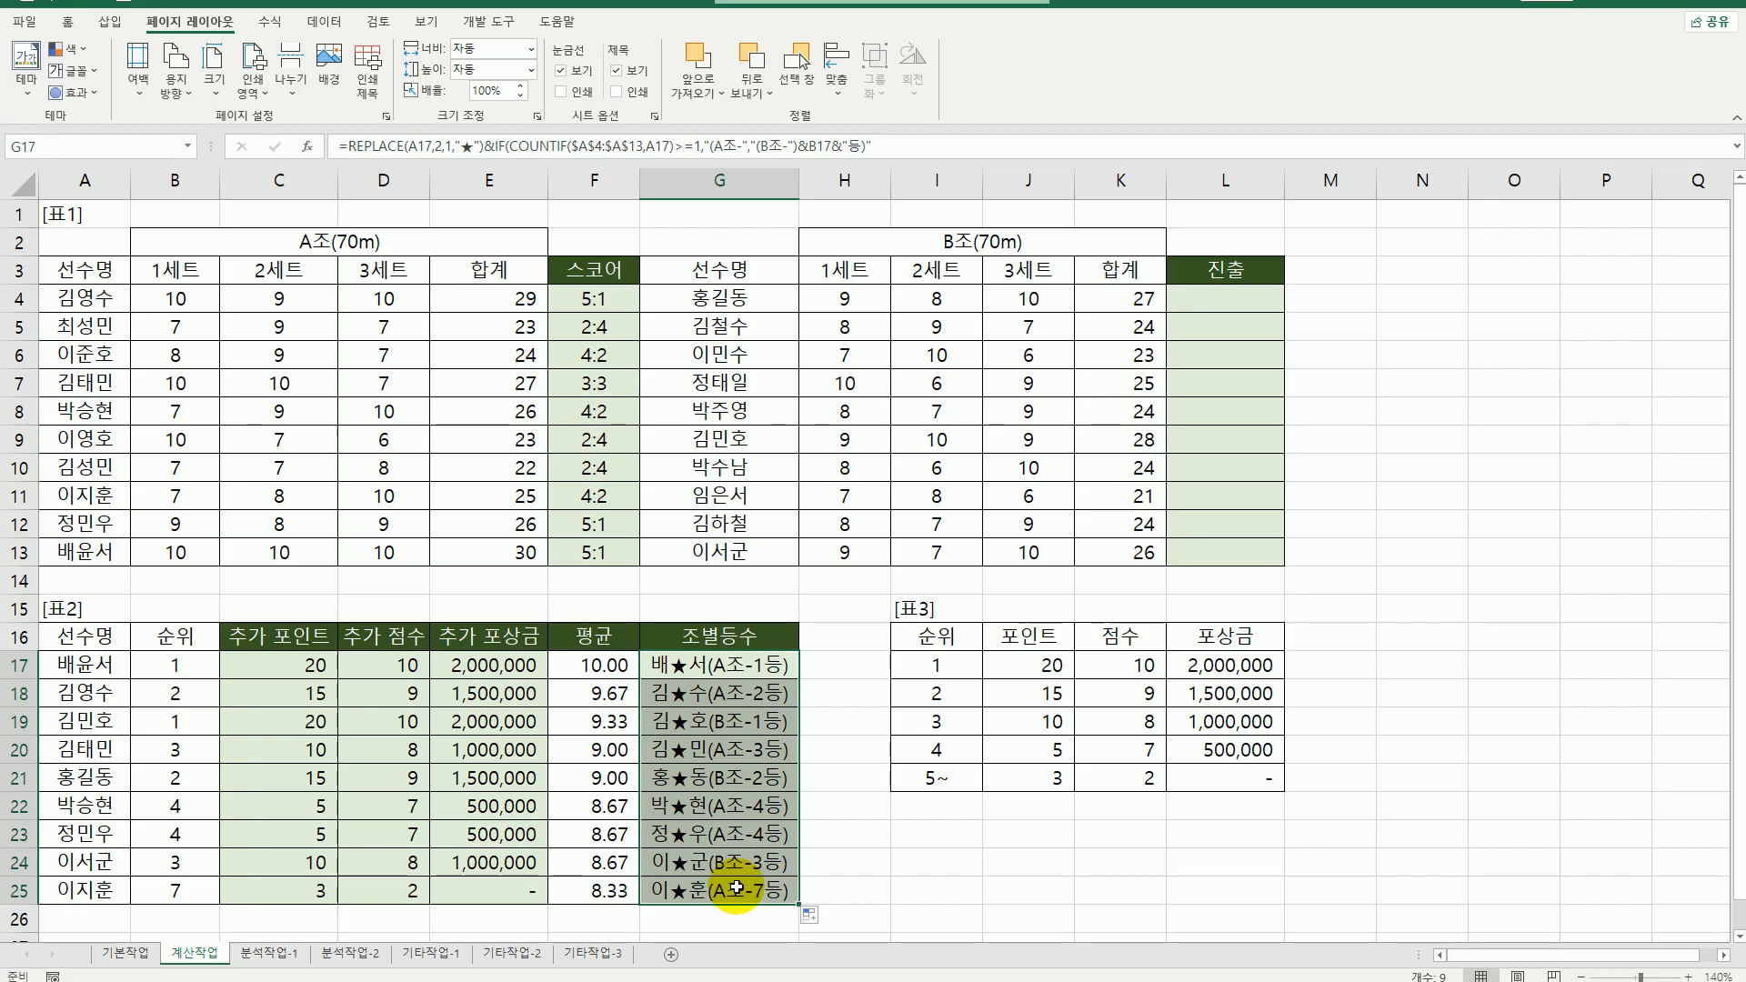
left_click(730, 812)
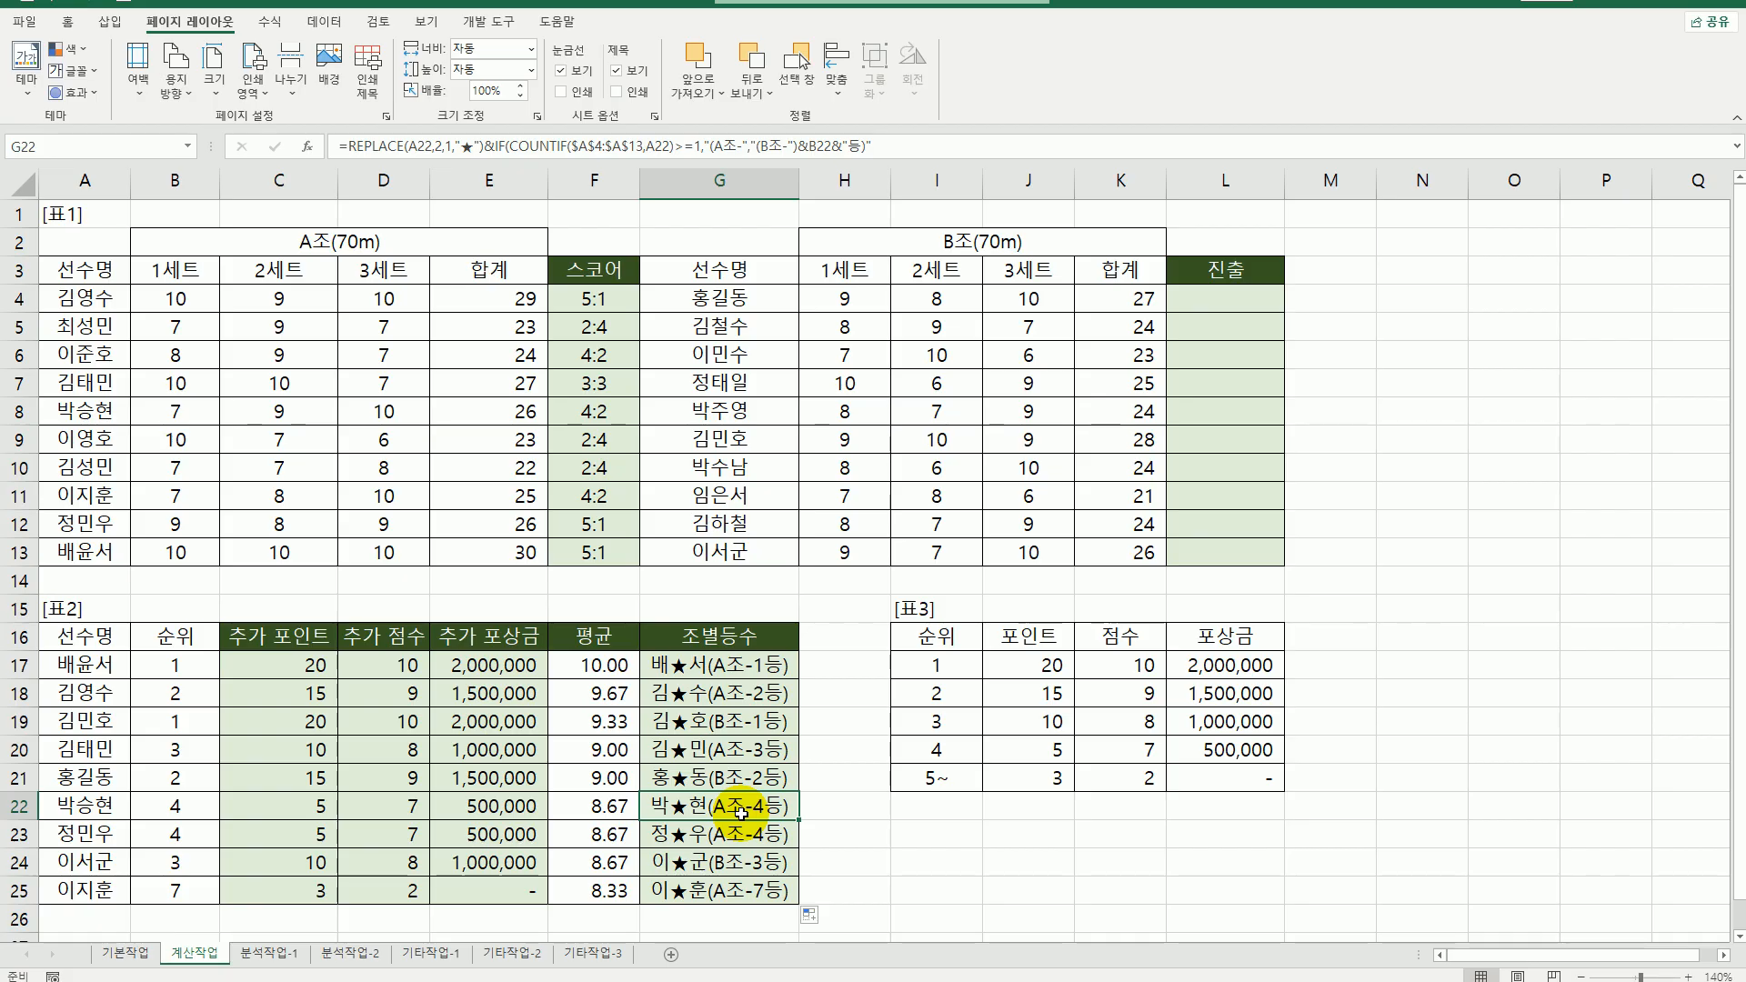
- With cell L4 under 진출 selected, switch to the Visual Basic editor and insert a new module
left_click(1255, 303)
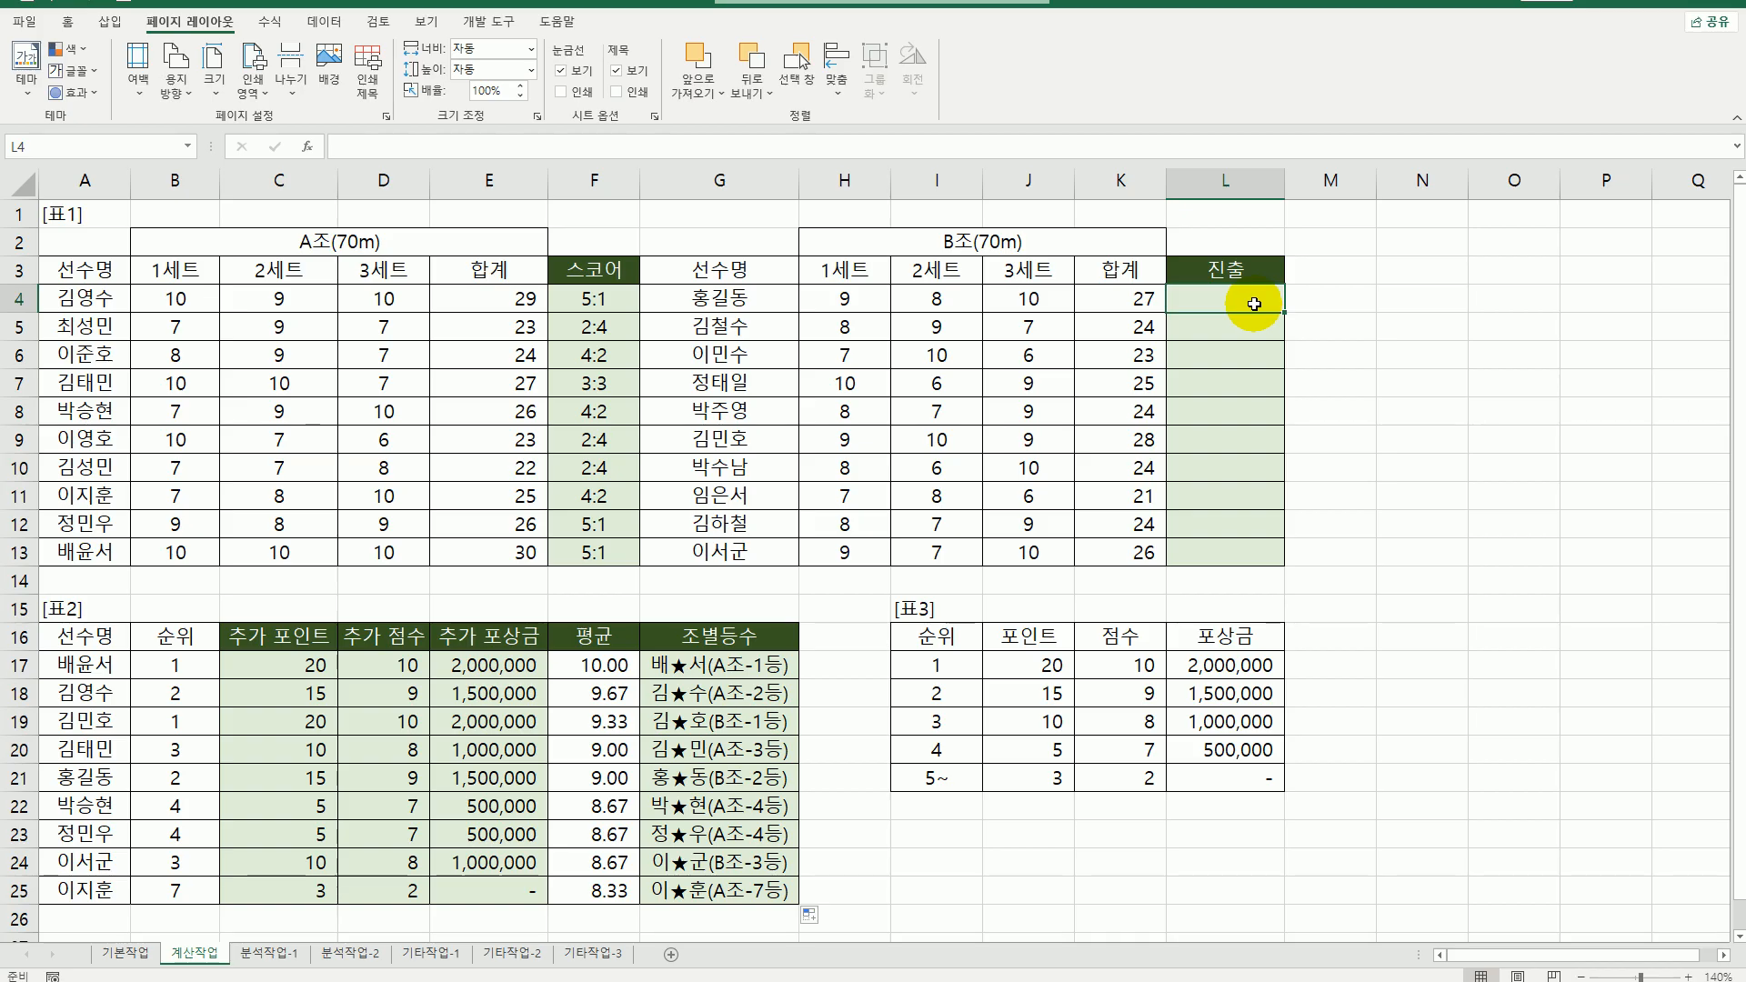
left_click(484, 23)
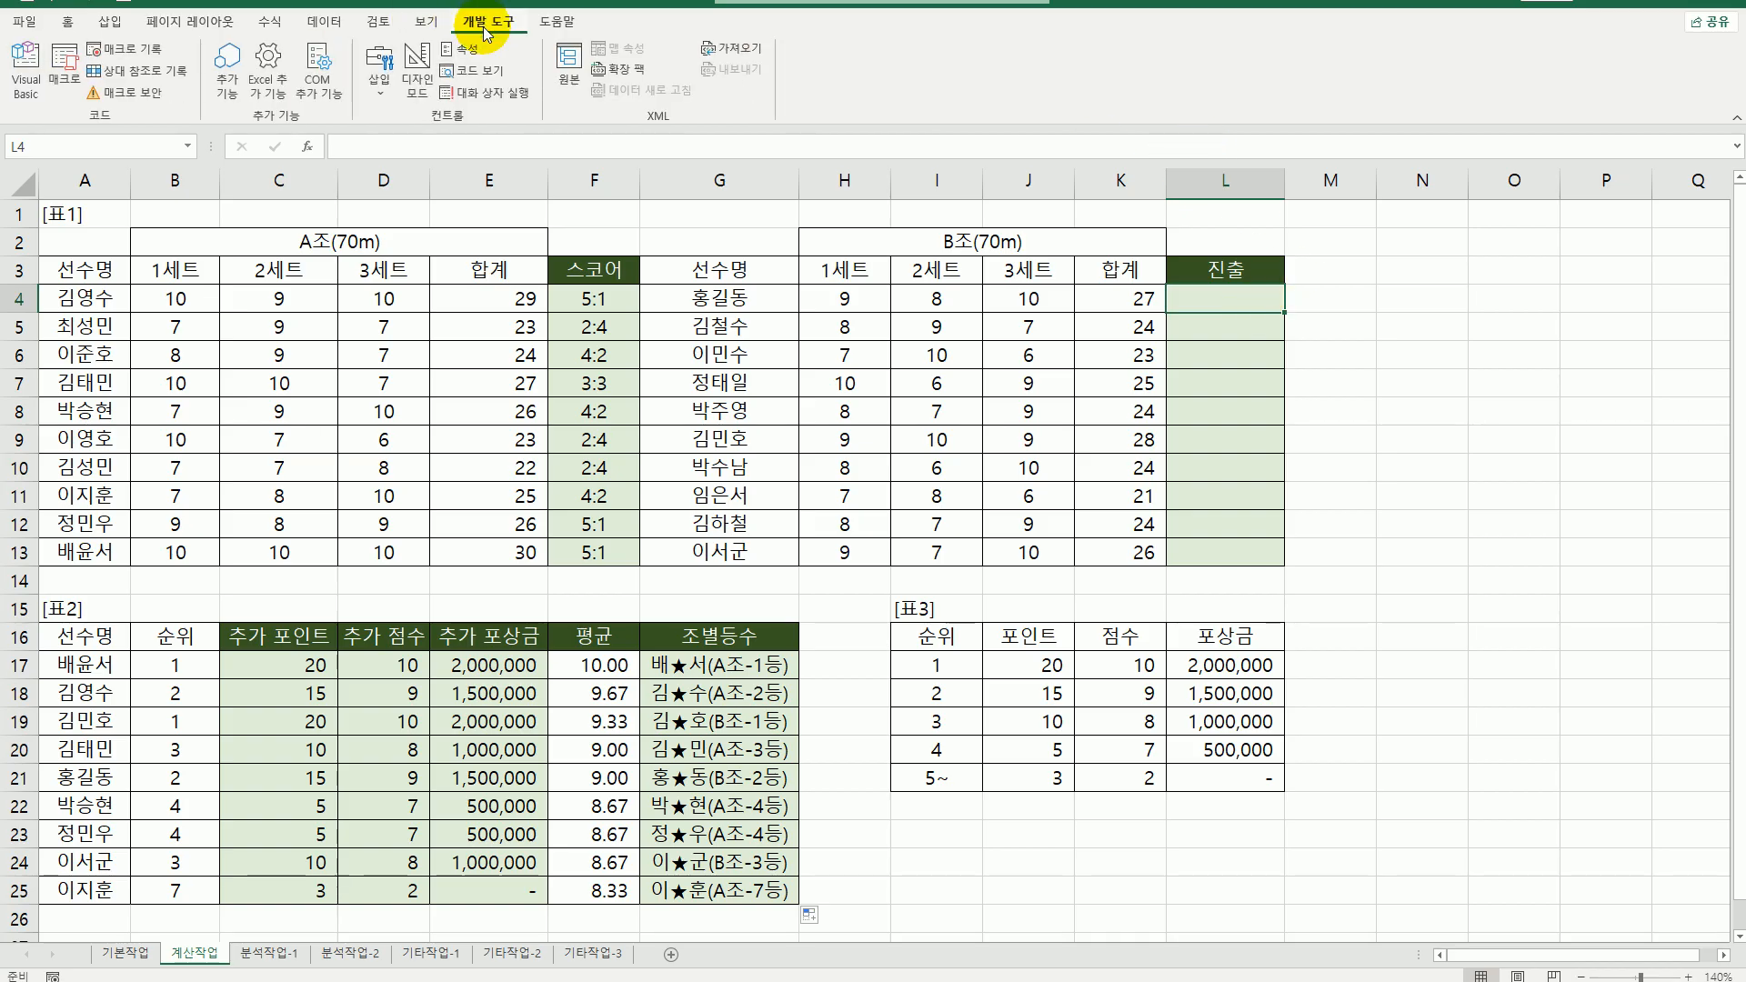
left_click(26, 82)
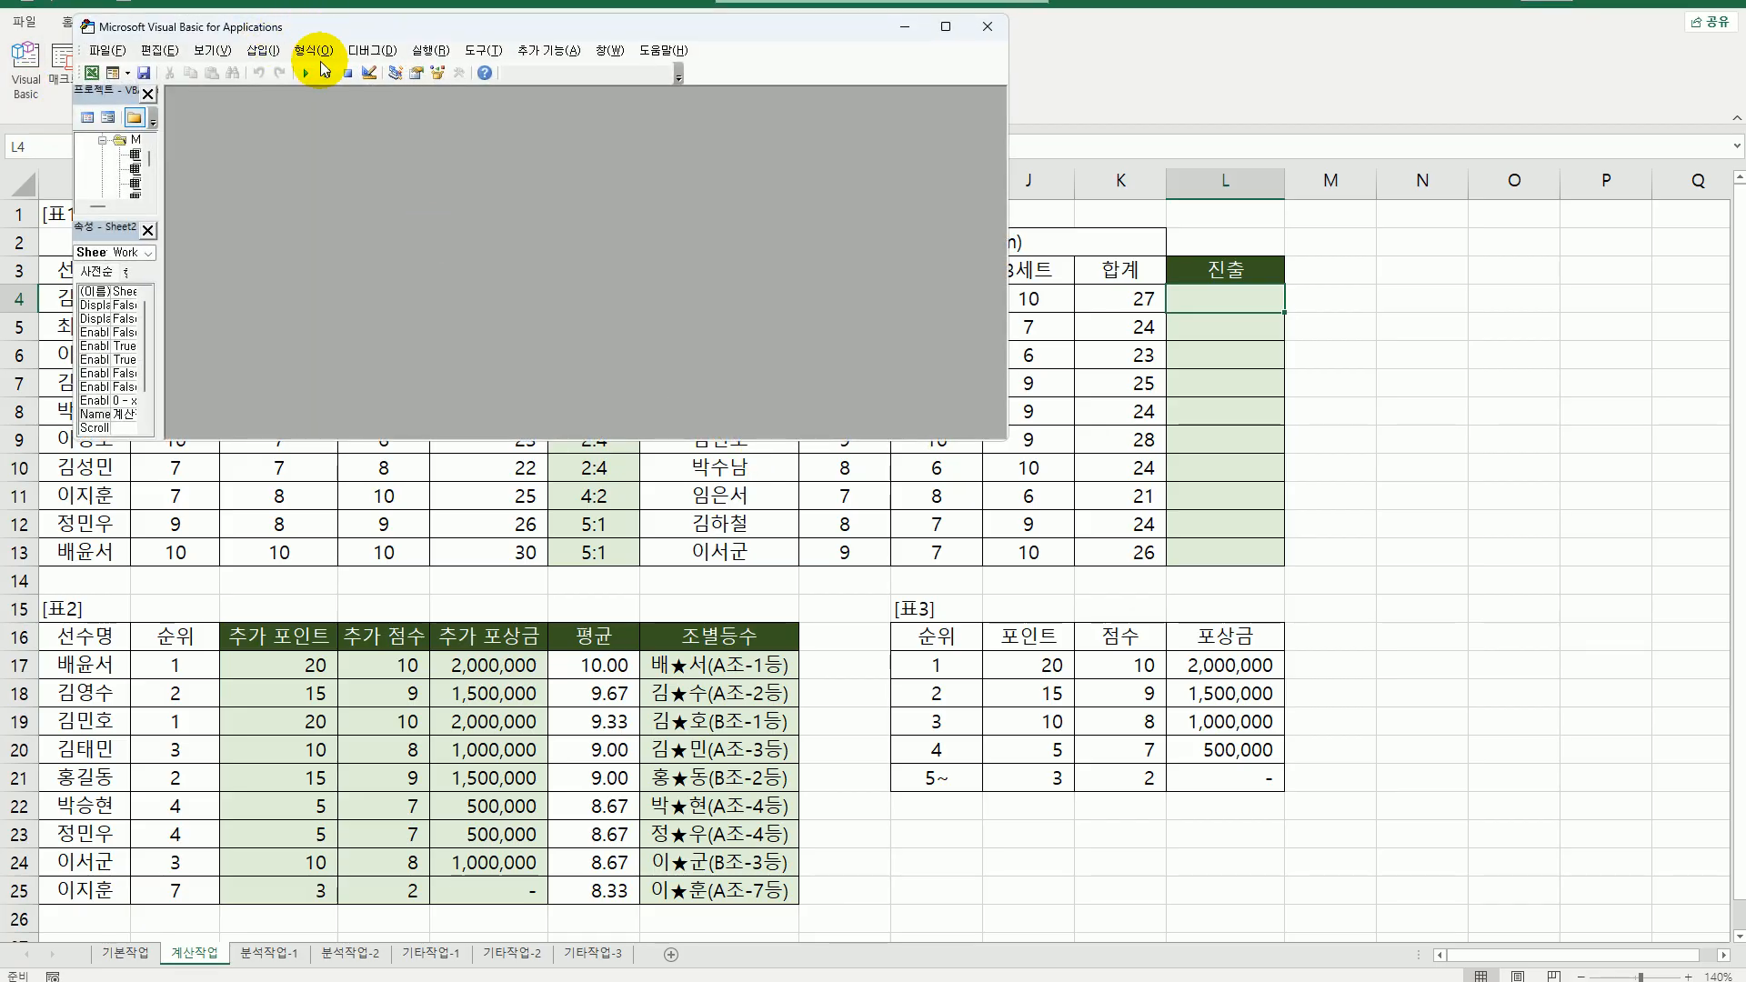
left_click(262, 50)
left_click(272, 109)
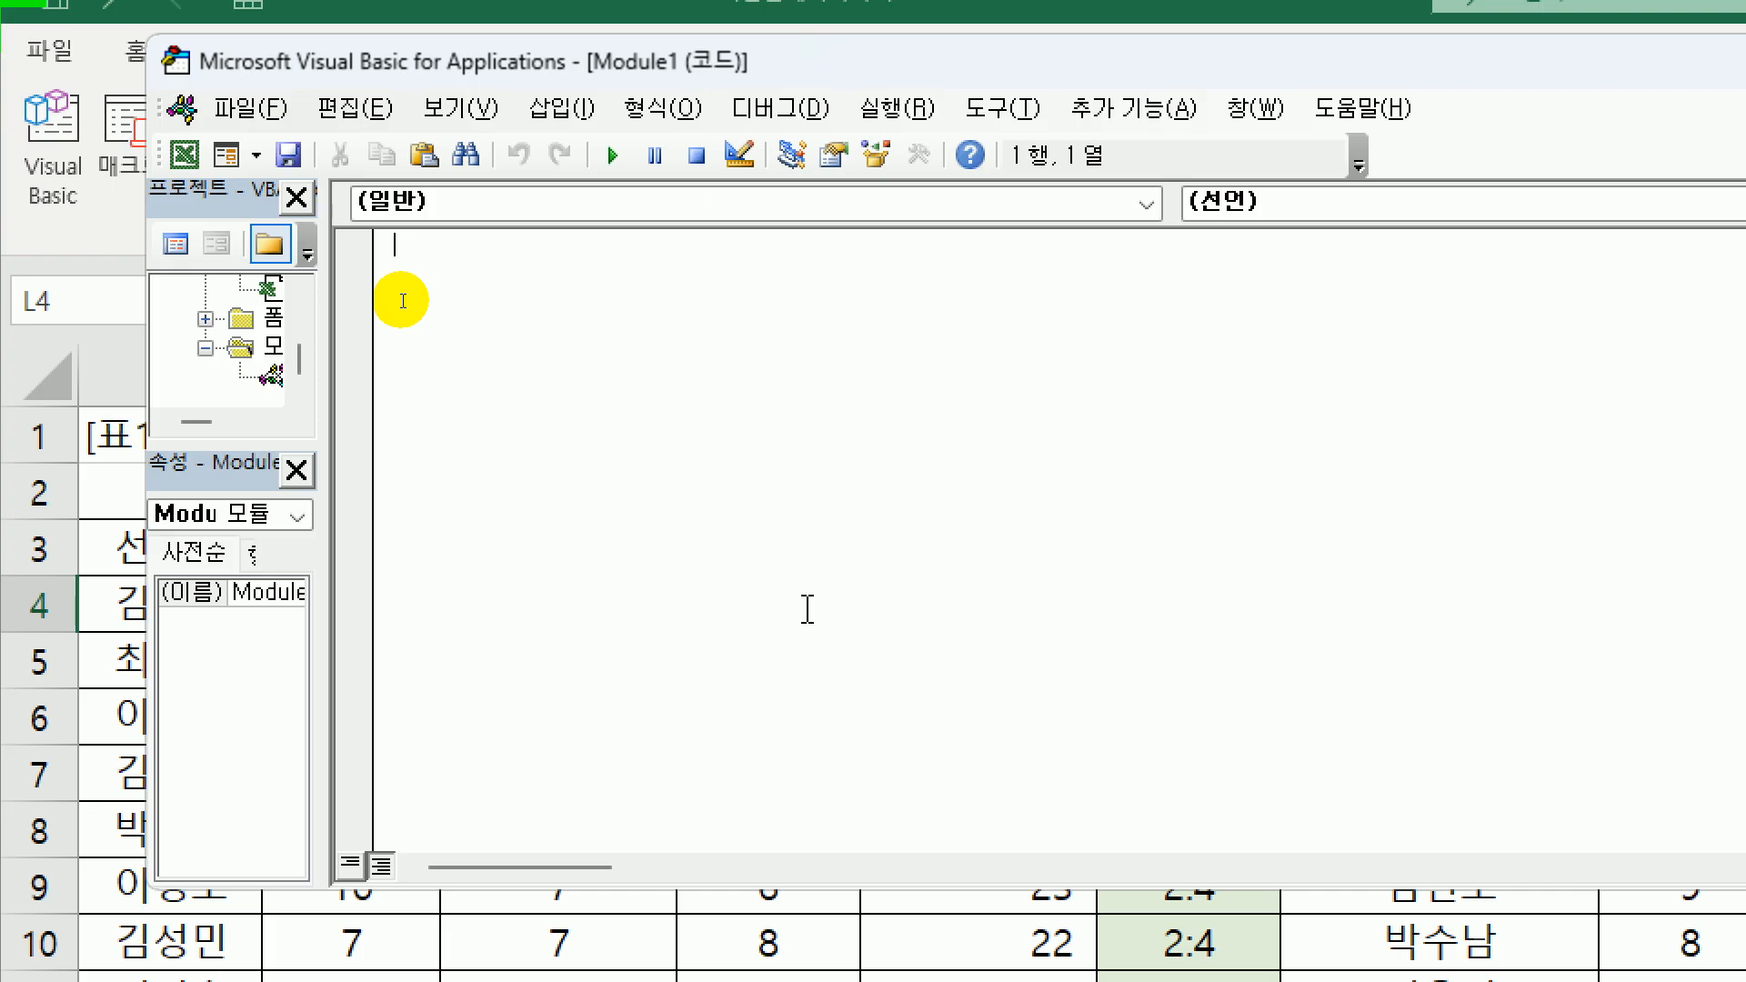
- Start declaring the public function fn진출 with the parameters A선수명 and B선수명
type("ㅔ")
key("BackSpace")
type("public function f")
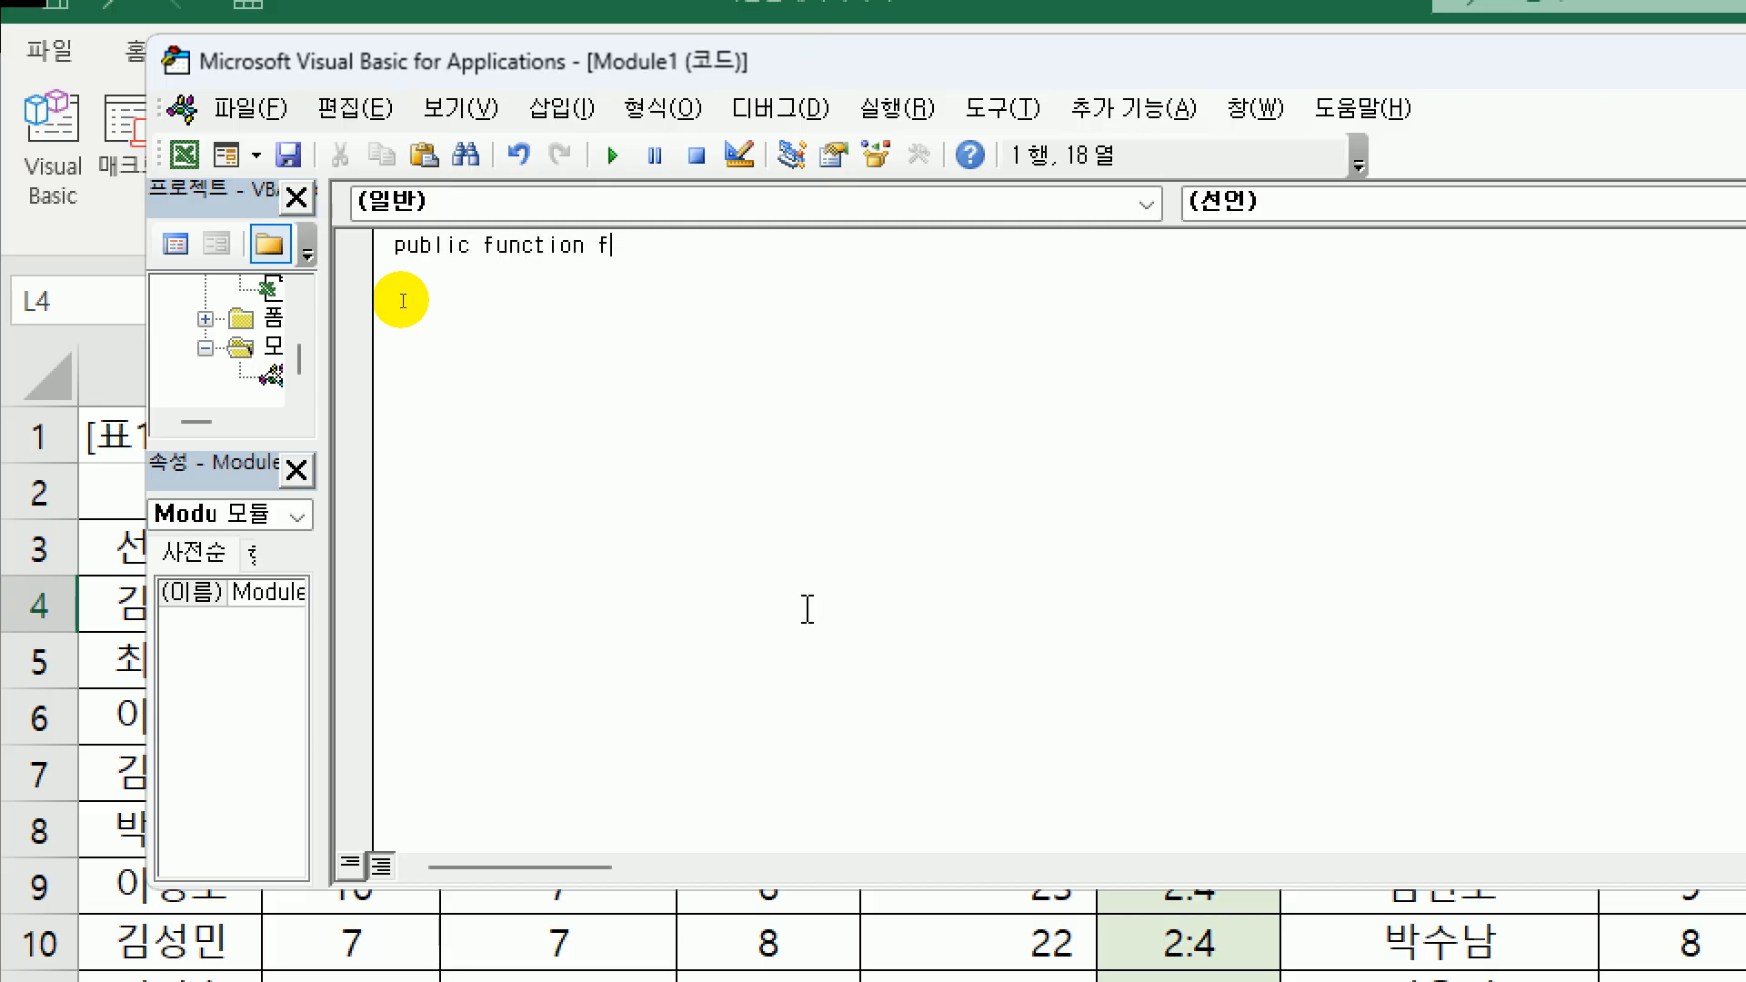
type("n")
type("진ㅊ")
type("출(")
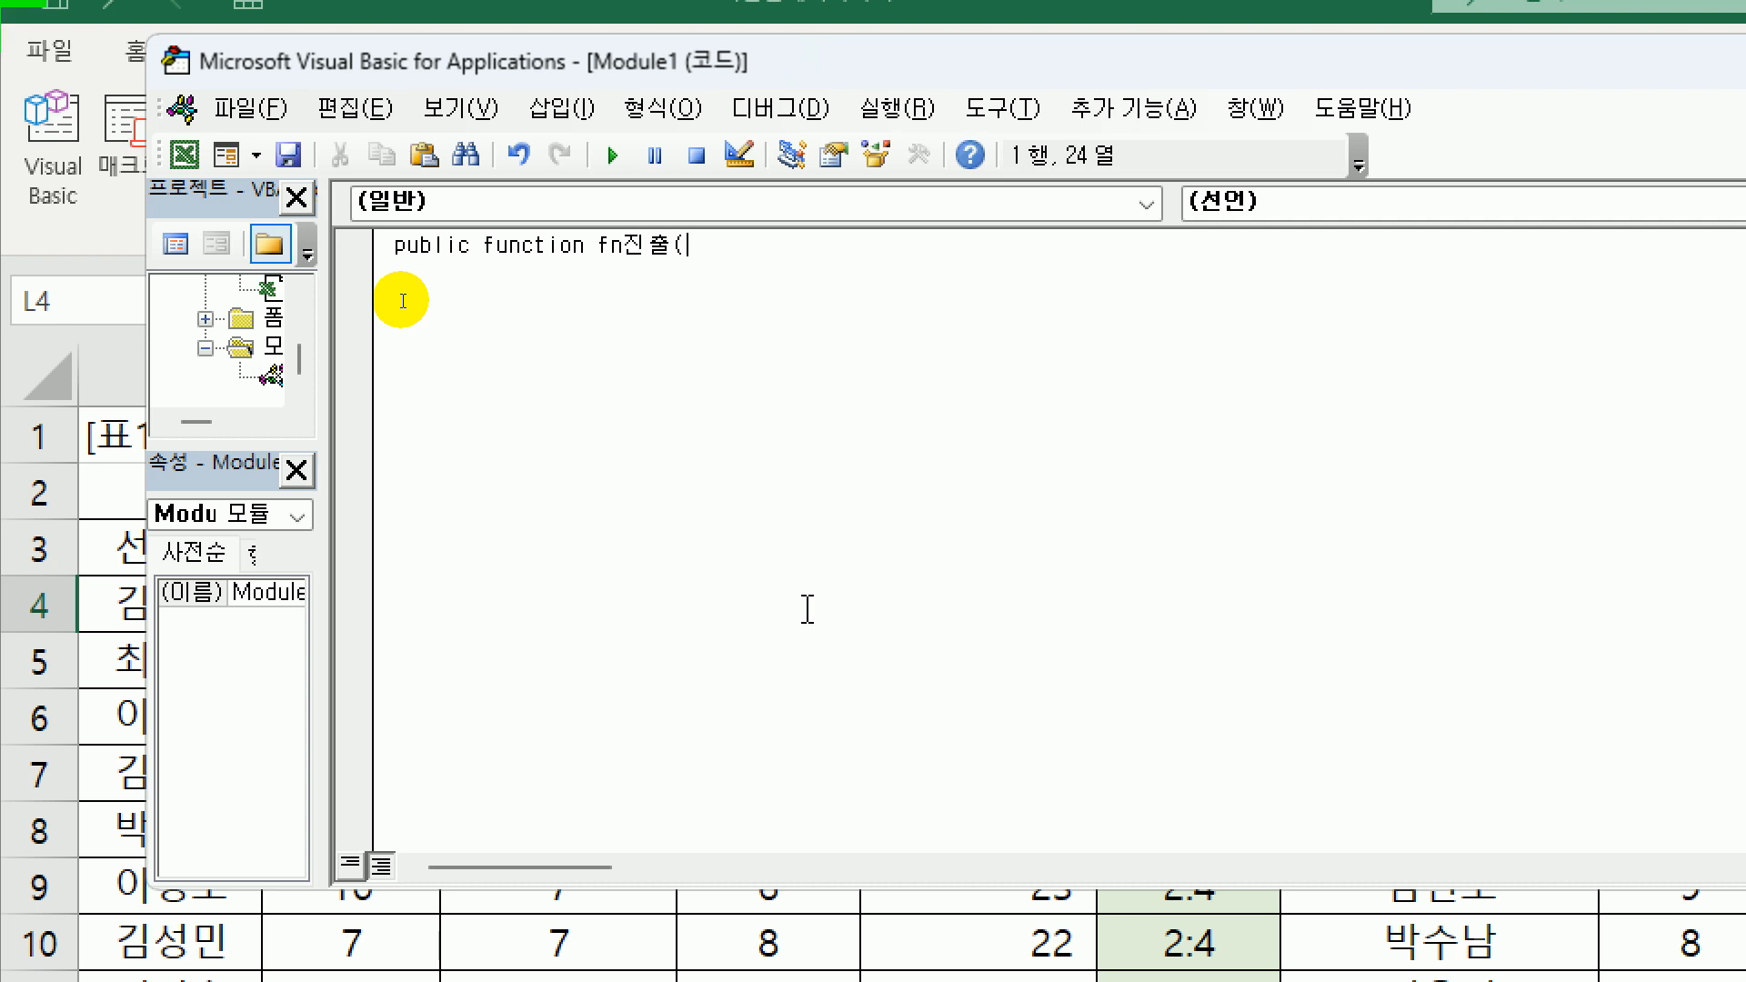
type("A선수명,B선")
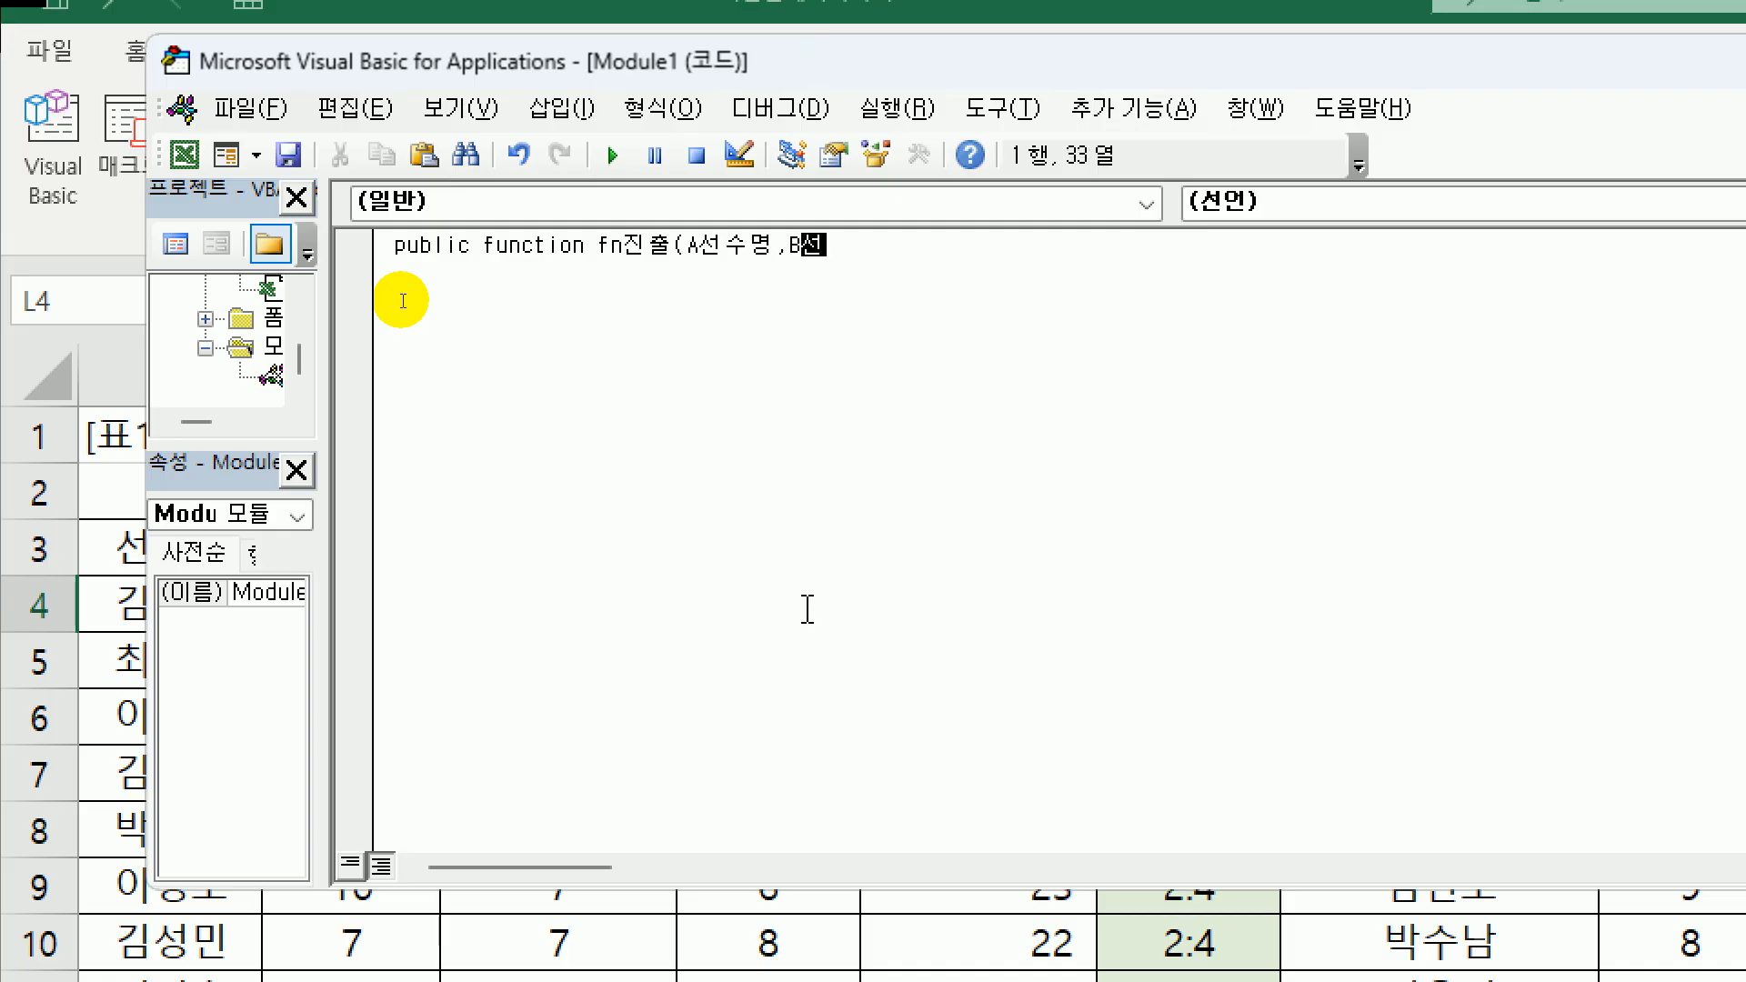
type("수명,")
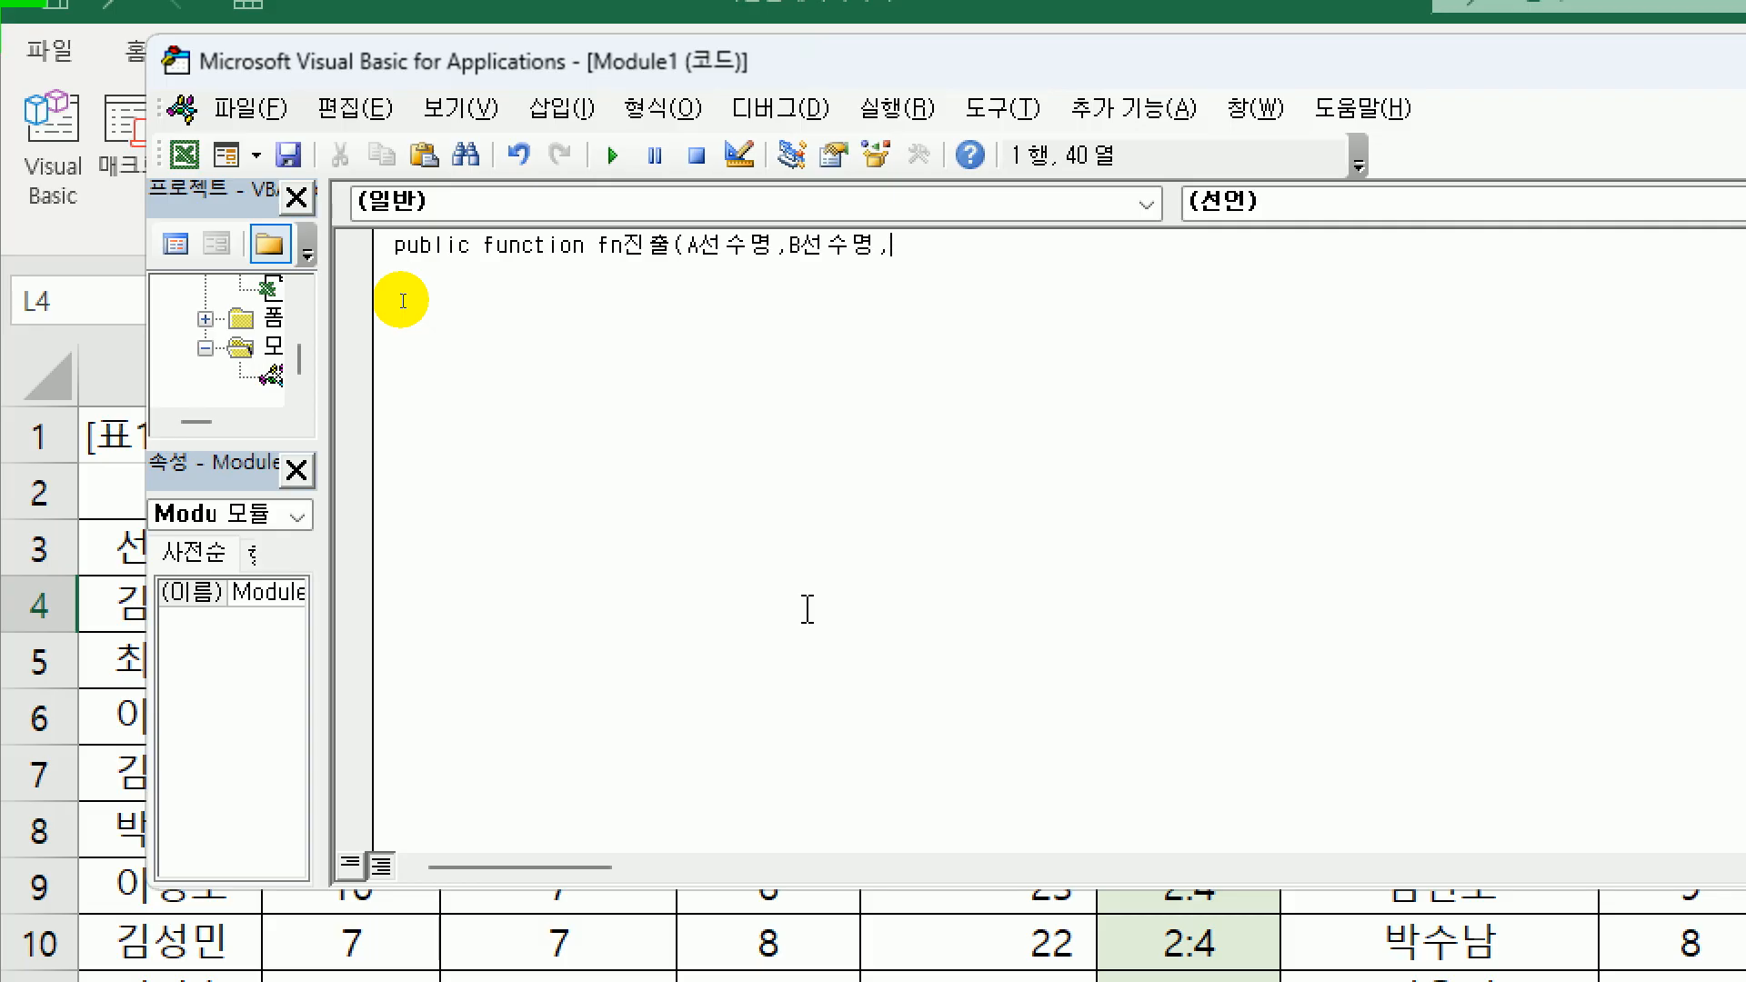
- Add the parameter A합계 before B선수명 and B합계 at the end, completing the fn진출 declaration
key("Left")
key("Left")
key("Left")
type("A")
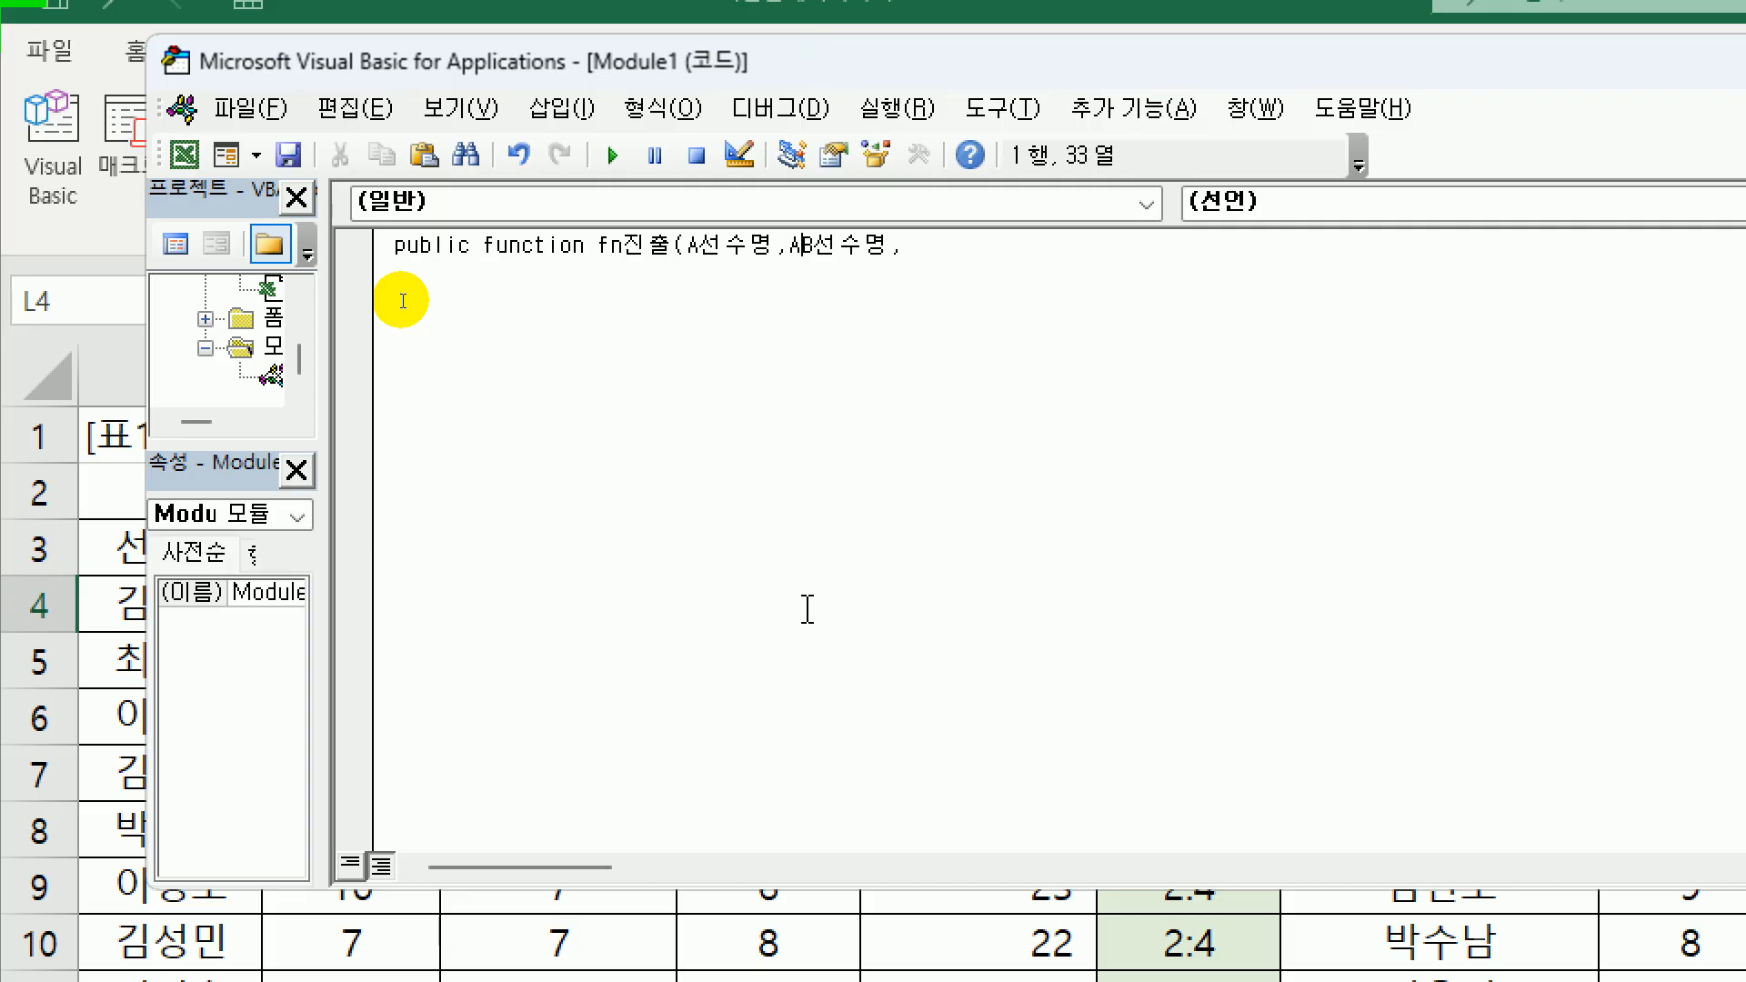
type("하")
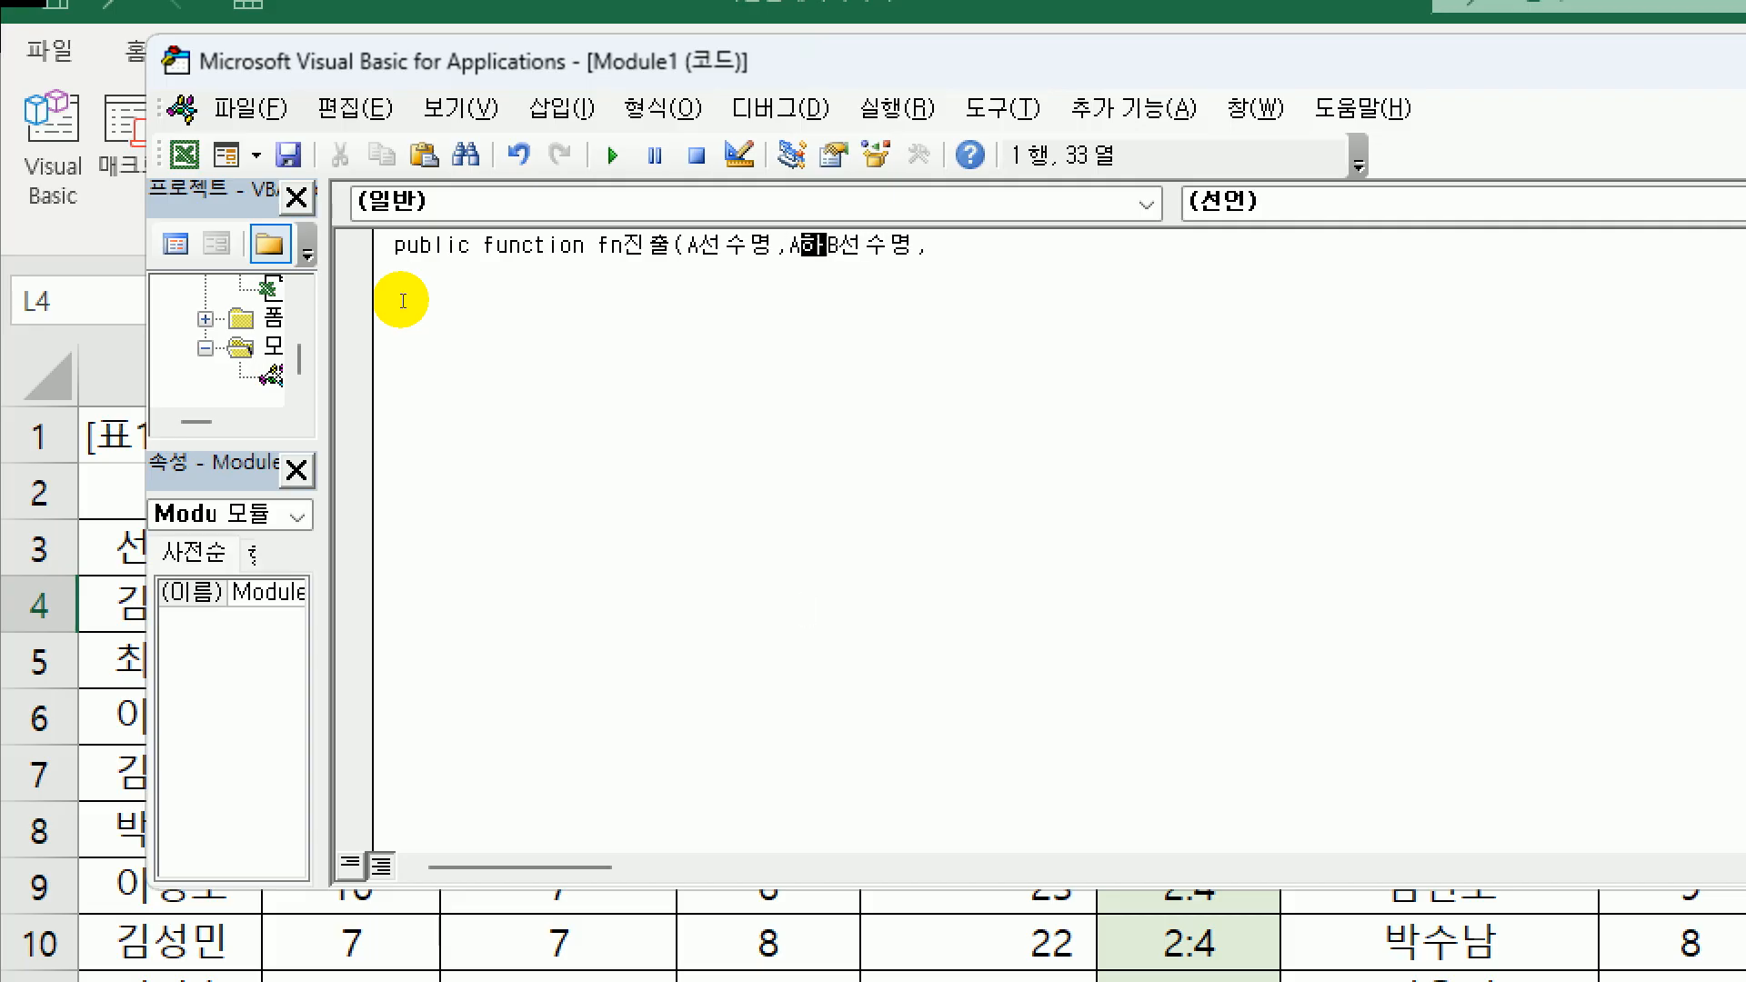
type("합계,")
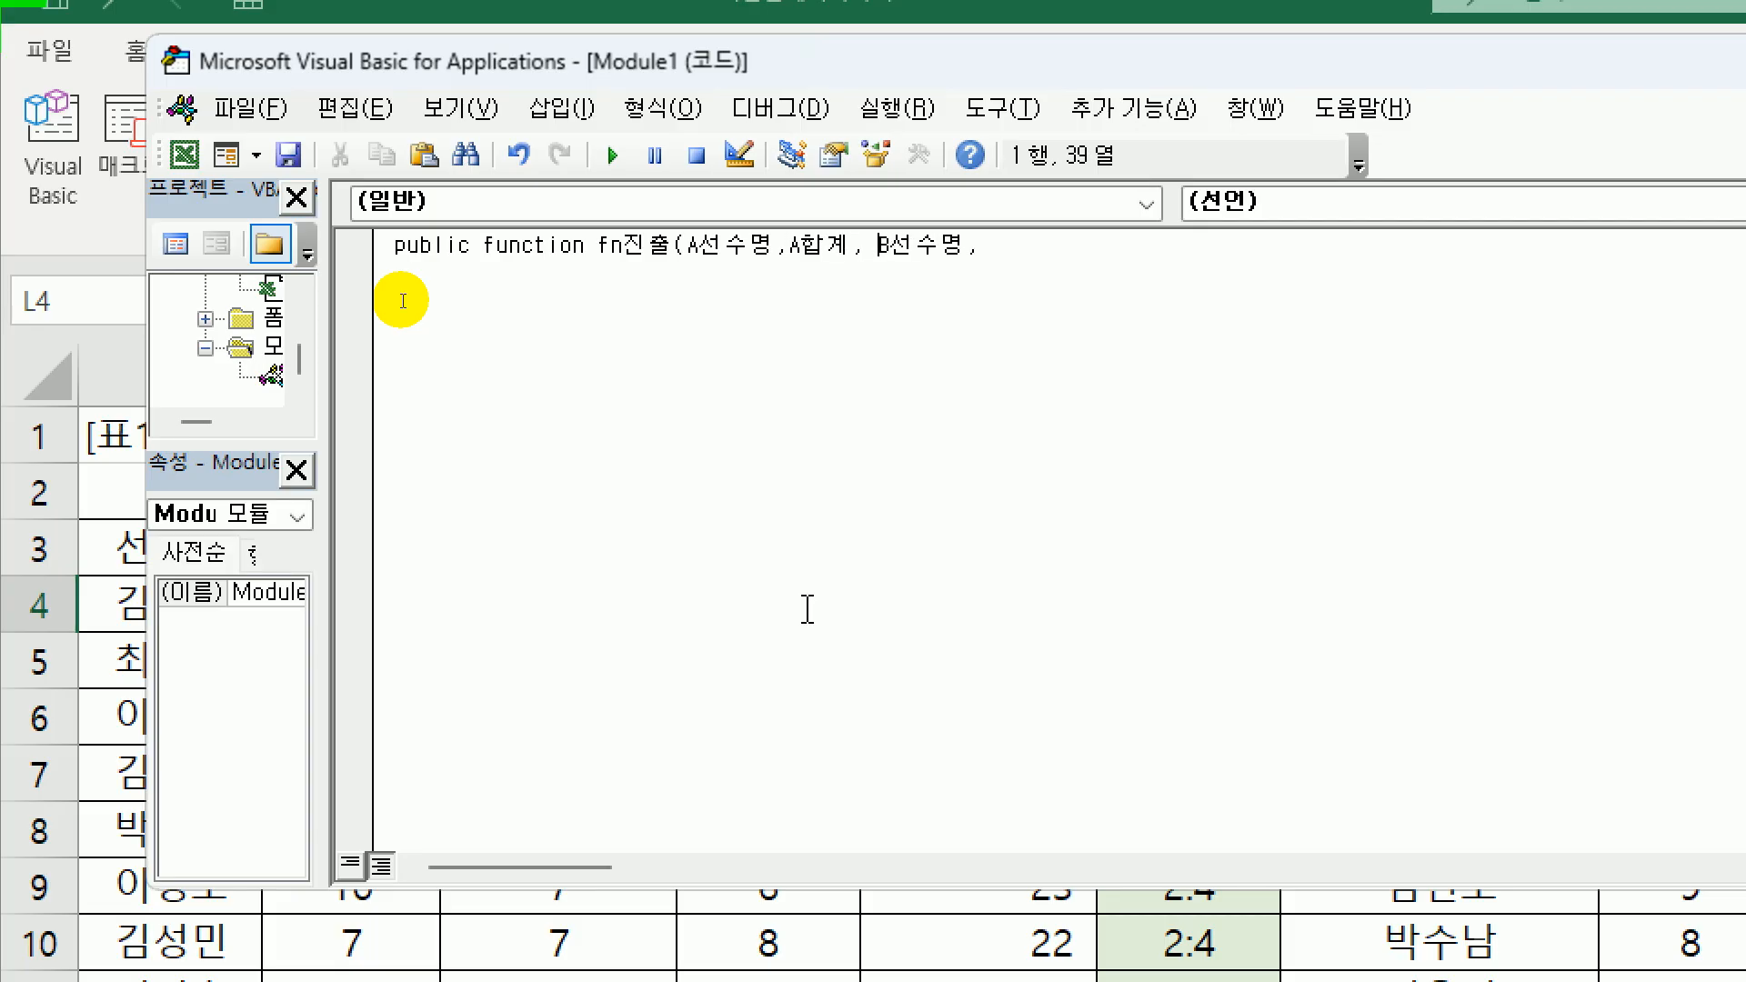
key("End")
type("B합ㄱ")
type(")")
key("Return")
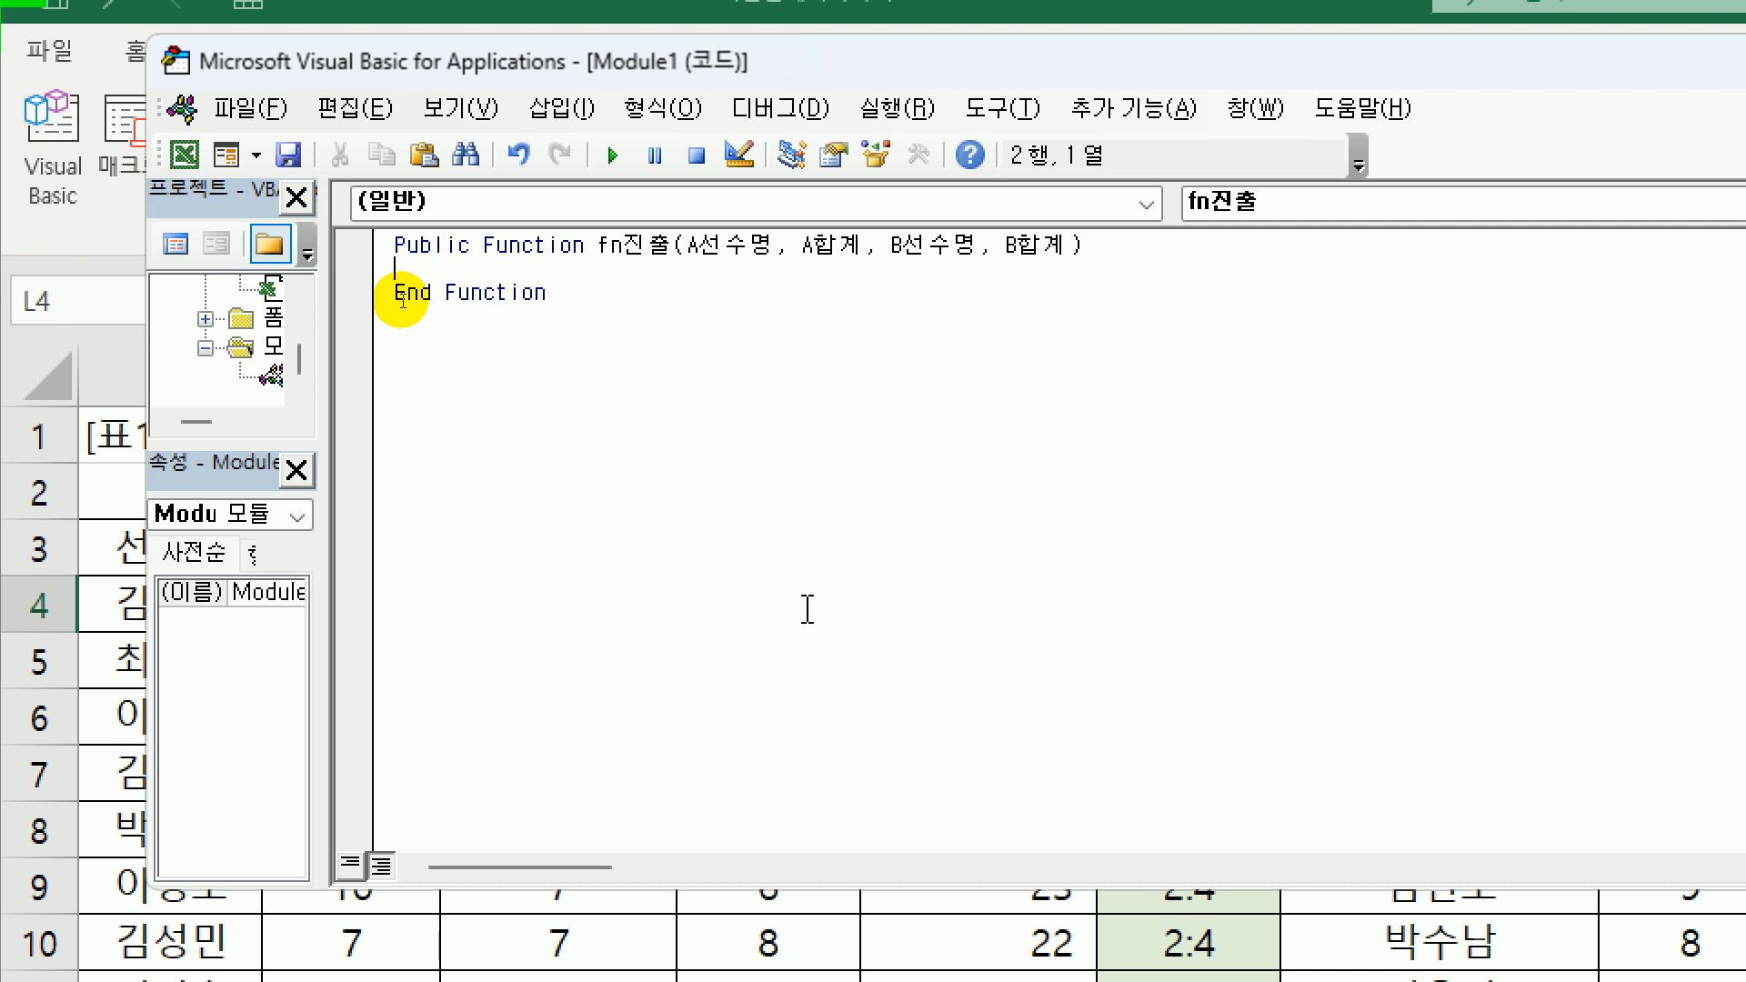
- Add an indented If A합계 > B합계 Then line inside the function, below a blank line
key("Return")
key("Tab")
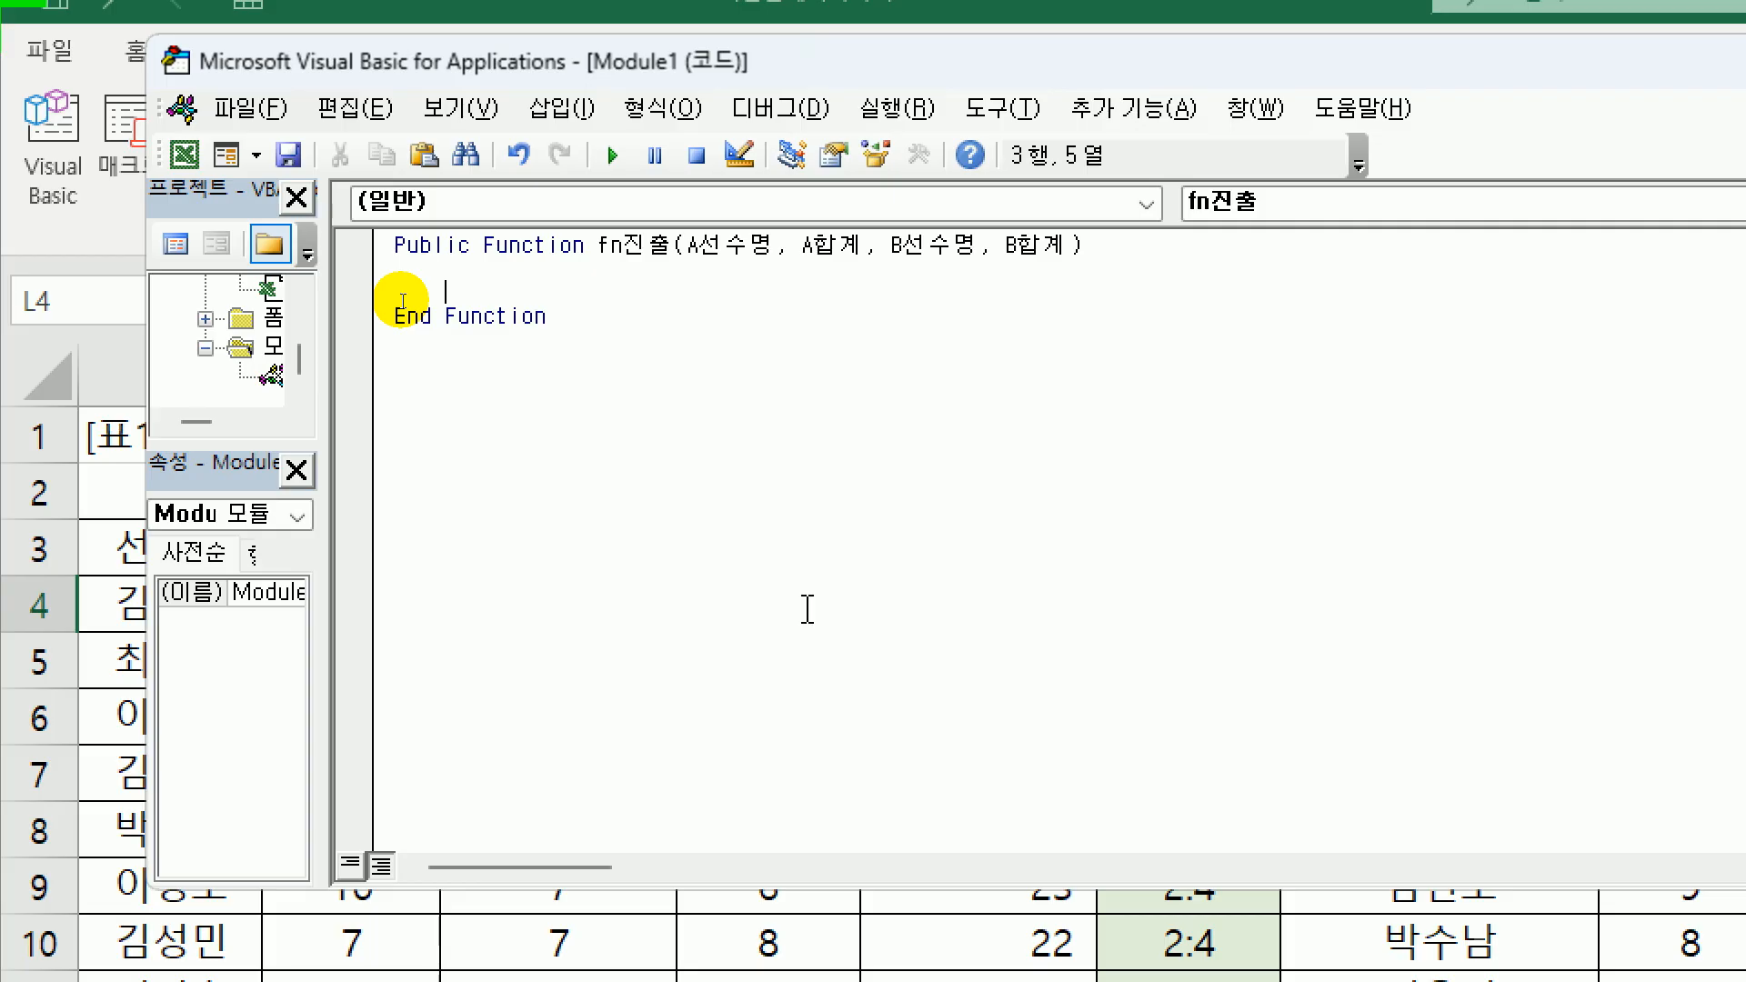
type("if A합계 >")
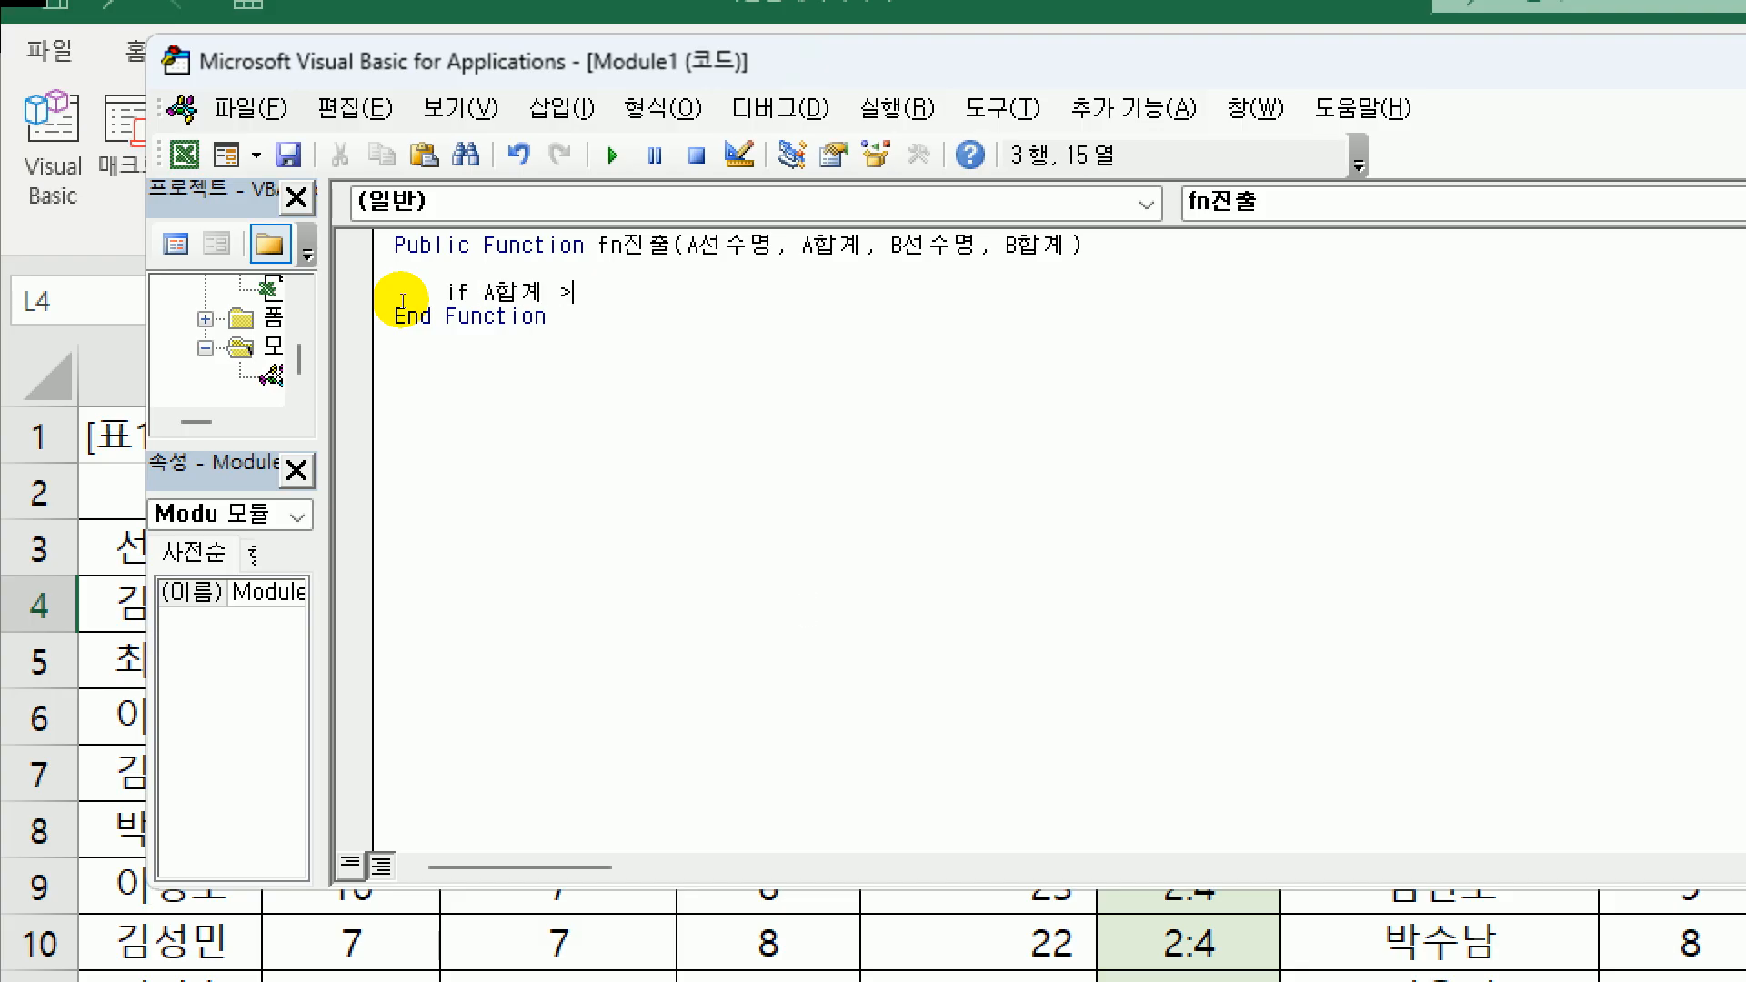
type(" B합계 then")
key("Return")
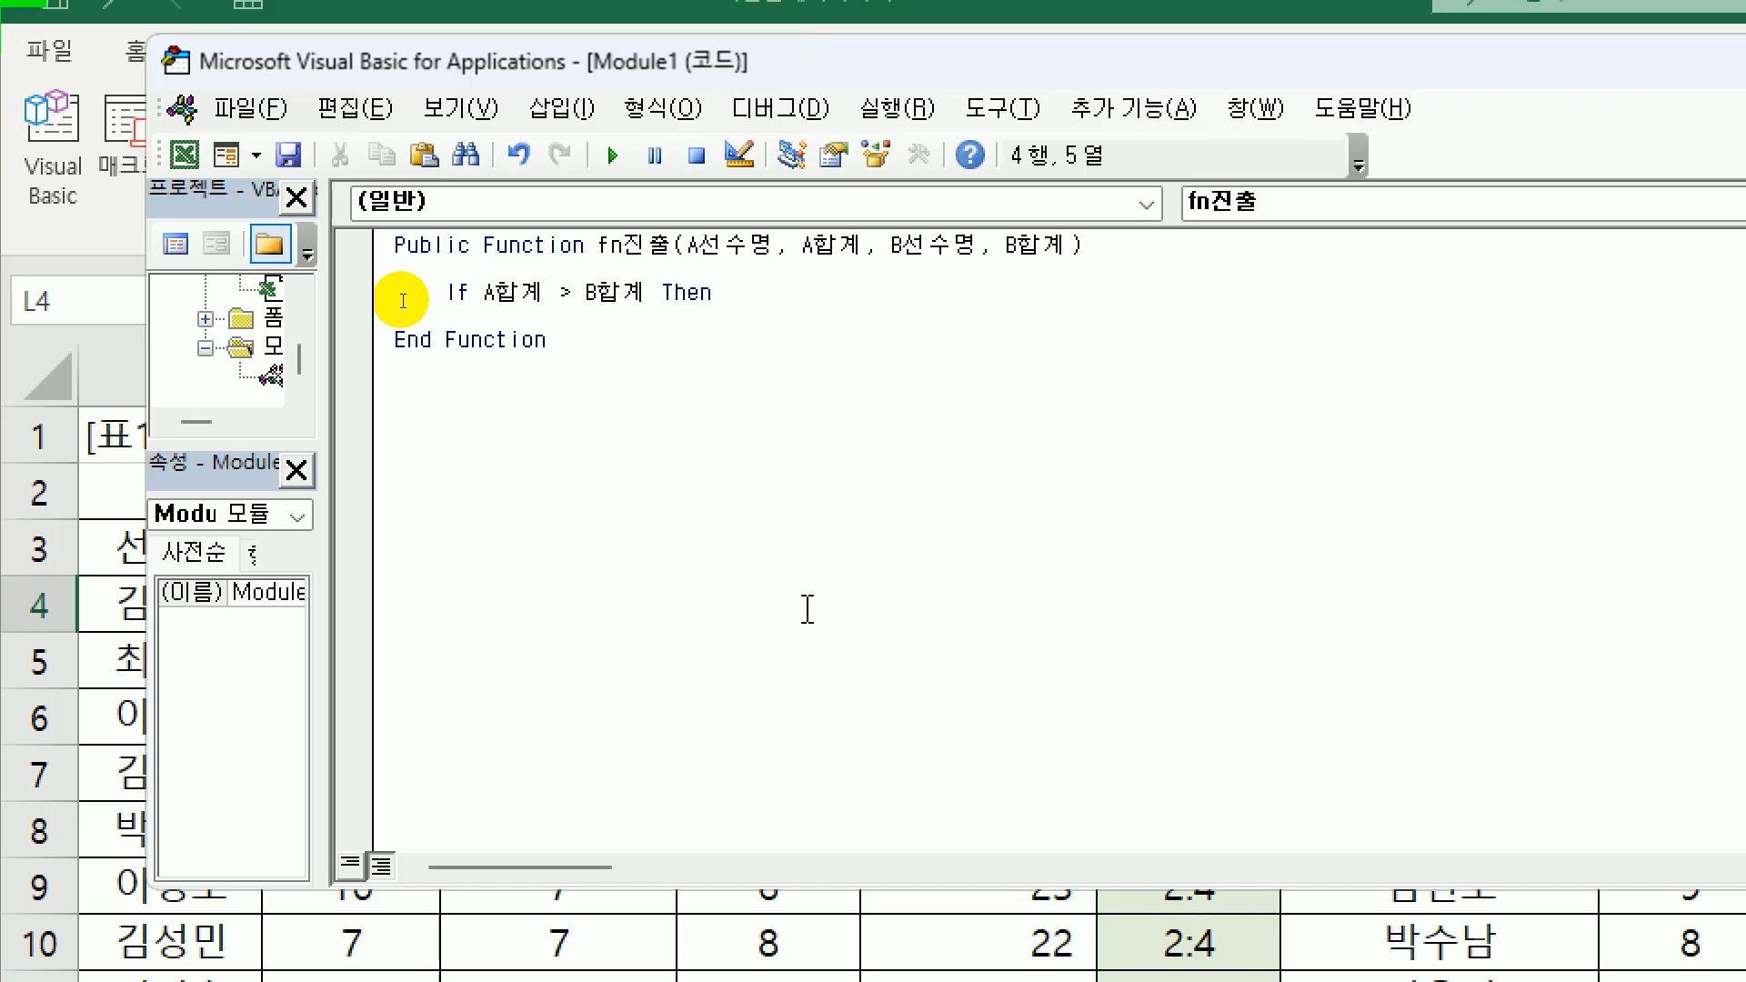
- Under the If condition, write the indented statement fn진출 = "A조(" & A선수명 & ")"
key("Tab")
type("fnㅈ")
type("진출 =")
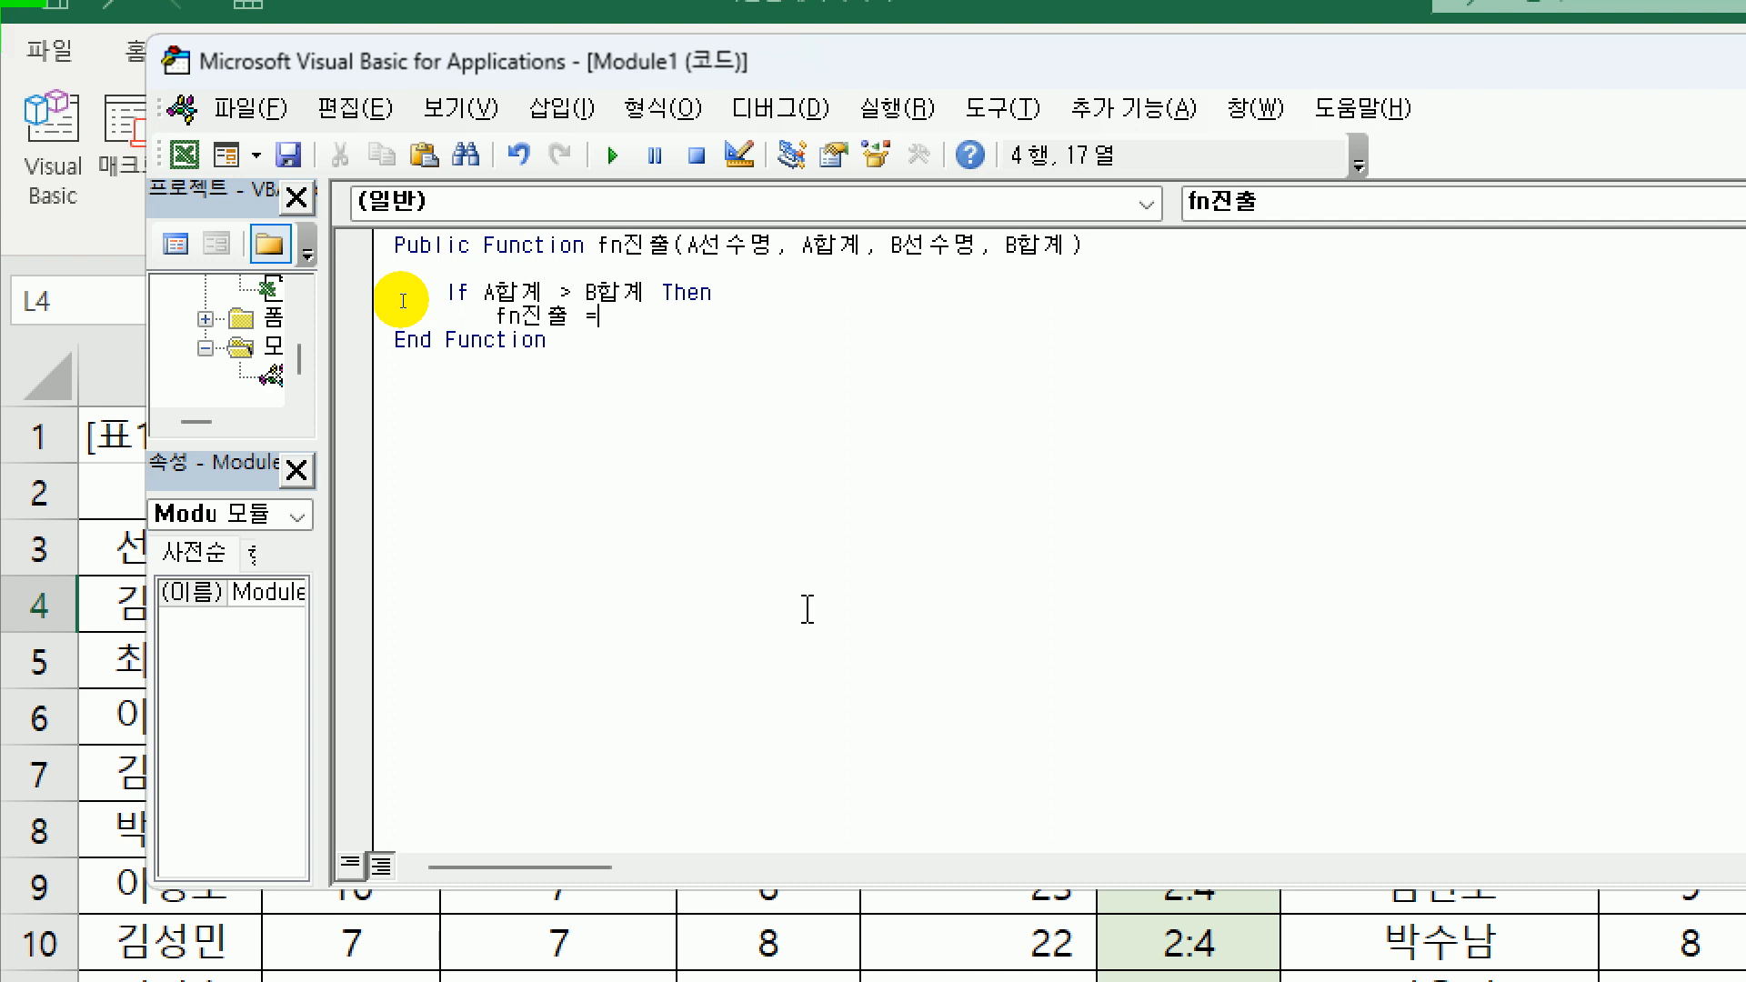
type("\"")
type("시")
type("조(")
type("\" &")
key("BackSpace")
key("Hangul")
key("Hangul")
type("A")
key("Hangul")
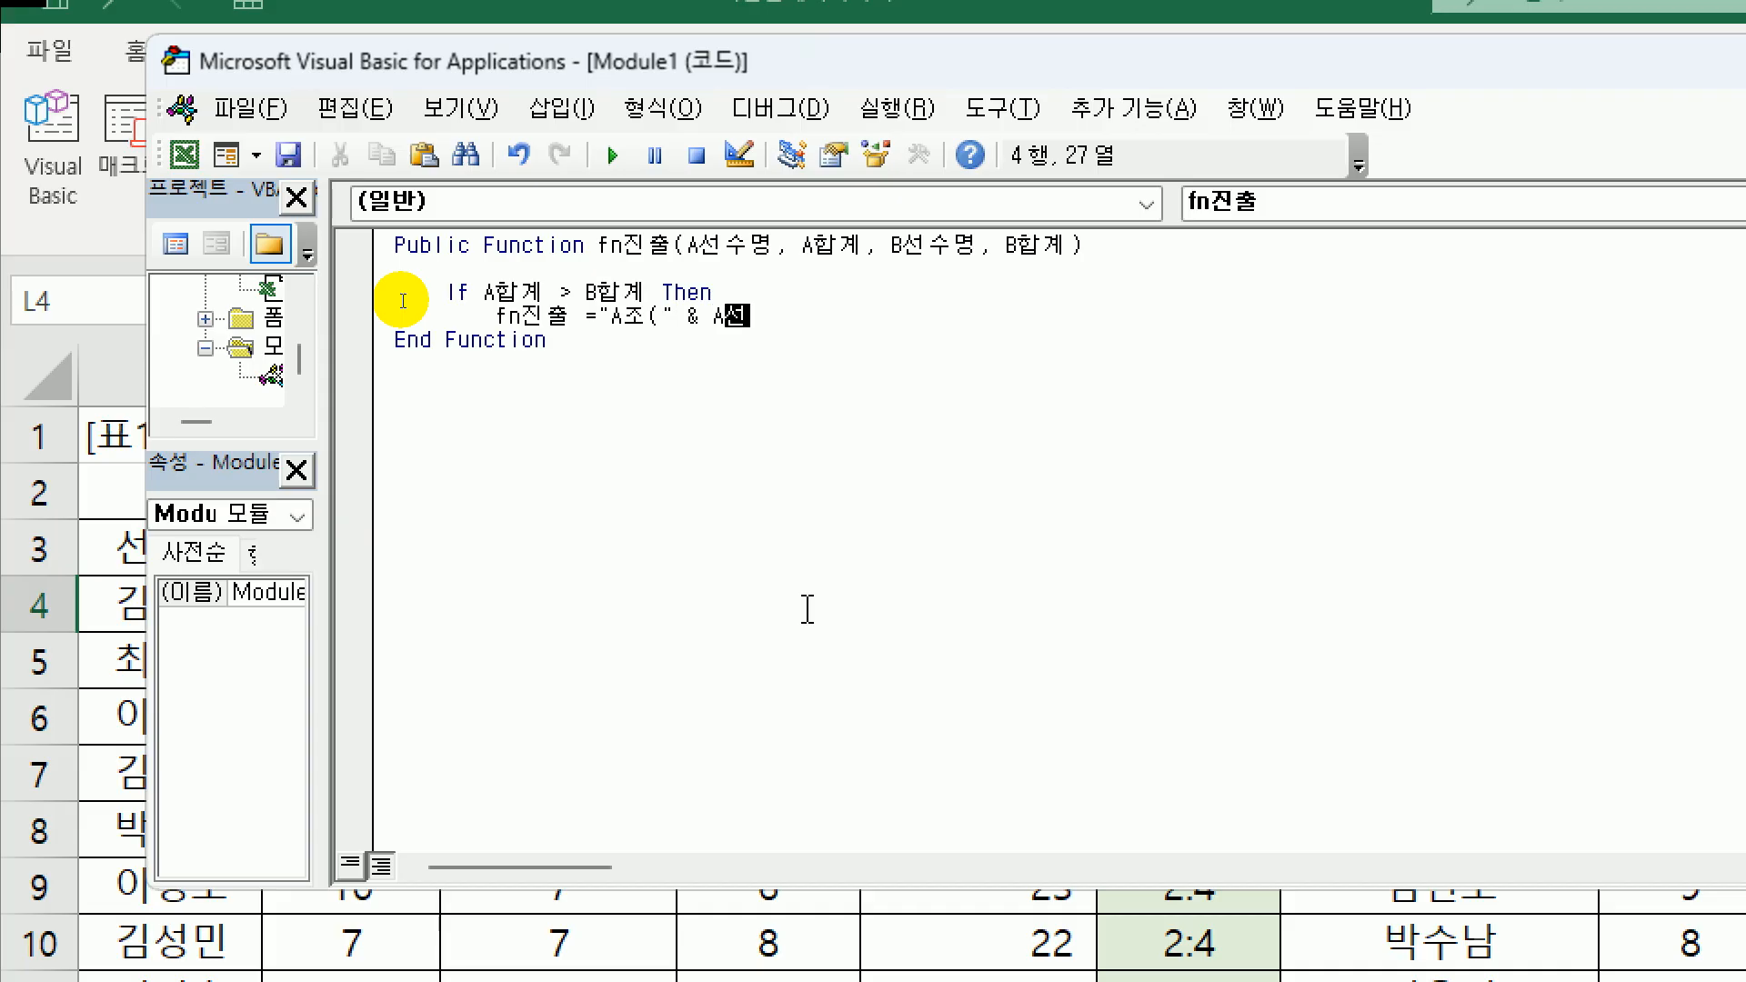
type("선수며")
type(" & ")
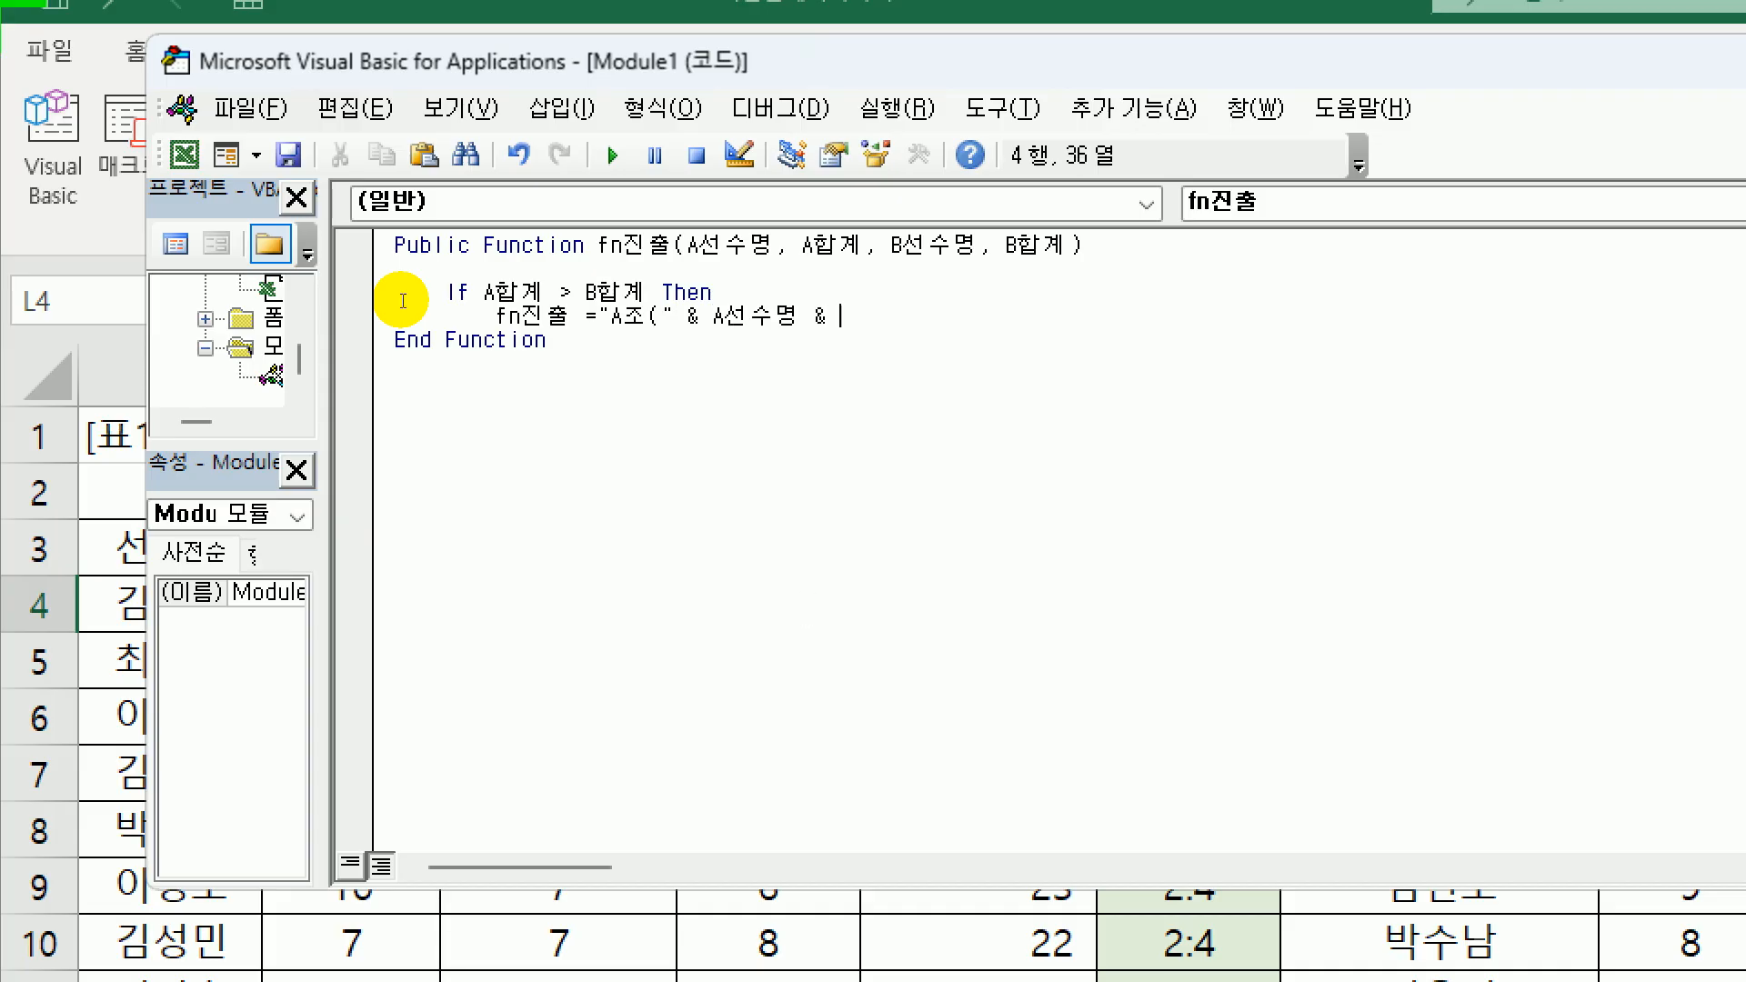
type("\")\"")
key("Return")
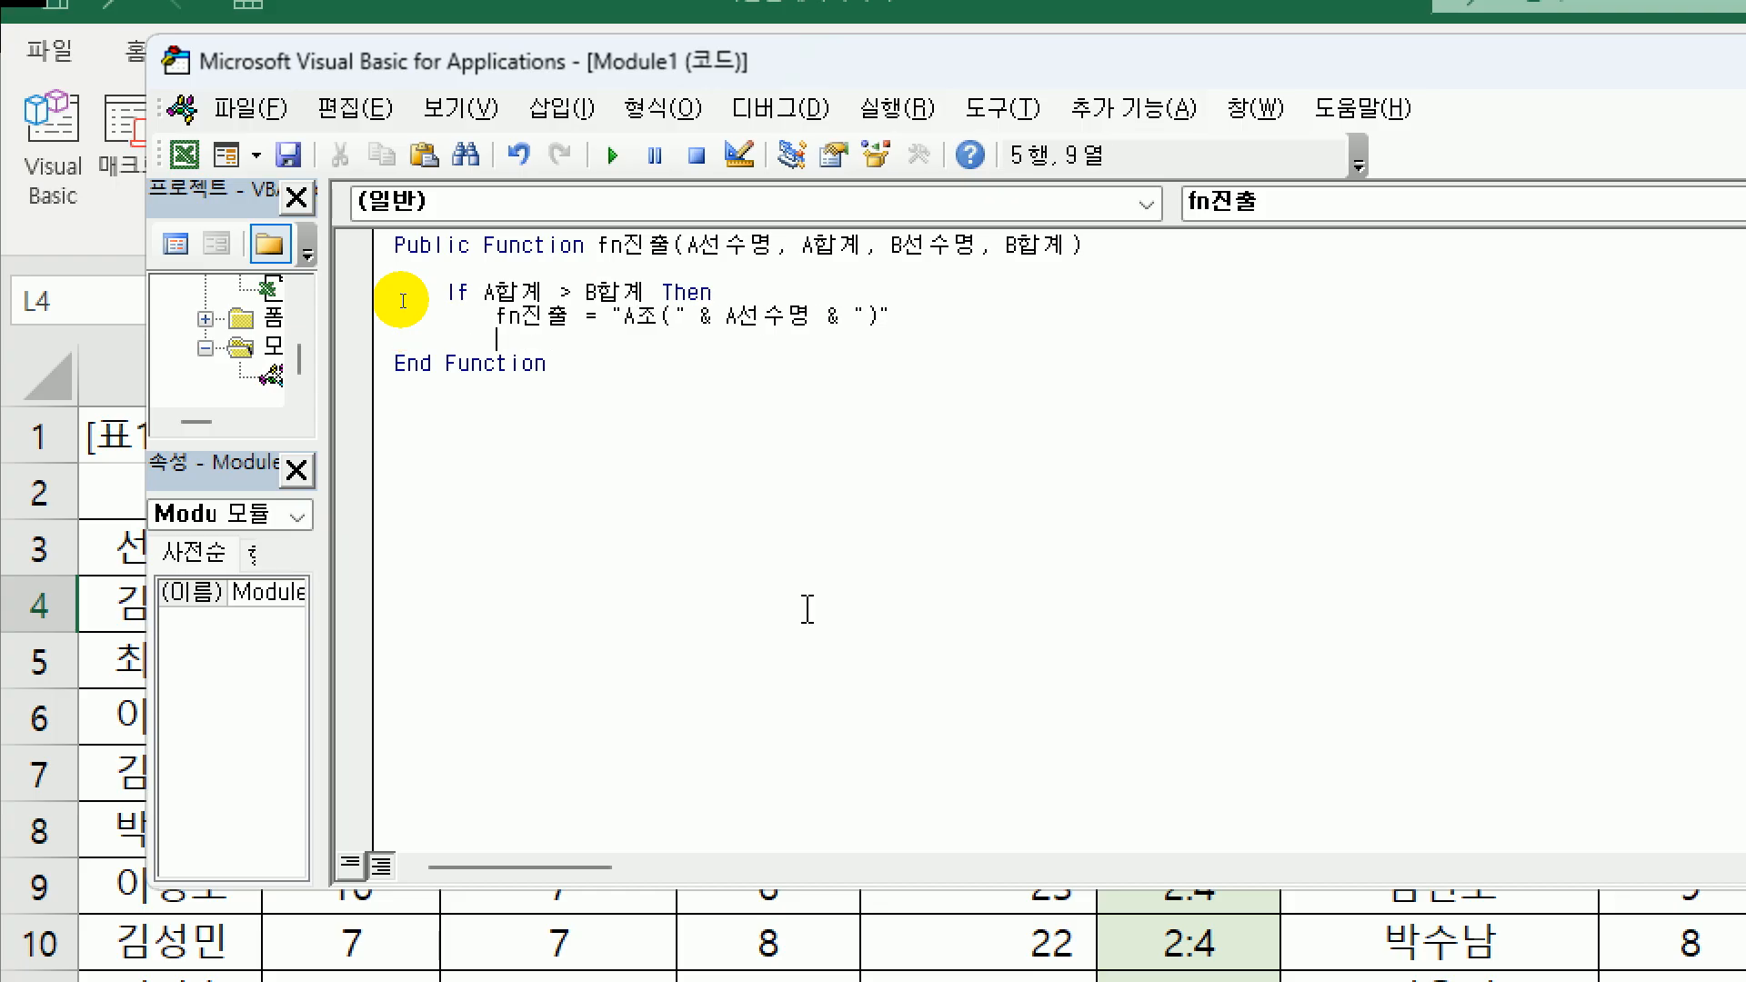
- Add an Else line aligned with the If line, followed by a new line
key("BackSpace")
type("els")
key("BackSpace")
type("se")
key("Return")
- Copy the indented fn진출 assignment from the If branch onto the line below Else
key("Up")
key("Up")
key("shift+End")
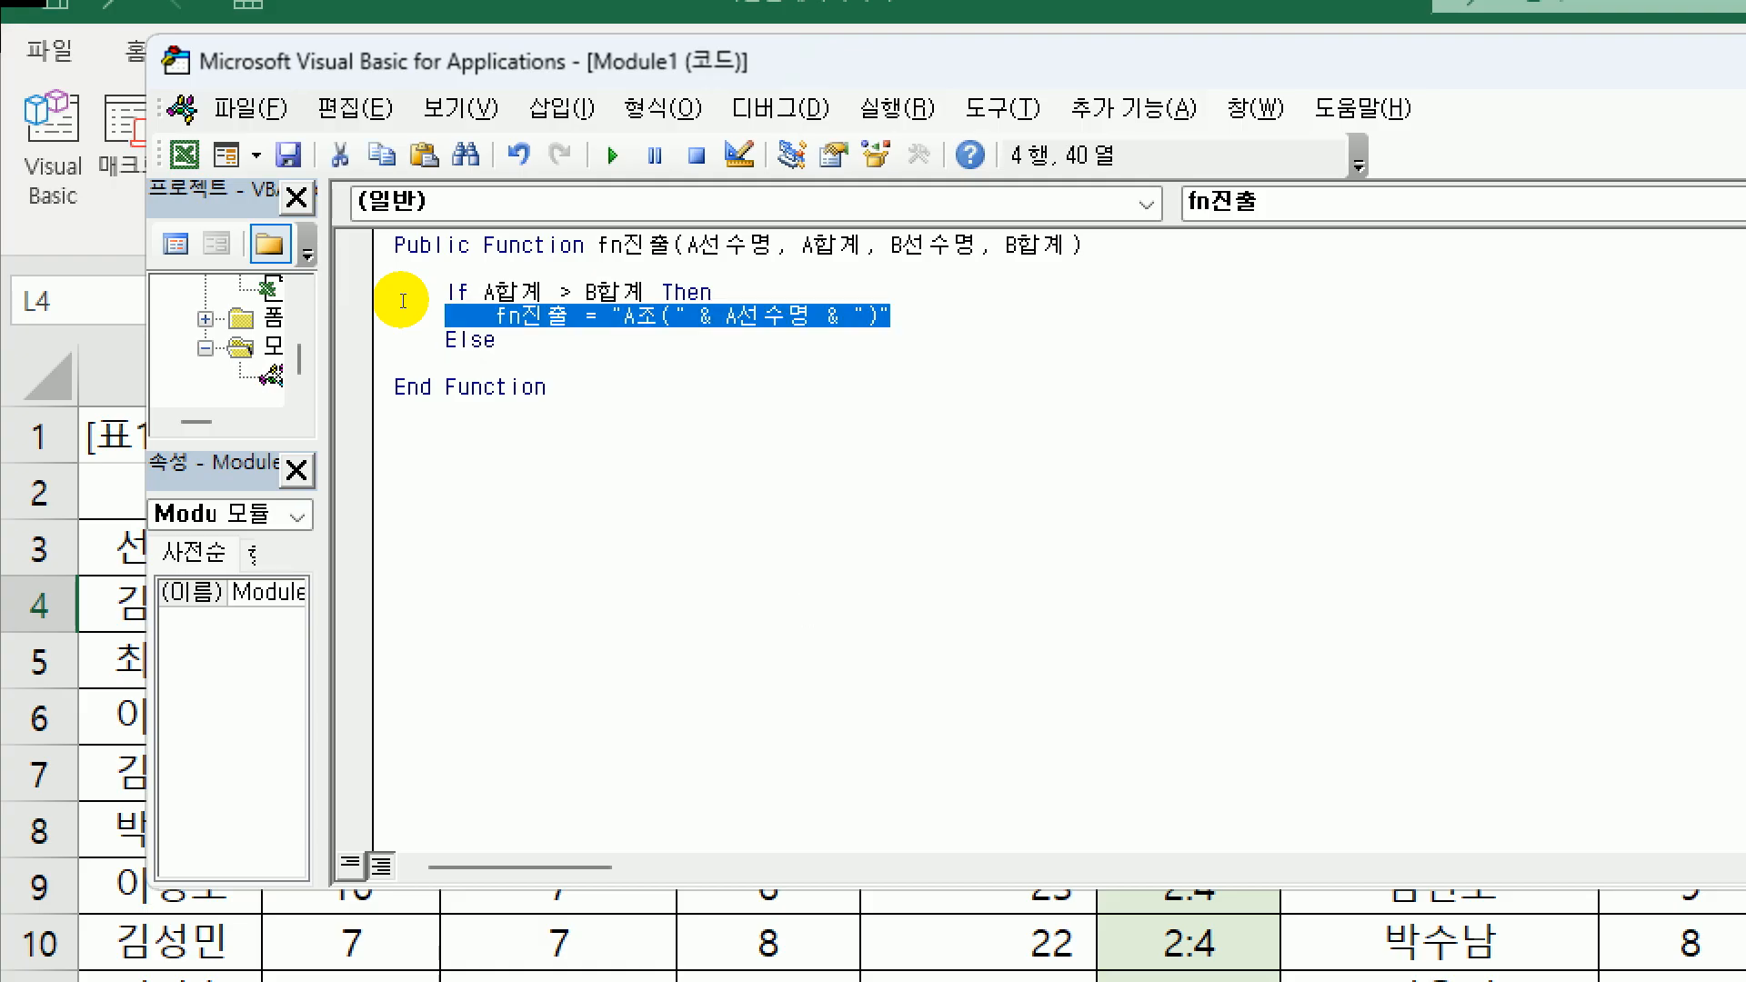
key("ctrl+c")
key("Down")
key("Down")
key("ctrl+v")
- Change the copied statement under Else to fn진출 = "B조(" & B선수명 & ")"
key("Left")
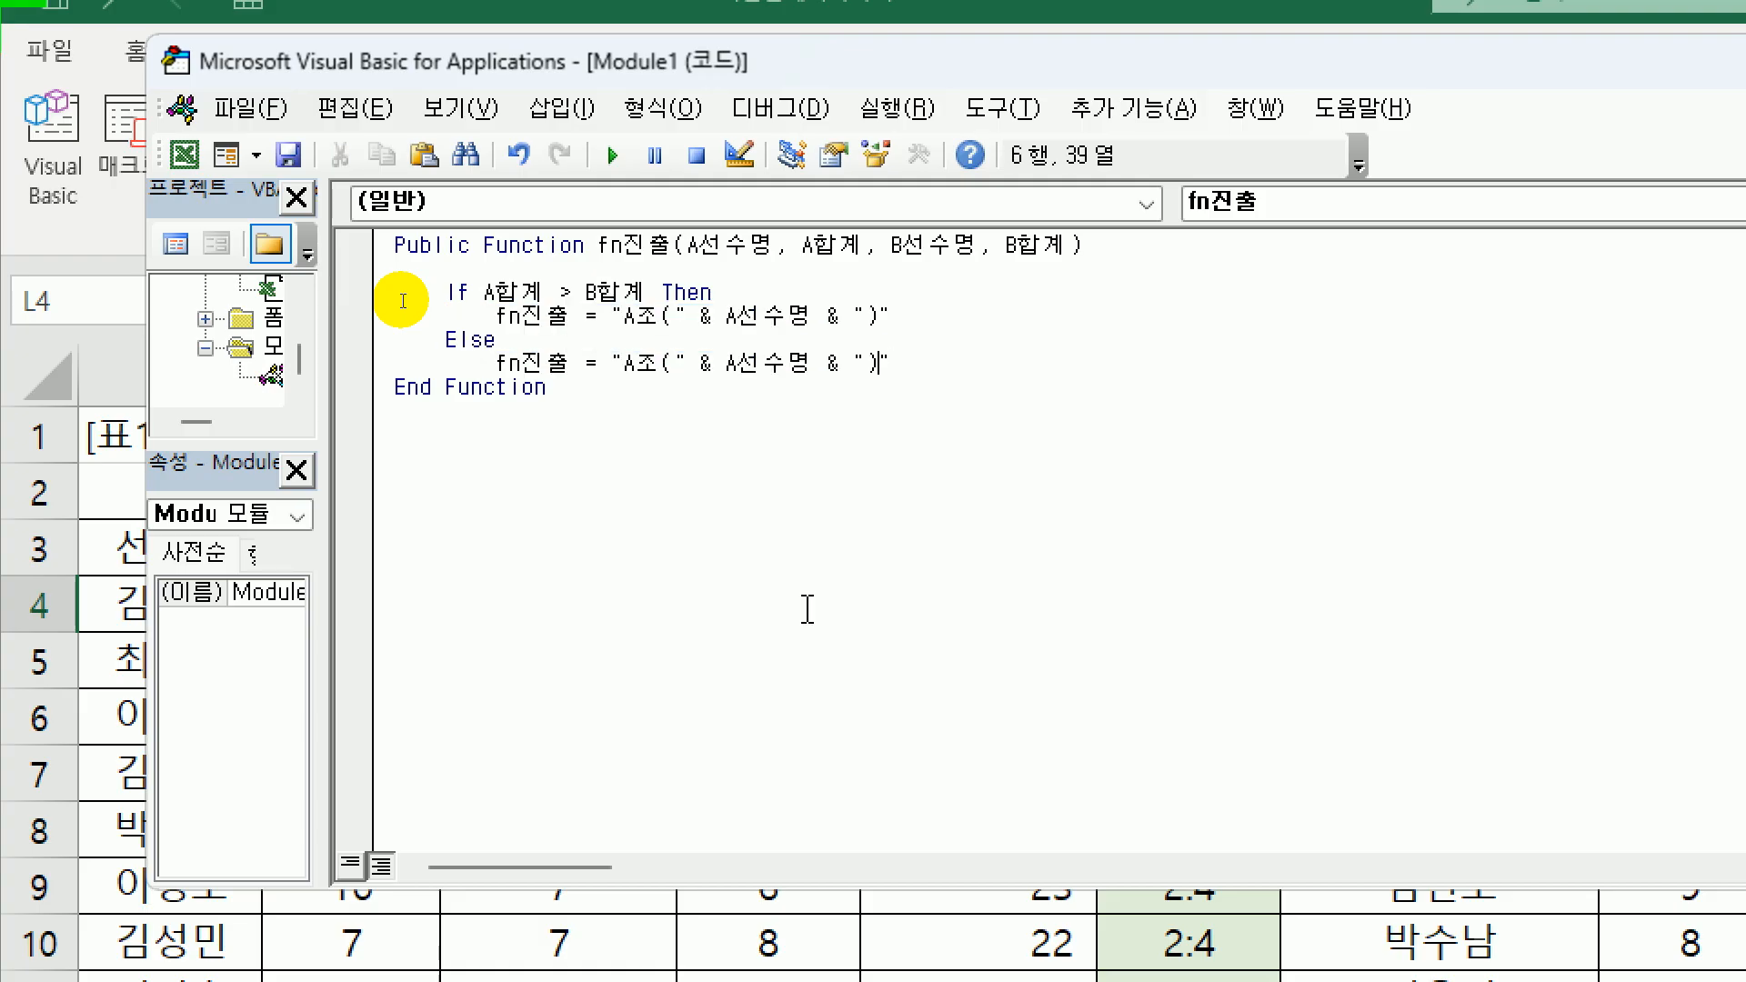
key("Left")
key("Left")
key("Left")
key("Left")
key("Left")
key("Left")
key("Left")
key("Left")
key("Left")
key("Left")
key("Left")
key("Left")
key("Left")
key("Left")
key("Left")
key("Left")
key("Left")
key("shift+Right")
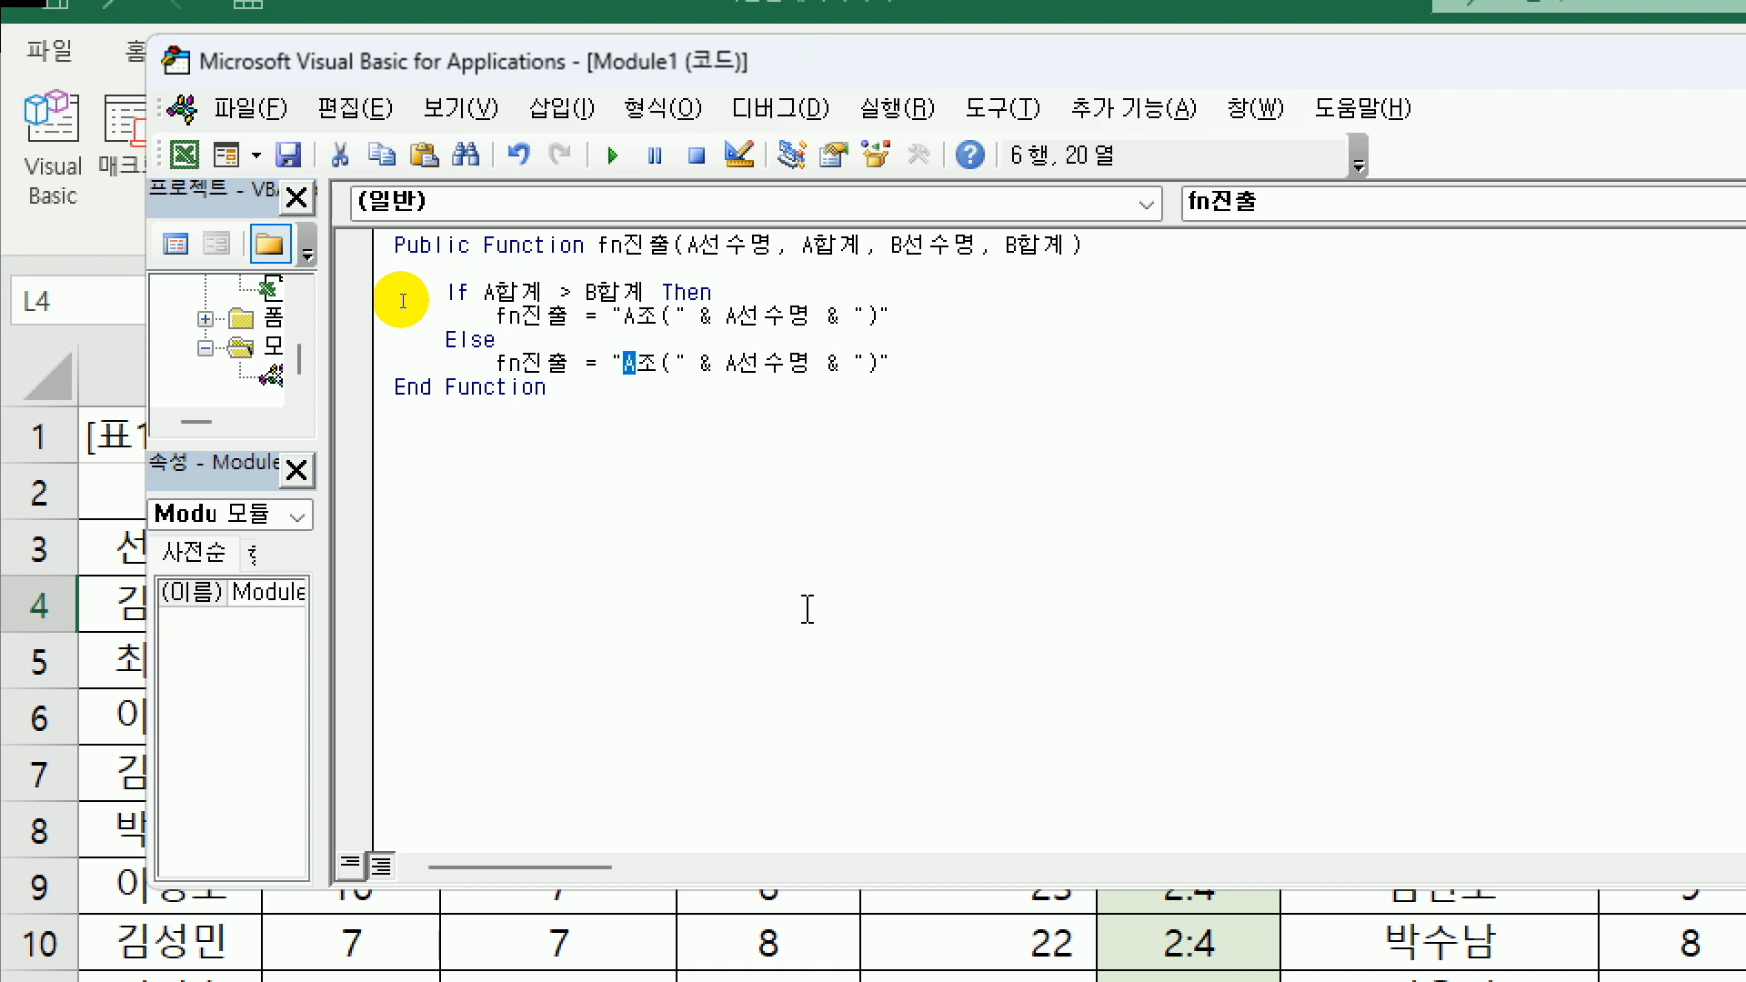
type("B")
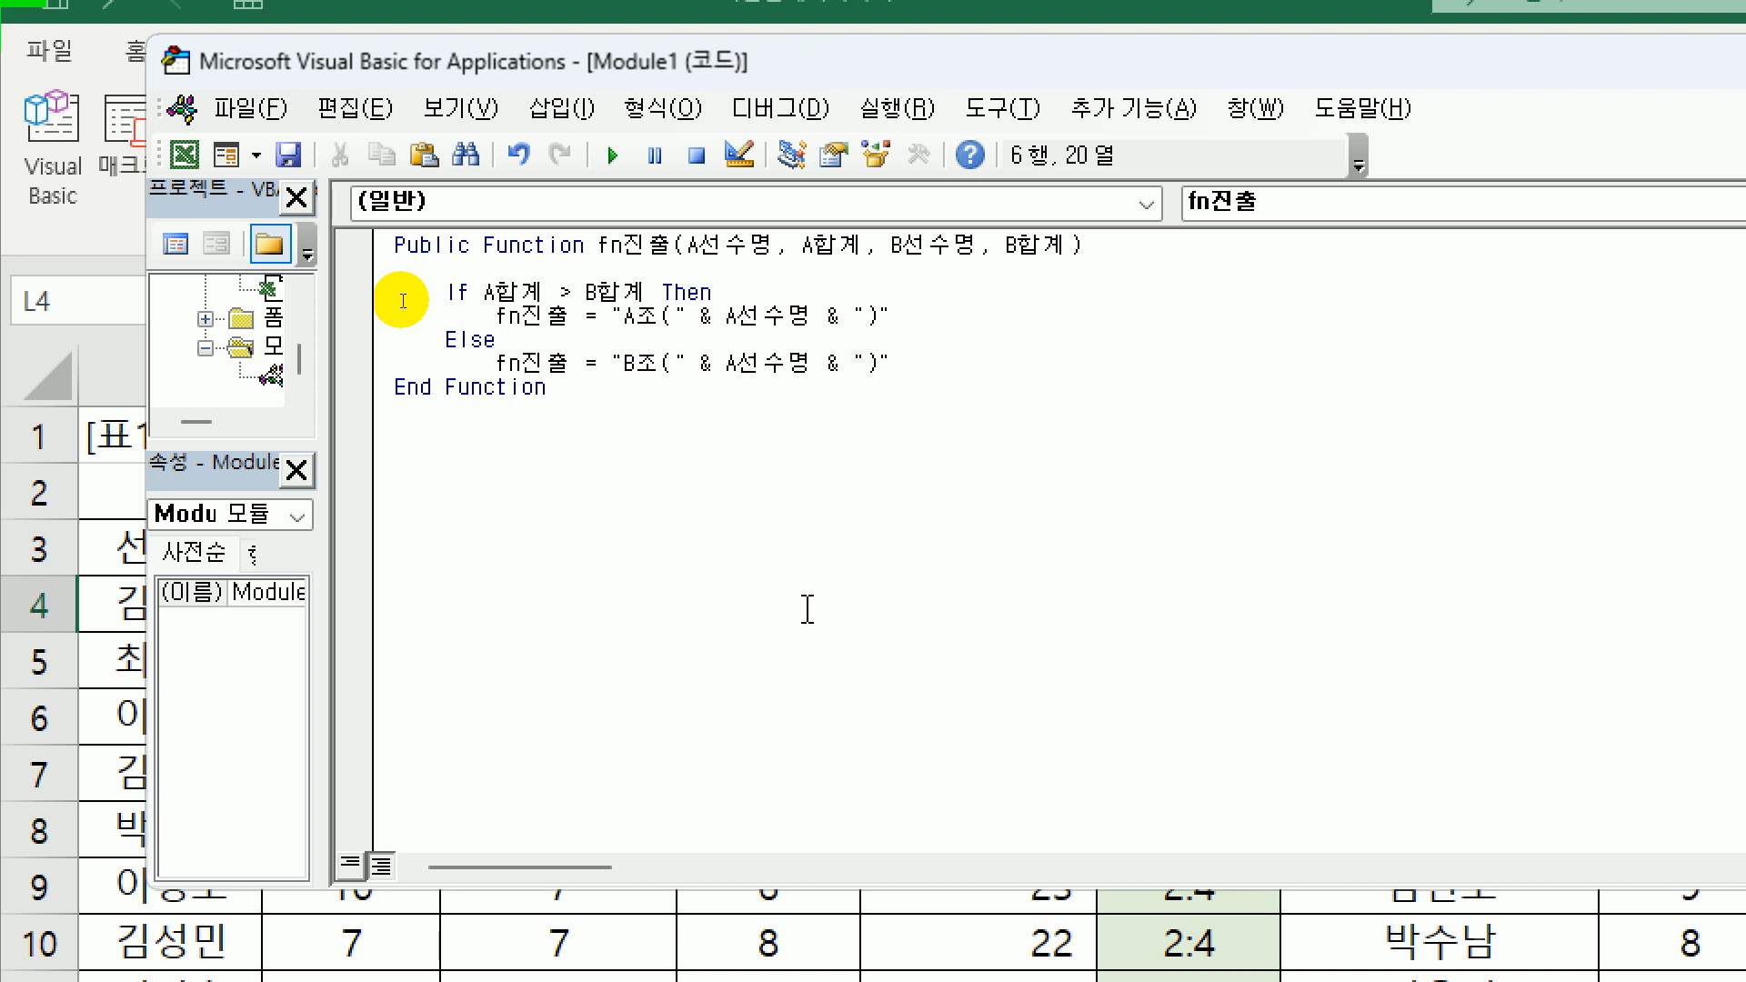
key("Right")
key("Right")
key("Right")
key("Right")
key("Right")
key("Right")
key("shift+Left")
type("B")
- Close the condition with an End If line below the Else statement, and close the VBA editor
key("End")
key("Return")
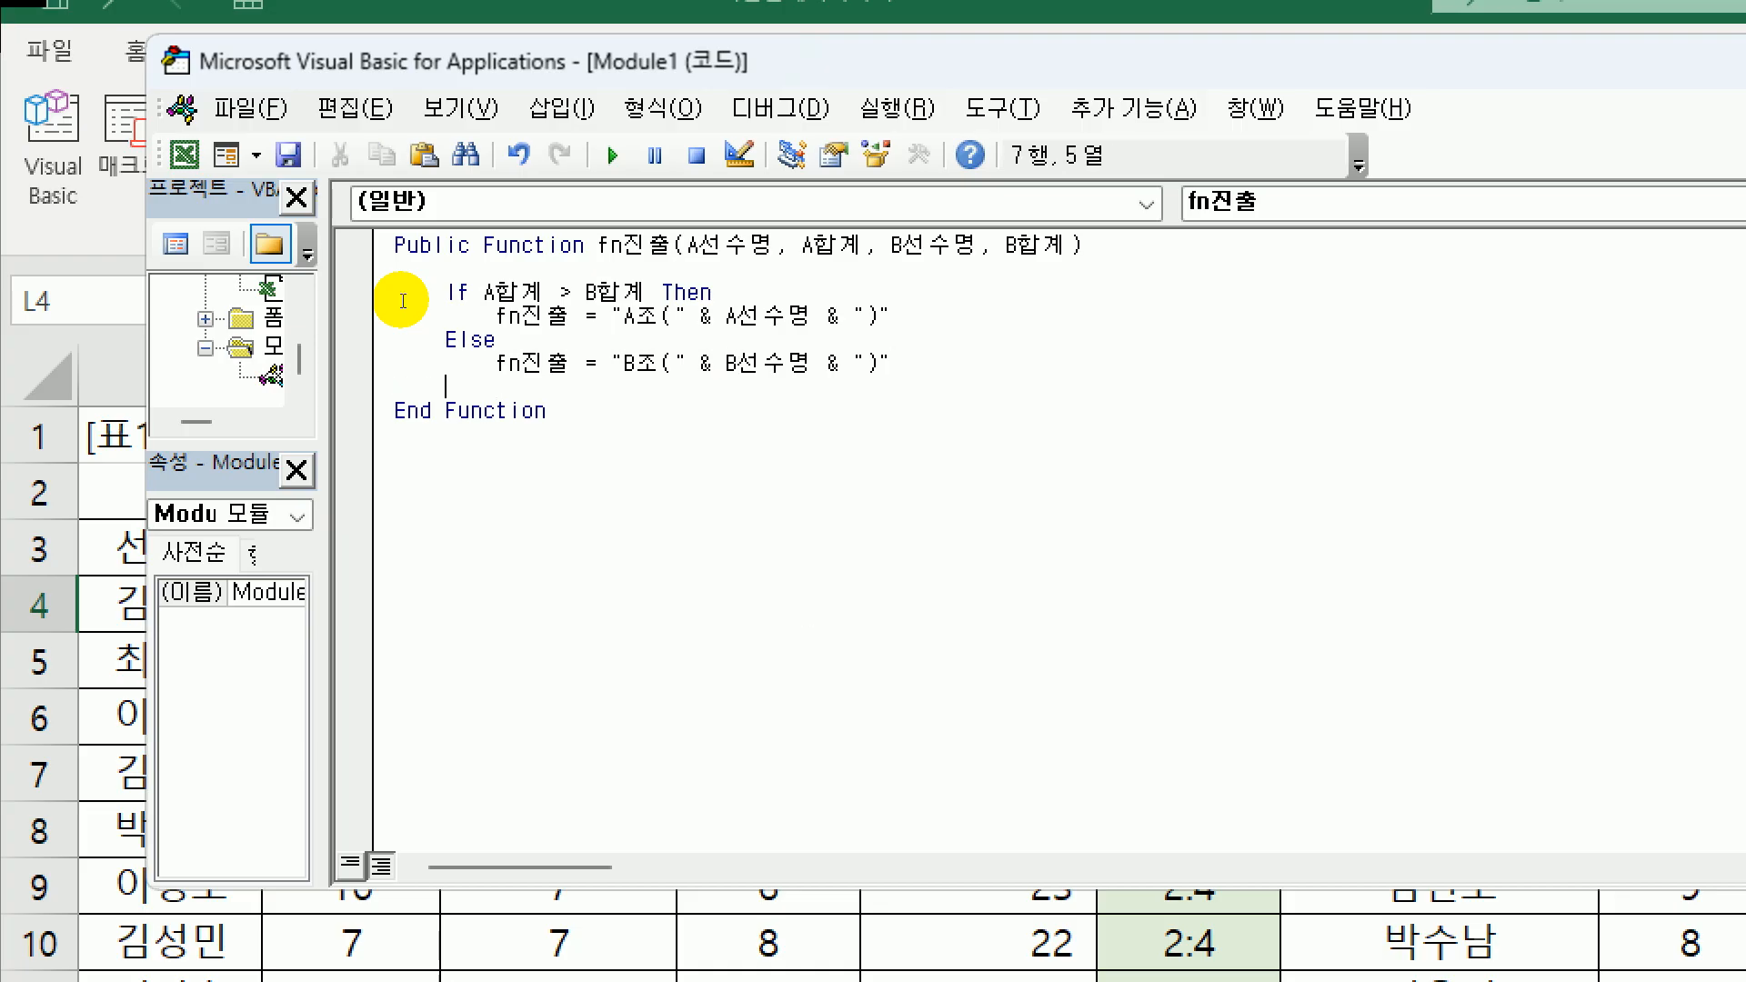
type("end if")
key("Return")
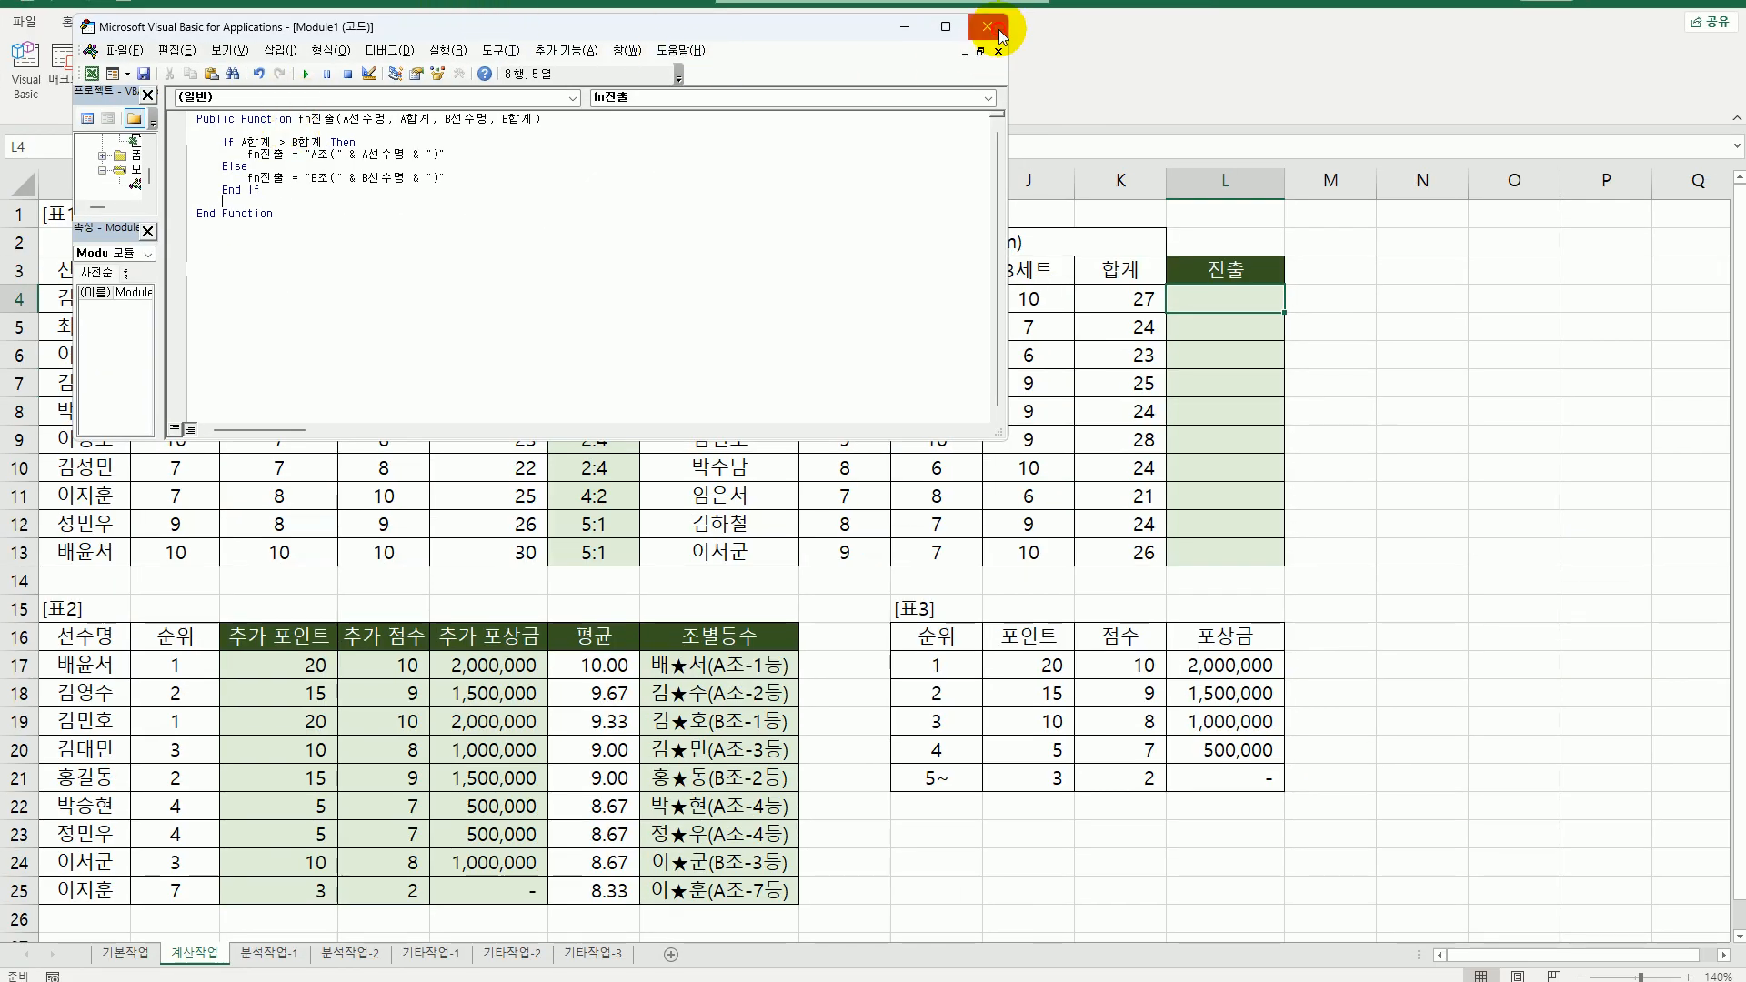
left_click(1000, 34)
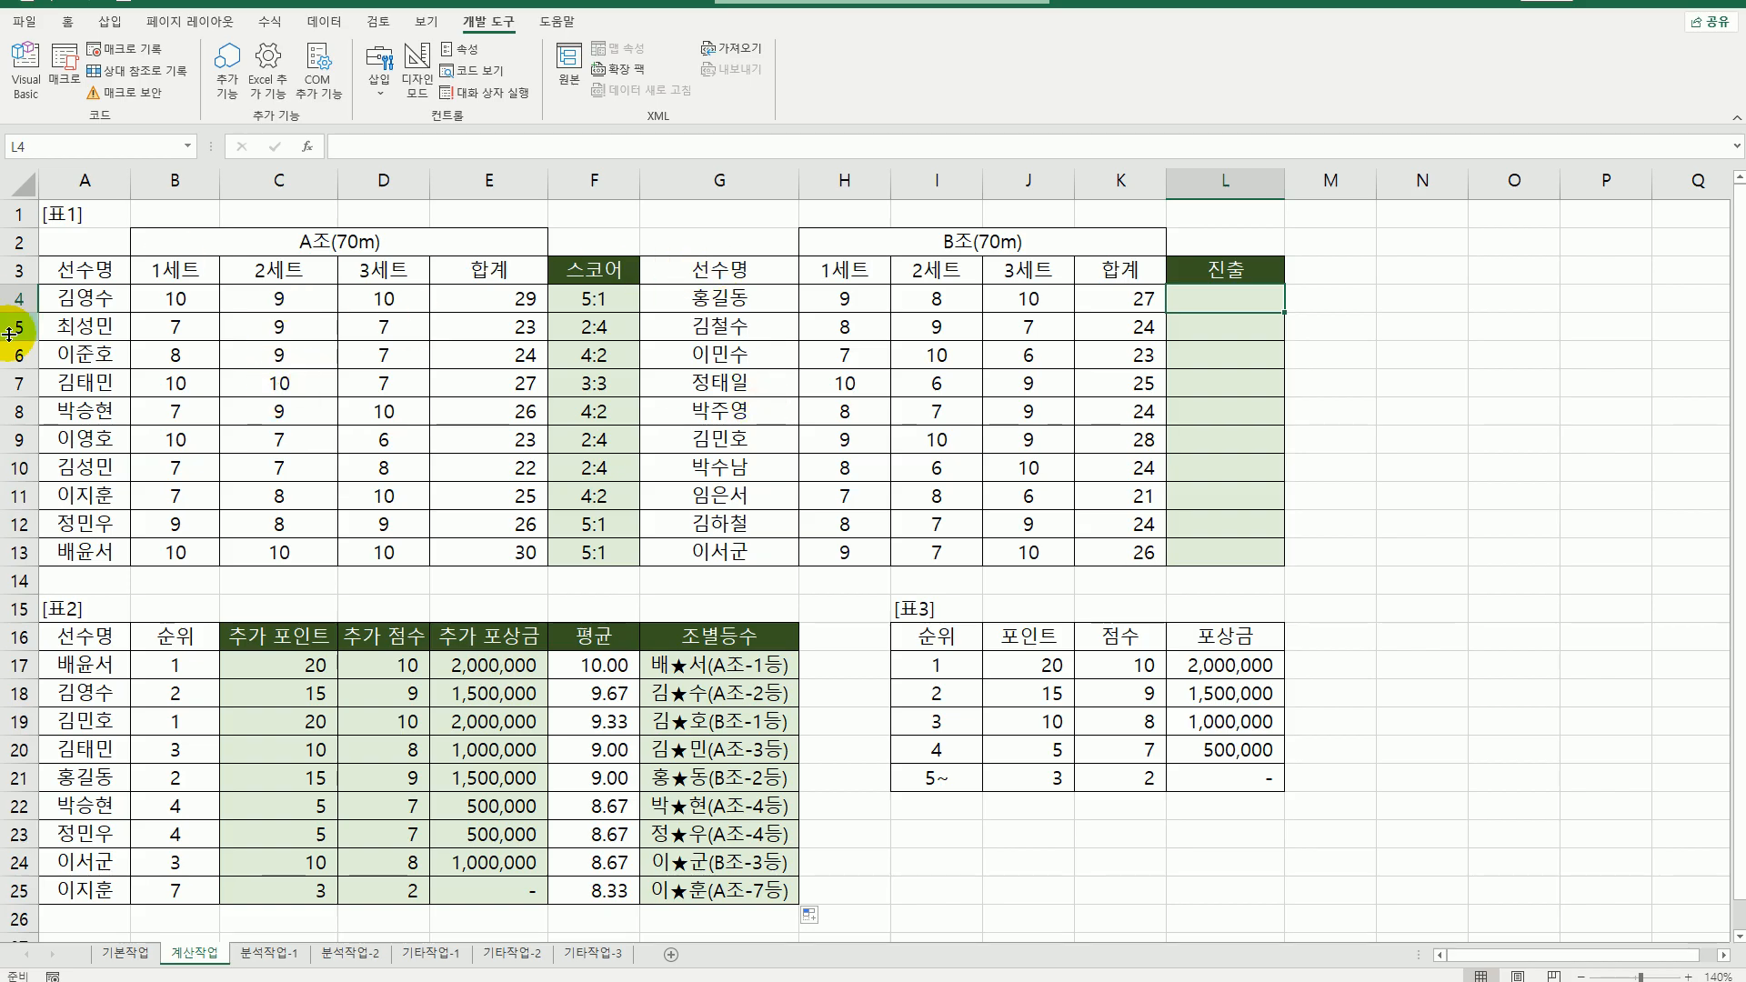
- Insert the user-defined function fn진출 in cell L4 of the 진출 column
left_click(501, 303)
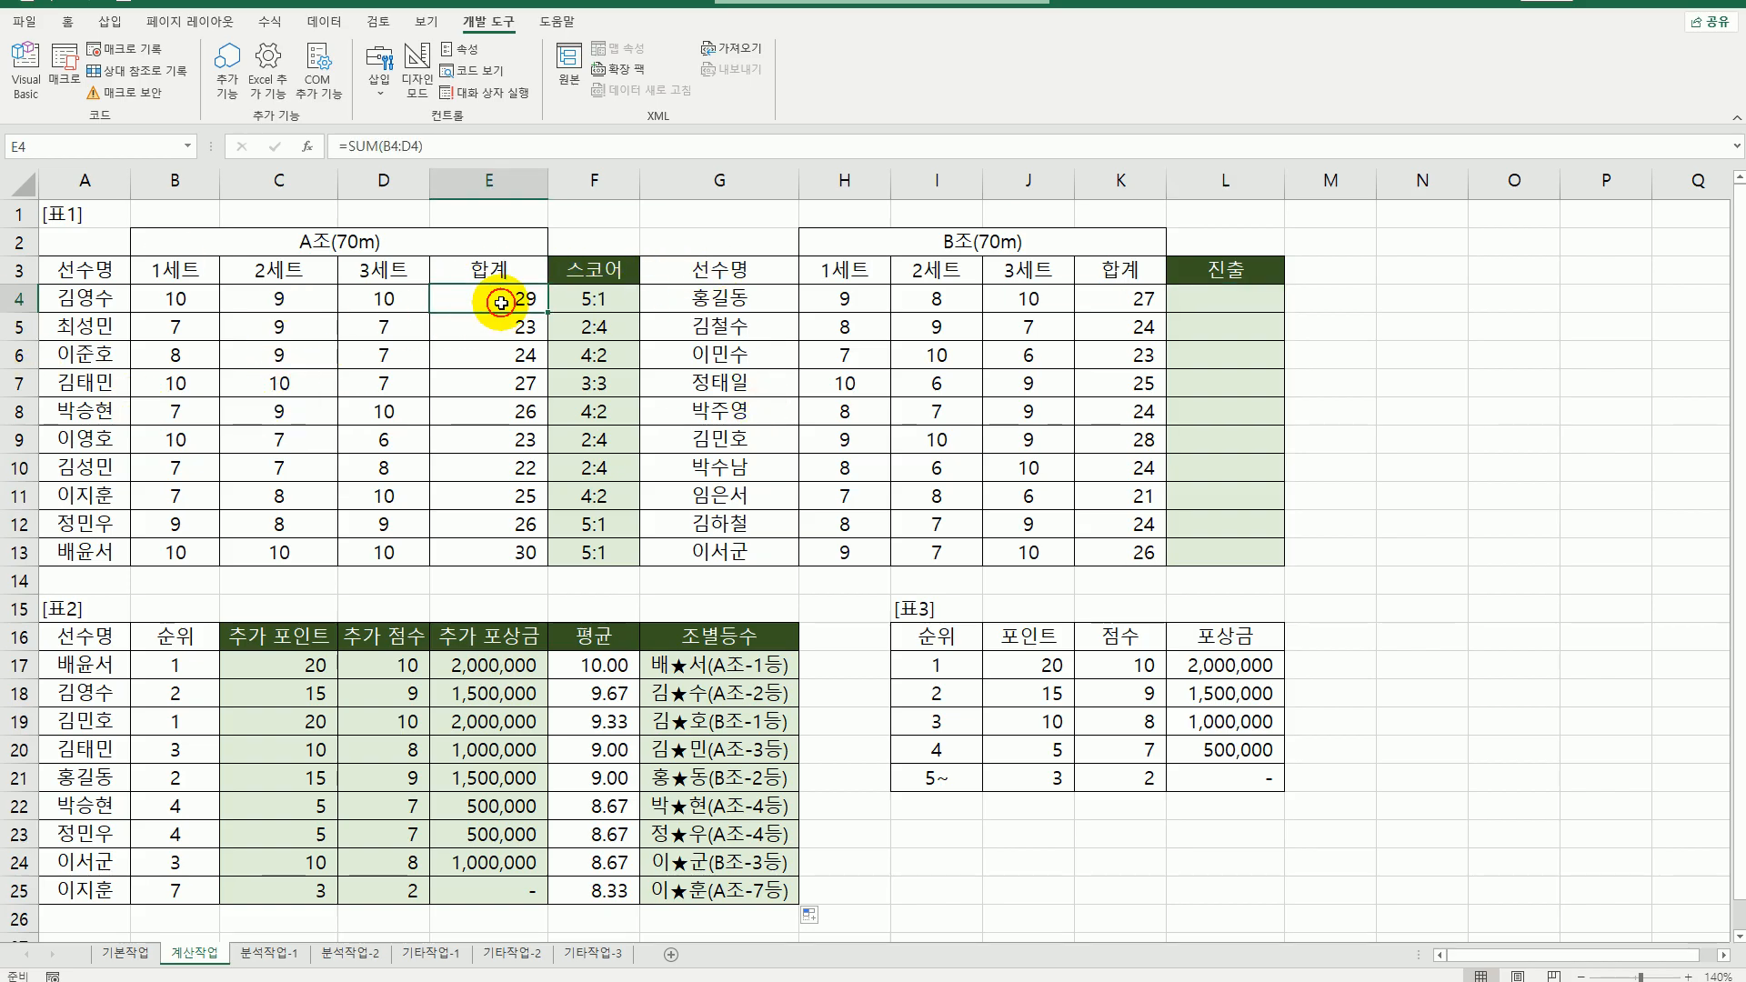
left_click(1125, 289)
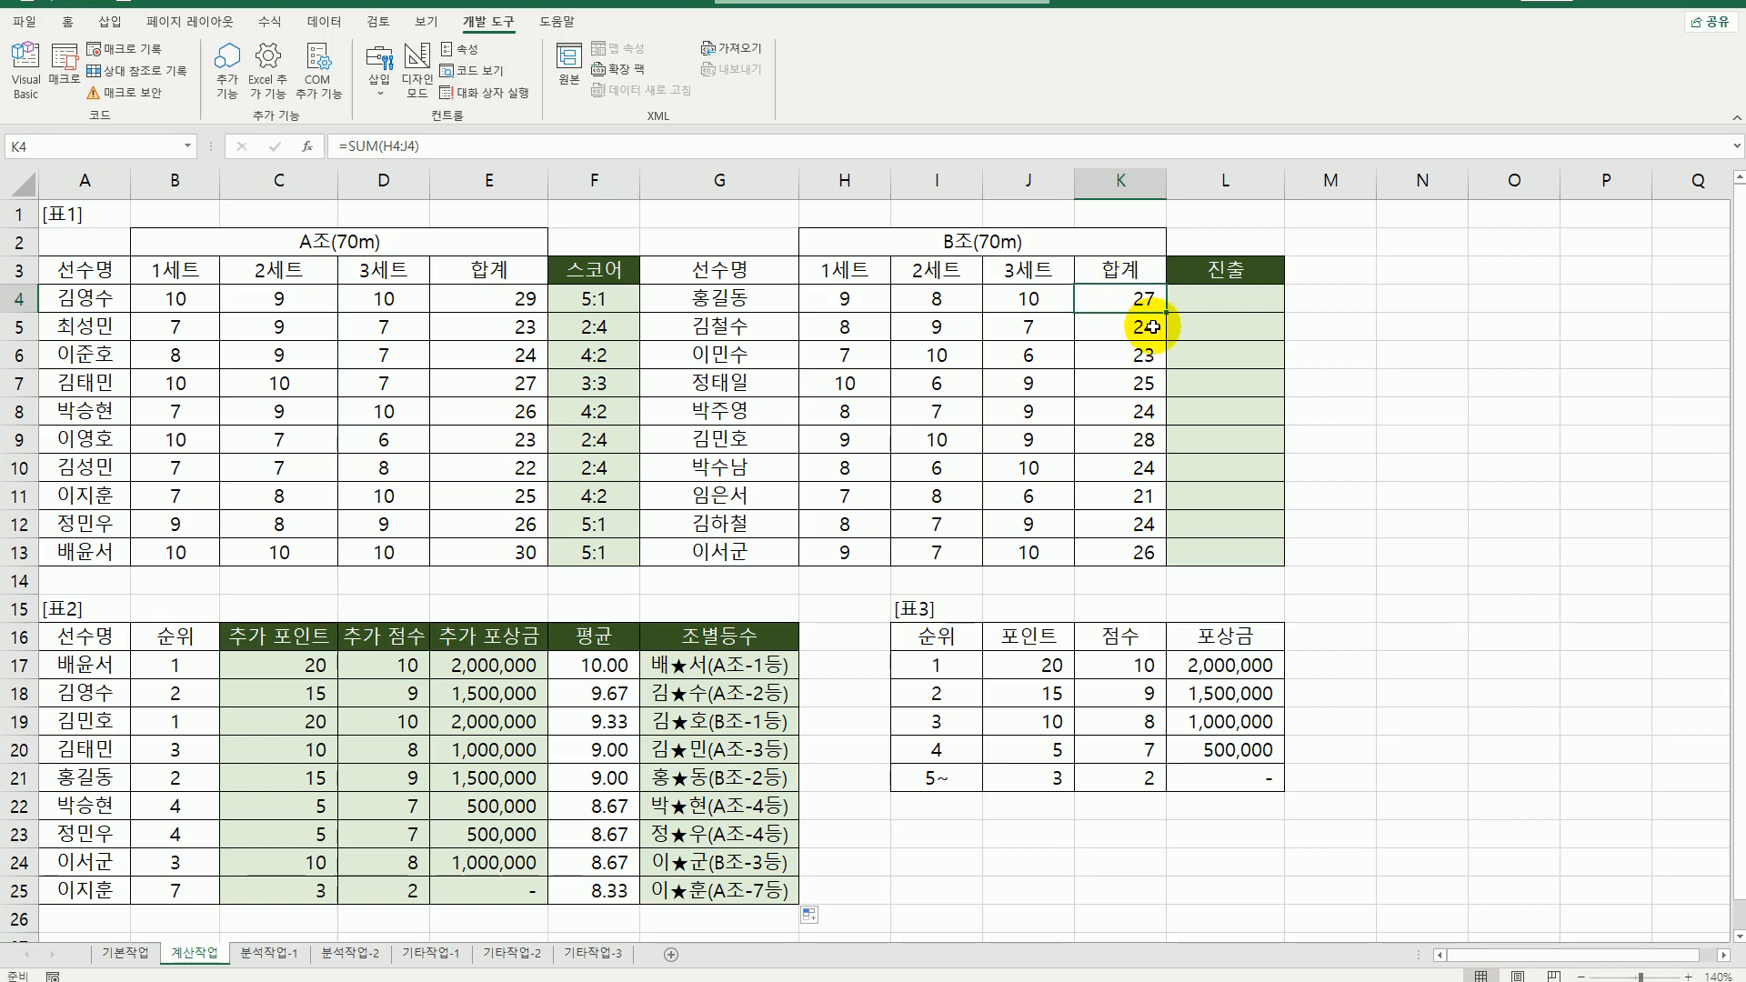
left_click(1270, 308)
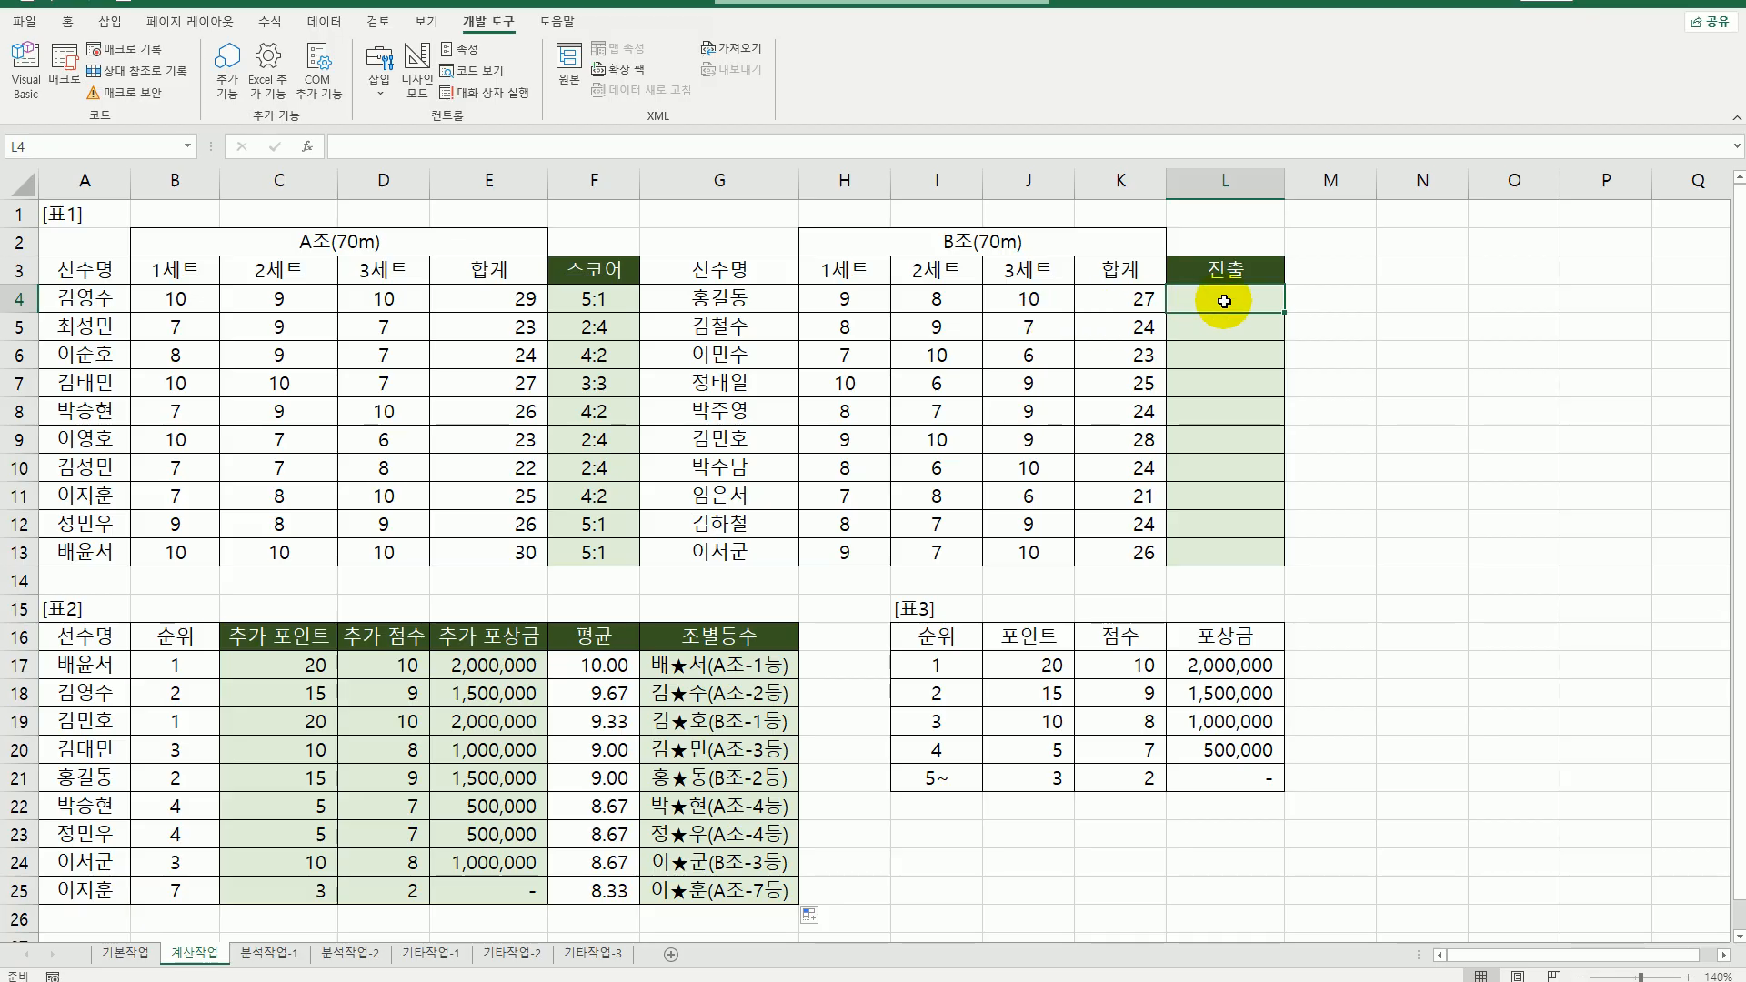
left_click(308, 147)
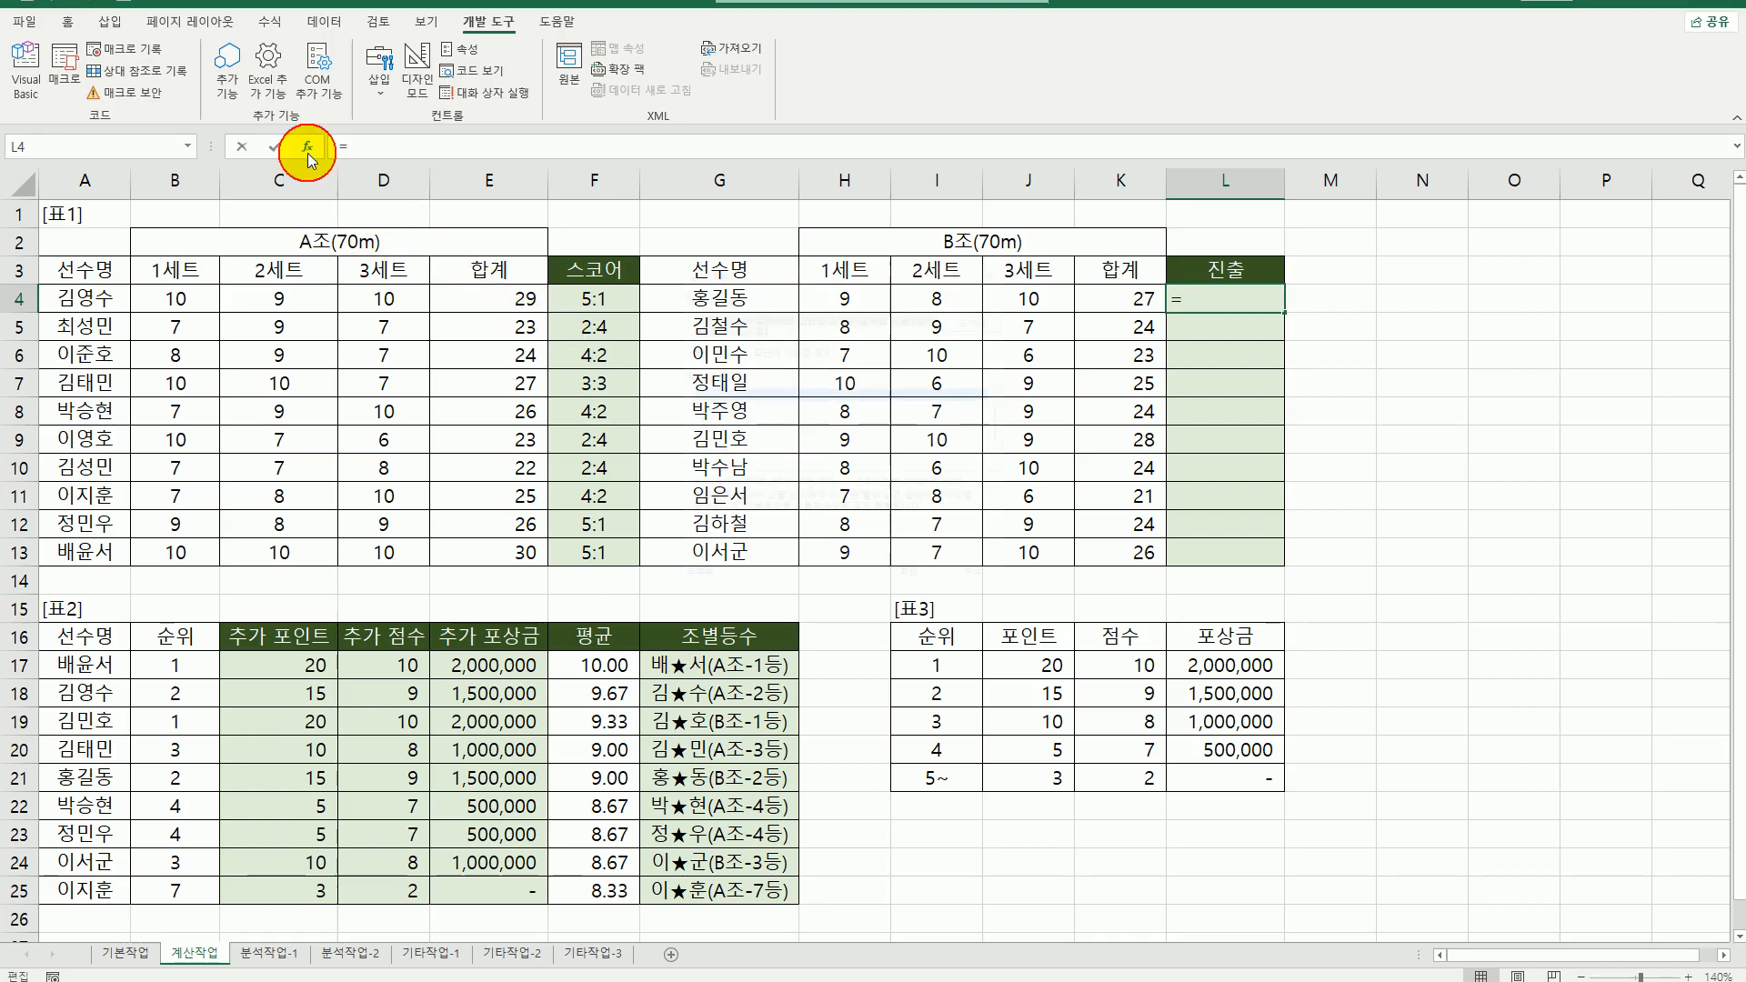
left_click(742, 338)
left_click(819, 500)
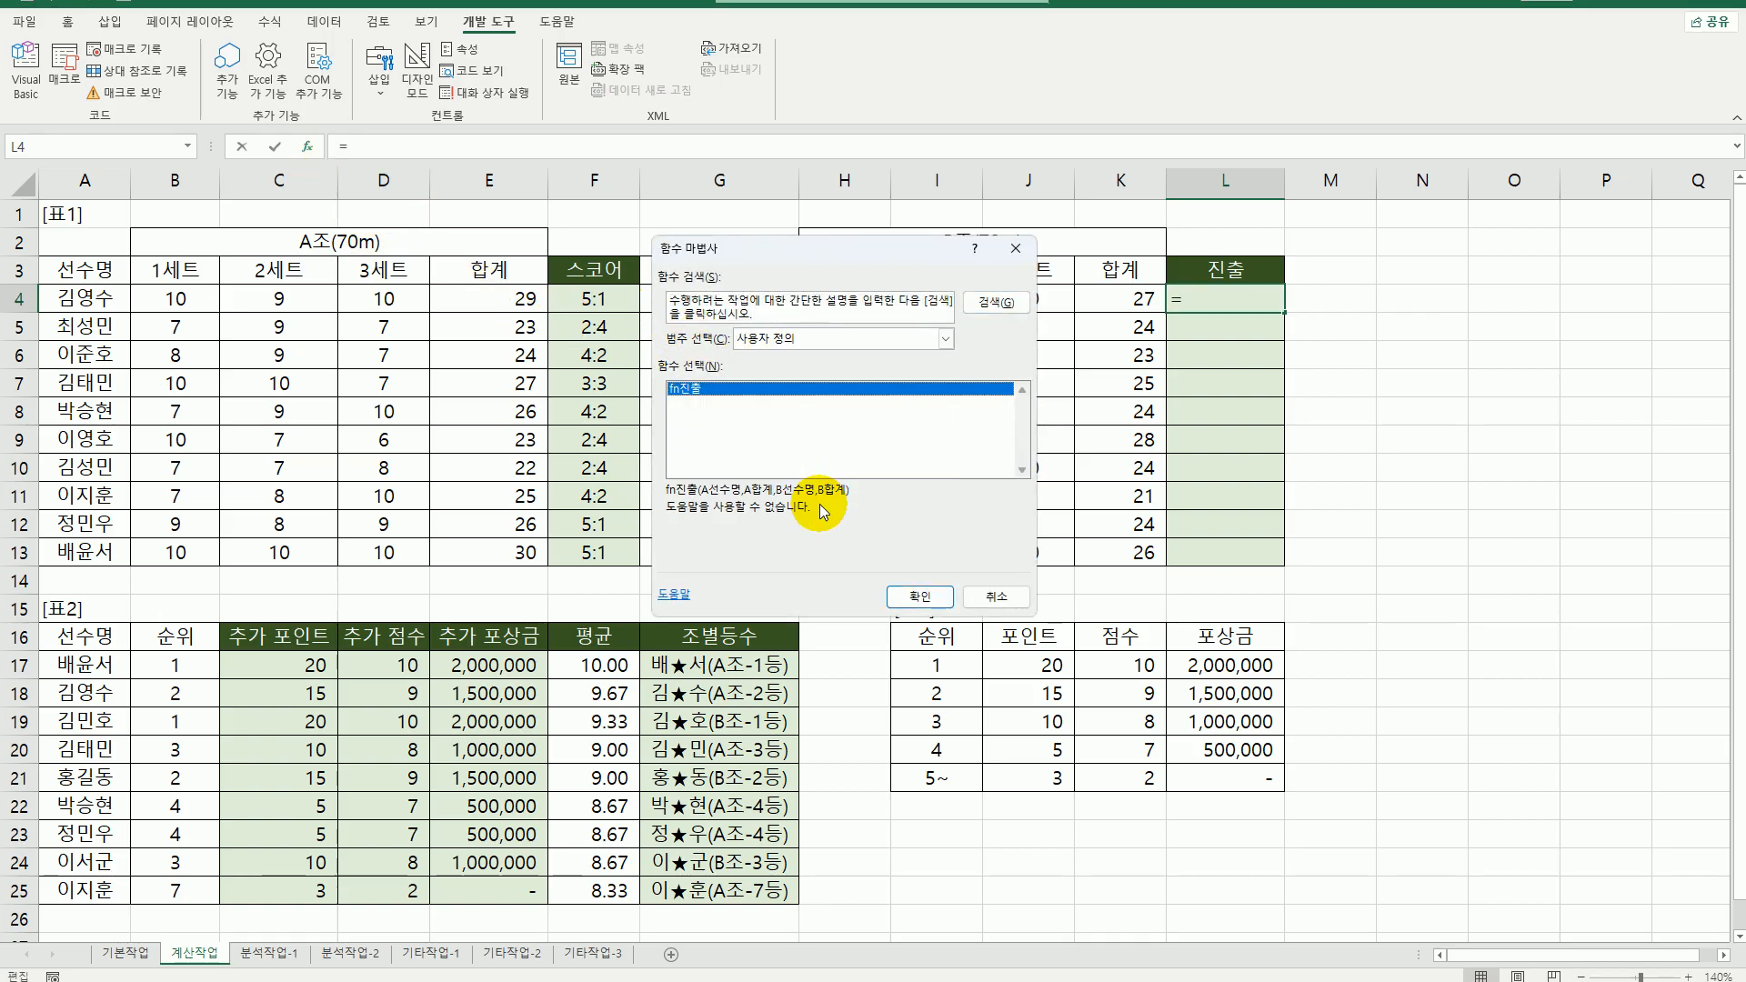
left_click(918, 596)
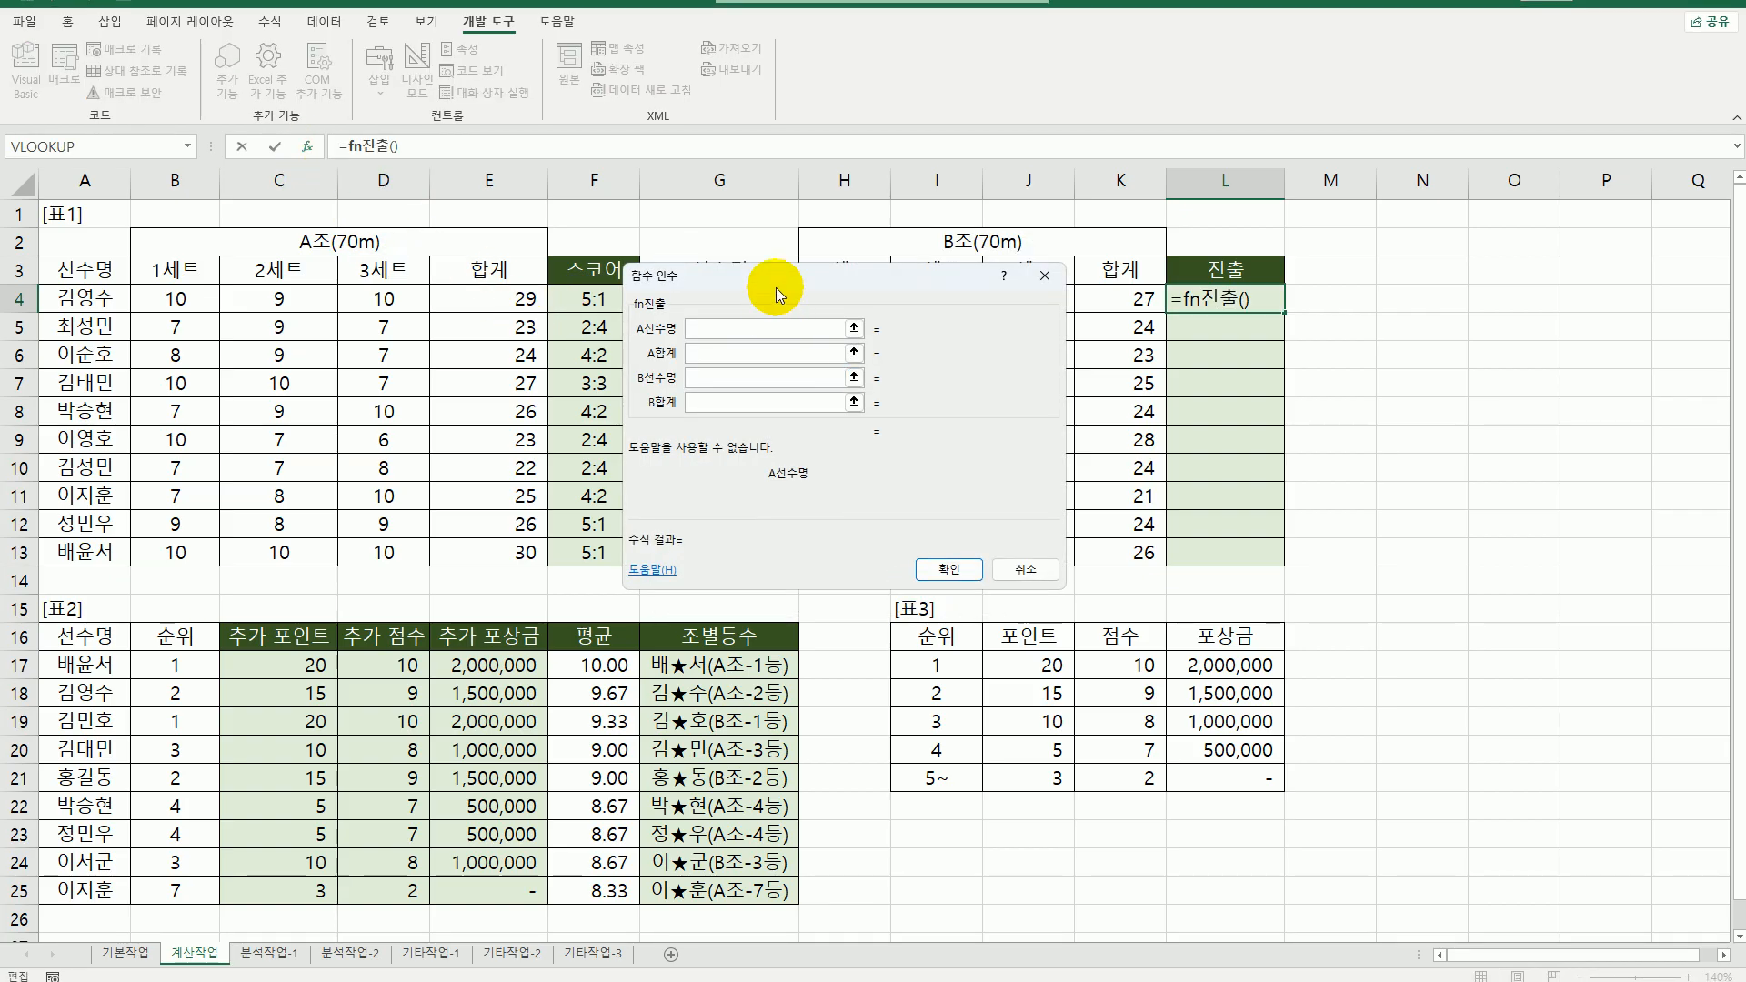
- Set the fn진출 arguments to A4, E4, G4 and K4, and fill the formula down to L13
left_click_drag(776, 287, 798, 434)
left_click(84, 298)
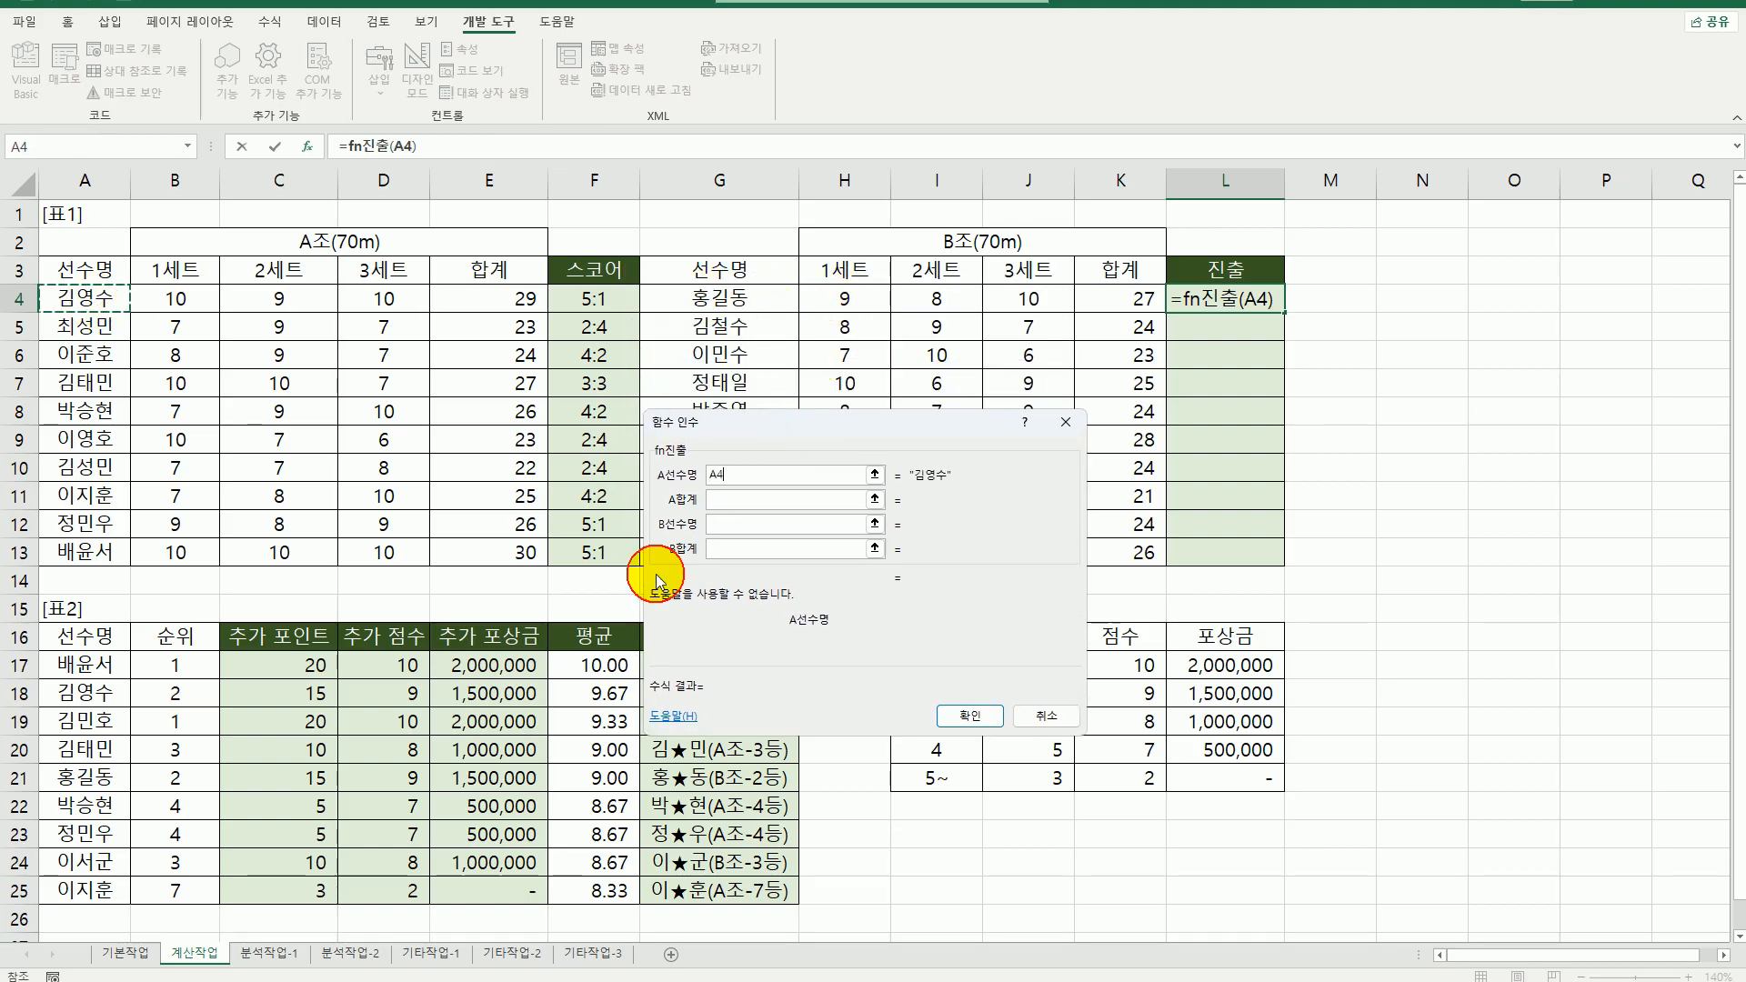
left_click(744, 502)
left_click(502, 305)
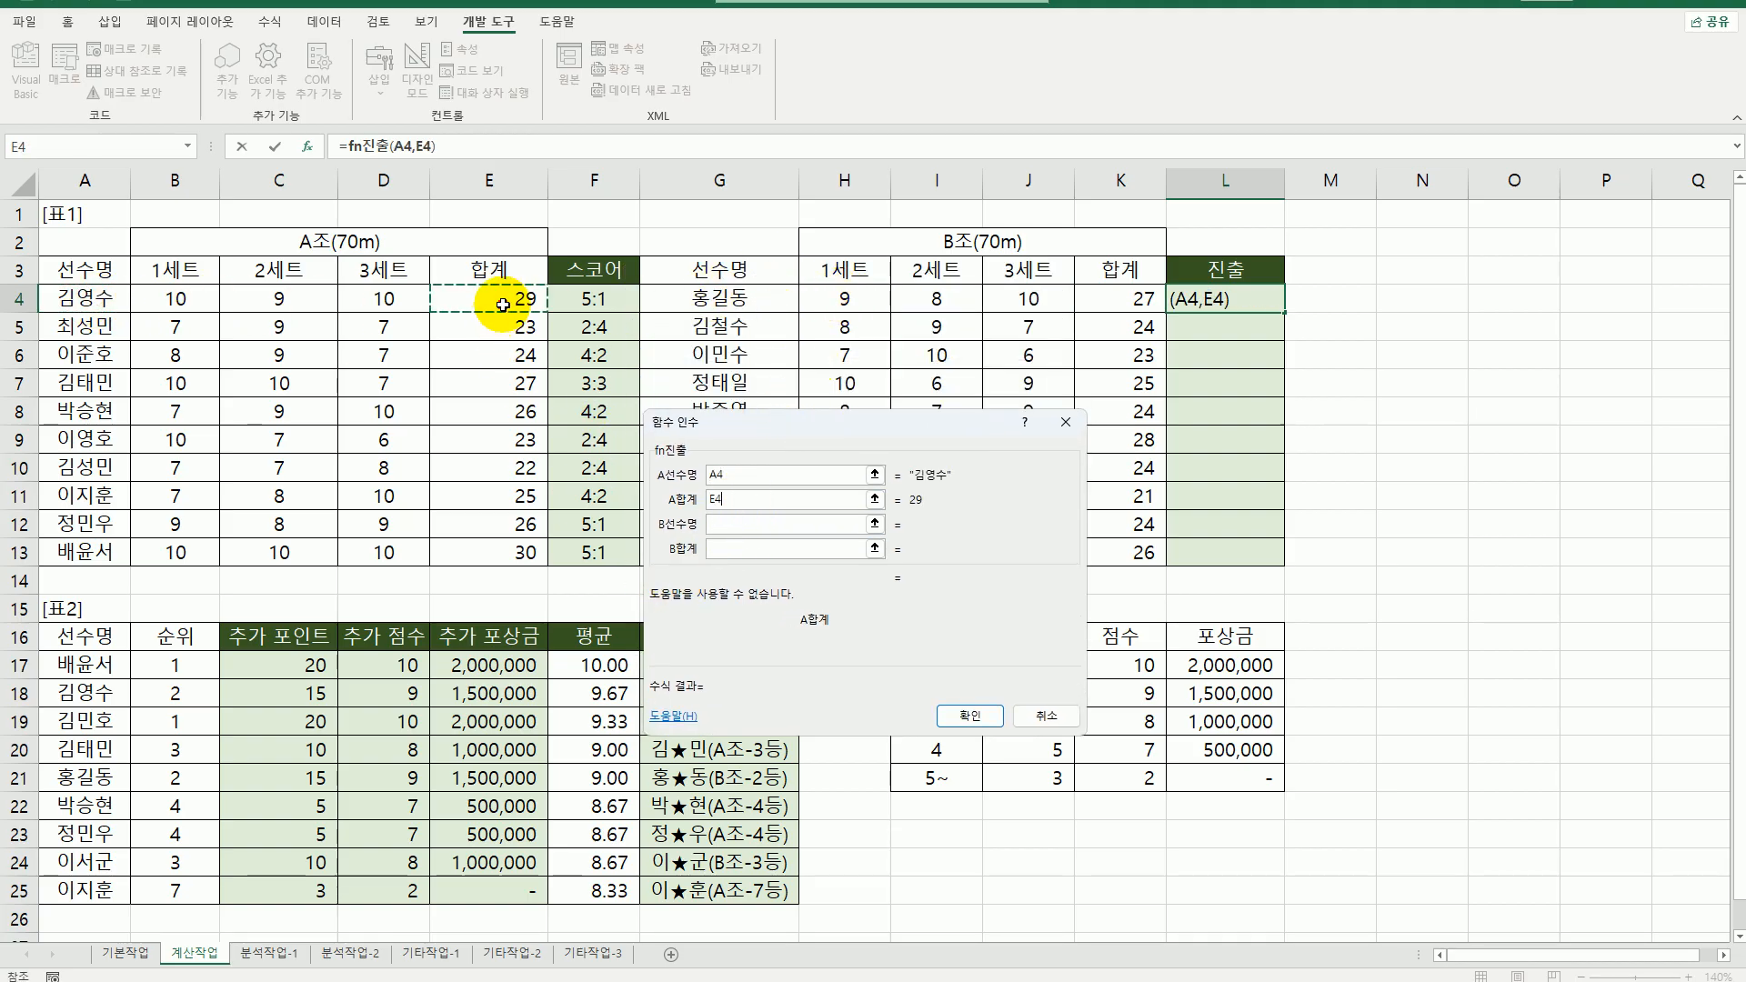
left_click(717, 524)
left_click(721, 297)
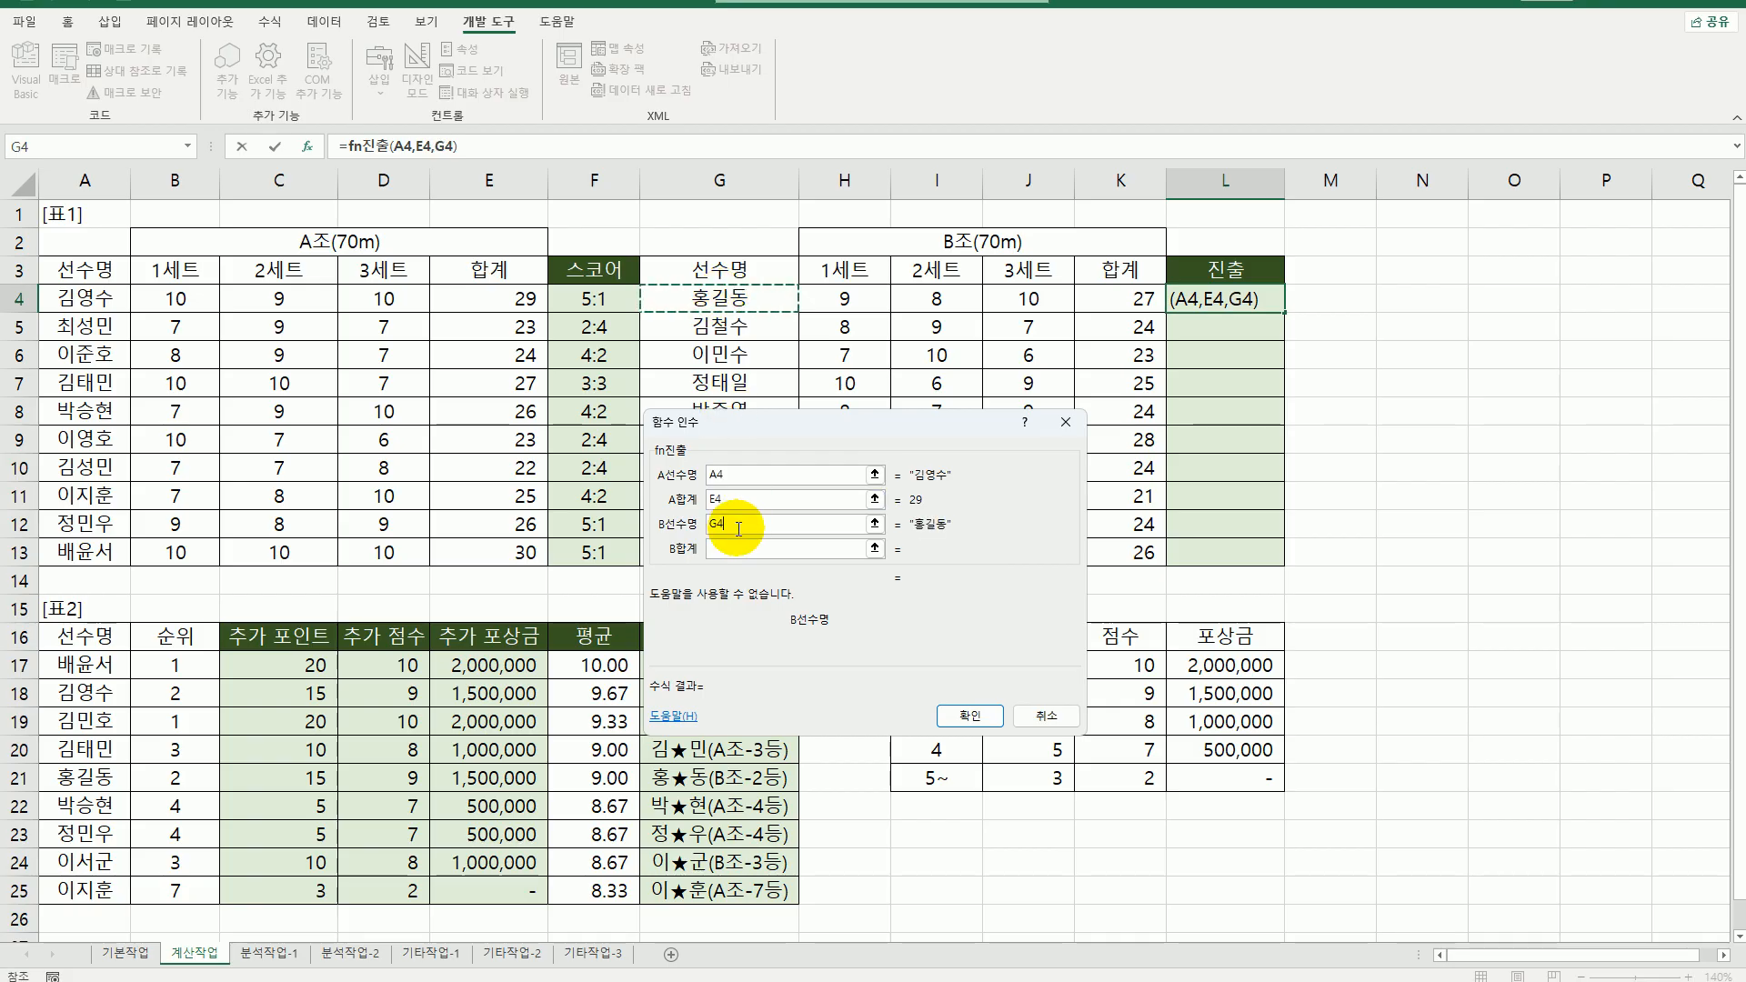
left_click(750, 549)
left_click(1114, 298)
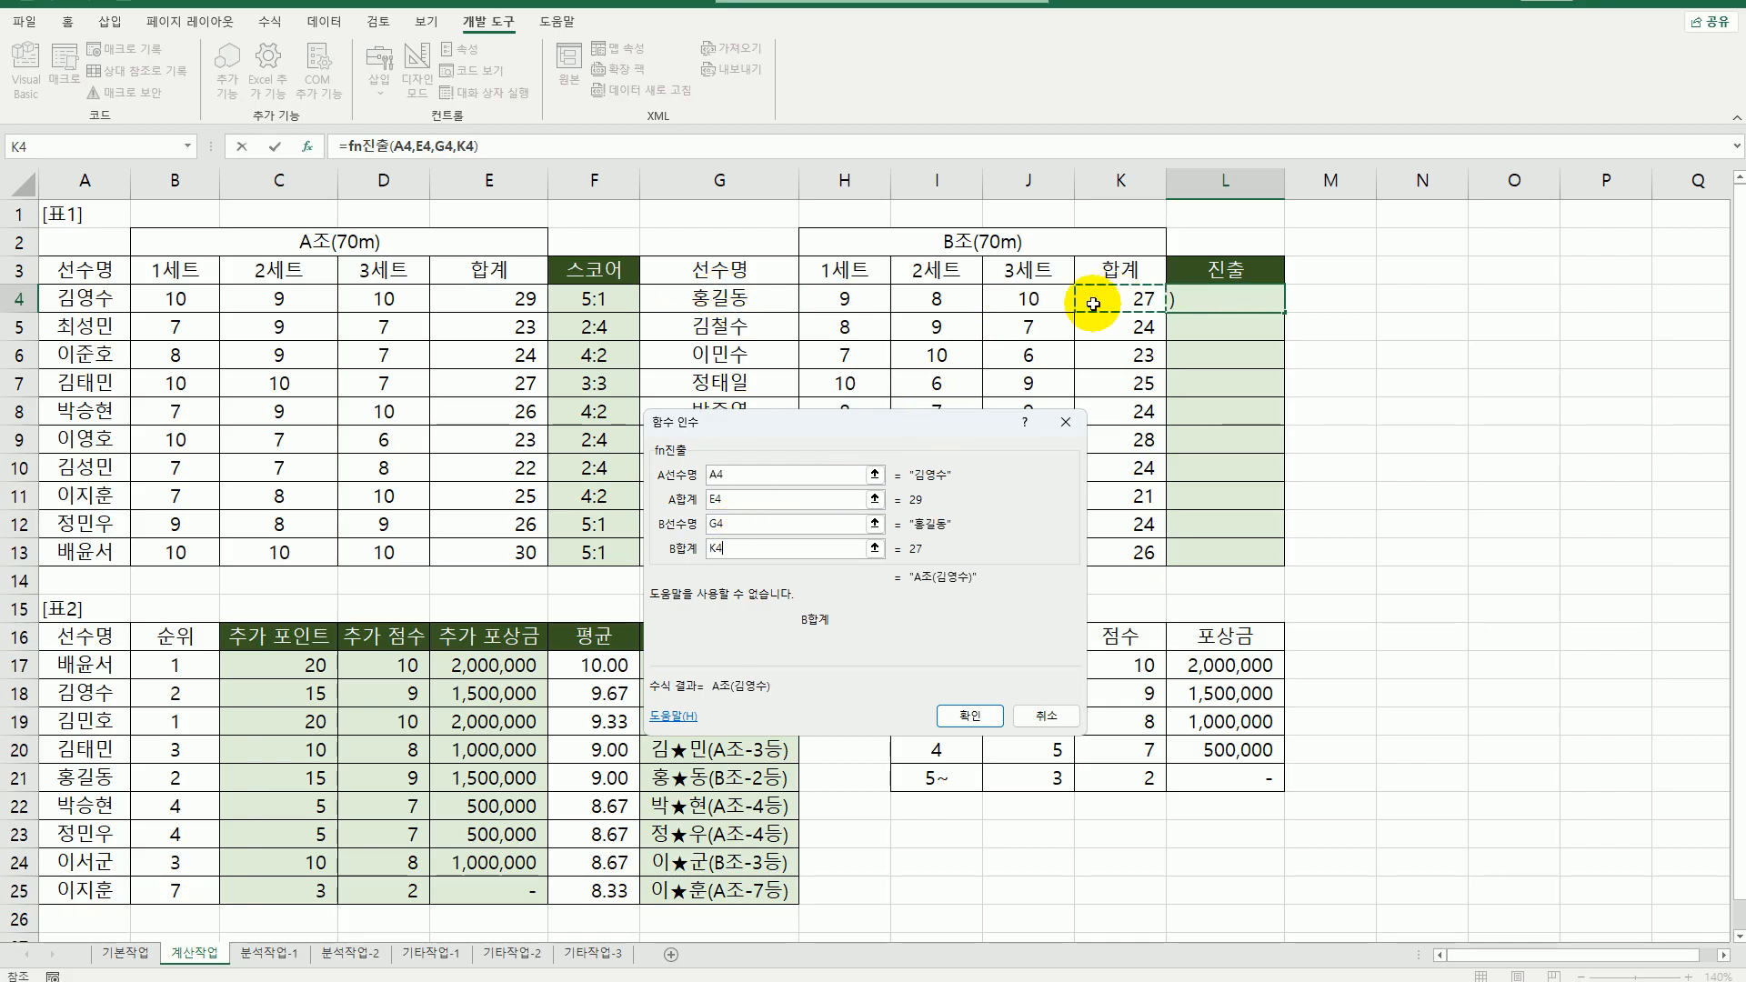
left_click(969, 716)
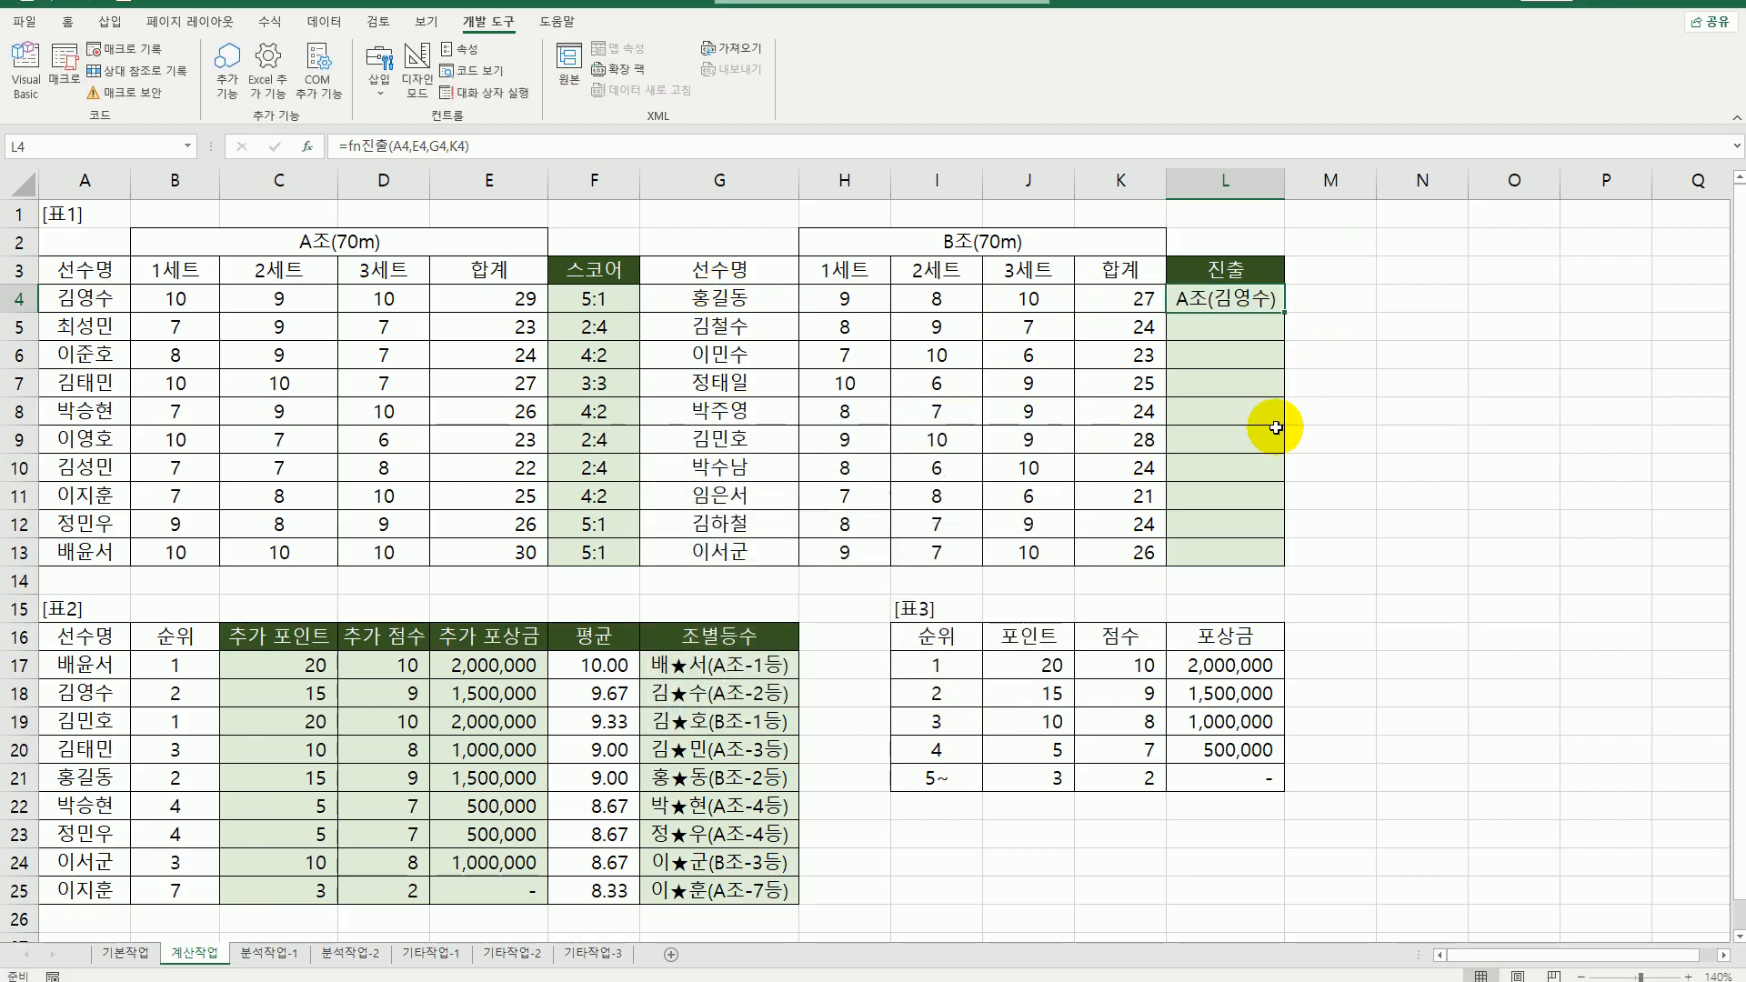
left_click_drag(1287, 312, 1268, 571)
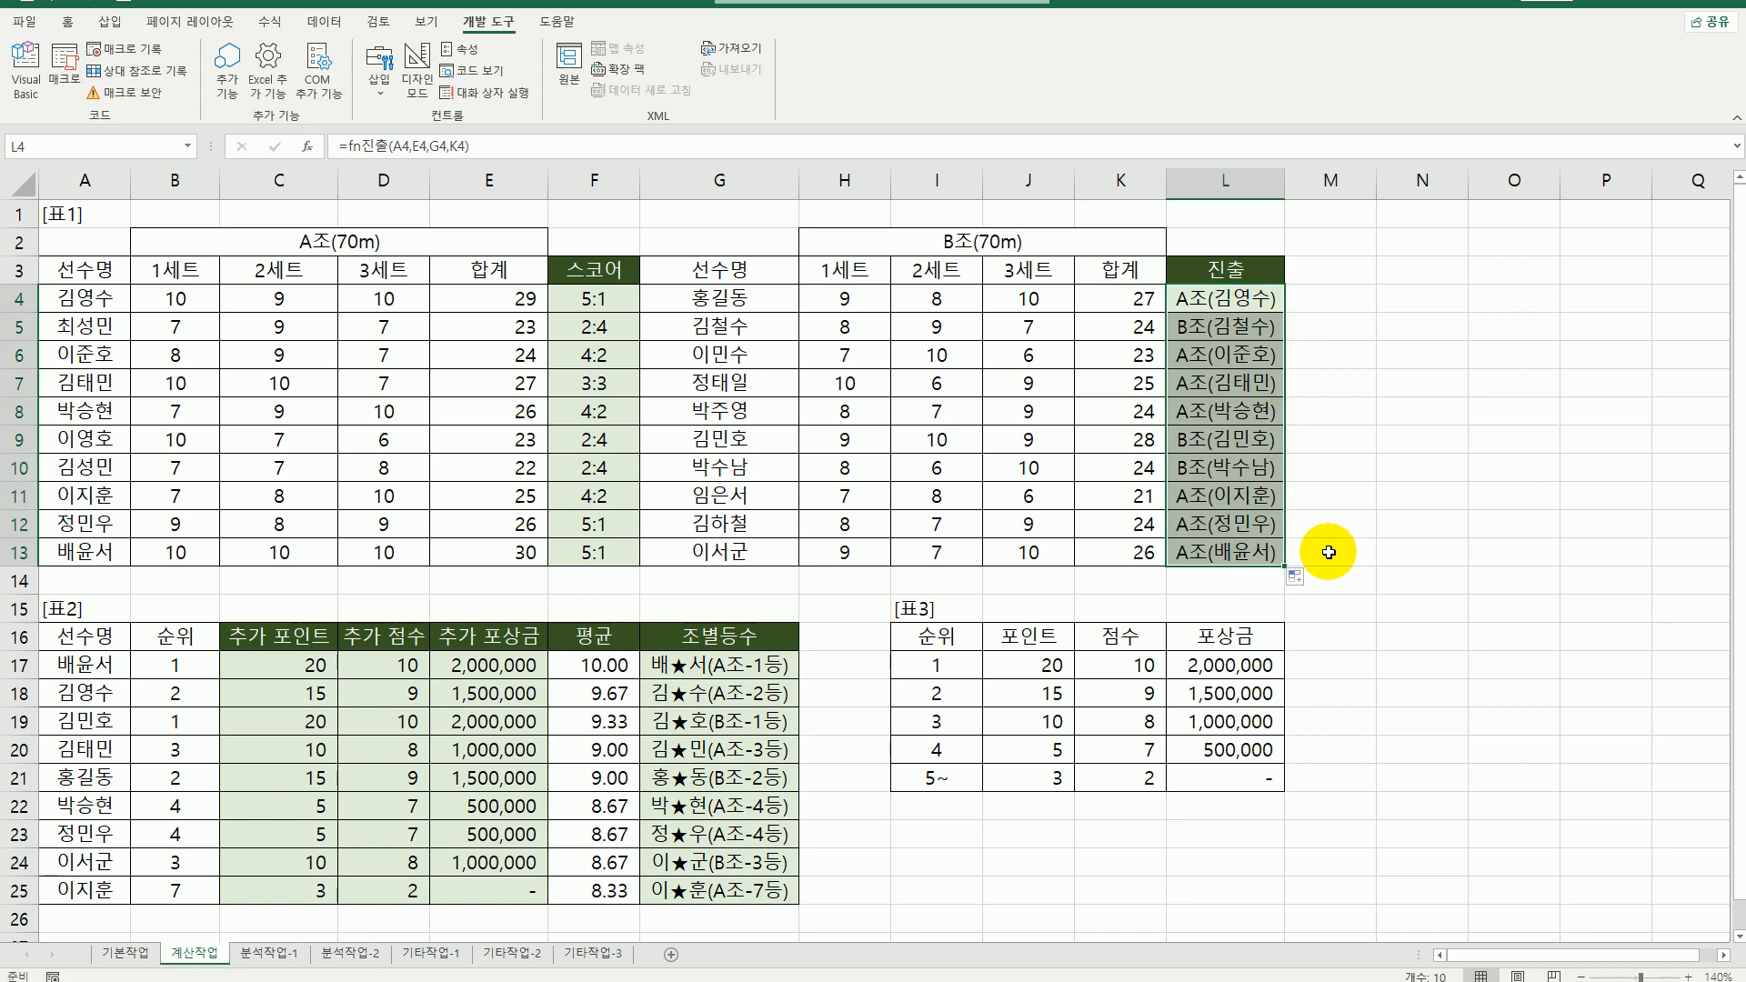
left_click(1253, 552)
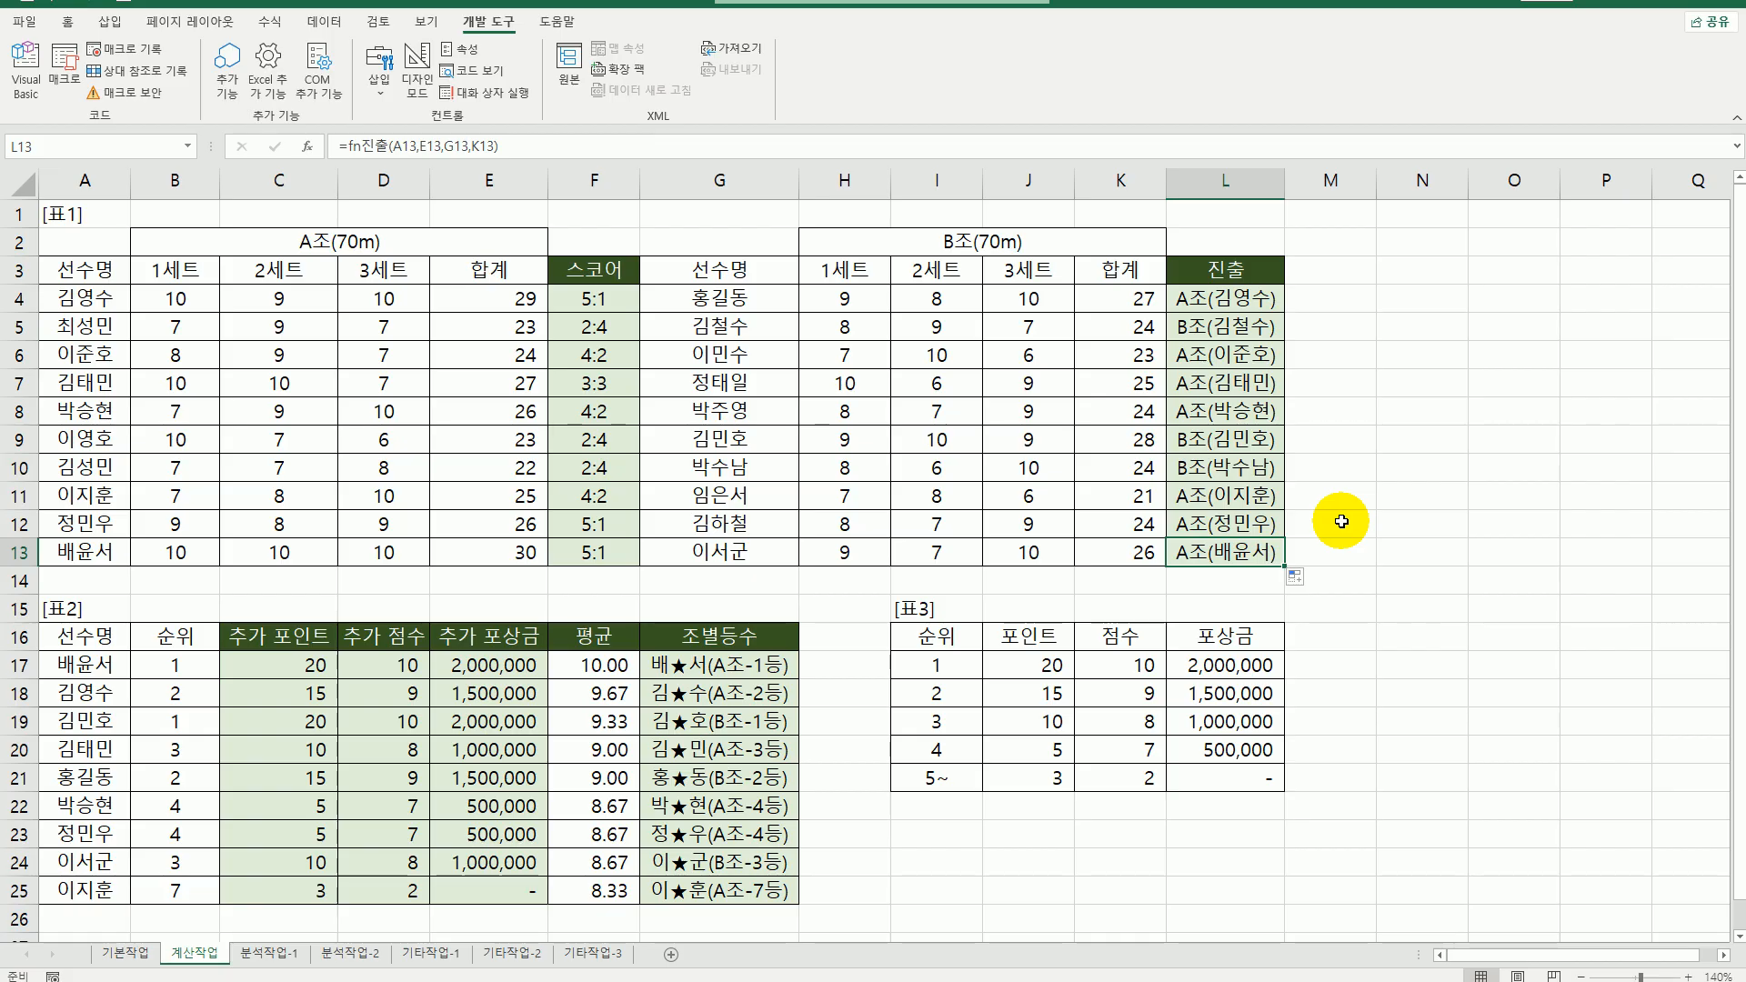
- Select cell B2 on the 분석작업-1 sheet and bring up the data import commands
left_click(291, 956)
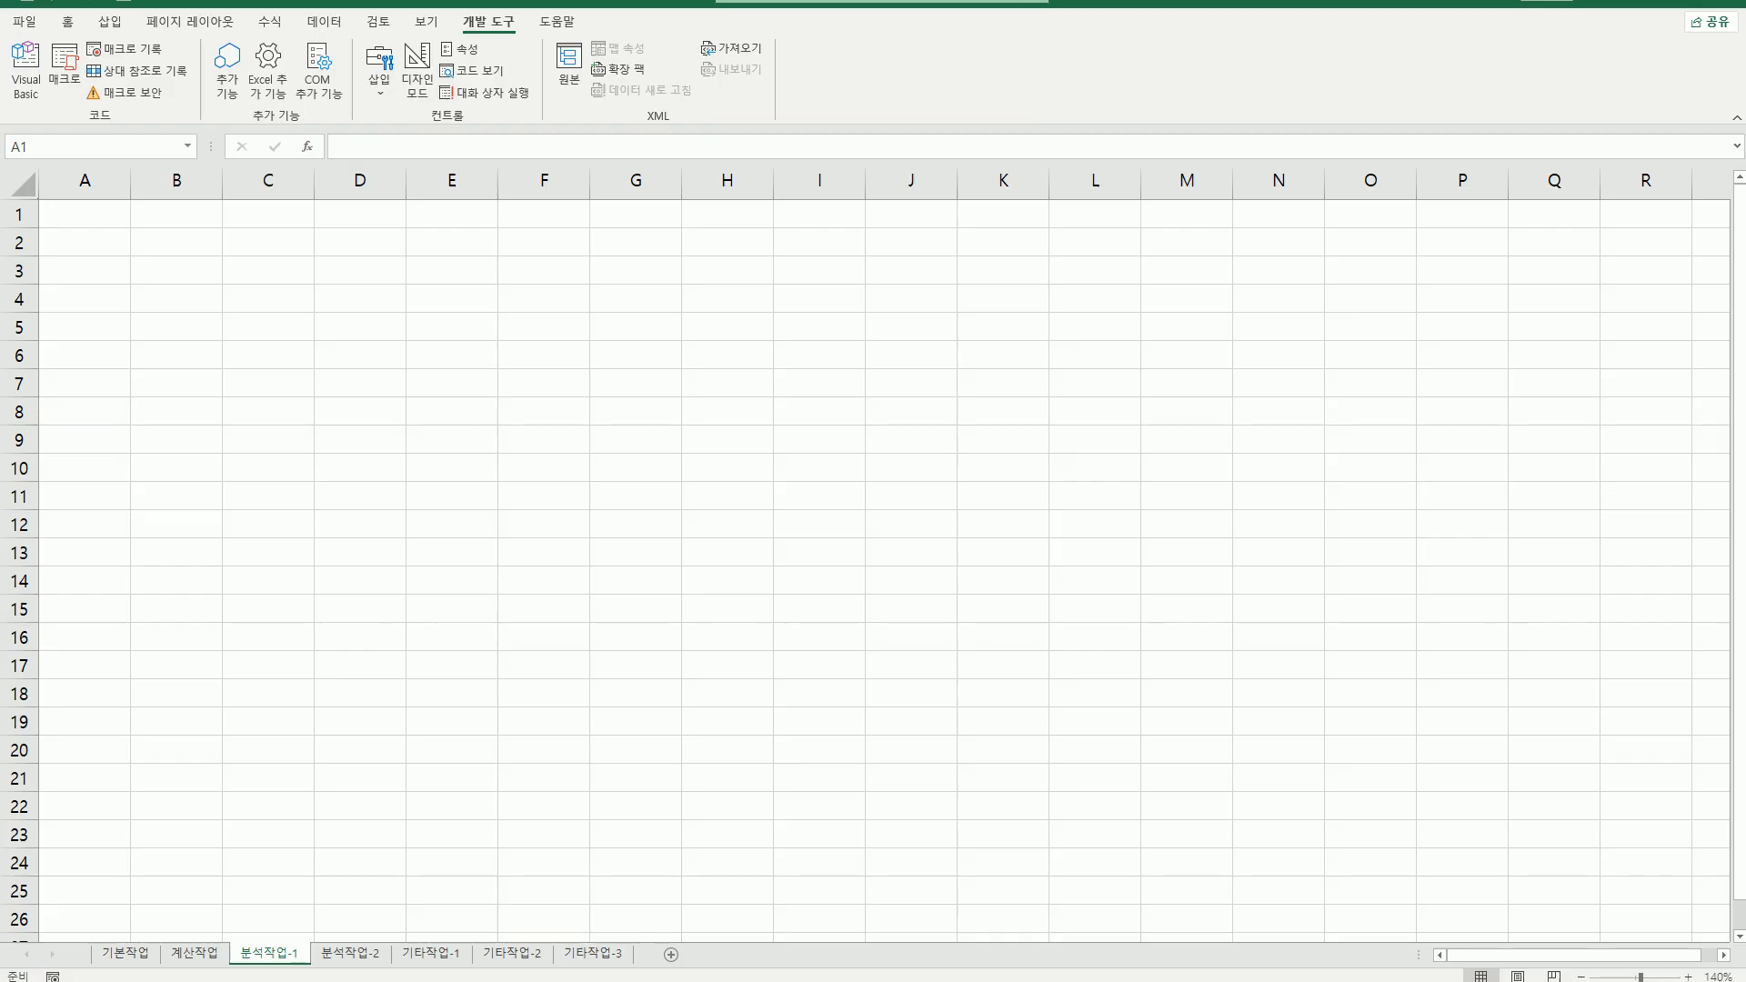
left_click(177, 249)
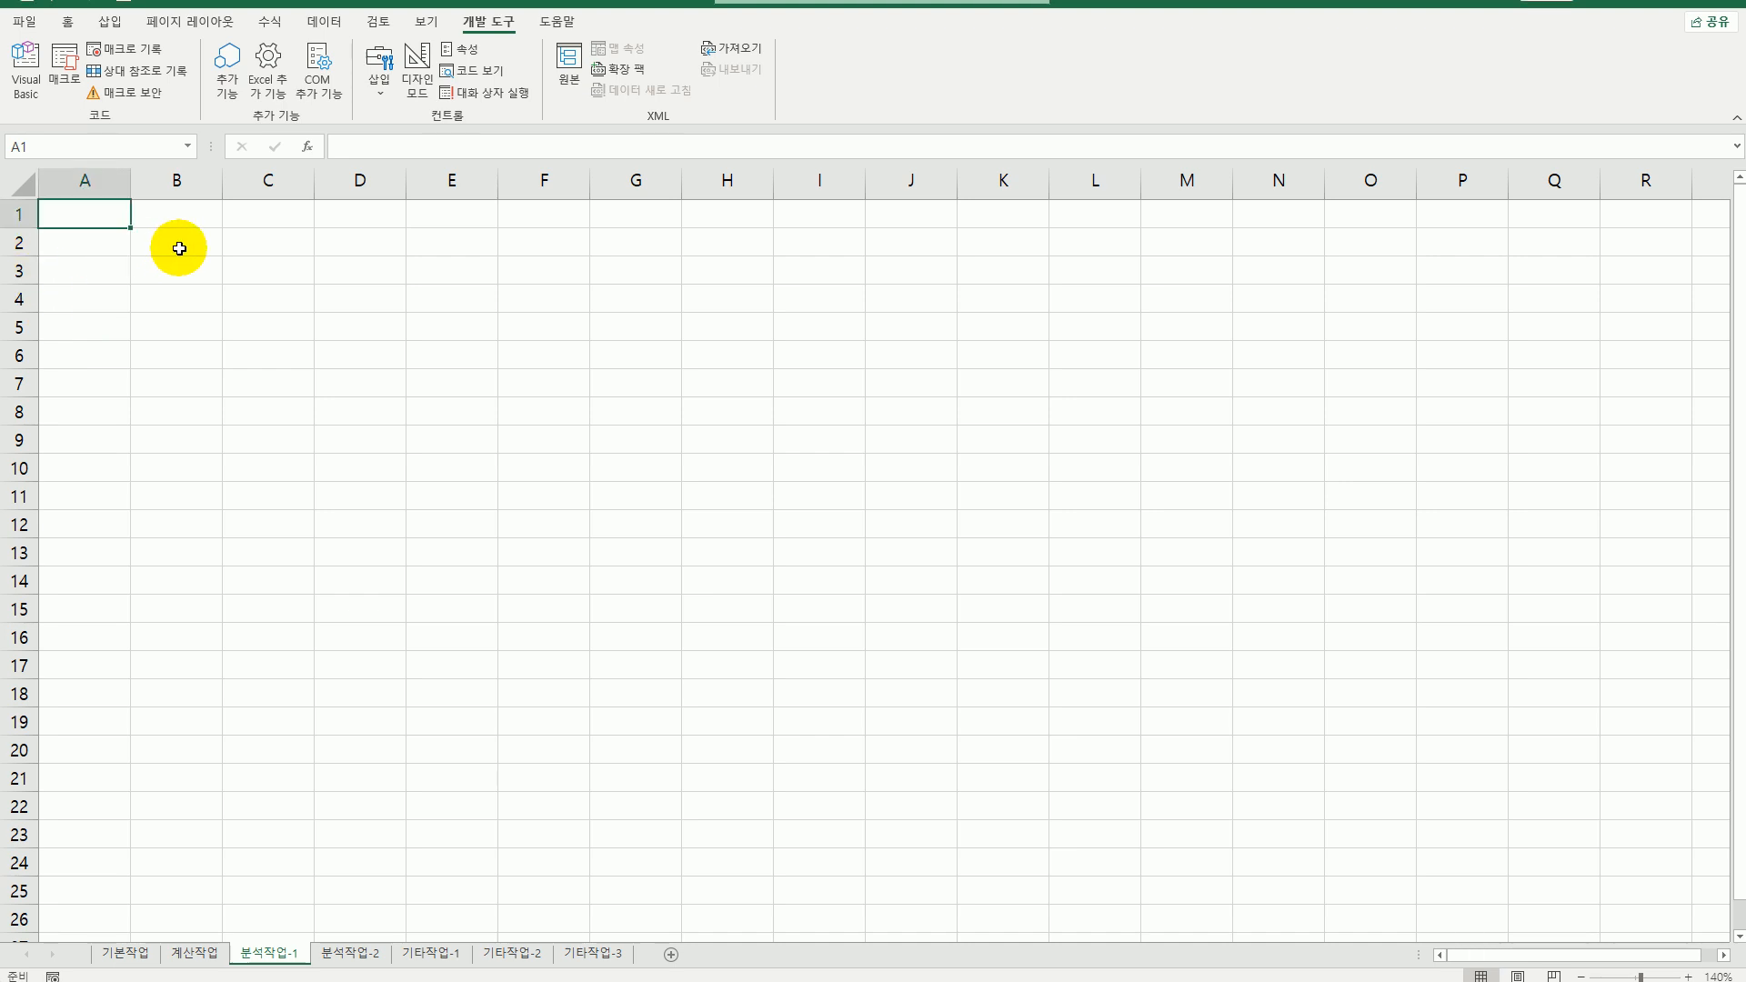
left_click(179, 248)
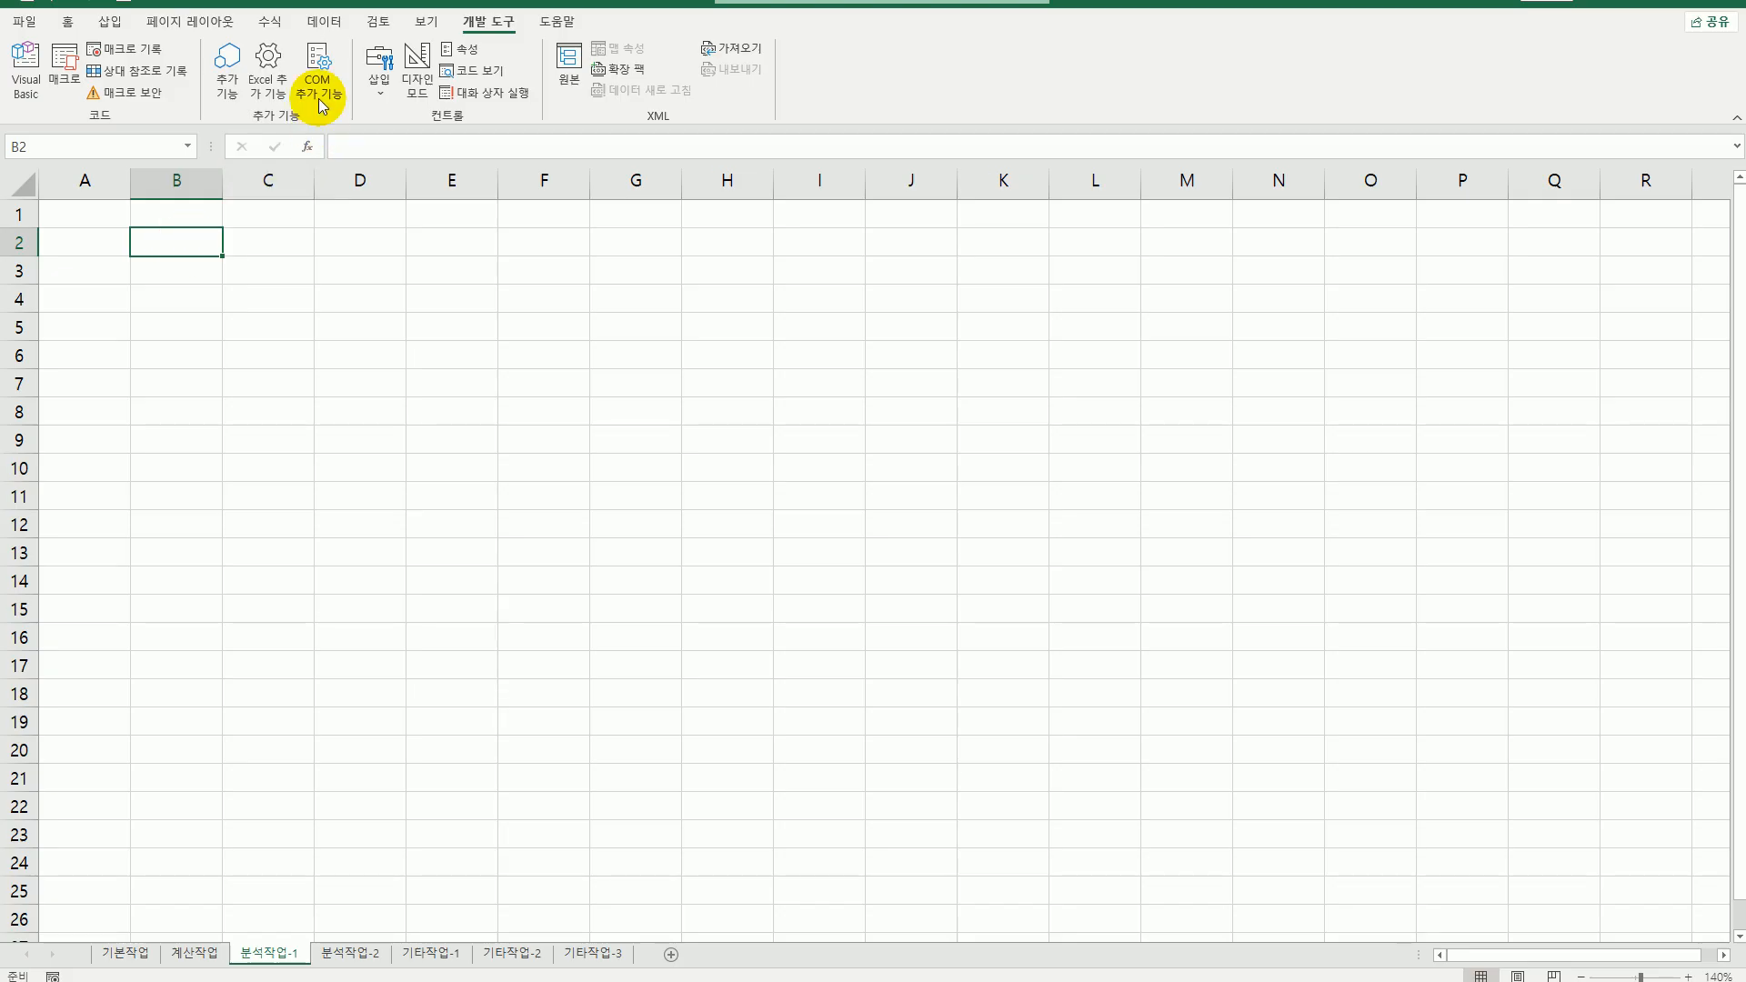
left_click(321, 22)
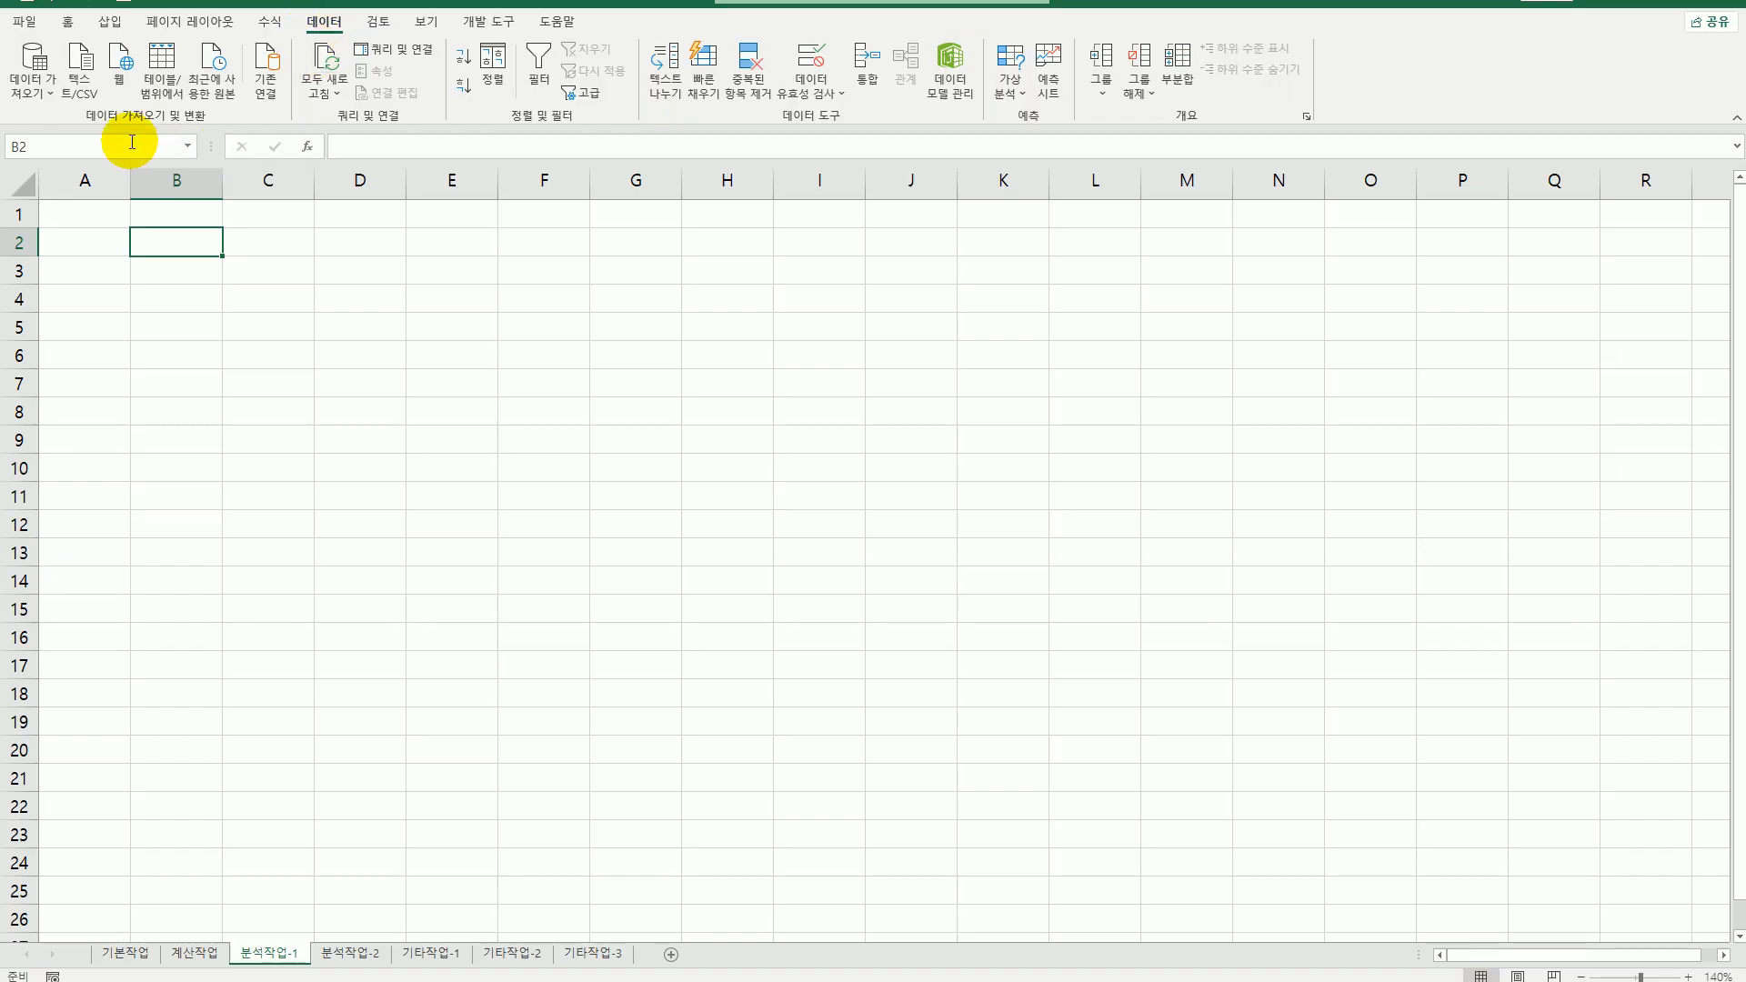
left_click(30, 91)
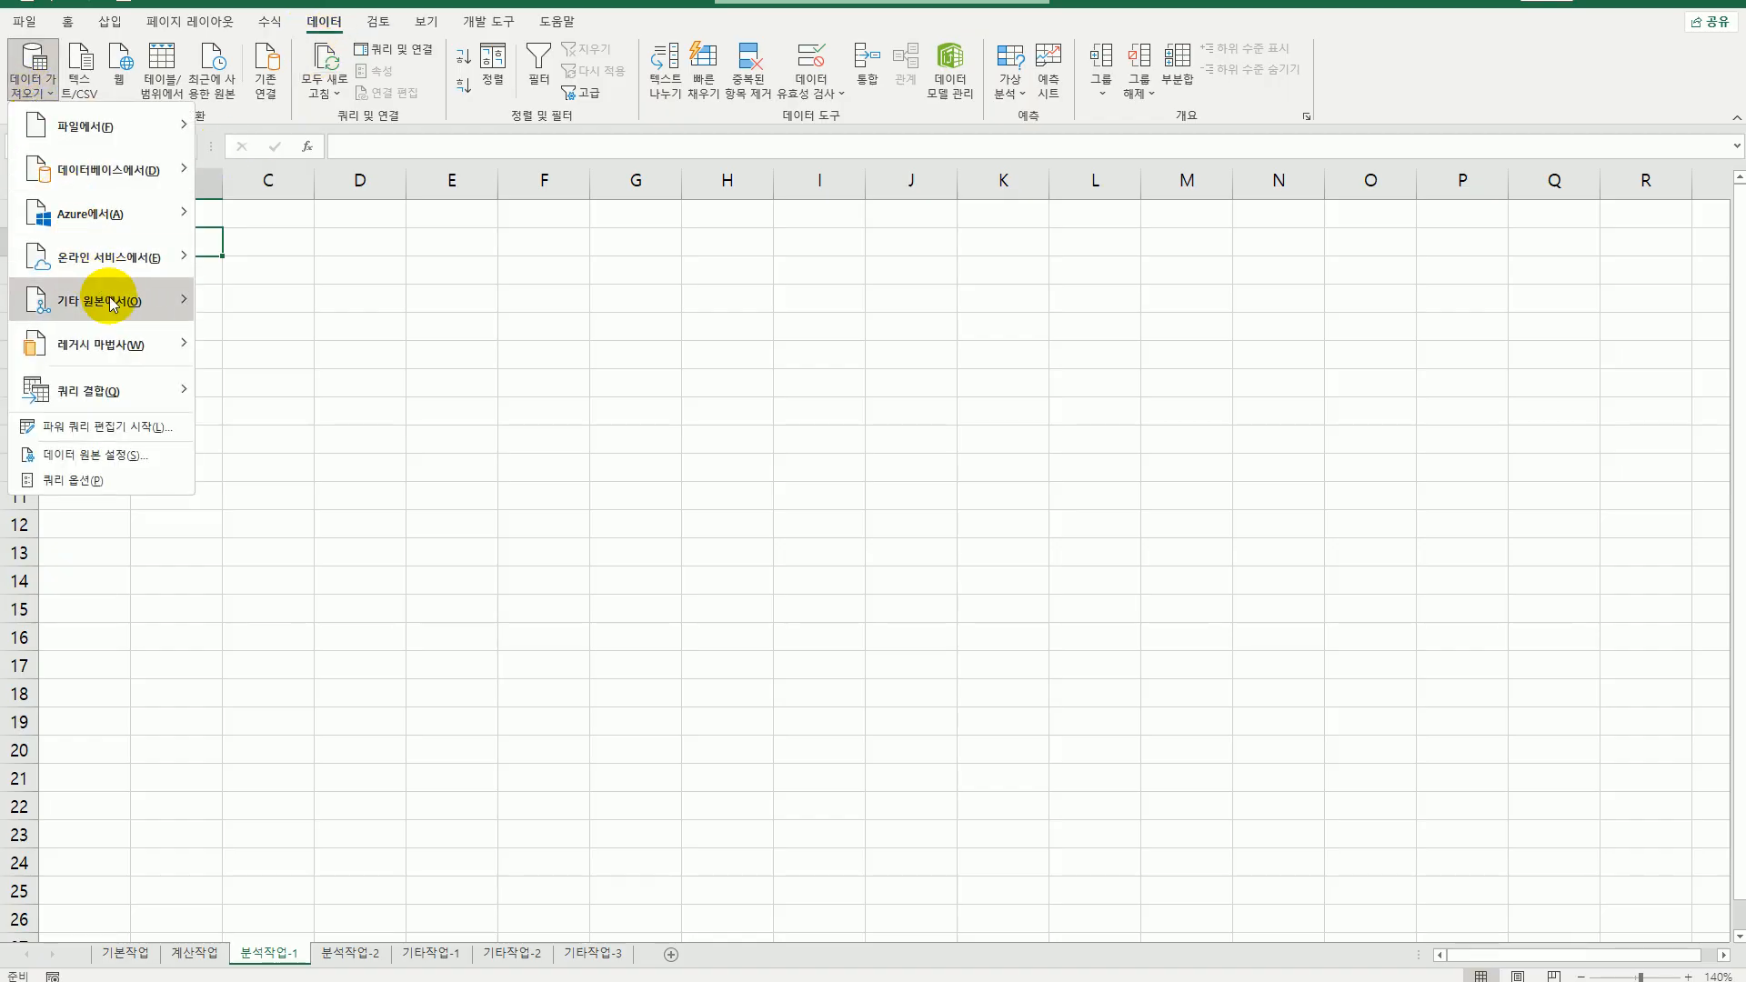
mouse_move(109, 302)
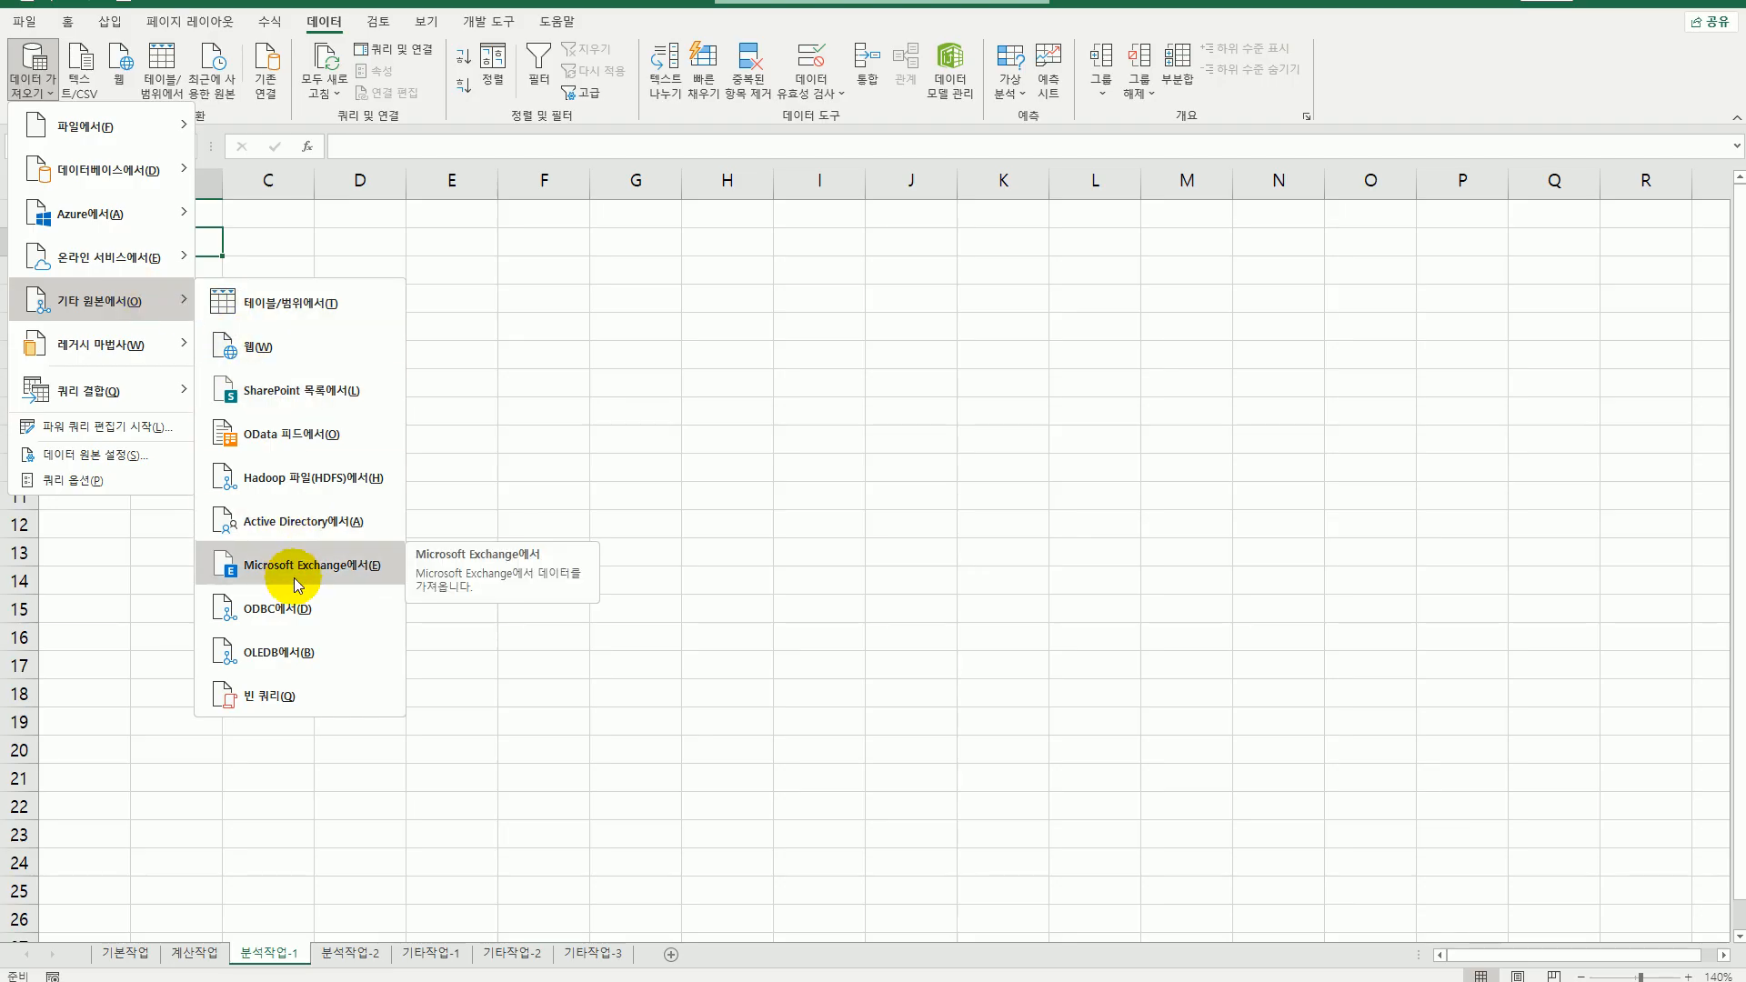
left_click(550, 346)
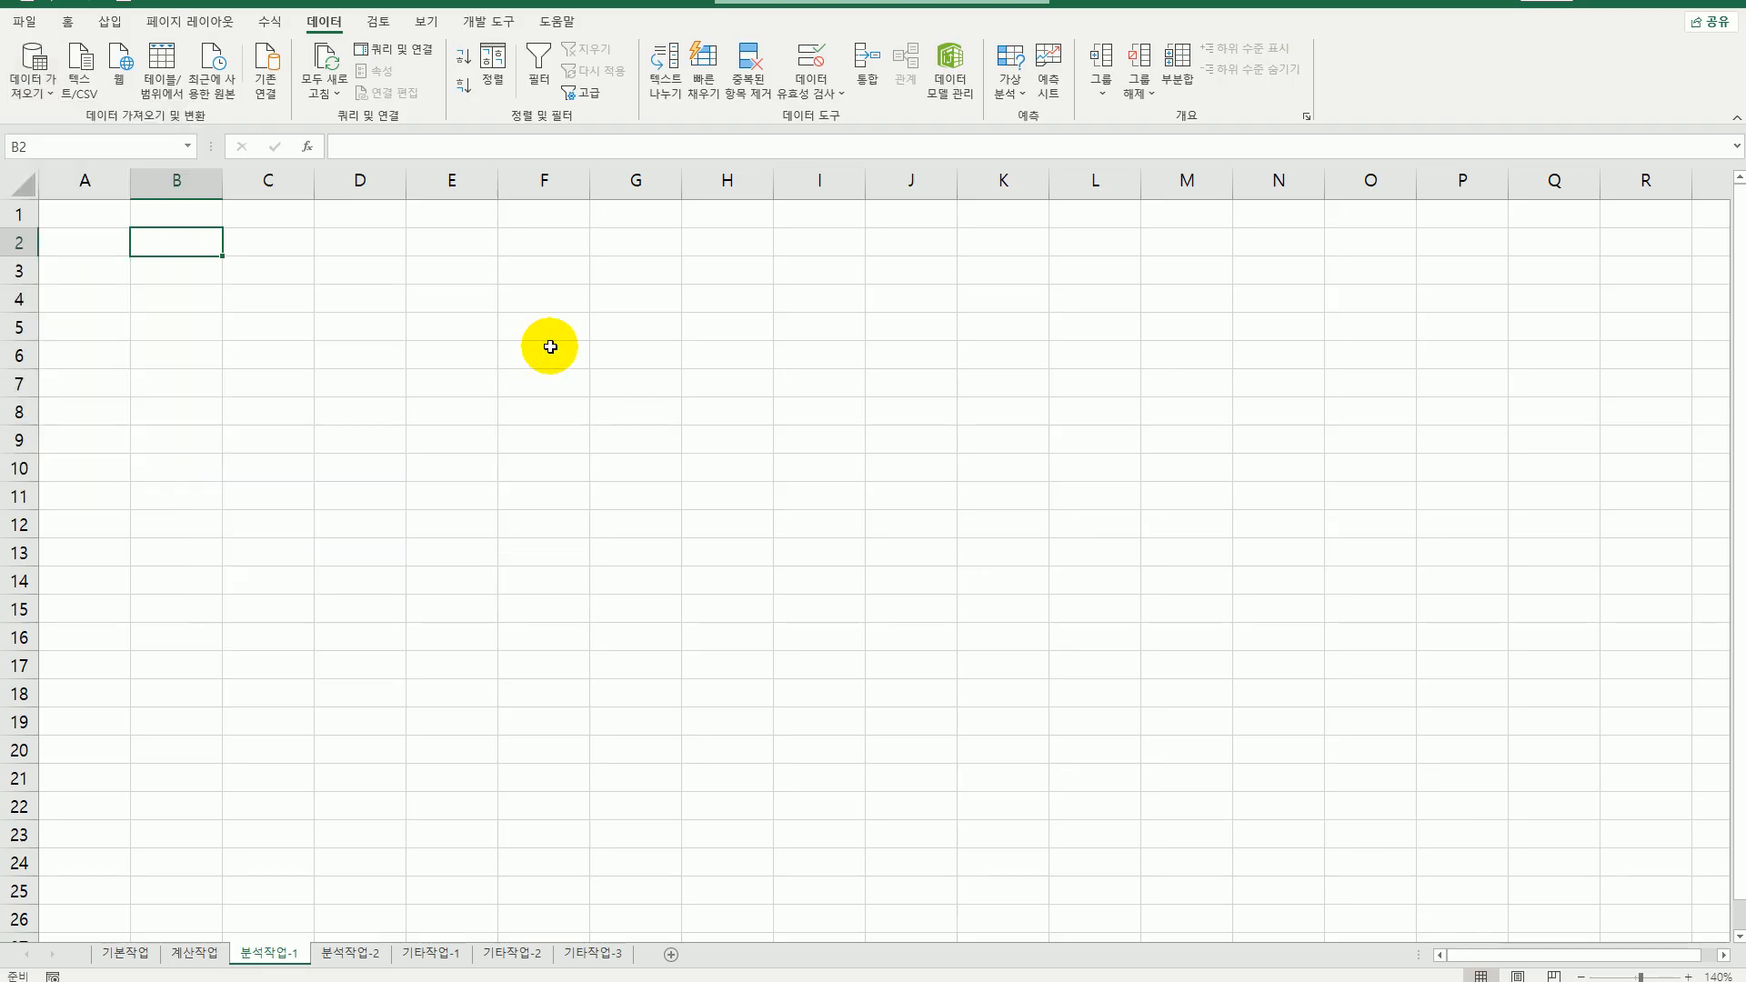
- Check in the Excel data options that the legacy Microsoft Query import wizard is enabled
left_click(26, 25)
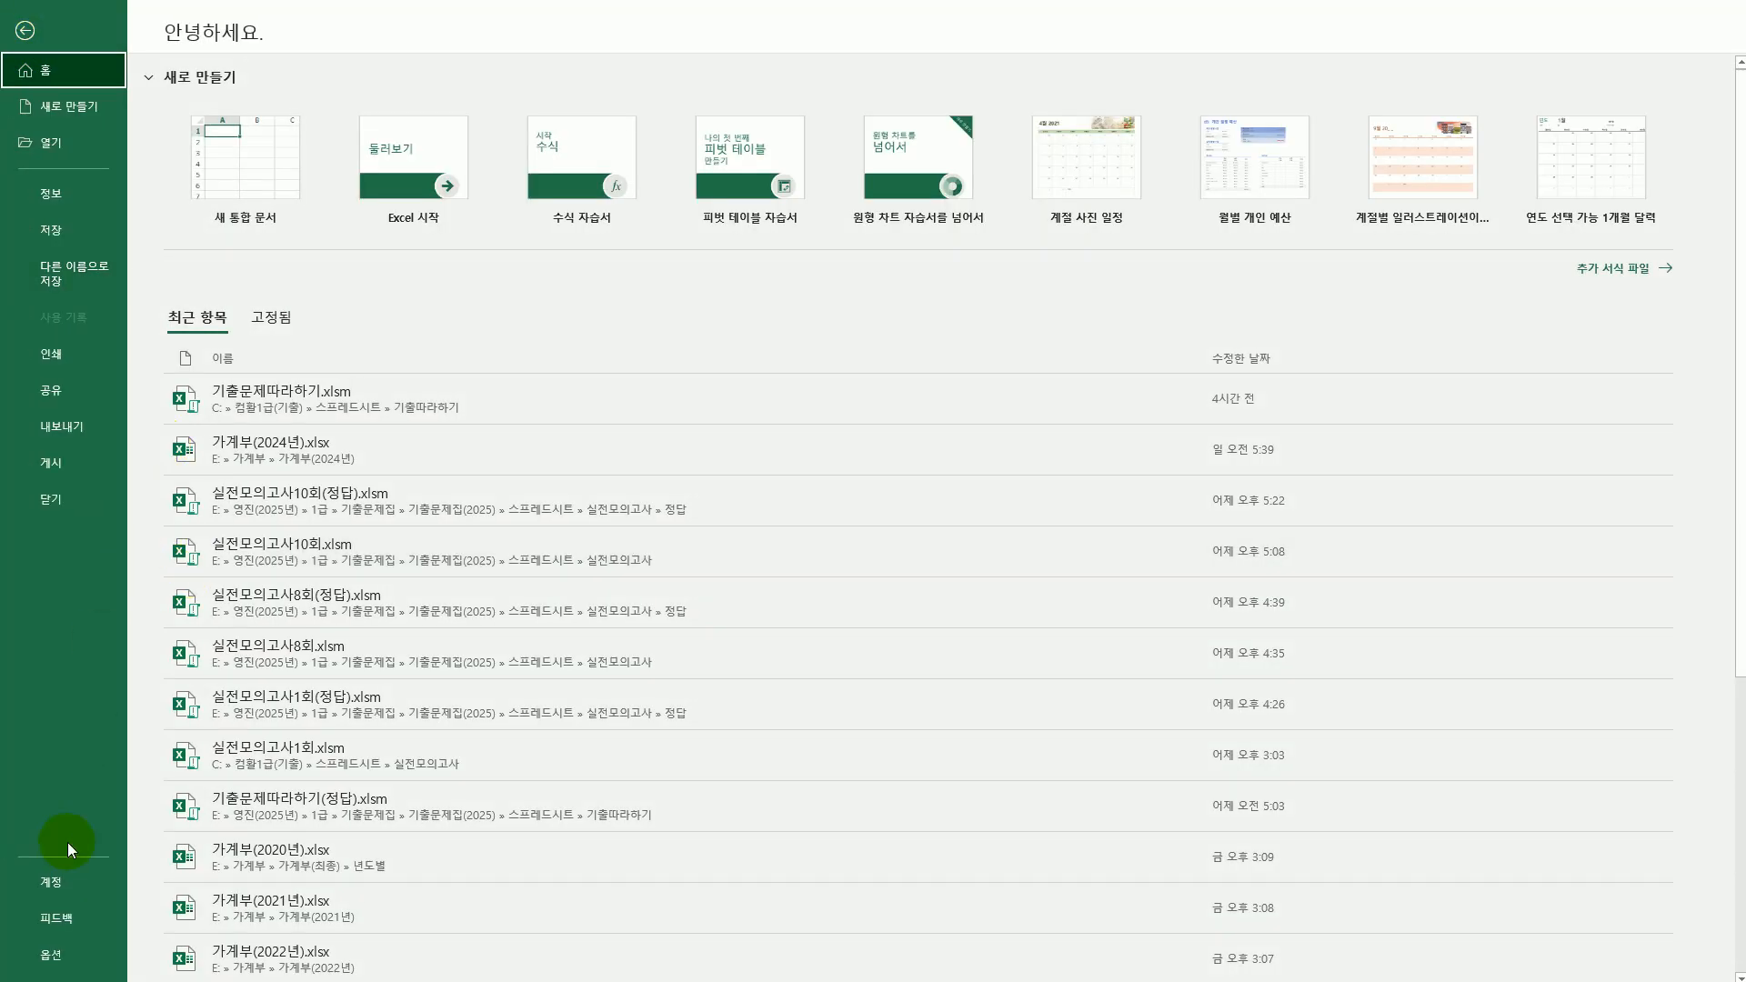
left_click(45, 951)
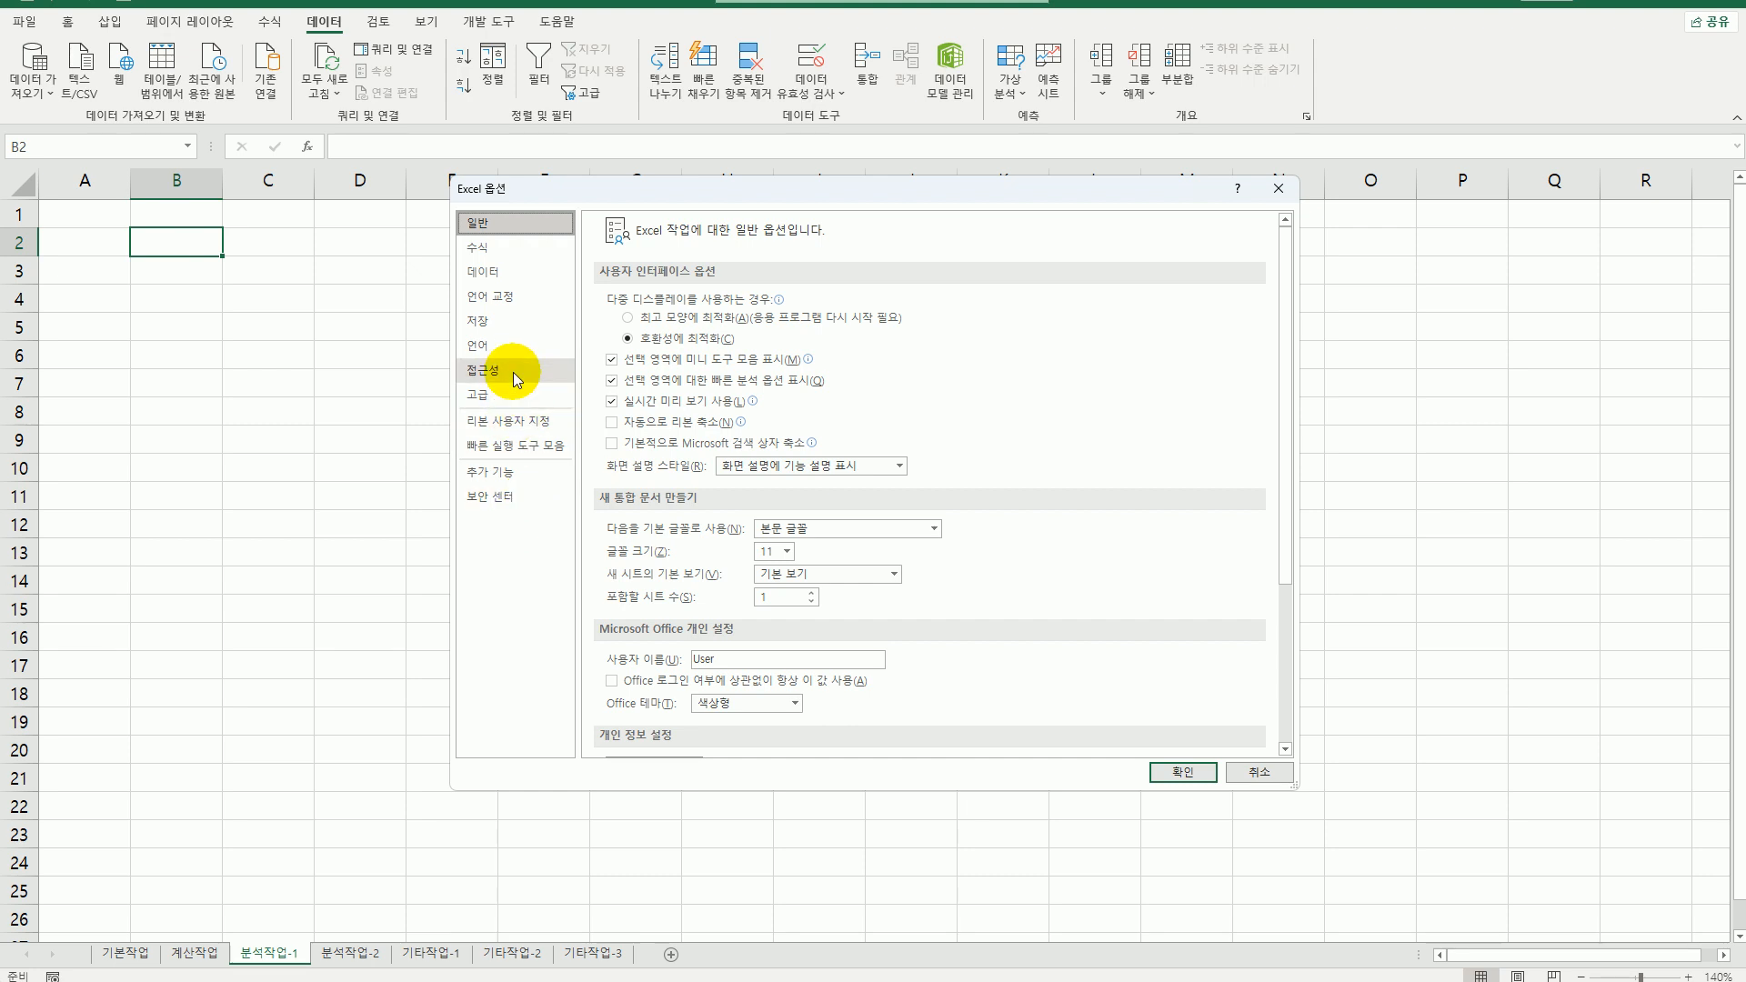
left_click(511, 276)
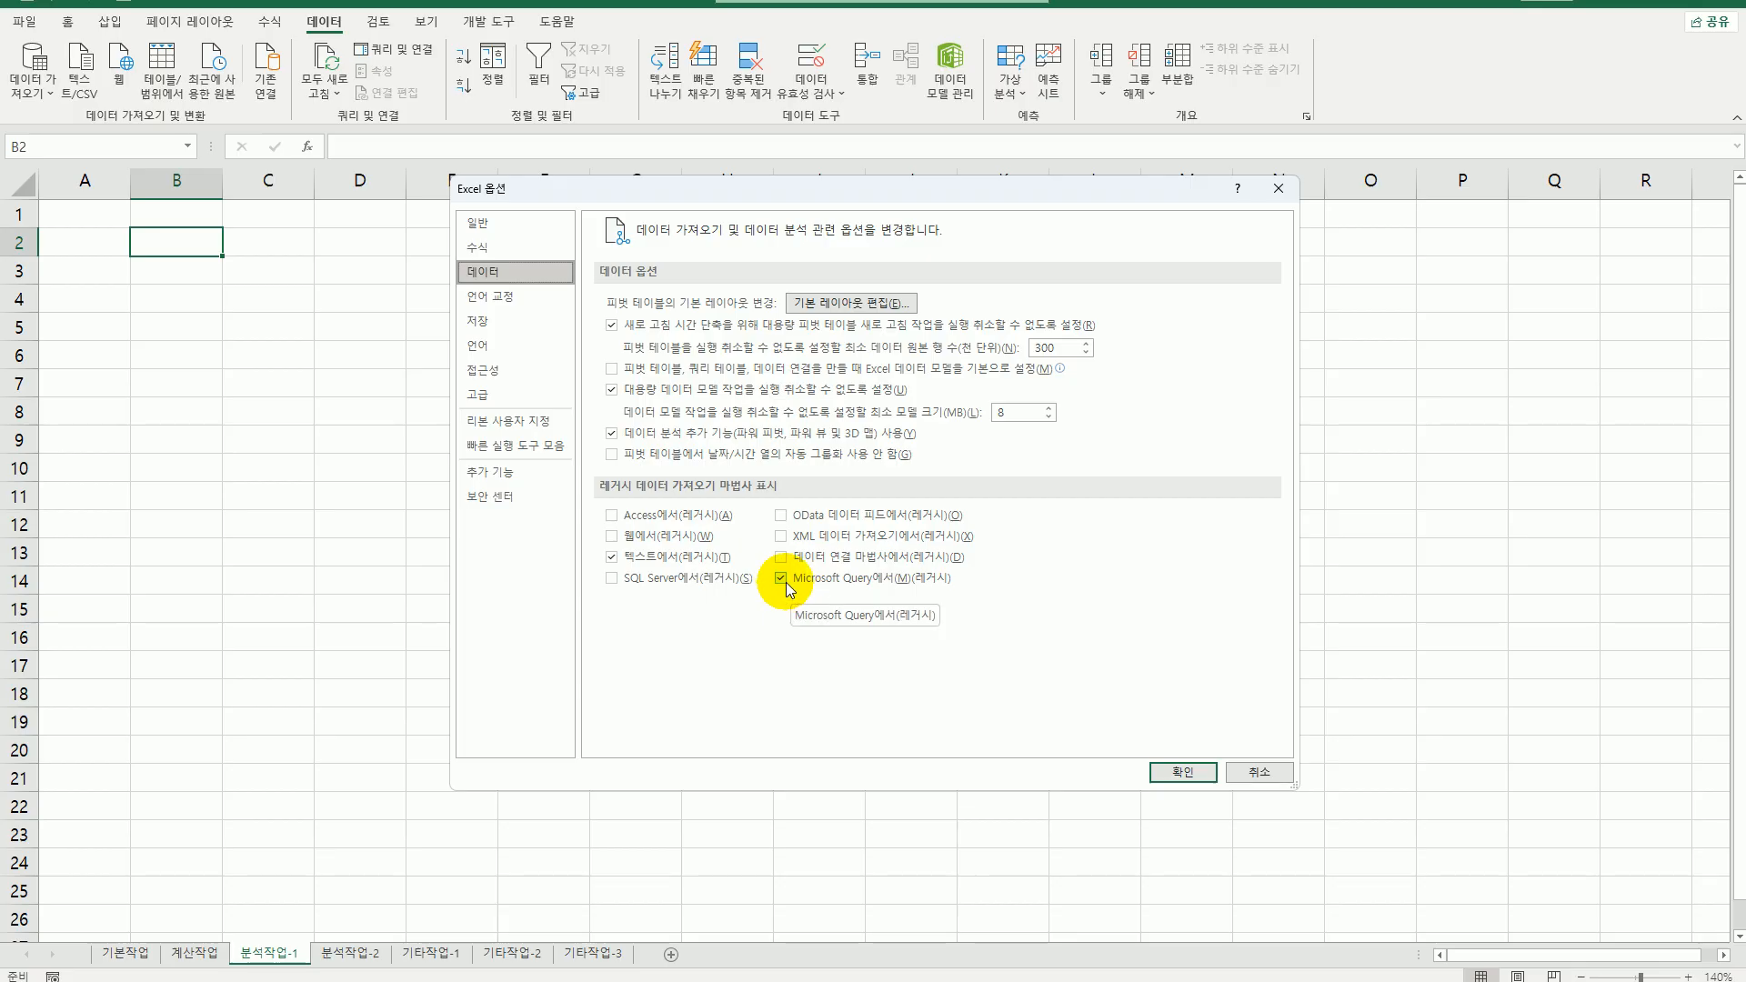
left_click(1180, 772)
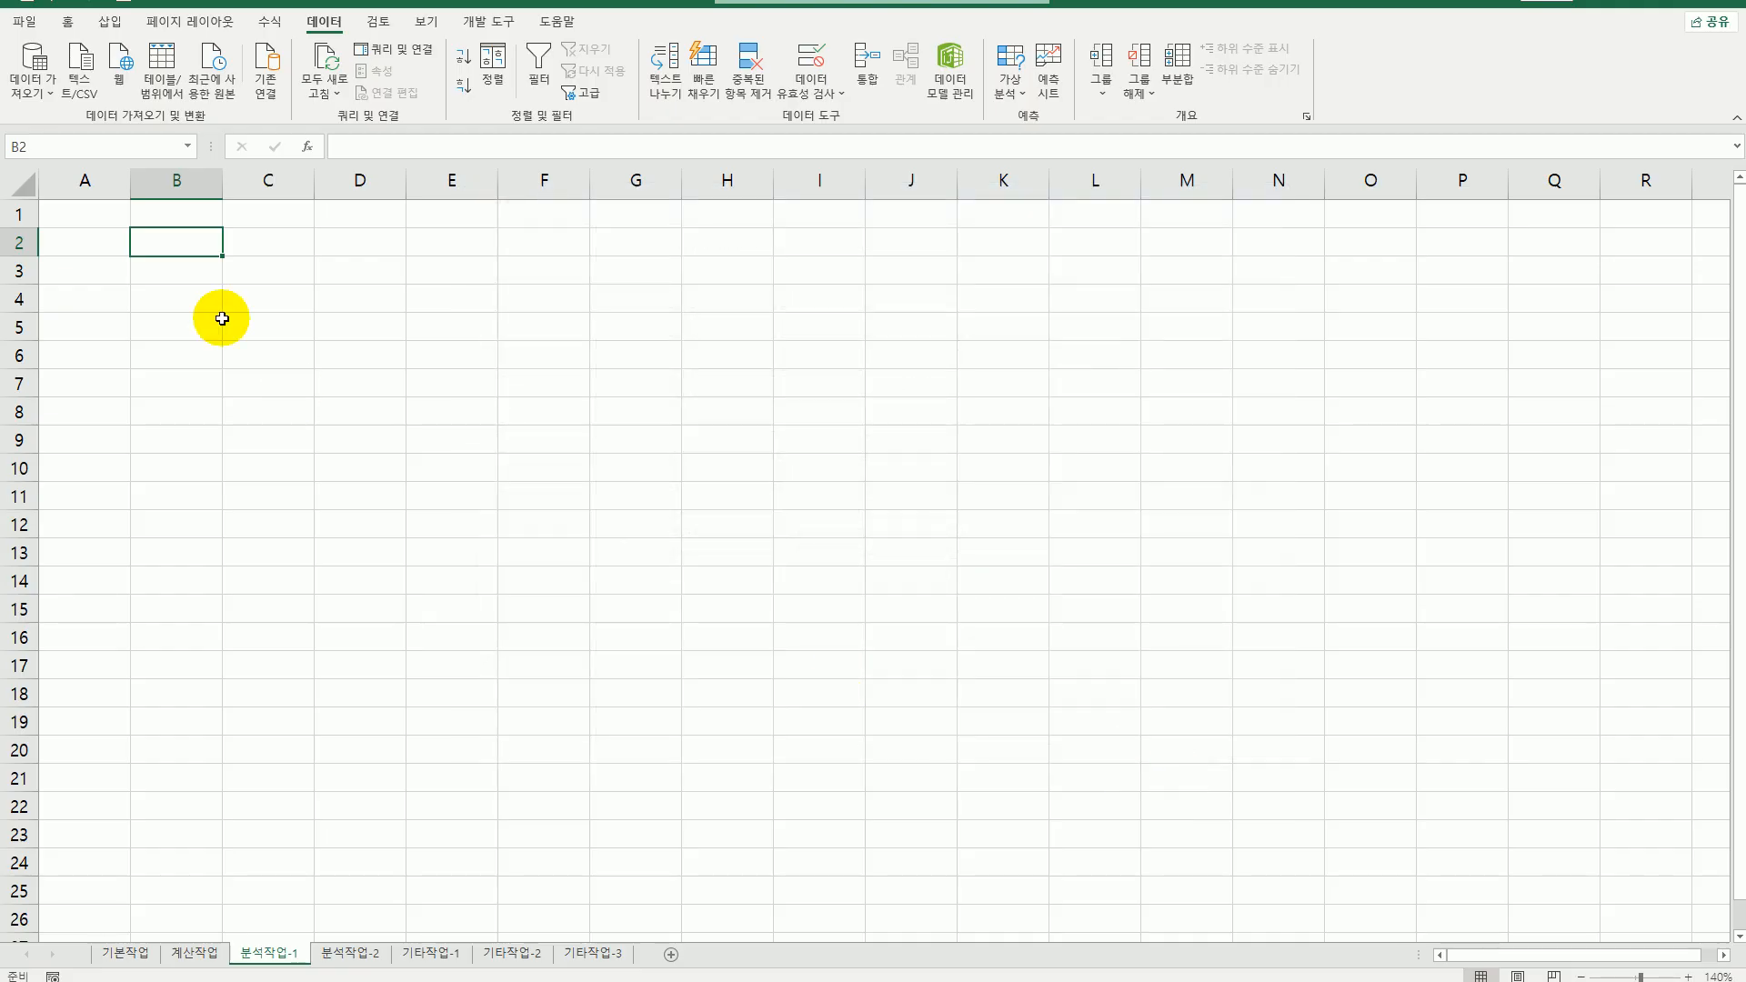
- Start a legacy Microsoft Query import with MS Access Database as the data source and connect to 사고통계.accdb
left_click(34, 87)
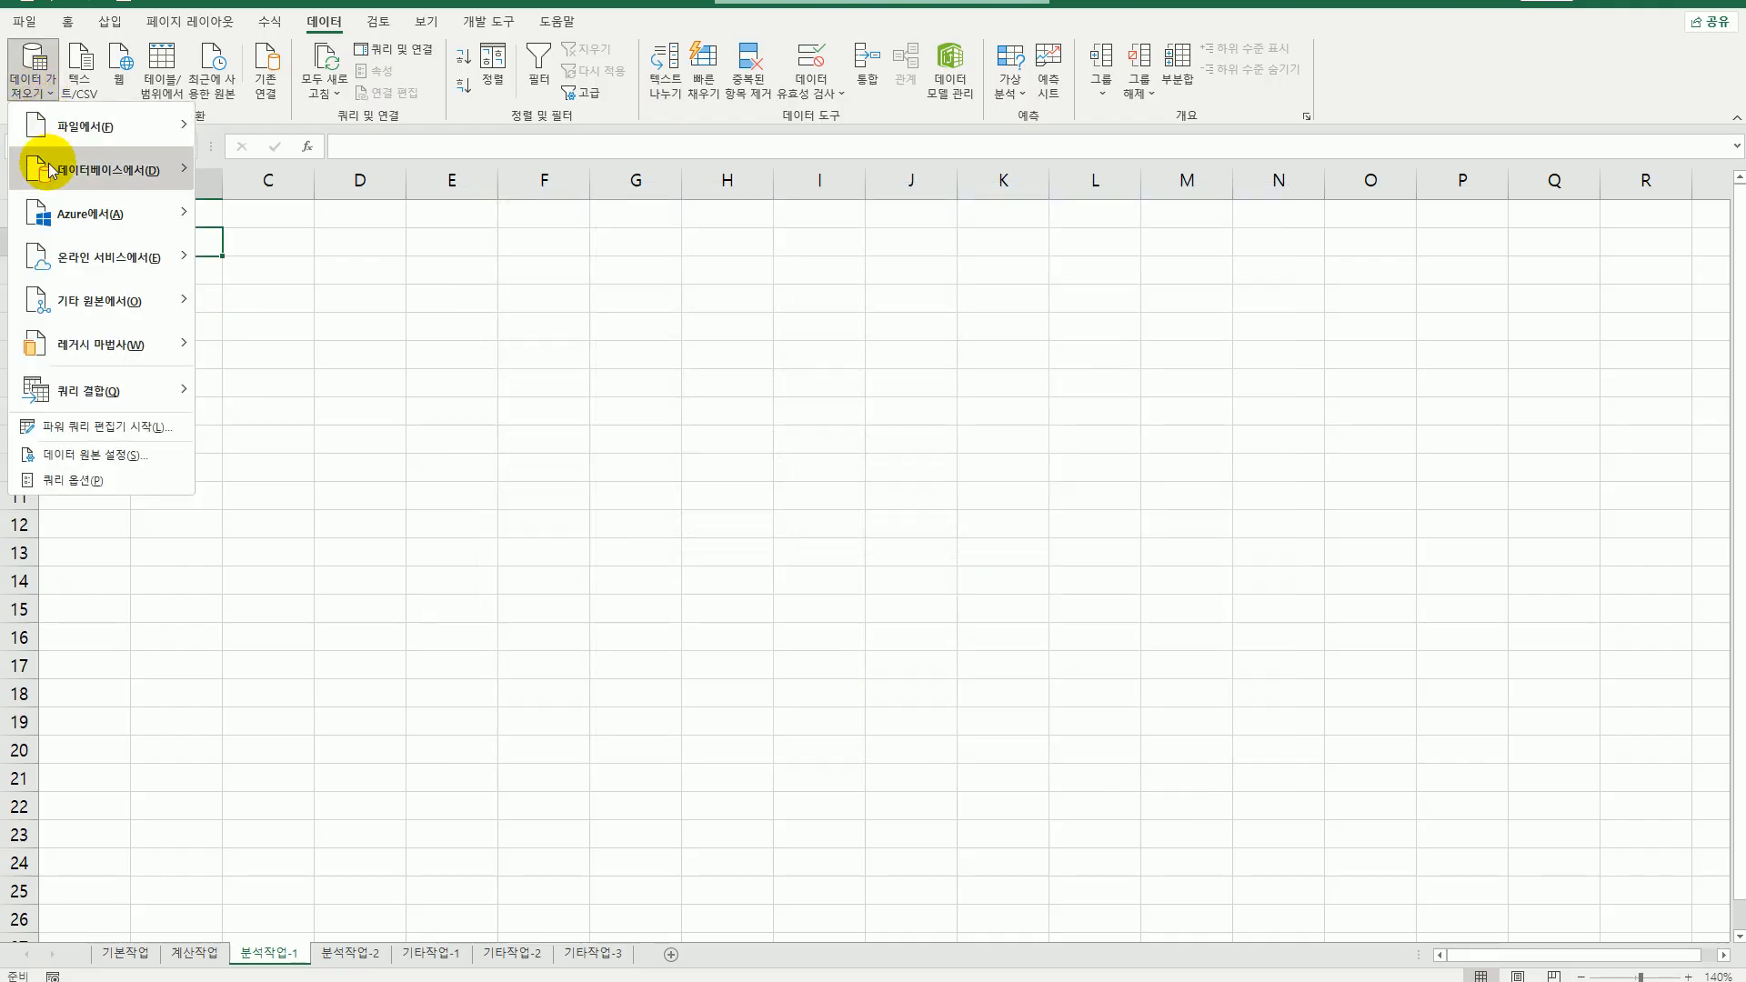
mouse_move(125, 364)
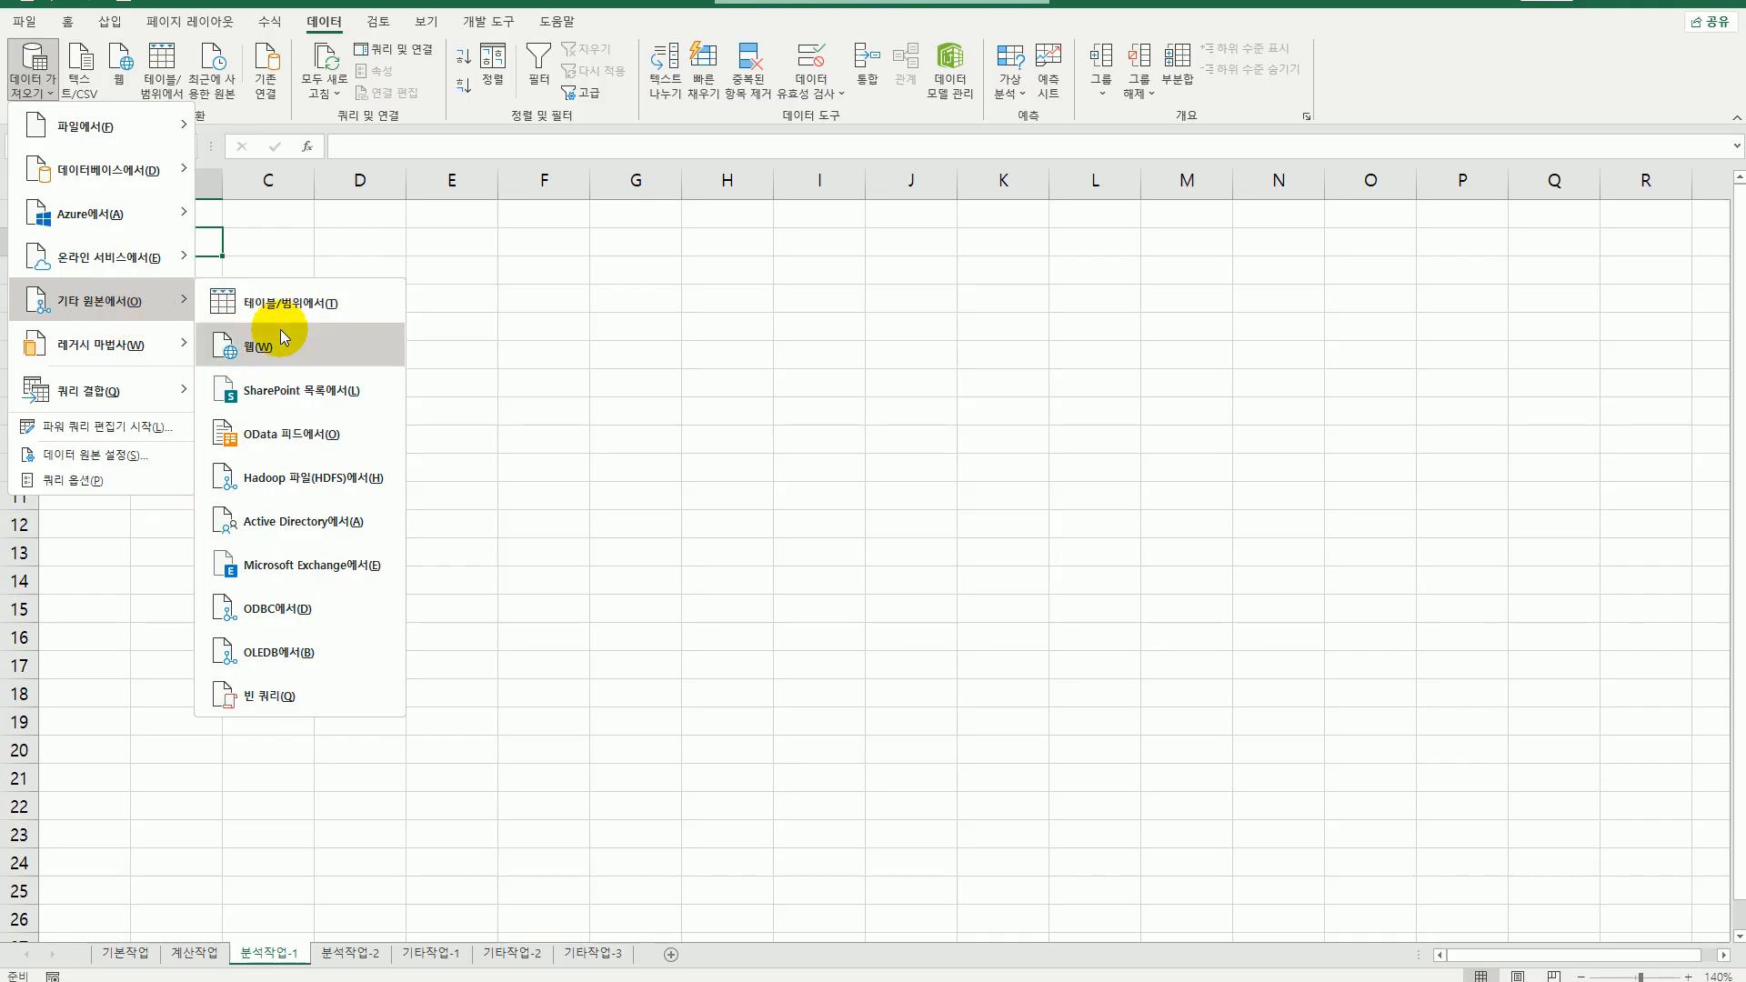
mouse_move(172, 347)
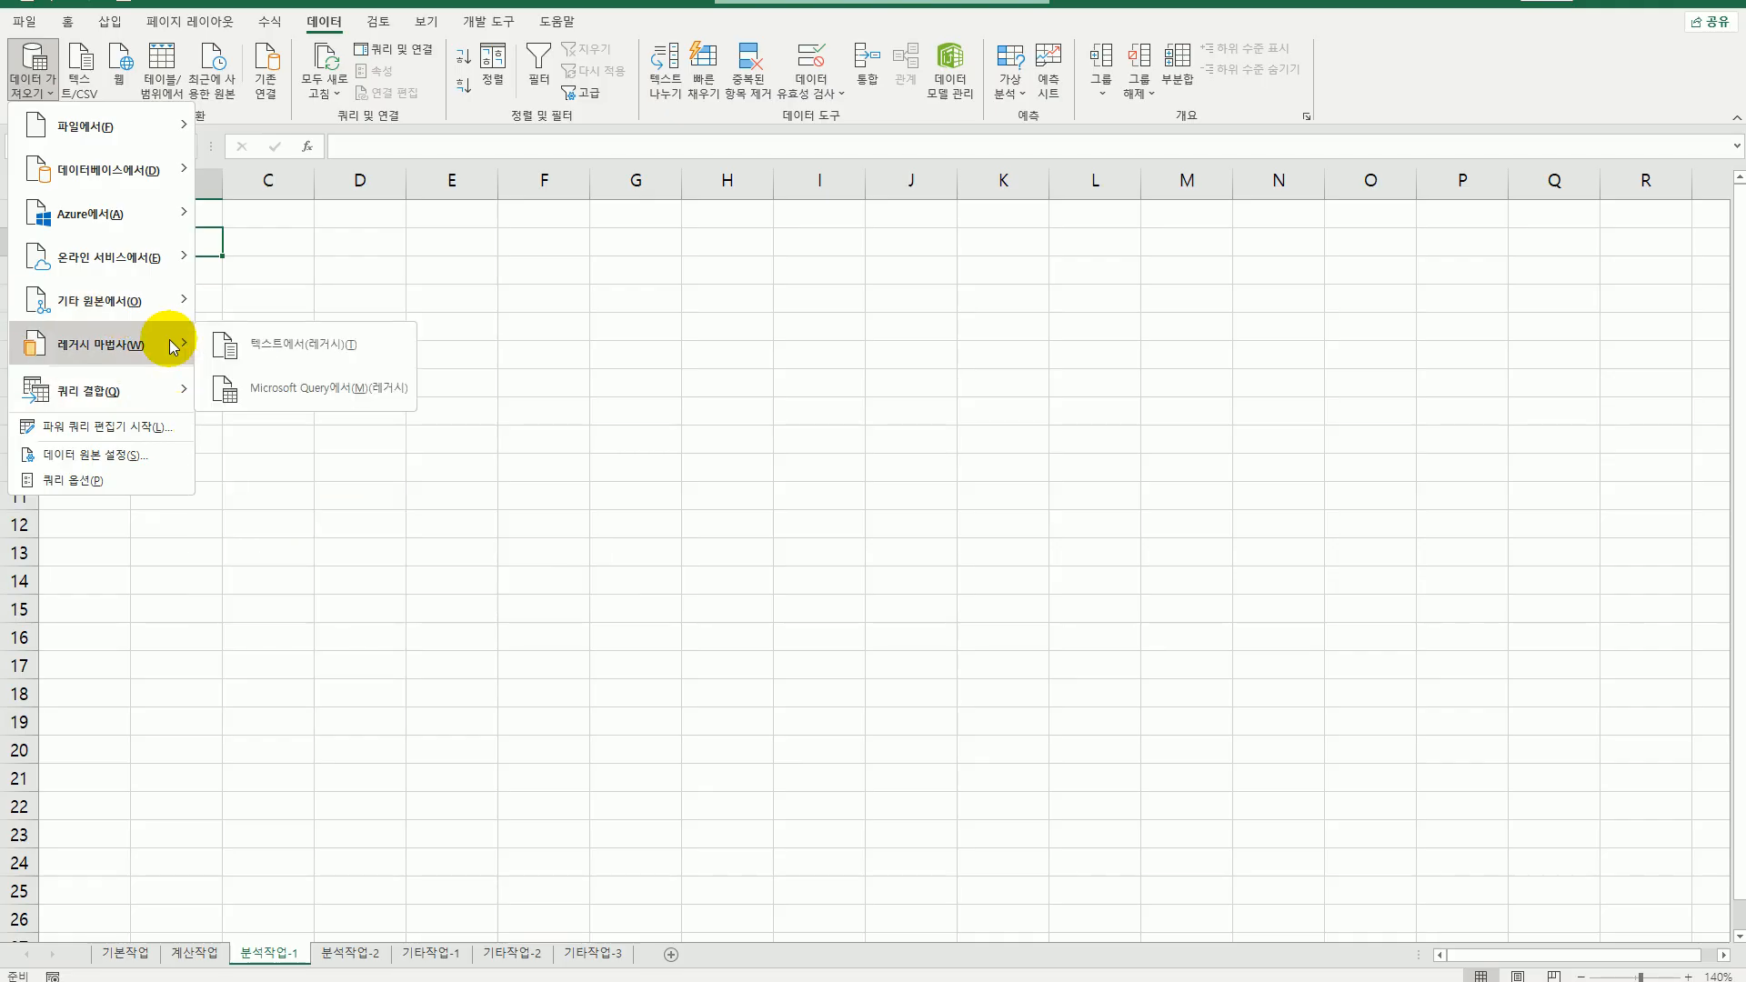
left_click(282, 391)
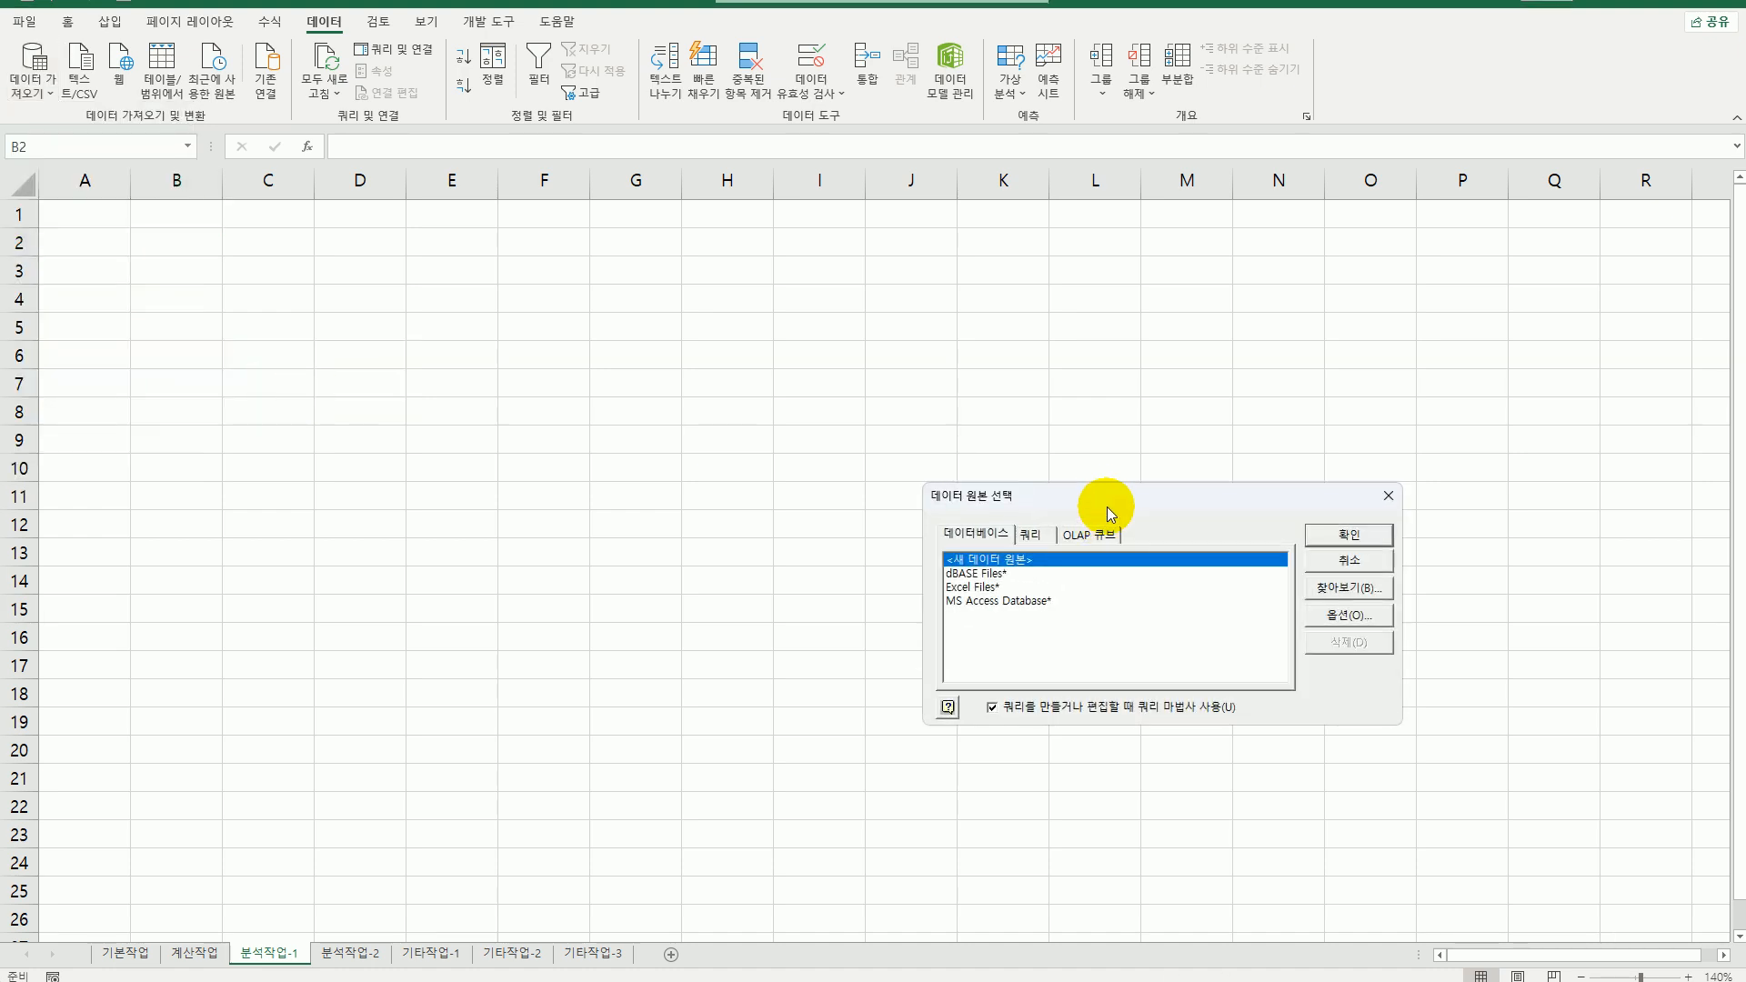
left_click_drag(1109, 512, 631, 315)
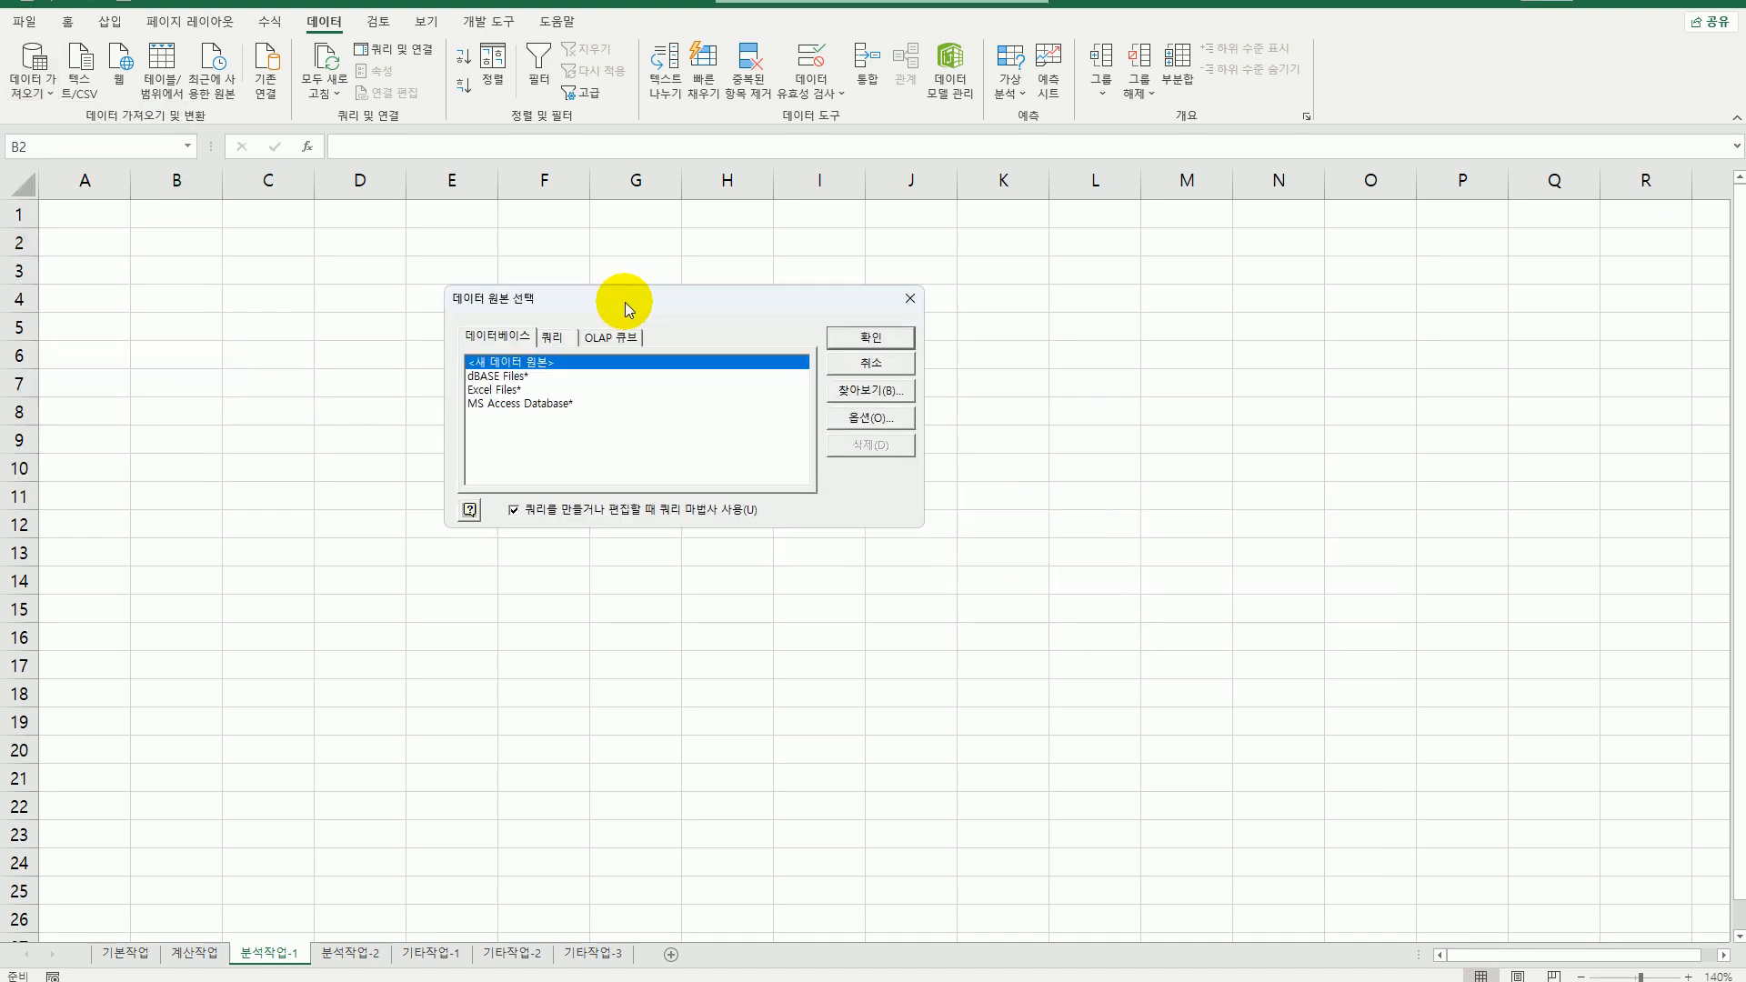
left_click(528, 404)
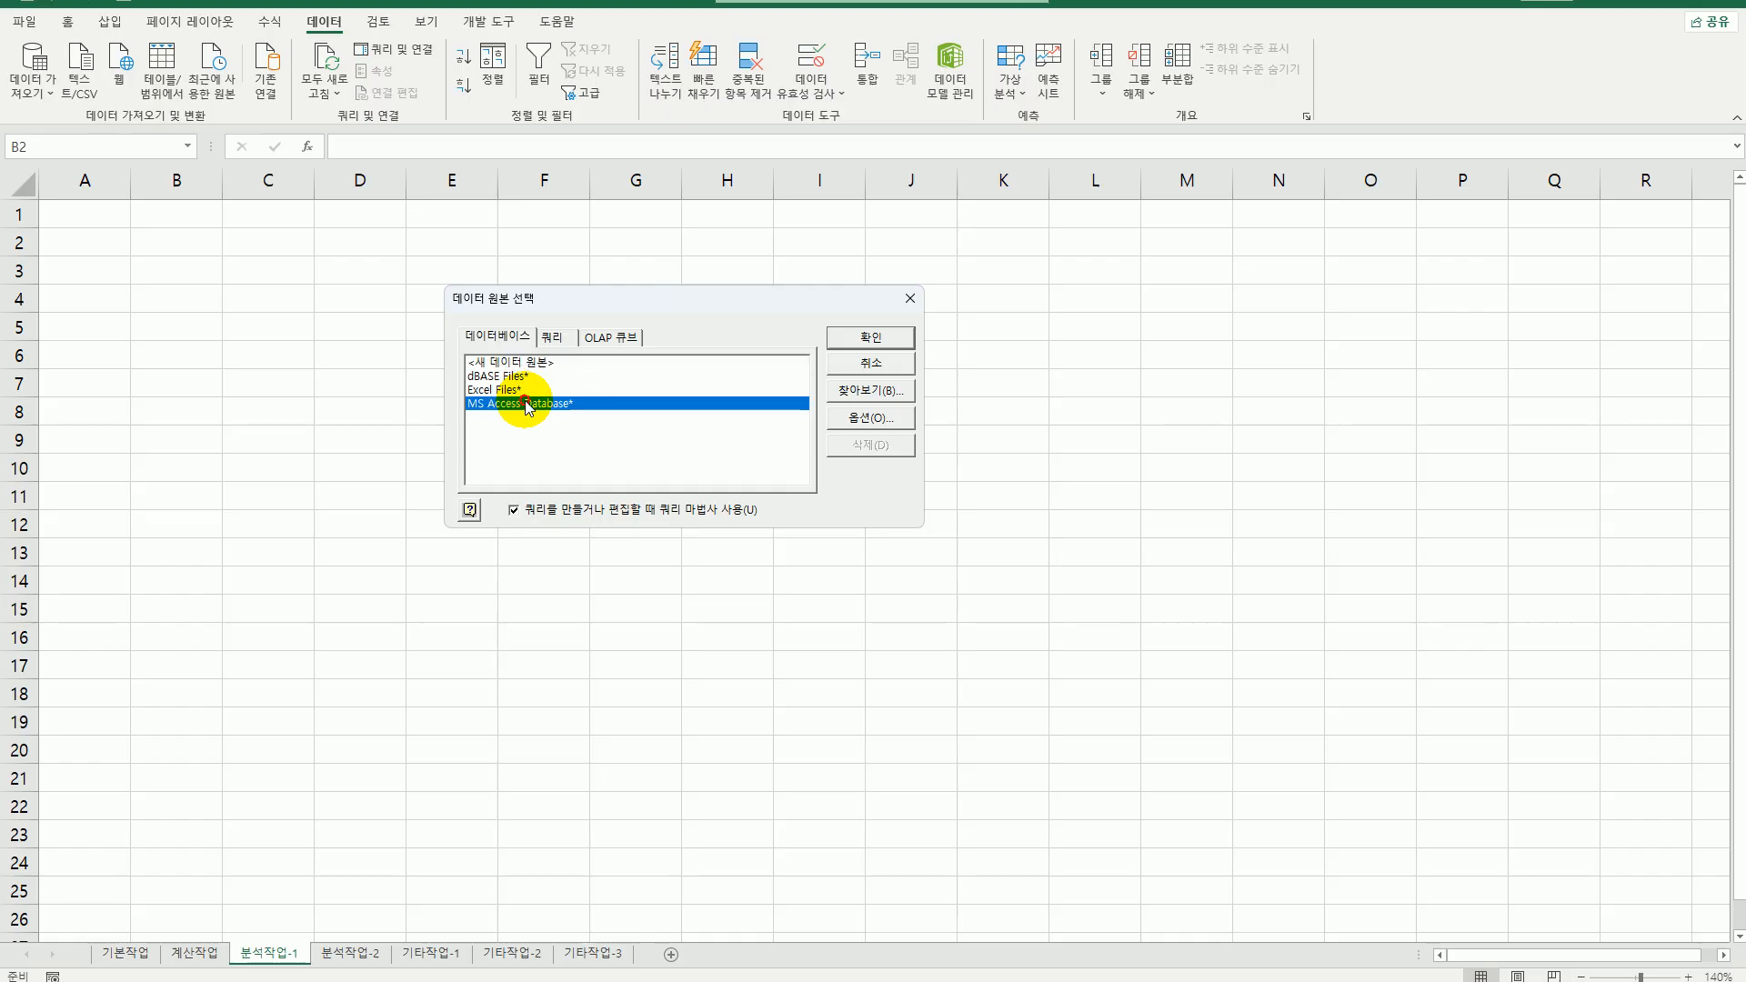
left_click(865, 343)
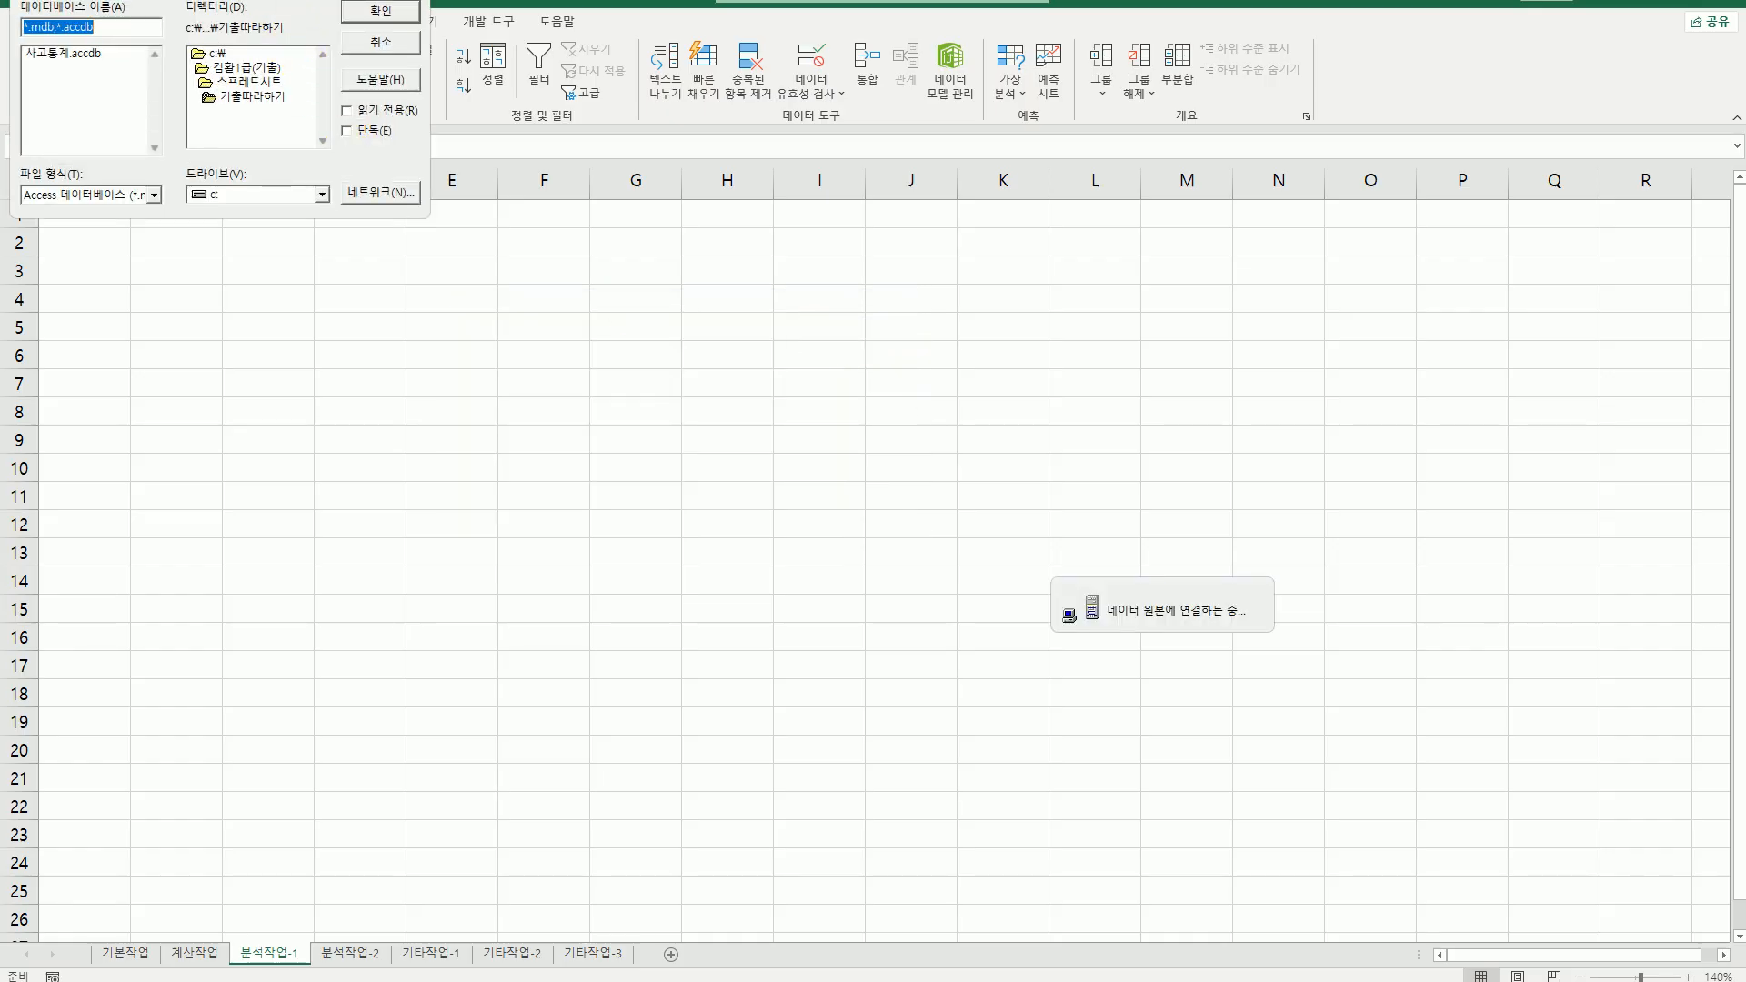
left_click(434, 413)
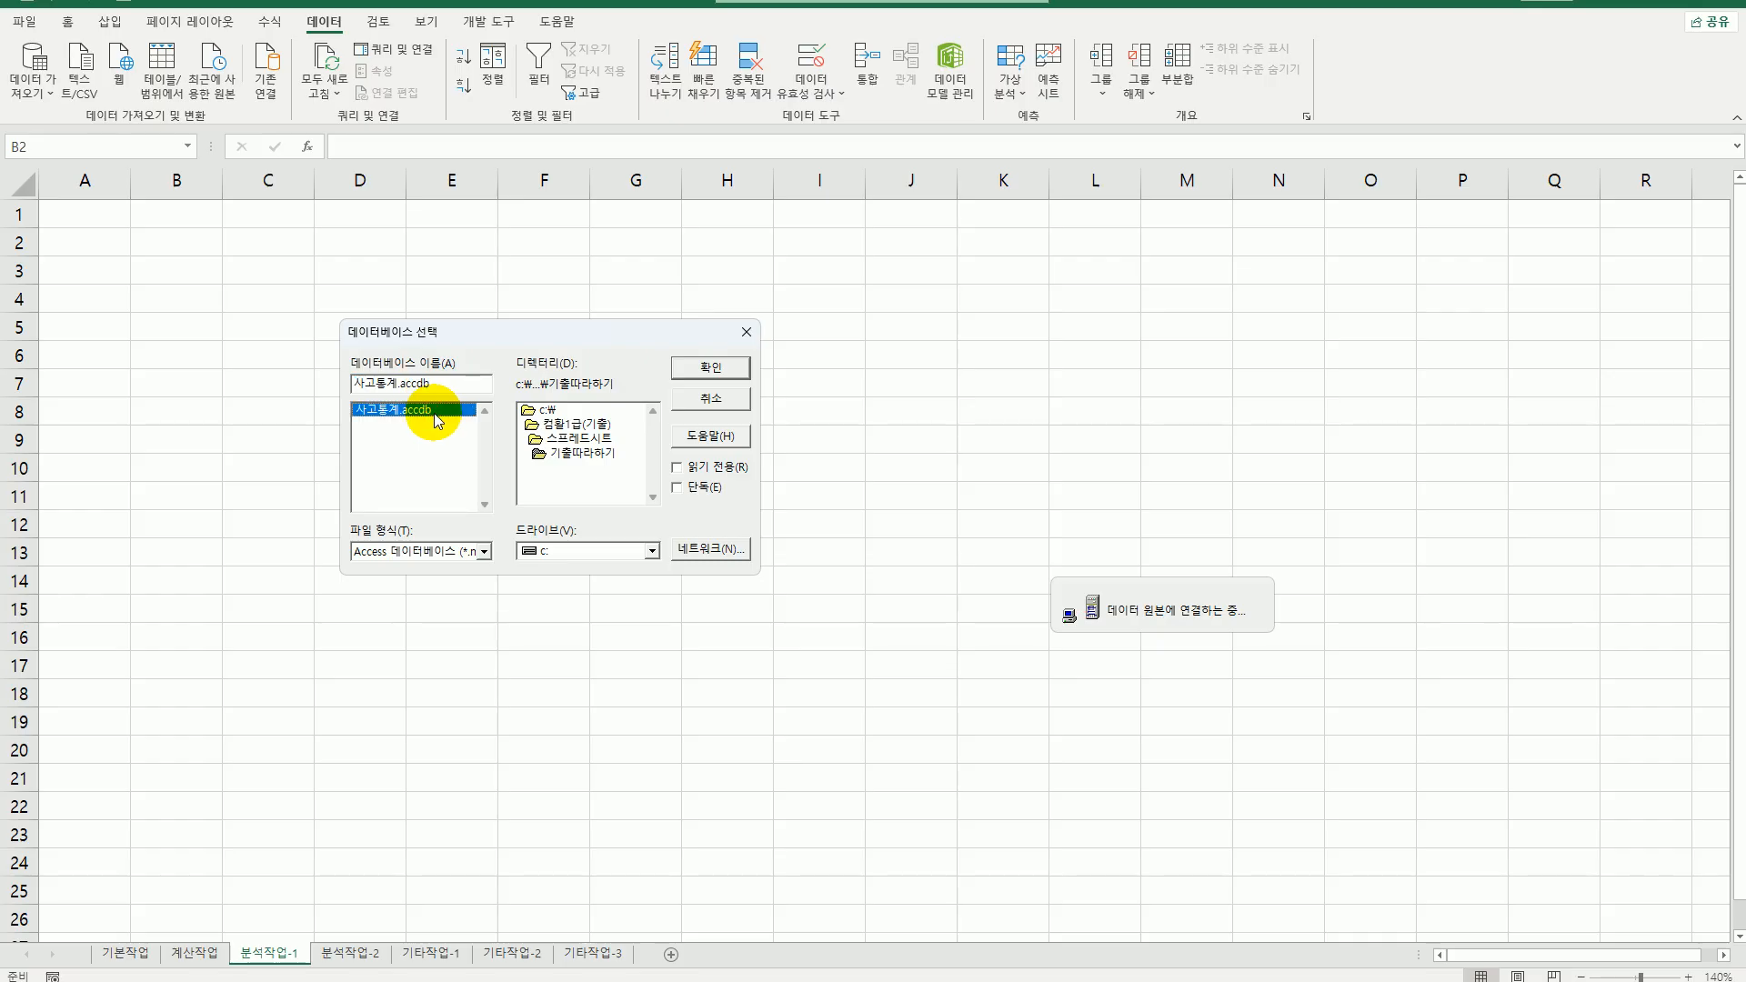
left_click(723, 374)
- Add the columns 학교급, 연도, 머리, 구강, 팔 and 다리 from the 청소년사고 table to the query, in that order
left_click_drag(1035, 420, 656, 323)
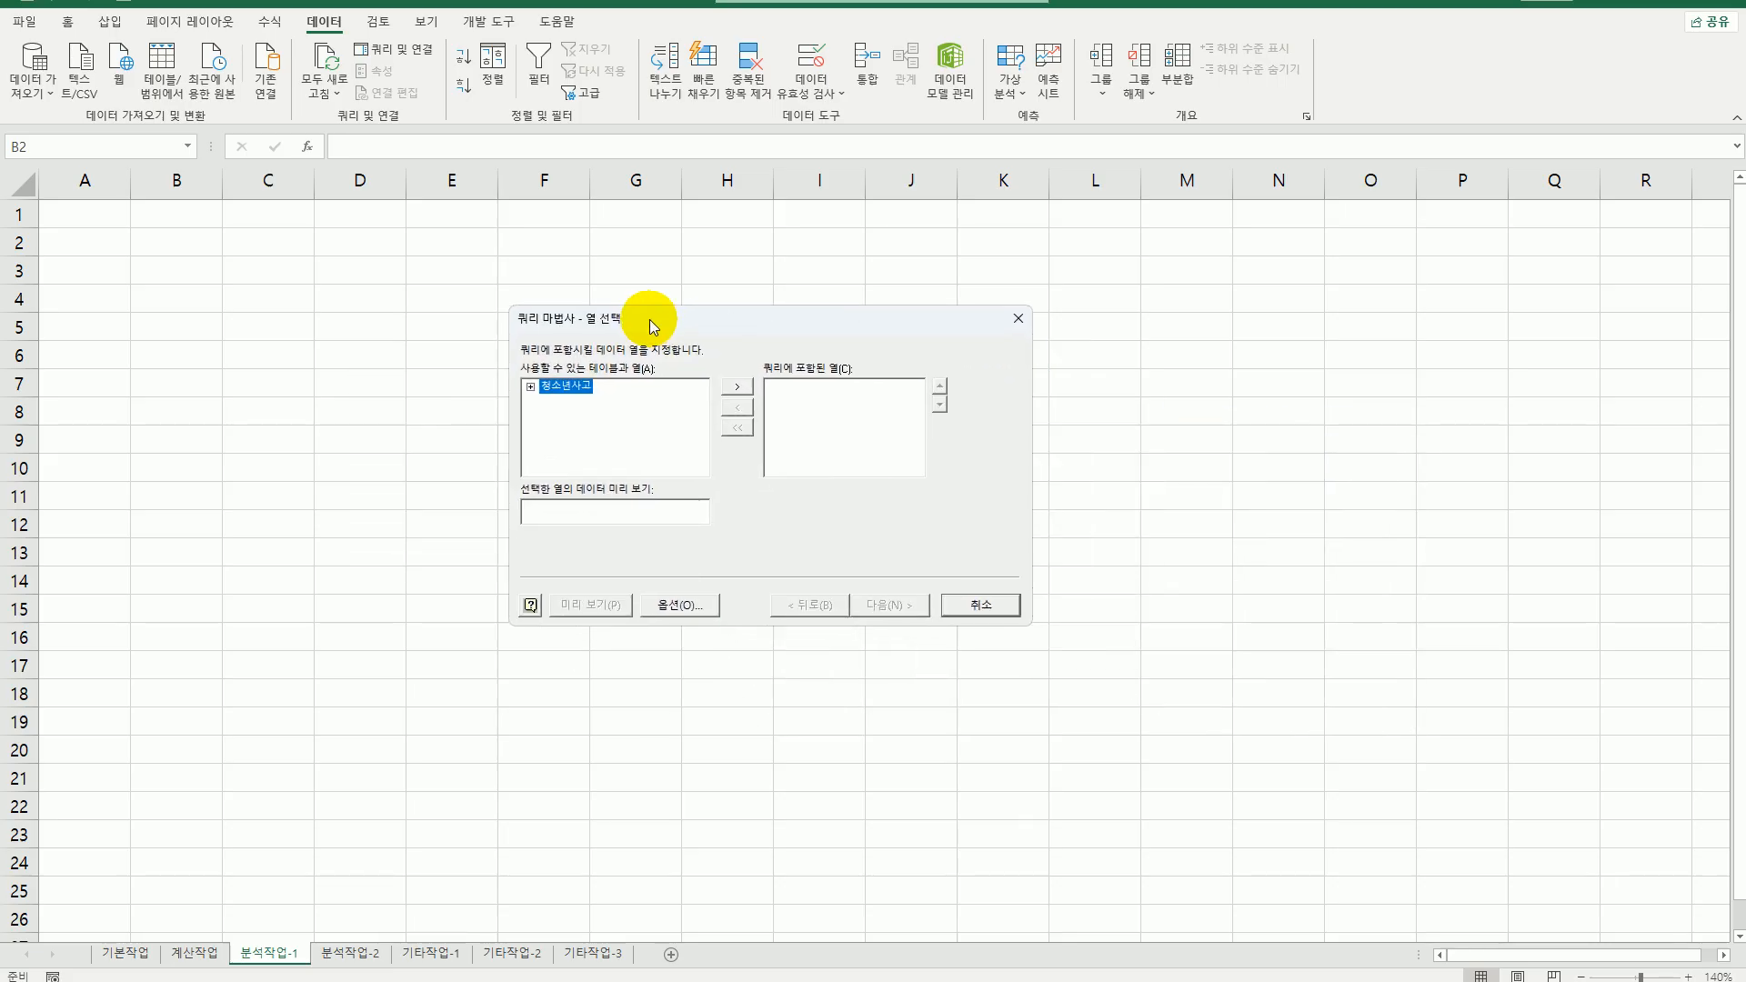
double_click(555, 394)
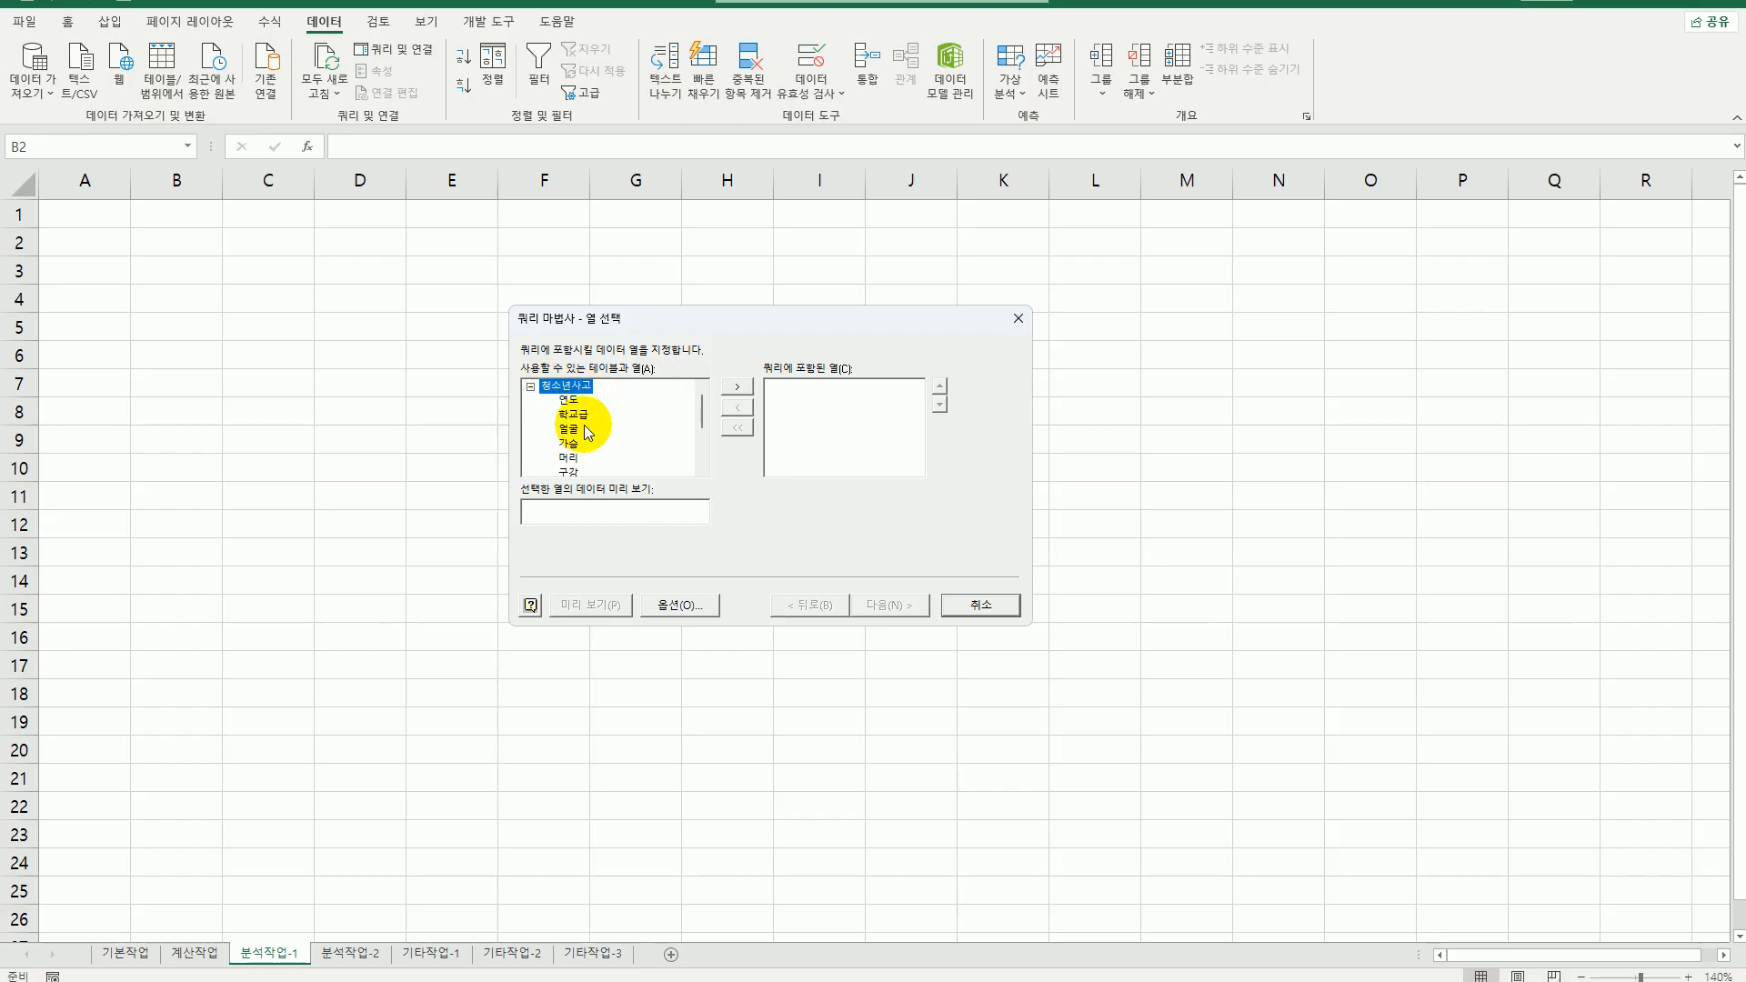
double_click(588, 413)
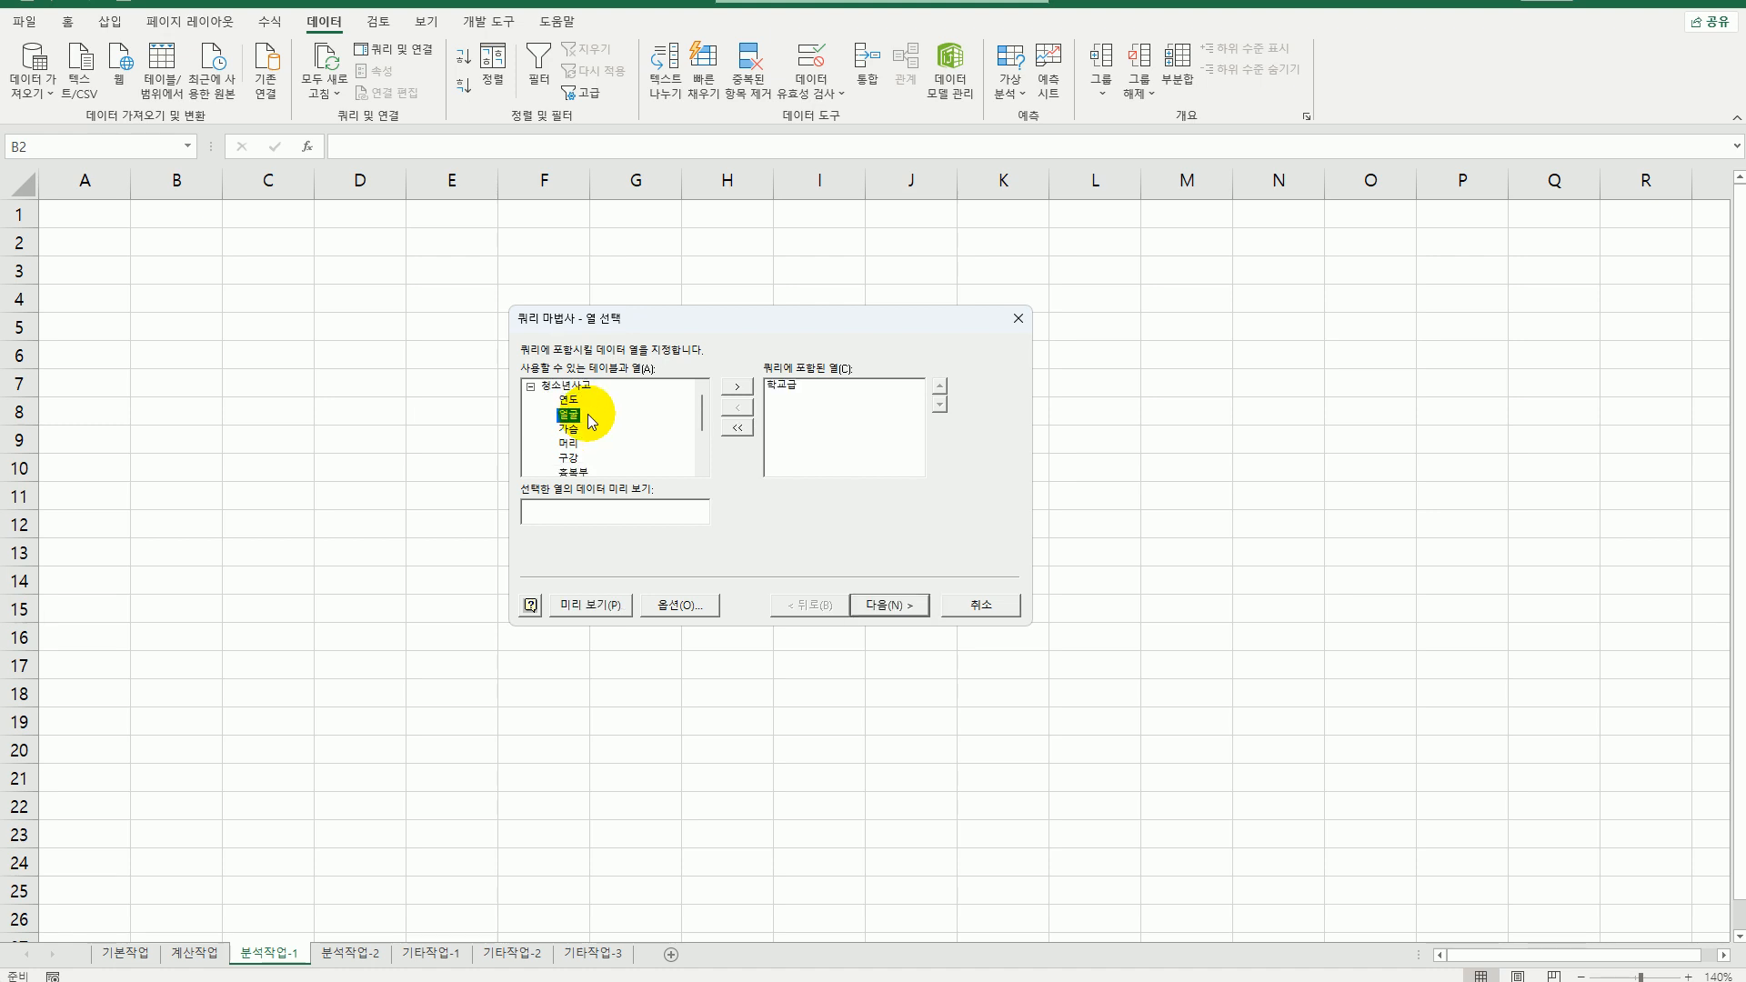
double_click(573, 409)
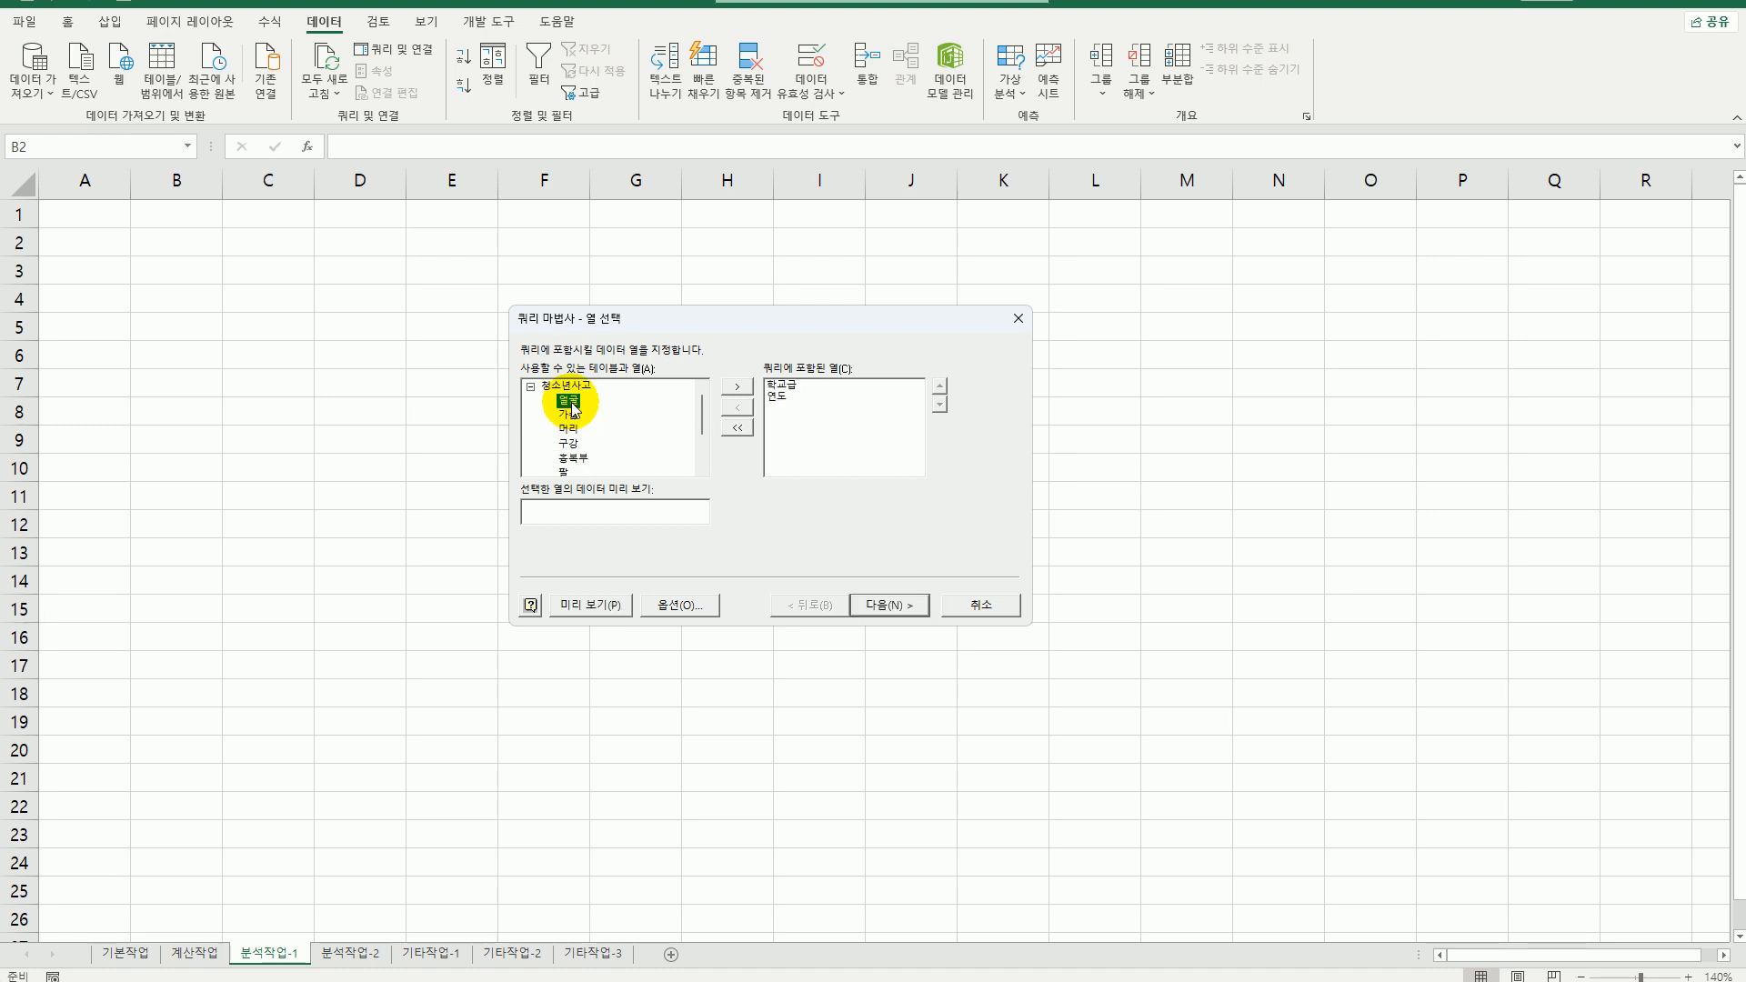
double_click(574, 431)
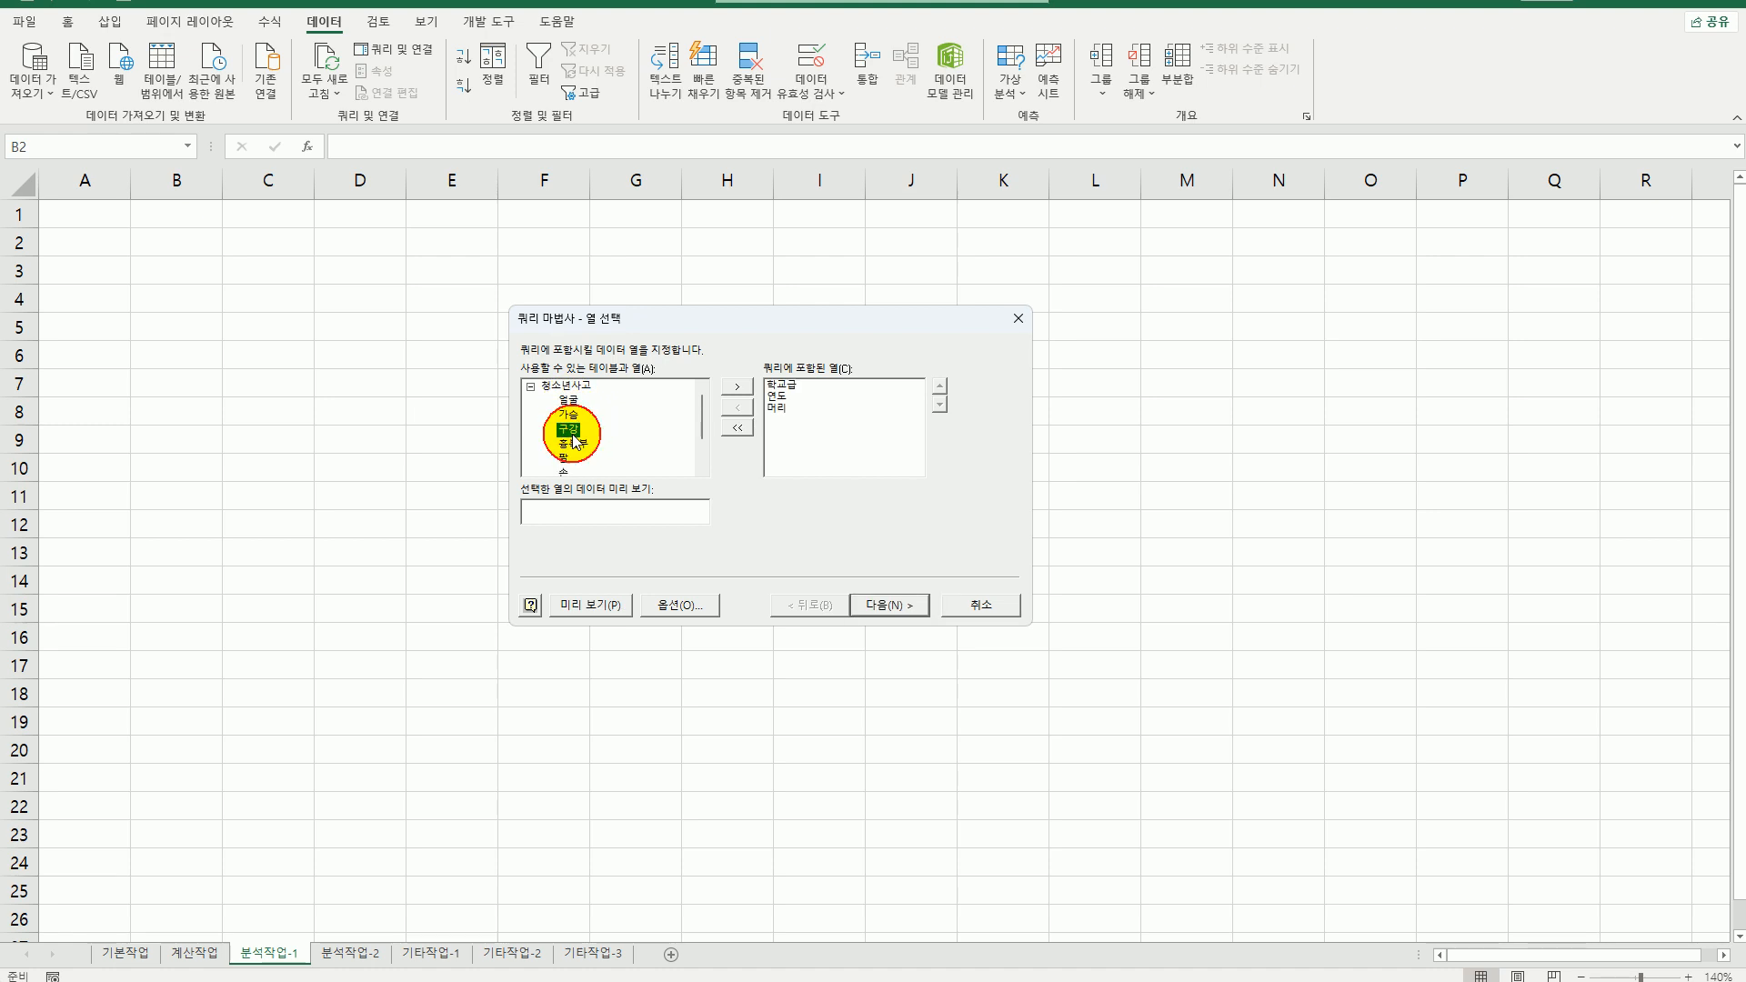
double_click(571, 433)
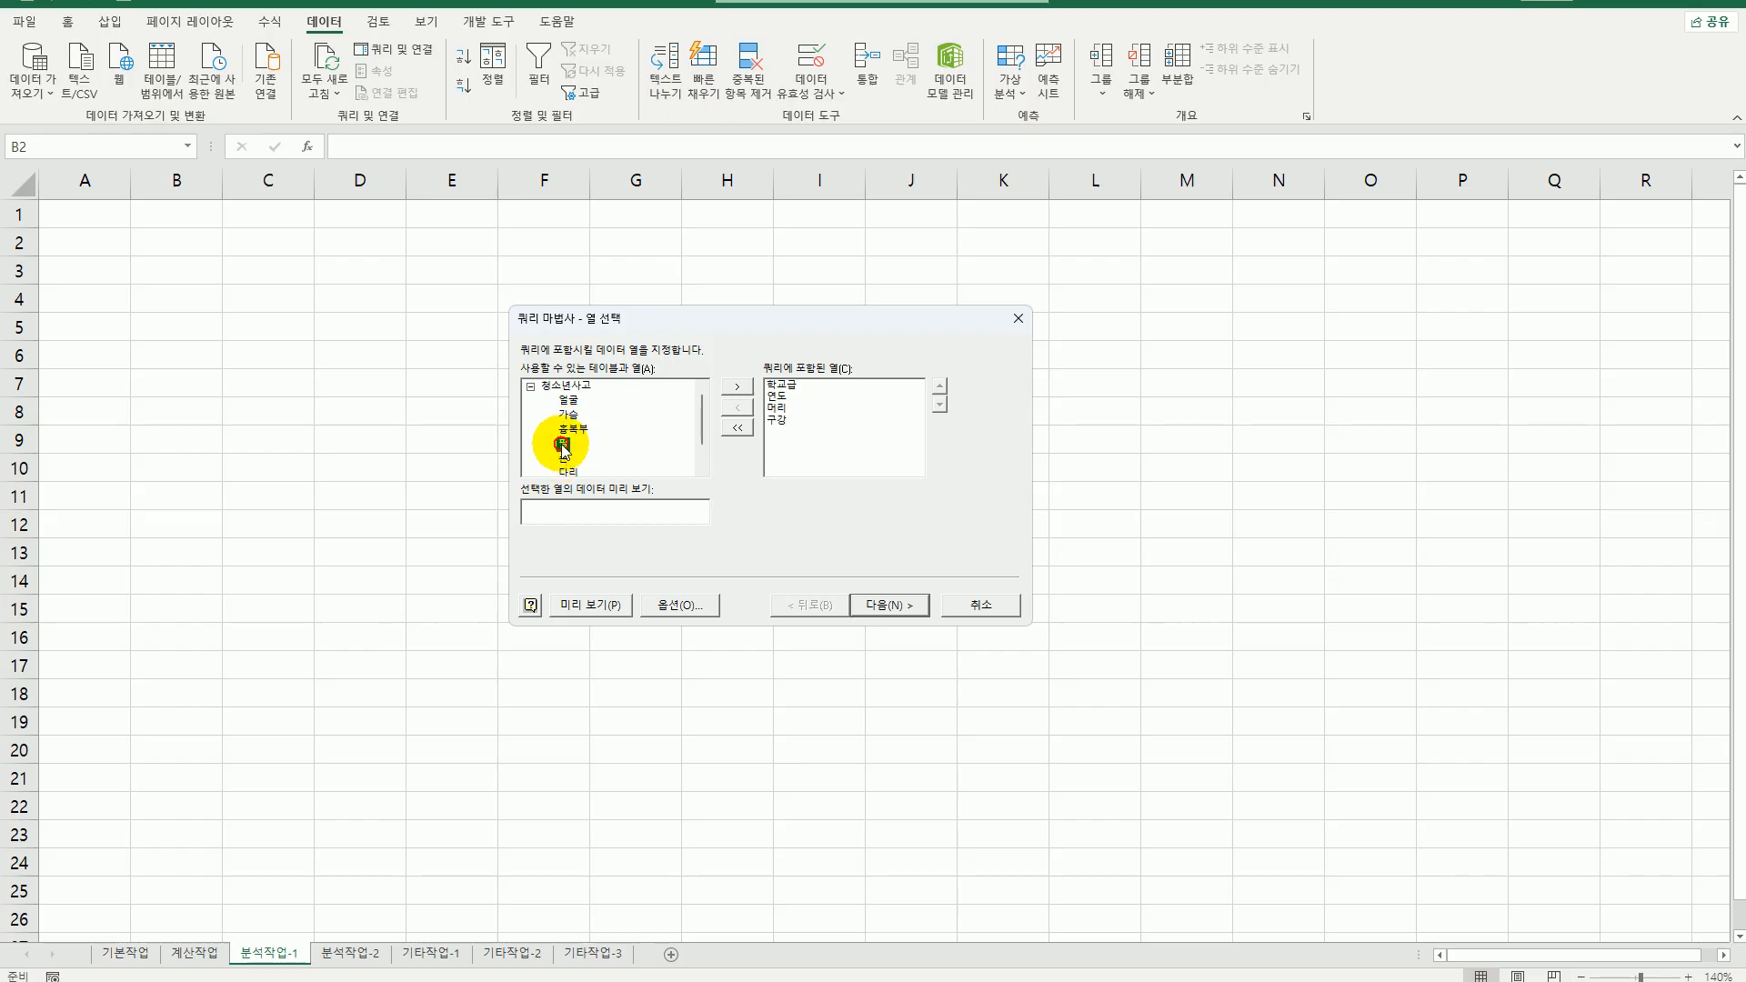
double_click(563, 446)
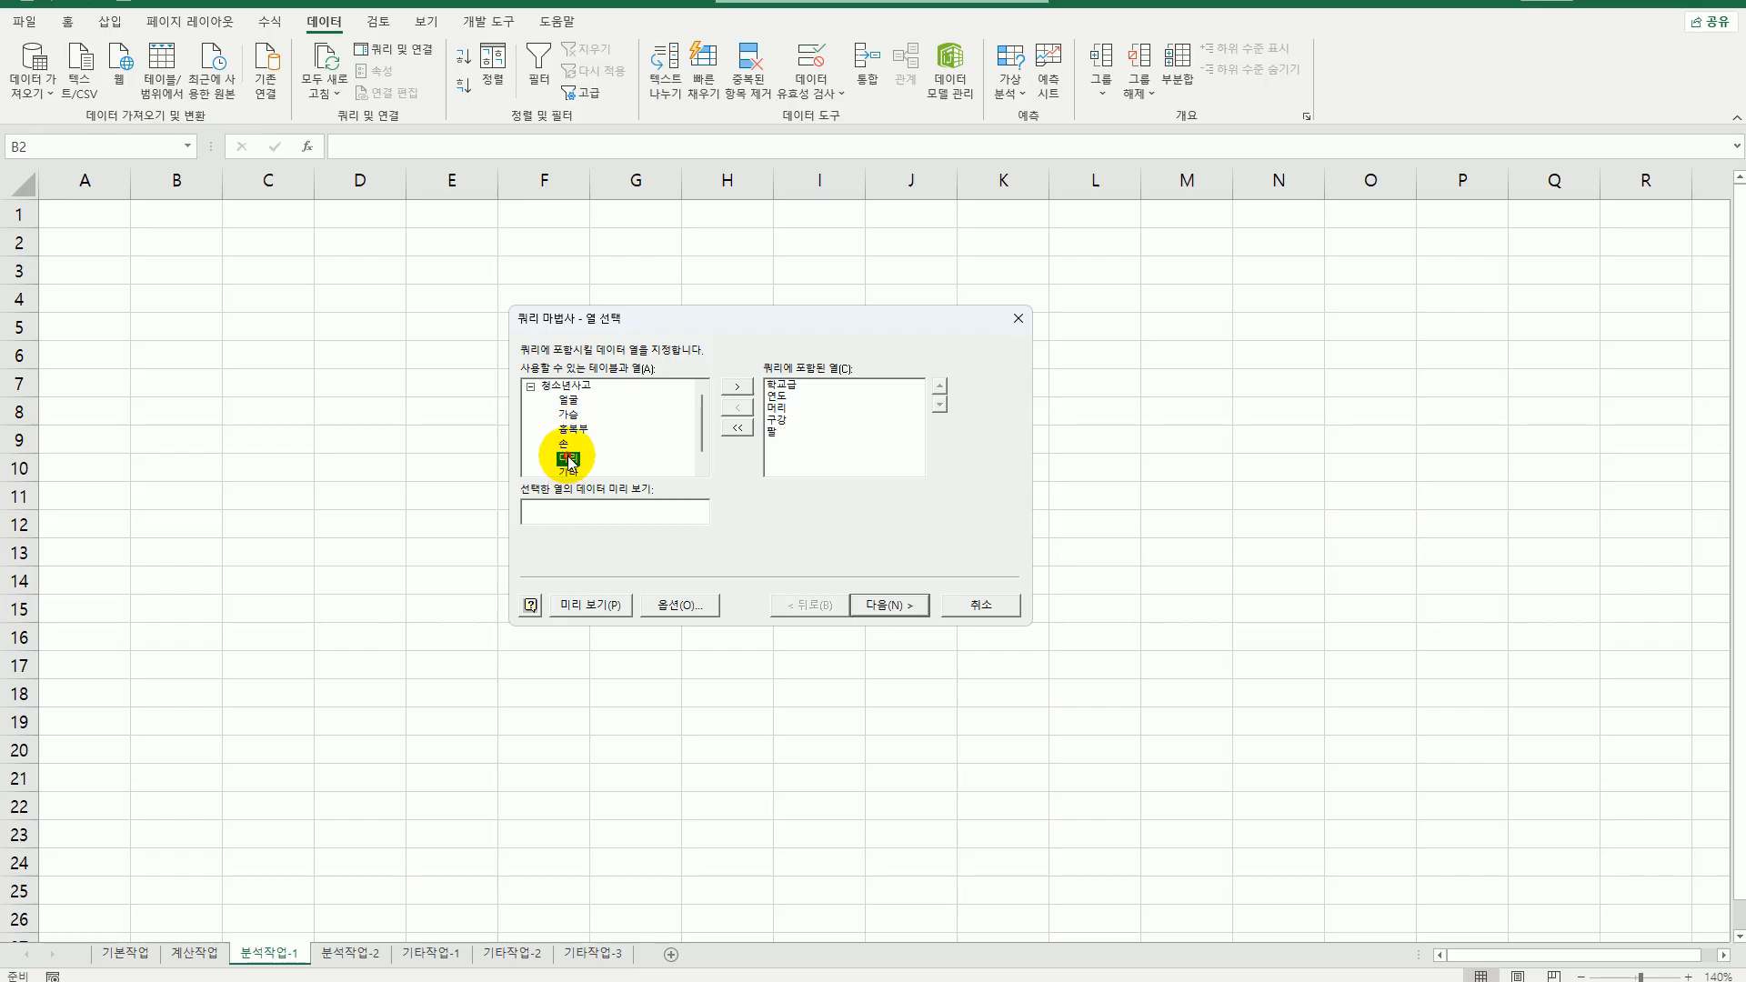
double_click(565, 457)
left_click_drag(757, 326, 558, 319)
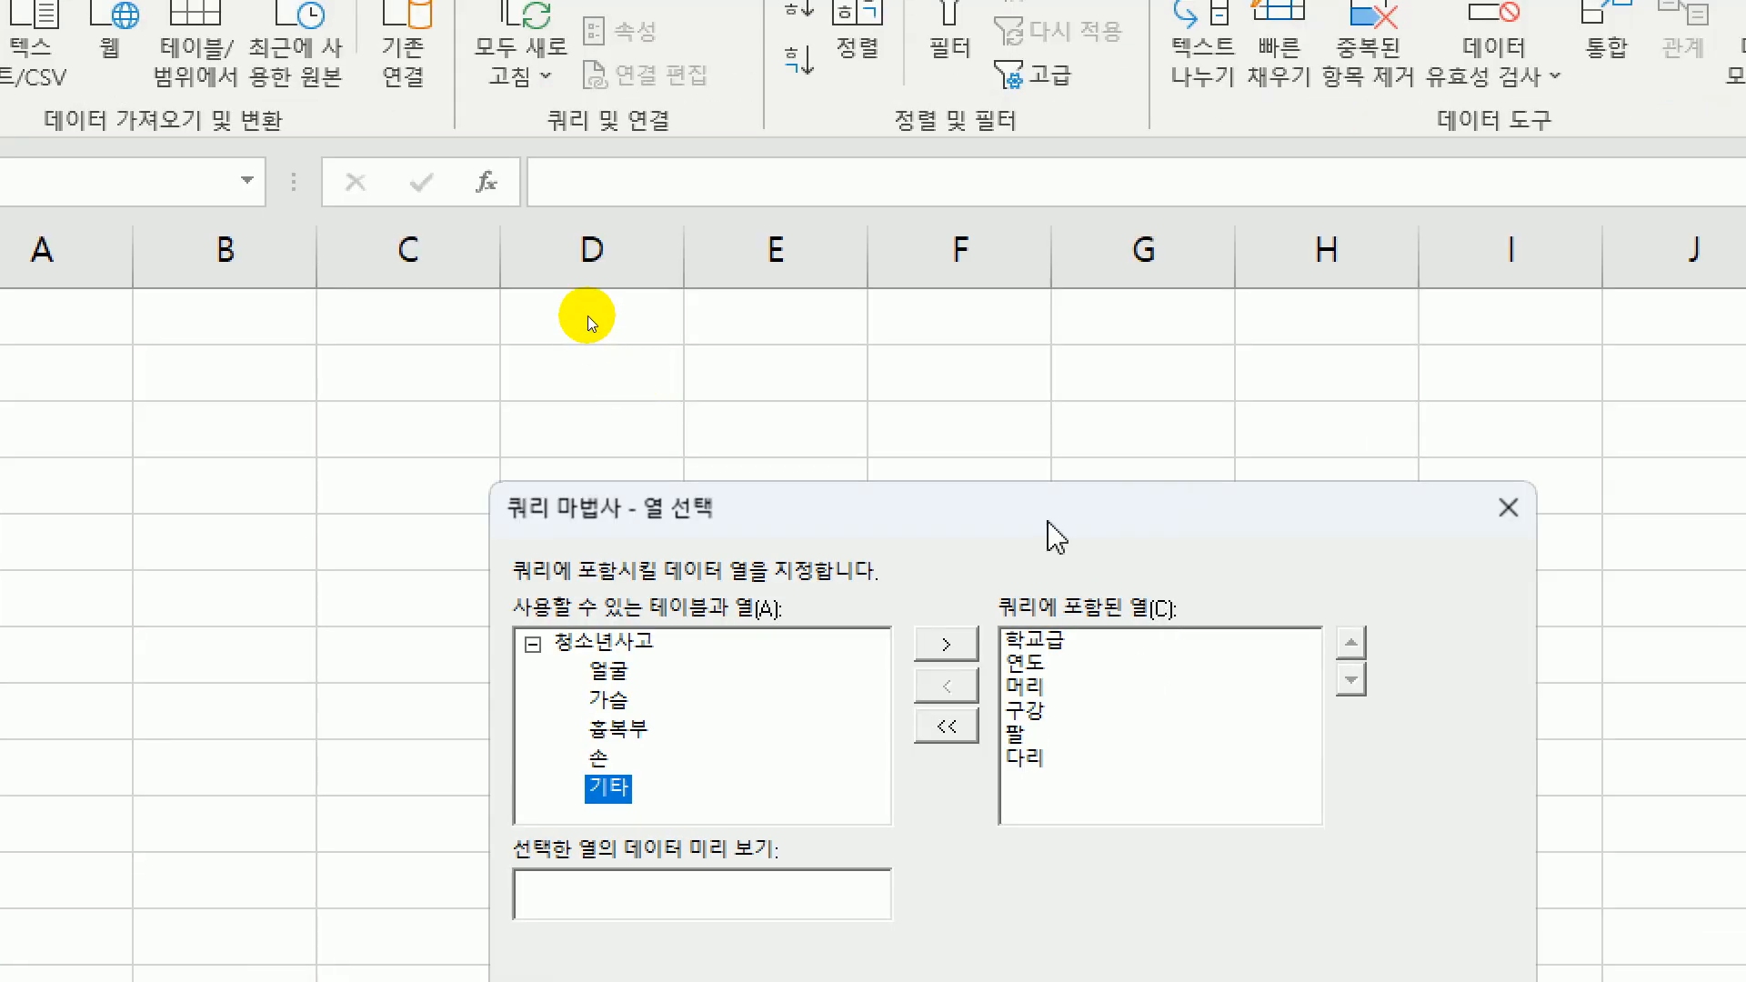
left_click_drag(1055, 536, 750, 303)
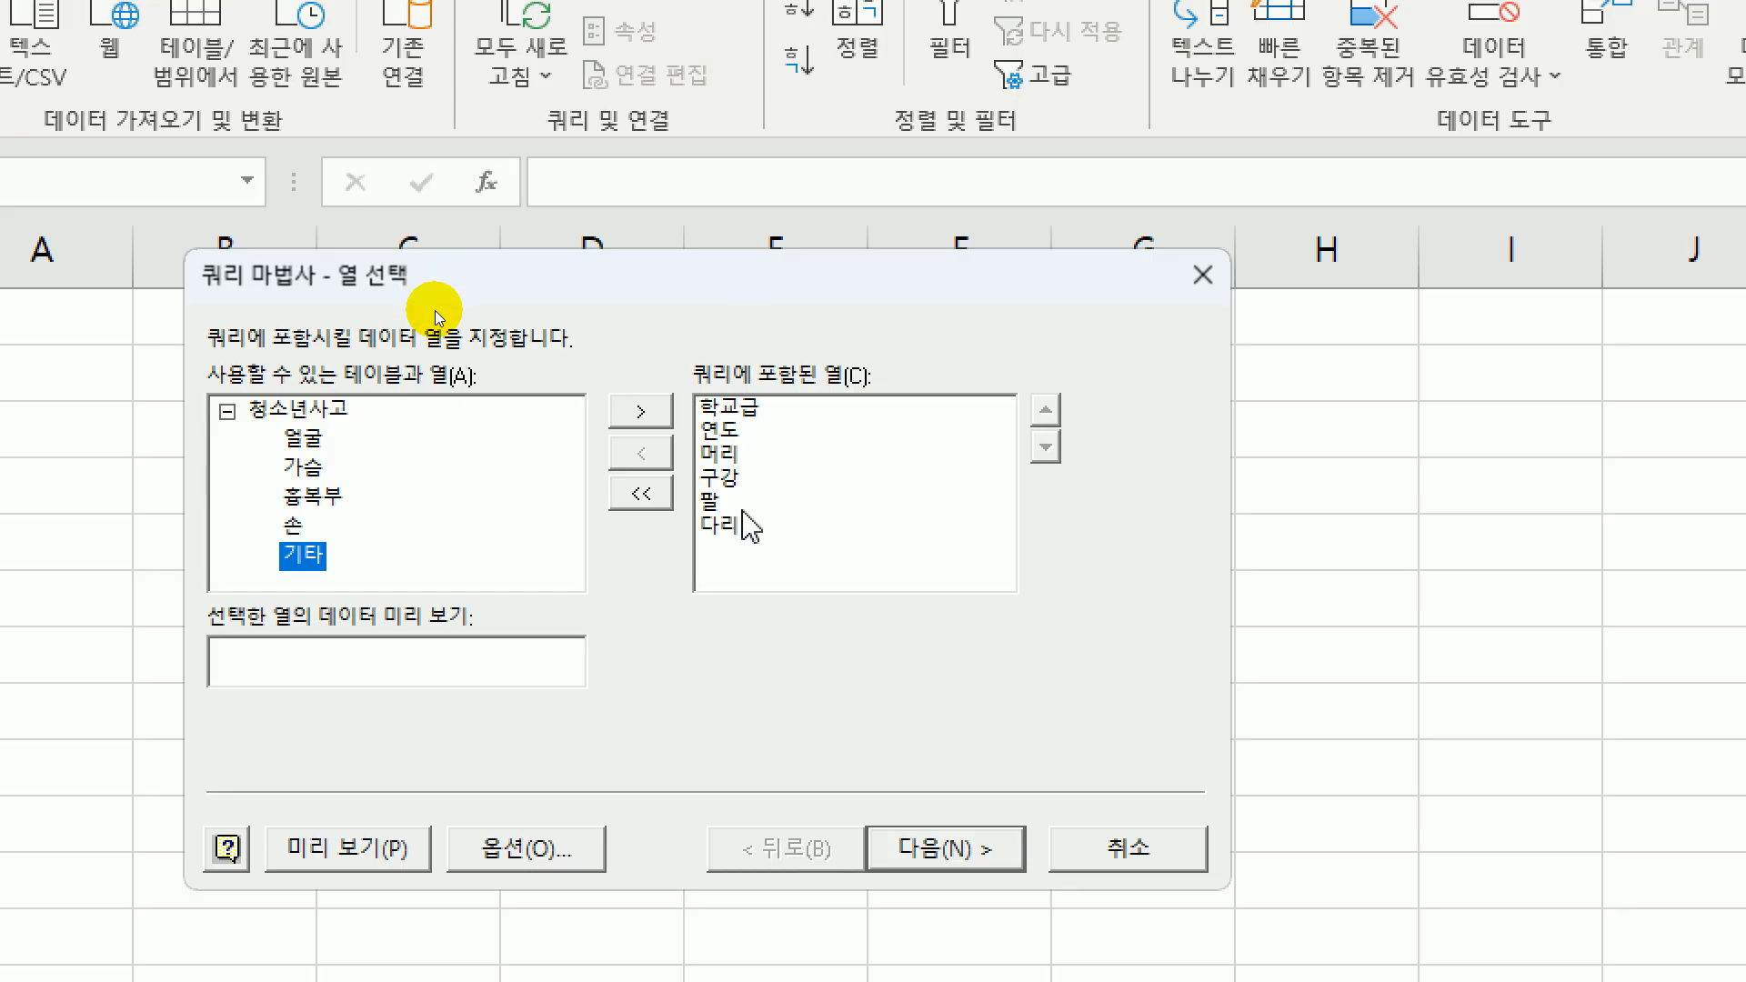
left_click(972, 855)
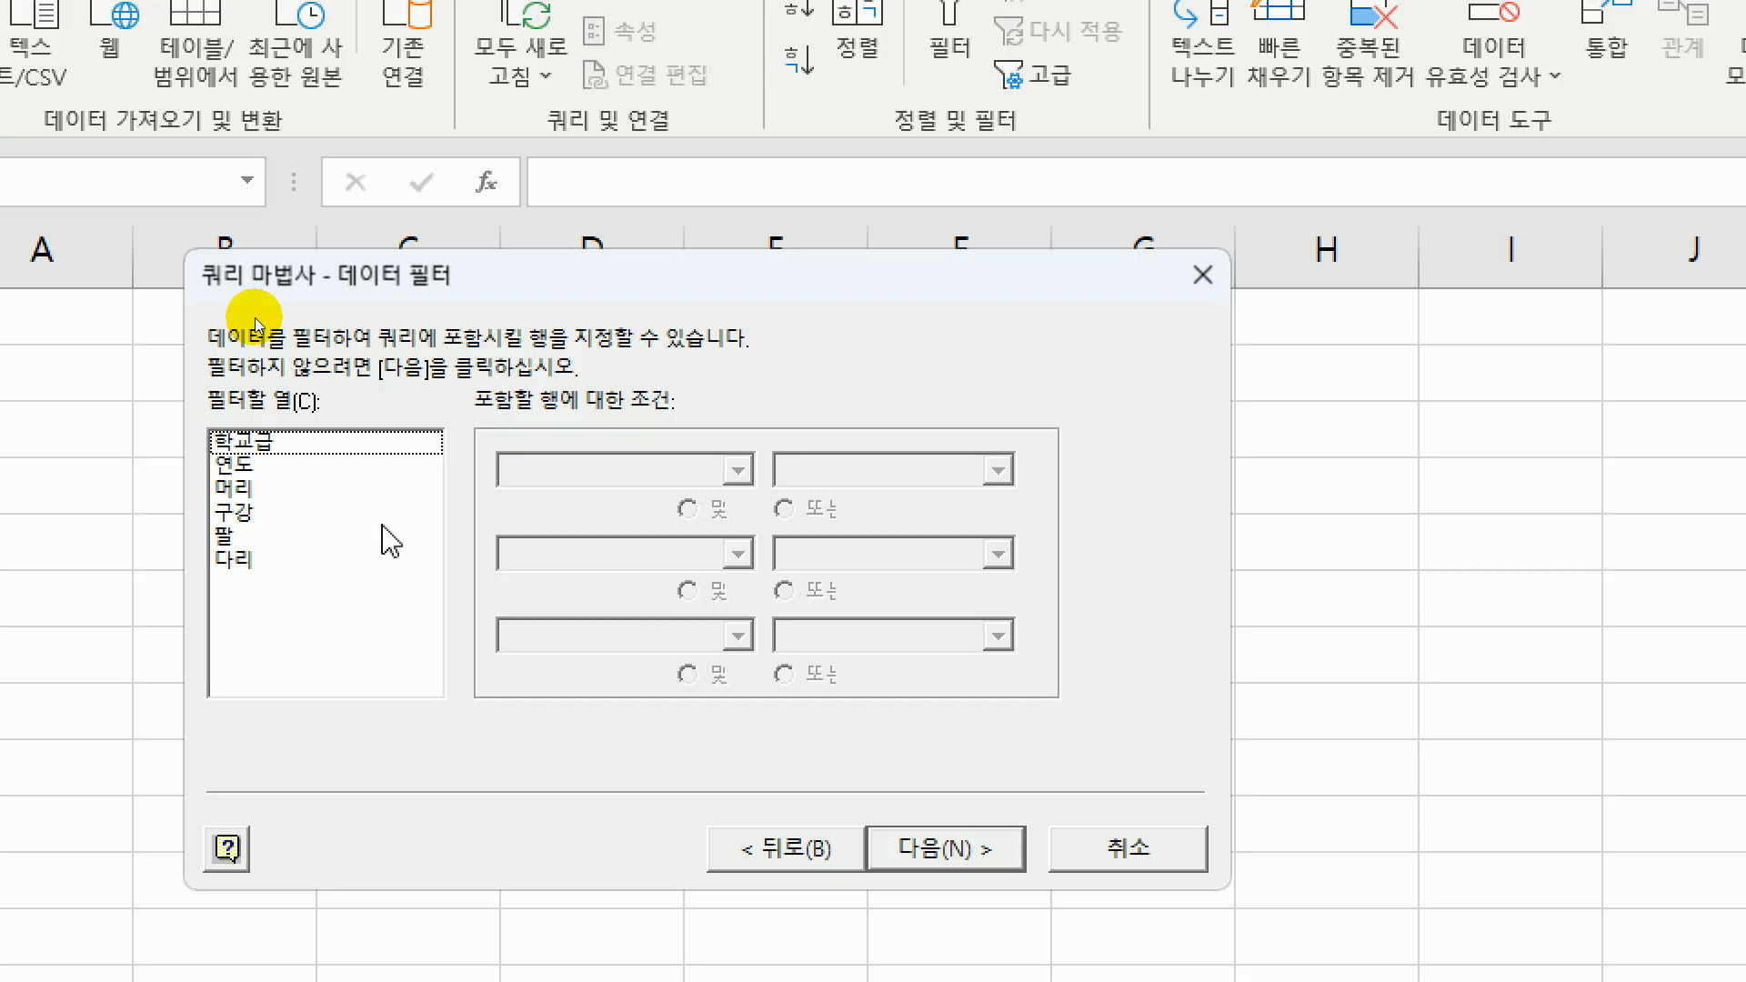
- Filter the query rows to those where 연도 is greater than or equal to 2020
left_click(371, 468)
left_click(738, 470)
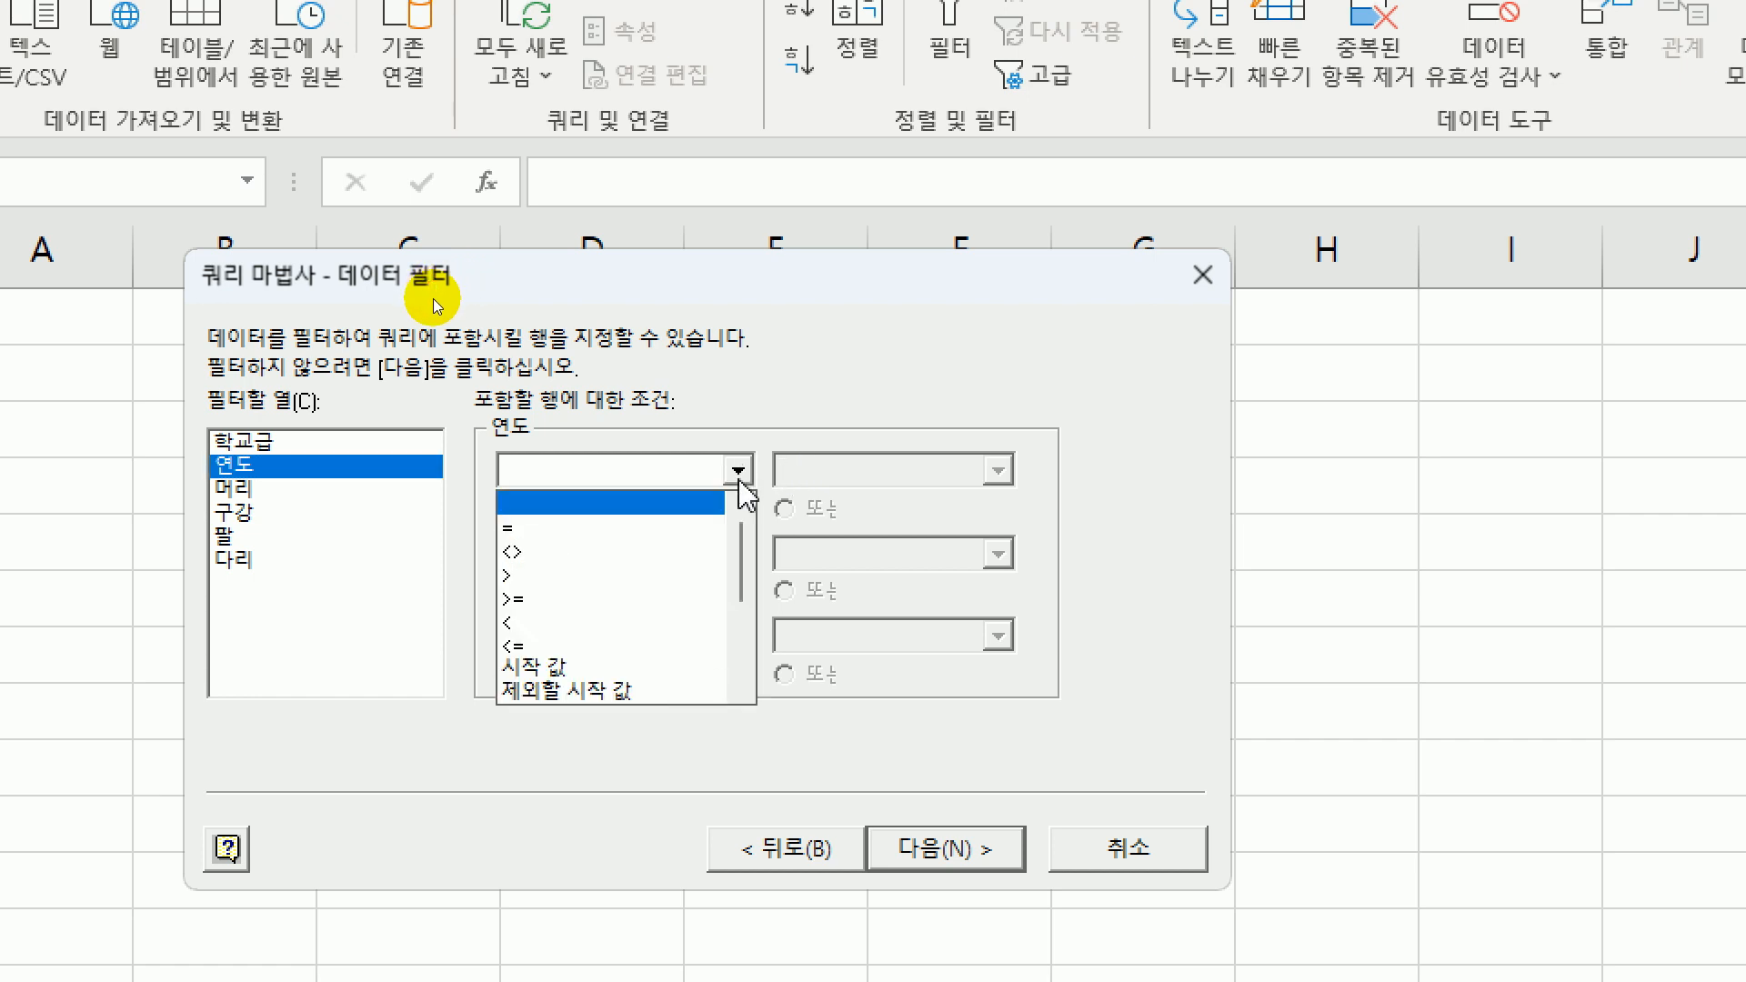
left_click(712, 599)
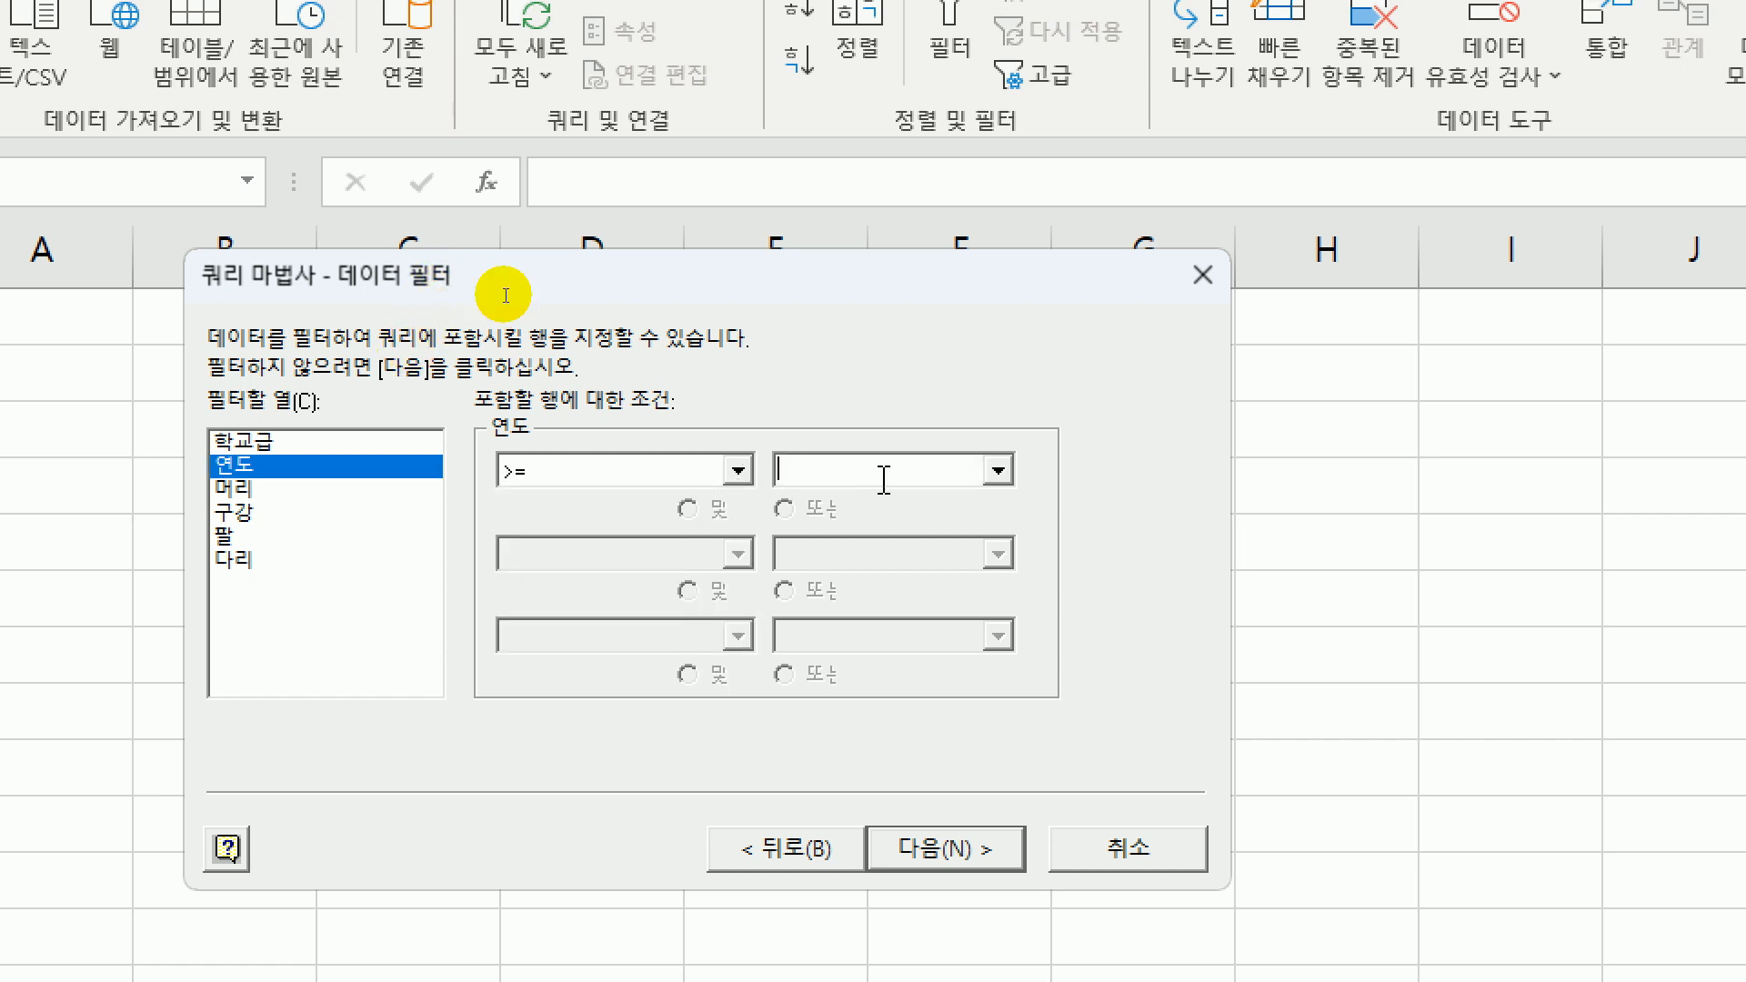
type("2020")
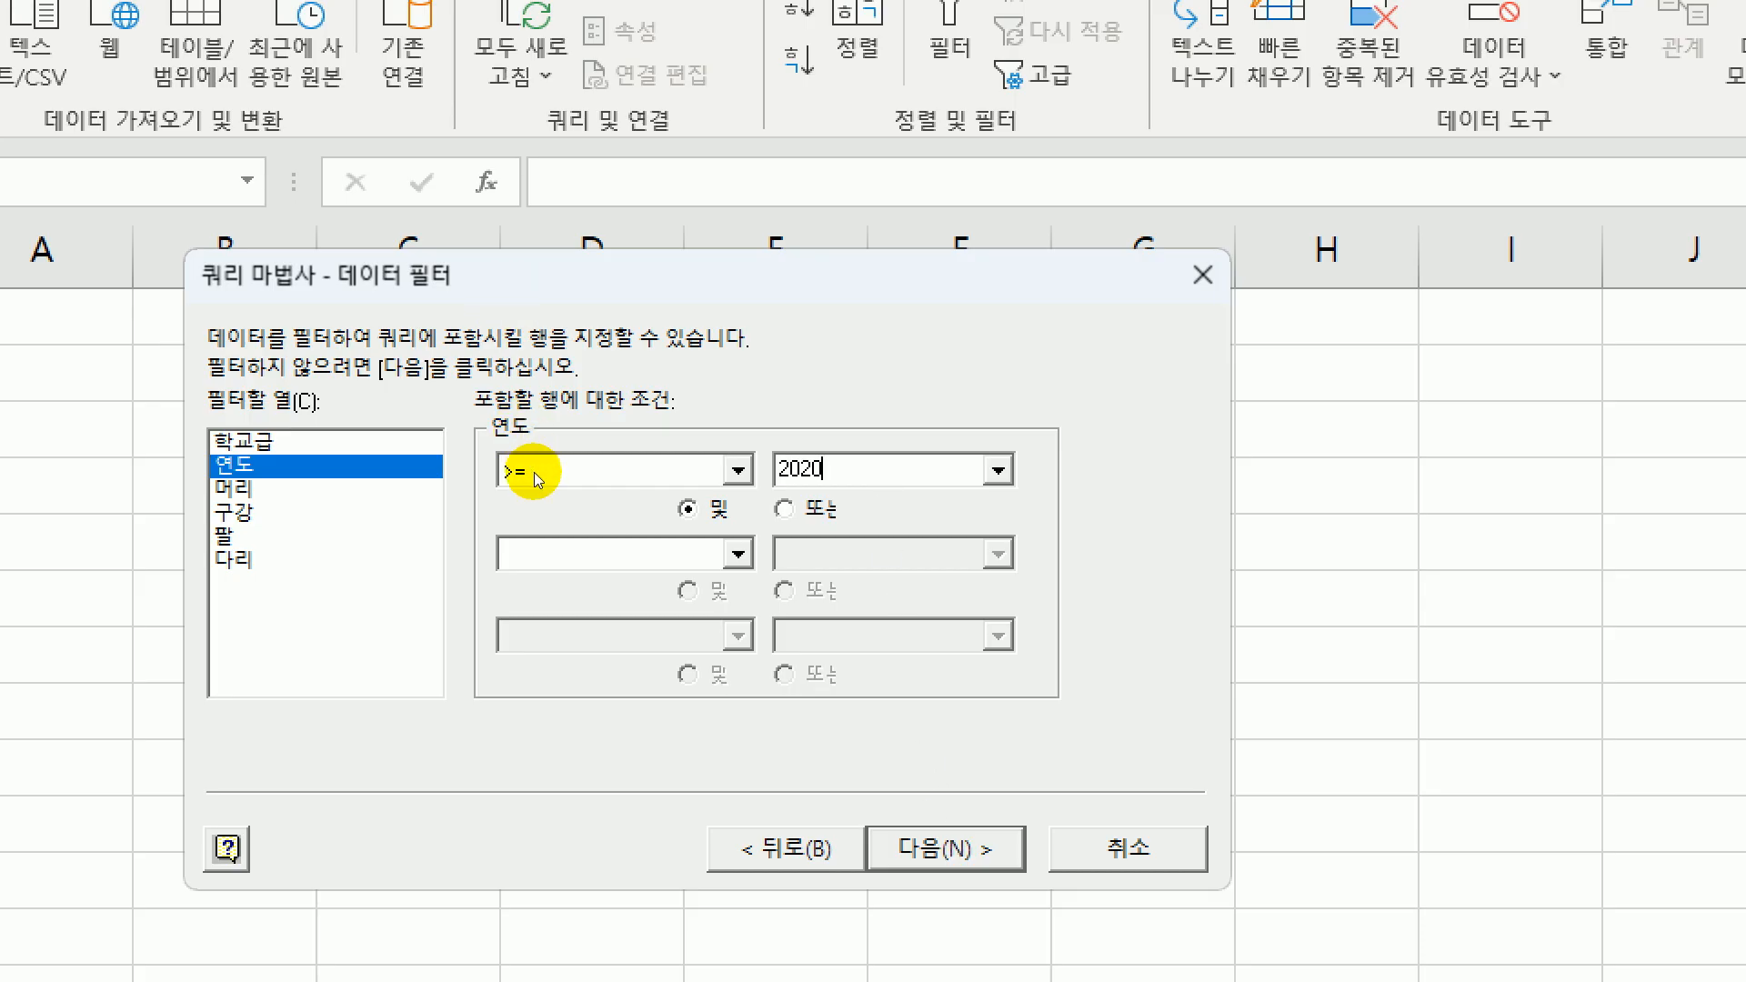
left_click(946, 849)
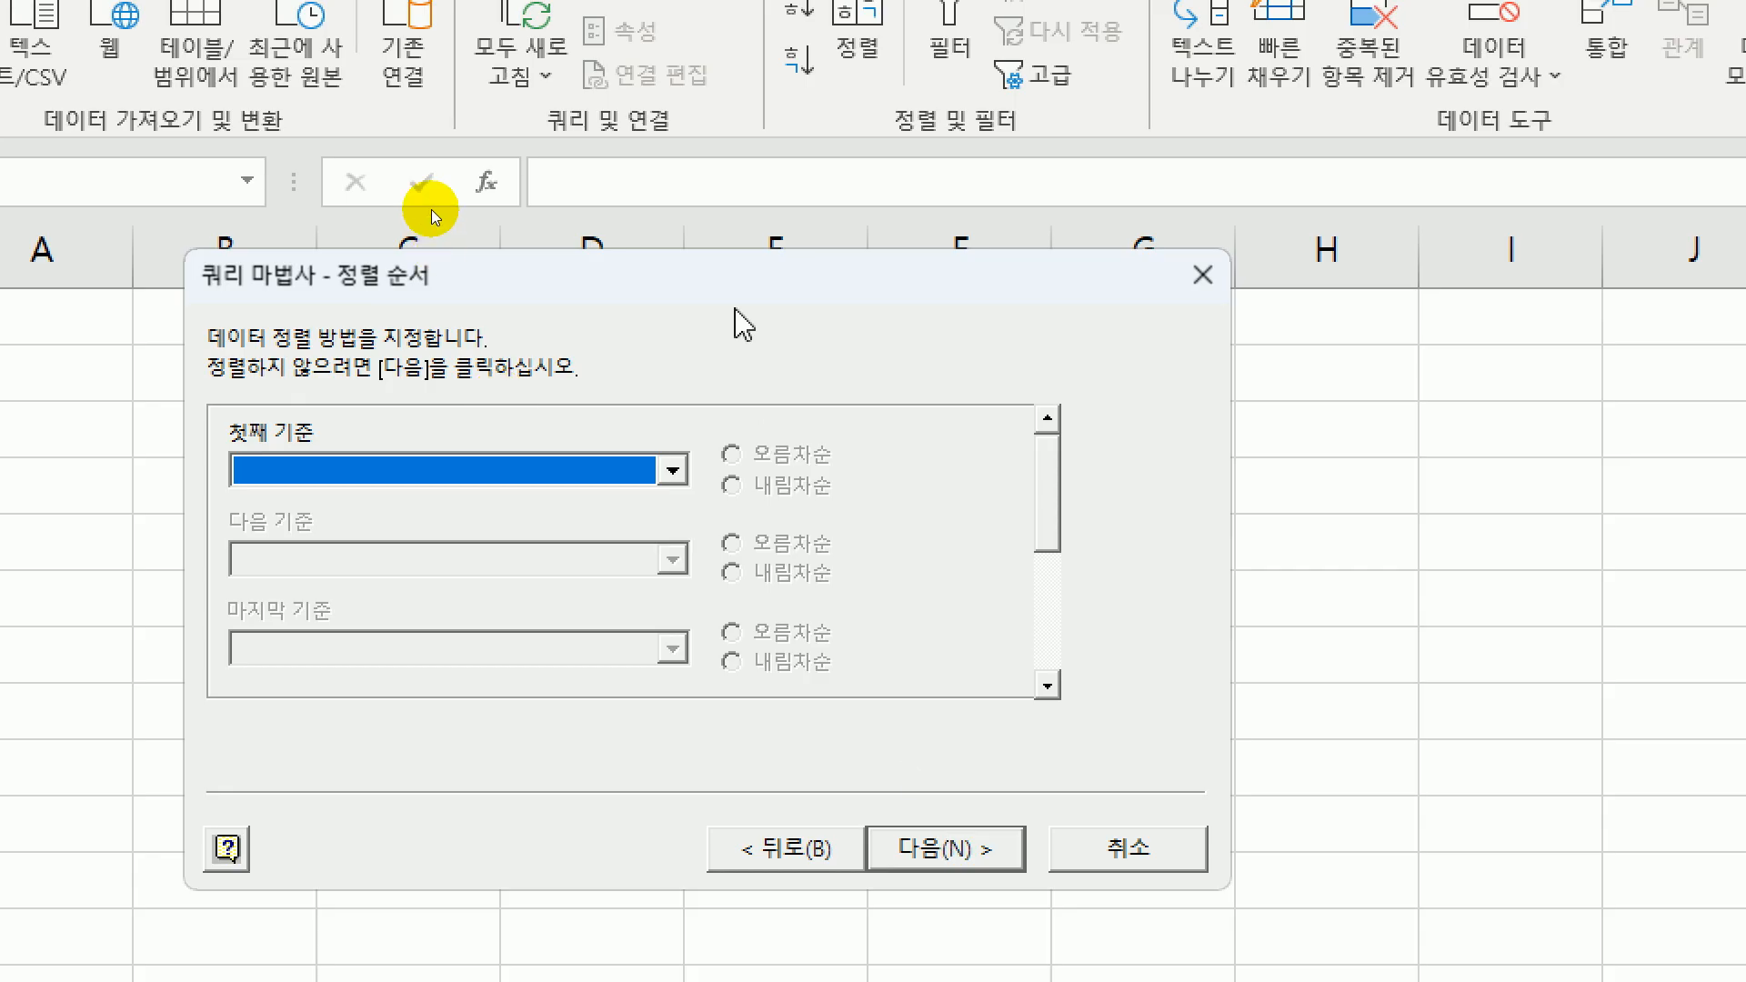
- Skip the sort order and finish the query wizard by returning the data to Microsoft Excel
left_click_drag(736, 298, 747, 231)
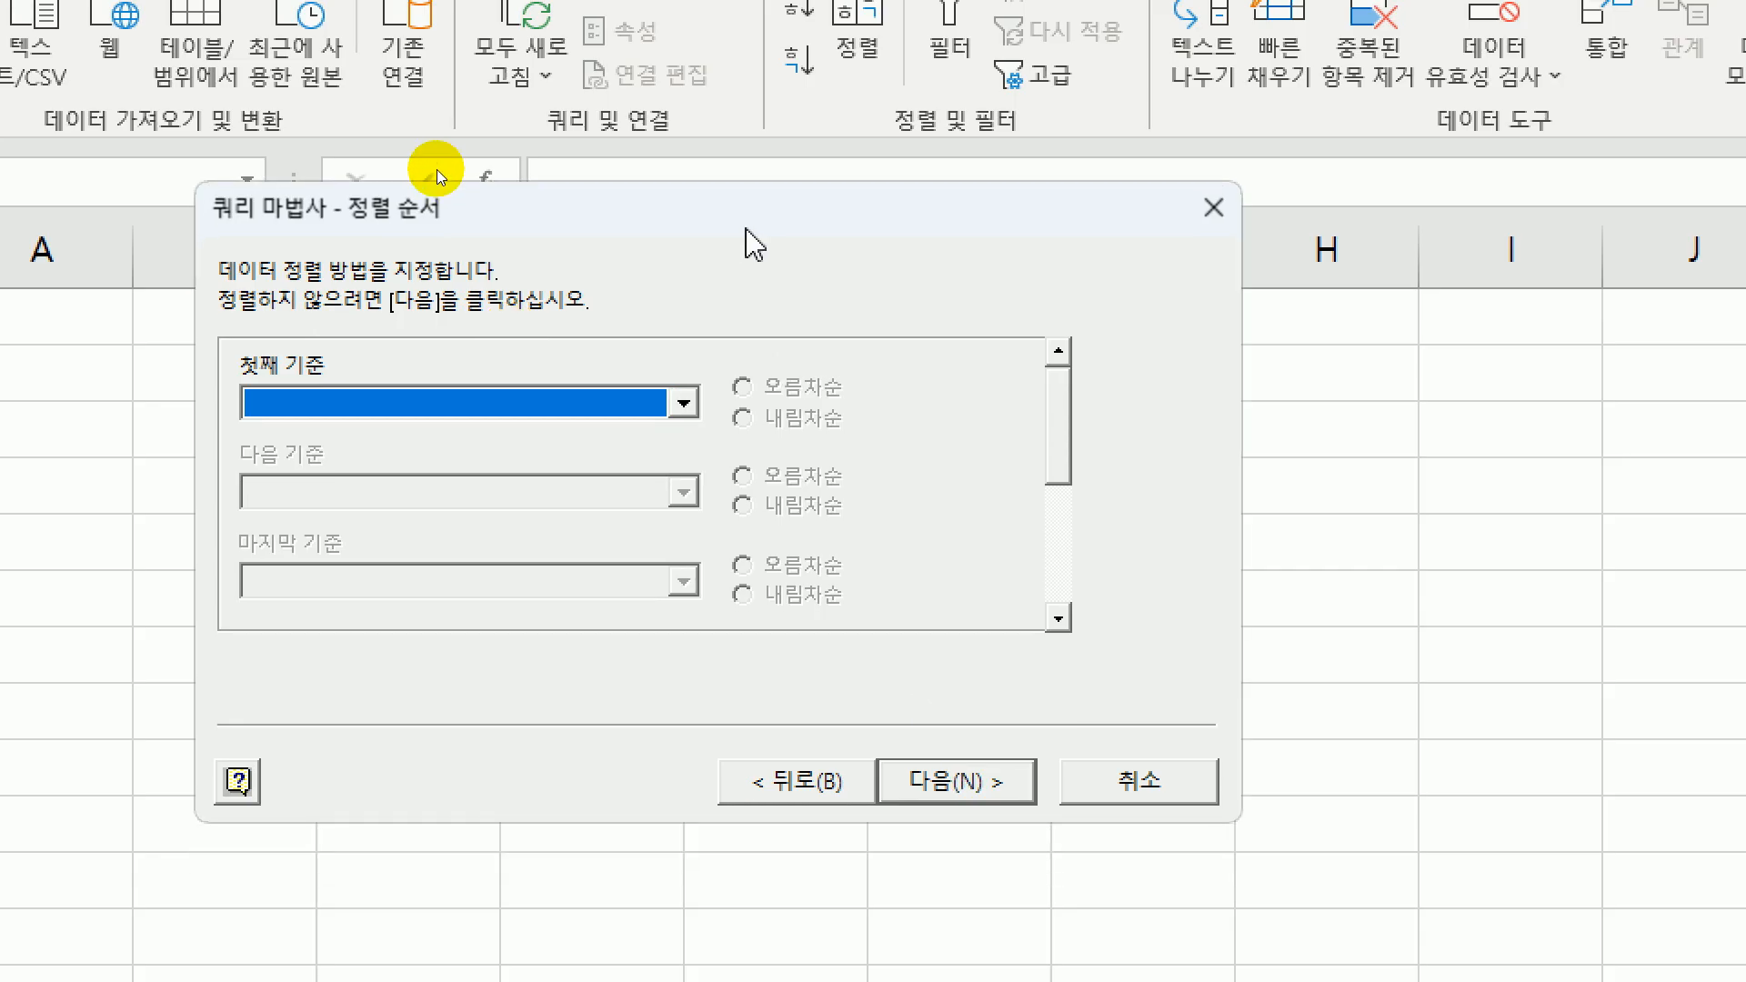
left_click(964, 783)
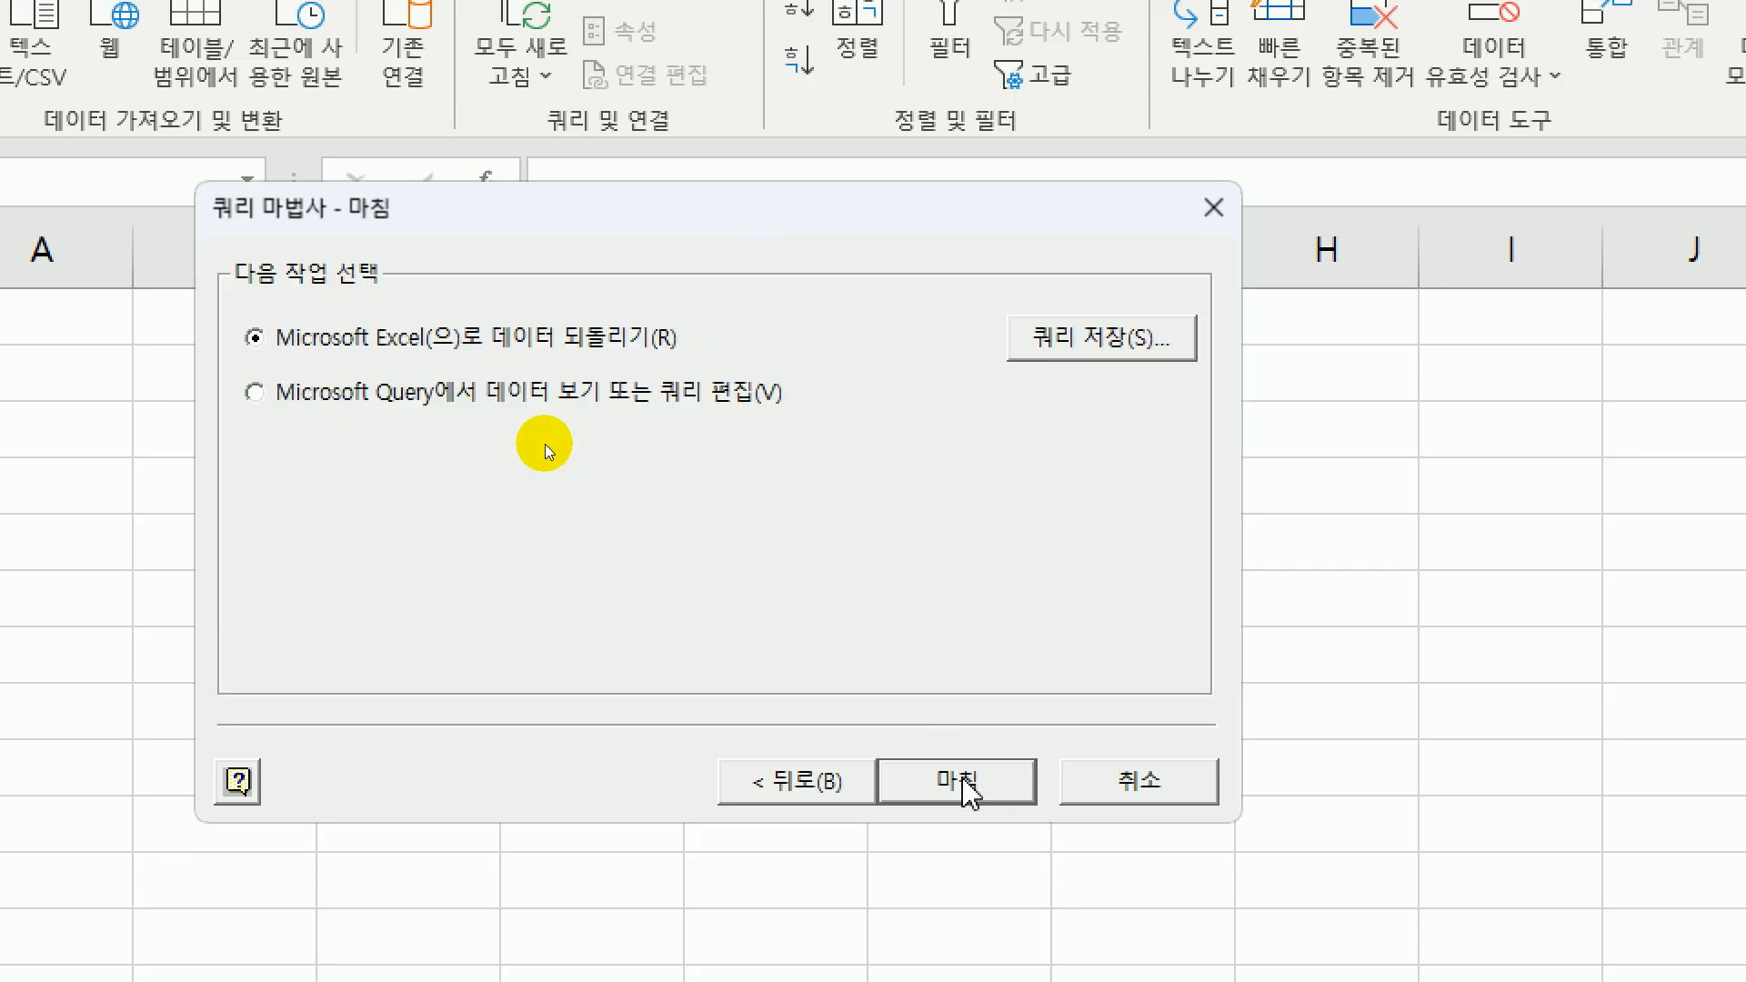
left_click(966, 784)
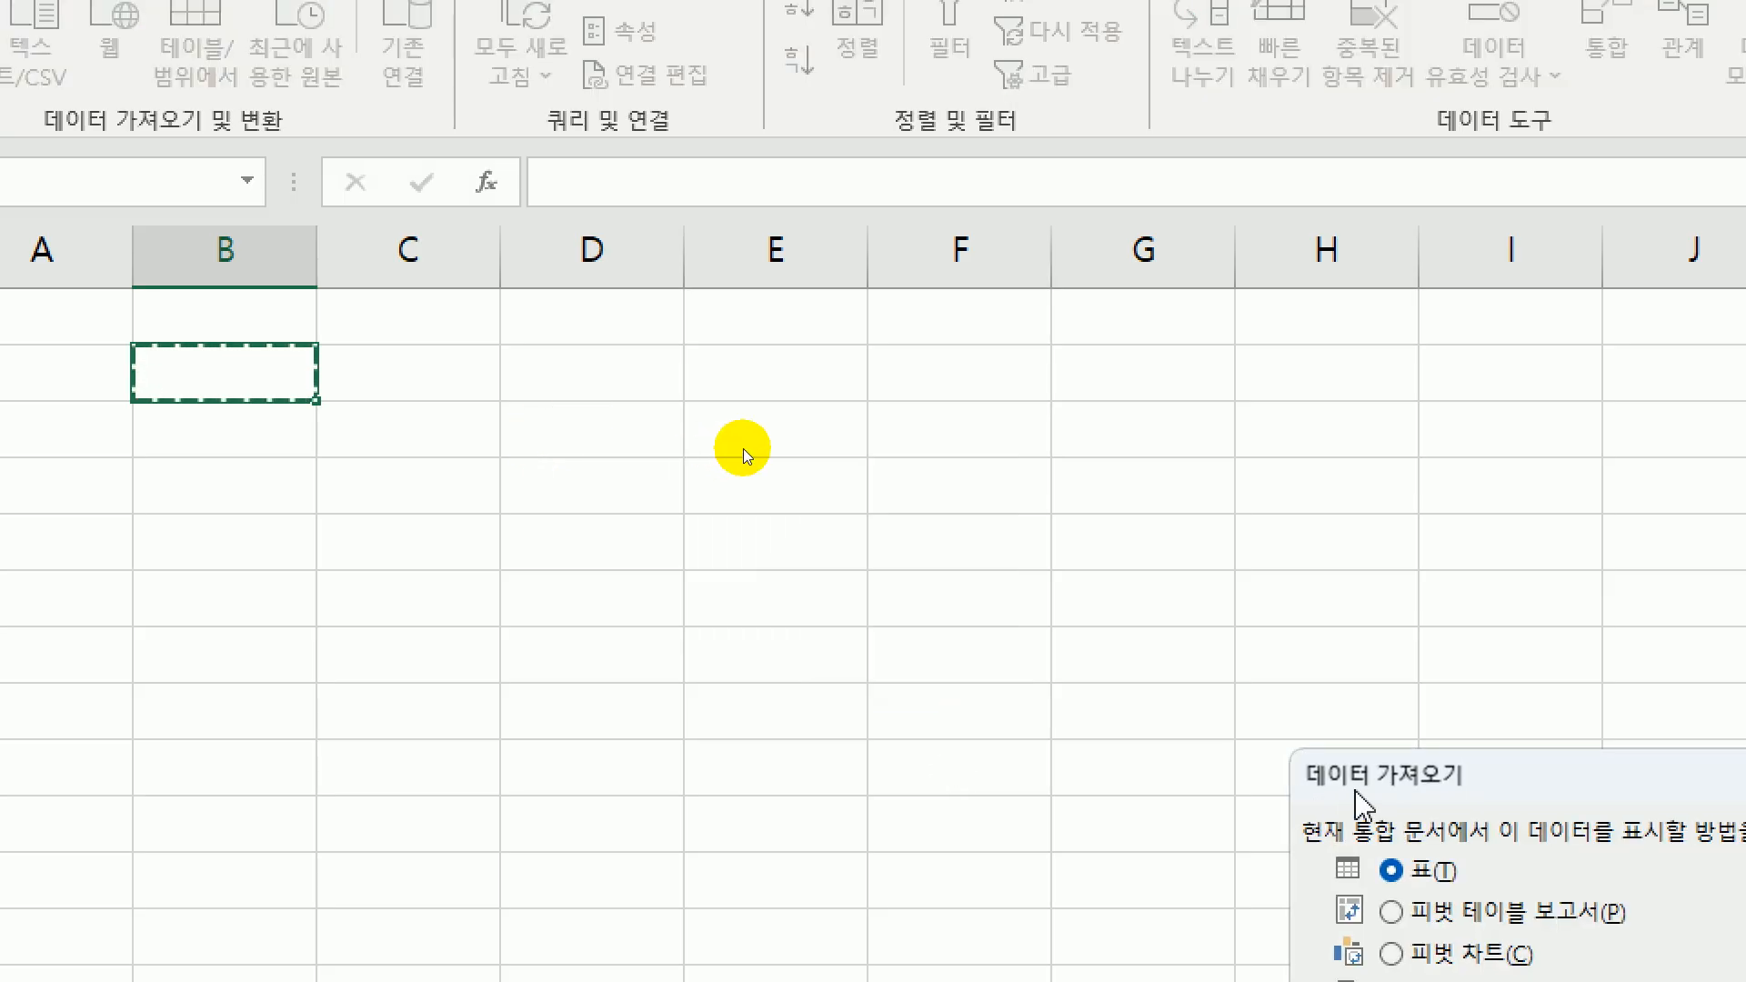
- Place the imported data as a PivotTable report in the existing worksheet at cell B2
left_click_drag(1362, 805, 486, 238)
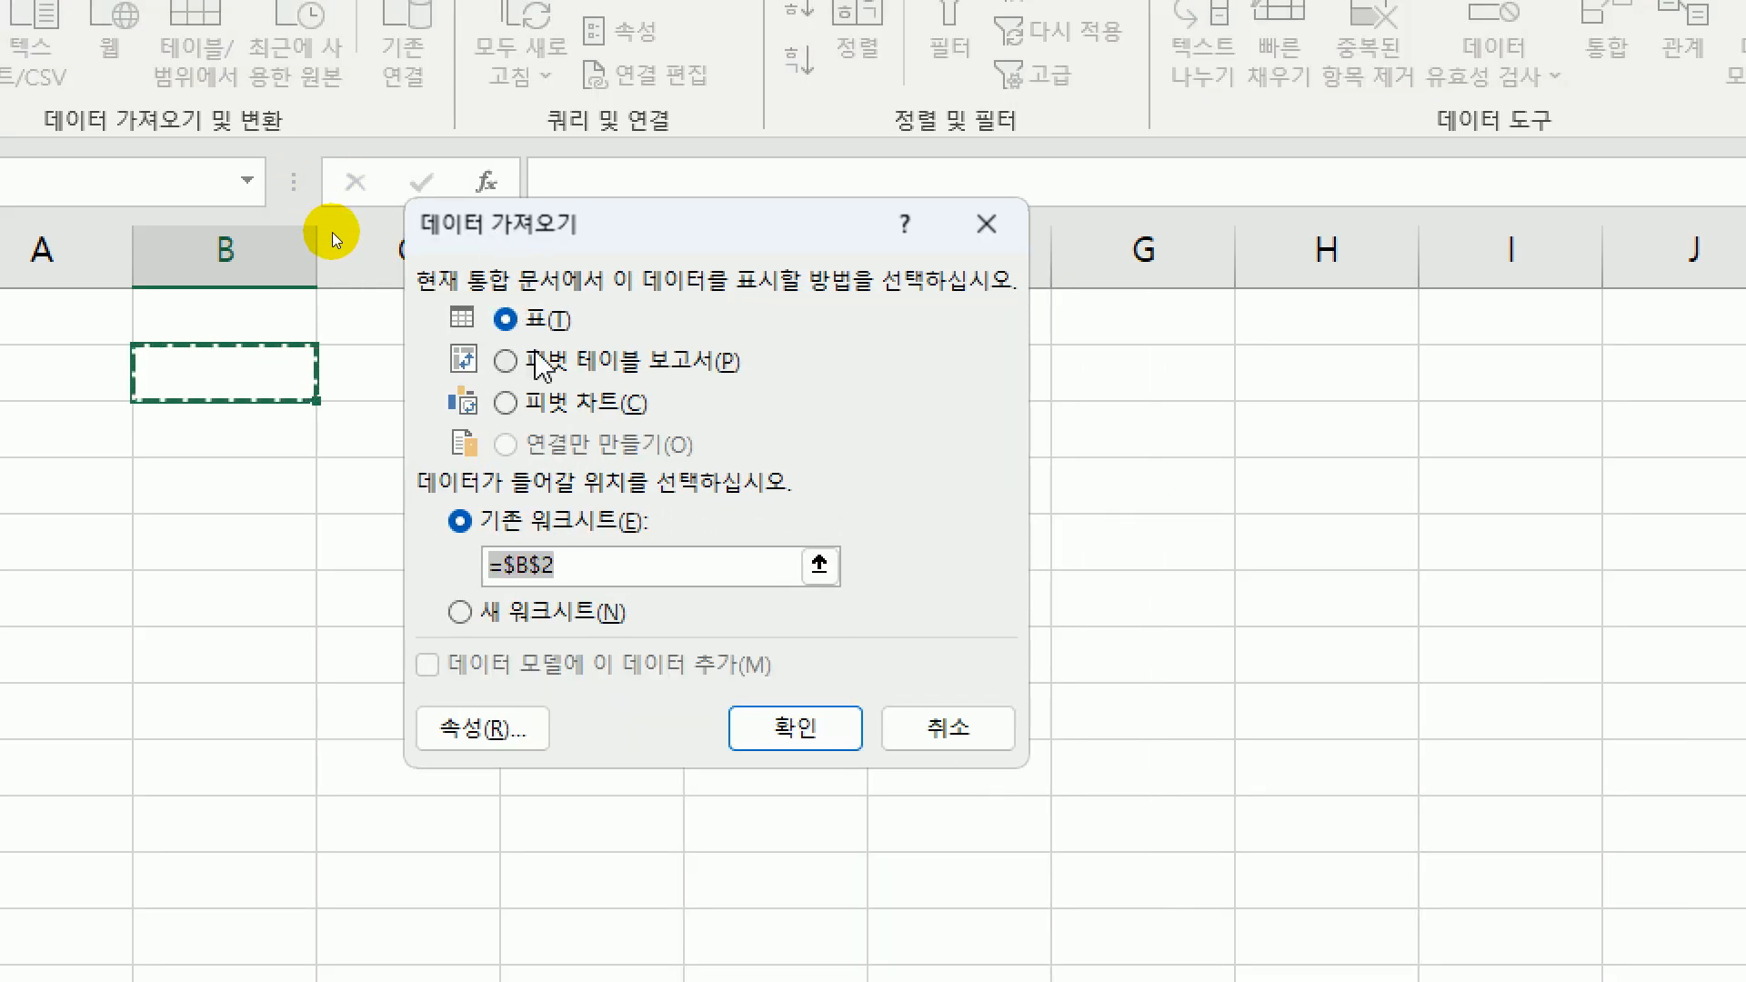
left_click(542, 364)
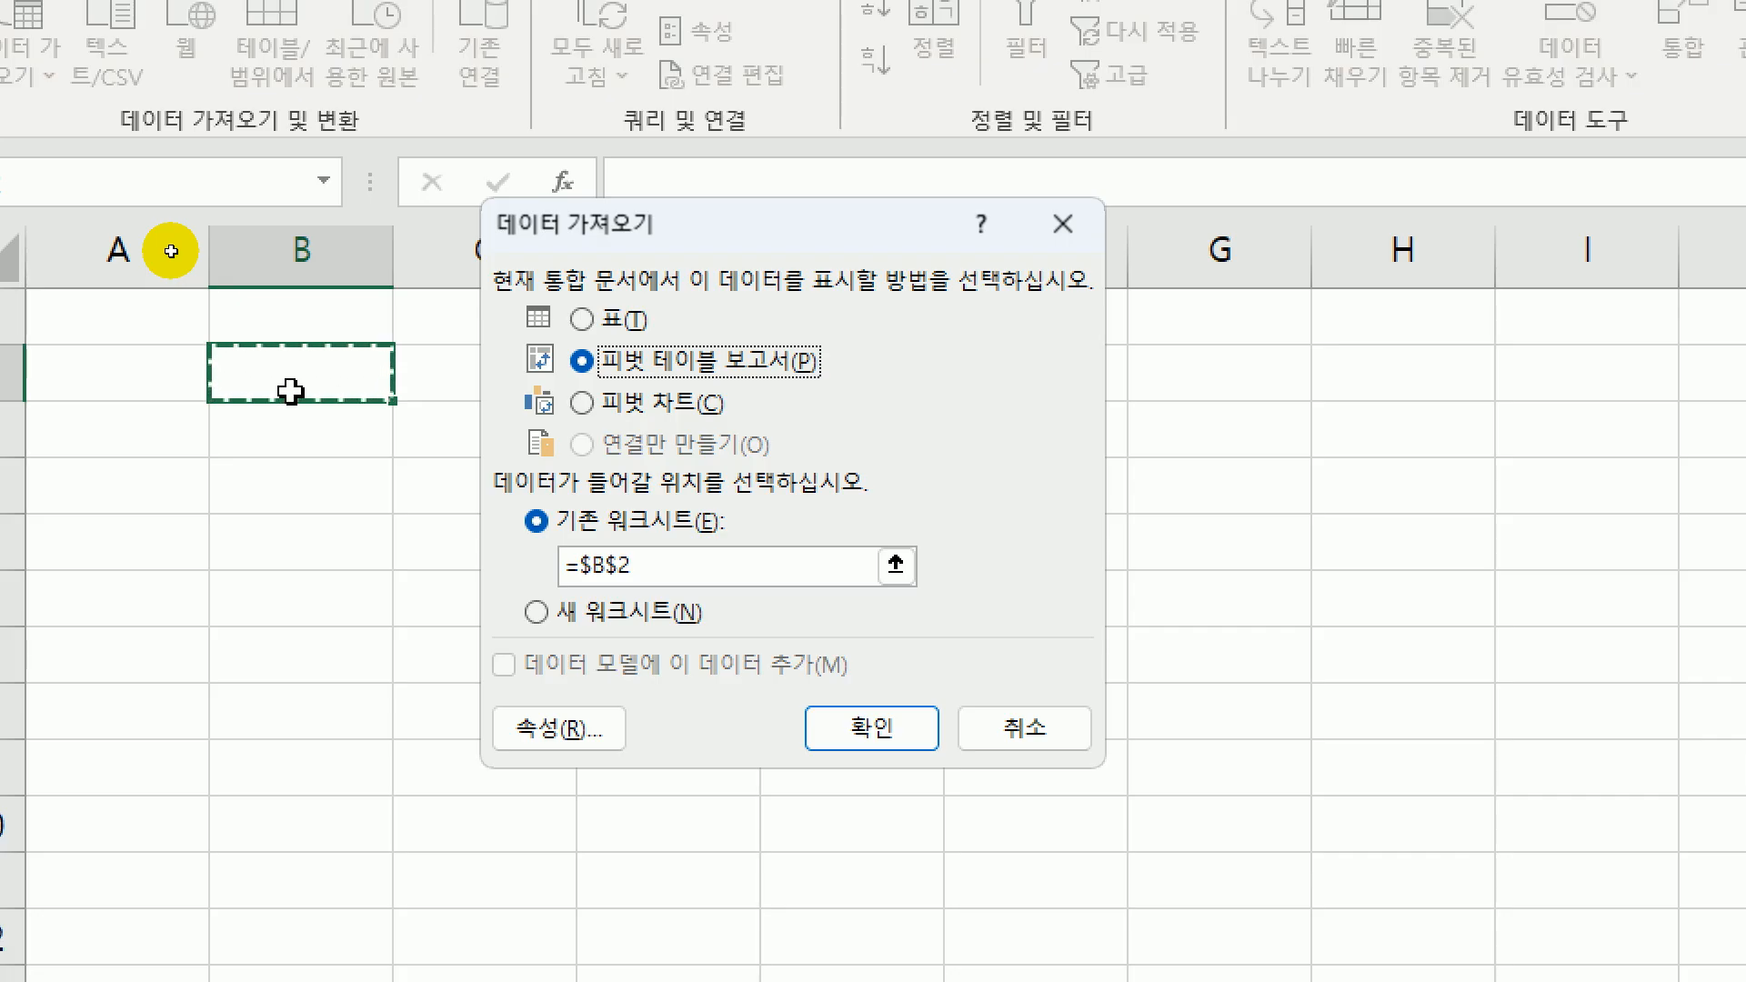
left_click(866, 733)
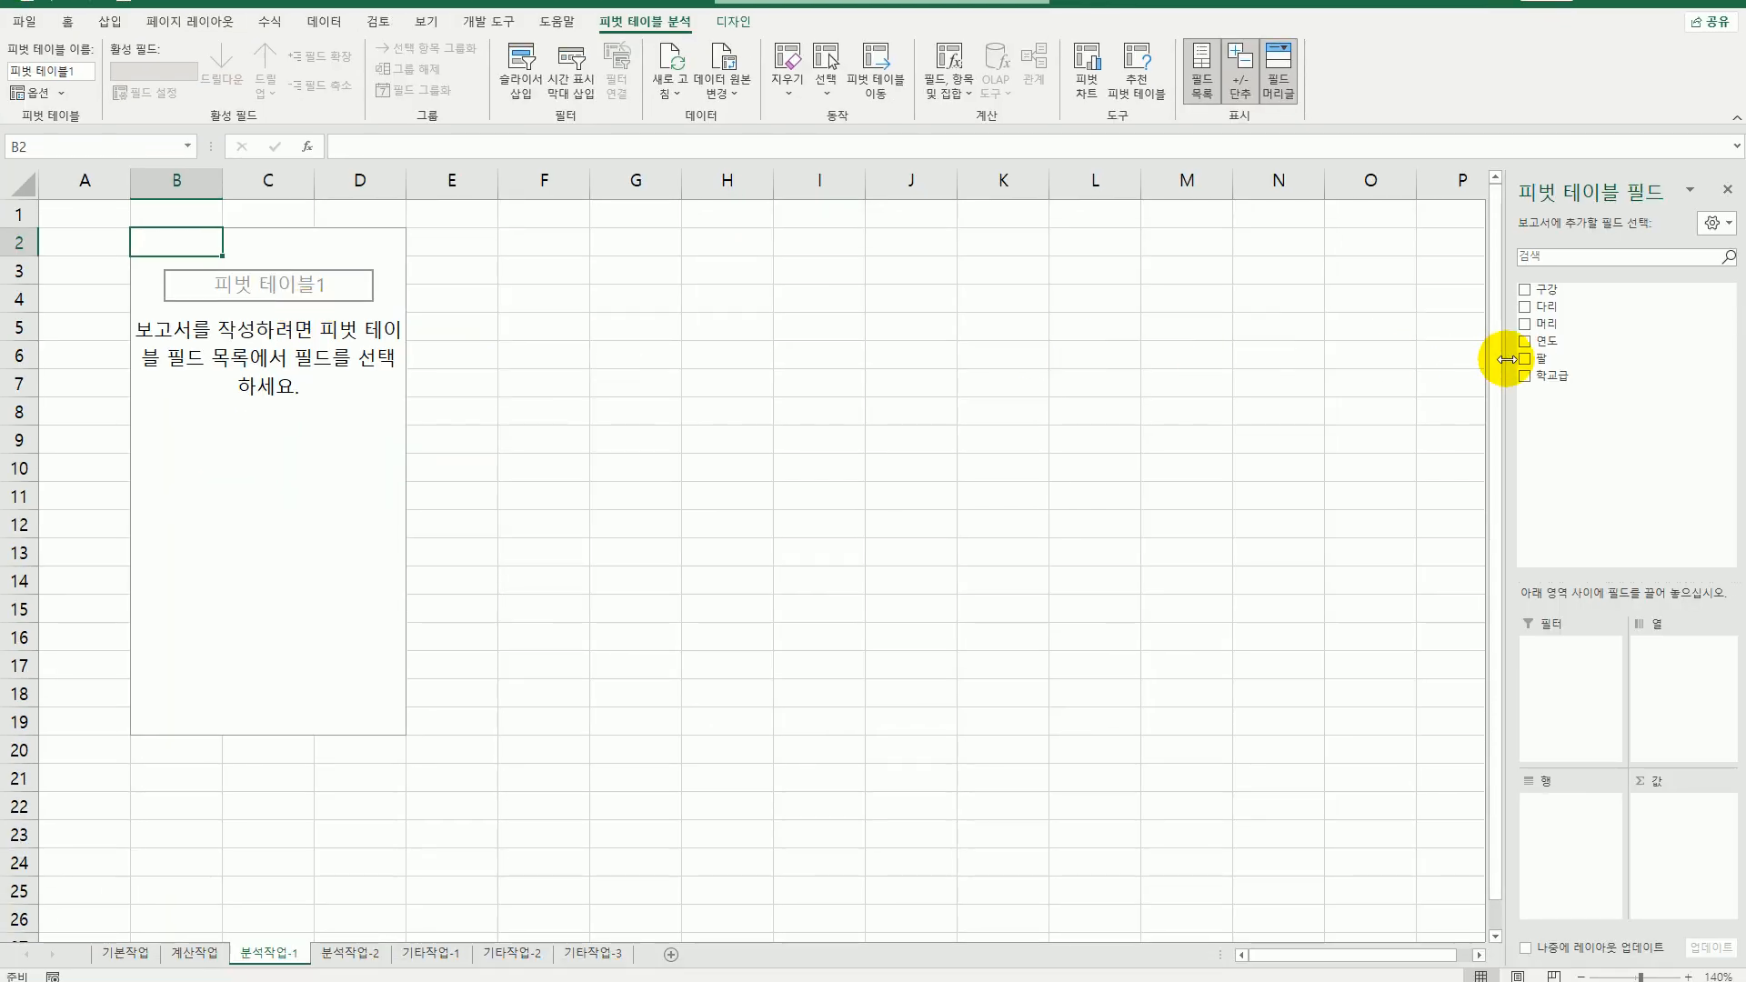
- Widen the PivotTable field list and put 학교급 and then 연도 in the row area
left_click_drag(1504, 356, 1352, 359)
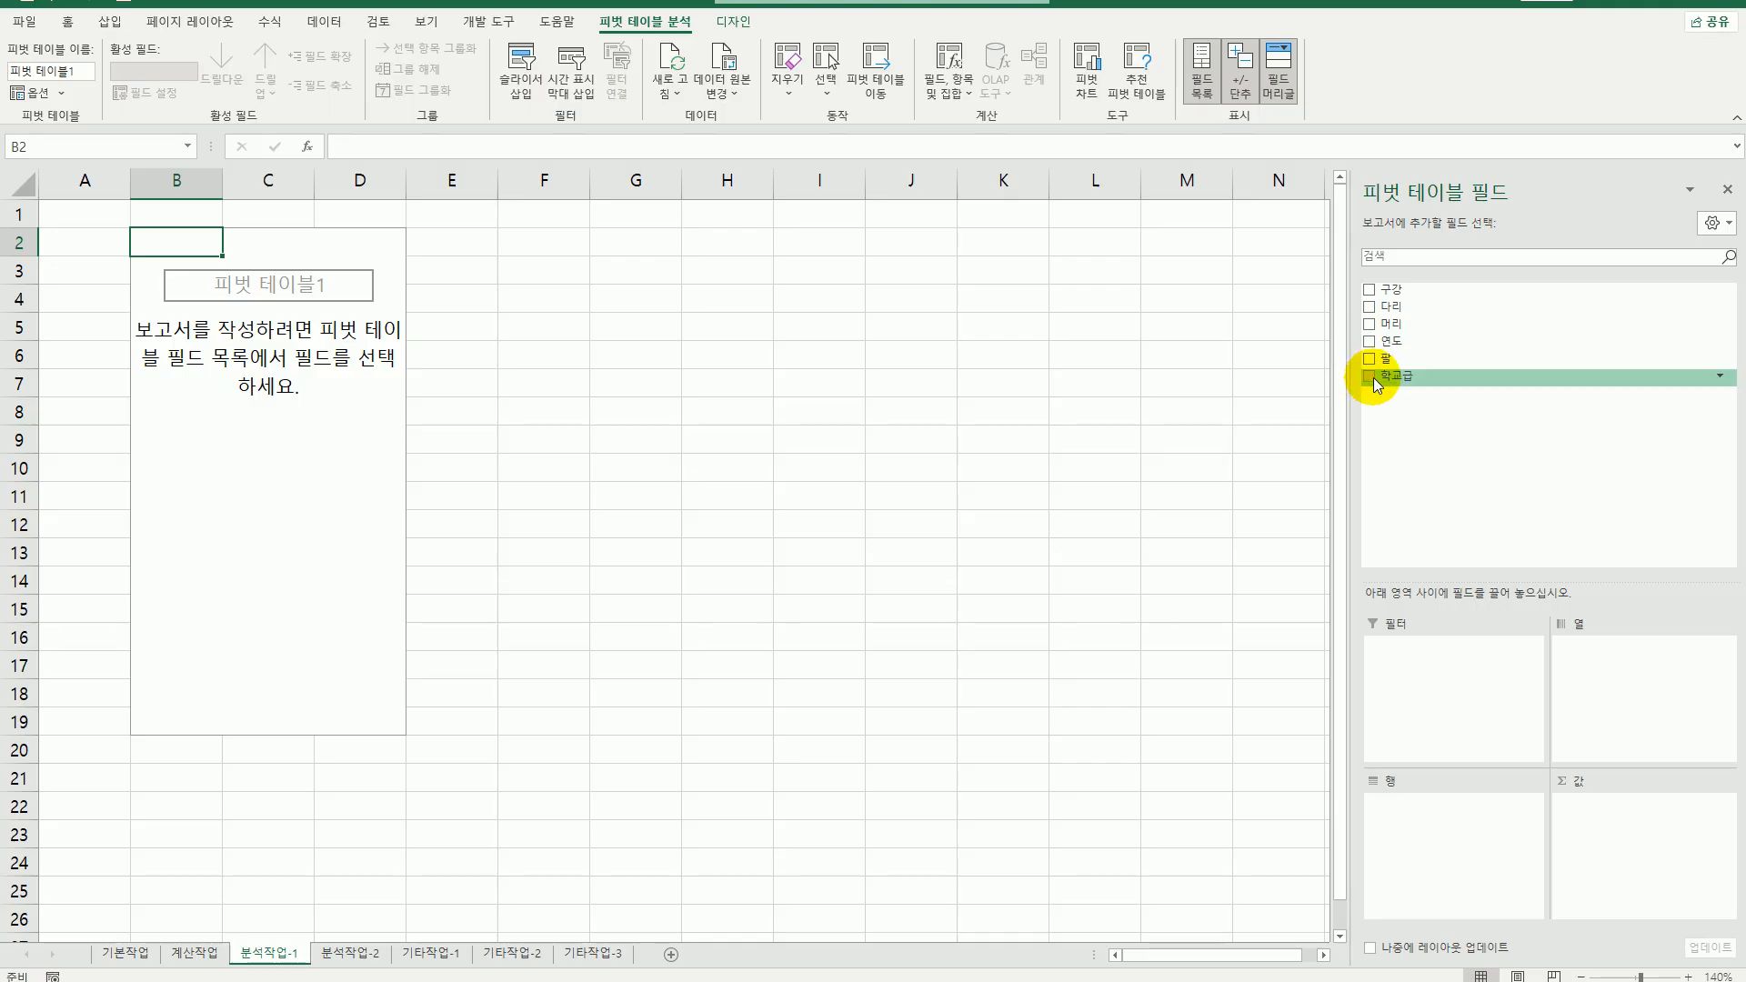
mouse_move(1394, 382)
left_mouse_down()
mouse_move(1435, 621)
mouse_move(1412, 805)
left_mouse_up()
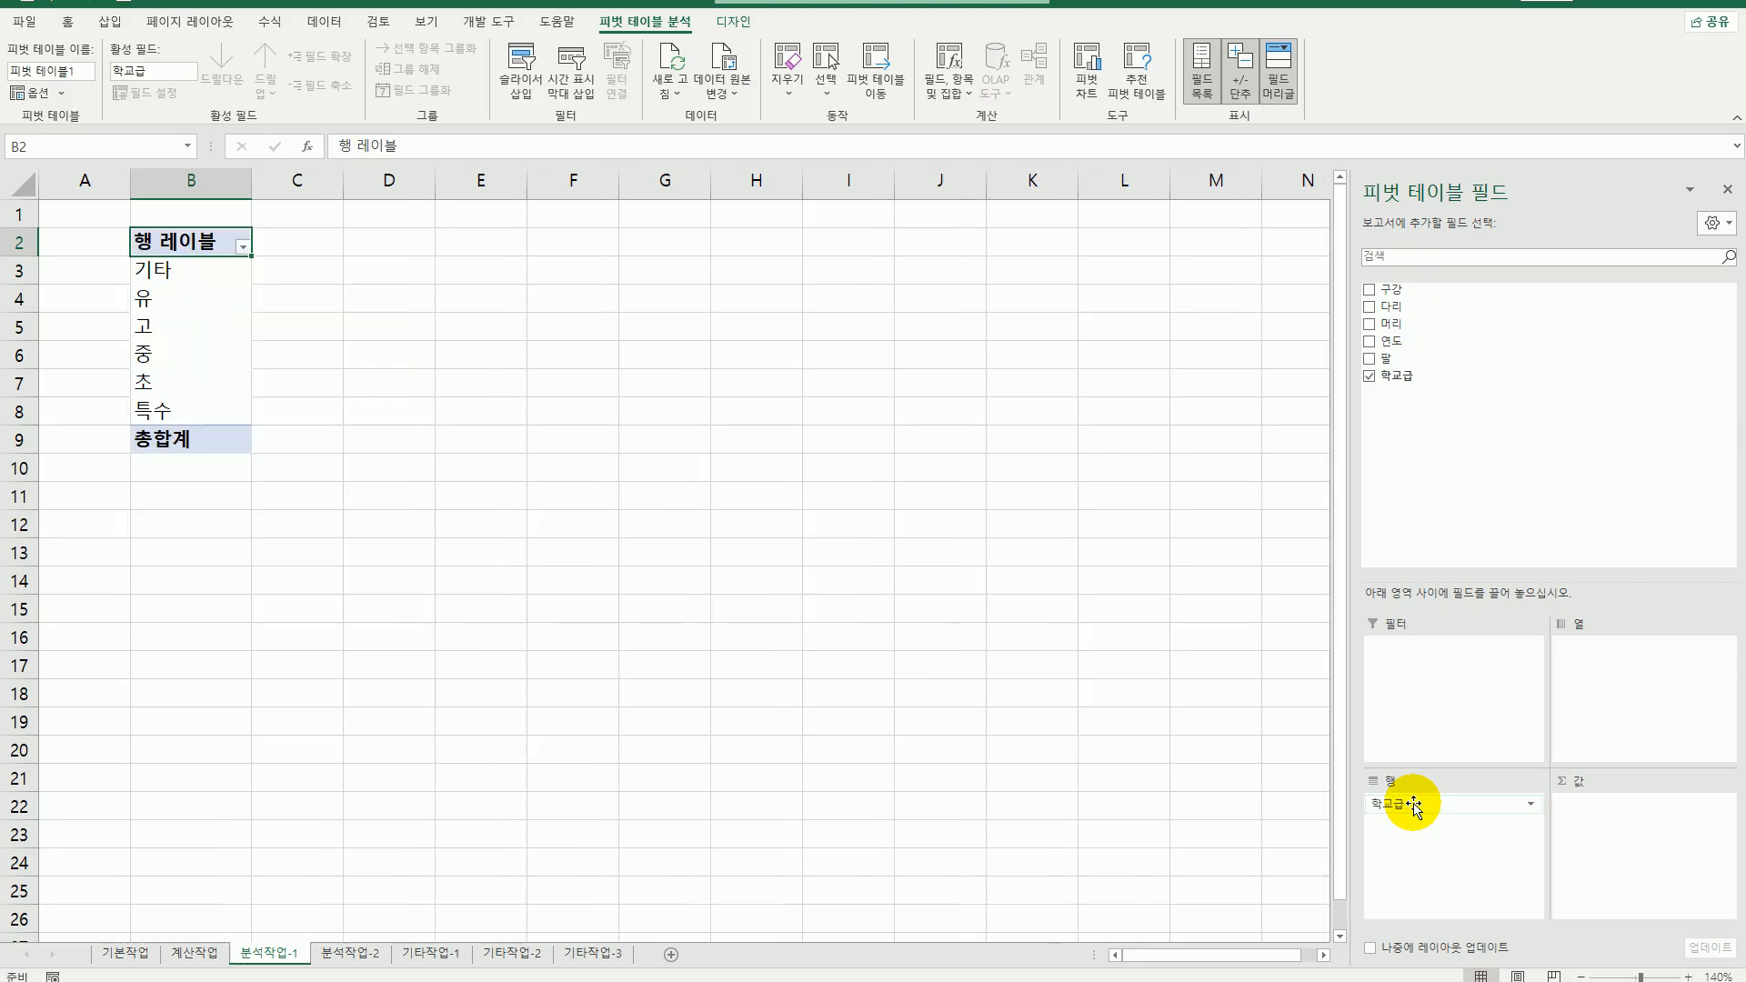
left_click_drag(1410, 342, 1411, 831)
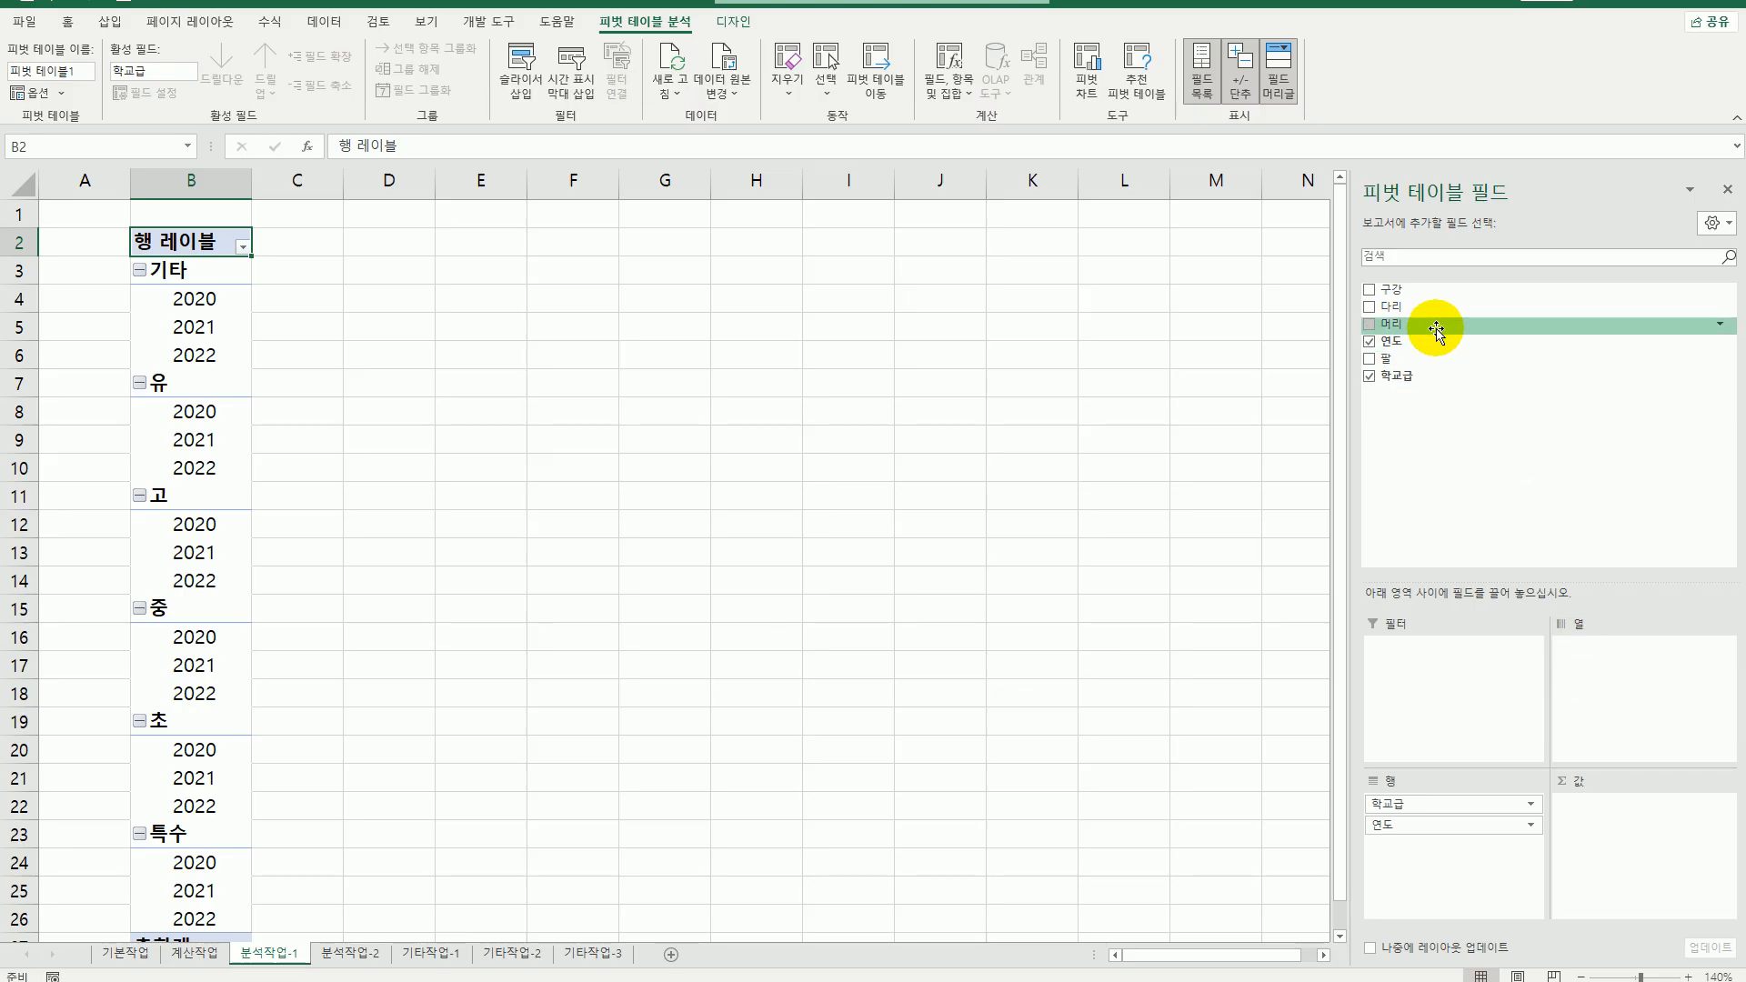
- Add the fields 머리, 구강, 팔 and 다리, in that order, to the values area of the PivotTable
left_click_drag(1436, 332, 1603, 821)
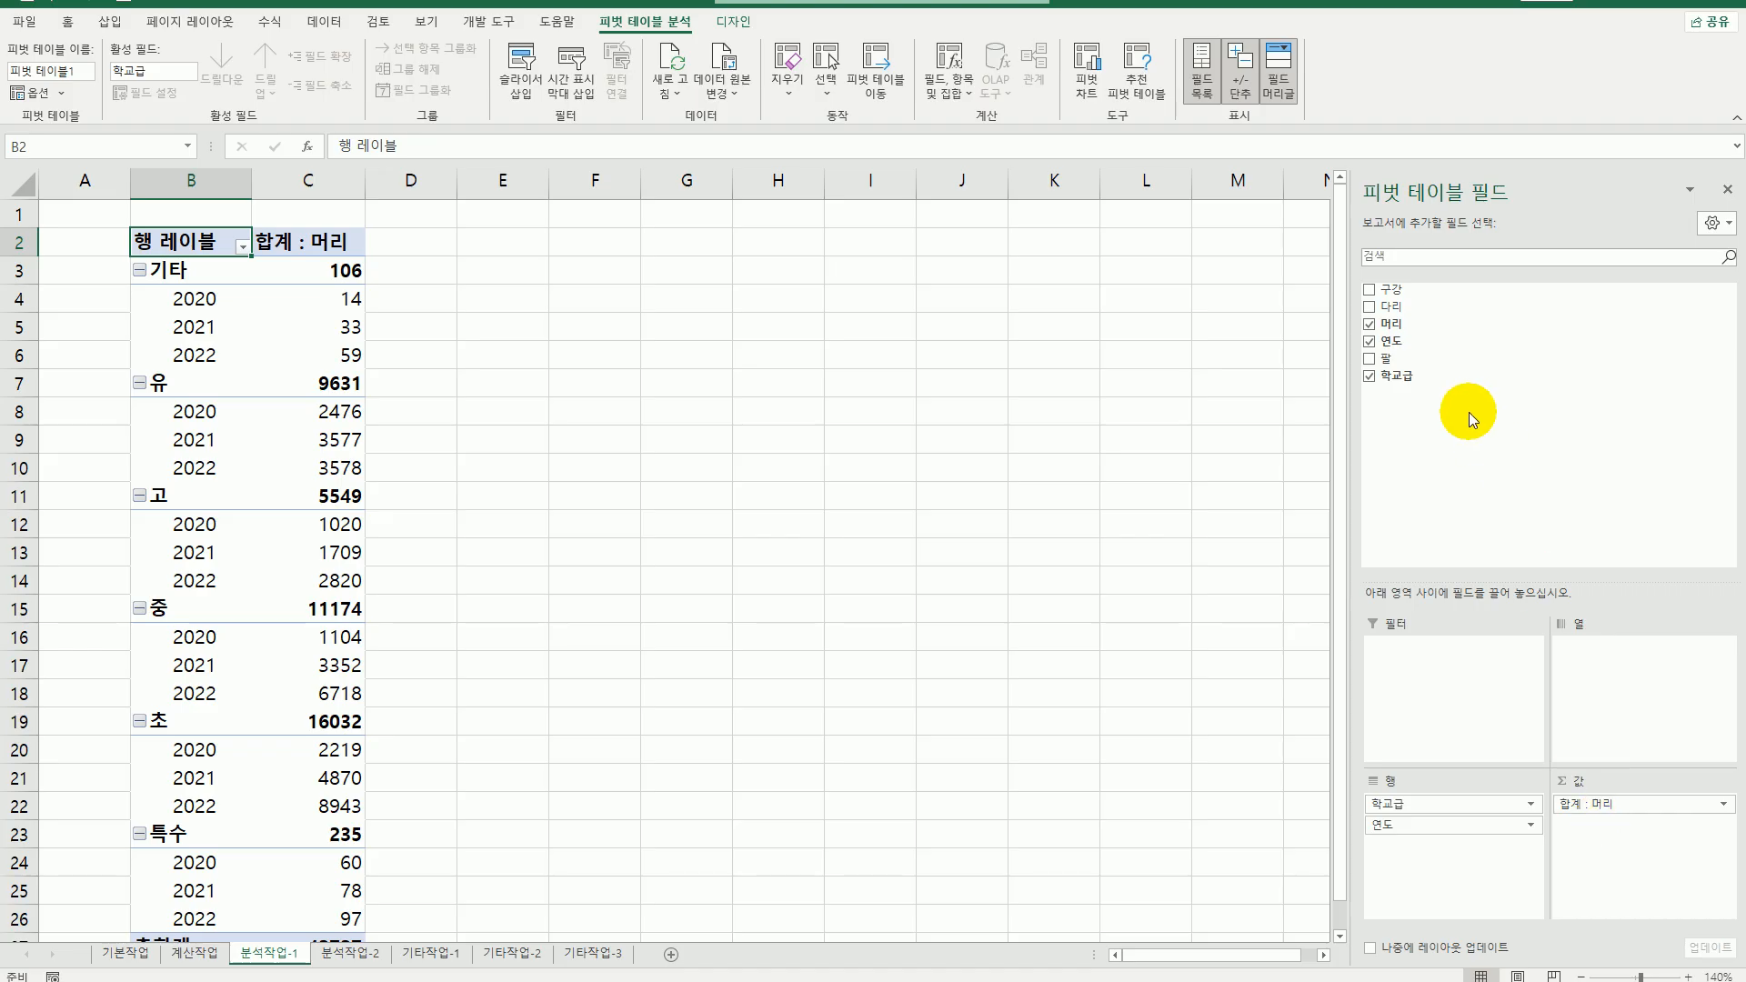
left_click_drag(1443, 287, 1609, 853)
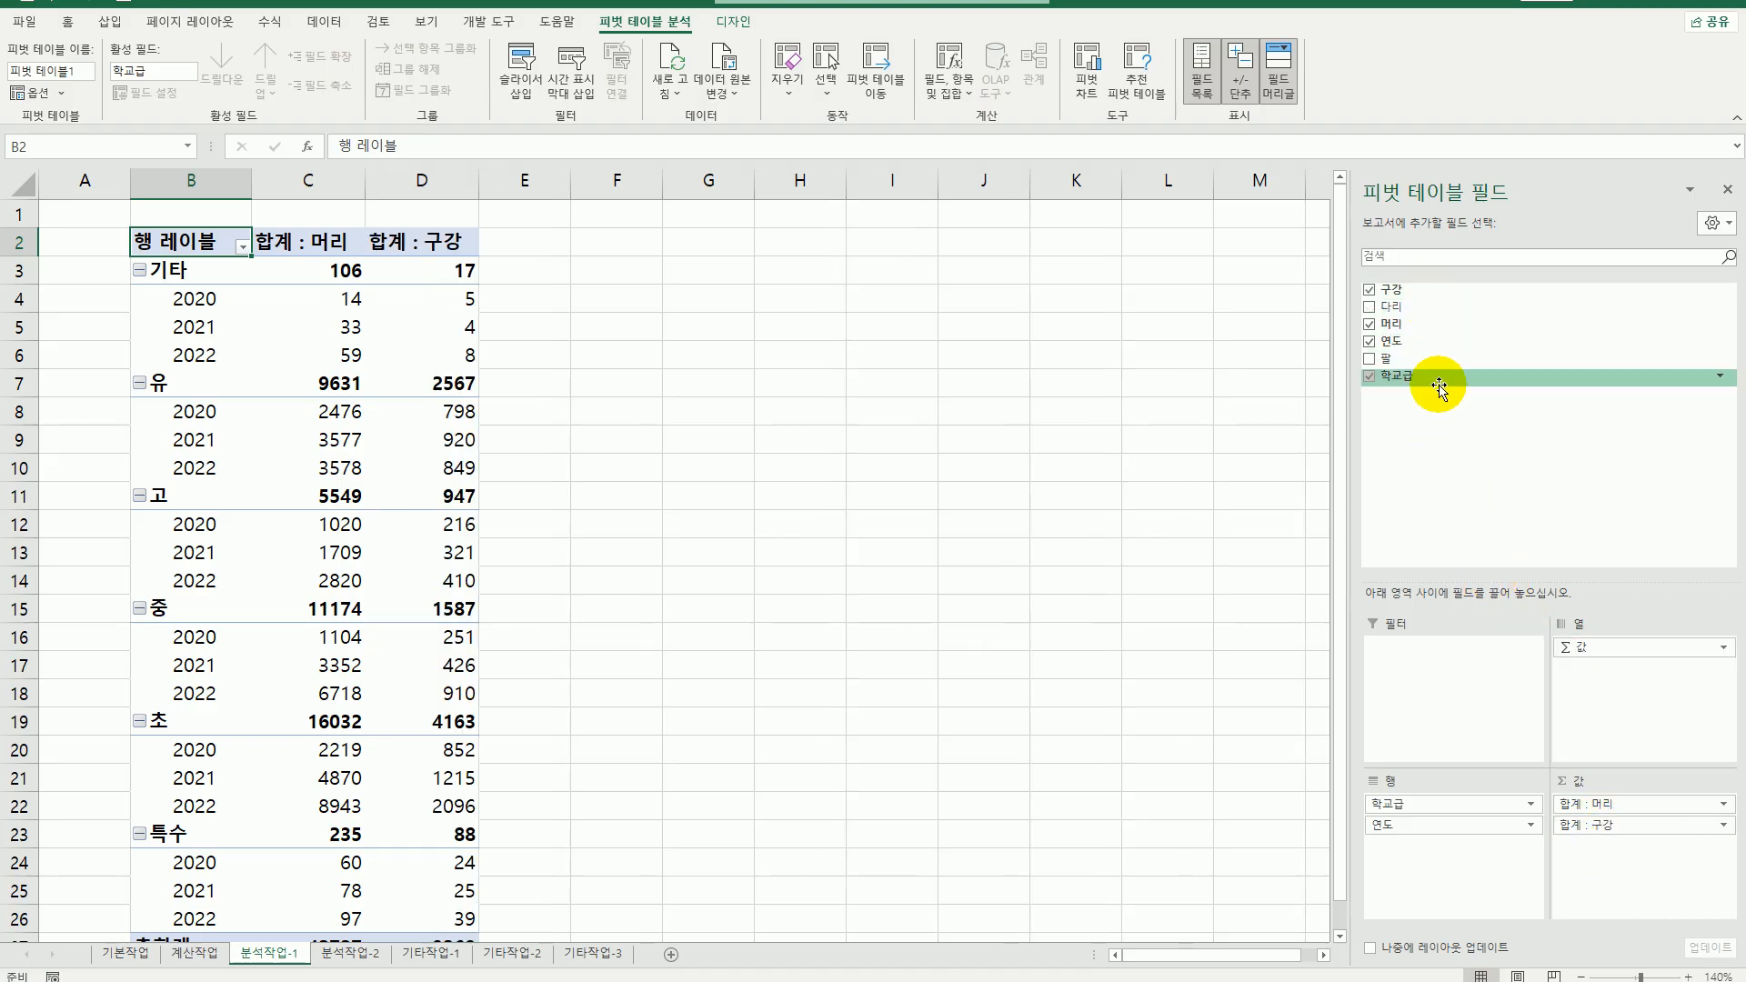
left_click_drag(1434, 363, 1594, 878)
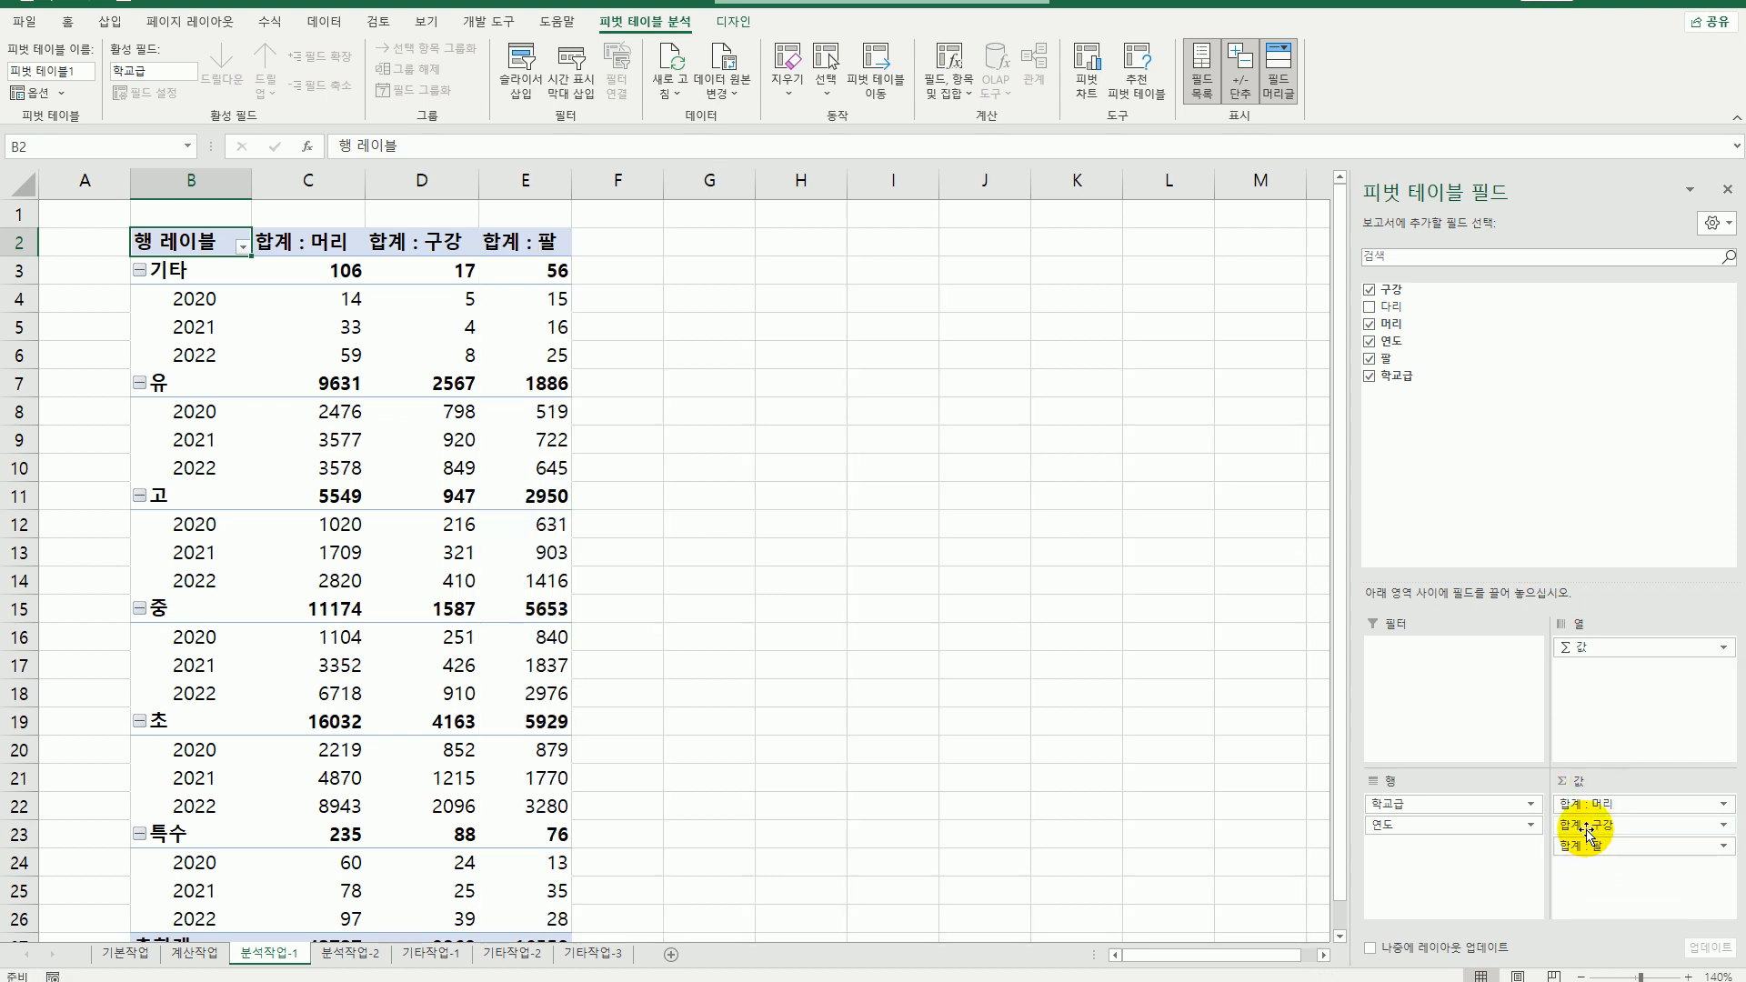
left_click_drag(1419, 317, 1590, 878)
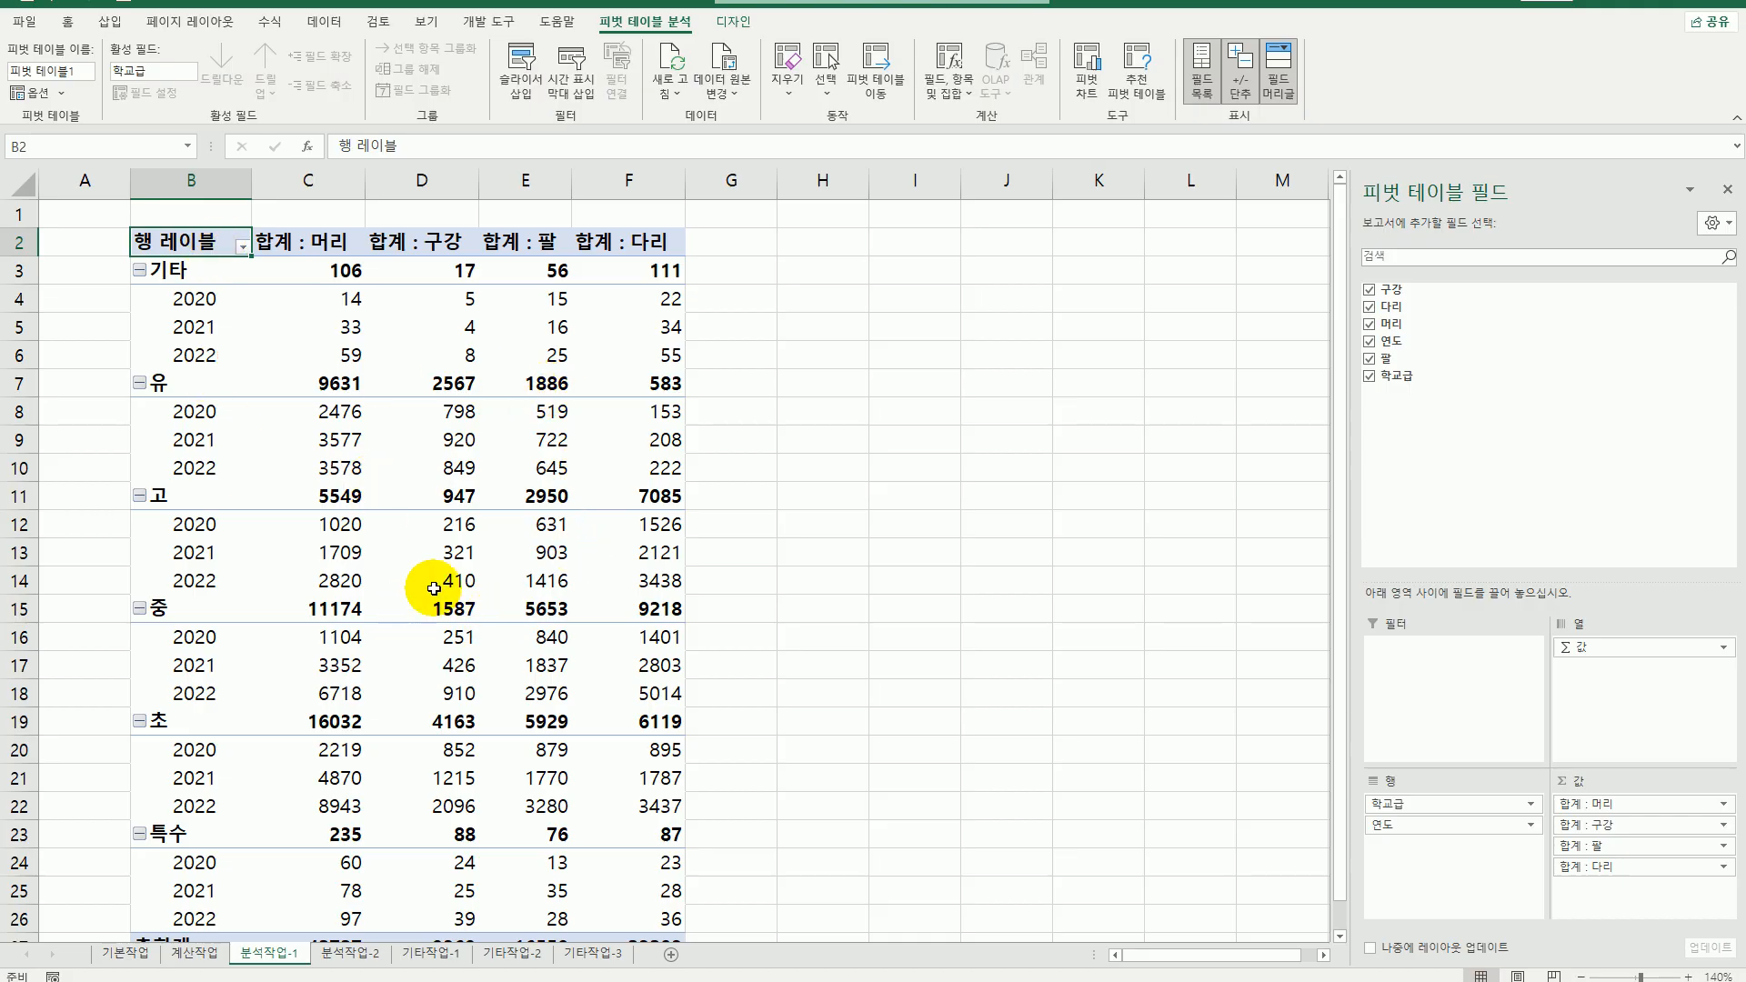
- Show the PivotTable report in outline form
left_click(731, 25)
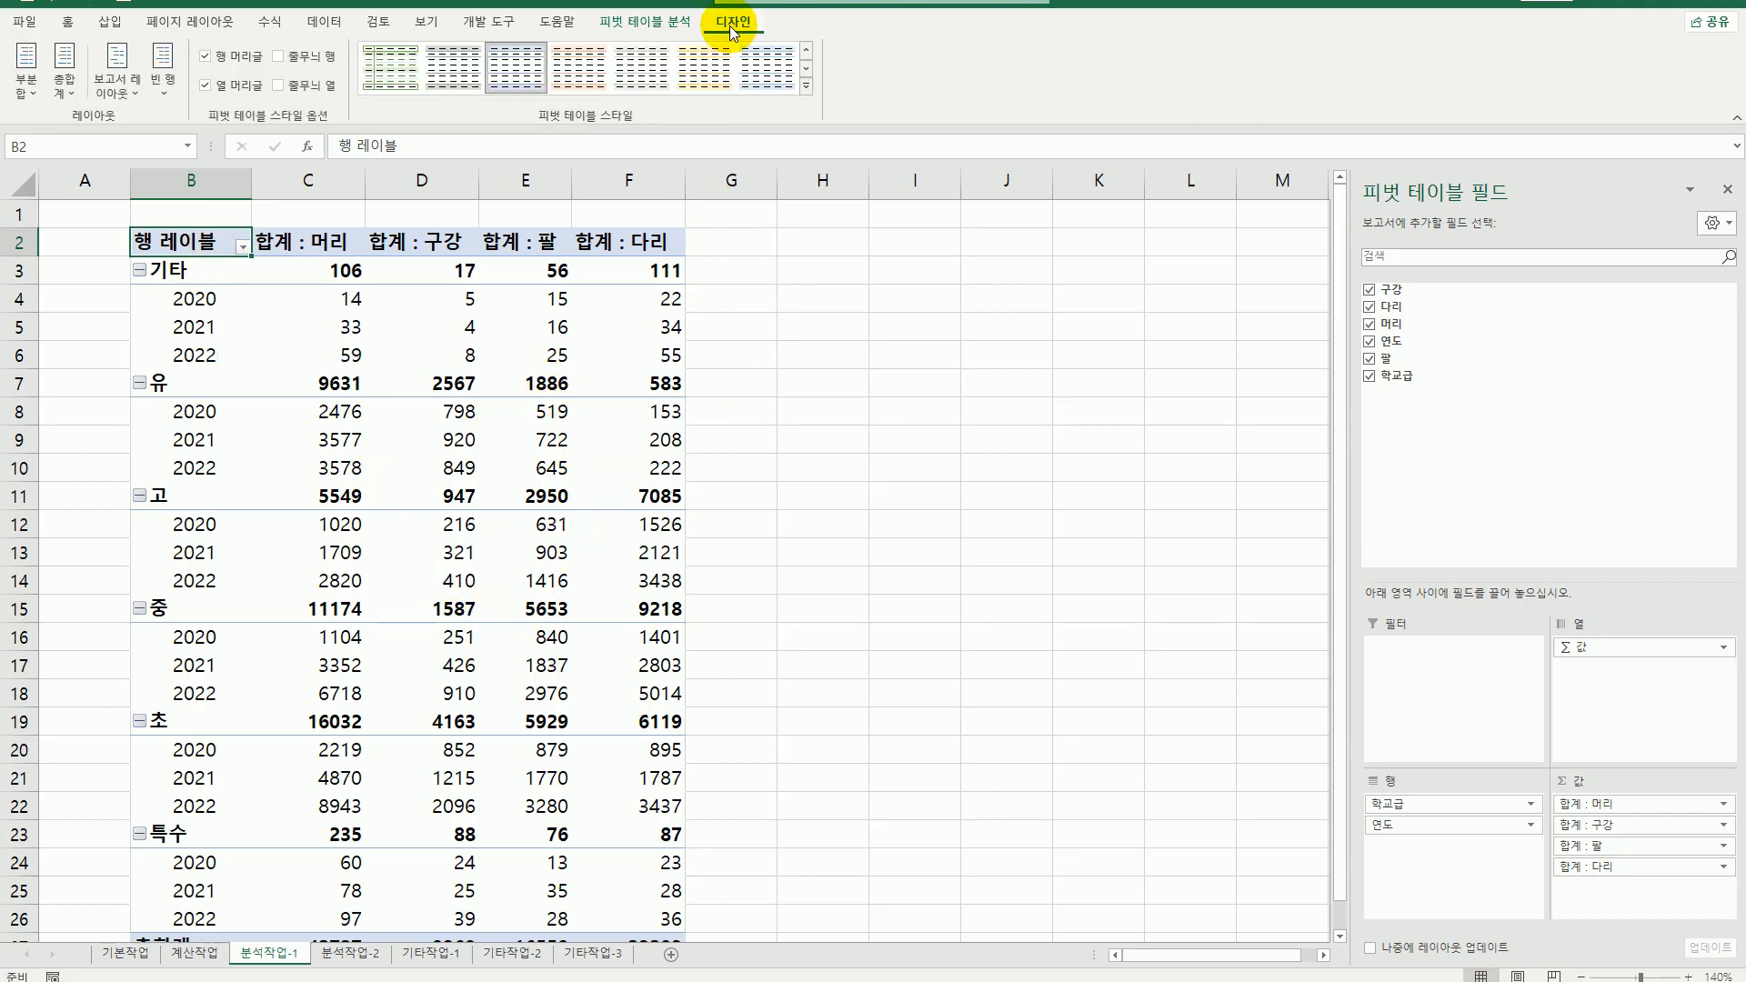
left_click(116, 77)
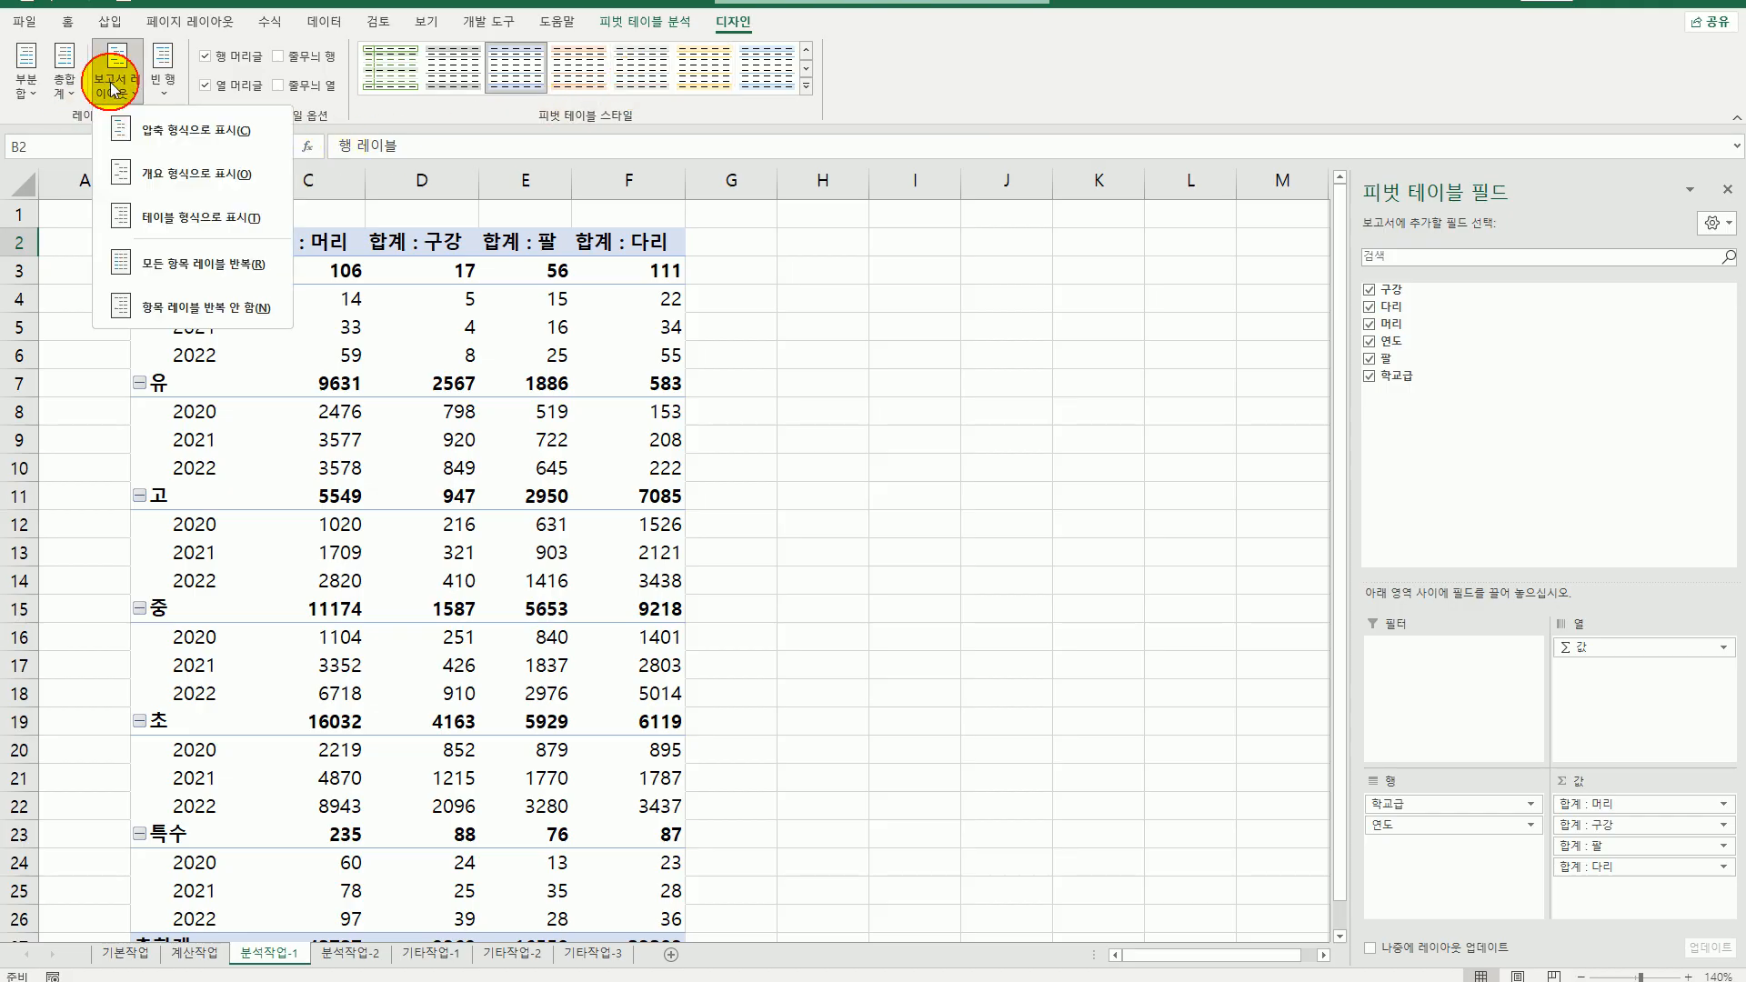
left_click(177, 188)
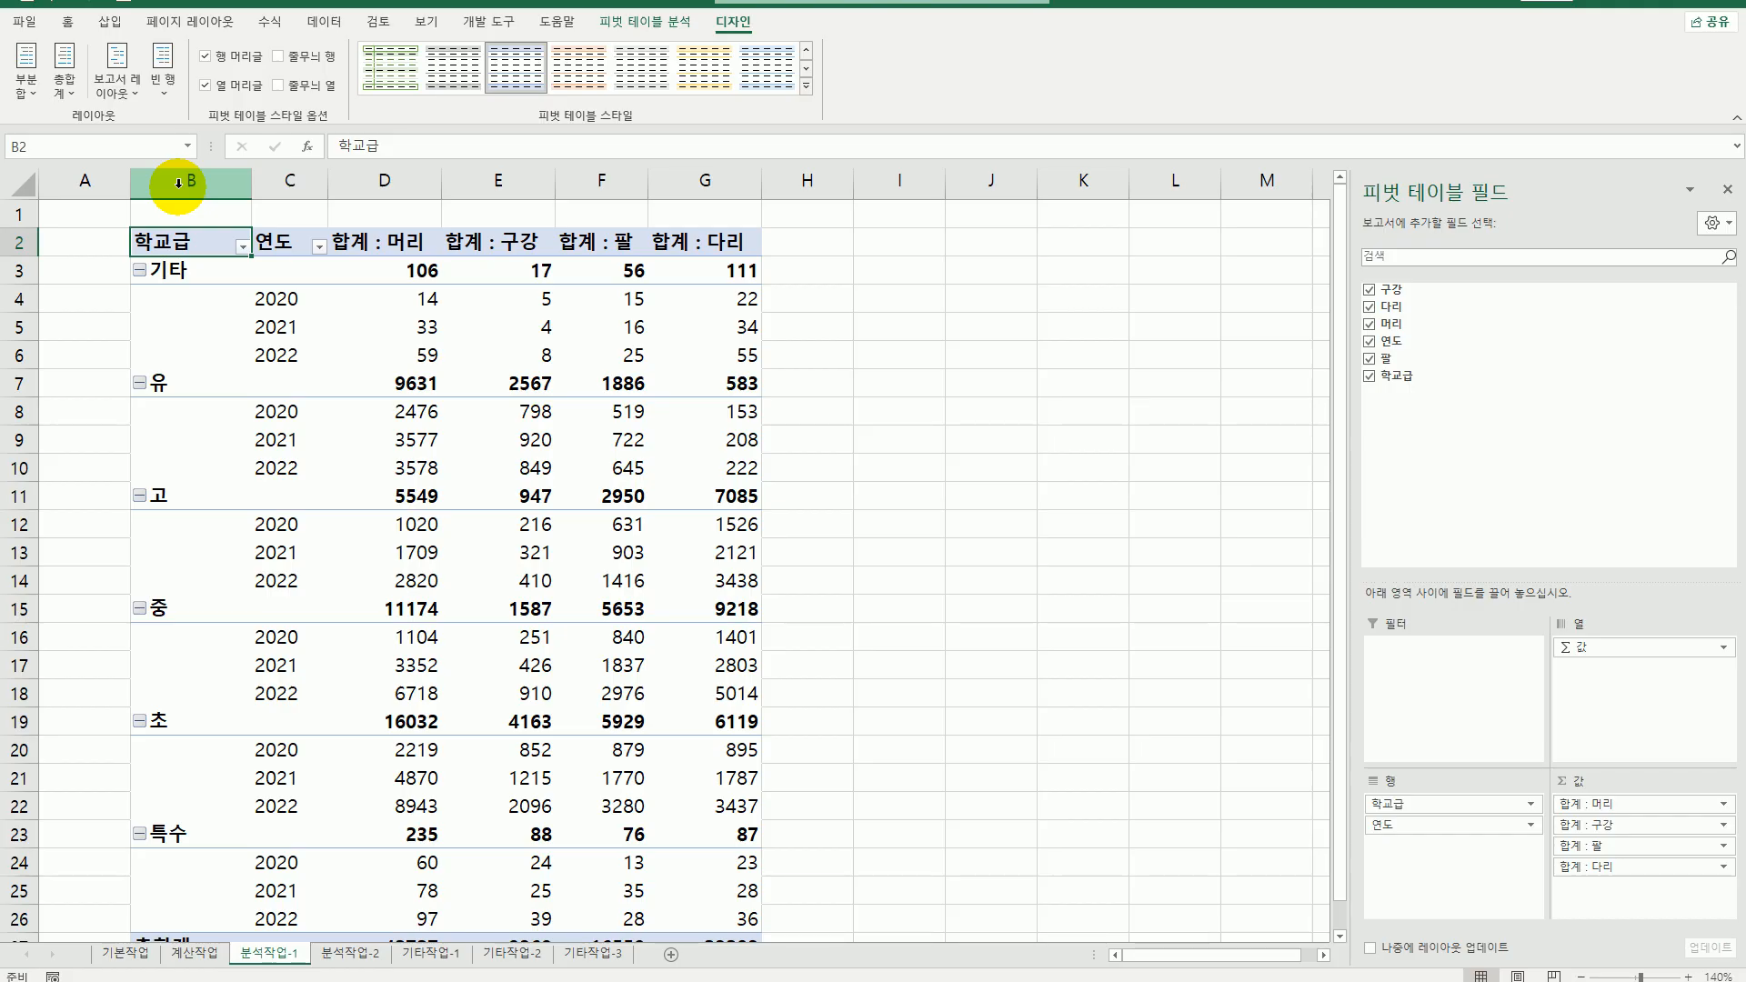
- Set custom subtotals for the 학교급 field using the 평균 and 최대 functions
right_click(188, 241)
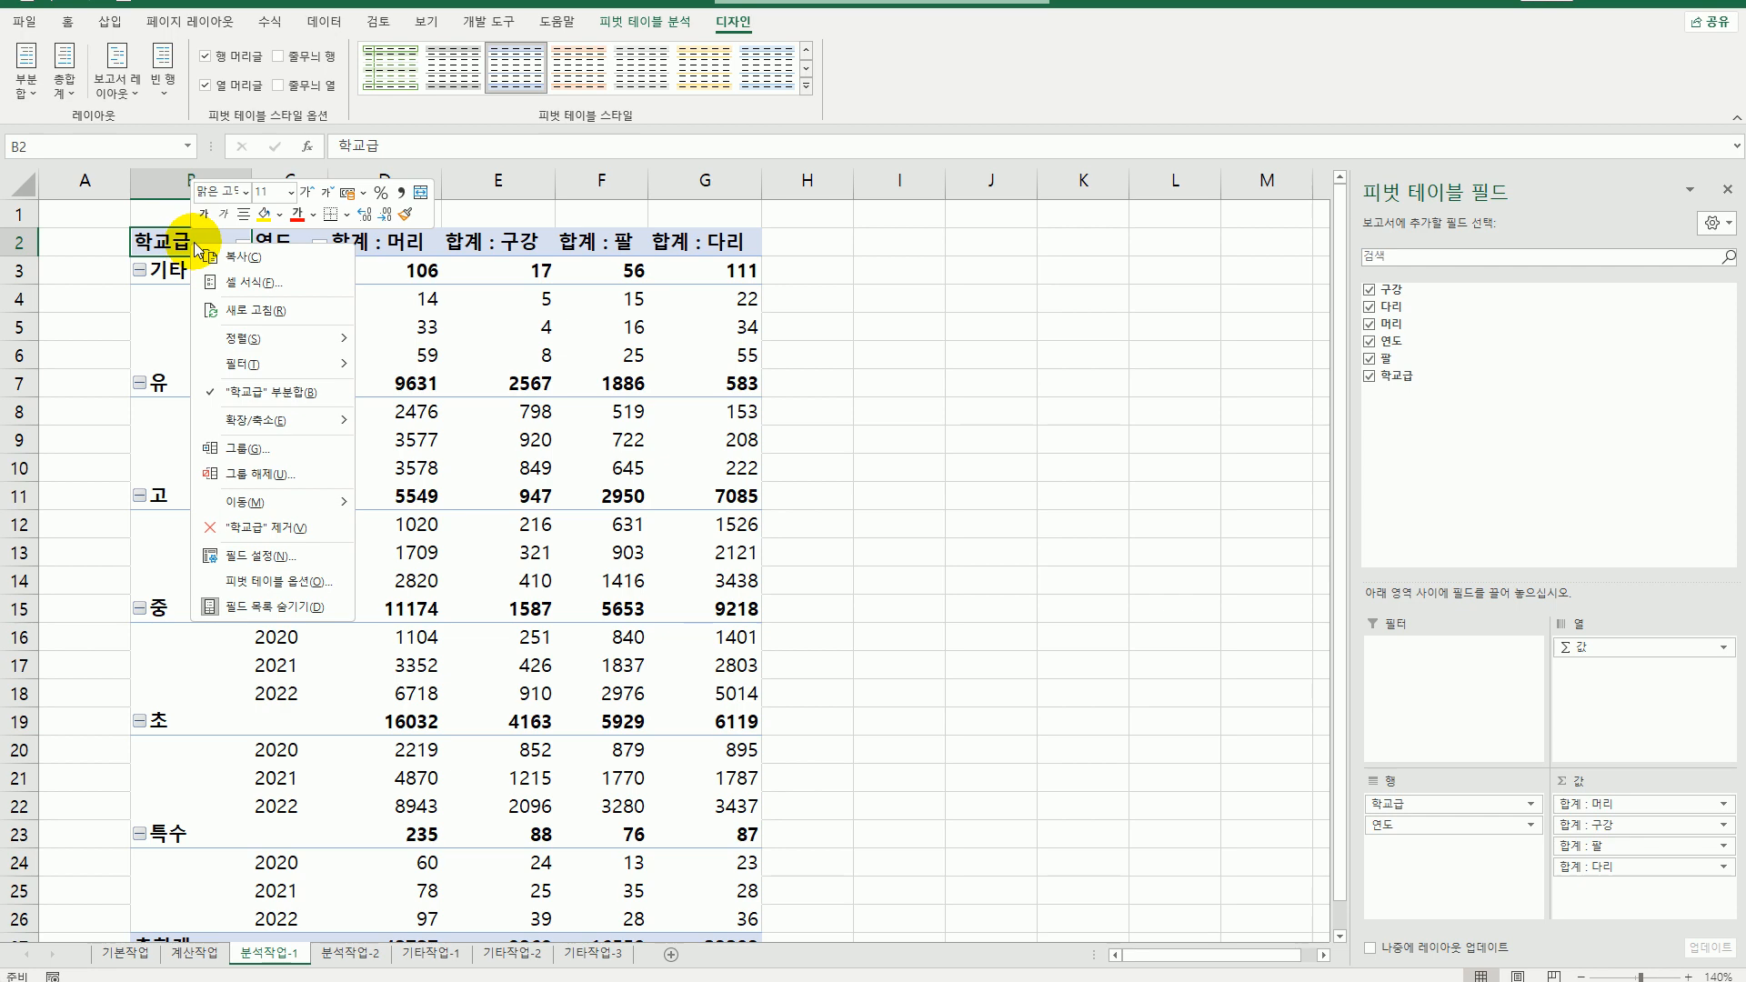
left_click(285, 565)
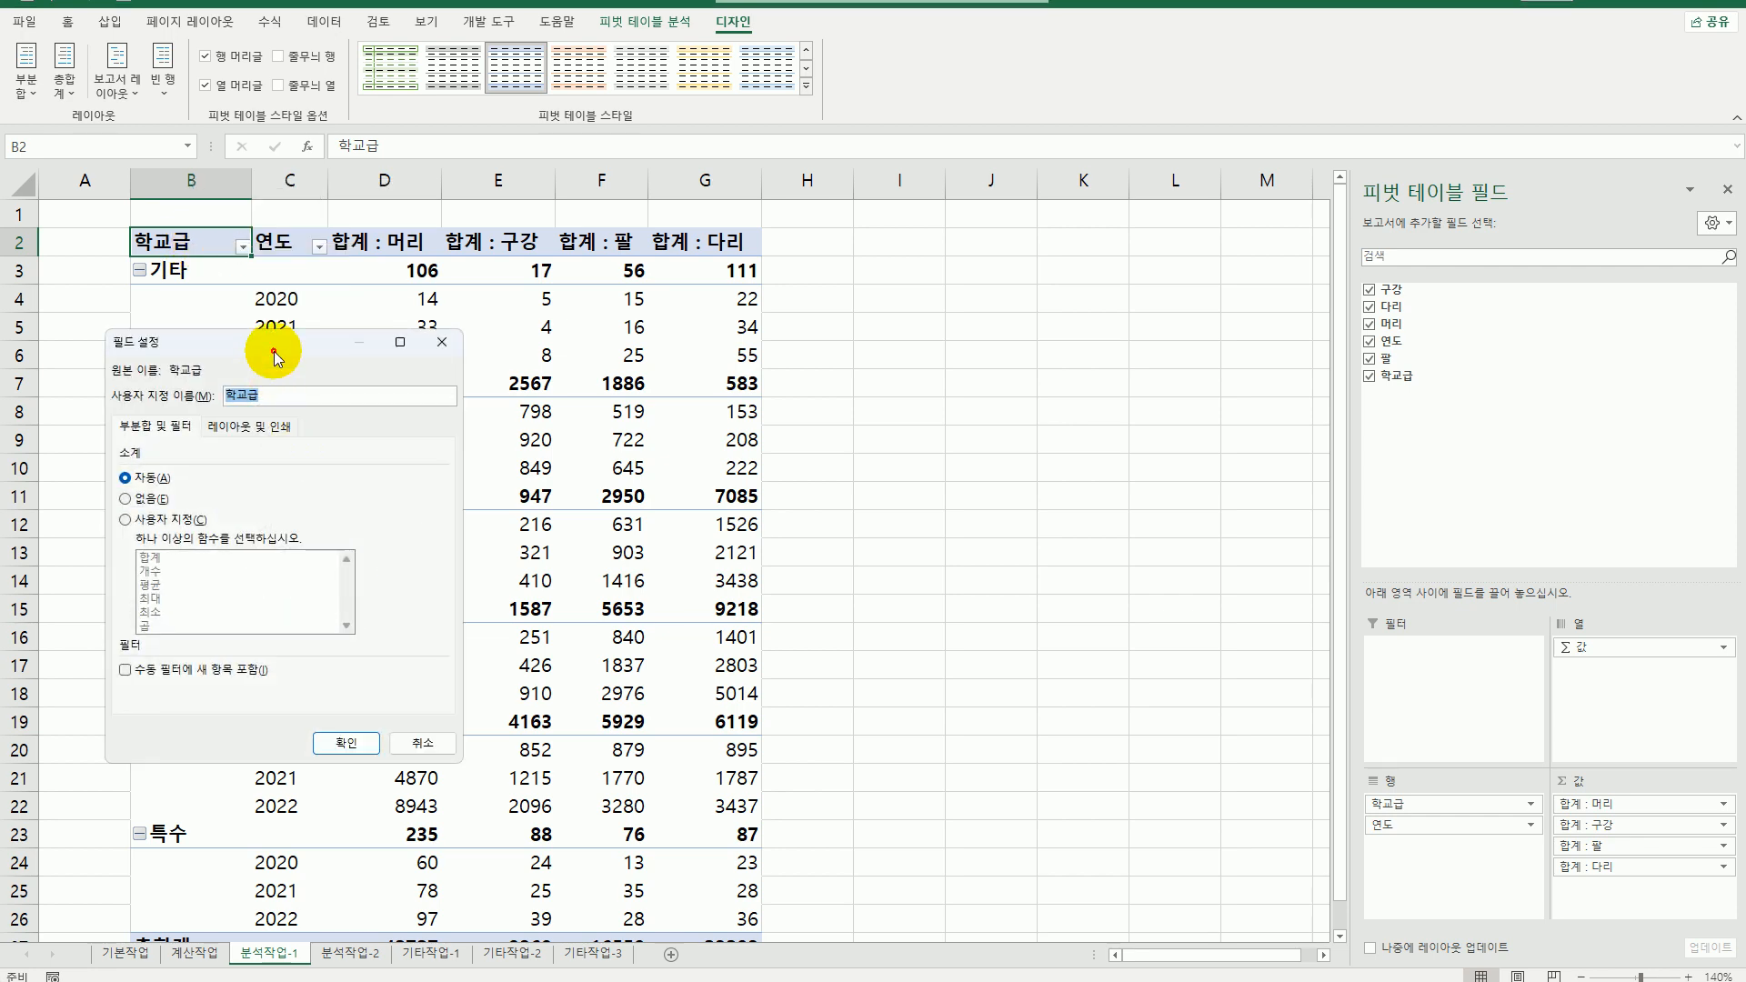
left_click_drag(272, 336, 931, 313)
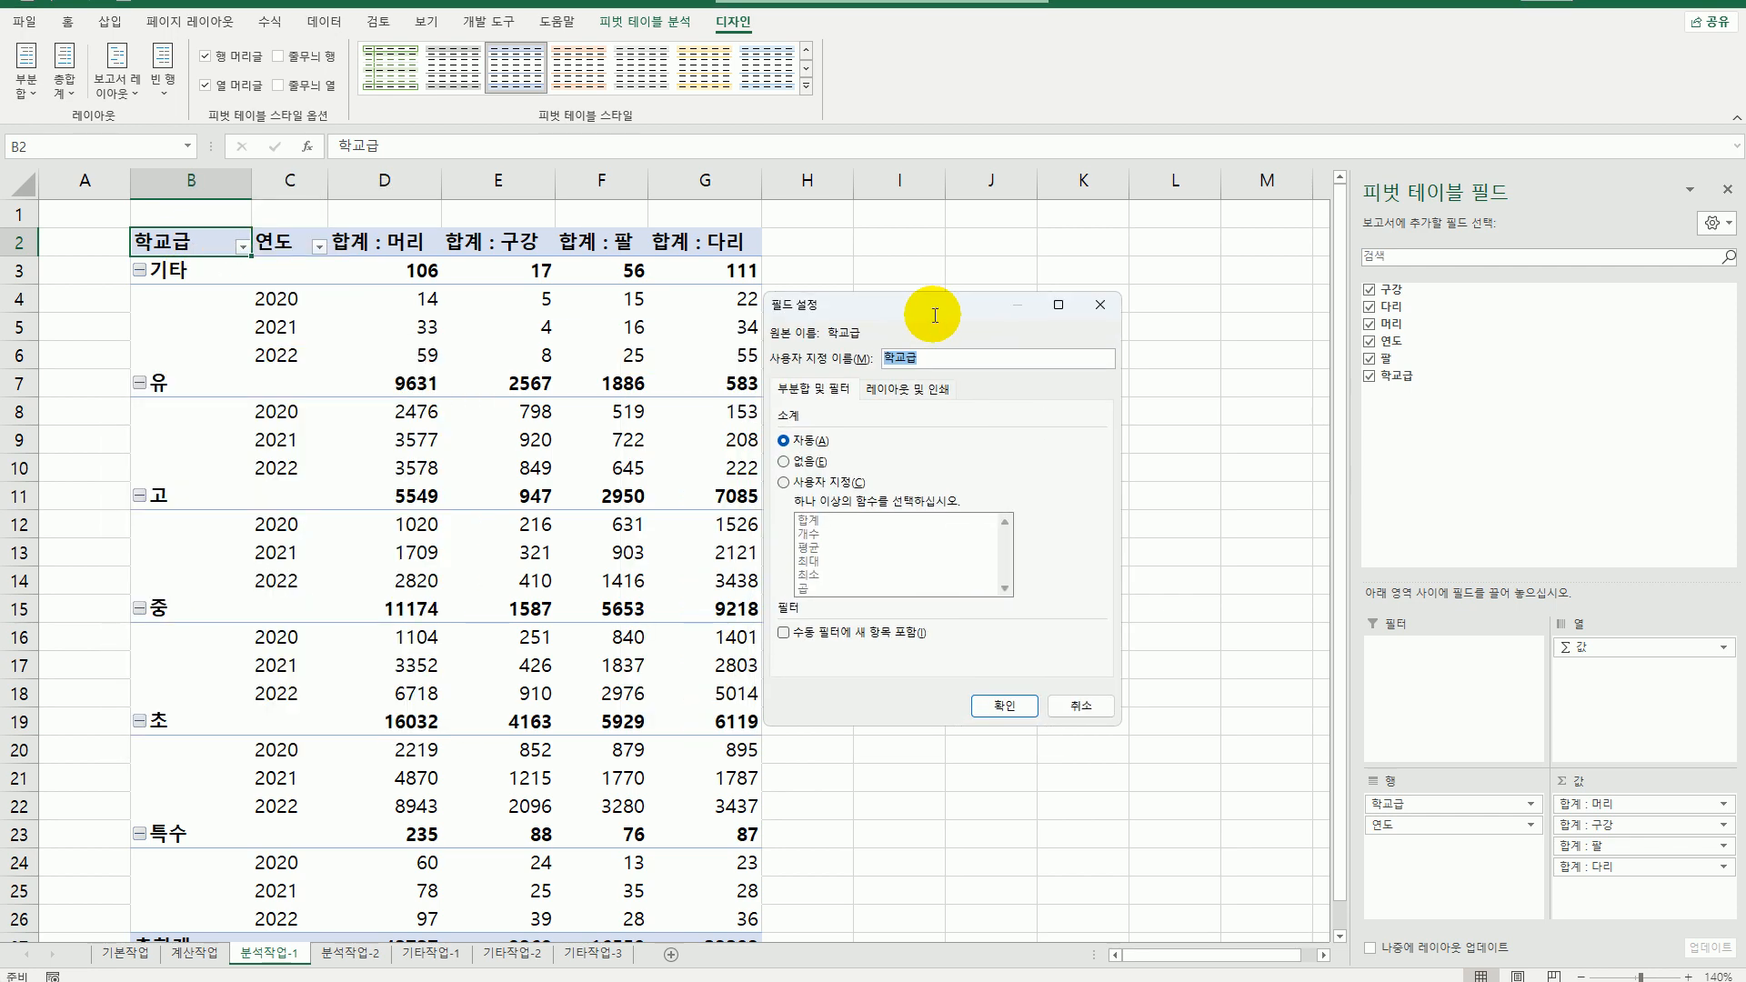
left_click(857, 485)
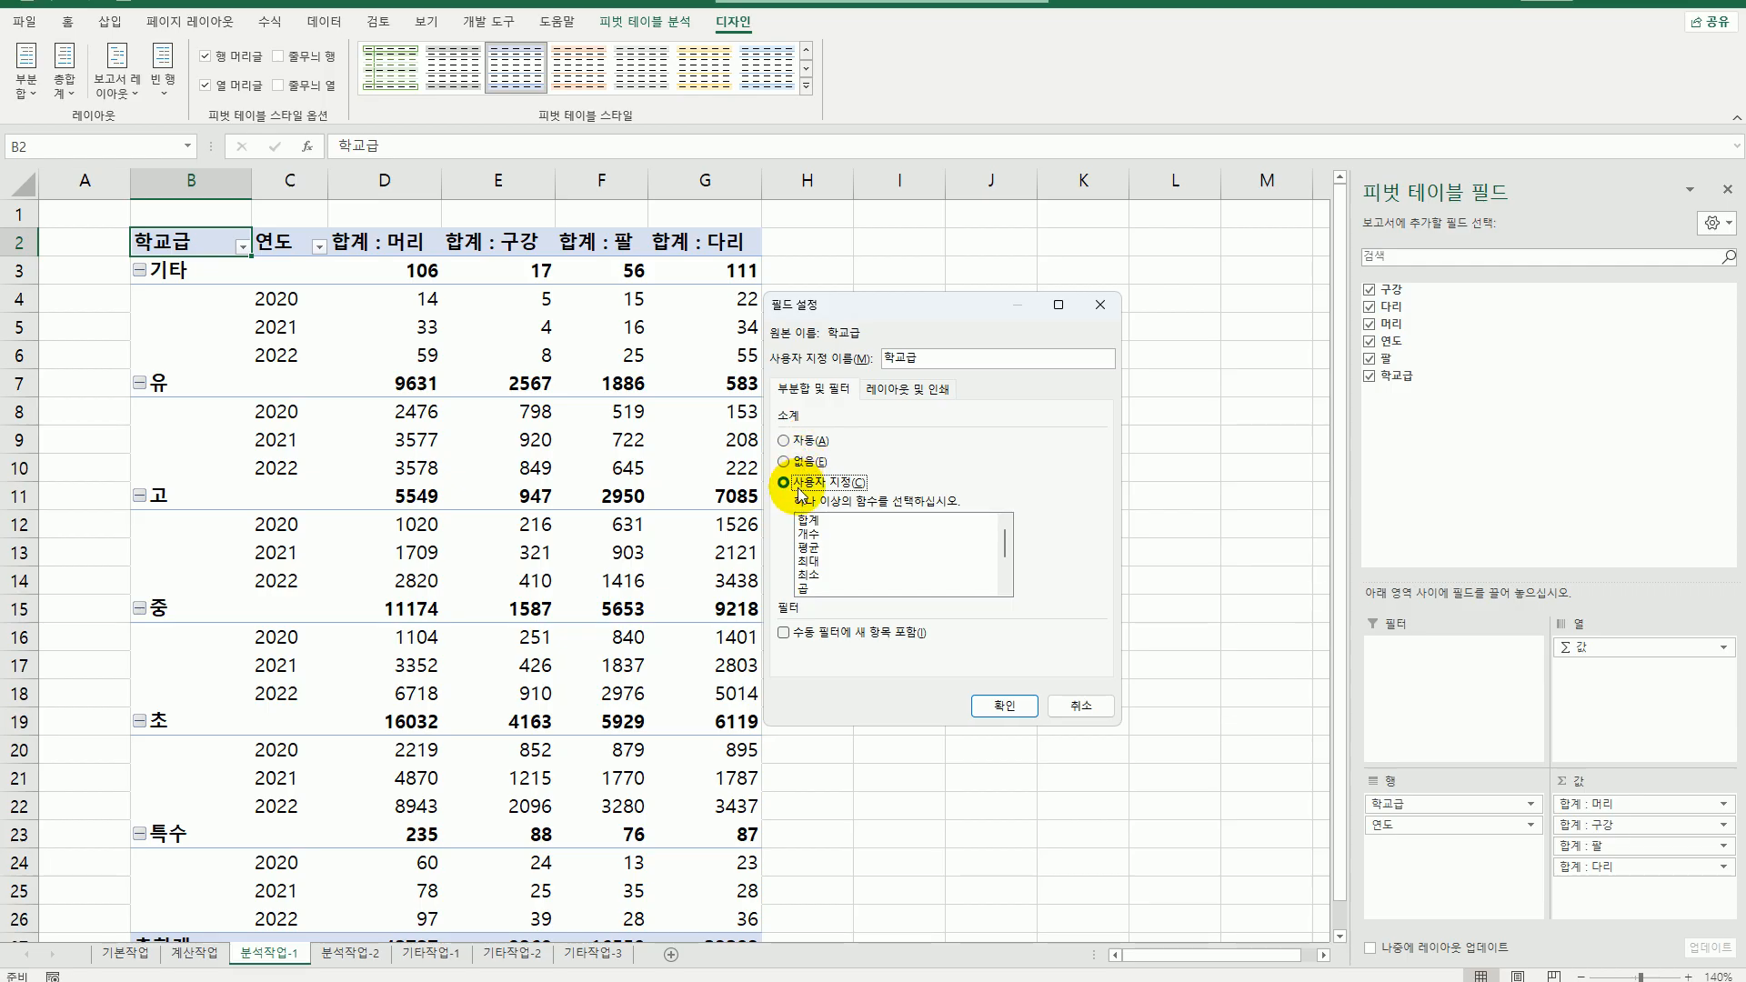
left_click_drag(841, 315, 428, 175)
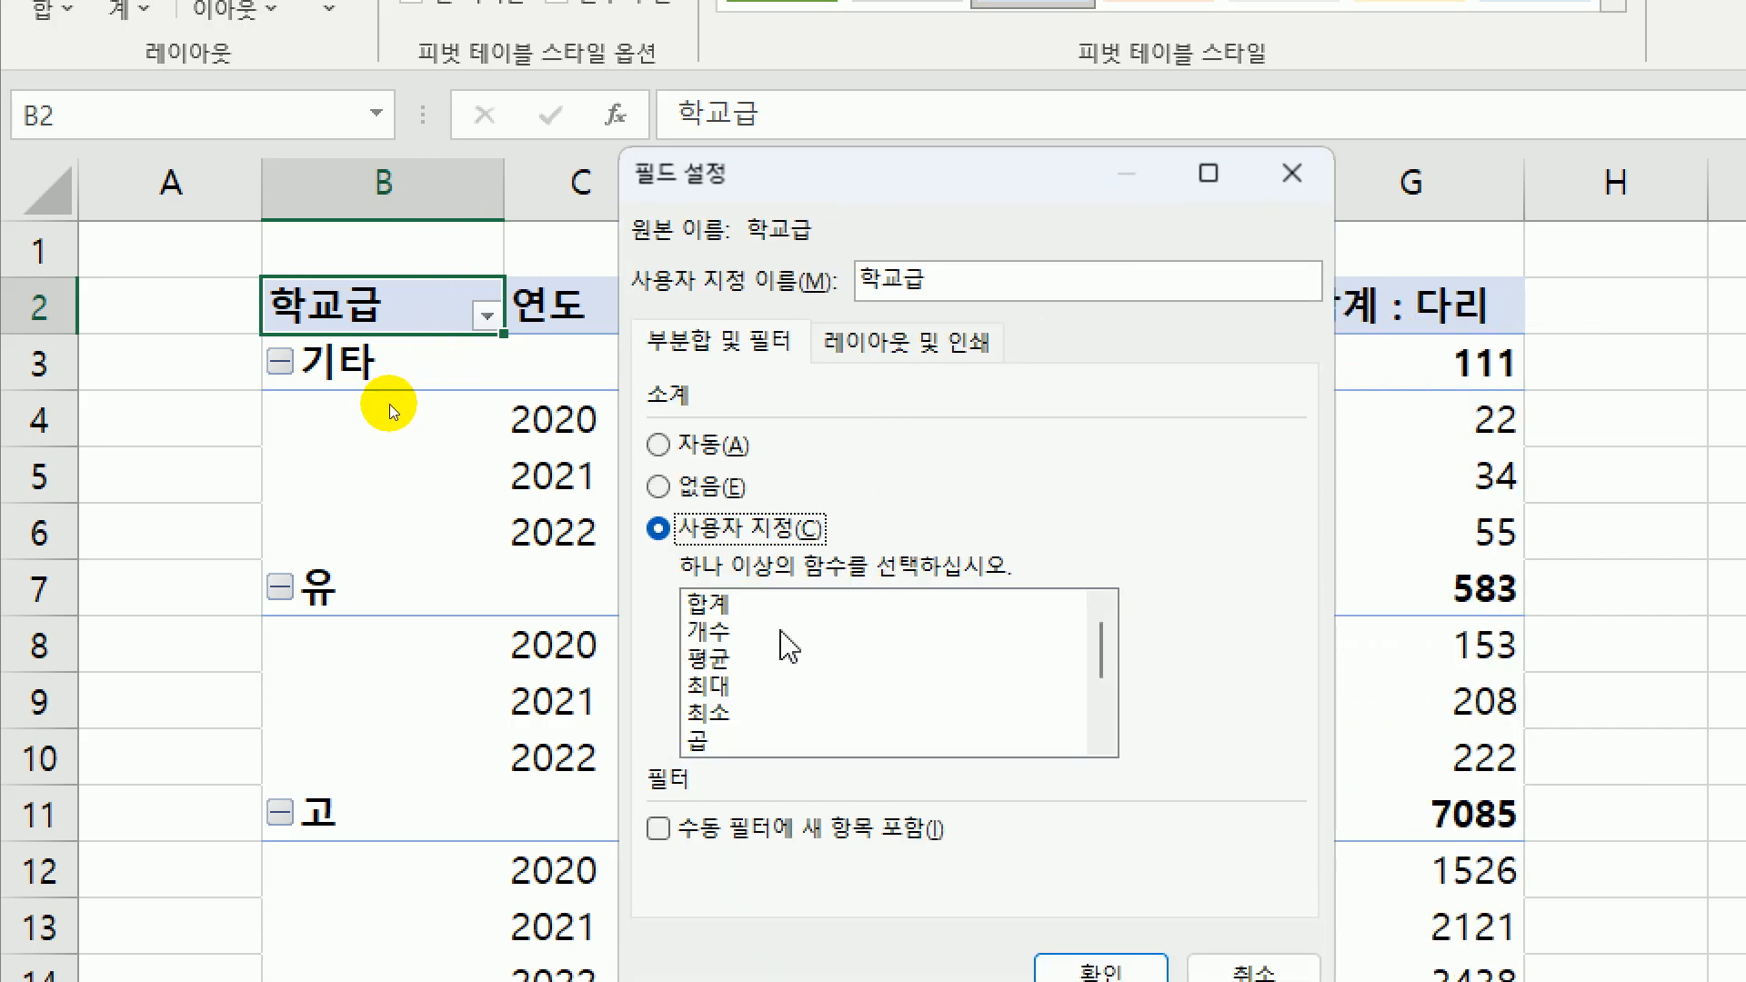
left_click(738, 659)
left_click(731, 686)
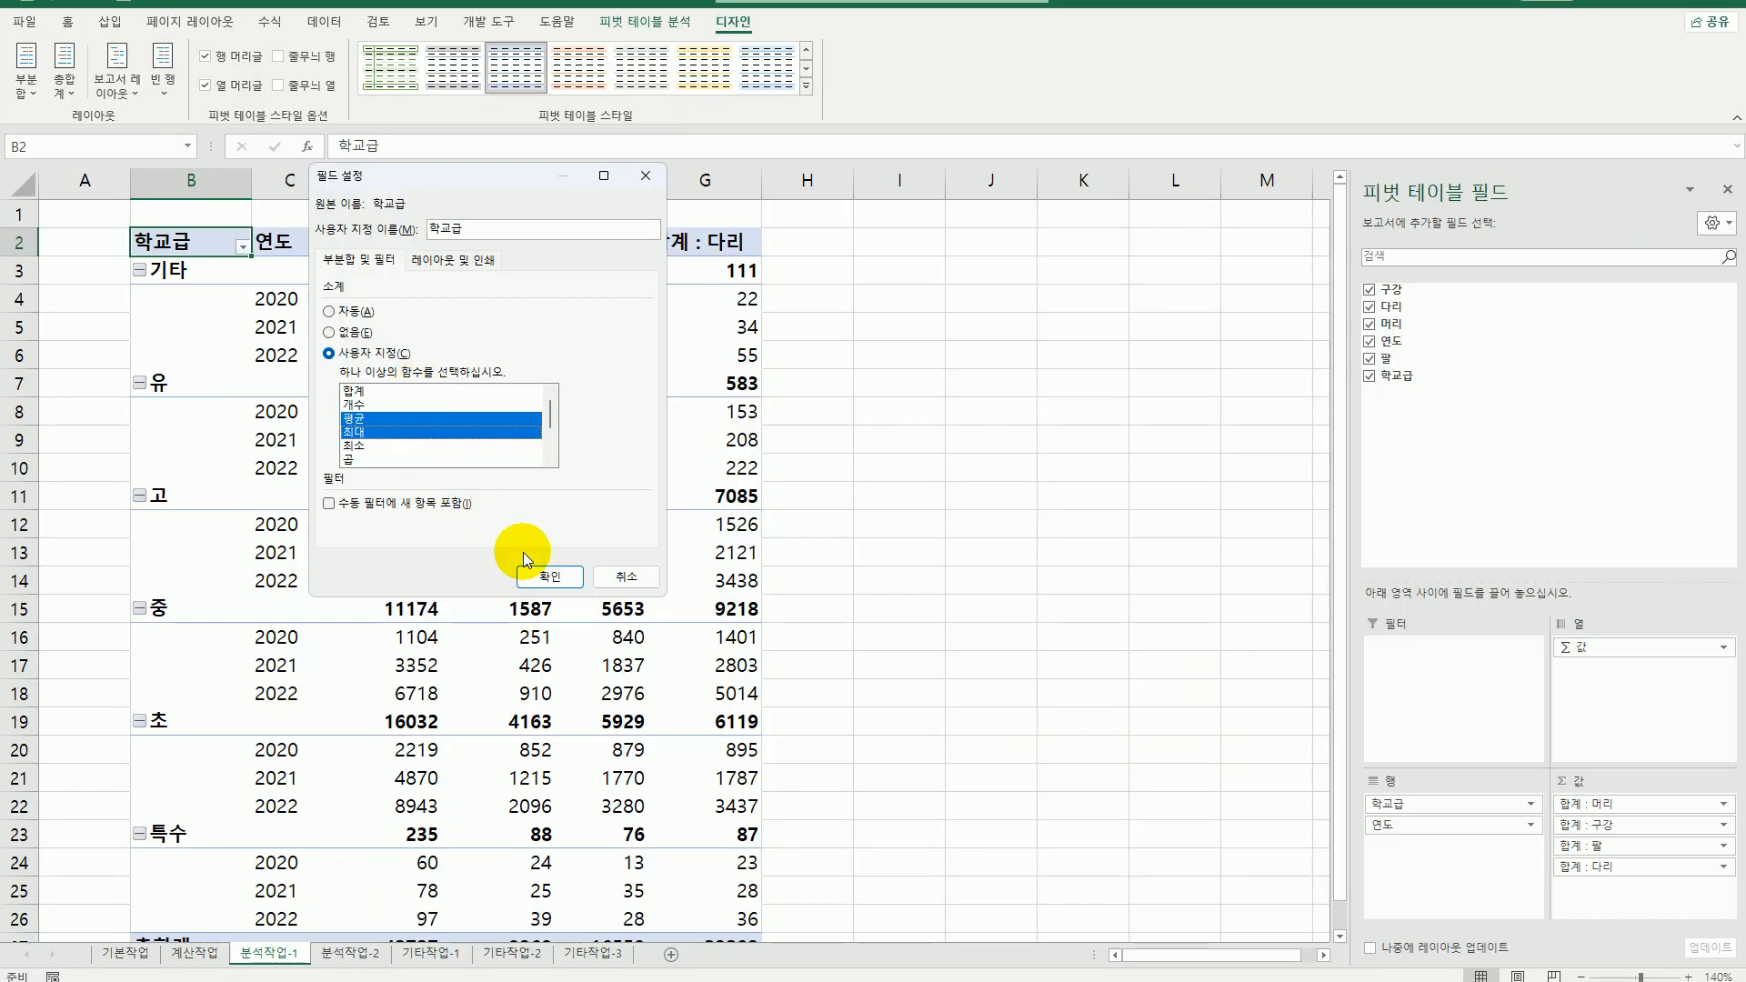
left_click(534, 574)
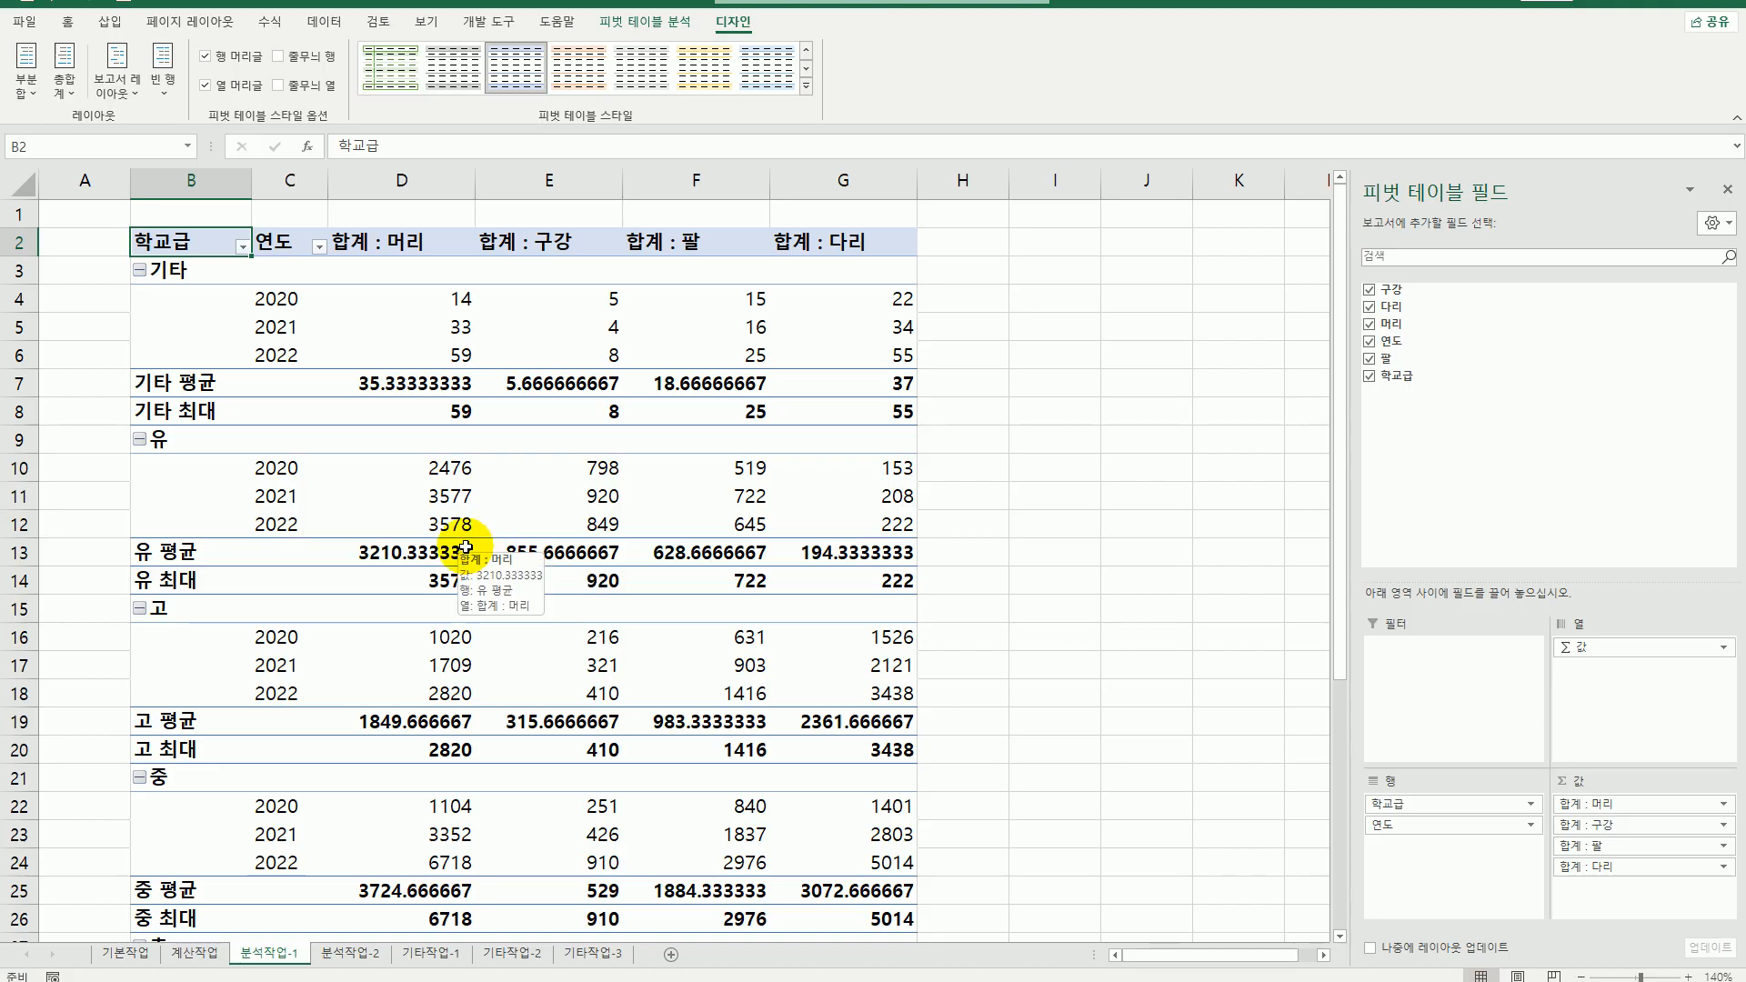
- Move the 유 group above 기타 so it comes first among the 학교급 items
left_click(203, 277)
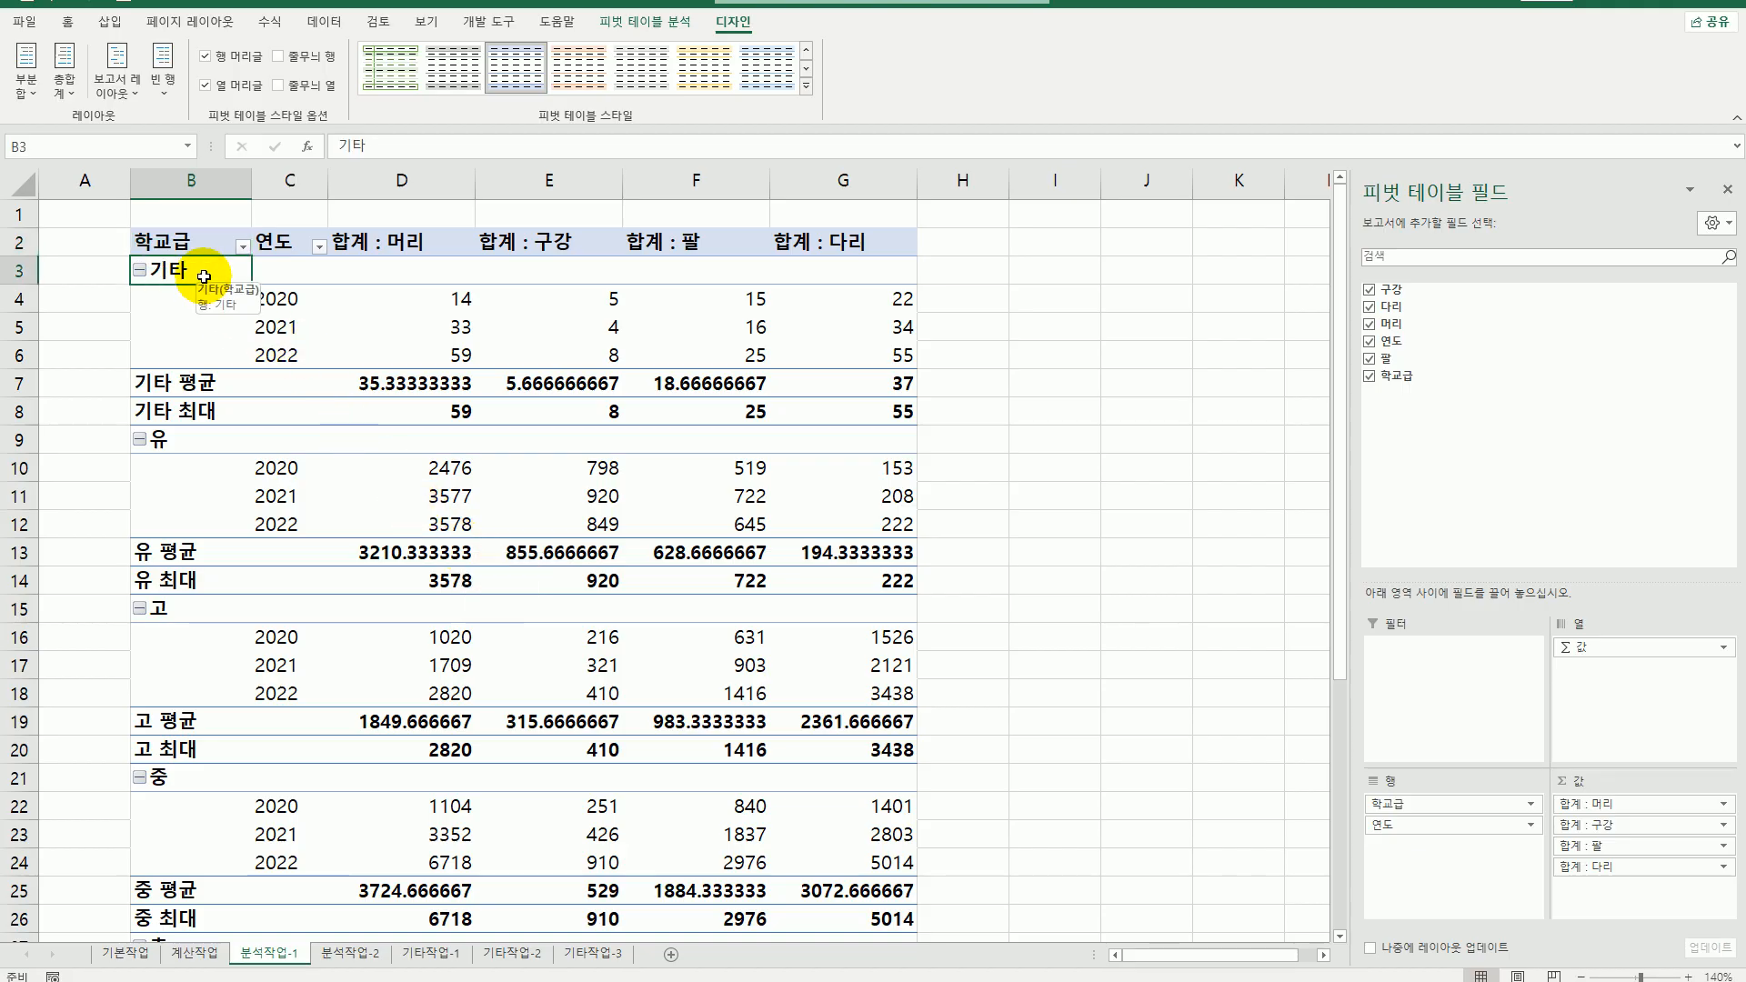
left_click(182, 440)
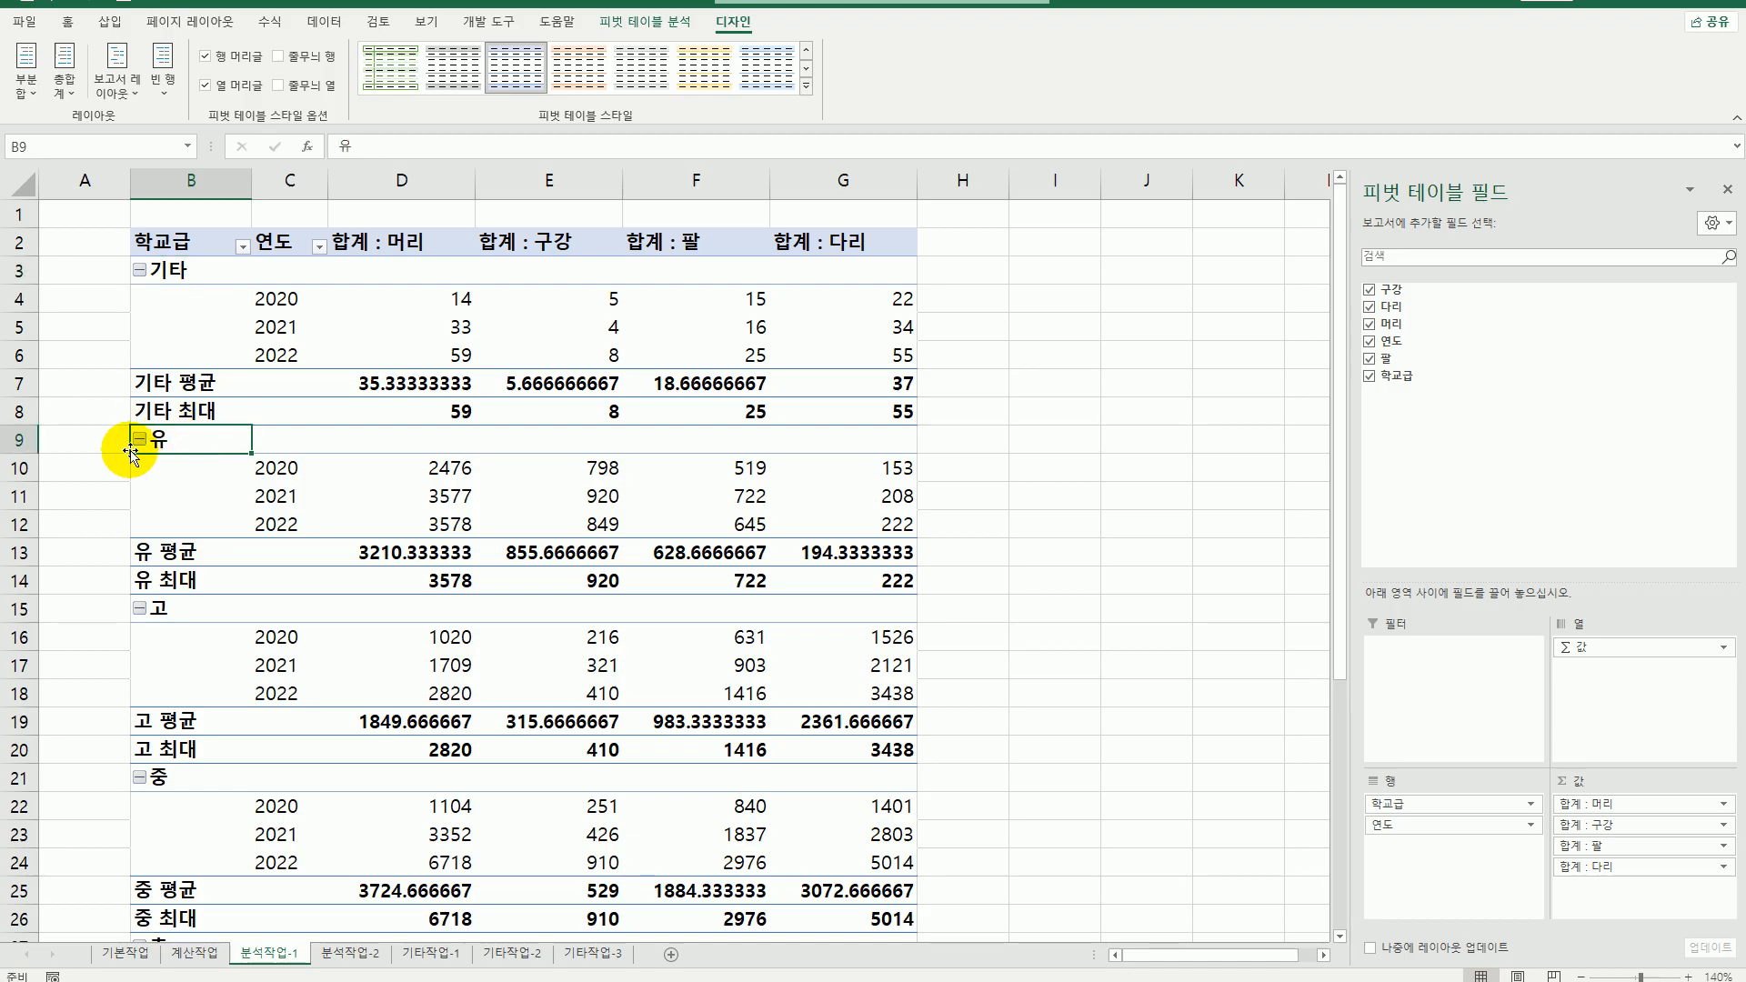
left_click(173, 238)
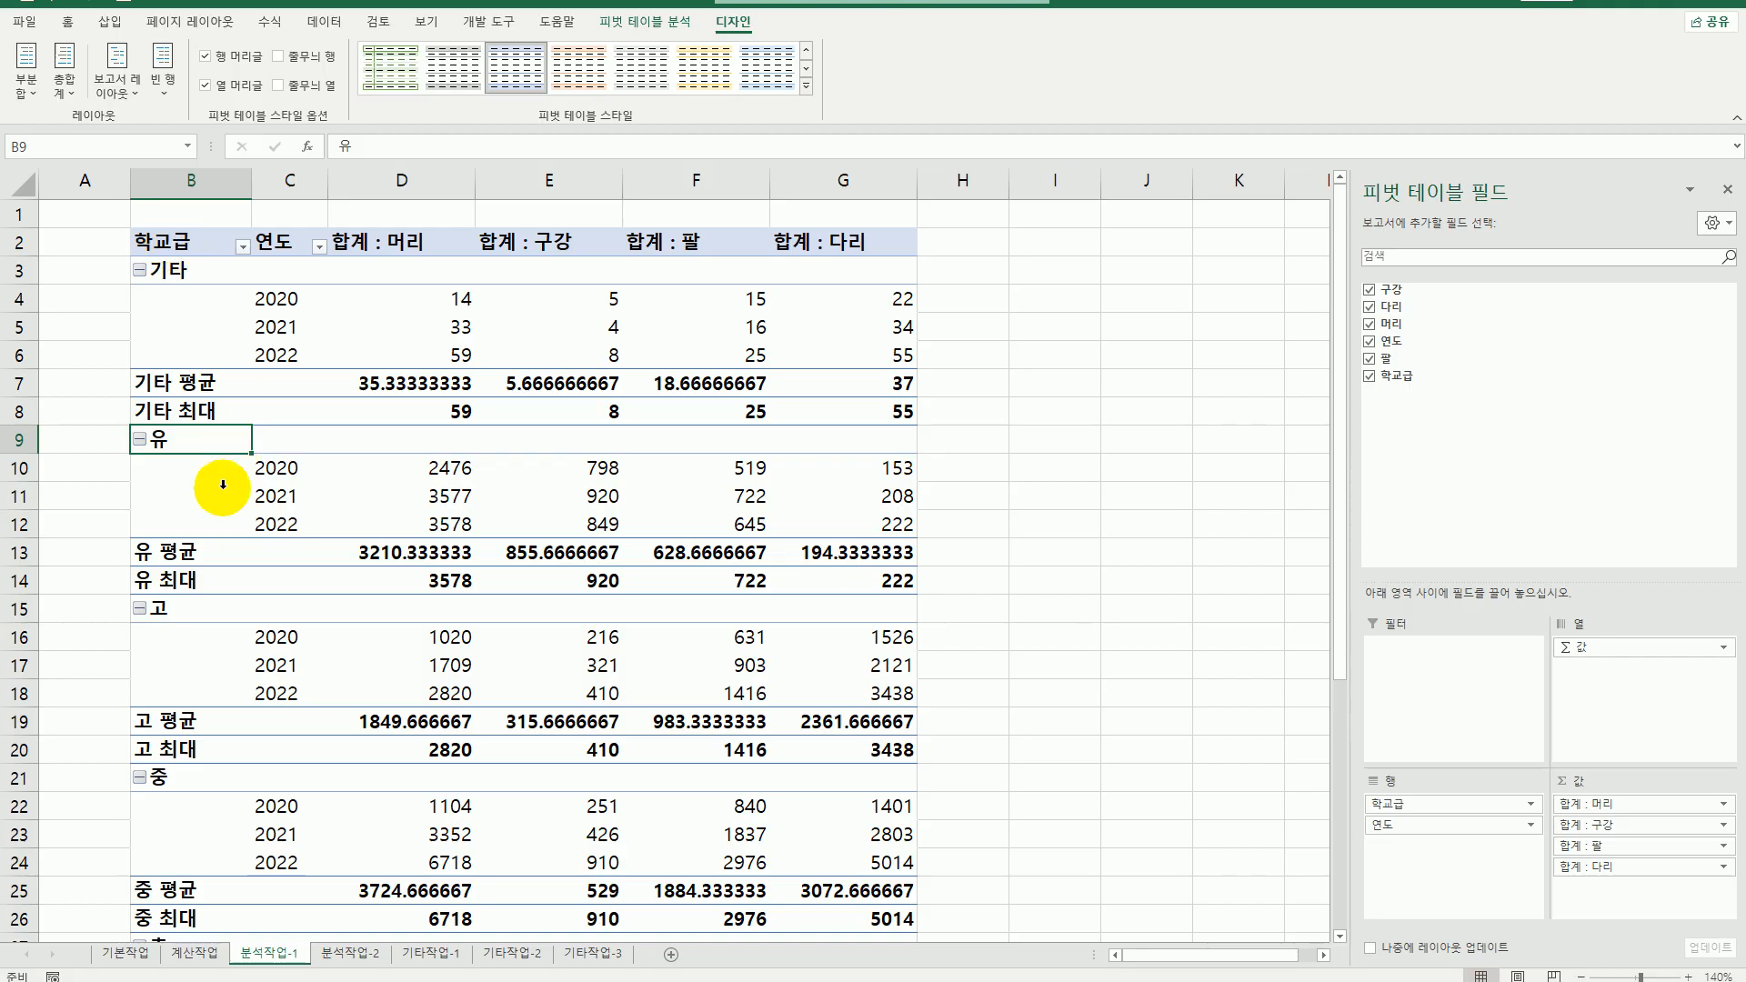
left_click(209, 446)
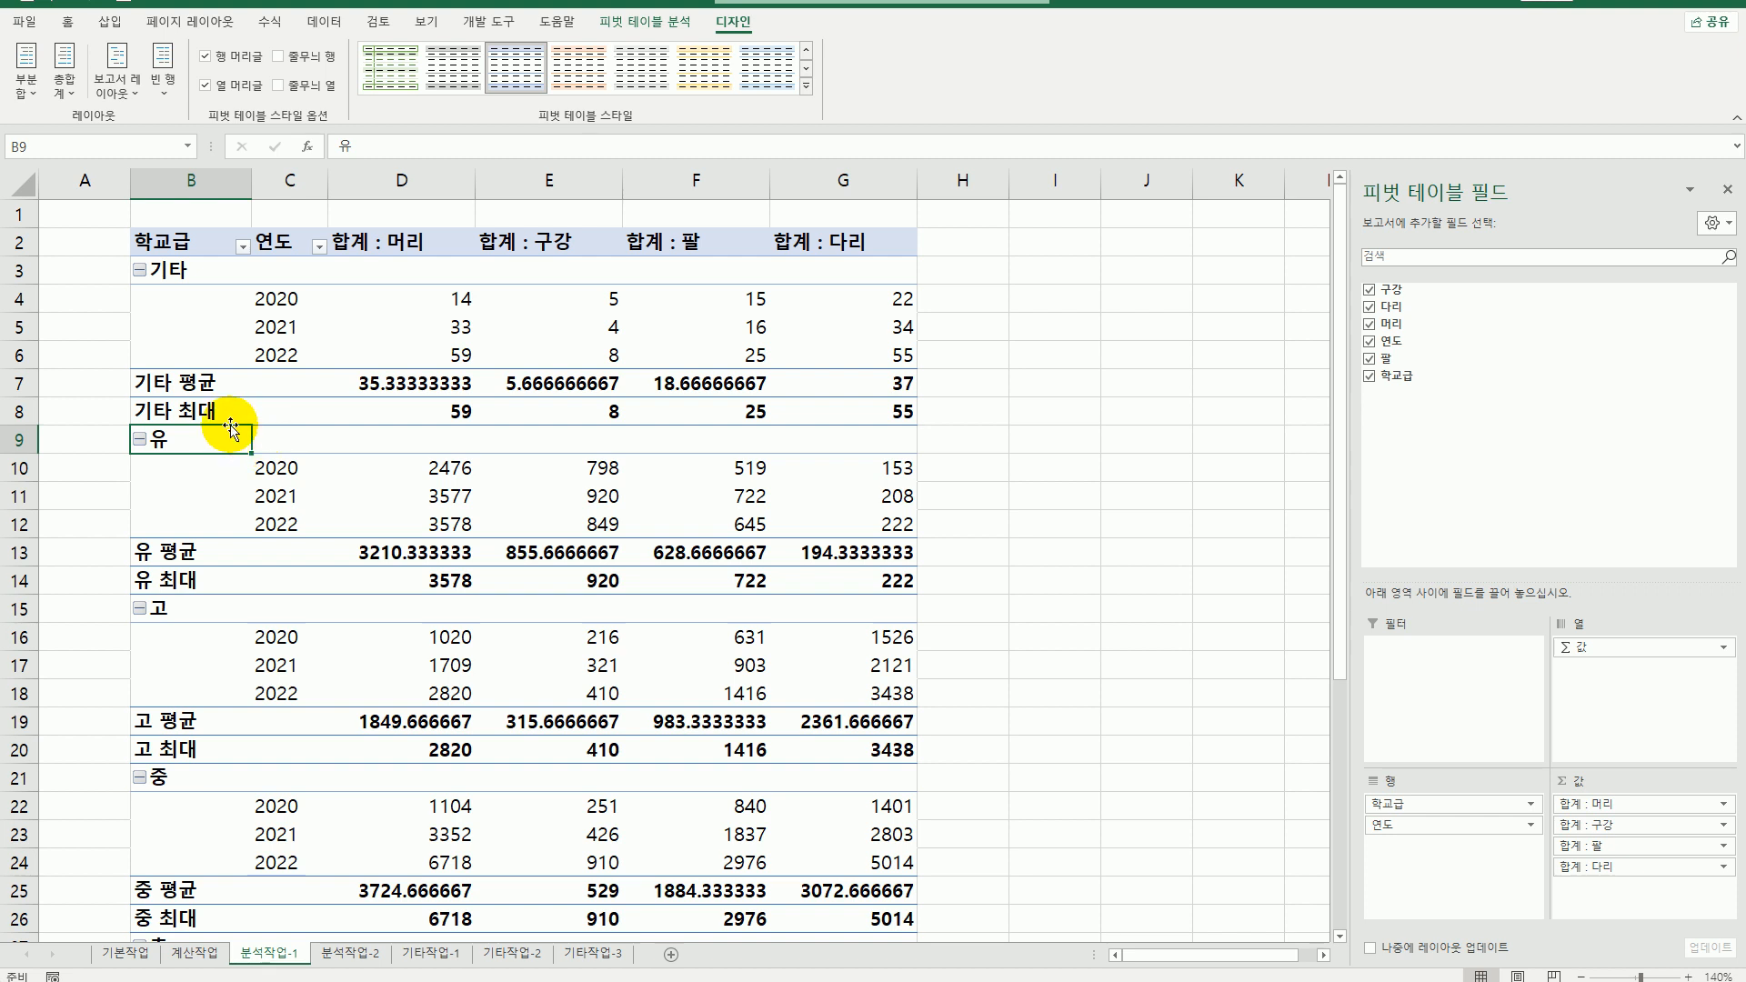
left_click_drag(225, 425, 228, 292)
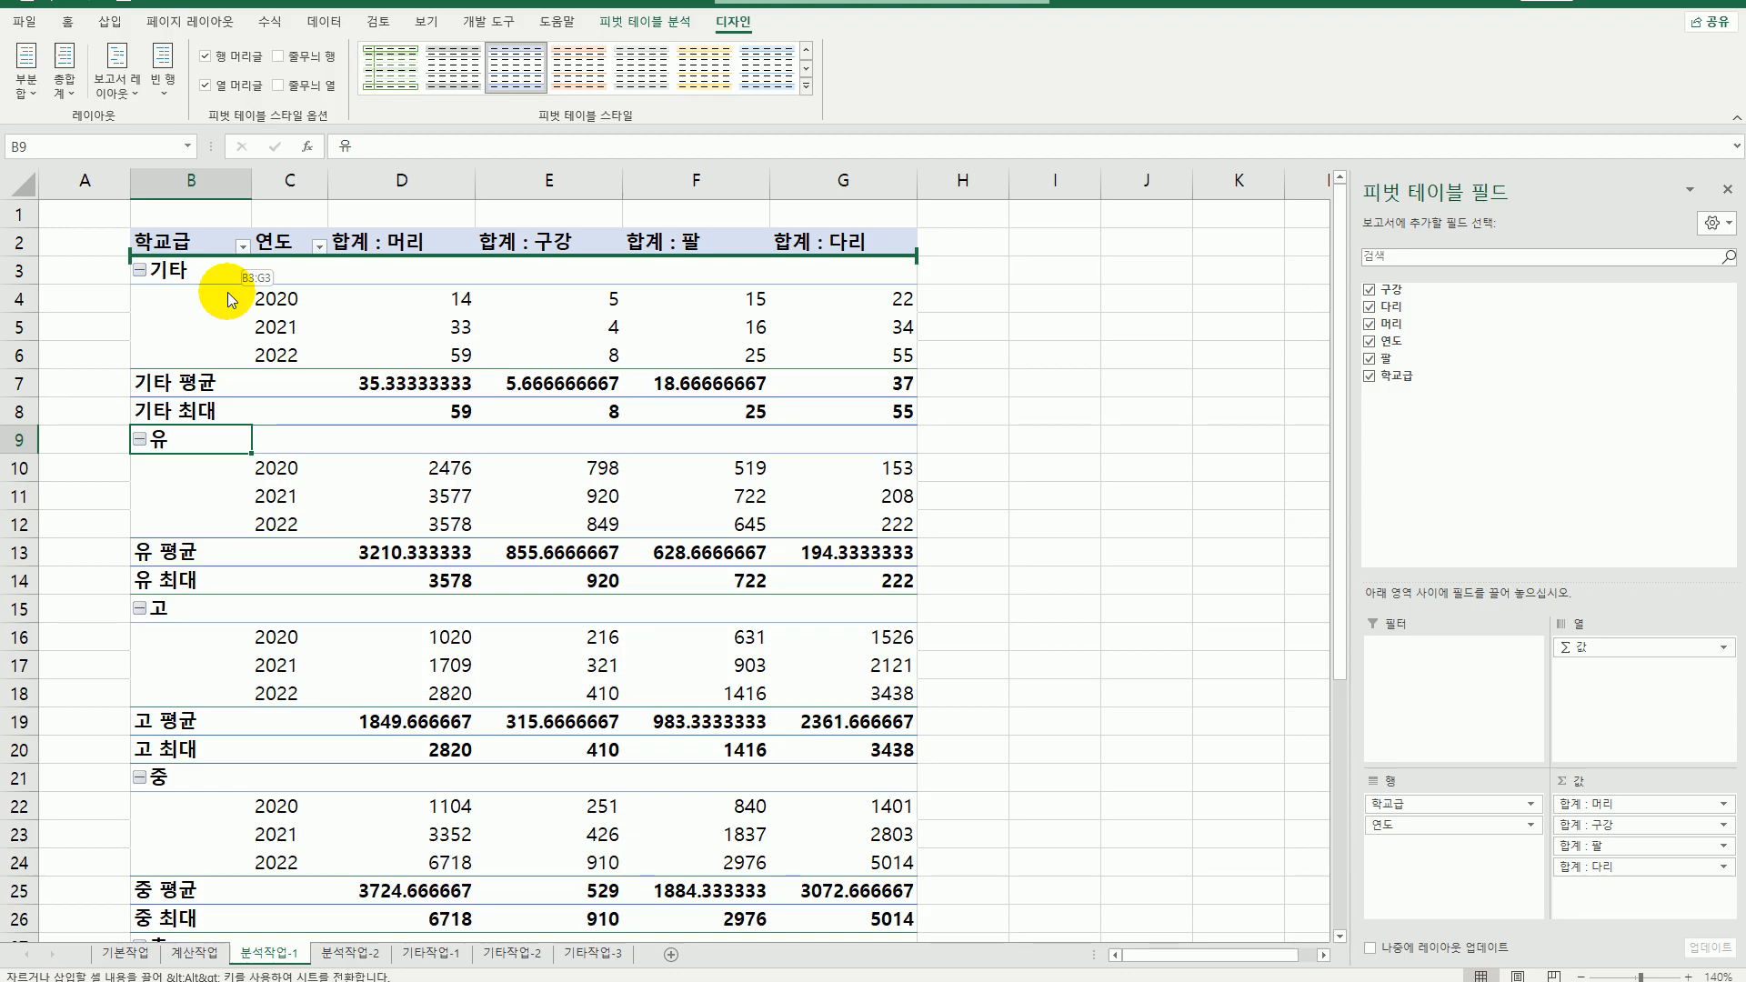
left_click_drag(228, 292, 227, 292)
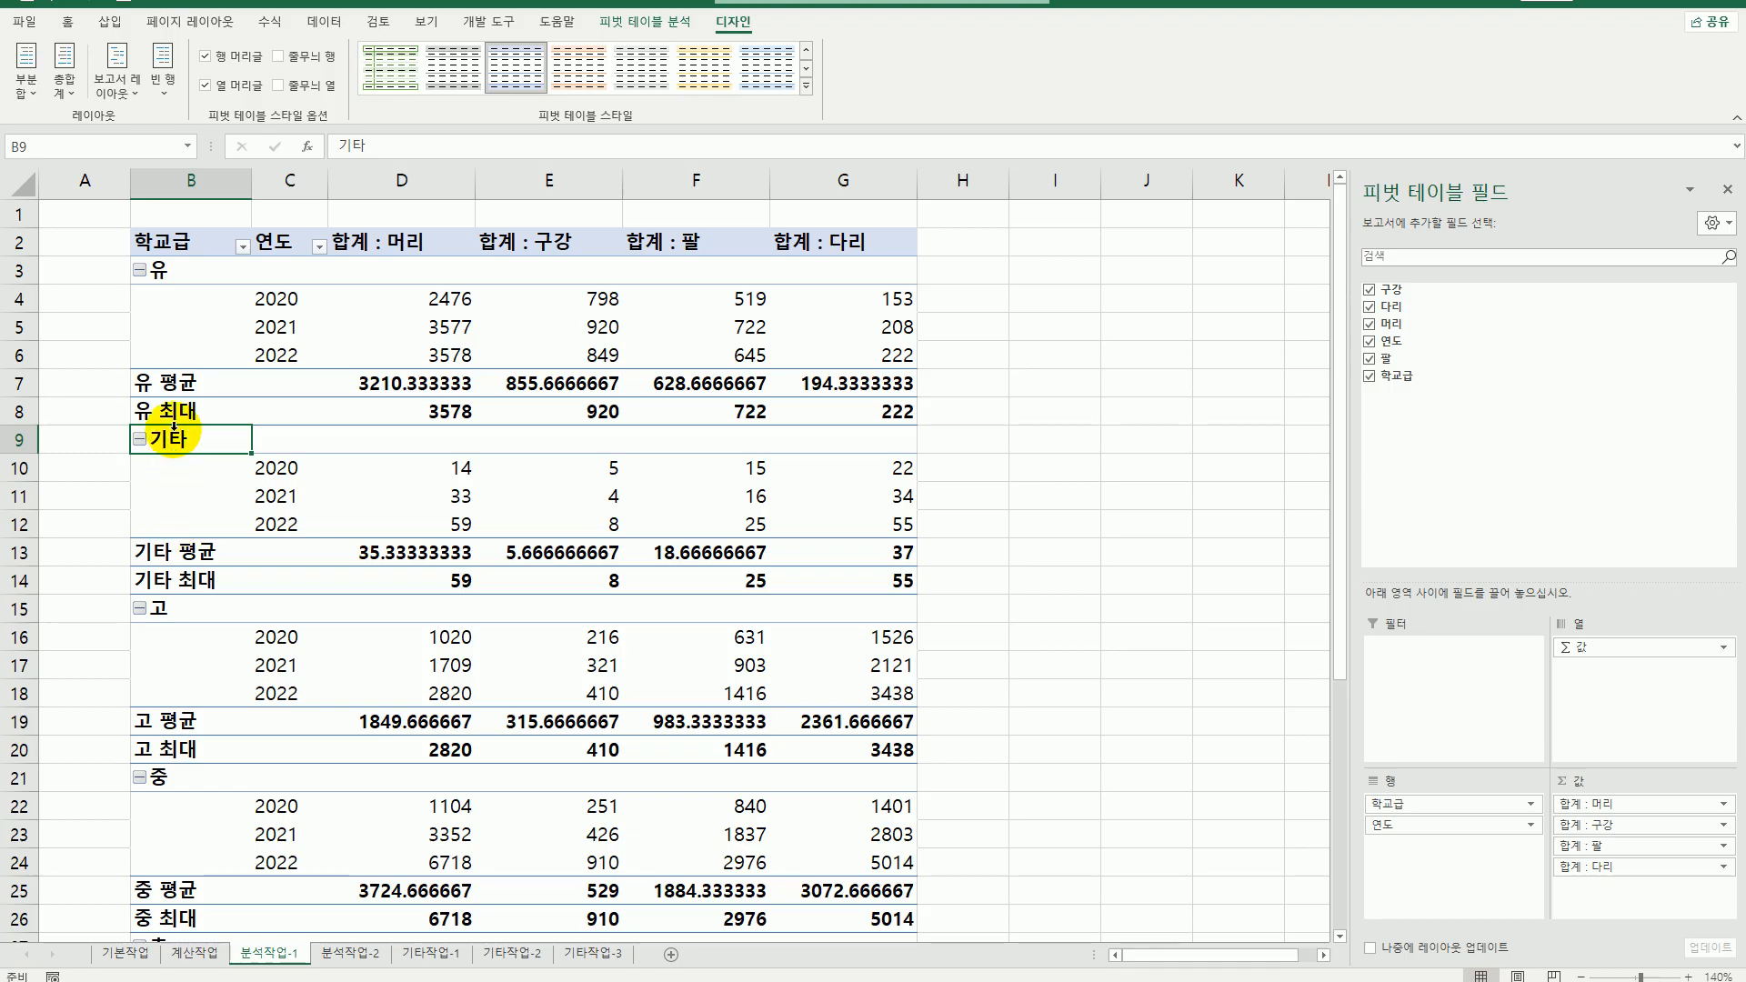
- Move the 초 group directly below 유, and the 중 group directly below 초
scroll(187, 722, "down", 3)
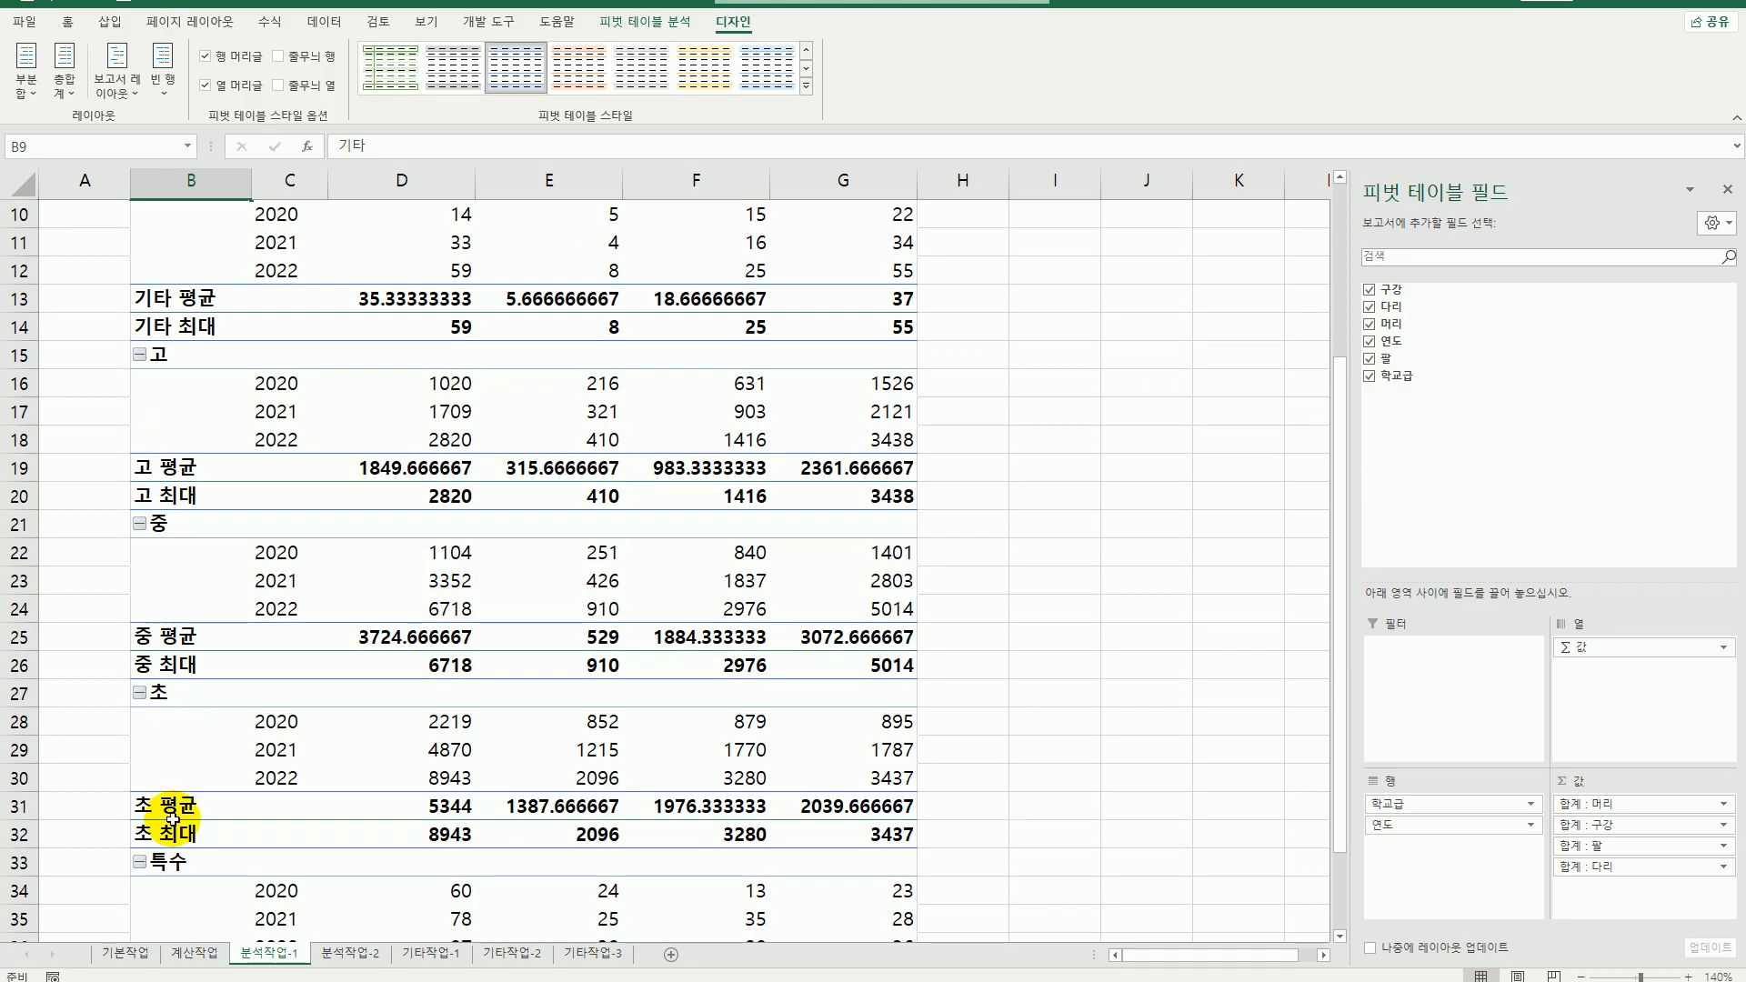
left_click(183, 694)
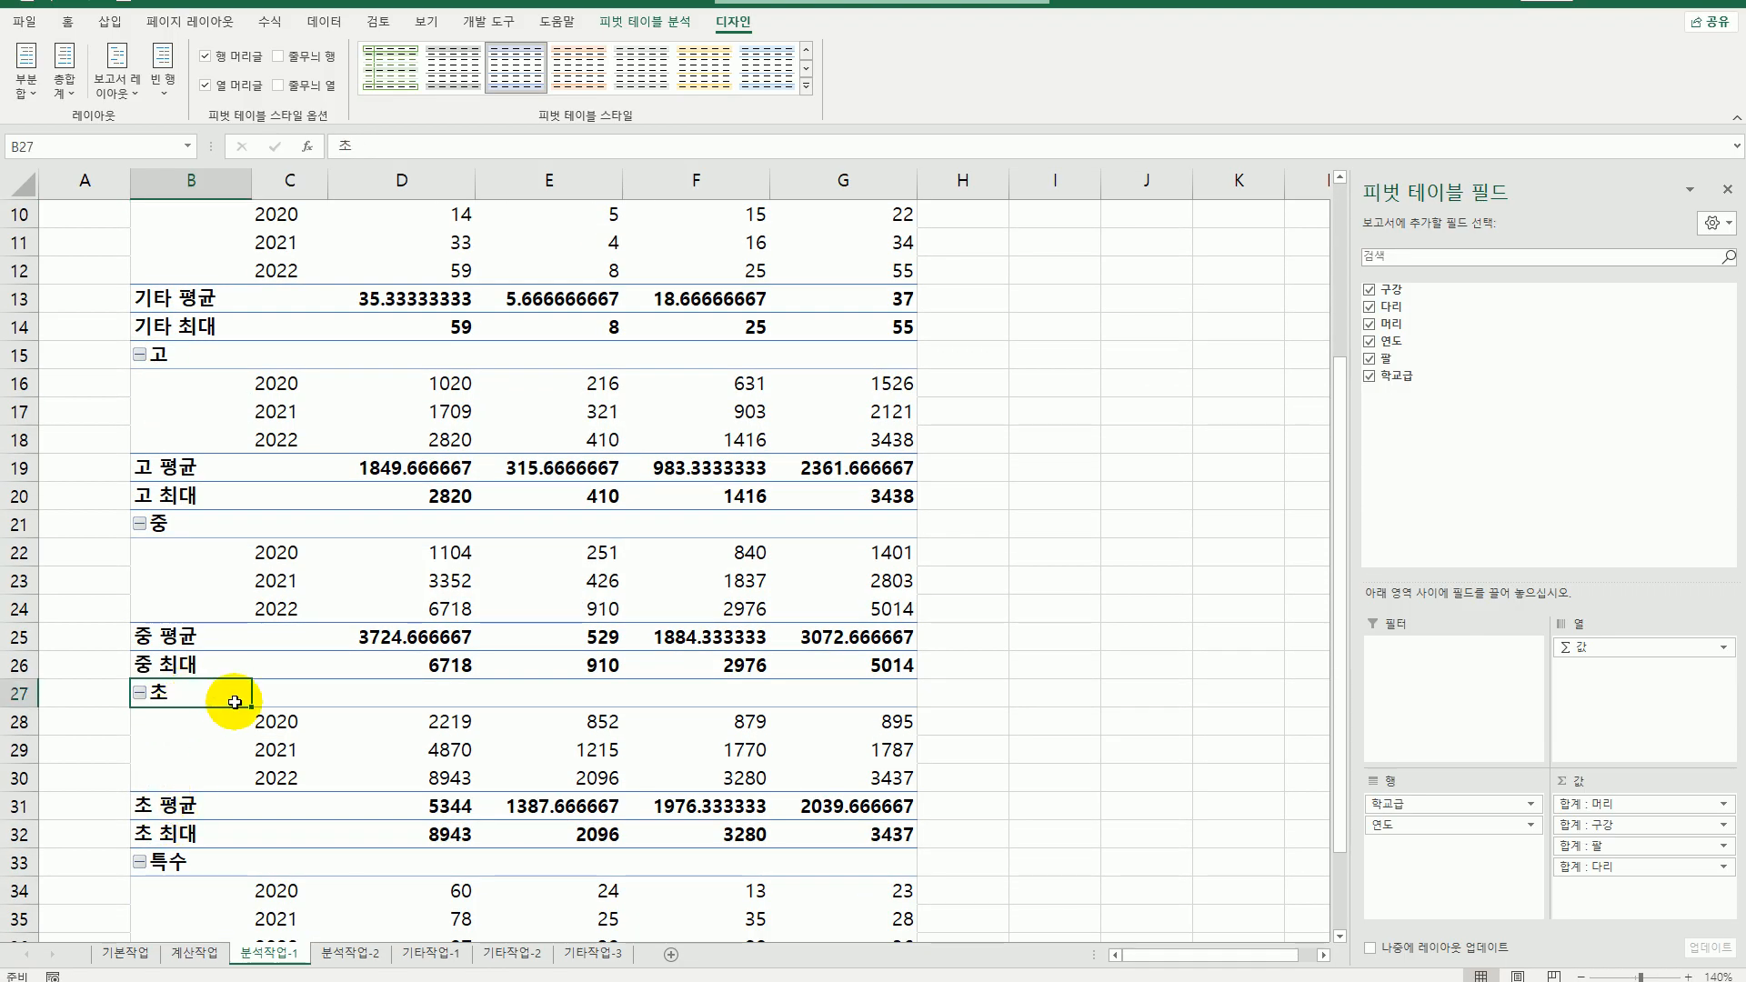
left_click_drag(233, 678, 282, 291)
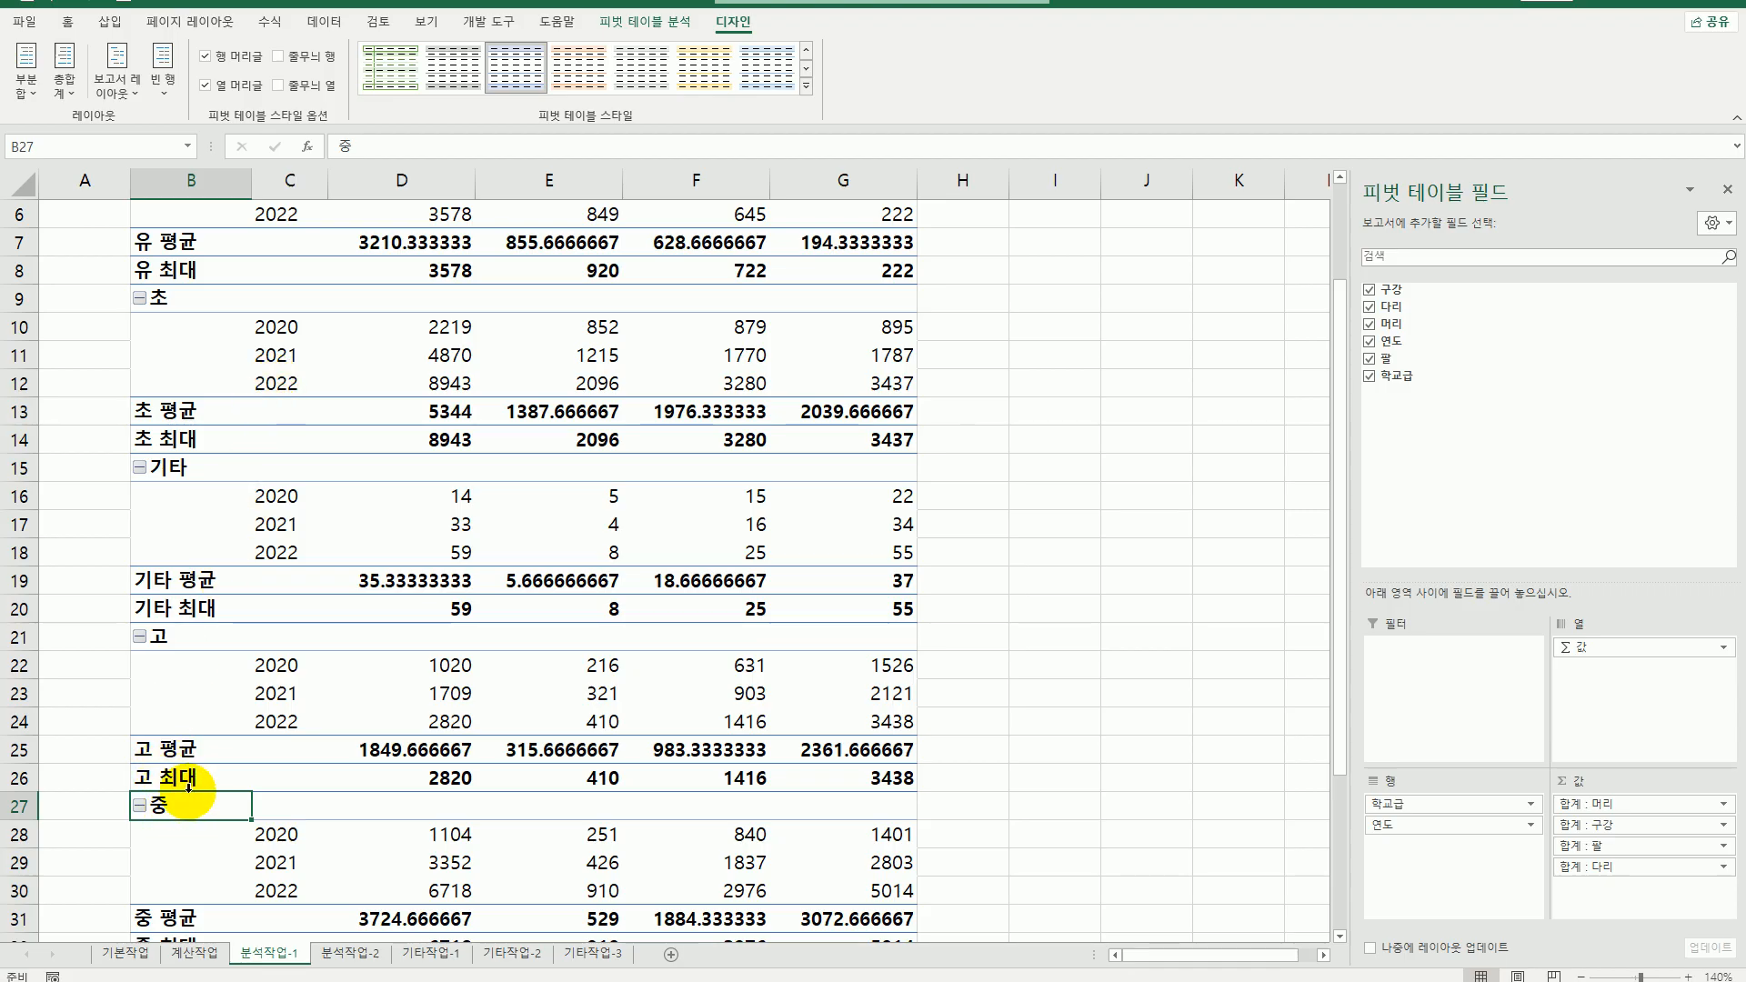
left_click_drag(247, 801, 228, 486)
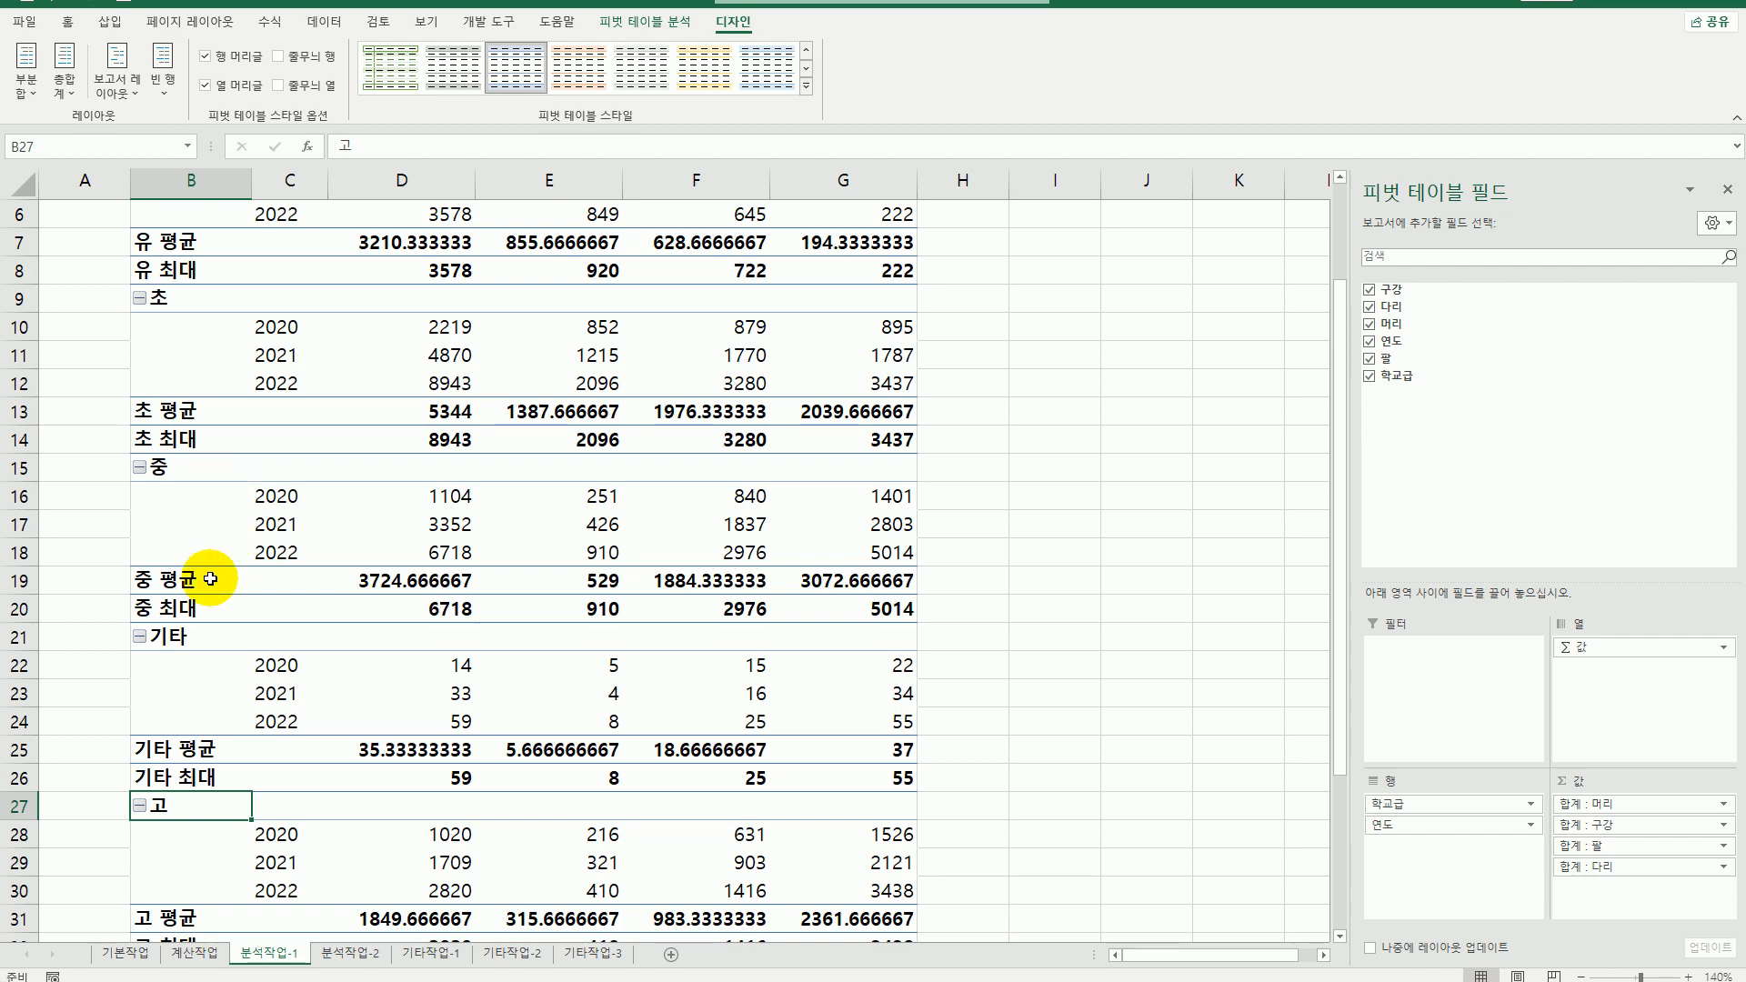
scroll(174, 784, "down", 3)
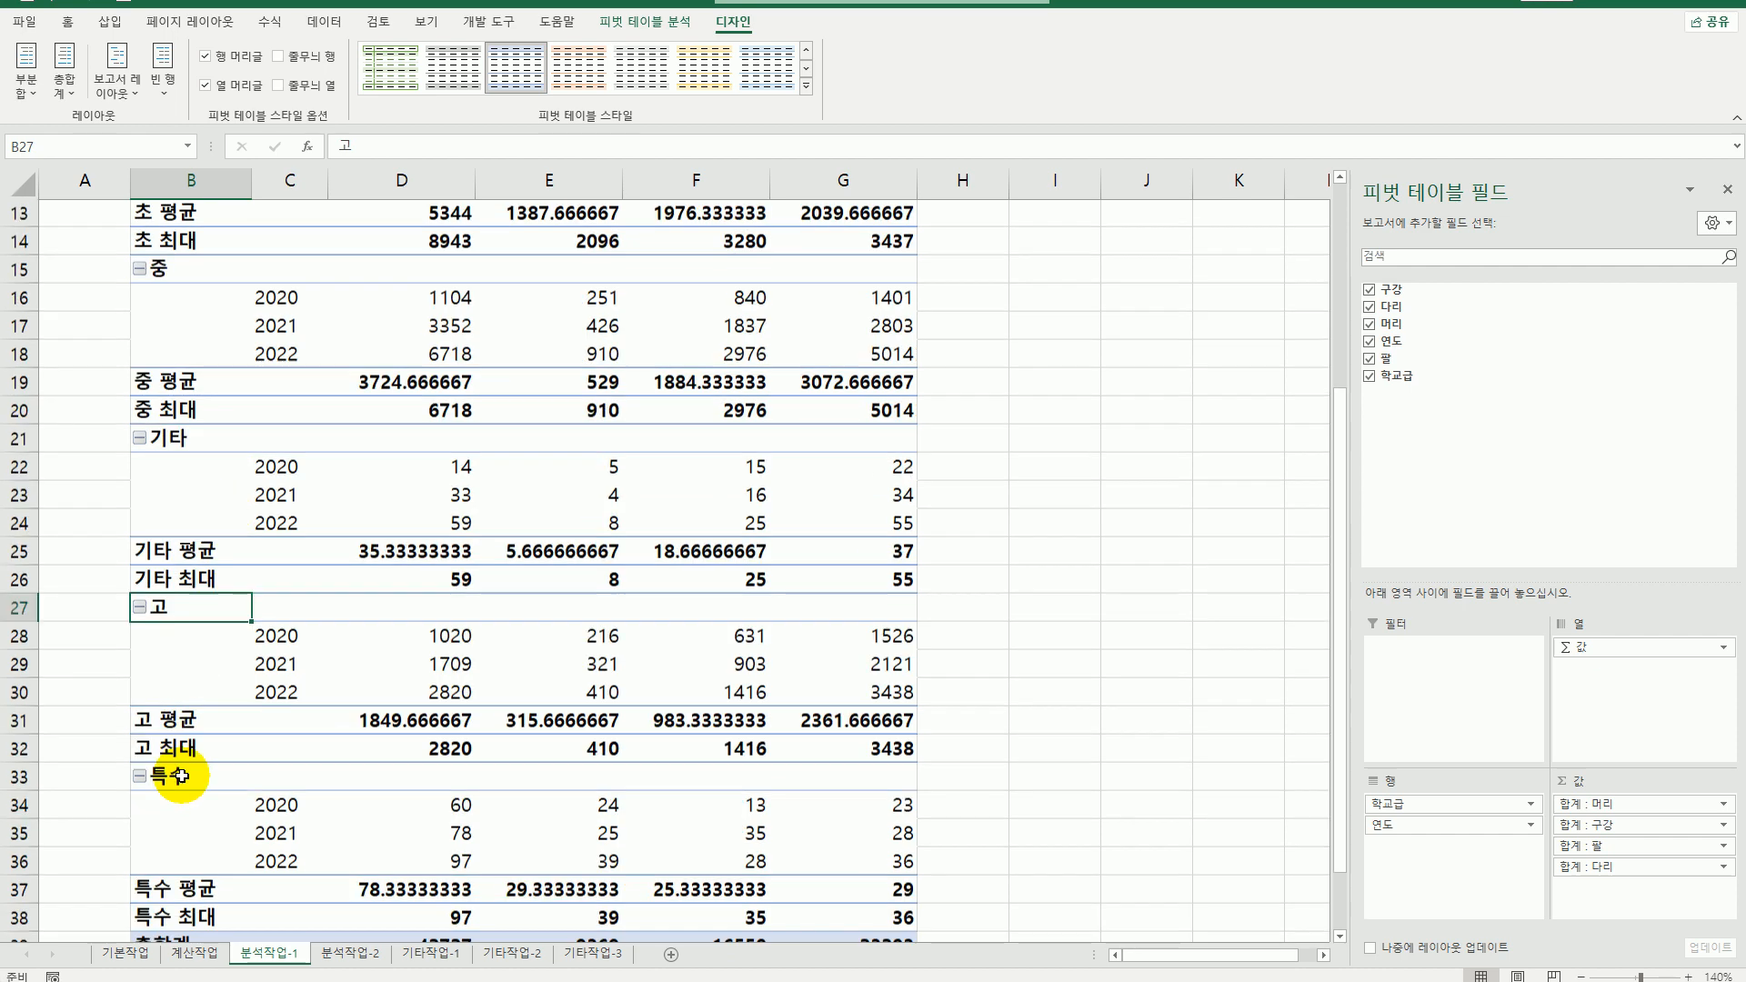
left_click(166, 665)
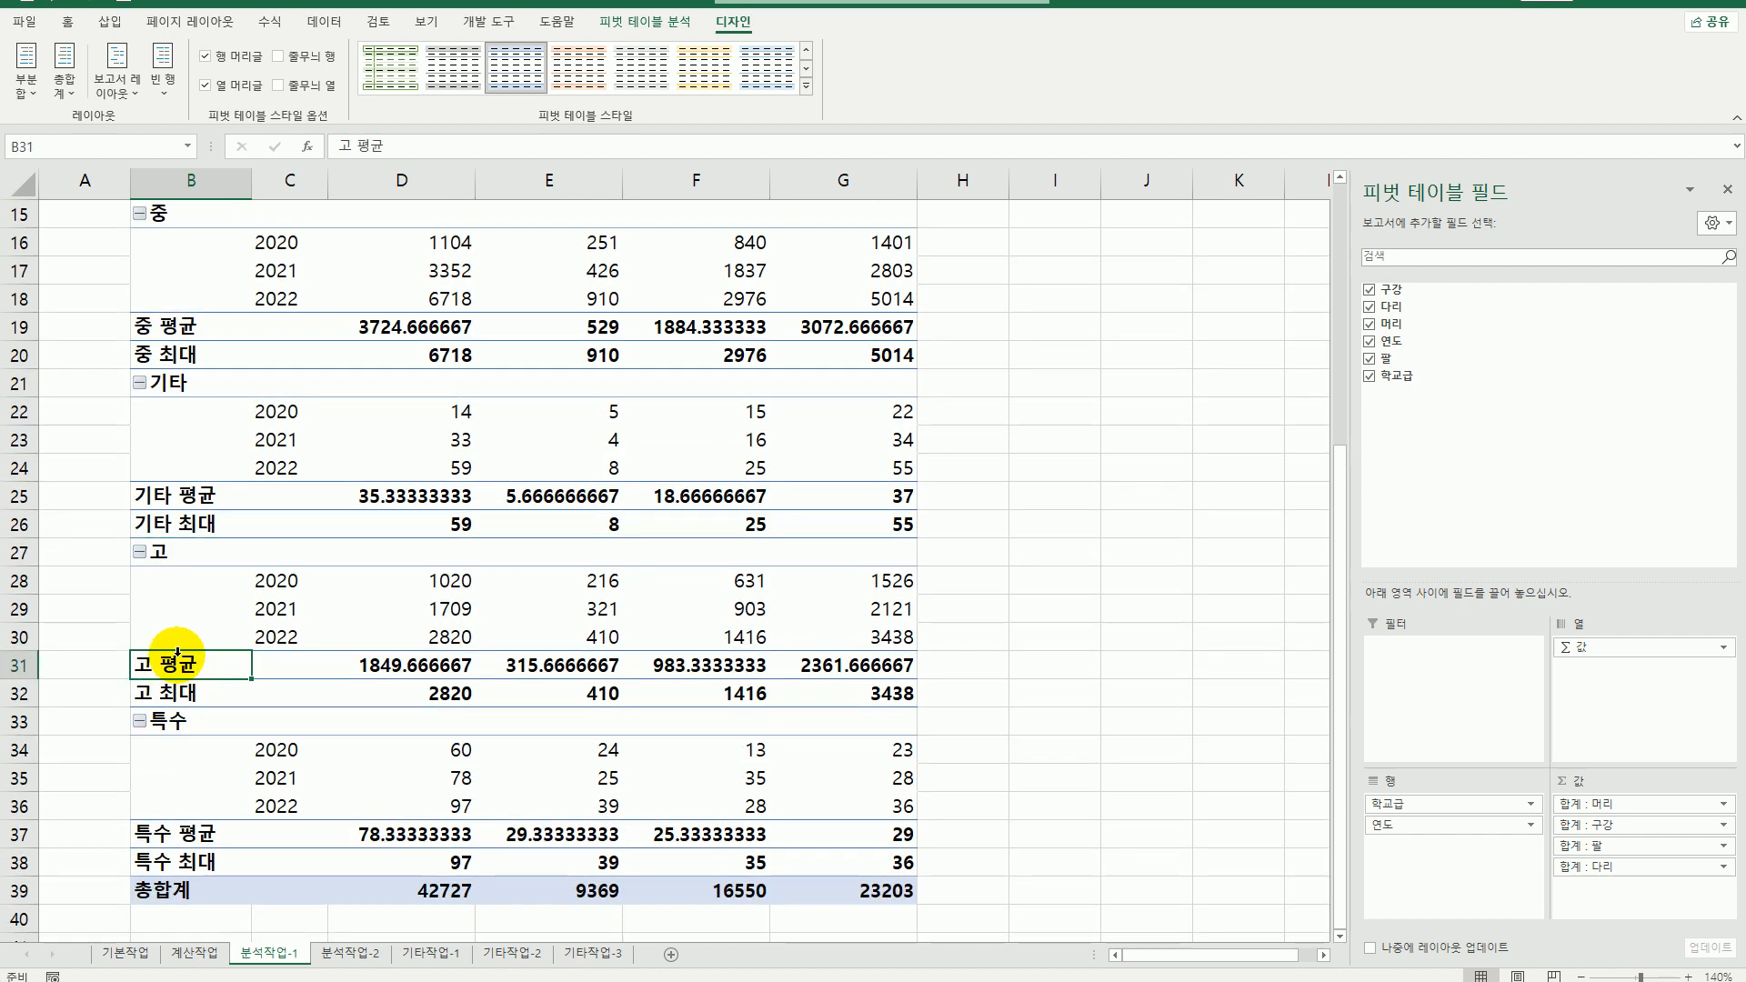
left_click_drag(177, 651, 199, 443)
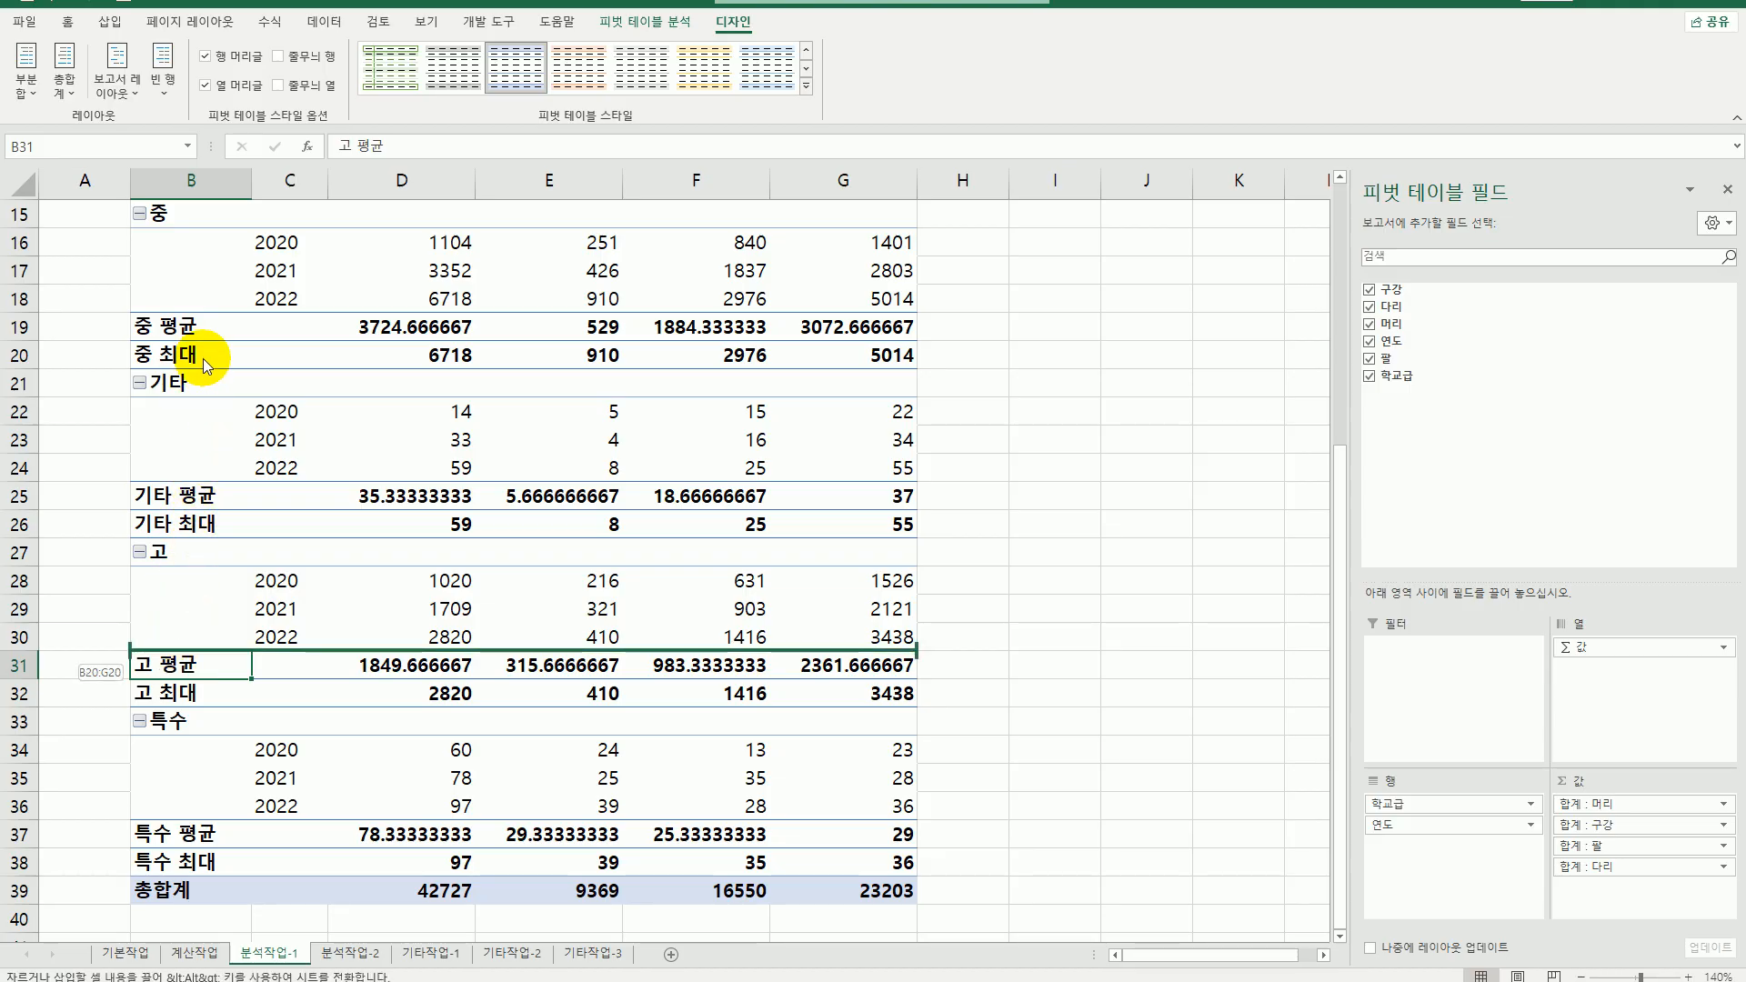
left_click_drag(204, 359, 159, 680)
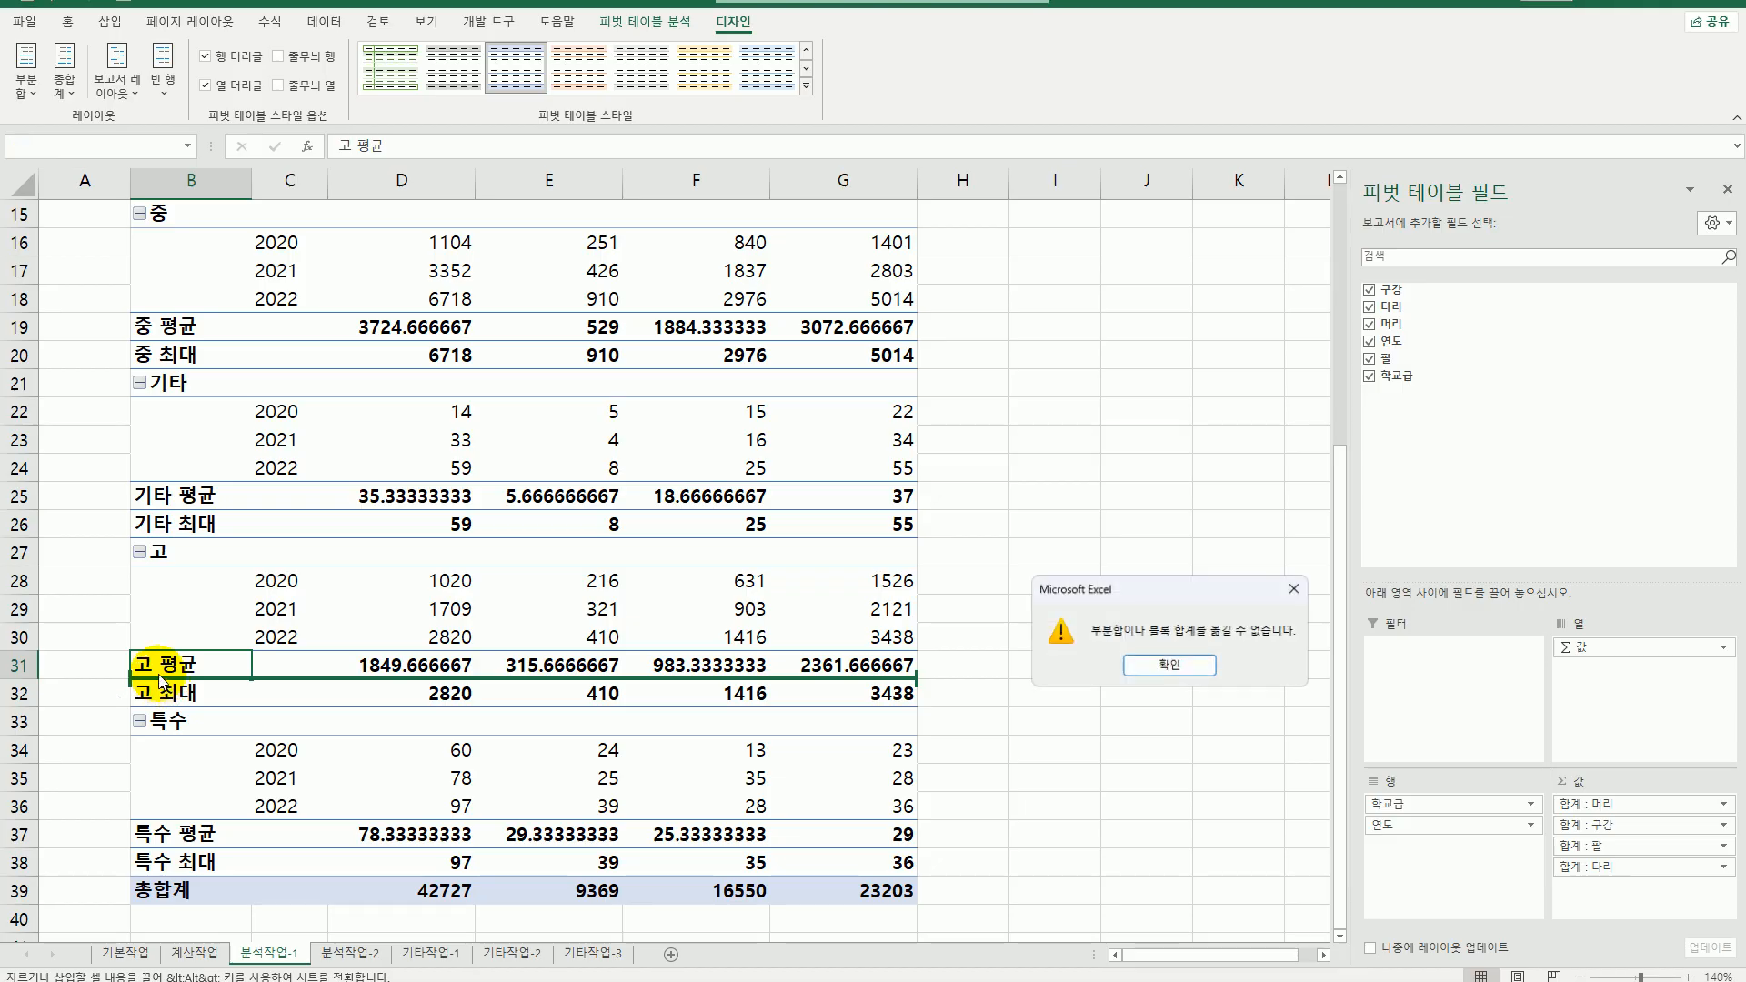
left_click(1294, 589)
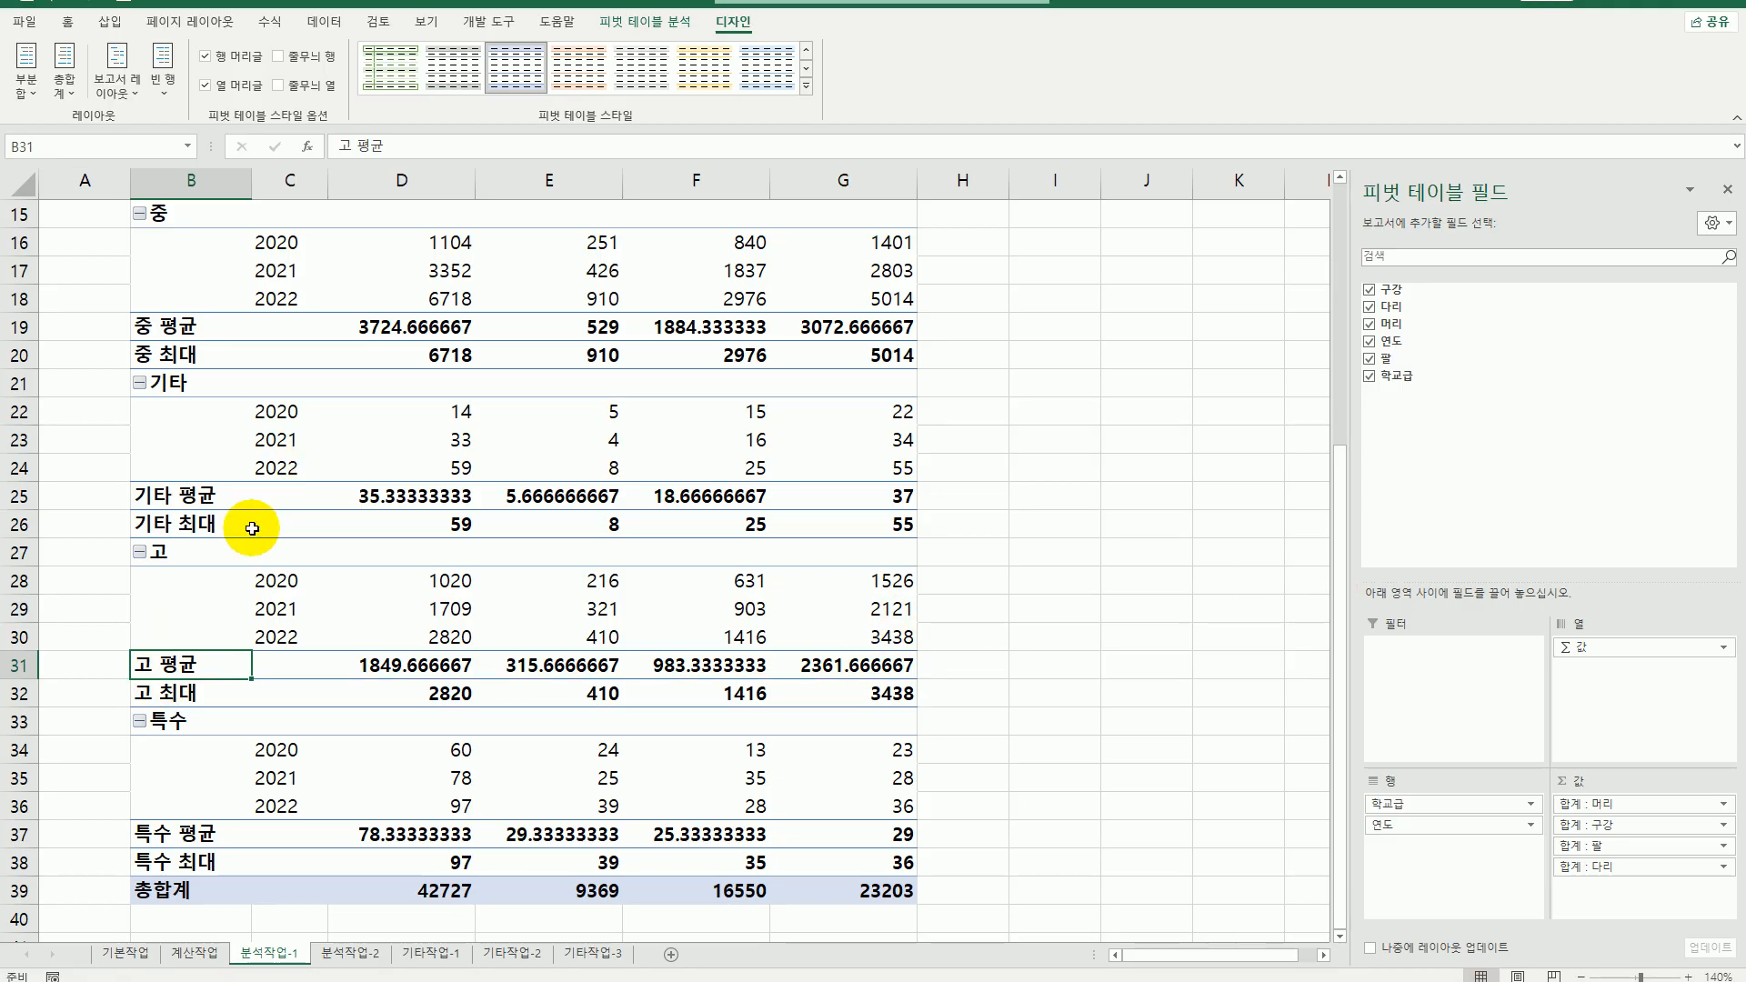
- Move the 고 group and then the 특수 group above 기타, leaving 기타 as the last 학교급 item
left_click(192, 556)
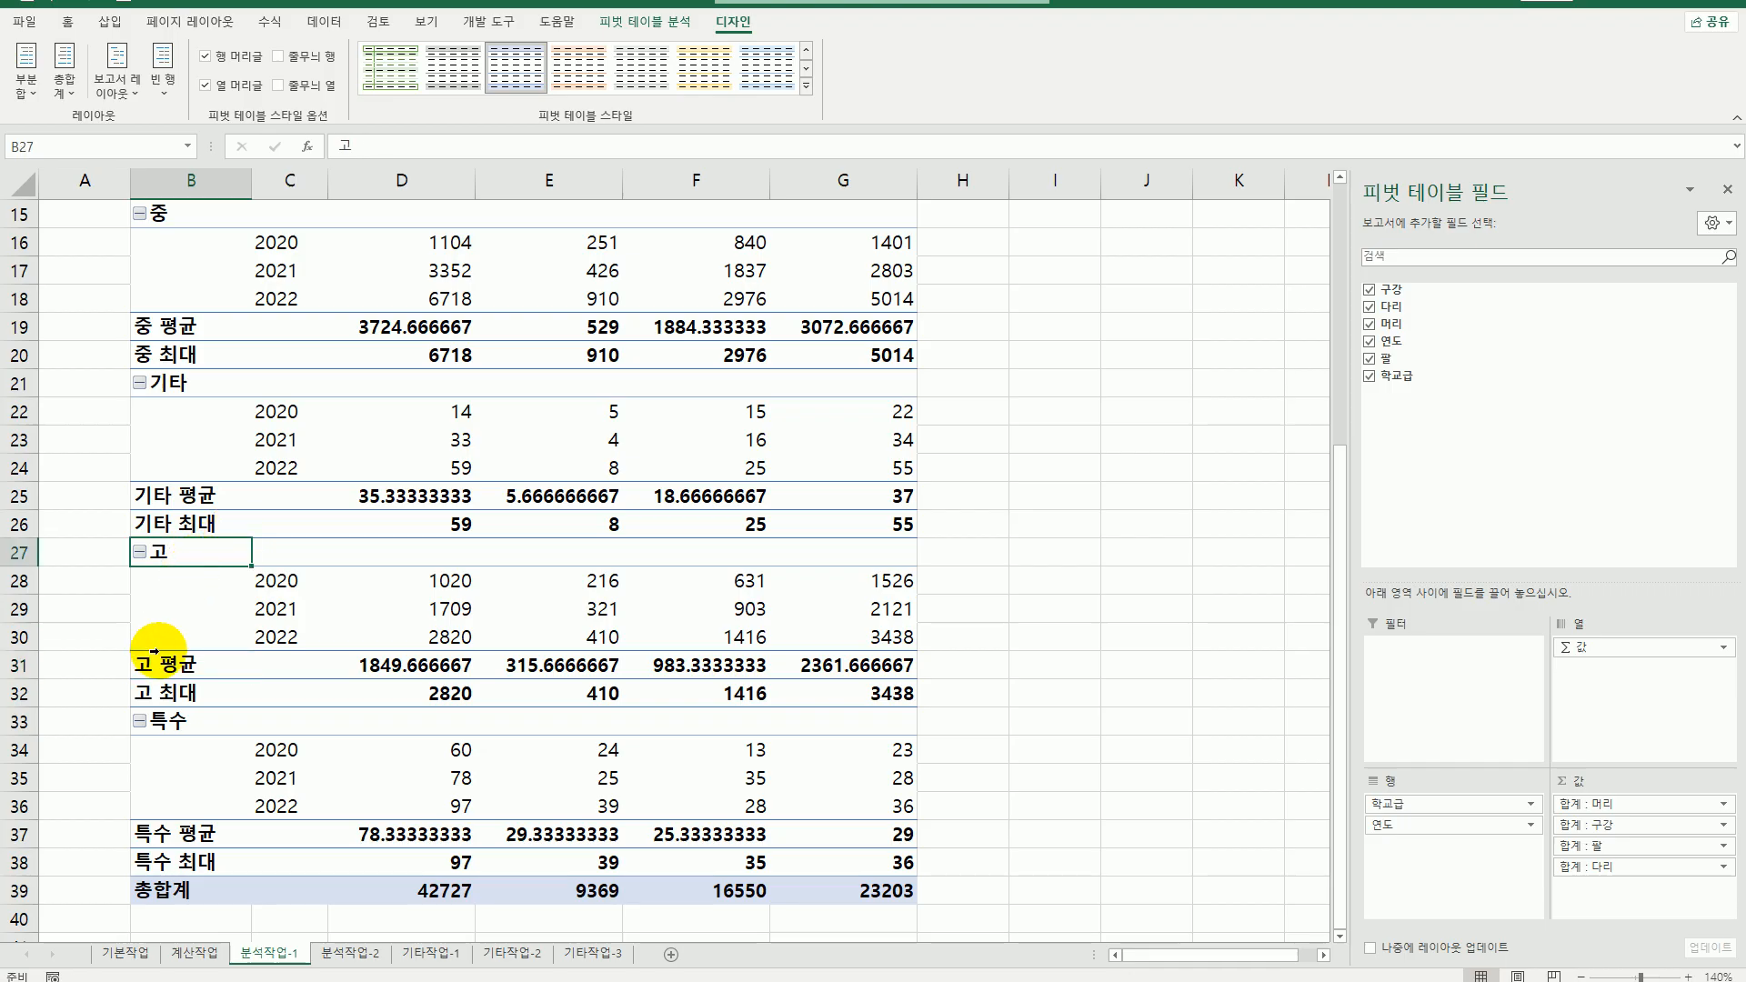
left_click_drag(159, 566, 171, 393)
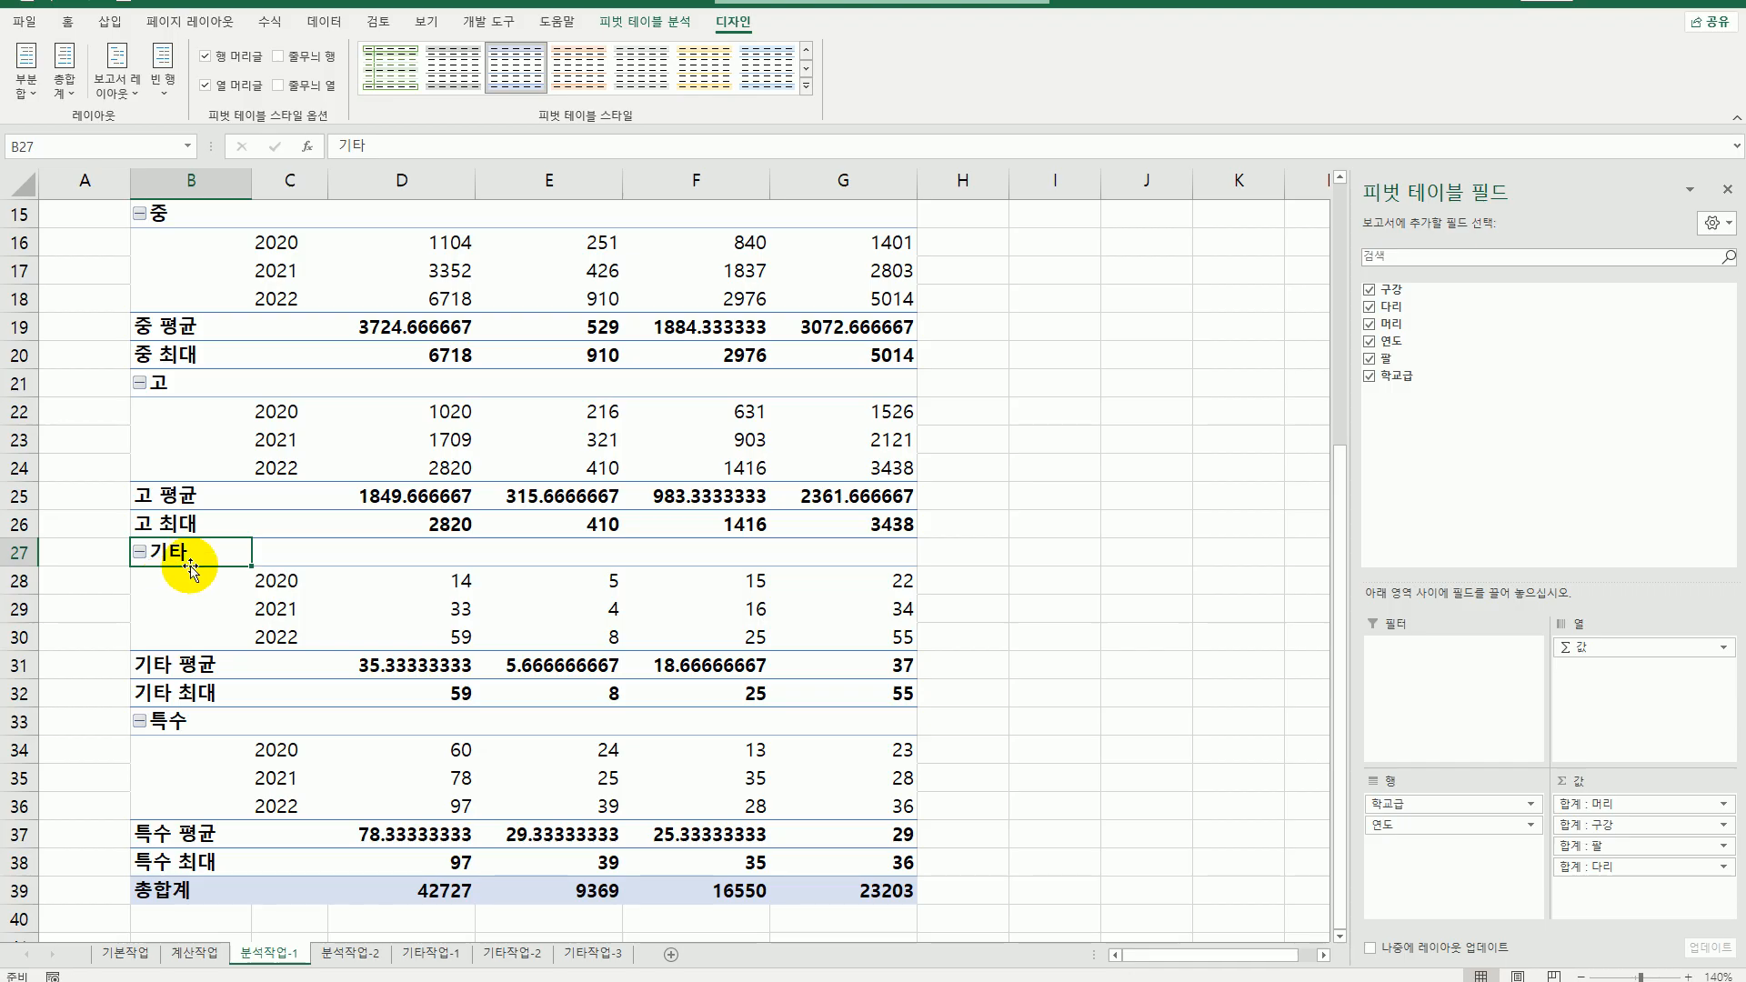
left_click(182, 728)
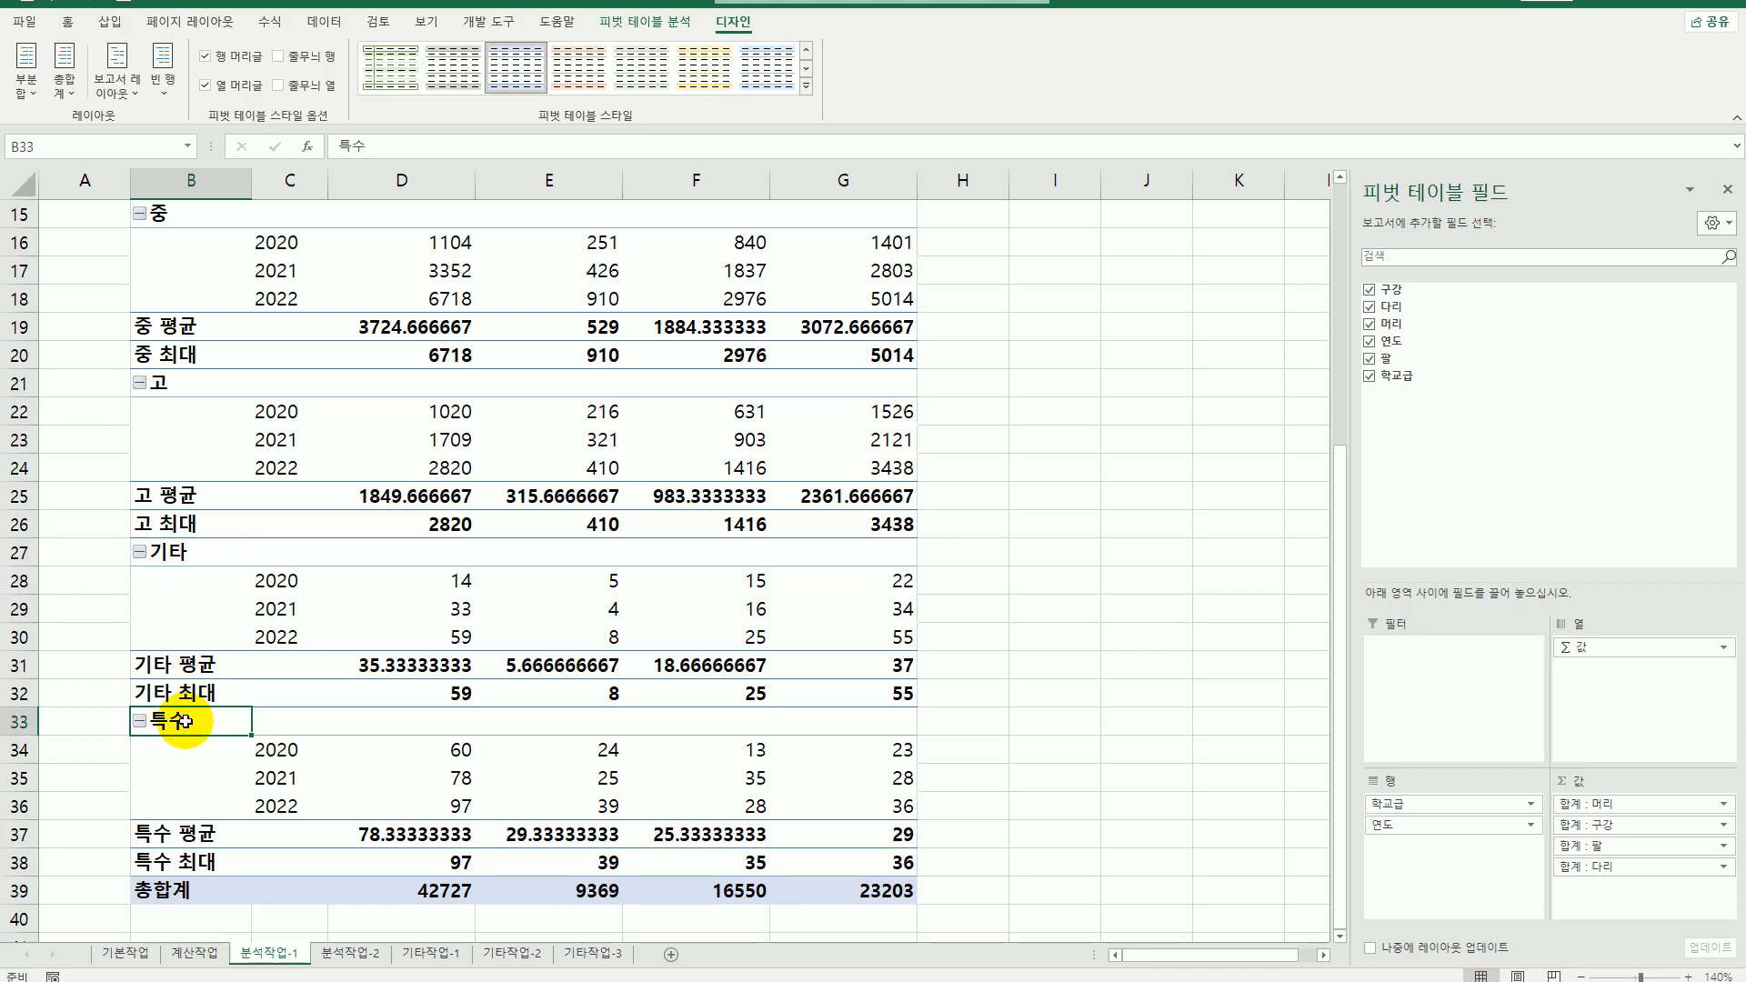
left_click_drag(182, 739, 175, 582)
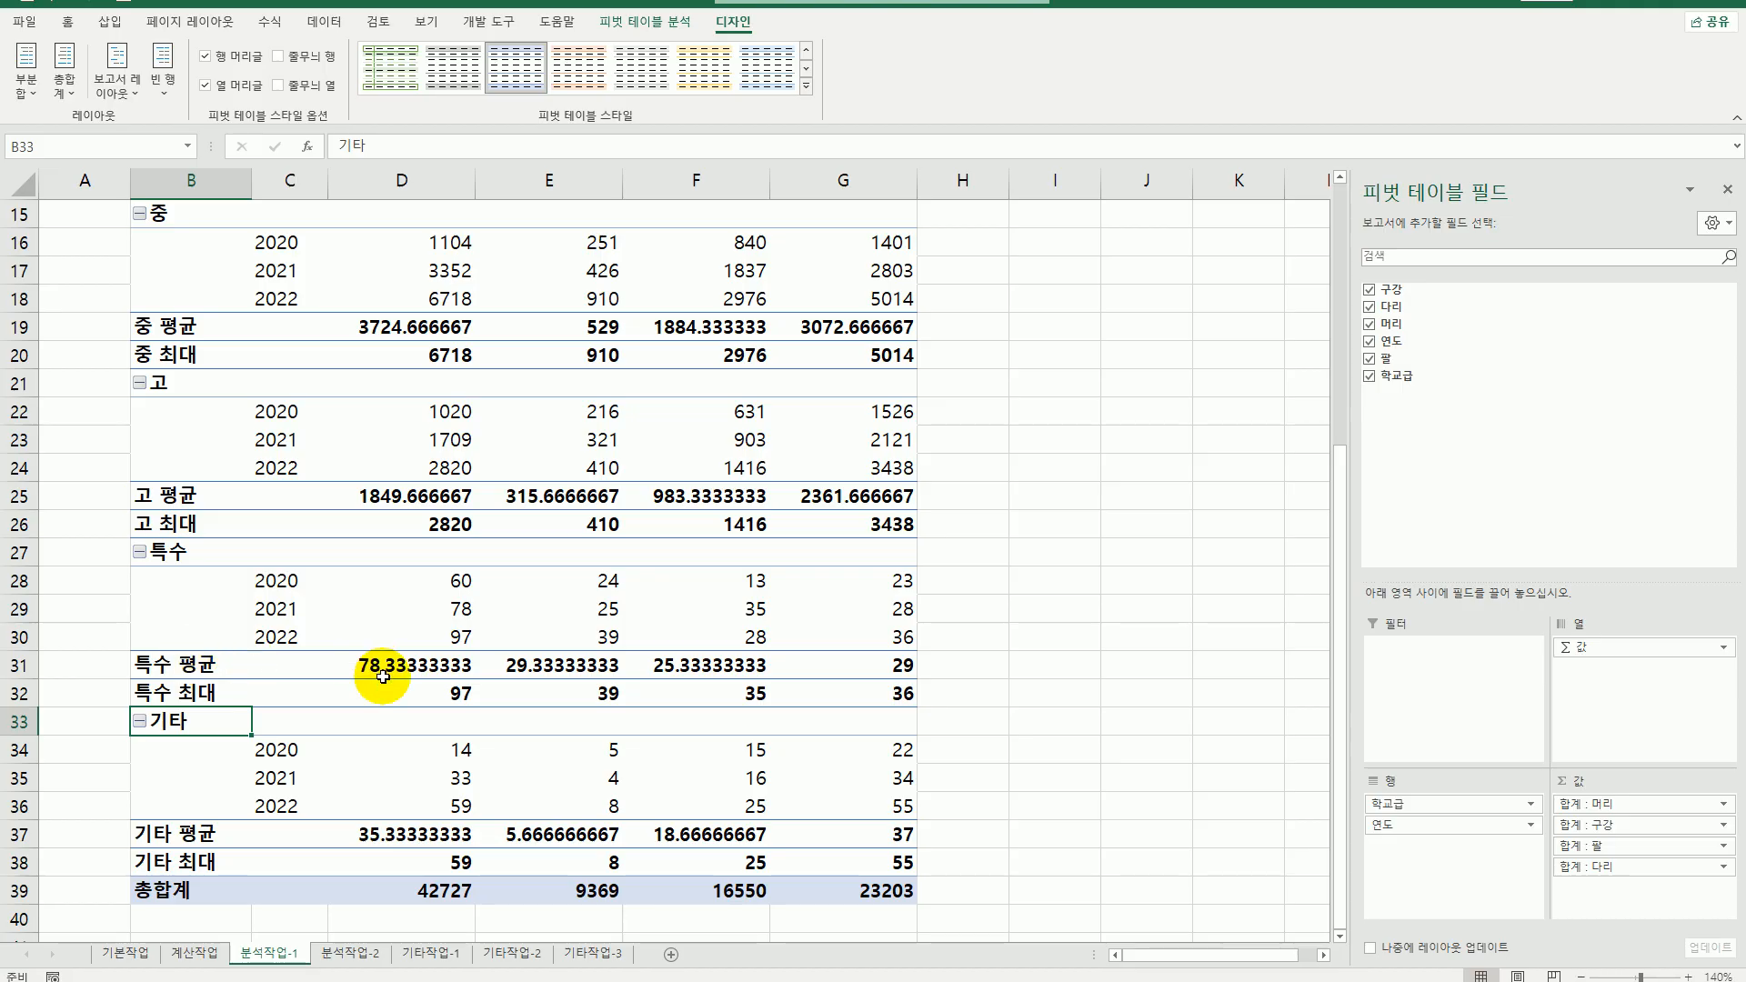
- Format the 합계 : 머리 value field as 숫자 with 0 decimal places and the 1000 separator
scroll(428, 687, "up", 5)
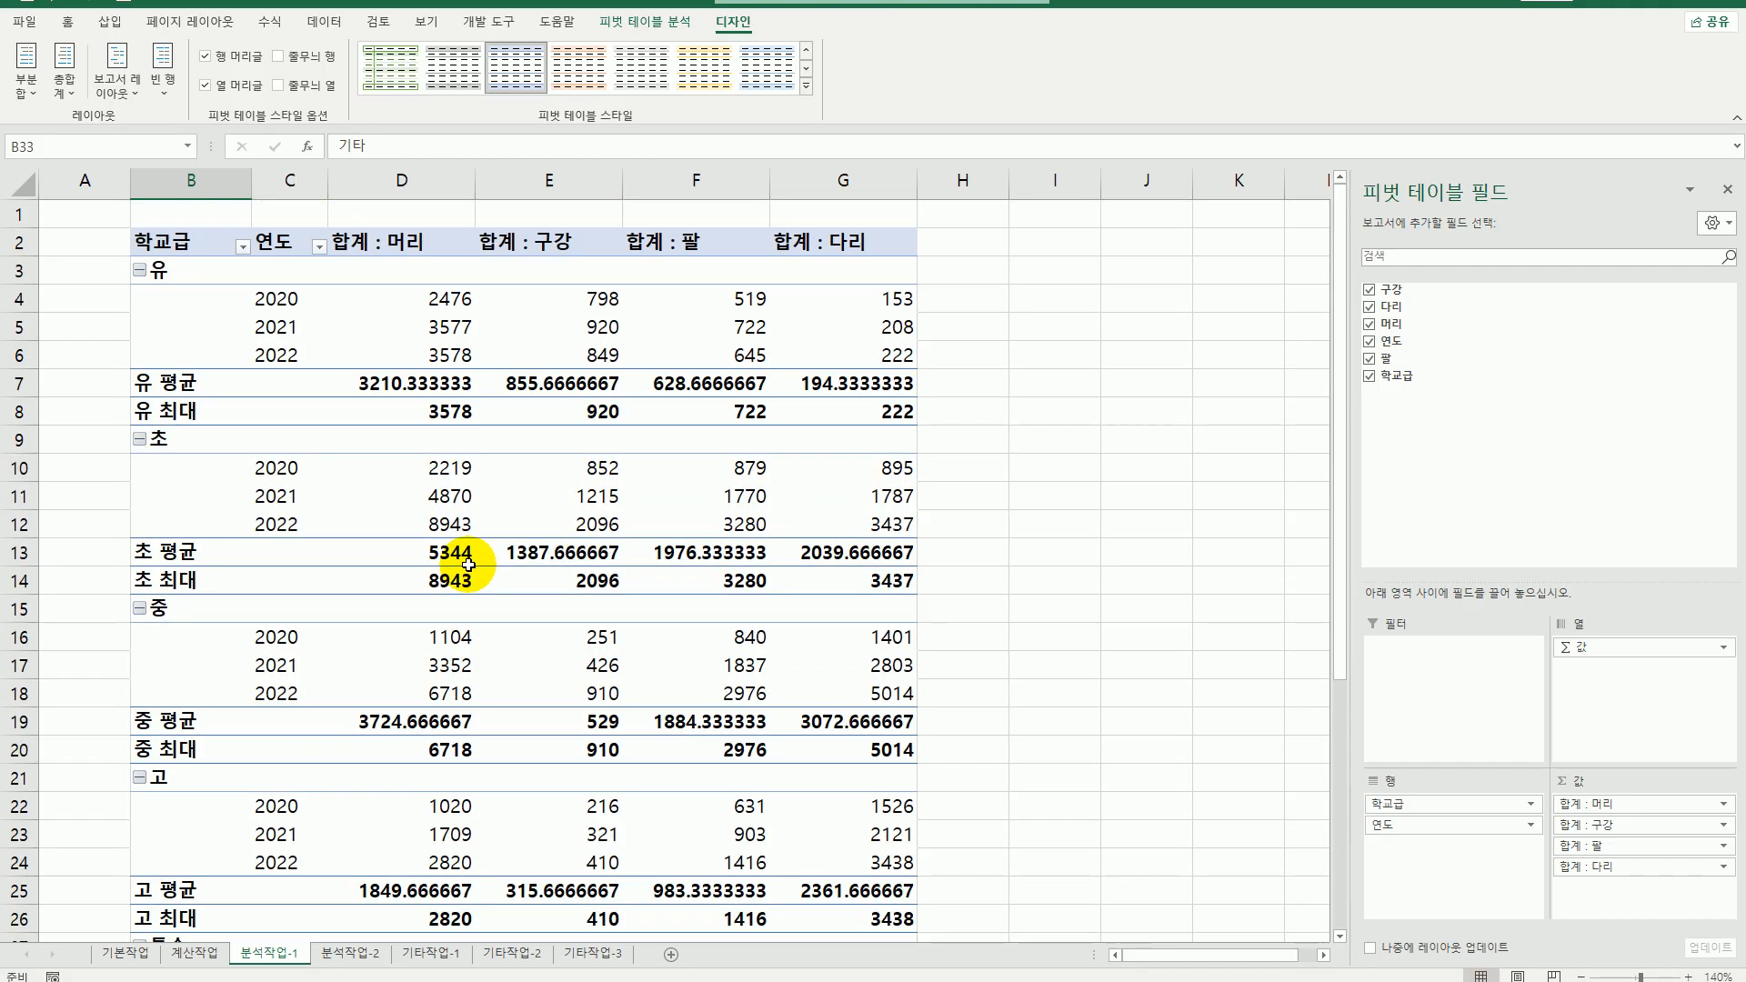
left_click(382, 246)
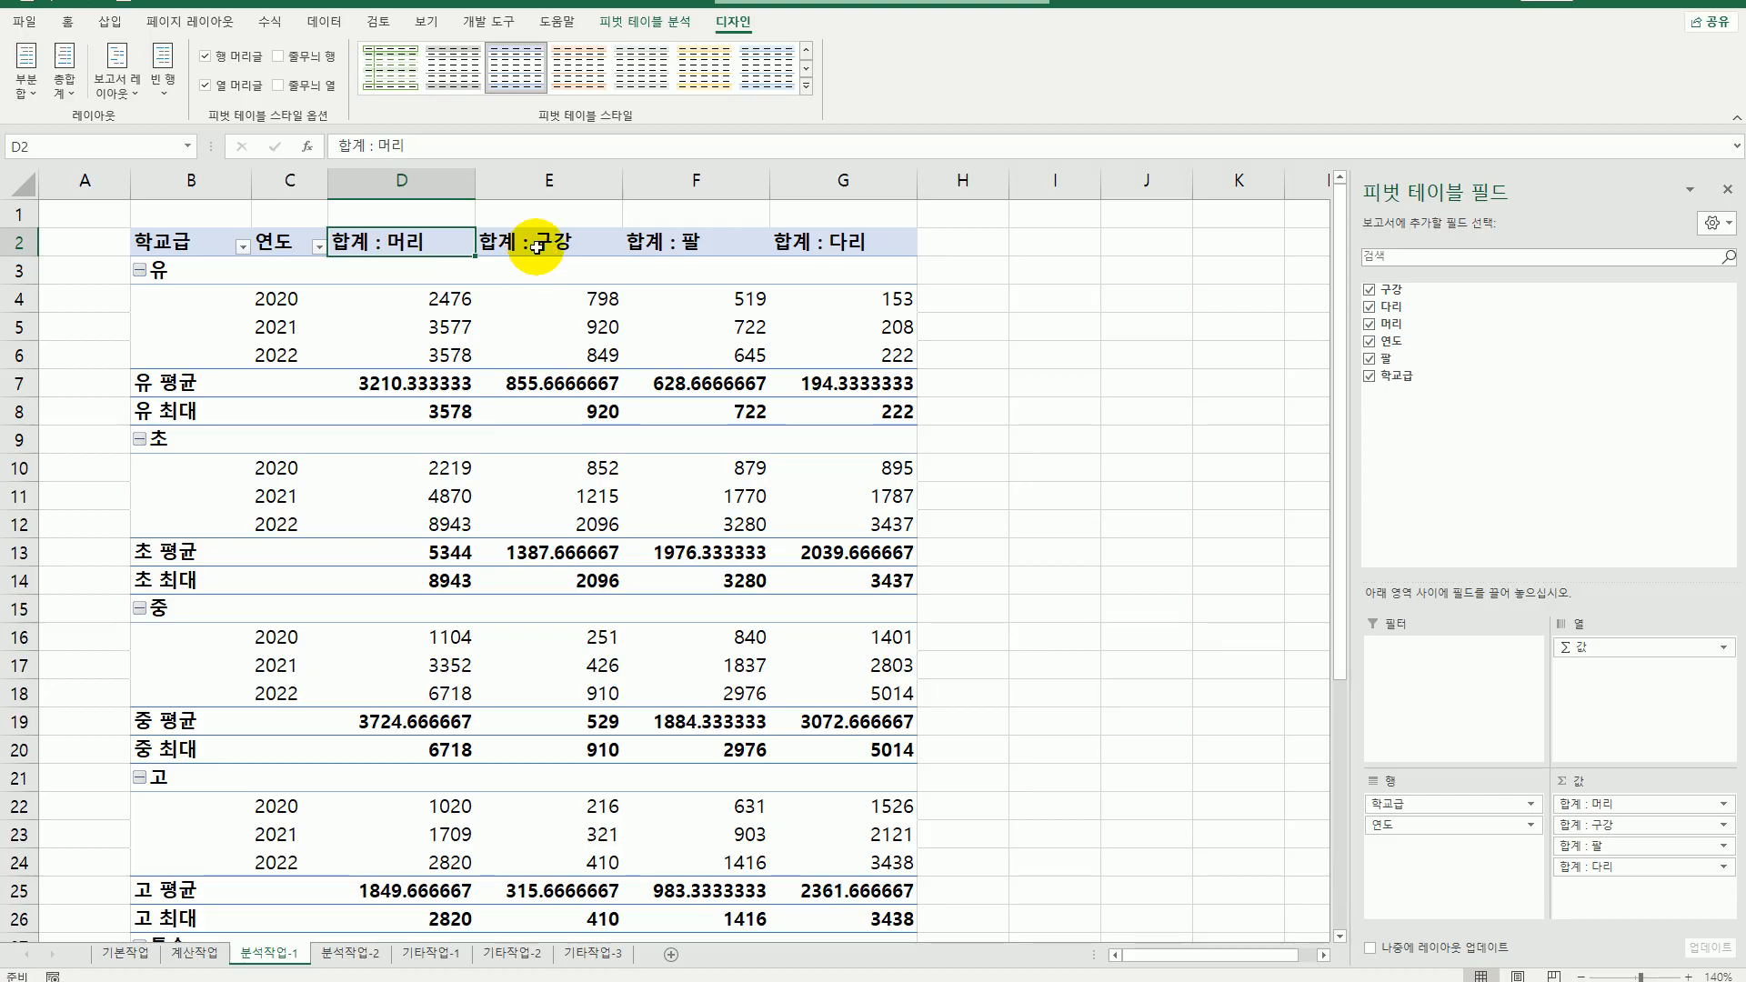
double_click(391, 251)
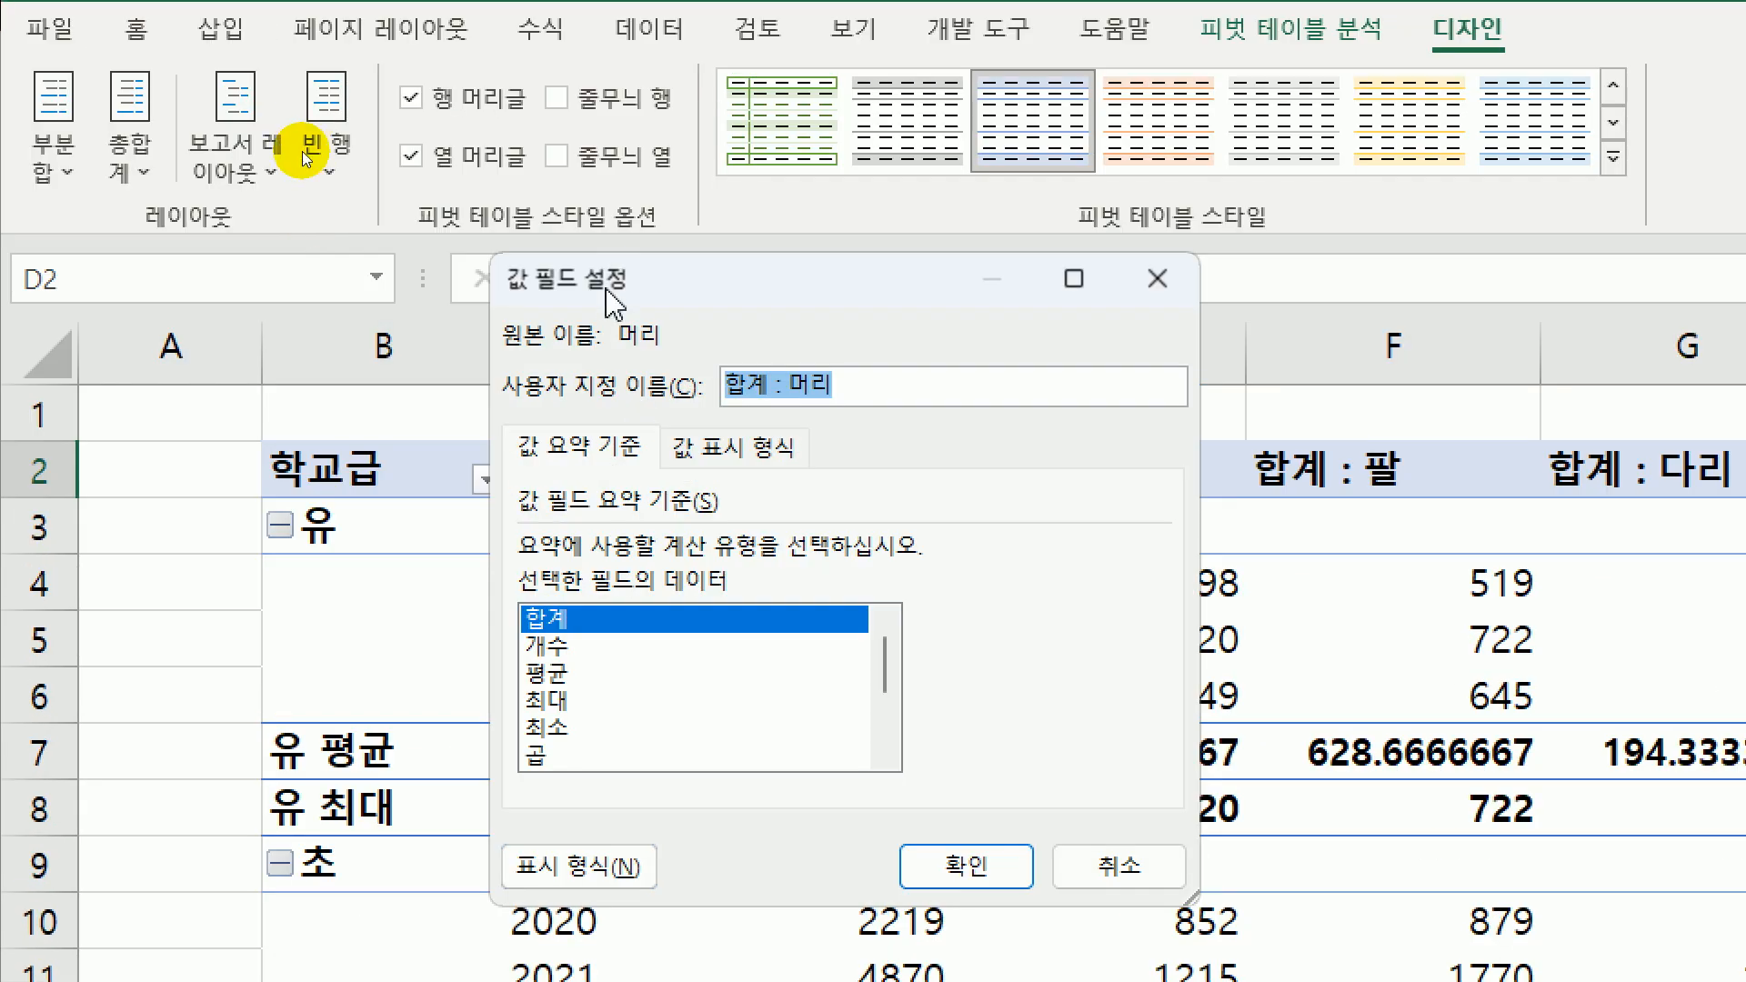
left_click_drag(301, 149, 225, 125)
left_click_drag(550, 289, 300, 171)
left_click(264, 739)
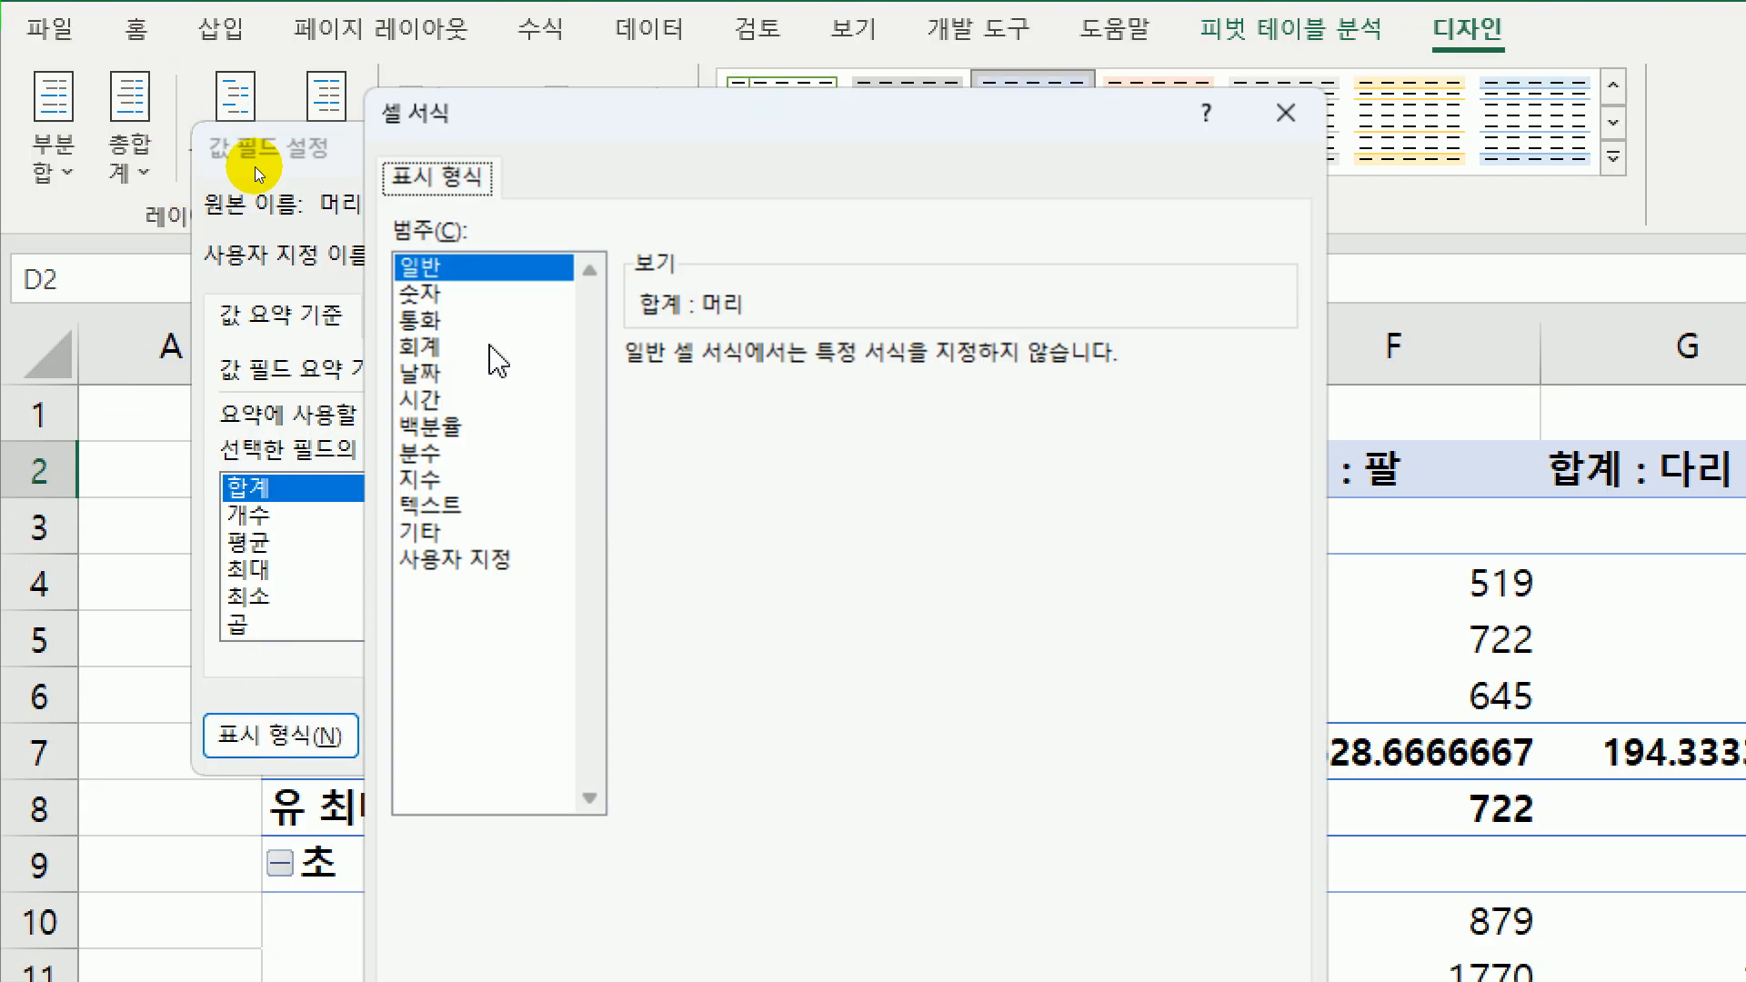
left_click(463, 288)
key("alt+u")
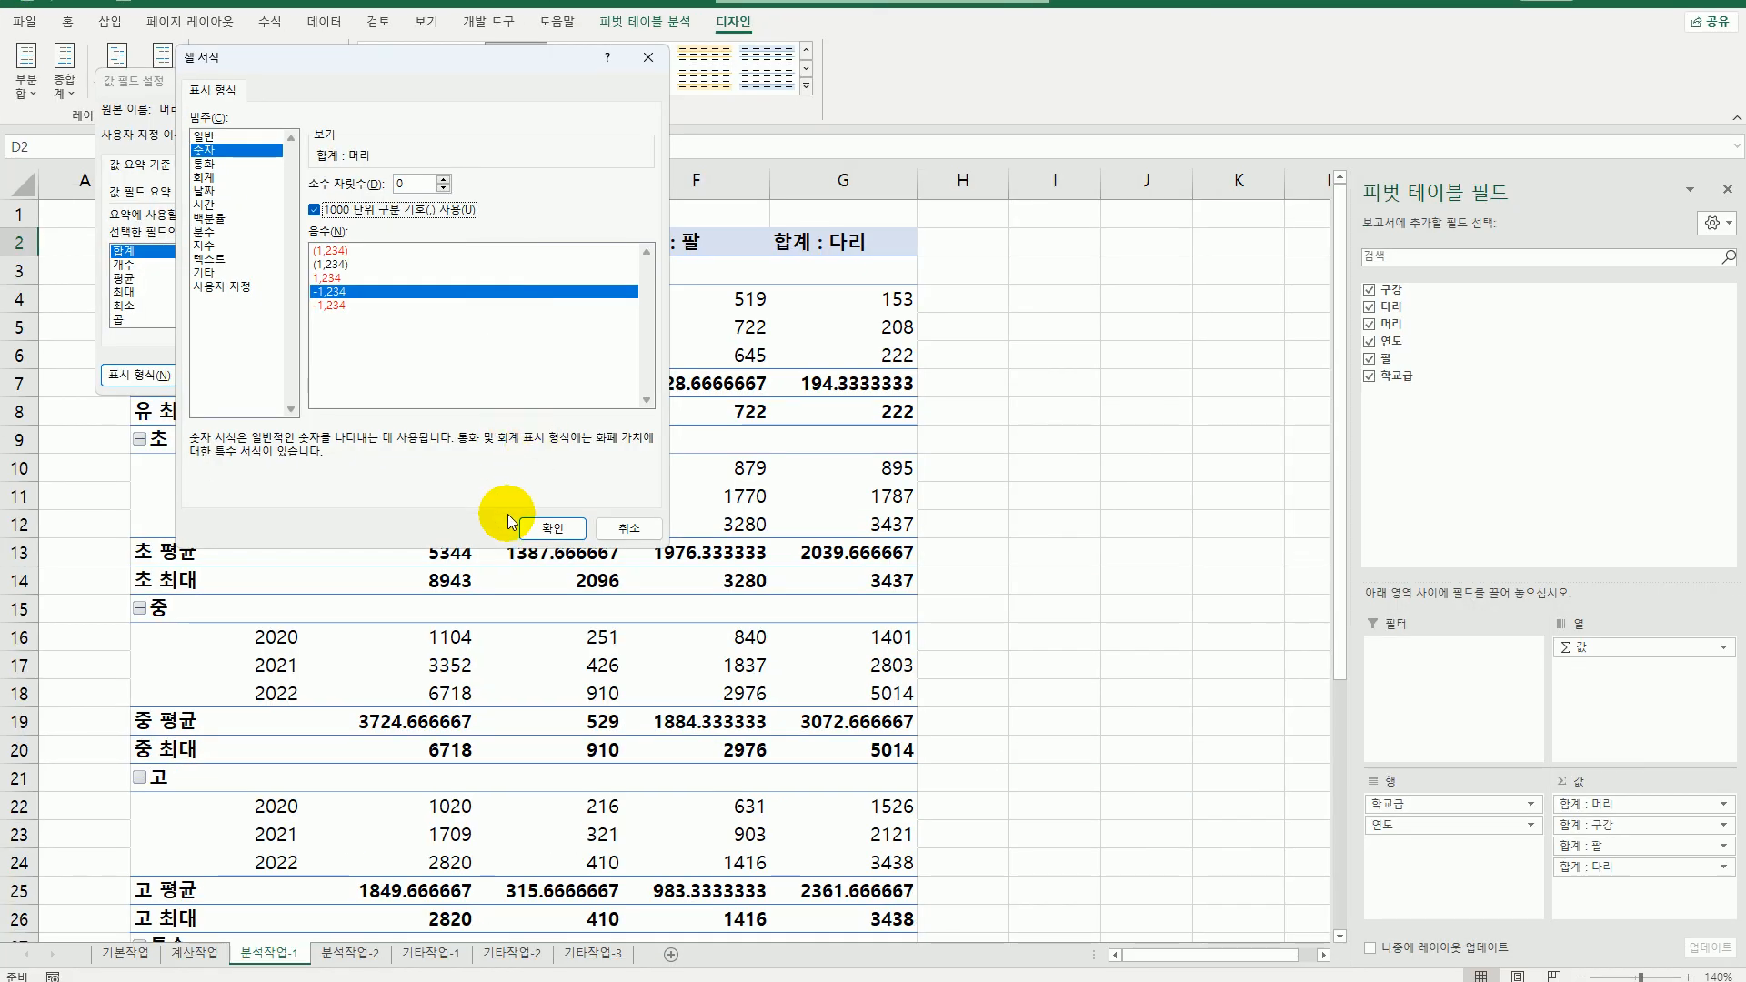
left_click(548, 528)
left_click(344, 373)
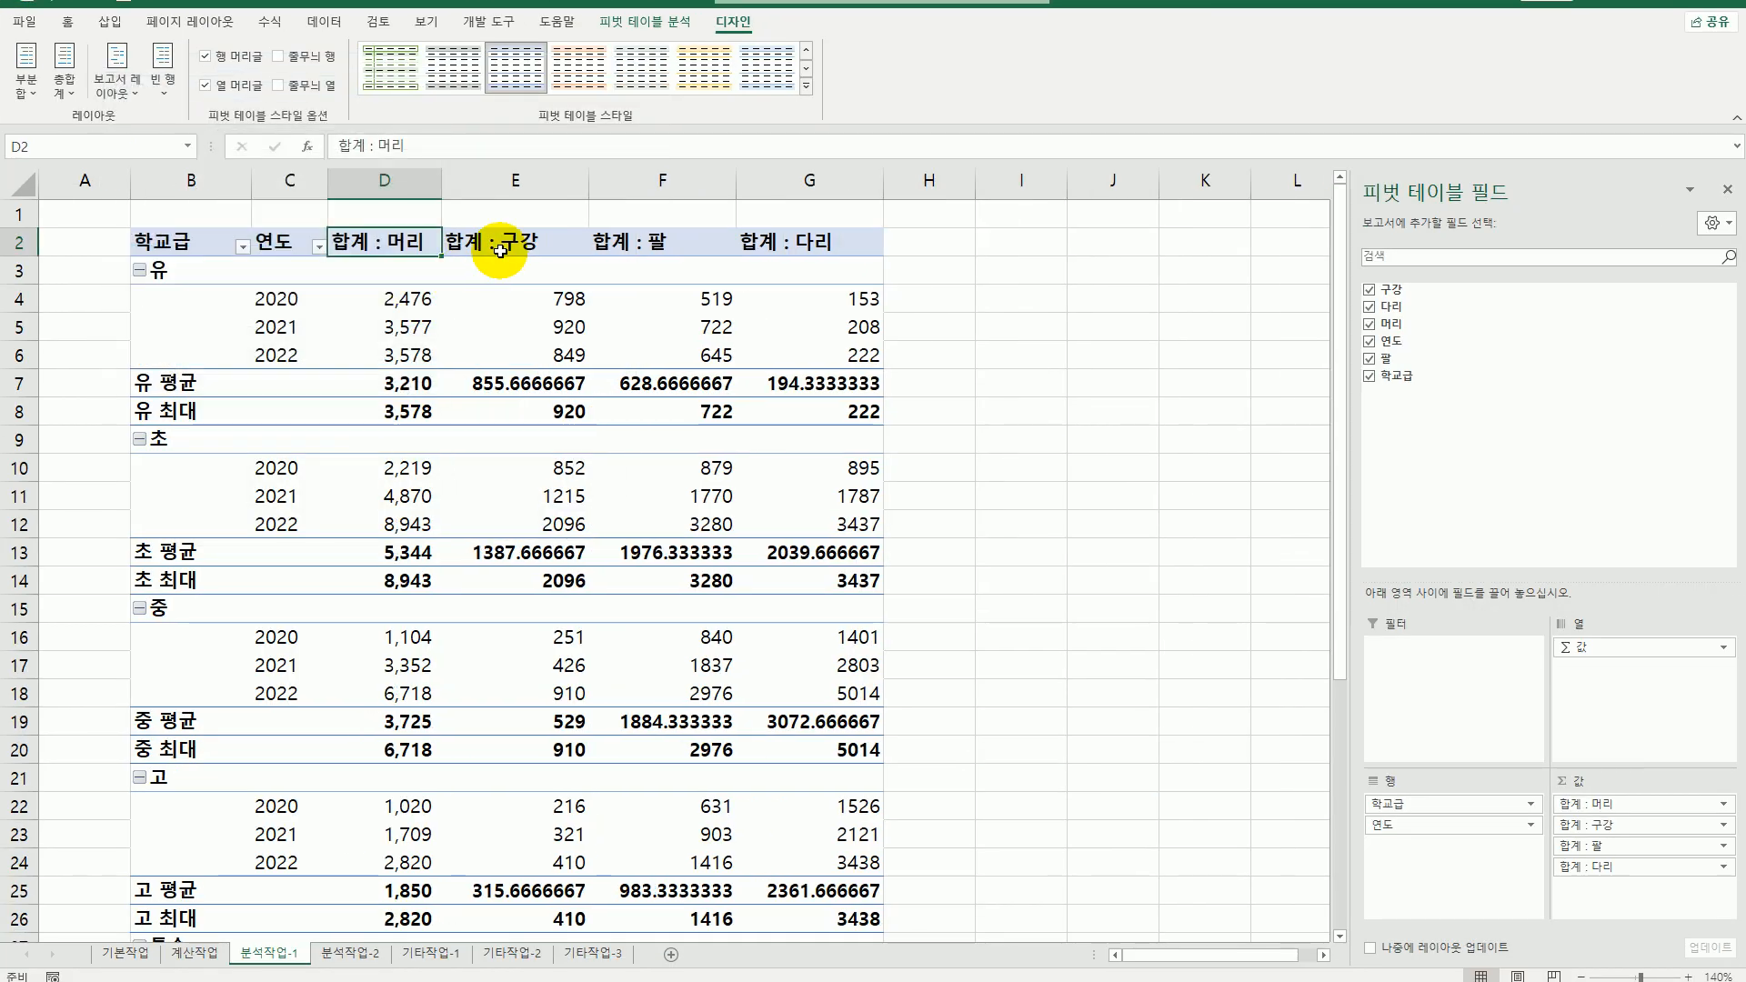
- Format the 합계 : 구강 value field as 숫자 with 0 decimal places and the 1000 separator
left_click(502, 247)
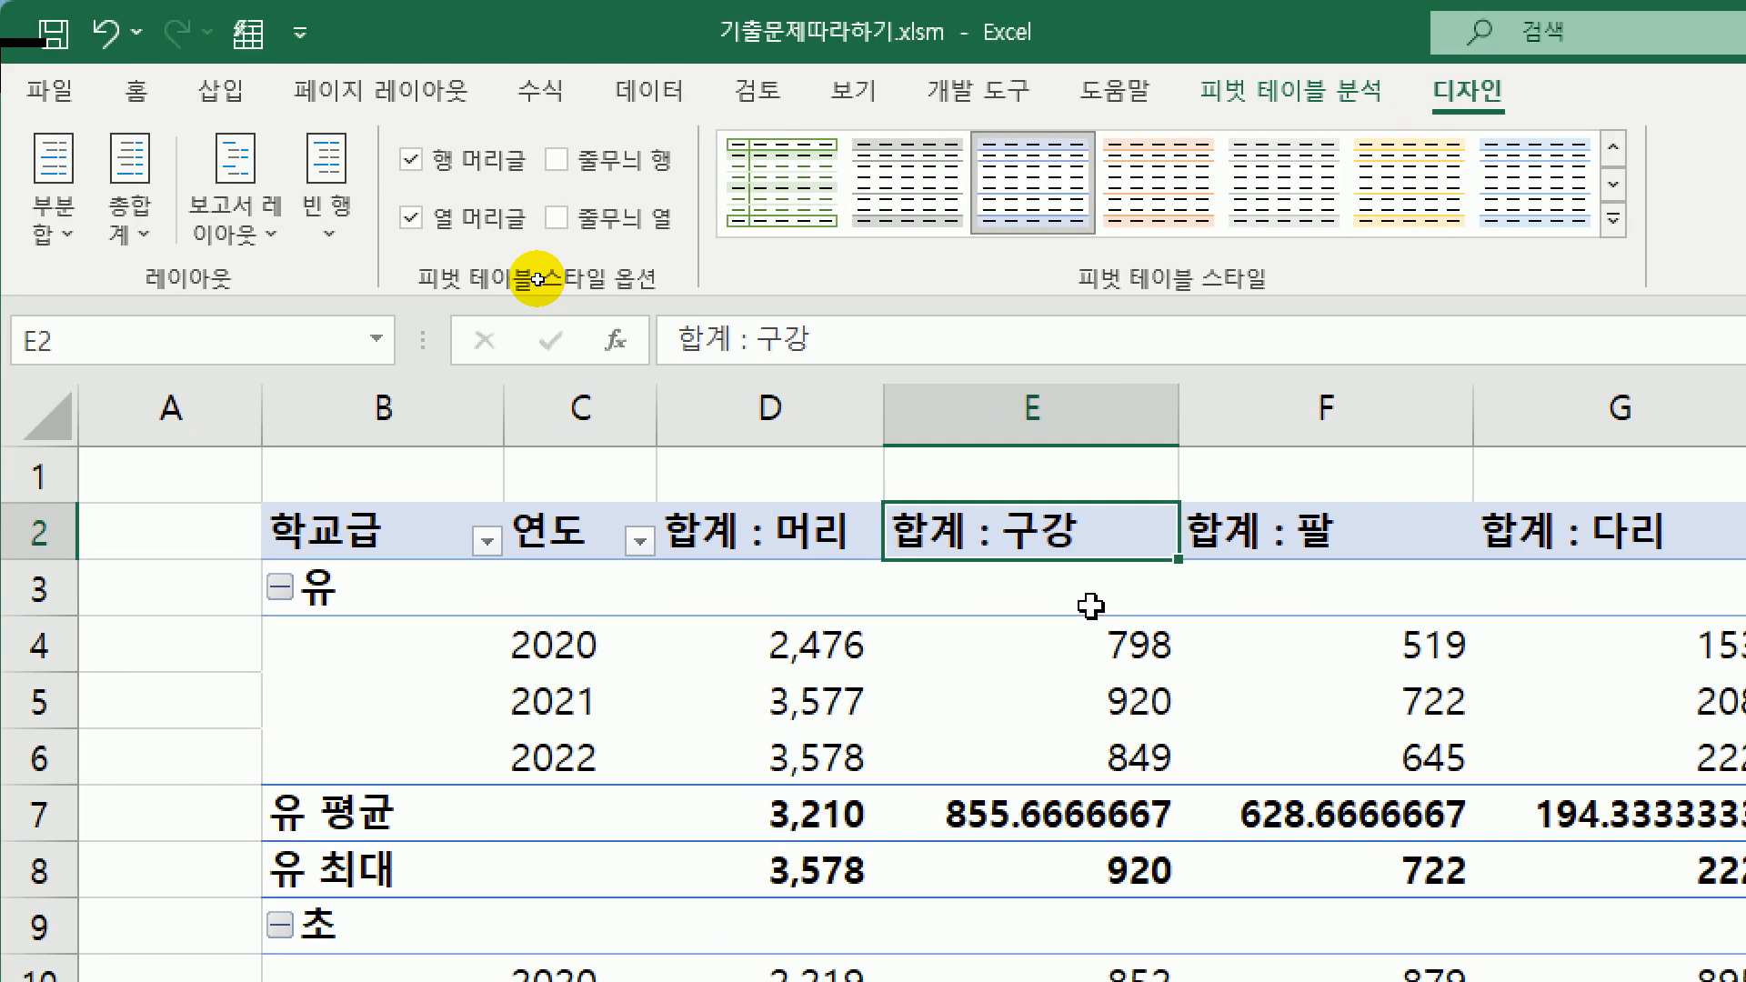
double_click(999, 537)
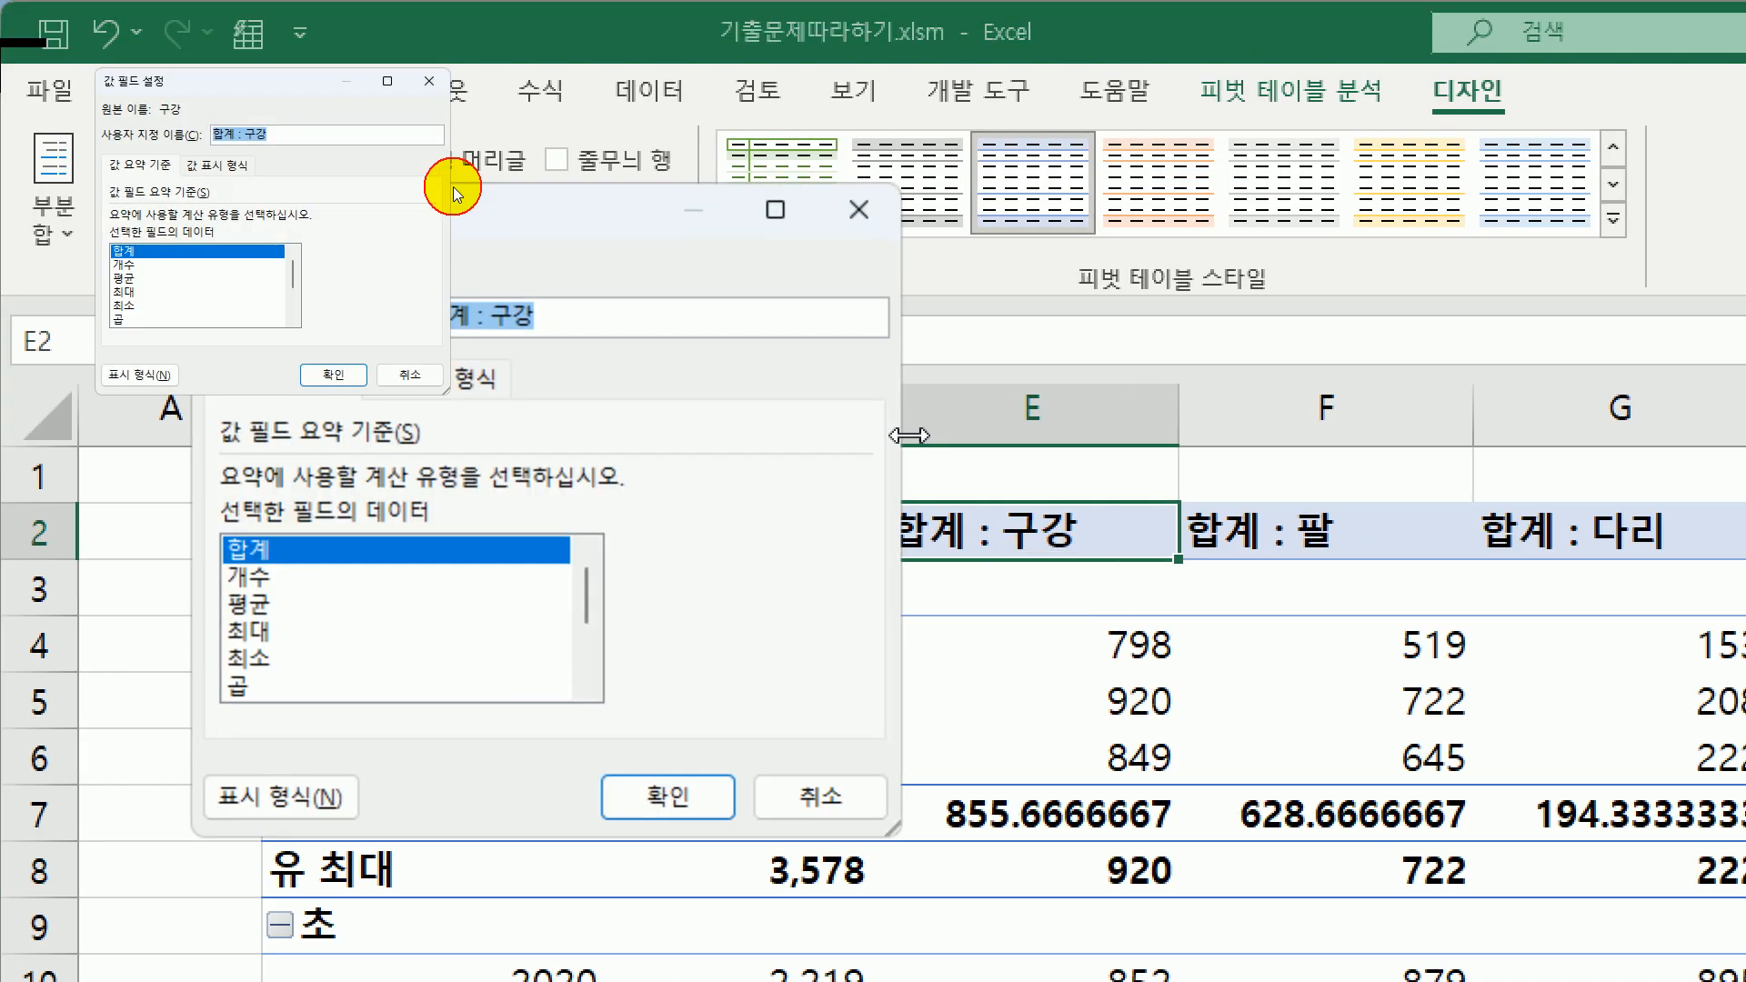
left_click(281, 801)
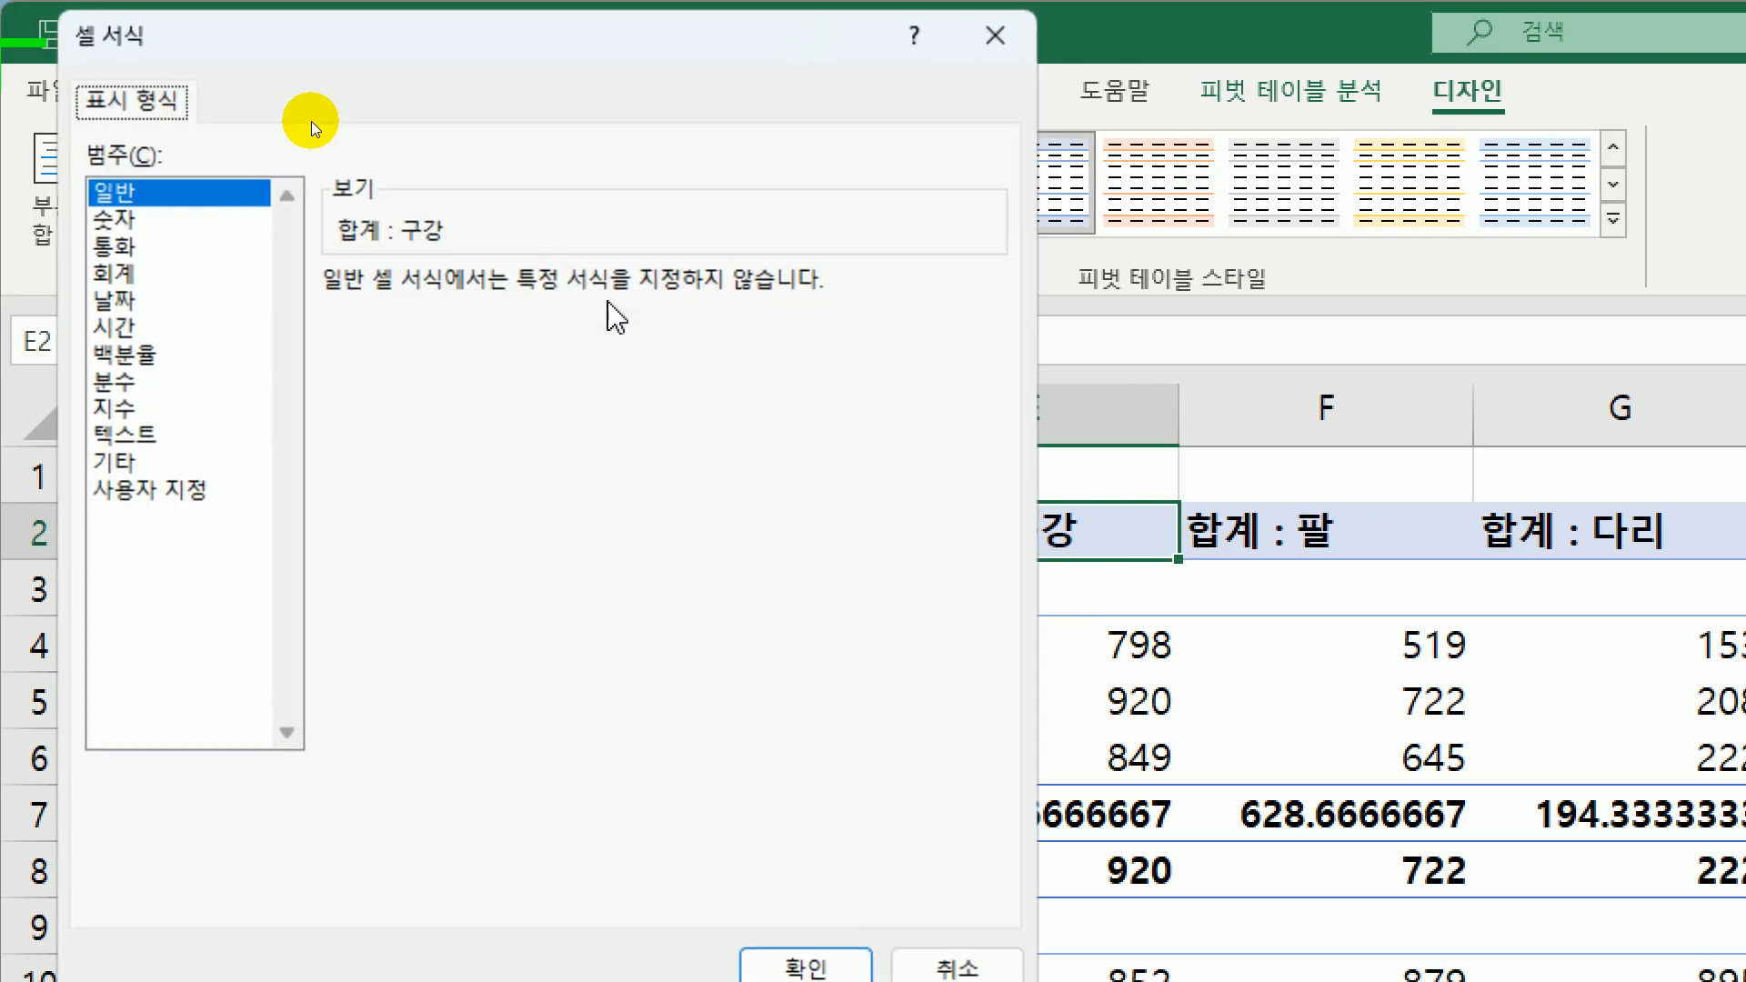
left_click(168, 218)
left_click_drag(293, 9, 420, 102)
left_click(528, 434)
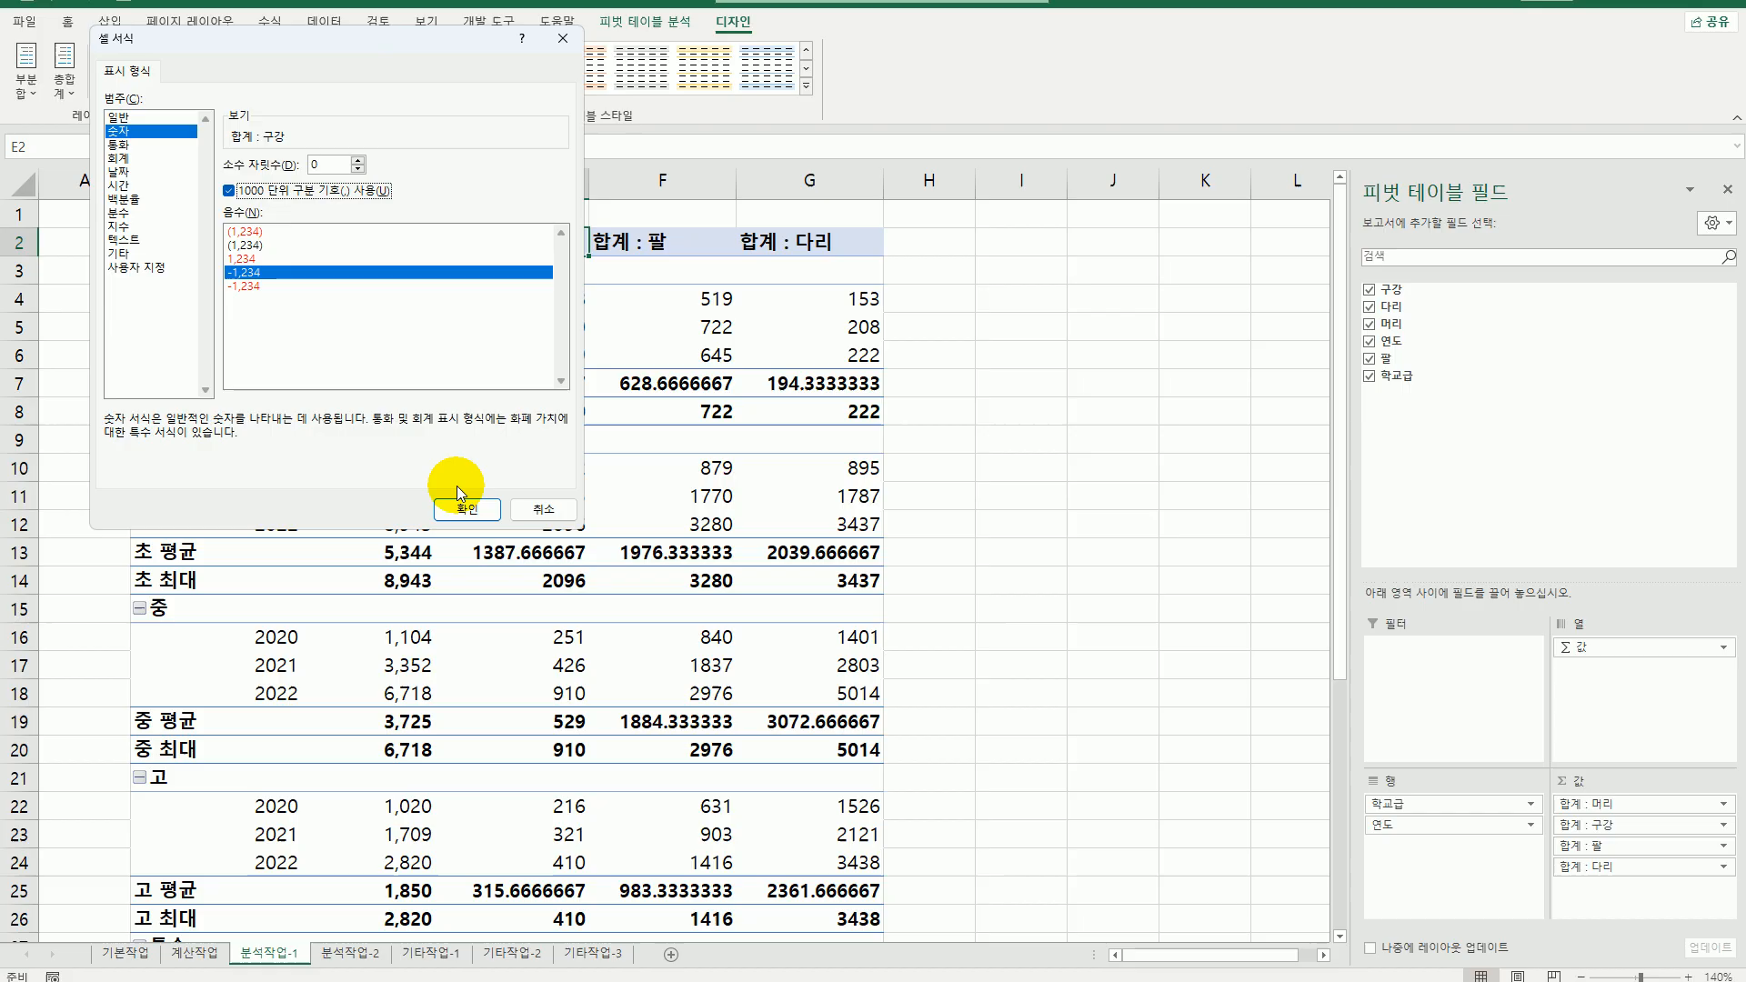
left_click(465, 507)
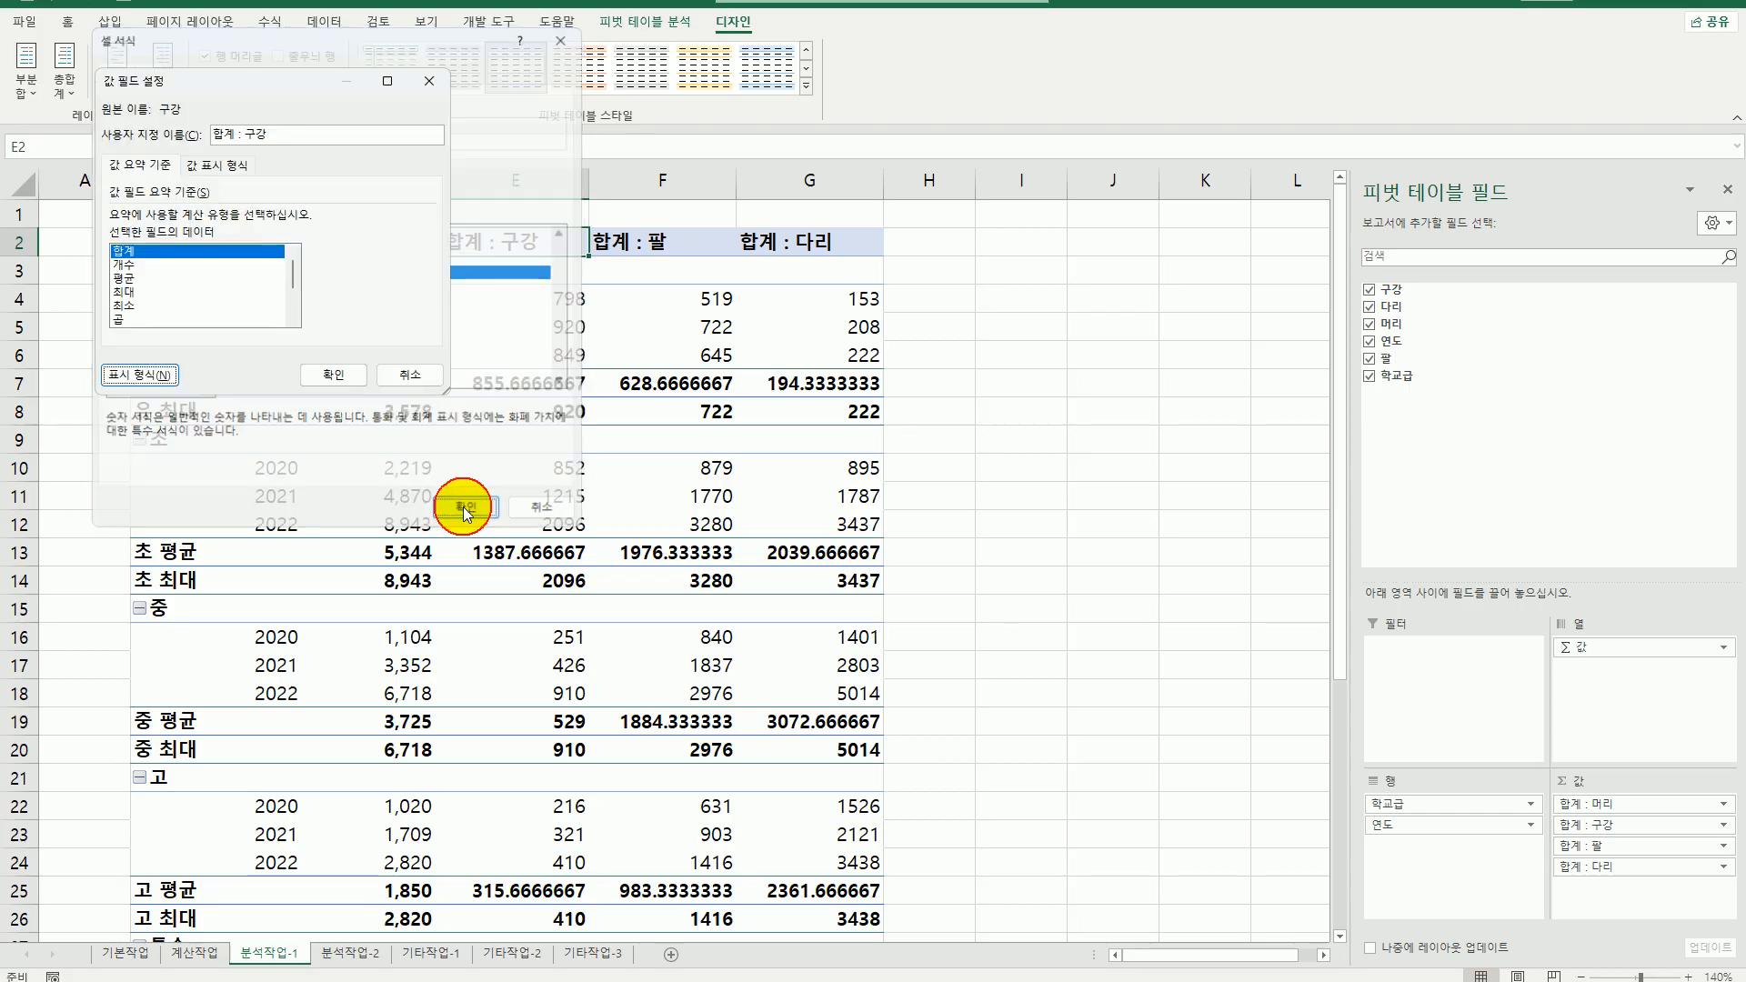
left_click(338, 380)
- Format the 합계 : 팔 value field as 숫자 with 0 decimal places and the 1000 separator
left_click(593, 244)
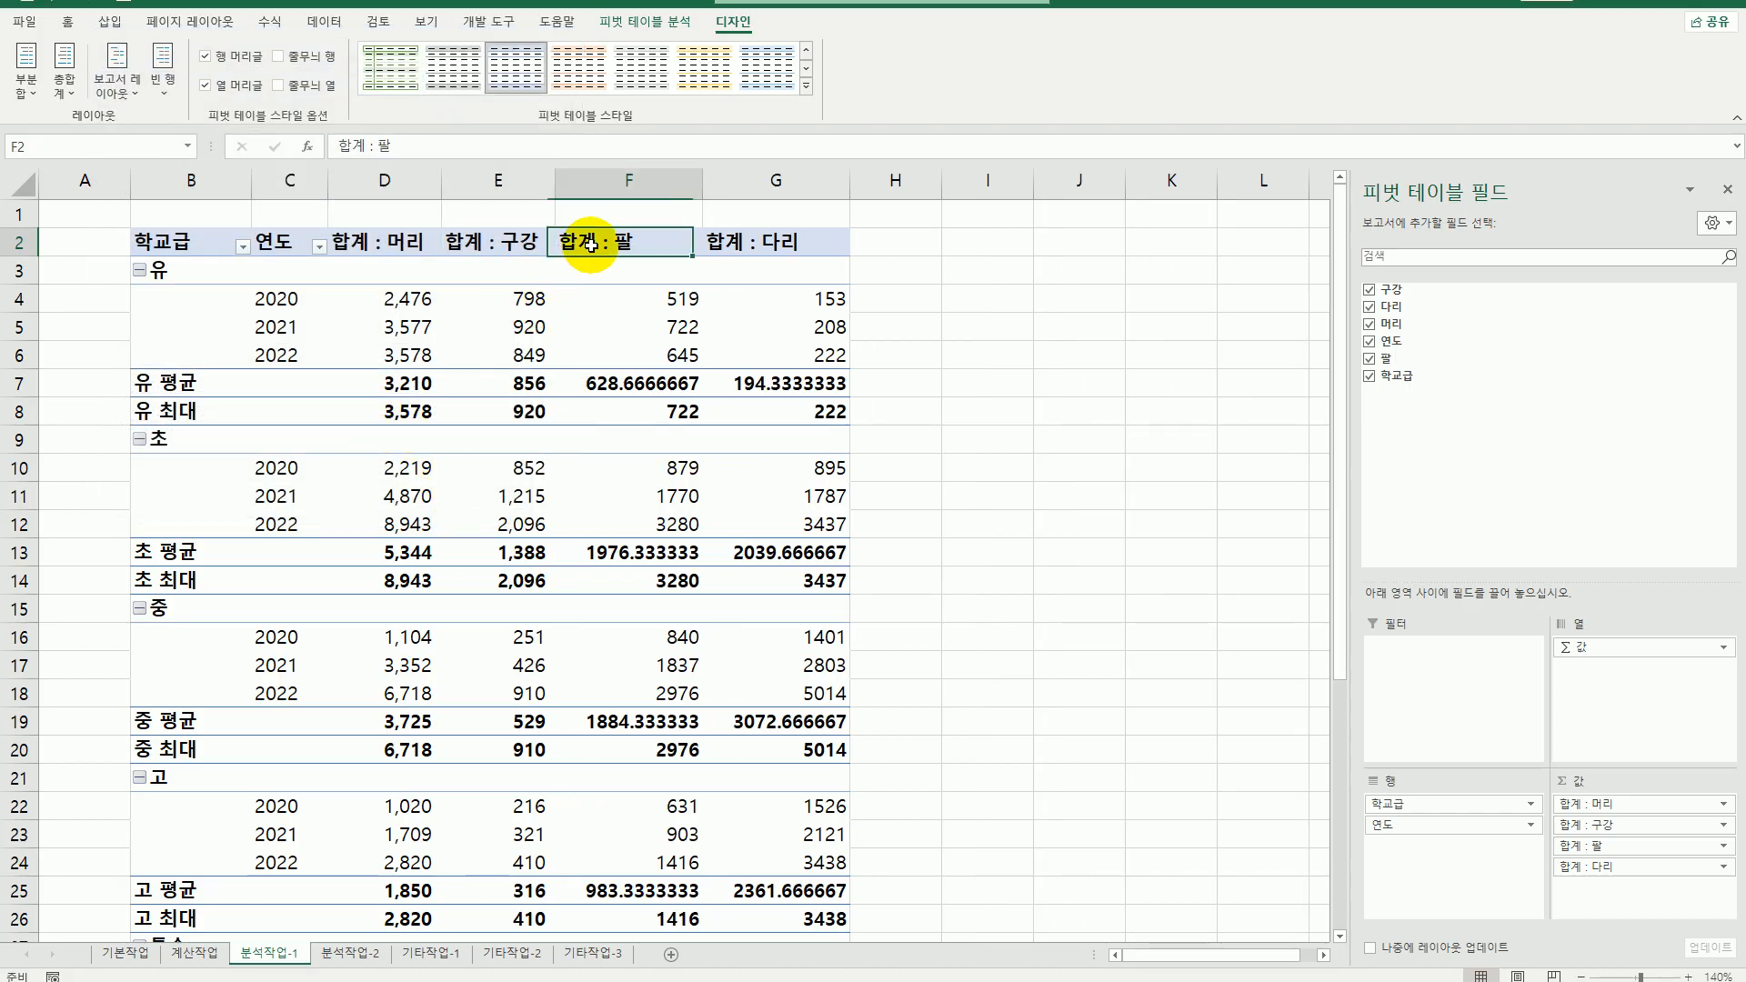
double_click(626, 241)
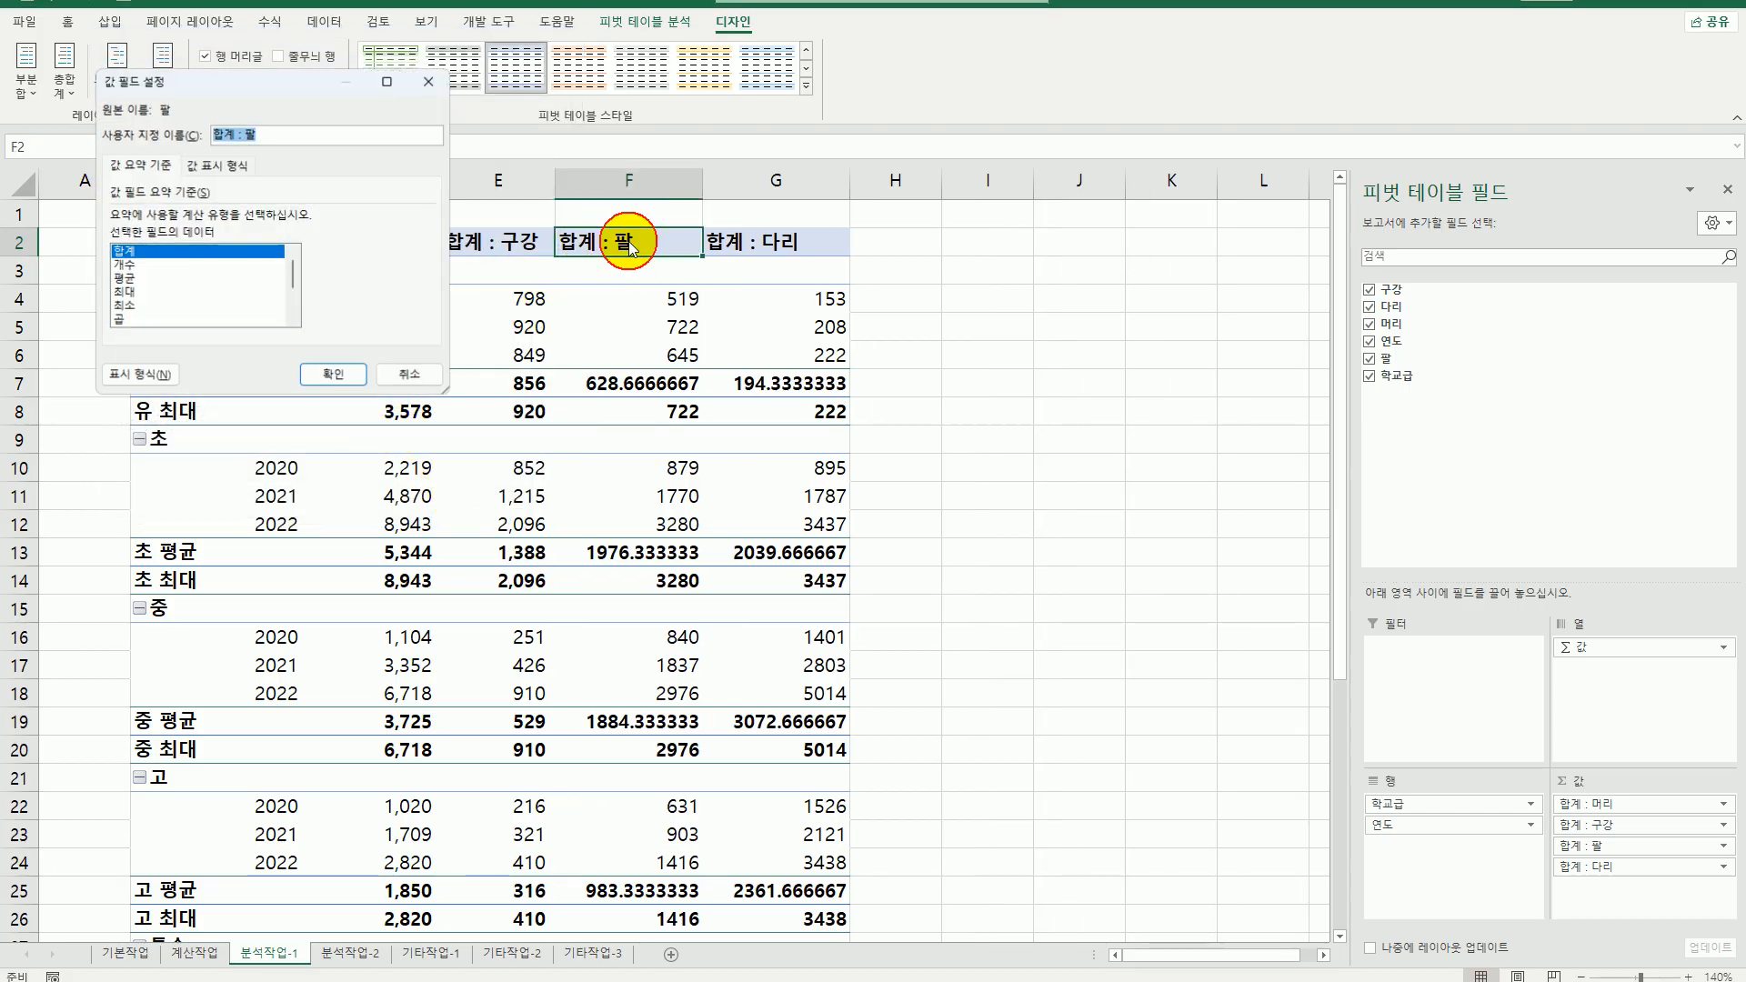
left_click(109, 368)
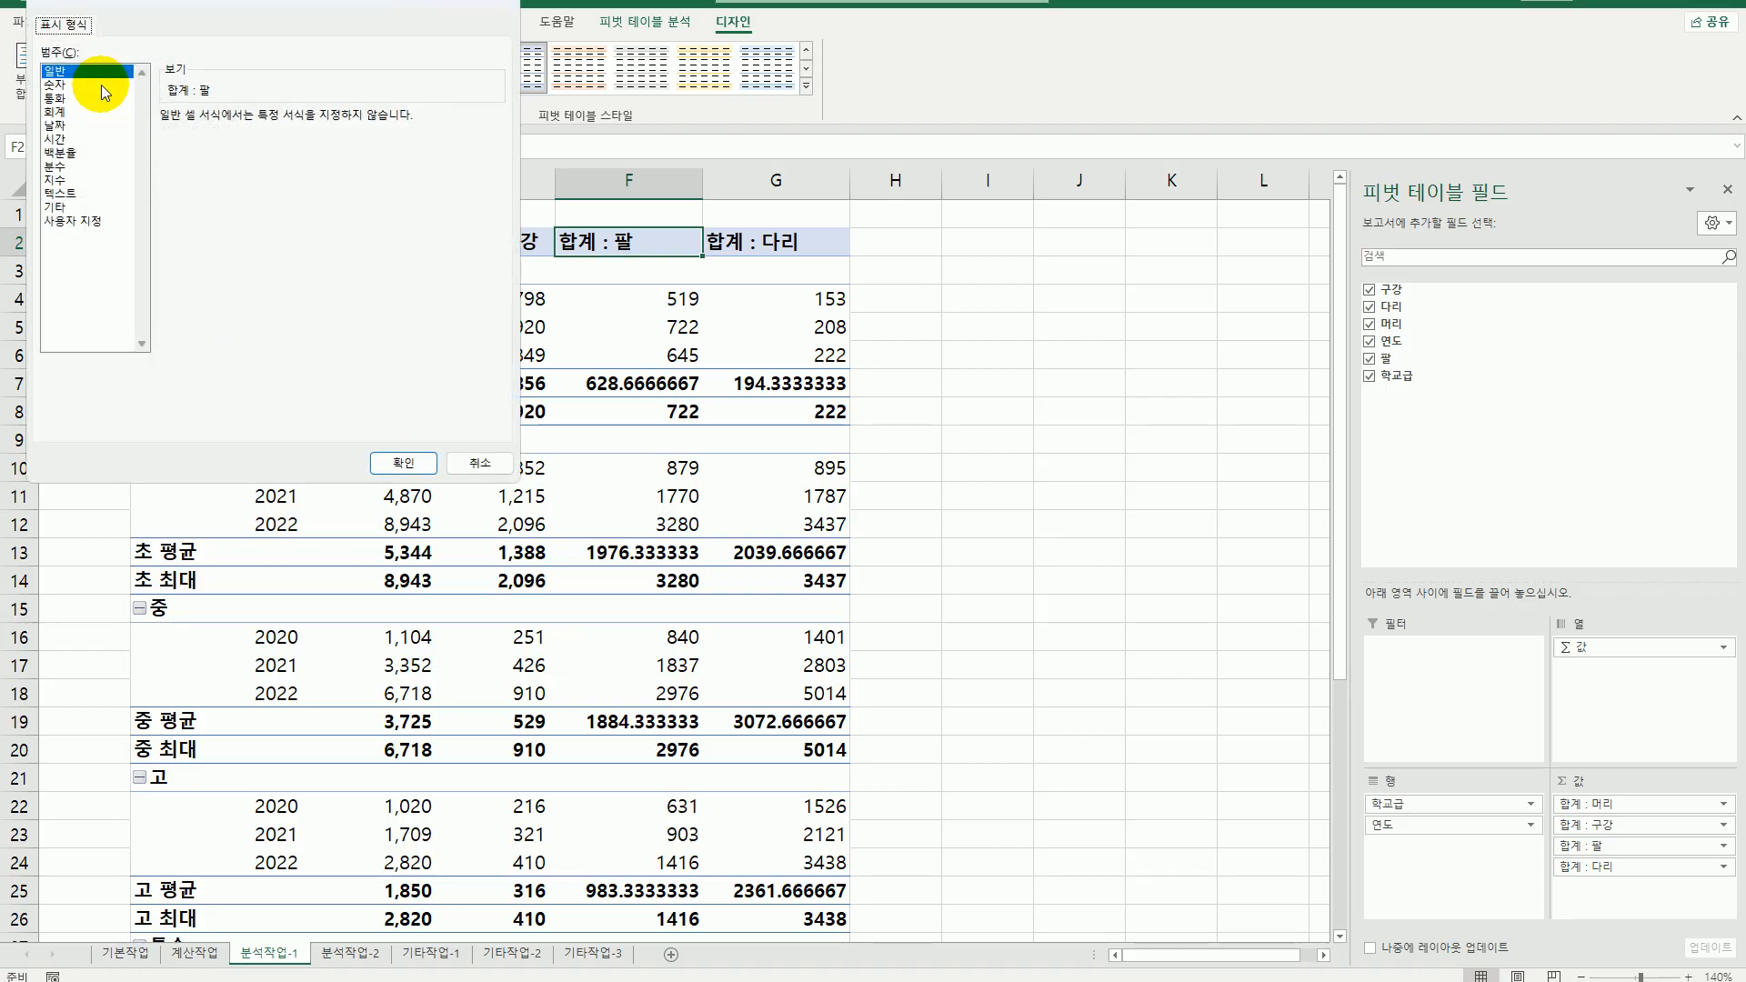
left_click_drag(160, 5, 235, 109)
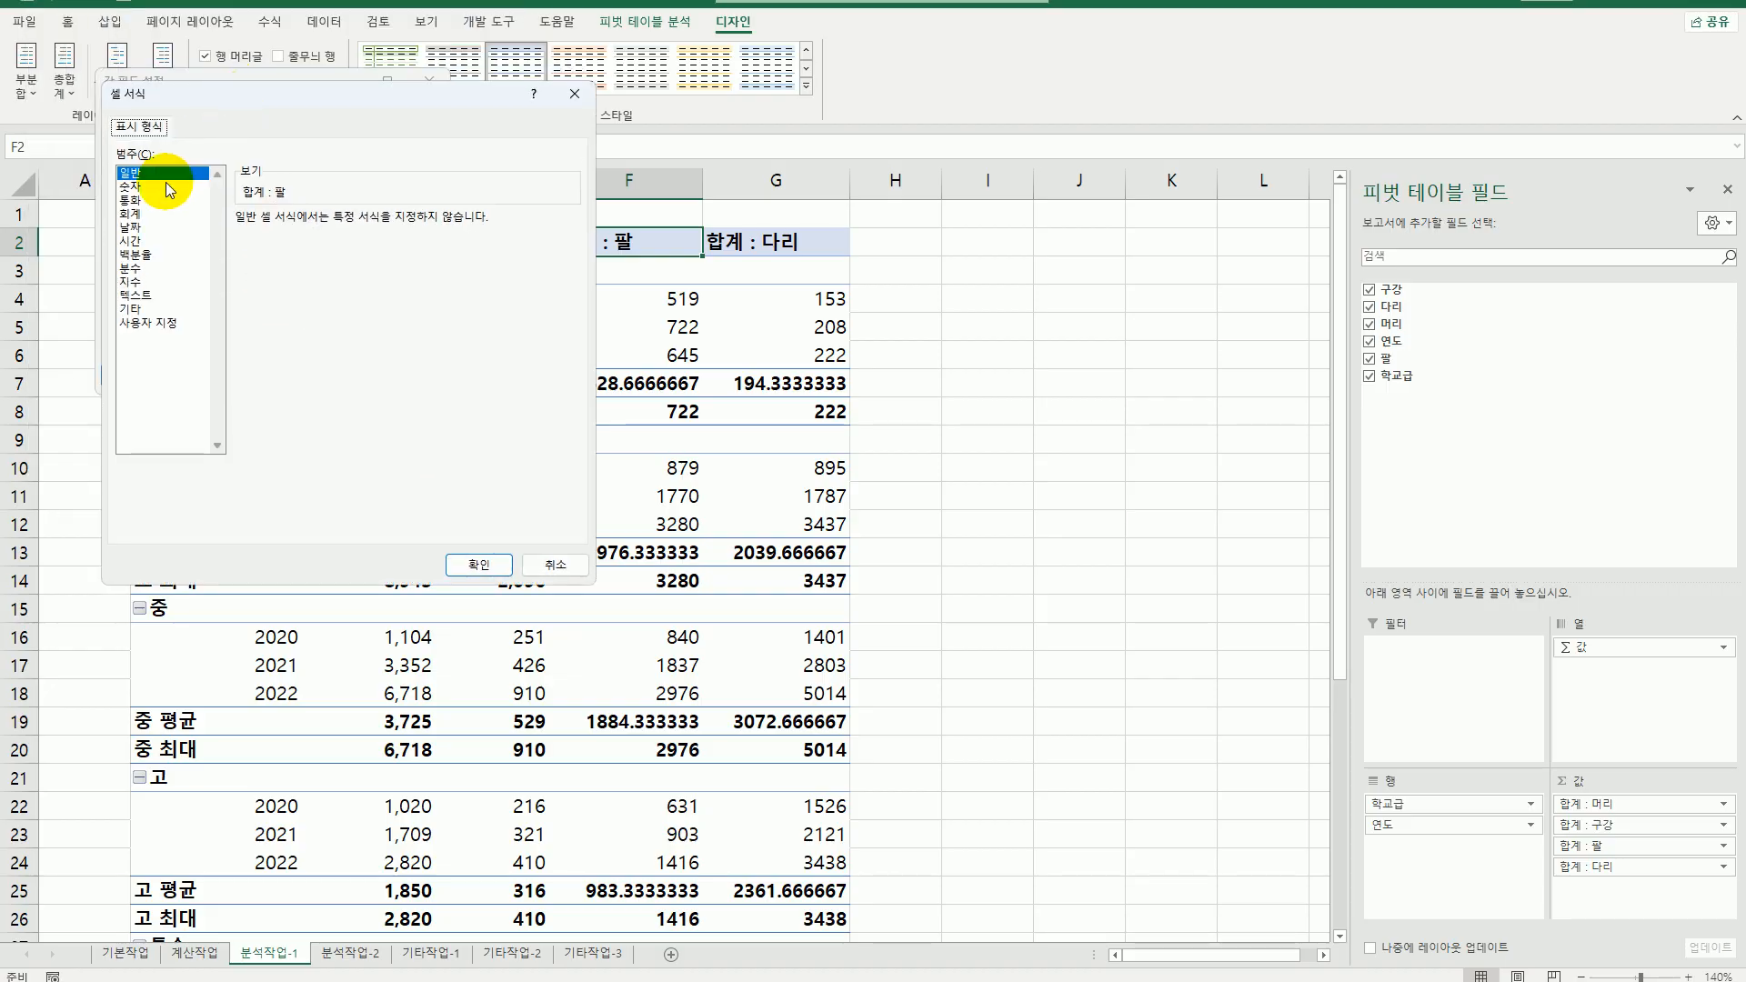
left_click(136, 186)
left_click(241, 245)
left_click(479, 562)
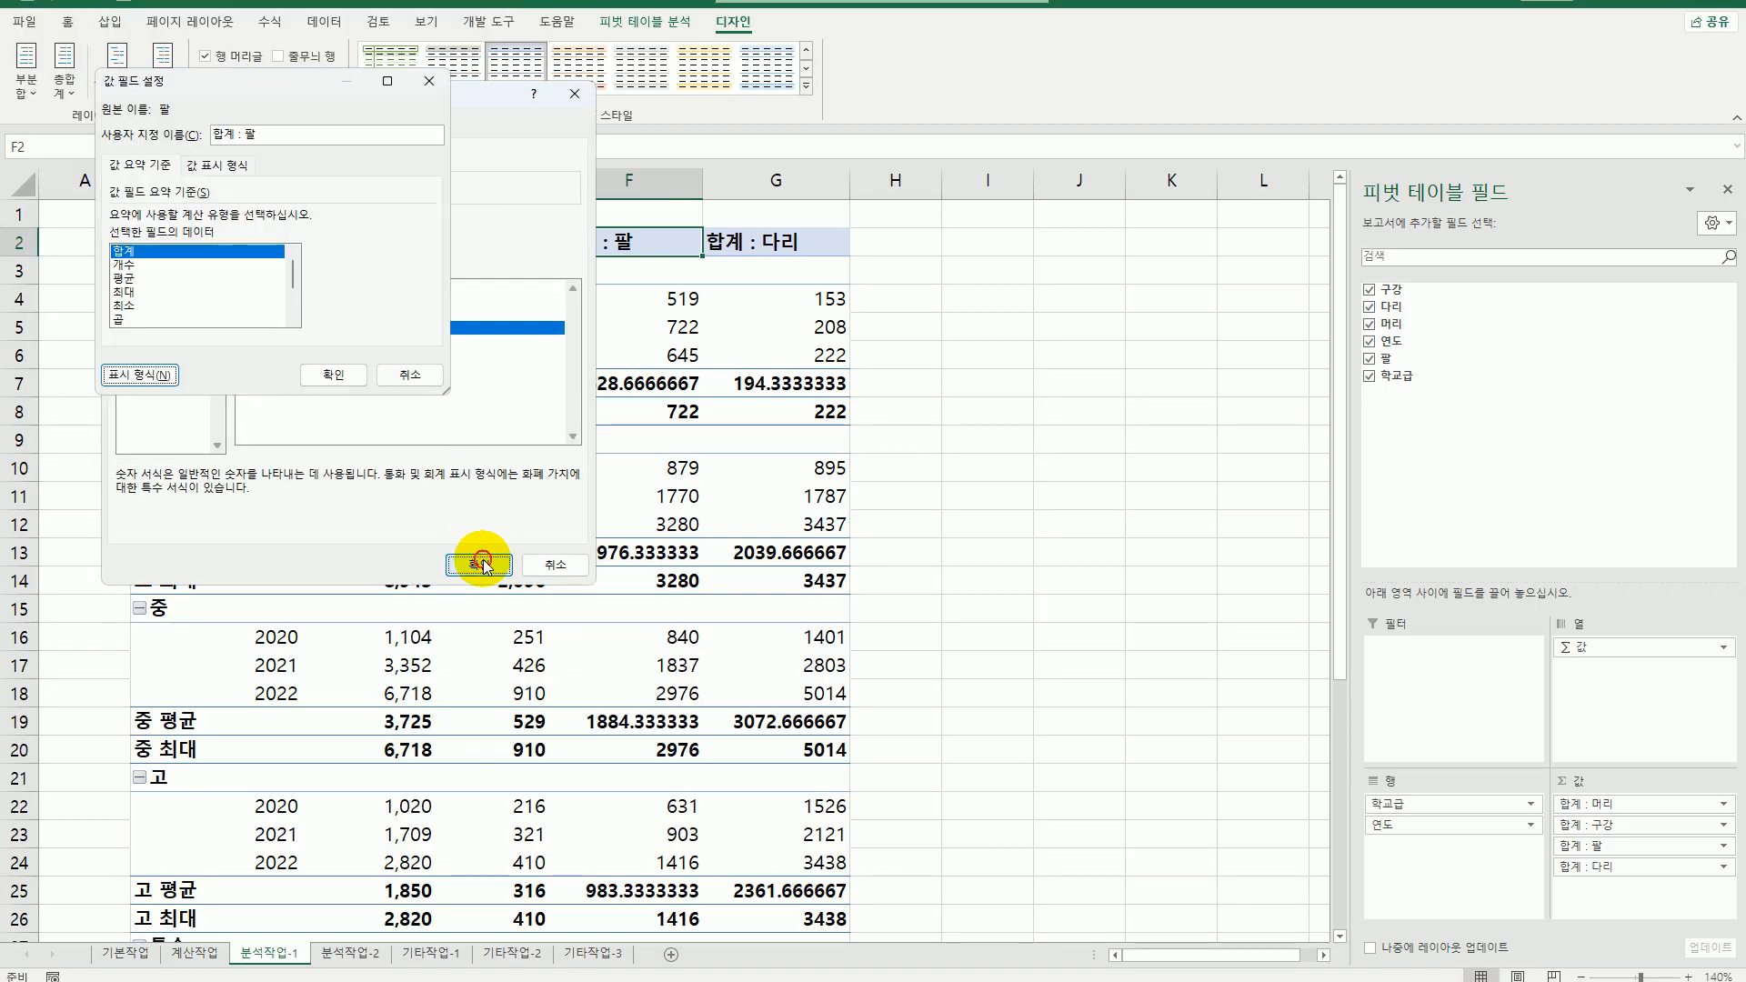
left_click(336, 377)
- Format the 합계 : 다리 value field as 숫자 with 0 decimal places and the 1000 separator
left_click(741, 239)
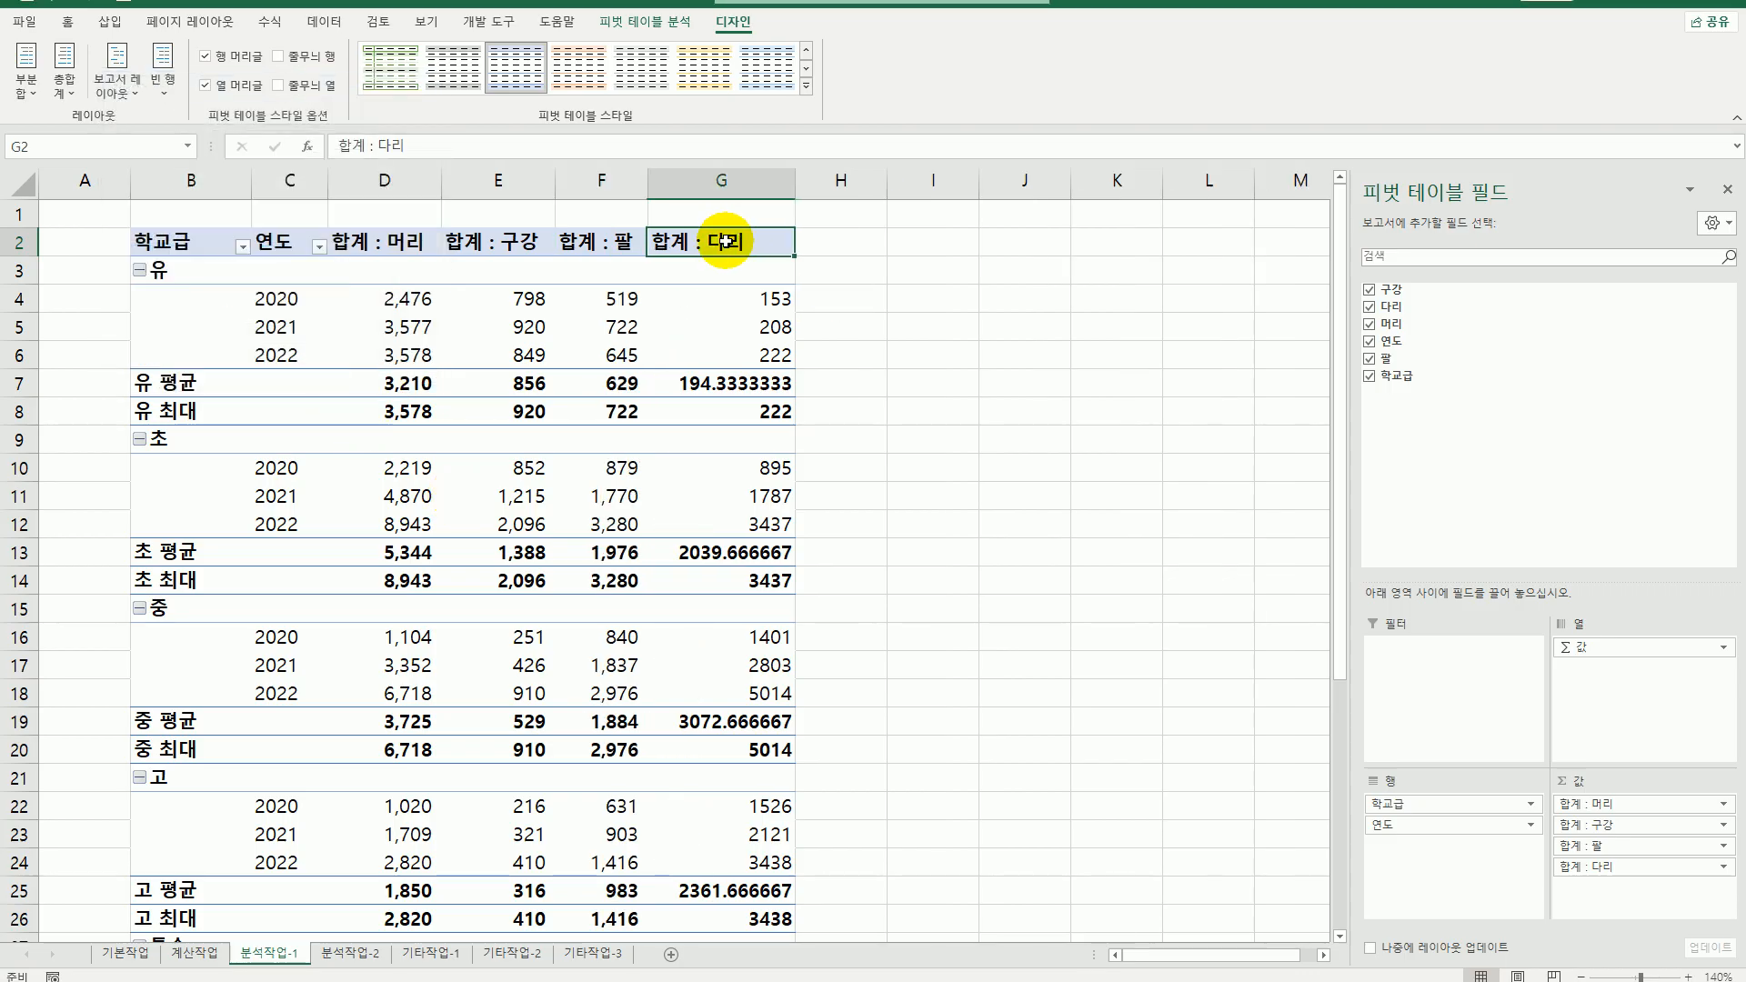
double_click(728, 241)
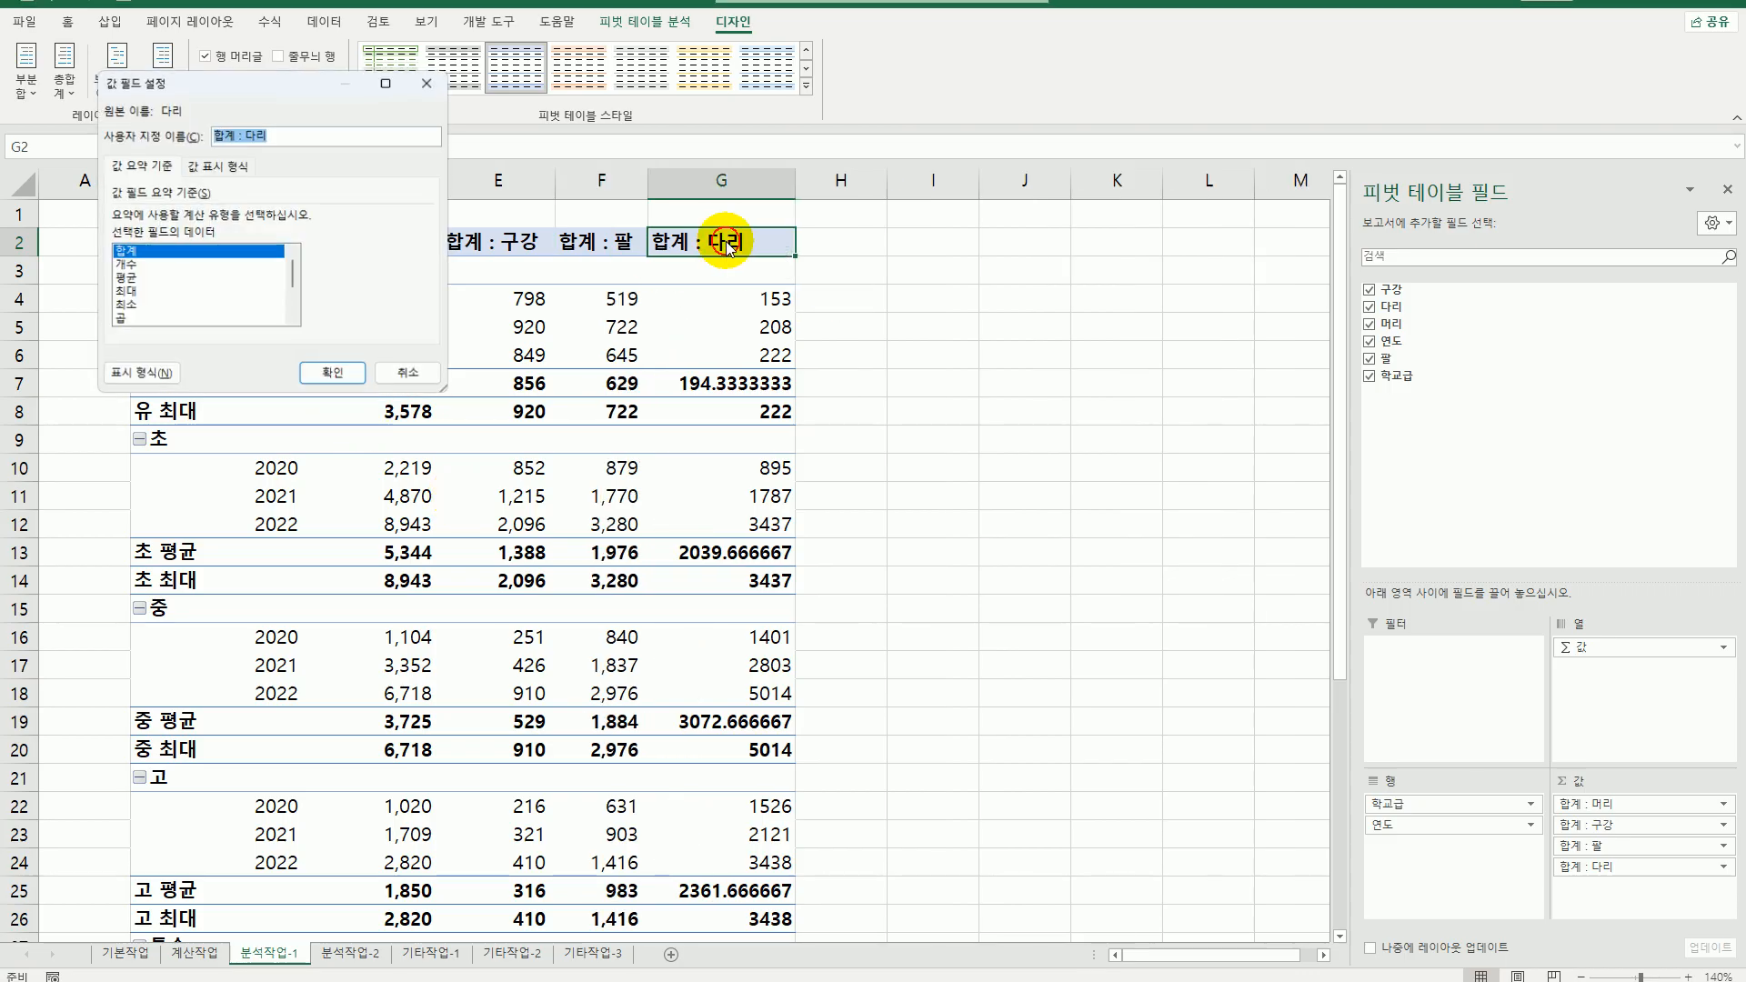
left_click(122, 376)
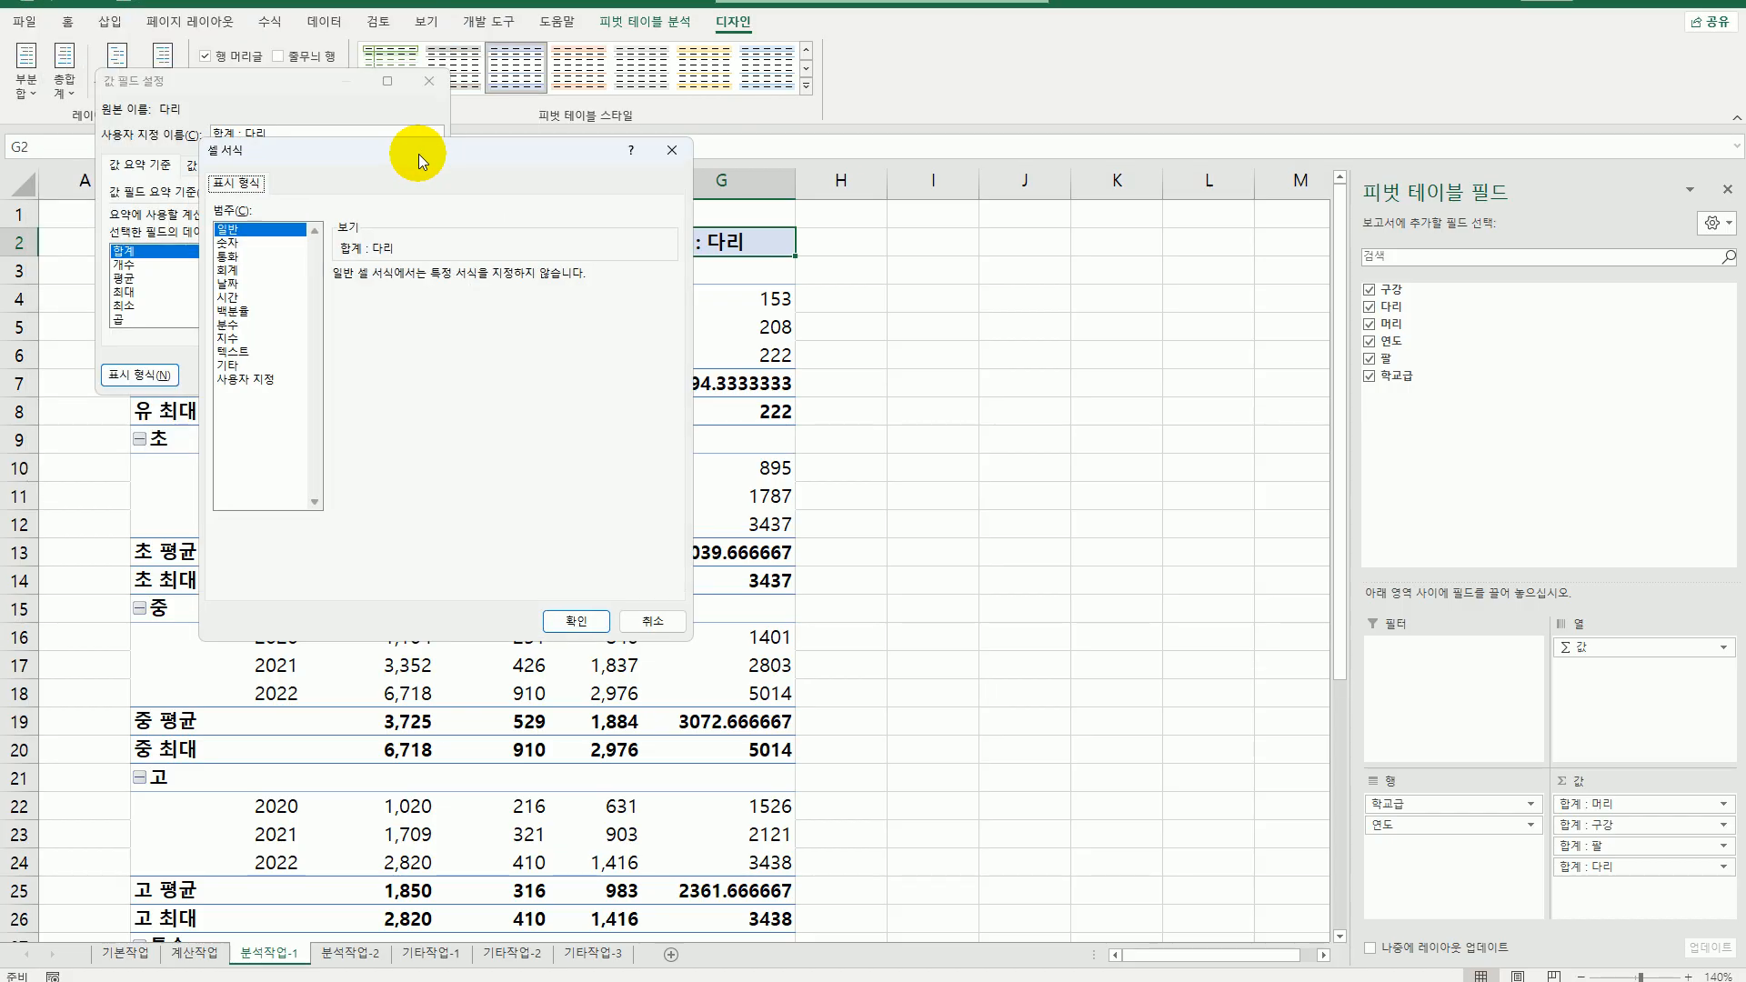
left_click(257, 245)
left_click(359, 302)
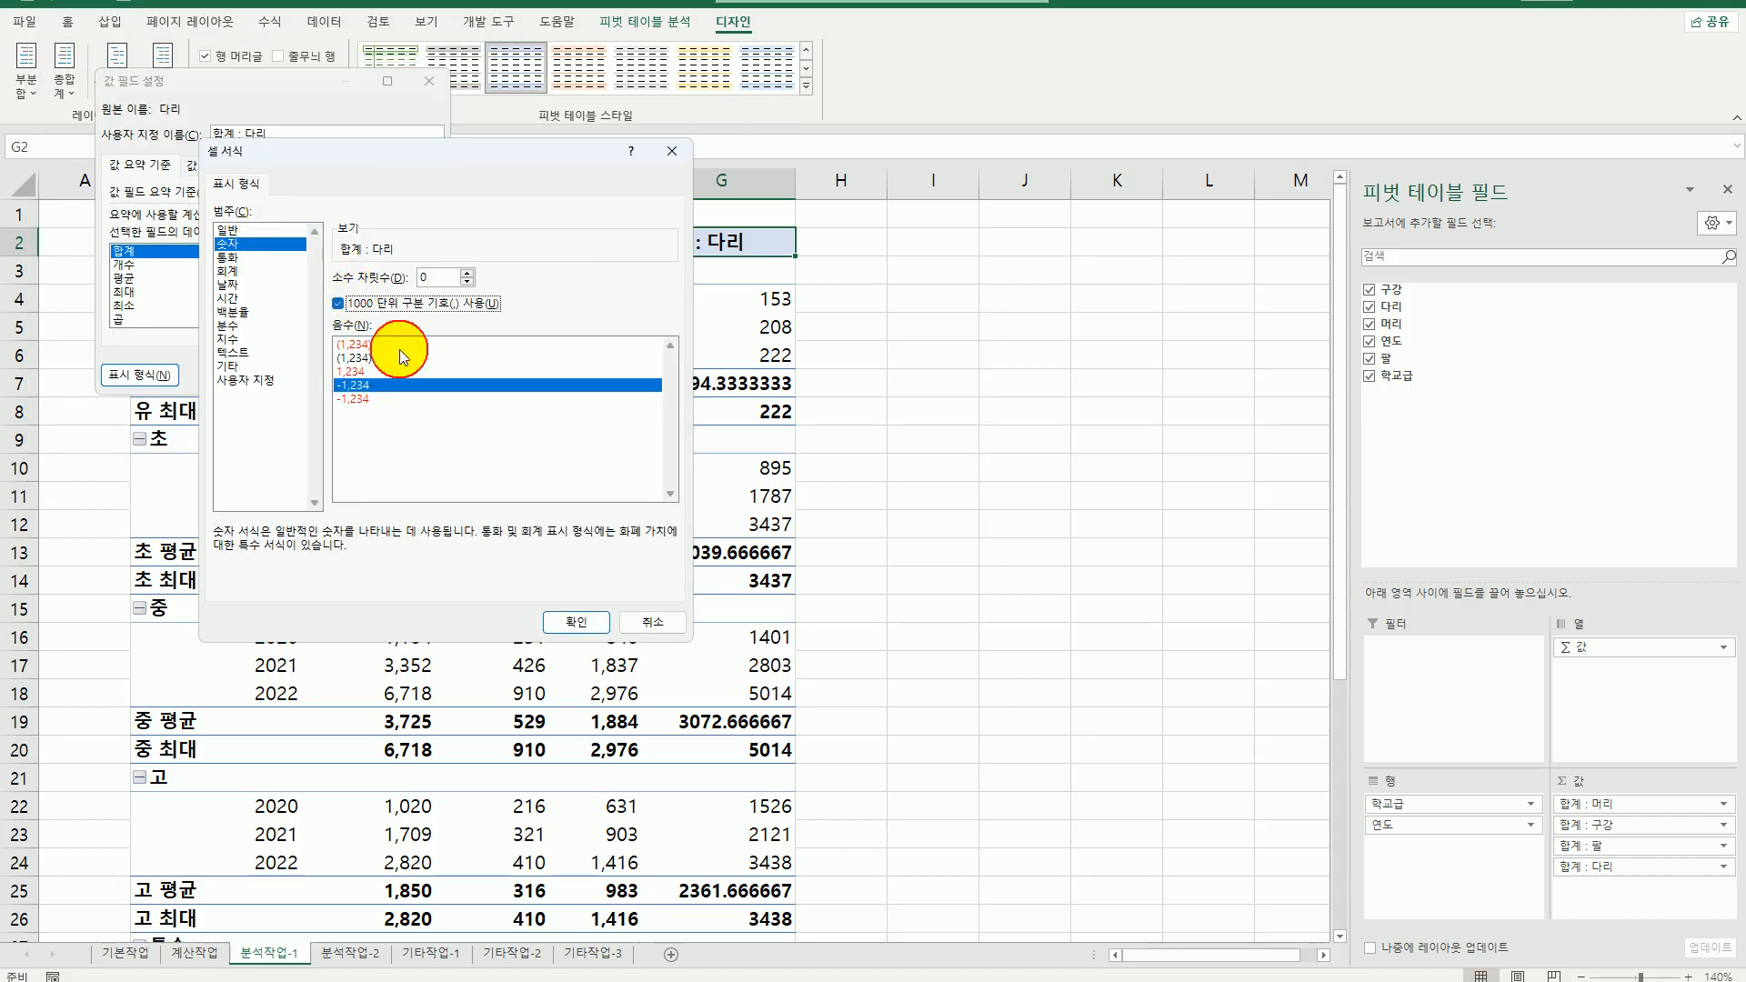
left_click(574, 622)
left_click(363, 383)
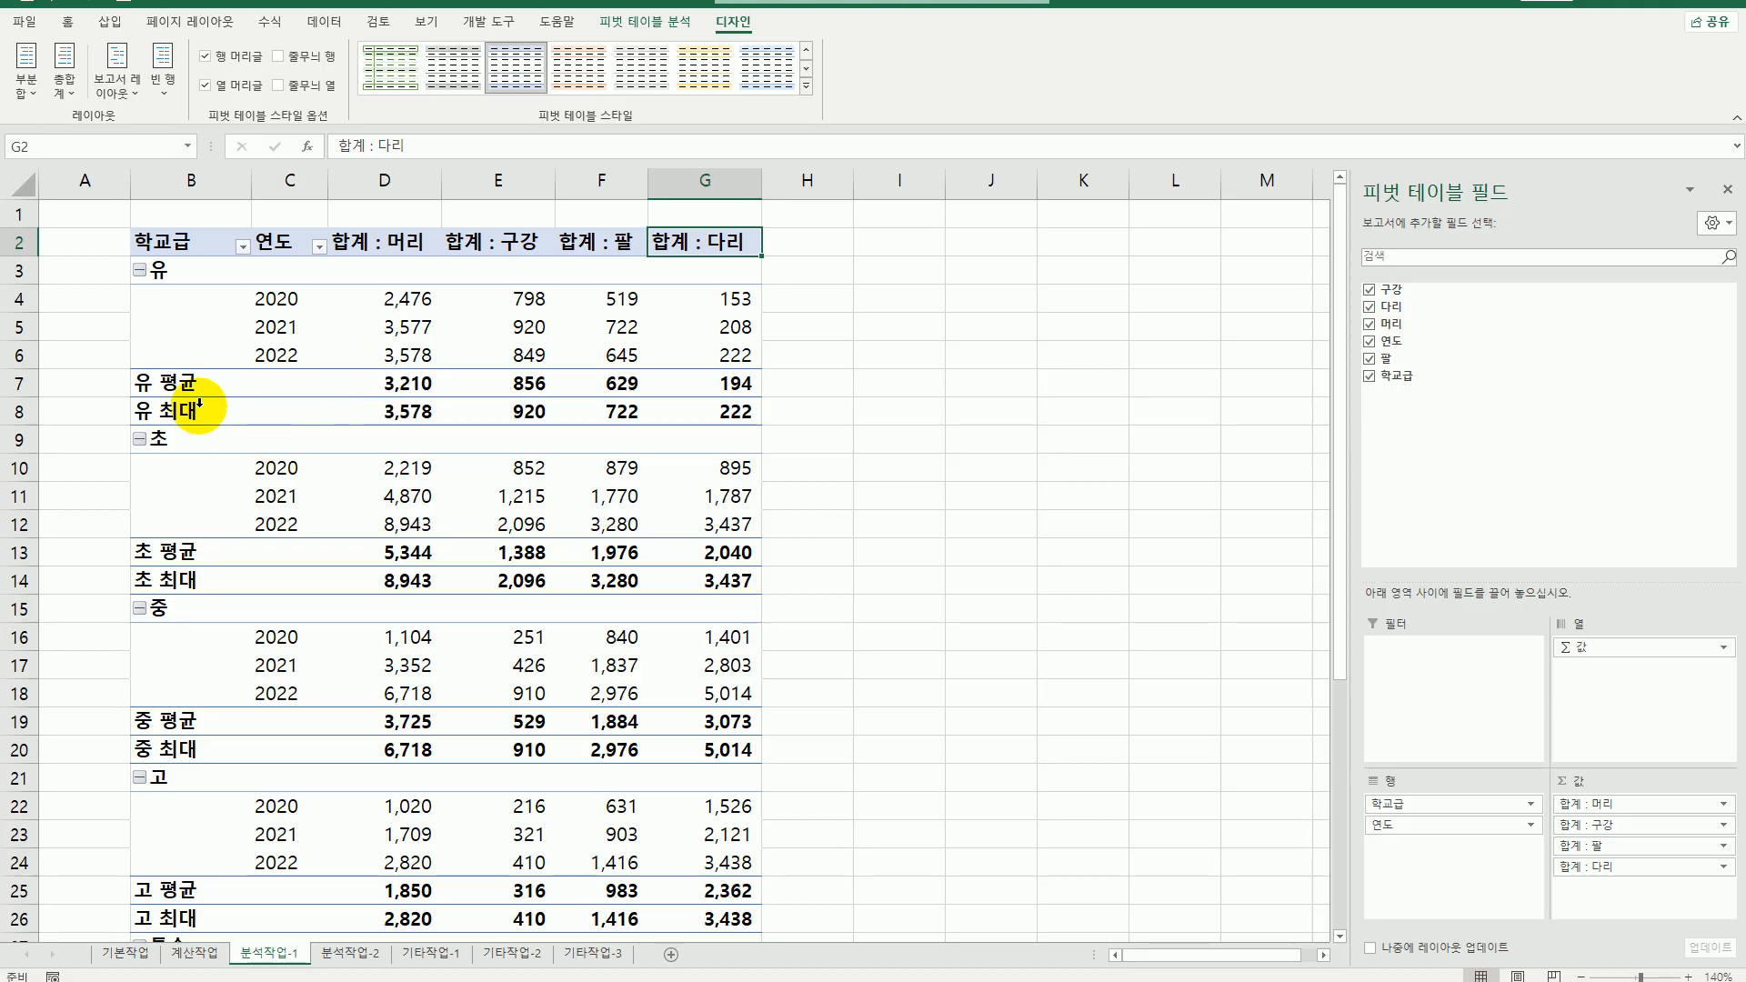
- Collapse the 유, 초 and 기타 groups in the PivotTable to hide their yearly details
left_click(140, 271)
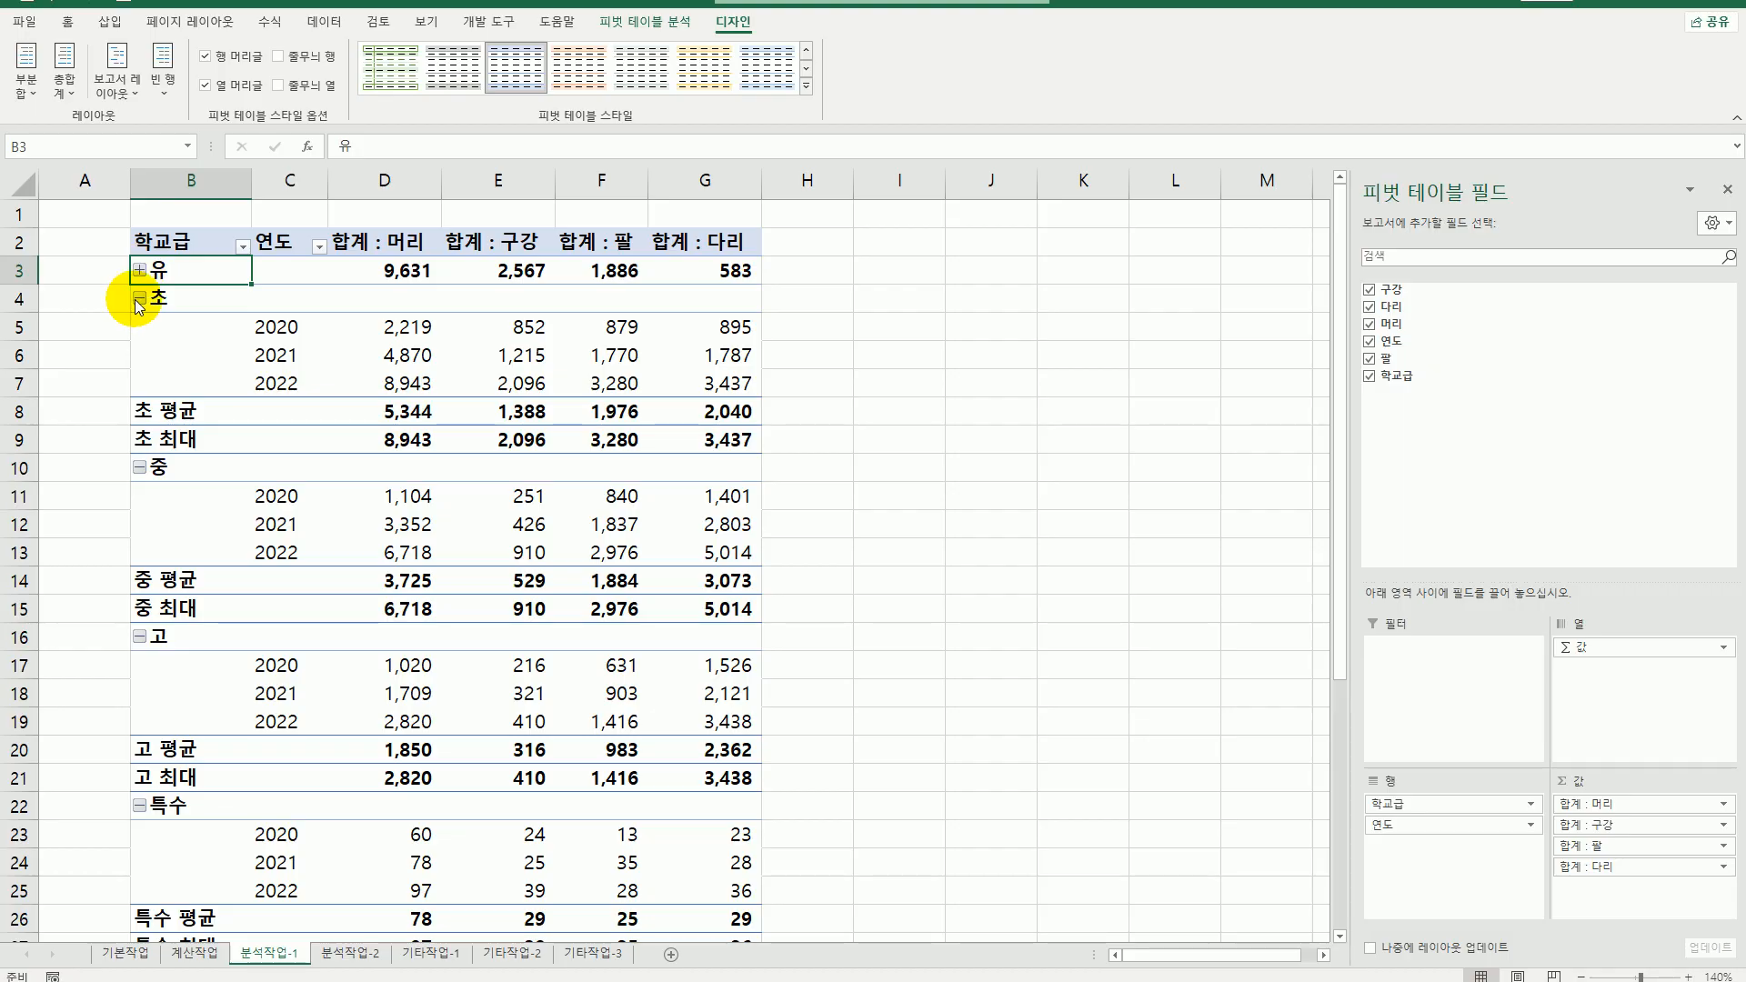
left_click(139, 301)
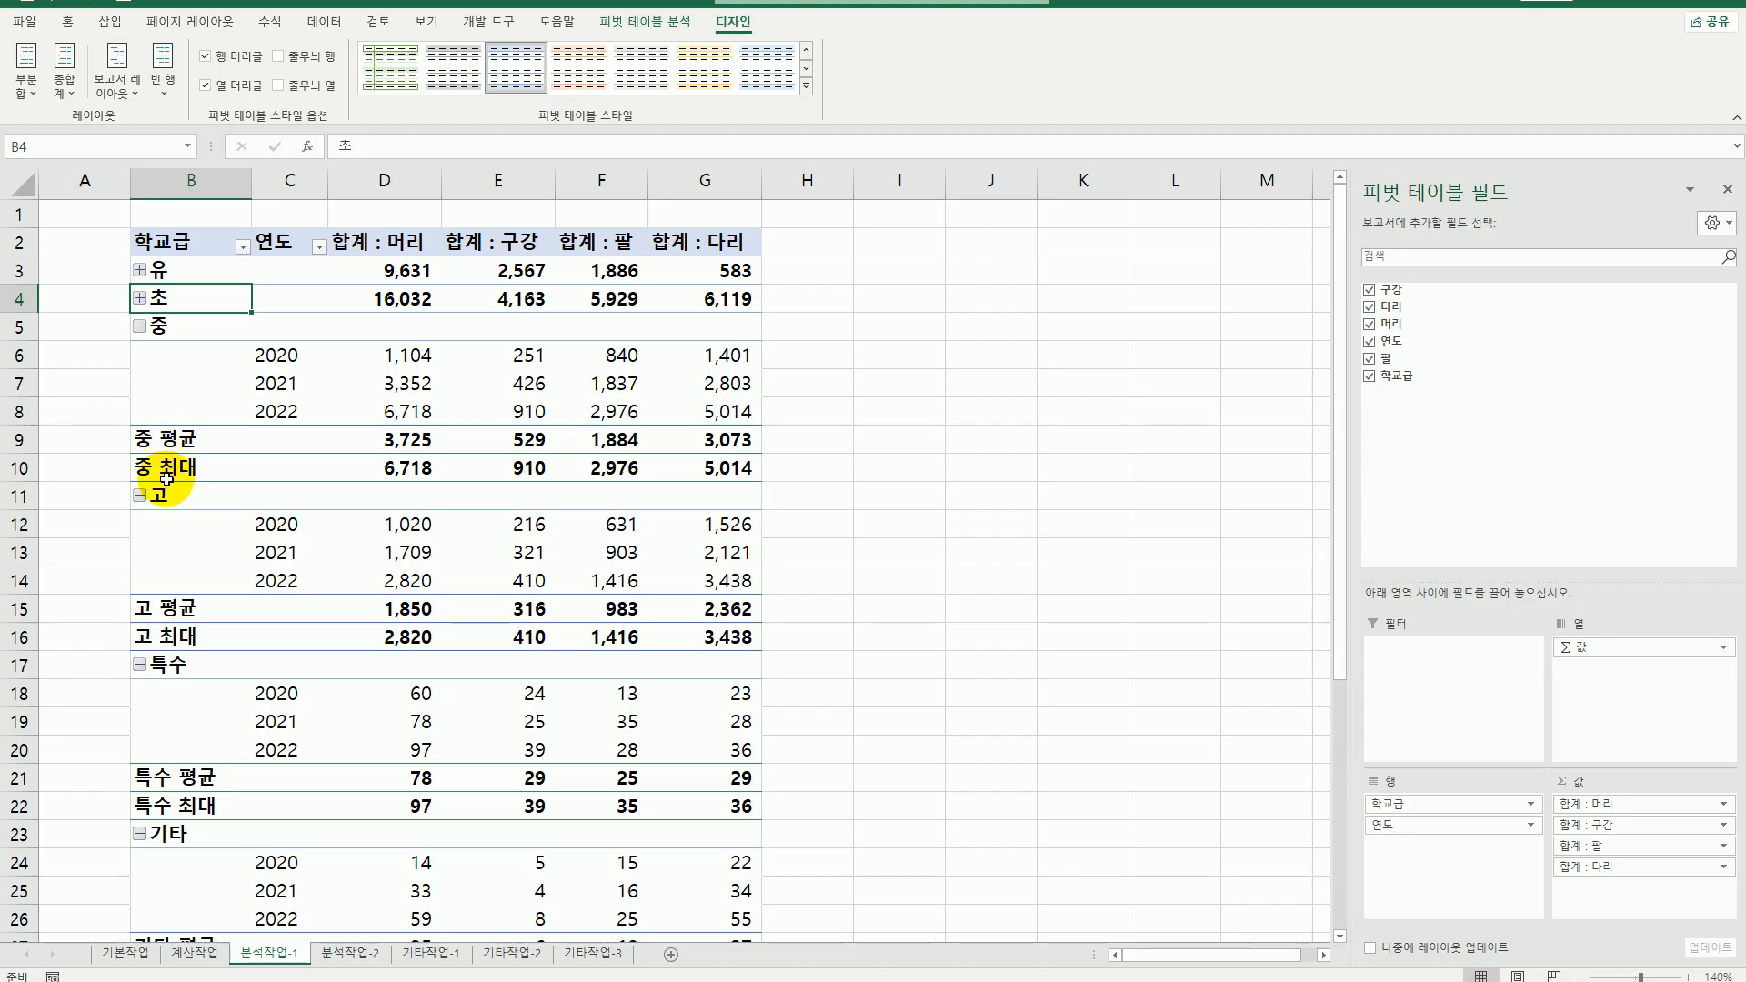
left_click(139, 834)
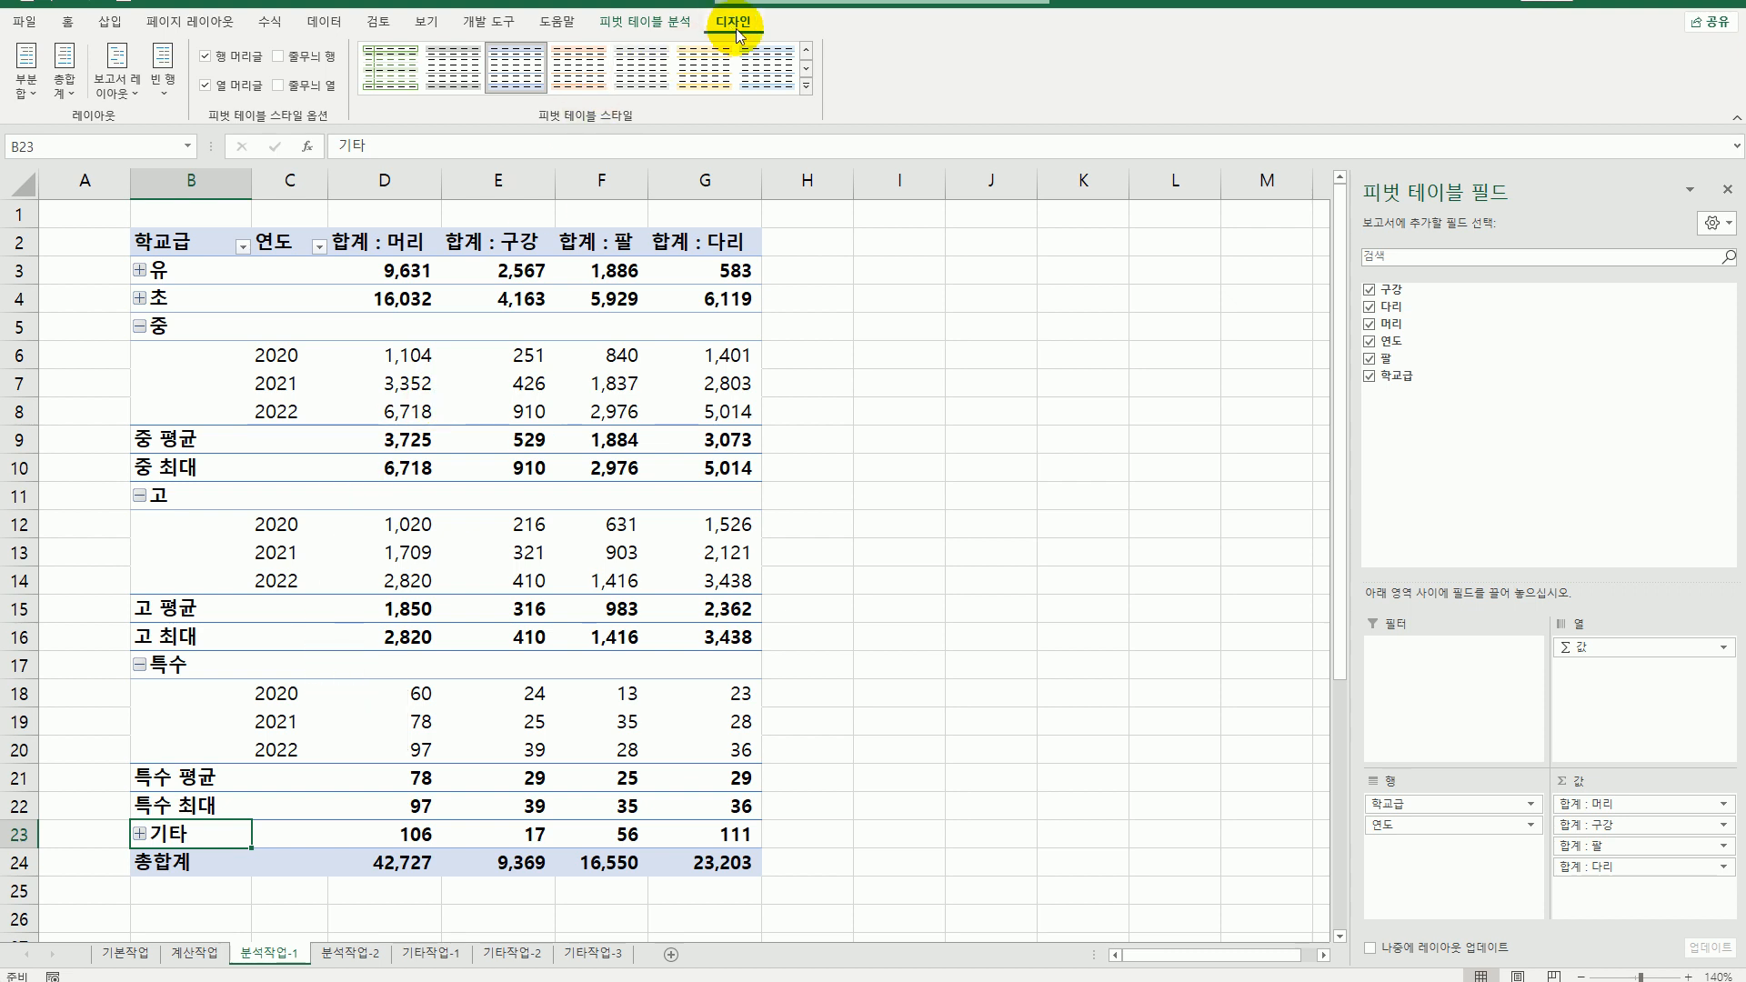
- Apply the green style ending the second row of the 중간 PivotTable styles and turn on 줄무늬 열
left_click(806, 87)
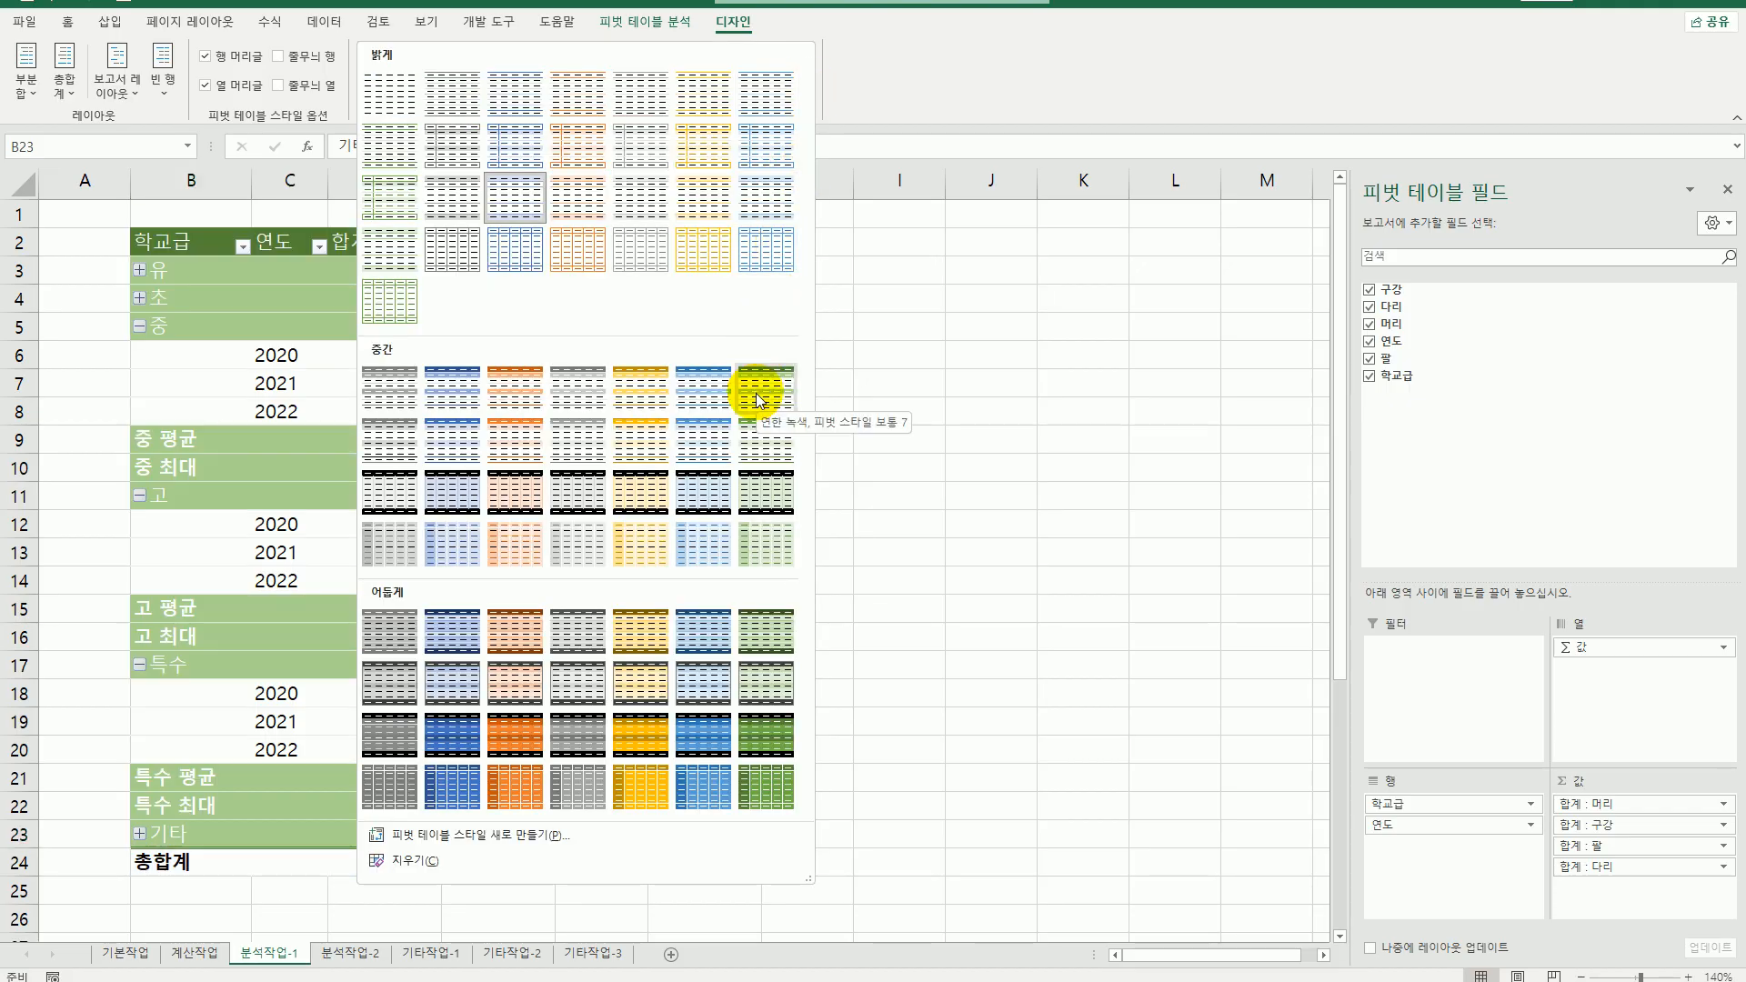
left_click(759, 455)
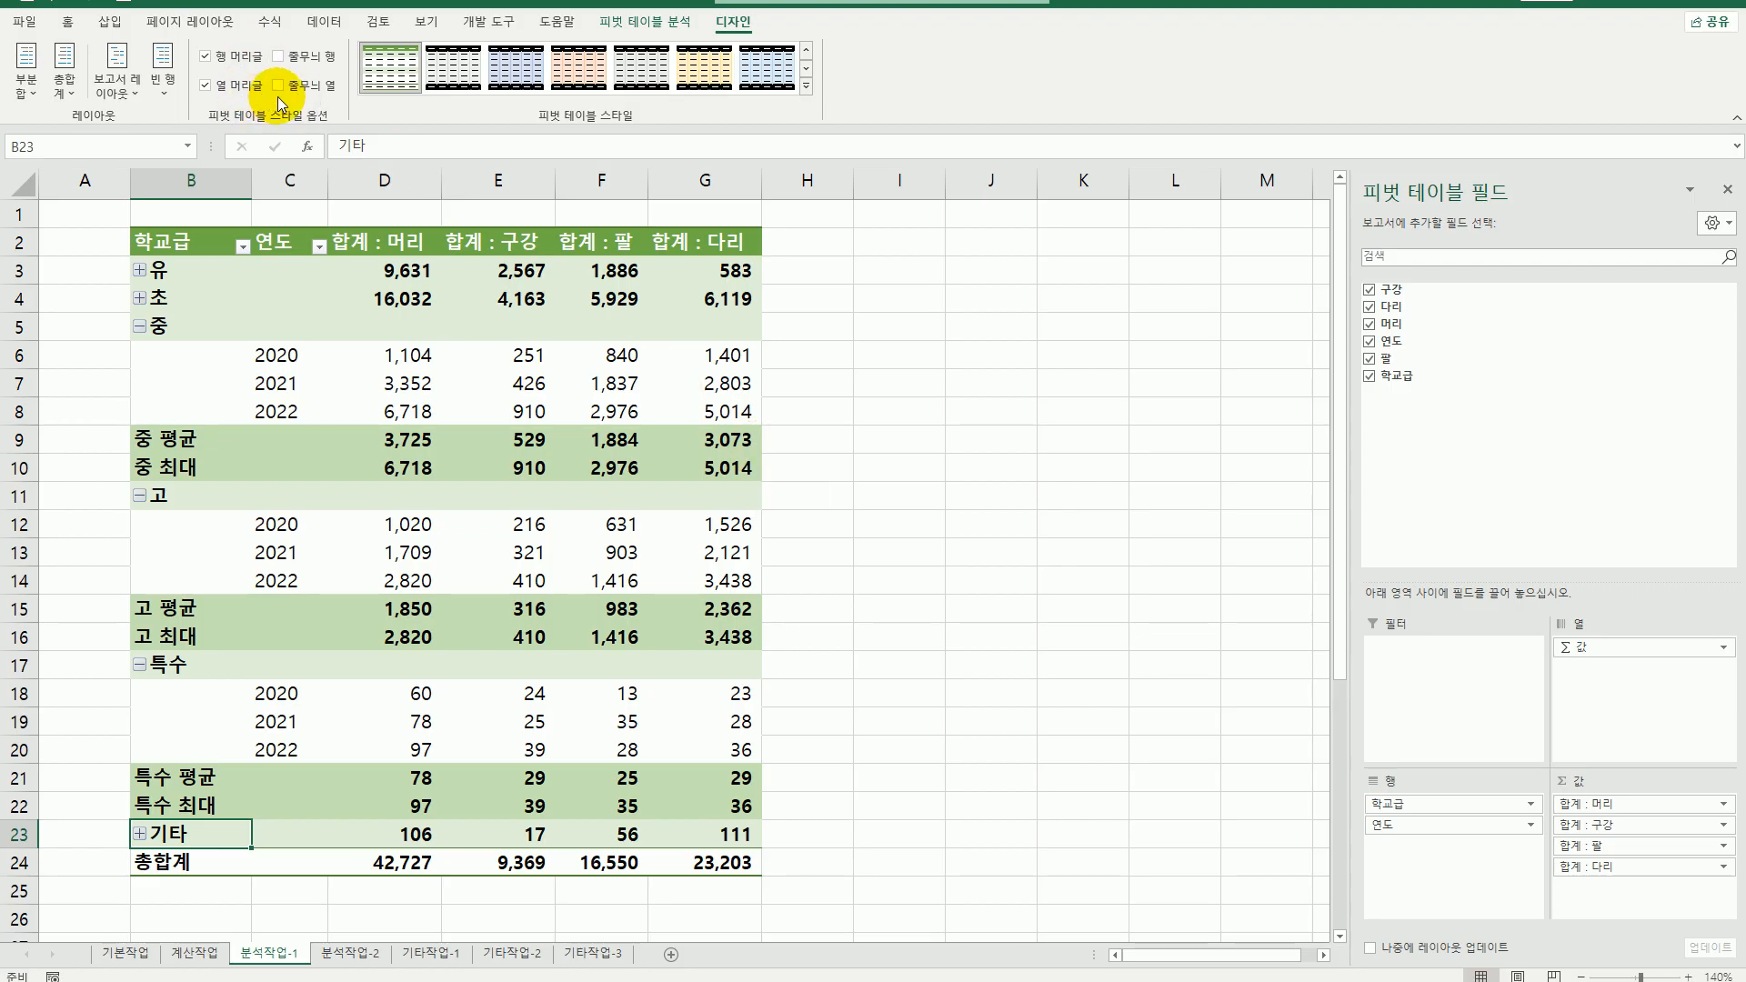
left_click(305, 87)
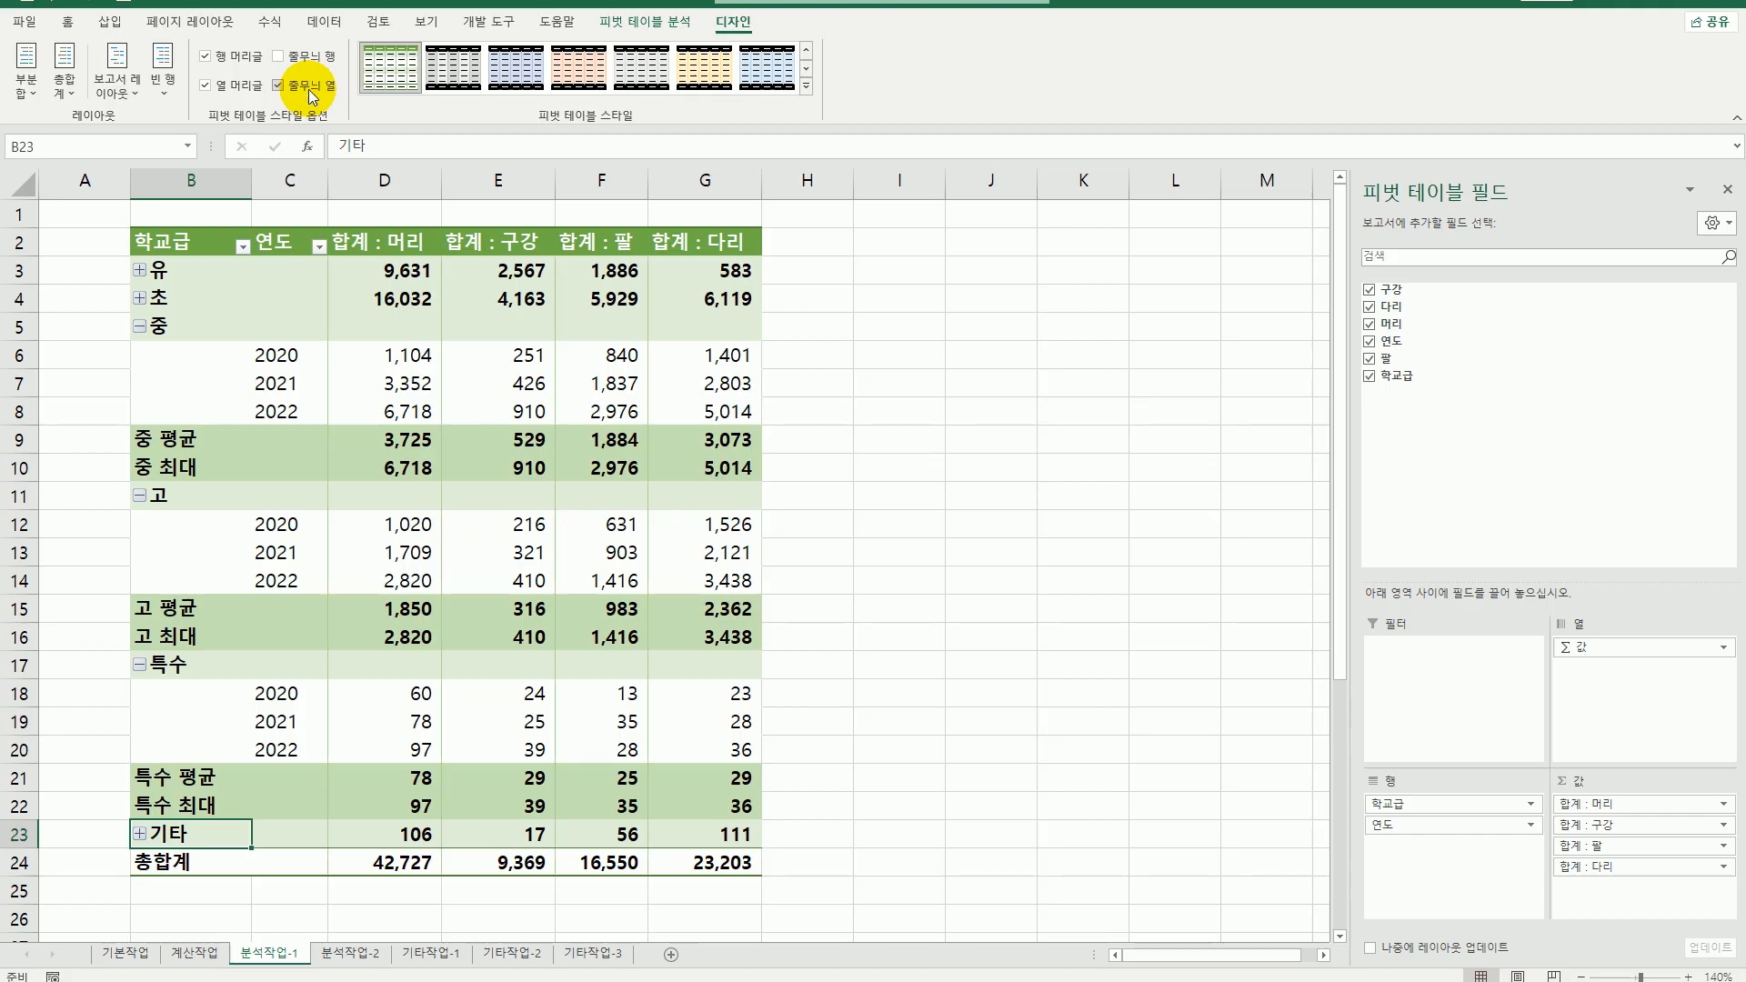
left_click(825, 410)
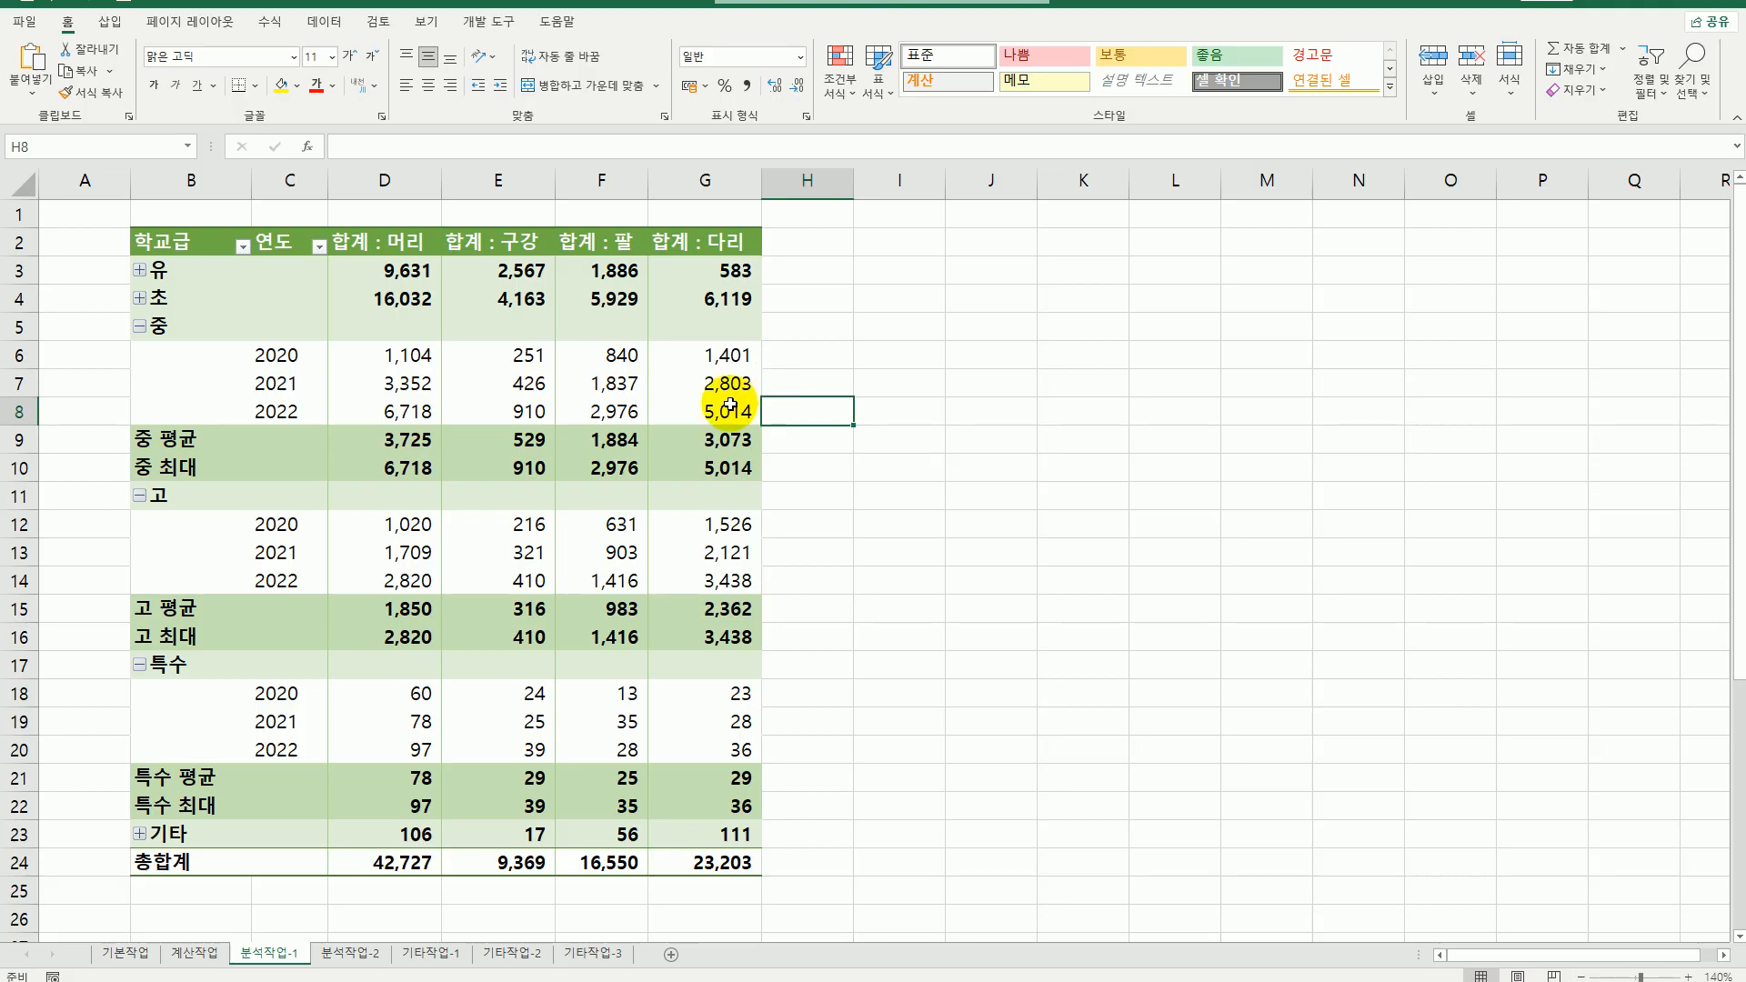
- Open data validation for I4:J14 on the 분석작업-2 sheet and set 제한 대상 to 사용자 지정
left_click(351, 953)
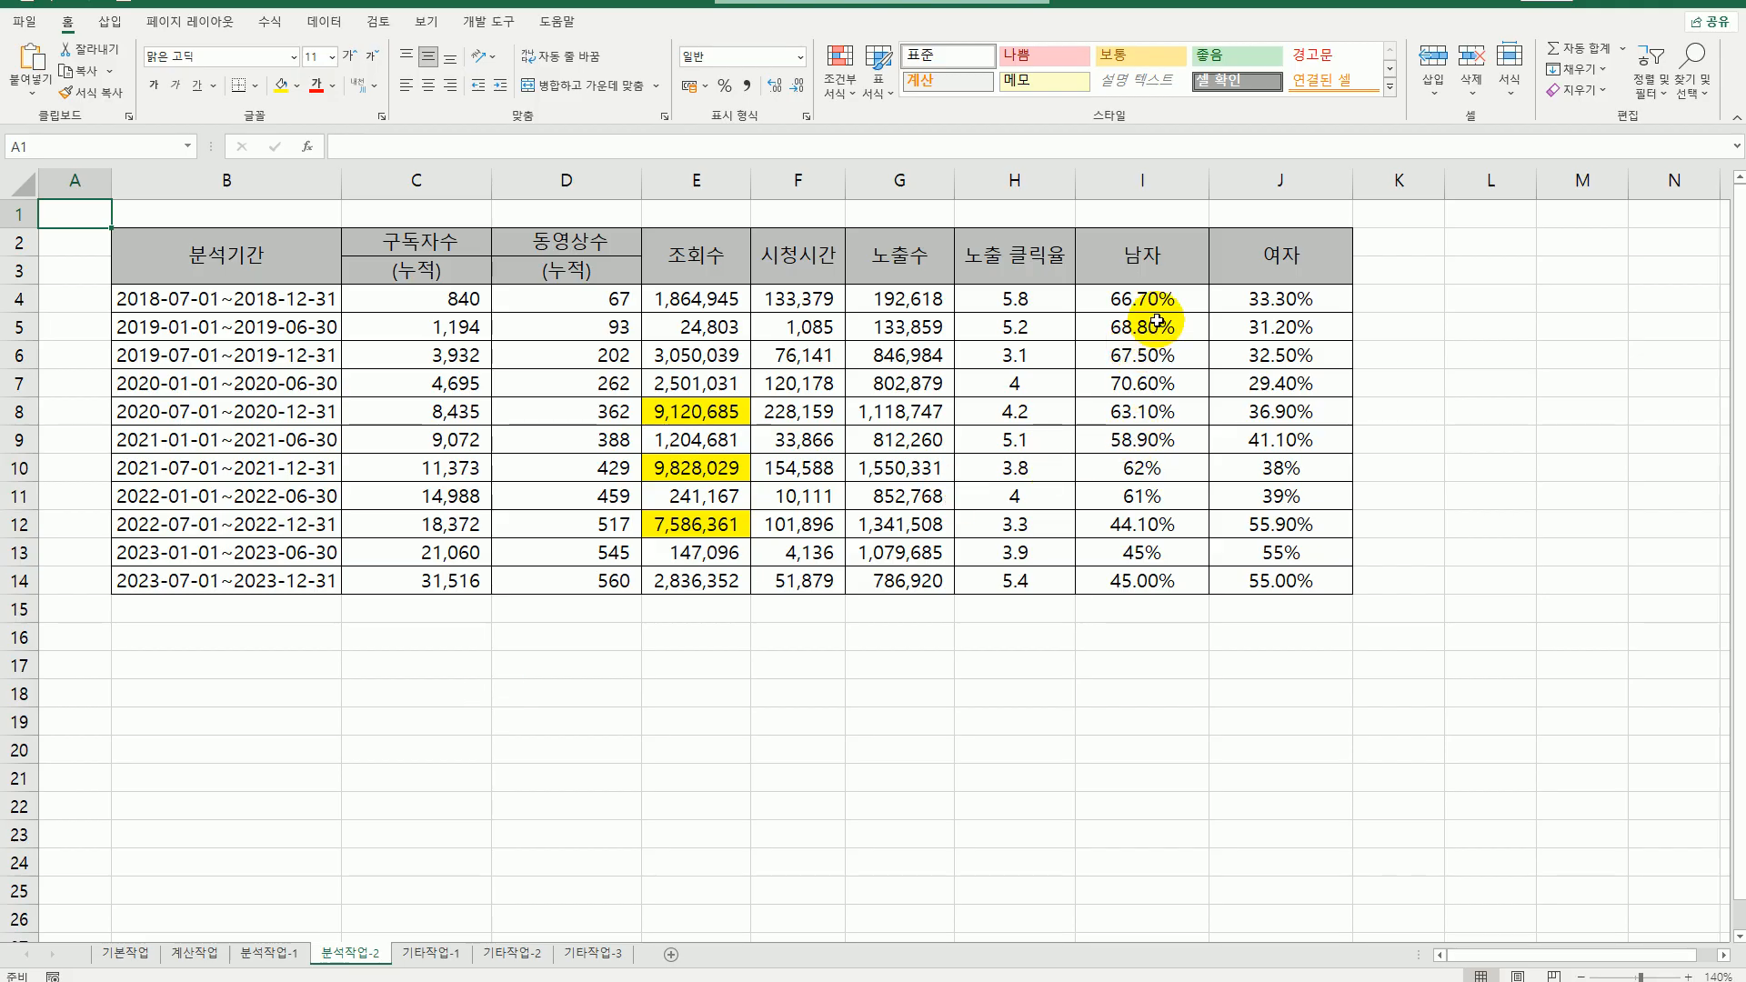
left_click_drag(1155, 298, 1276, 578)
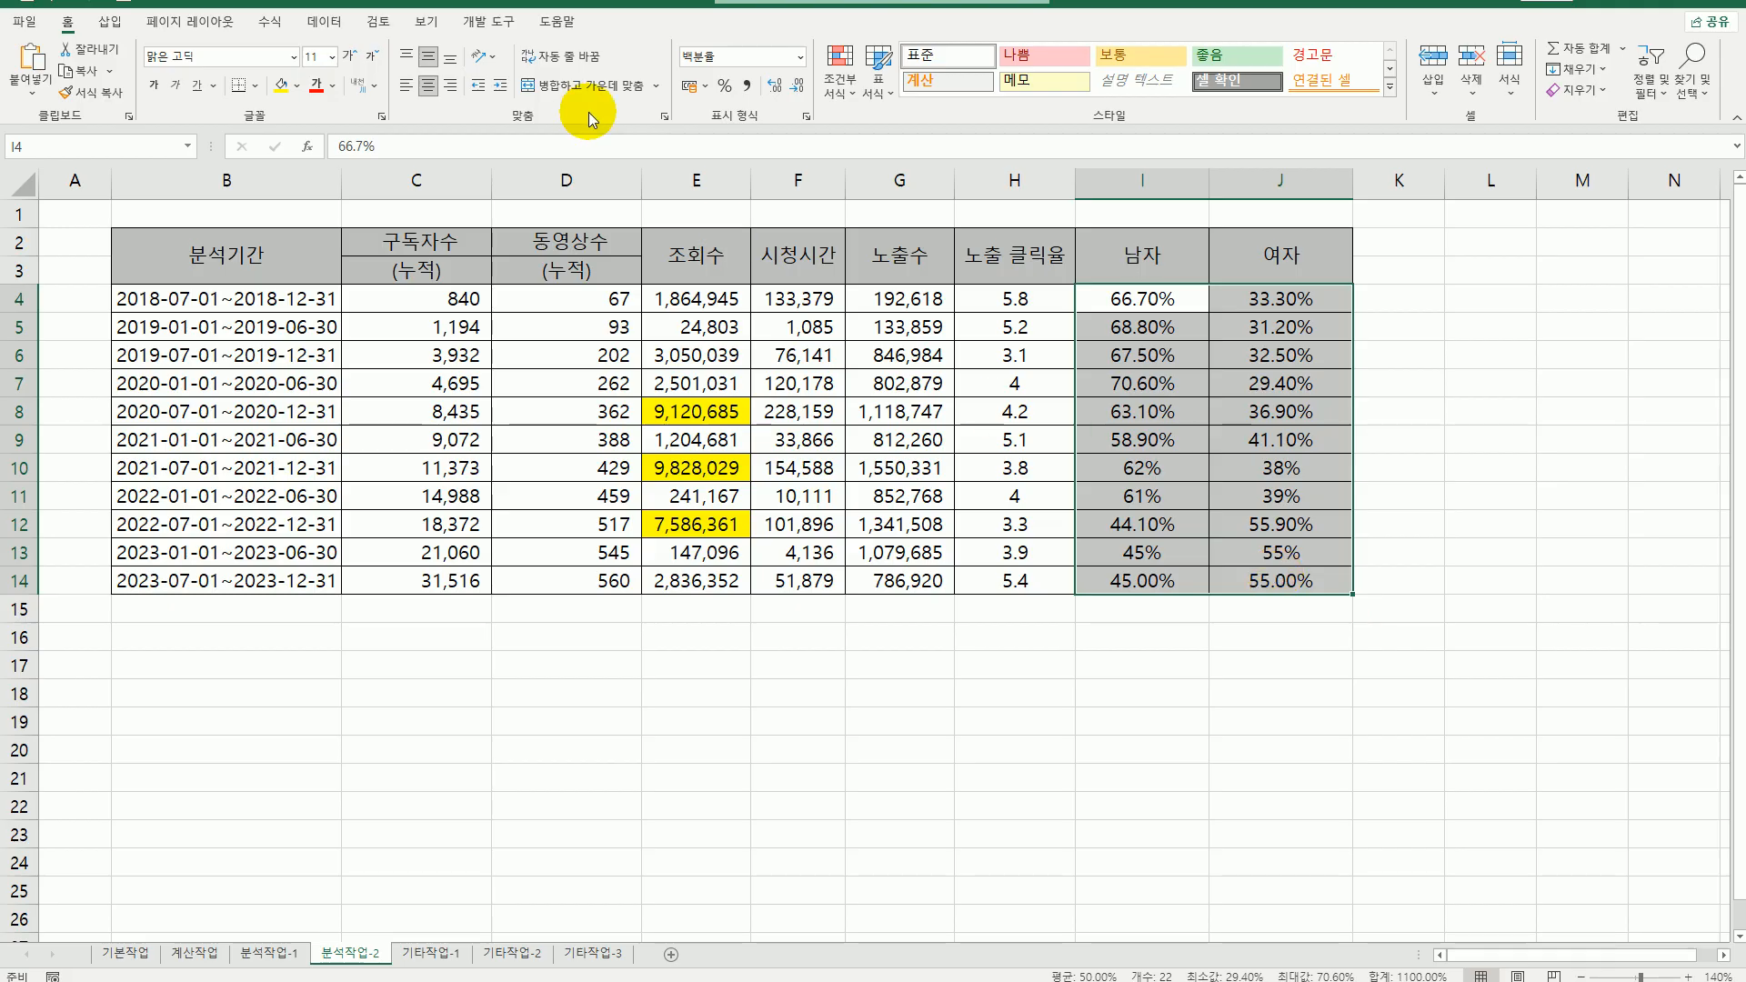
left_click(325, 21)
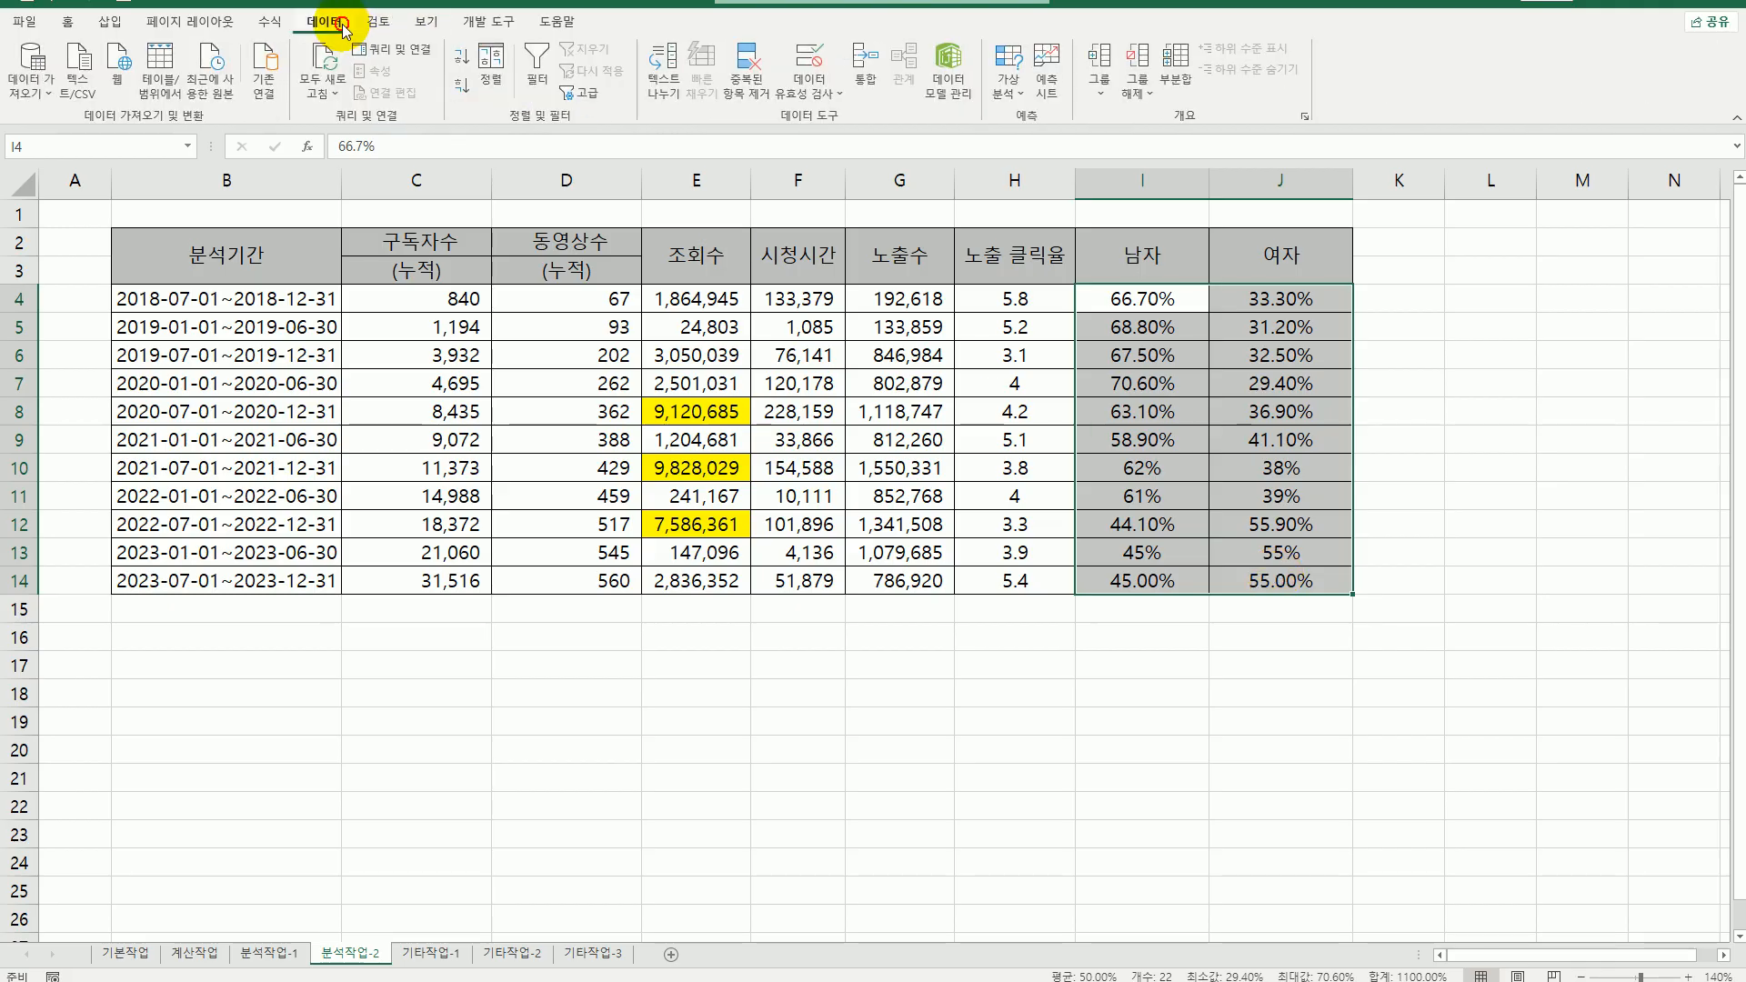
left_click(810, 91)
left_click(808, 121)
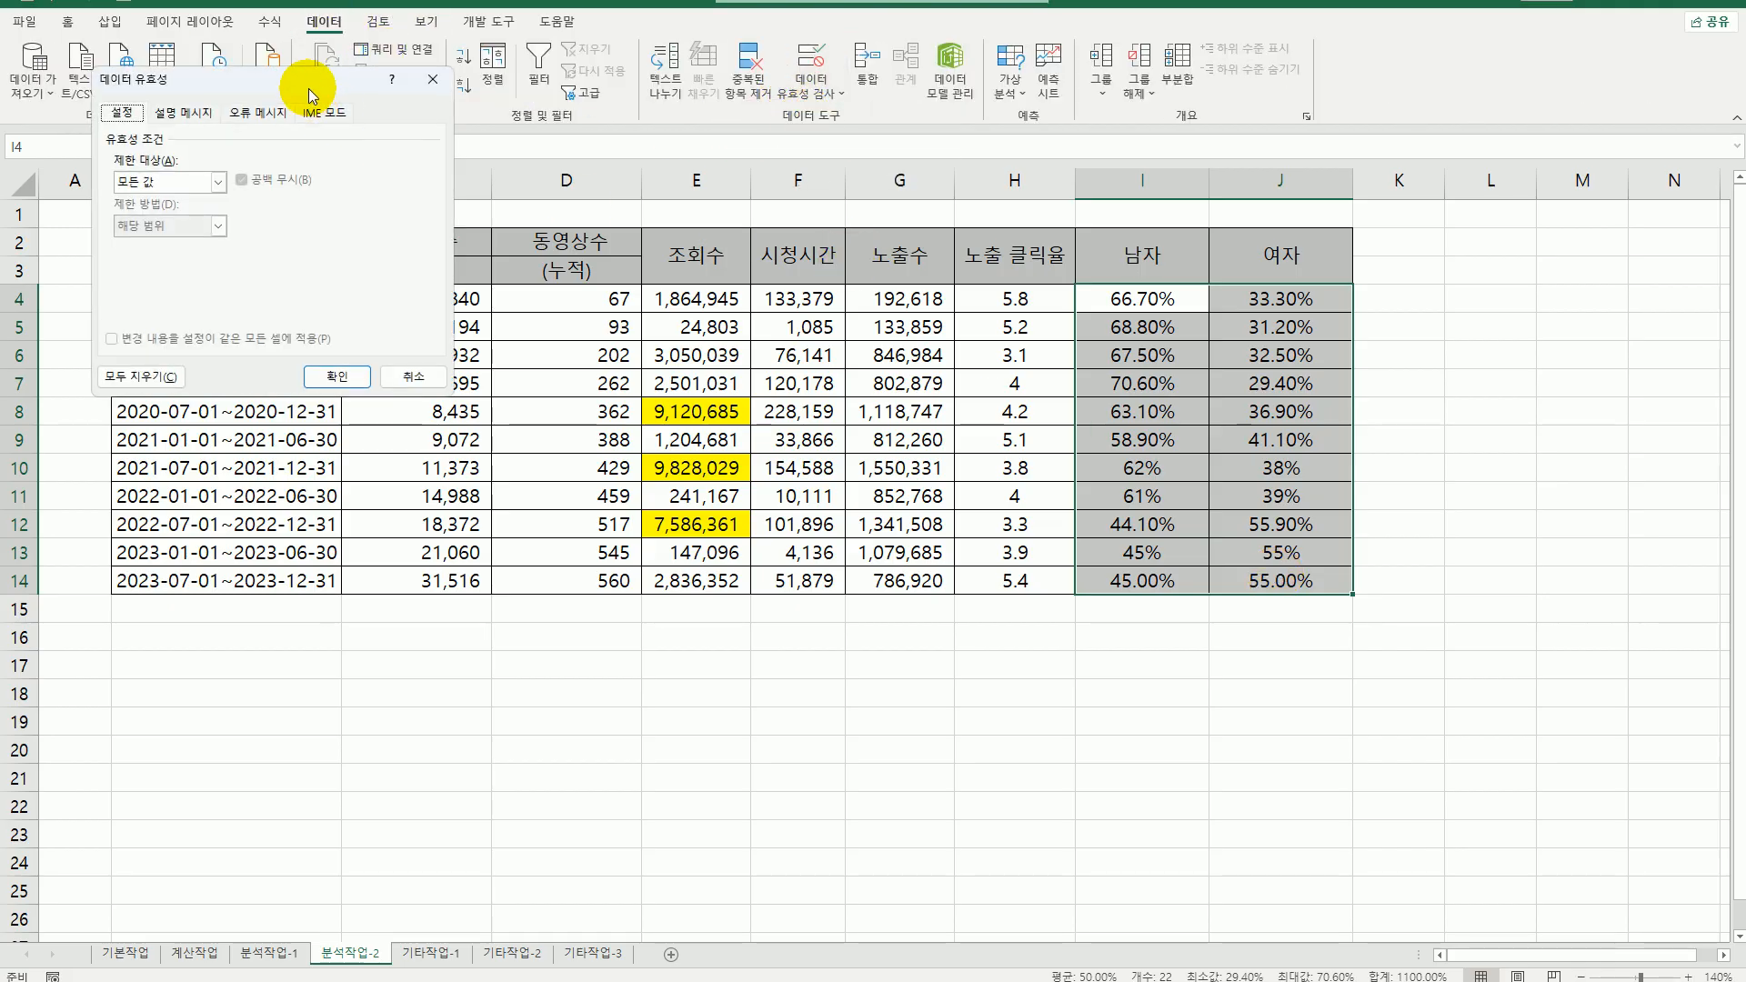
left_click_drag(319, 104, 552, 307)
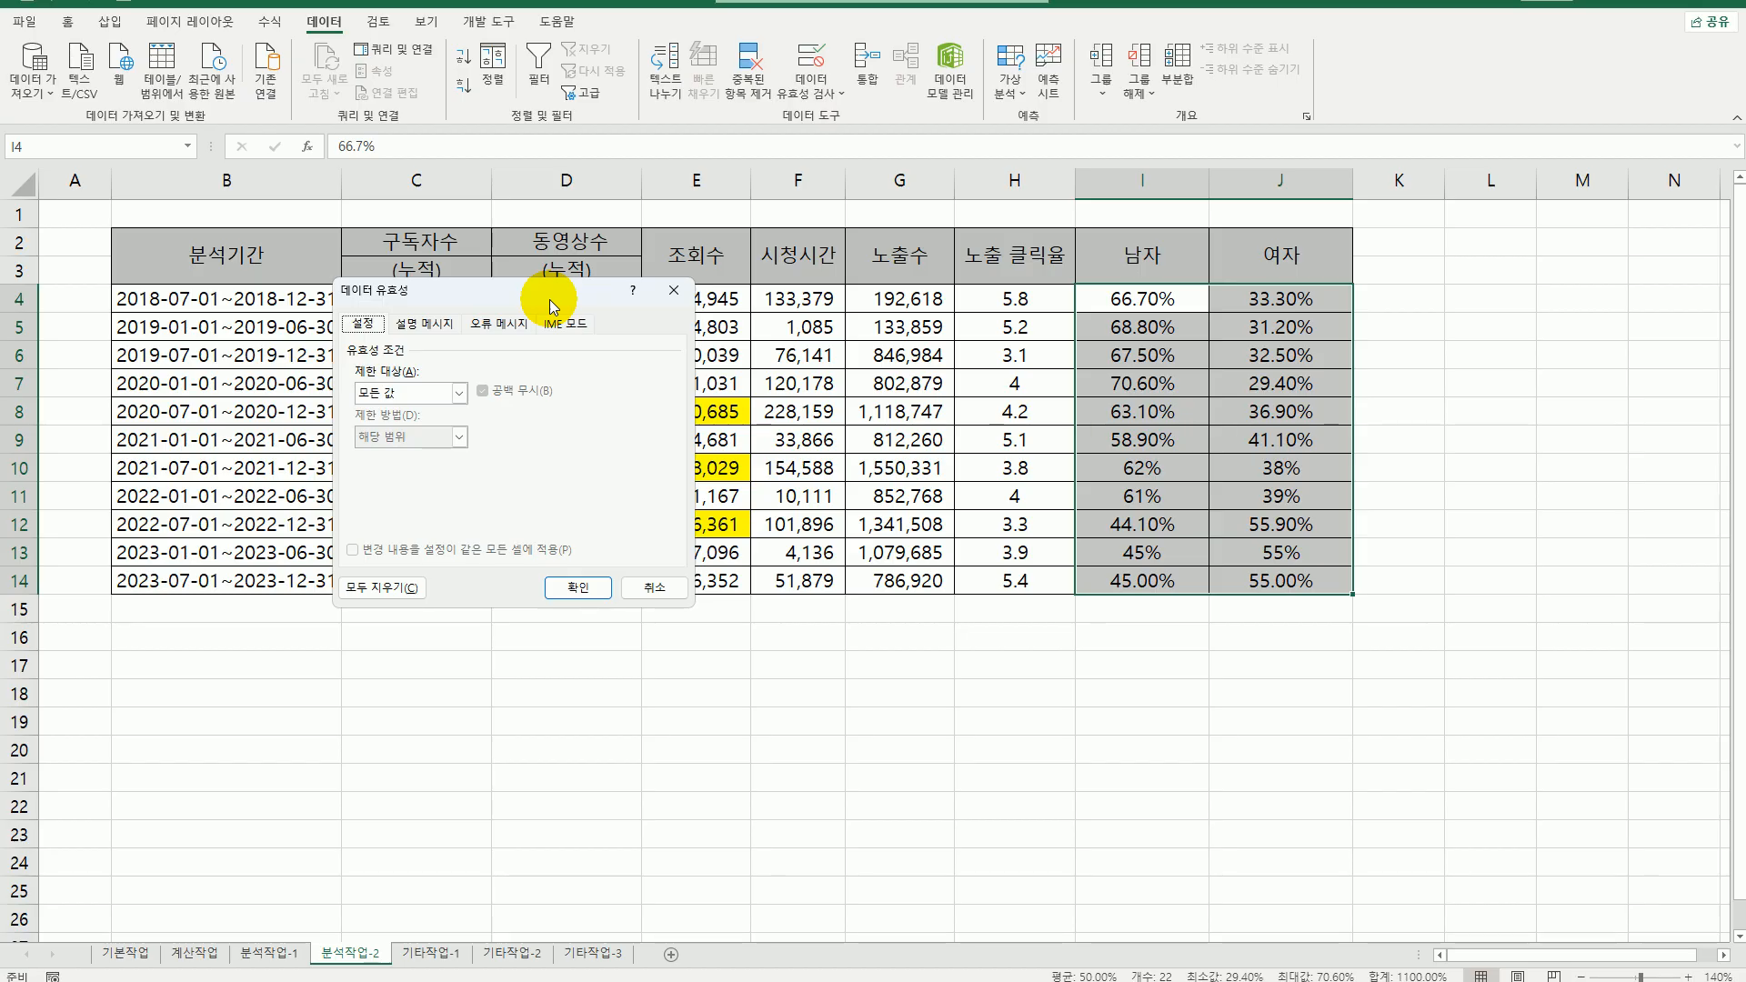
left_click(458, 393)
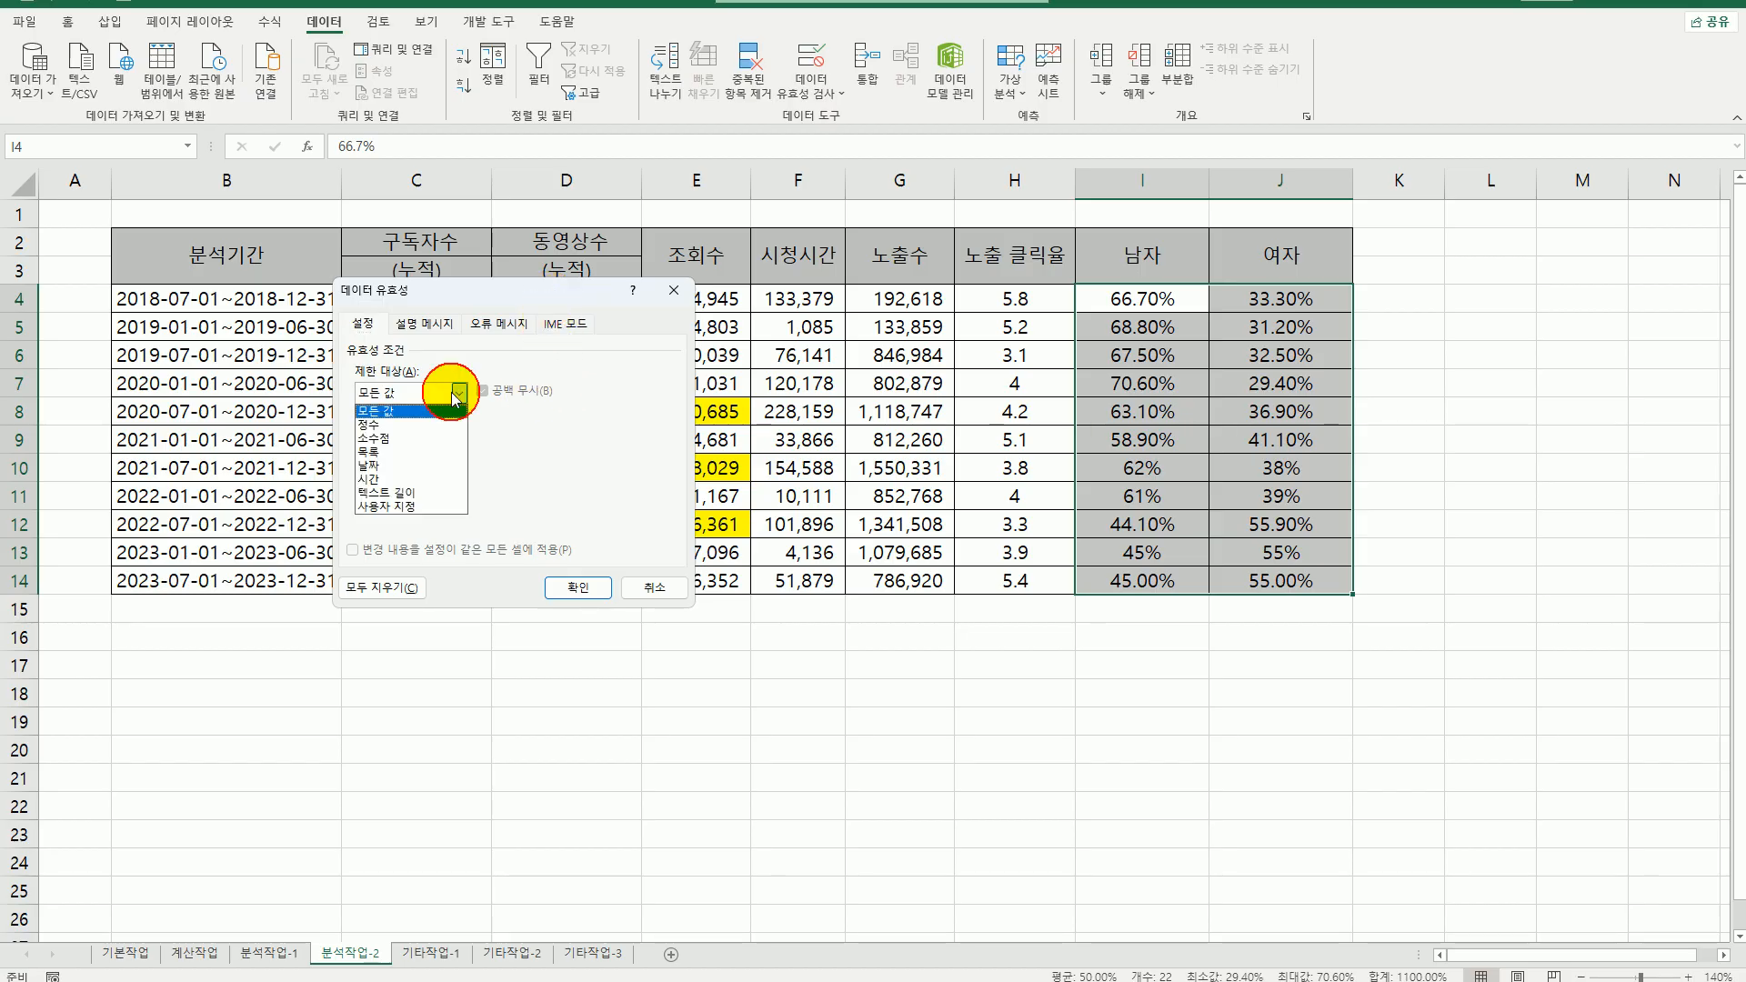
left_click(430, 506)
- Enter the custom validation formula =sum($I4:$J4)=100%
left_click(412, 480)
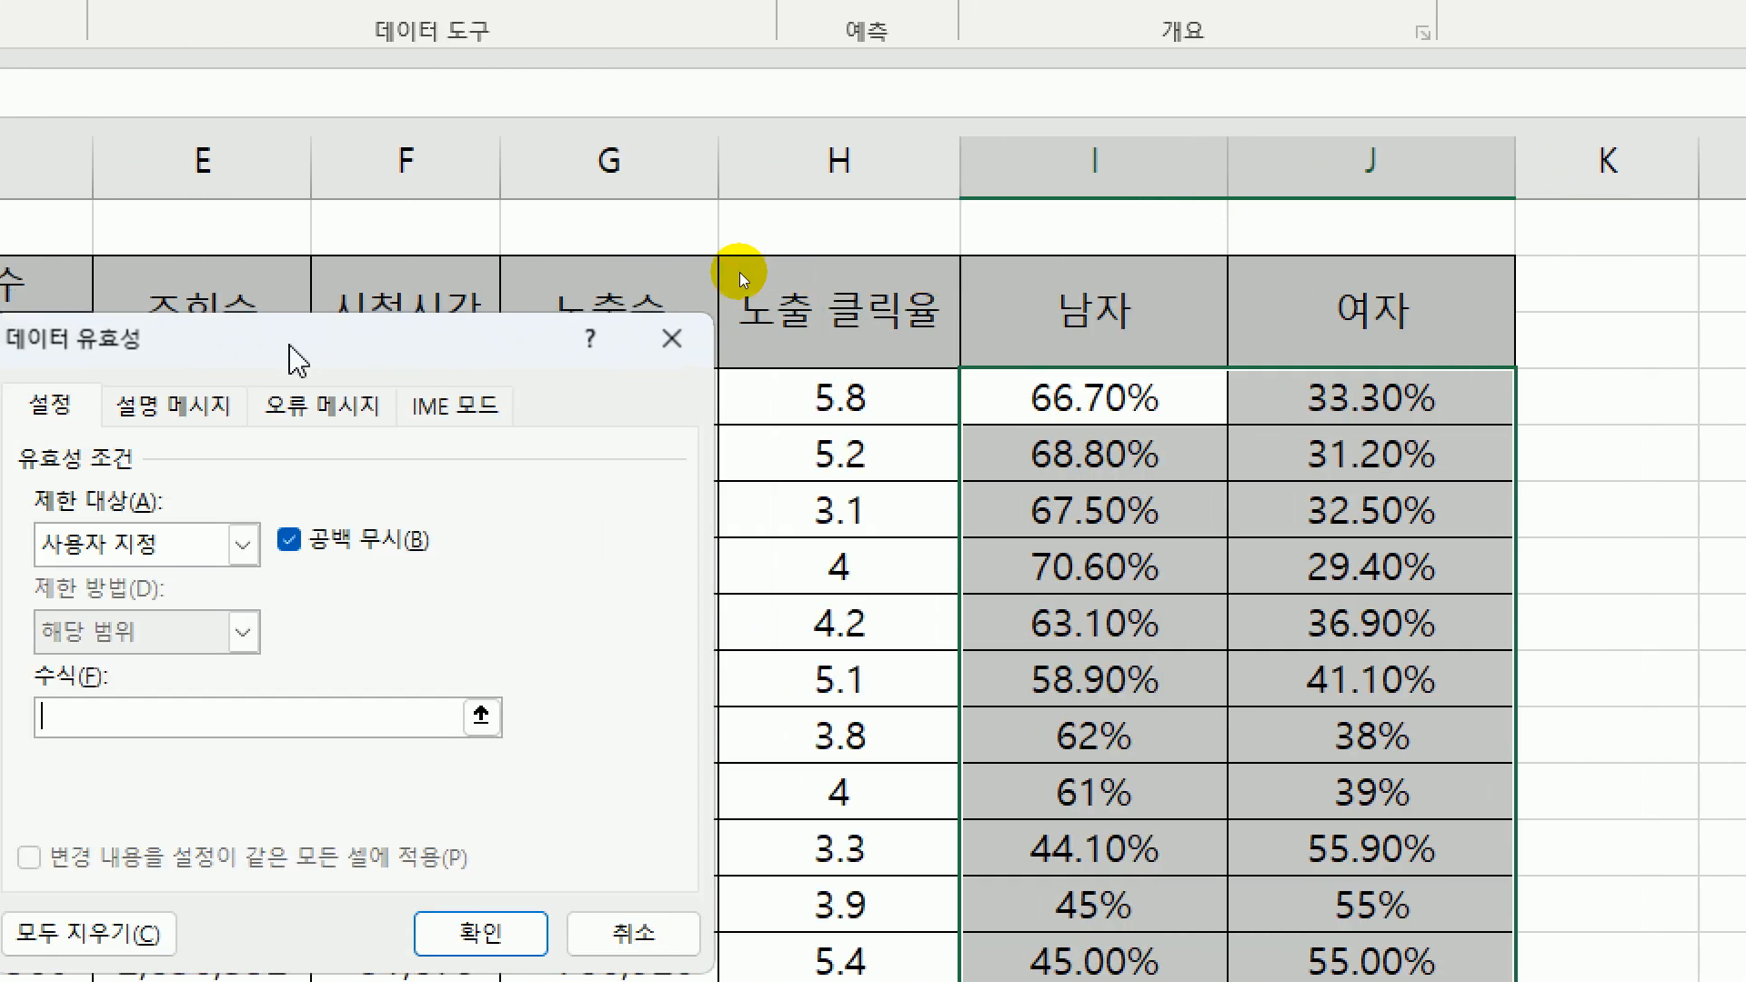
left_click_drag(298, 361, 495, 283)
left_click(393, 632)
type("=")
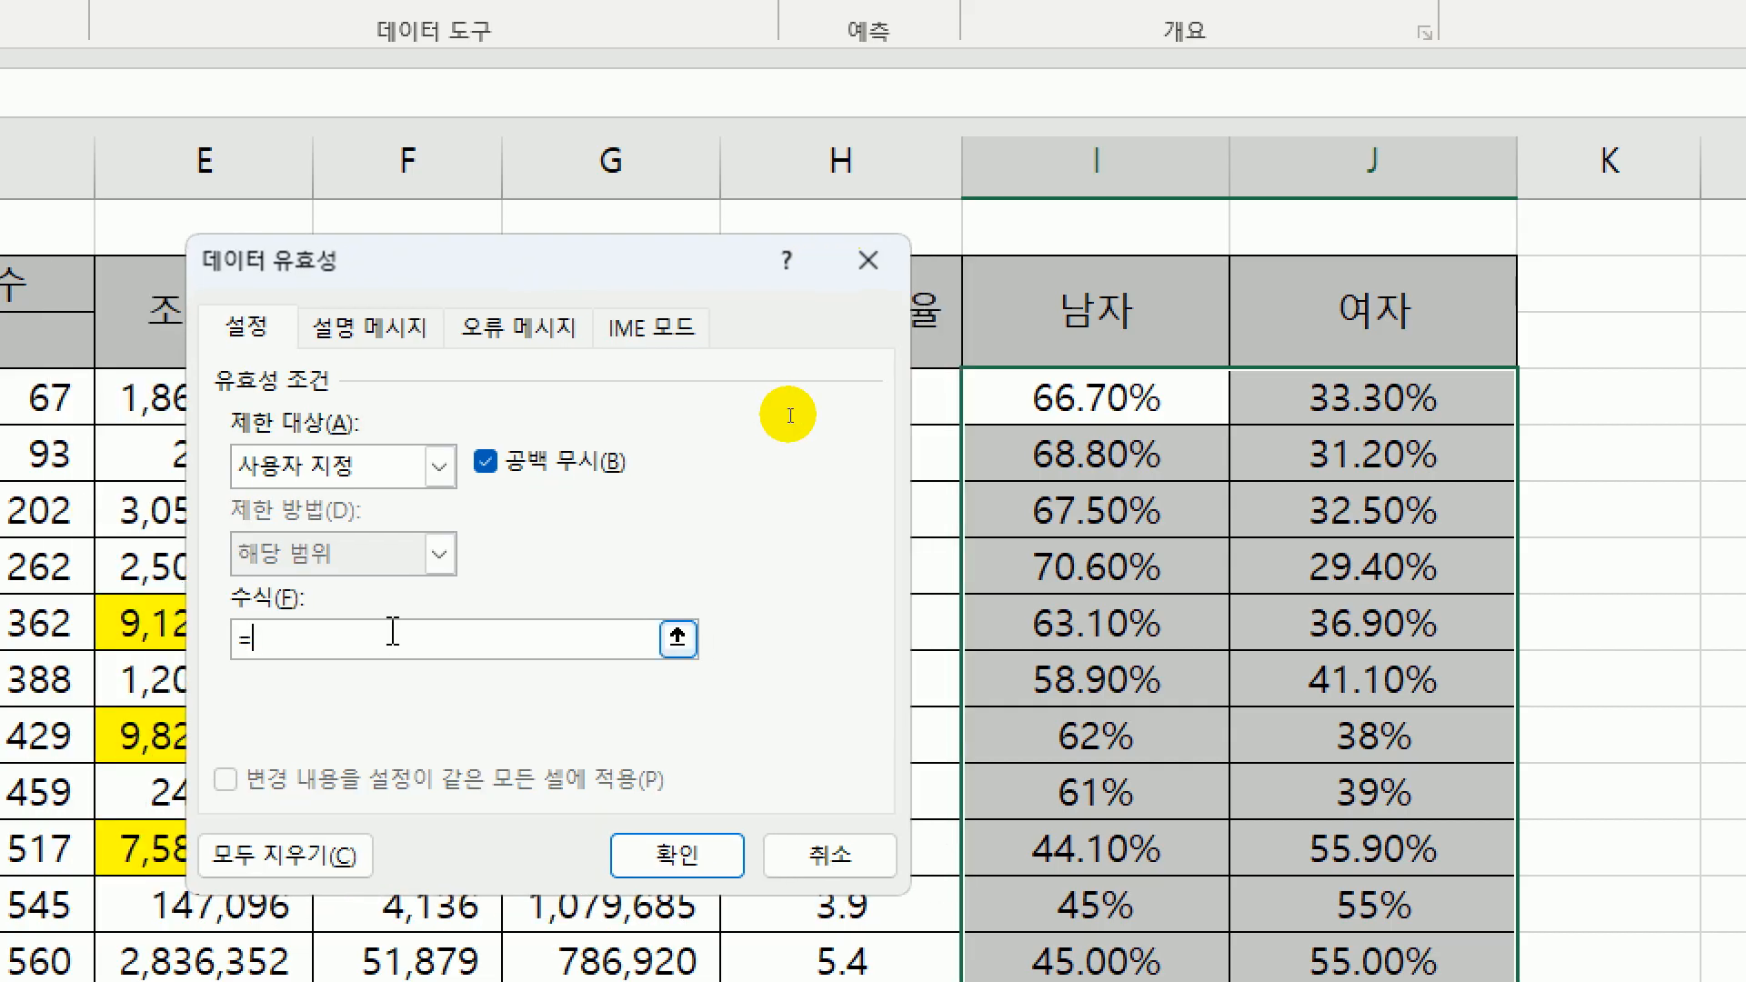
type("sum(")
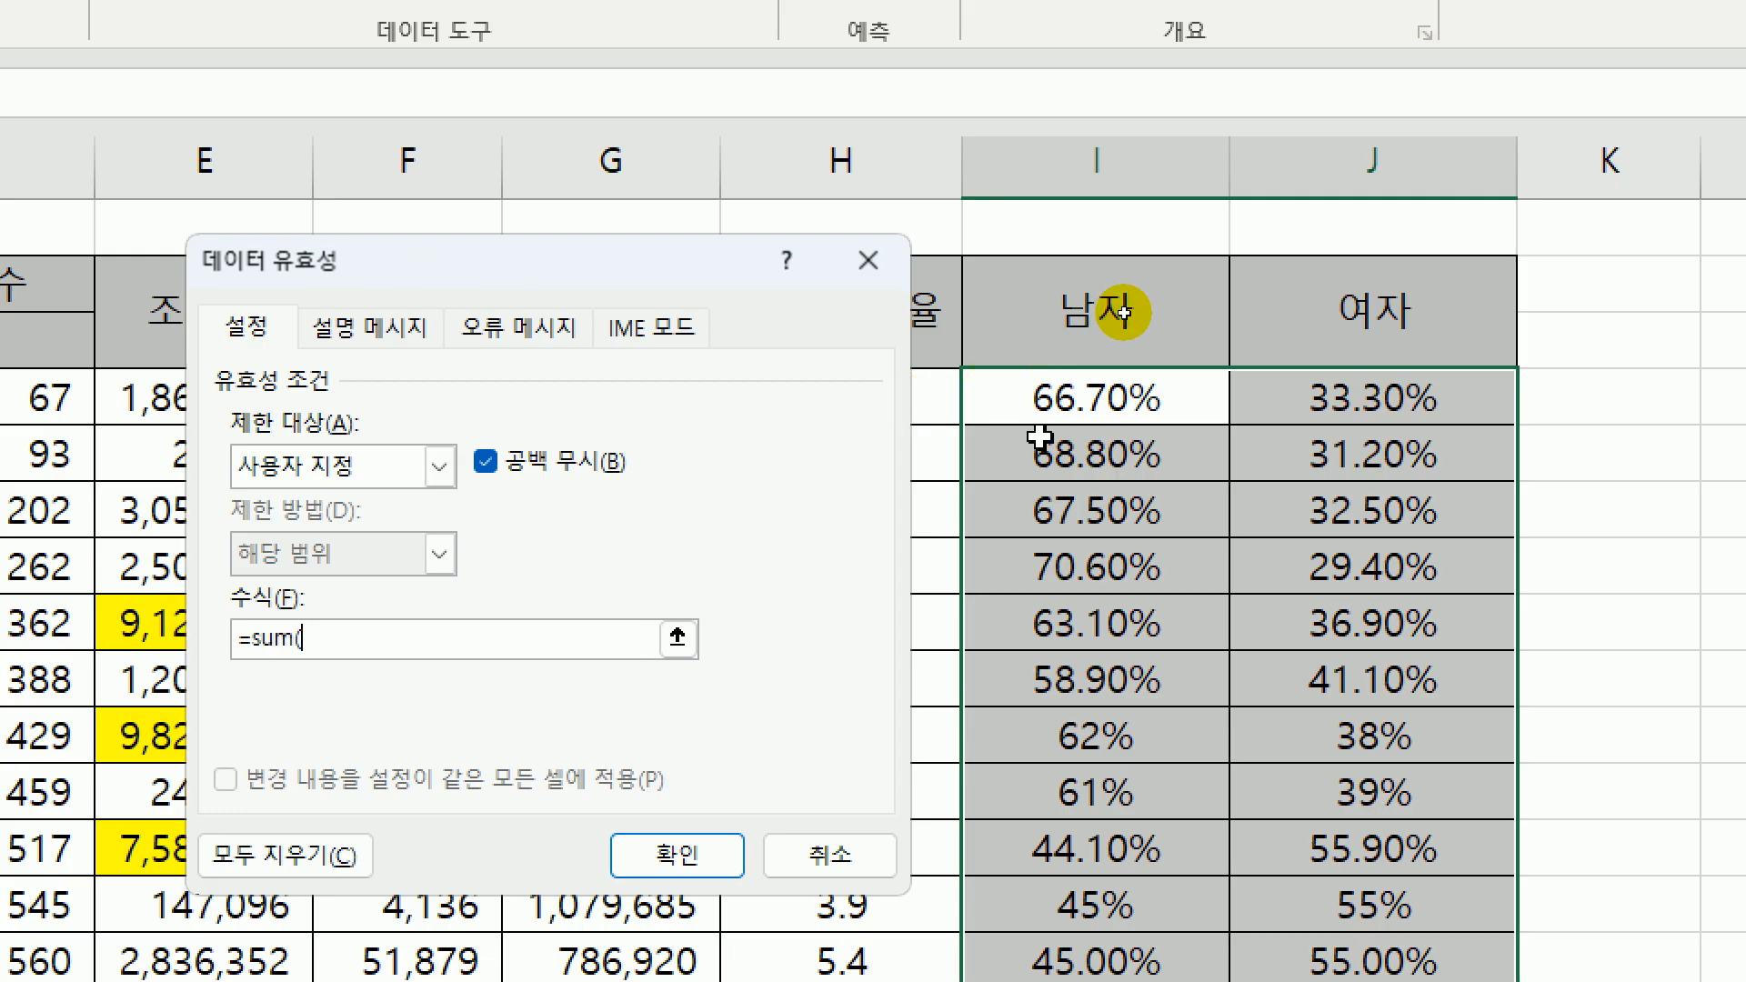
left_click_drag(1070, 414, 1265, 401)
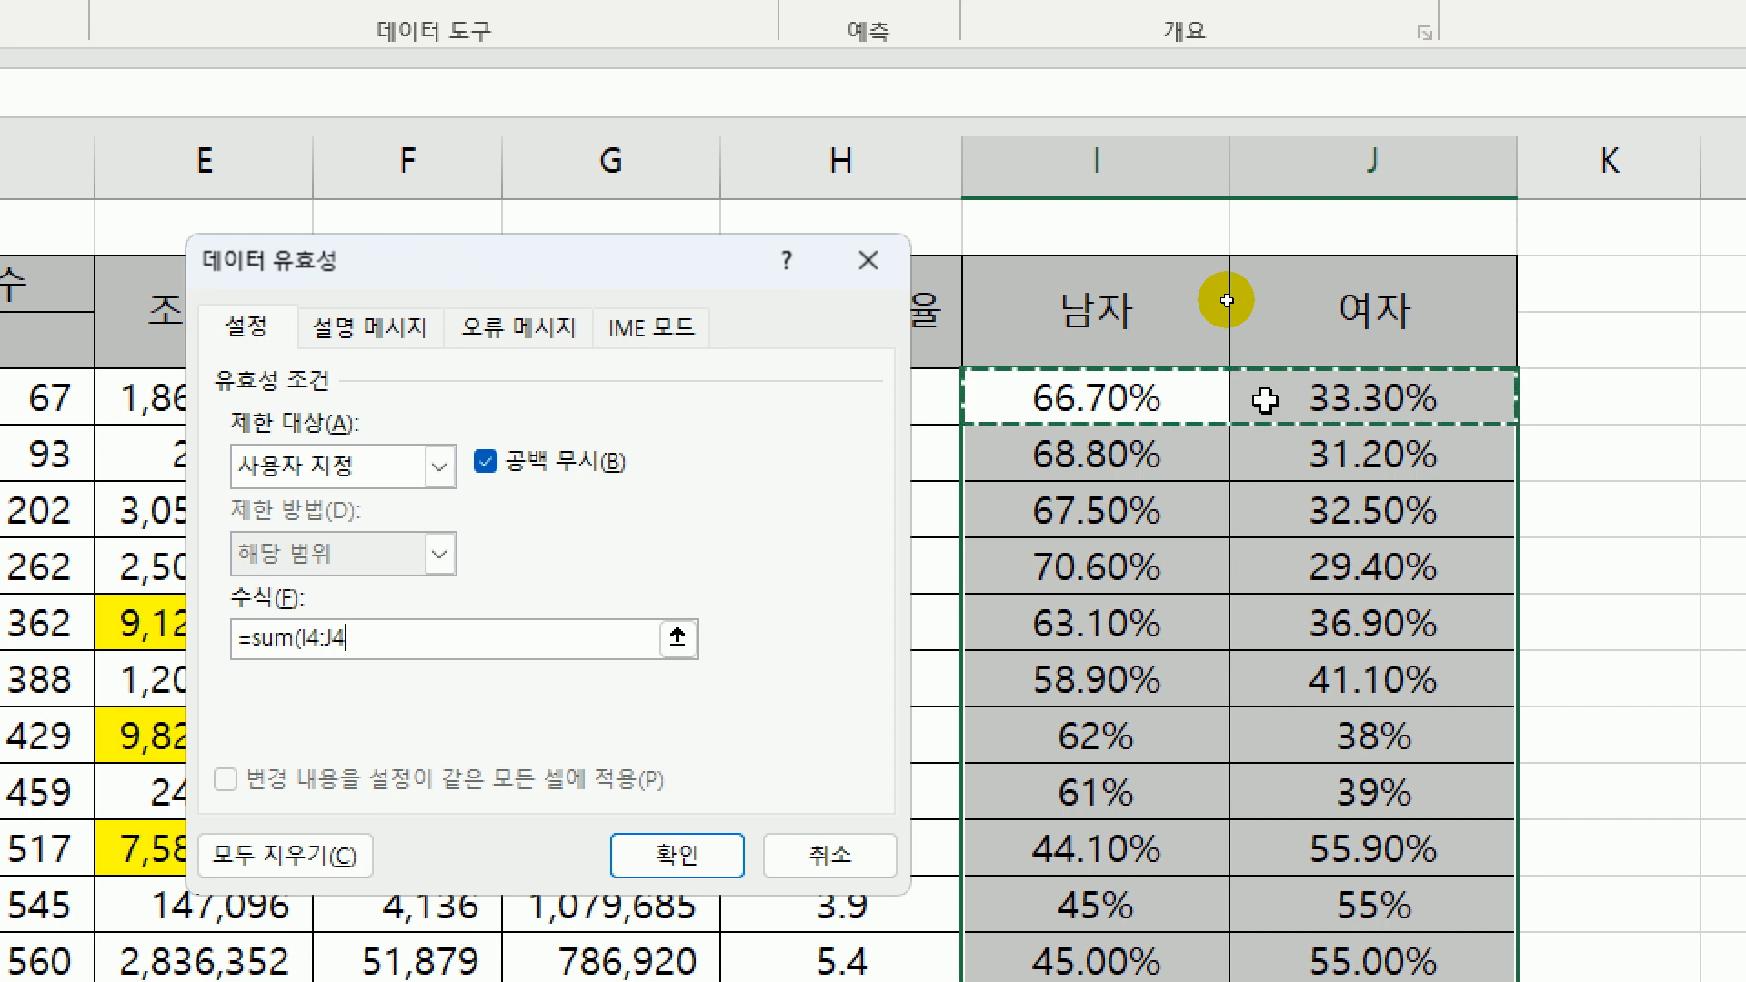
key("F4")
key("F4")
key("F4")
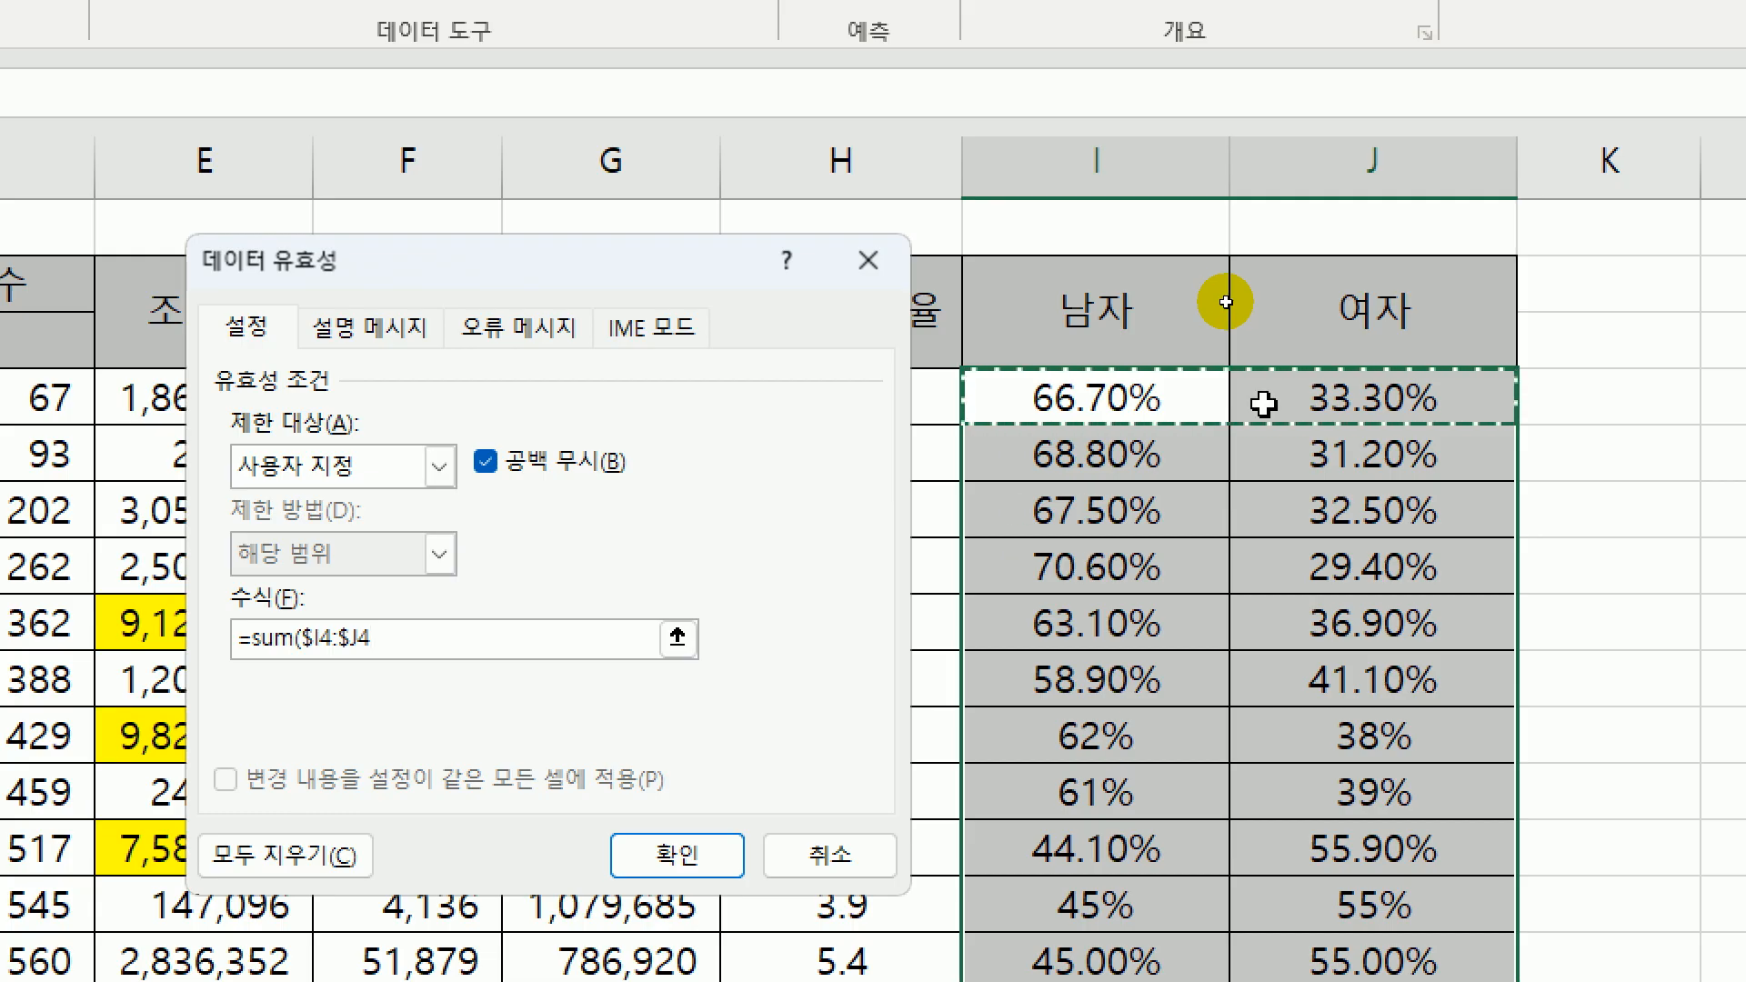
type(")")
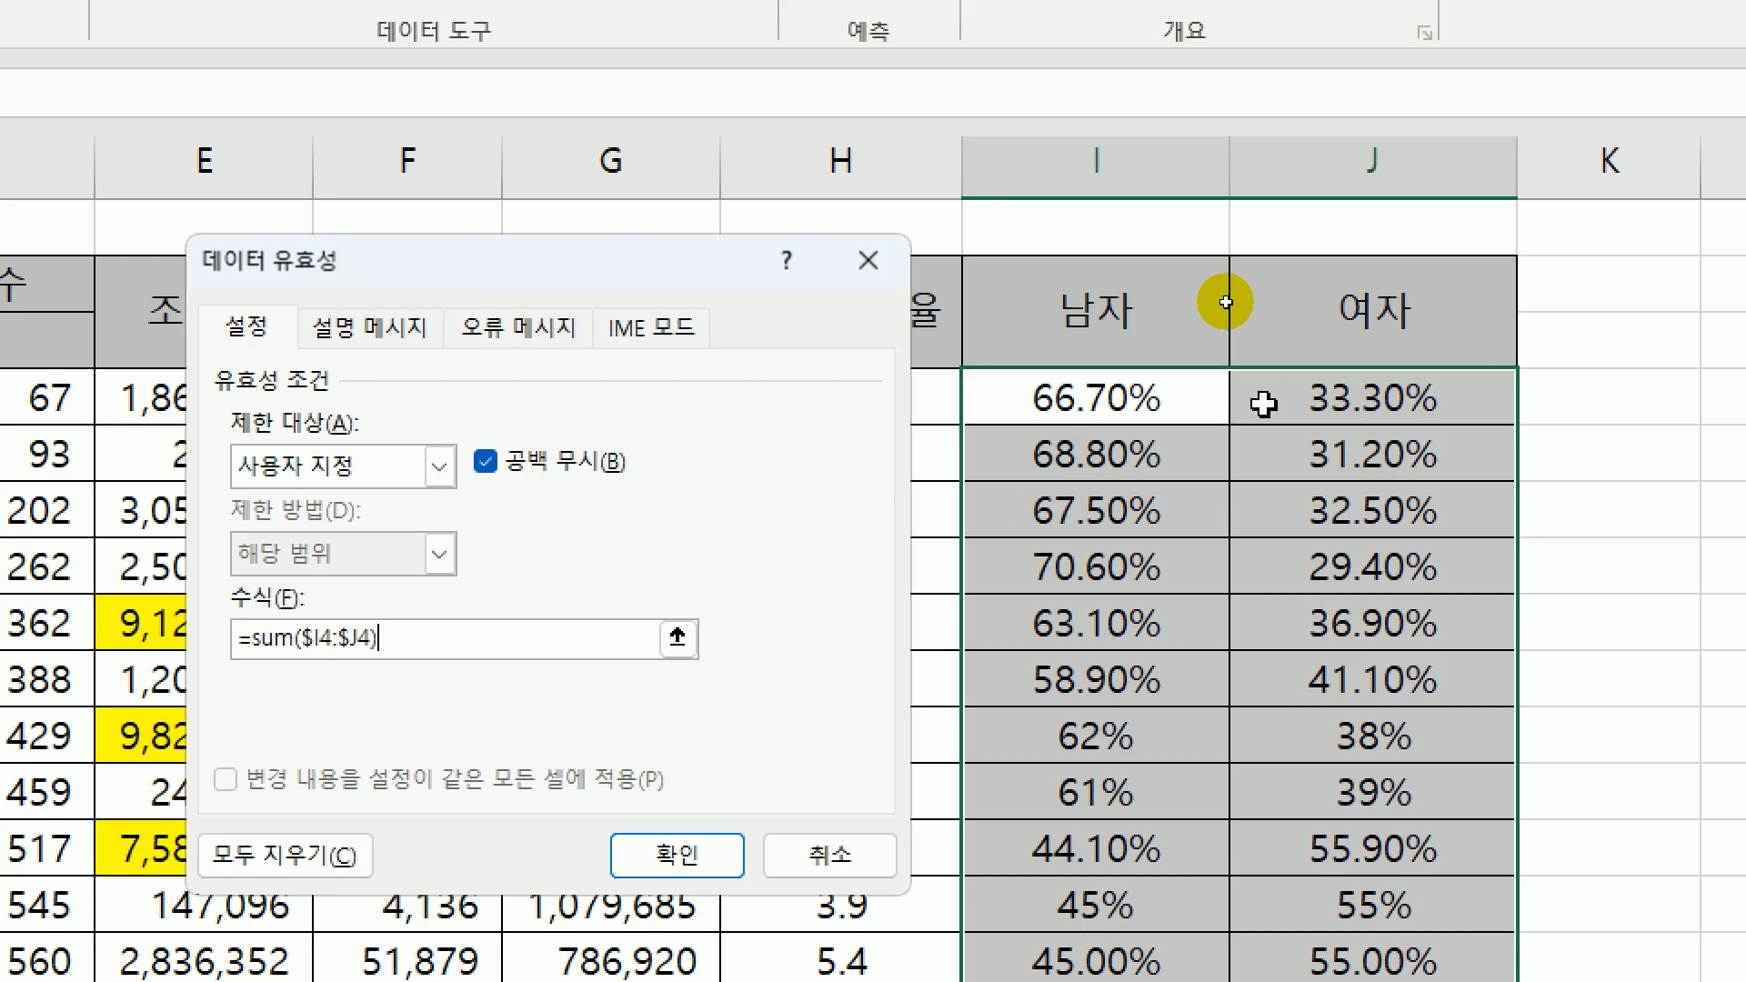
type("=100%")
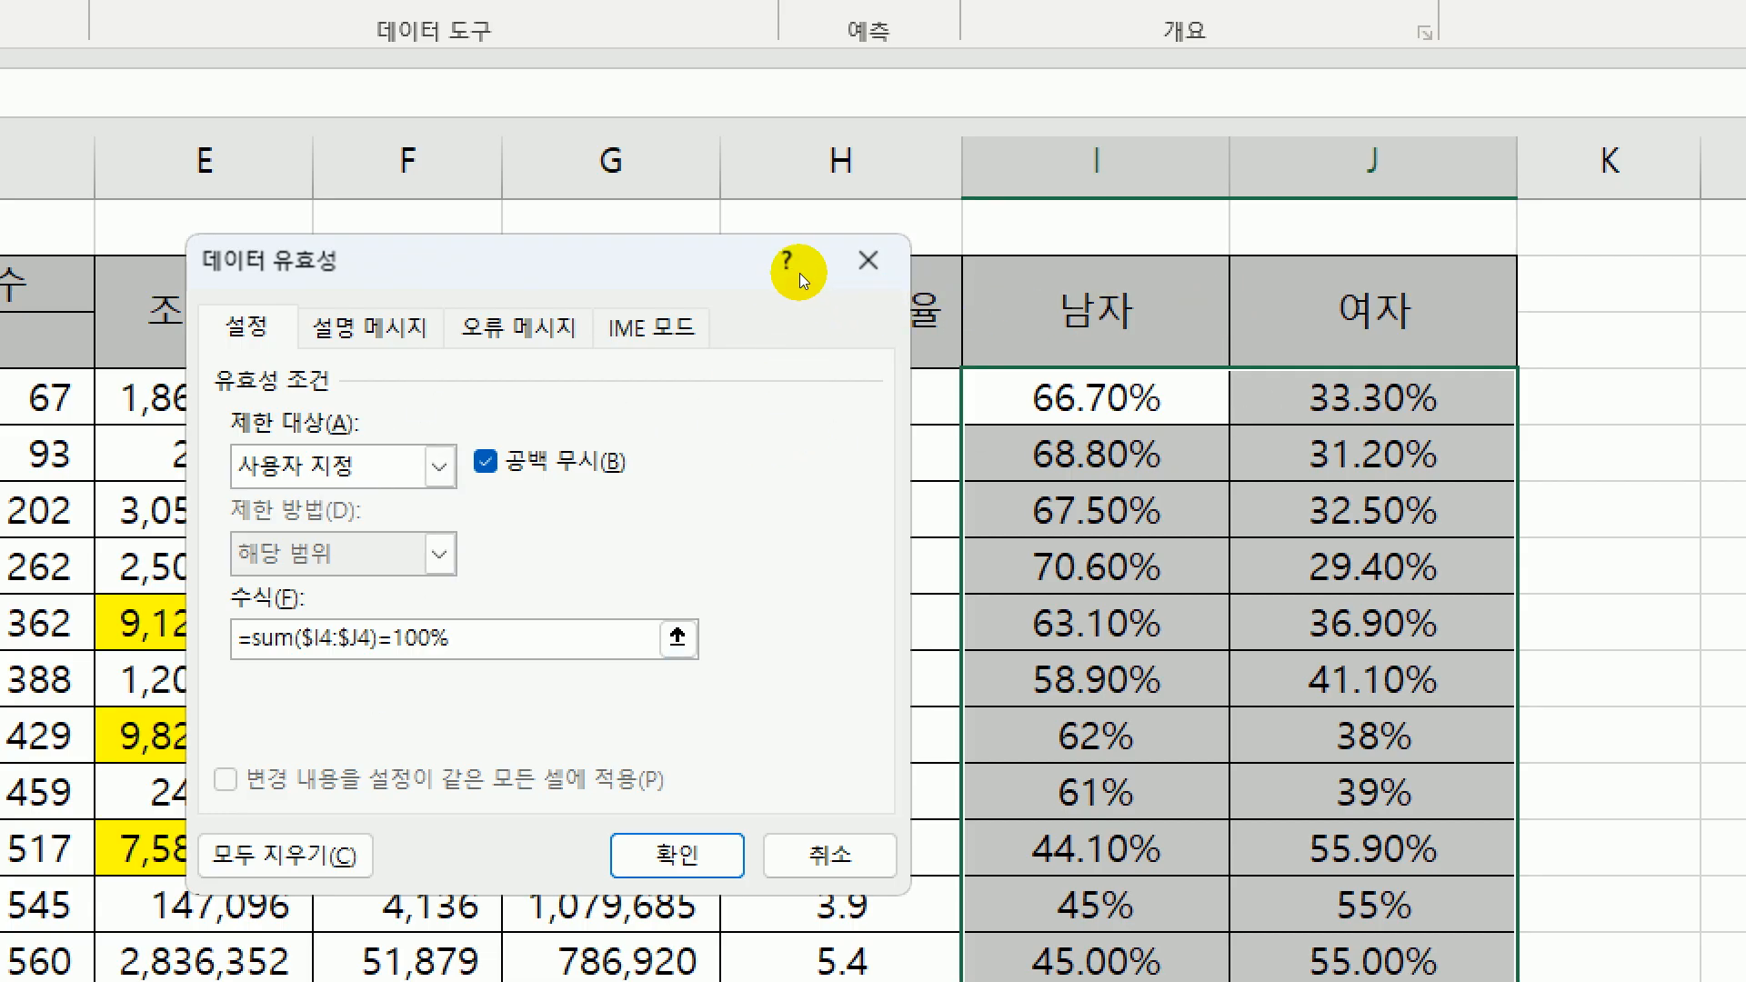
- Set the validation input message to title 남녀의 합 and text 남자와 여자의 합이 100% 되어야 합니다
left_click(398, 329)
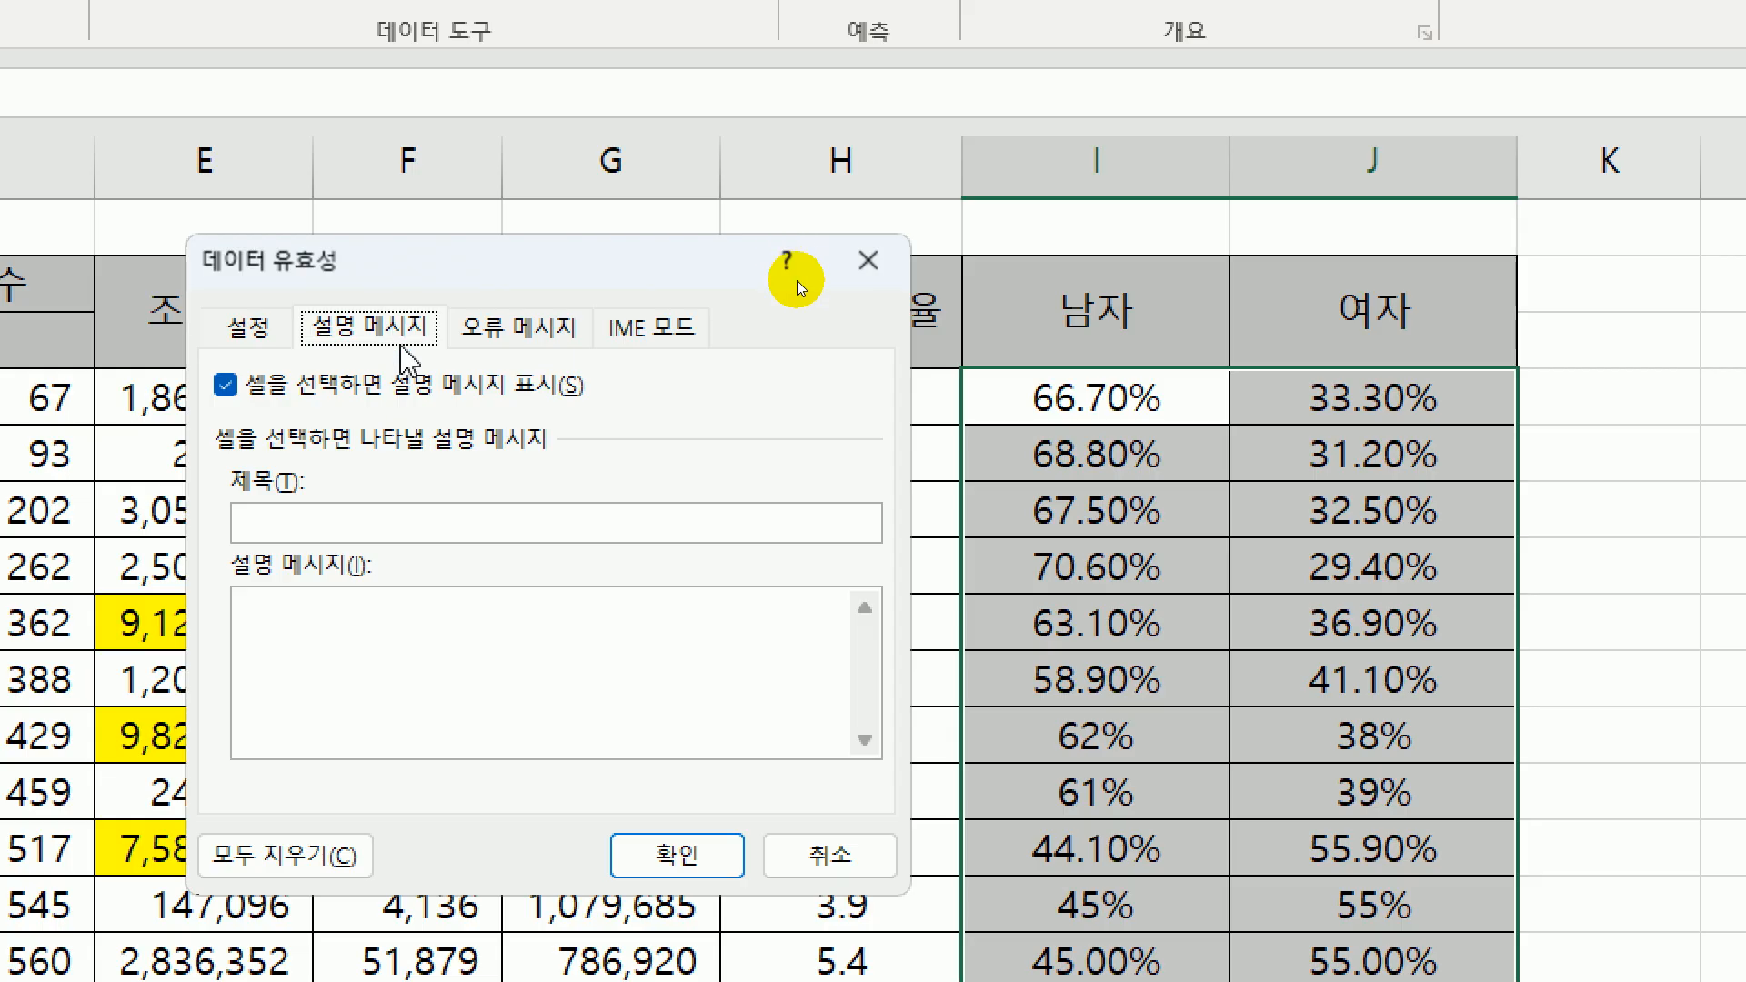
left_click(326, 527)
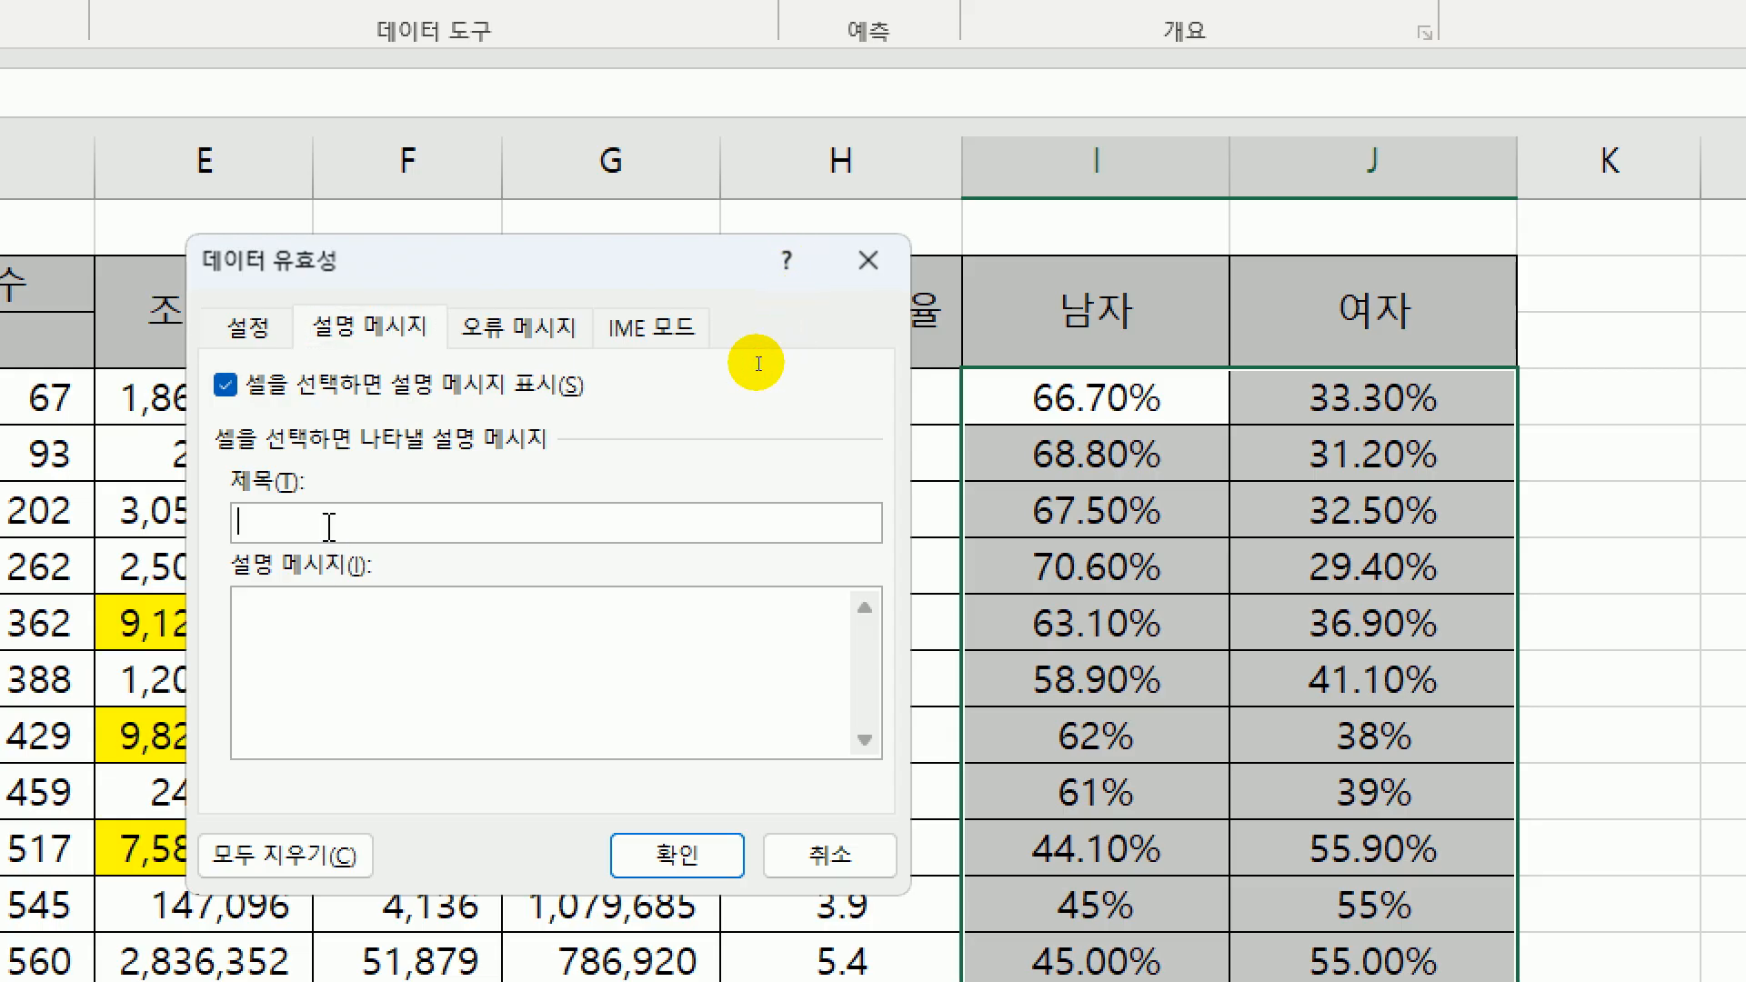
type("sk")
key("BackSpace")
key("BackSpace")
type("남녀으ㅣ 합")
key("Tab")
type("남자와 여자의")
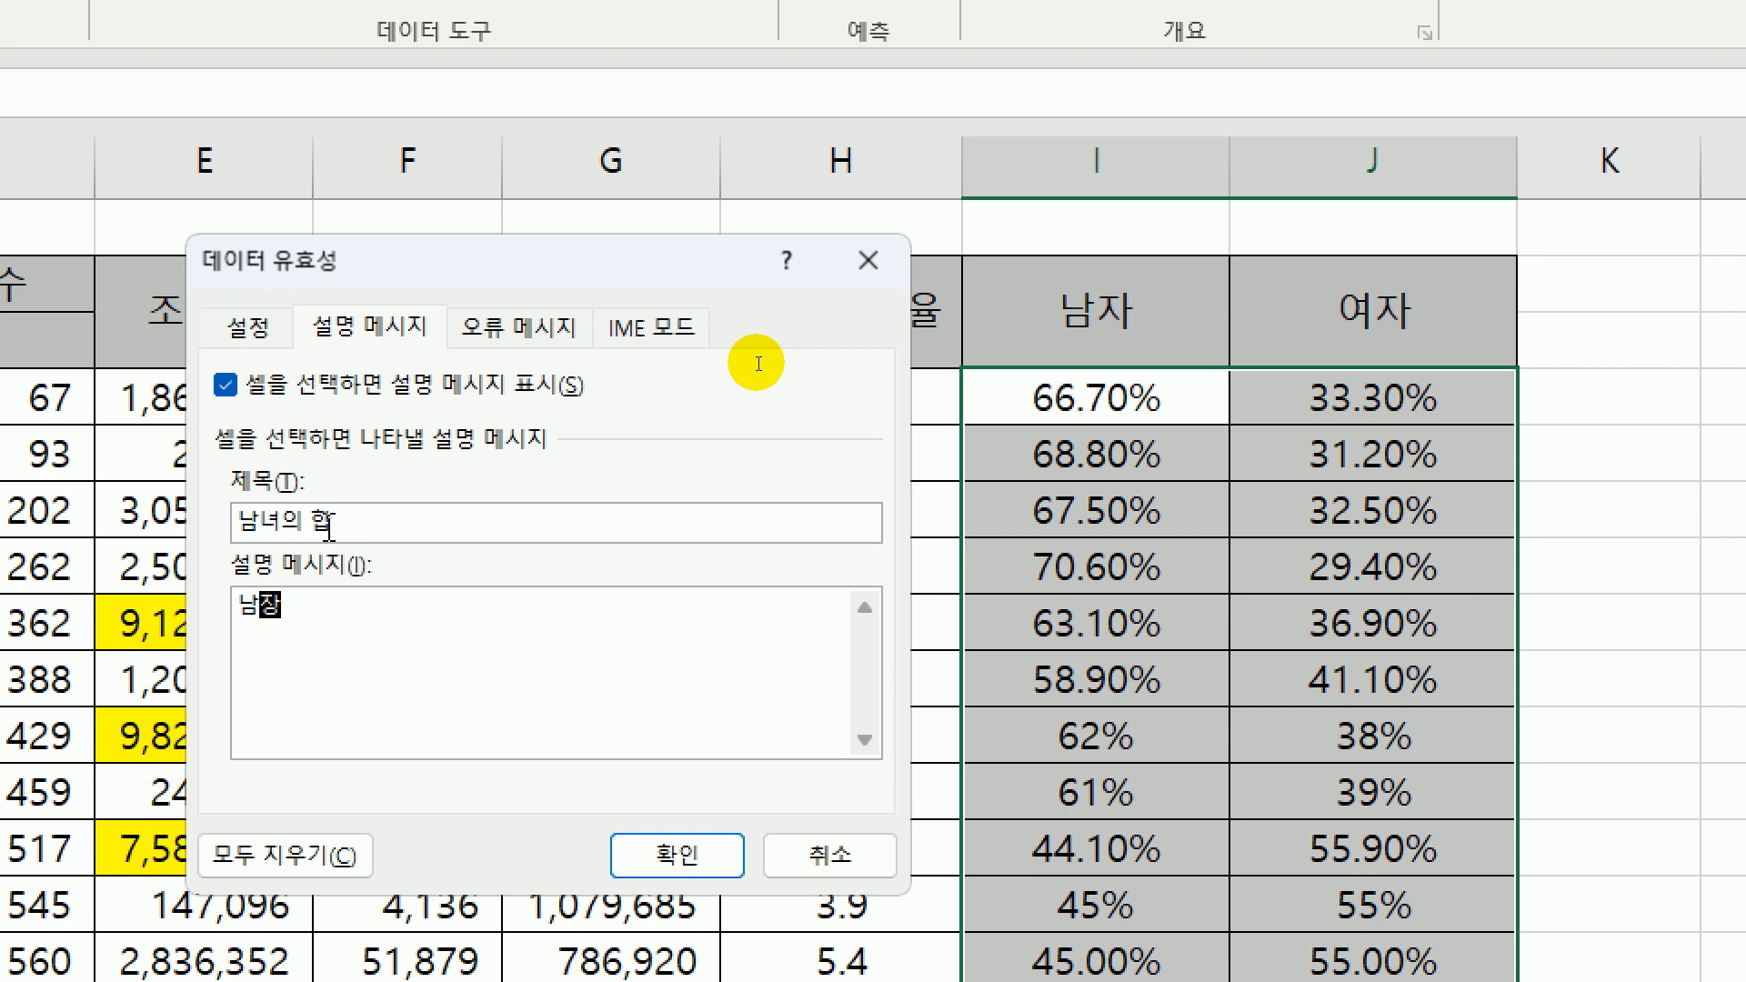
type(" 합이")
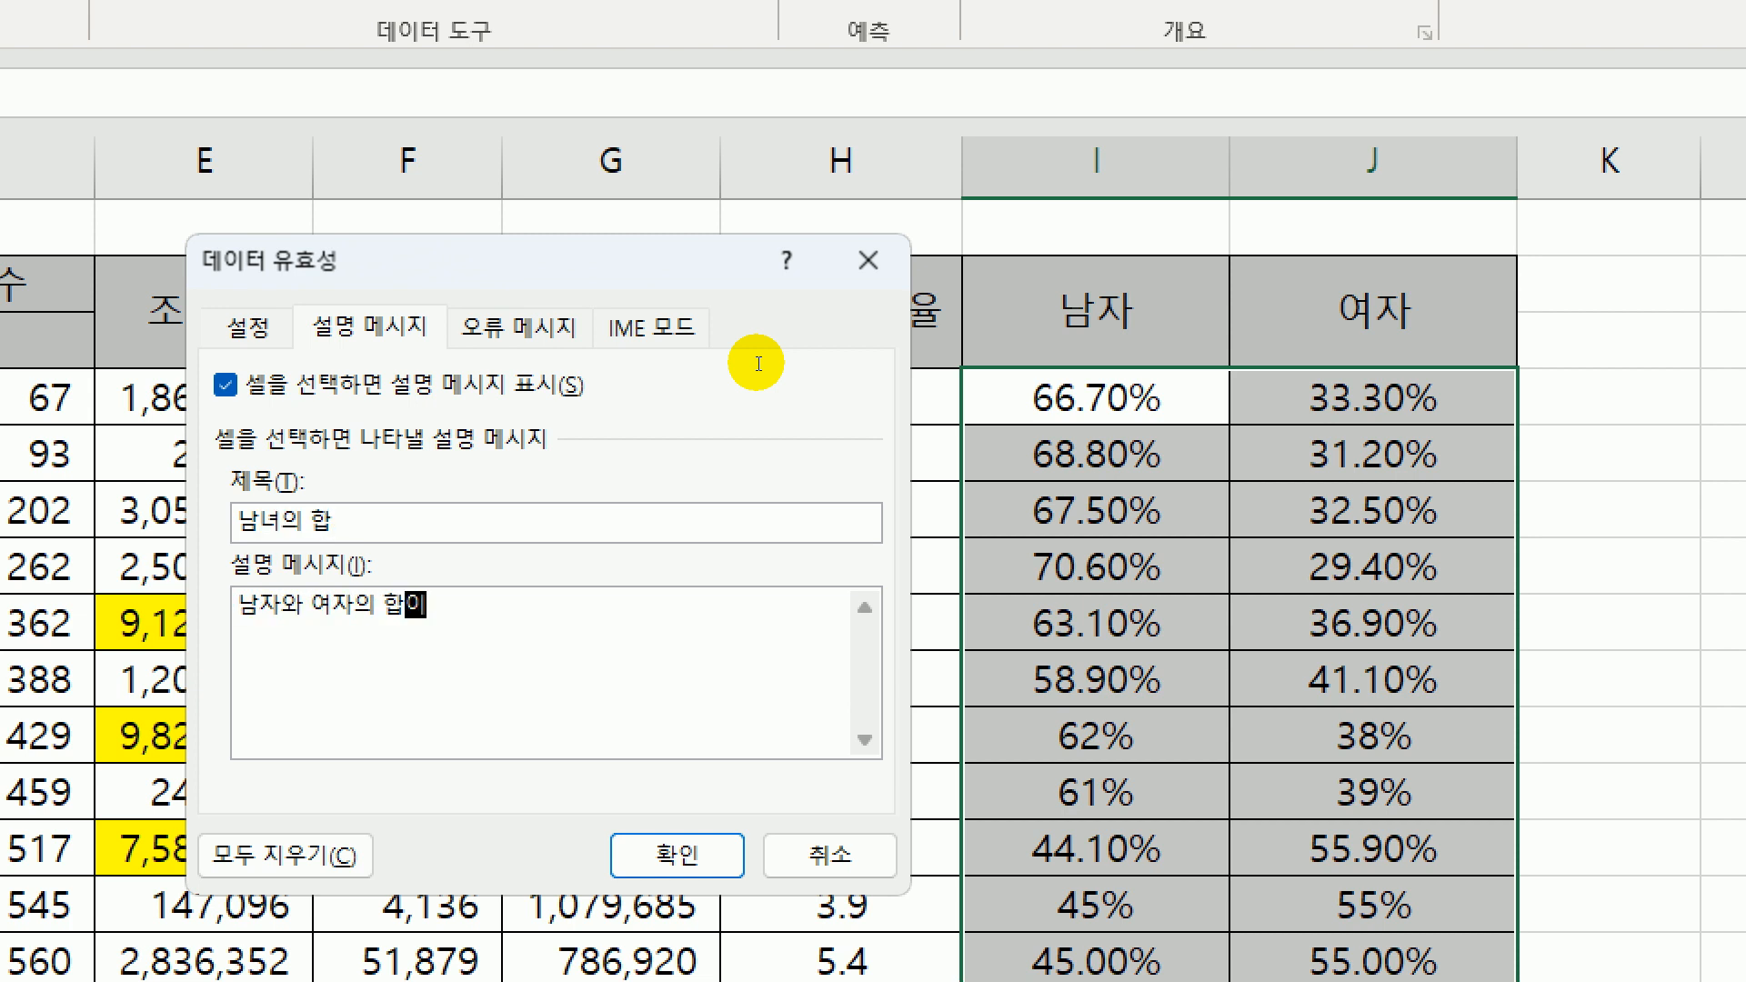
type(" 100% 되어야")
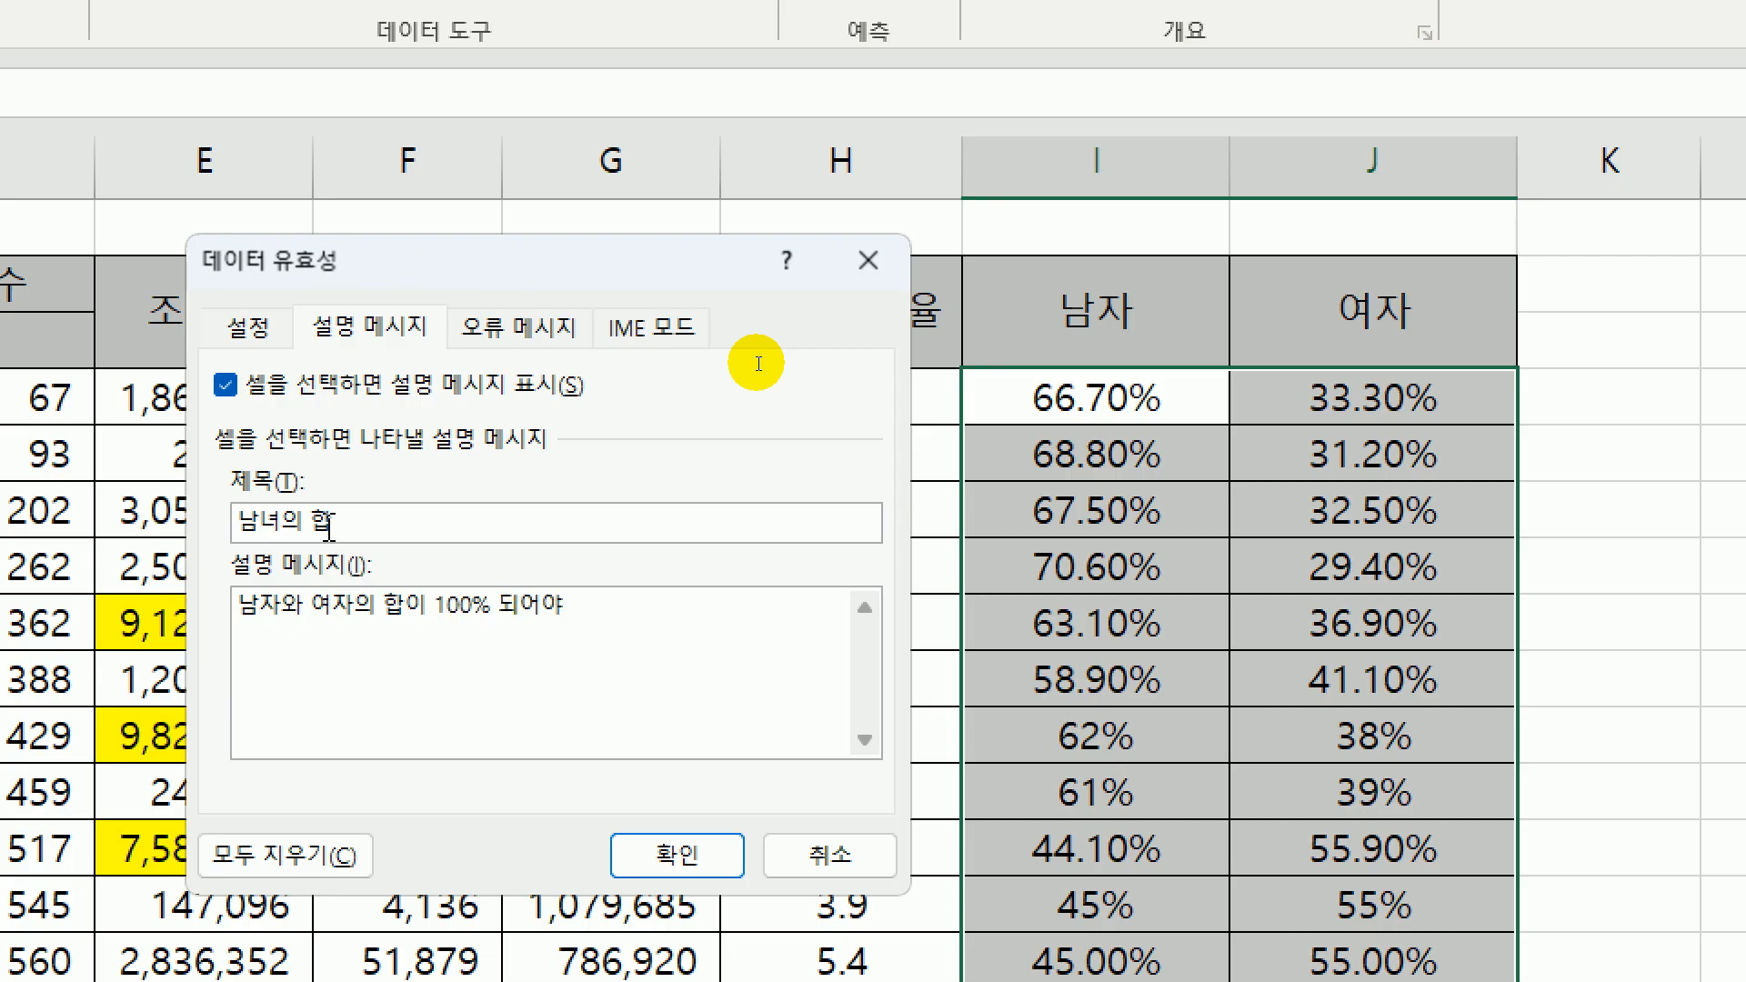
type(" 합니다.")
- Set the validation error message to title 입력오류 and text 입력한 값이 맞는지 확인하세요., and apply the validation
key("ctrl+Tab")
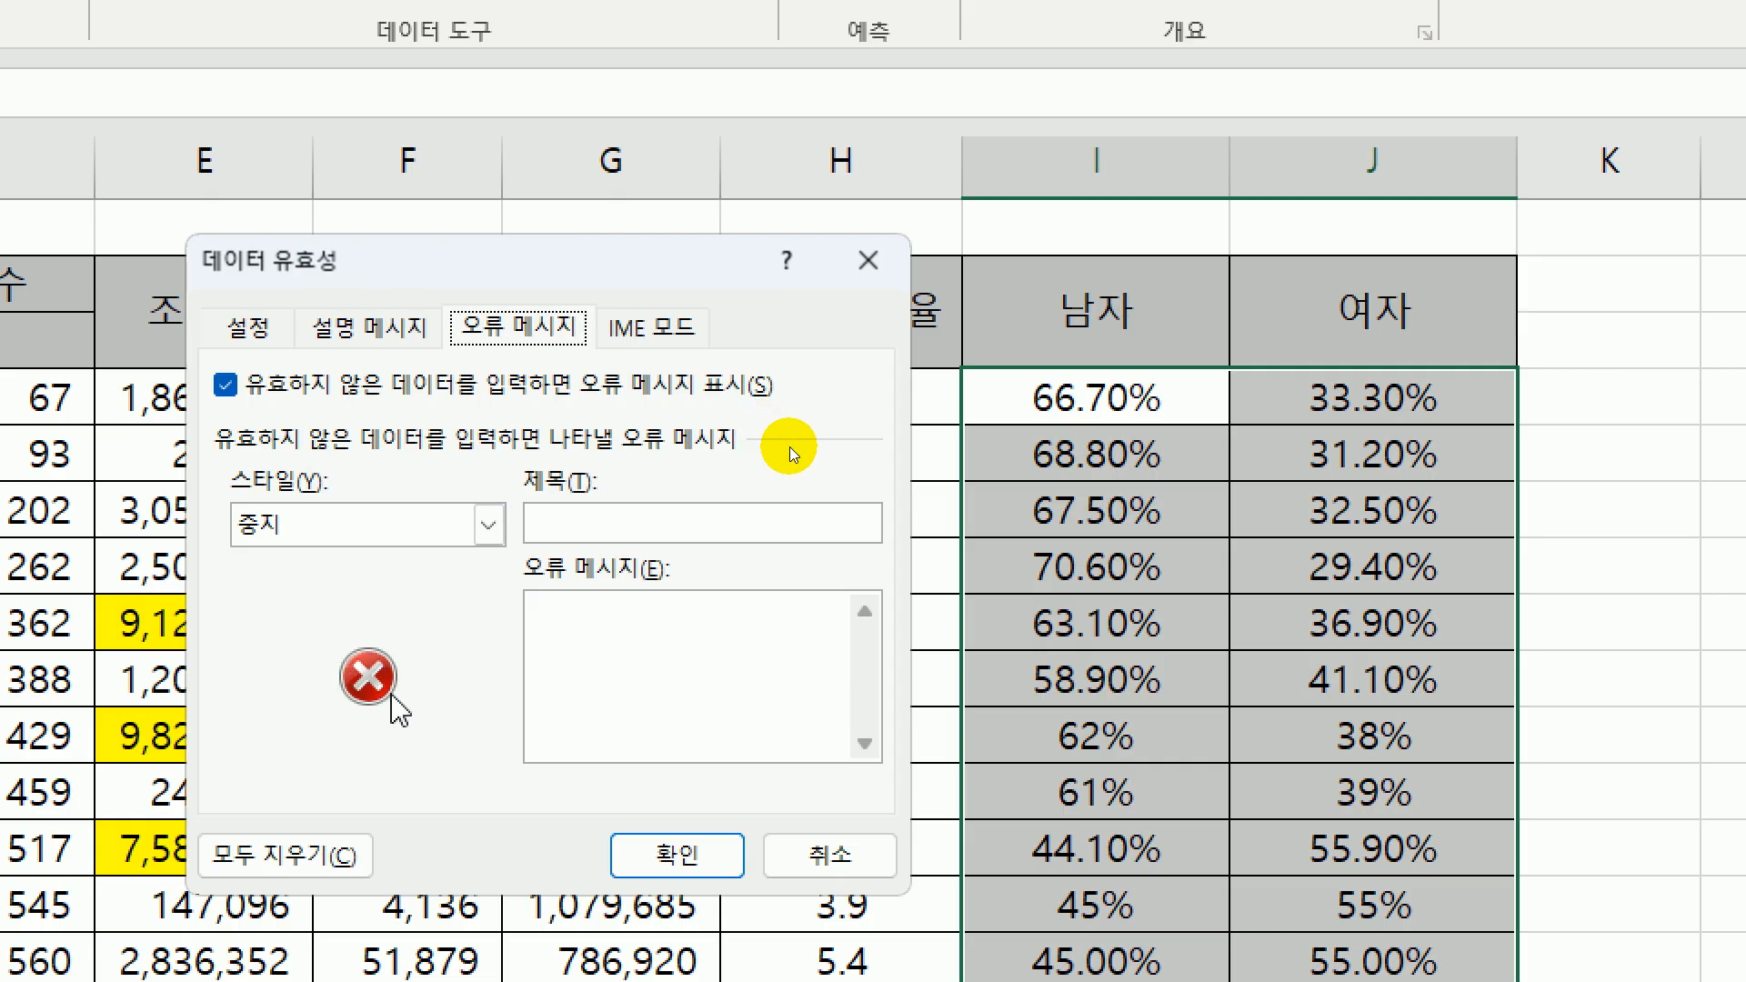
left_click(583, 536)
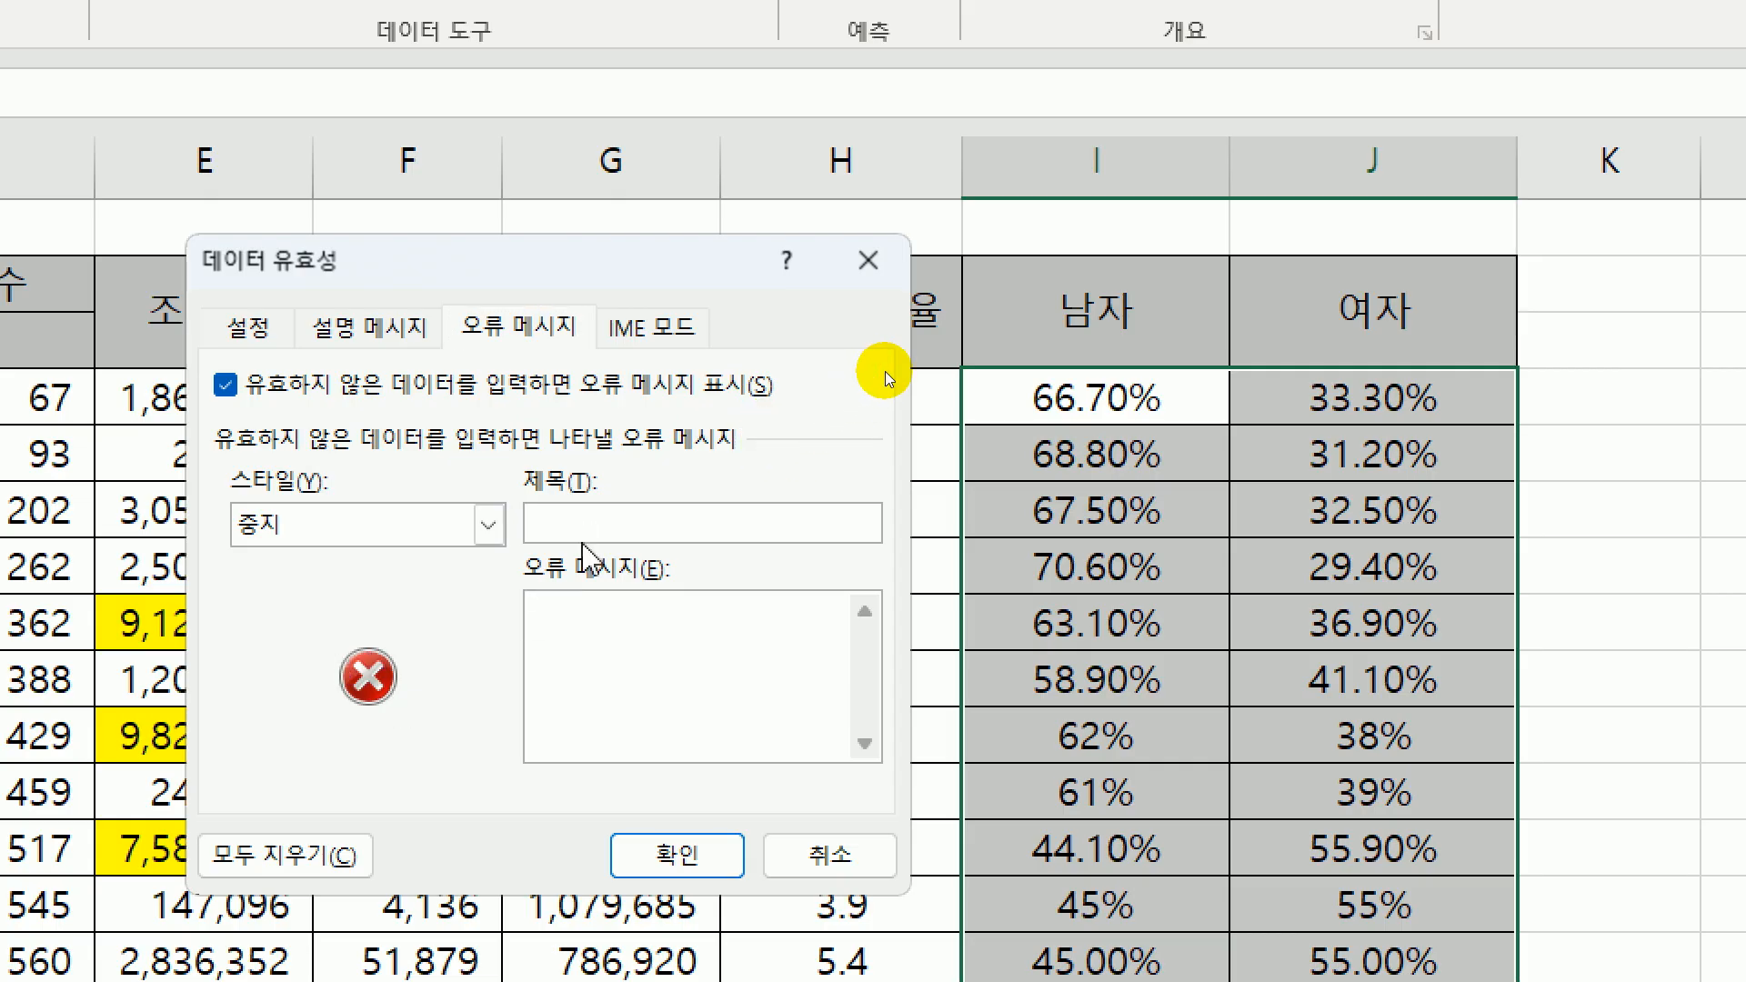
type("입력오류")
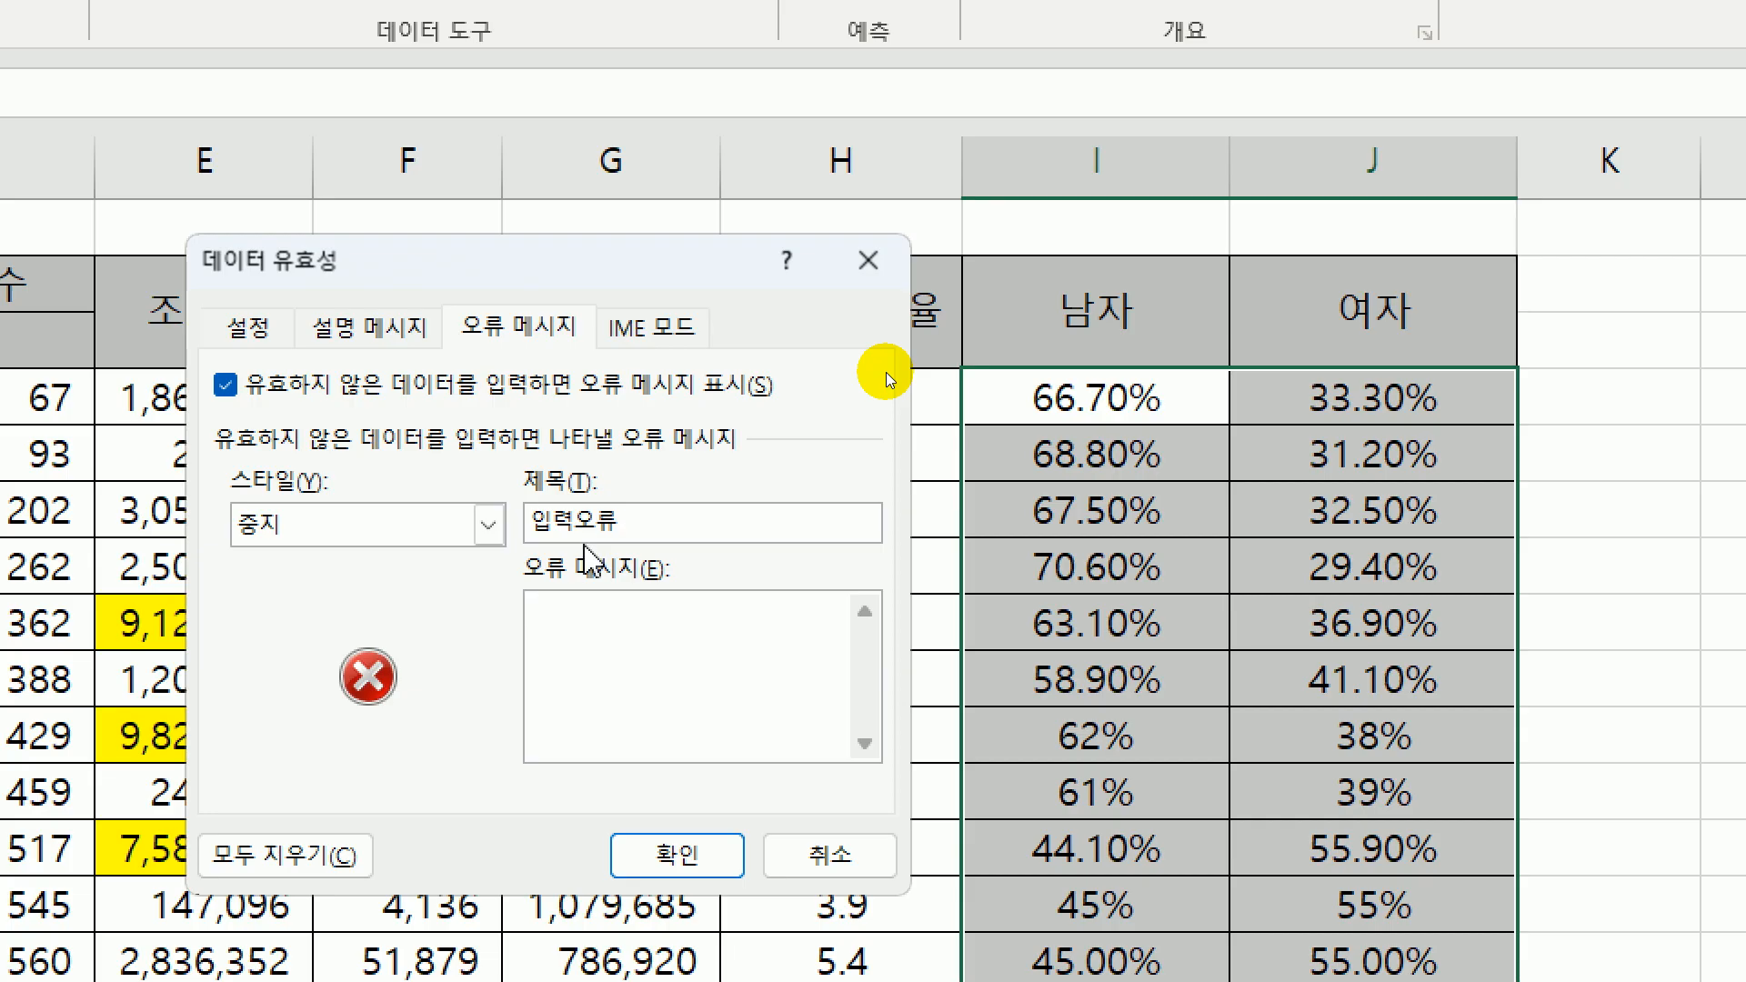
key("Tab")
type("입력한 갑")
type("이 맞는지 ")
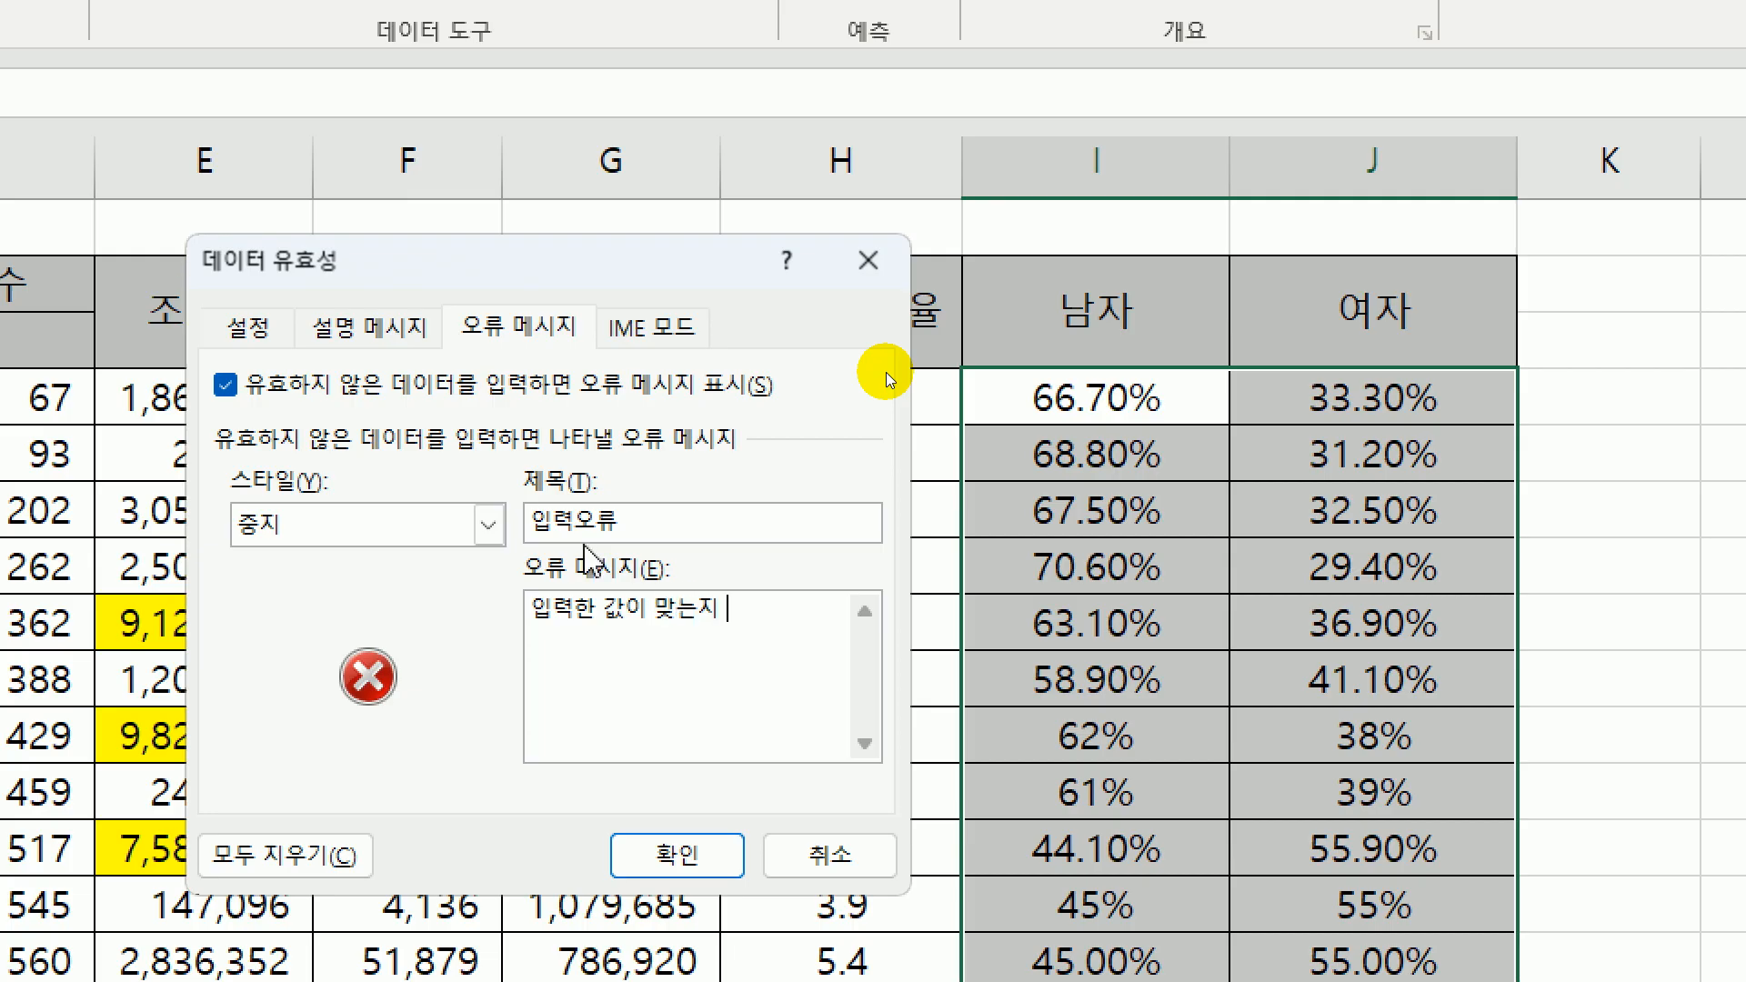
type("확인하세요")
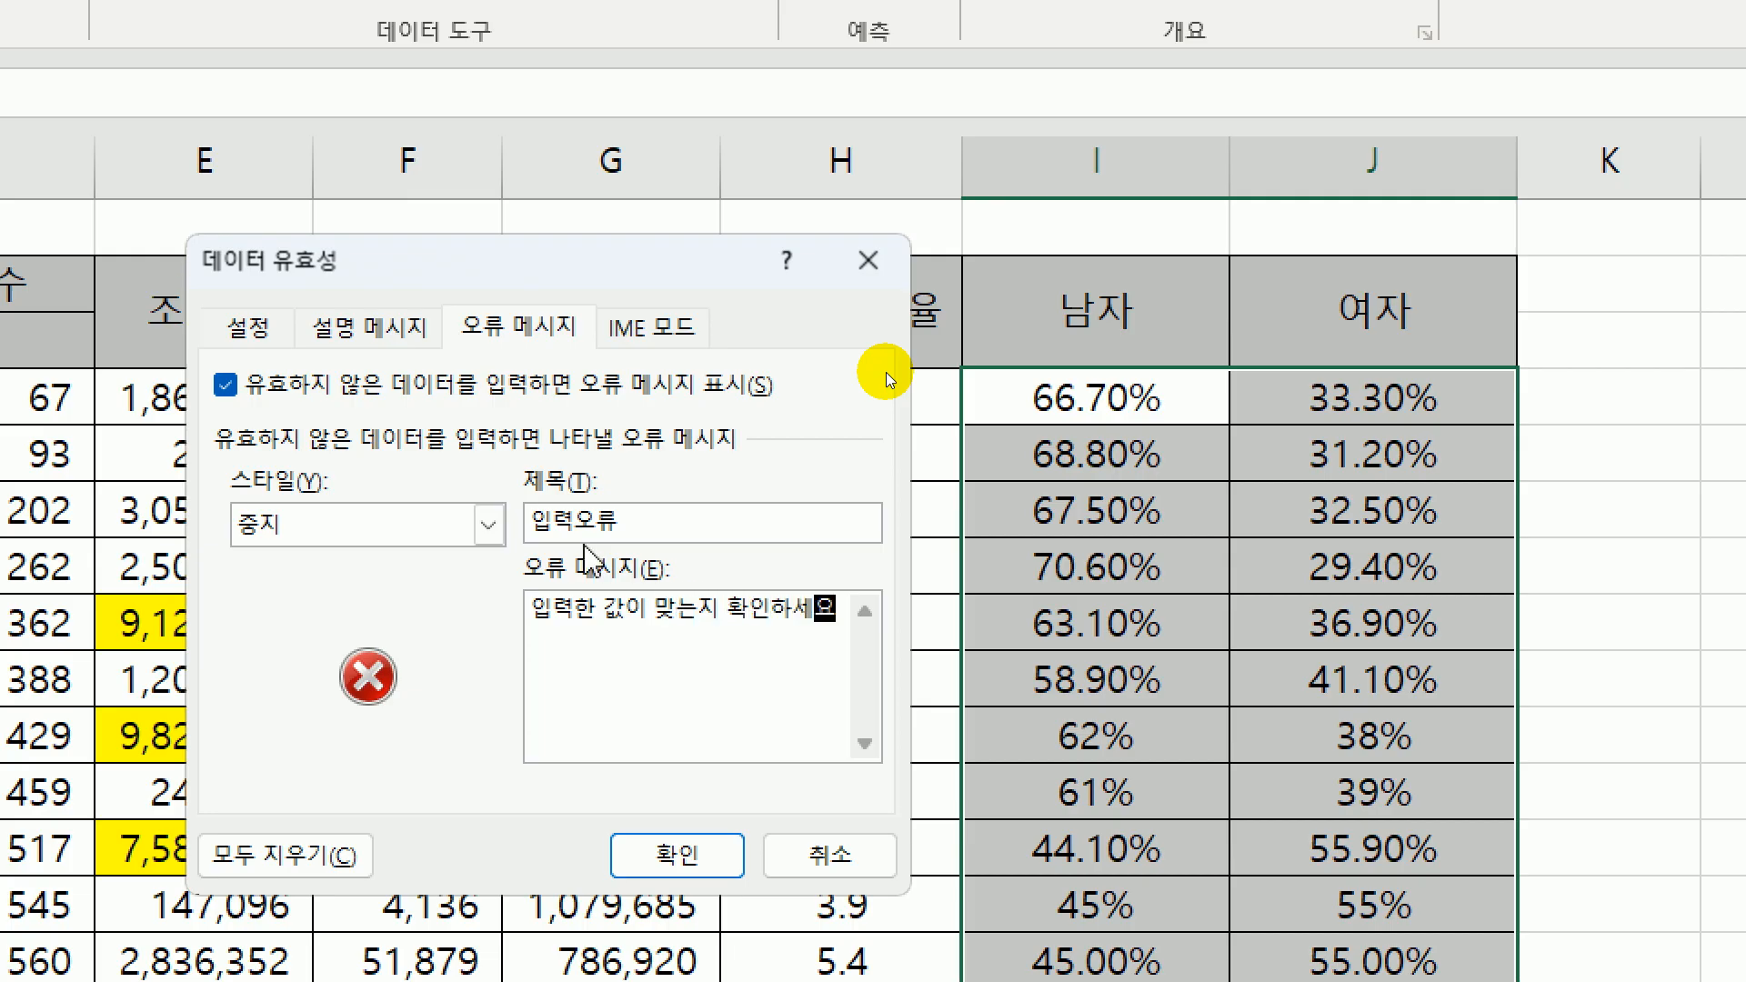
type(".")
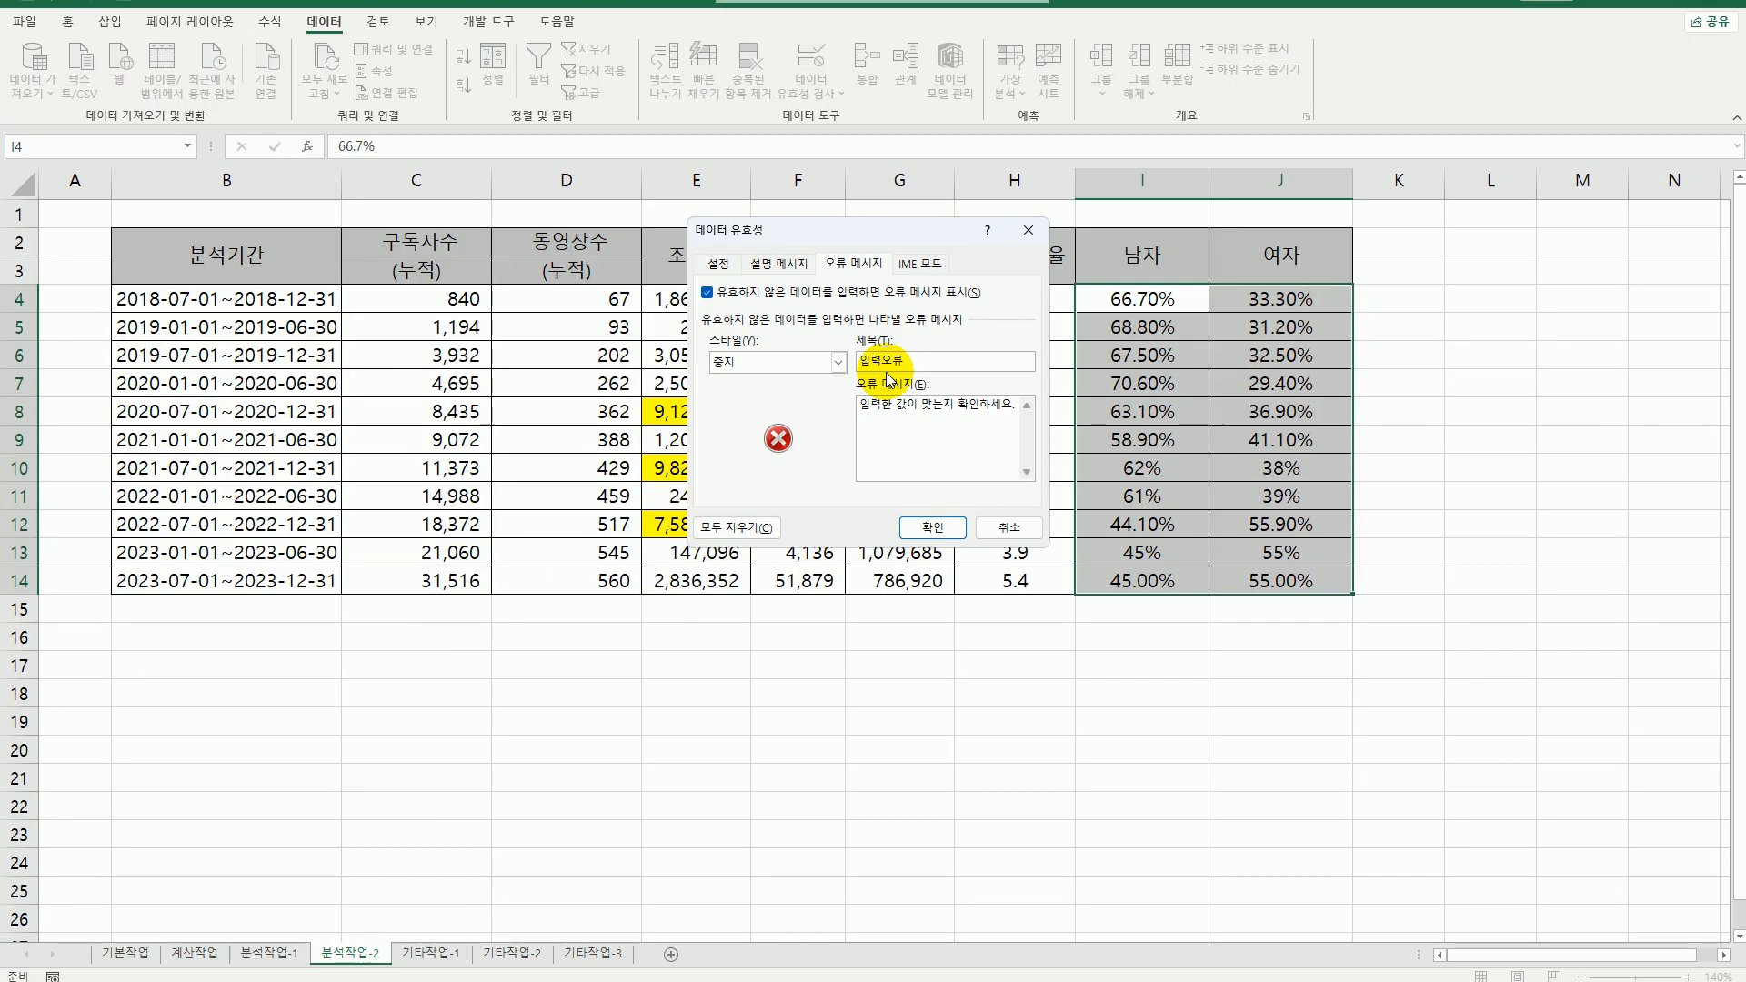
left_click(929, 528)
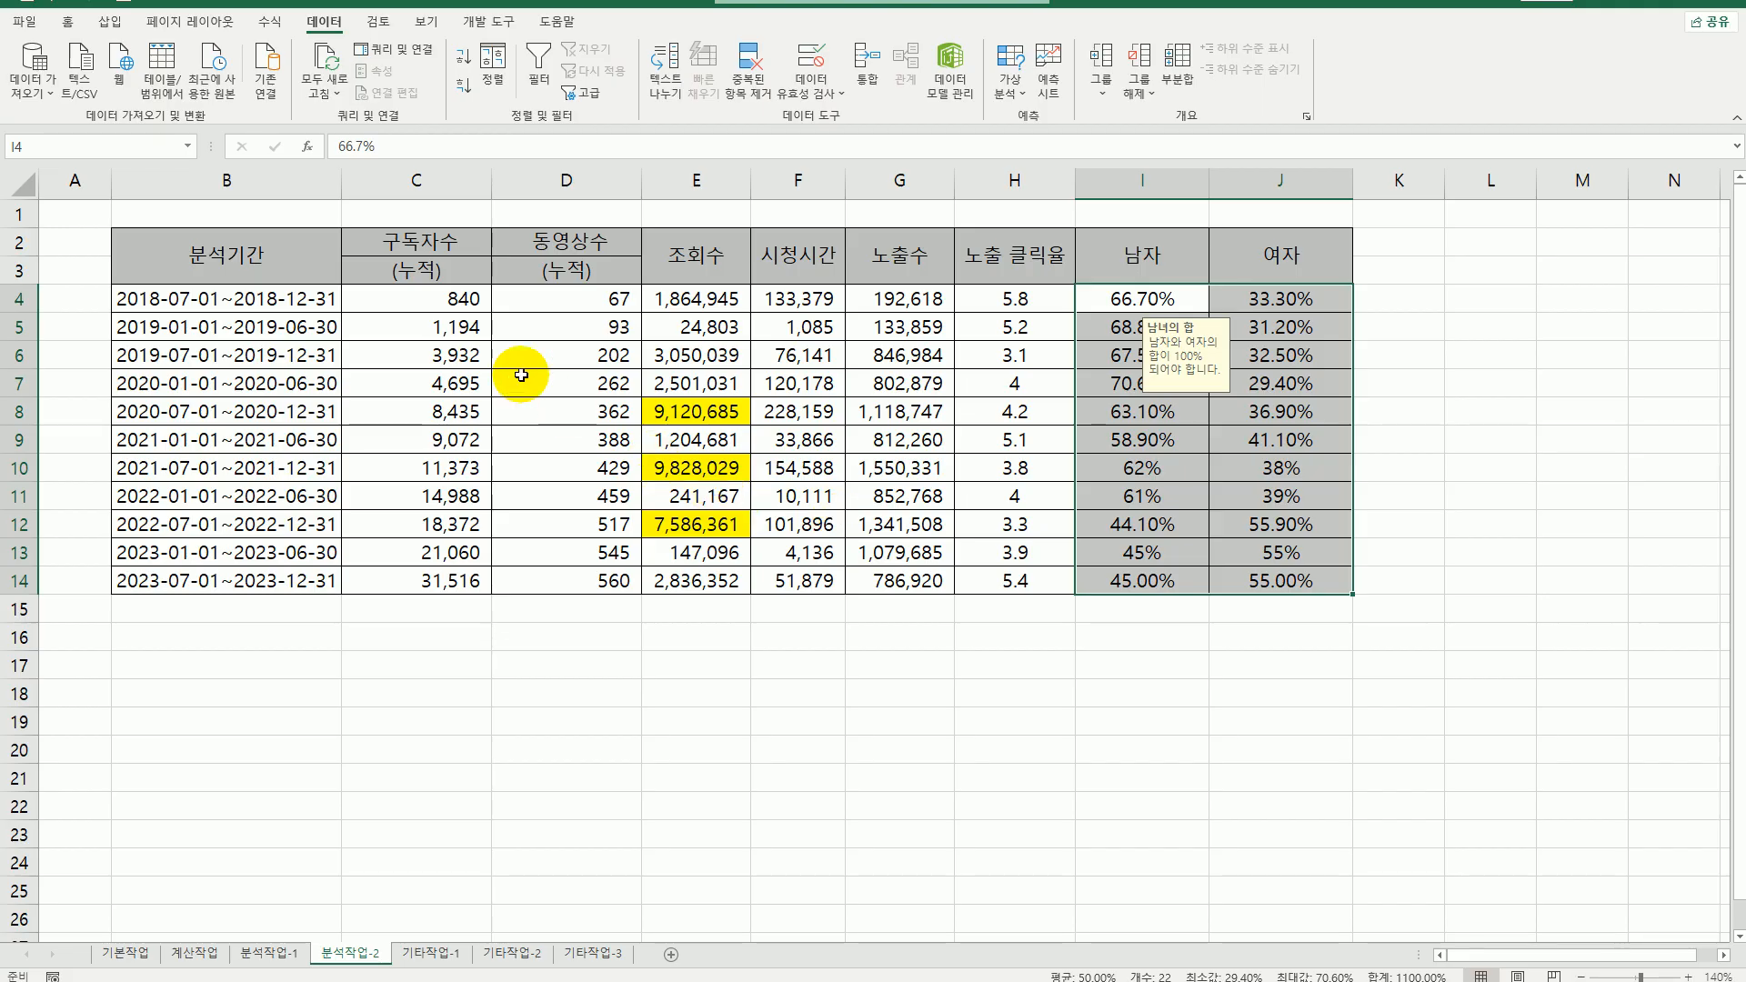
- Start a custom sort of B4:J14 with 열 E as the first sort column
left_click(291, 304)
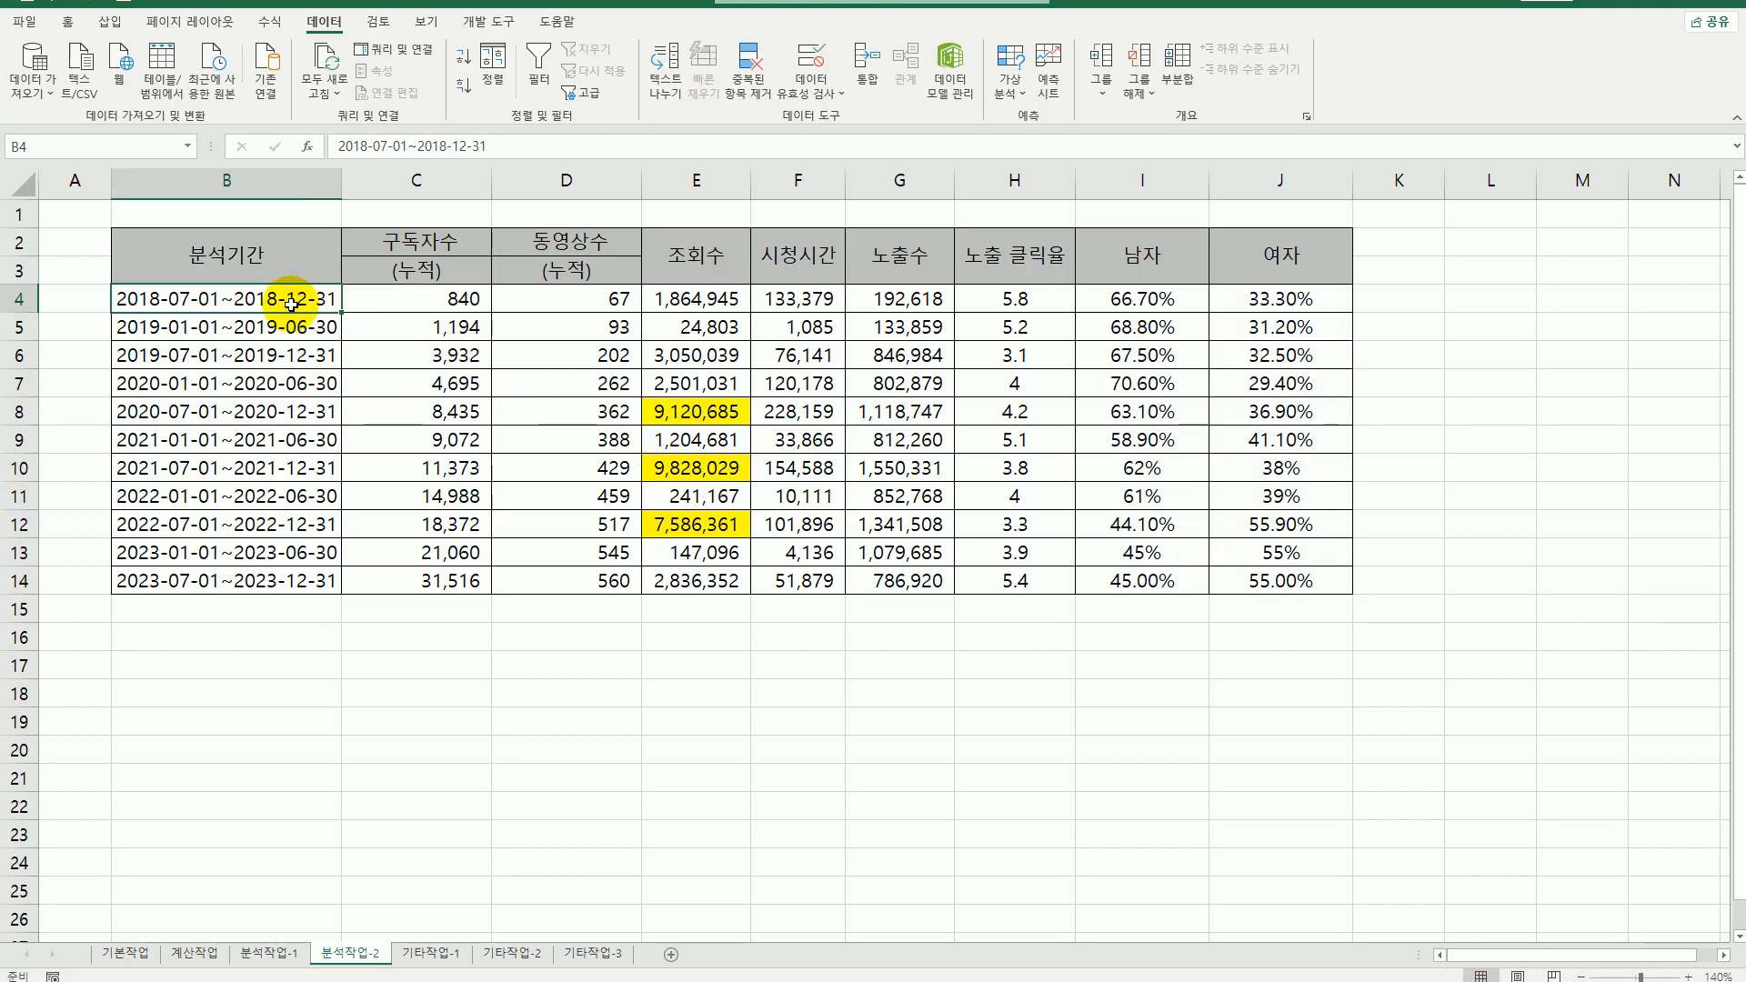
left_click_drag(291, 305, 1242, 587)
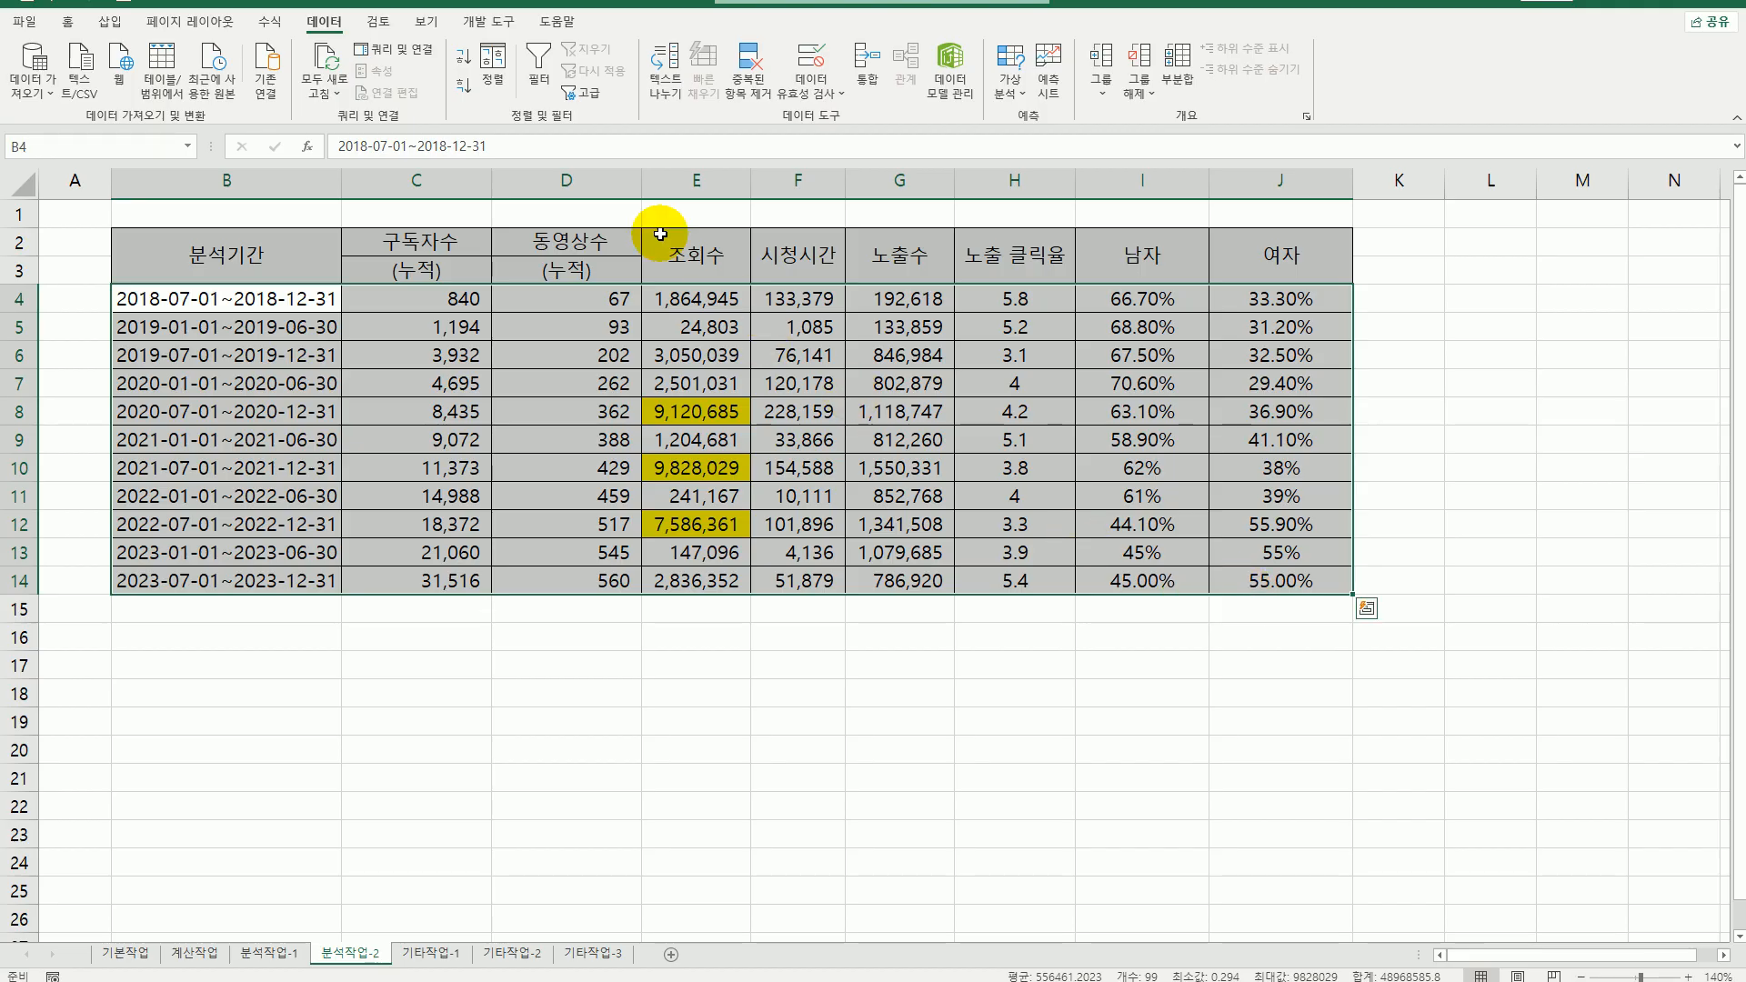
left_click(492, 65)
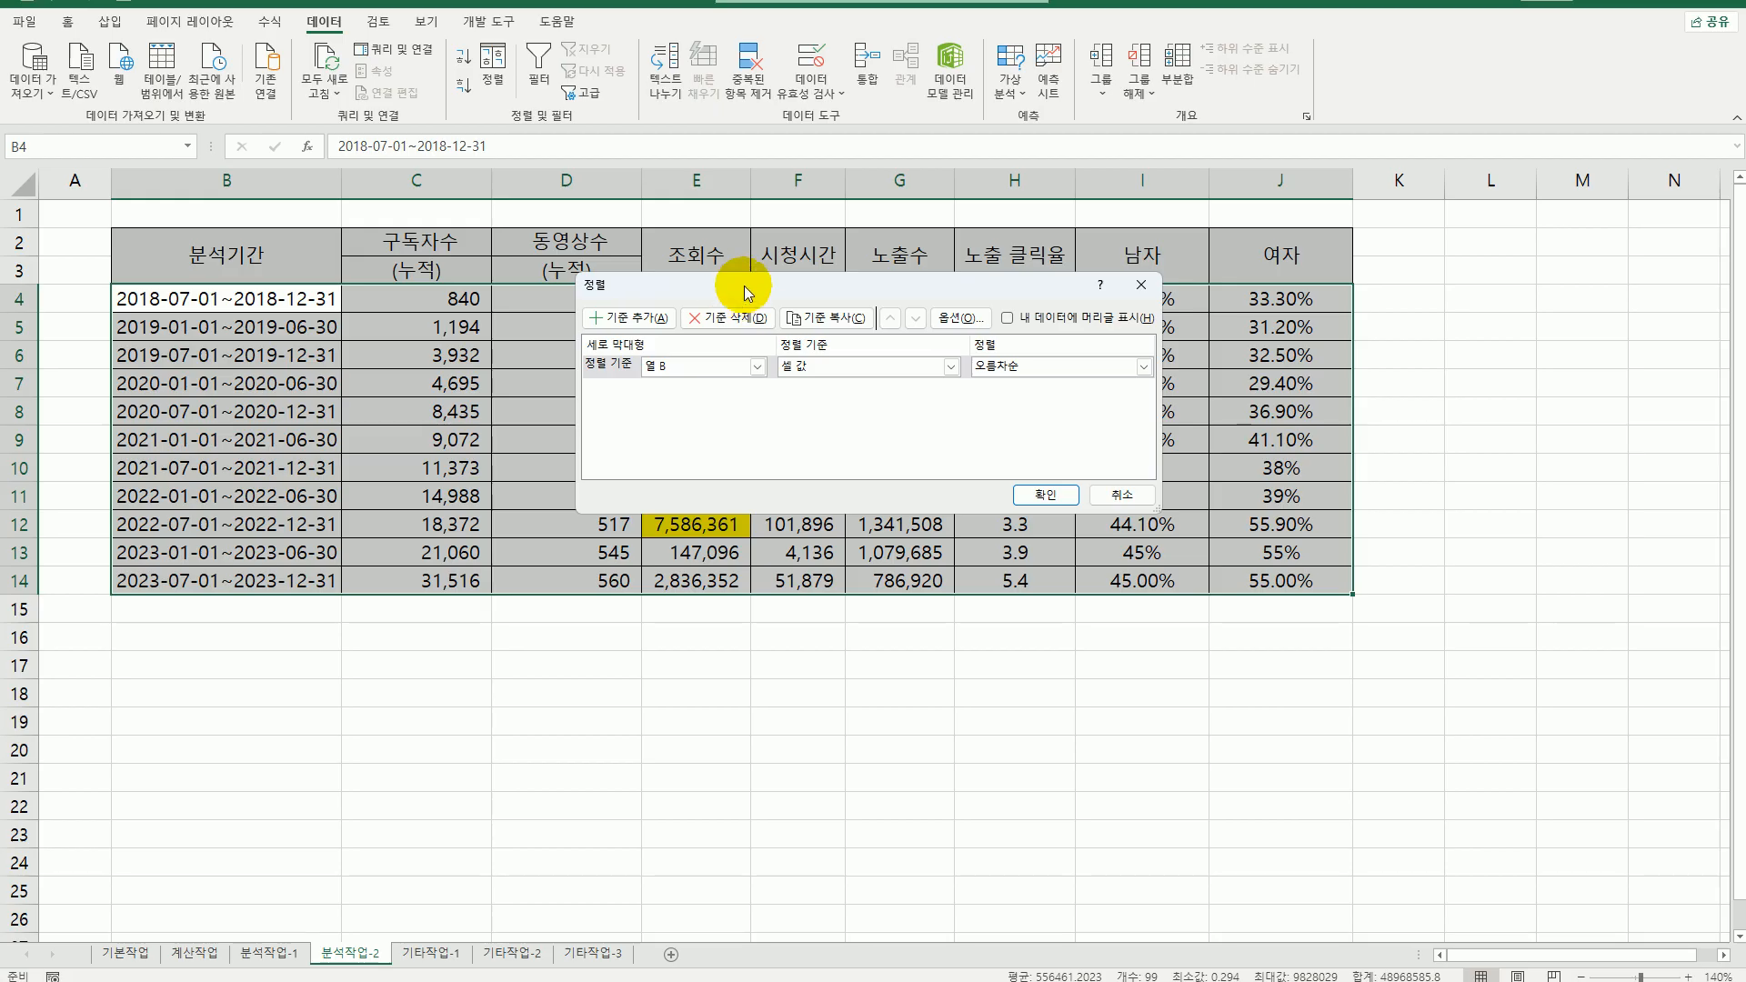
left_click_drag(744, 285, 966, 355)
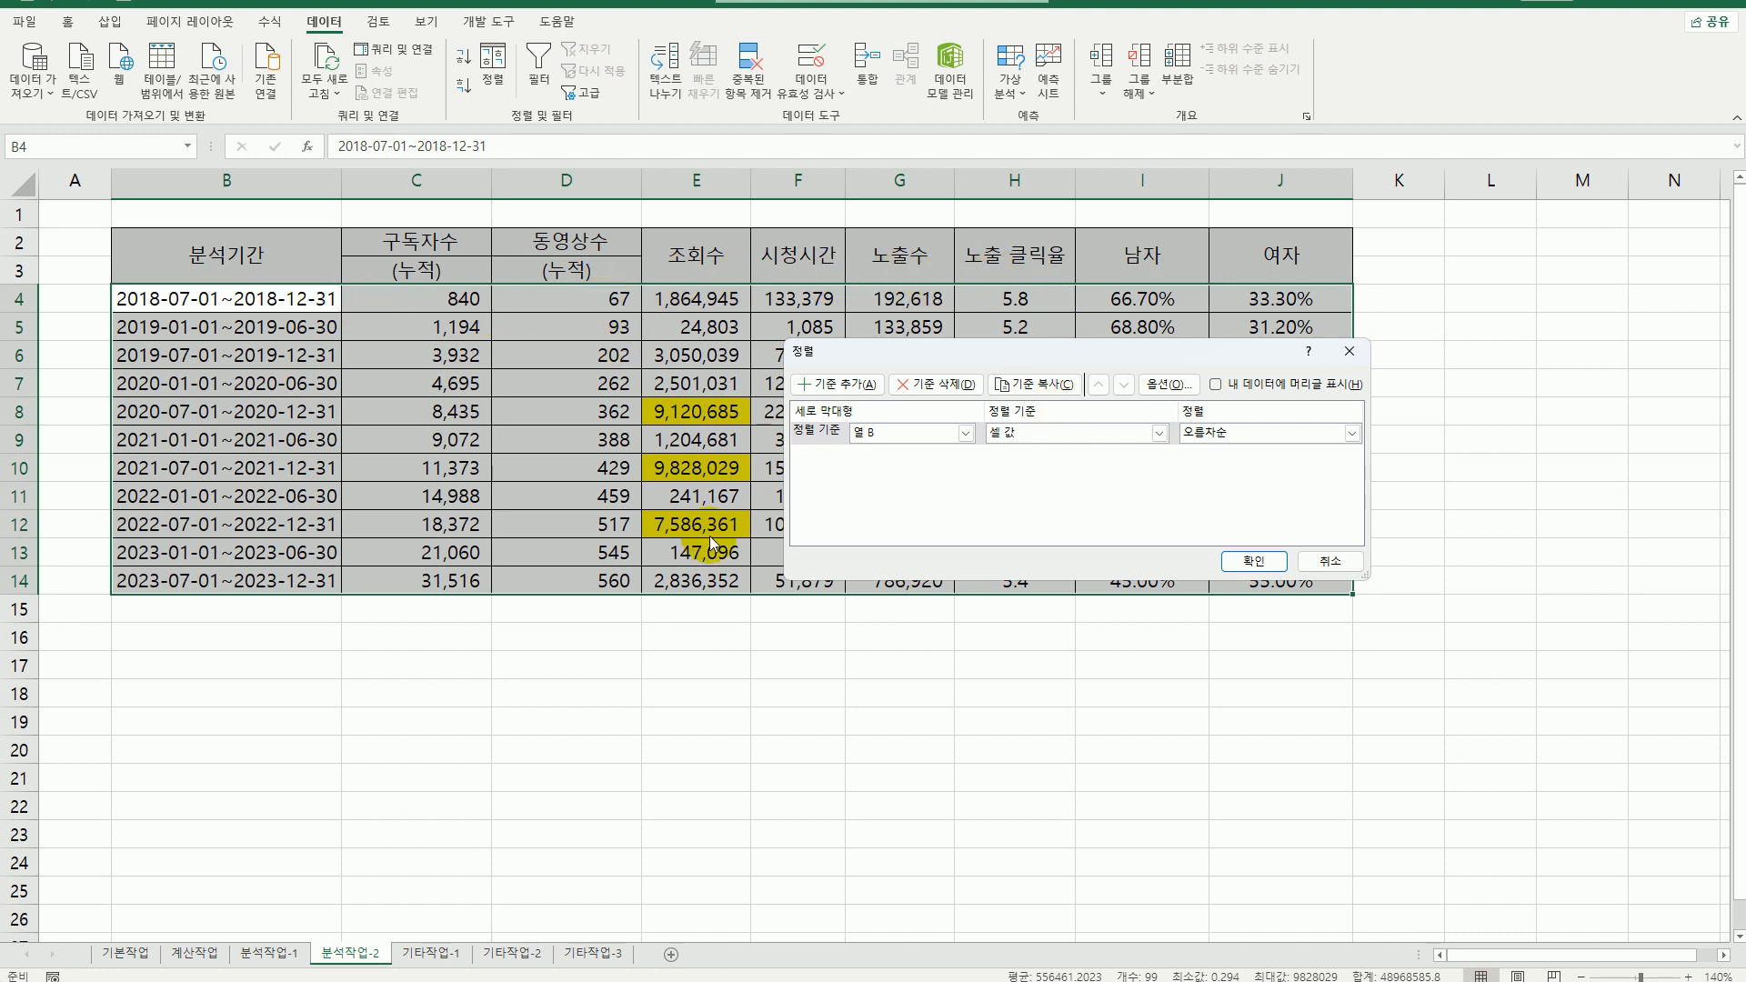
left_click_drag(918, 352, 663, 359)
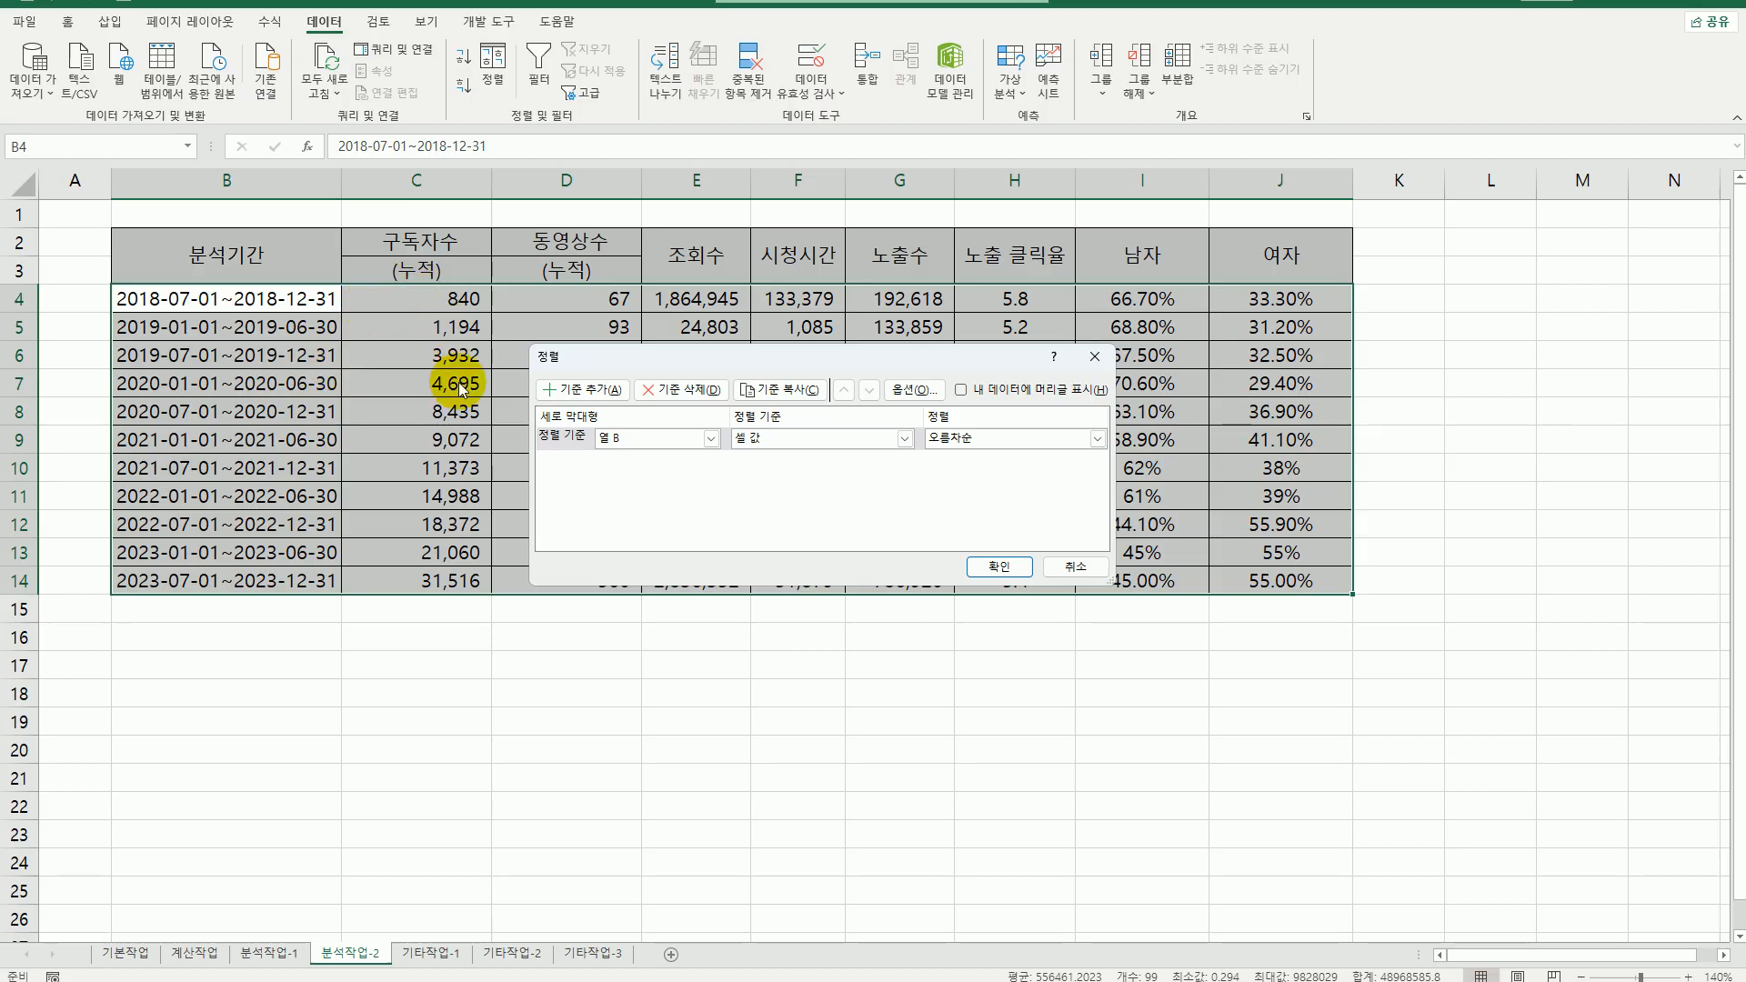
left_click(711, 438)
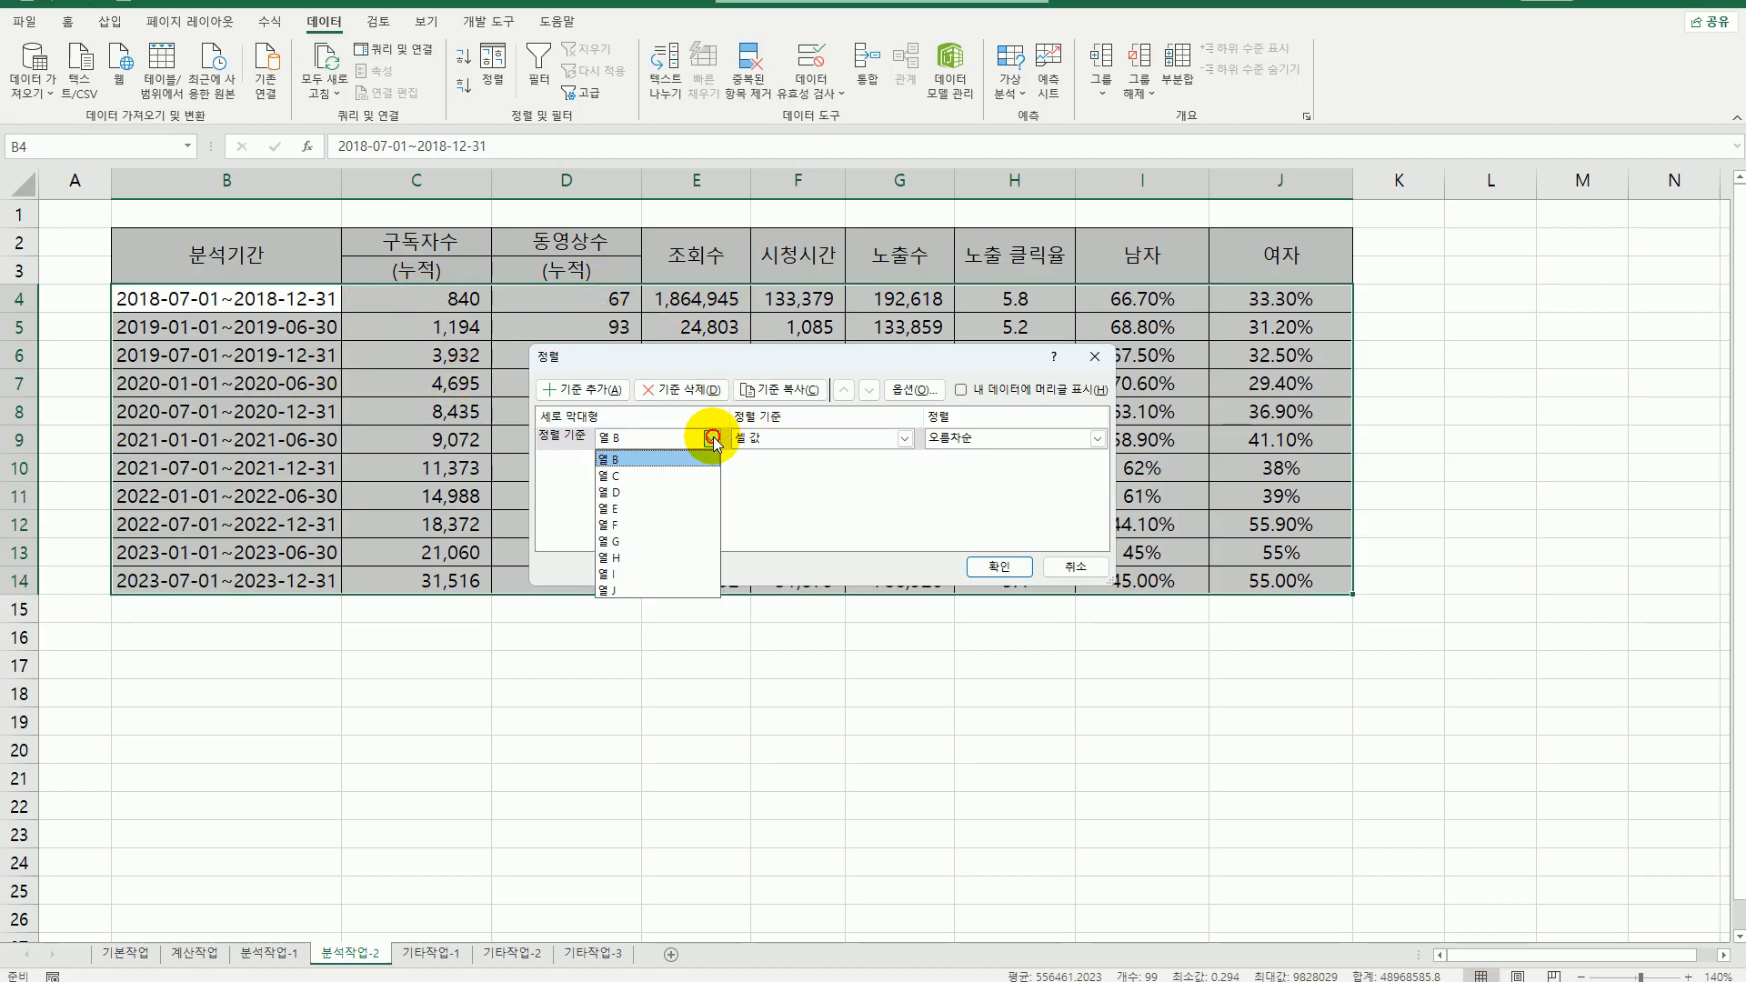
left_click(684, 508)
- Sort the 열 E level by 셀 색 with yellow cells set to 위에 표시
left_click(862, 437)
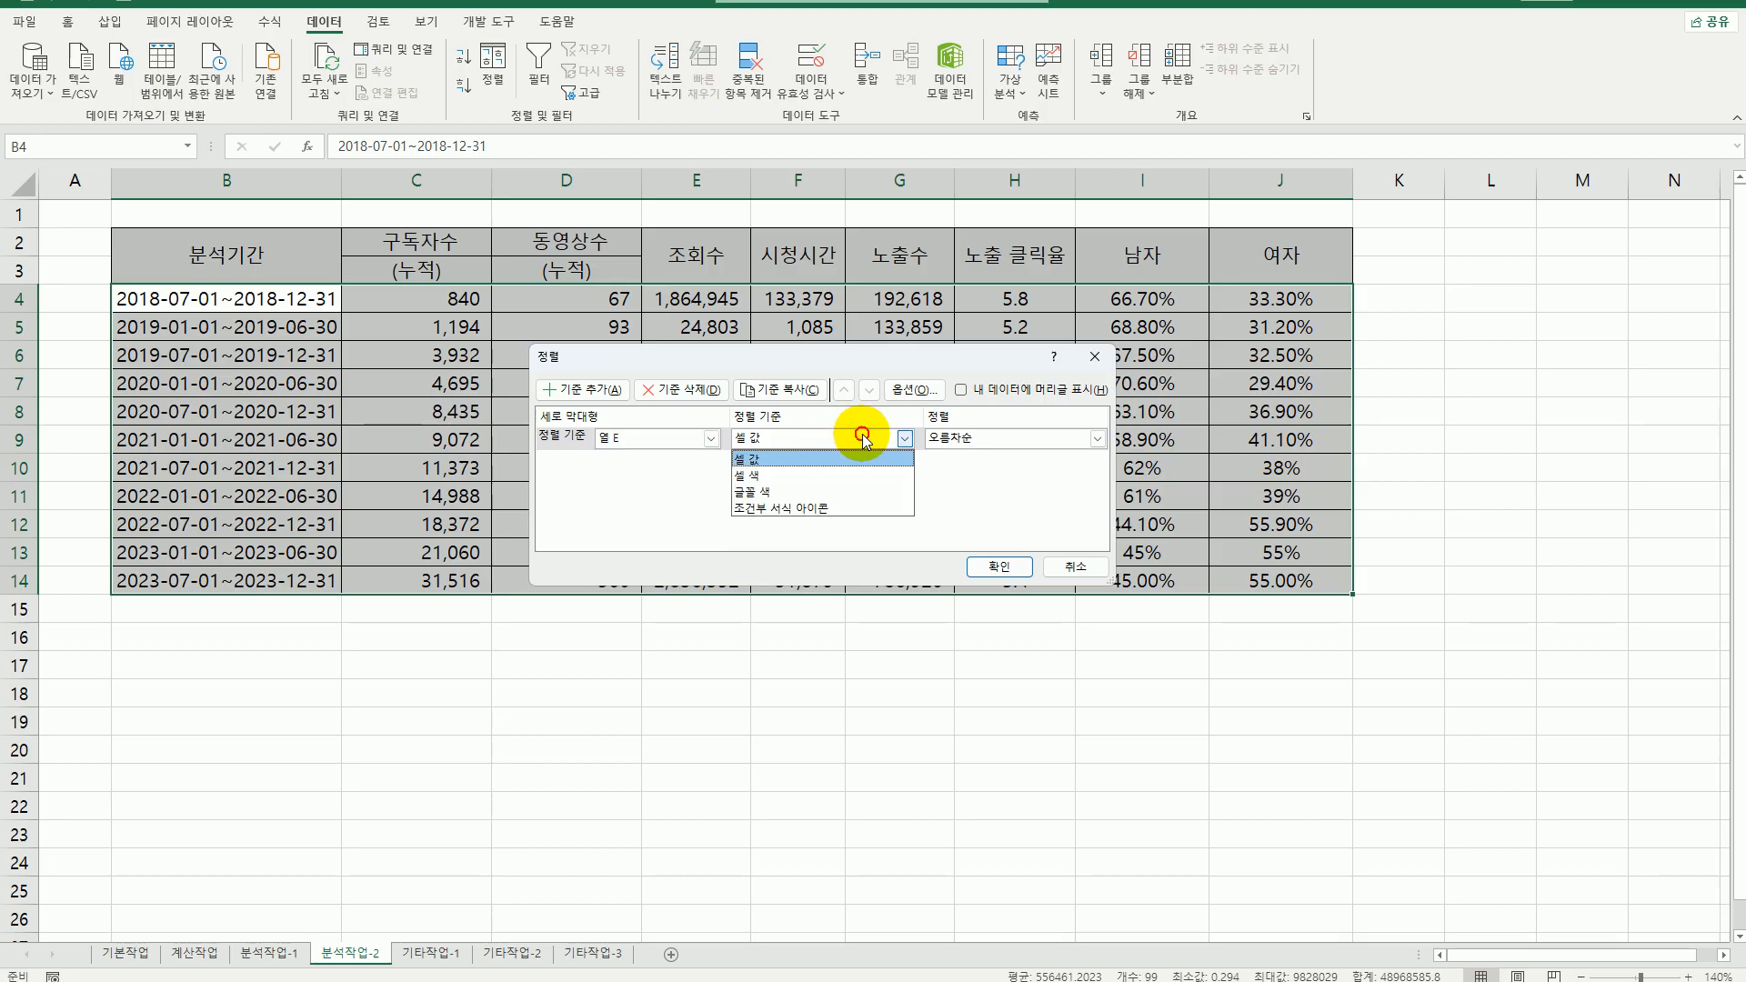
left_click(837, 473)
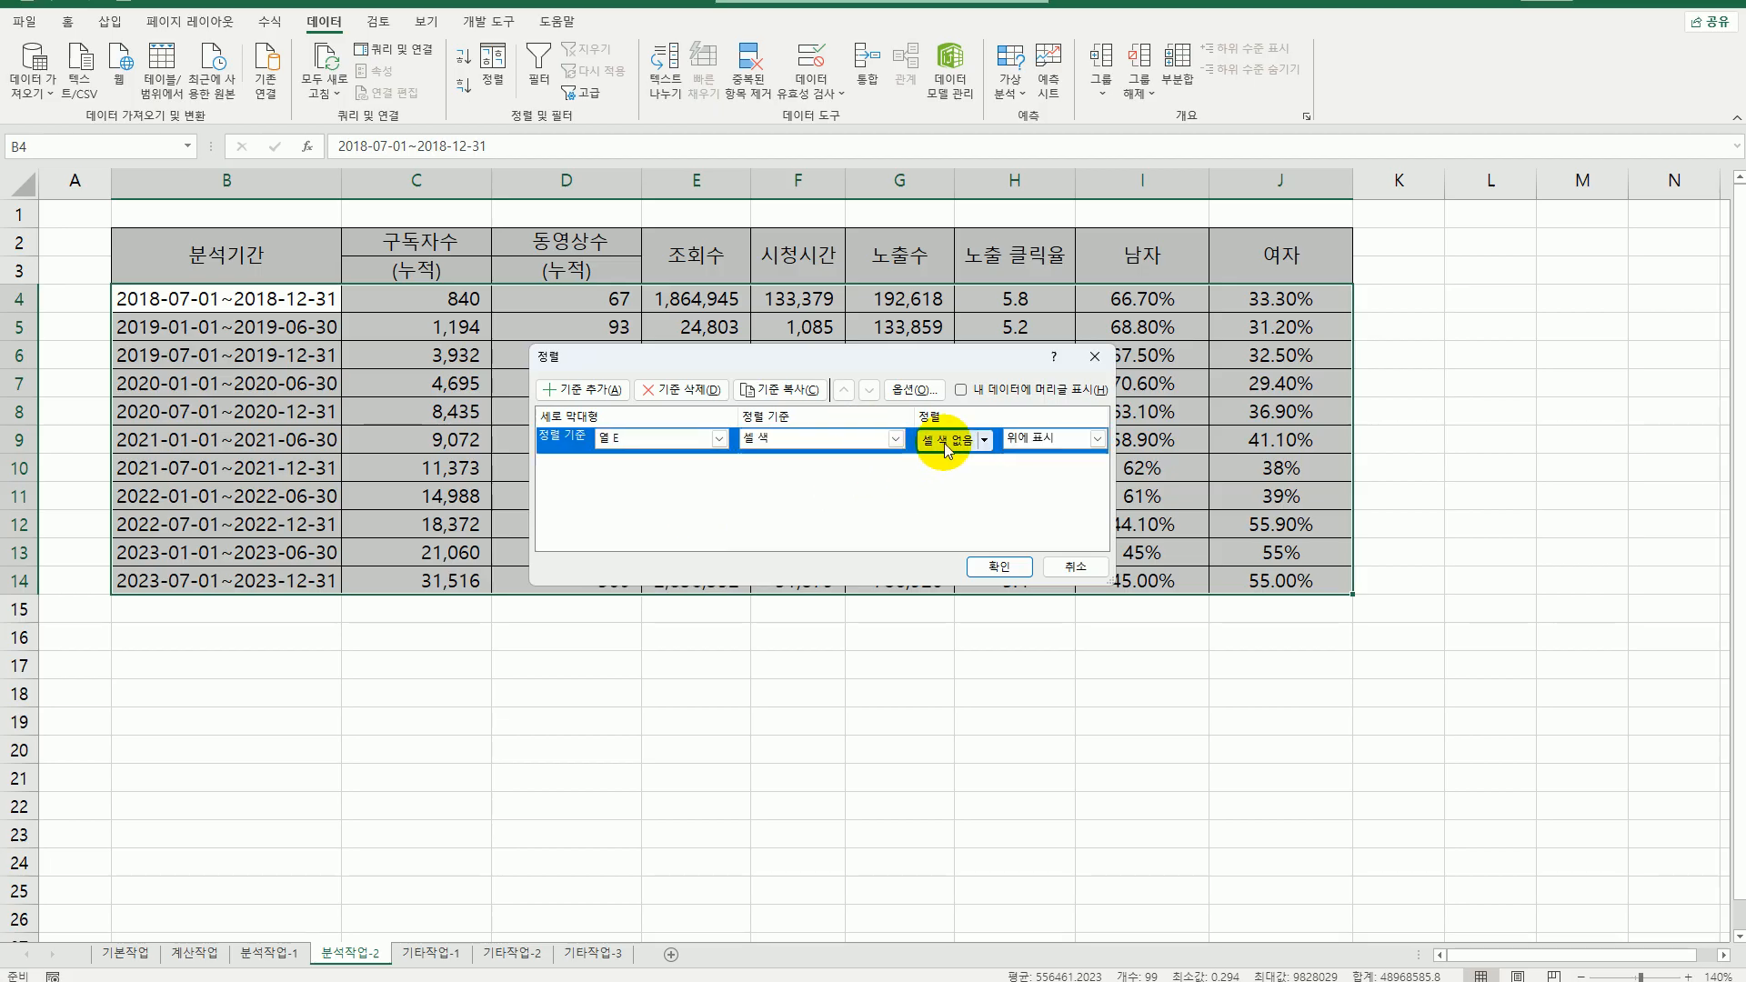
left_click(971, 443)
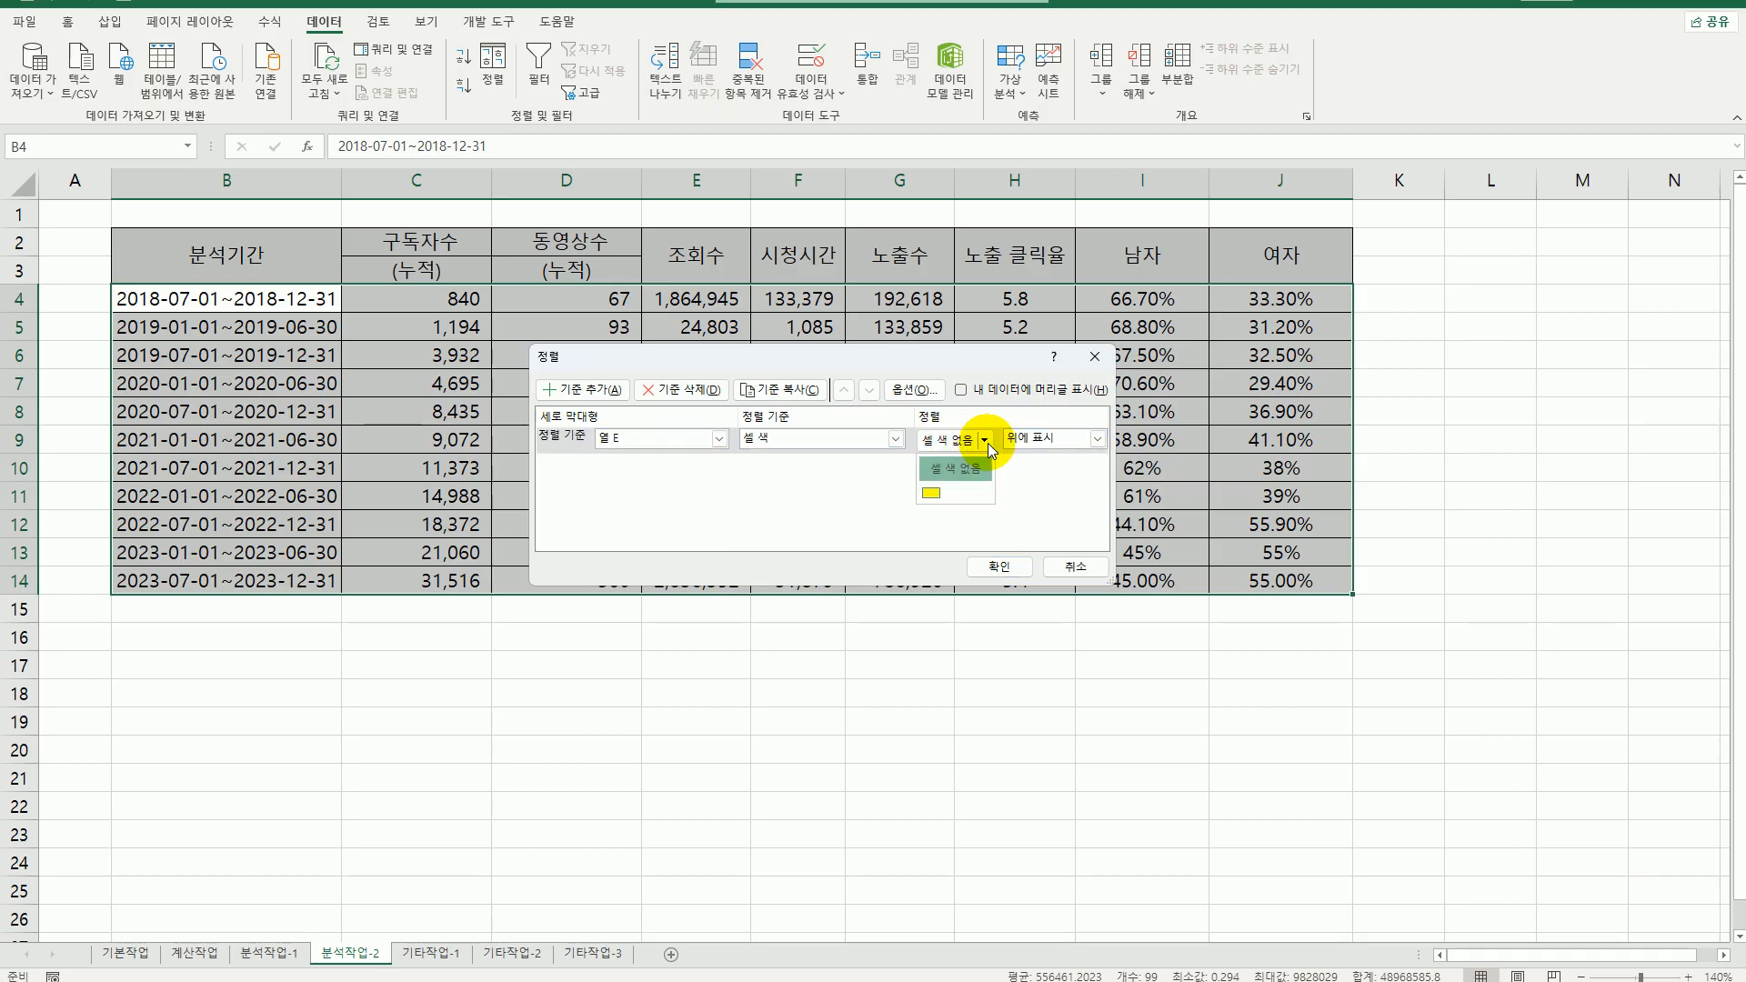
left_click(932, 481)
left_click(1097, 439)
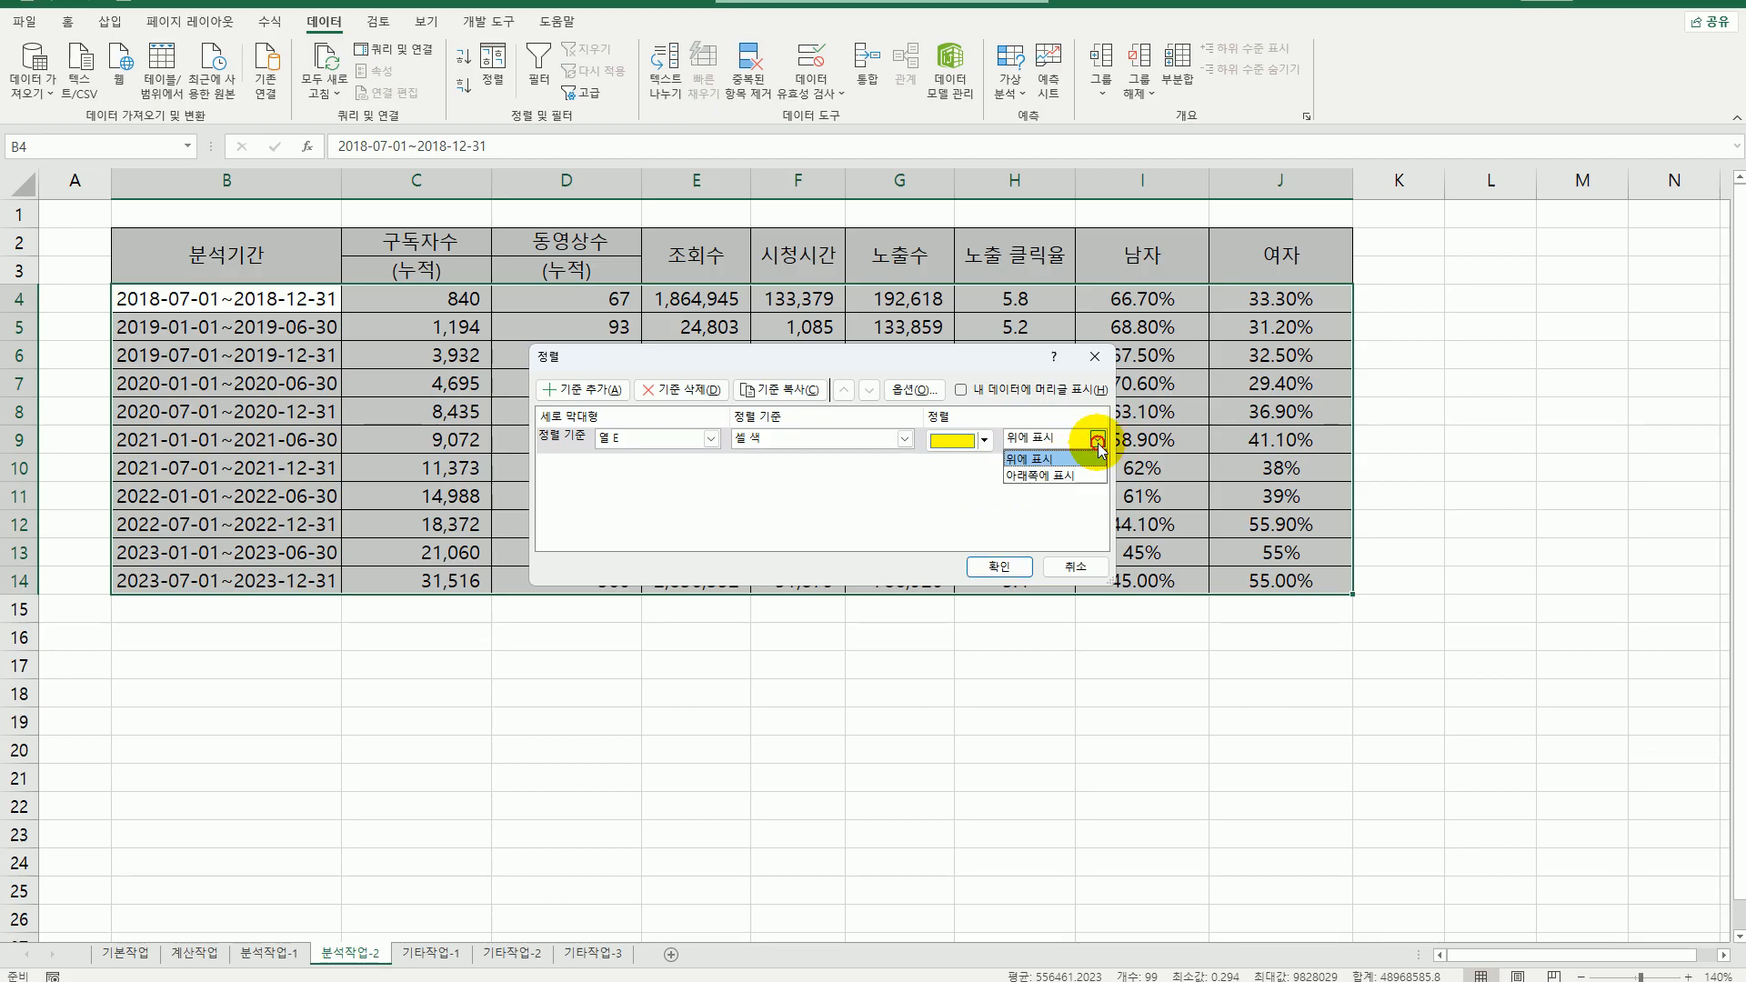
left_click(1098, 442)
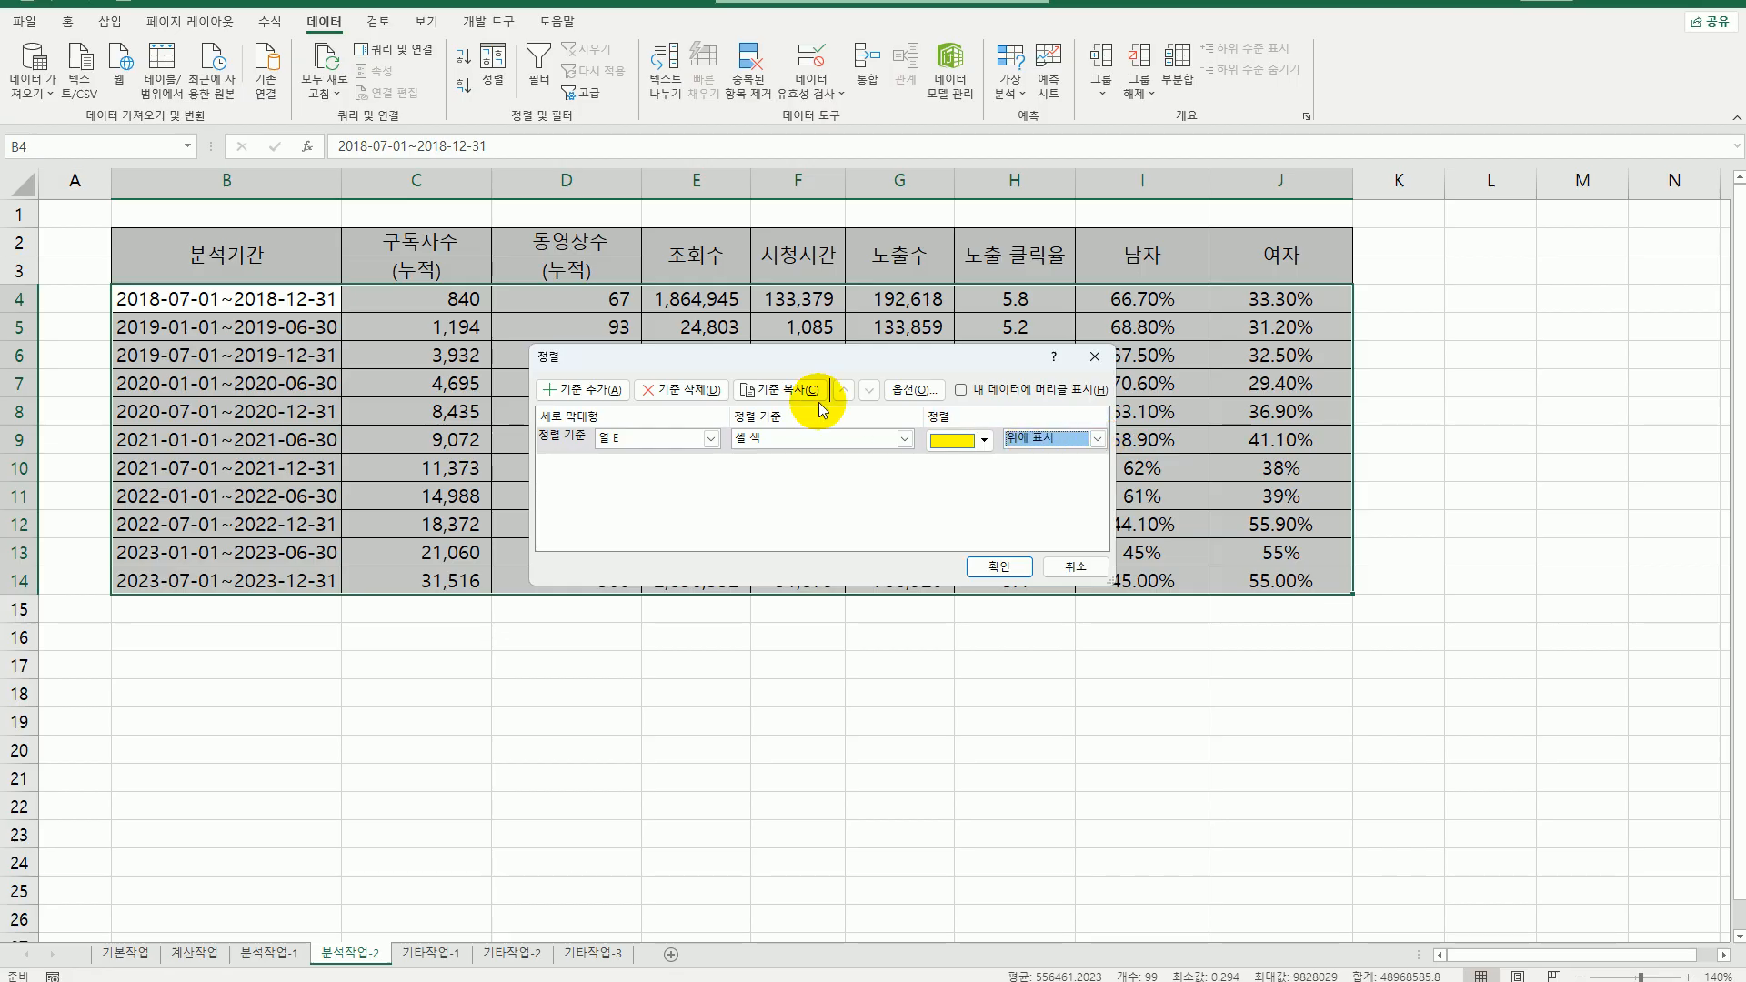
- Add a second sort level on 열 C in 내림차순 order and apply the sort
left_click(582, 390)
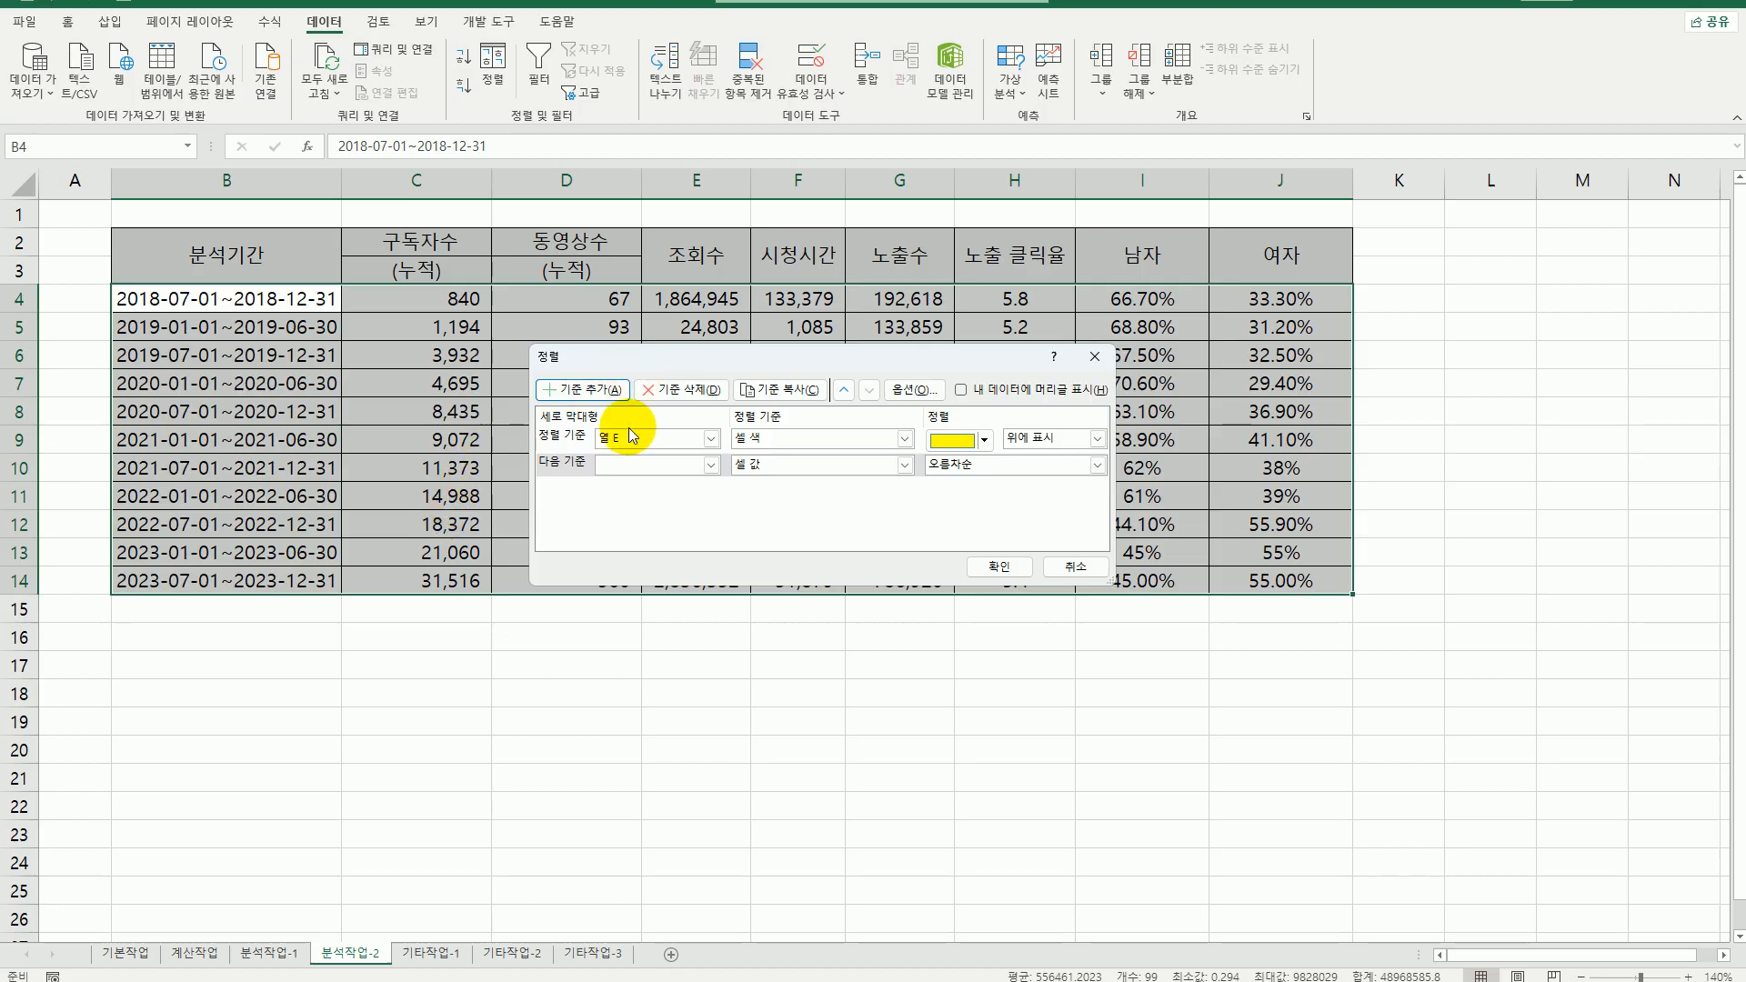
left_click(712, 465)
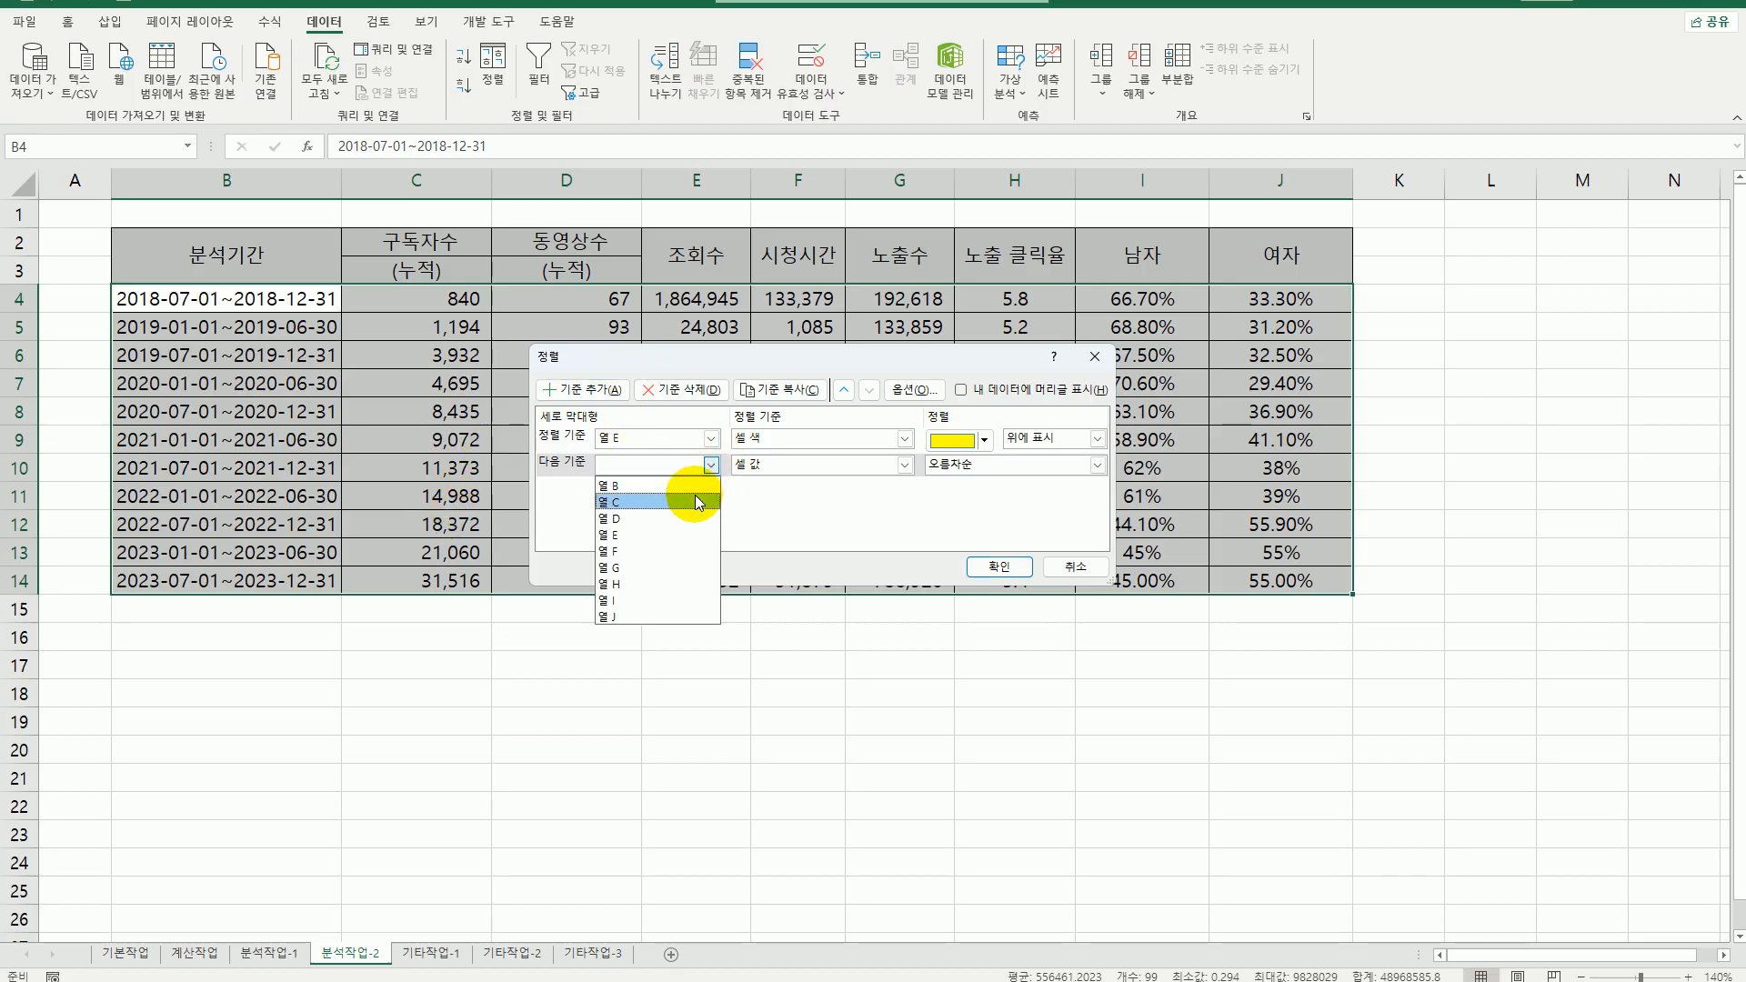
left_click(692, 499)
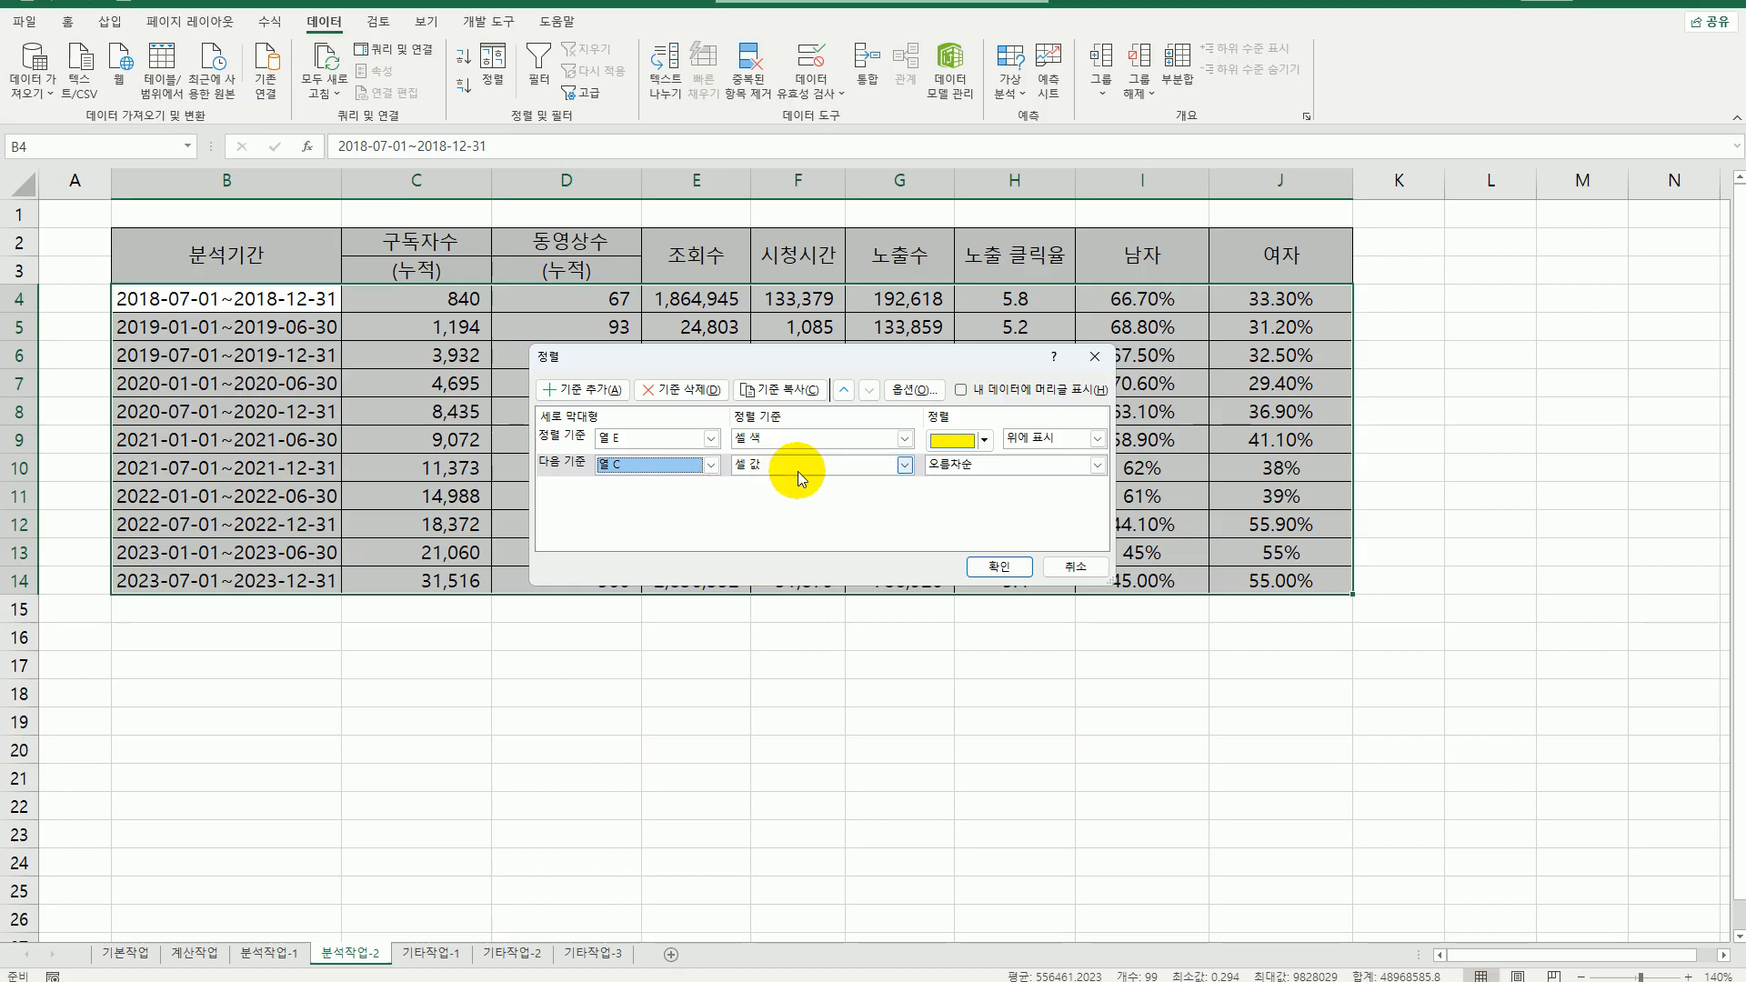
left_click(971, 467)
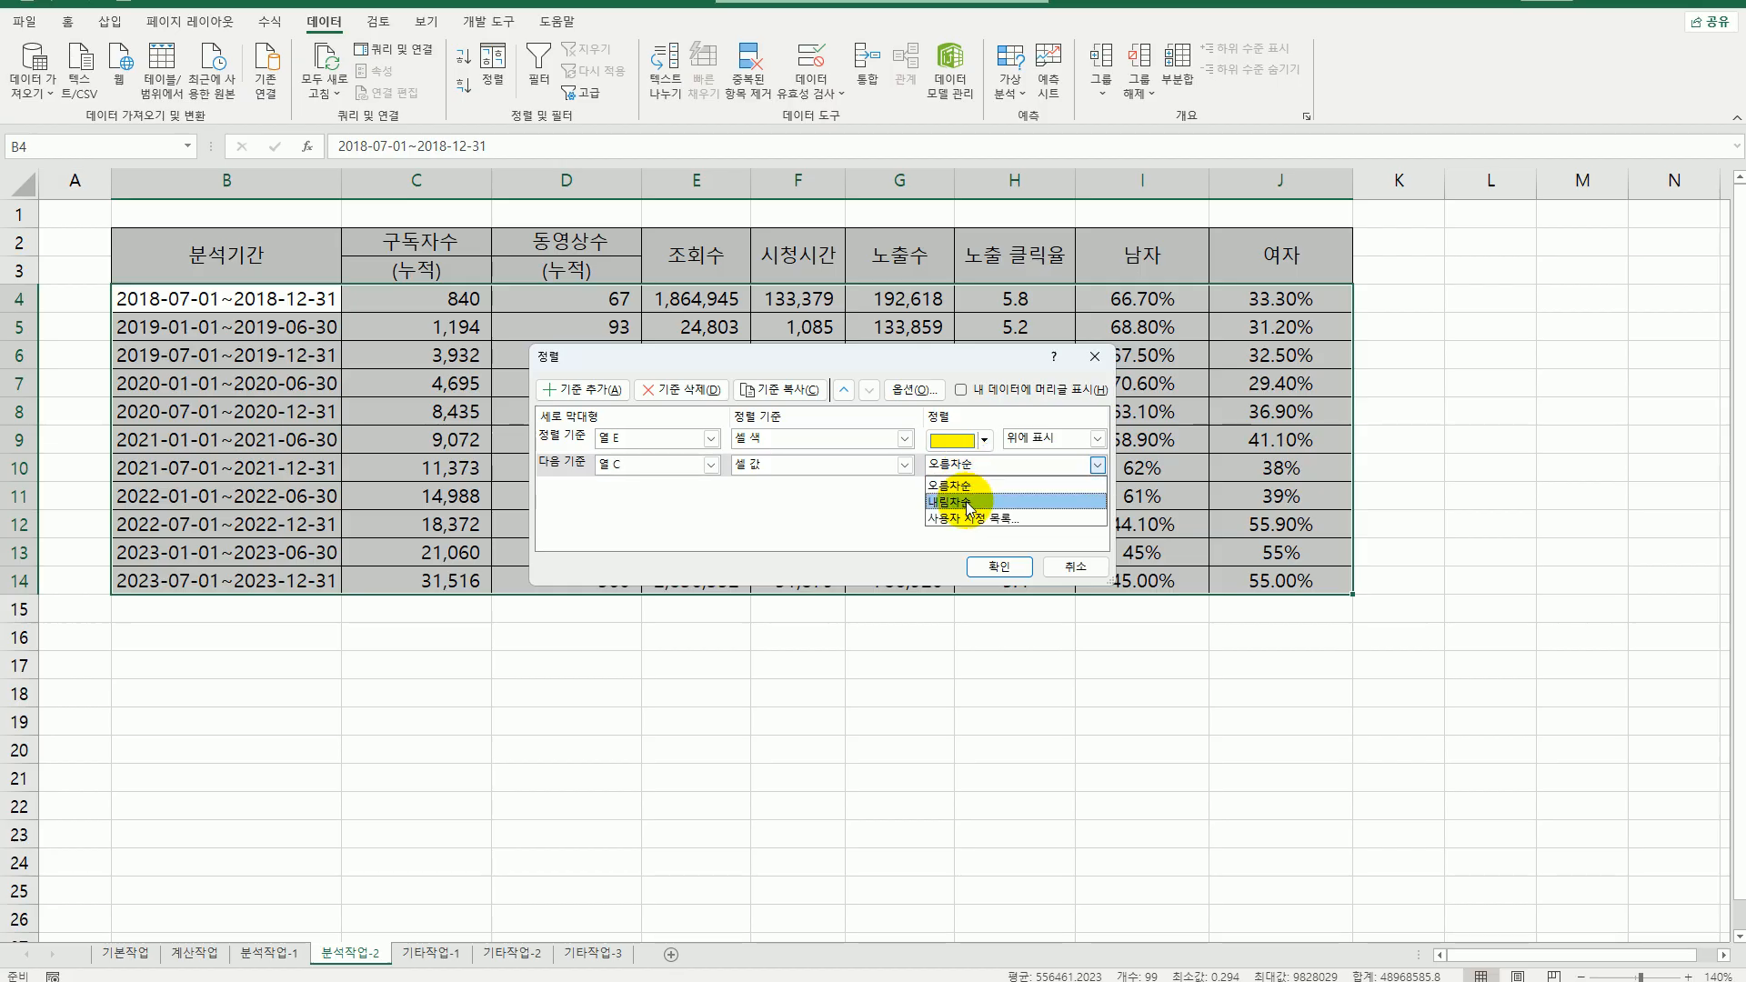
left_click(966, 503)
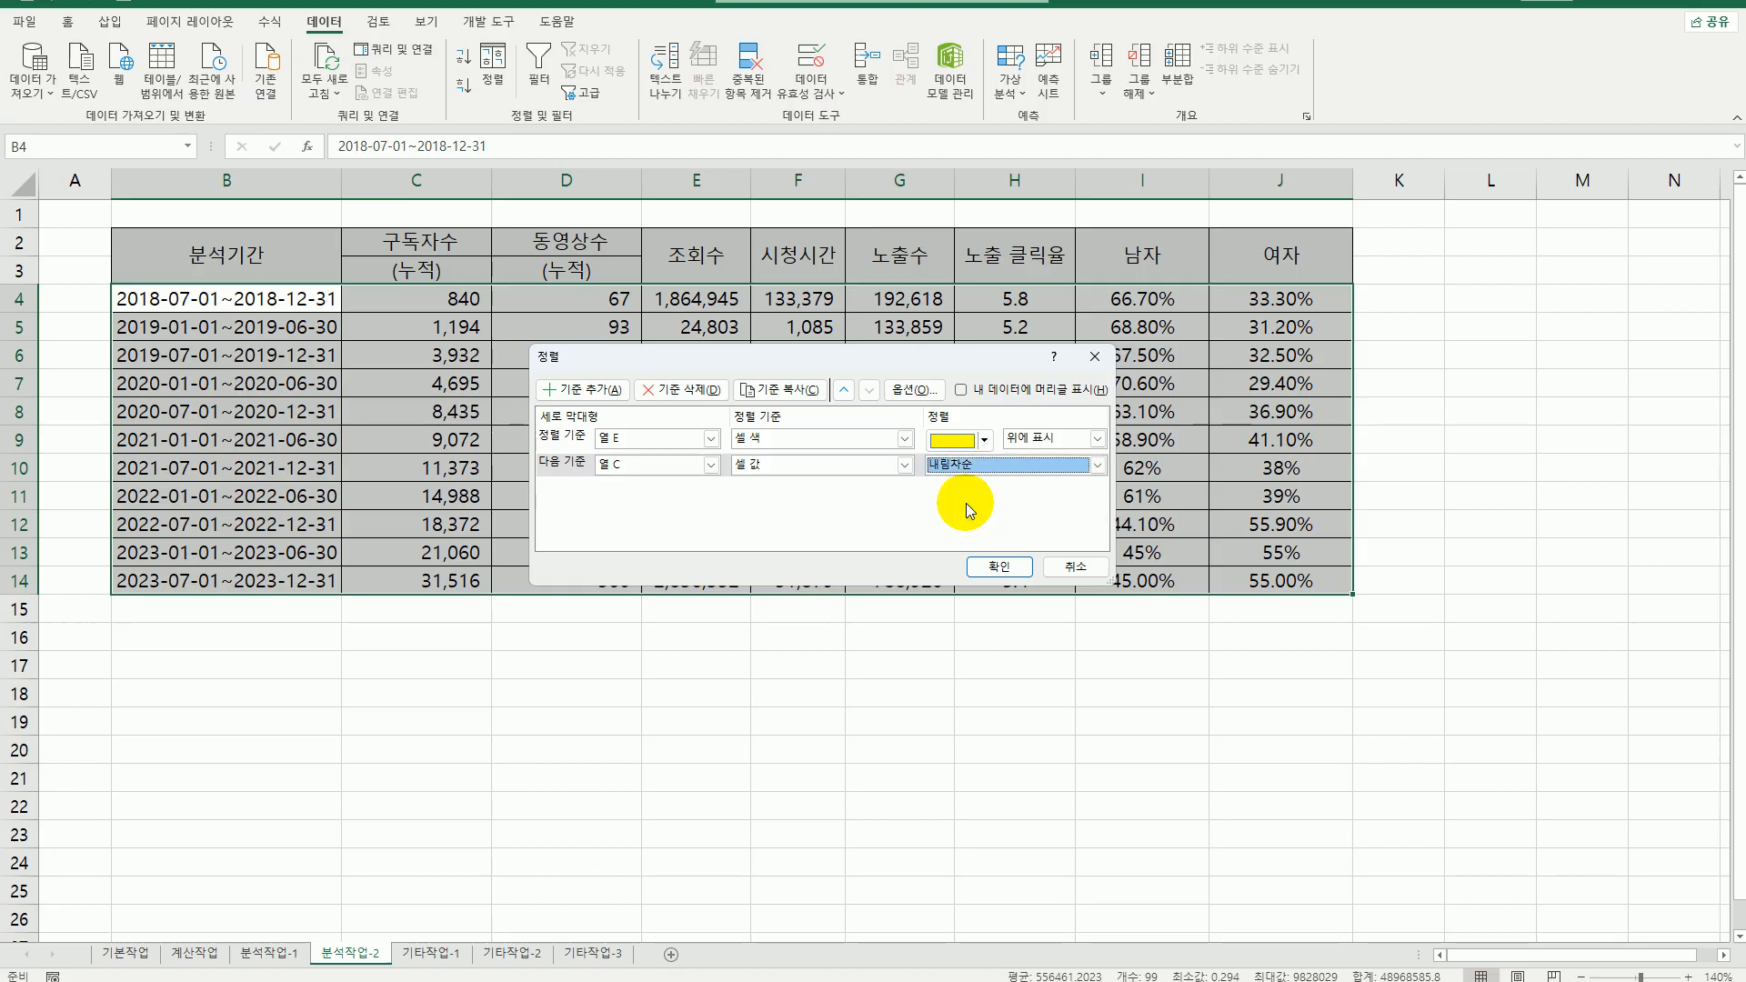
left_click(997, 567)
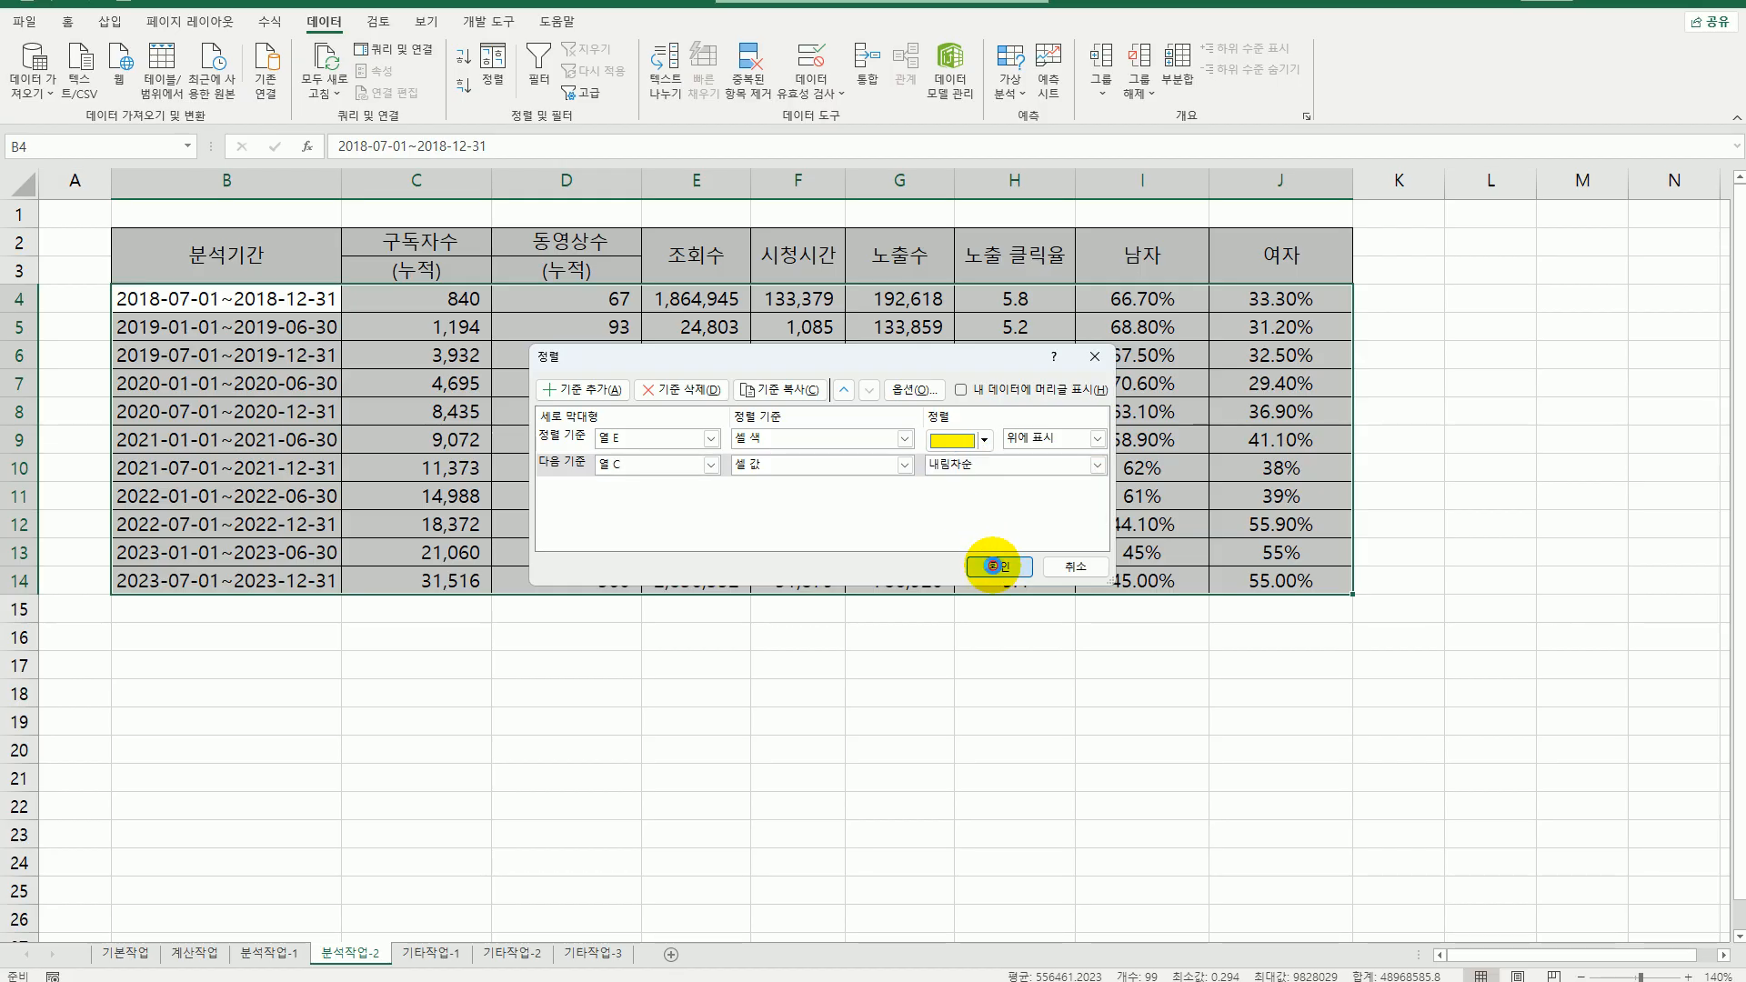
left_click(947, 583)
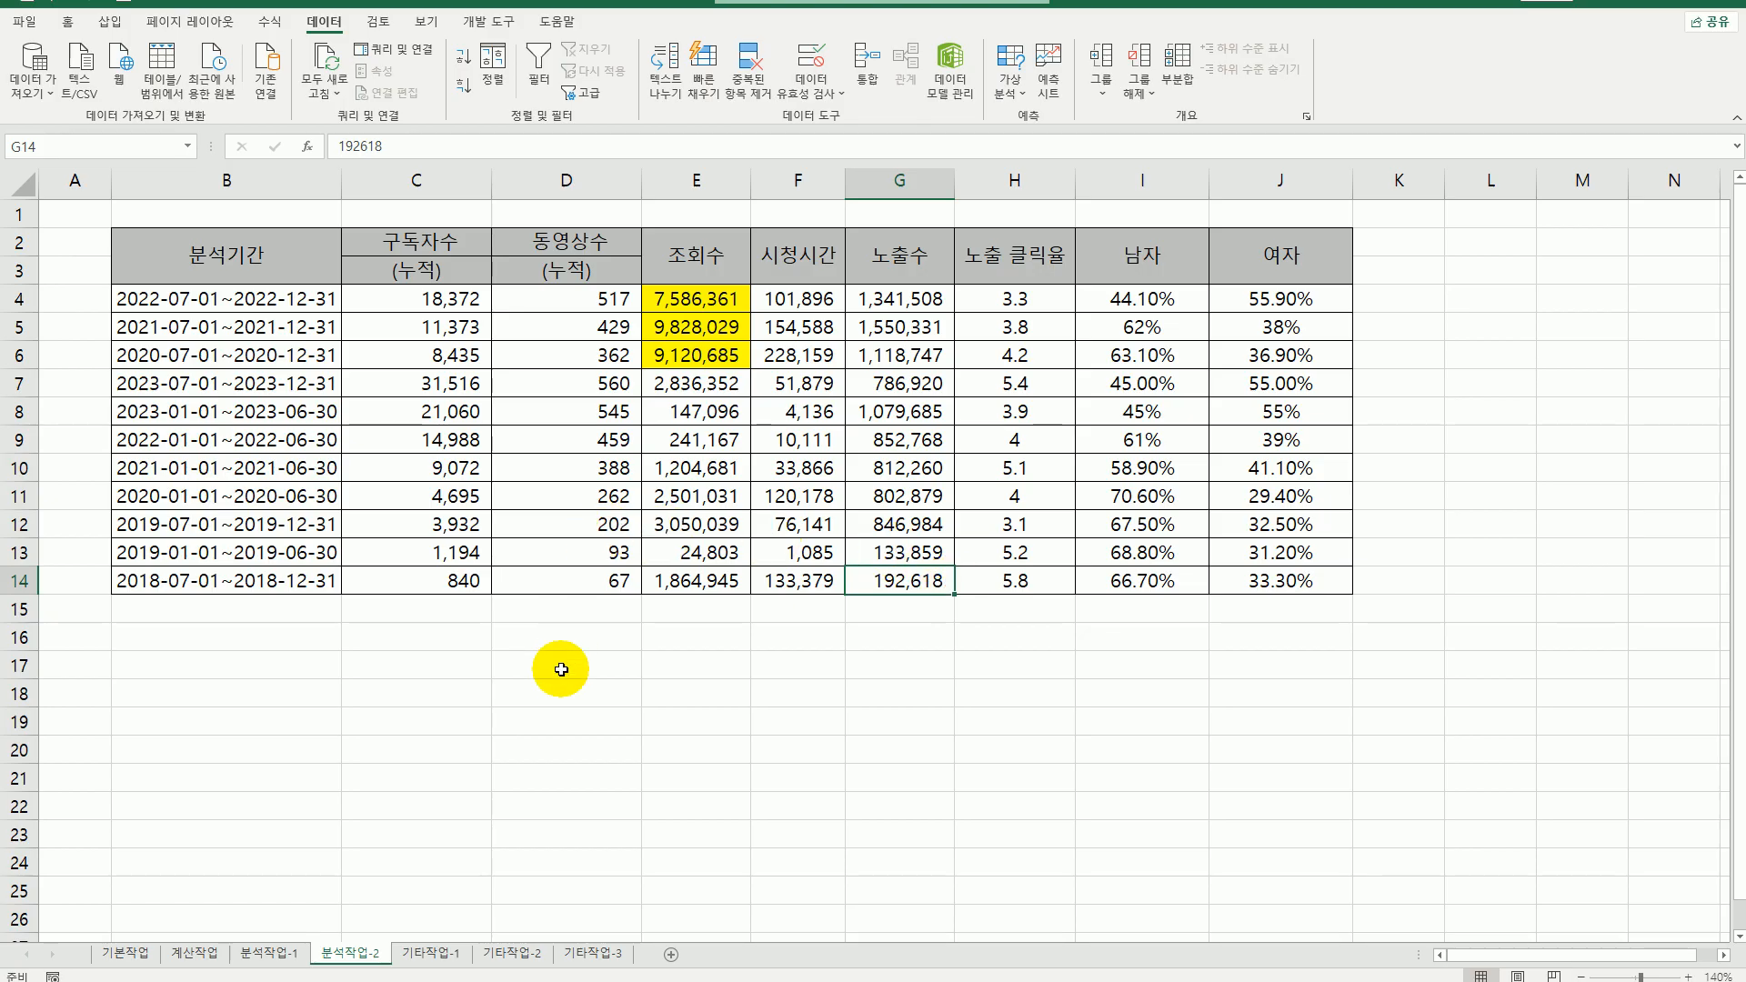
- On the 기타작업-1 sheet, insert a form control button covering cells C2:D3
left_click(443, 962)
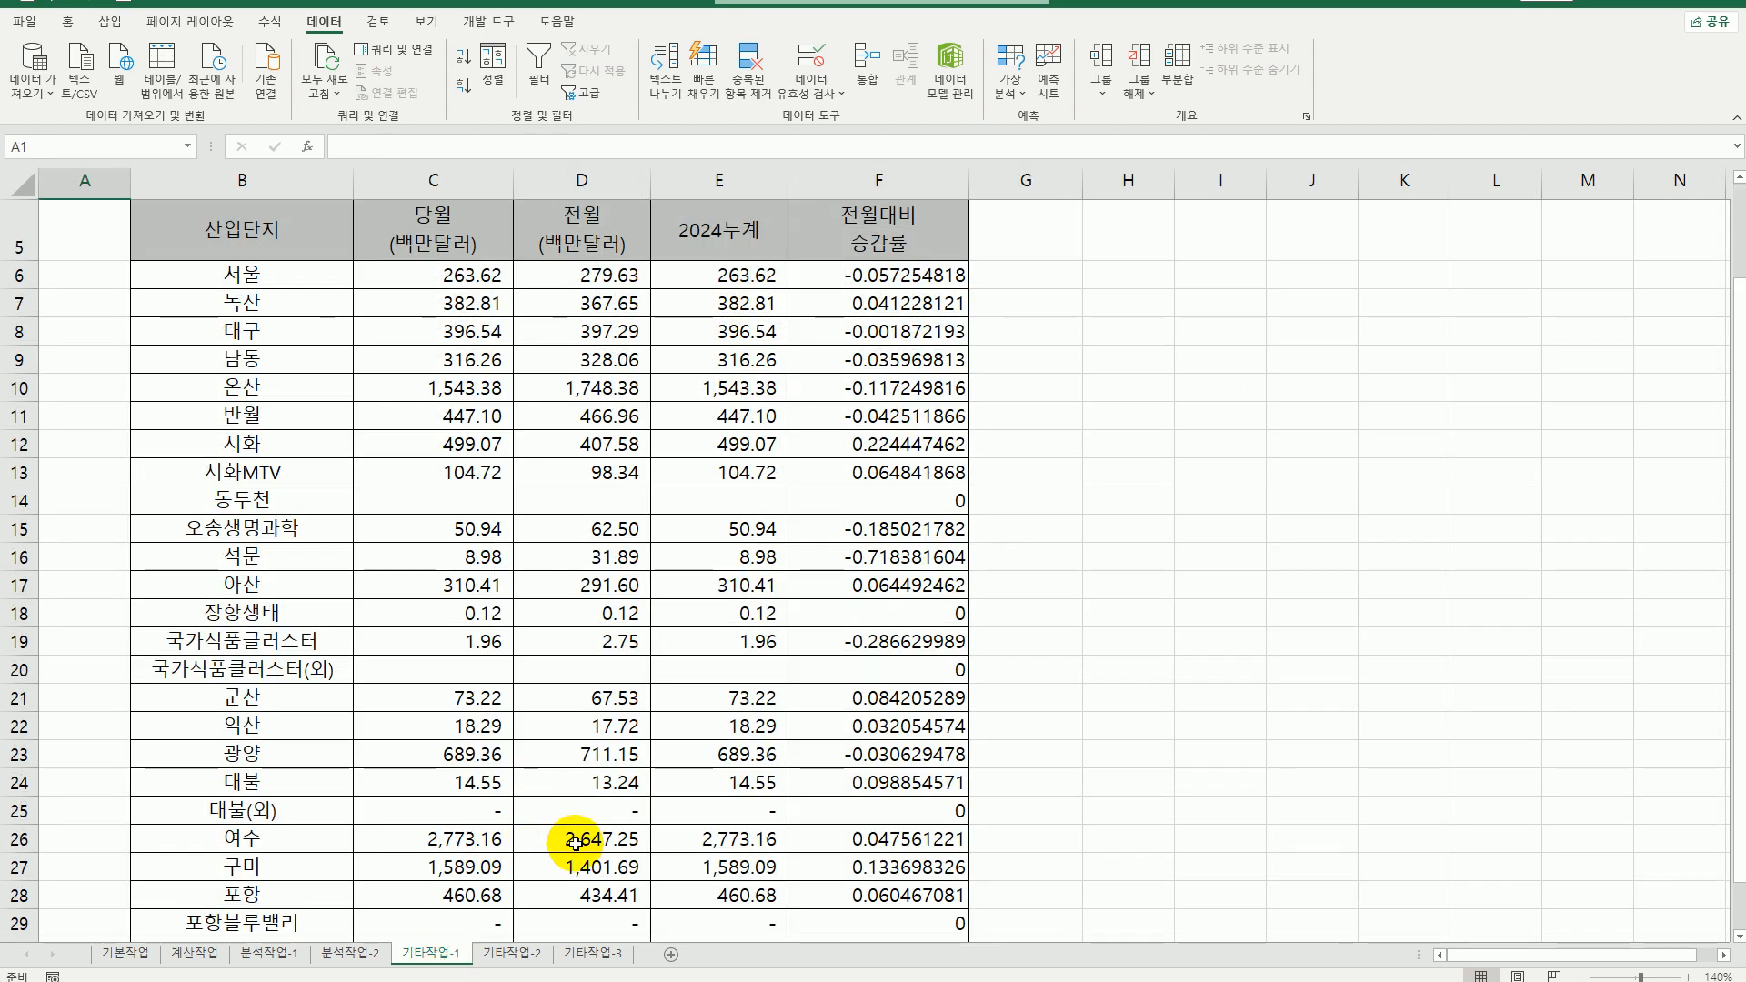
scroll(582, 844, "up", 2)
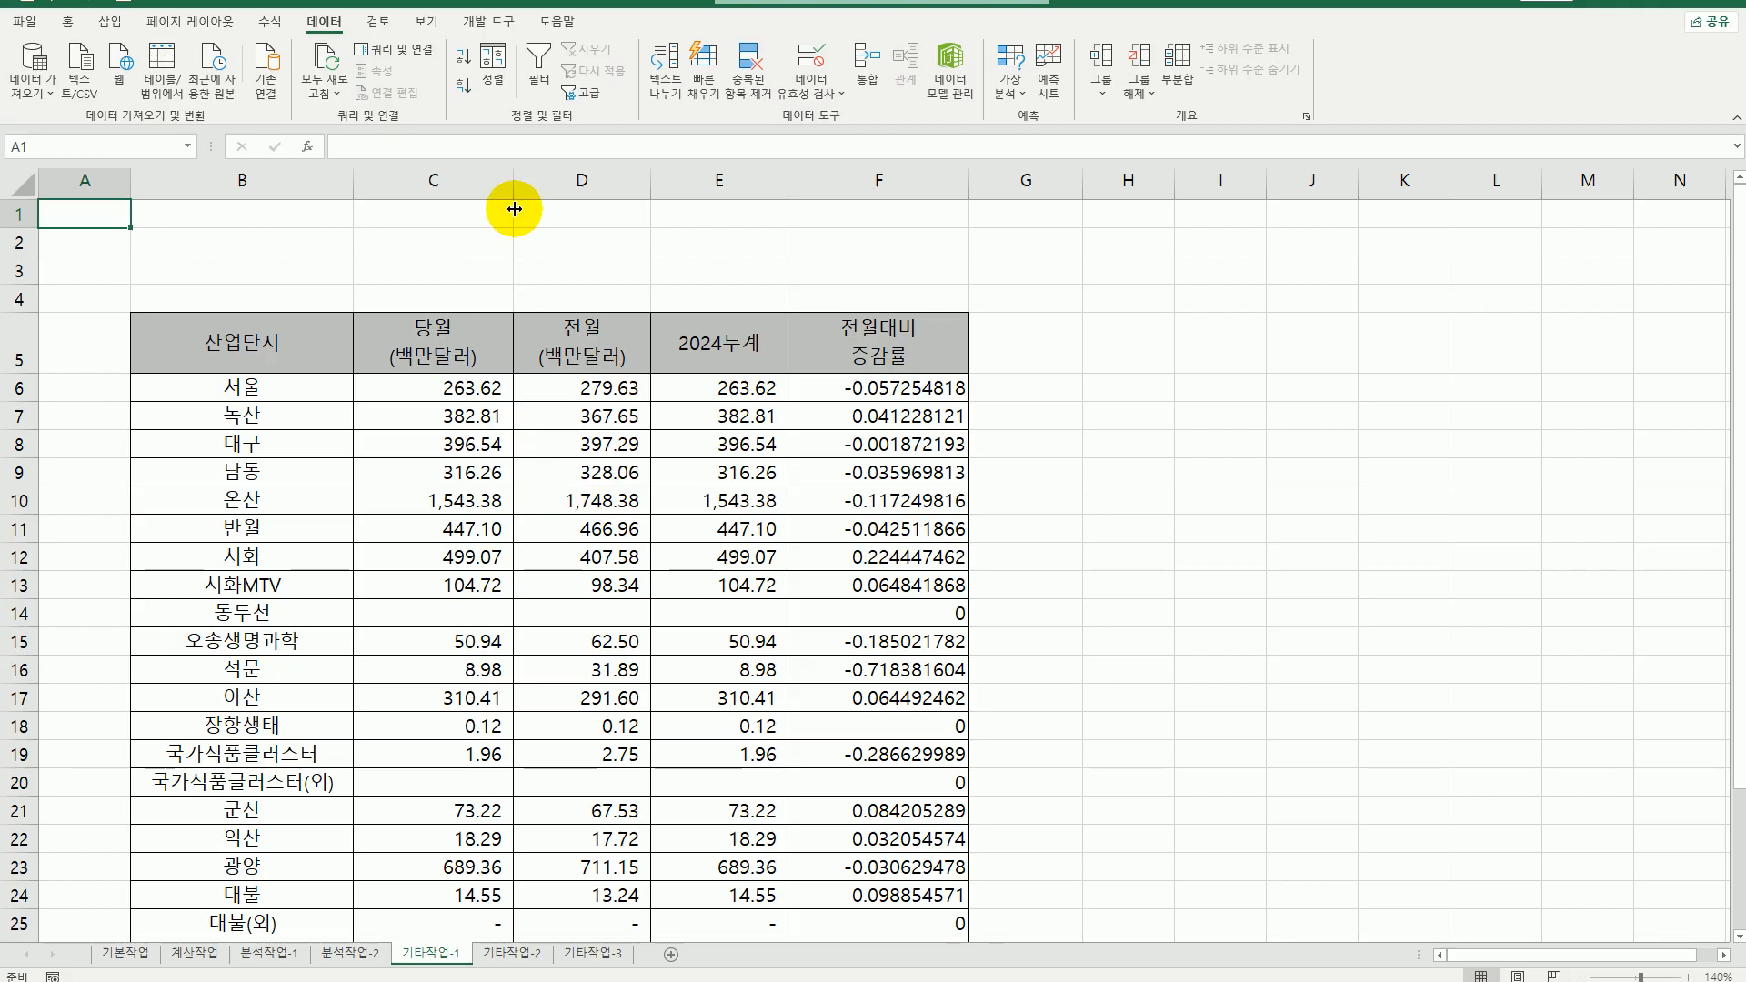
left_click(488, 21)
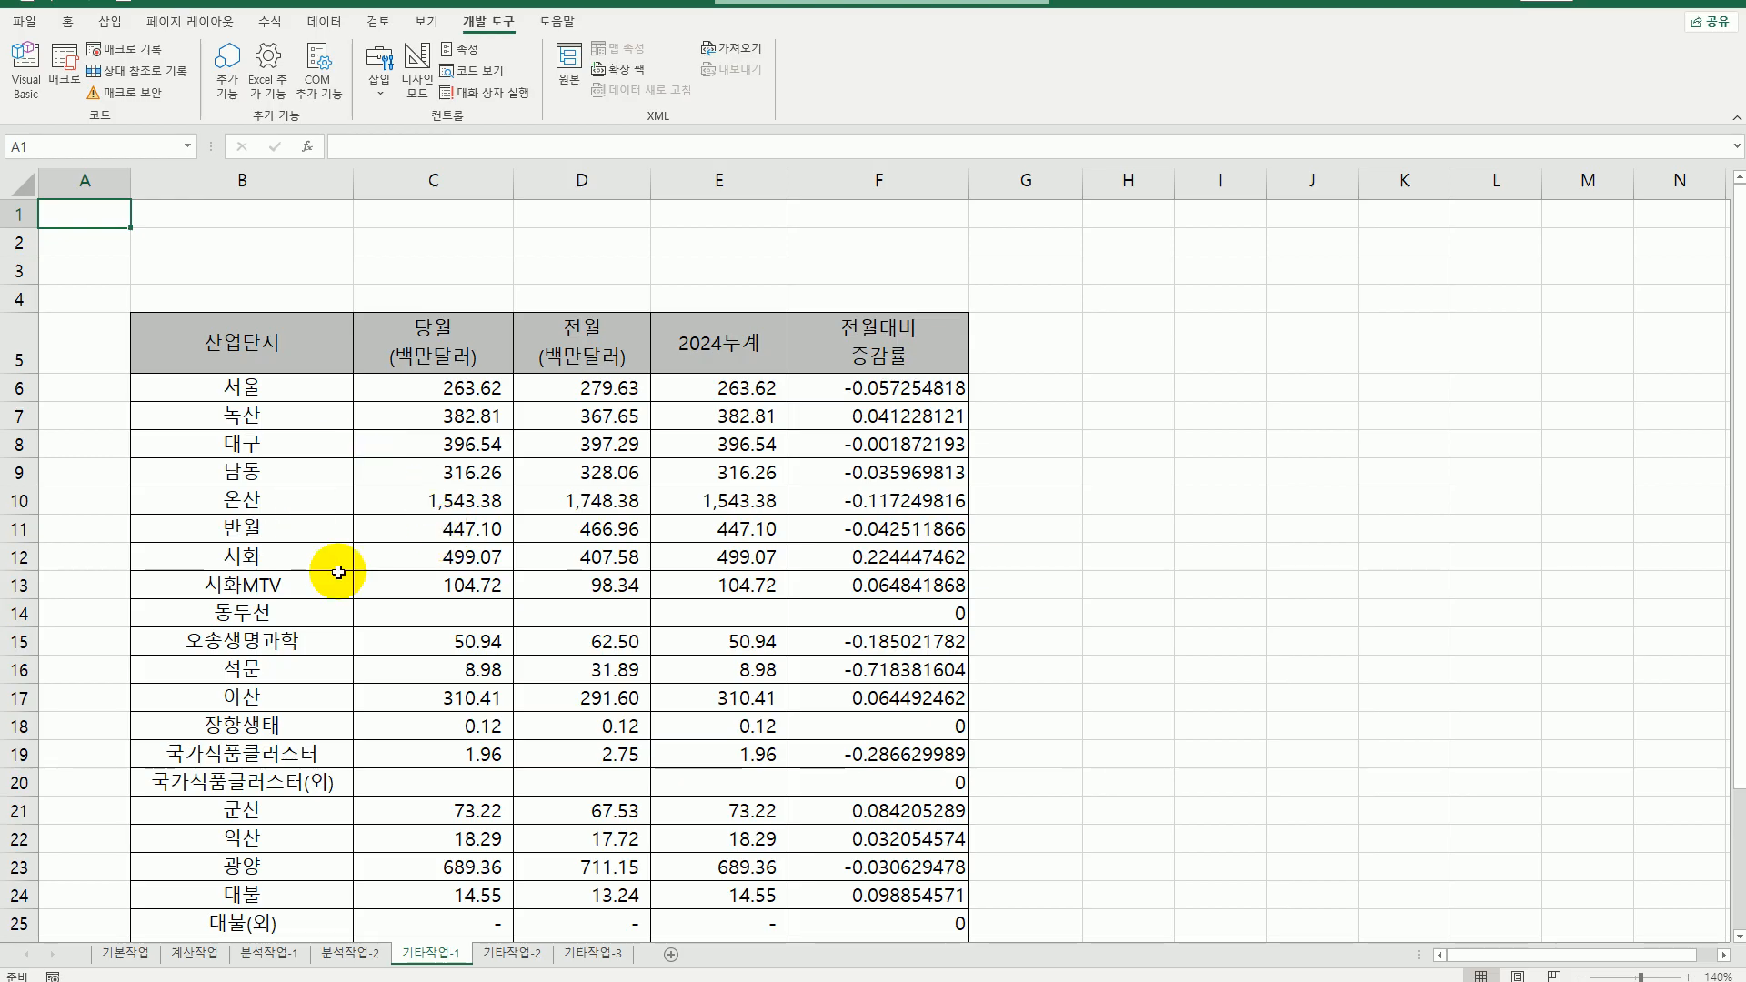
left_click(379, 75)
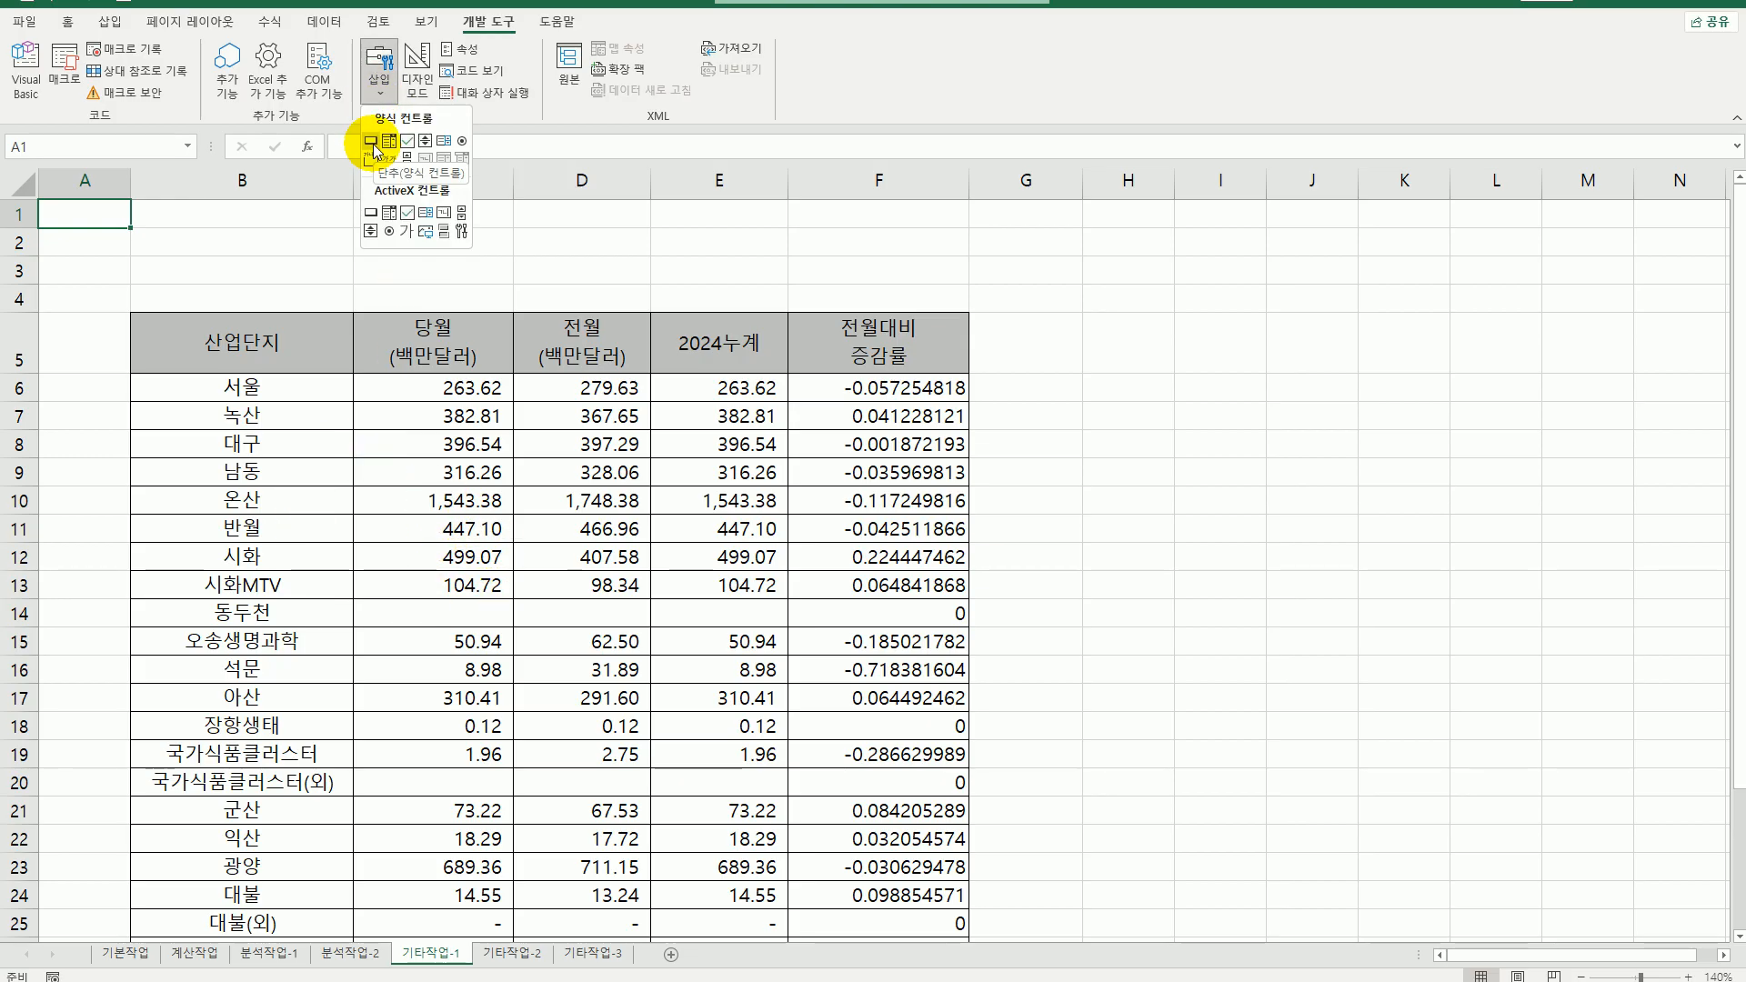
left_click(371, 141)
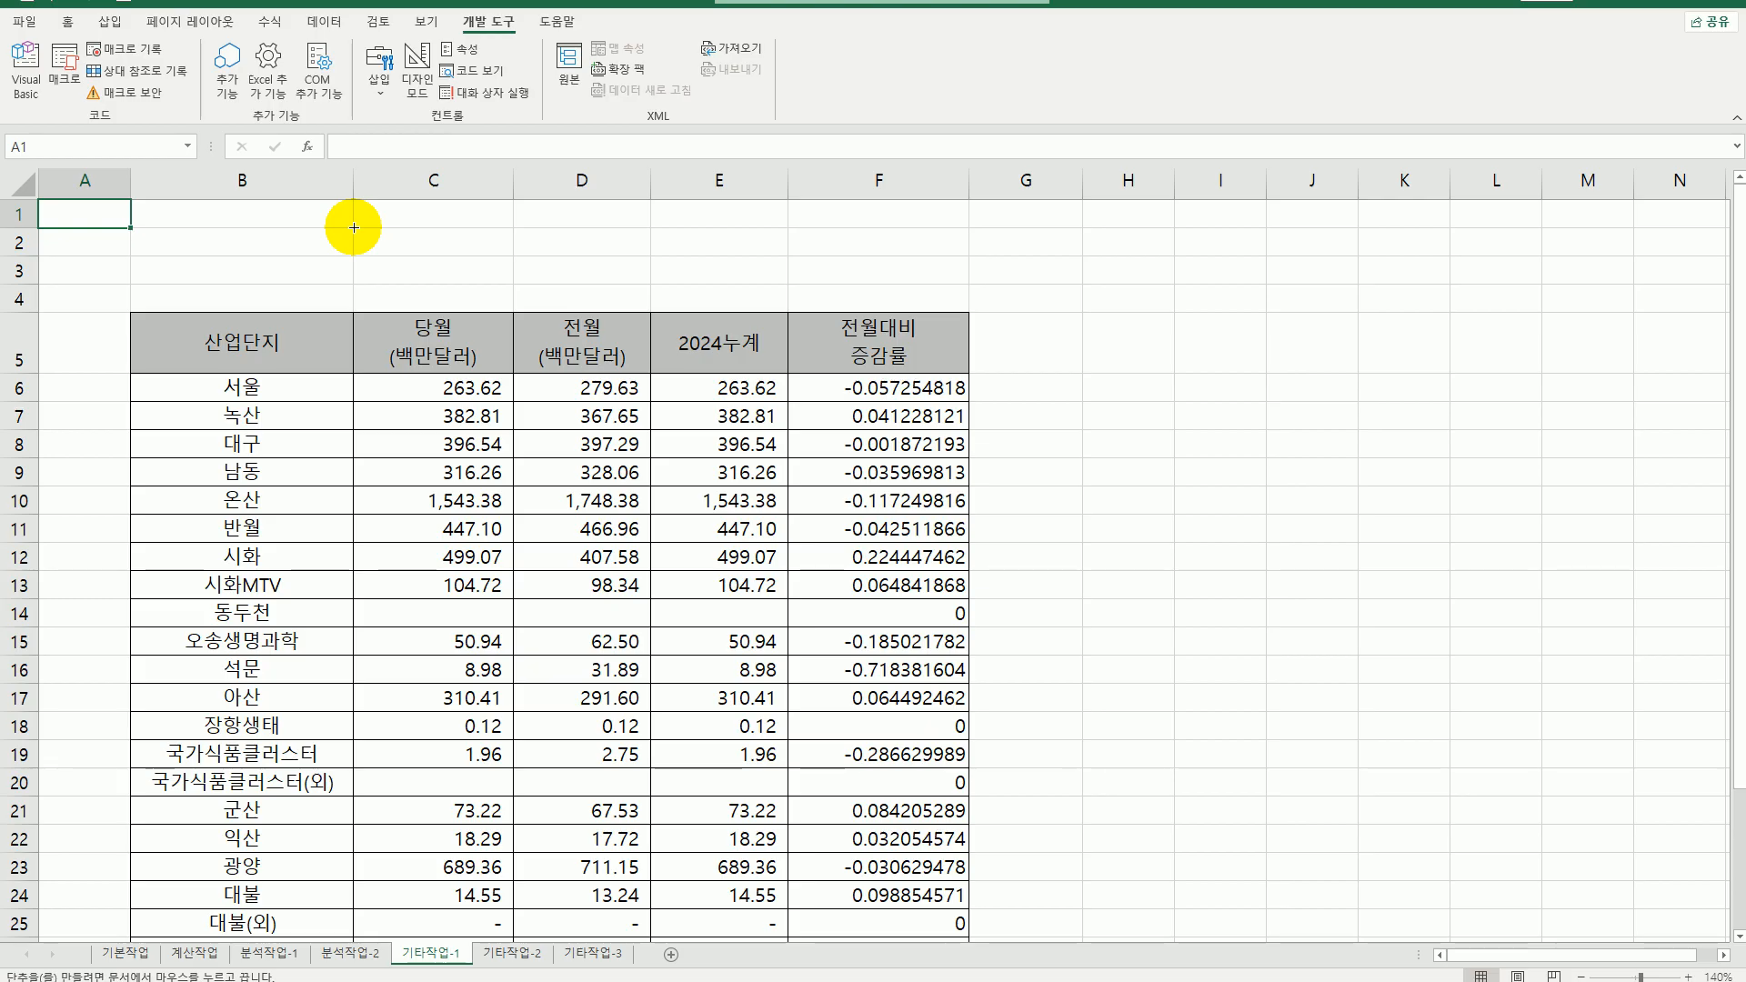
left_click_drag(353, 227, 619, 275)
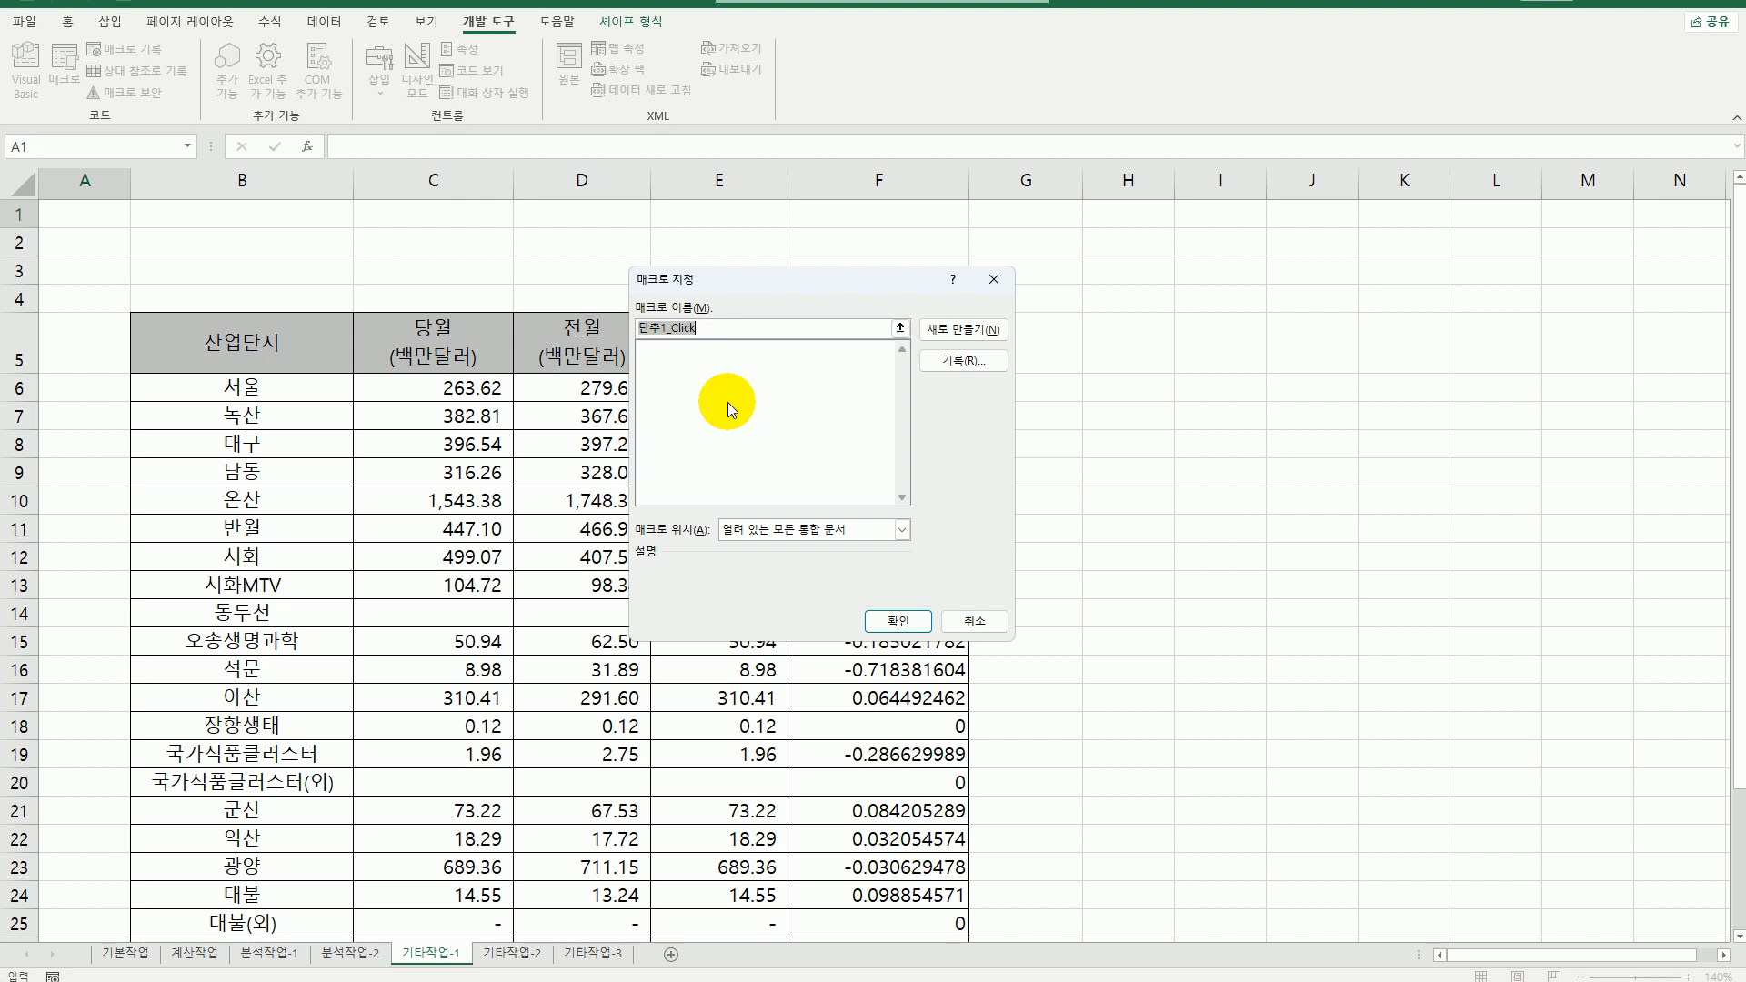
- Name the button's macro 서식적용 and start recording it in the current workbook
type("서식적용")
left_click(957, 364)
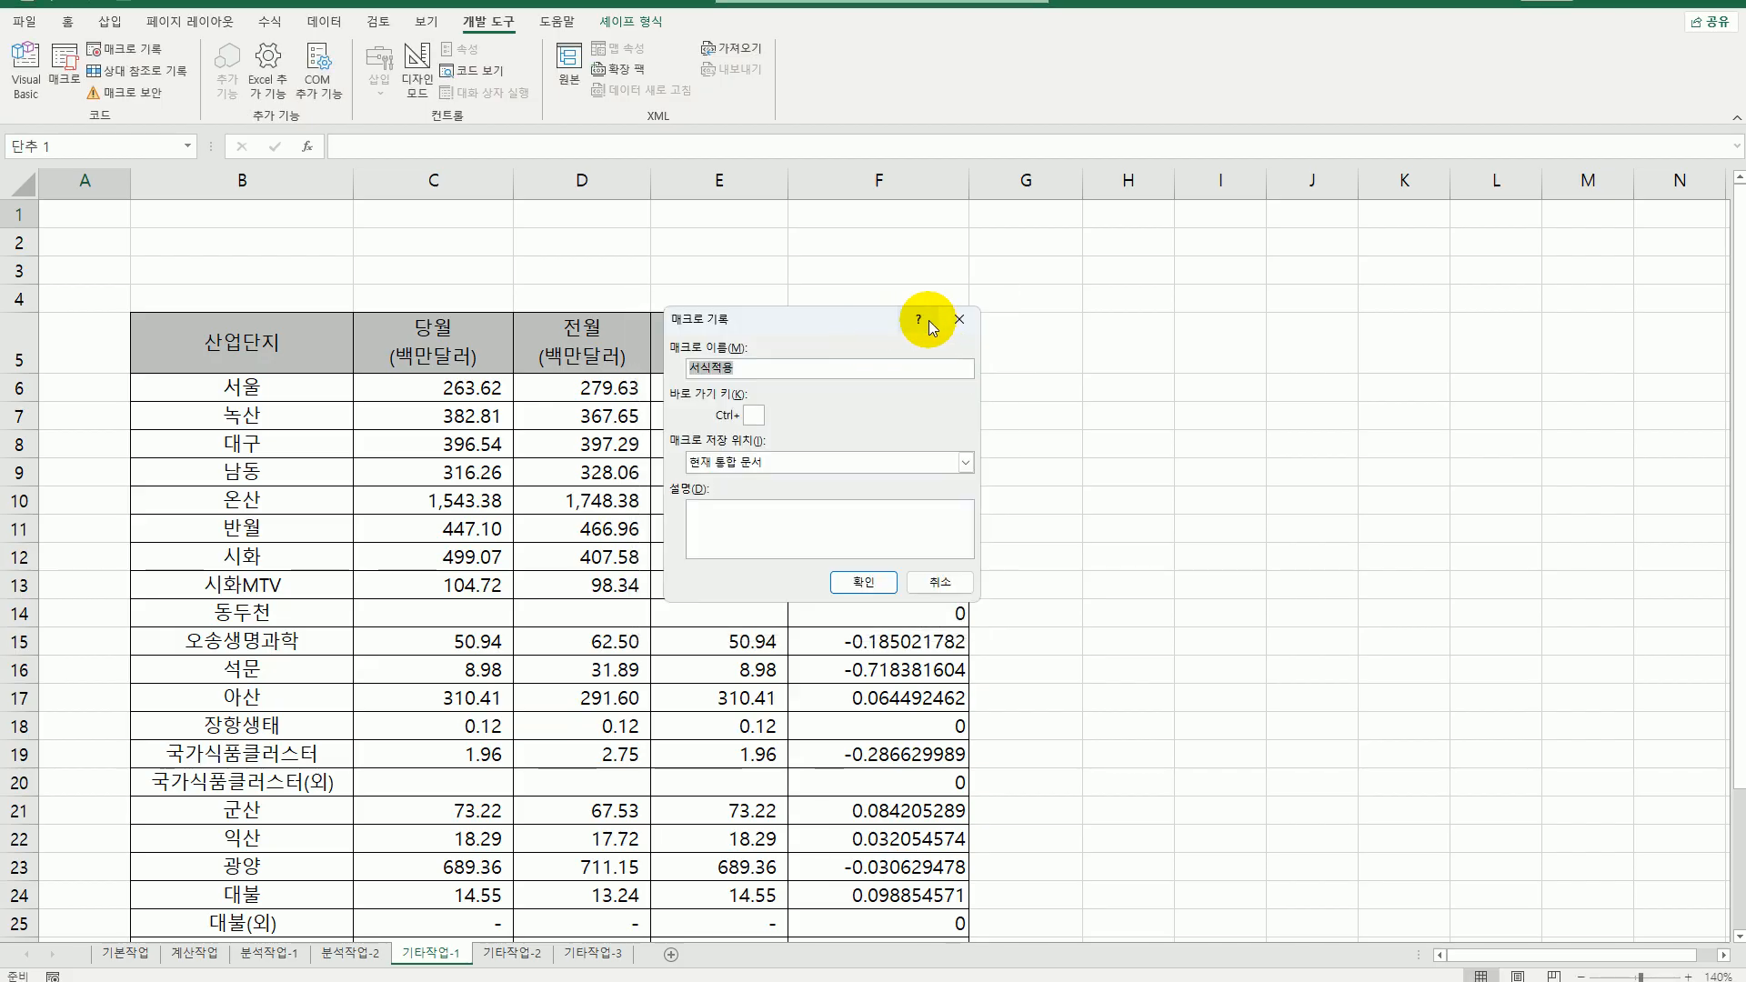
left_click_drag(855, 320, 1200, 291)
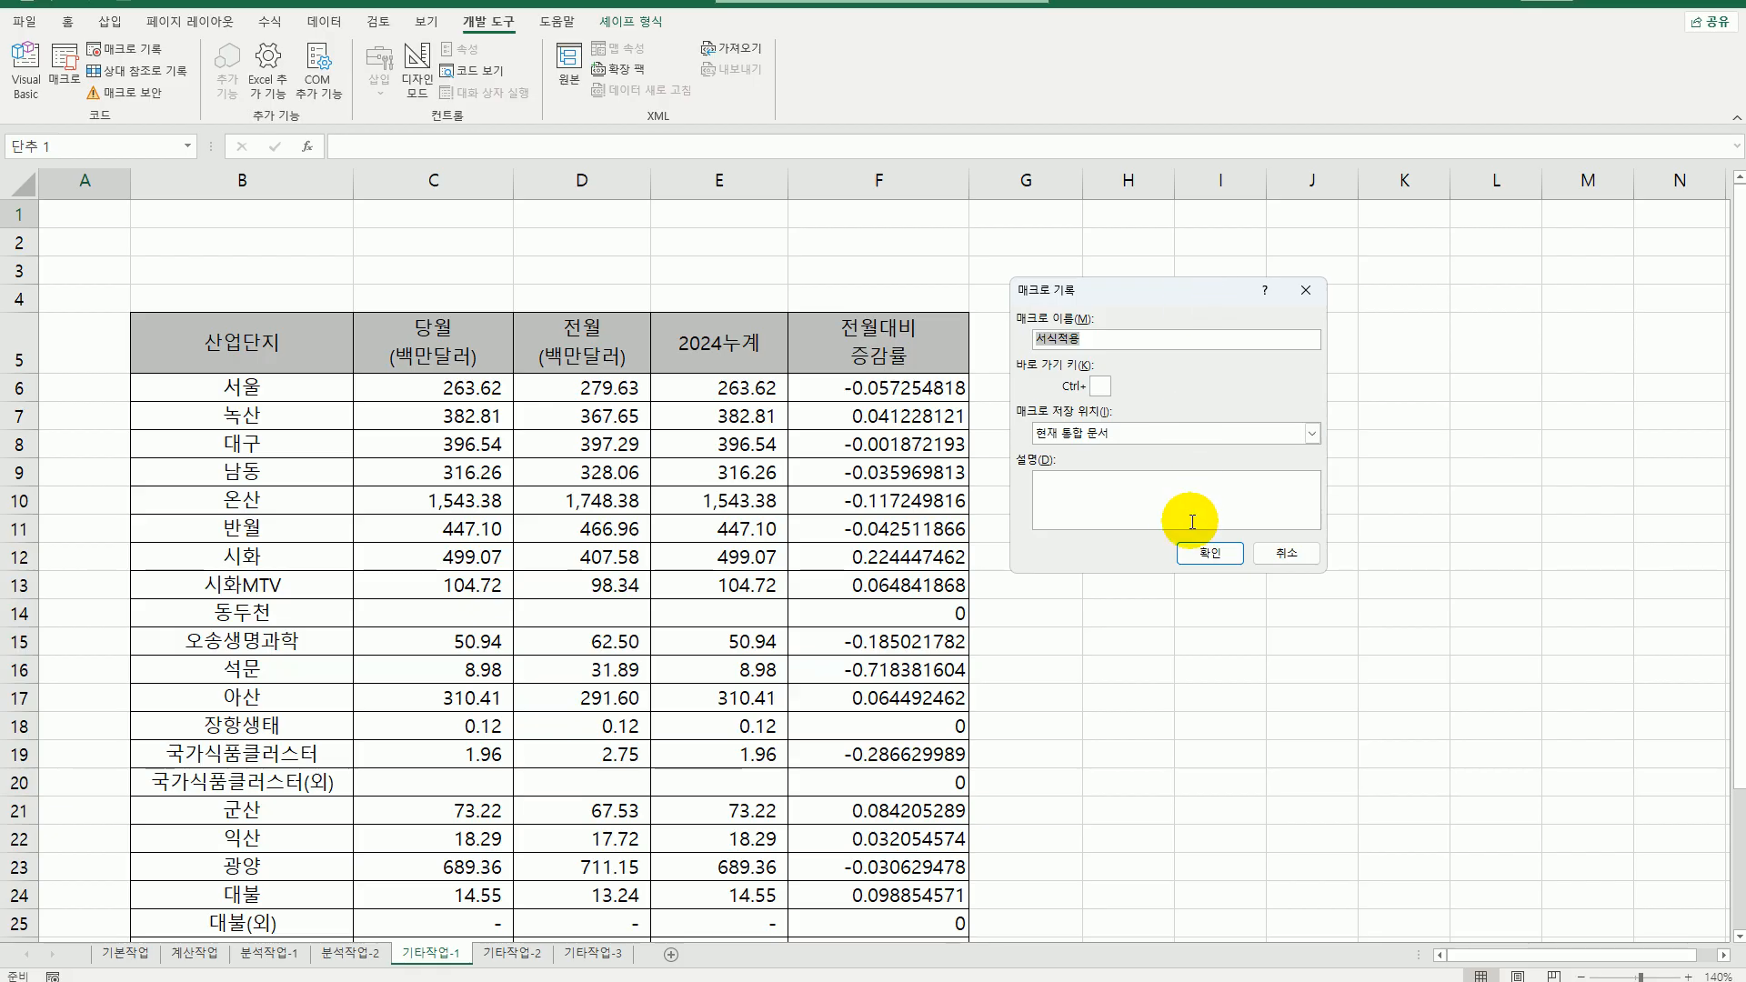
left_click(1205, 552)
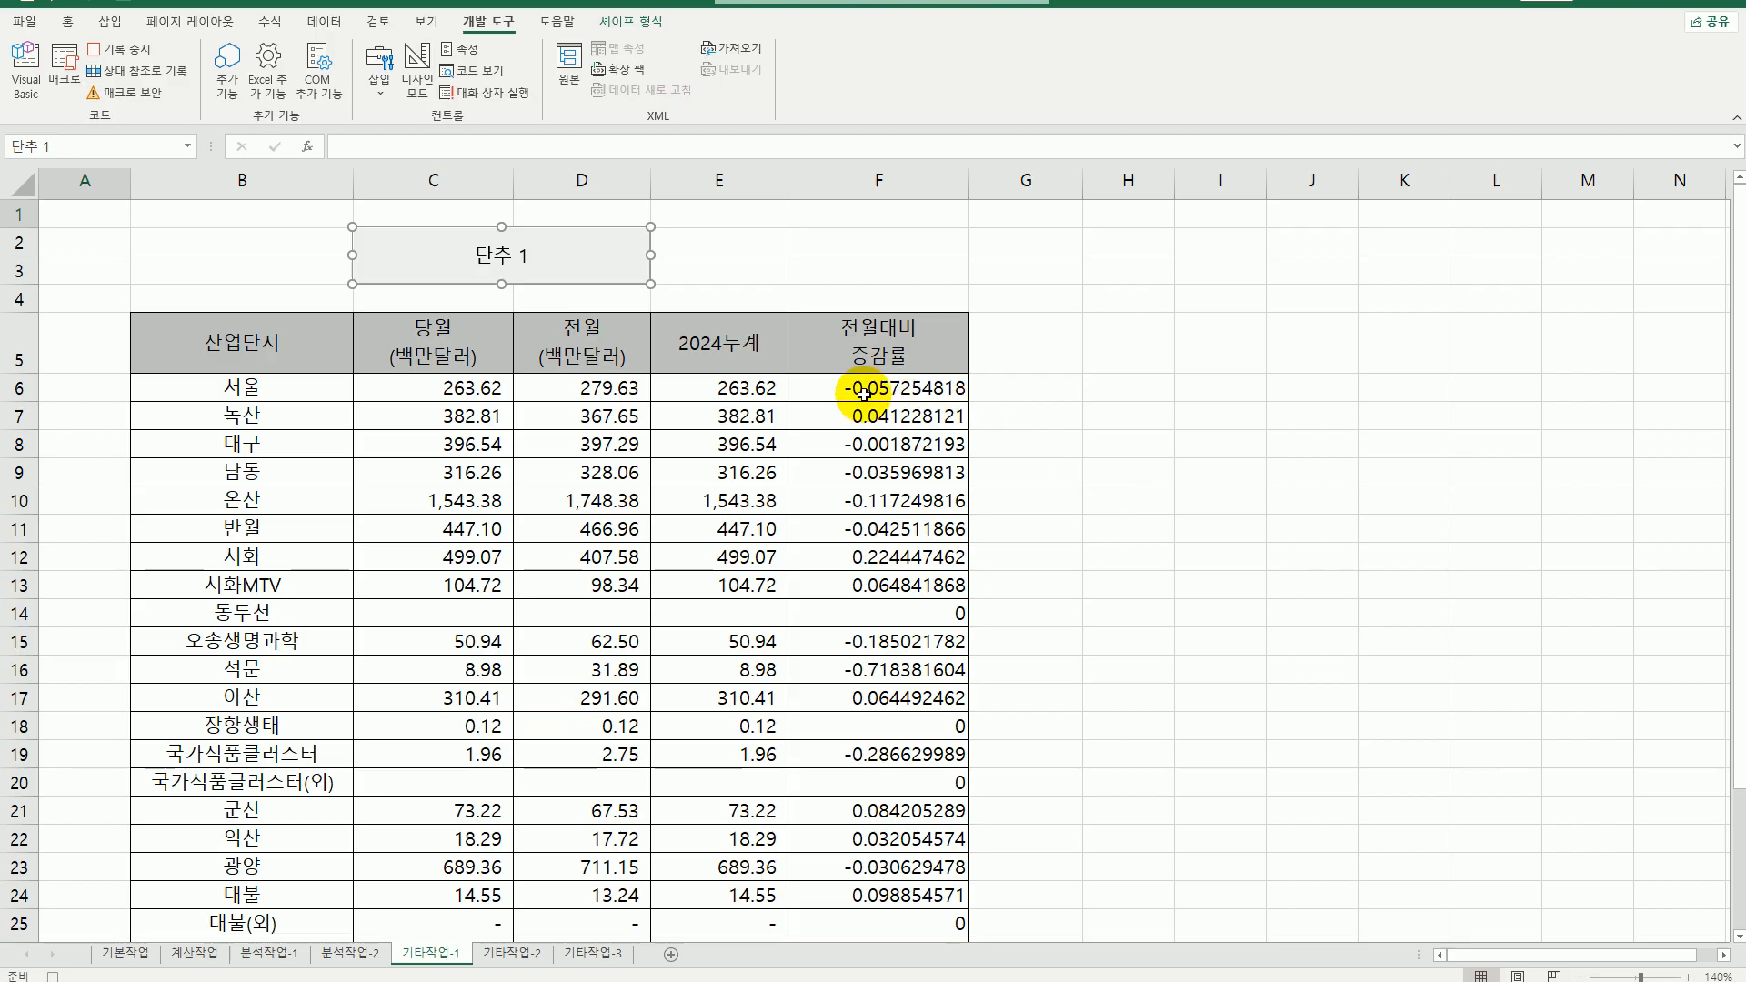
- Open the cell formatting for the 전월대비 증감률 values in F6:F31 and choose the 사용자 지정 number category
left_click_drag(864, 393, 880, 891)
scroll(929, 799, "up", 2)
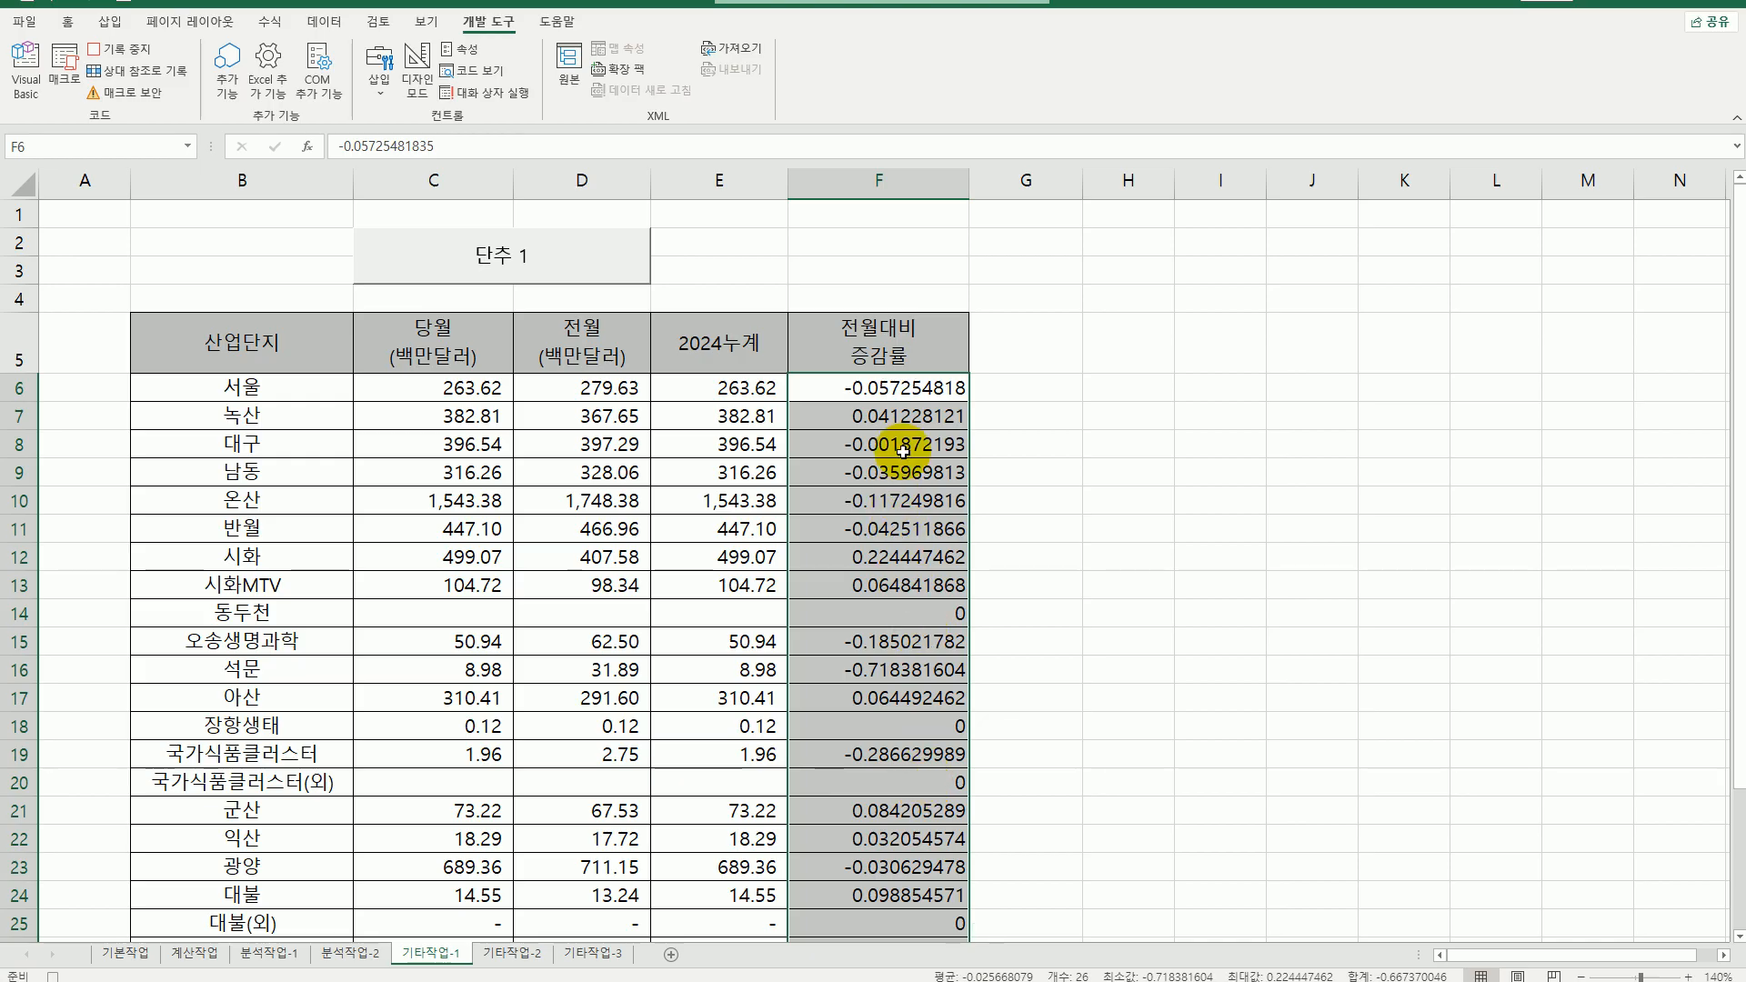
right_click(882, 396)
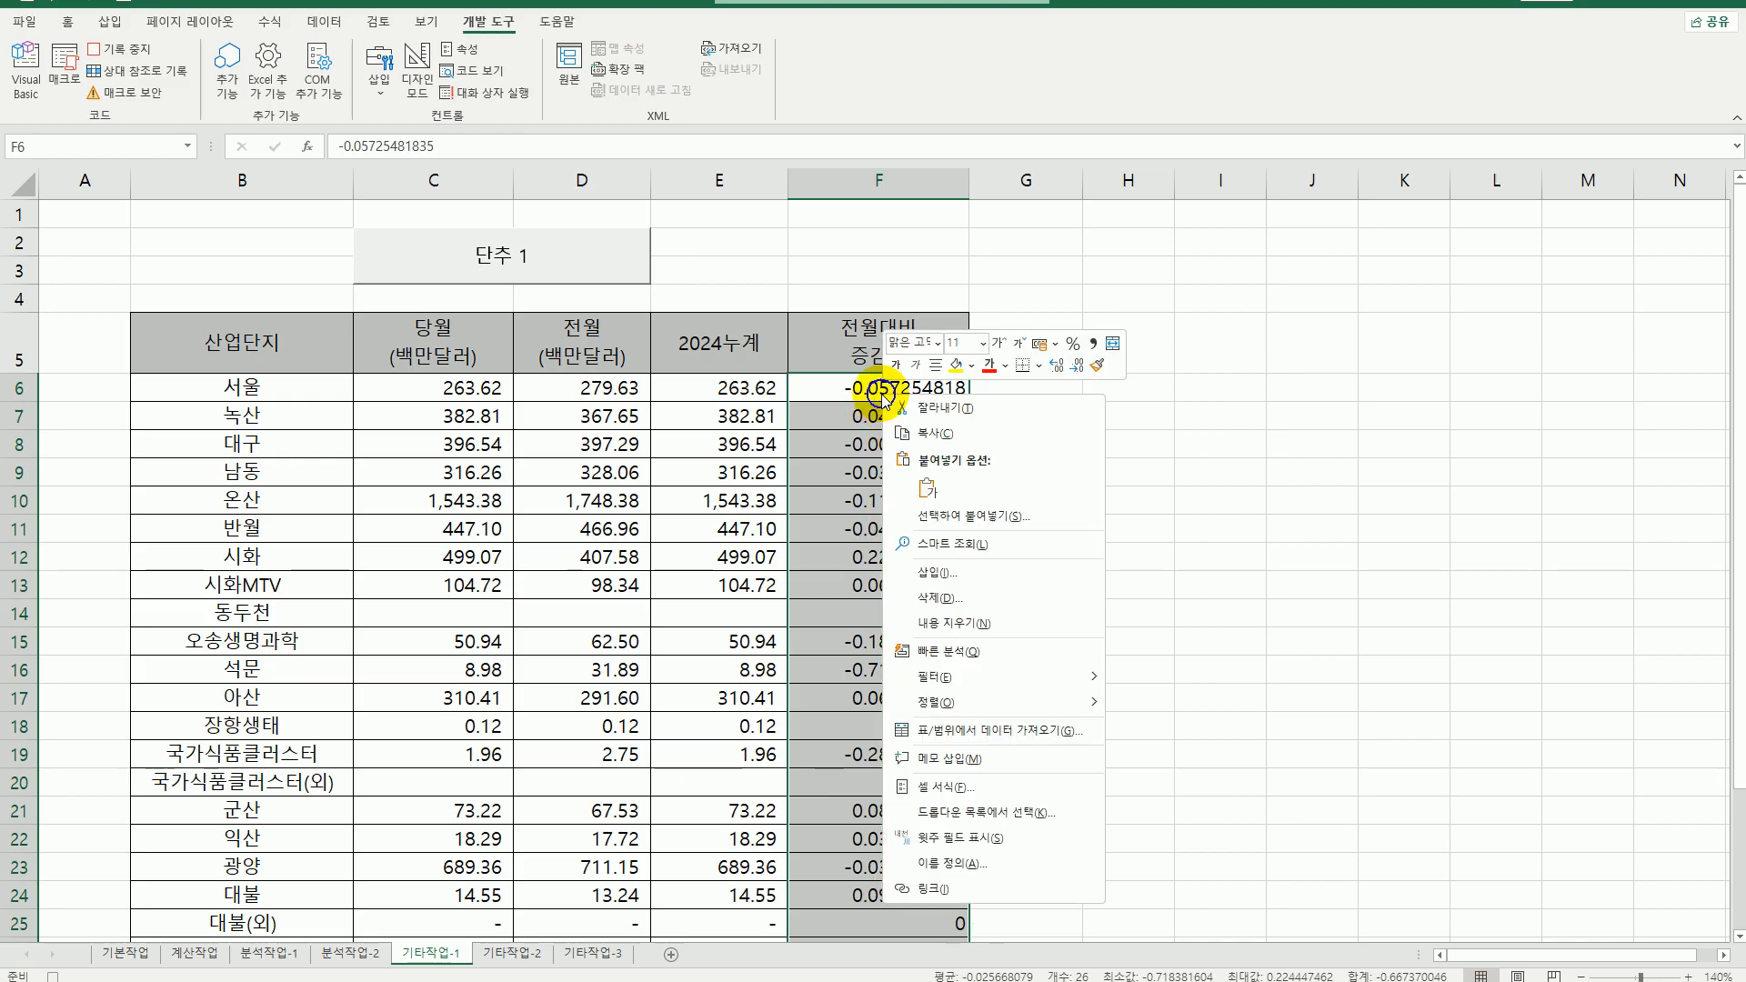
left_click(969, 787)
left_click_drag(915, 549, 1243, 322)
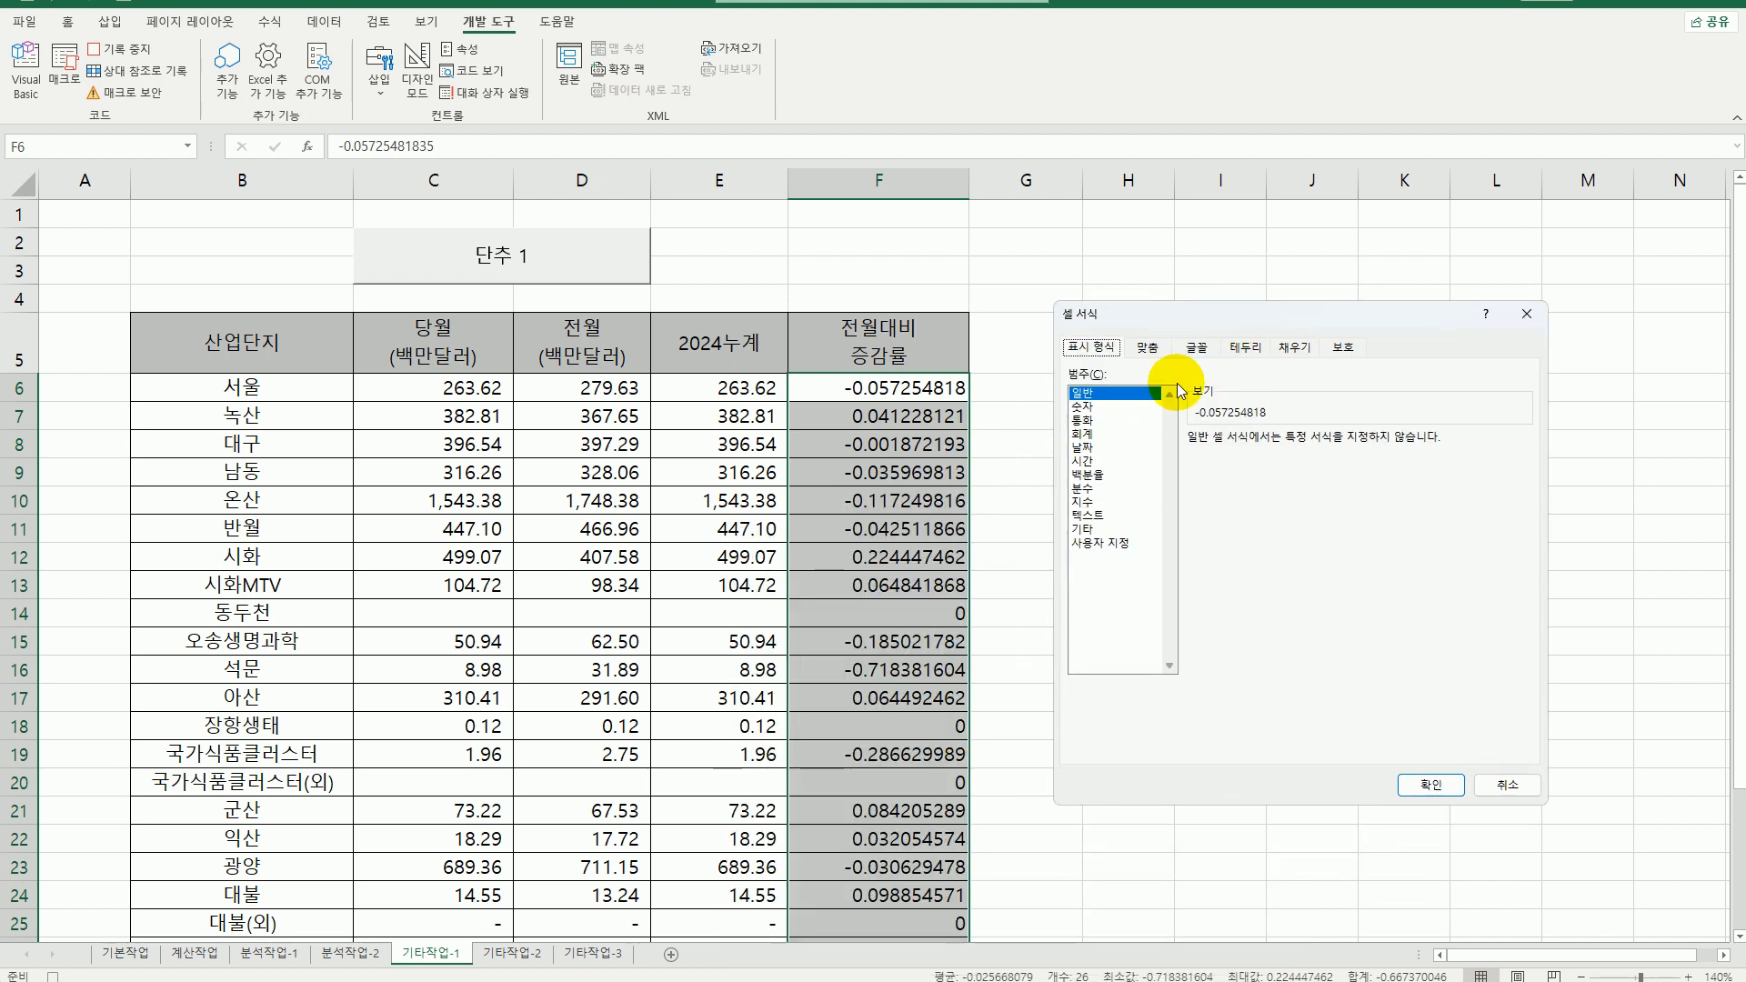
left_click(1091, 544)
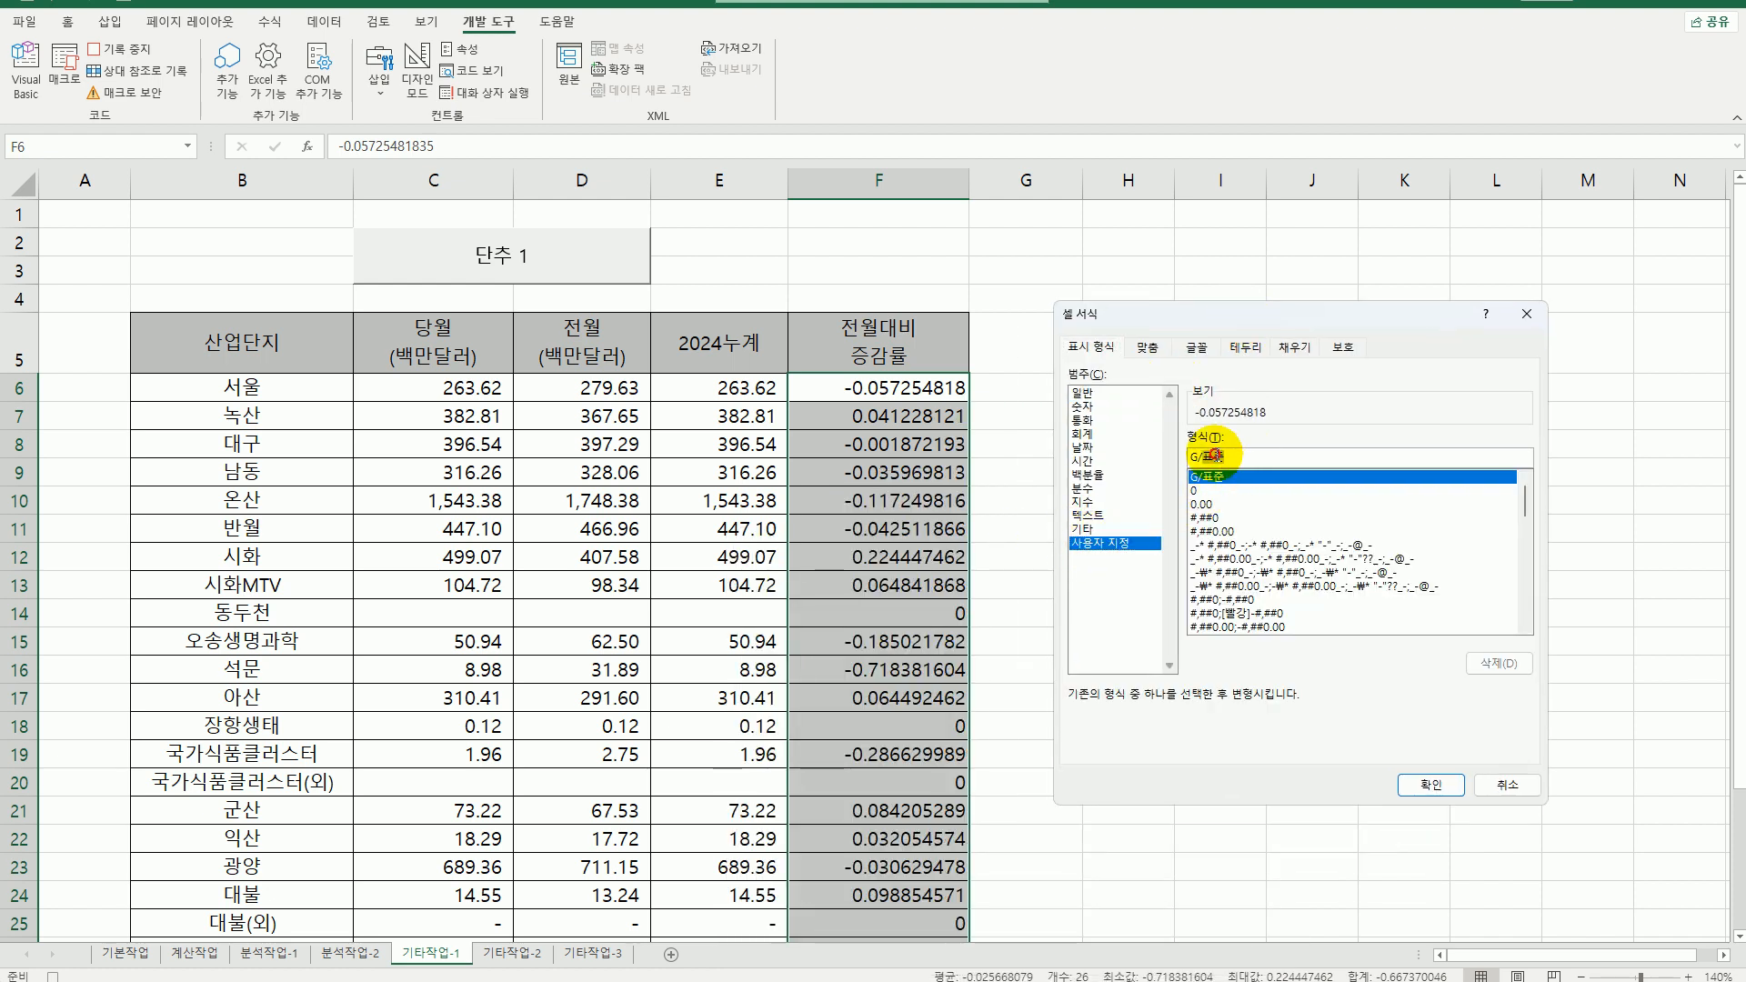
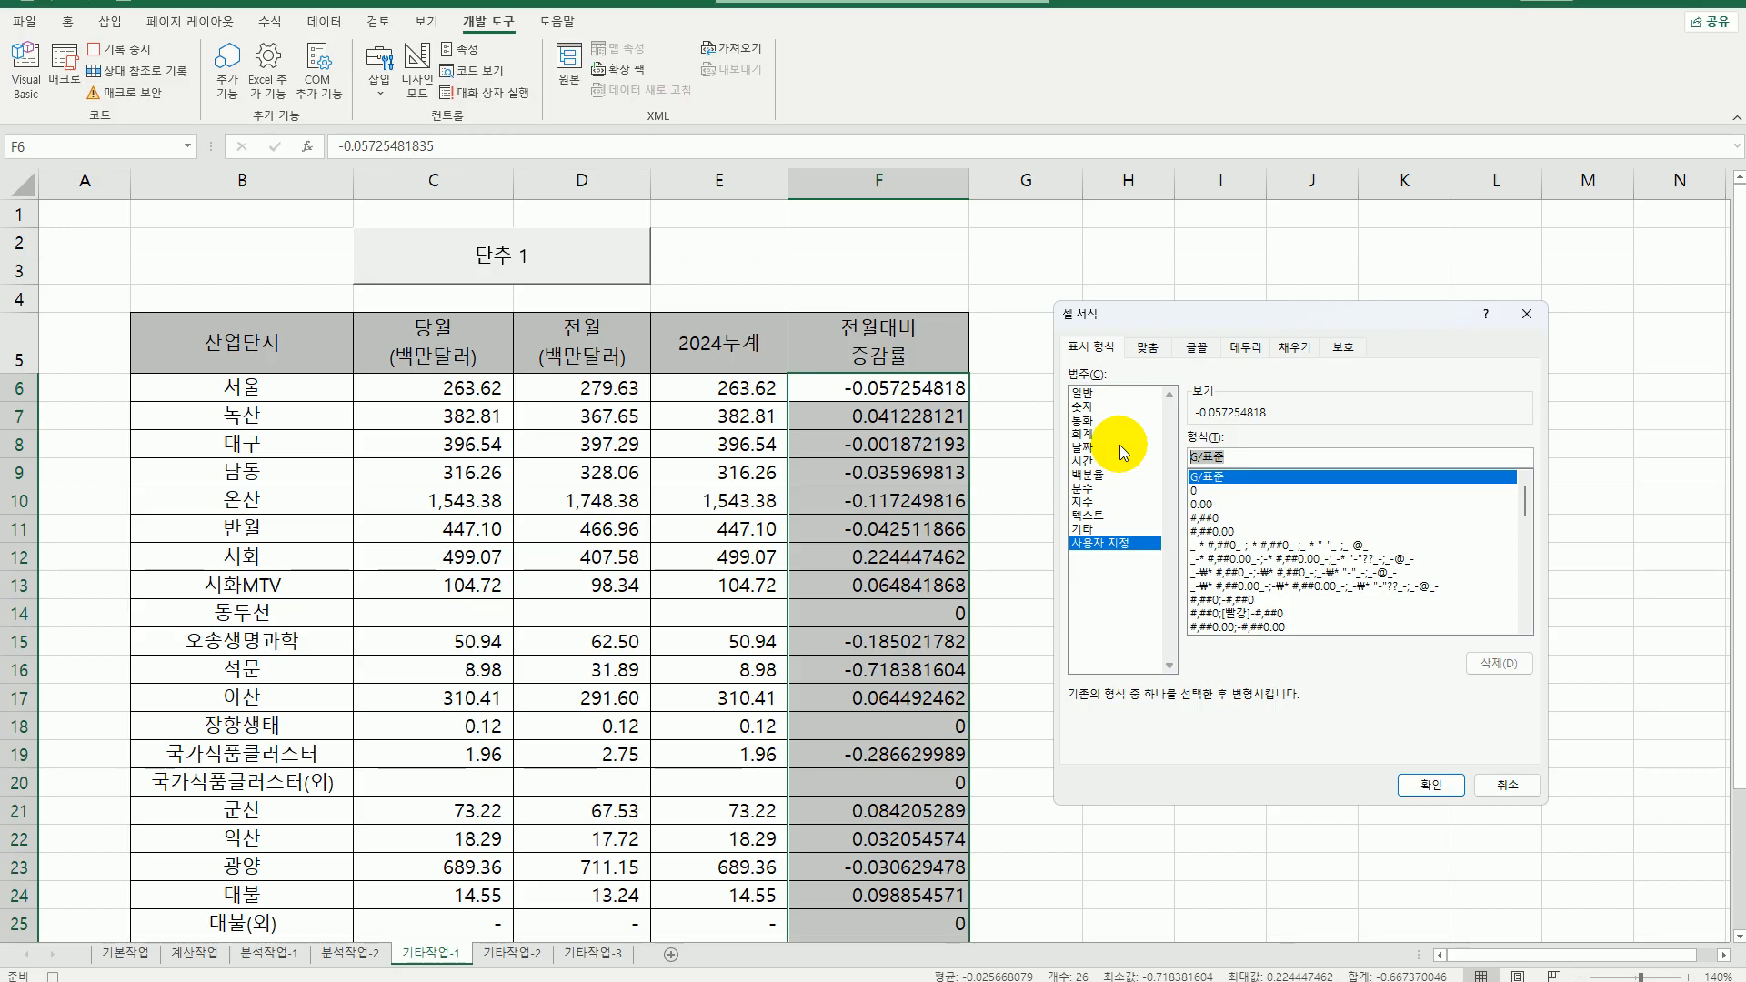
- Enter the positive-number section [빨강]"▲"* 0.00% in the custom format and start the negative section with ;[파랑]
type("[O")
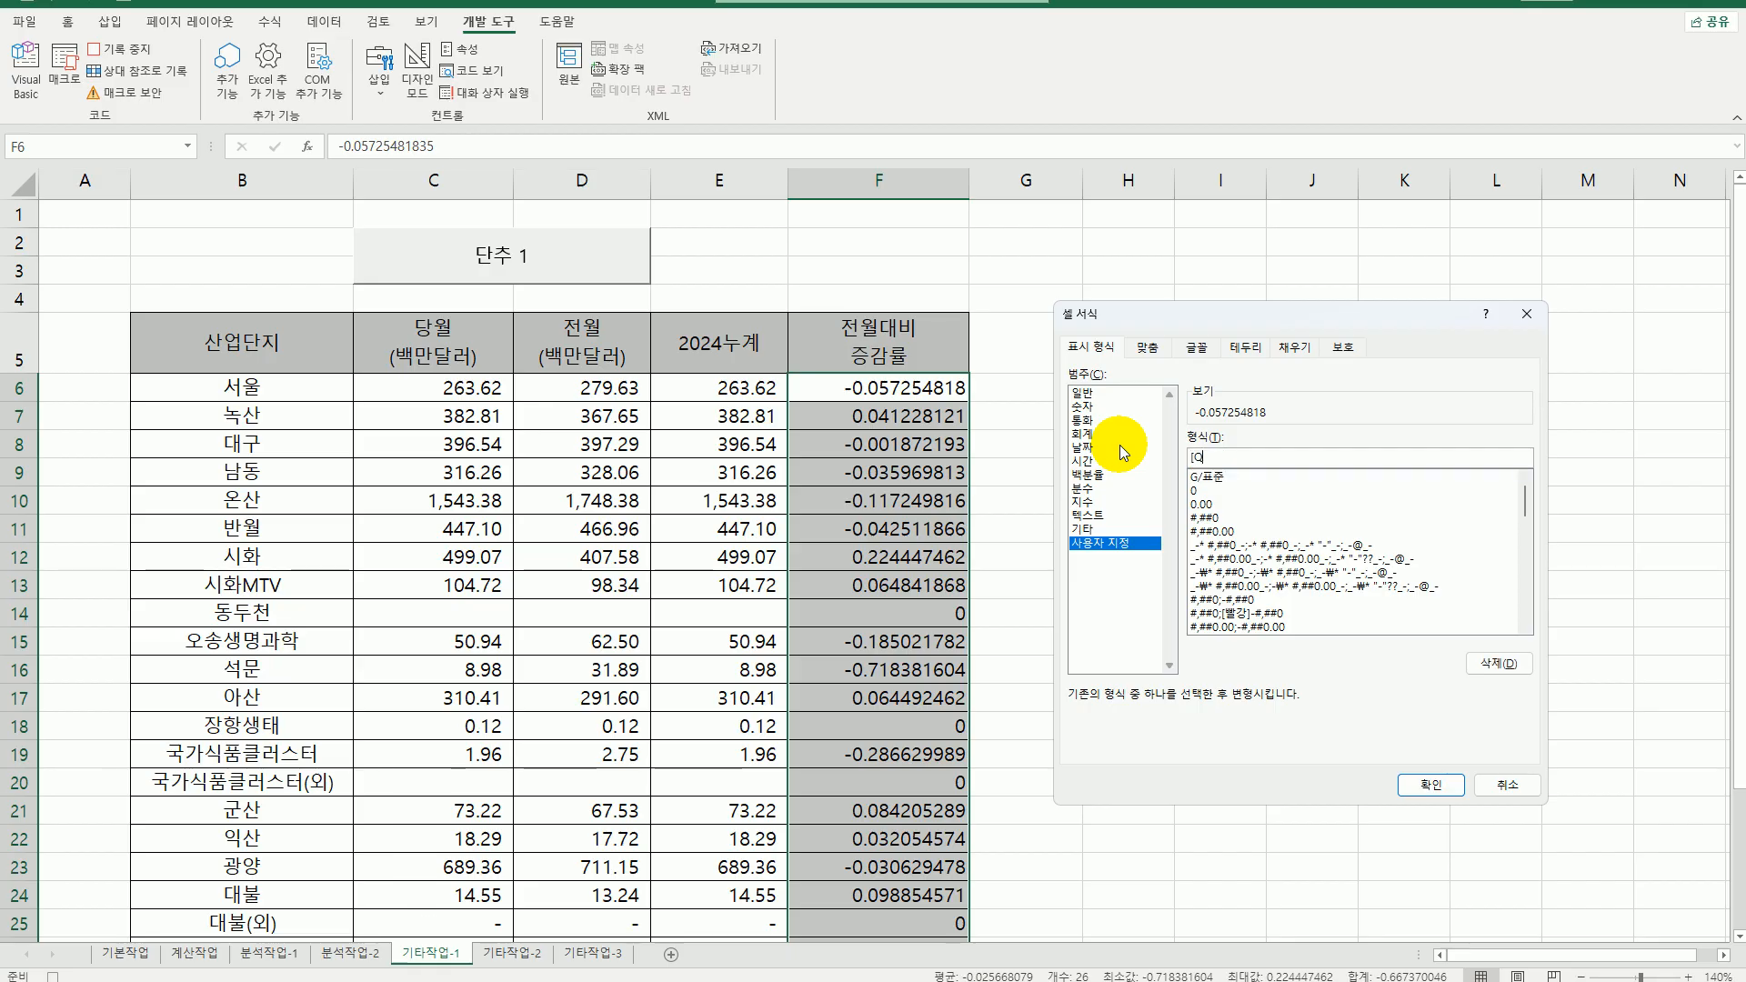
key("BackSpace")
type("빨강]\"ㅁ")
key("Hangul_Hanja")
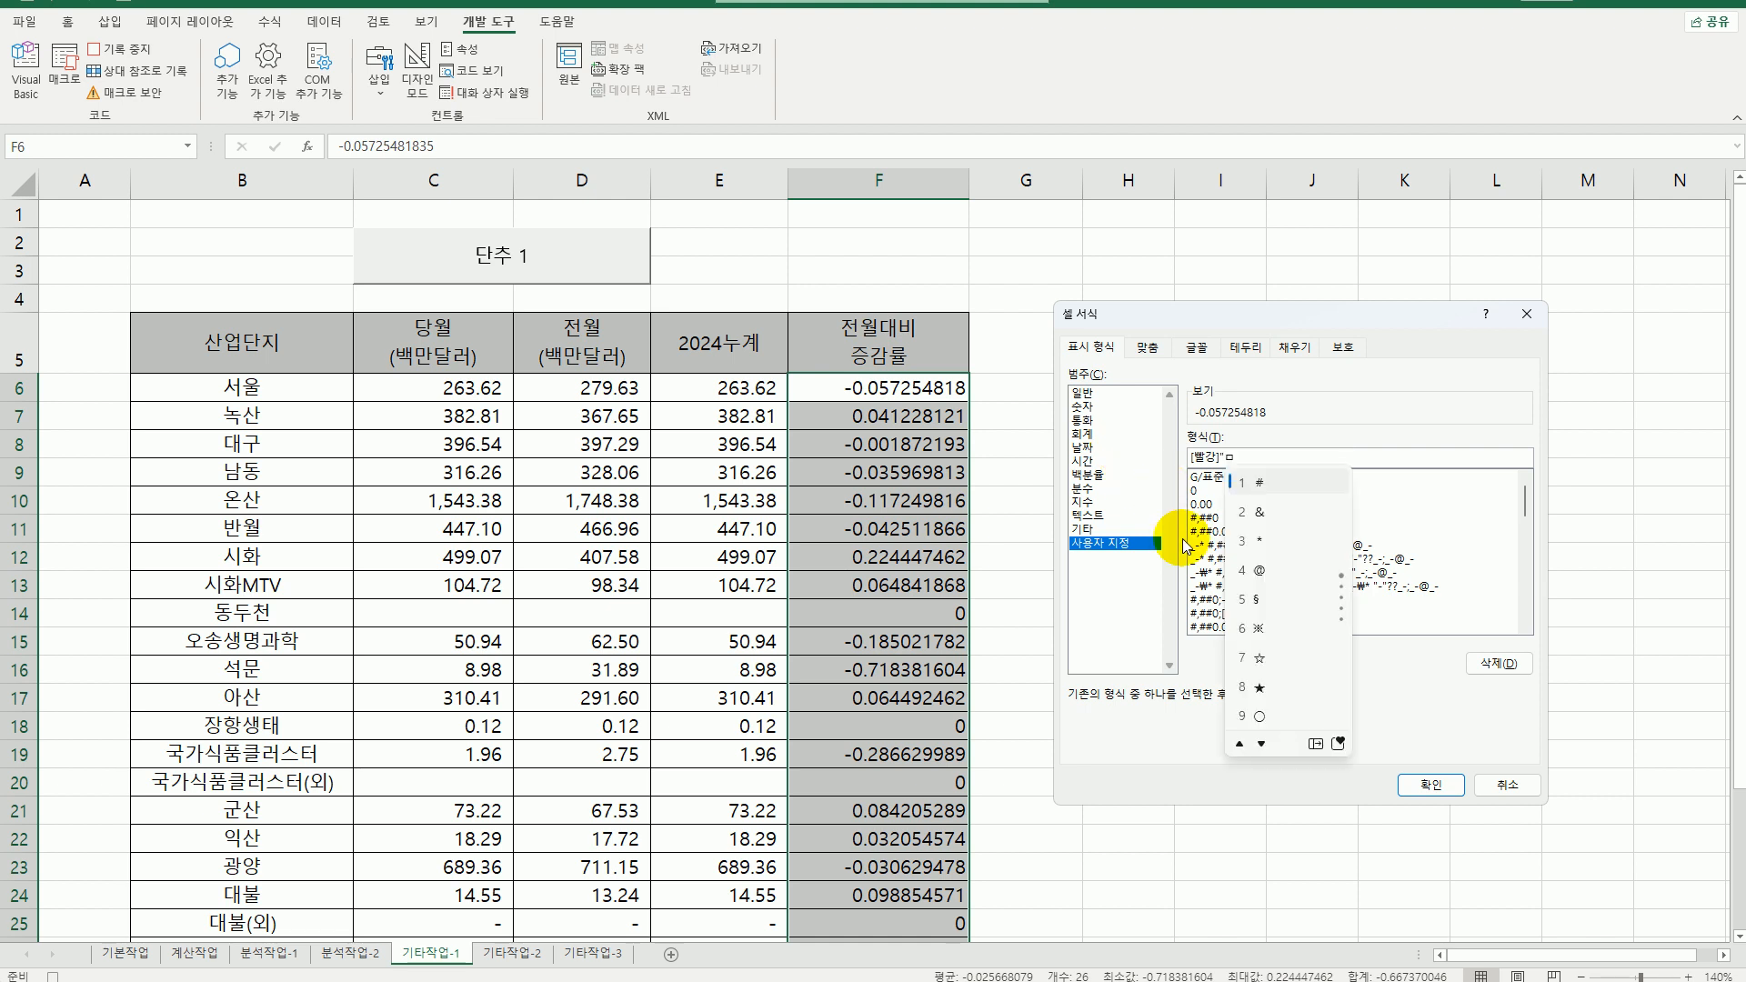
left_click(1315, 744)
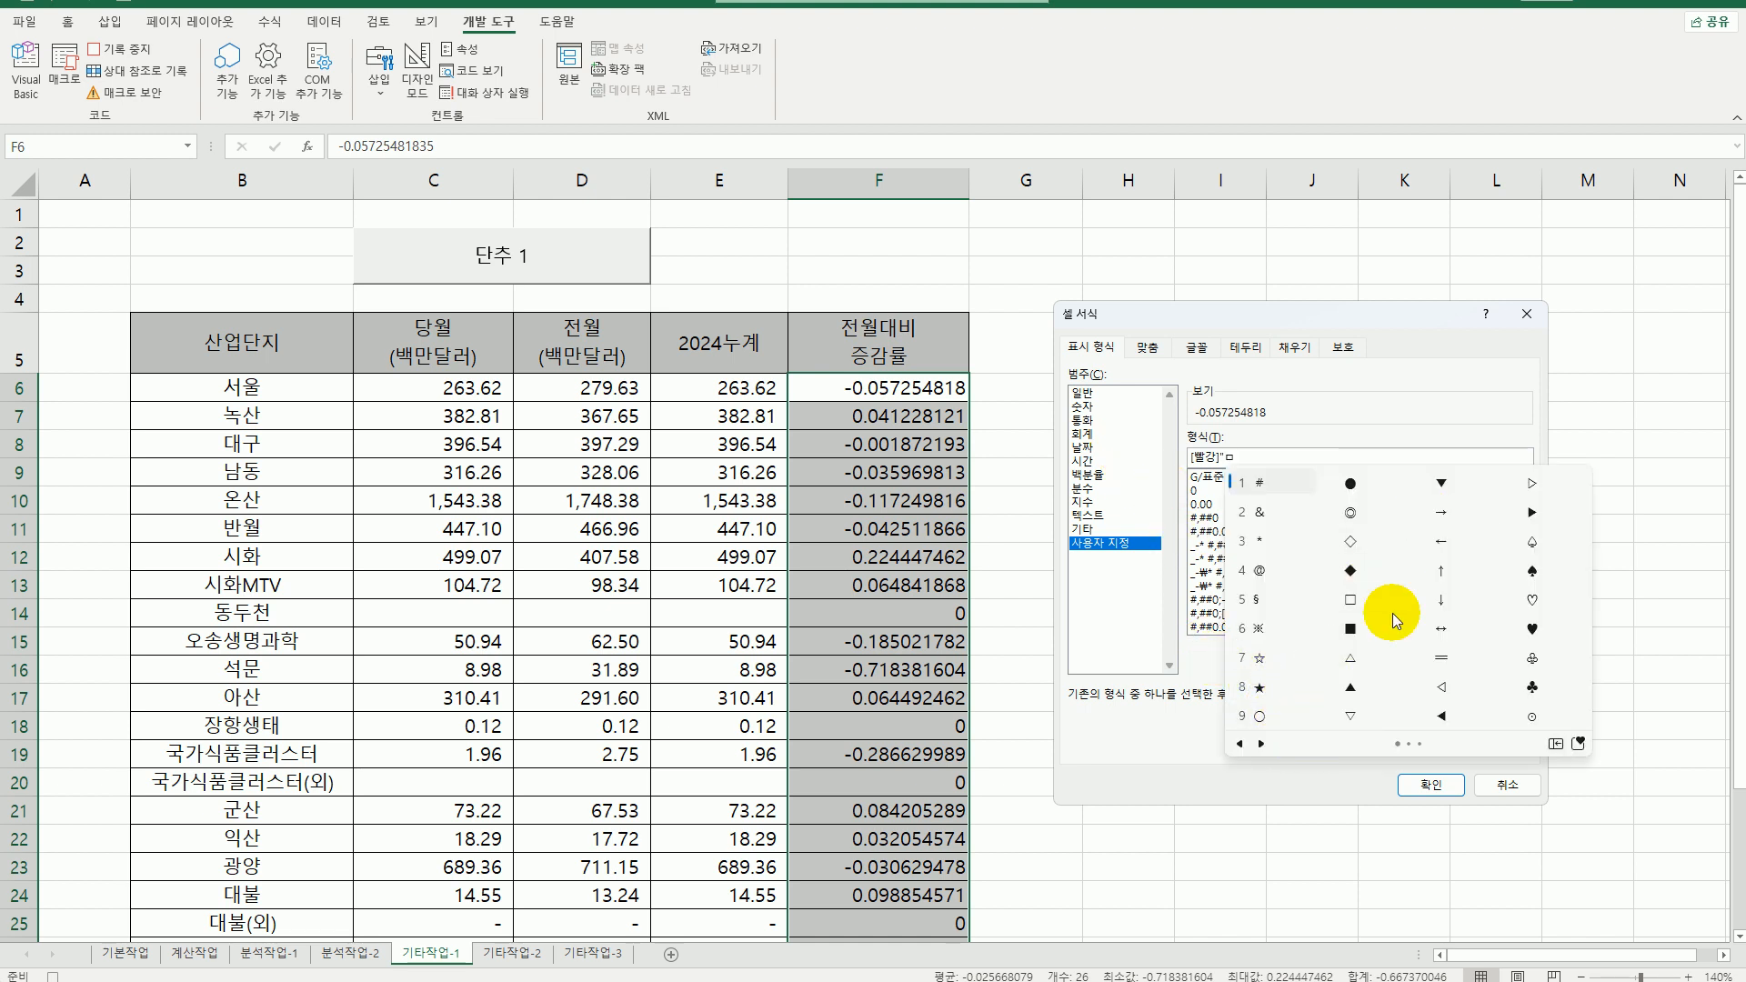
left_click(1350, 692)
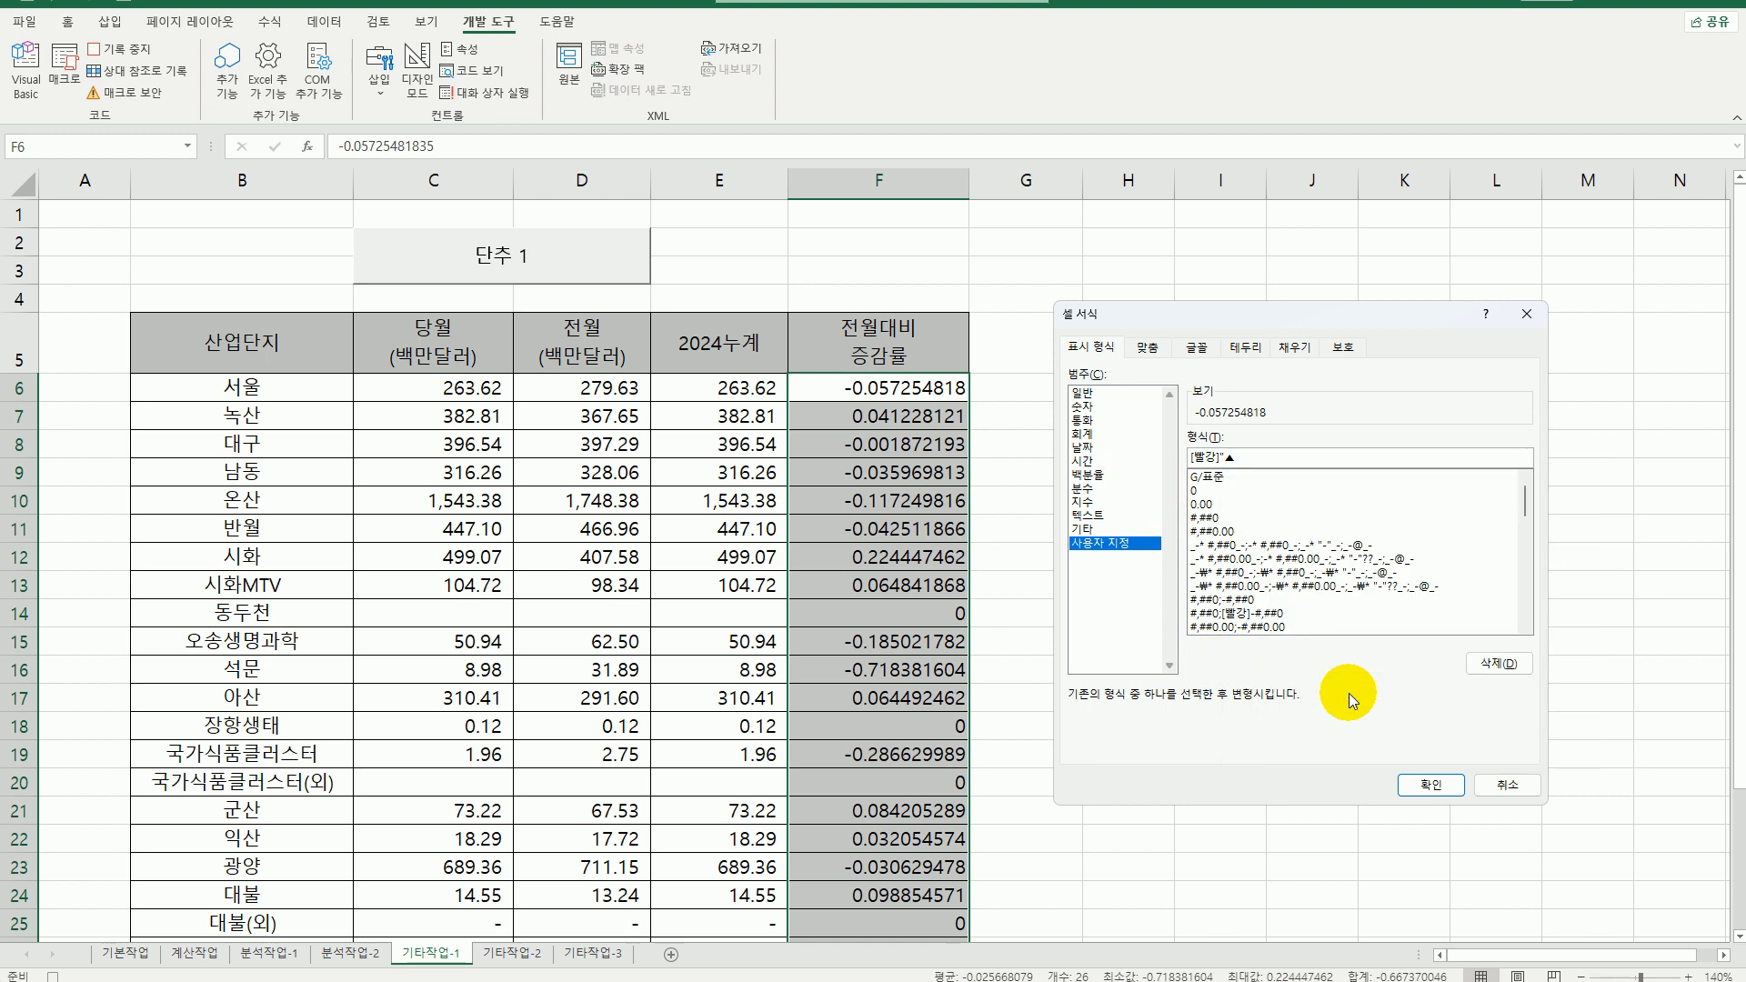
type("\"")
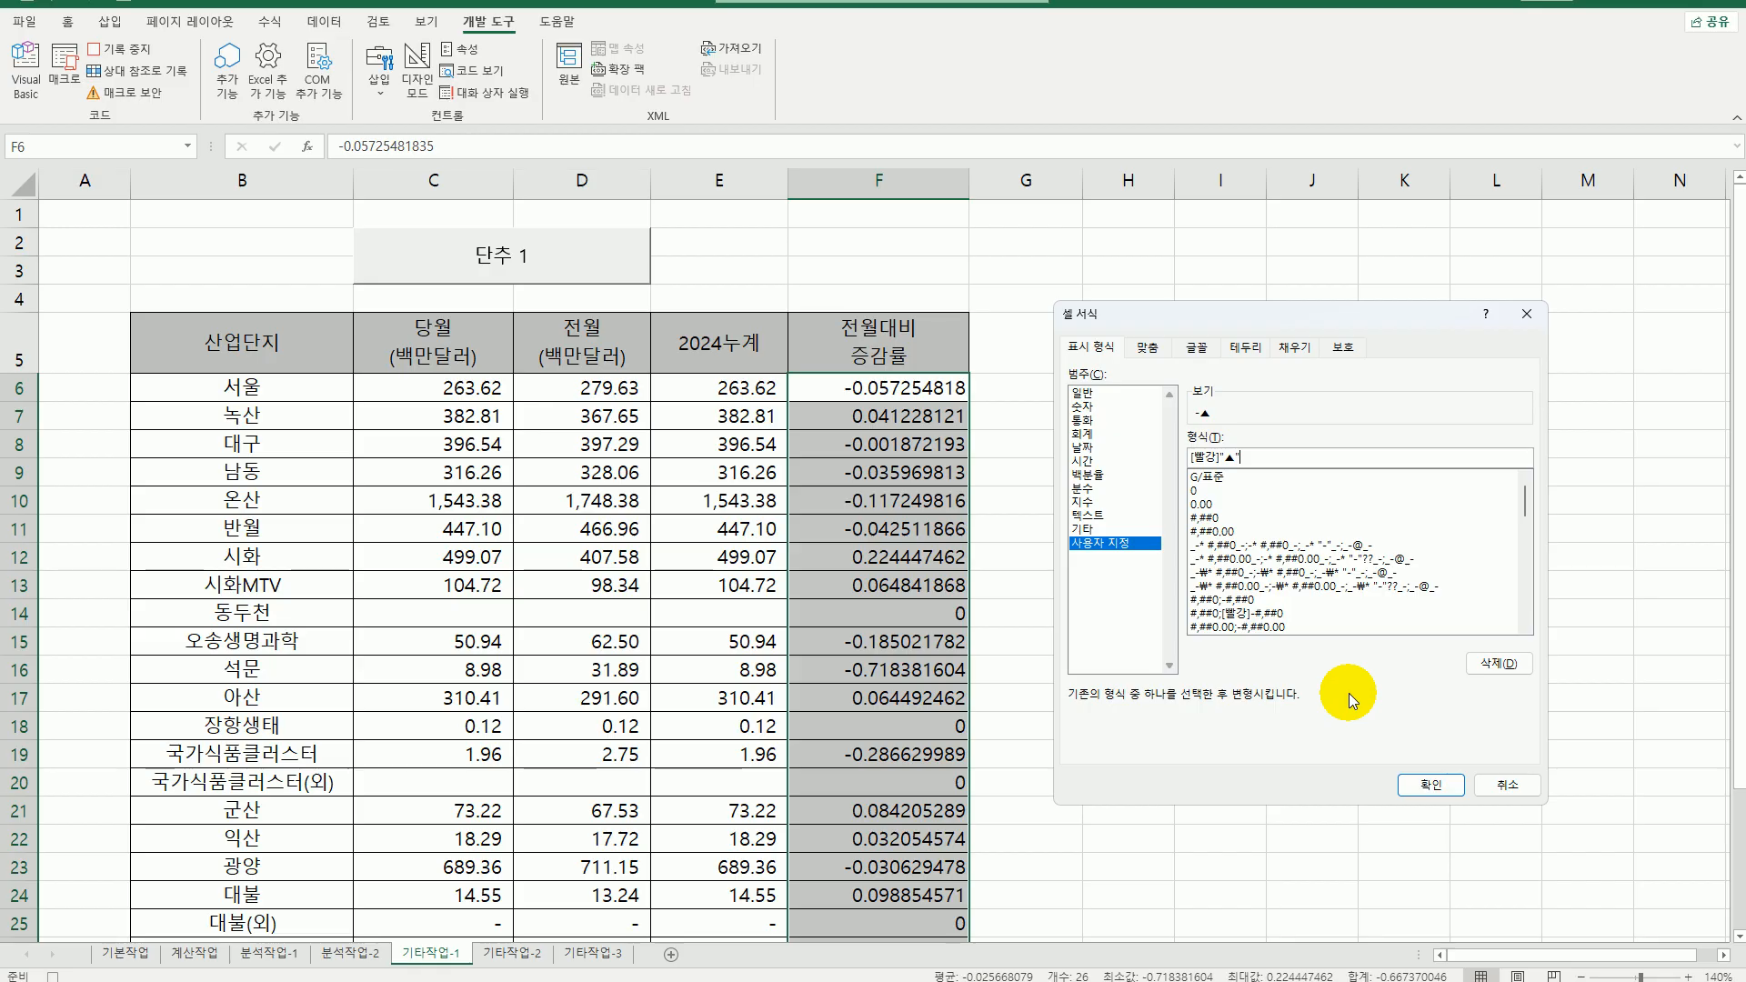
type("ㅓ")
type("0")
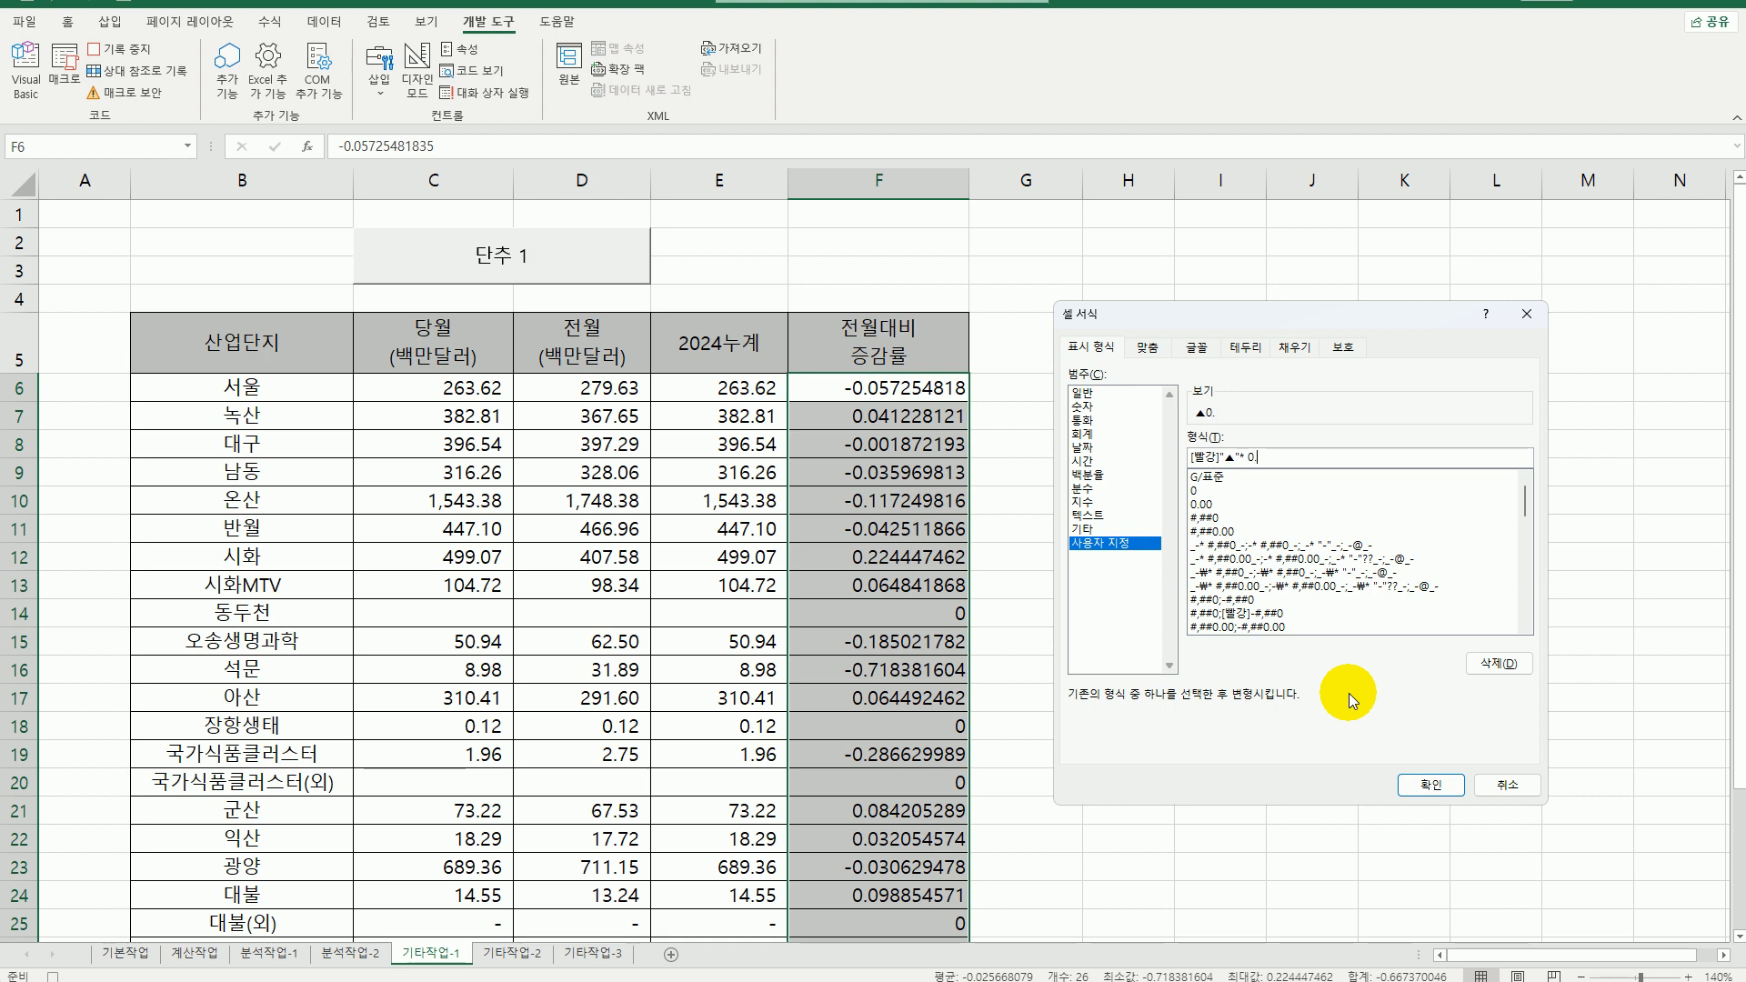
type(".00%;[파랑]")
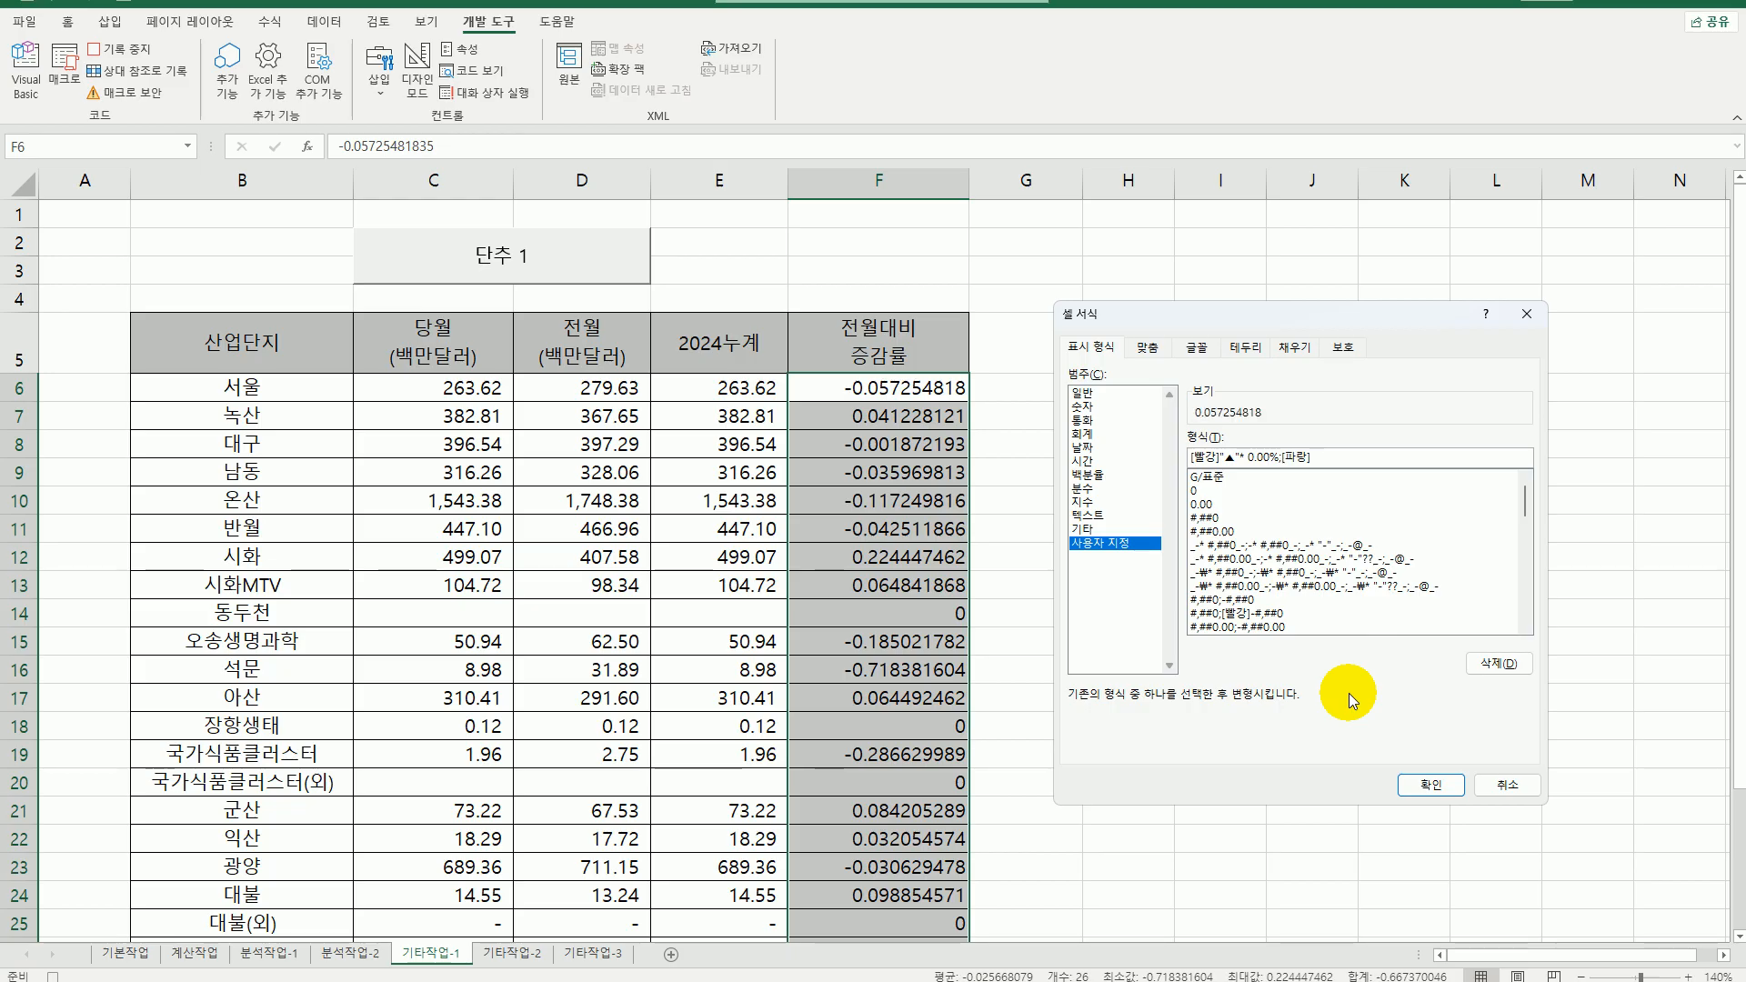
- Complete the negative section with "▼"* 0.00%, add ;"-" for zeros, and apply the custom format
type("\"ㅁ")
key("Hangul_Hanja")
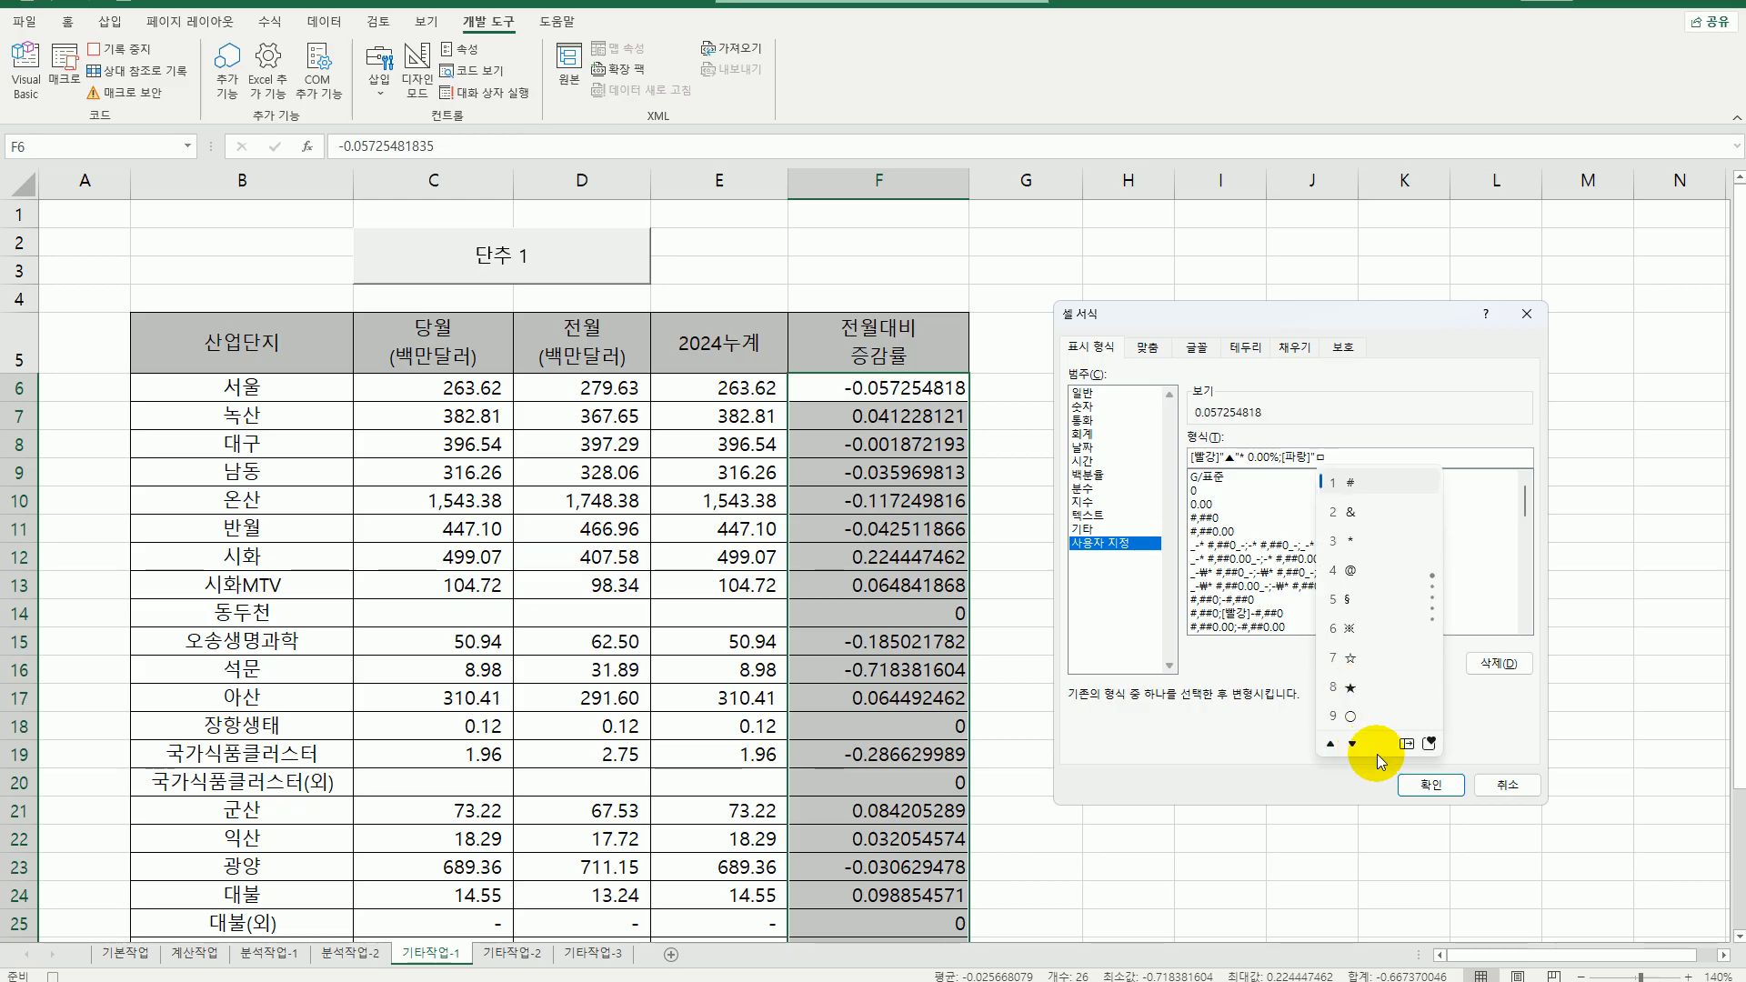
left_click(1377, 755)
left_click(1541, 491)
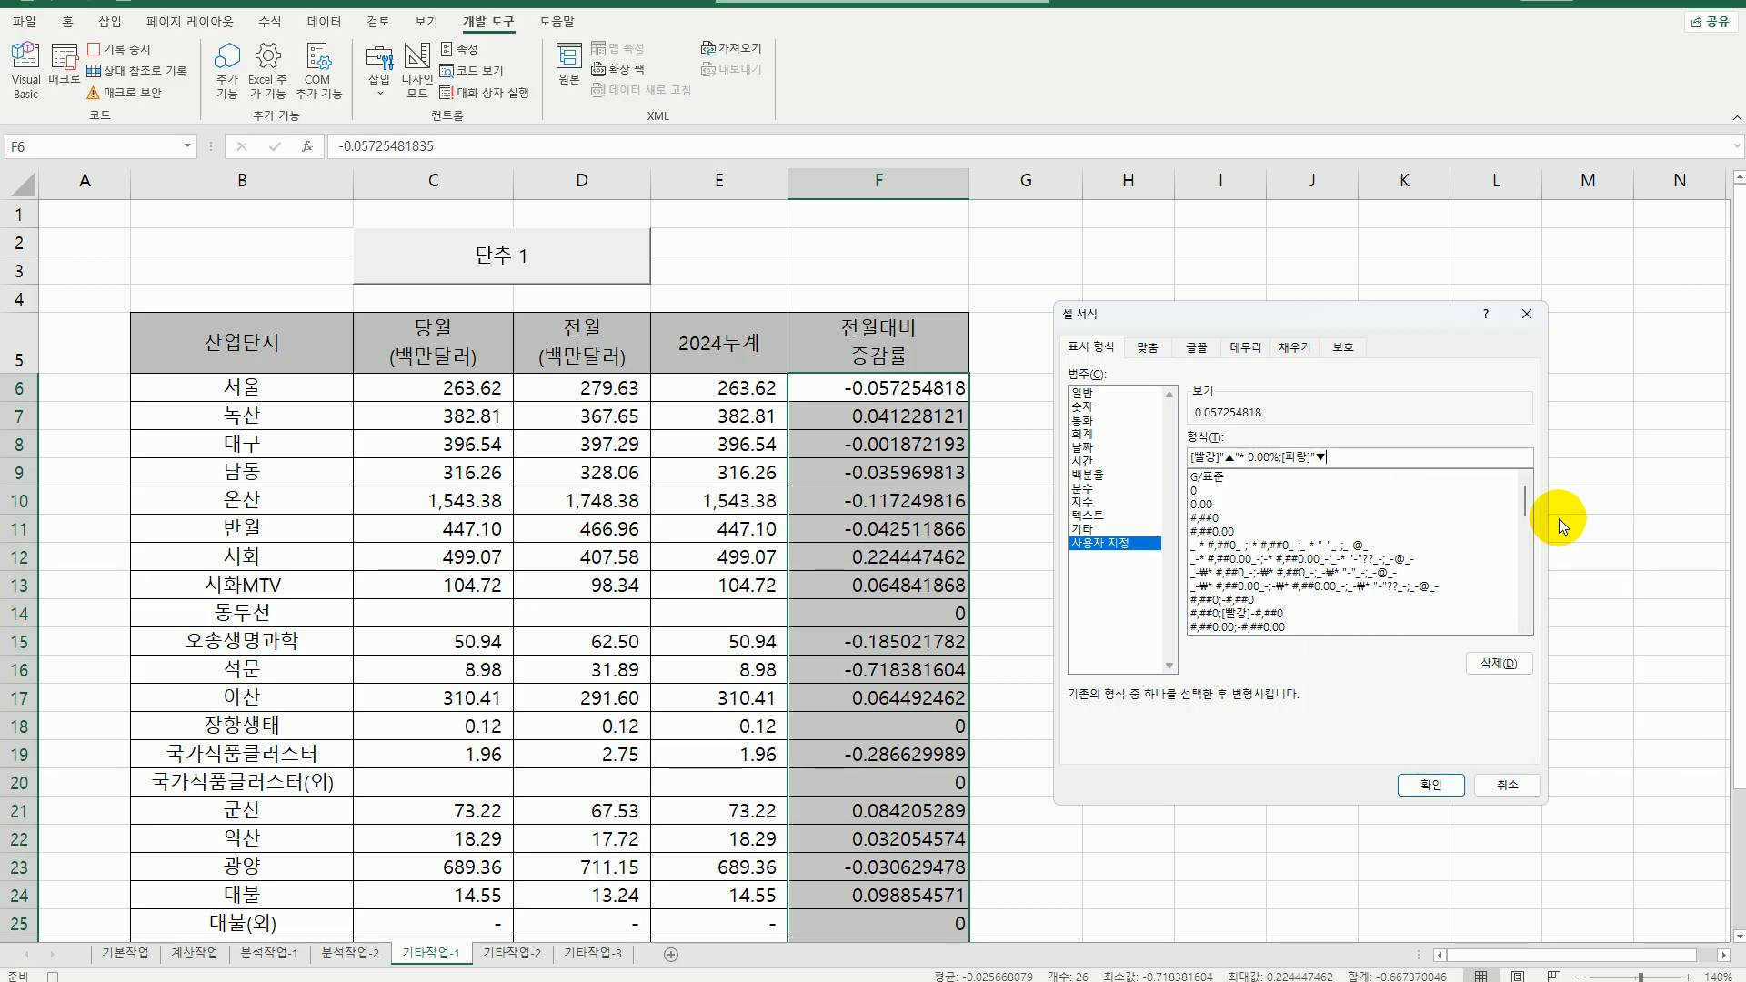
type("\"*")
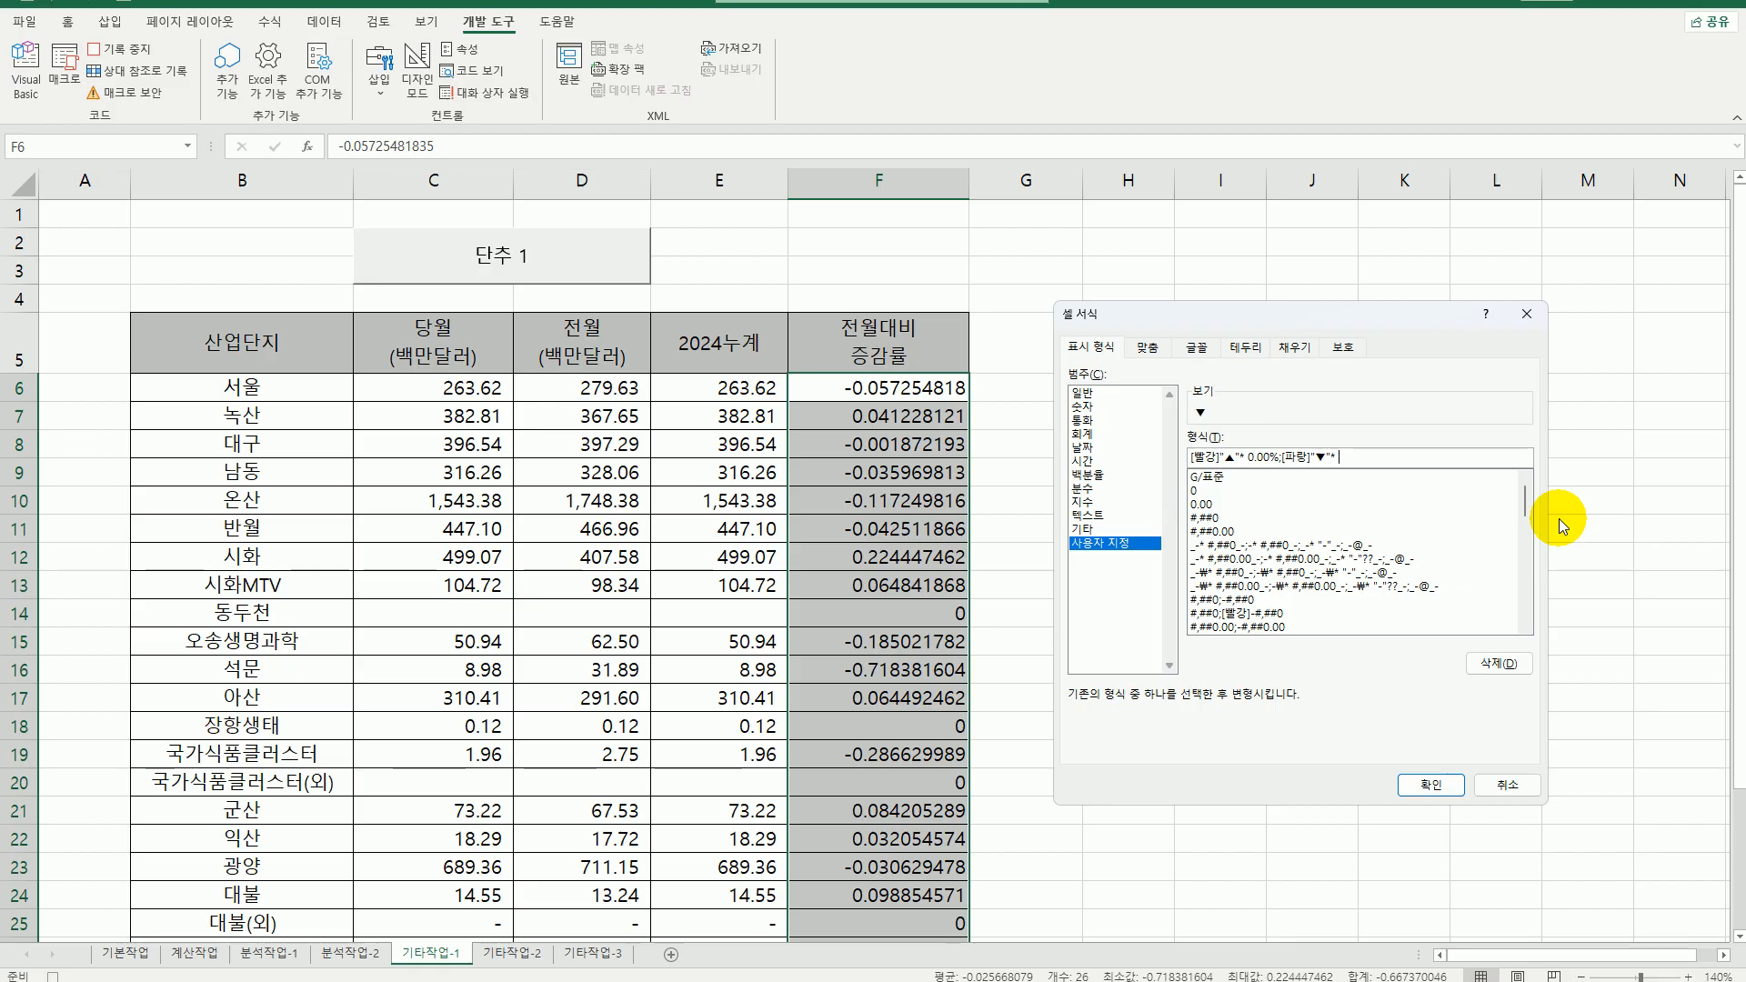
type(" 0.00%;\"-\"")
left_click(1430, 784)
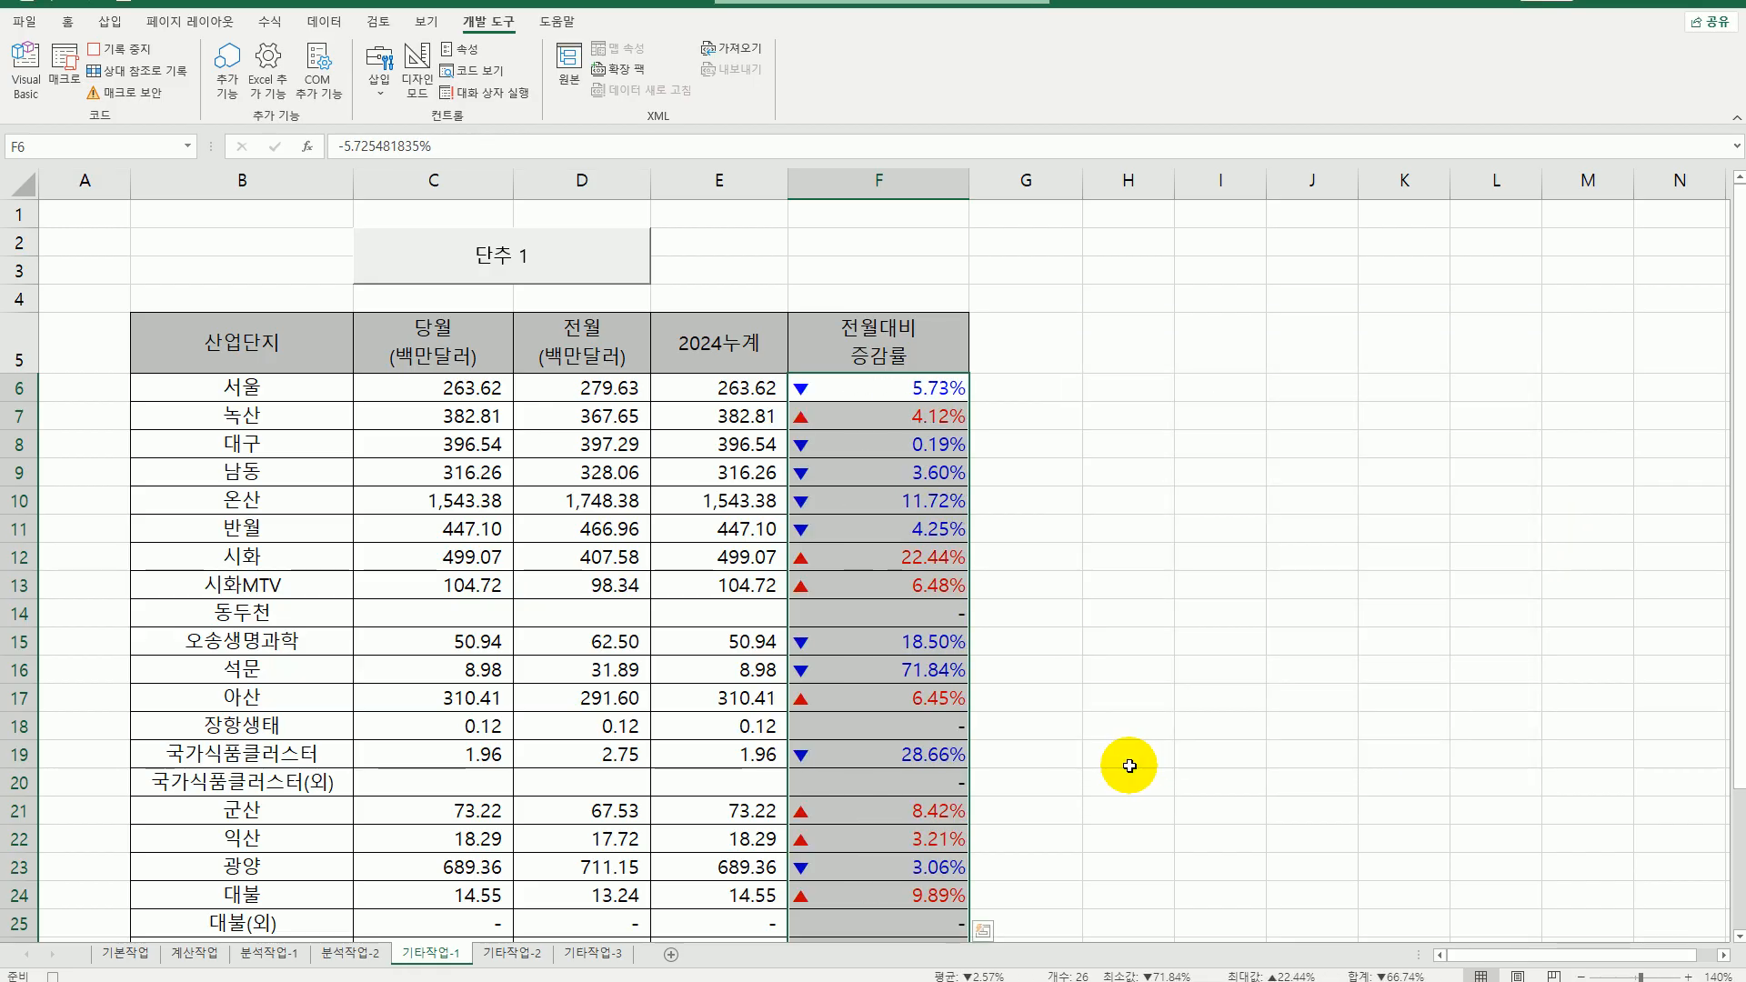
- Stop the macro recording and change the button's caption to 서식적용
left_click(906, 398)
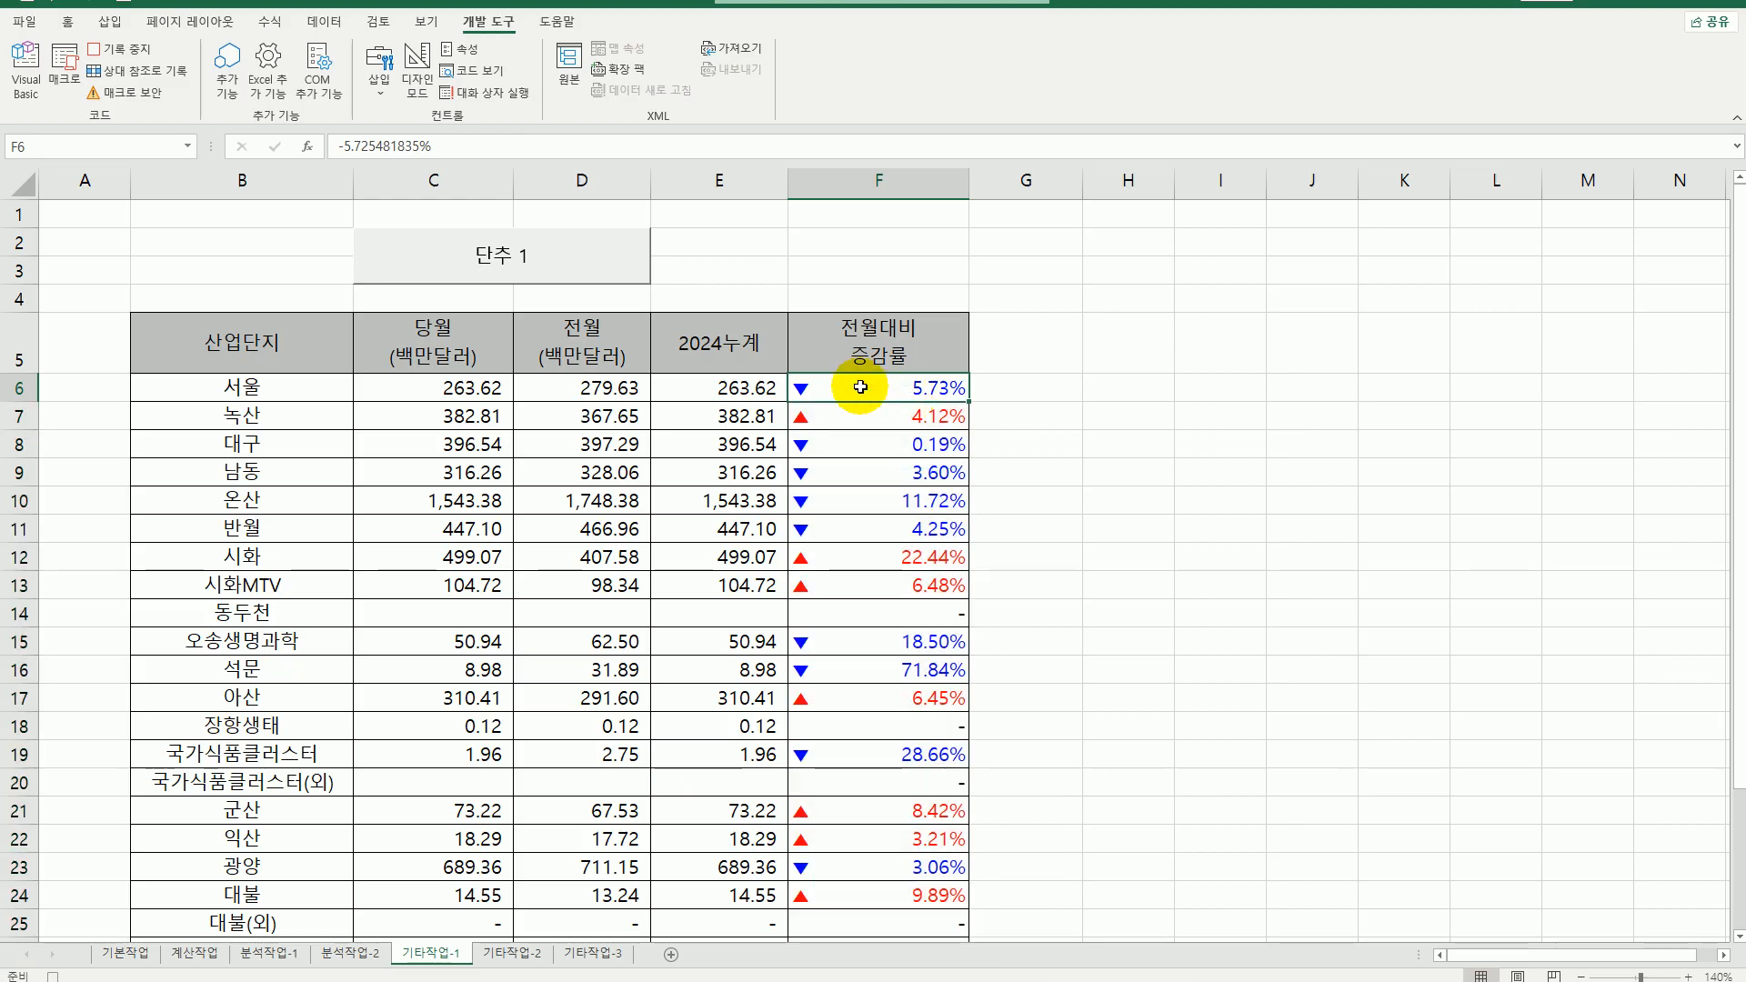
left_click(127, 49)
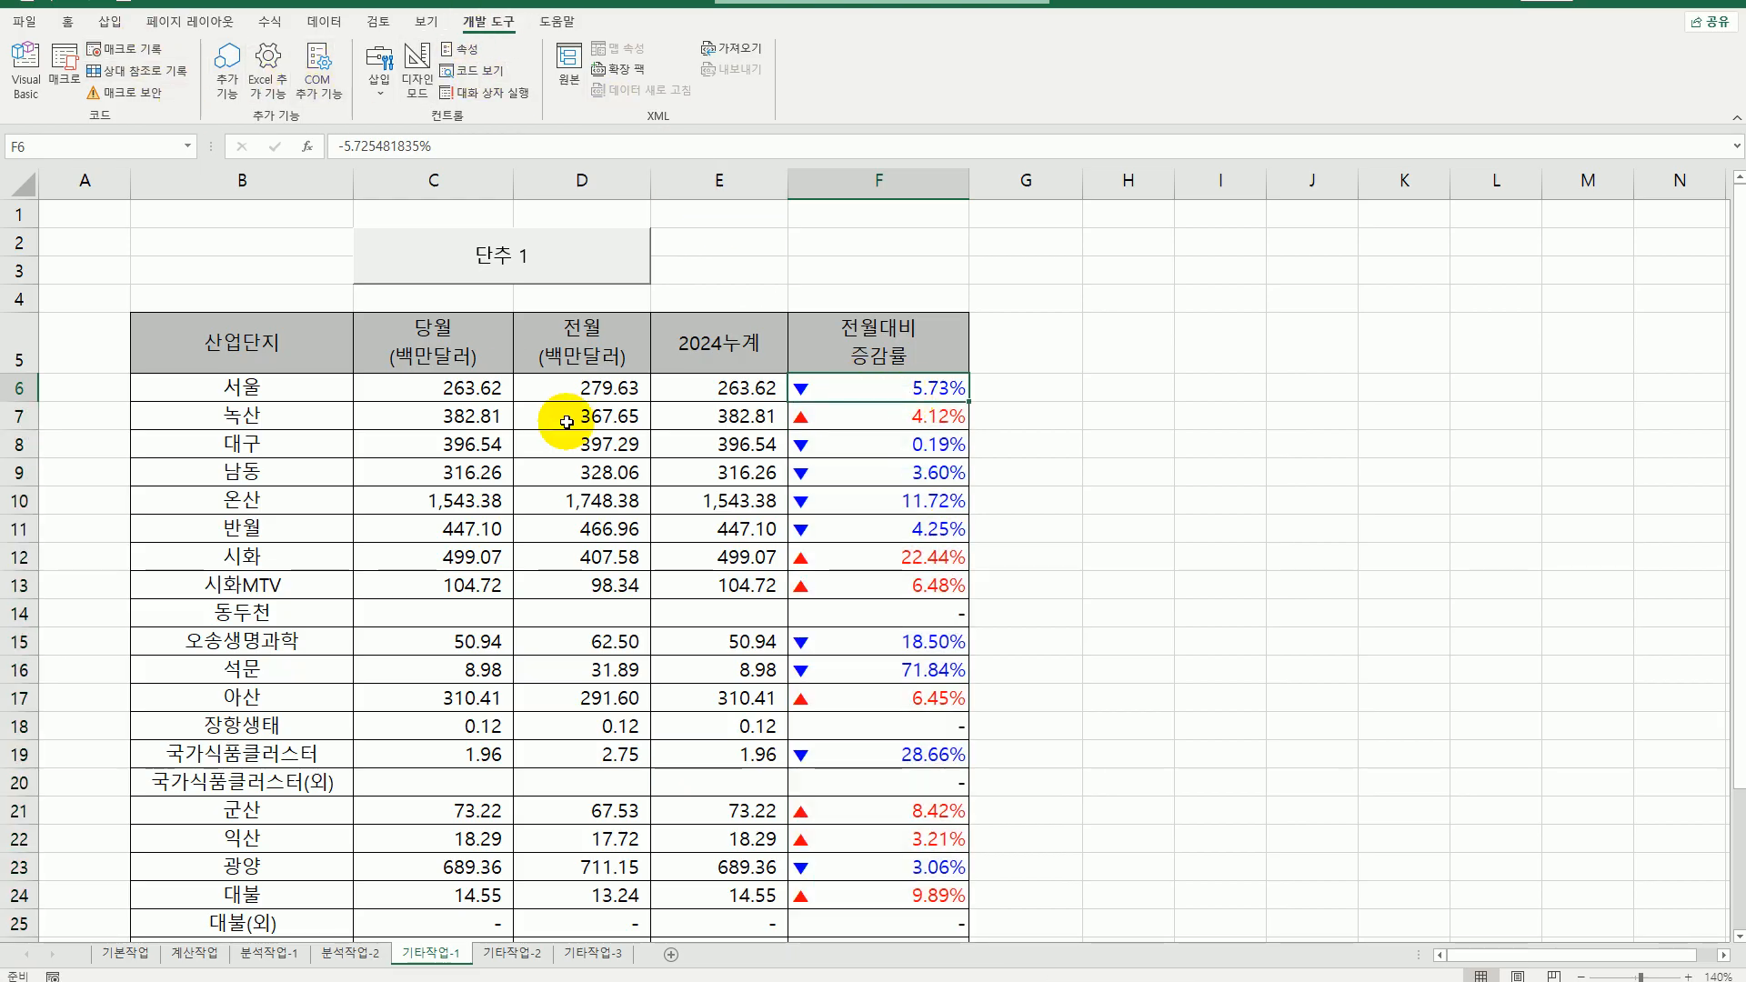
right_click(480, 268)
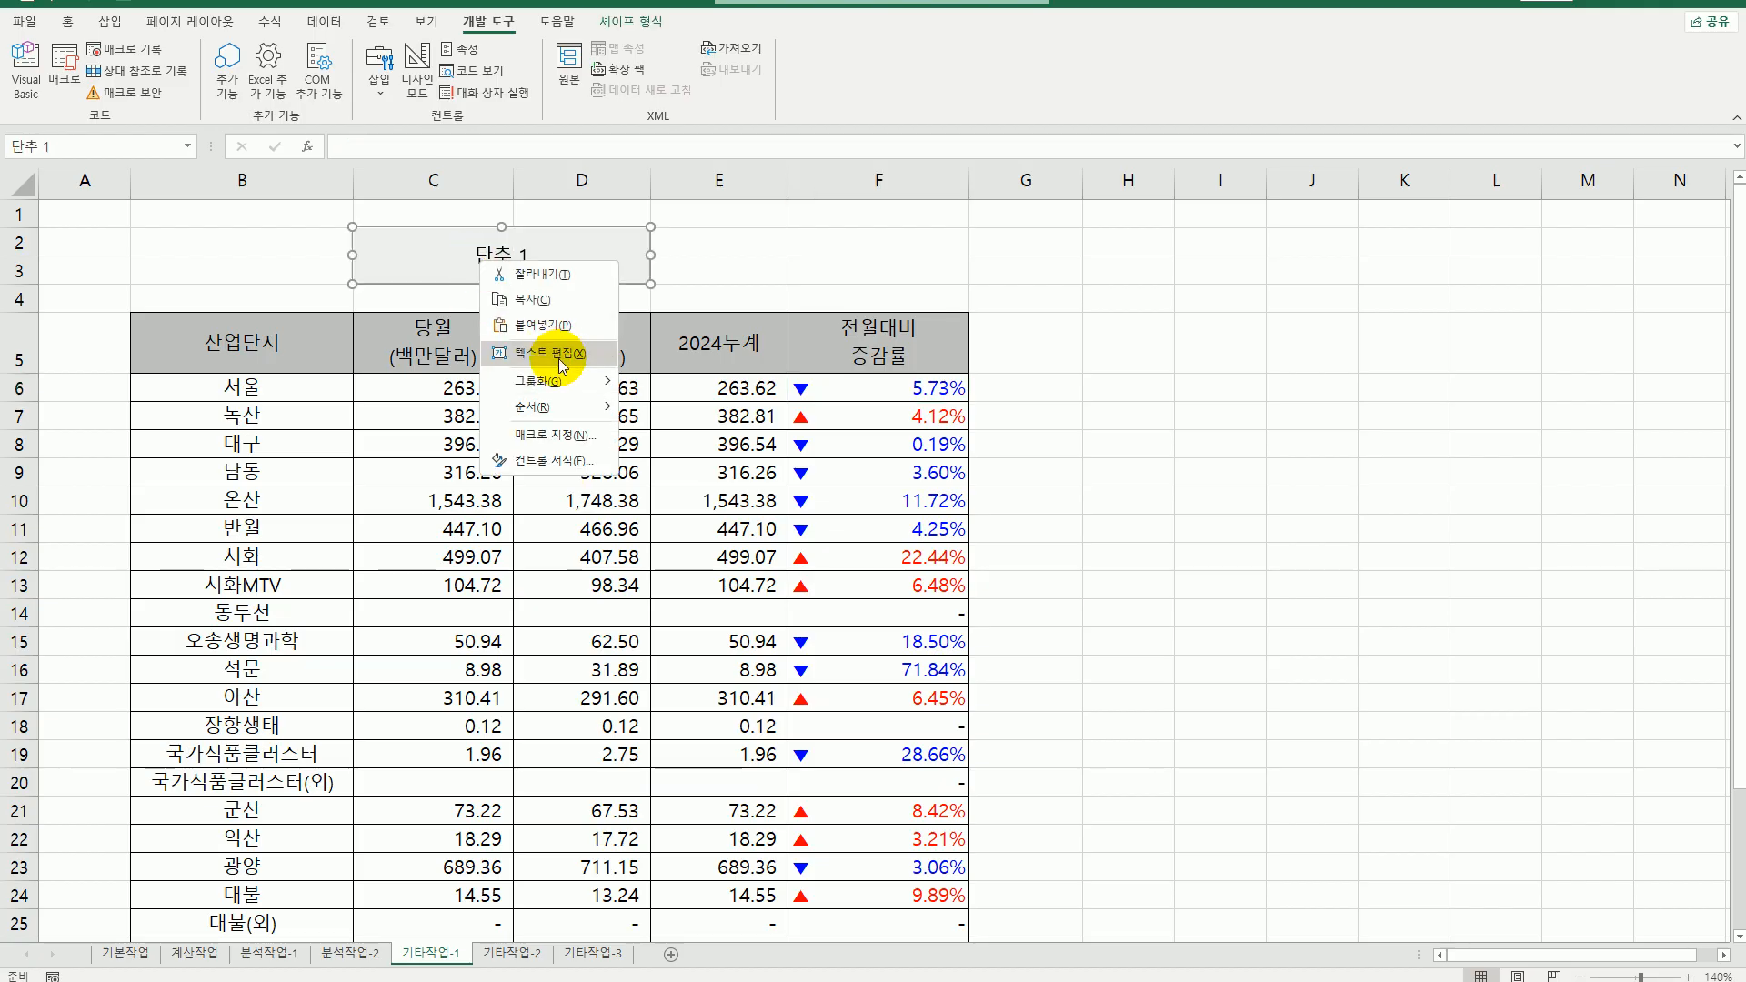
left_click(558, 355)
key("ctrl+a")
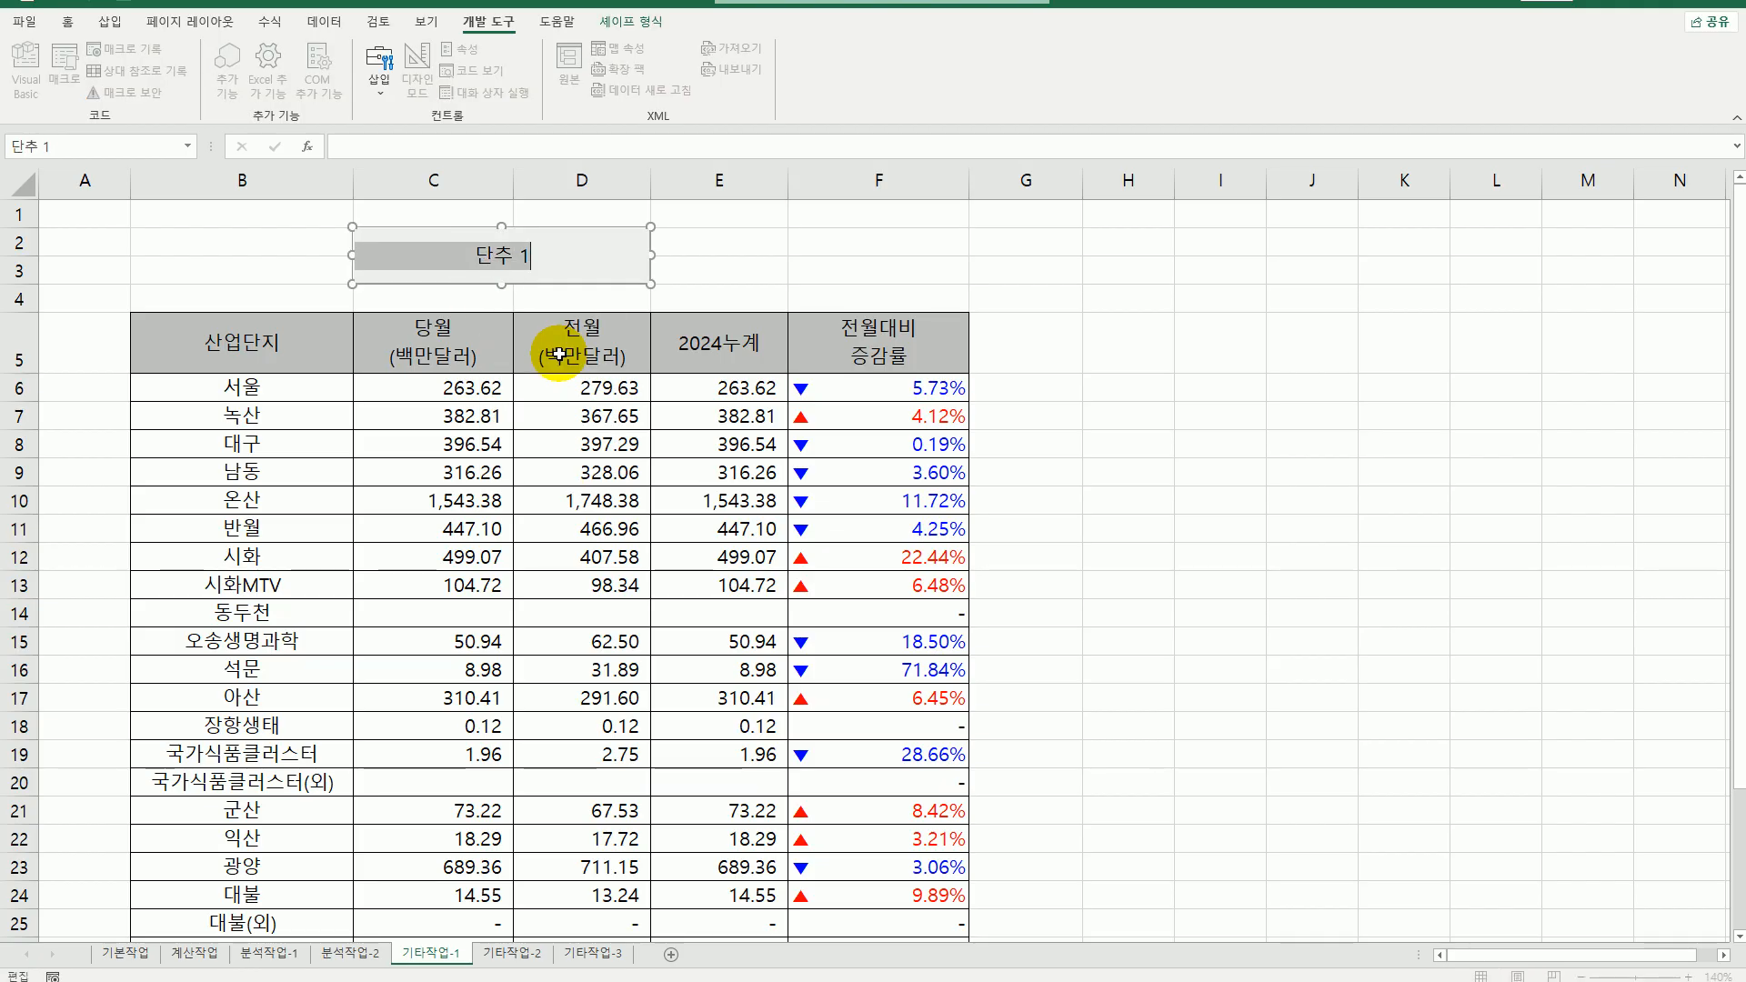
type("서식ㅈ")
type("적용")
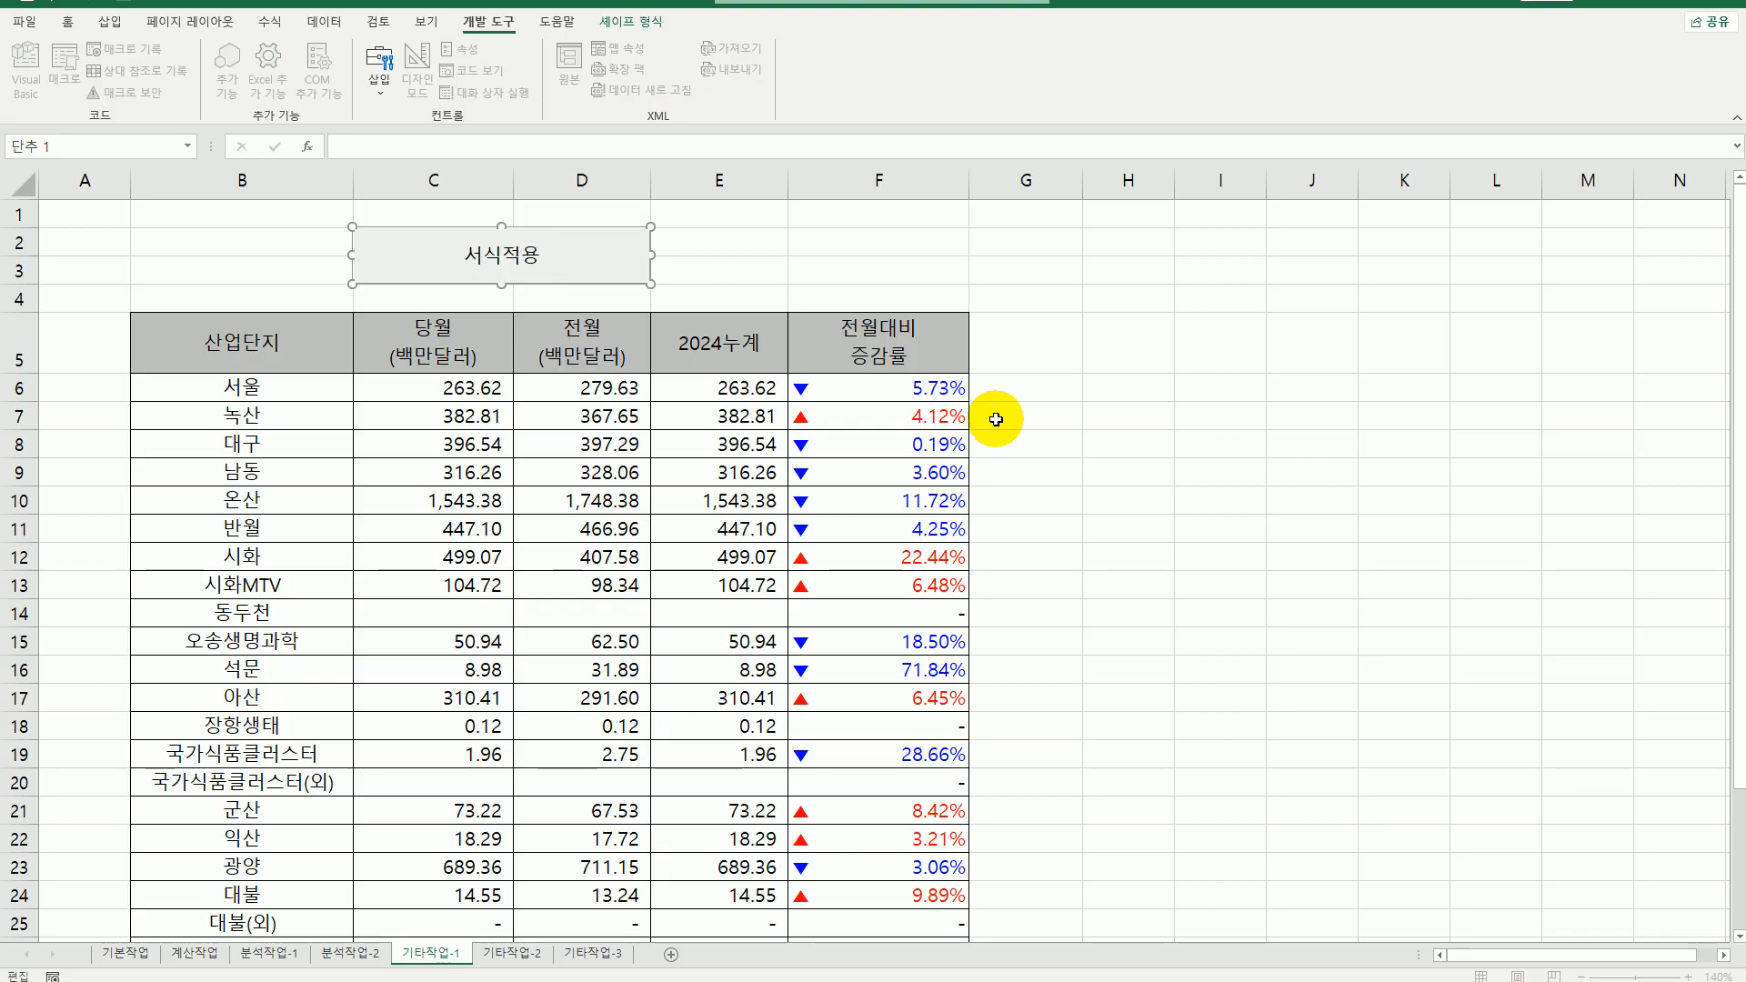
left_click(1037, 440)
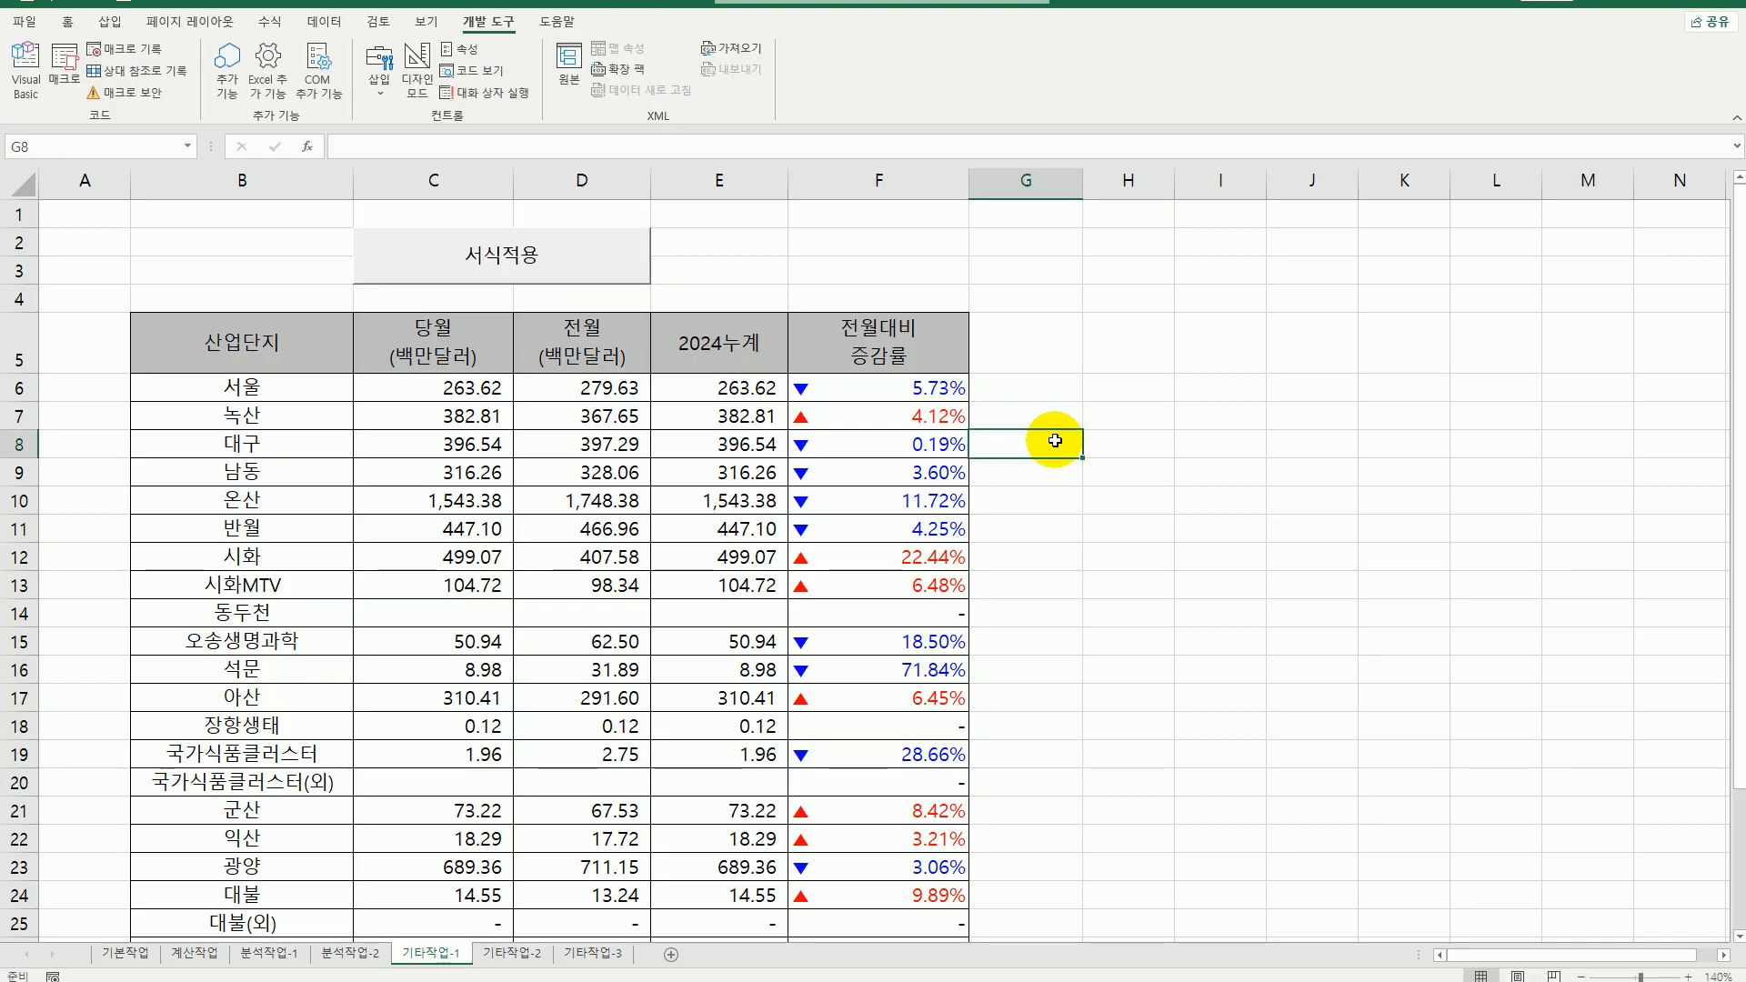
- Insert a second form control button over E2:F3 and start recording a macro named 서식해제 for it
left_click(379, 73)
left_click(371, 141)
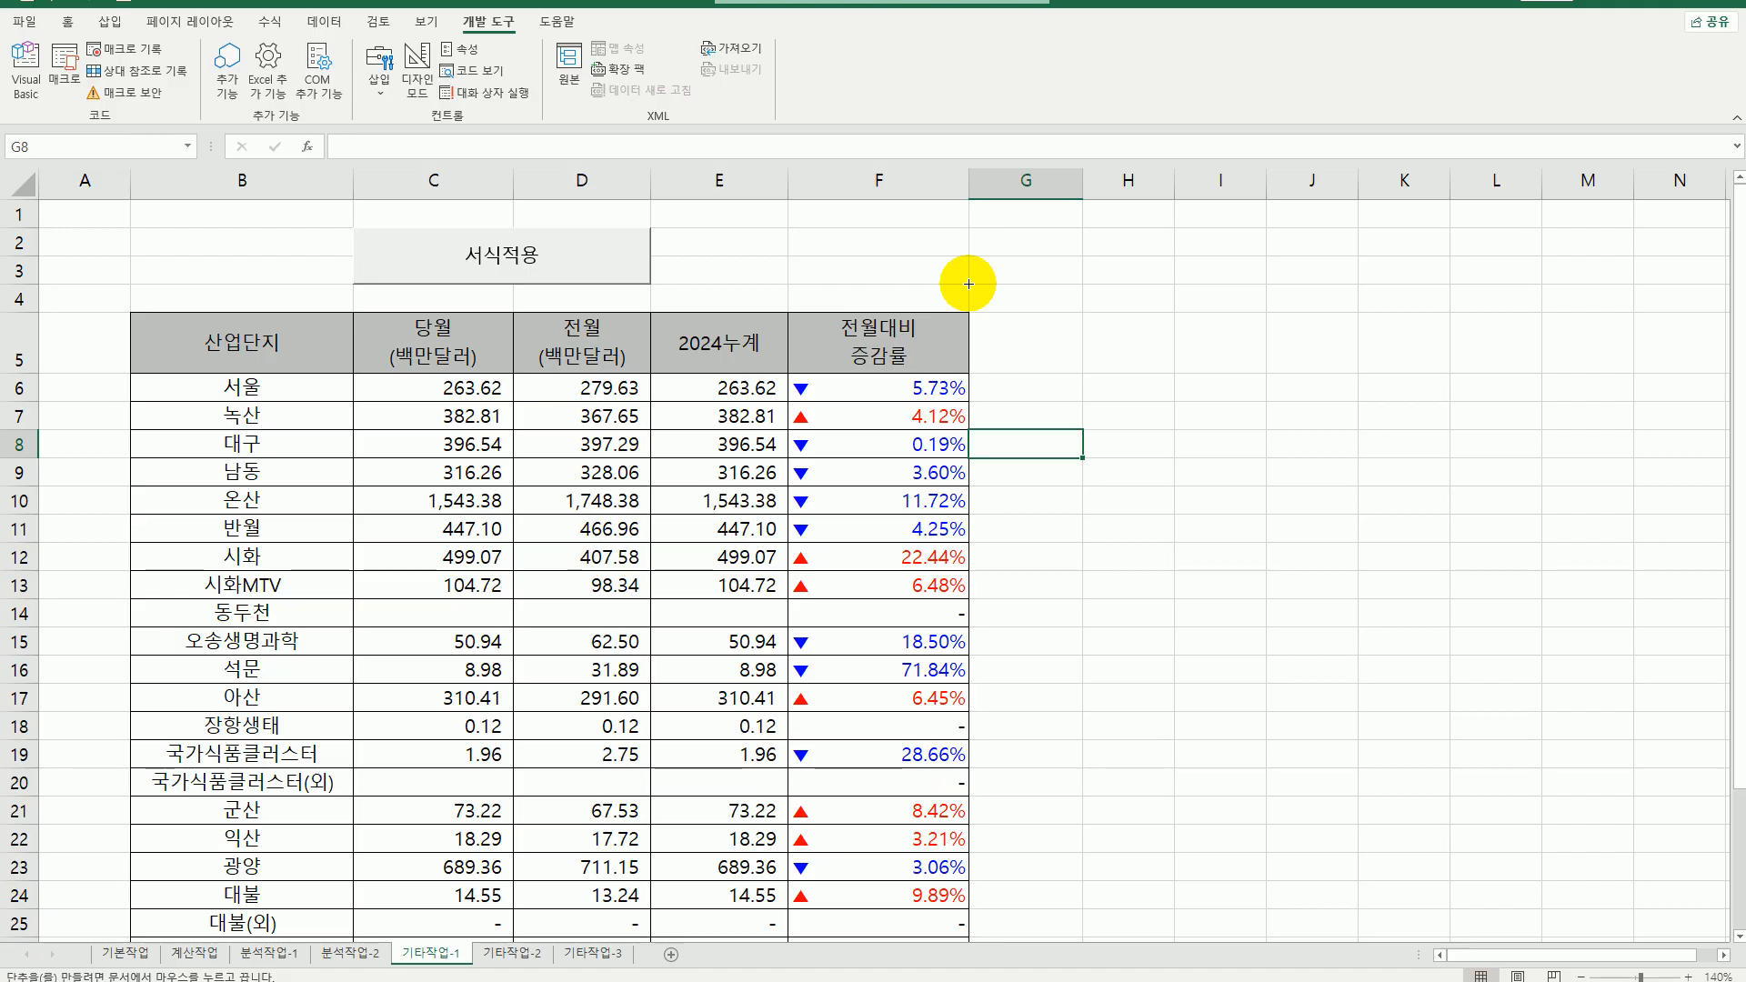
left_click_drag(968, 284, 668, 227)
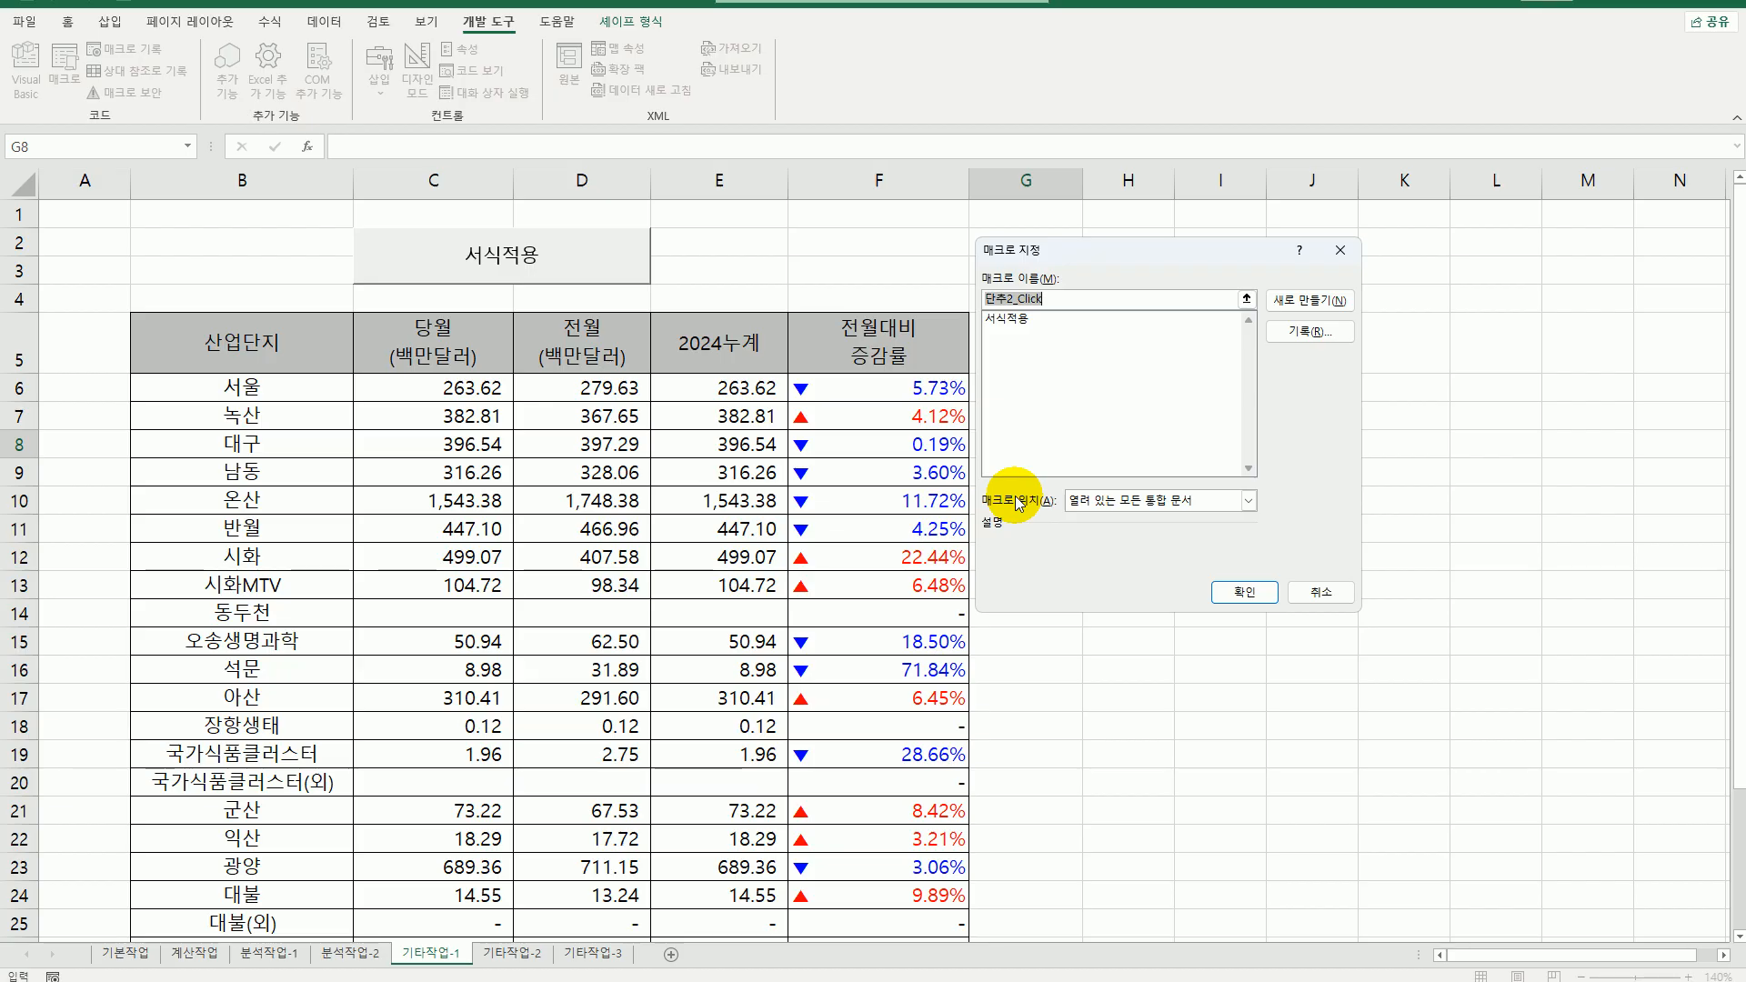
type("서식해제")
left_click(1308, 332)
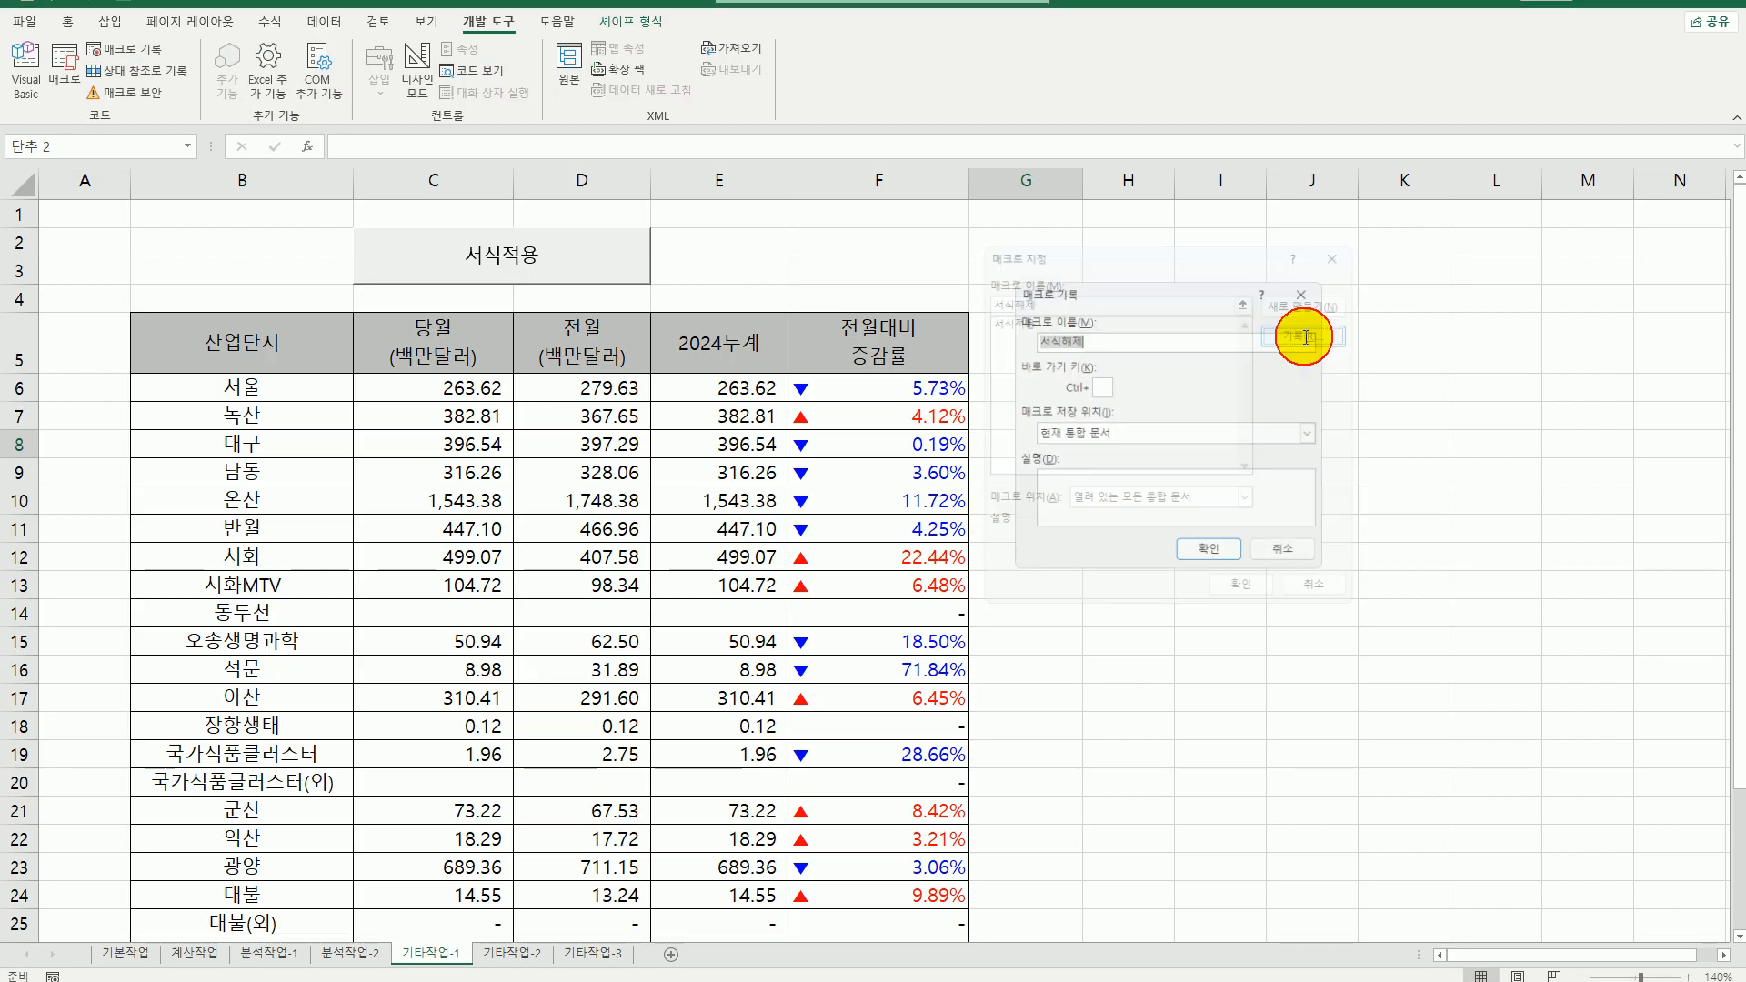
left_click(1210, 549)
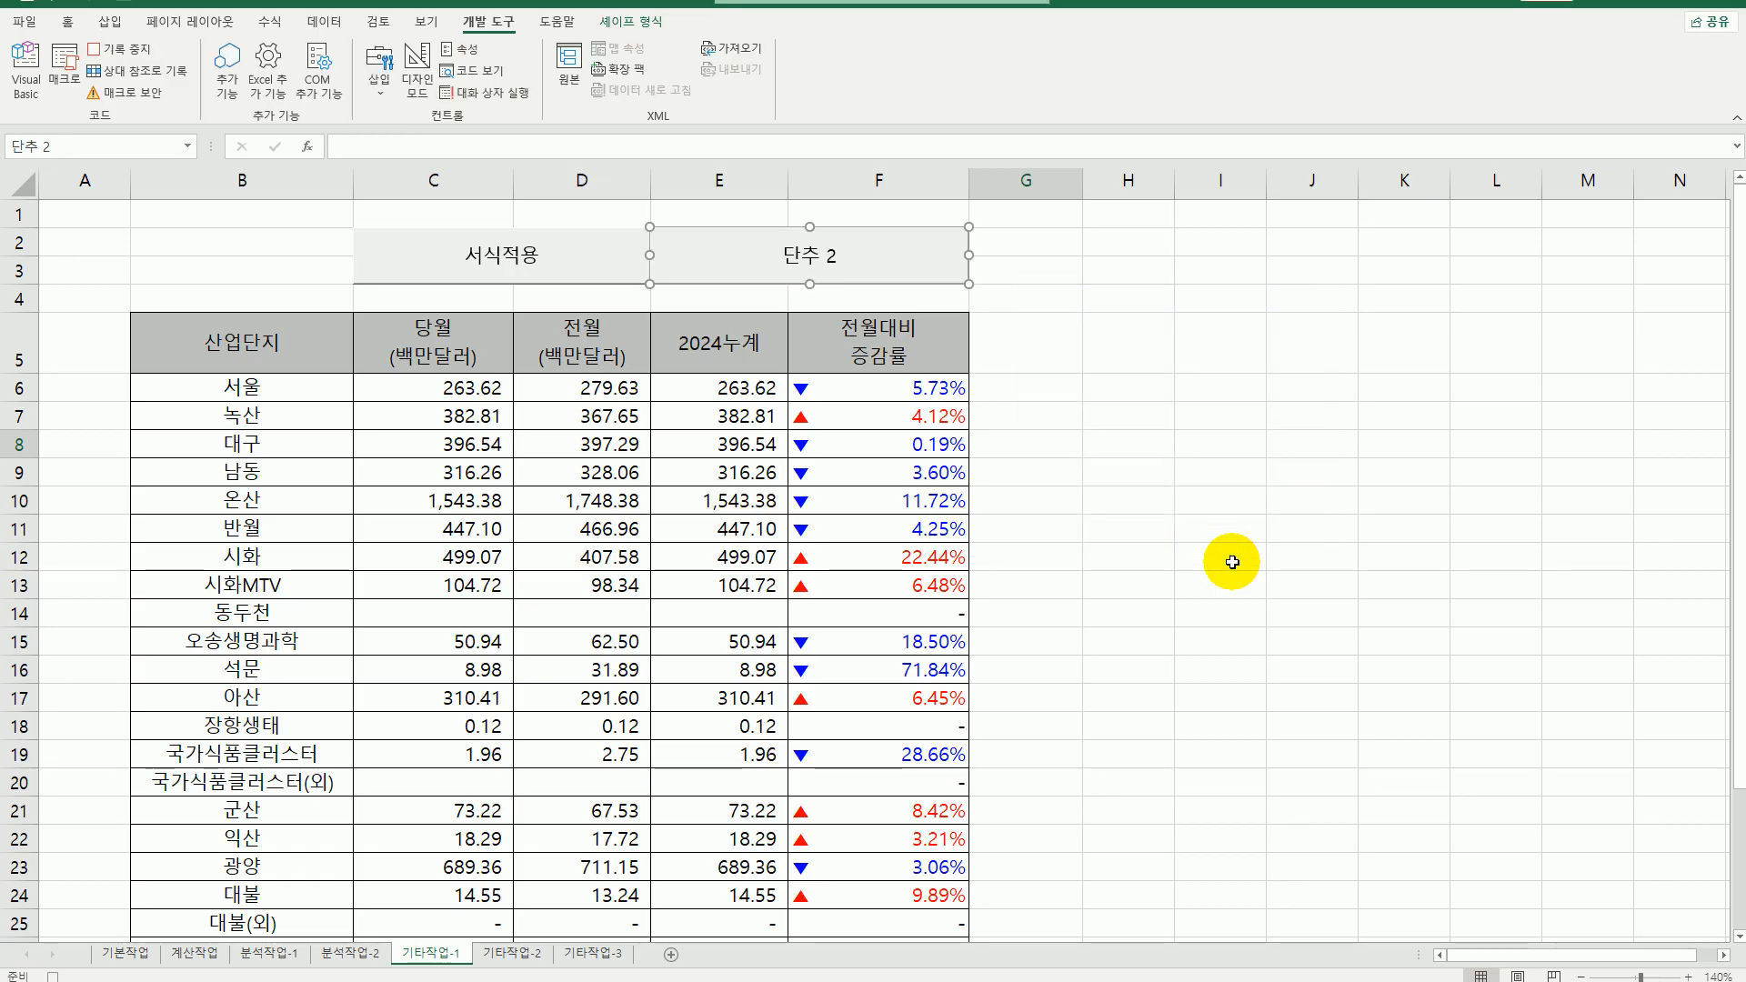
- Format the rates in F6:F31 as percentages with 2 decimal places
left_click_drag(946, 388, 873, 905)
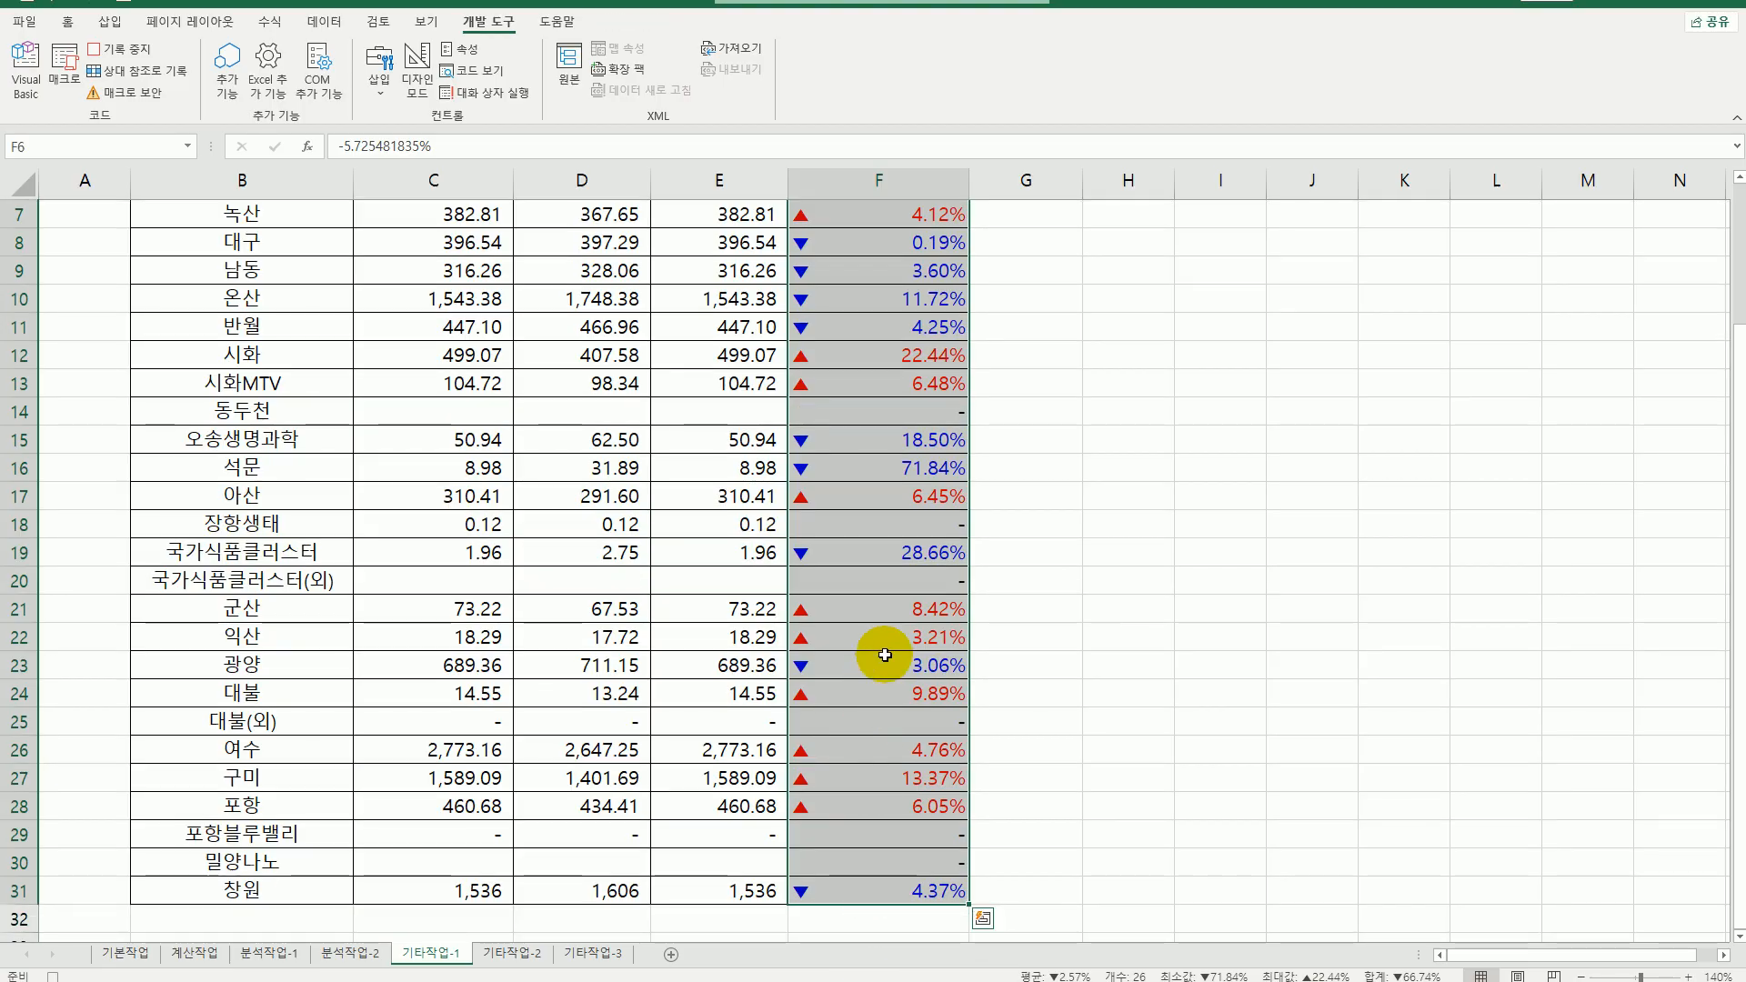
right_click(896, 357)
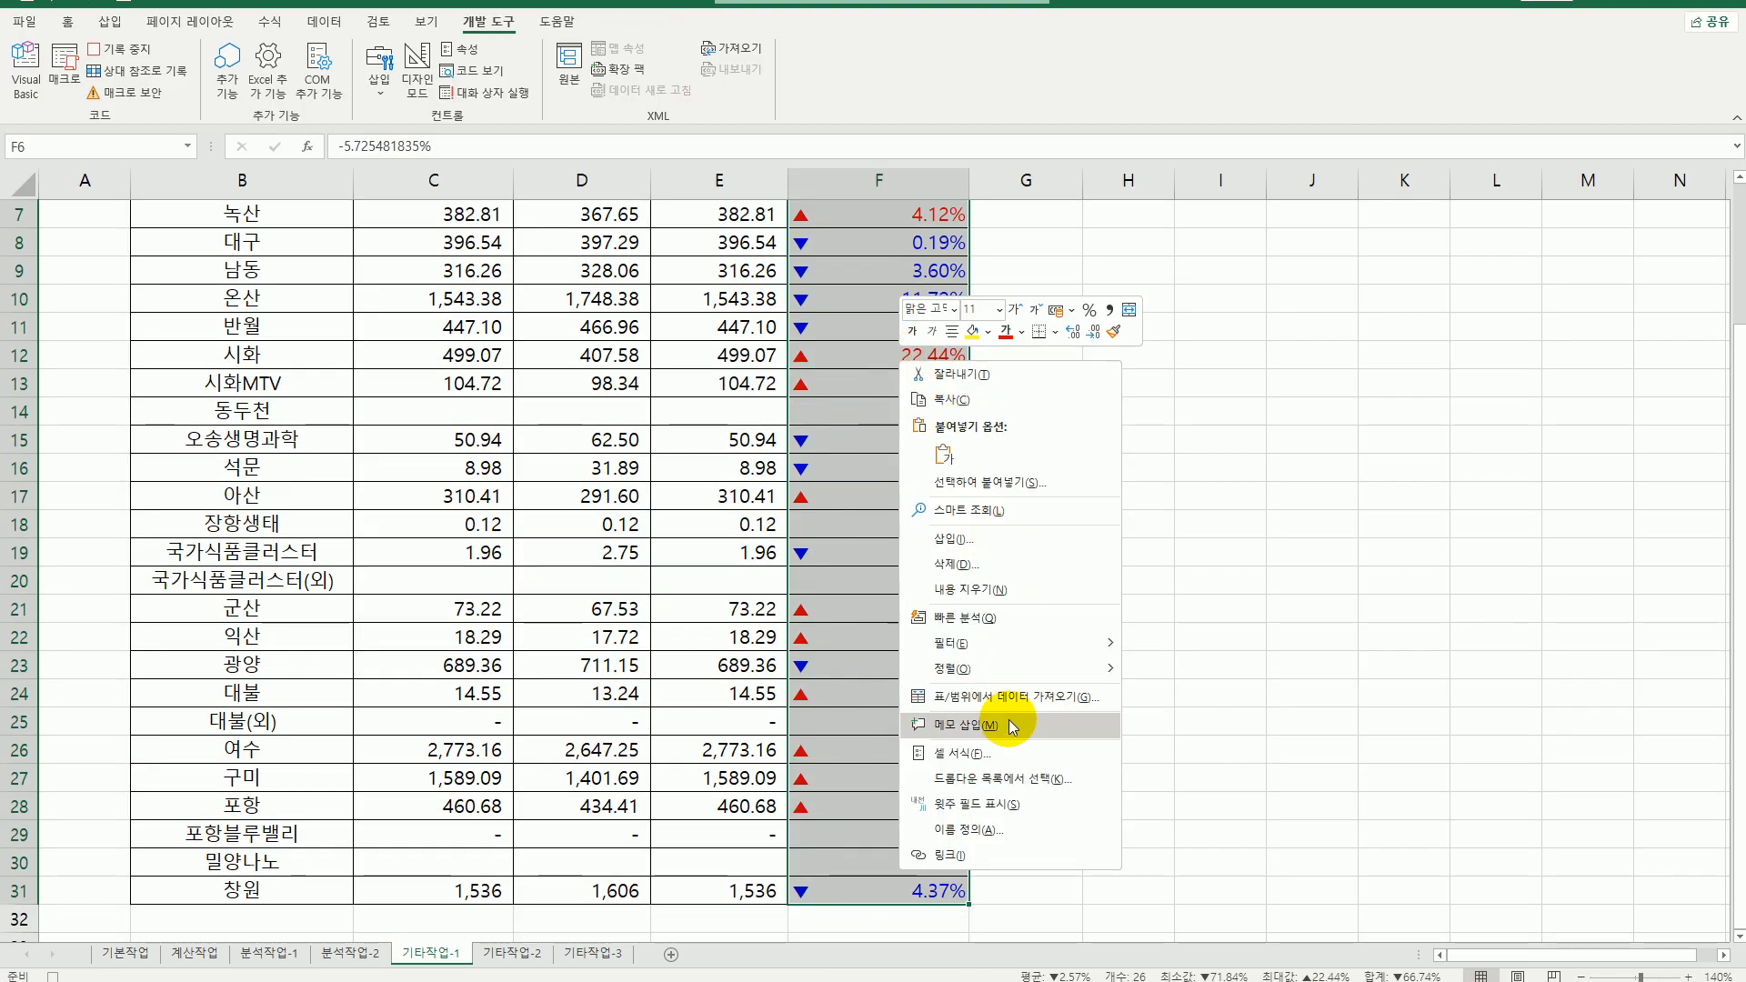
left_click(1000, 753)
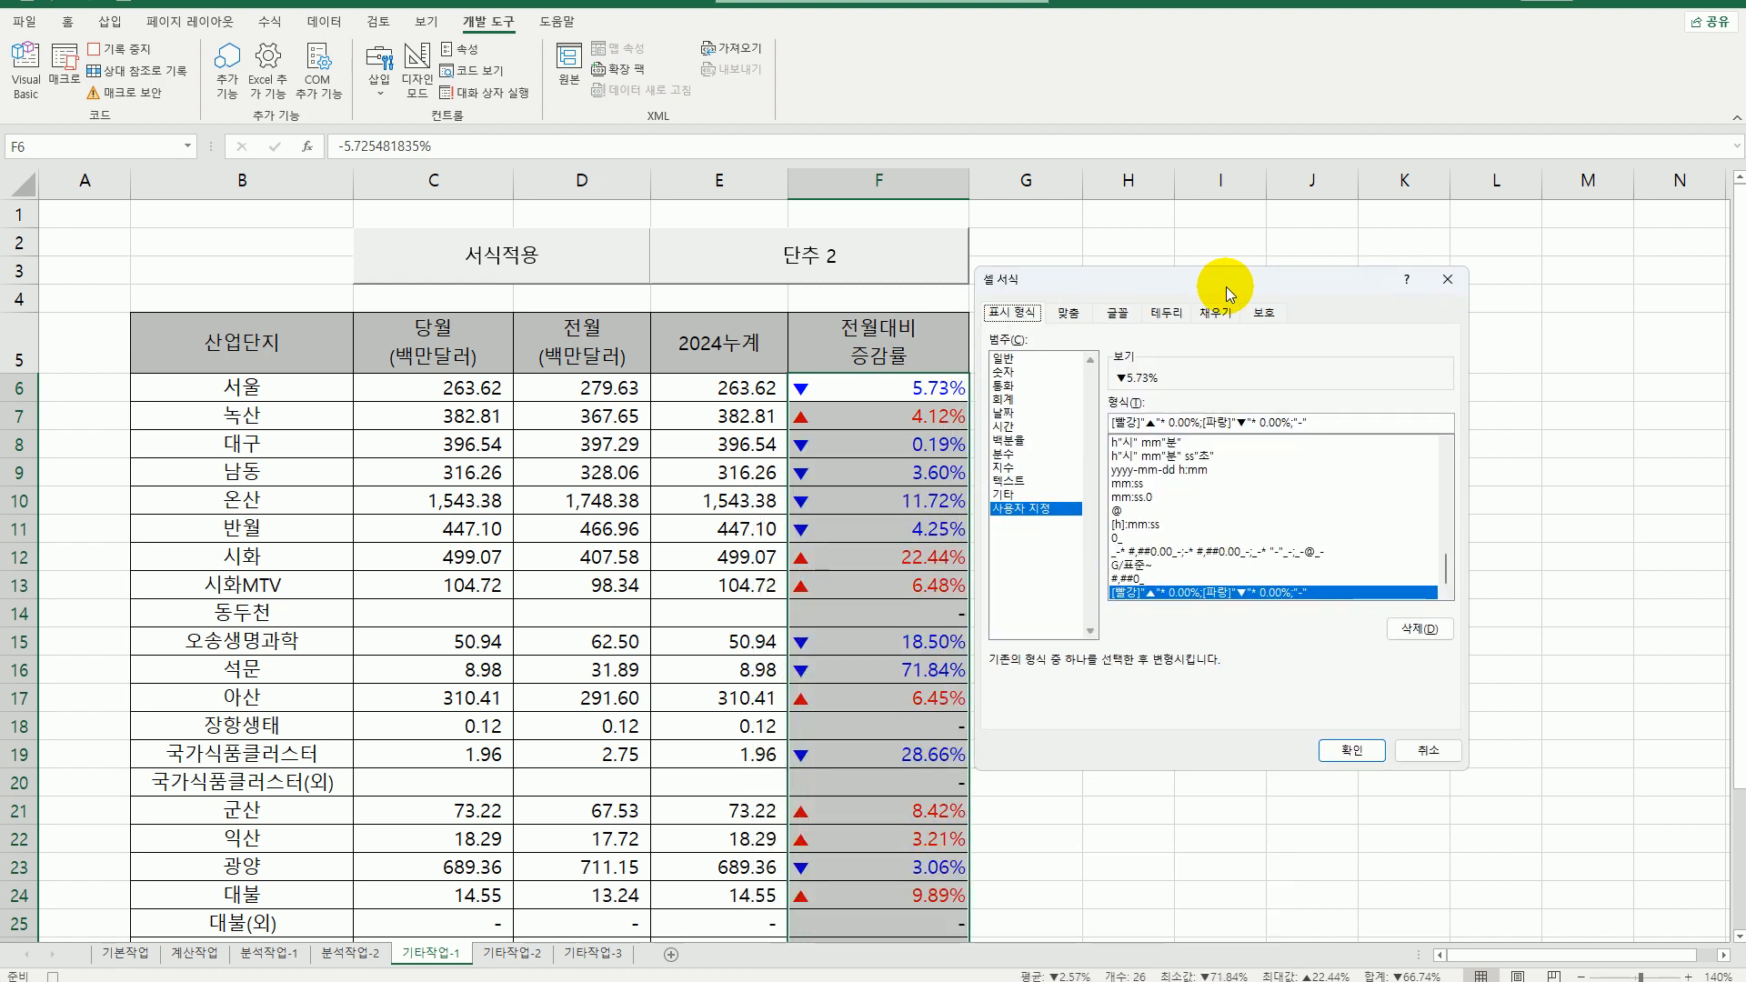
left_click(1009, 440)
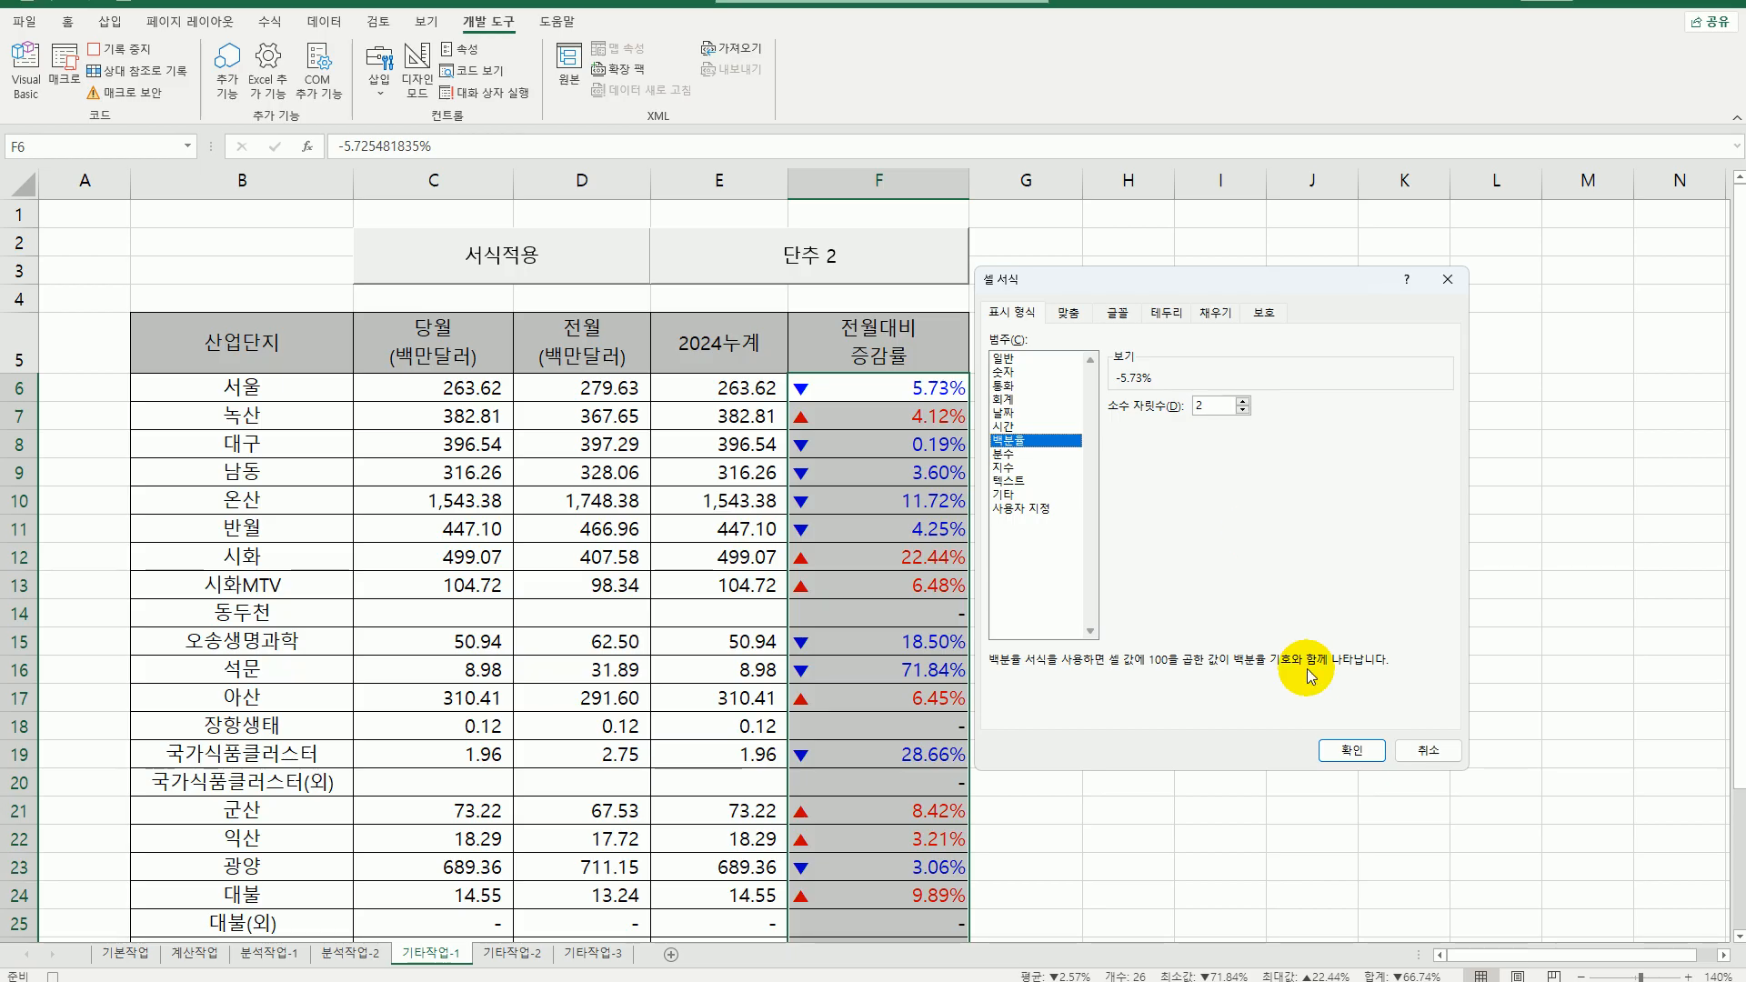
left_click(1352, 750)
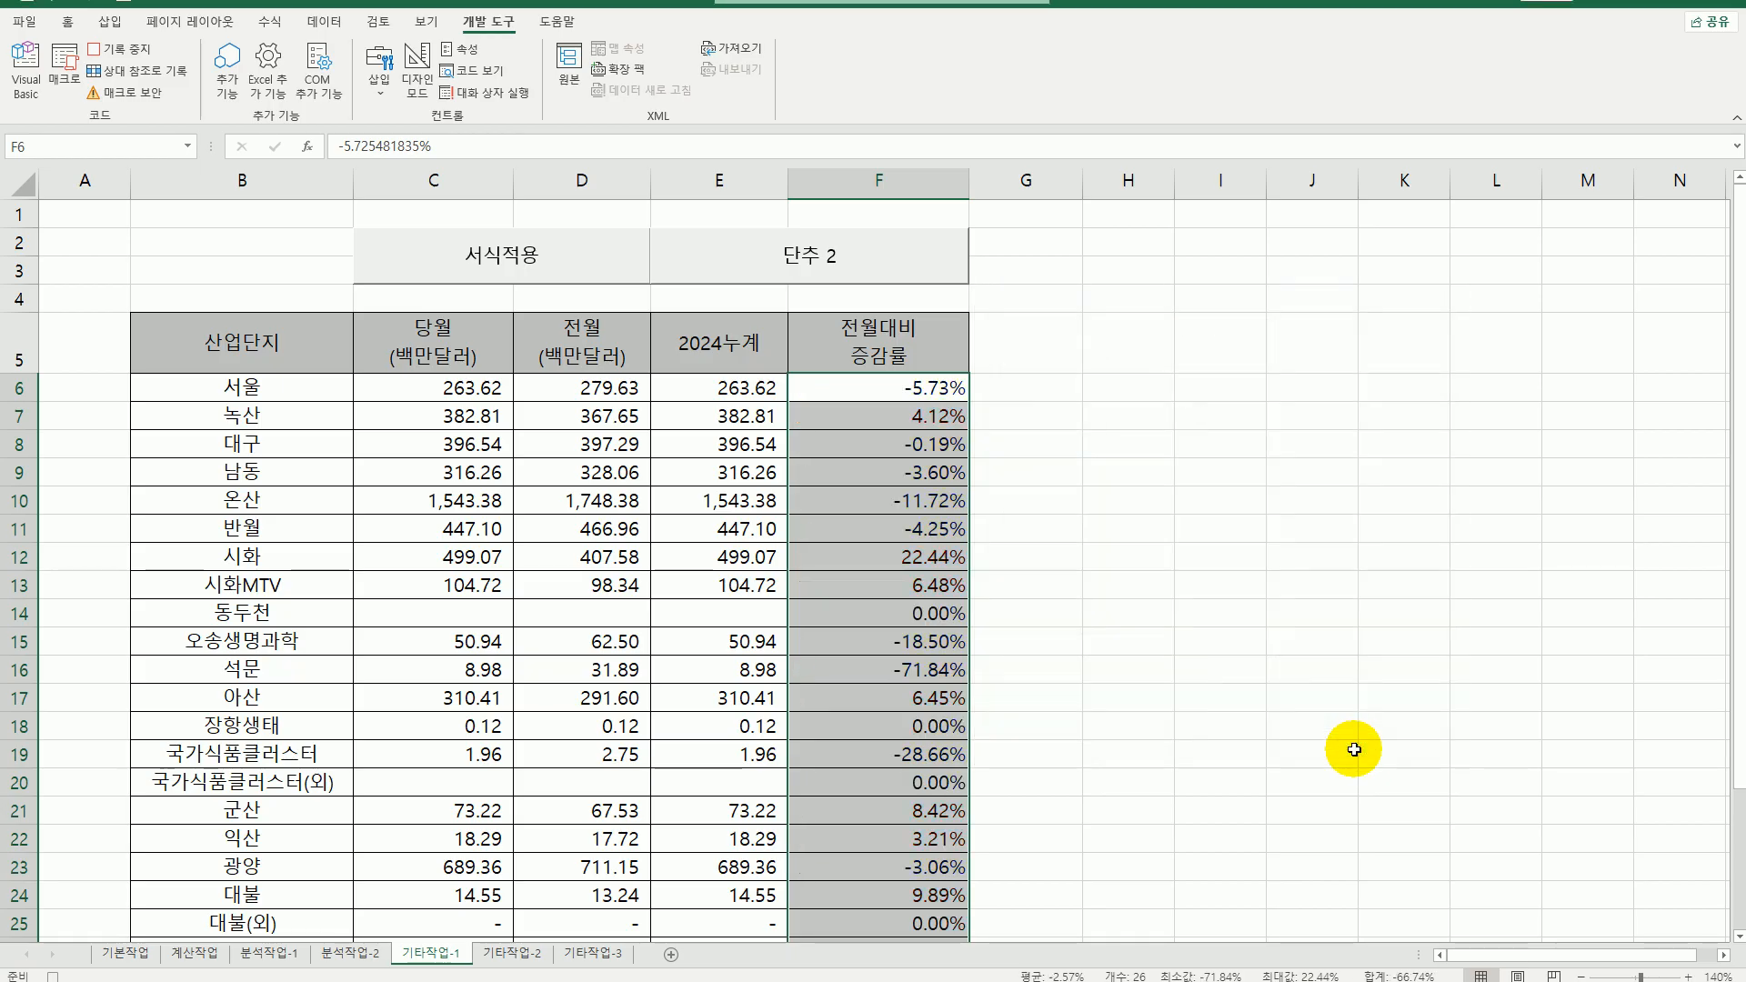
- Stop the macro recording and change the second button's caption to 서식해제
left_click(944, 387)
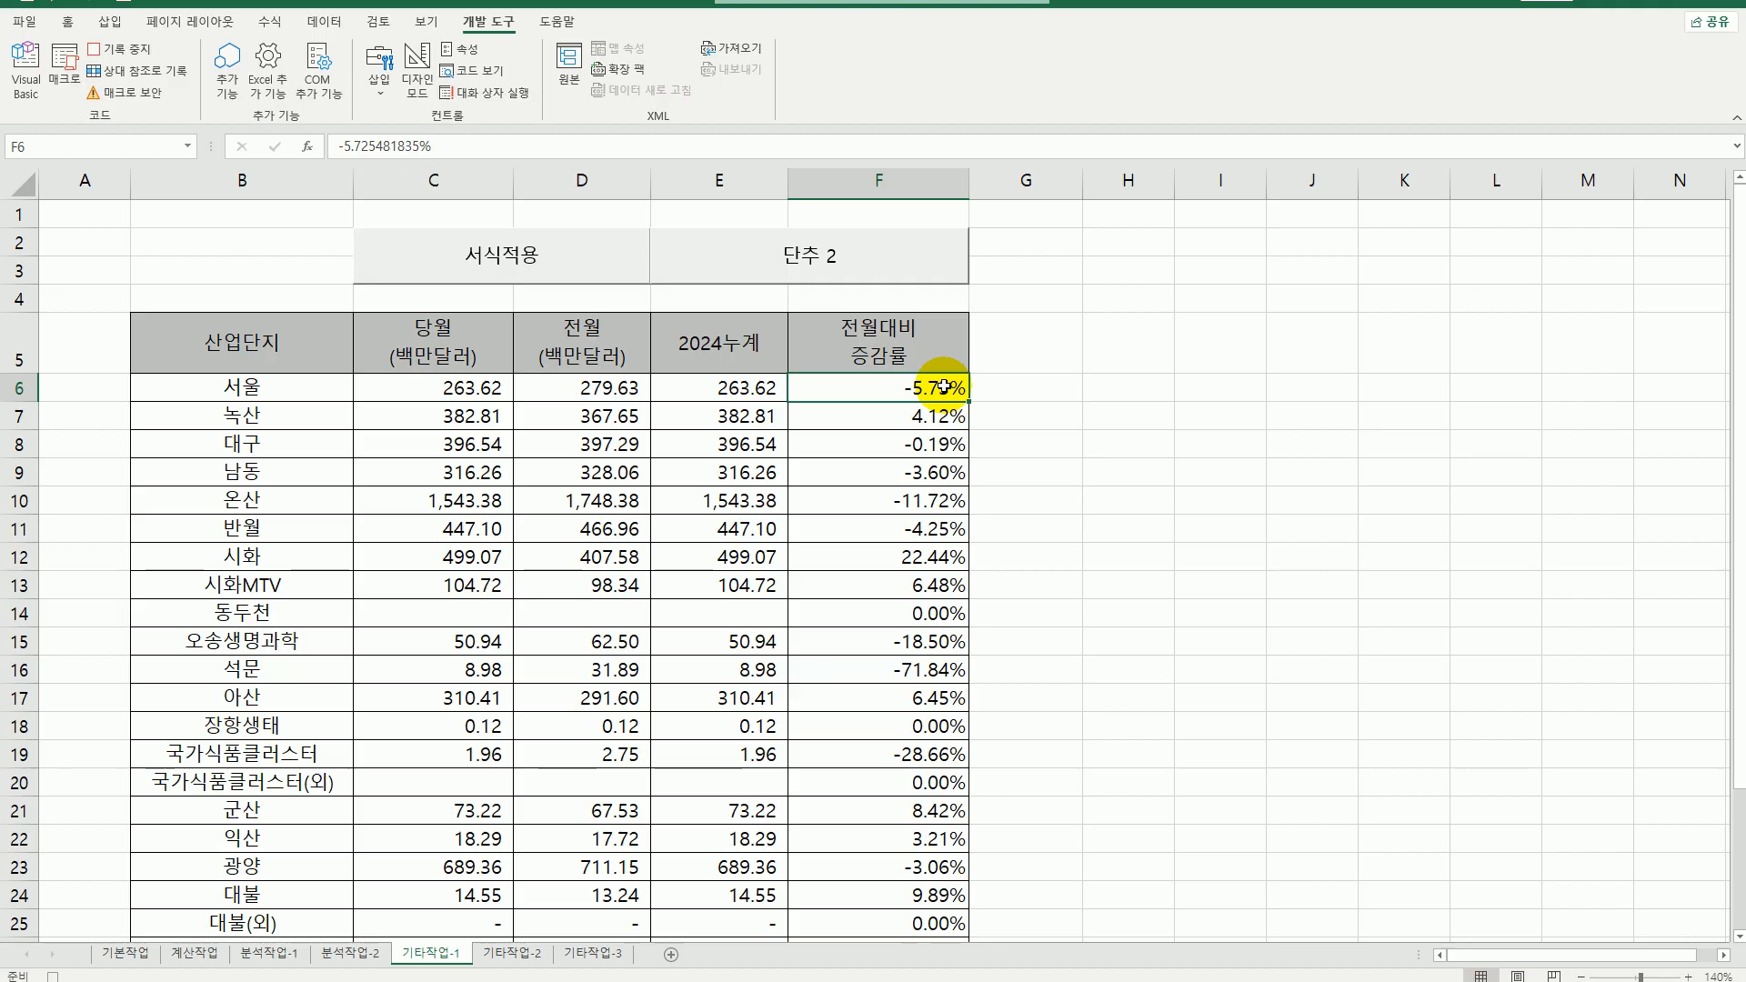
left_click(111, 56)
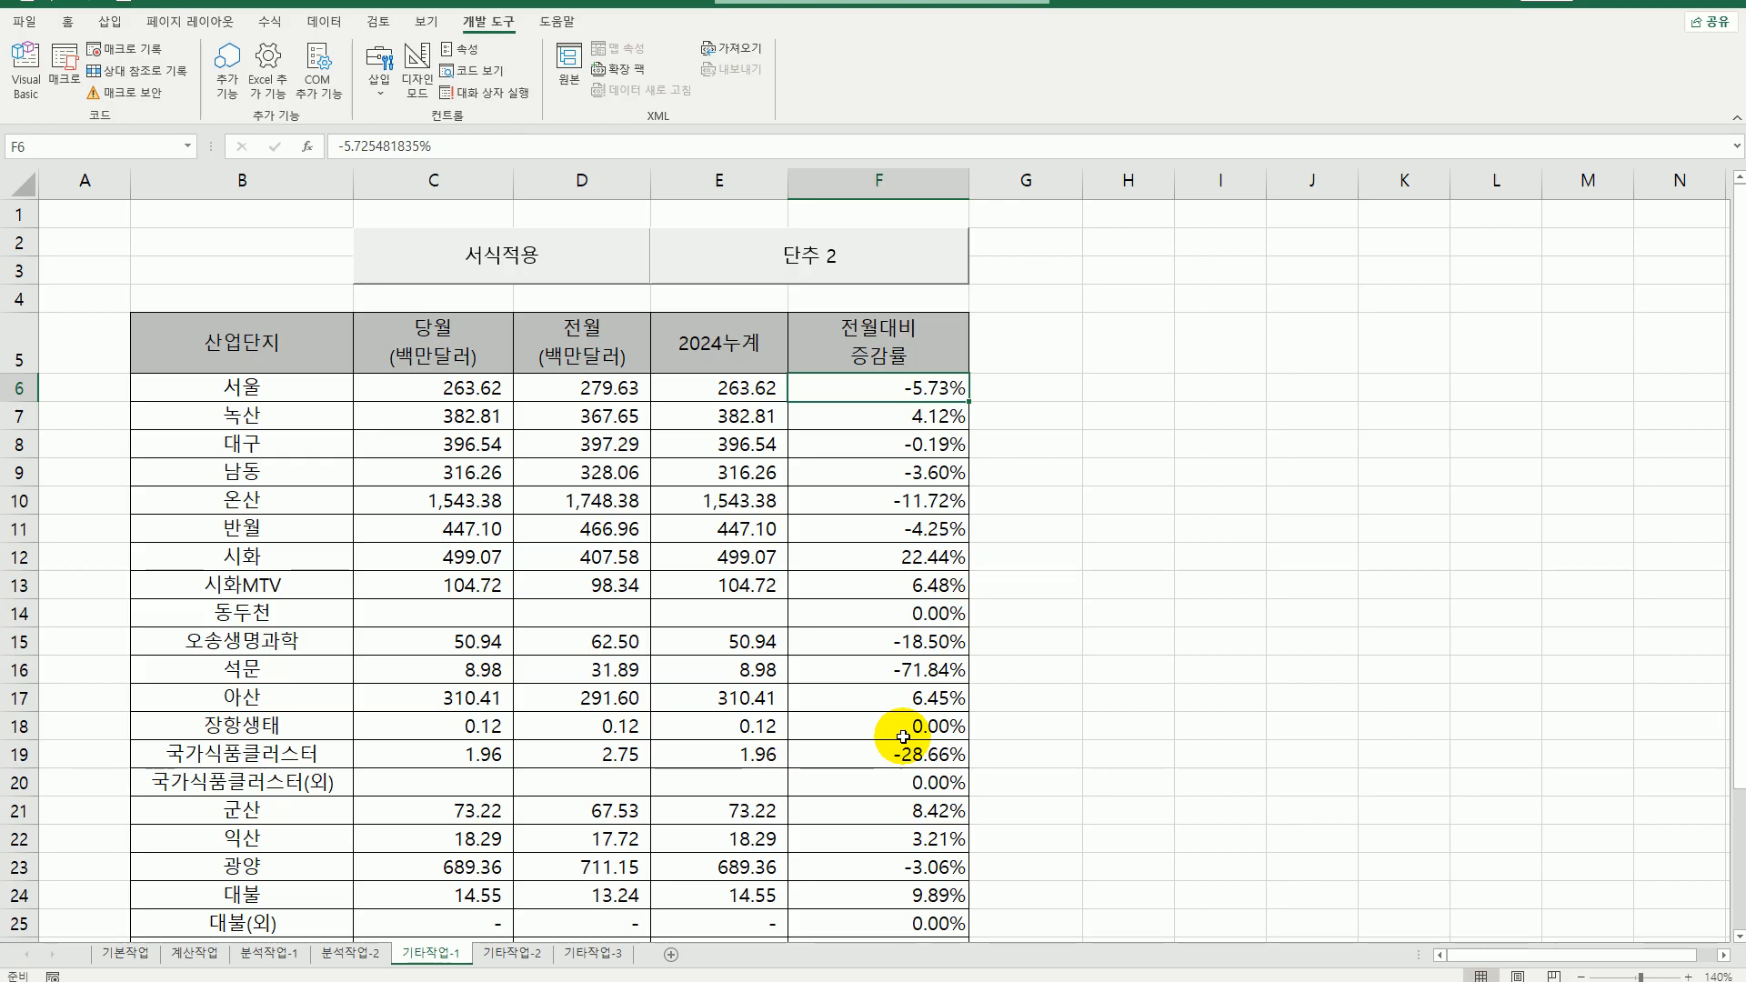
right_click(821, 273)
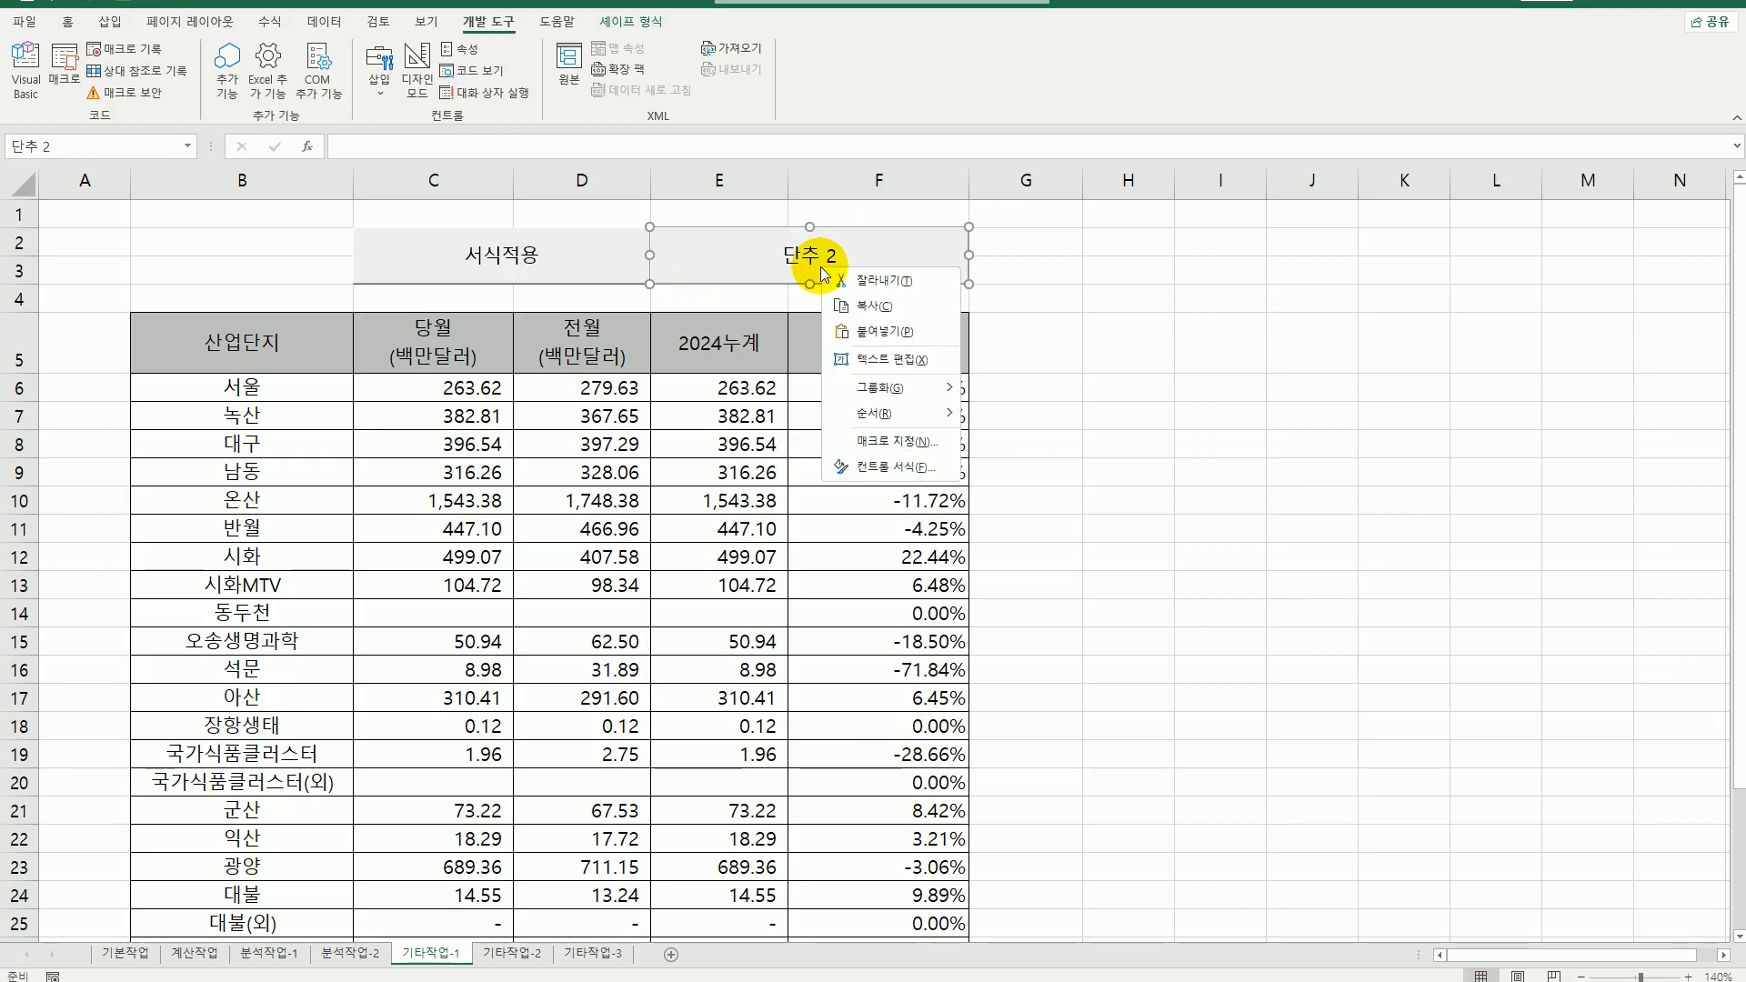
left_click(865, 373)
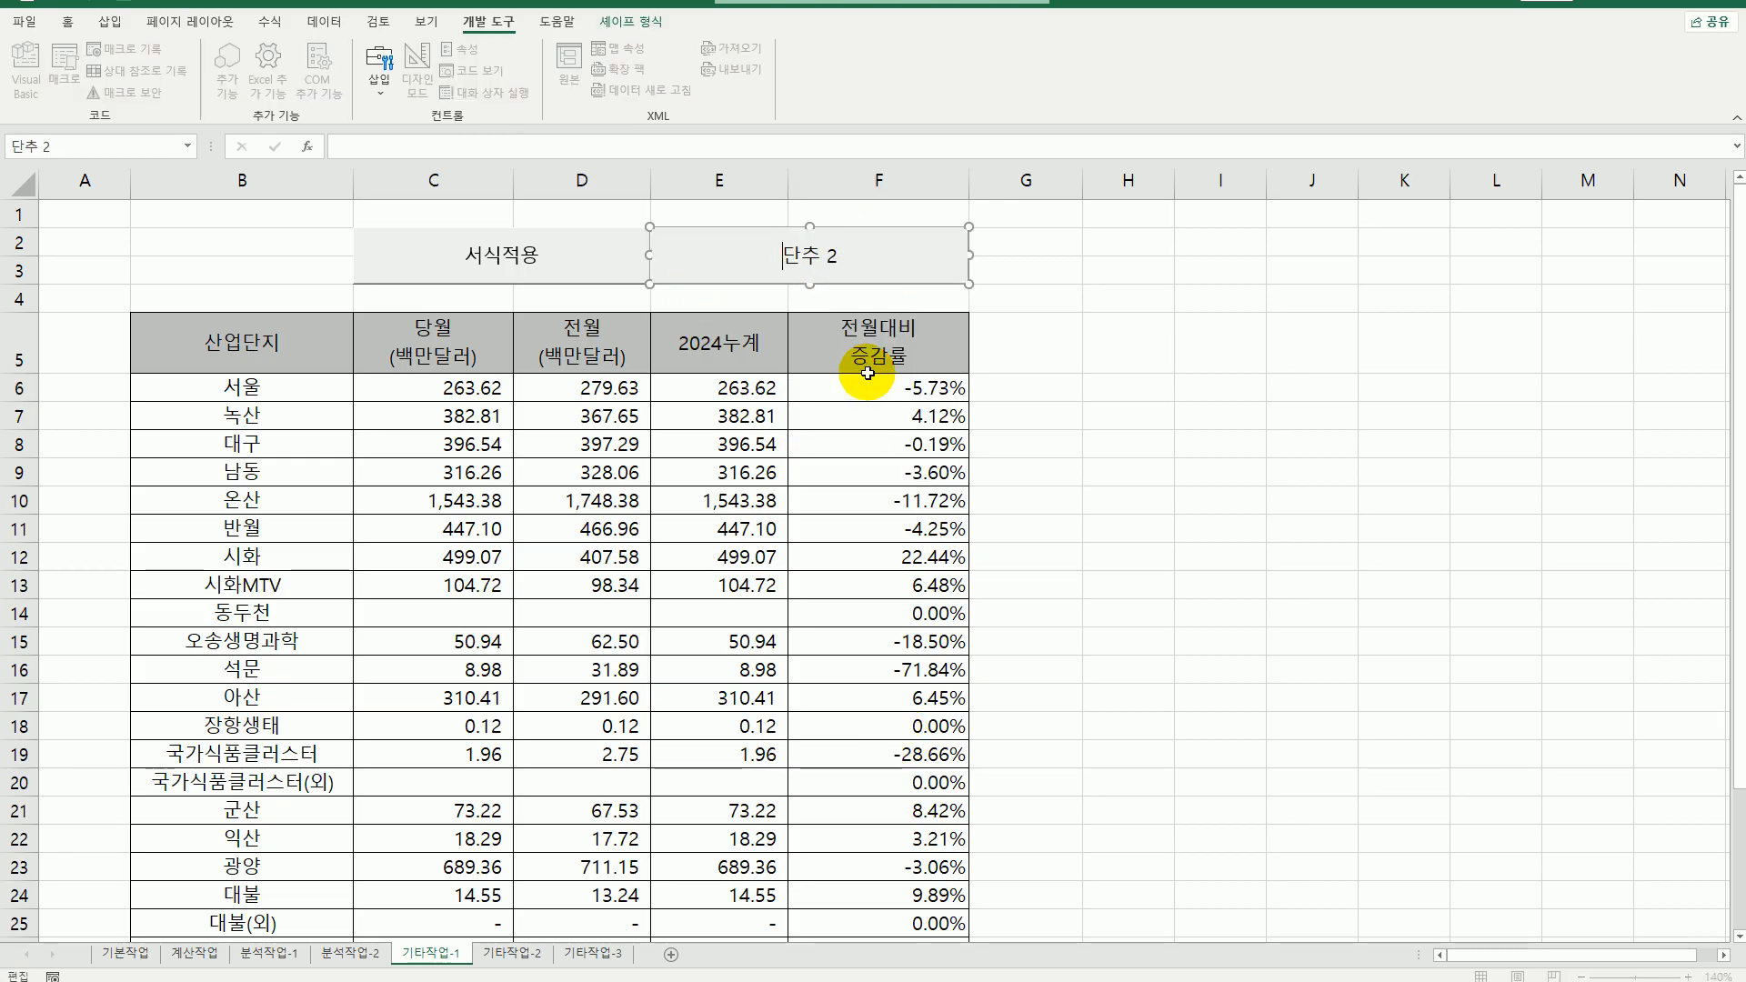
key("ctrl+a")
type("서식해제")
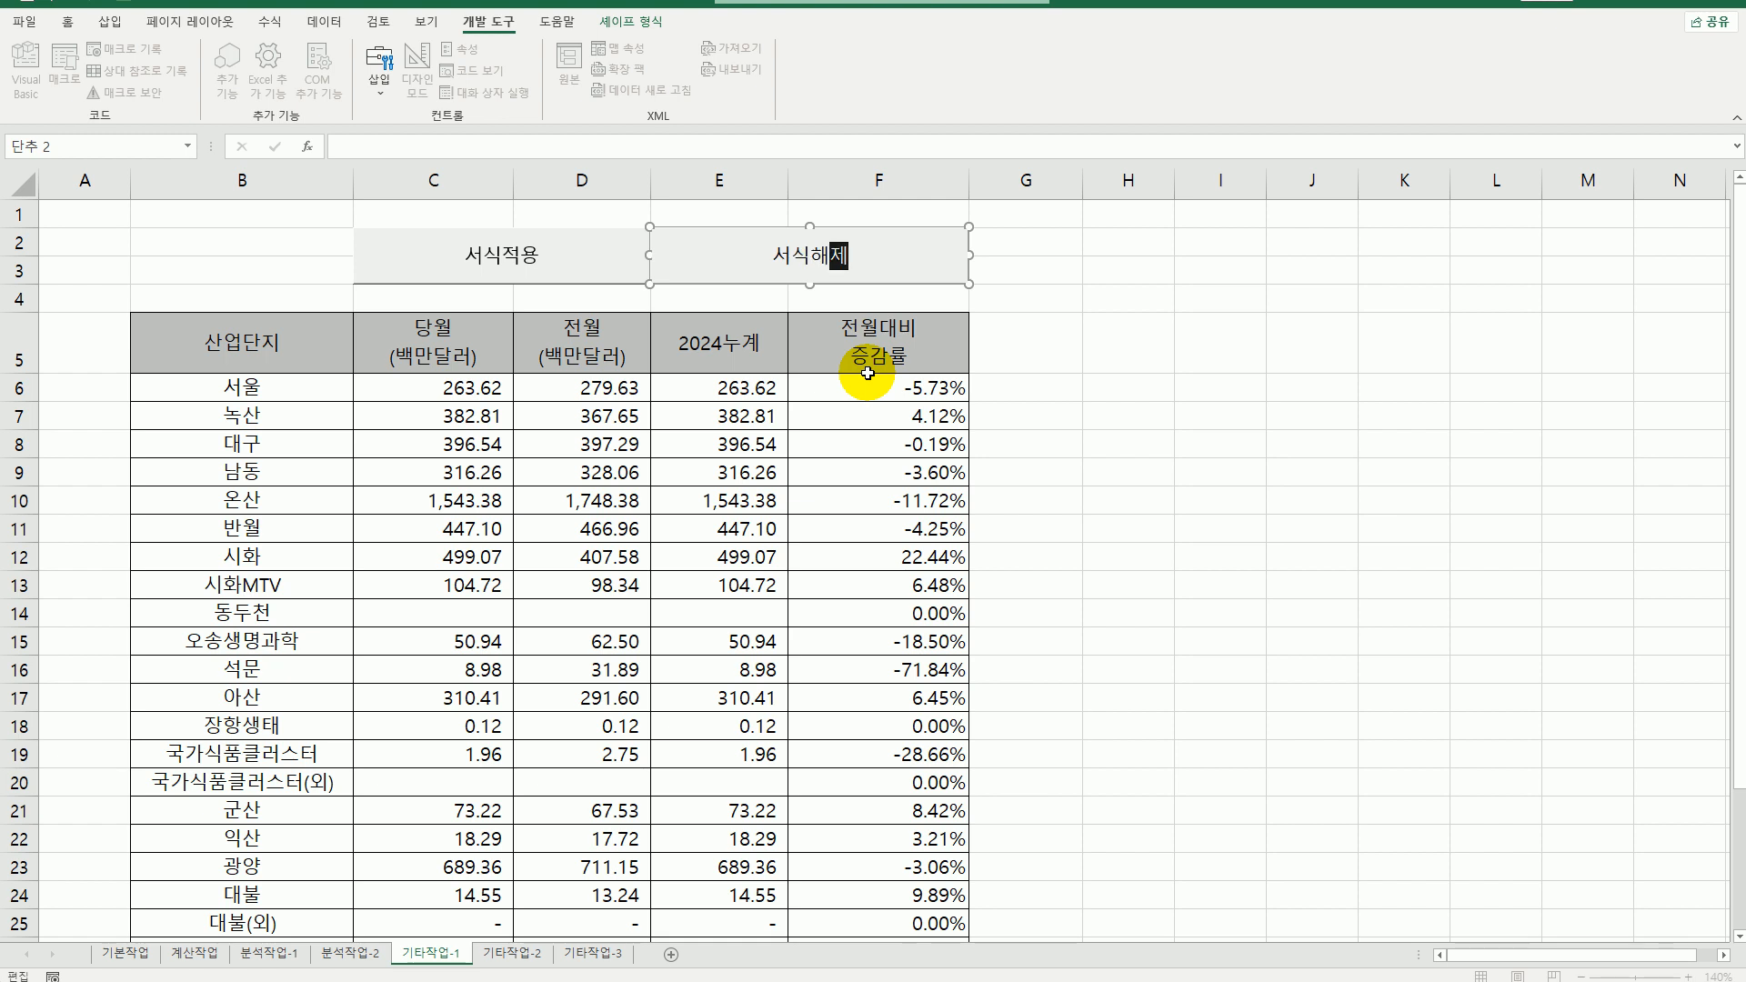
- Test both macro buttons by running 서식적용 and then 서식해제 on the rate column
left_click(627, 273)
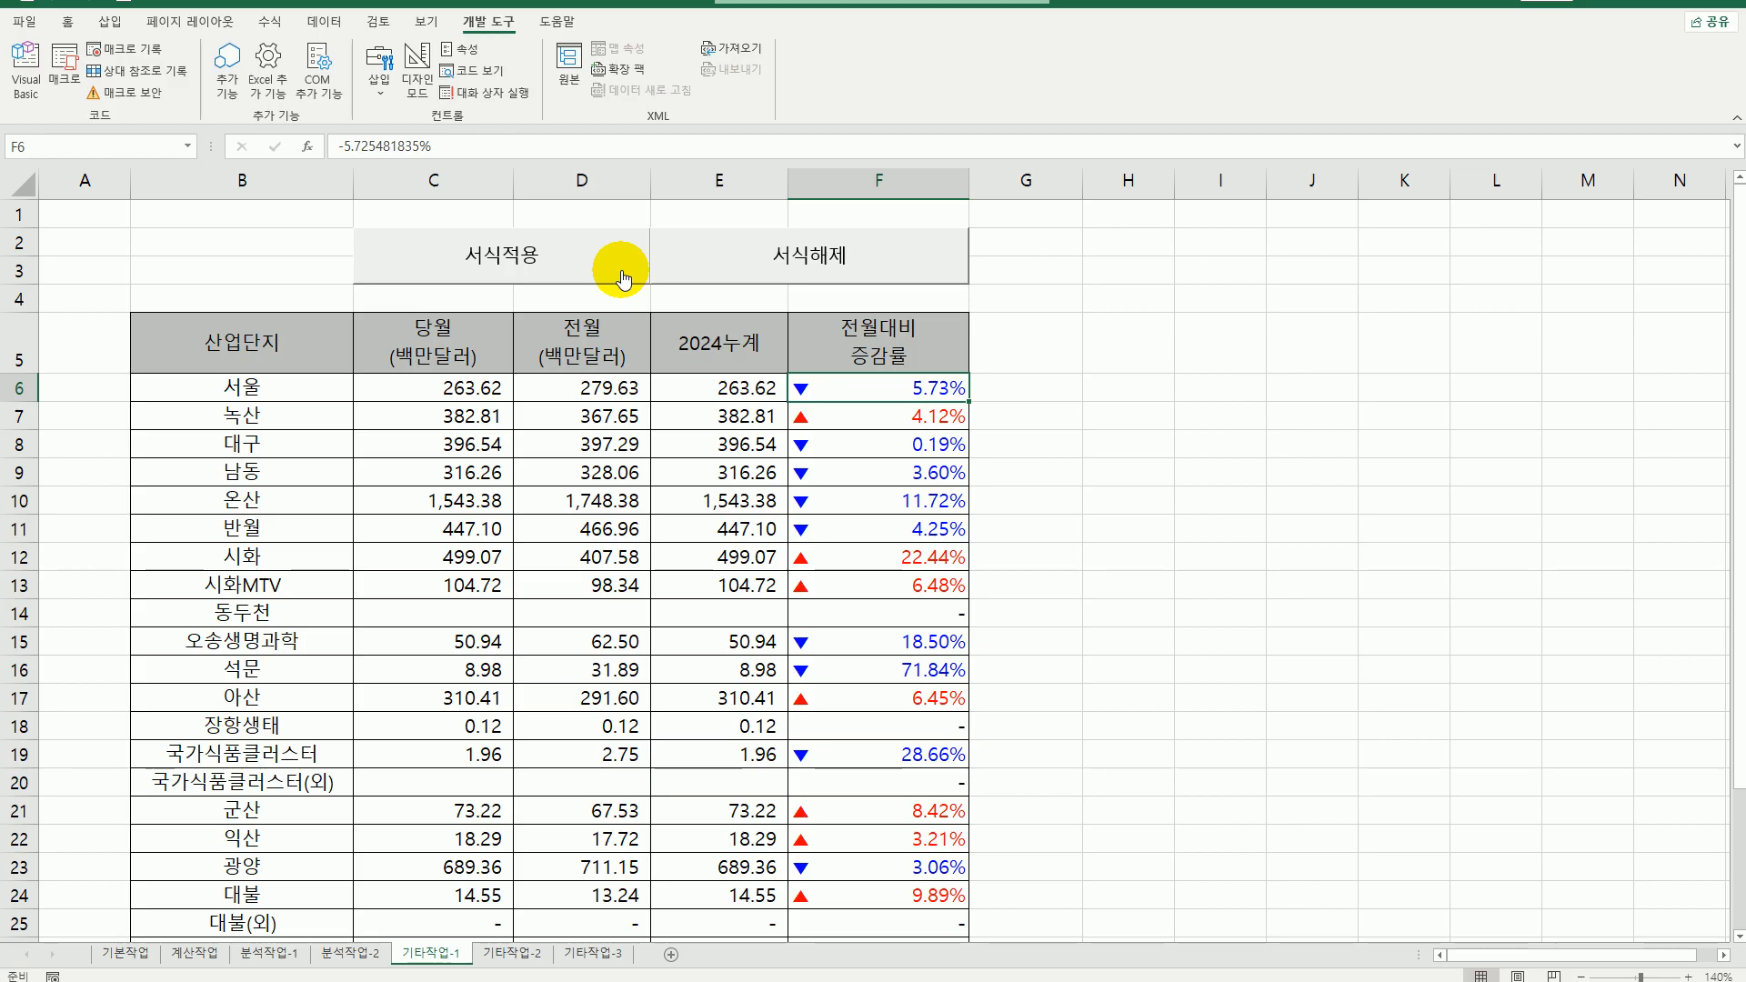
left_click(842, 254)
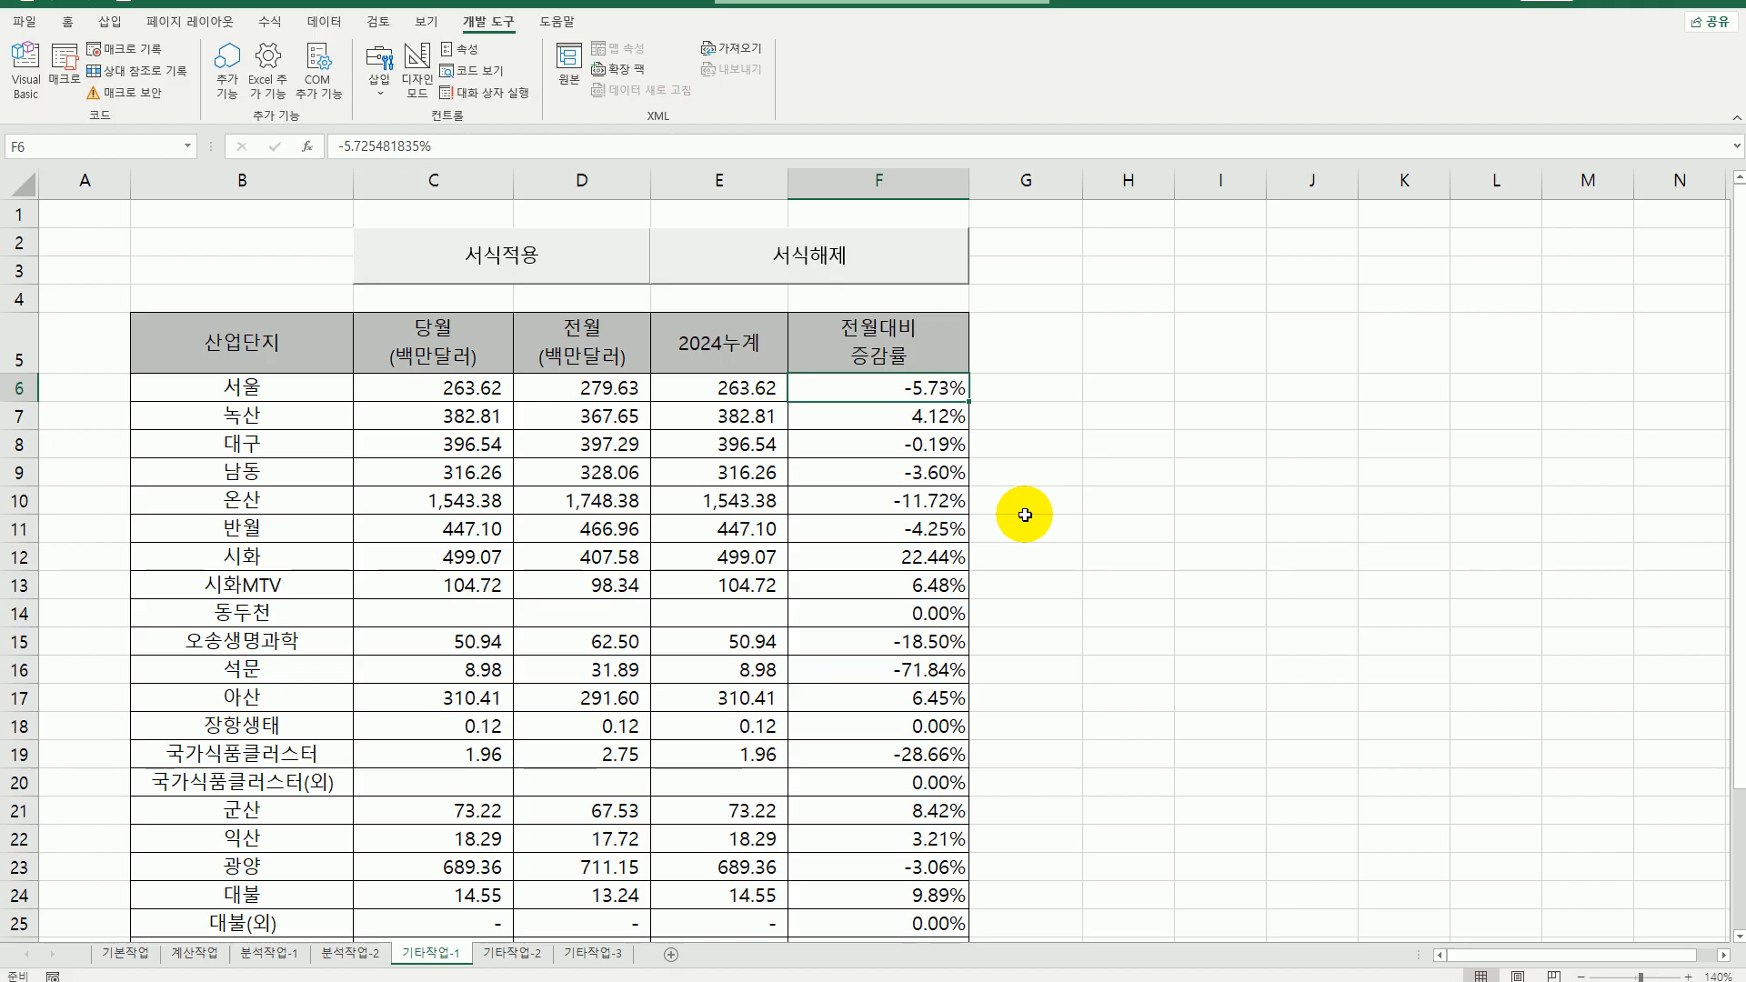
left_click(1028, 467)
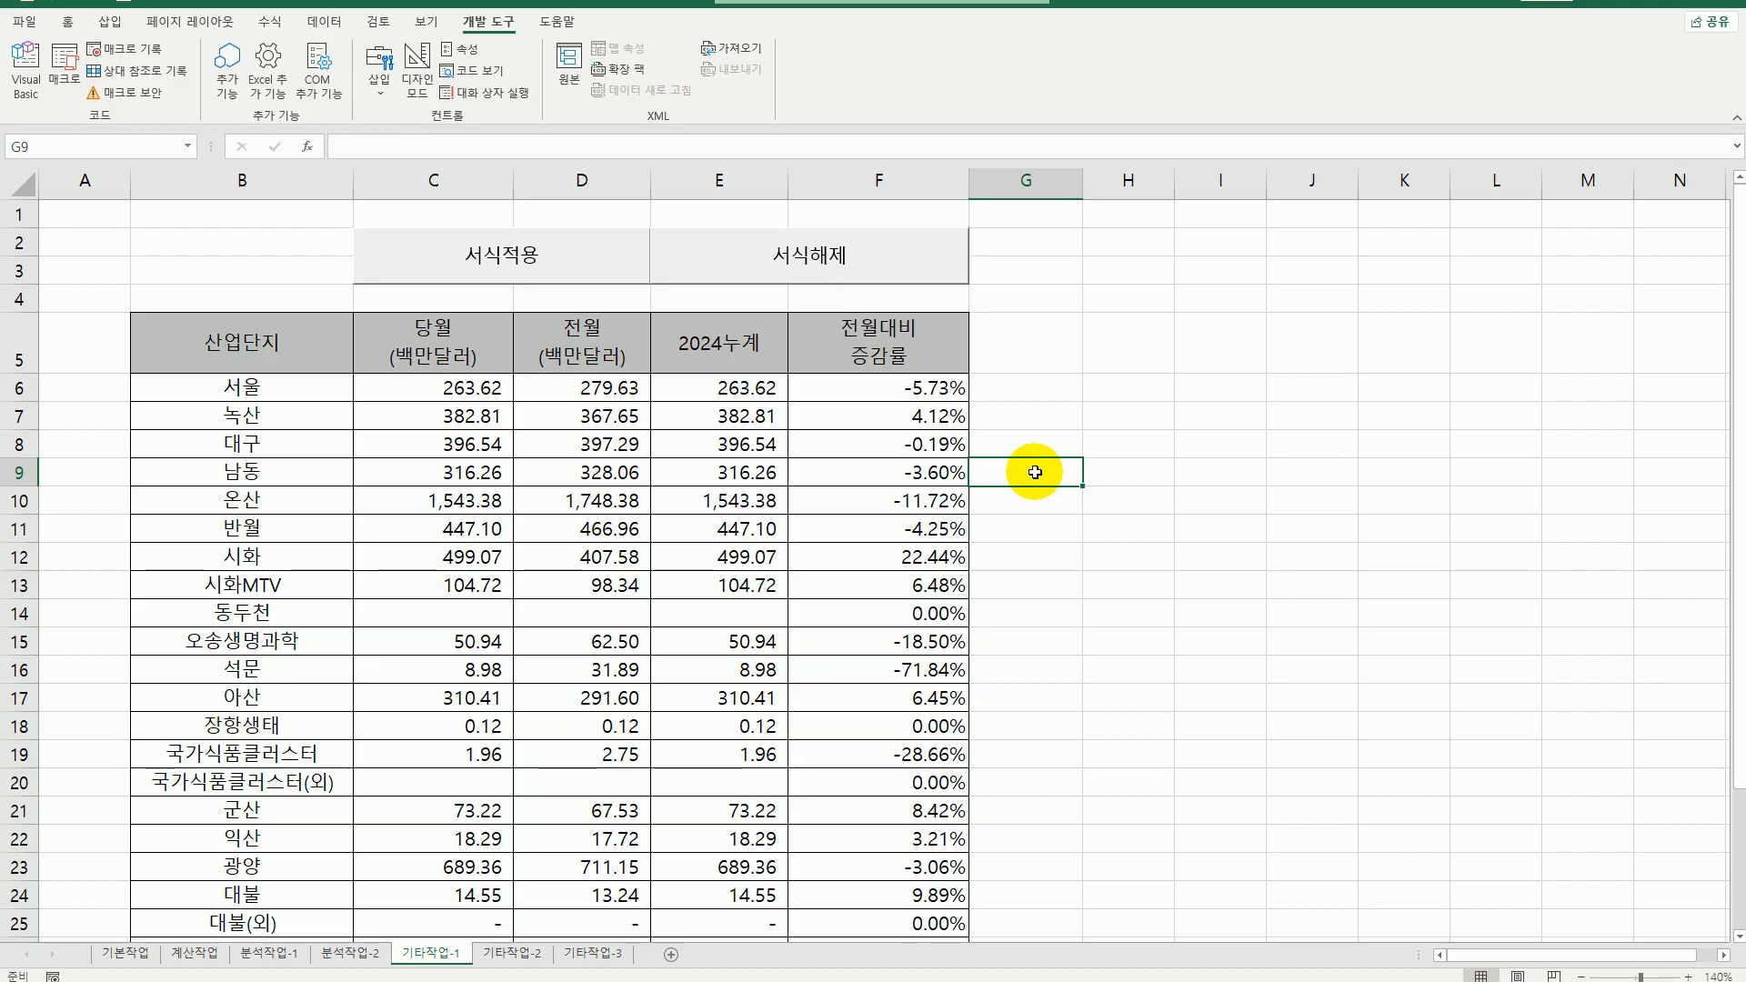
- On sheet 기타작업-2, set the chart's data range to B4:E21 and H4:I21, leaving out 당연퇴직 and 직권면직
left_click(512, 953)
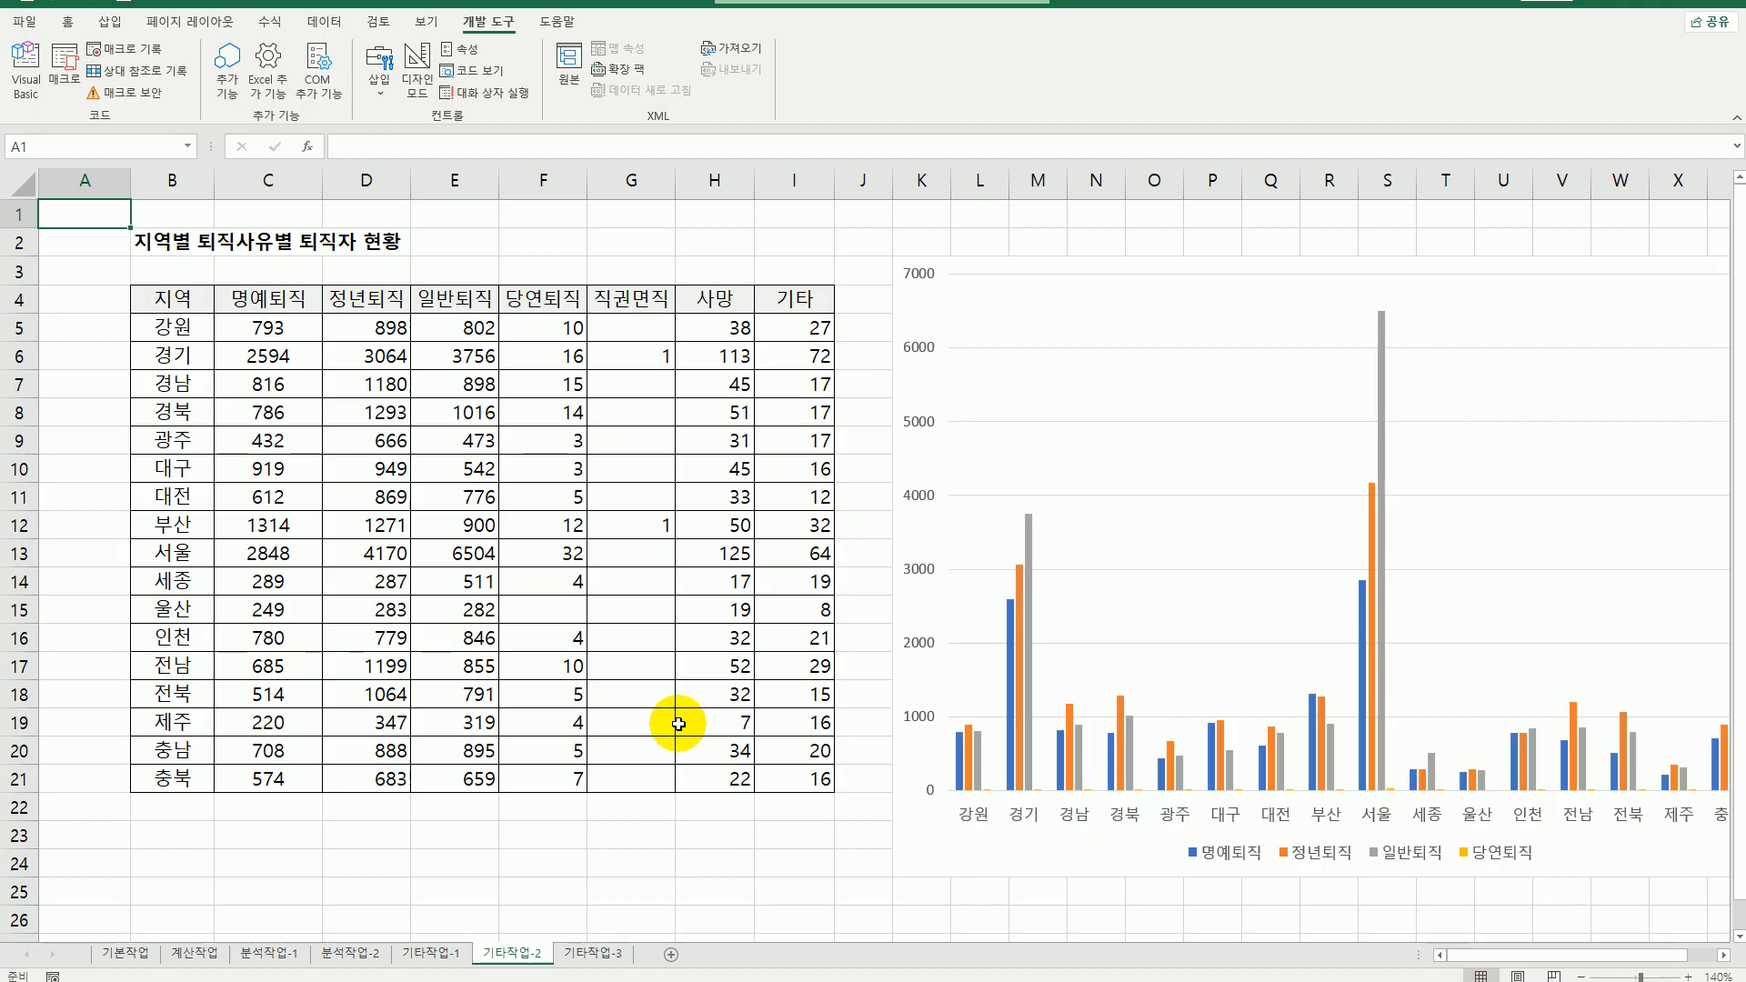
left_click(1028, 318)
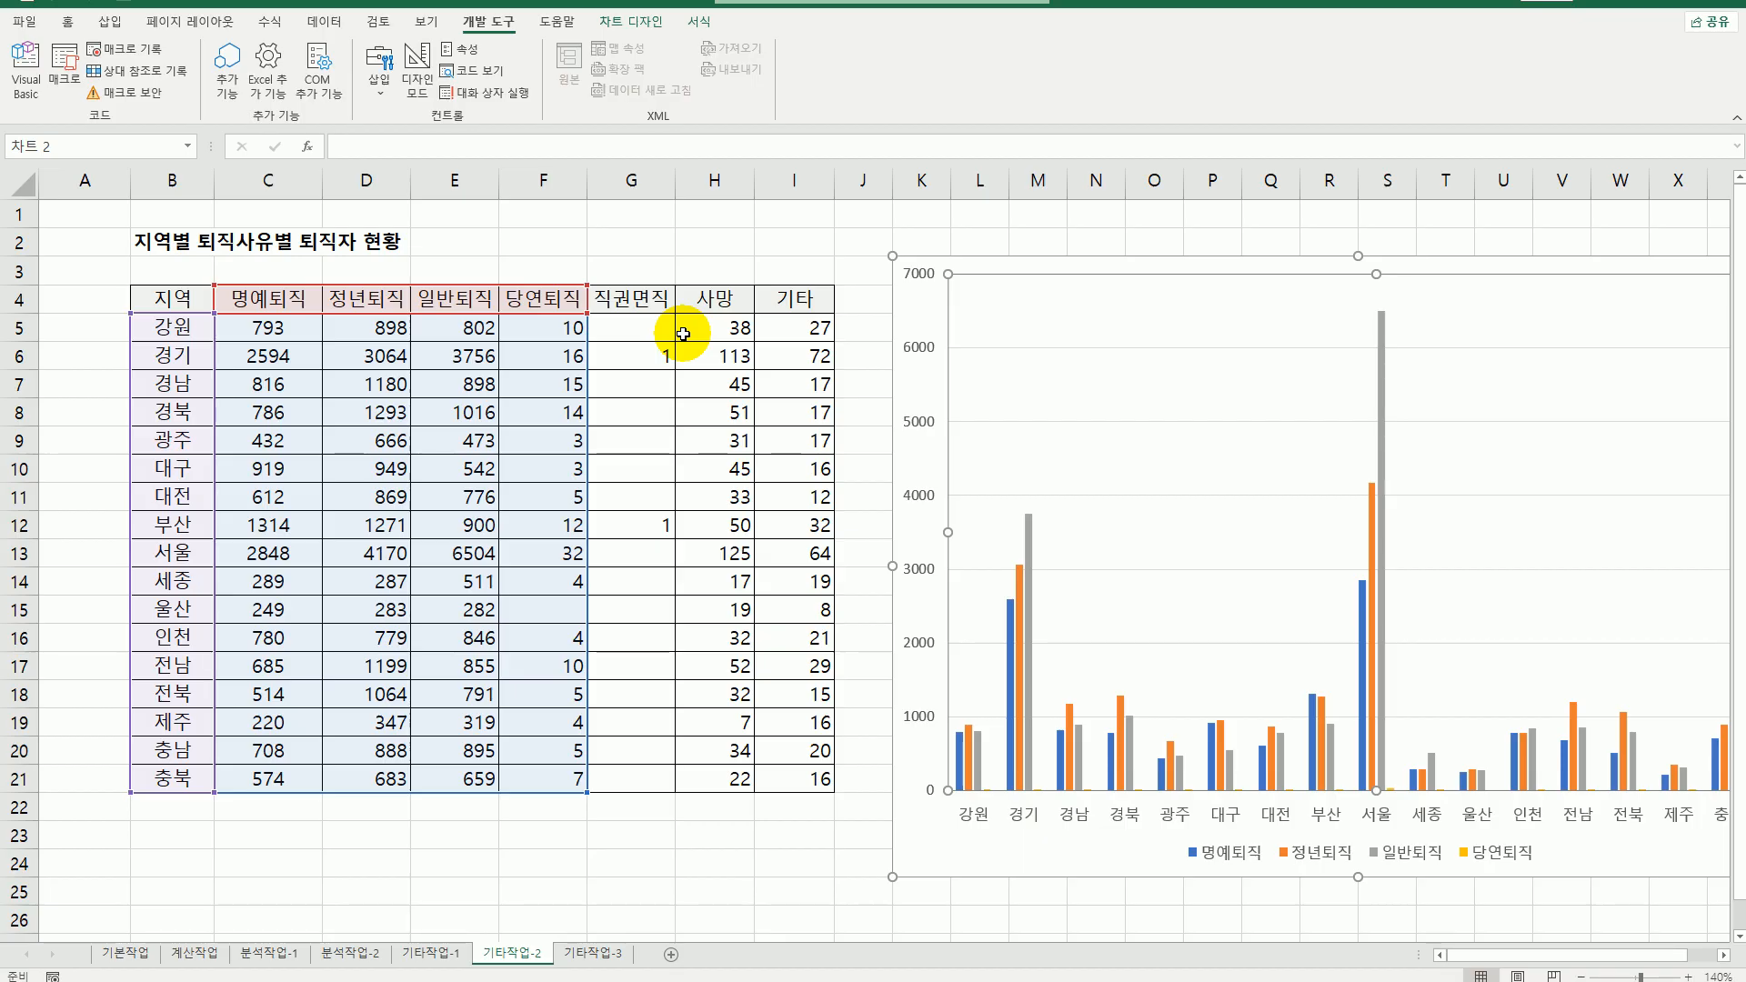
right_click(1004, 313)
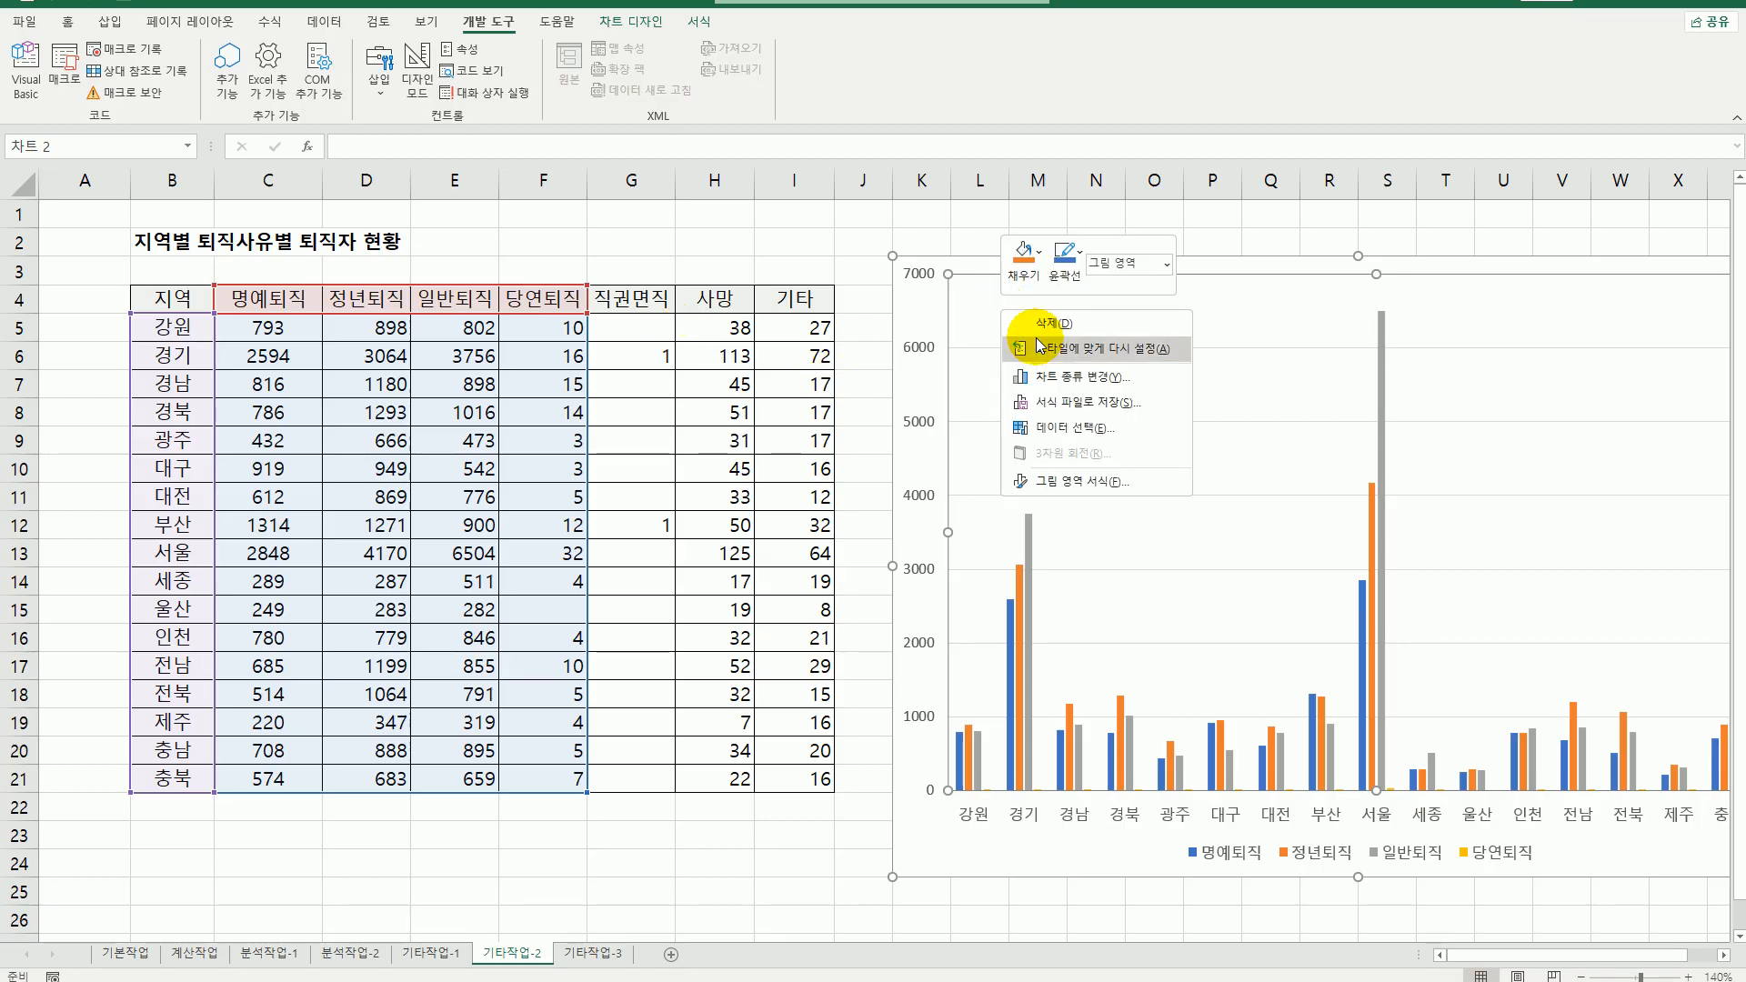
left_click(1062, 425)
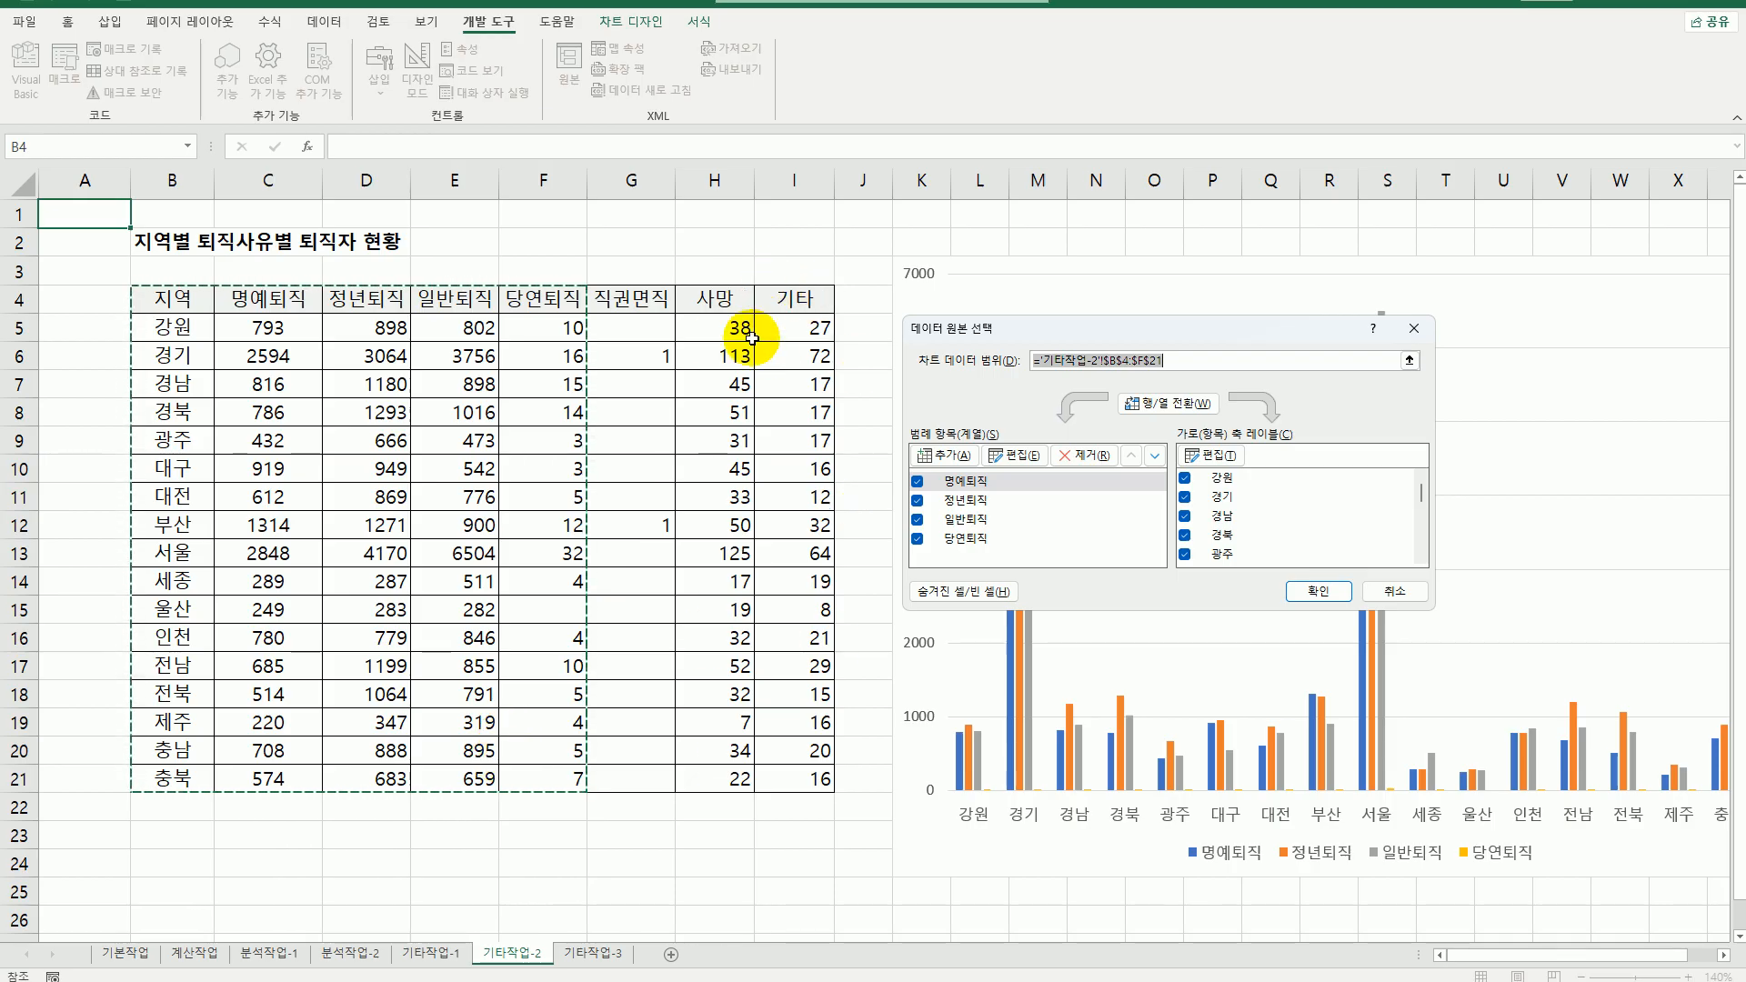
left_click(1156, 354)
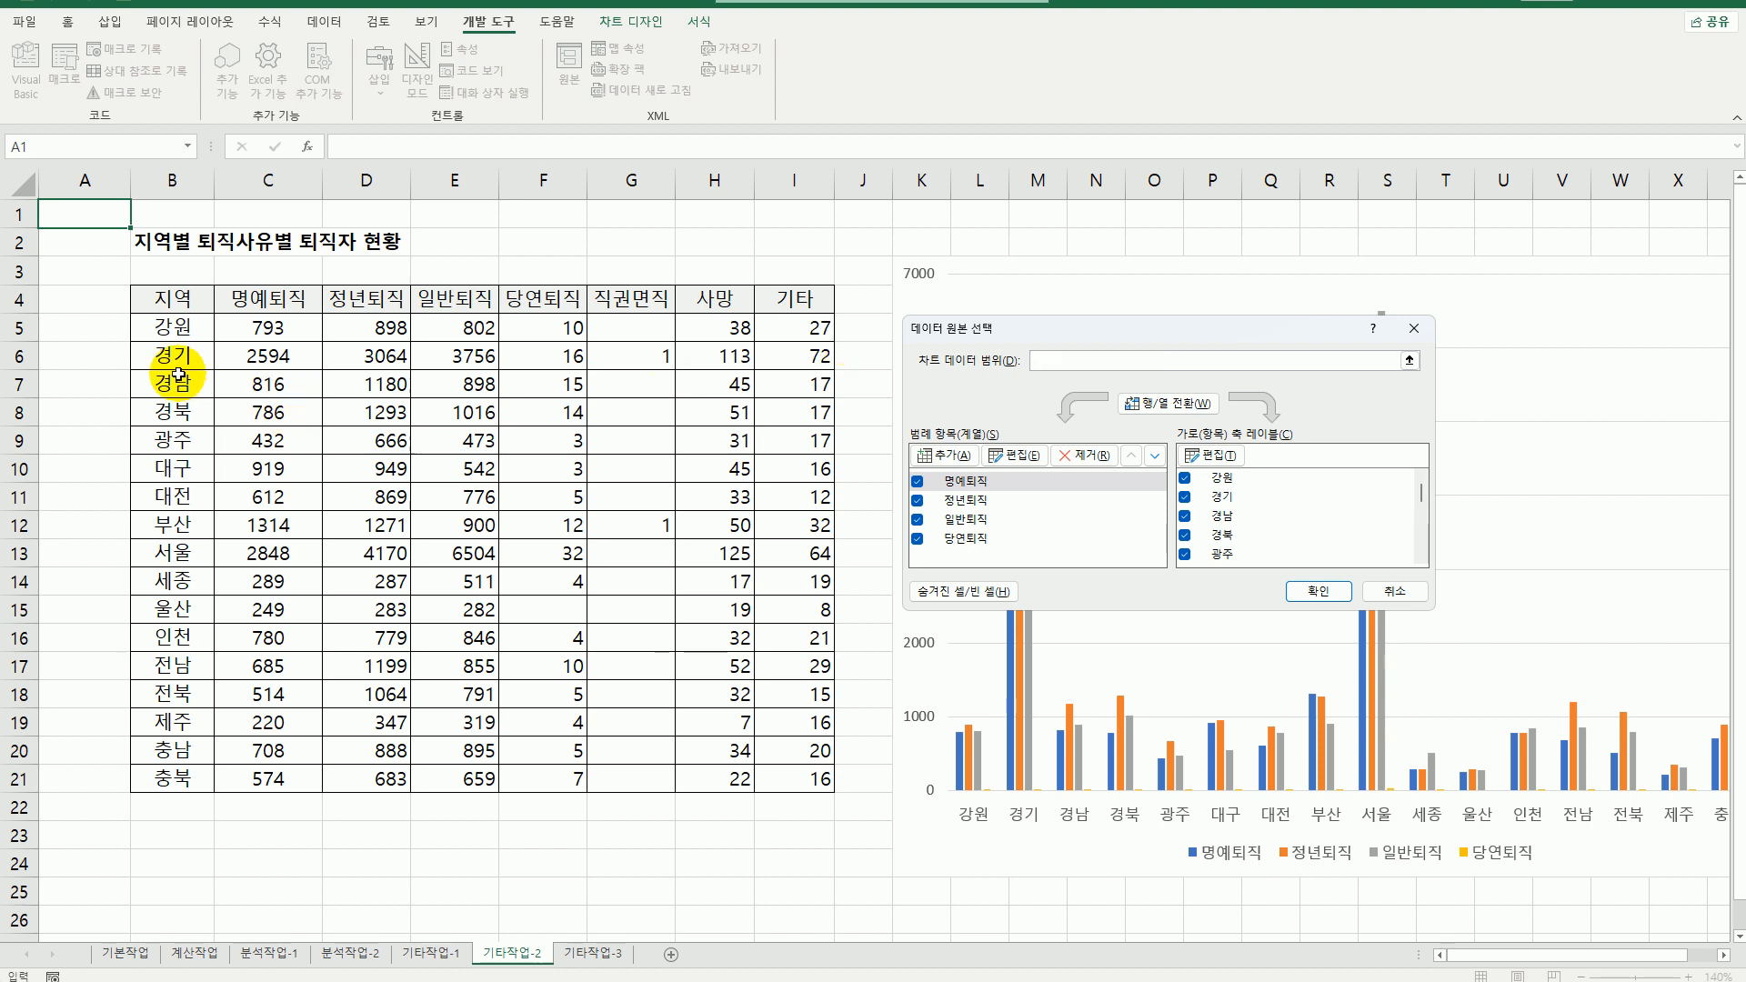
left_click_drag(173, 299, 466, 779)
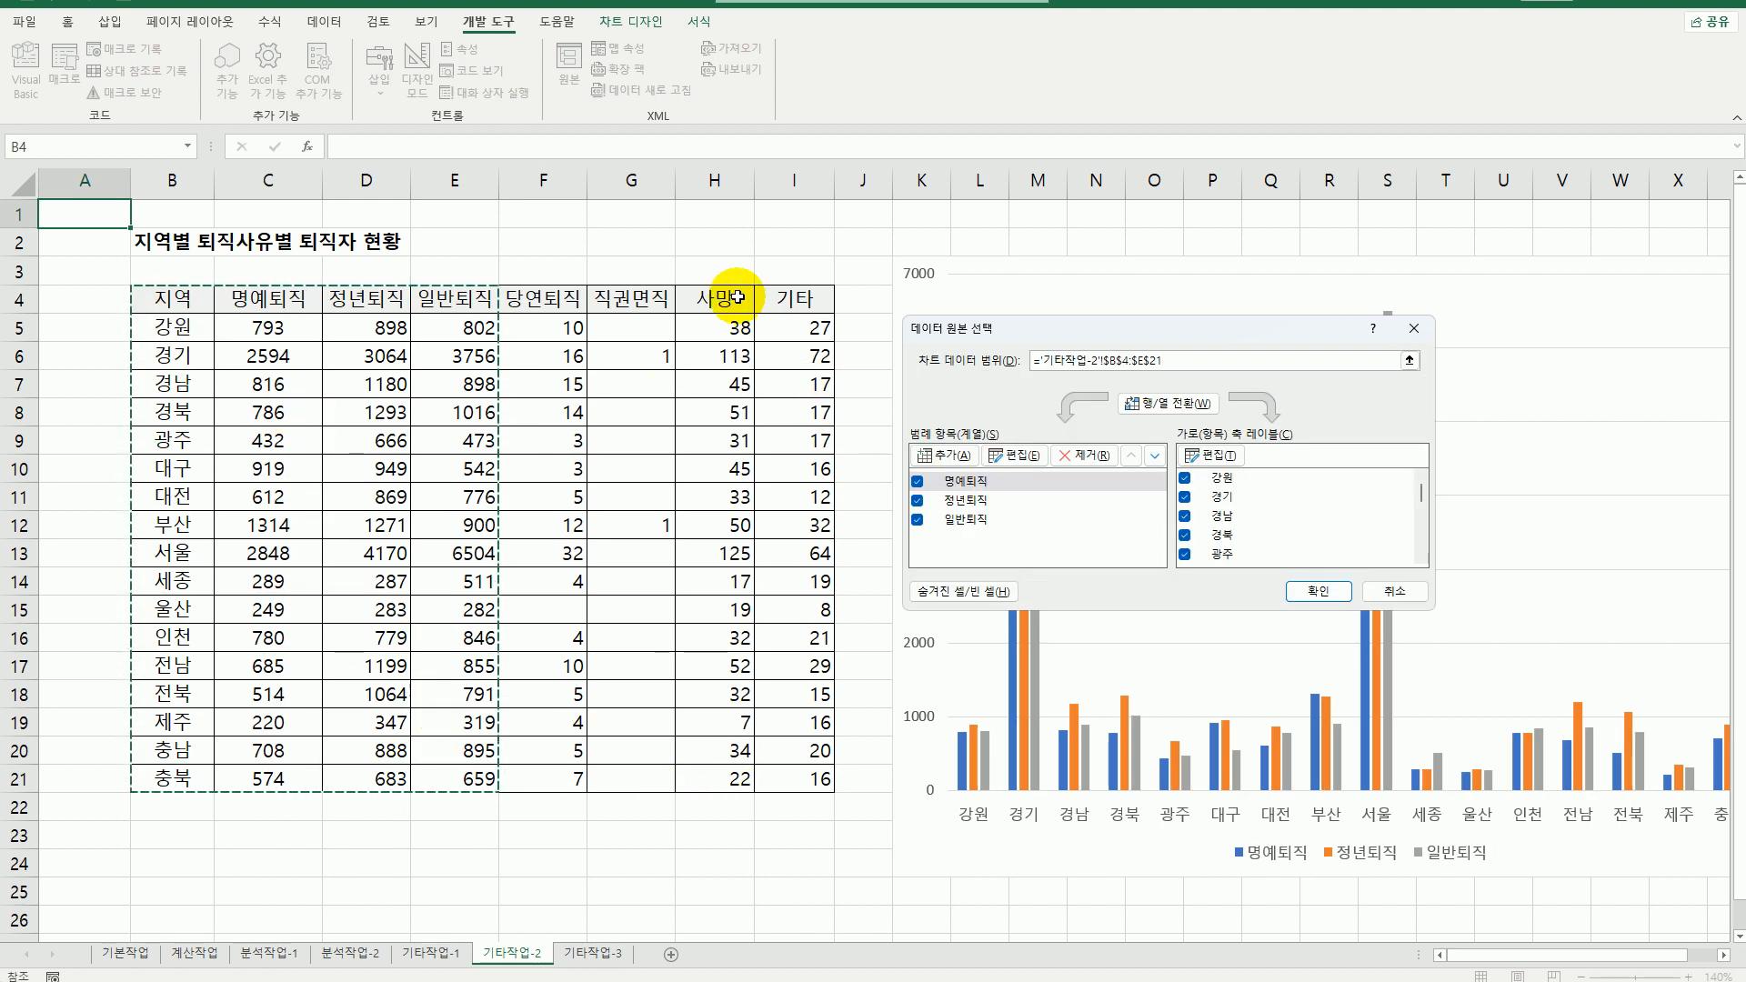
left_click_drag(721, 300, 805, 771)
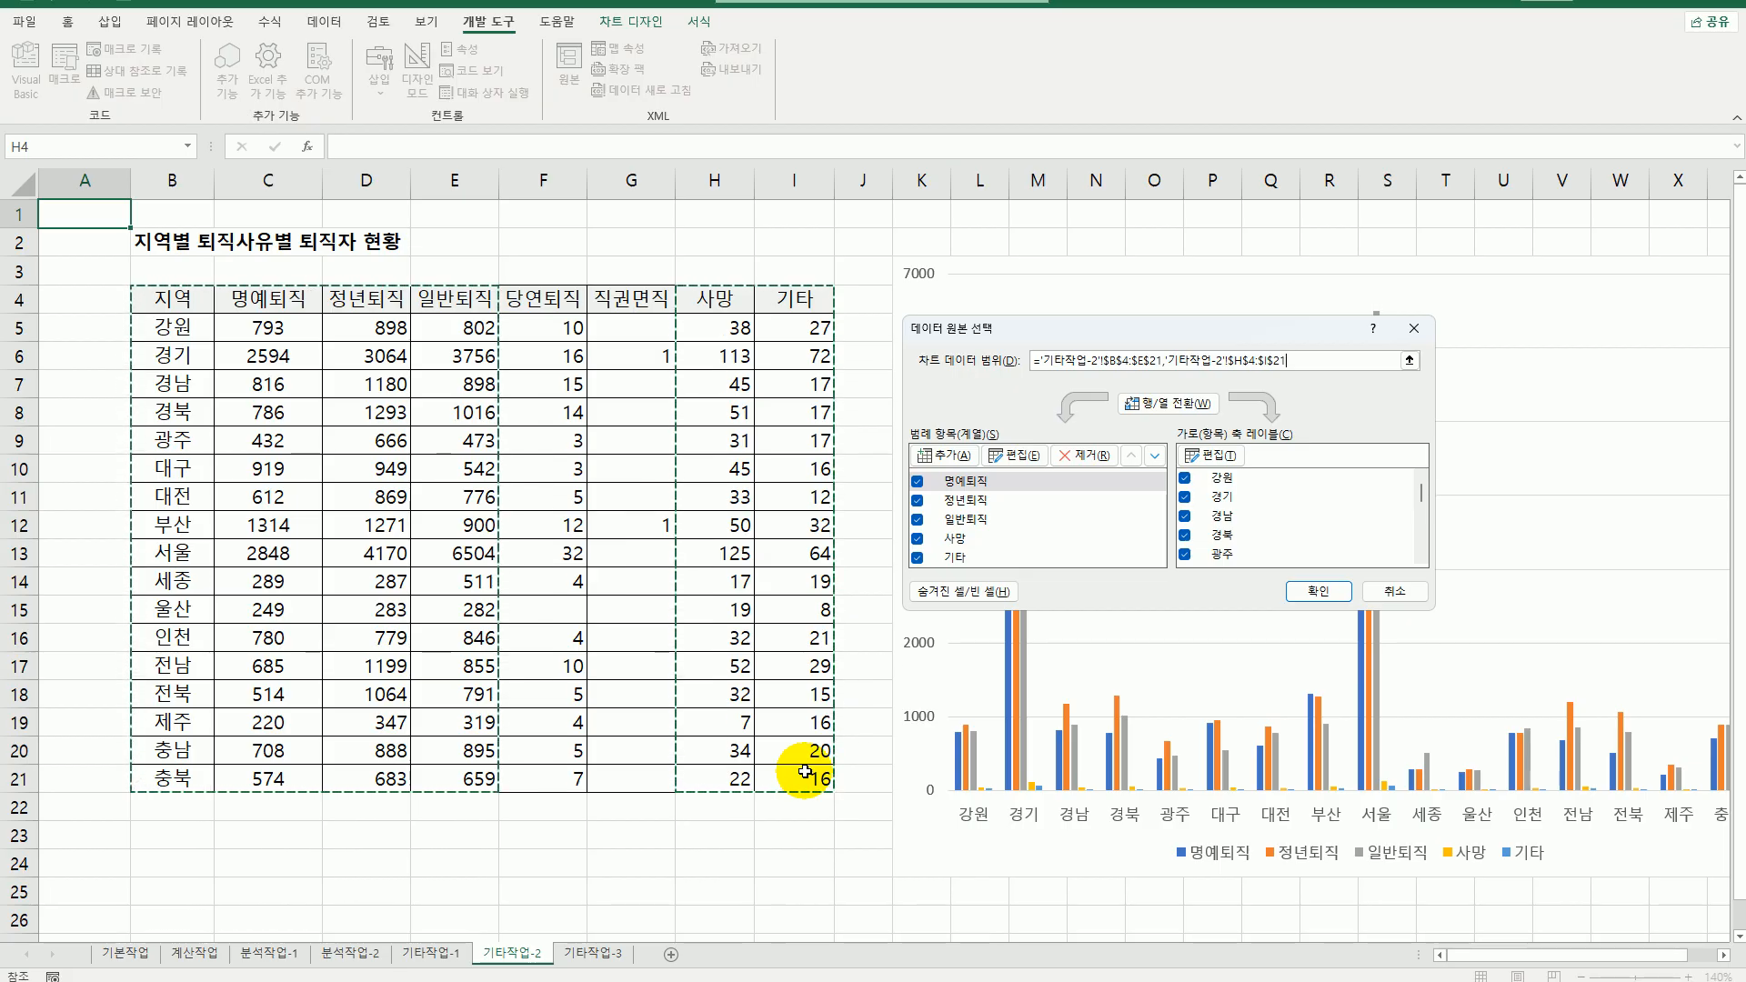
left_click(1320, 600)
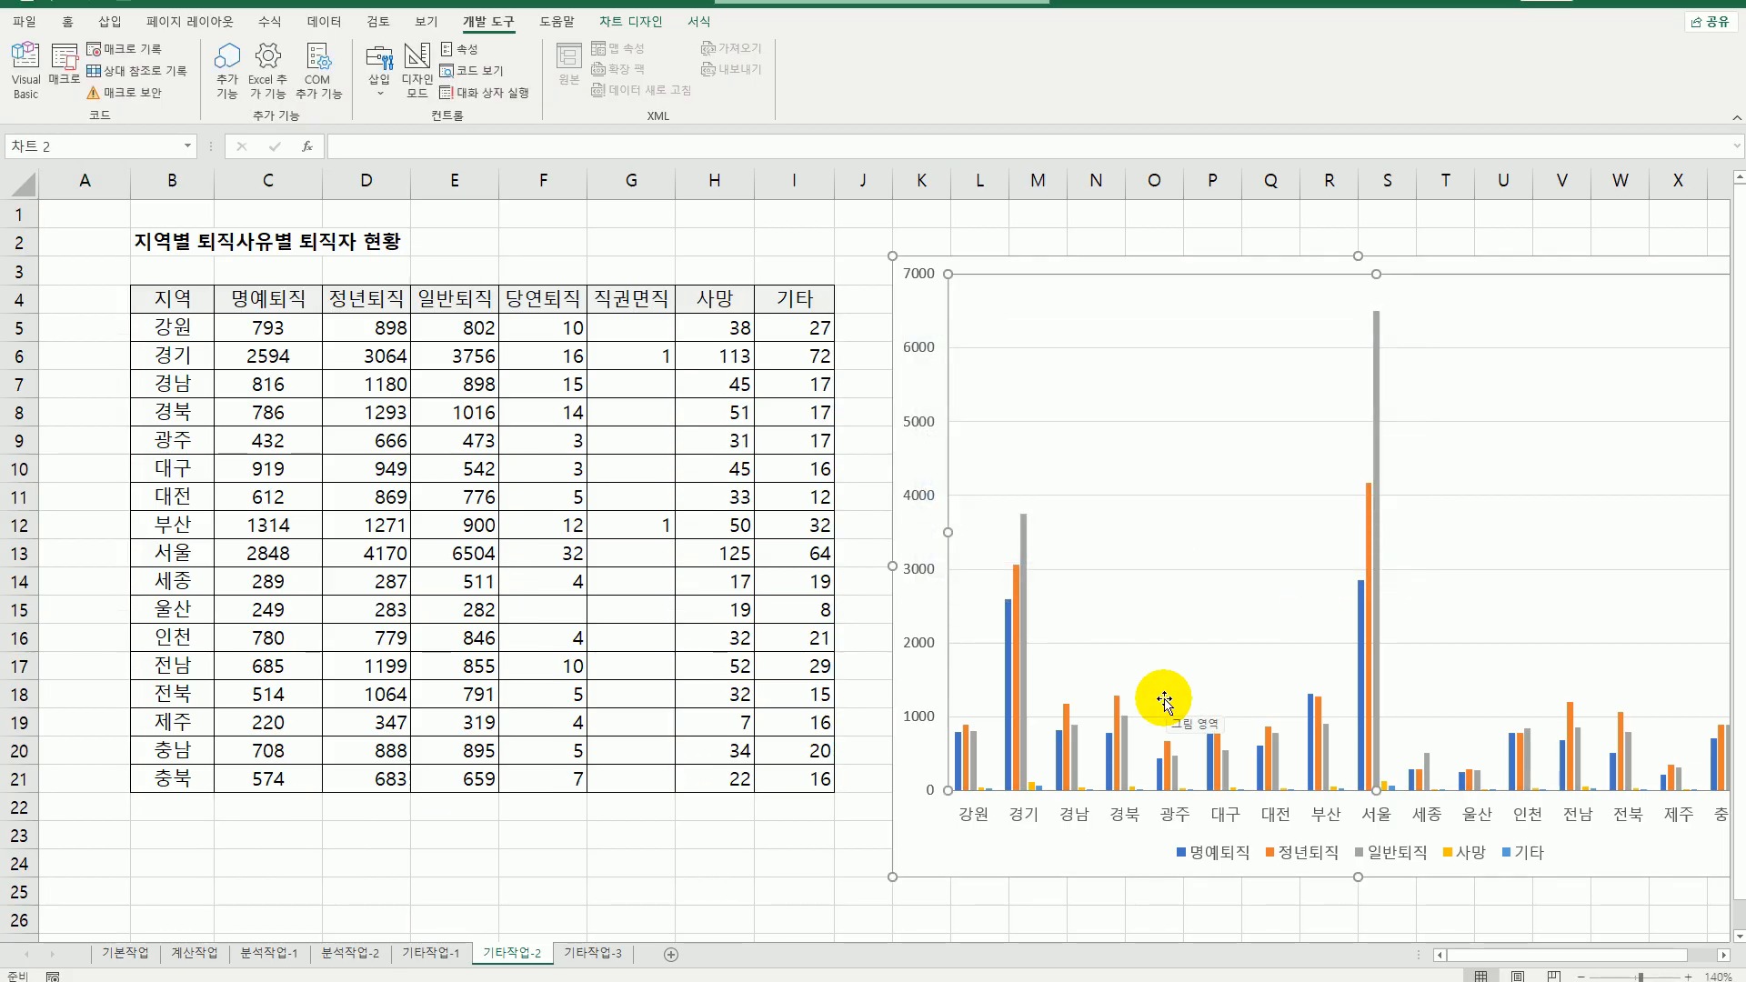
- Change the chart type to a radar chart with markers (표식이 있는 방사형)
right_click(1157, 337)
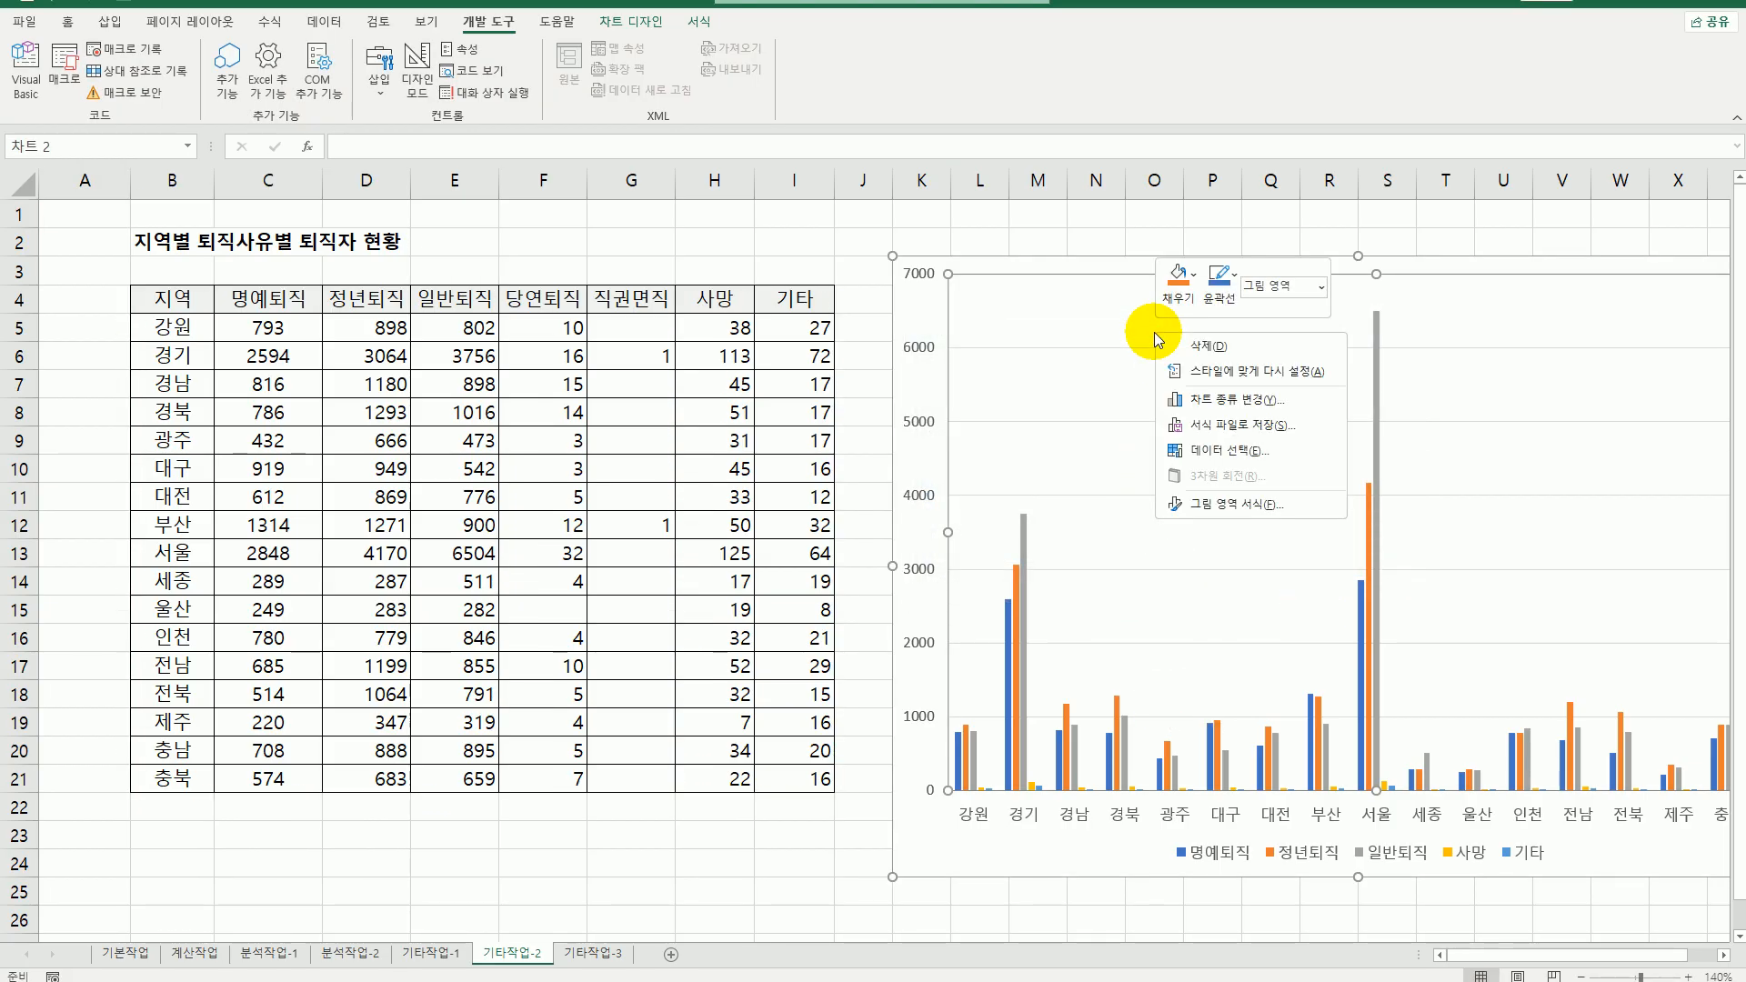
left_click(1237, 403)
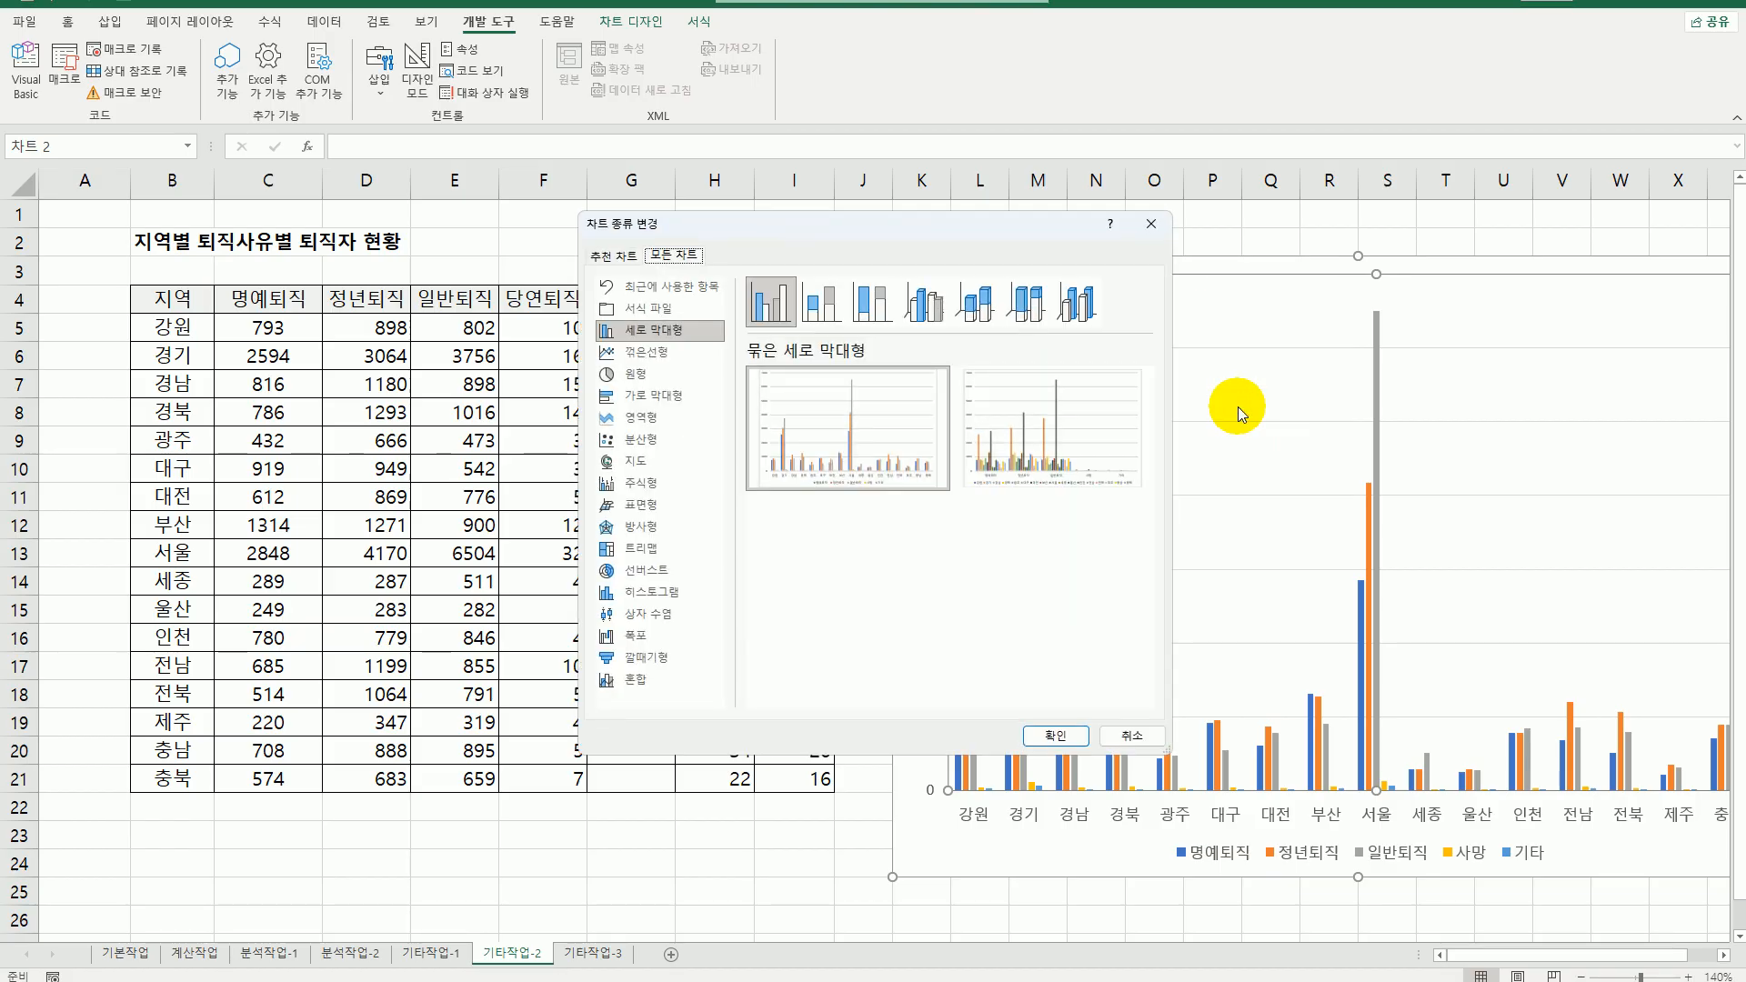
left_click(655, 527)
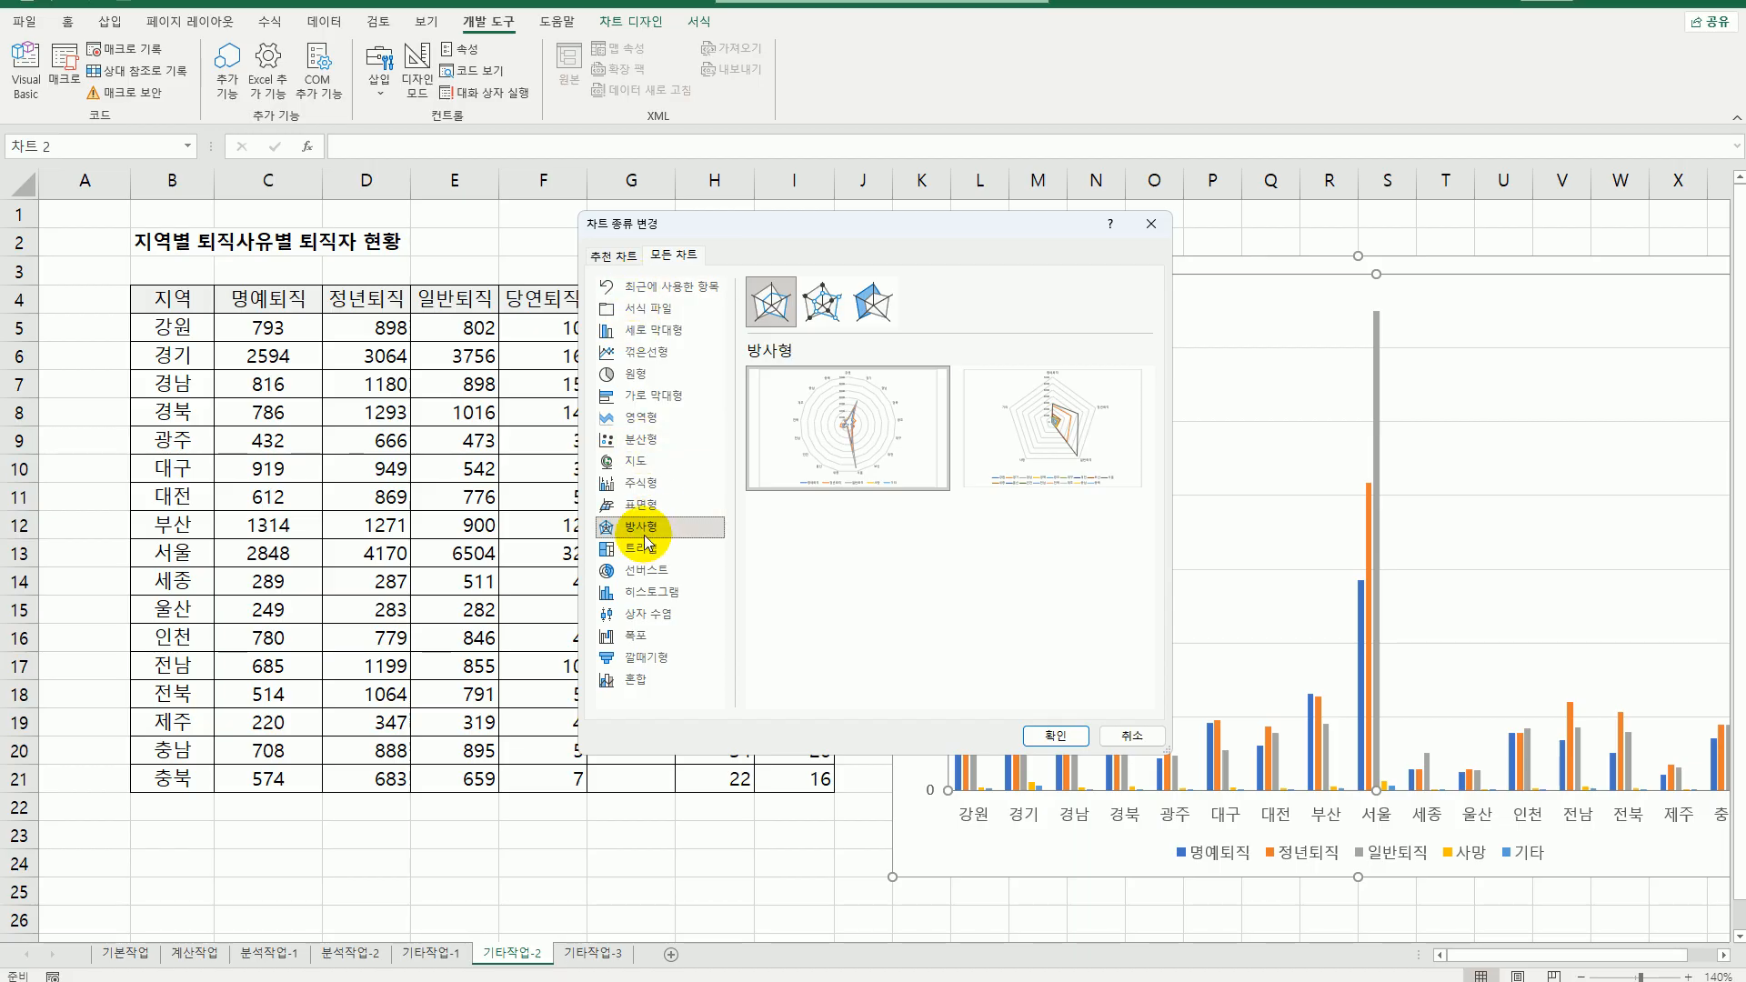
left_click(838, 316)
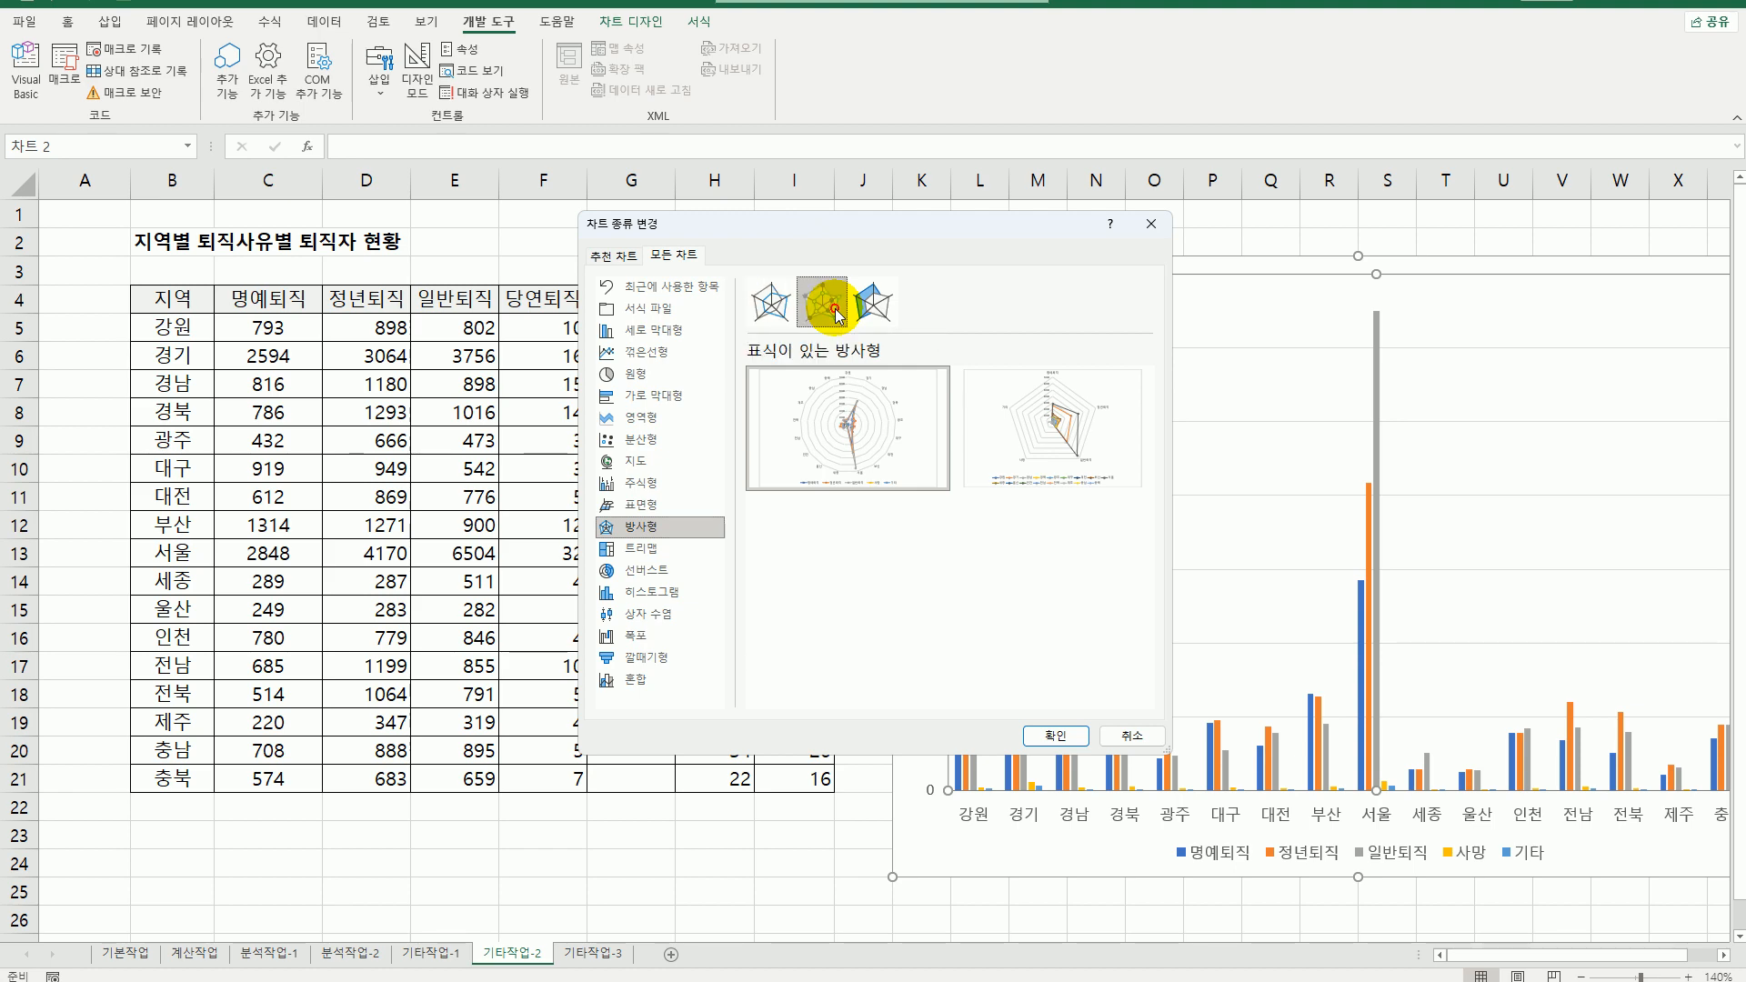
left_click(1053, 736)
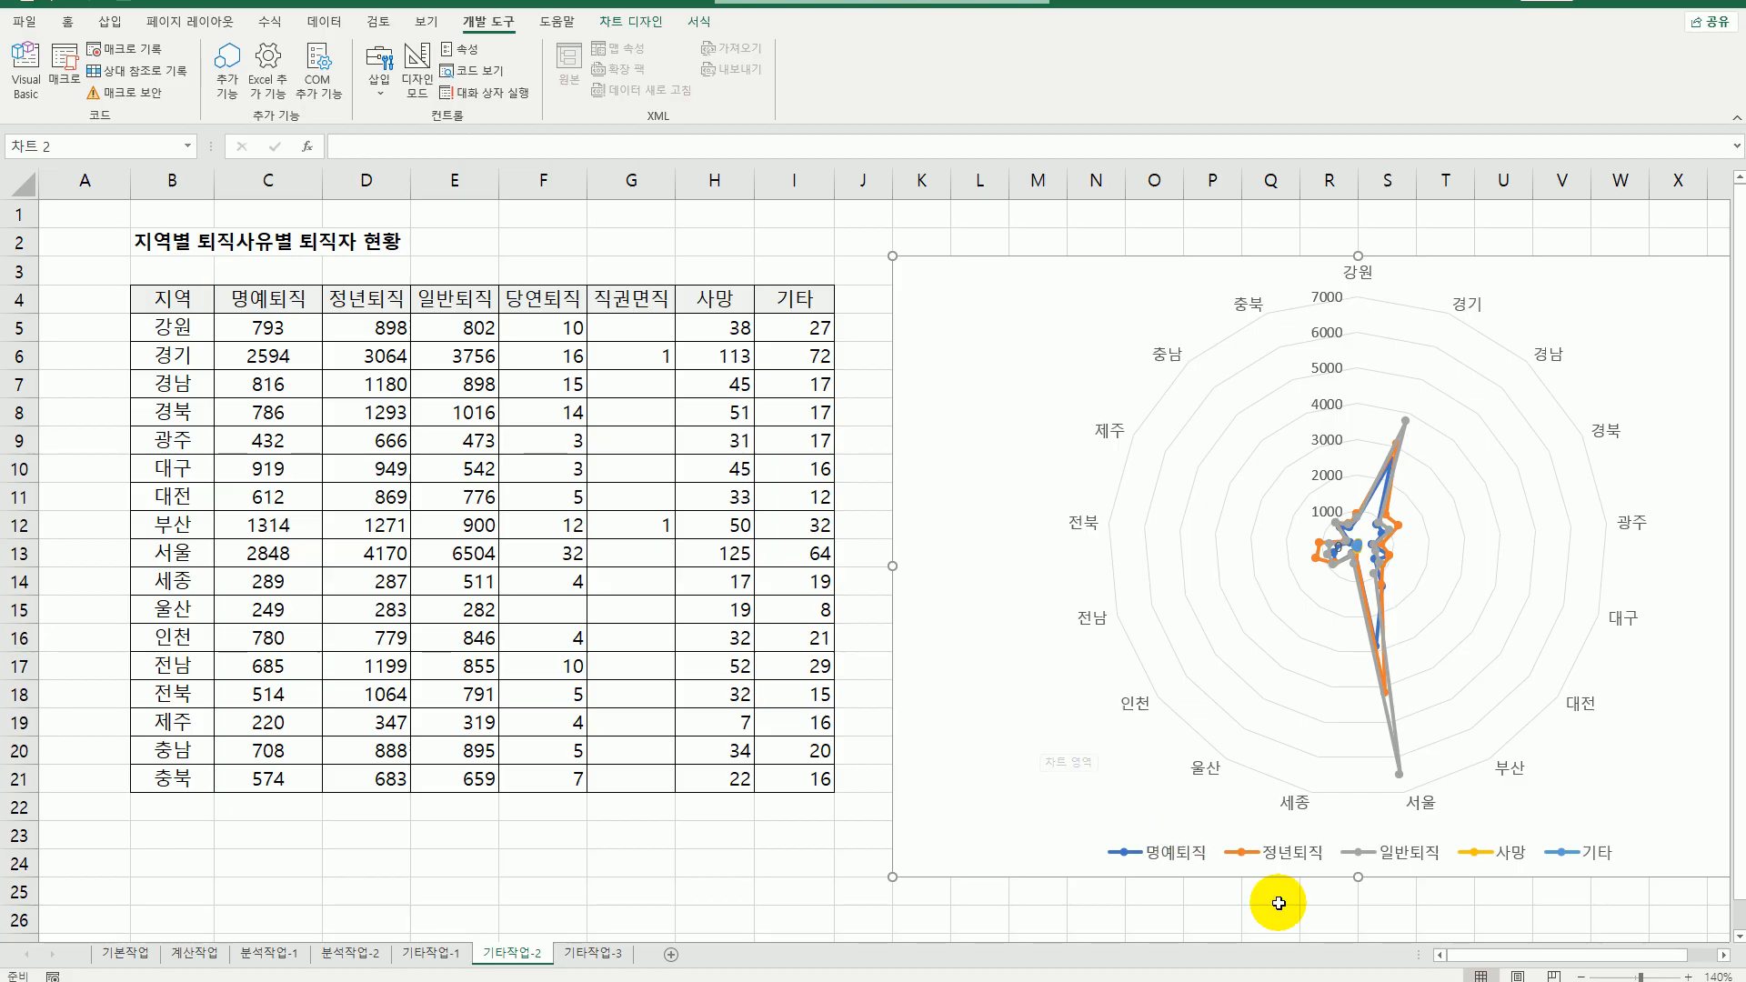
- Add a chart title above the chart and link it to cell B2 with ='기타작업-2'!$B$2
left_click(625, 26)
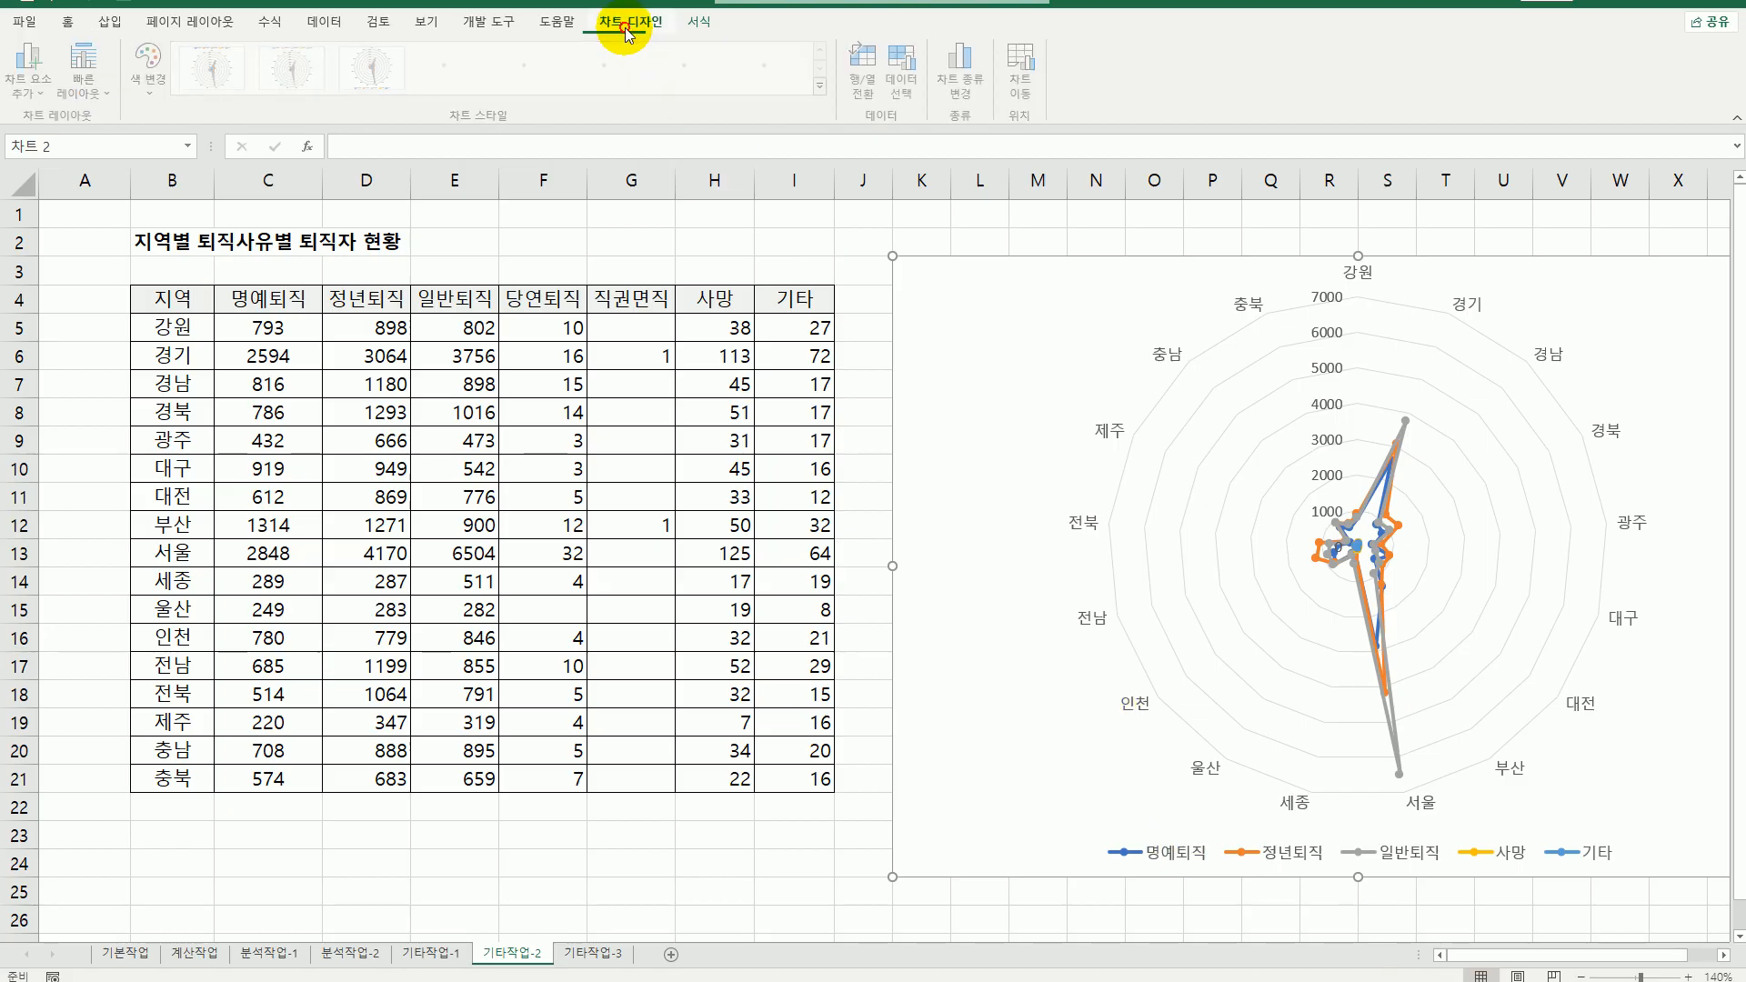
left_click(16, 91)
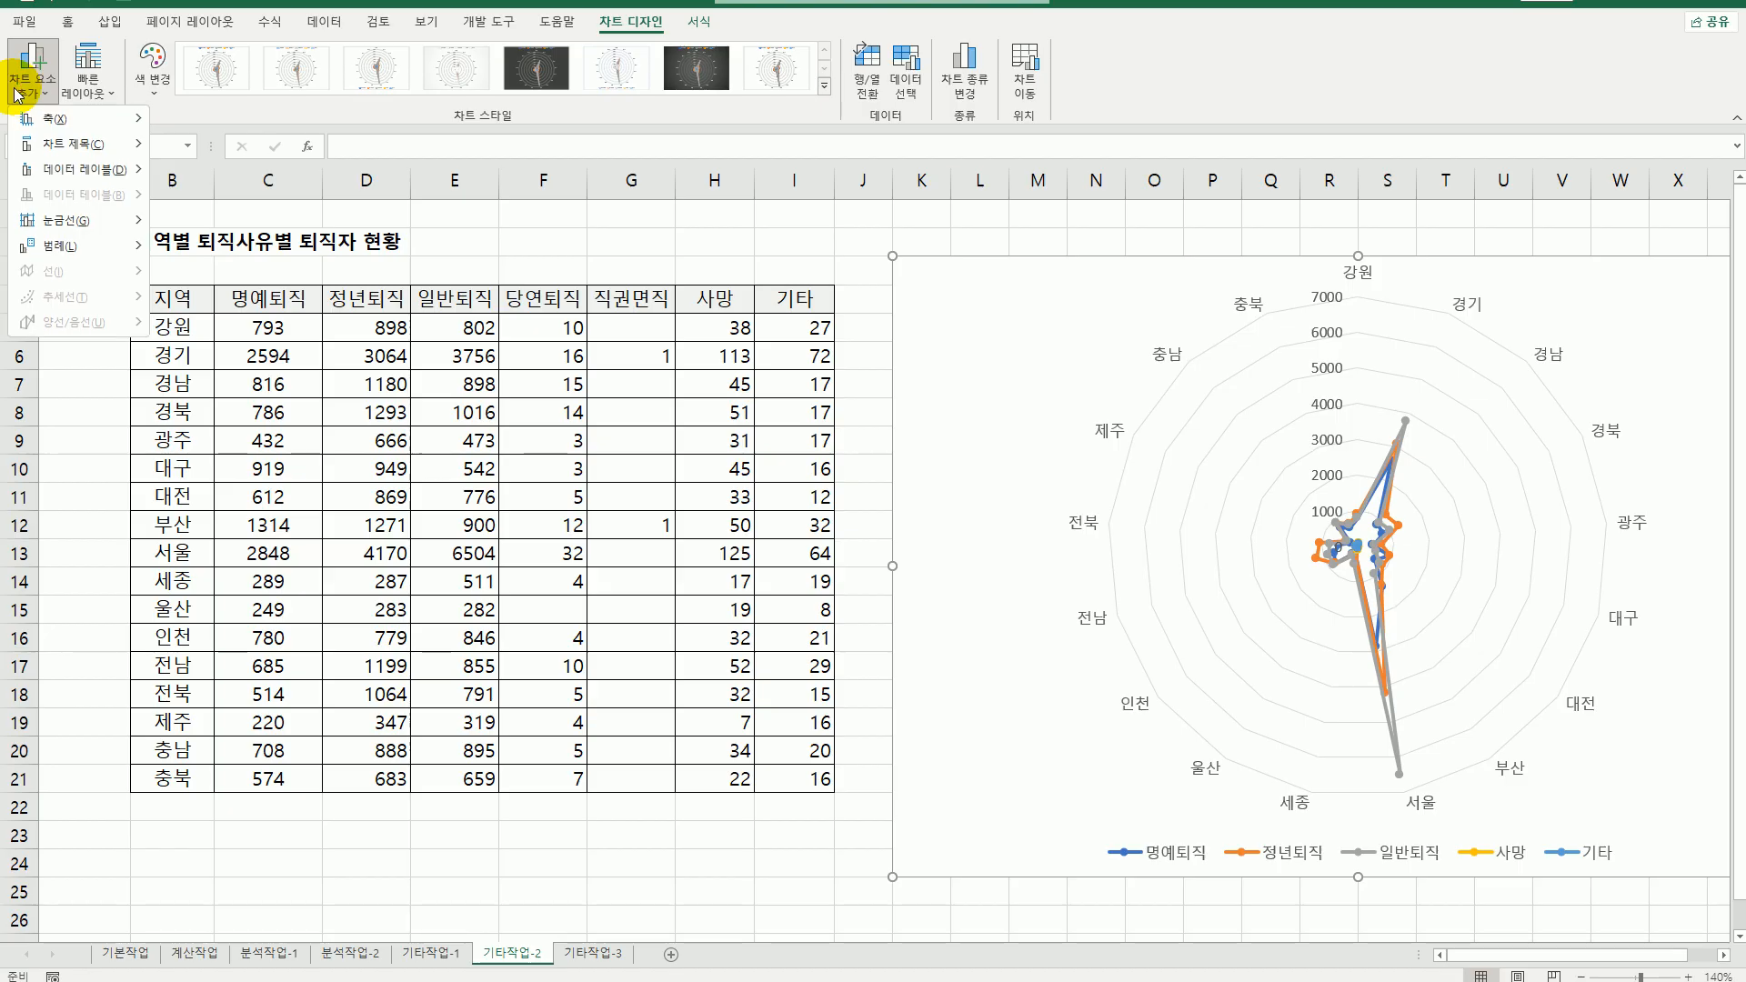
mouse_move(73, 144)
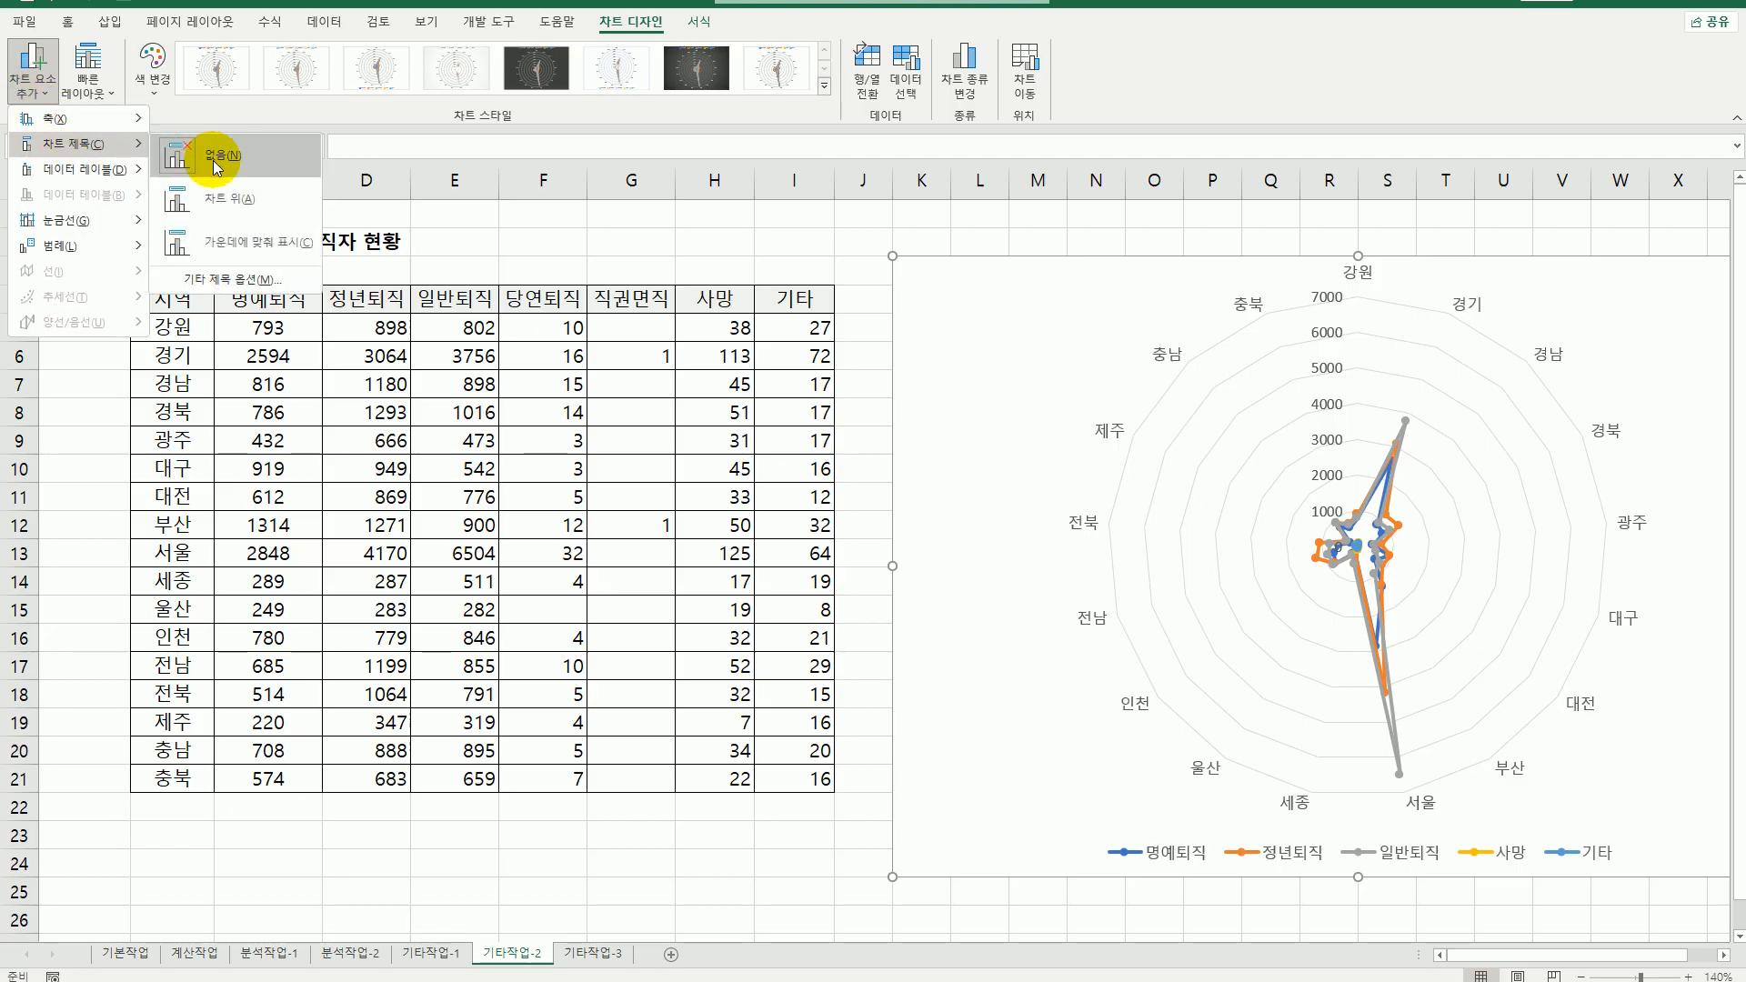
left_click(230, 202)
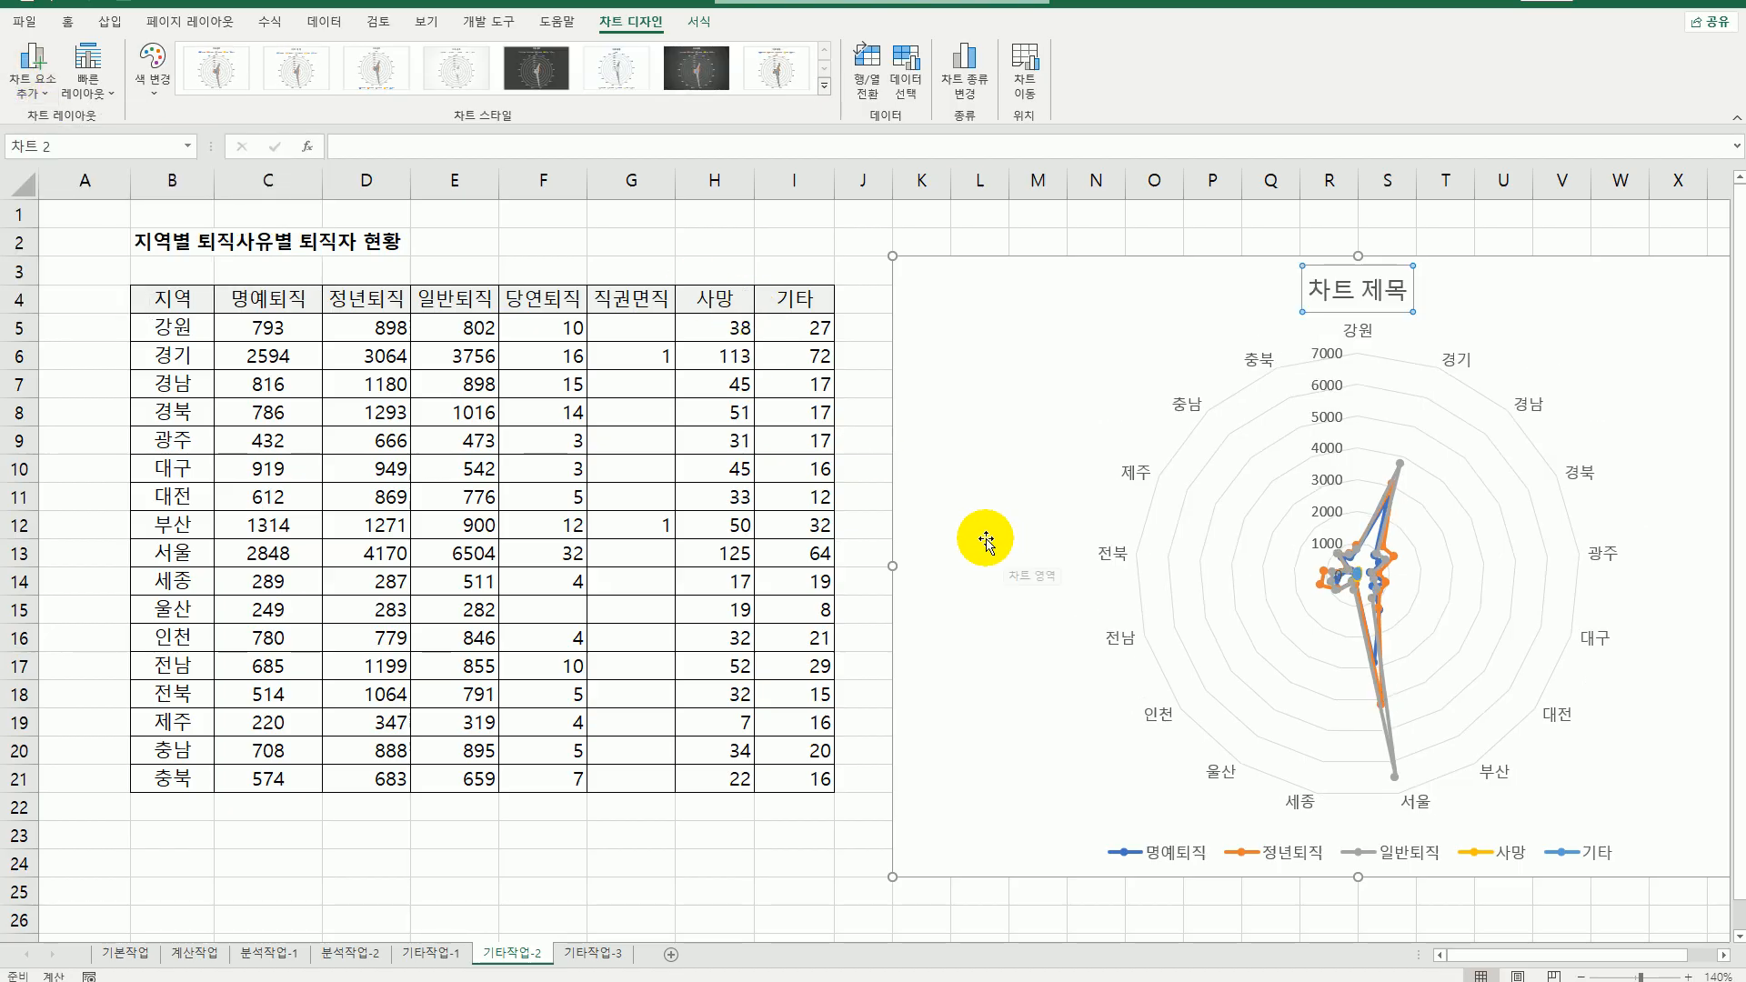
left_click(367, 153)
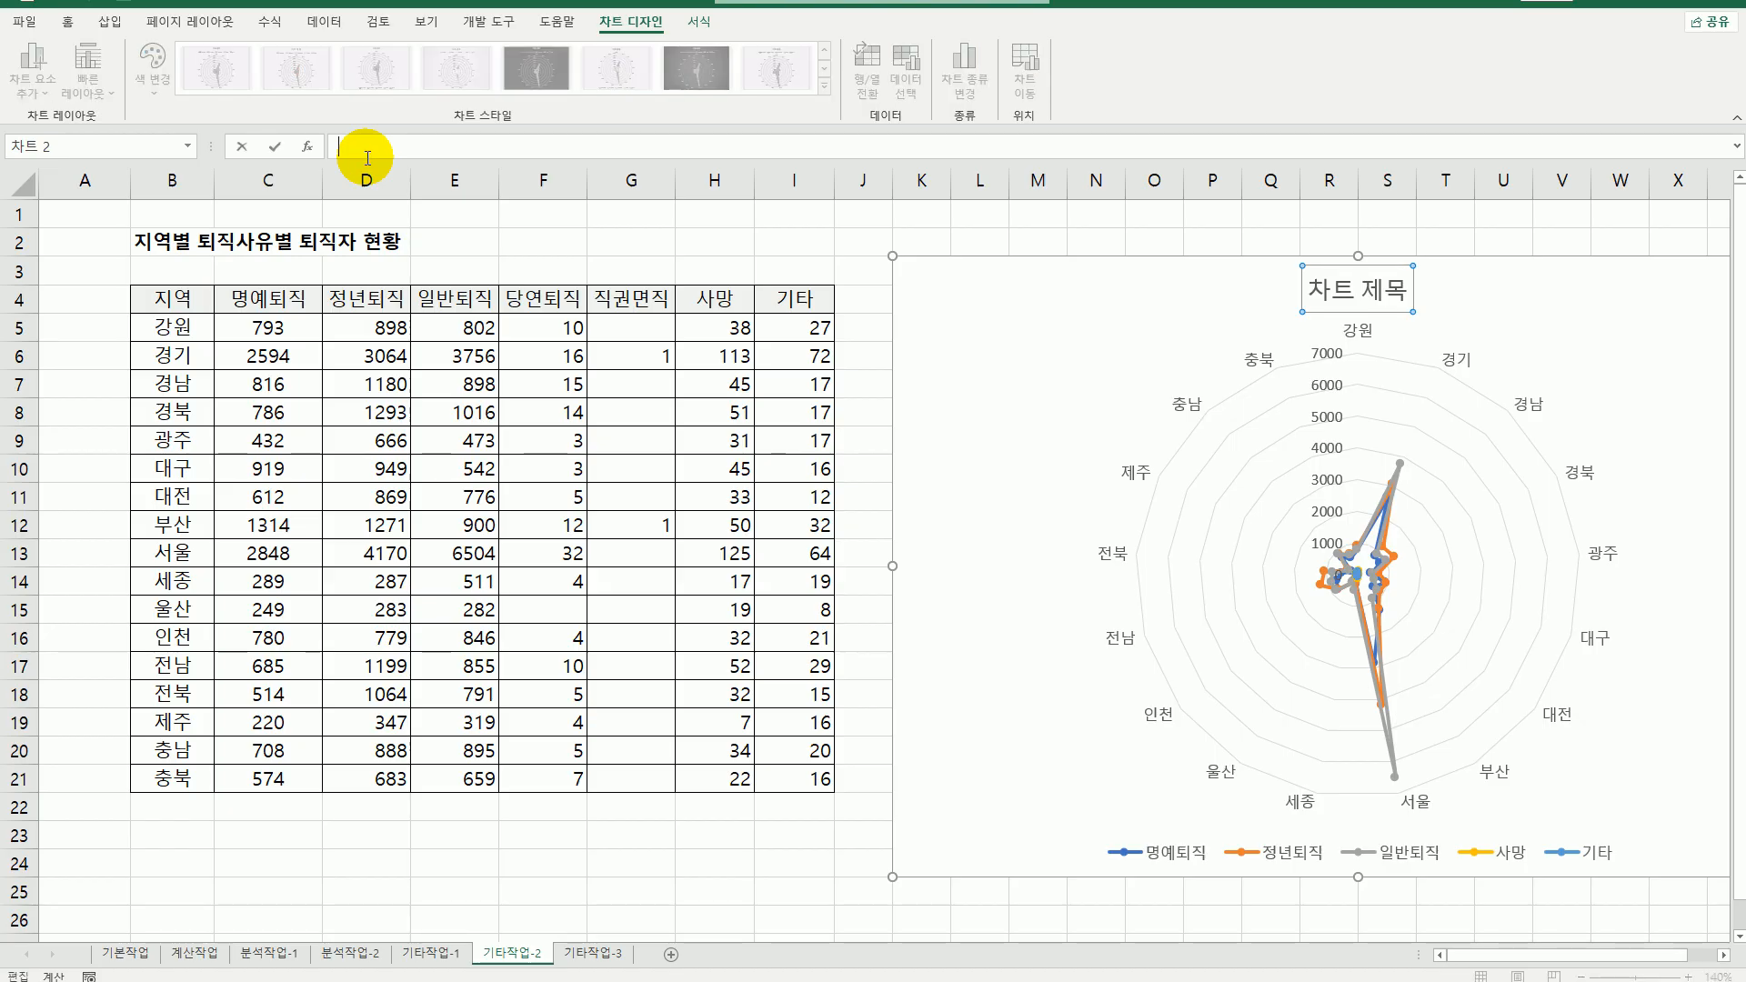
type("=")
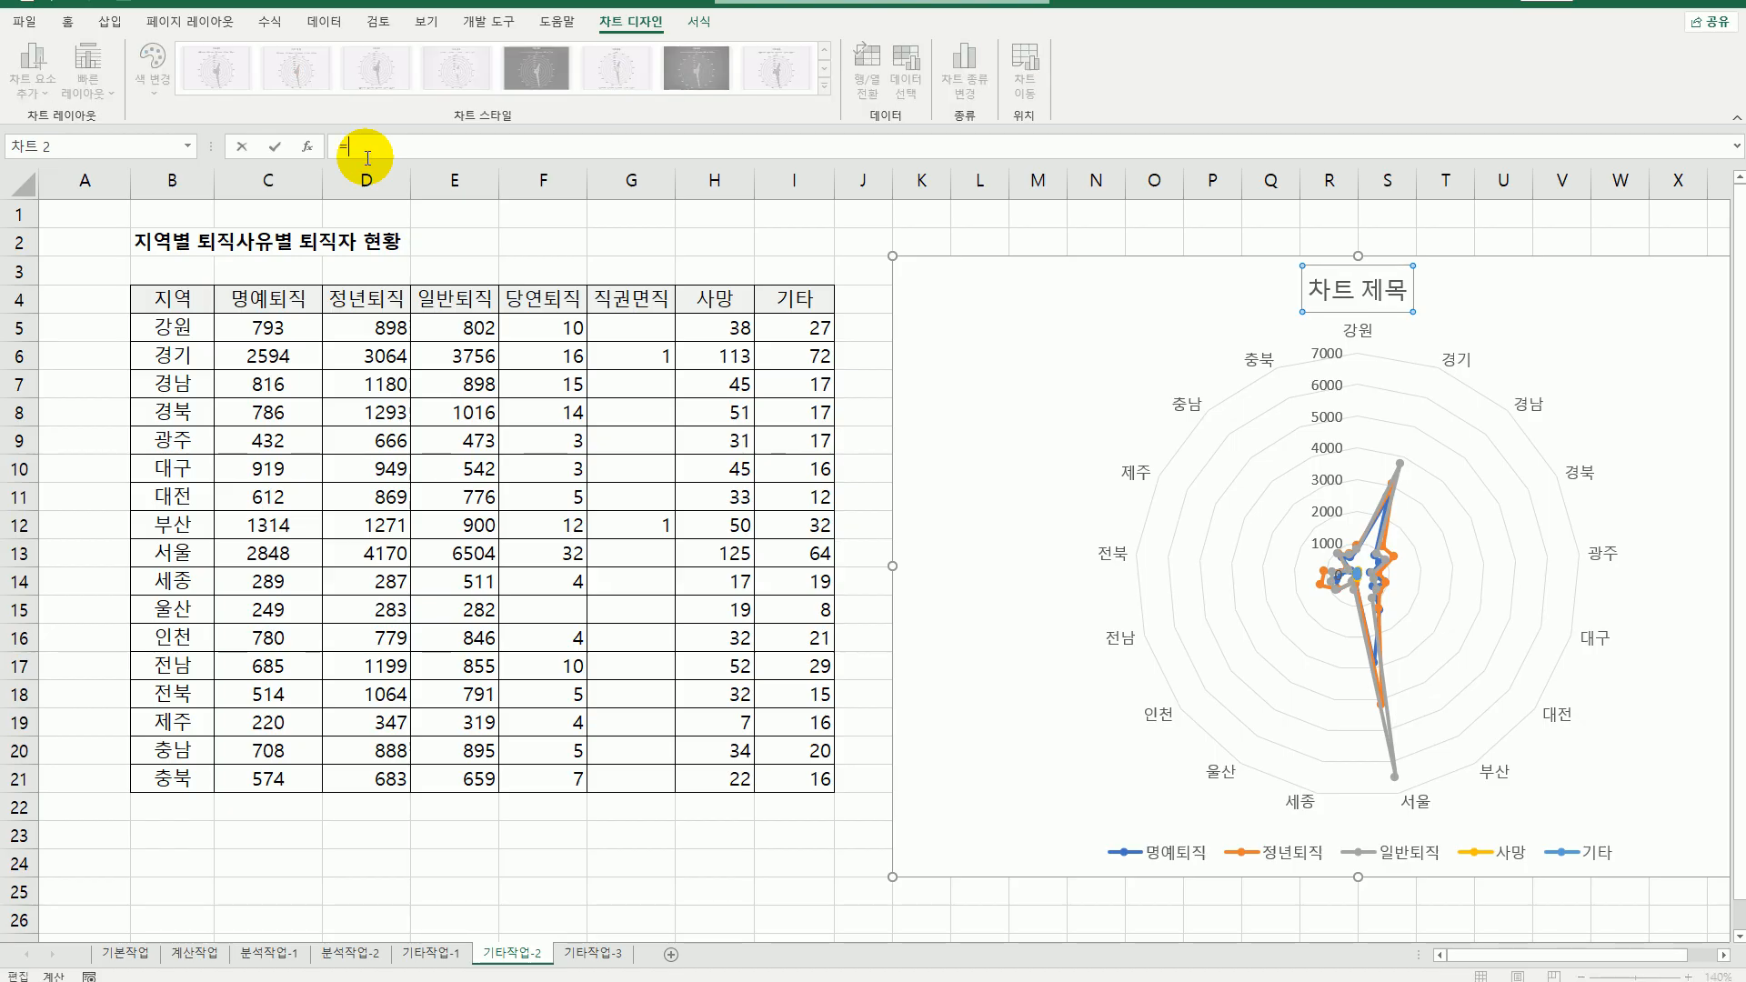
left_click(157, 238)
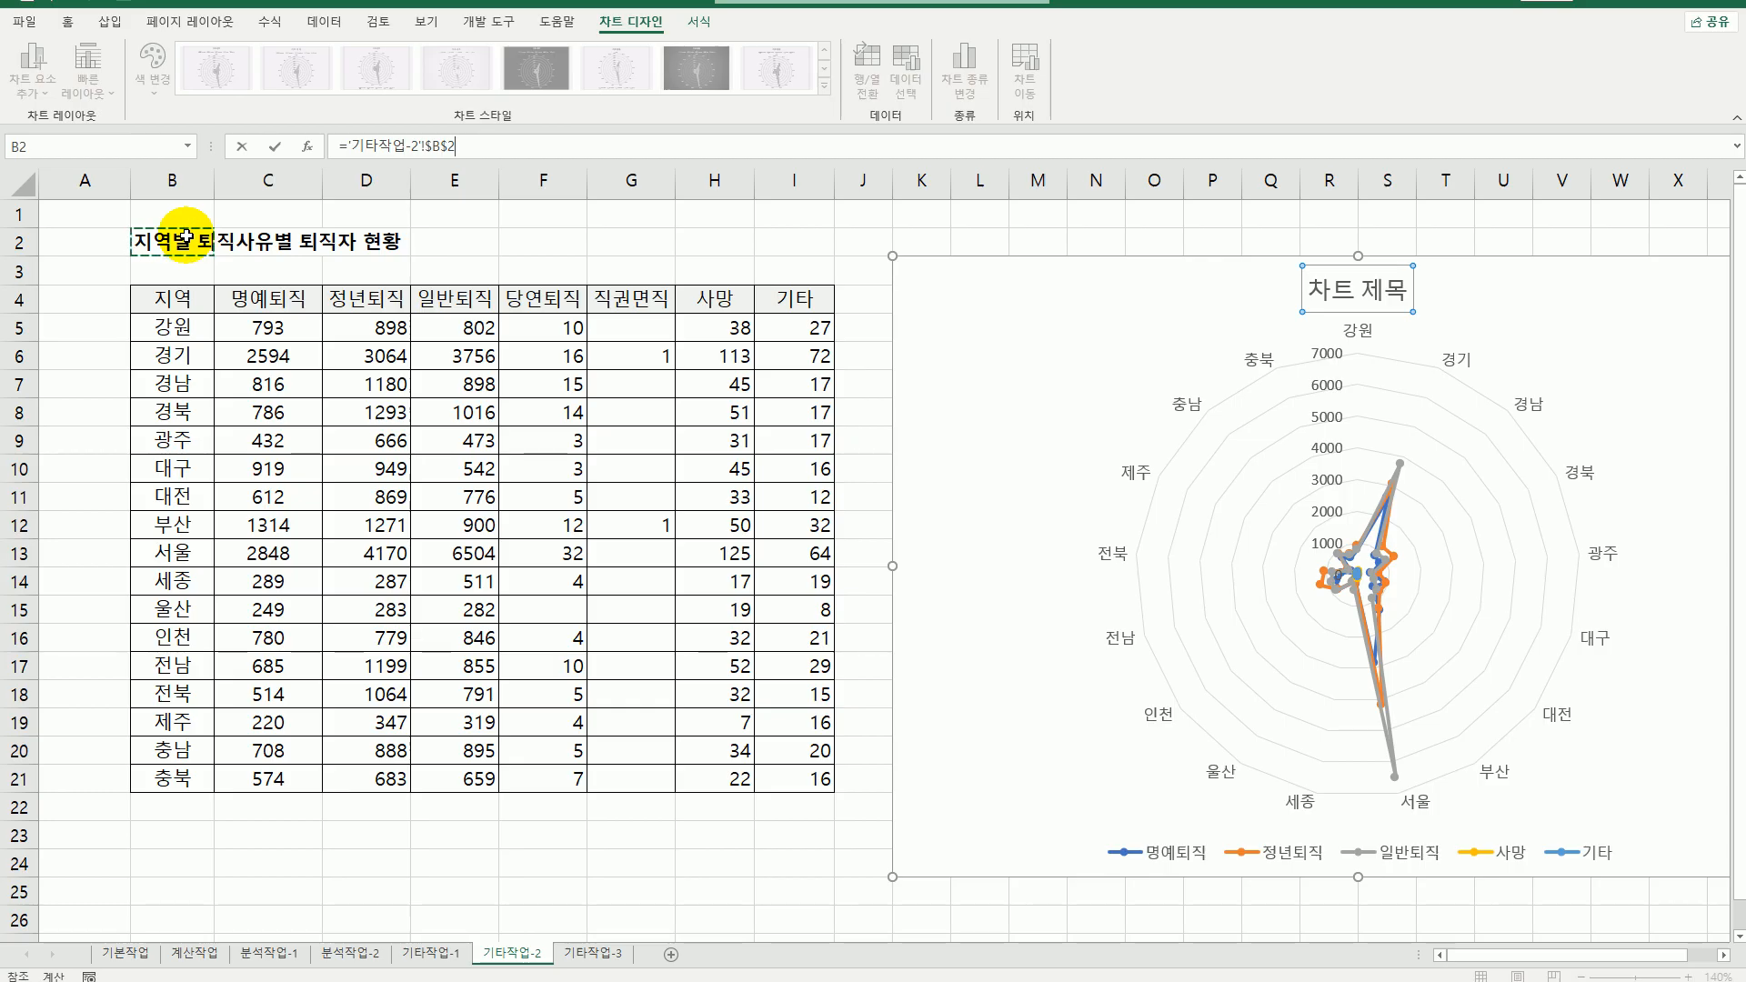
key("Return")
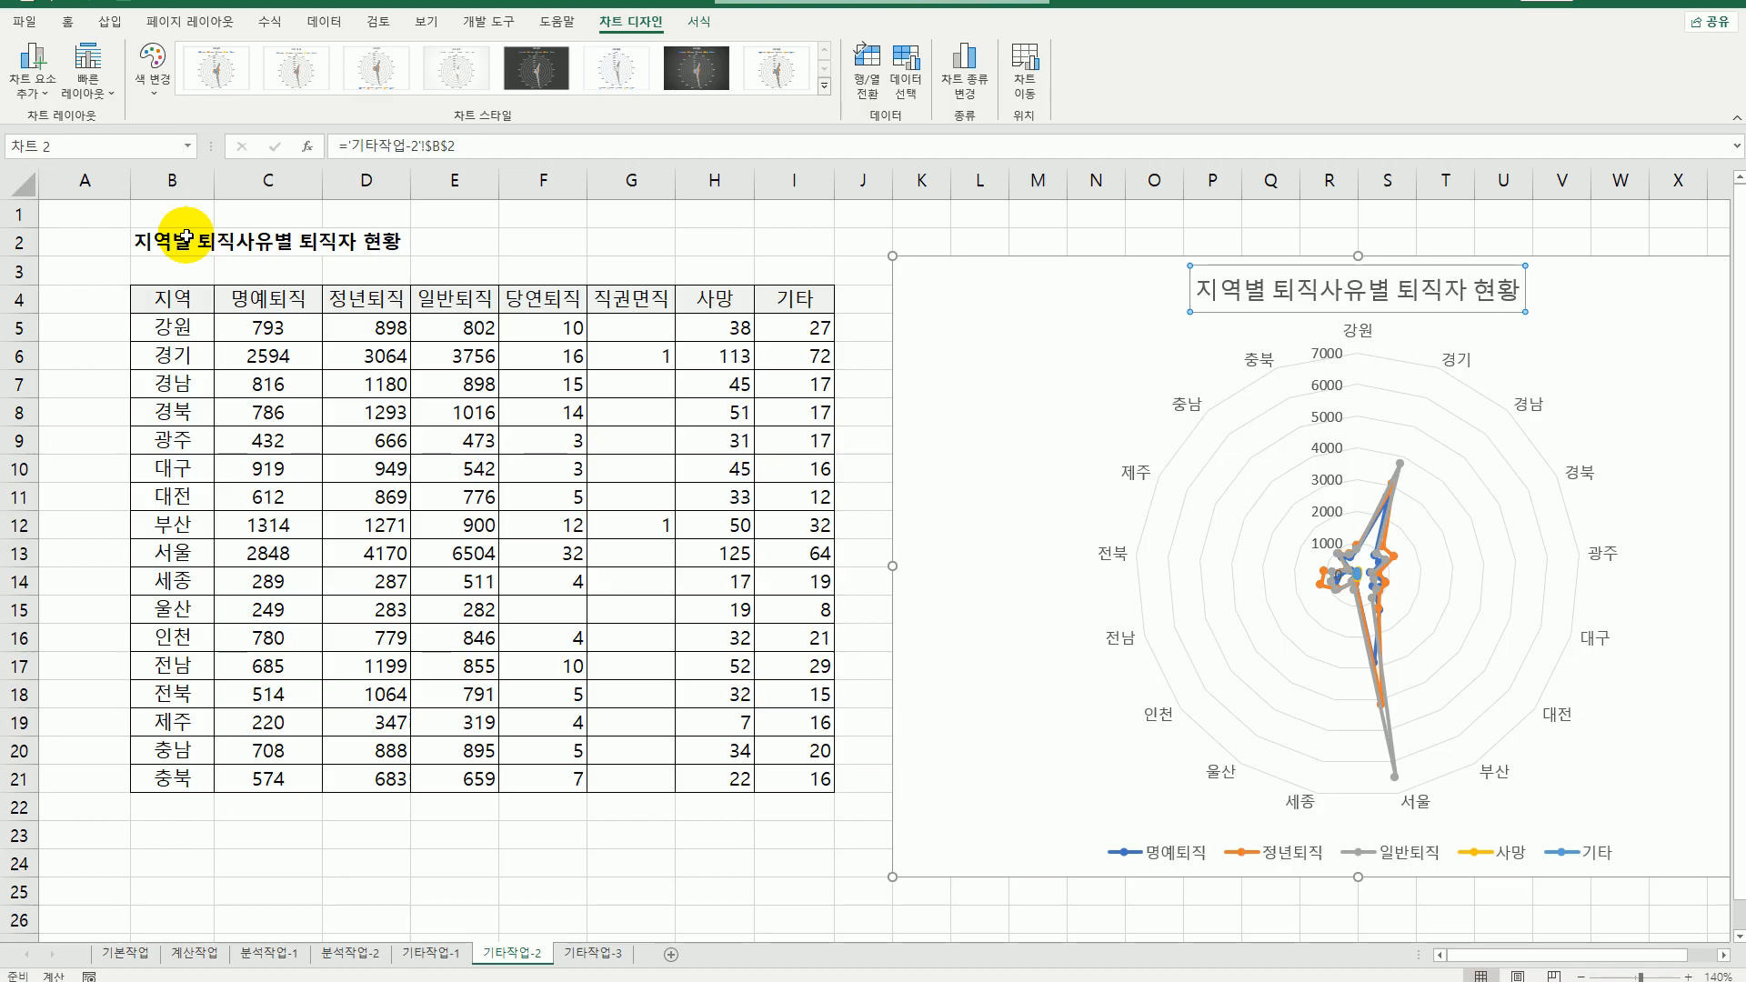
- Place the legend on the right side of the radar chart
left_click(22, 95)
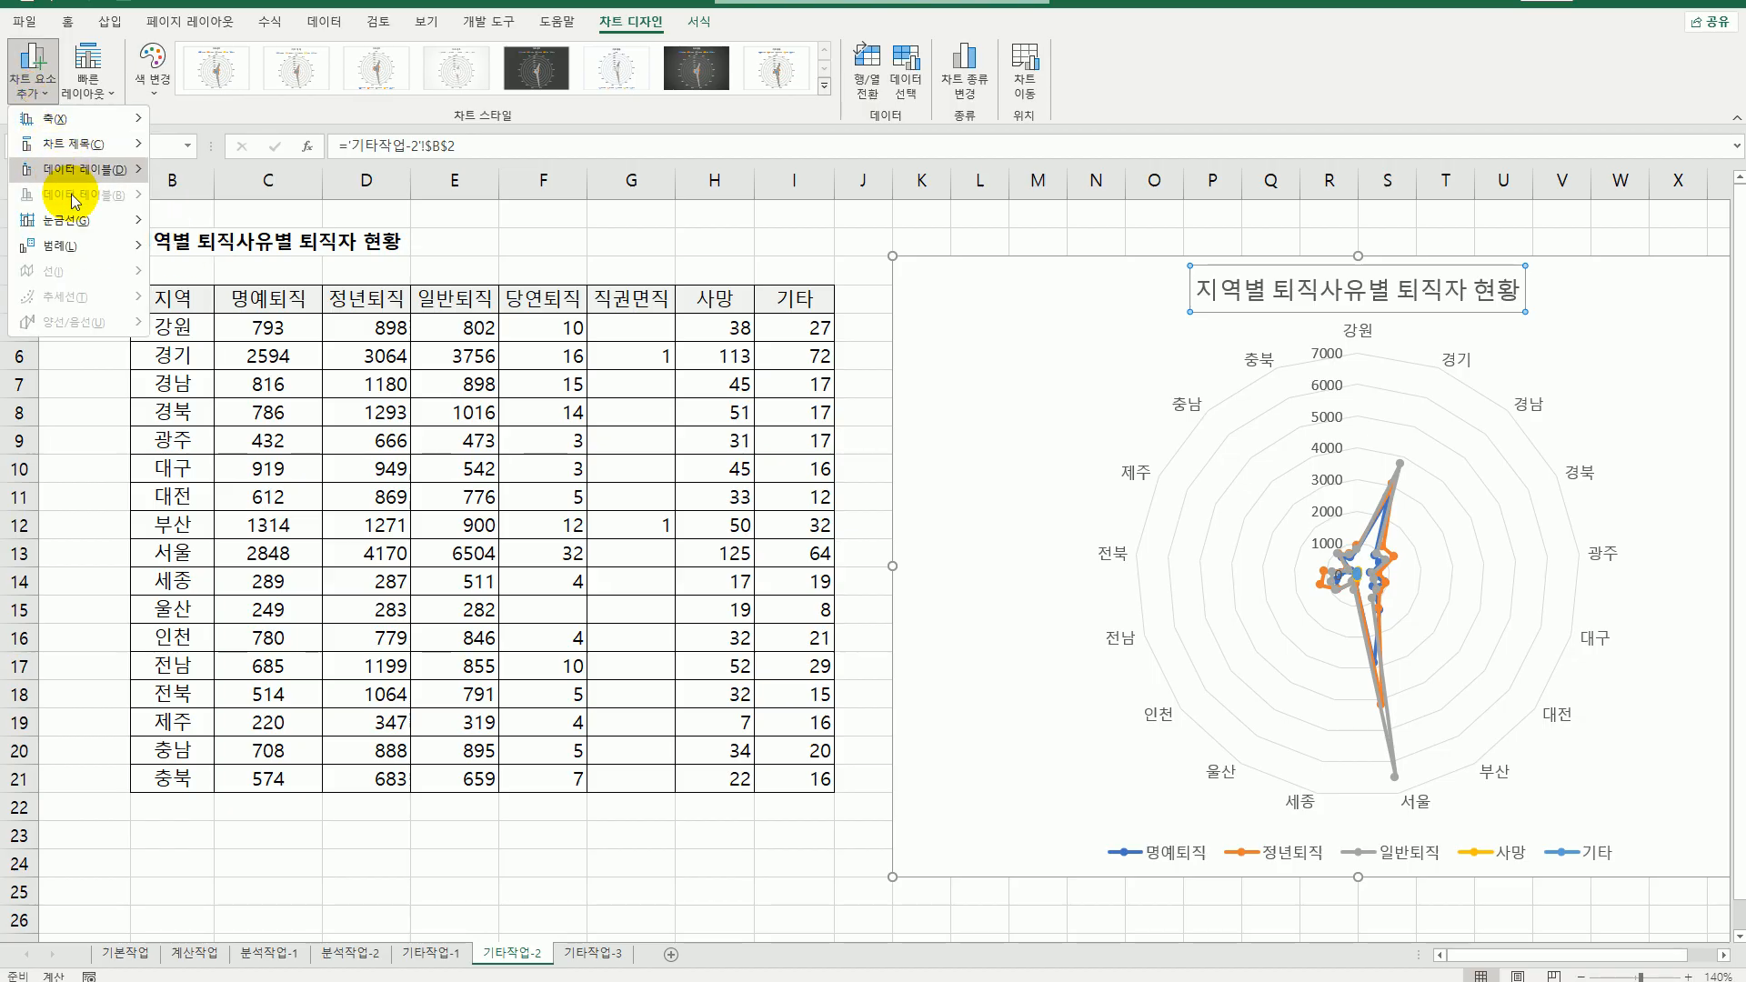
mouse_move(91, 245)
left_click(208, 309)
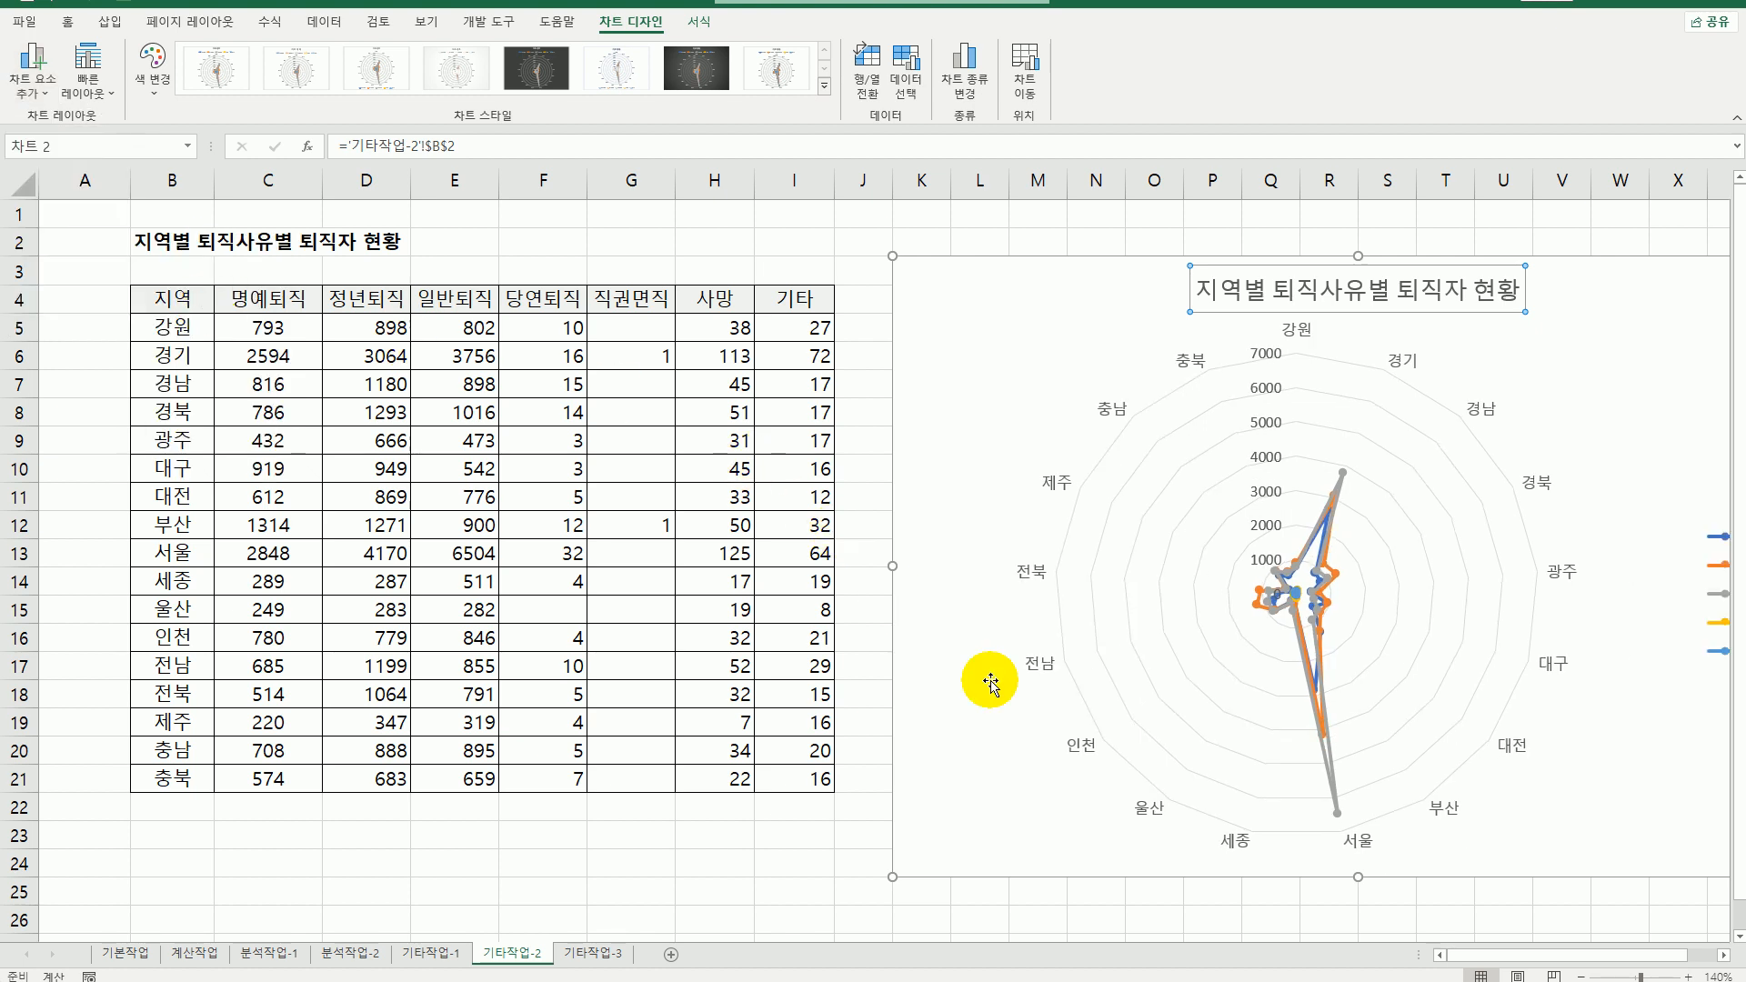
- Open the list of chart elements that can be added to the radar chart
left_click_drag(1498, 954, 1544, 953)
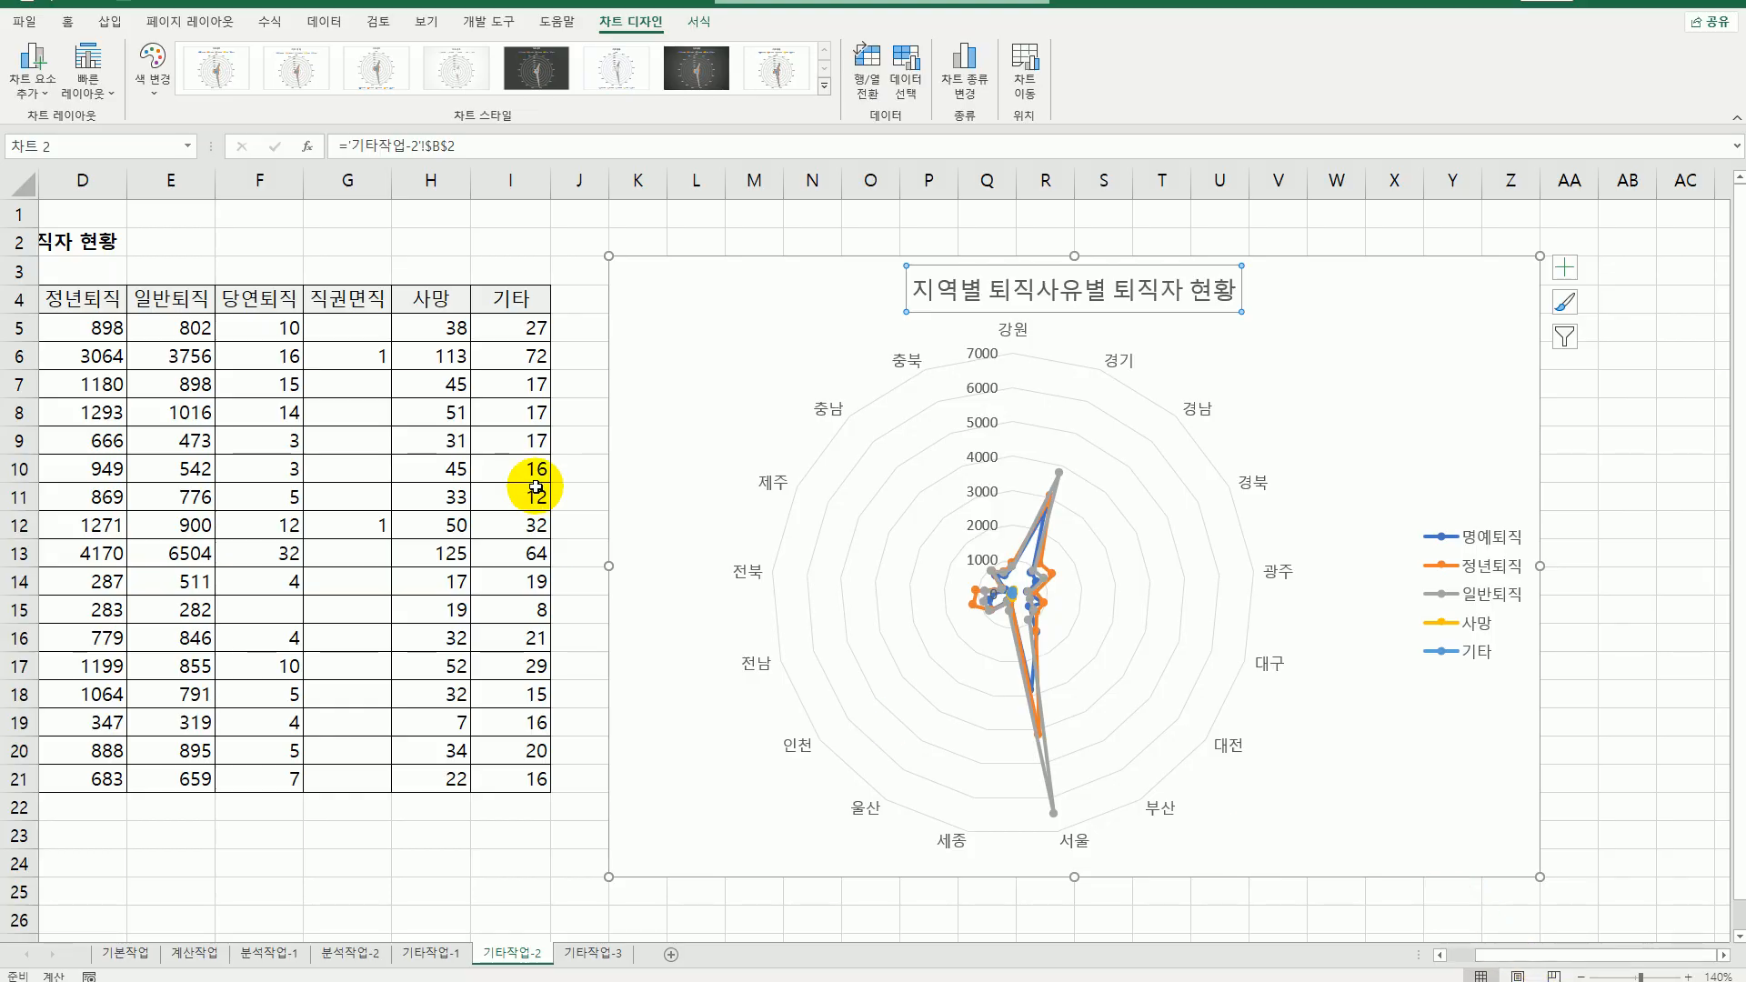
left_click(34, 93)
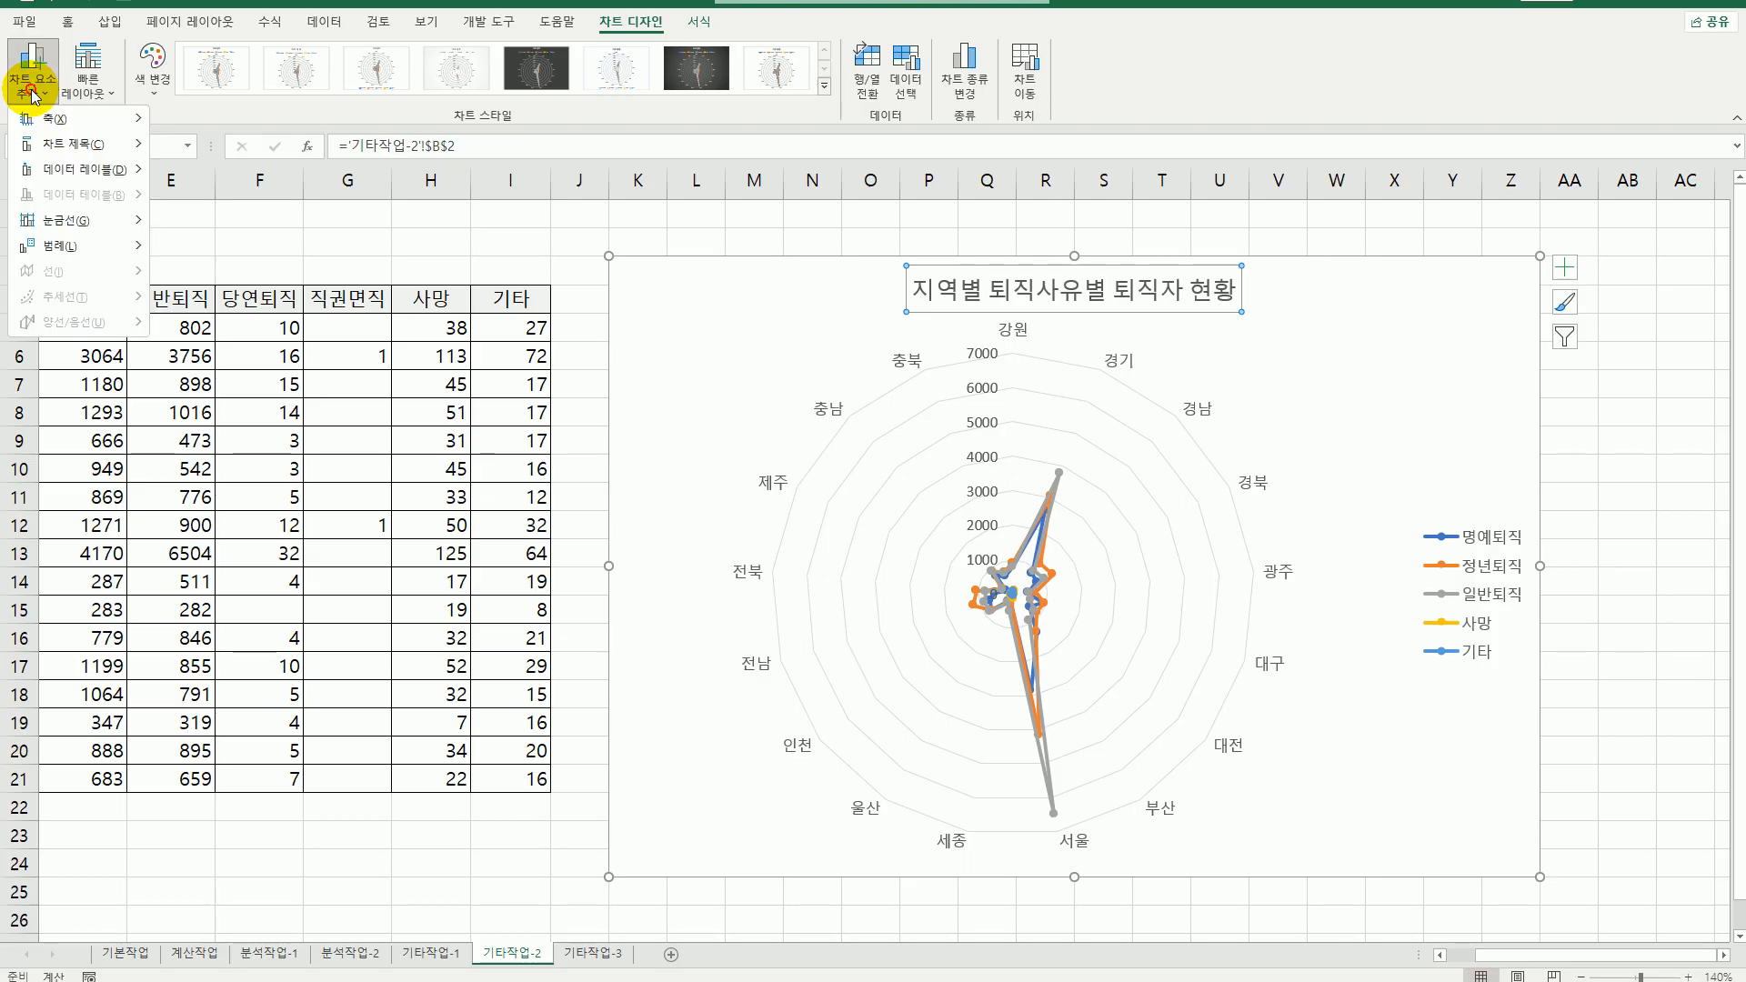
- Add primary minor horizontal gridlines to the radar chart
mouse_move(135, 232)
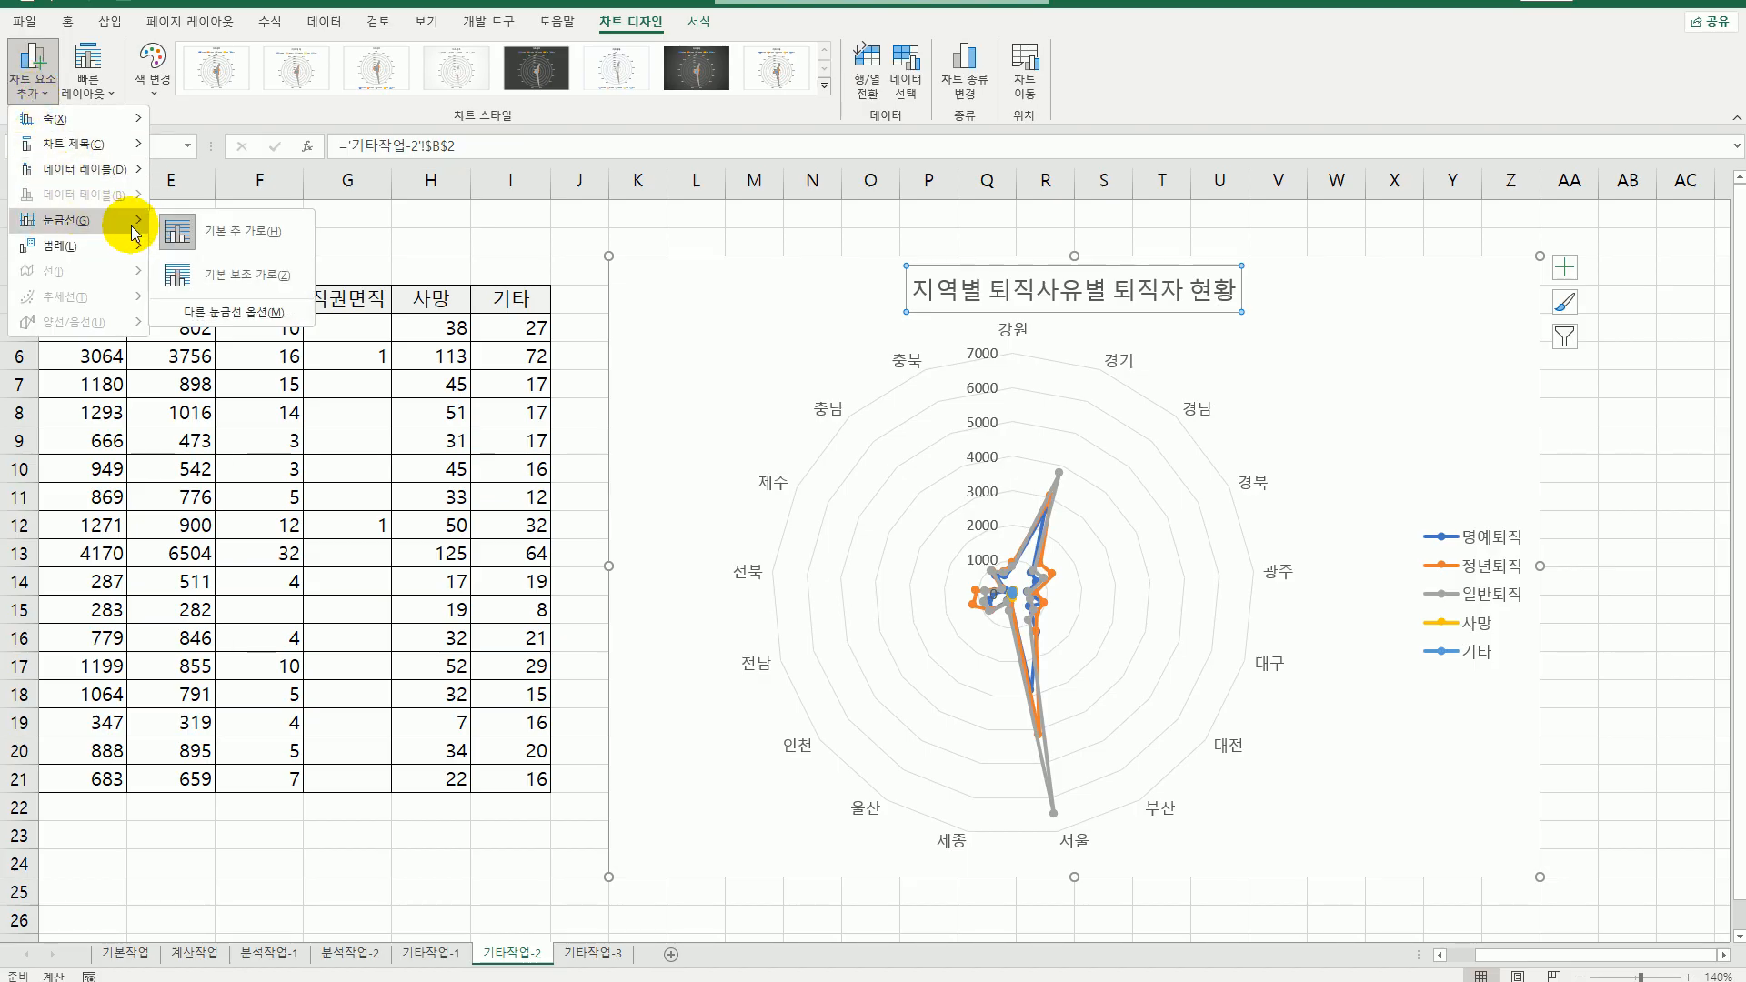
left_click(221, 277)
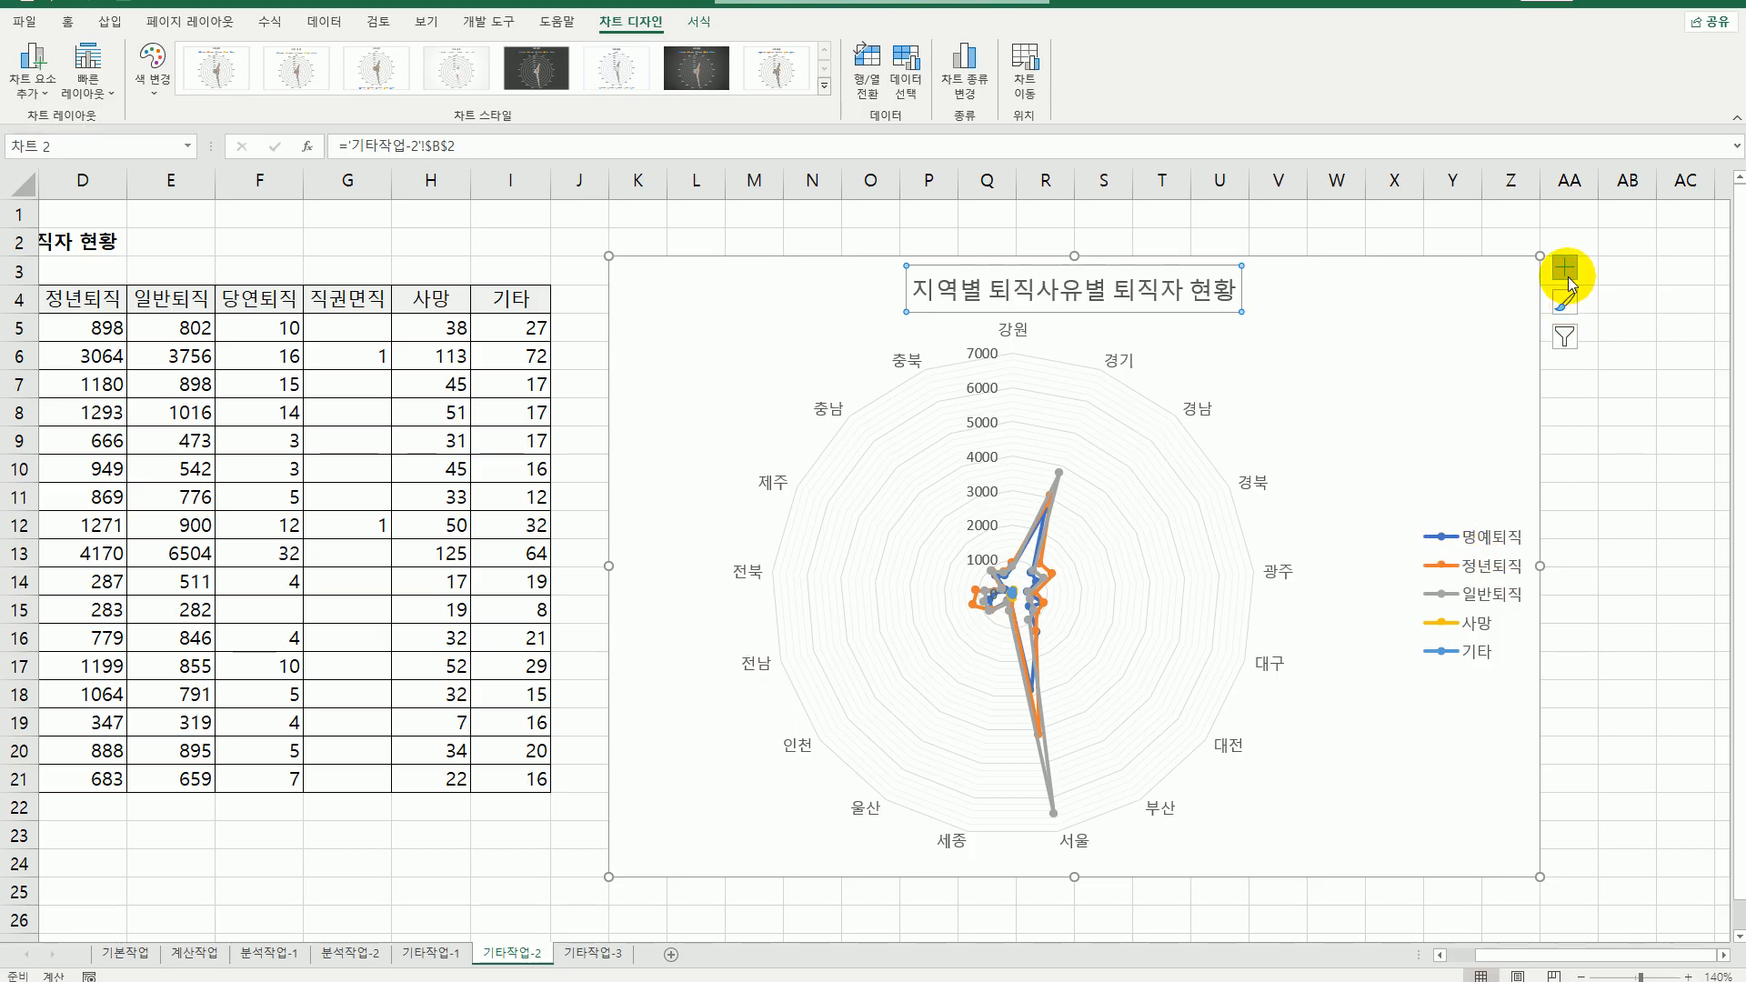
left_click(1612, 953)
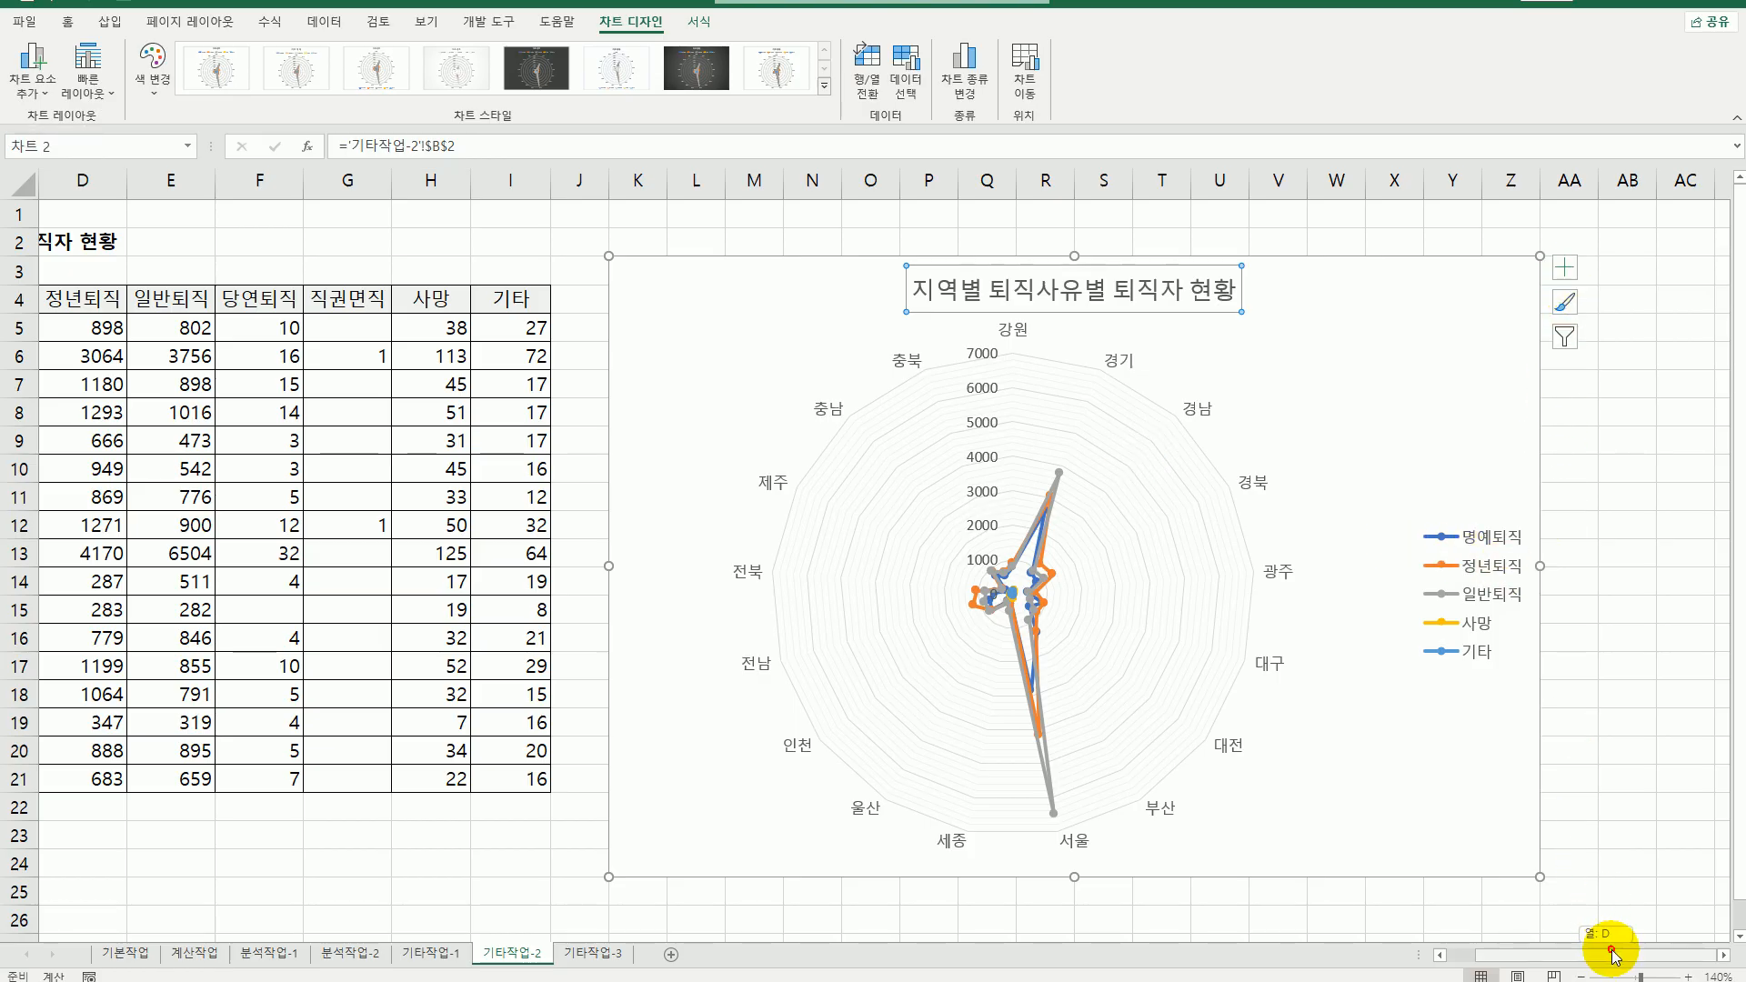
left_click_drag(1613, 953, 1722, 959)
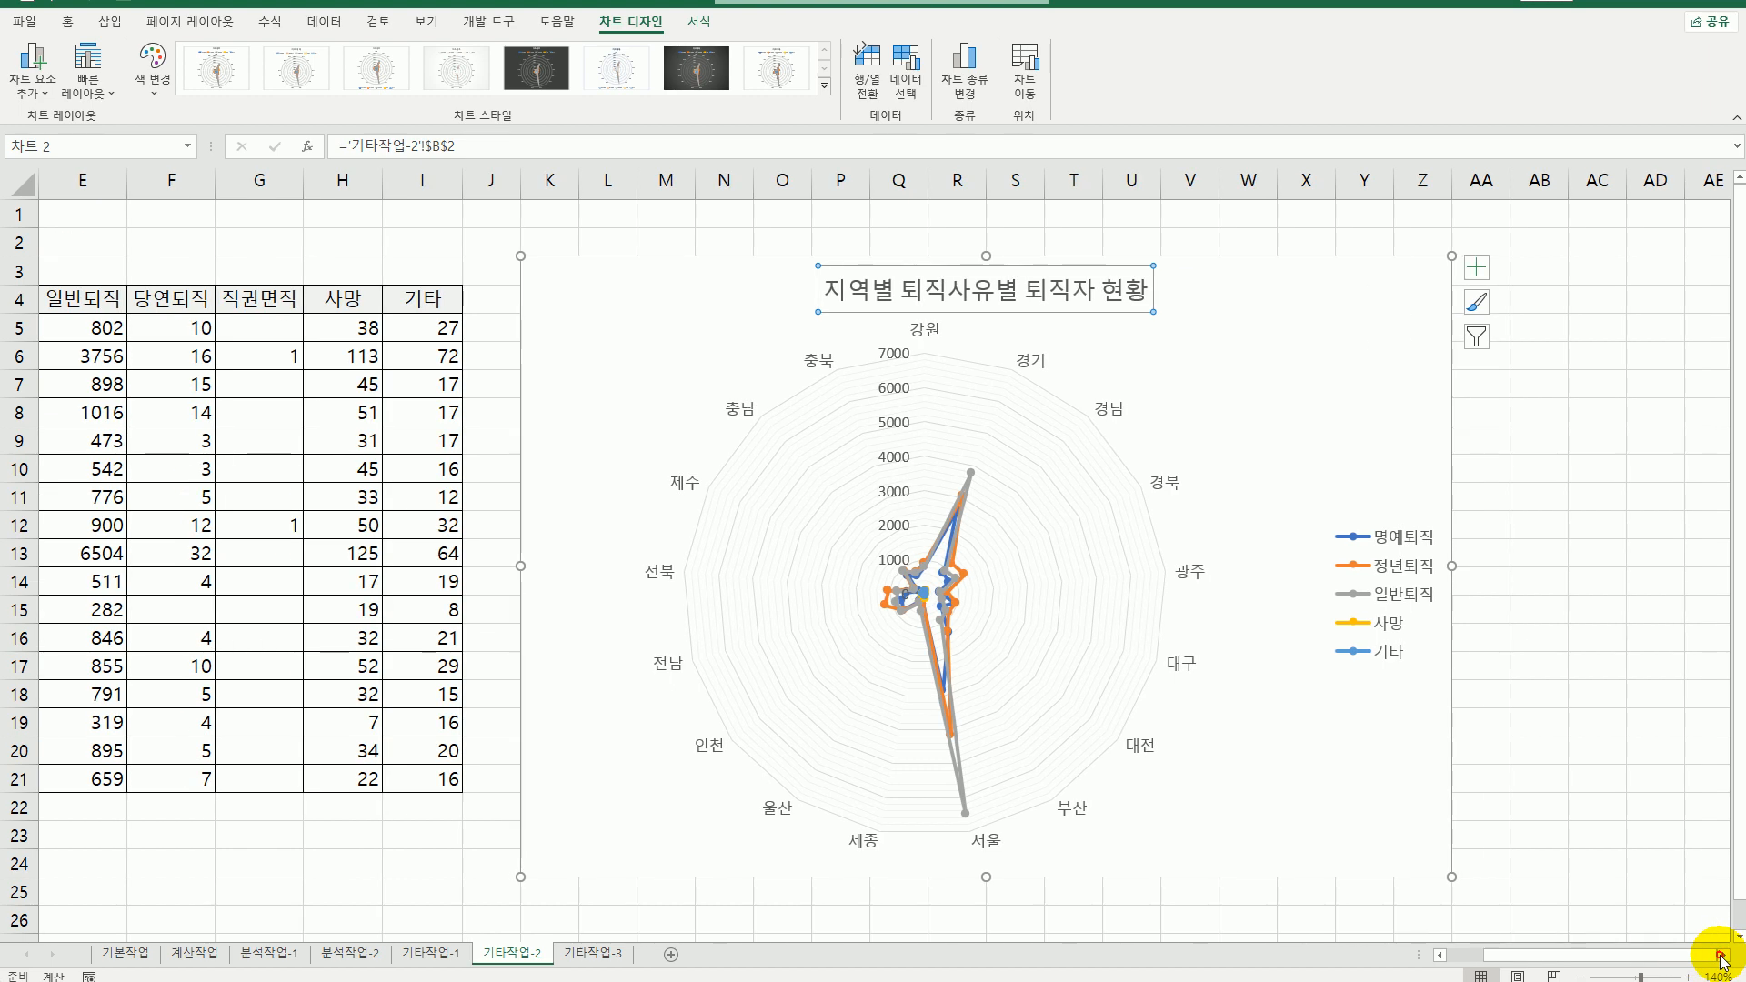
left_click(1721, 959)
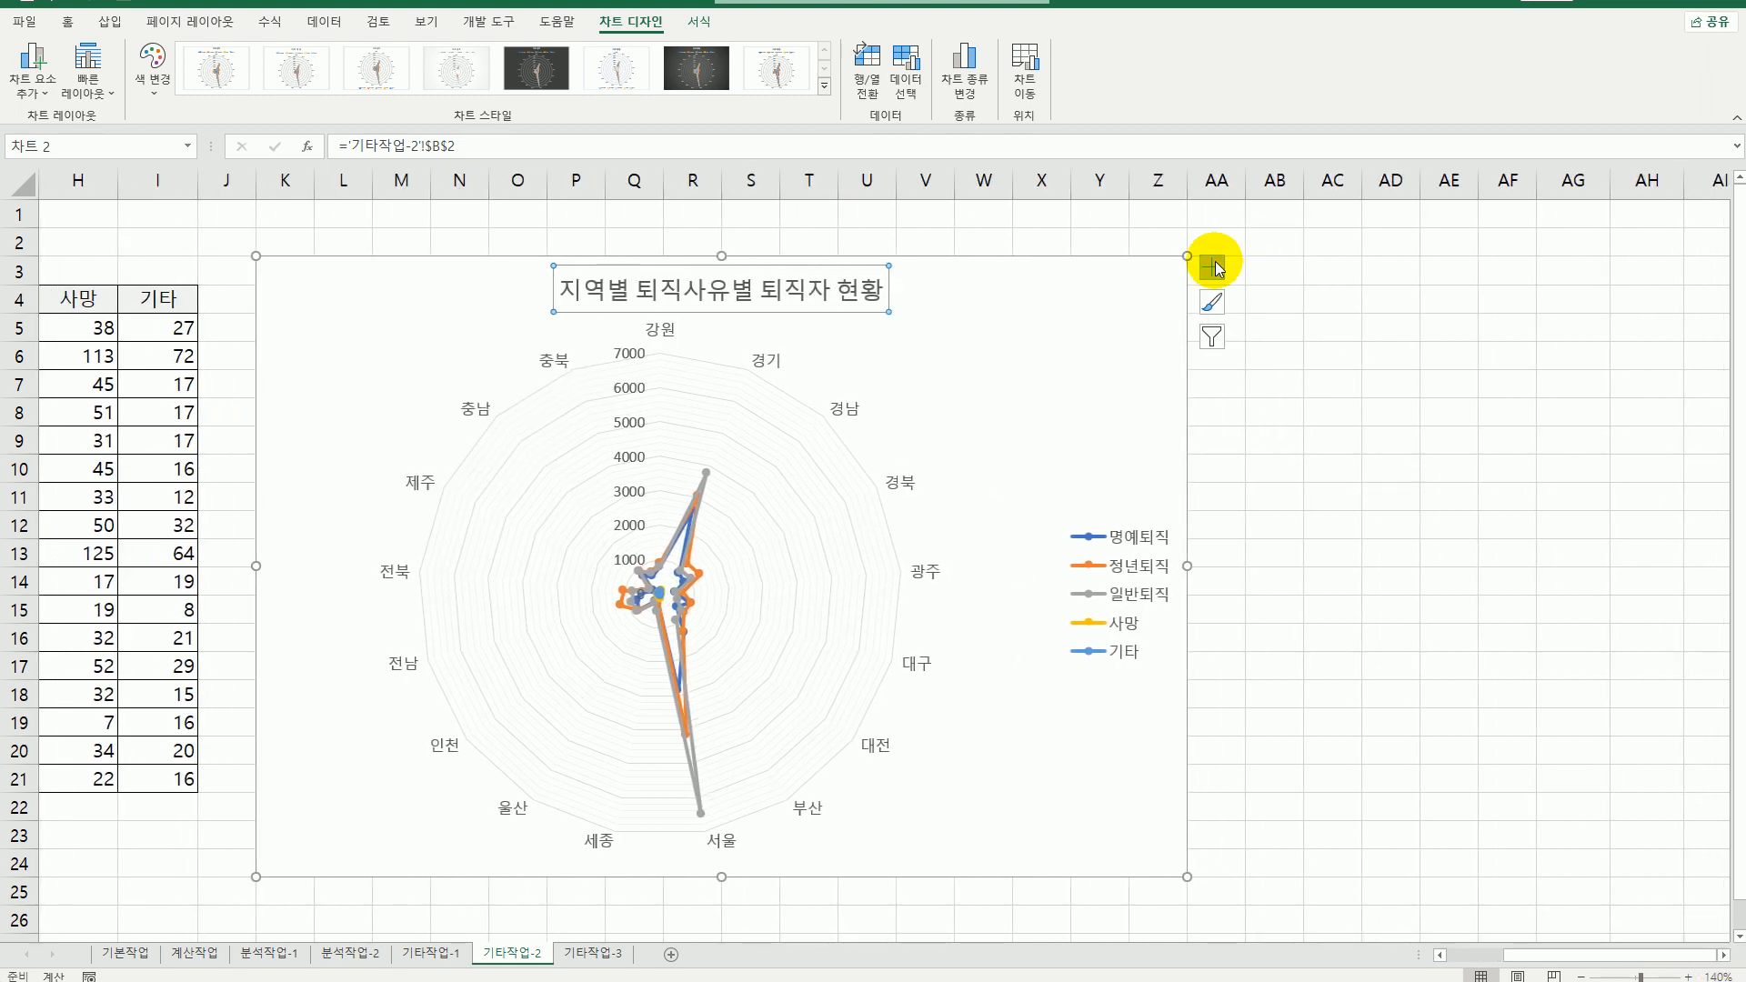
left_click(1215, 267)
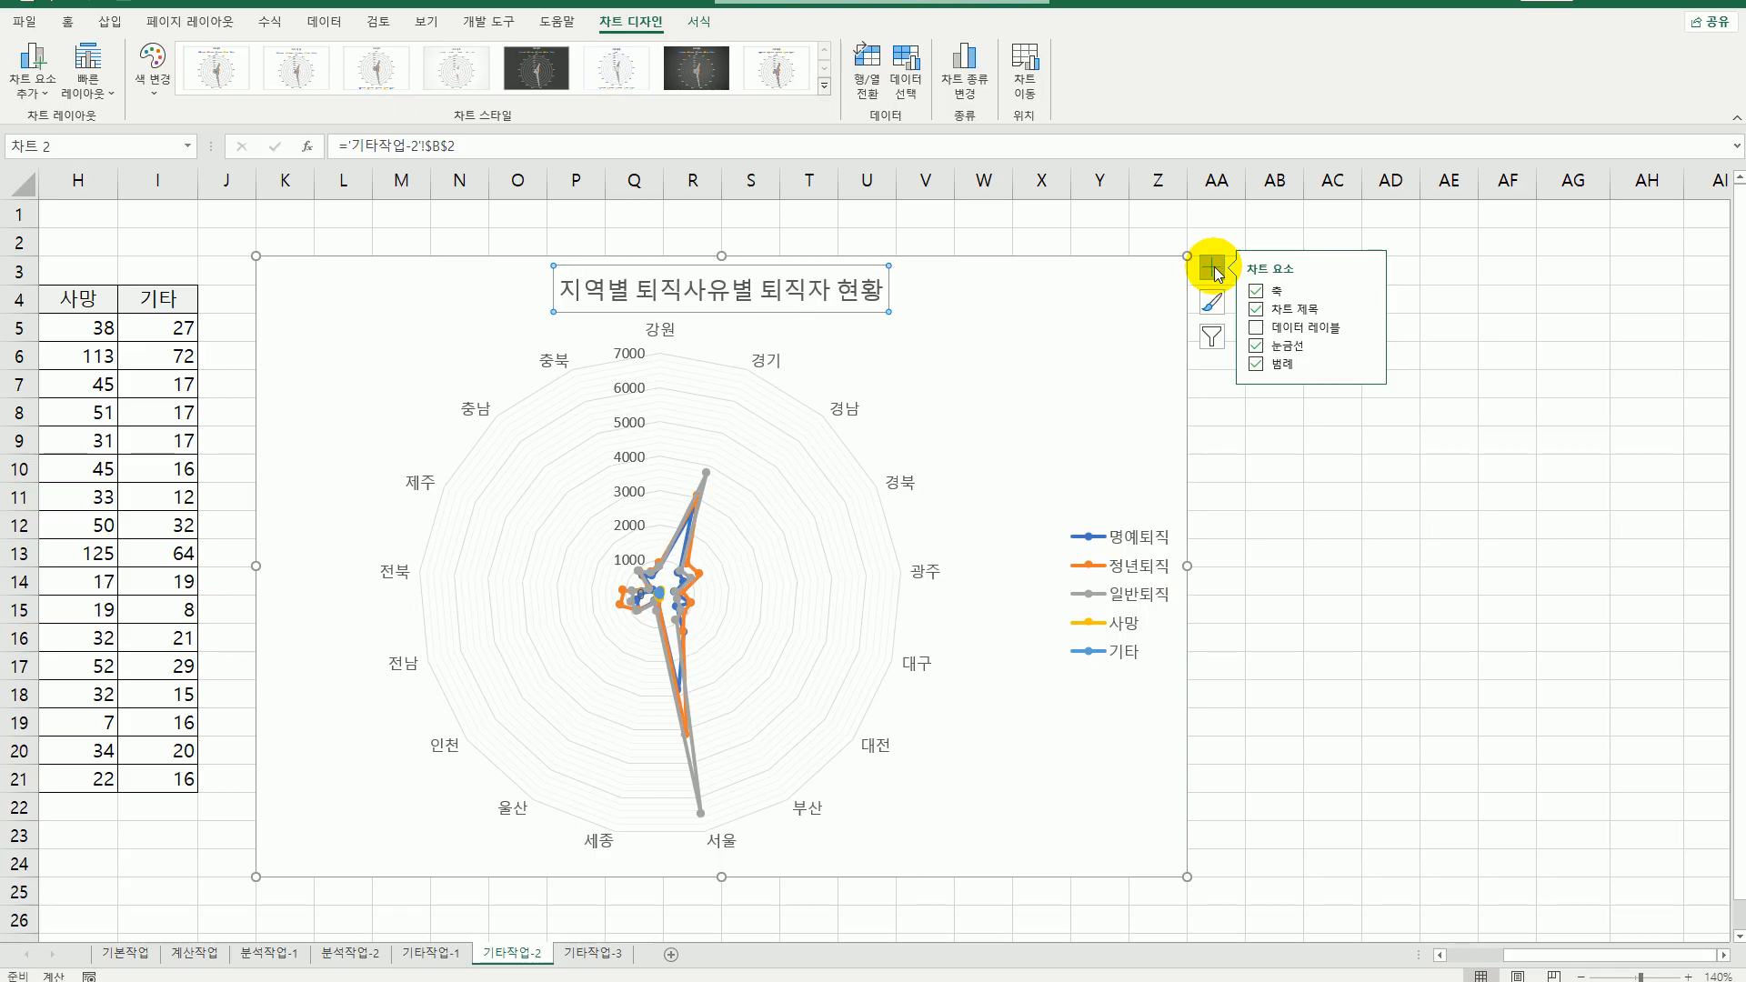
left_click(1358, 675)
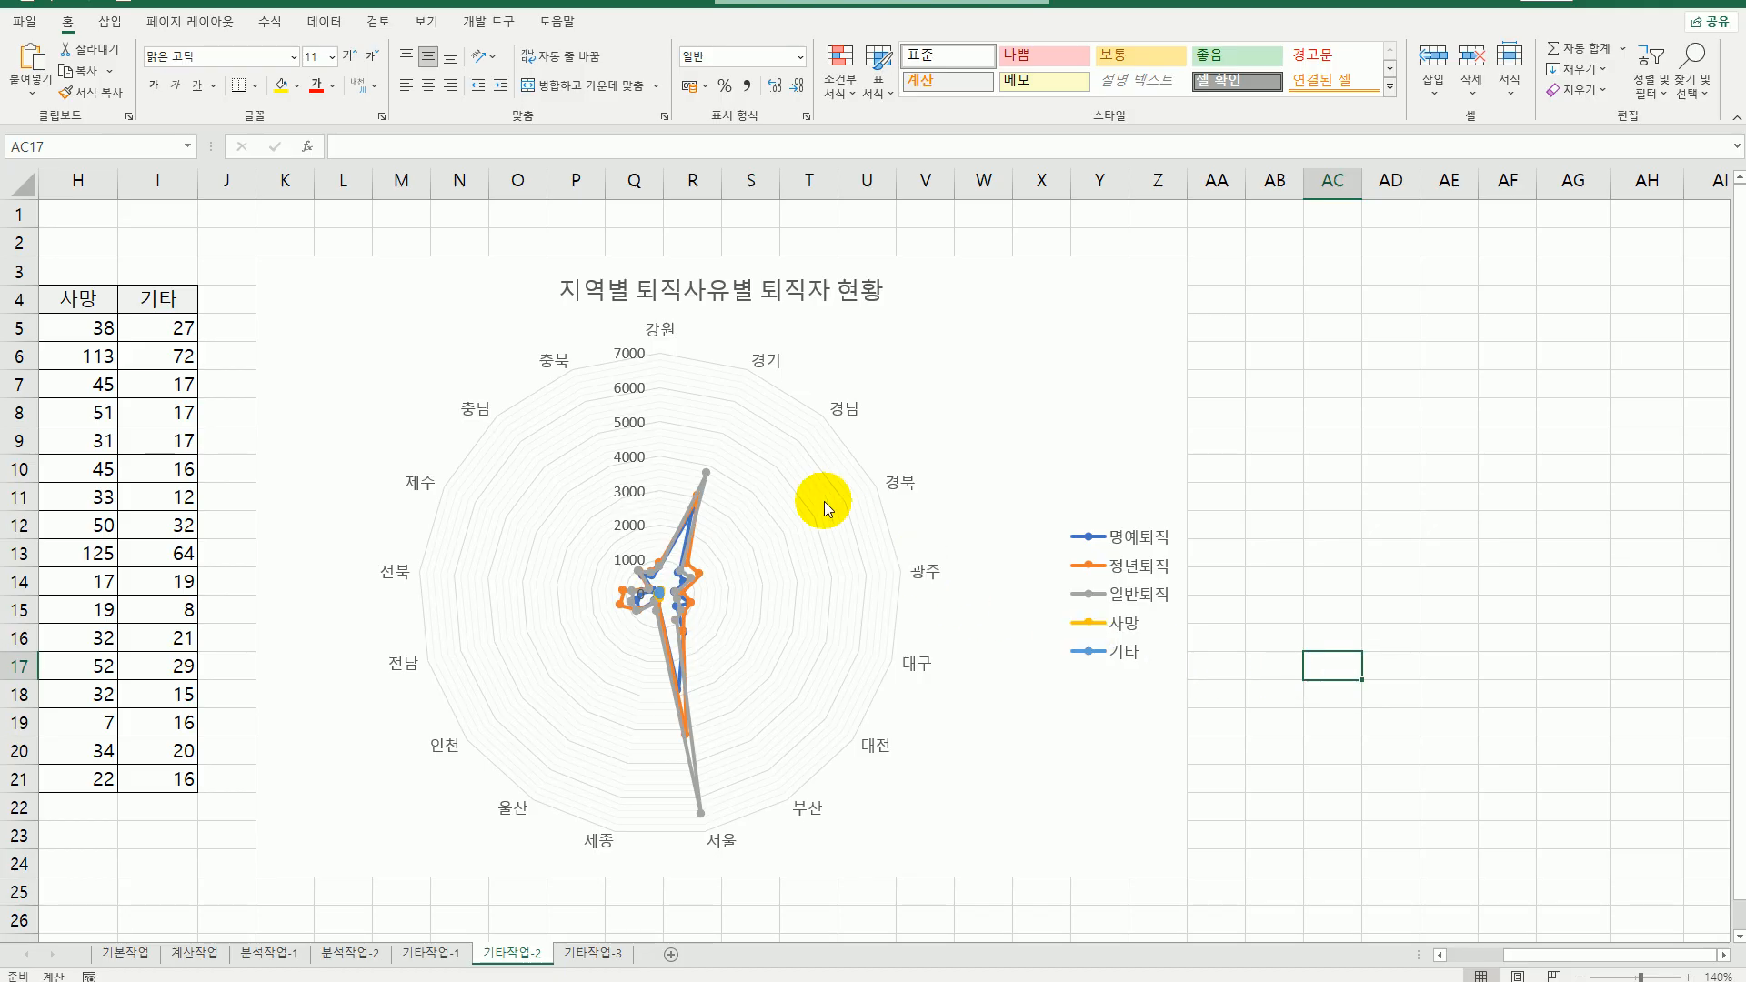
- Format the radar chart's major gridlines as solid dark blue lines
left_click(757, 417)
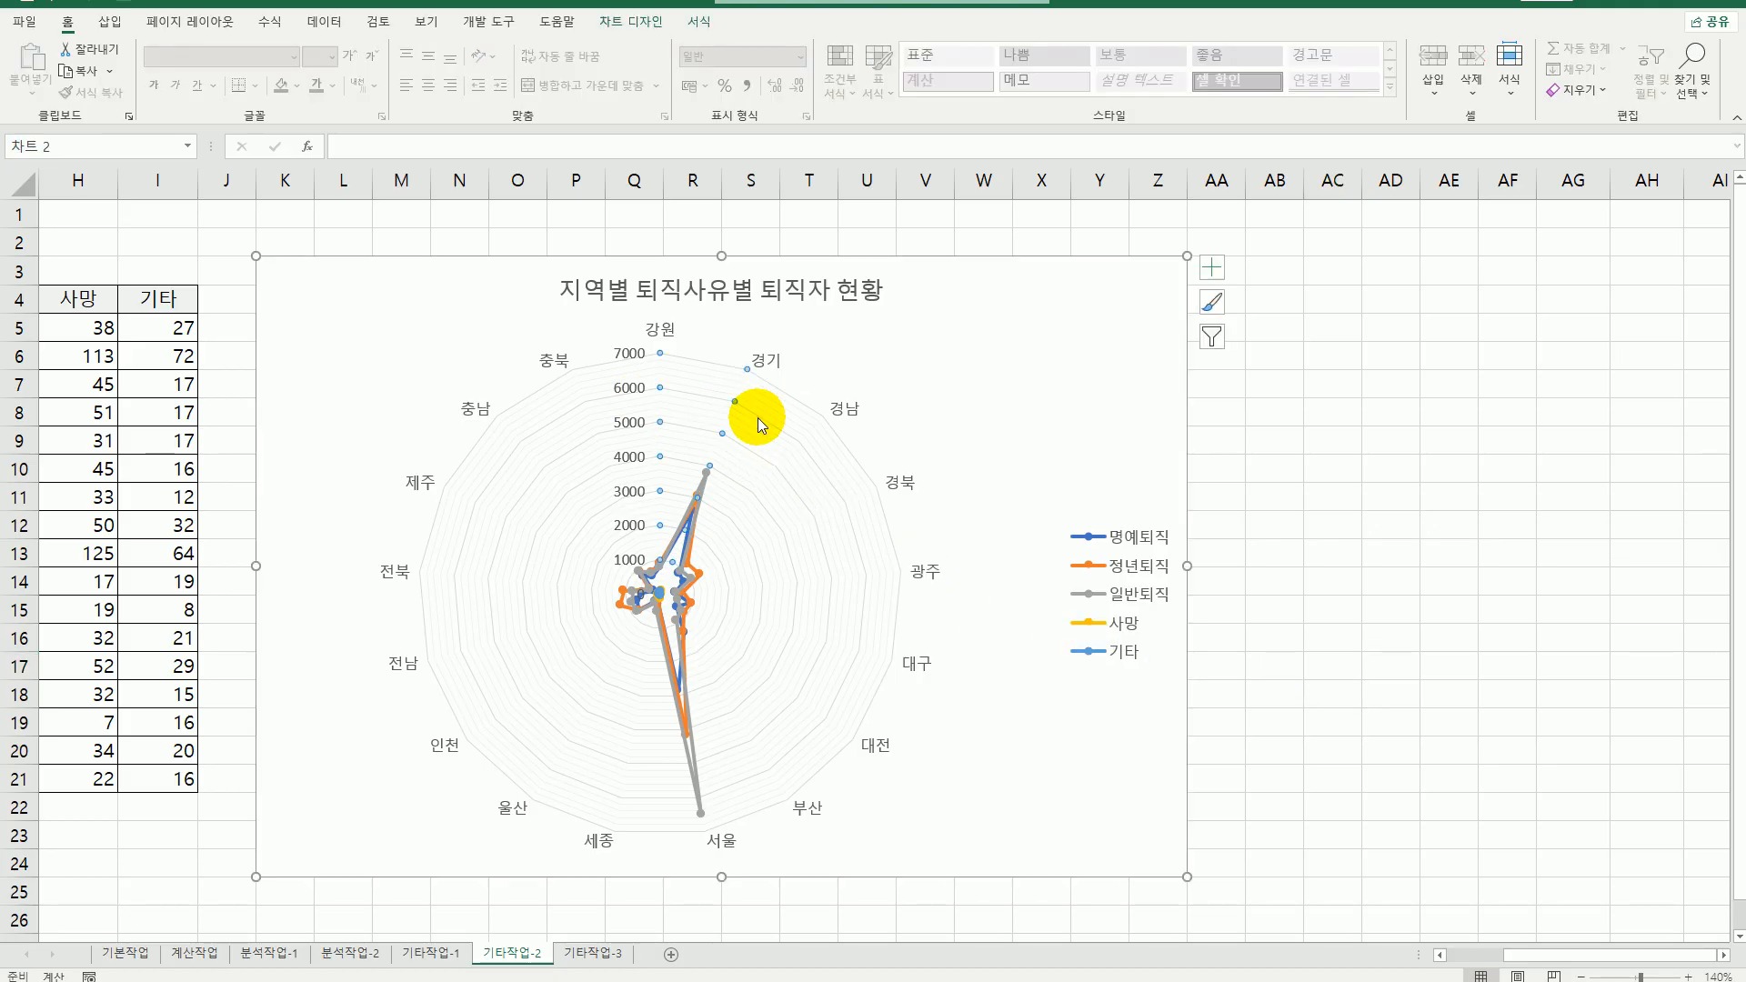
right_click(756, 418)
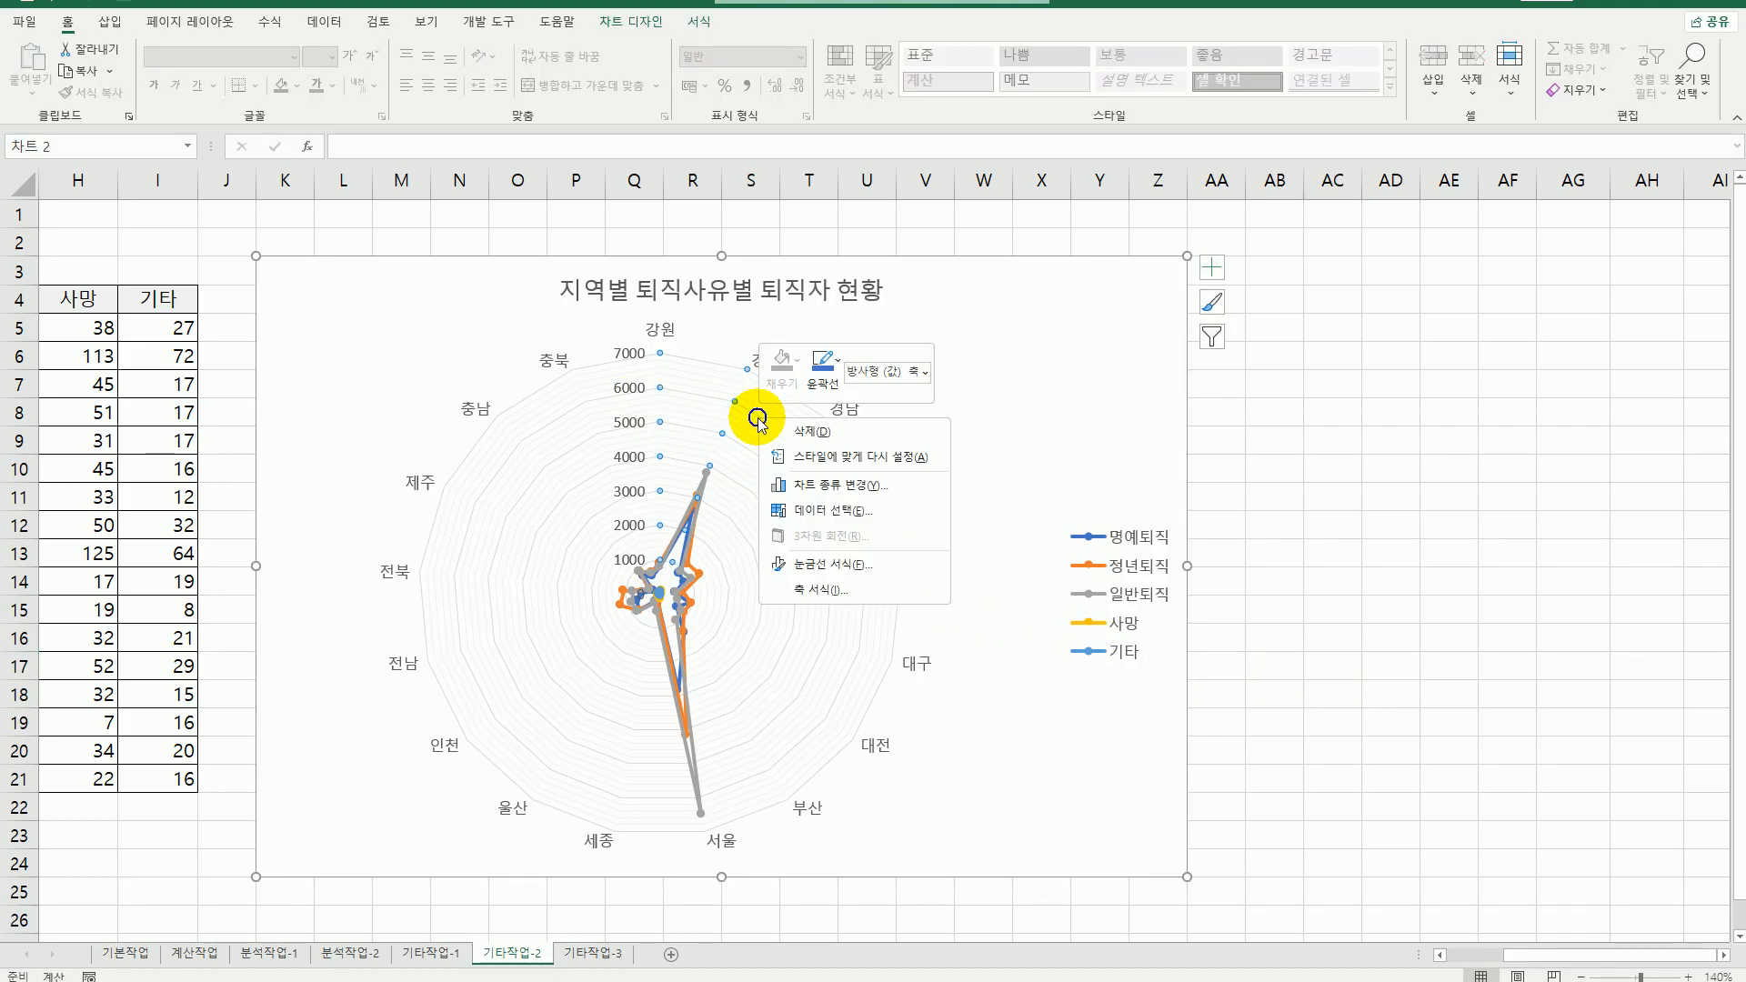
left_click(892, 571)
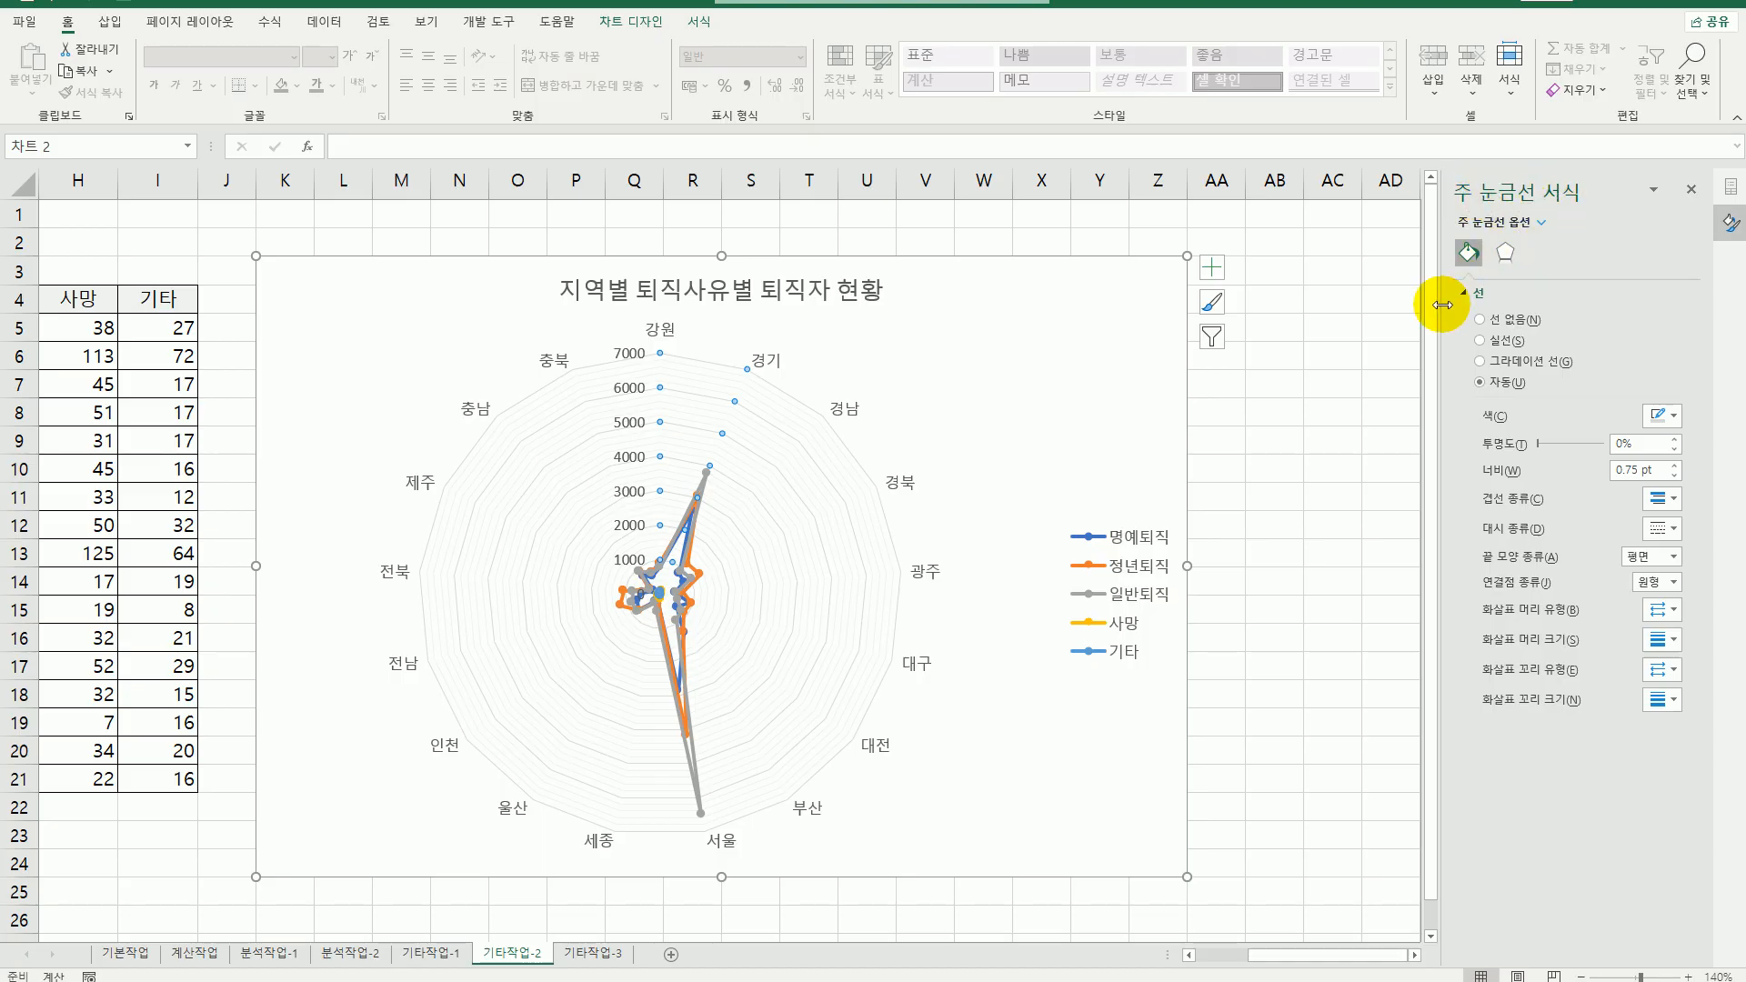
left_click_drag(1438, 297, 1400, 299)
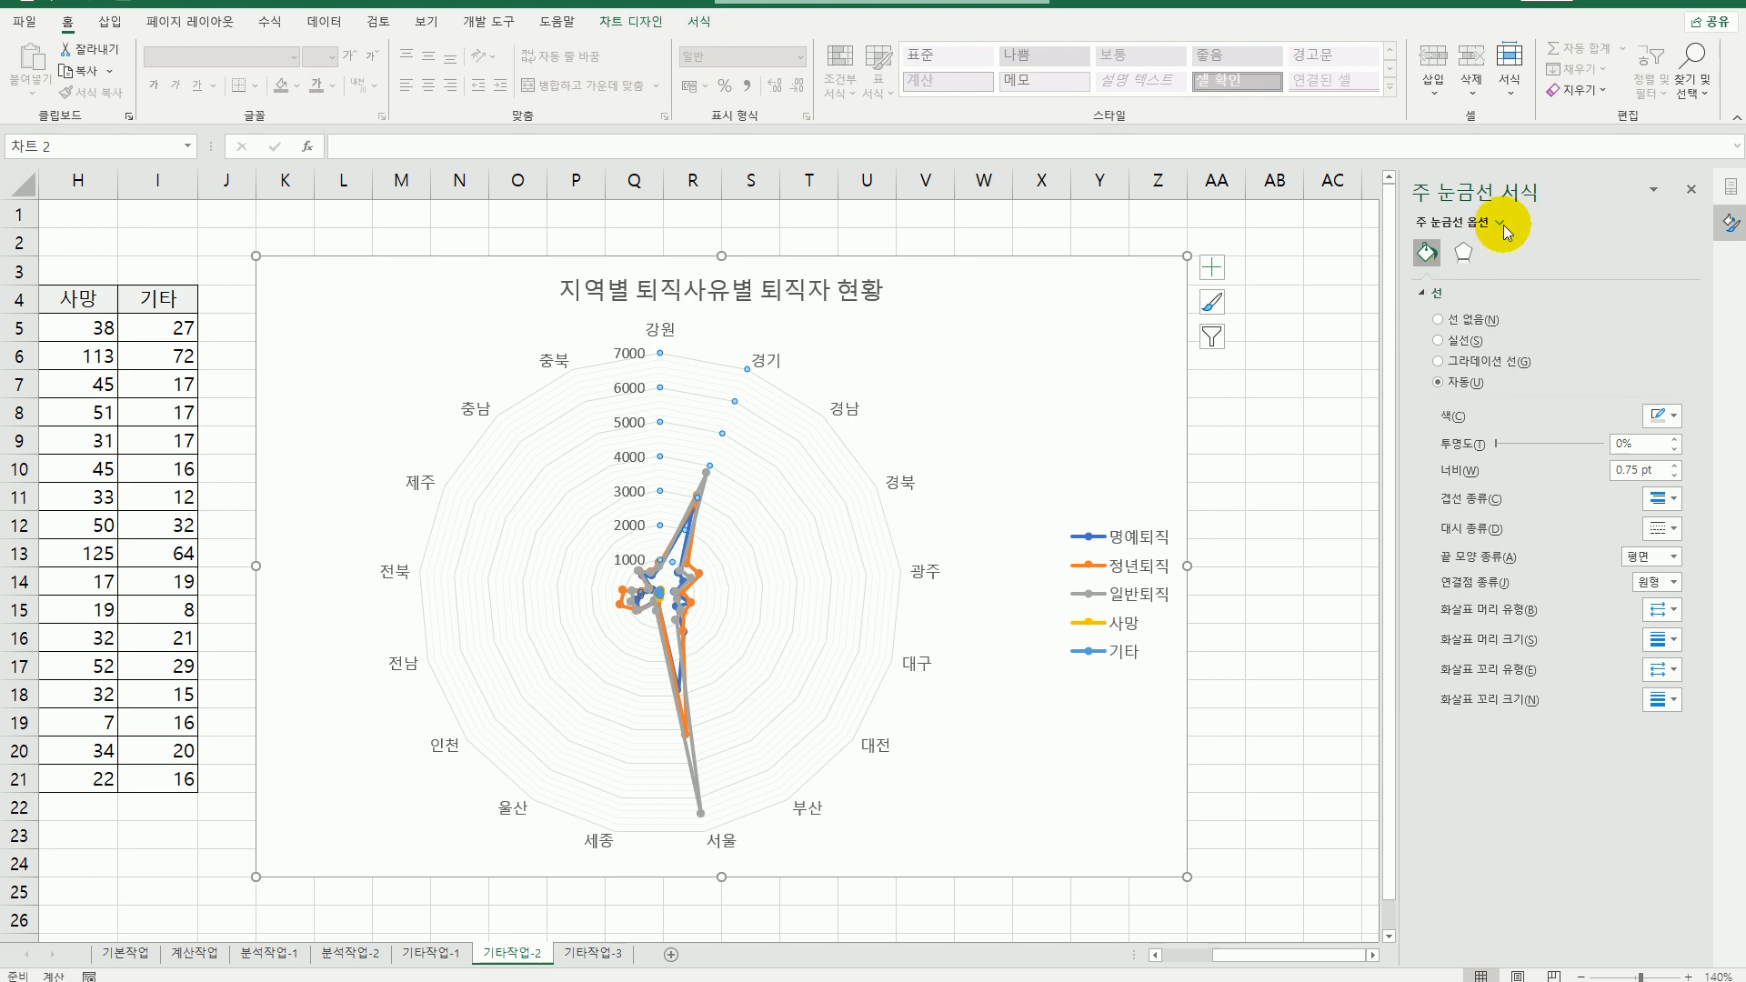
left_click(1654, 191)
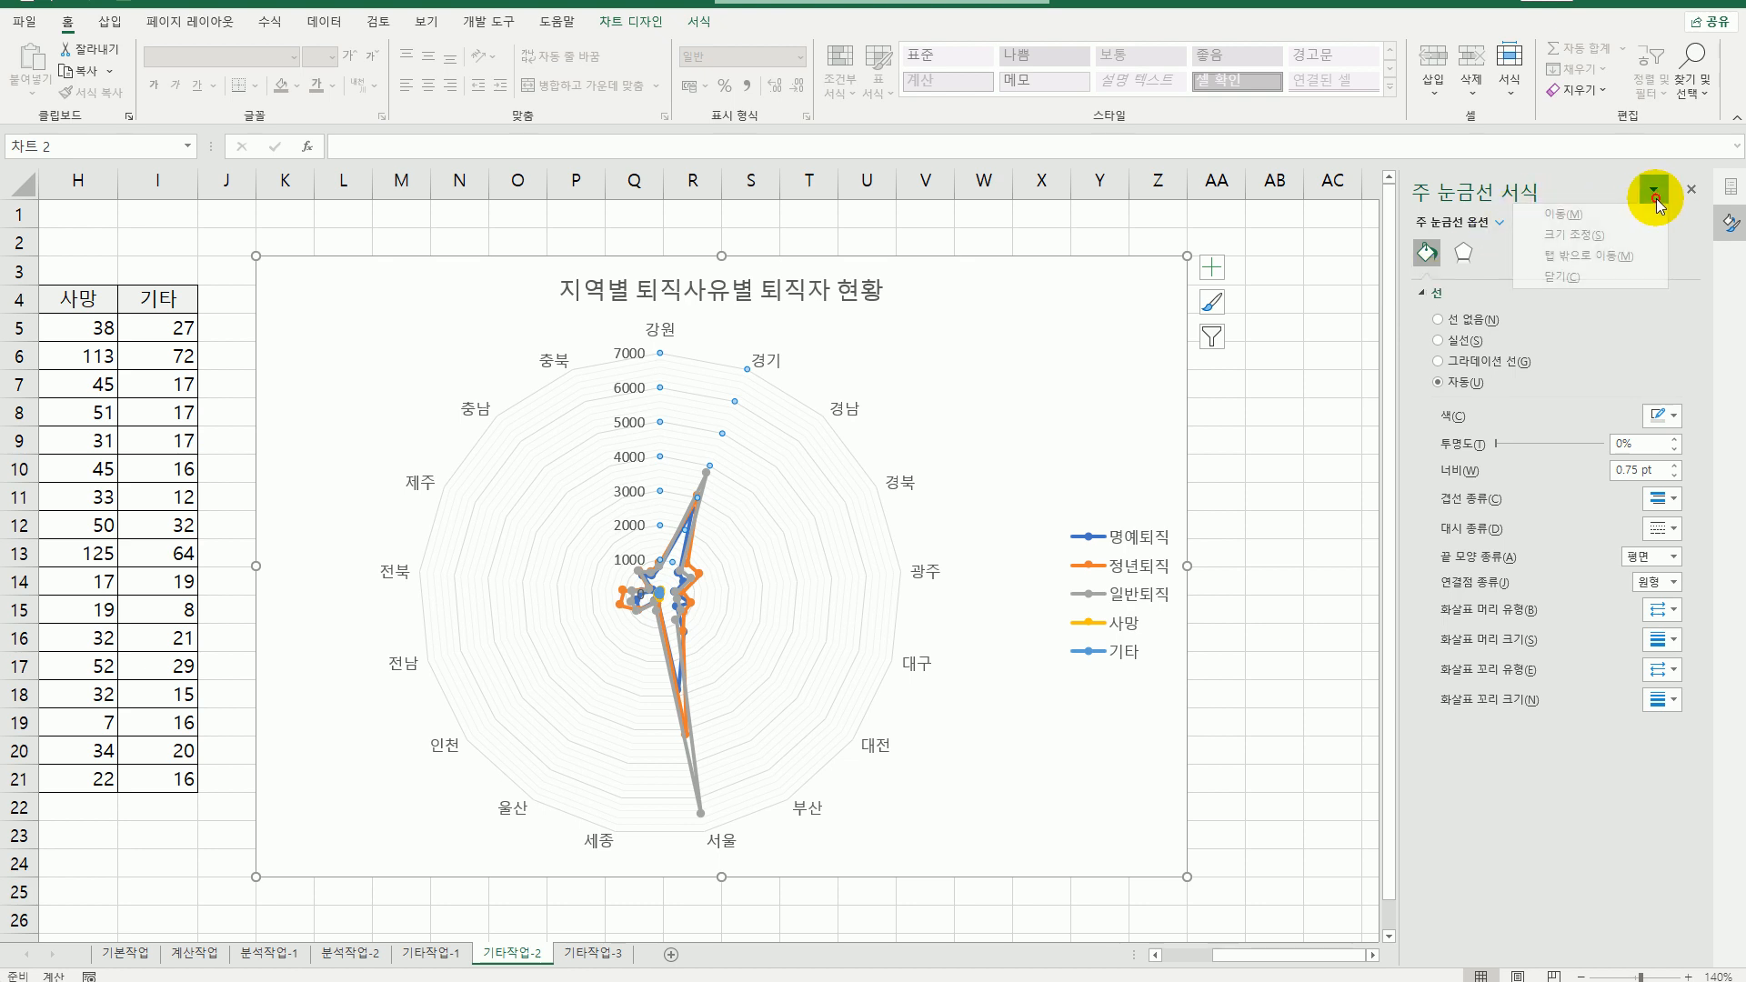
left_click(1535, 193)
left_click(1499, 223)
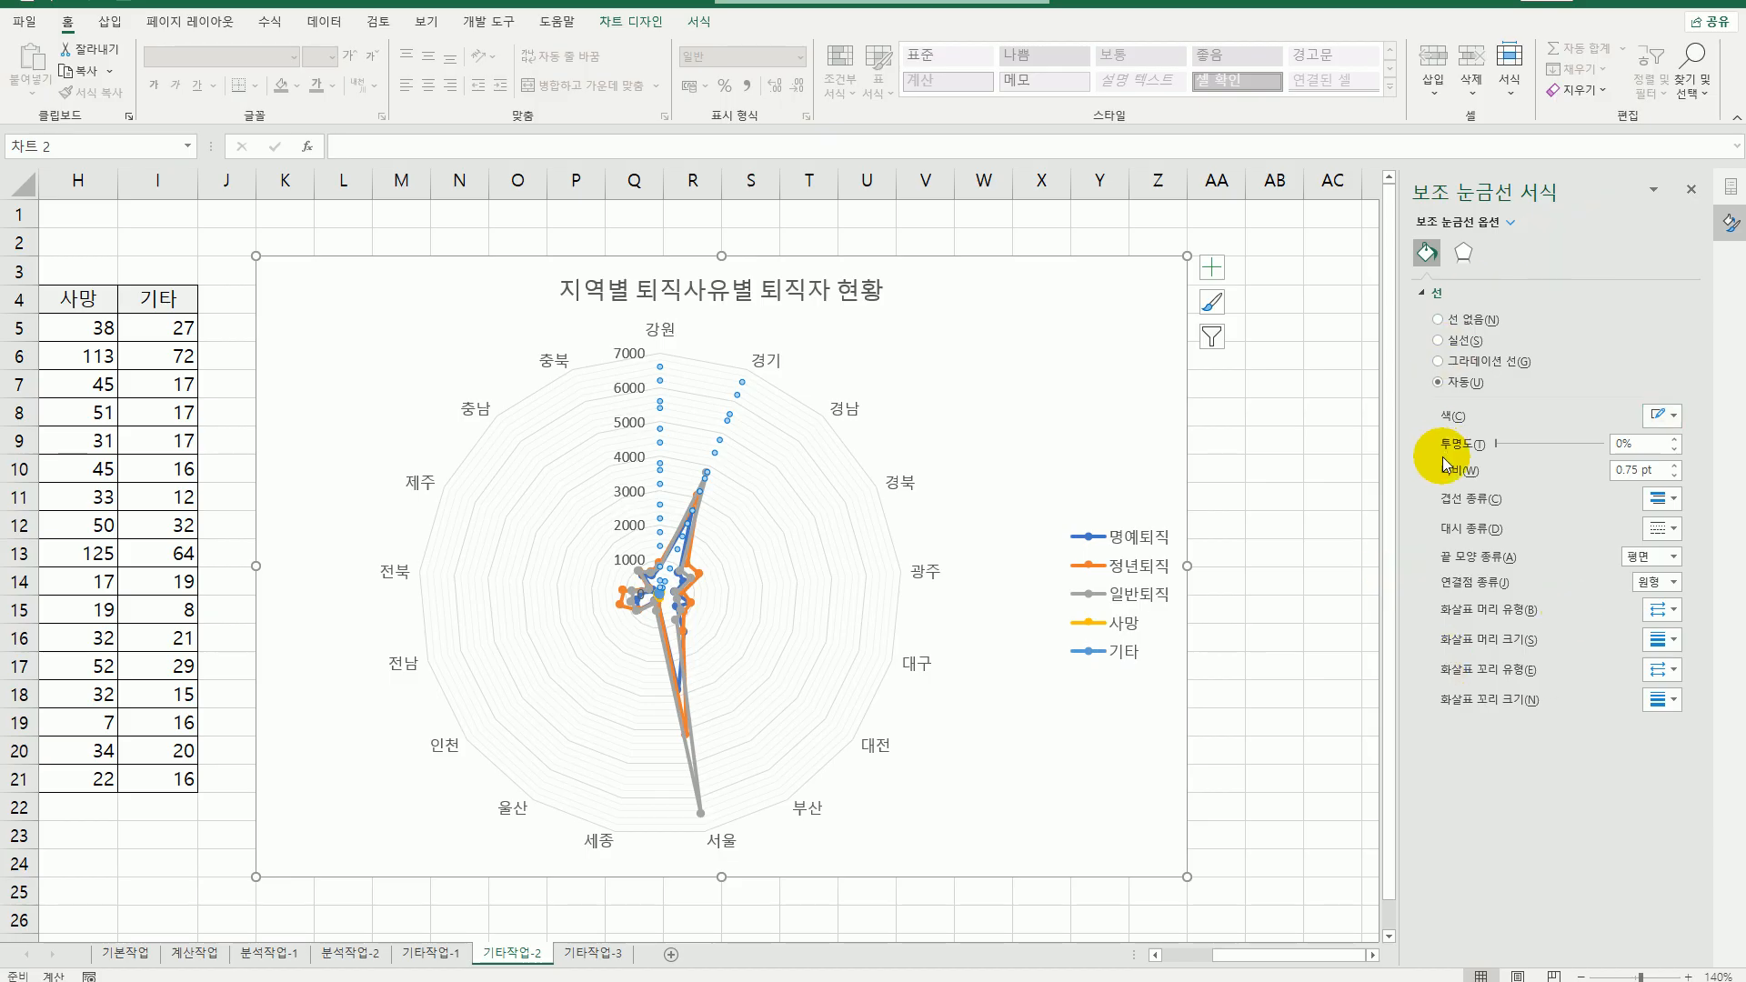
left_click(1512, 223)
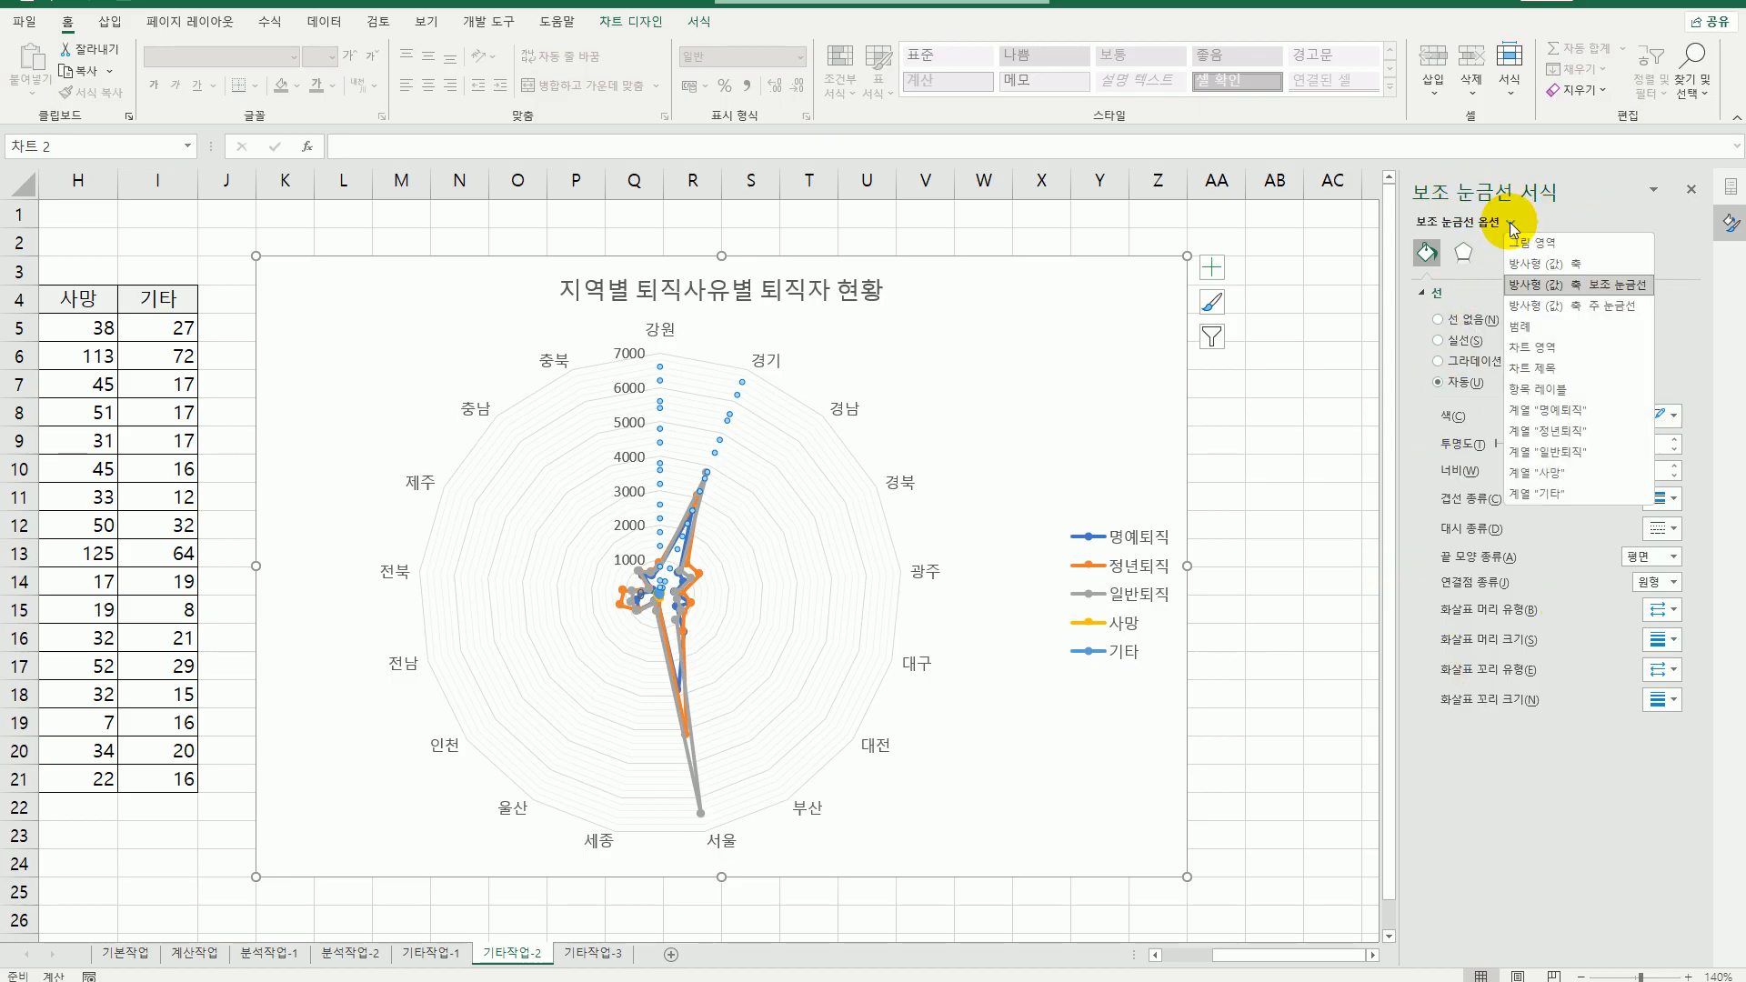
left_click(1532, 308)
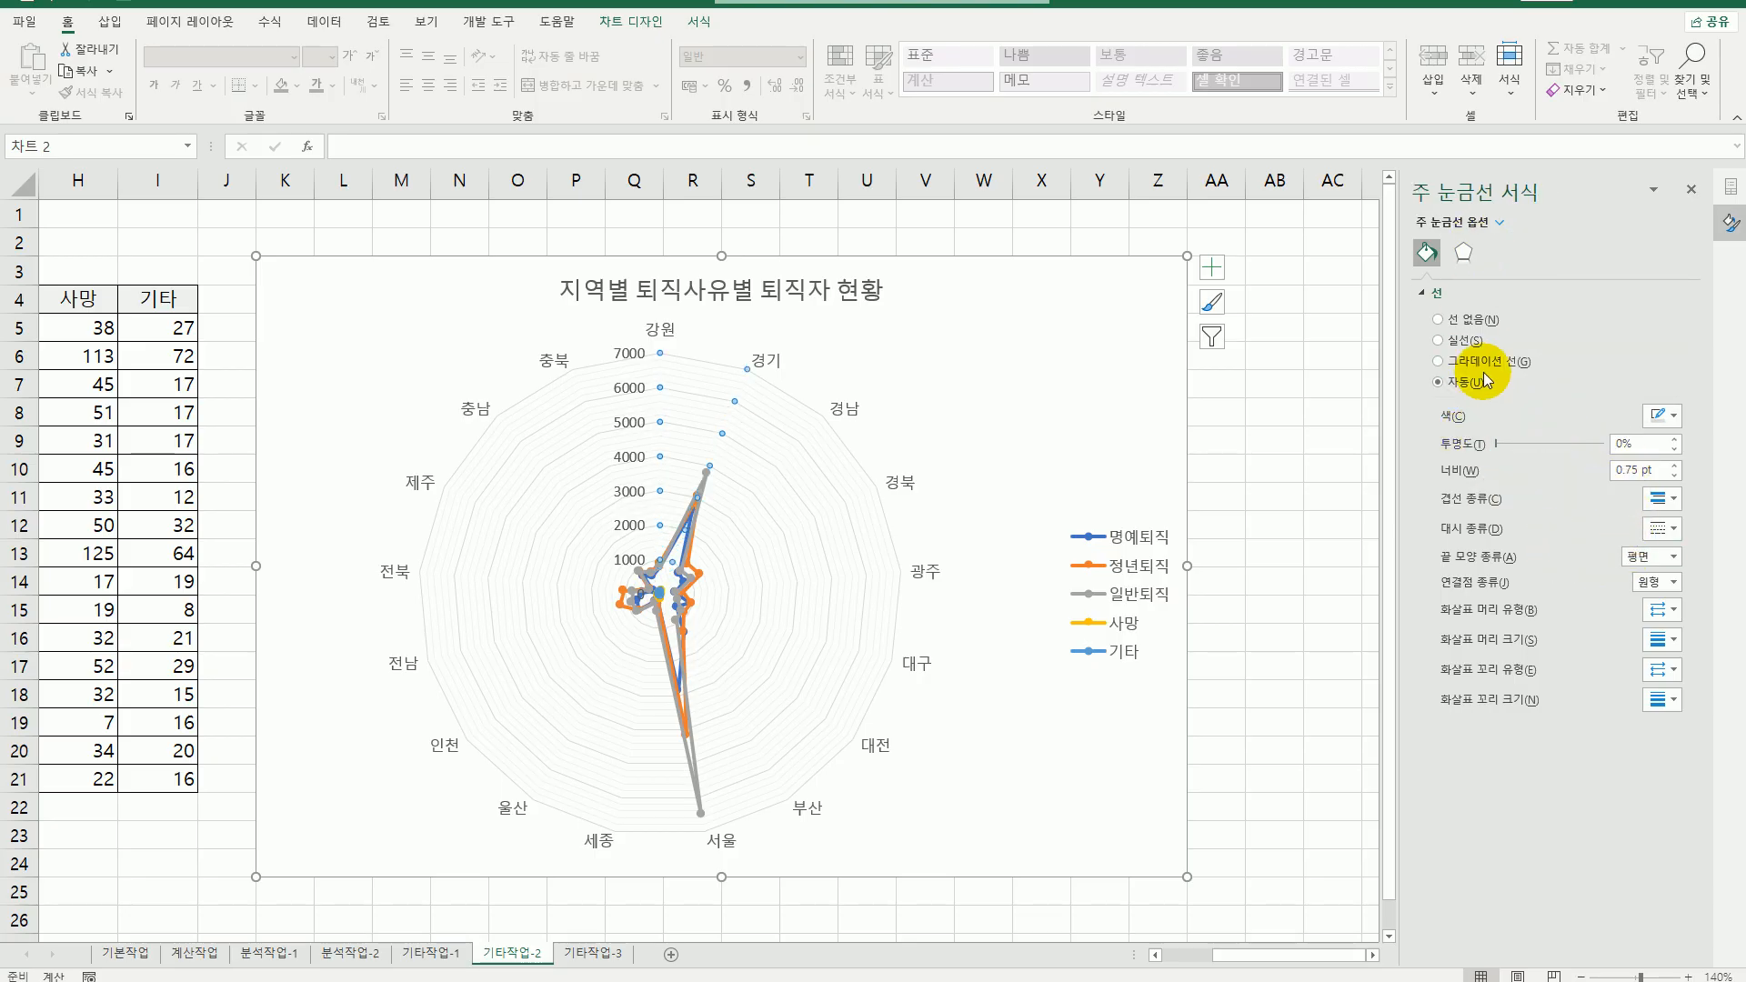
left_click(1670, 420)
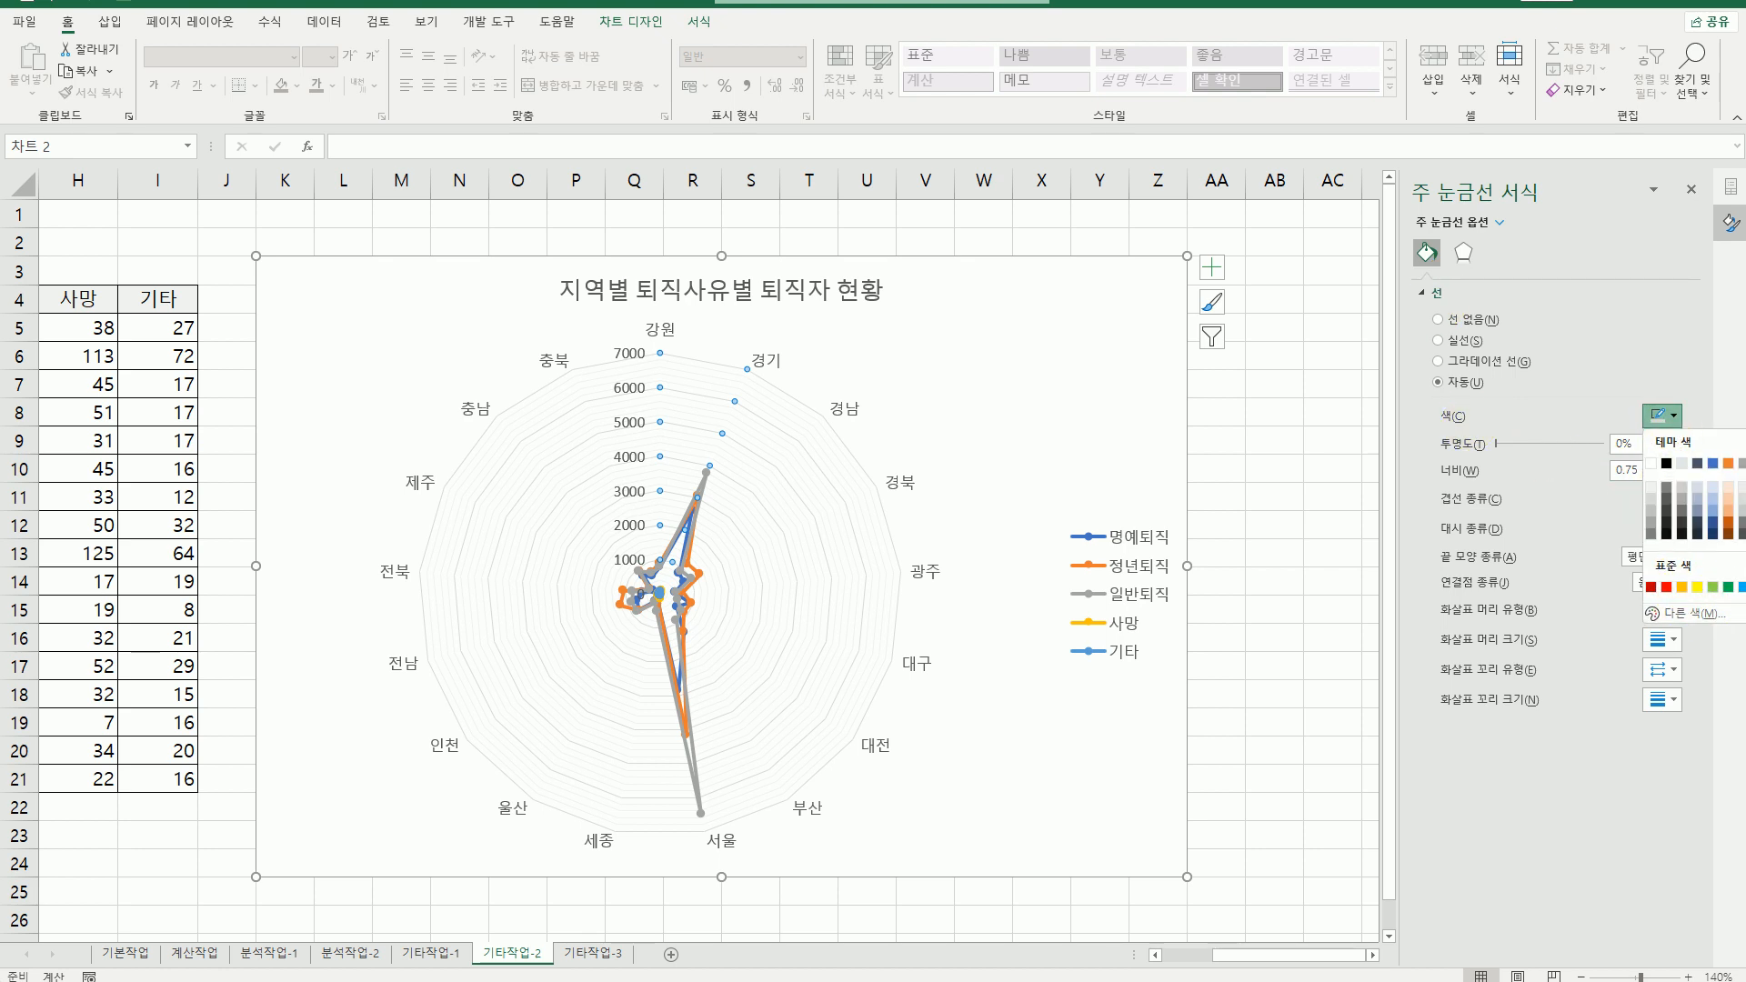
left_click(1713, 532)
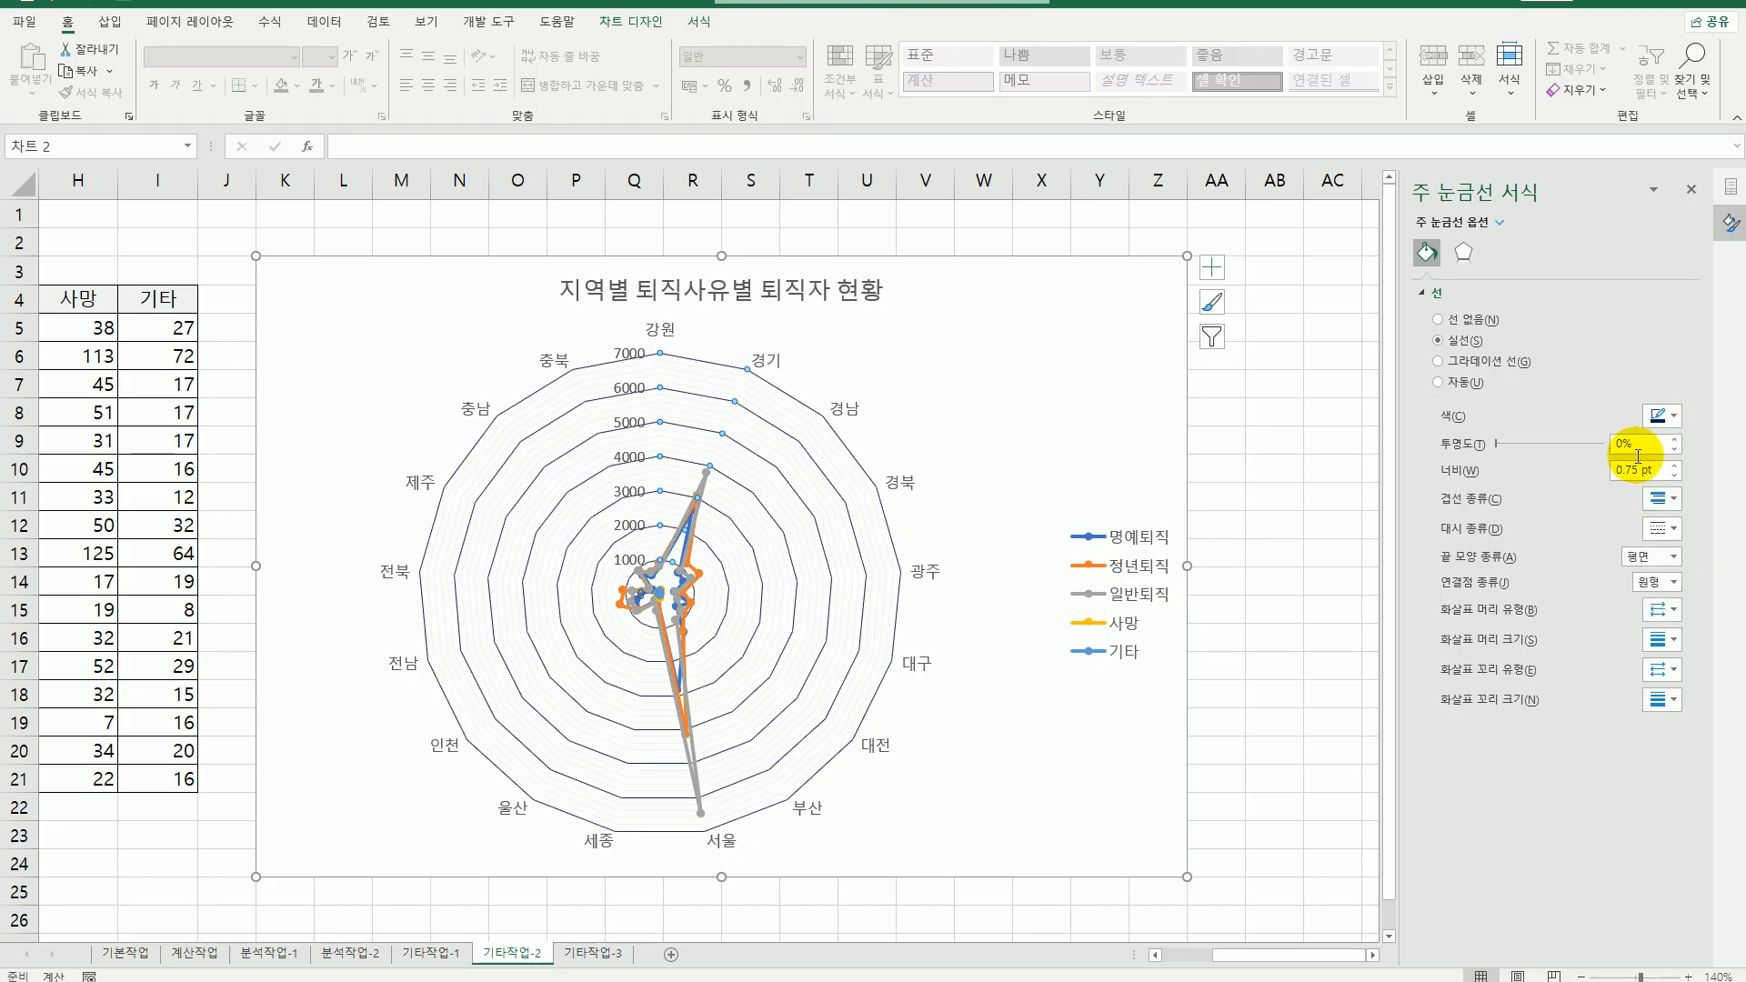
left_click(1663, 416)
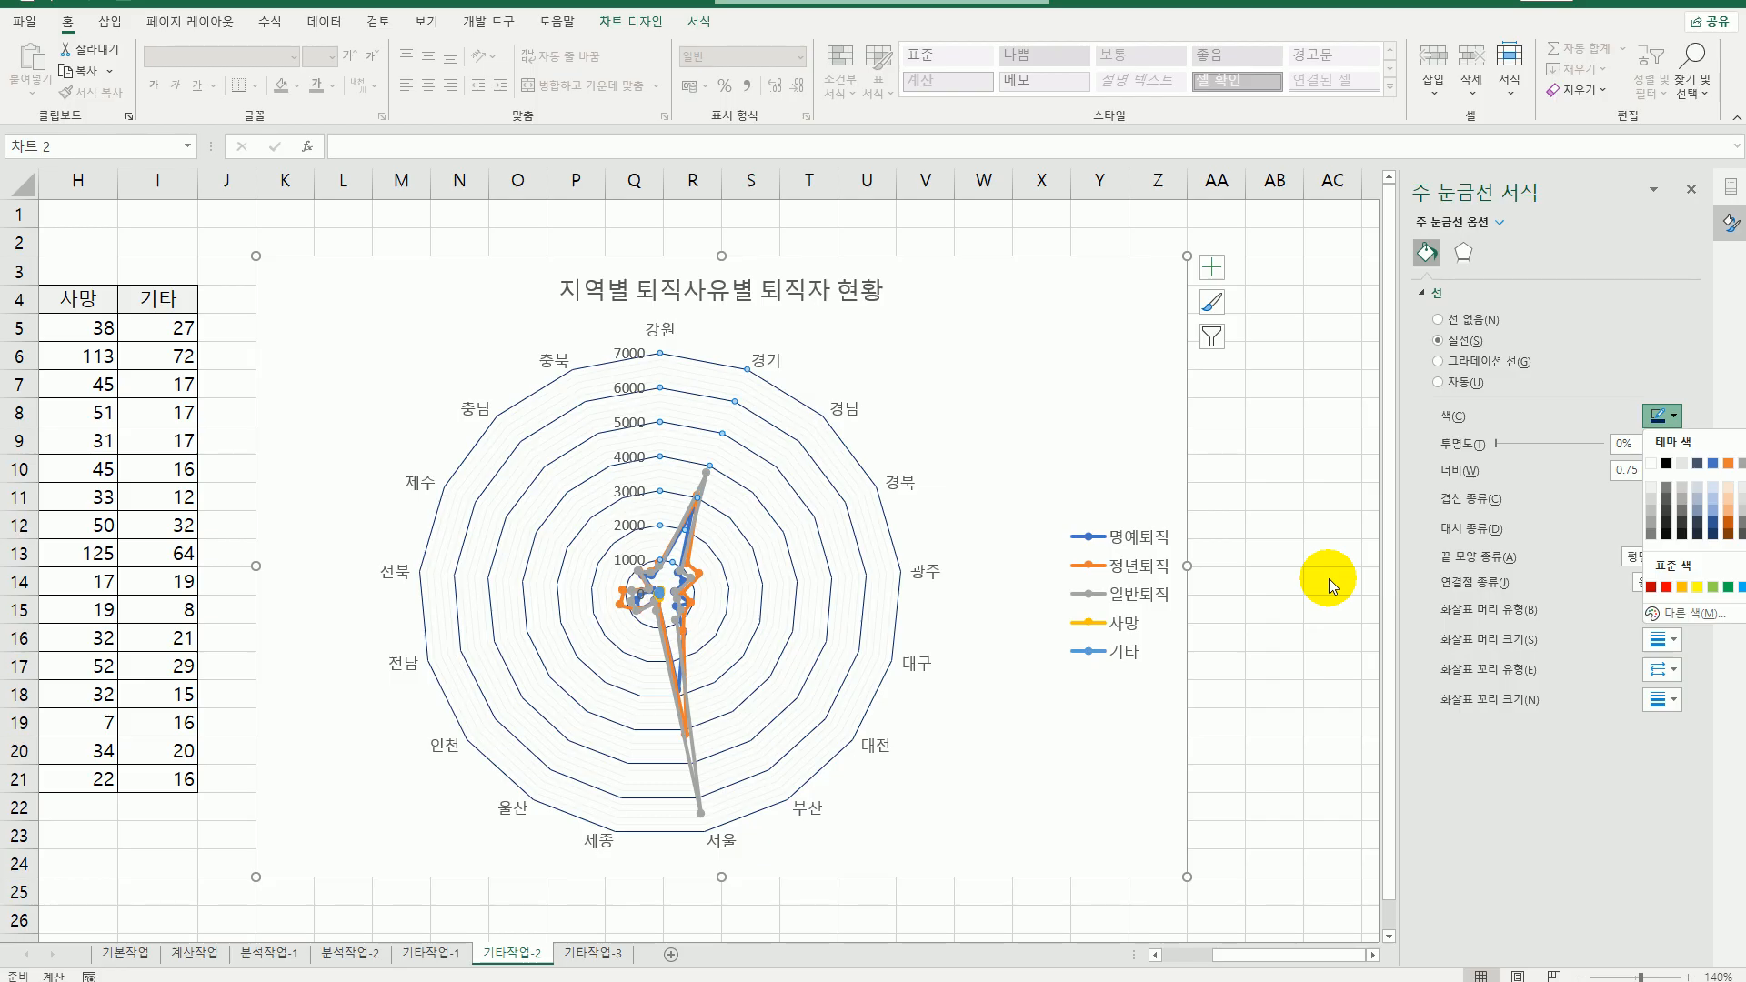
- Set the radial value axis labels to the Number (숫자) category with 0 decimal places and a thousands separator
left_click(634, 366)
left_click(635, 365)
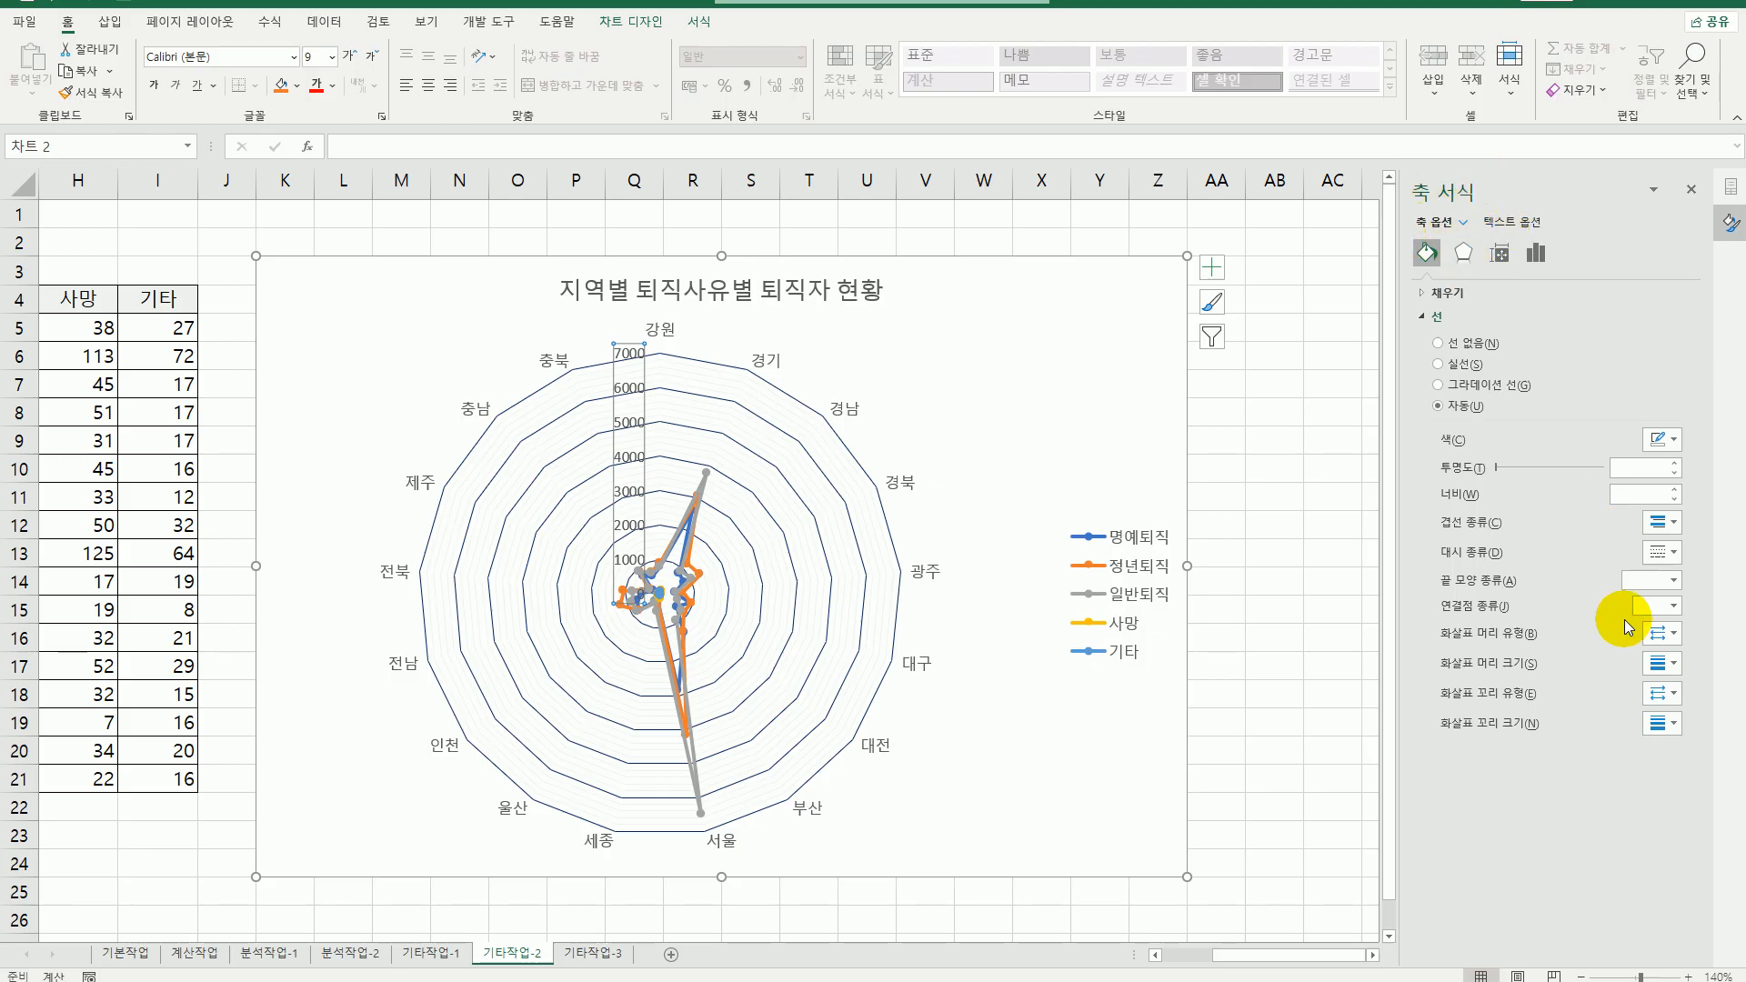
left_click(1544, 259)
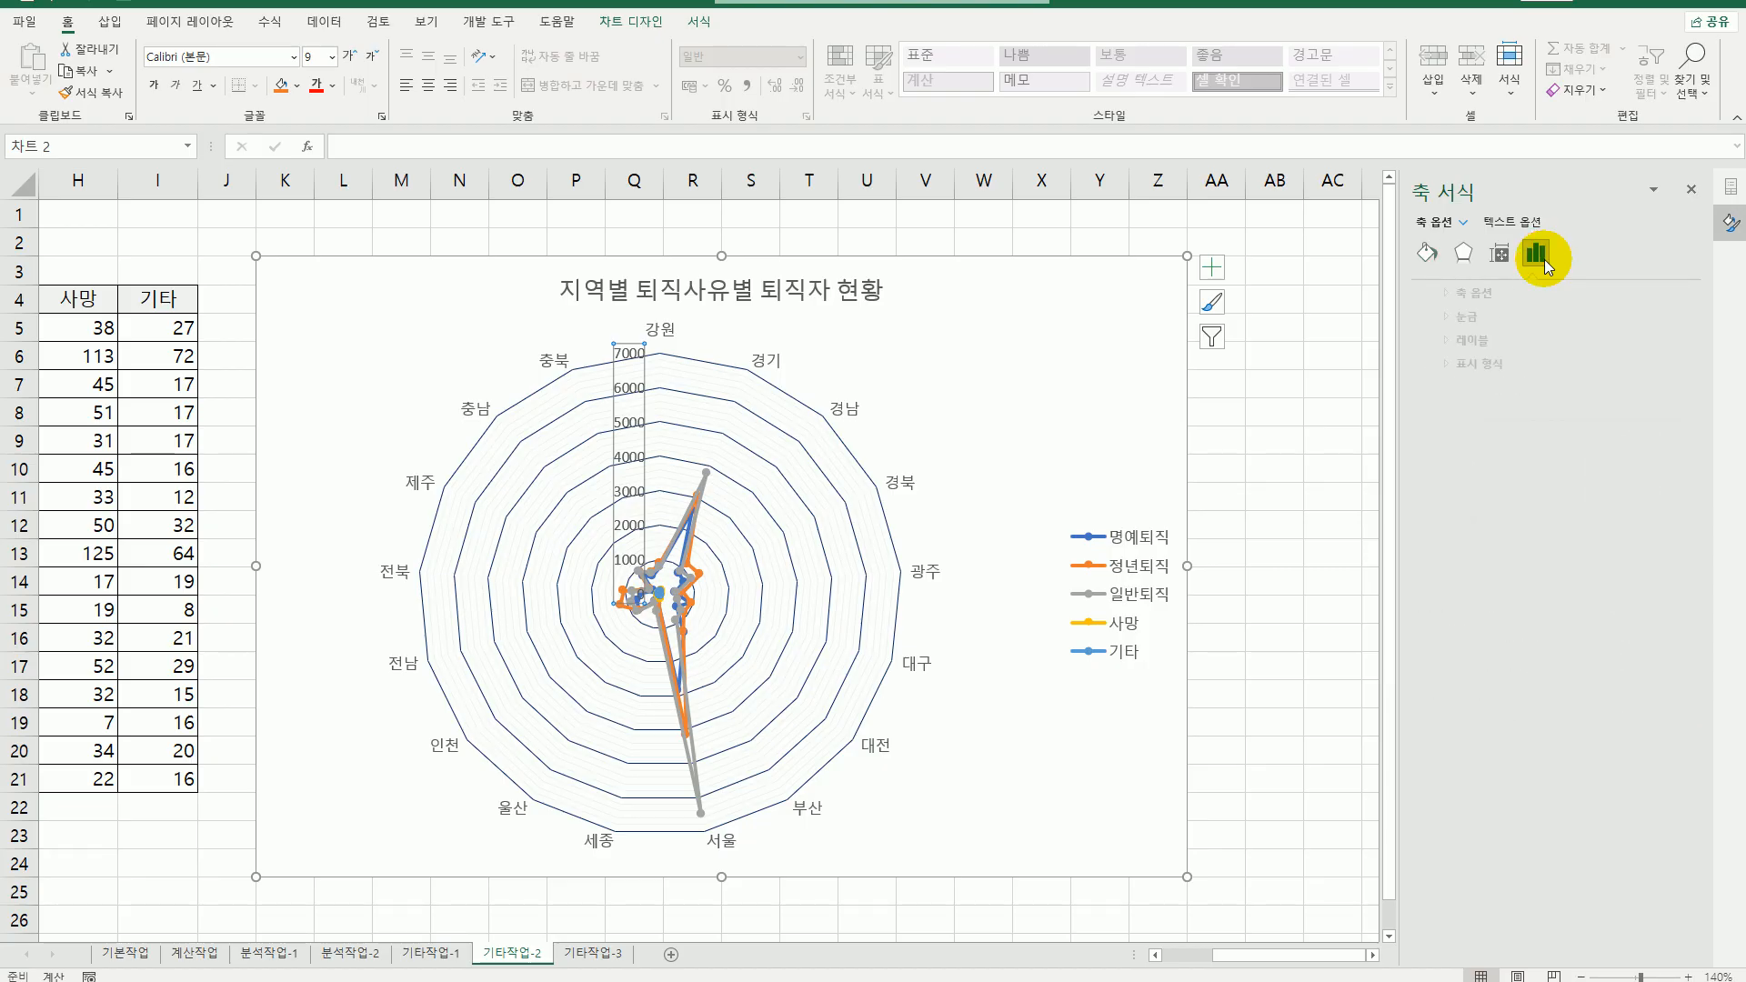
left_click(1484, 370)
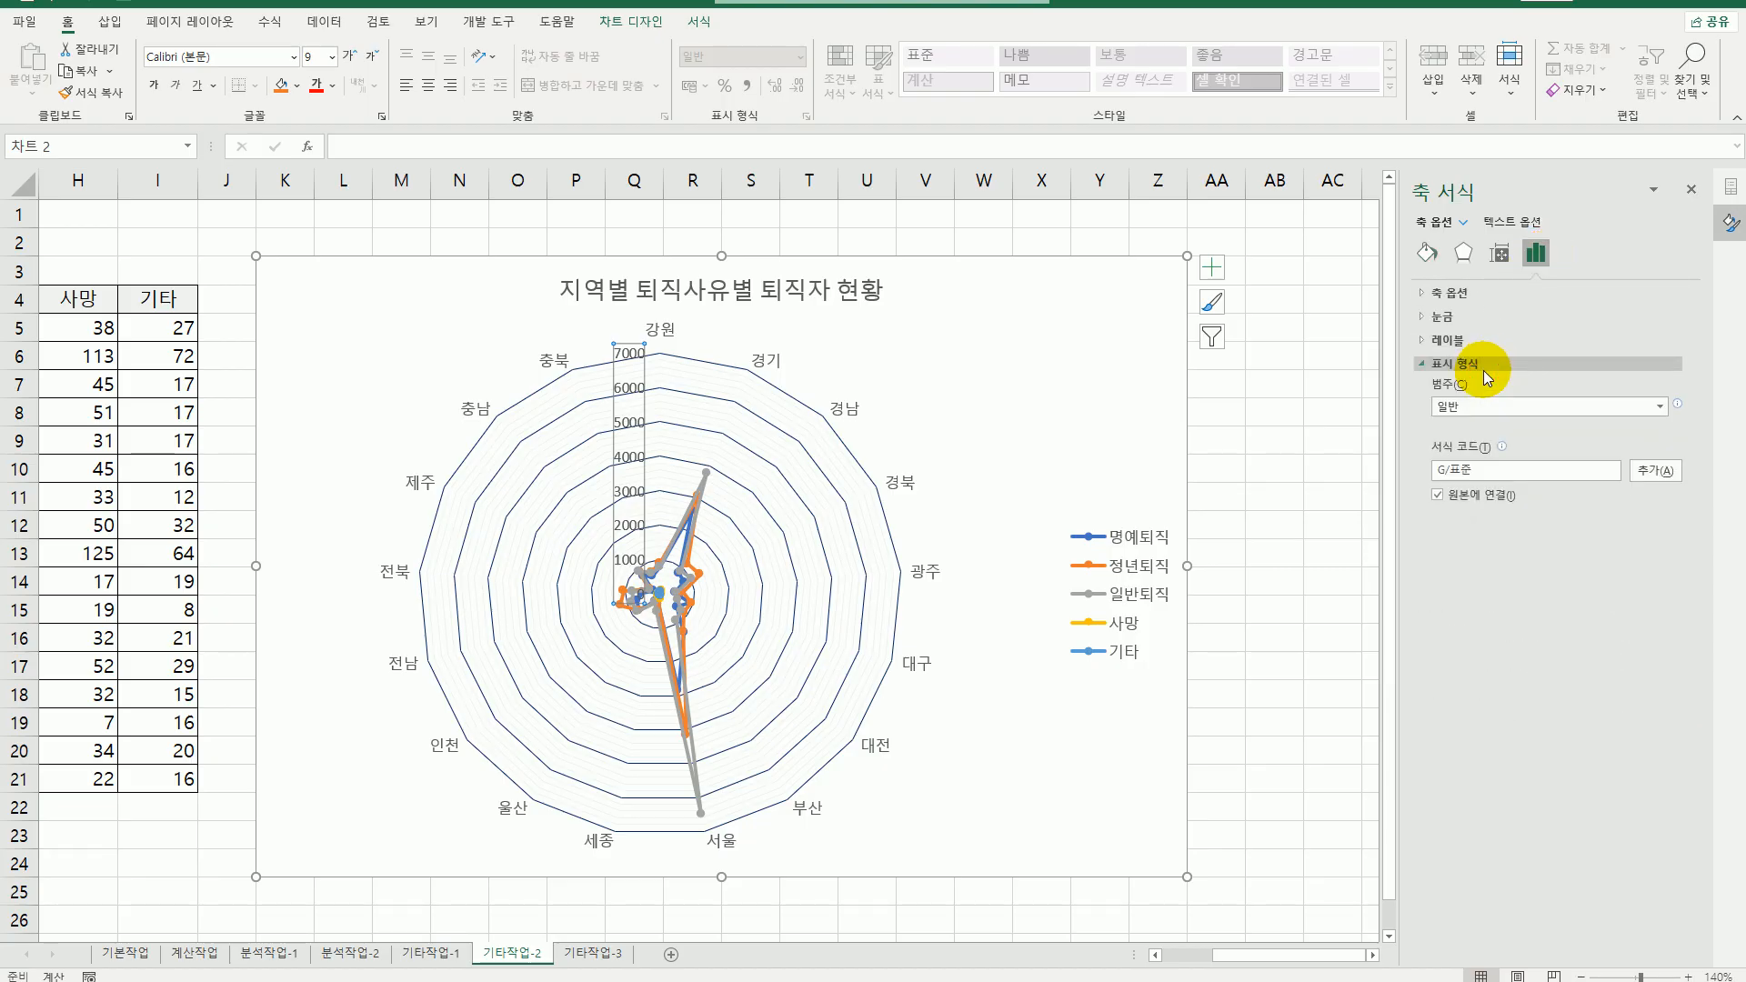
left_click(1660, 407)
left_click(1637, 440)
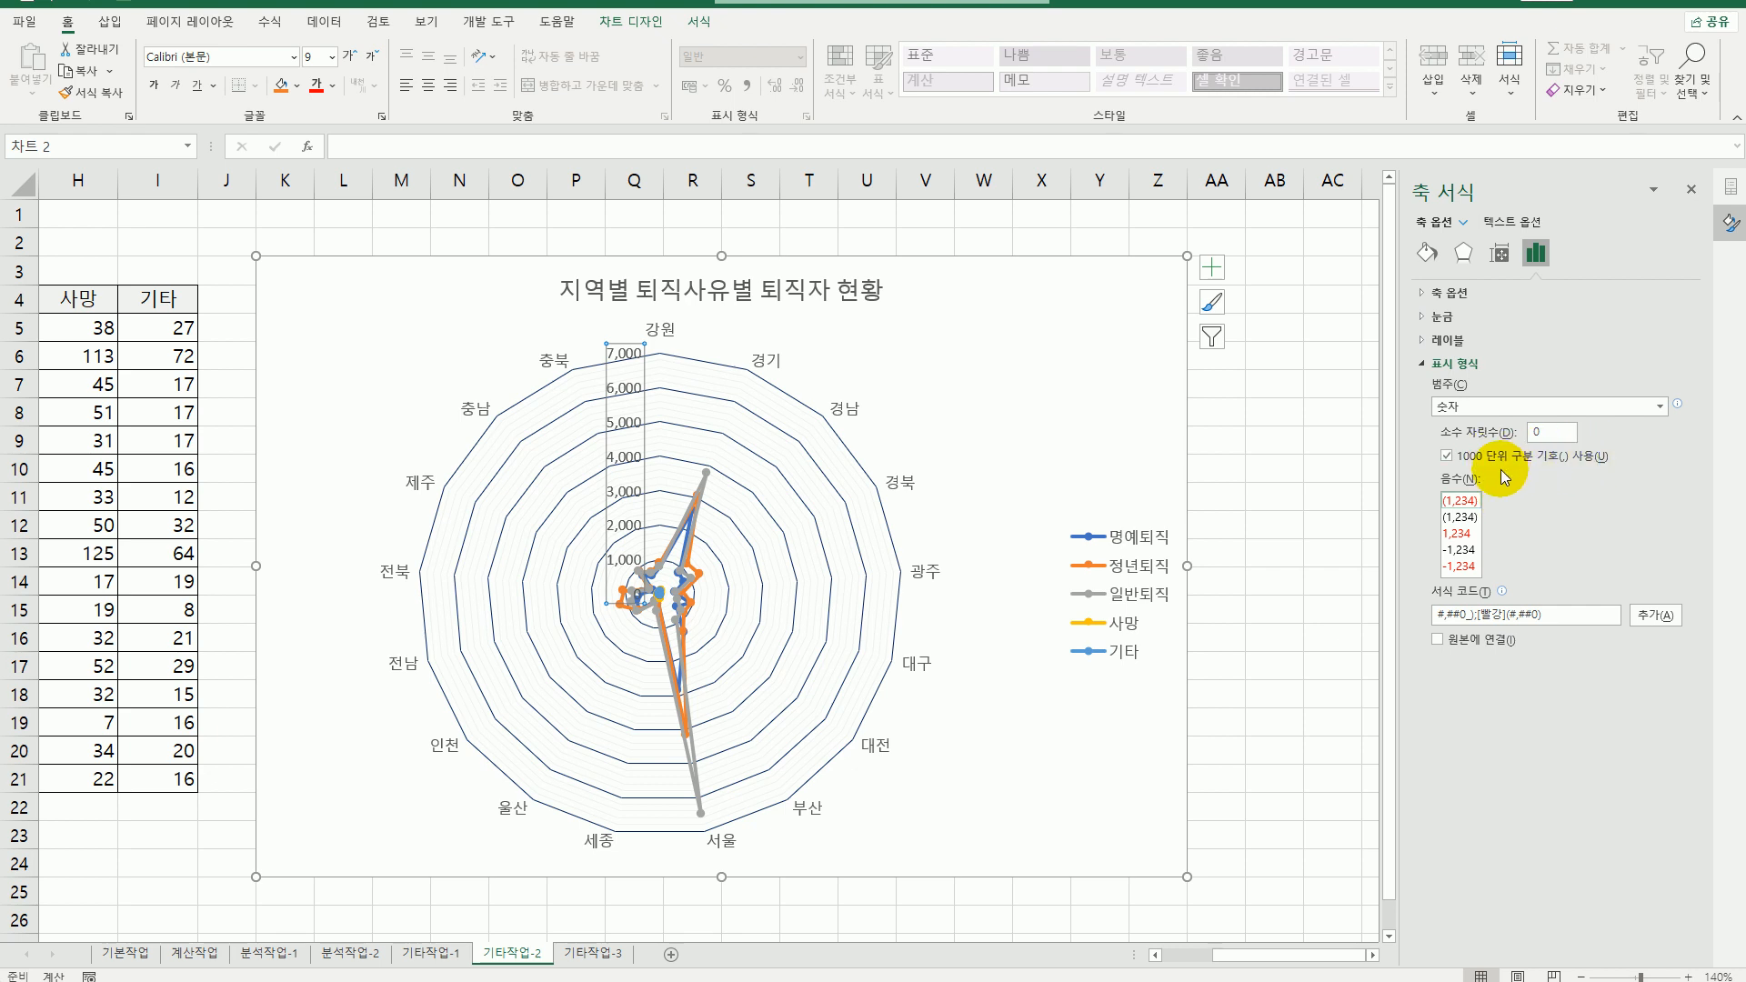
- Fix the radial value axis maximum bound at 7000
left_click(1464, 296)
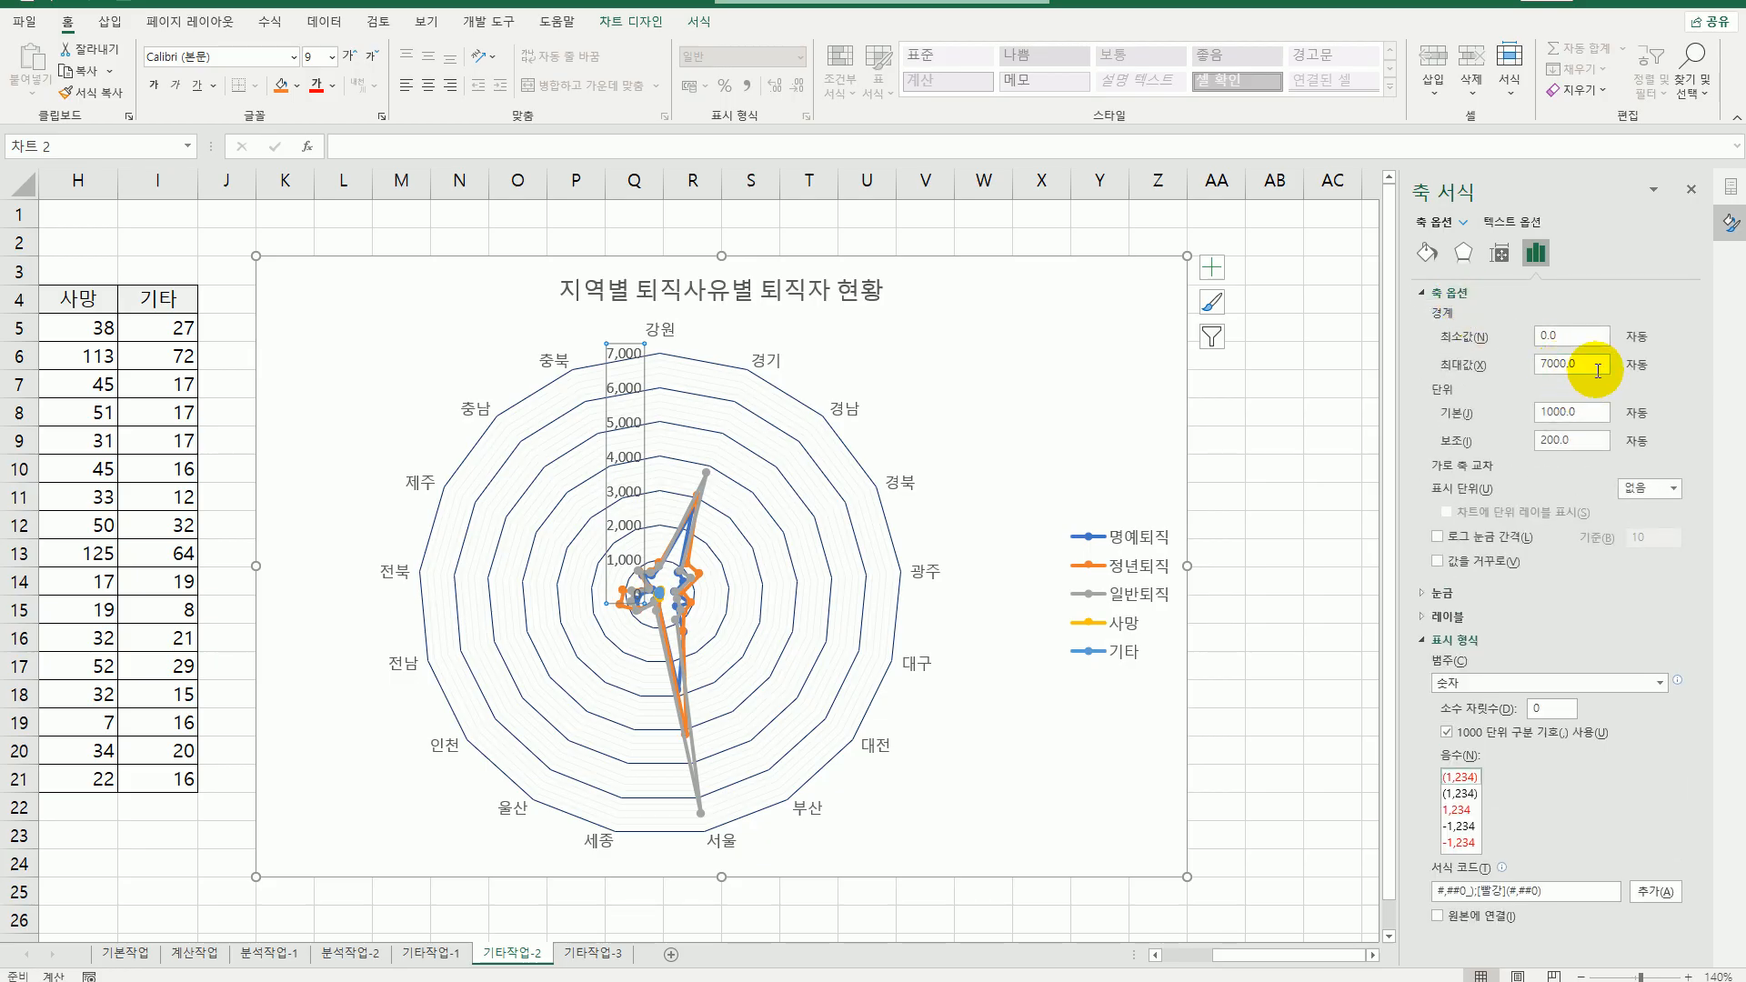
left_click_drag(1590, 369, 1517, 368)
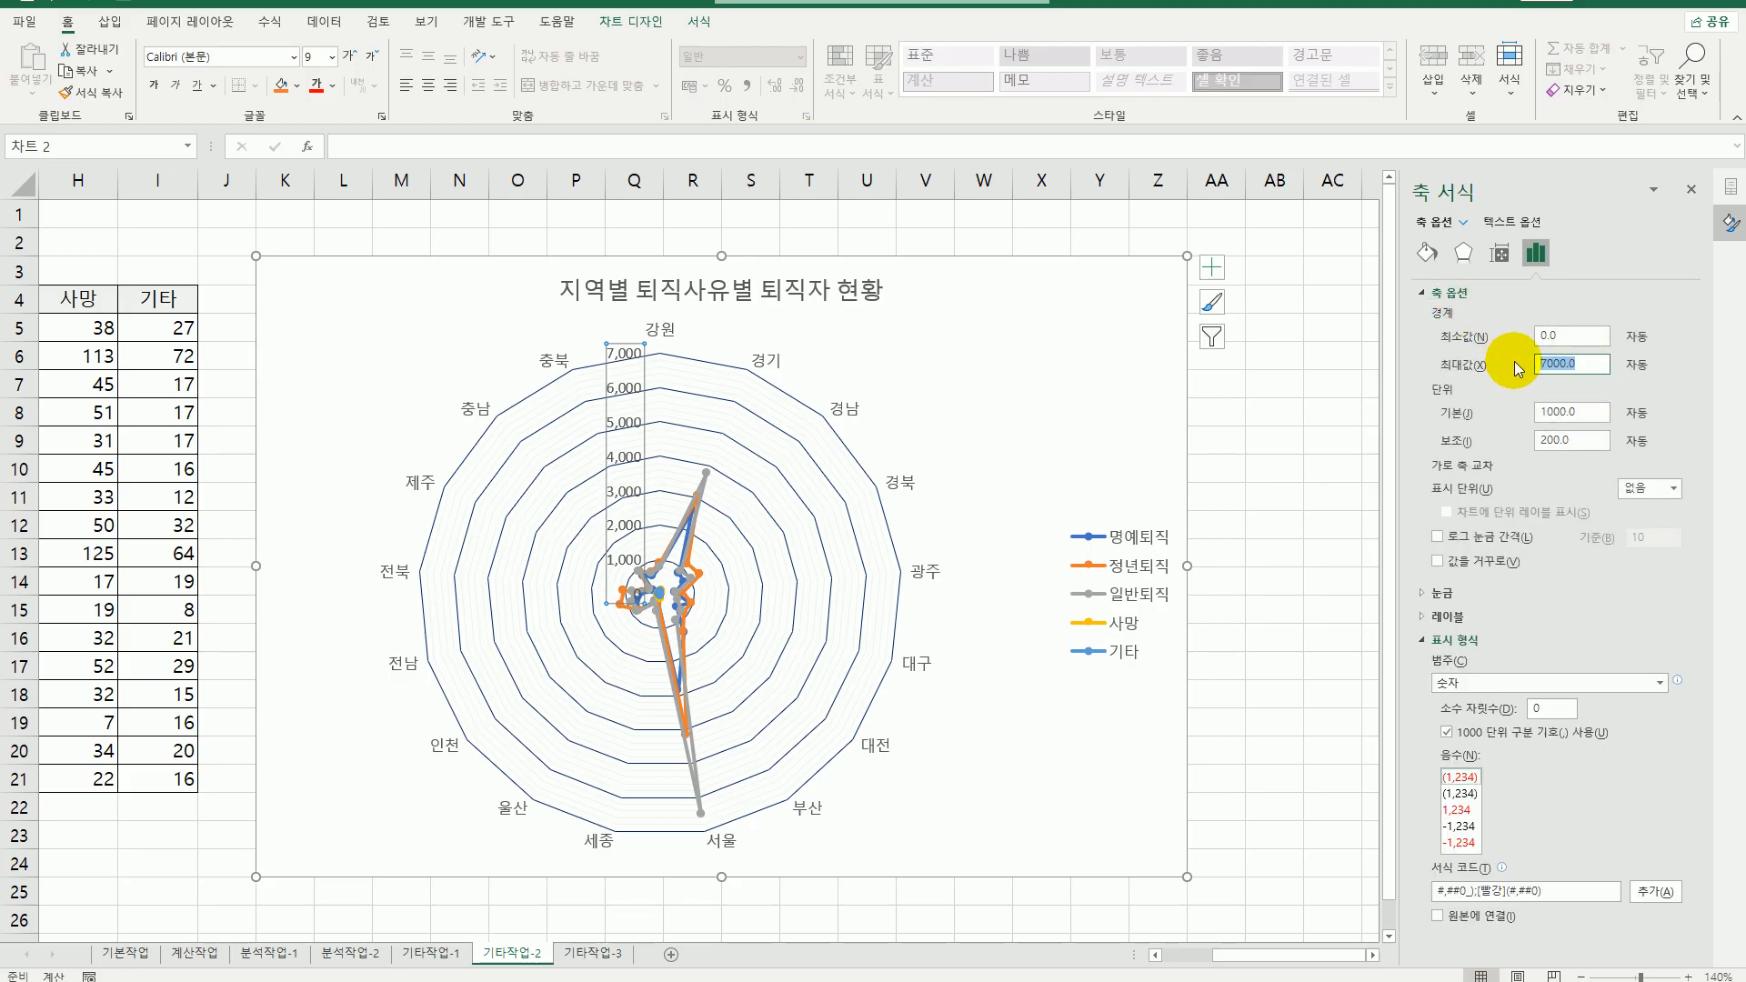
type("7000")
key("Return")
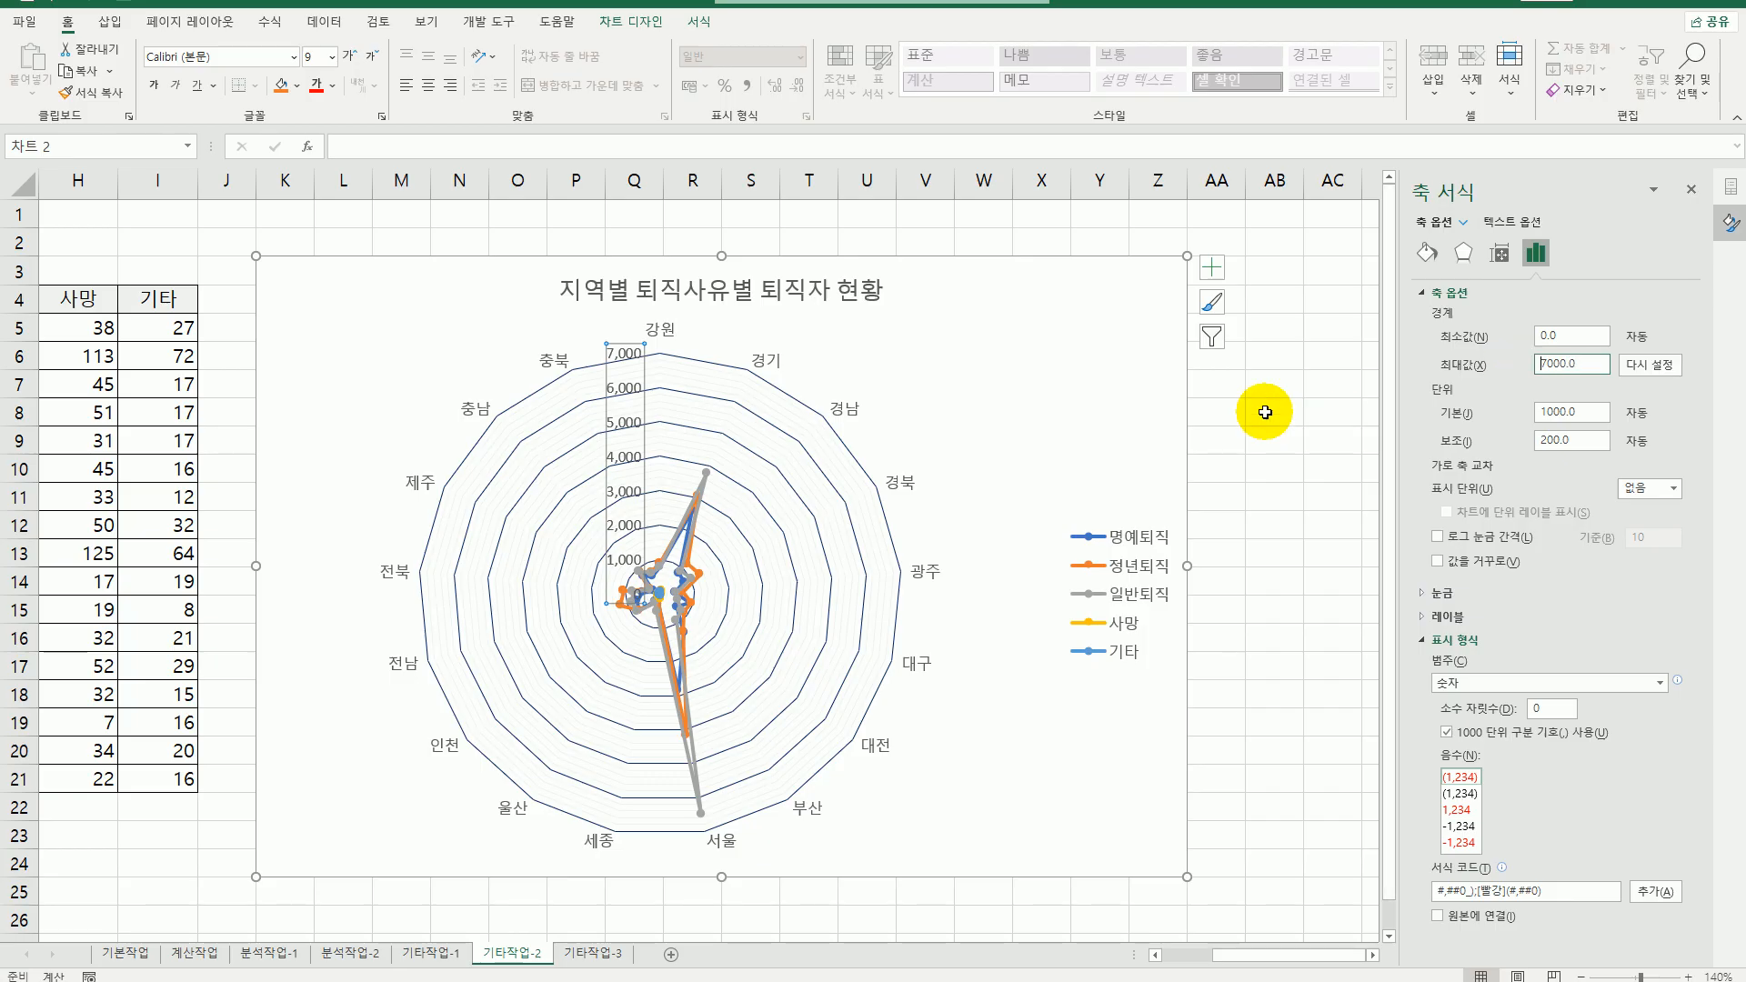
- Give the chart area border rounded corners
left_click(1124, 317)
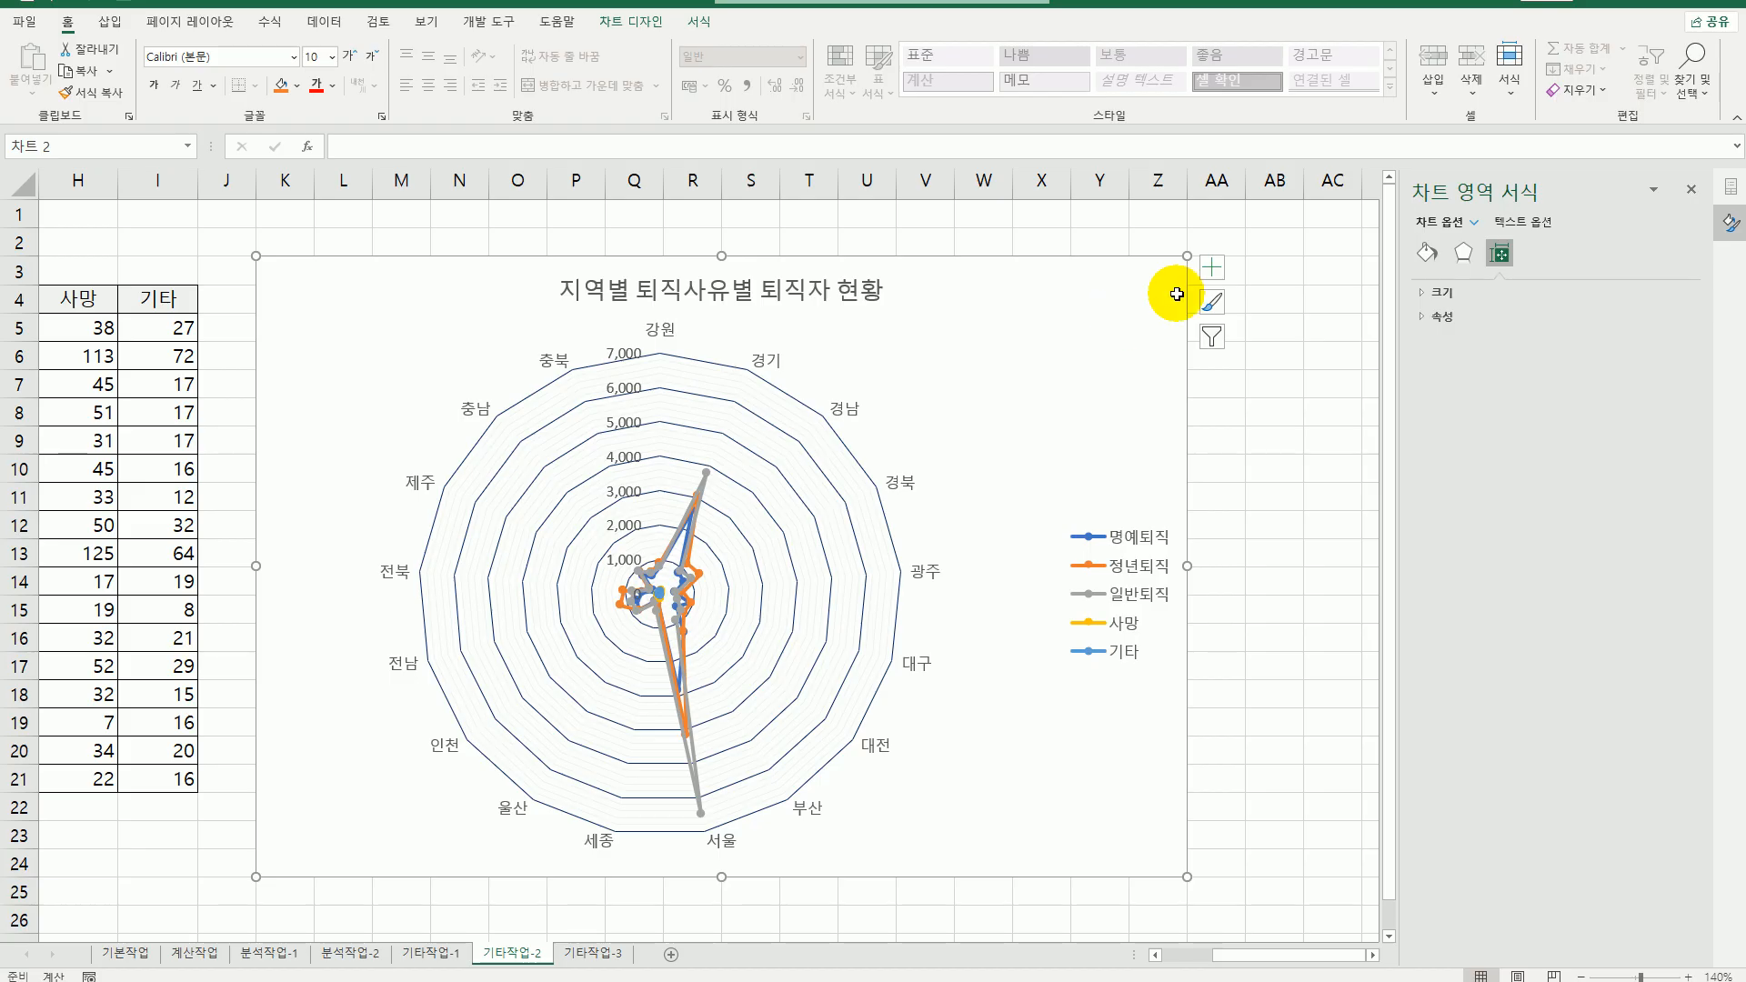
left_click(1427, 254)
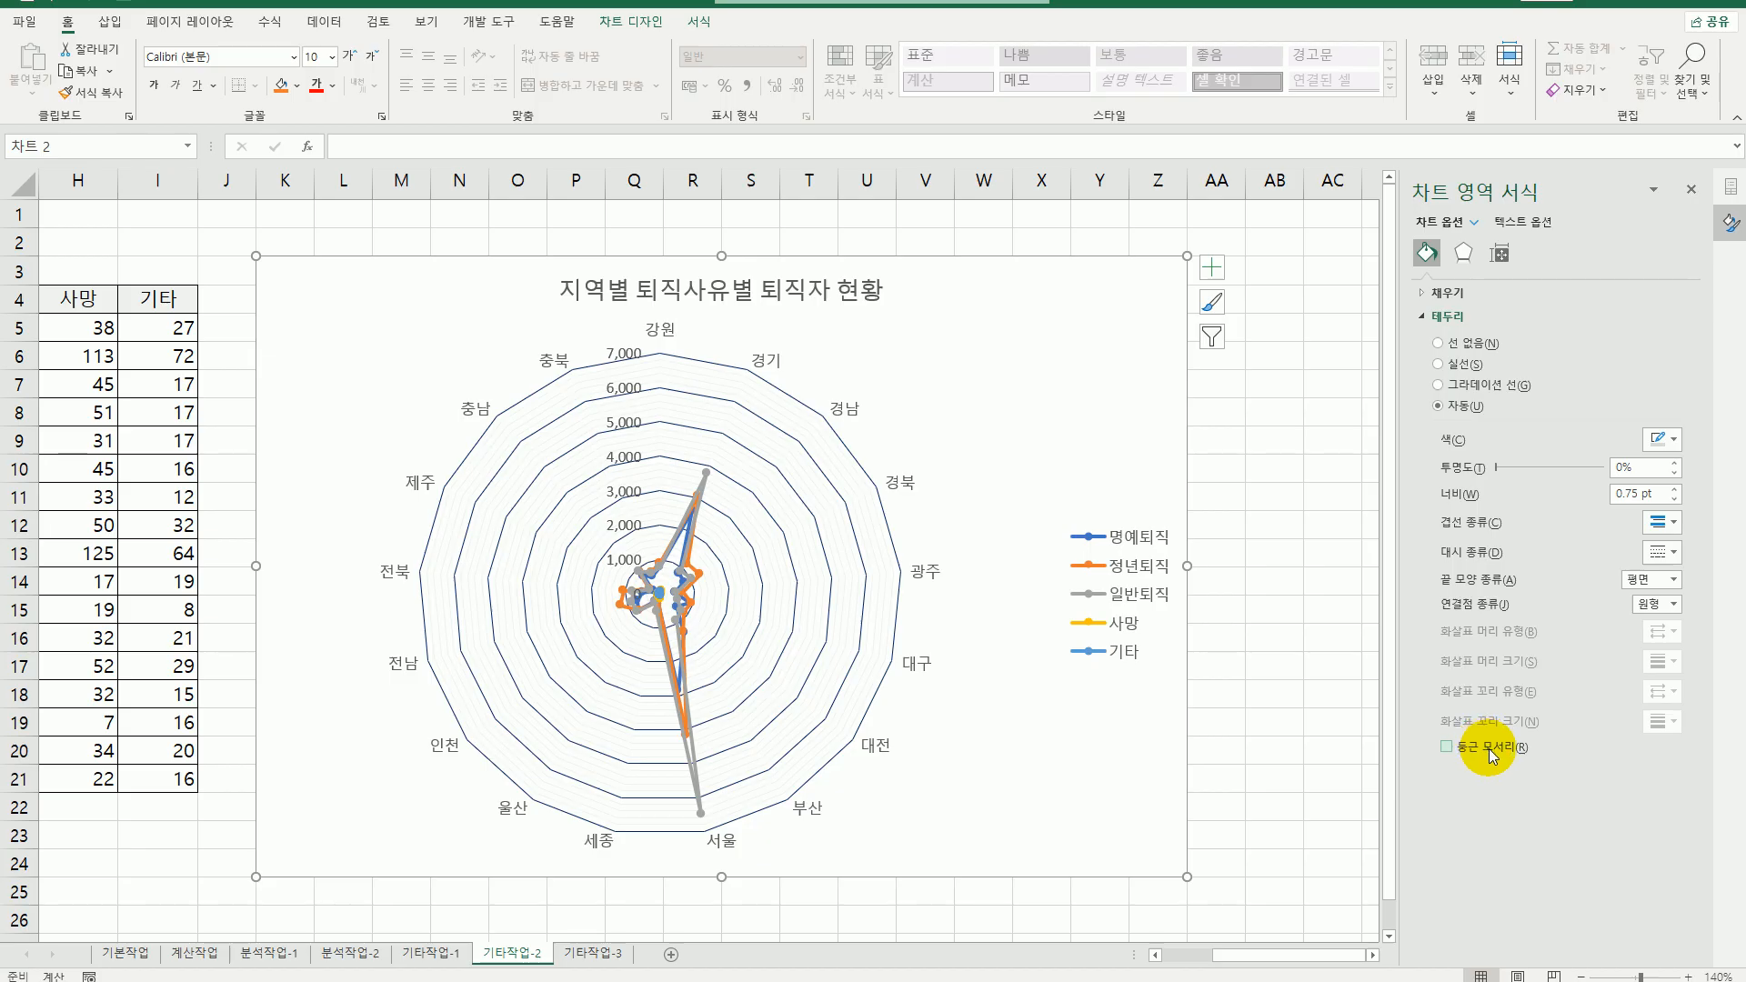
left_click(1489, 753)
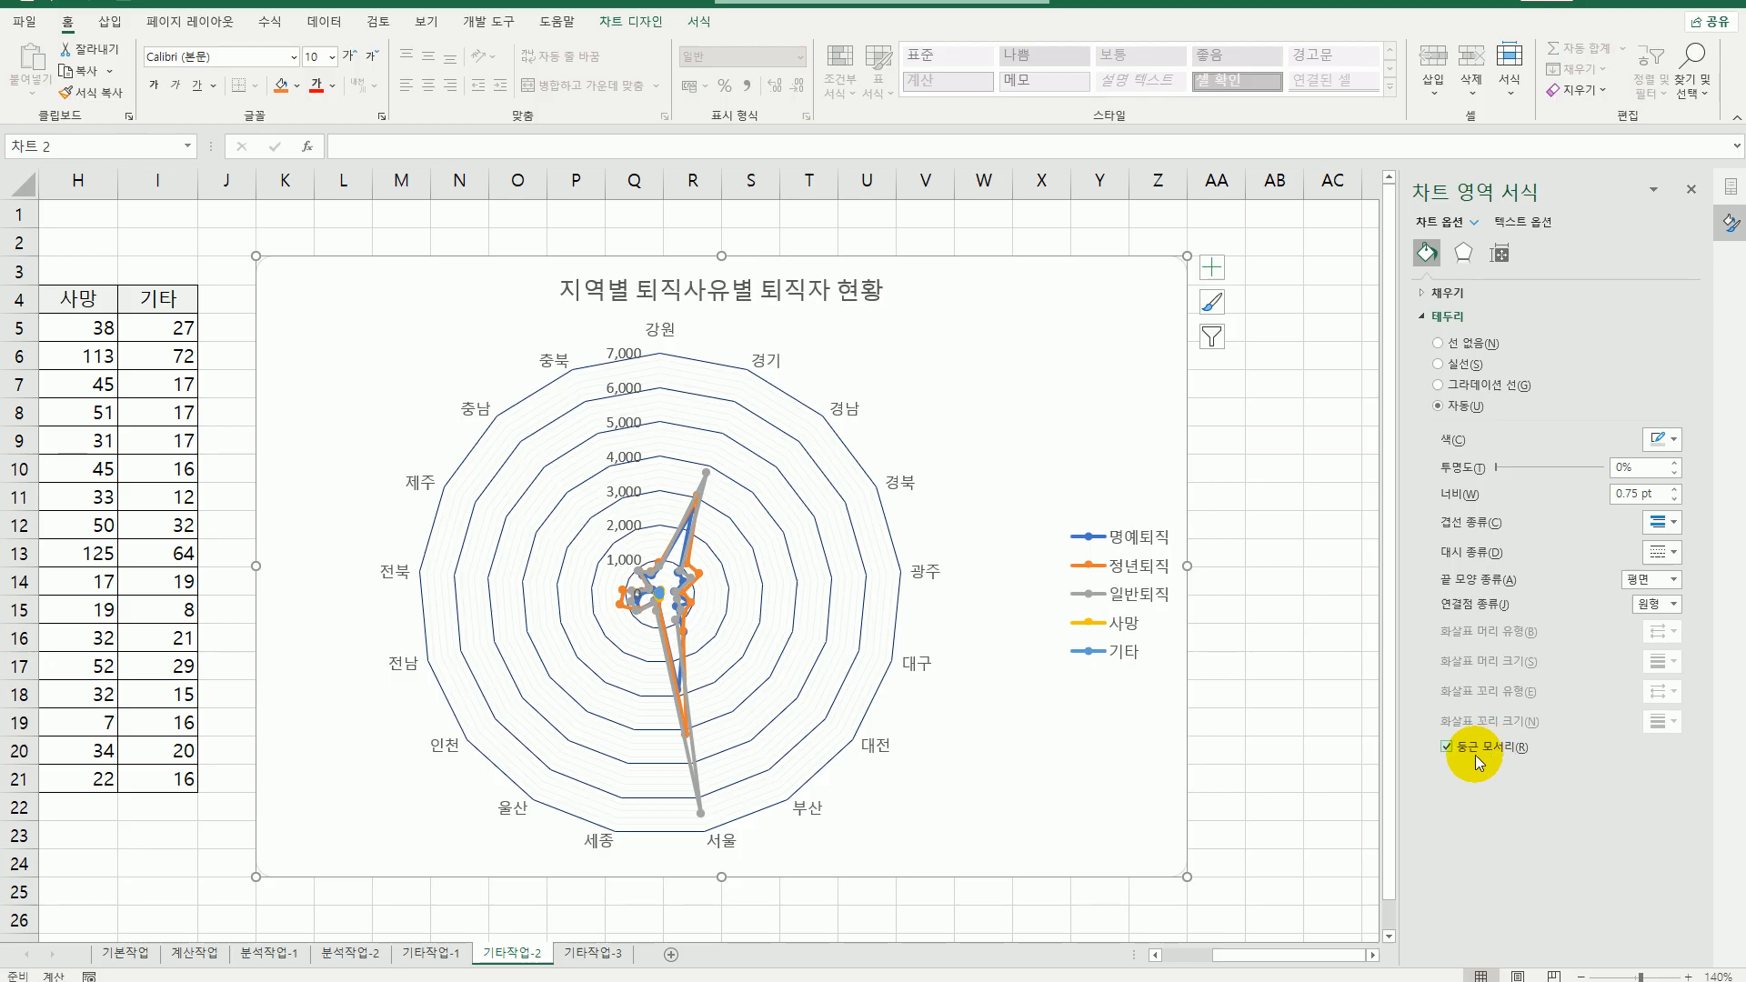
- Apply the outer shadow preset offset toward the lower right to the chart area, then deselect the chart
left_click(1468, 254)
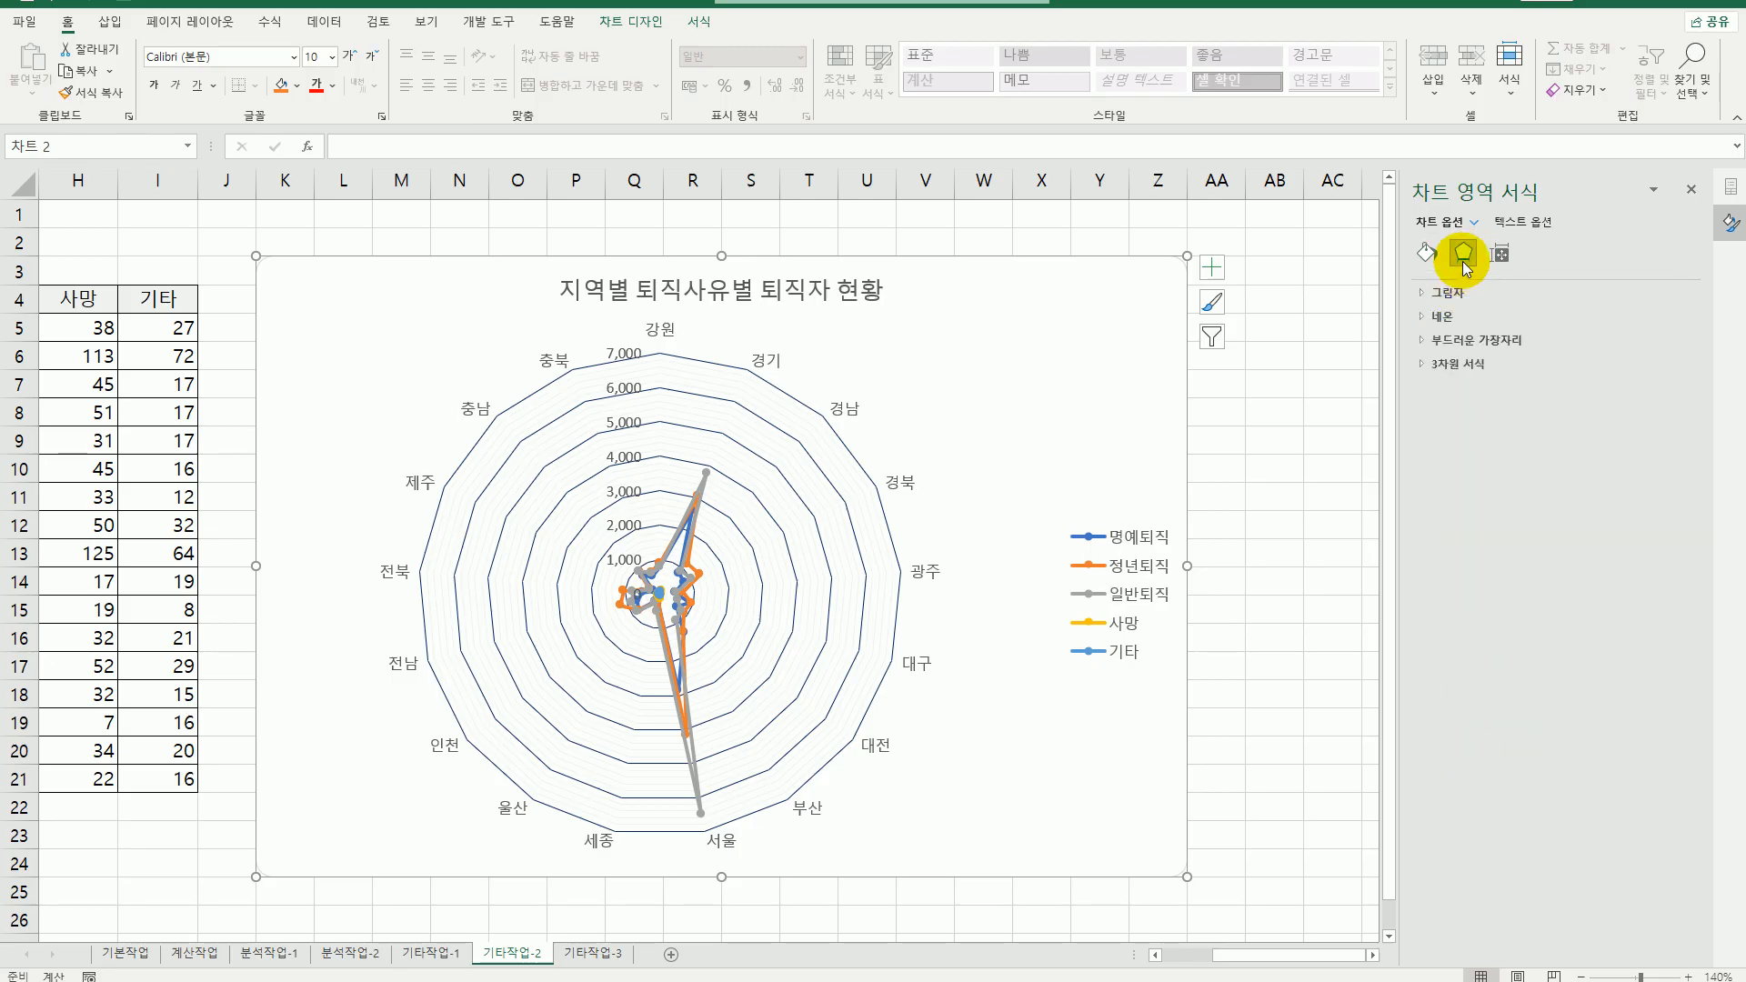
left_click(1444, 294)
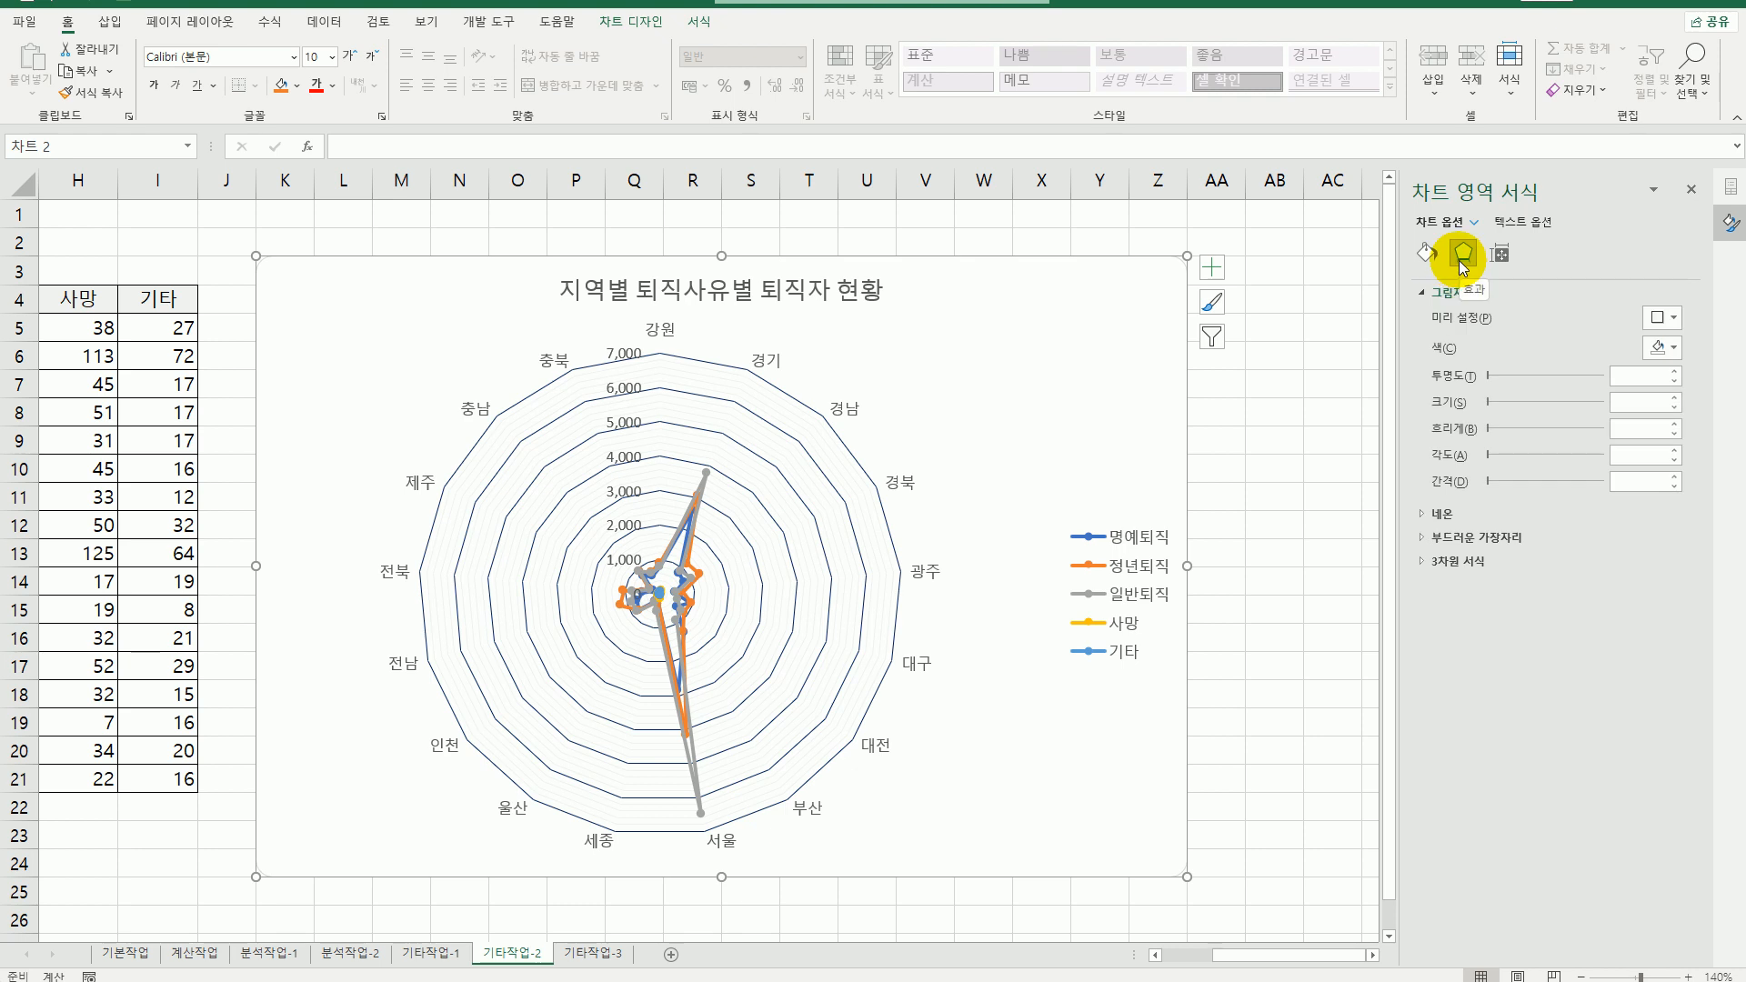
left_click(1673, 318)
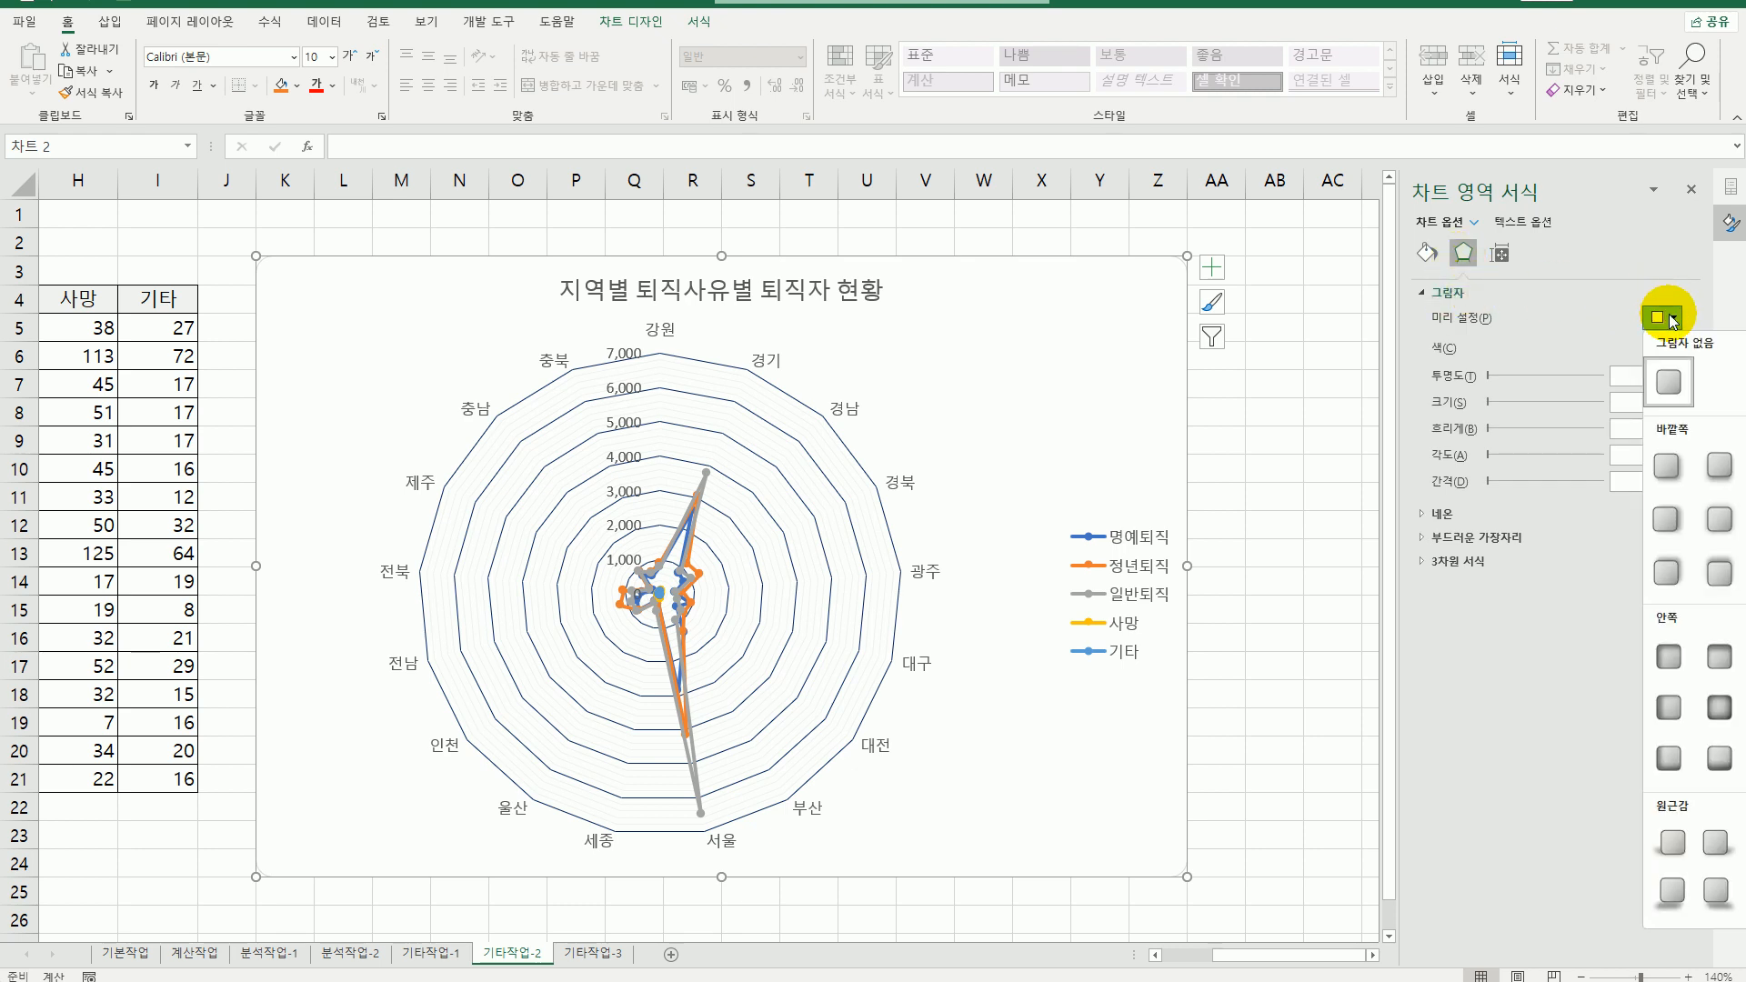
left_click(1667, 470)
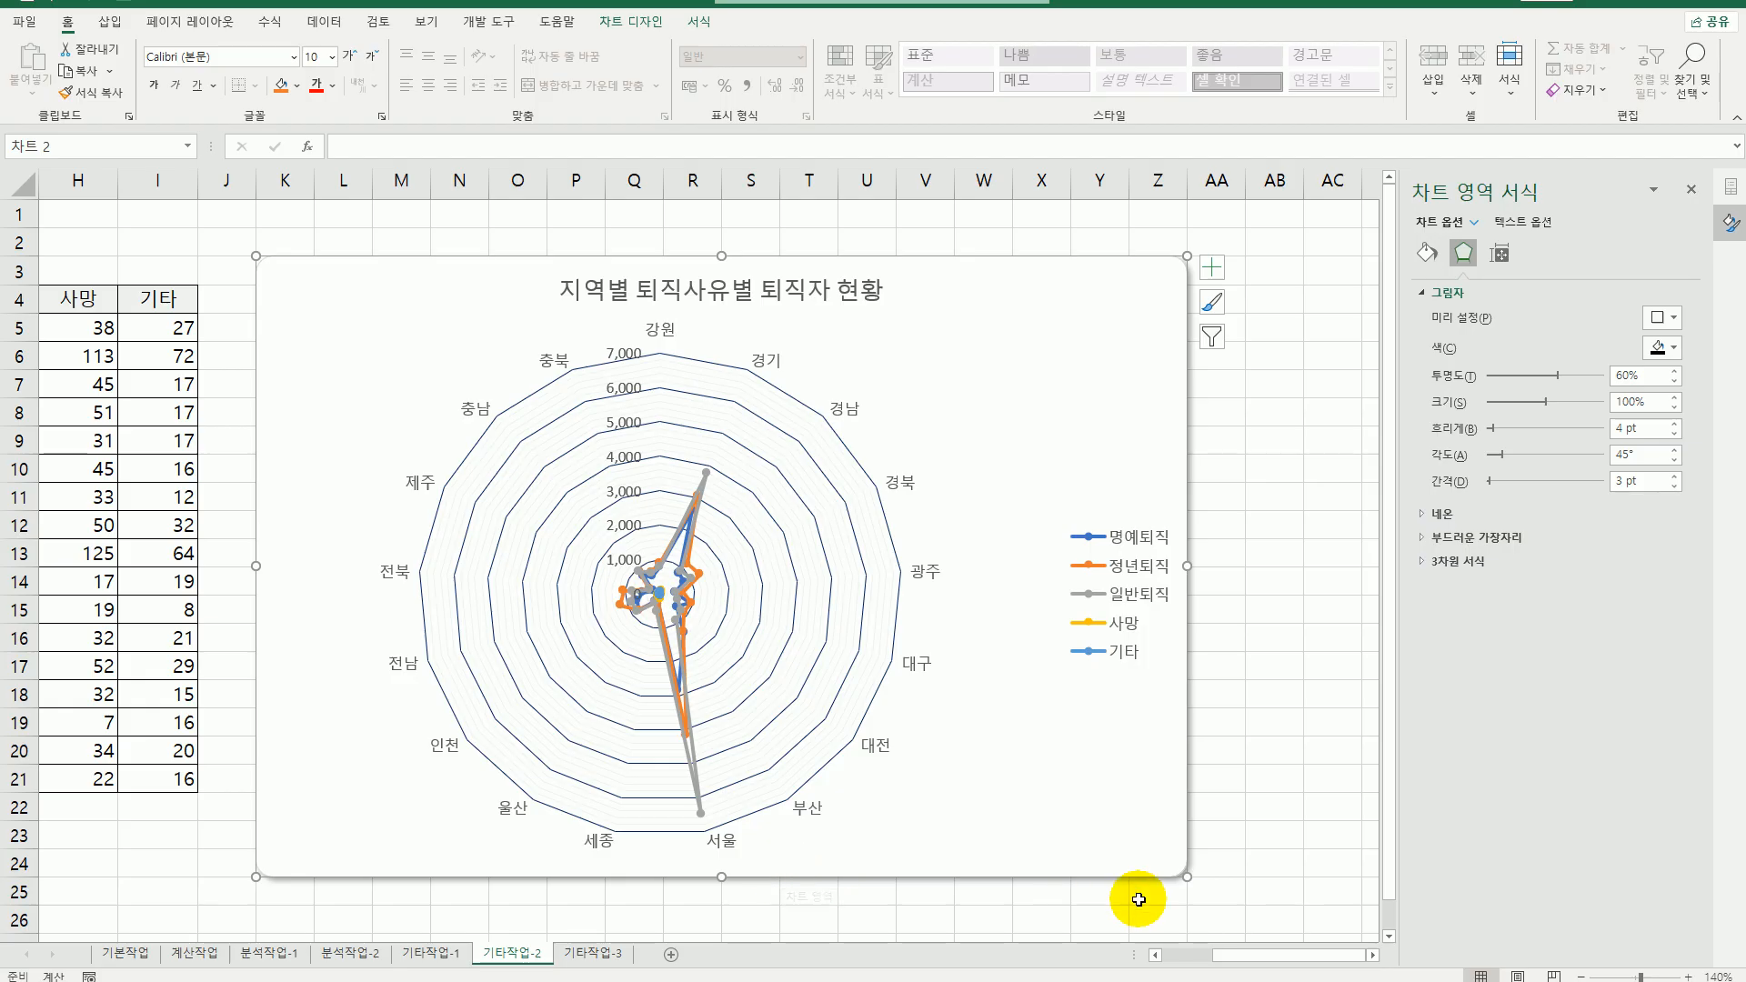
left_click(1351, 701)
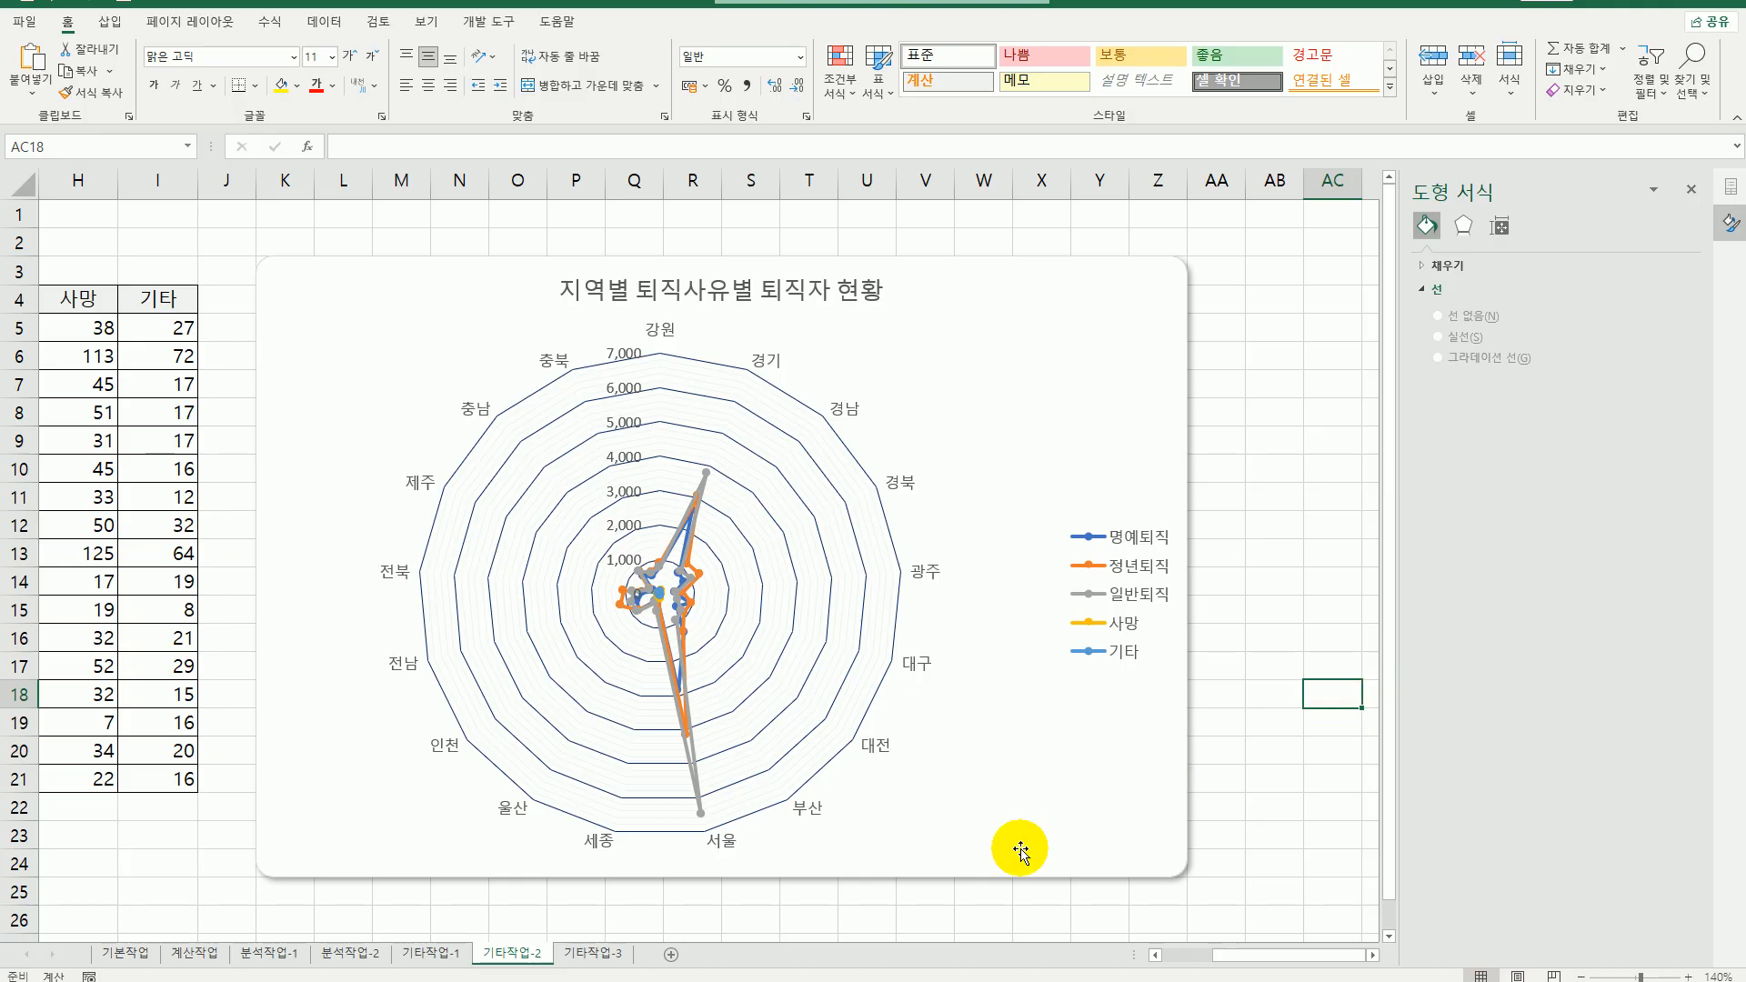
- On the 기타작업-3 sheet, turn on design mode and open the click event code of the 프로그램 등록 button
left_click(596, 954)
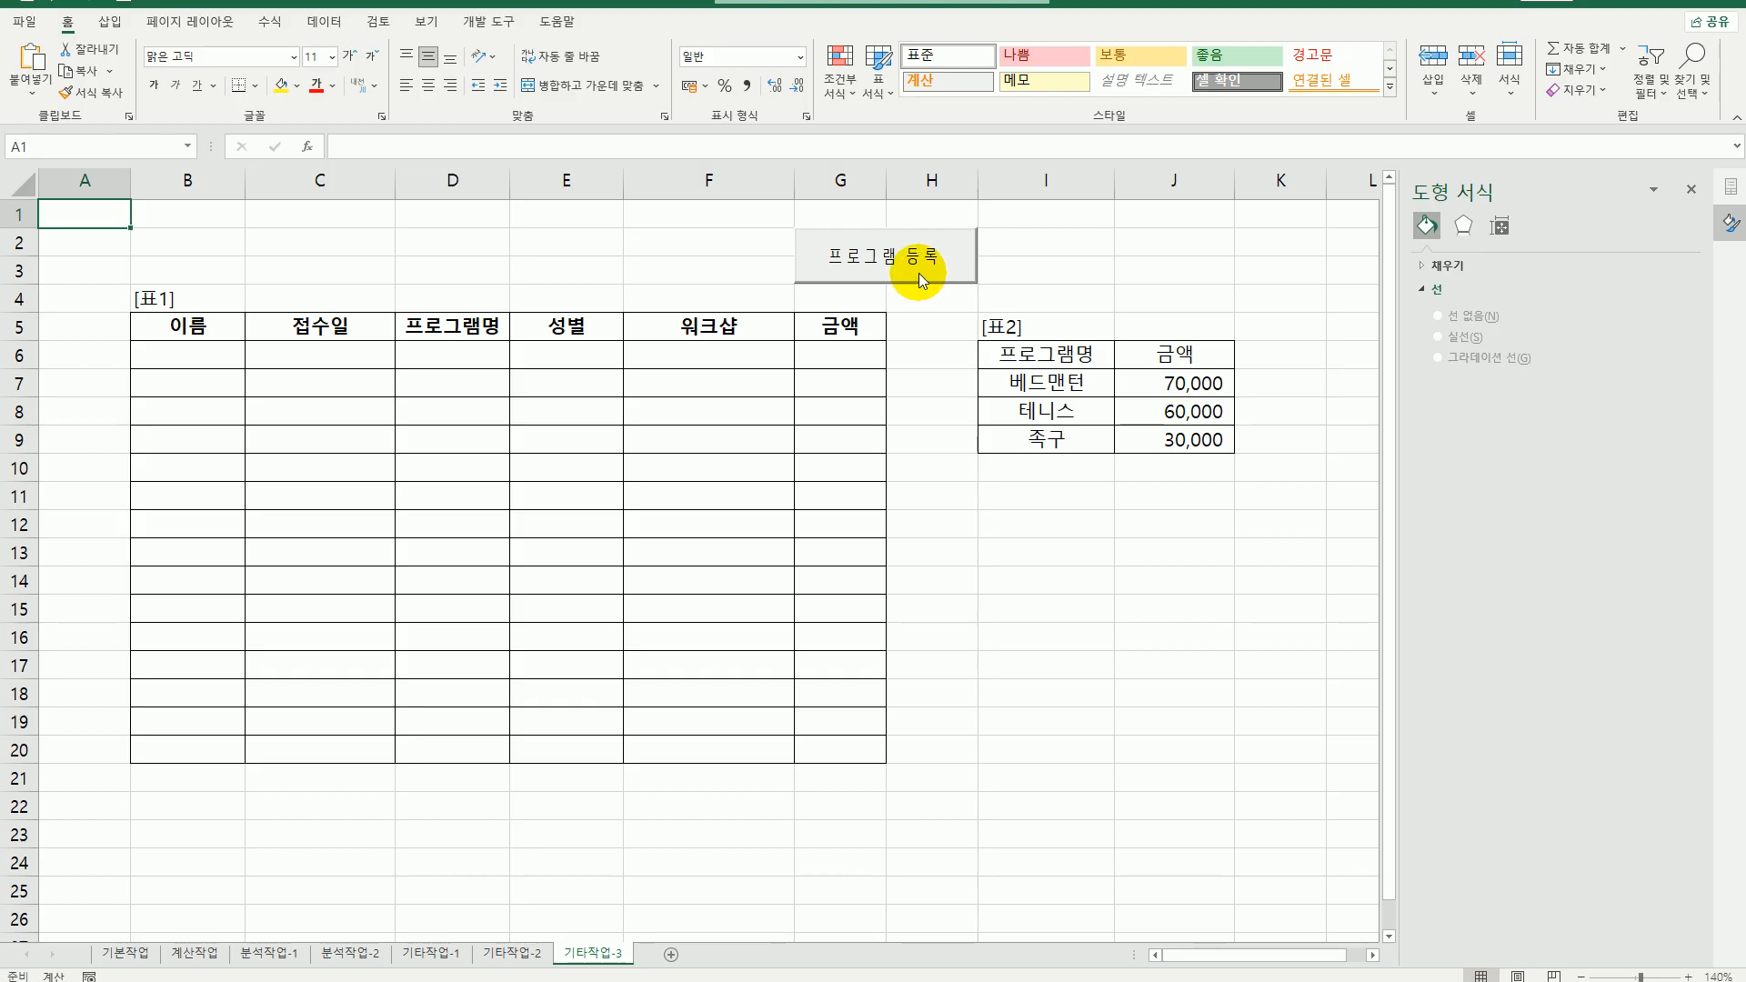
left_click(488, 21)
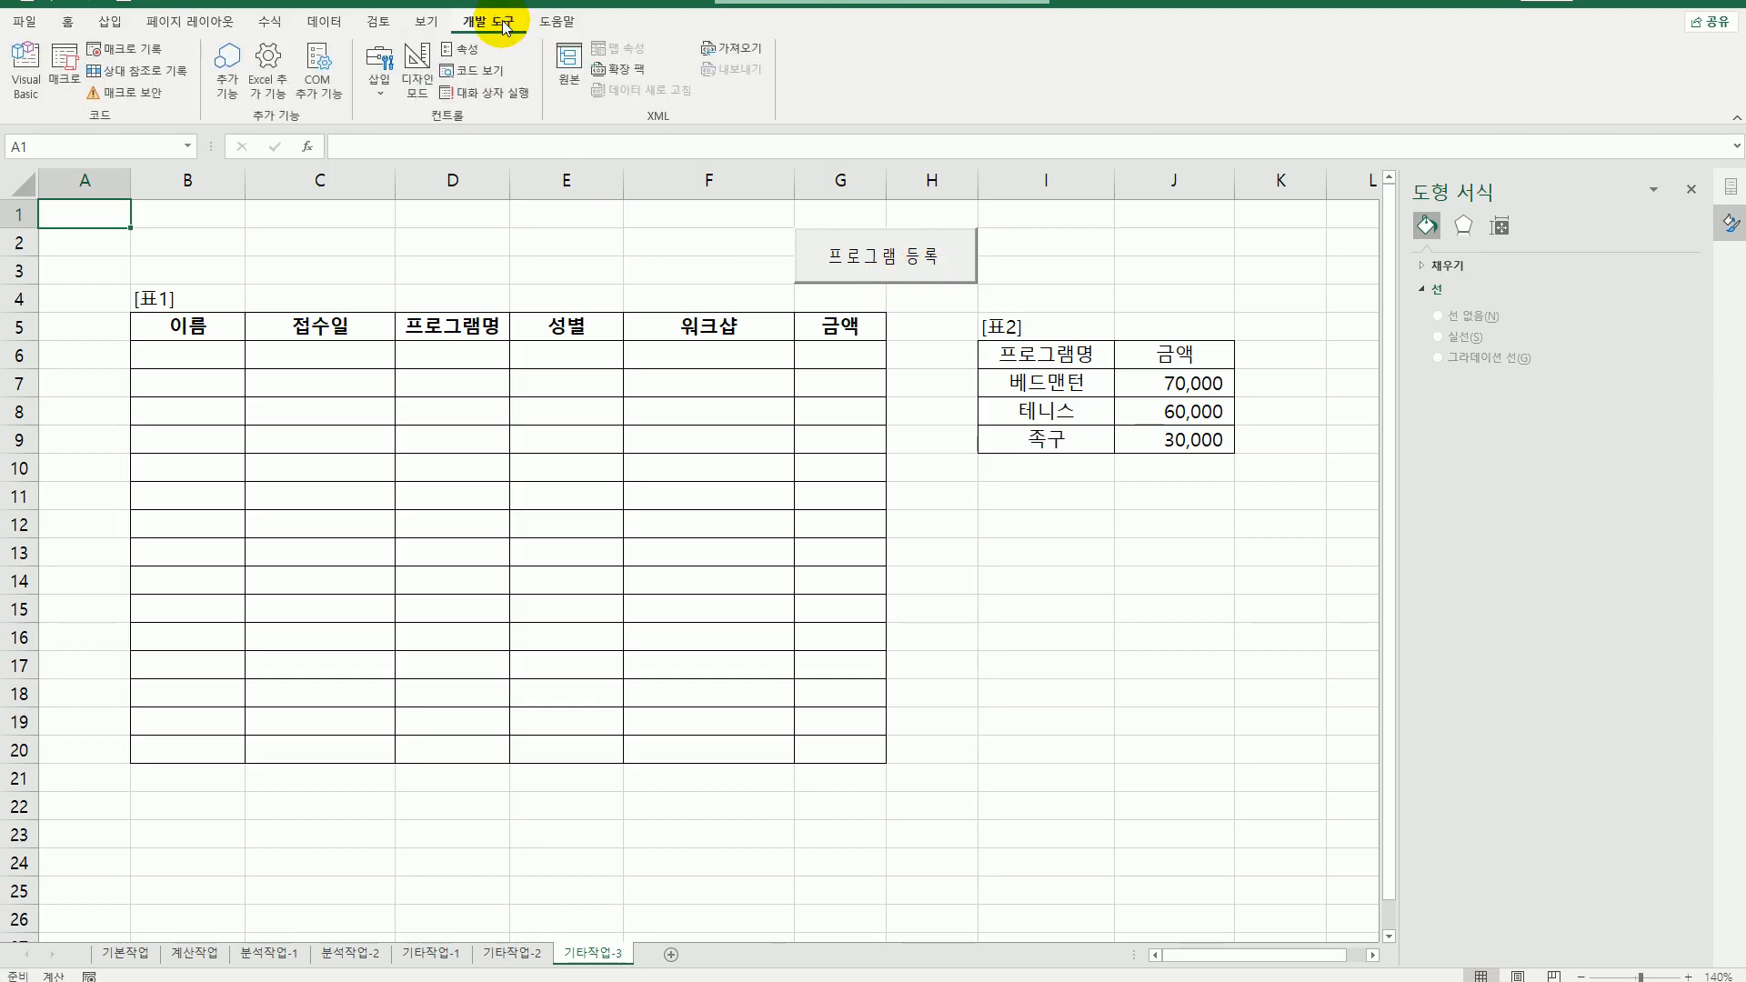
left_click(414, 91)
left_click(876, 261)
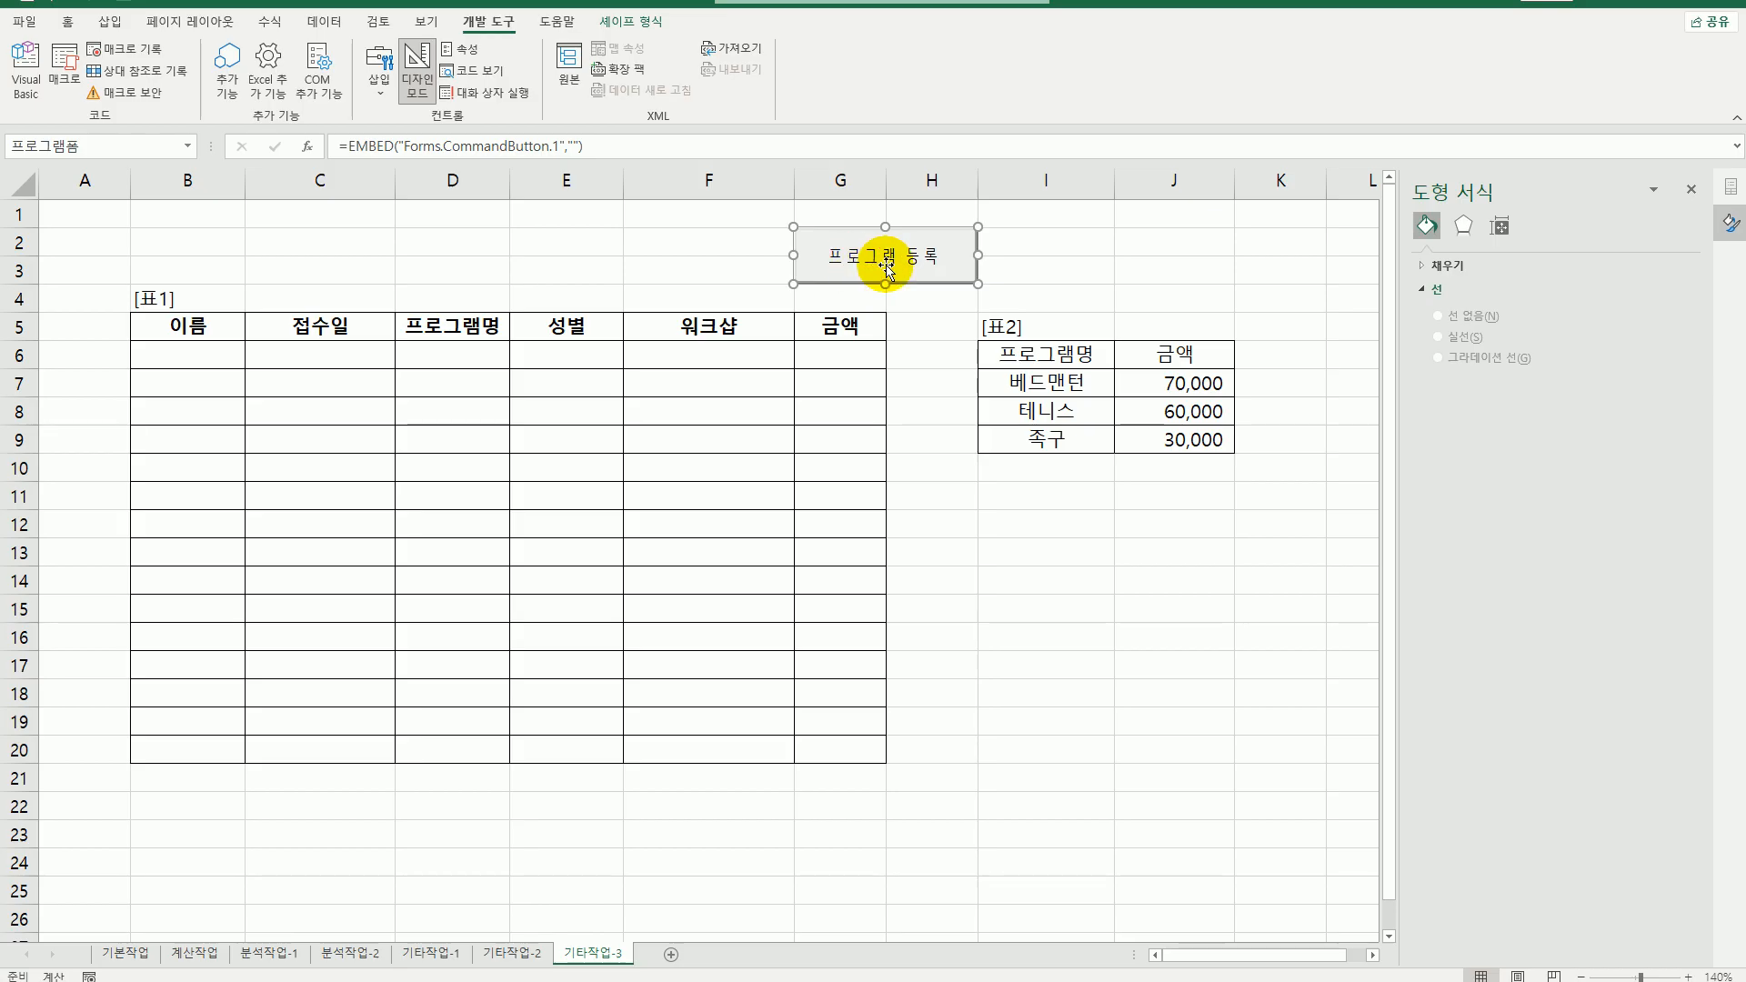
left_click(1691, 189)
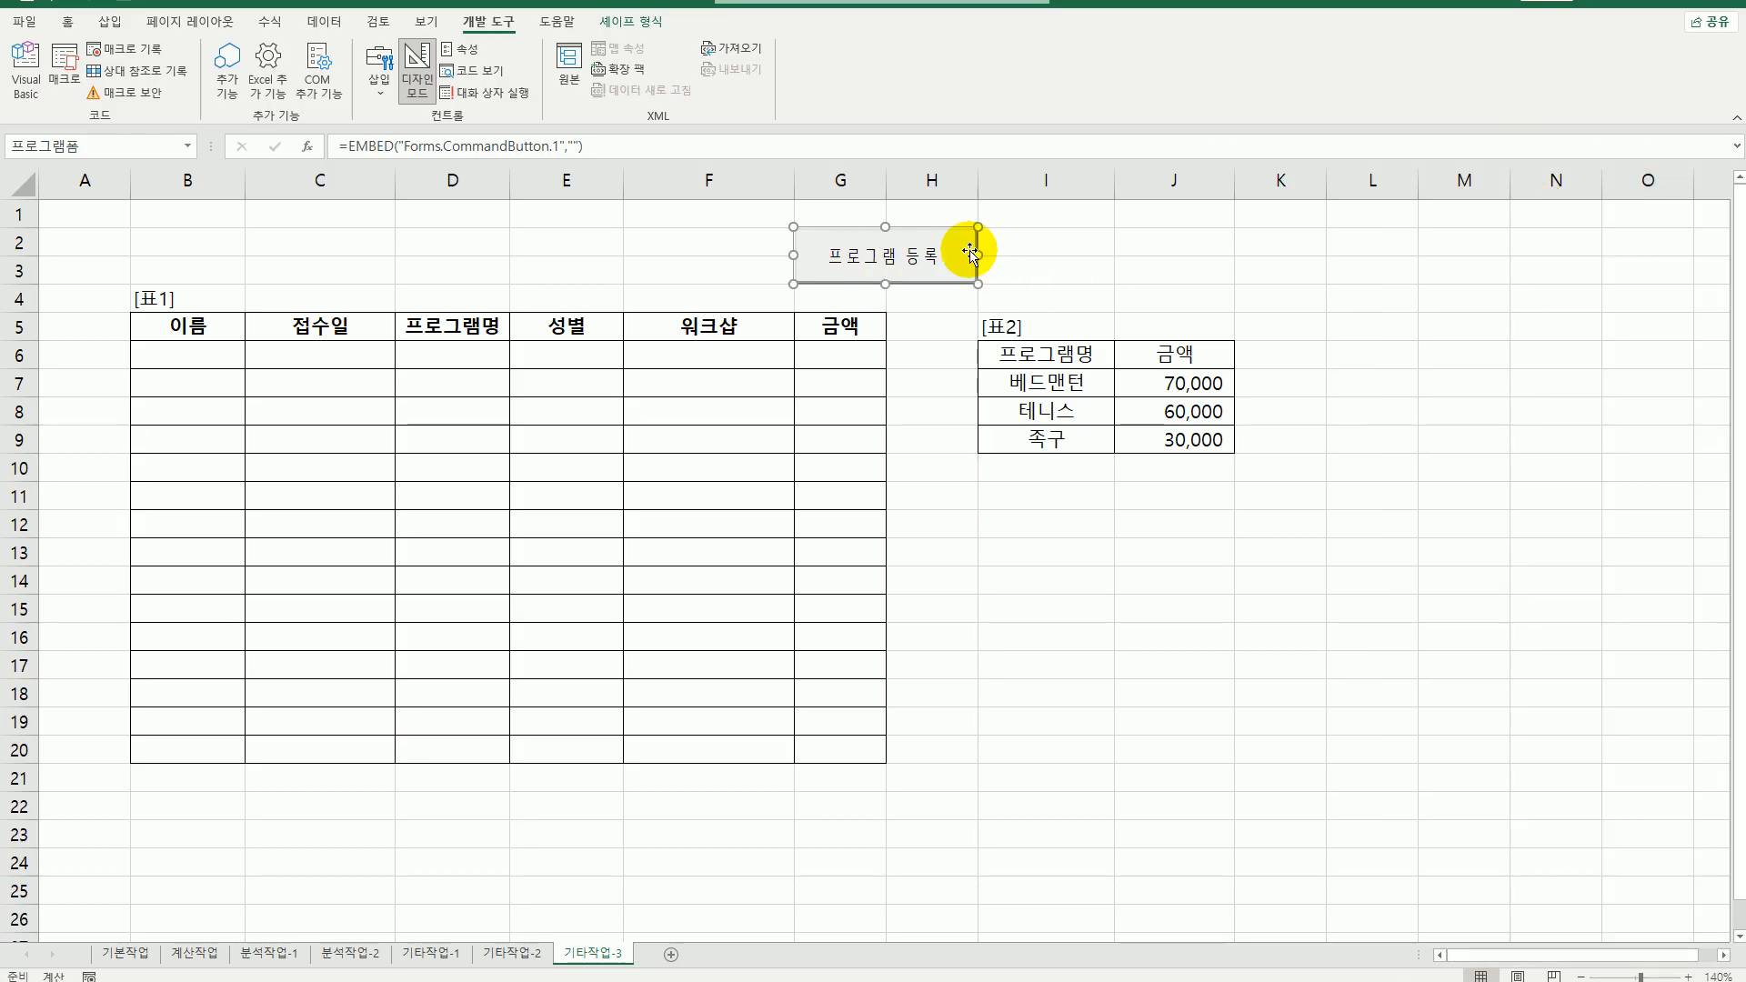
double_click(906, 276)
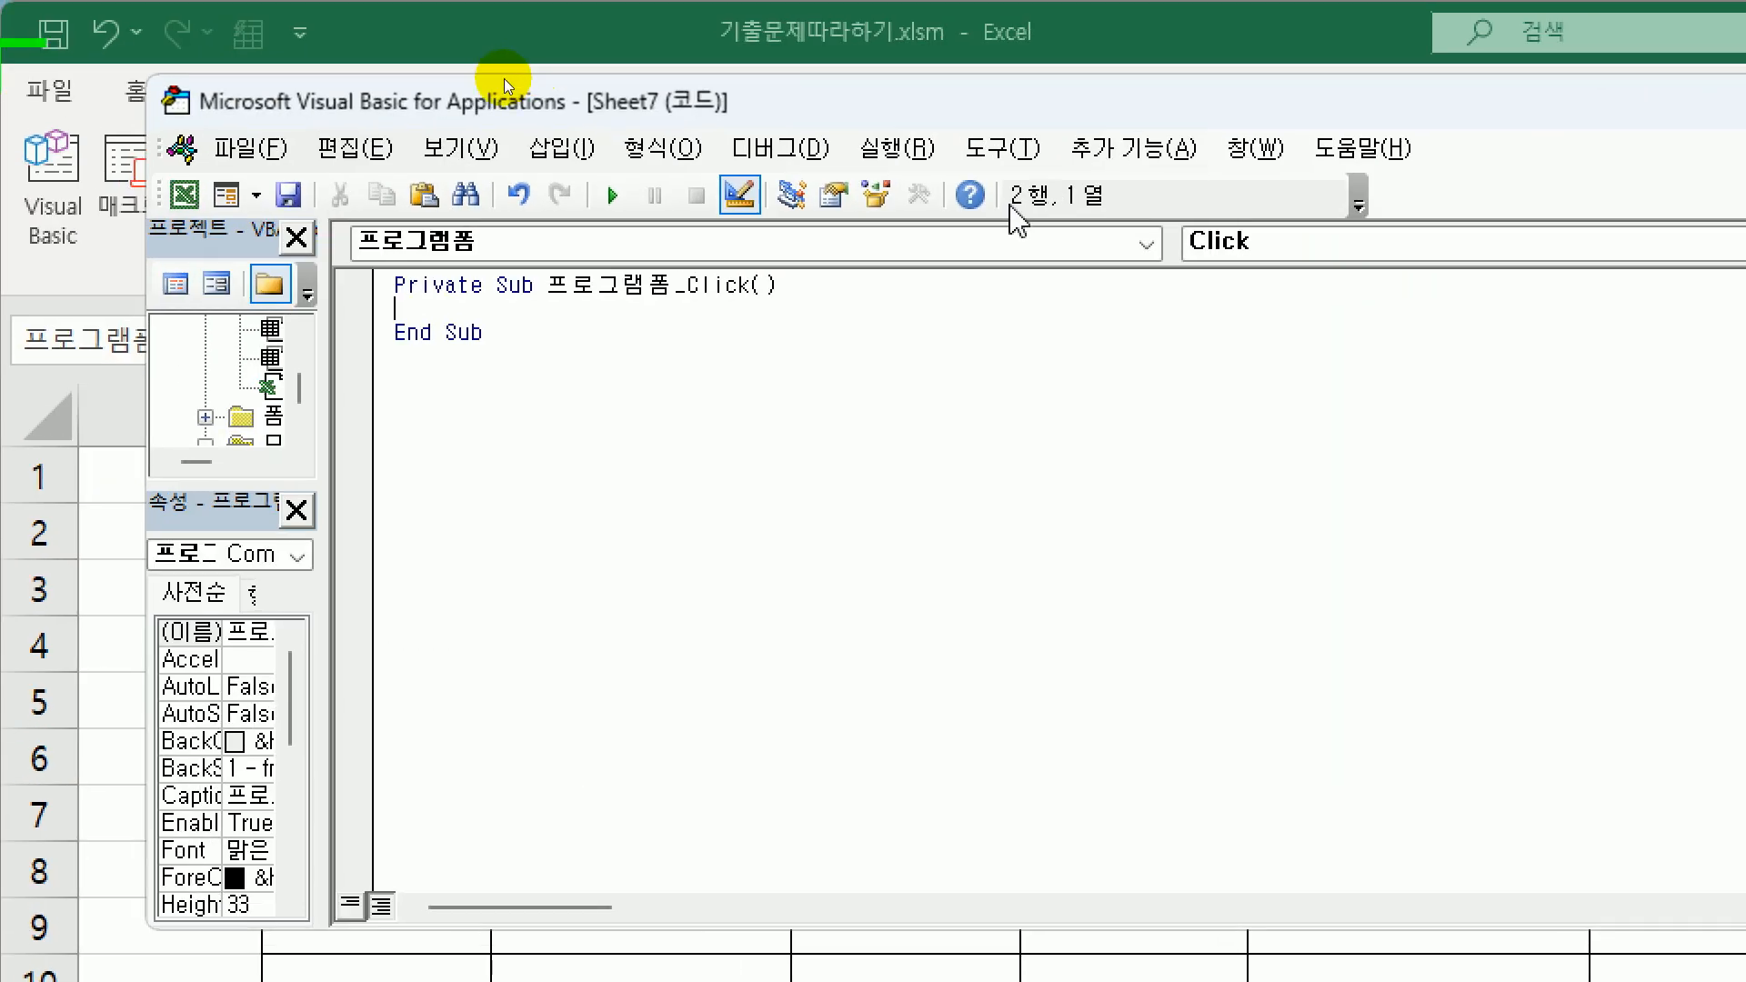
- Add the statement 프로그램등록화면.Show to the 프로그램폼_Click procedure
key("Tab")
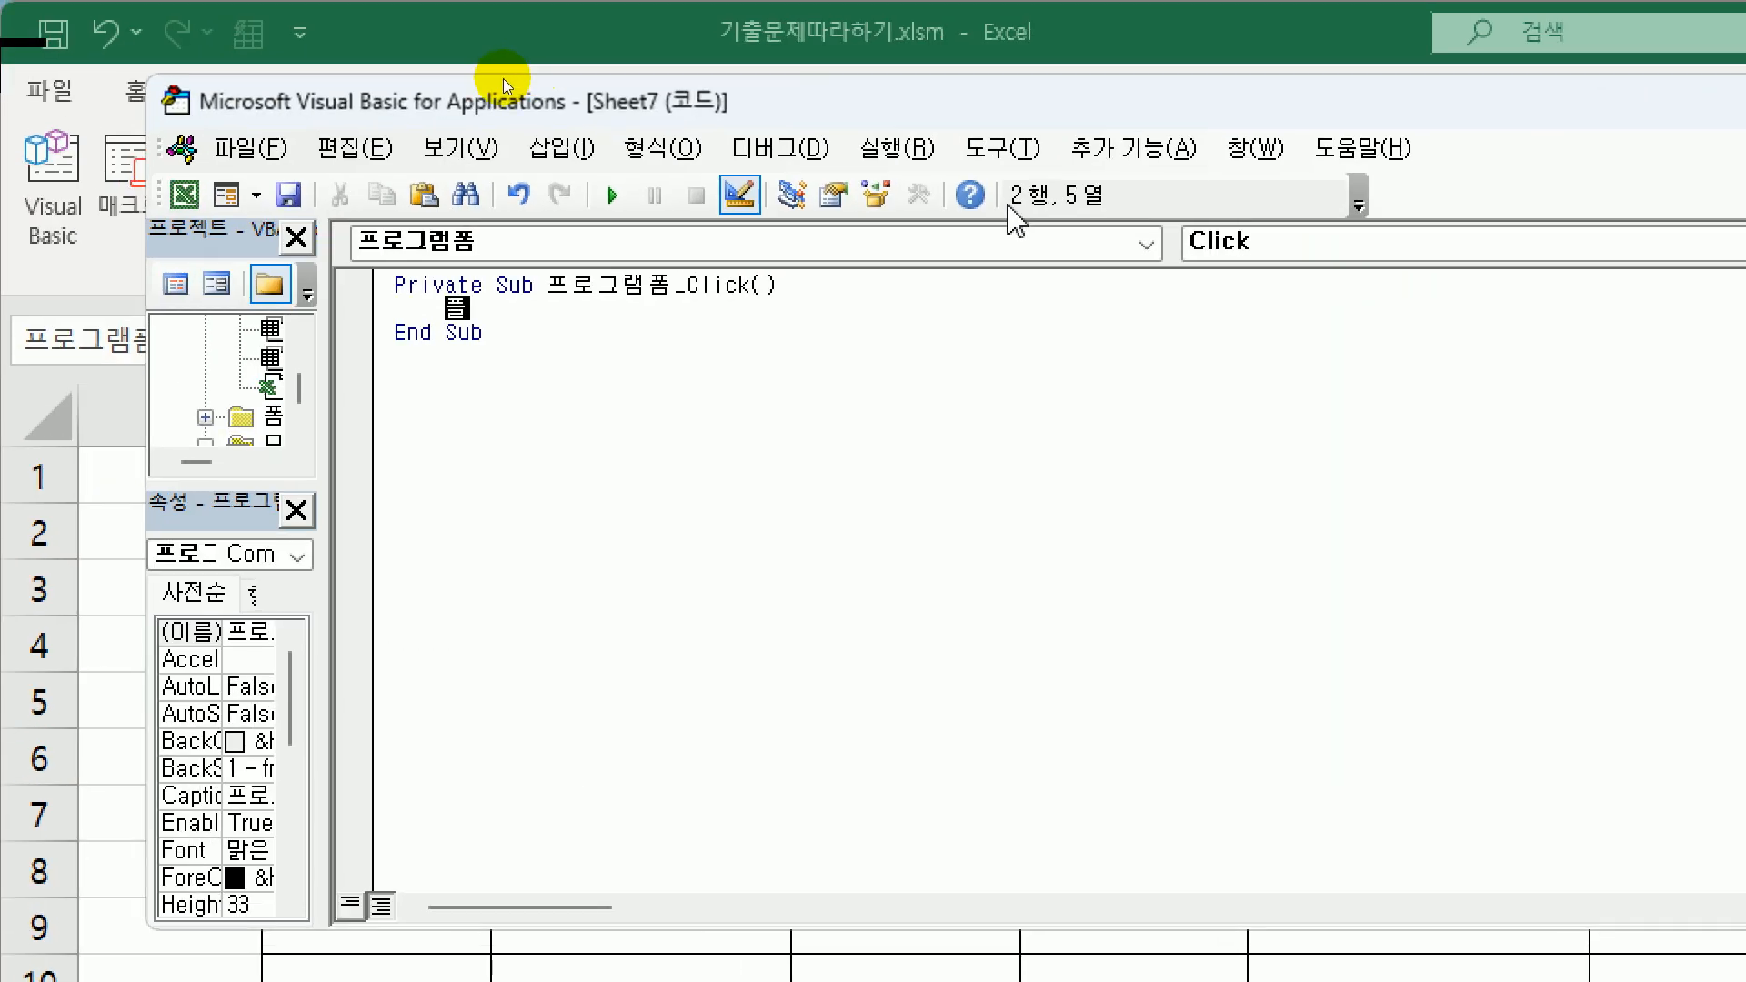
type("프로그램등록화")
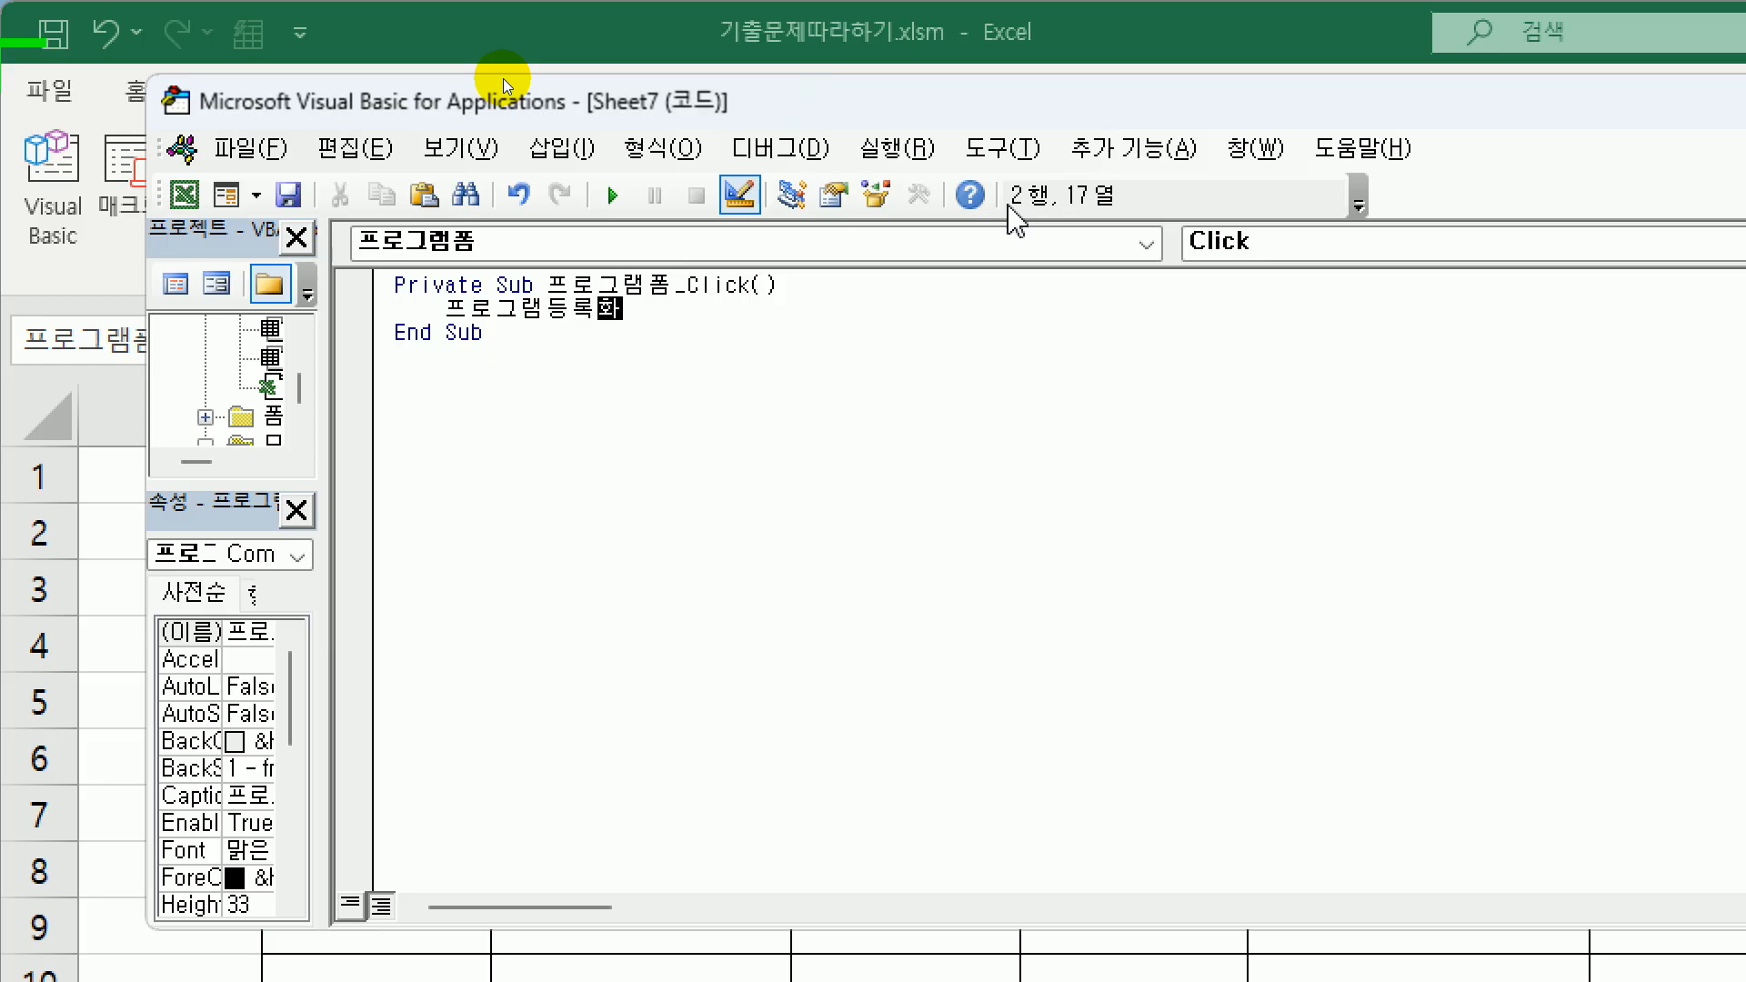
type("면.sh")
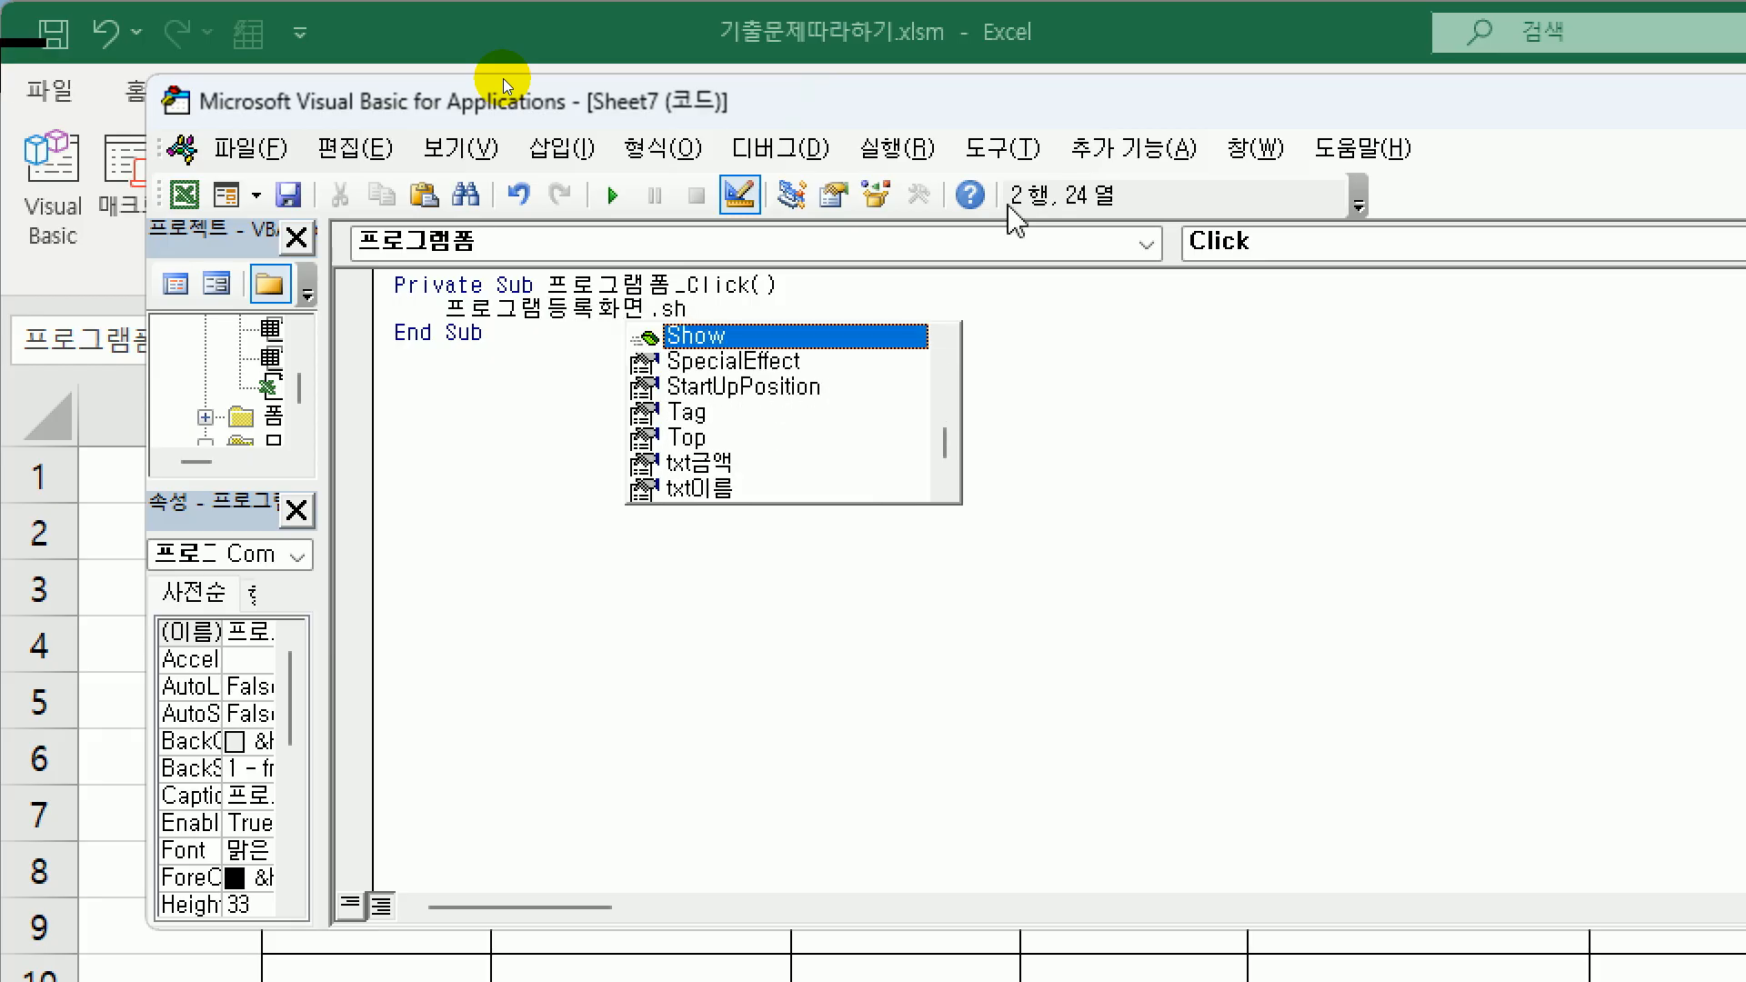
key("Tab")
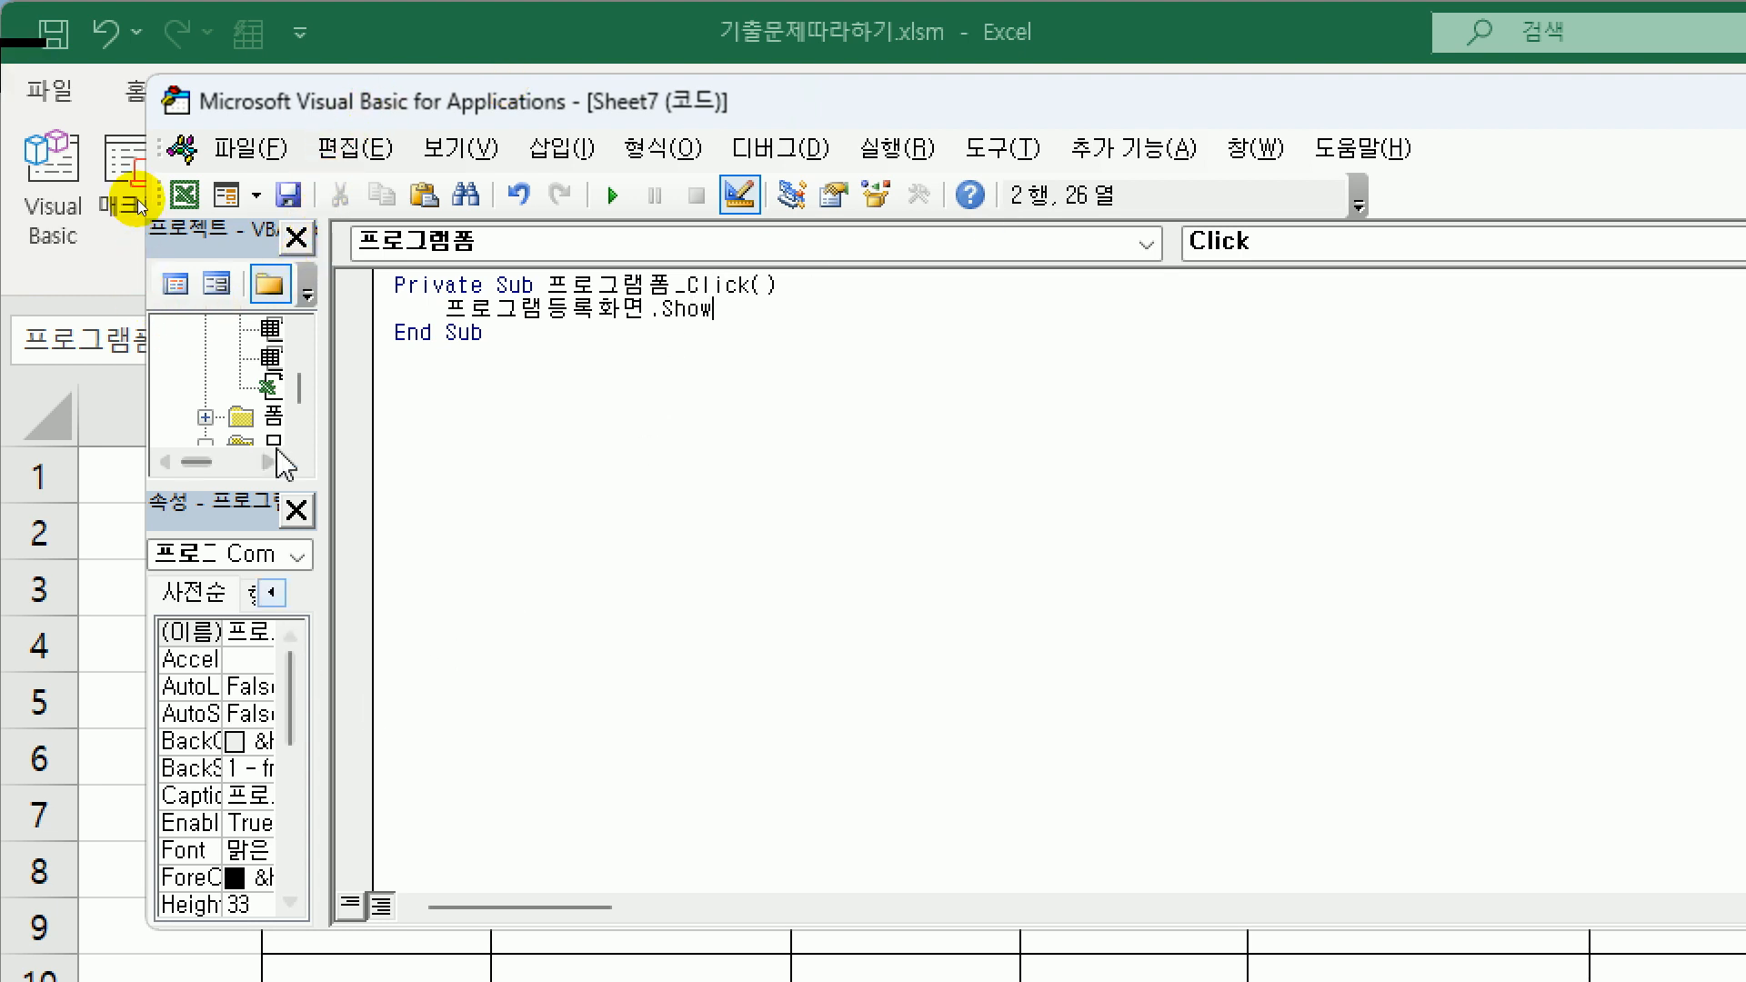
- Widen the project explorer, expand the 폼 folder and open the code of the 프로그램등록화면 form
left_click_drag(324, 437, 492, 471)
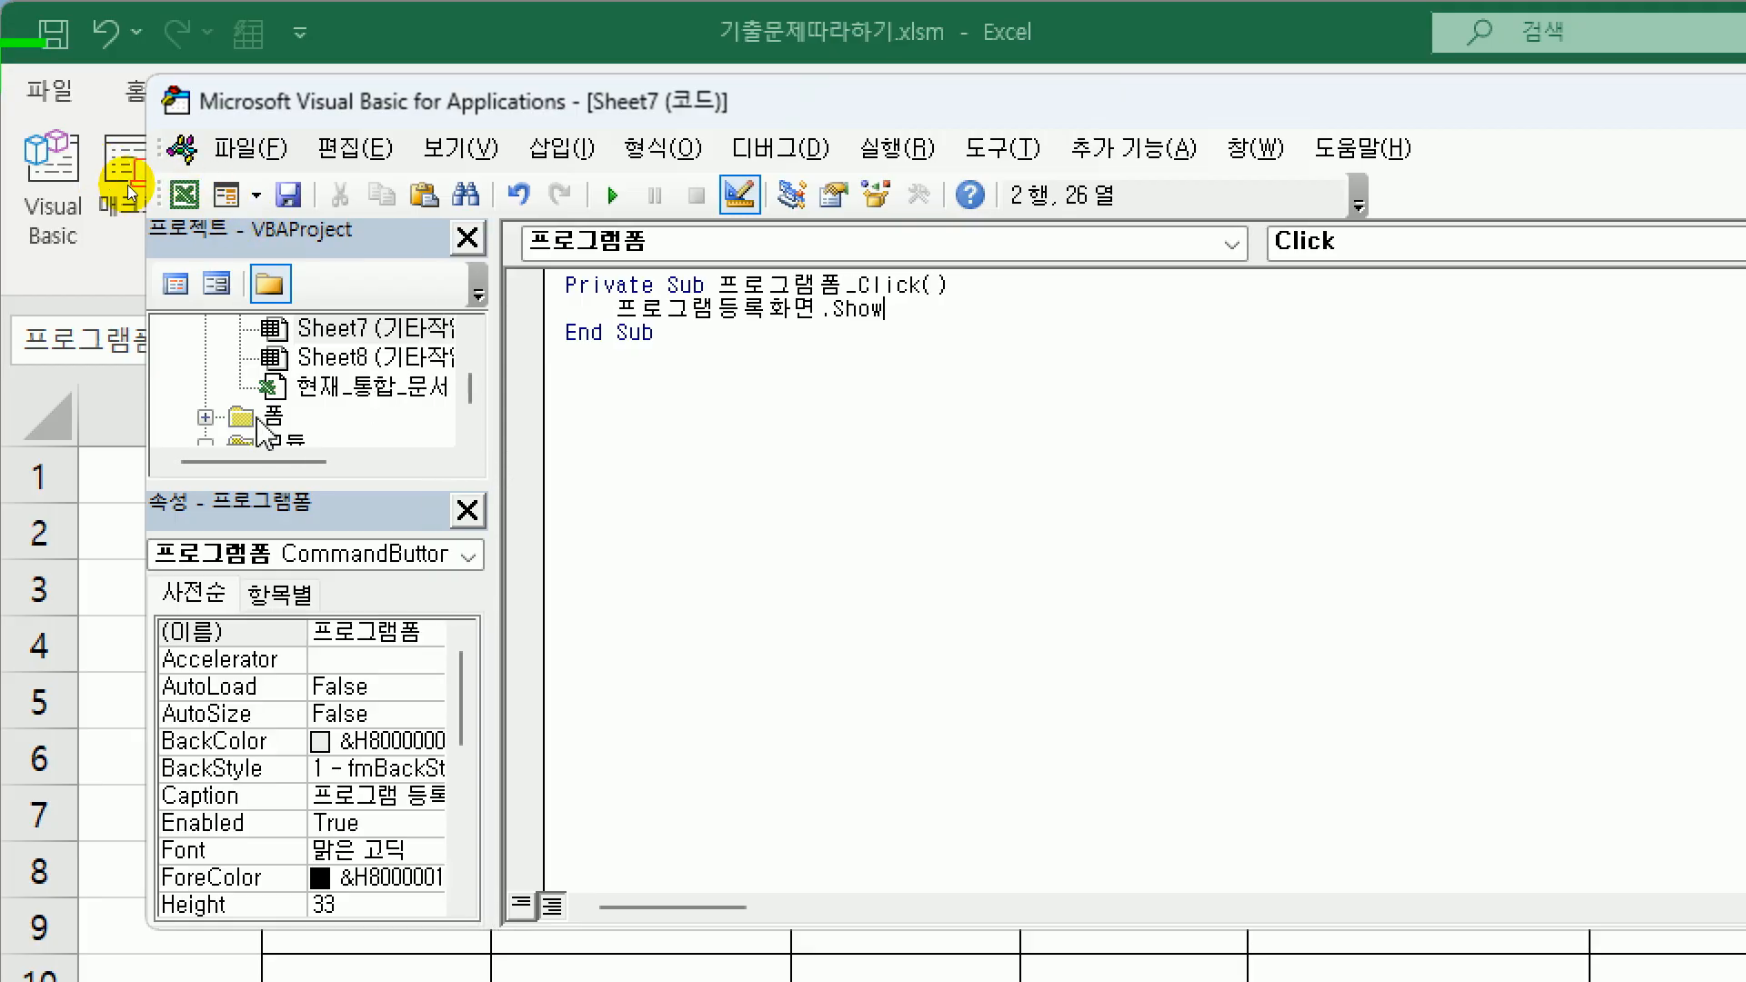
left_click(460, 149)
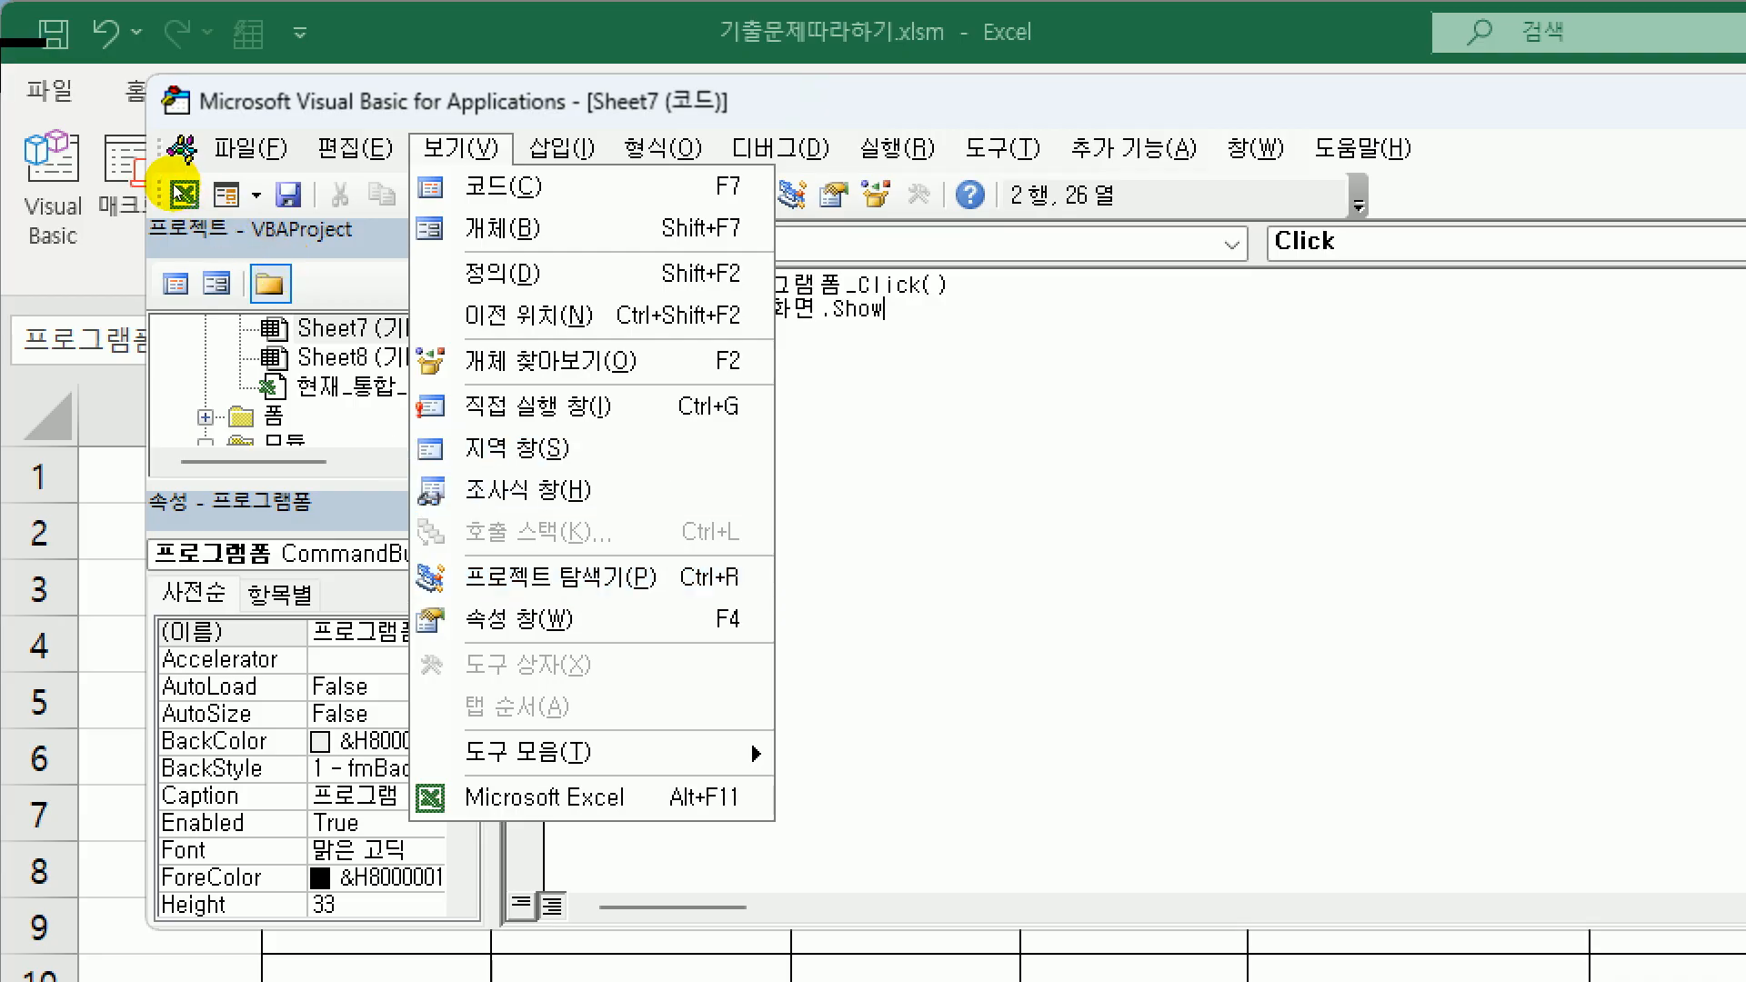
left_click(275, 417)
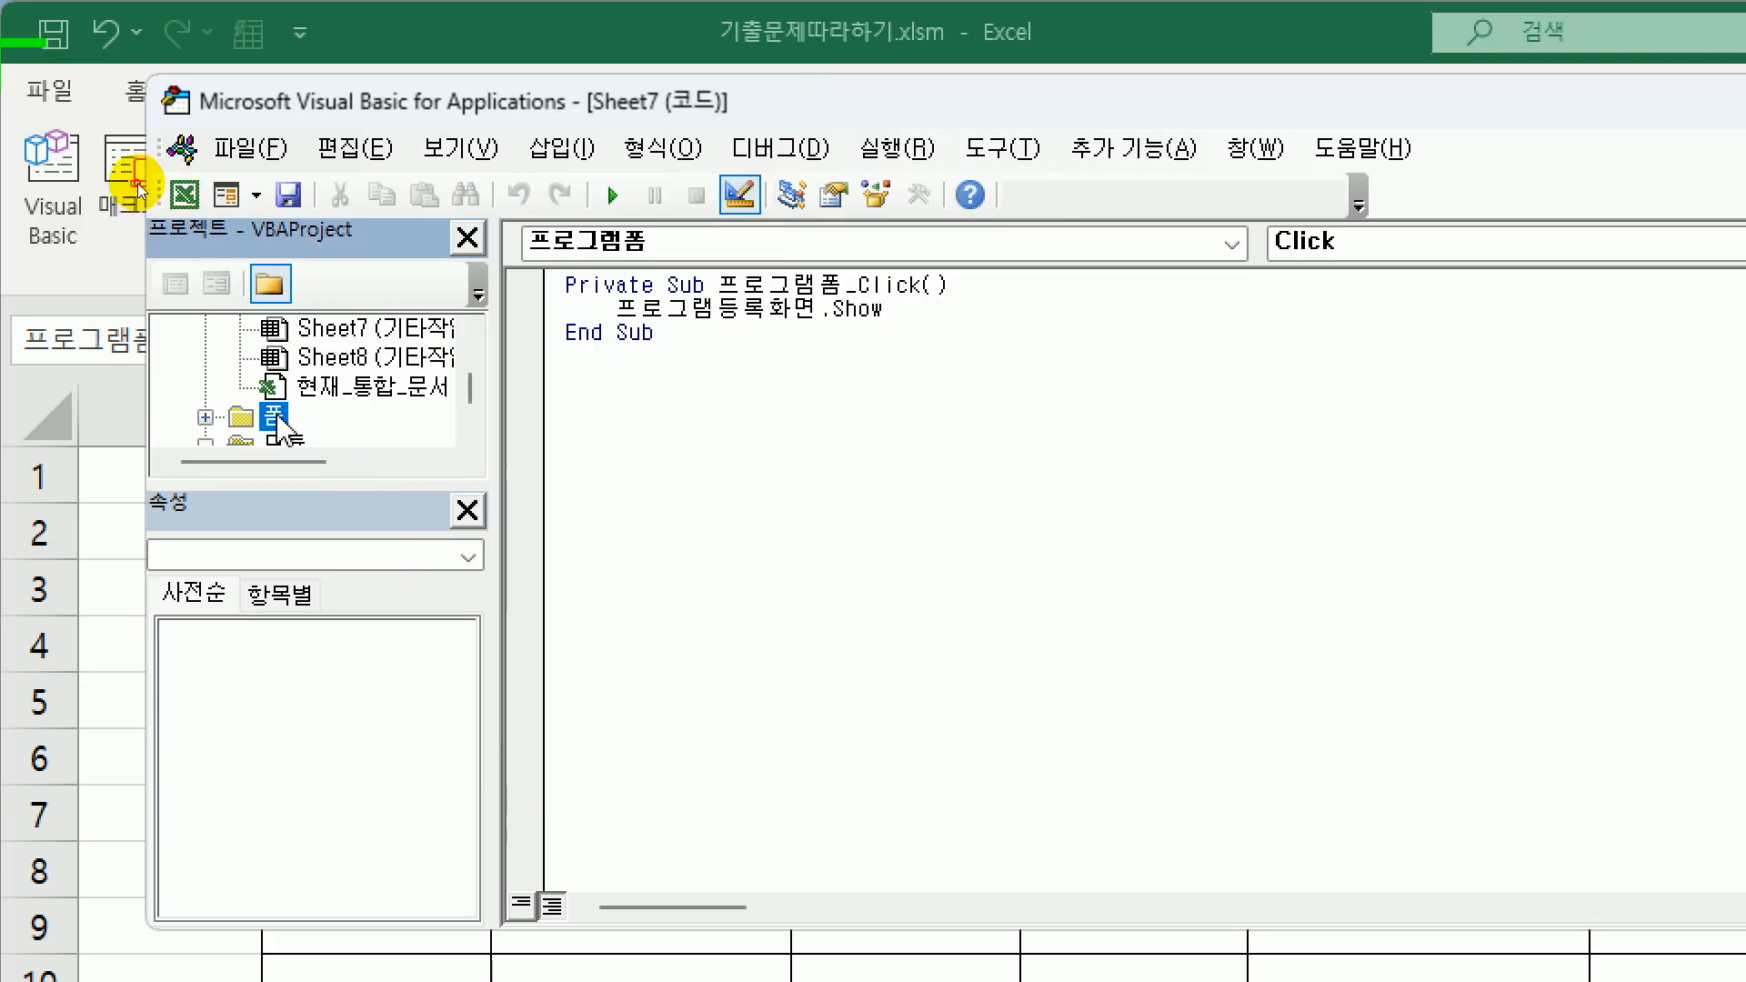
double_click(279, 420)
left_click(381, 423)
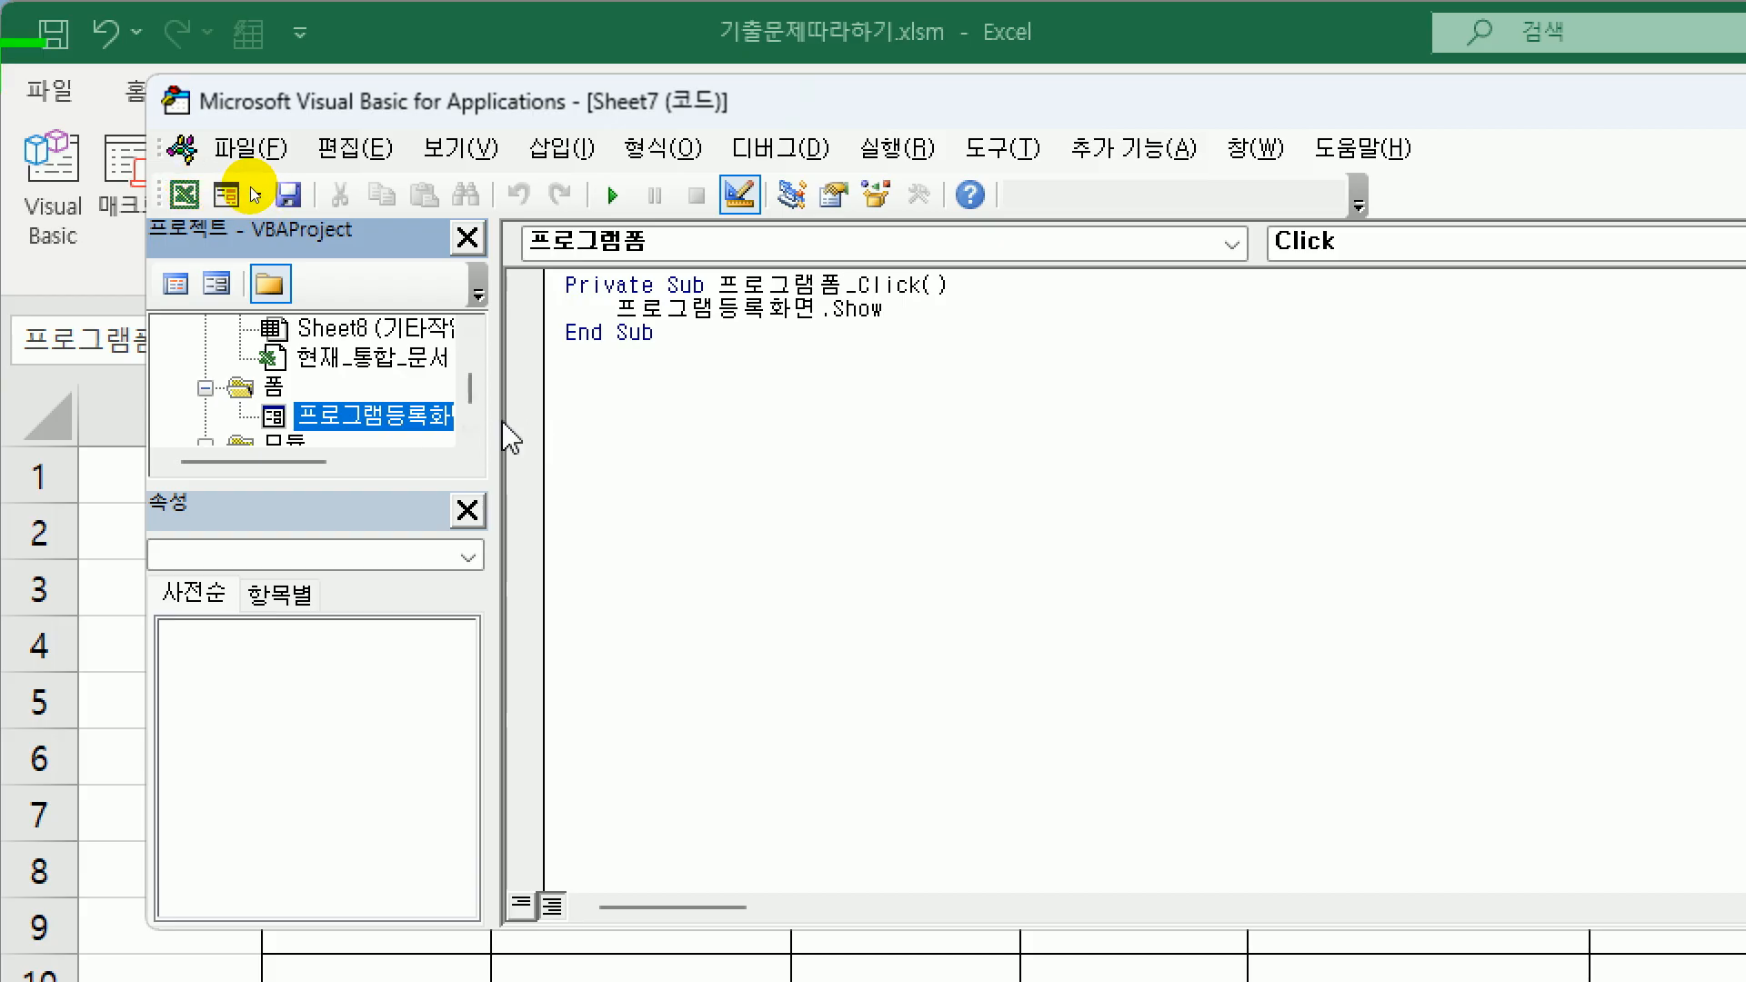
left_click_drag(500, 422, 591, 420)
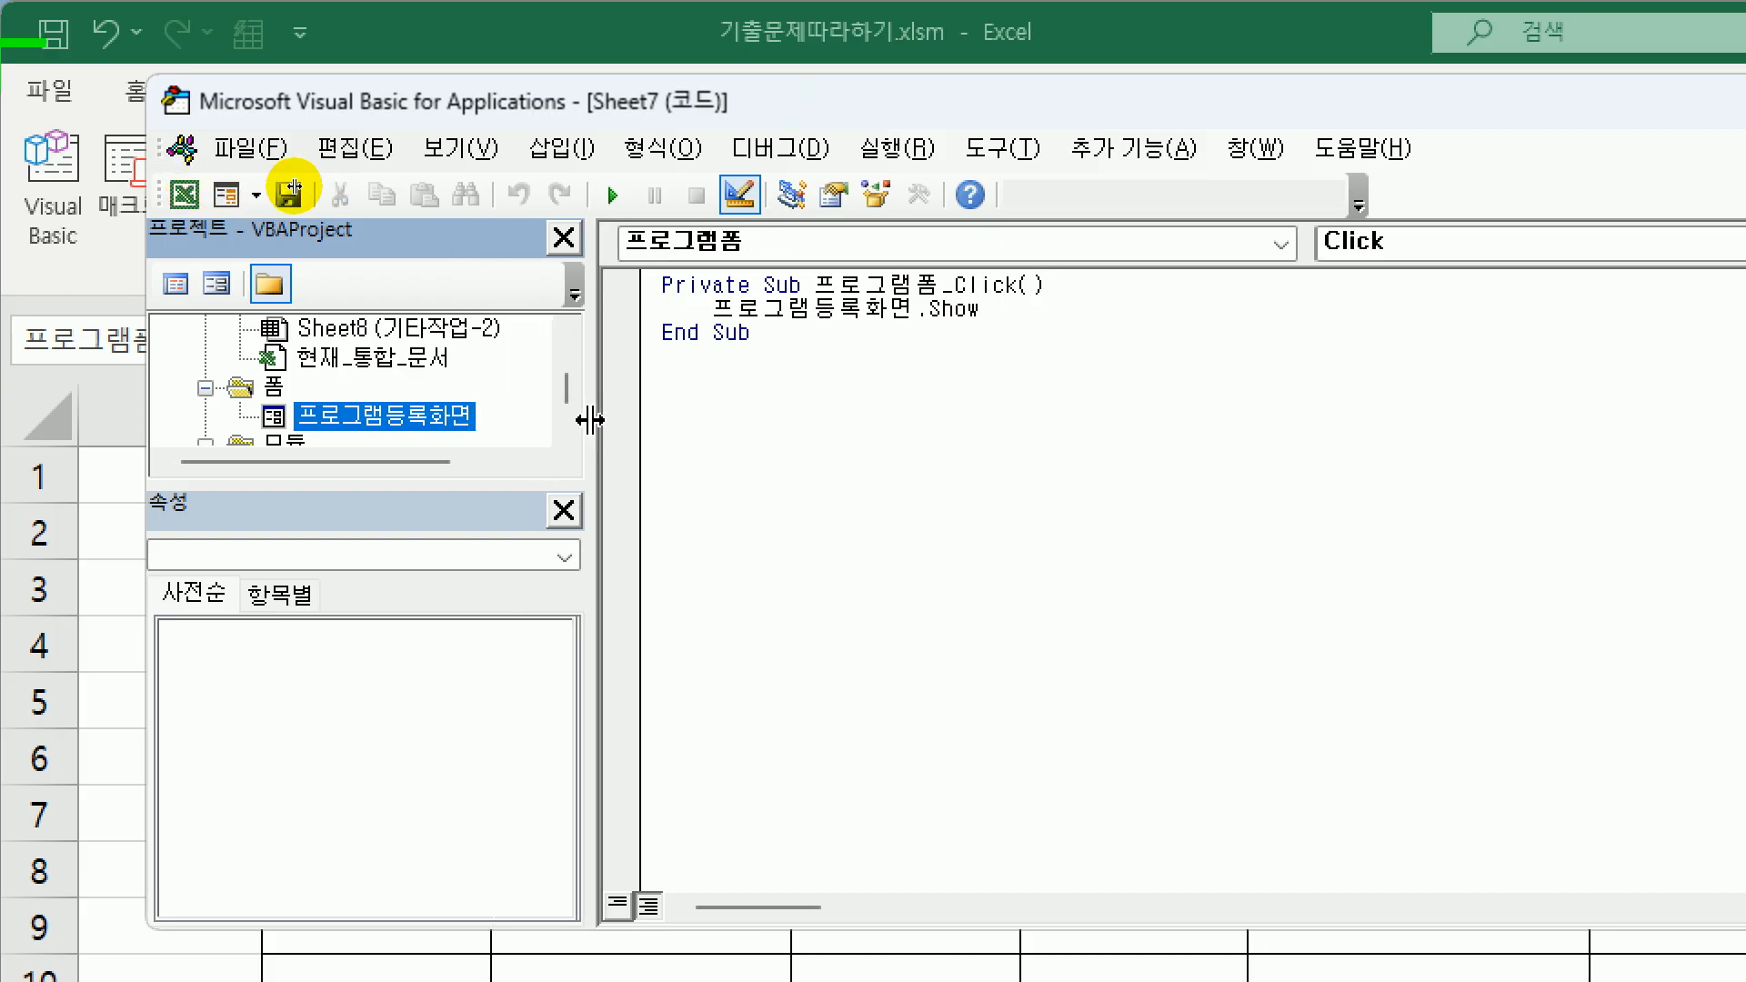
left_click(178, 284)
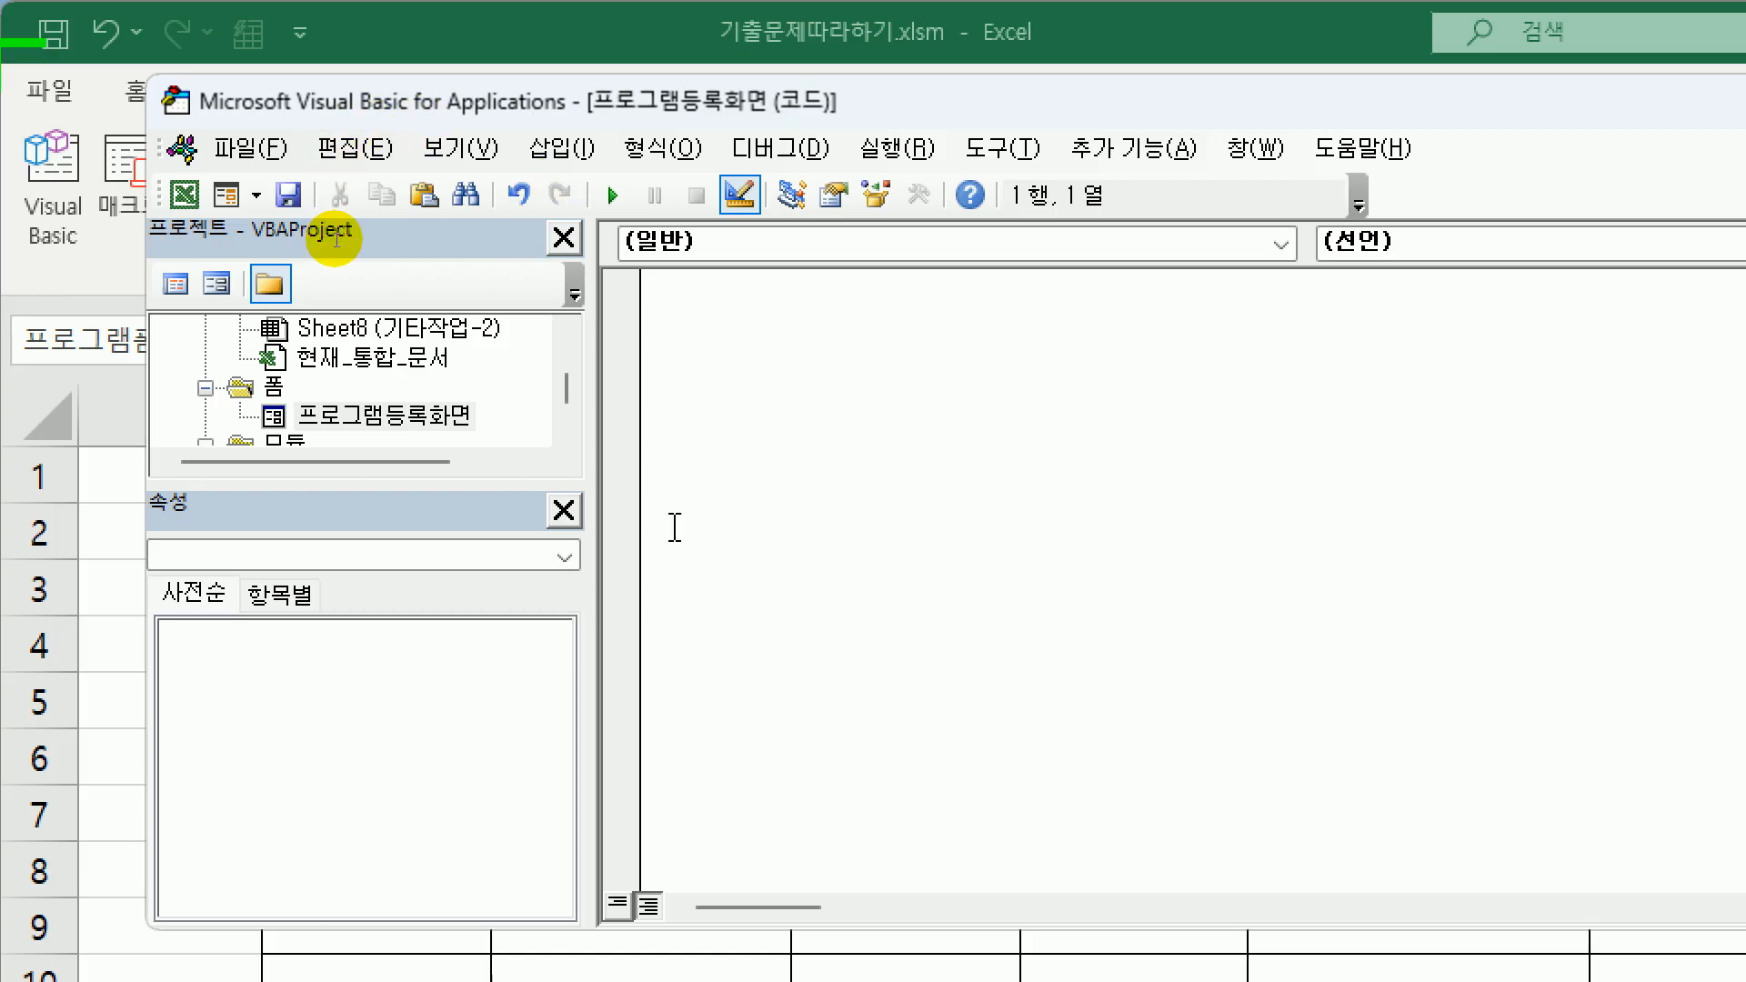
- Create the Initialize event procedure for the UserForm object
left_click(783, 254)
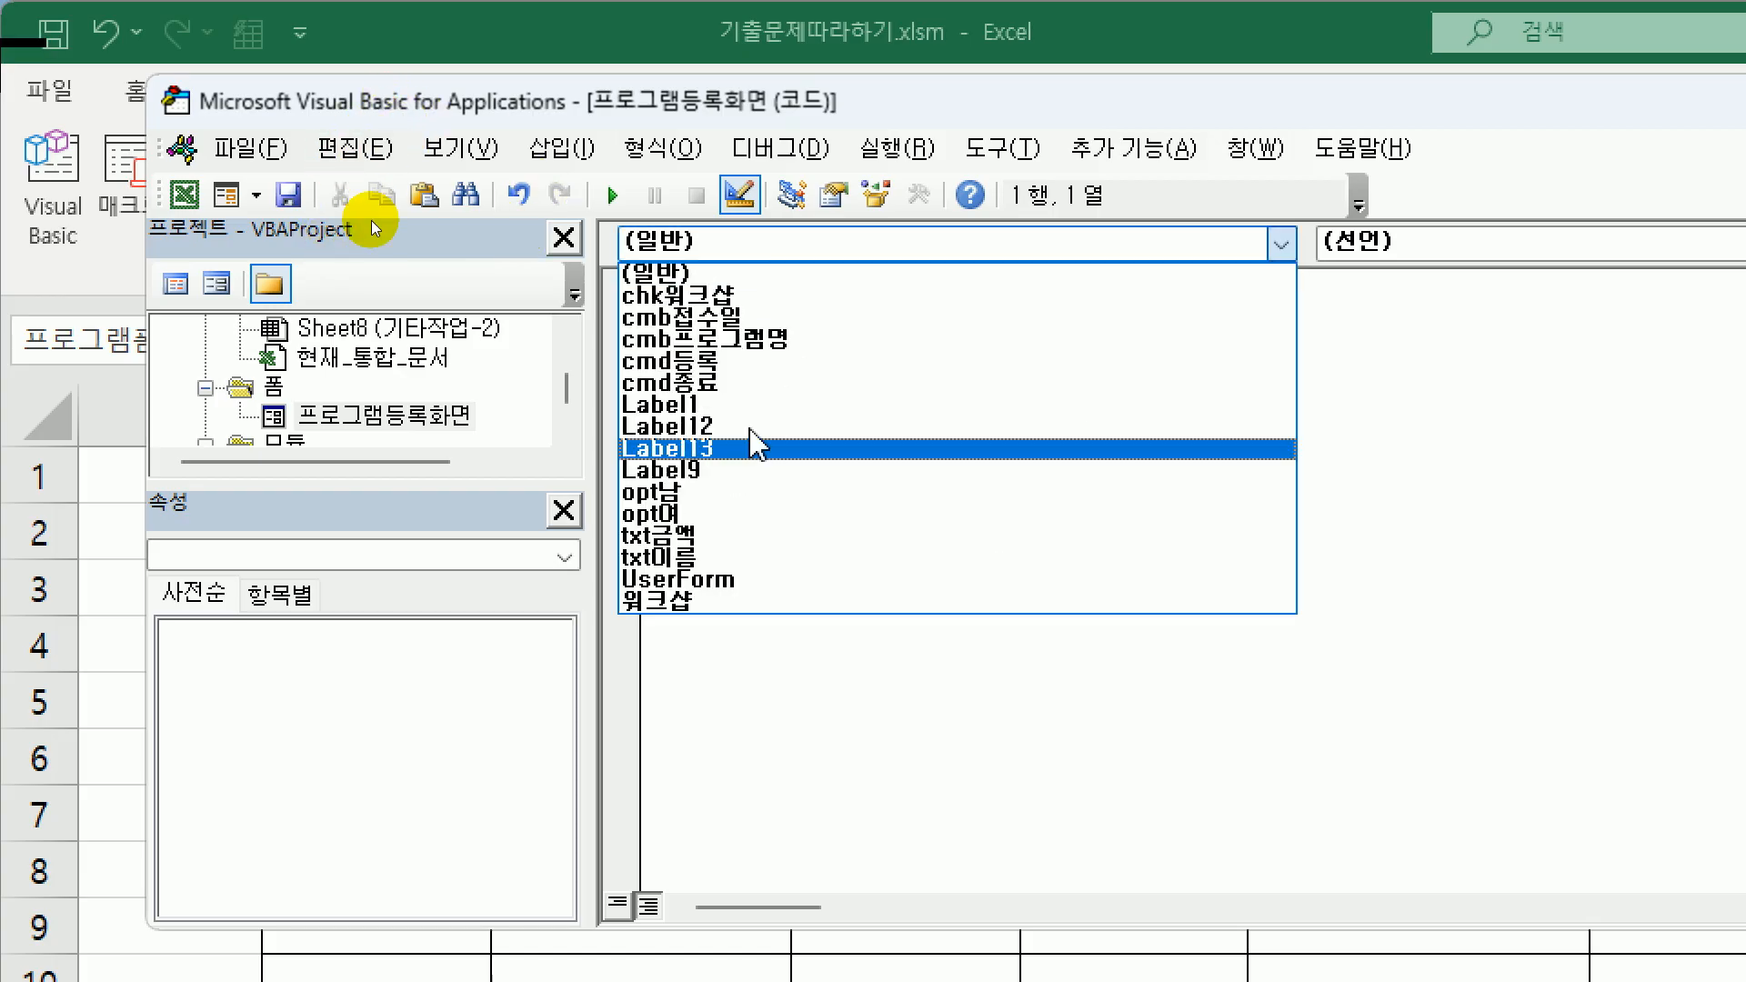
left_click(728, 576)
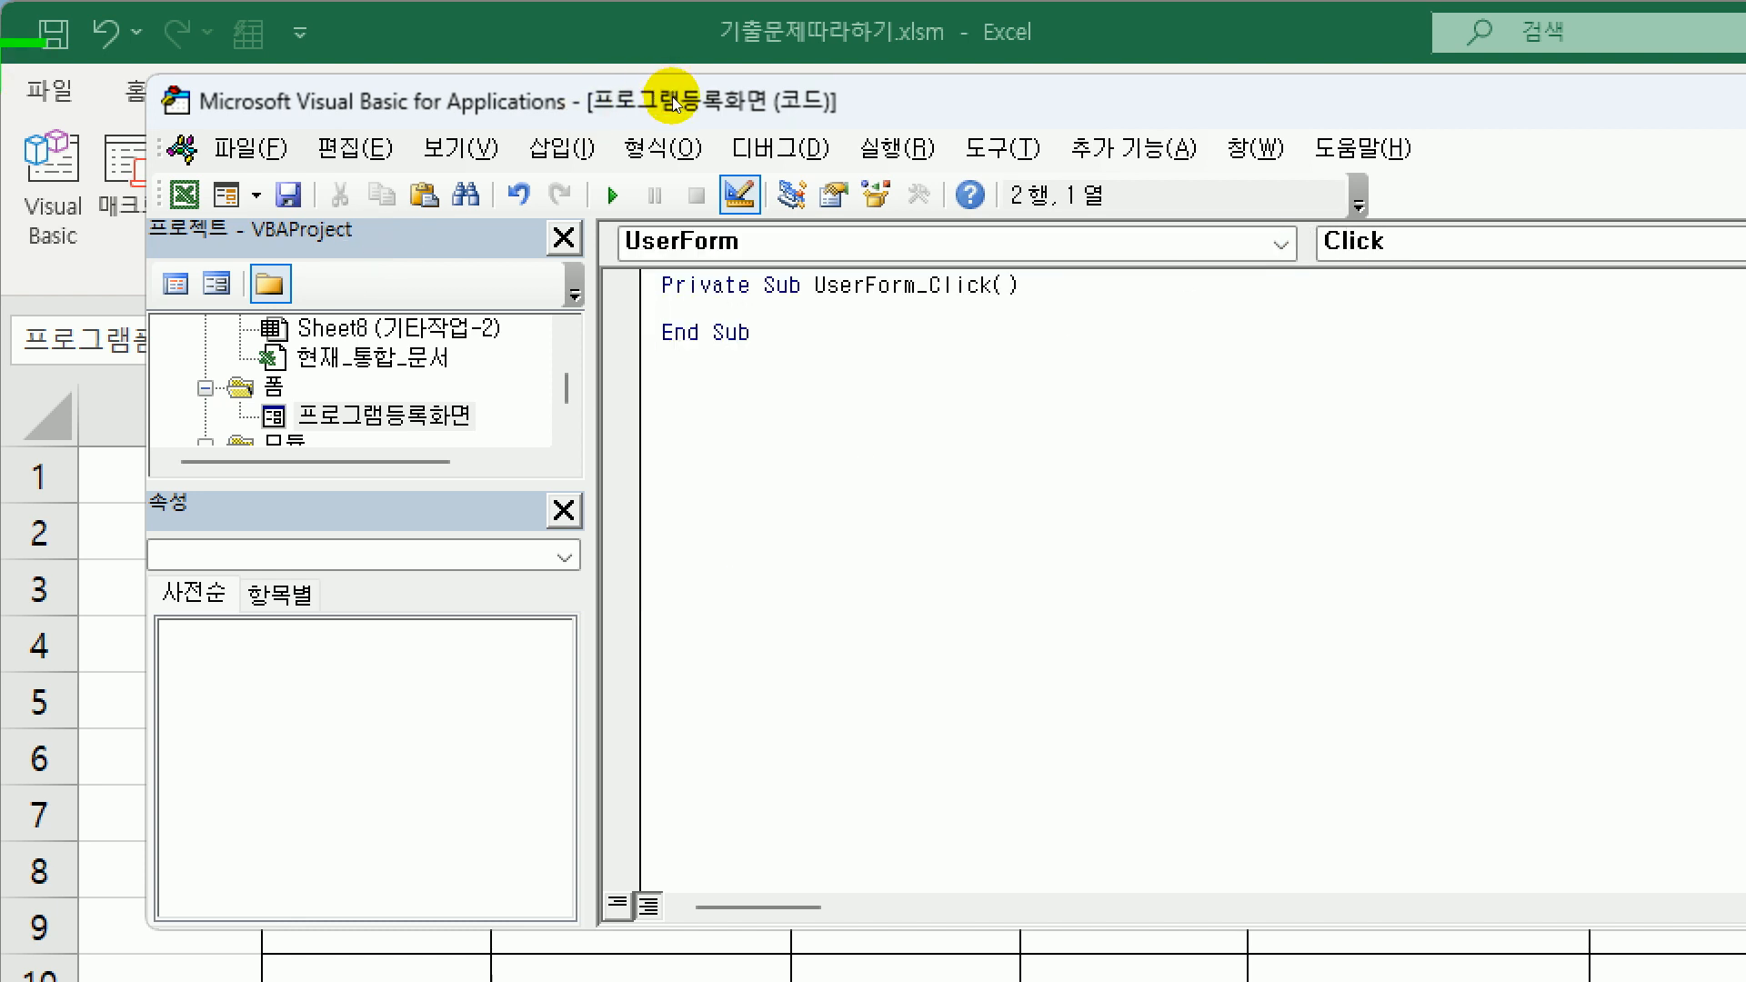
left_click_drag(663, 29, 597, 69)
left_click(1218, 268)
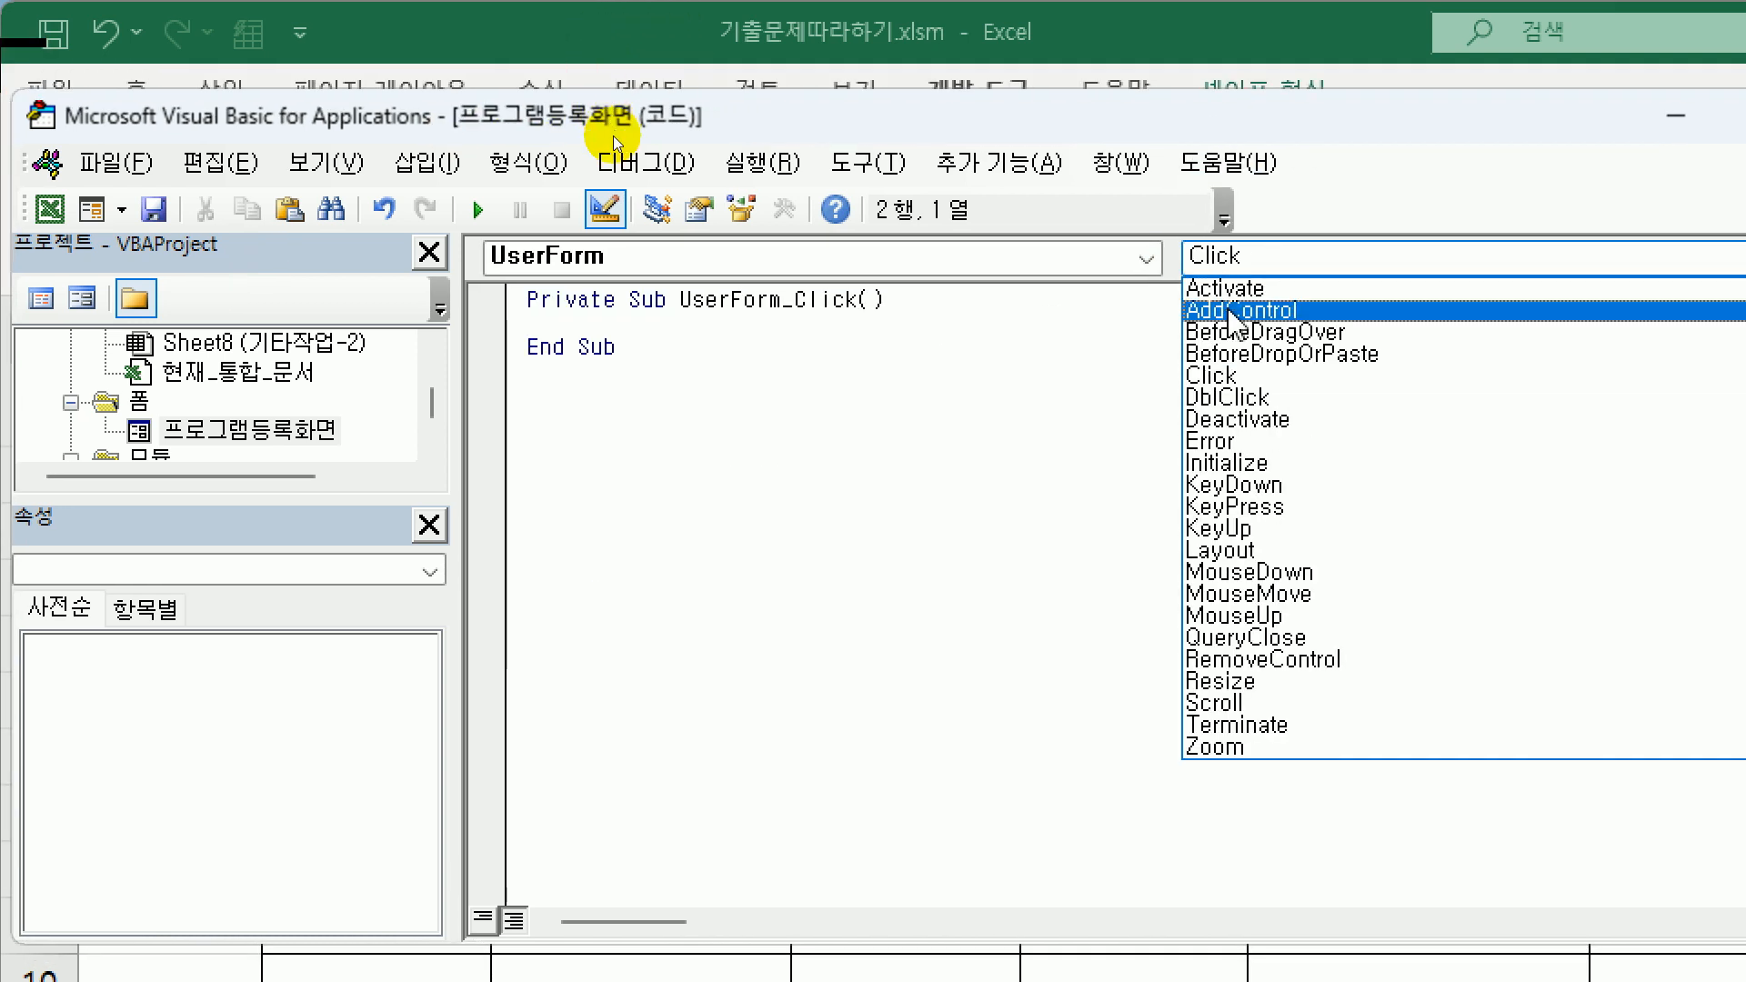
left_click(1234, 470)
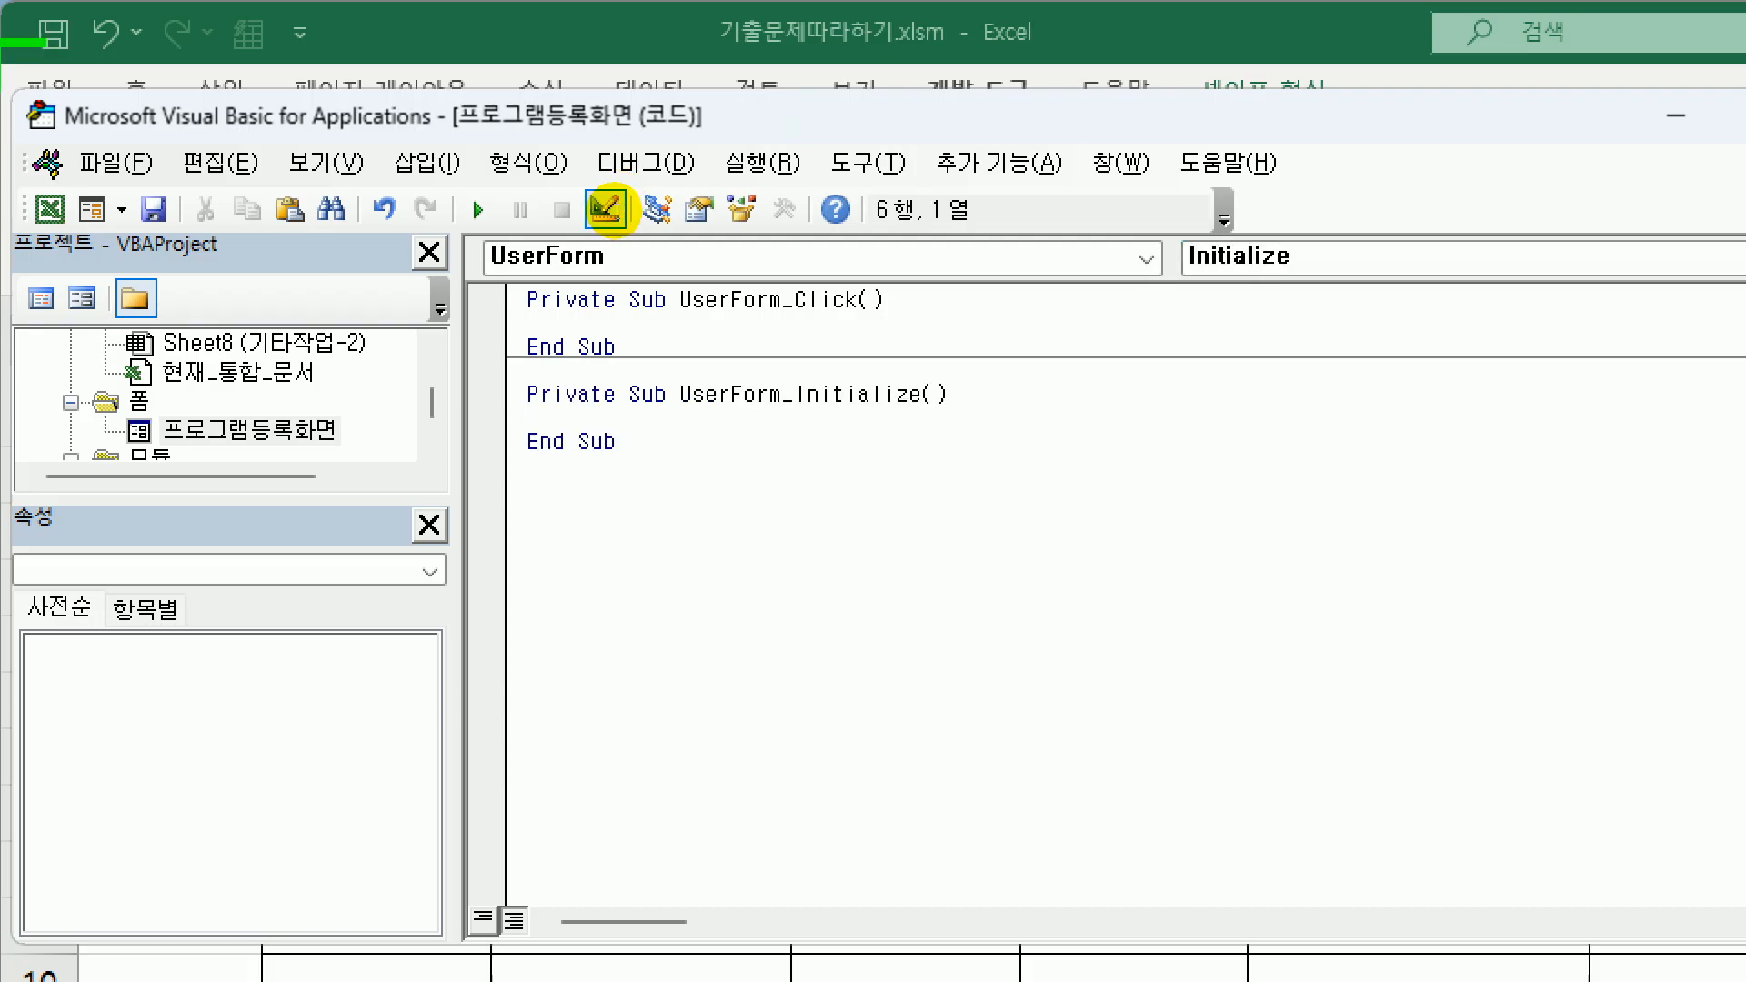
- In UserForm_Initialize, add the line cmb프로그램명.RowSource = "I7:J9" and start a new line below it
key("Tab")
type("c")
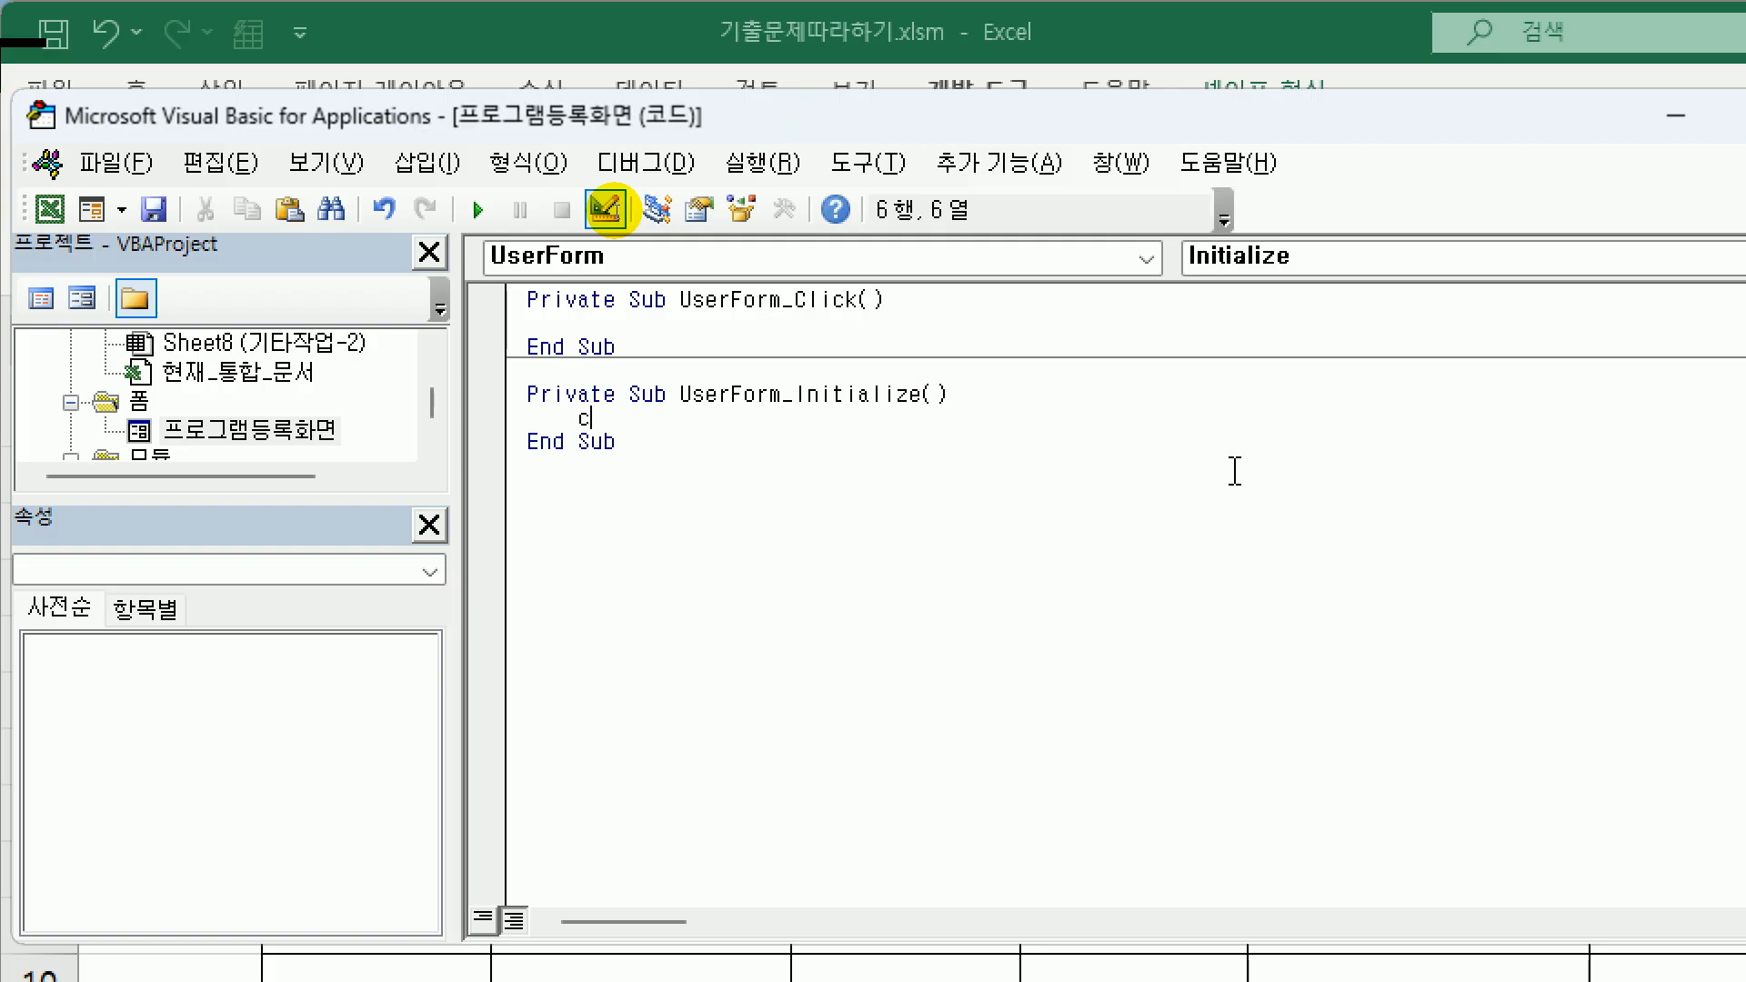
type("mb")
type("프로")
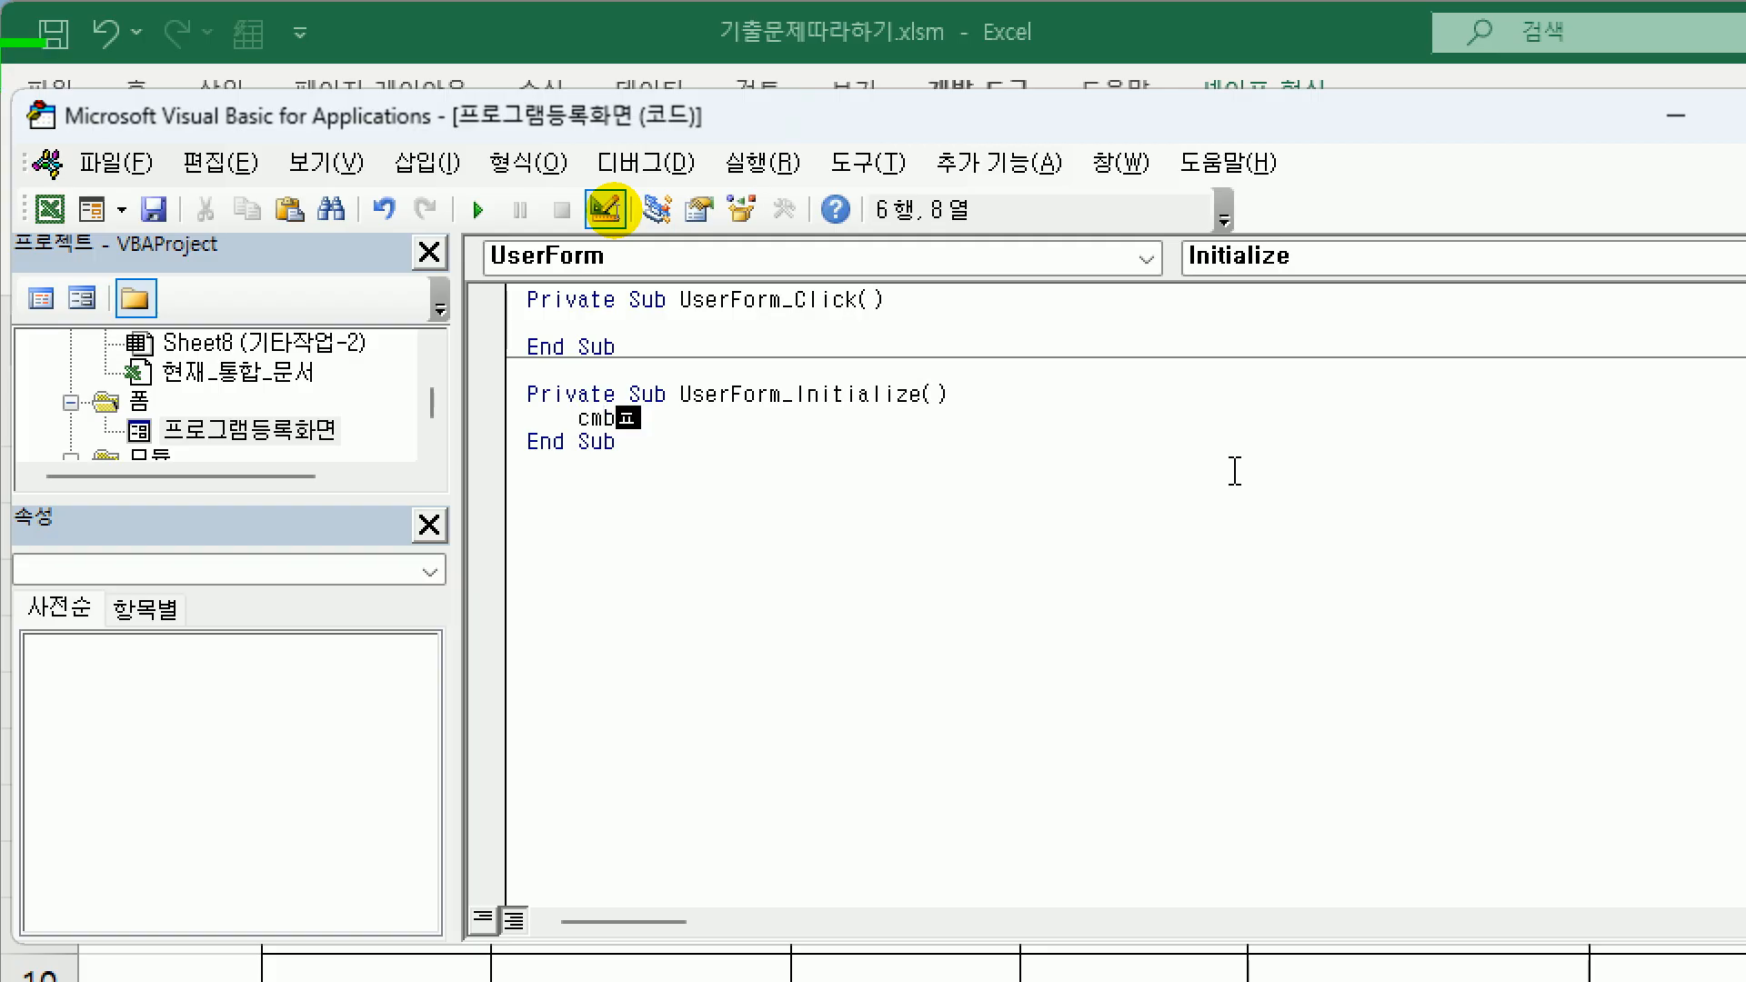
type("그램며")
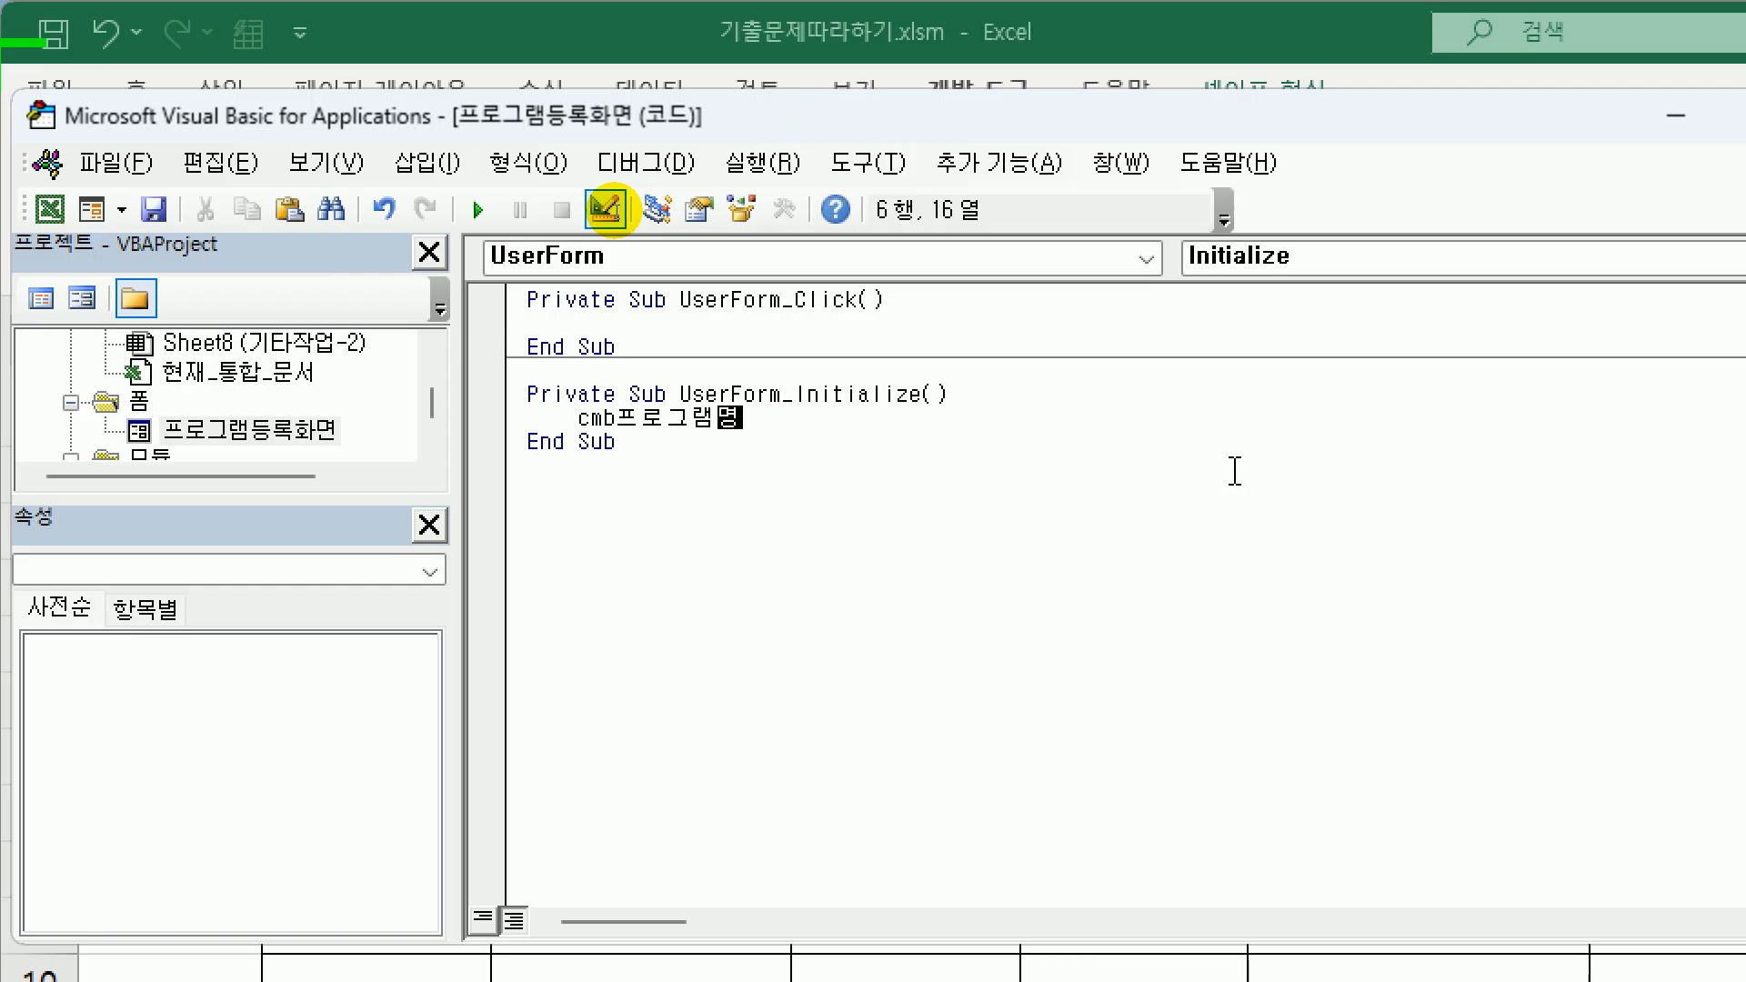
type(".")
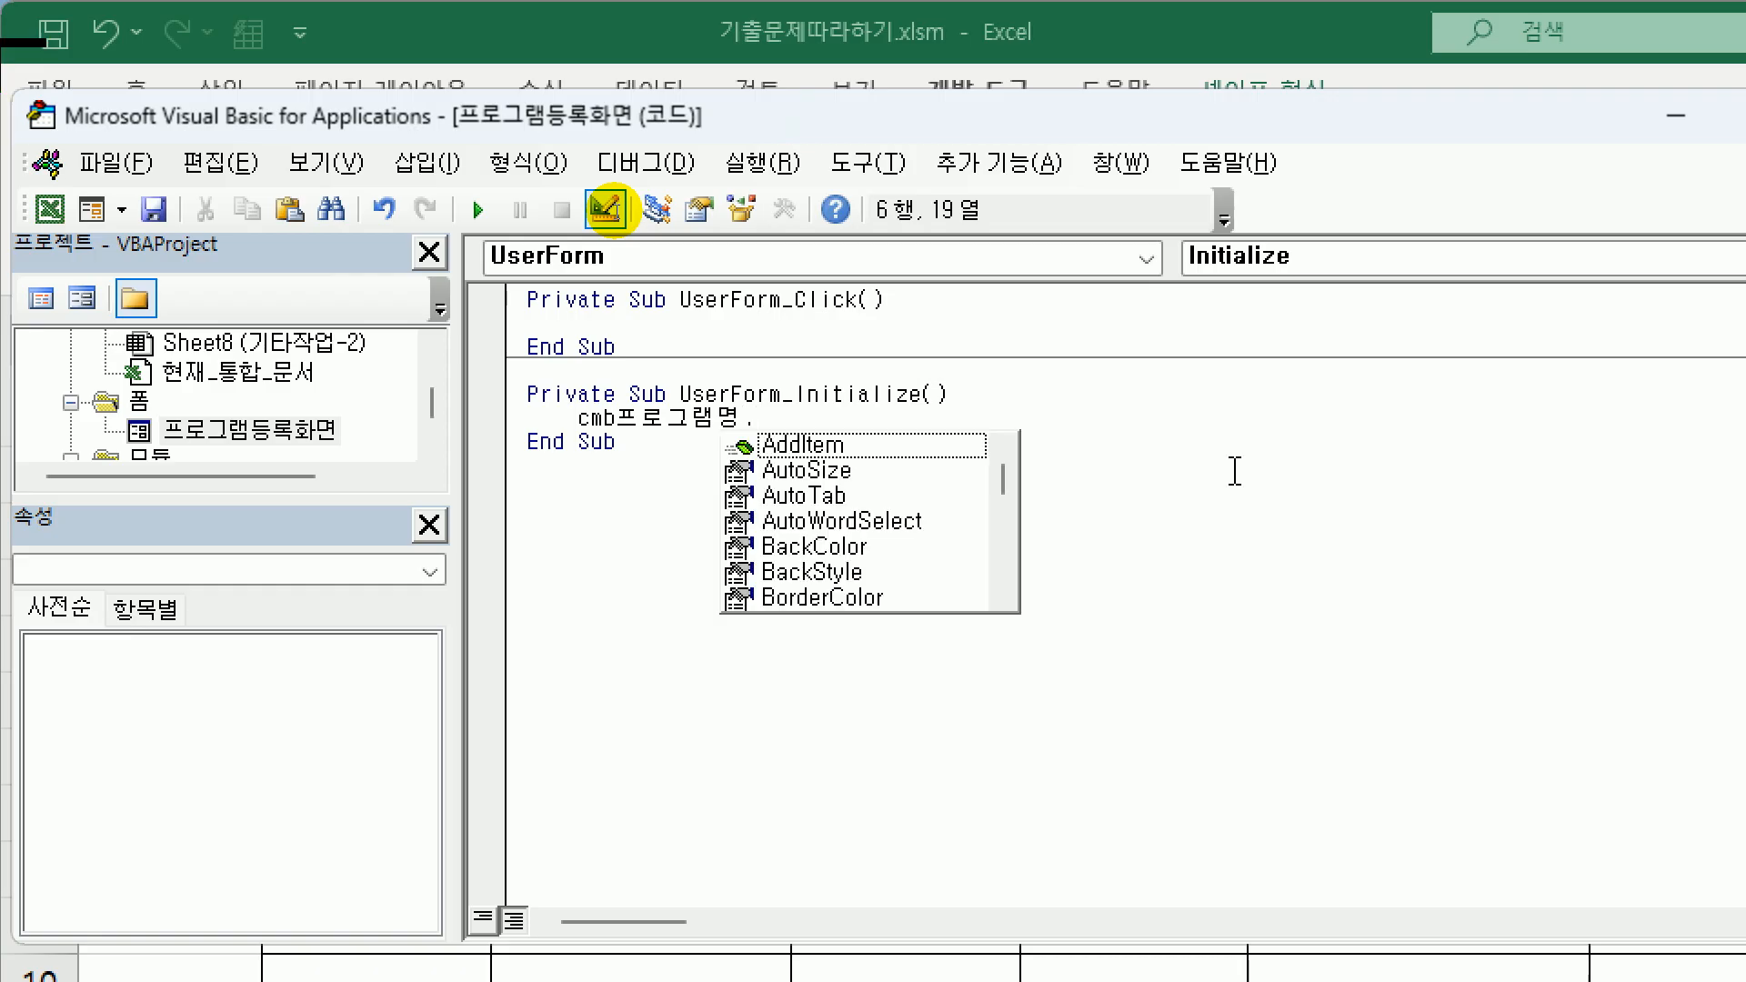
type("row")
key("Tab")
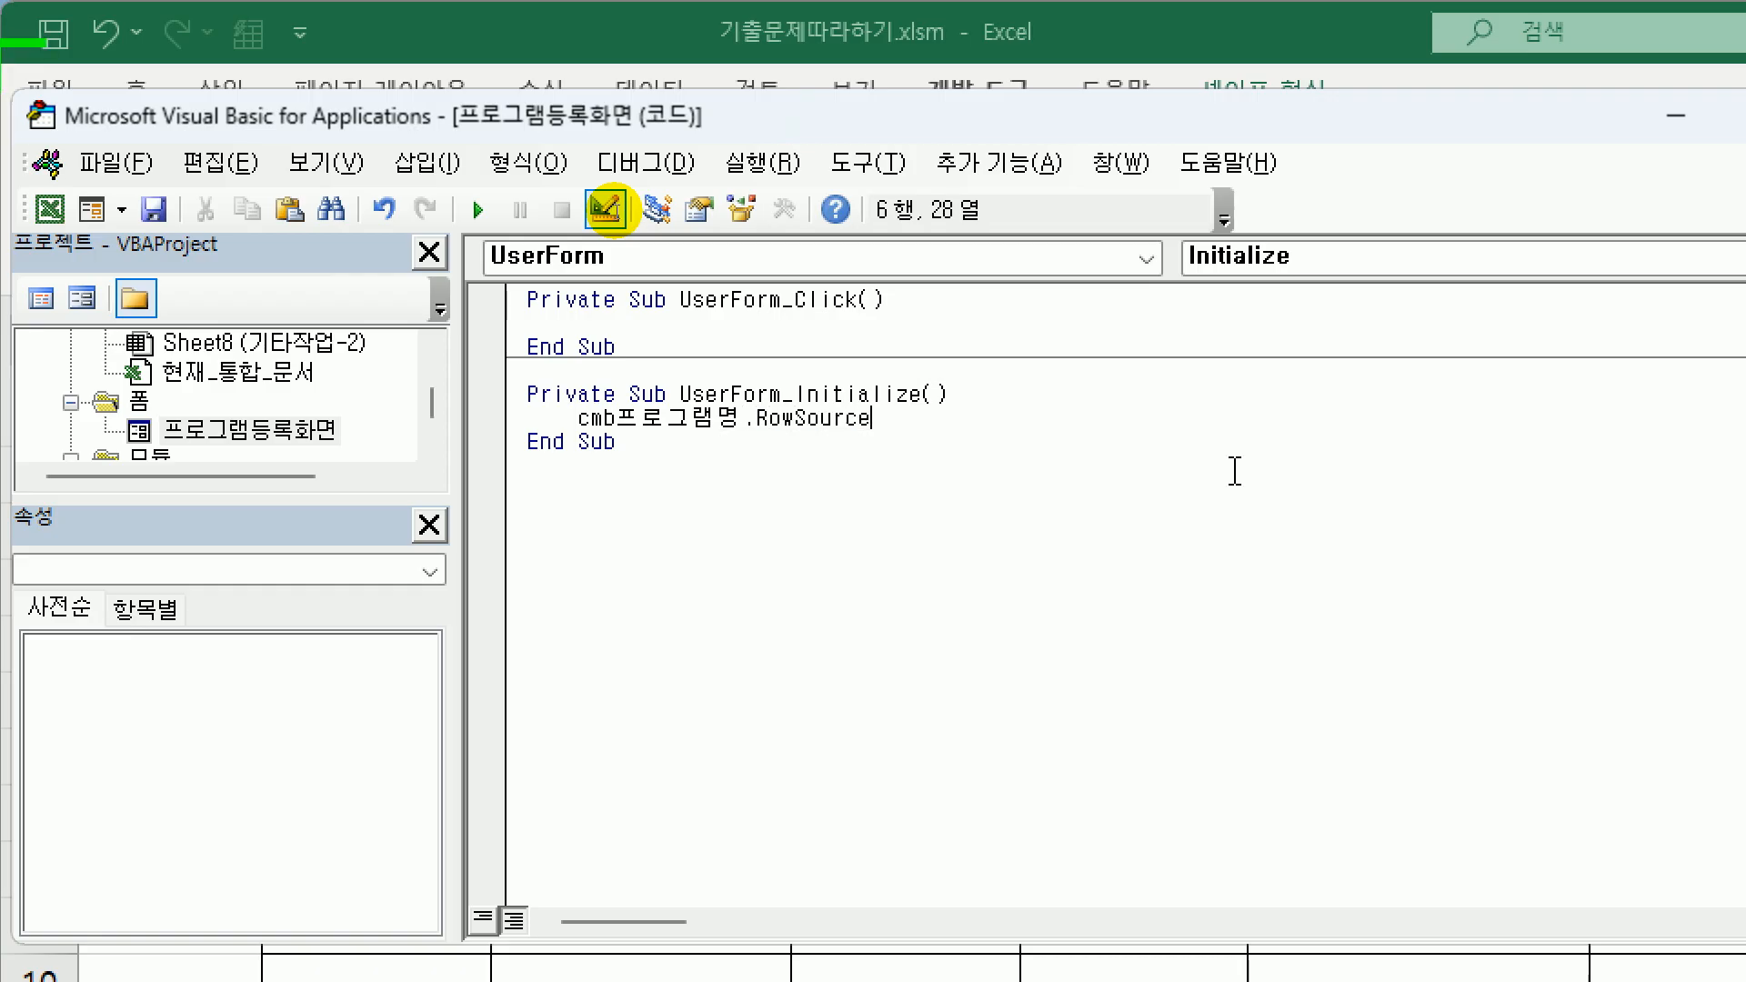
type("= \"I7:J9\"")
key("Return")
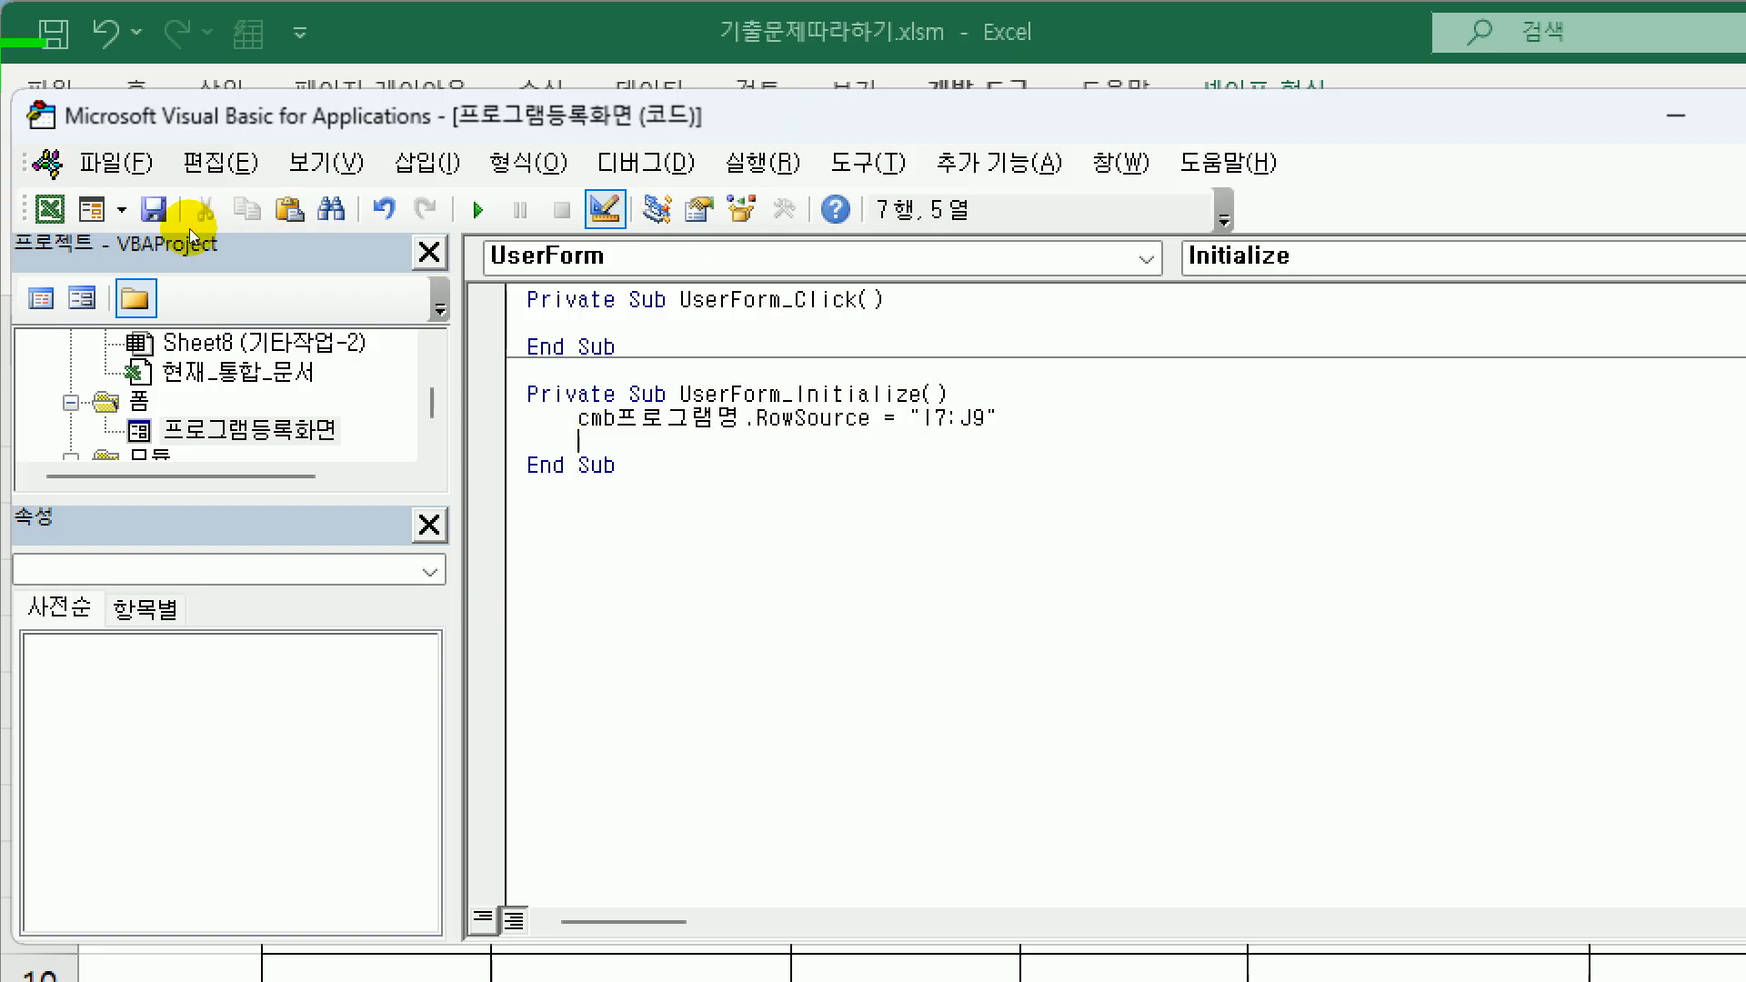
- Display the 프로그램등록화면 form design and examine the properties of the 프로그램명 combo box, including its column count
double_click(278, 431)
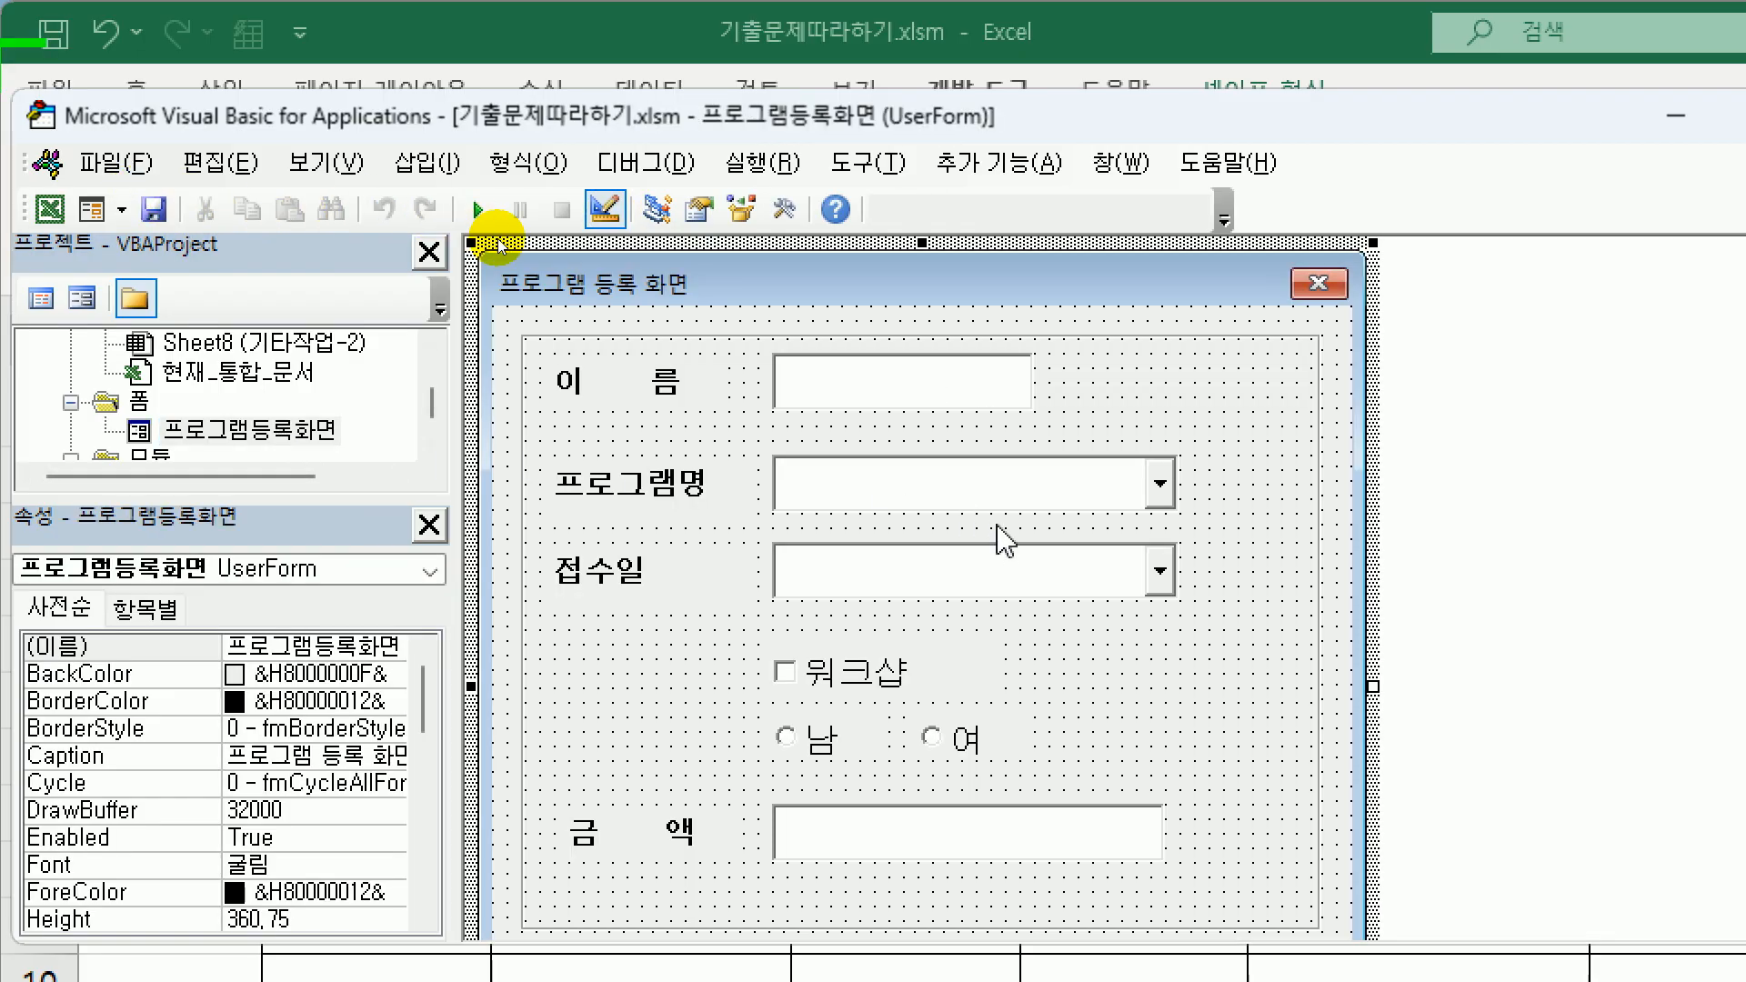
left_click(1028, 507)
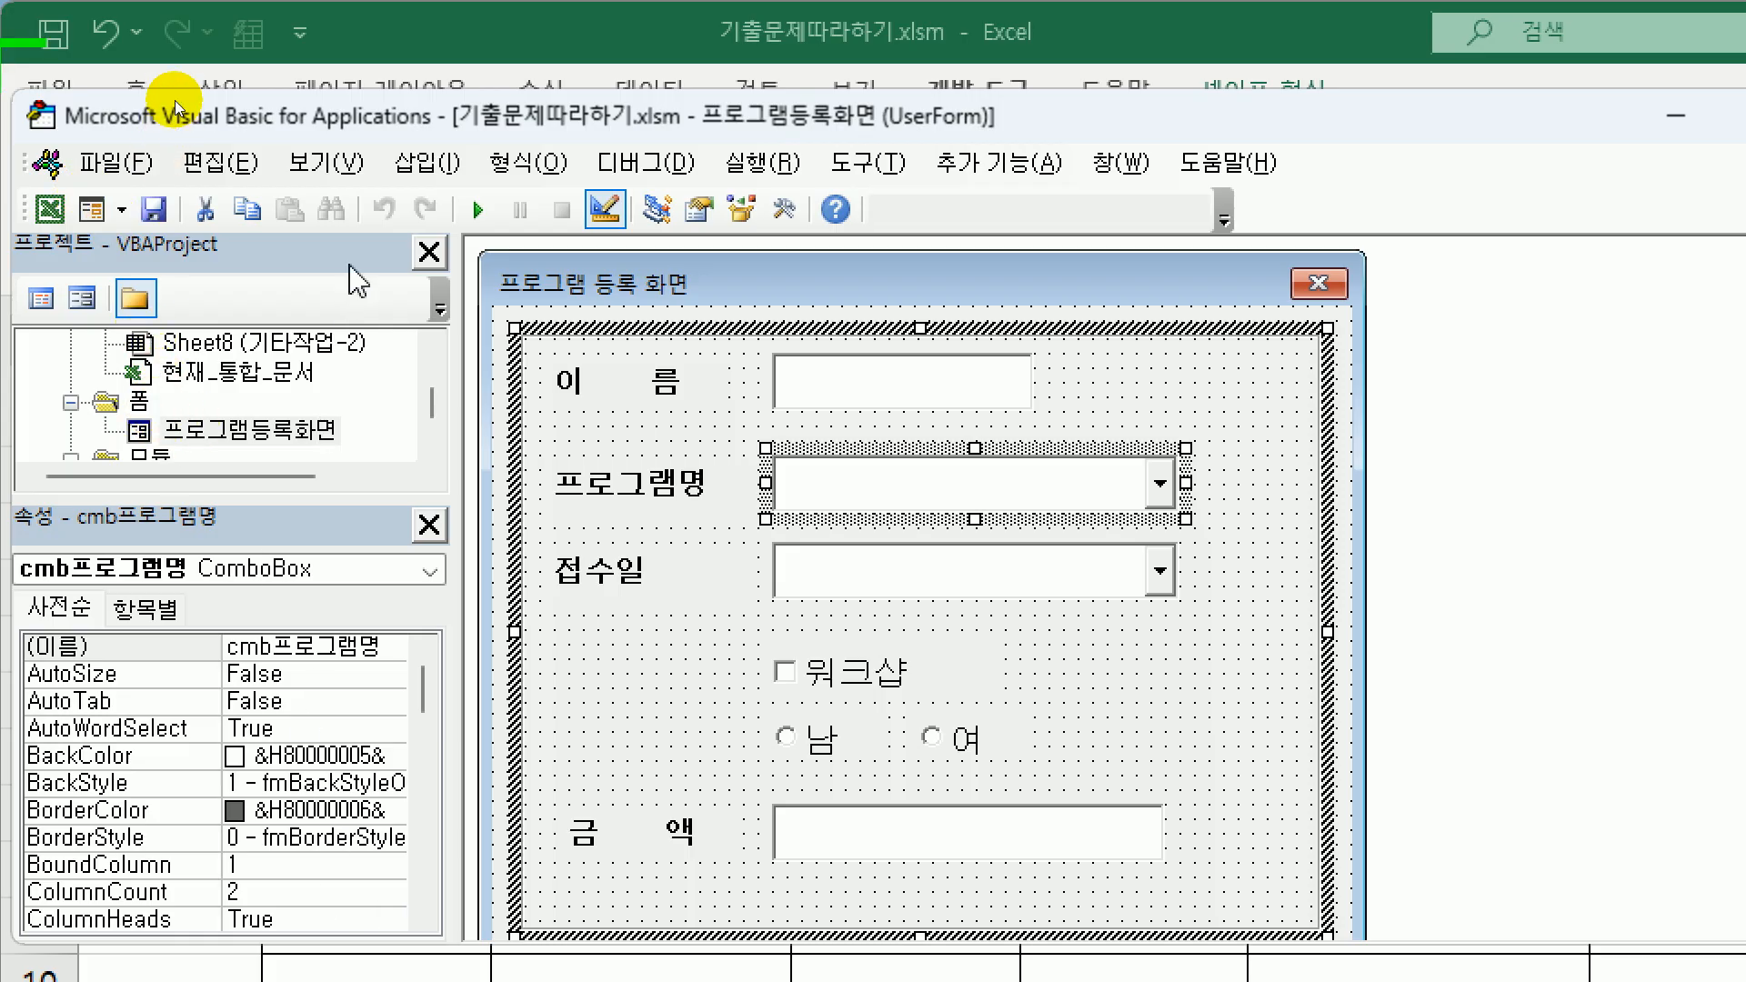
key("alt+v")
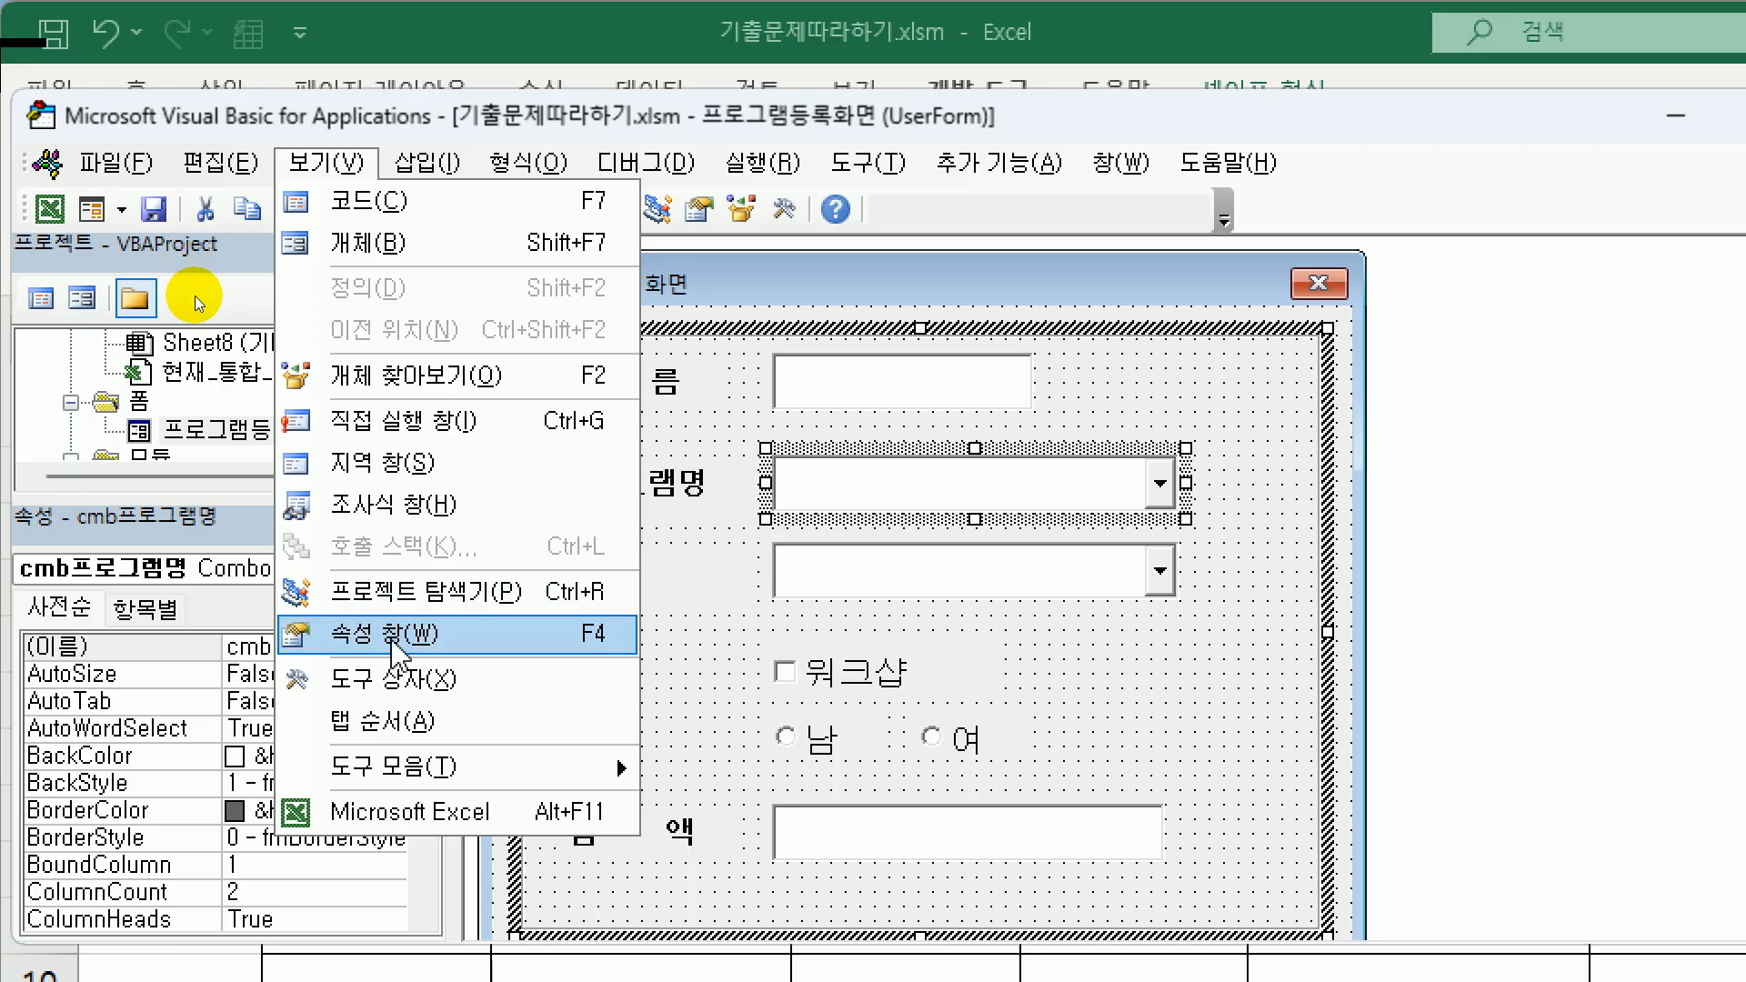
left_click(196, 519)
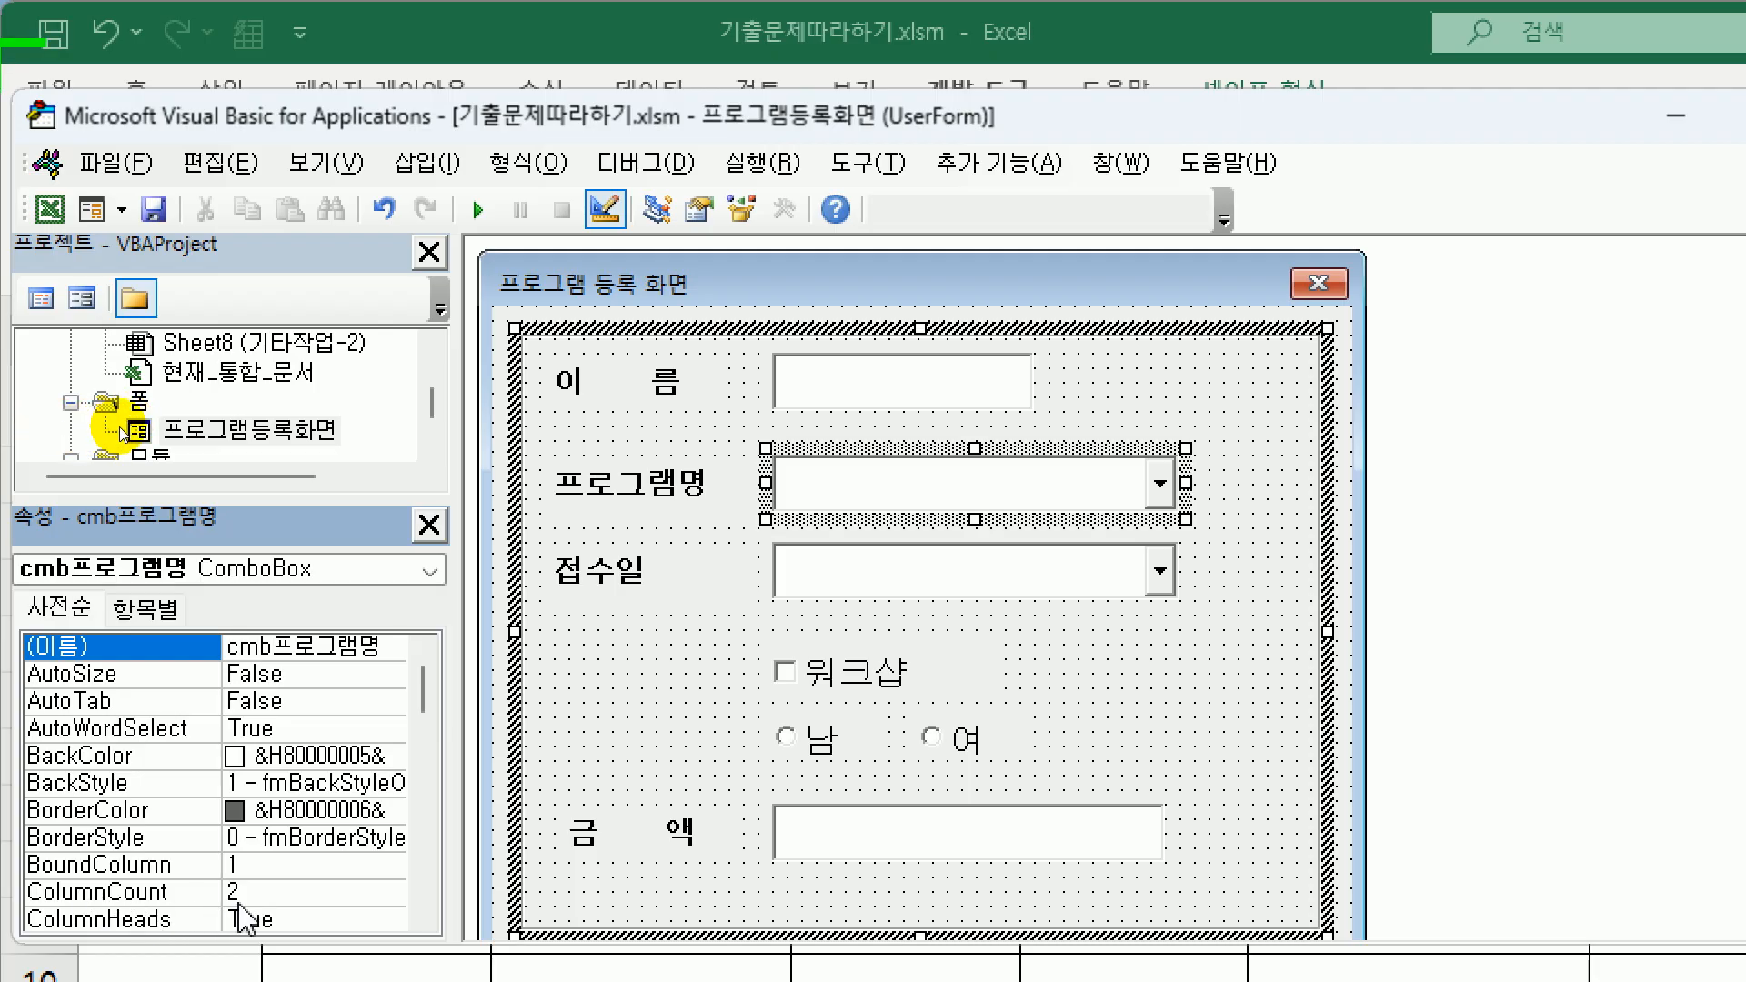
- Return to the form's code and add the line cmb프로그램명.ColumnCount = 2 below the RowSource line in UserForm_Initialize
left_click(41, 298)
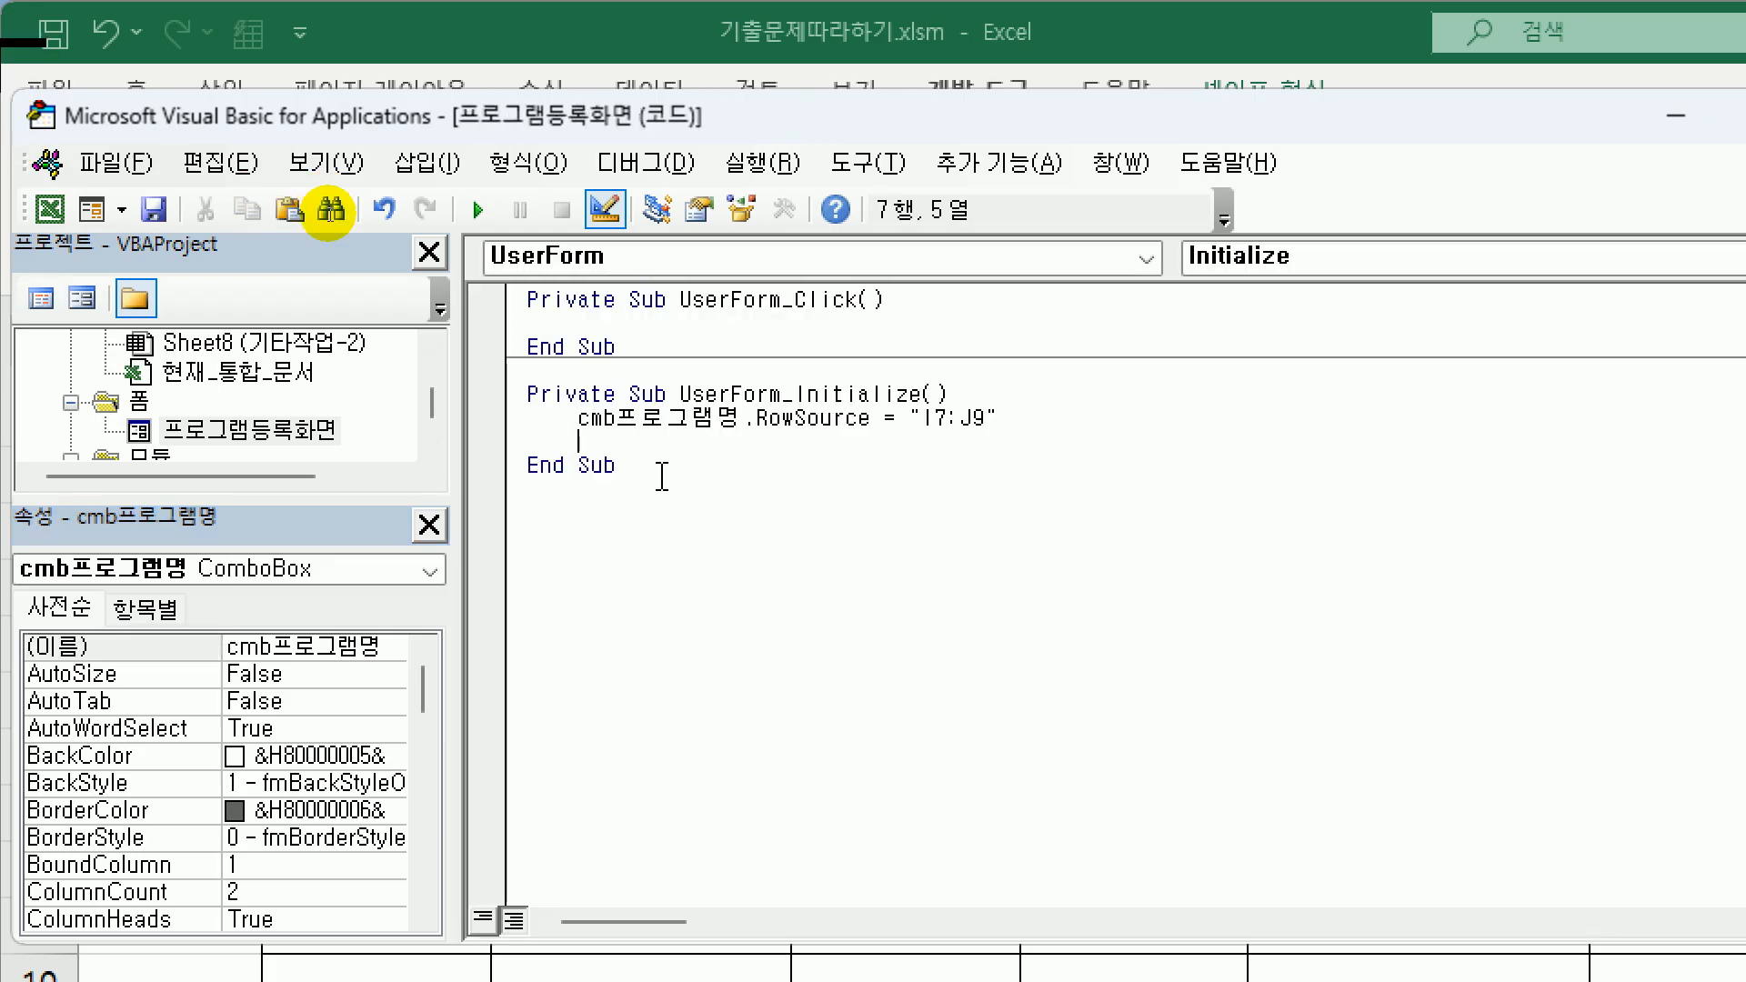
type("cmb프록")
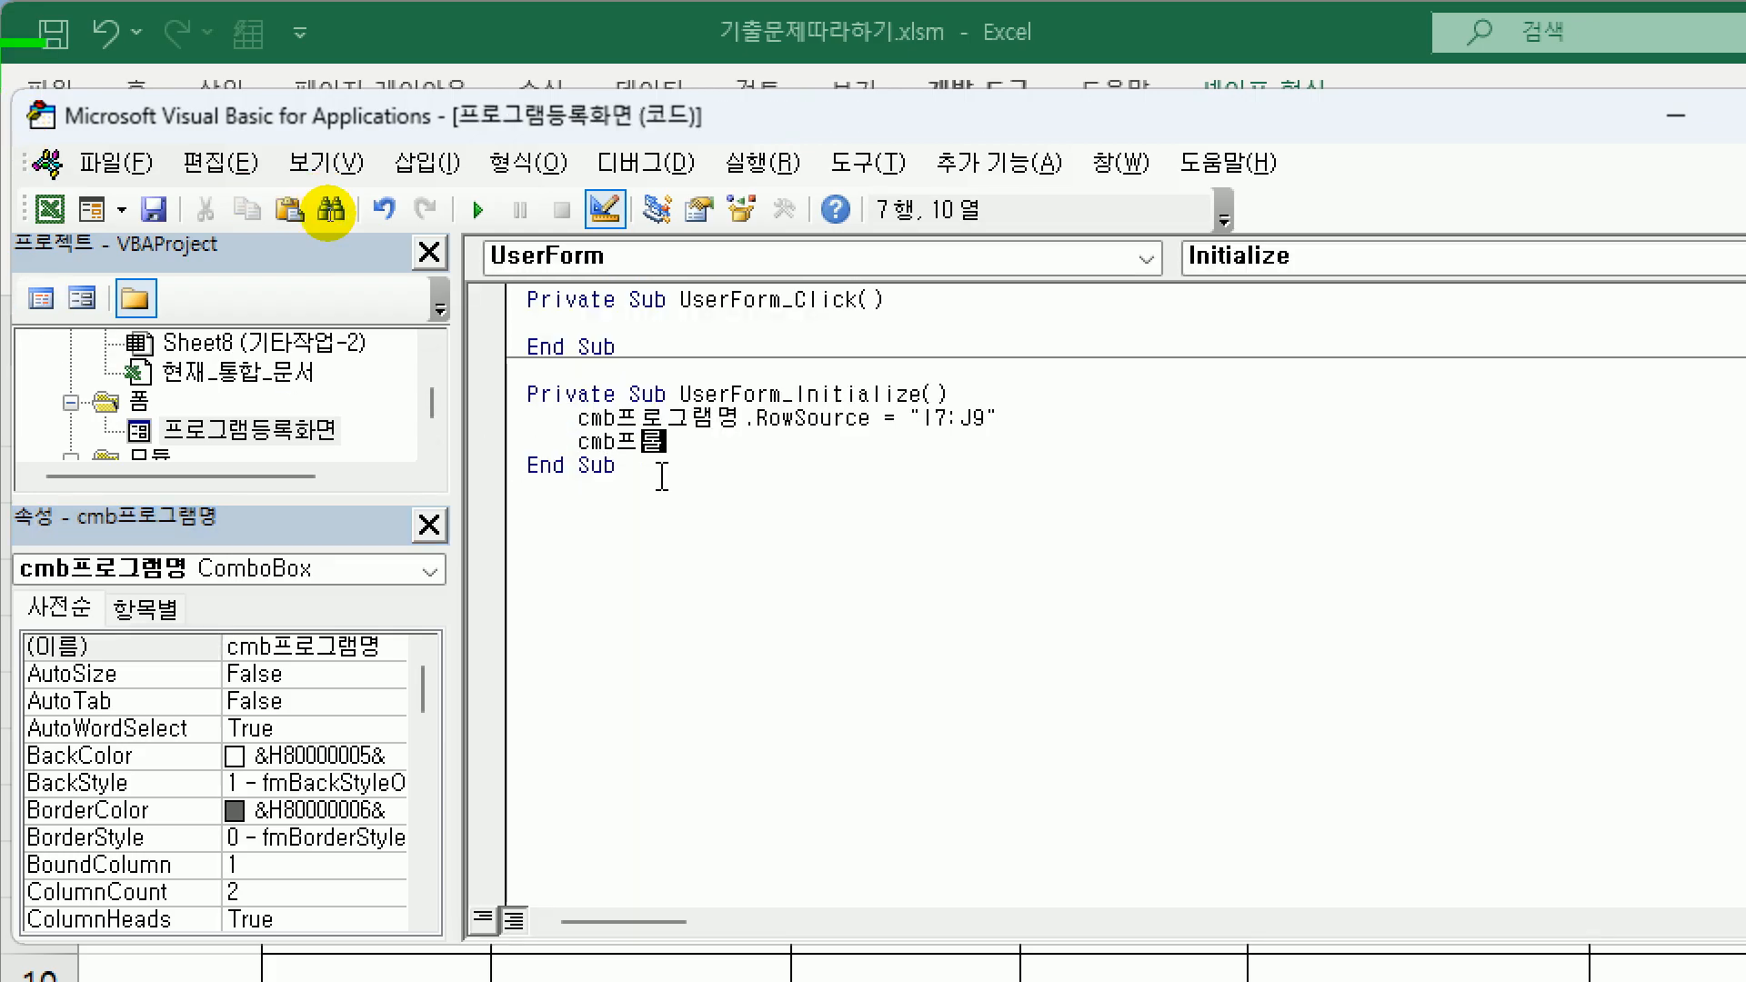
type("그램명.cl")
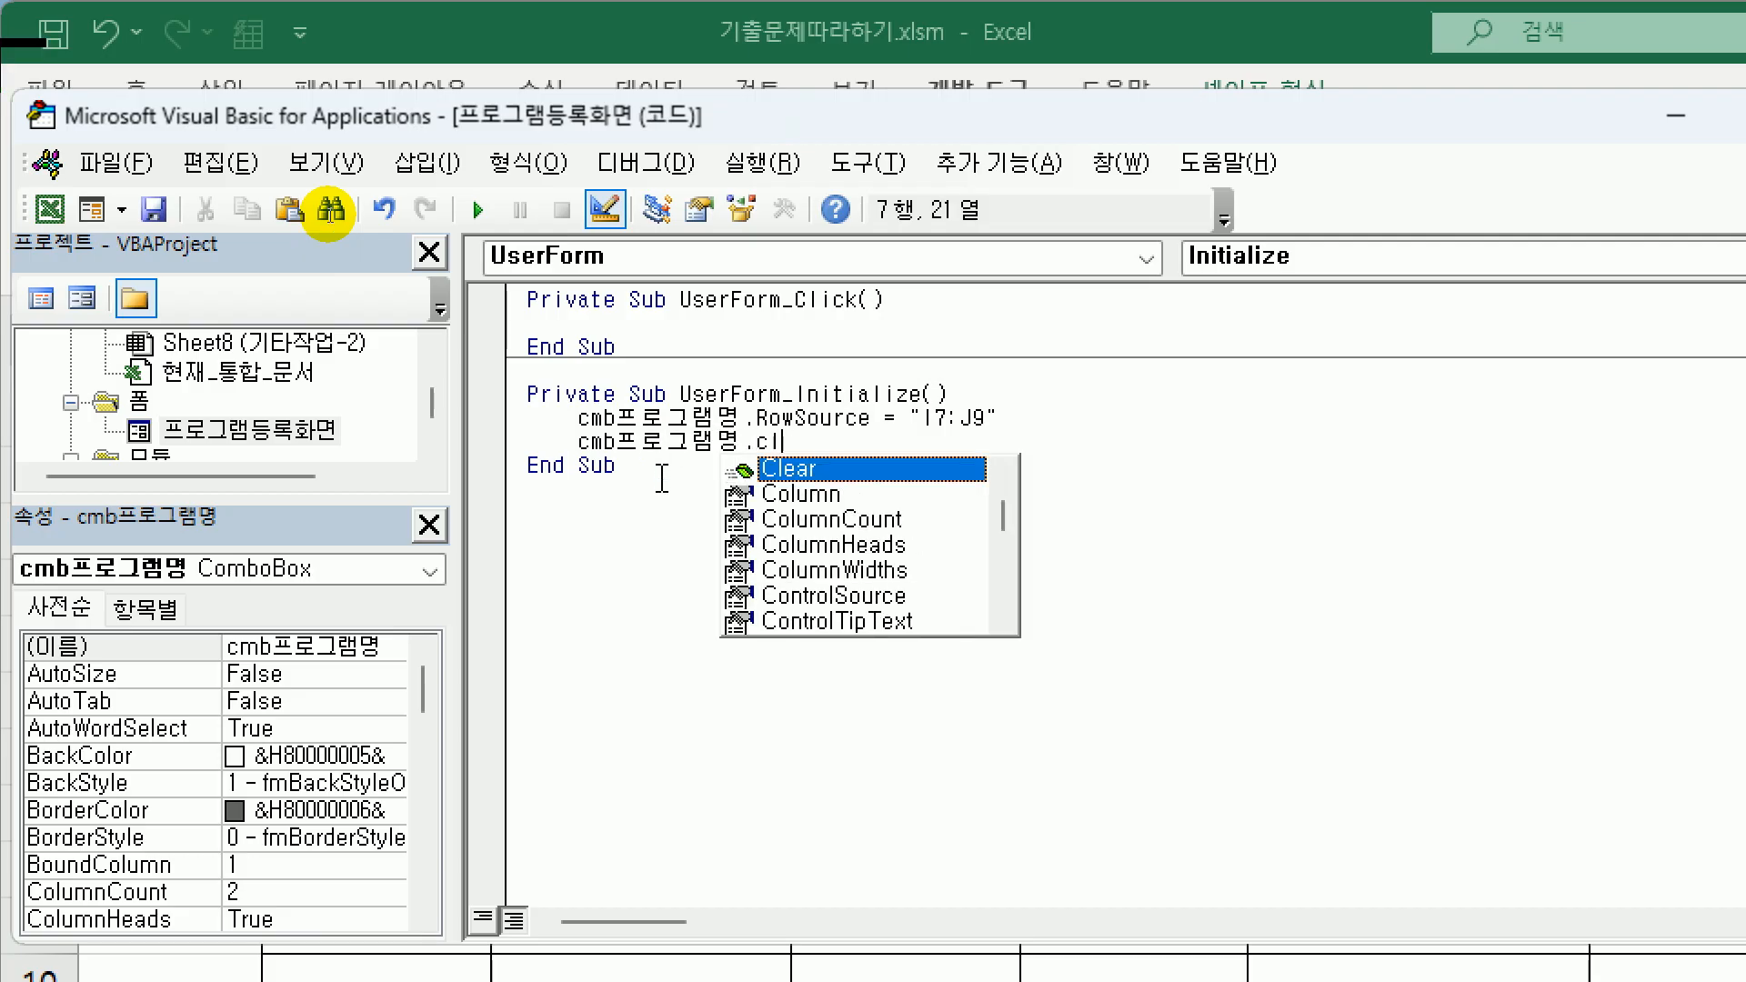
key("BackSpace")
type("o")
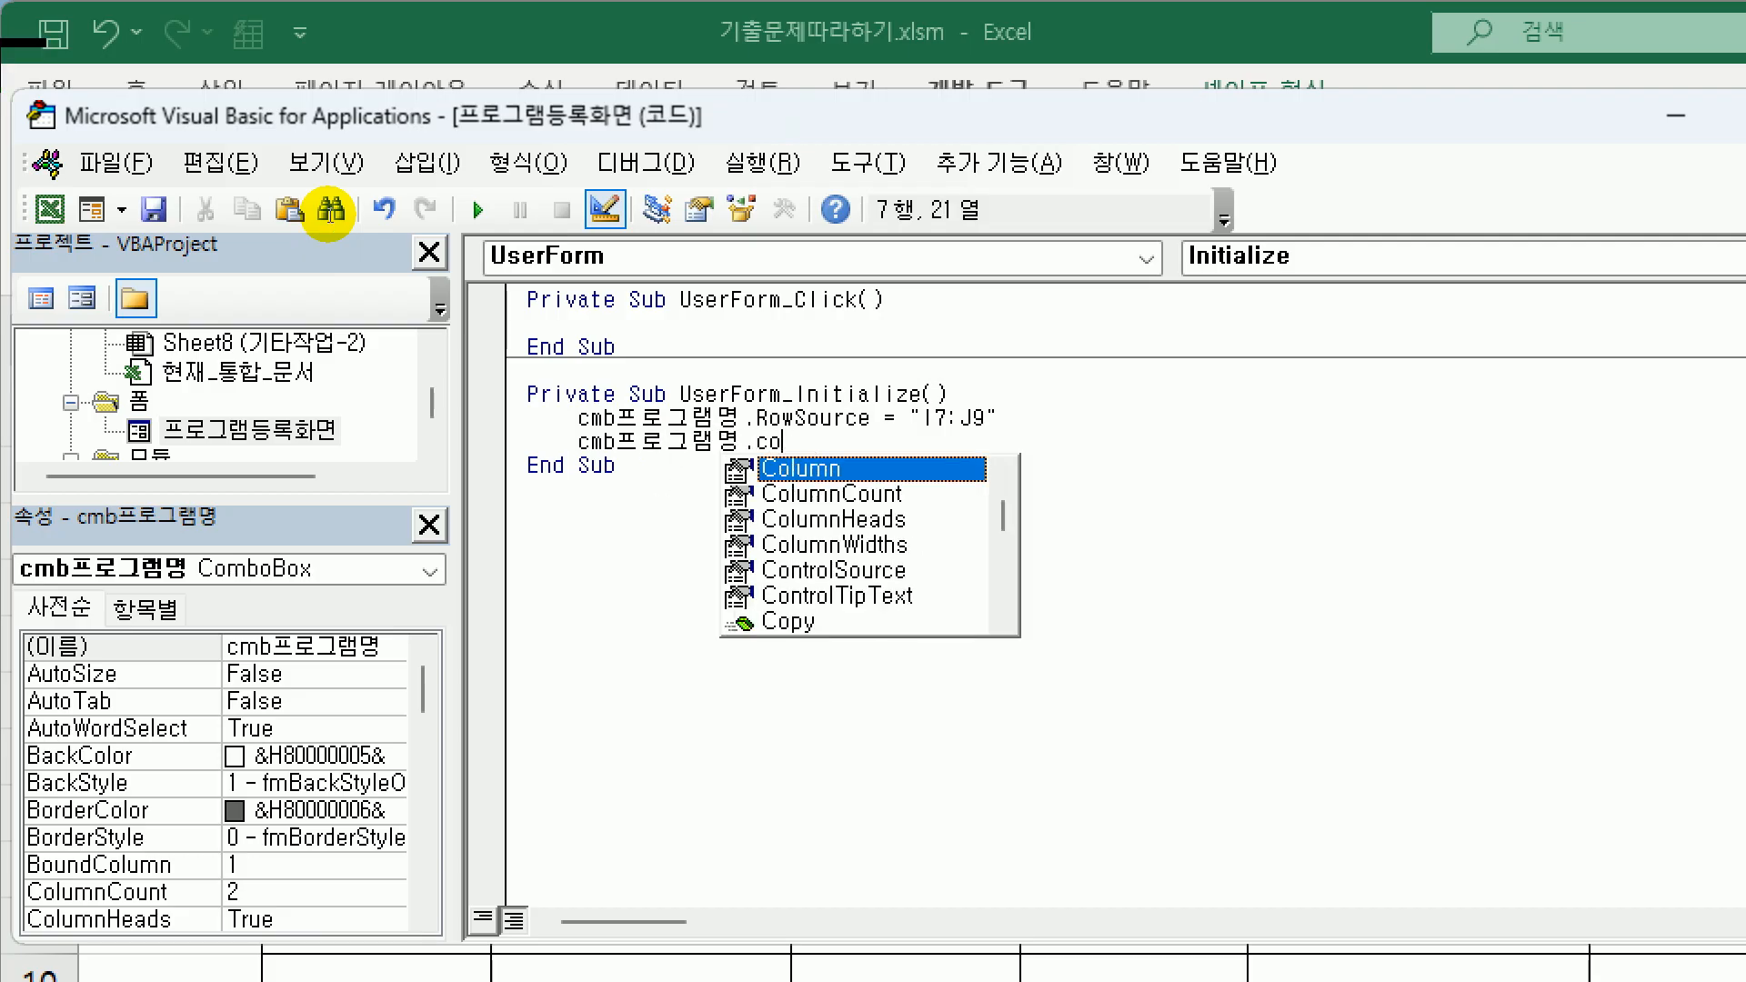
type("l")
key("Down")
type("= ")
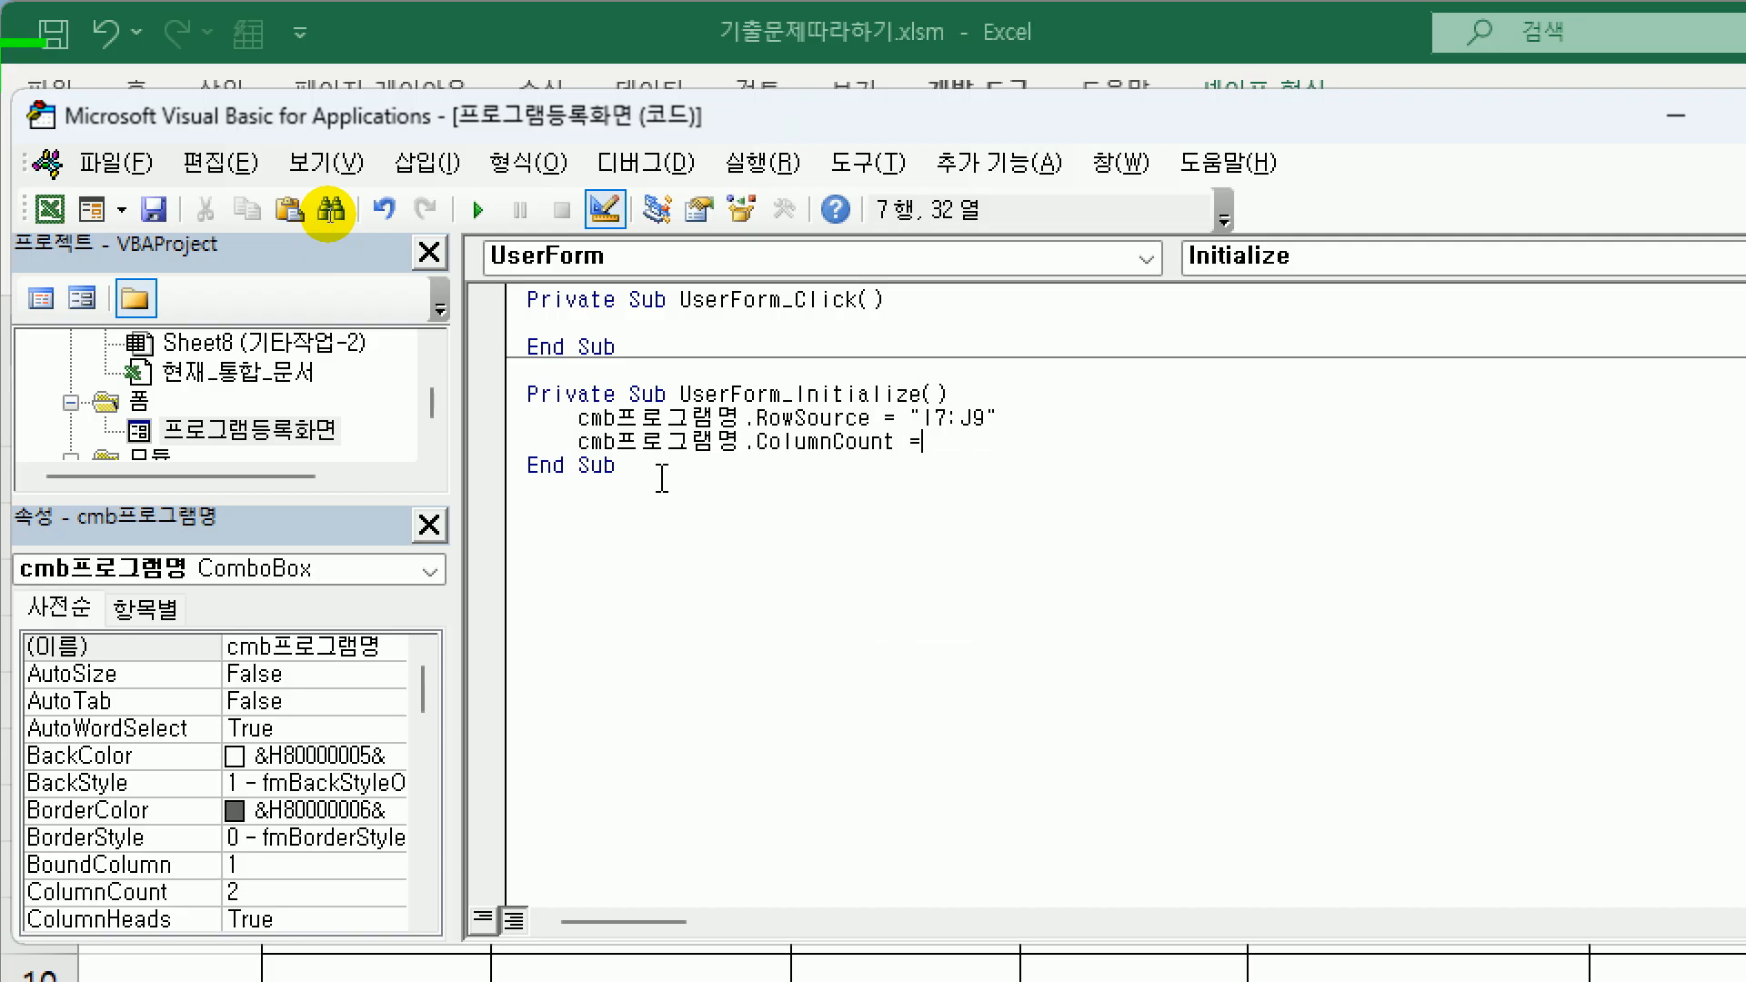
type("2")
key("Down")
key("Up")
key("Return")
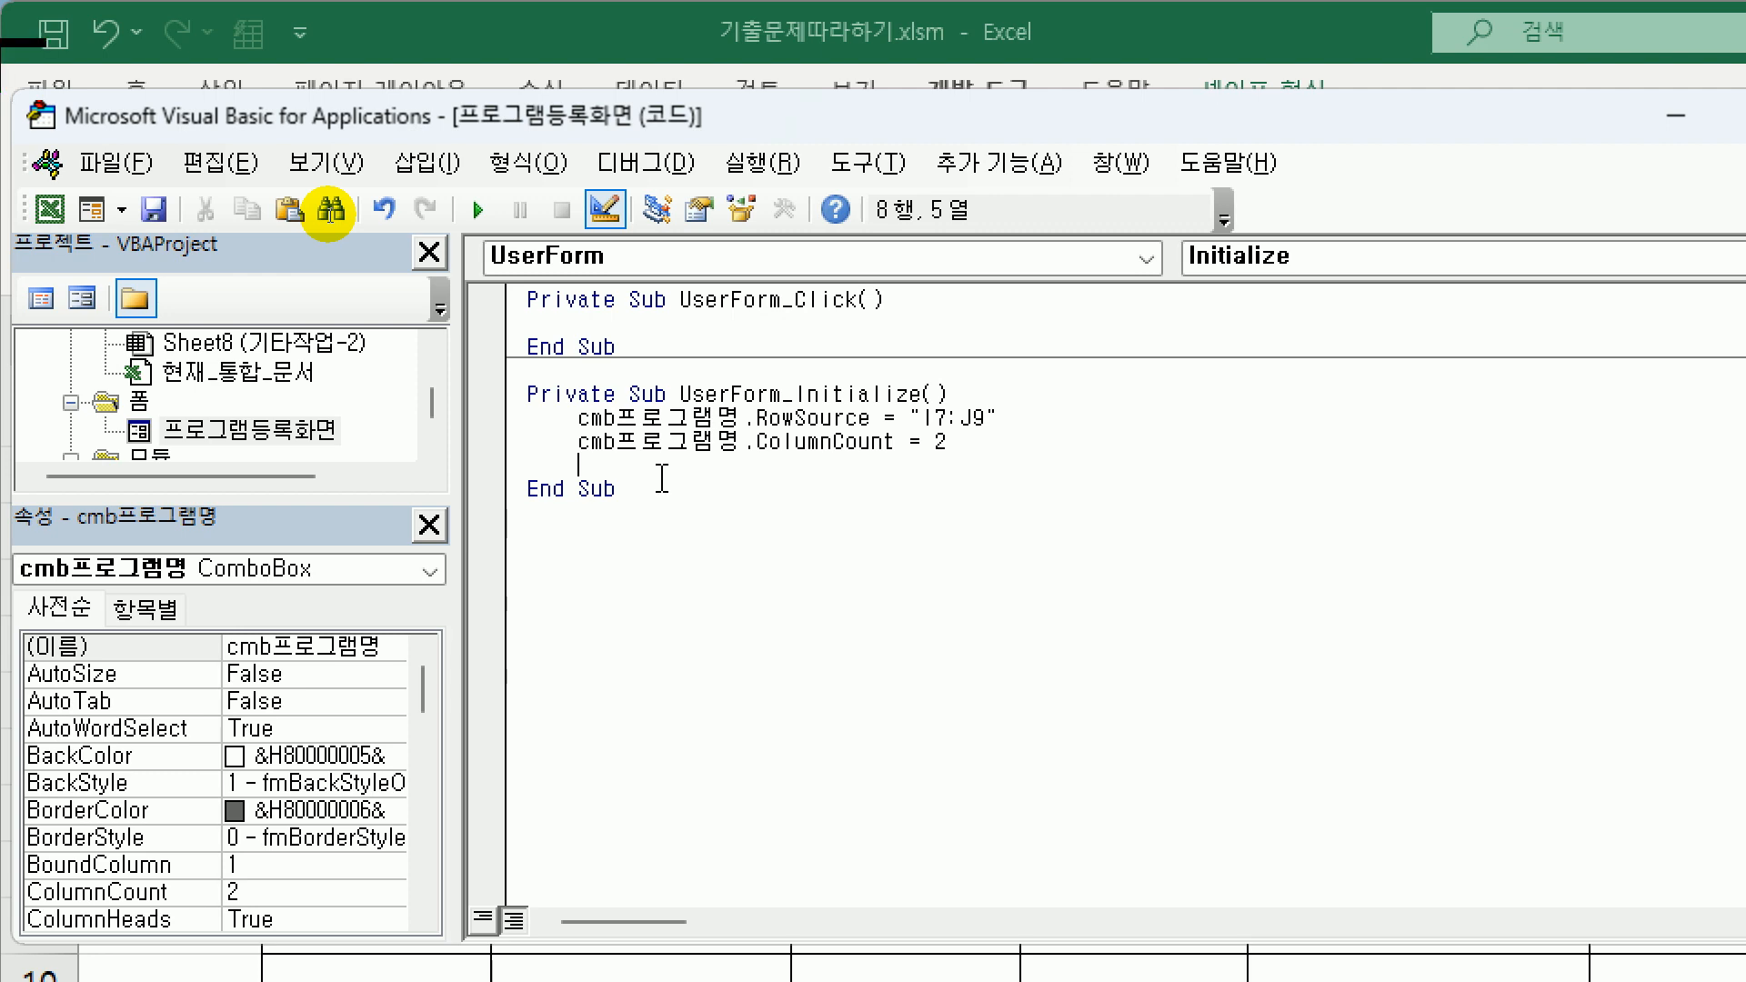
- Inspect the 접수일 combo box's name in the 프로그램등록화면 form design and return to the form's code
double_click(274, 434)
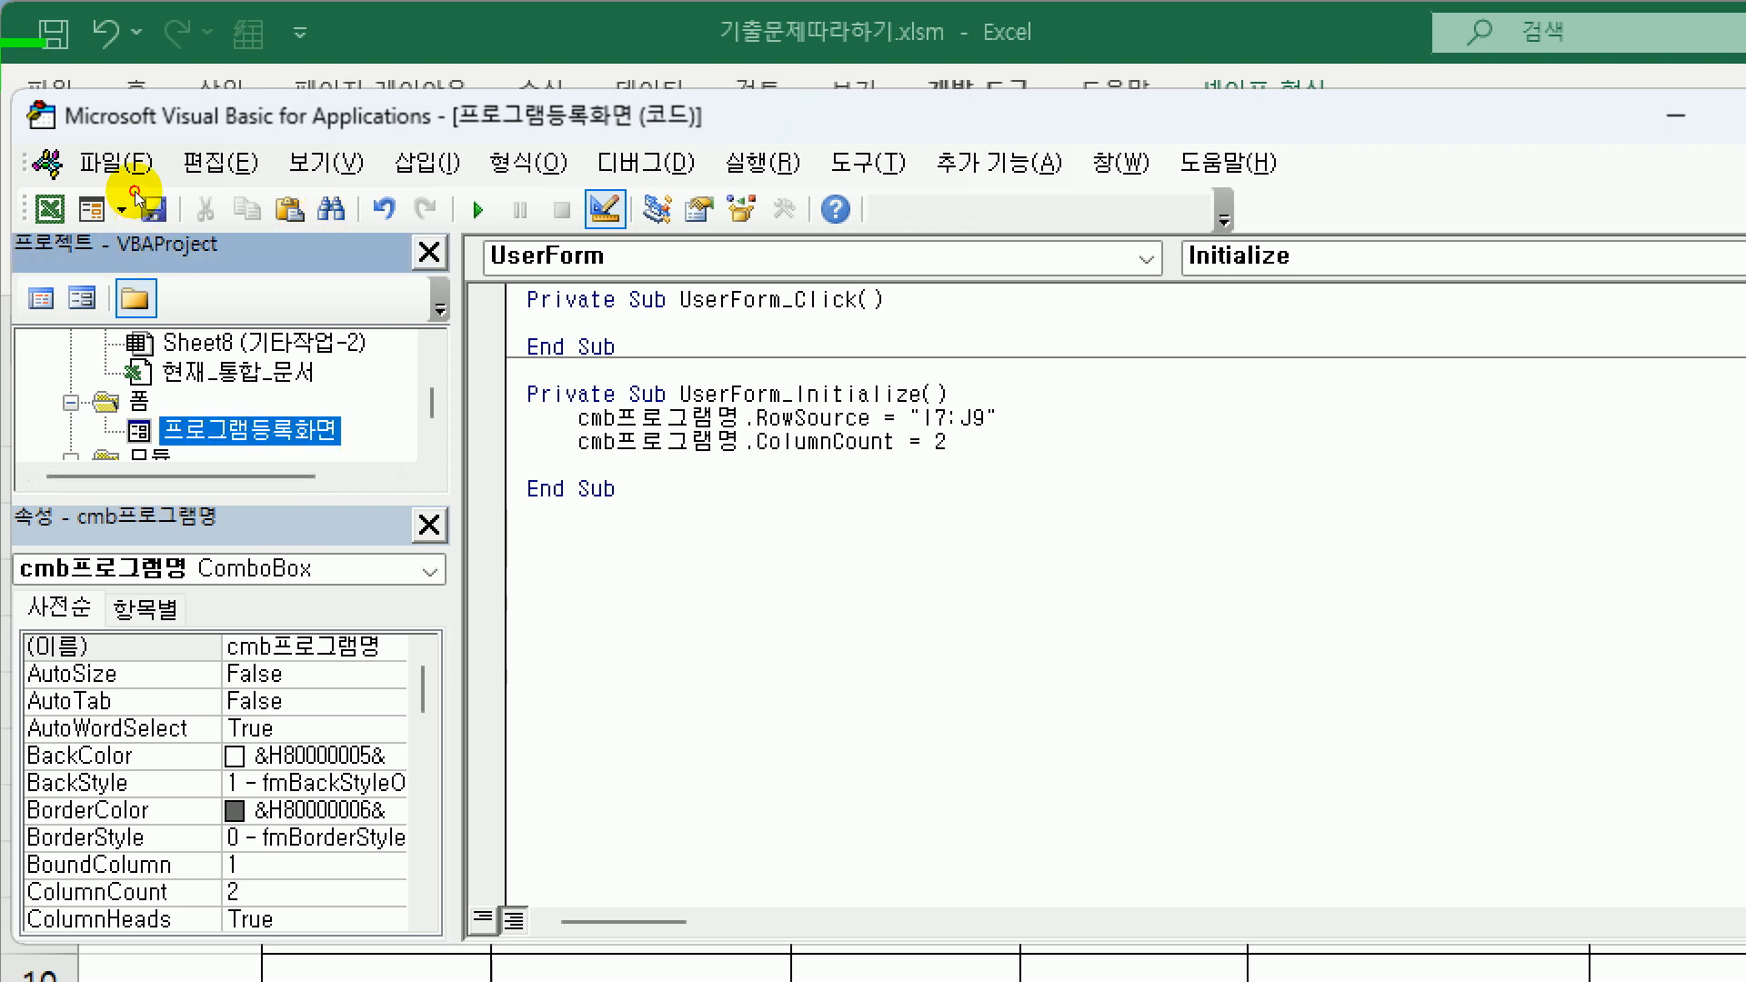
left_click(864, 571)
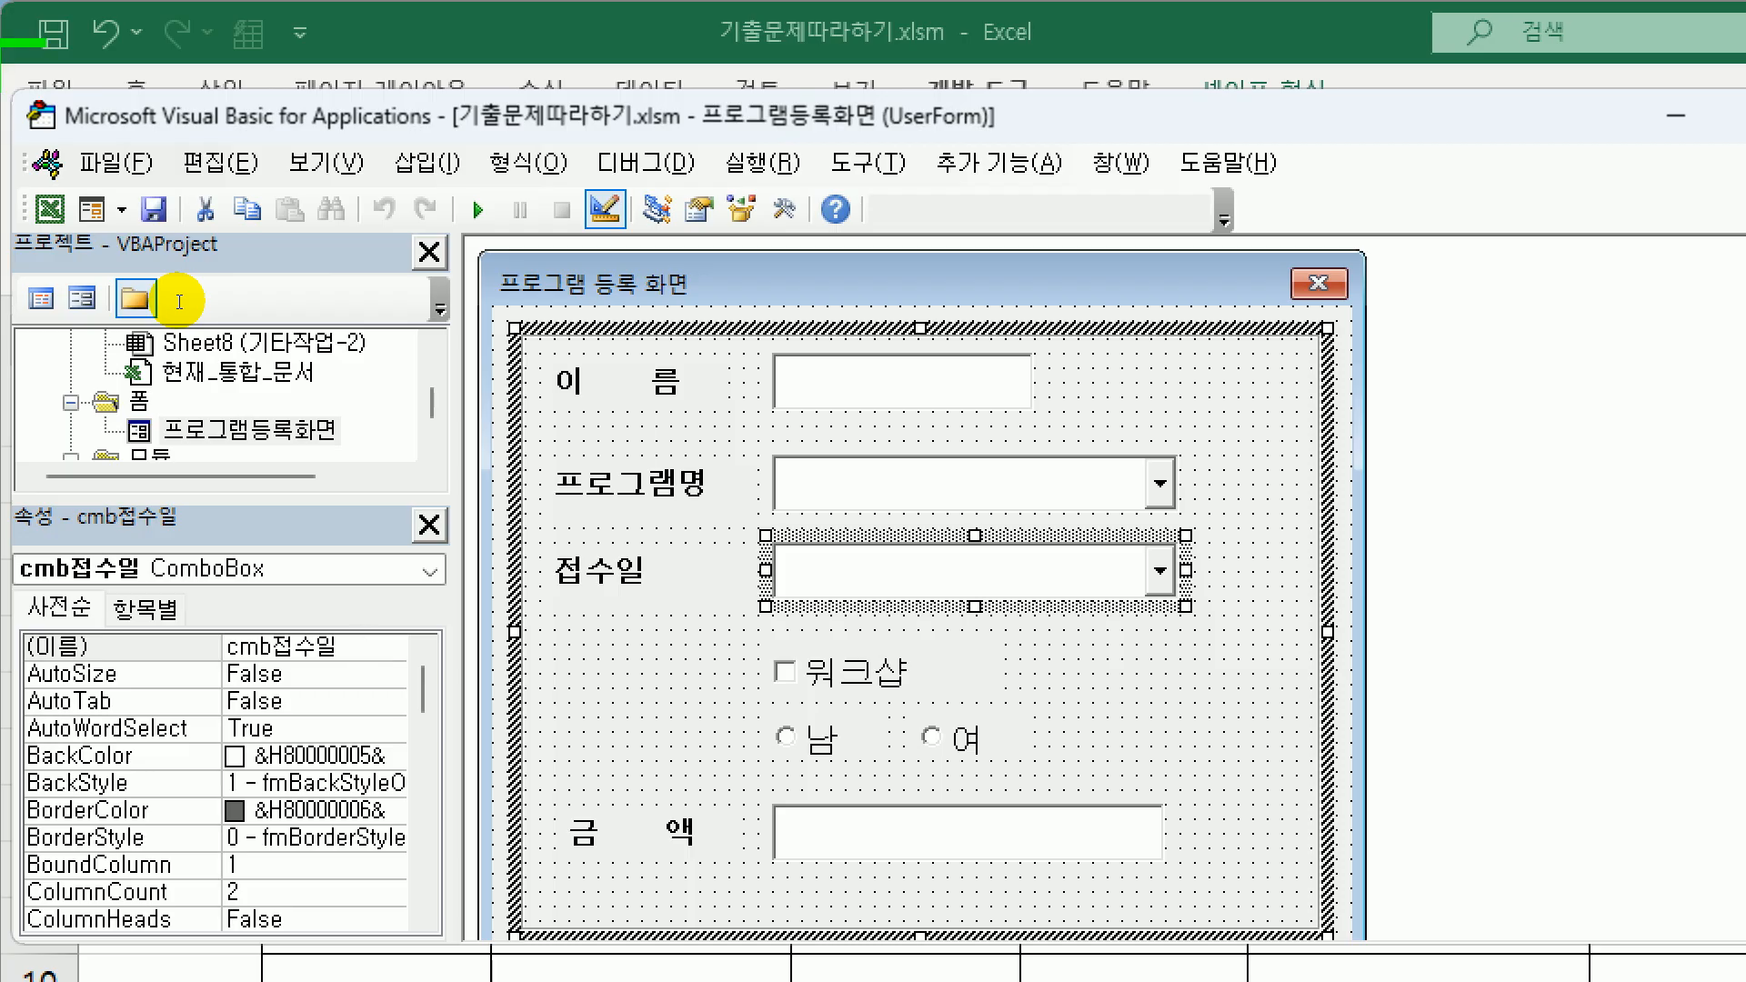
left_click(45, 298)
key("ctrl+End")
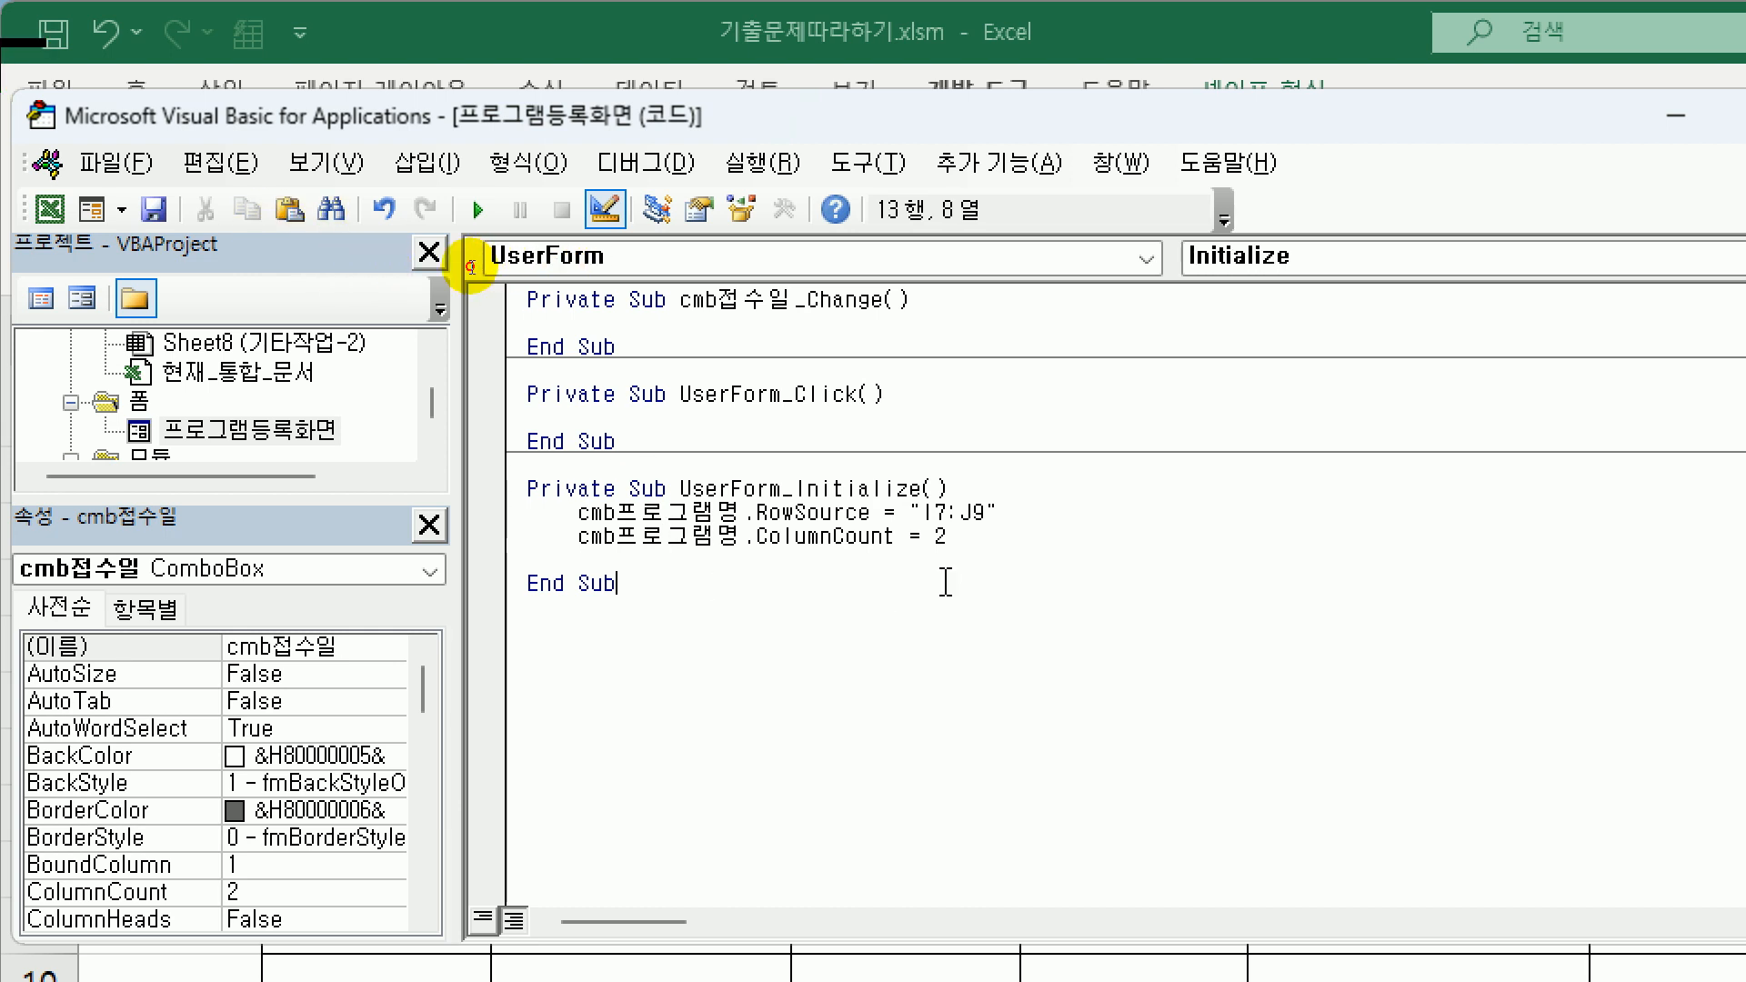
- Below the ColumnCount line in UserForm_Initialize, leave a blank line and add the loop header For k = 1 To 7
key("Up")
key("Return")
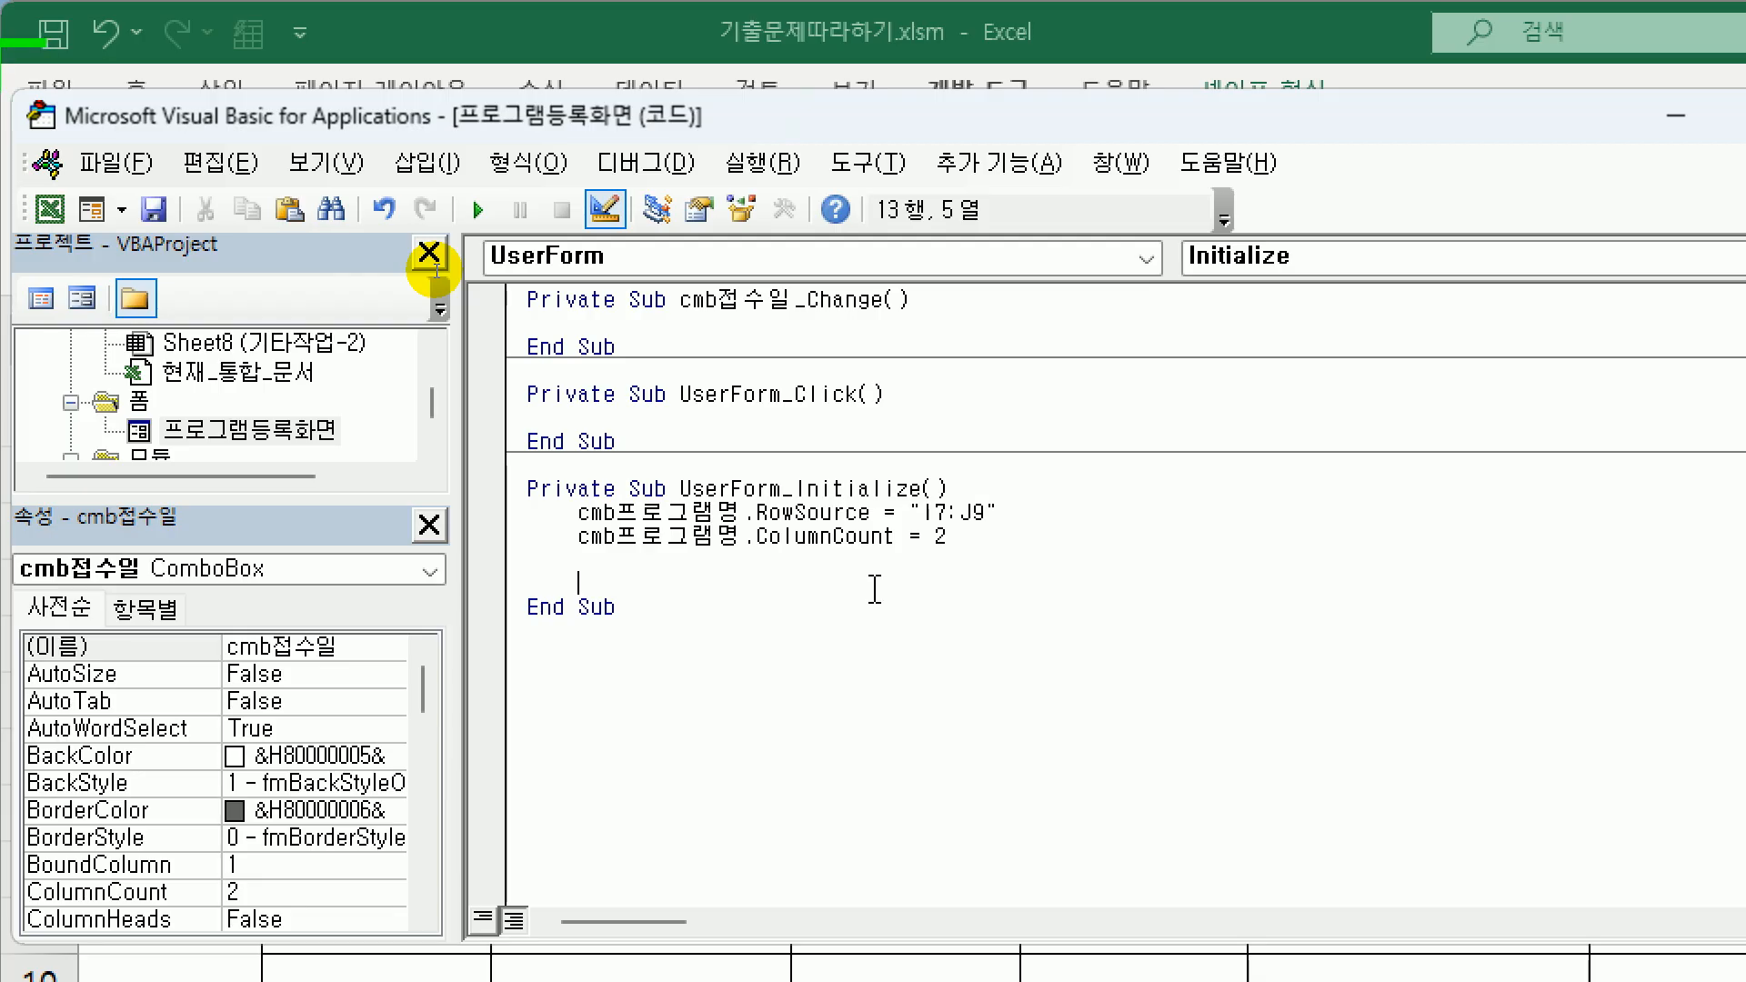
type("for i")
key("BackSpace")
type("k = 1")
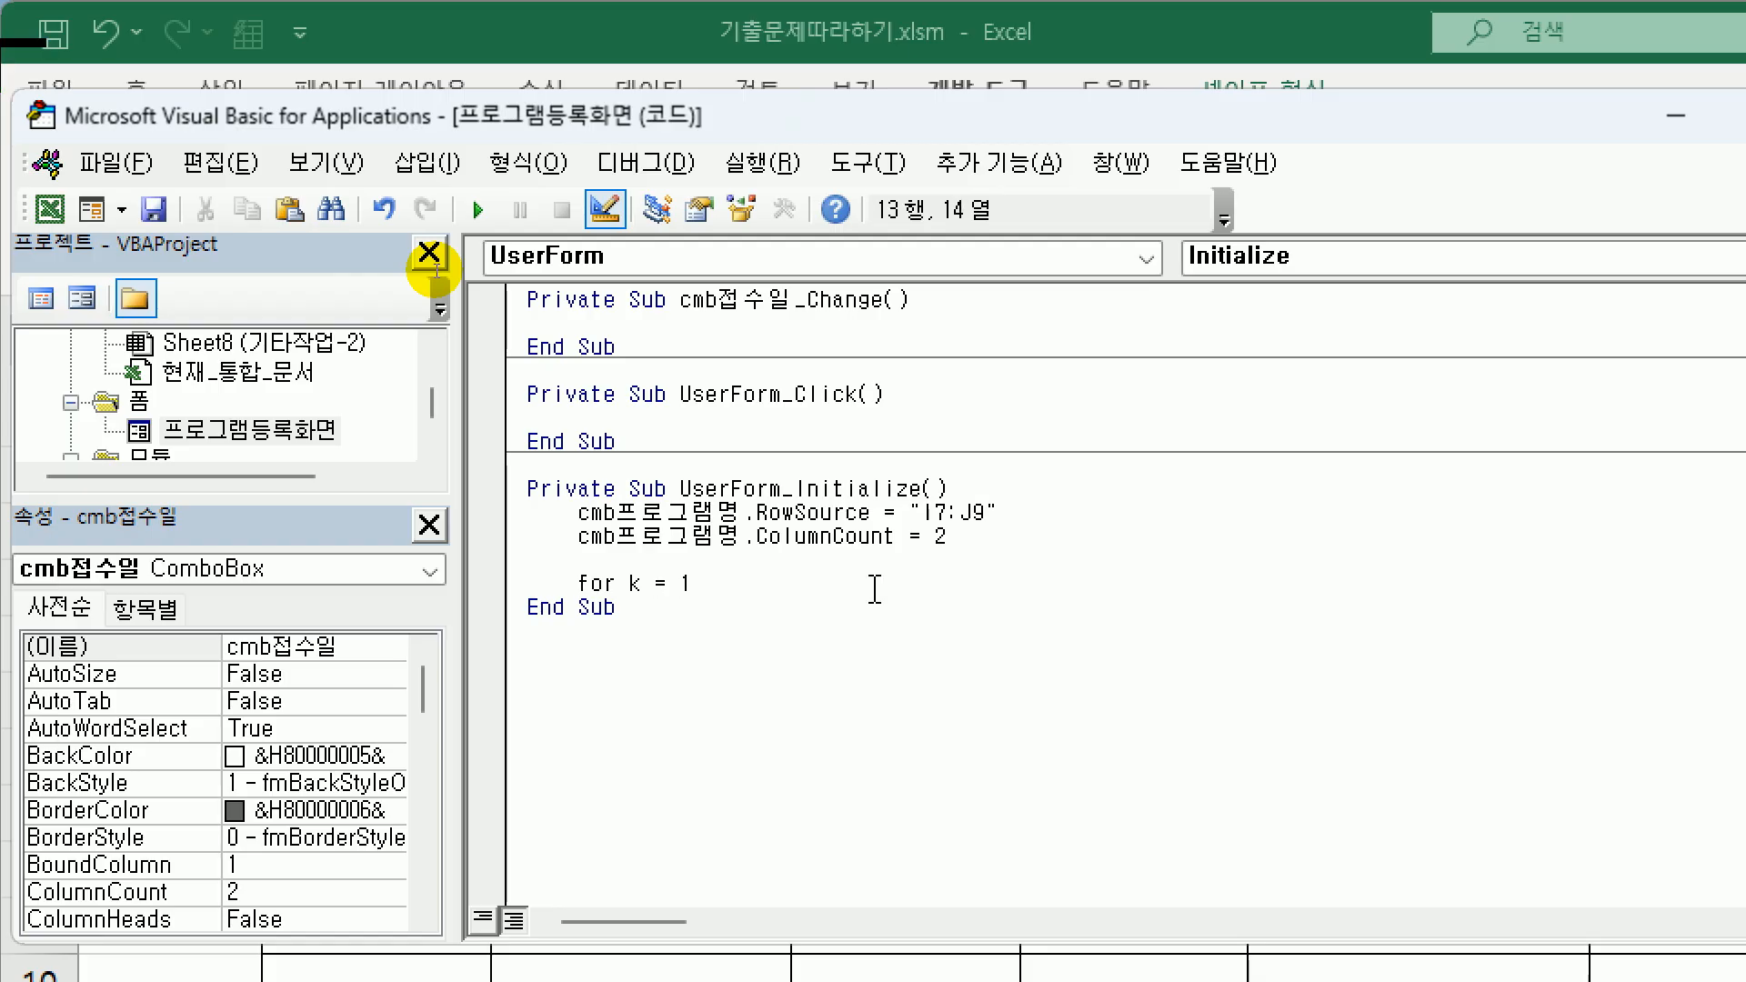
type(" to 7")
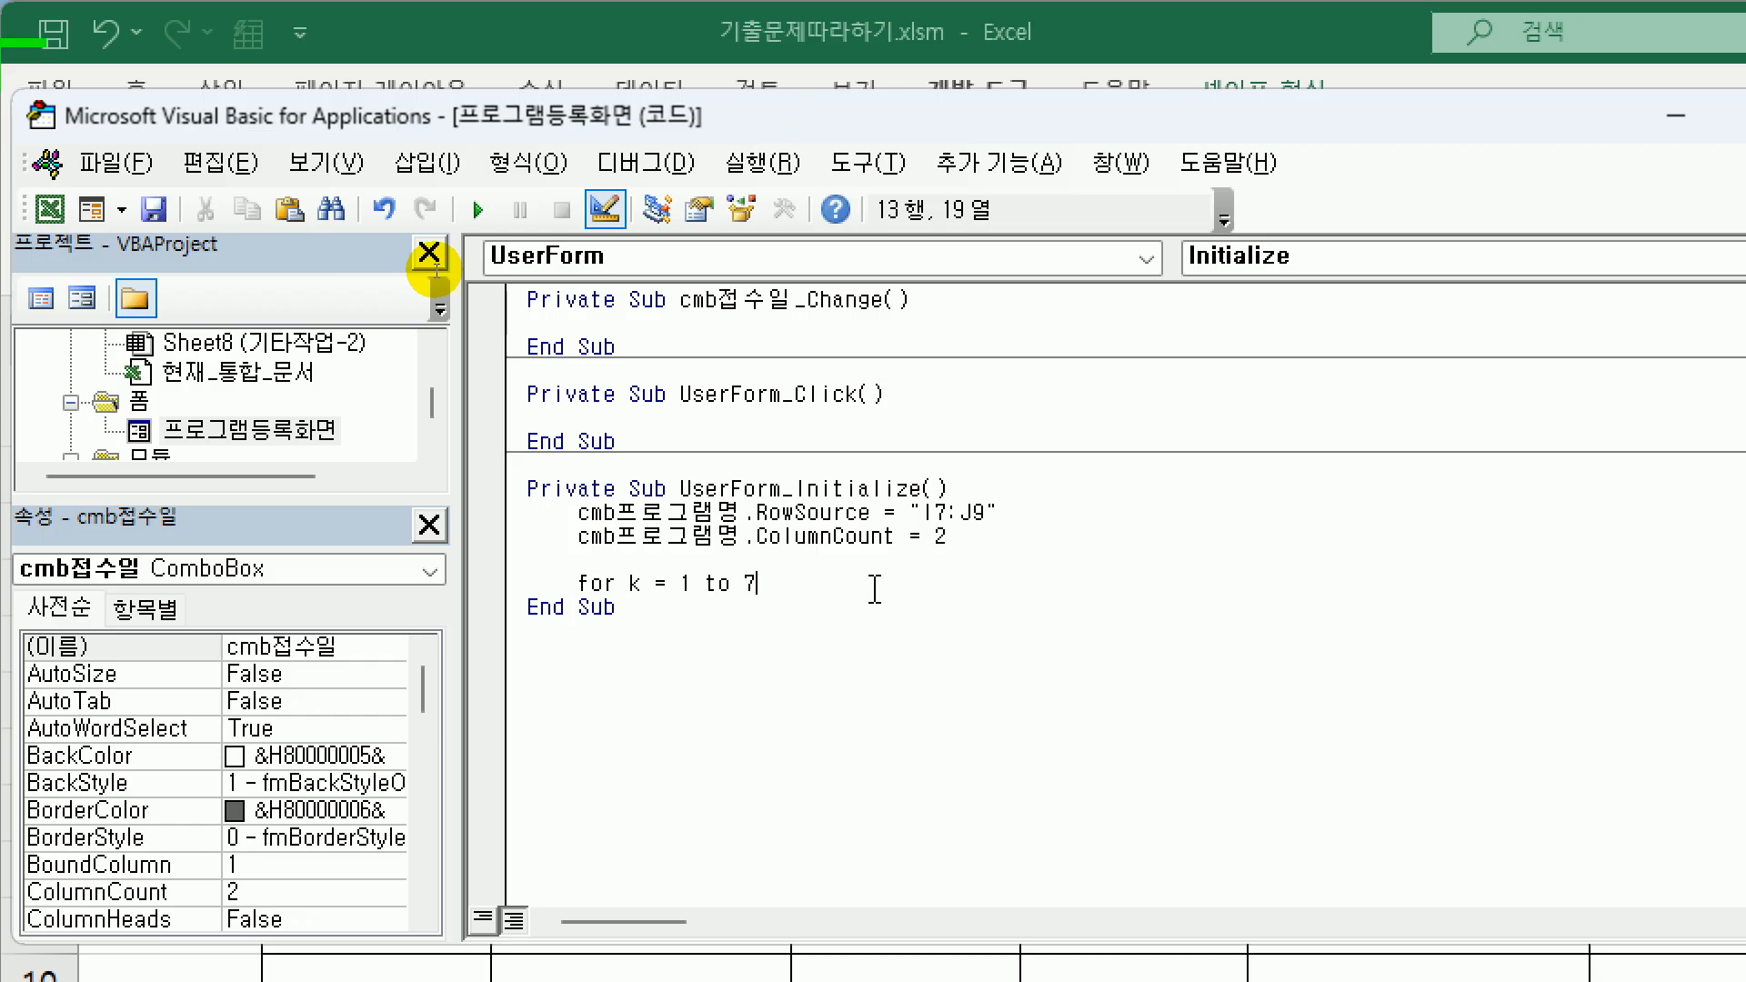
- Inside the For loop, add the line cmb접수일.AddItem Date - k and start a new line below it
key("Return")
type("cmb")
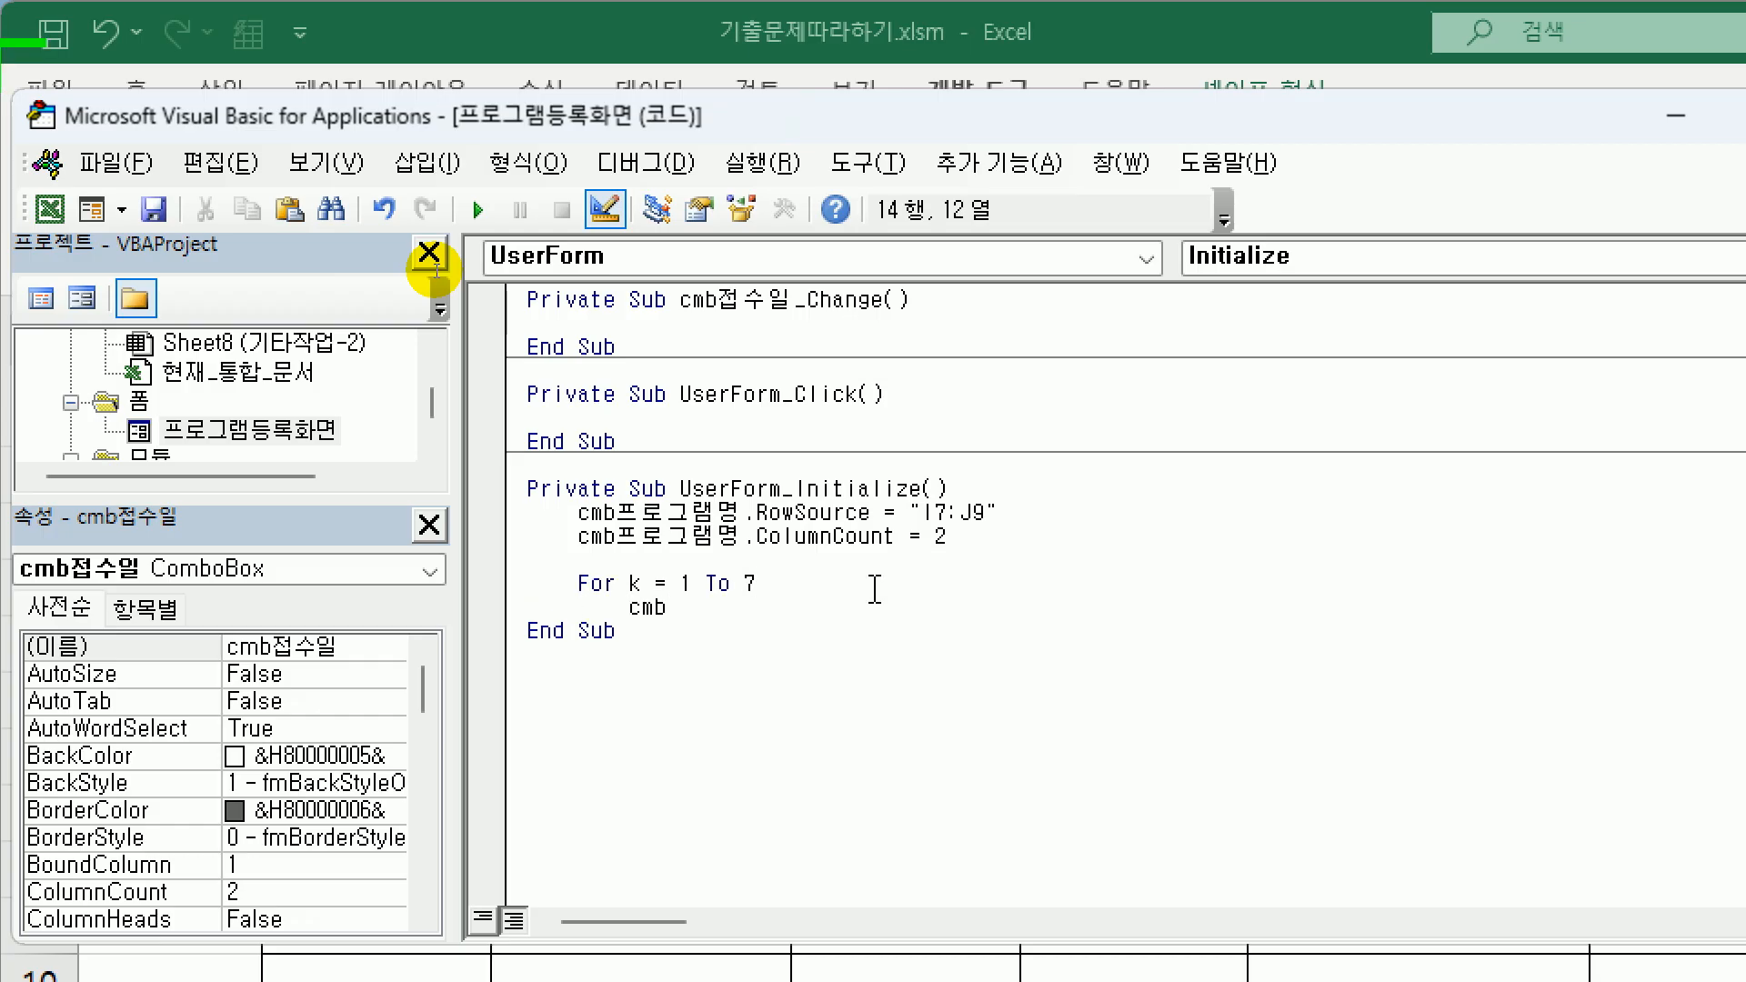
type("접수일 =")
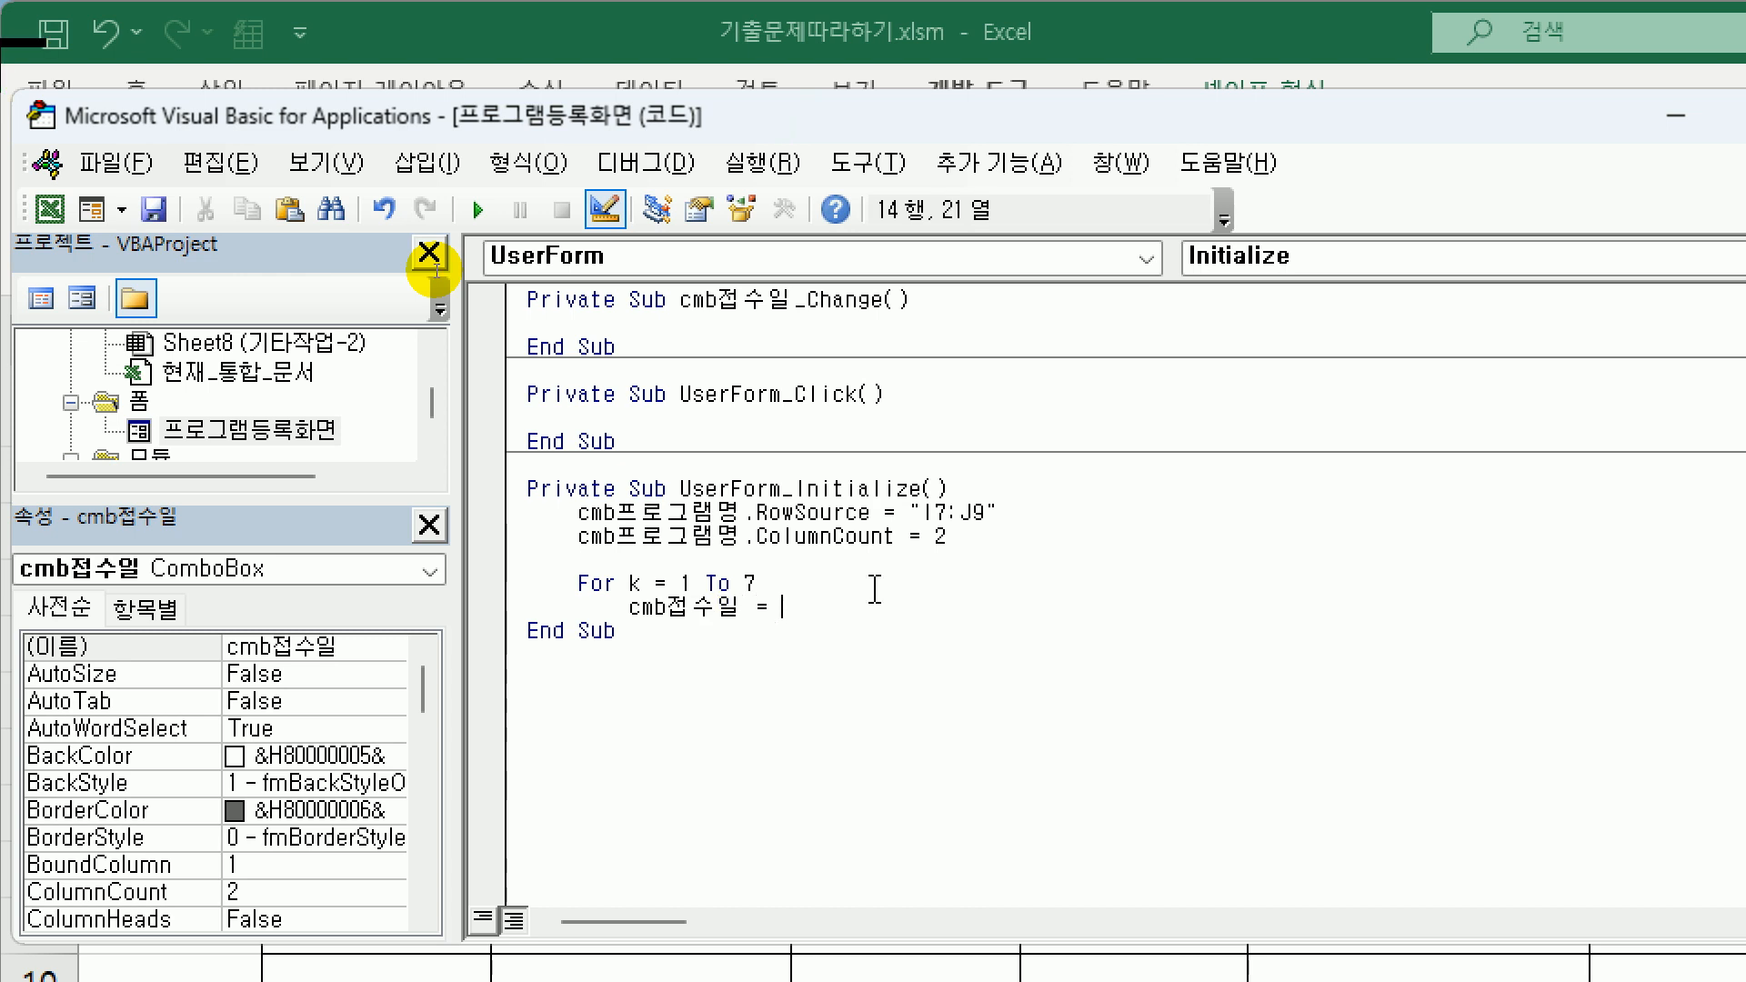
key("BackSpace")
key("BackSpace")
key("BackSpace")
type(".")
key("Down")
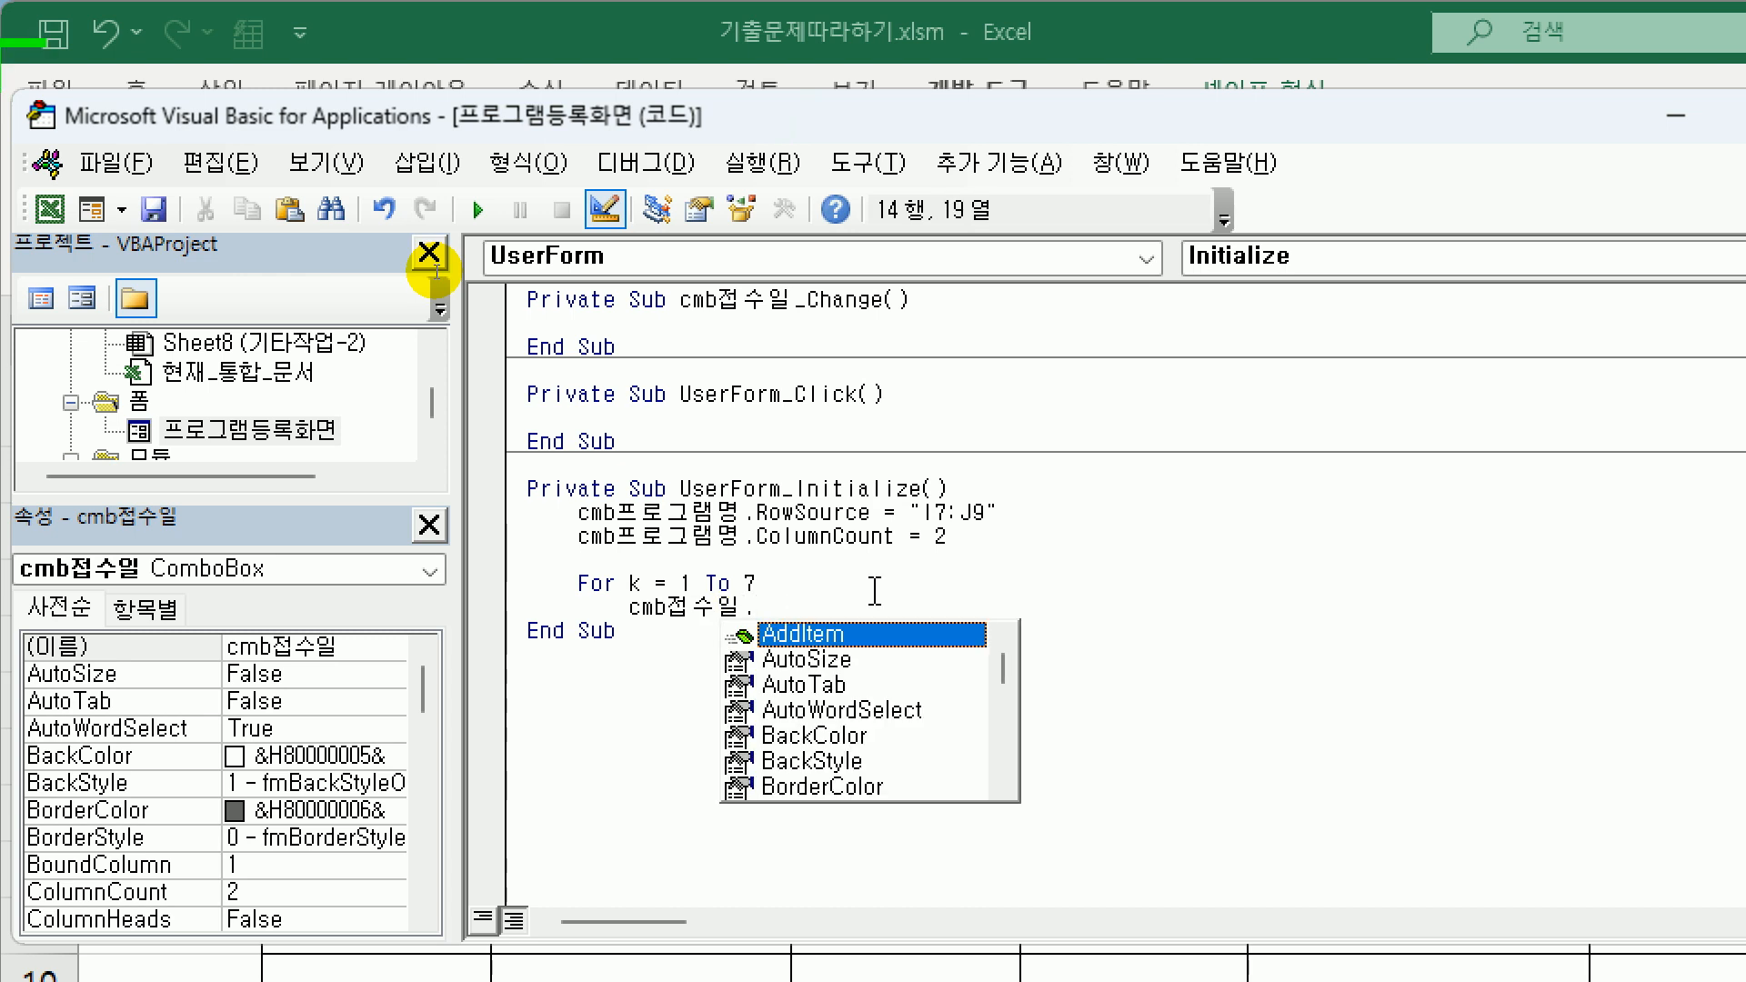
key("Tab")
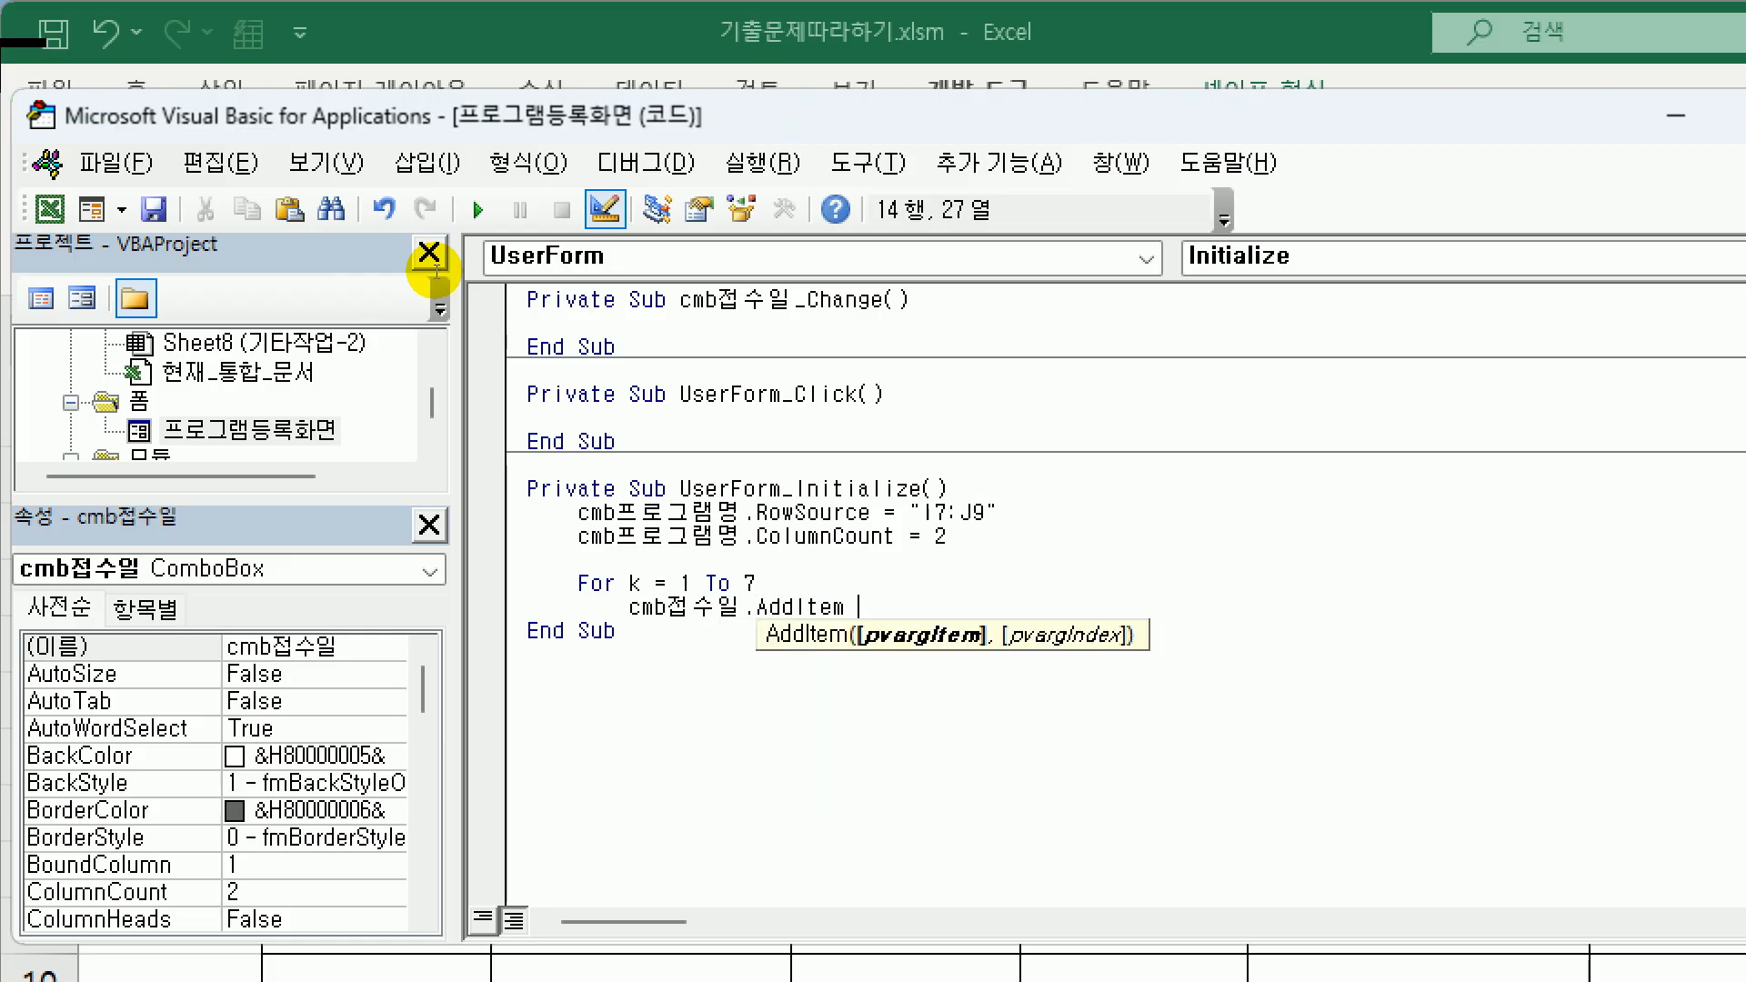
key("BackSpace")
type("dItem Date - k")
key("Return")
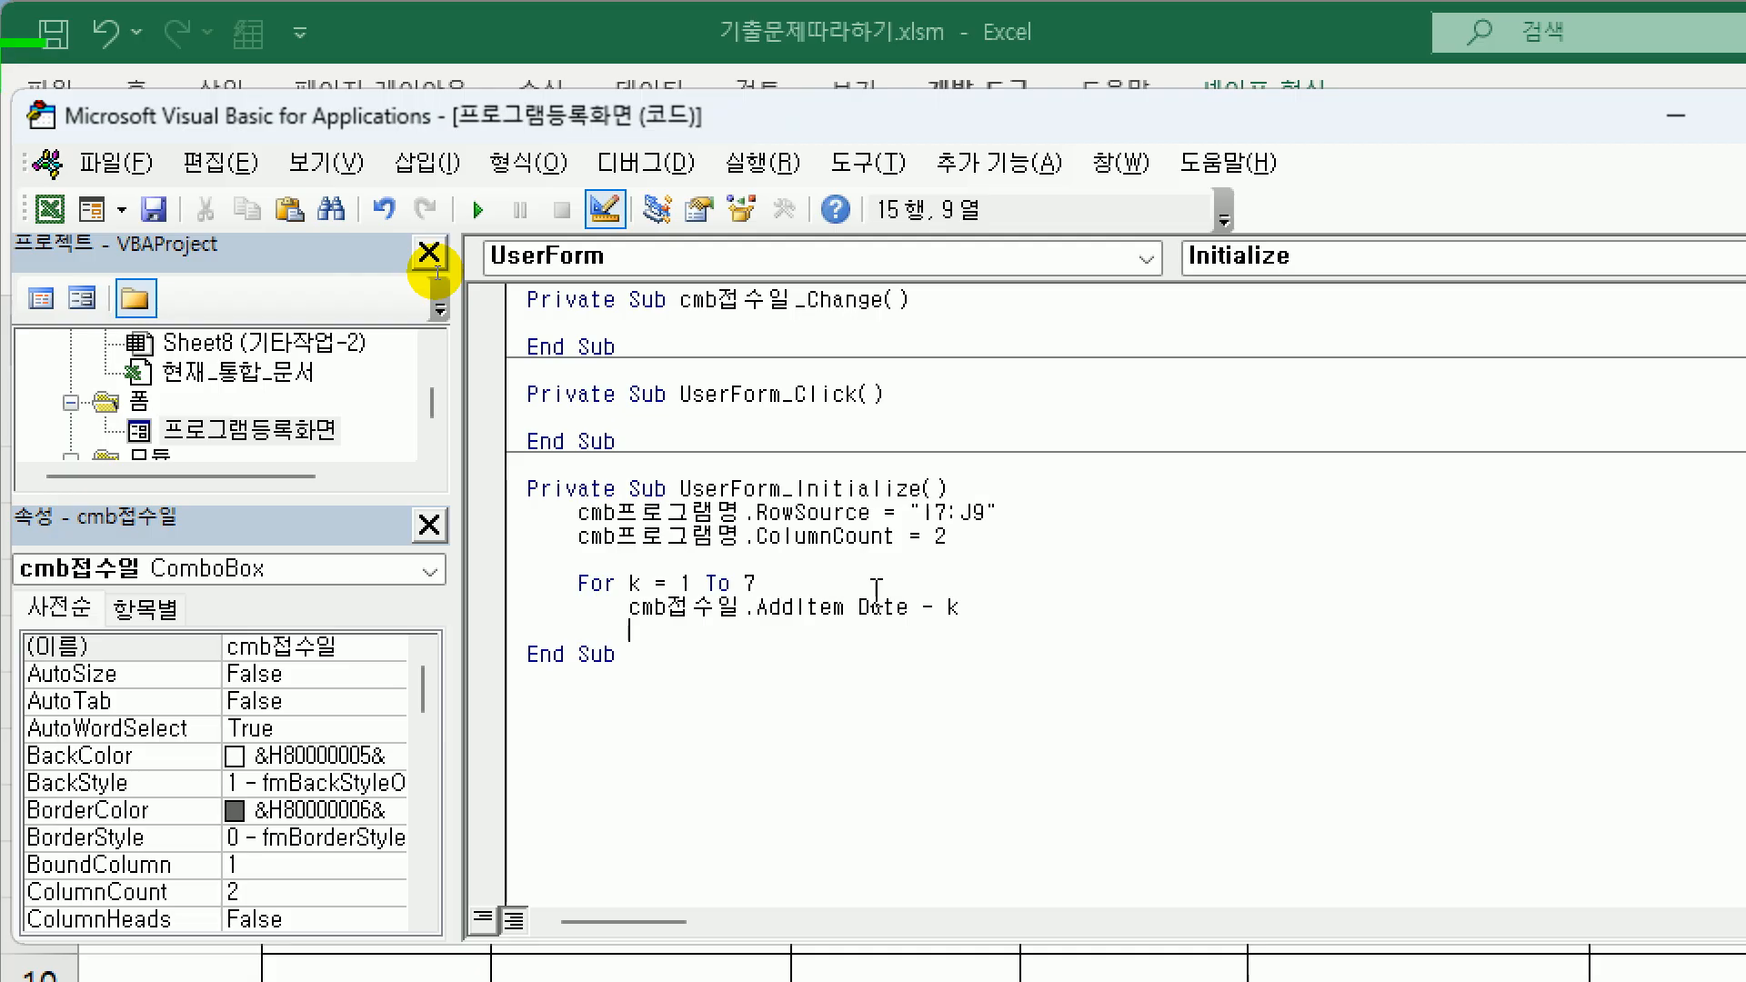
- Close the For loop with an outdented Next k line and start a new line below it
key("BackSpace")
type("next k")
key("Return")
- Insert a blank line between the UserForm_Initialize header and the cmb프로그램명.RowSource line
key("Up")
key("Up")
key("Up")
key("Up")
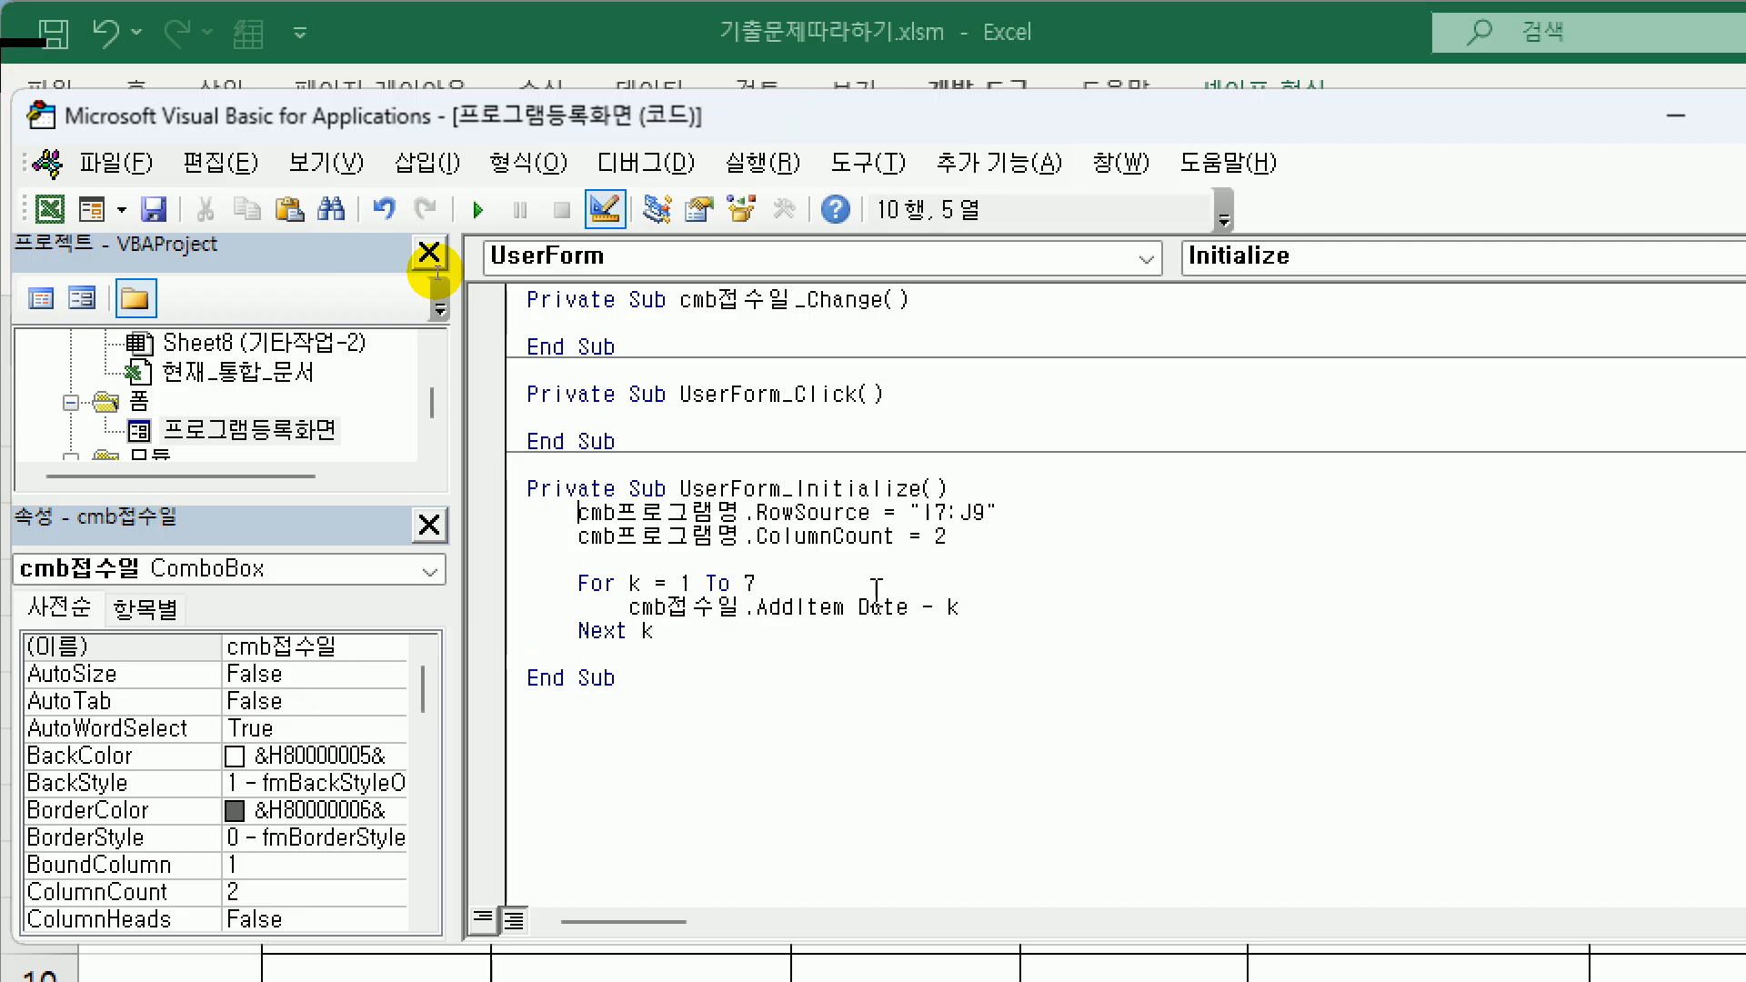
key("Up")
key("End")
key("Return")
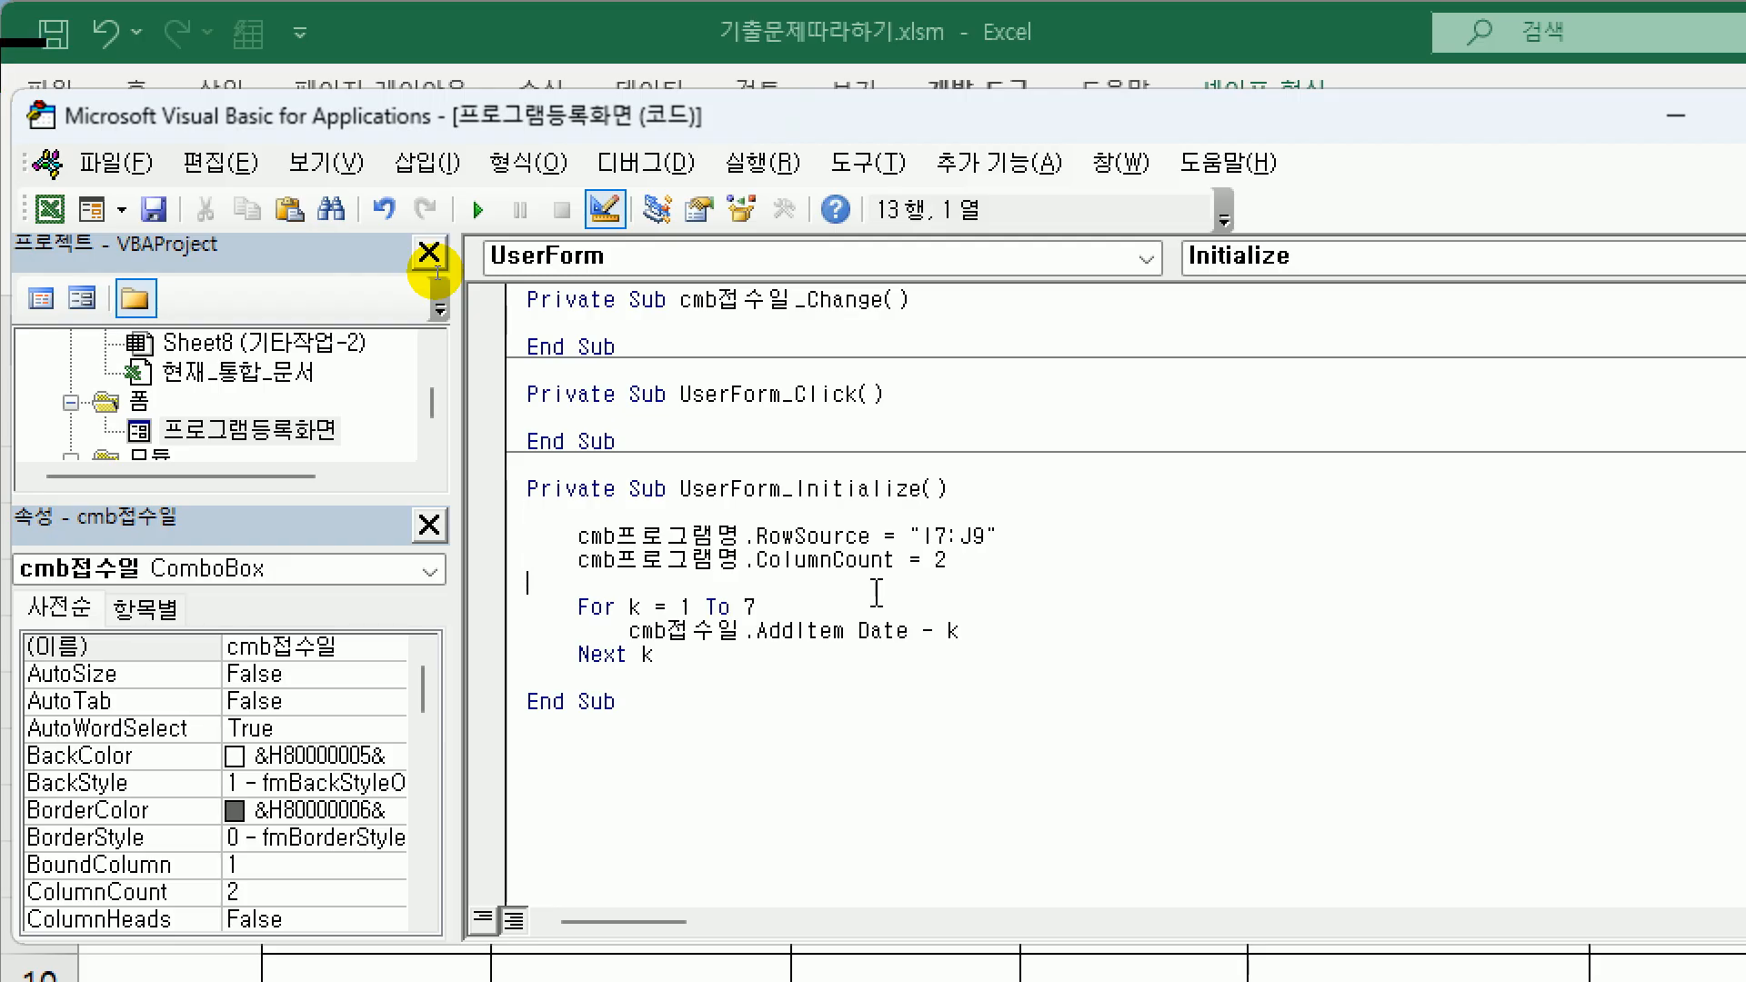
- Below the Next k line, leave a blank line and add the statement txt이름.SetFocus
key("Down")
key("Down")
key("Return")
key("Tab")
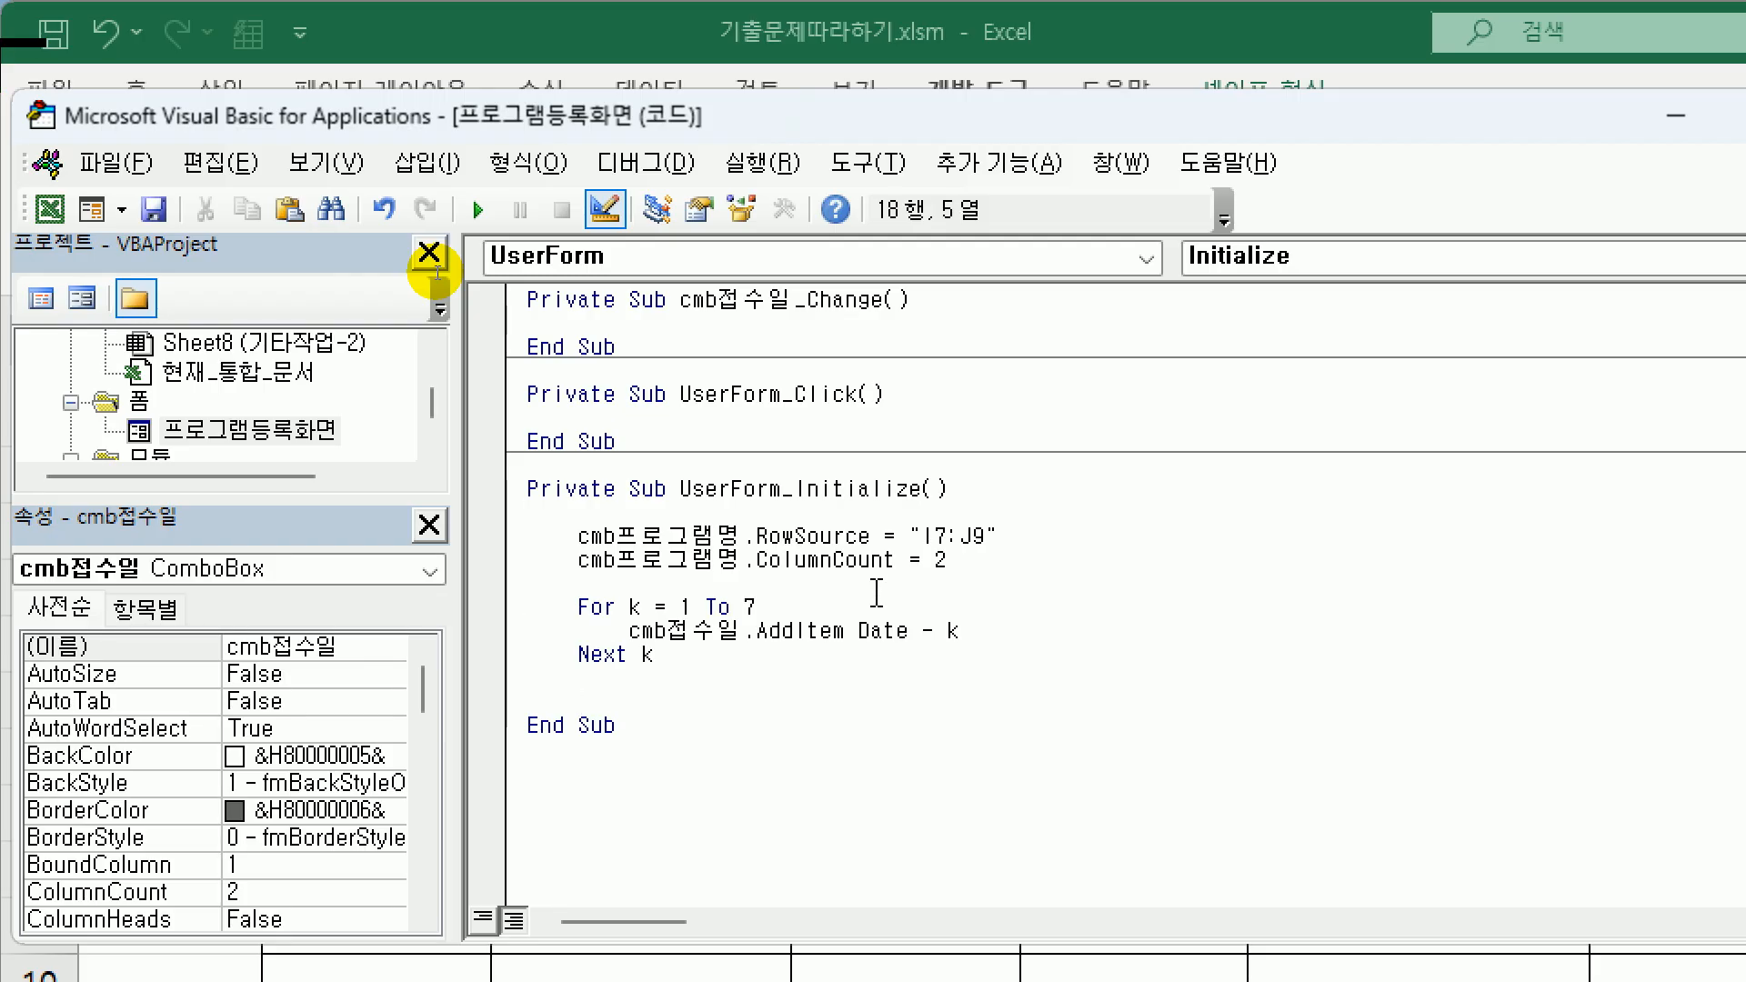
type("txt이름.set")
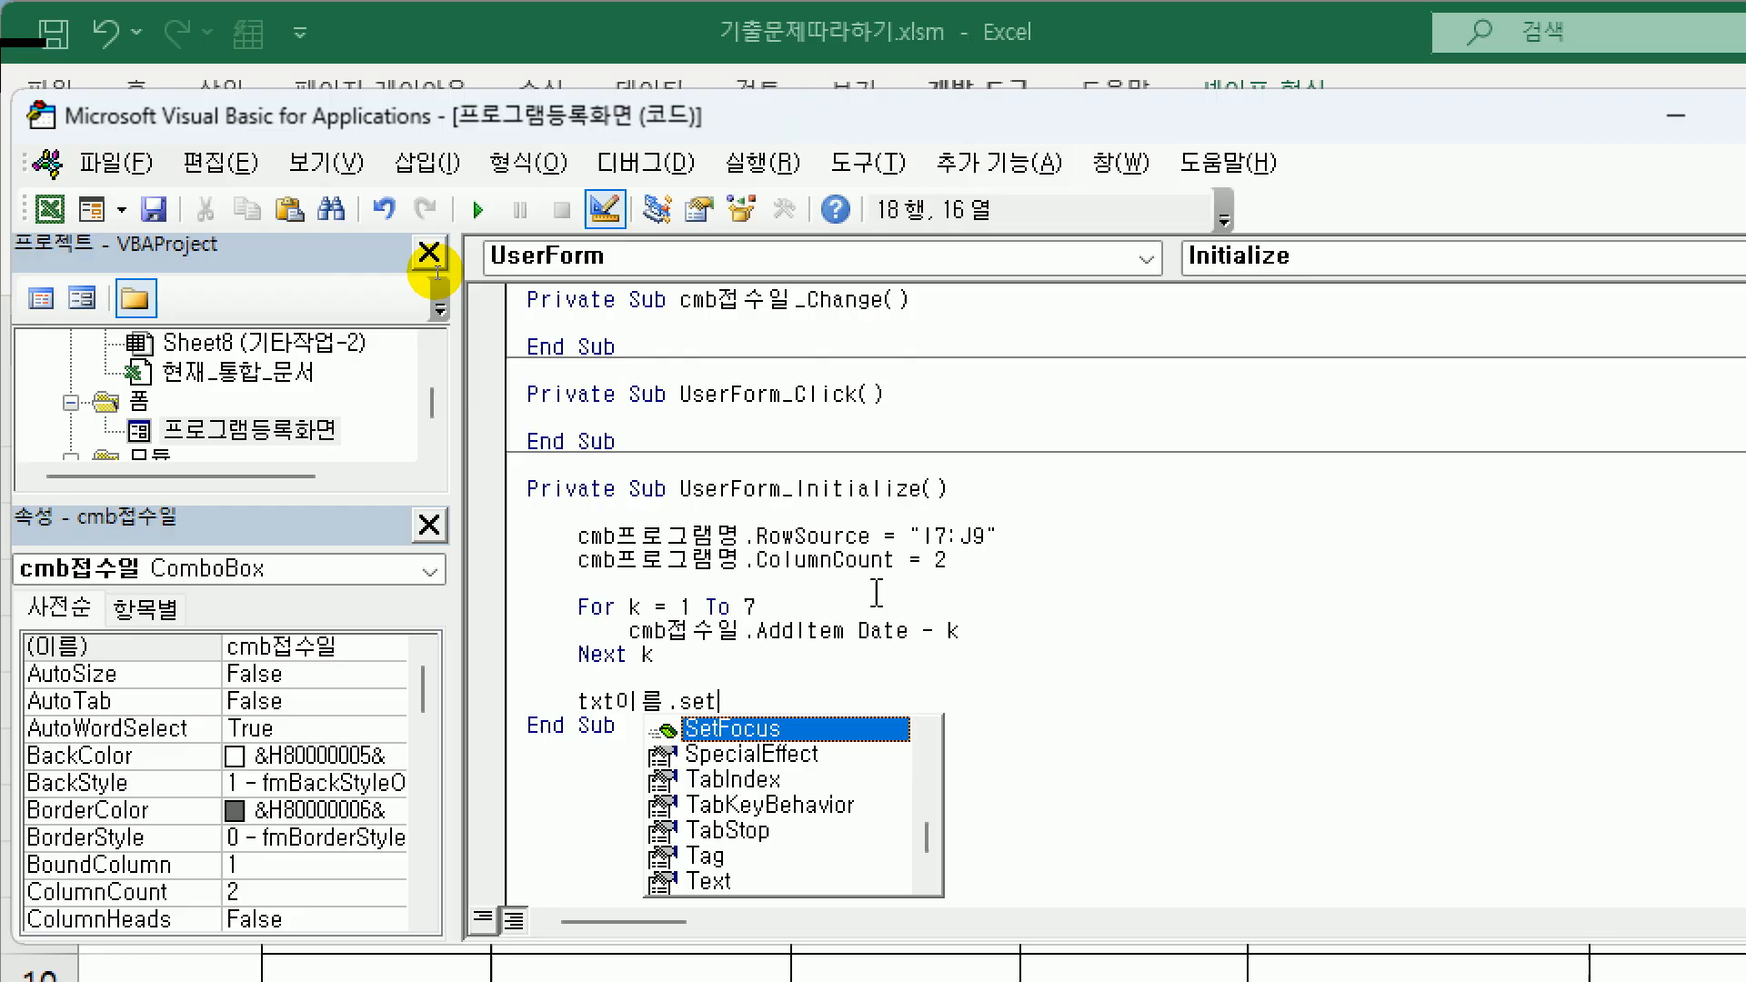
key("Return")
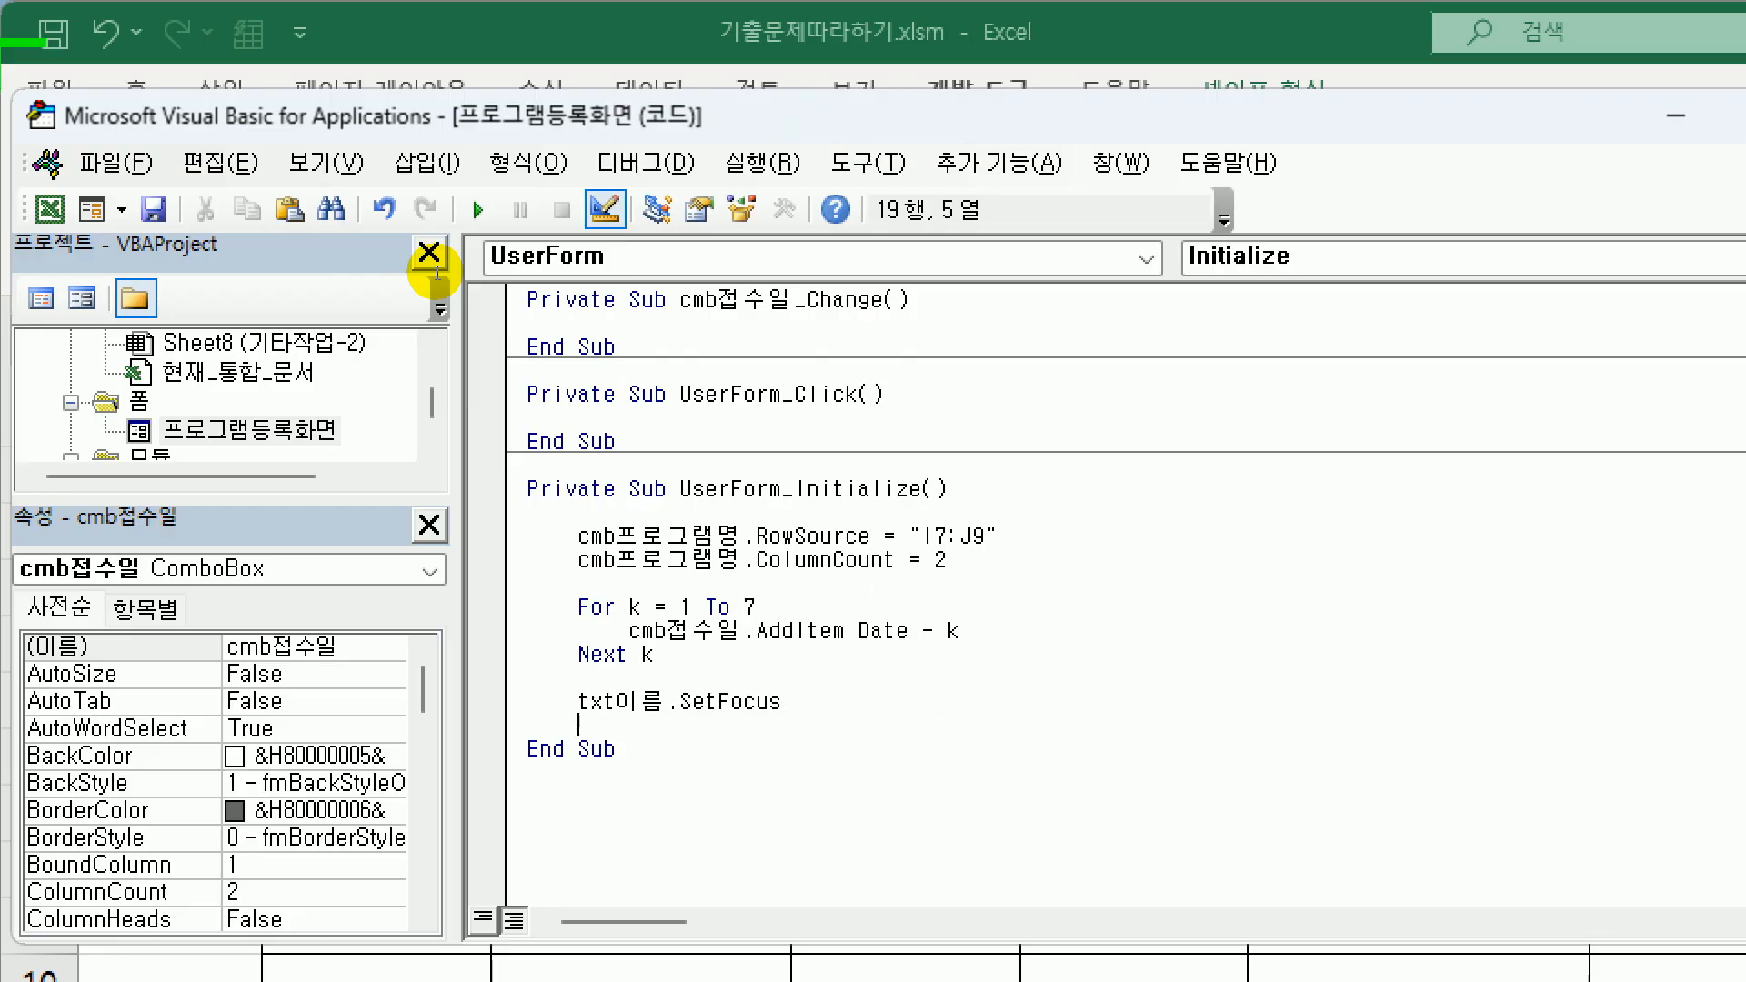
- Add the statement opt남.Value = True below the SetFocus line and start a new line after it
type("opt남.")
key("BackSpace")
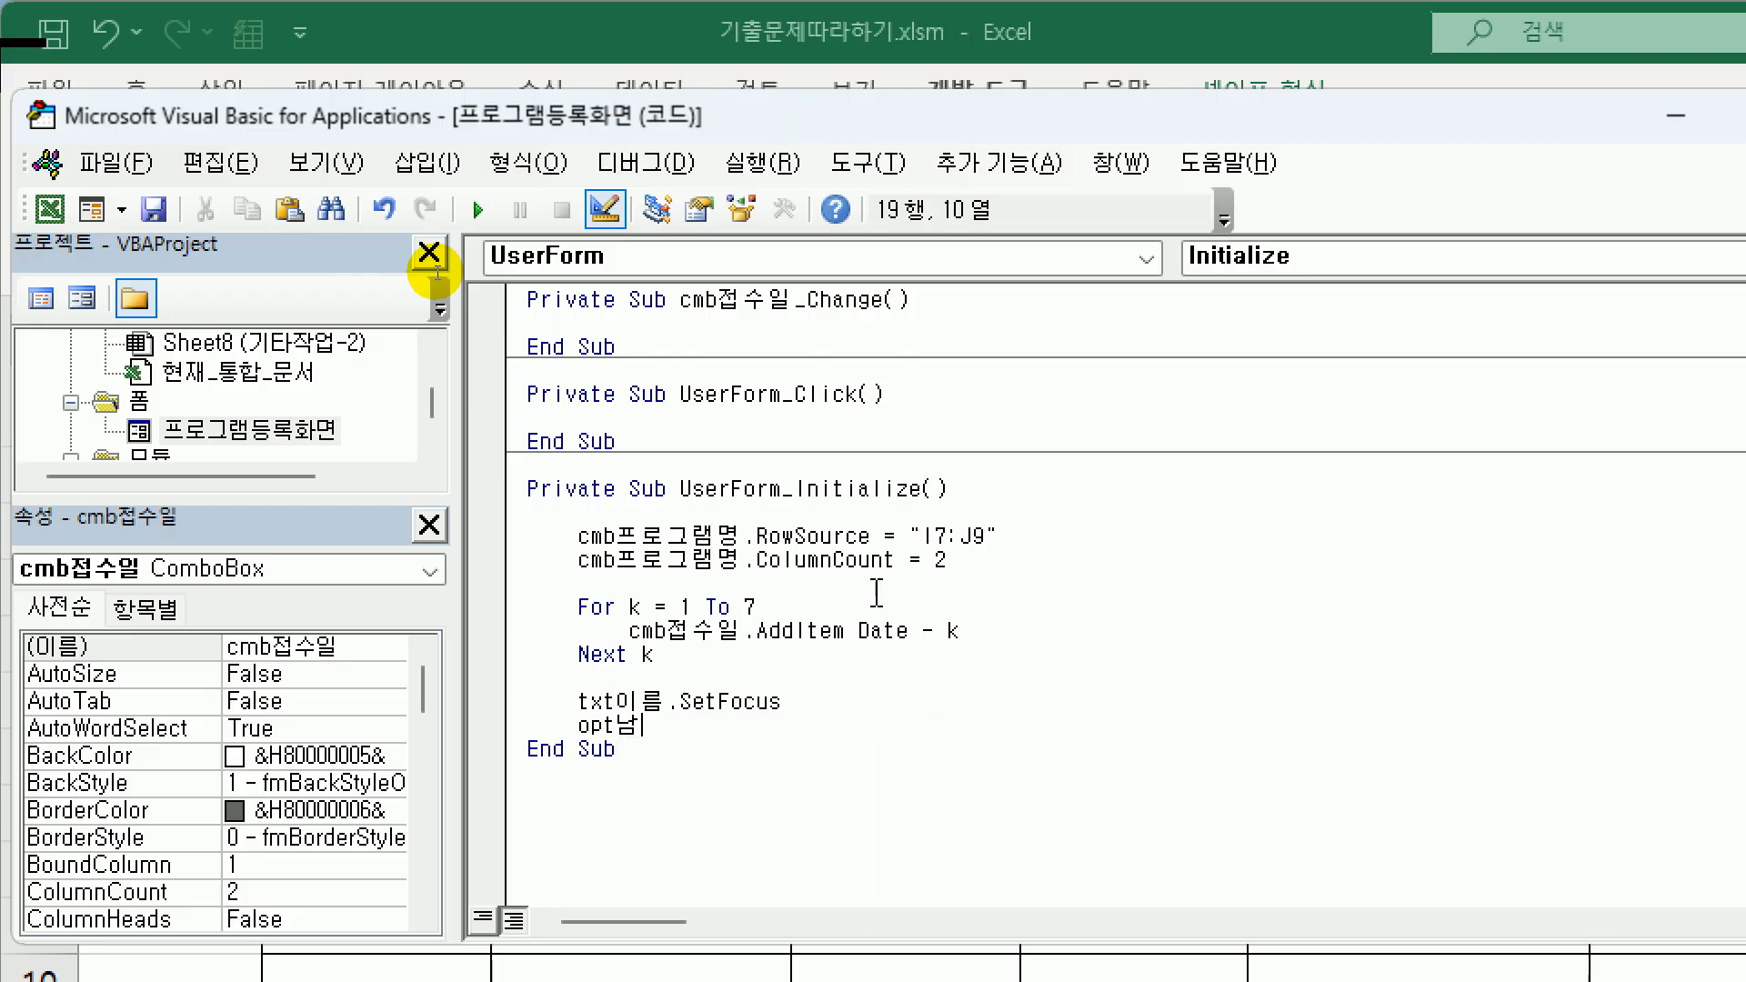
type(".ㅍ")
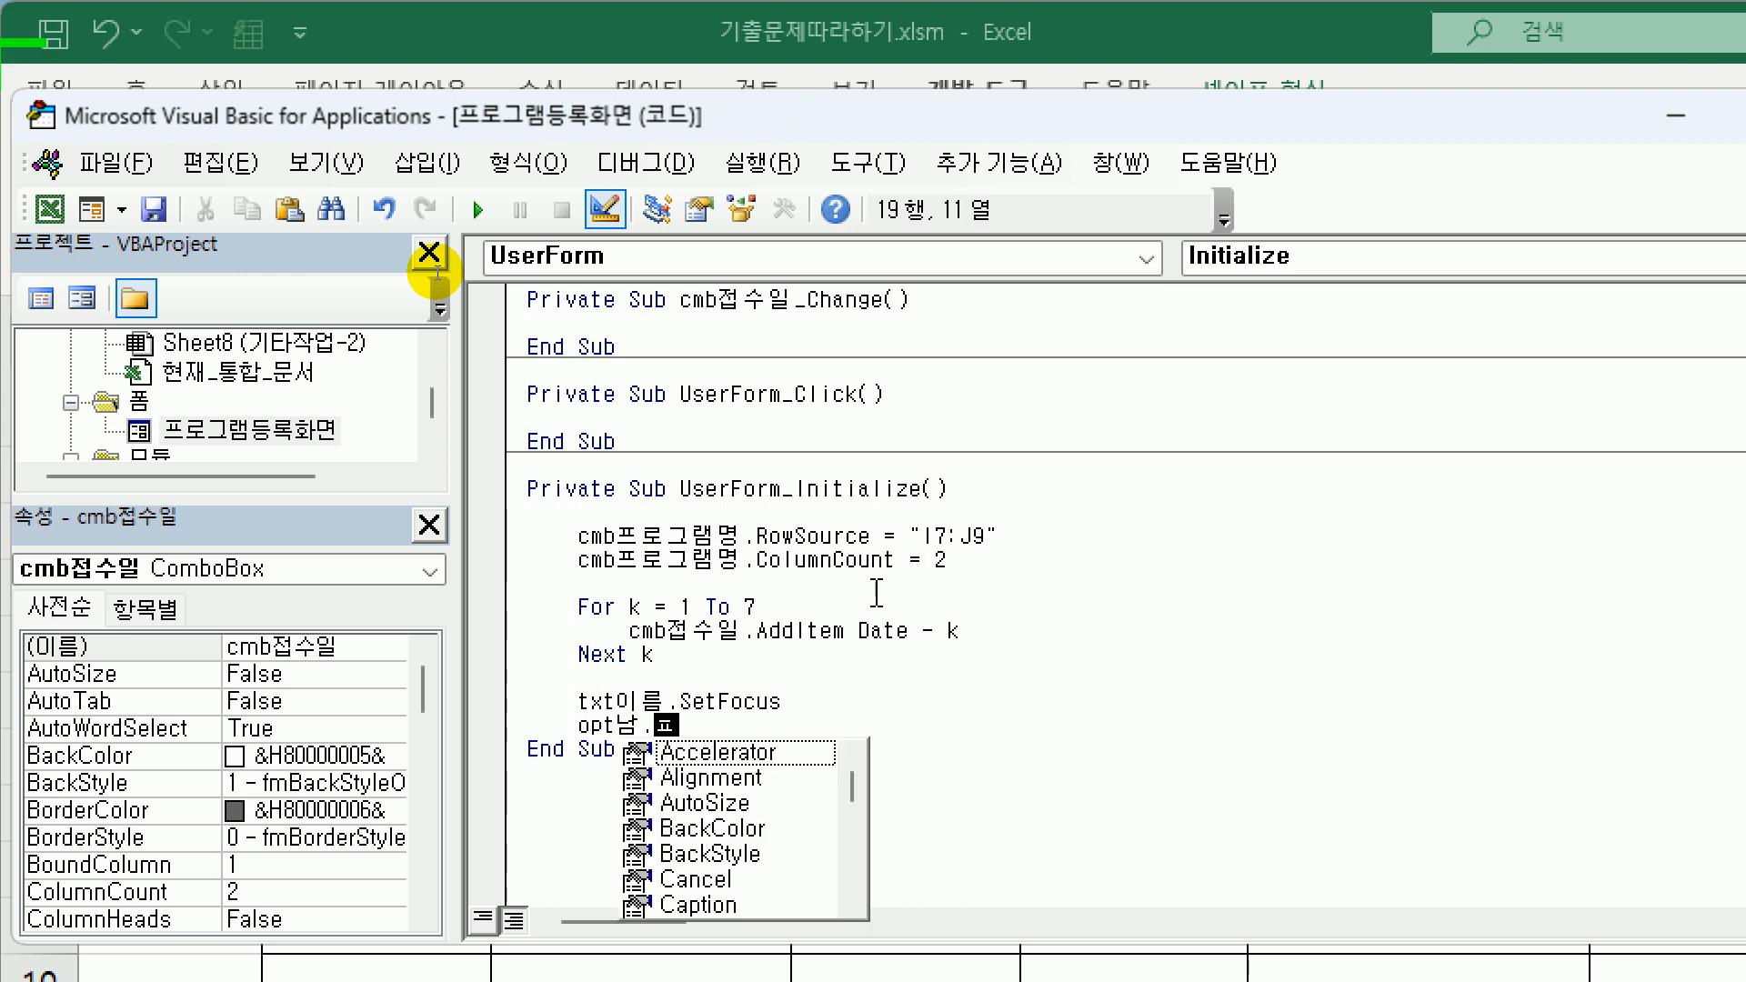
key("BackSpace")
type("Value =")
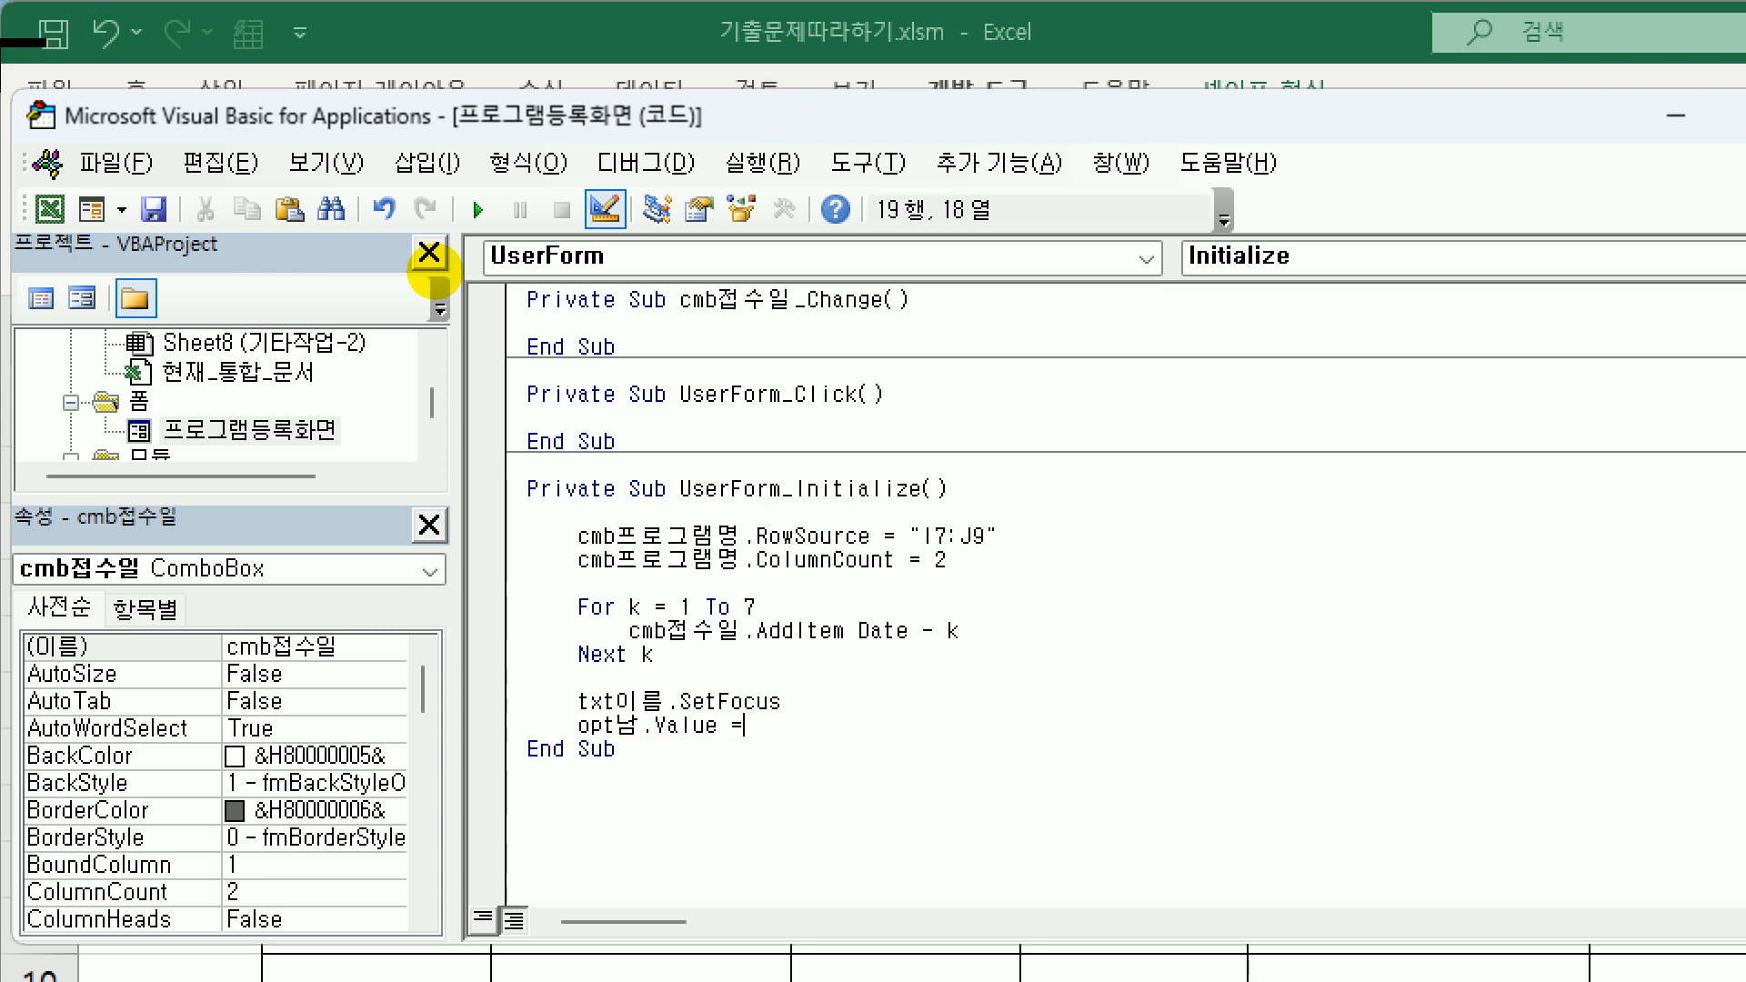
type(" true")
key("Return")
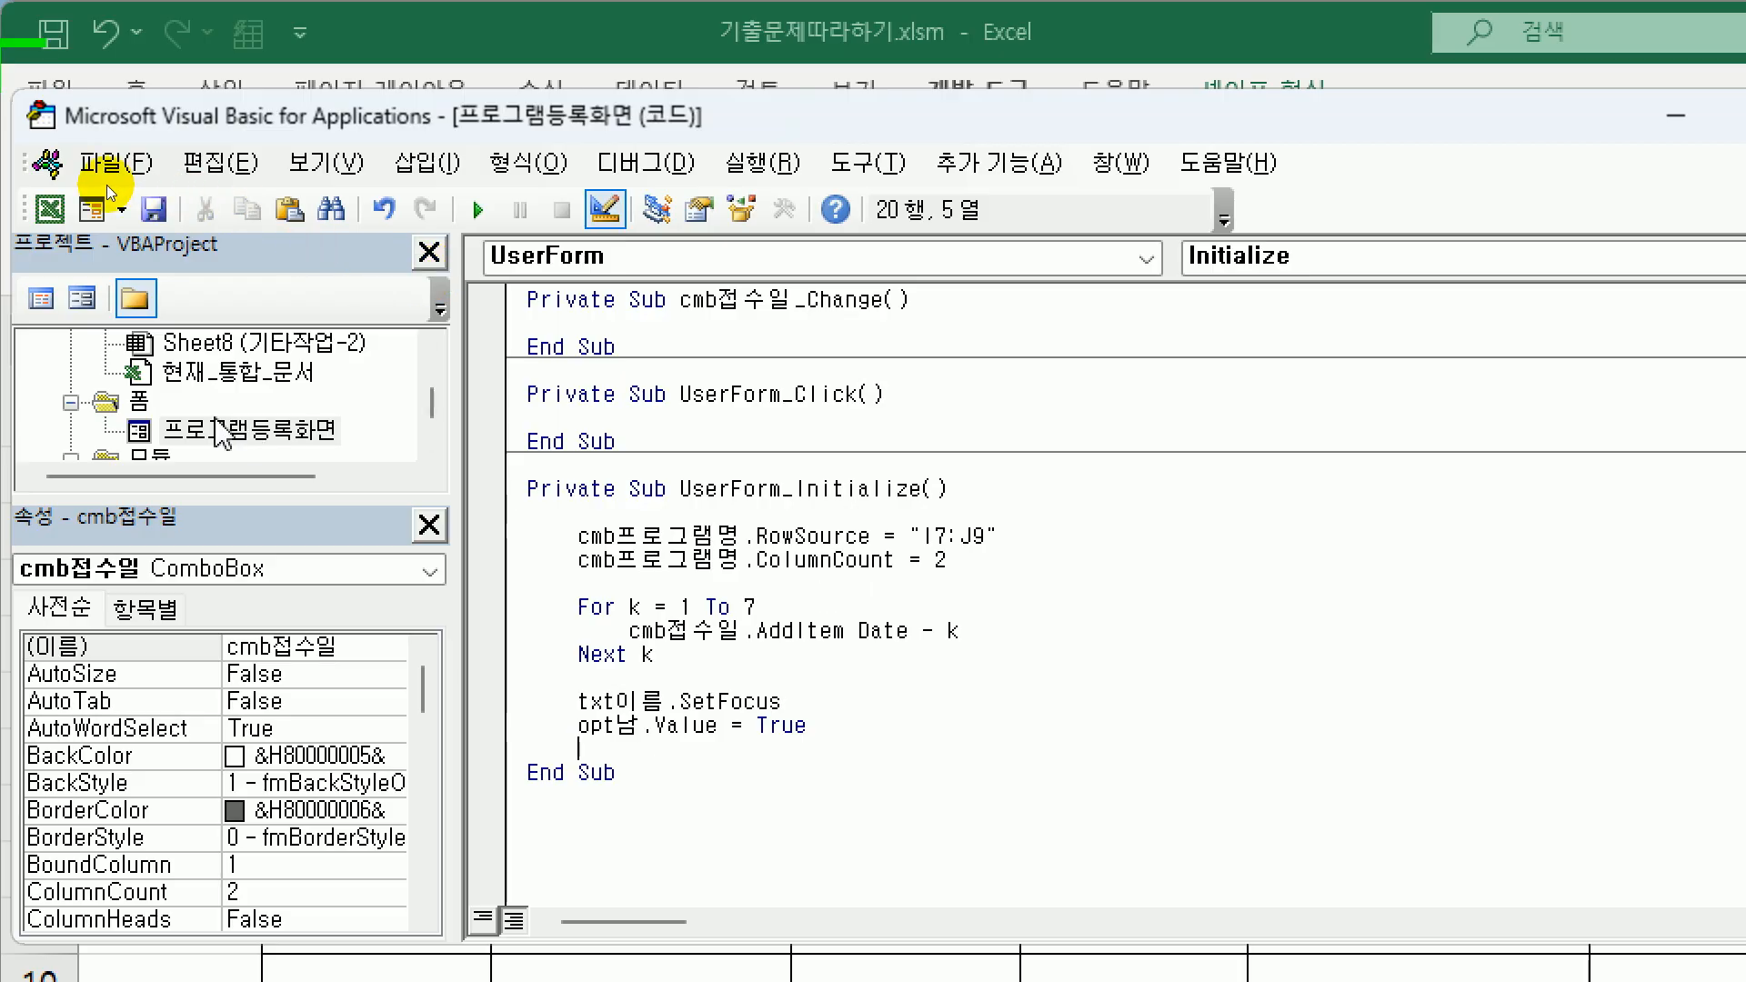
- Check the 이름 text box and the 남 option button in the form design, and return to the UserForm_Initialize code
double_click(223, 435)
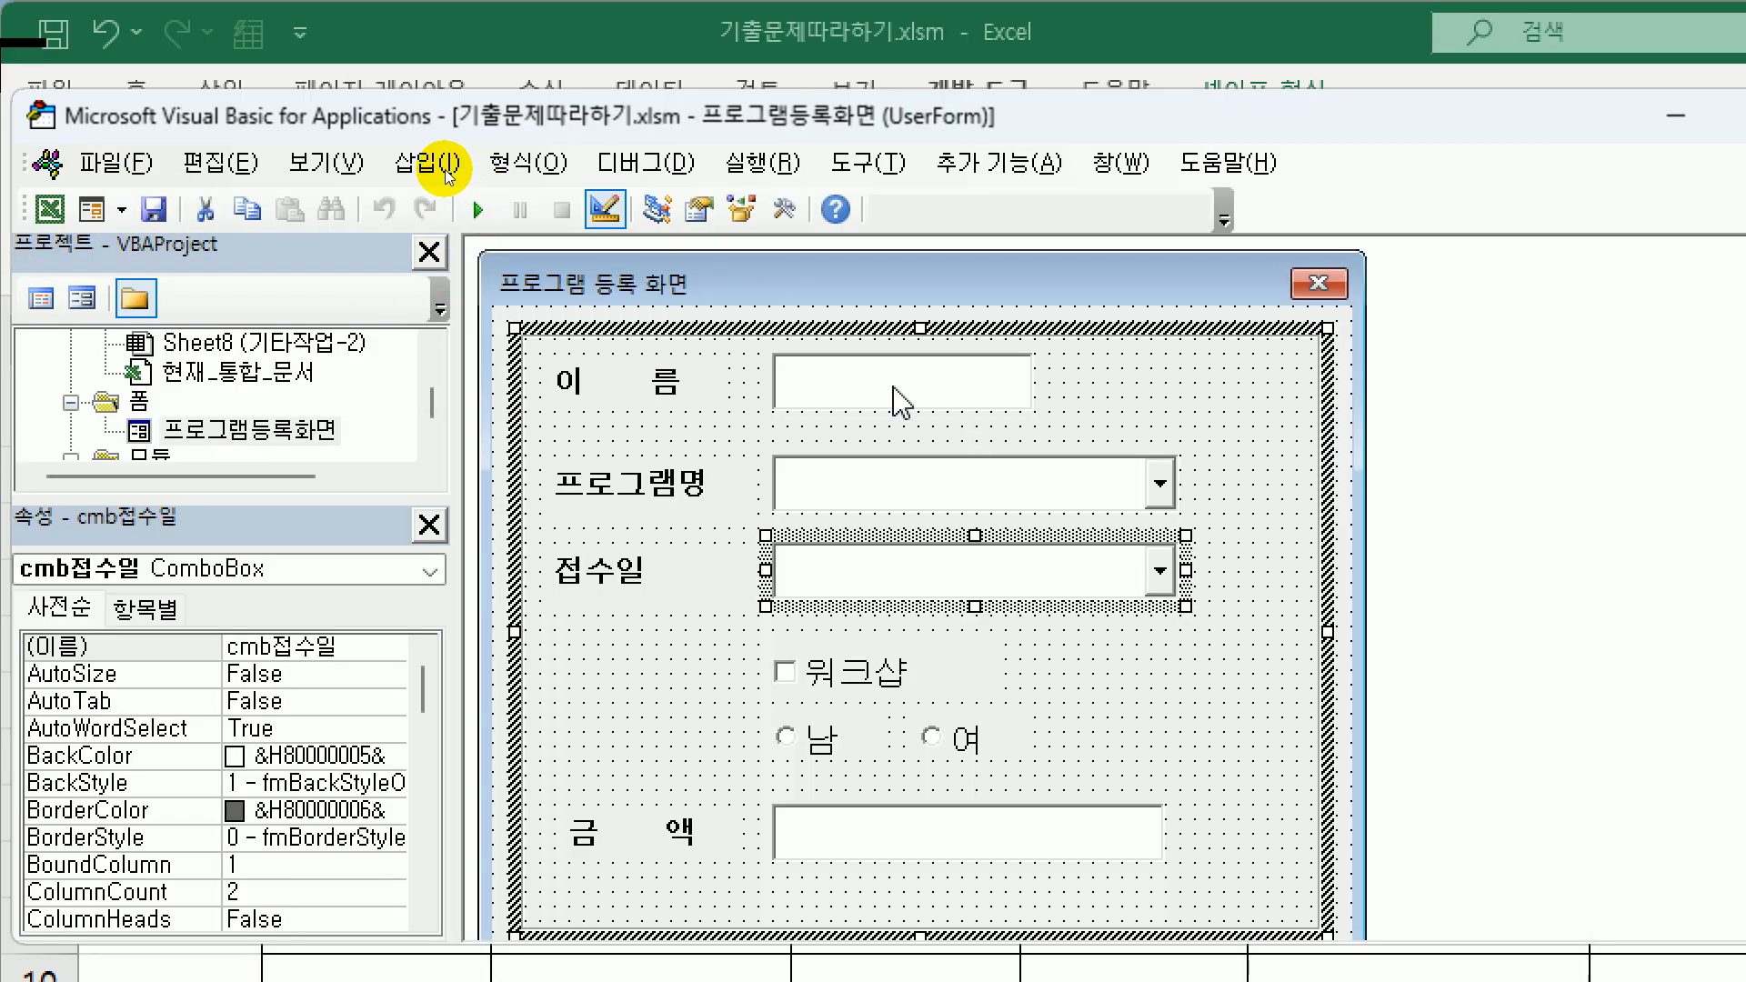
left_click(903, 400)
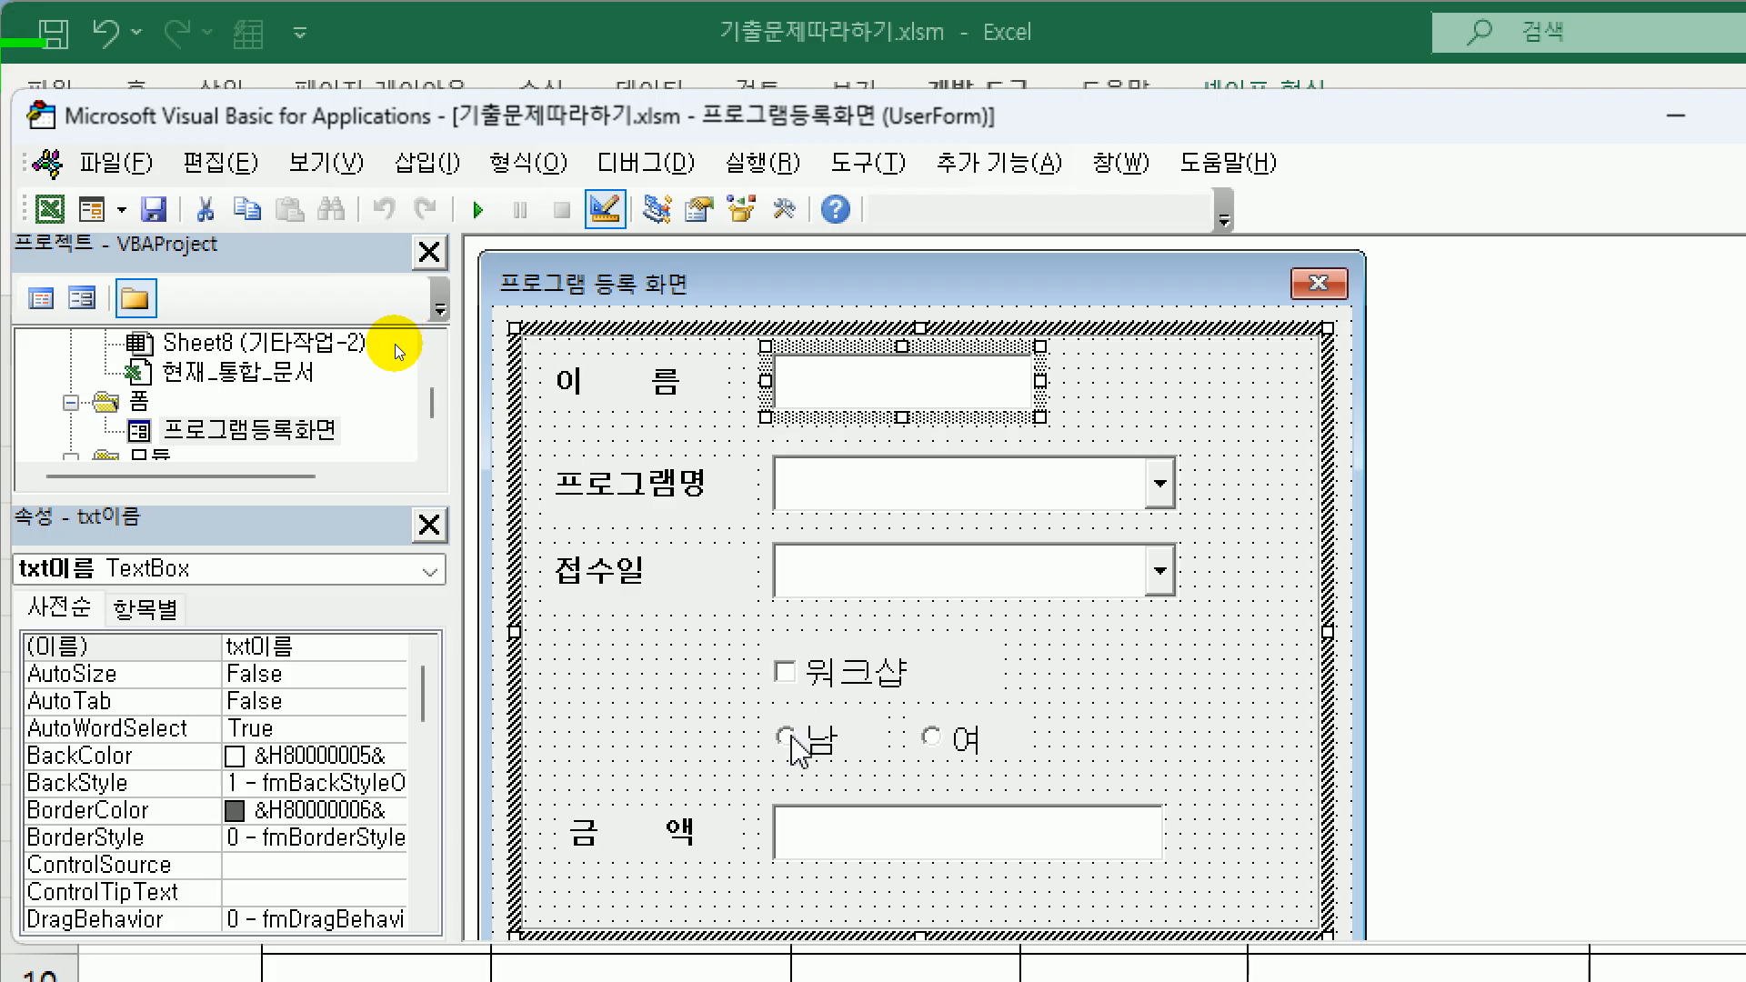
left_click(41, 298)
left_click(1591, 841)
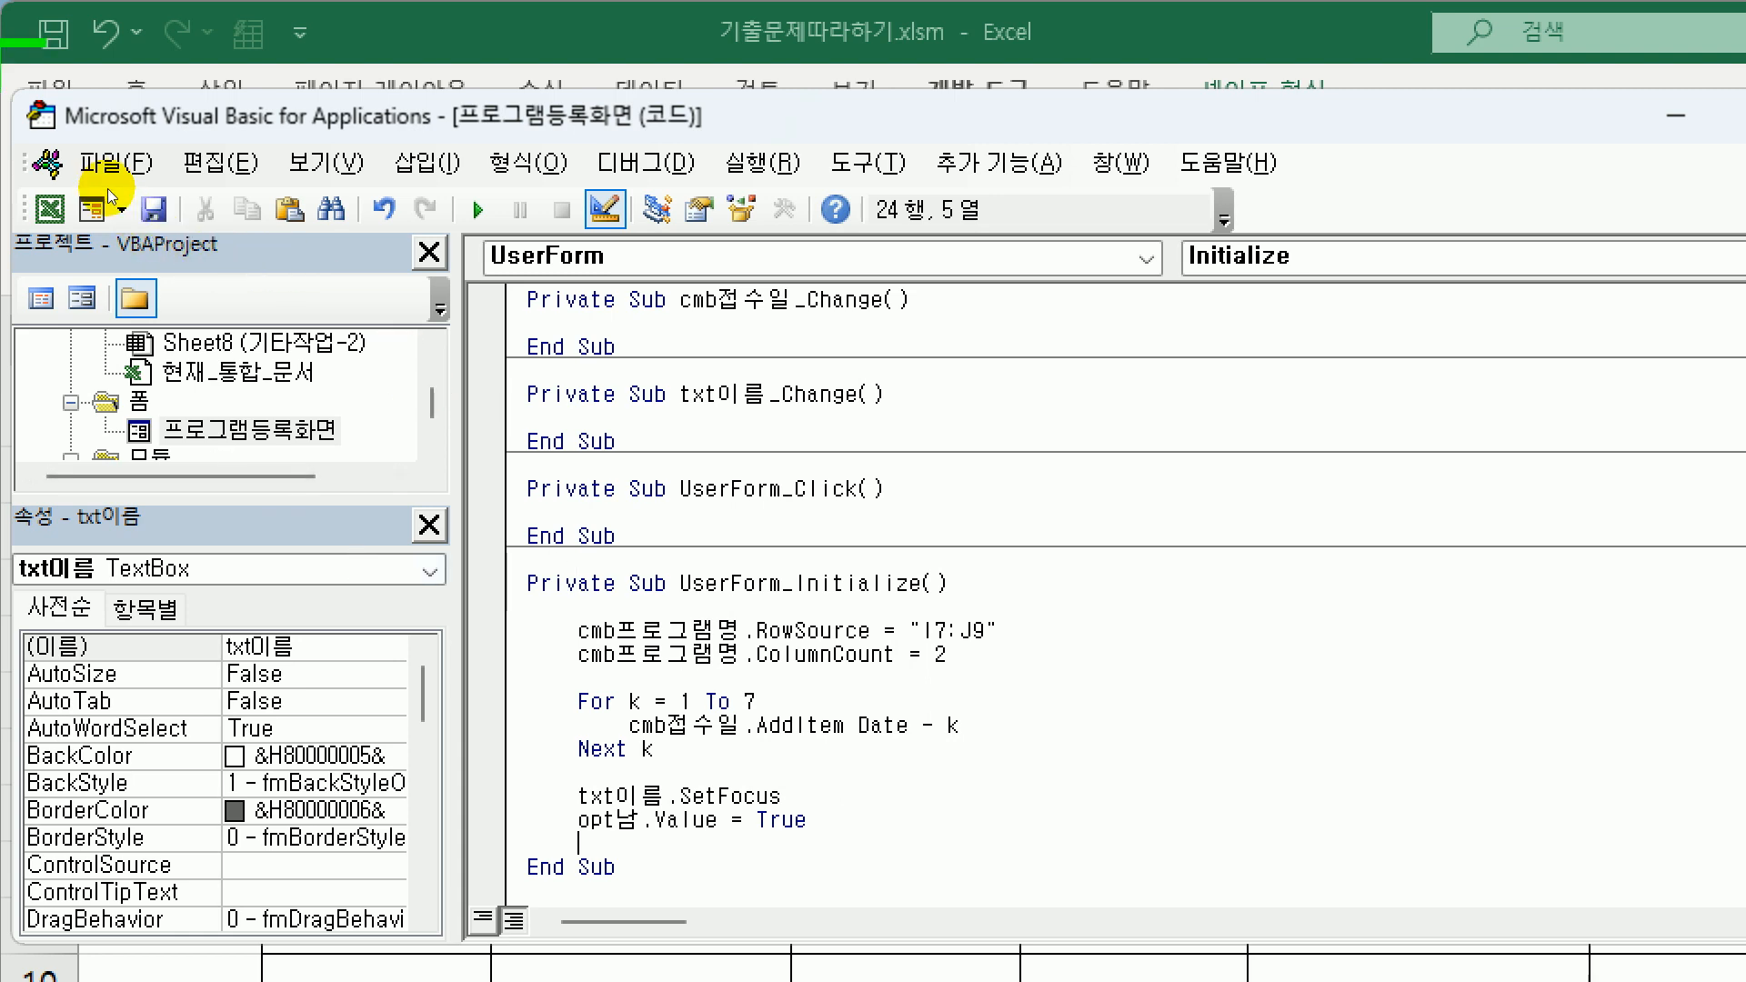
- Create the Click event procedure for the 등록 button at the bottom of the 프로그램등록화면 form
double_click(221, 431)
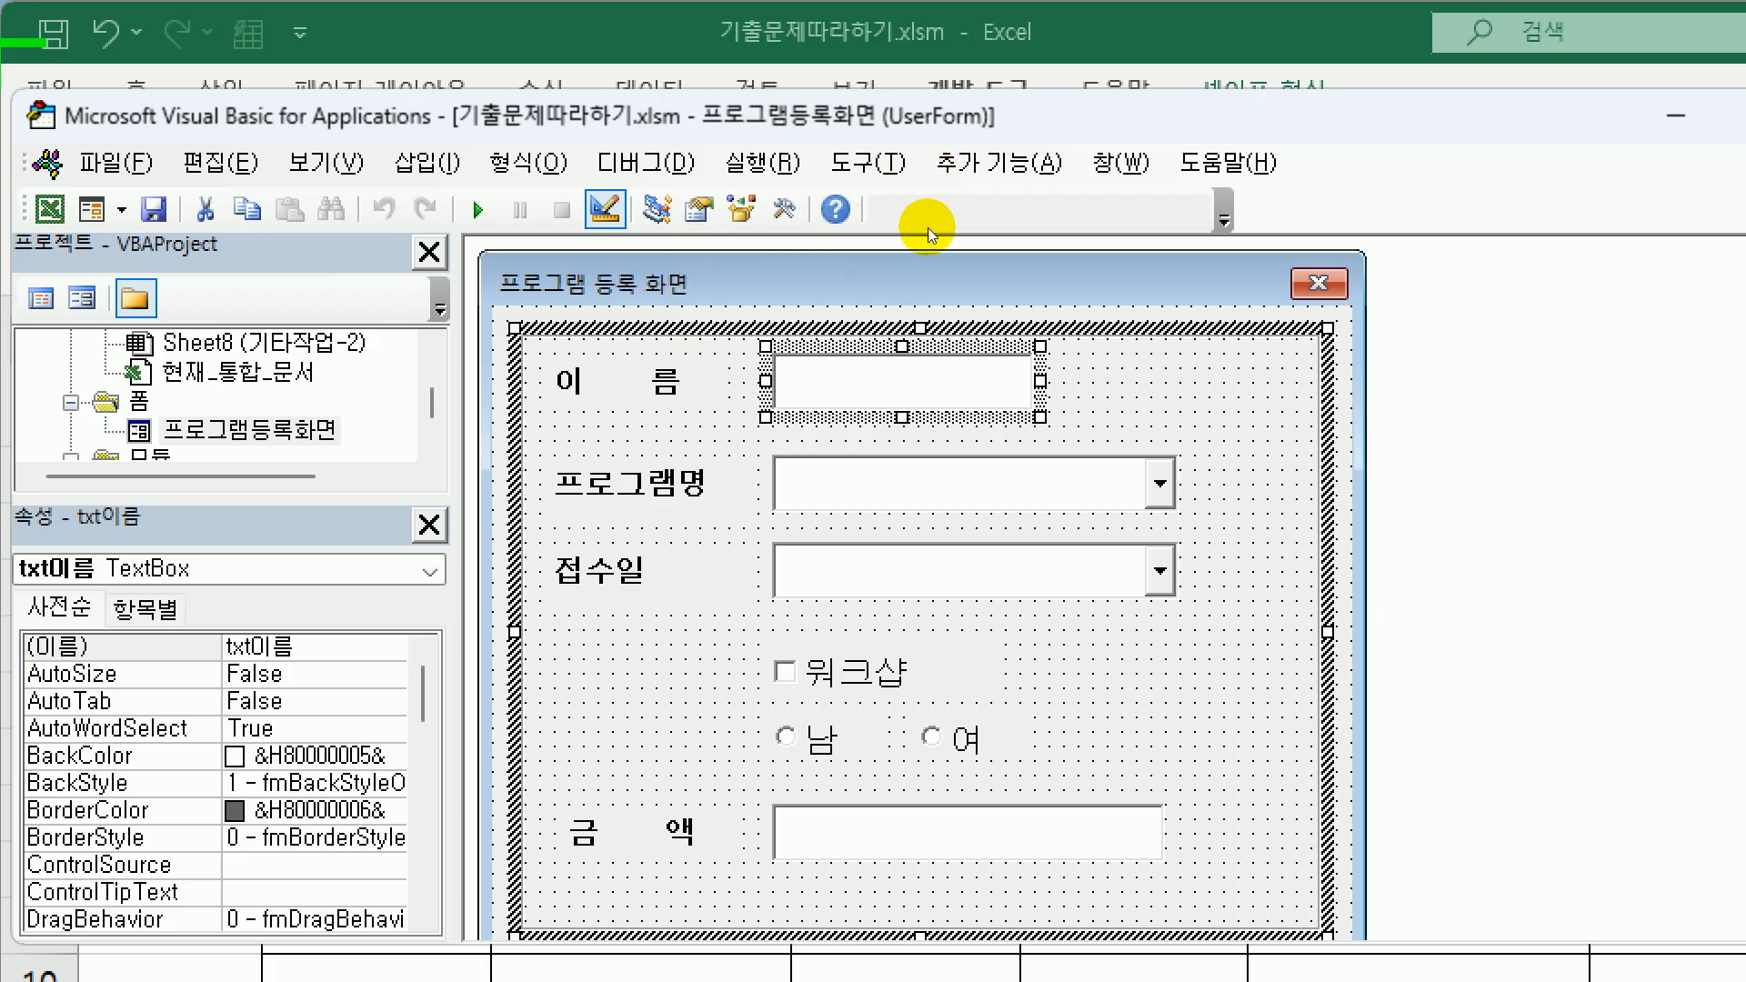
scroll(926, 259, "down", 5)
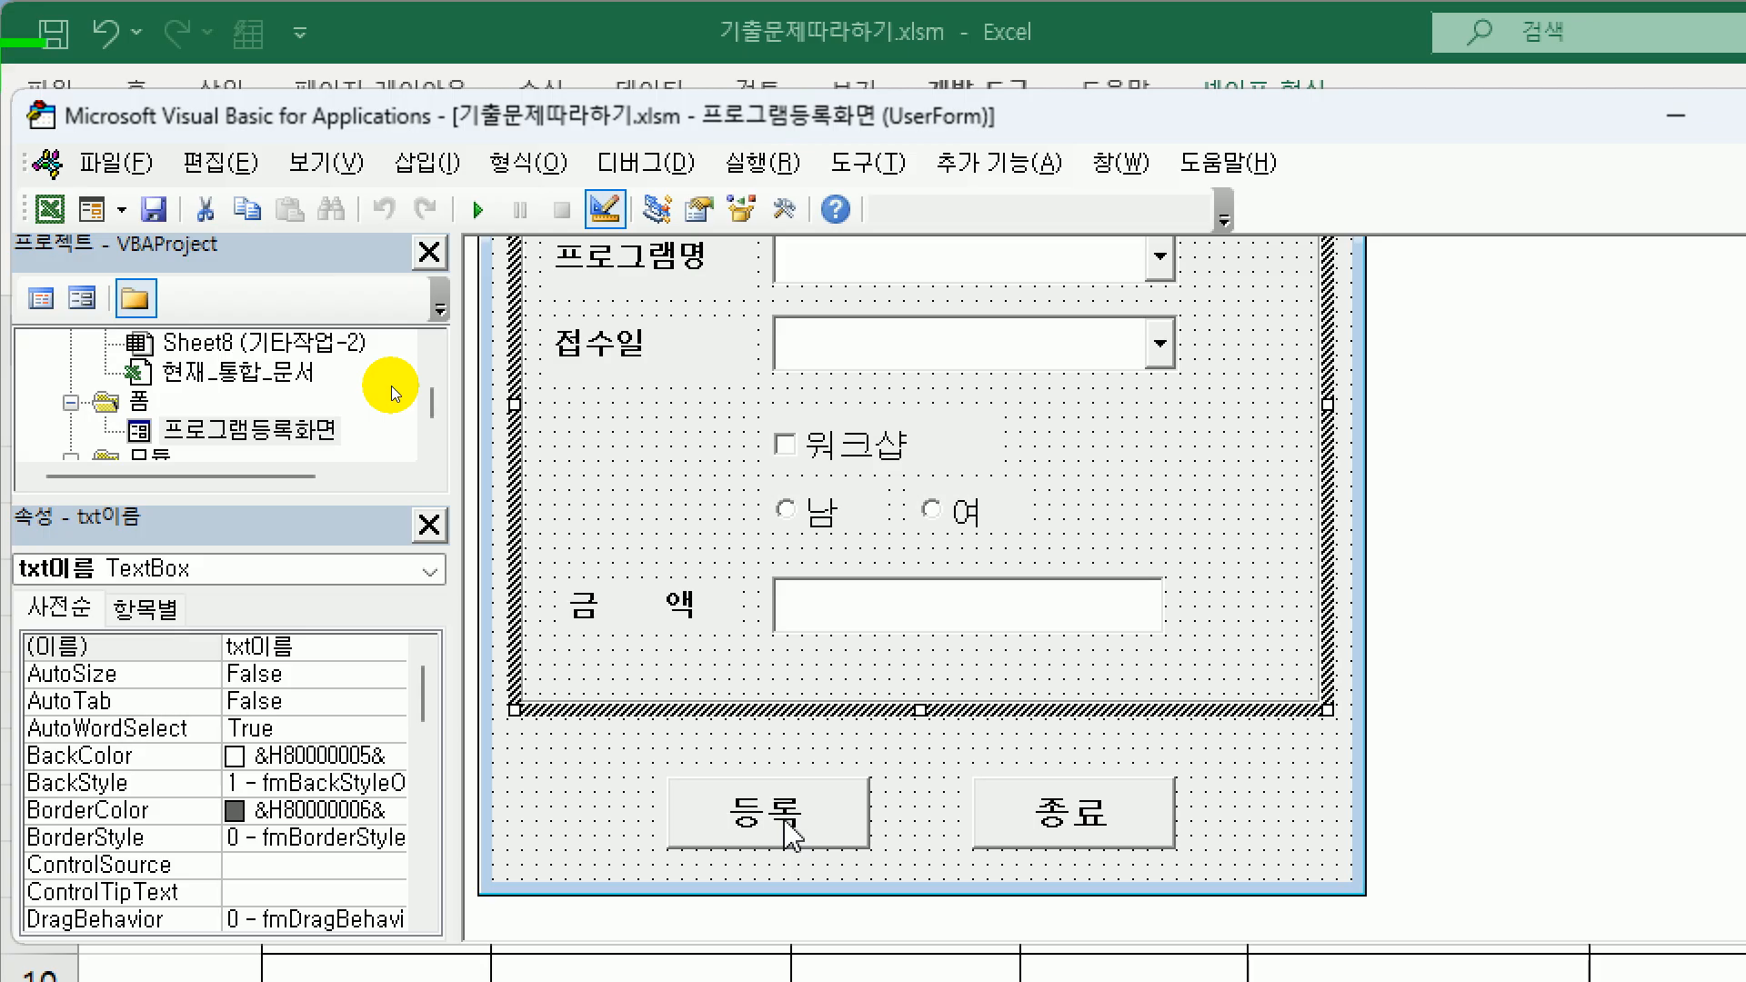
left_click(788, 827)
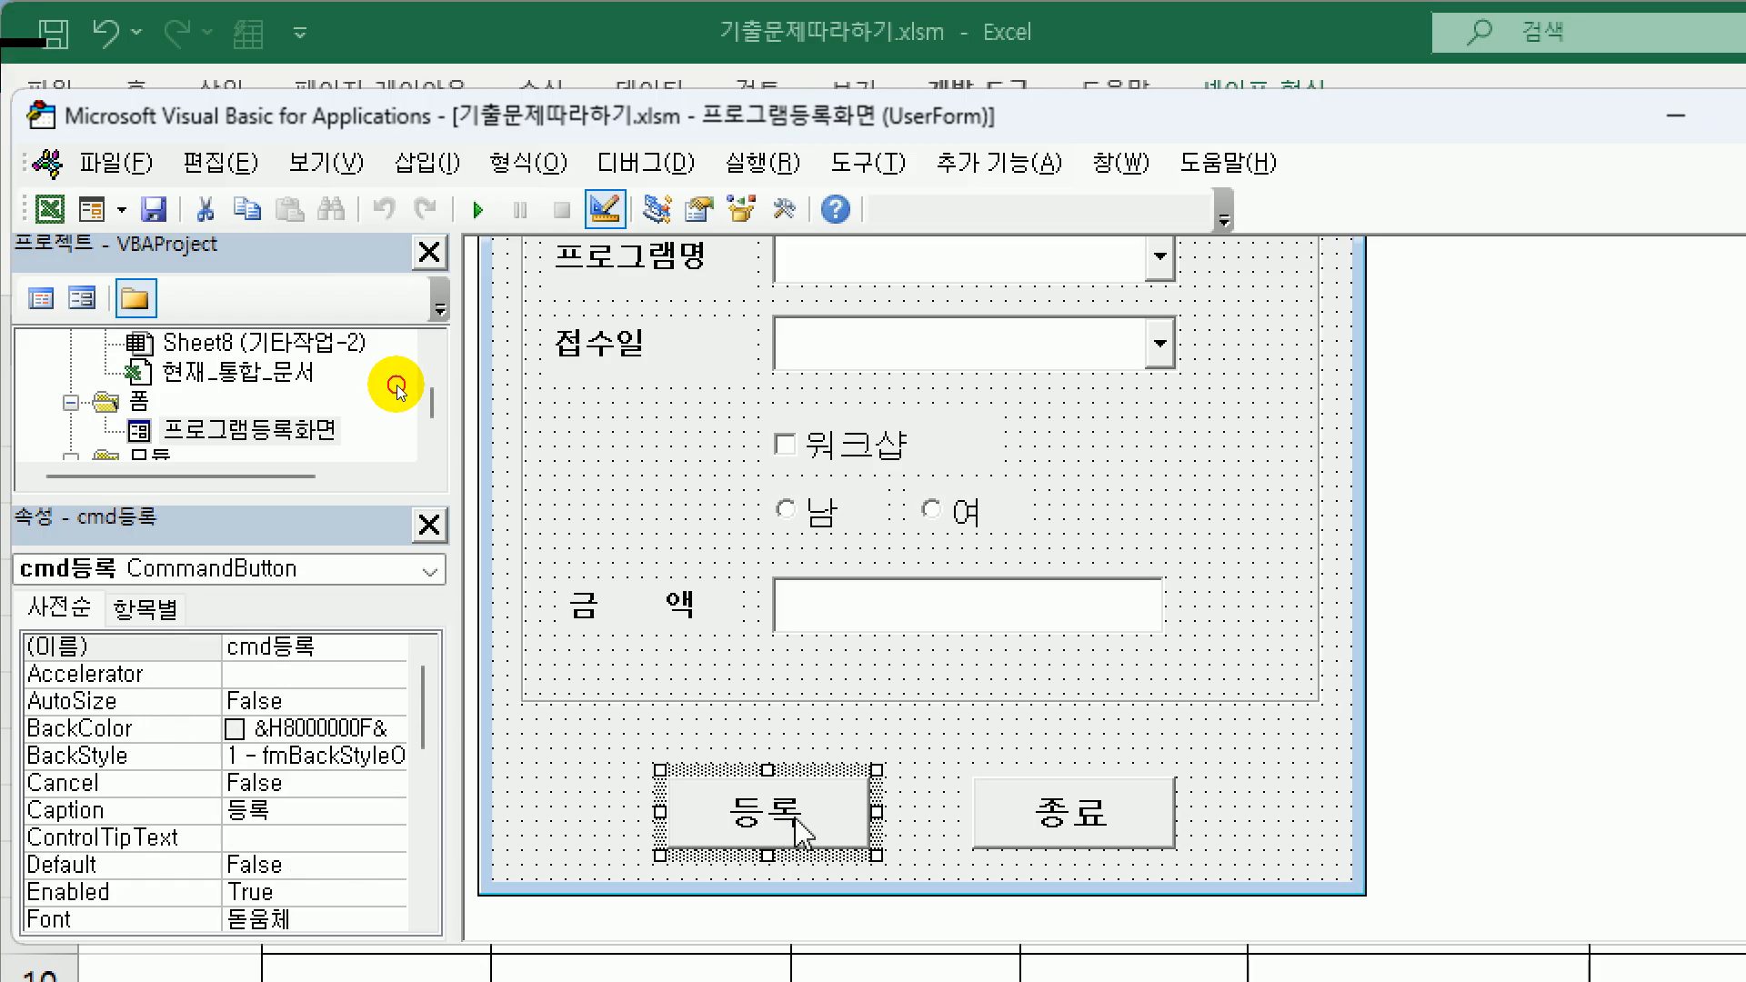
double_click(787, 827)
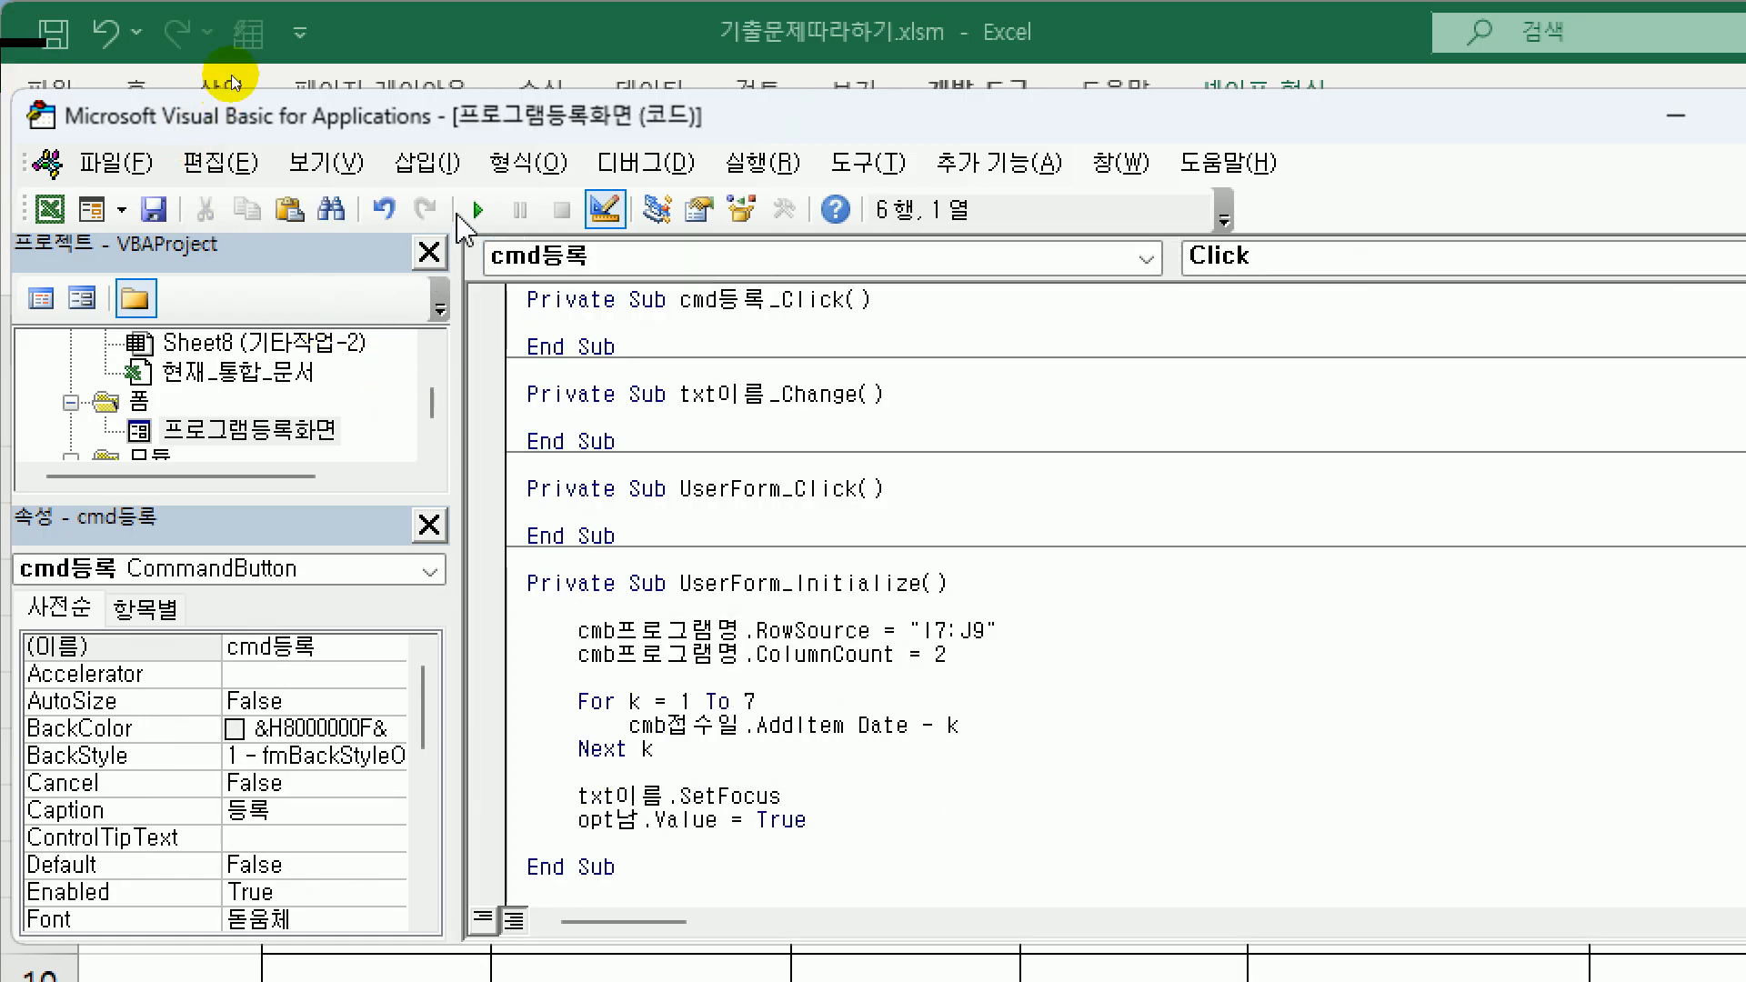
- Switch to the Excel worksheet and examine the layout of 표1: the title in B4, the headers from 이름 to 금액, and entry cell B6
left_click_drag(462, 118, 509, 262)
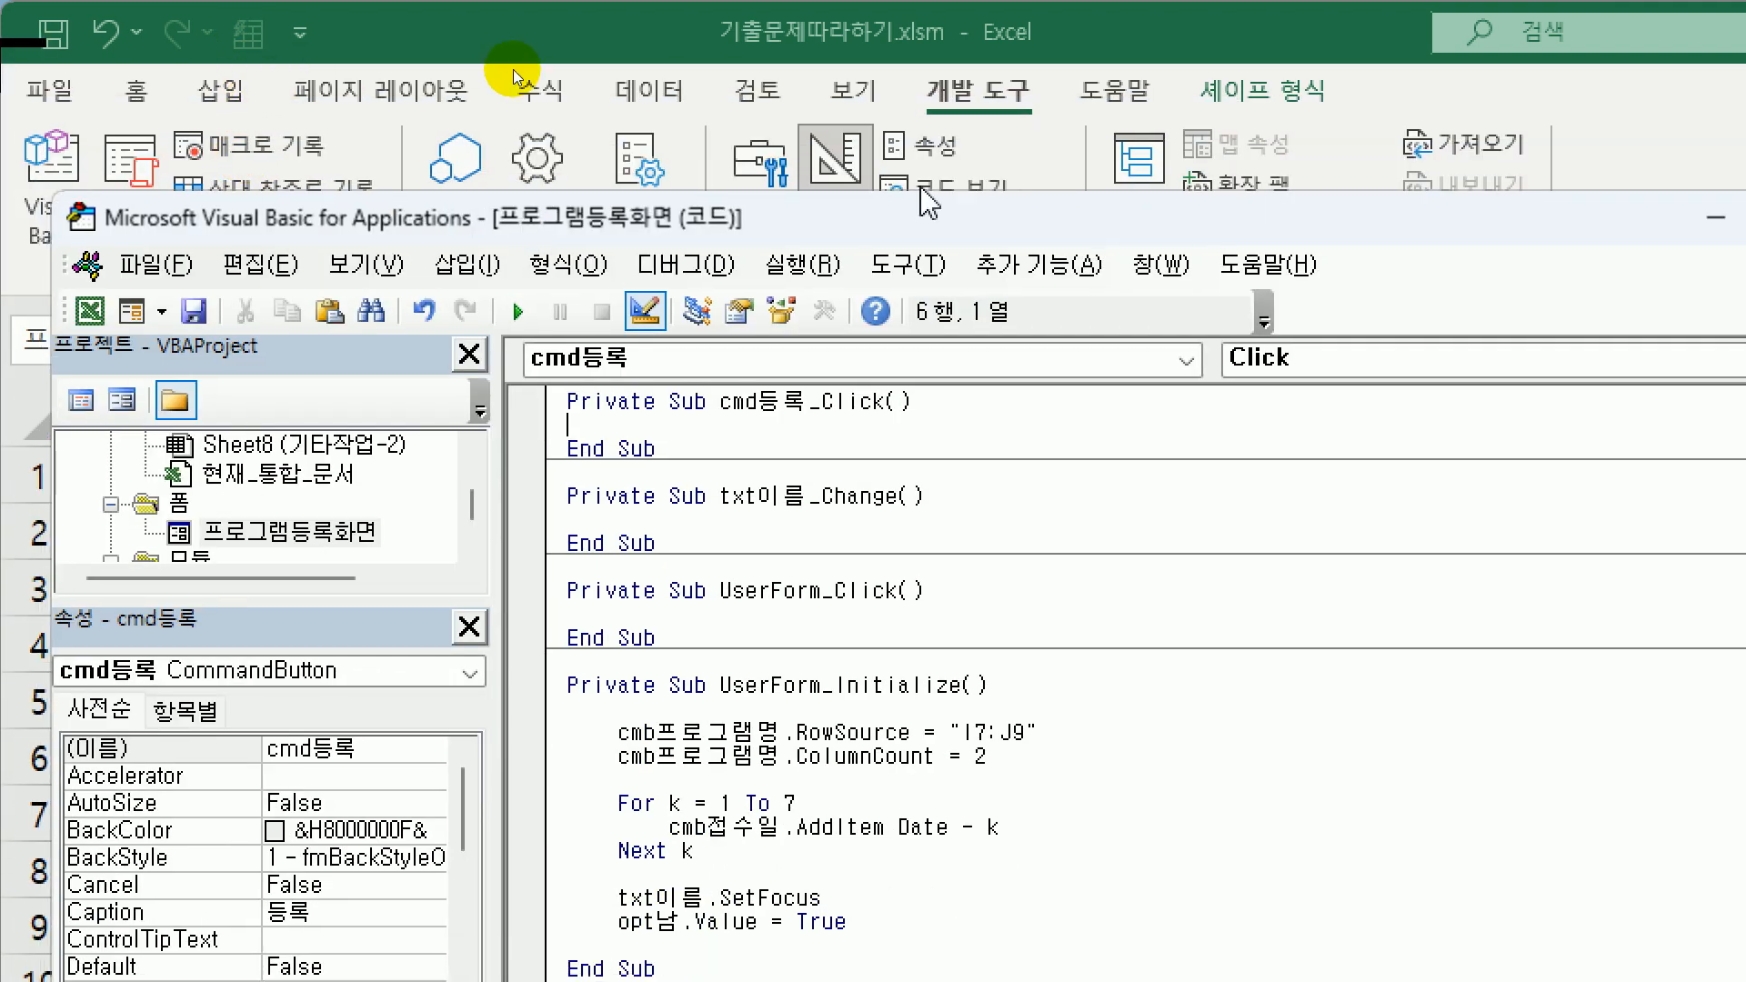
left_click(937, 90)
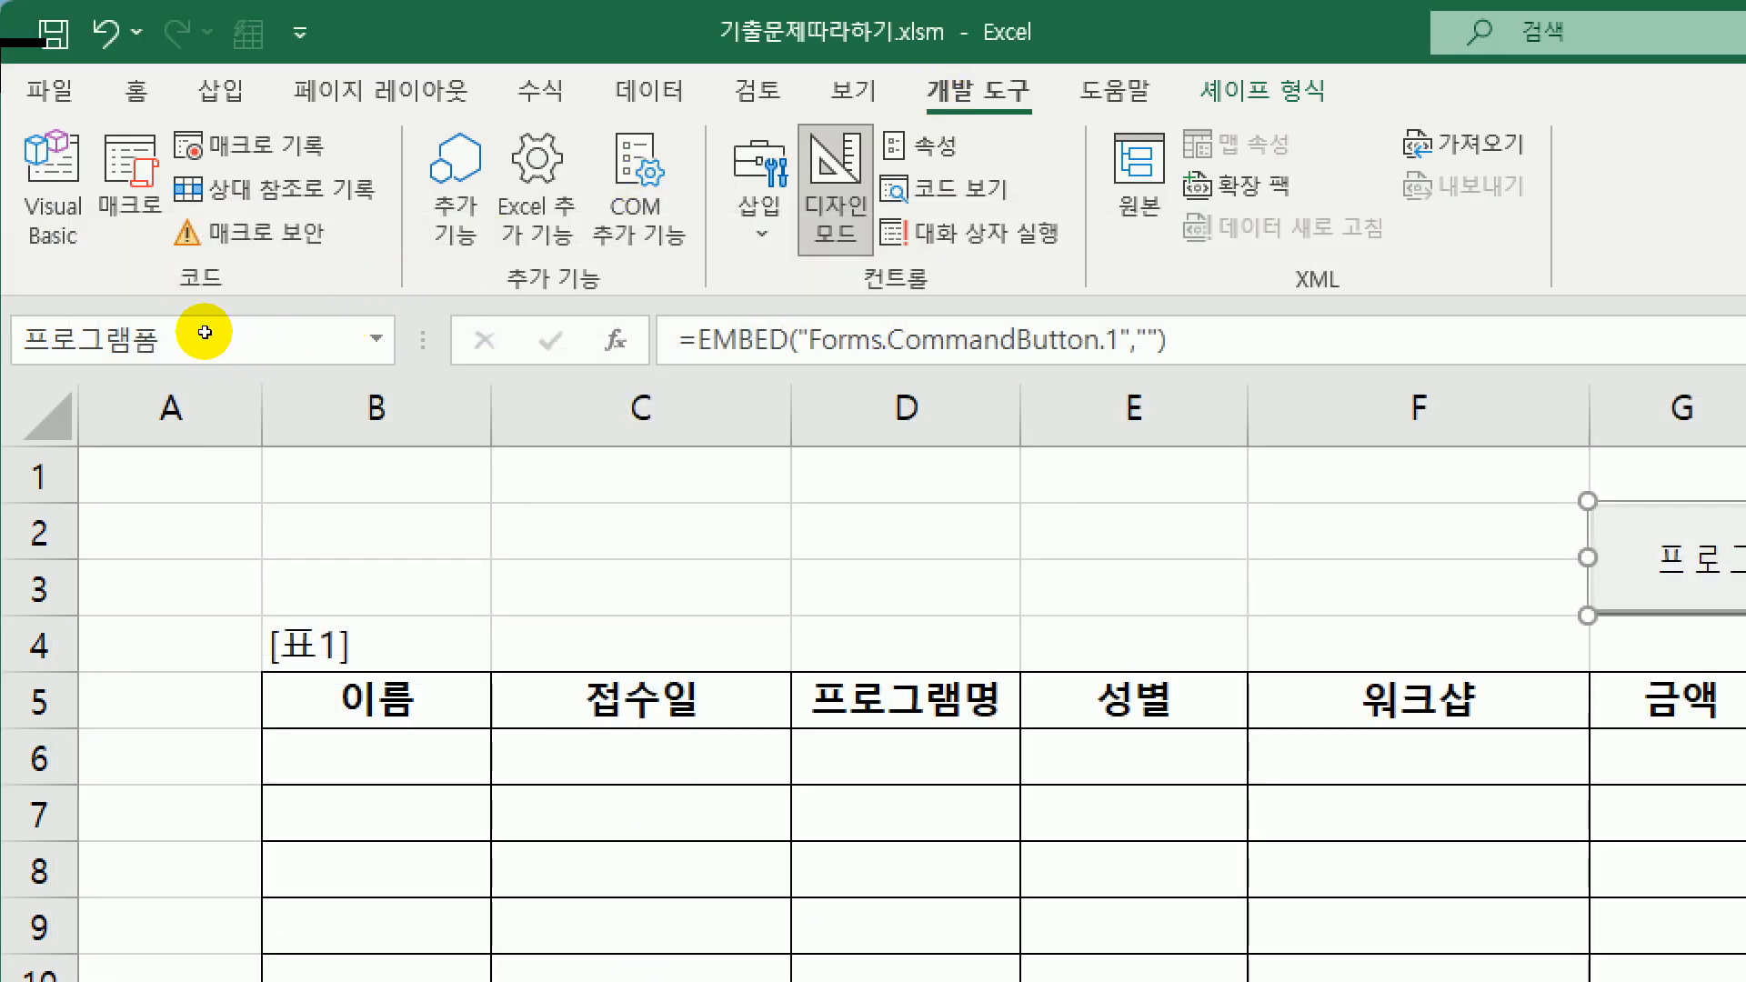
key("Escape")
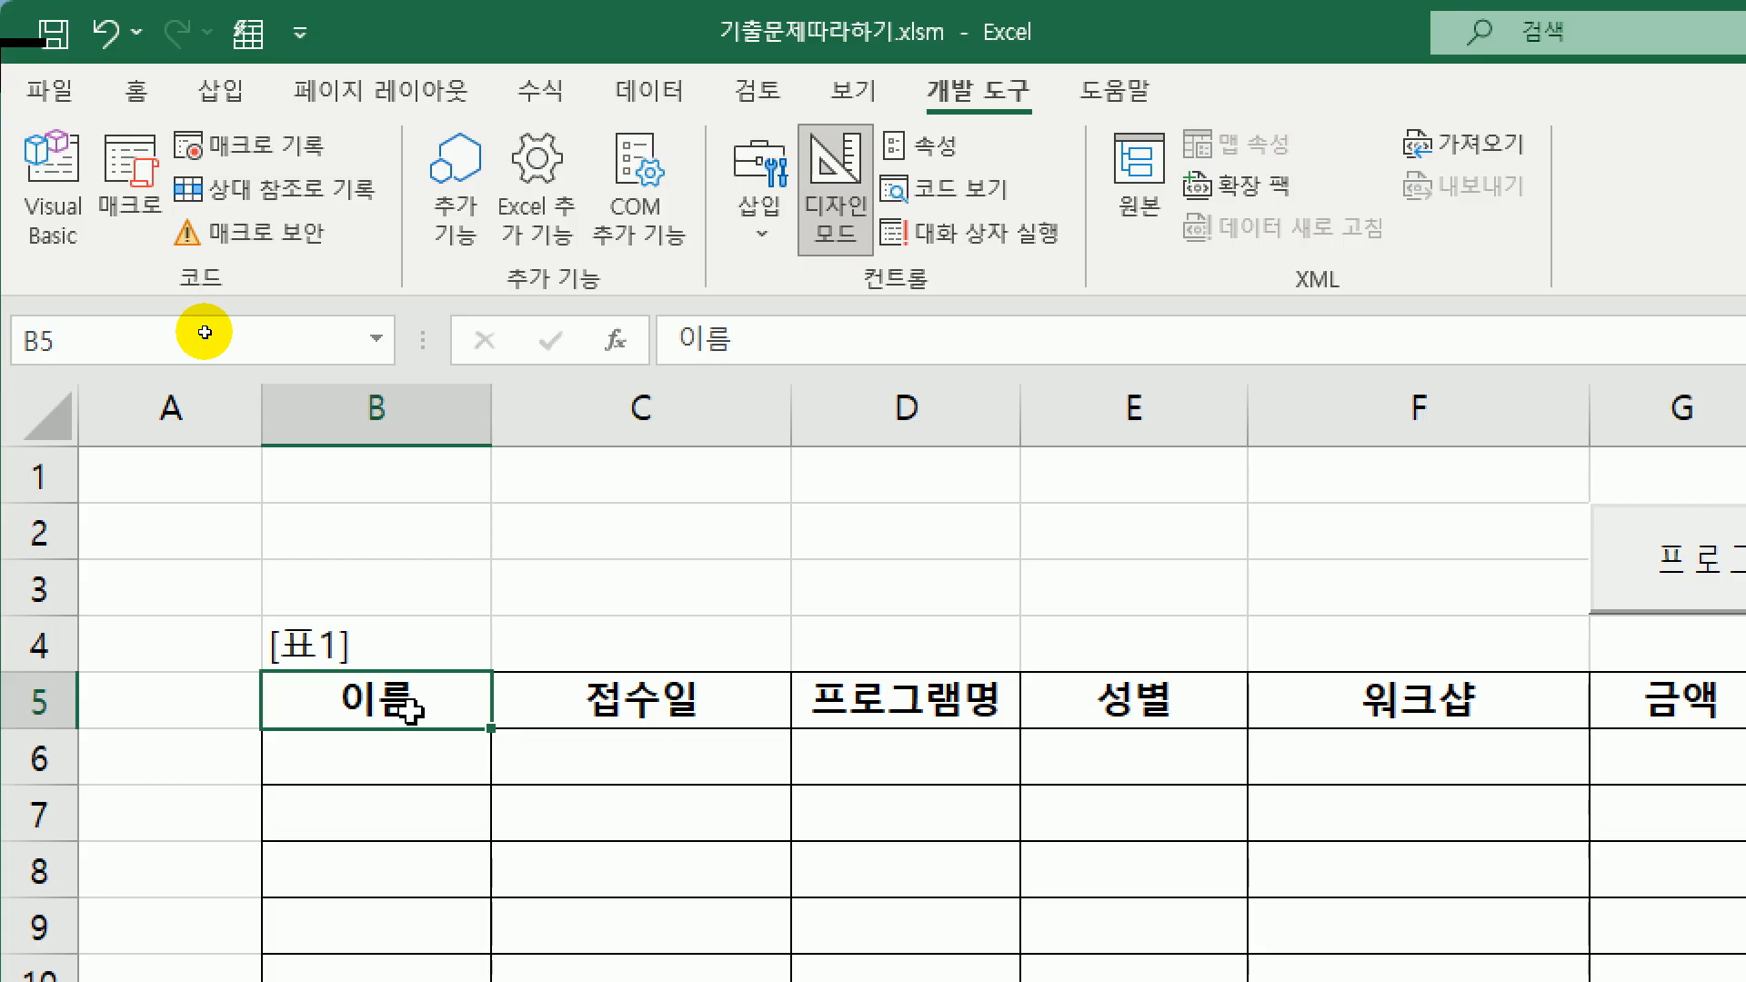
left_click_drag(412, 710, 1628, 716)
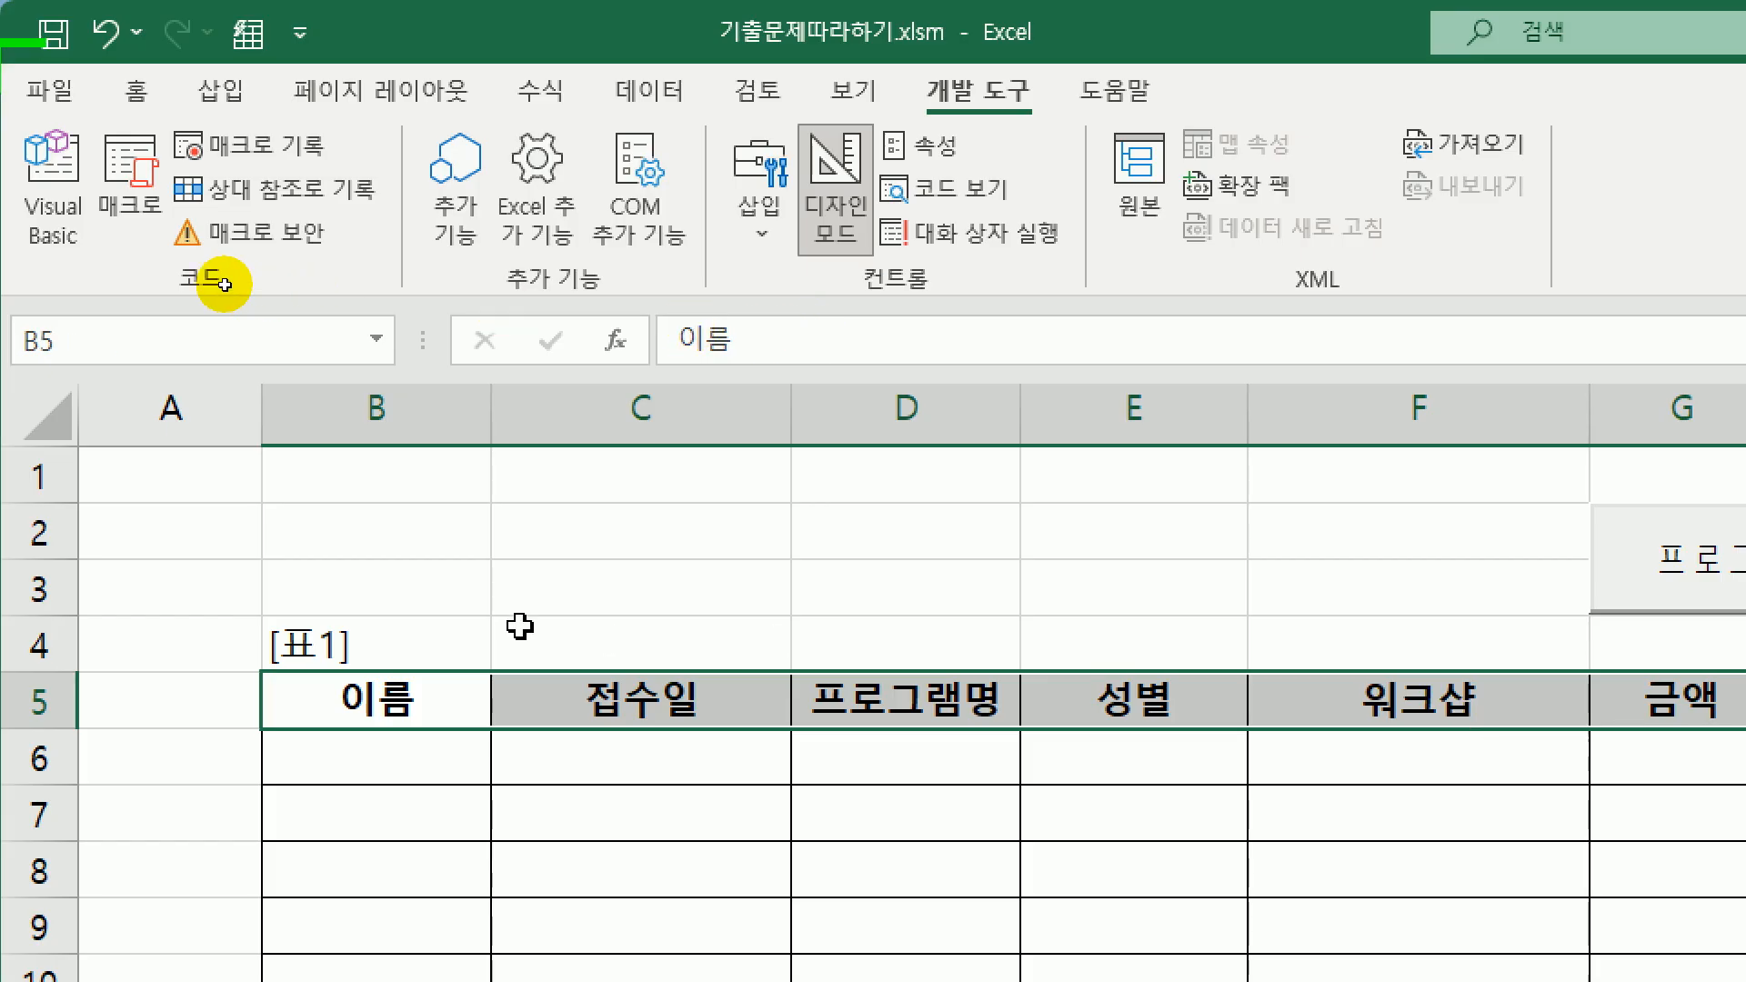
left_click(380, 637)
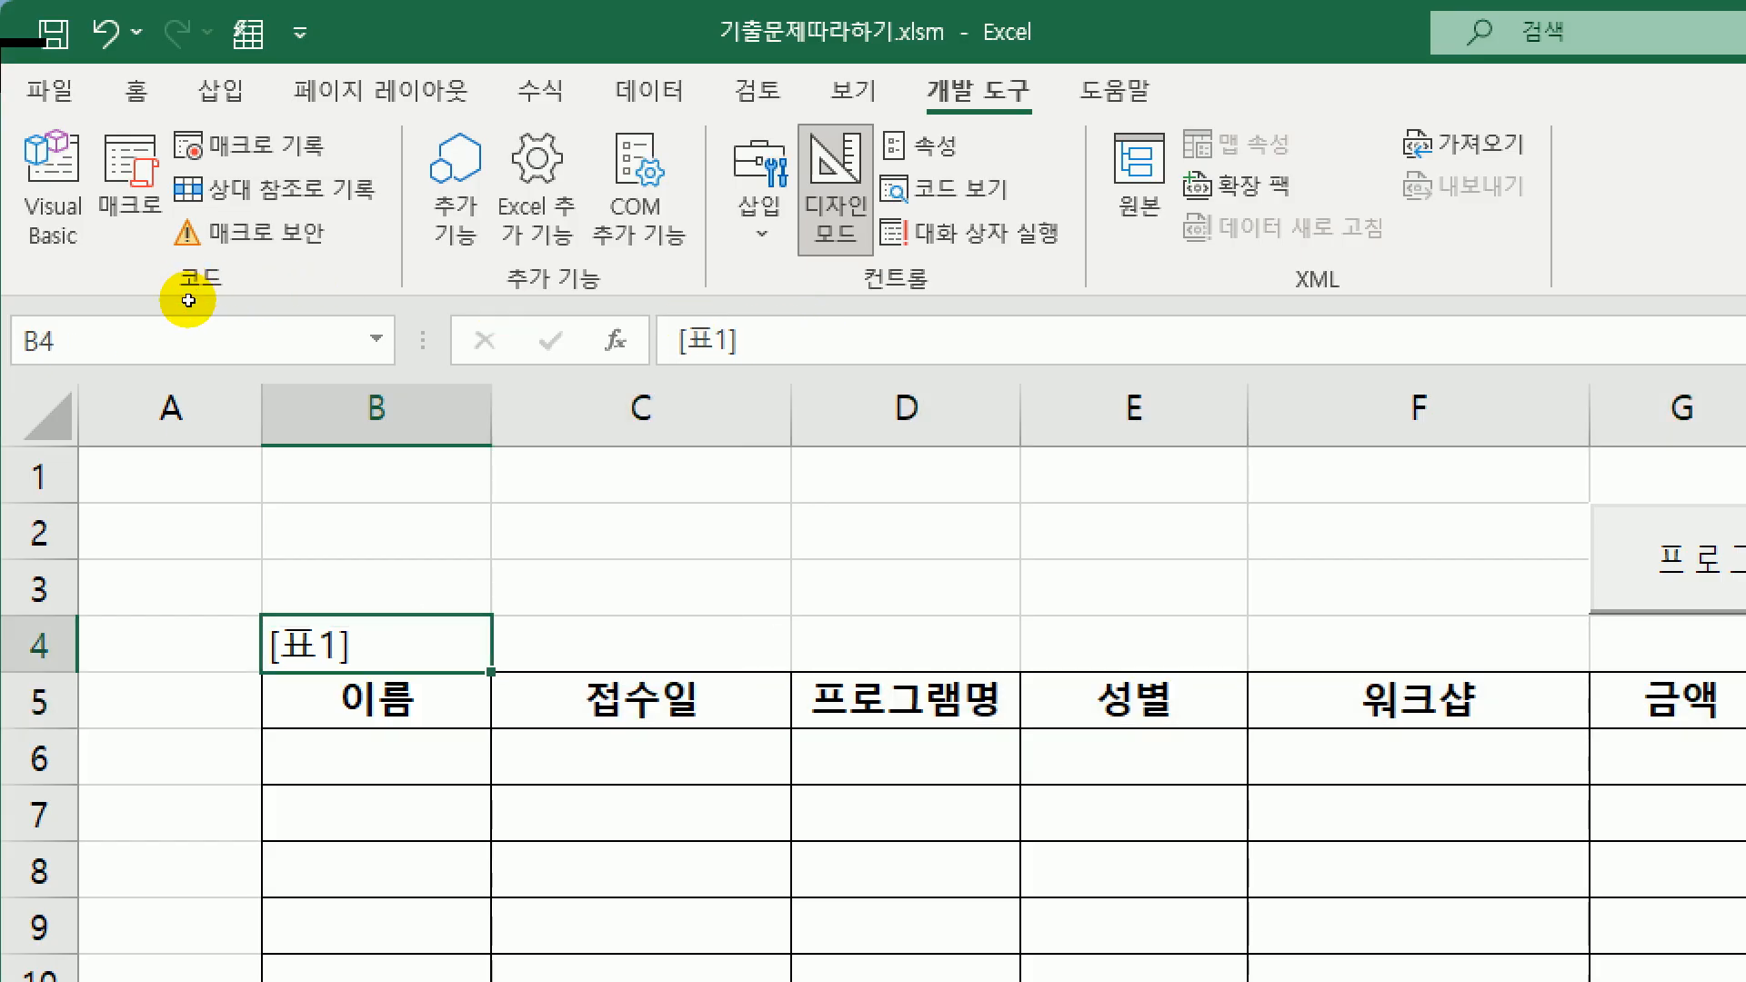
left_click_drag(378, 648, 1615, 707)
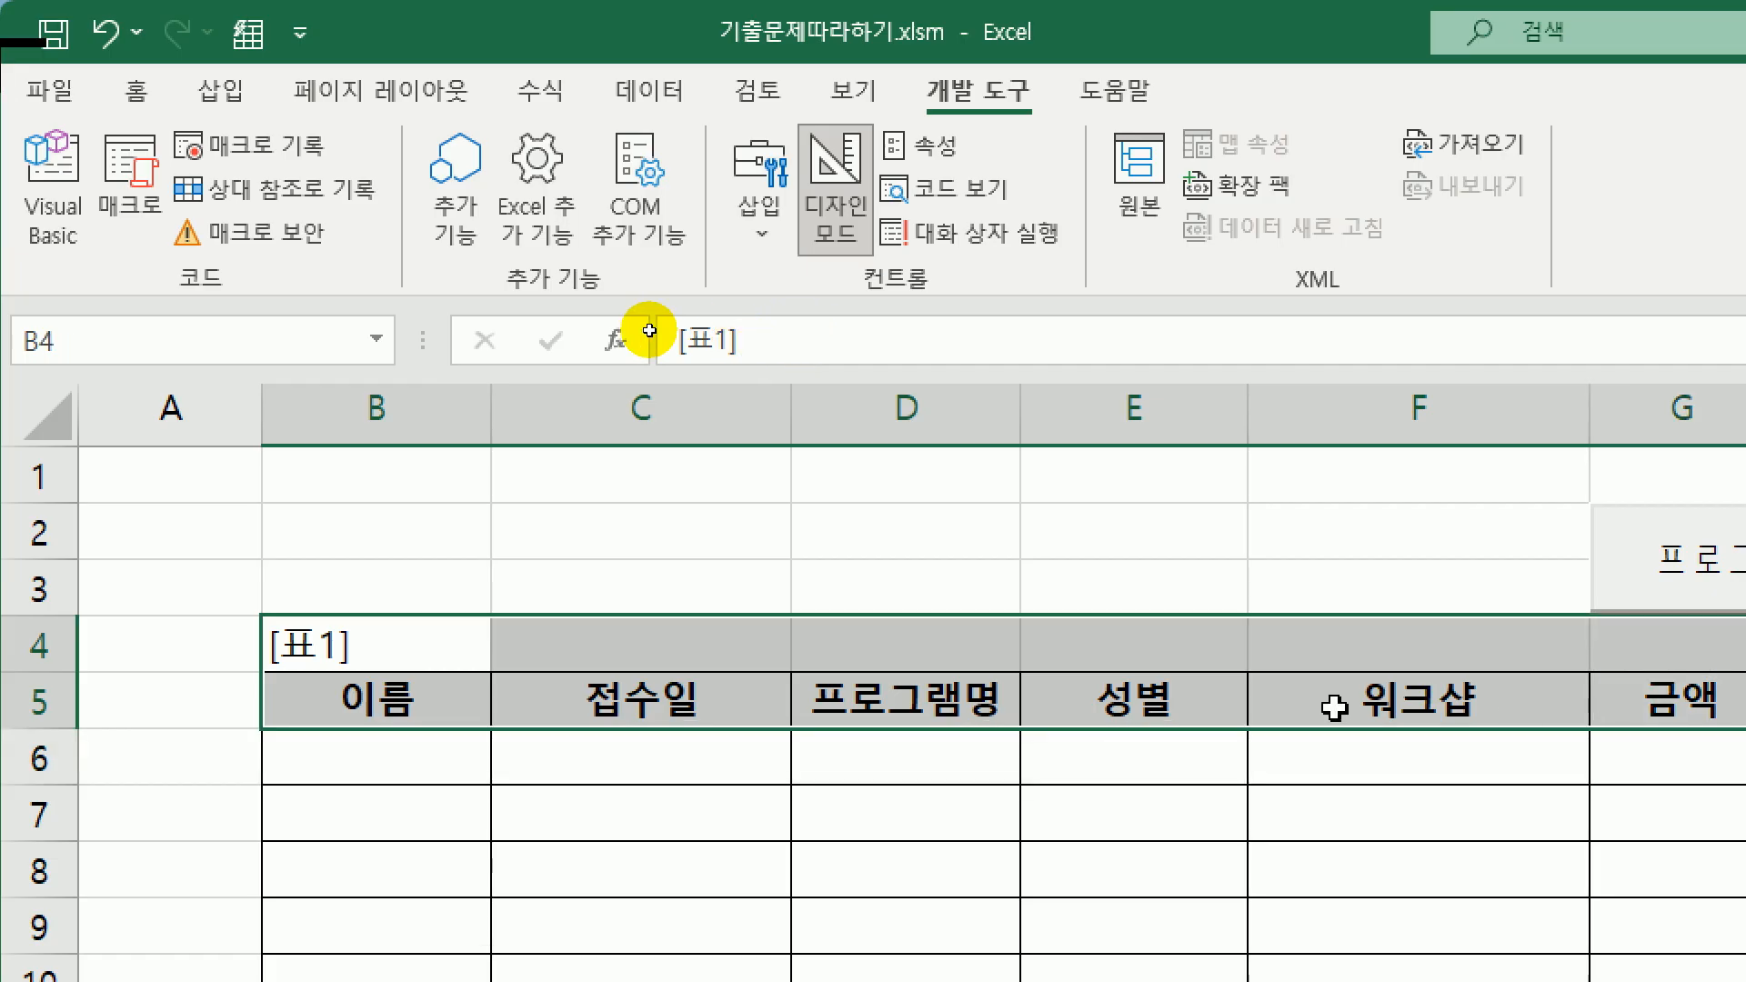
left_click(341, 724)
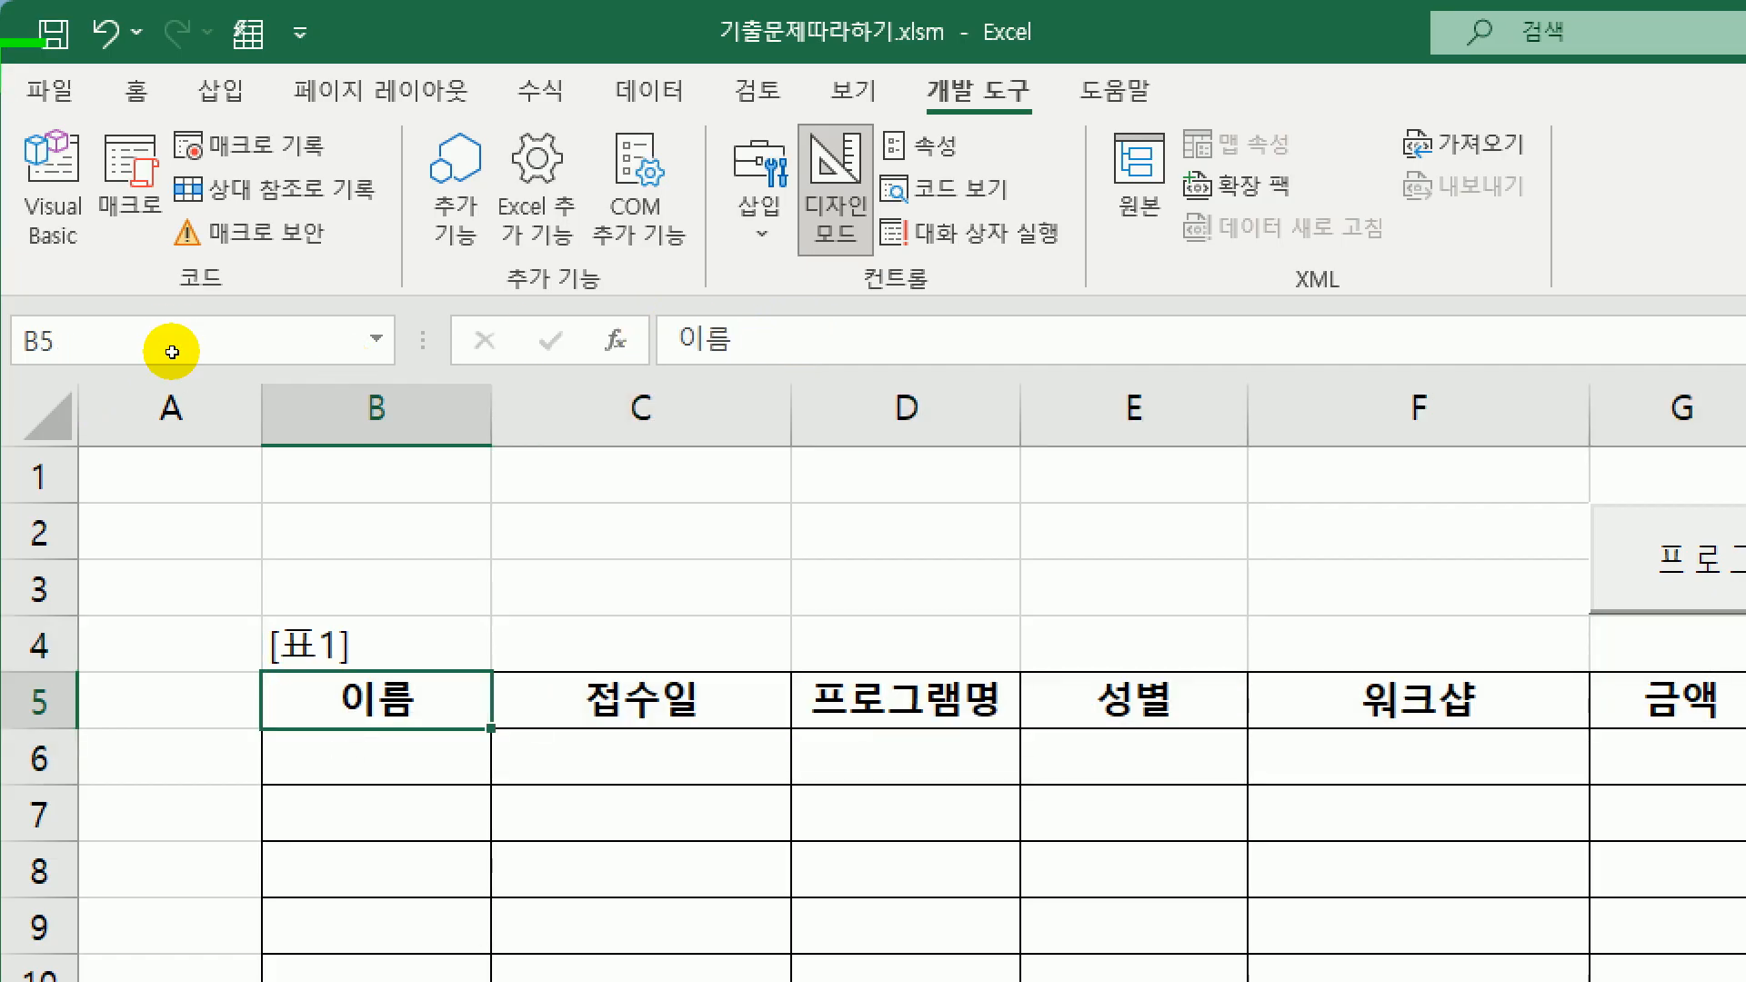
left_click(346, 754)
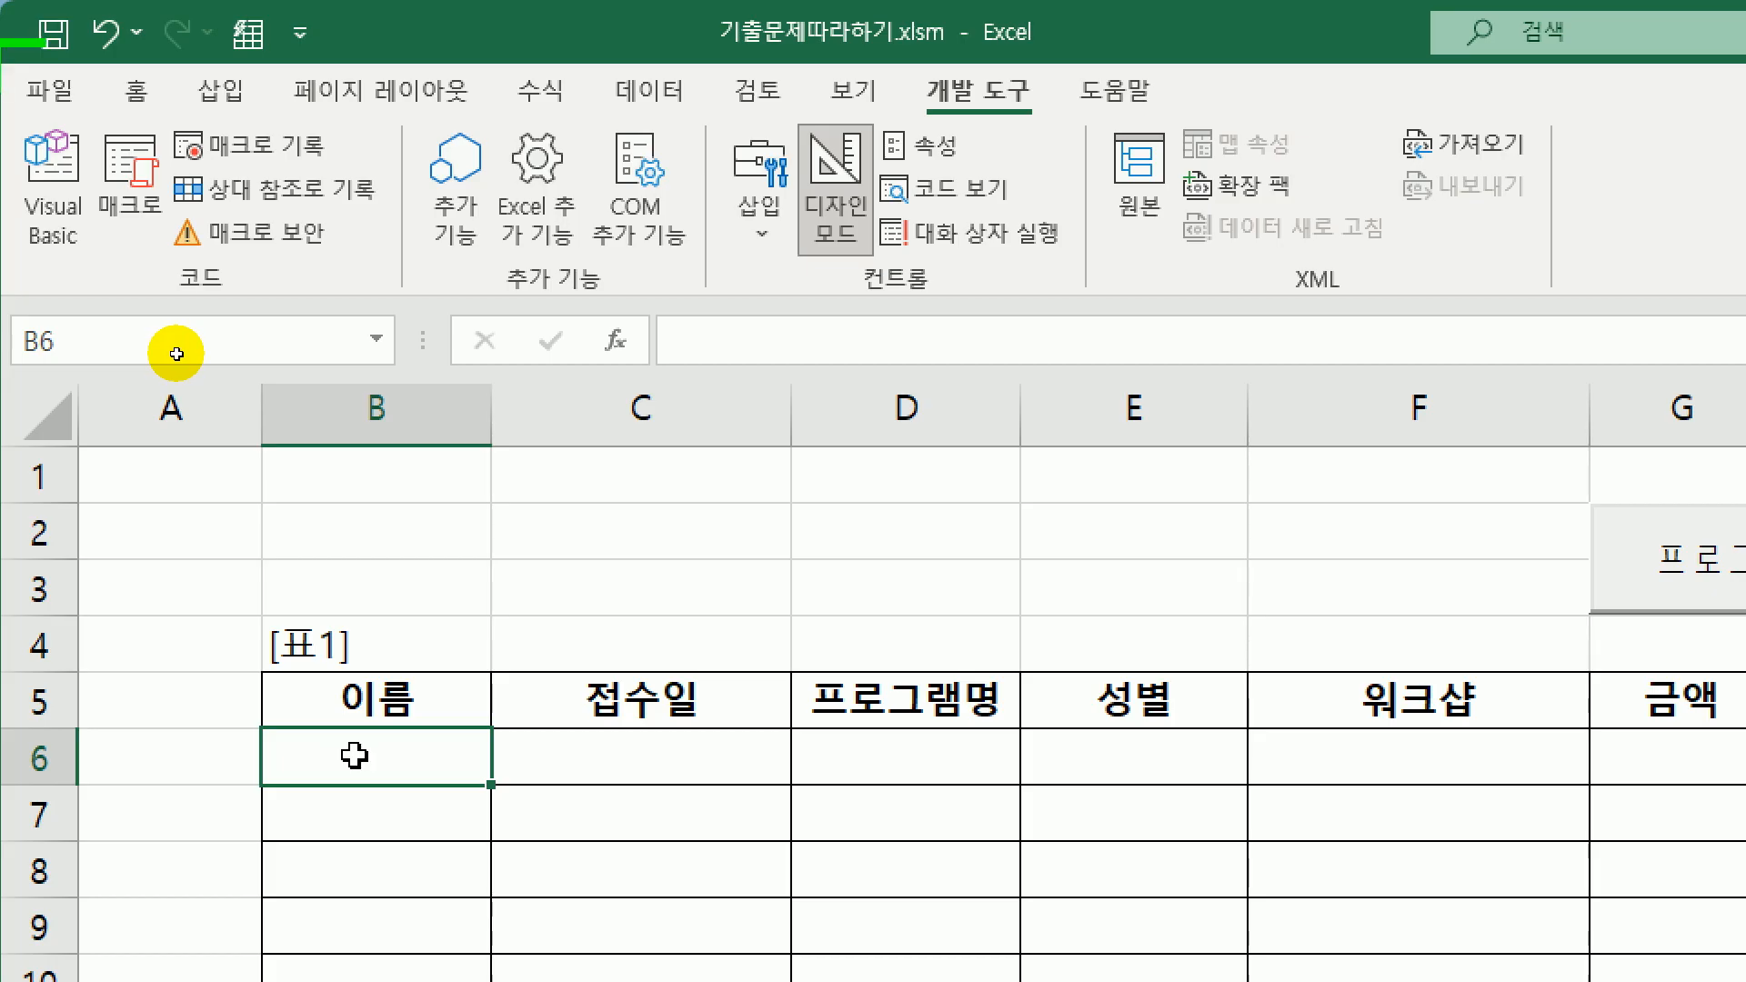
- Examine the three empty rows above 표1 and its title and header rows 4 to 5 relative to entry cell B6
left_click_drag(338, 482, 330, 593)
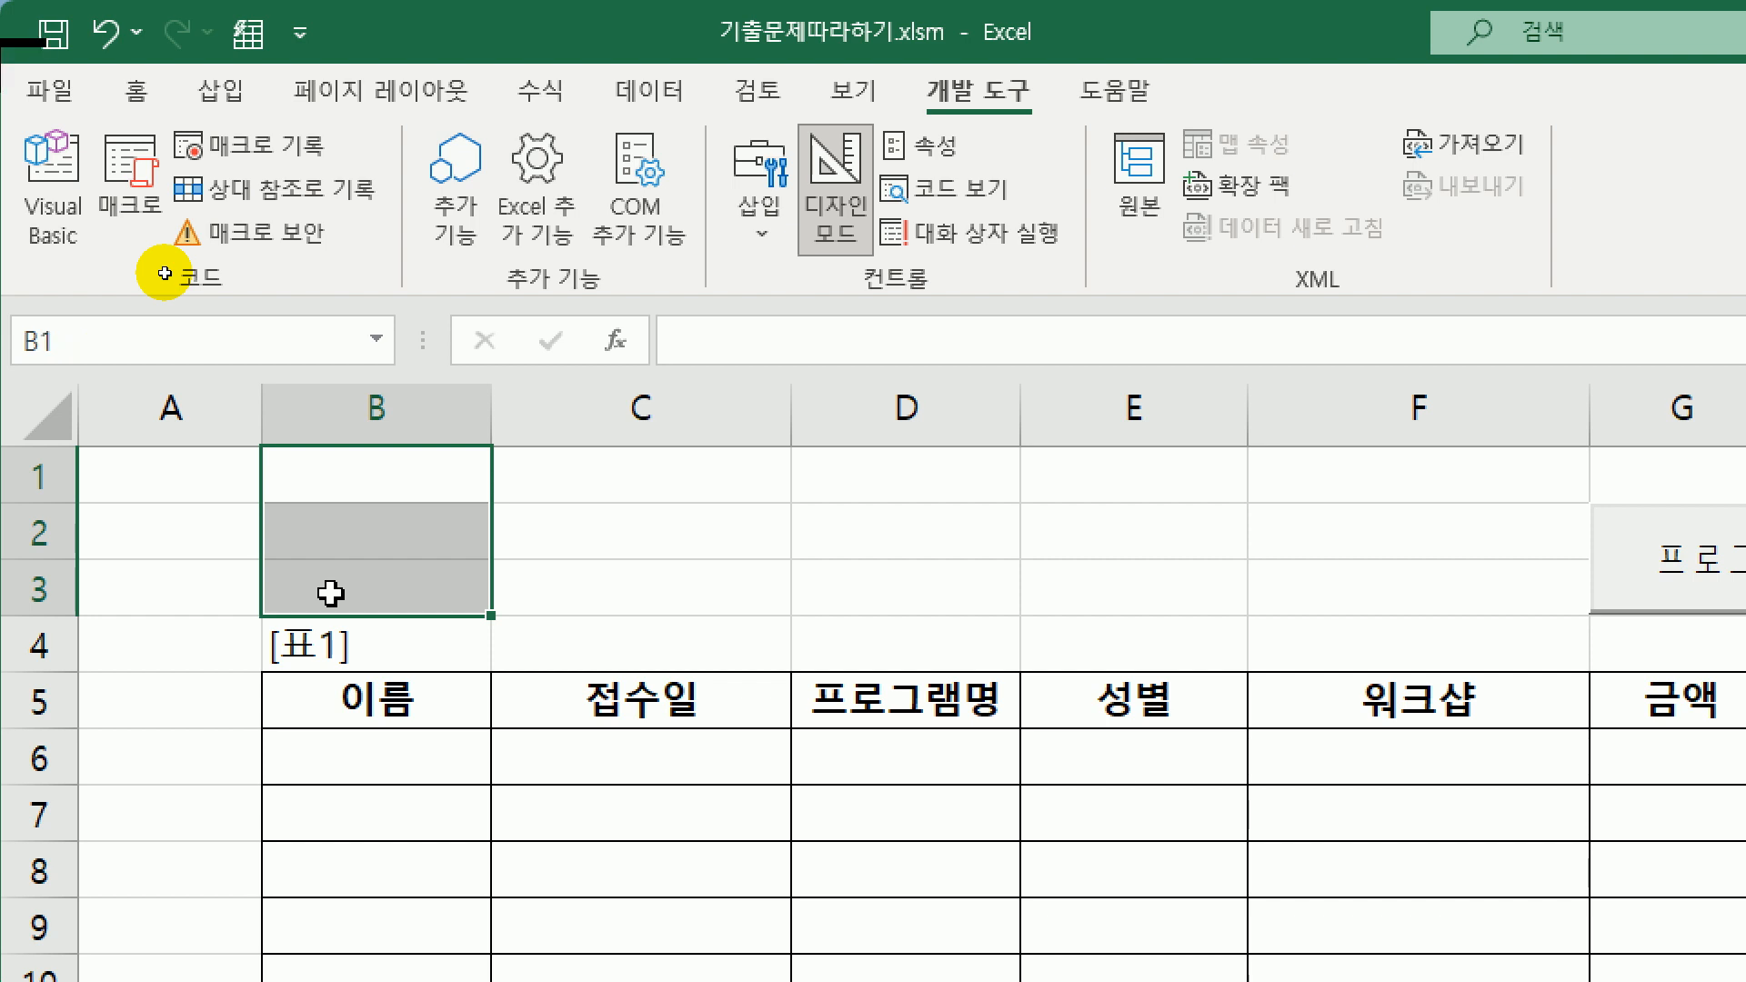
left_click(301, 771)
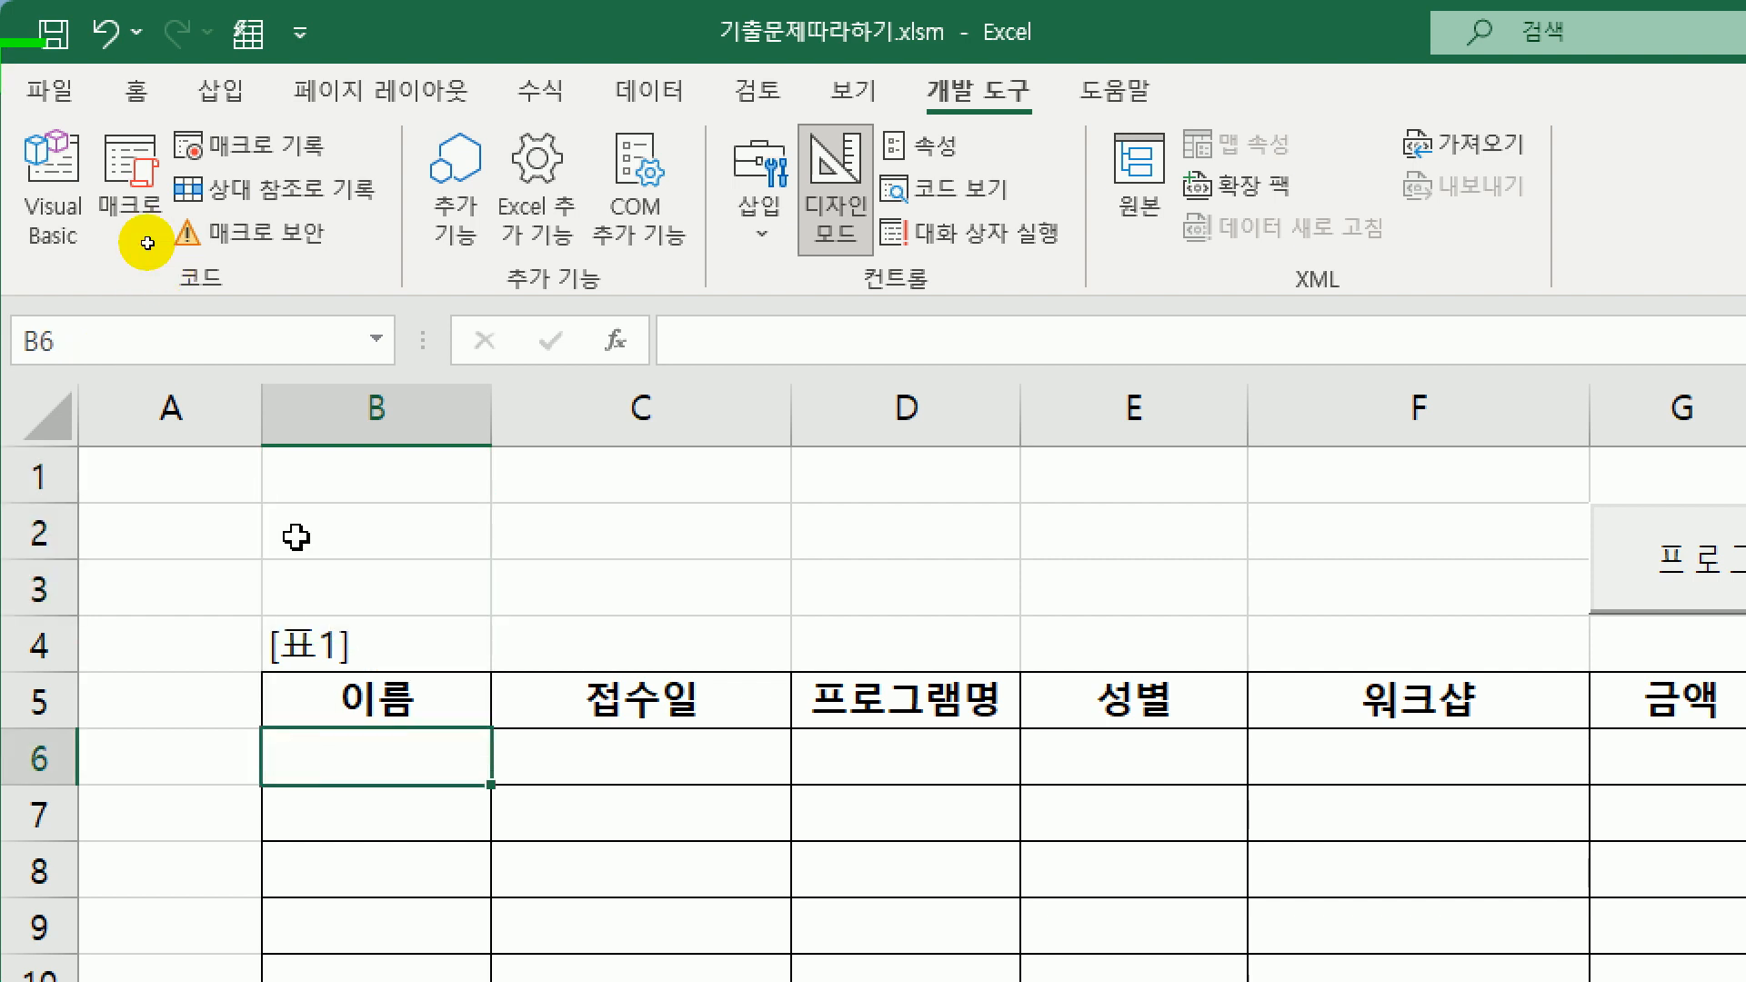
left_click_drag(319, 483, 327, 592)
left_click(320, 739)
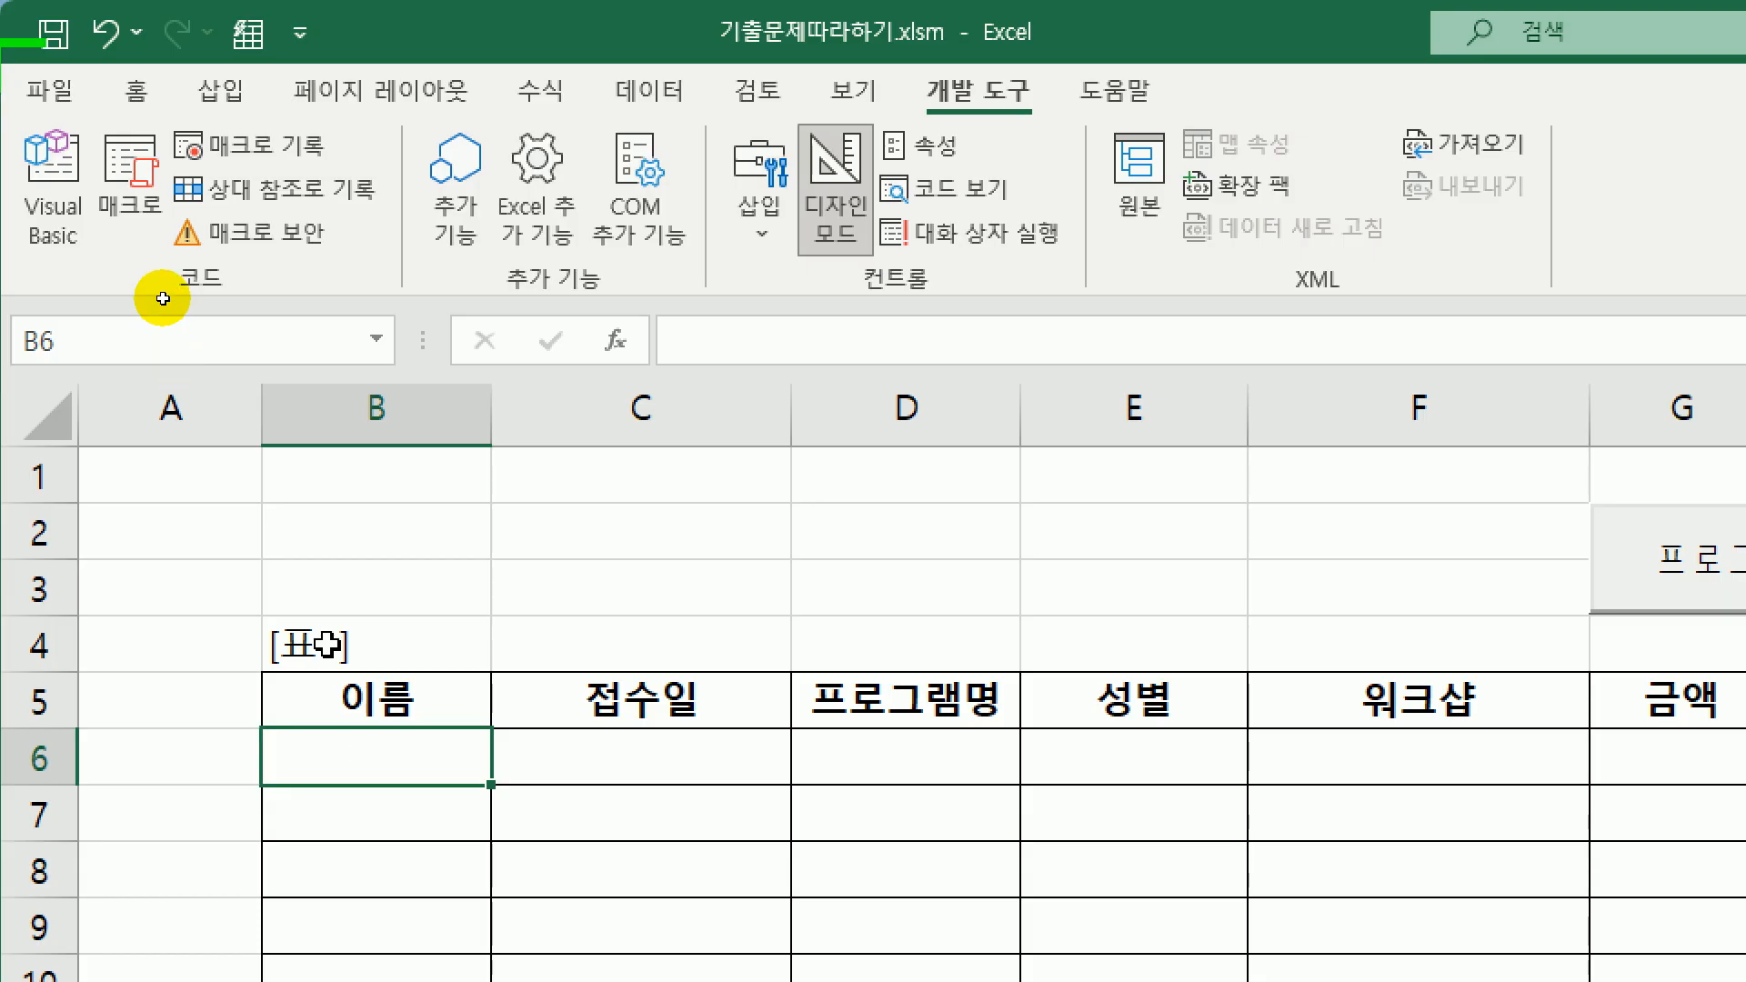
left_click_drag(328, 643, 1382, 698)
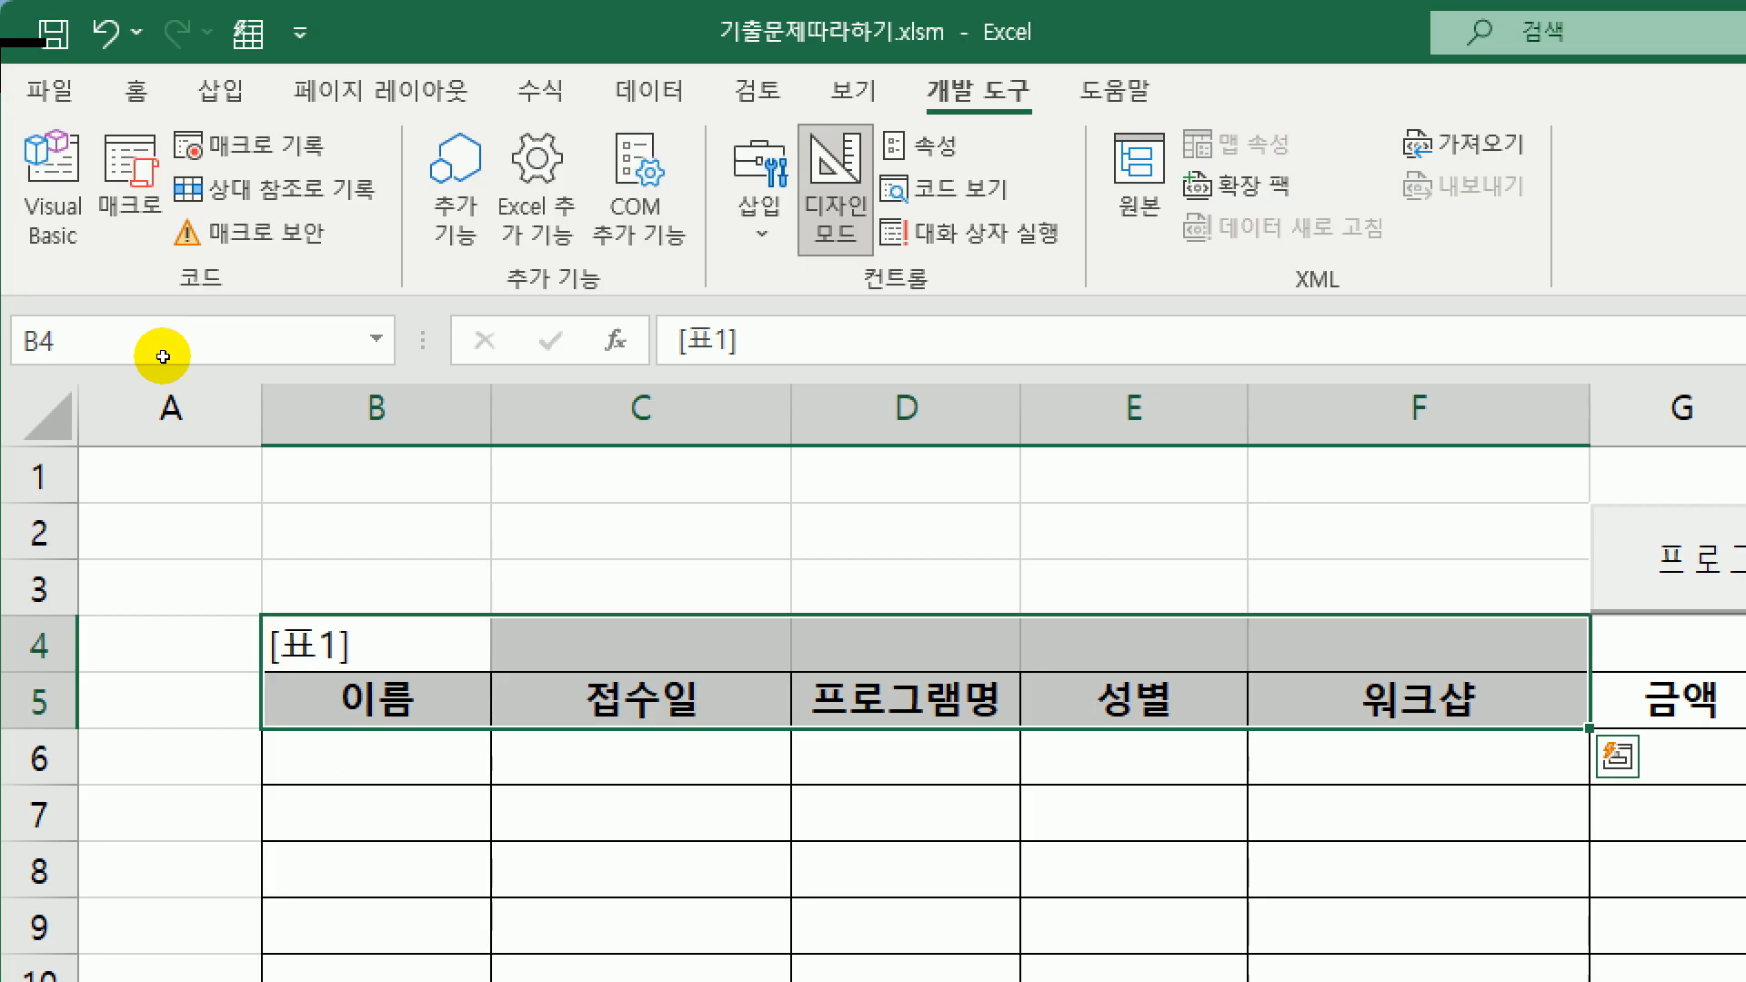
left_click(328, 763)
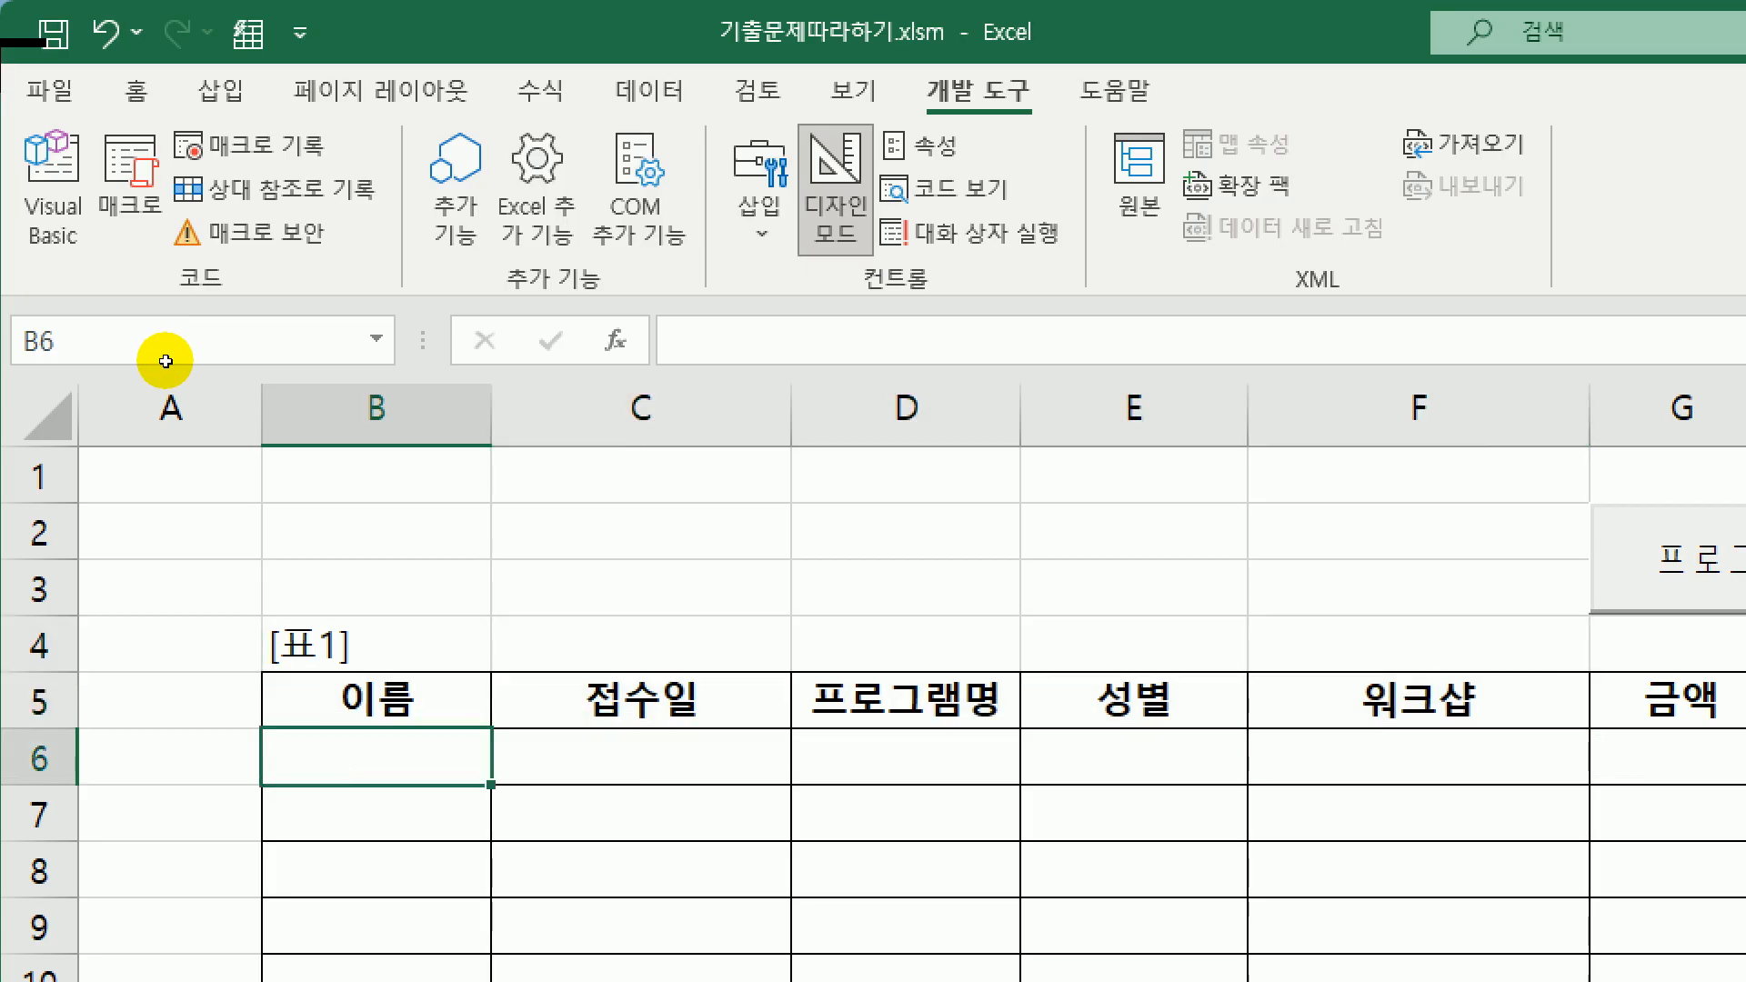
- Return to the form's code and begin the cmd등록_Click procedure with i = Range("B5").CurrentRegion
left_click(47, 186)
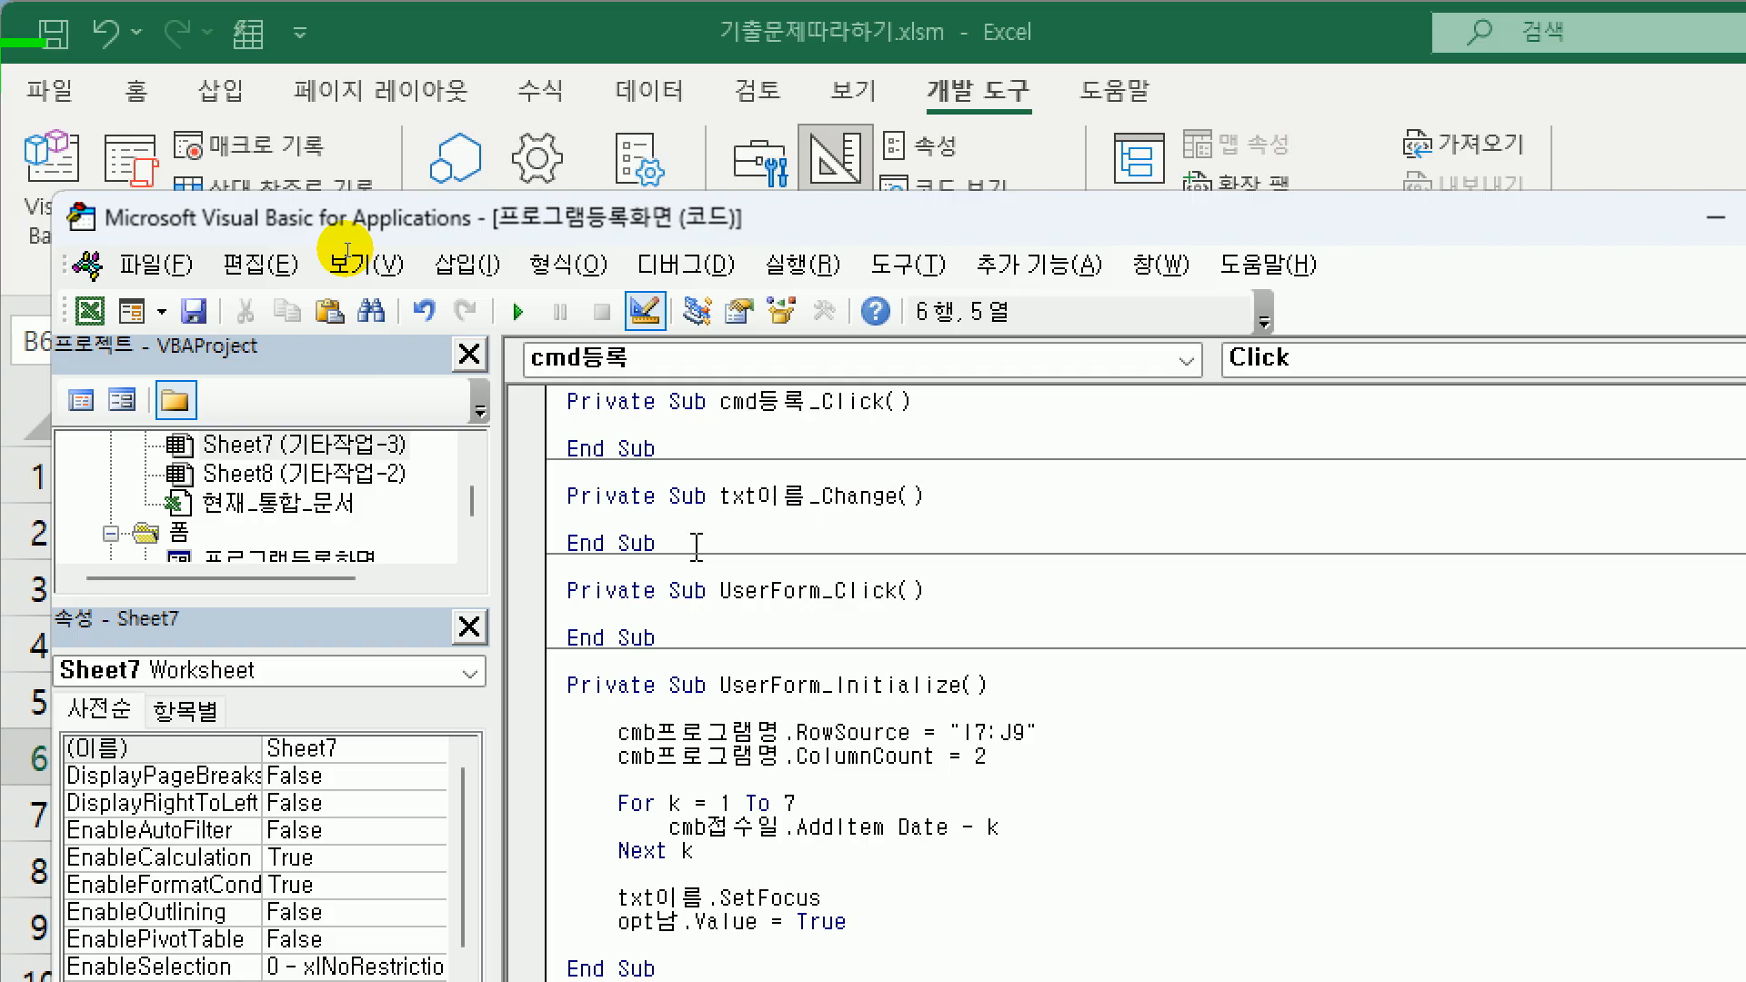
key("Return")
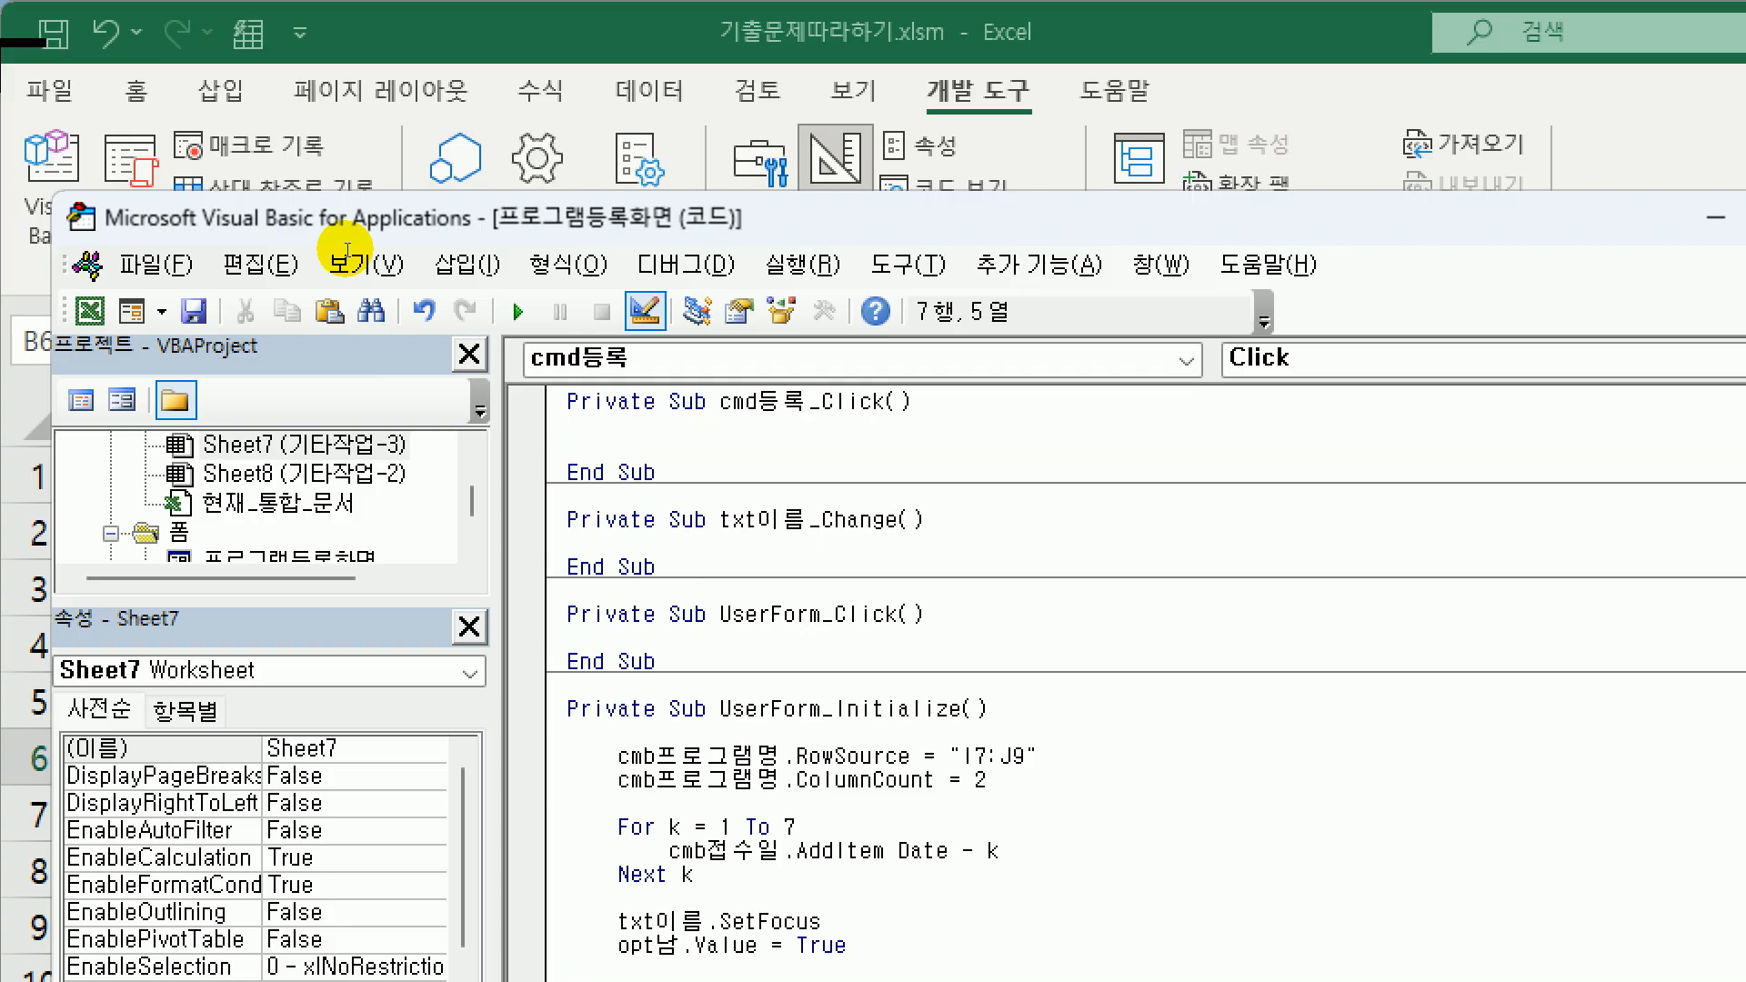
type("i = r")
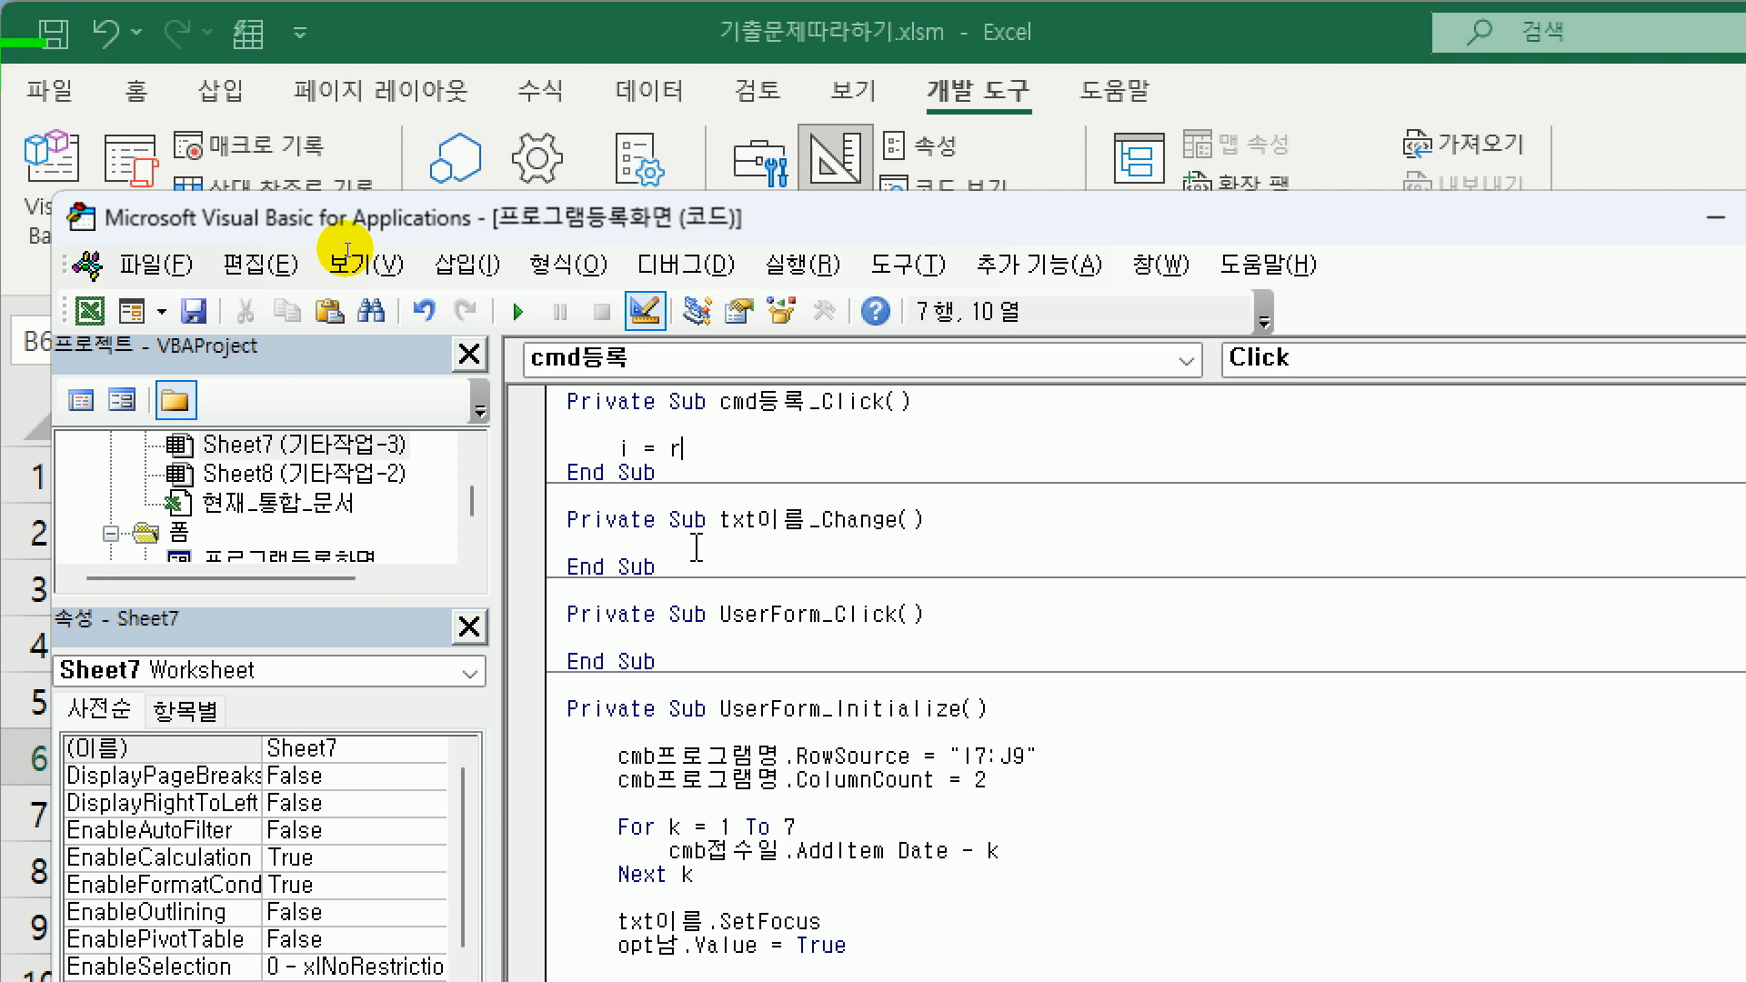
type("ange(")
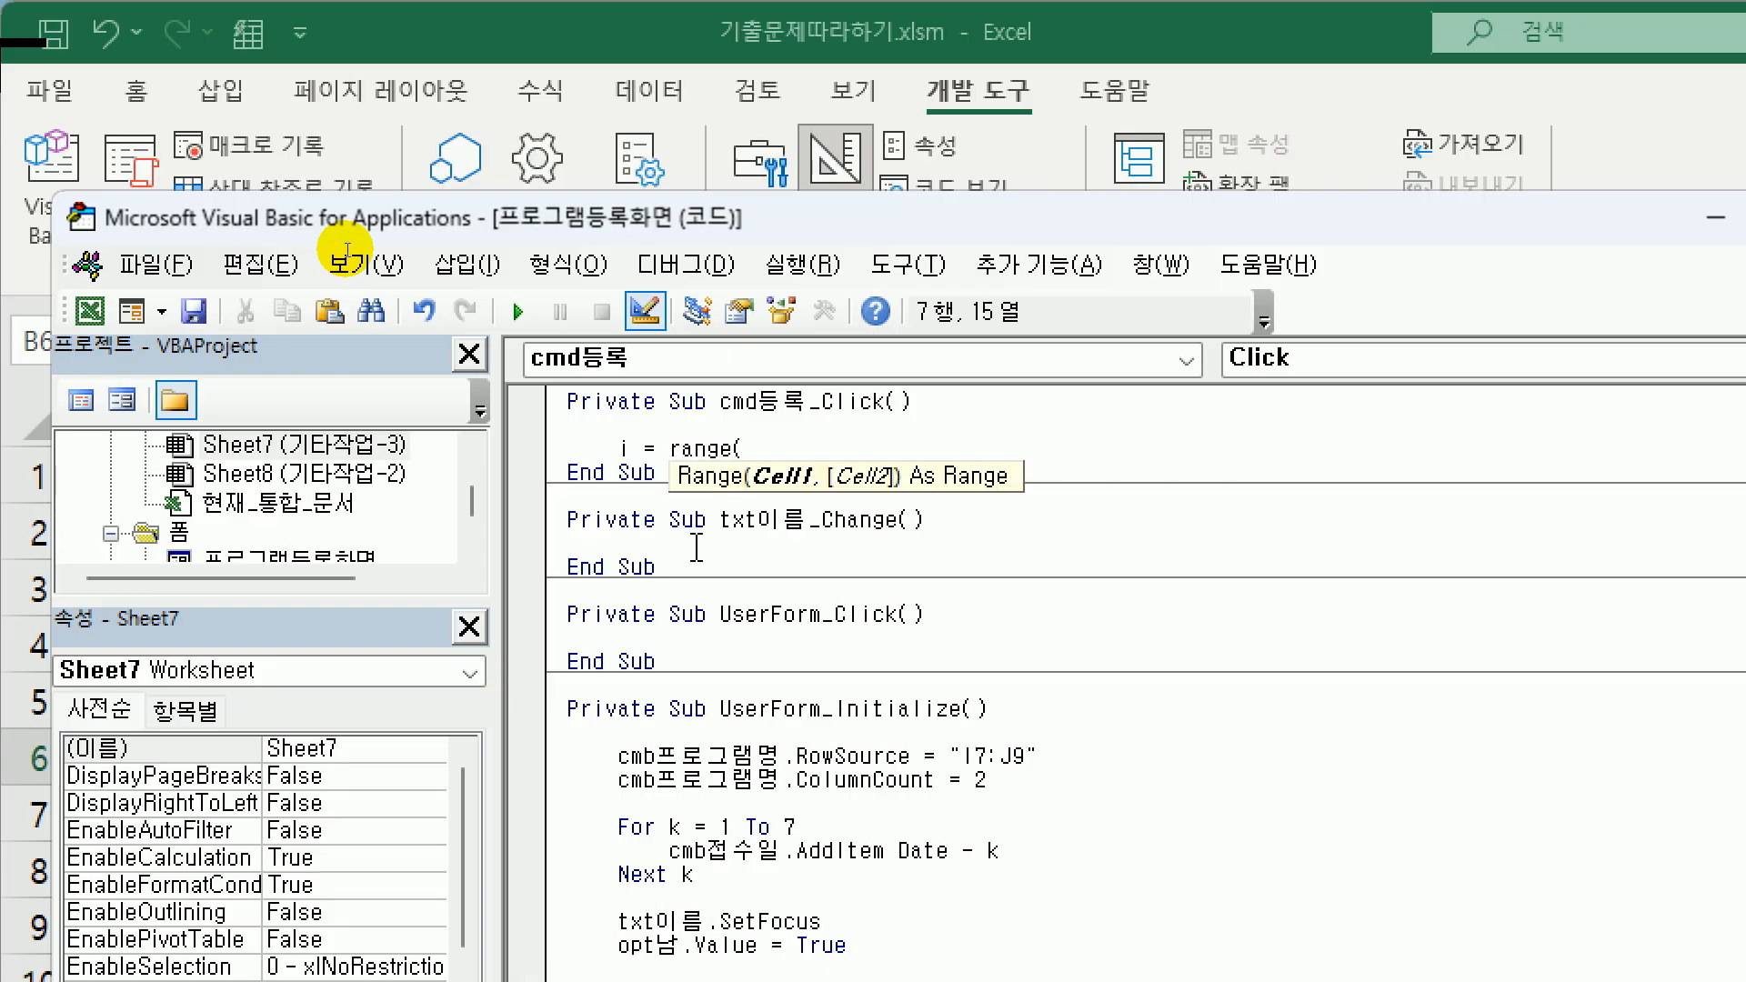
type("\"")
type("B55")
type("\").")
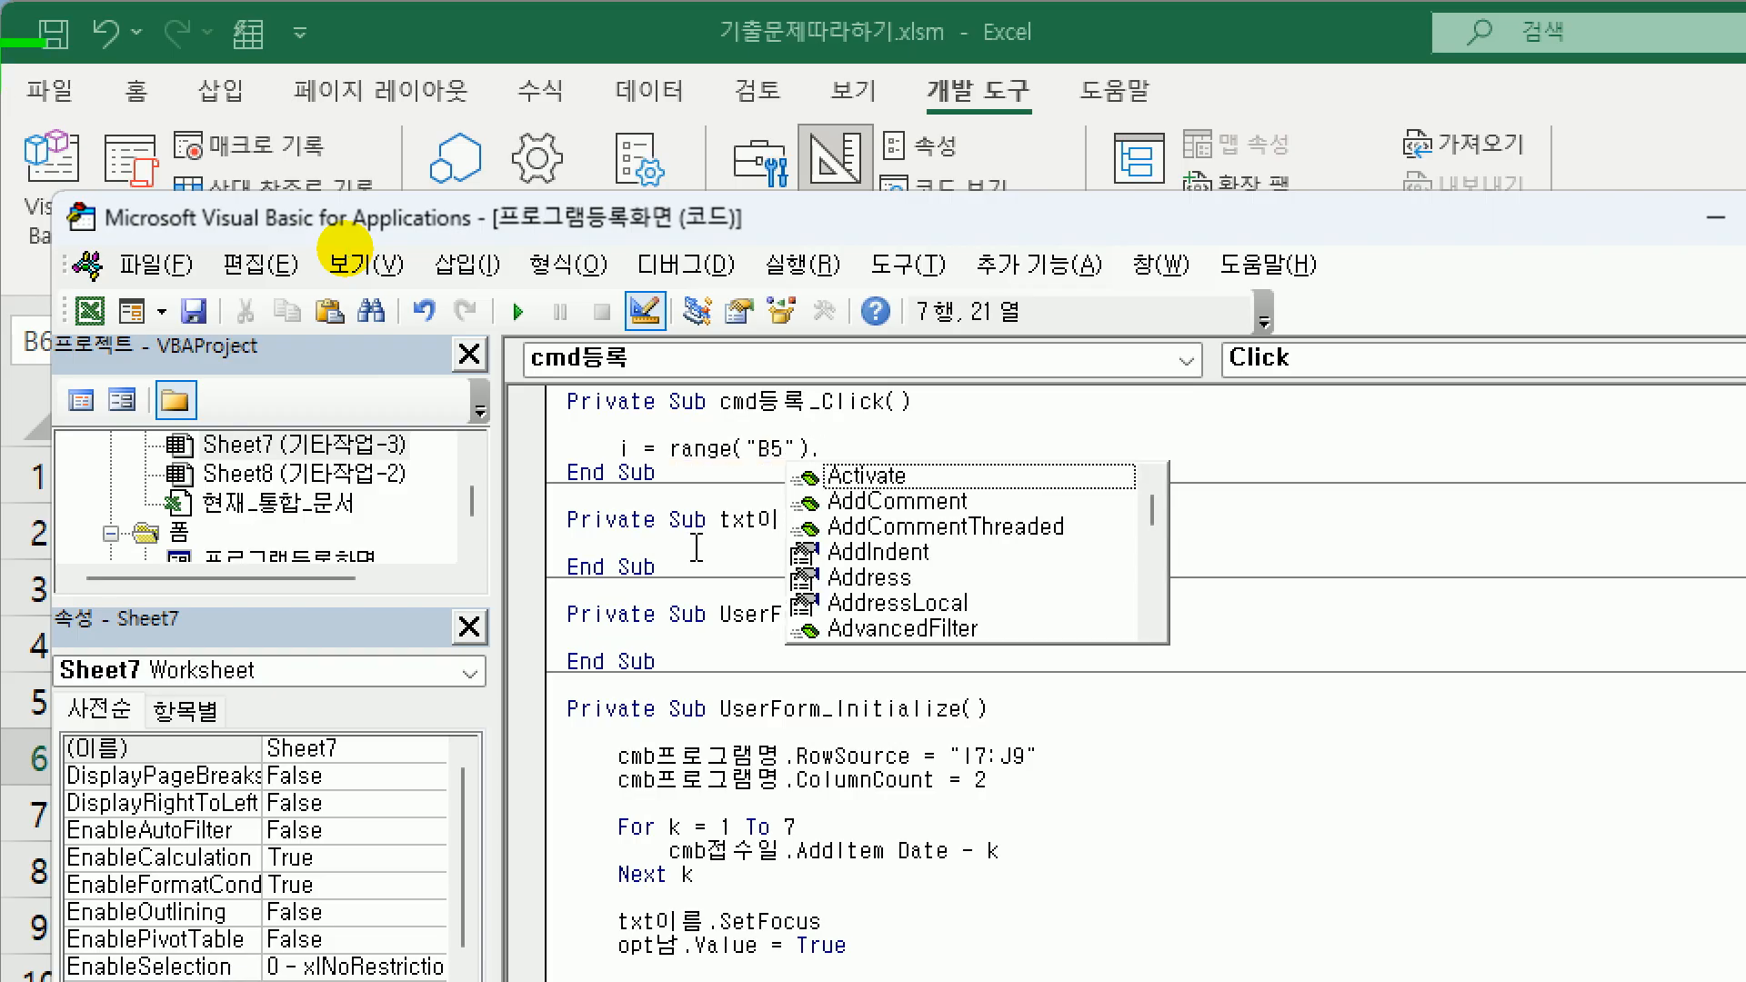
type("cu")
key("Down")
key("Tab")
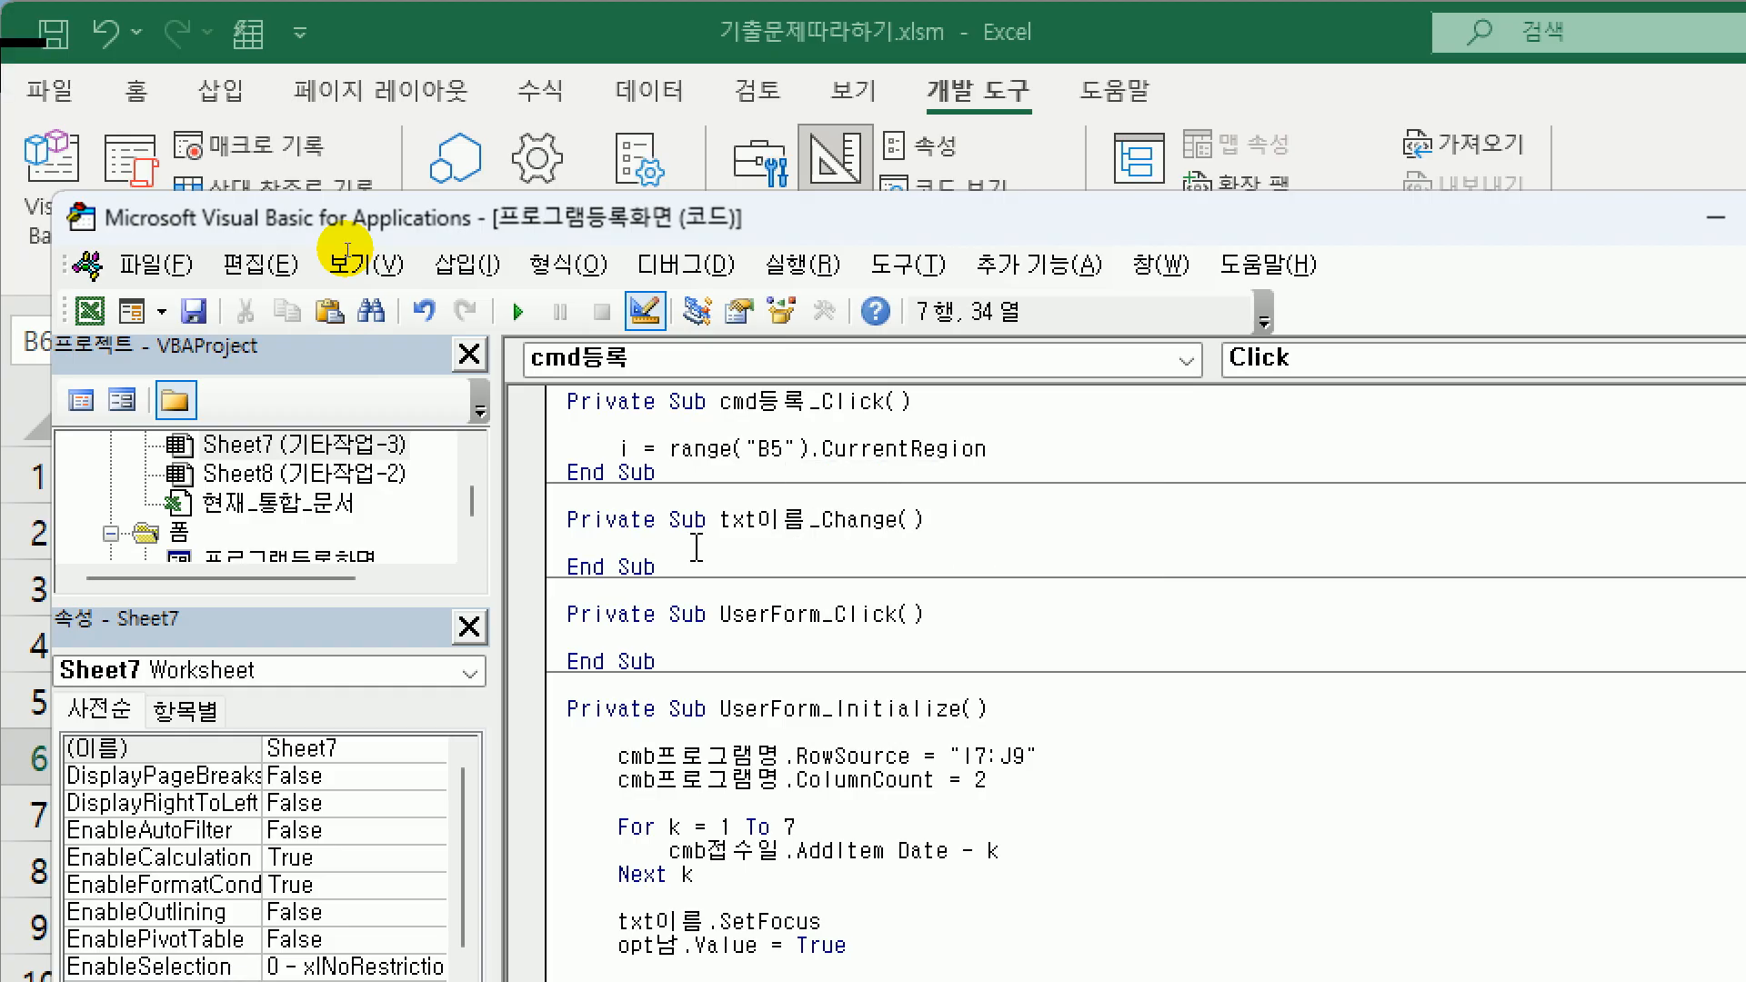
- Complete the row-number statement with .Rows.Count + 4 and leave a blank line below it
type(".rows")
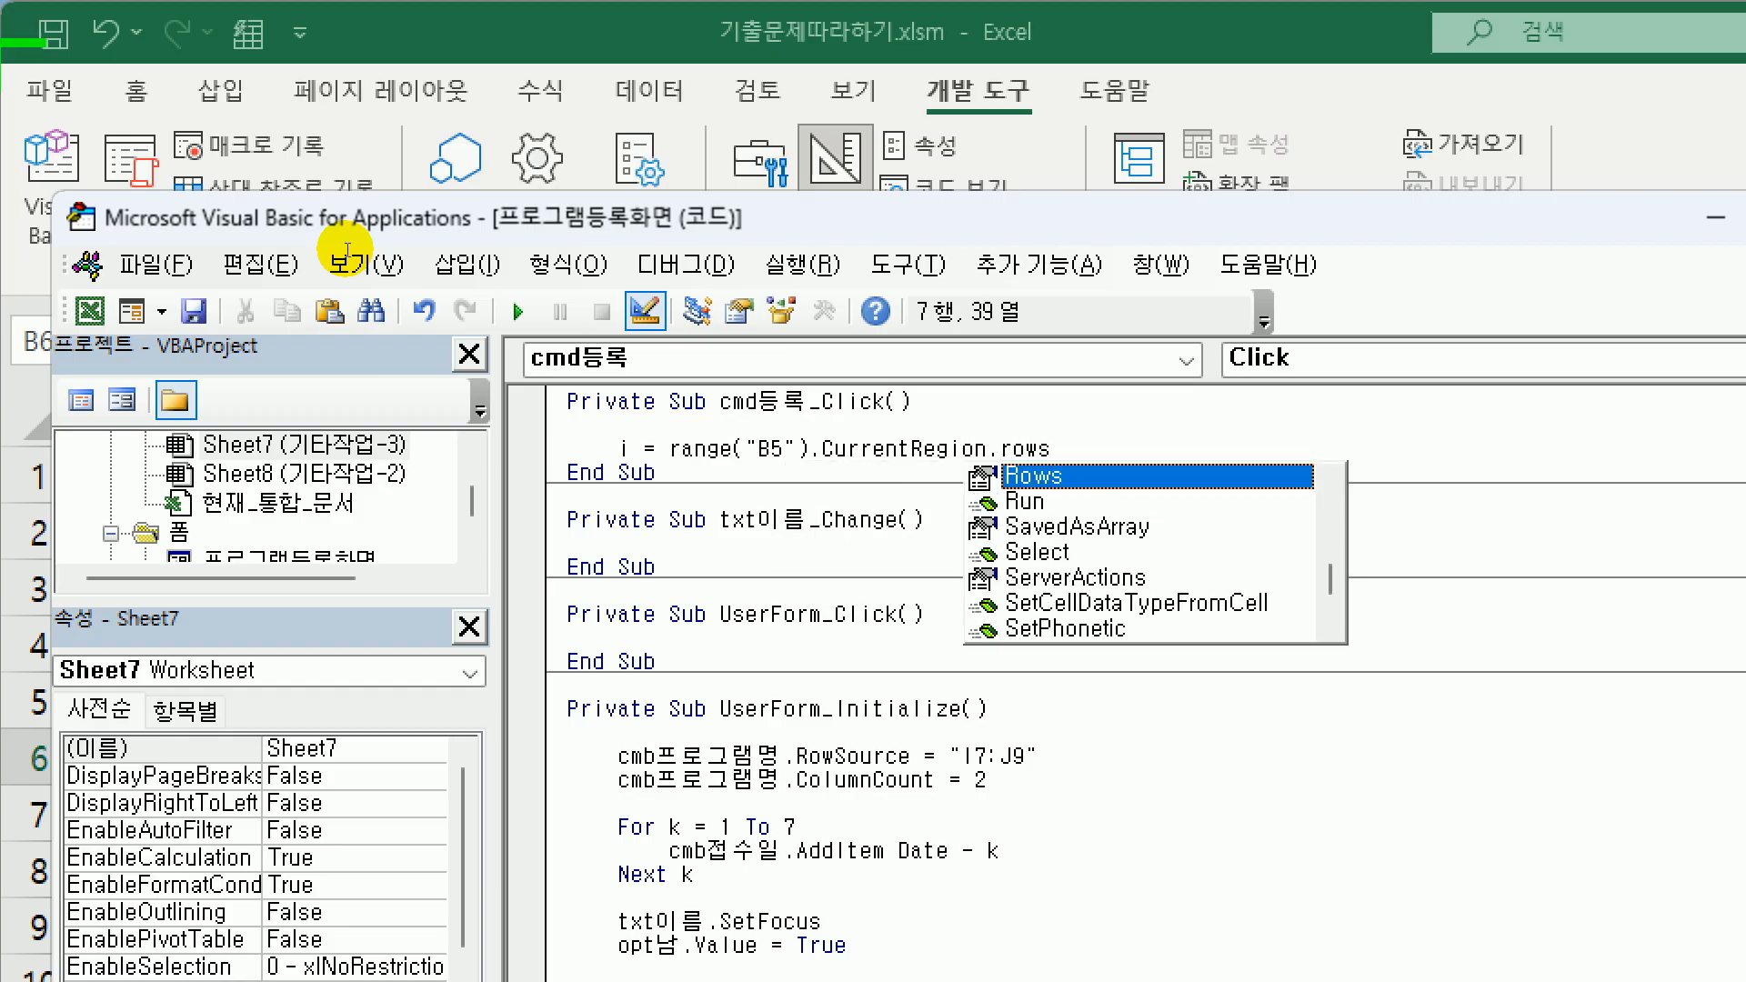
type(".count")
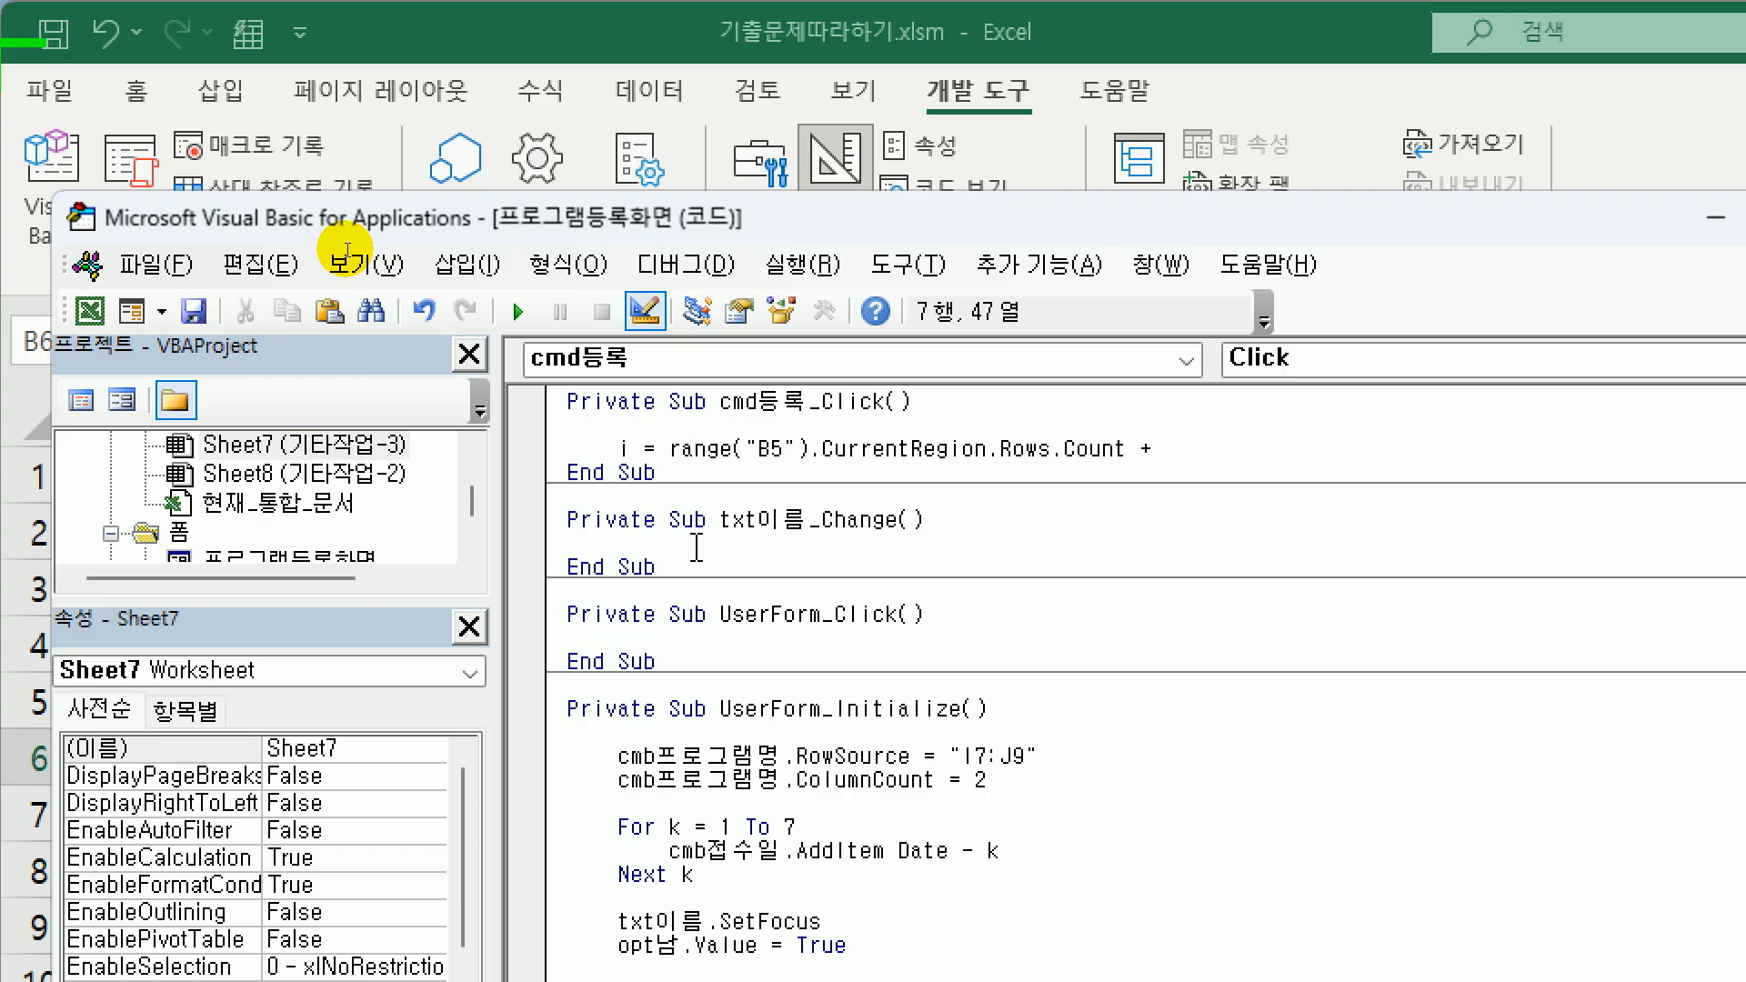
type("+")
type("1")
key("shift+Left")
key("shift+Left")
key("shift+Left")
key("shift+Left")
type("4")
key("Return")
key("Return")
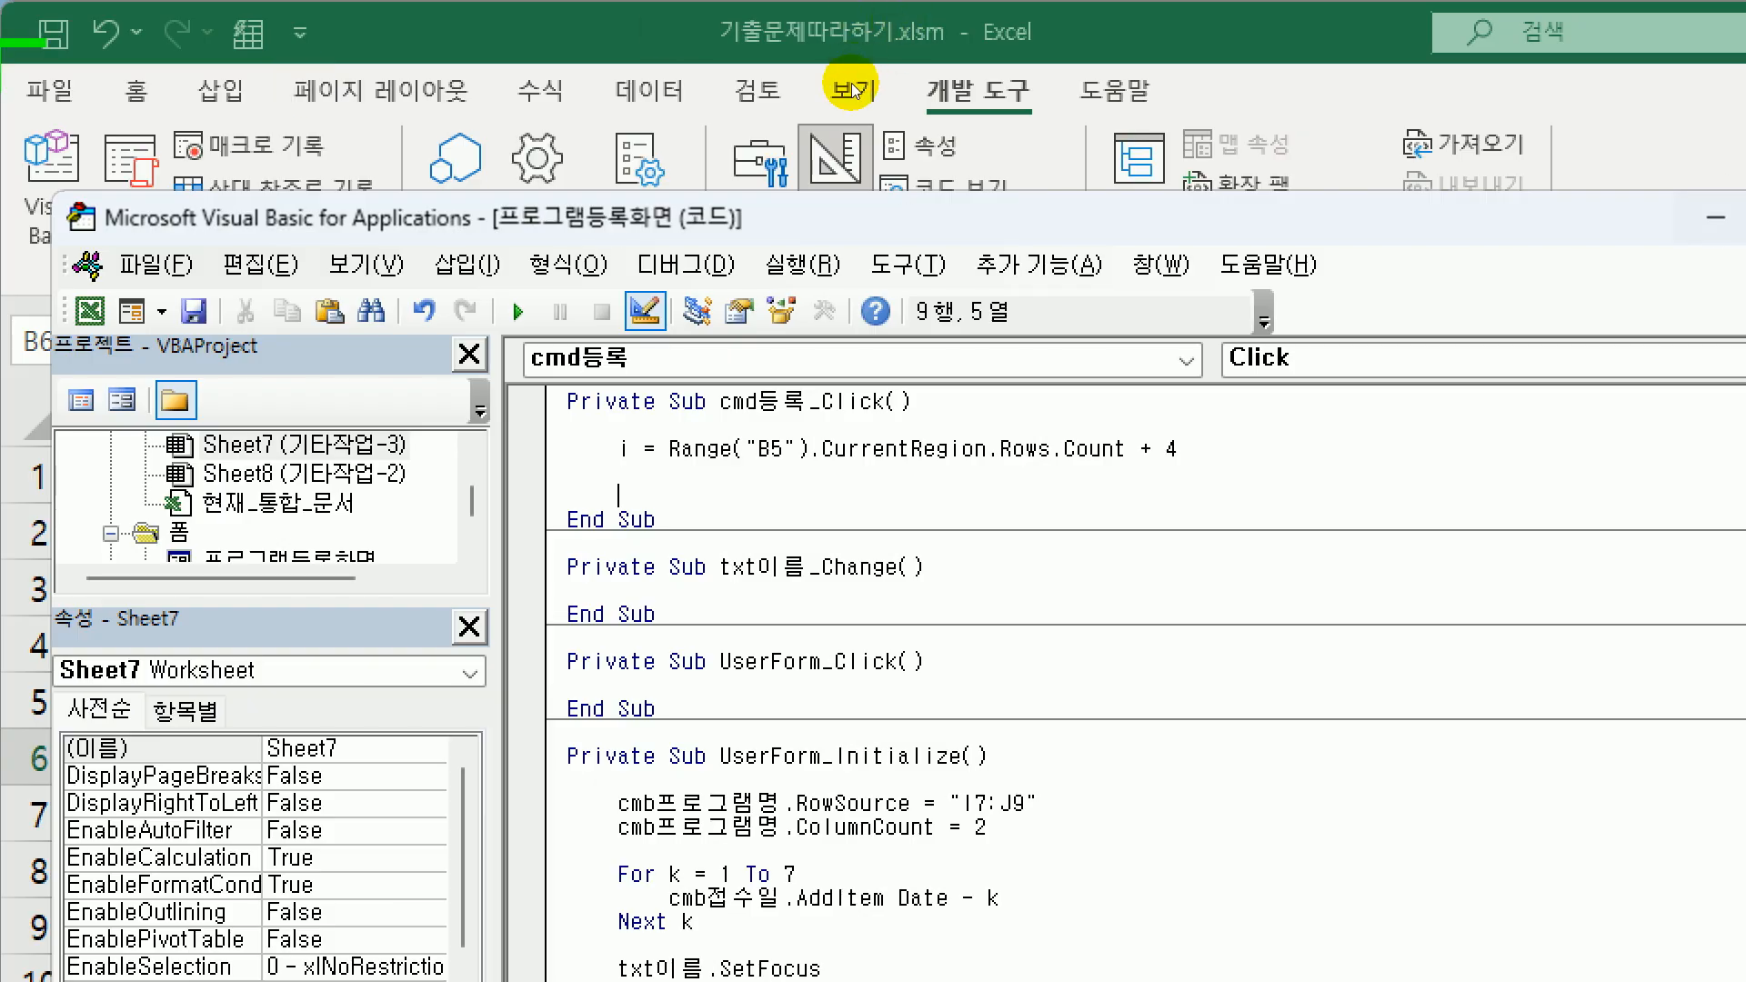
- Check the 이름 column on the worksheet, and add the statement Cells(i, 2) = txt이름.Value to the cmd등록_Click procedure
key("alt+F11")
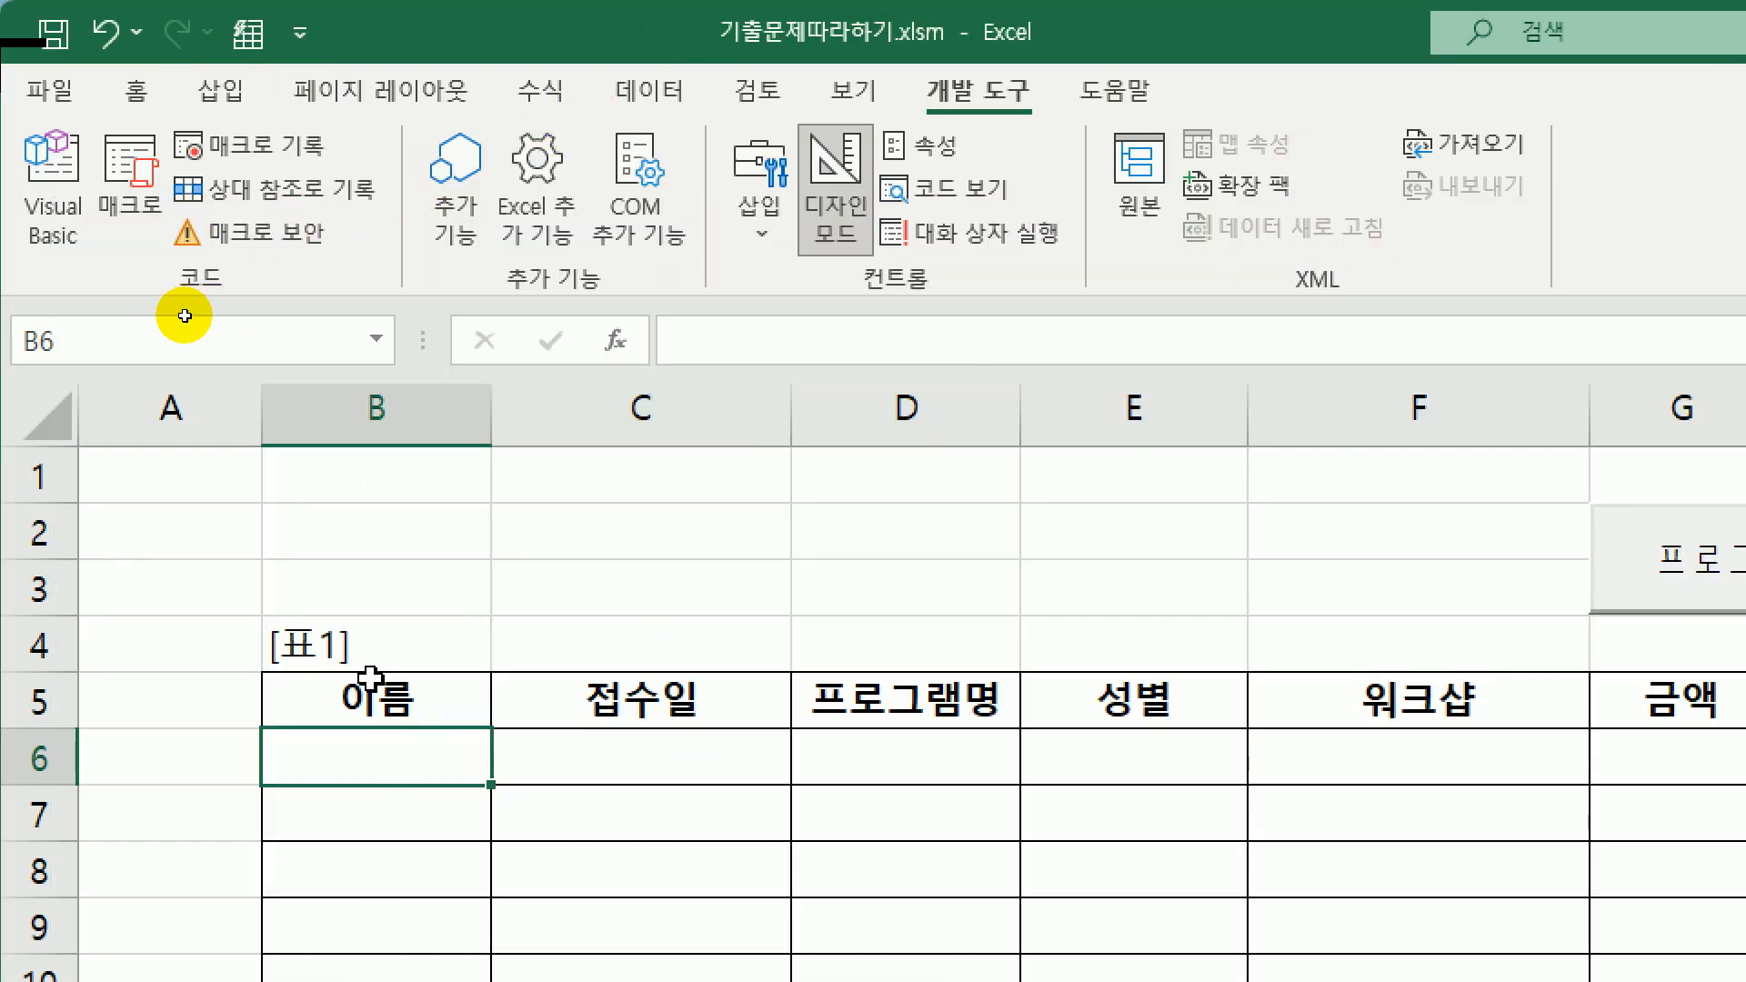
left_click(628, 753)
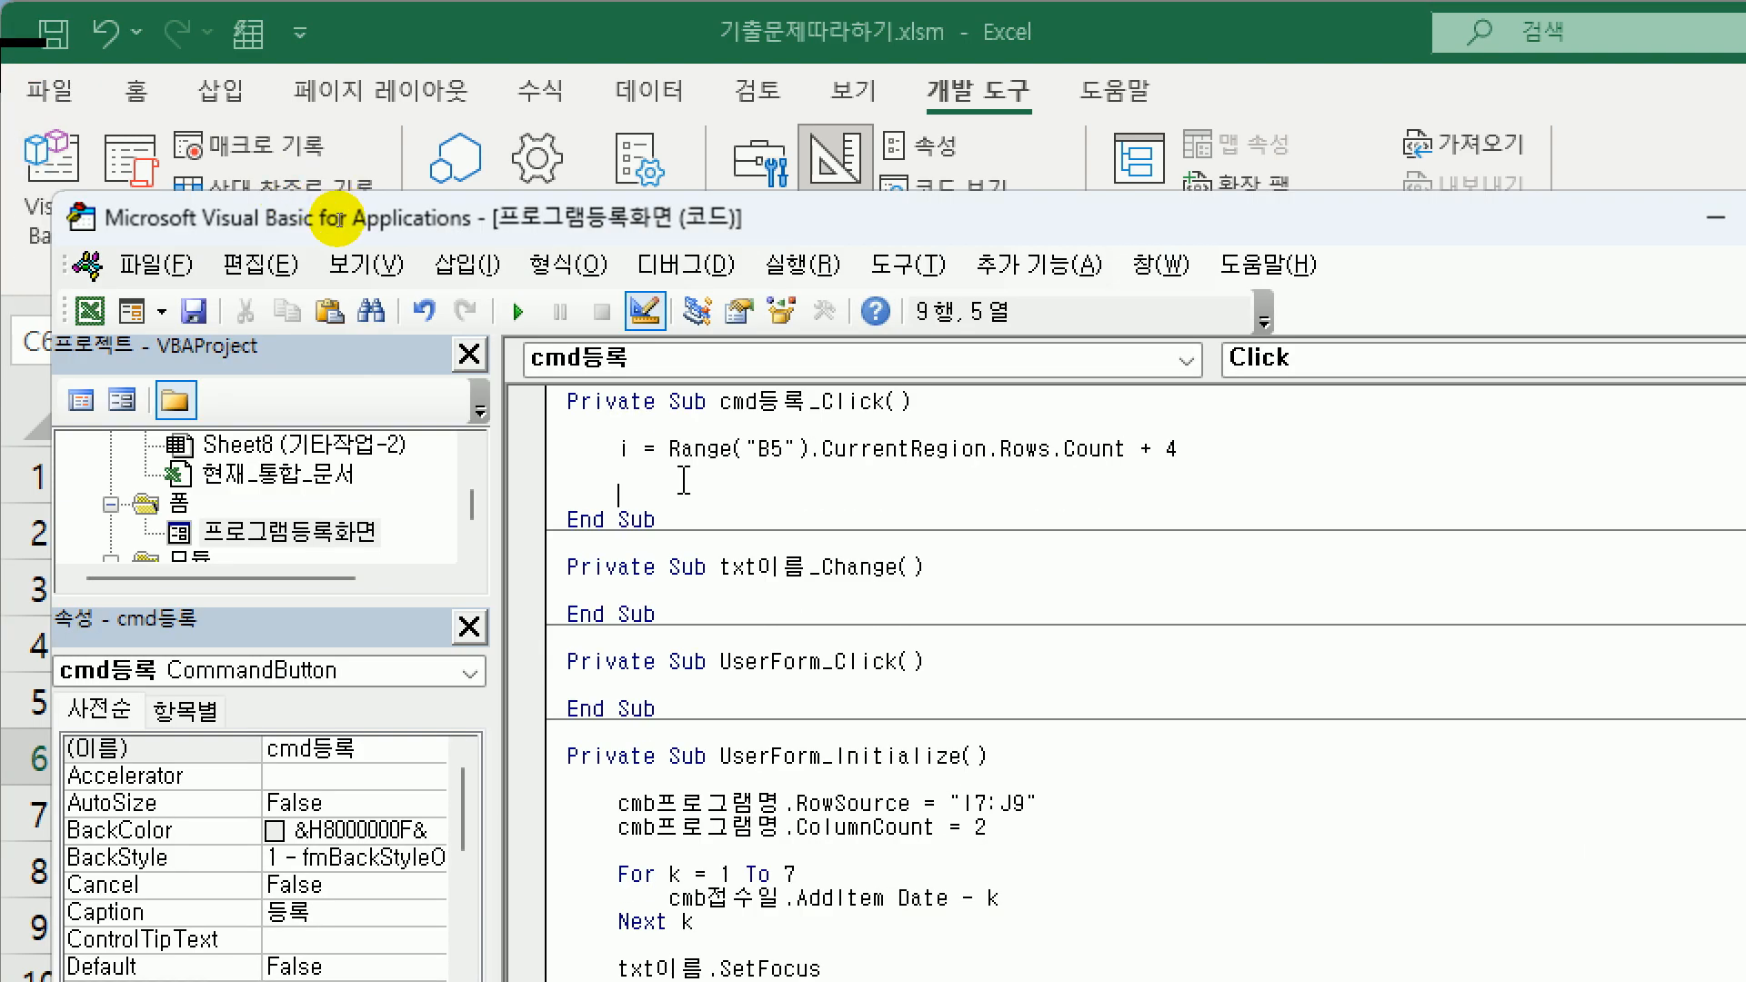
type("cell")
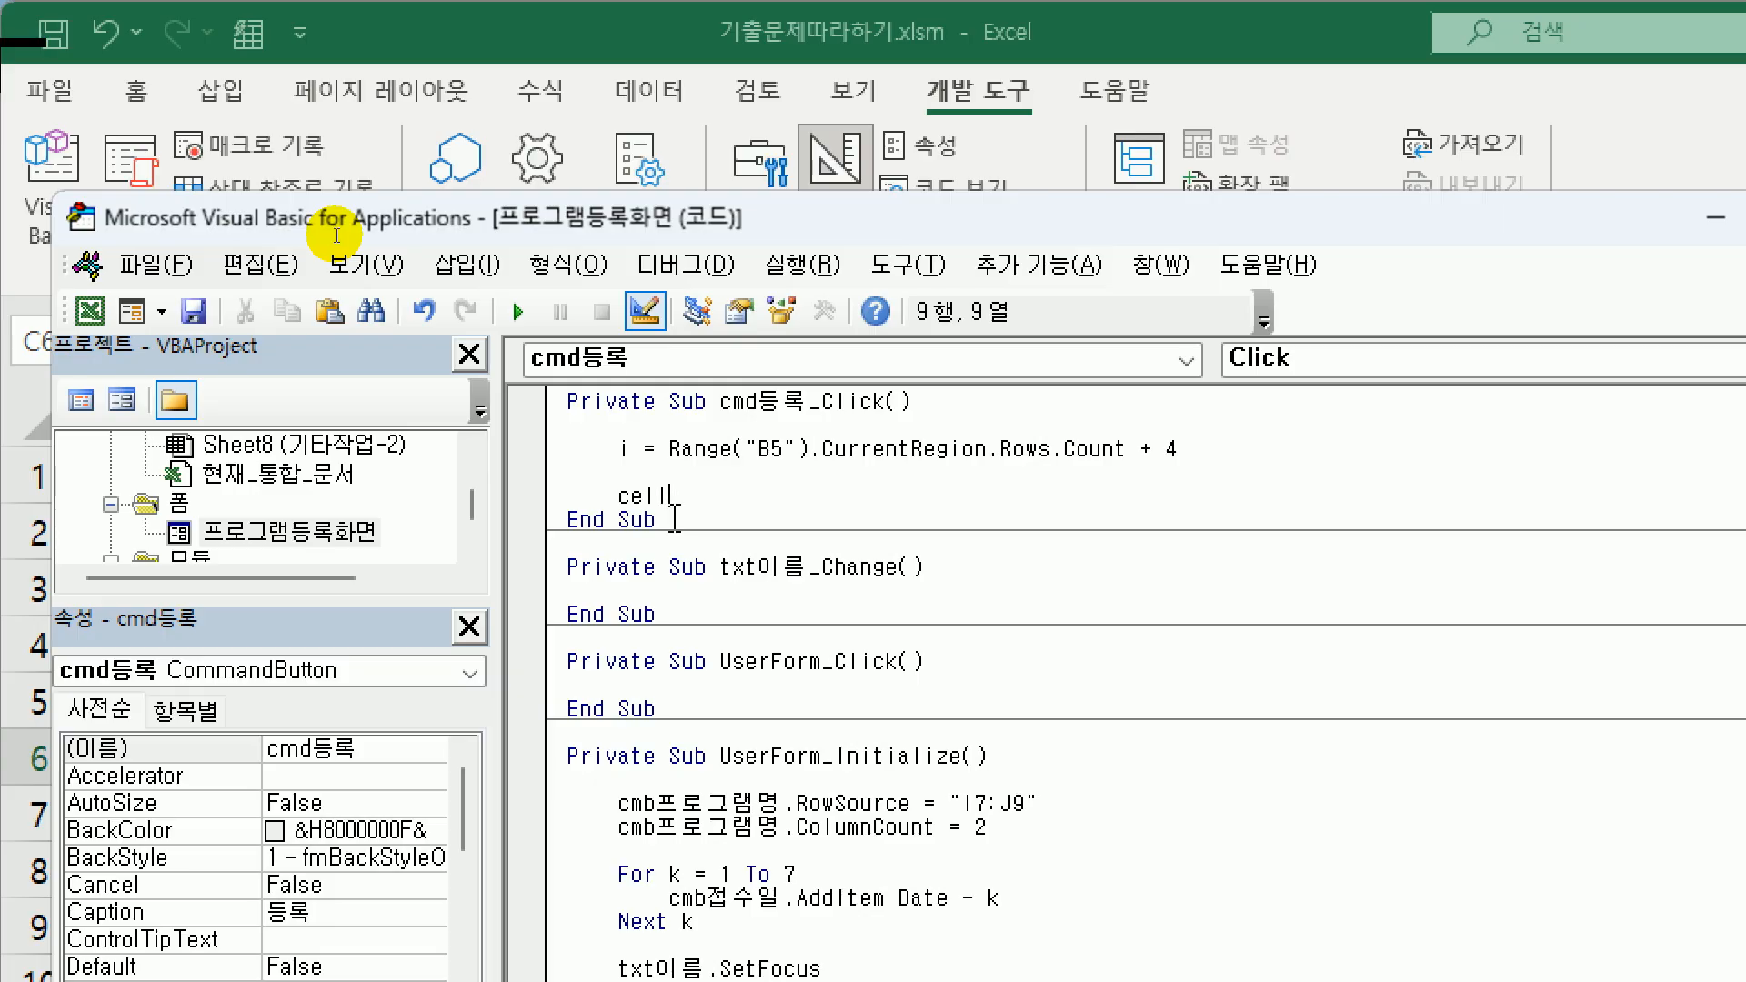
type("s(i,")
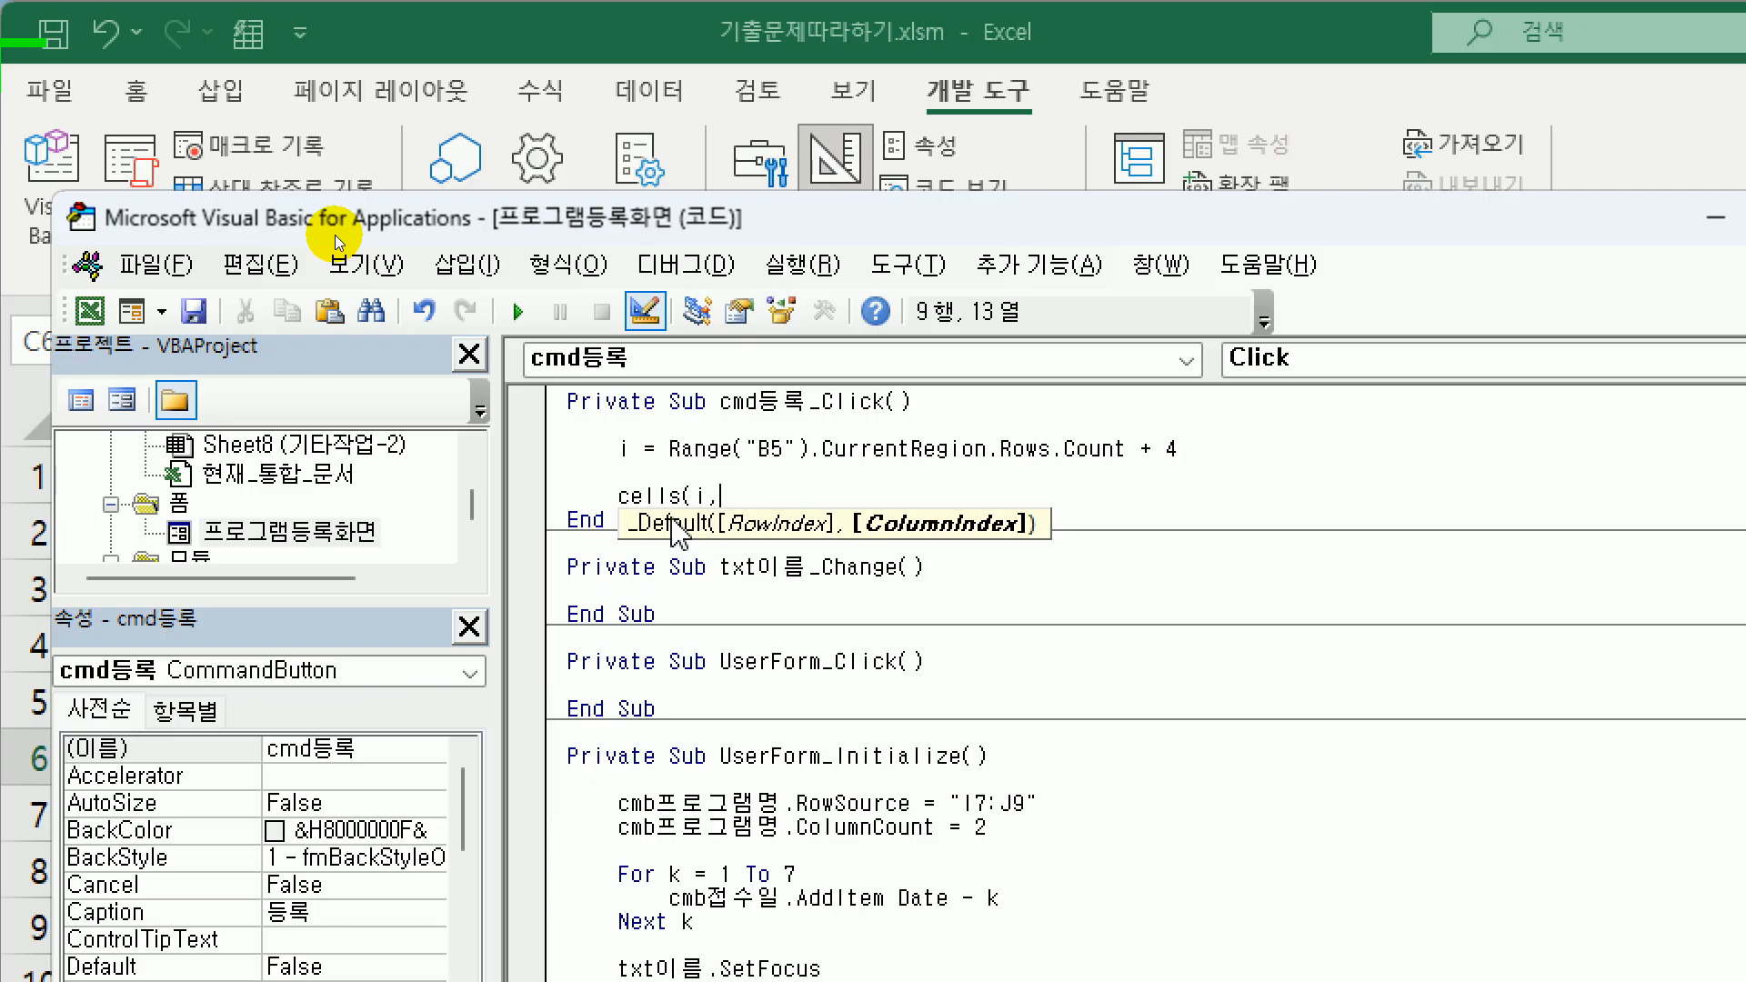
type("2) =")
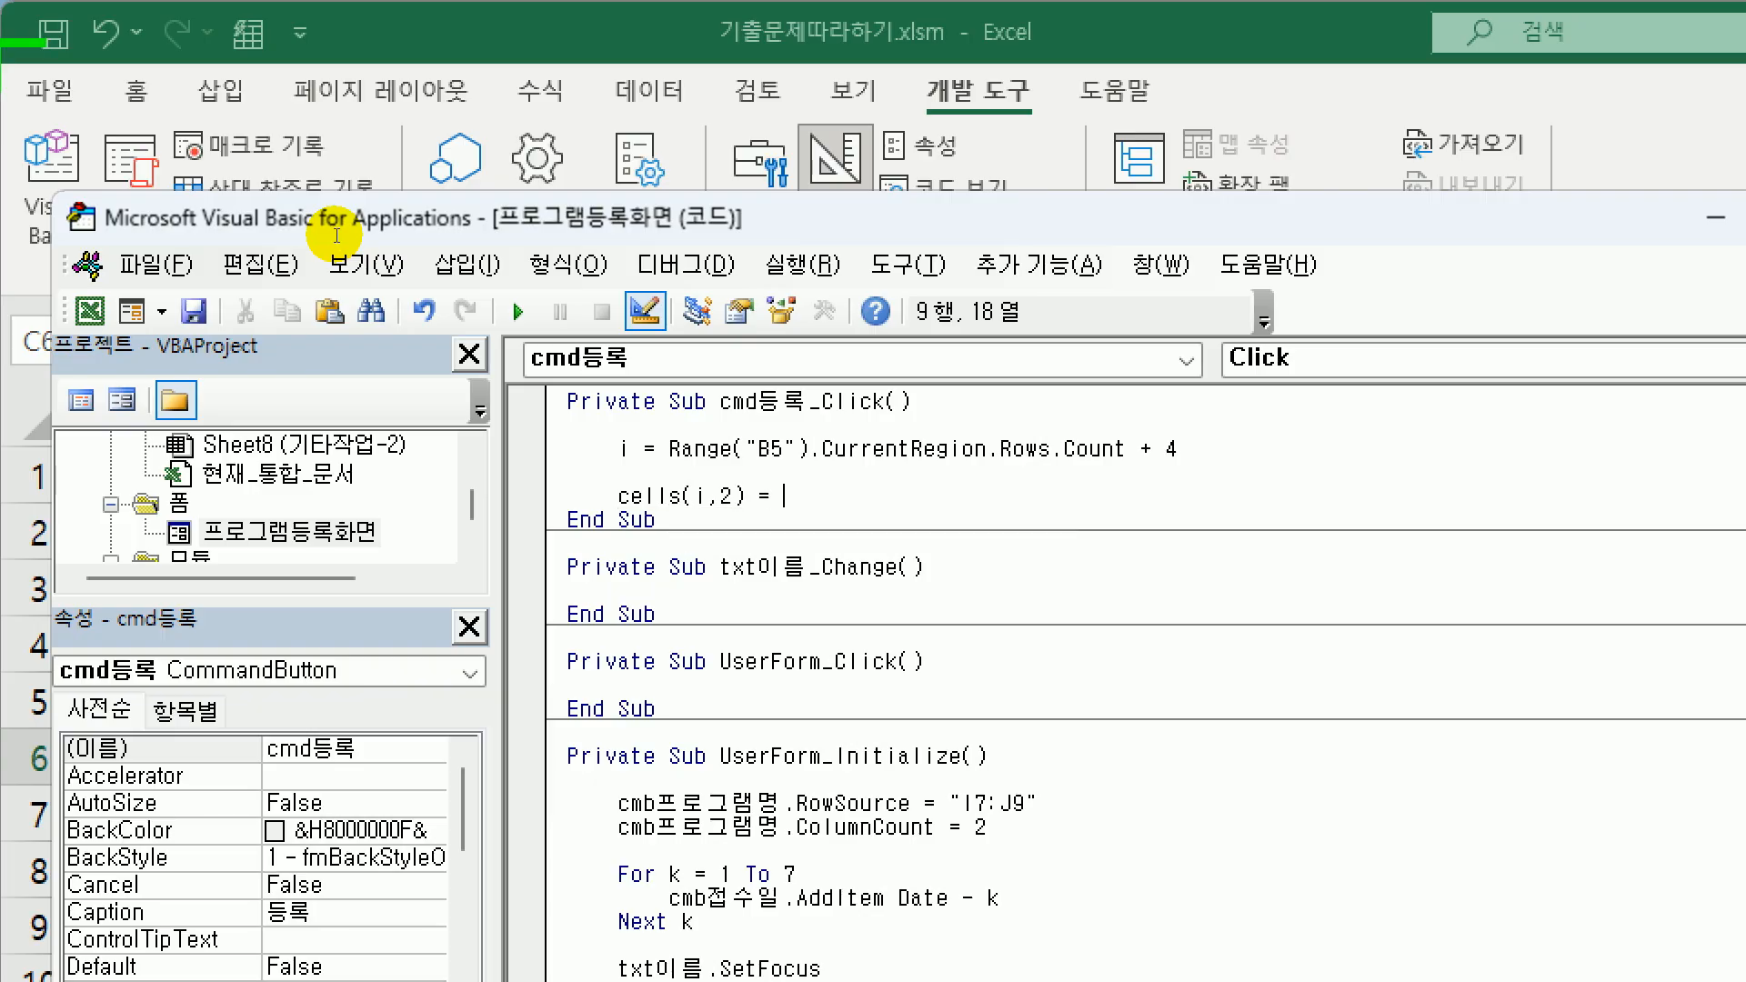
type(" txt이름")
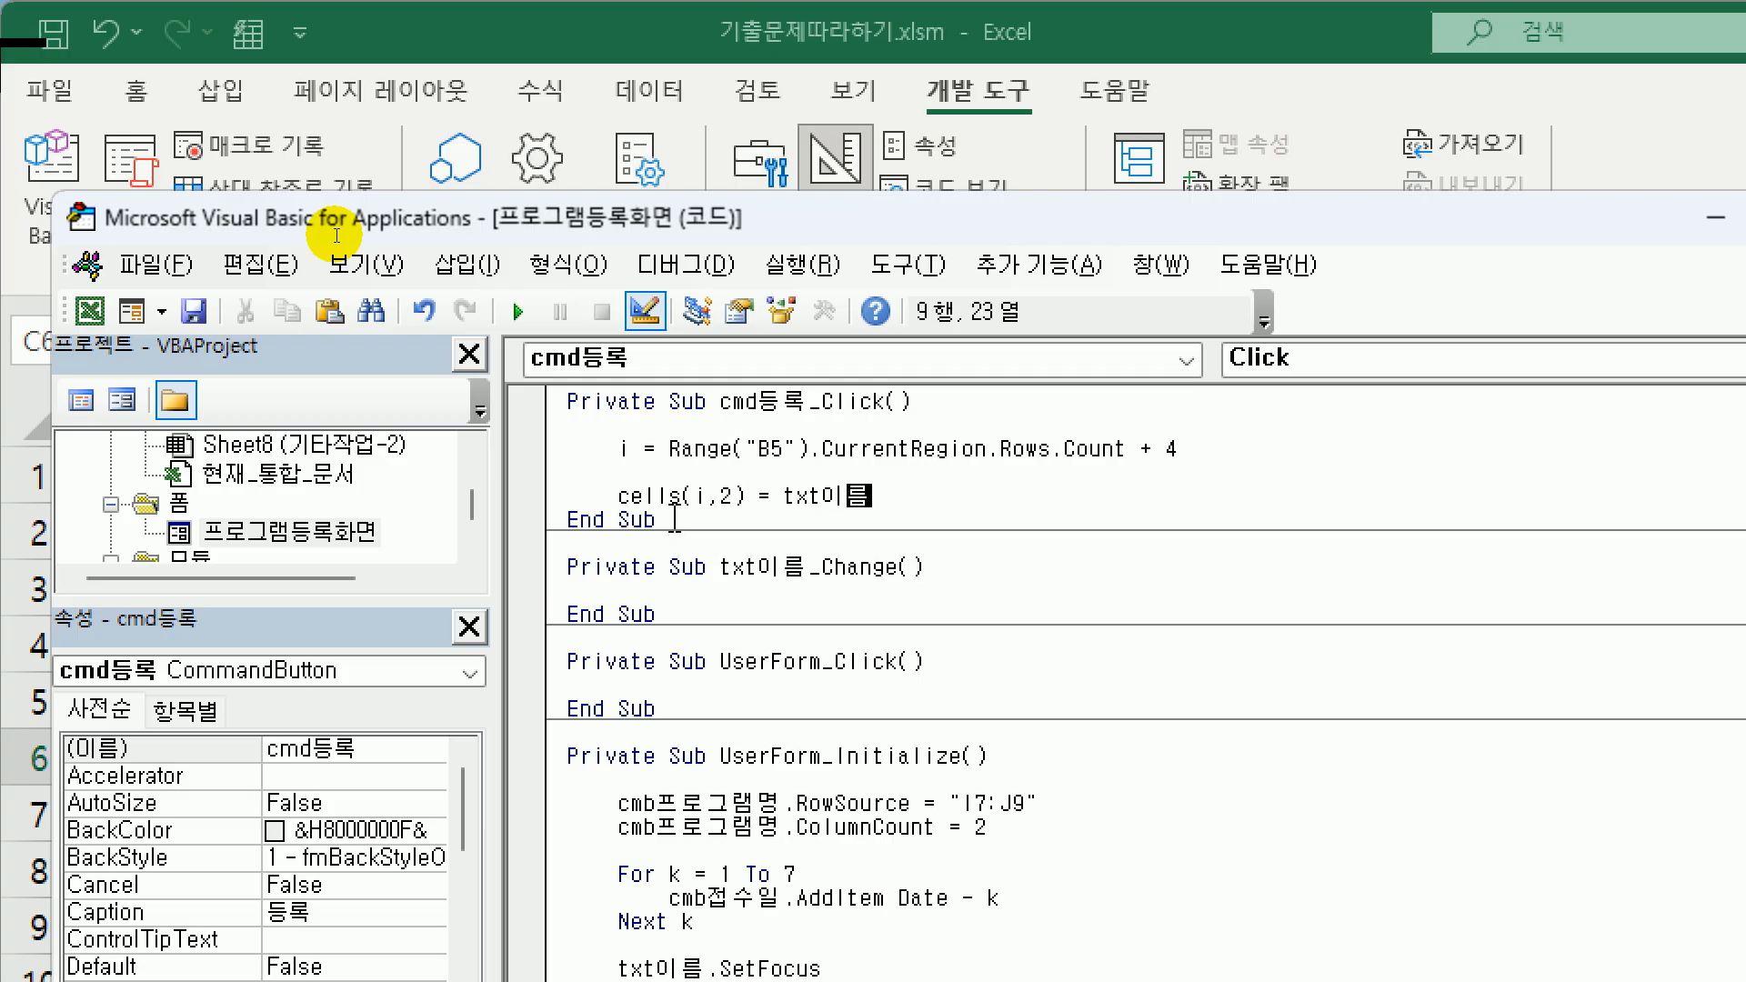
type(".va")
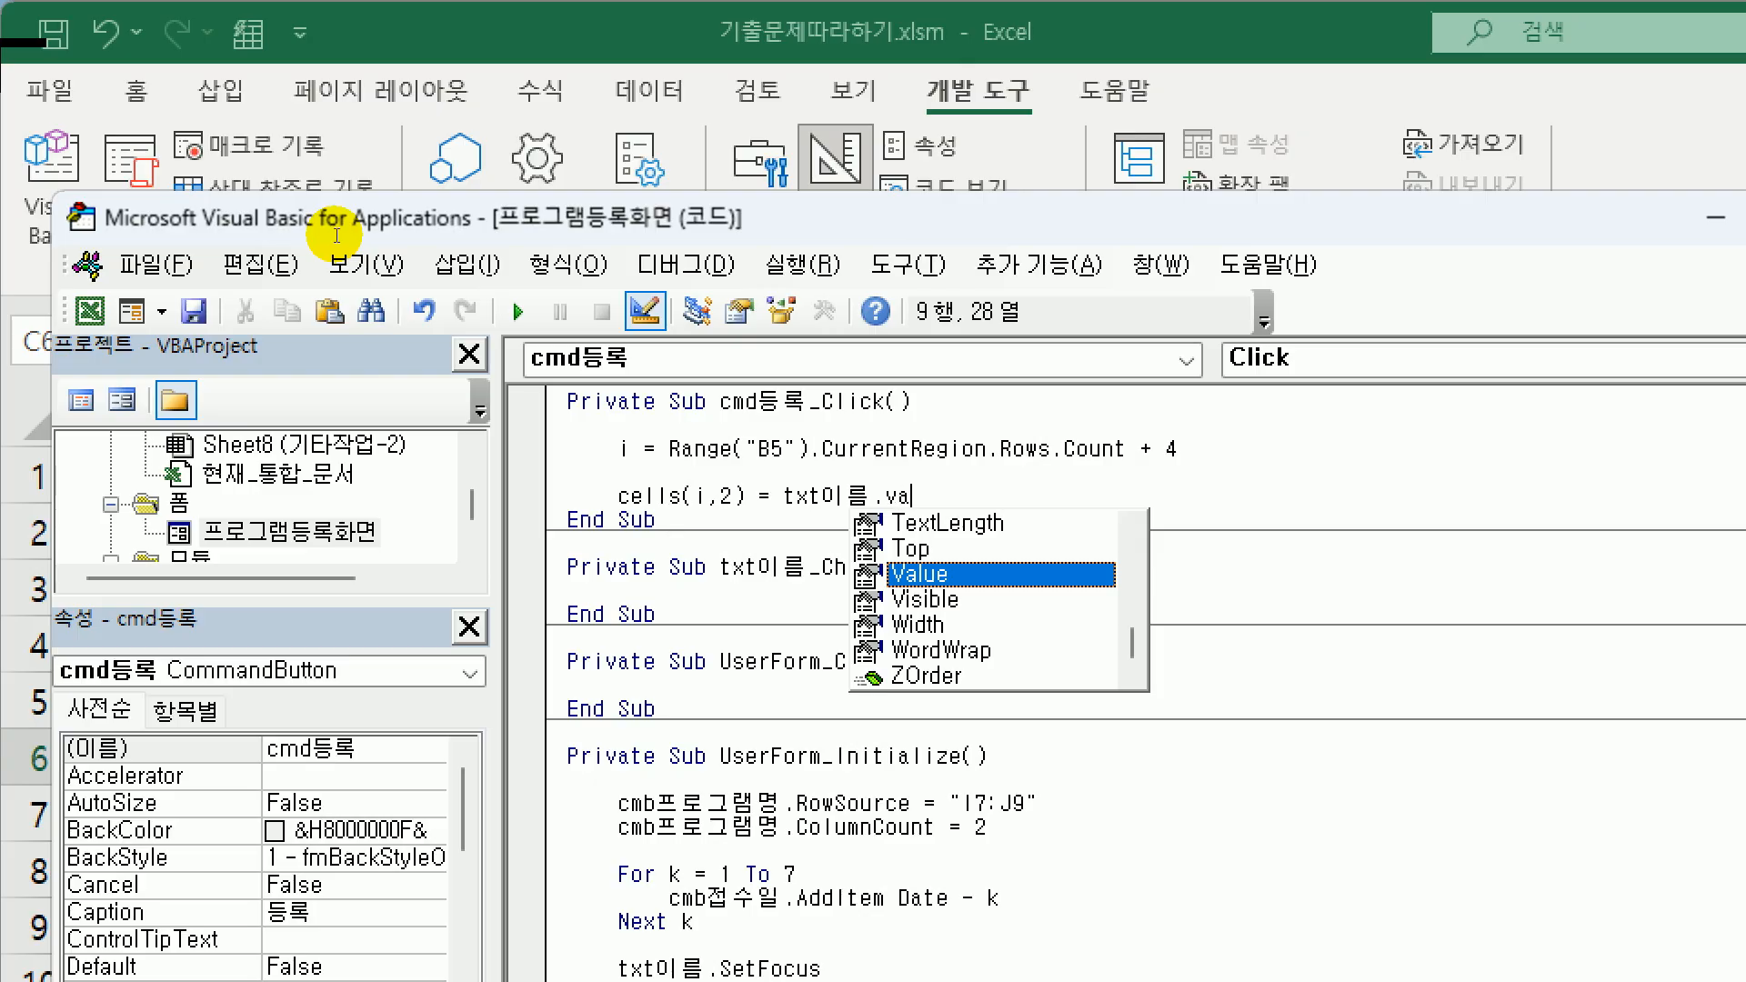
key("Return")
key("Return")
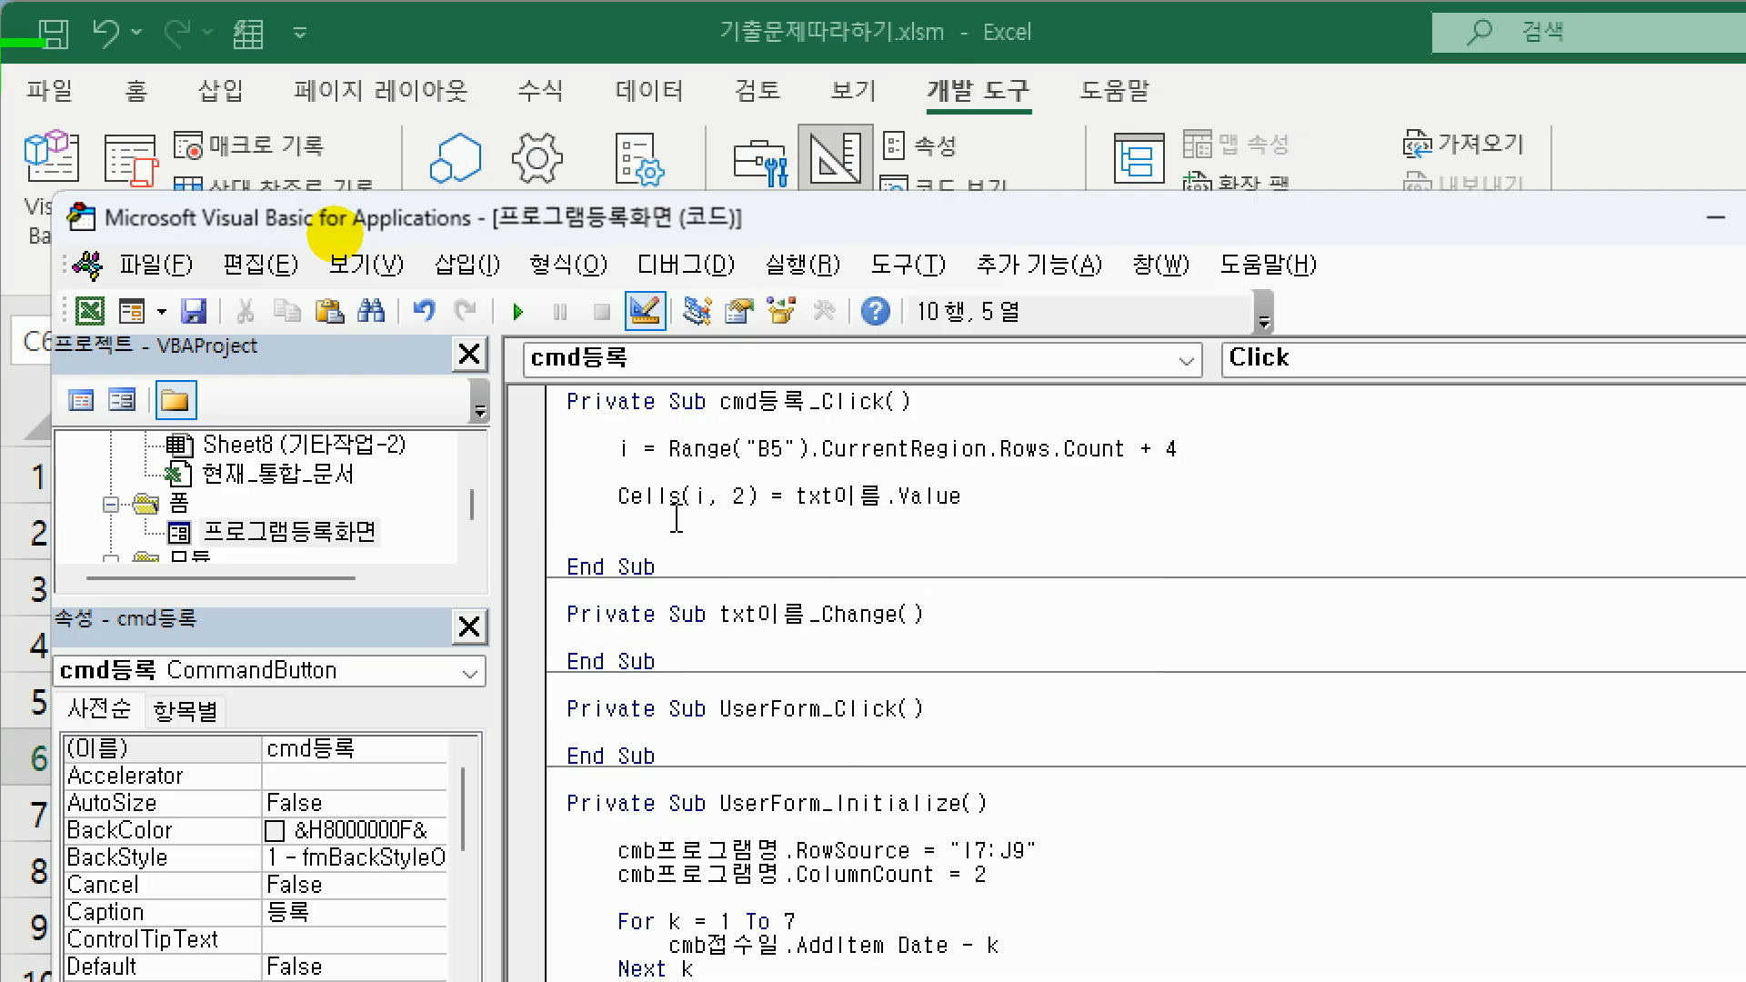
- Add the statements Cells(i, 3) = cmb접수일.Value and Cells(i, 4) = cmb프로그램명 below the 이름 line
type("cells(i,3) = cmb")
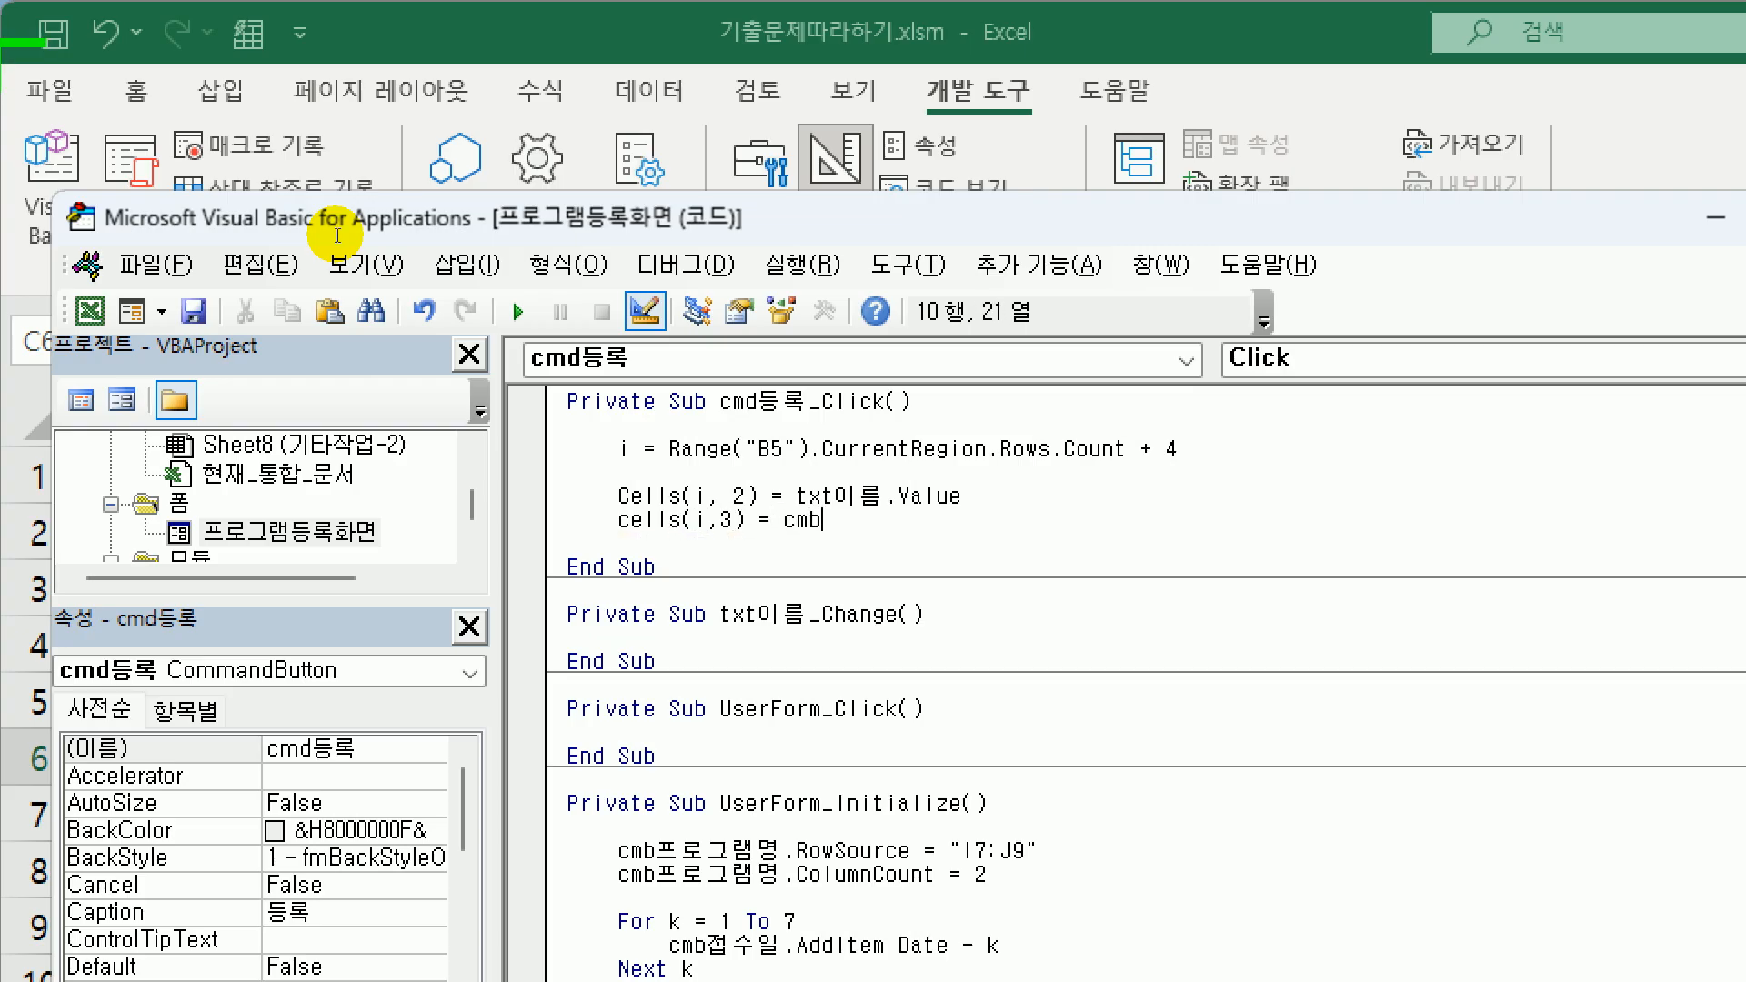
type("접수일.Value")
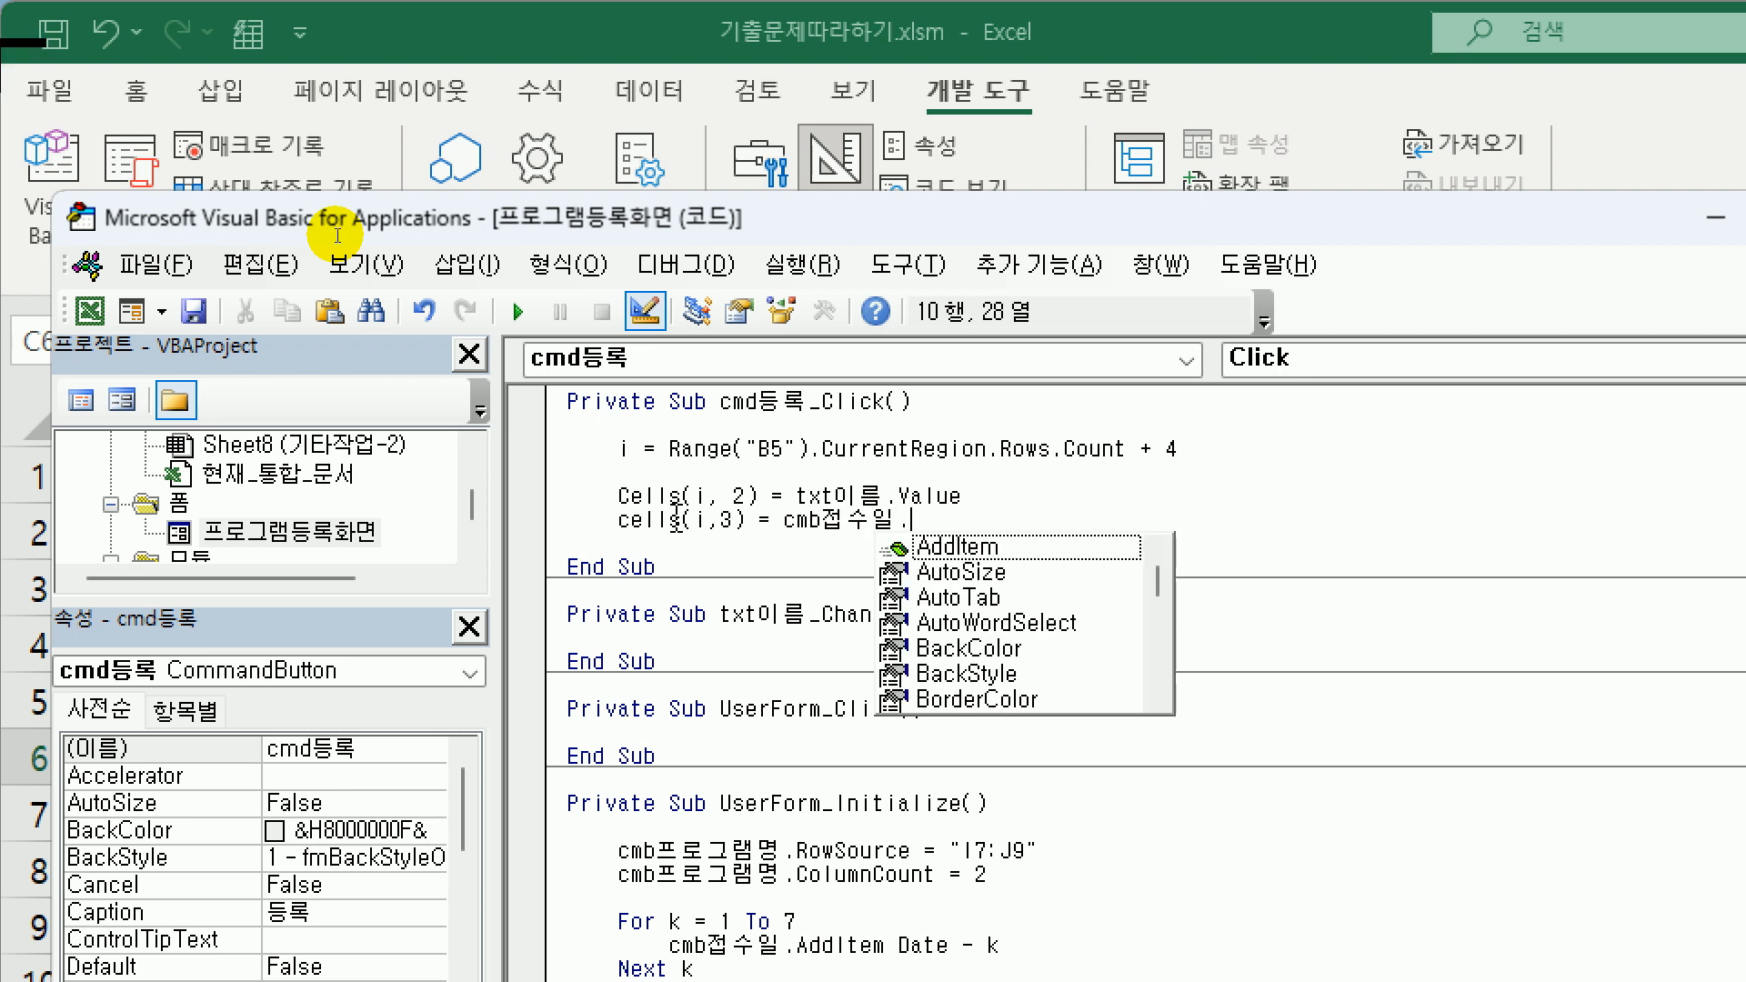
key("Return")
type("cells(i,")
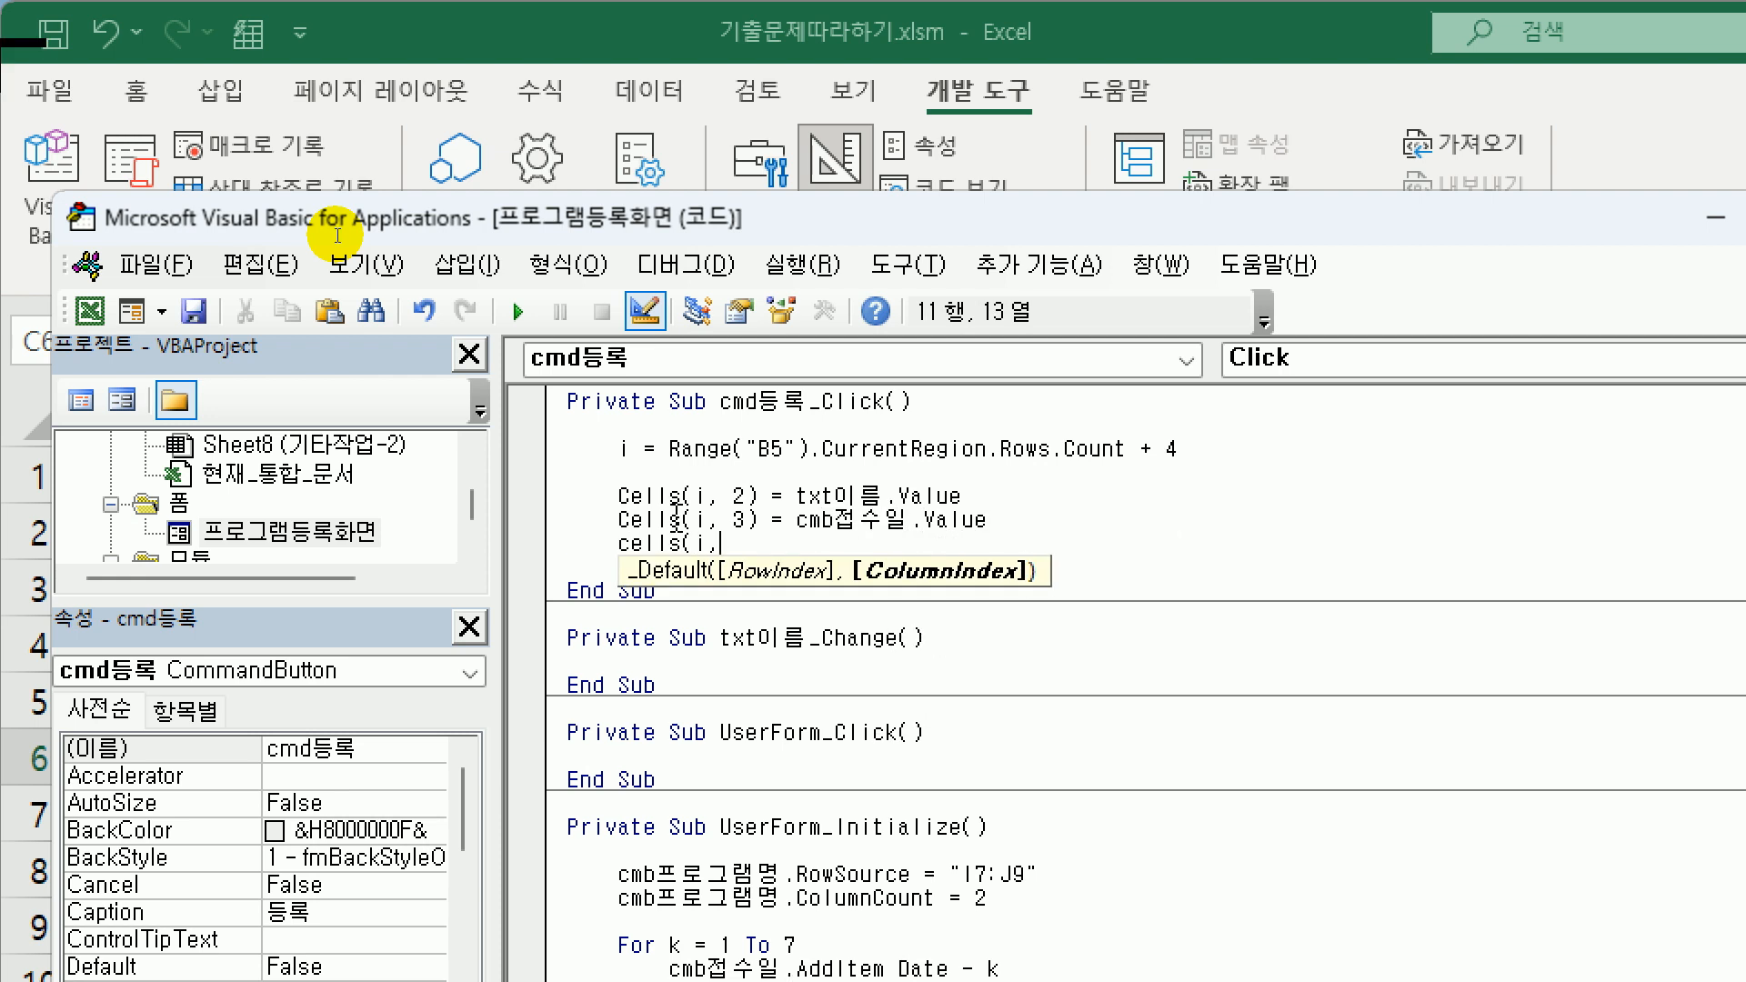
type("4) = cm")
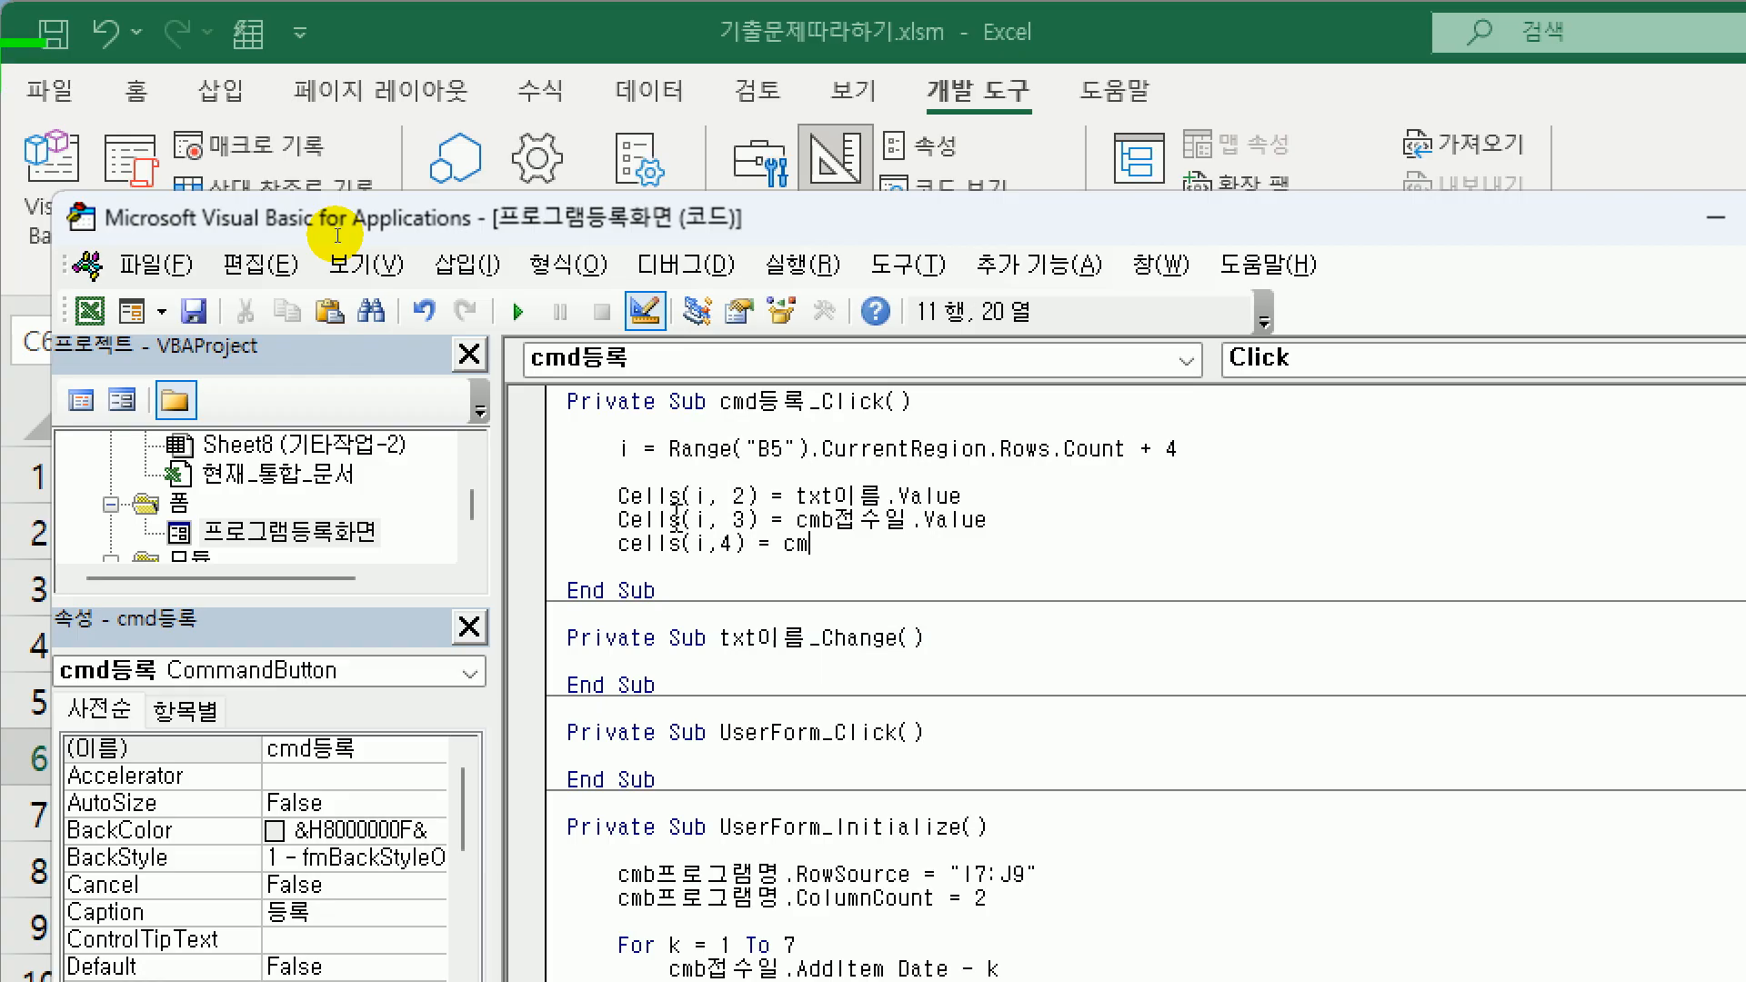
type("b프로그래램명.")
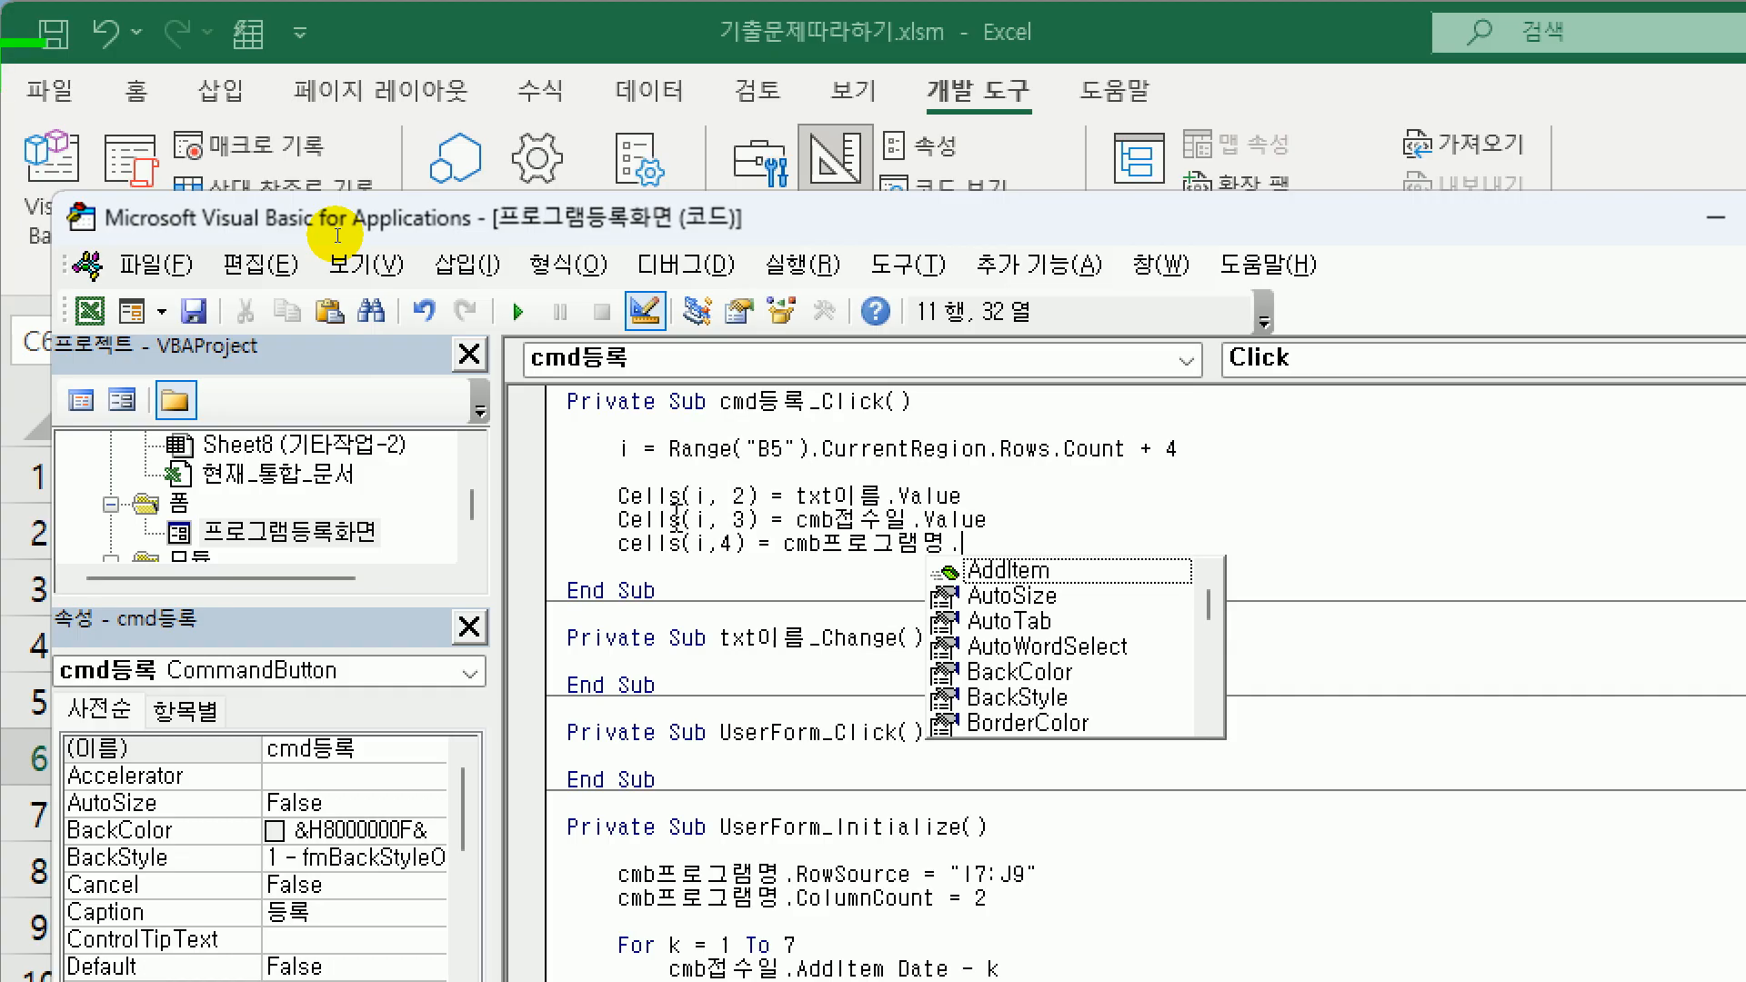
key("BackSpace")
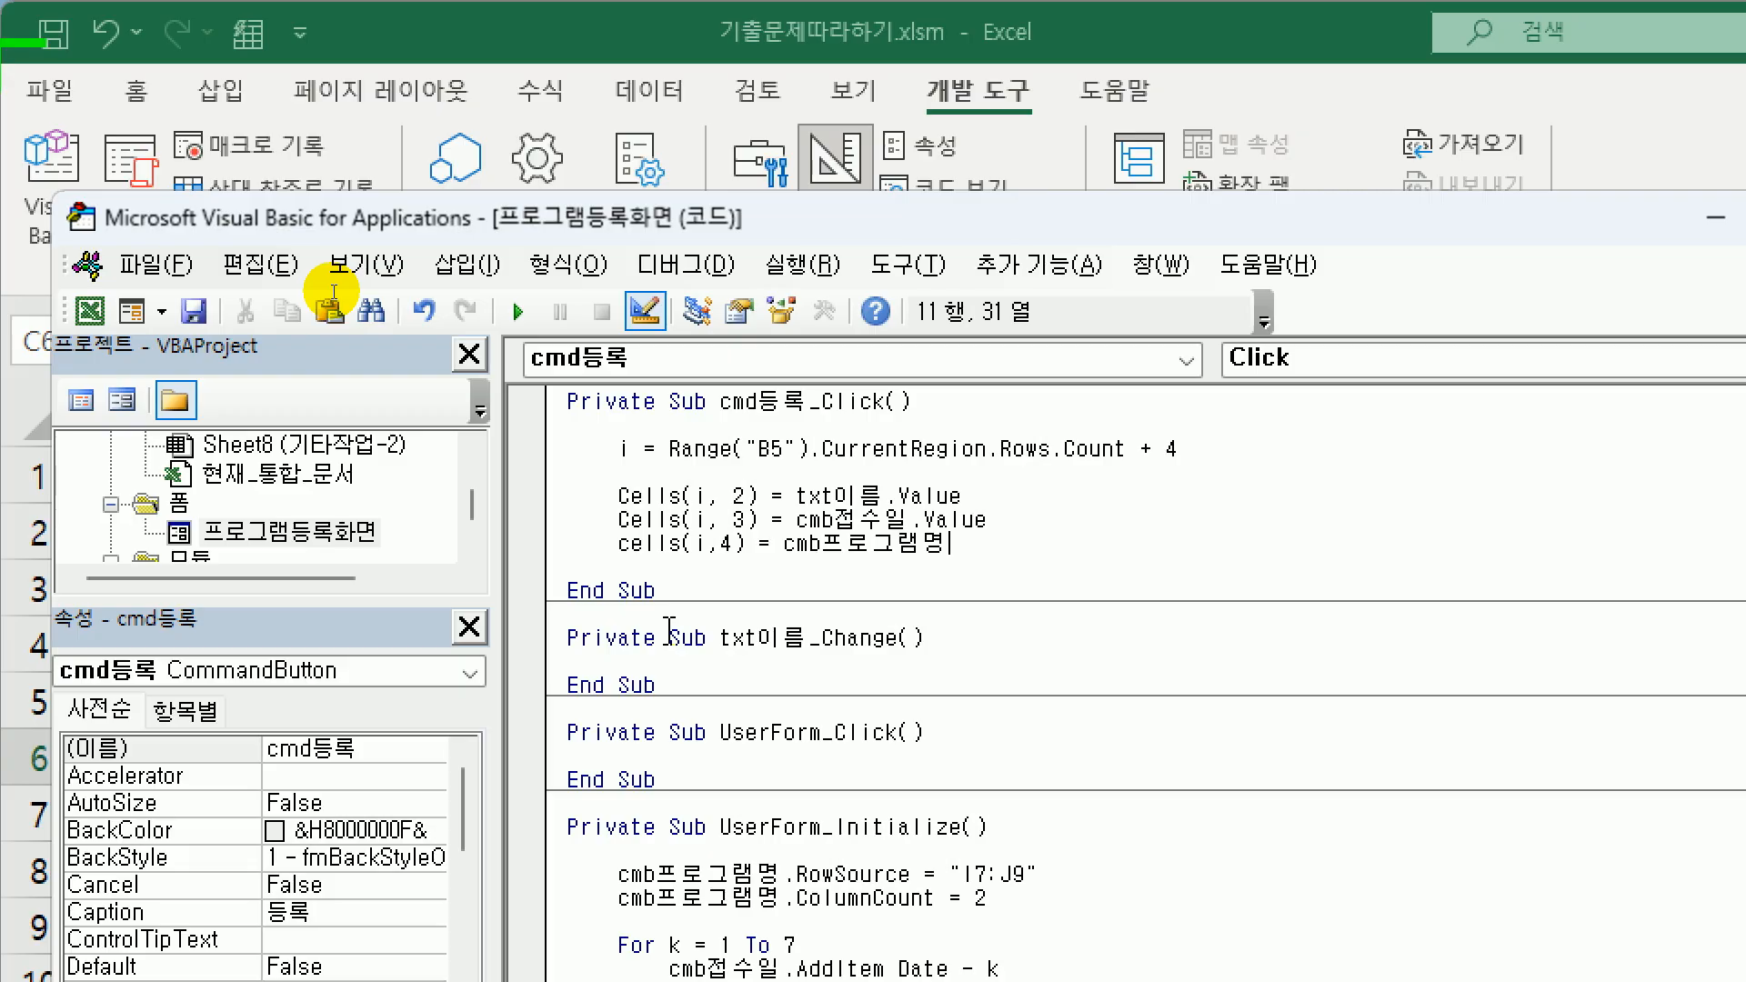
key("Return")
key("Return")
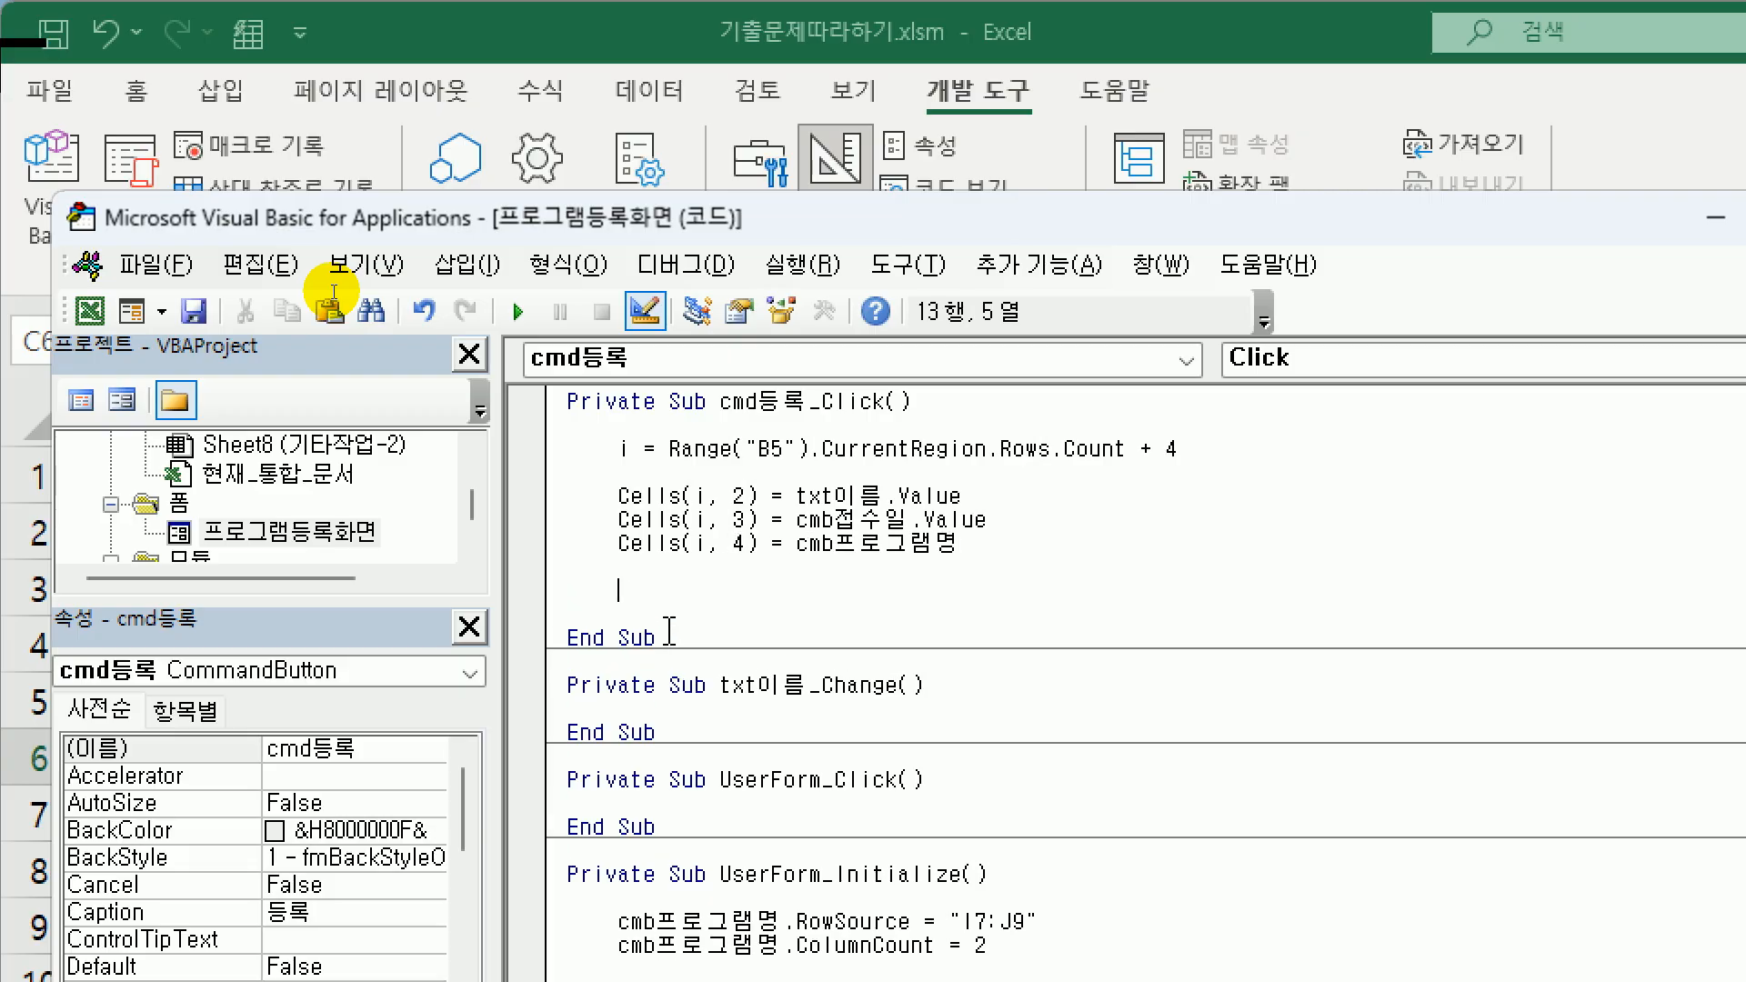
- Add the statement Cells(i, 5) = "남" for the 성별 column, separated by a blank line
type("ㅊㄷ")
key("BackSpace")
key("BackSpace")
key("Hangul")
type("cells")
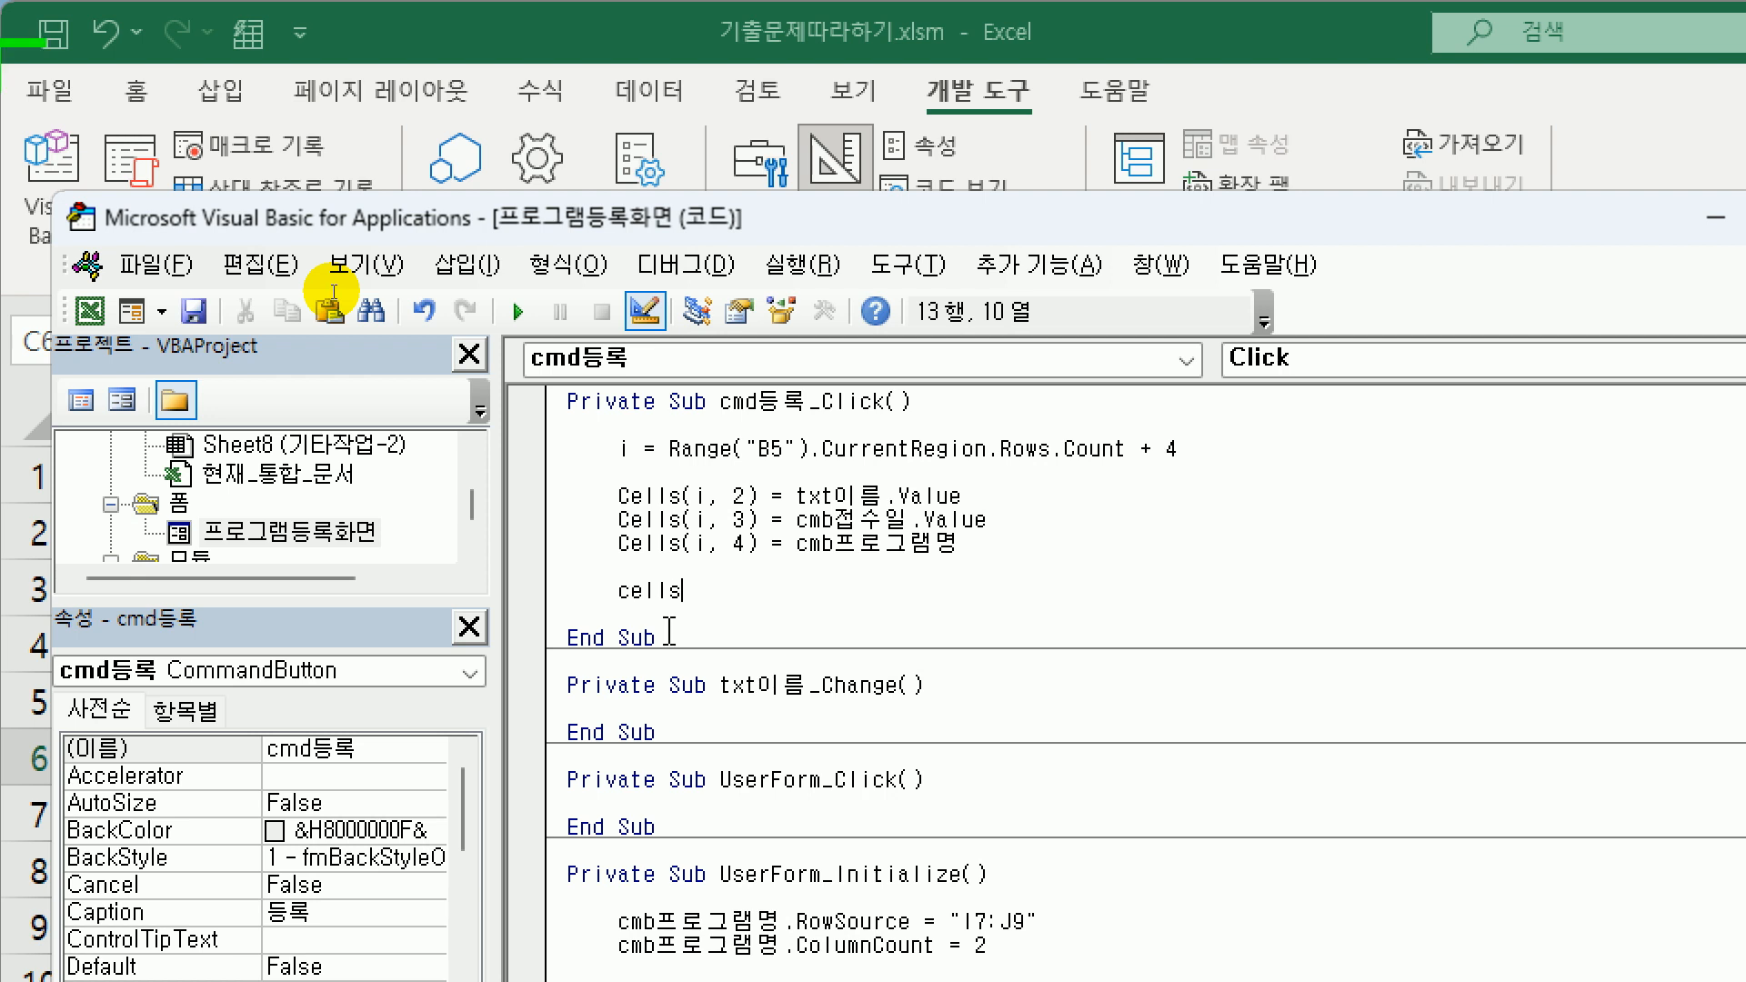
type("(i,5)")
type("= \"남")
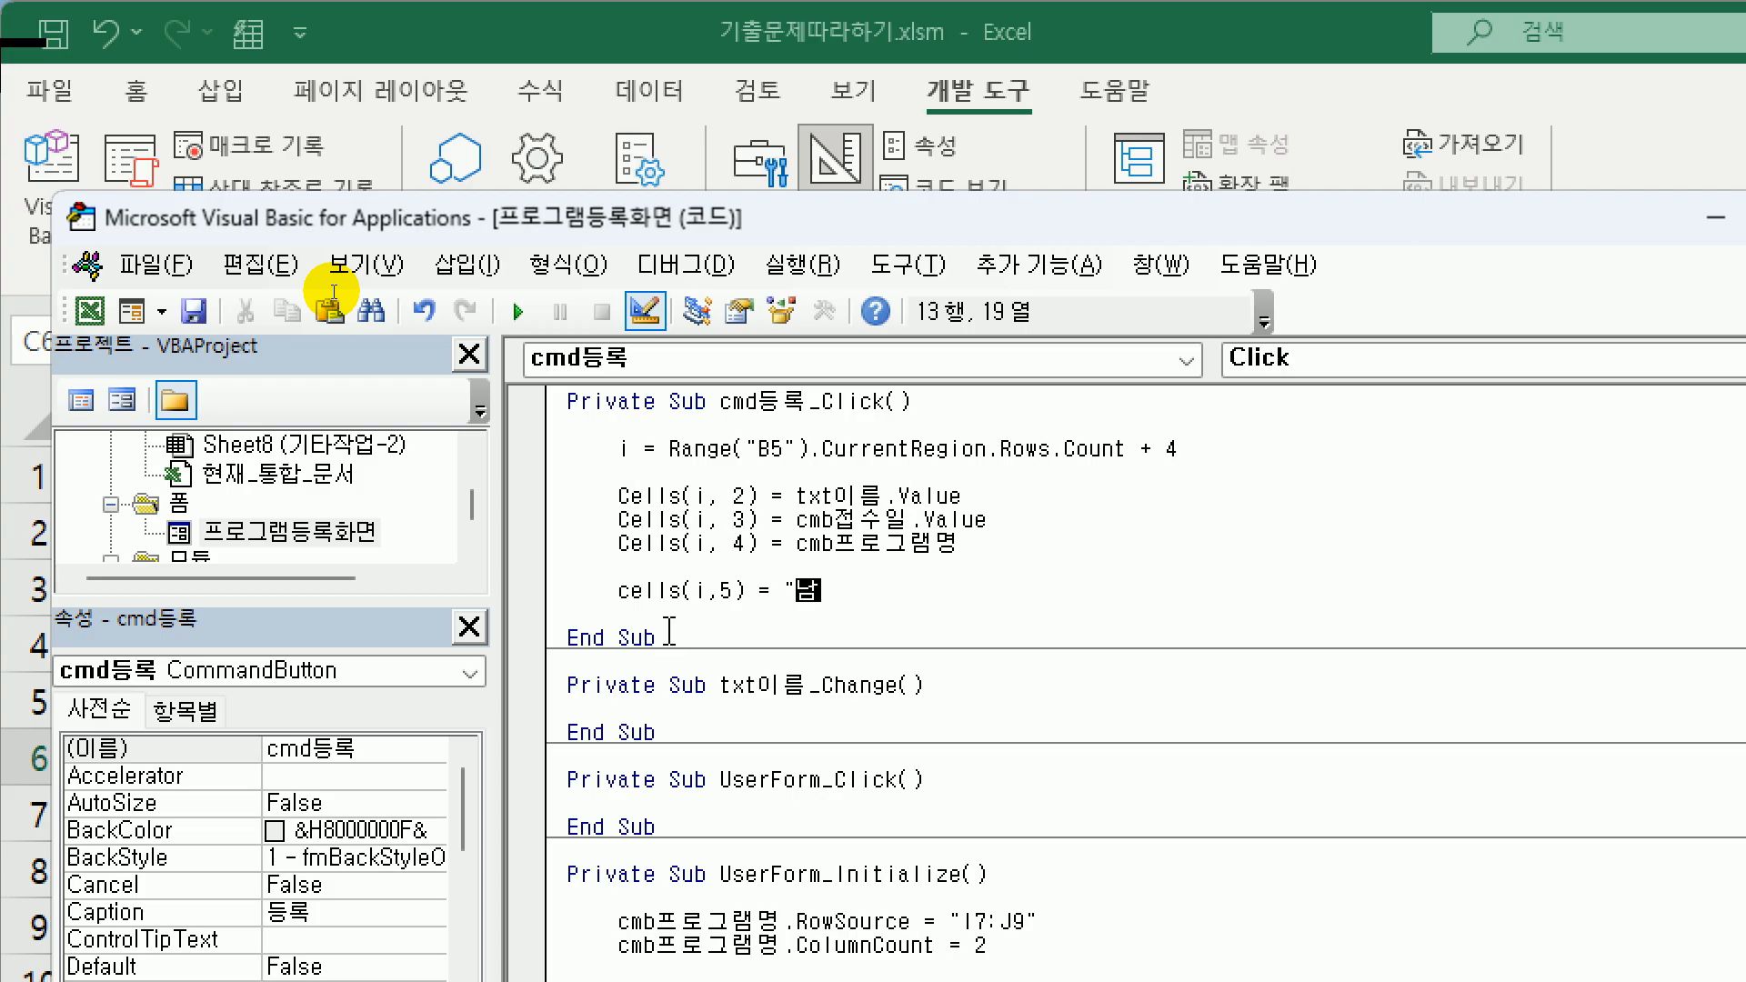
type("\"")
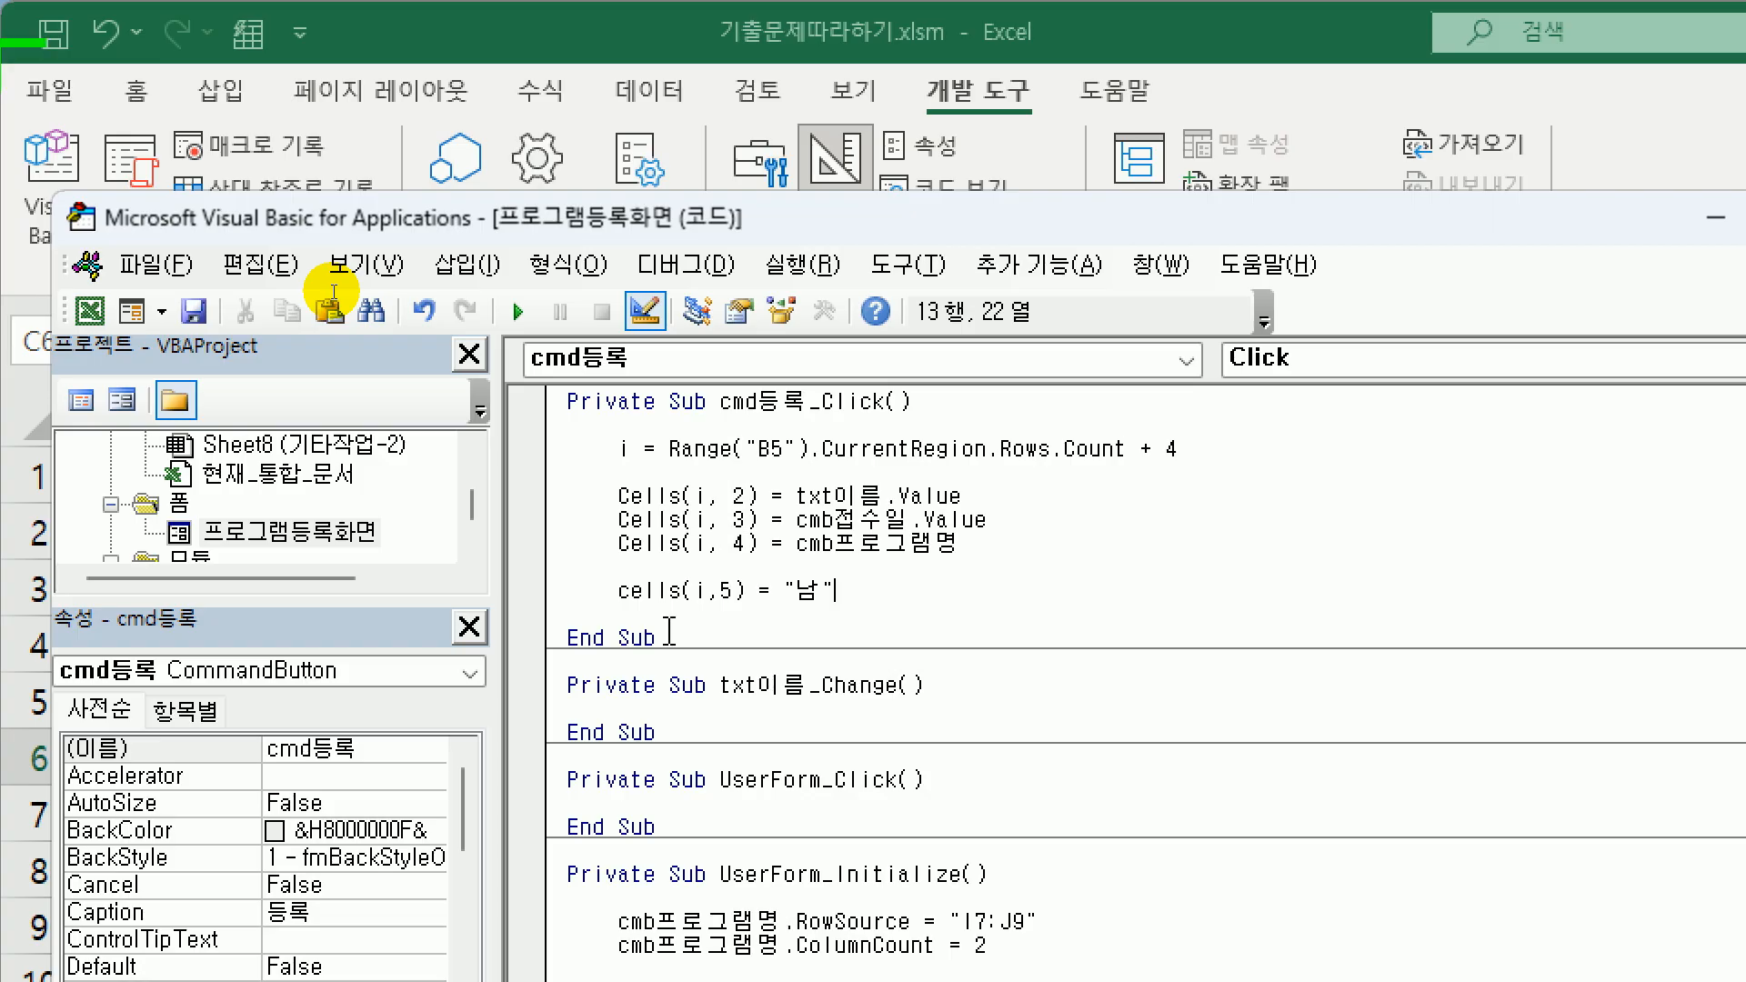
- Insert the condition If opt남.Value = True Then directly above the Cells(i, 5) = "남" statement
key("Home")
key("Return")
key("Up")
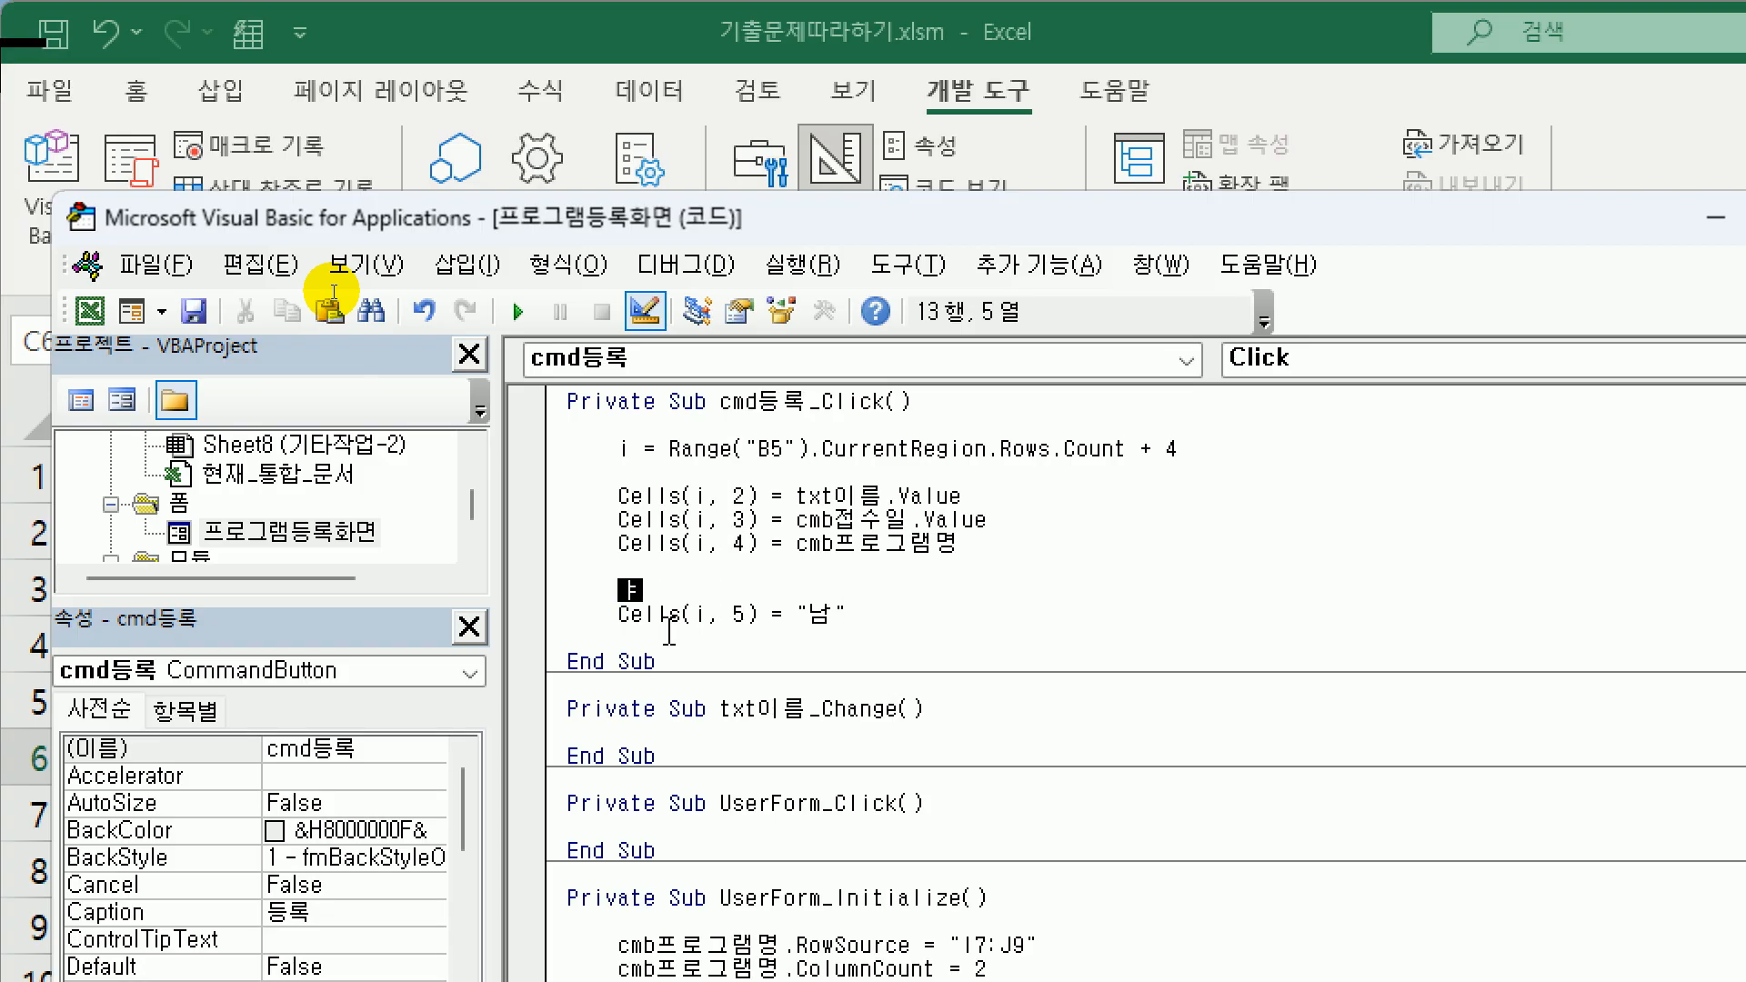
type("if opt")
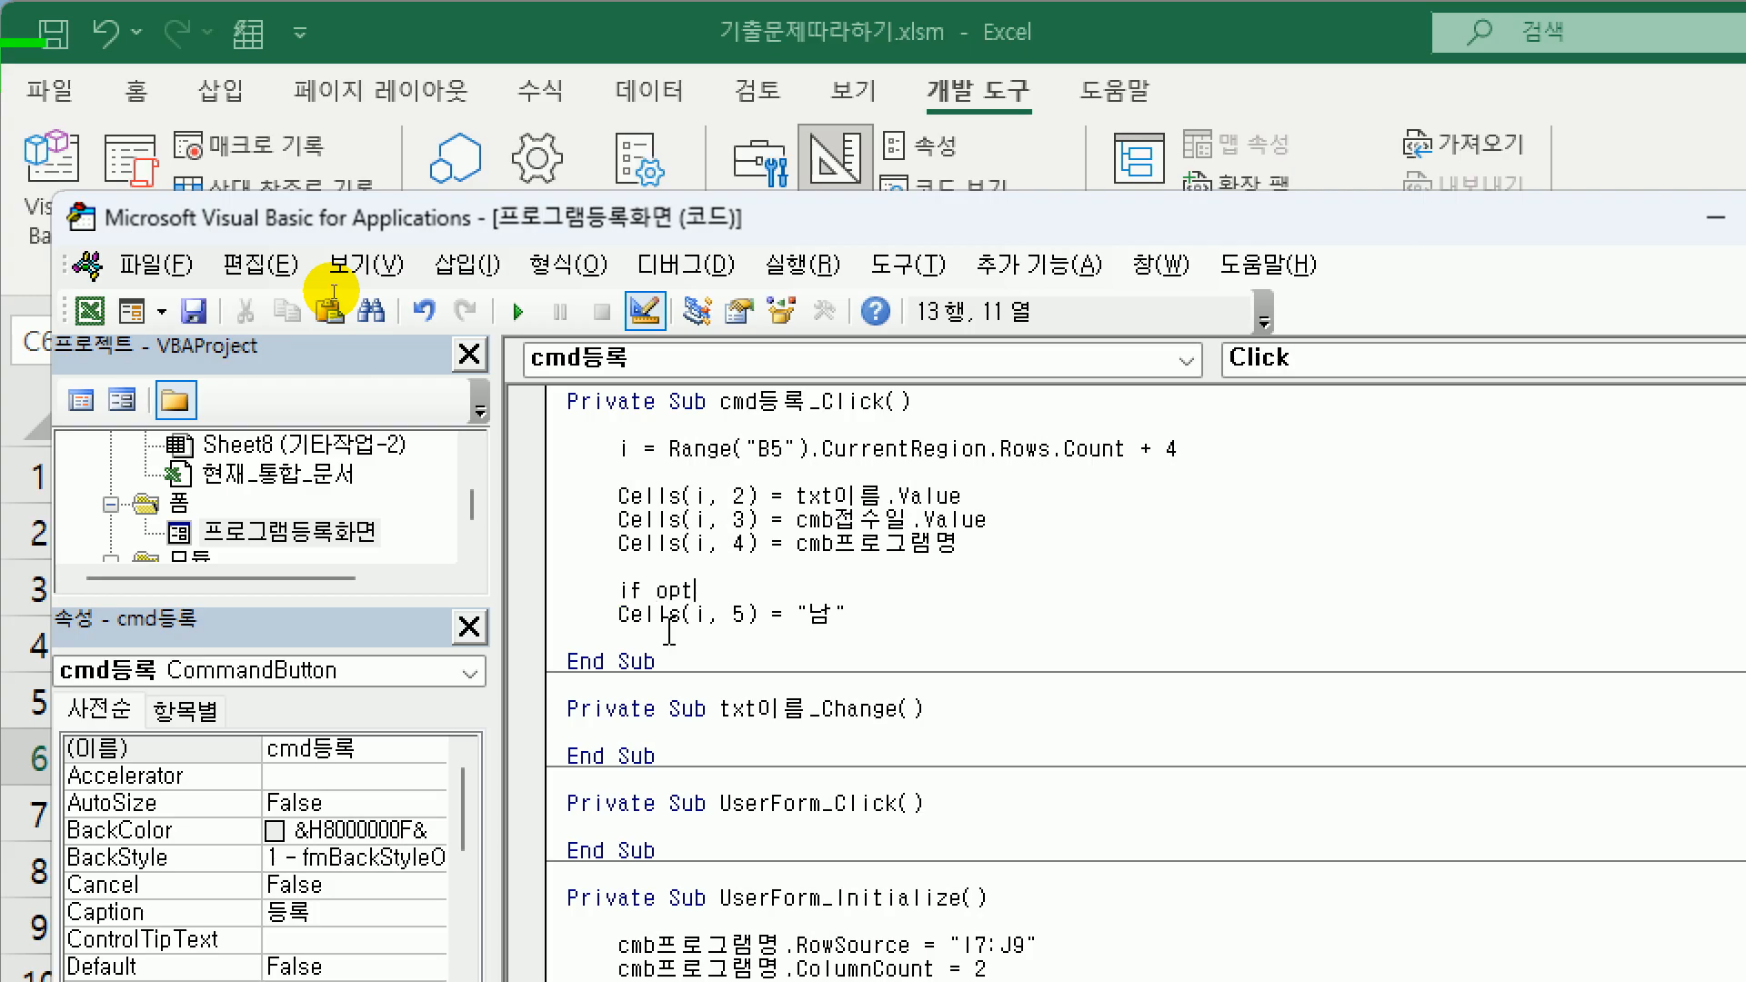
type("남 =")
key("BackSpace")
key("BackSpace")
key("BackSpace")
type(".Value = tru")
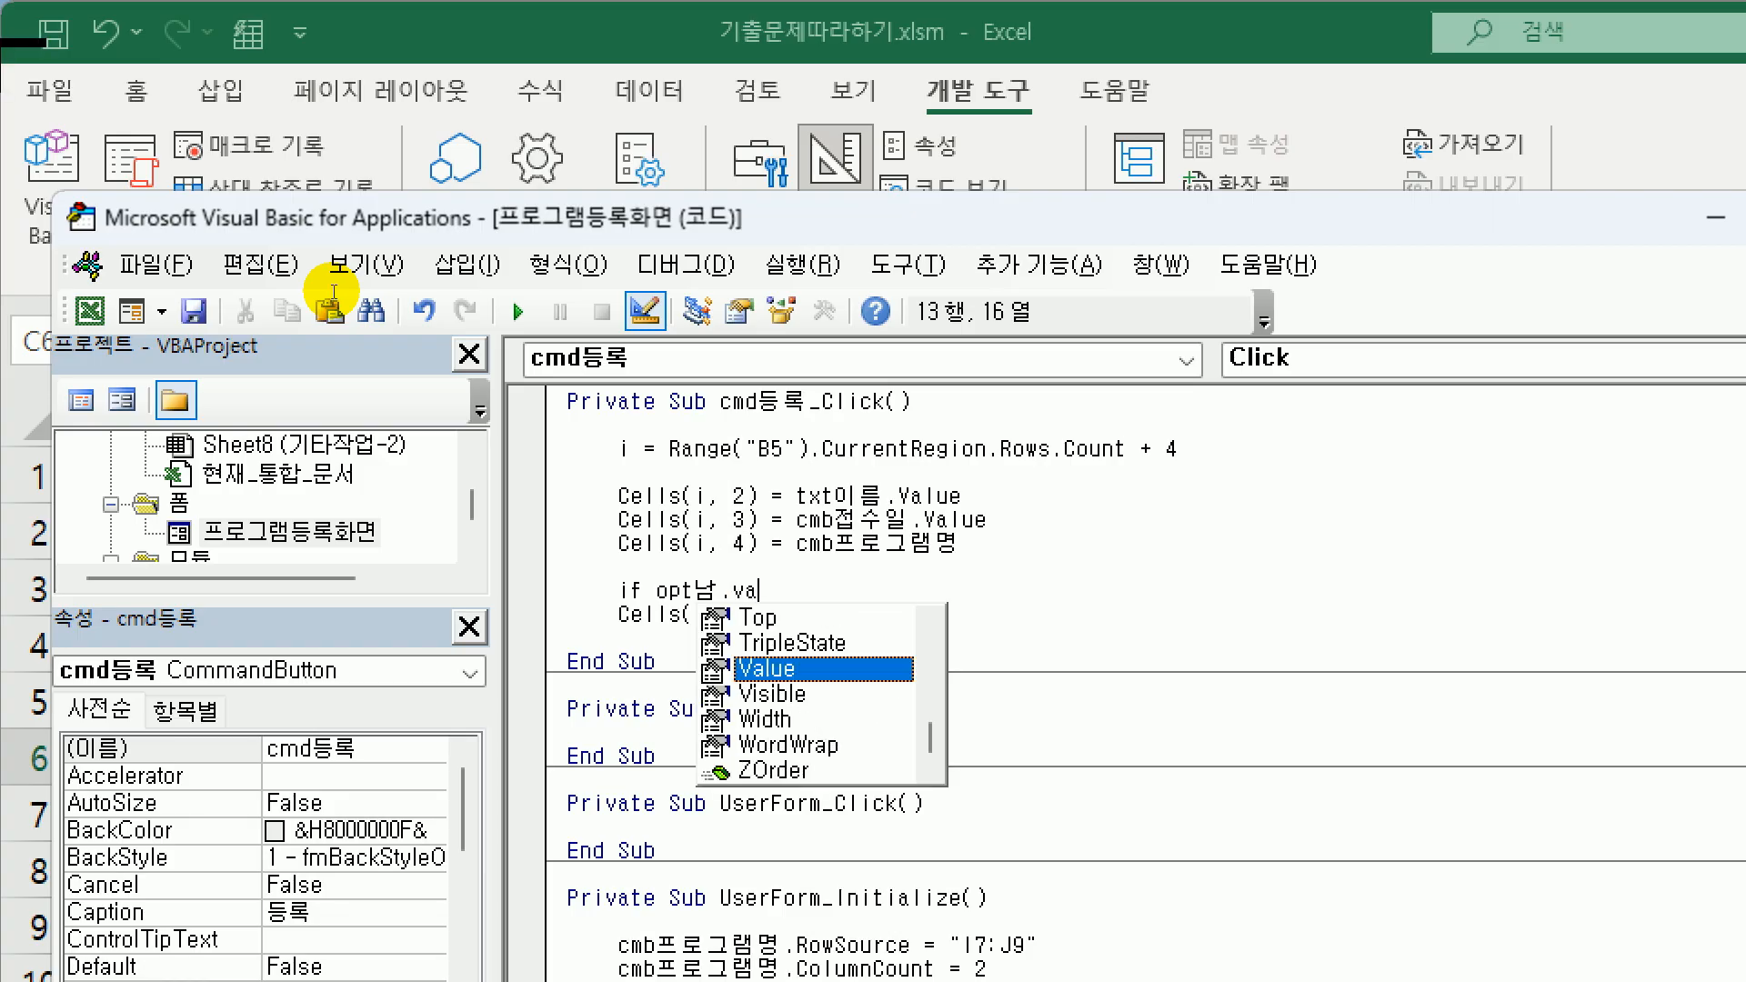
type("e then")
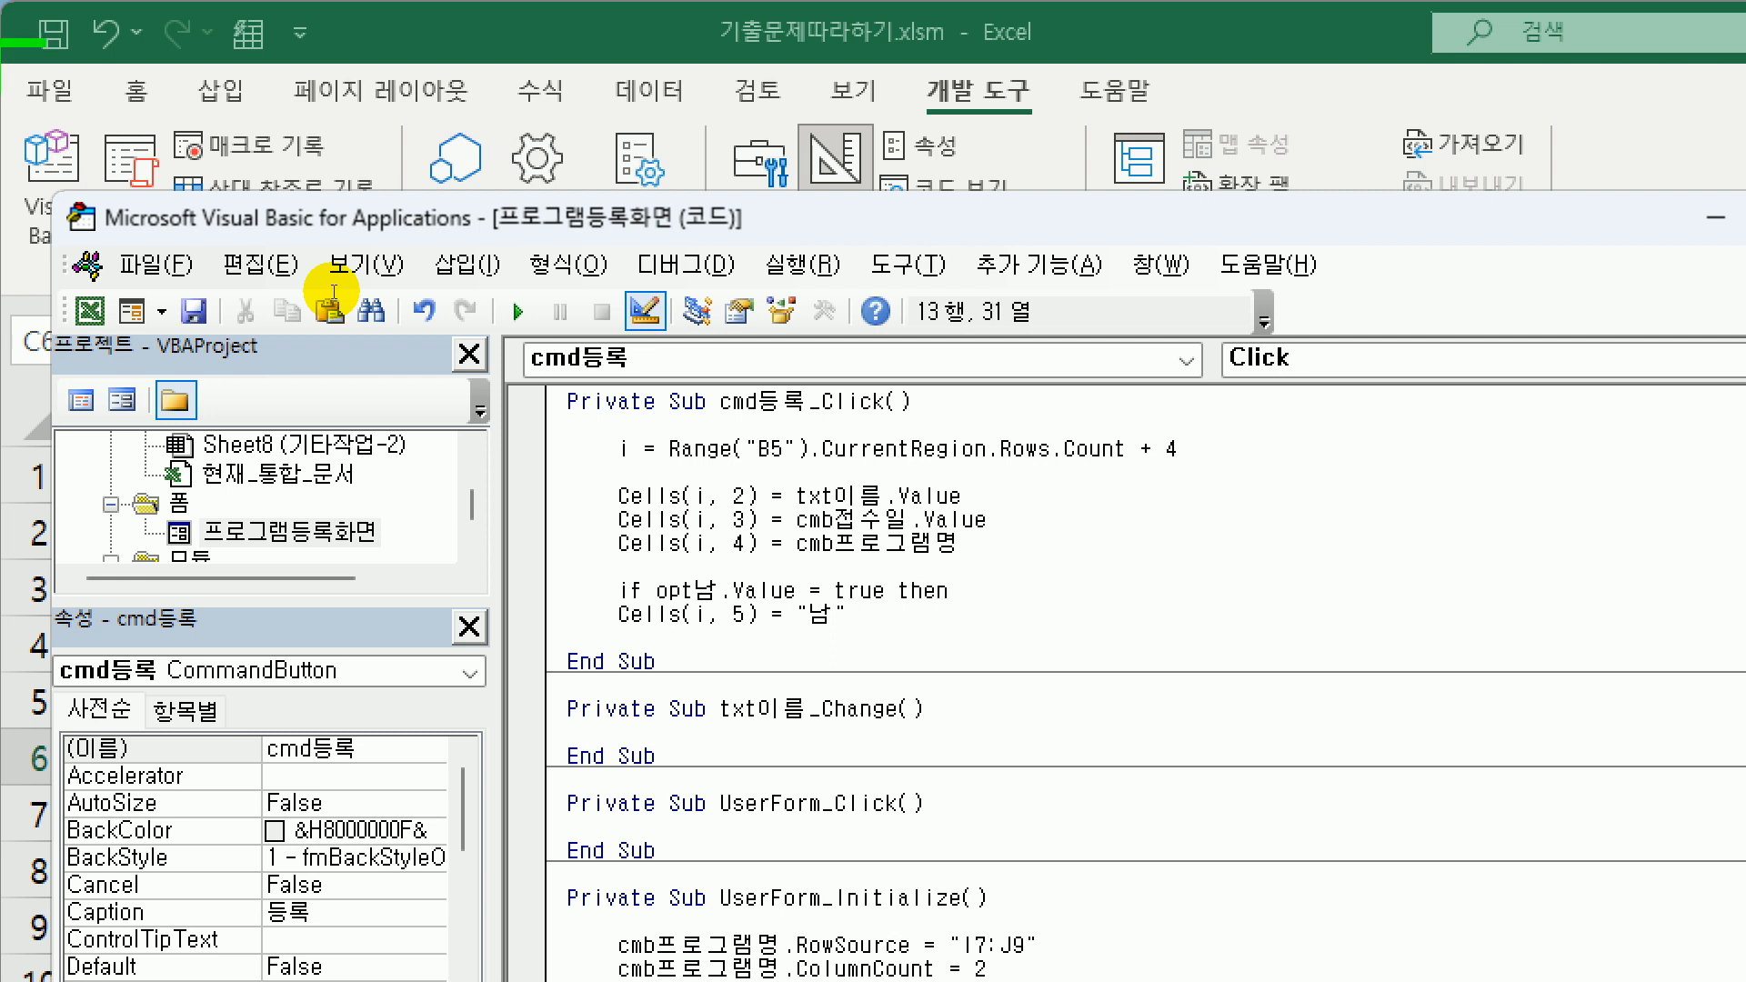
- Indent the Cells(i, 5) = "남" statement inside the If block and add an Else line below it
key("Down")
key("Home")
key("Tab")
key("End")
key("Return")
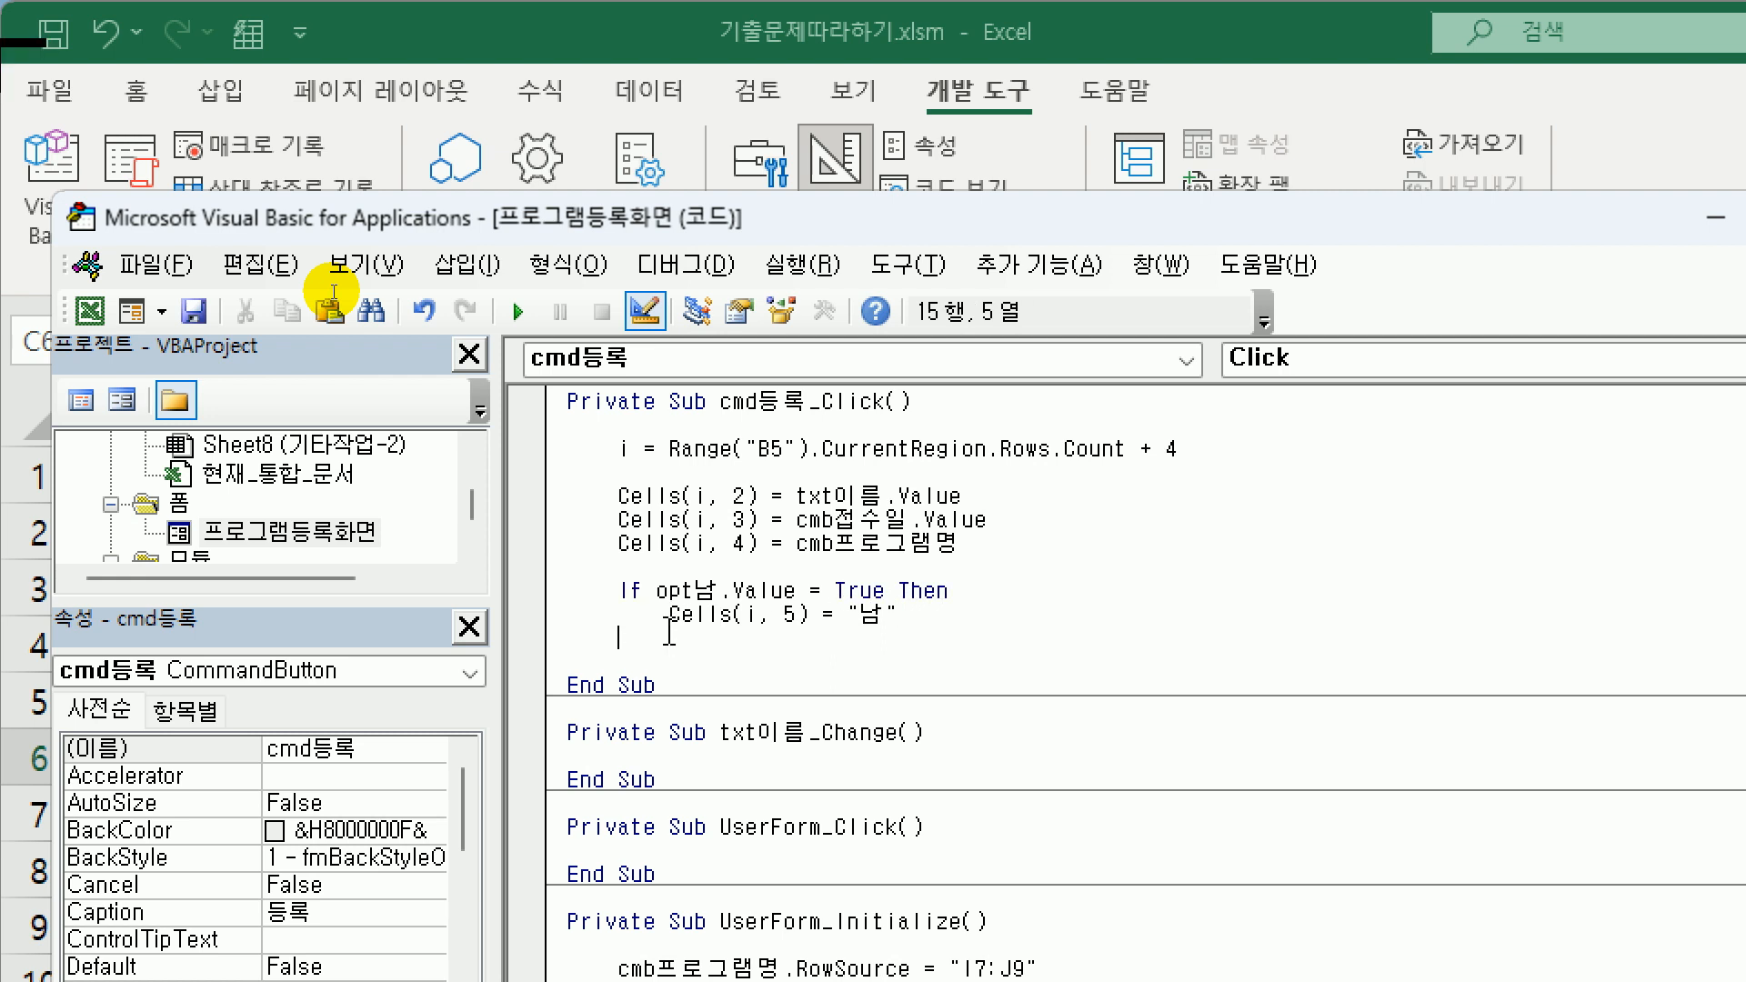
type("else")
- Copy the Cells(i, 5) statement into the Else branch, indented, and change its value to "여"
key("Up")
key("shift+End")
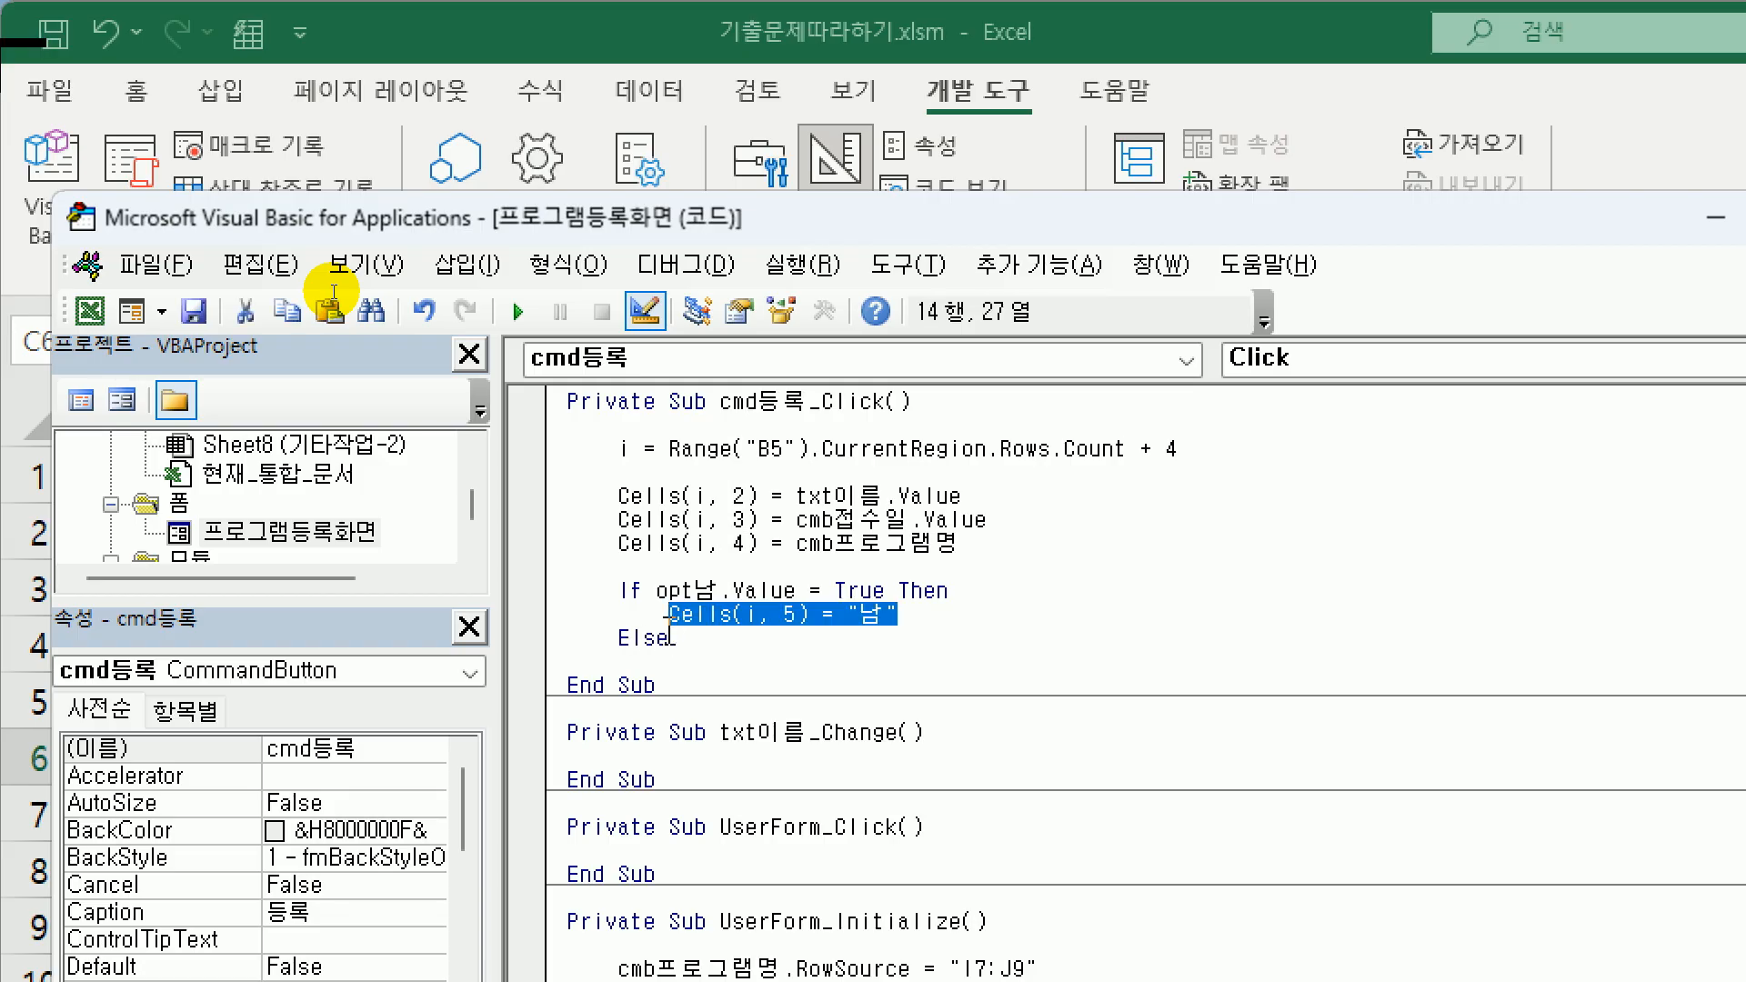
key("ctrl+c")
key("Down")
key("End")
key("Return")
key("Tab")
key("ctrl+v")
key("Home")
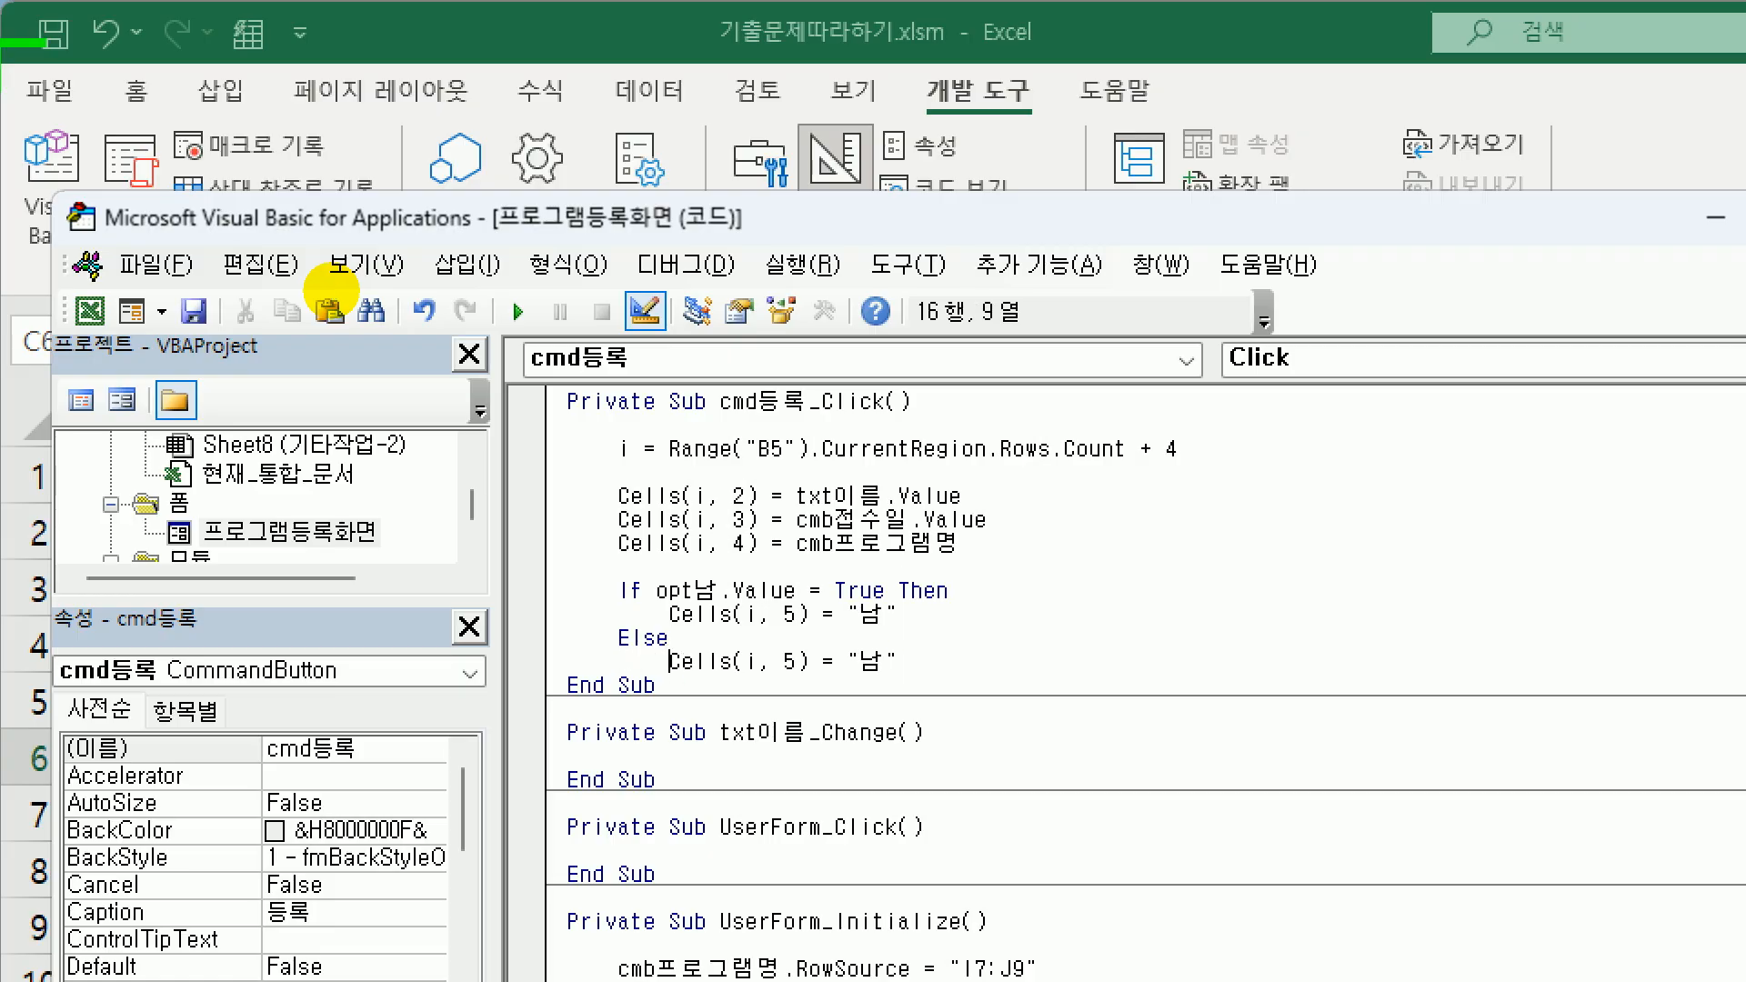
key("End")
key("shift+Left")
type("여")
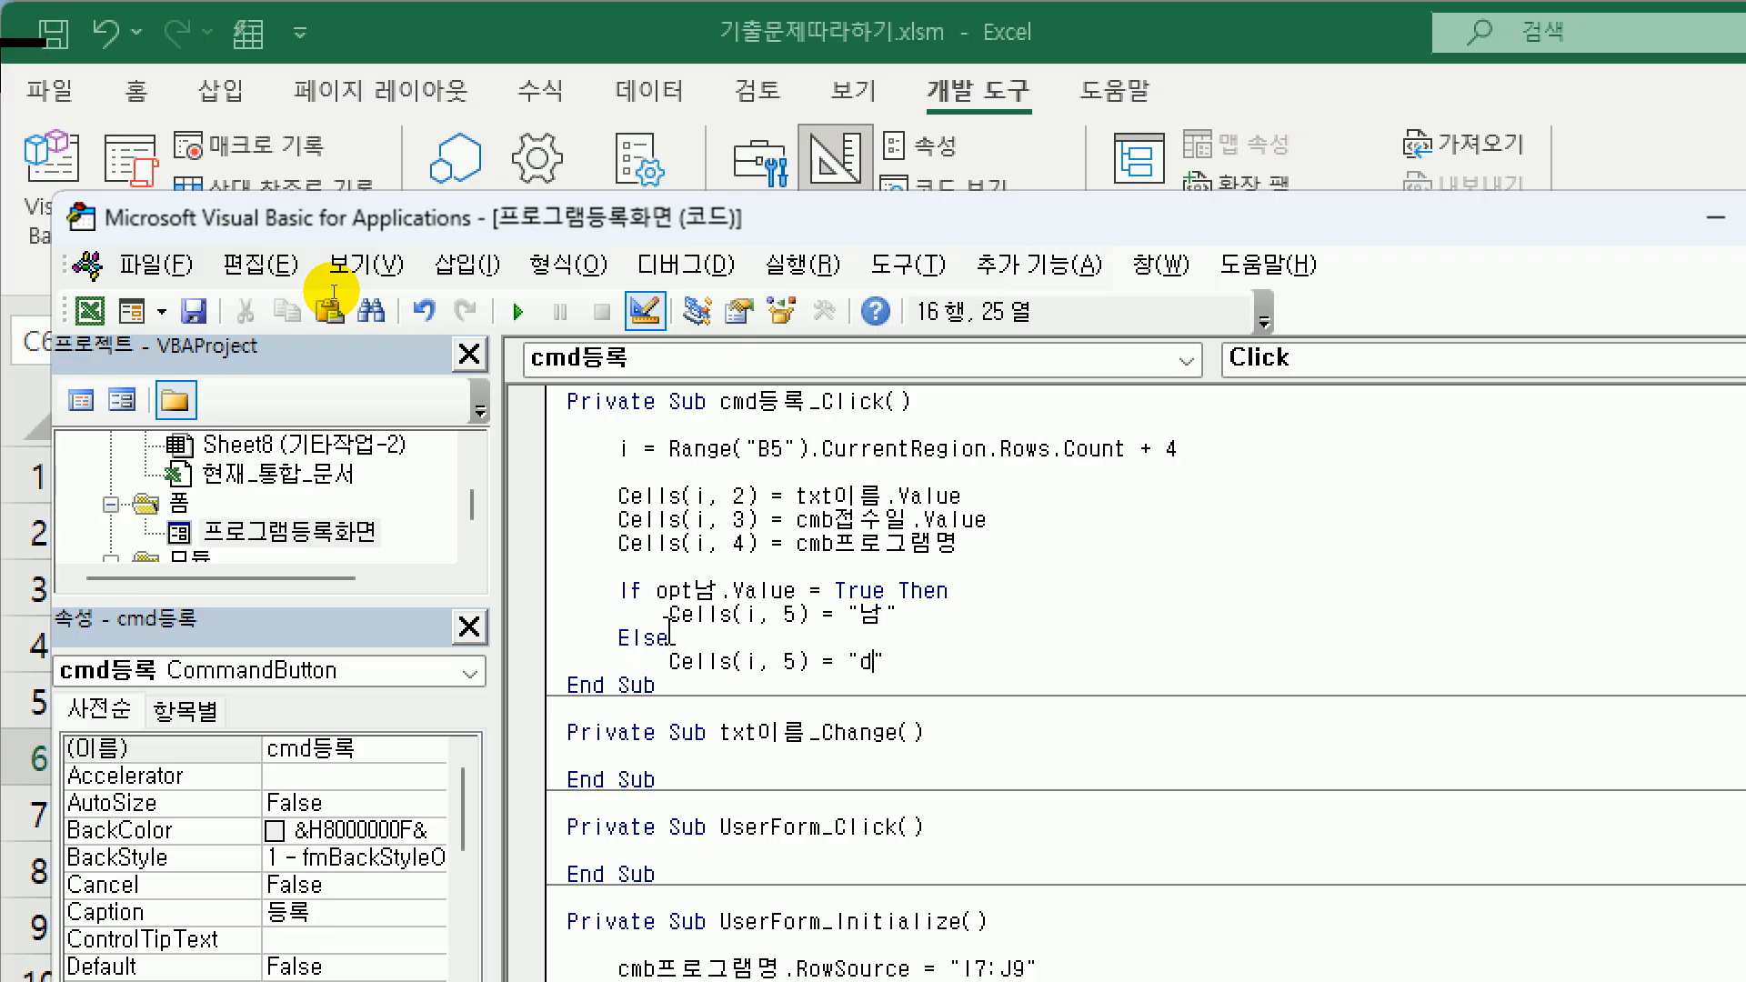
- Close the gender condition with End If and leave a blank line below it
key("End")
key("Return")
key("BackSpace")
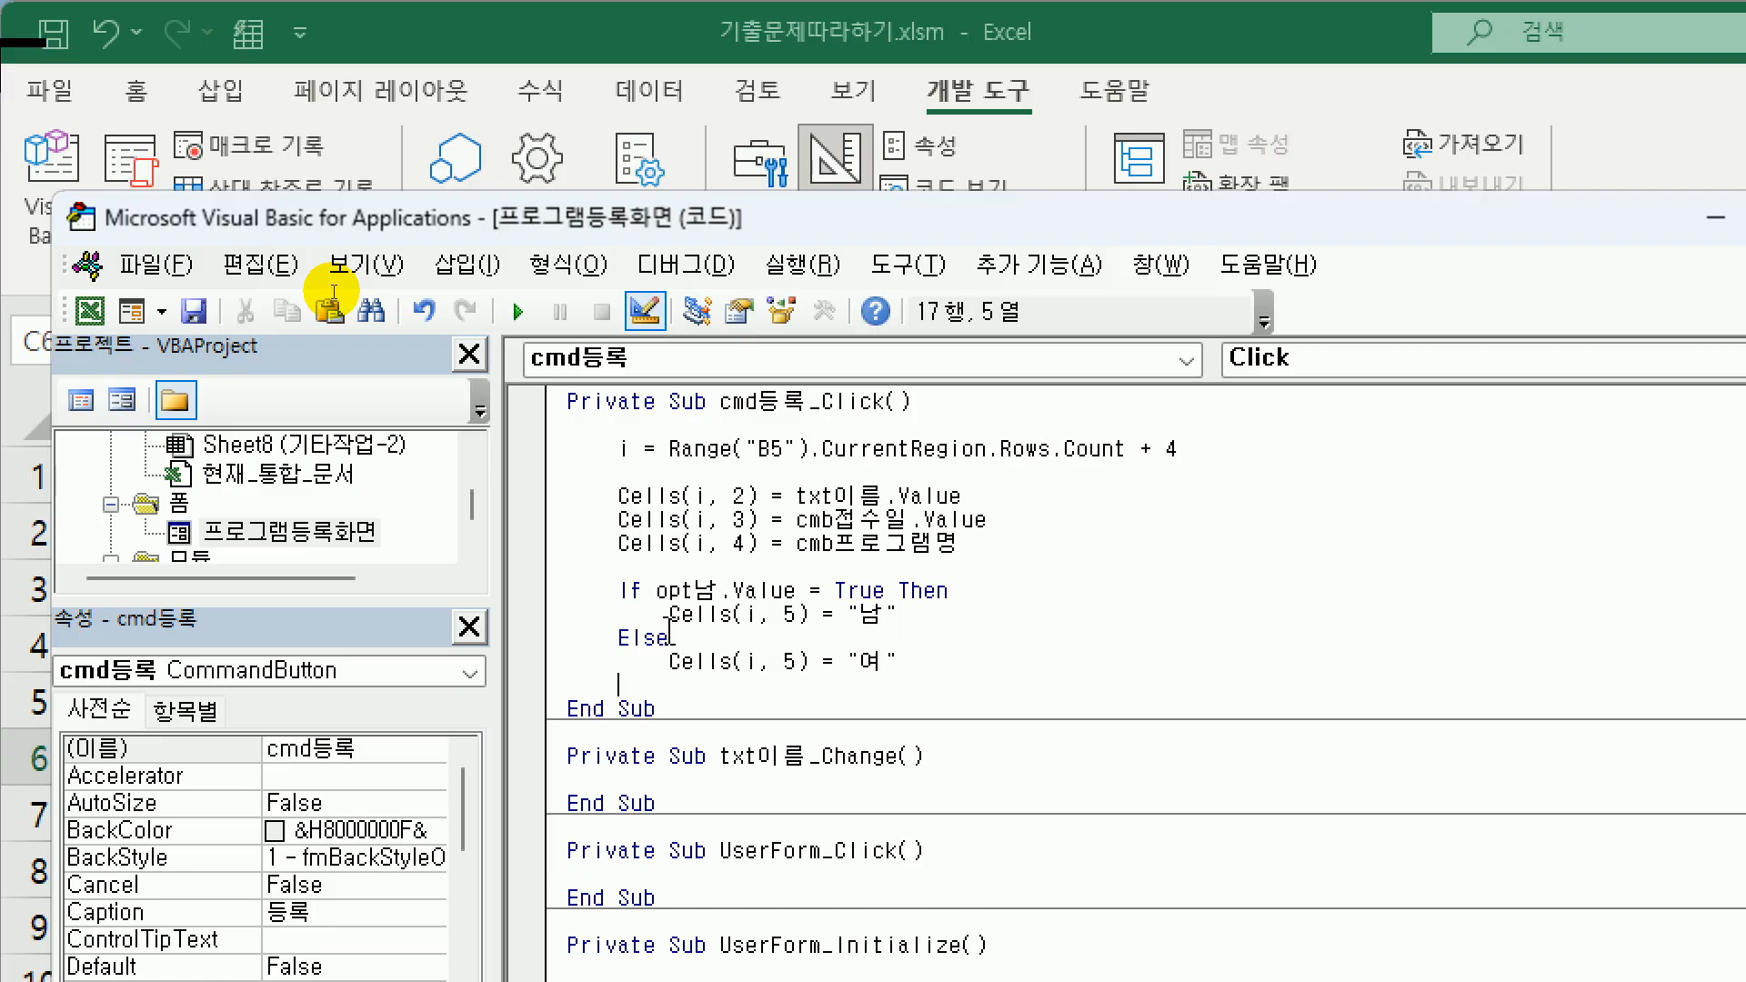
type("end if")
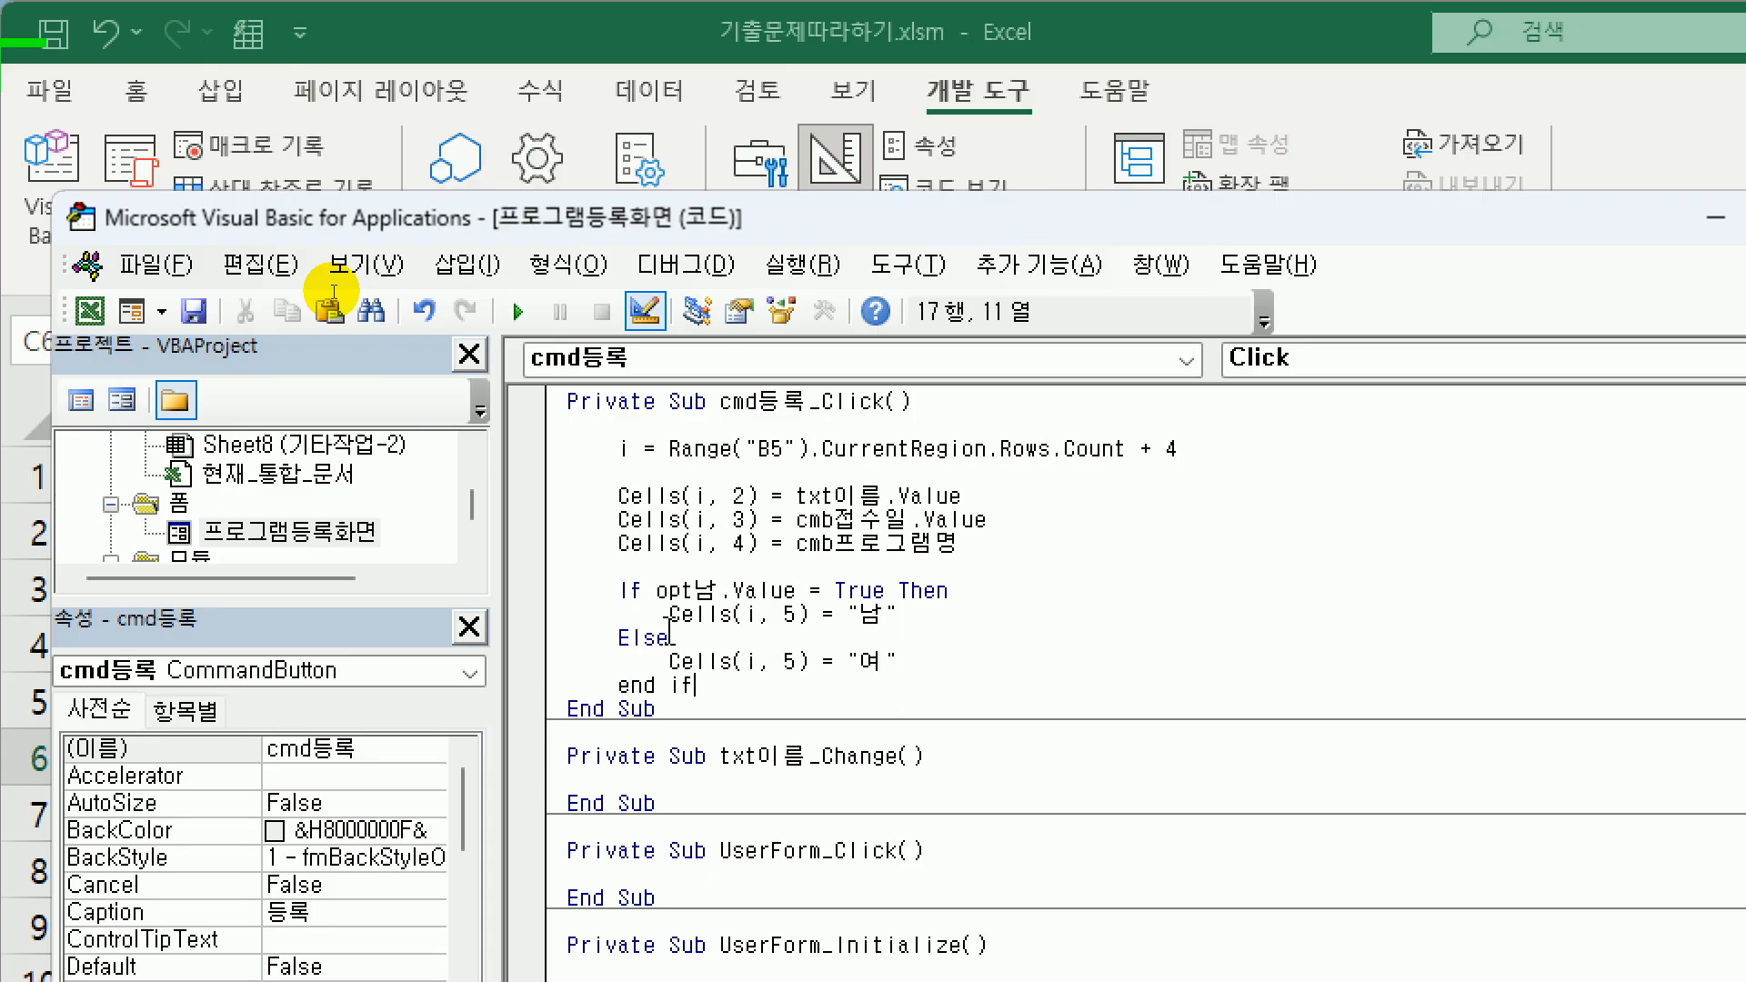
key("Return")
key("Return")
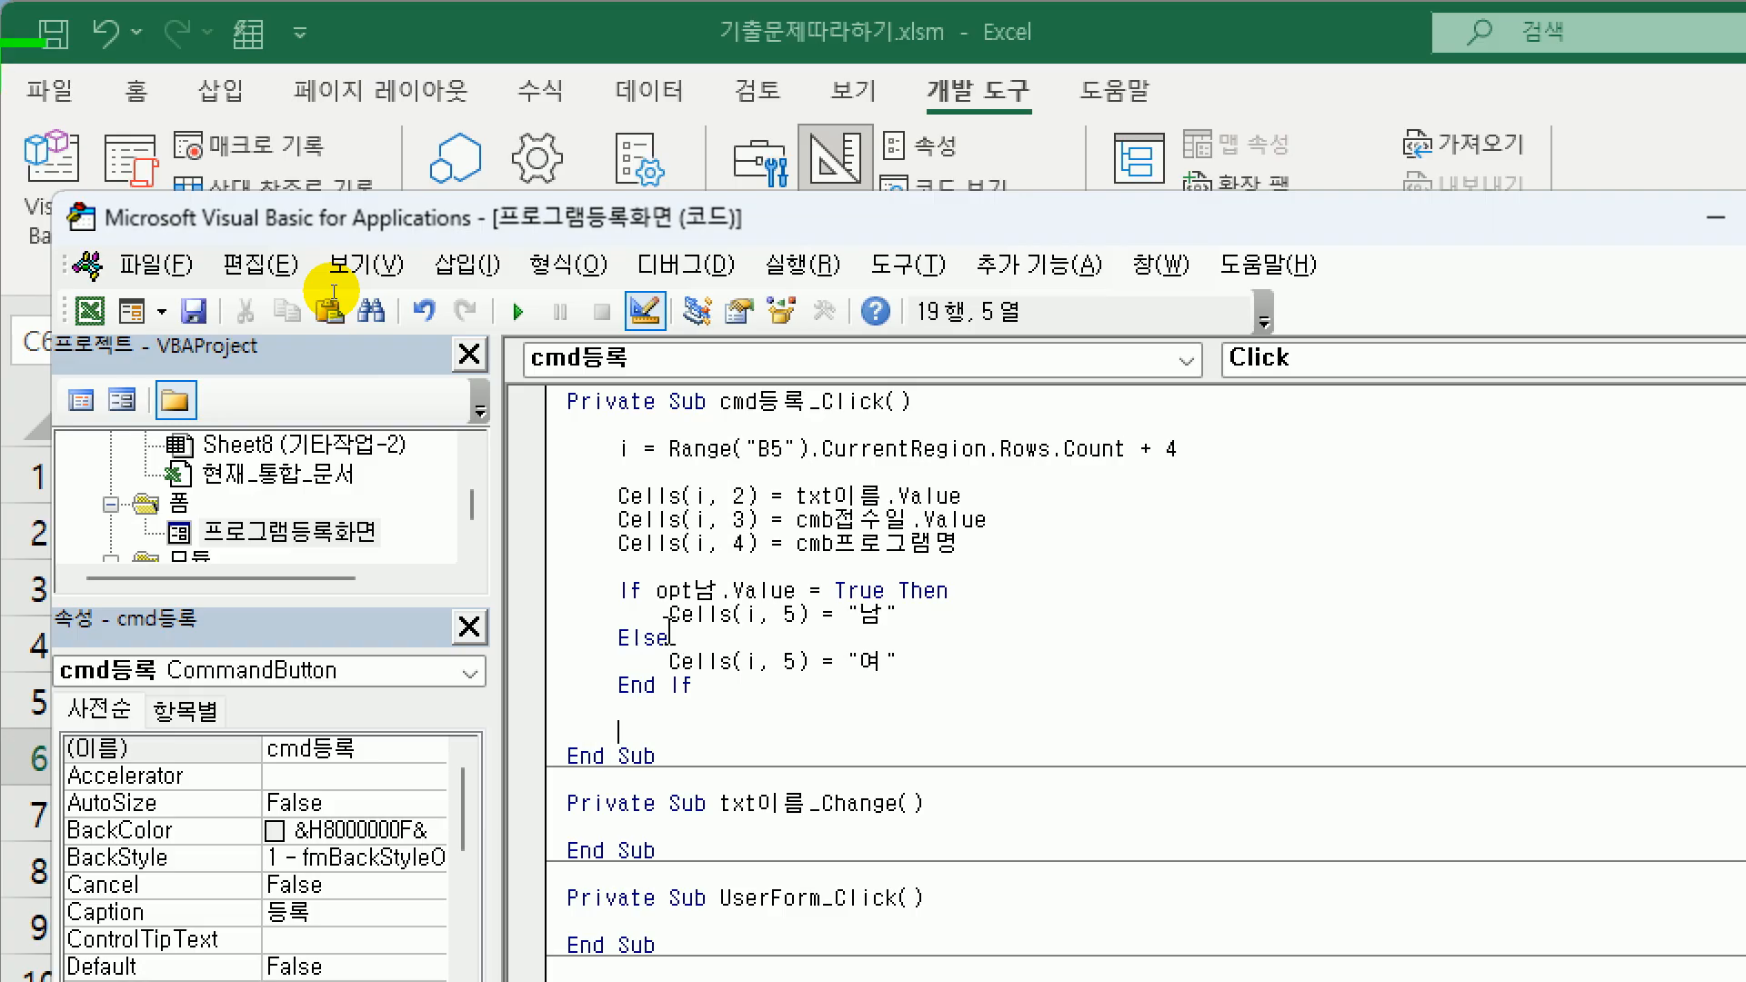
- Start a second condition with If chk워크샵.Value = True Then
type("if chk")
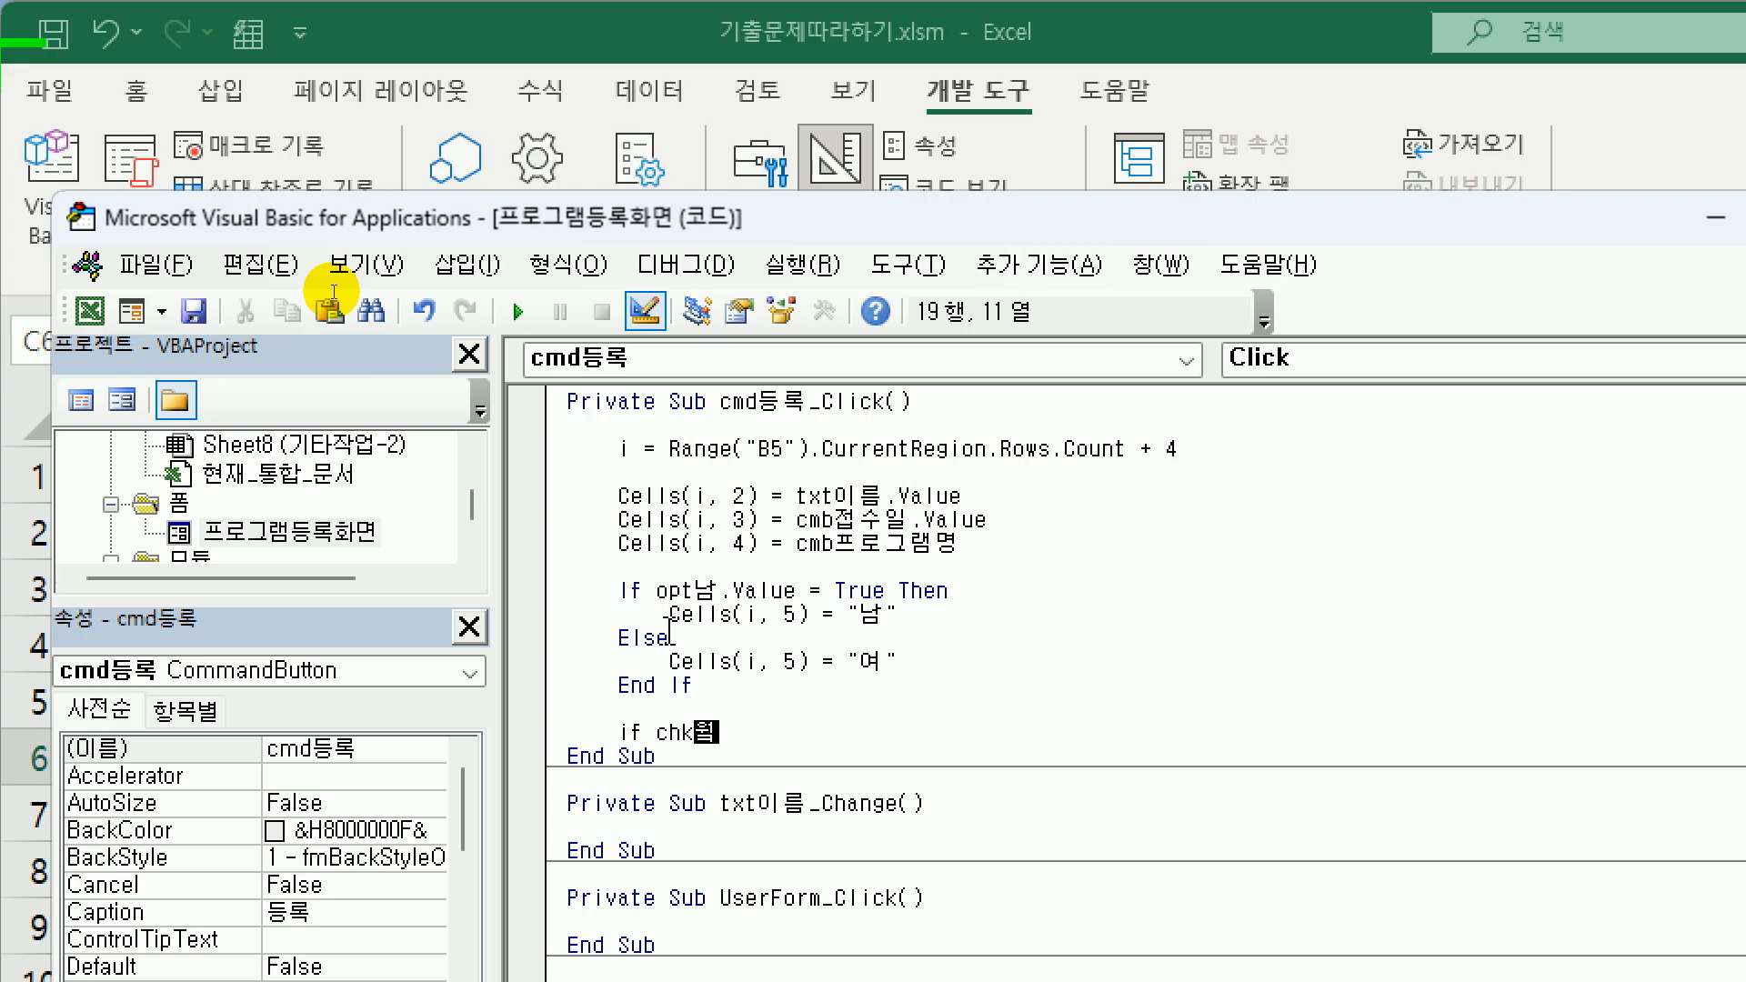
type("워크샵.")
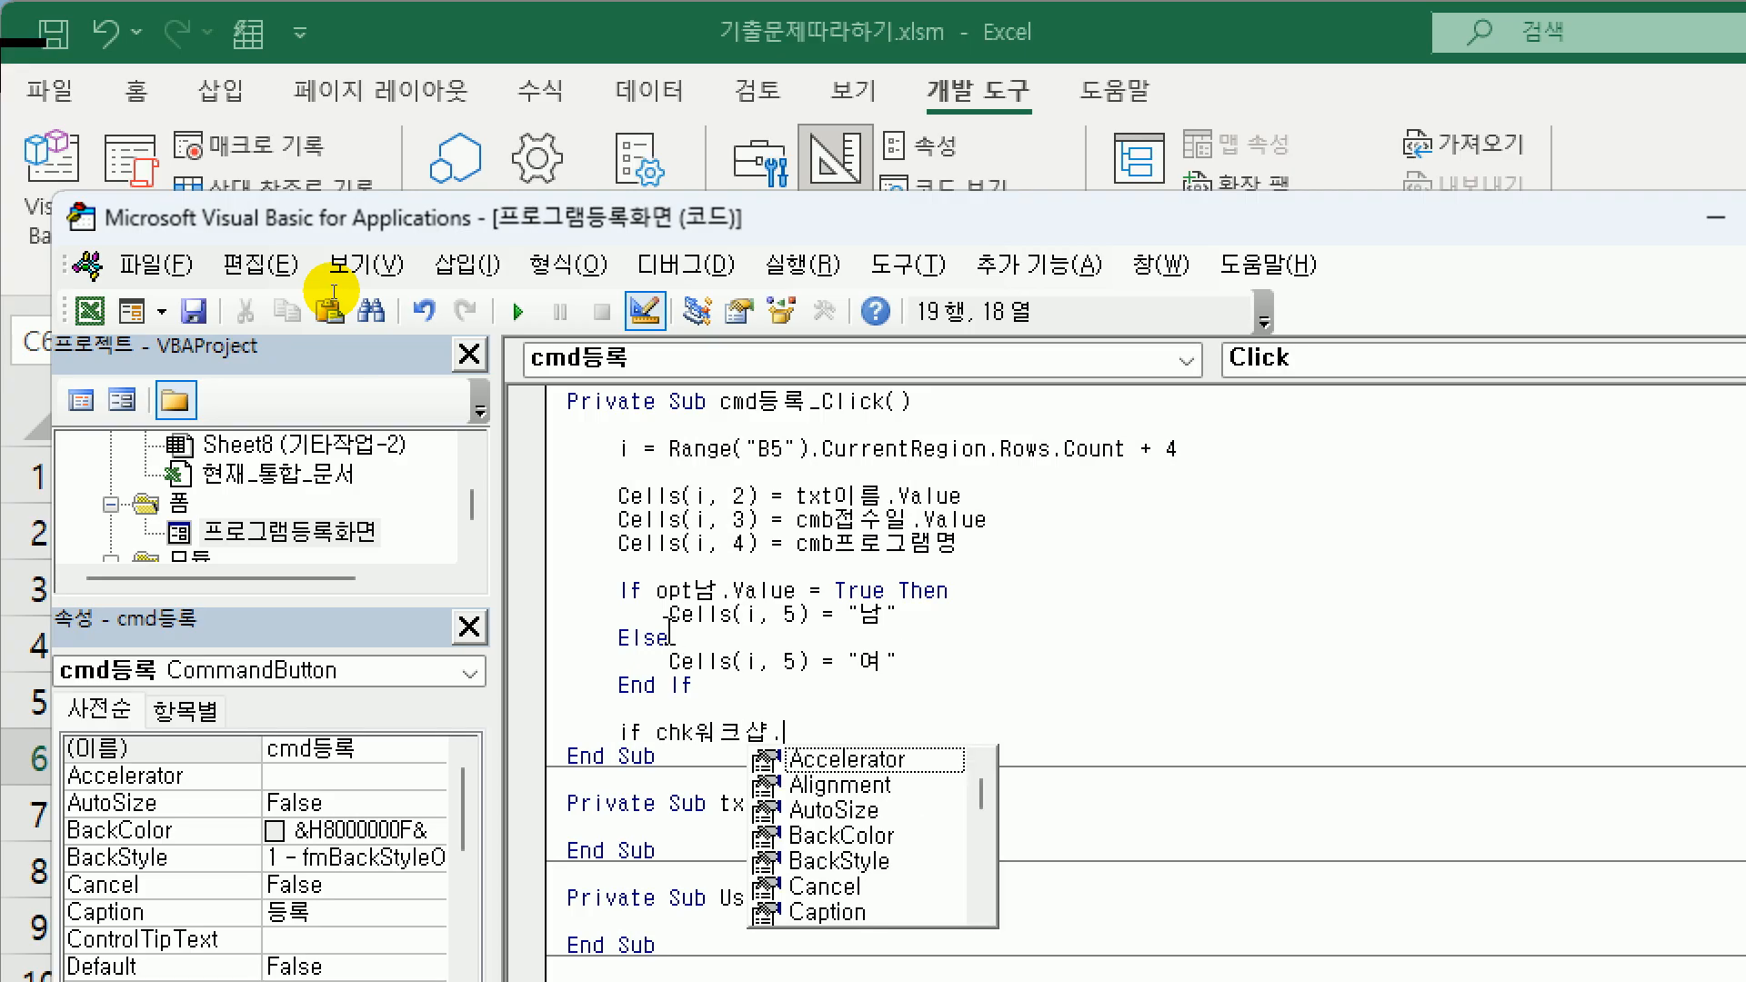
type("ㅍ")
key("BackSpace")
type("v")
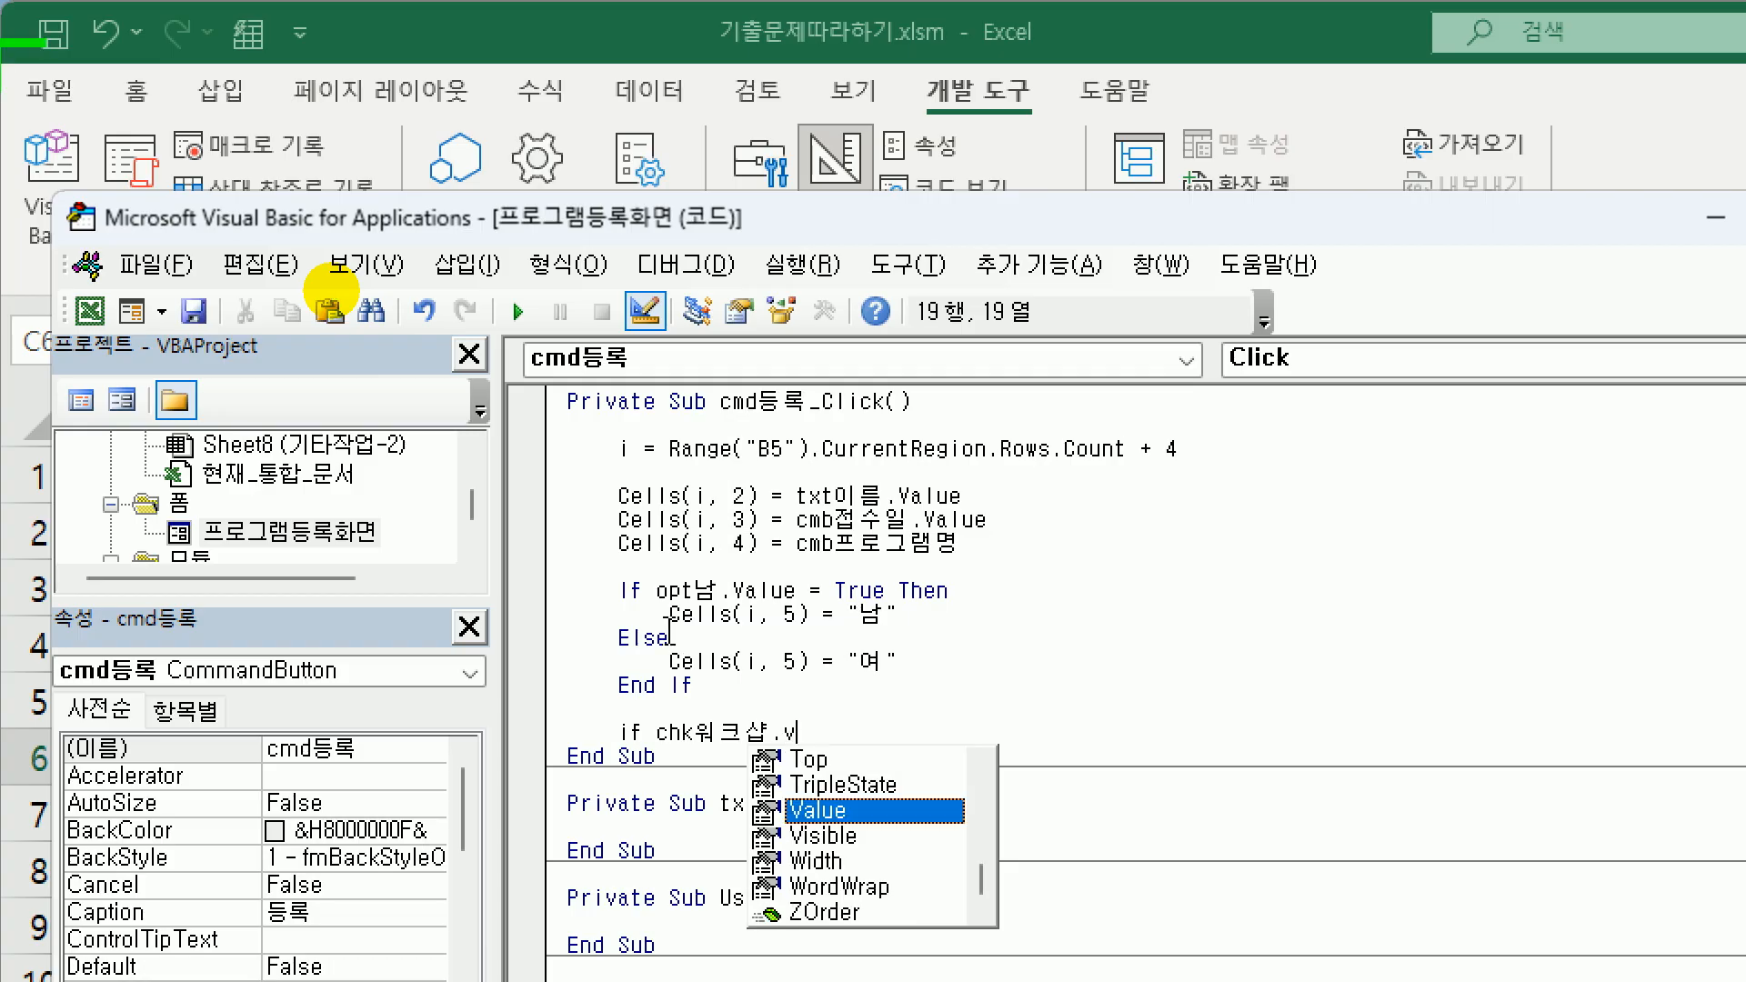
type("a")
key("Tab")
type("- ")
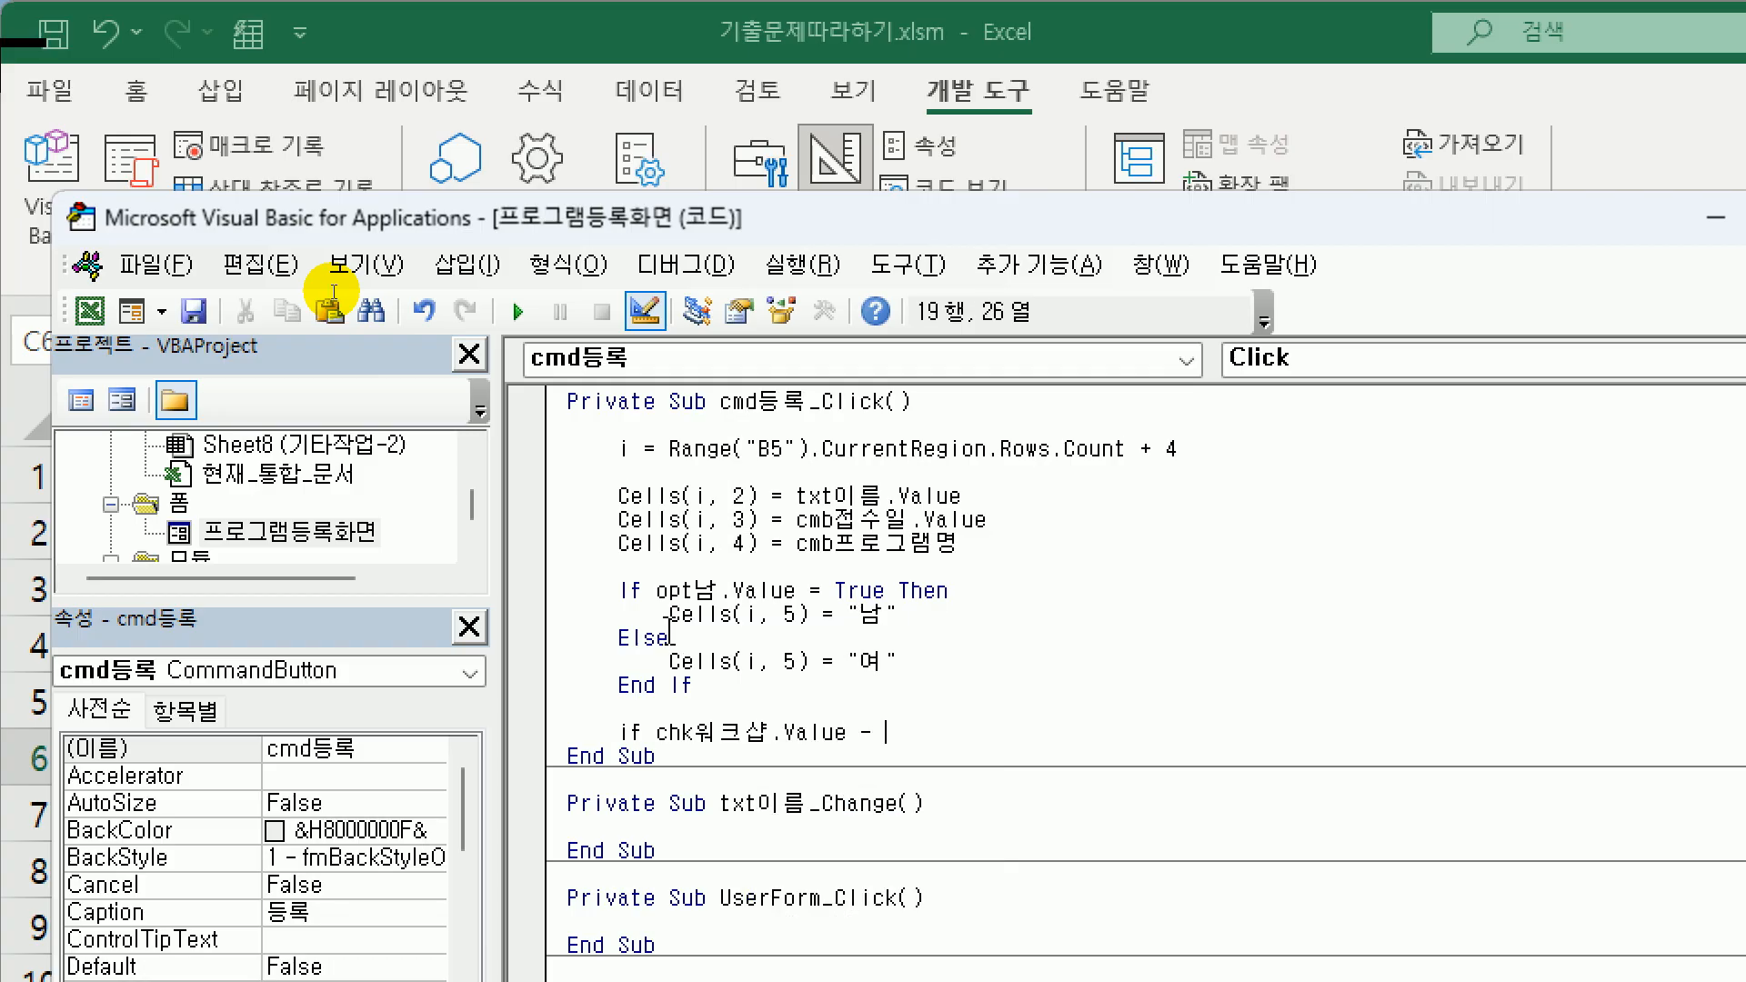
type("= ")
type("true ")
type("솜")
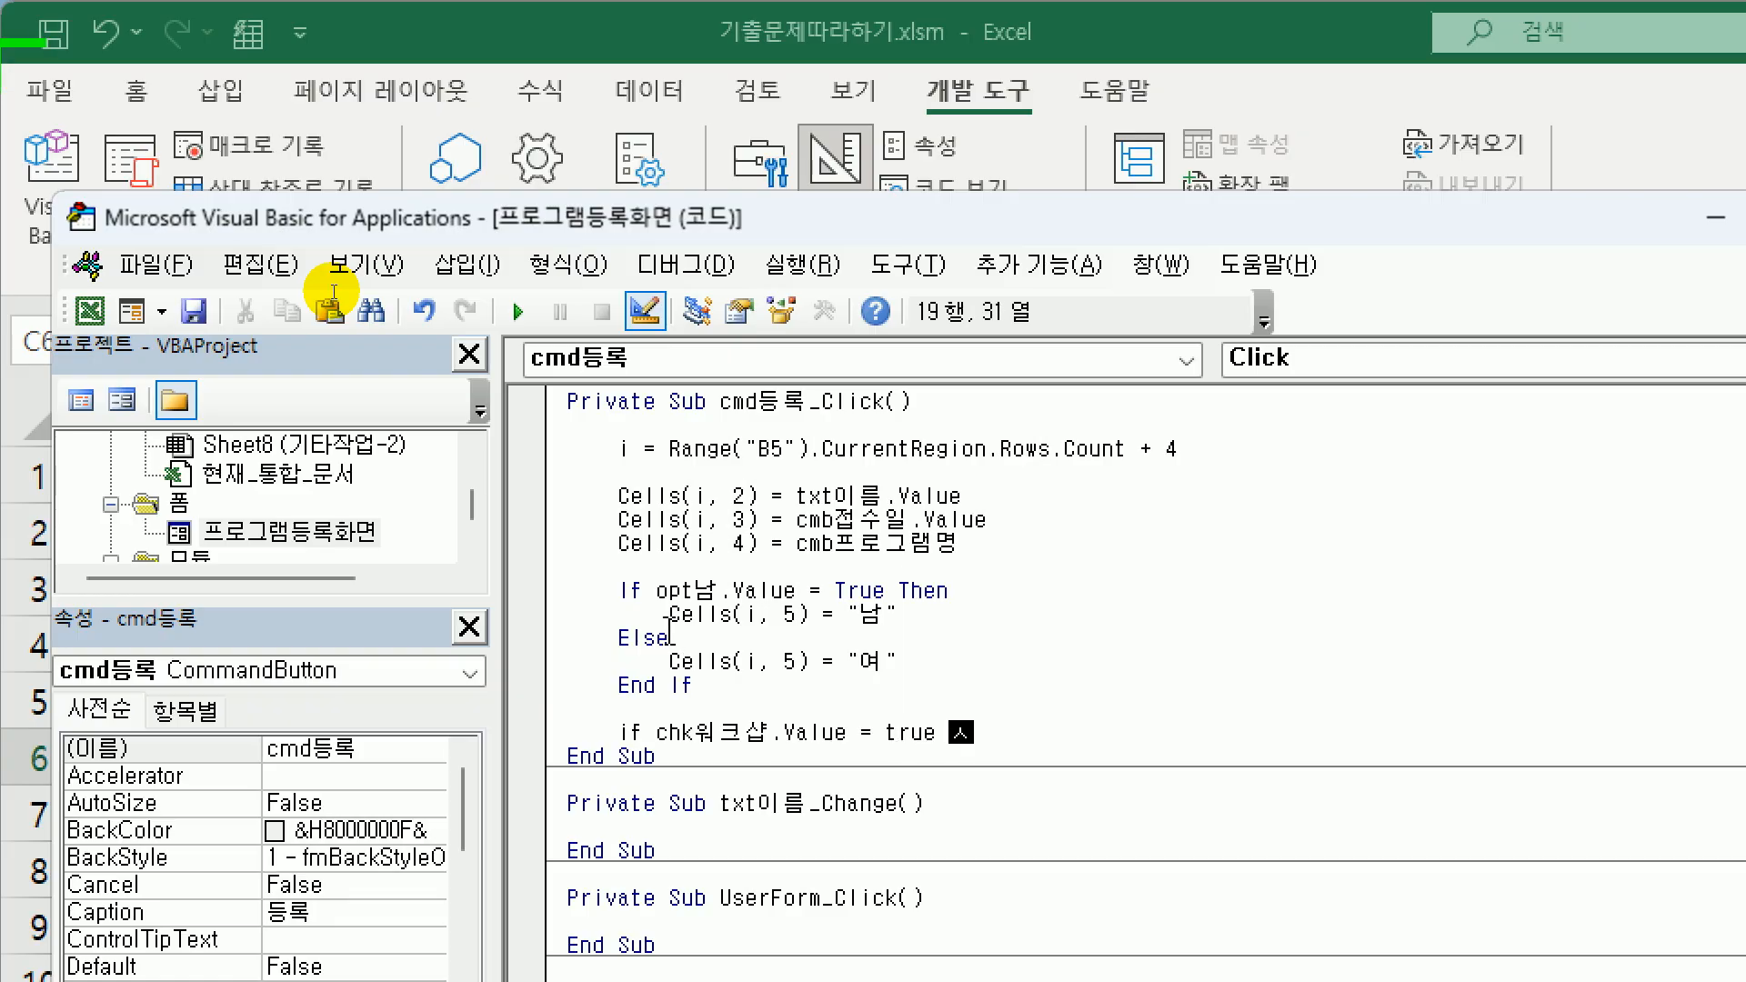
key("BackSpace")
key("BackSpace")
key("BackSpace")
key("Hangul")
type("then")
key("Return")
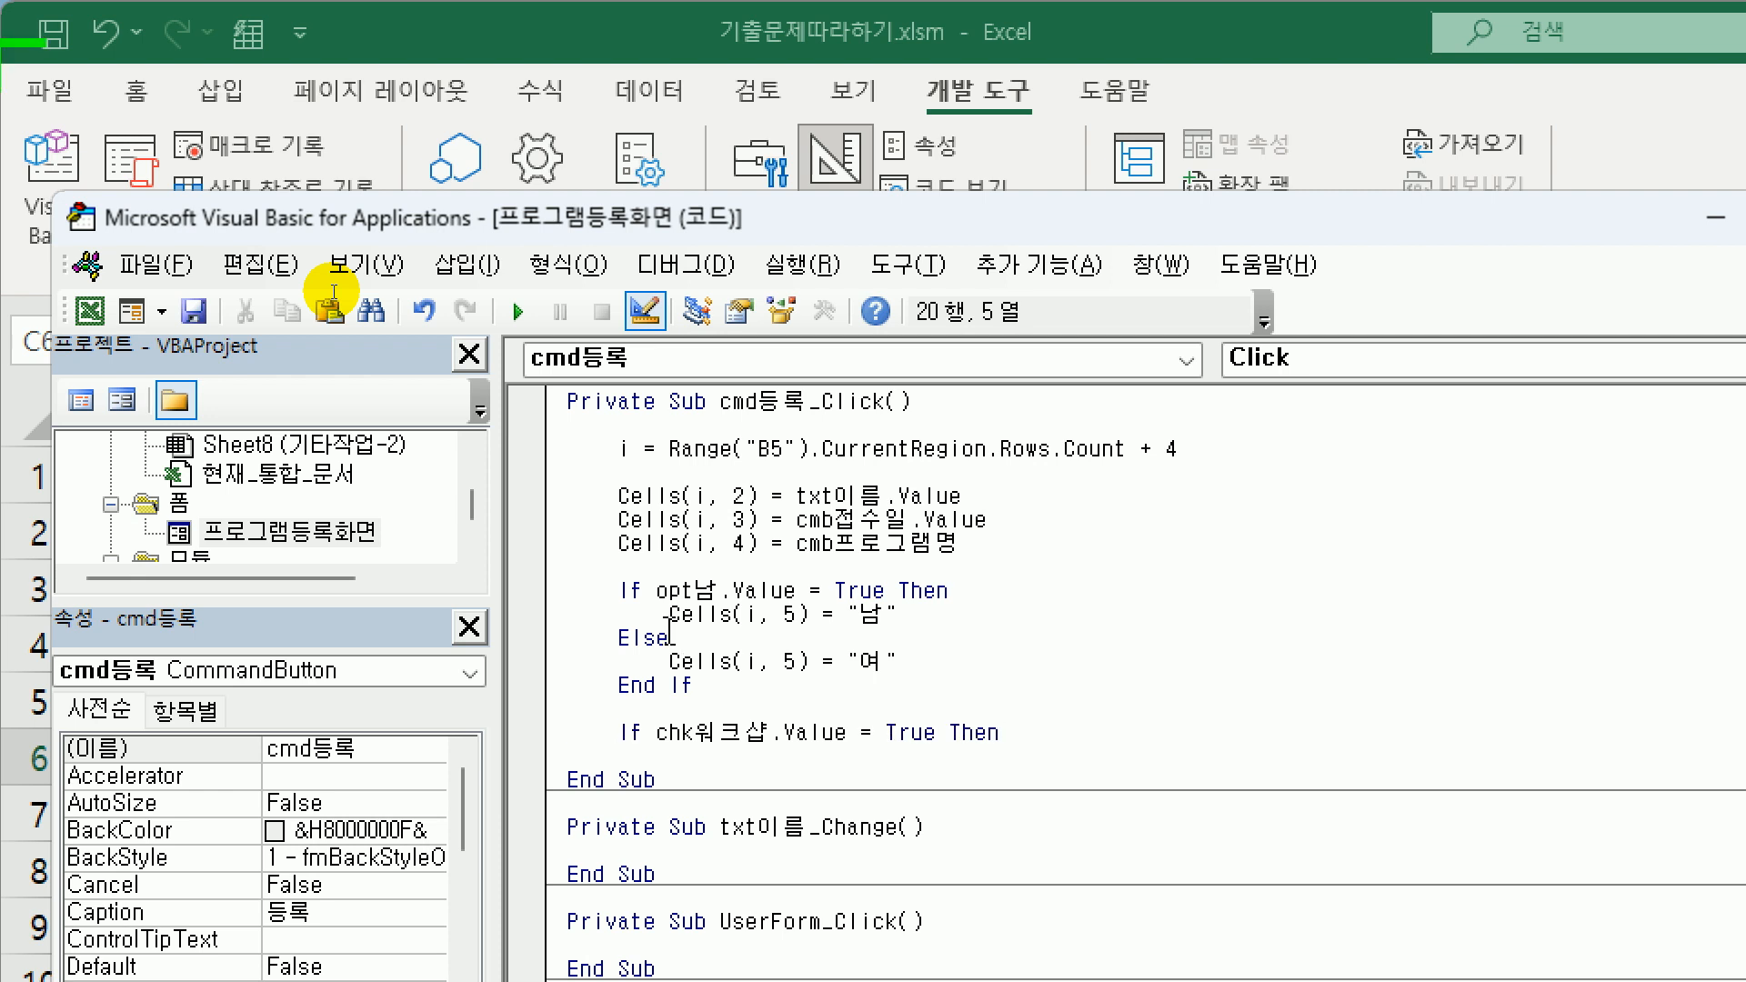
- Add the indented statement Cells(i, 6) = "Y" inside the chk워크샵 condition
left_click_drag(639, 234, 600, 87)
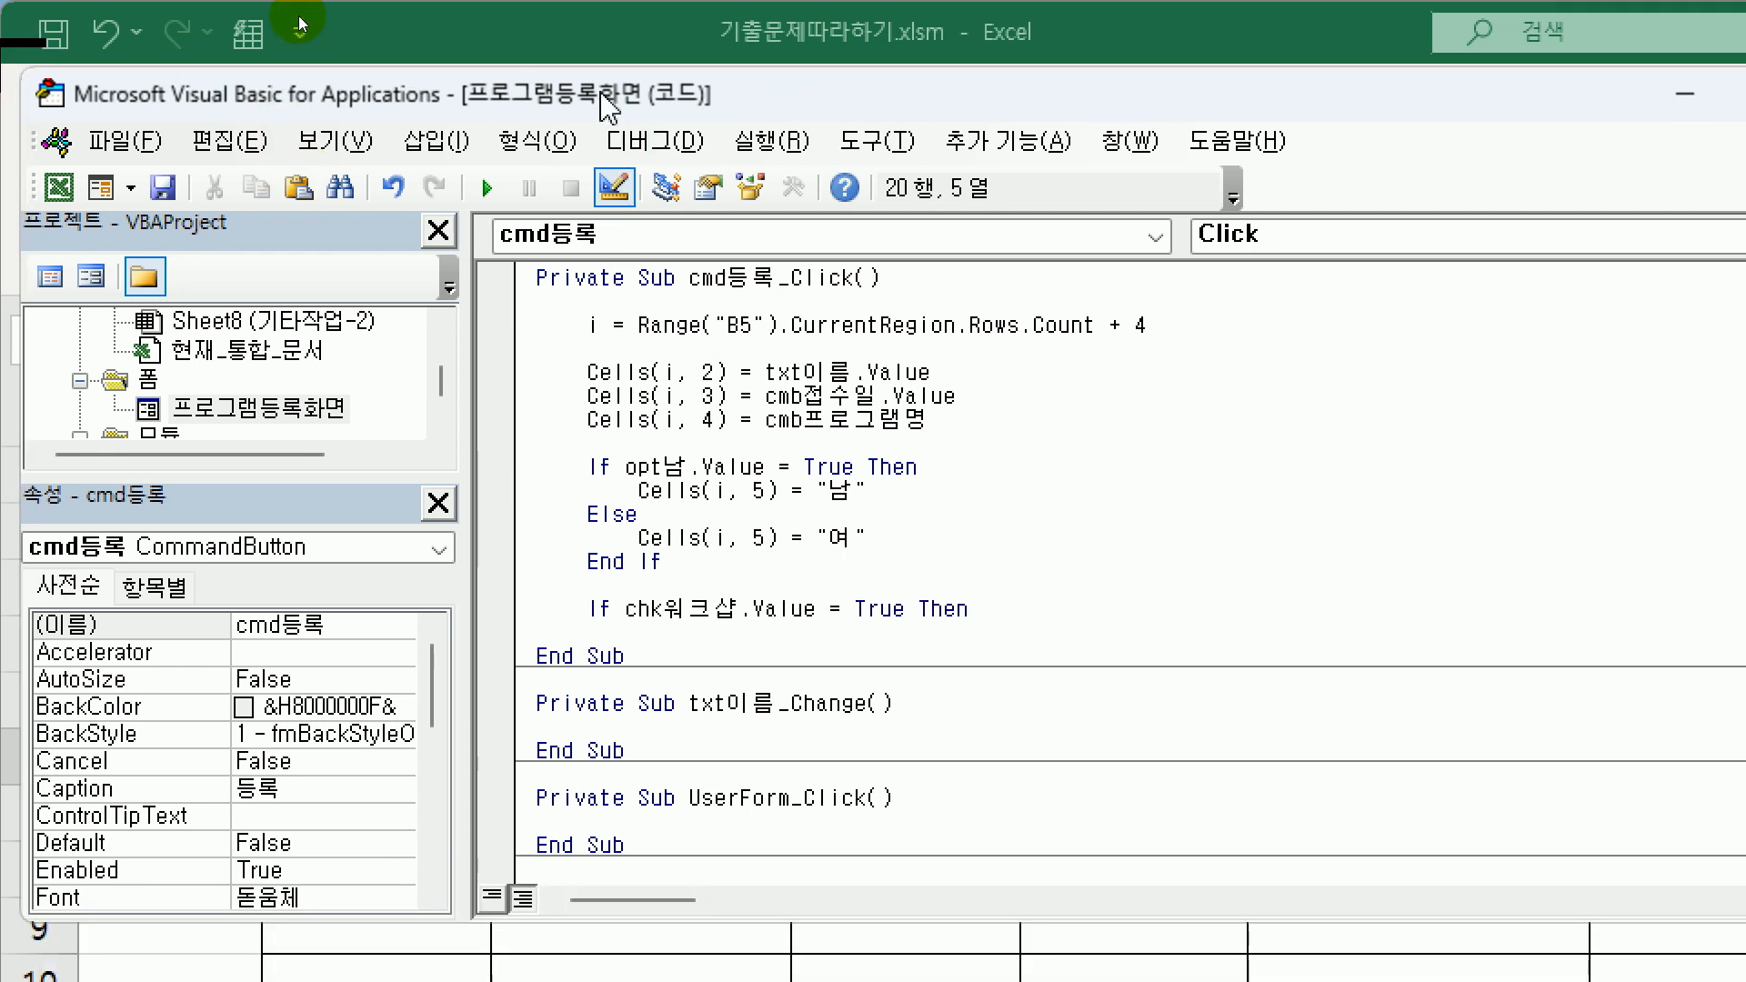
key("Tab")
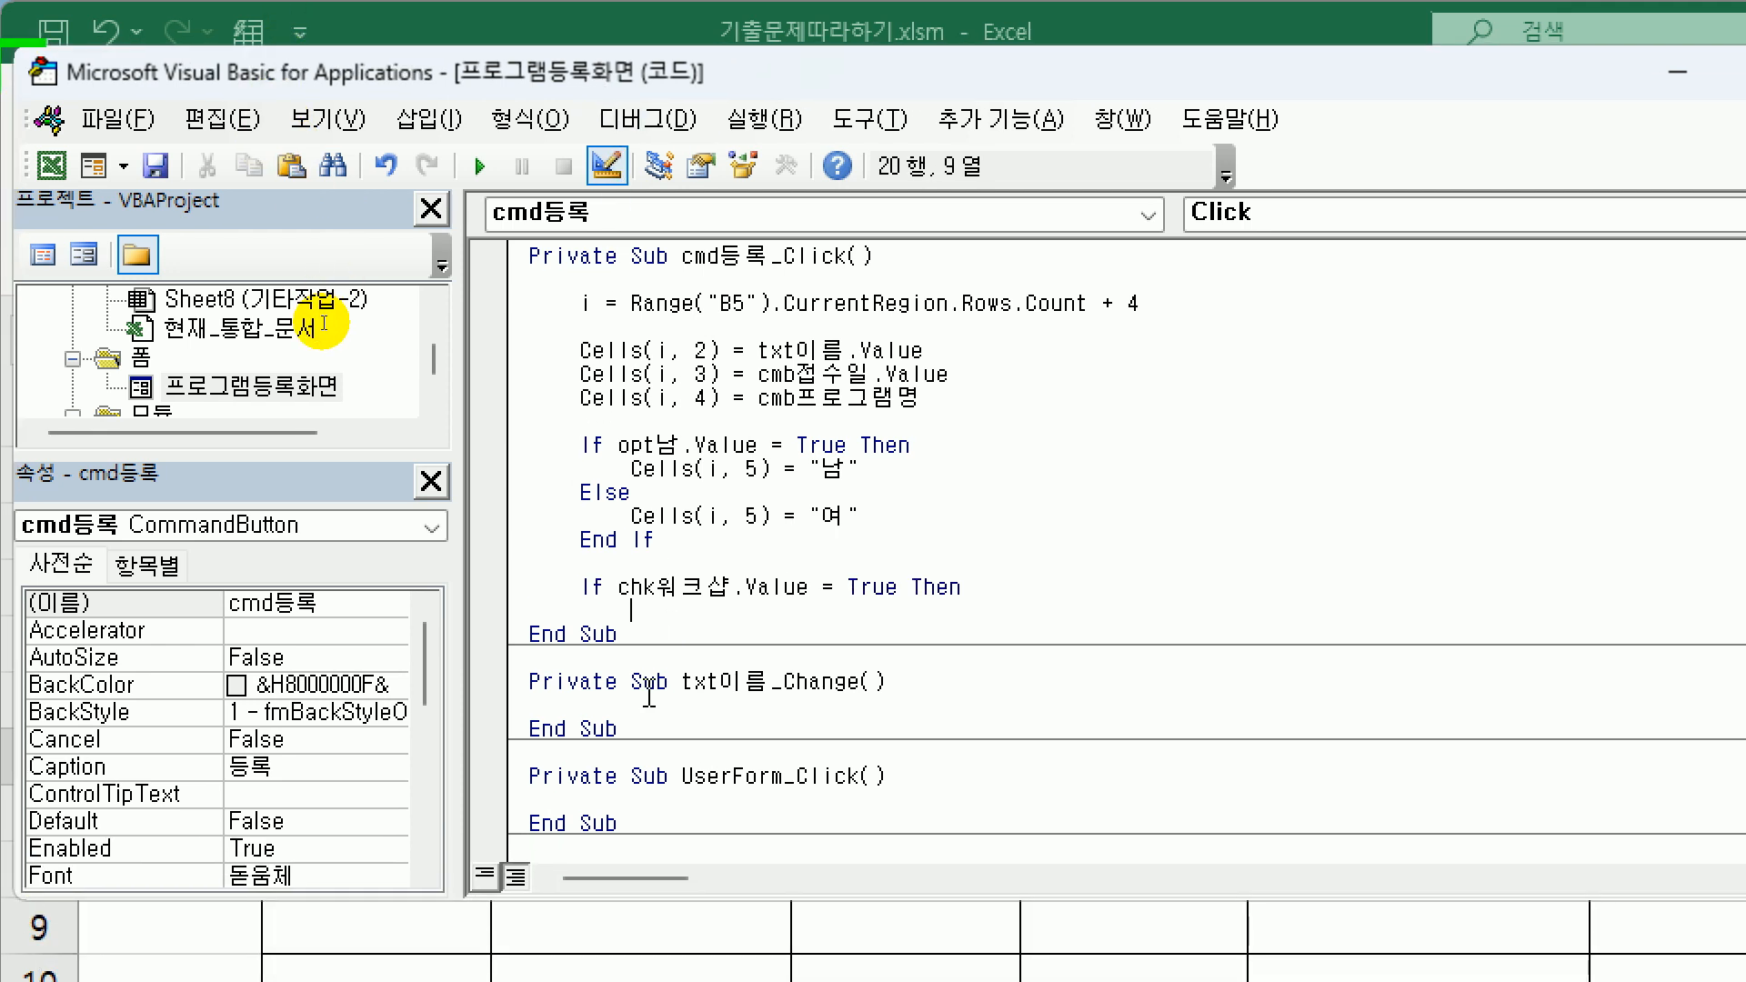
type("ㅊㄷ")
key("BackSpace")
key("BackSpace")
type("cells(i,6) =")
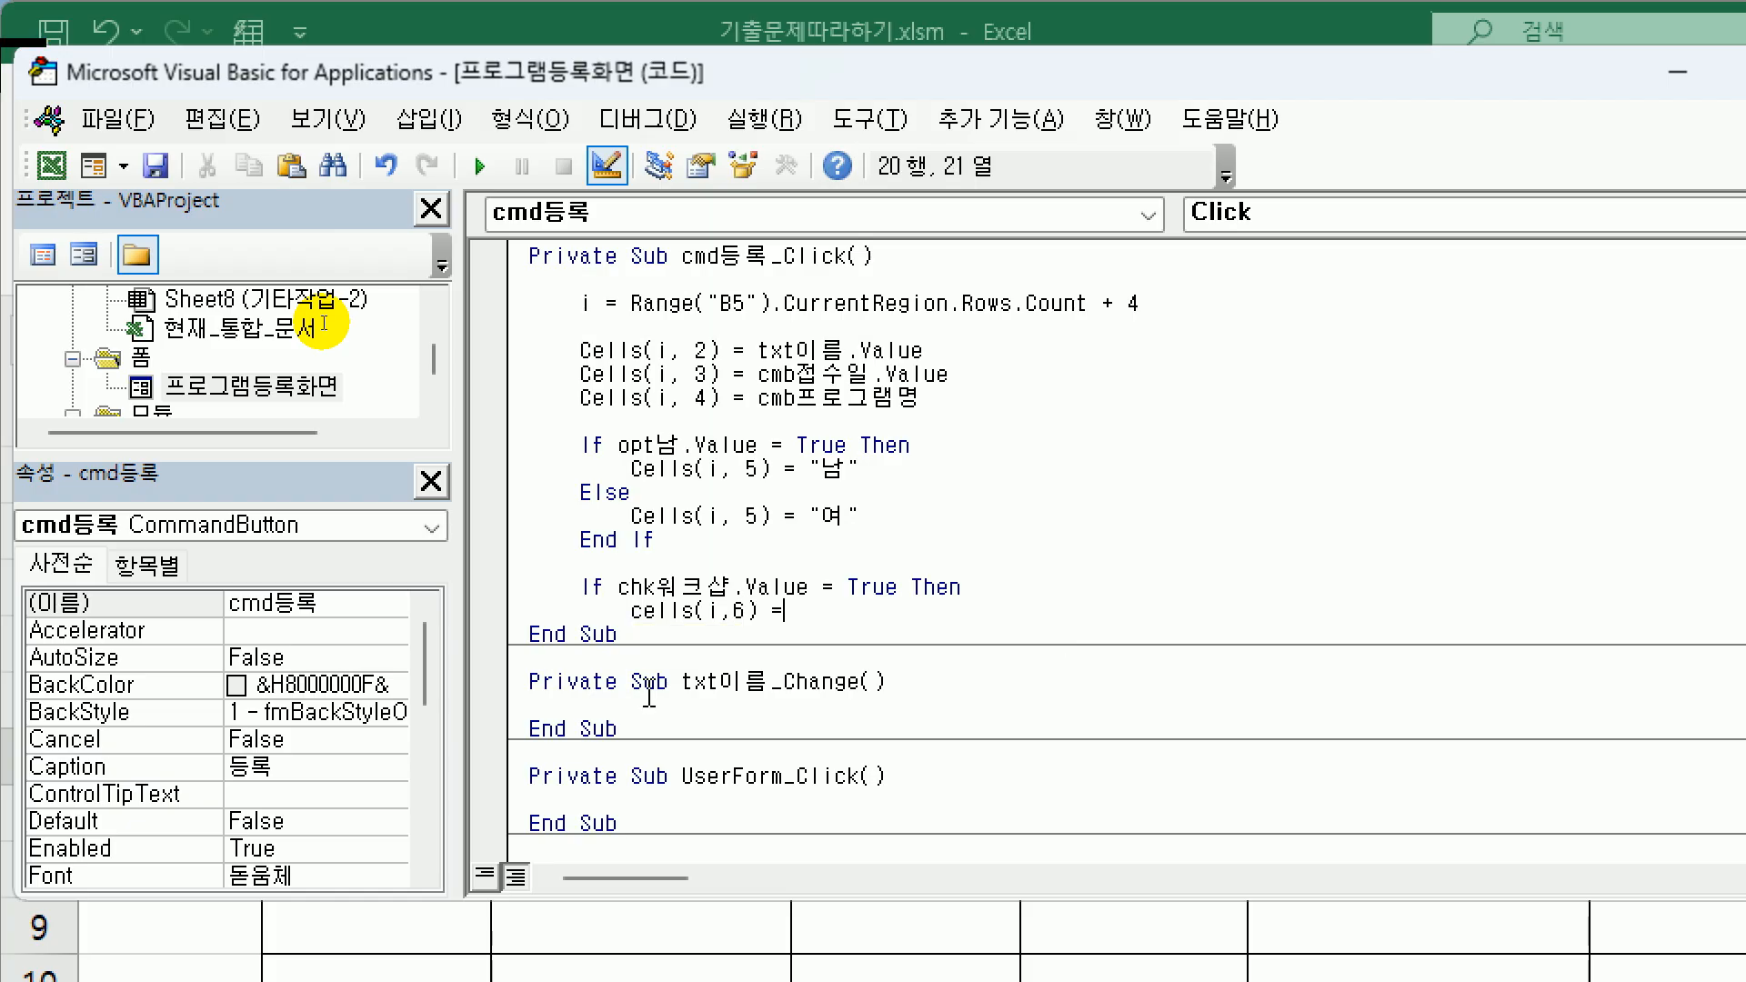
type(" \"Y\"")
key("Return")
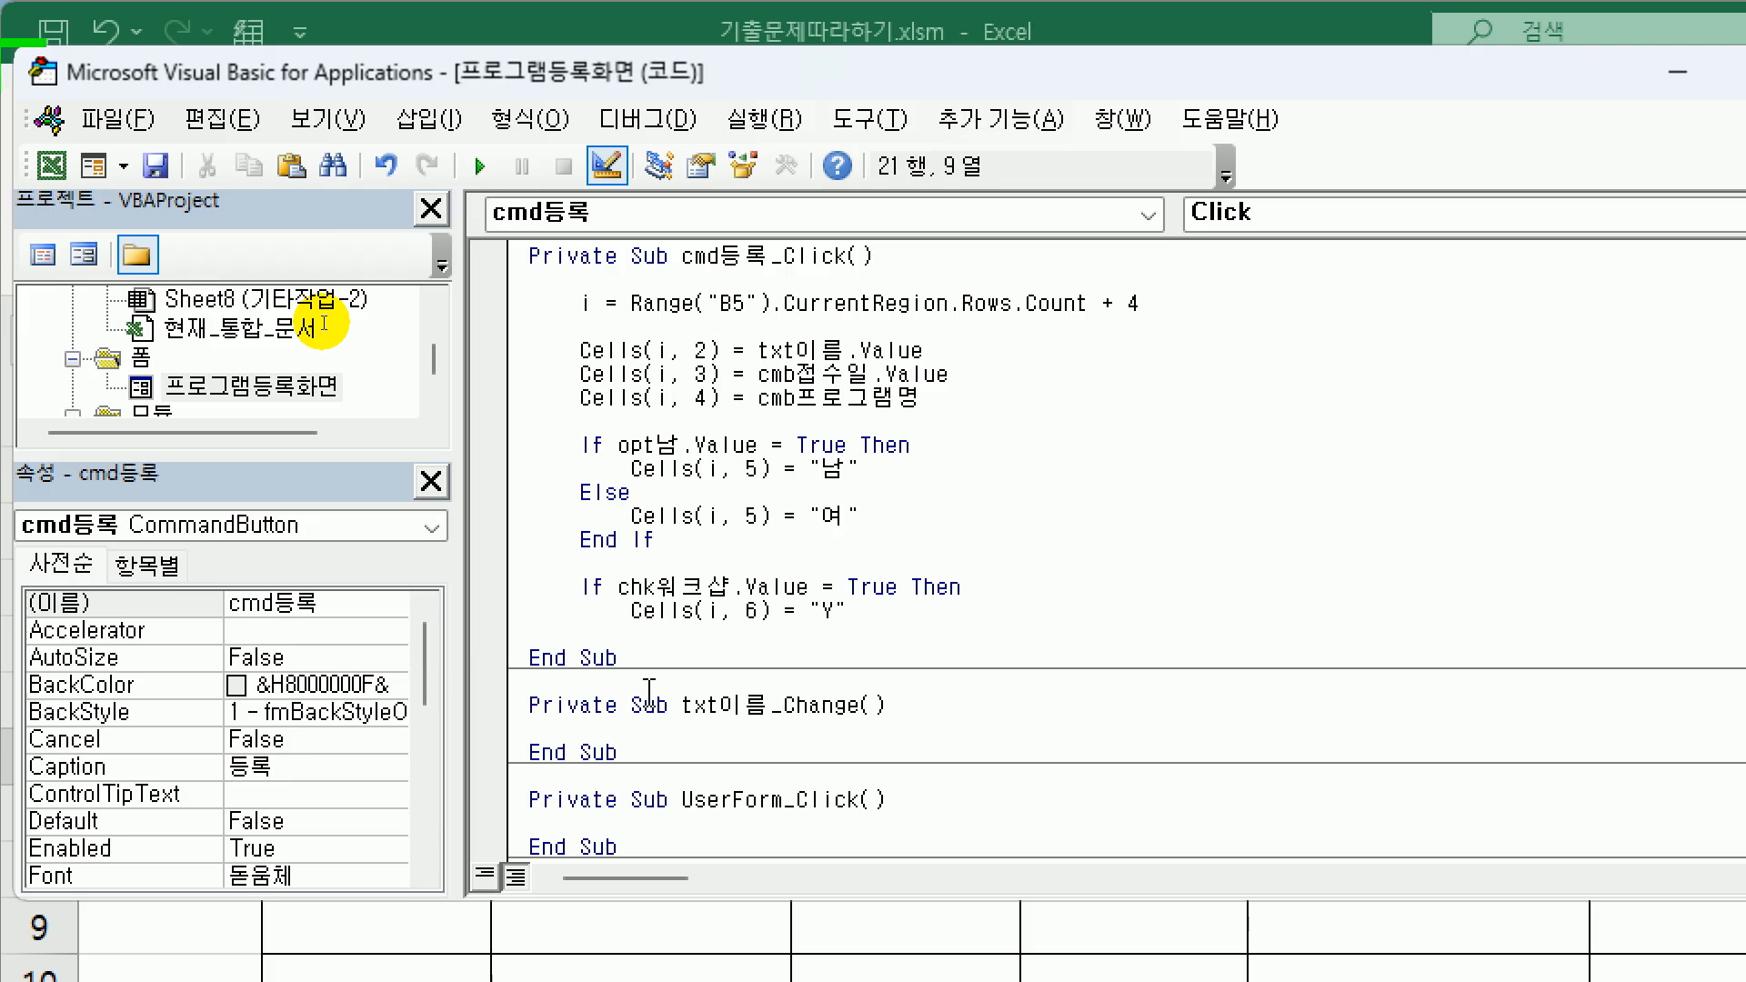
- Add an Else line to the chk워크샵 condition, below the "Y" statement
key("Return")
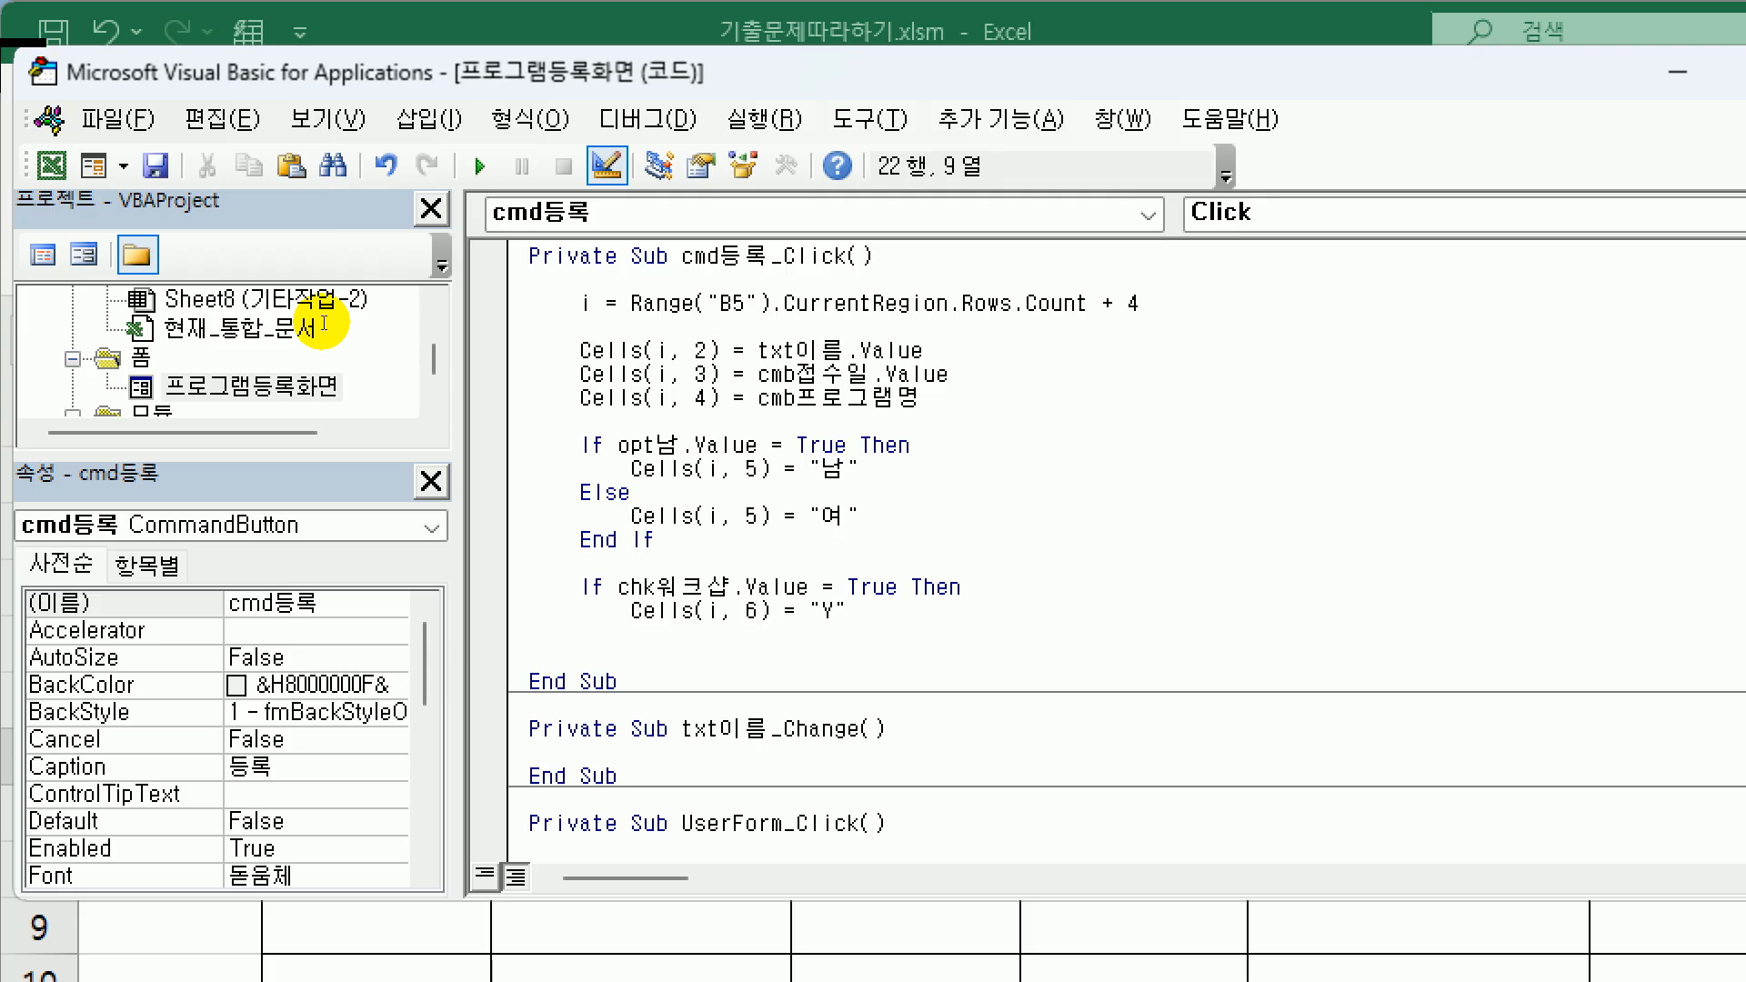
key("BackSpace")
key("Up")
type("else")
key("Return")
- Copy the Cells(i, 6) statement into the Else branch and change its value to "N"
key("Up")
key("Up")
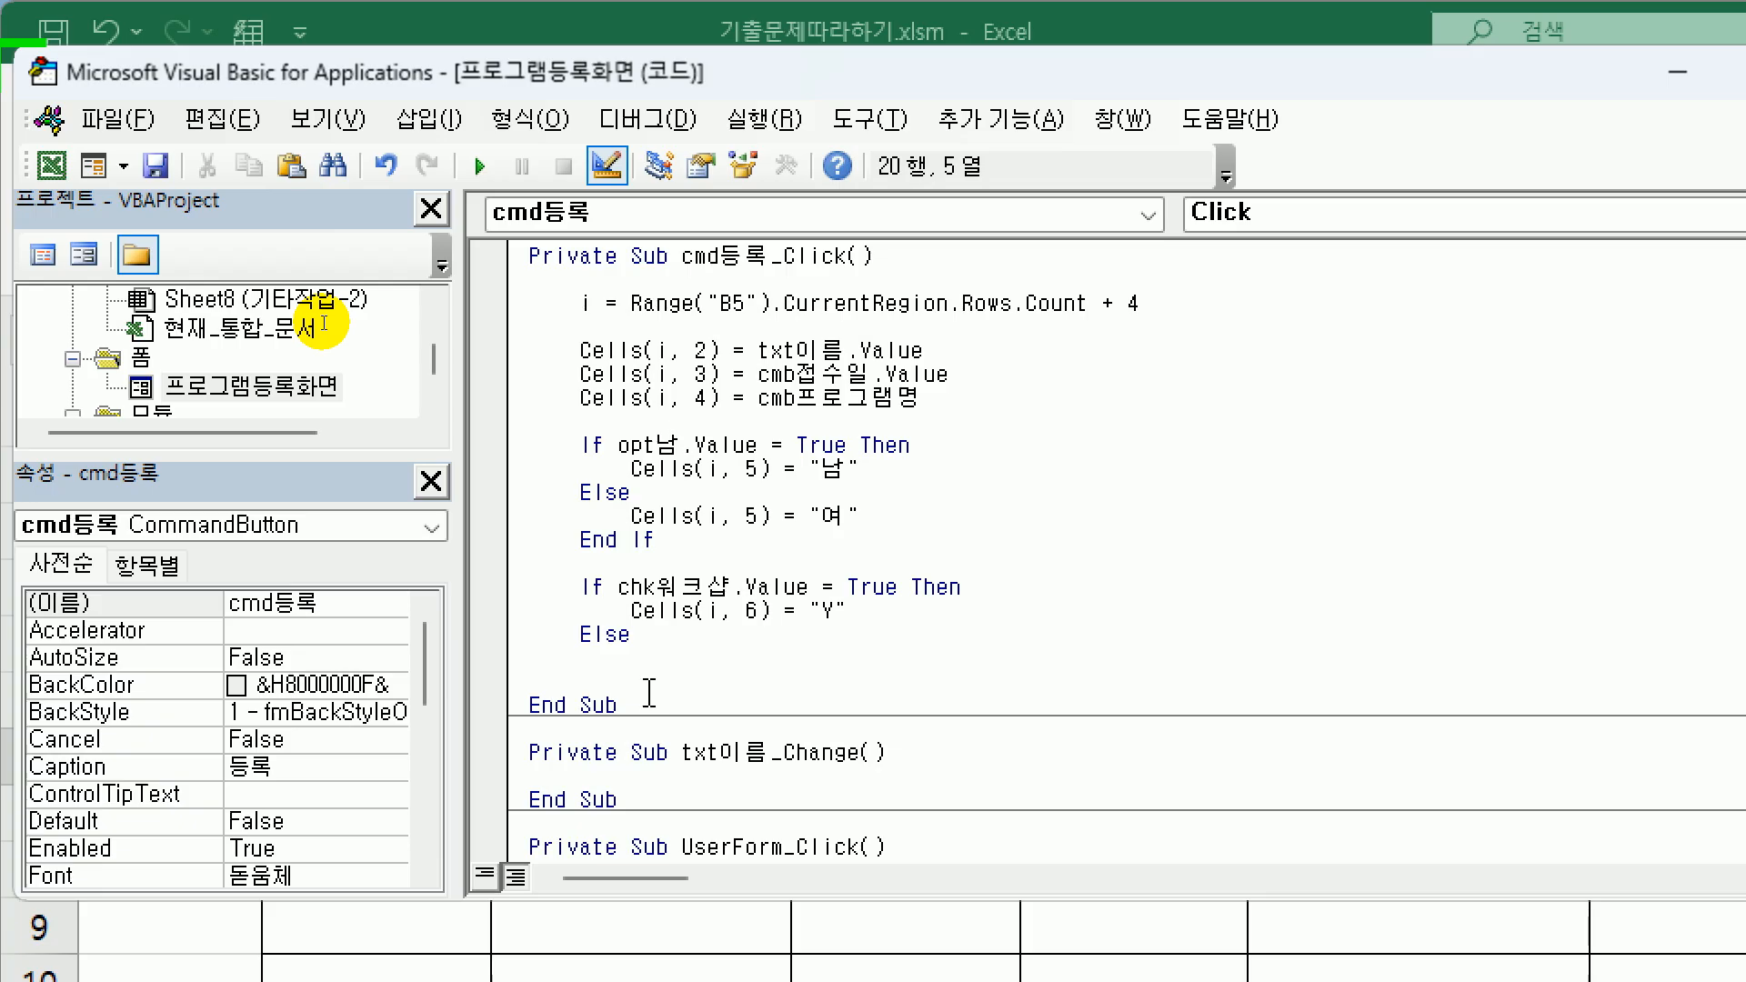
key("shift+End")
key("ctrl+c")
key("Down")
key("Down")
key("ctrl+v")
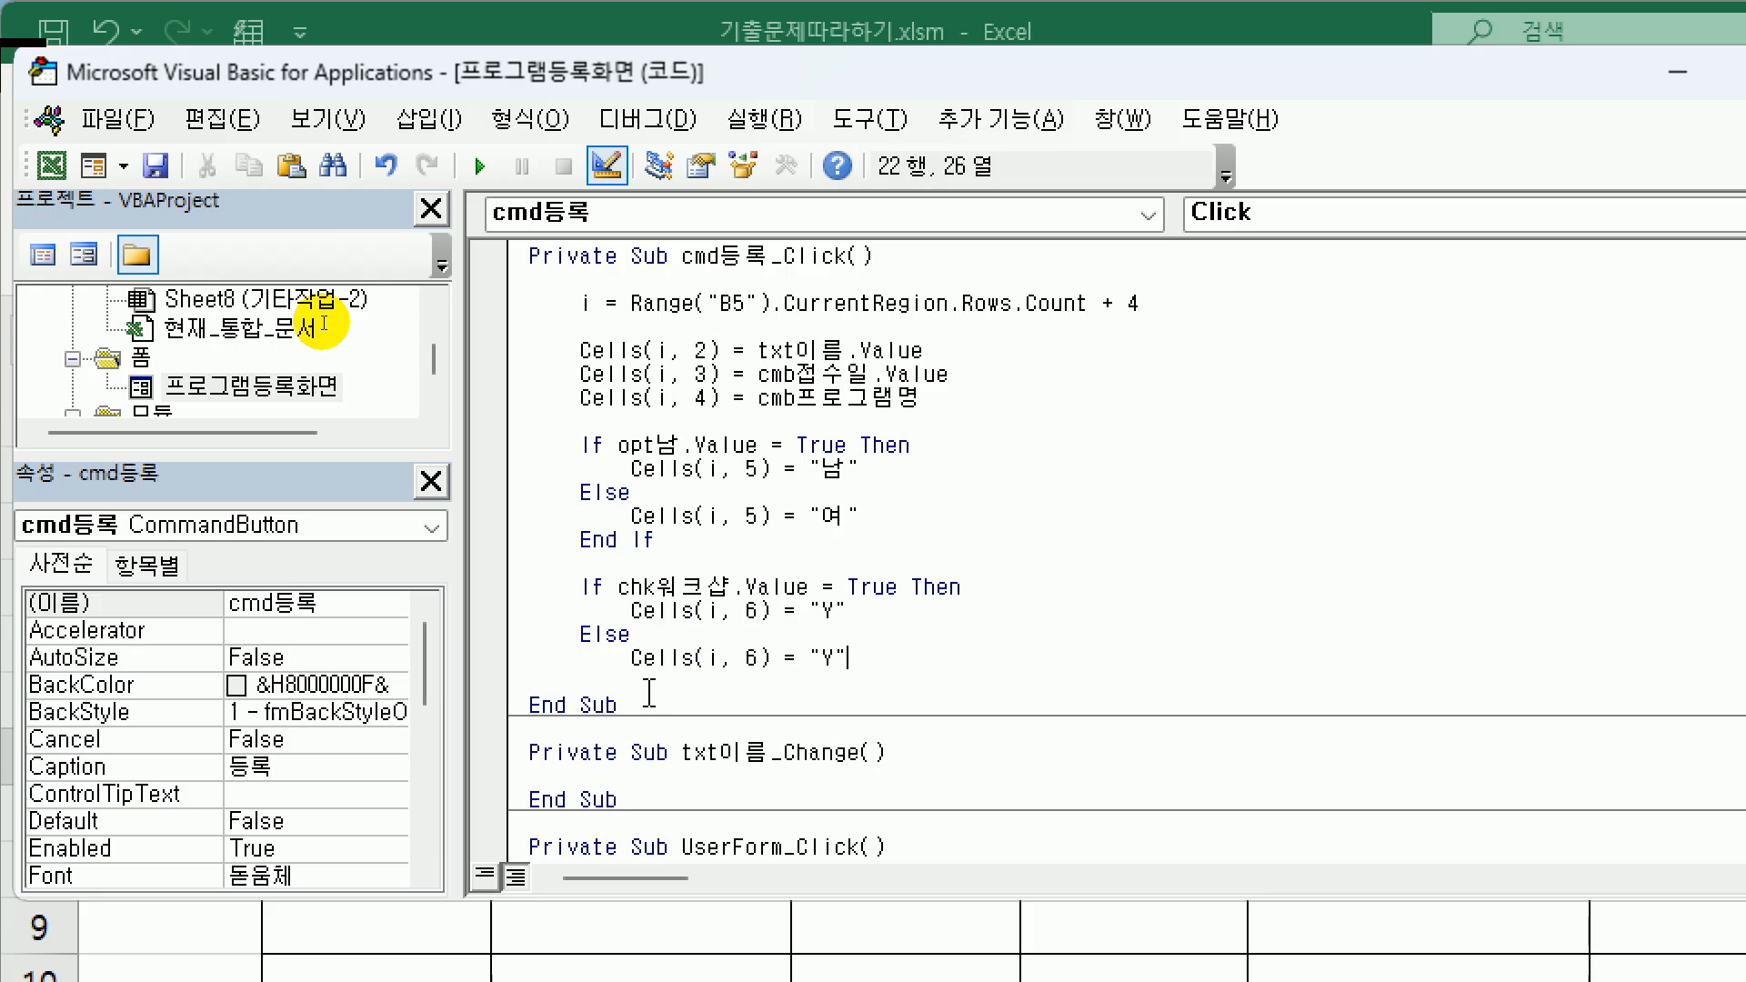
key("Left")
key("Left")
key("shift+Right")
type("ㅜ")
key("BackSpace")
type("N")
key("Right")
- Close the chk워크샵 condition with End If and start a new line below it
key("Return")
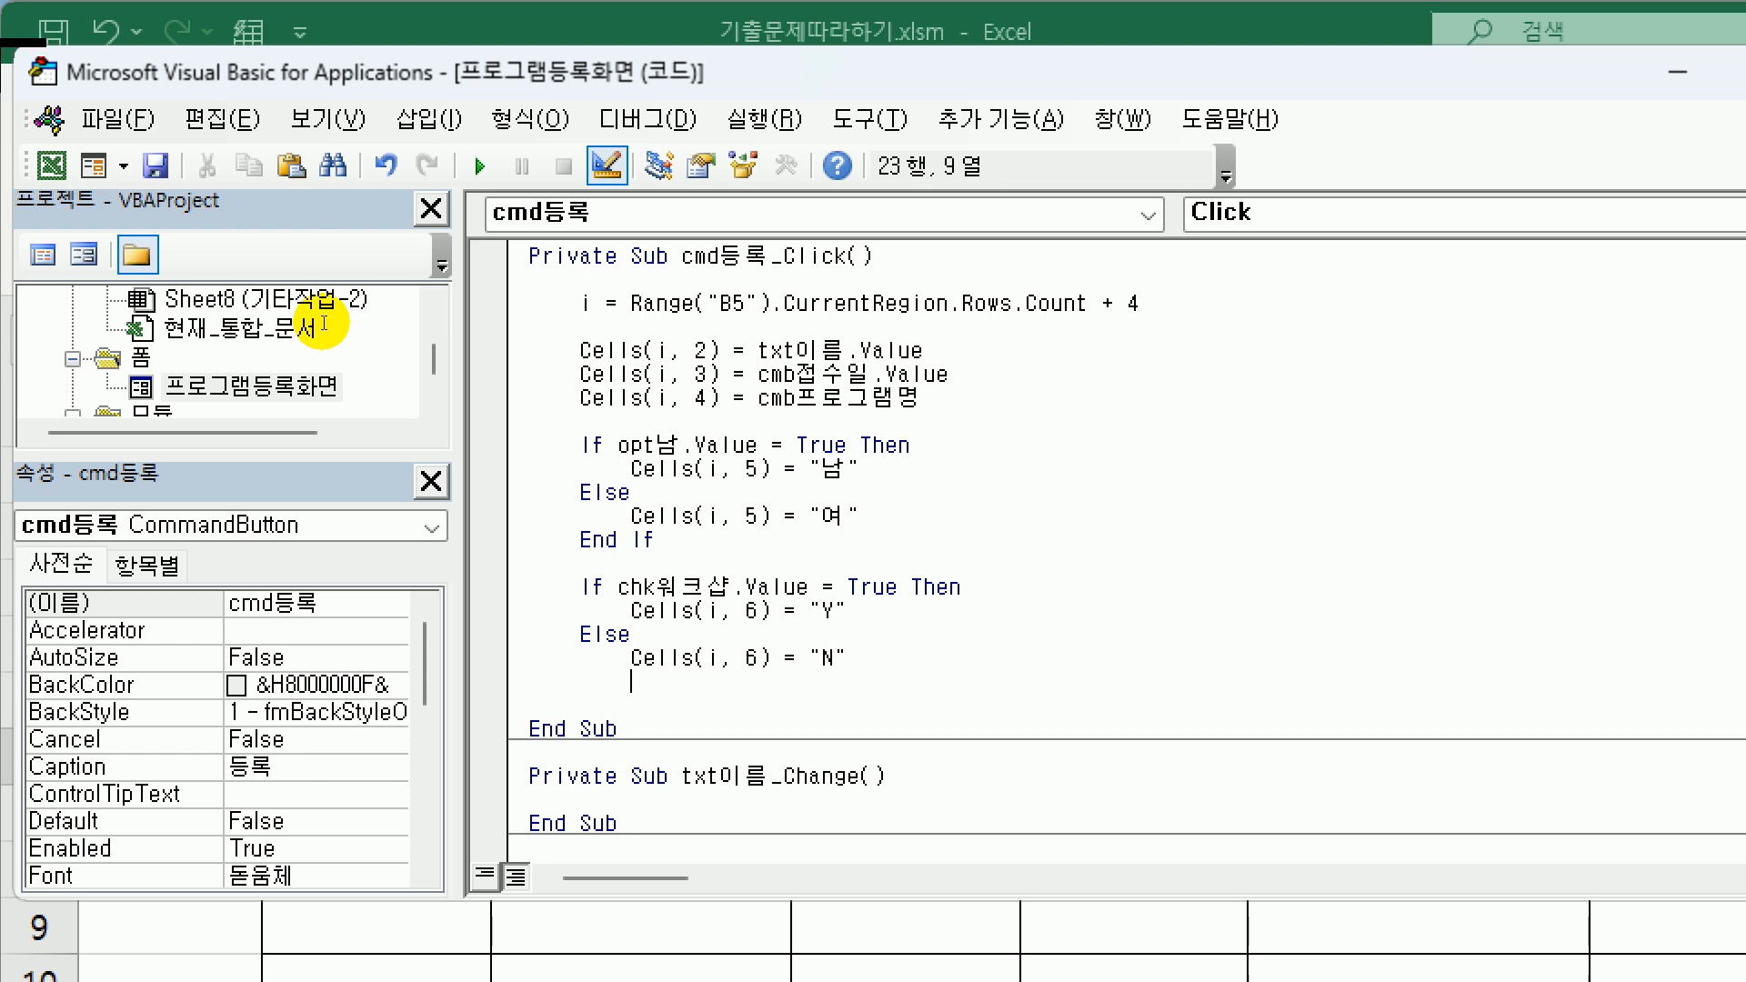
type("ㄷ")
key("BackSpace")
type("end if")
key("Return")
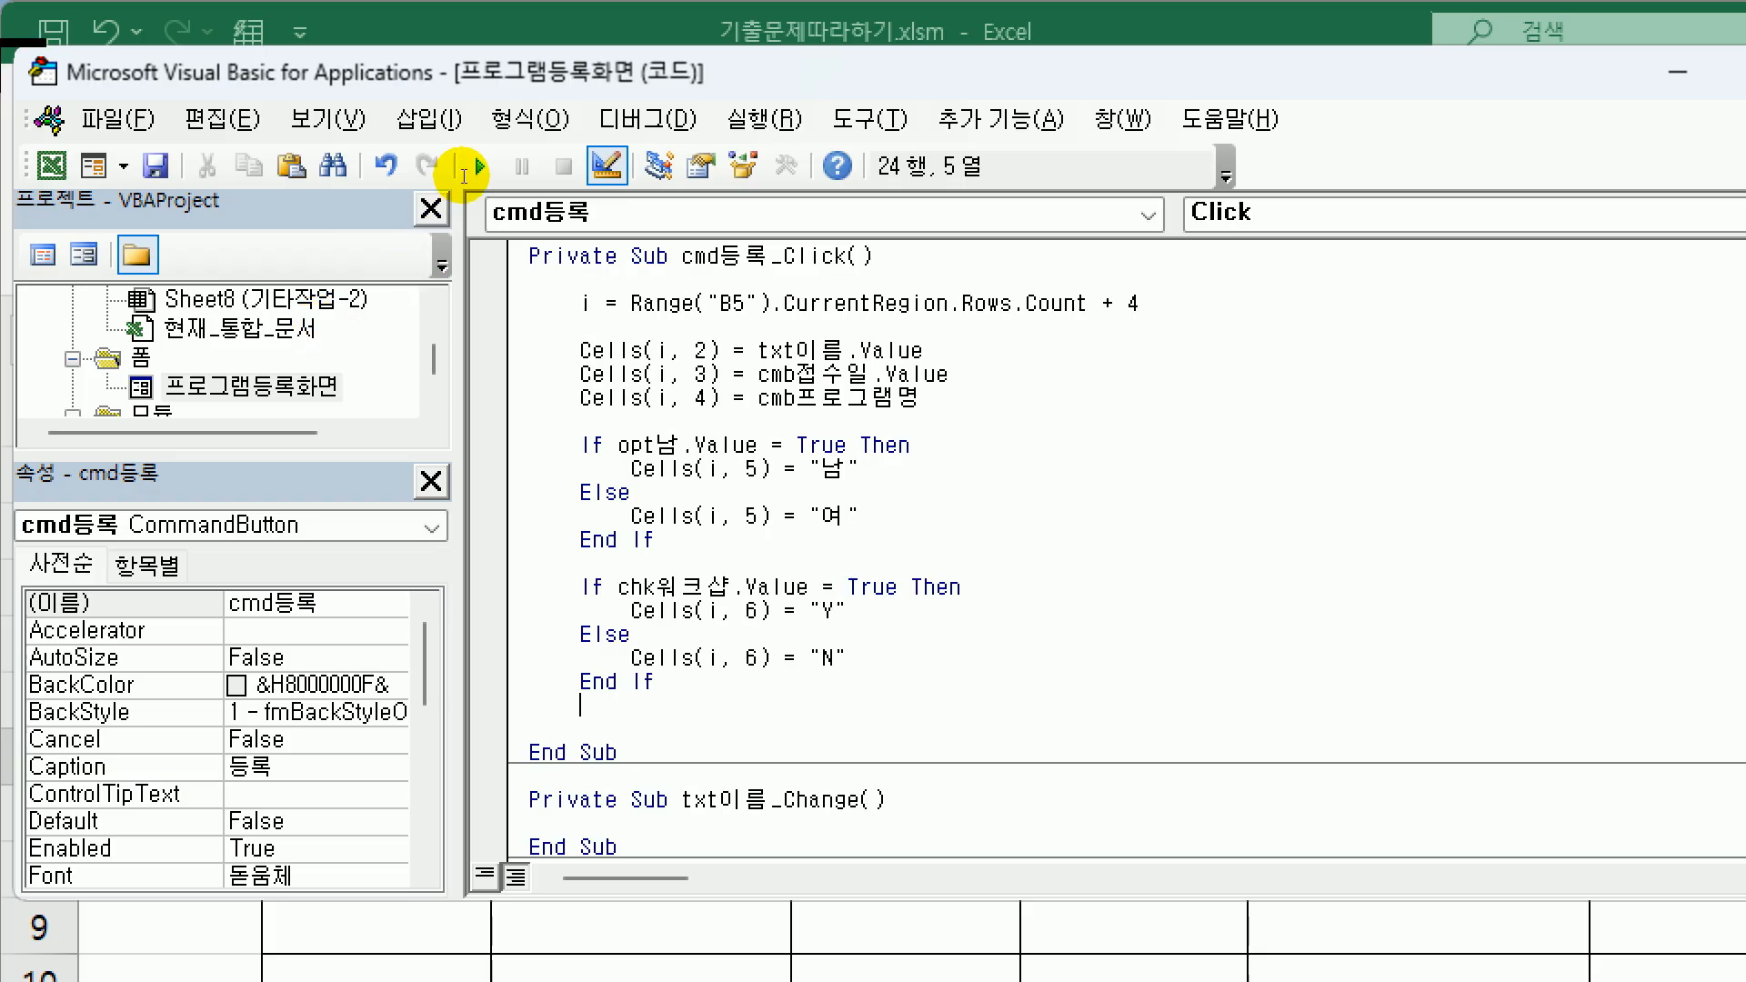
- Return to the 기타작업-3 worksheet, turn off design mode, and open the form with the 프로그램 등록 button
left_click(926, 17)
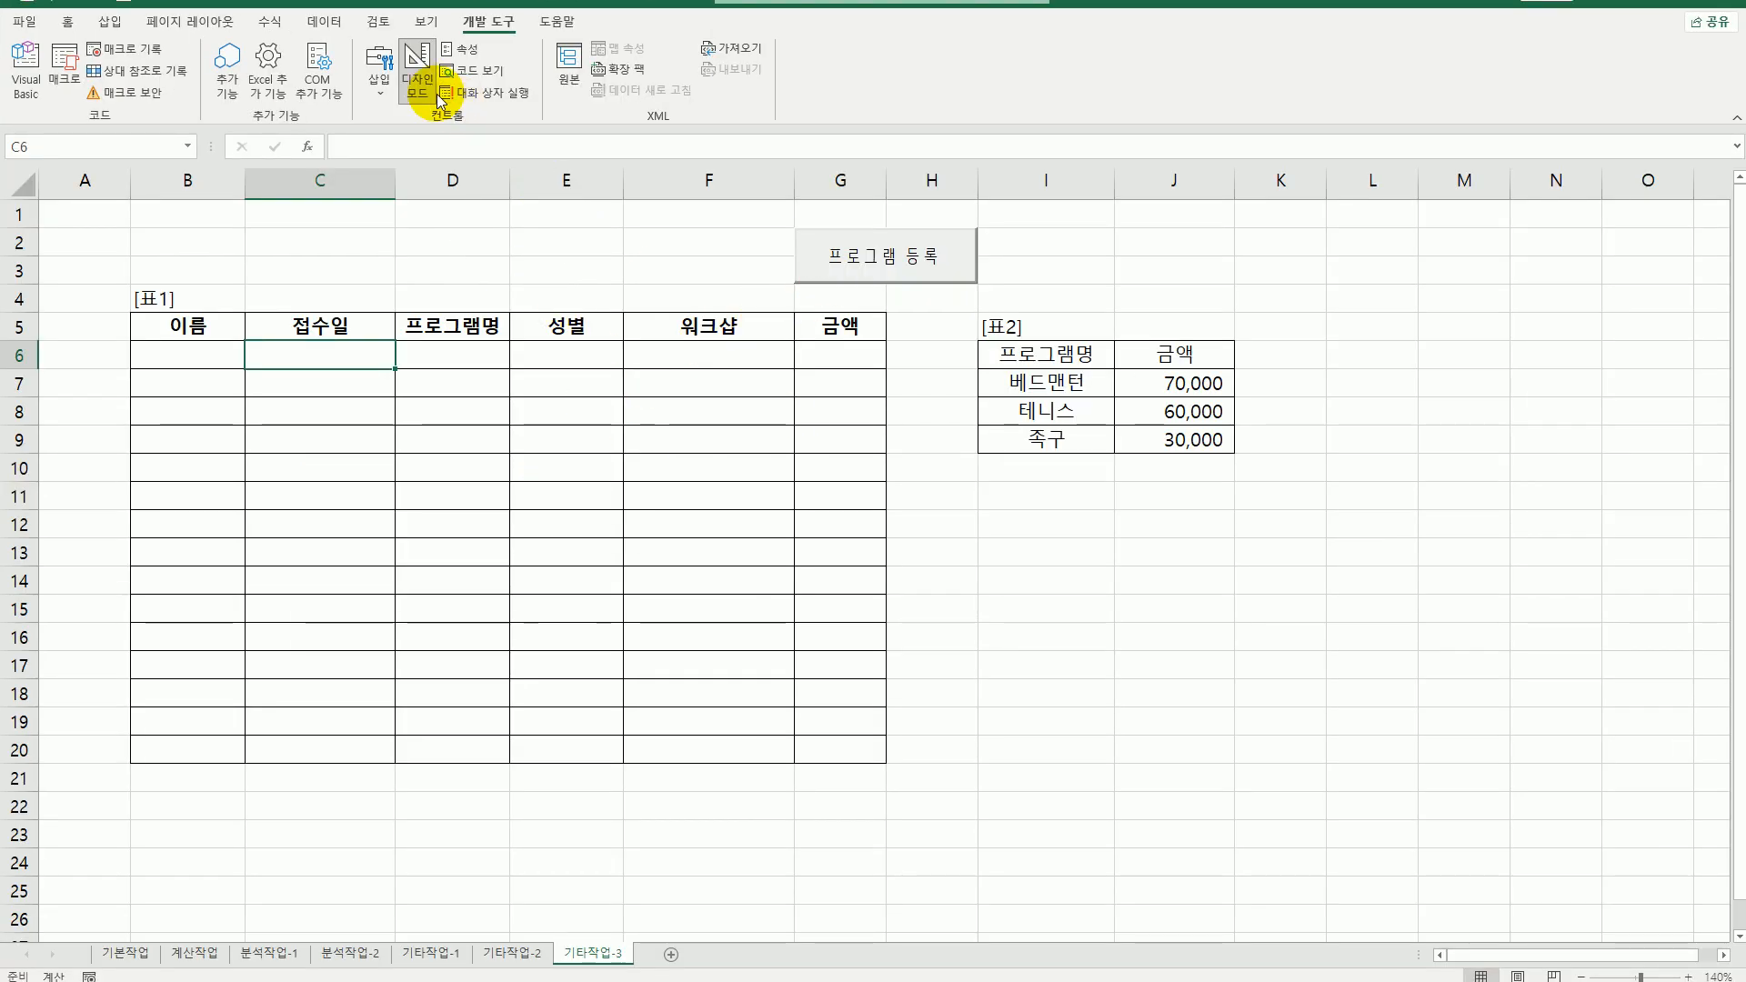
left_click(417, 71)
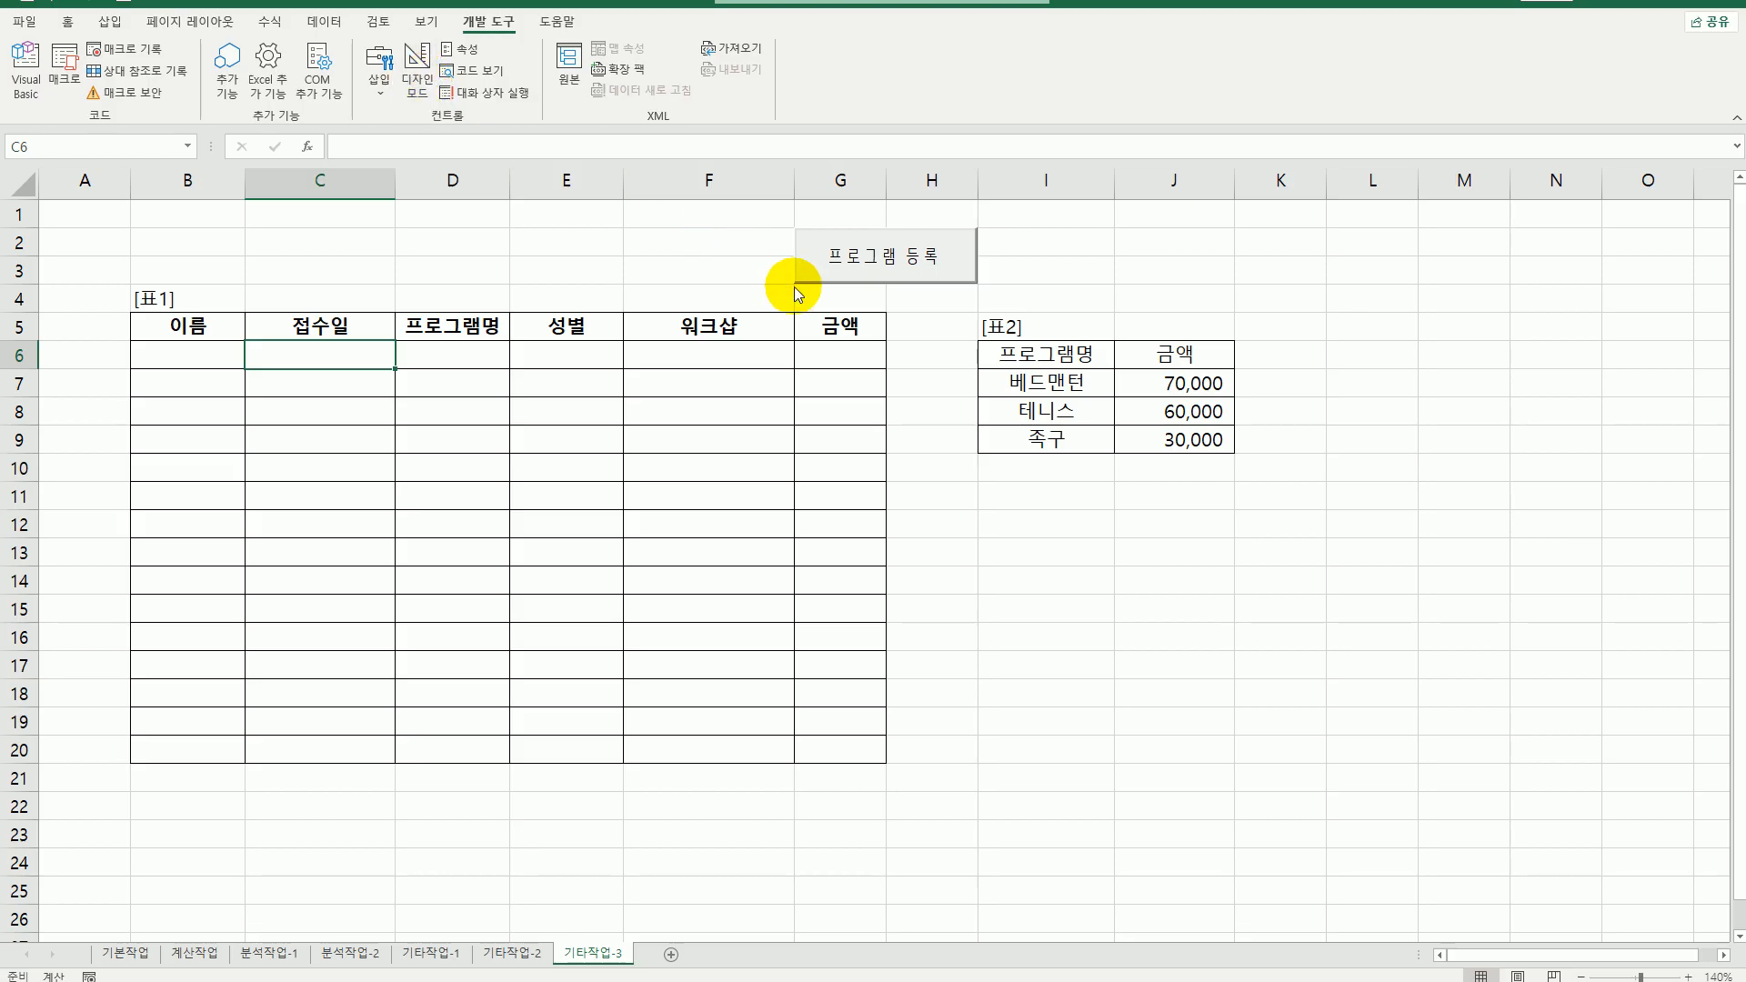
left_click(859, 273)
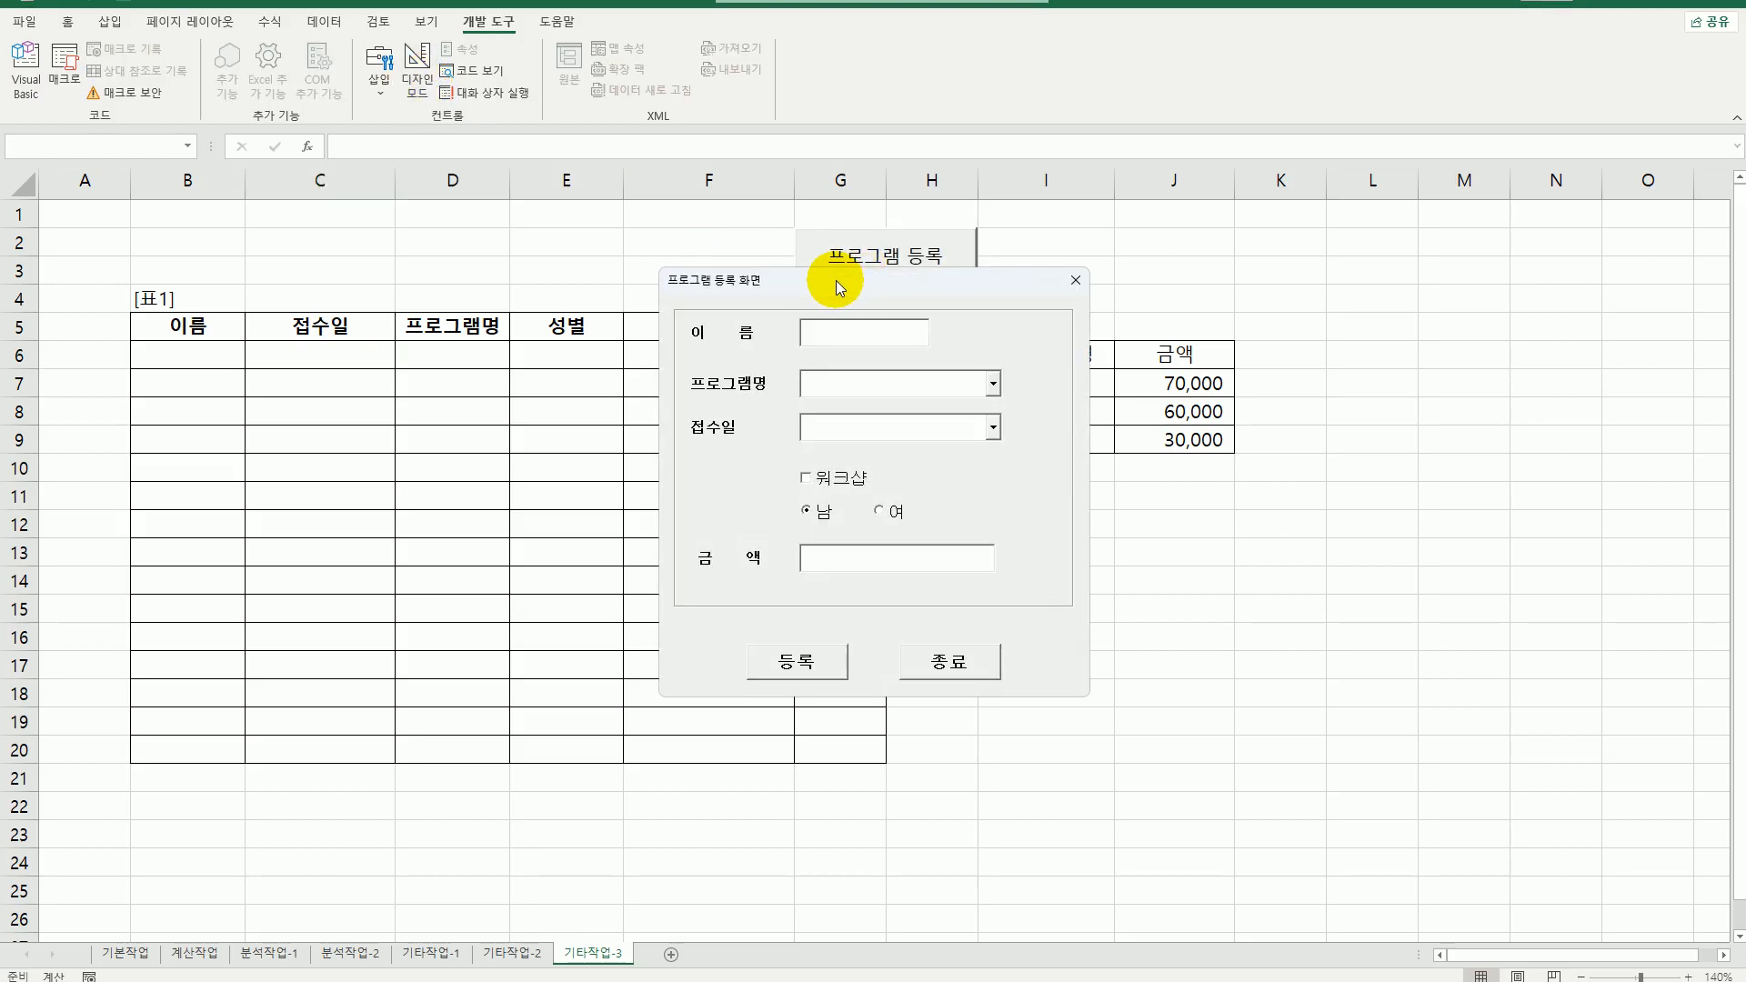
left_click_drag(835, 282, 802, 338)
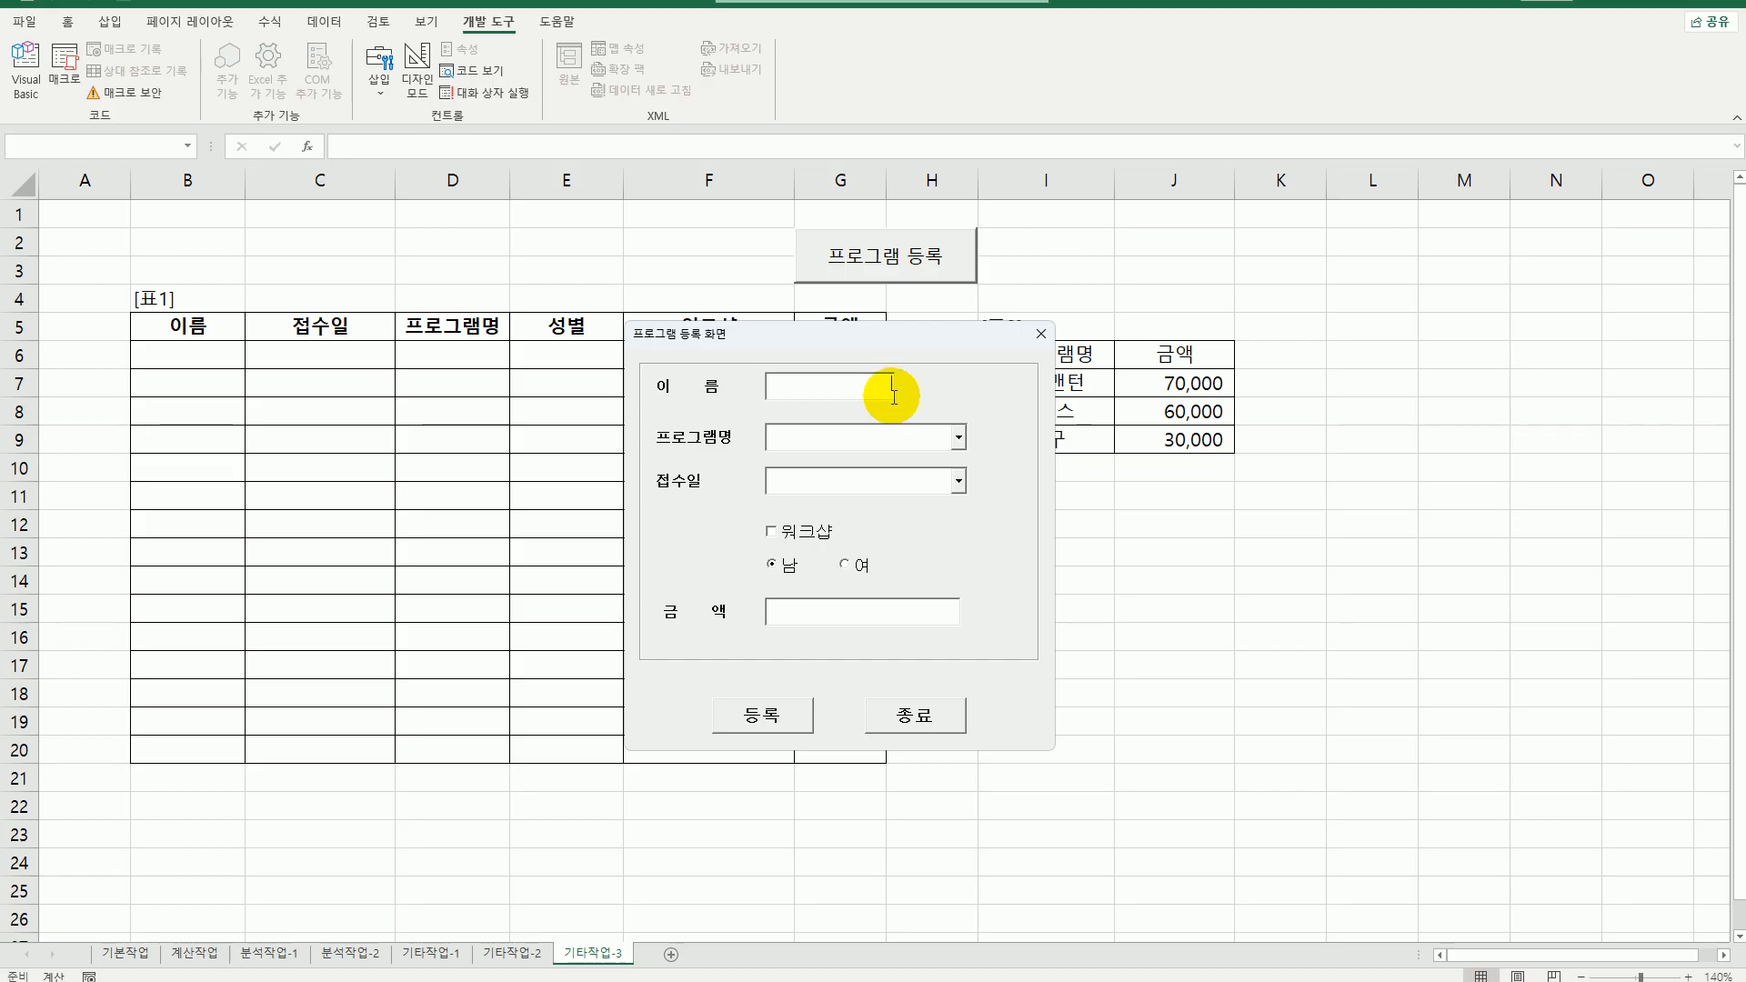
- Place the form beside 표2 and open its 프로그램명 list to compare the entries with the table
left_click(958, 440)
left_click(805, 346)
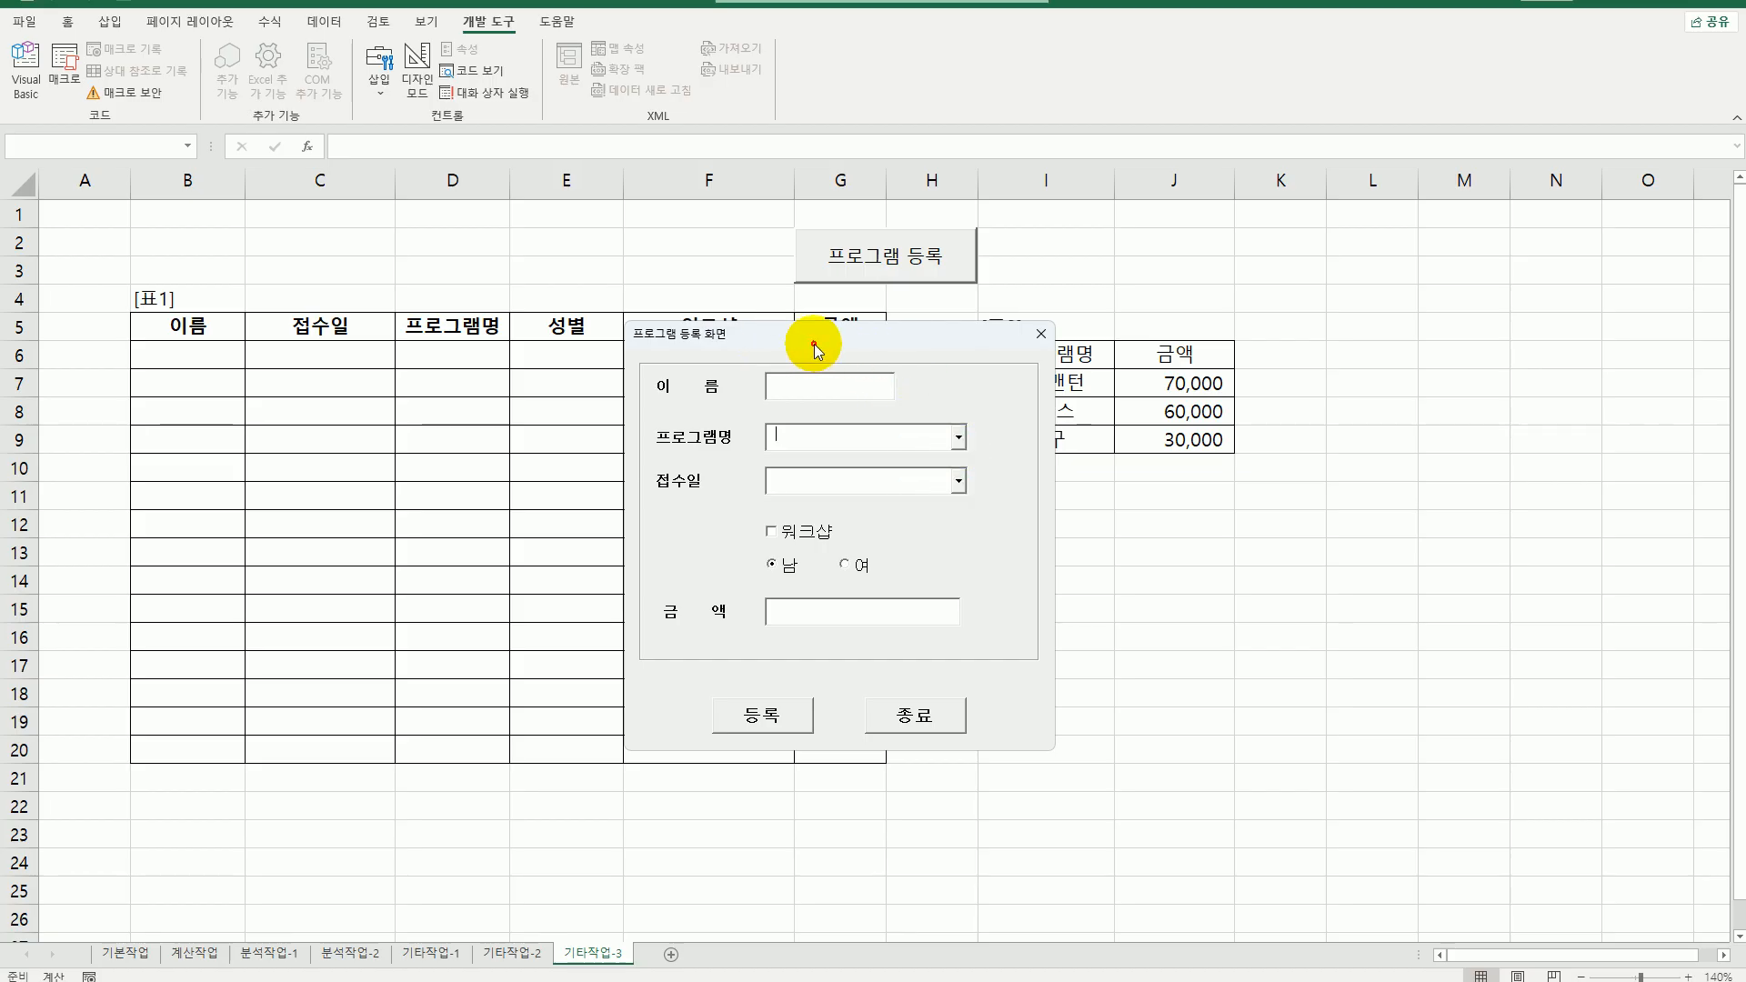
left_click_drag(815, 344, 618, 311)
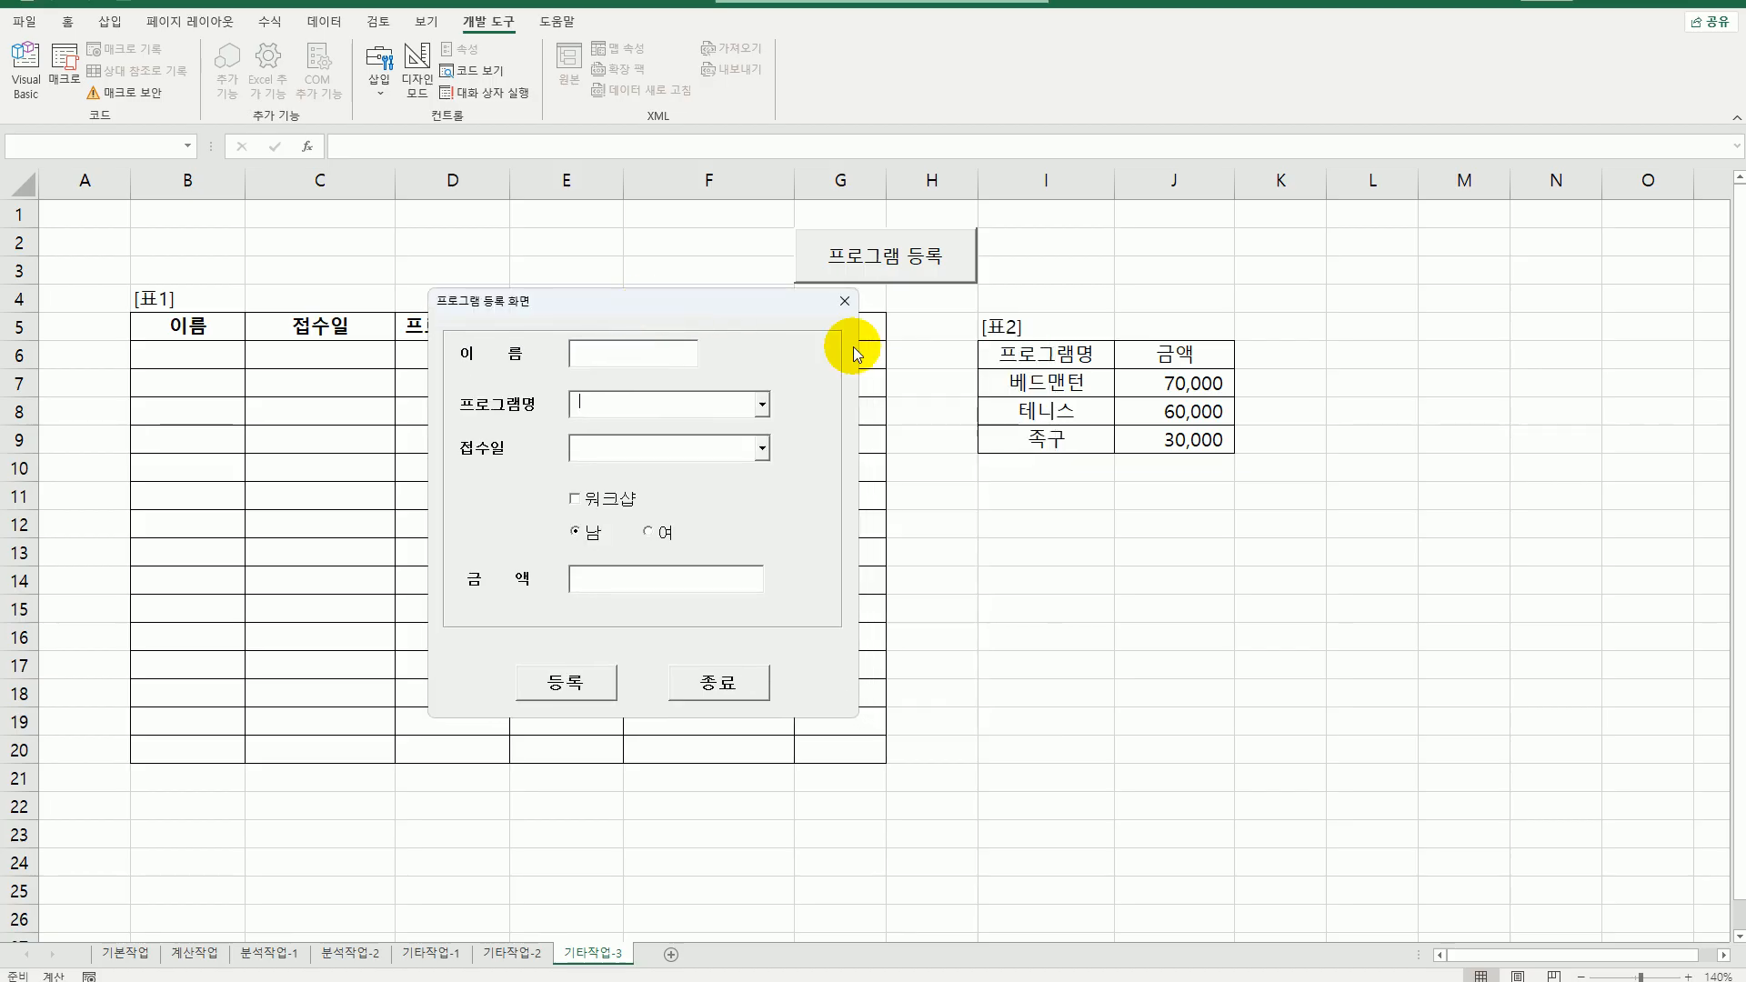
left_click(764, 407)
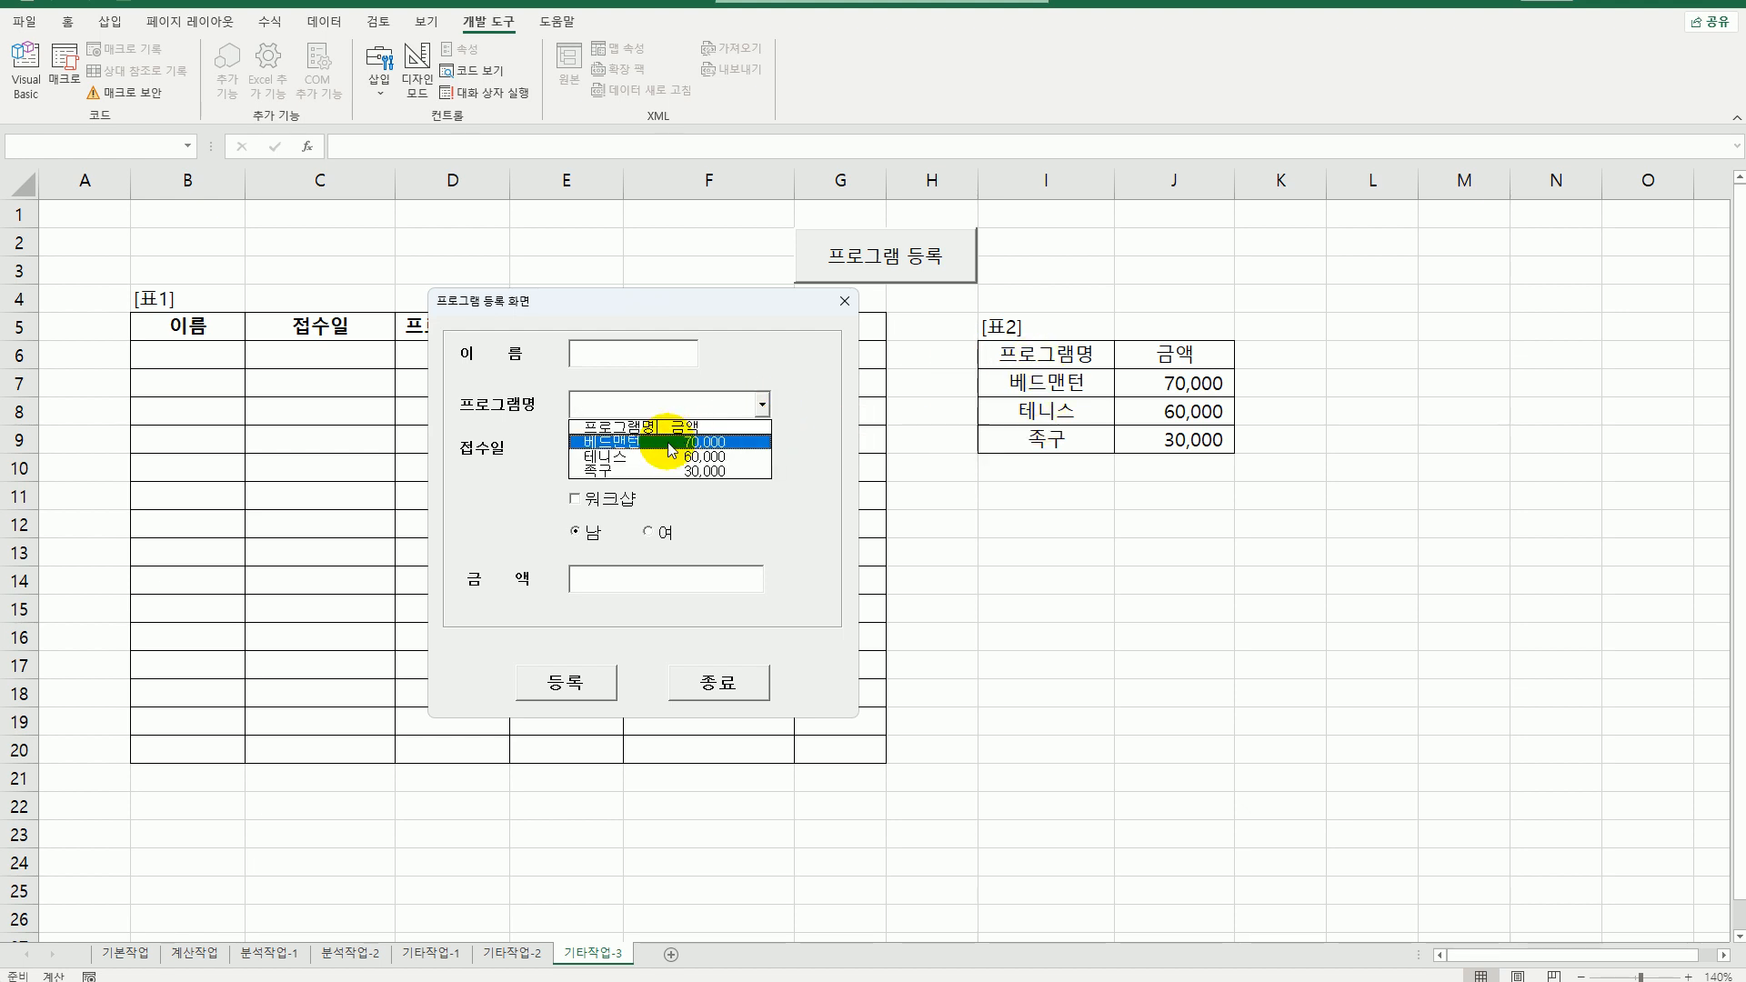
left_click(650, 304)
left_click_drag(650, 303, 651, 355)
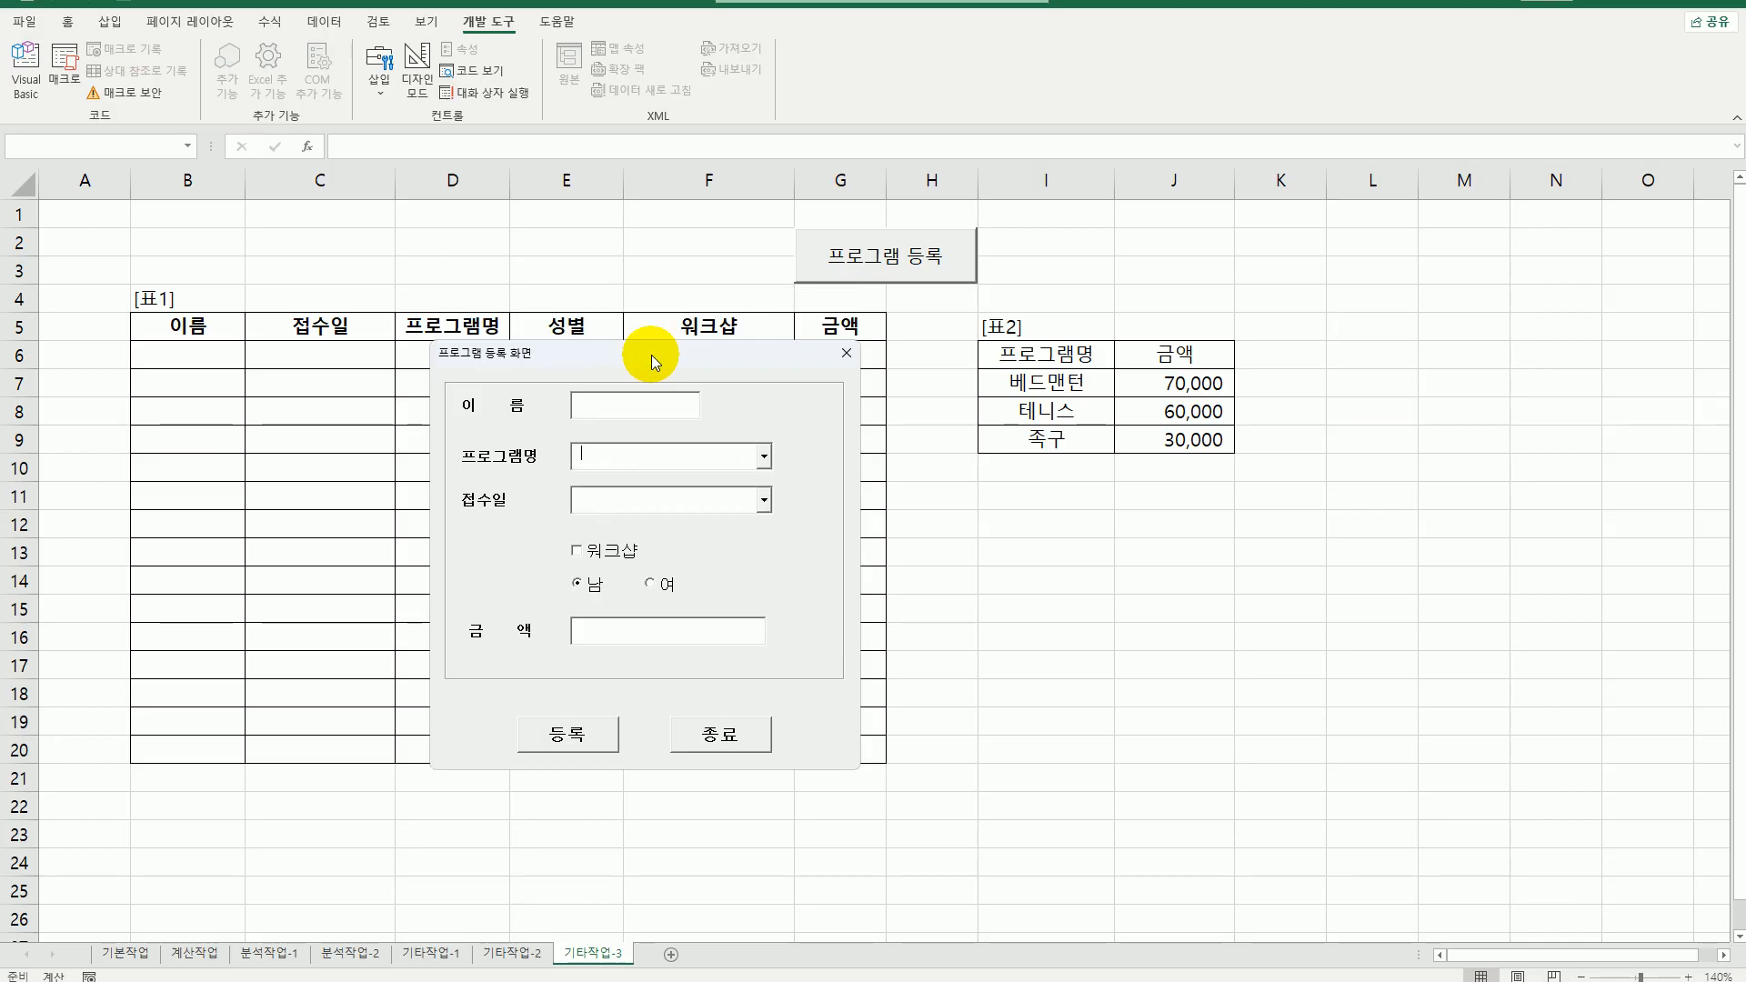
left_click(756, 458)
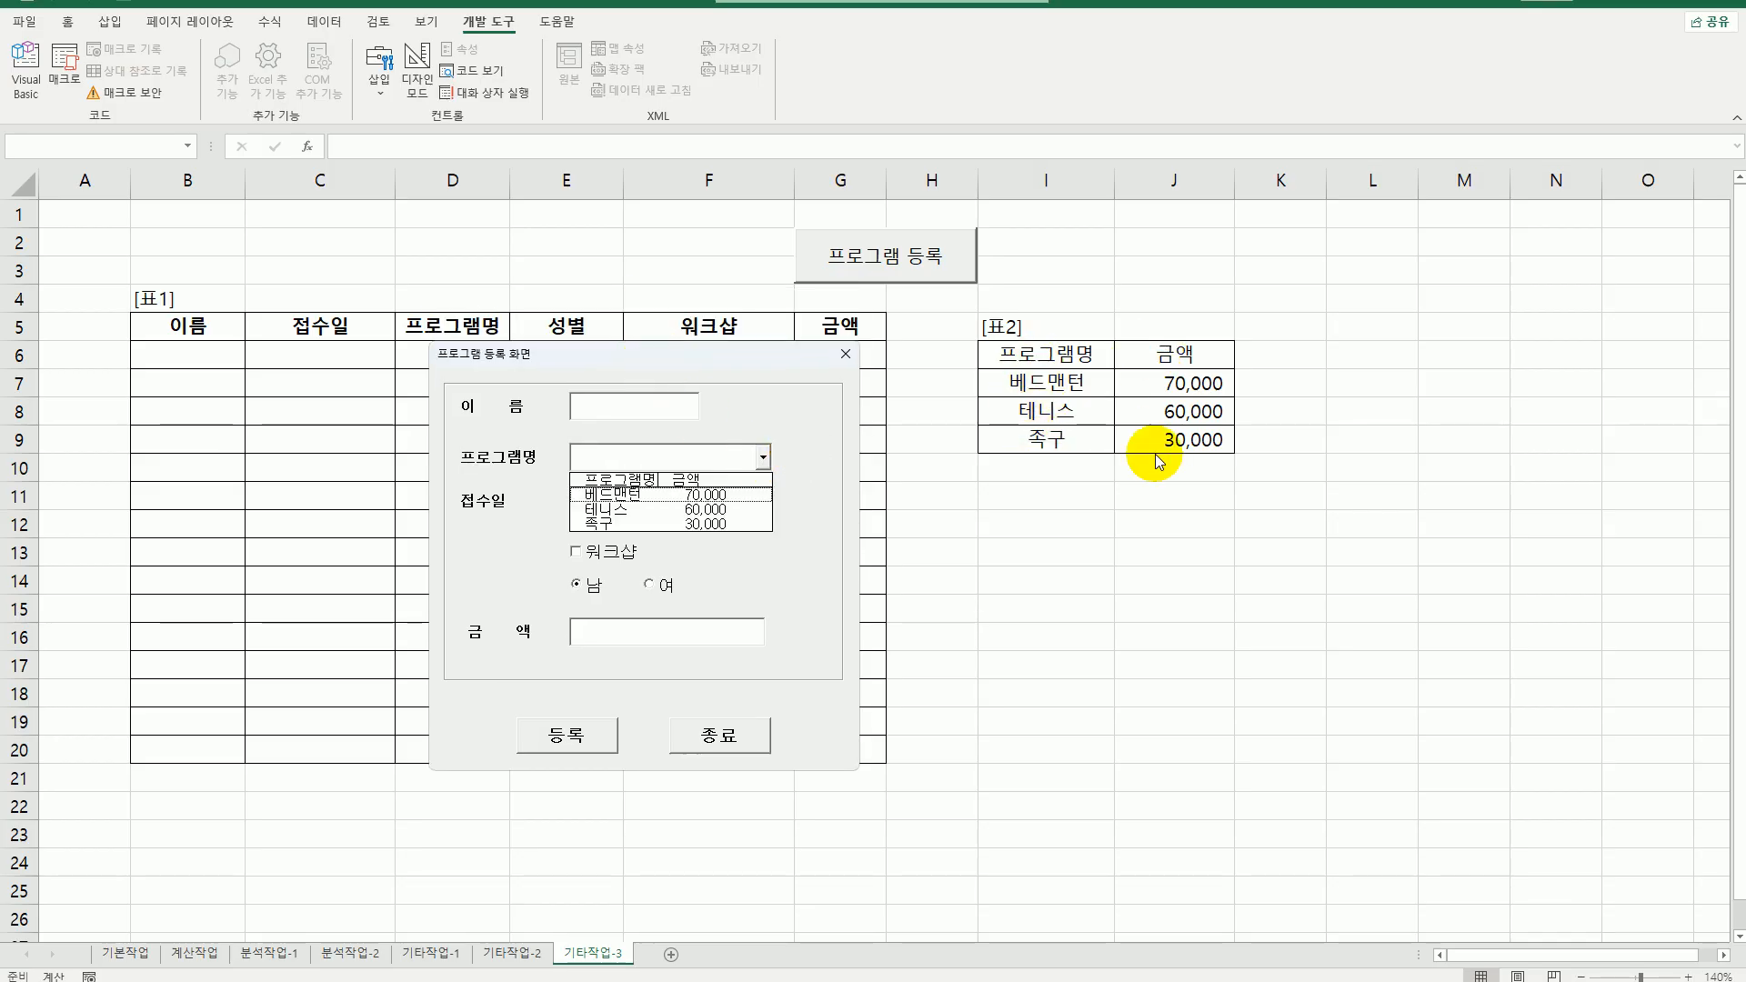
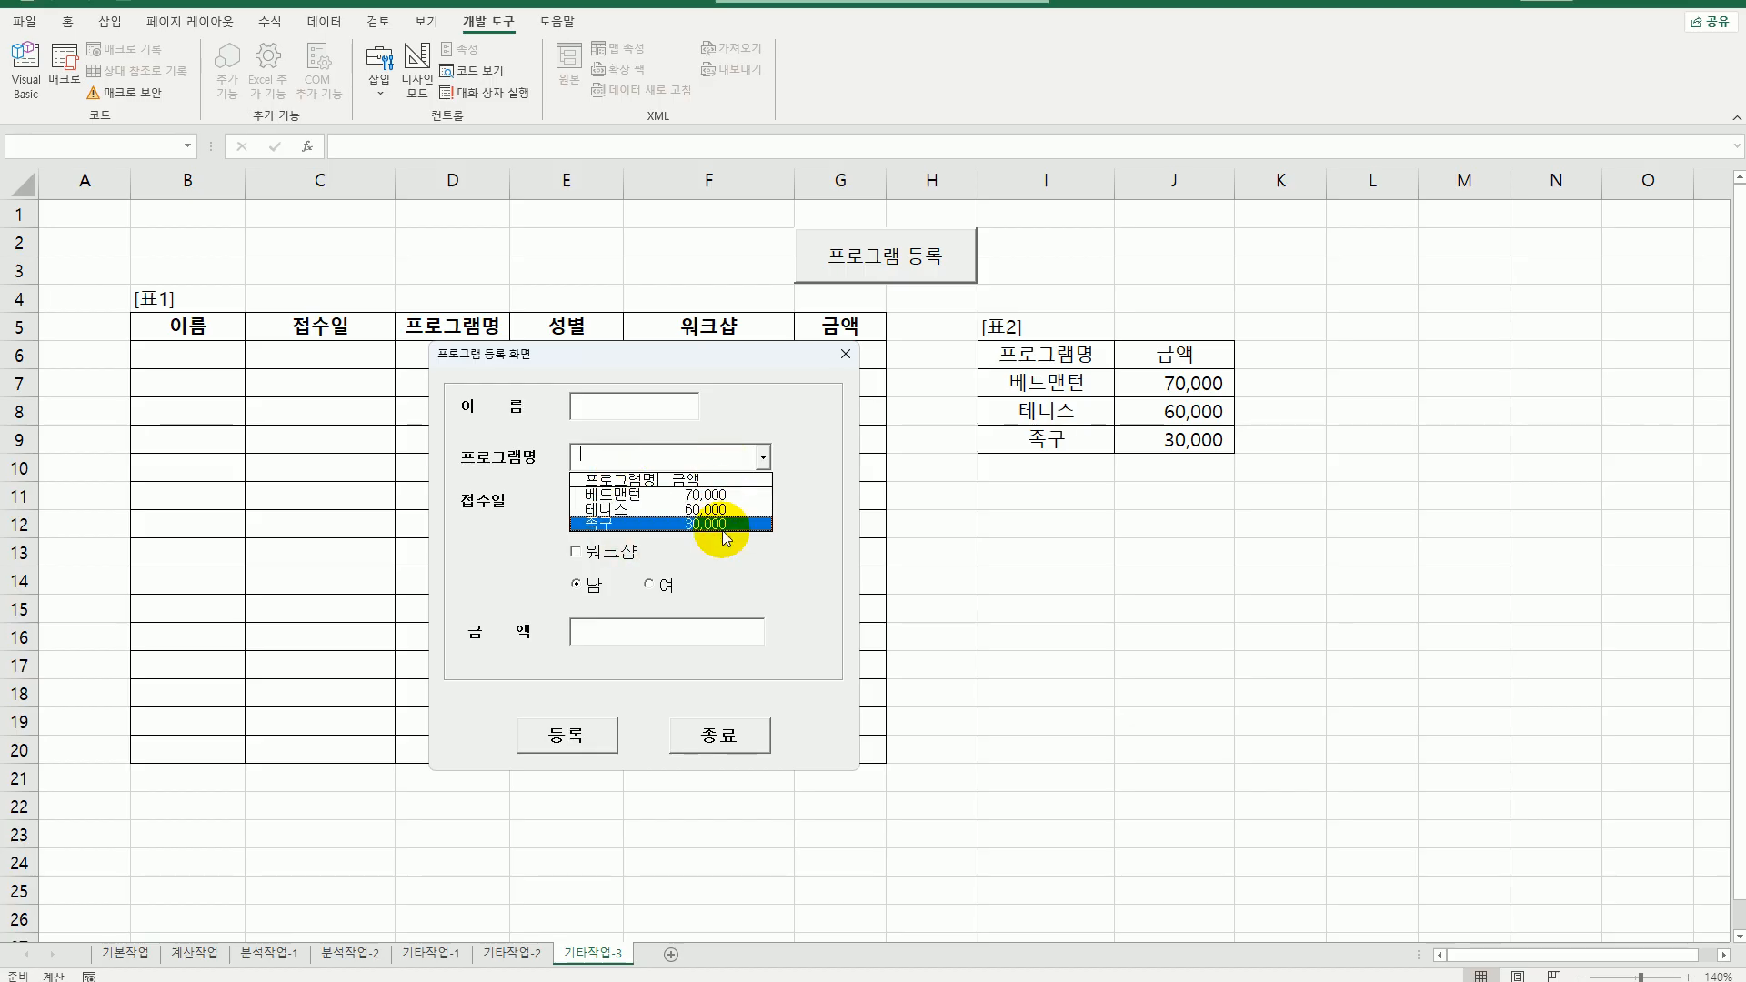
- Close the 프로그램 등록 화면 form and return to its code in the Visual Basic editor
left_click(843, 355)
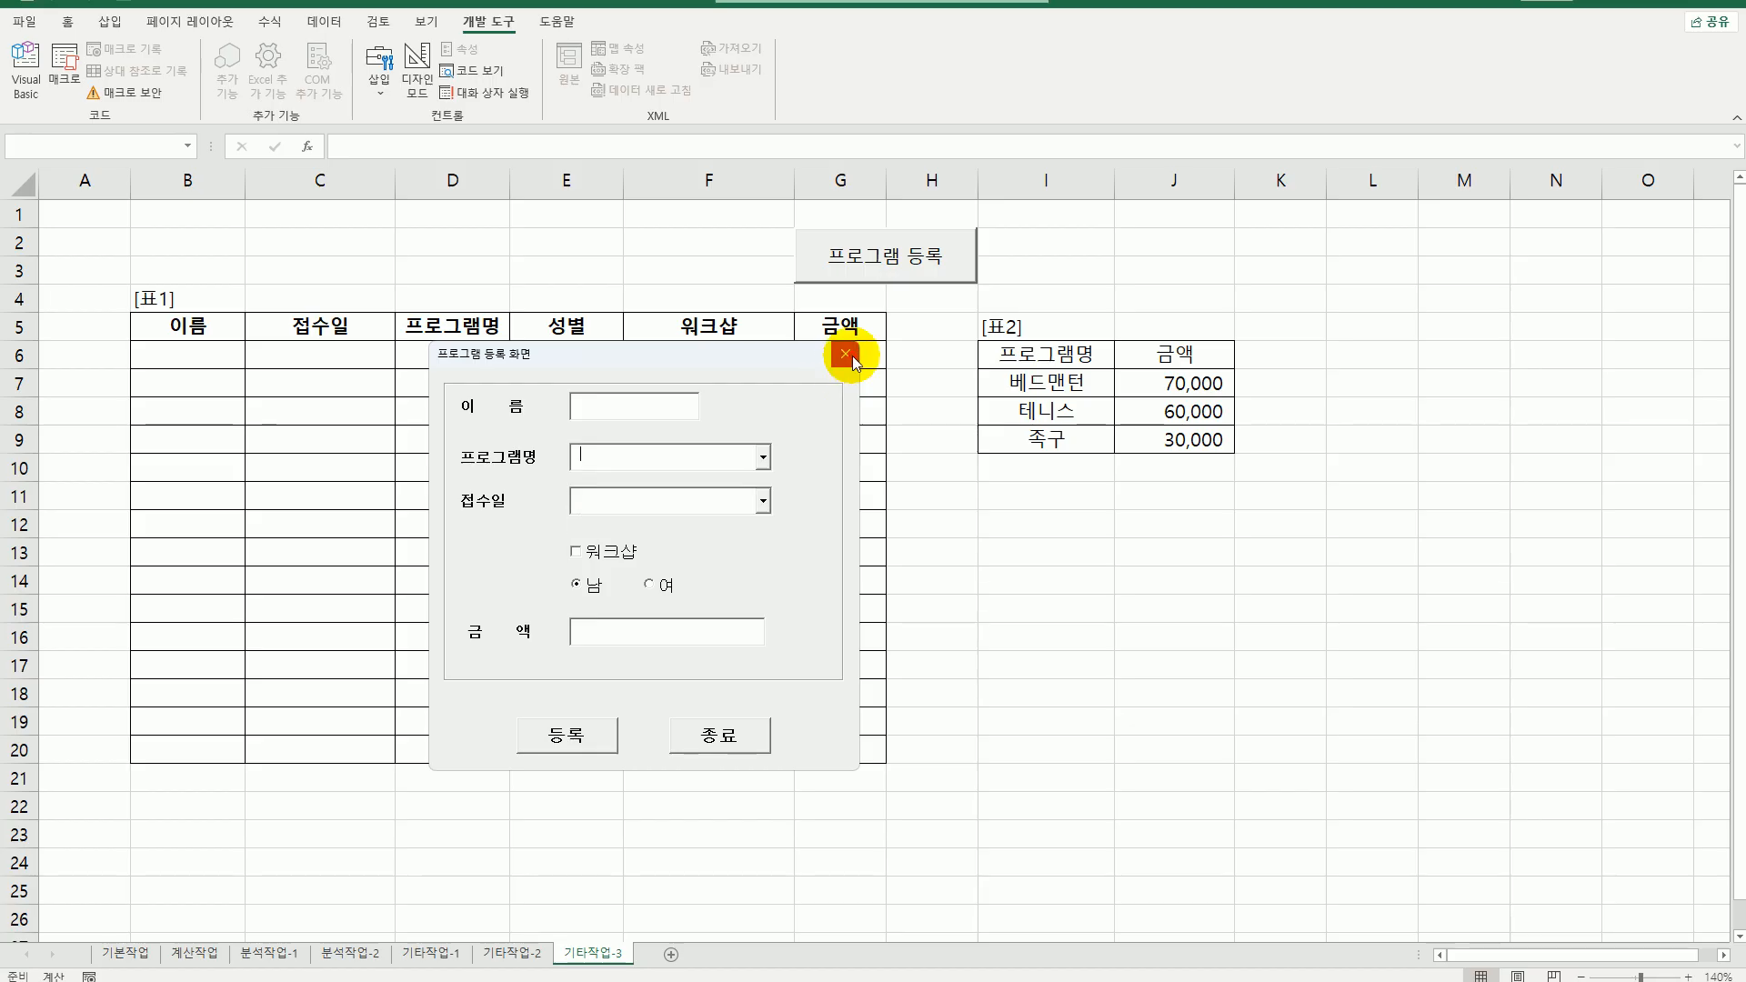
left_click(843, 355)
left_click(26, 68)
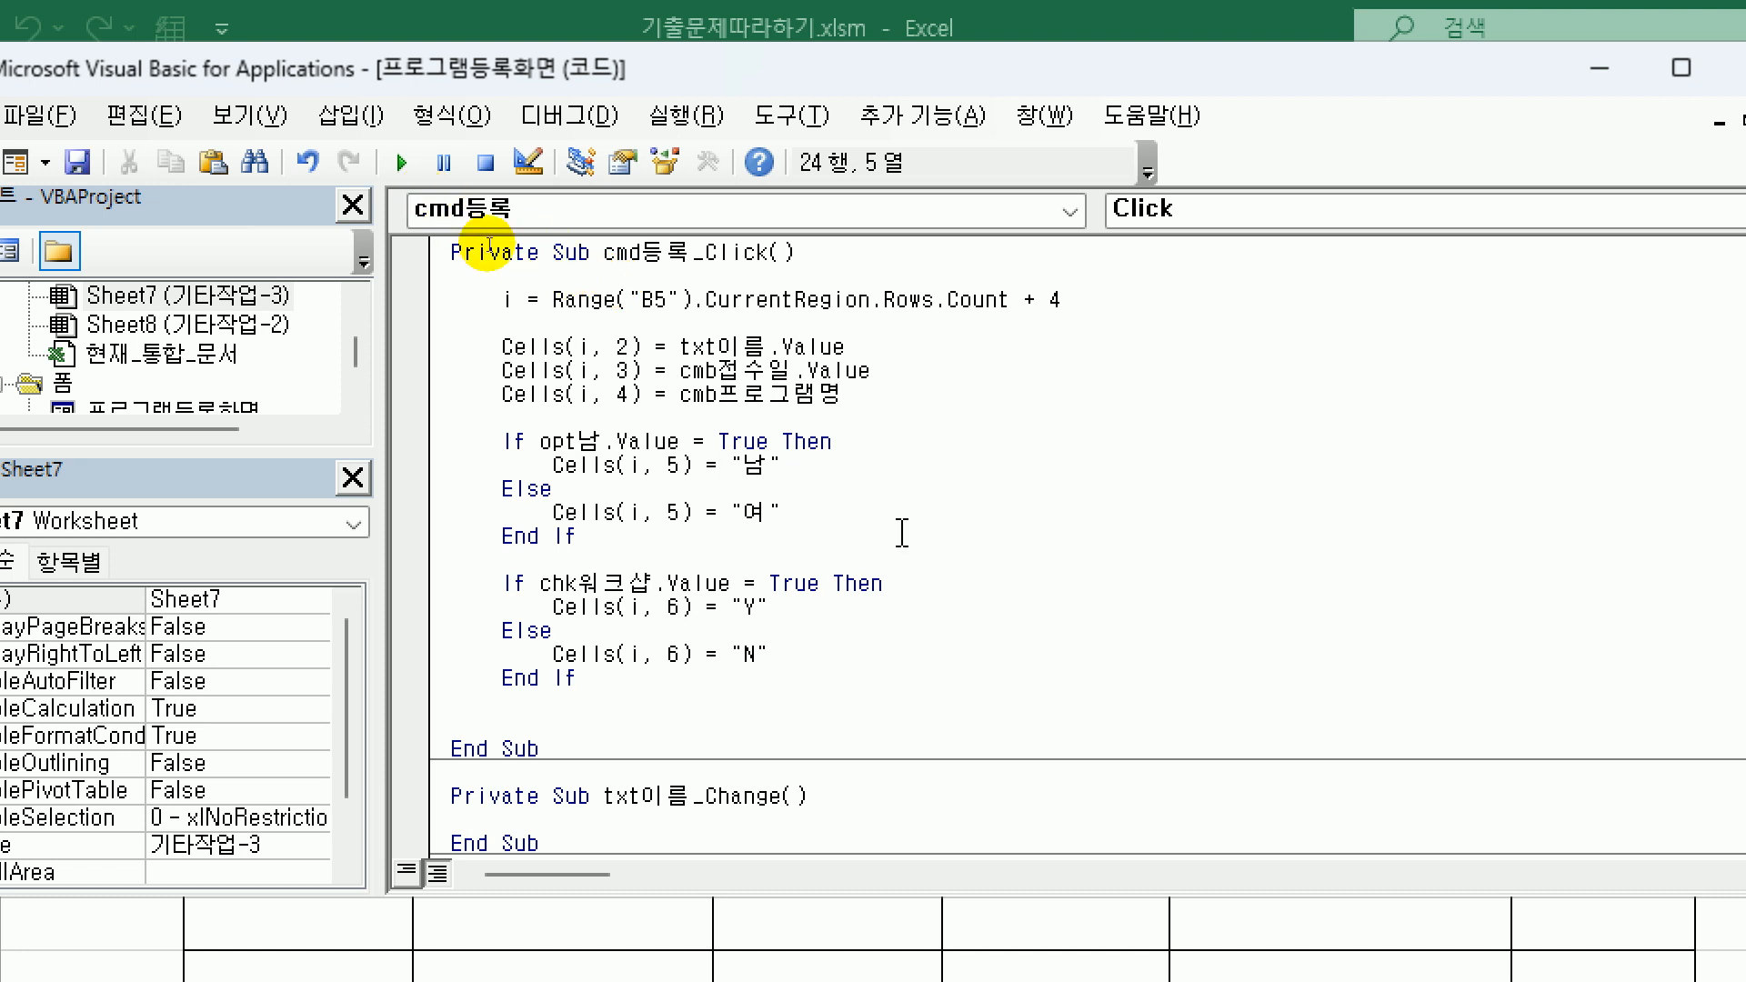
- Complete the Cells(i, 4) statement so it reads the program name with cmb프로그램명.List(cmb프로그램명.ListIndex, 0)
left_click(485, 164)
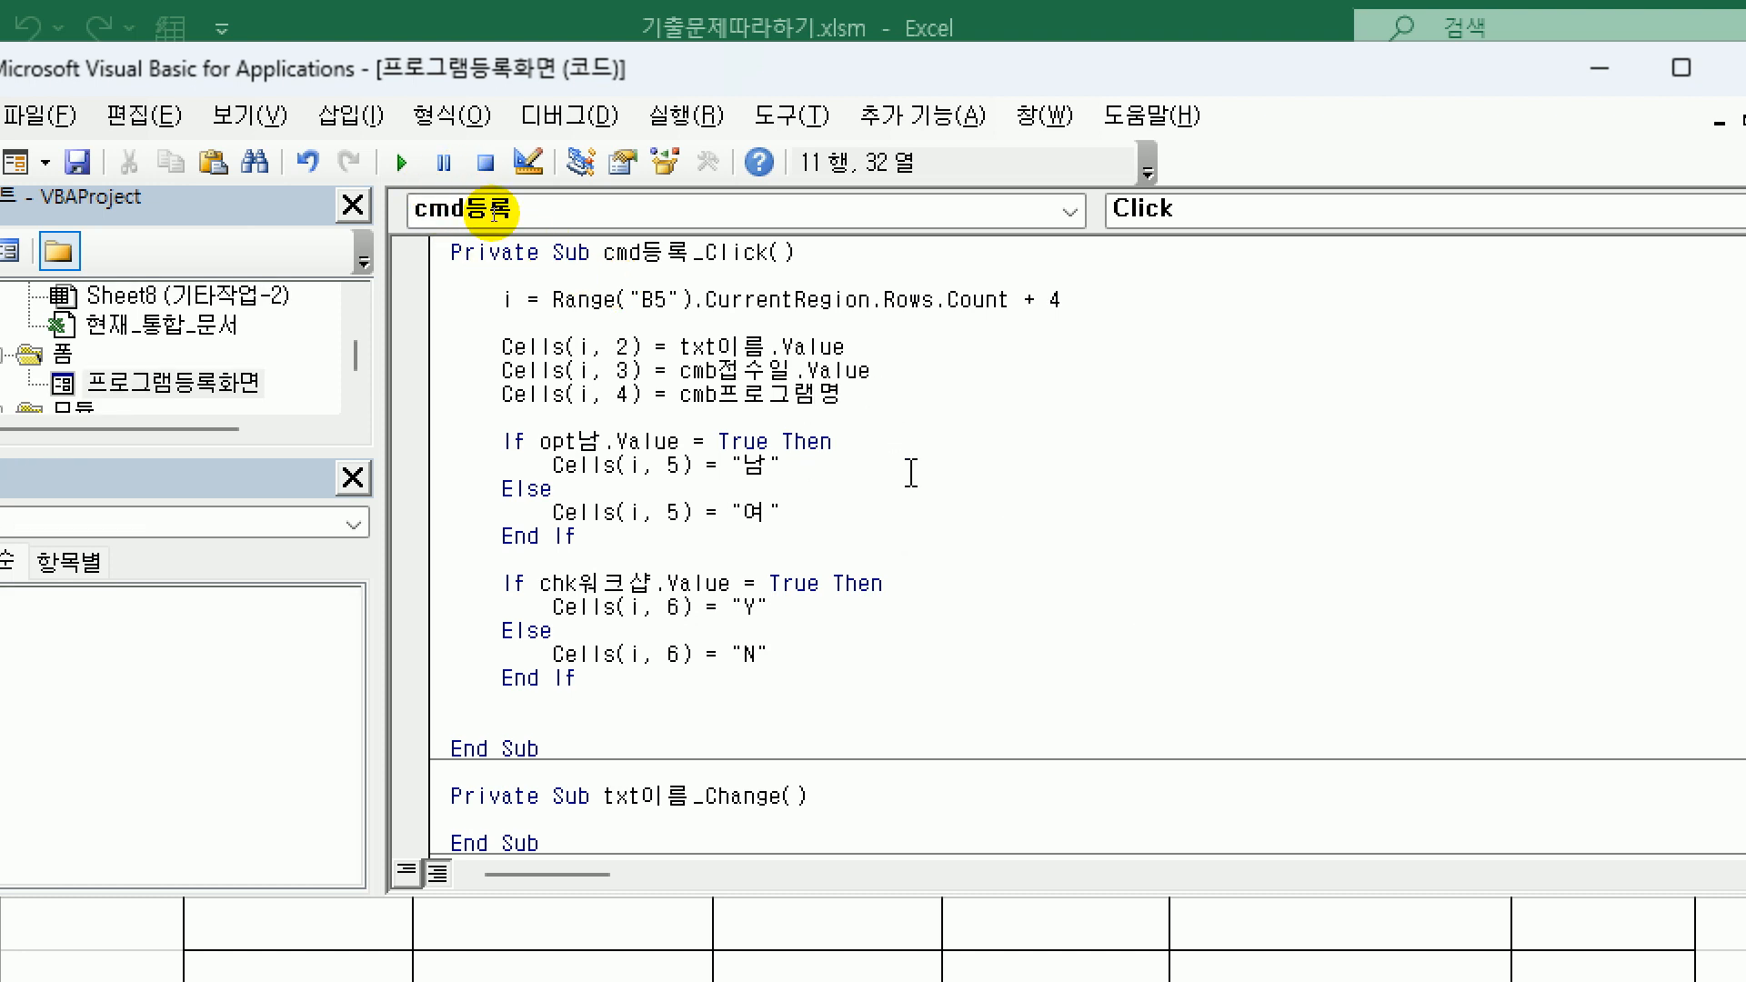
type(".")
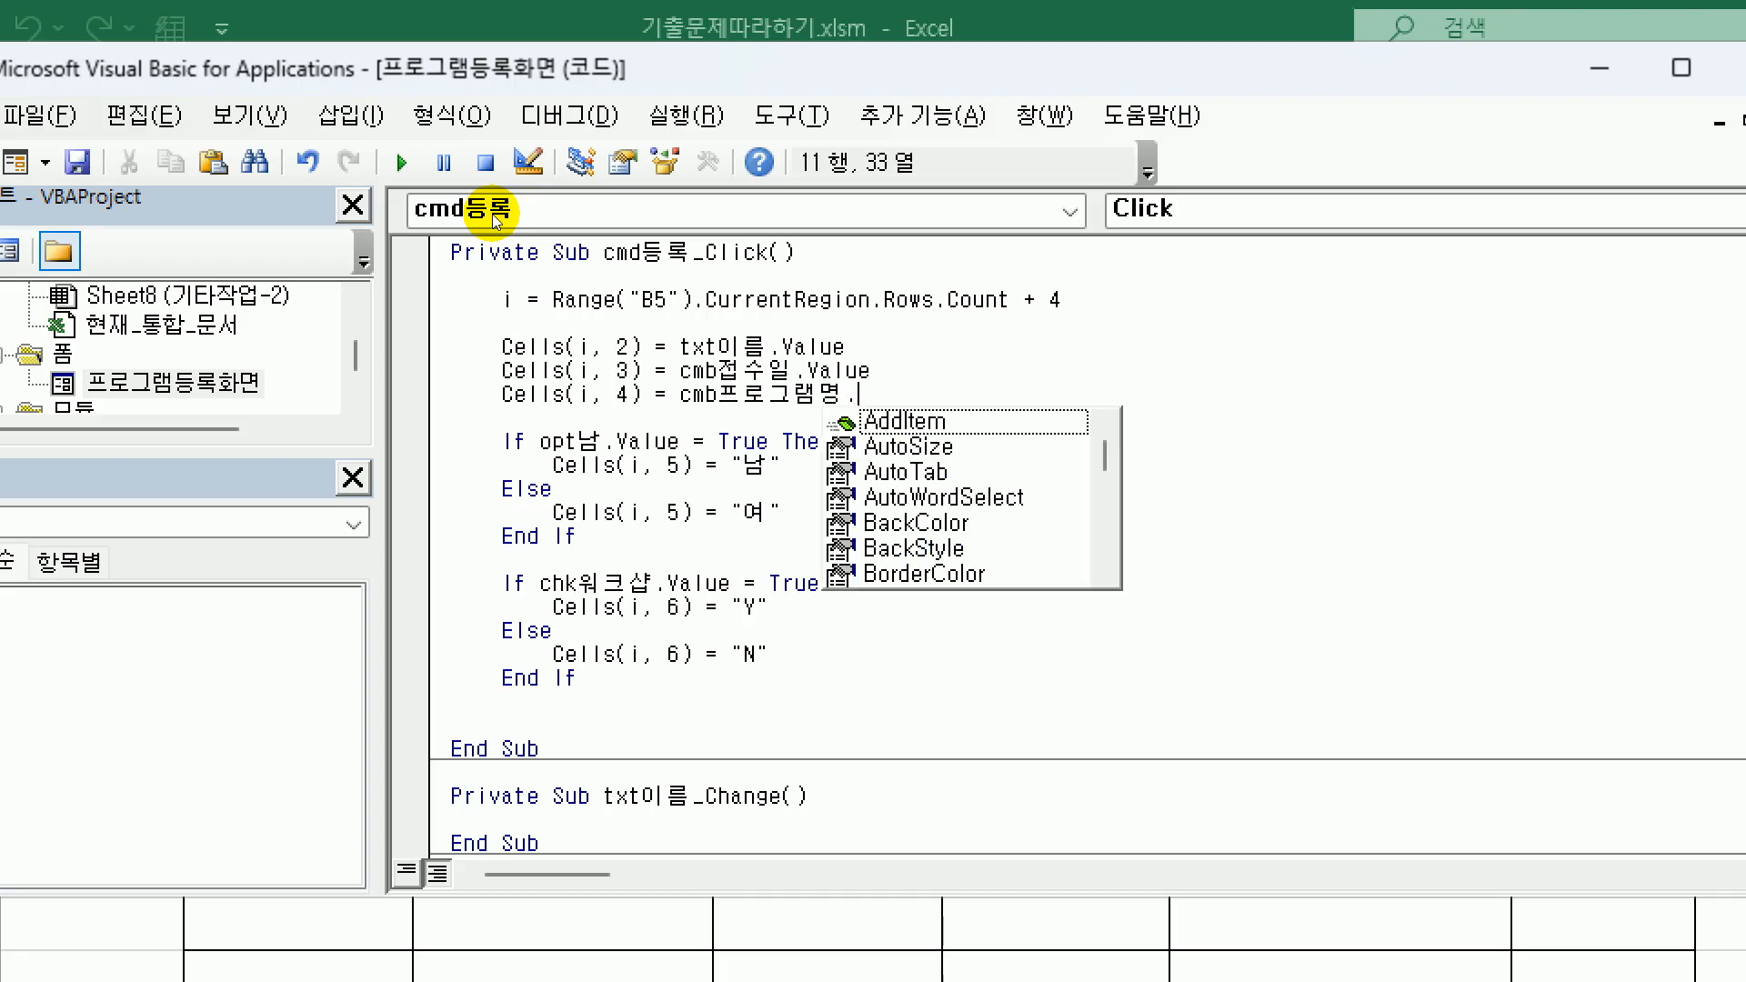
type("l")
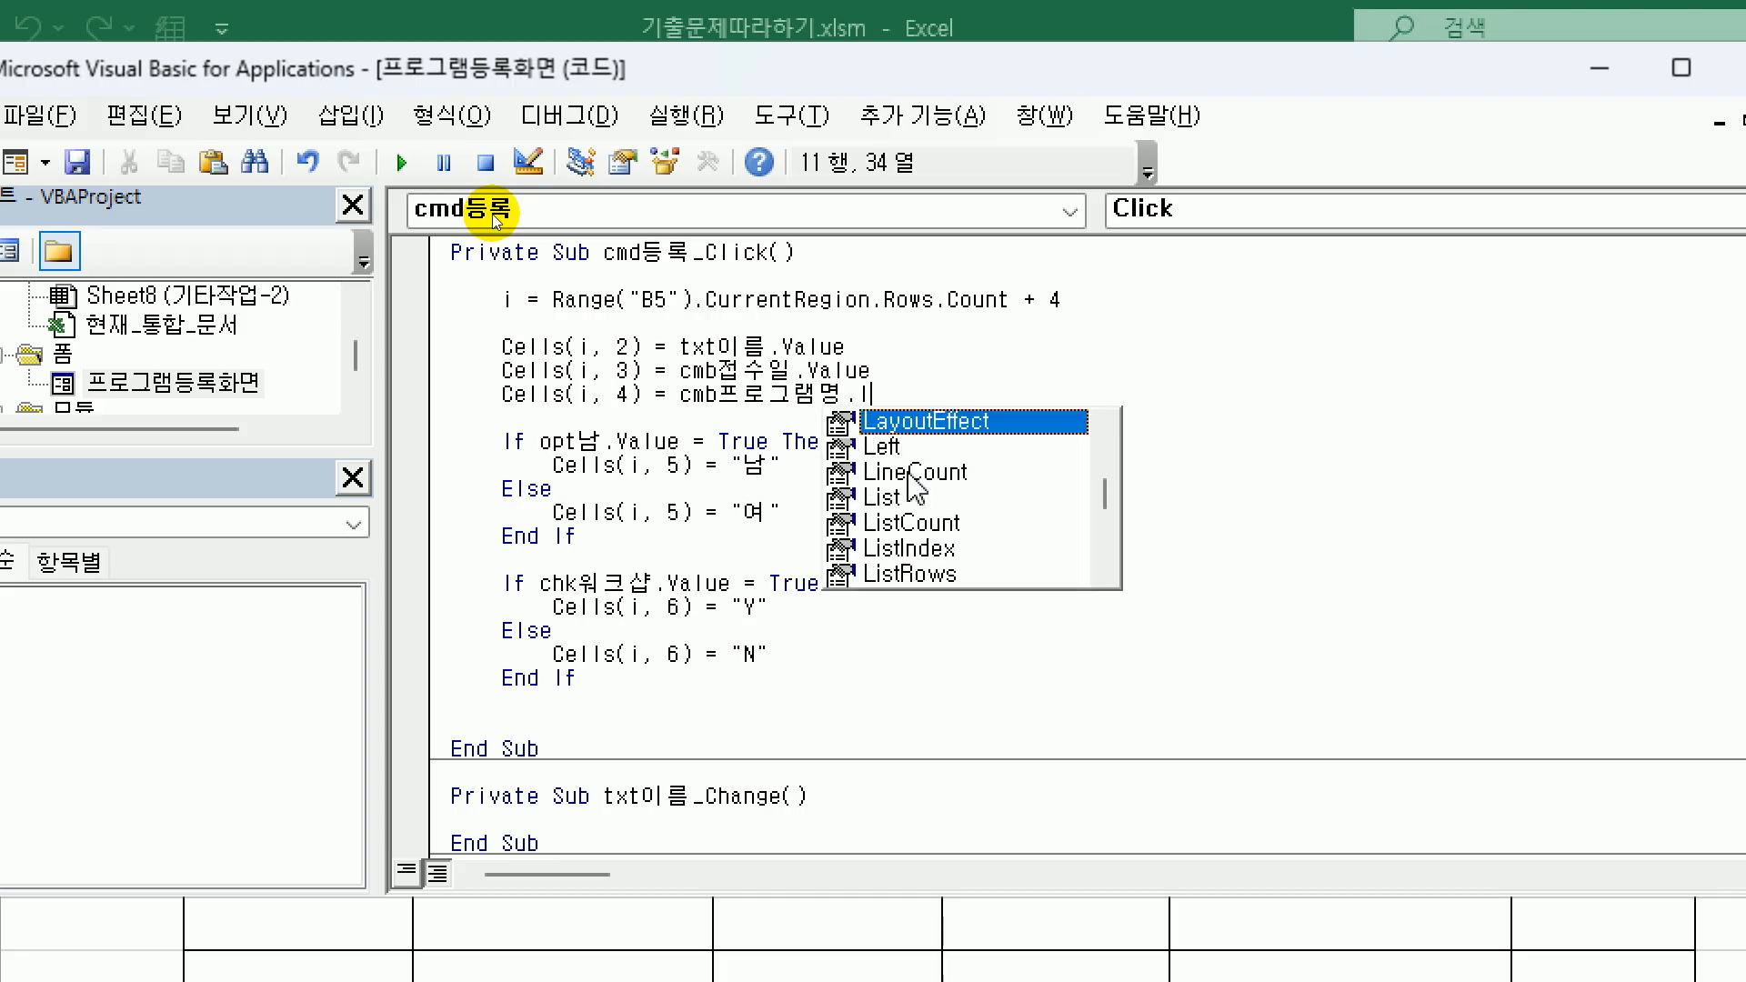
type("ist")
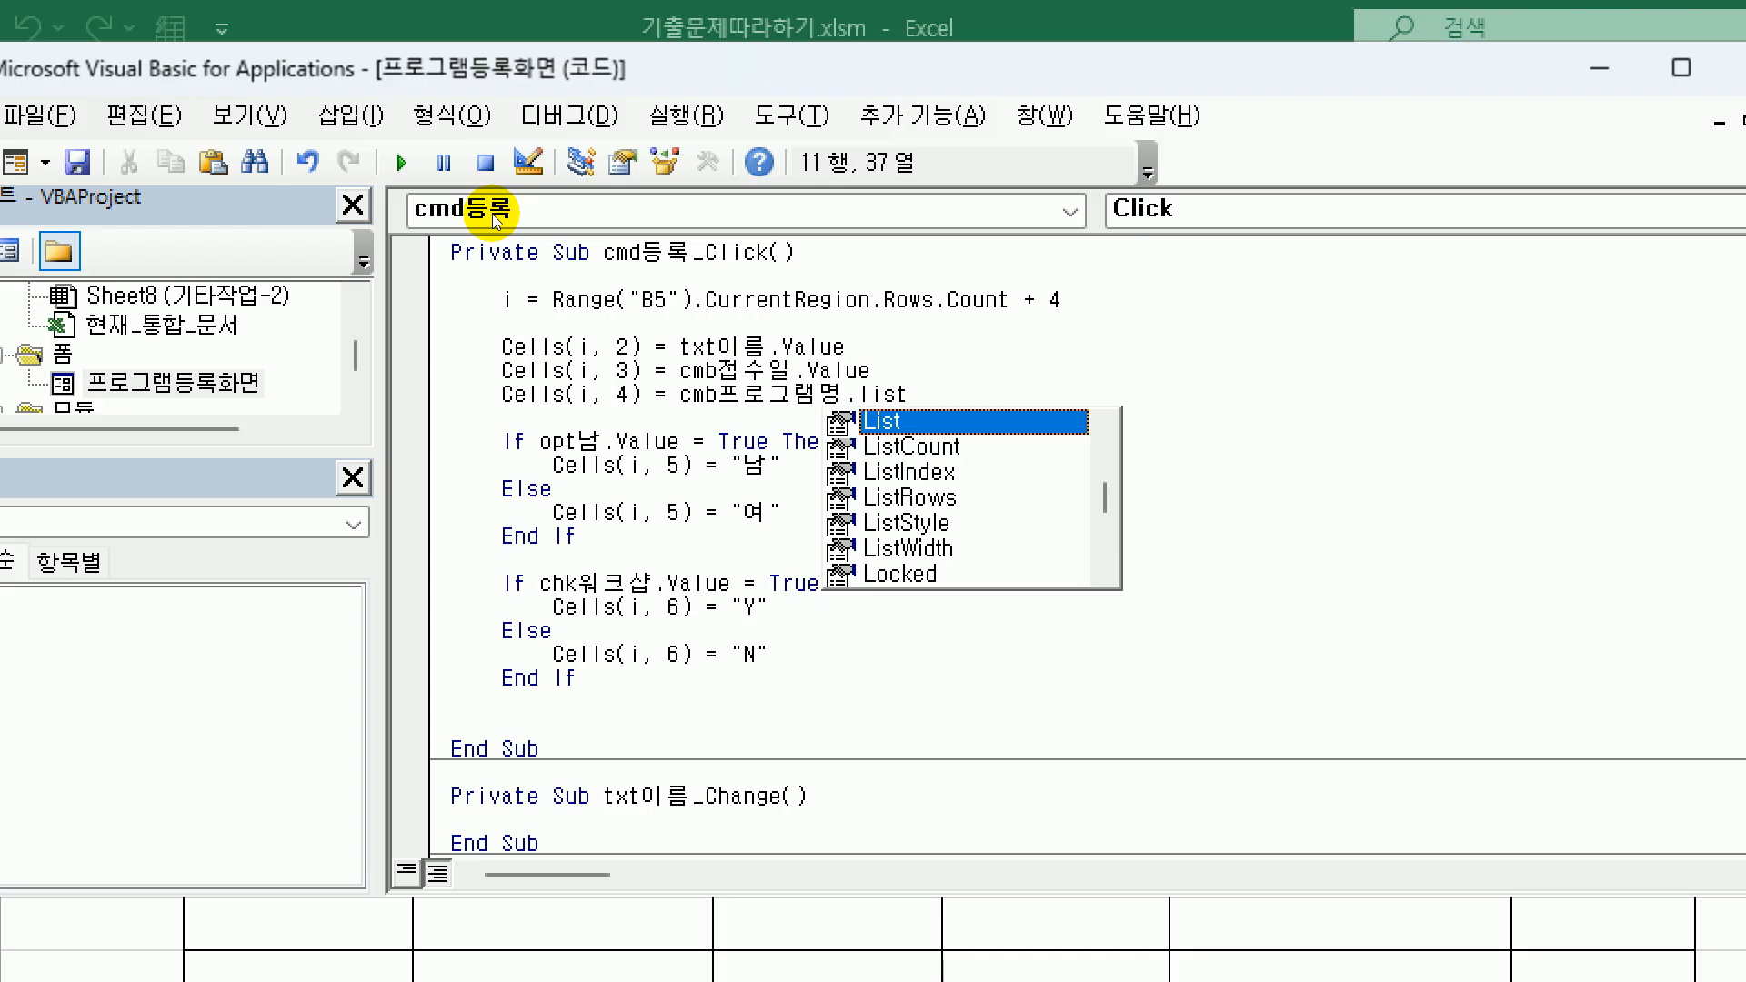
key("Tab")
type("(")
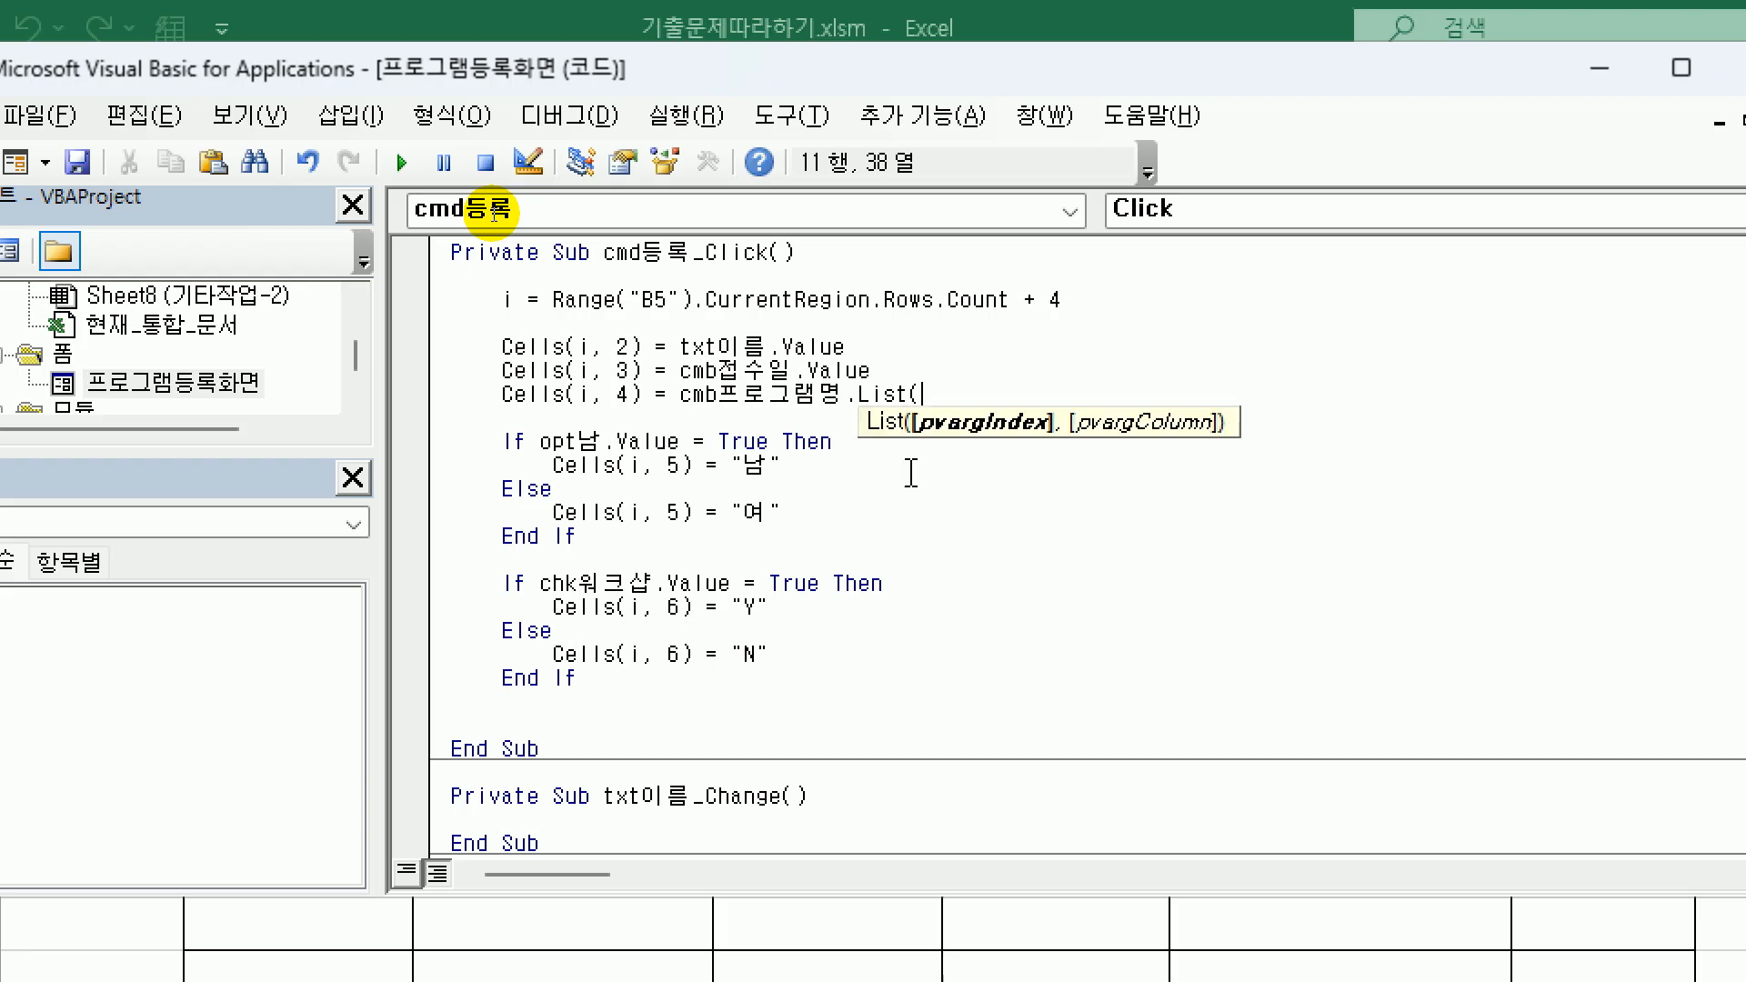
type("cmb프로그램며")
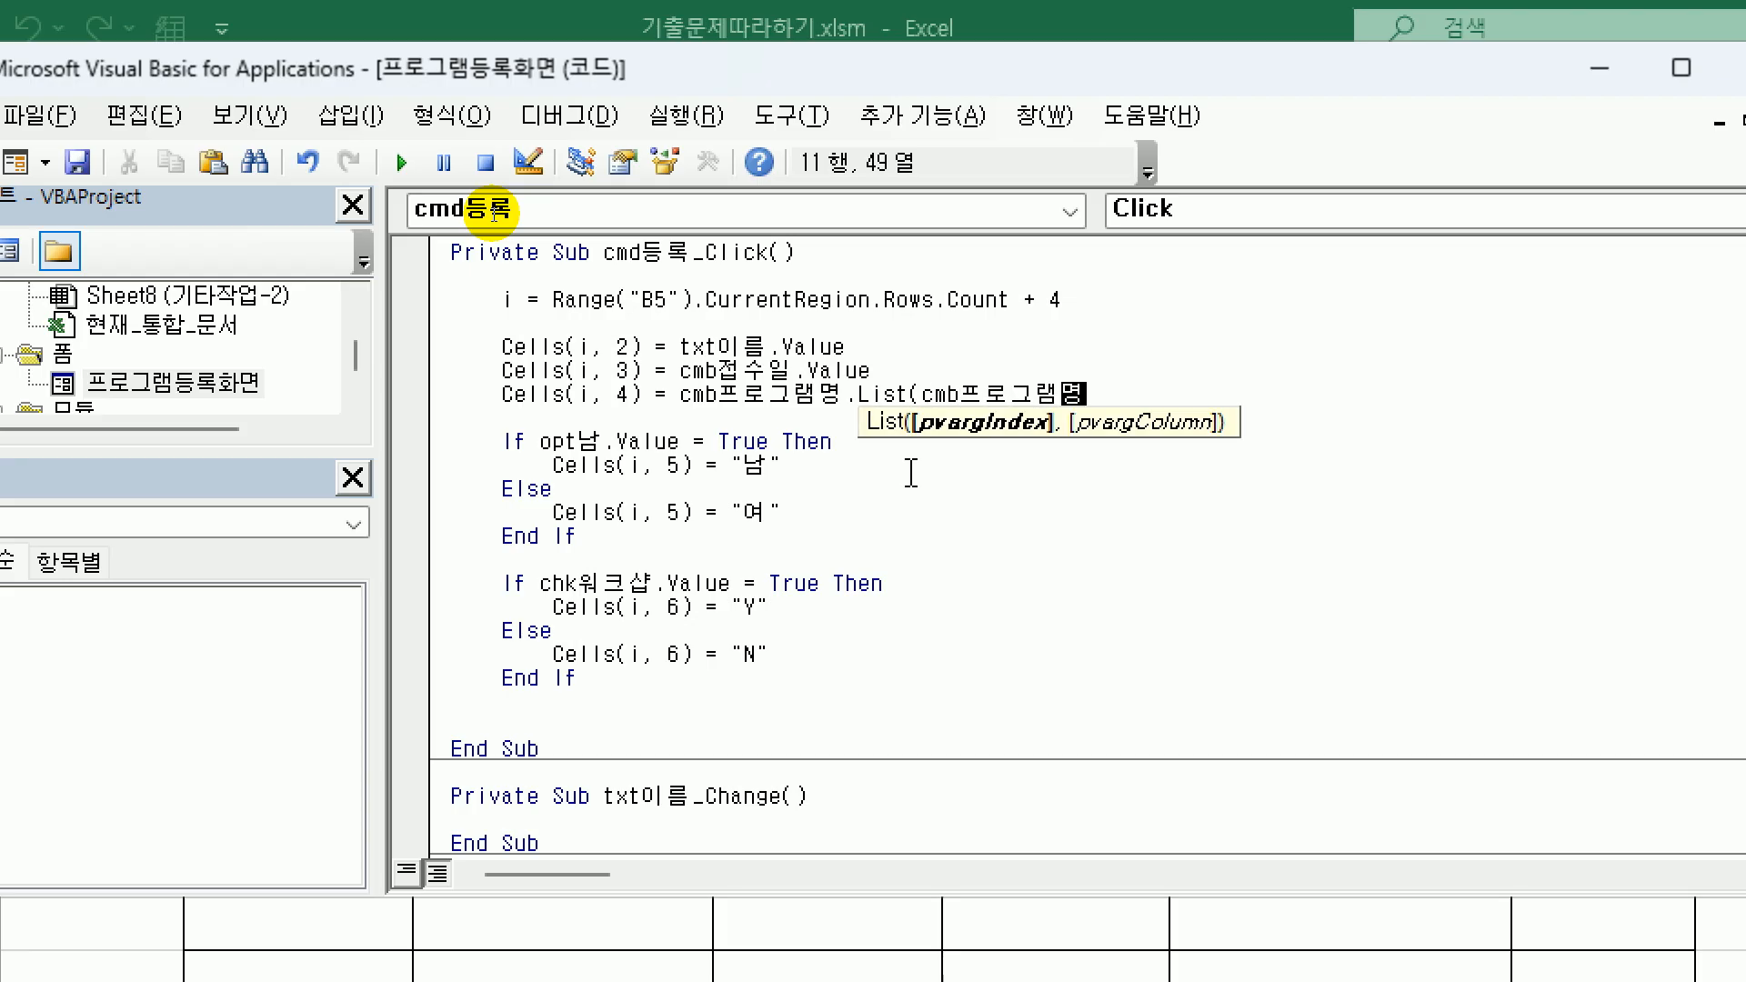
type(".")
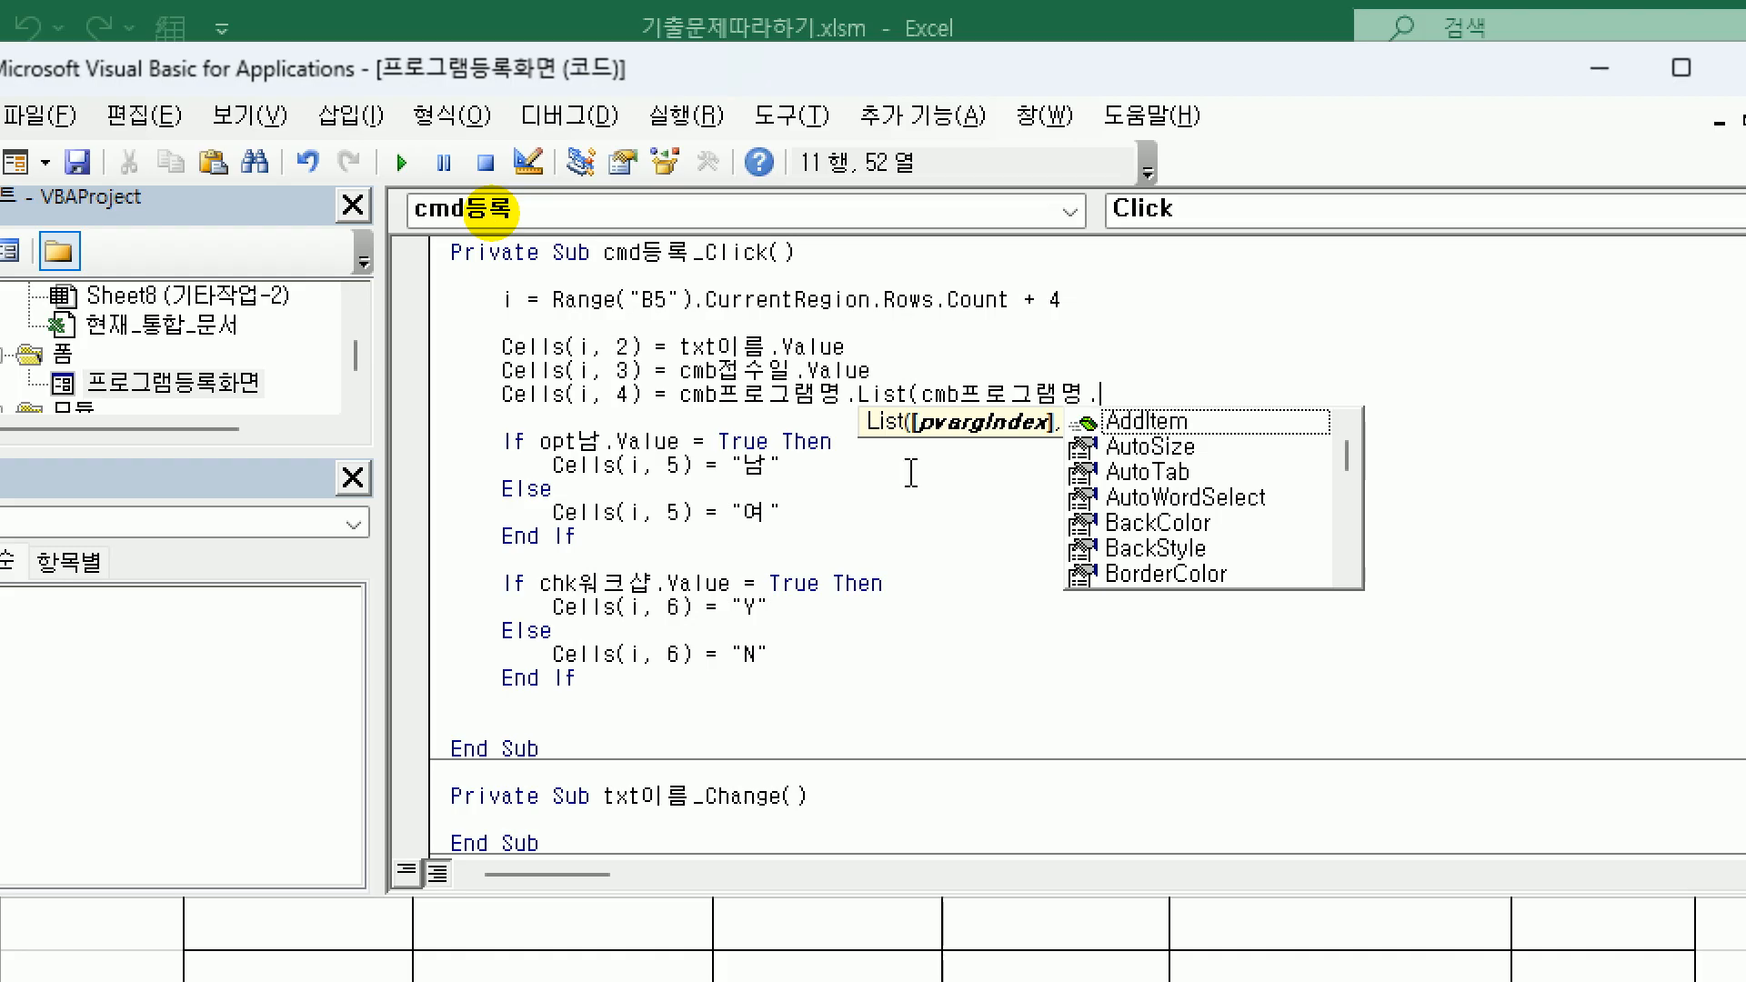
key("BackSpace")
type(".ListIndex")
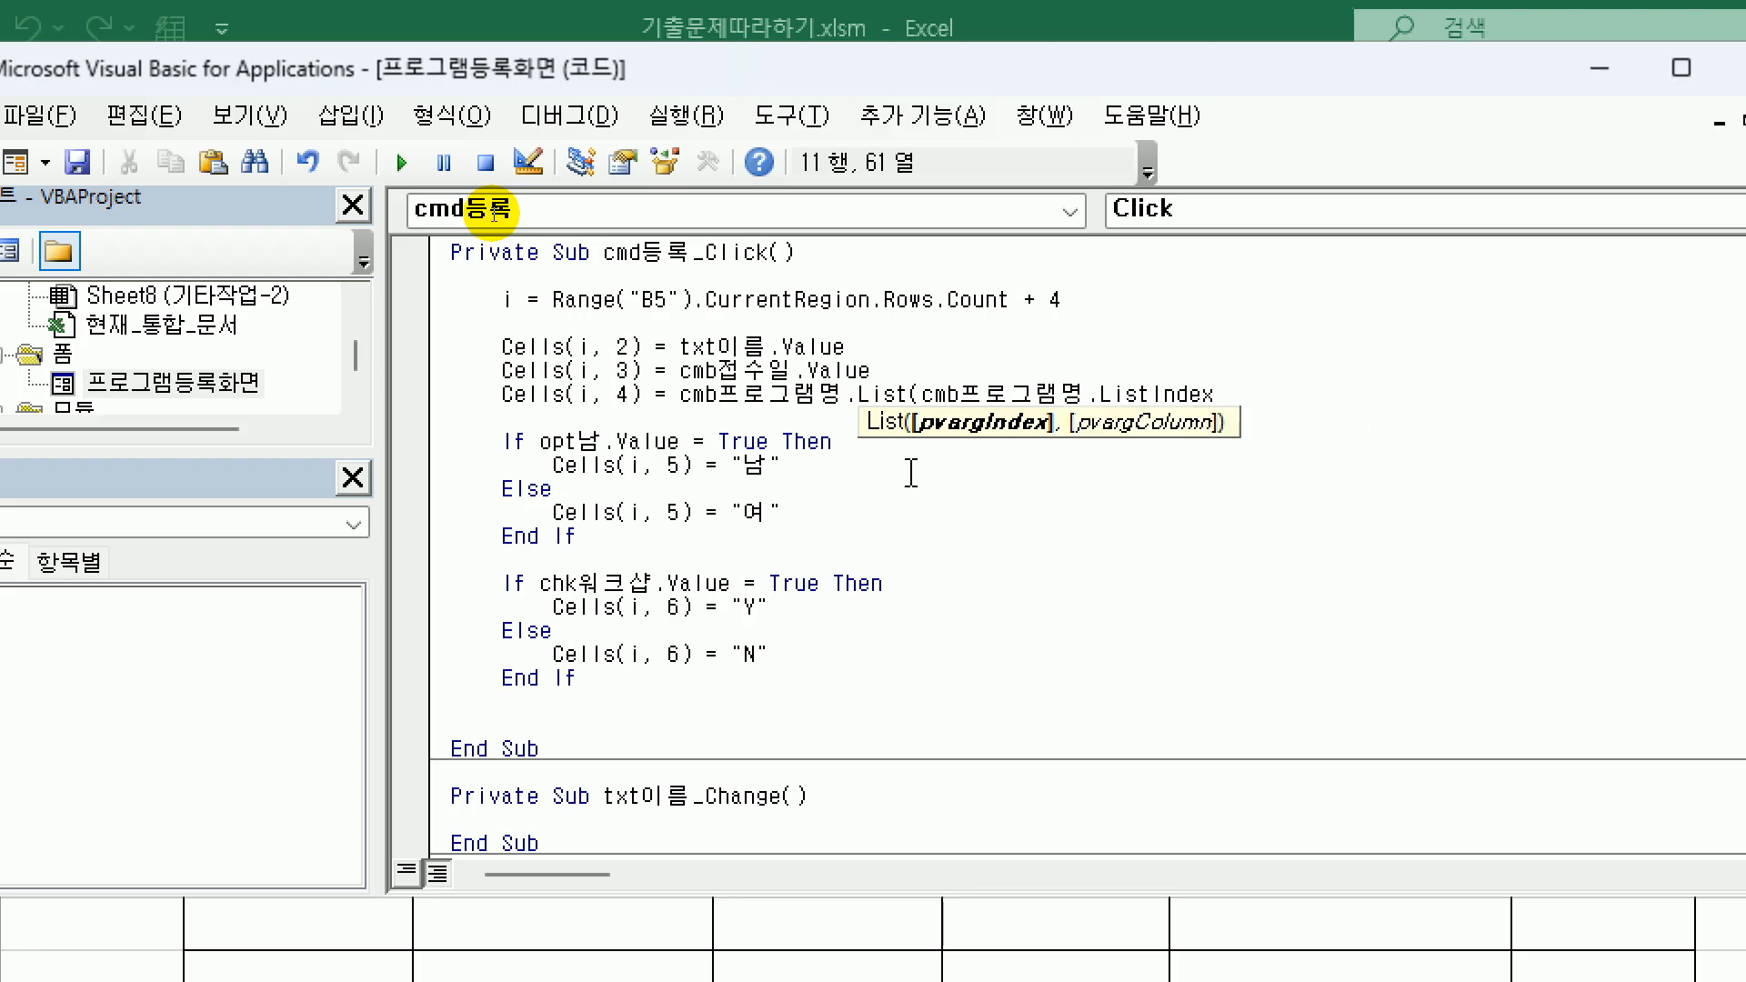
type(",")
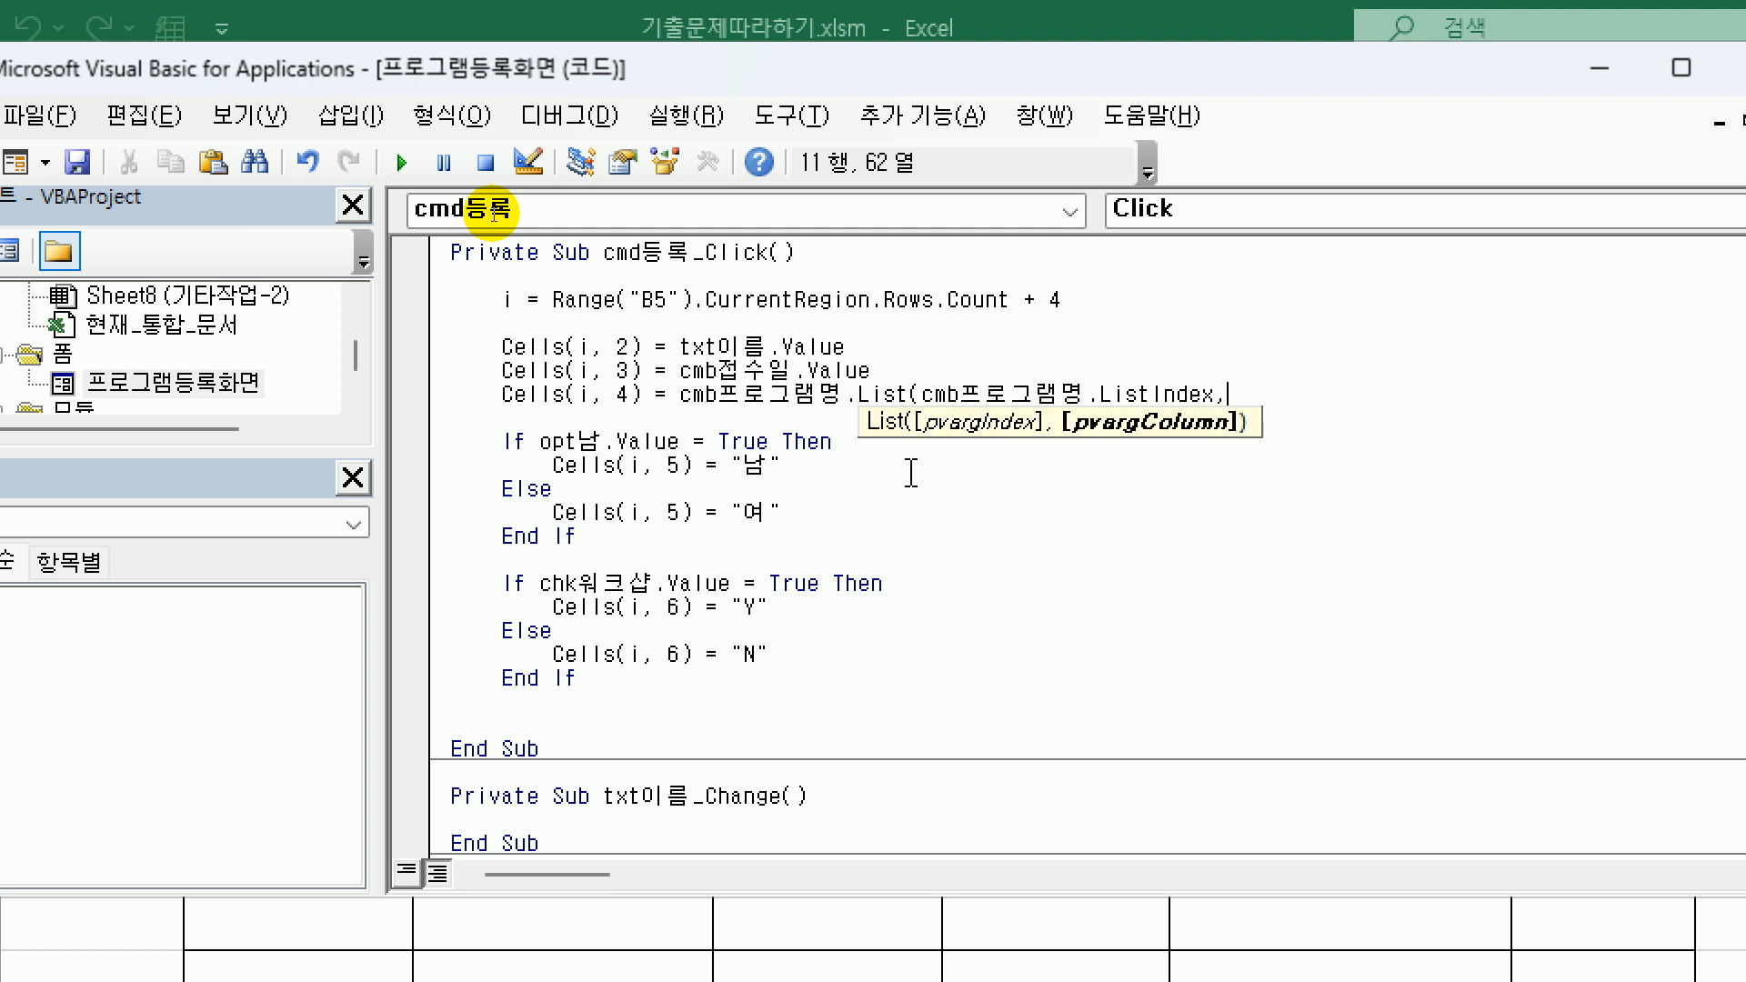
type("0)")
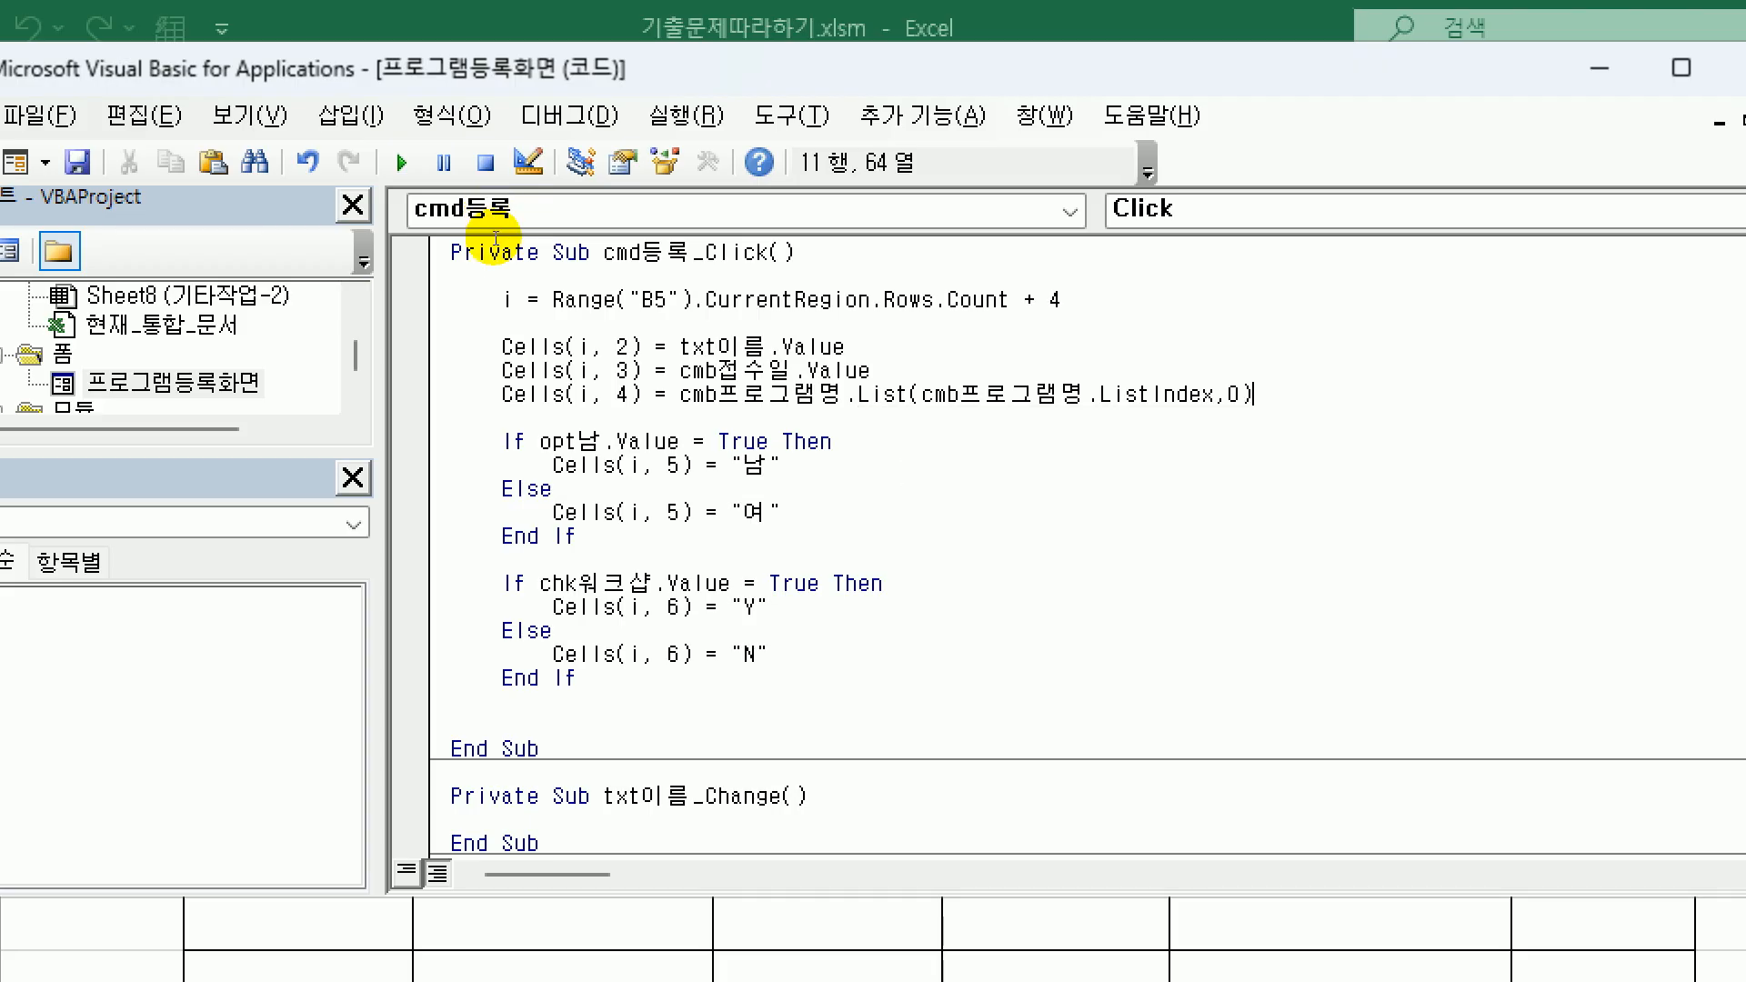
left_click_drag(918, 400, 1239, 400)
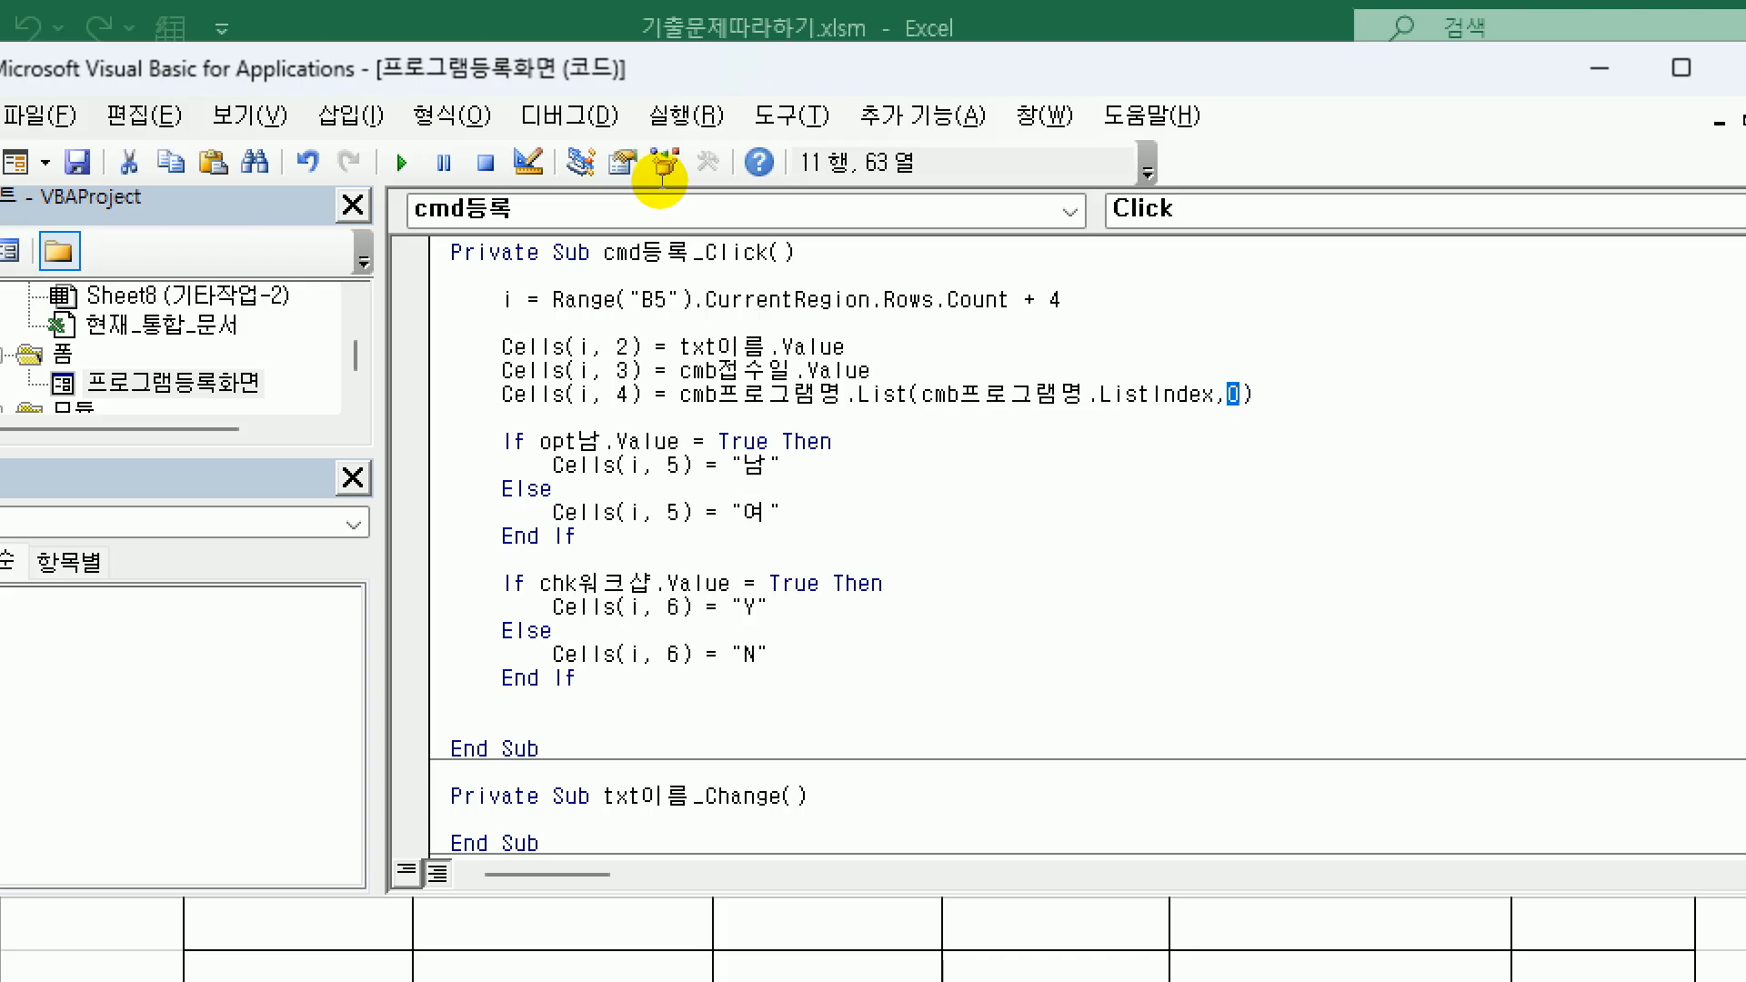
left_click(346, 169)
left_click(348, 173)
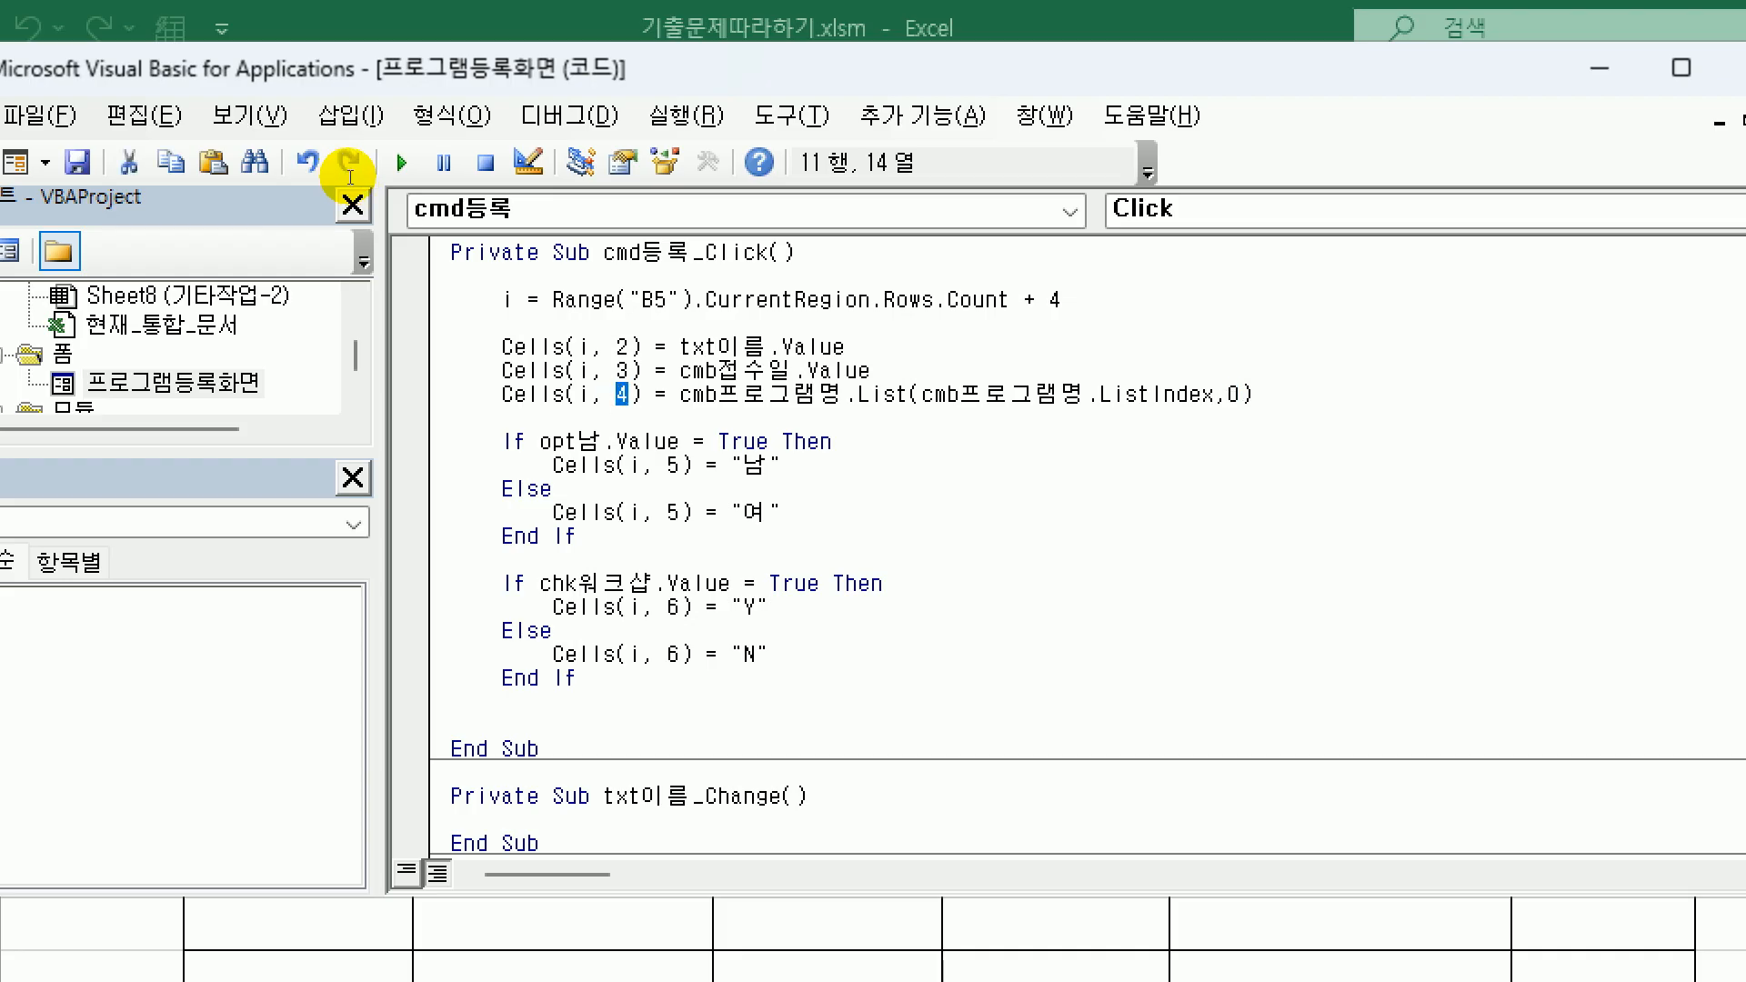
- Below Cells(i, 6) = "Y" in the chk워크샵 condition, begin a statement that assigns a Format function to txt금액
left_click(803, 607)
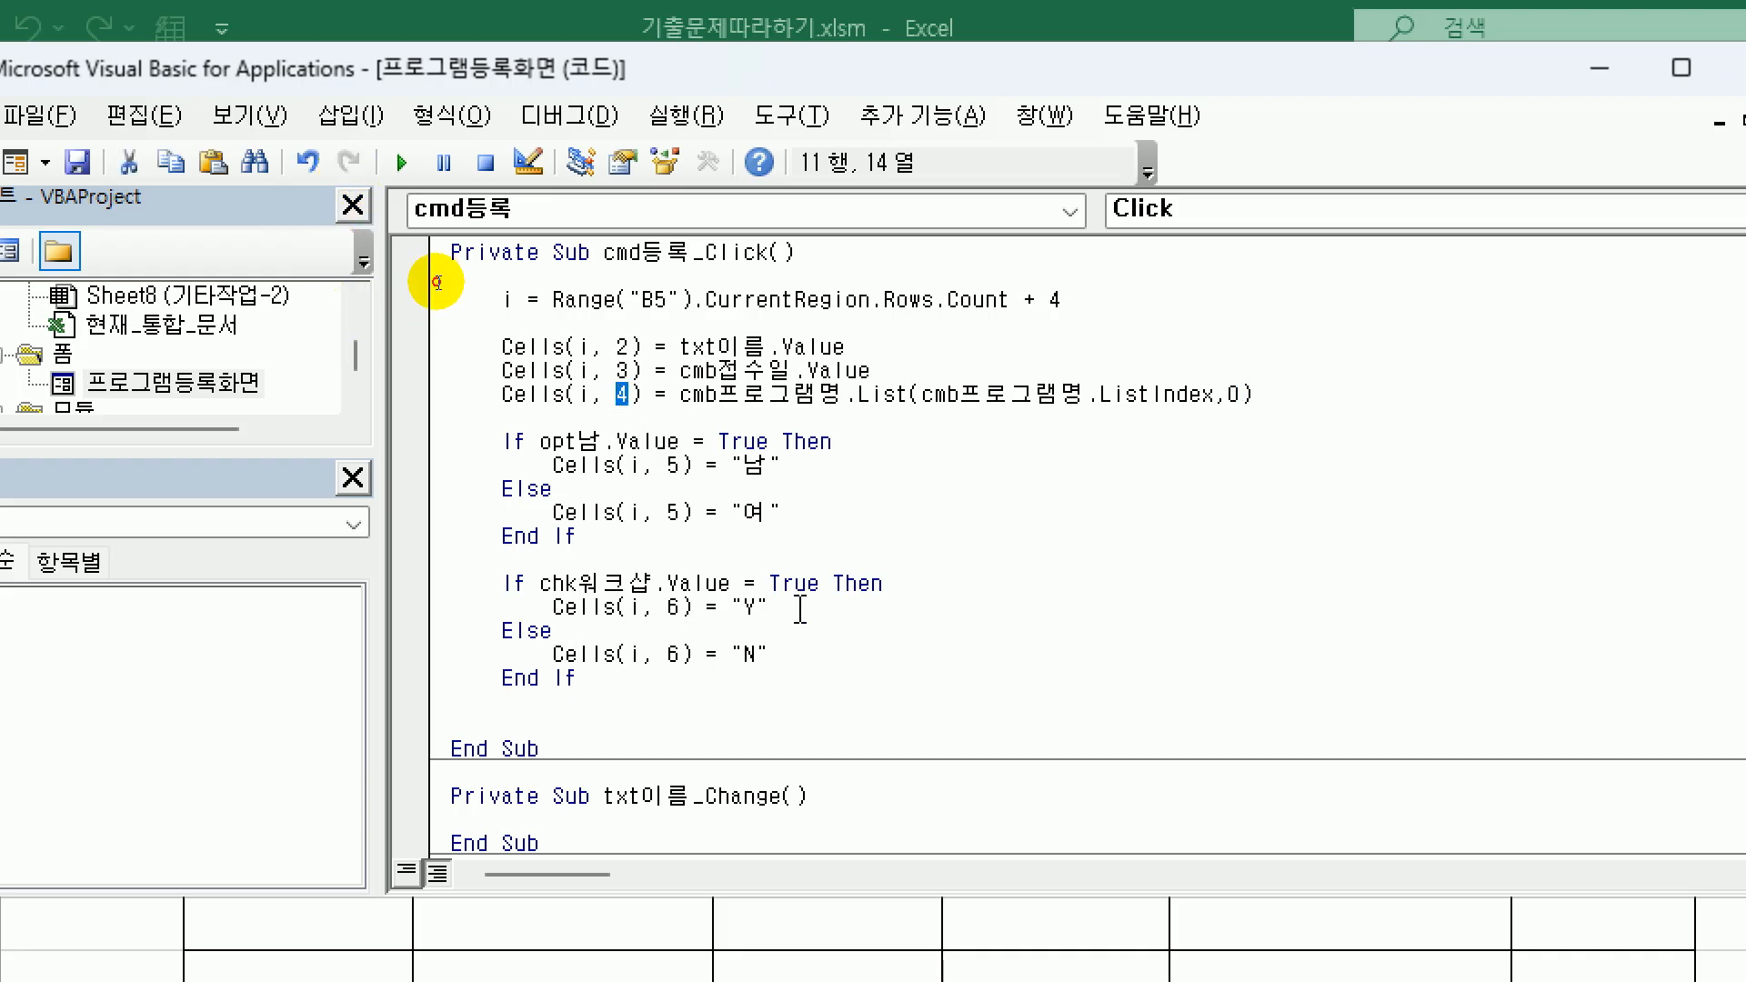
key("Return")
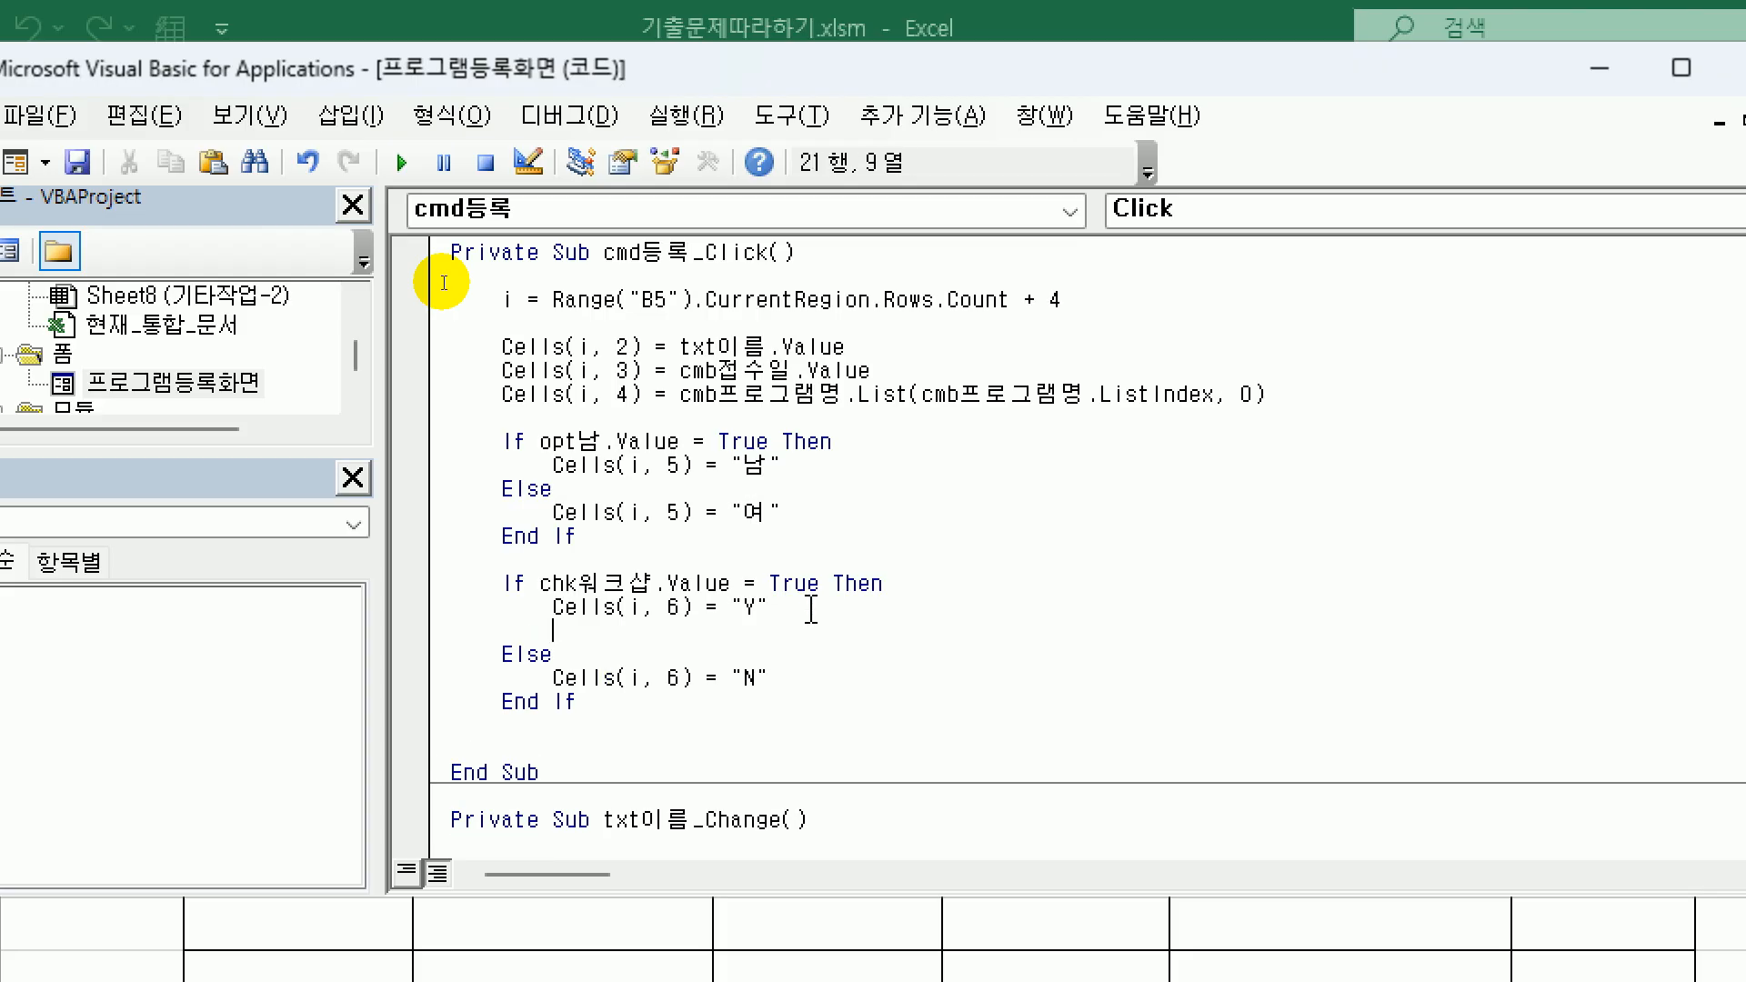
type("txt금액 =")
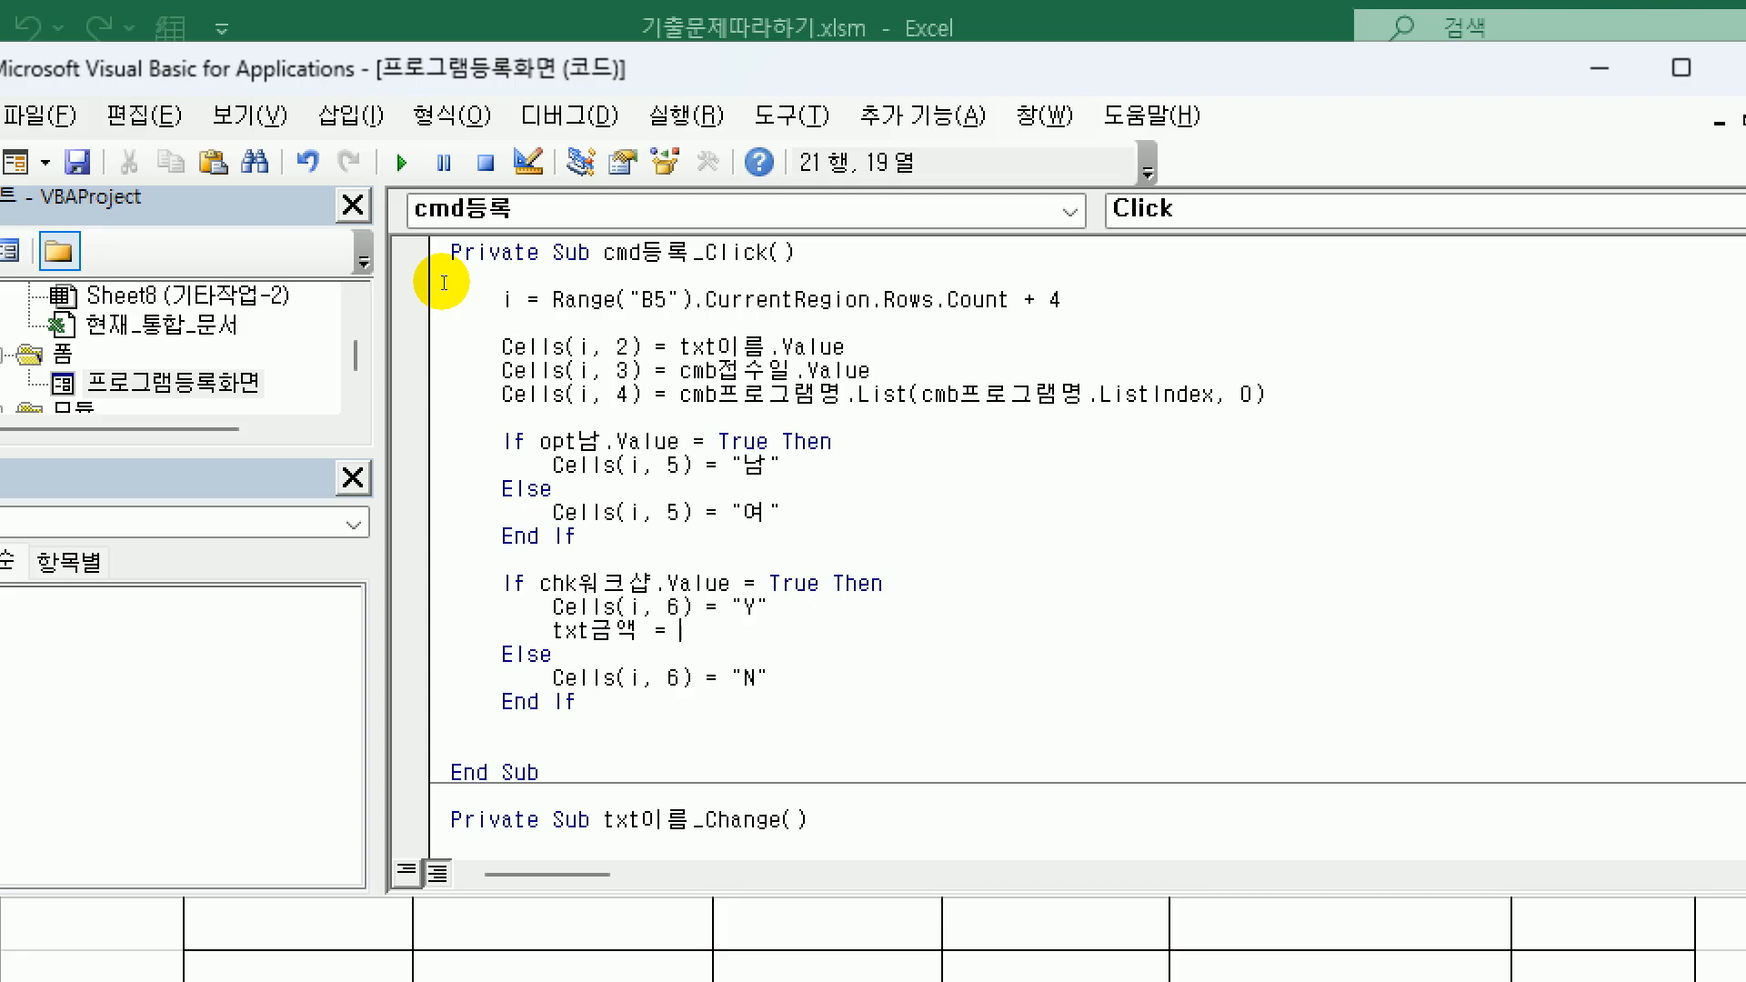
type("래")
key("BackSpace")
key("BackSpace")
key("Hangul")
type("format(")
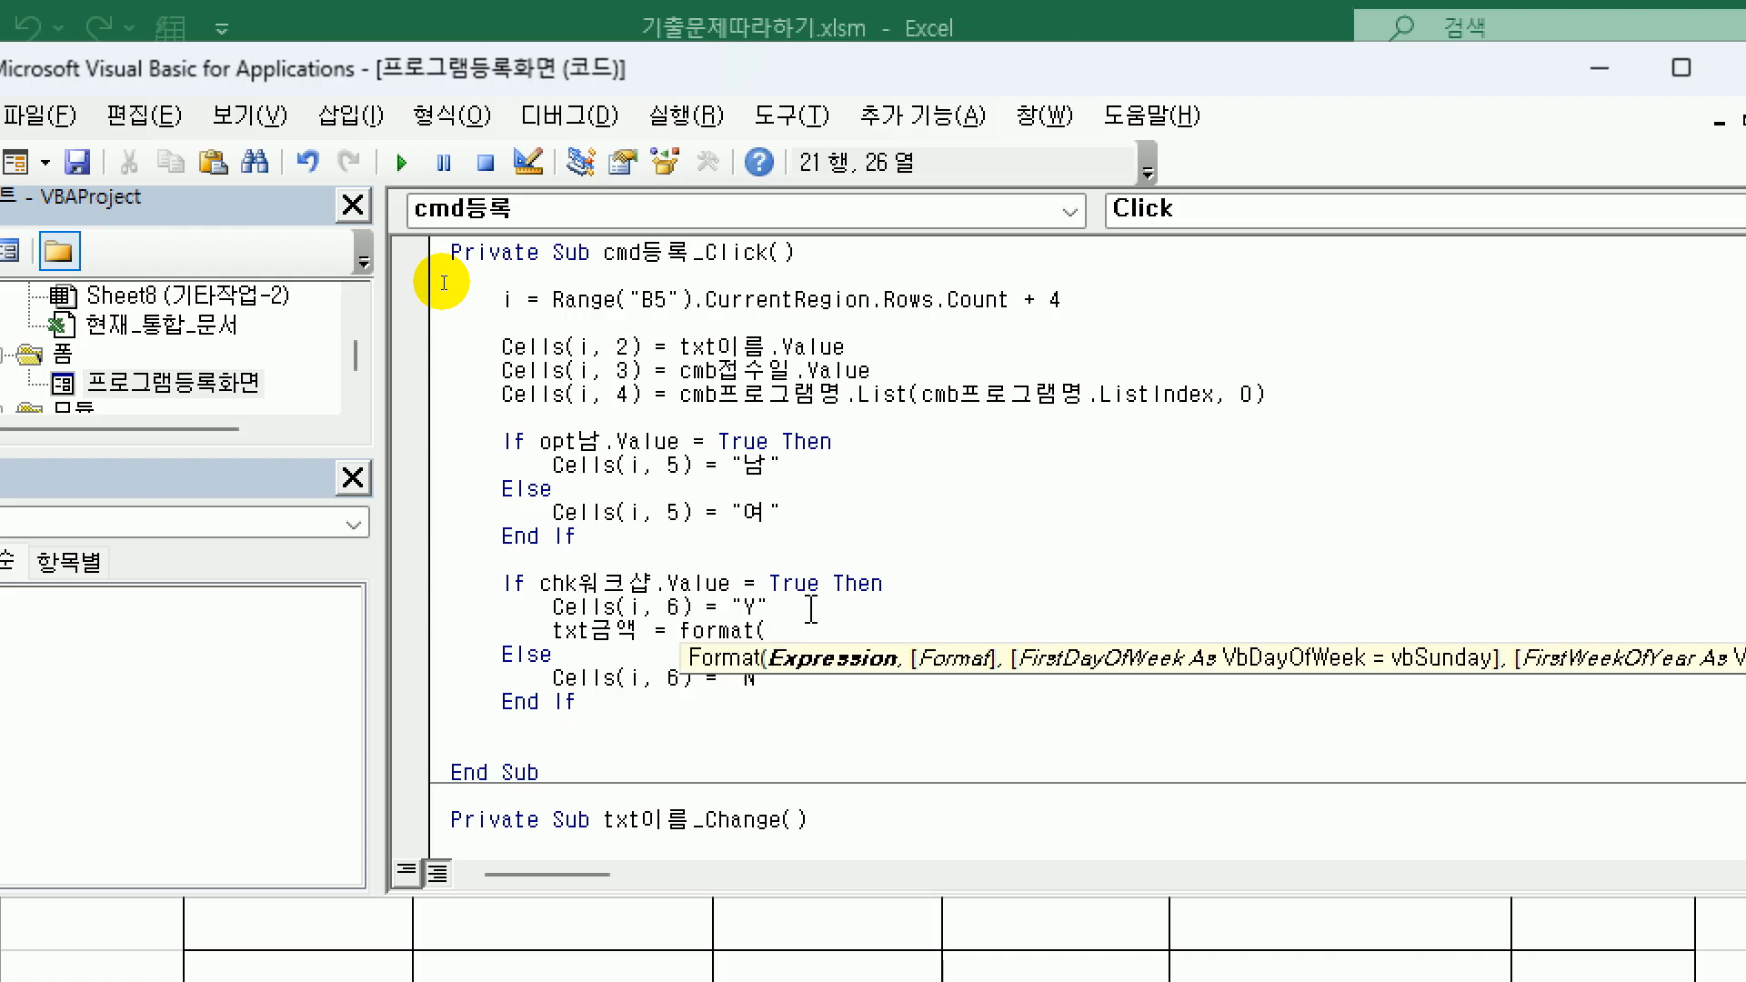
- Enter cmb프로그램명 as the start of the Format function's expression
type("b폭ㄹ")
key("BackSpace")
key("BackSpace")
type("프로그래")
type("램명.")
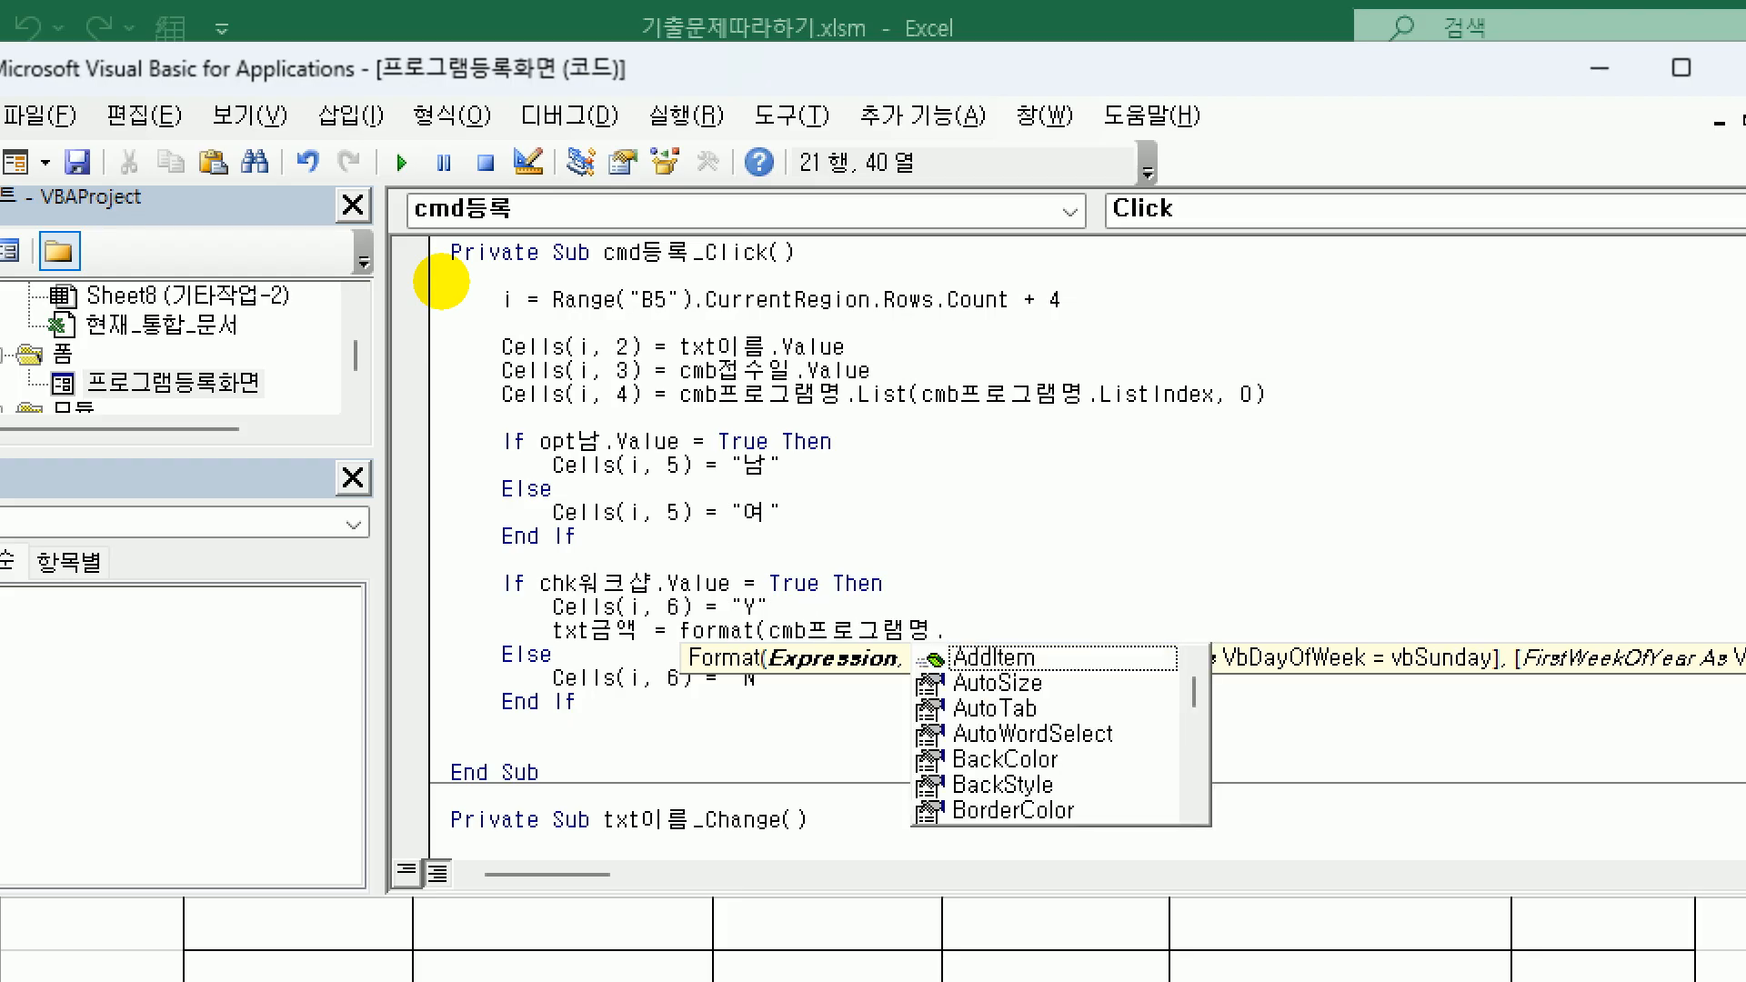
type("listin")
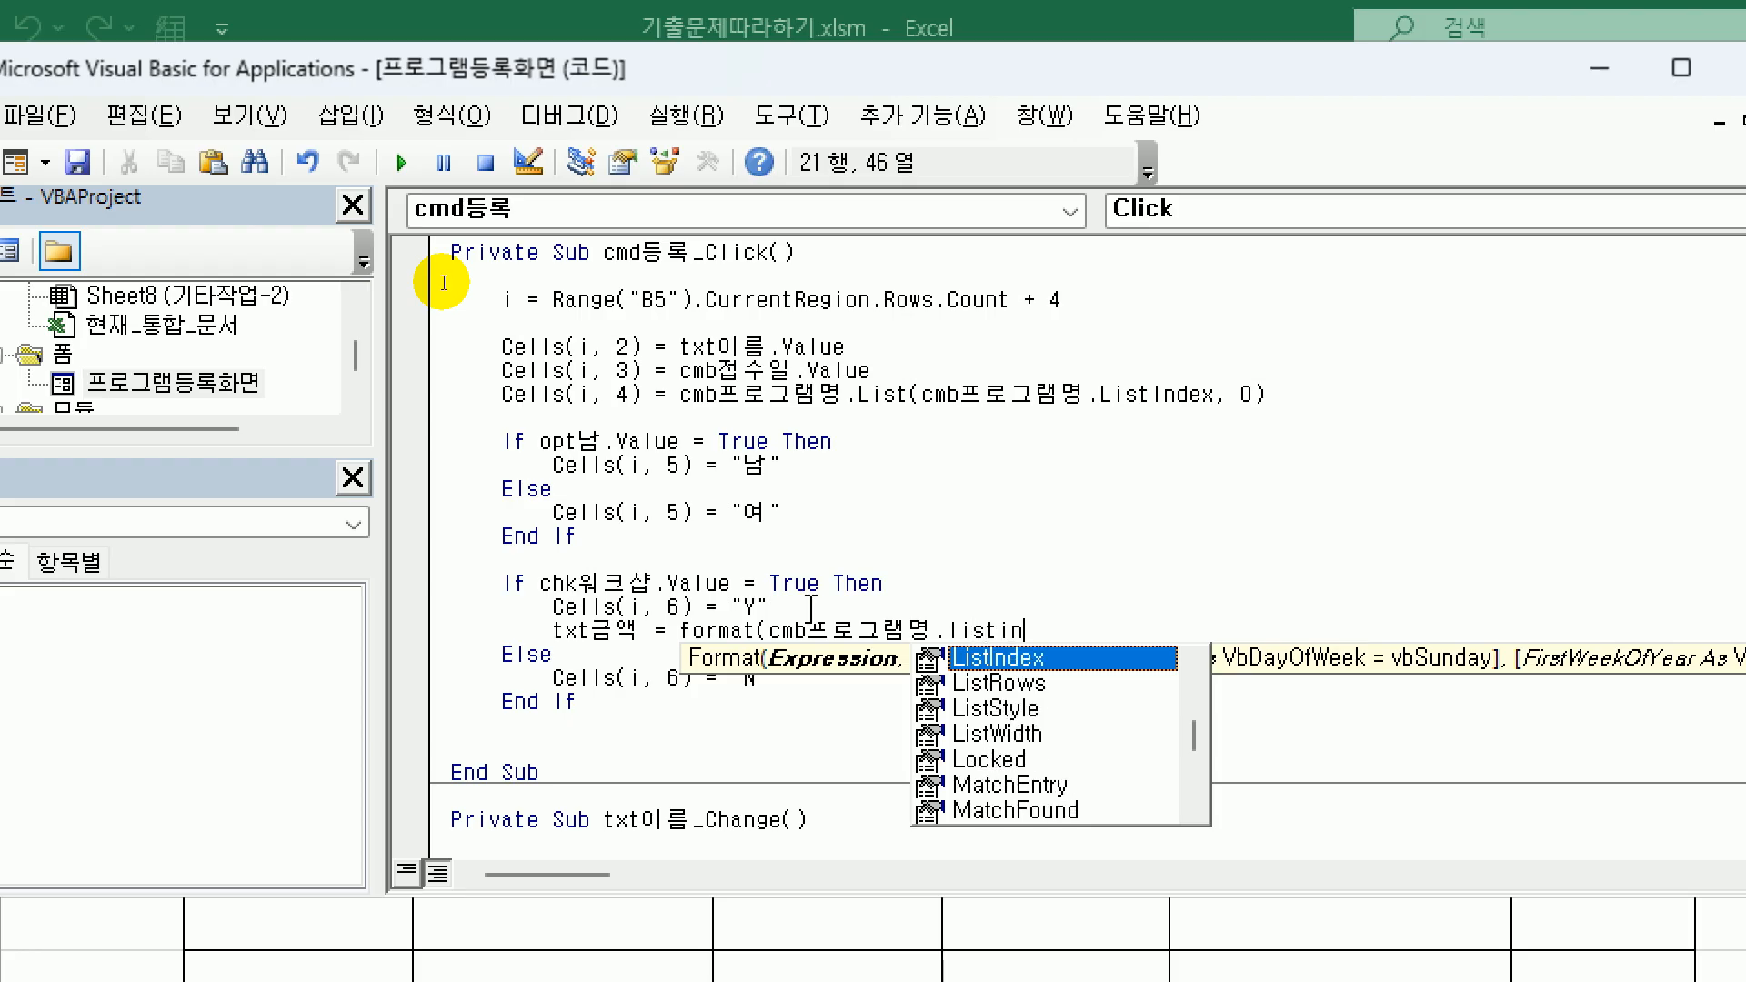
key("Tab")
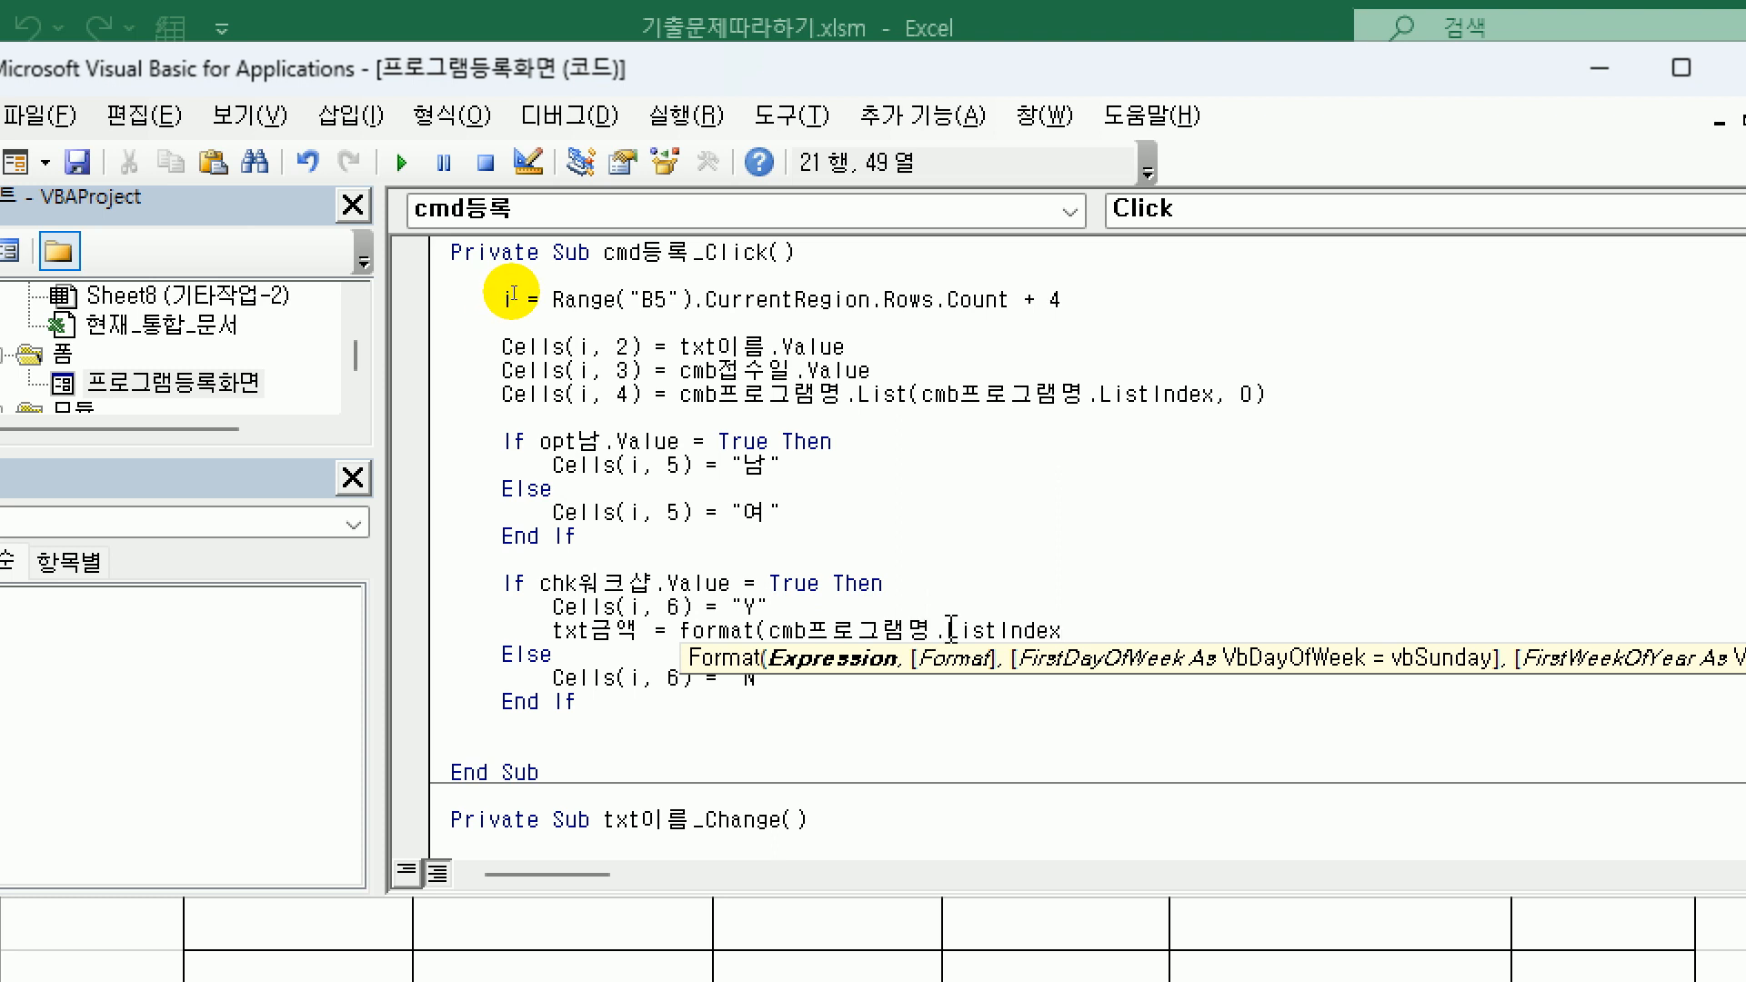
key("ctrl+shift+Left")
key("BackSpace")
key("BackSpace")
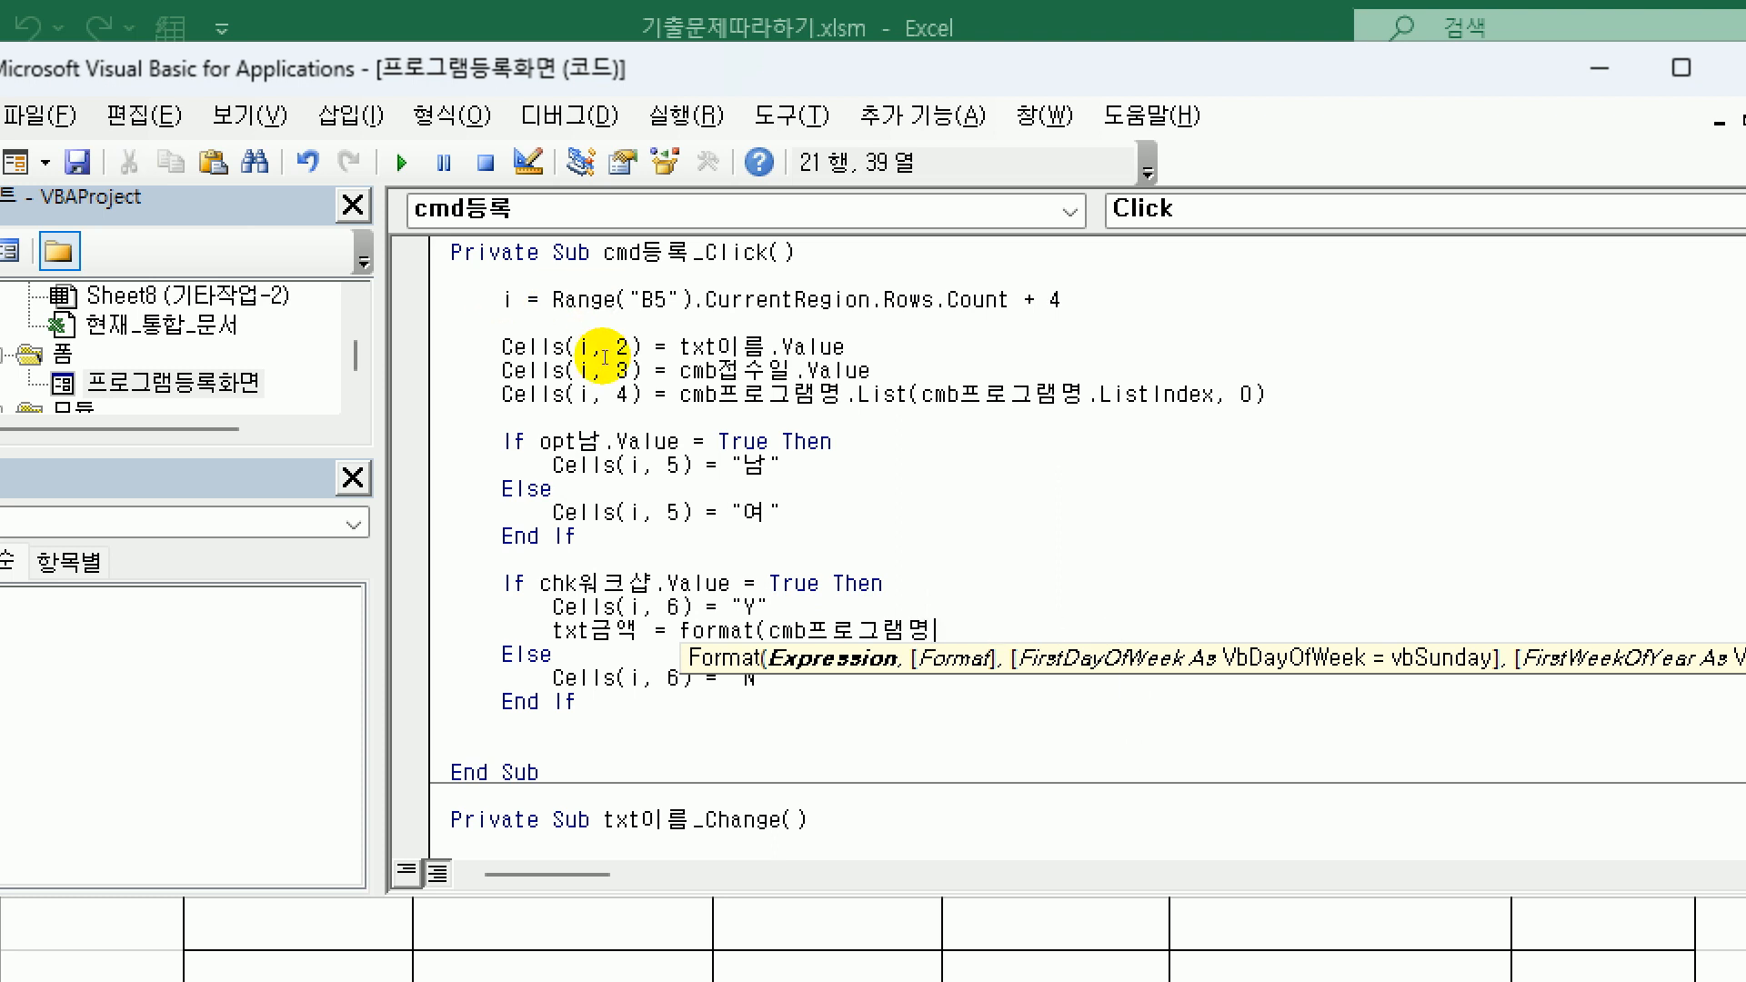
- Extend cmb프로그램명 in the Format expression with .List(cmb프로그램명.ListIndex, 1) to read the amount column
type(".lis")
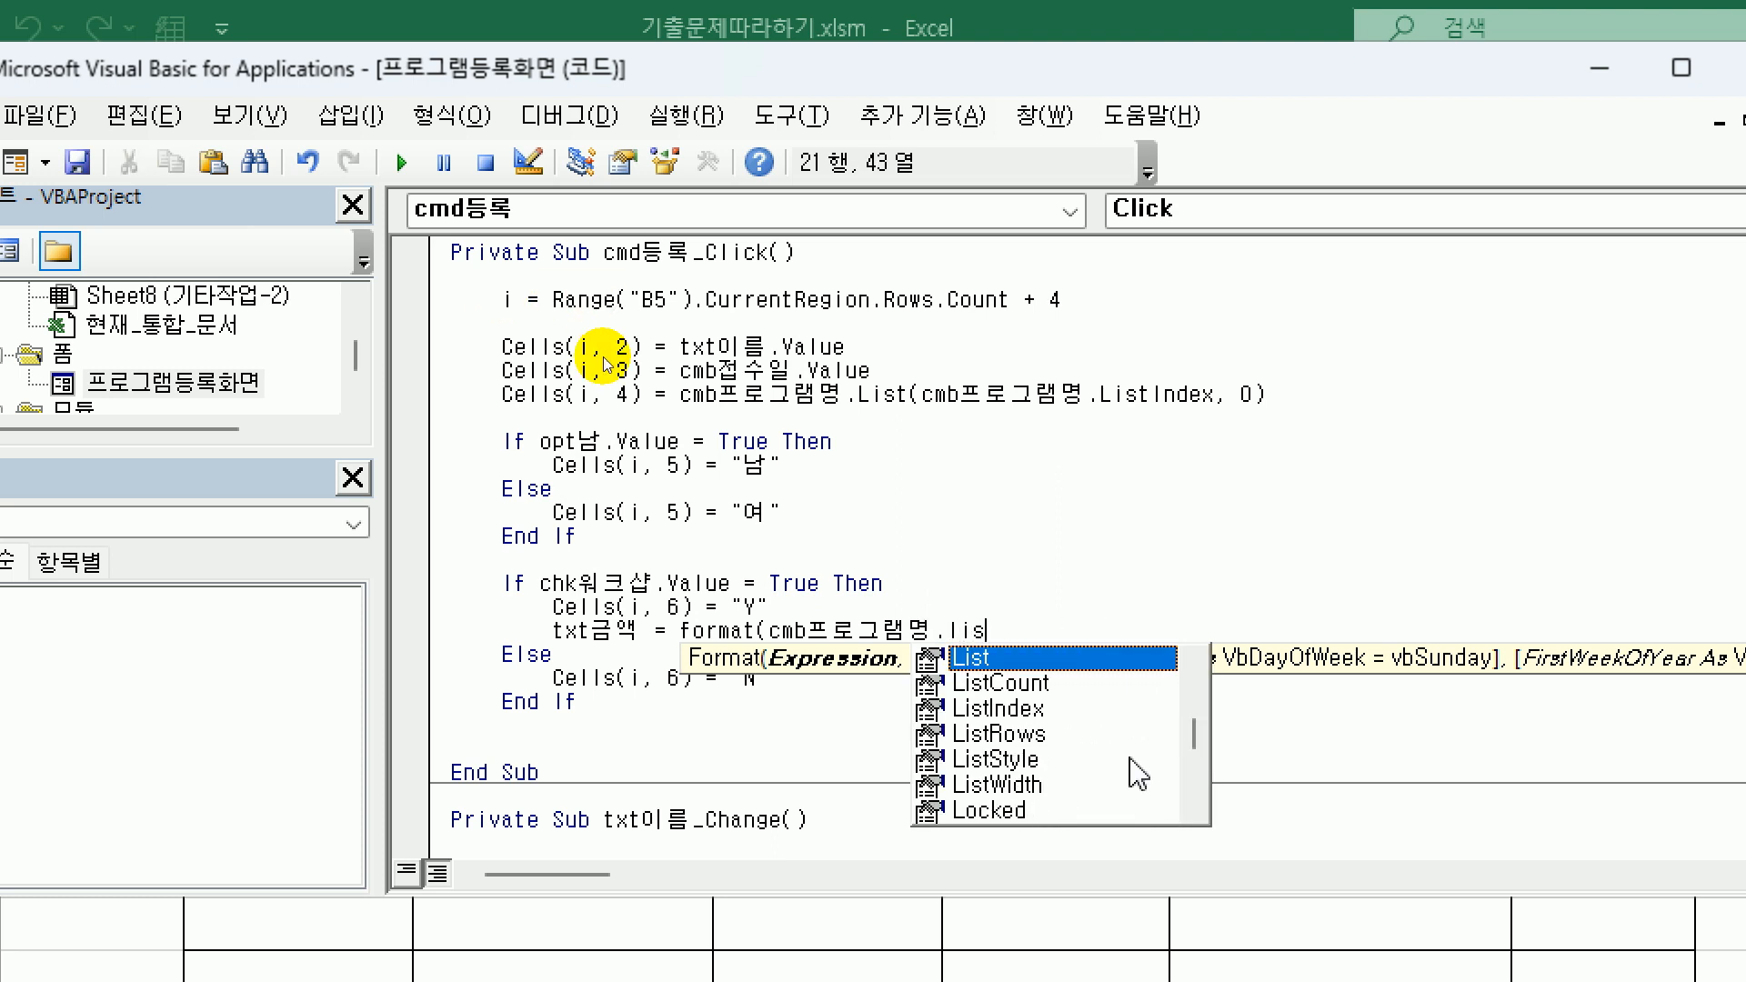
type("t(cm")
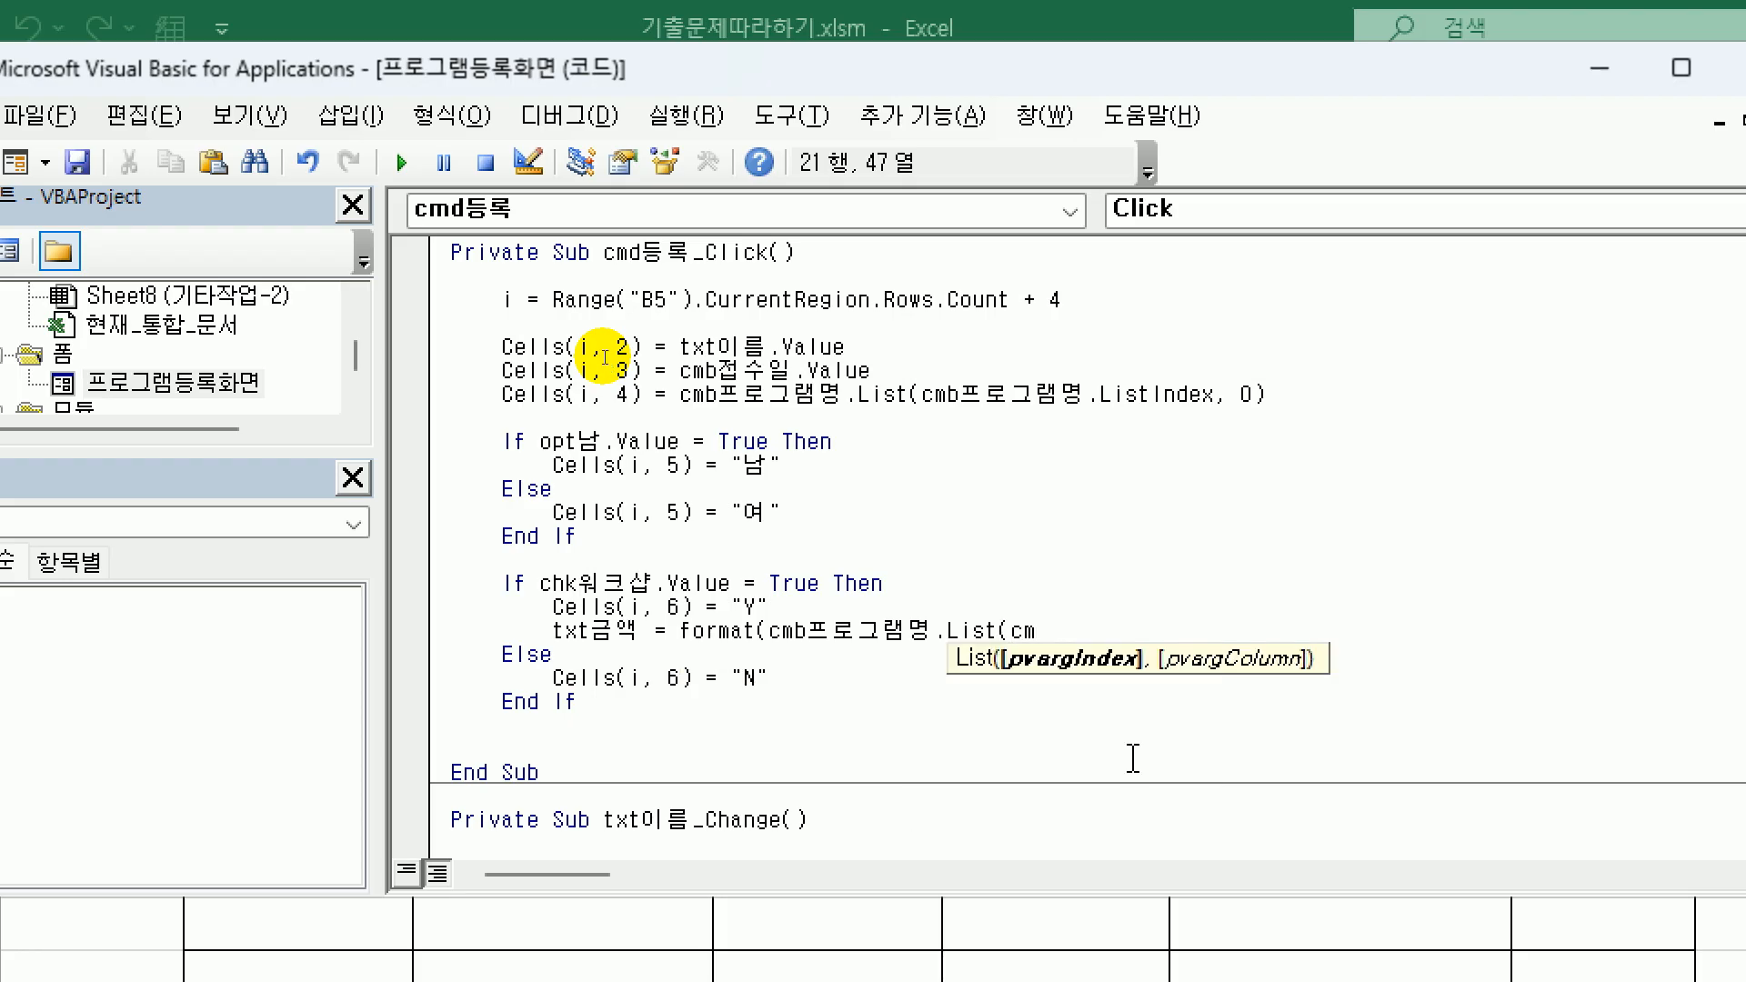
type("b프로그램명.")
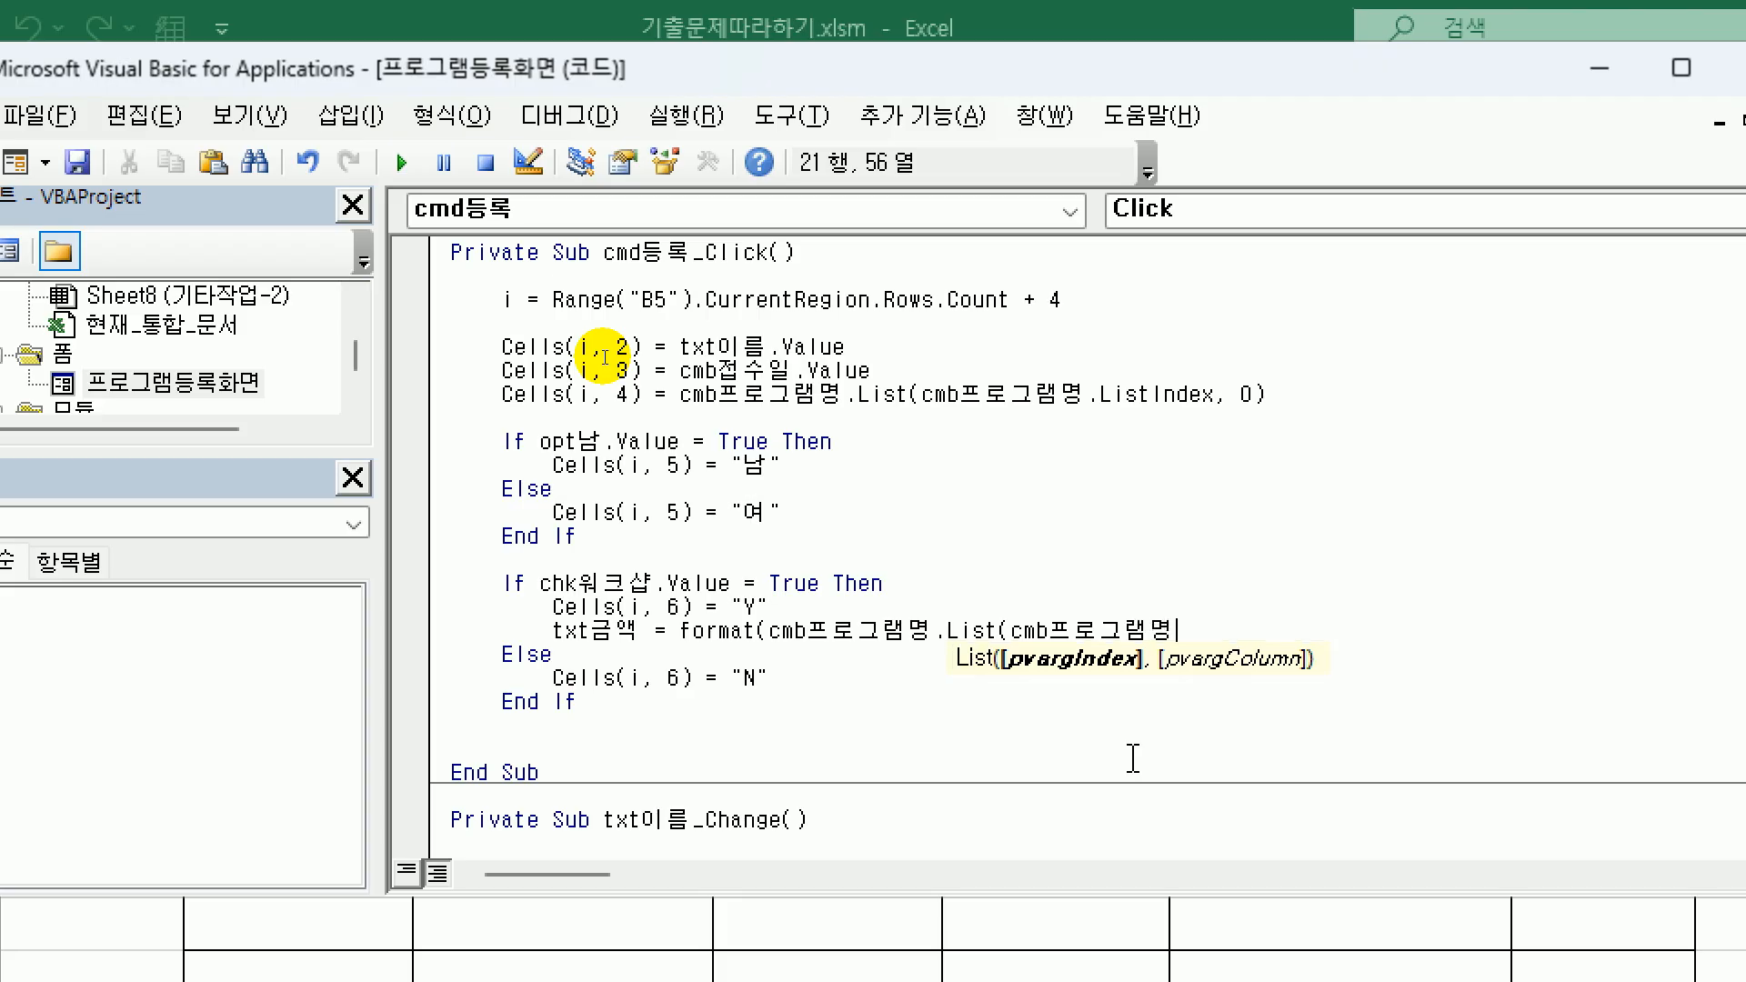
type("listin")
key("Tab")
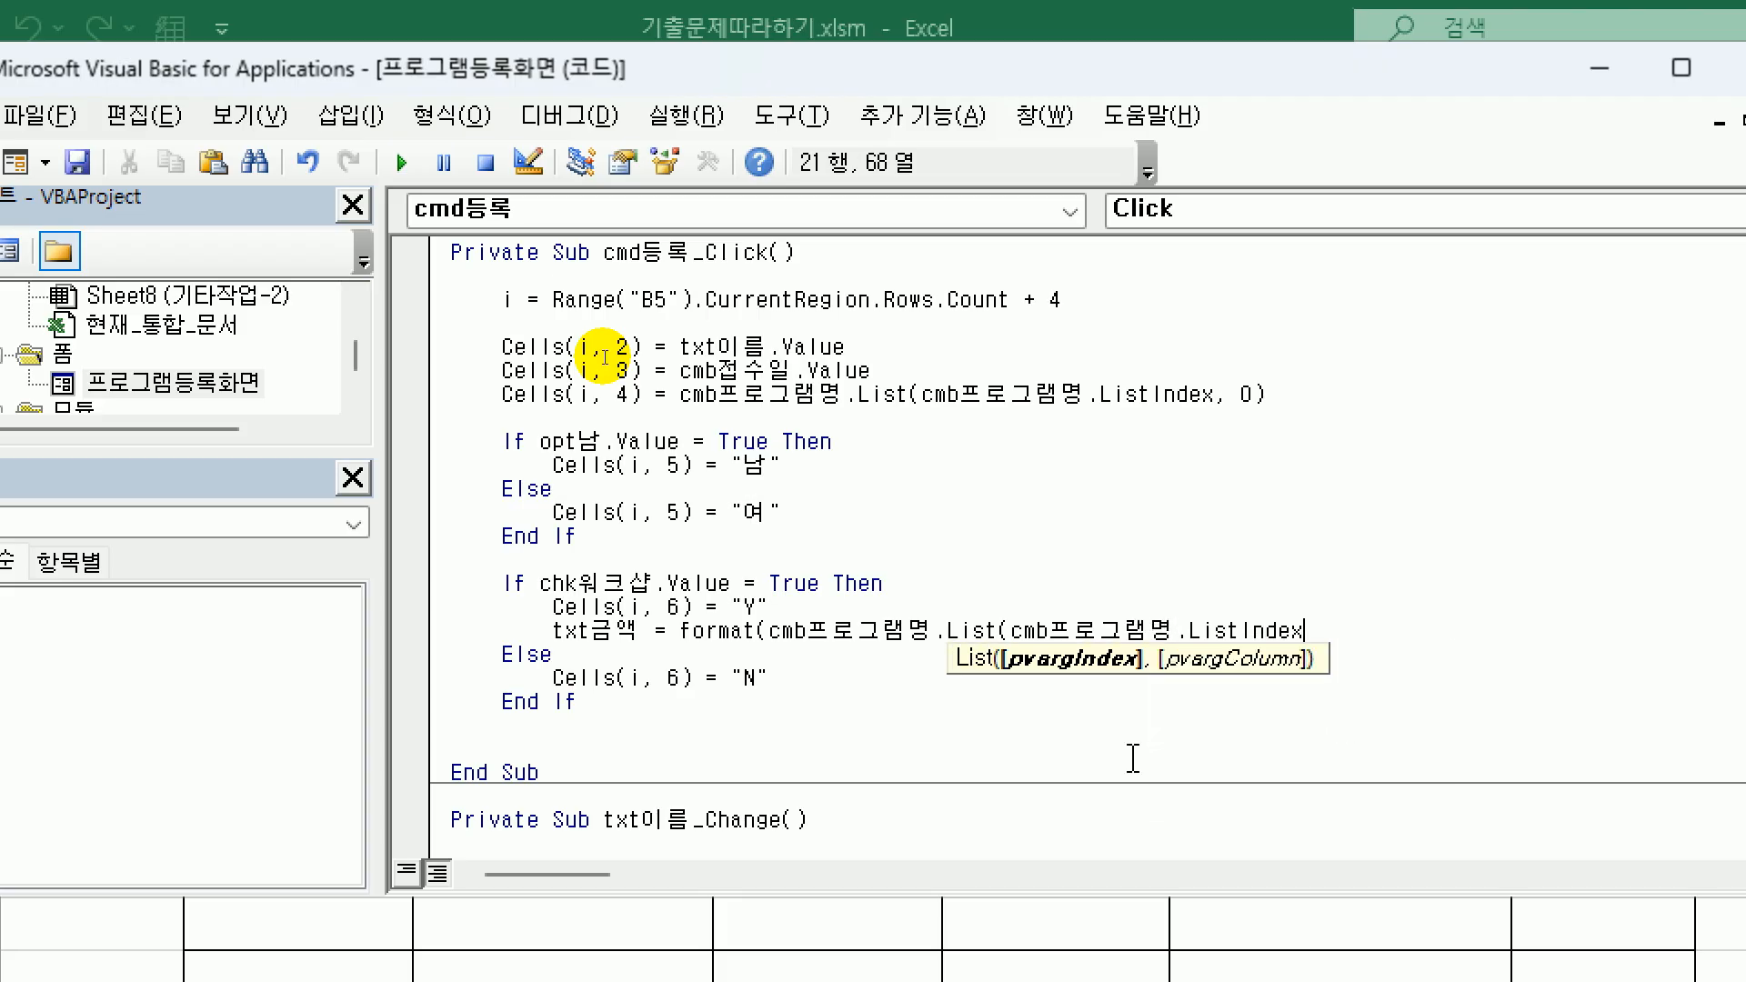
type(",")
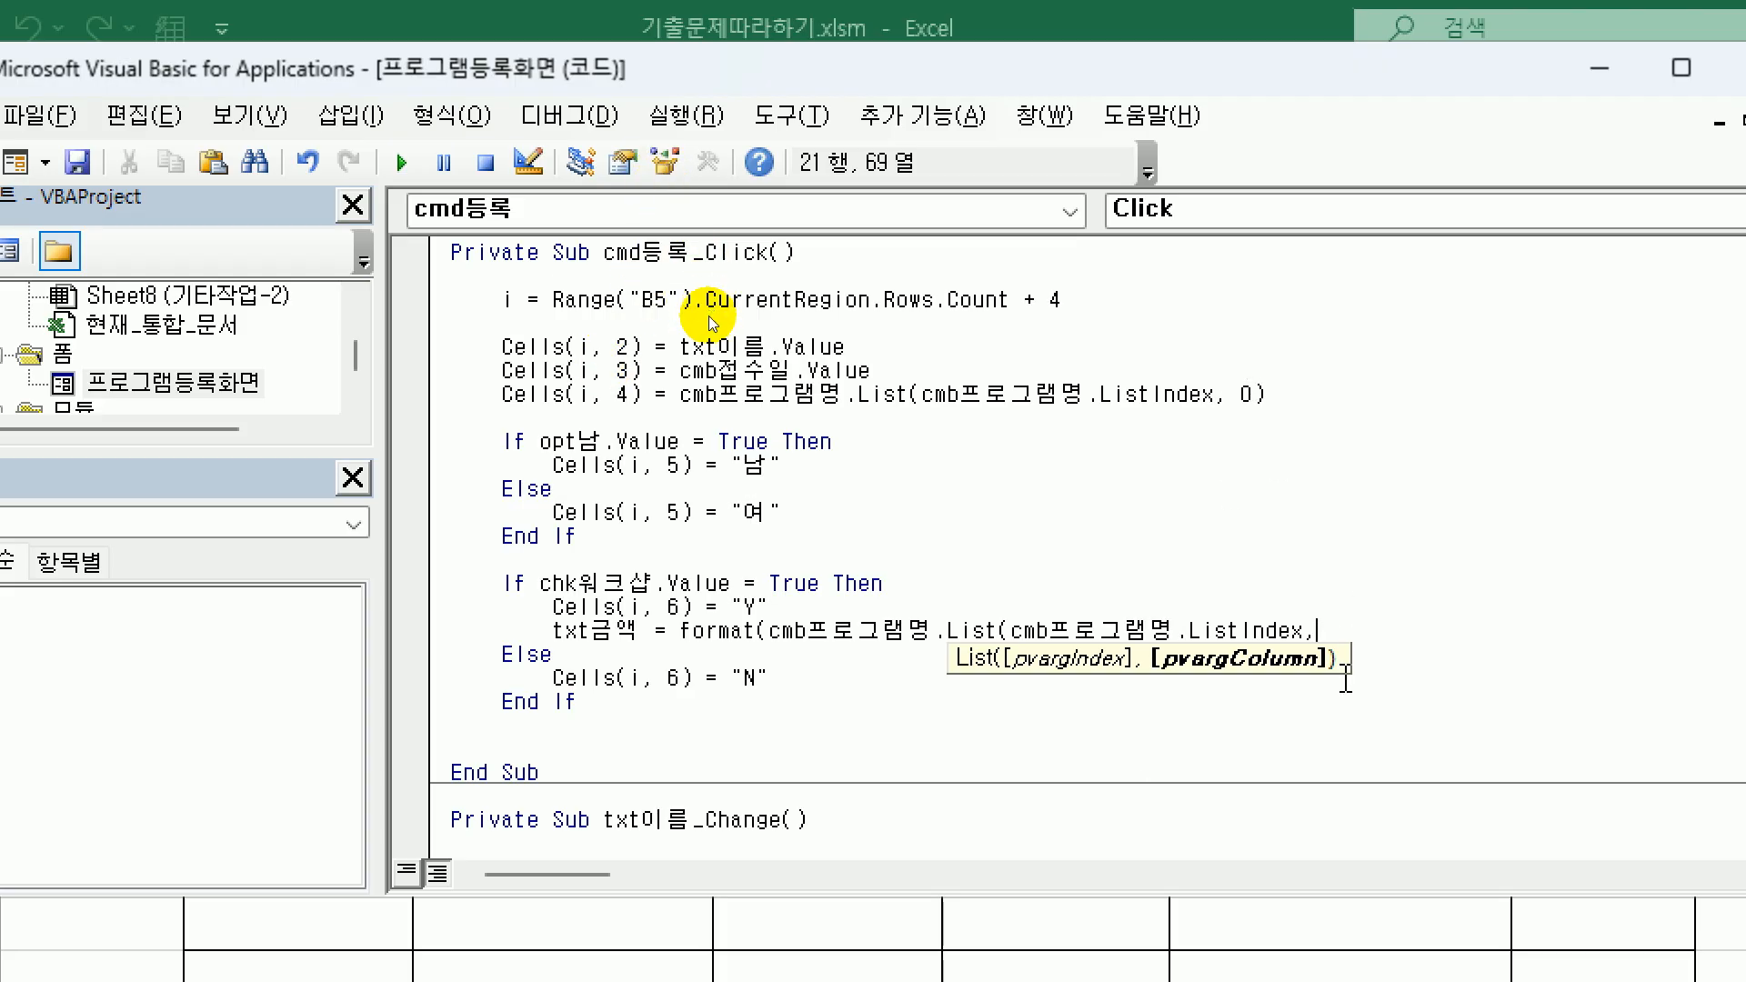
type("1")
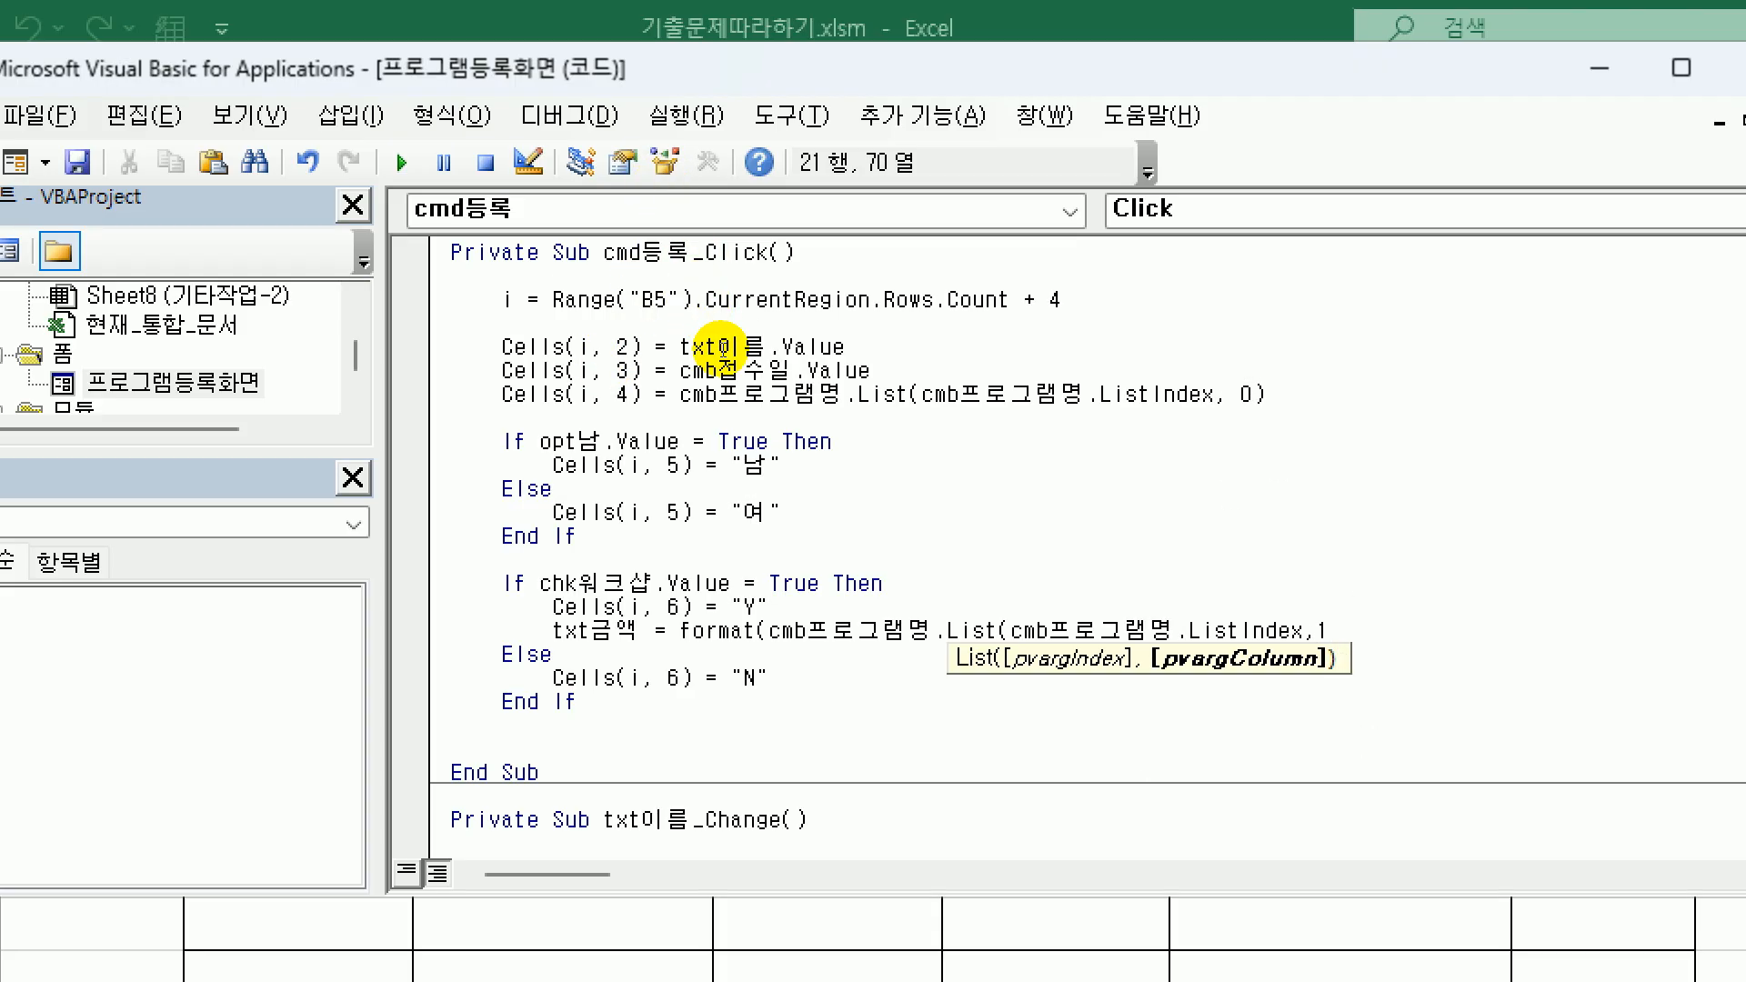
type(")")
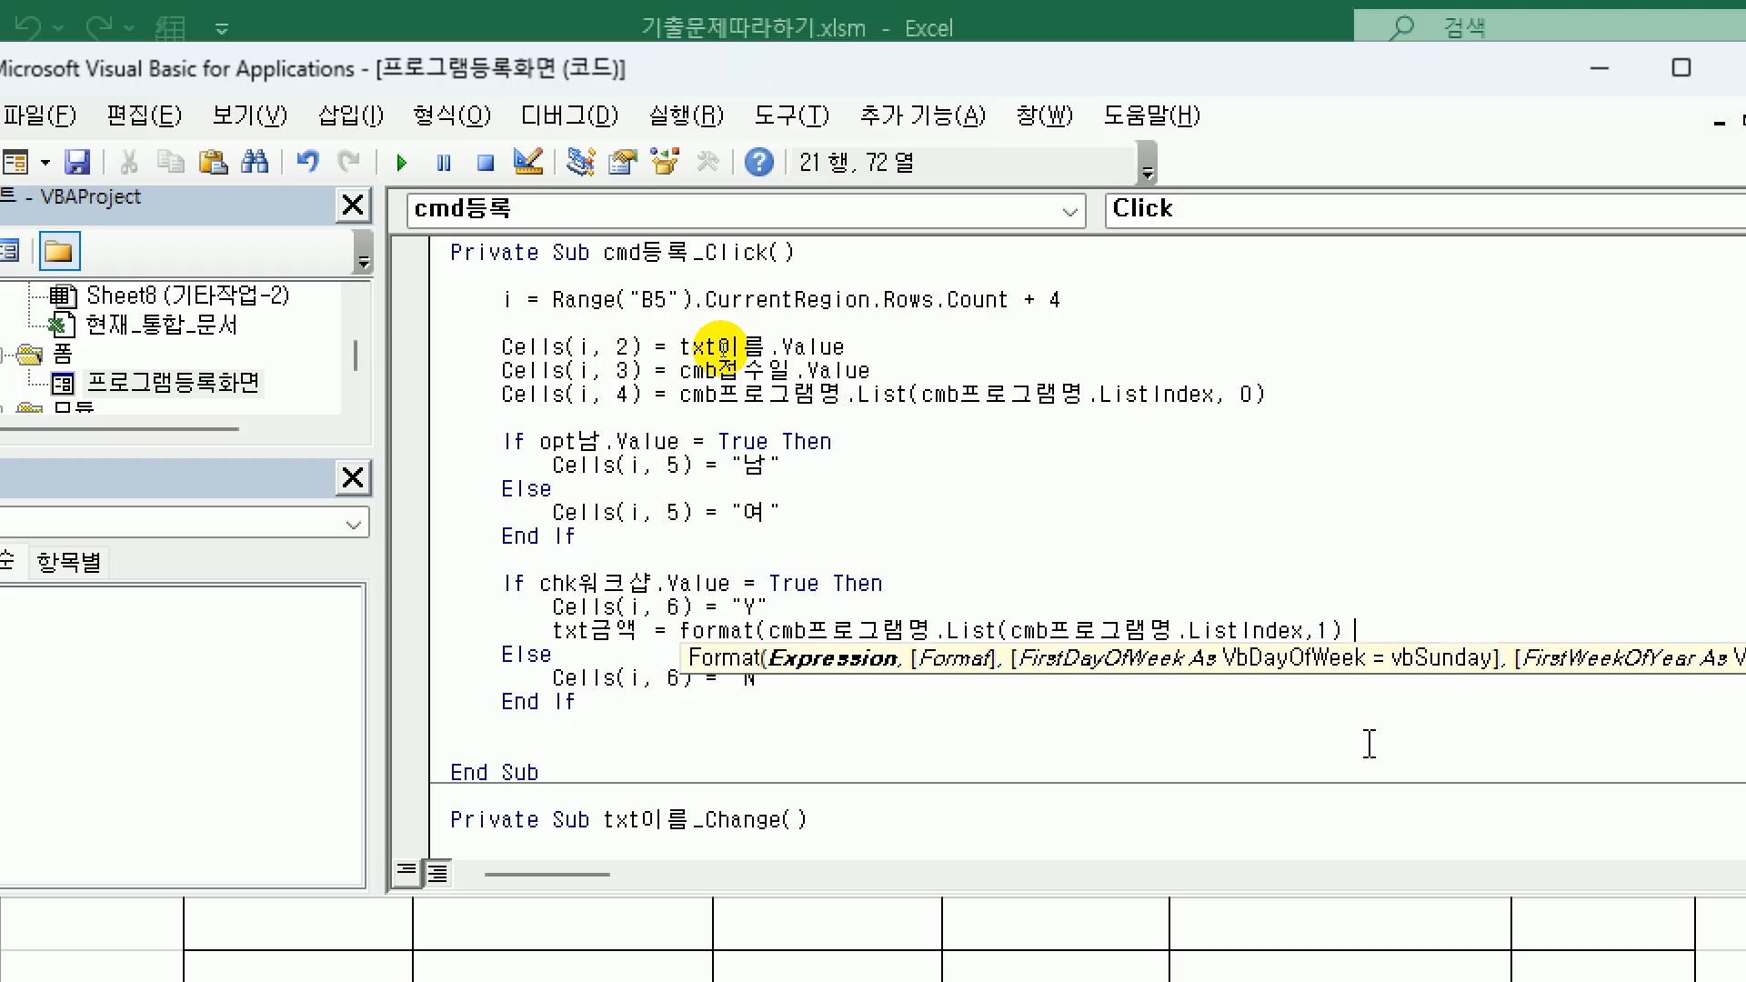
- Add 15000 to the list amount, finish the Format function with the "#,##0" format, and start a new line
type(" +15000,\"#")
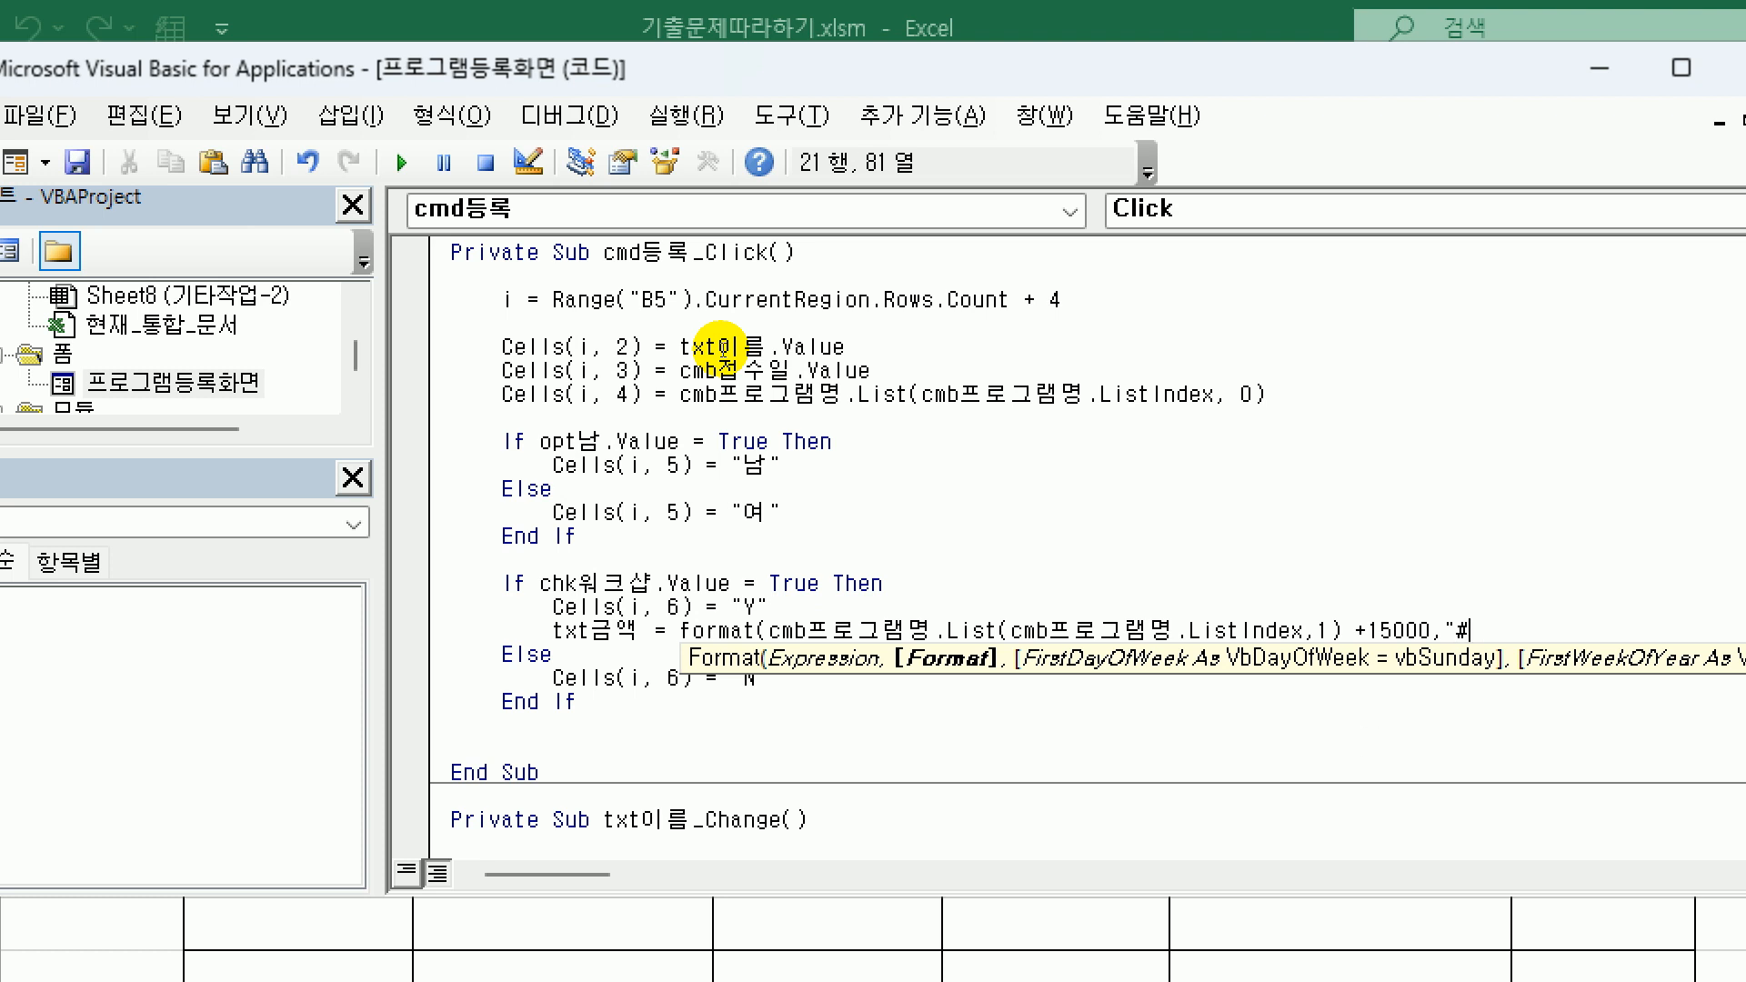
type(".,##0\")")
key("Return")
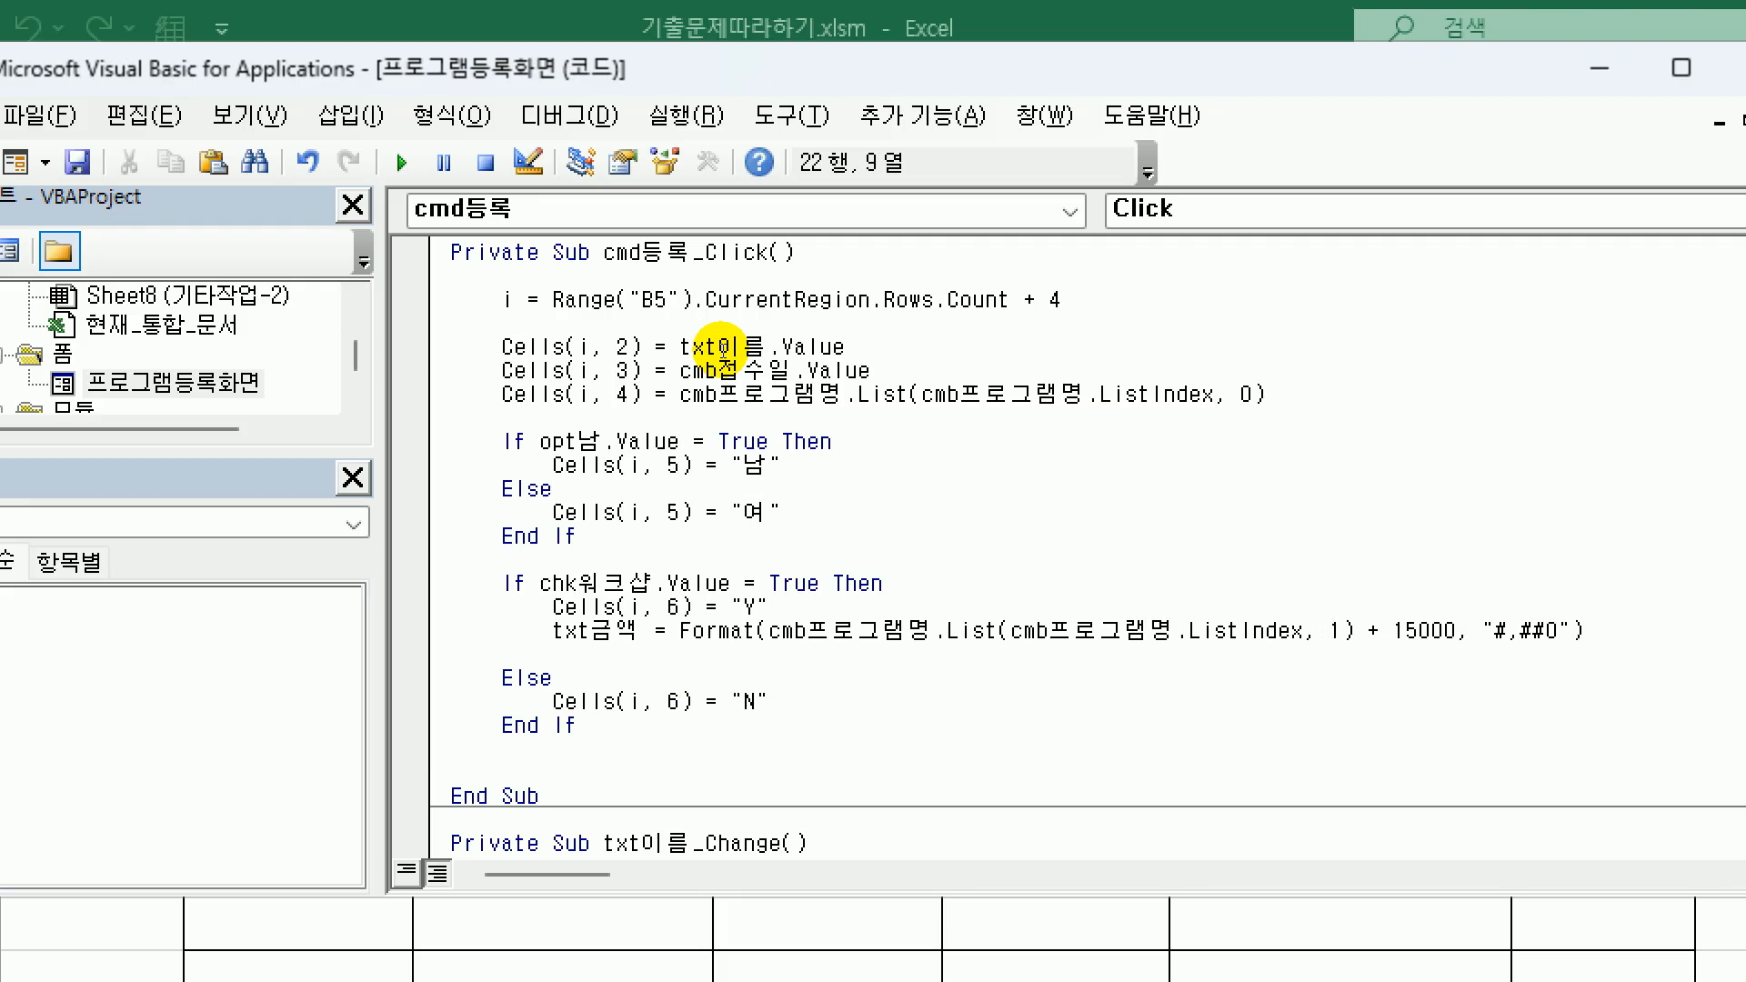
- Below the txt금액 Format line in the workshop condition, add the statement Cells(i, 7) = txt금액.Value
type("cells(i")
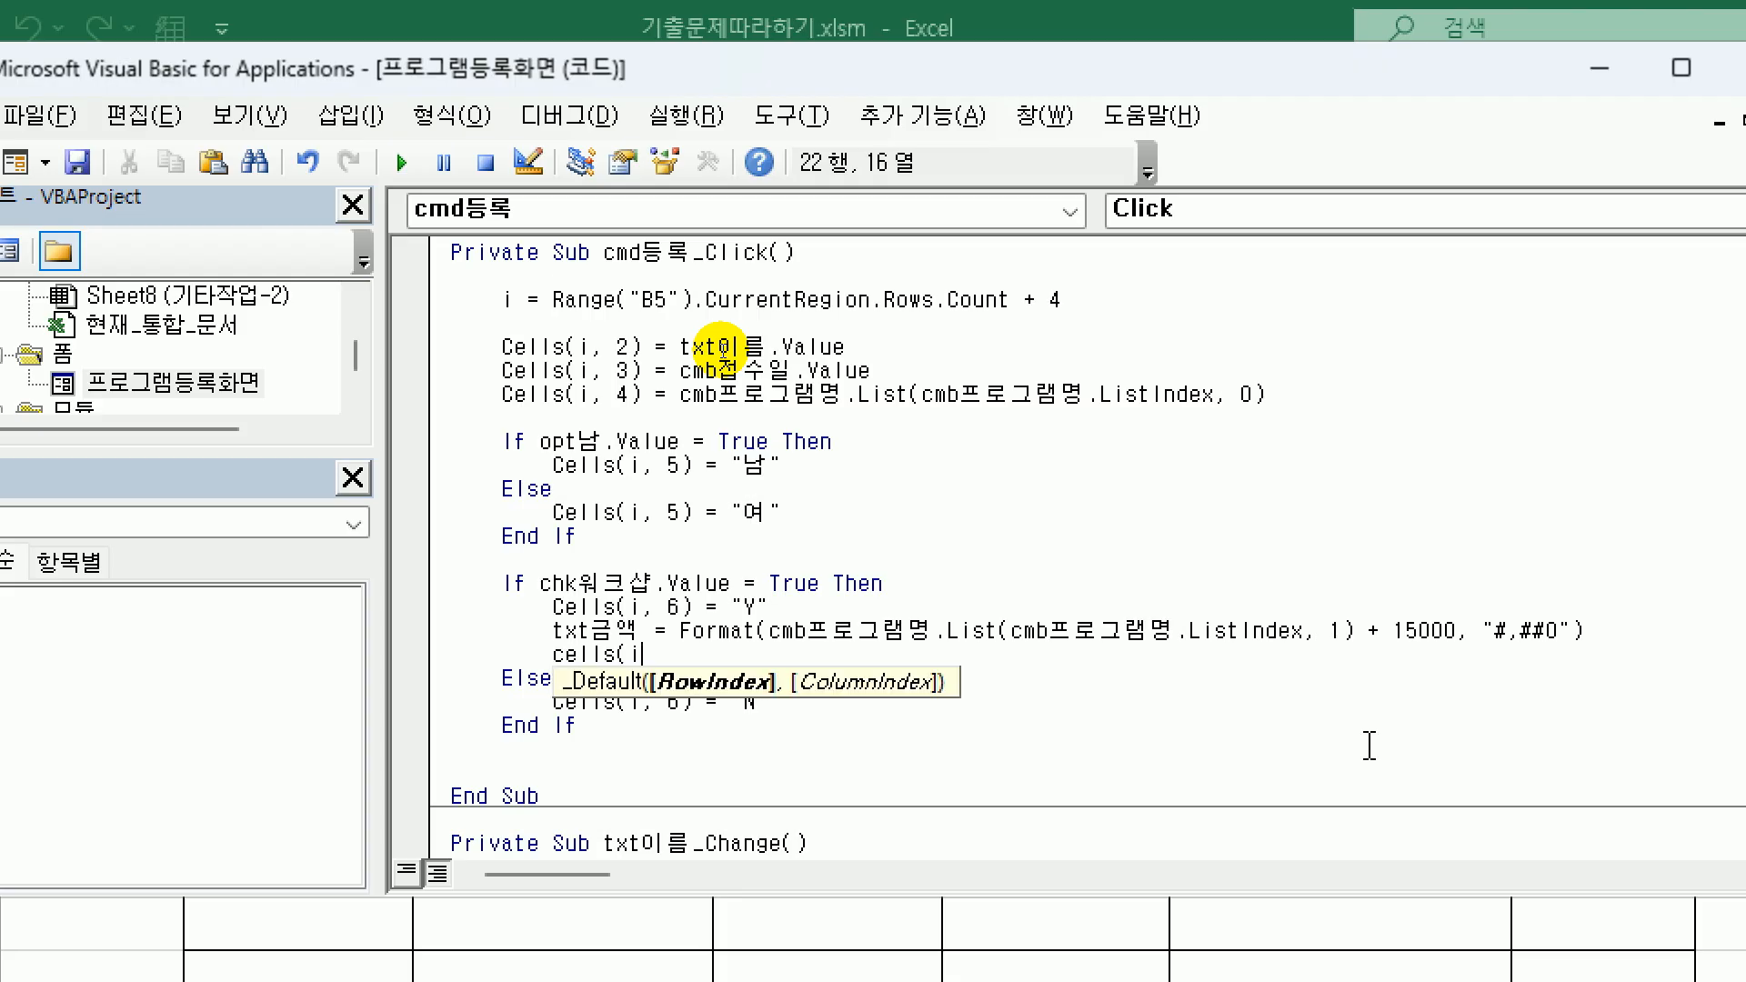
type(",7) =")
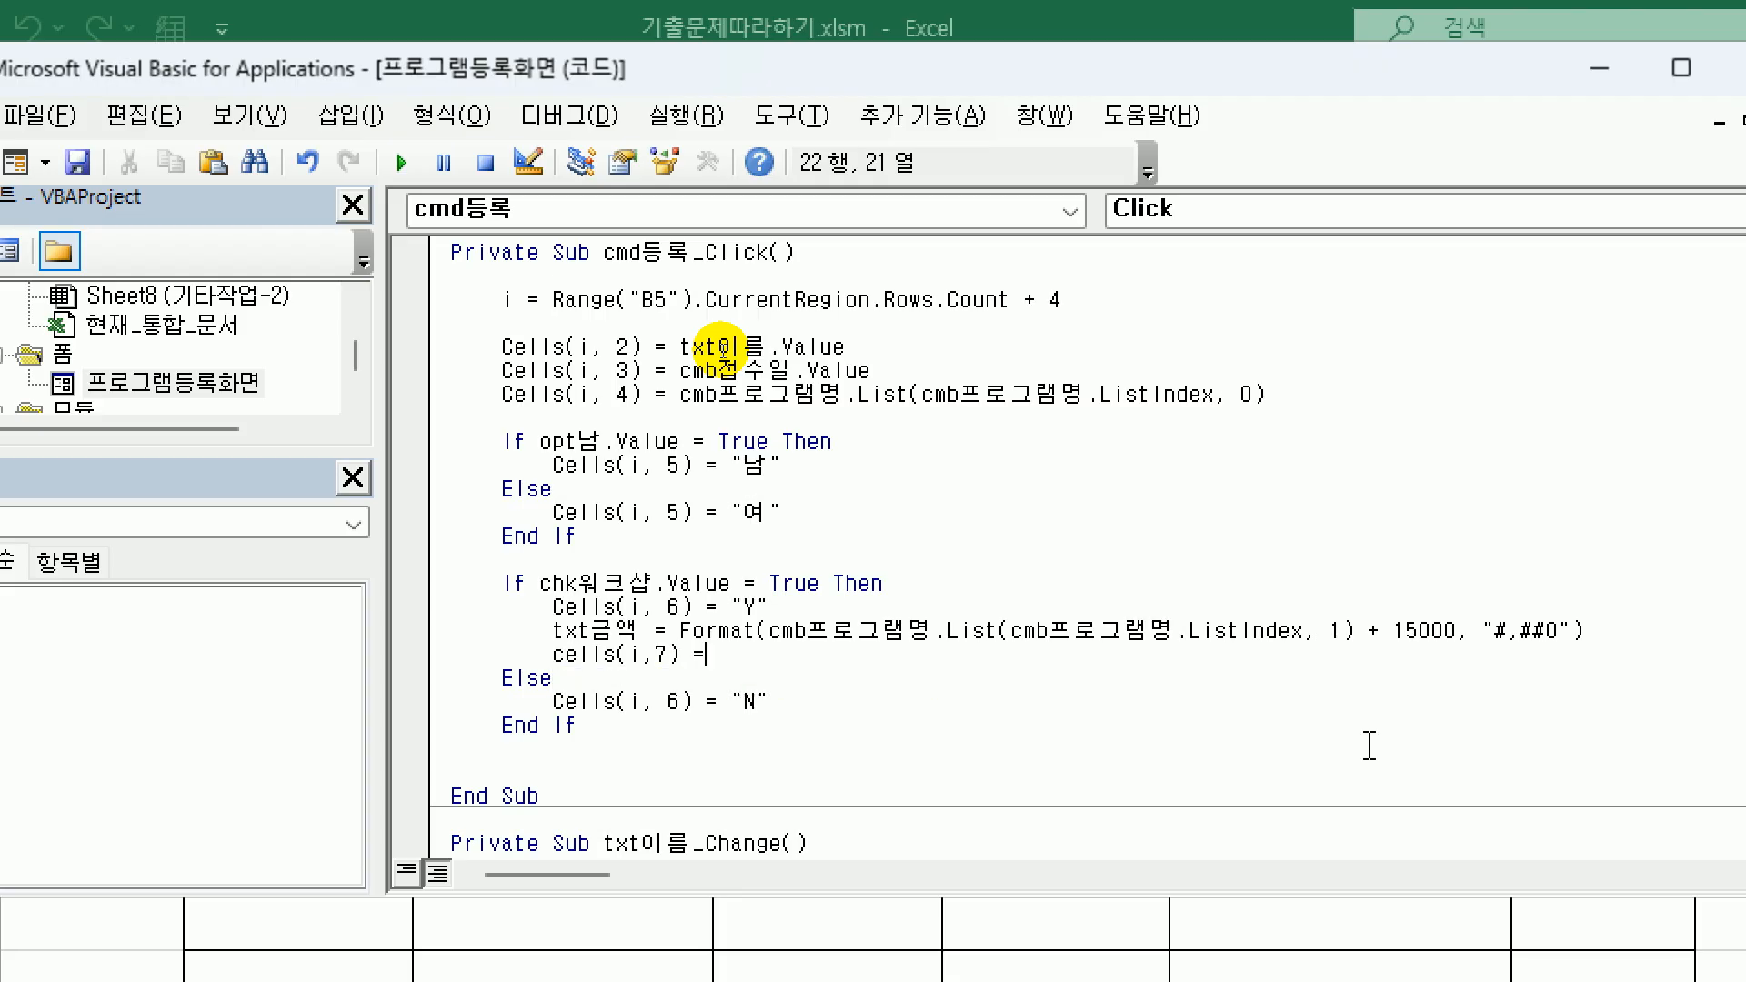
type(" txt금액.va")
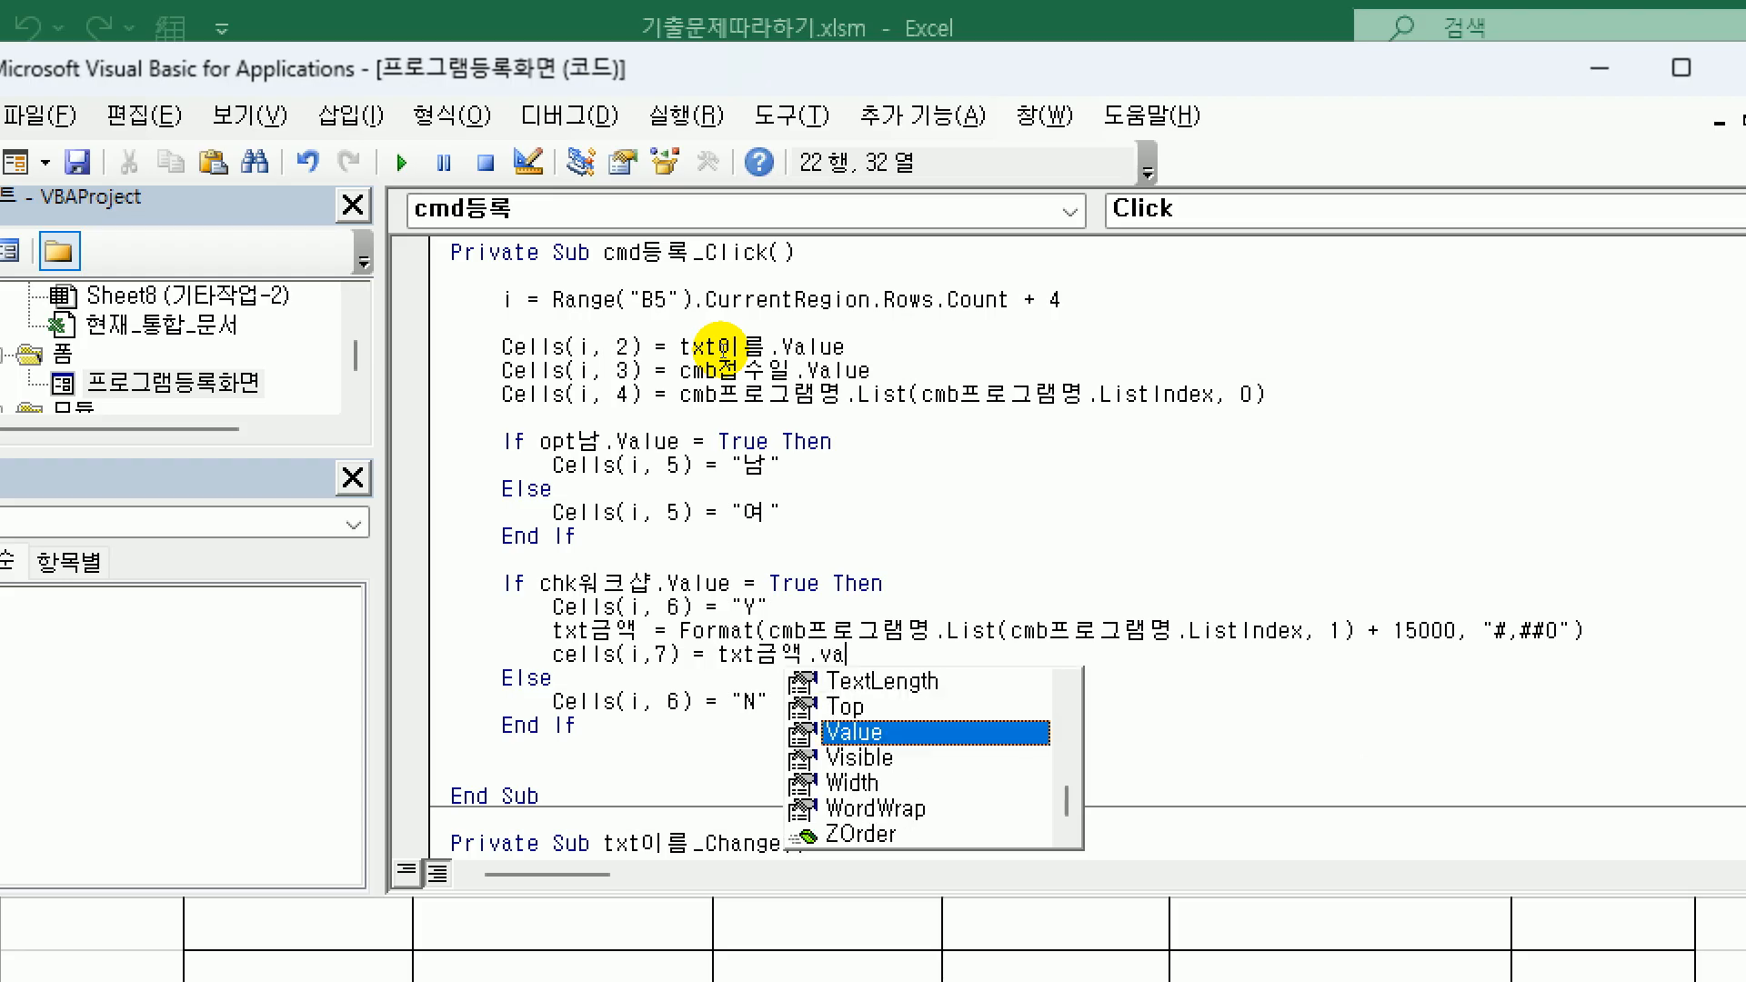
key("Tab")
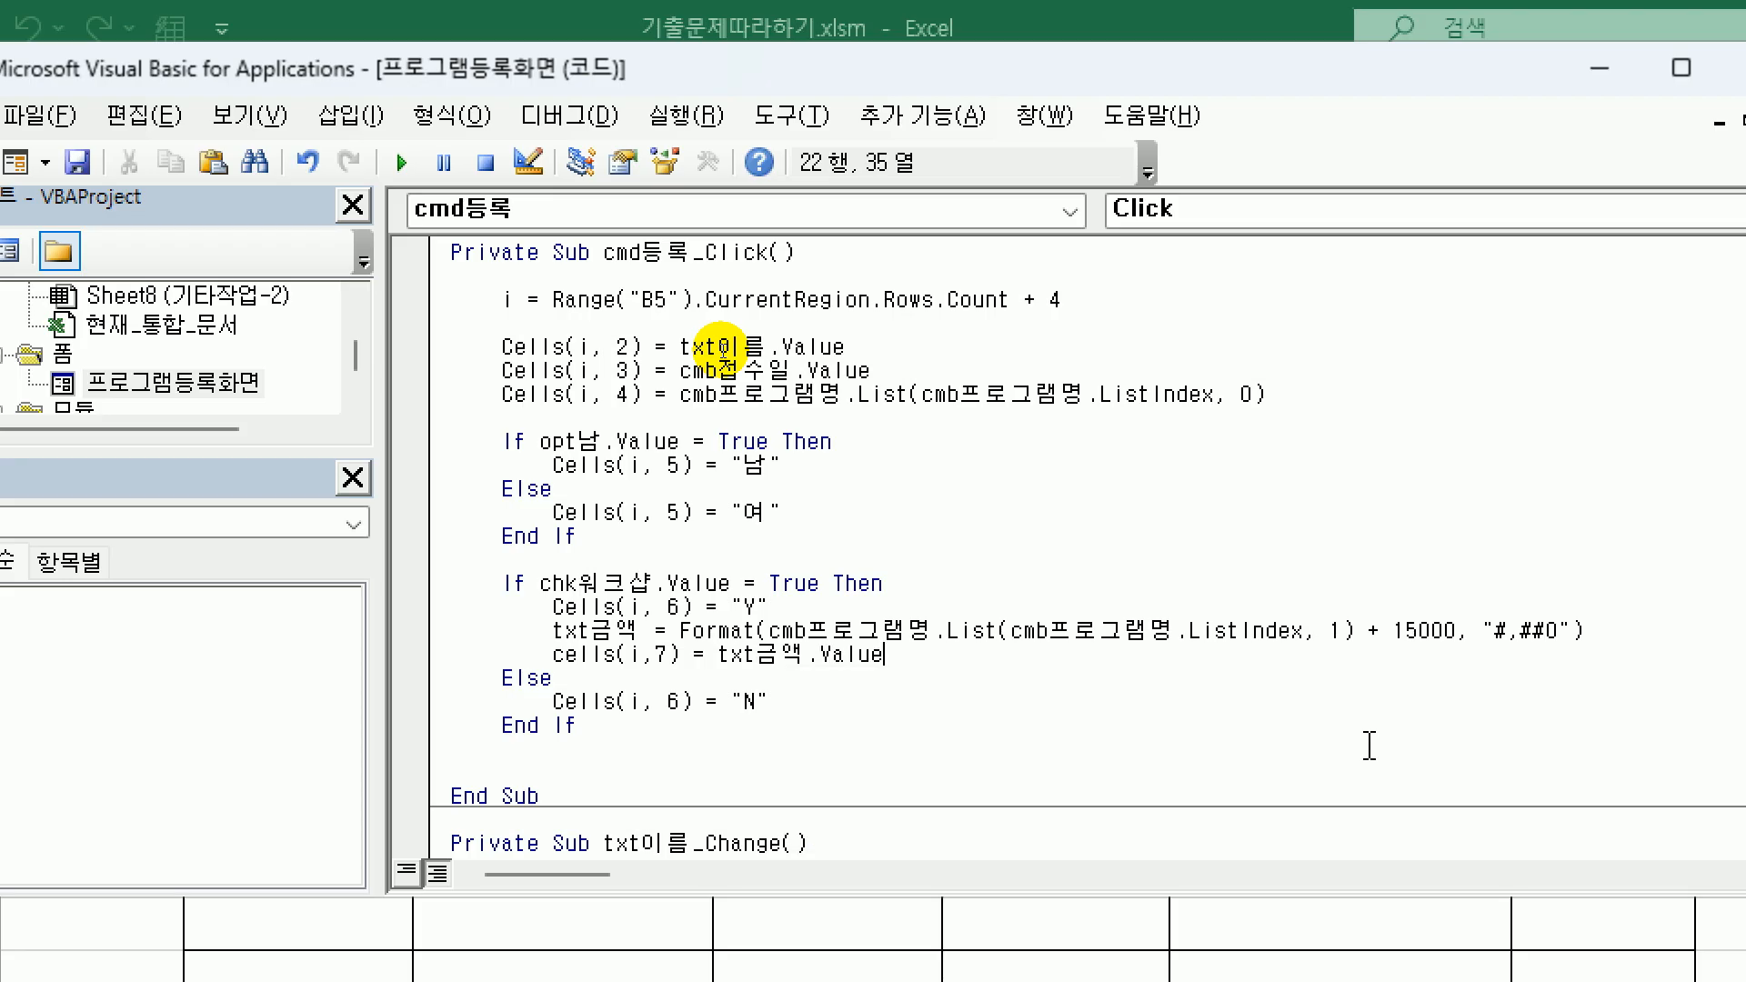
left_click(693, 655)
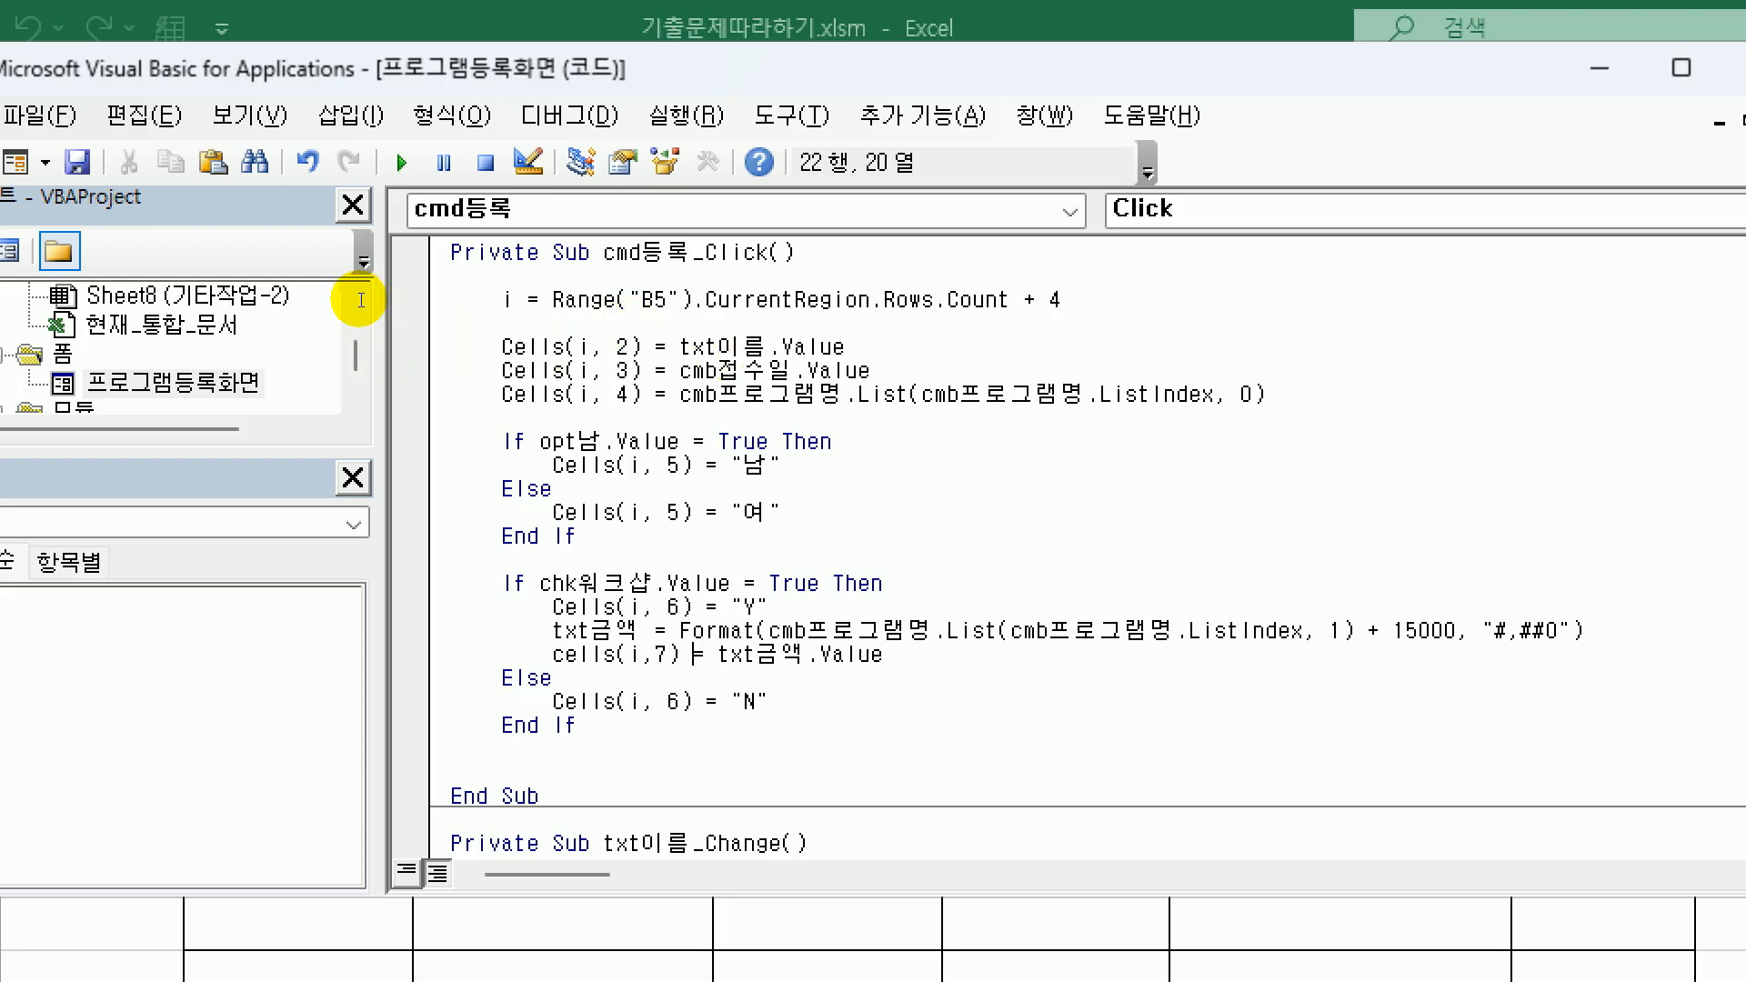
left_click(682, 630)
left_click_drag(684, 630, 1584, 631)
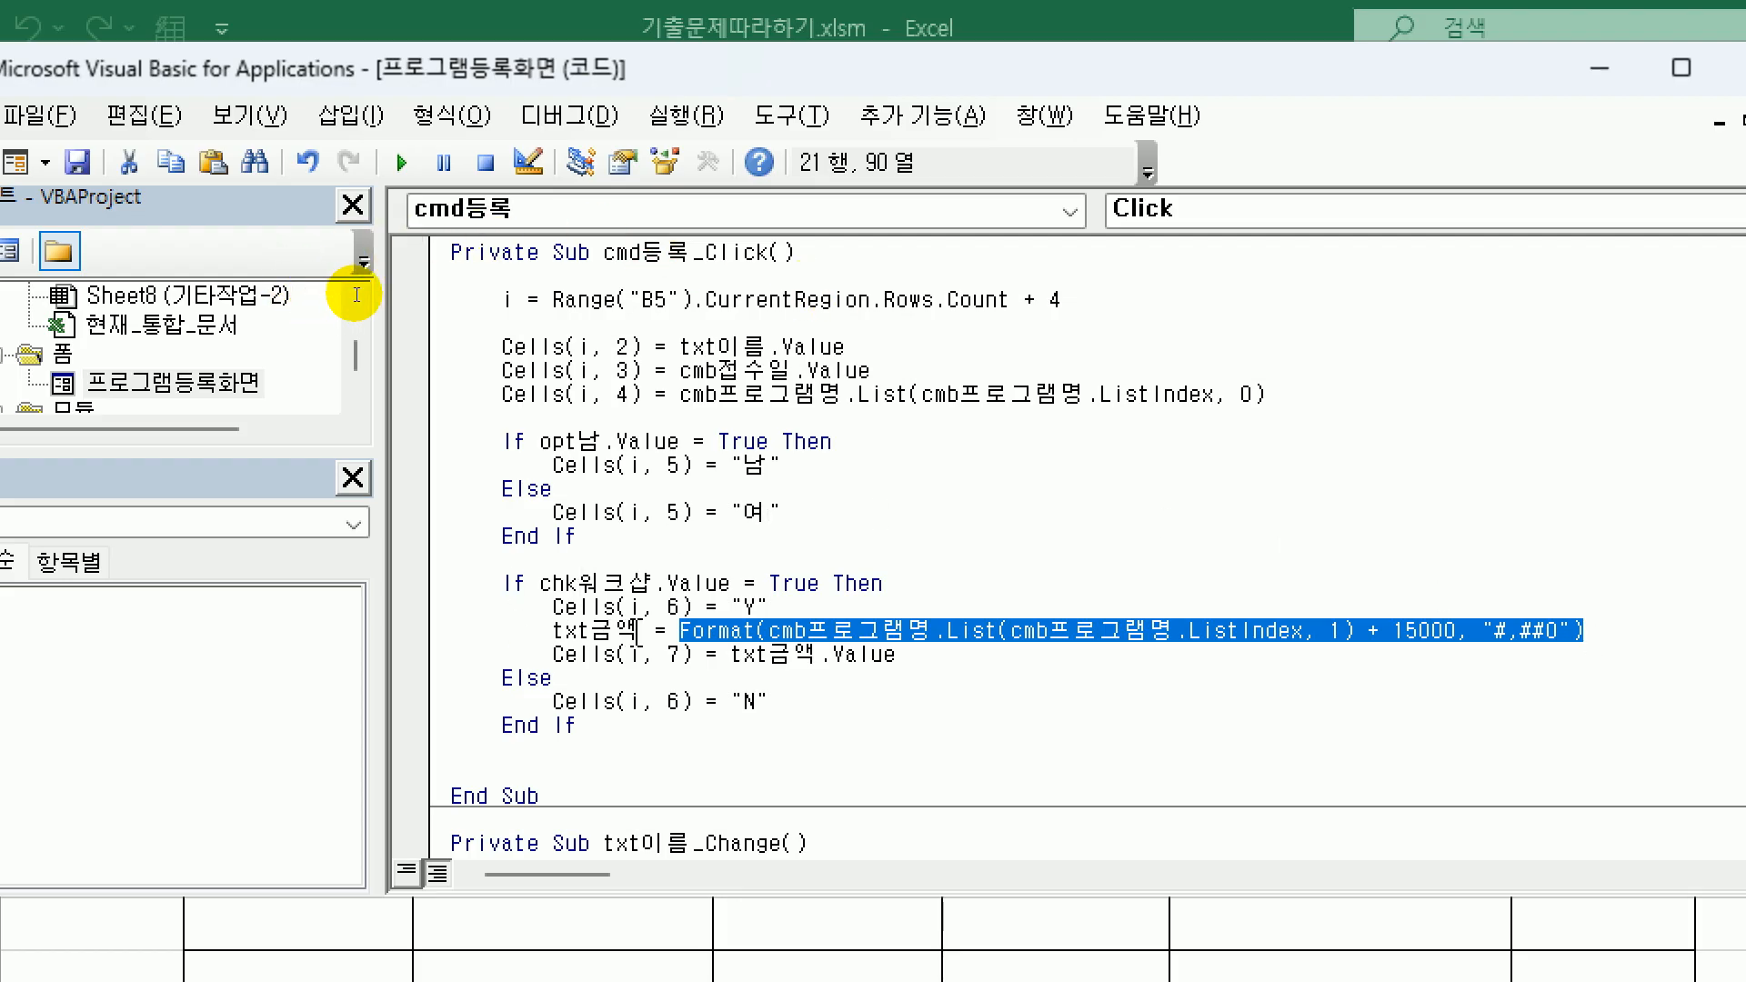
left_click(628, 631)
left_click_drag(624, 630, 563, 641)
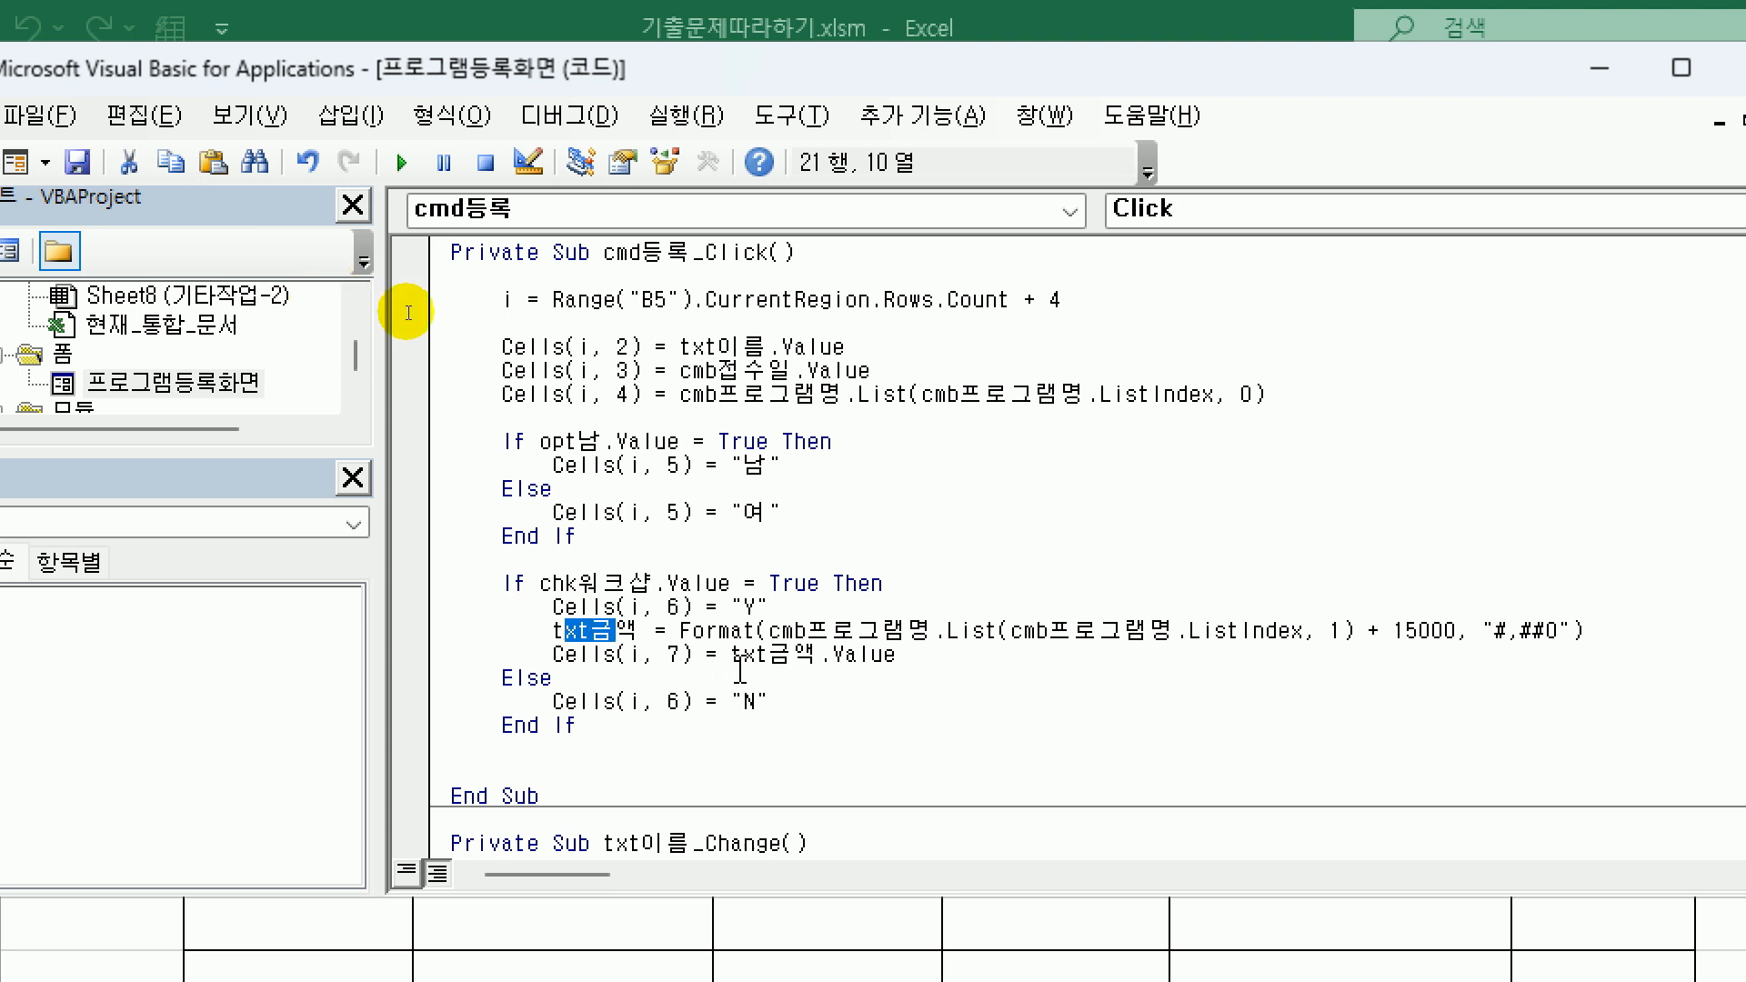
left_click_drag(732, 662, 816, 667)
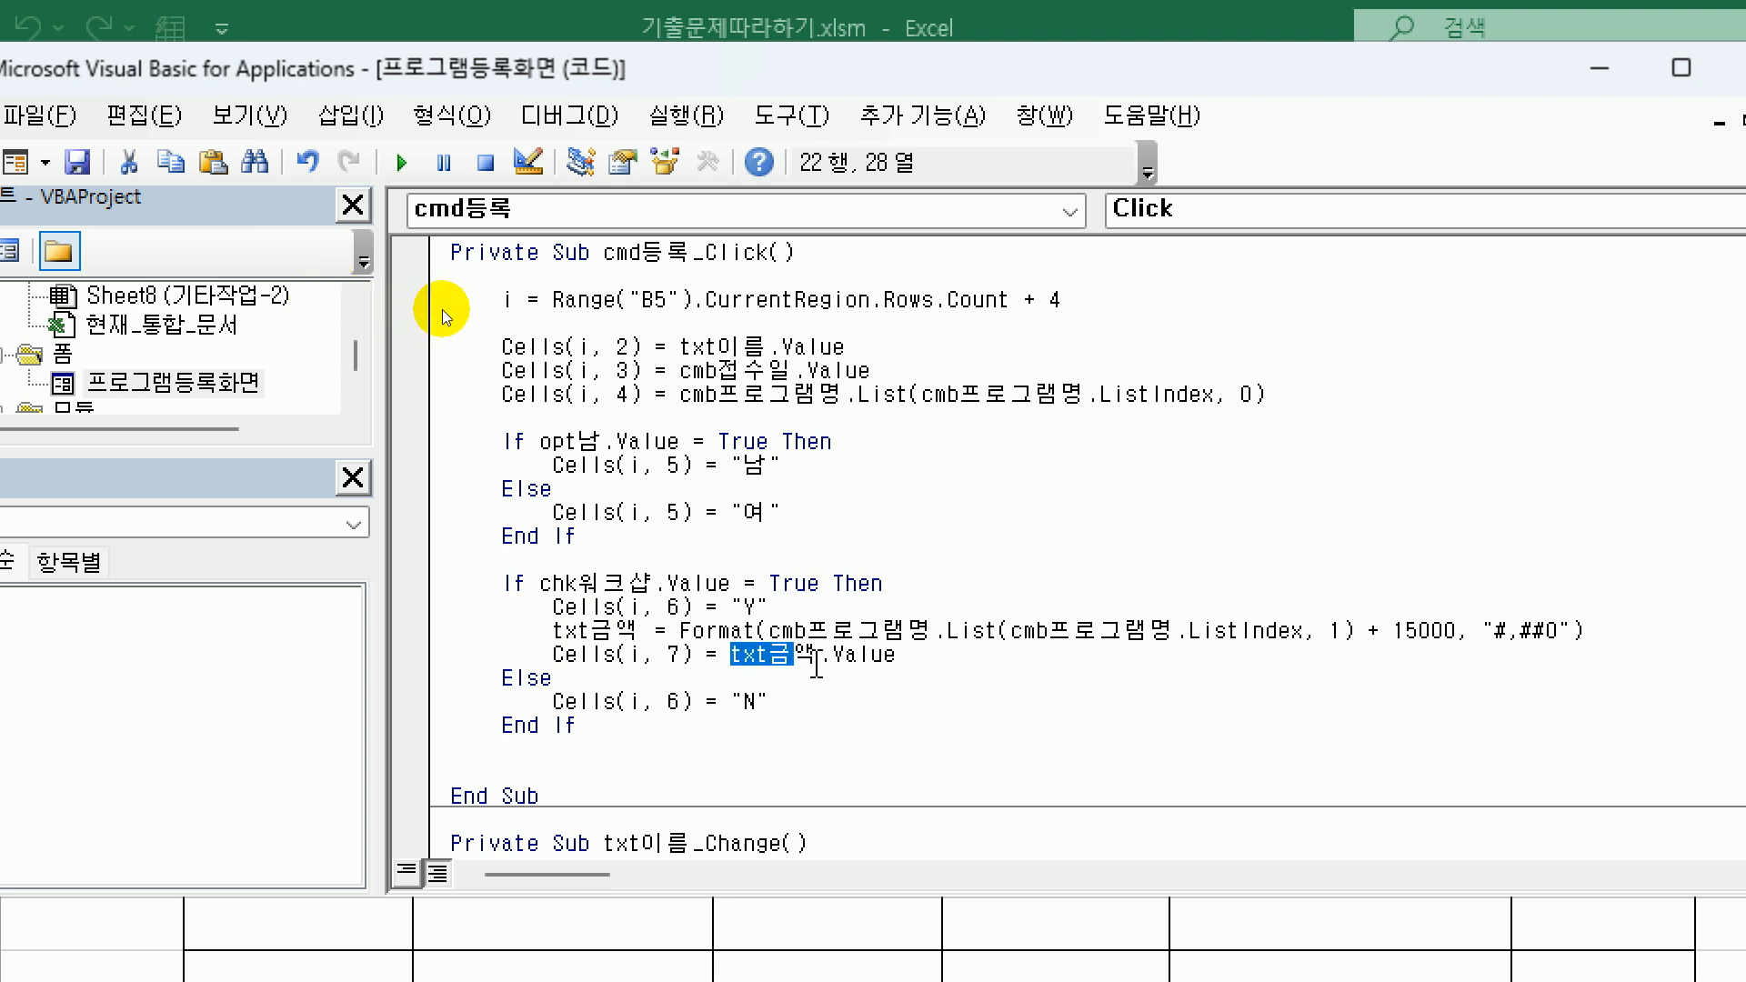
left_click(693, 659)
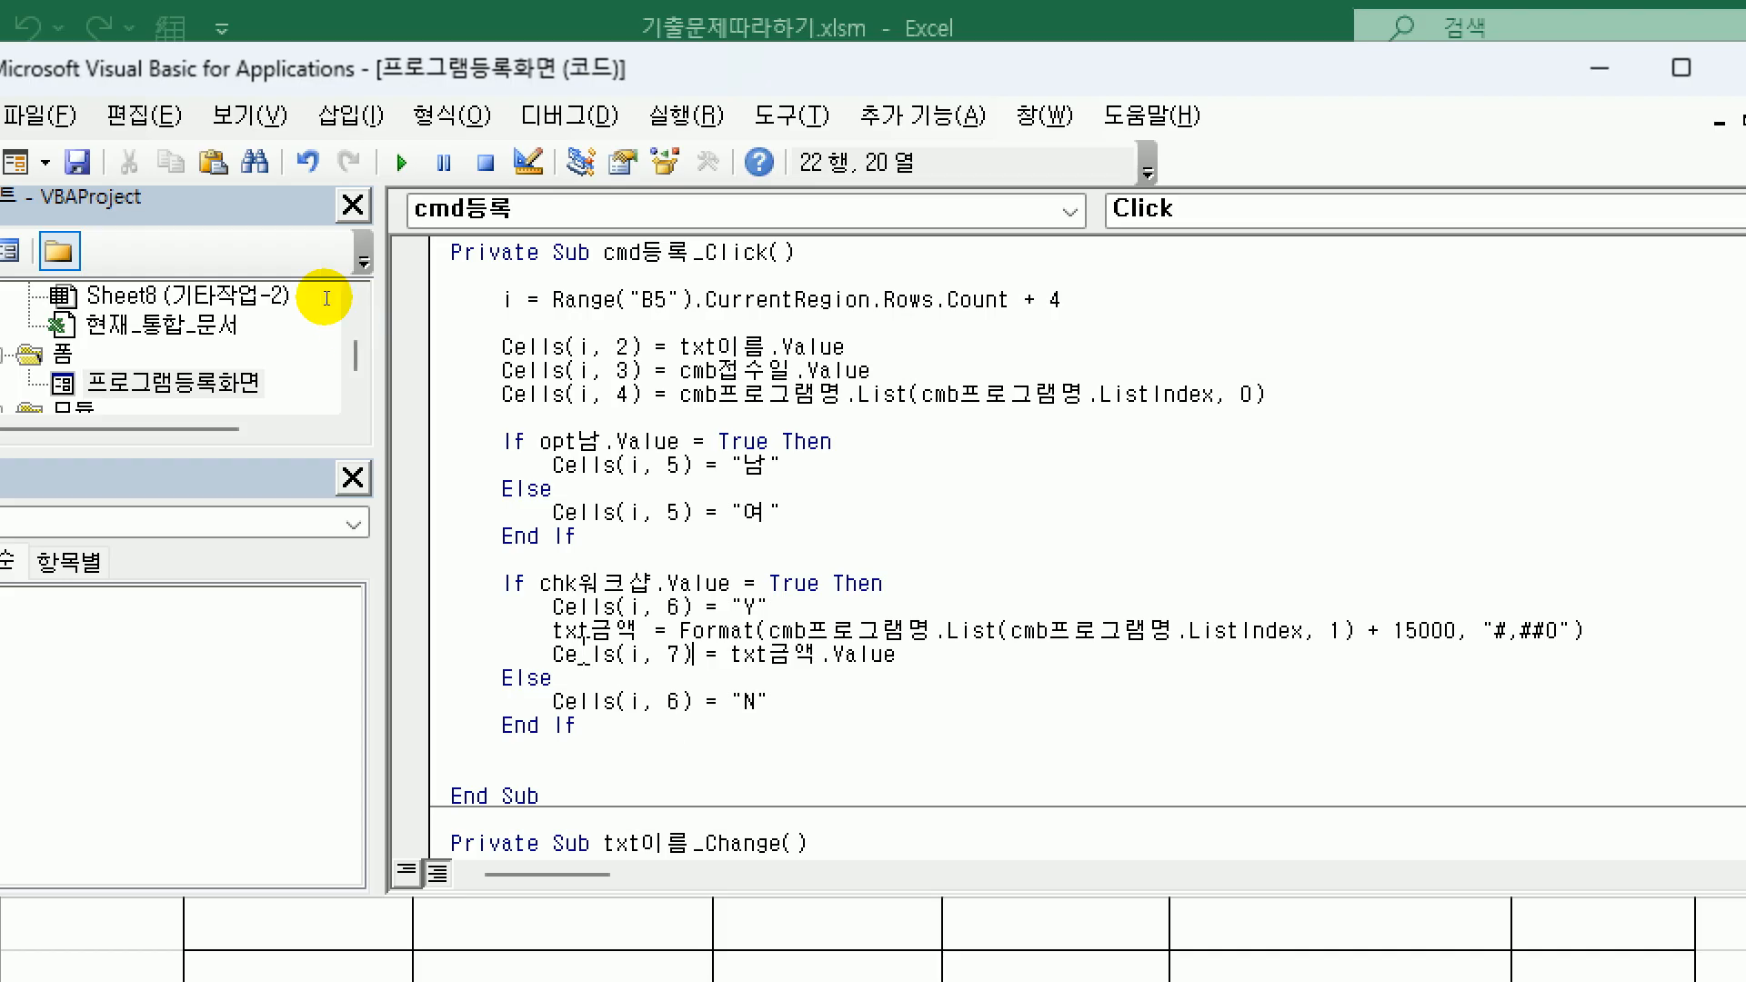
- Copy the txt금액 Format line and the Cells(i, 7) line into the Else branch below Cells(i, 6) = "N"
left_click_drag(553, 634, 942, 661)
key("ctrl+c")
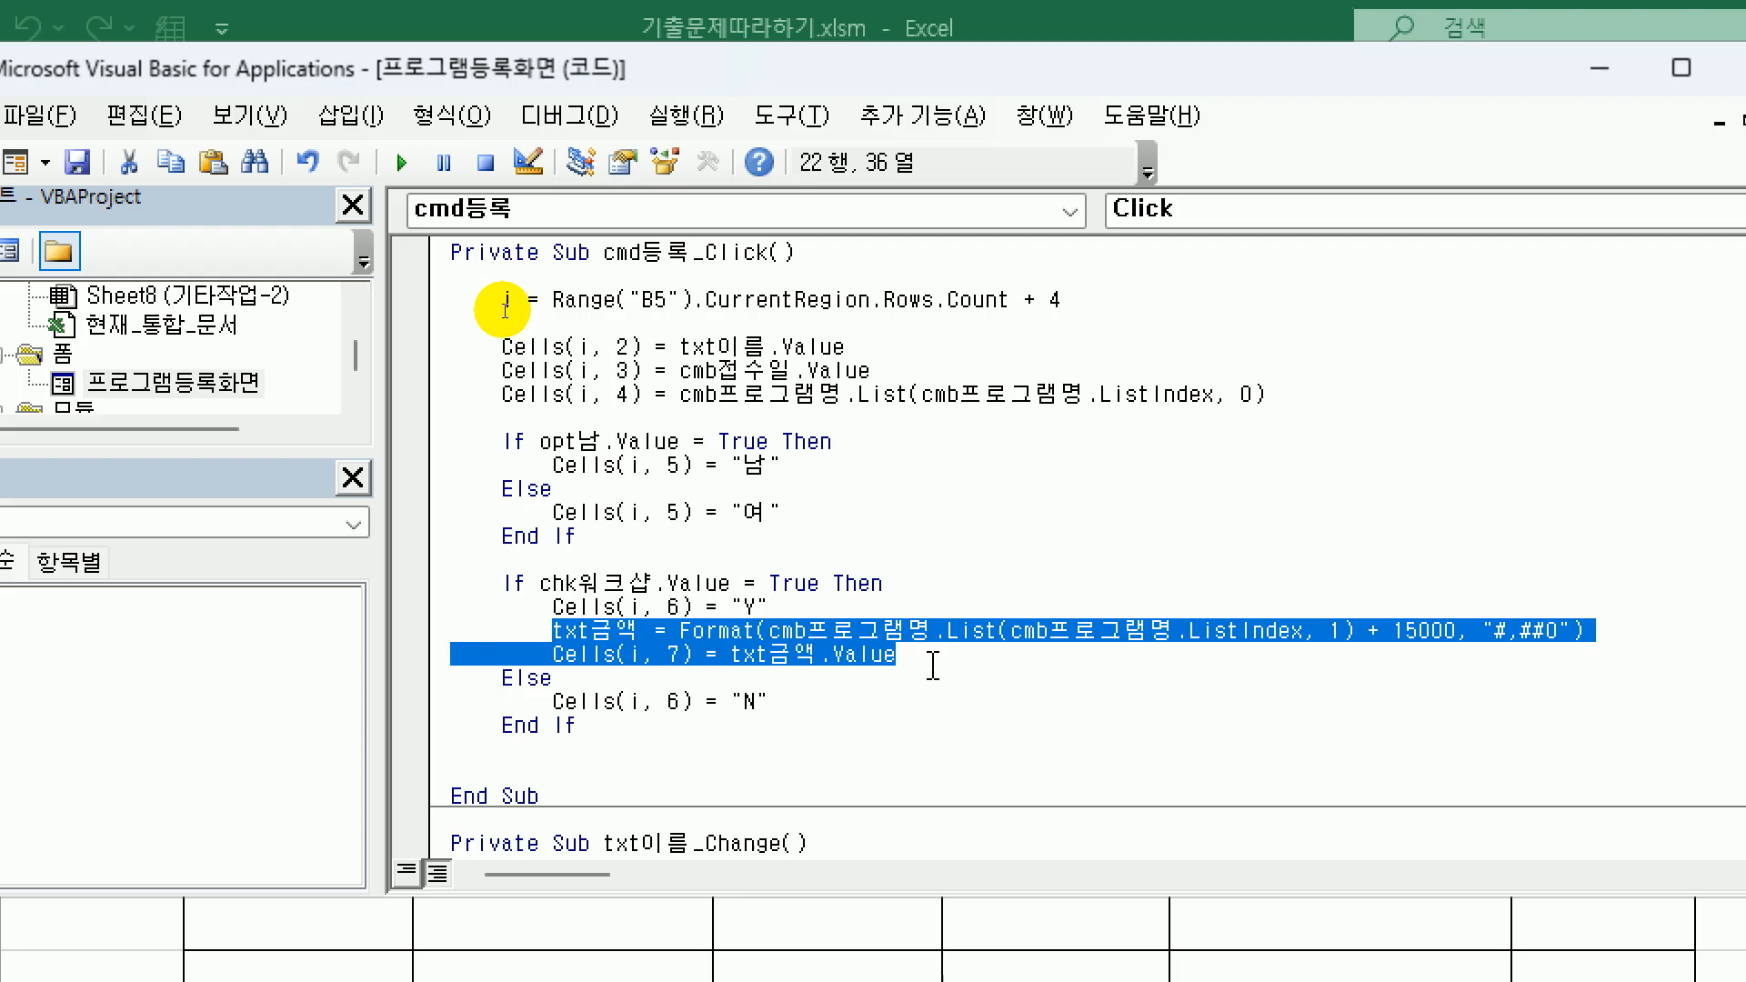
left_click(826, 698)
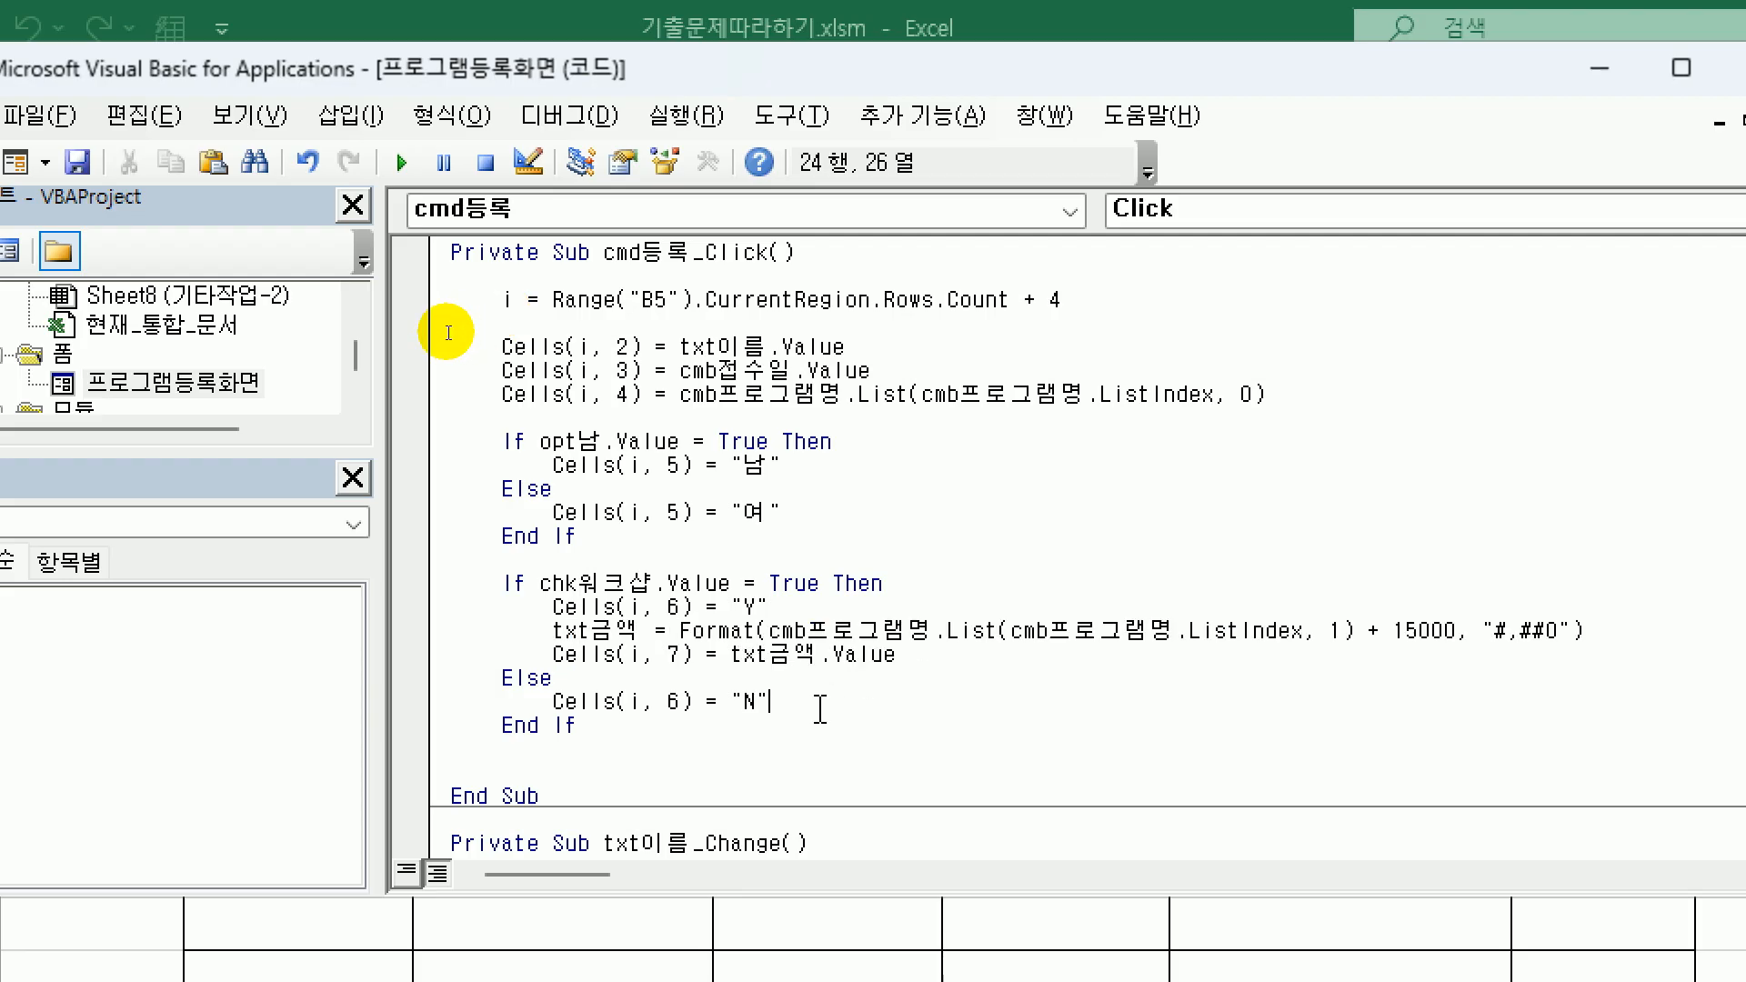
key("Return")
key("ctrl+v")
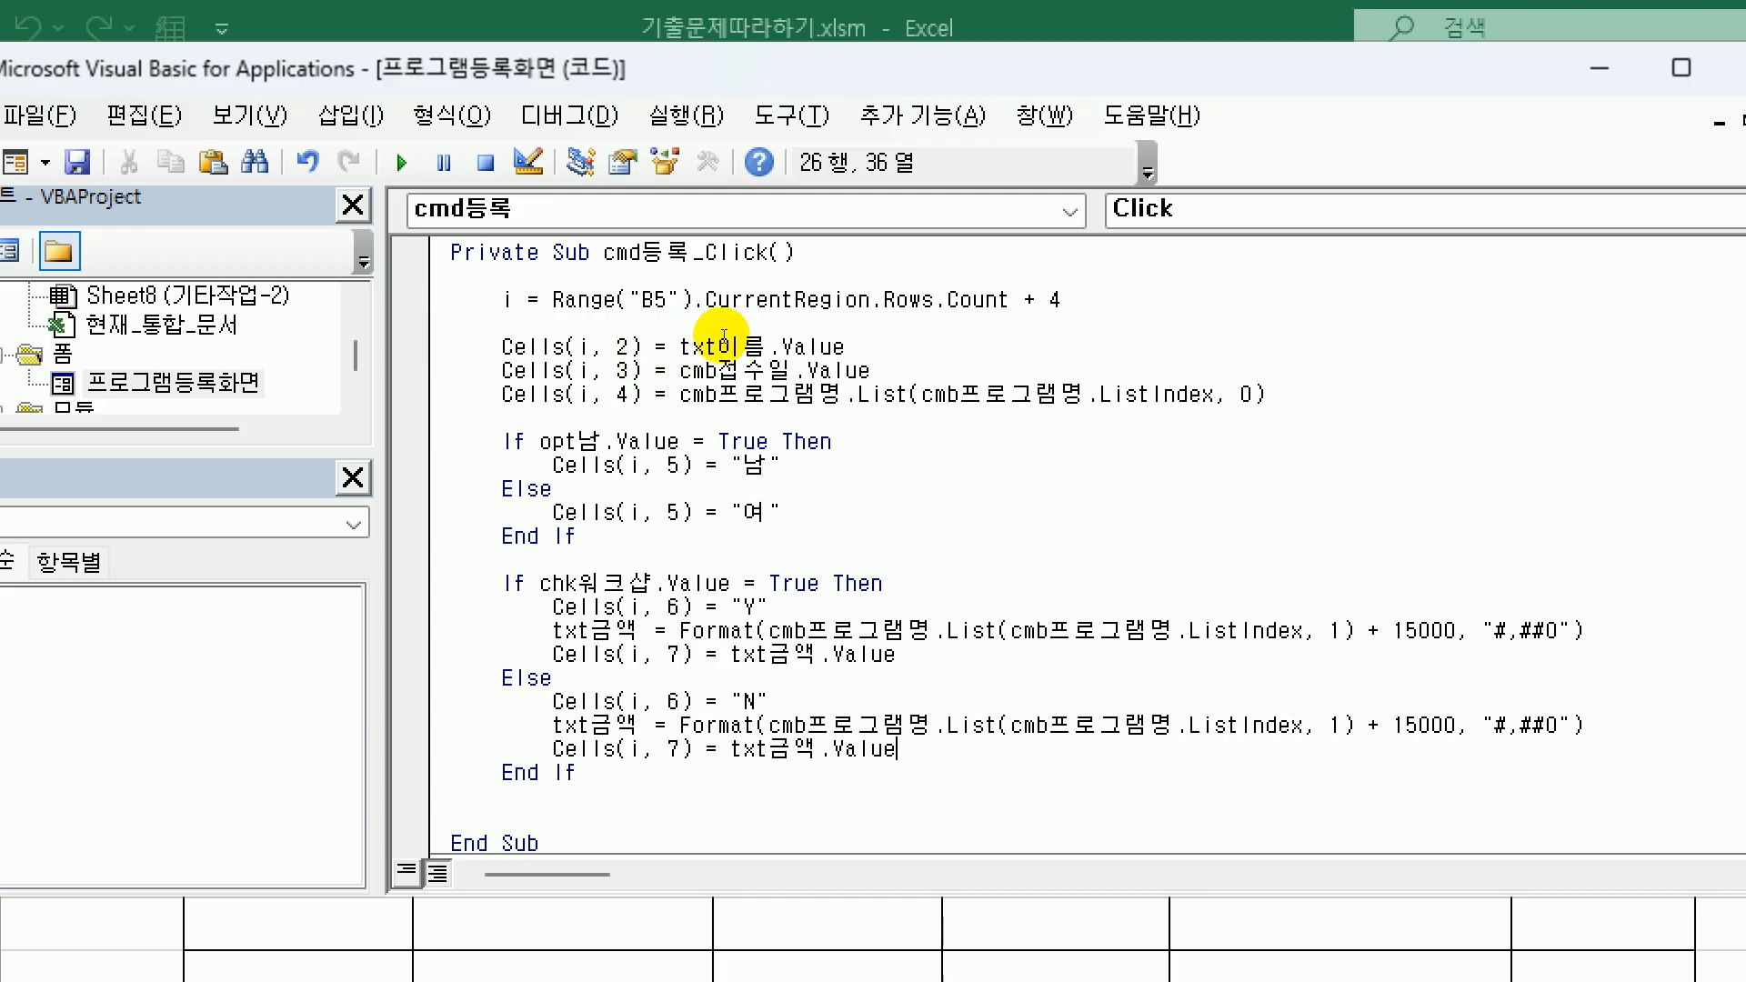
- Remove + 15000 from the Format expression in the Else branch of the workshop condition
left_click_drag(1369, 725, 1459, 734)
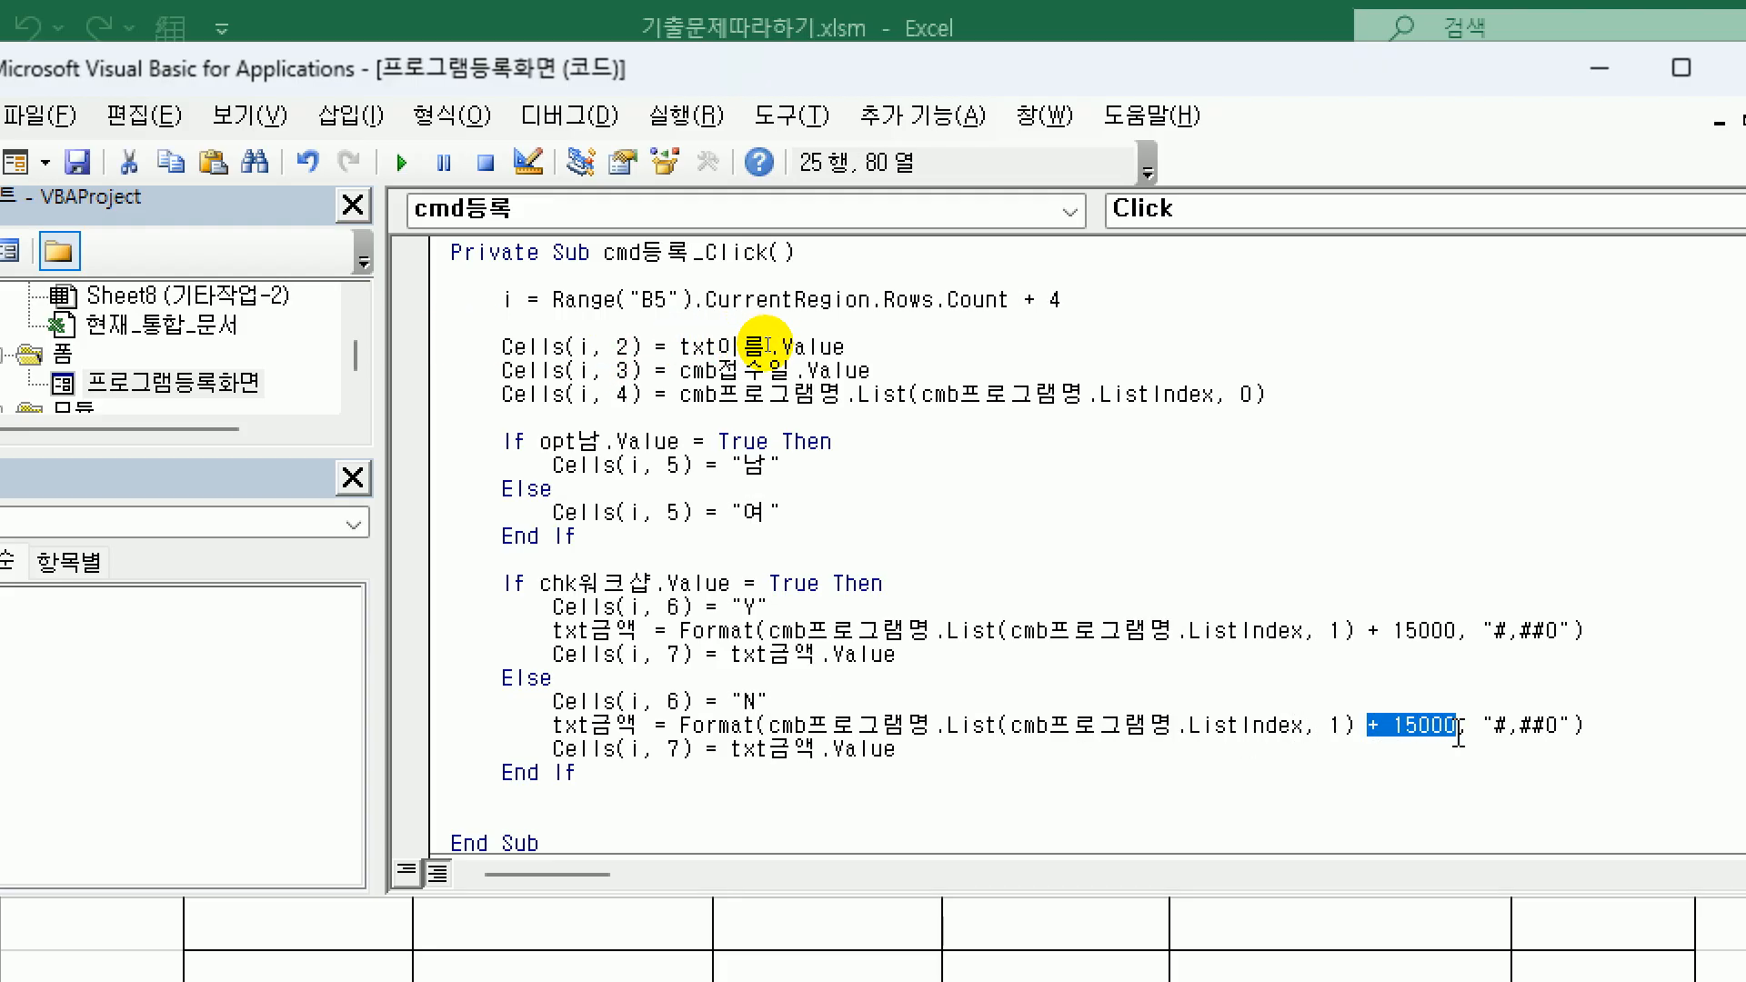
key("BackSpace")
key("BackSpace")
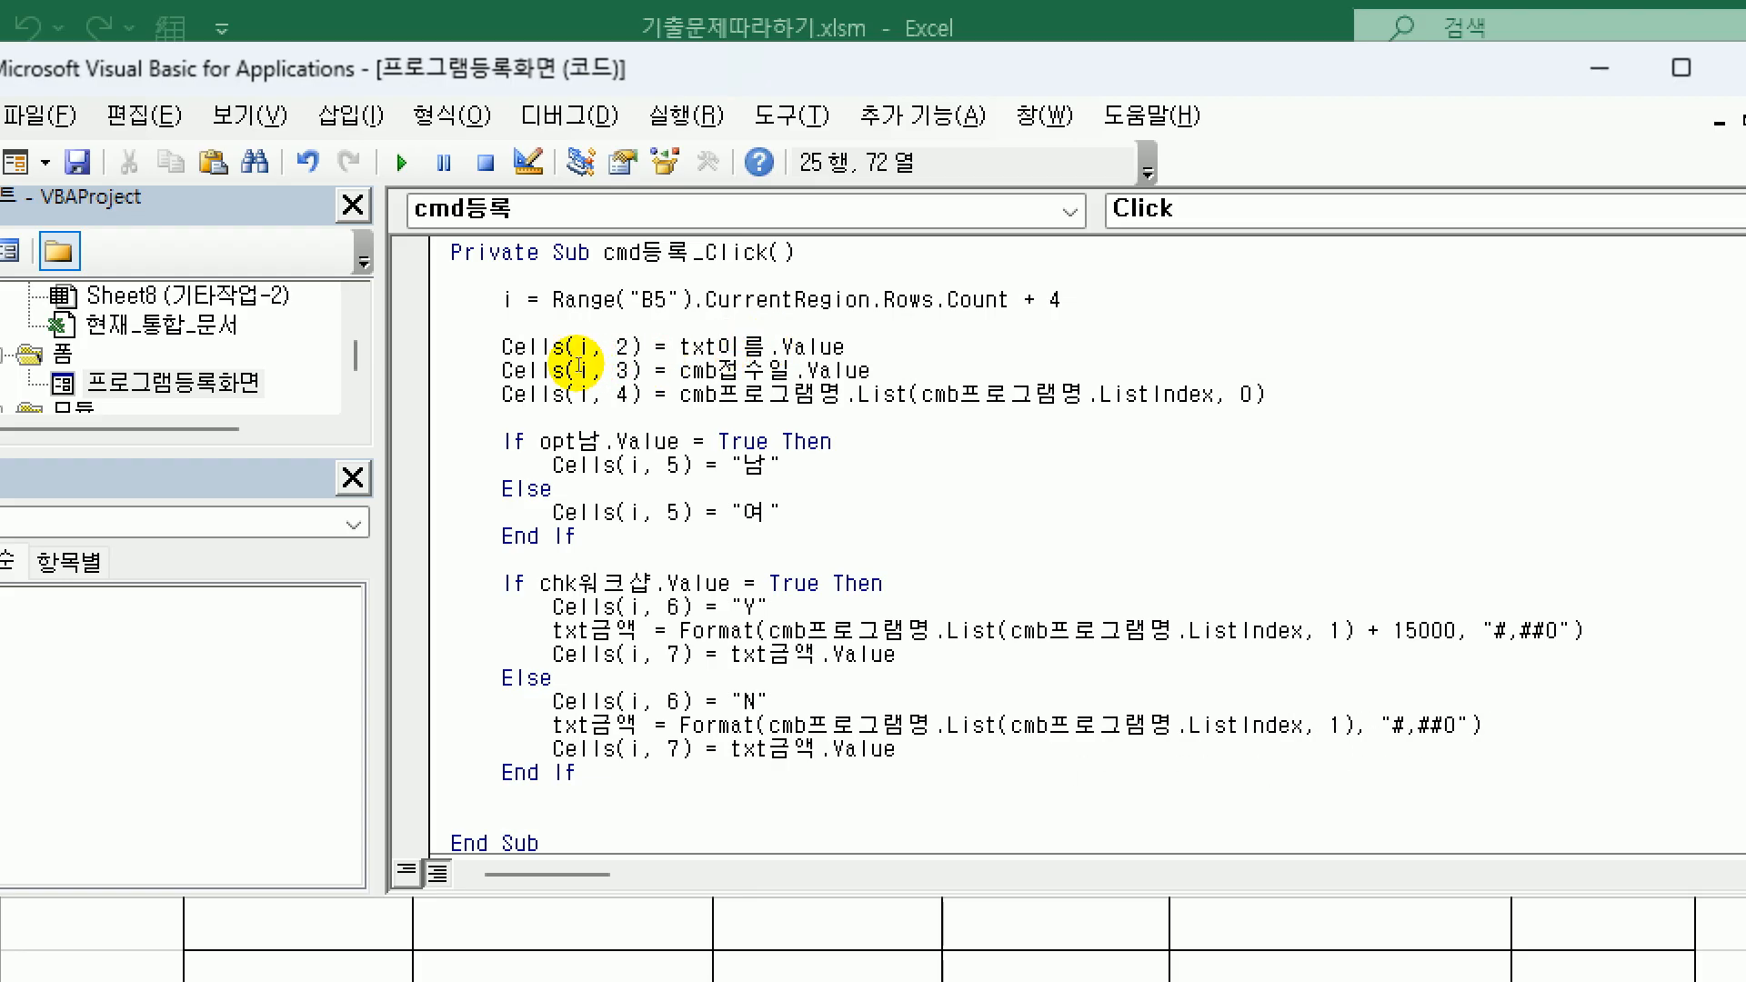
left_click(1081, 772)
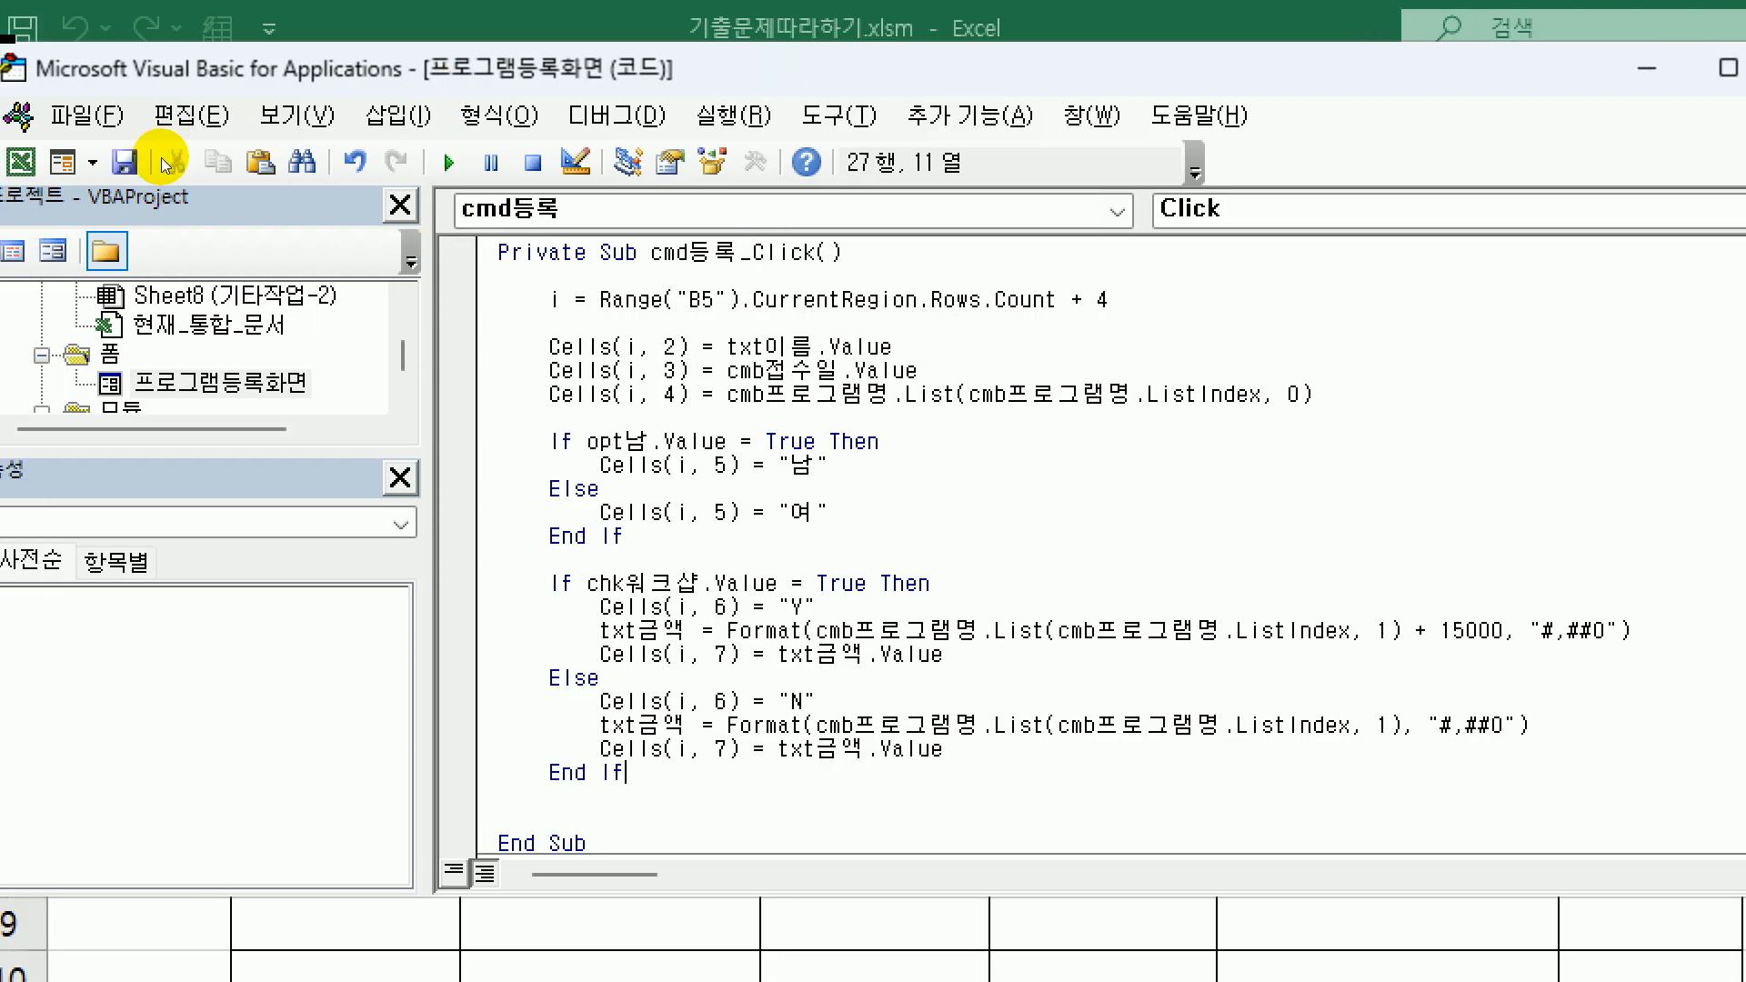
- Return to the form design and open the click event procedure of the 종료 button
key("shift+F7")
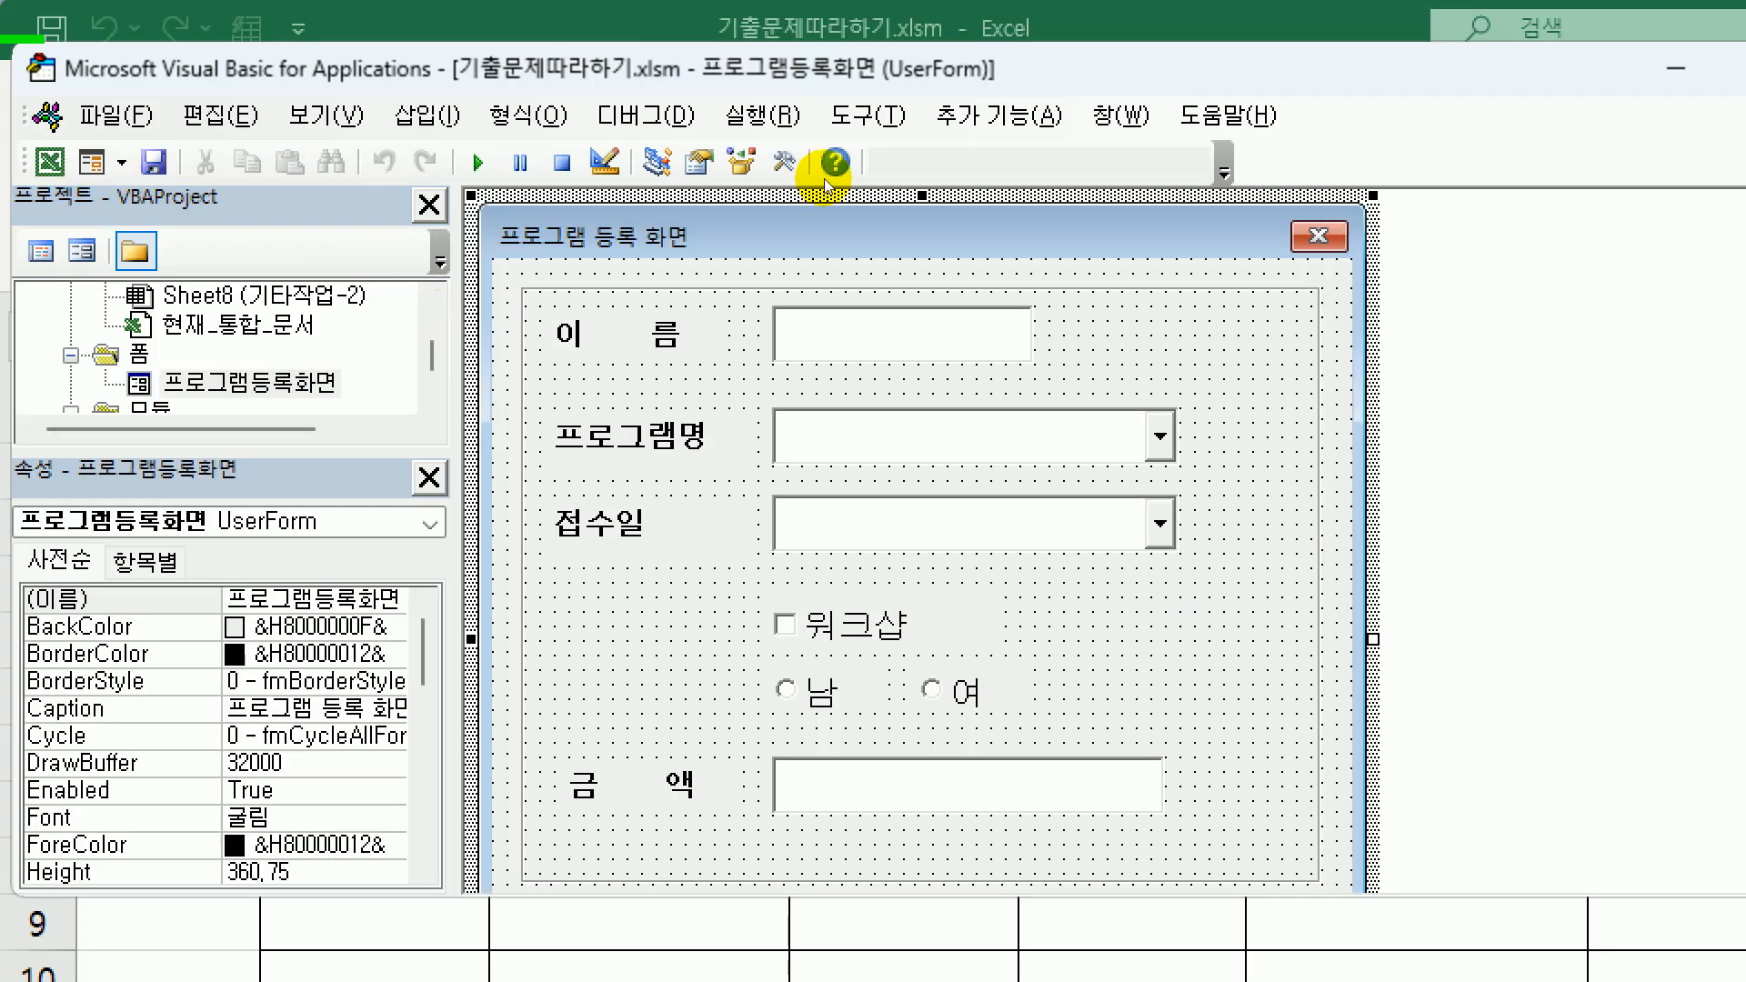
scroll(908, 312, "down", 5)
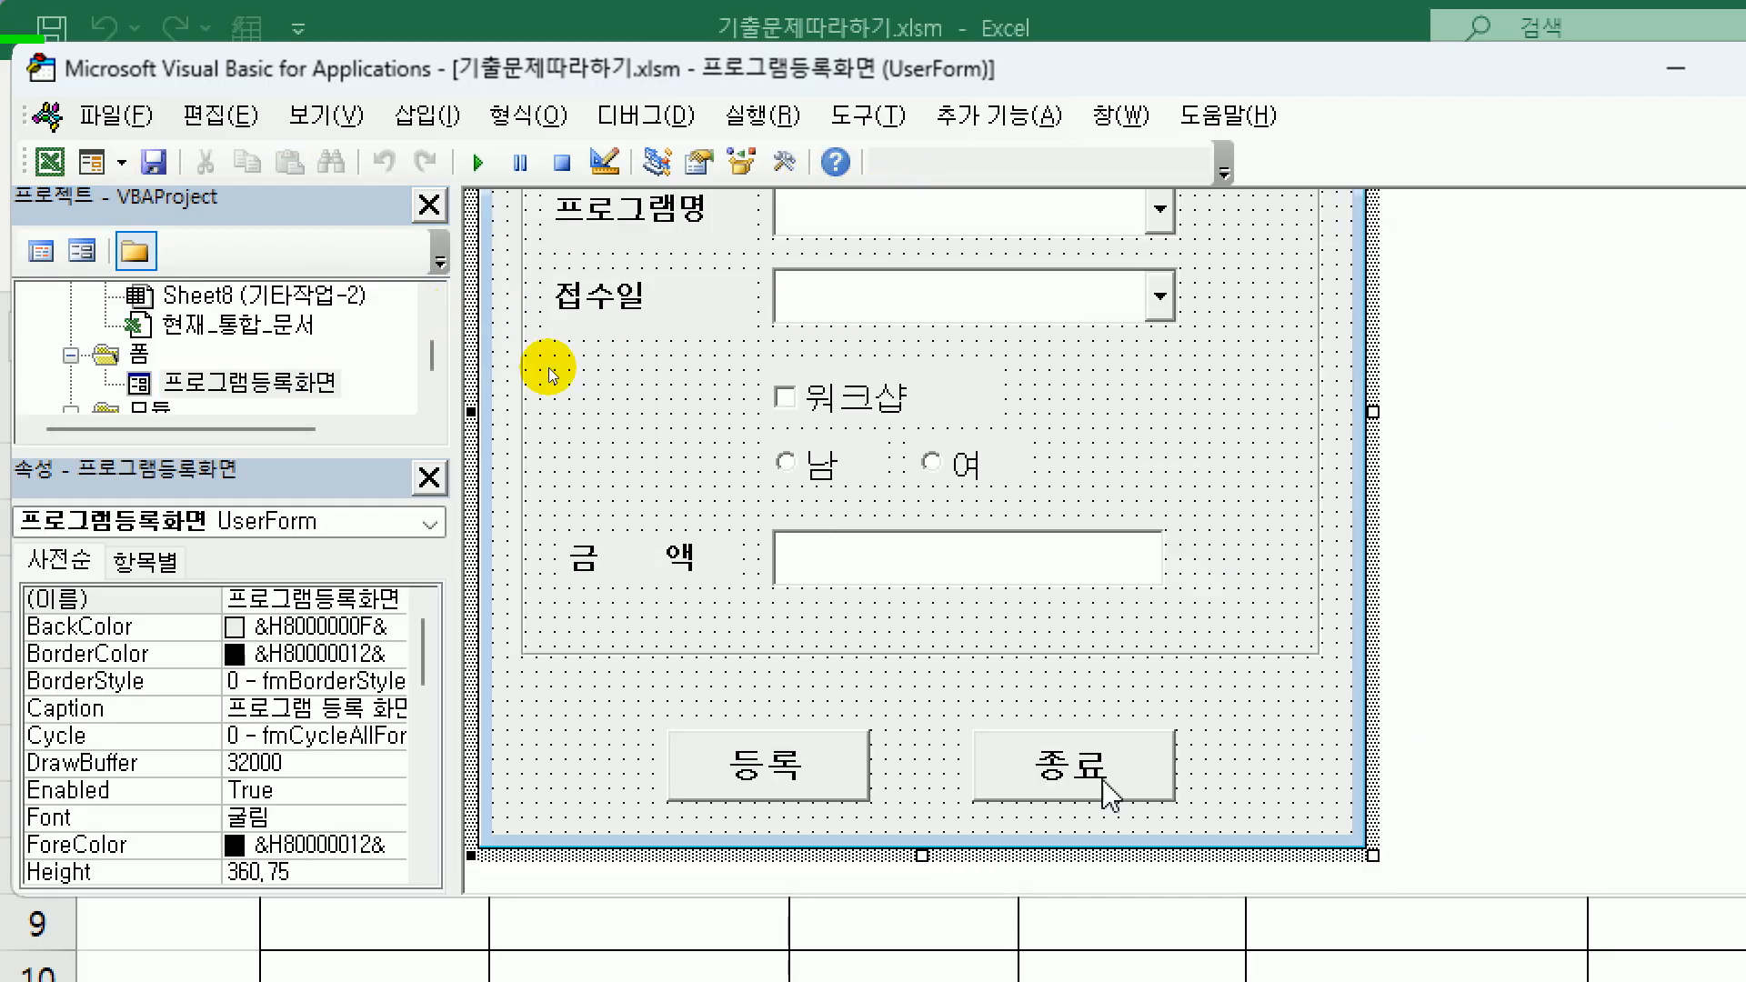
left_click(1045, 783)
key("F7")
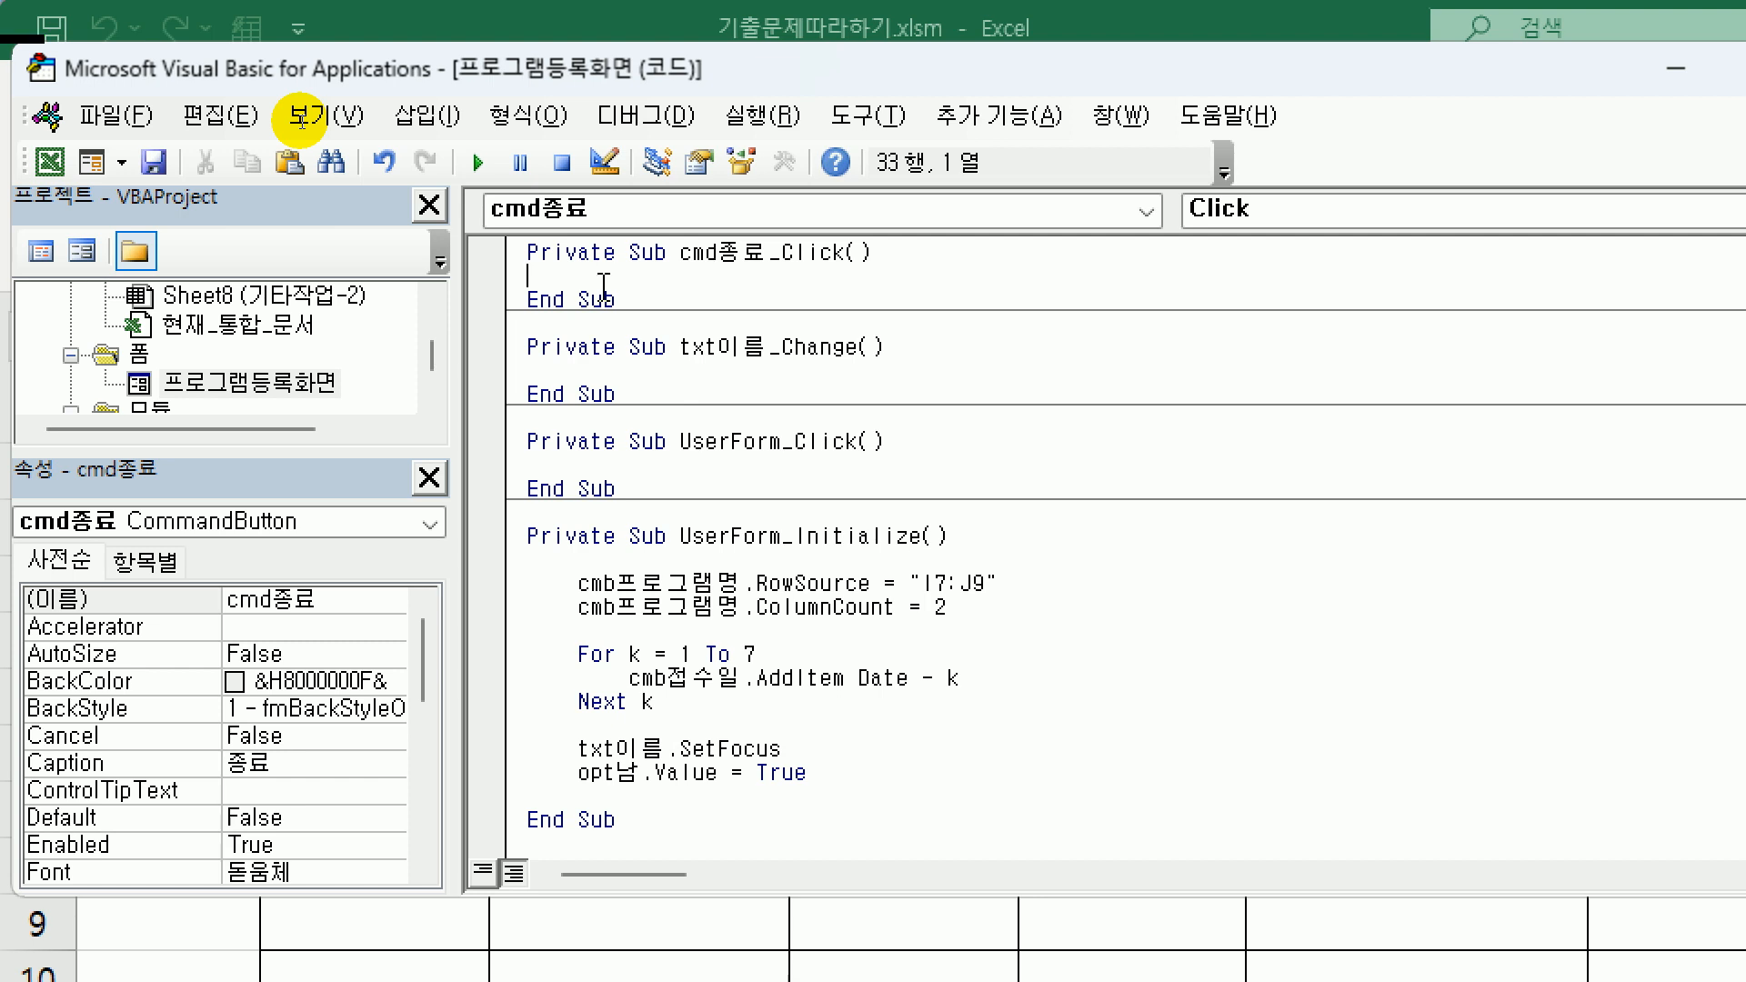
- In cmd종료_Click, write the statement MsgBox "현재시각 " & Time & " 종료합니다." and start a new line
key("Tab")
type("msgbox ")
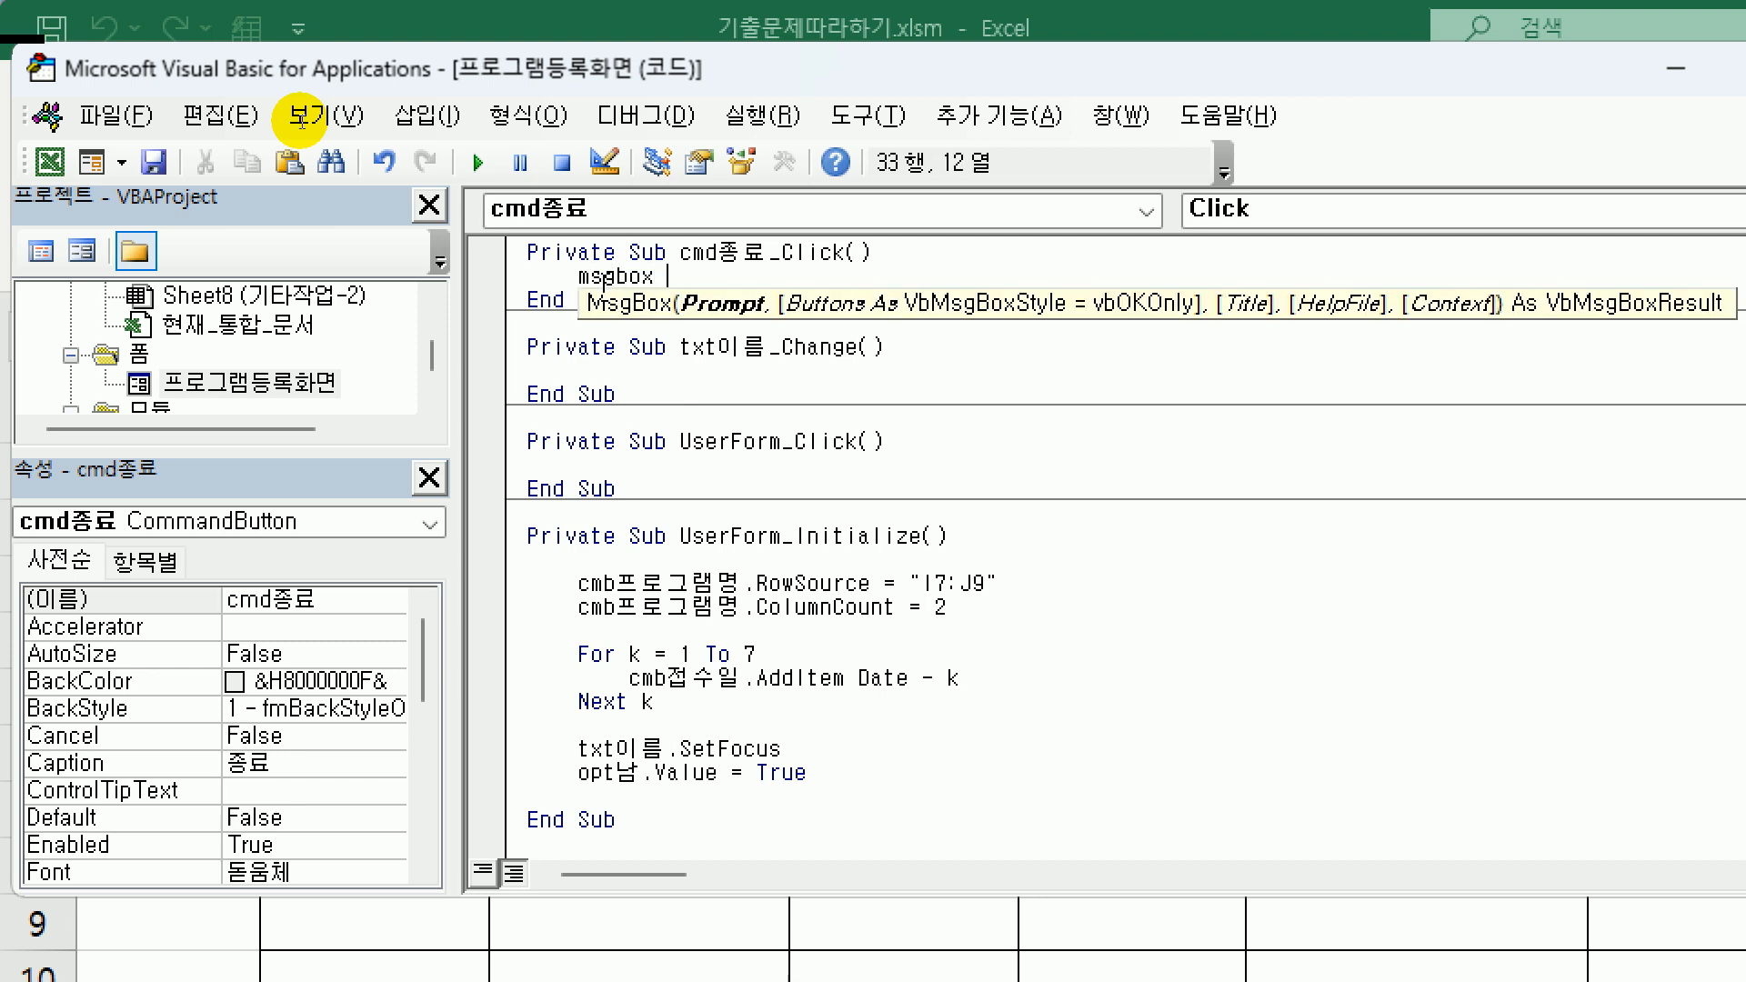
type("\"gus")
key("BackSpace")
key("BackSpace")
key("BackSpace")
type("현재 시각")
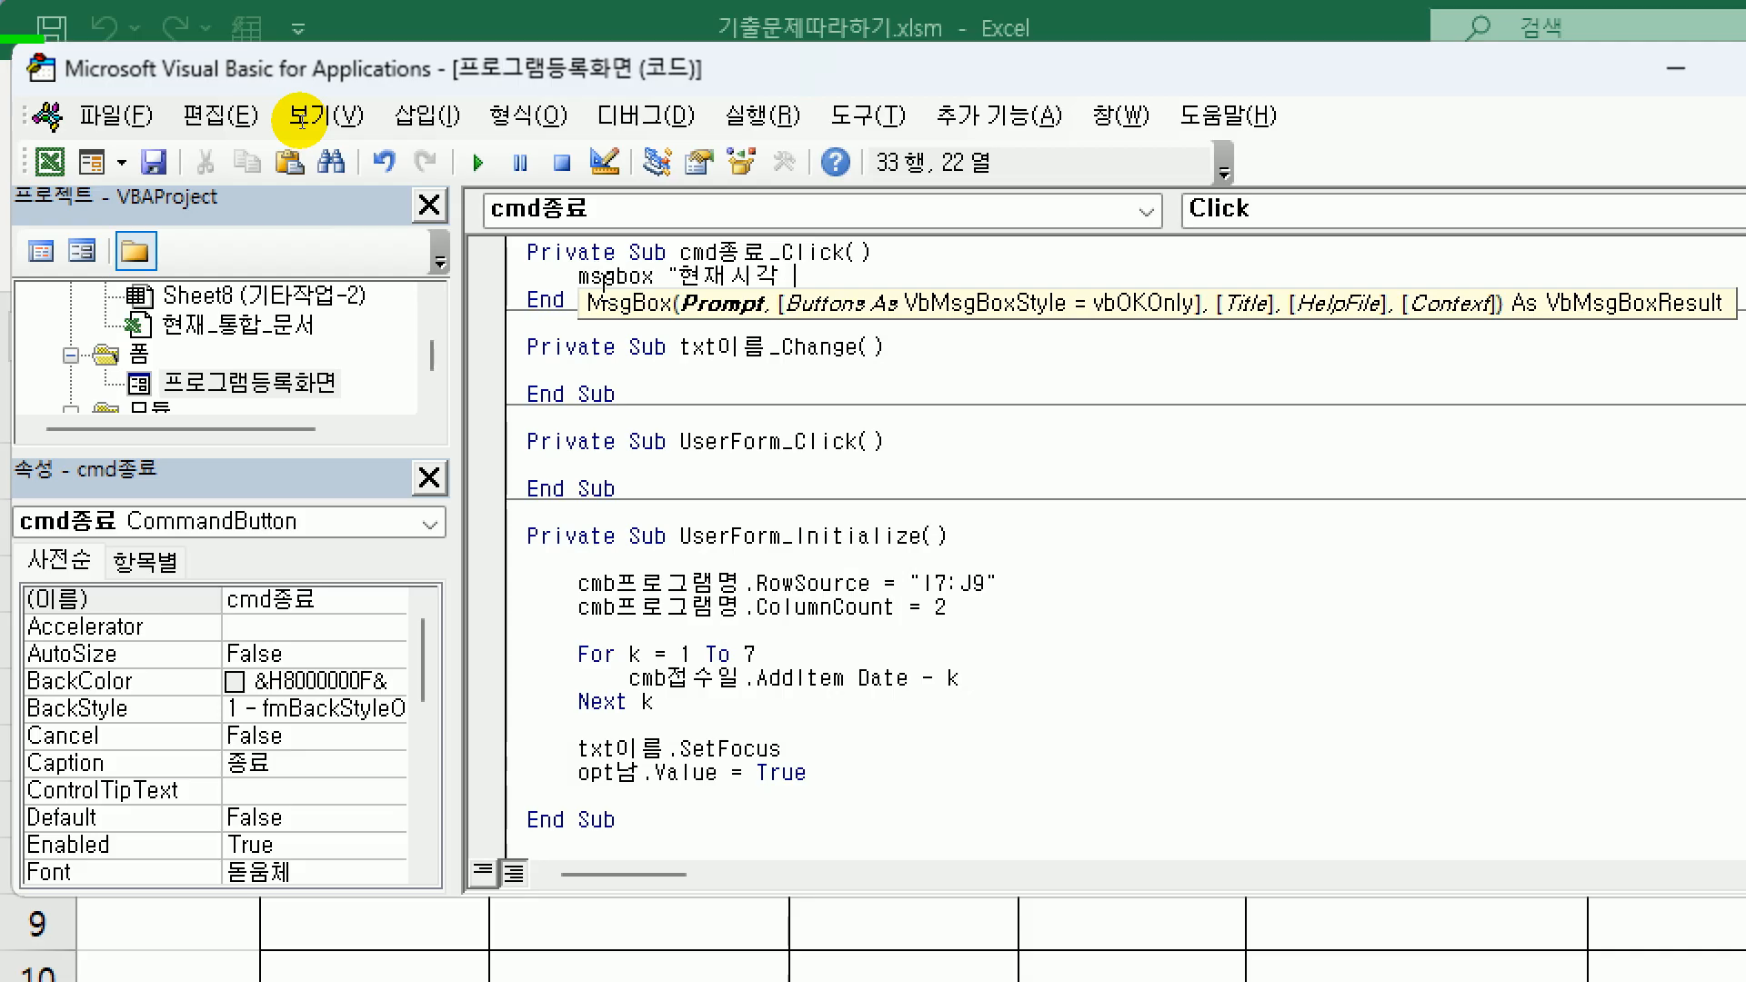
type("\" & time & \" 종")
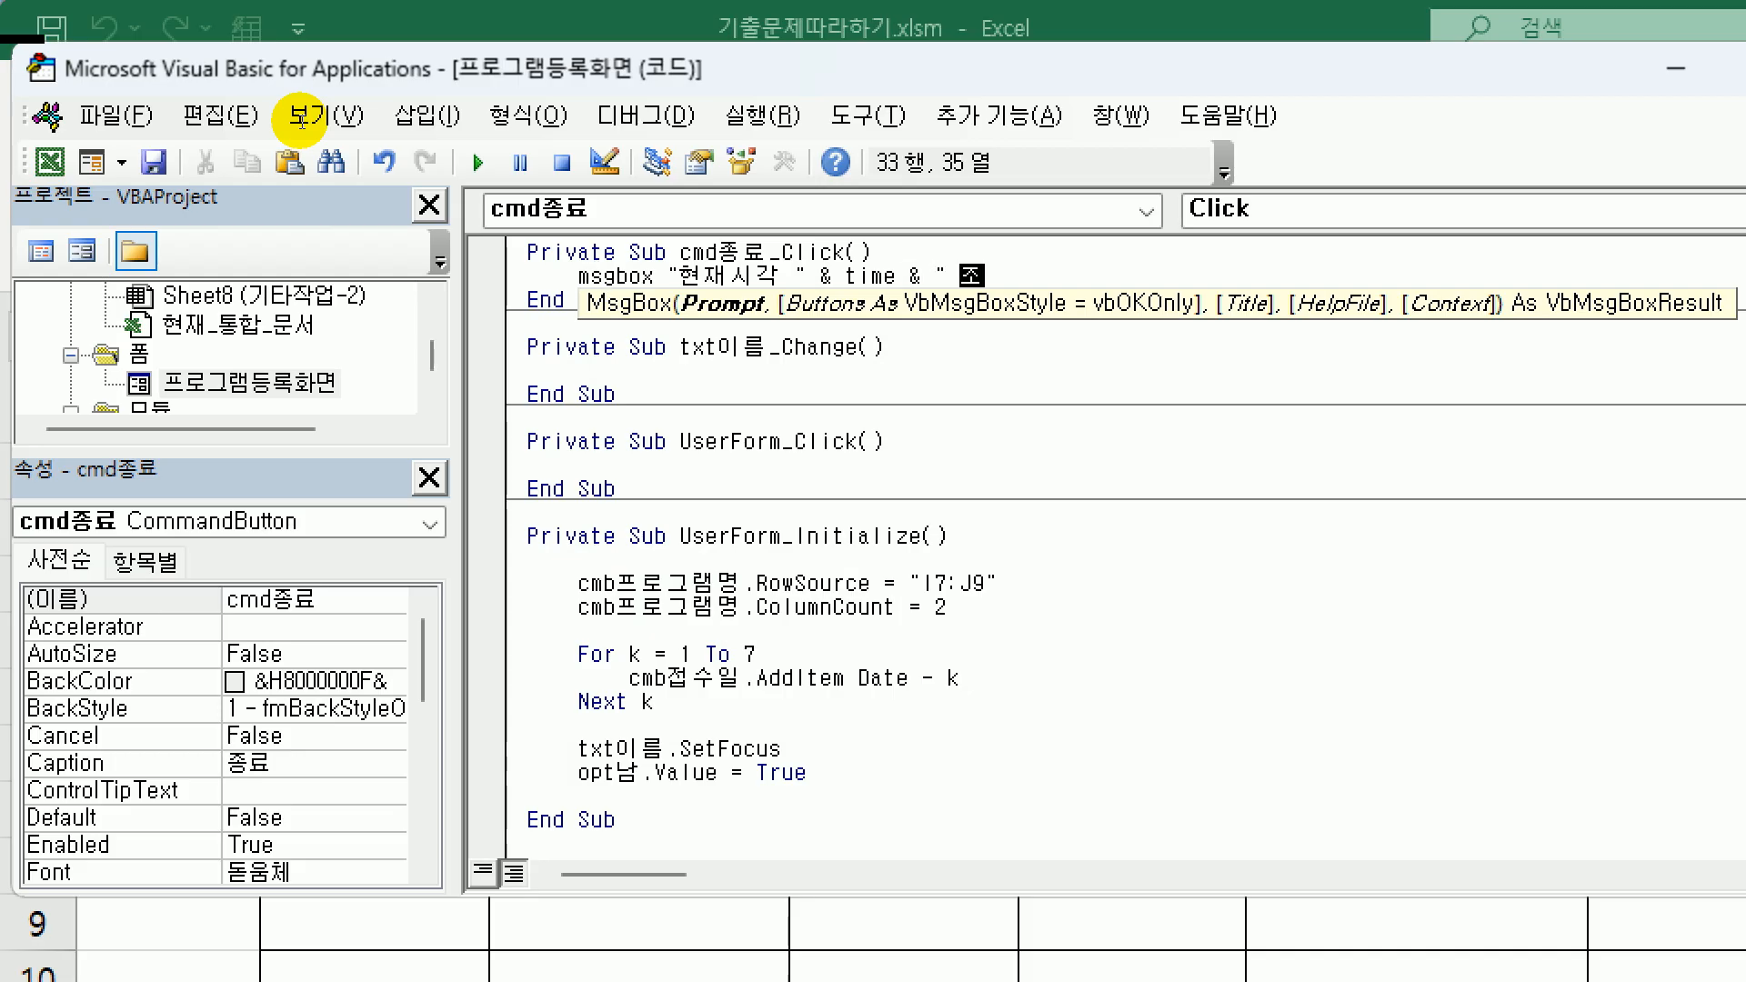
type("료합")
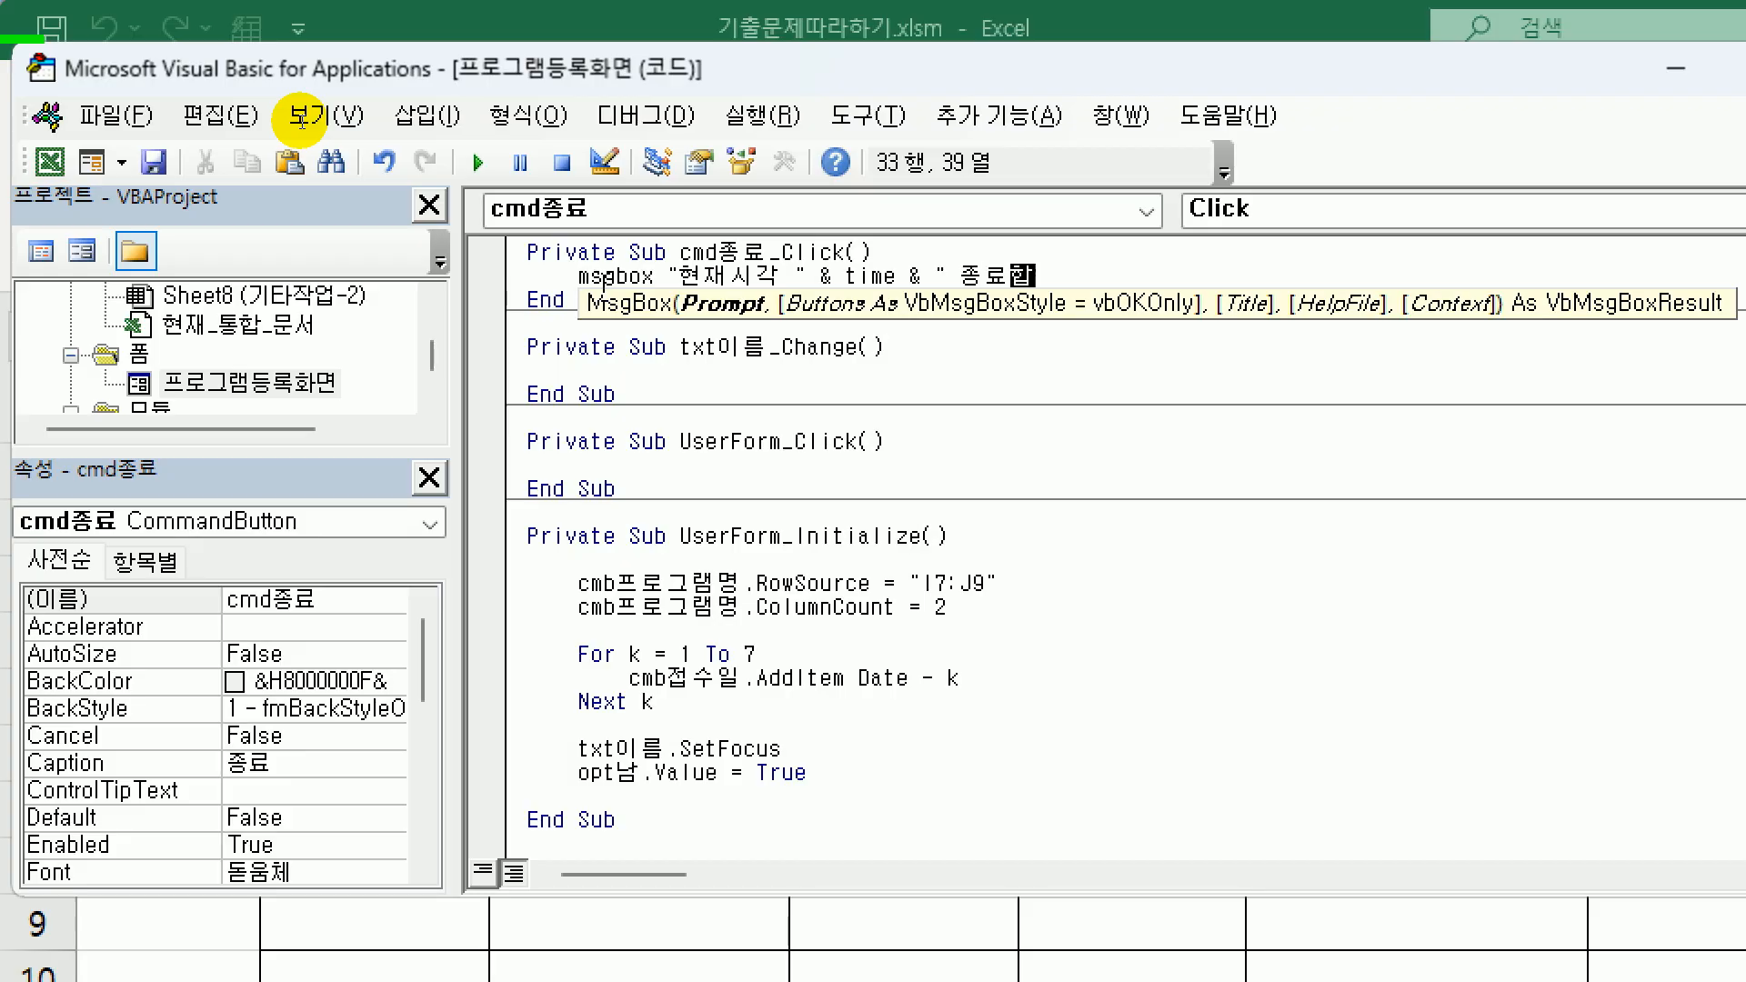
type("니다.\"")
key("Return")
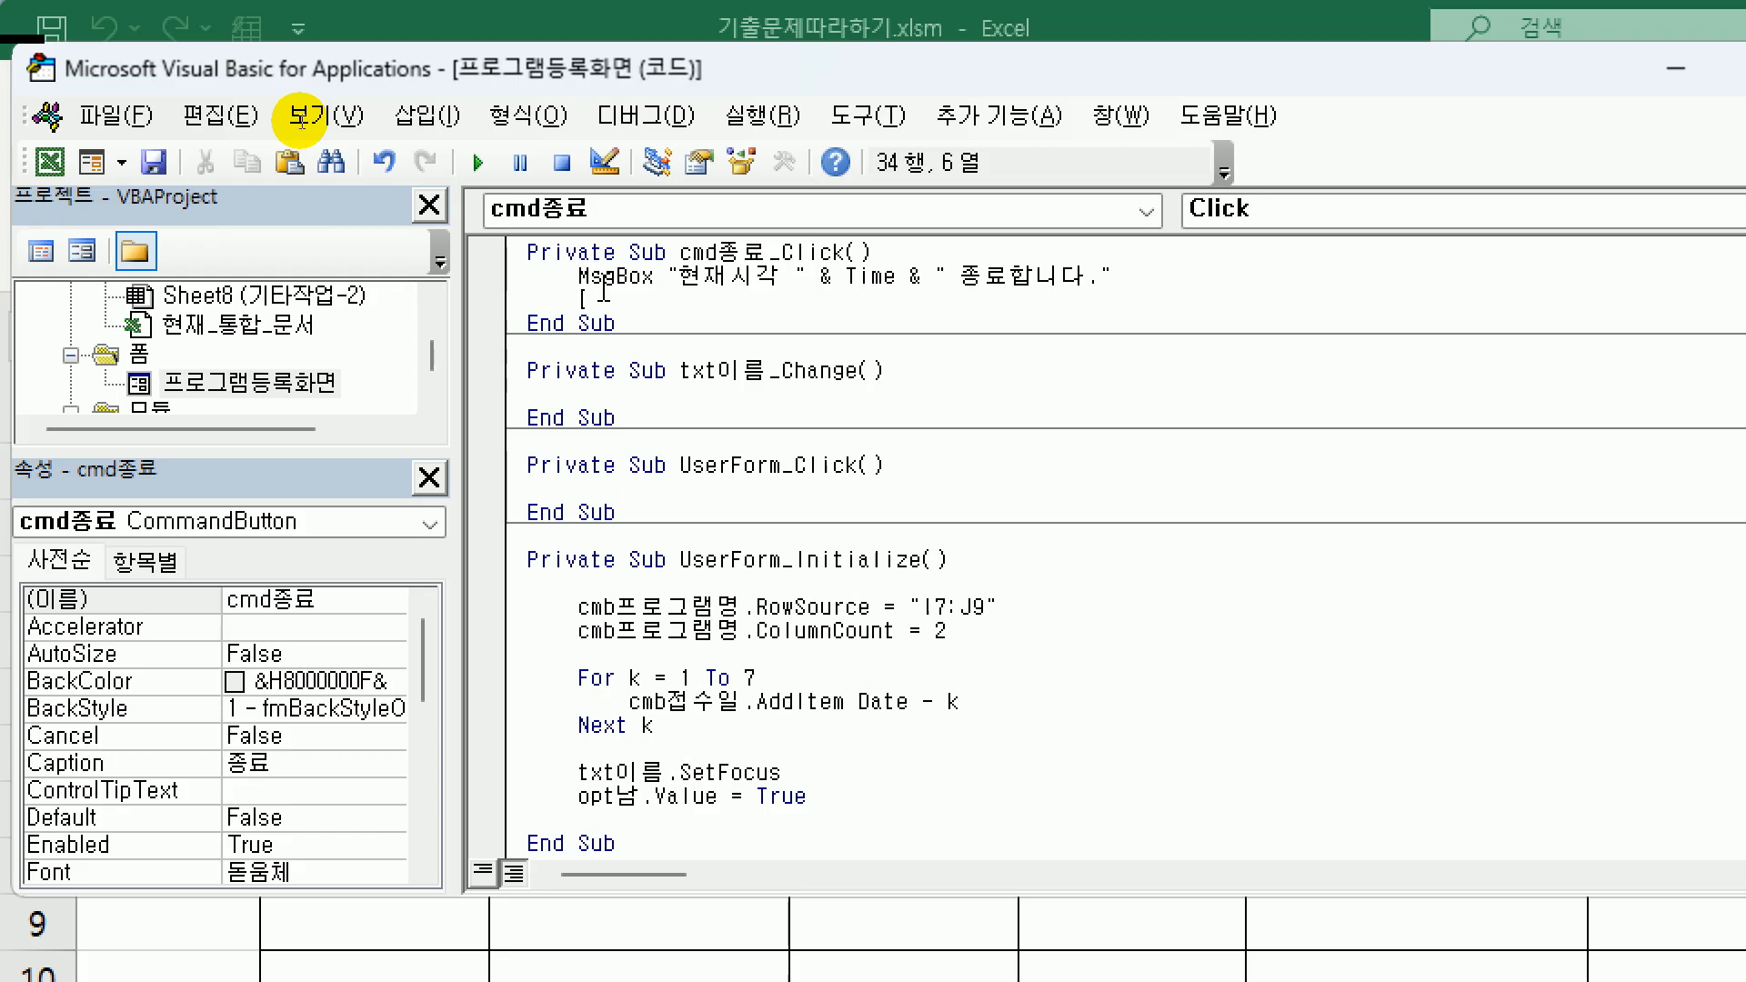
- Add the statement [A1] = "수고하셨습니다." below the MsgBox line
type("A1] =")
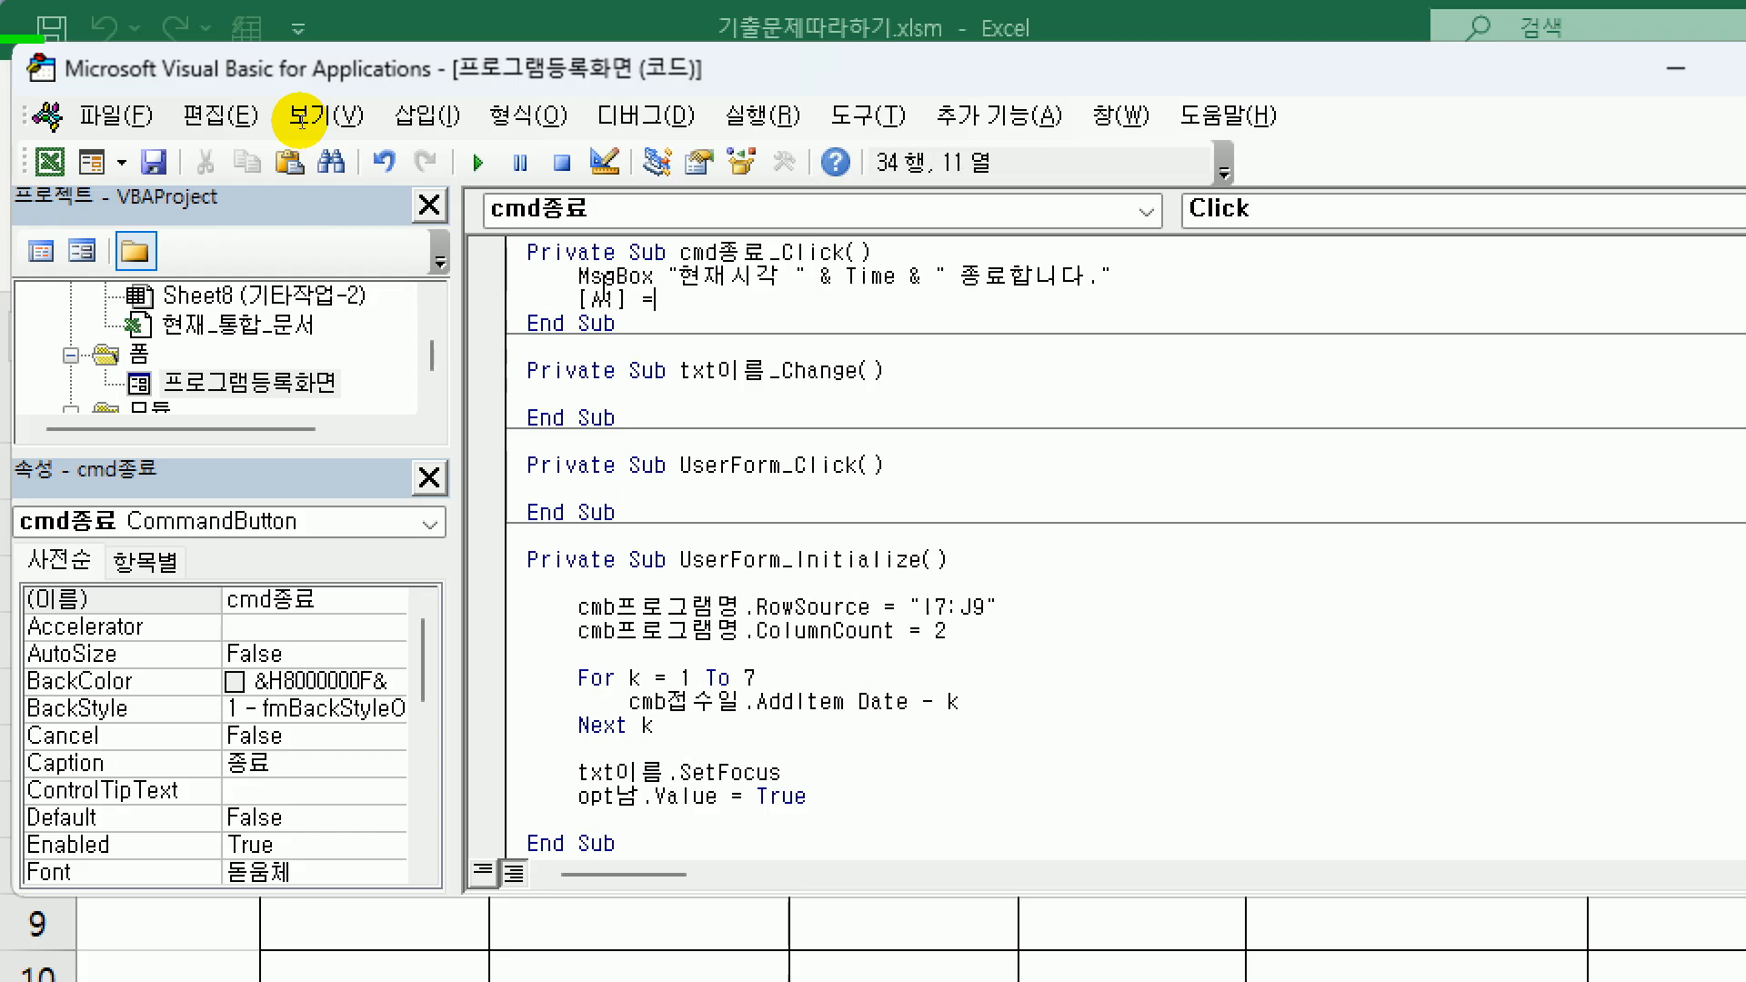
type(" \"수고하셨습니다.")
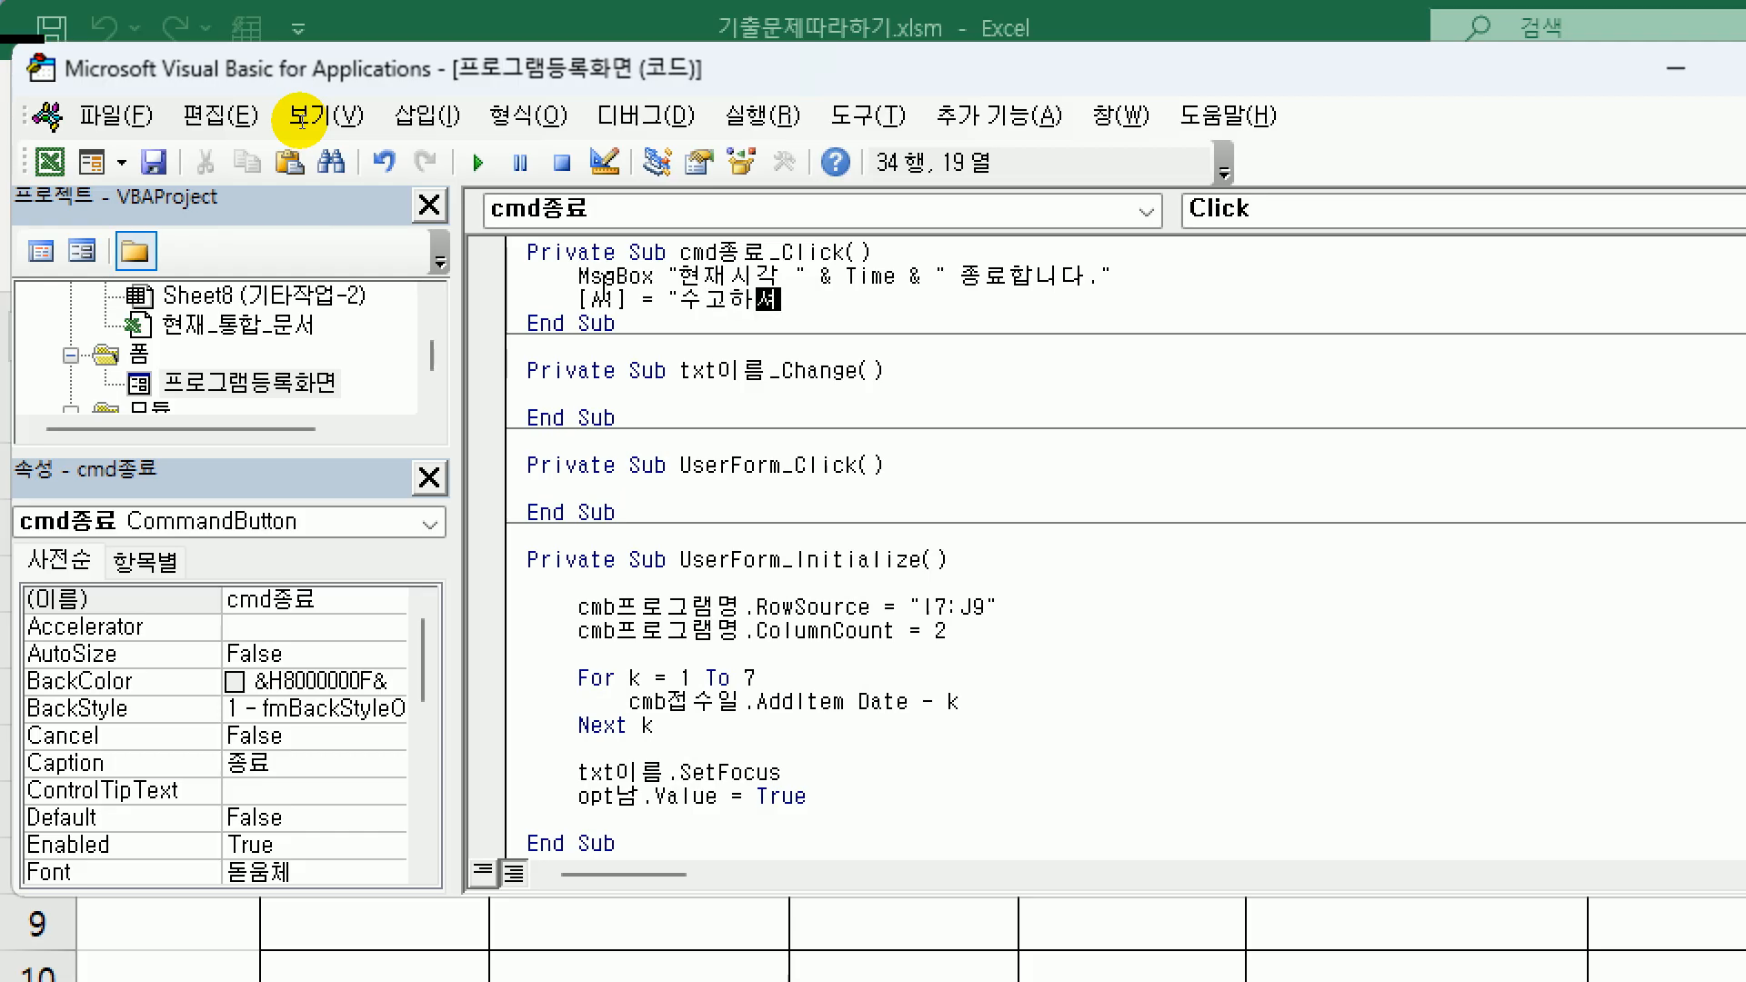
key("Return")
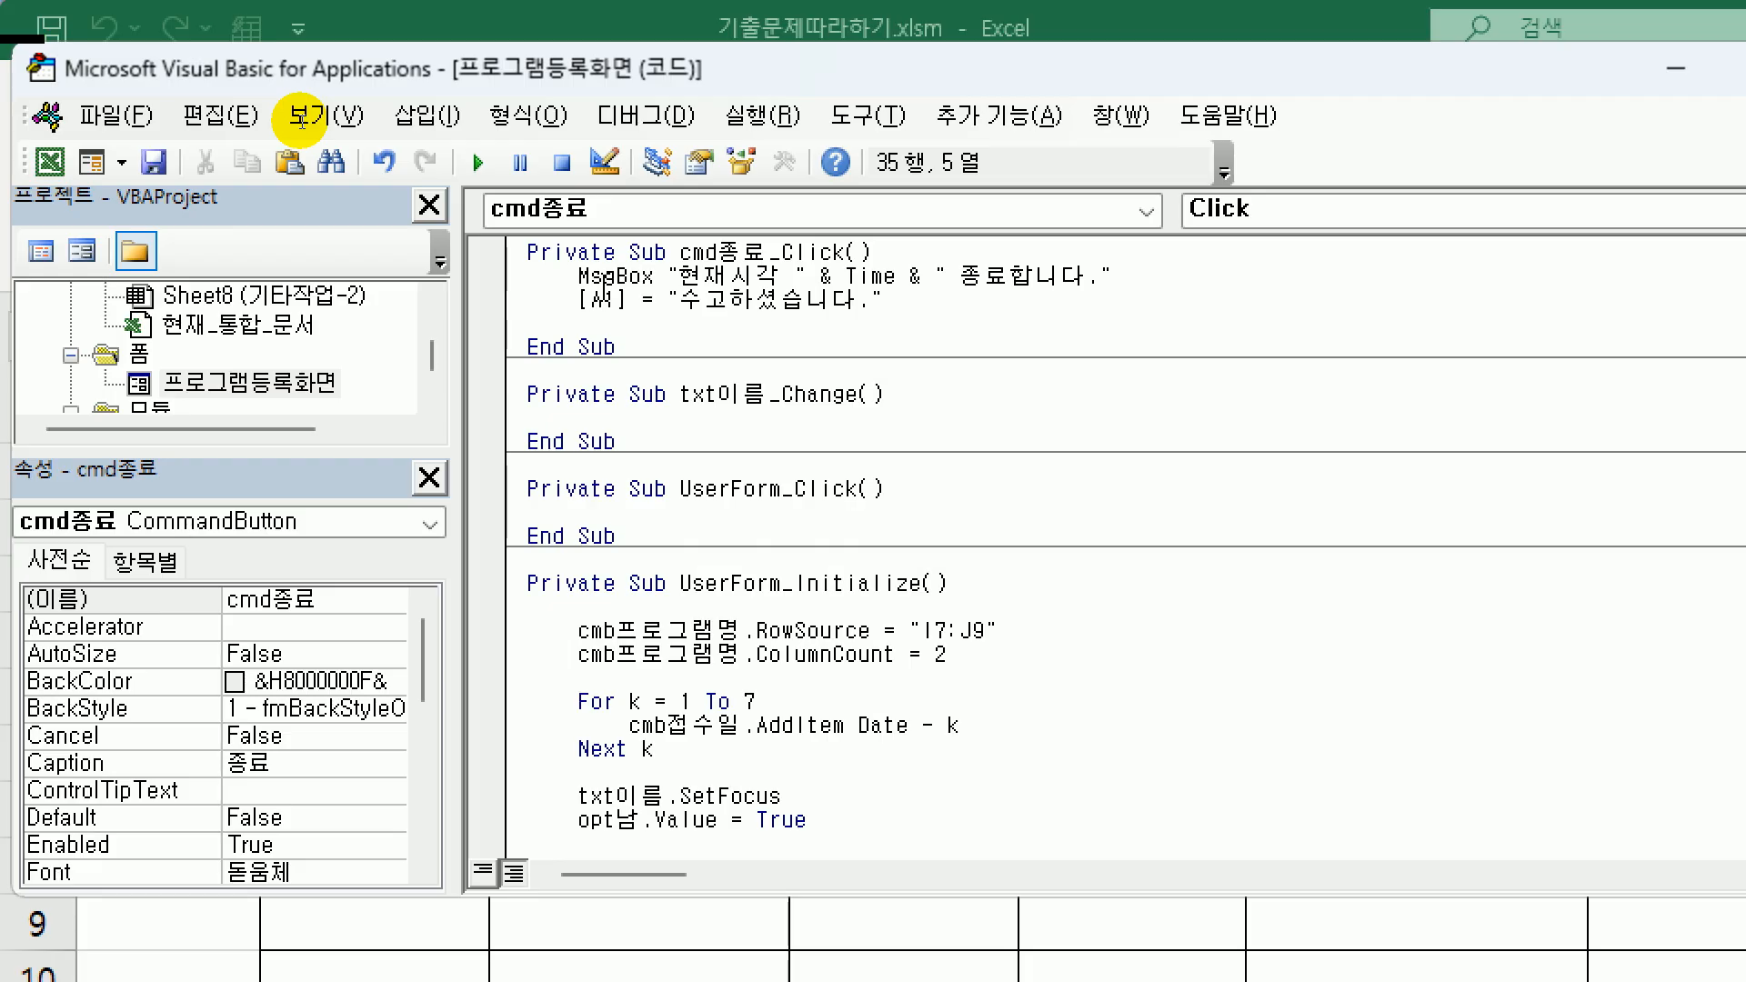
- Set the font of cell A1 to 궁서 with the statement [A1].Font.Name = "궁서"
type("[A1].")
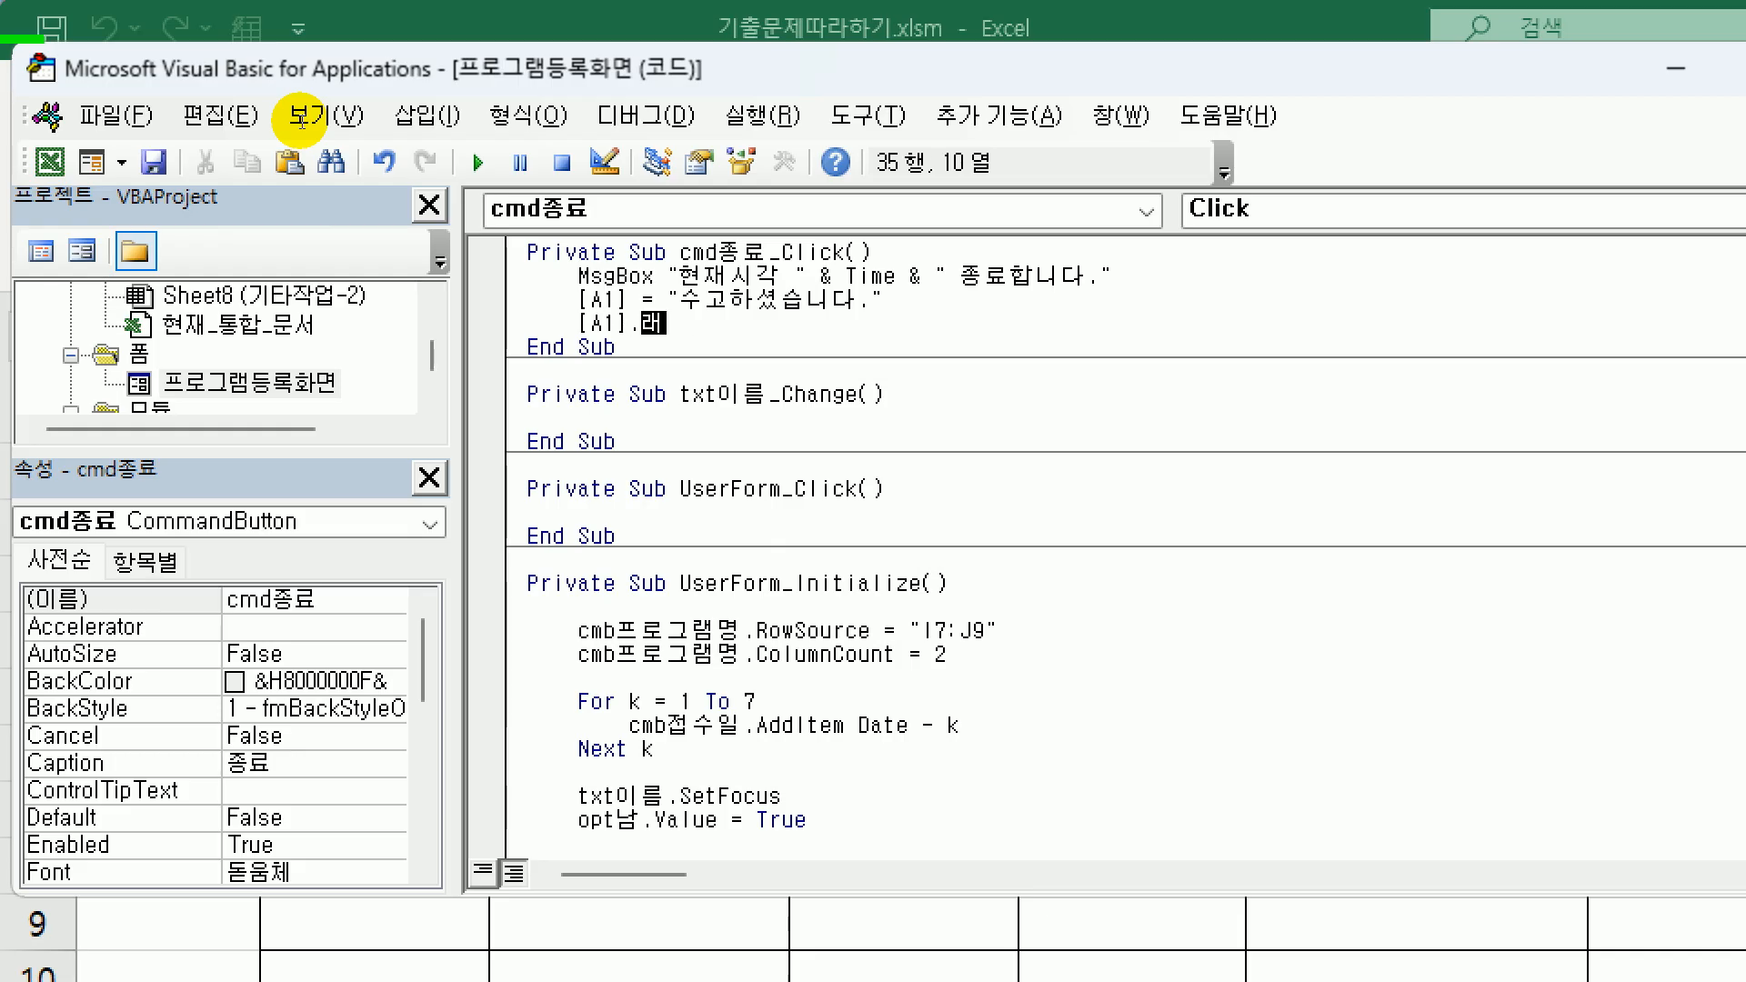
type("fon")
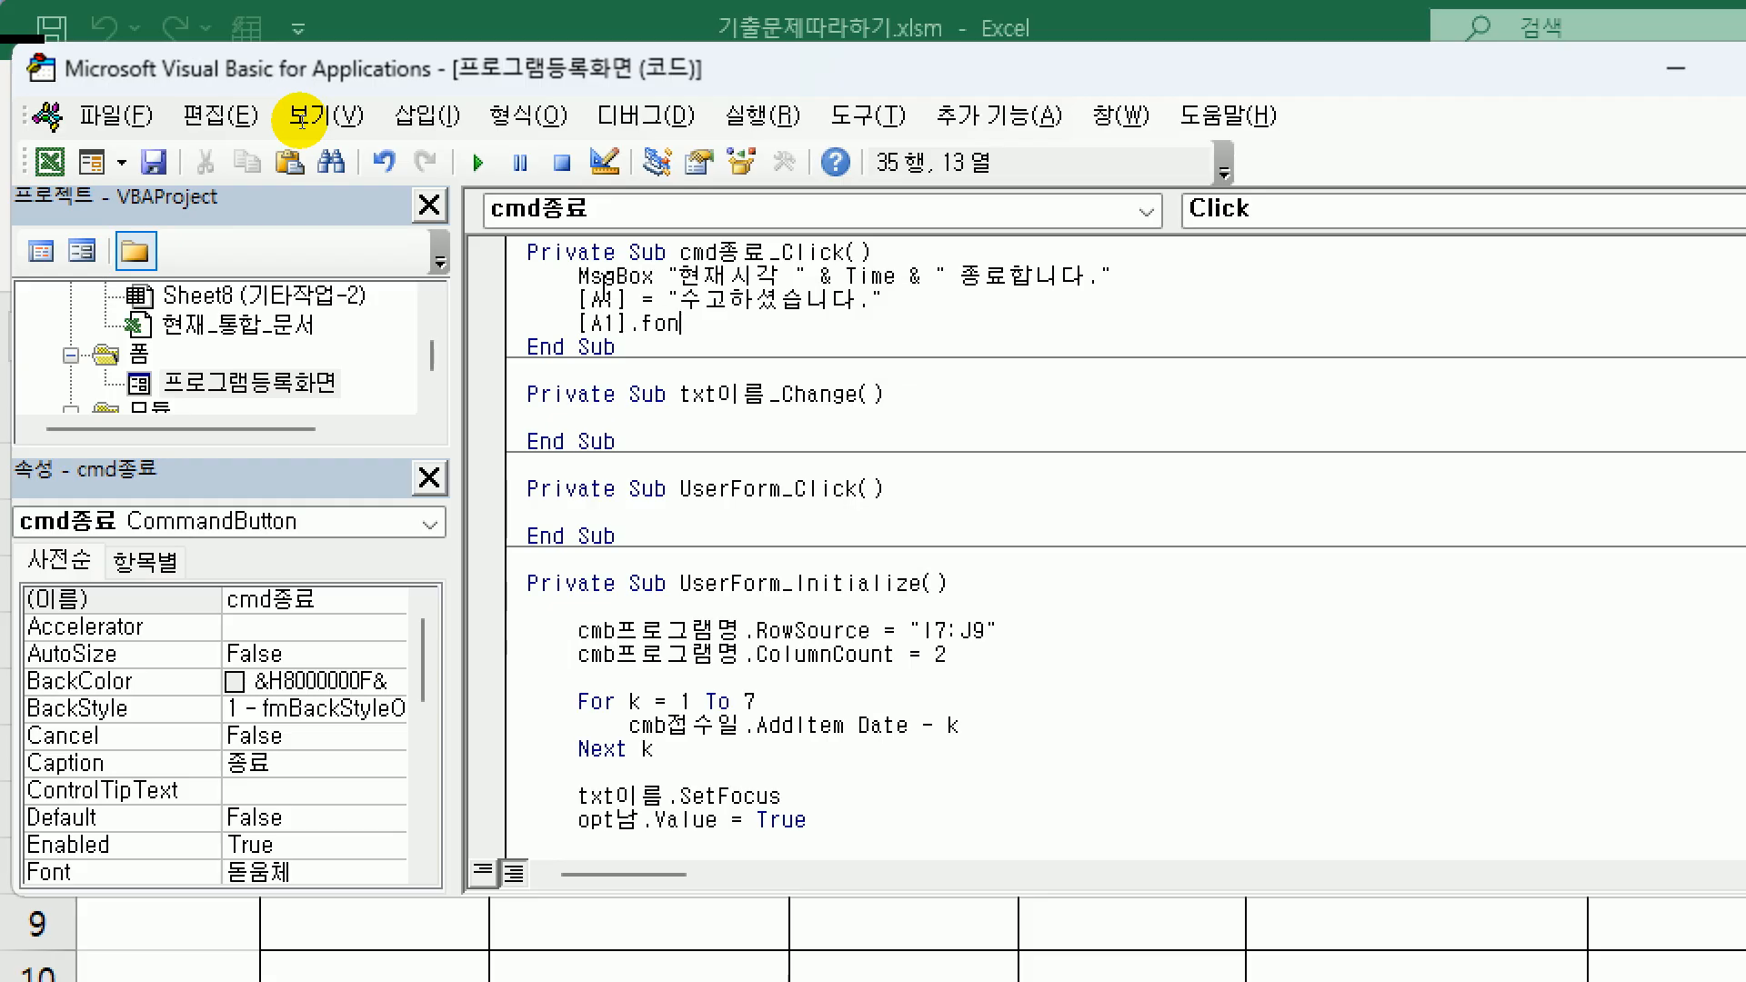
type("t.name =")
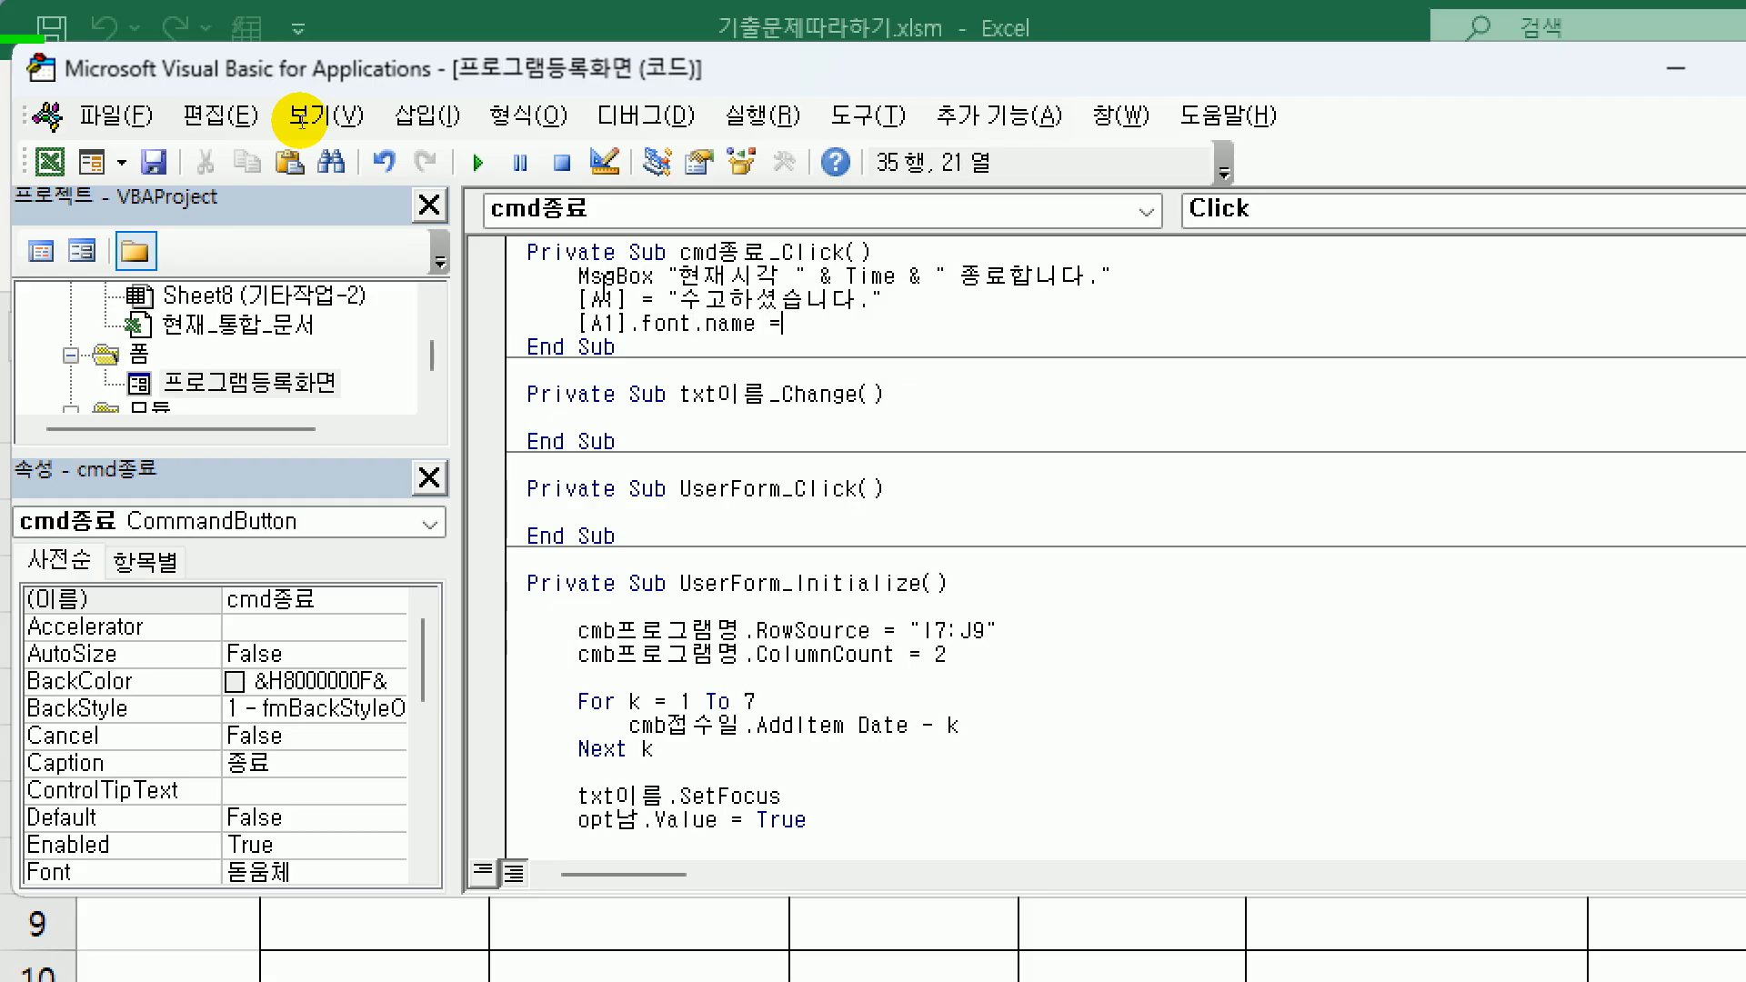
type(" \"궁서\"")
key("Return")
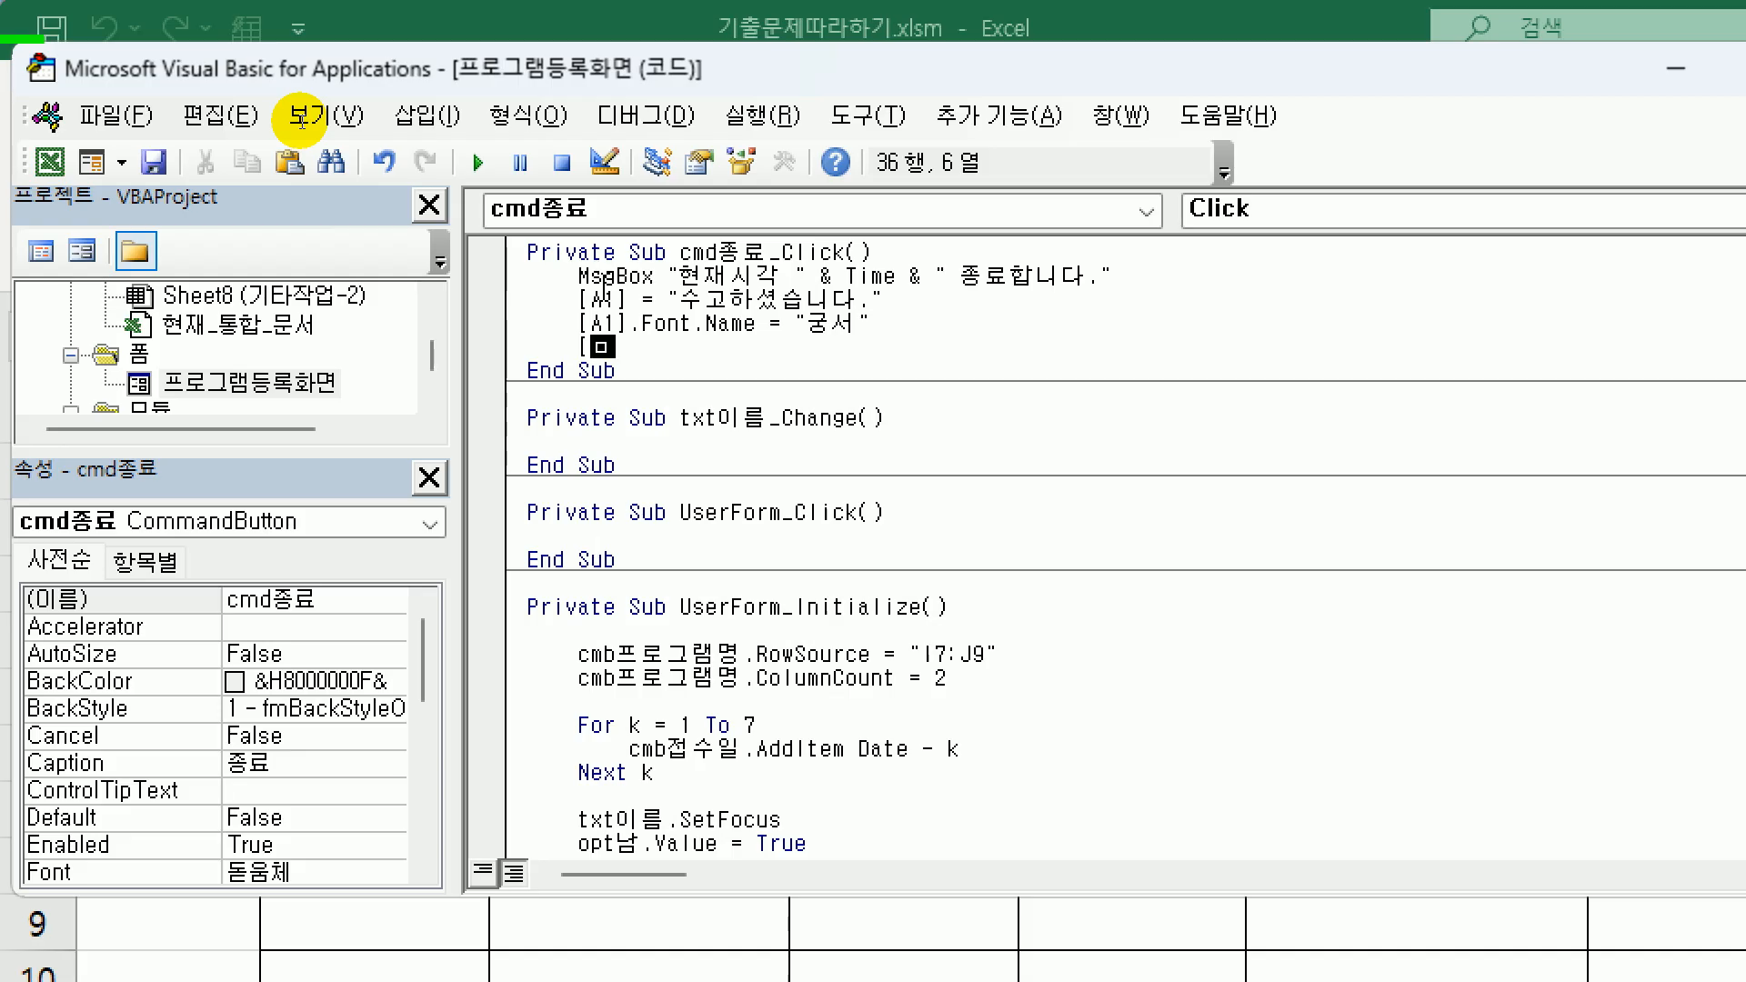
- Set the font color of cell A1 to blue with the statement [A1].Font.Color = RGB(0, 0, 255)
type("A1].래")
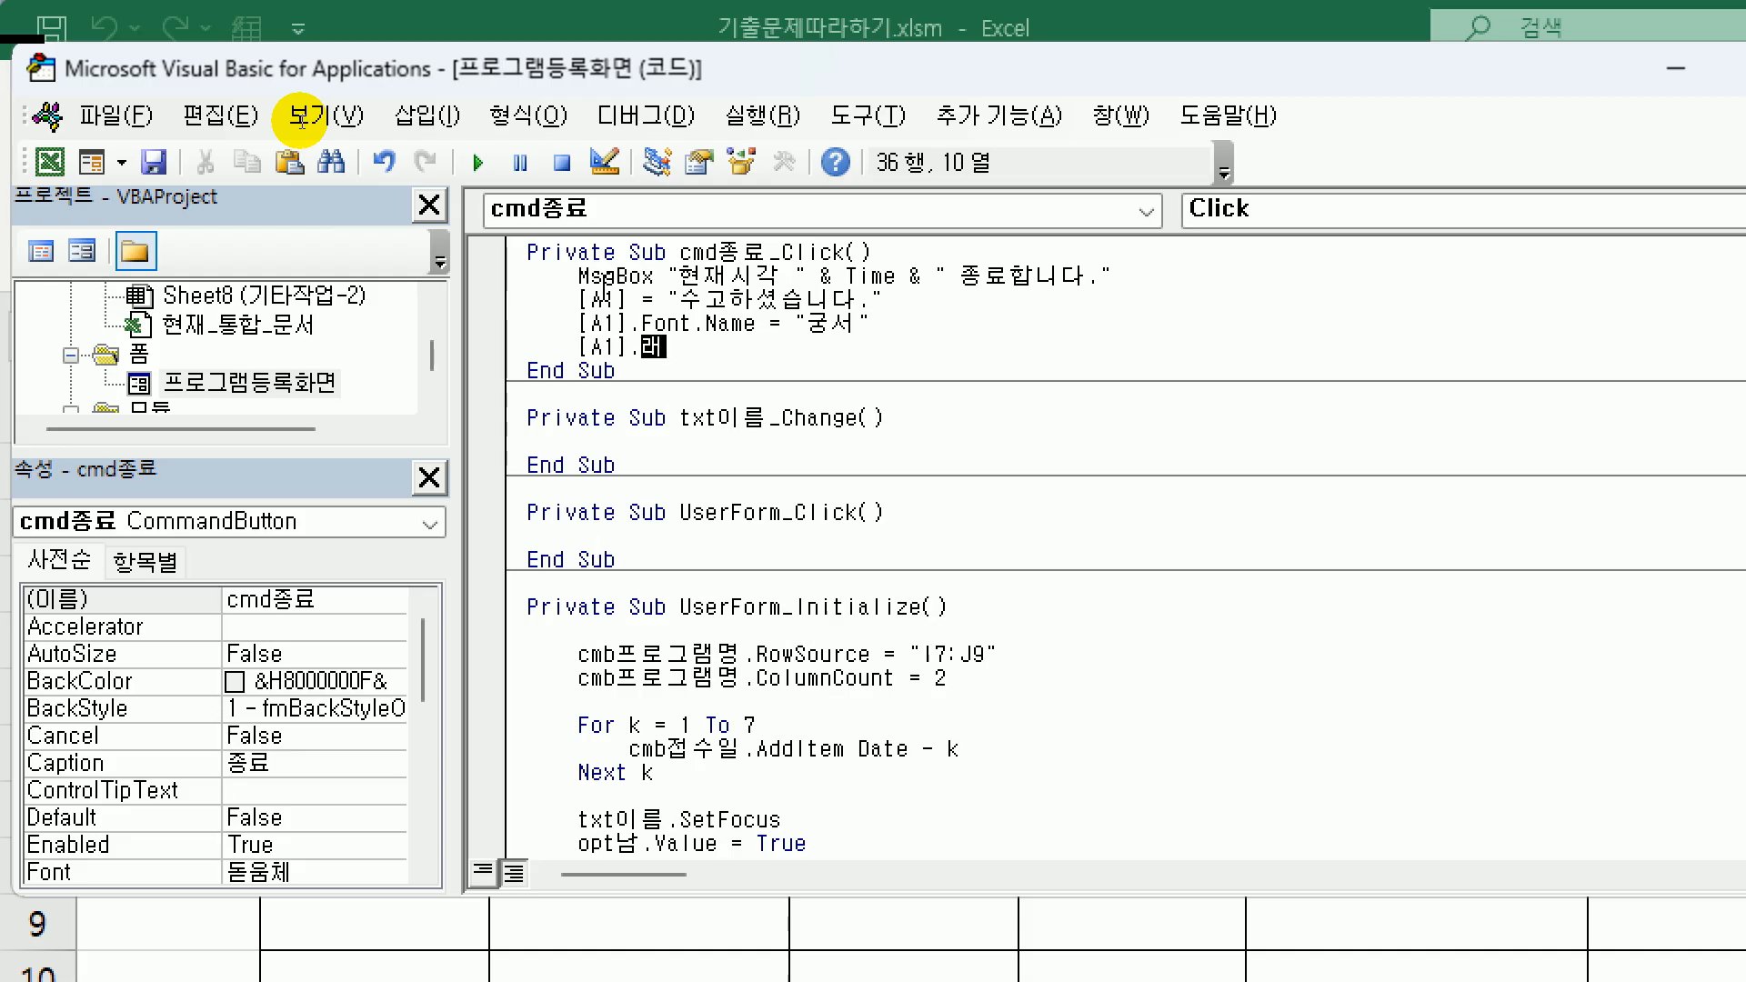
key("BackSpace")
key("Hangul")
type("font.c")
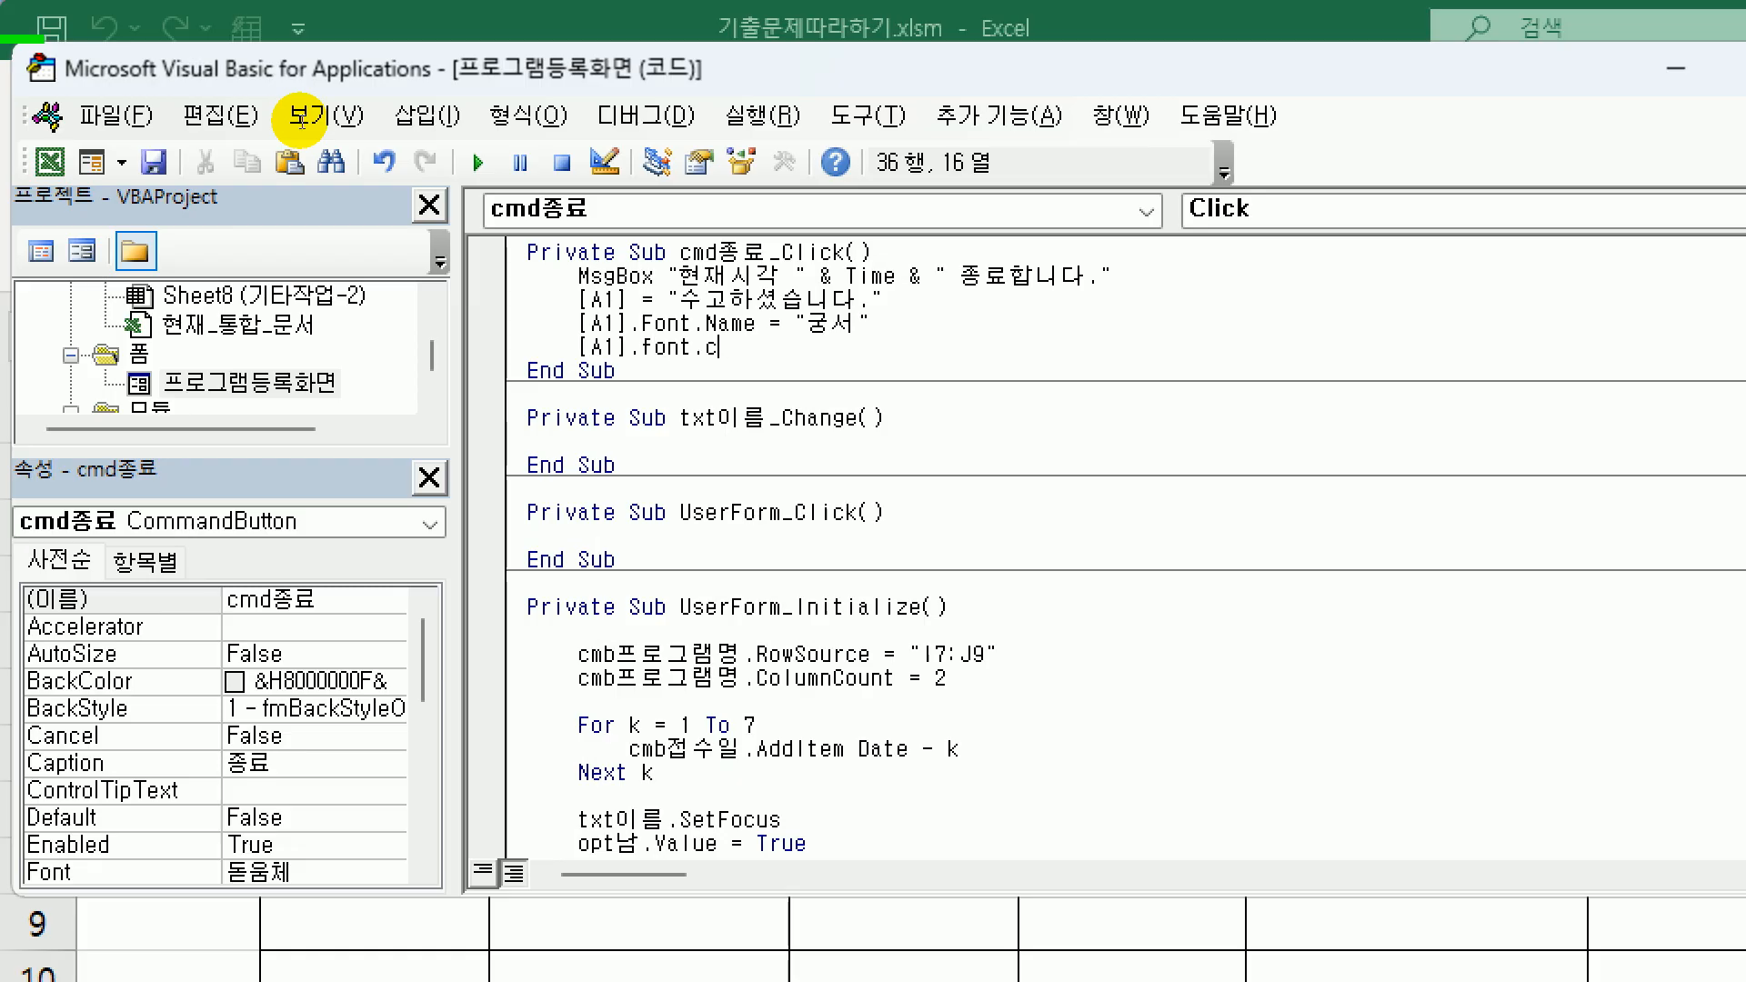
type("olor = rgb")
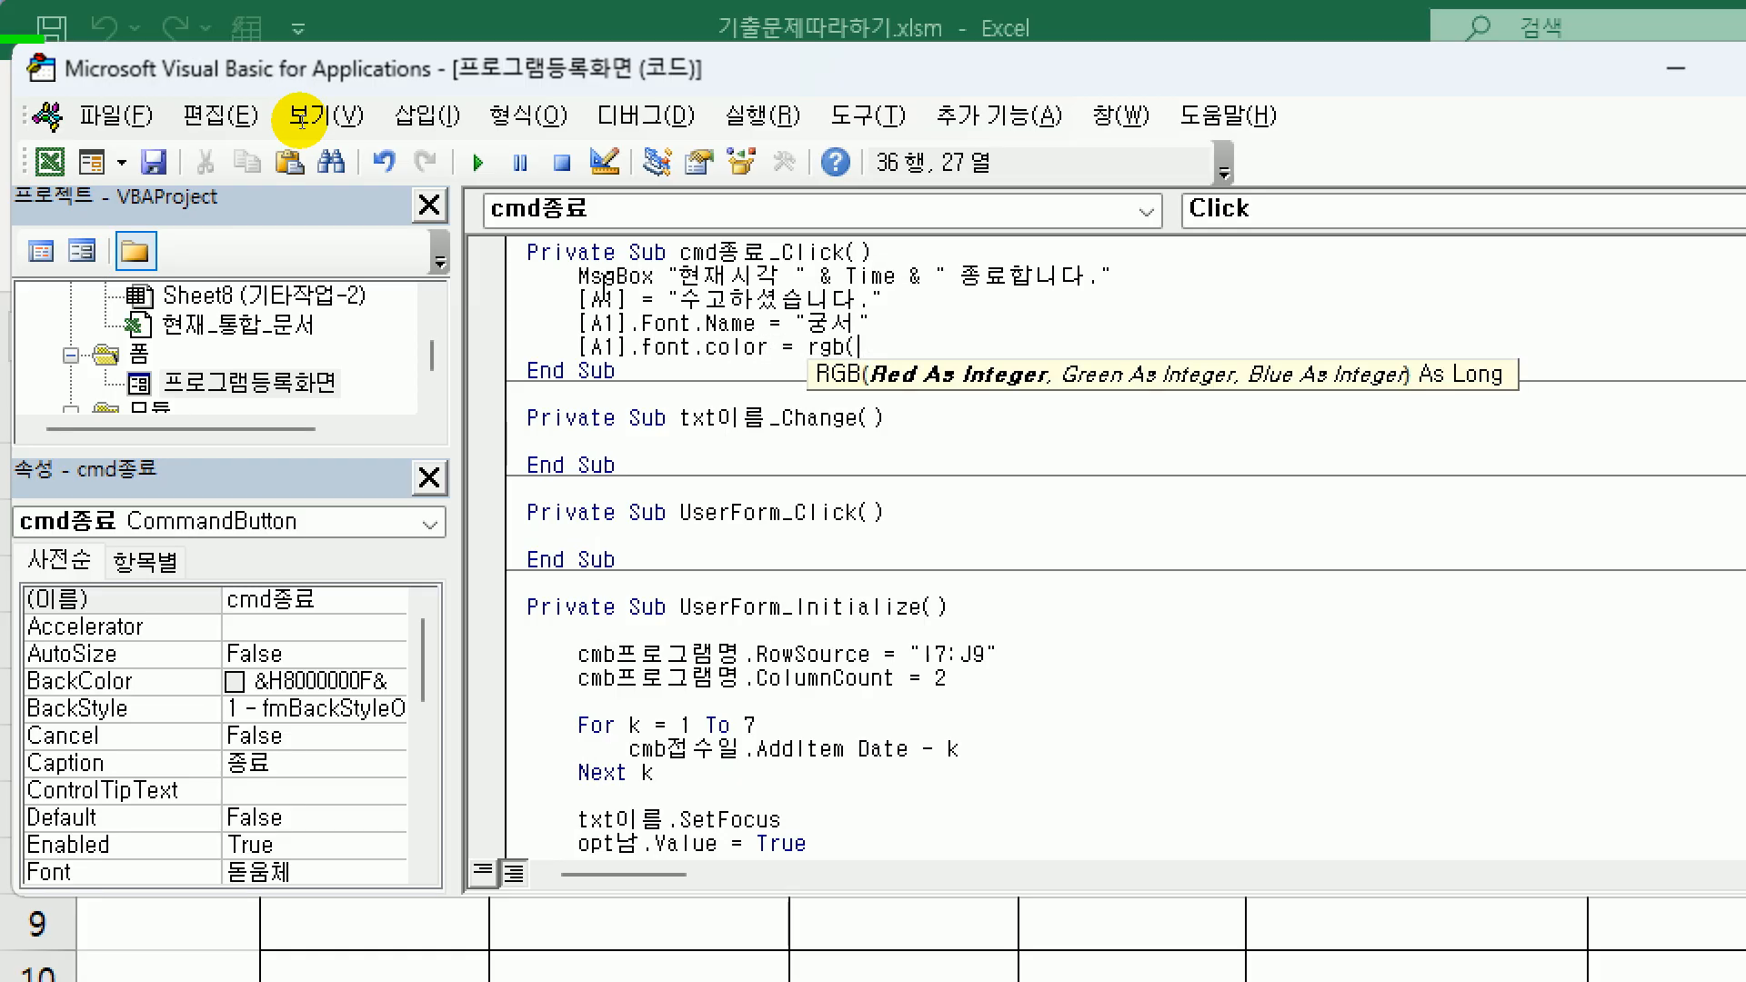
type("(9")
type("0,")
type("0")
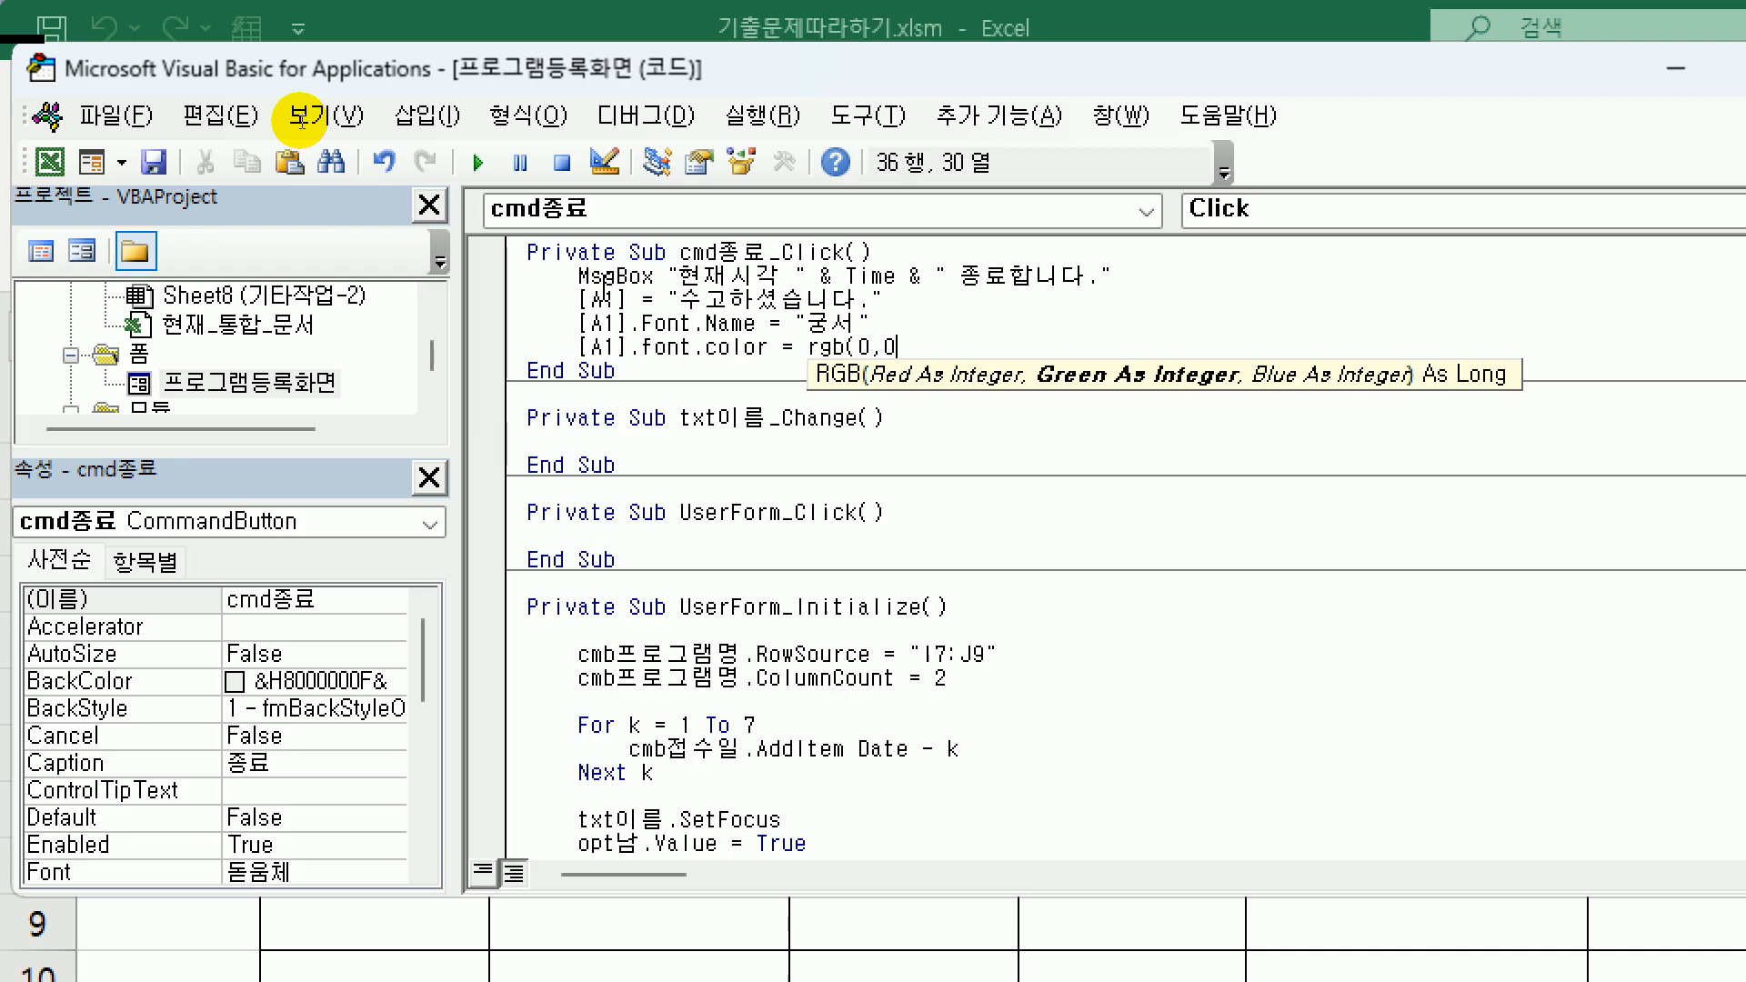
type(",255)")
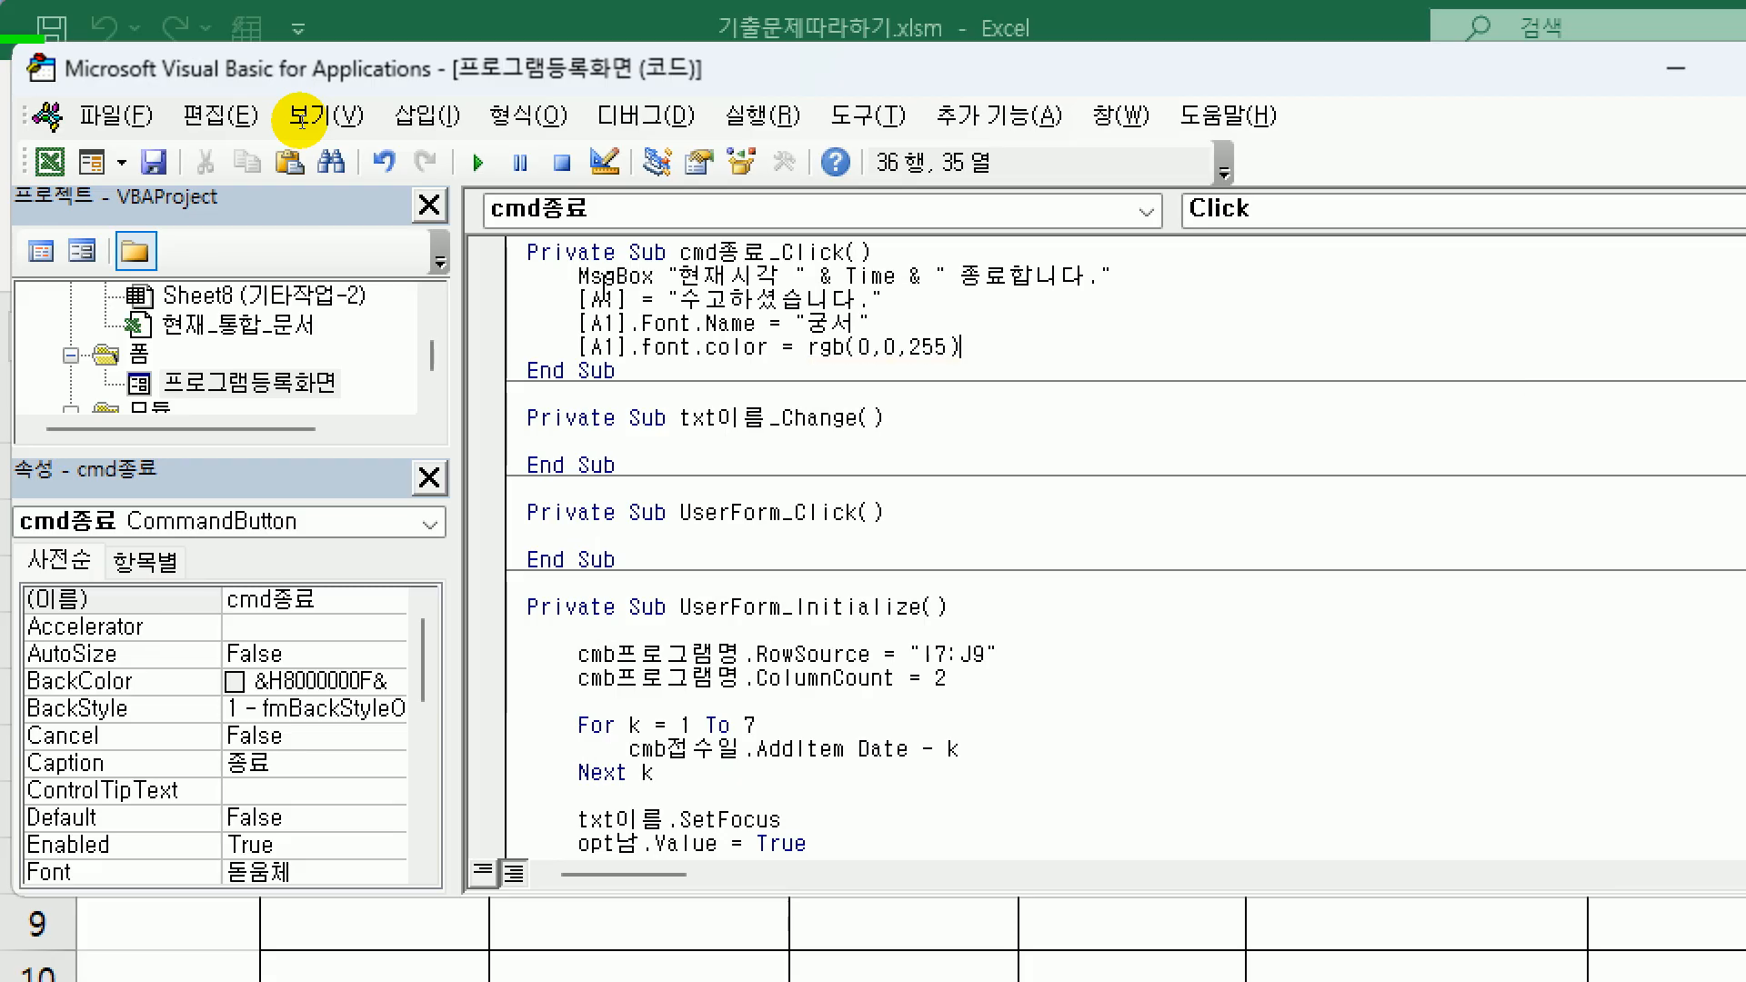
- Below the font color line in cmd종료_Click, start the statement MsgBox "현재 입력한 개수는 "
key("Return")
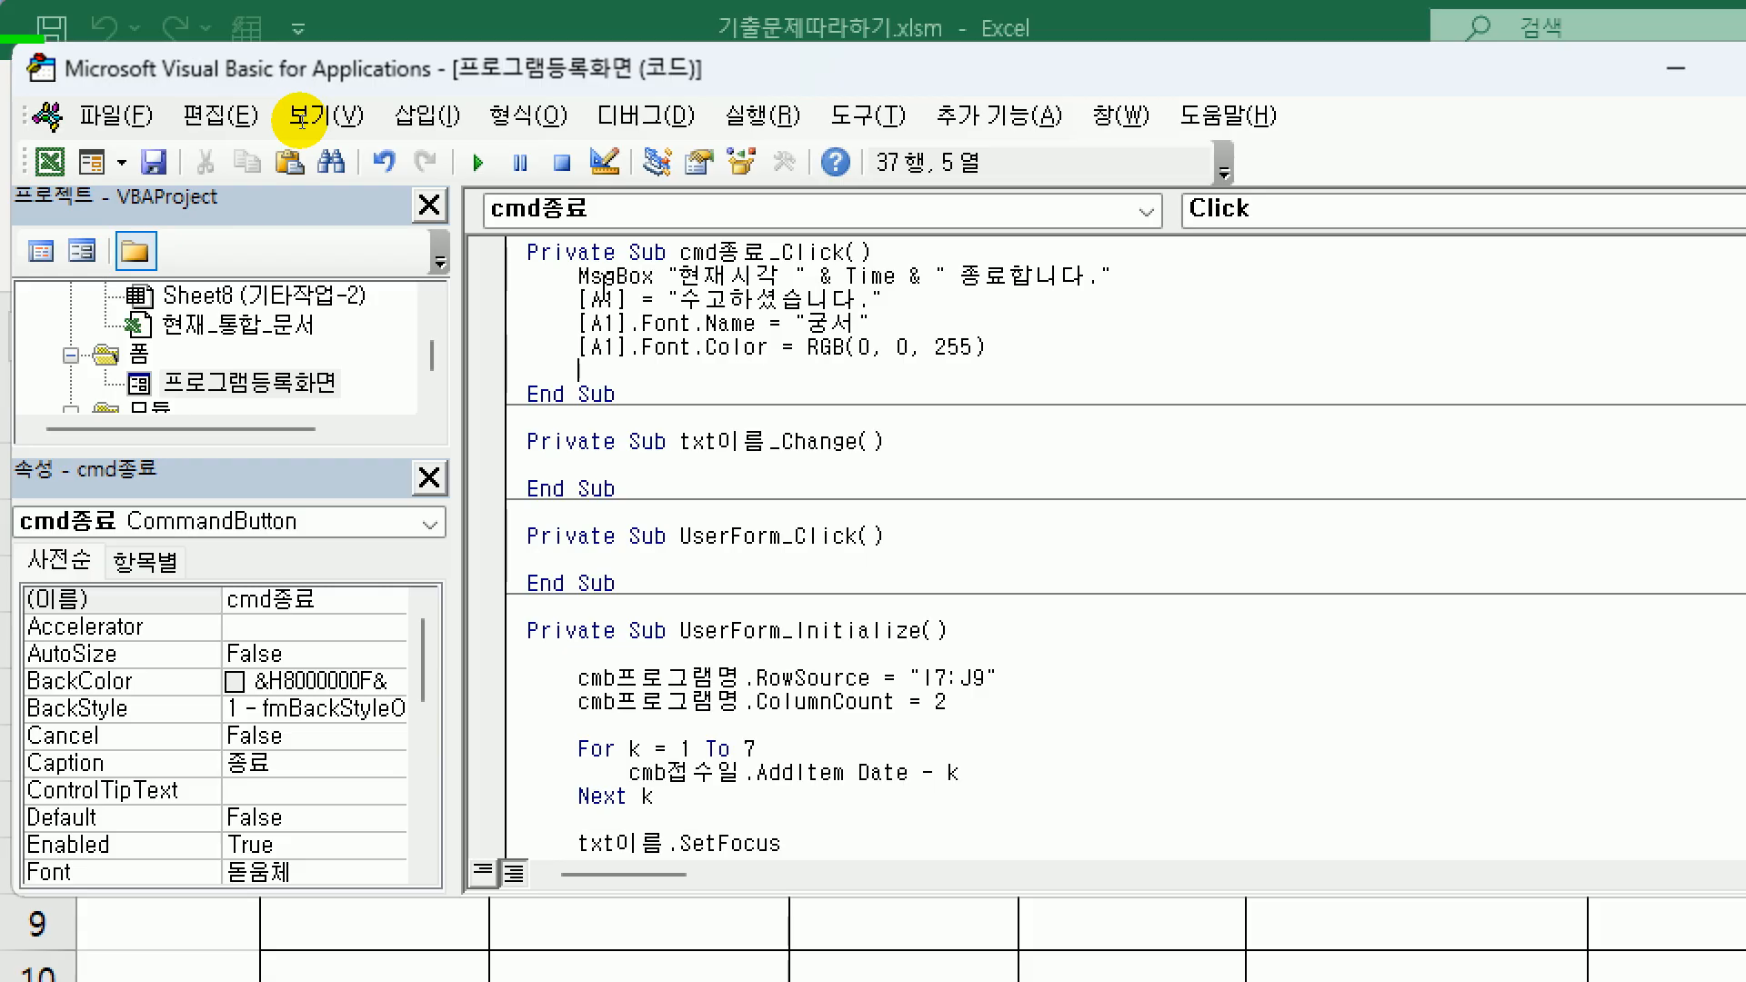
type("sgbox ")
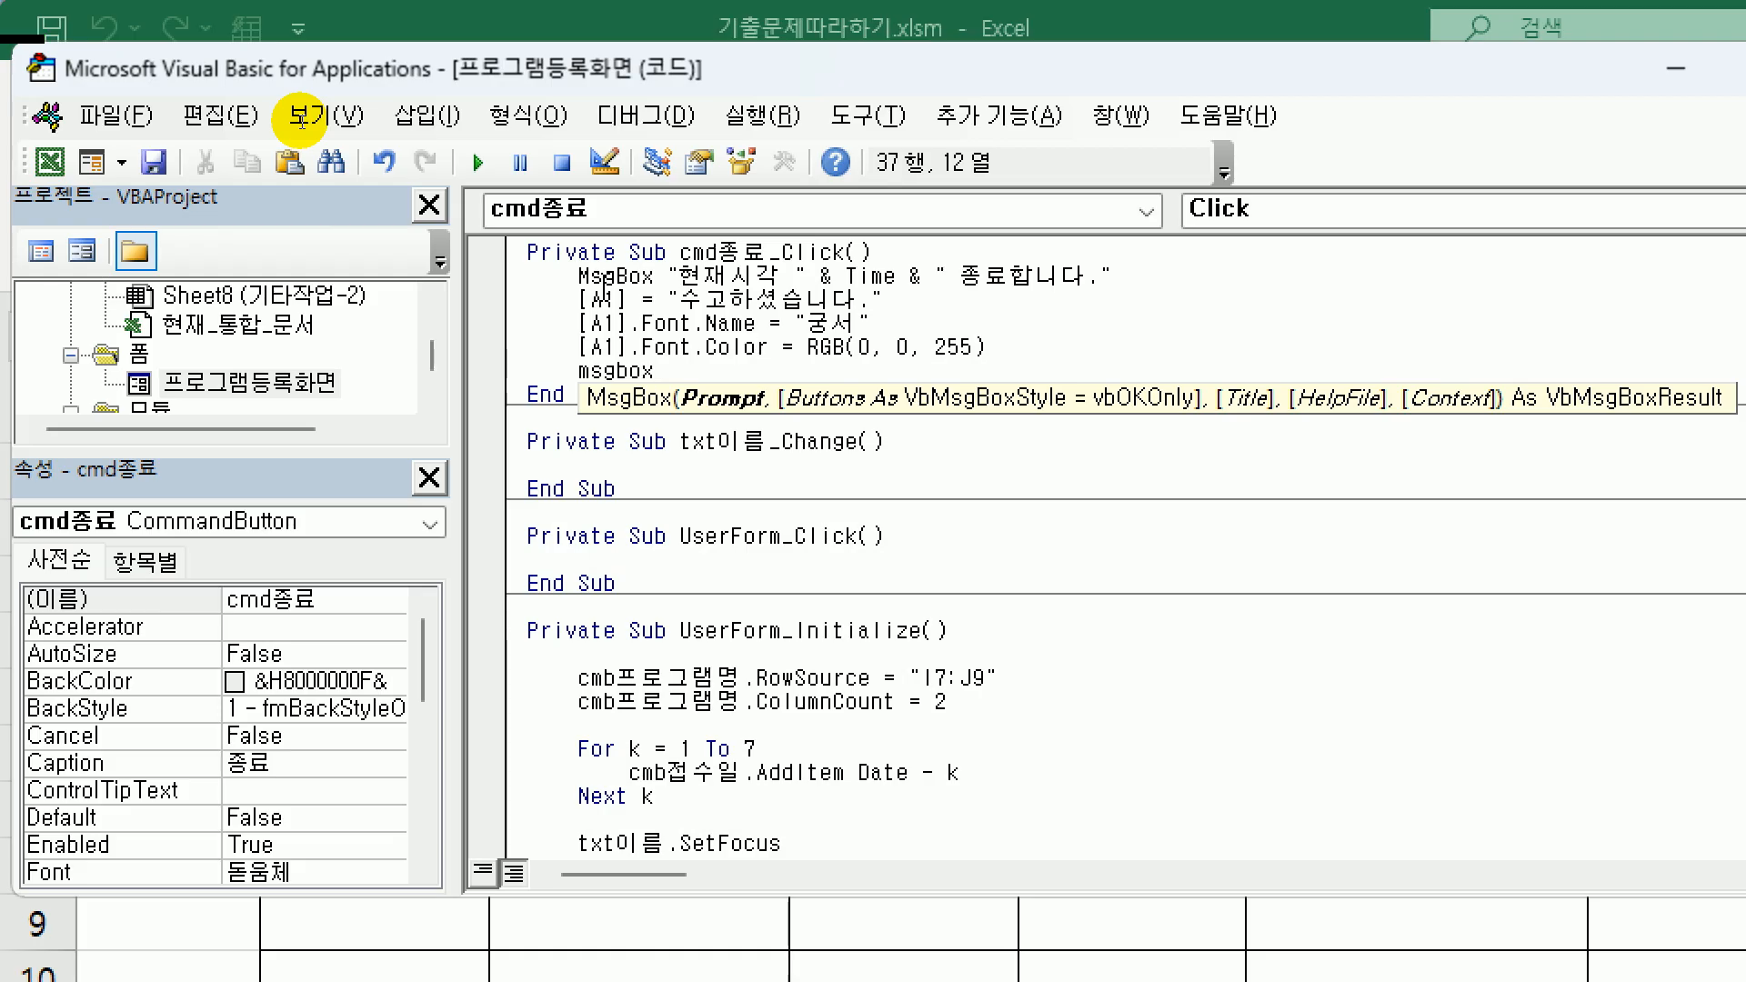
type("\"gu")
type("현재")
type(" 입력한 개")
type("수는")
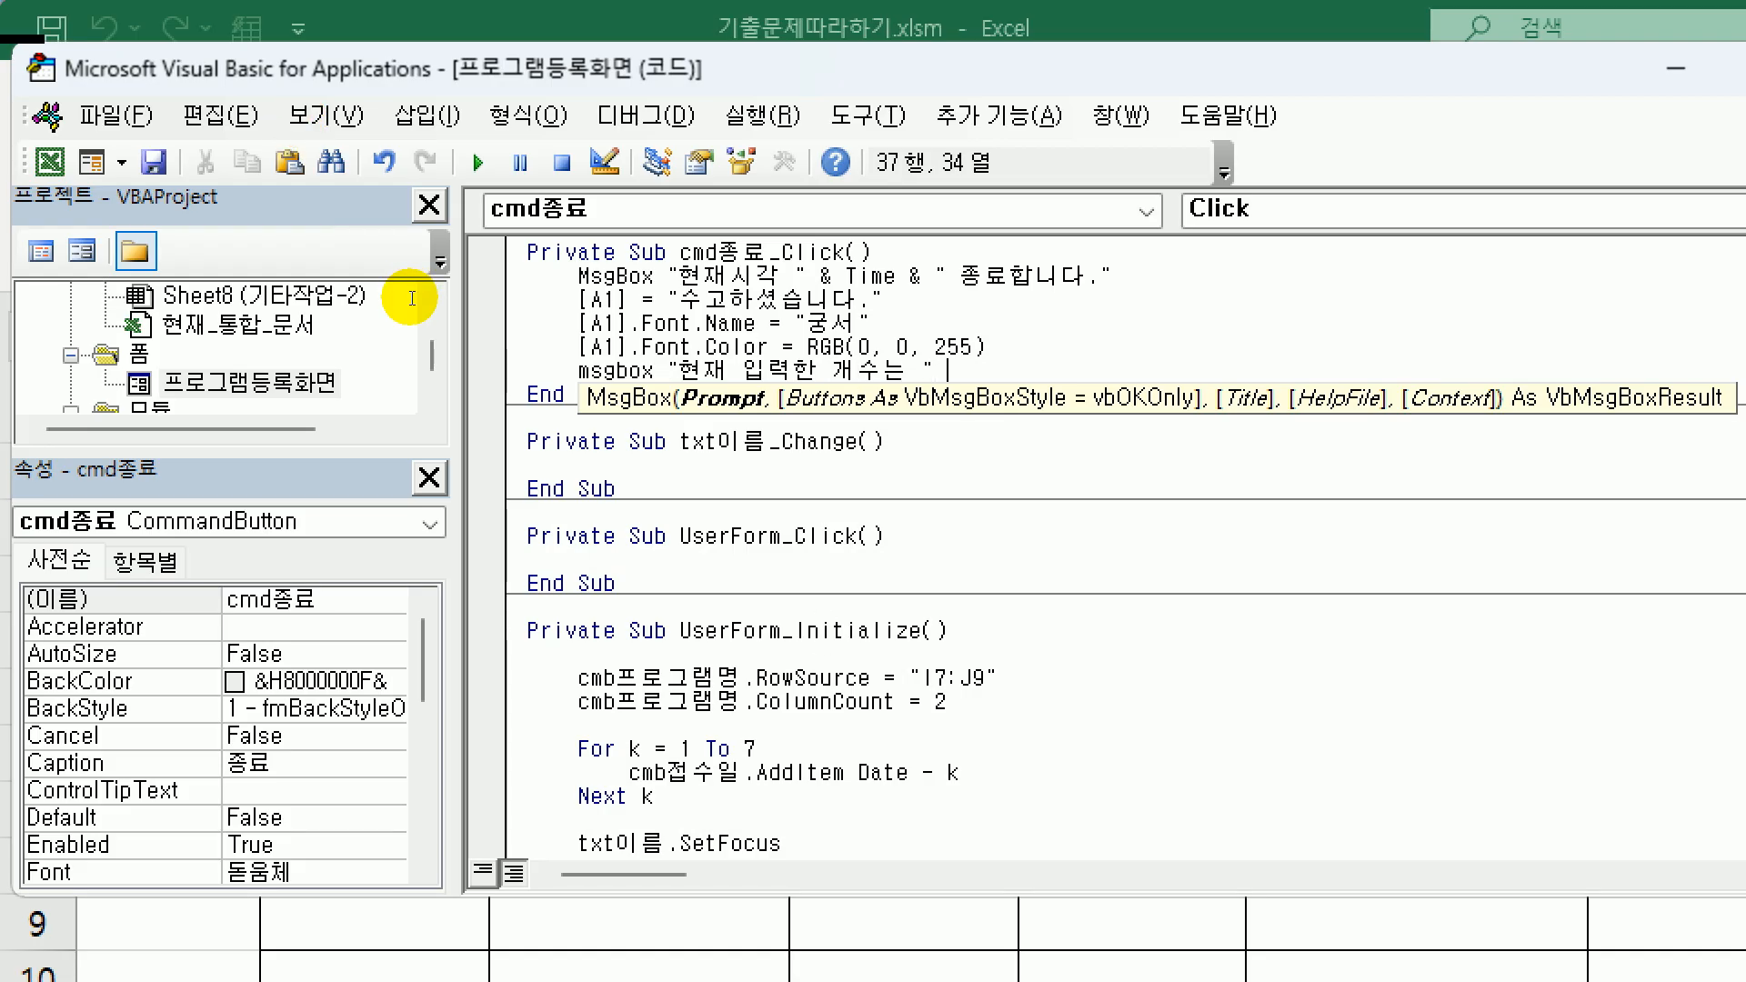
- Append & Range("B5").CurrentRegion.Rows.Count, copied from cmd등록_Click, to the second MsgBox statement in cmd종료_Click
left_click(780, 711)
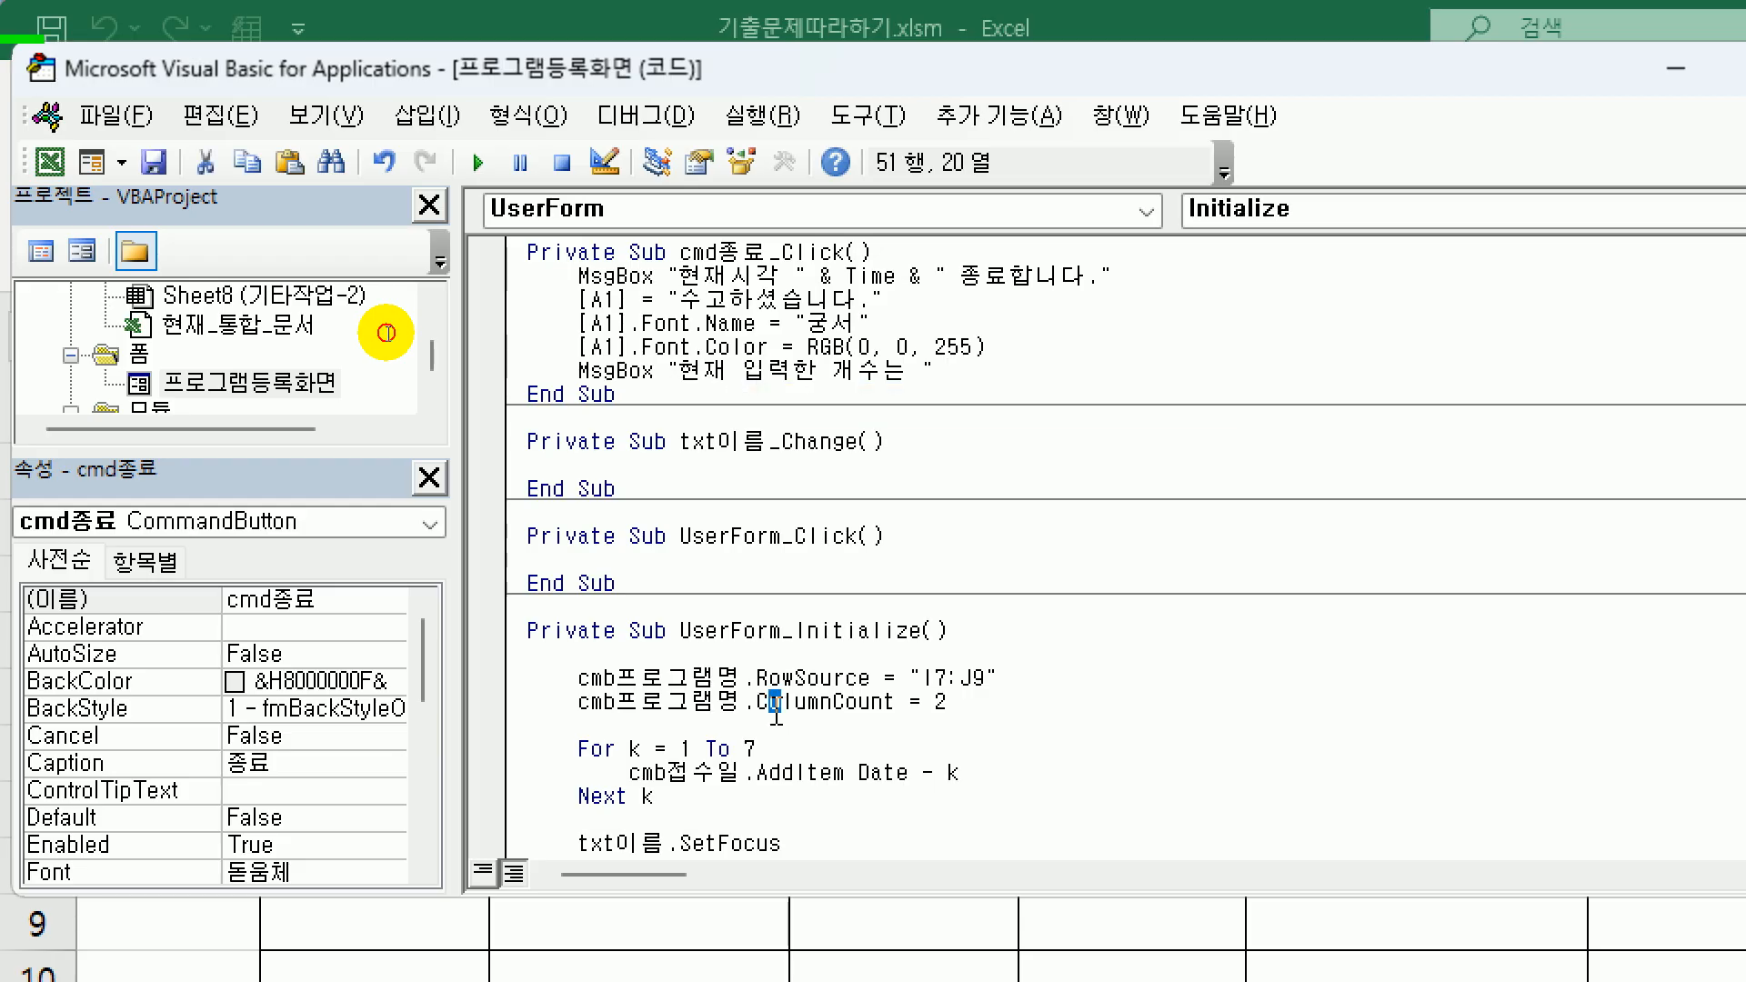
scroll(836, 641, "down", 1)
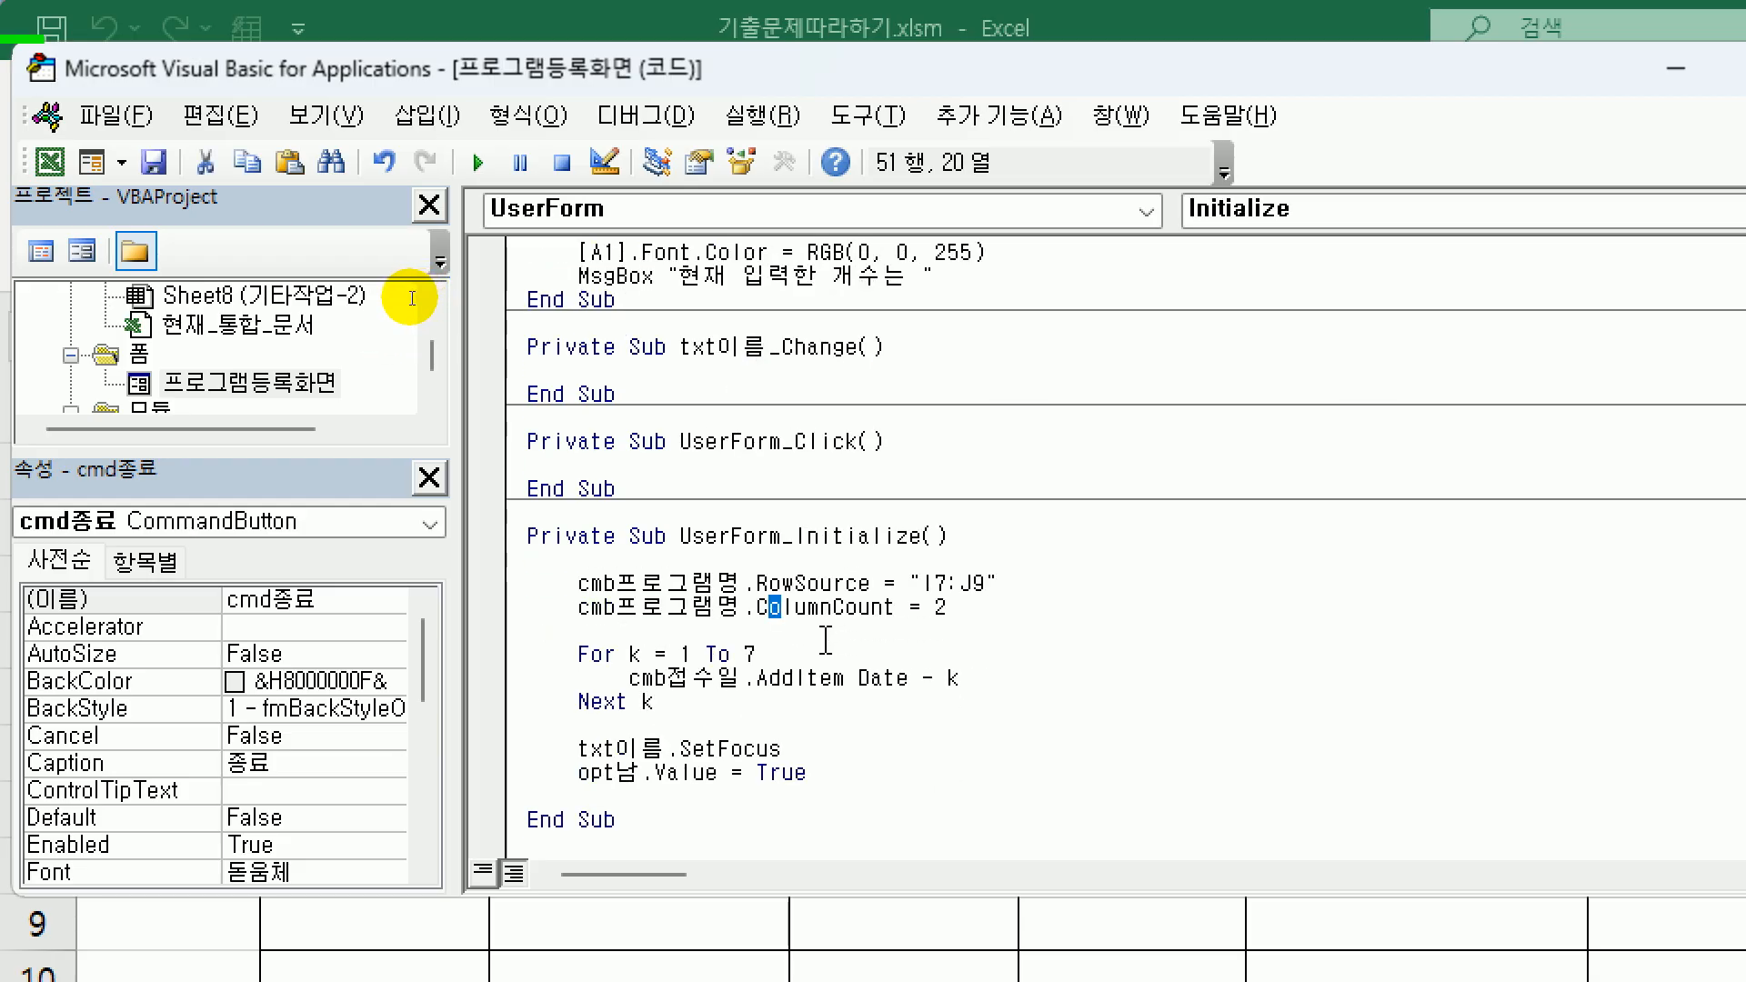
scroll(827, 641, "up", 3)
scroll(649, 407, "up", 7)
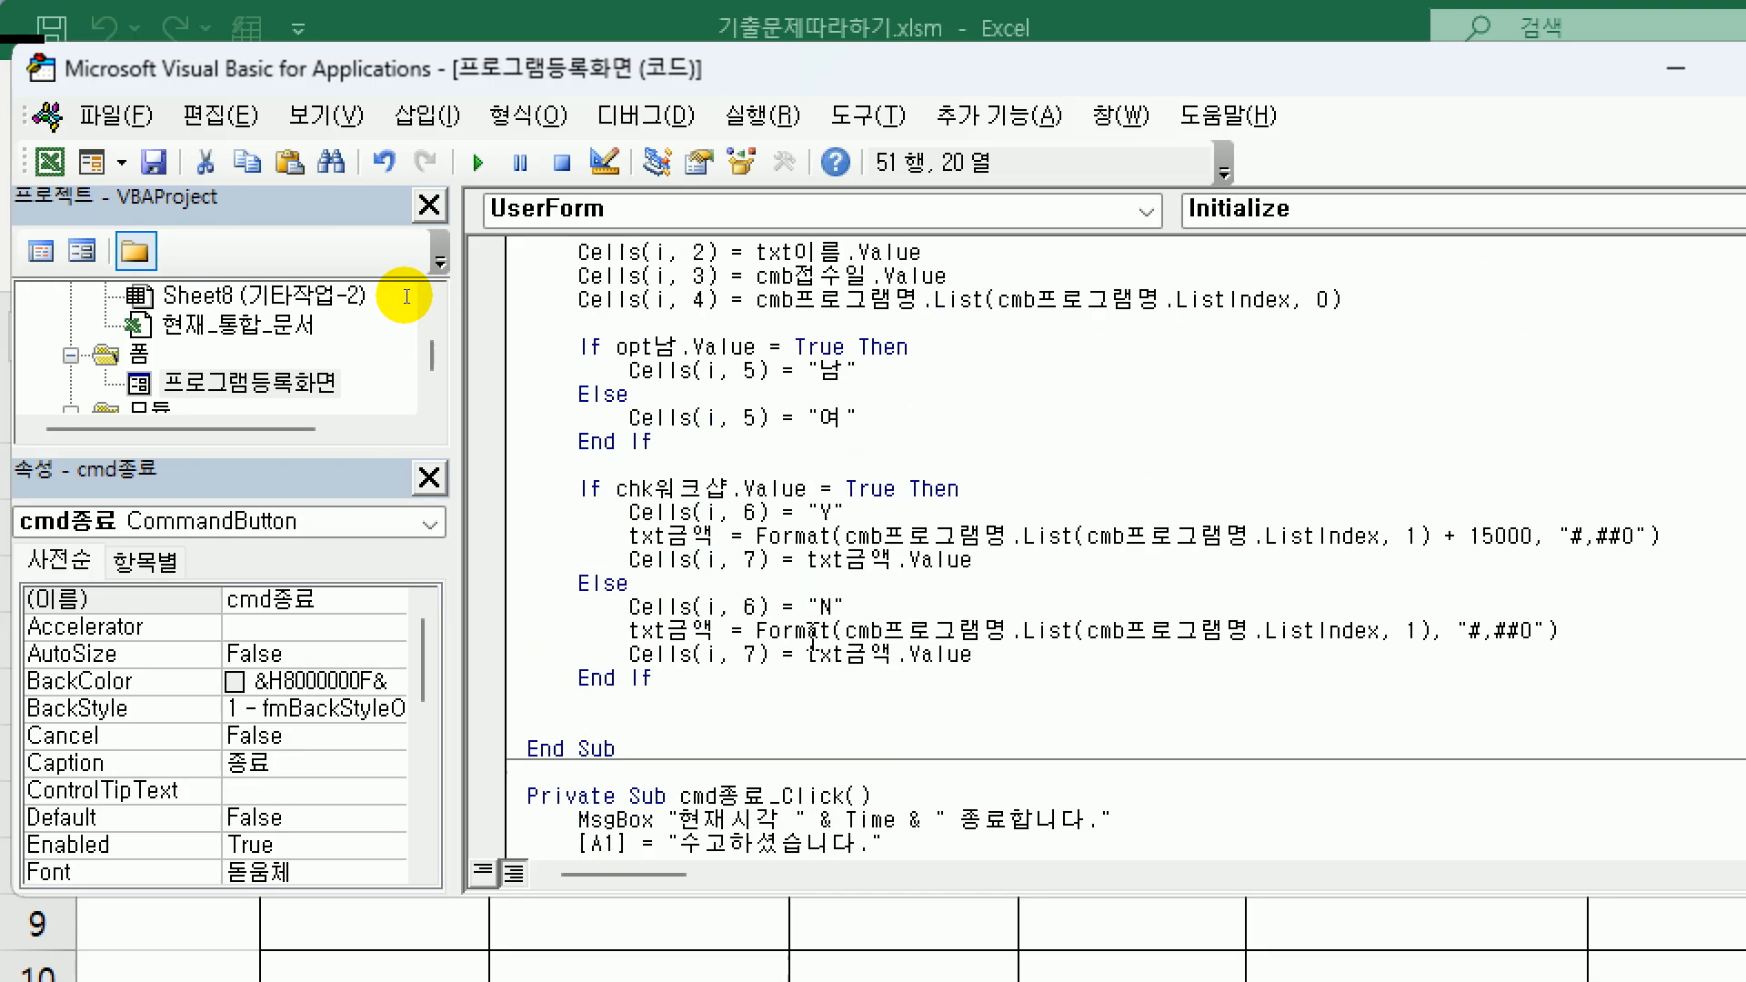
scroll(649, 406, "up", 1)
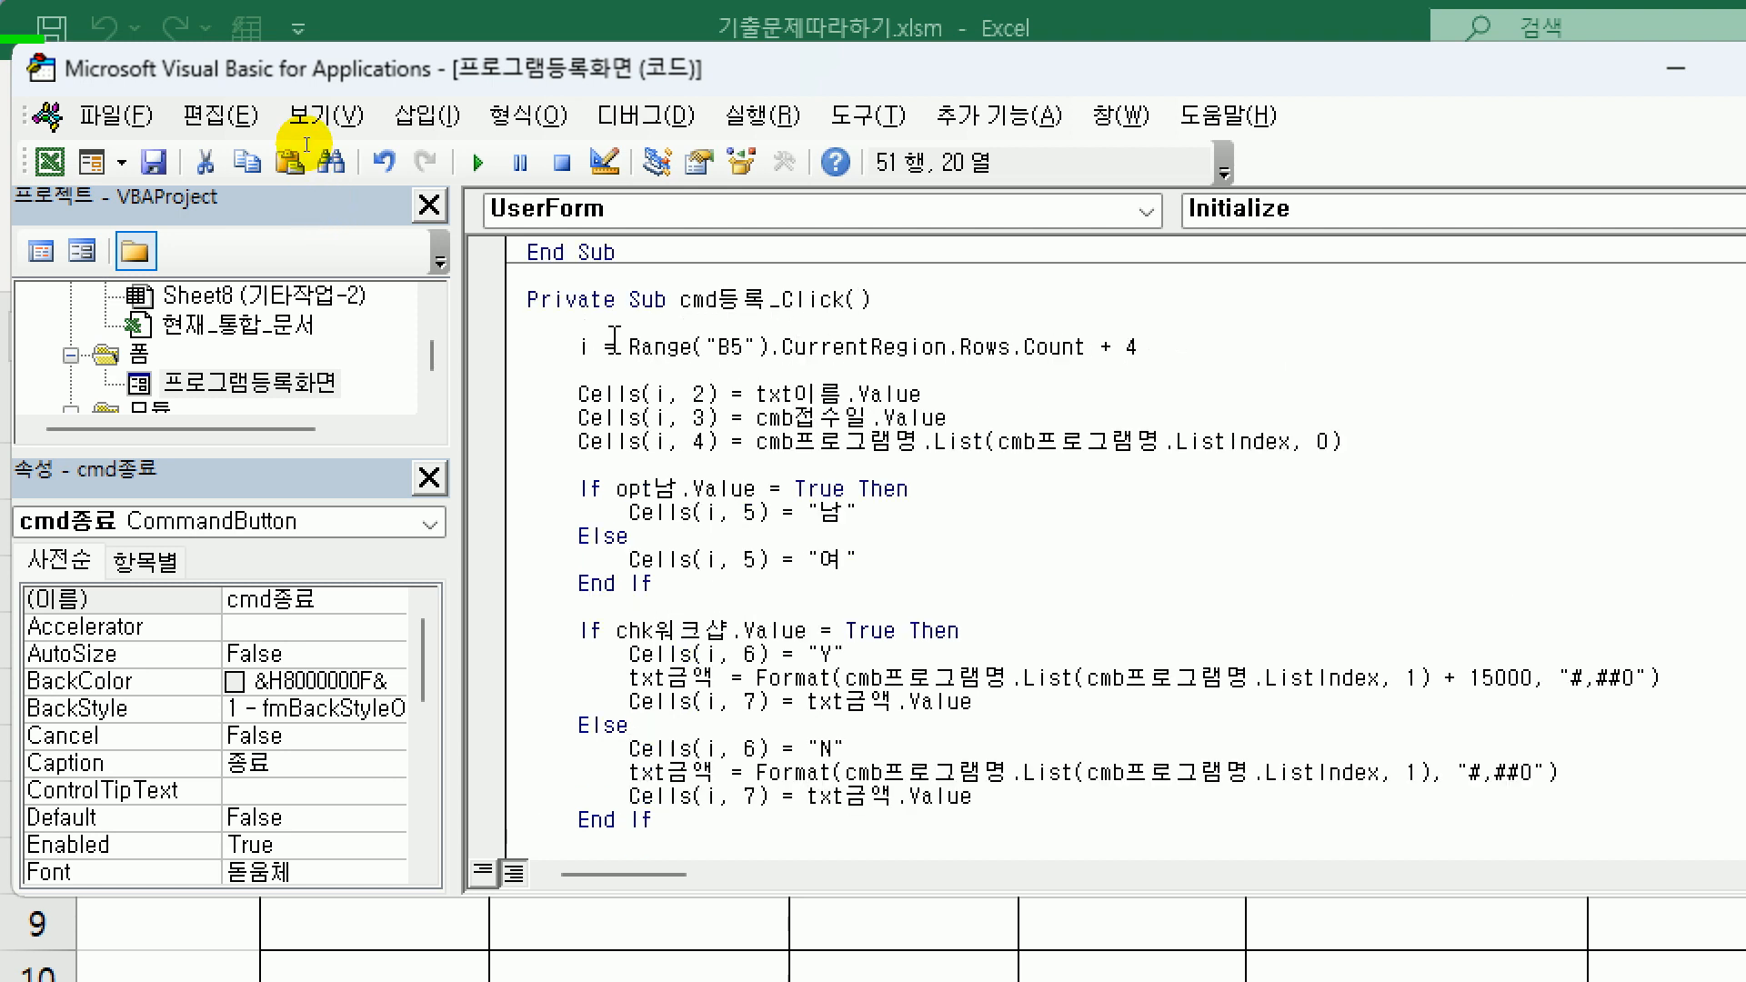
left_click_drag(633, 346, 1089, 355)
key("ctrl+c")
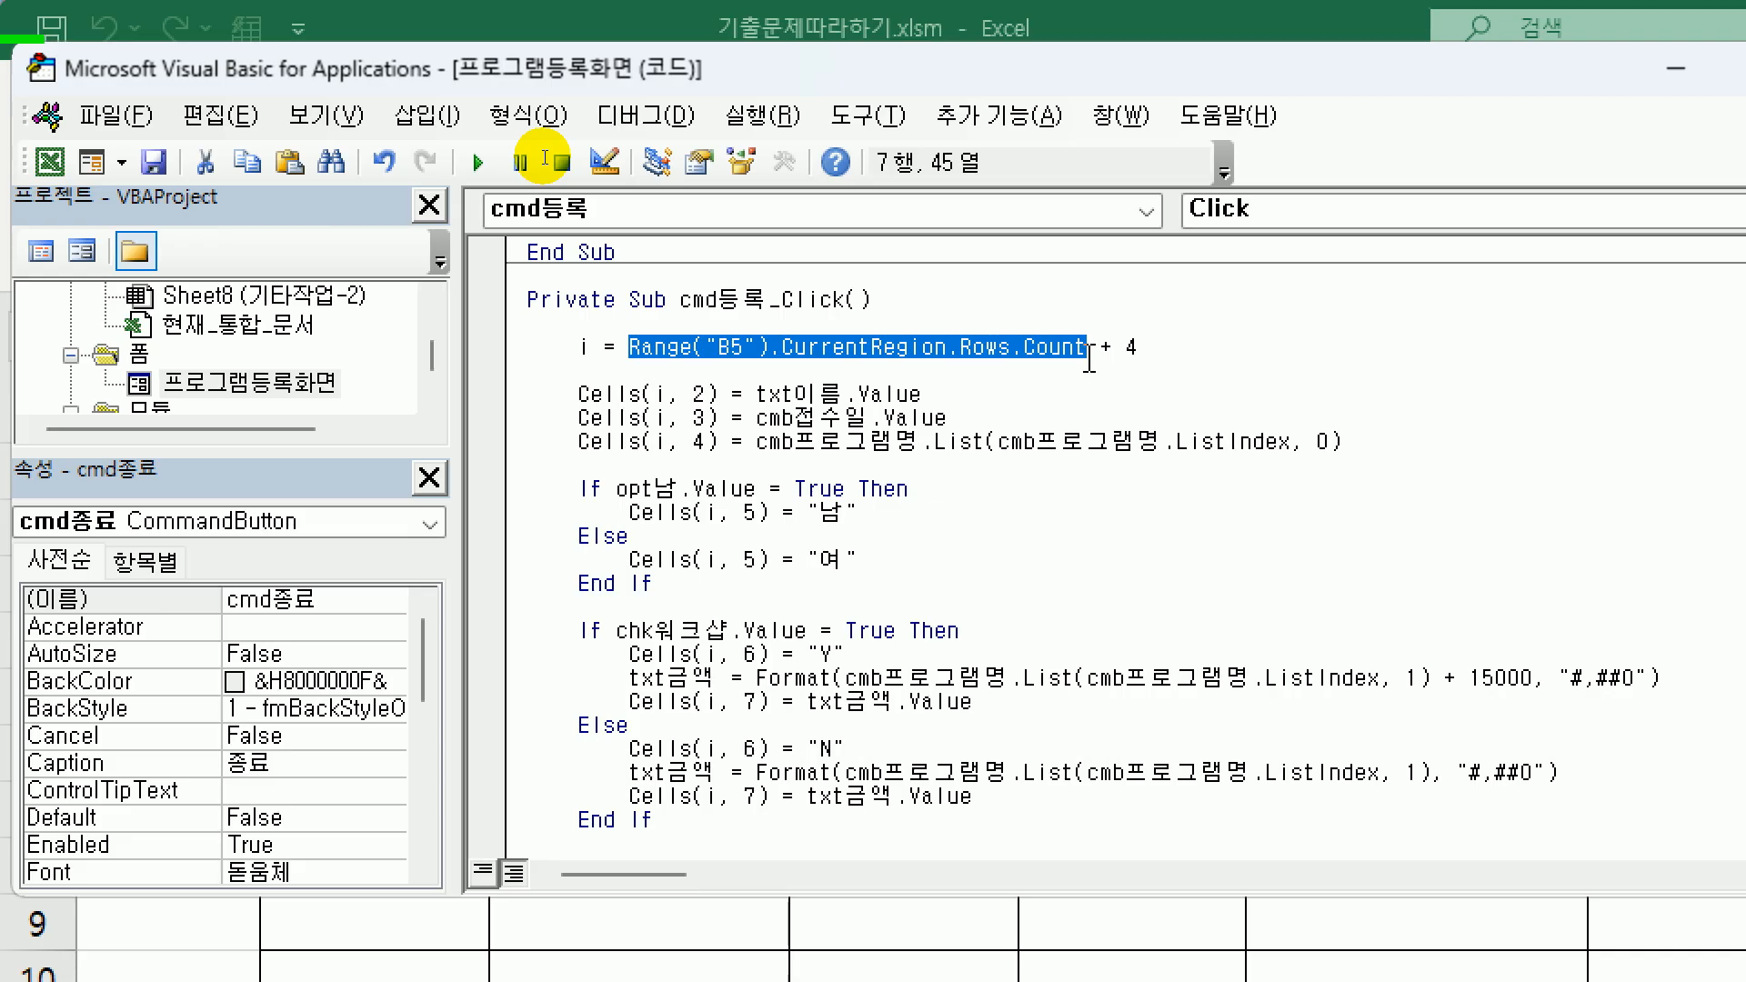
scroll(507, 273, "down", 4)
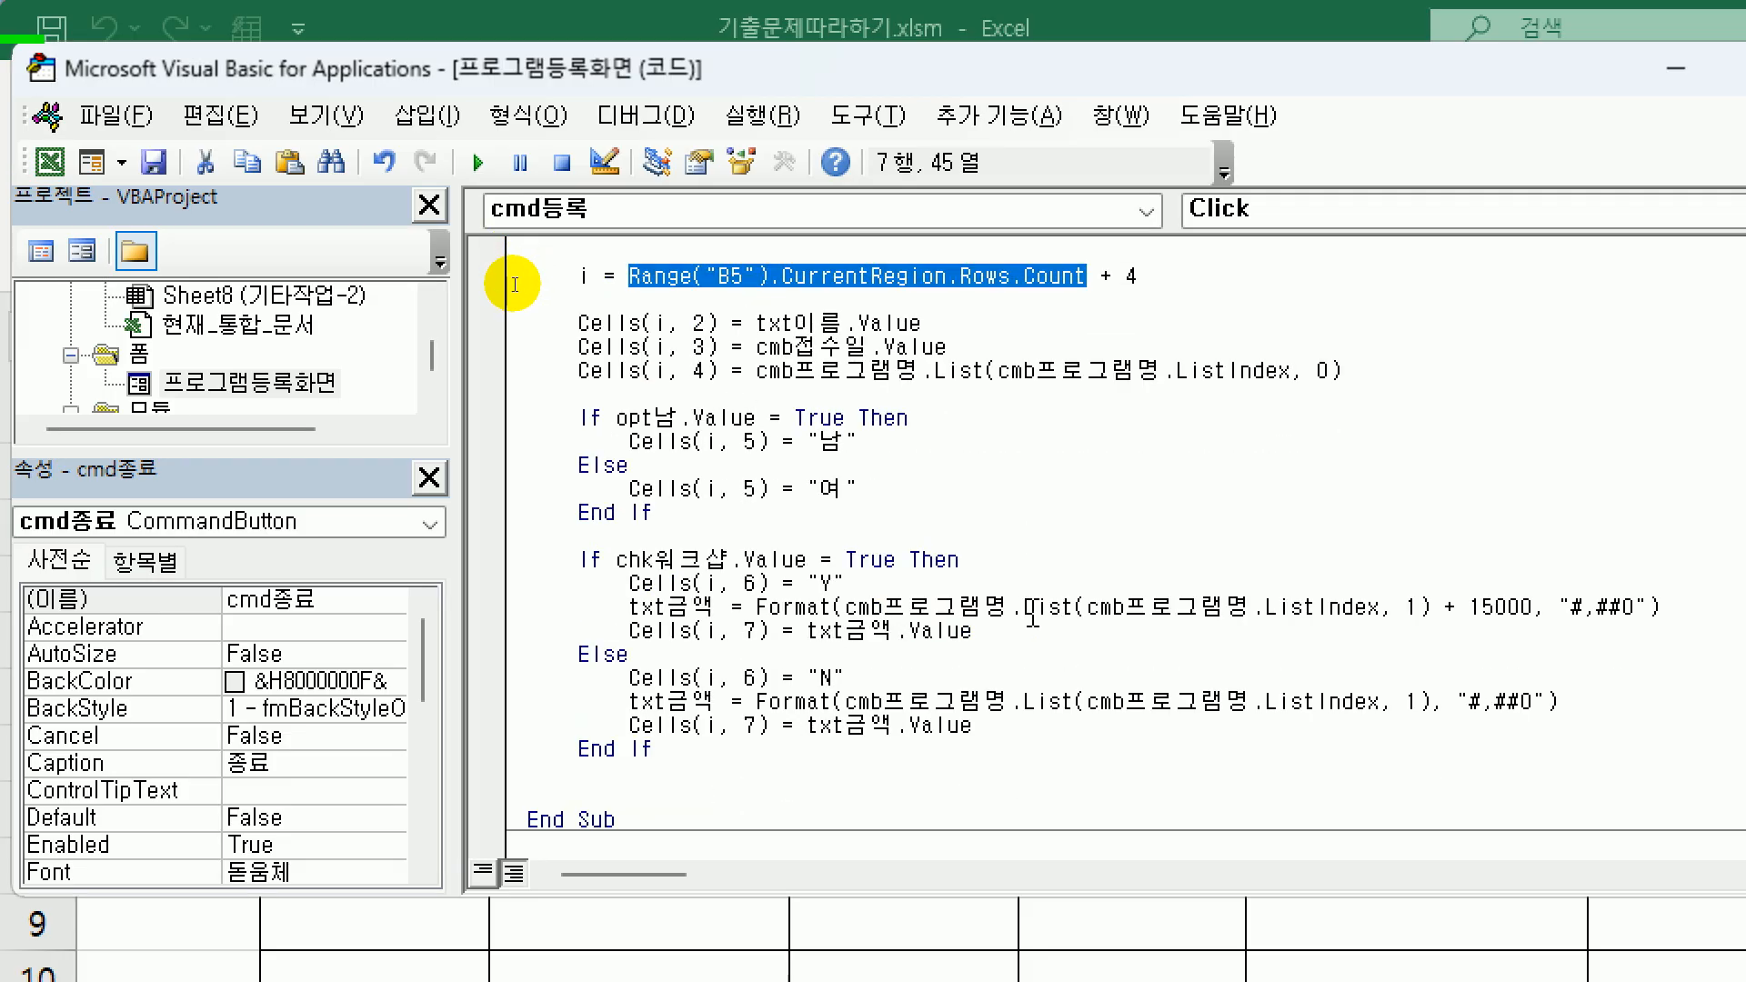
scroll(512, 284, "down", 1)
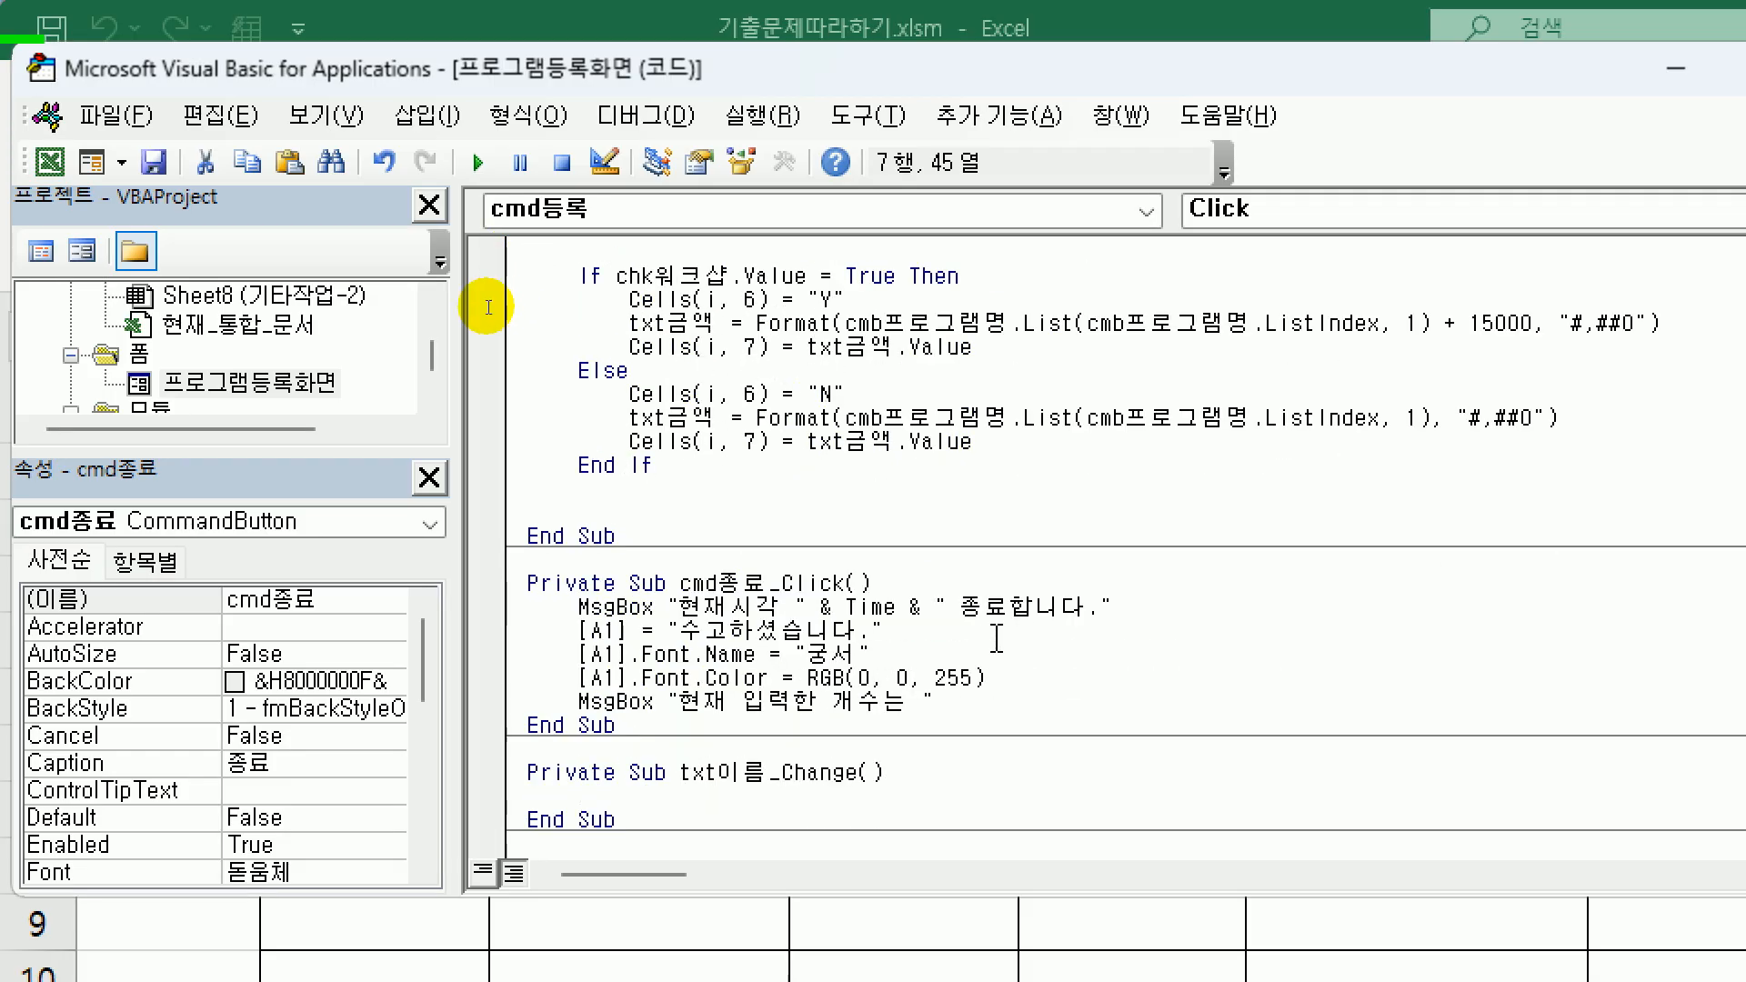
left_click(962, 709)
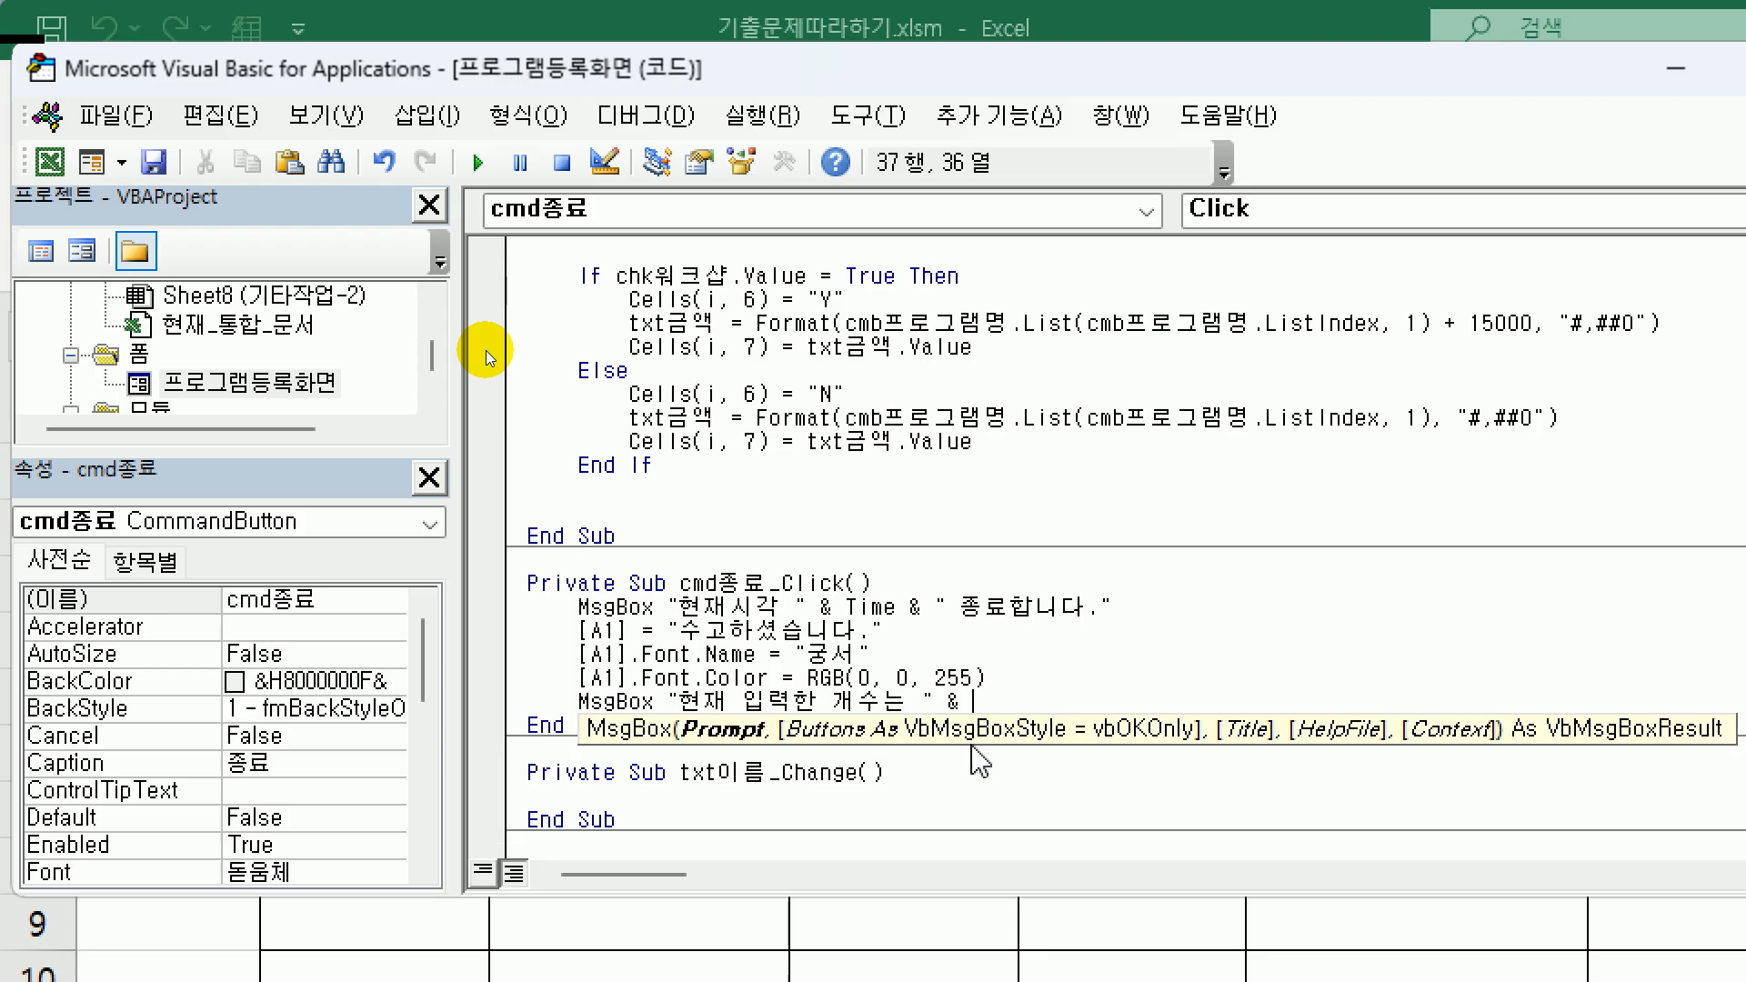
key("ctrl+v")
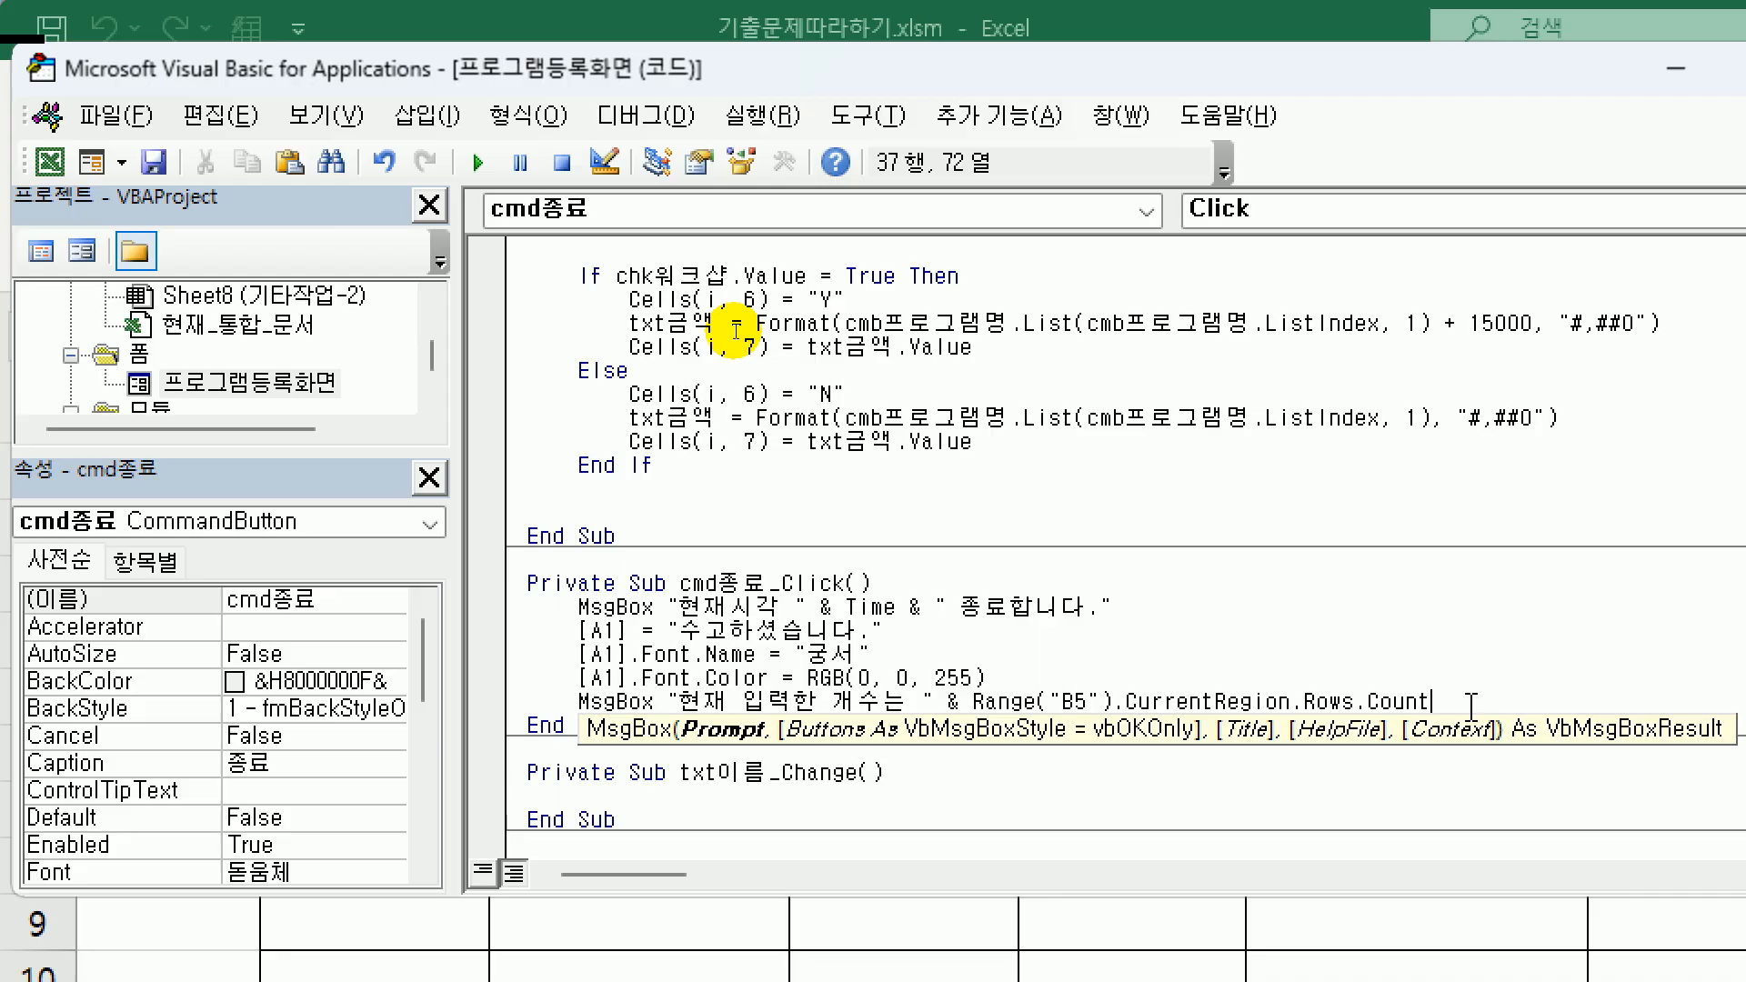
- Complete the row-count MsgBox statement with - 2 & "건입니다."
type("-1")
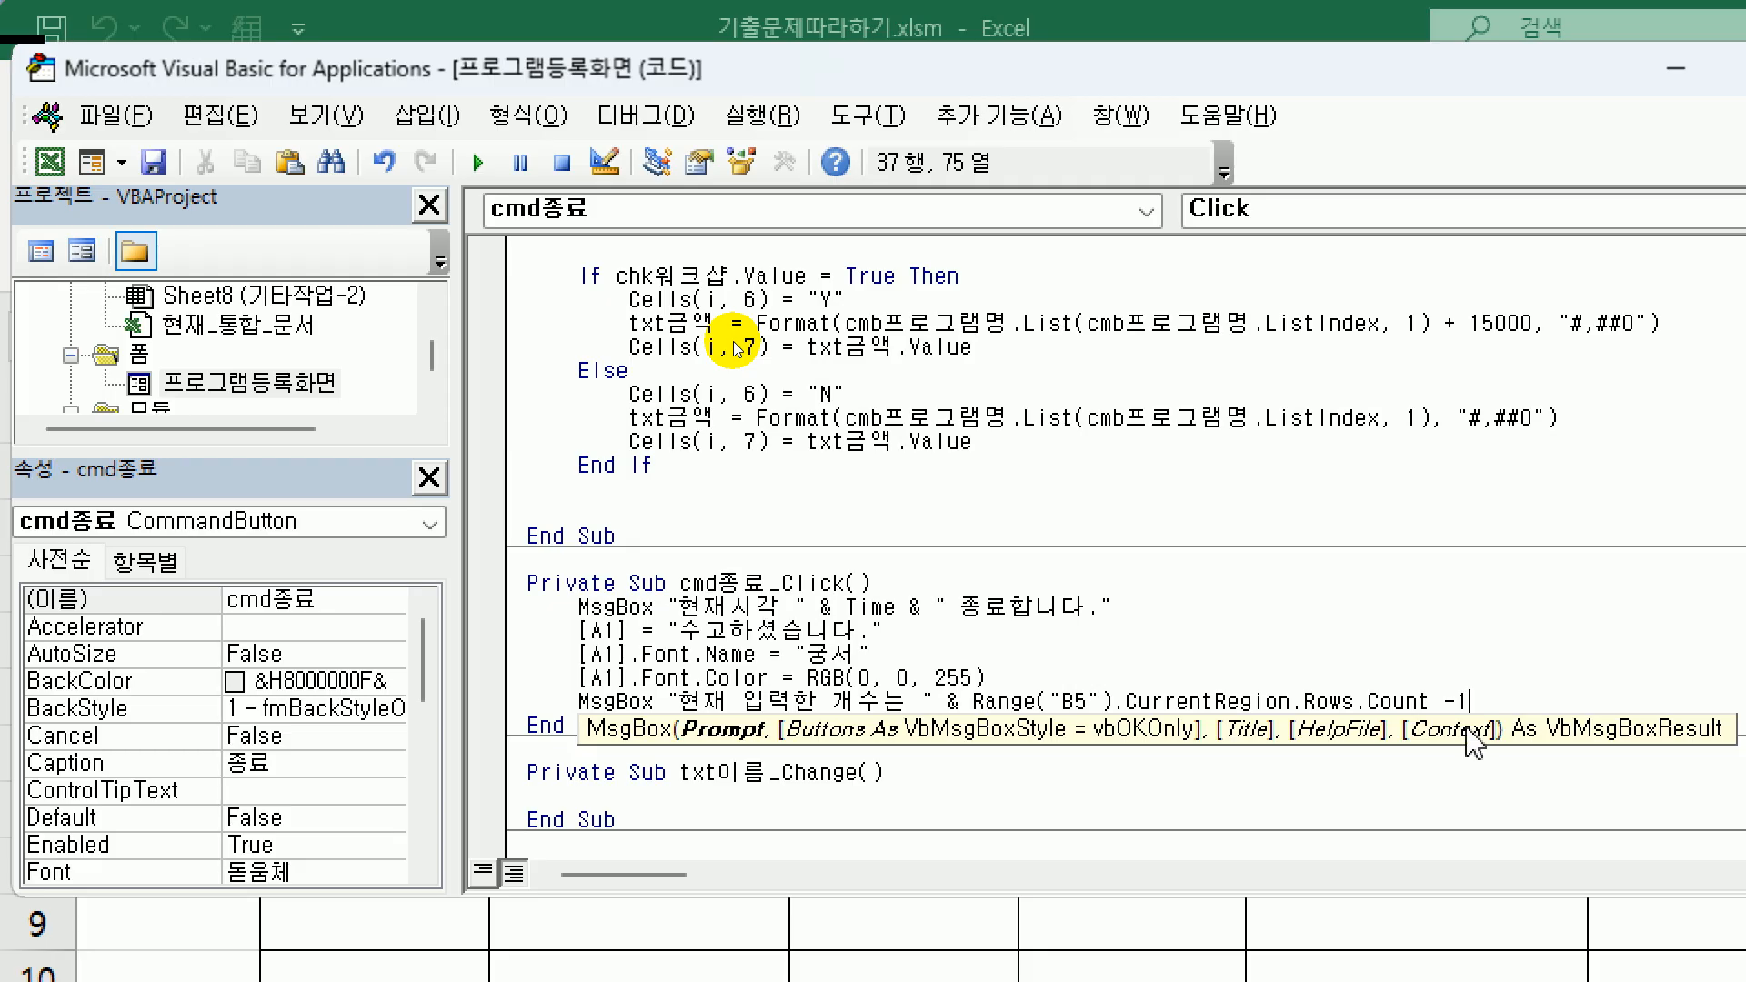
type("2")
type("& \"건이")
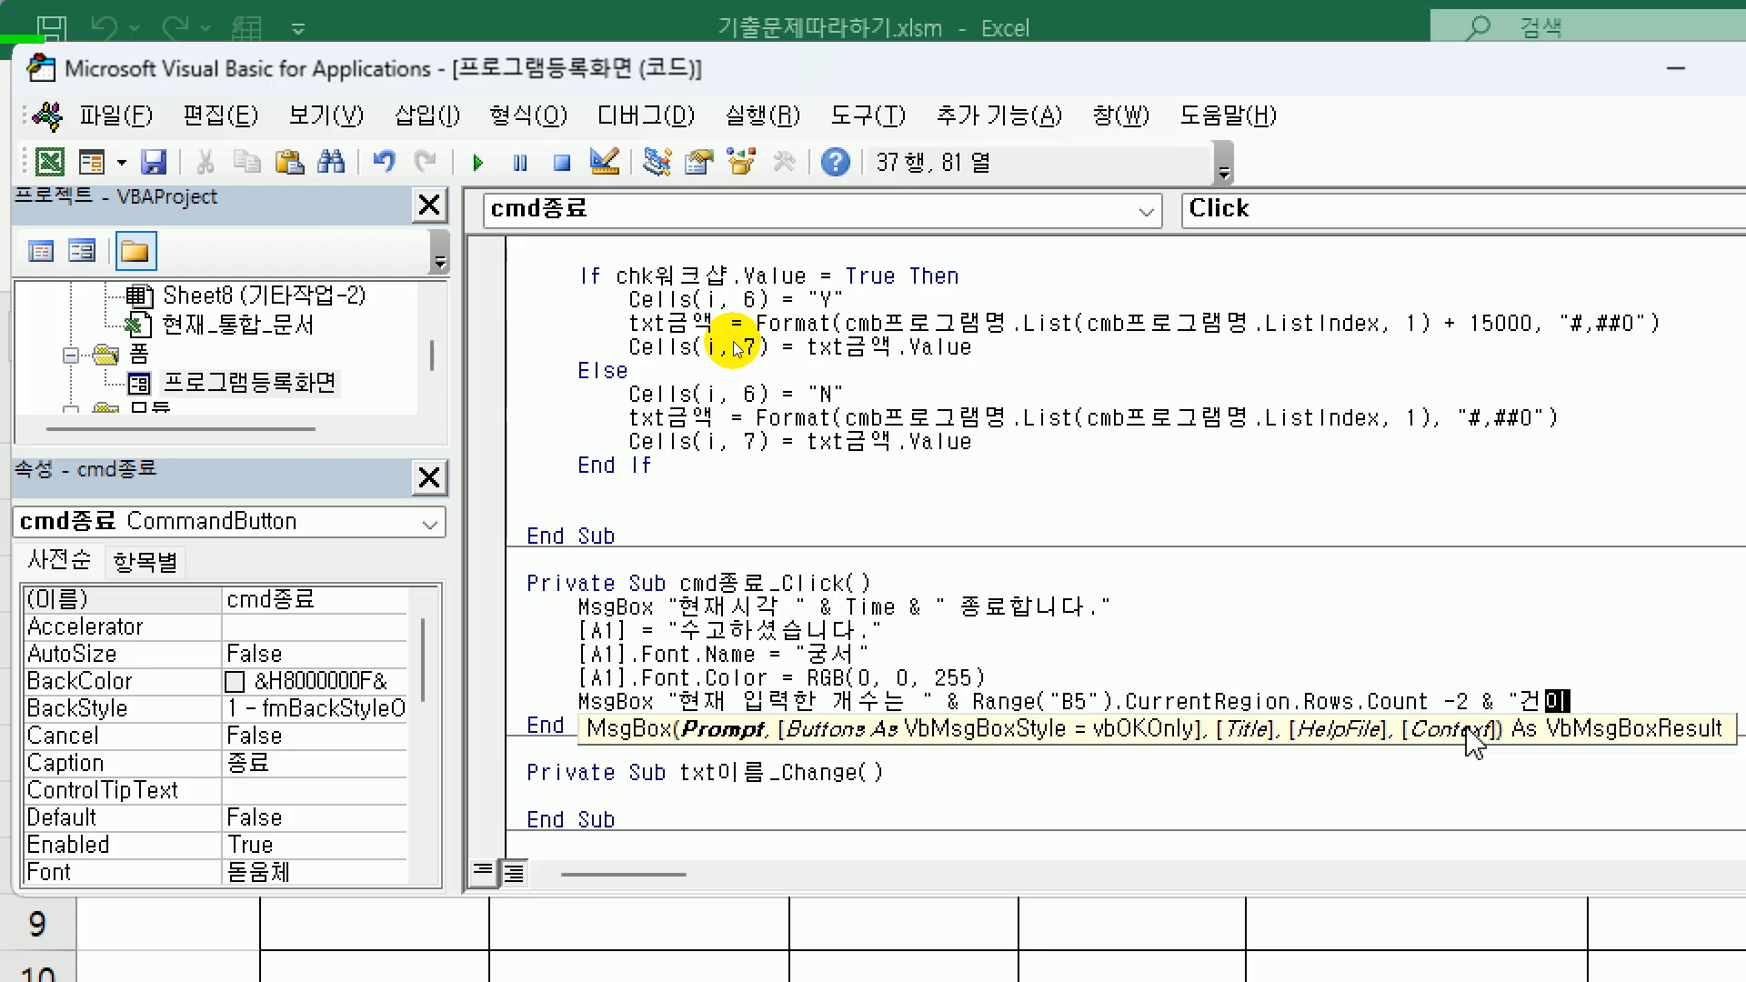
type("니다.\"")
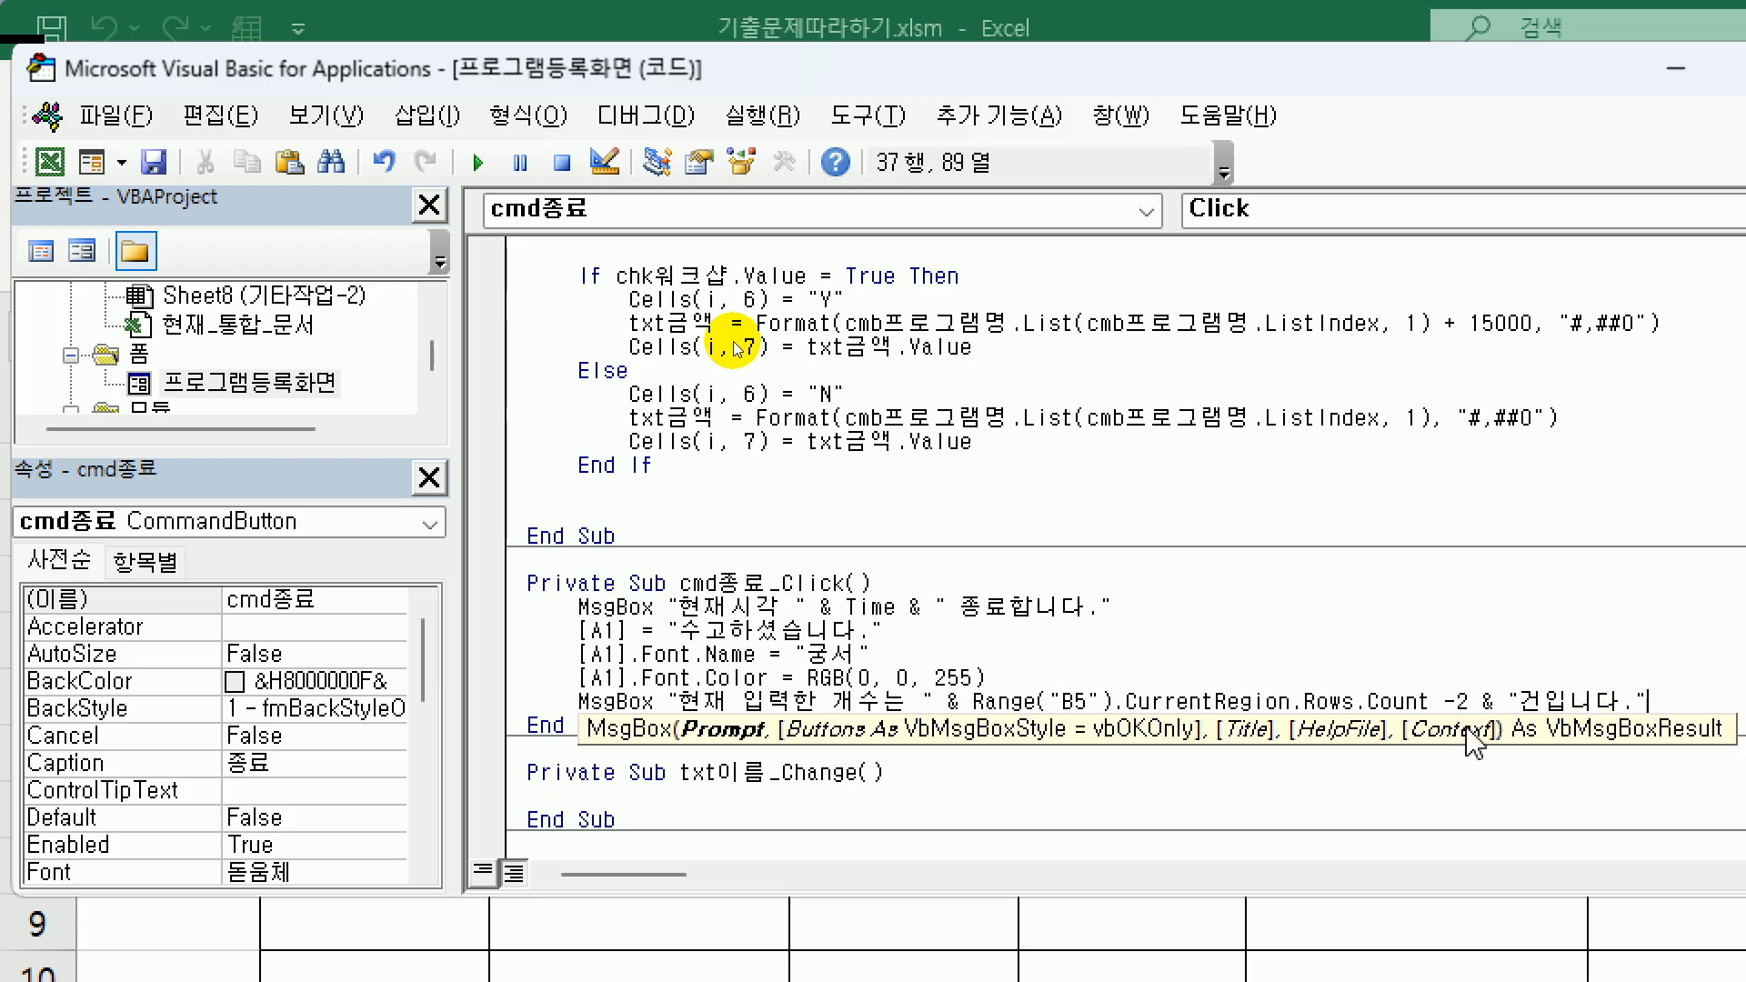
key("Return")
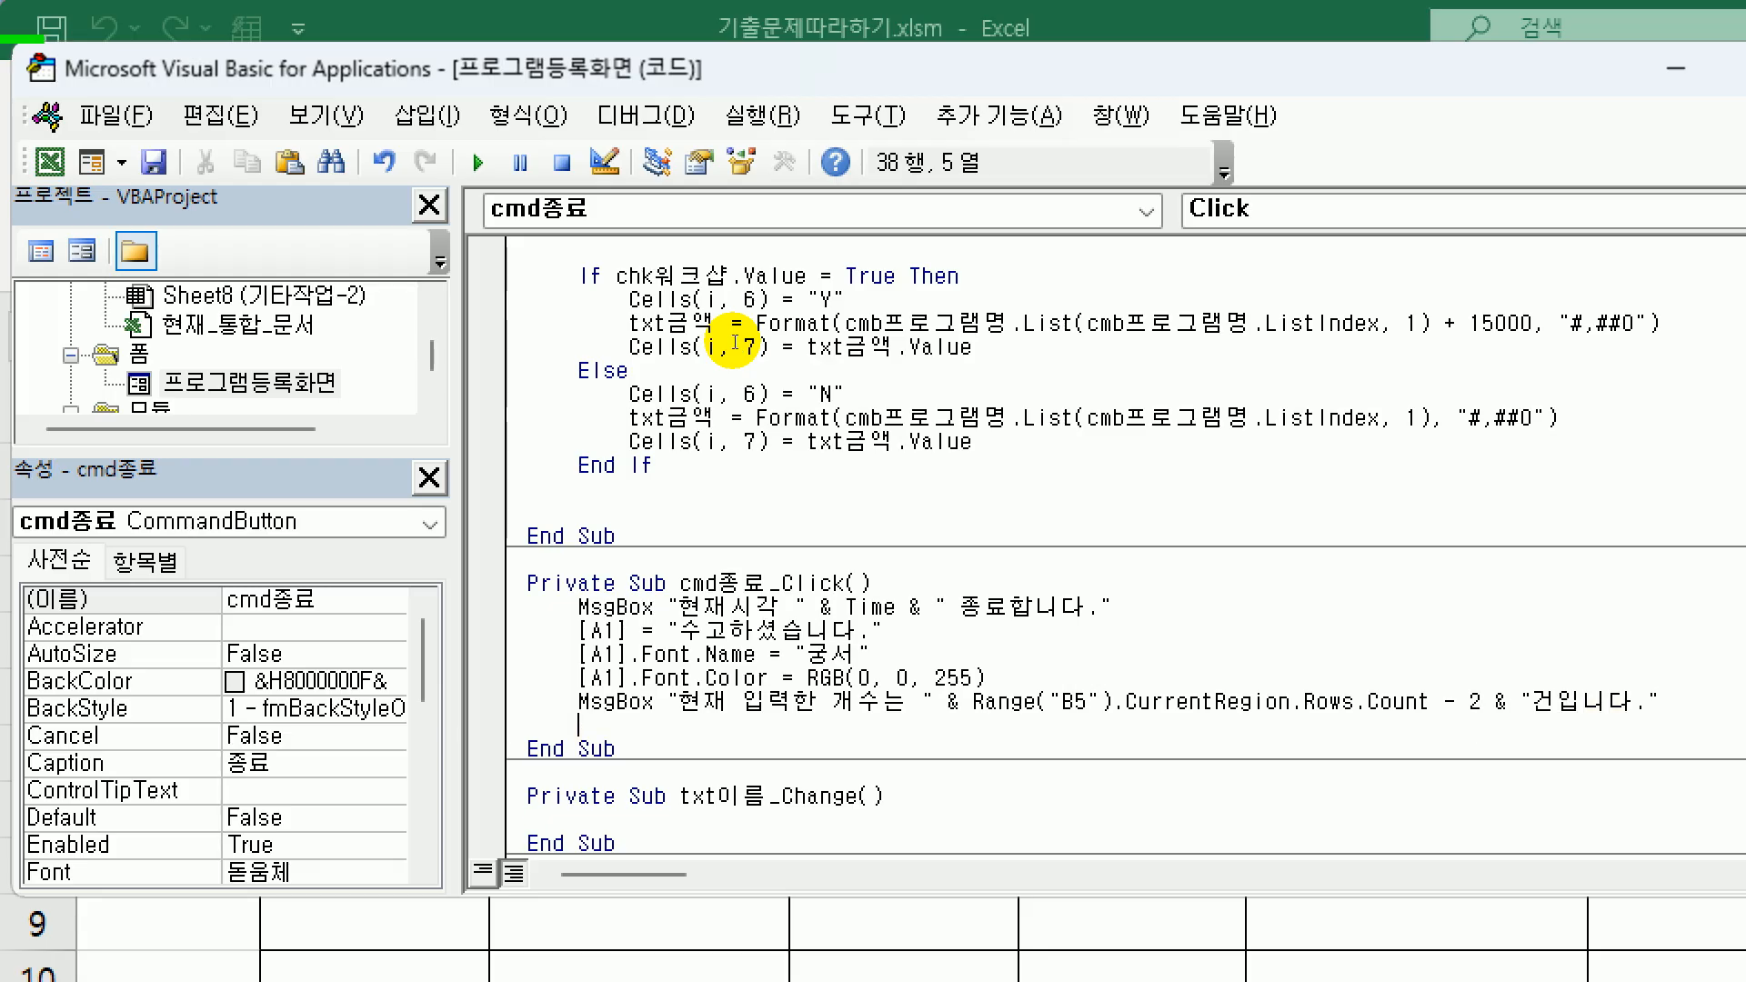
- Add the statement Unload Me at the end of cmd종료_Click, after a blank line
key("Return")
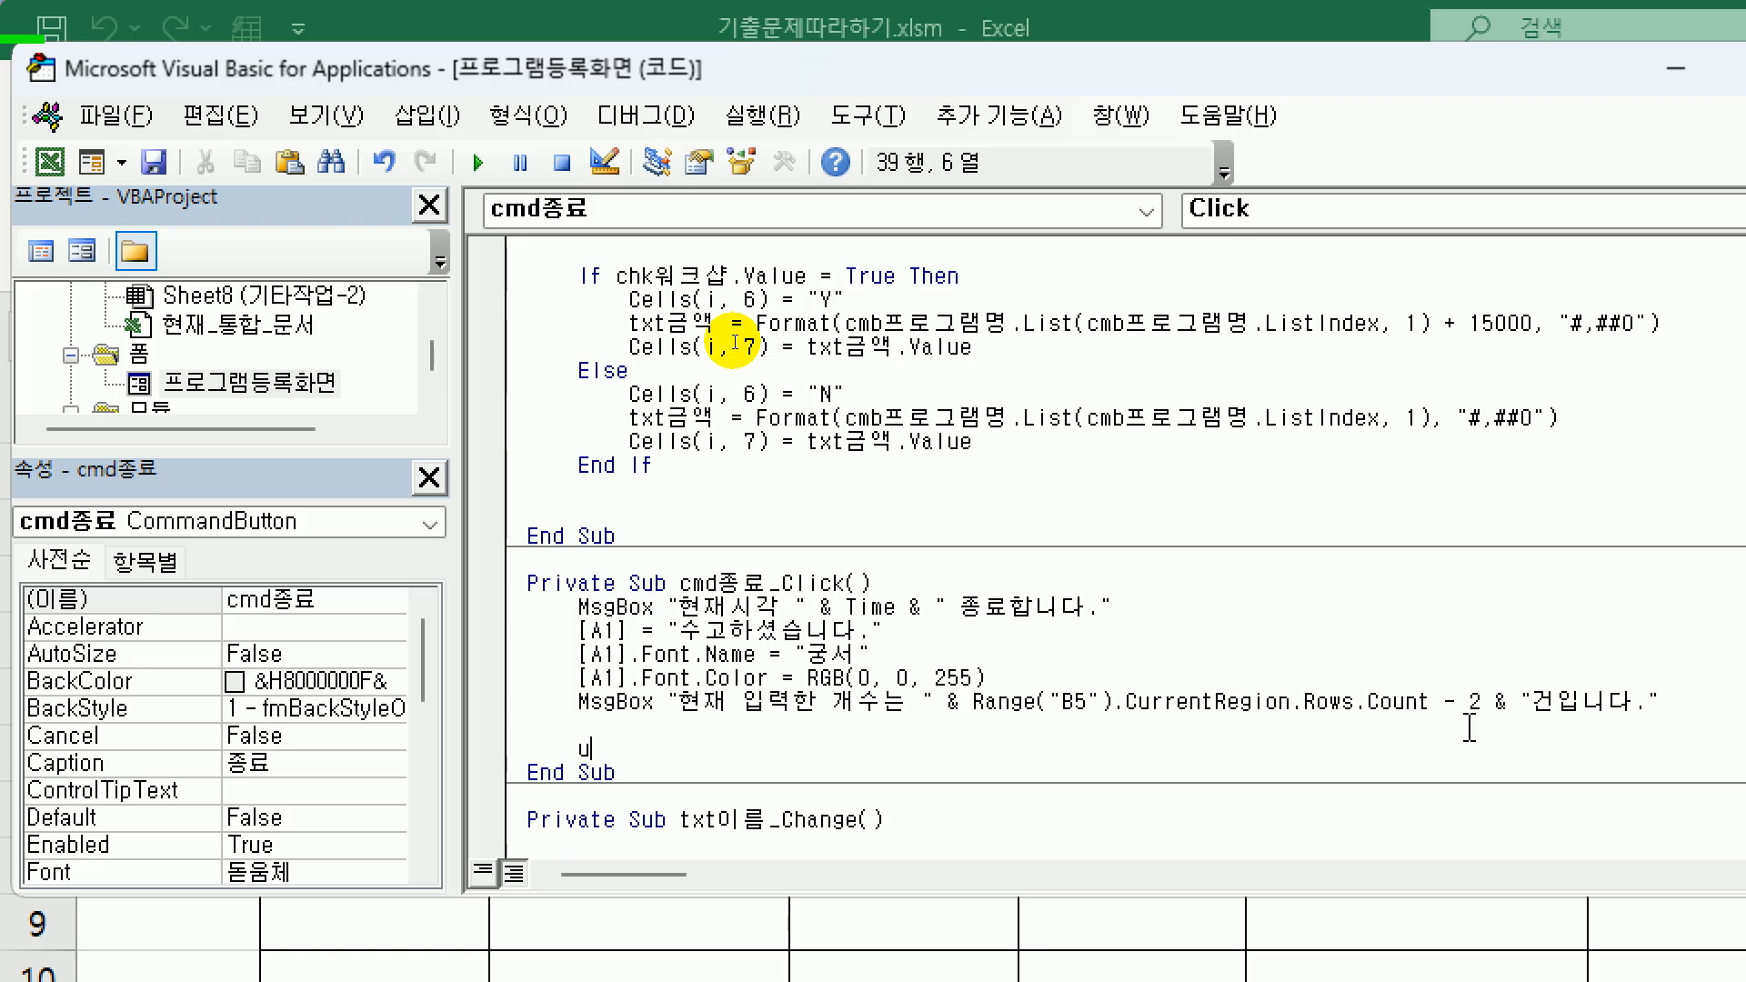
type("unload em")
key("BackSpace")
key("BackSpace")
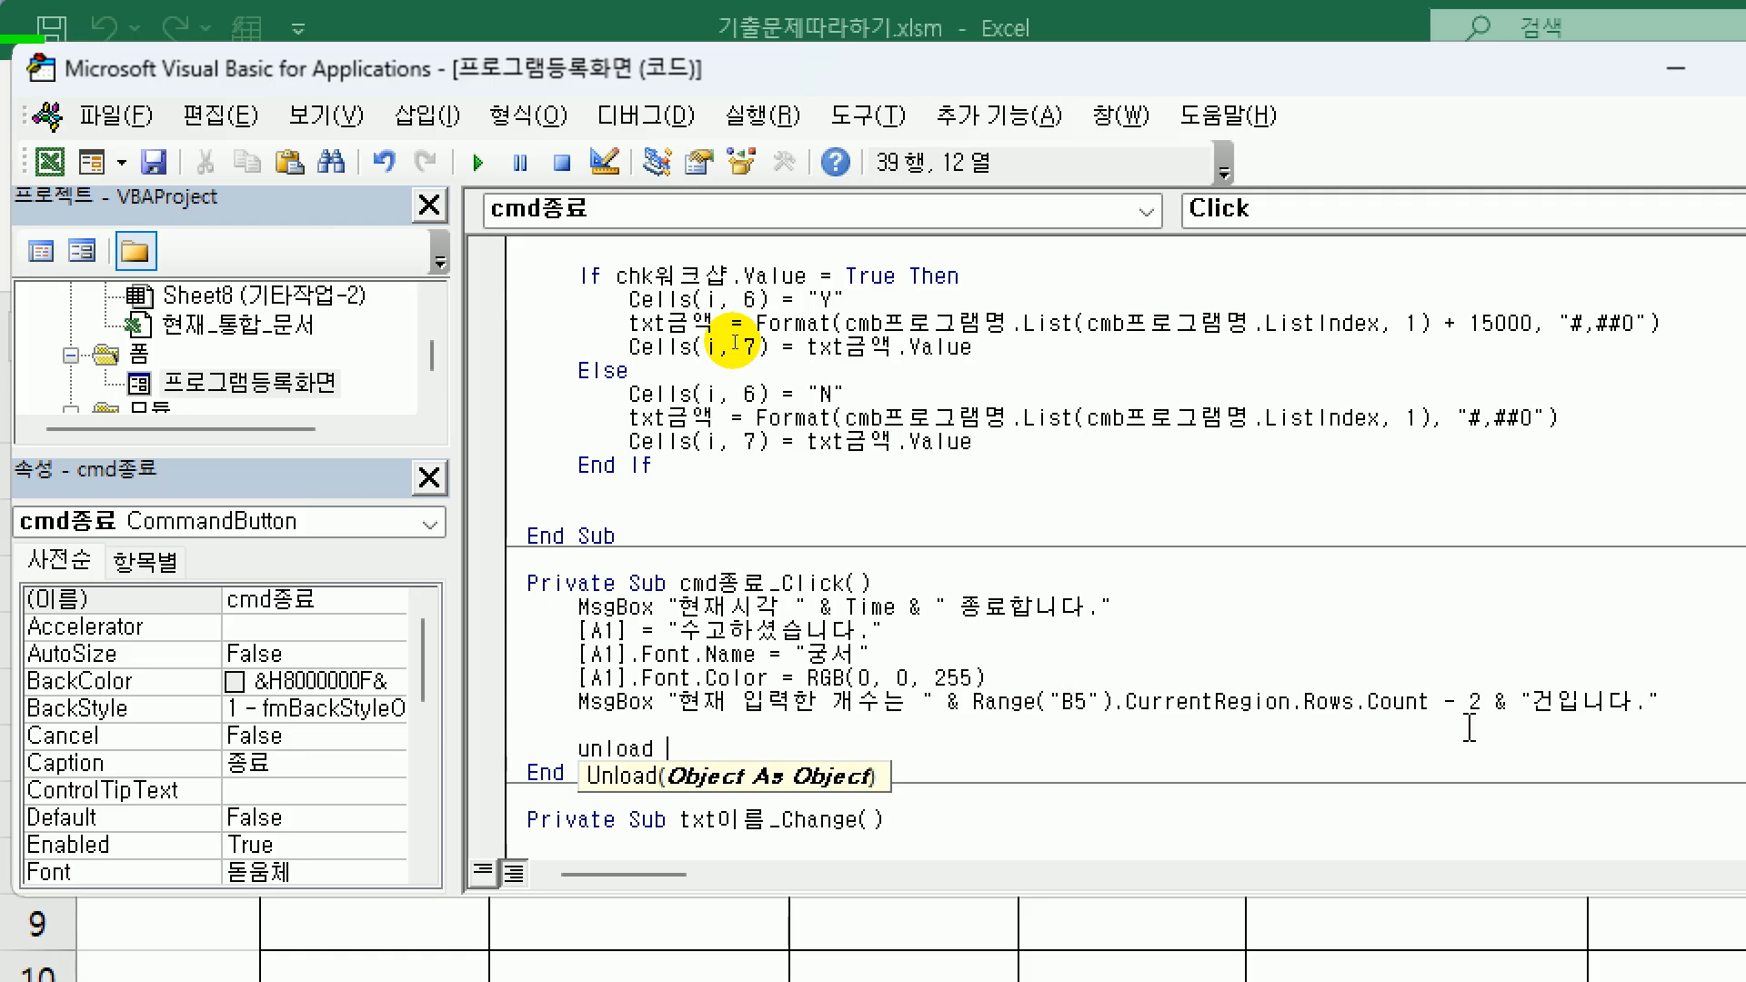
type("me")
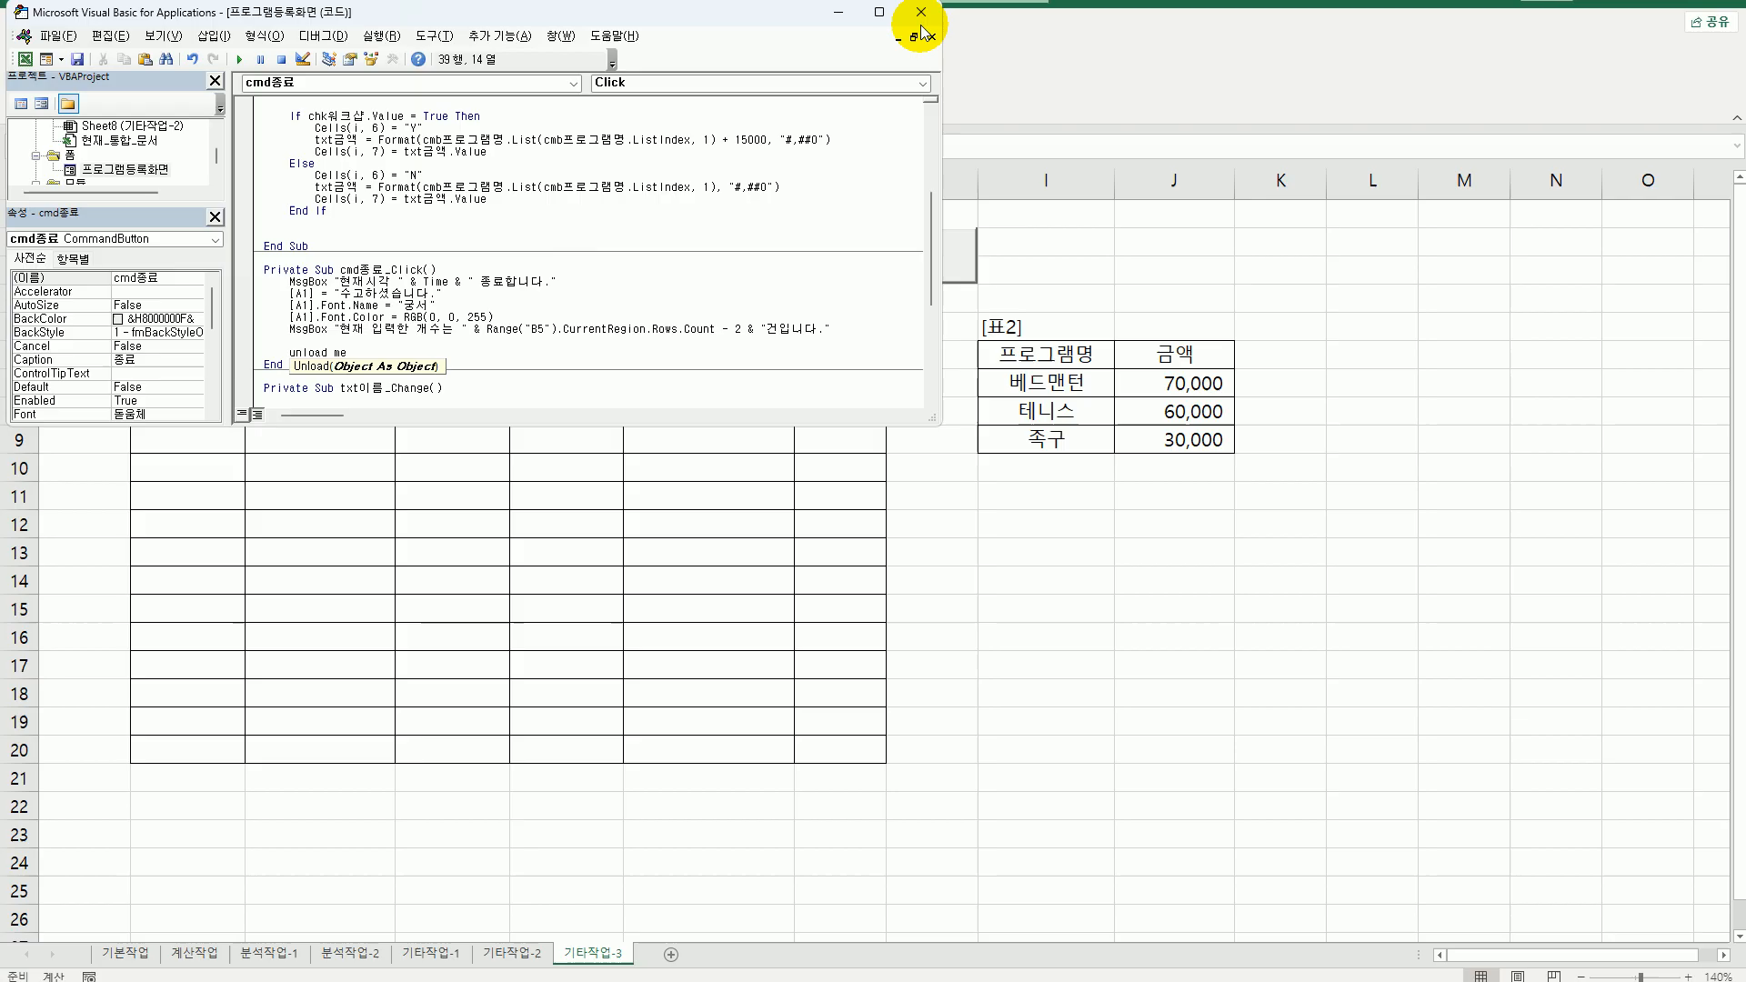
- Close the VBA editor and open the 프로그램 등록 form from the 기타작업-3 sheet with design mode off
left_click(919, 31)
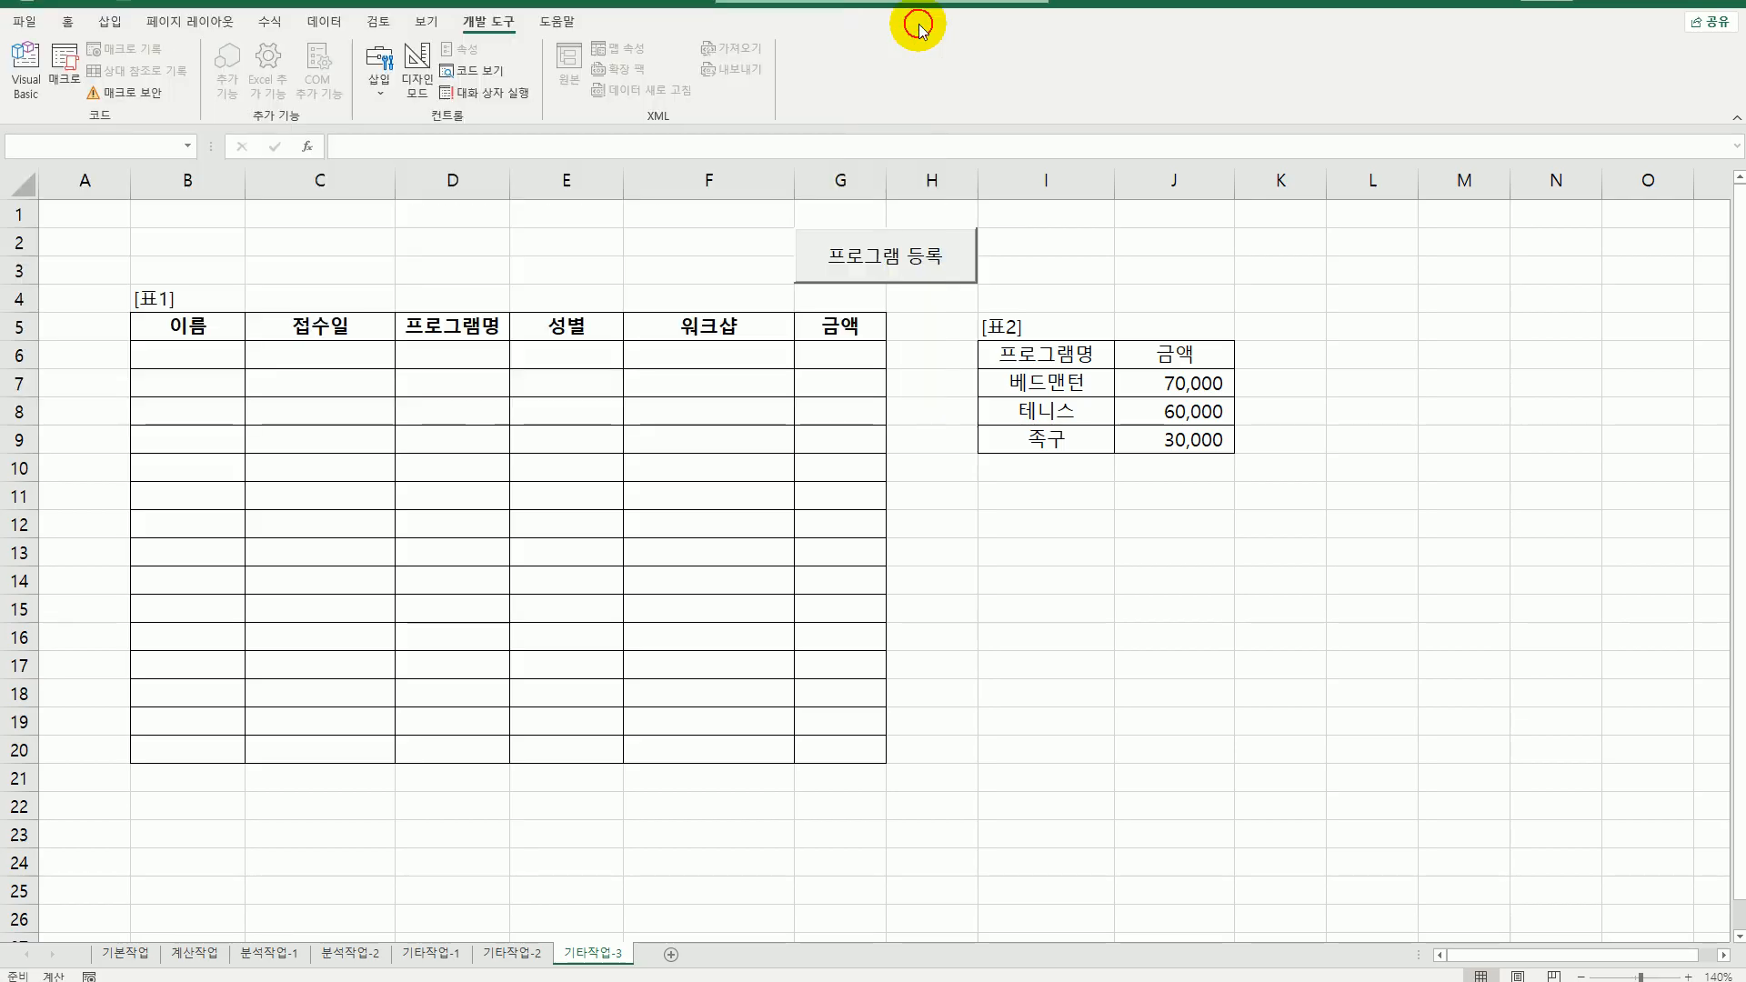
left_click(980, 545)
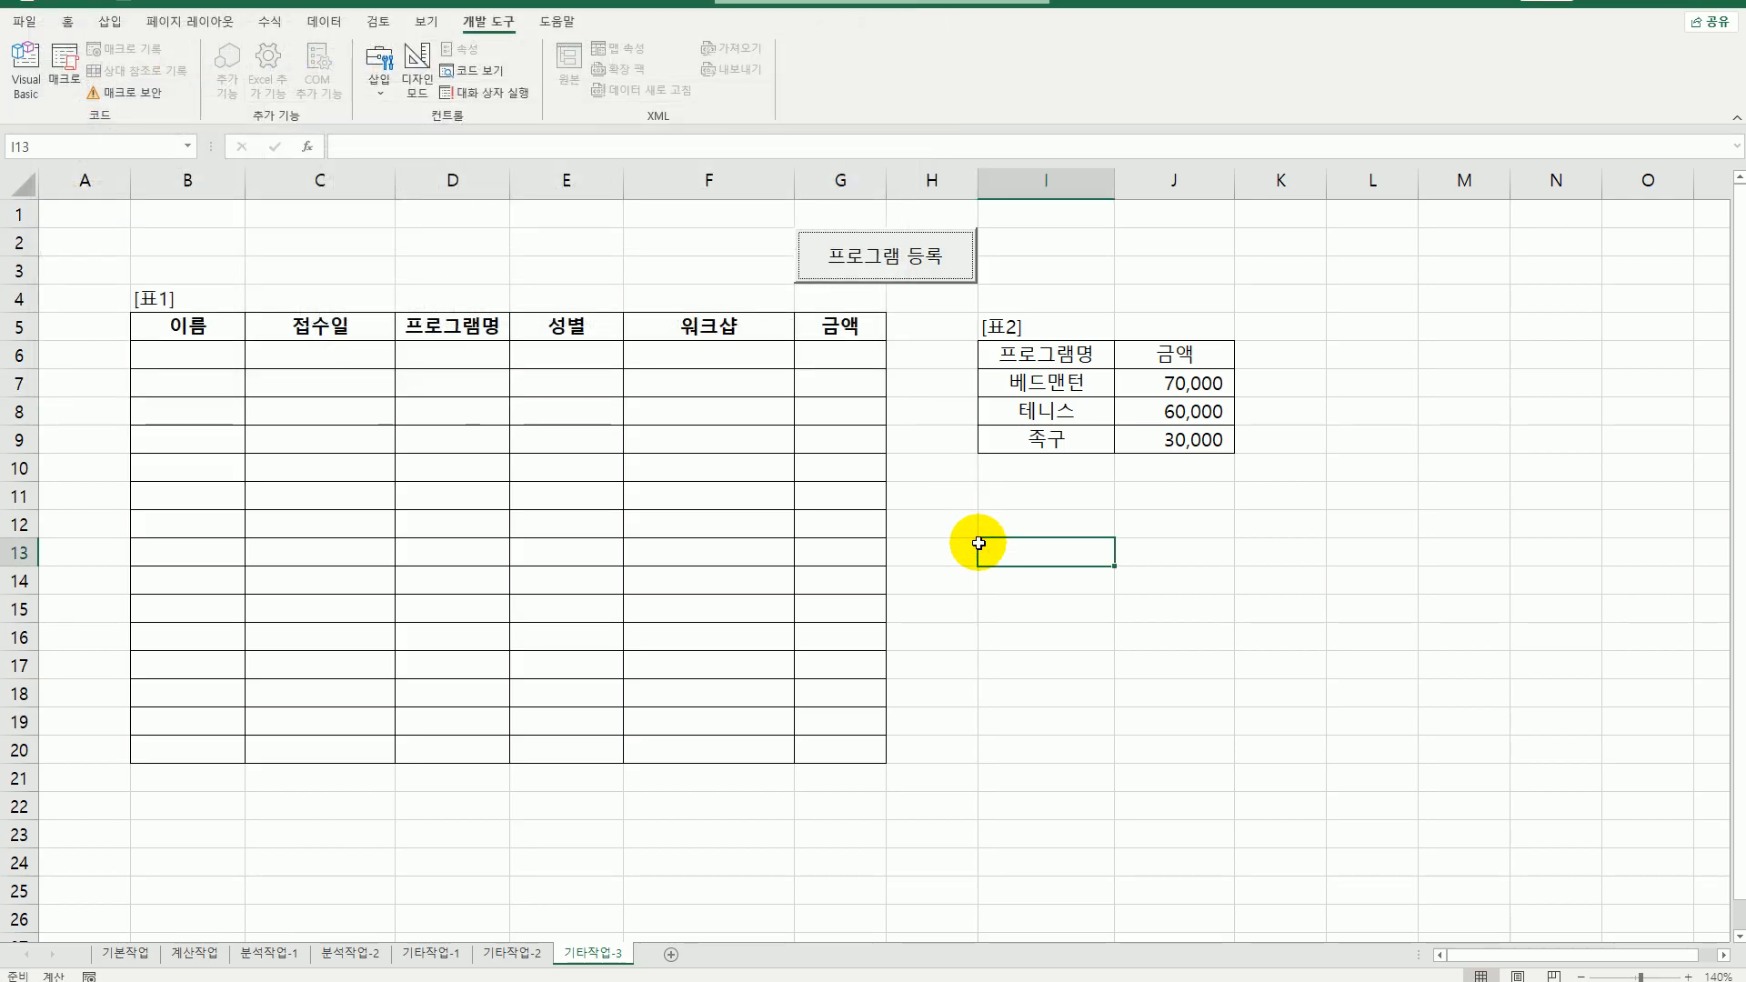
left_click(419, 89)
left_click(883, 269)
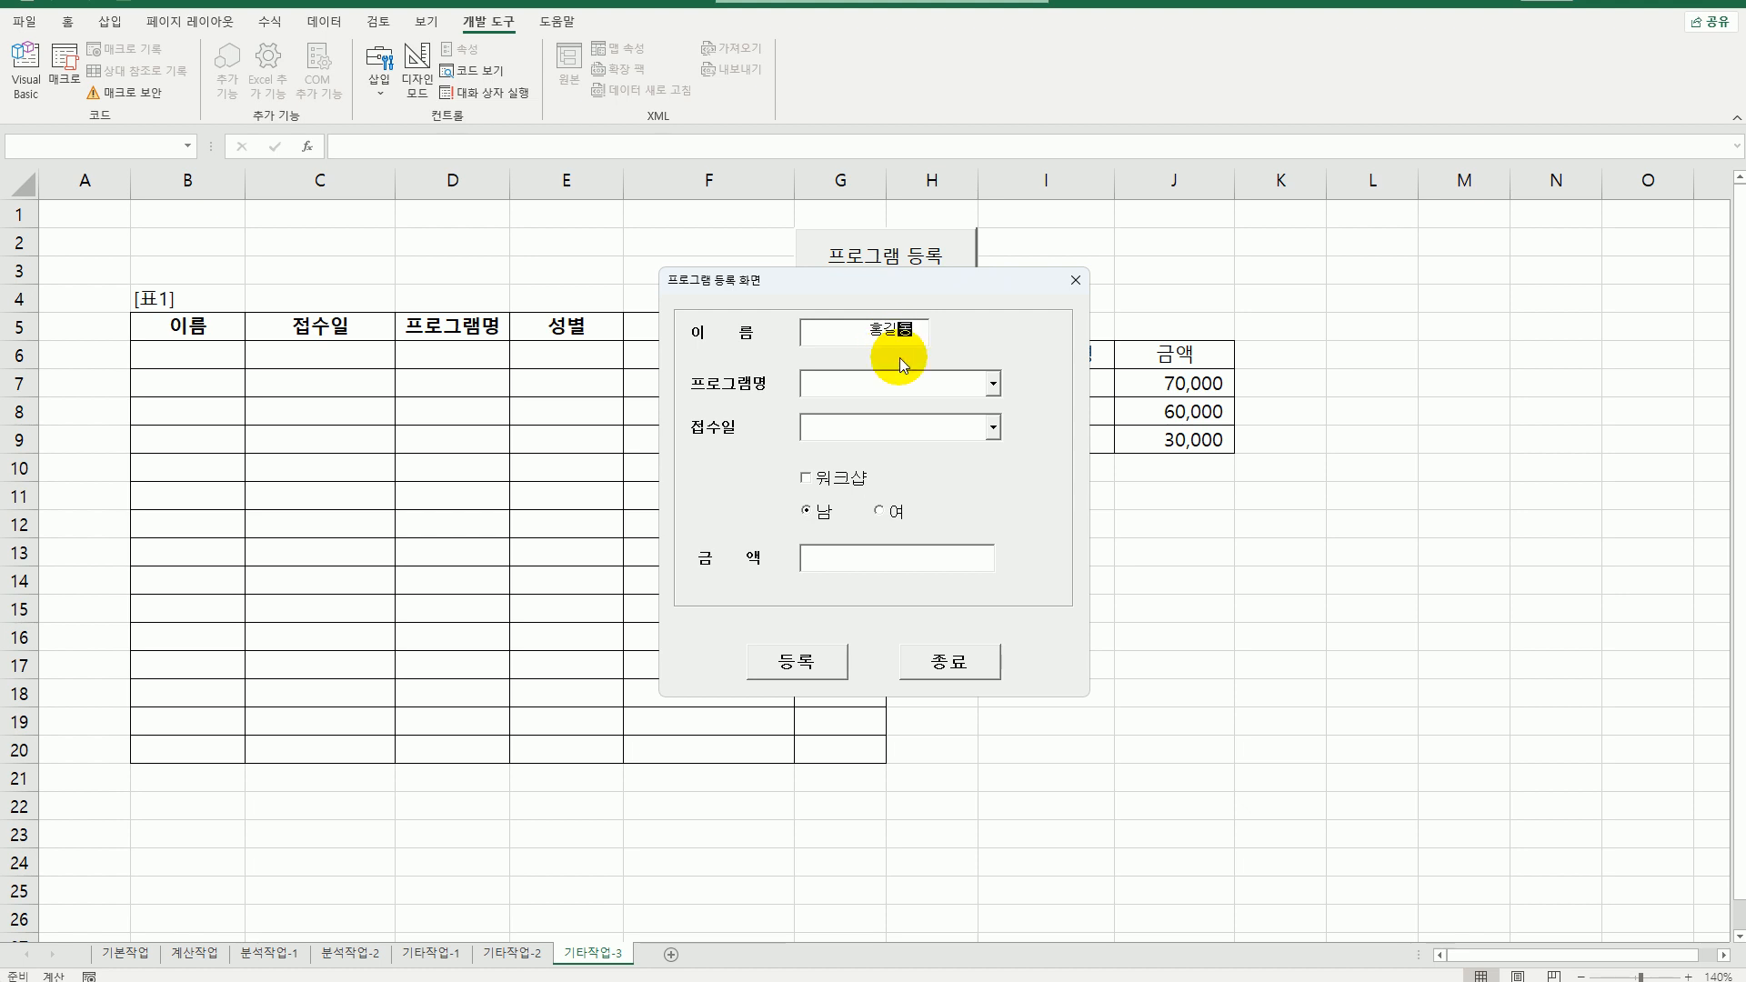
- Fill in the registrant's name, choose 테니스 as 프로그램명 and 2024-11-05 as 접수일 in the form
type("홍길동")
left_click(992, 383)
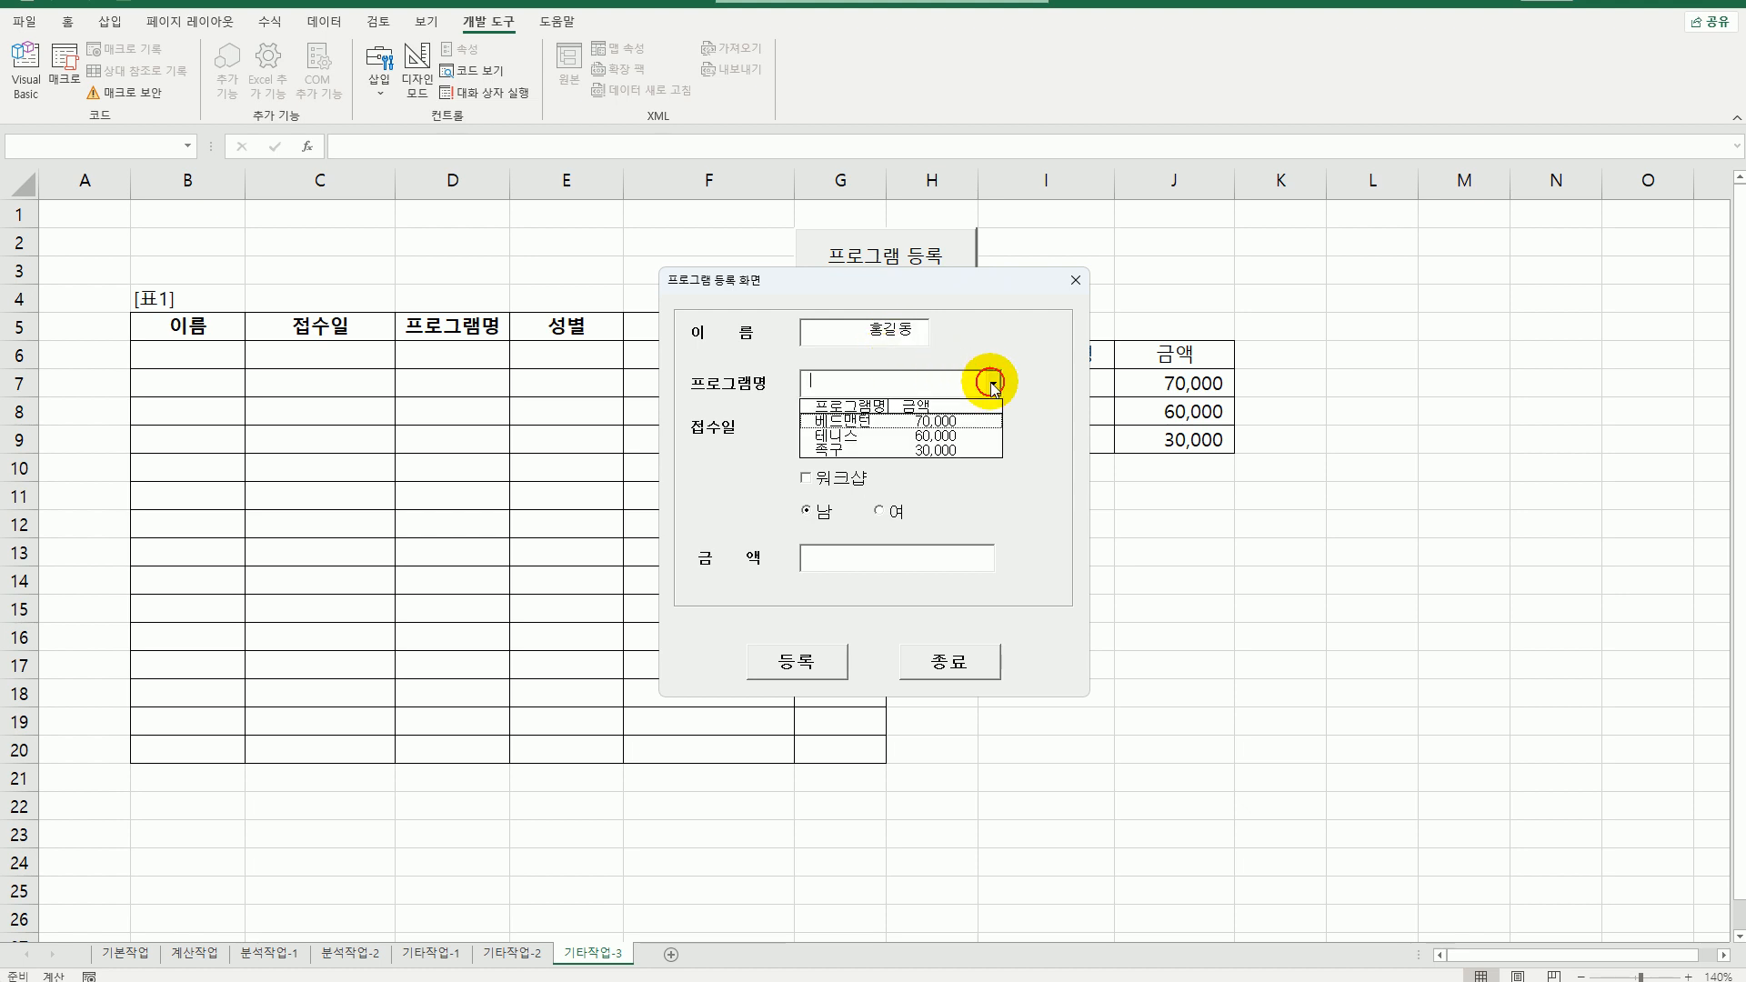
left_click(964, 436)
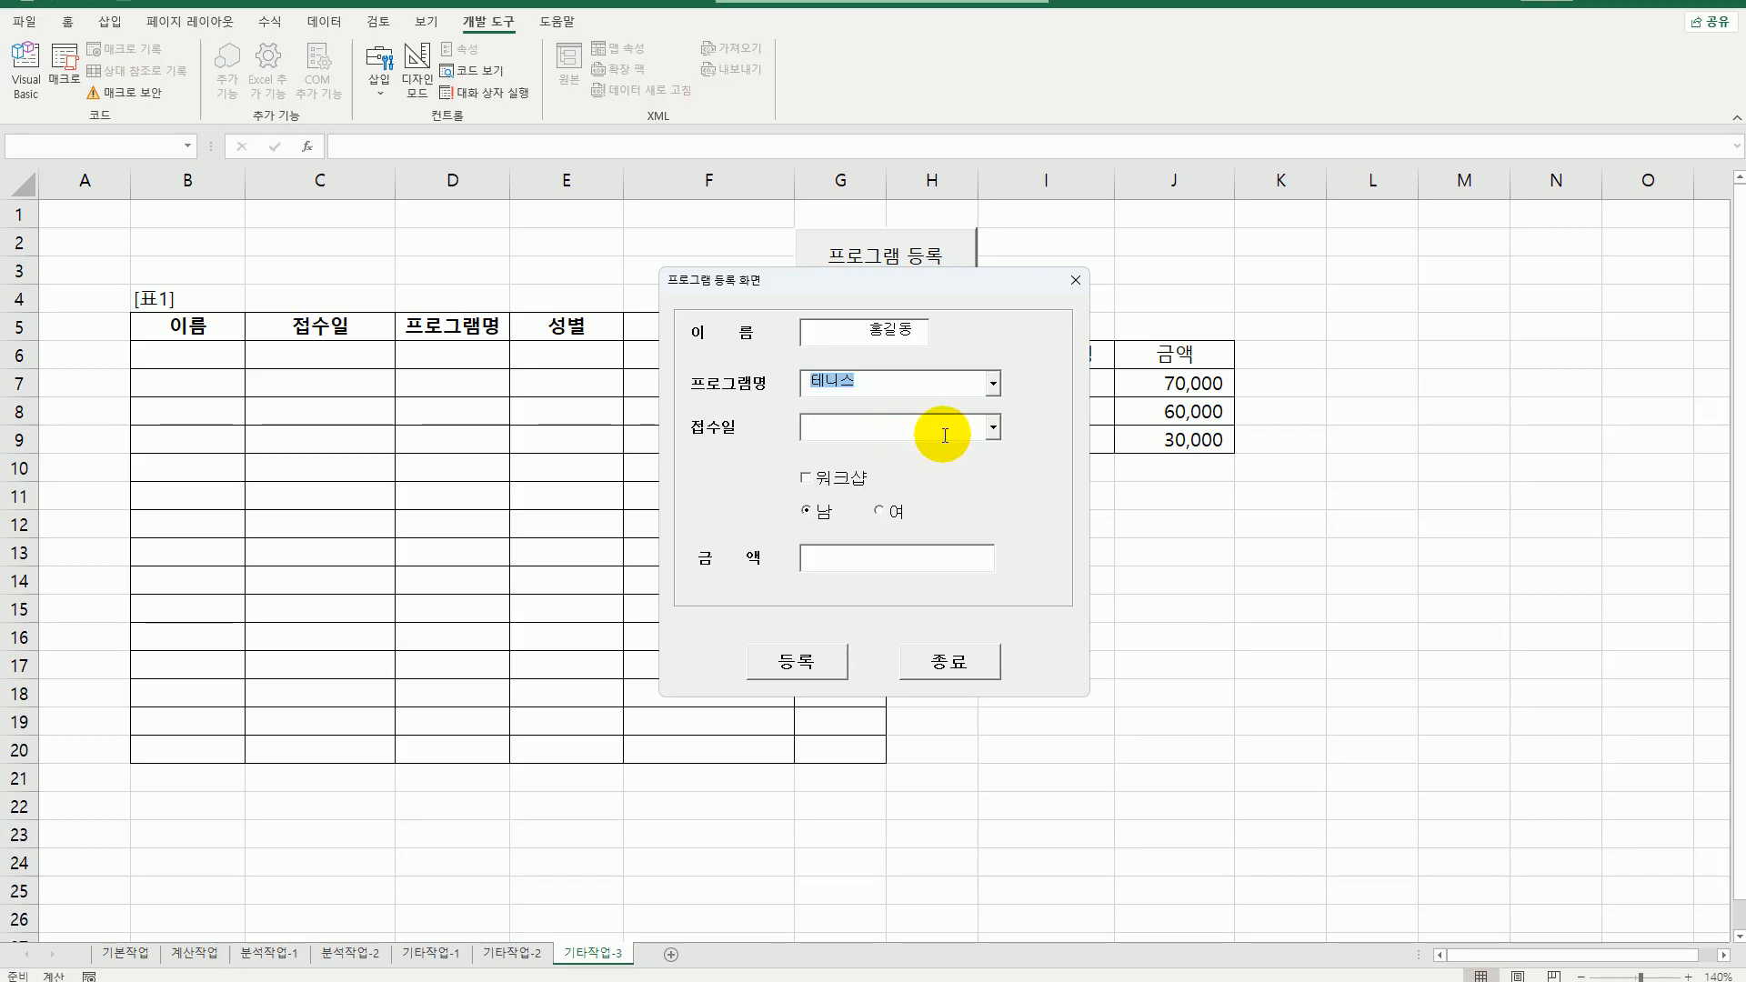
left_click(993, 427)
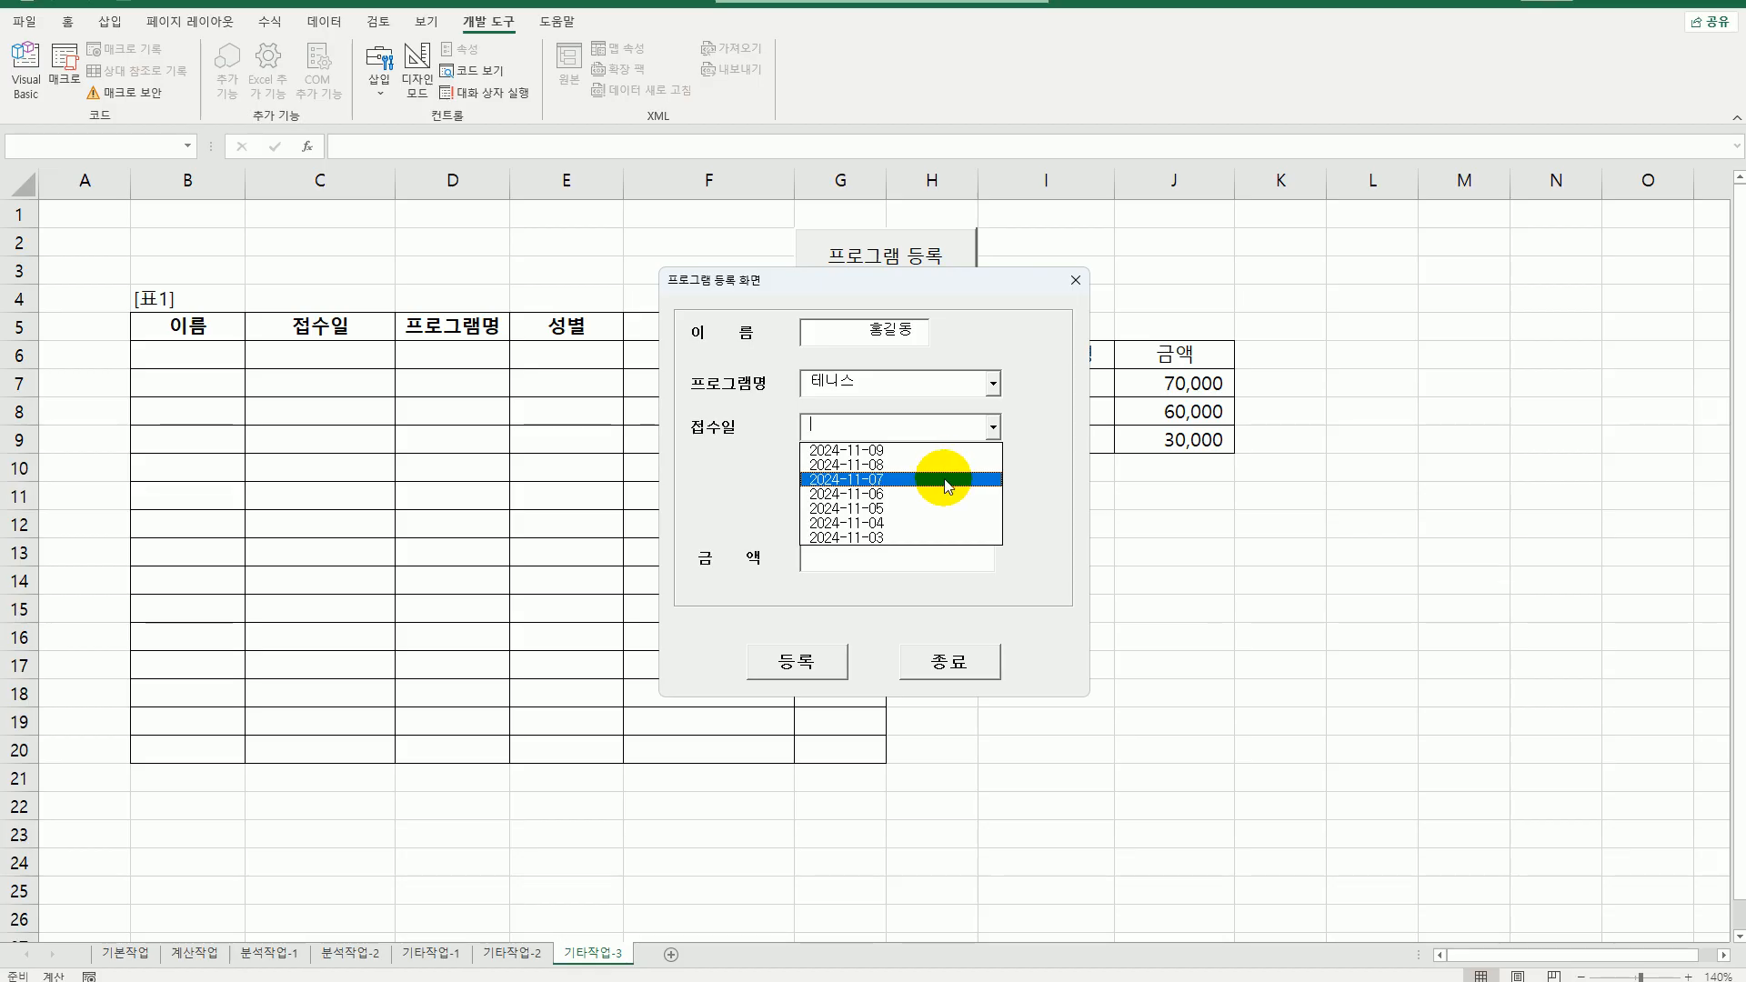
left_click(937, 512)
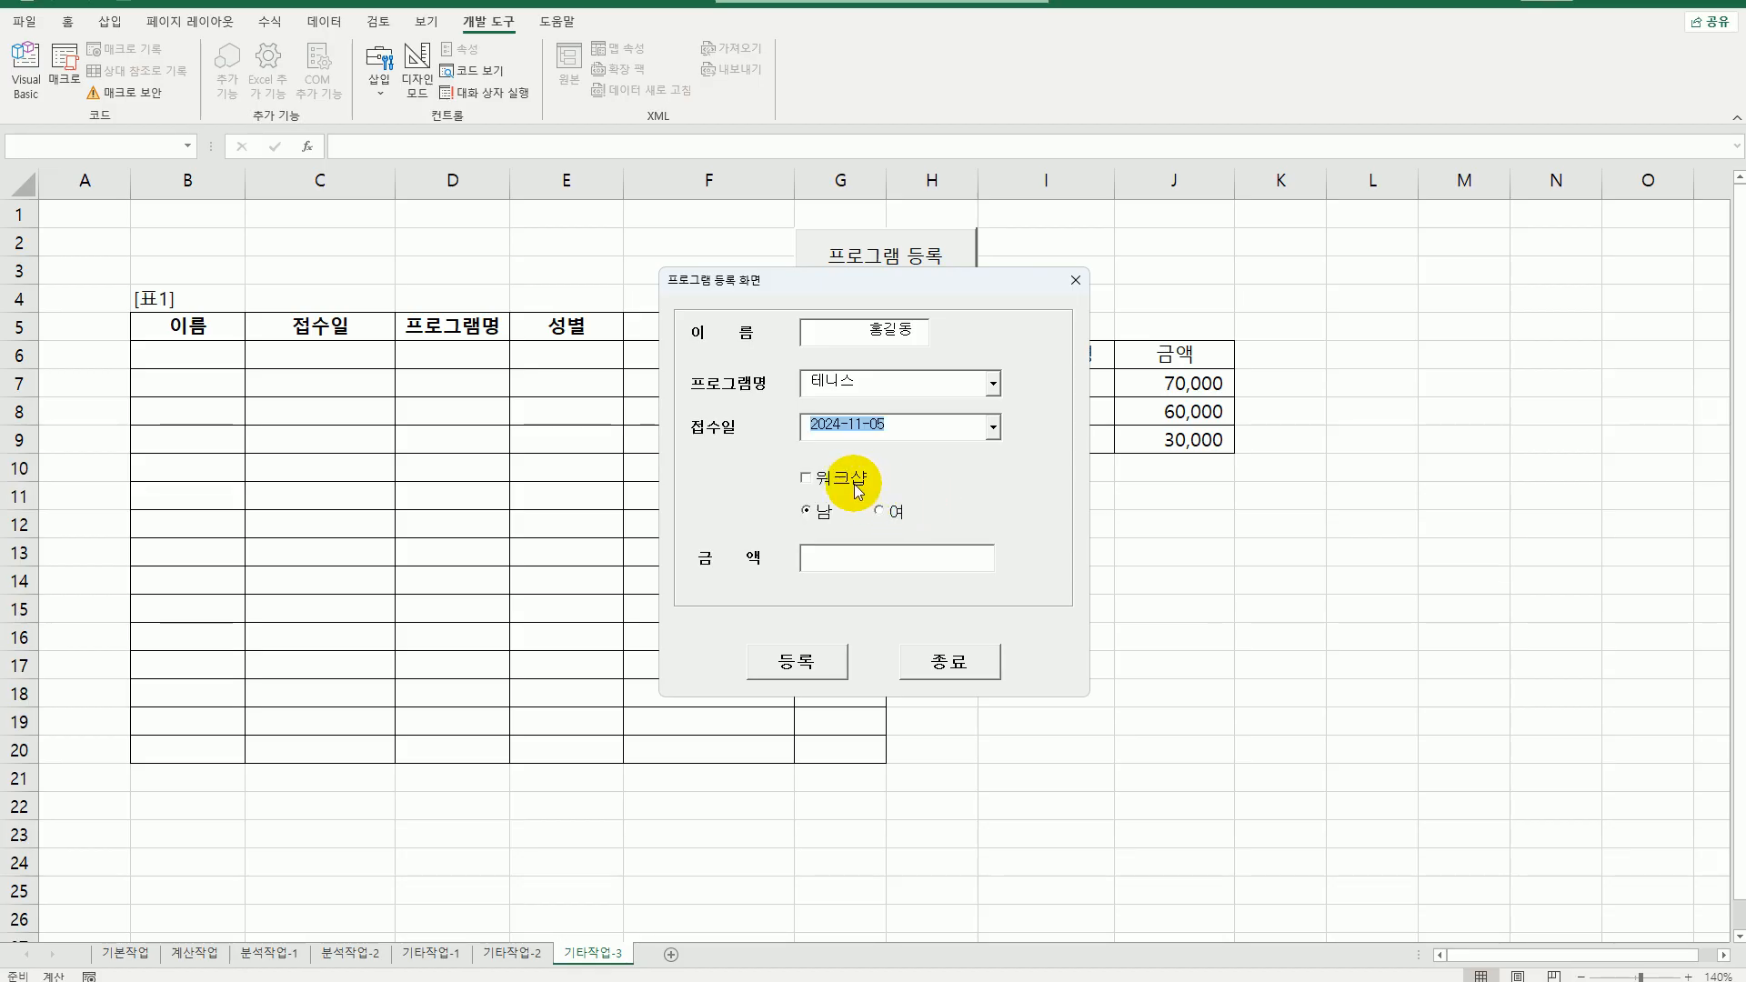
- Select 워크샵 and 여, and register the entry into 표1
left_click(855, 482)
left_click(880, 516)
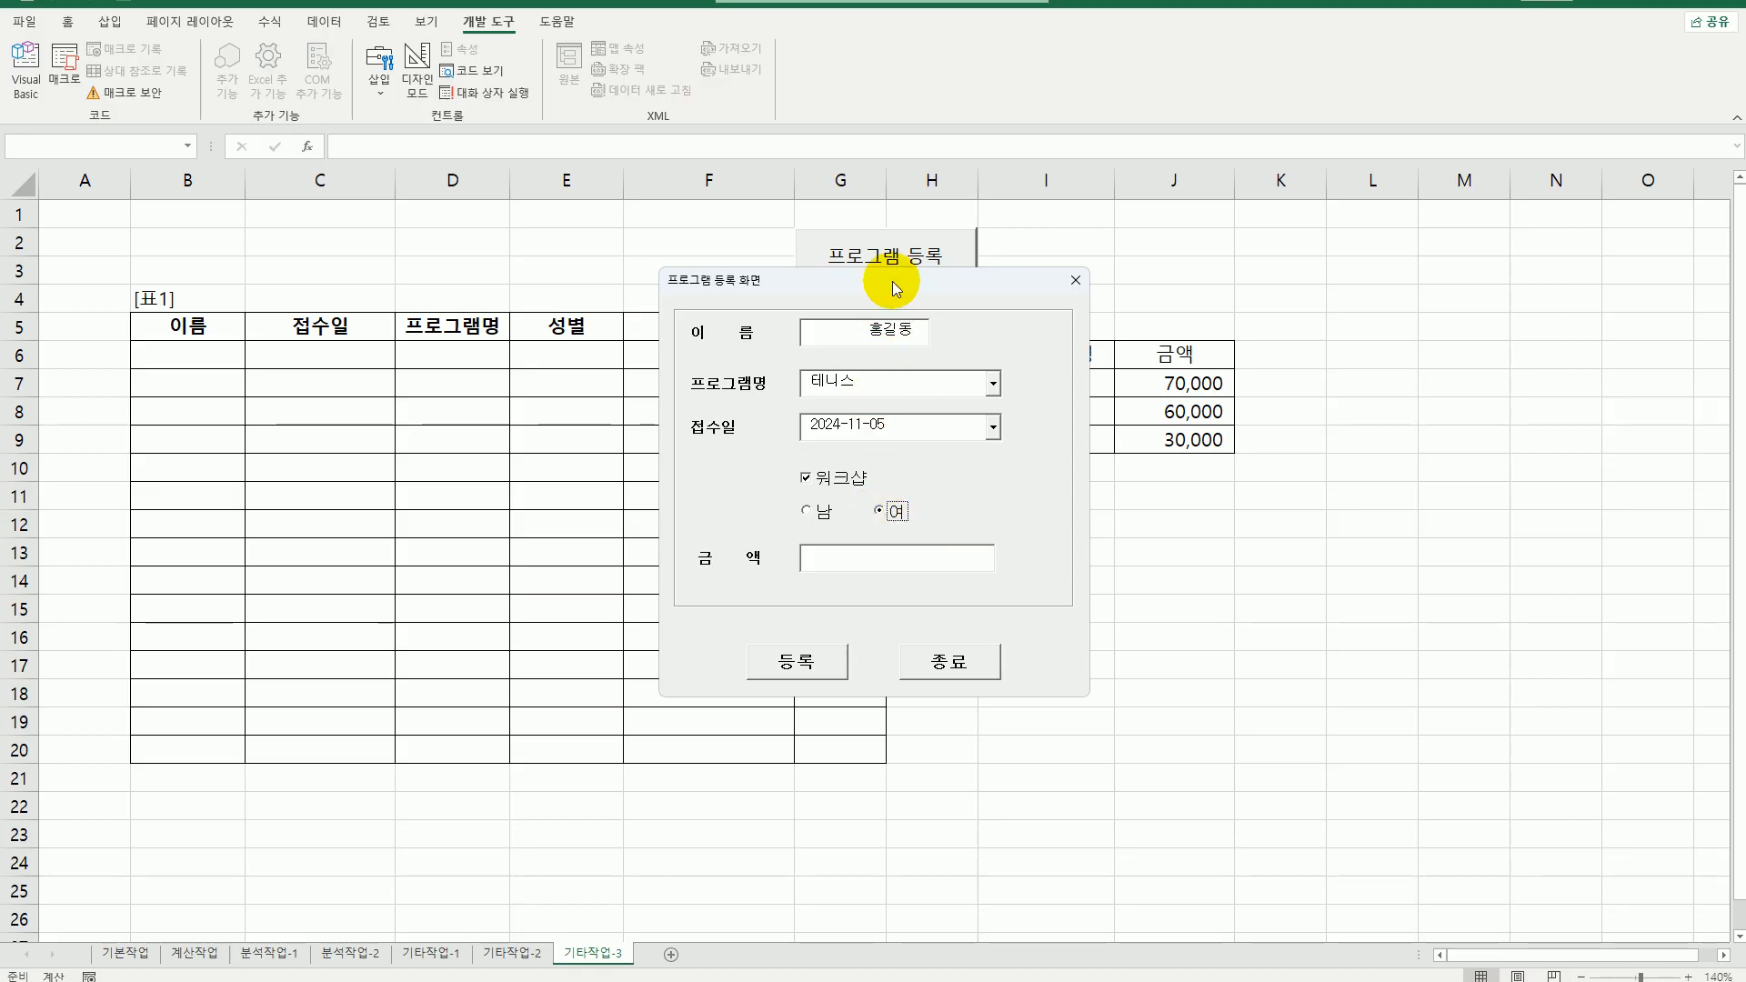
left_click_drag(895, 286, 649, 385)
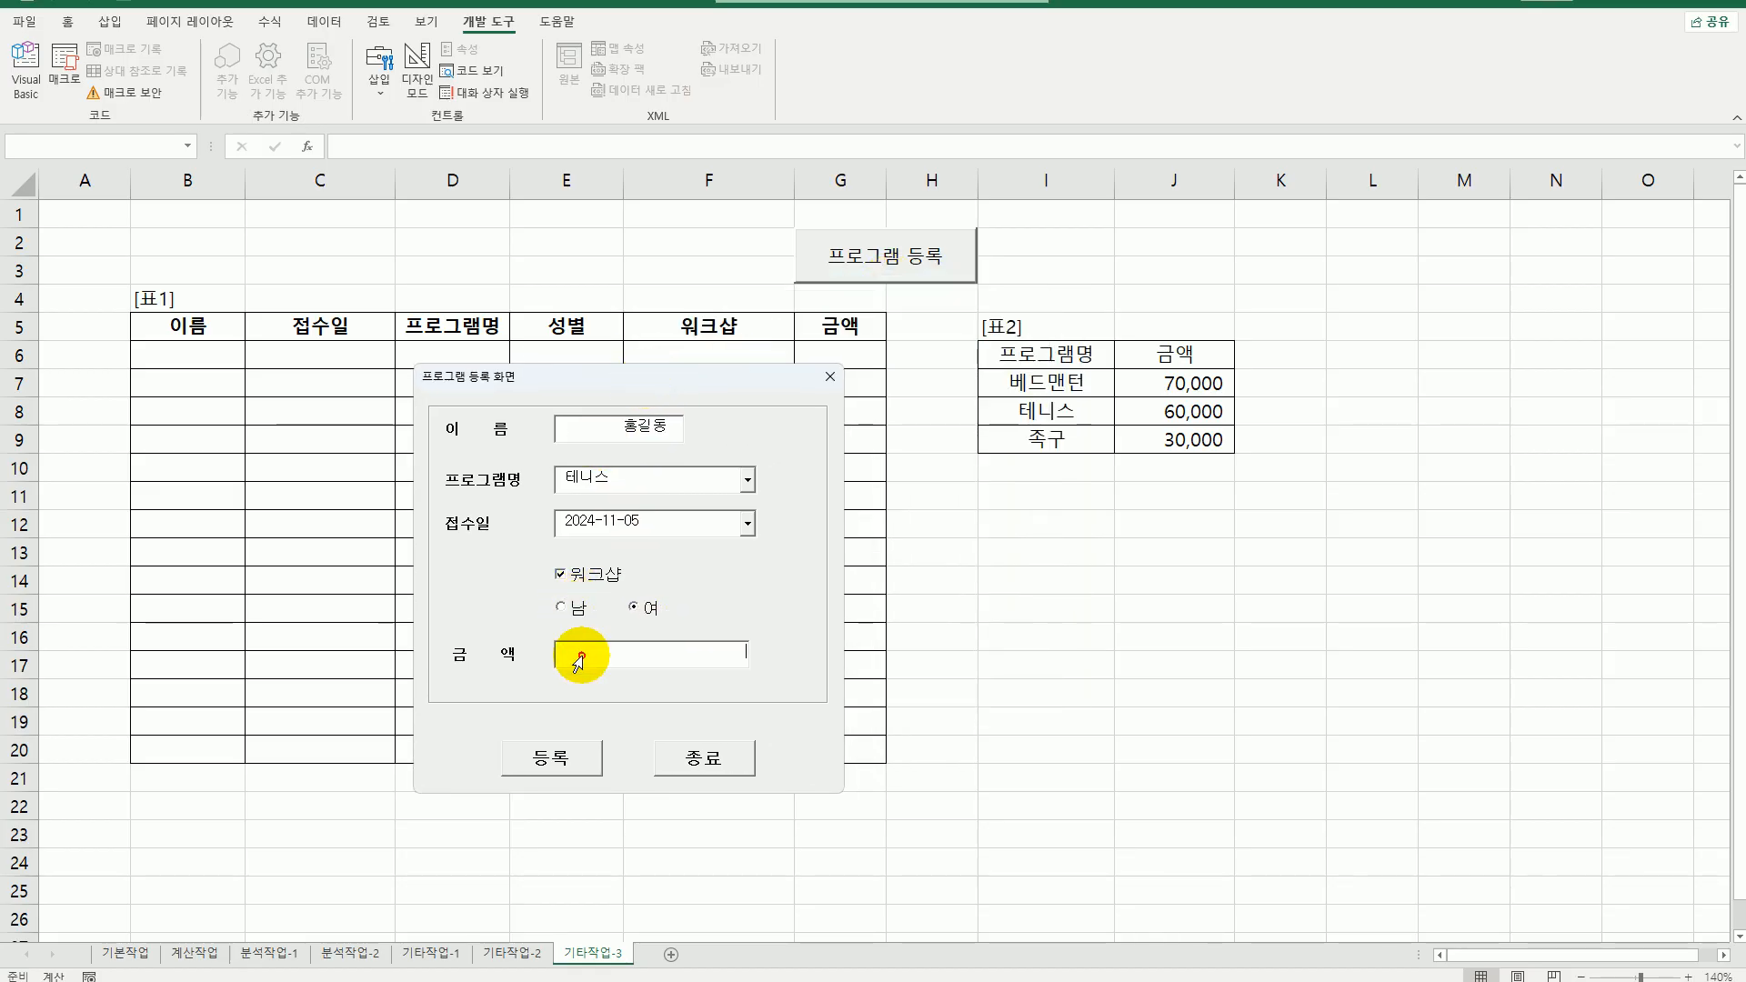
left_click(646, 662)
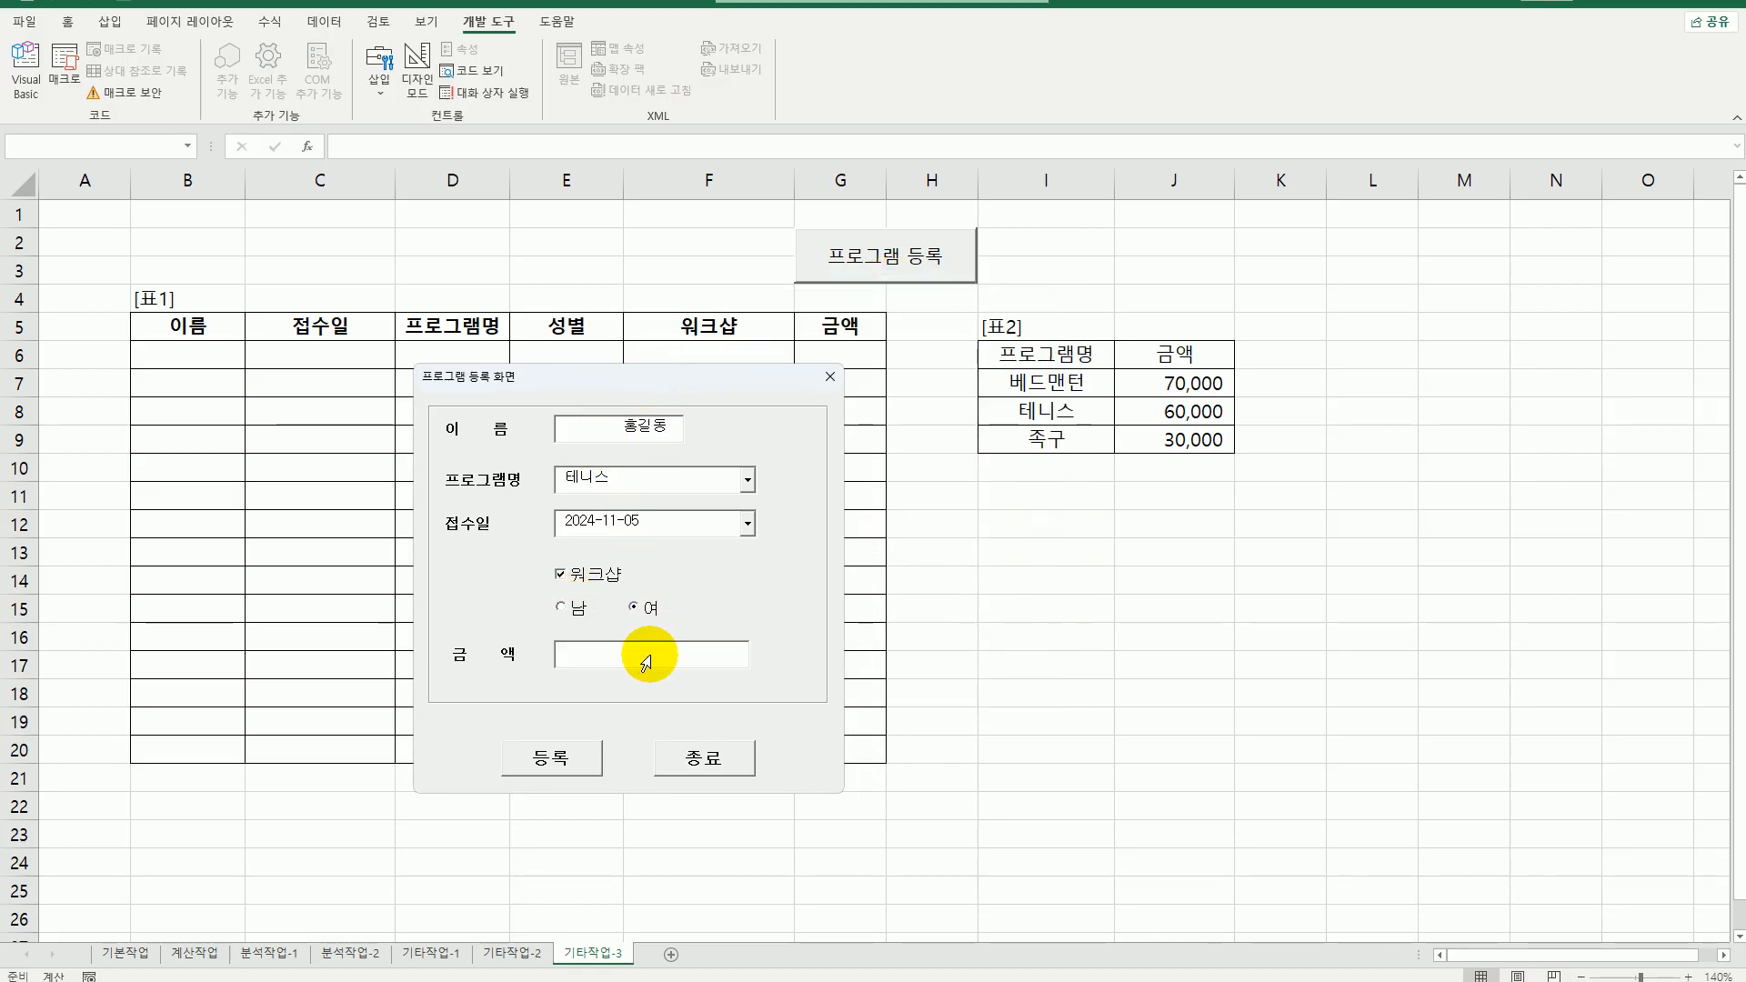
left_click(572, 761)
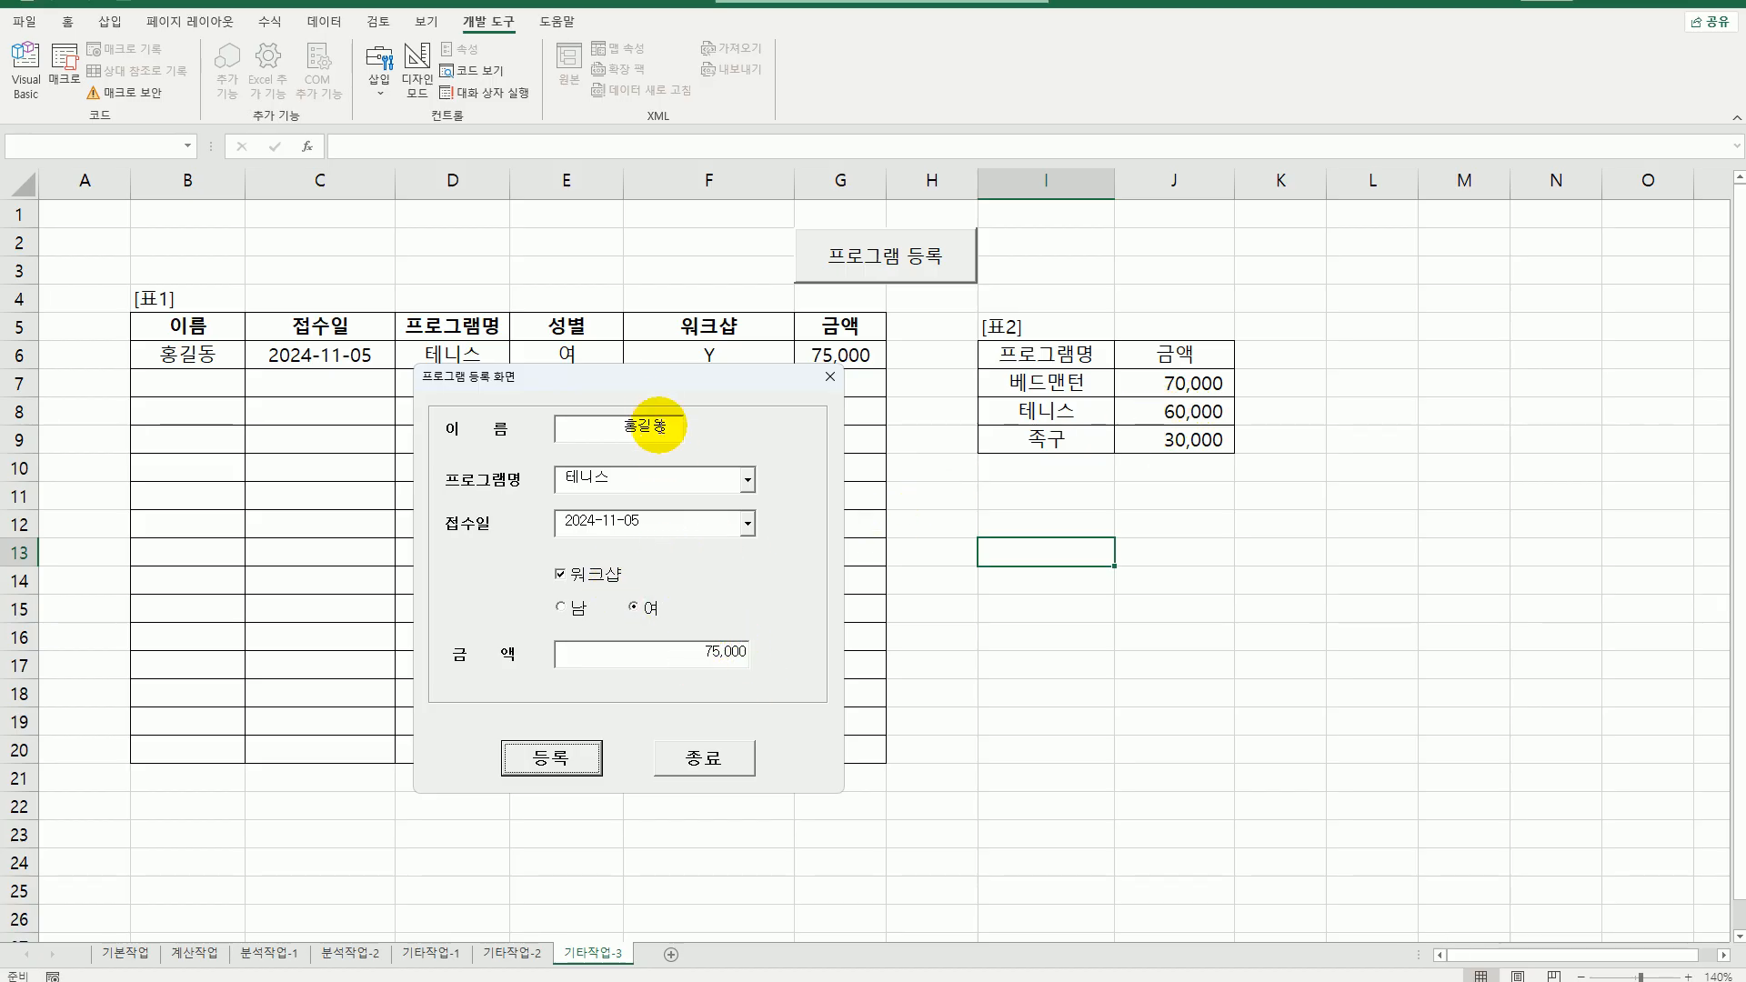
- Test 종료 on the form, acknowledging the time and entry-count messages so that the form closes
left_click_drag(652, 384, 535, 431)
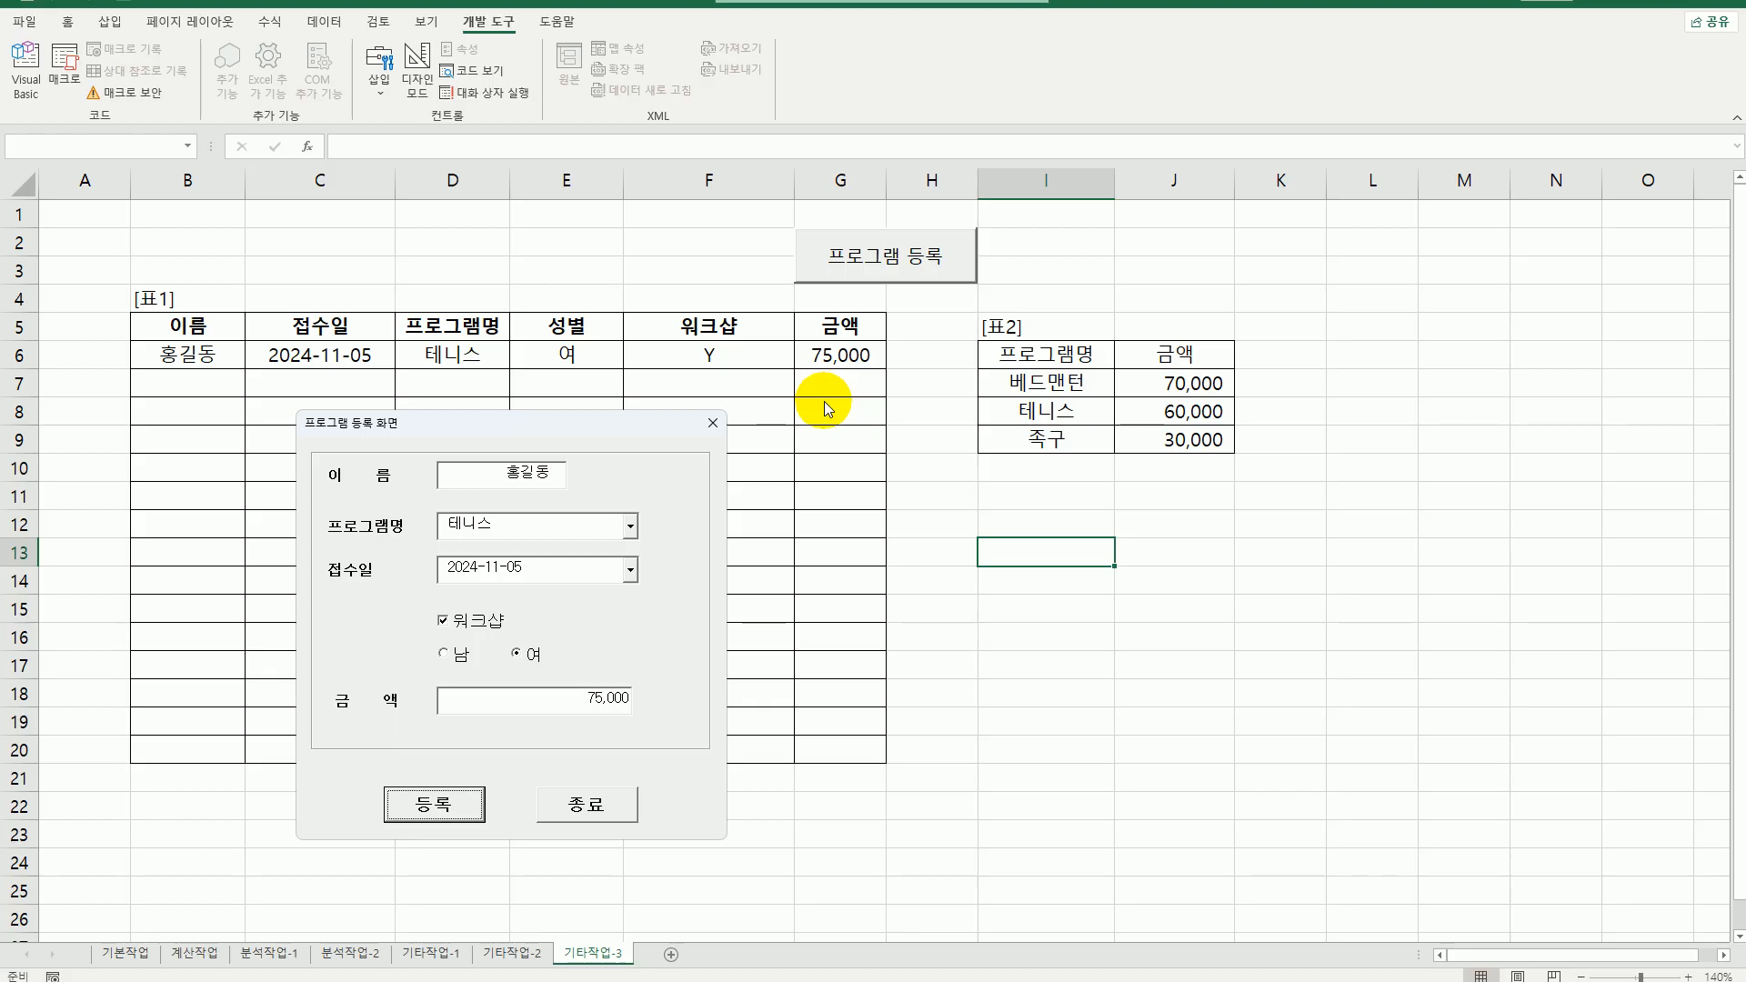
left_click(607, 804)
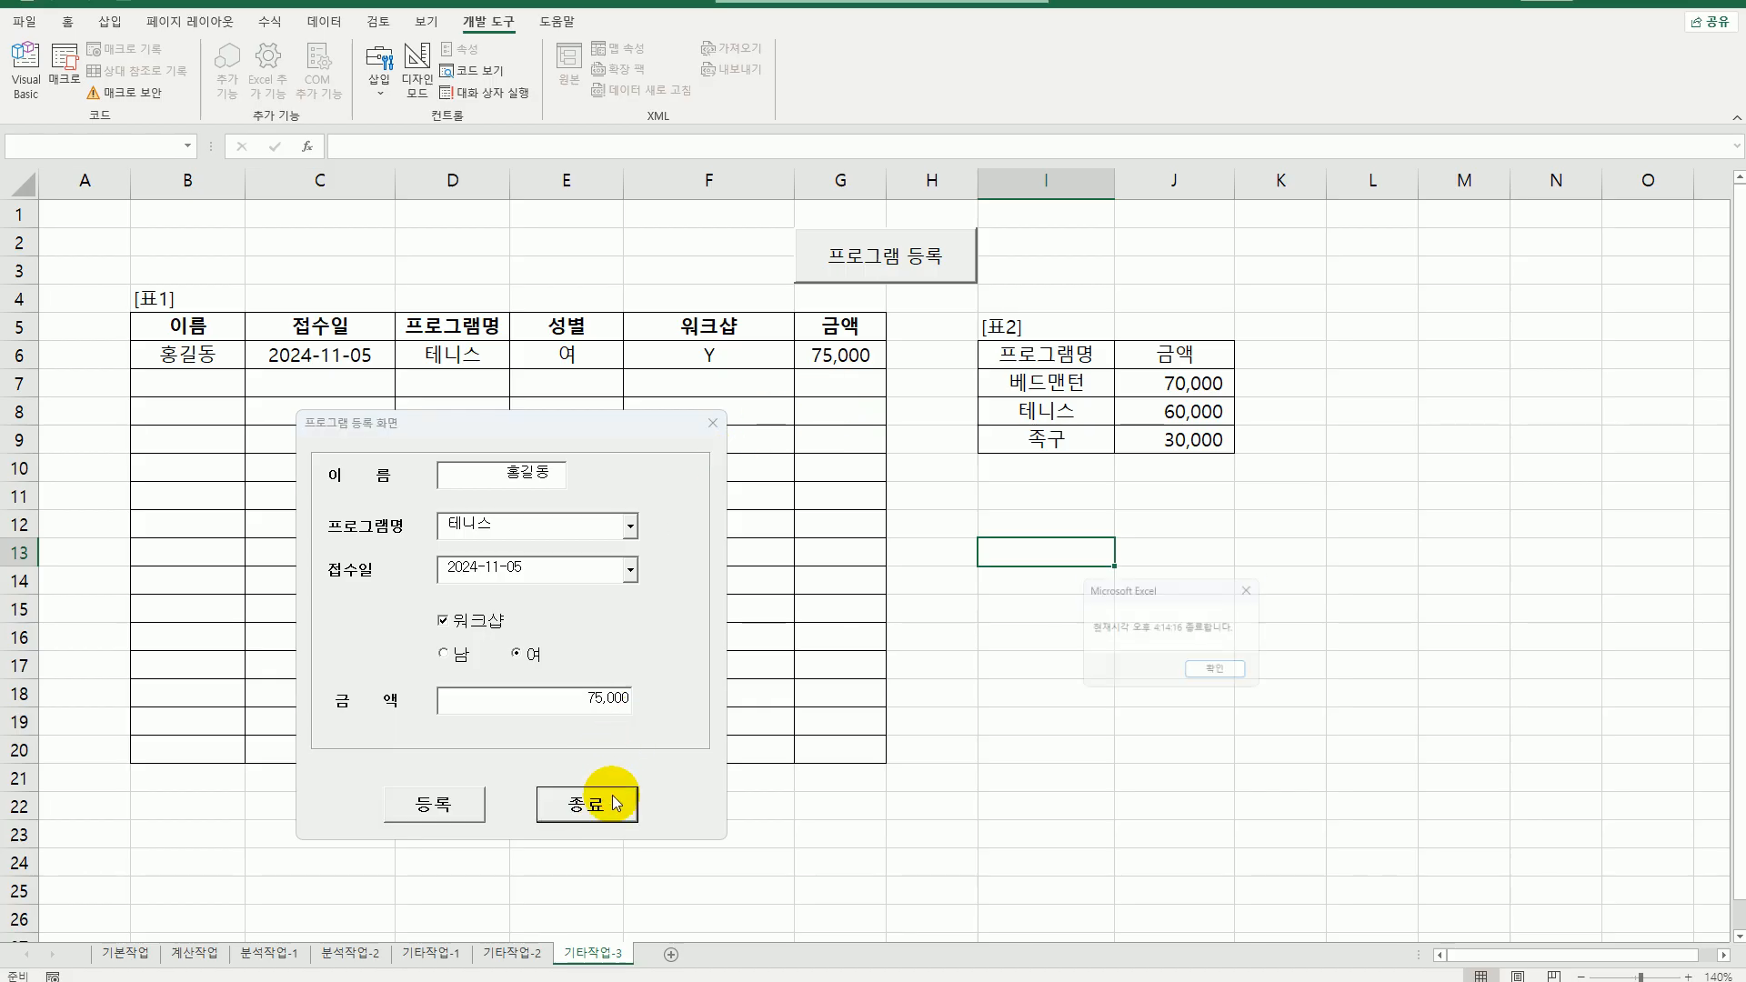
left_click_drag(1135, 579, 956, 521)
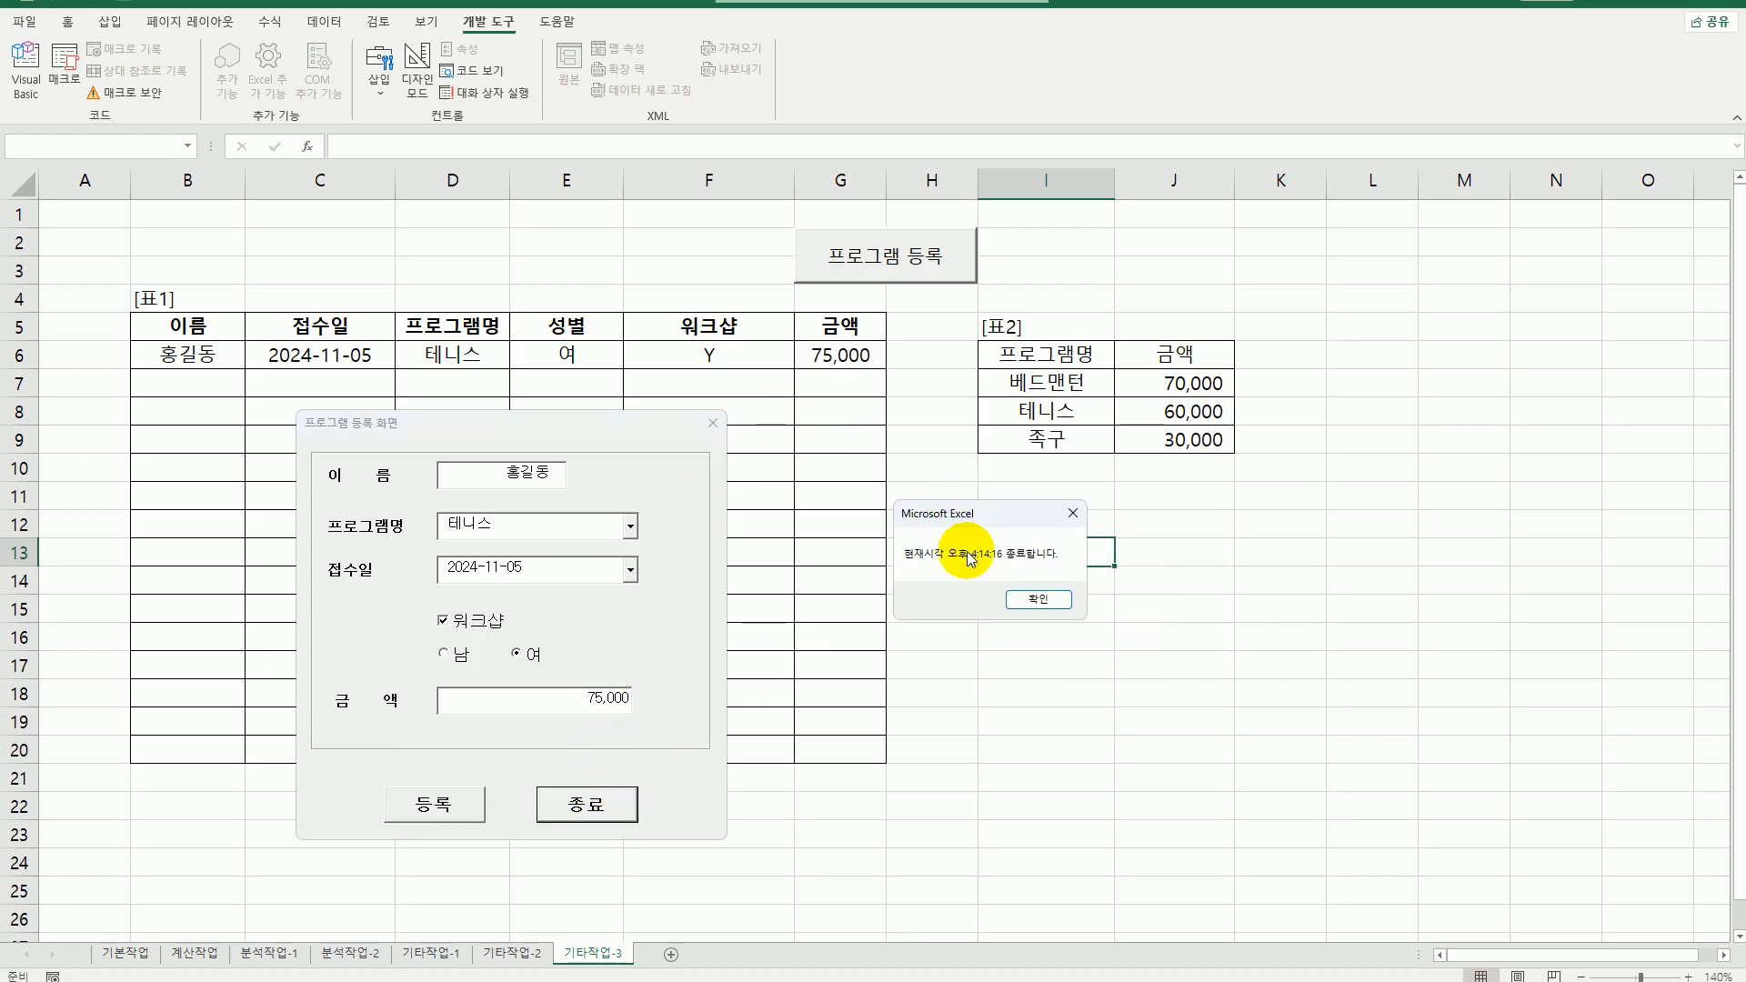
left_click(1041, 599)
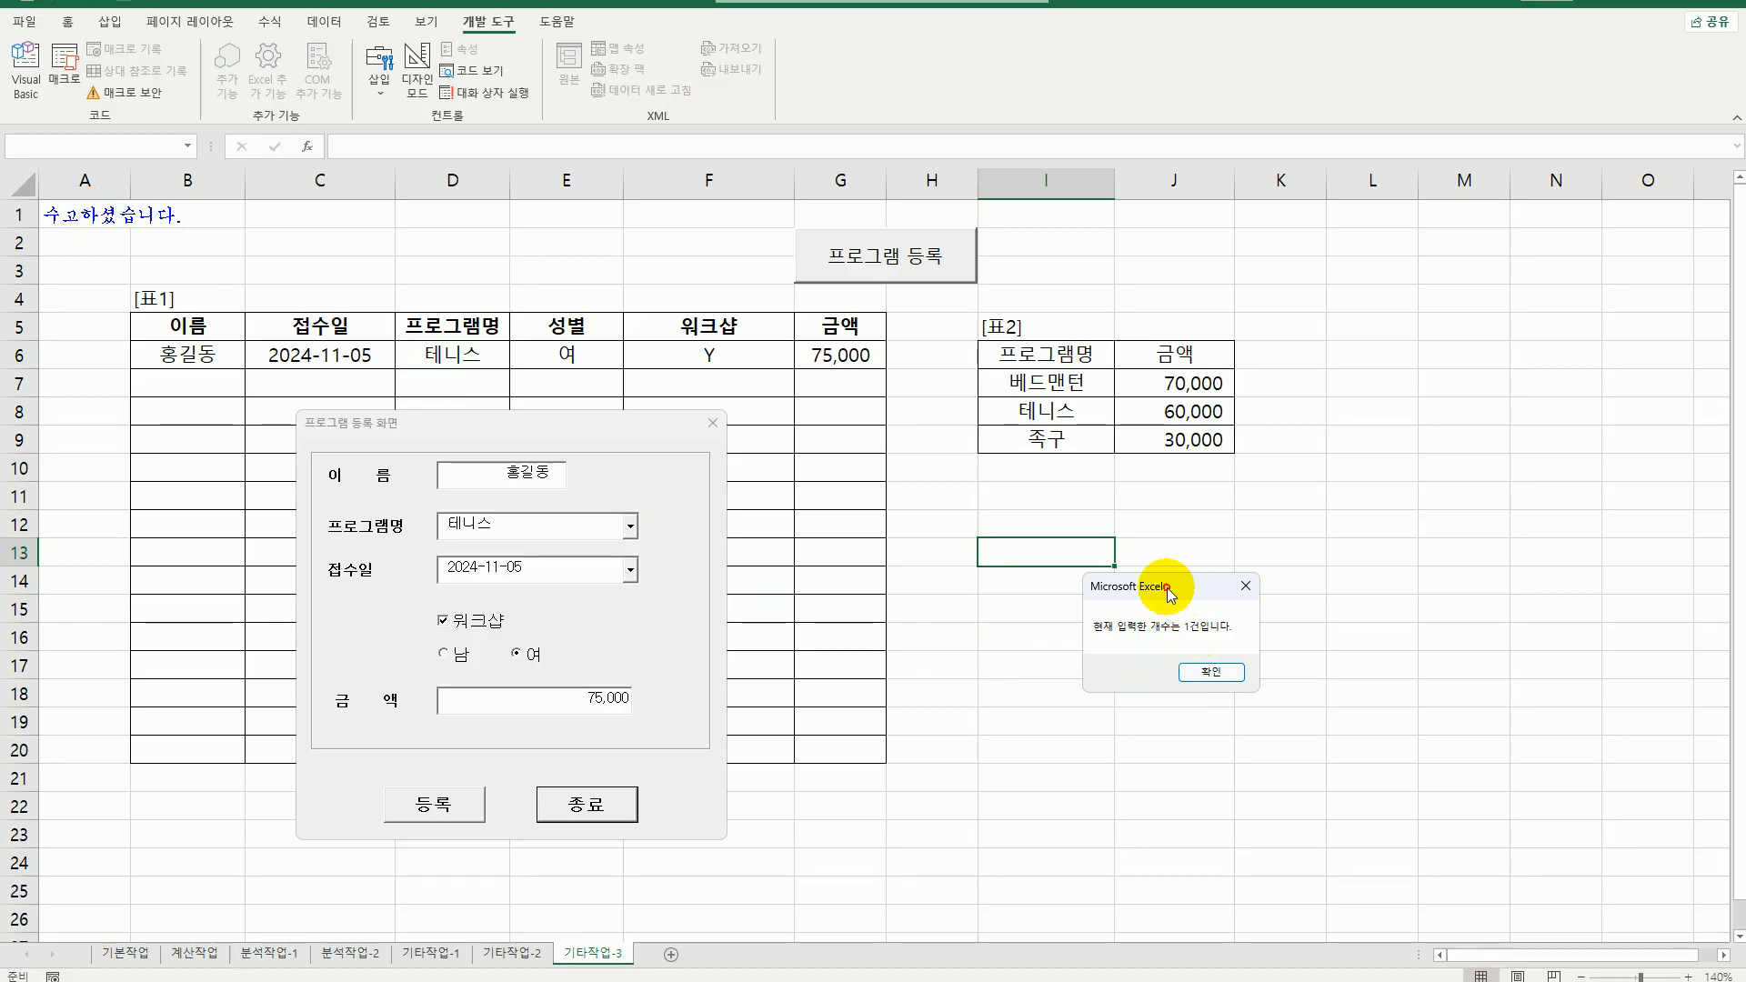
left_click_drag(1162, 587, 904, 541)
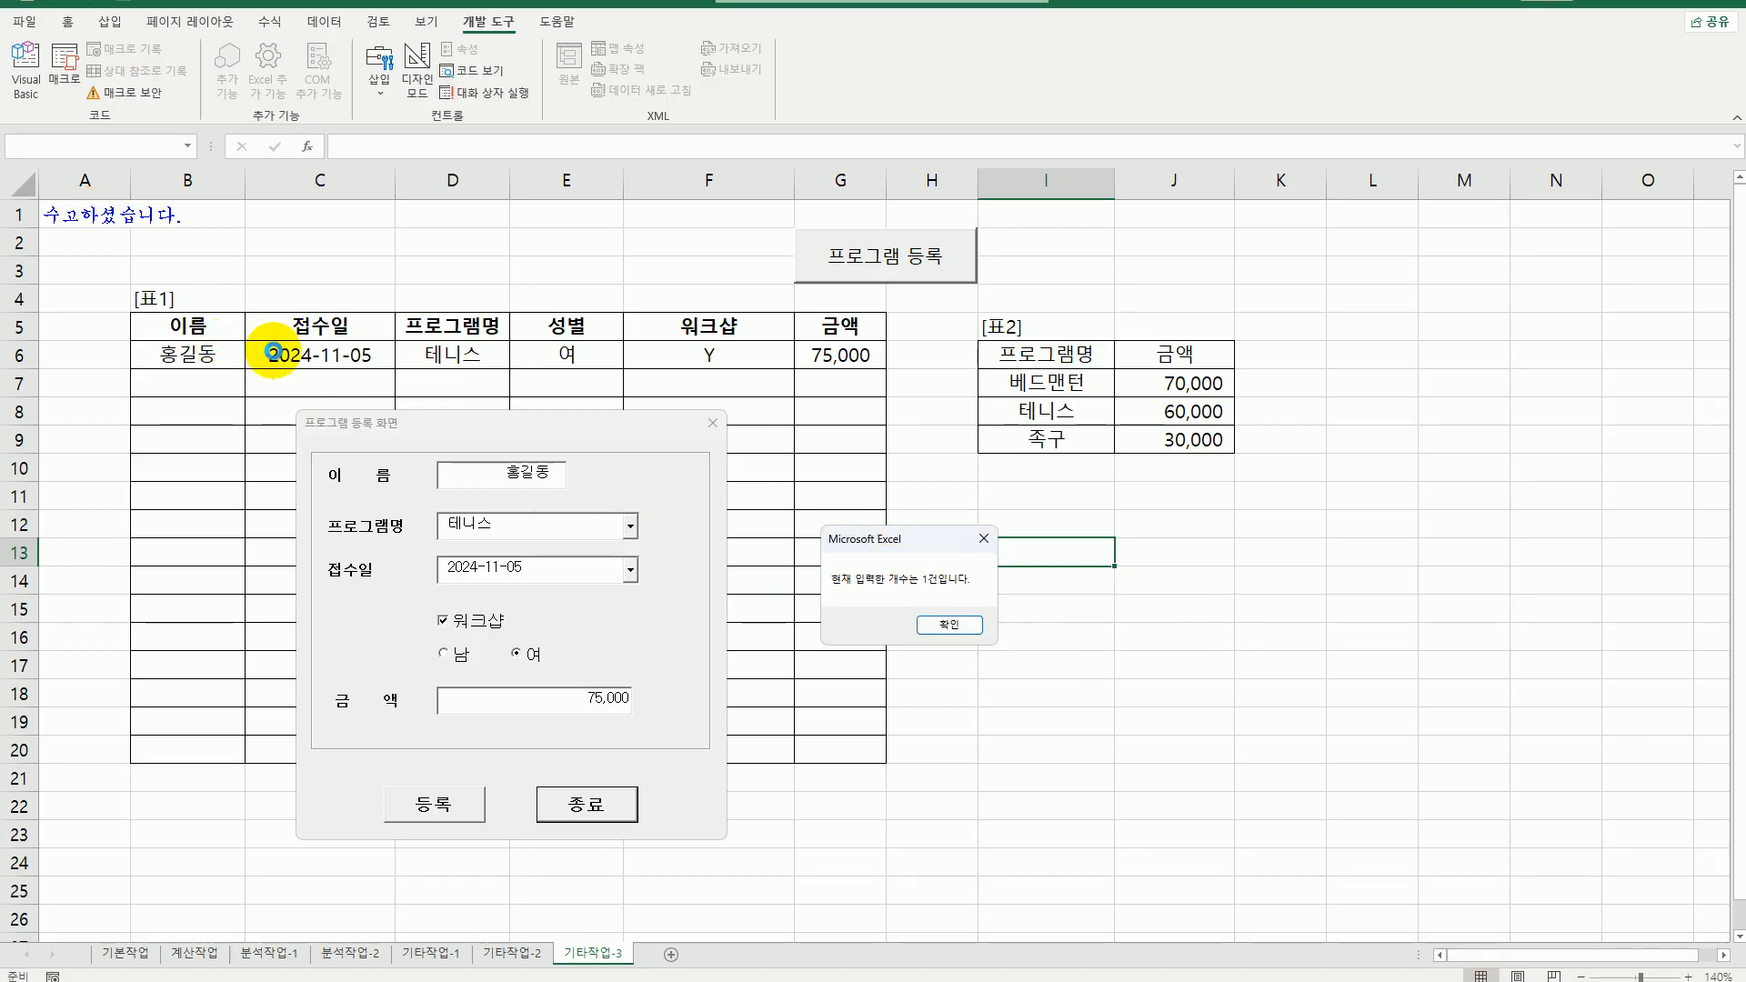
left_click(953, 628)
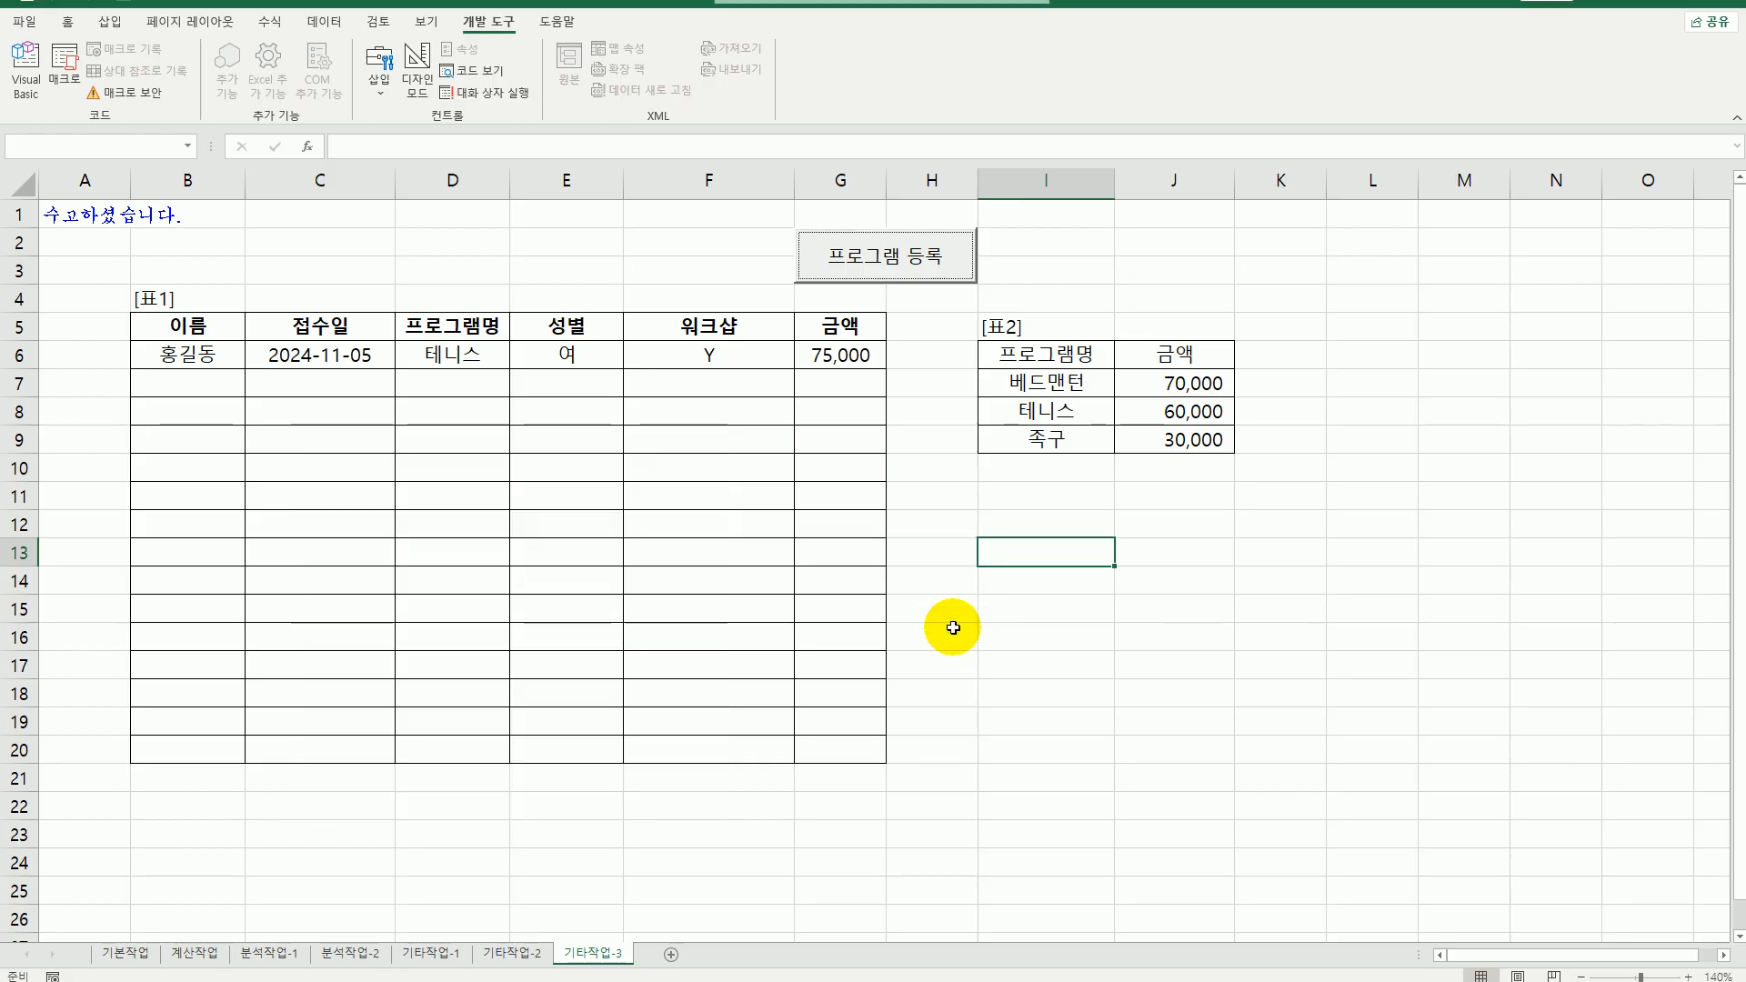
left_click(953, 629)
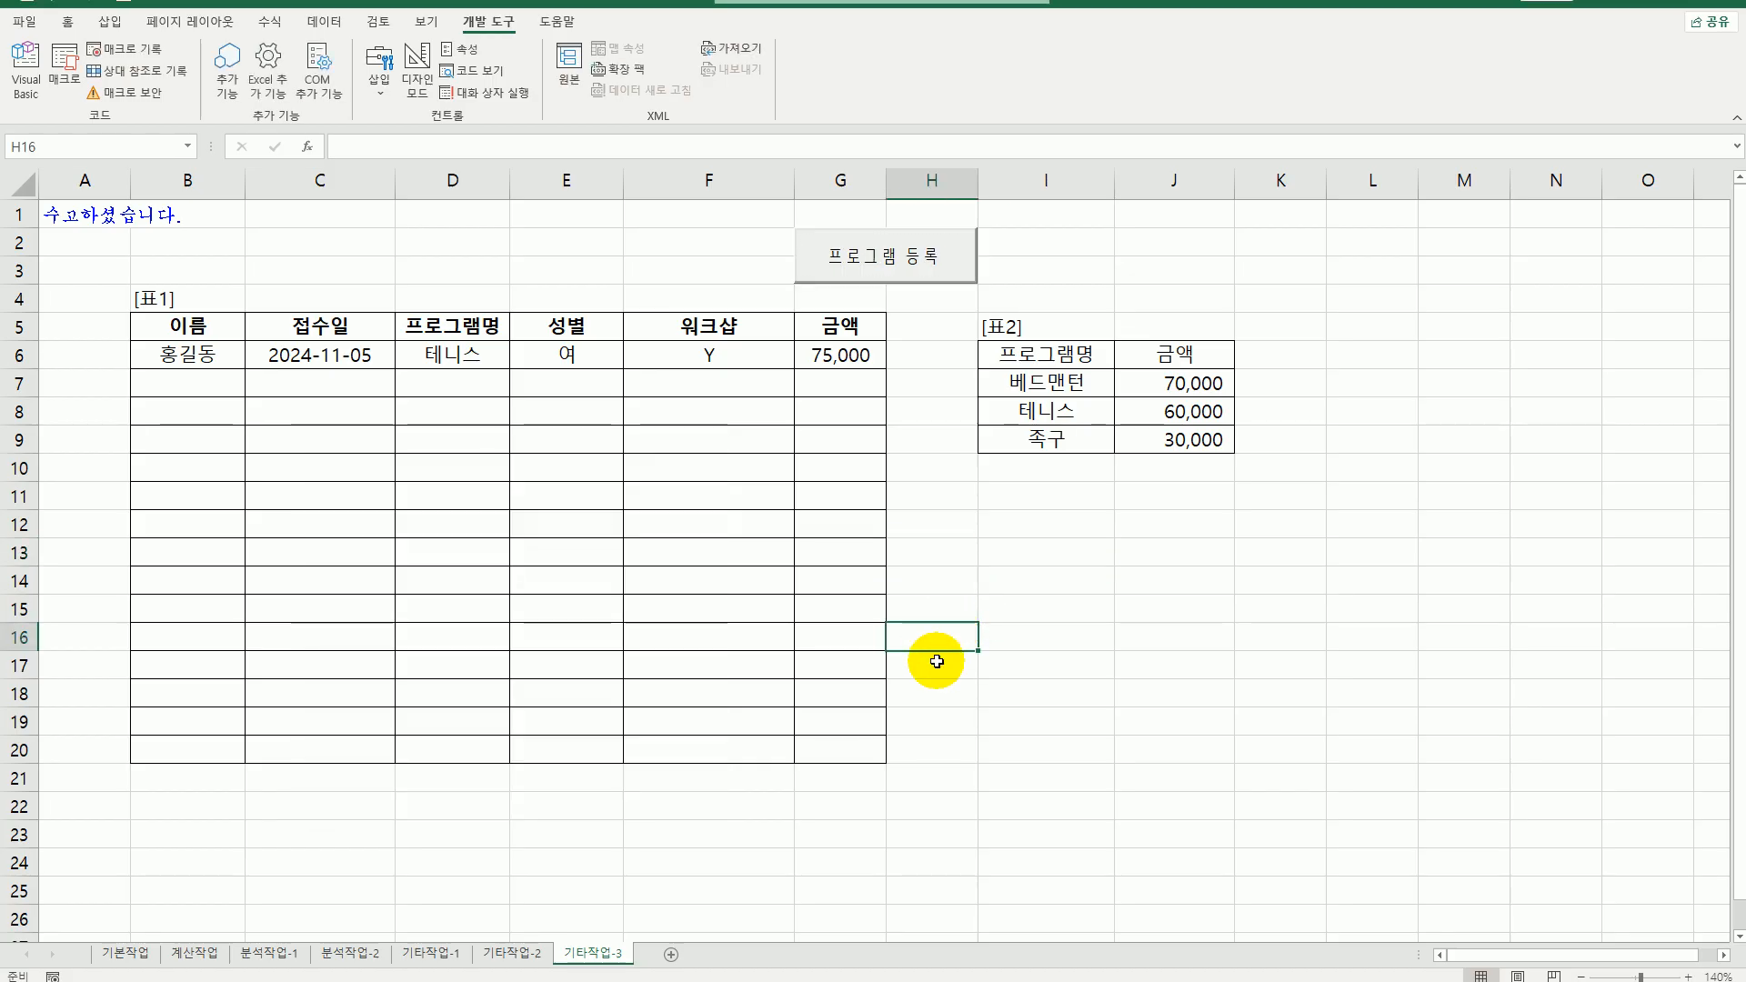